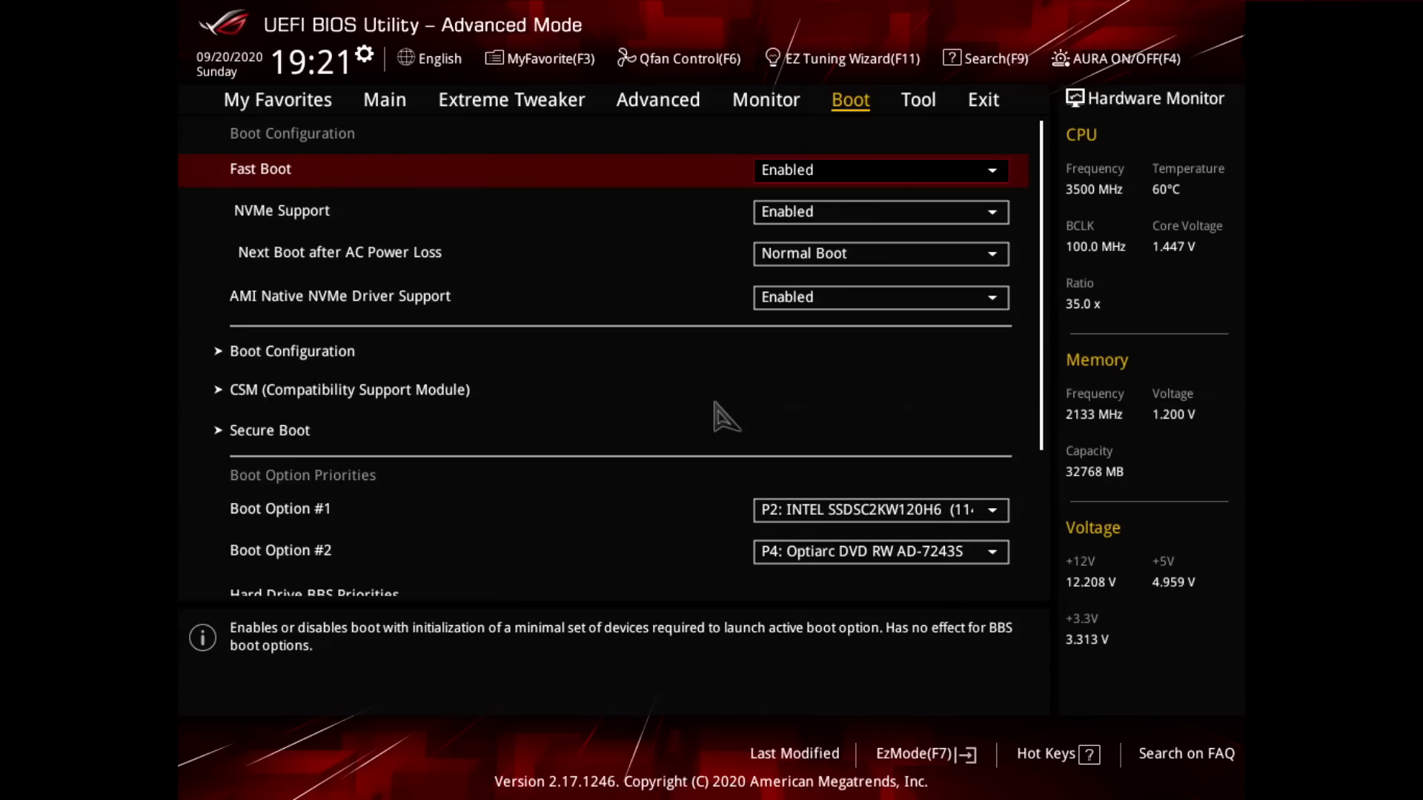
Step: Open the CSM (Compatibility Support Module) settings from the boot configuration
key("Down")
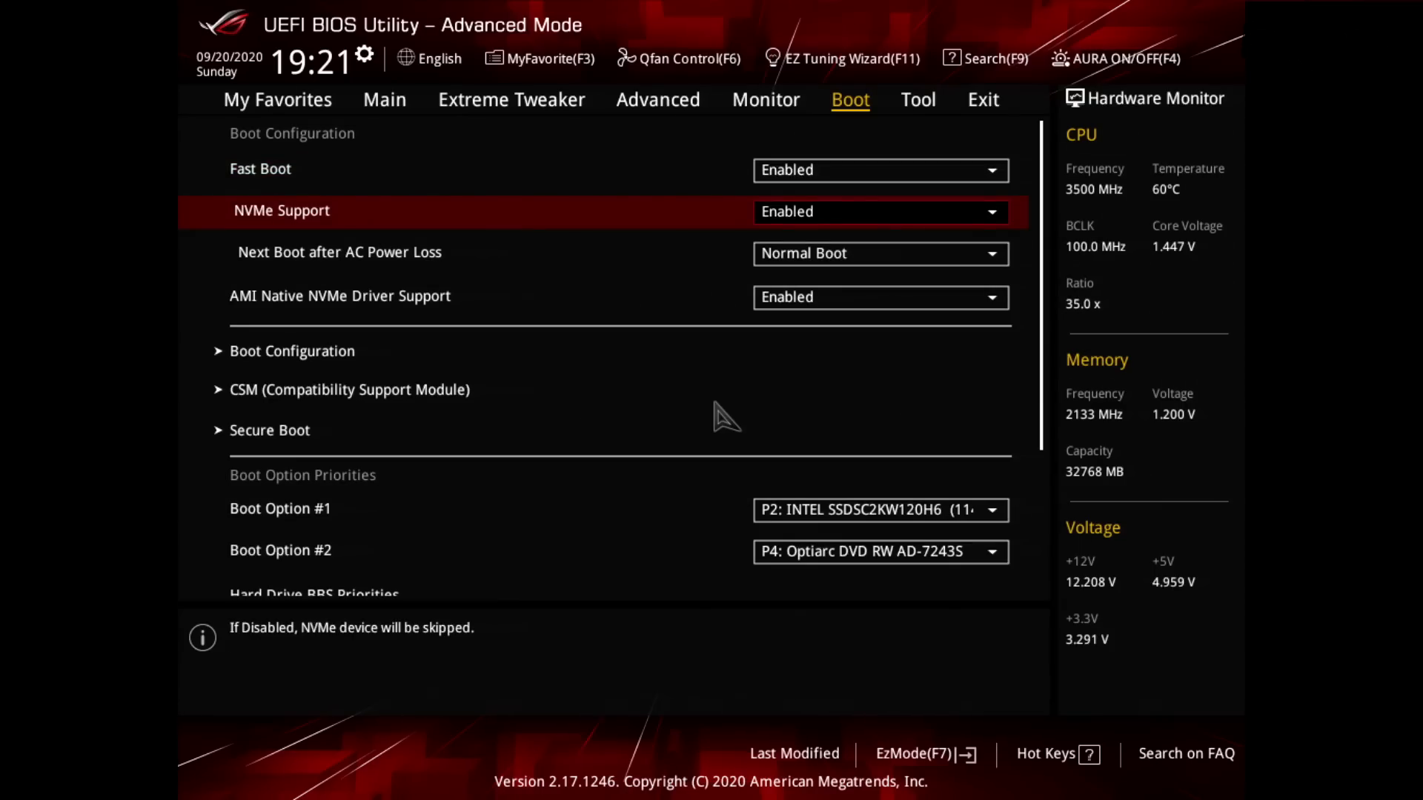
key("Down")
key("Down")
key("Down")
key("Down")
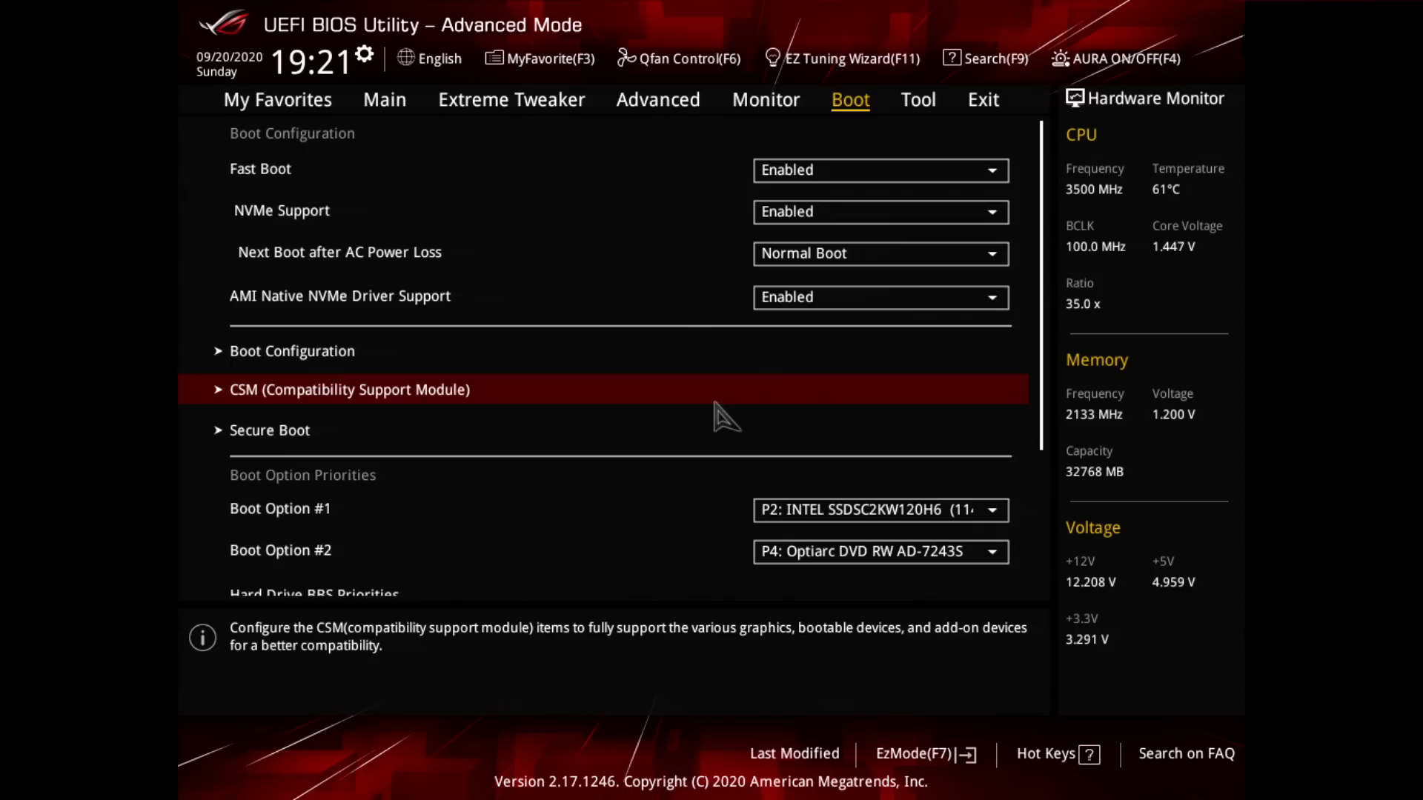
left_click(715, 403)
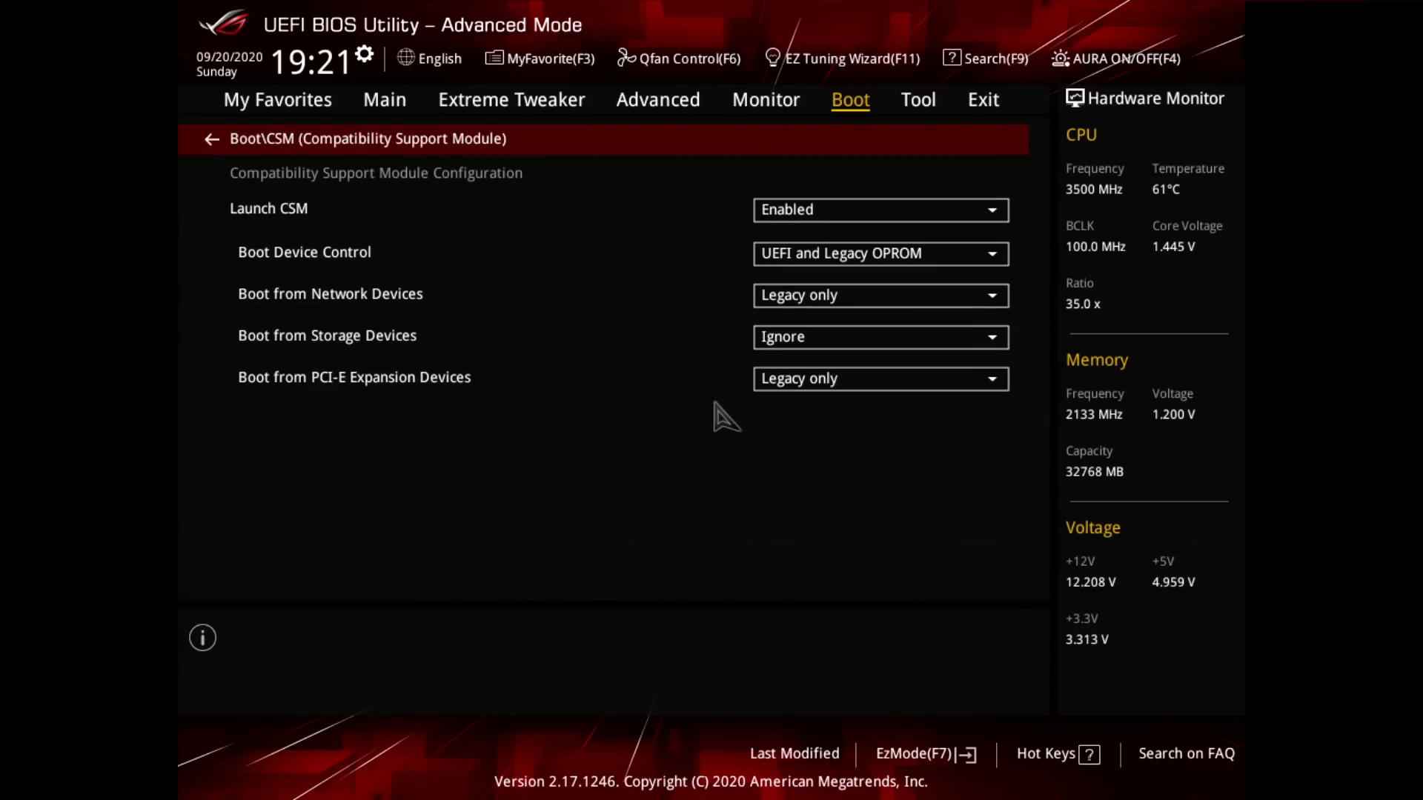
Step: Set Launch CSM to Disabled
key("Down")
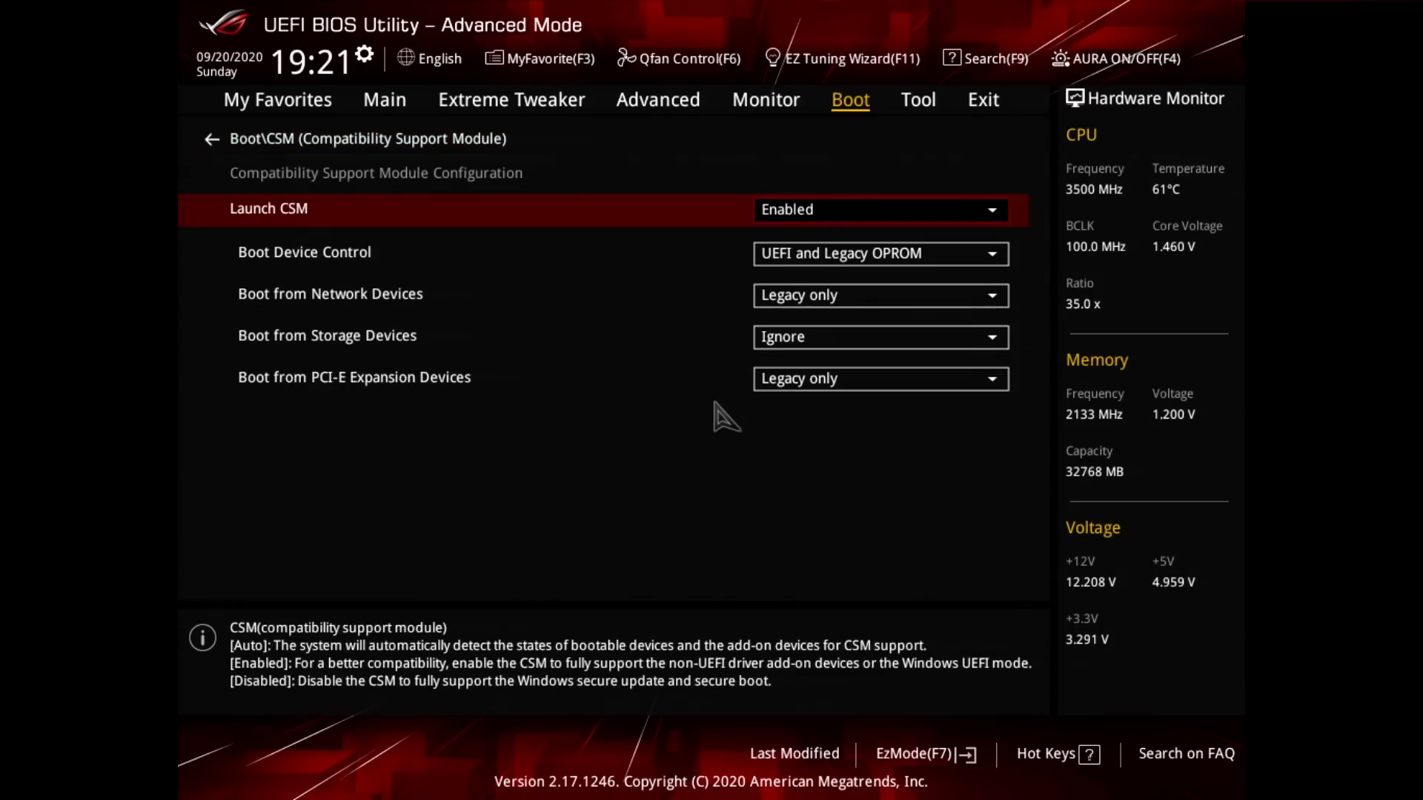
key("Return")
key("Down")
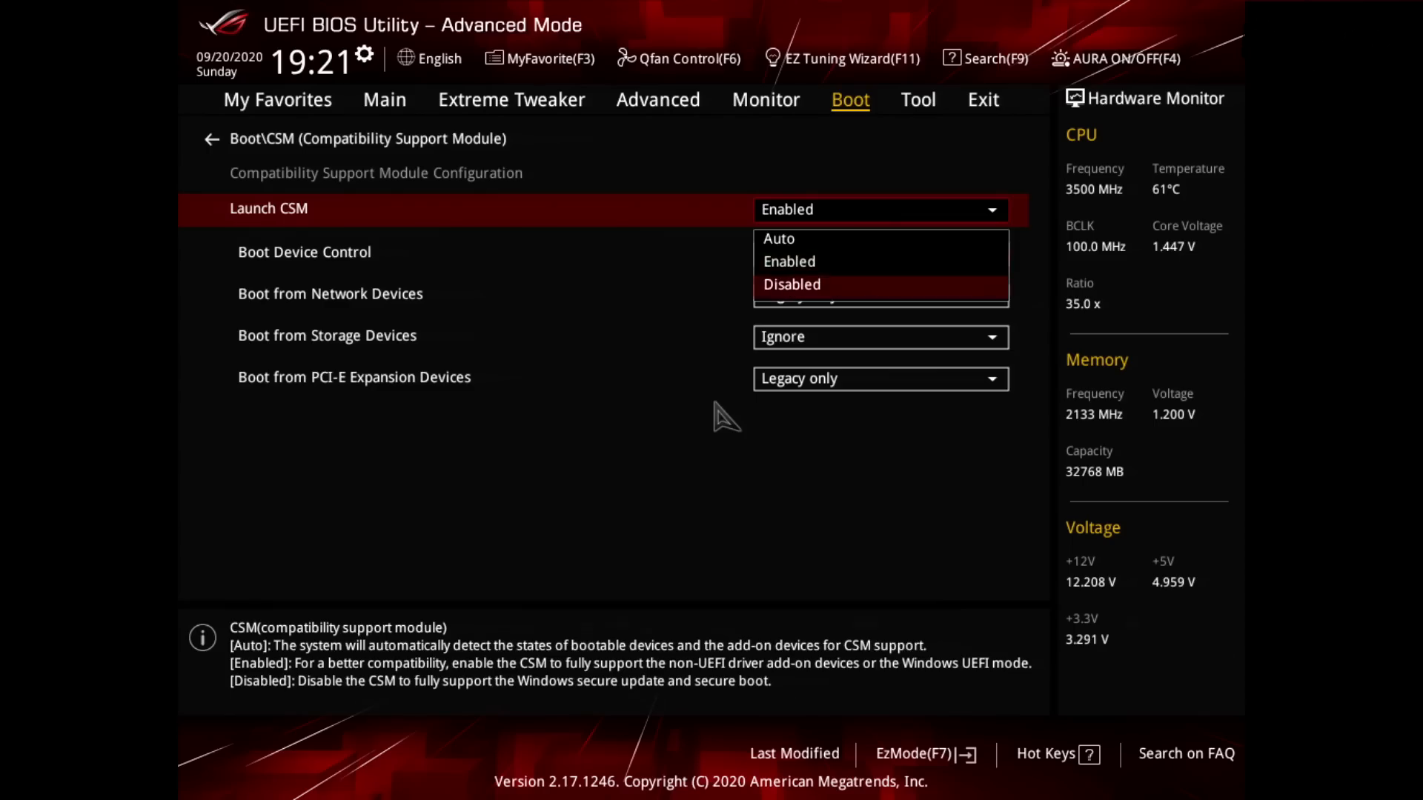
key("Return")
Step: Switch Launch CSM back to Enabled
key("Return")
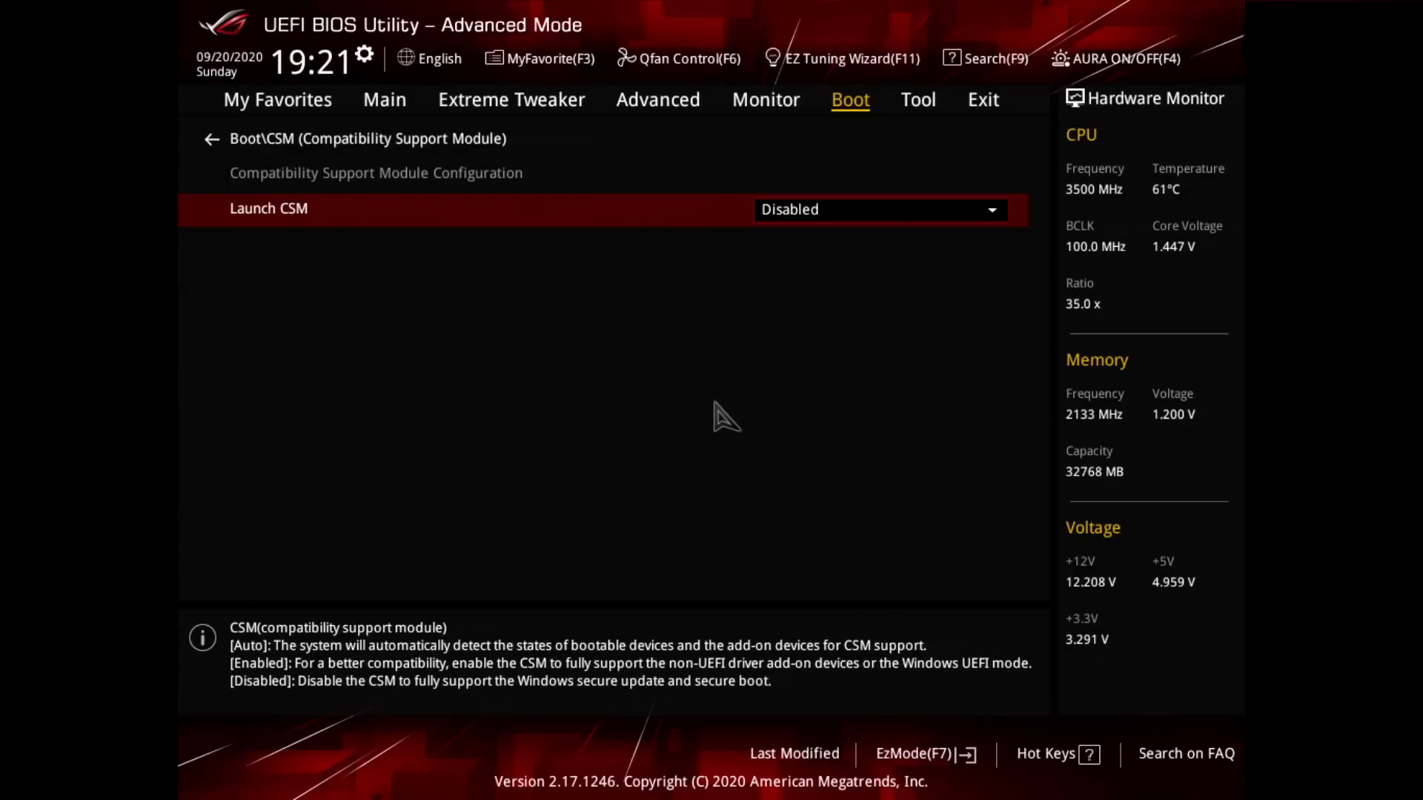
key("Return")
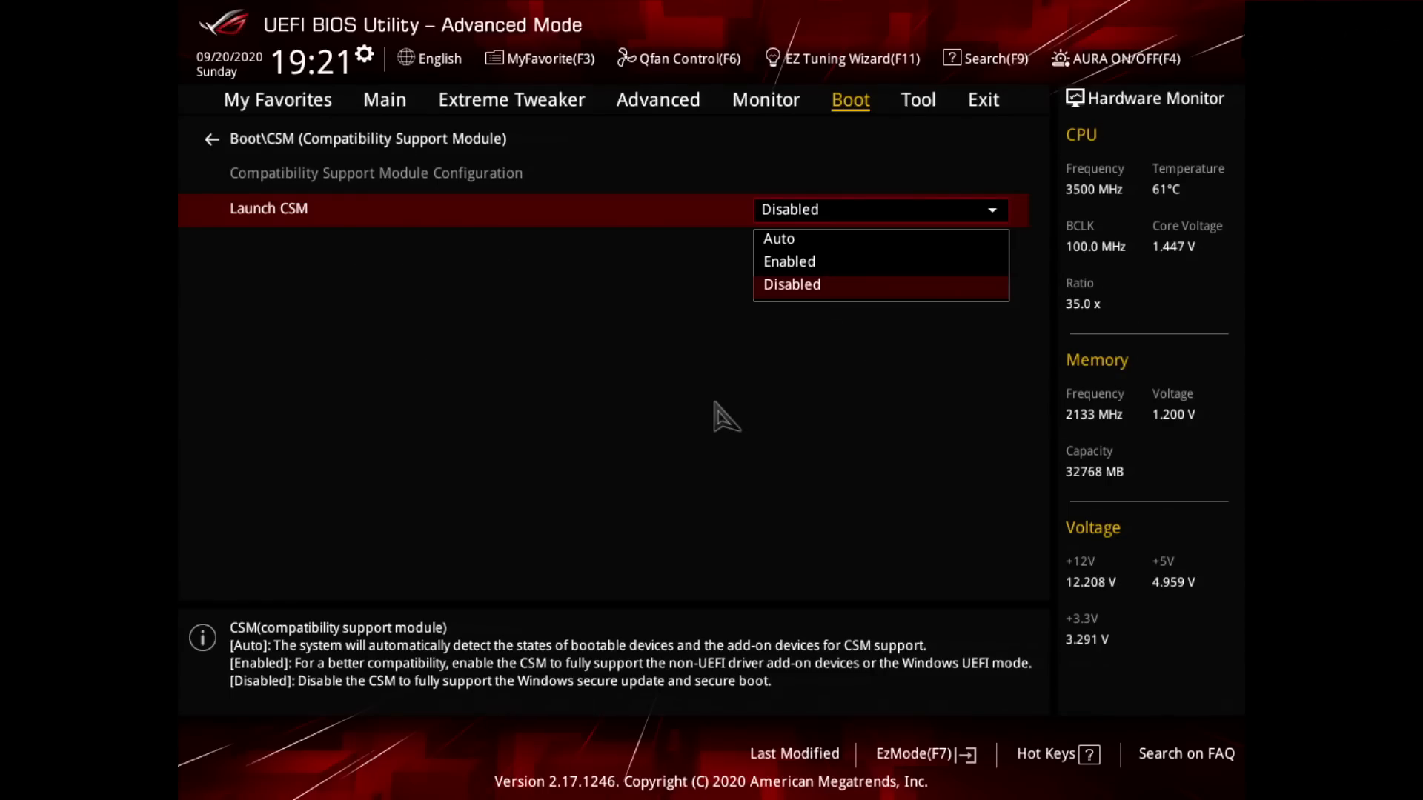
key("Up")
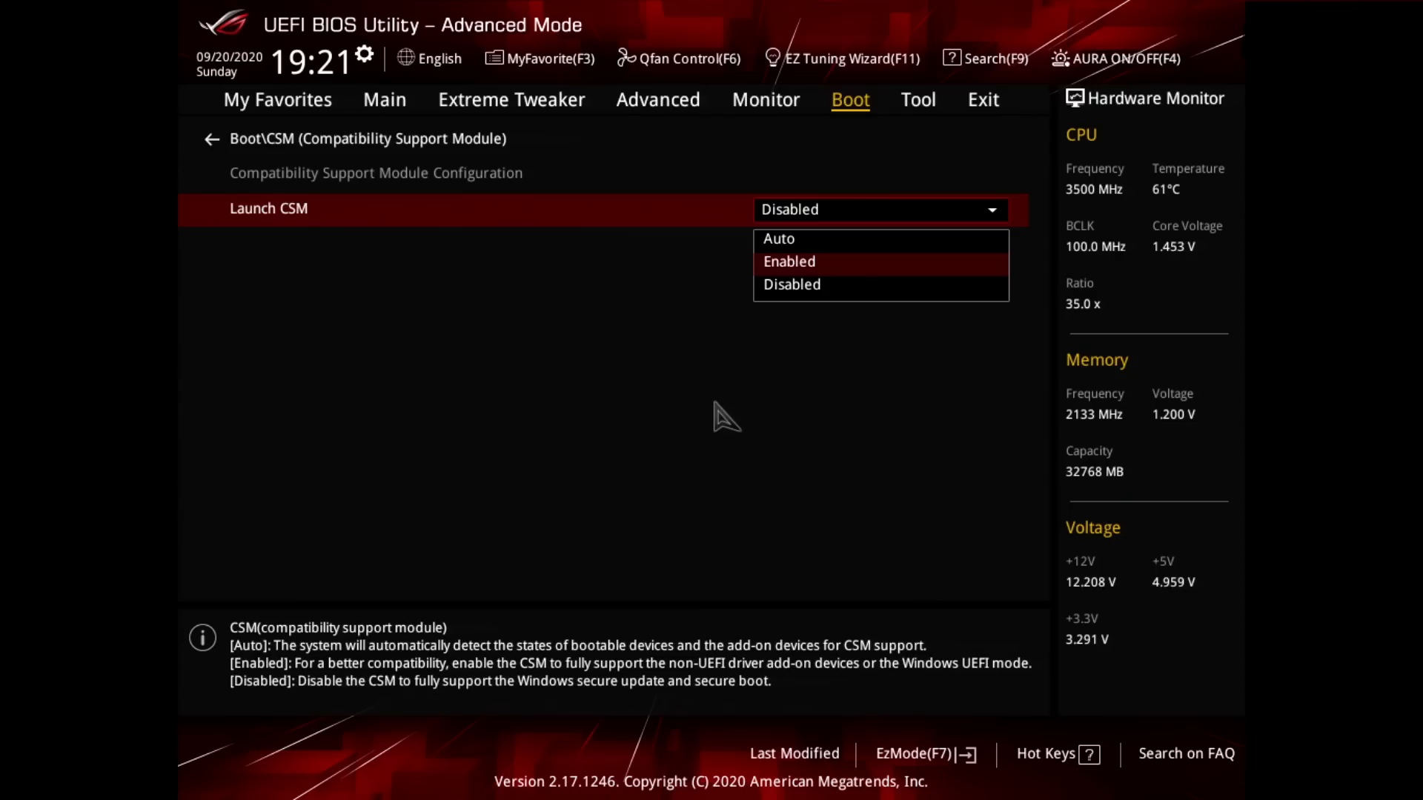
key("Return")
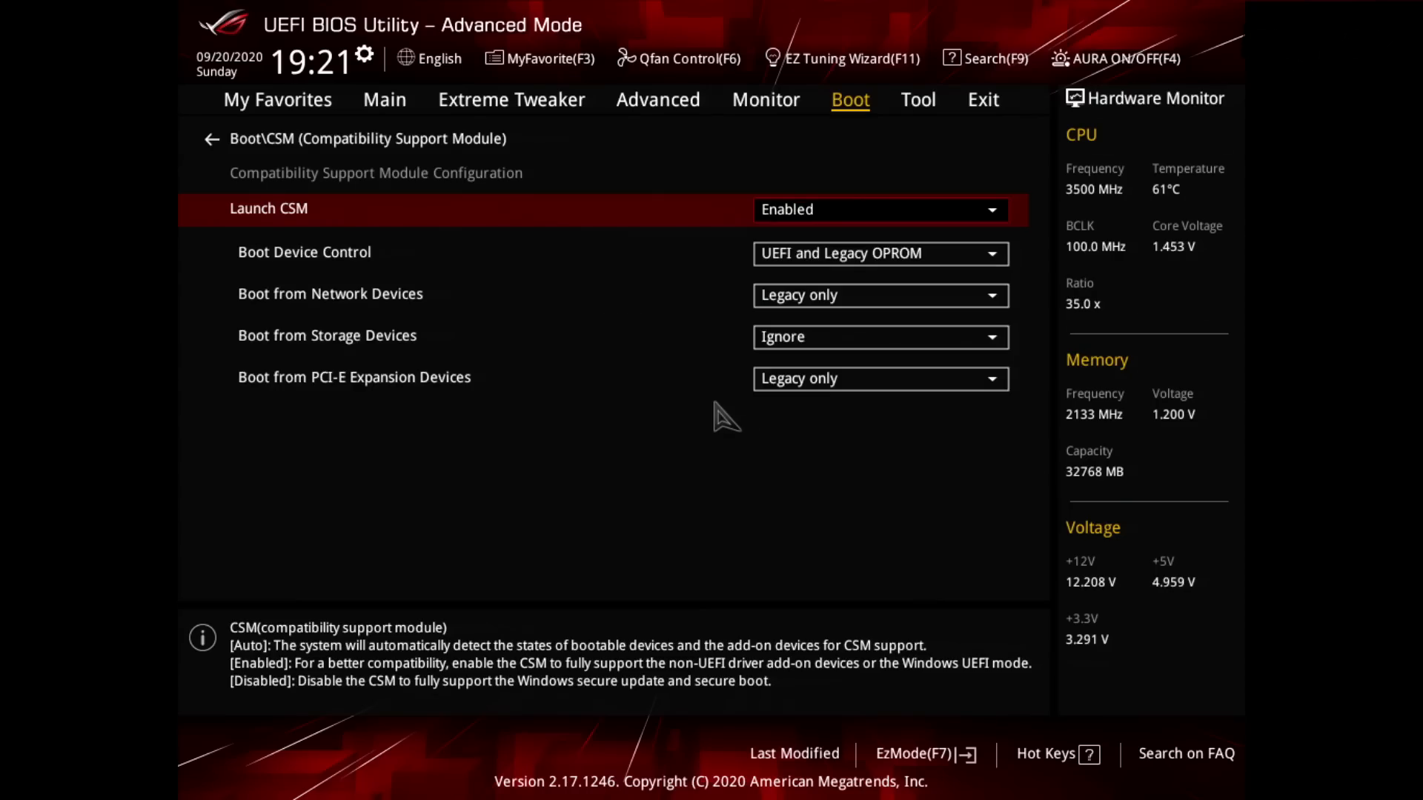
Step: Set Boot Device Control to Legacy OPROM only and Boot from Network Devices to Ignore
key("Down")
key("Return")
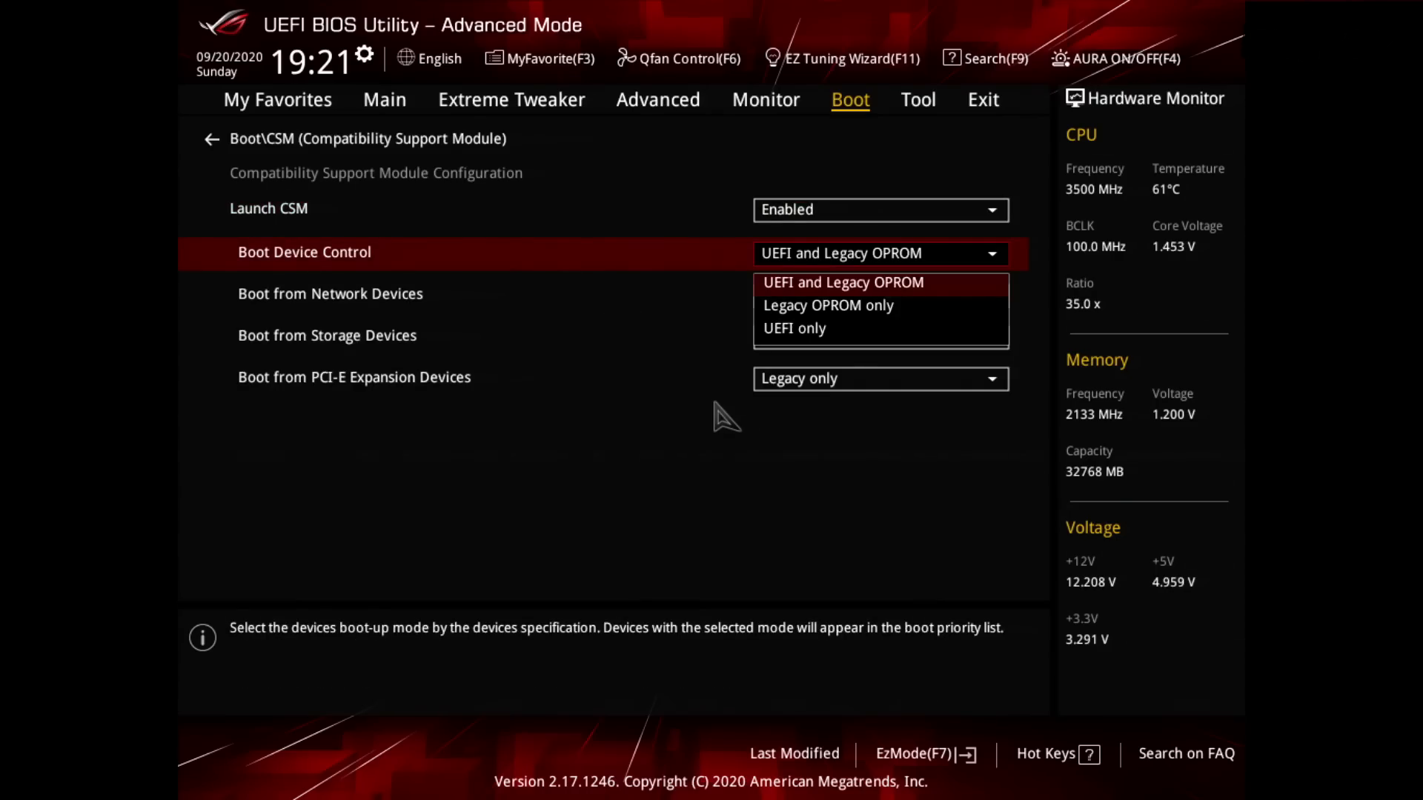
key("Down")
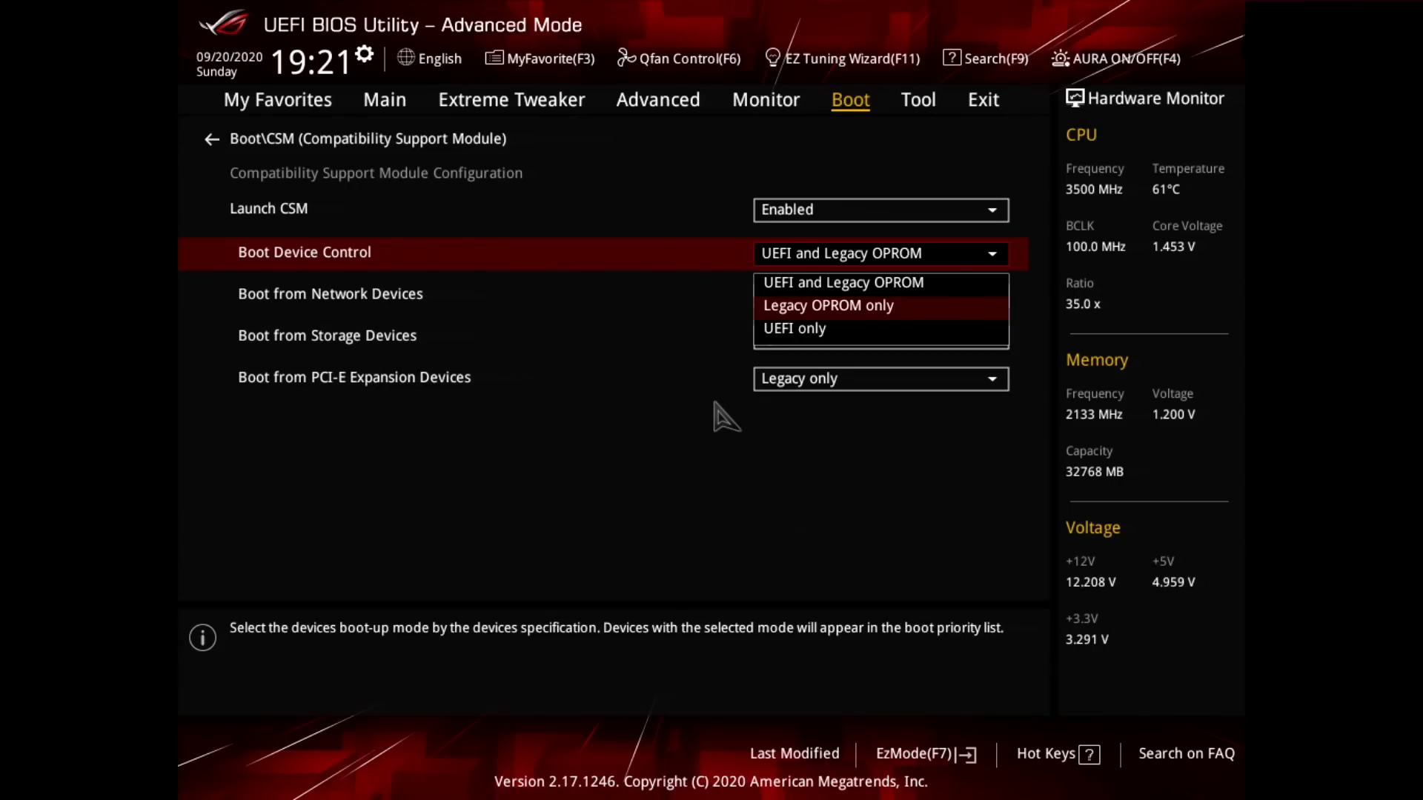
key("Return")
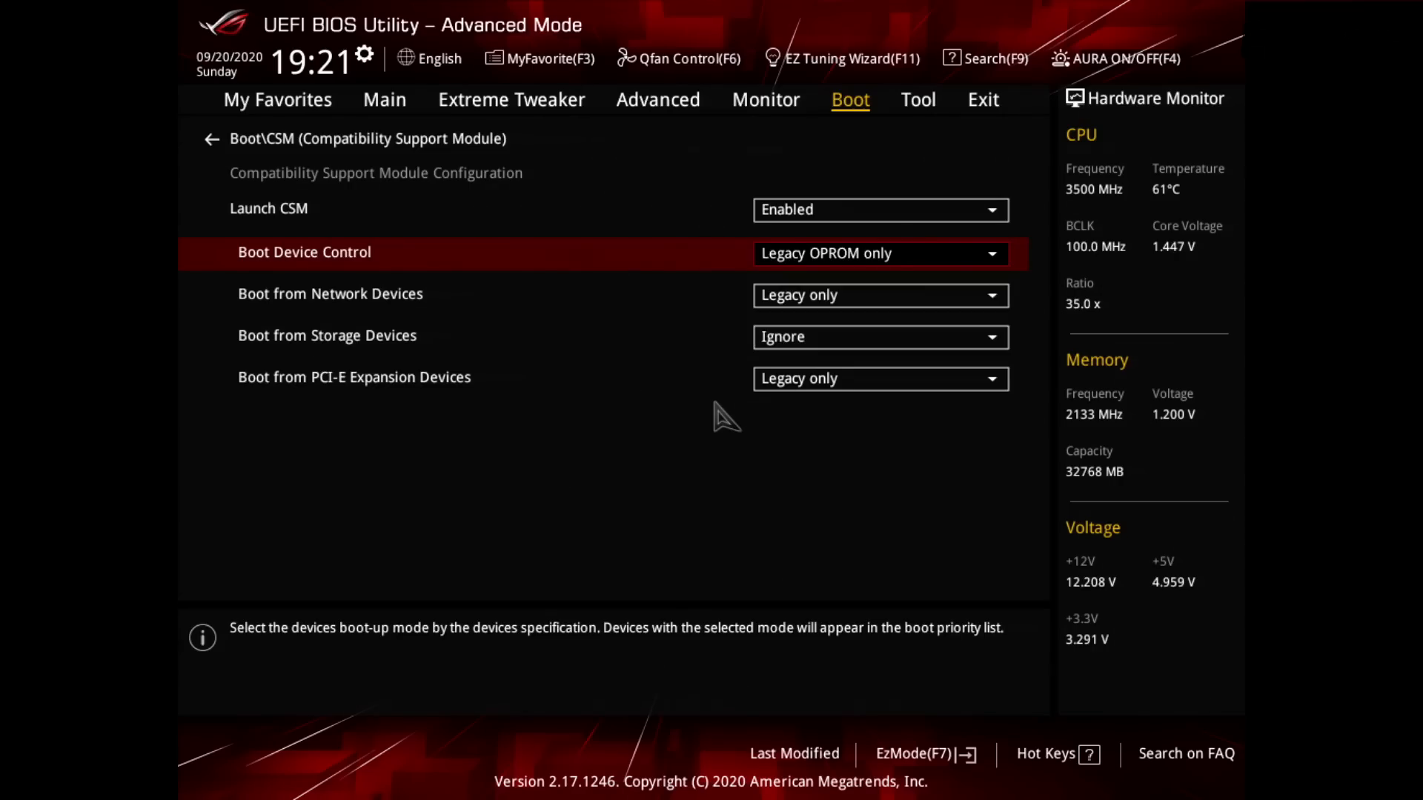
key("Down")
key("Return")
key("Up")
key("Return")
Step: Set Boot from Storage Devices and Boot from PCI-E Expansion Devices to Legacy only, leaving the CSM settings when done
key("Down")
key("Return")
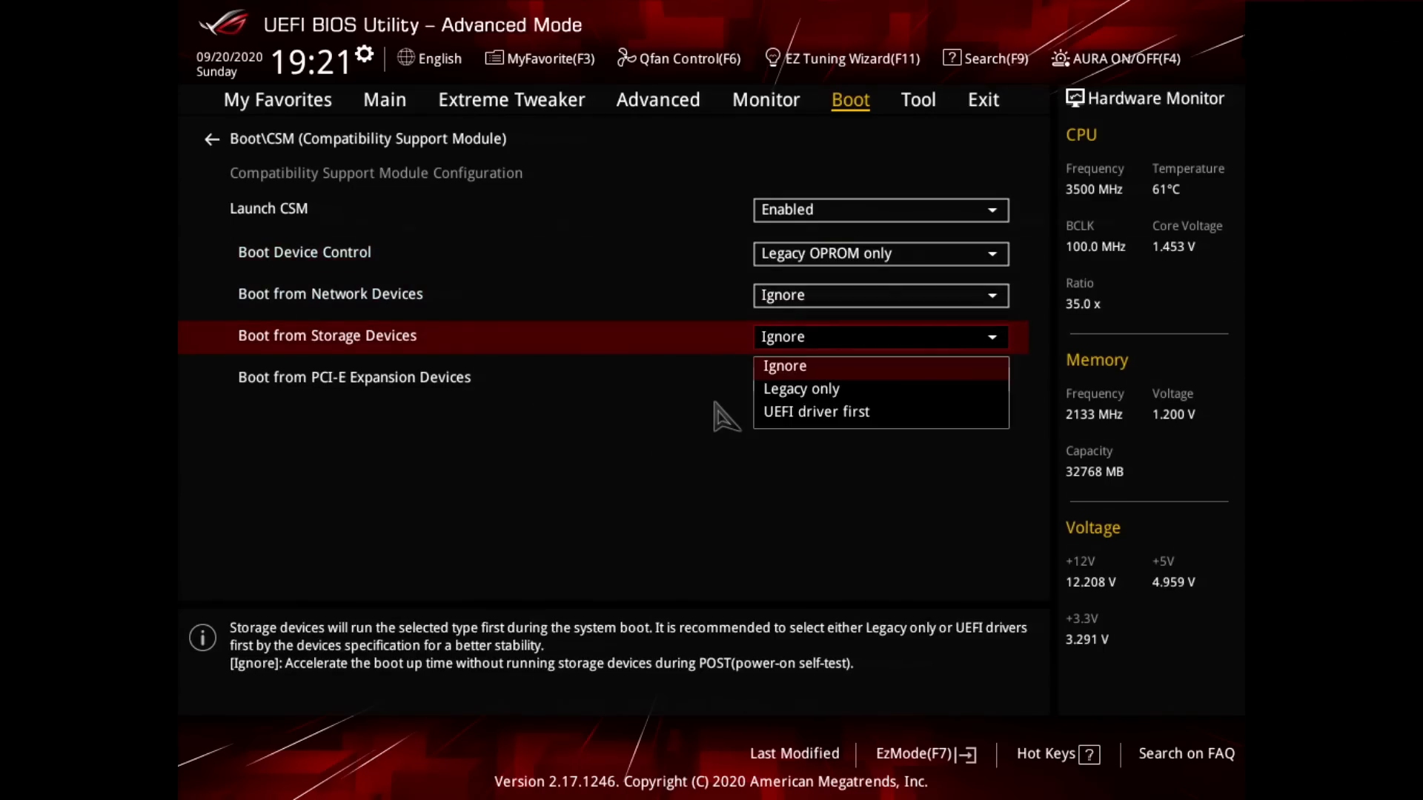
key("Down")
key("Down")
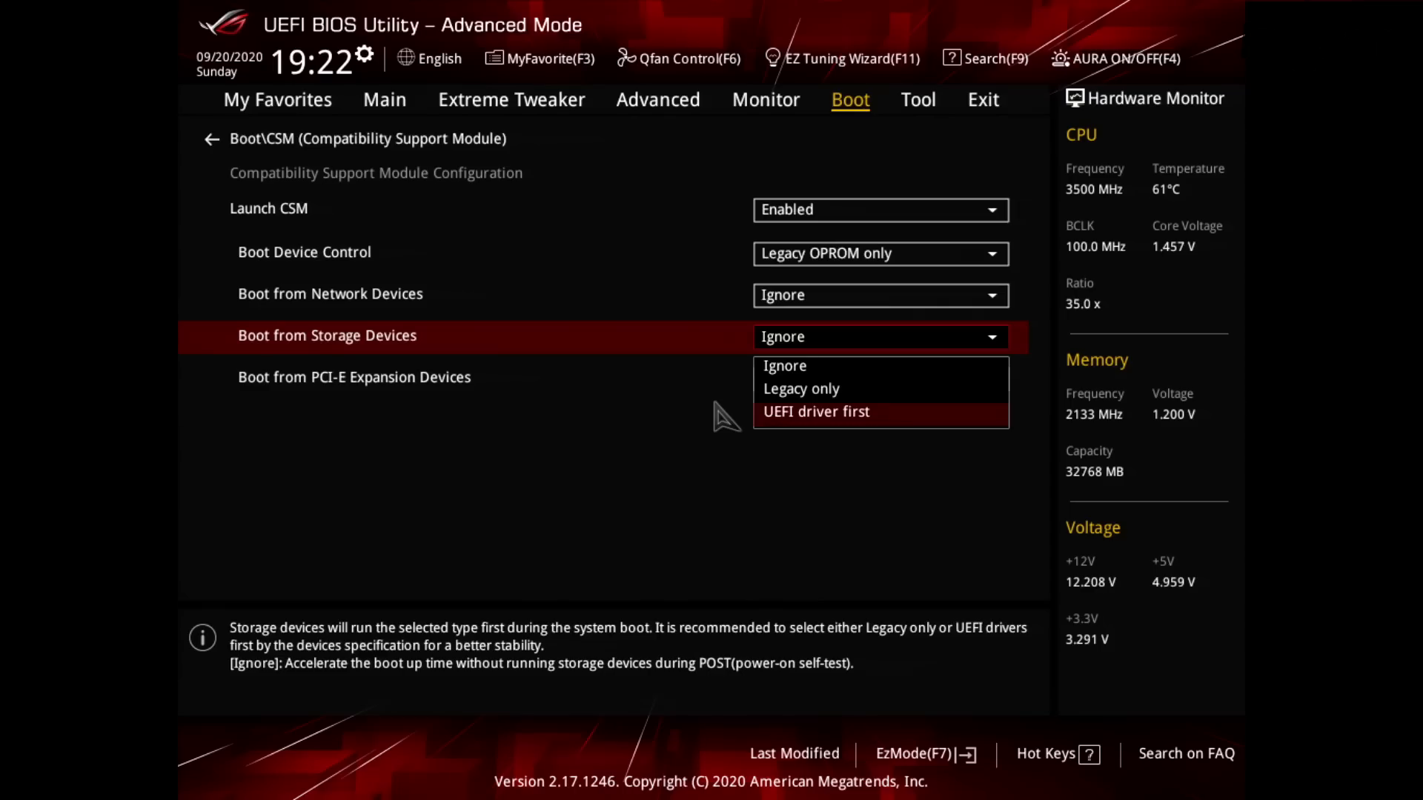
key("Up")
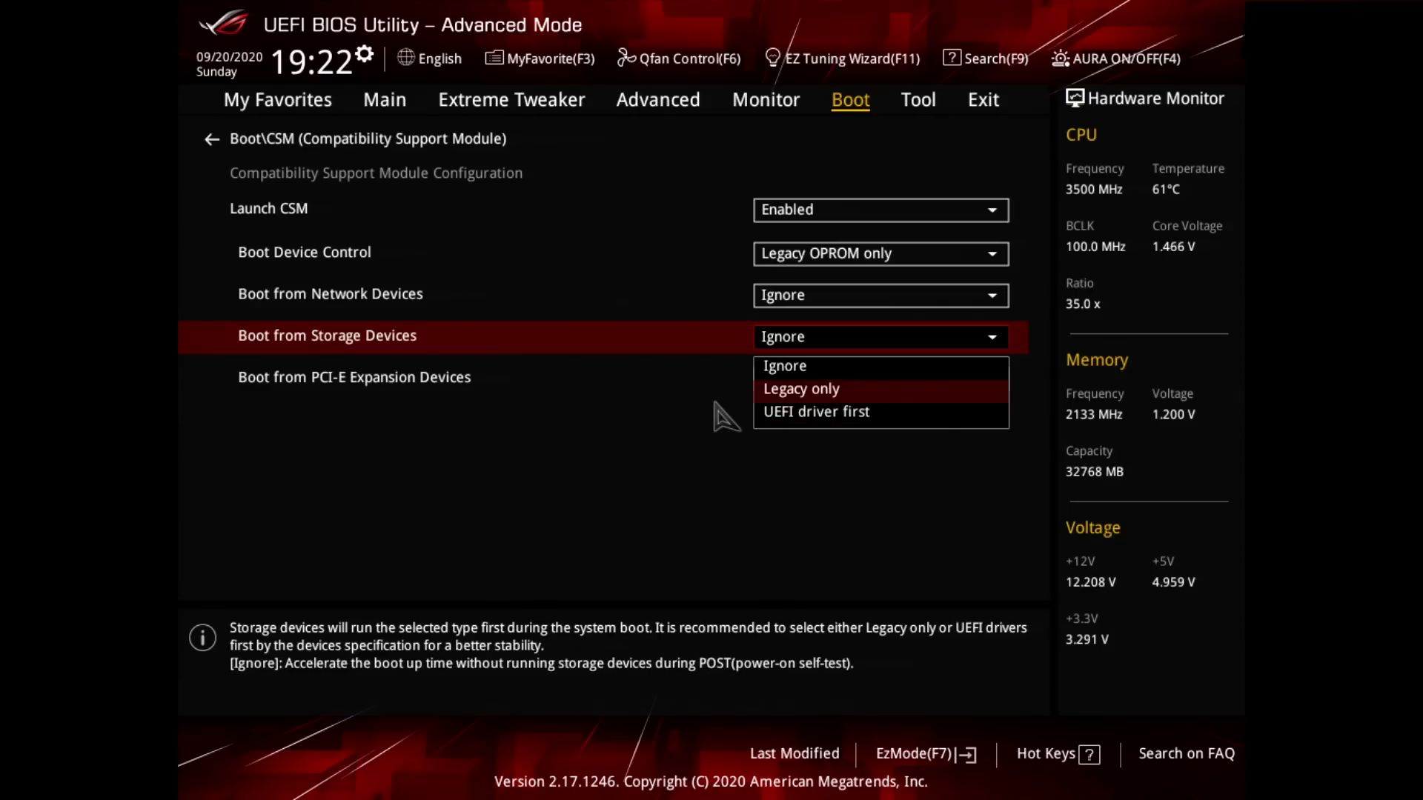
key("Return")
key("Down")
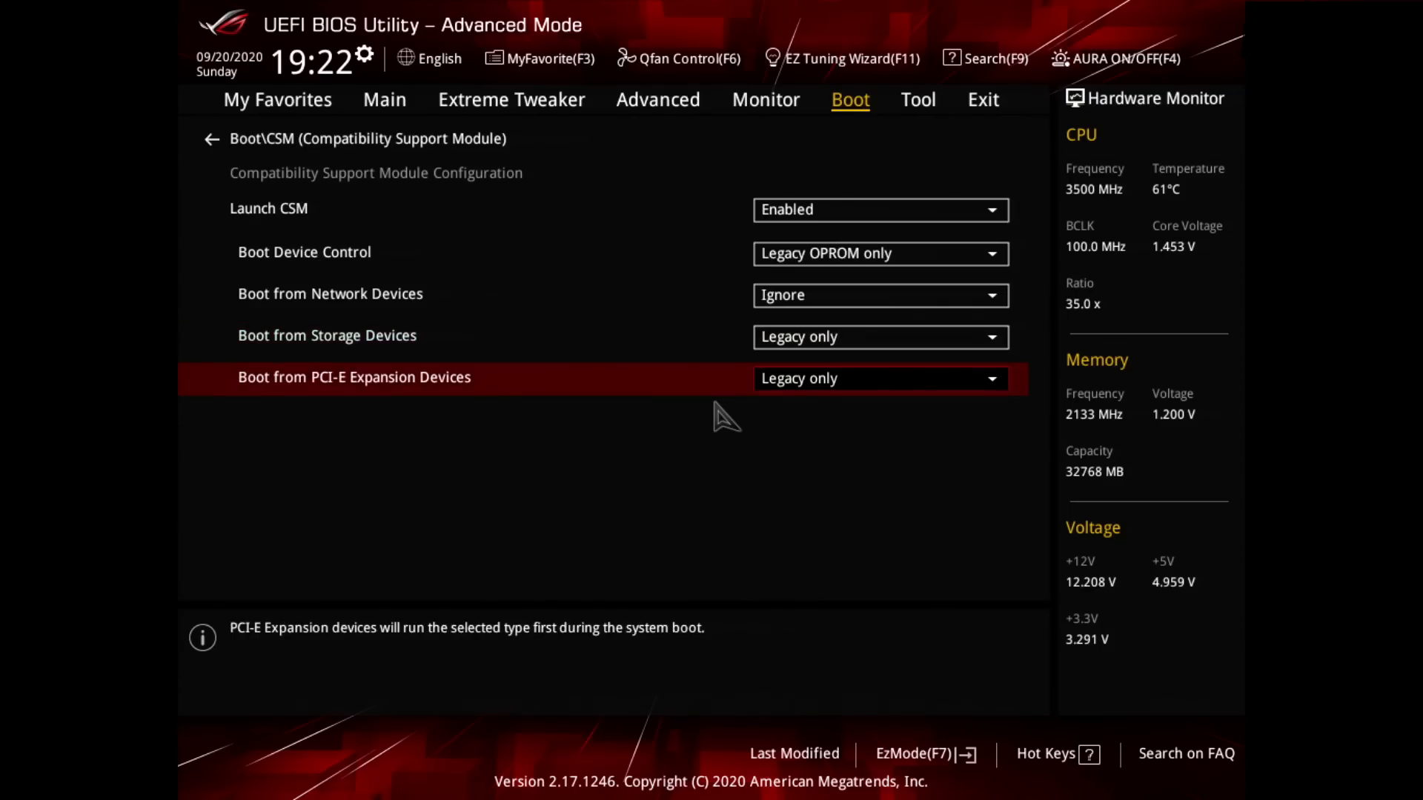
key("Return")
key("Return")
key("Escape")
Step: Disable Fast Boot in the boot configuration
key("Down")
key("Up")
key("Down")
key("Up")
key("Up")
key("Up")
key("Up")
key("Up")
key("Up")
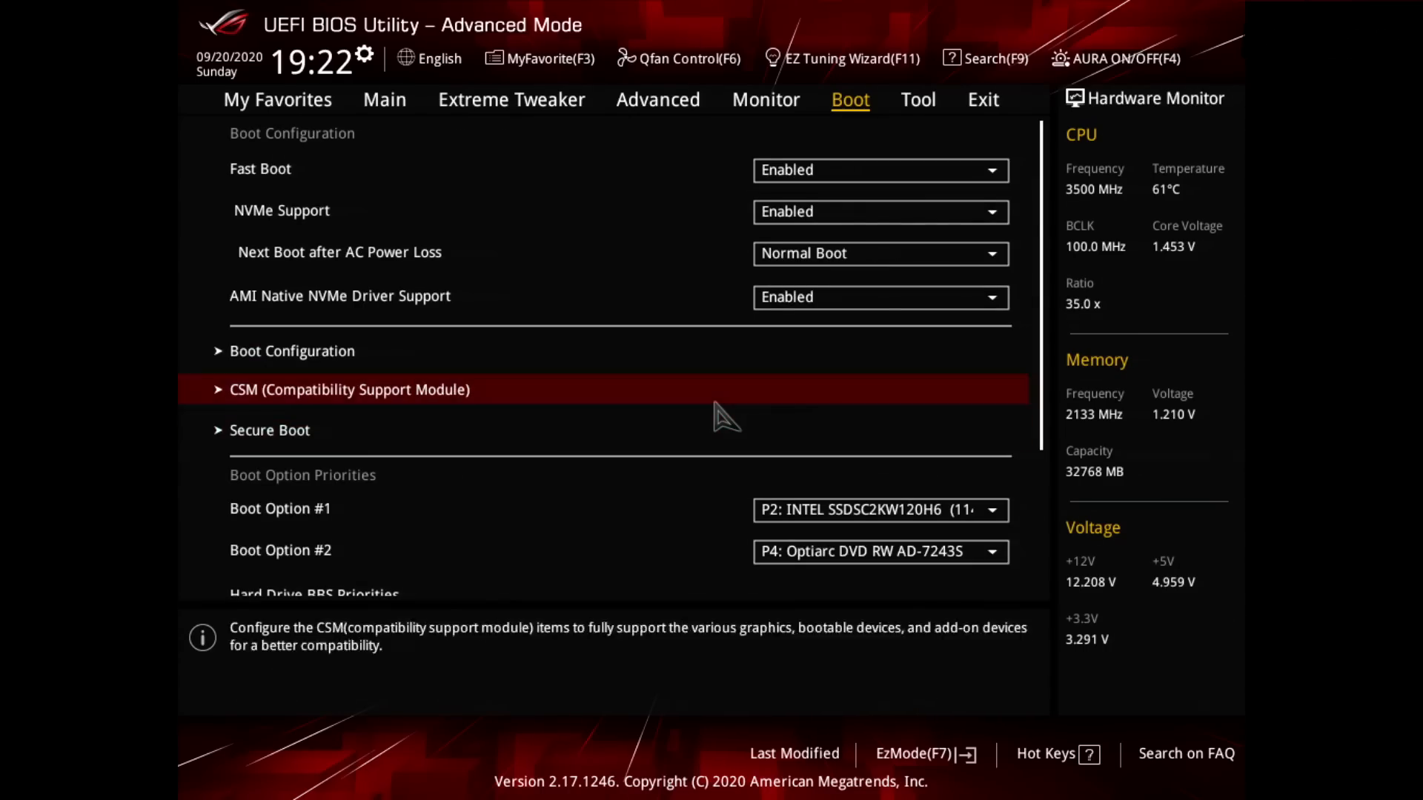
key("Return")
key("Up")
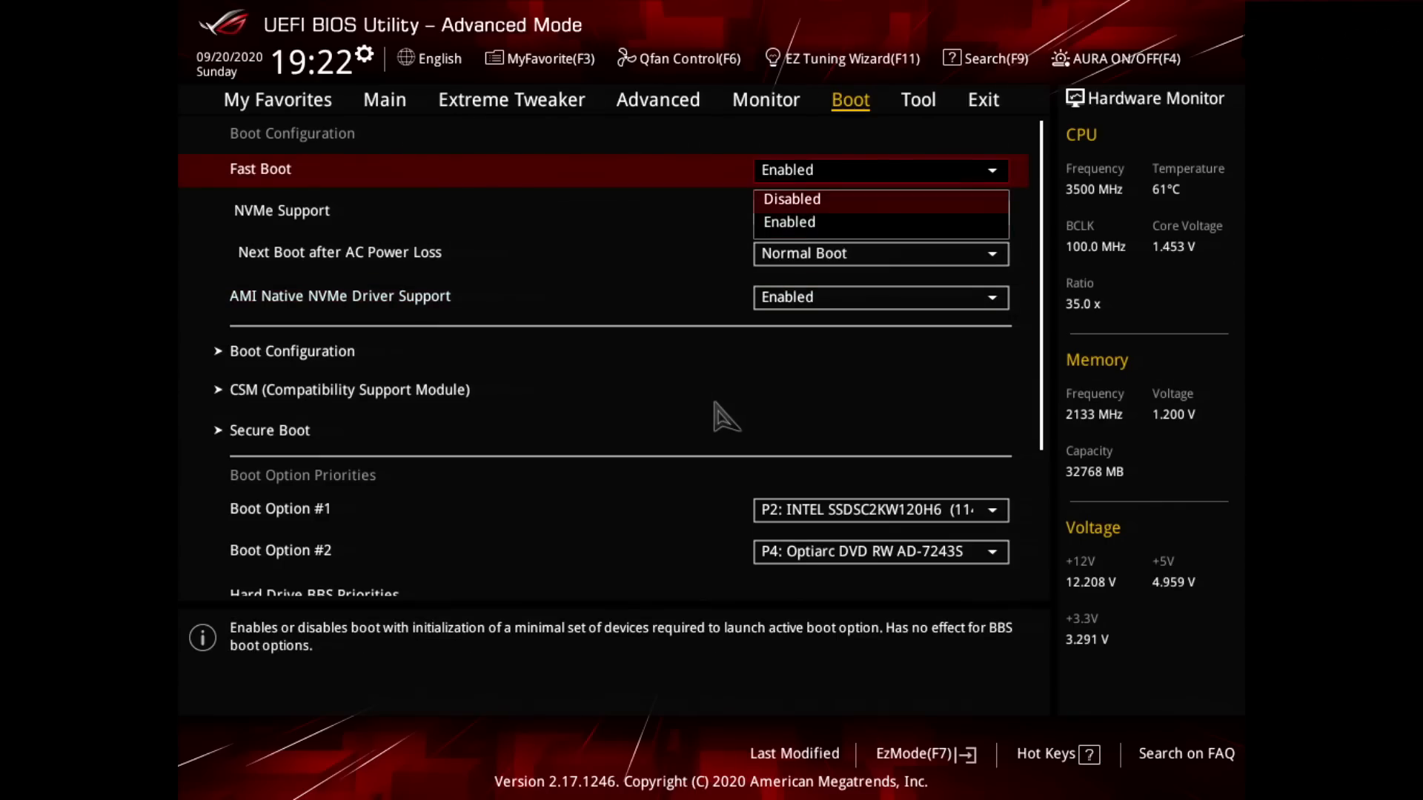
key("Return")
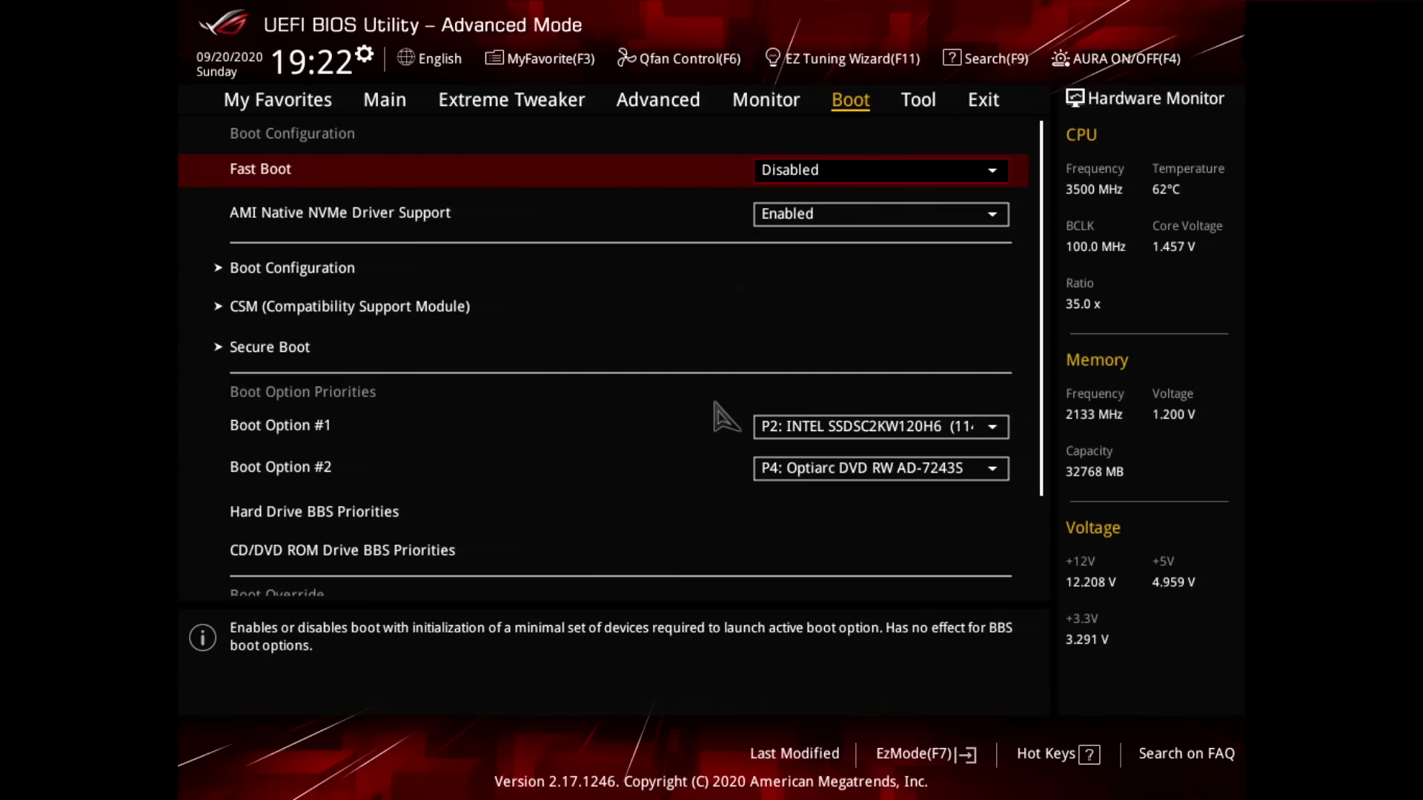
Step: Set Boot Option #1 in the boot priorities to the P4: Optiarc DVD RW AD-7243S drive
key("Down")
key("Down")
key("Down")
key("Down")
key("Down")
key("Down")
key("Down")
key("Up")
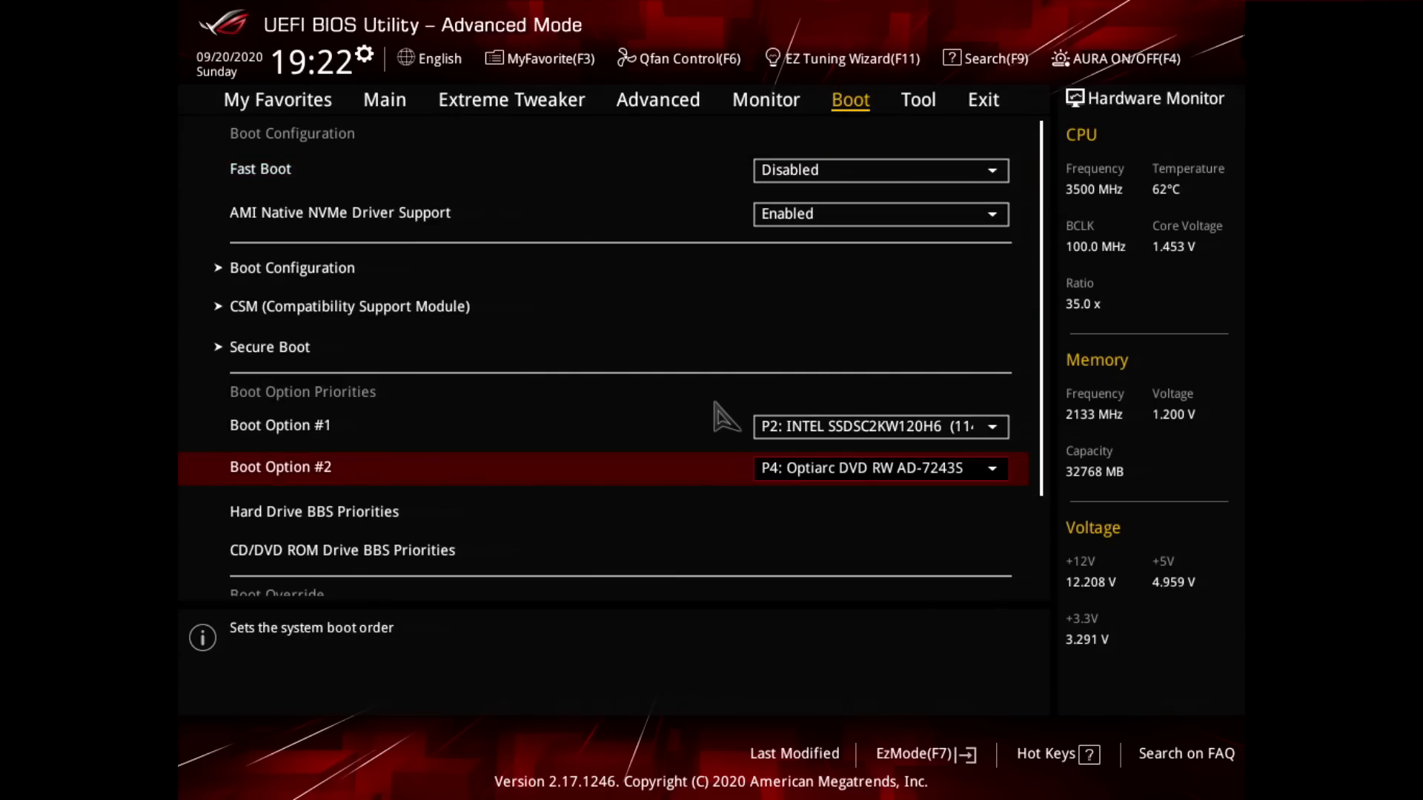
key("Up")
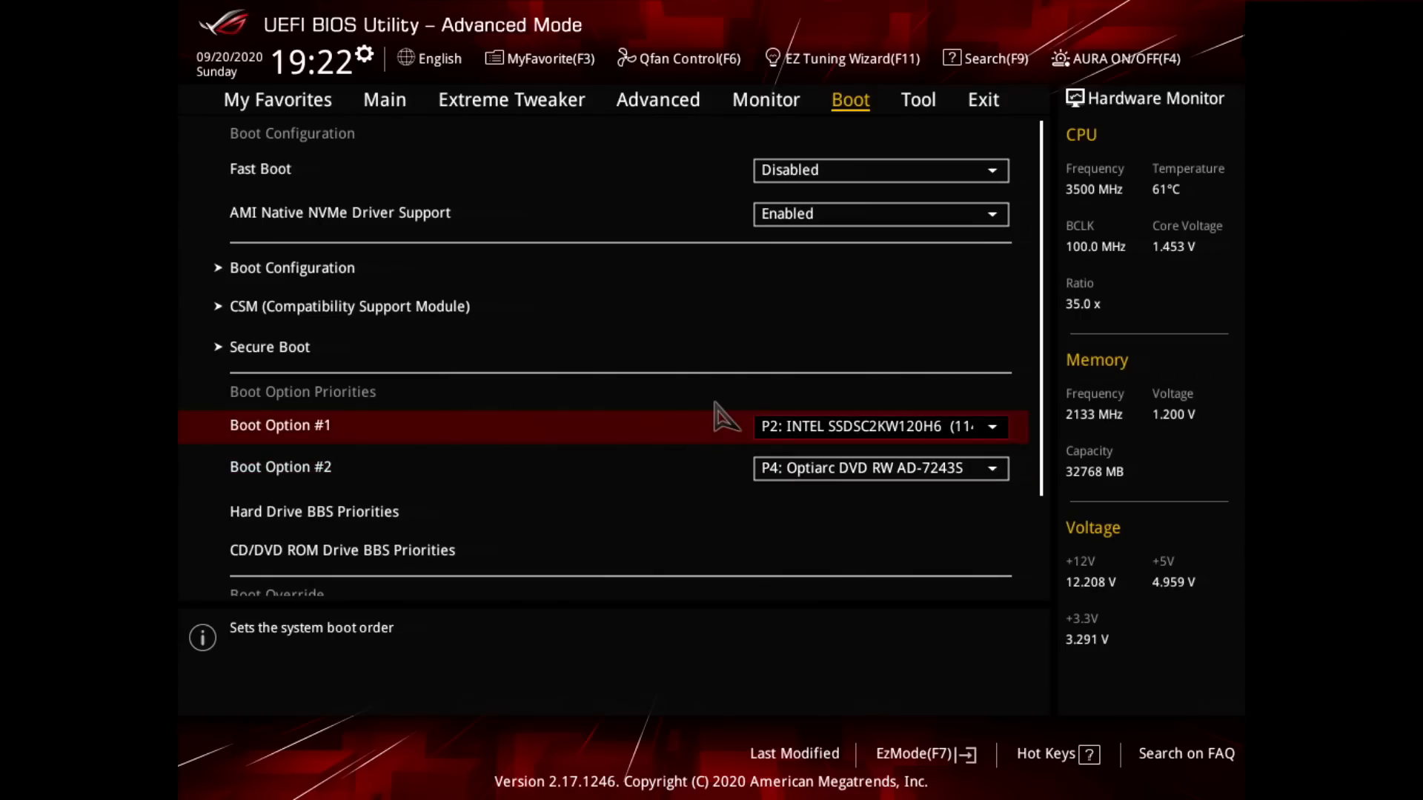
key("Return")
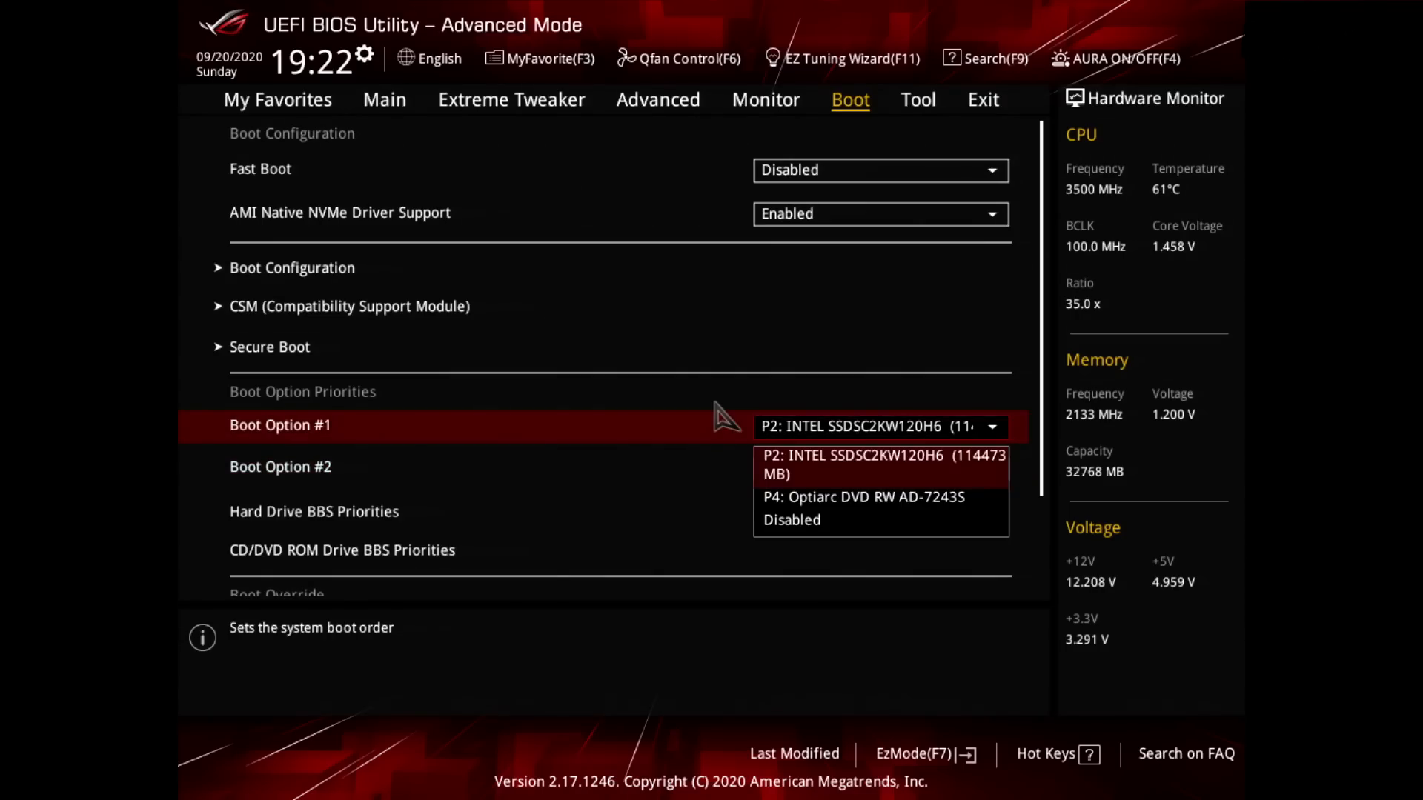
key("Down")
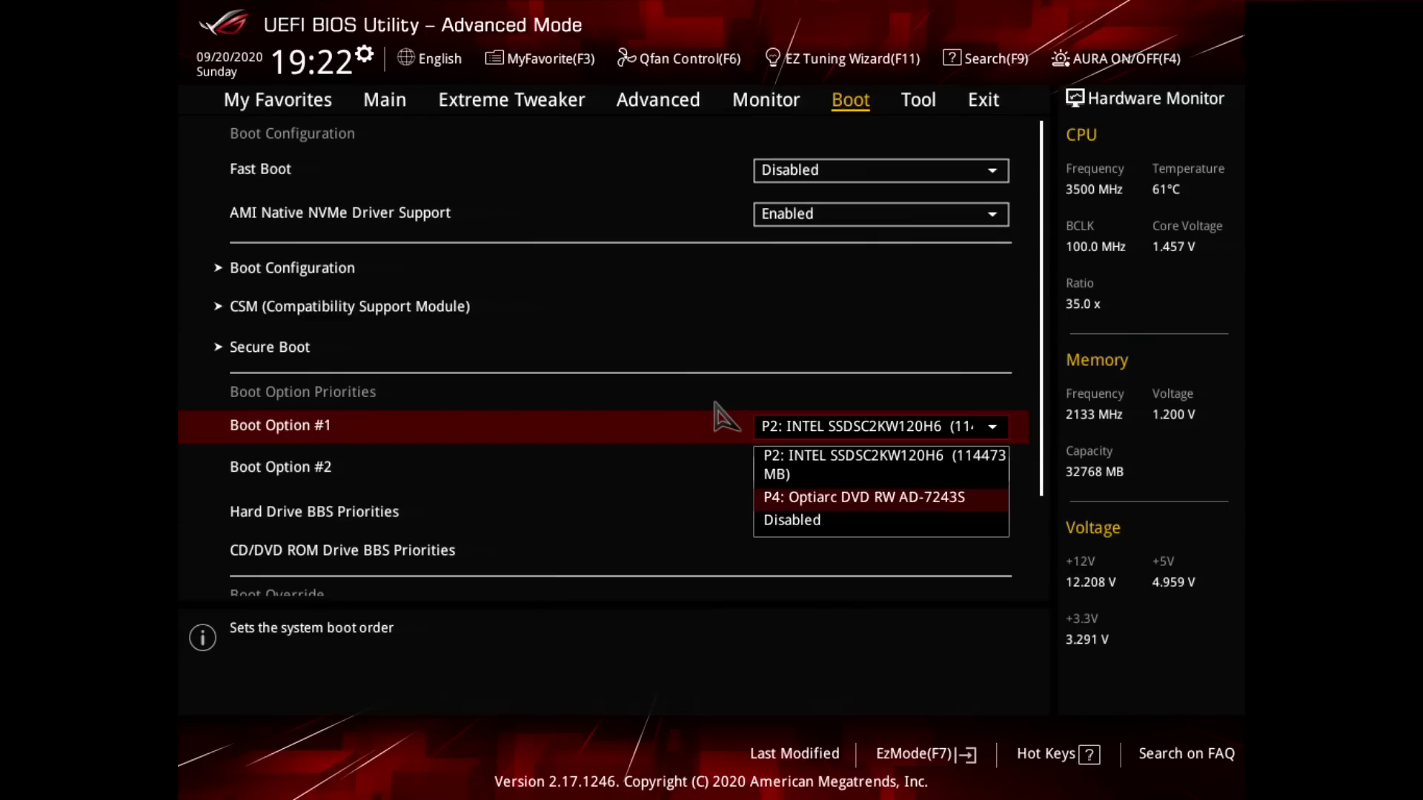
key("Return")
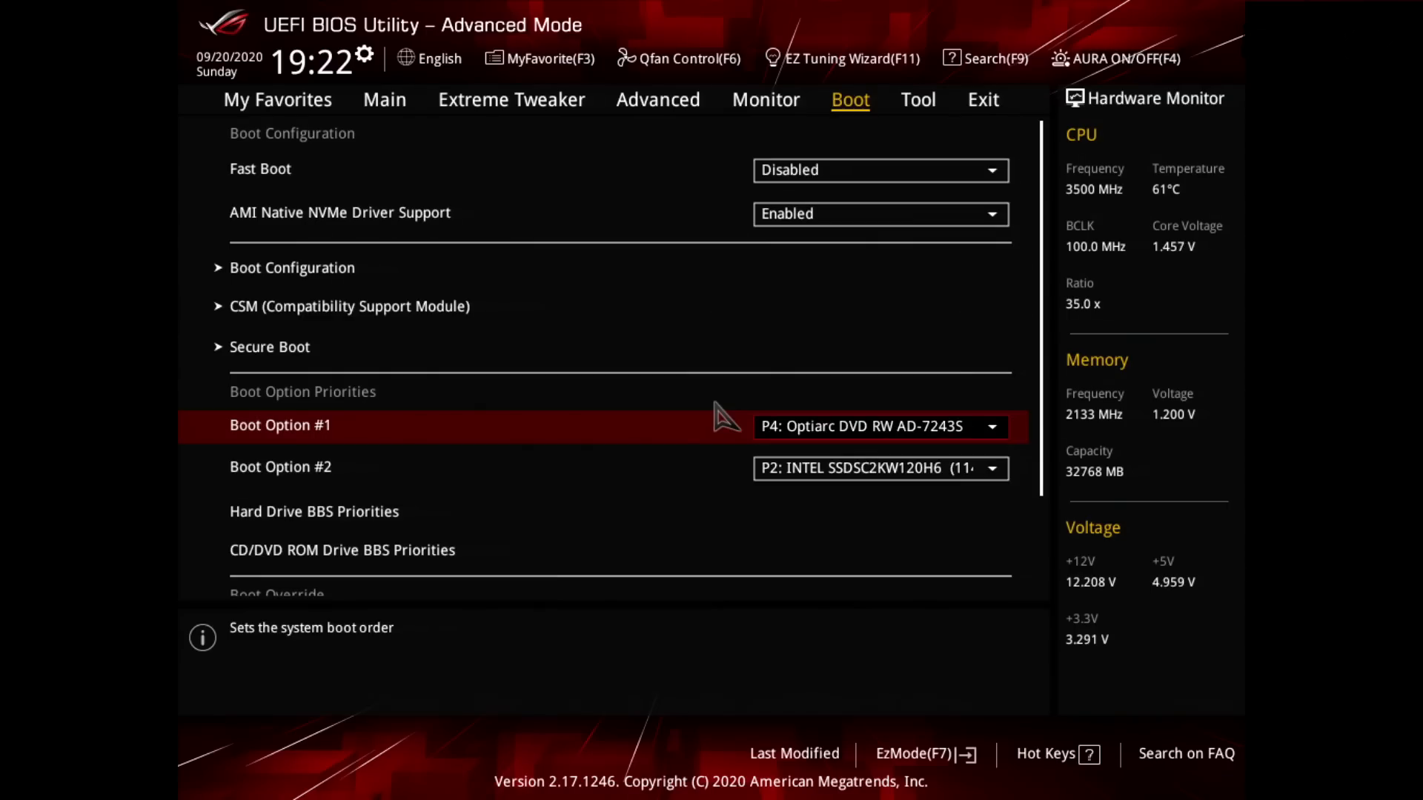
Step: Check the devices offered for Boot Option #2 without changing the selection
key("Down")
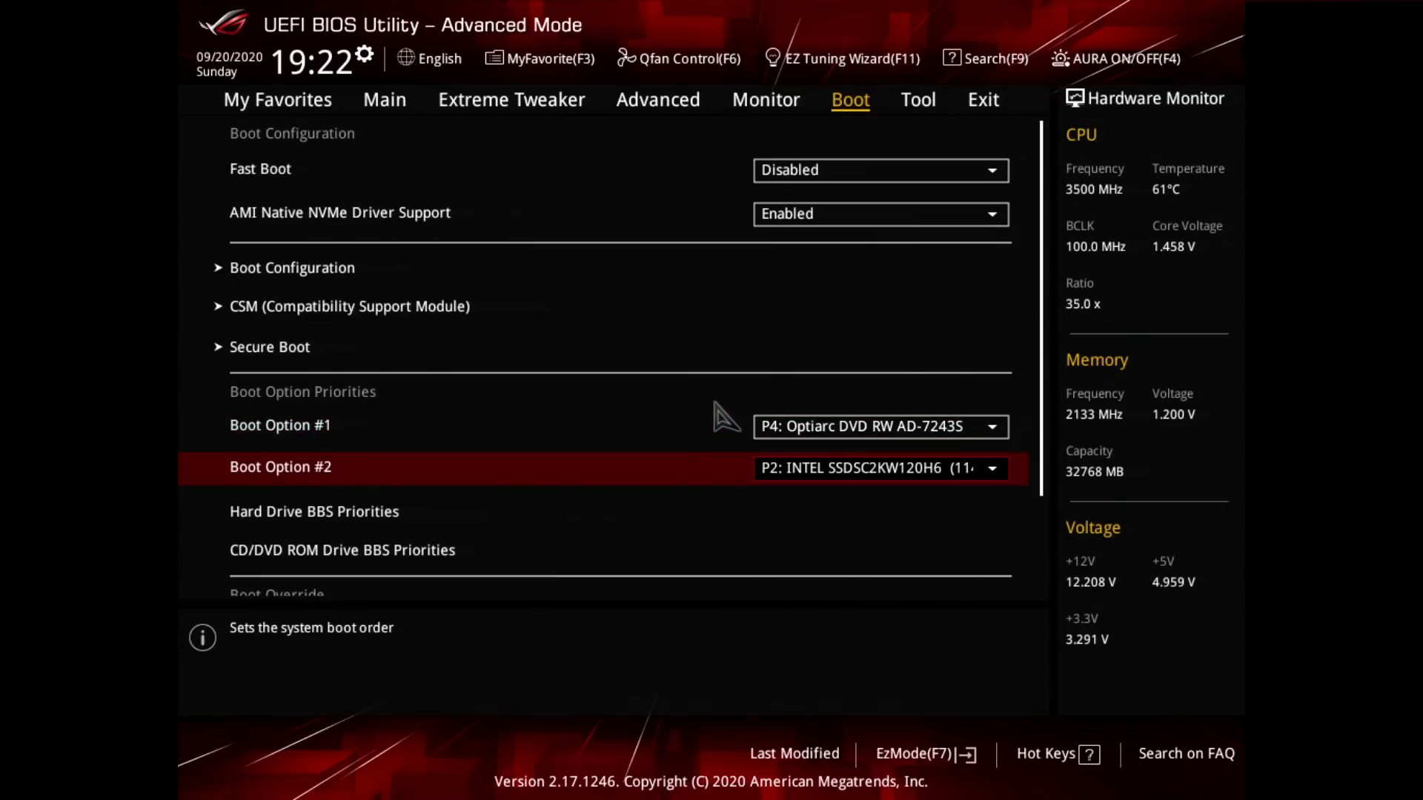
key("Return")
key("Escape")
key("Return")
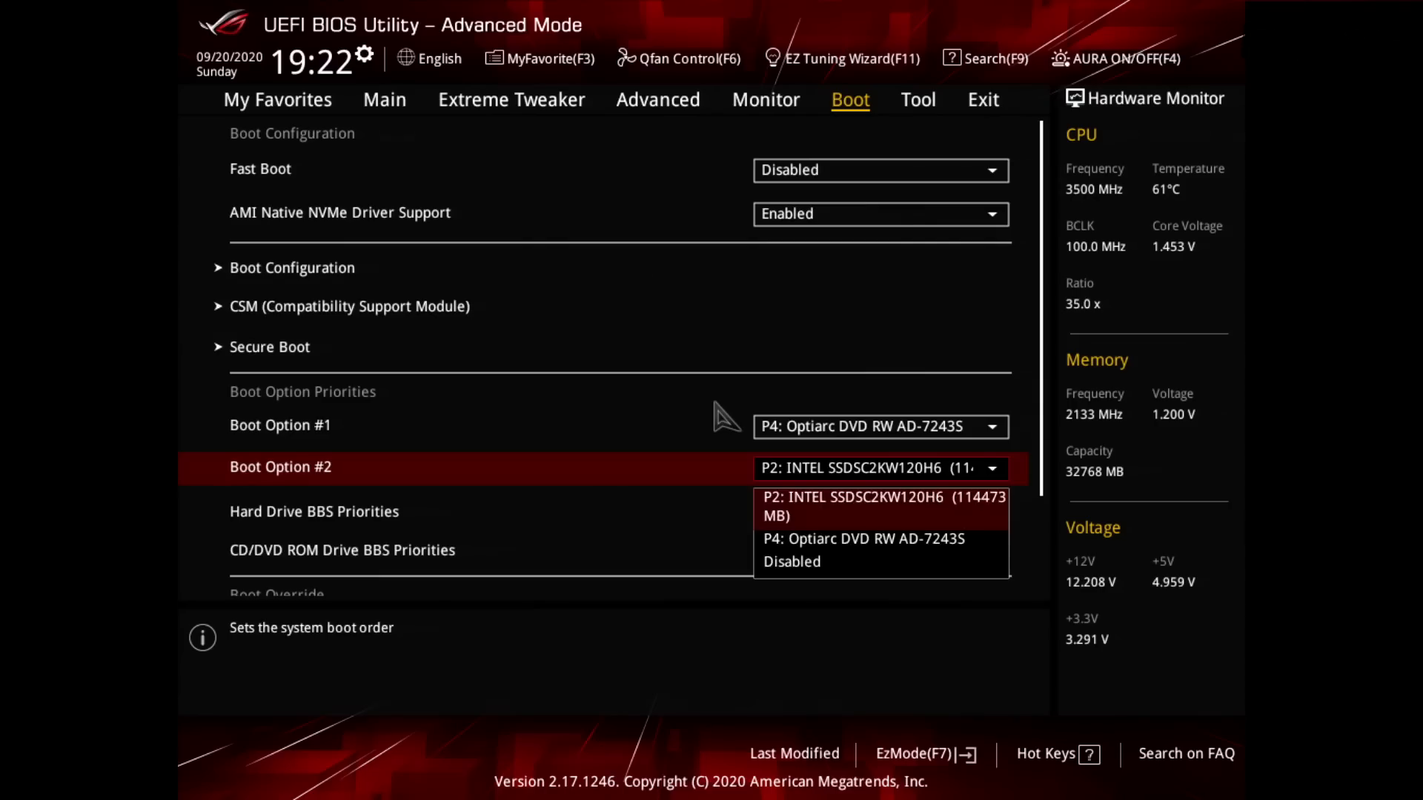
key("Escape")
Step: Review the drives offered for both boot options in Hard Drive BBS Priorities and return to the boot settings
key("Down")
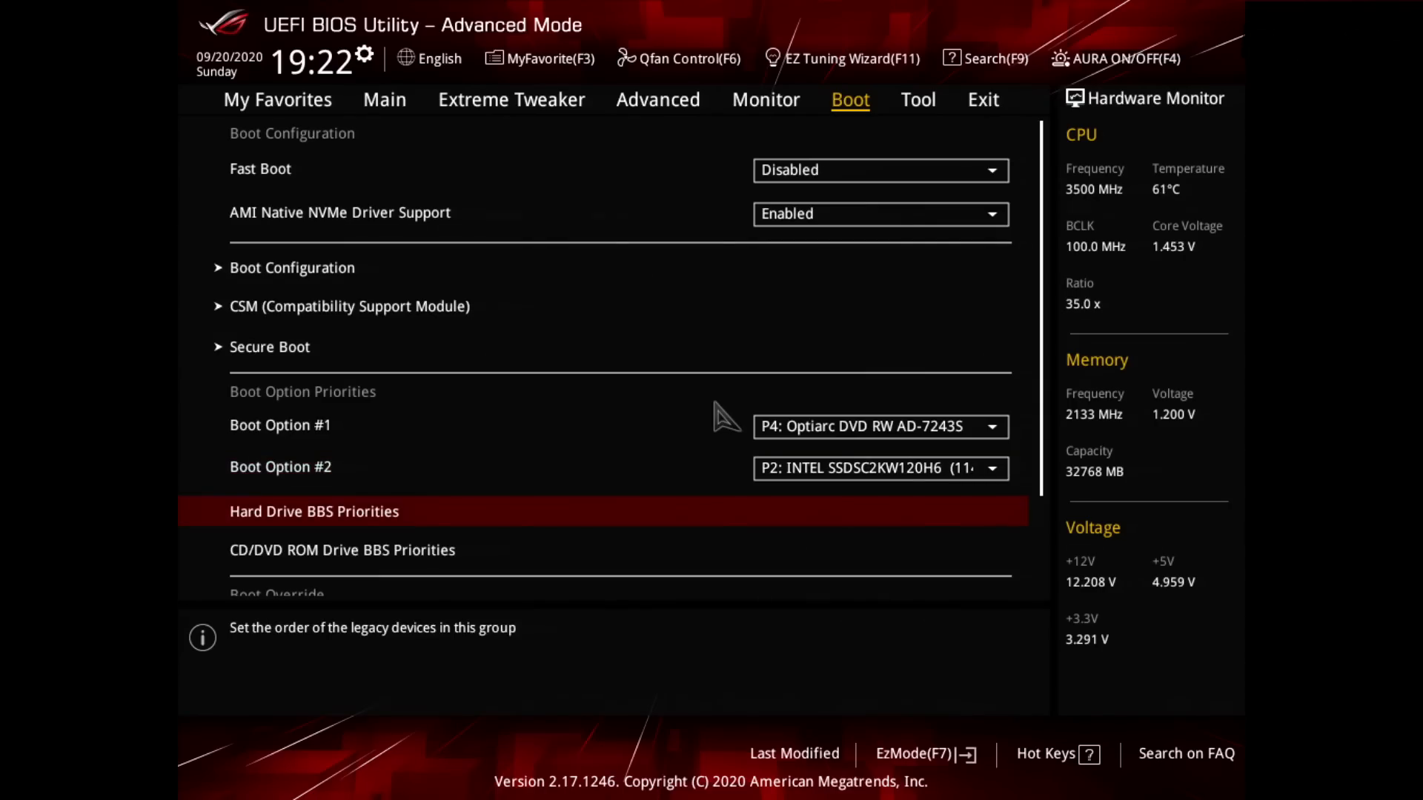
key("Return")
key("Down")
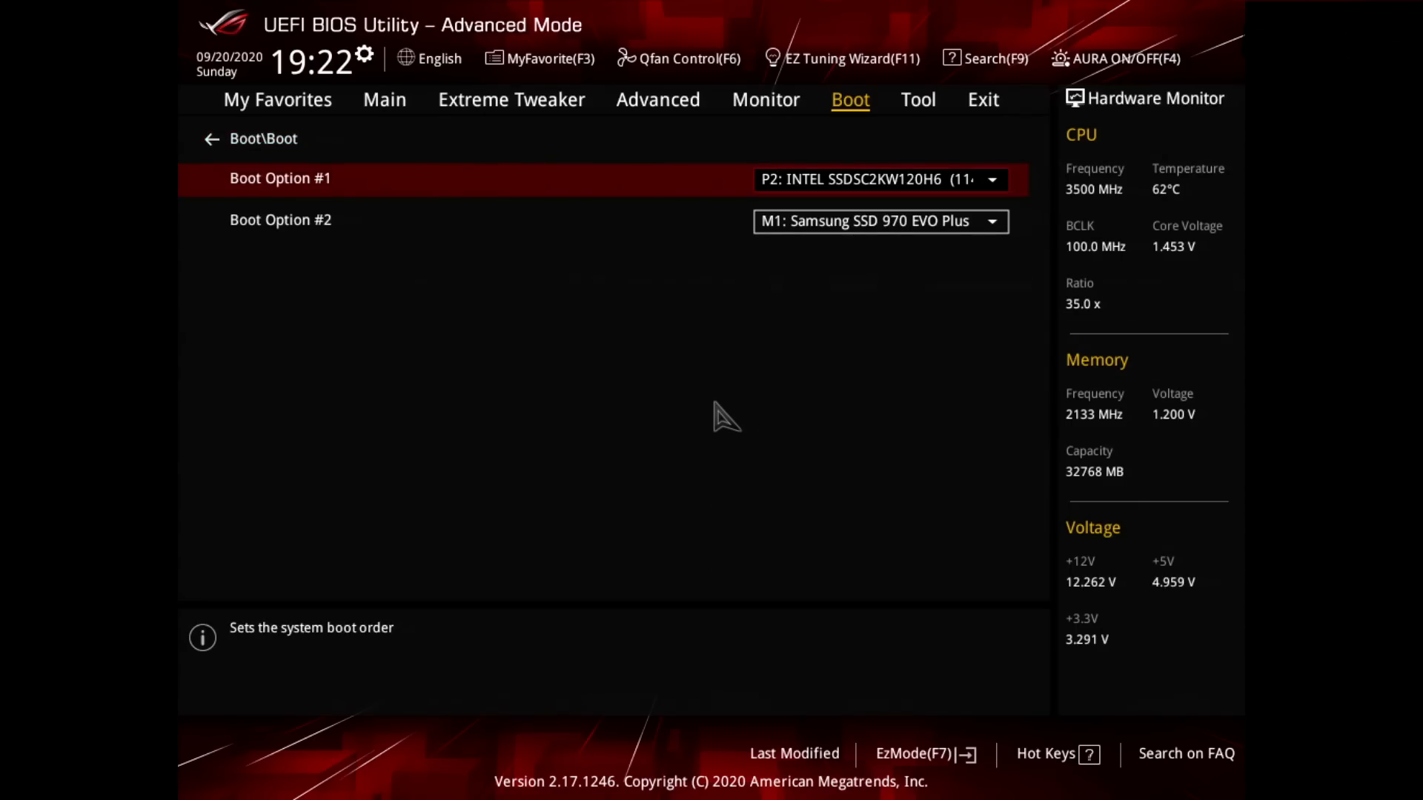
key("Return")
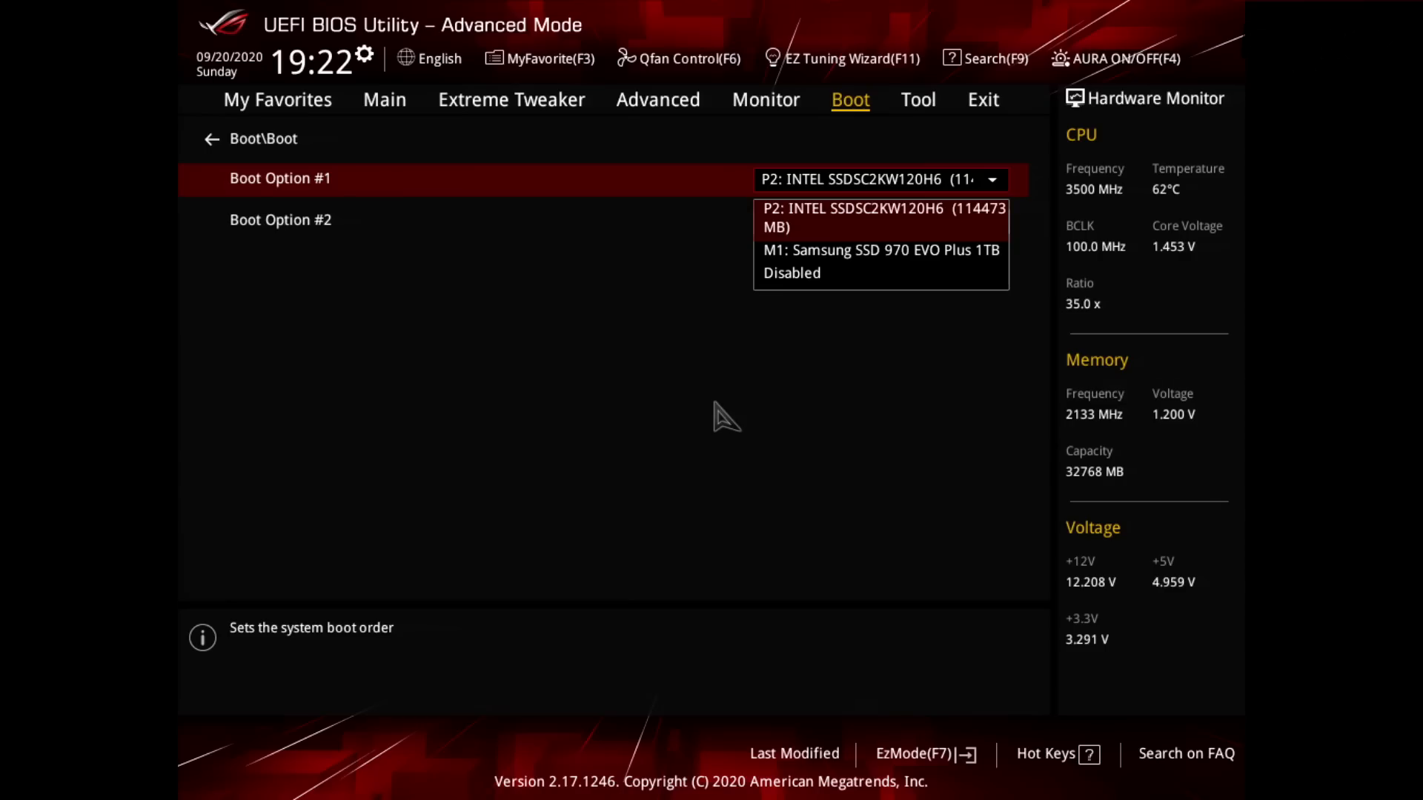
key("Escape")
key("Down")
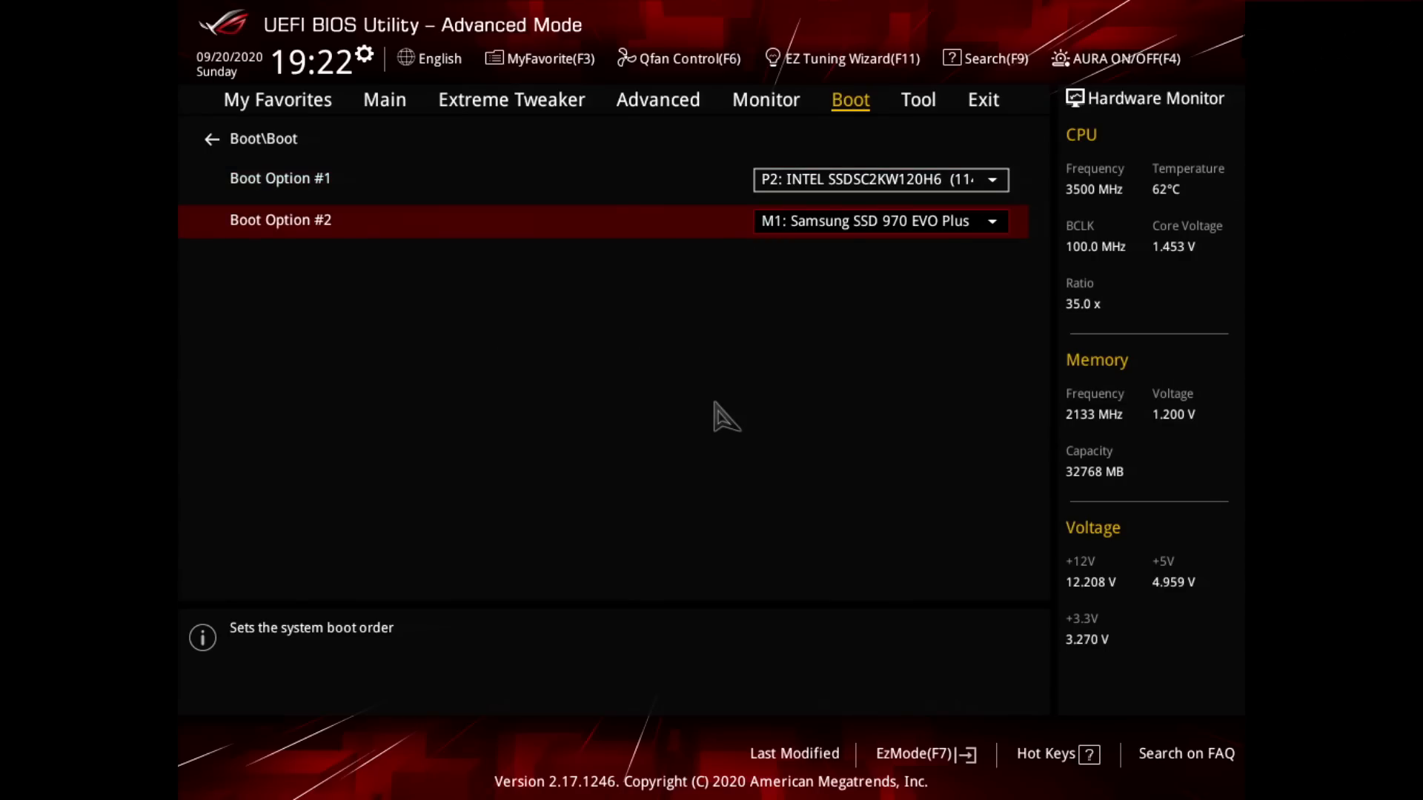
key("Return")
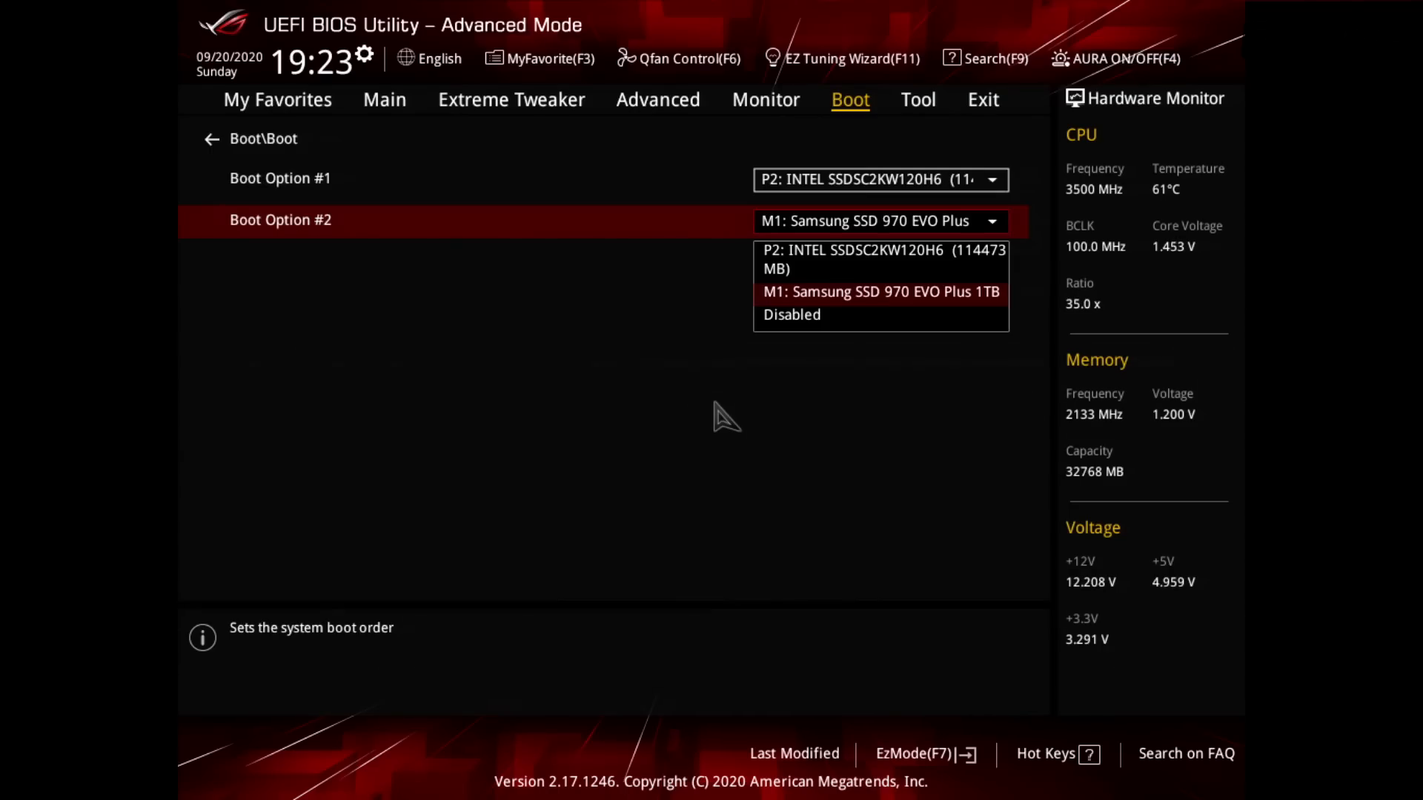
key("Up")
key("Escape")
key("Up")
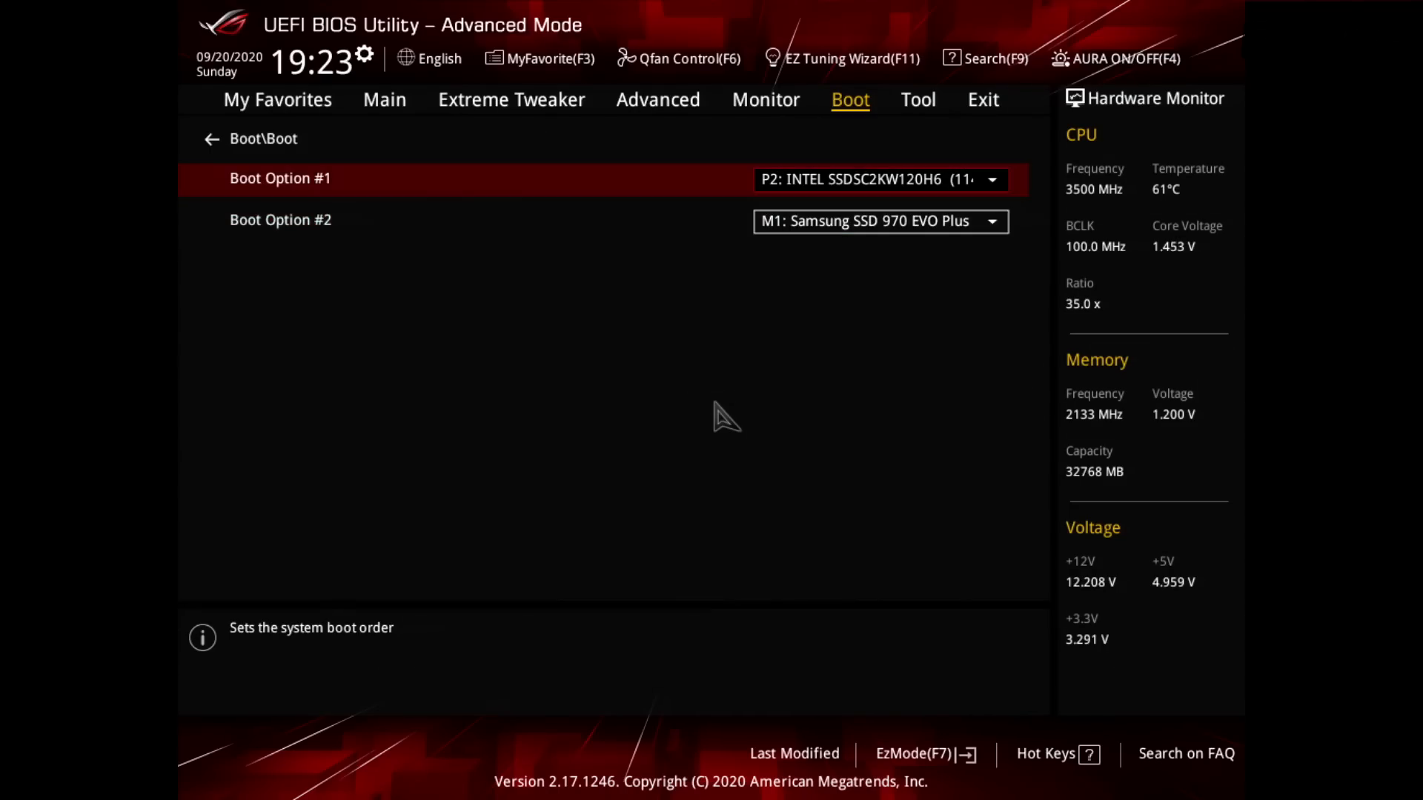
key("Escape")
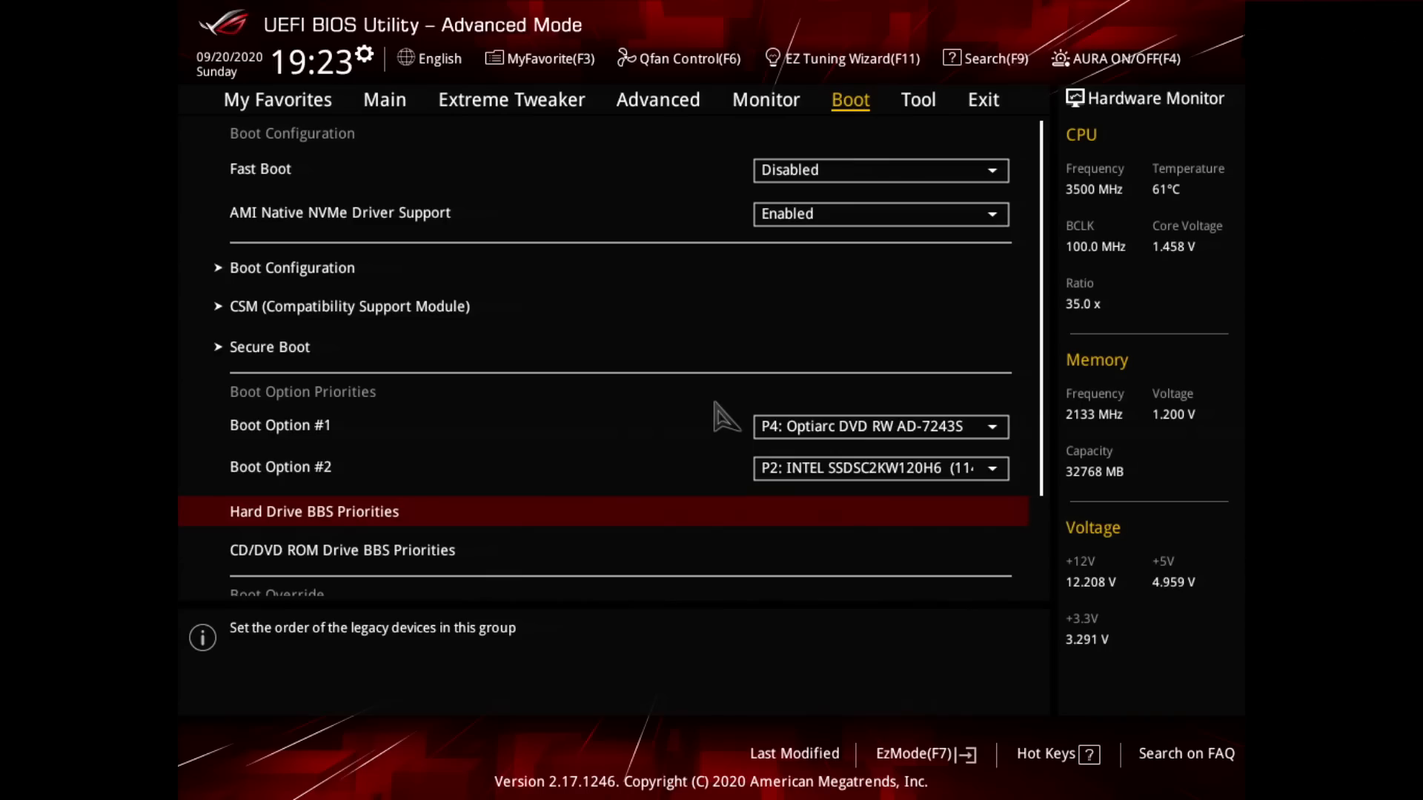
Step: Look over the CD/DVD ROM Drive BBS Priorities and Boot Override entries, returning to Fast Boot
key("Down")
key("Down")
key("Down")
key("Up")
key("Up")
key("Up")
key("Up")
key("Up")
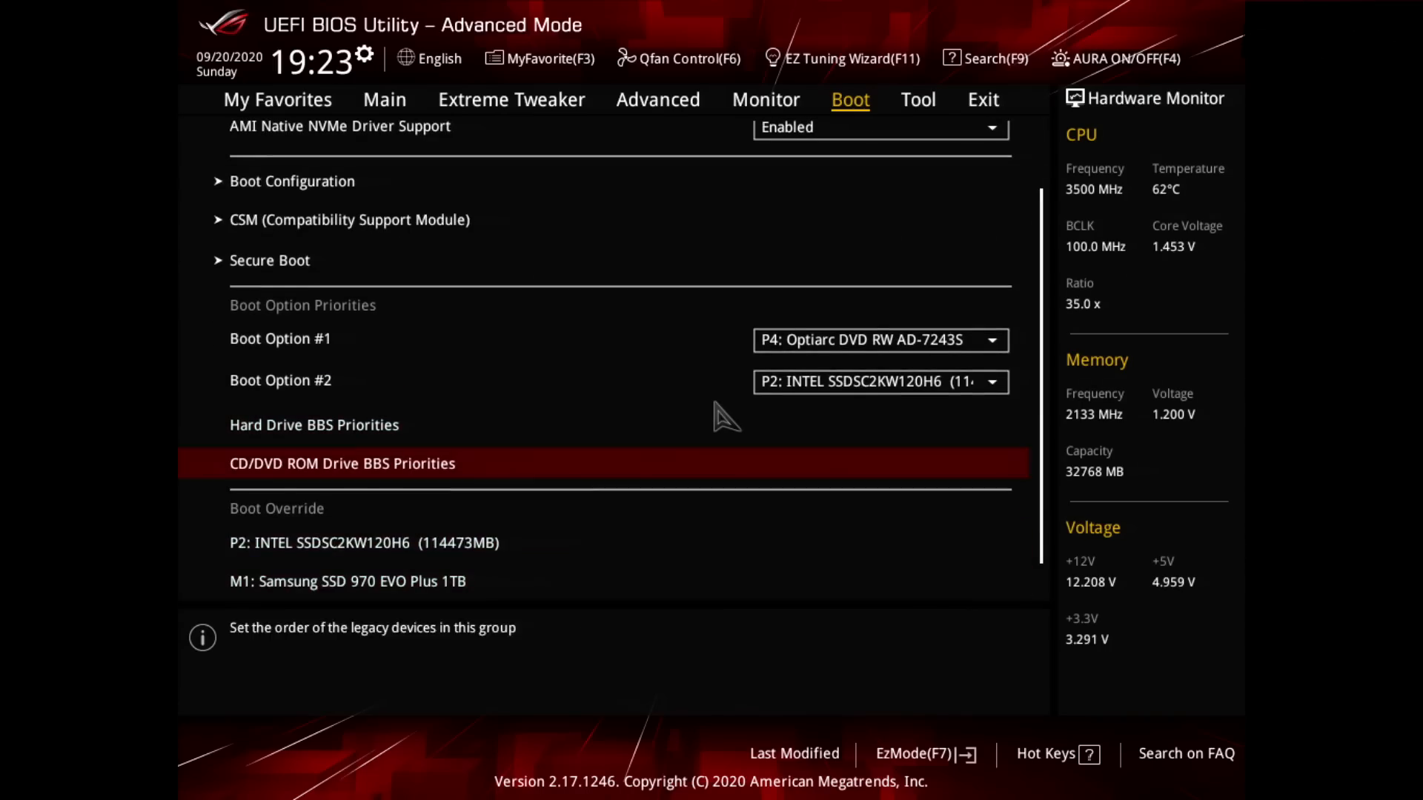
key("Up")
key("Up")
key("Up")
key("Up")
key("Up")
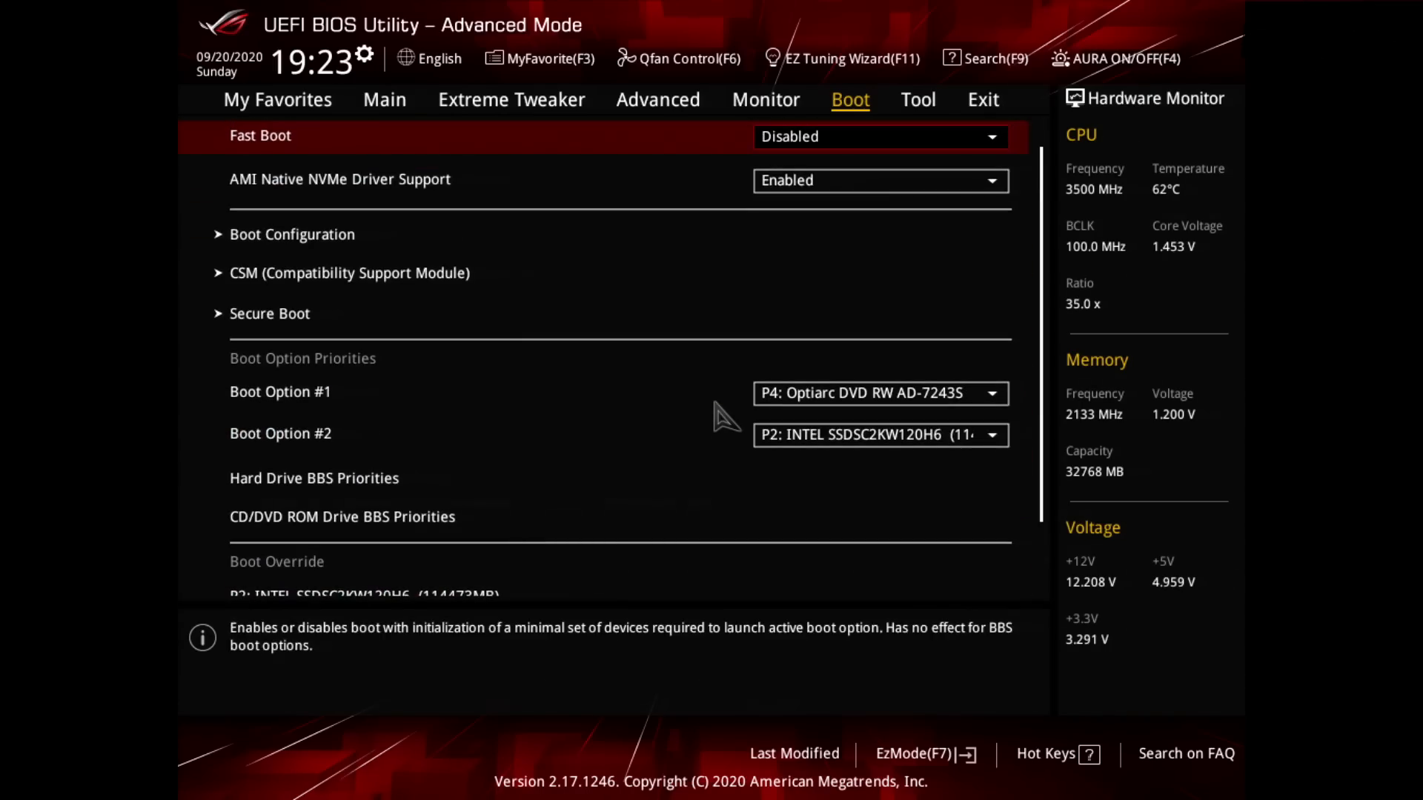
Step: Save the BIOS changes and reset the system
key("Right")
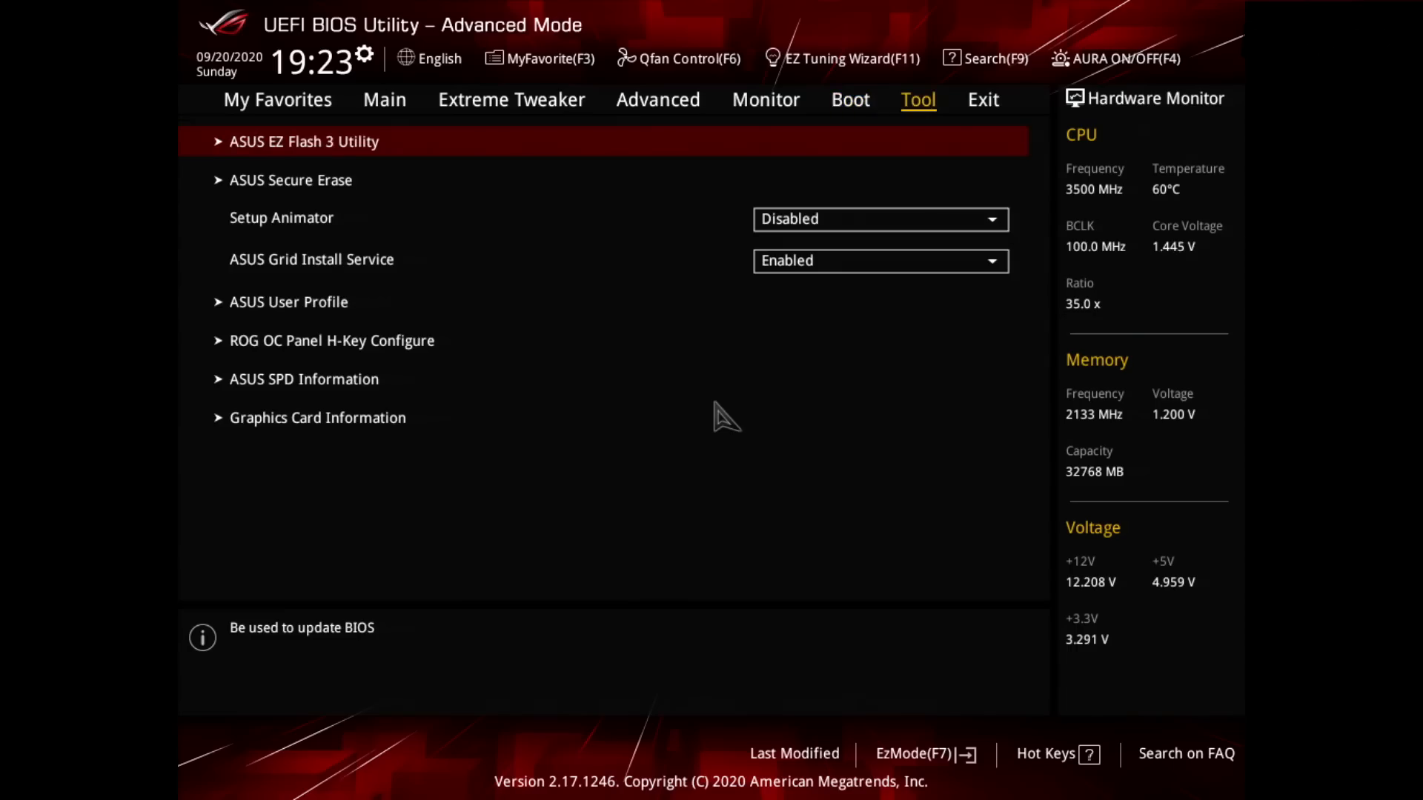
key("Right")
key("Right")
key("Right")
key("Right")
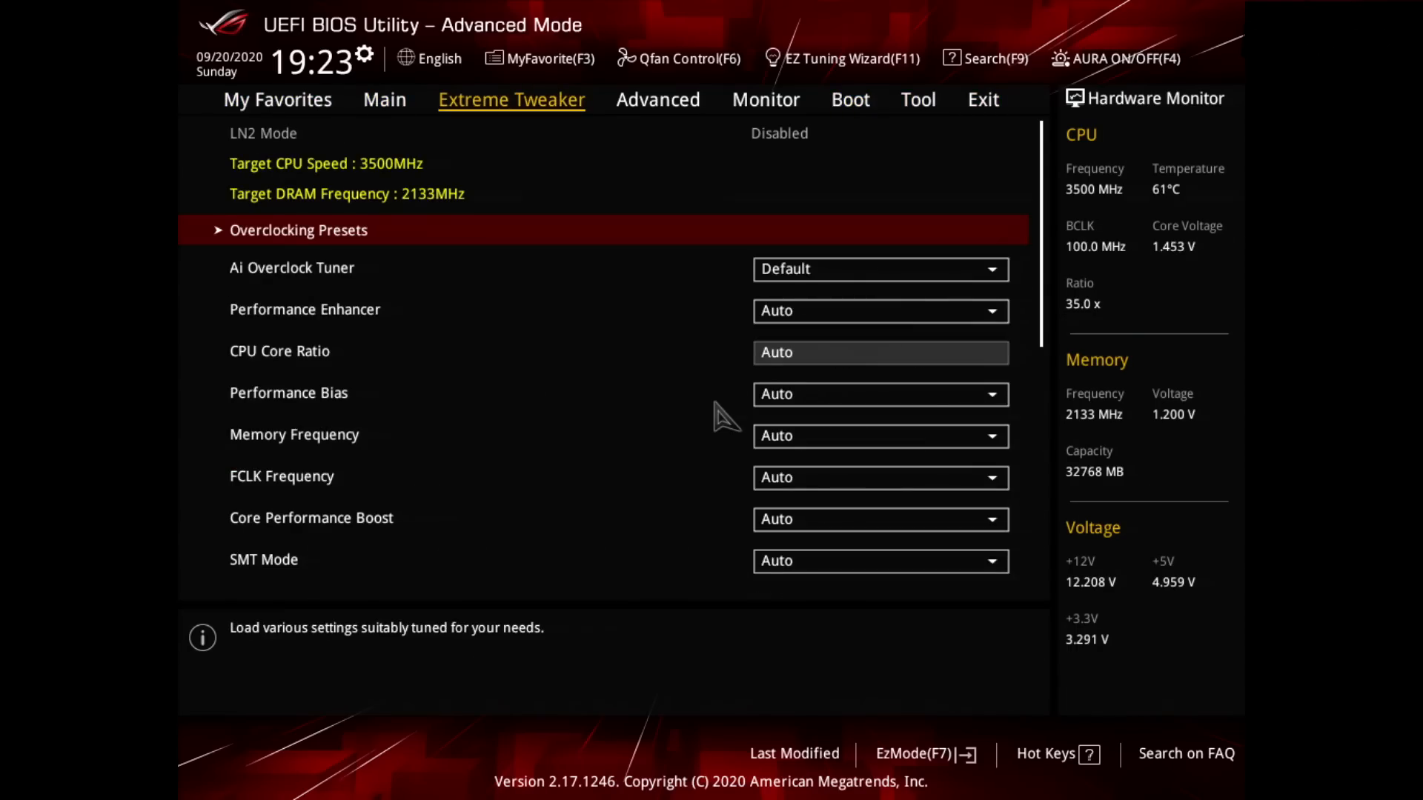
key("Left")
key("Left")
key("Left")
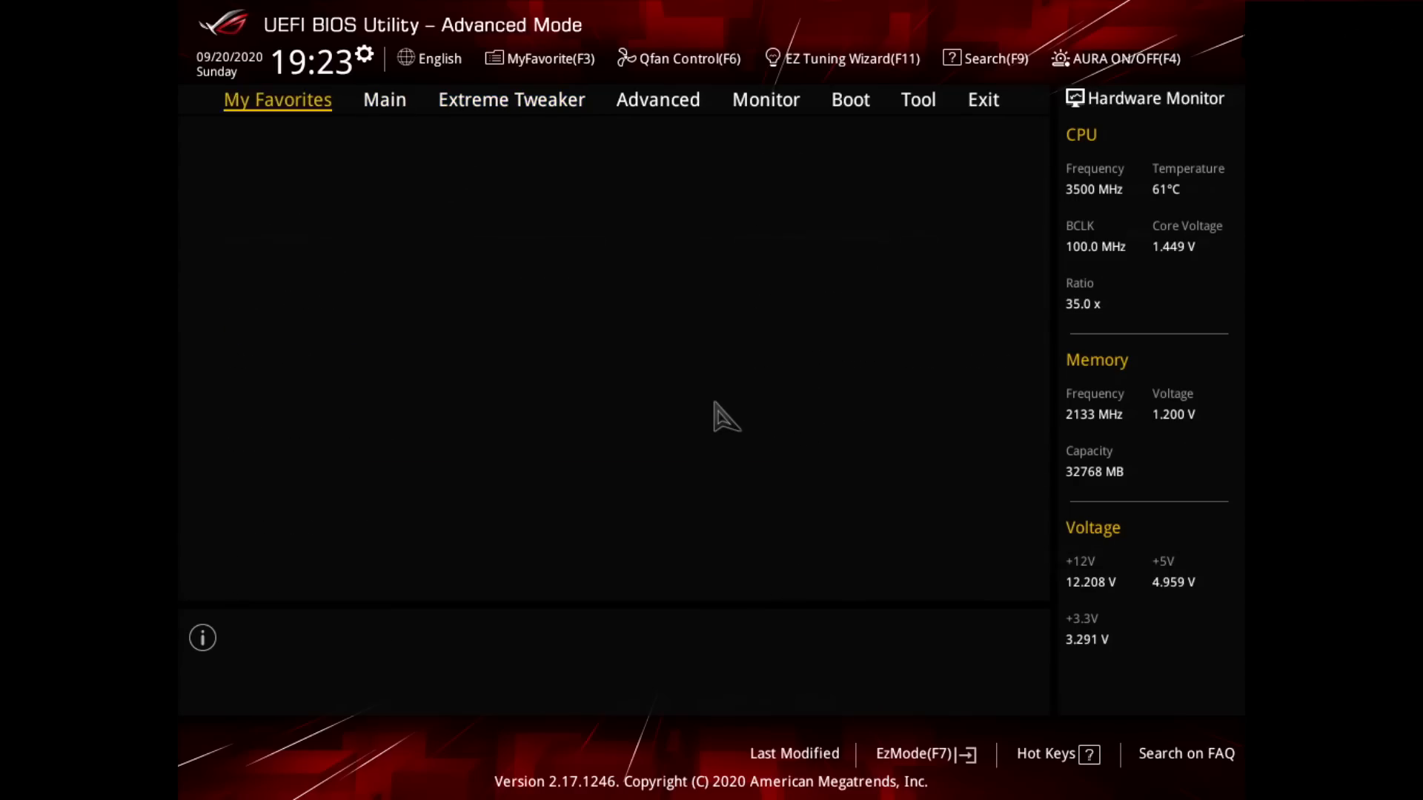
key("Down")
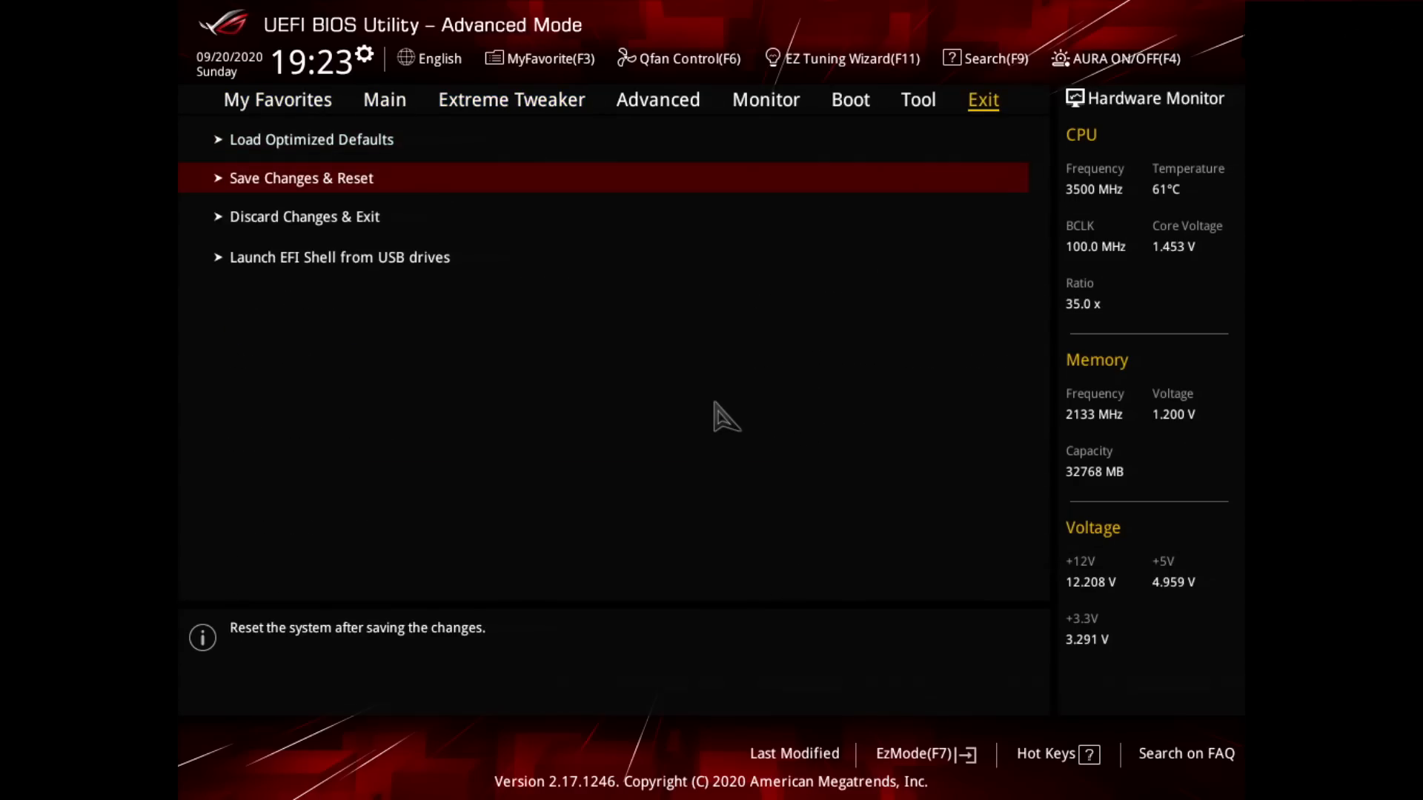
key("Return")
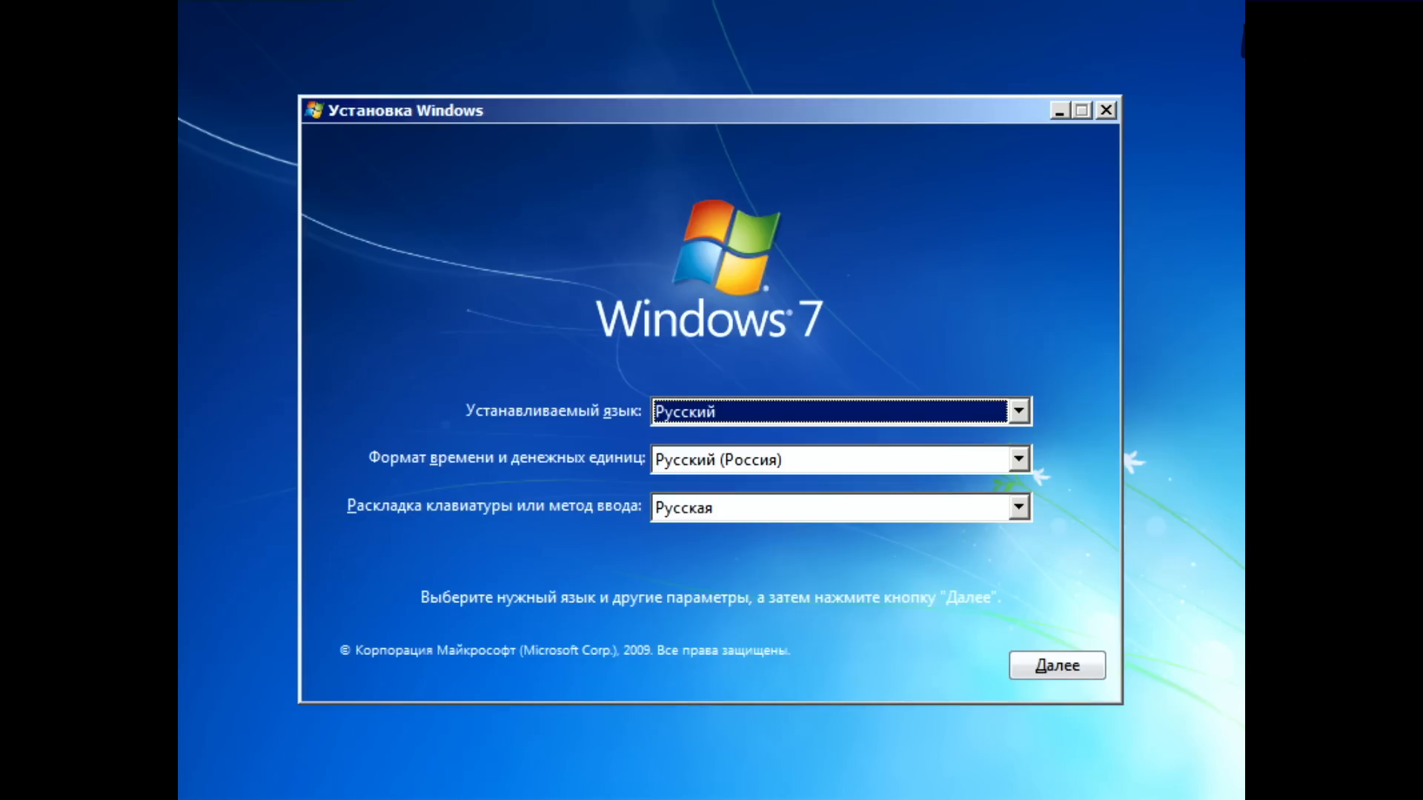
Step: Keep Russian for the installation language, time and currency format, and keyboard layout, and start the Windows 7 installation
key("Return")
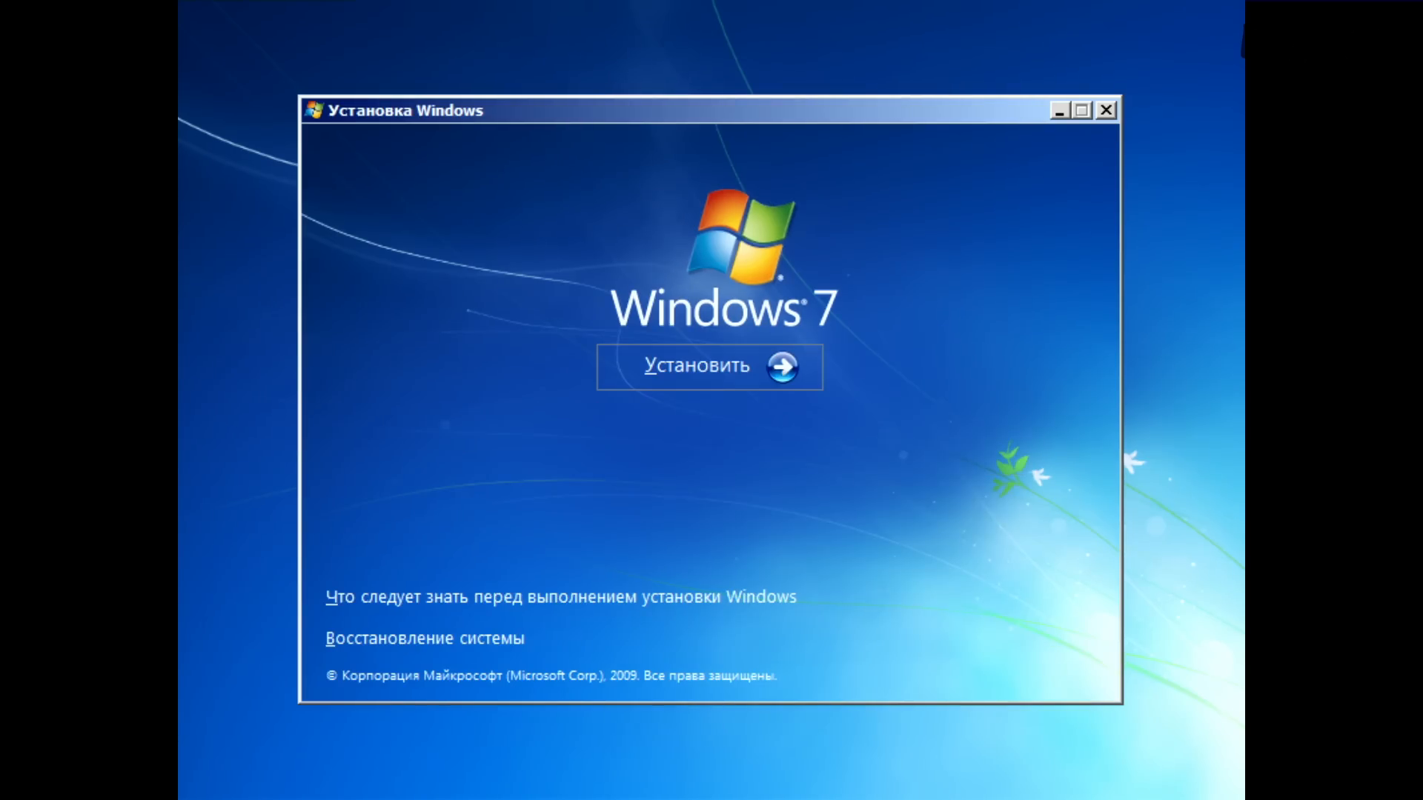
key("Return")
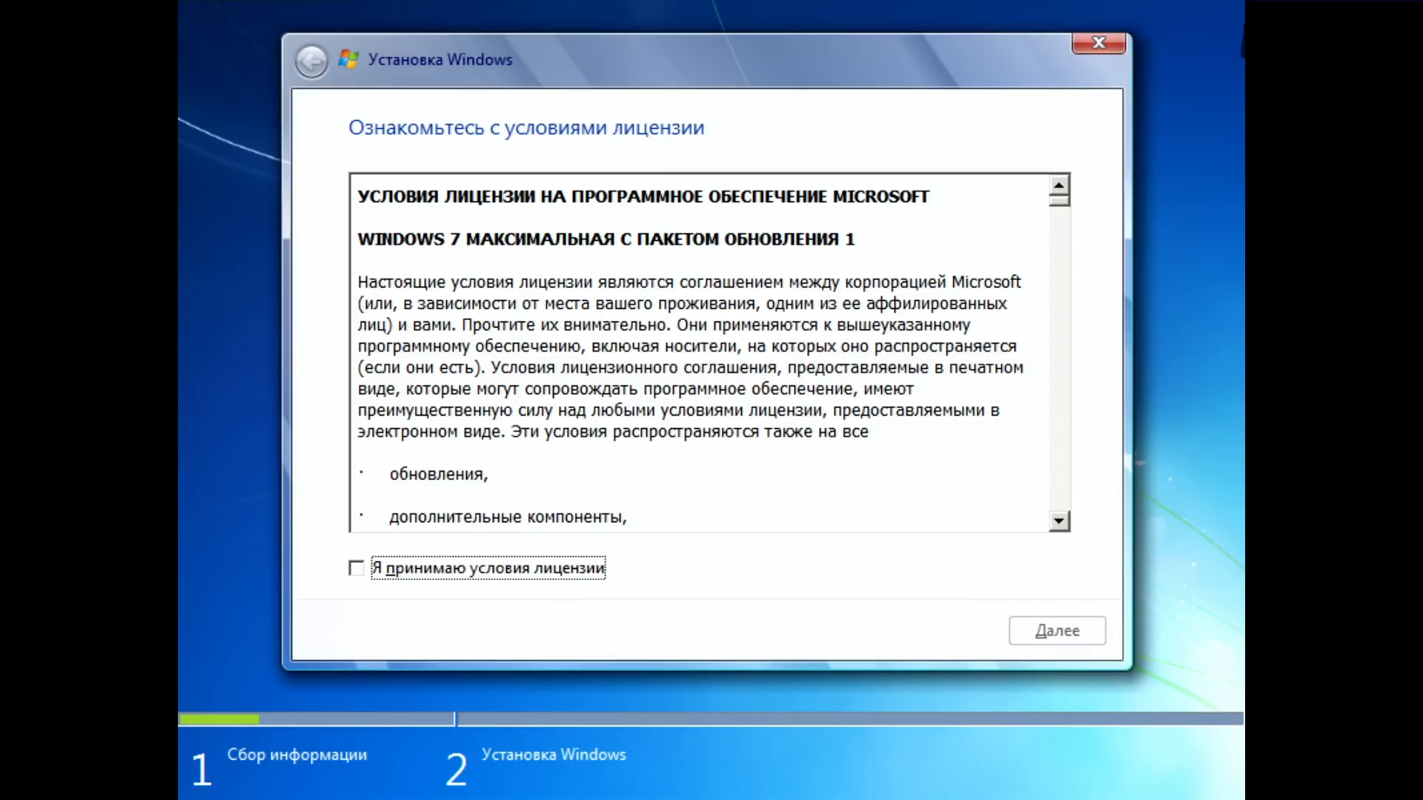
Step: Toggle acceptance of the licence terms on and off several times
key("space")
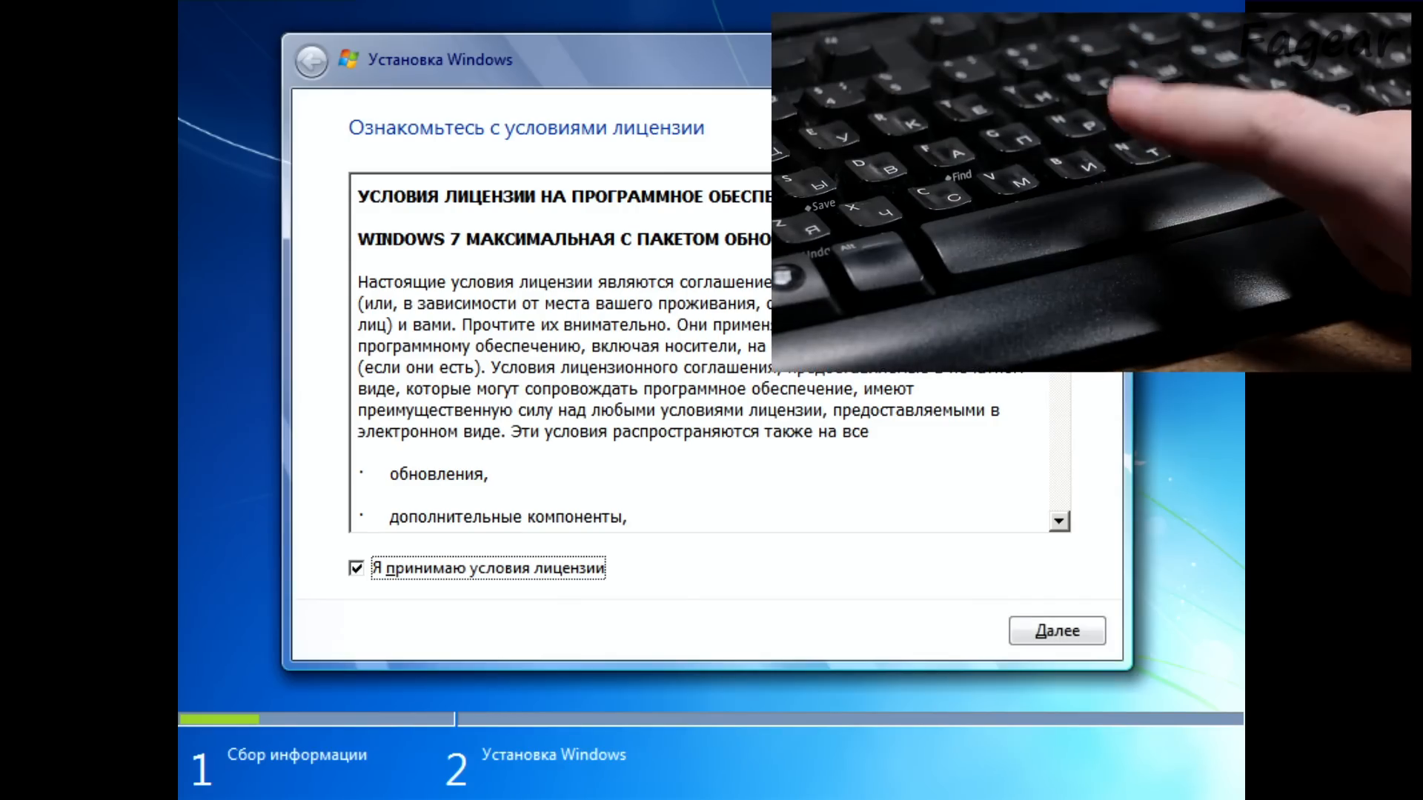
key("space")
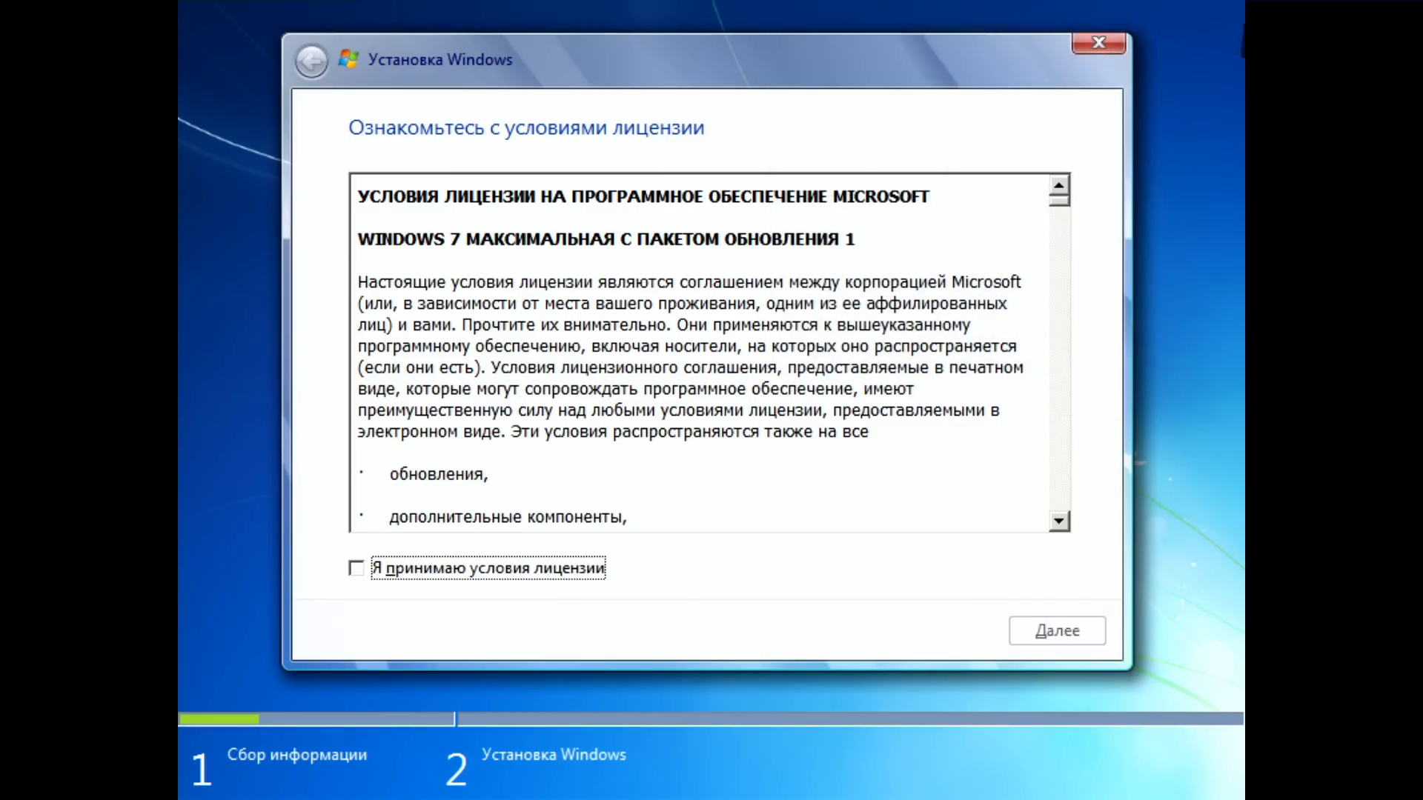
key("space")
key("space")
key("space")
key("space")
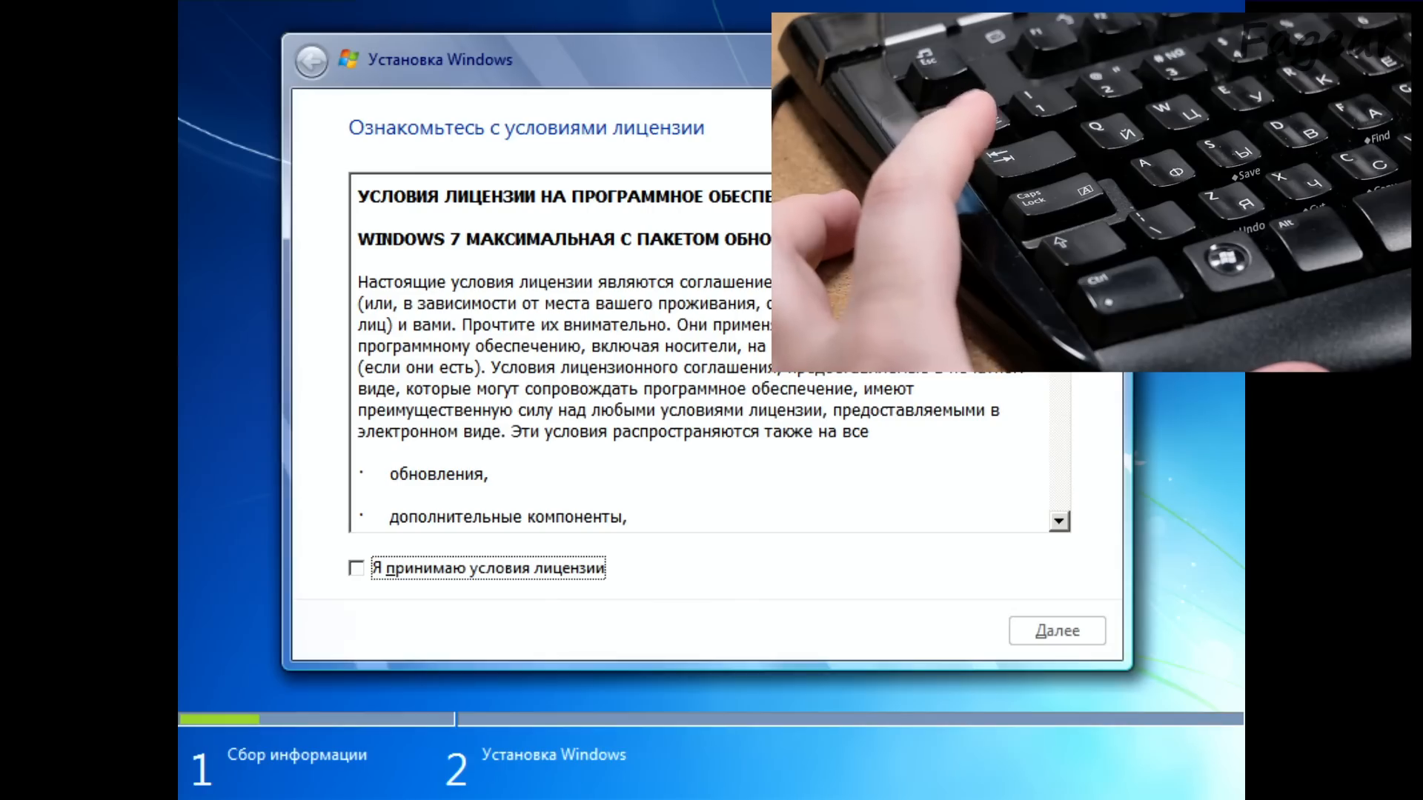
Step: Read through the Windows 7 licence terms, moving forward and back through the text
key("Tab")
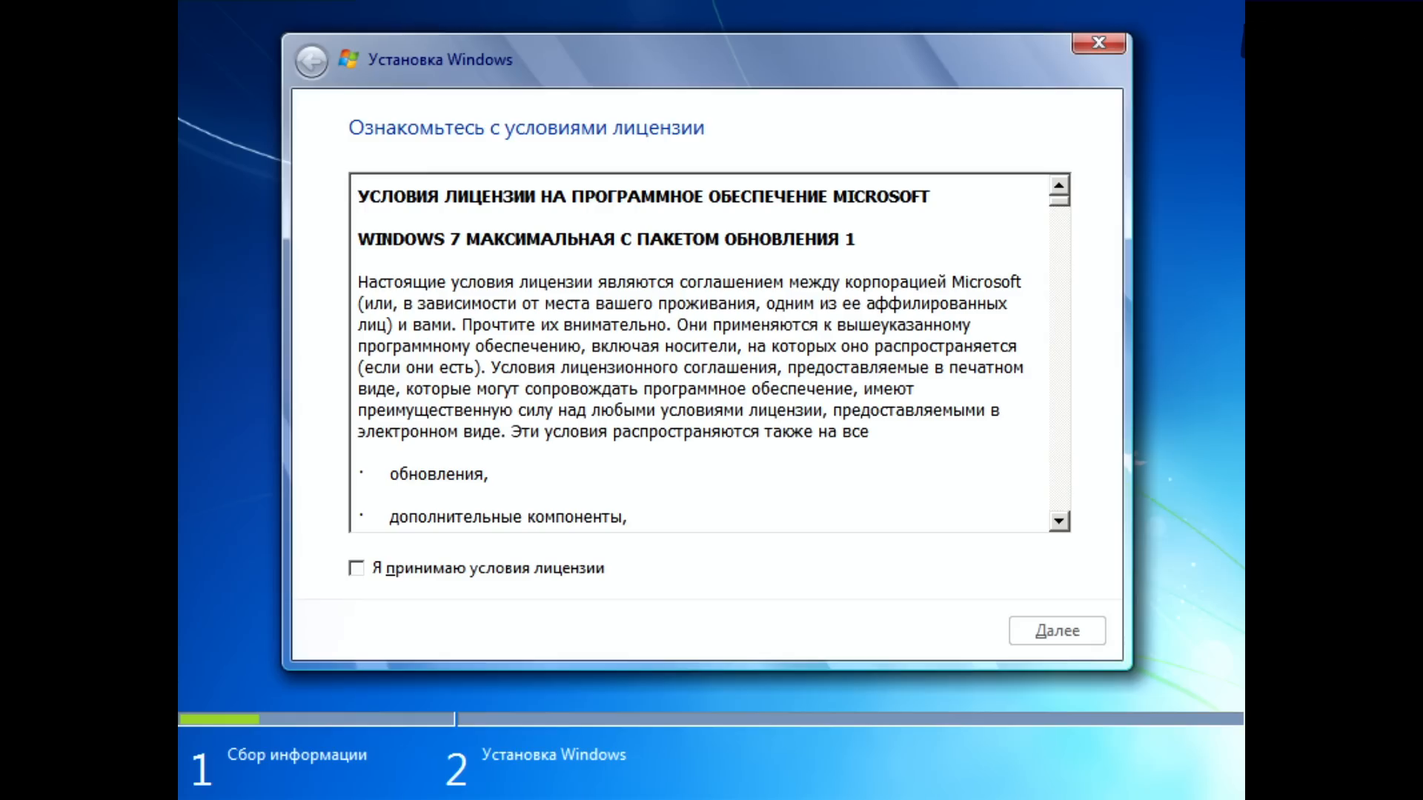
key("Down")
key("Down")
key("Down")
key("Down")
key("Down")
key("Down")
key("Down")
key("Down")
key("Down")
key("Down")
key("Down")
key("Down")
key("Down")
key("Down")
key("Down")
key("Down")
key("Down")
key("Down")
key("Down")
key("Down")
key("Down")
key("Down")
key("Down")
key("Down")
key("Down")
key("Down")
key("Down")
key("Down")
key("Down")
key("Down")
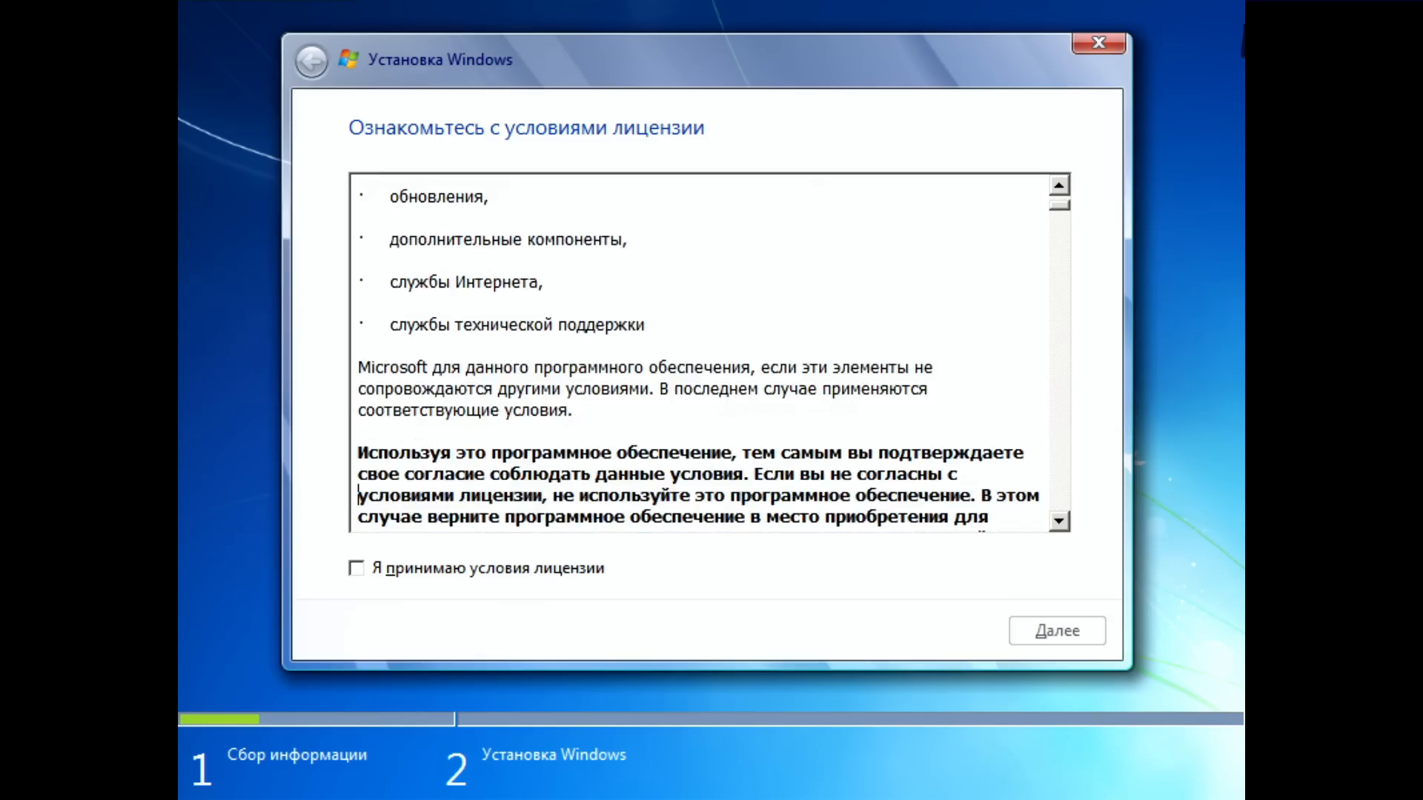
key("Down")
key("Down")
key("Down")
key("Down")
key("Down")
key("Down")
key("Down")
key("Down")
key("Down")
key("Down")
key("Down")
key("Down")
key("Down")
key("Down")
key("Down")
key("Down")
key("Down")
key("Down")
key("Down")
key("Down")
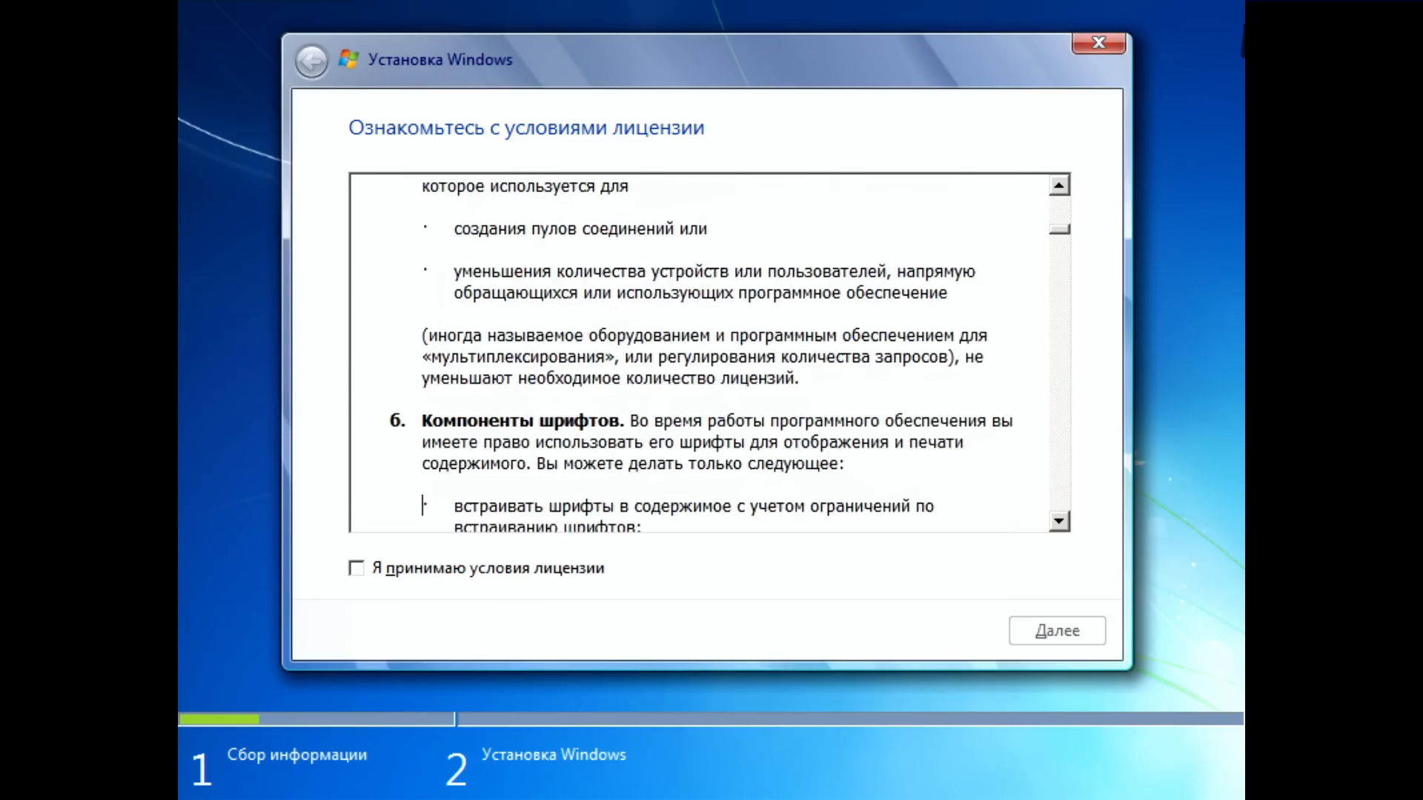
key("Page_Down")
key("Page_Down")
key("Page_Down")
key("Page_Down")
key("Page_Down")
key("Page_Down")
key("Page_Up")
key("Page_Up")
key("Page_Up")
key("Page_Up")
key("Page_Up")
key("Page_Up")
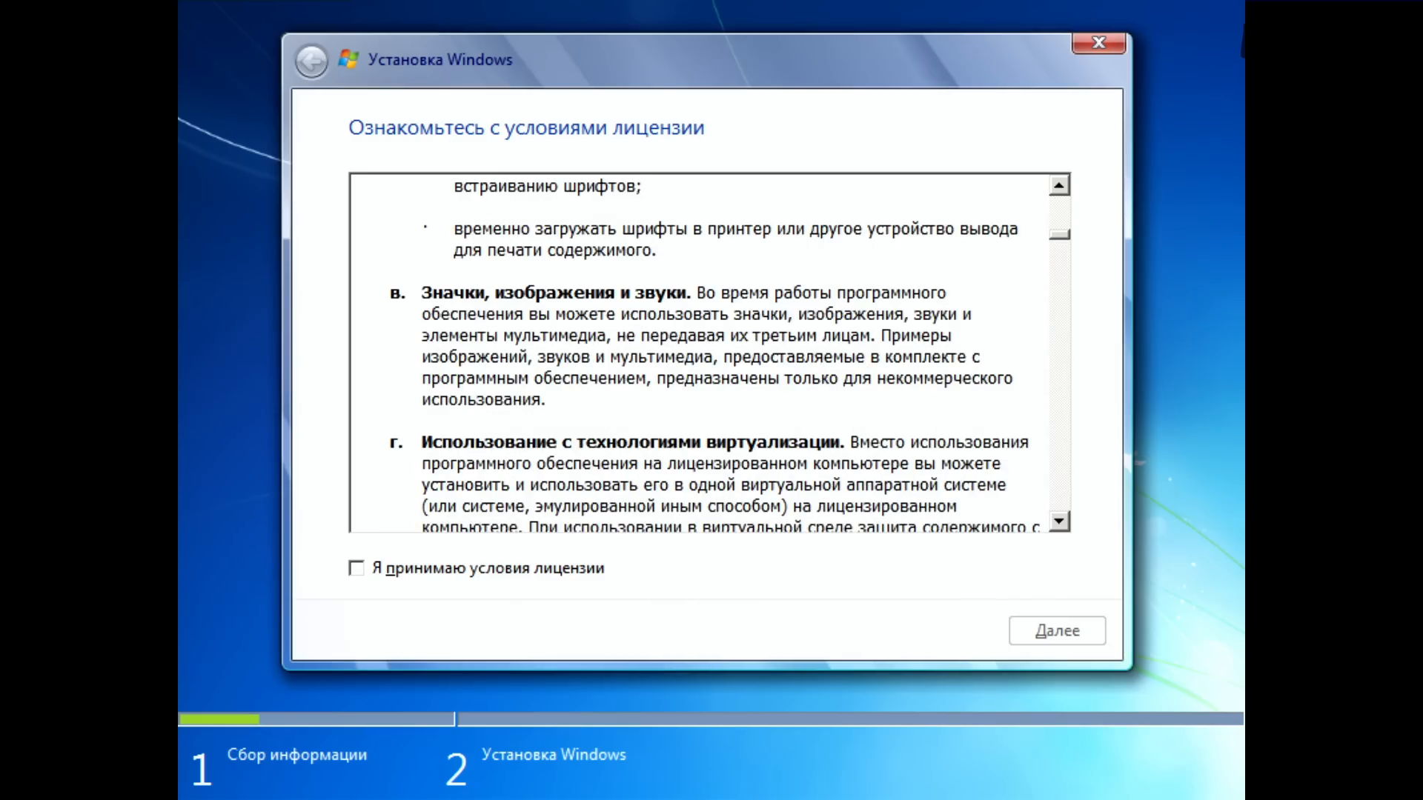
Step: Highlight the opening lines of the virtualization clause, then clear the highlight and read on to the storage clause
key("shift+Up")
key("shift+Up")
key("shift+Up")
key("shift+Up")
key("shift+Up")
key("shift+Up")
key("shift+Up")
key("shift+Up")
key("shift+Up")
key("shift+Up")
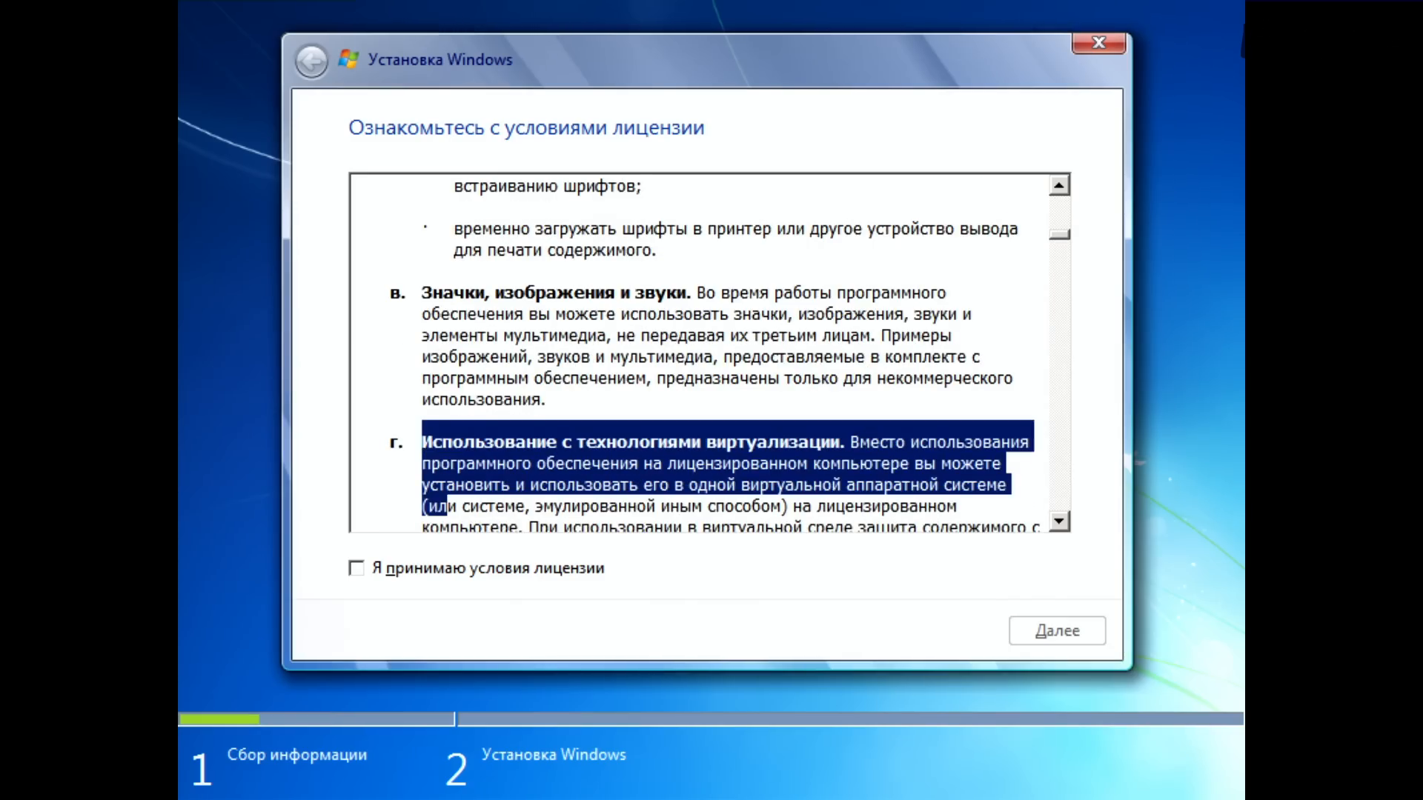
key("Down")
key("Down")
key("Down")
key("Down")
key("Down")
key("Down")
key("Down")
key("Down")
key("Down")
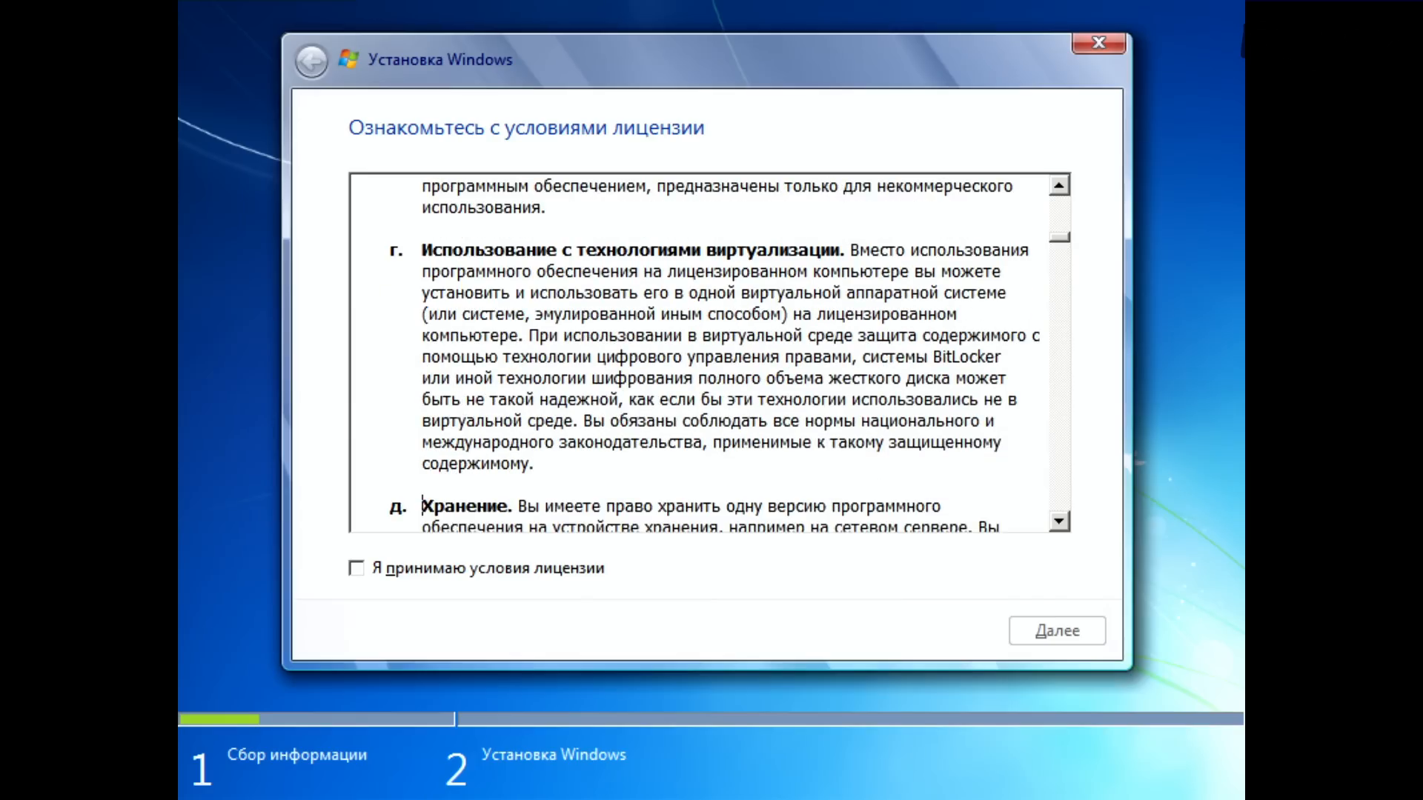
Step: Accept the licence terms and choose the full installation with additional options as the installation type
key("Tab")
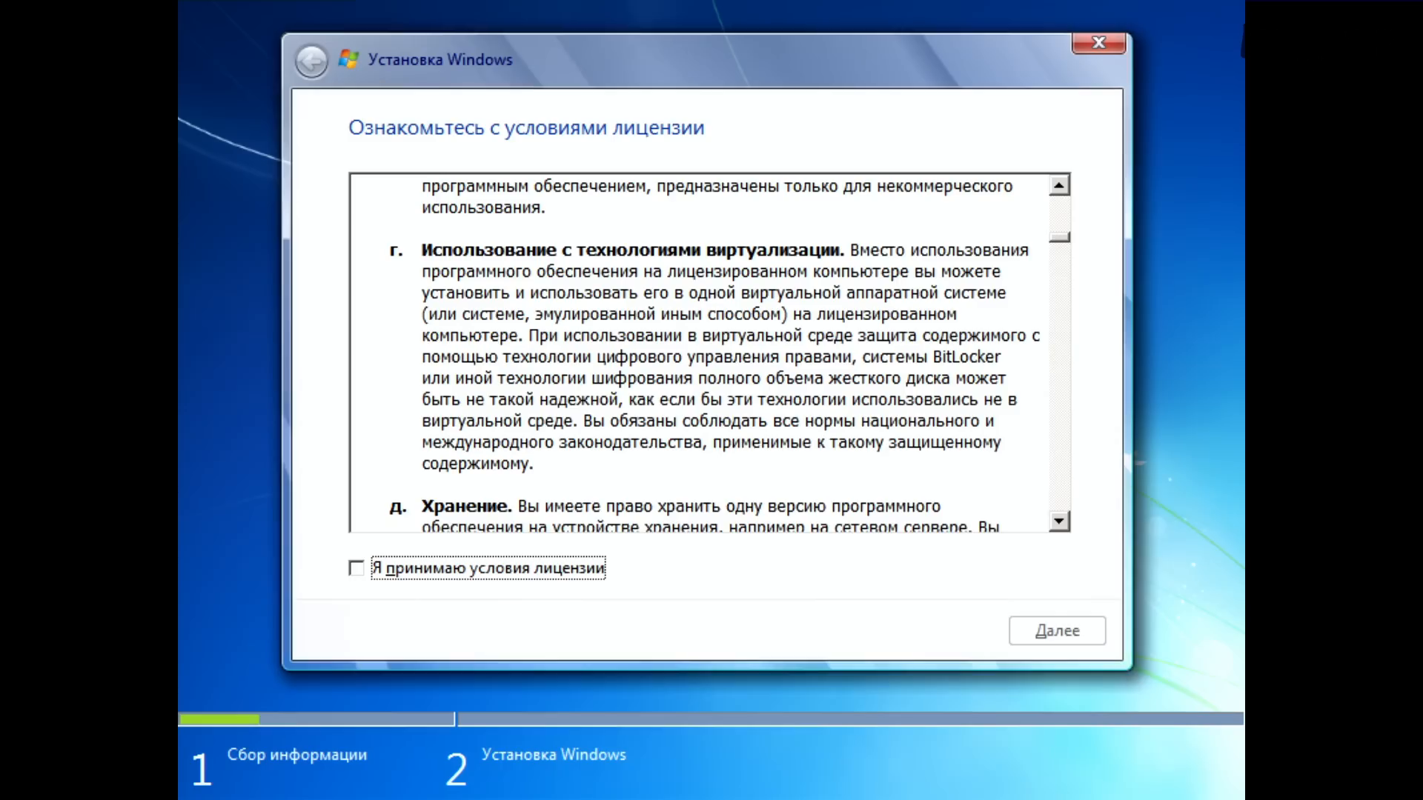
key("space")
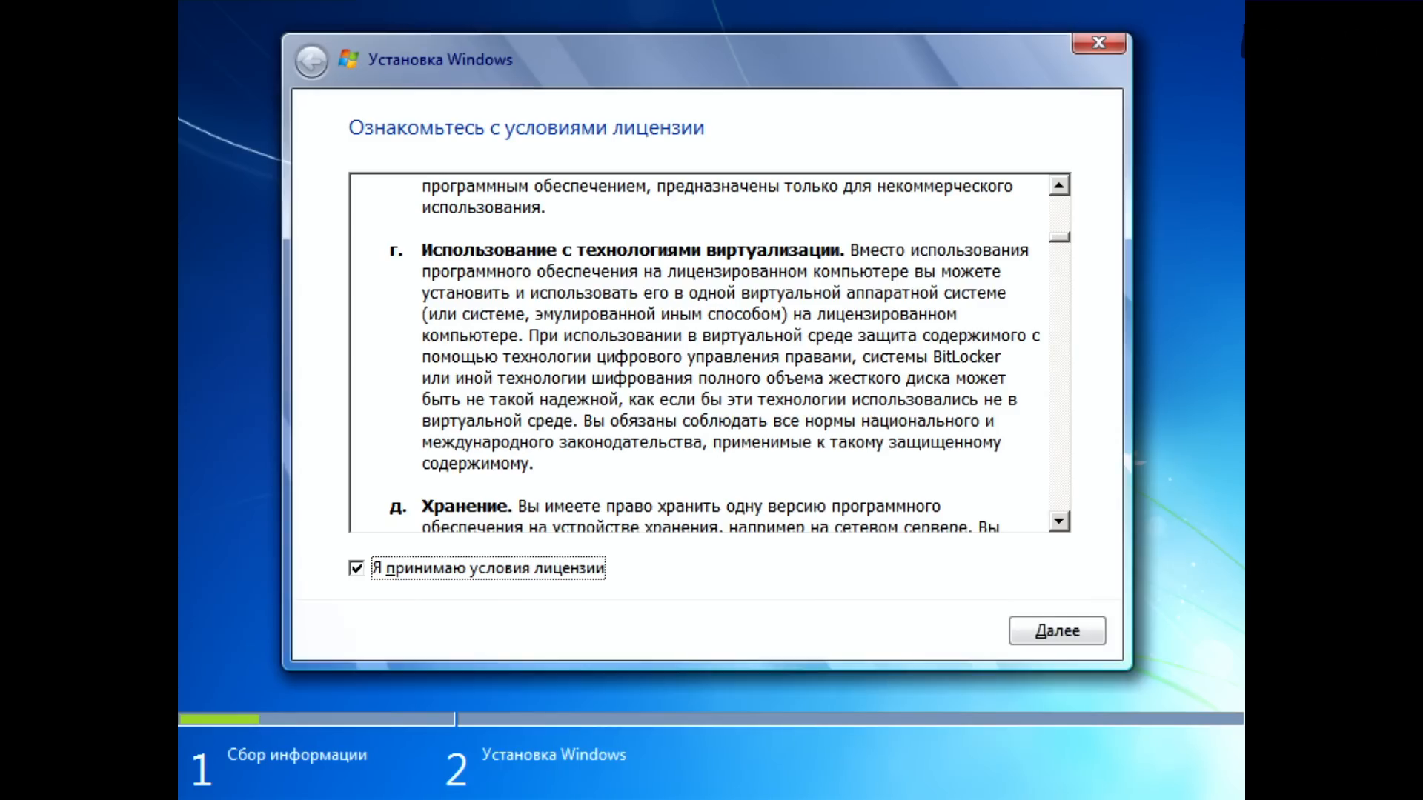
key("Tab")
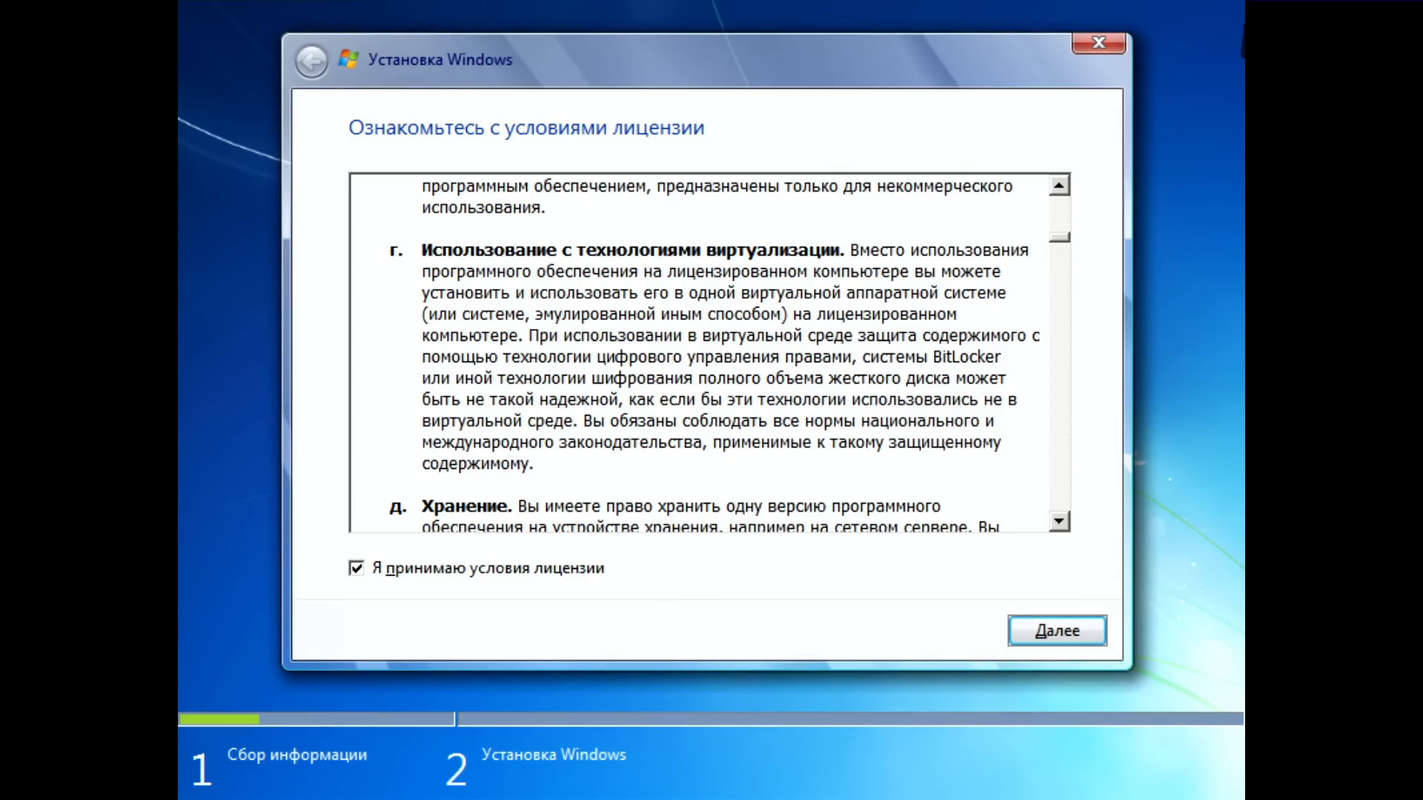
key("Return")
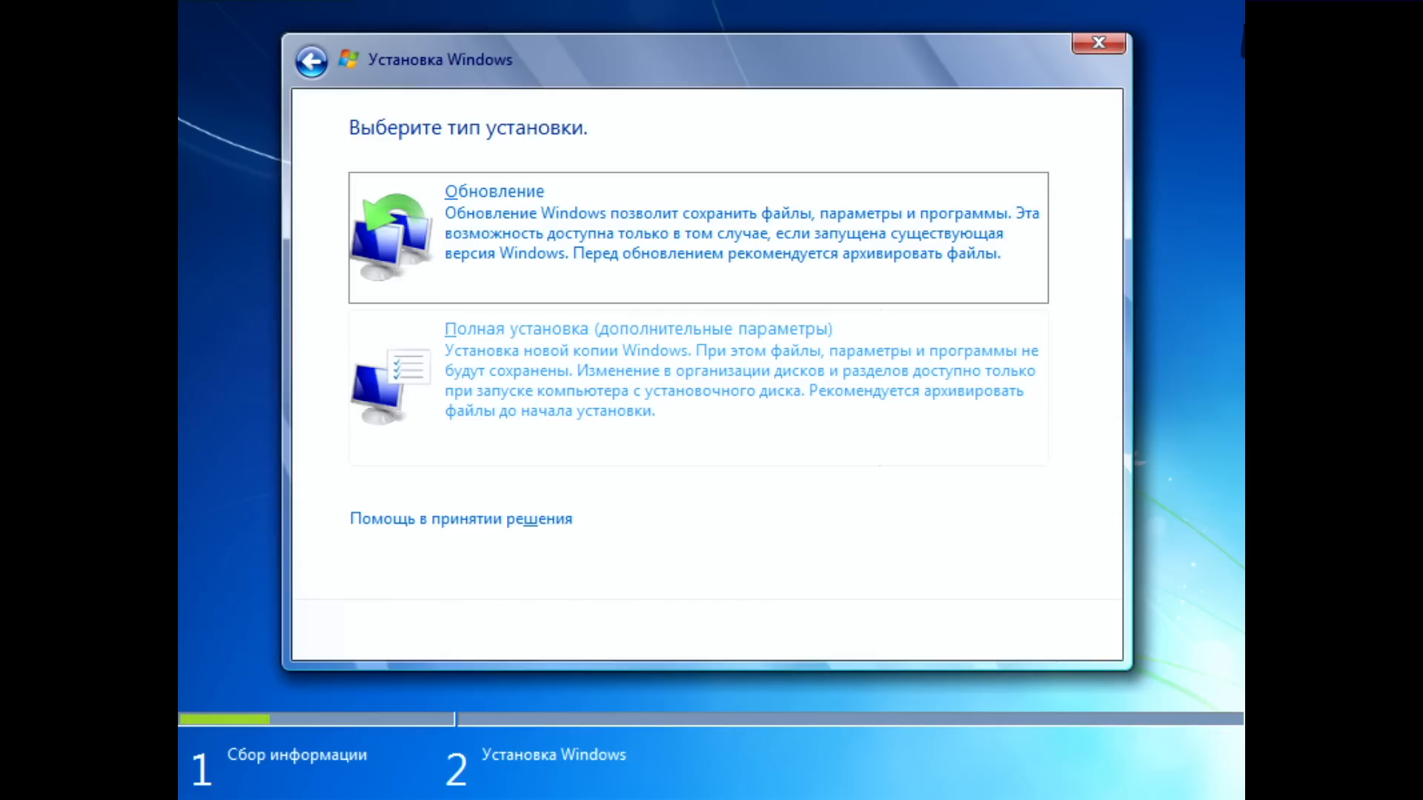
key("Down")
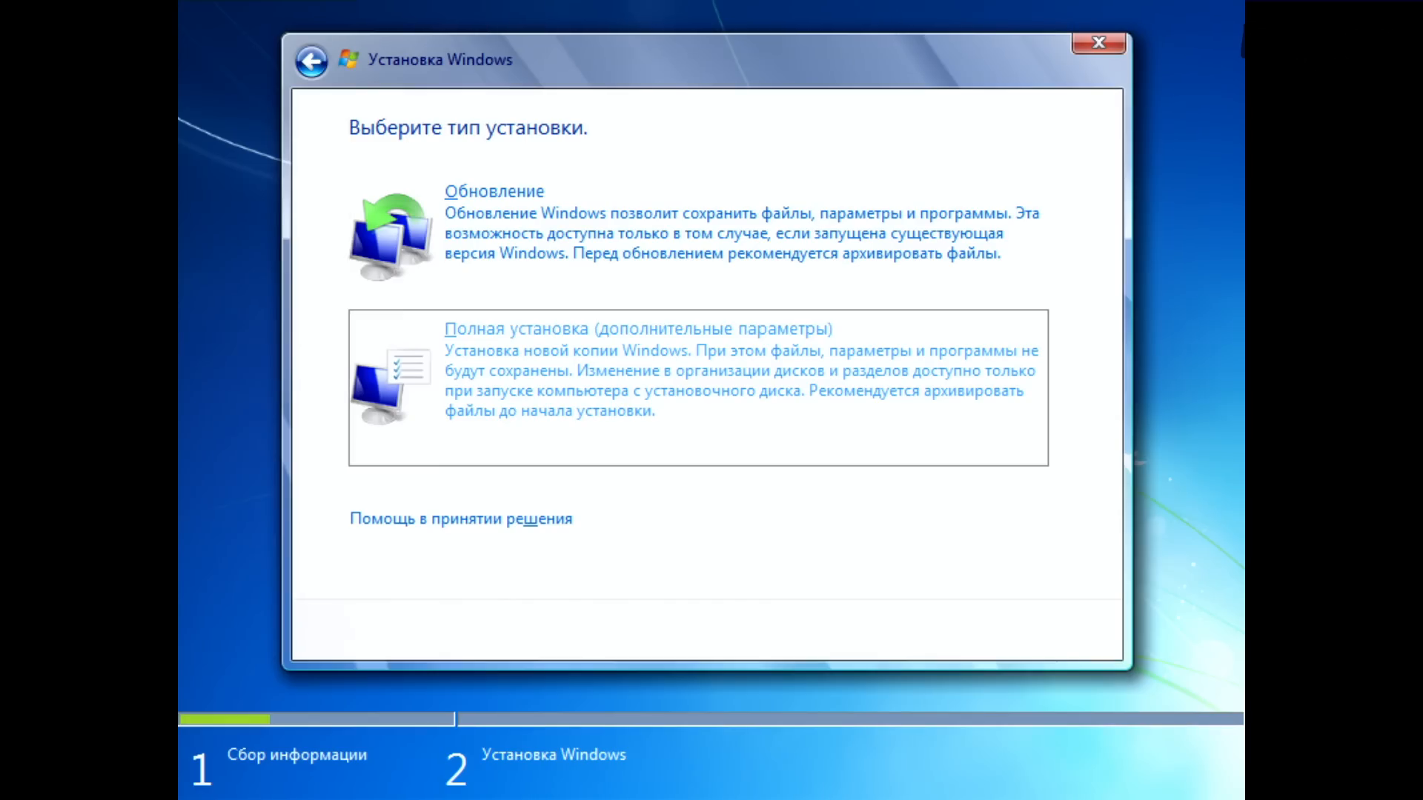
key("Return")
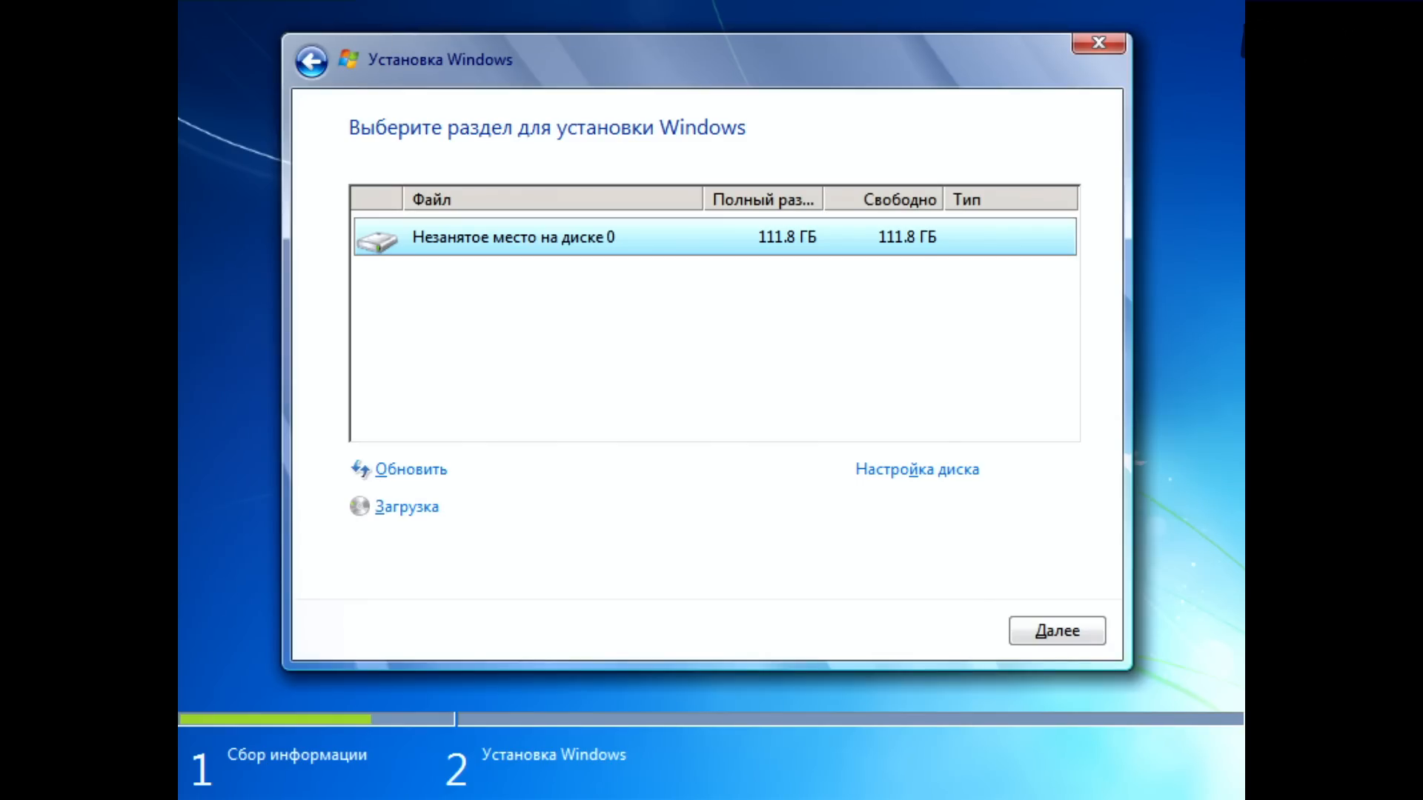
Step: Create a 52000 MB partition in the unallocated space on disk 0, allowing Windows to add partitions for system files
key("Tab")
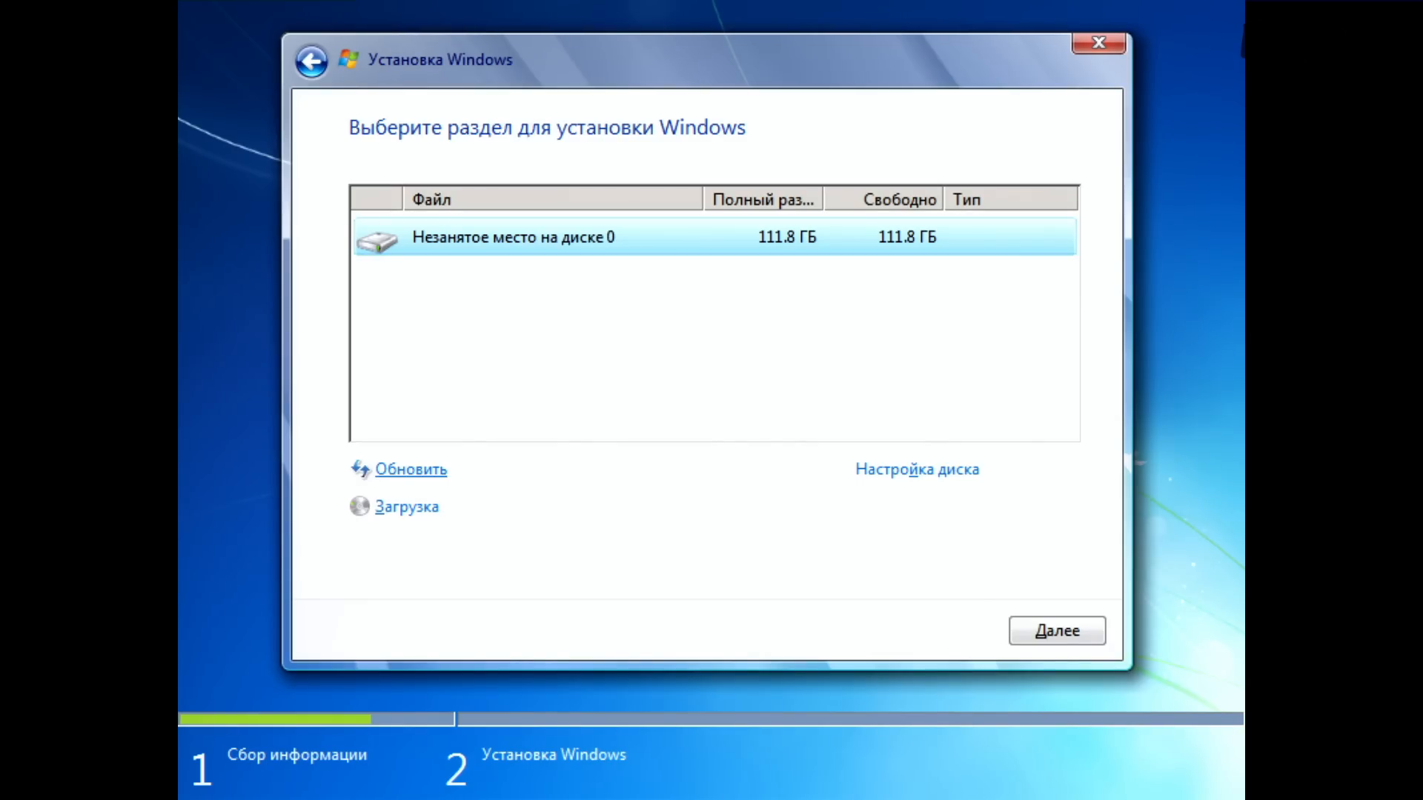
key("Tab")
key("Return")
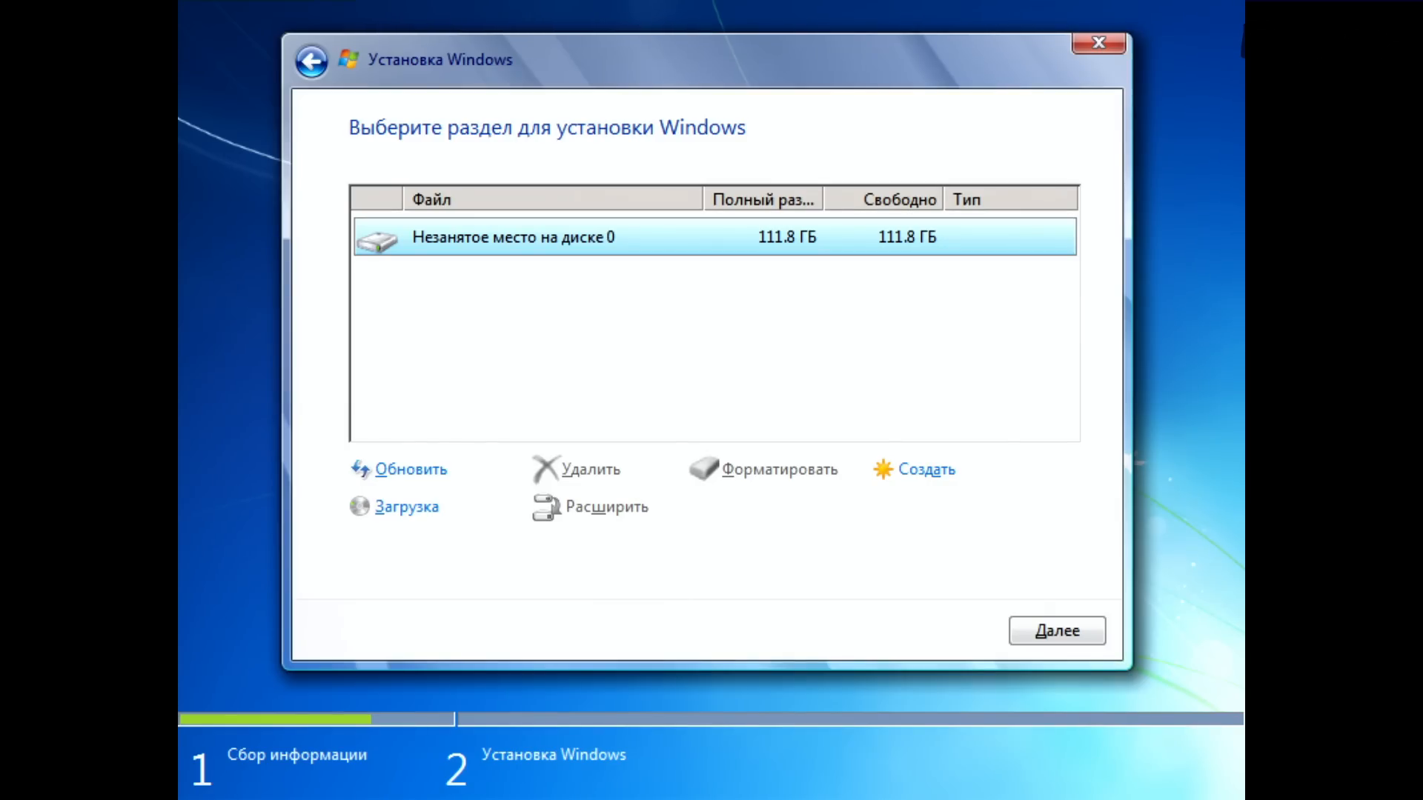
key("Tab")
key("Tab")
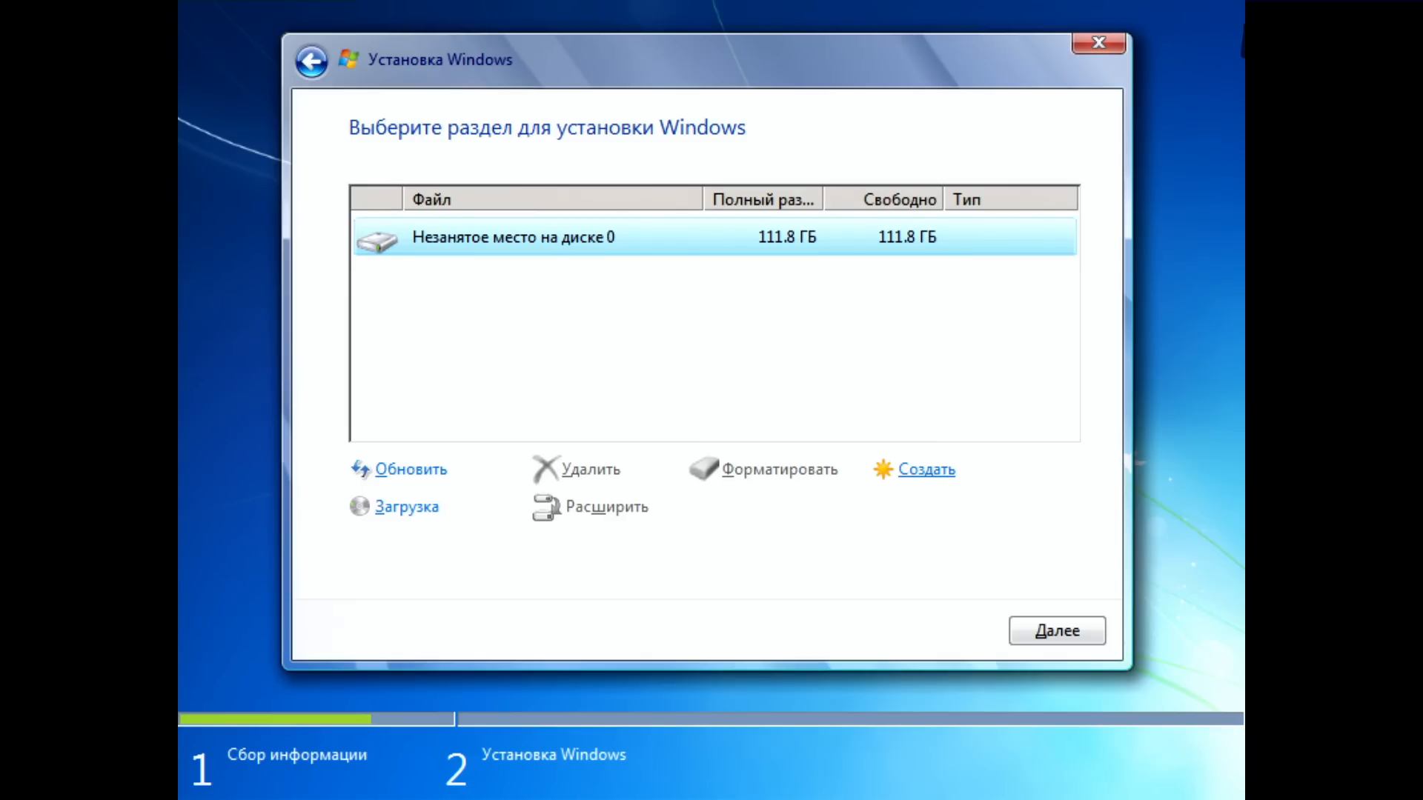
key("Return")
key("Delete")
key("Delete")
key("Delete")
key("Delete")
key("Delete")
key("Delete")
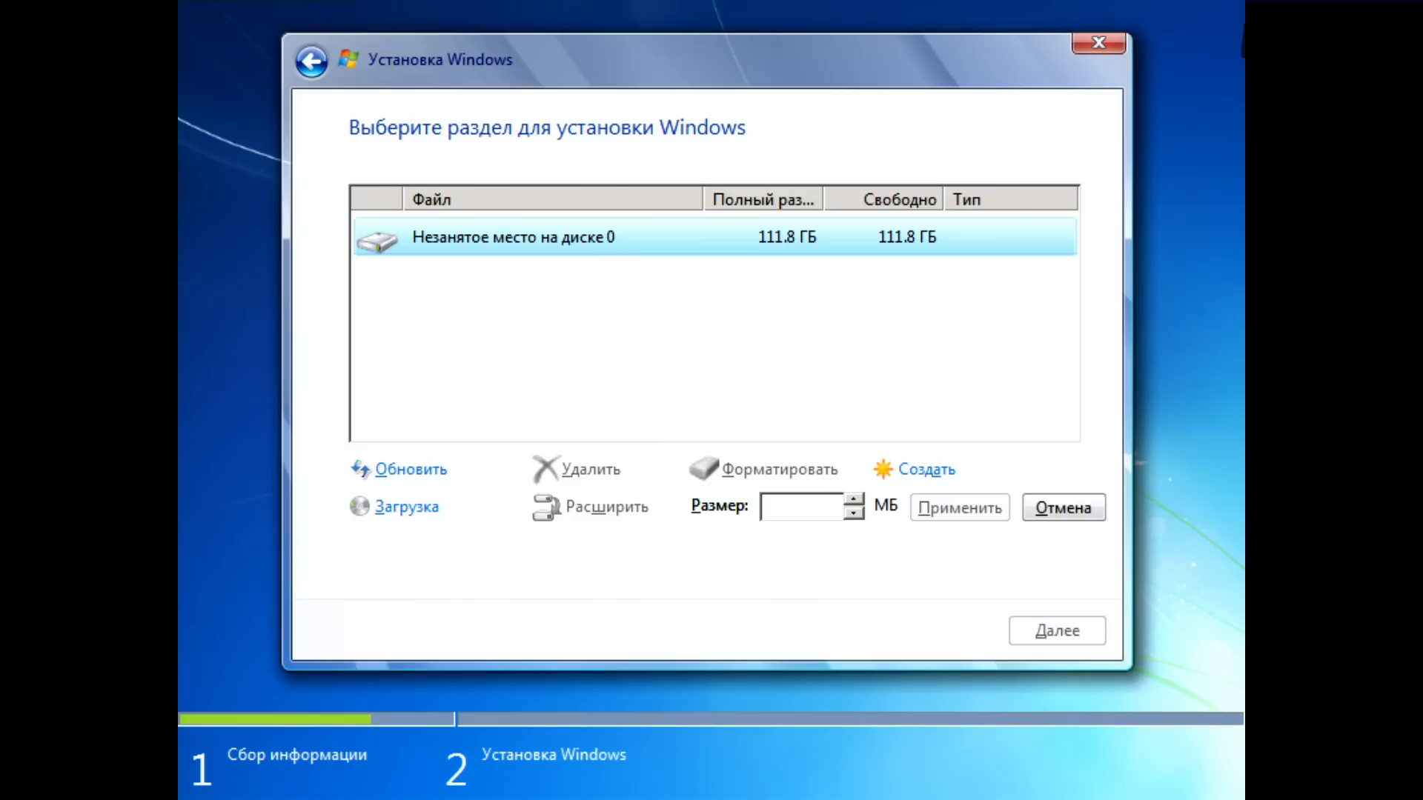
type("52000")
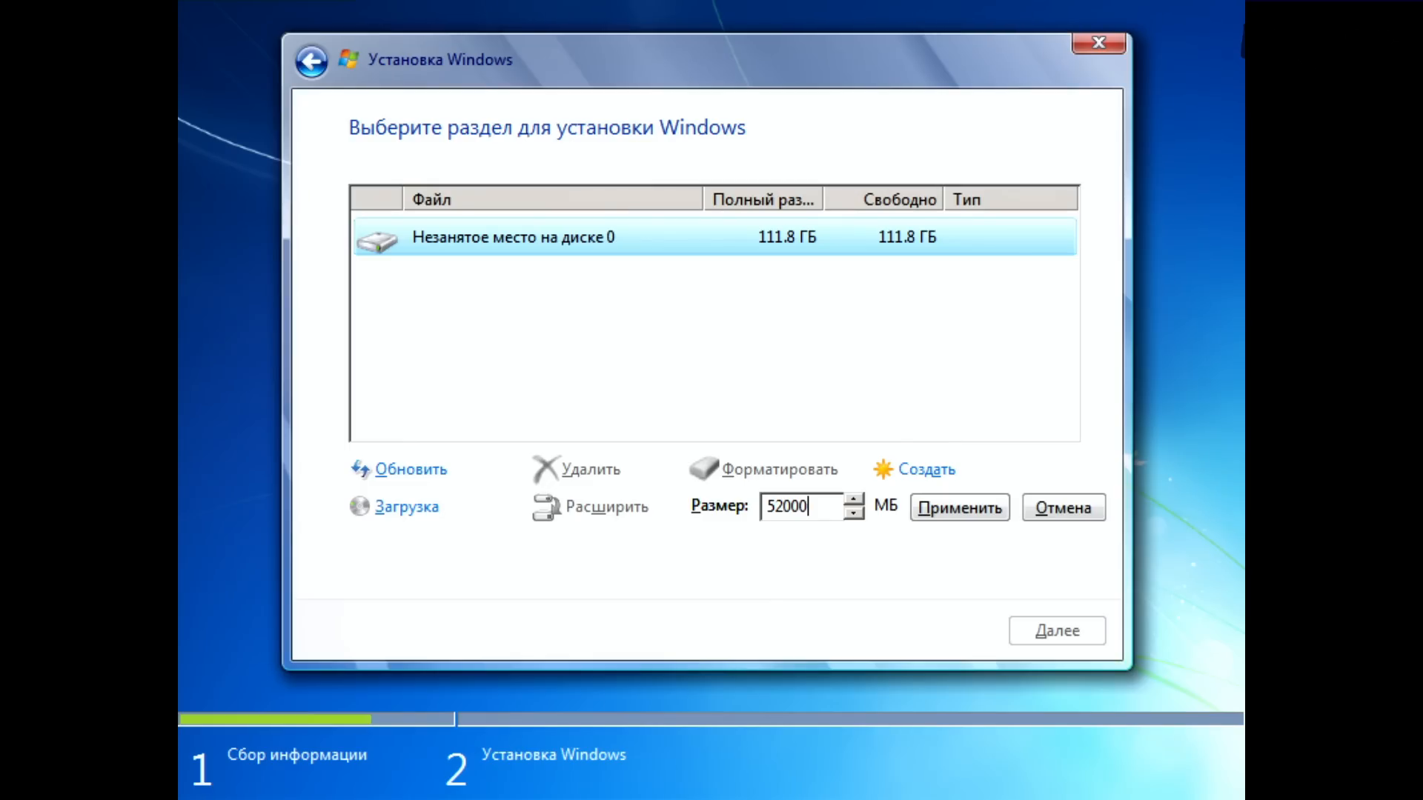
key("Tab")
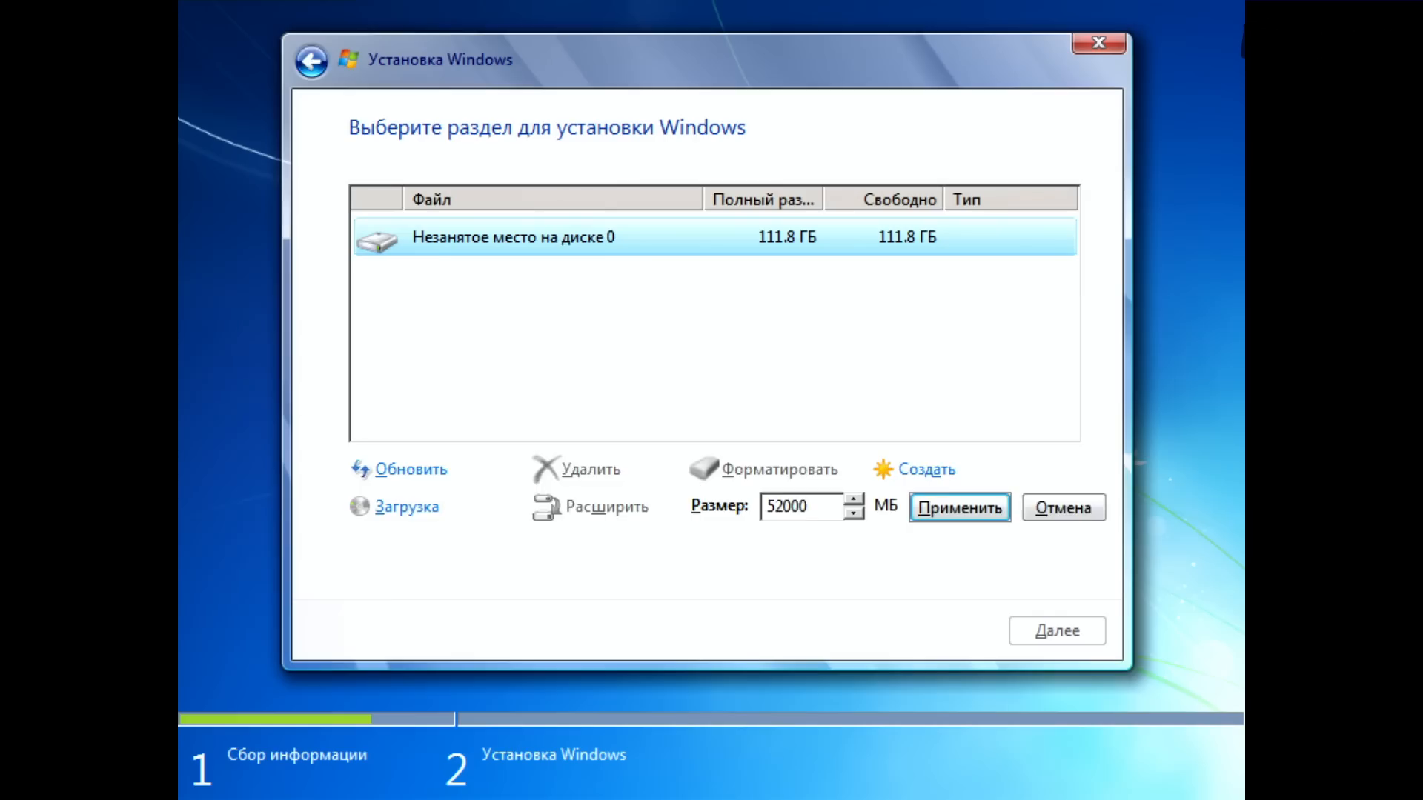
key("Return")
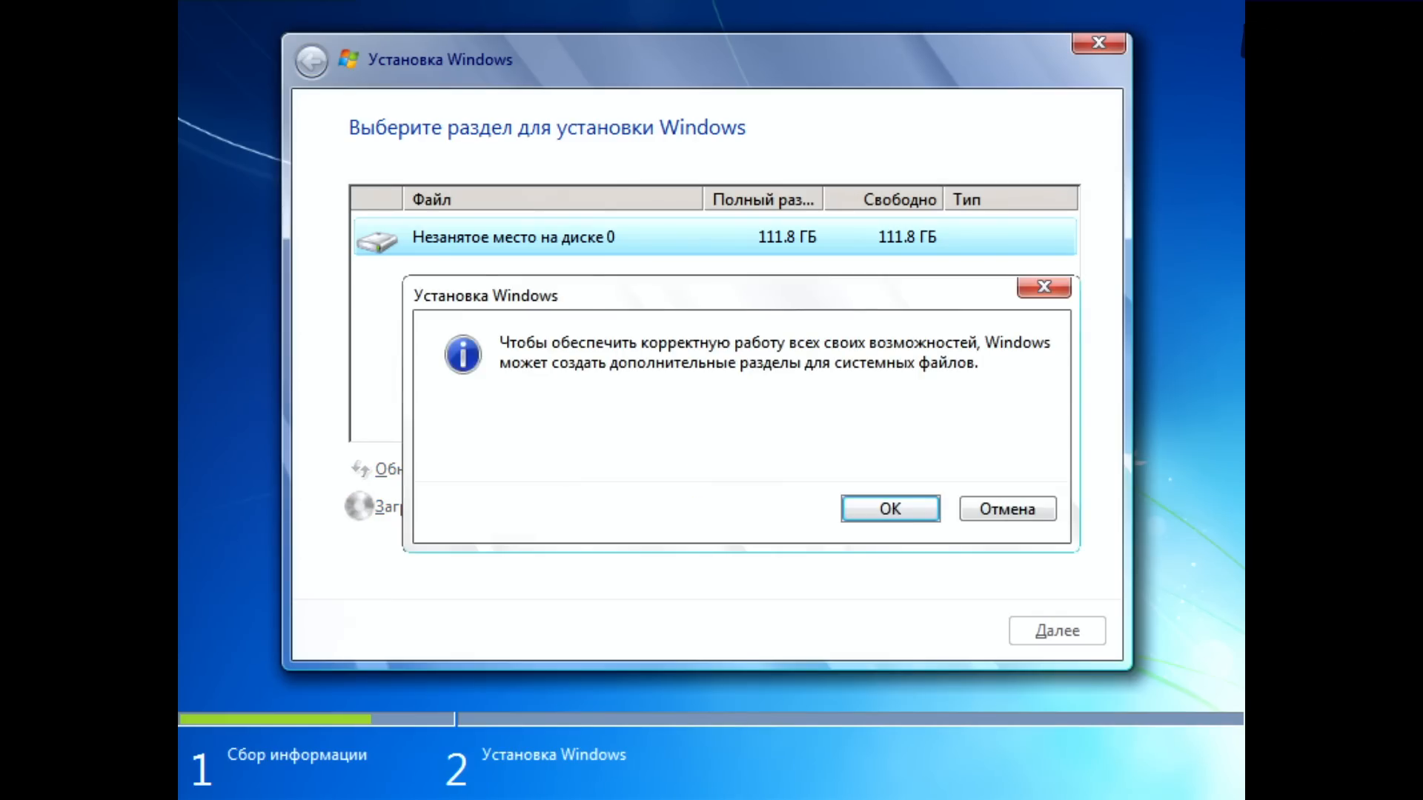
key("Return")
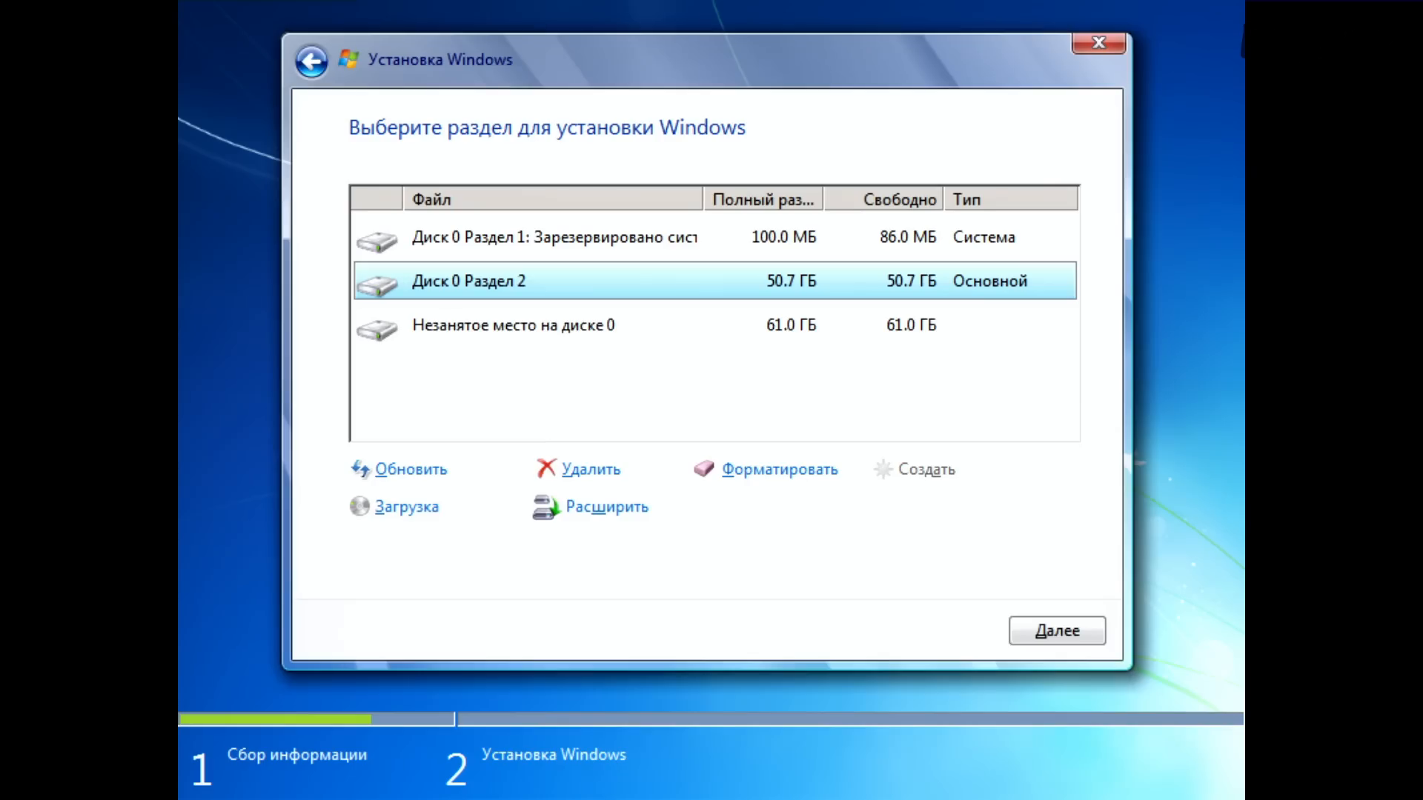
Step: Check the entries in the partition list and start installing Windows on disk 0 partition 2
left_click(555, 237)
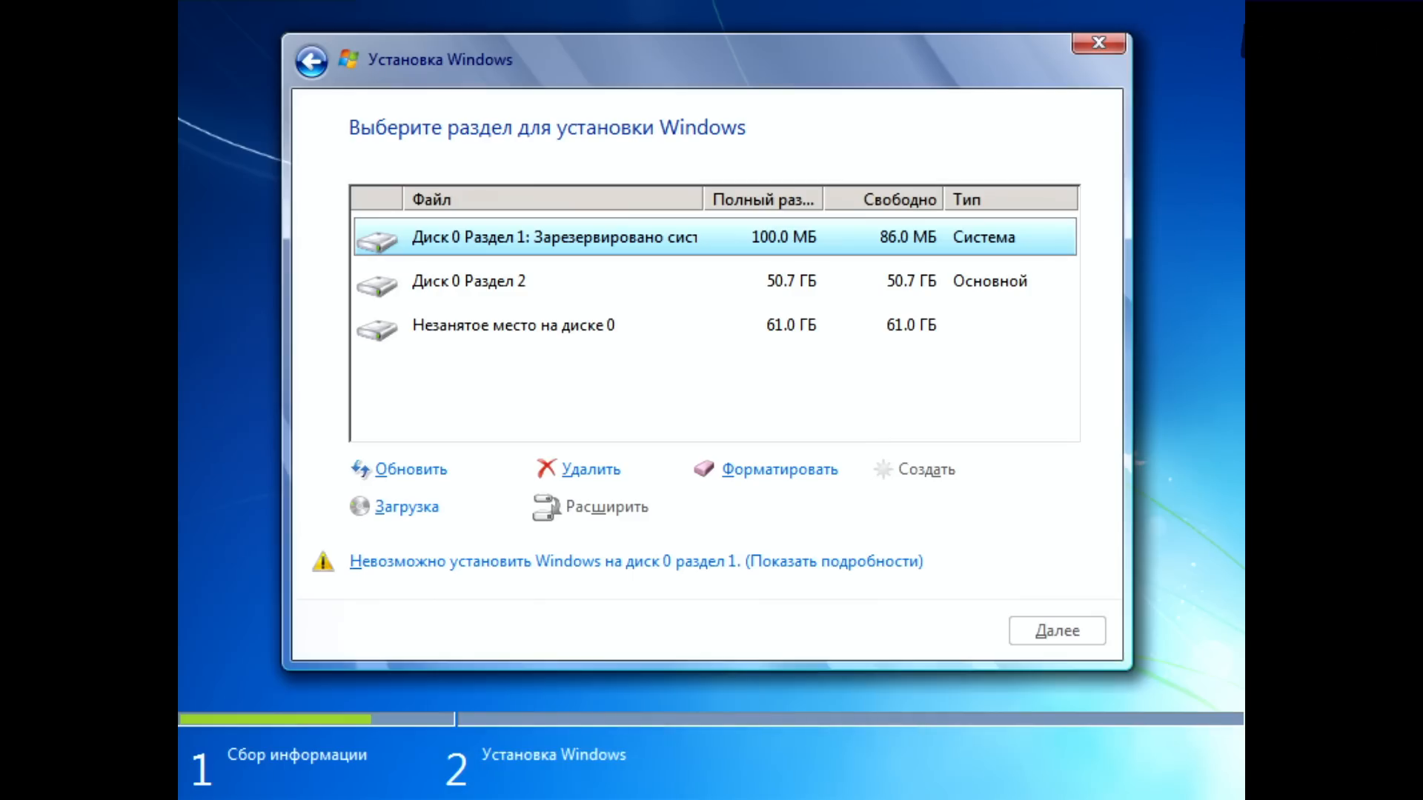
left_click(555, 281)
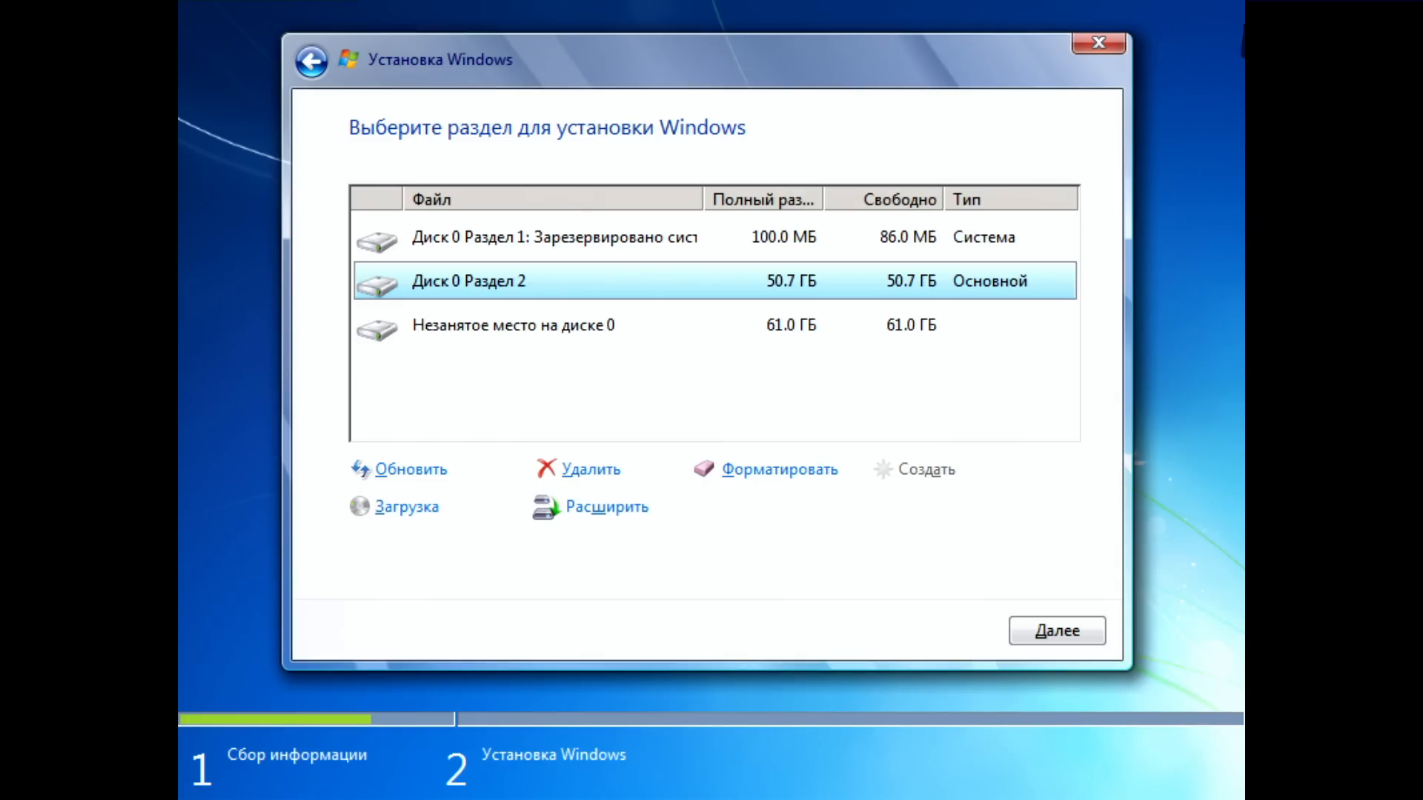
left_click(554, 326)
left_click(554, 281)
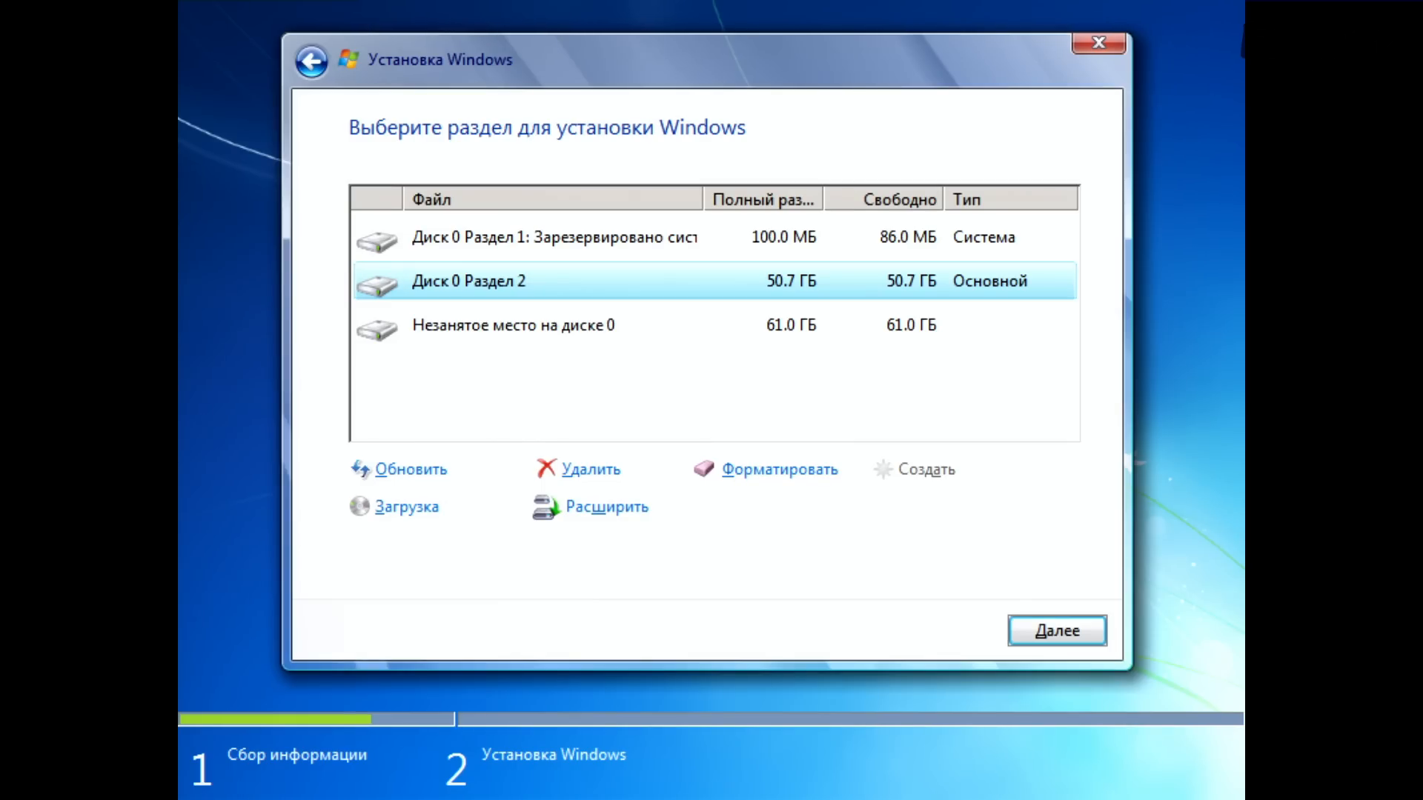
left_click(1057, 631)
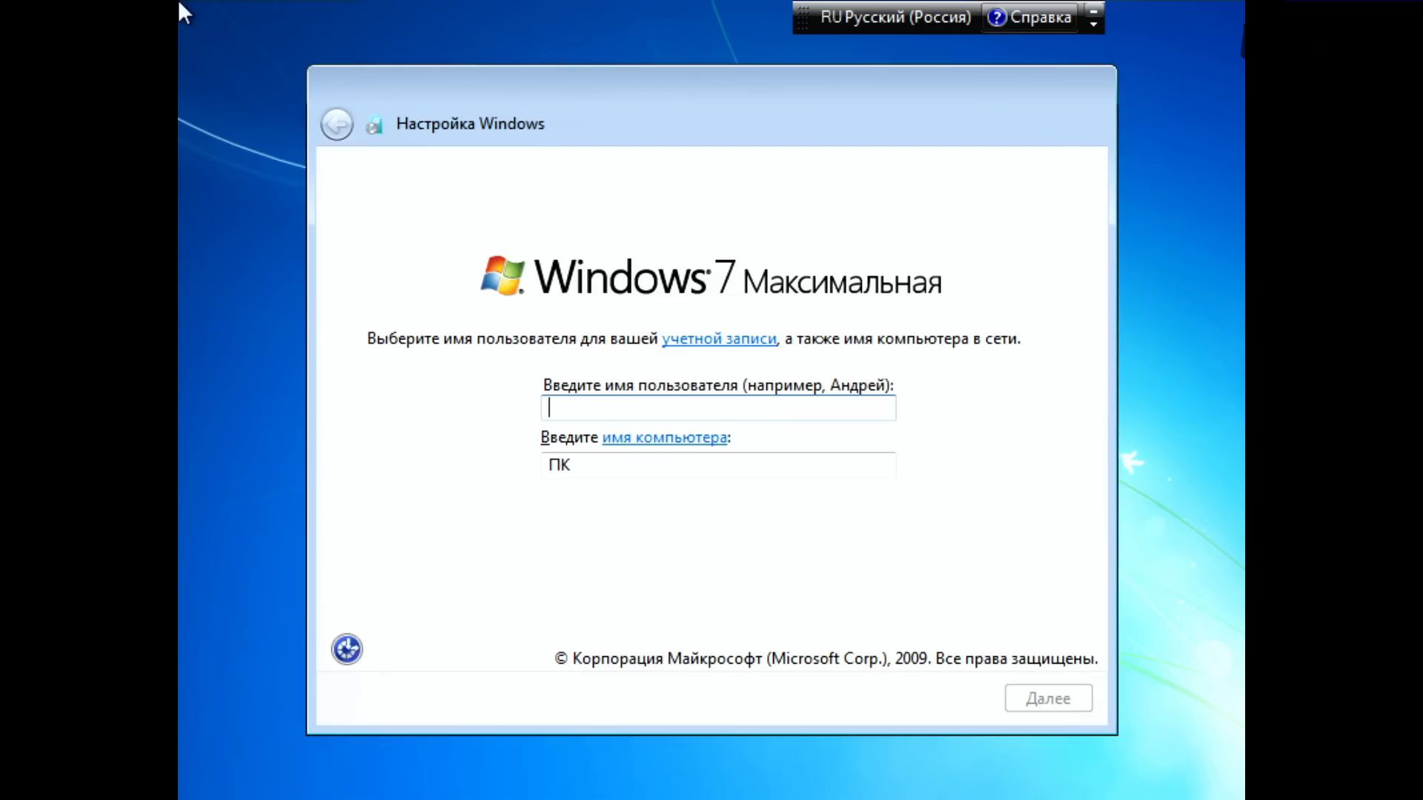
type("екрнапрпар")
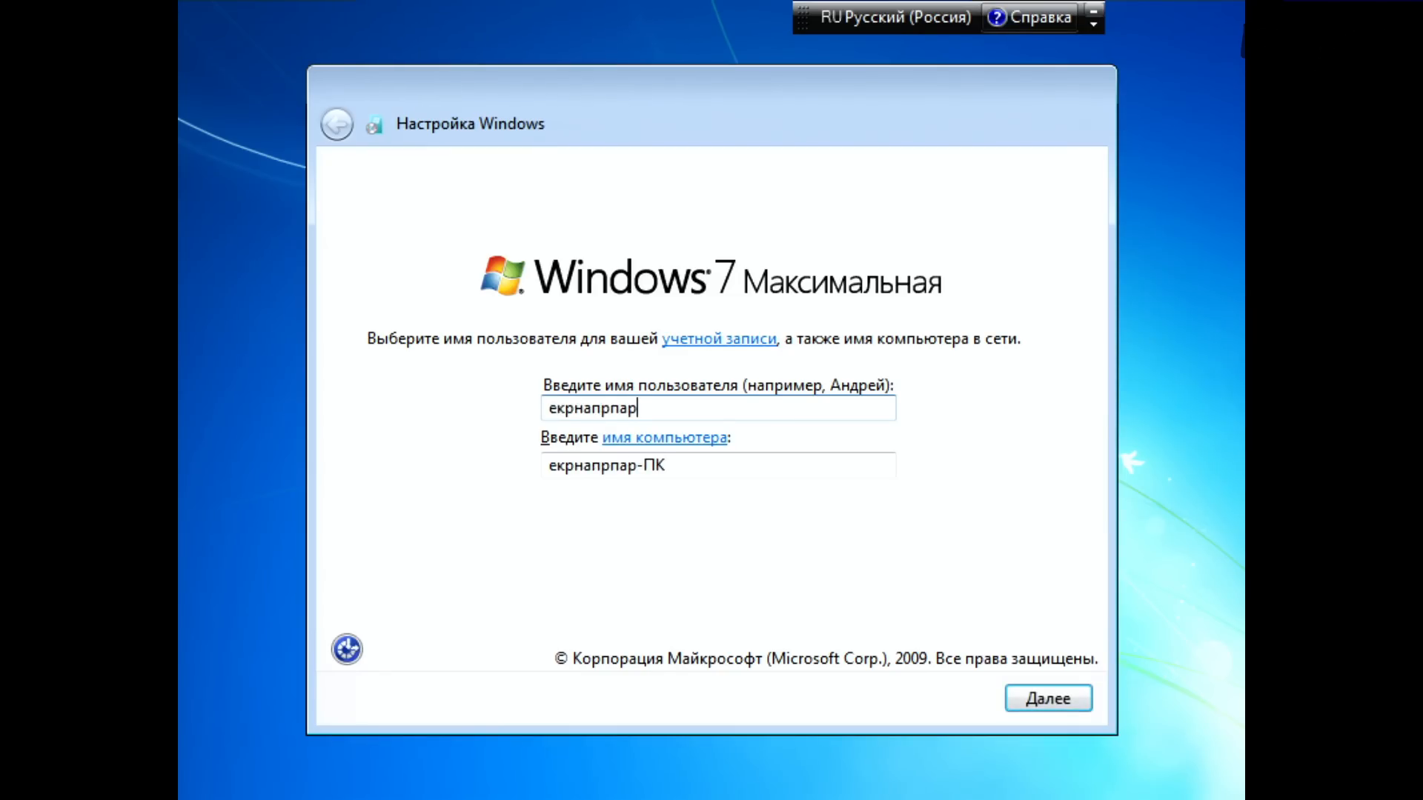
key("BackSpace")
key("BackSpace")
key("BackSpace")
key("BackSpace")
key("BackSpace")
key("BackSpace")
key("BackSpace")
key("BackSpace")
key("BackSpace")
key("BackSpace")
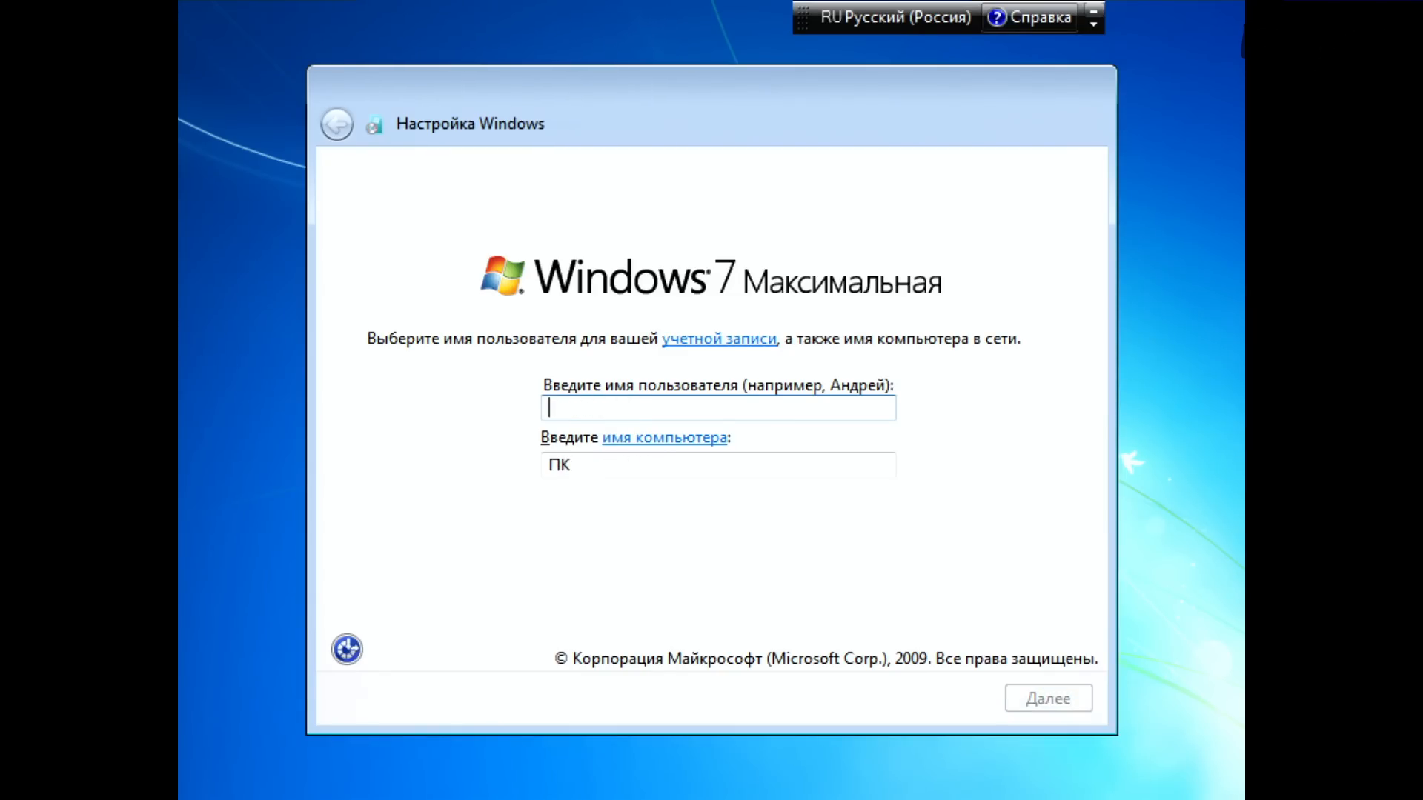
Step: Switch the keyboard layout to English, enter the account's user name and continue with the password fields left blank
key("alt+shift")
type("Fagear")
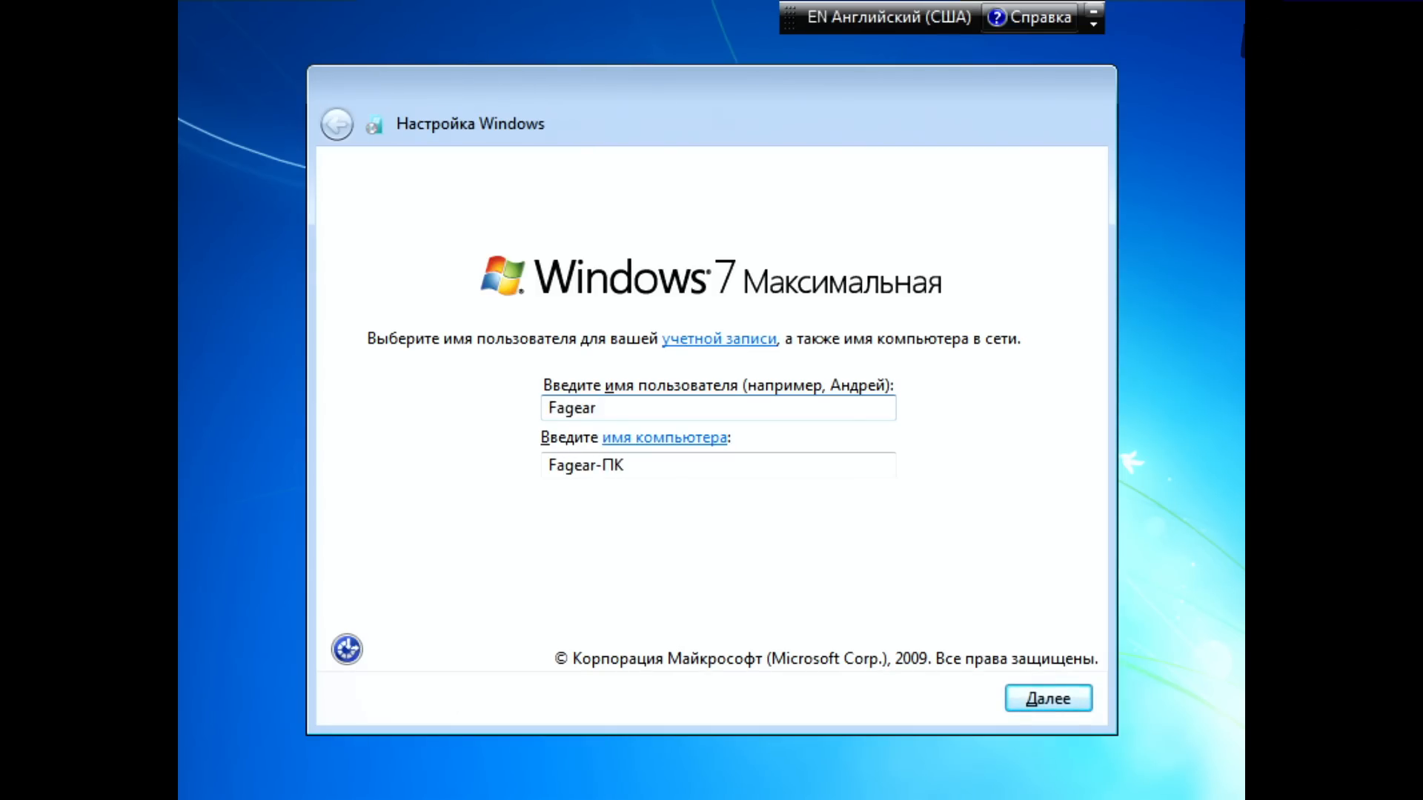
key("Return")
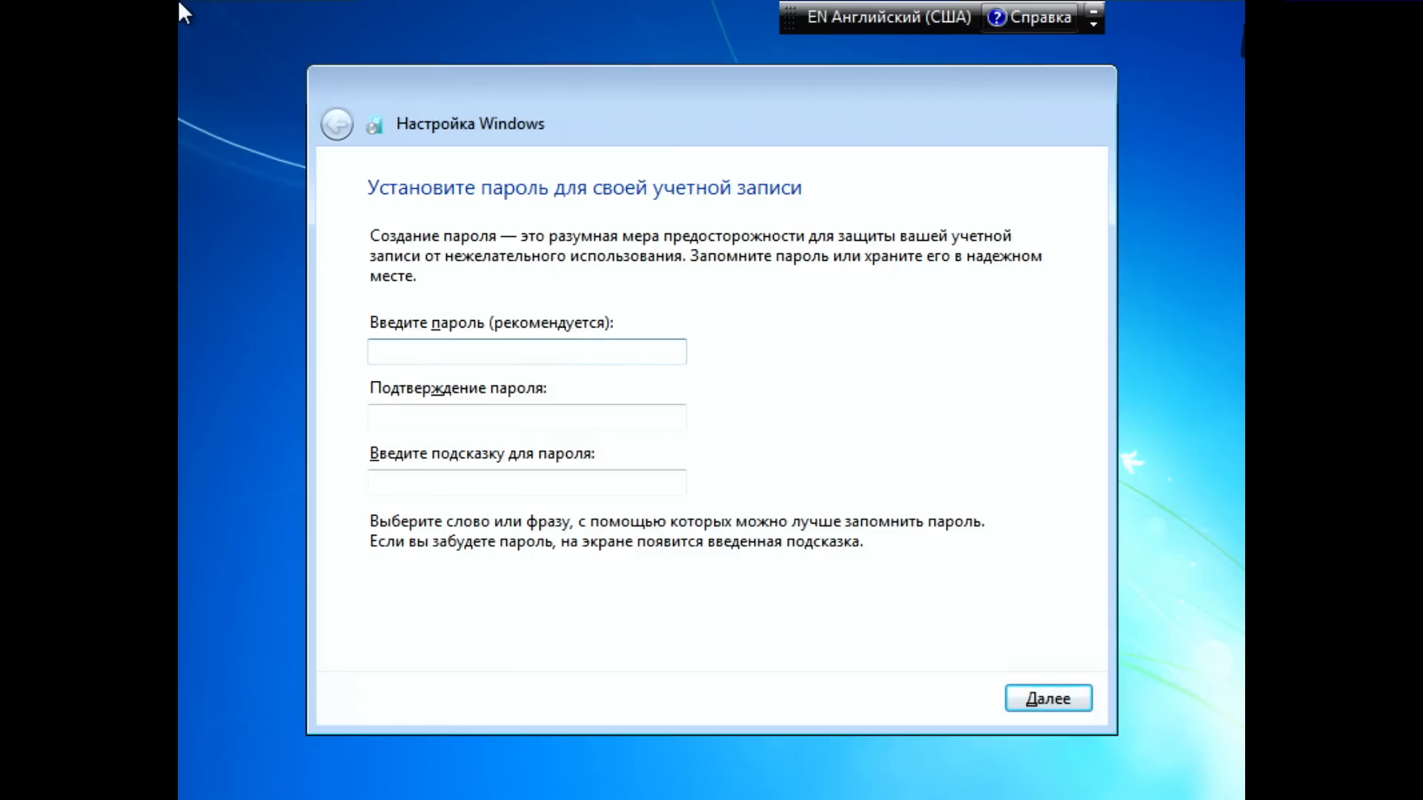
key("Return")
Step: Turn off automatic Windows activation and continue with the product key left blank
key("Tab")
key("space")
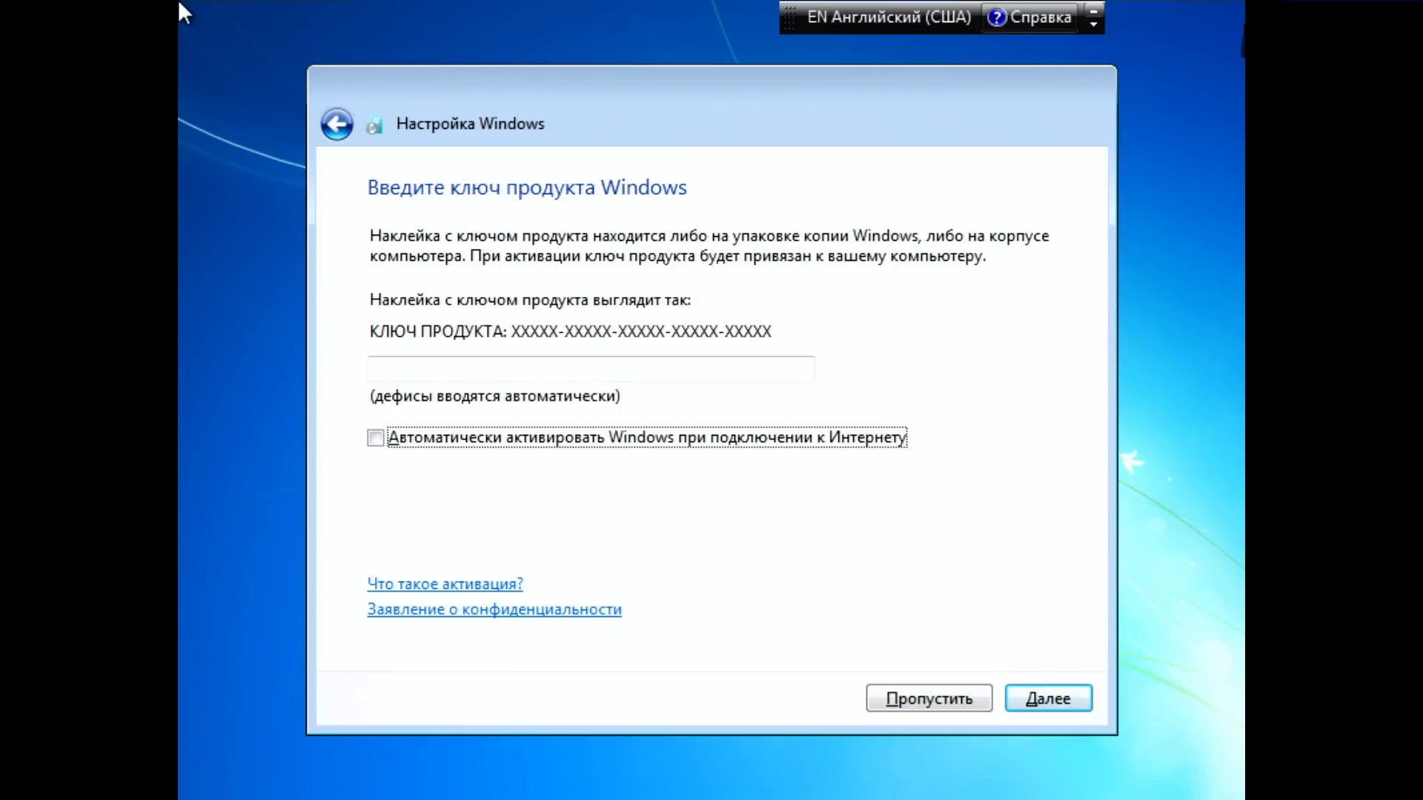
key("shift+Tab")
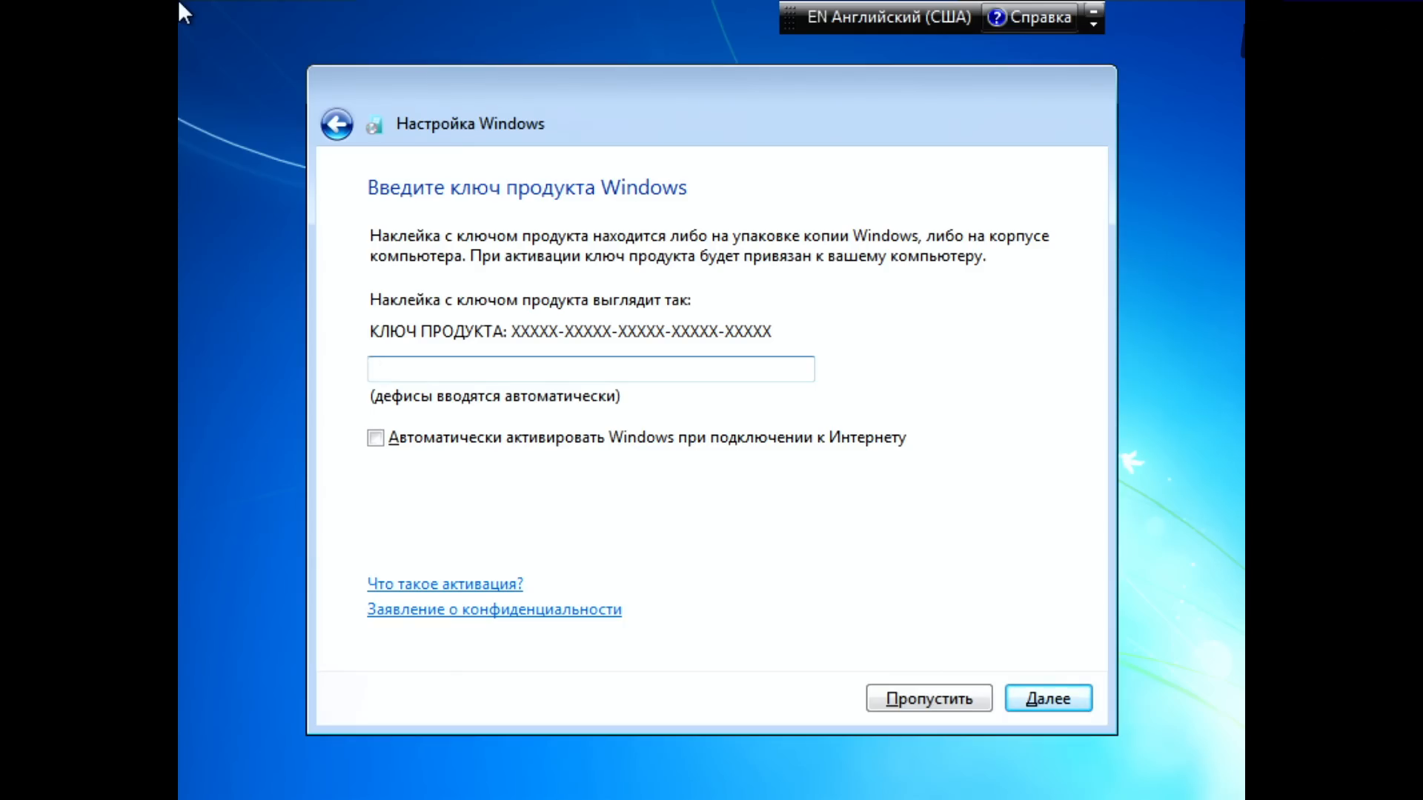
key("Return")
Step: Postpone the decision on automatic protection and updates (Отложить решение)
key("Tab")
key("Tab")
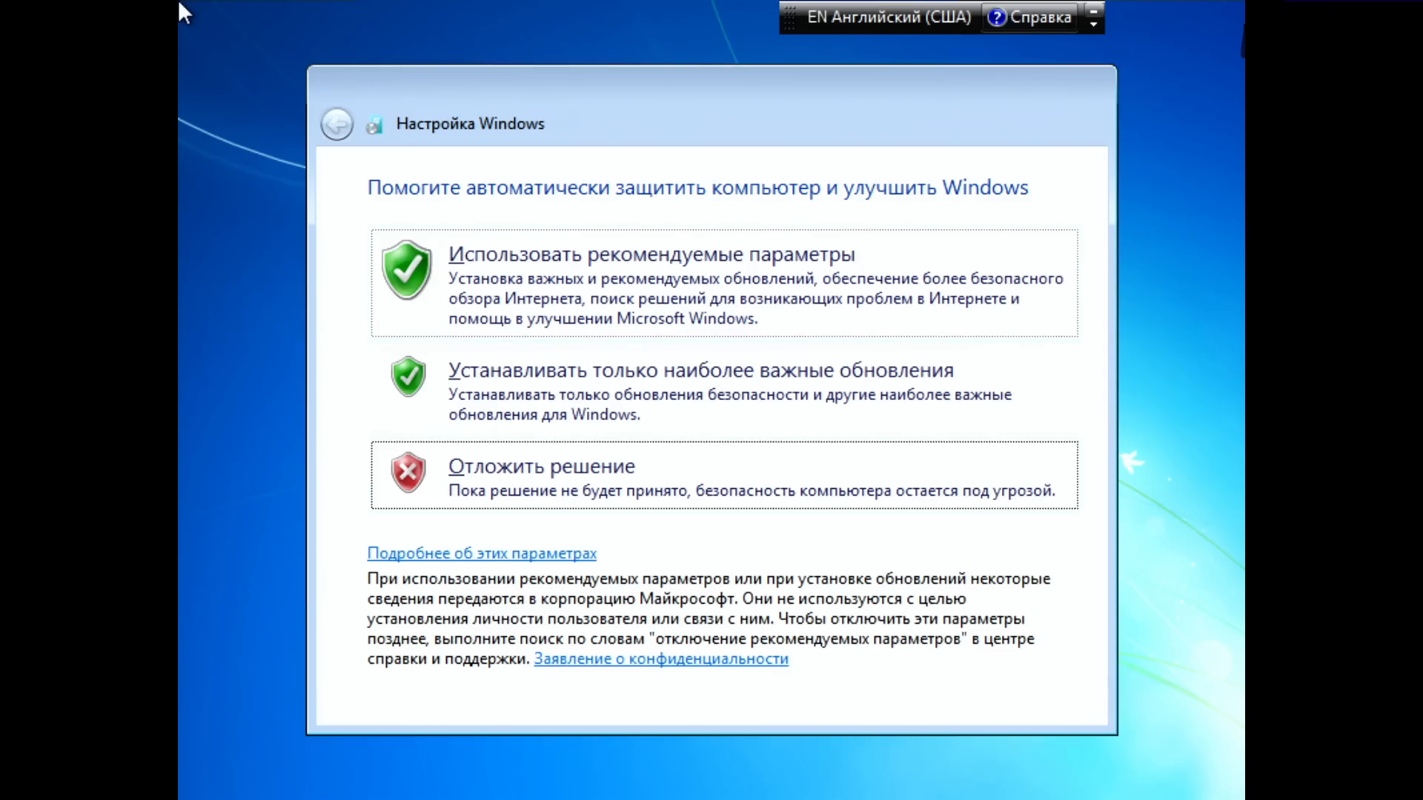
key("Return")
Step: Turn off the automatic switch to daylight saving time in the date and time settings
key("Tab")
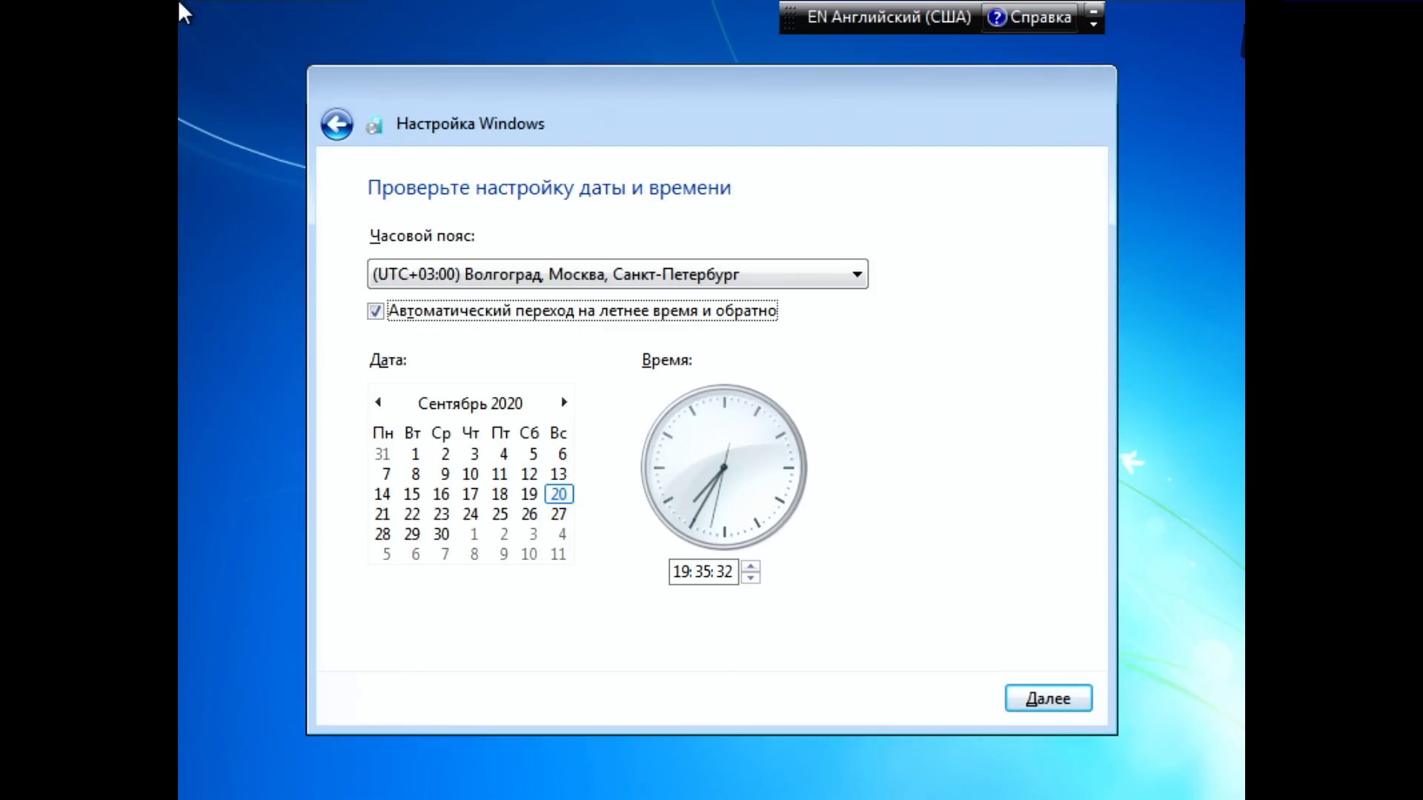
key("space")
key("Tab")
key("Tab")
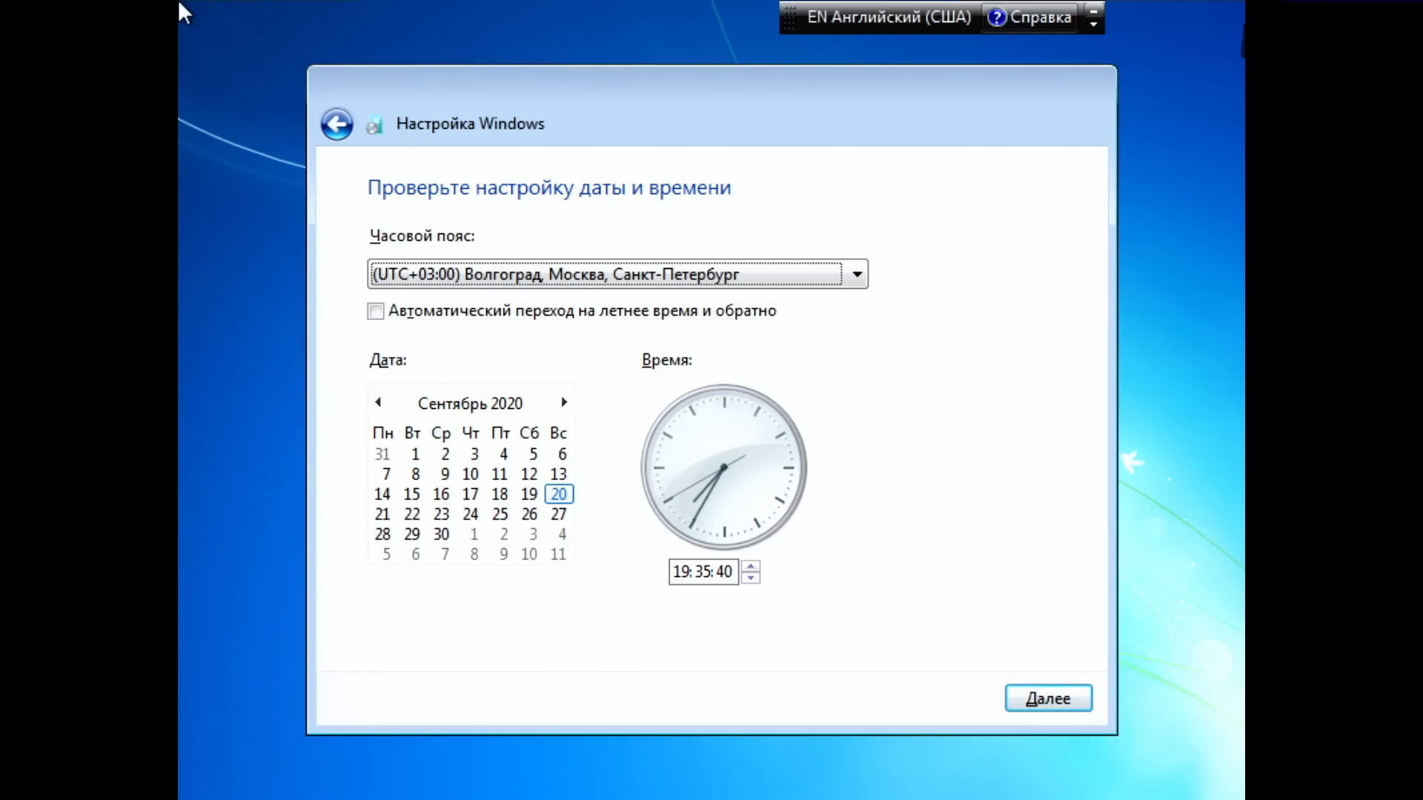
key("Tab")
key("Tab")
key("Tab")
key("Right")
key("Right")
key("Tab")
key("Tab")
key("Tab")
key("Tab")
key("Tab")
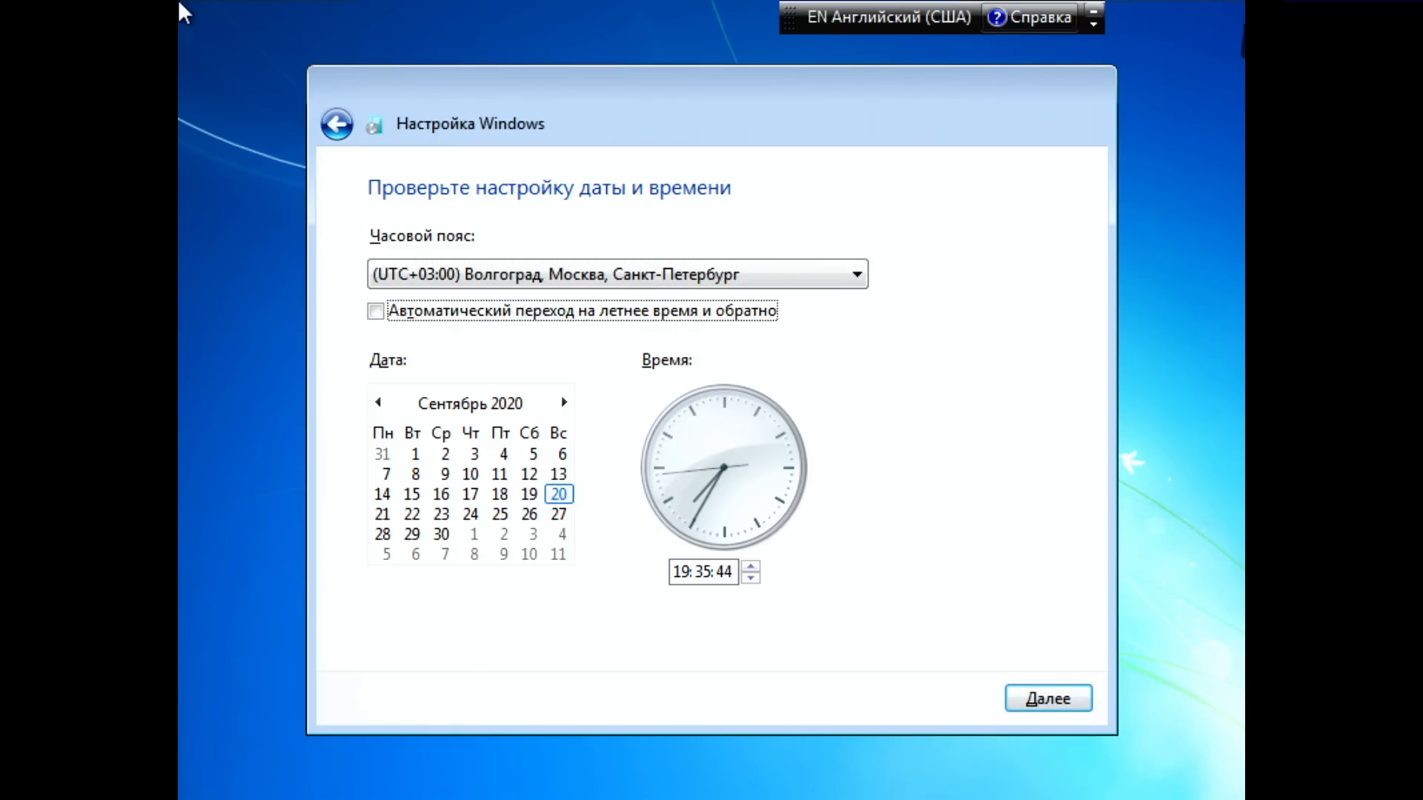
key("Tab")
key("Right")
key("Right")
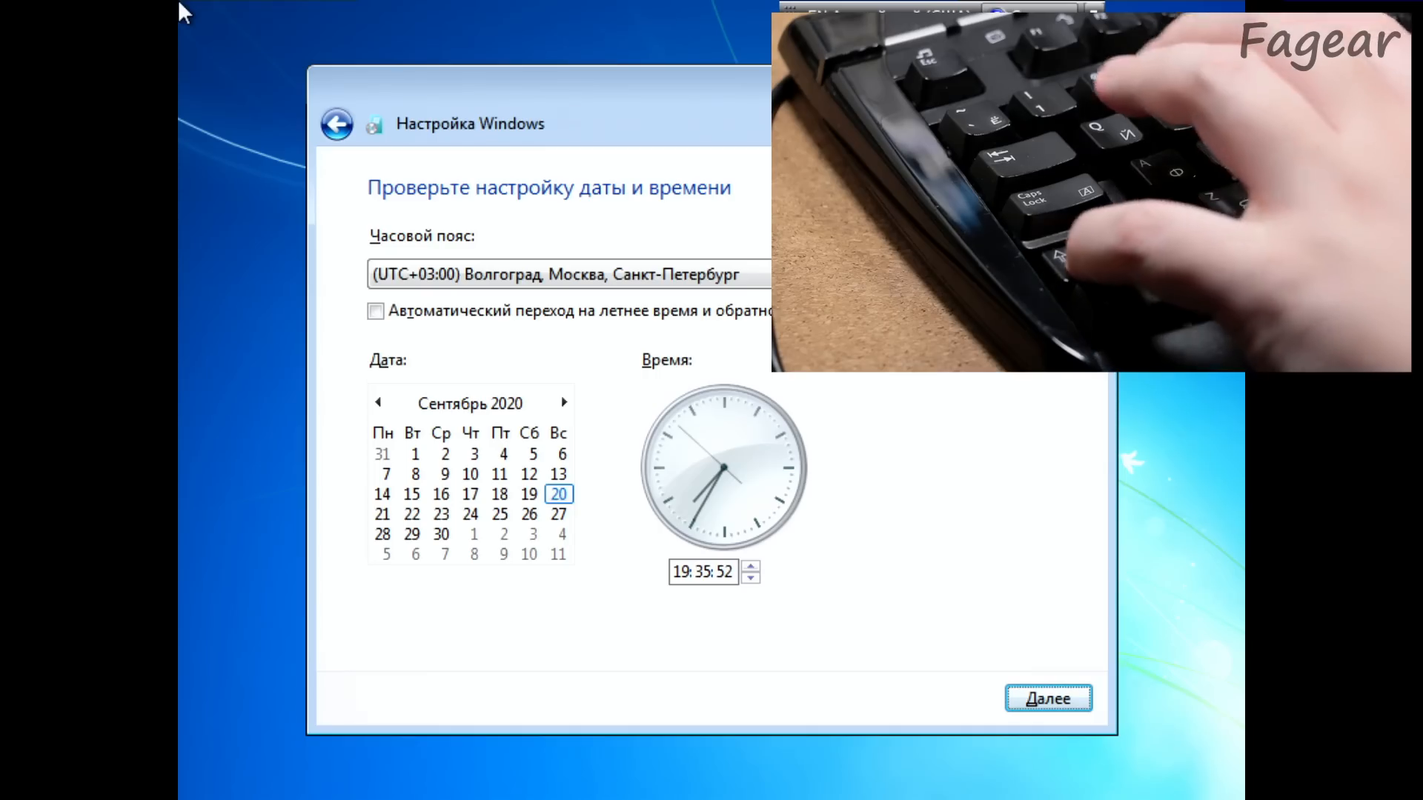
key("shift+Tab")
key("shift+Tab")
key("shift+Tab")
key("shift+Tab")
key("shift+Tab")
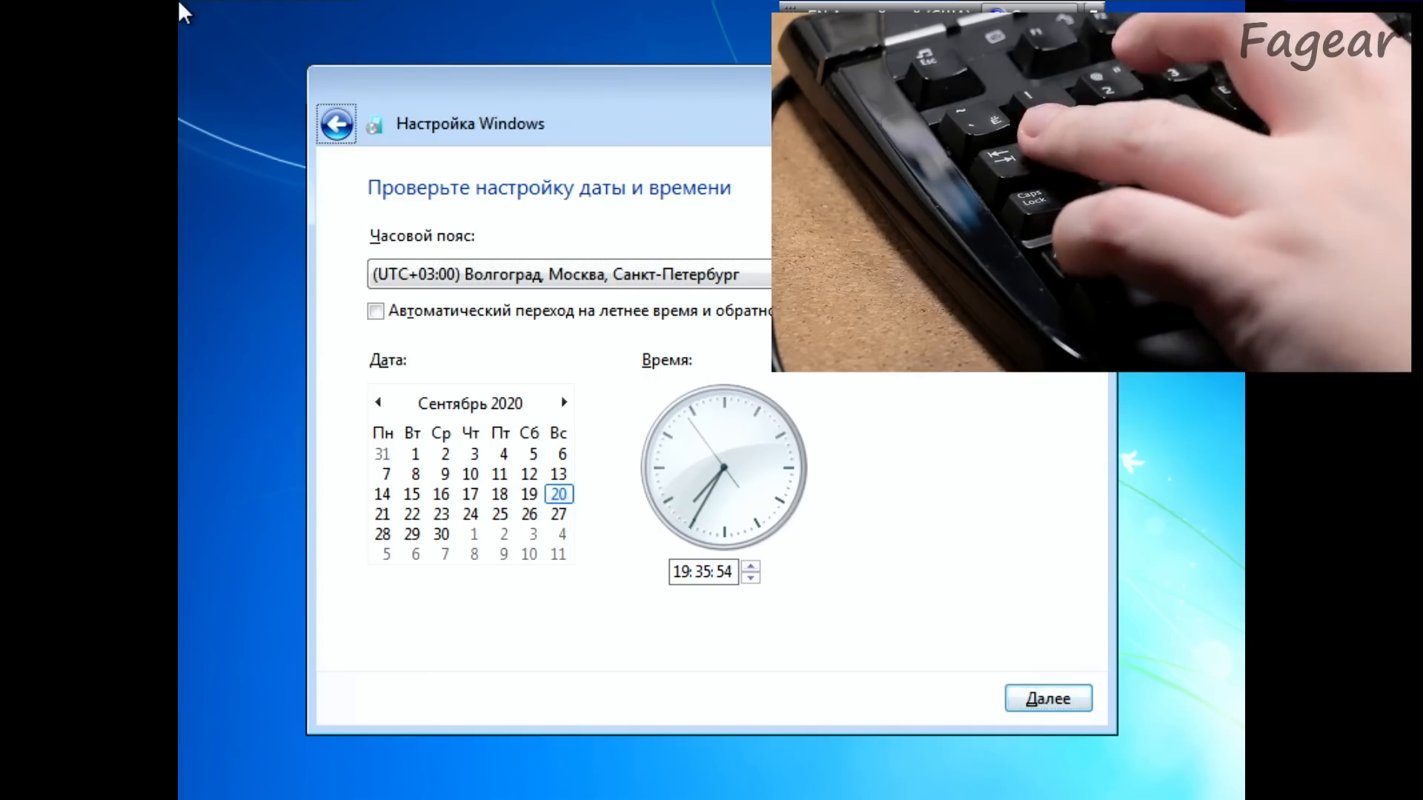
key("shift+Tab")
key("shift+Tab")
key("shift+Tab")
key("shift+Tab")
key("shift+Tab")
key("shift+Tab")
key("shift+Tab")
key("shift+Tab")
key("shift+Tab")
key("shift+Tab")
key("shift+Tab")
key("shift+Tab")
key("shift+Tab")
key("shift+Tab")
key("shift+Tab")
key("shift+Tab")
key("shift+Tab")
key("shift+Tab")
key("shift+Tab")
key("shift+Tab")
key("shift+Tab")
Step: Accept the date and time settings and continue with the Windows setup
key("Tab")
key("Tab")
key("Tab")
key("Tab")
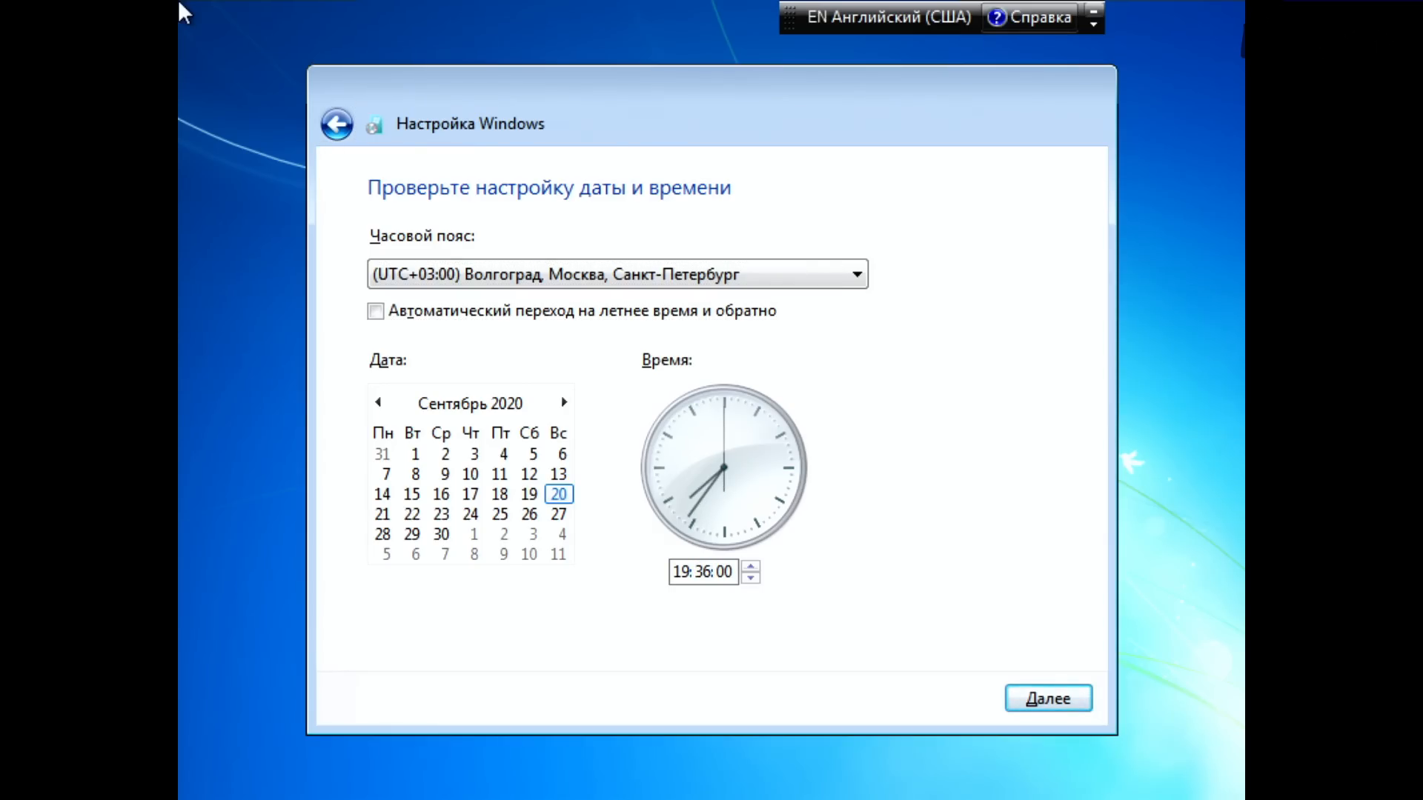
key("Tab")
key("Return")
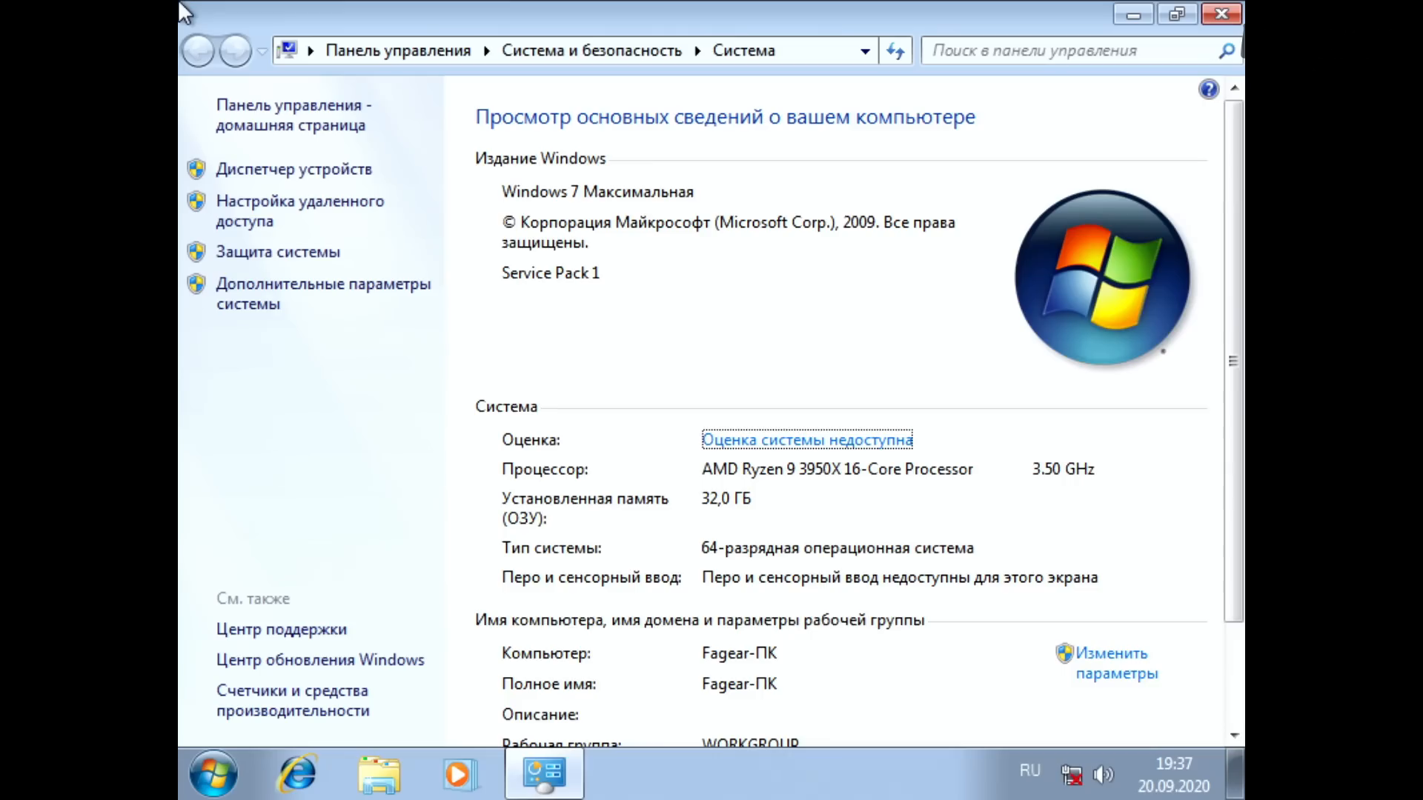
Step: Open Device Manager (Диспетчер устройств) from the system information window
key("shift+Tab")
key("shift+Tab")
key("shift+Tab")
key("shift+Tab")
key("shift+Tab")
key("shift+Tab")
key("shift+Tab")
key("shift+Tab")
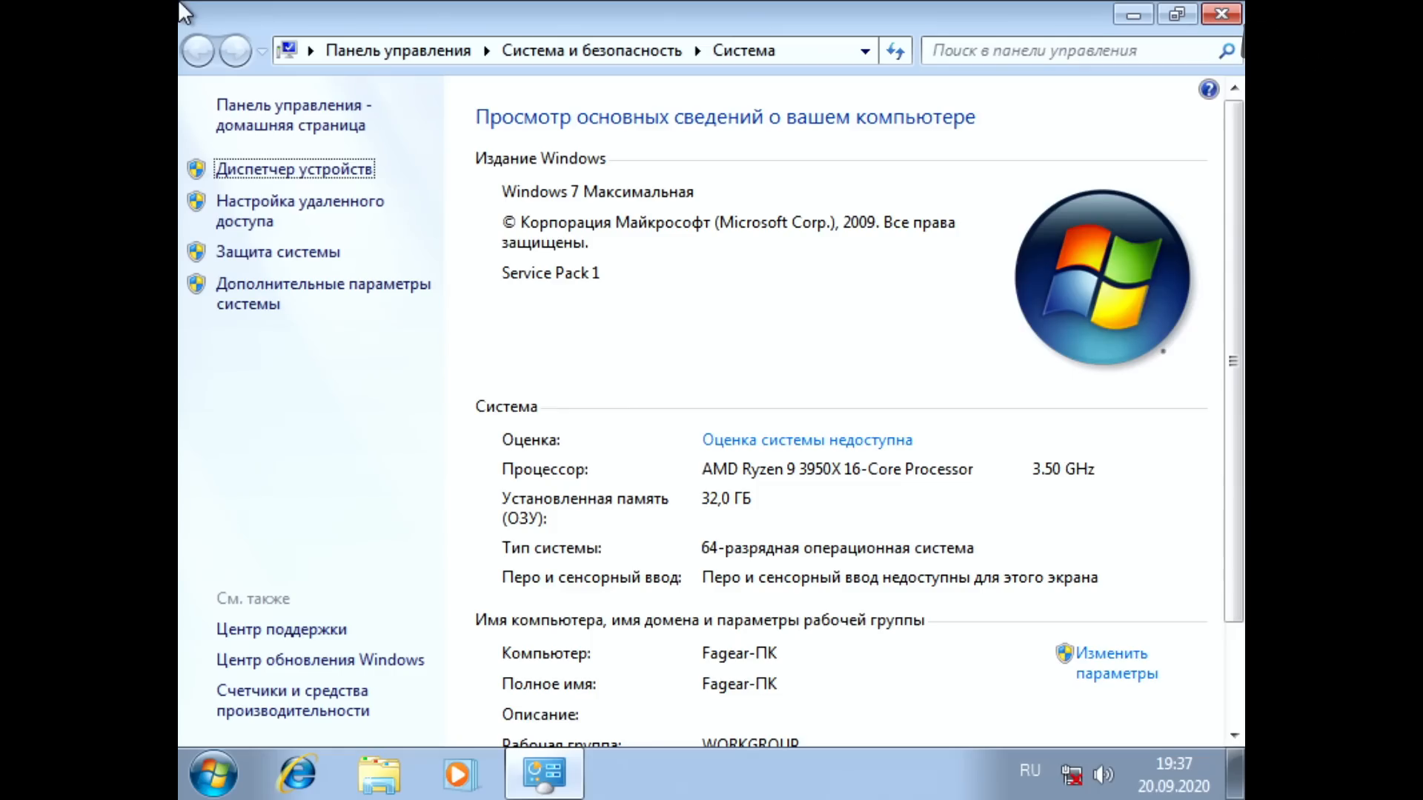
key("Return")
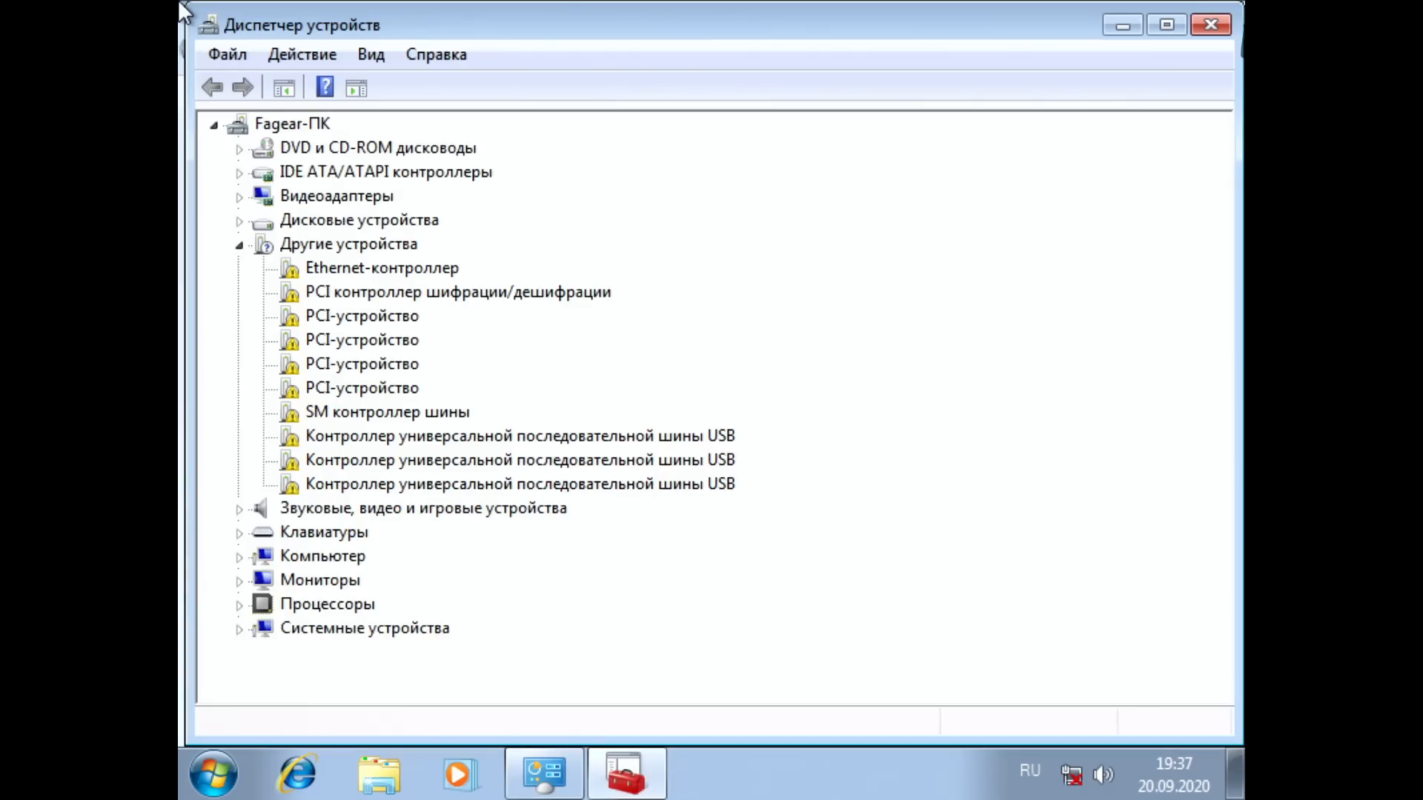
Step: Examine the devices under DVD drives, IDE ATA/ATAPI controllers, display adapters and disk drives, collapsing each category after viewing it
key("Down")
key("Right")
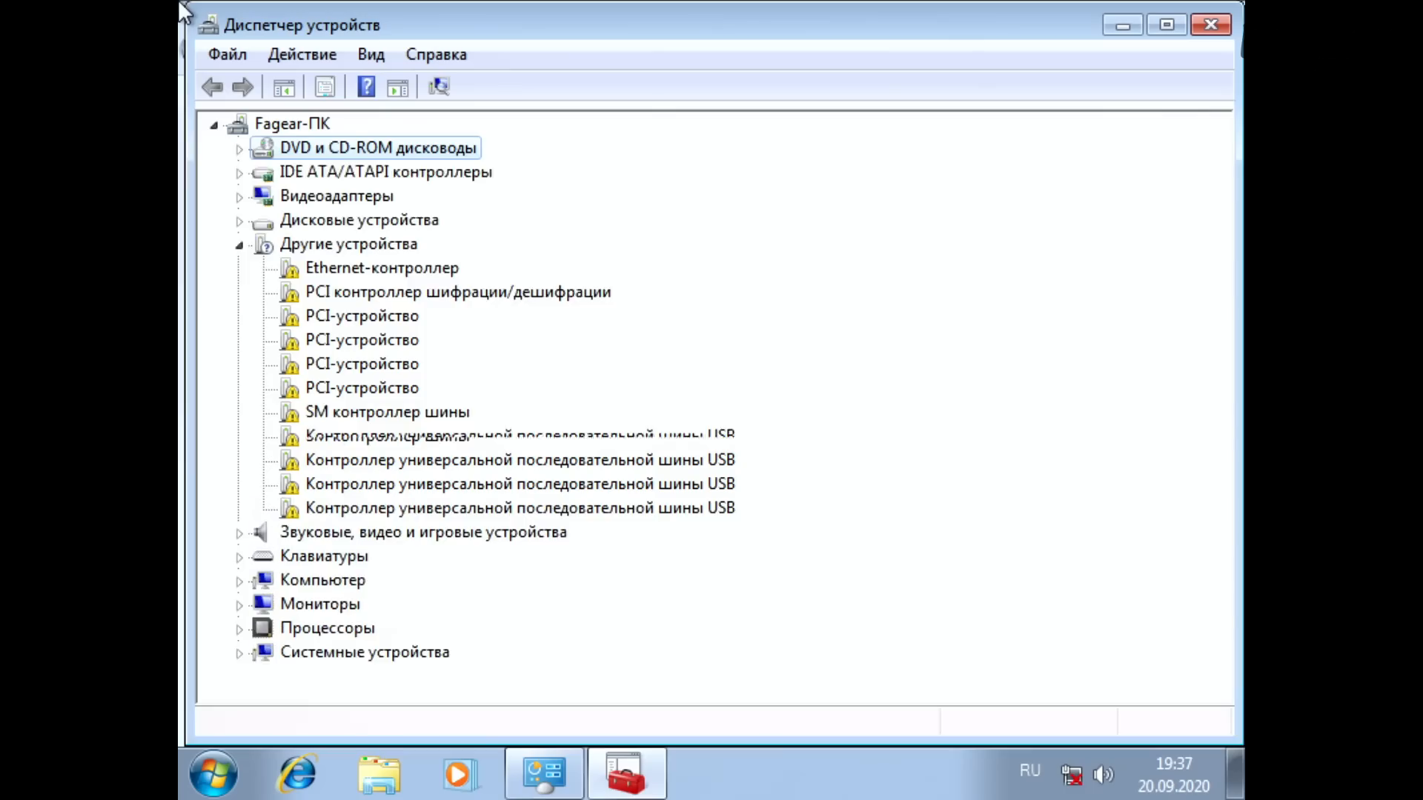
key("Left")
key("Down")
key("Right")
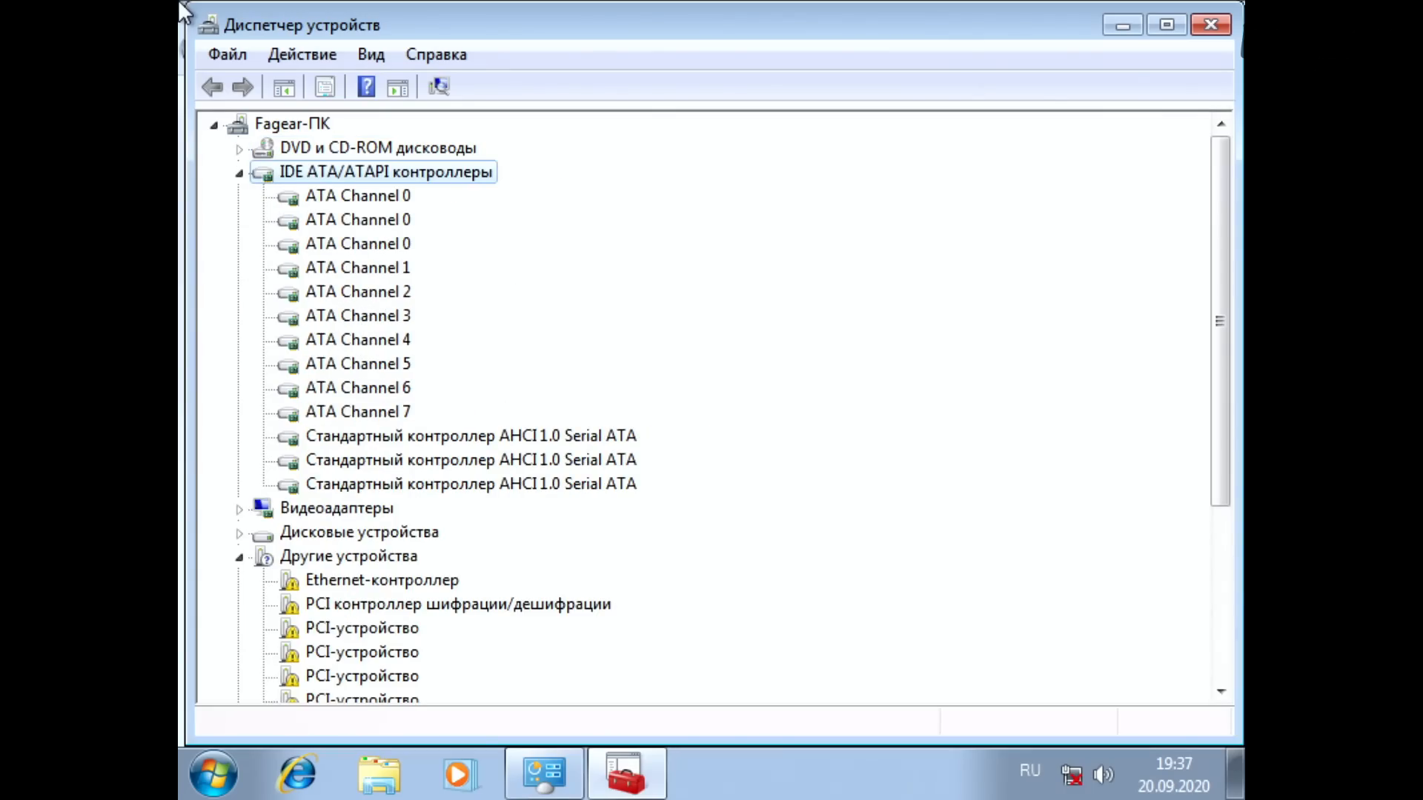
key("Left")
key("Down")
key("Right")
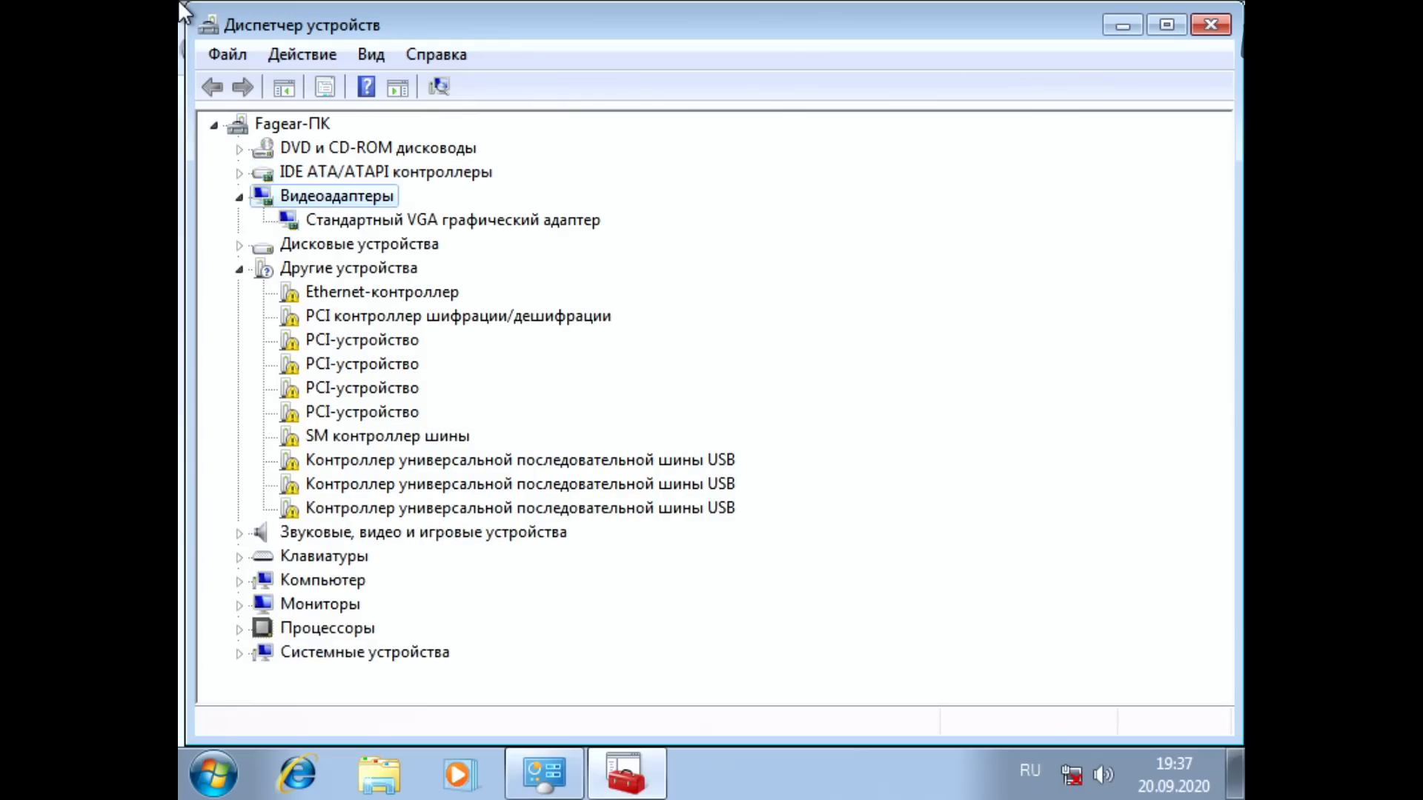
key("Left")
key("Down")
key("Right")
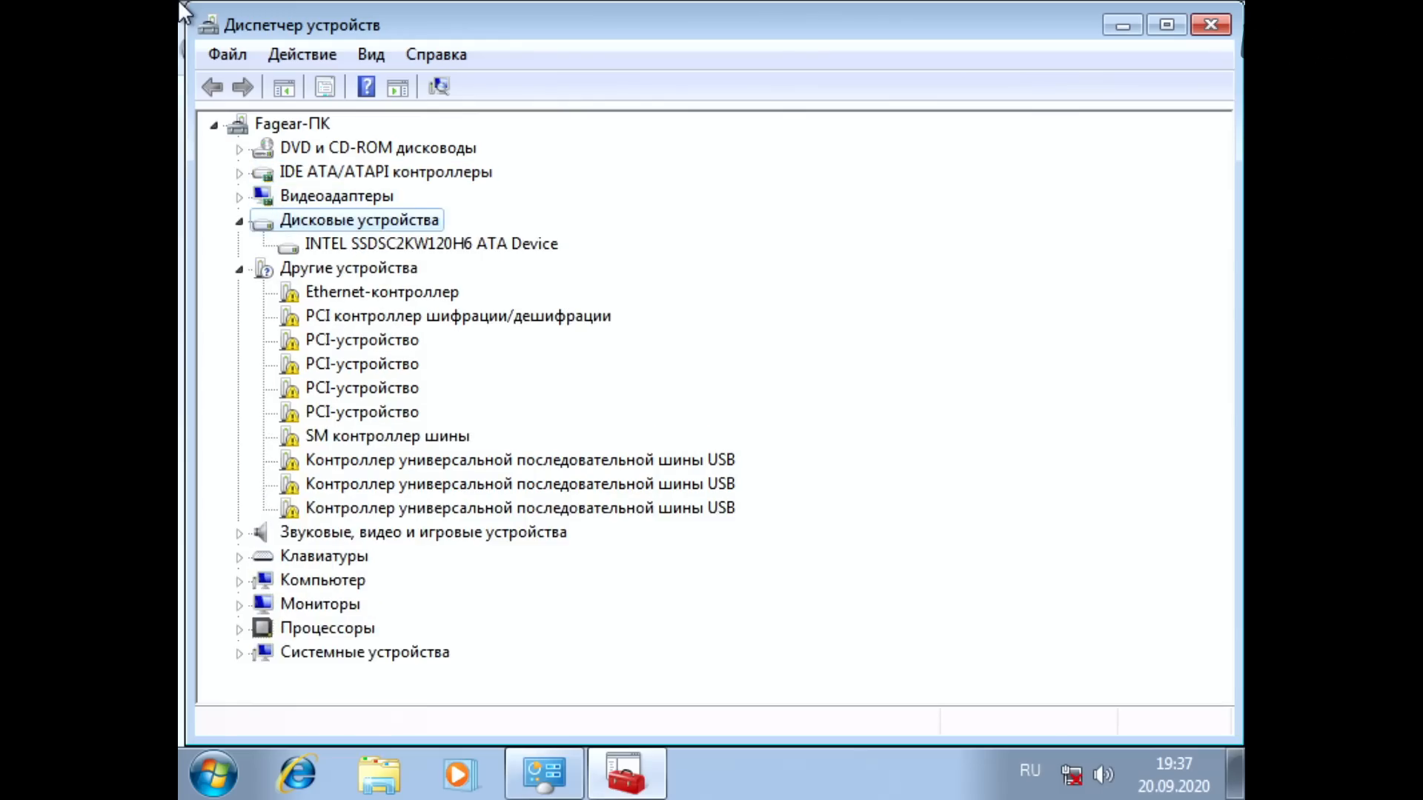
key("Left")
Step: Go through the entries under Другие устройства that lack drivers, focusing on the USB controllers
key("Down")
key("Down")
key("Down")
key("Down")
key("Down")
key("Down")
key("Down")
key("Down")
key("Down")
key("Down")
key("Down")
key("Down")
key("Up")
key("Down")
key("Down")
key("Up")
key("Up")
key("Up")
key("Up")
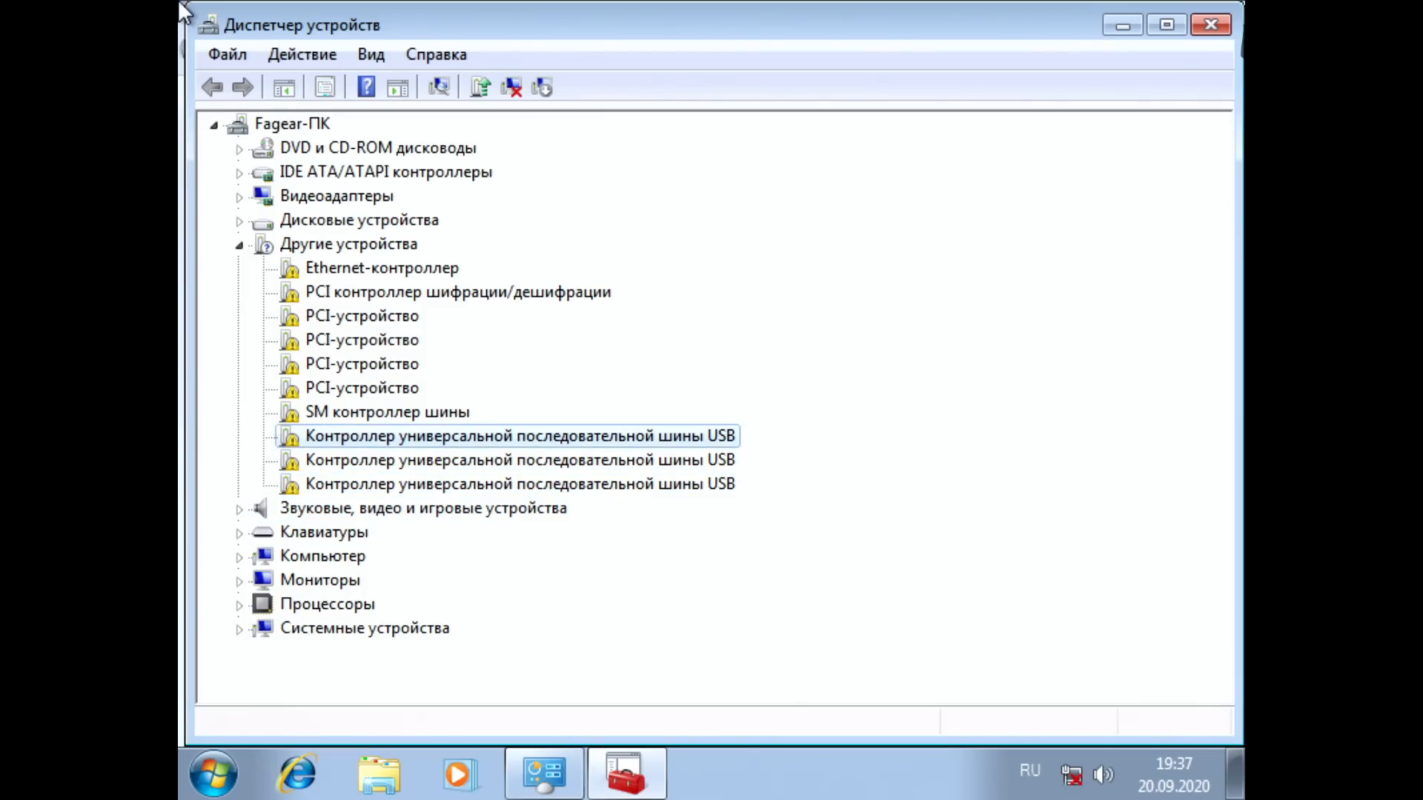
key("Down")
key("Down")
key("Down")
key("Down")
key("Down")
key("Down")
key("Down")
key("Down")
key("Up")
key("Up")
key("Up")
key("Up")
key("Up")
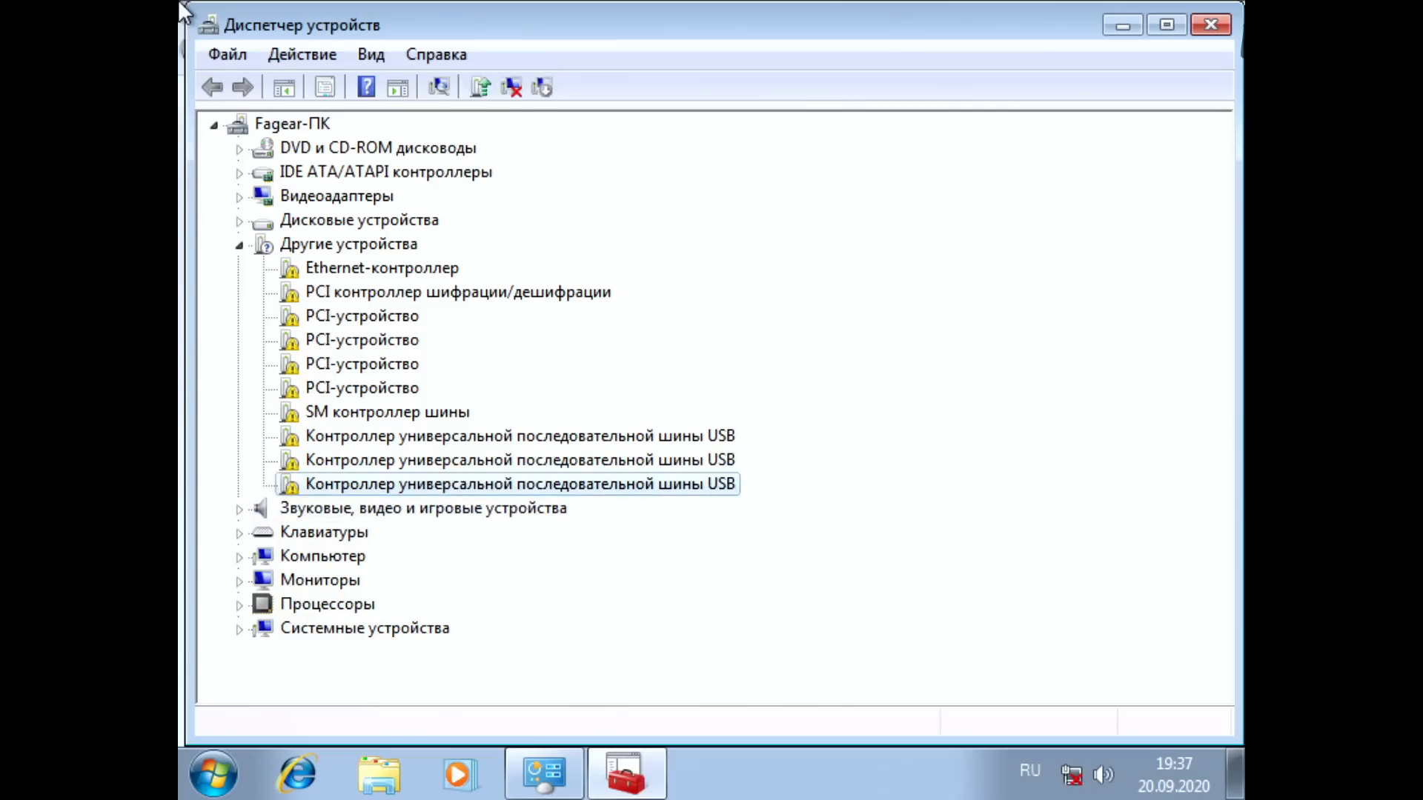
key("Down")
key("Down")
key("Down")
key("Up")
key("Up")
key("Up")
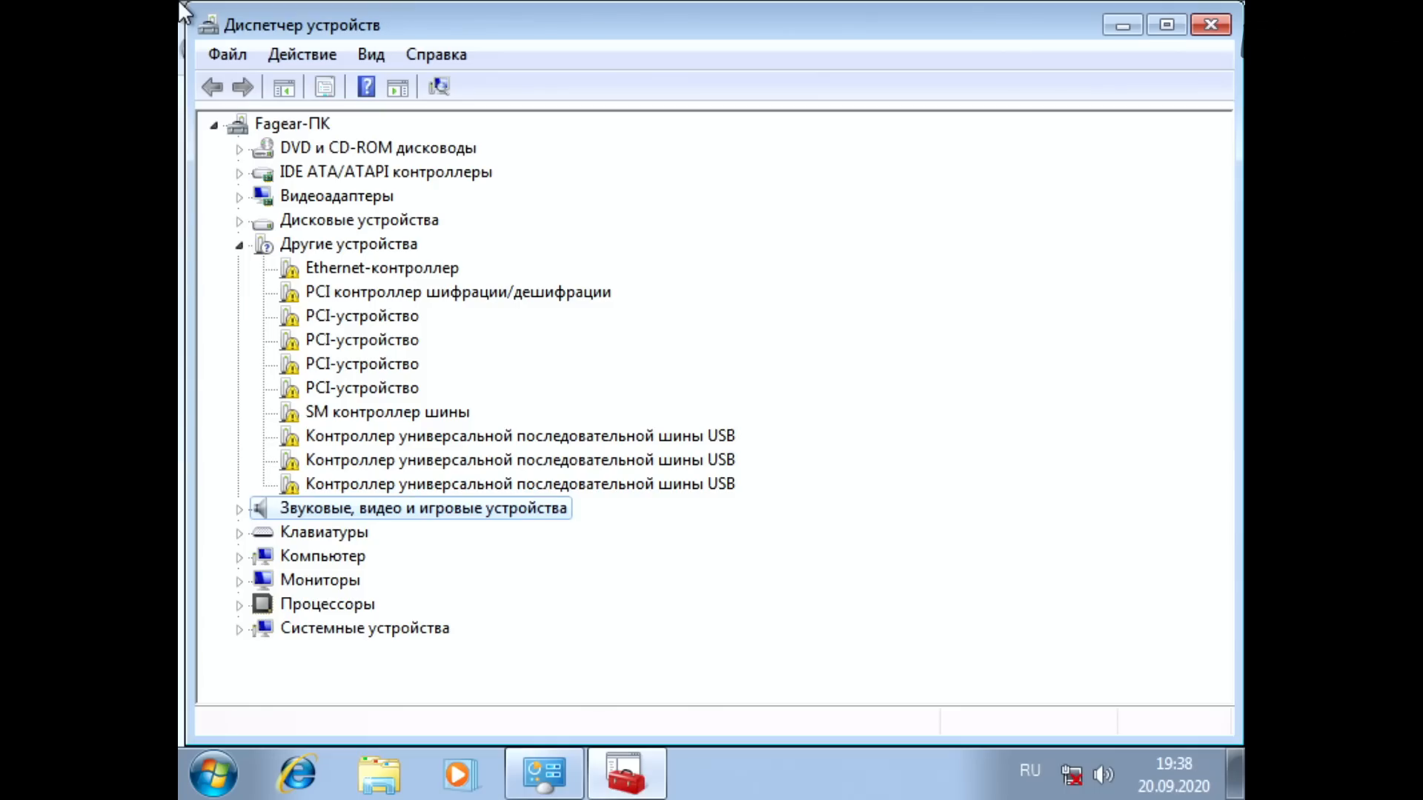
key("Up")
key("Up")
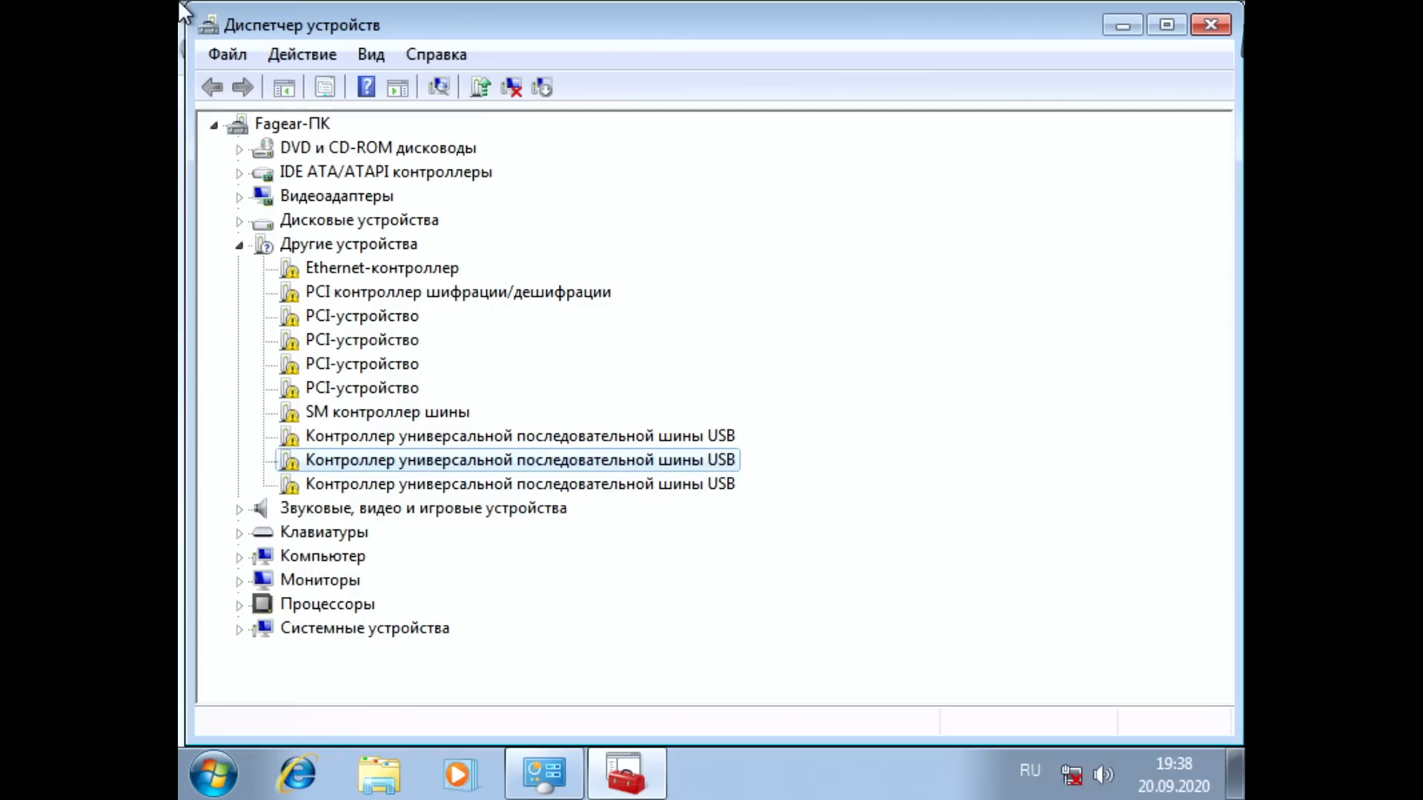
key("Up")
key("Down")
key("Down")
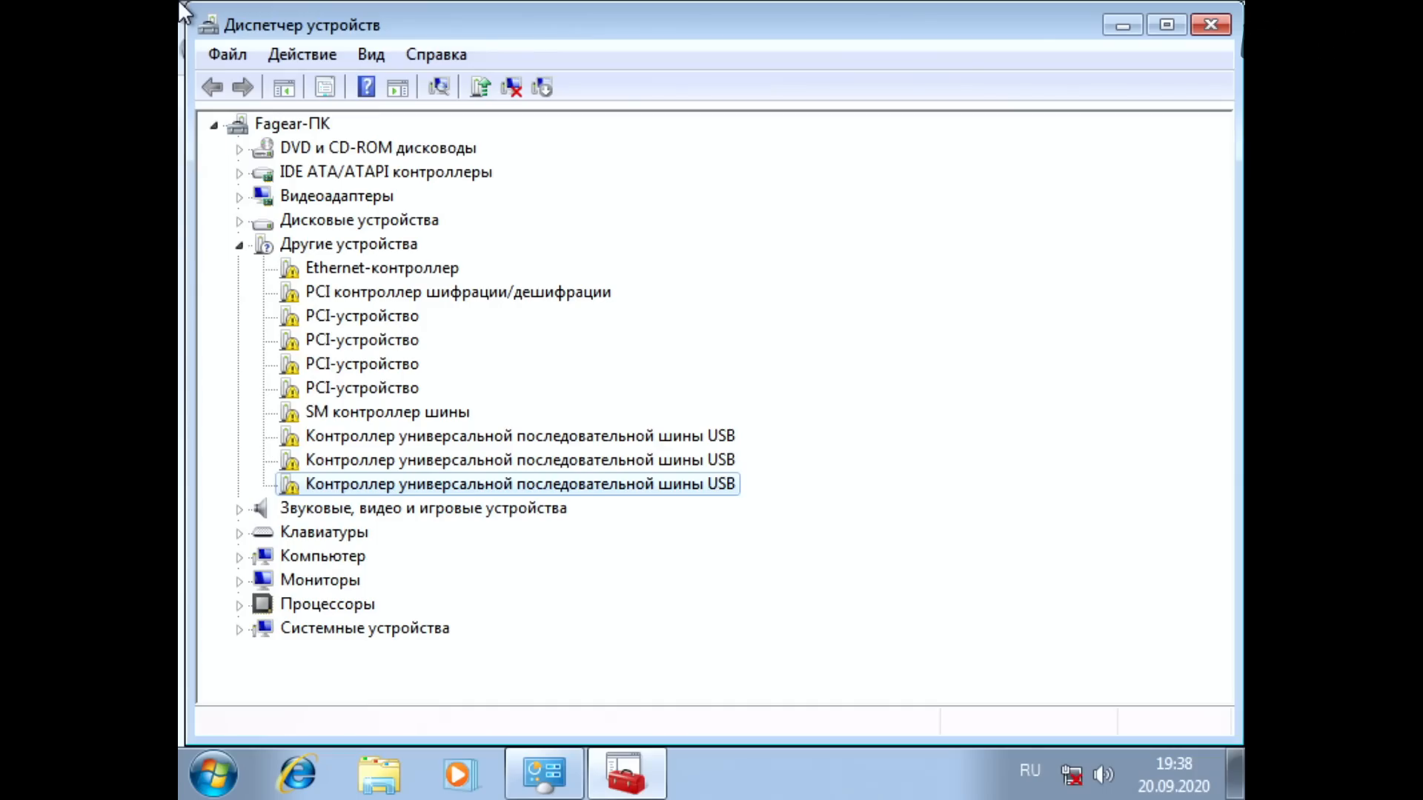
Step: Collapse Другие устройства and examine the sound, keyboard, computer and monitor categories one after another
key("Left")
key("Left")
key("Down")
key("Right")
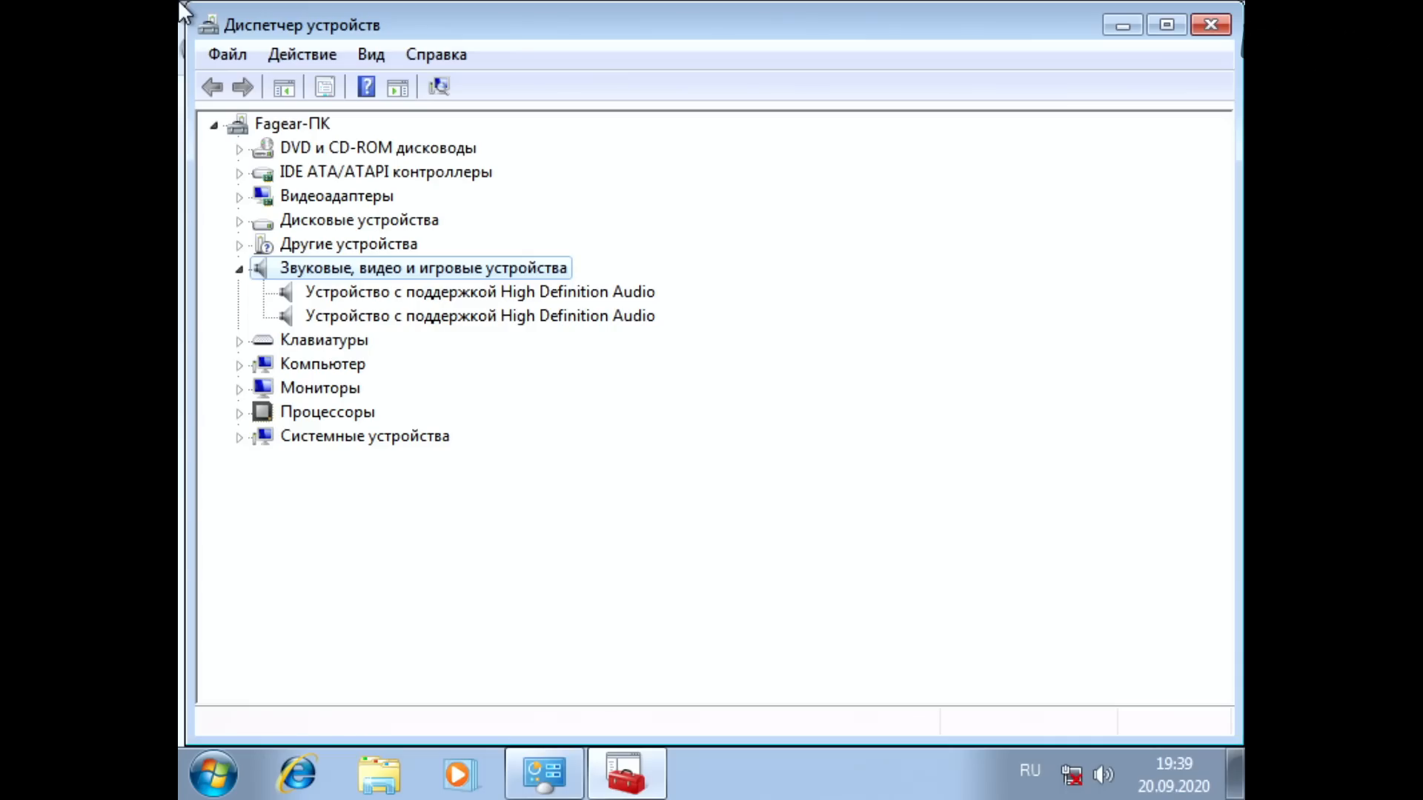
key("Left")
key("Down")
key("Right")
key("Left")
key("Down")
key("Right")
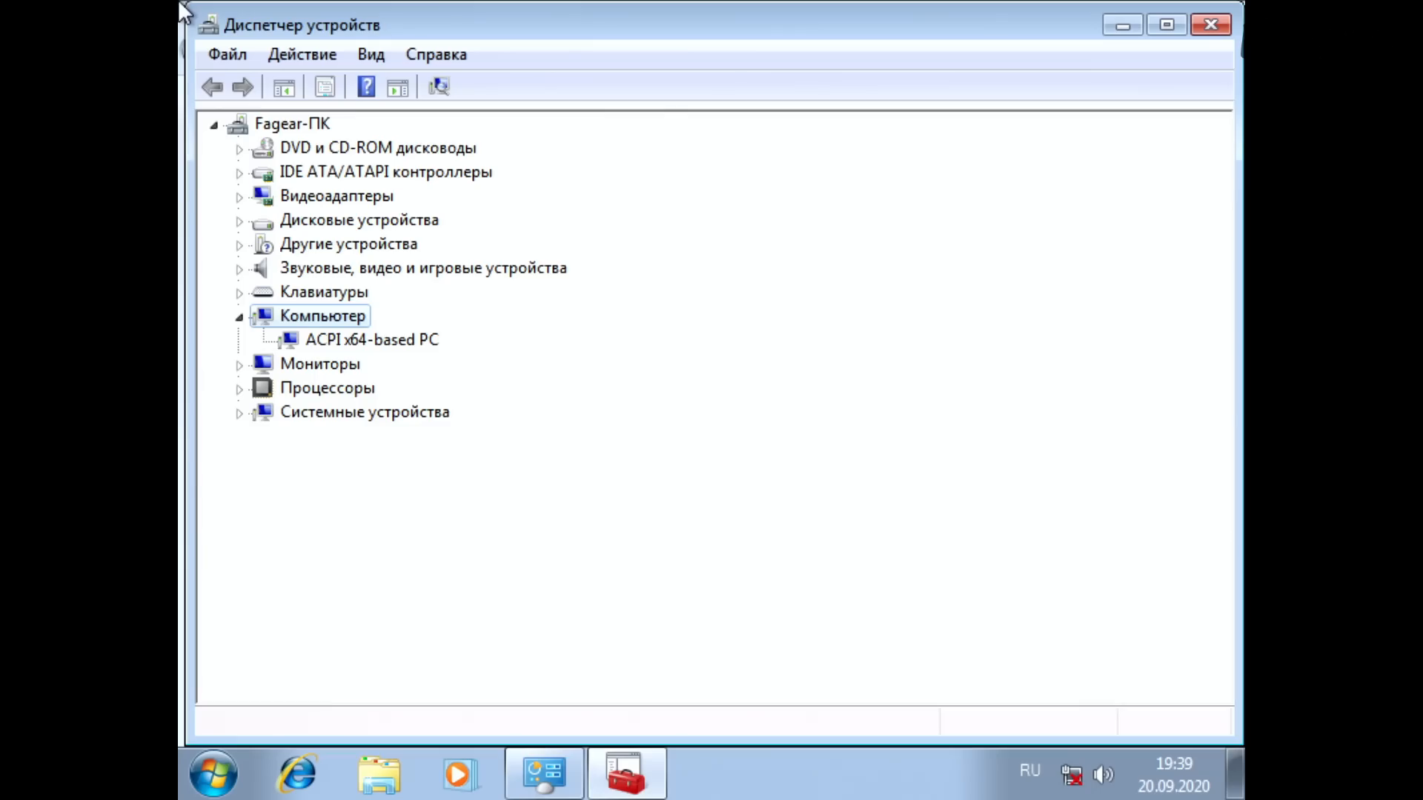
key("Down")
key("Left")
key("Left")
key("Down")
key("Right")
key("Left")
Step: Examine the processor list from beginning to end and the system devices, collapsing both categories after viewing them
key("Down")
key("Right")
key("Down")
key("Down")
key("Down")
key("Down")
key("Down")
key("Down")
key("Down")
key("Down")
key("Down")
key("Down")
key("Down")
key("Down")
key("Down")
key("Down")
key("Down")
key("Down")
key("Down")
key("Down")
key("Down")
key("Down")
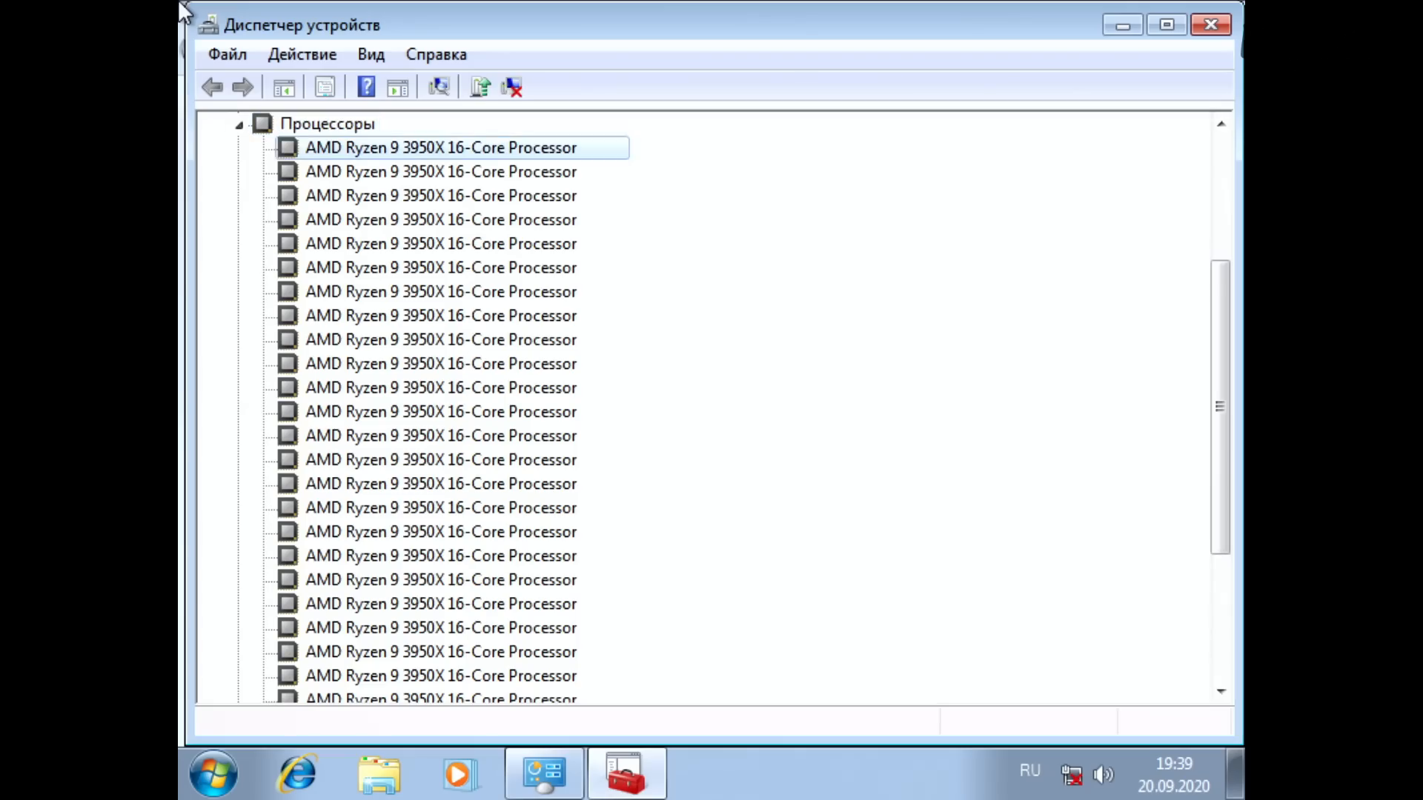
key("Up")
key("Up")
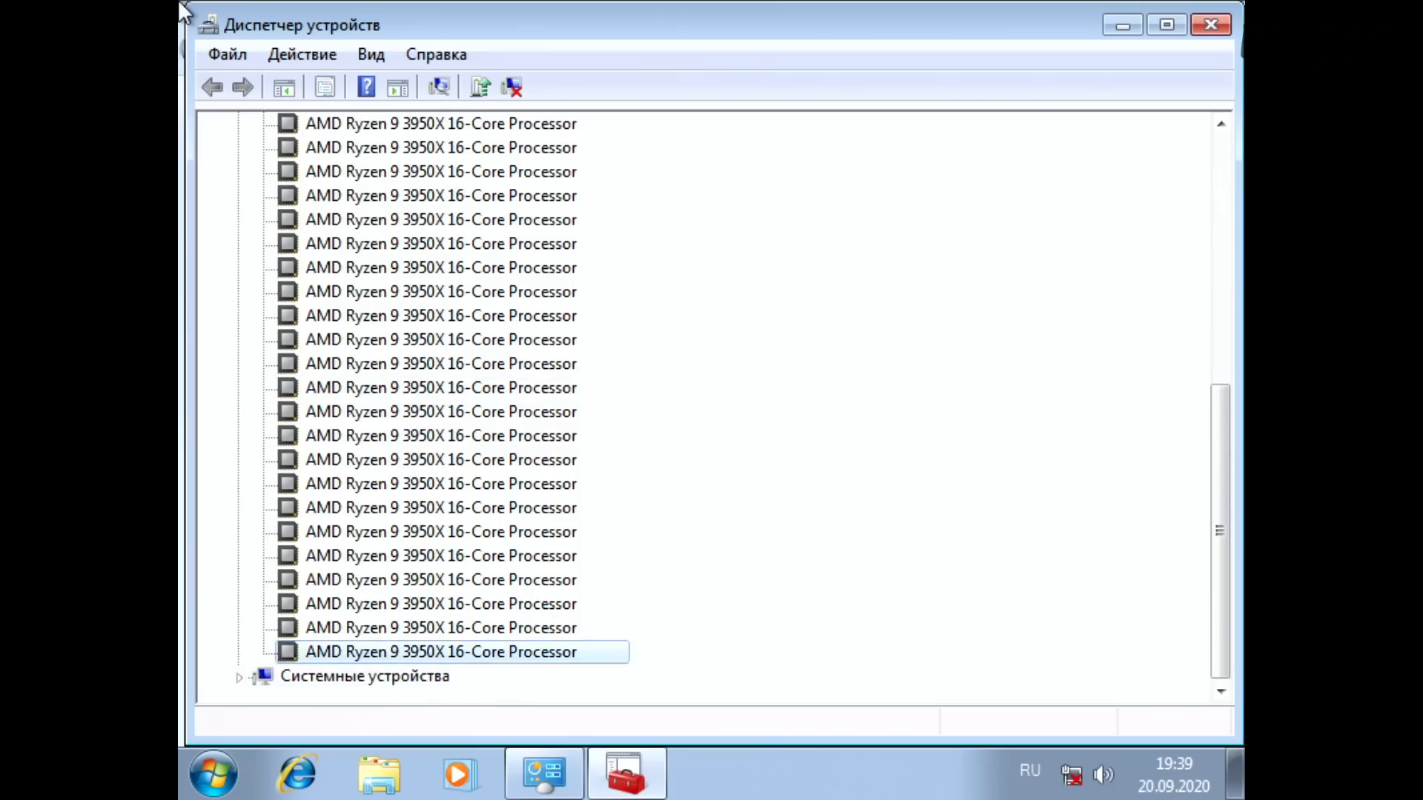
key("Left")
key("Left")
key("Down")
key("Right")
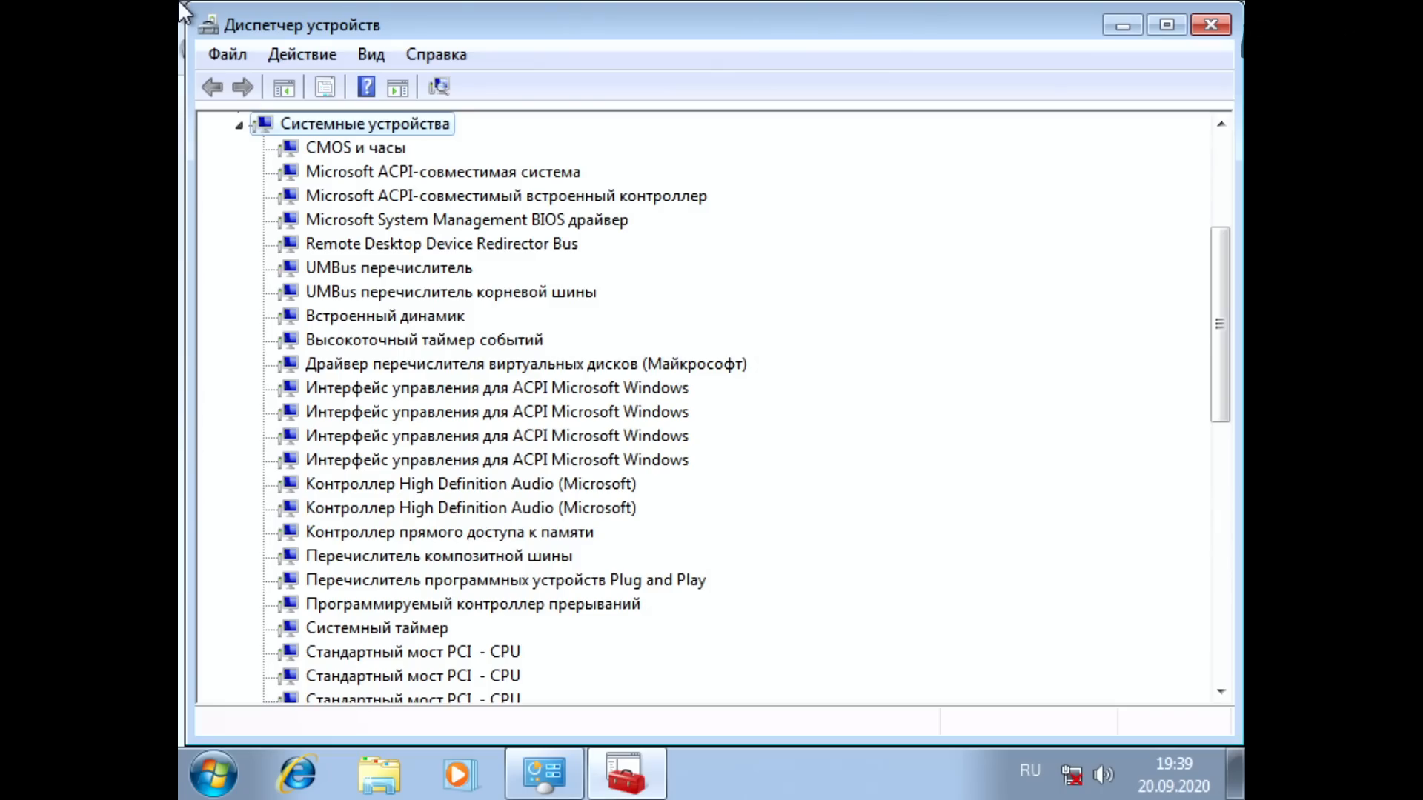
key("Left")
Step: Expand Другие устройства again and review its Ethernet, PCI and USB controller entries
key("Up")
key("Up")
key("Up")
key("Up")
key("Up")
key("Up")
key("Up")
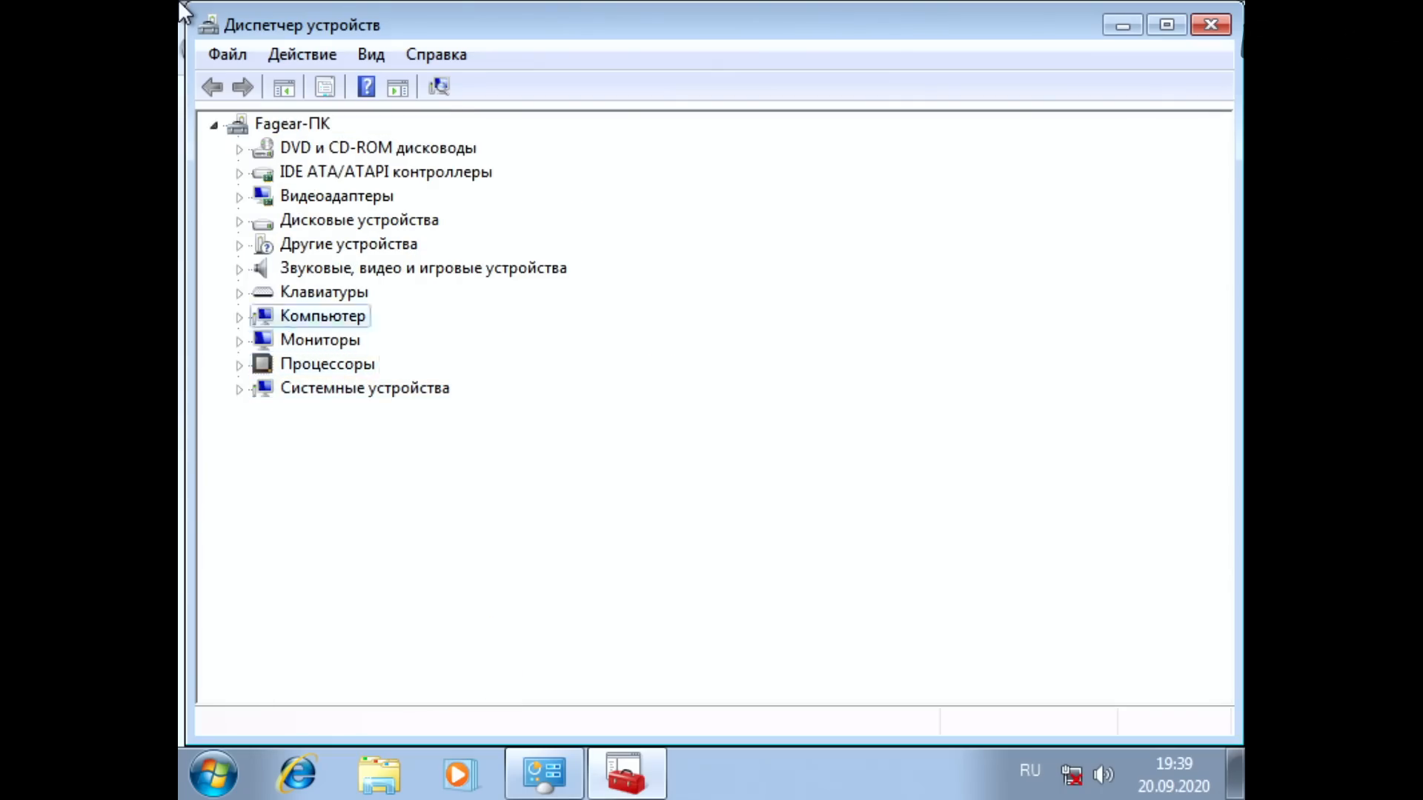
key("Down")
key("Right")
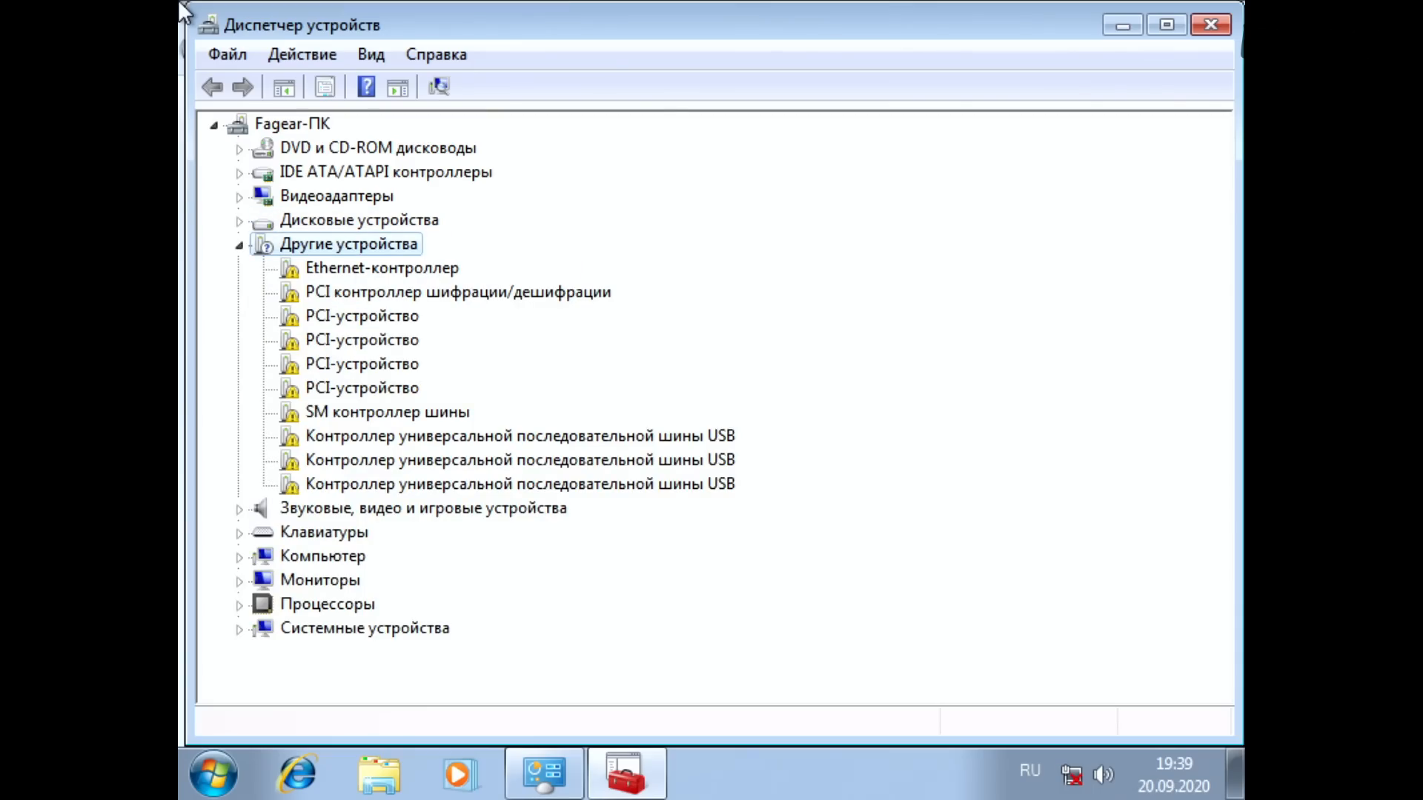
key("Down")
key("Down")
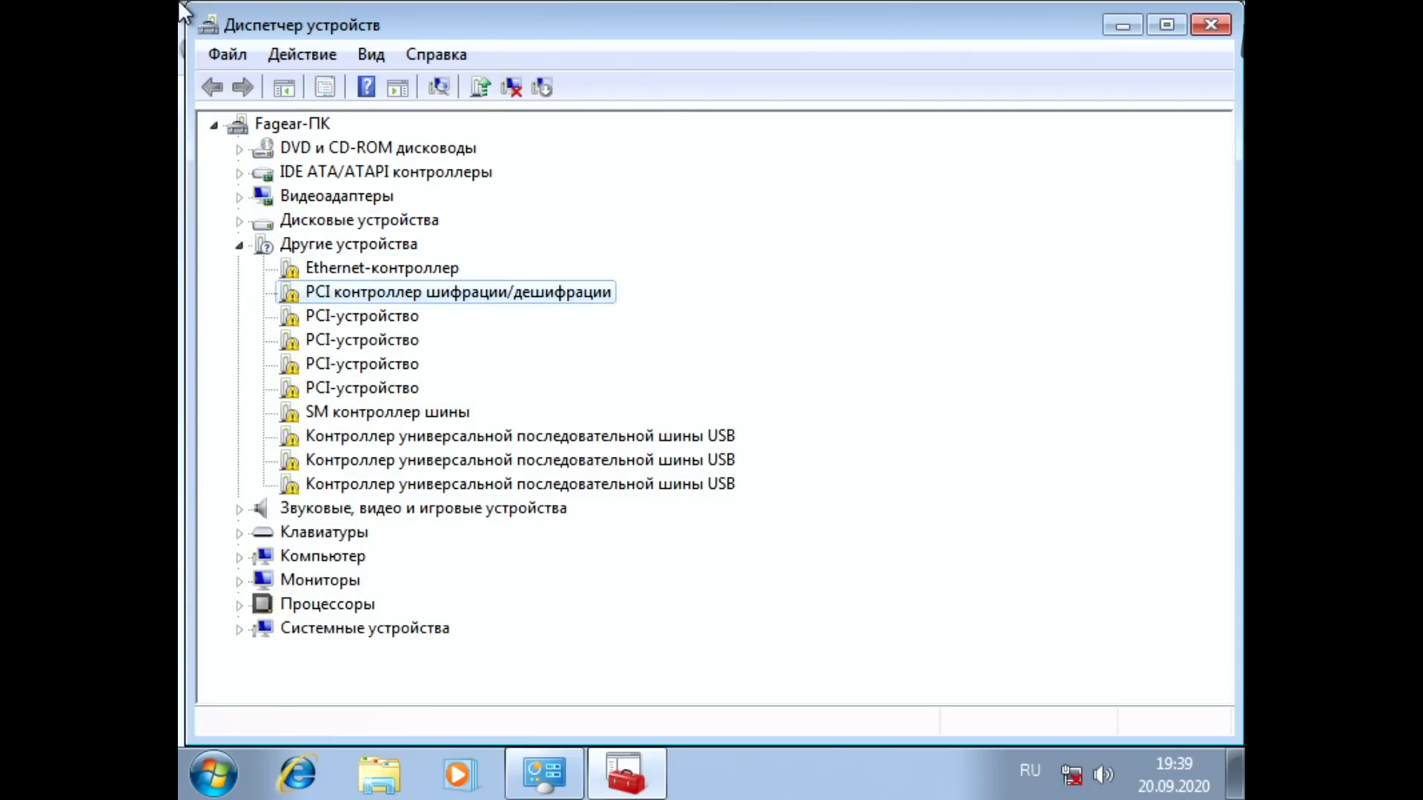
key("Up")
key("Down")
key("Down")
key("Down")
key("Down")
key("Down")
key("Down")
key("Down")
key("Down")
key("Down")
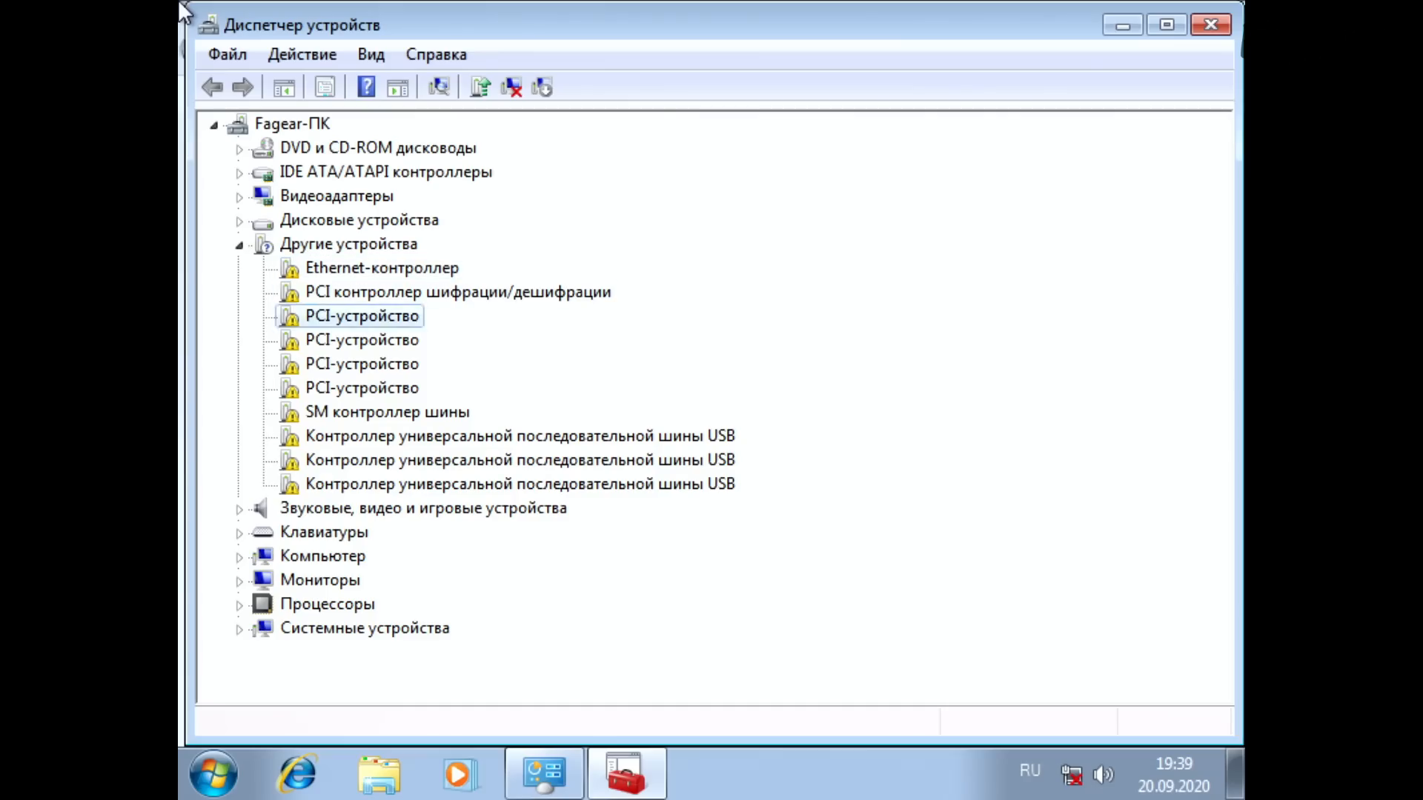
key("Up")
key("Up")
key("Up")
key("Up")
key("Up")
key("Up")
key("Up")
key("Up")
key("Up")
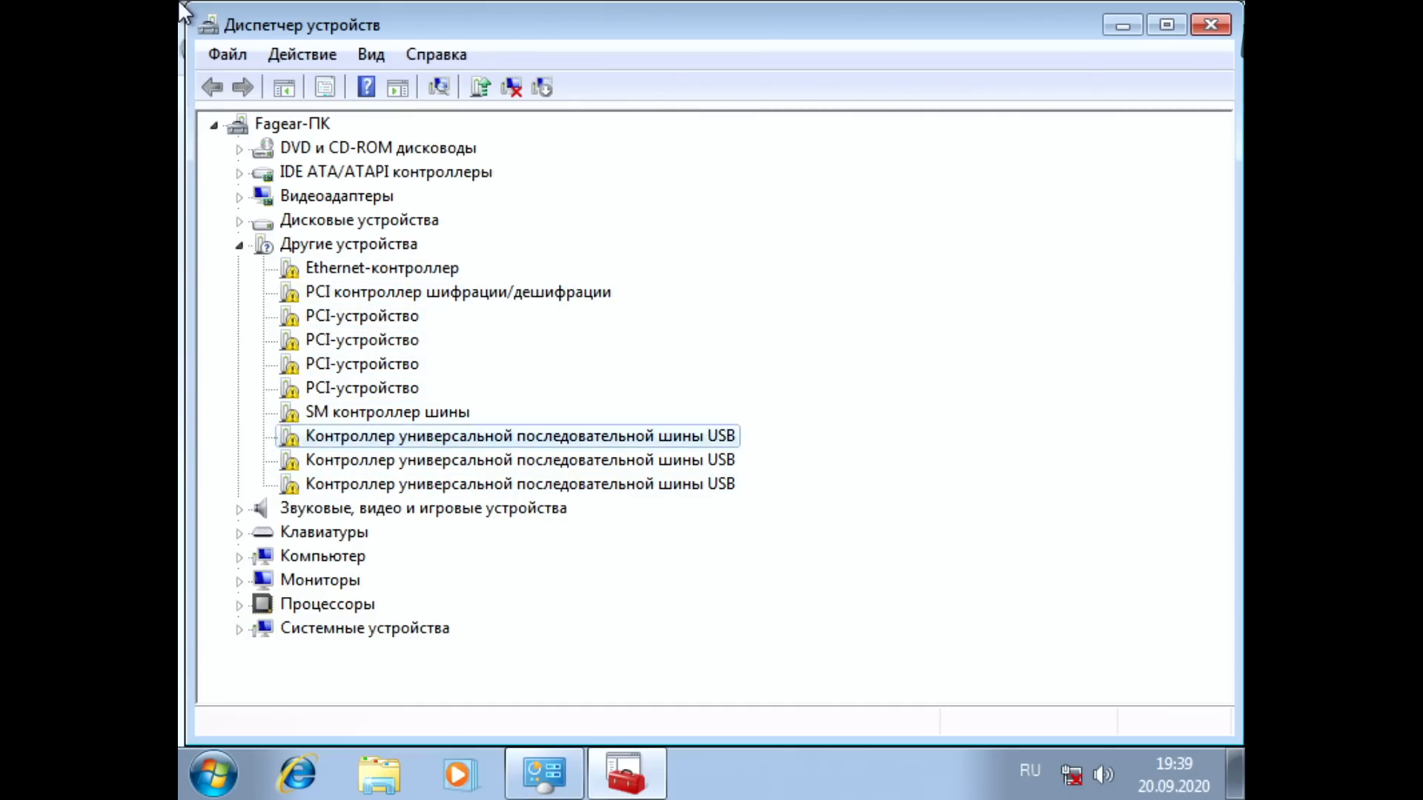
Step: Go through the USB, SM bus and PCI entries under Другие устройства once more and close Device Manager
key("Down")
key("Down")
key("Down")
key("Down")
key("Up")
key("Up")
key("Up")
key("Up")
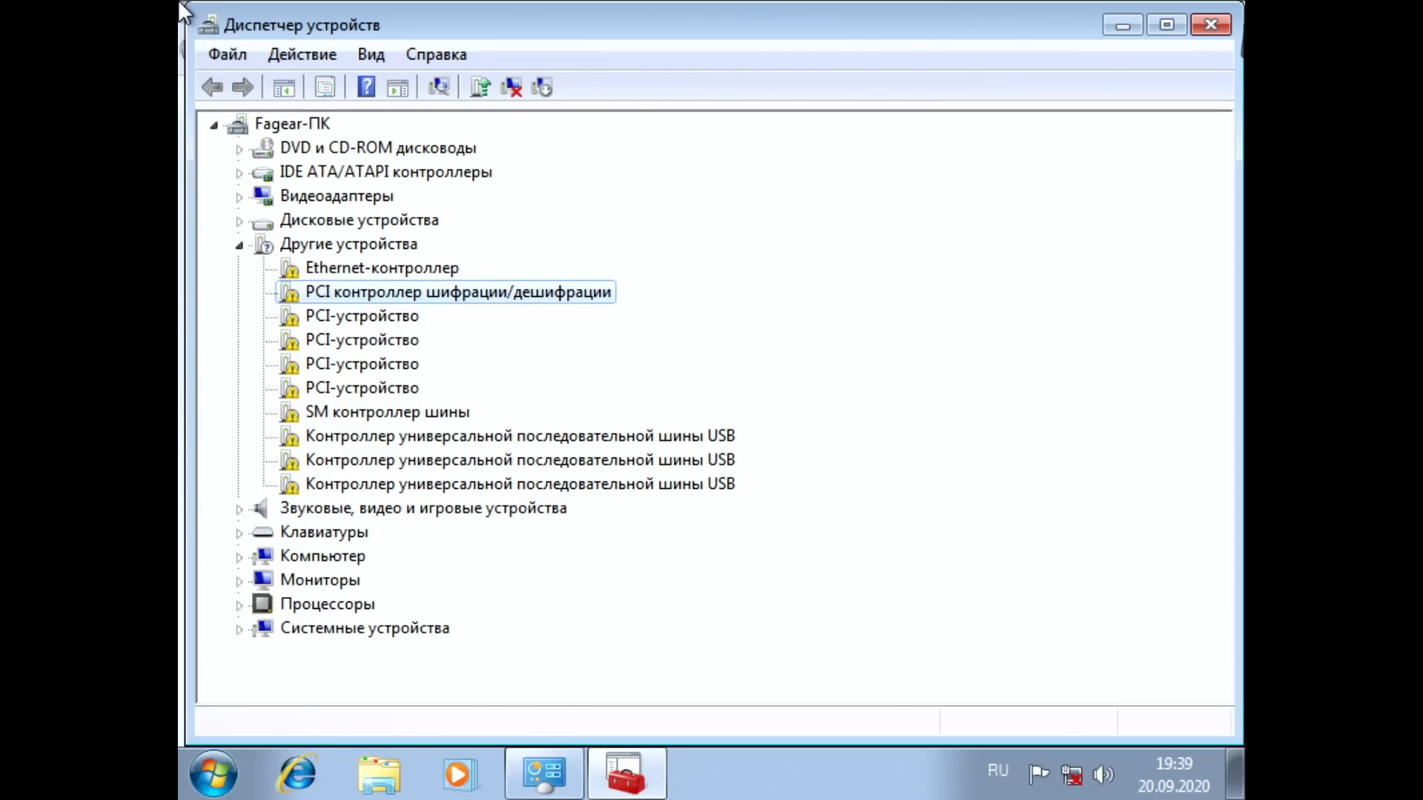
key("alt+F4")
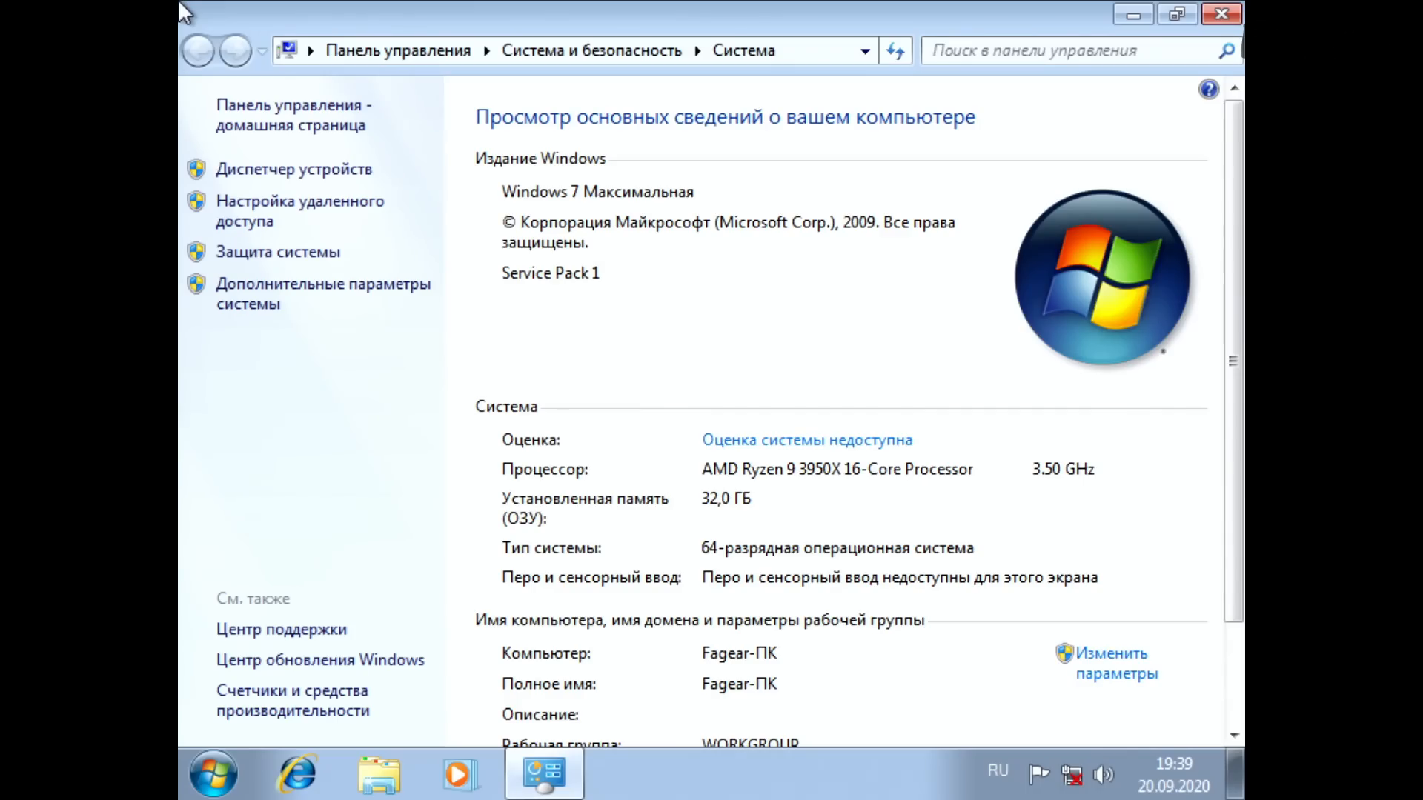
Step: Open Windows Task Manager, examine the processor and memory graphs under Быстродействие, and leave it
key("ctrl+alt+Delete")
key("Down")
key("Down")
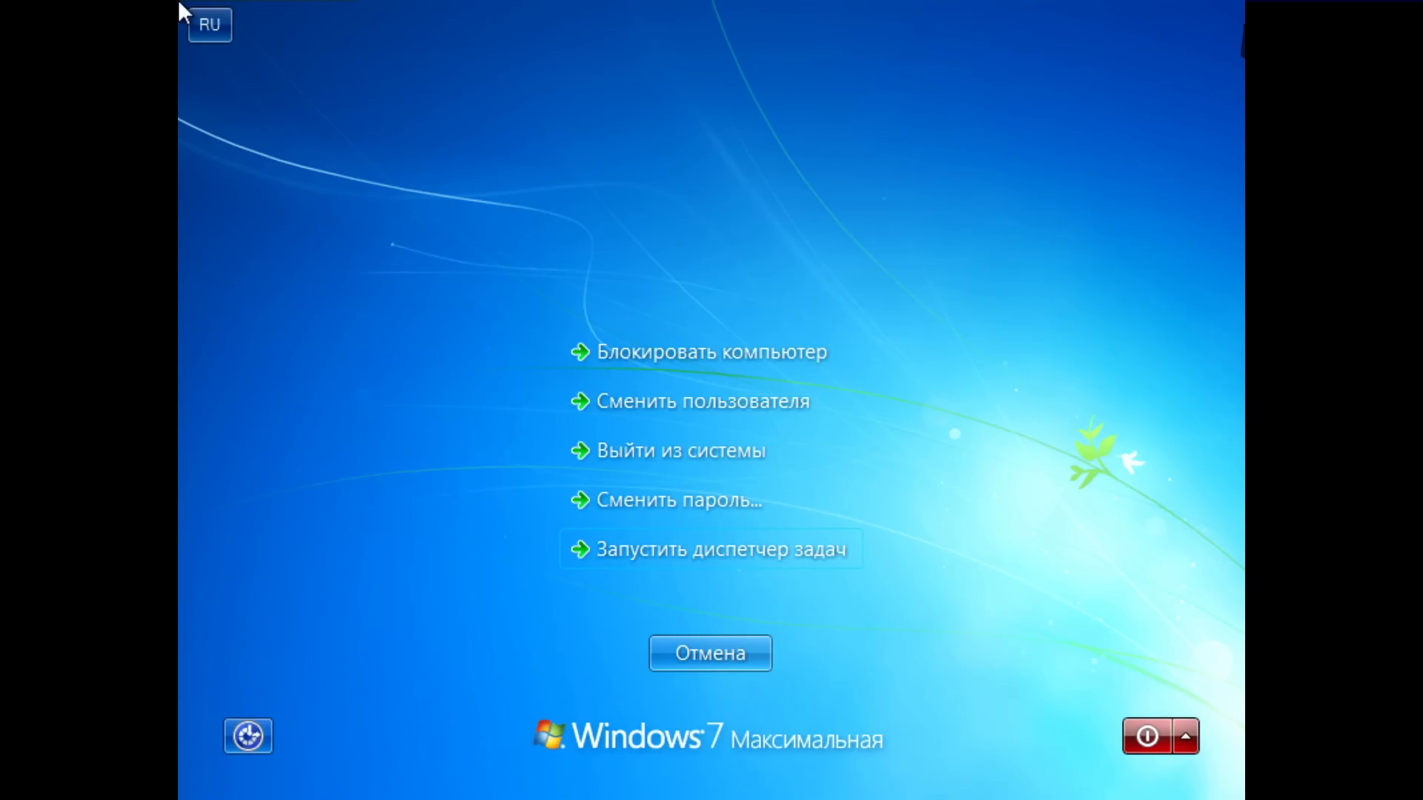
key("Return")
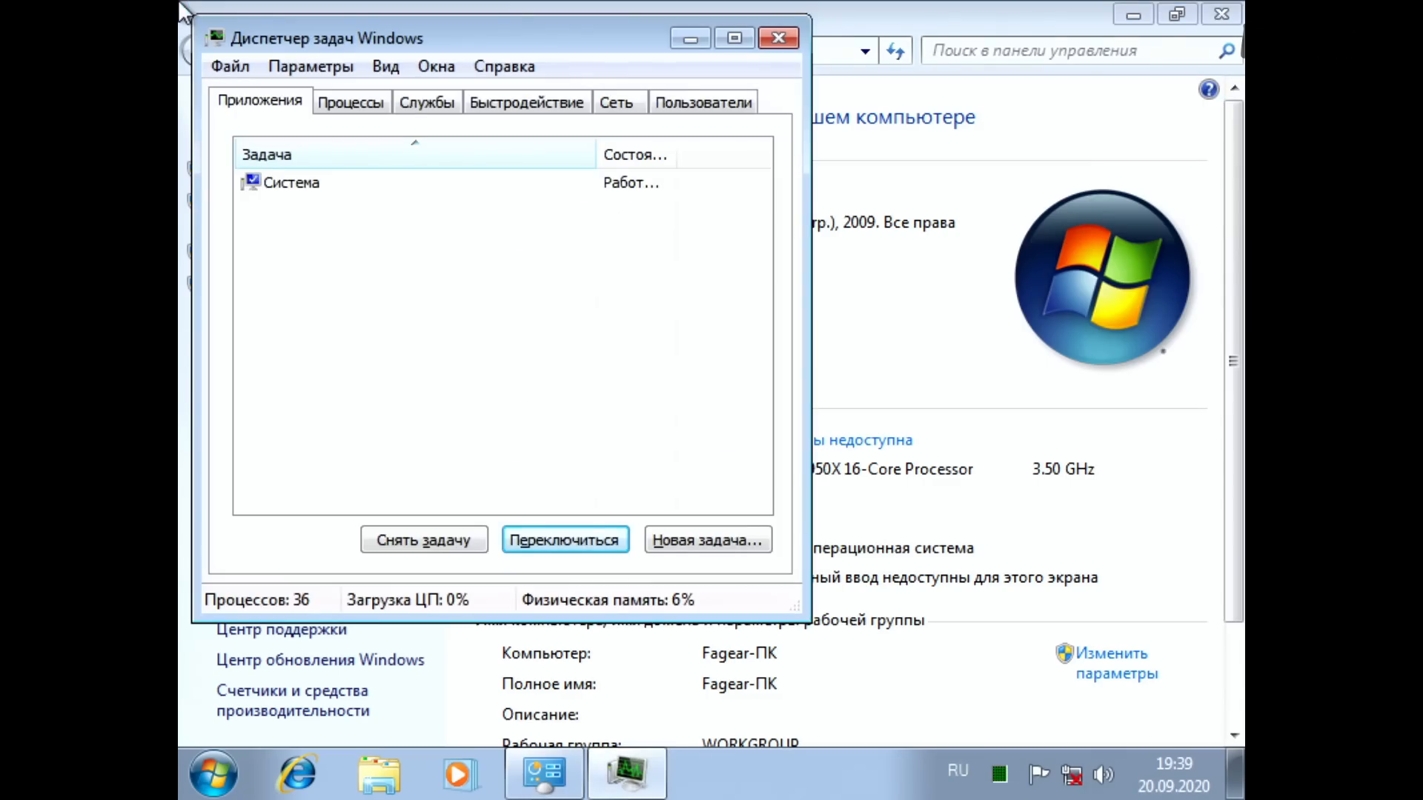
key("Tab")
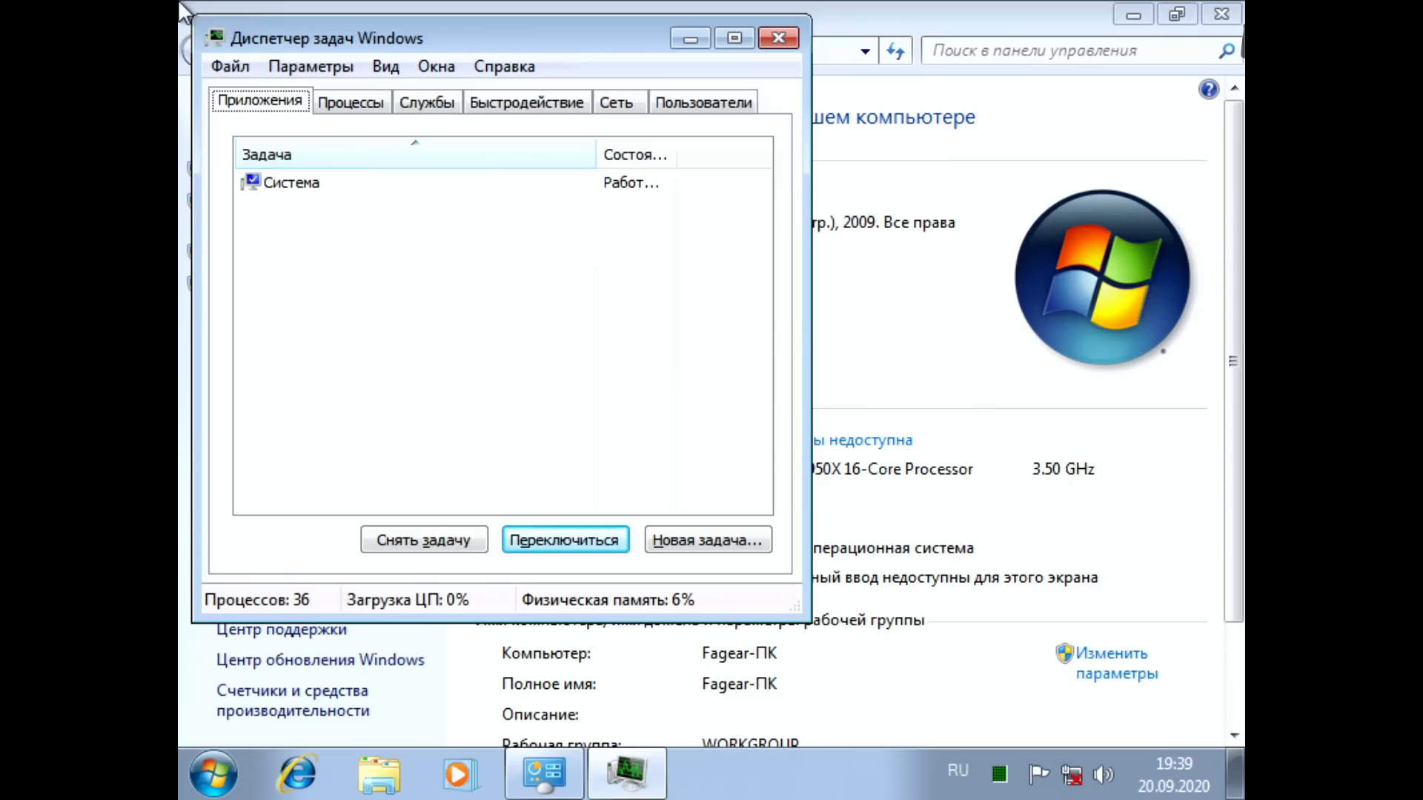
key("Right")
key("Right")
key("Right")
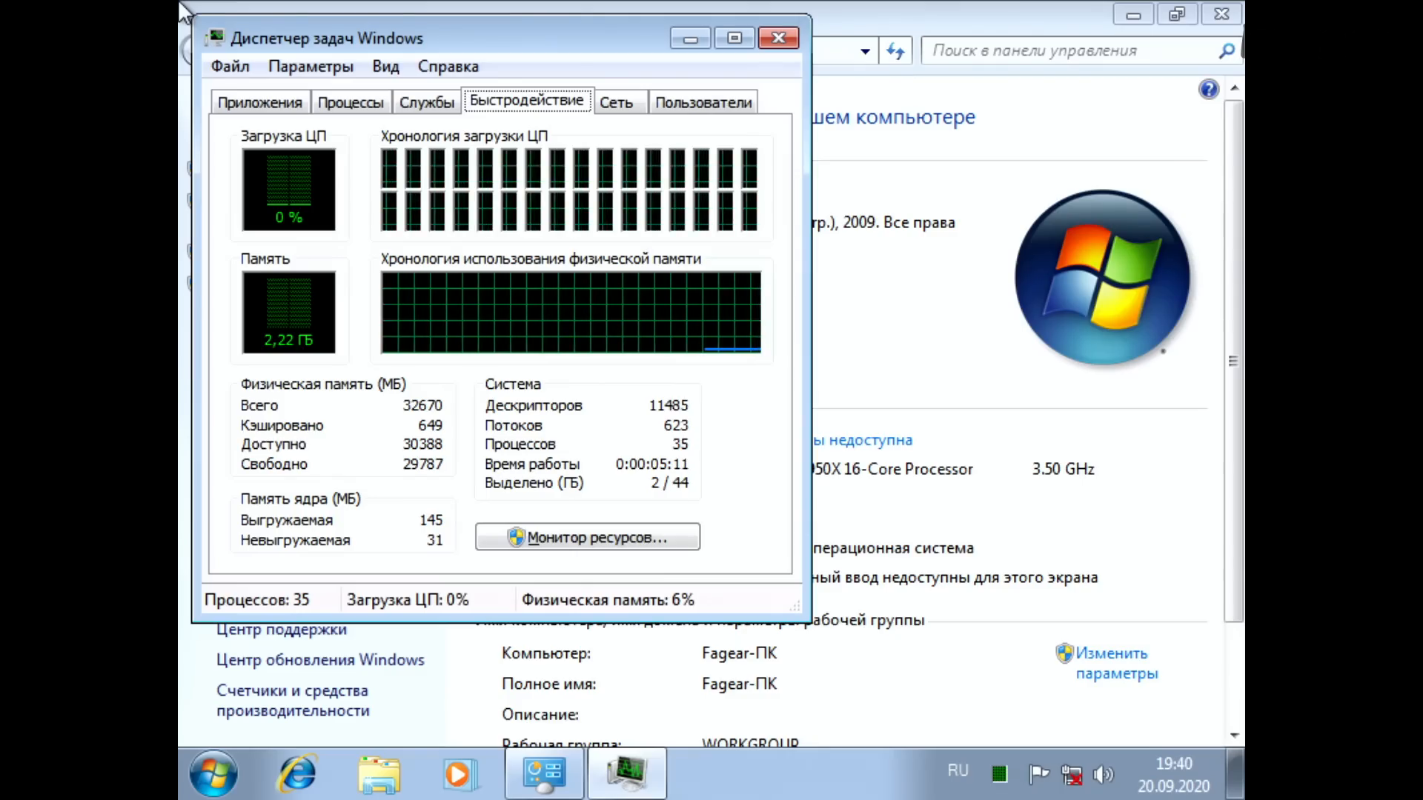
key("alt+f")
key("Down")
key("Return")
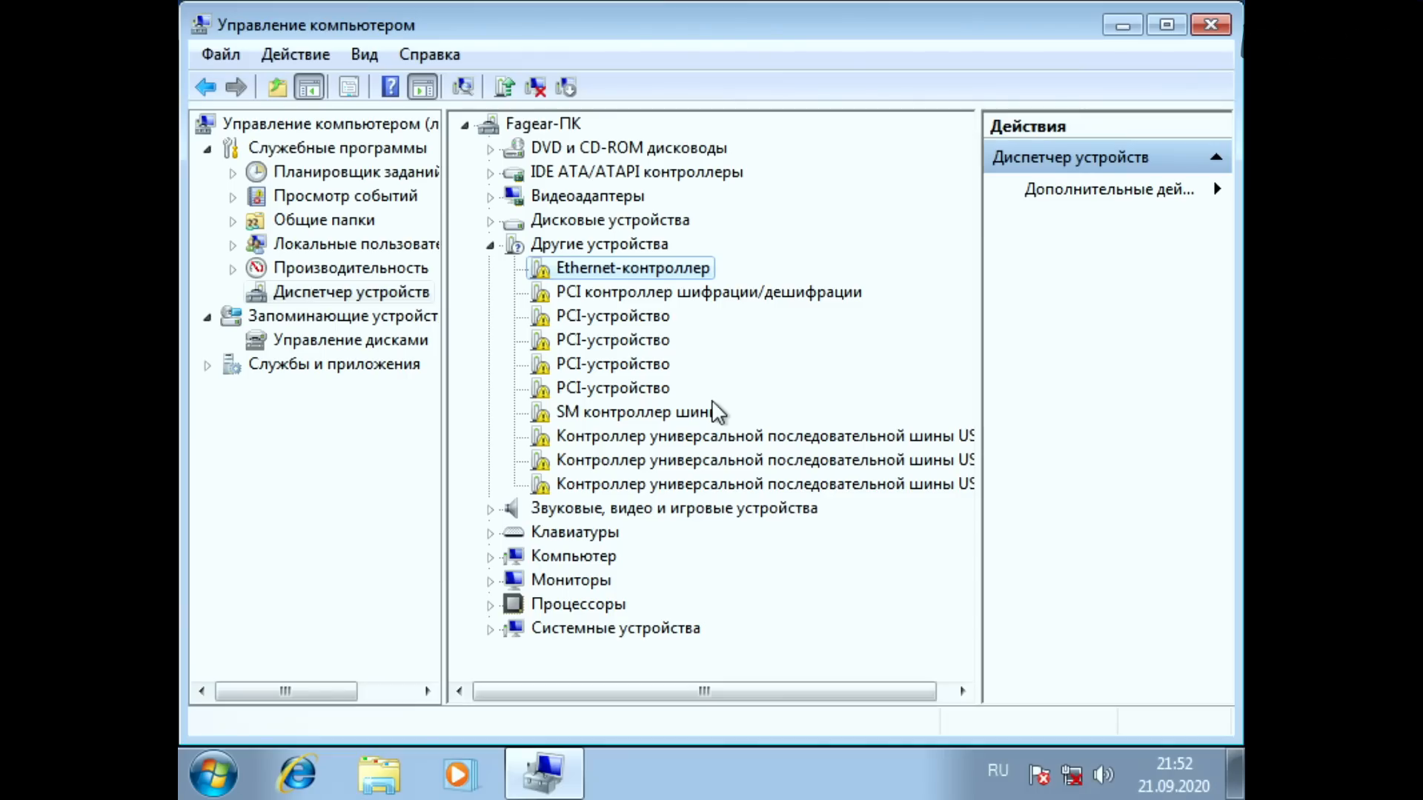
key("Down")
key("Down")
key("Down")
key("Down")
key("Down")
key("Down")
key("Down")
key("Down")
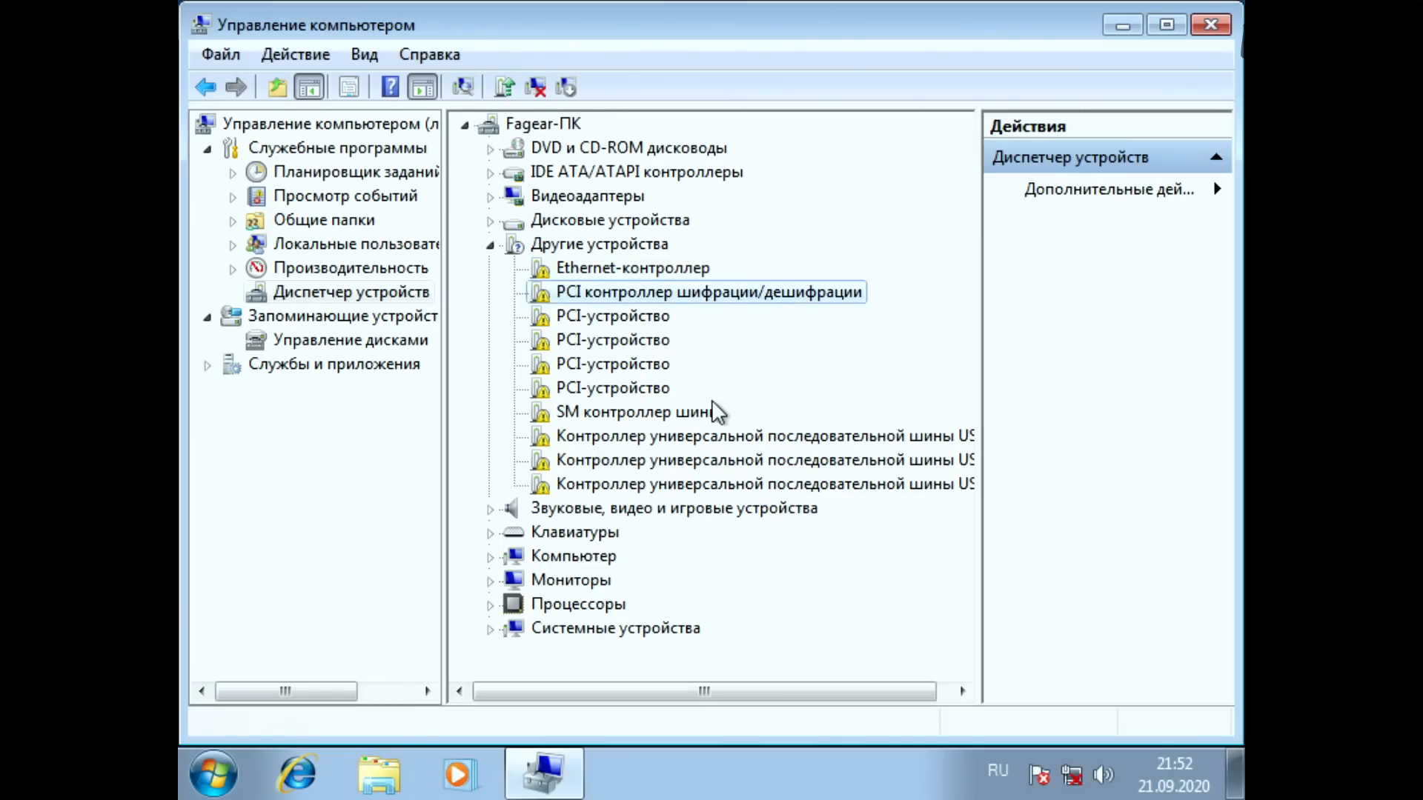
key("Down")
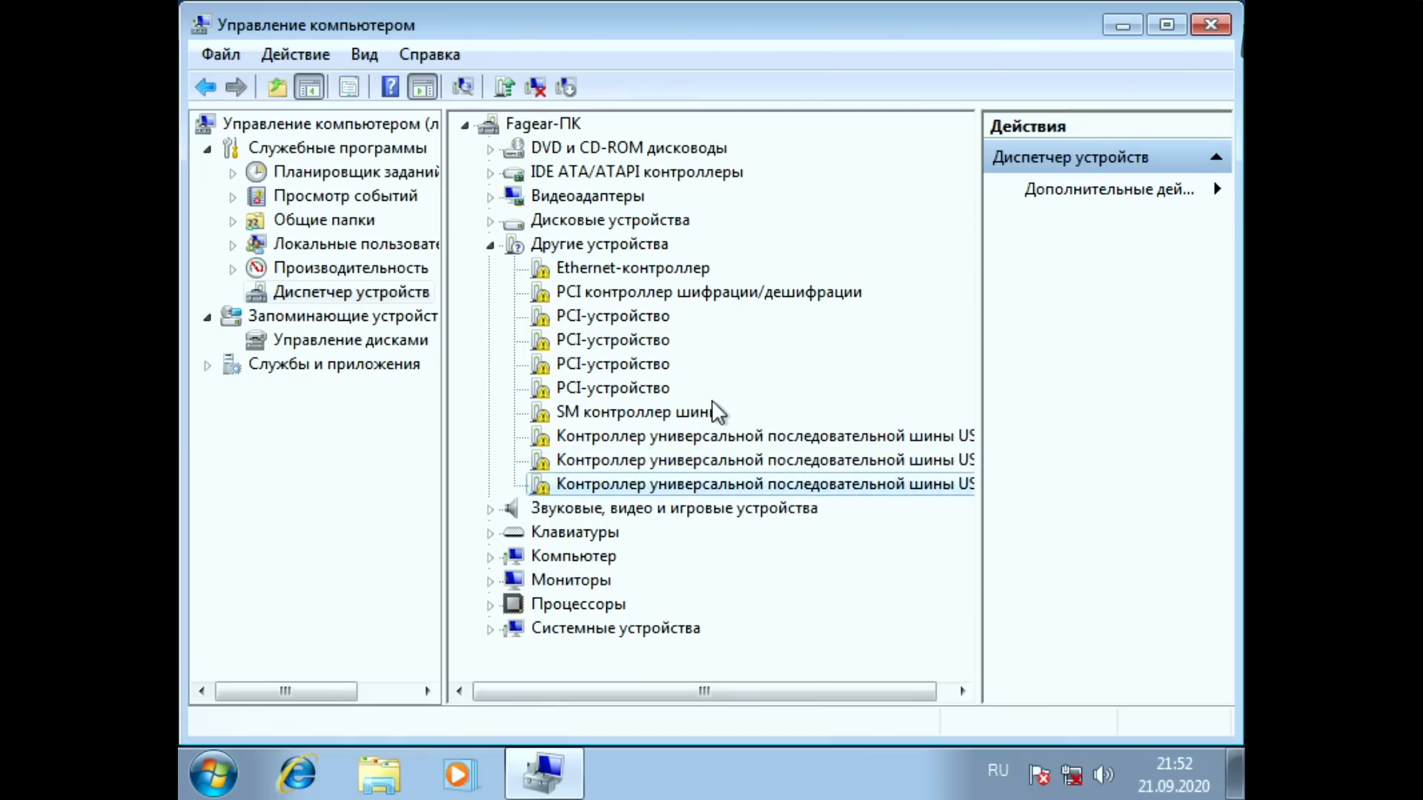
key("Up")
key("Up")
key("Up")
key("Up")
key("Up")
key("Up")
key("Up")
key("Up")
key("Up")
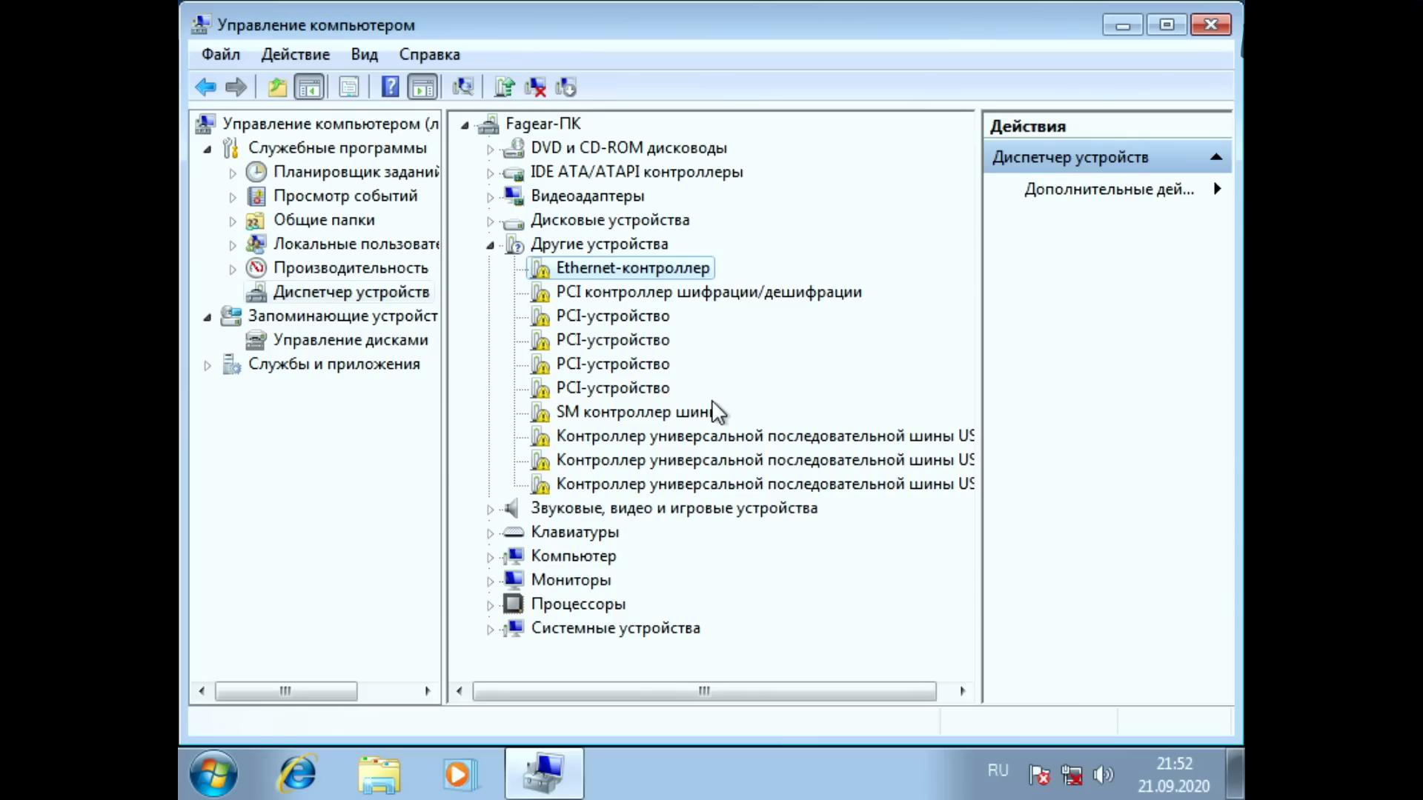
key("Down")
key("Down")
key("Down")
key("Down")
key("Down")
key("Down")
key("Down")
key("Down")
key("Down")
key("Down")
key("Up")
key("Up")
key("Up")
key("Up")
key("Up")
key("Up")
key("Up")
key("Up")
key("Up")
key("Up")
key("Down")
key("Down")
key("Down")
key("Down")
key("Down")
key("Down")
key("Down")
key("Down")
key("Down")
key("Up")
key("Up")
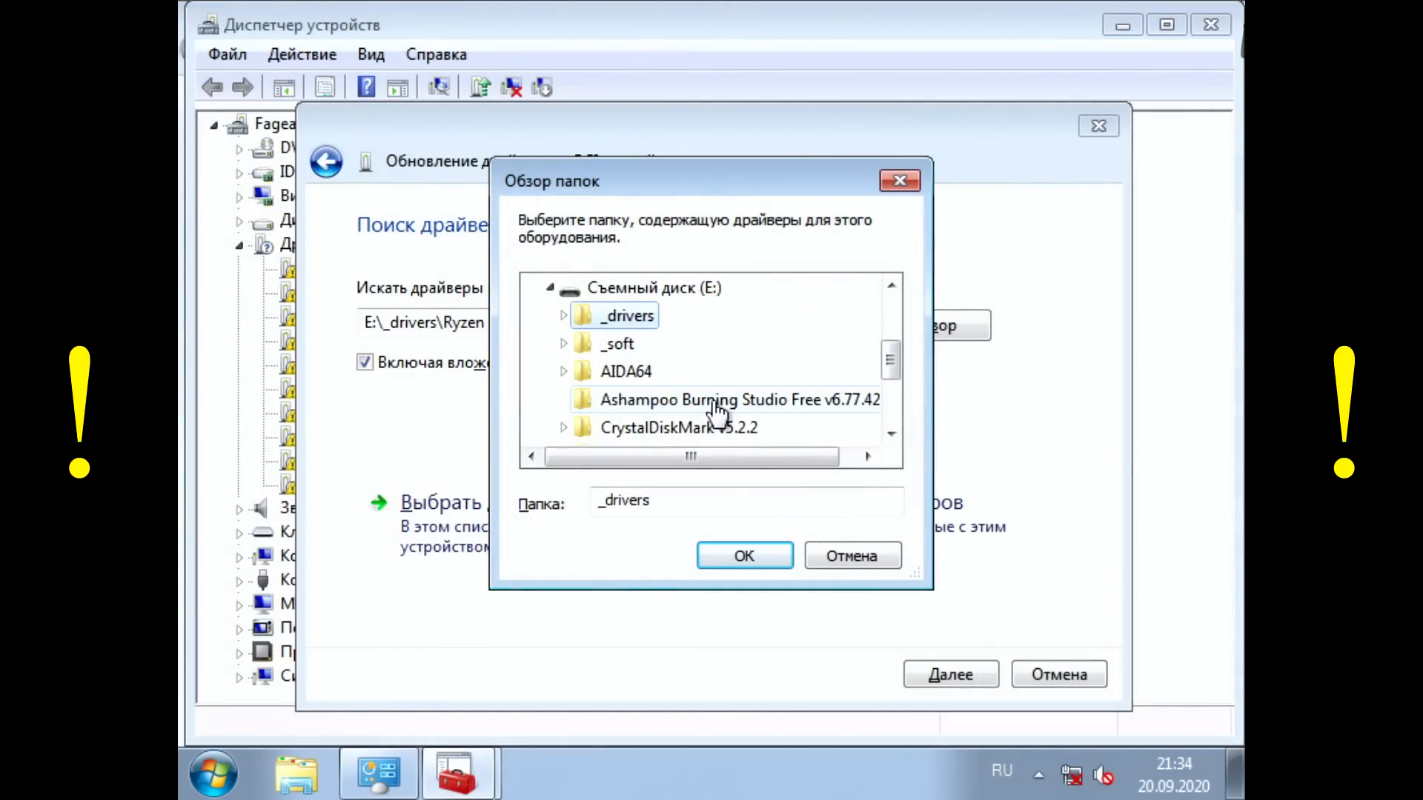
Step: Try to install the AMD PCI driver from a subfolder of _drivers on drive E: and close the update wizard
key("Right")
key("Down")
key("Down")
key("Right")
key("Down")
key("Down")
key("Return")
key("Tab")
key("Tab")
key("Tab")
key("Tab")
key("Return")
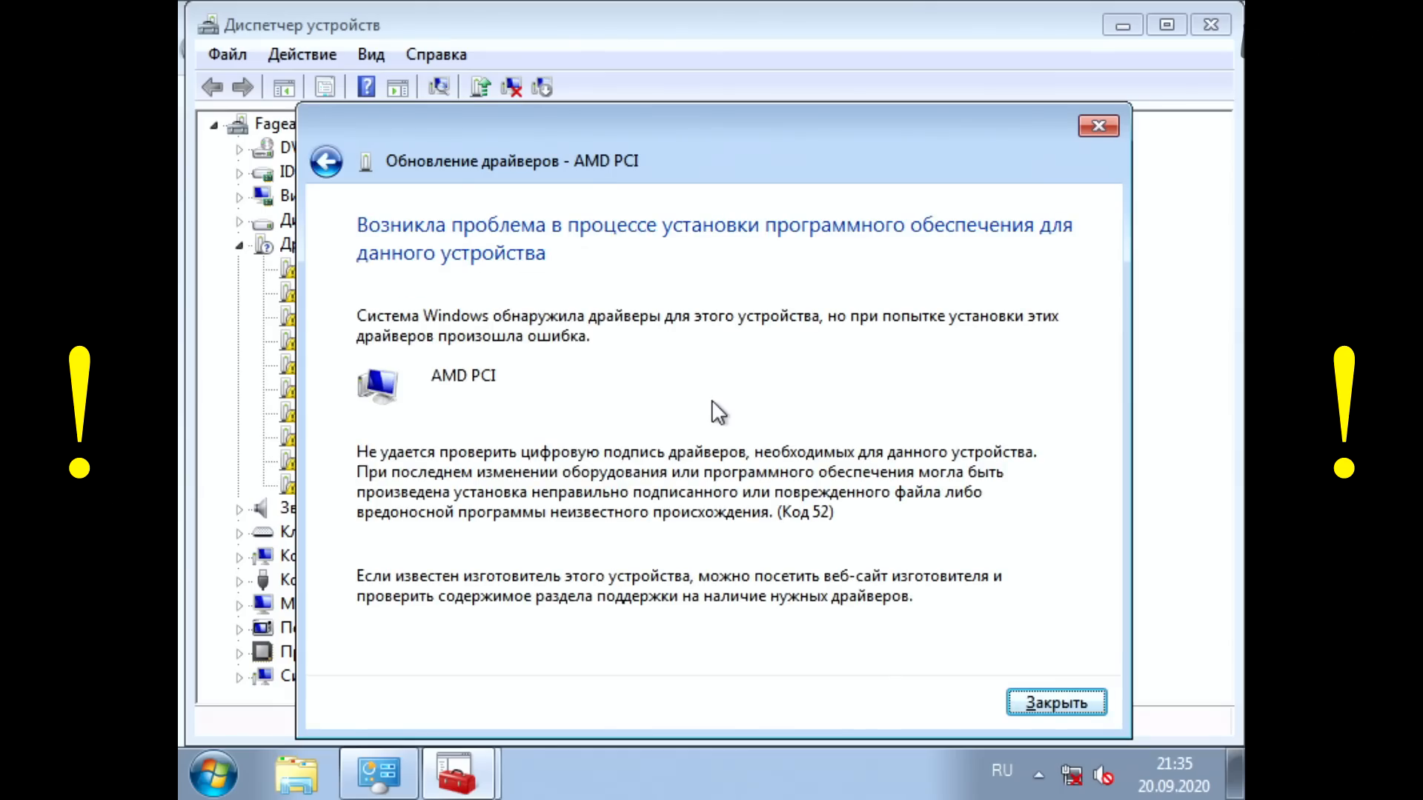
key("Return")
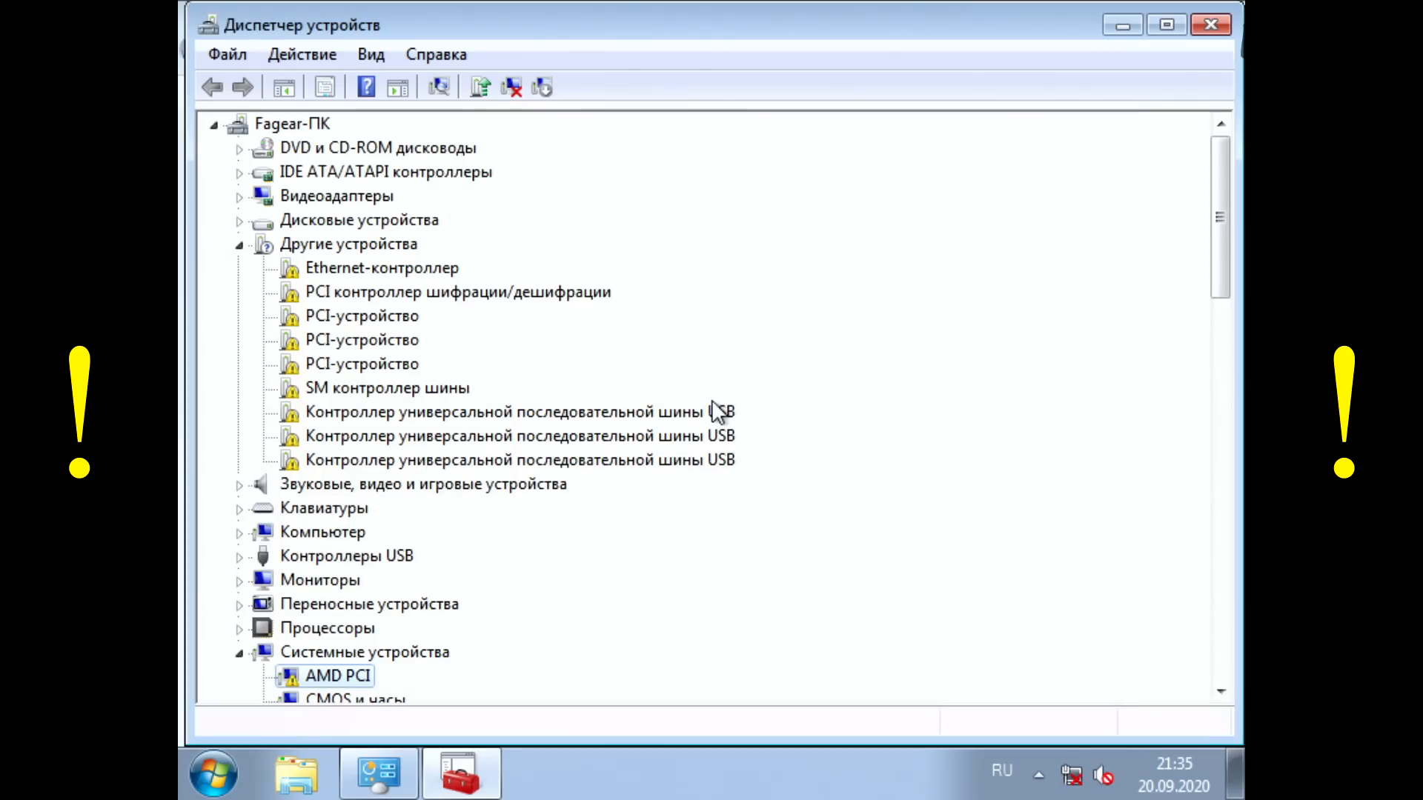
key("Return")
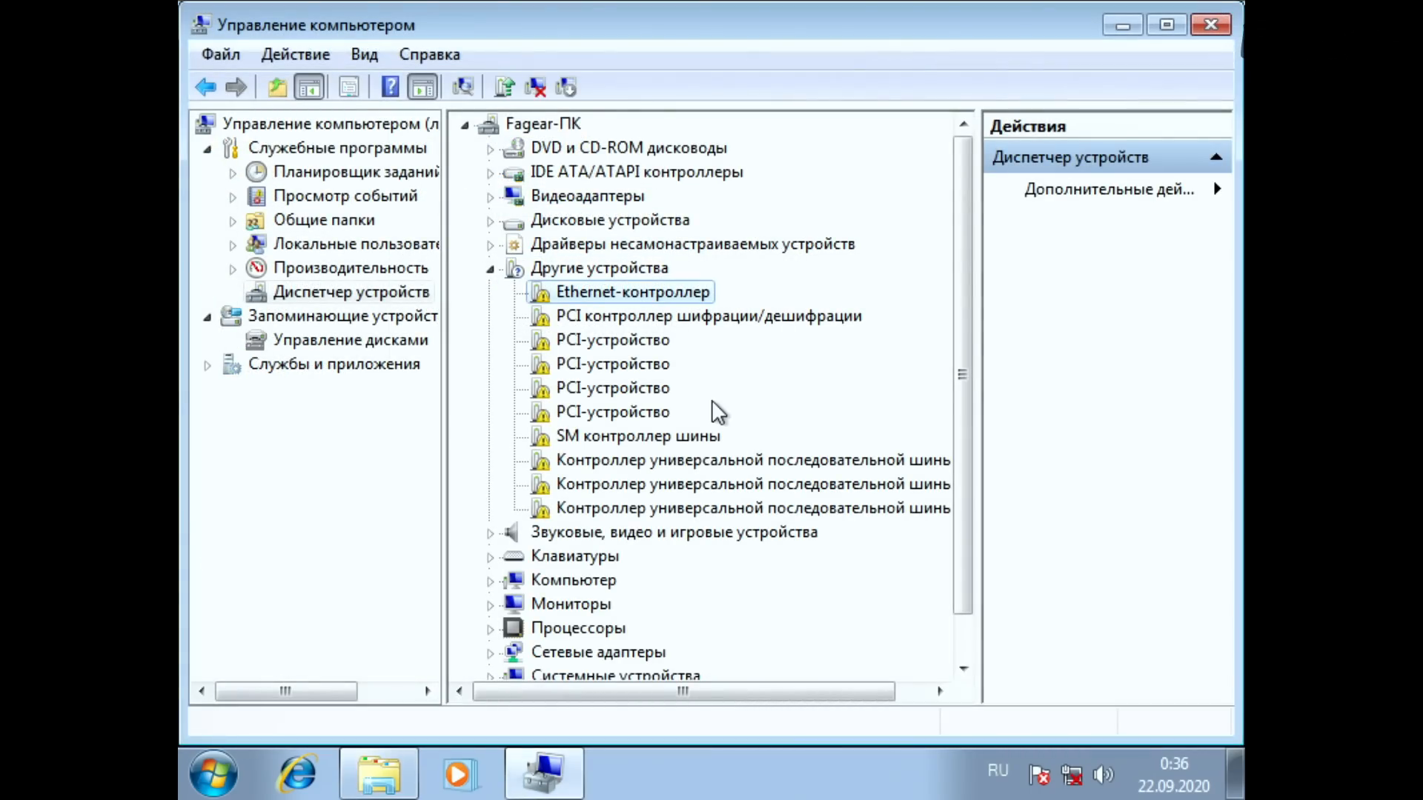
Step: Start a driver update for Ethernet-контроллер, choosing to search for drivers on this computer
key("shift+F10")
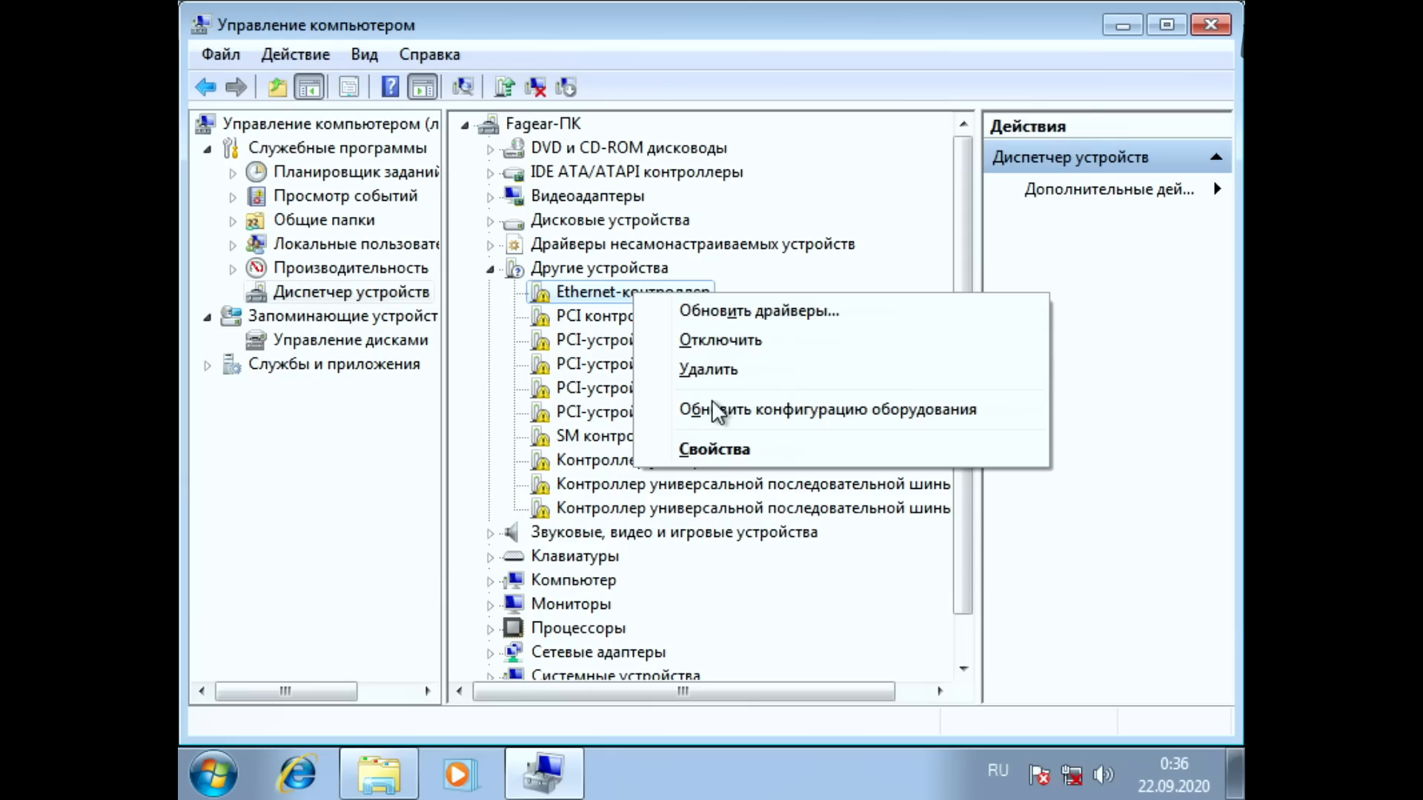
key("Down")
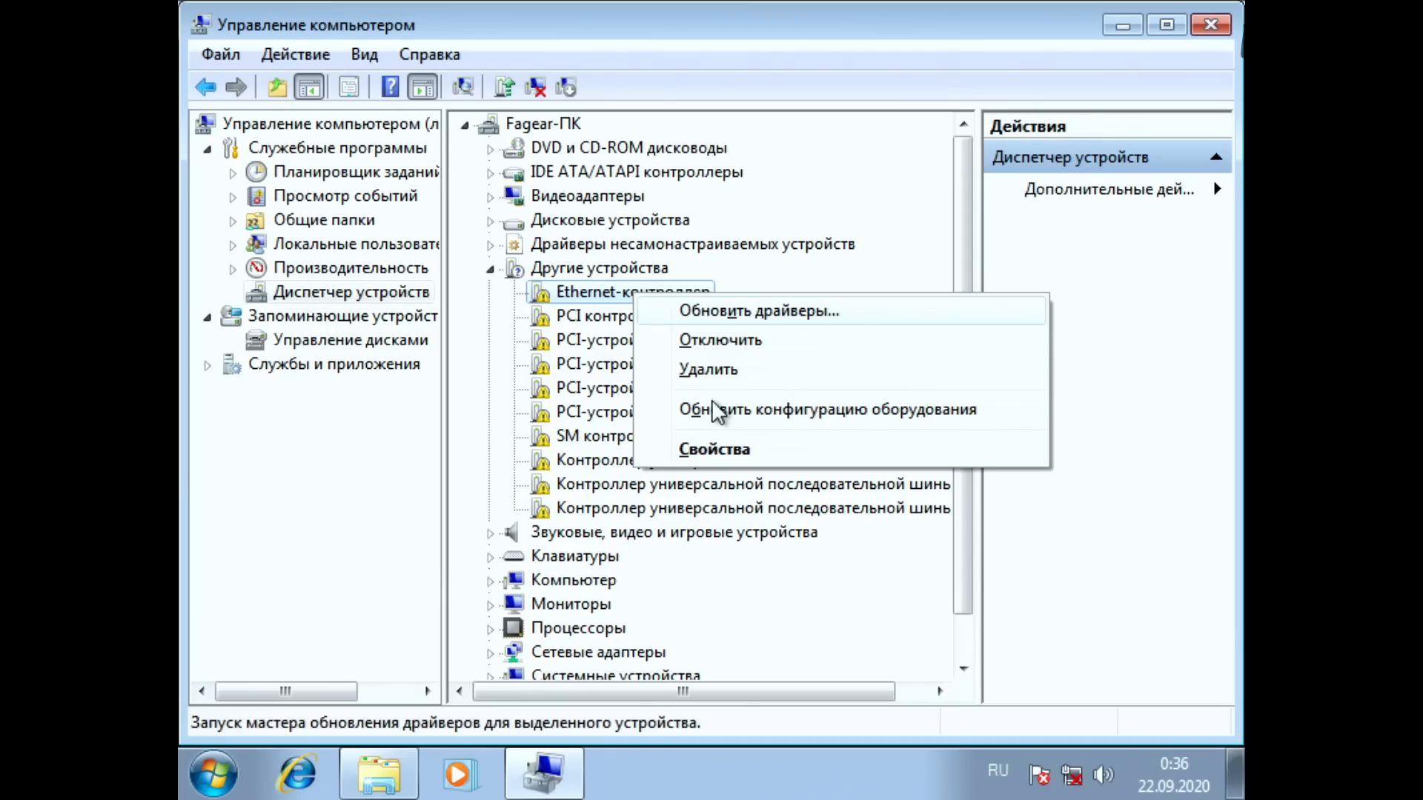
key("Return")
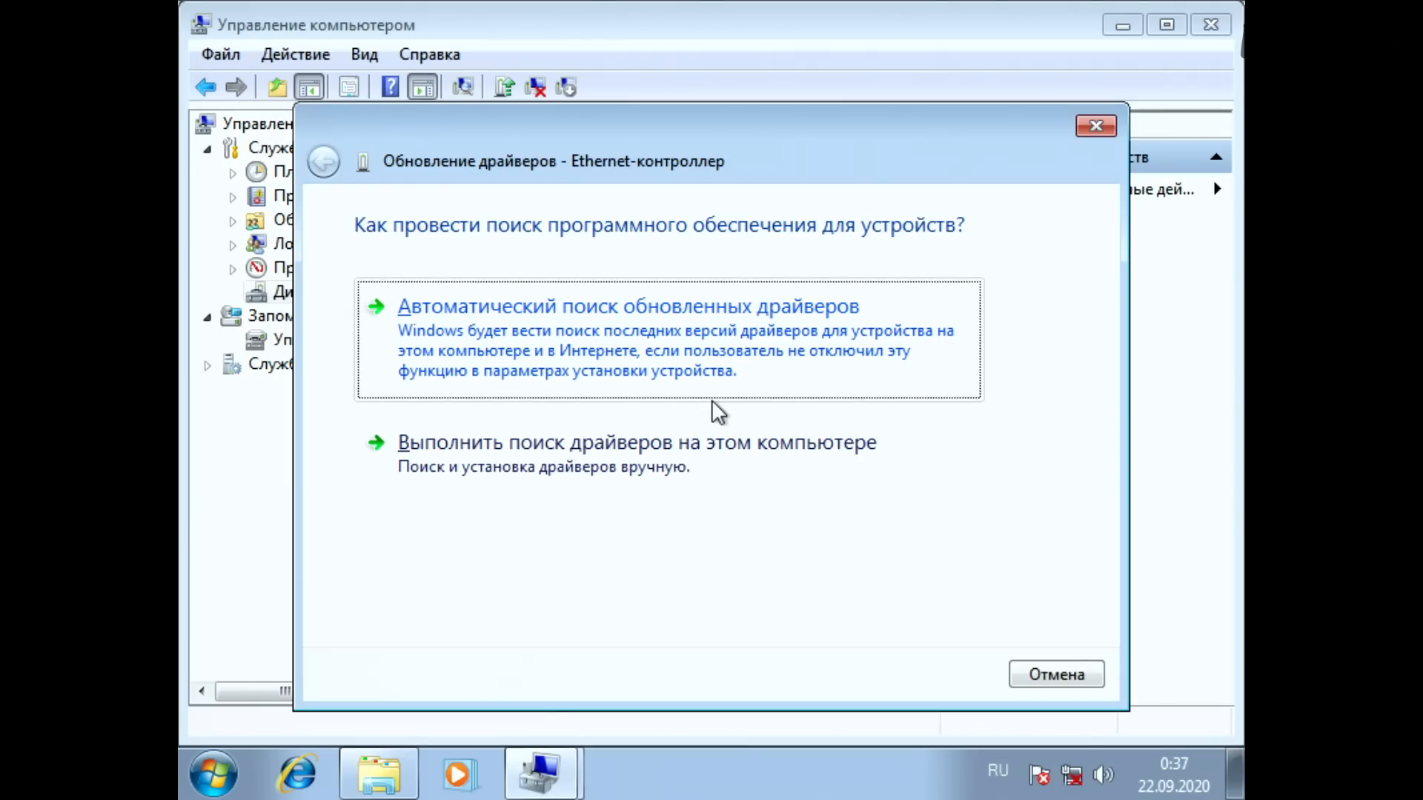
key("Tab")
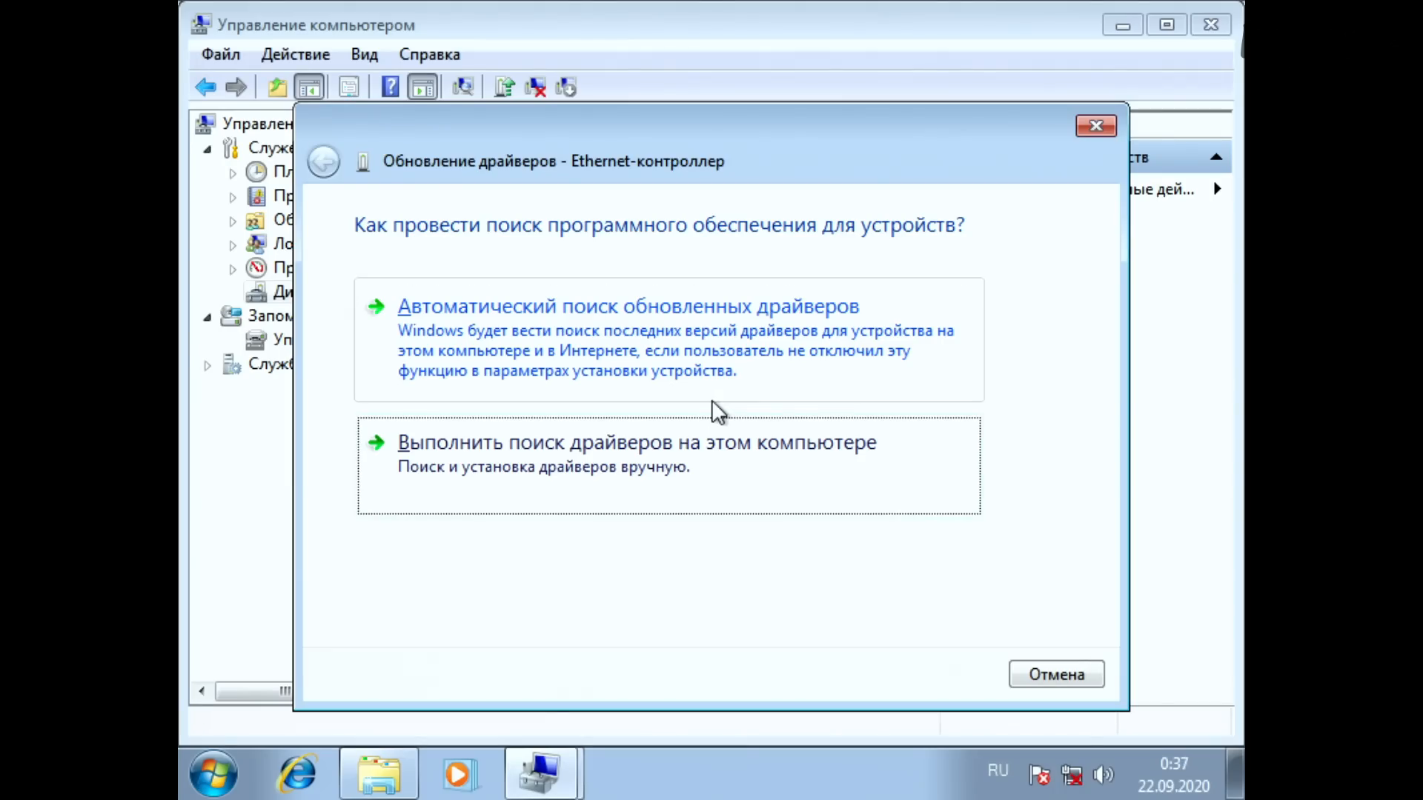
key("Return")
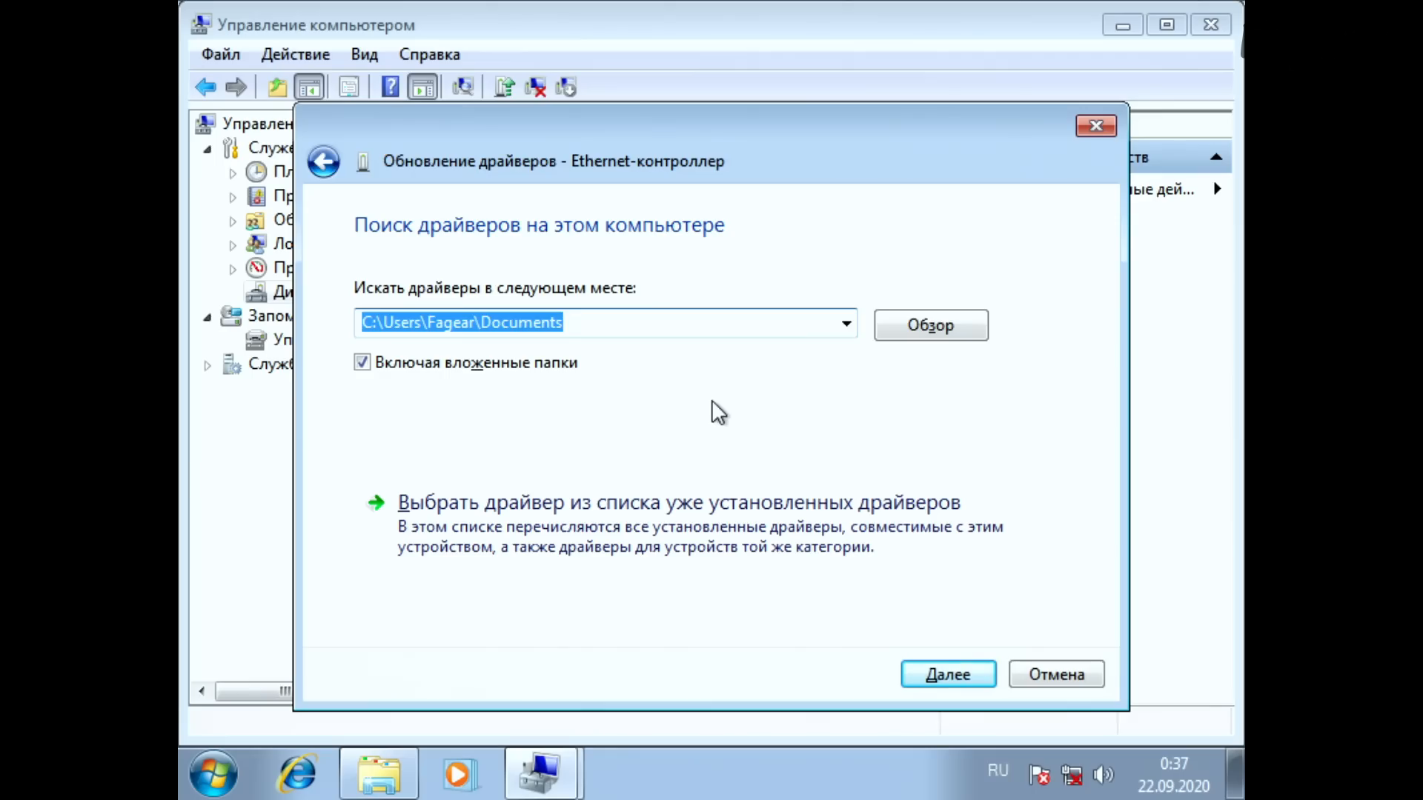
Step: Browse for the driver location and select the Drivers folder on the MB Support CD in drive D:
key("Tab")
key("Return")
key("shift+Tab")
key("shift+Tab")
key("Left")
key("Left")
key("Down")
key("Right")
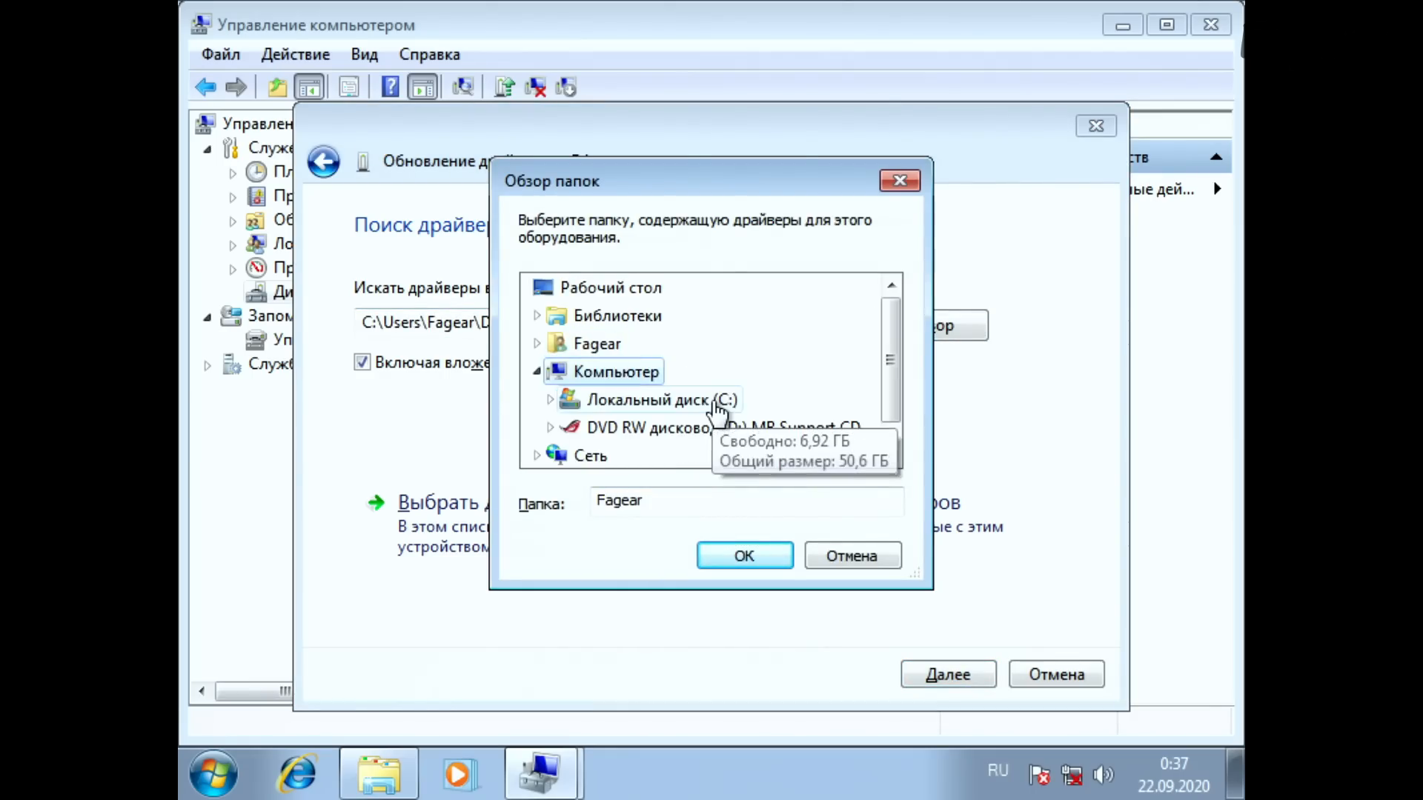
key("Down")
key("Right")
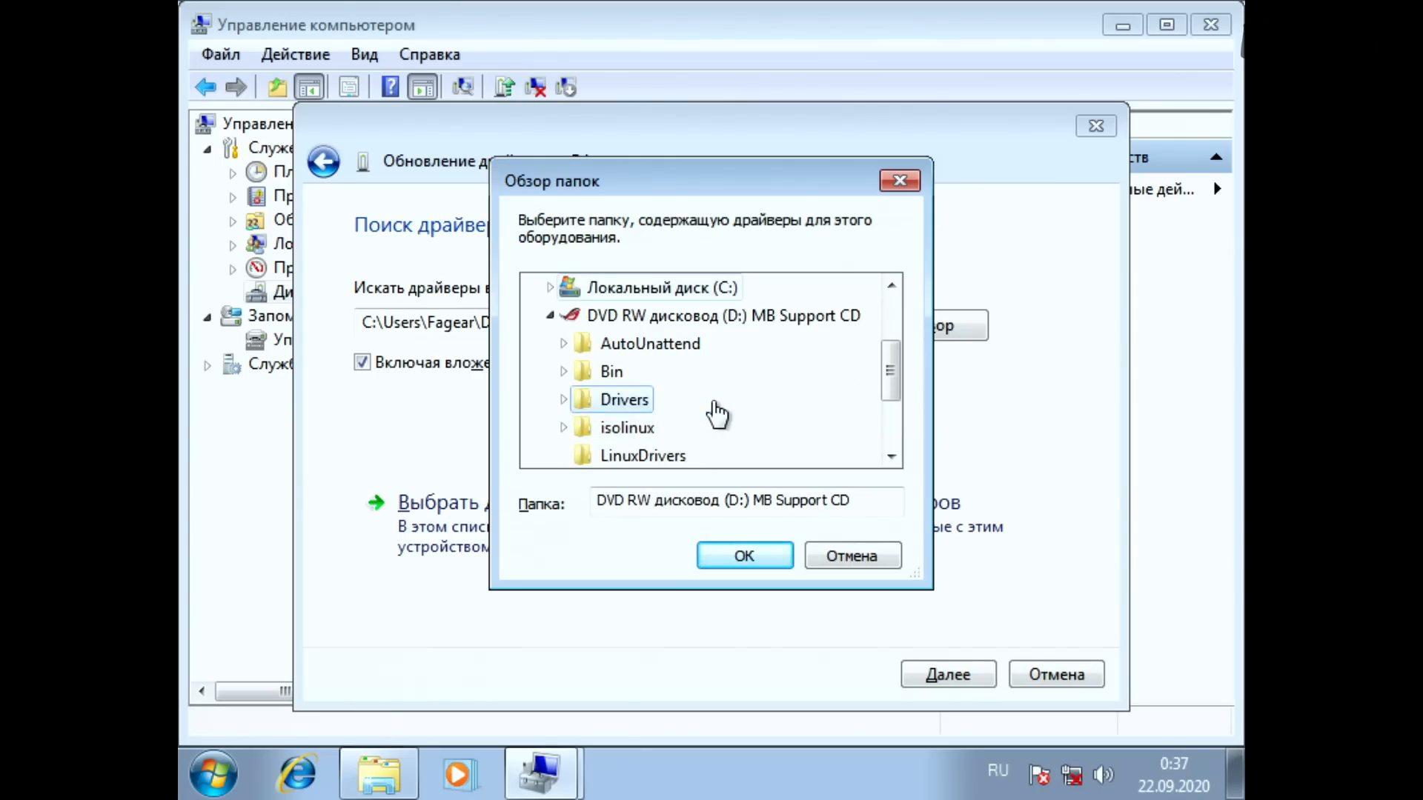
left_click(715, 406)
scroll(714, 407, "down", 1)
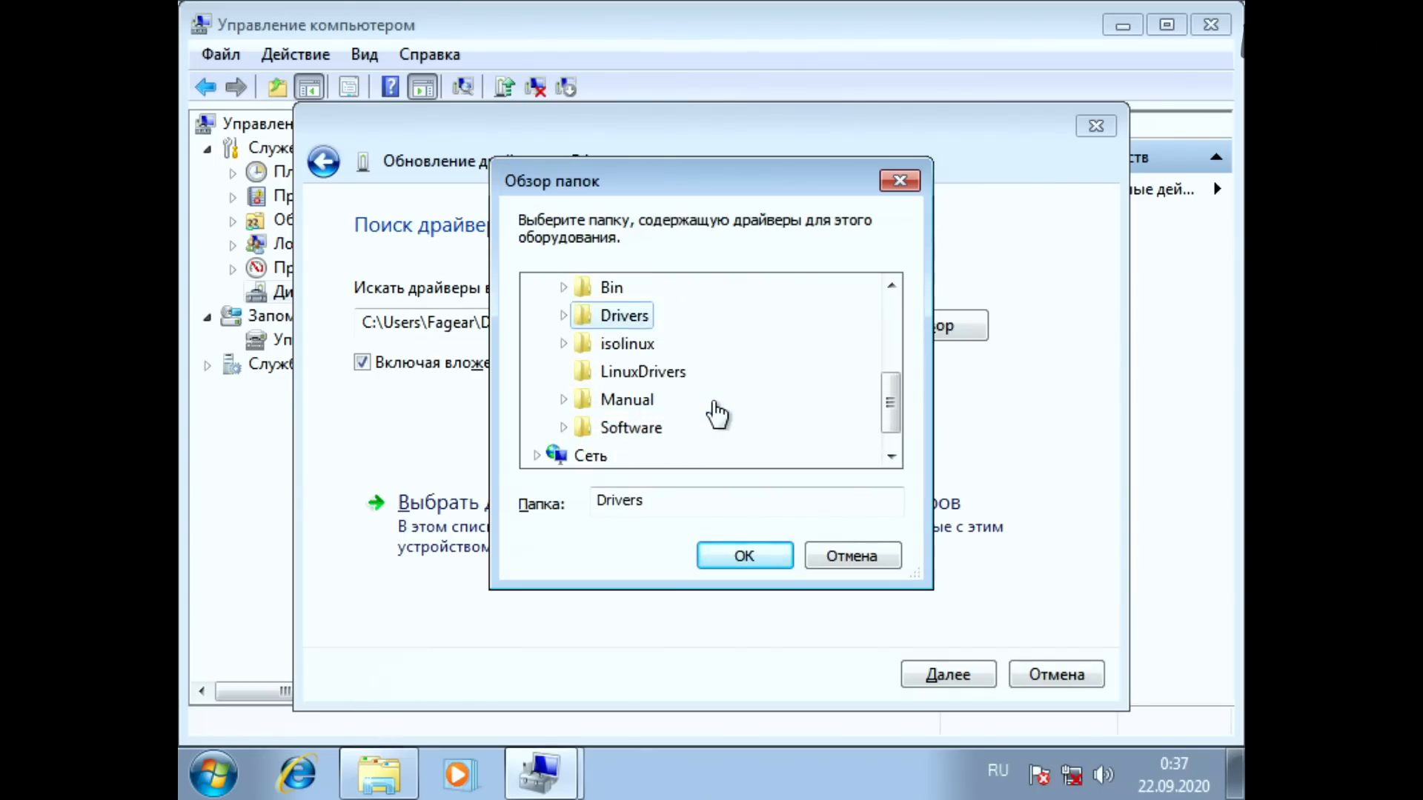
Step: Expand the Drivers folder and select its LAN subfolder
key("Right")
key("Down")
key("Down")
key("Down")
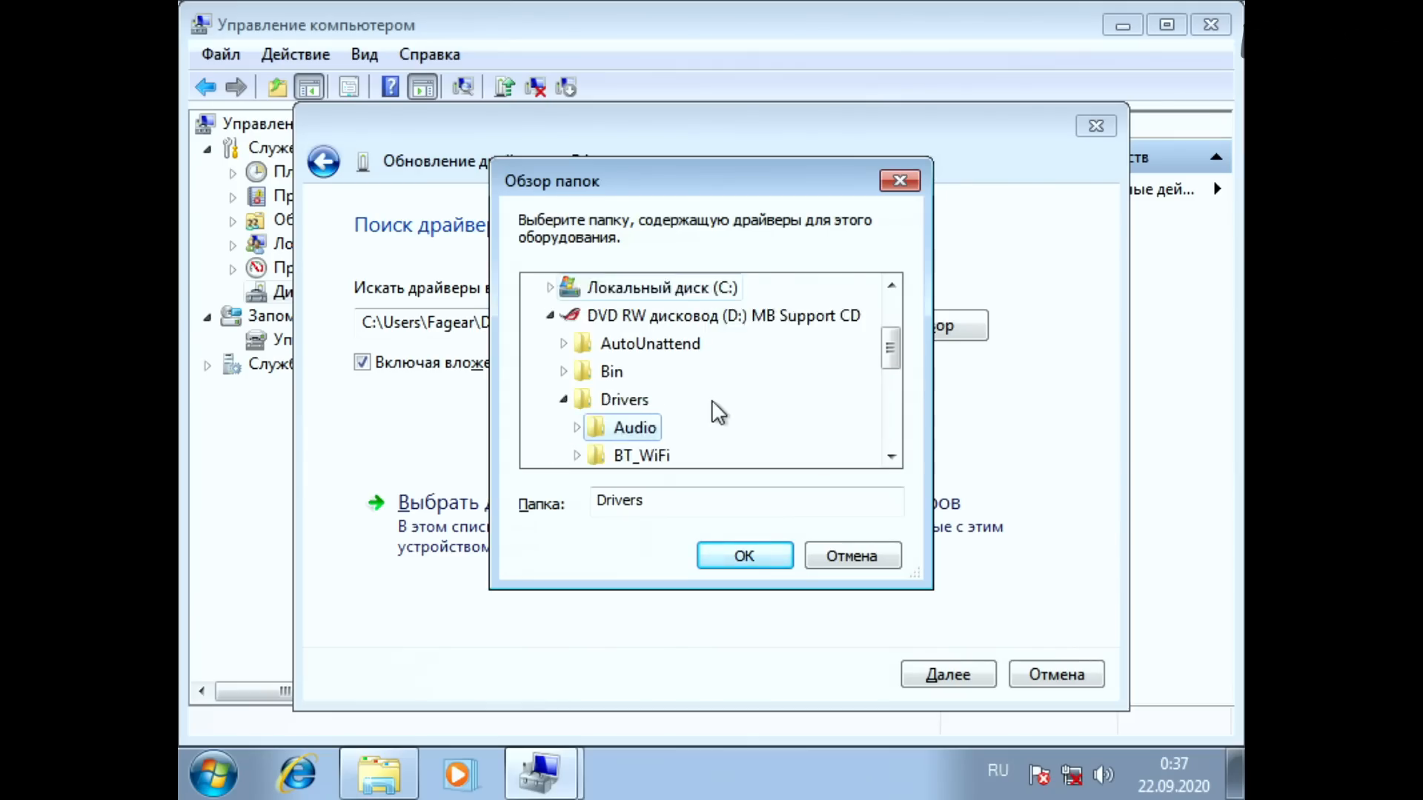
key("Up")
key("Down")
key("Down")
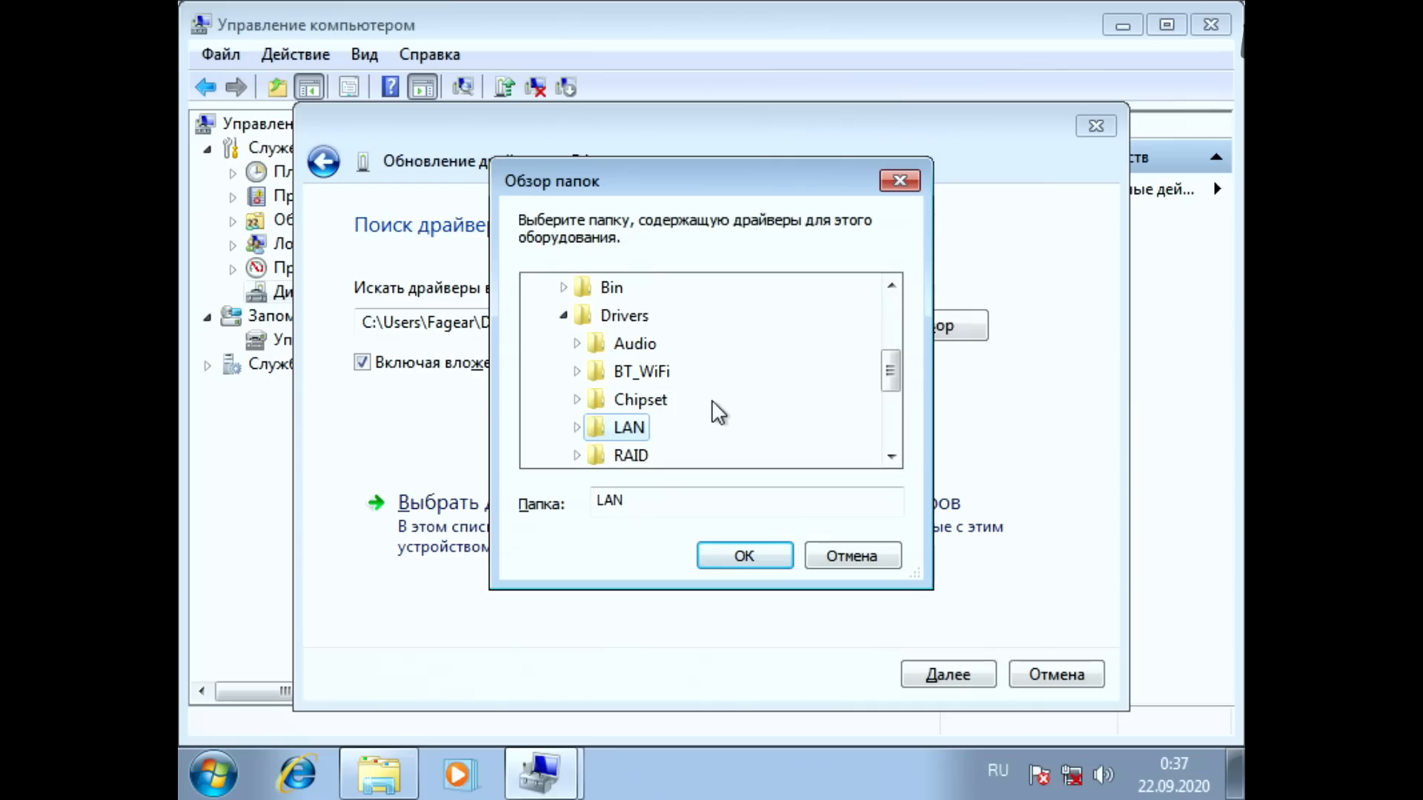
Step: Choose the PRO1000 folder inside LAN as the driver search location, keeping subfolders included
key("Right")
key("Down")
key("Down")
key("Down")
key("Down")
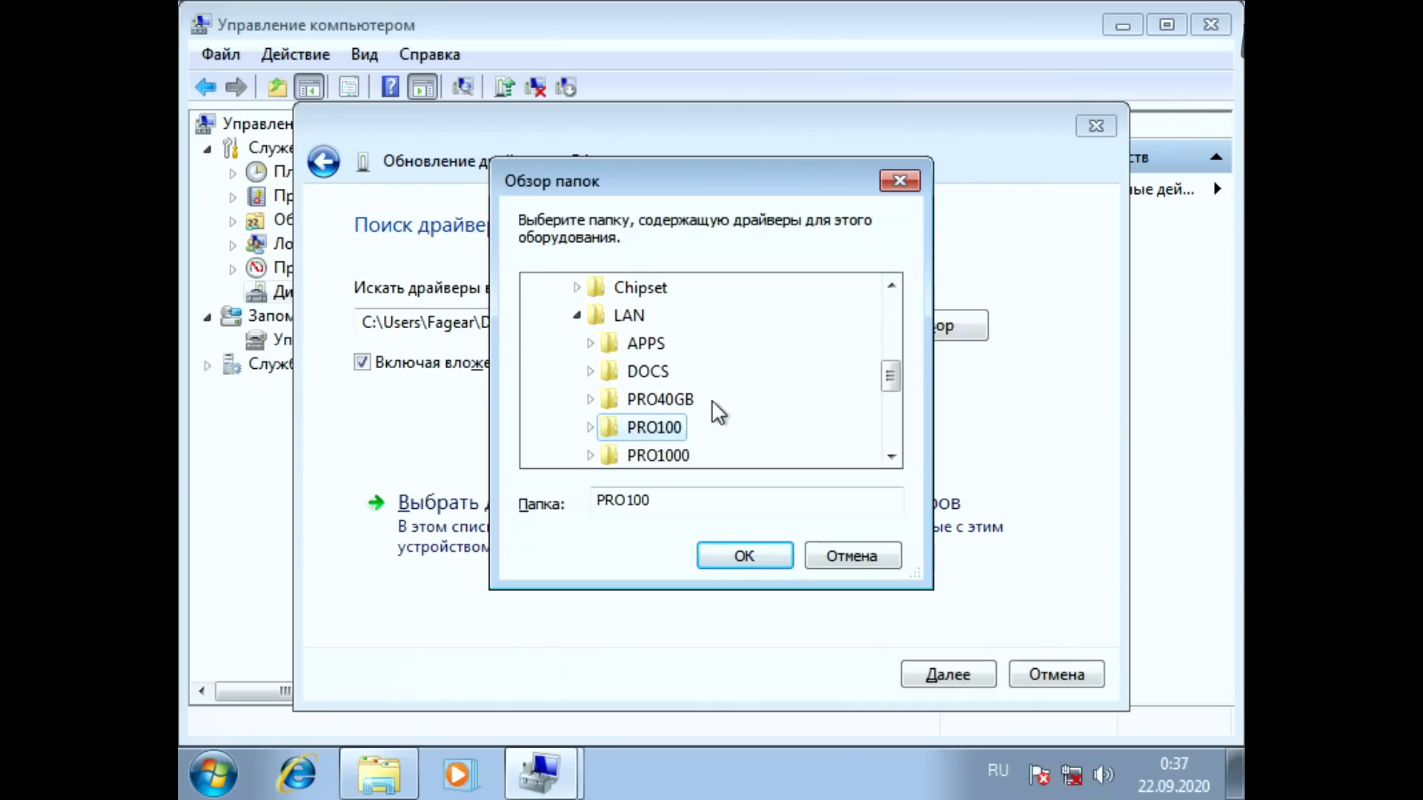
key("Down")
key("Down")
key("Up")
key("Up")
key("Up")
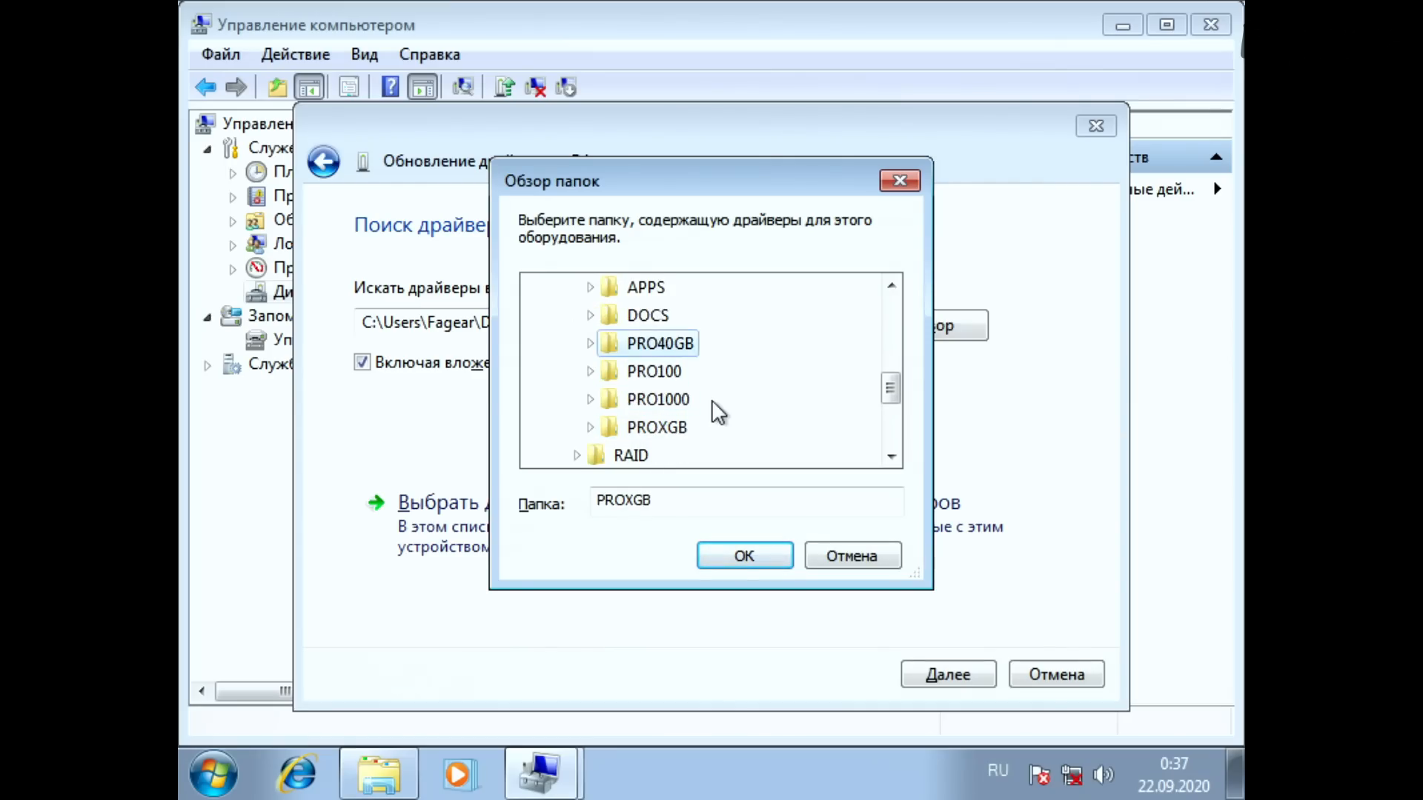
key("Down")
key("Down")
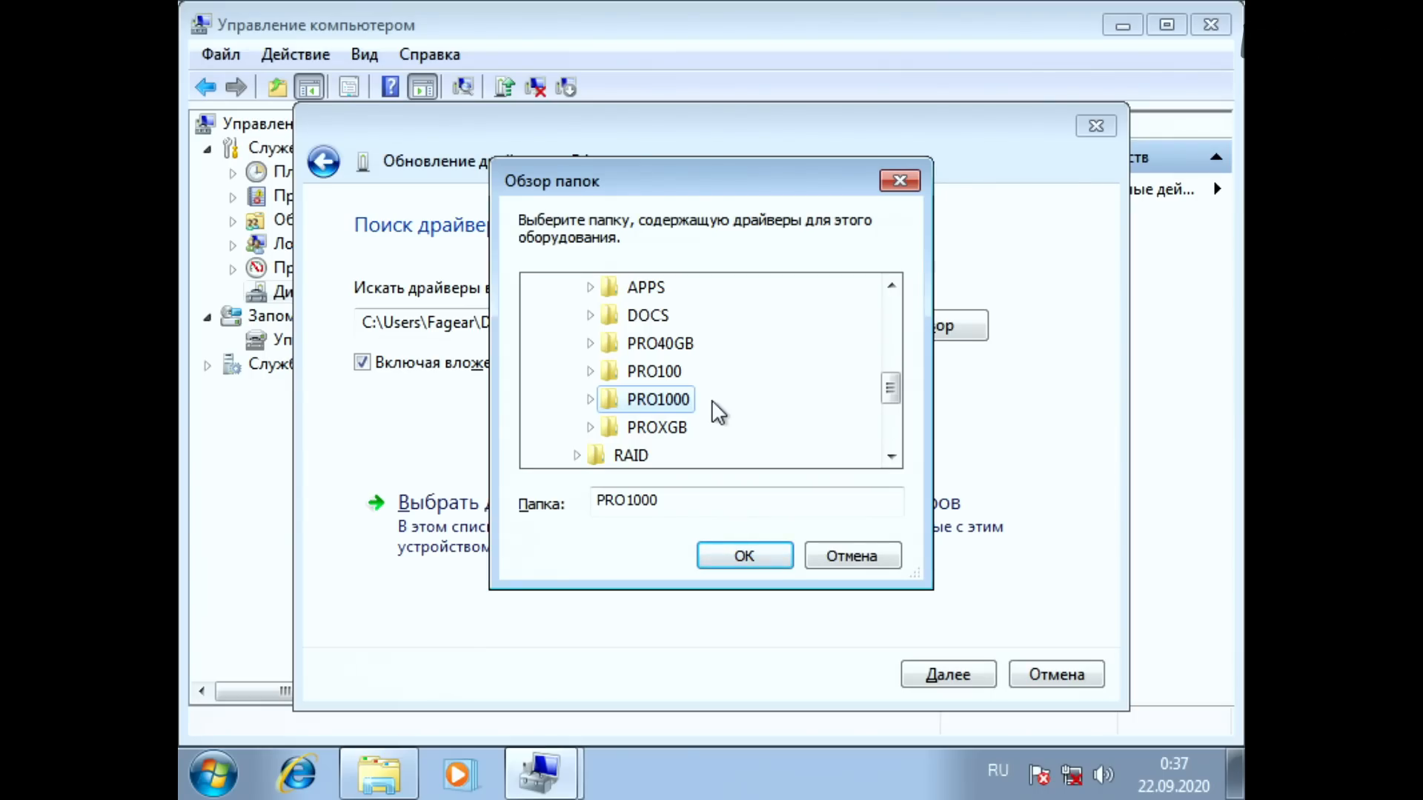
key("Return")
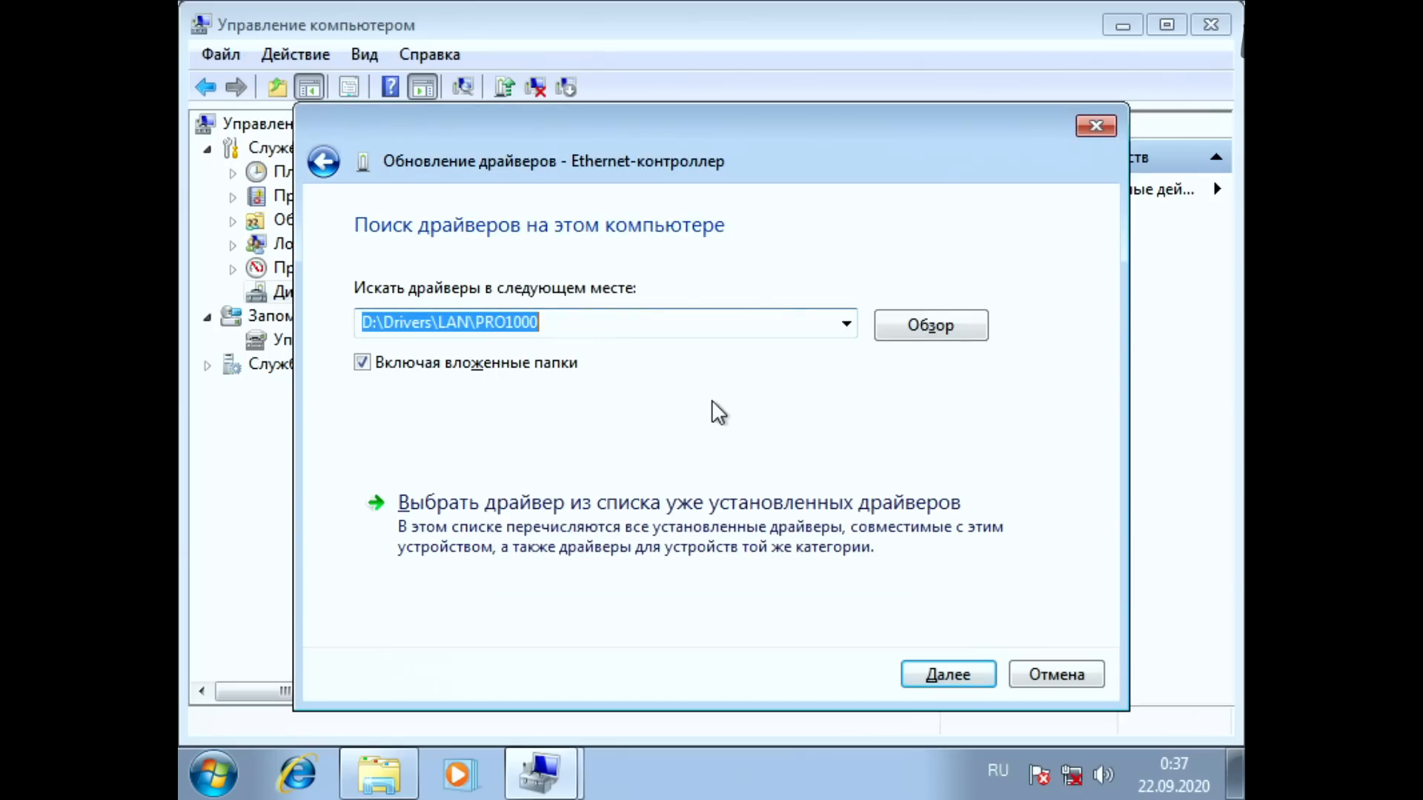
Step: Install the Ethernet controller's driver from D:\Drivers\LAN\PRO1000 and close the update wizard
key("Tab")
key("Tab")
key("Tab")
key("Tab")
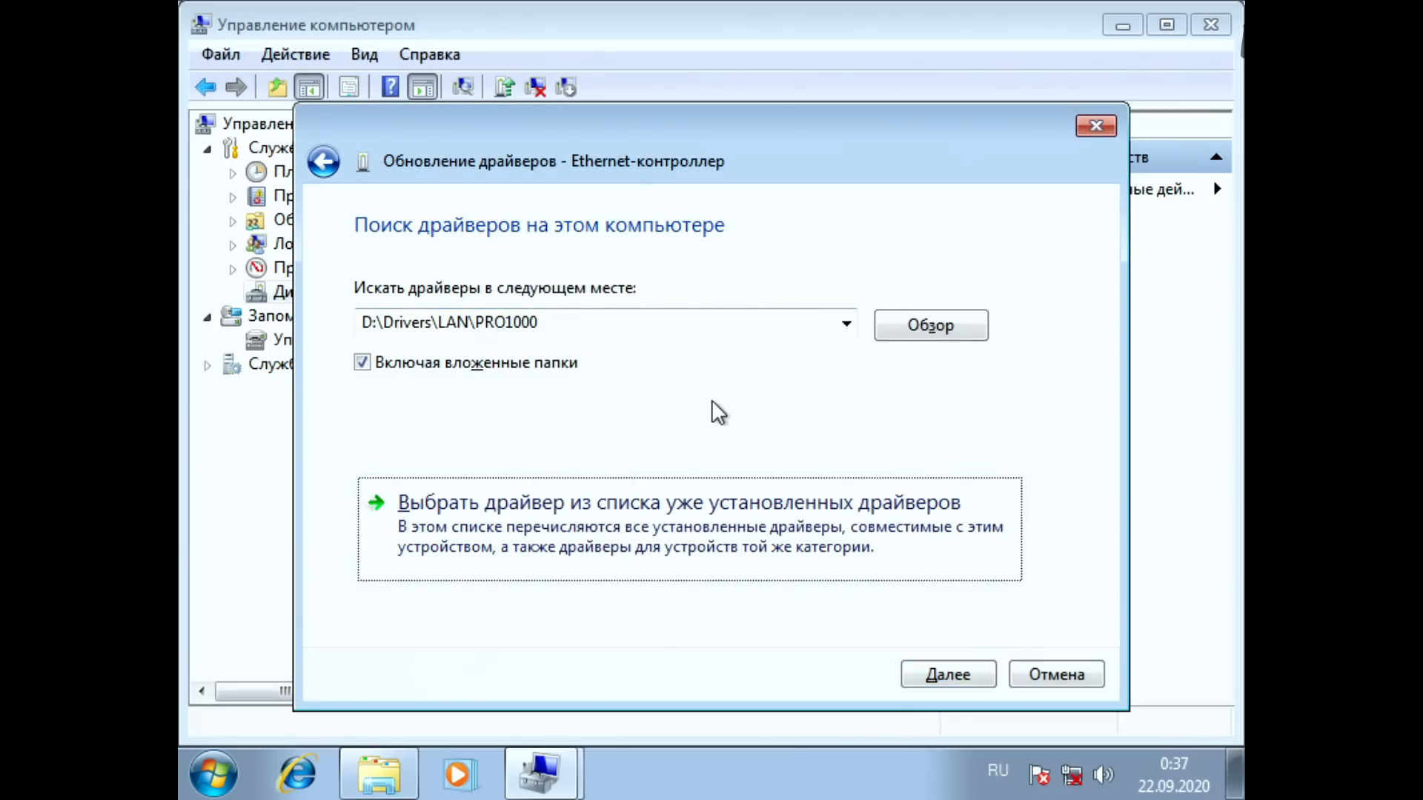
key("Return")
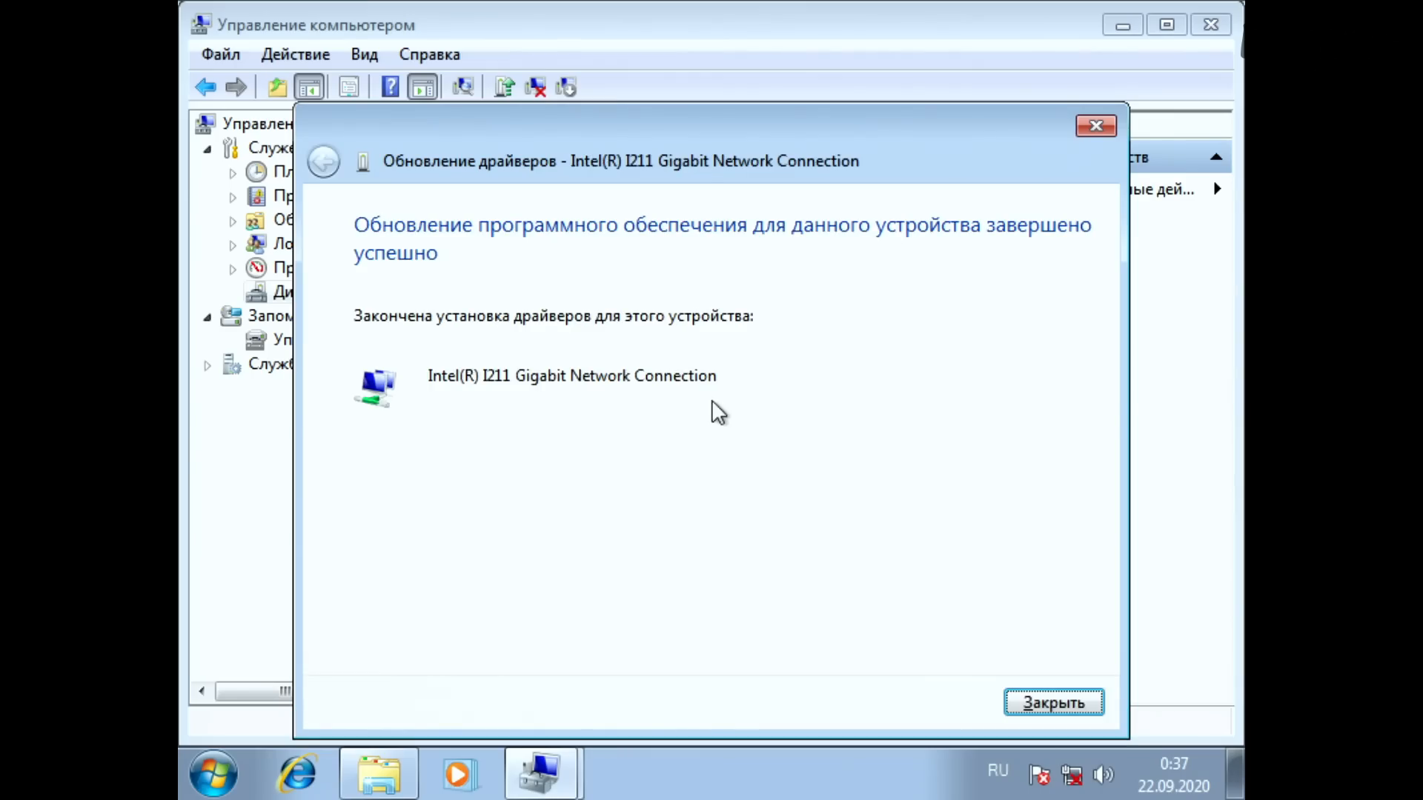
key("Return")
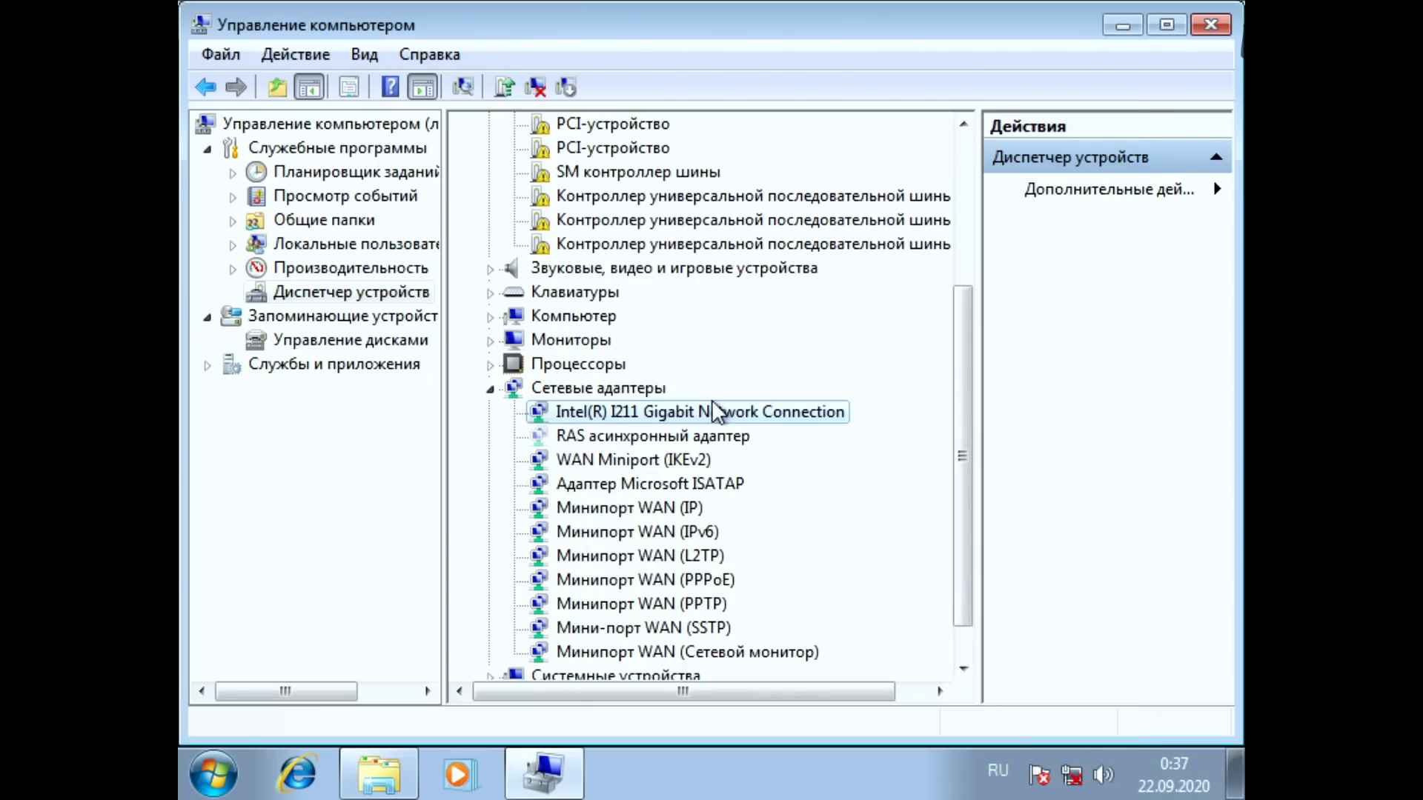
Step: Open the properties of Intel(R) I211 Gigabit Network Connection, review its device status, advanced settings and driver information, and close them
right_click(714, 410)
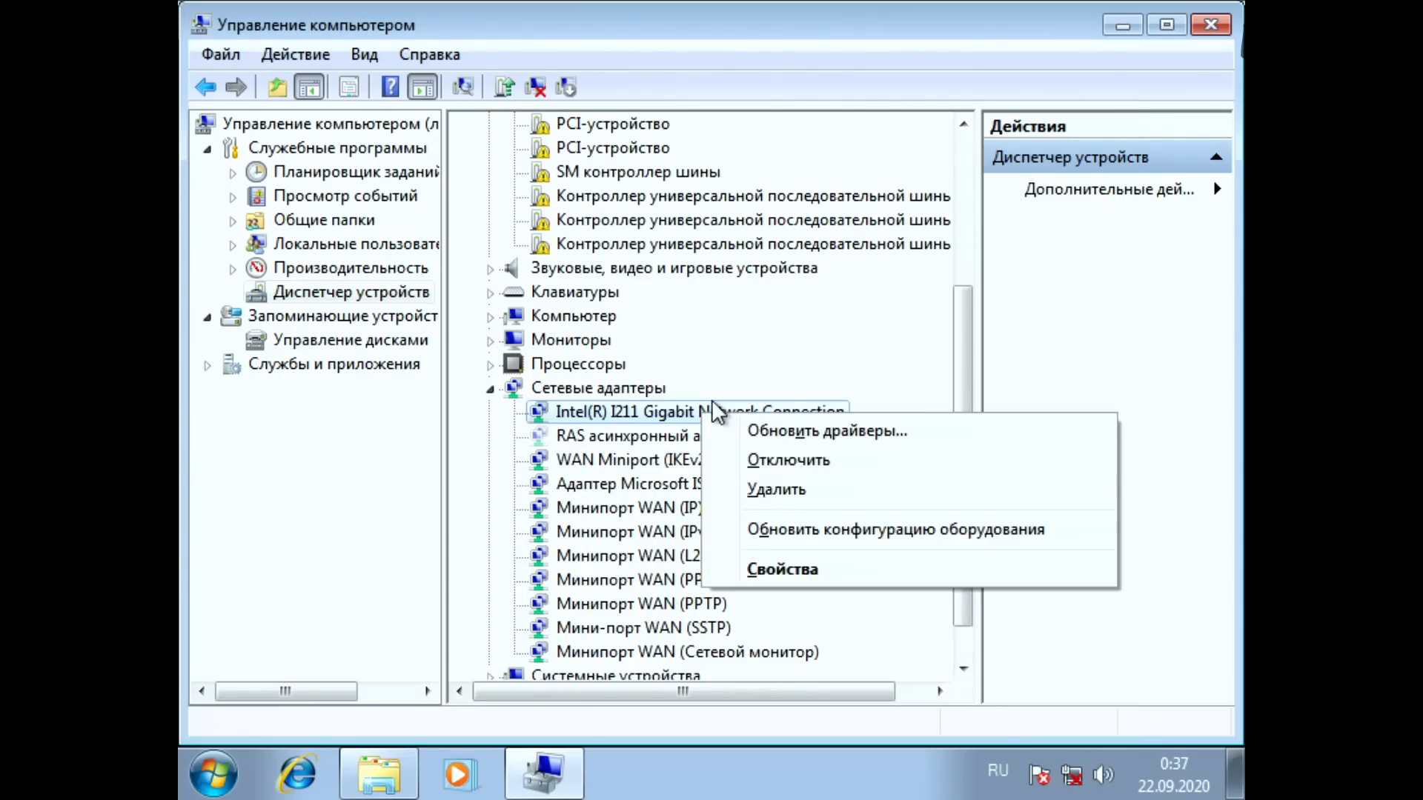
key("Return")
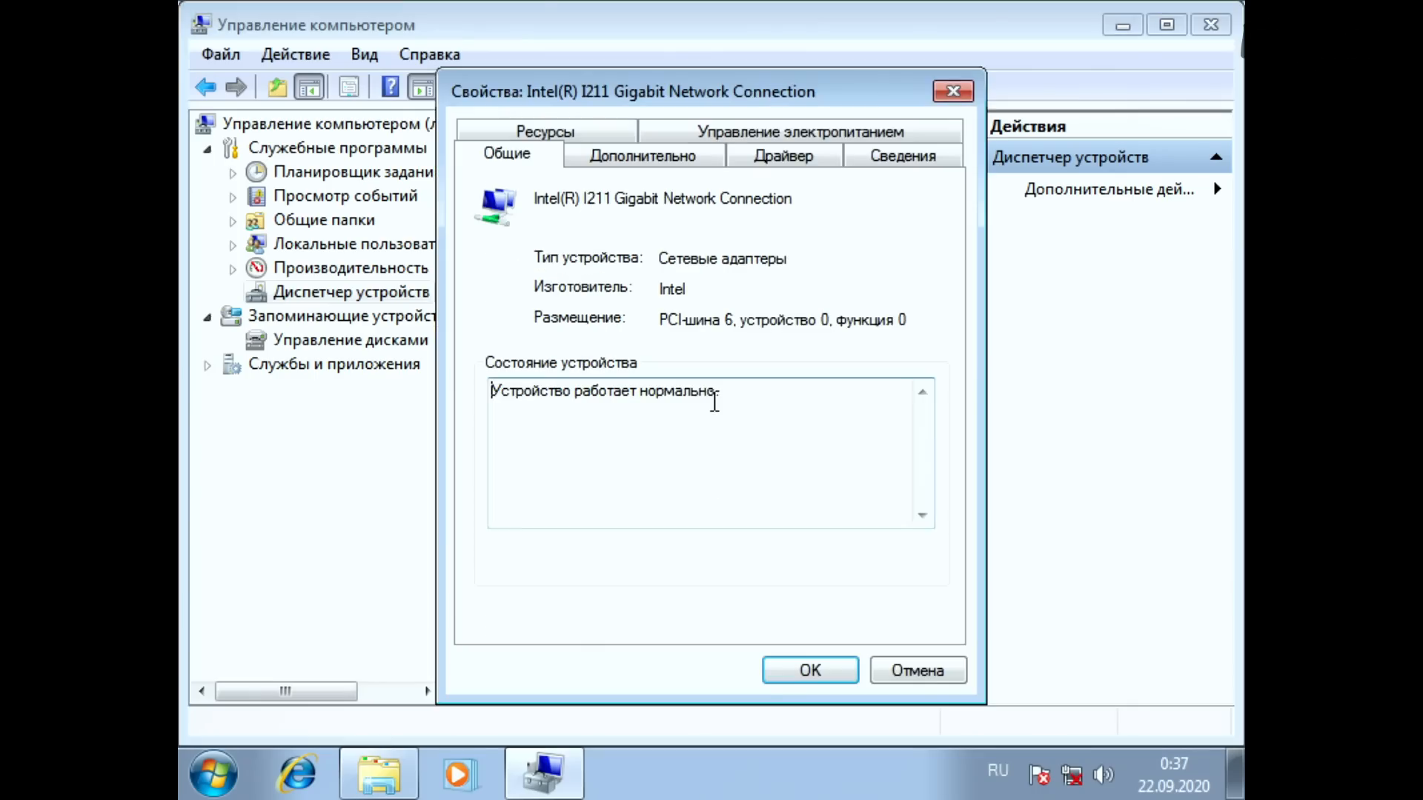
key("Right")
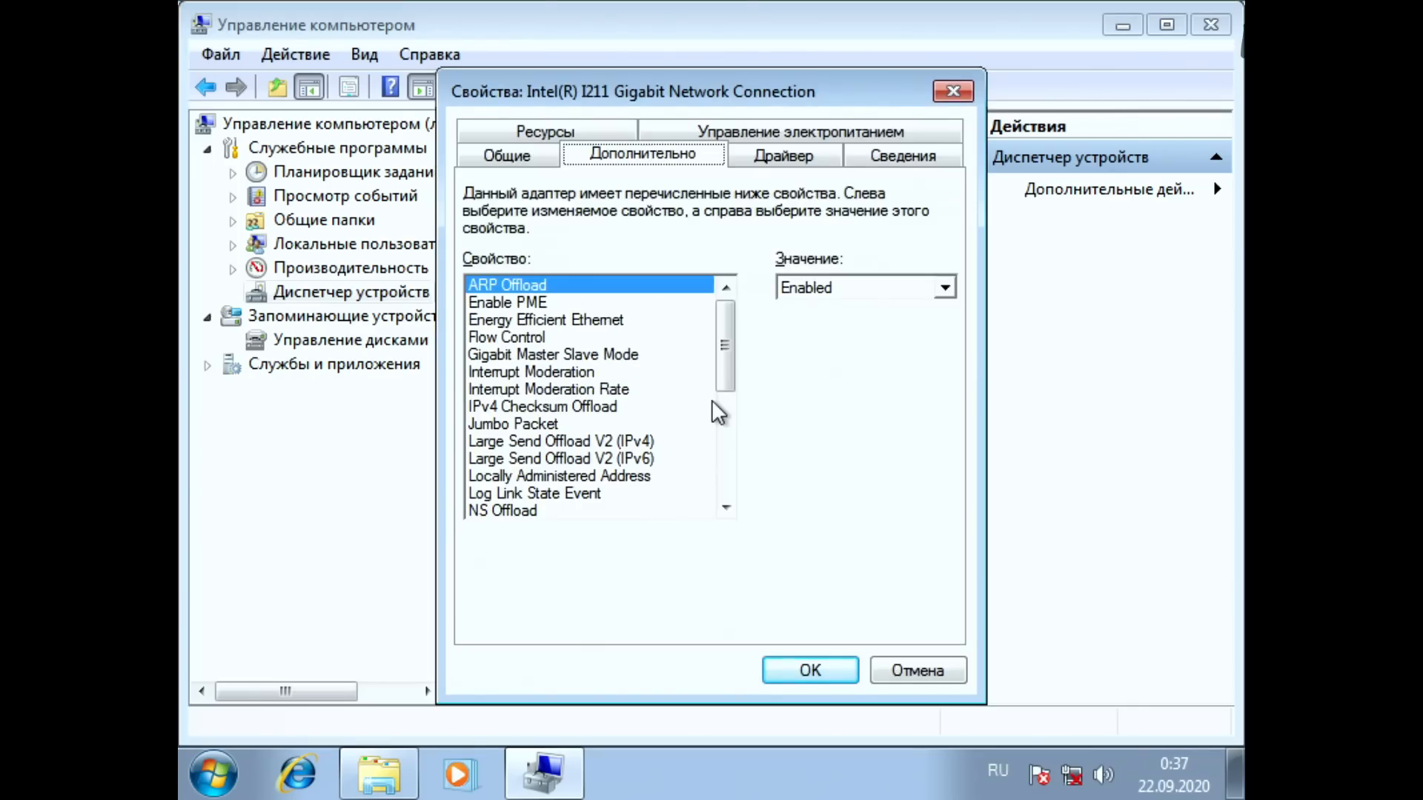
key("Right")
key("Right")
key("Left")
key("Left")
key("Escape")
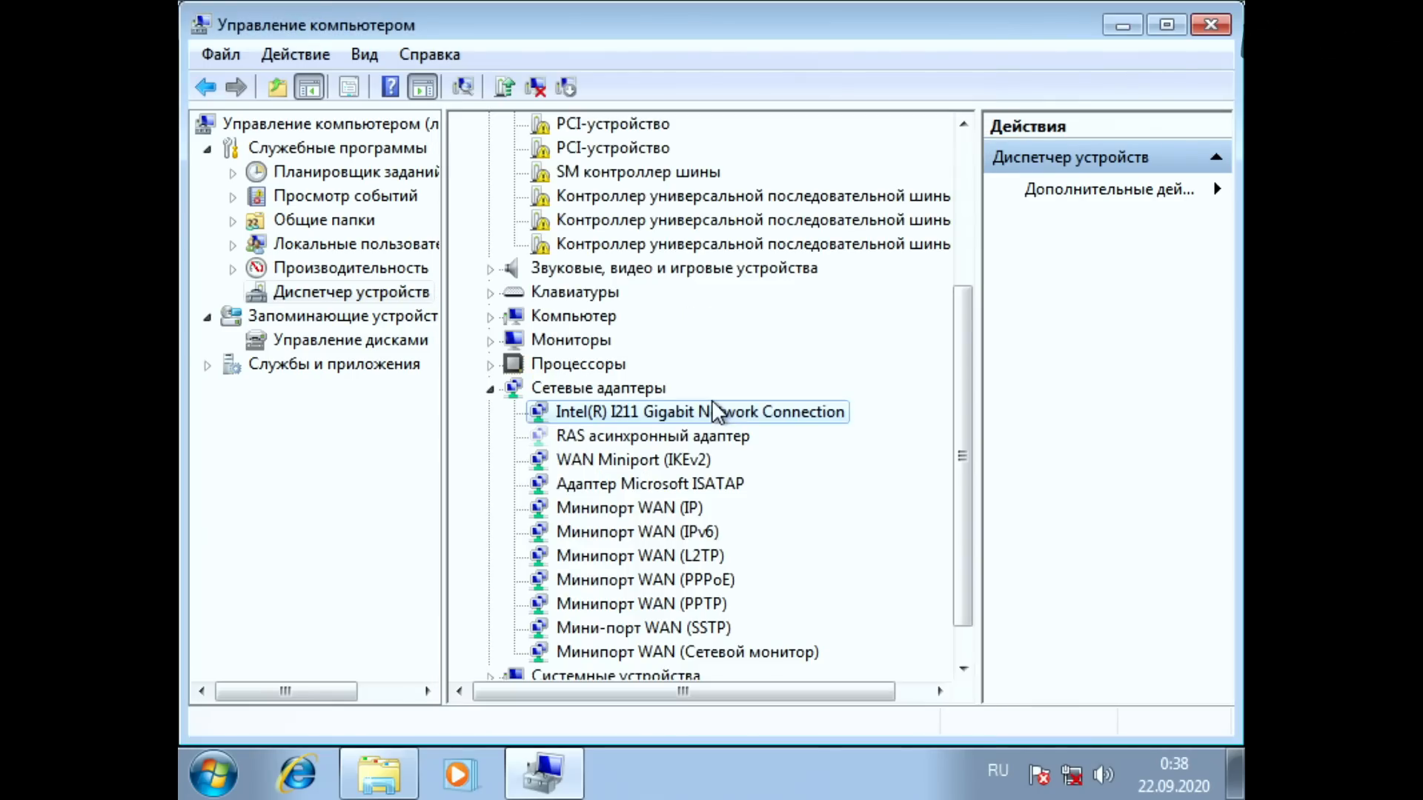
Step: Open the properties of the first USB controller listed without a driver under Другие устройства
key("Up")
key("Up")
key("Up")
key("Up")
key("Up")
key("Up")
key("Up")
key("Up")
key("Up")
key("Up")
key("Up")
key("Up")
key("Up")
key("Up")
key("Up")
key("Up")
key("Up")
key("Up")
key("Up")
key("Up")
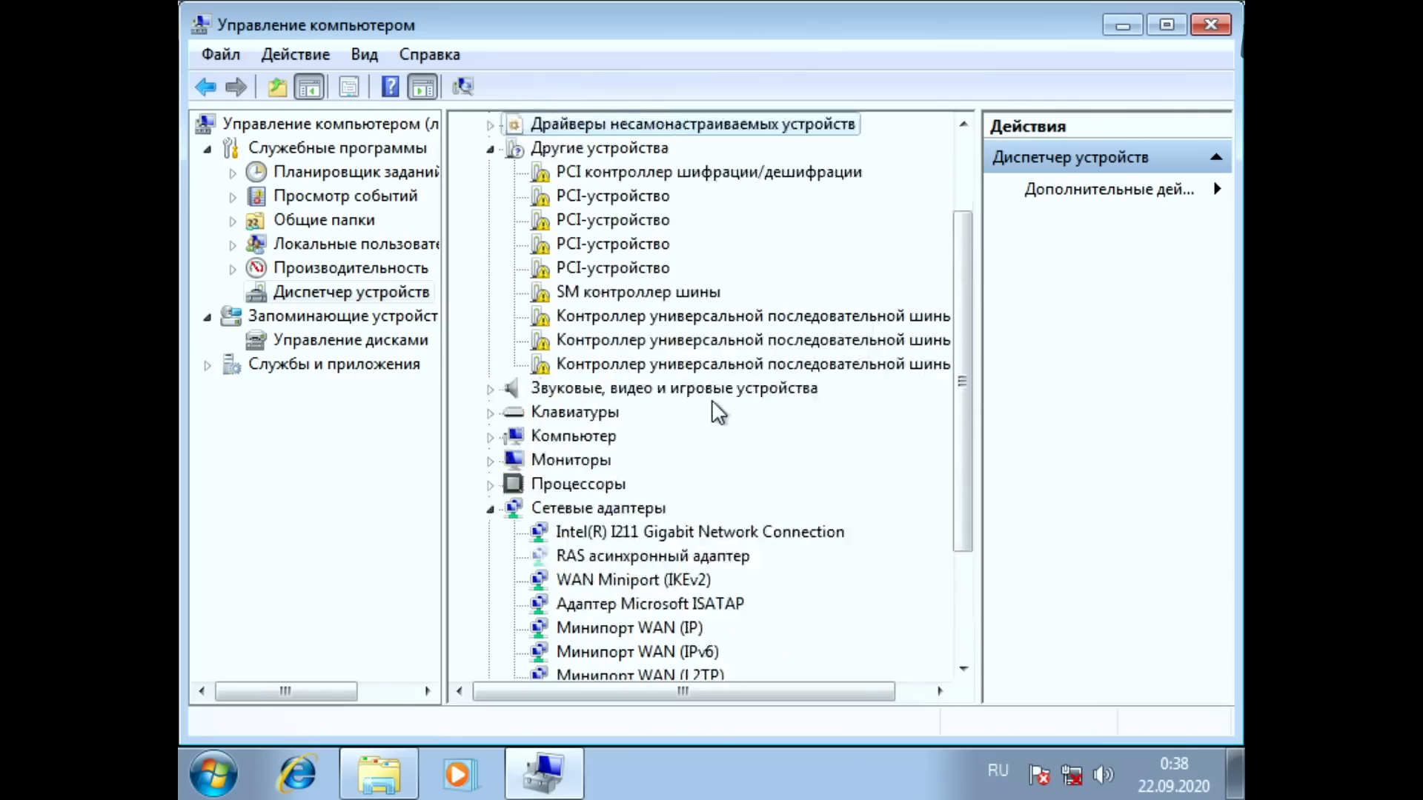
key("Down")
key("Down")
key("Down")
key("Down")
key("Down")
key("Down")
key("Down")
key("Down")
key("Down")
key("Down")
key("Down")
key("Down")
key("Down")
key("Down")
key("Up")
key("Up")
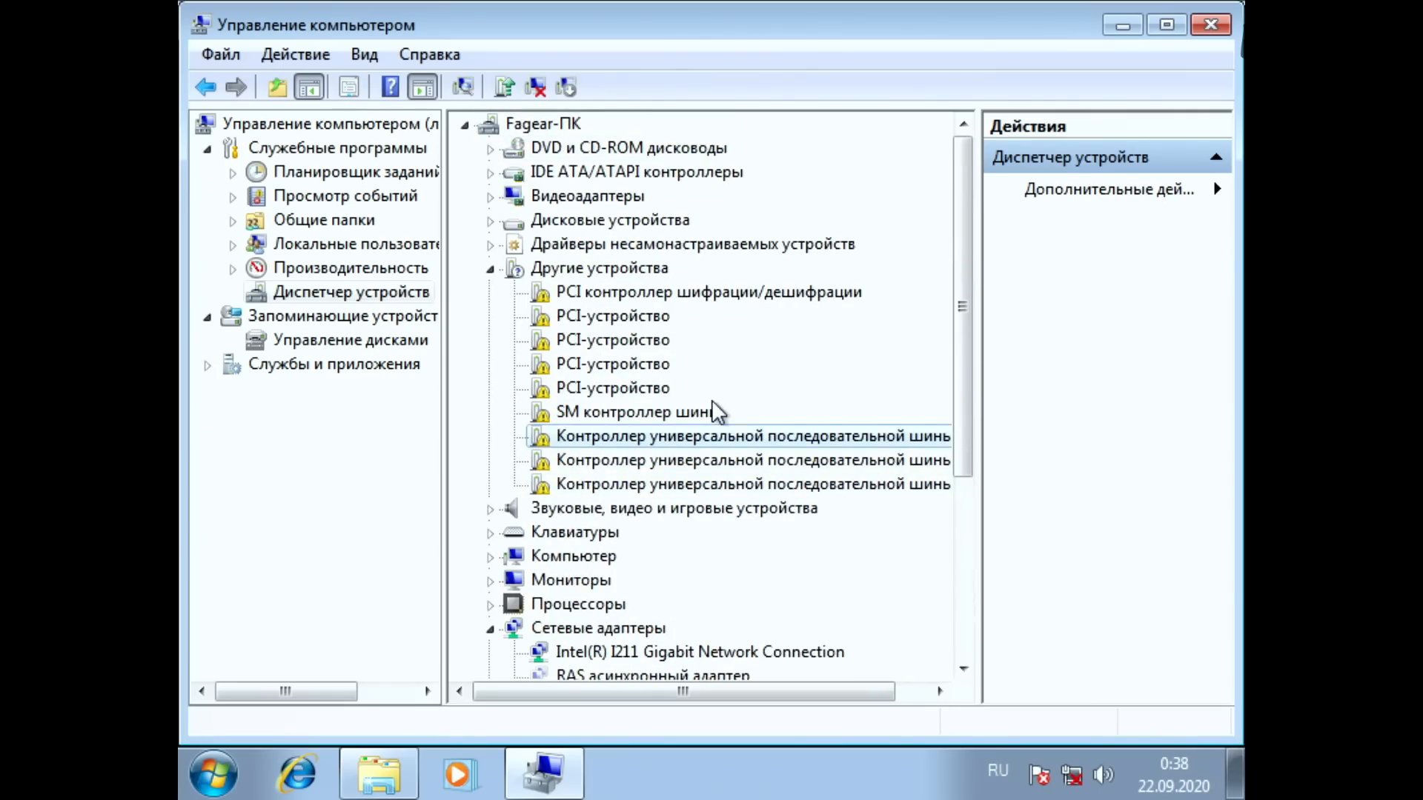
key("shift+F10")
key("Up")
key("Return")
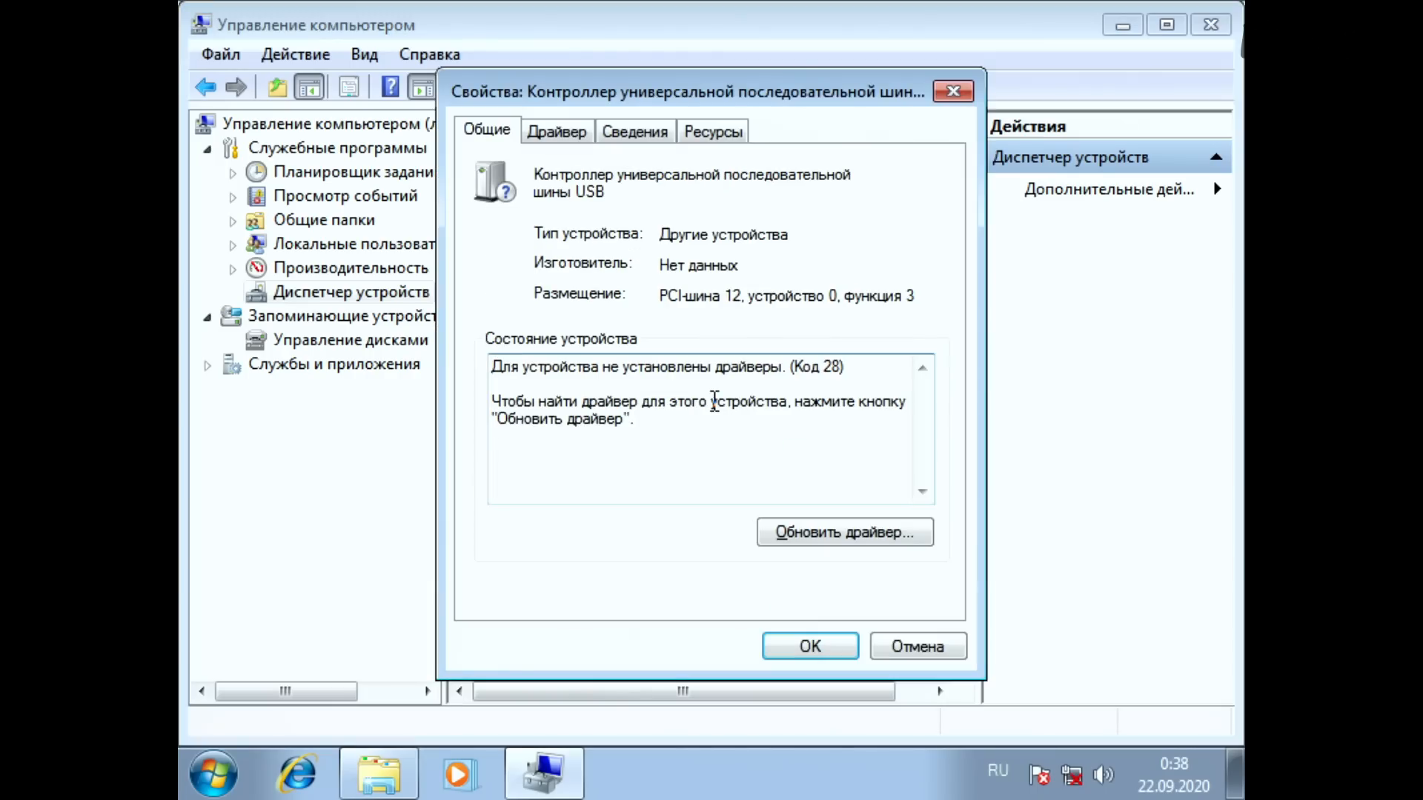
Step: Check the controller's driver information and hardware IDs (ИД оборудования), and close its properties
key("shift+Tab")
key("Right")
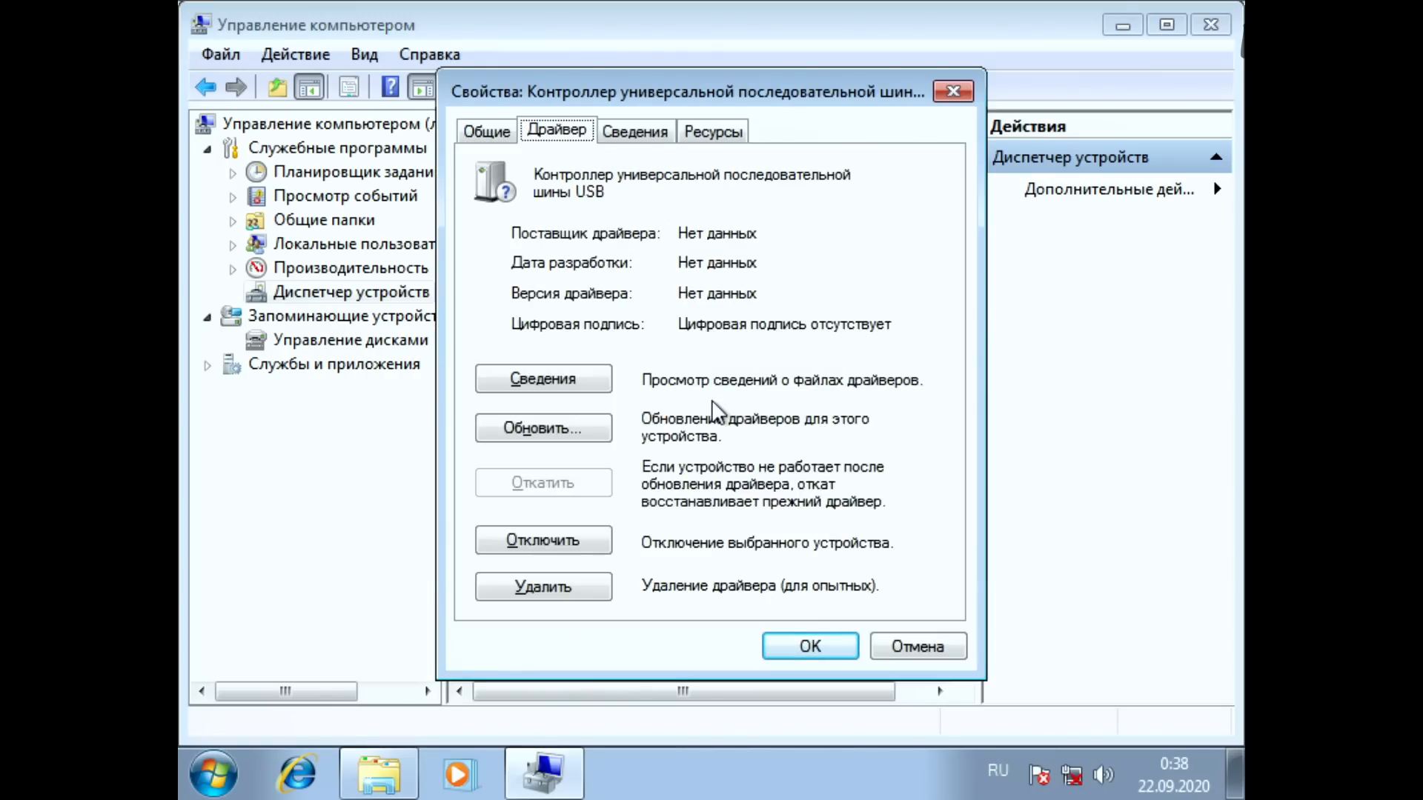
key("Right")
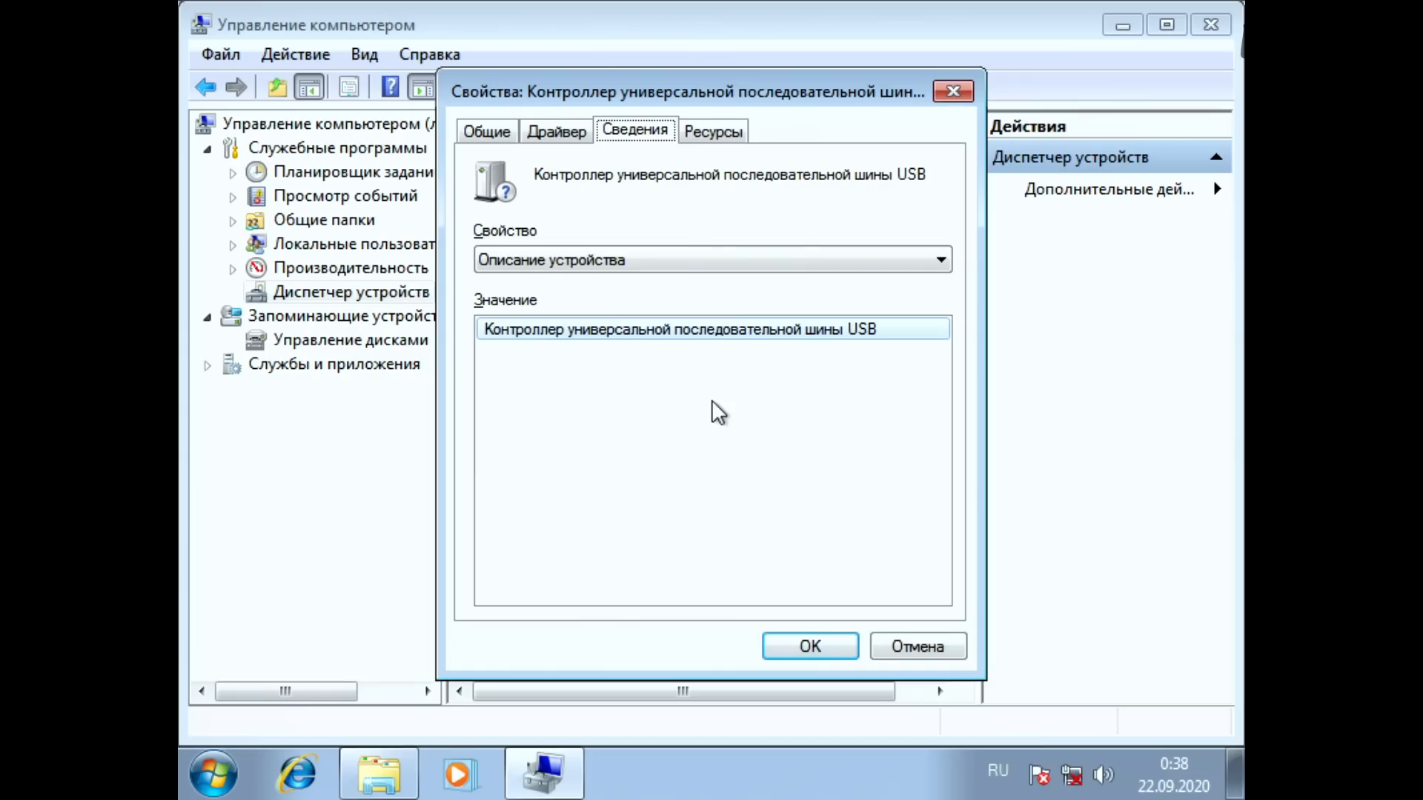
key("Tab")
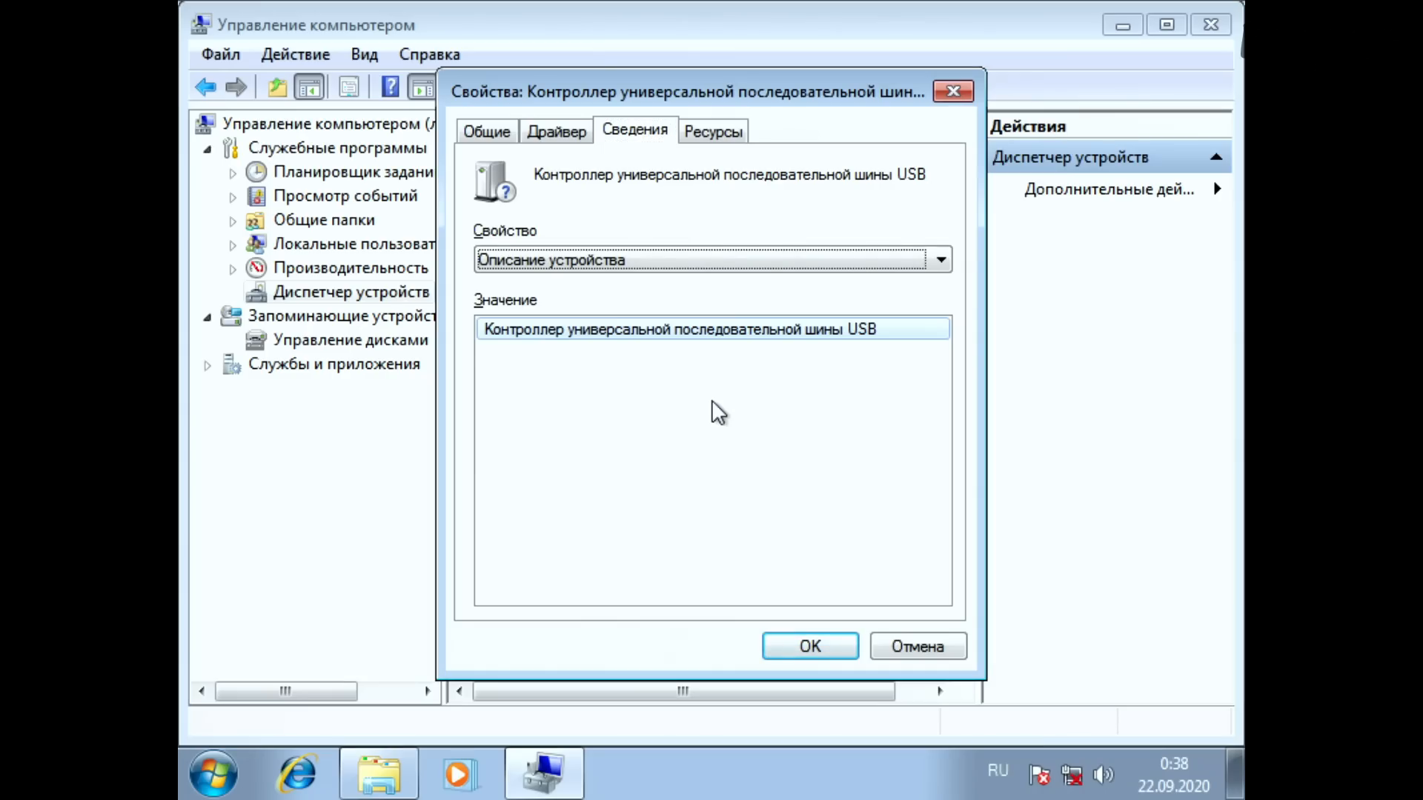
key("Down")
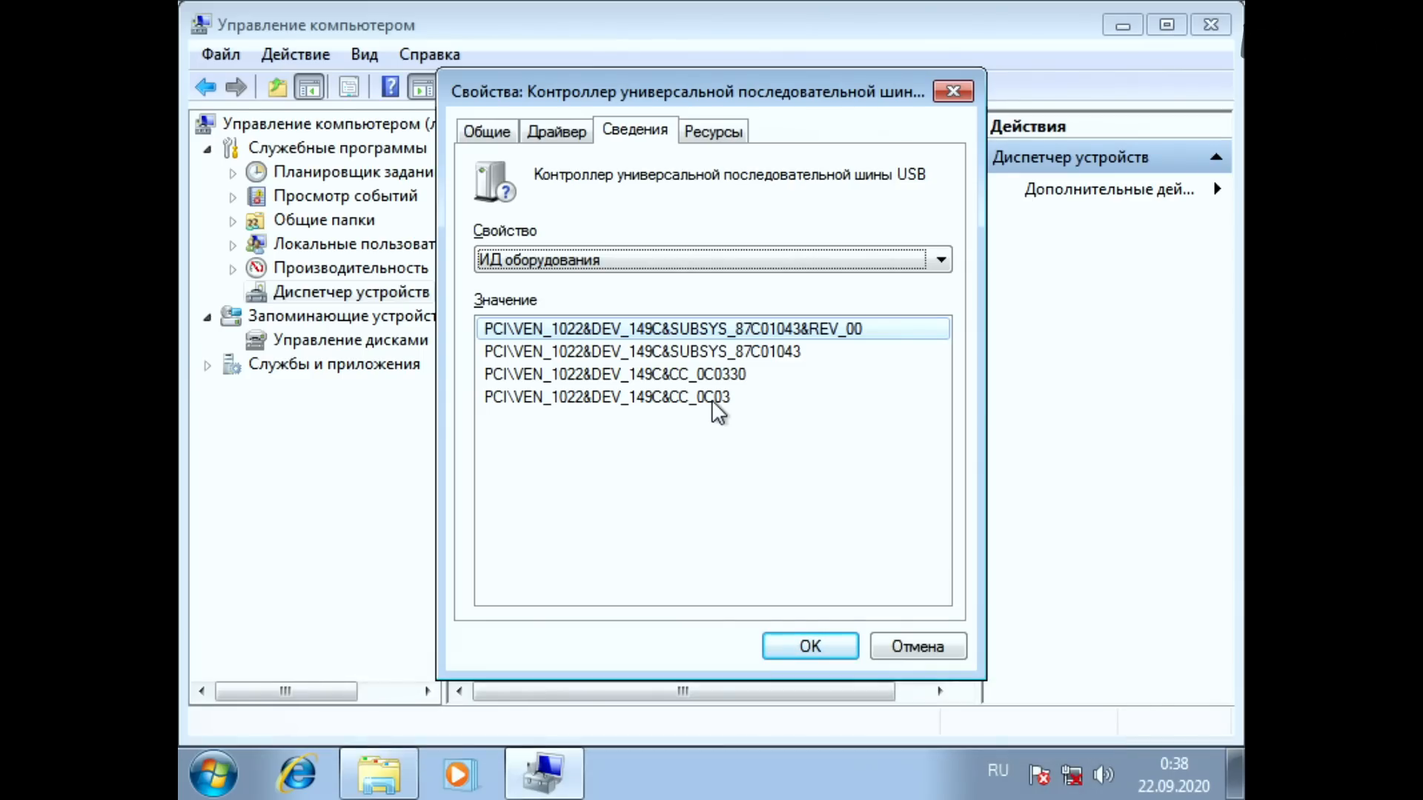
key("Escape")
Step: Check the hardware IDs of the second driverless USB controller and close its properties
key("Down")
key("shift+F10")
key("Up")
key("Return")
key("ctrl+Tab")
key("ctrl+Tab")
key("Tab")
key("Down")
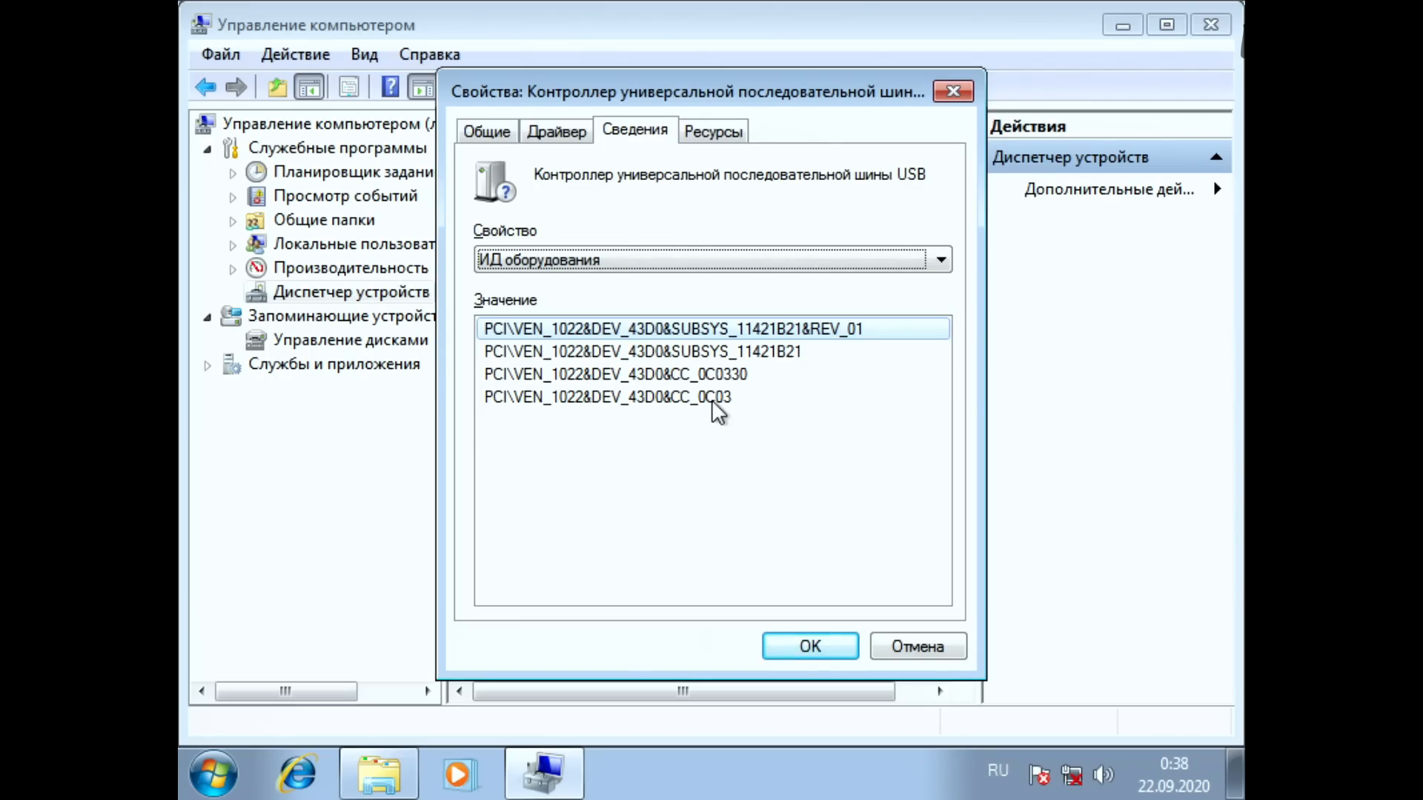
key("Escape")
Step: Open the third driverless USB controller's properties and display its hardware IDs
key("Down")
key("shift+F10")
key("Up")
key("Return")
key("ctrl+Tab")
key("ctrl+Tab")
key("Tab")
key("Down")
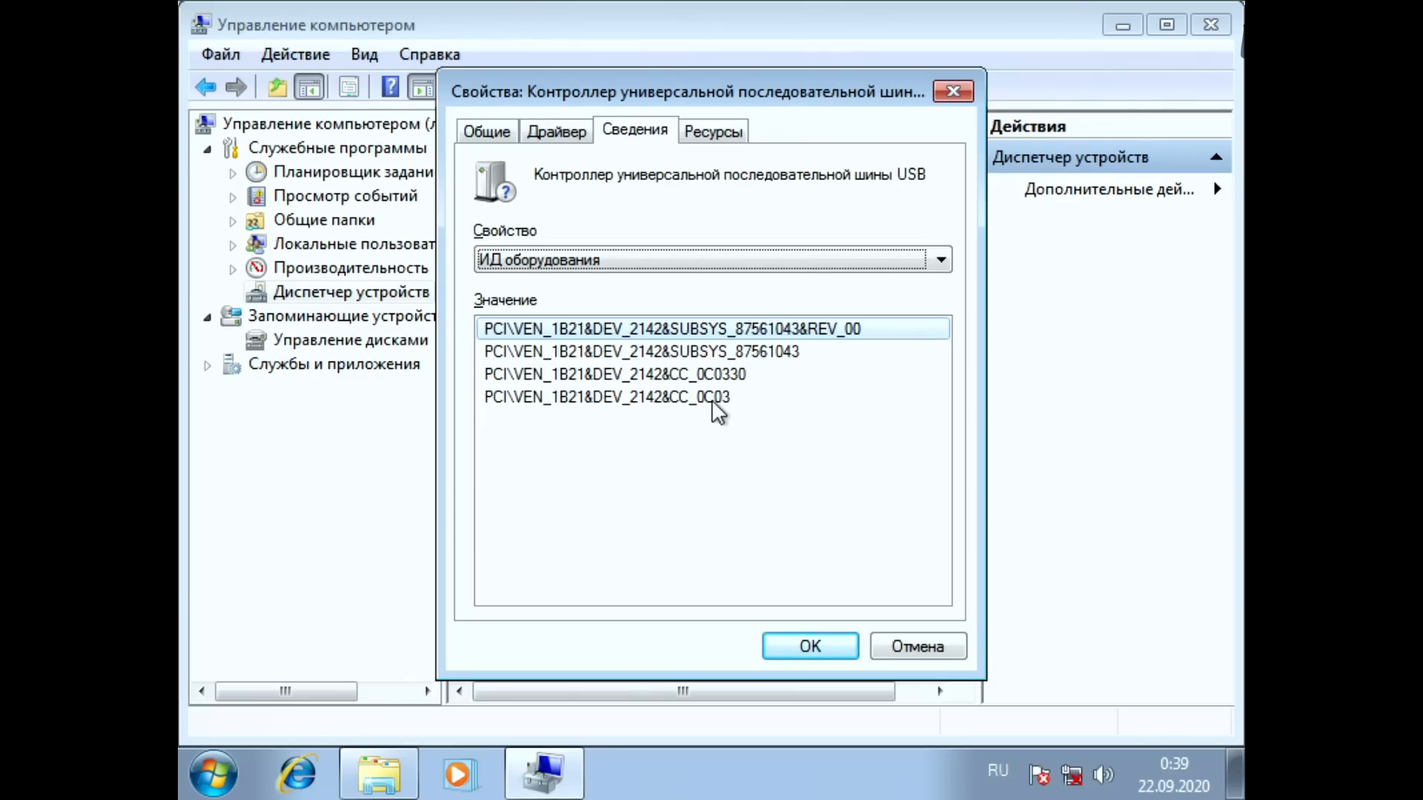
Step: Start a driver update for this USB controller with a search on this computer and open the folder browser
key("ctrl+shift+Tab")
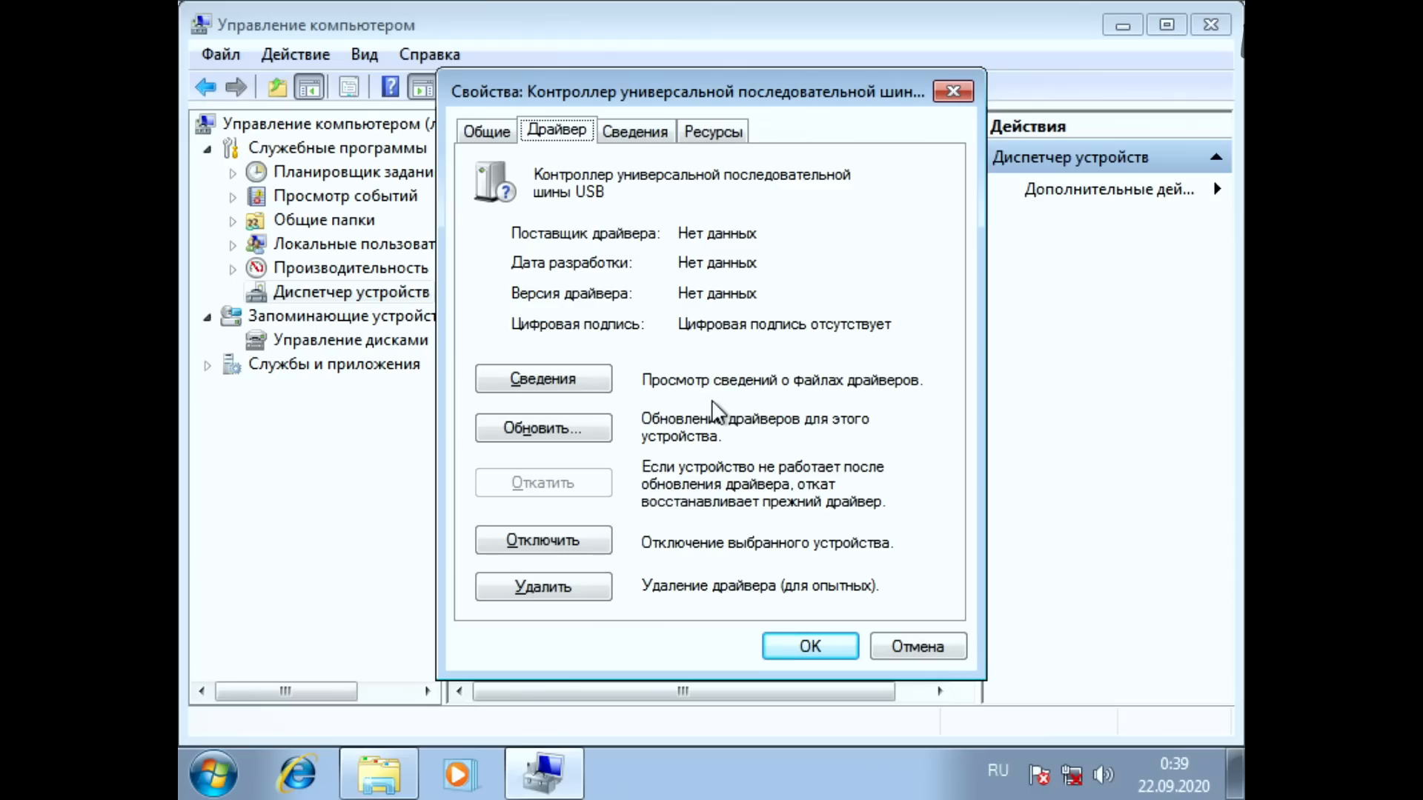
key("Tab")
key("Tab")
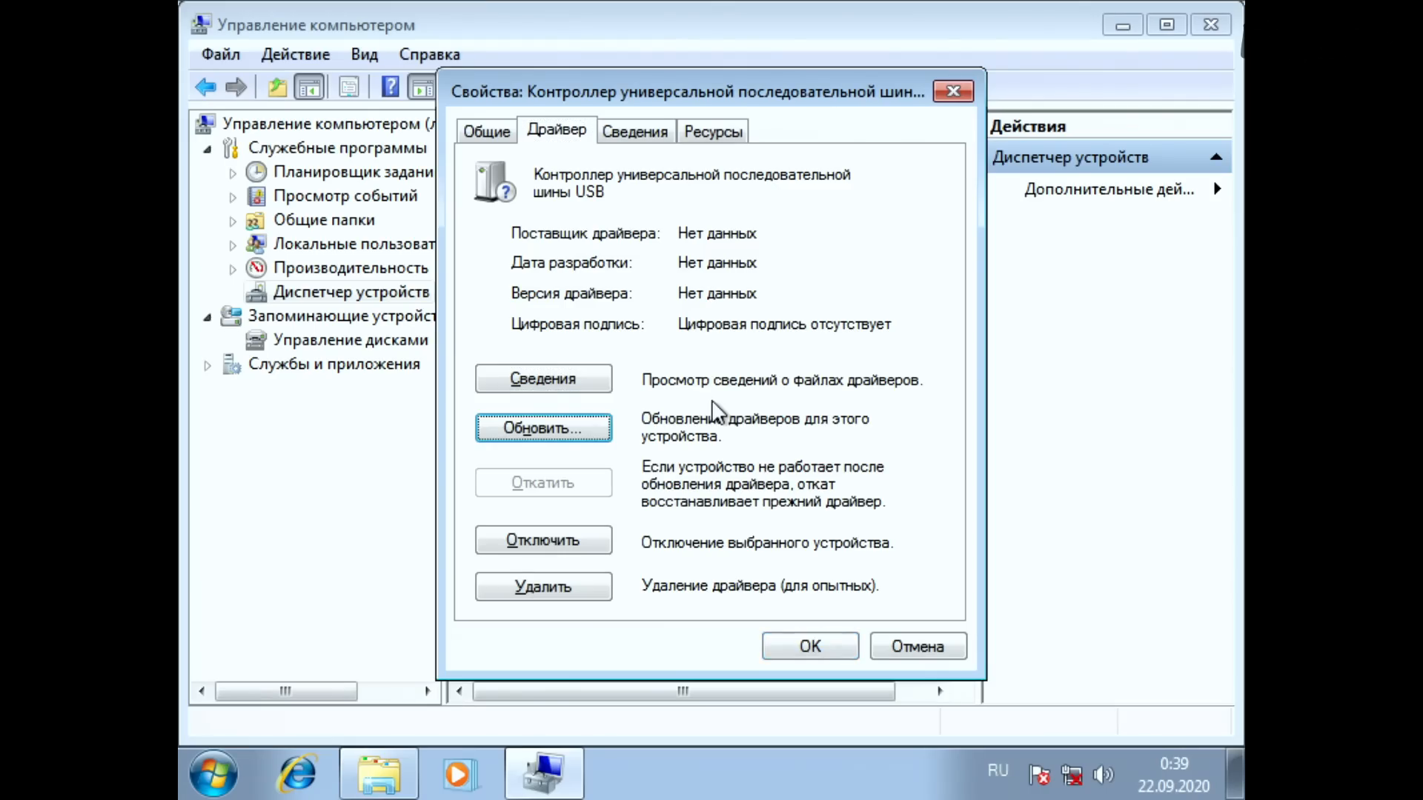
key("Return")
left_click(717, 411)
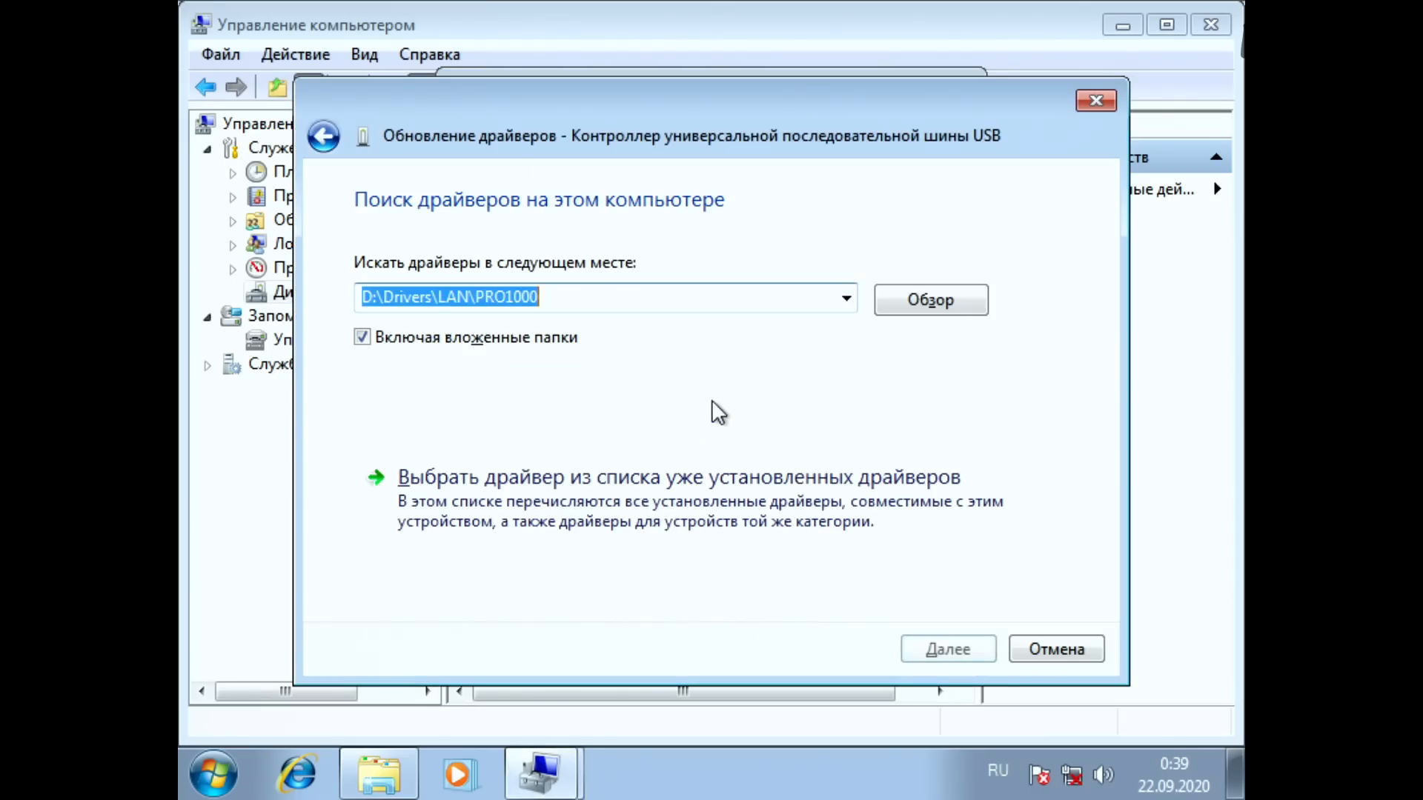
key("Return")
key("Tab")
key("Tab")
key("Tab")
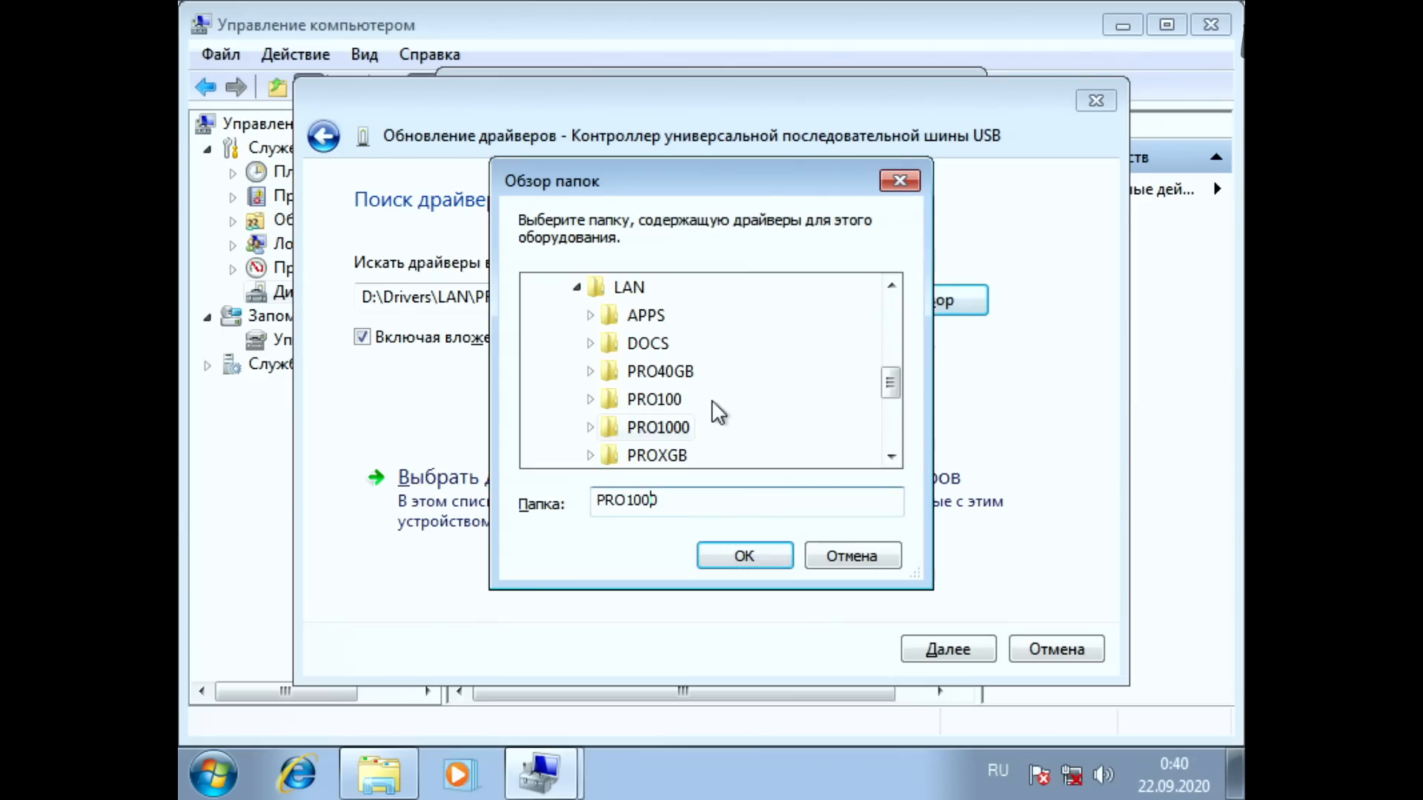
Step: Collapse the LAN folder and look through the BT_WiFi subfolders under Drivers
key("Tab")
key("Left")
key("Left")
key("Left")
key("Left")
key("Right")
key("Down")
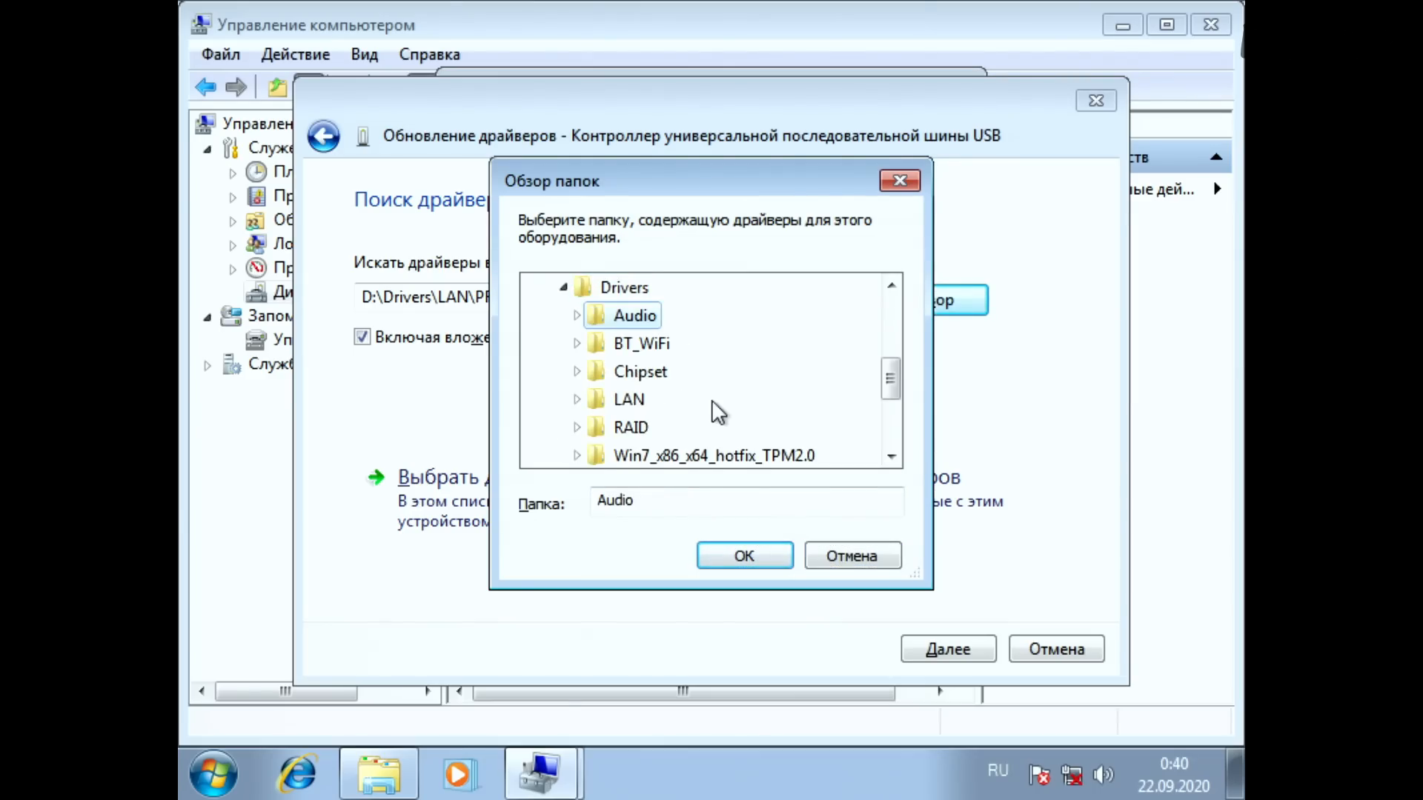
key("Down")
key("Right")
key("Down")
key("Down")
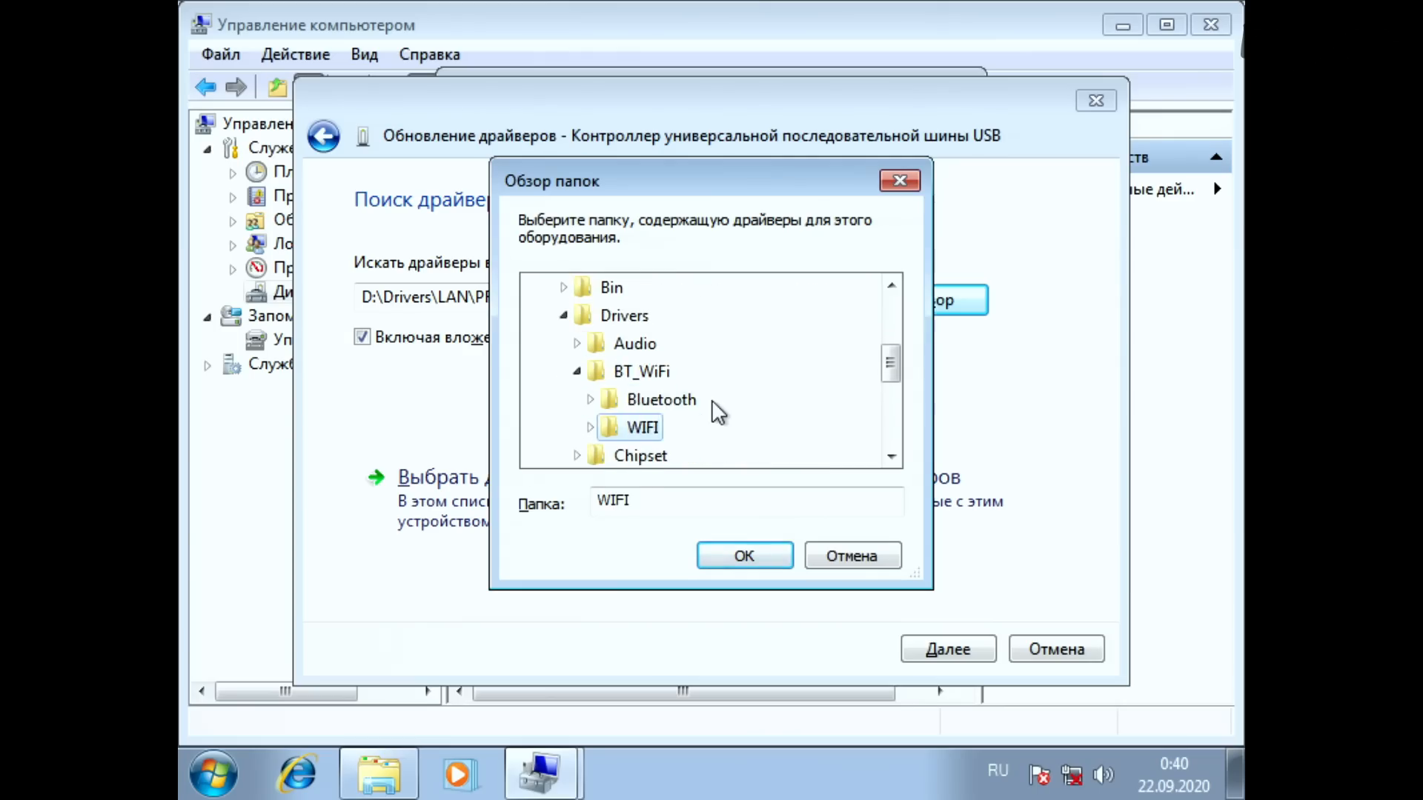
Step: Collapse BT_WiFi, expand the Chipset folder and look through its subfolders
key("Left")
key("Left")
key("Down")
key("Right")
key("Down")
key("Down")
key("Down")
key("Down")
key("Up")
key("Up")
key("Up")
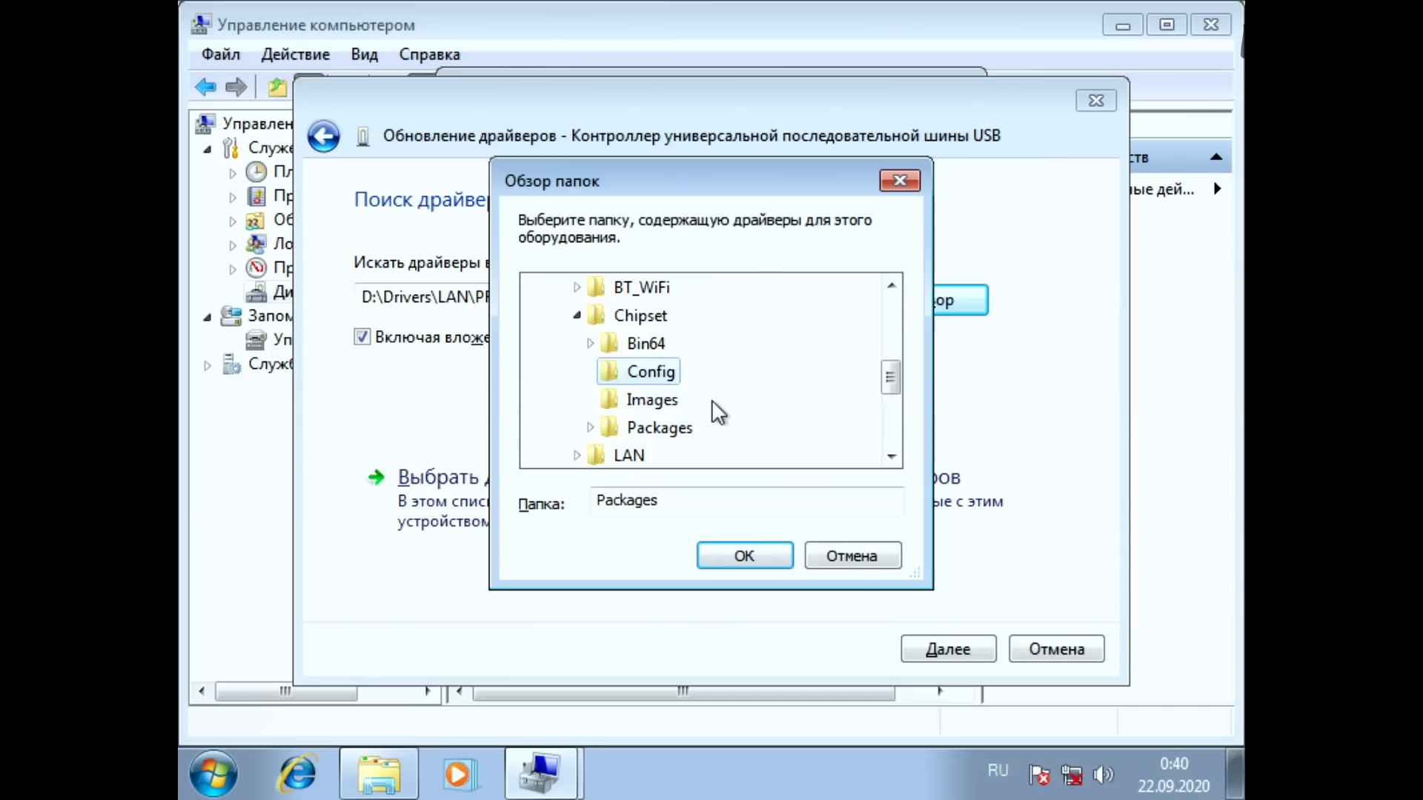
Step: Expand Packages inside Chipset and its Drivers subfolder to examine the driver folders there
key("Down")
key("Down")
key("Down")
key("Right")
key("Down")
key("Down")
key("Down")
key("Up")
key("Right")
Step: Look through the SBDrv folder's contents and collapse the branch back to the Packages level
key("Down")
key("Down")
key("Down")
key("Down")
key("Up")
key("Up")
key("Up")
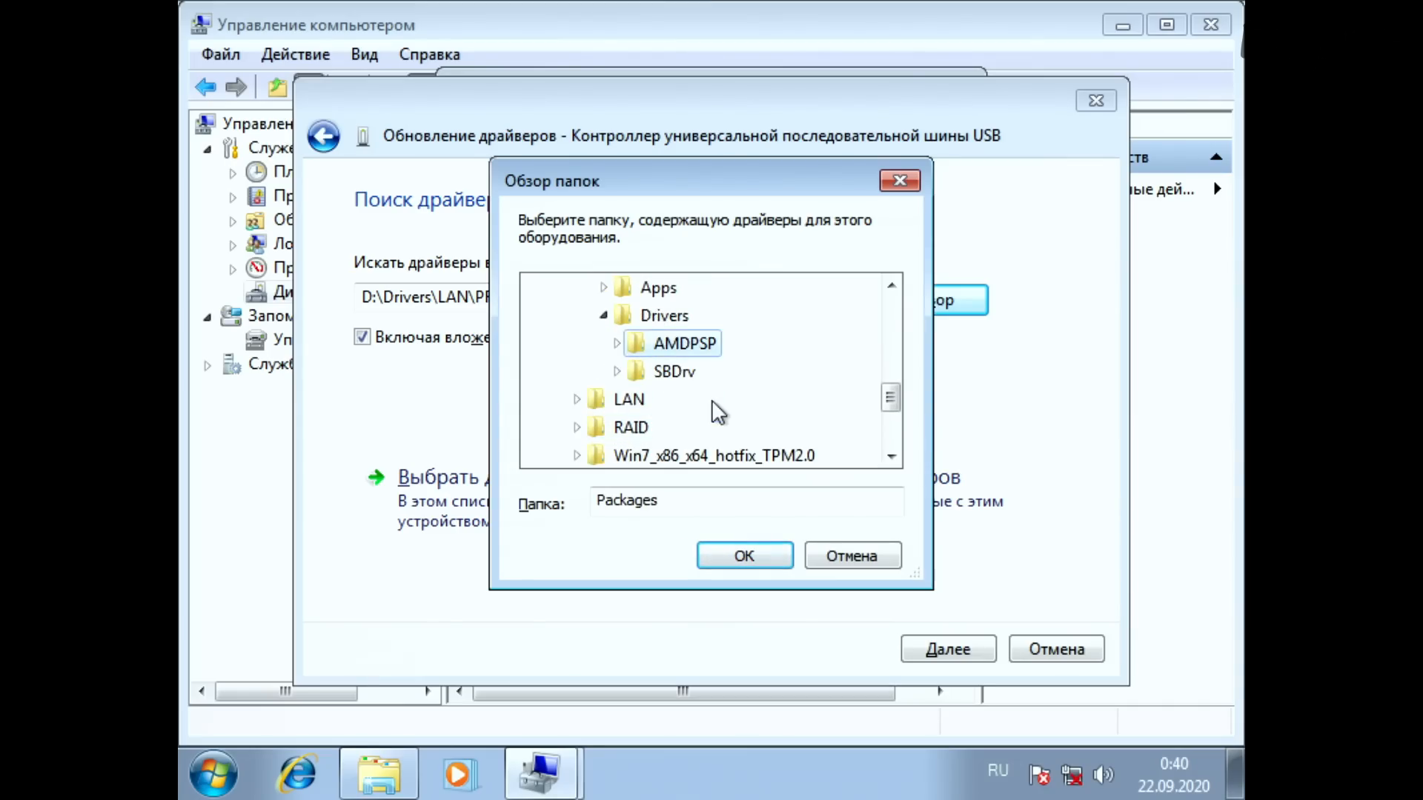
key("Down")
key("Right")
key("Down")
key("Down")
key("Left")
key("Left")
key("Left")
key("Left")
key("Left")
Step: Collapse the Drivers folder and select the AutoUnattend folder on the D: disc
key("Left")
key("Down")
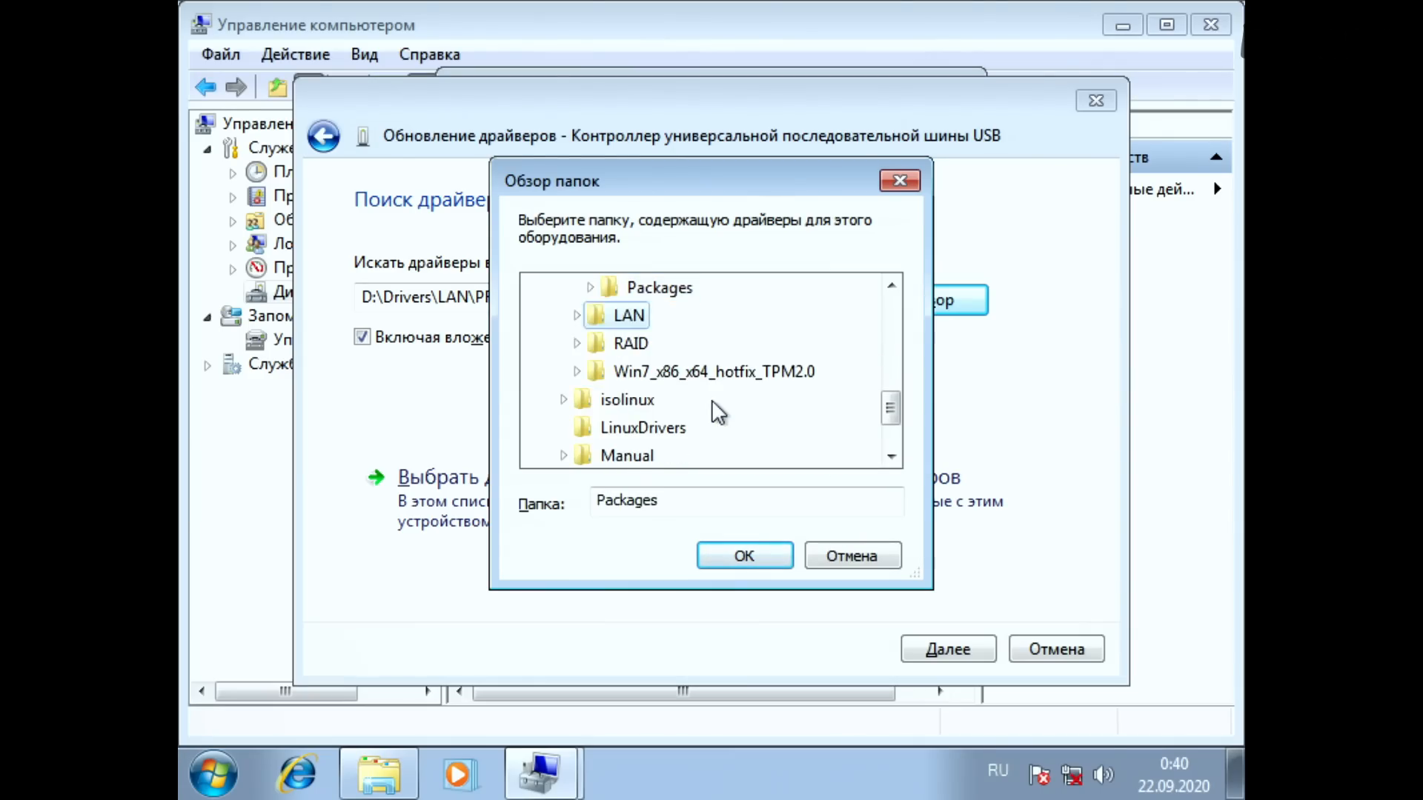
key("Up")
key("Up")
key("Up")
key("Down")
key("Down")
key("Down")
key("Down")
key("Down")
key("Left")
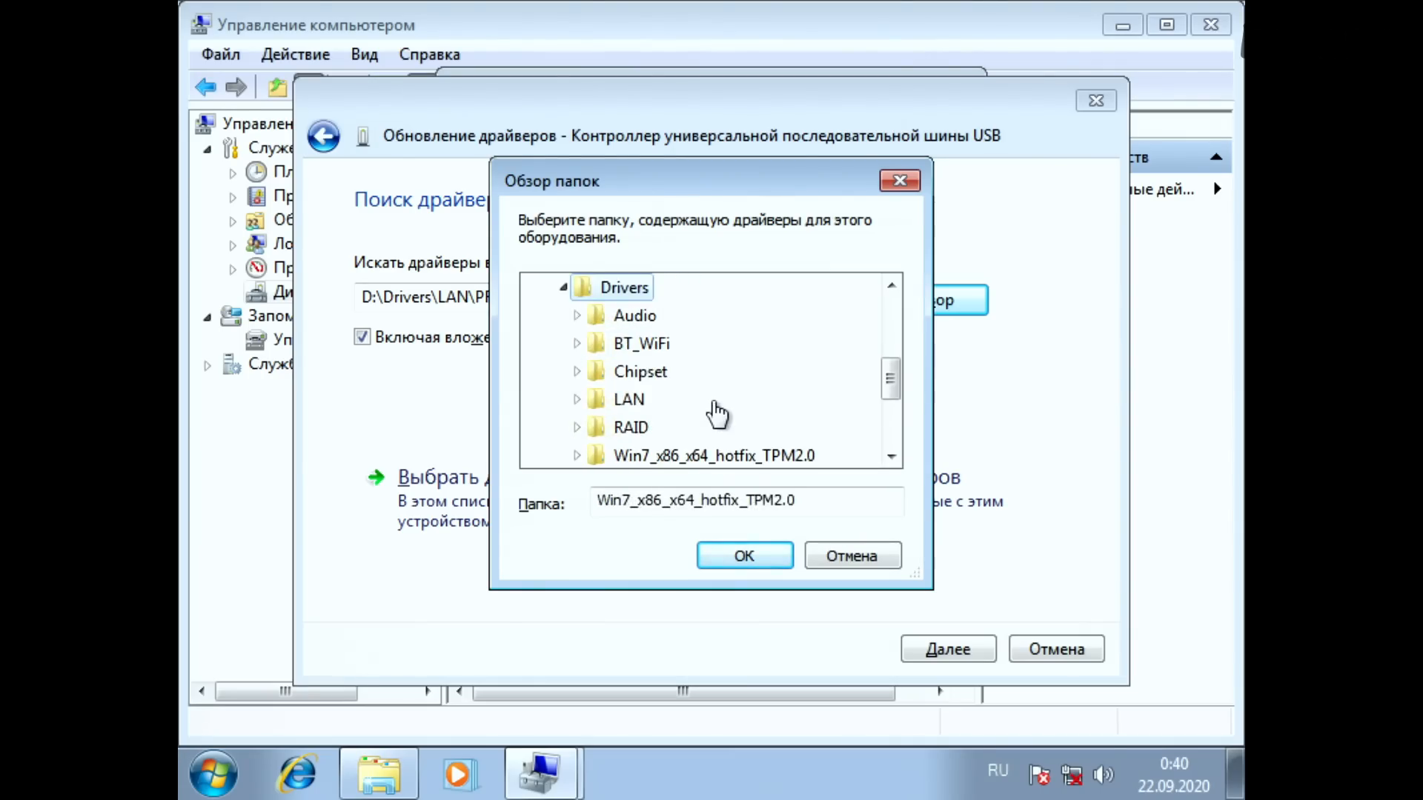
key("Left")
key("Up")
key("Up")
key("Up")
key("Up")
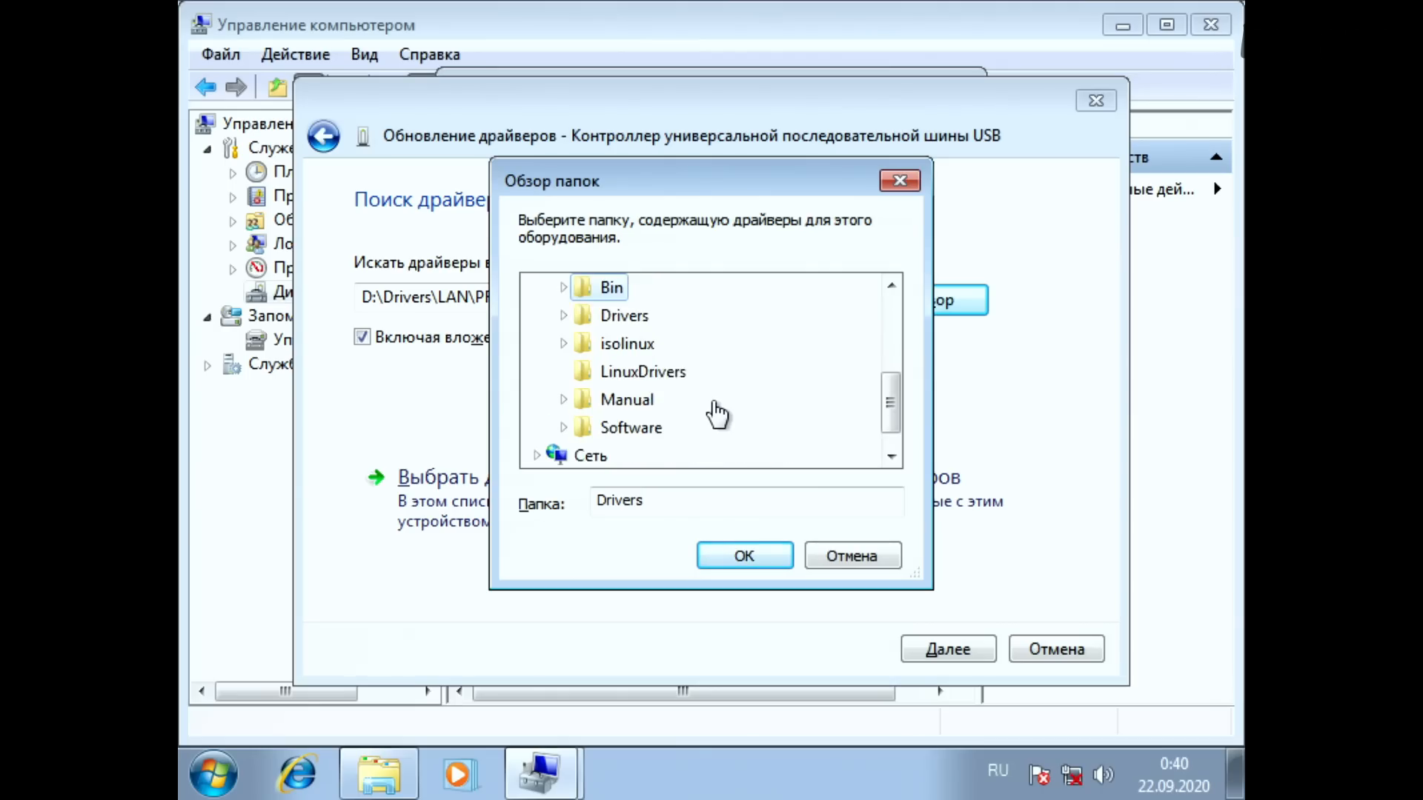
key("Down")
key("Down")
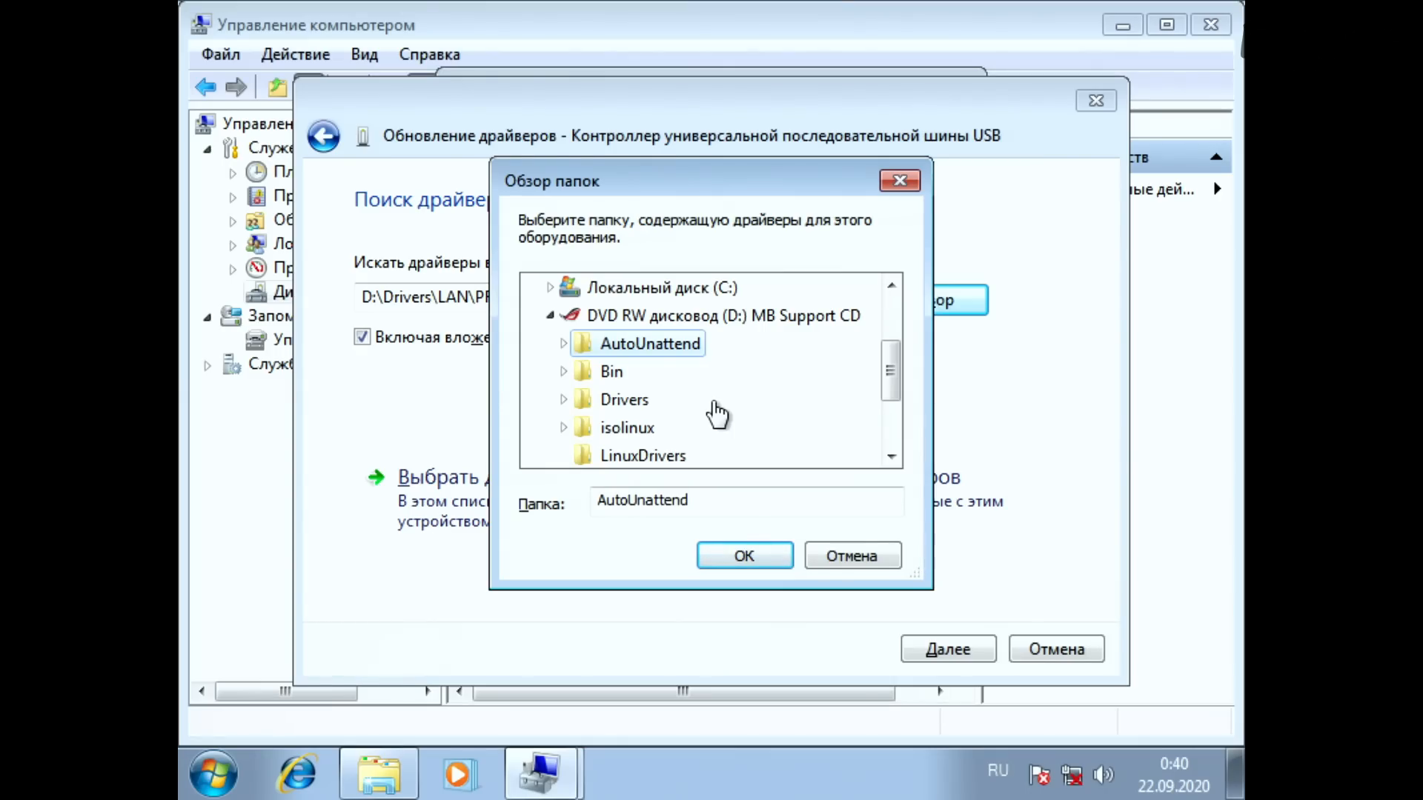
Step: Expand the AutoUnattend folder and its x64 subfolder
key("Right")
key("Down")
key("Down")
key("Down")
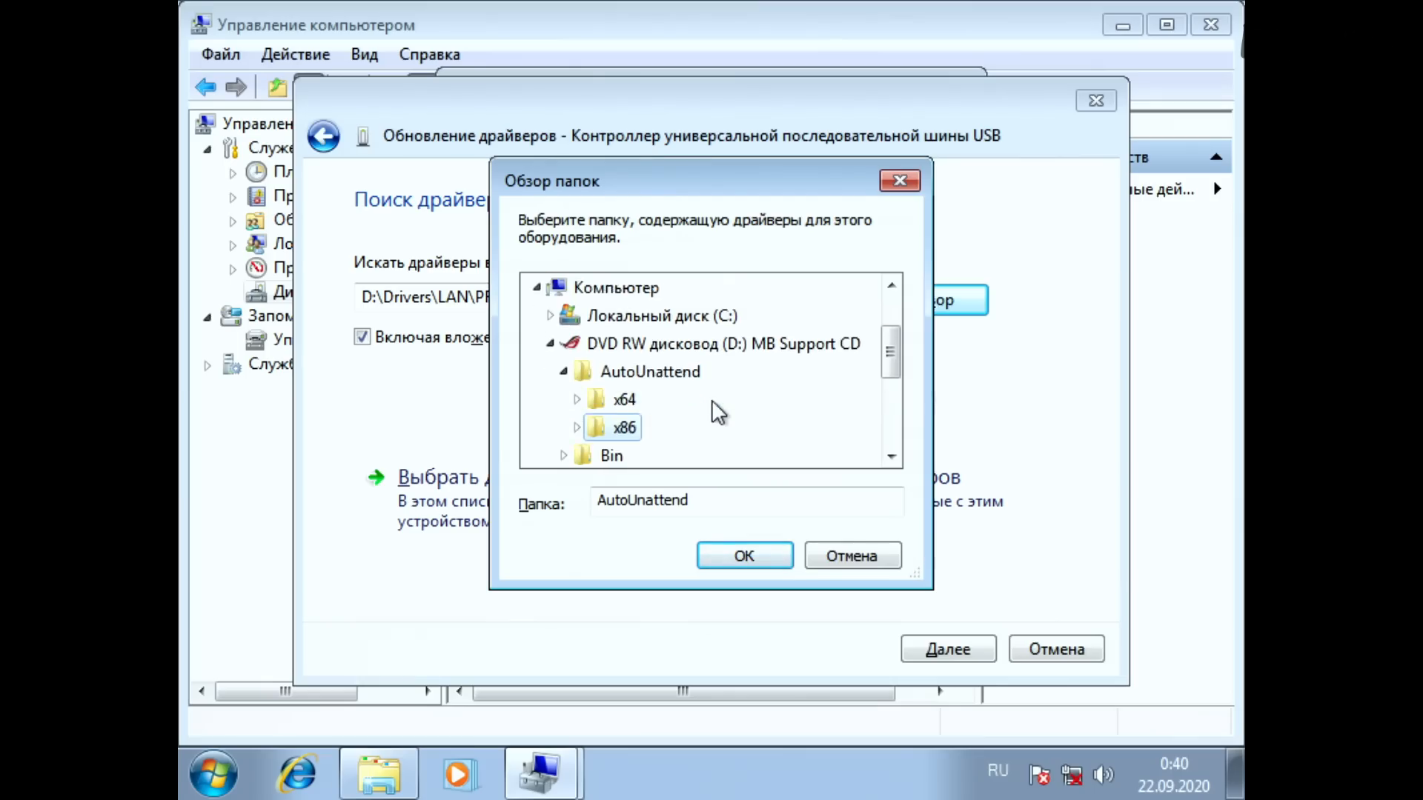
key("Up")
key("Up")
key("Right")
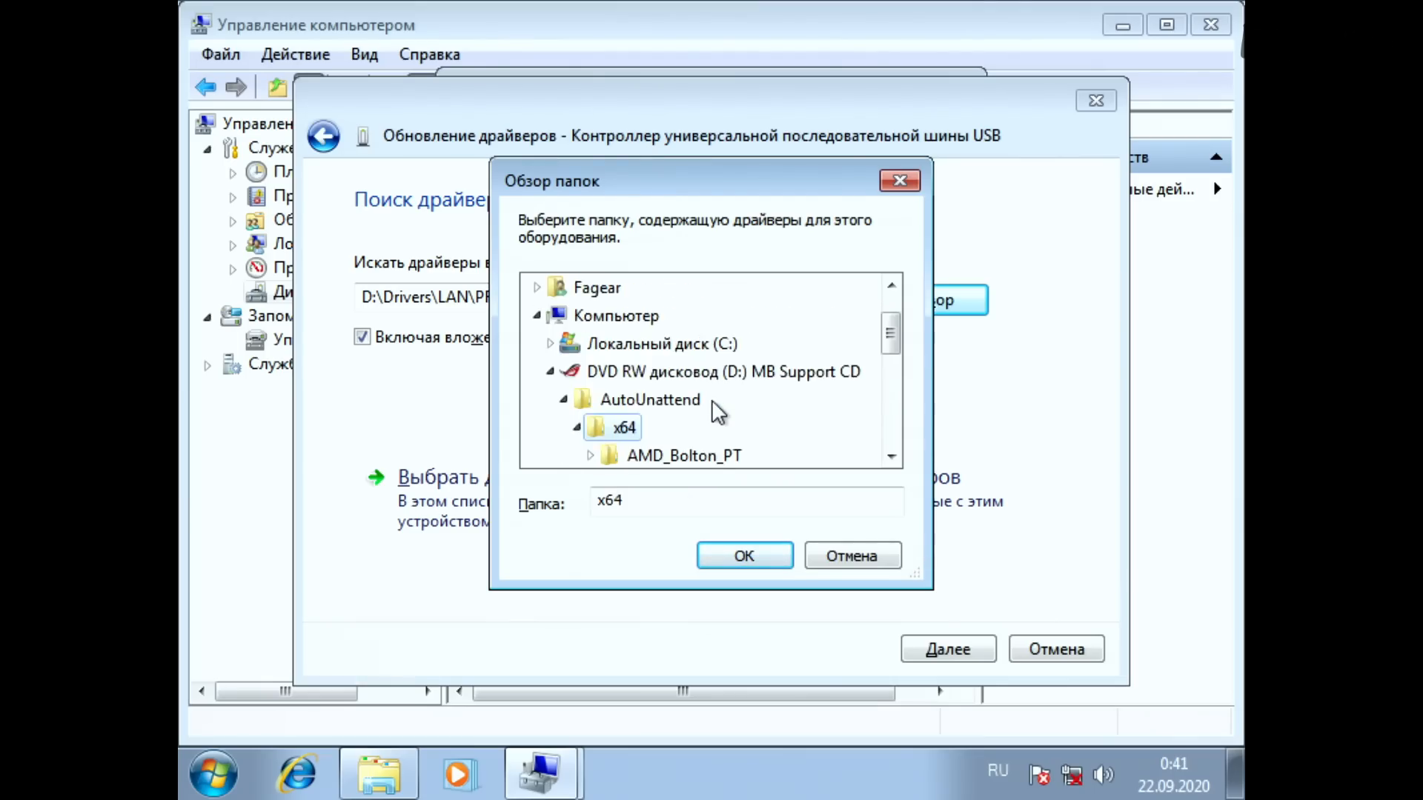
Step: Look through the x64 subfolders and choose Asmedia as the driver search location
key("Down")
key("Down")
key("Down")
key("Down")
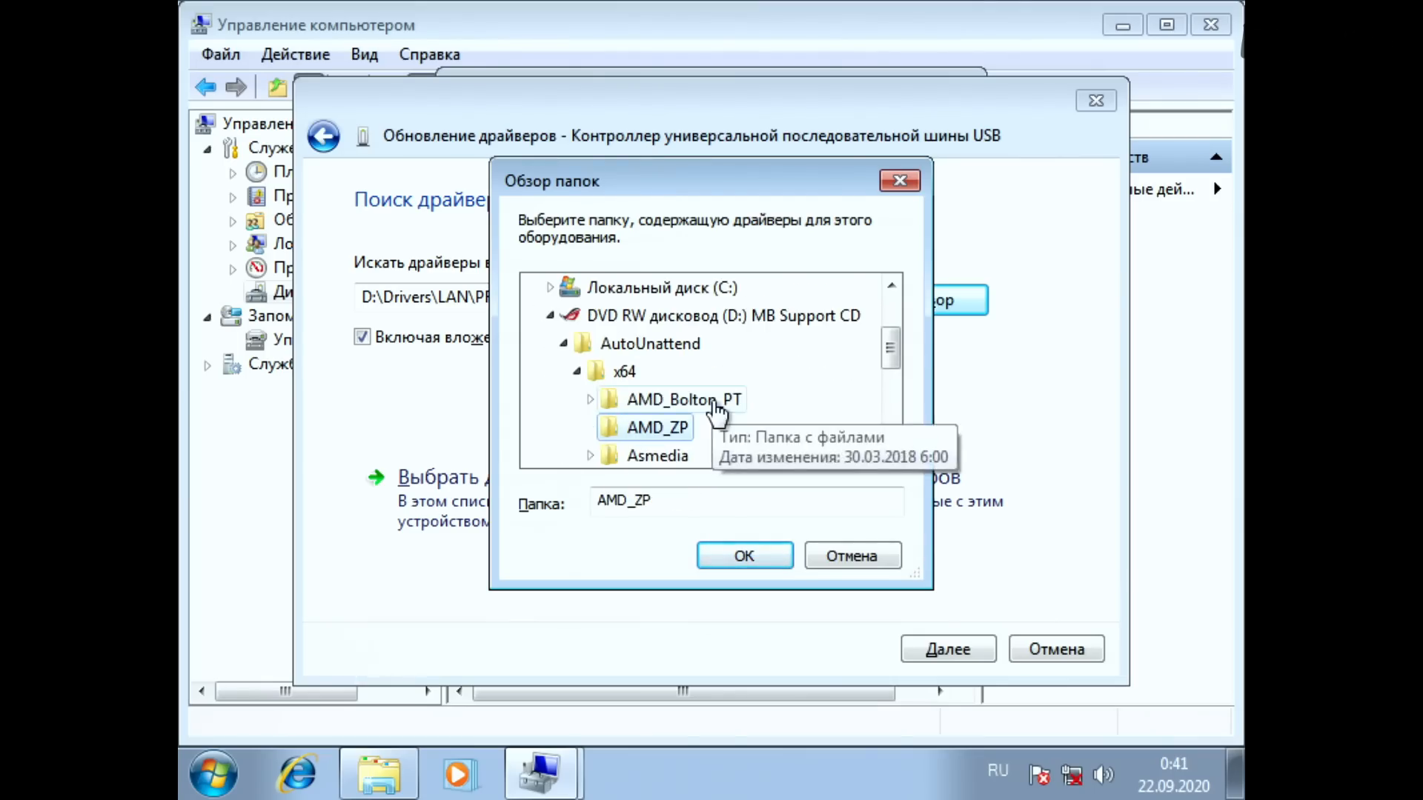
key("Up")
key("Right")
key("Down")
key("Down")
key("Down")
key("Down")
key("Up")
key("Up")
key("Up")
key("Up")
key("Up")
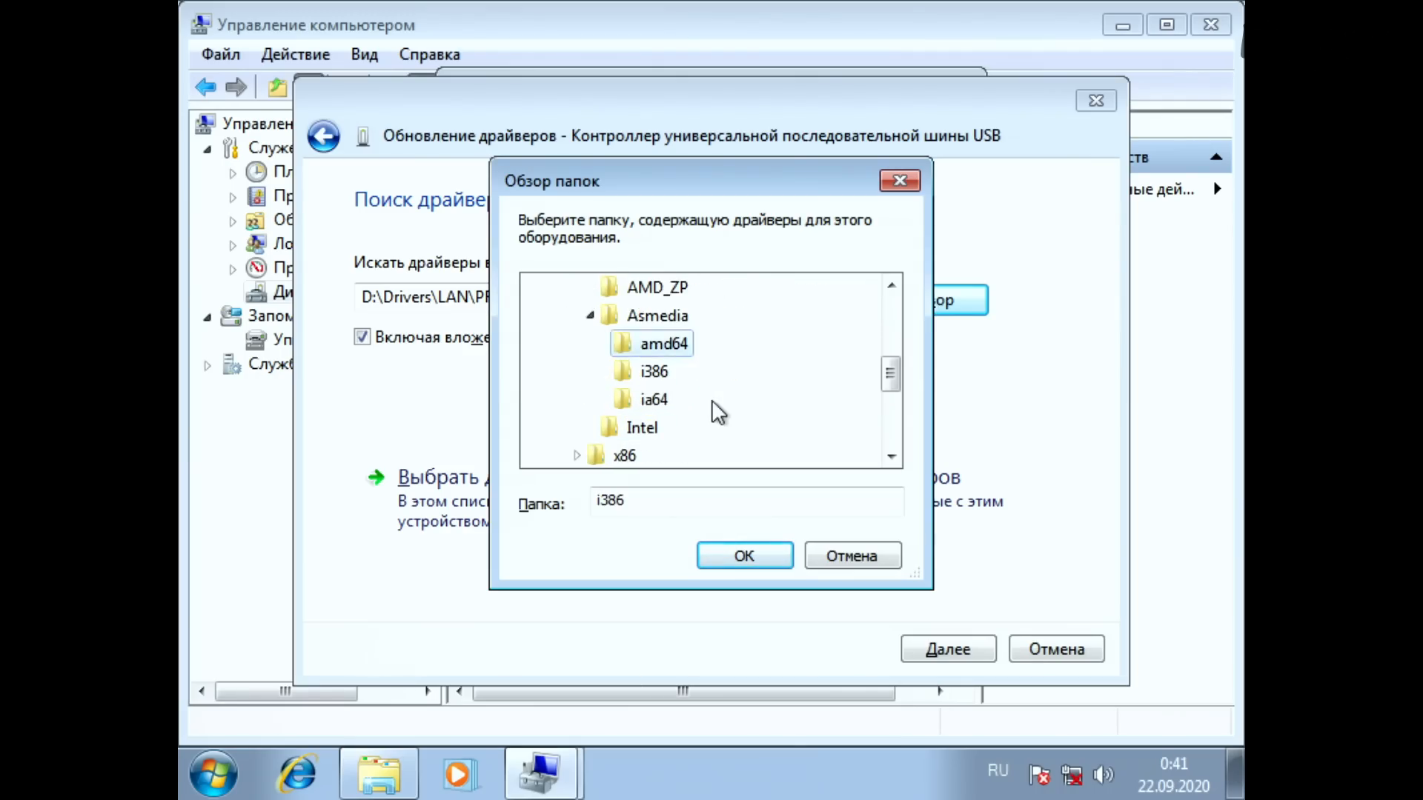
key("Down")
key("Return")
Step: Install the USB controller's driver from D:\AutoUnattend\x64\Asmedia, and close the update wizard and the device properties
key("Tab")
key("Tab")
key("Tab")
key("Tab")
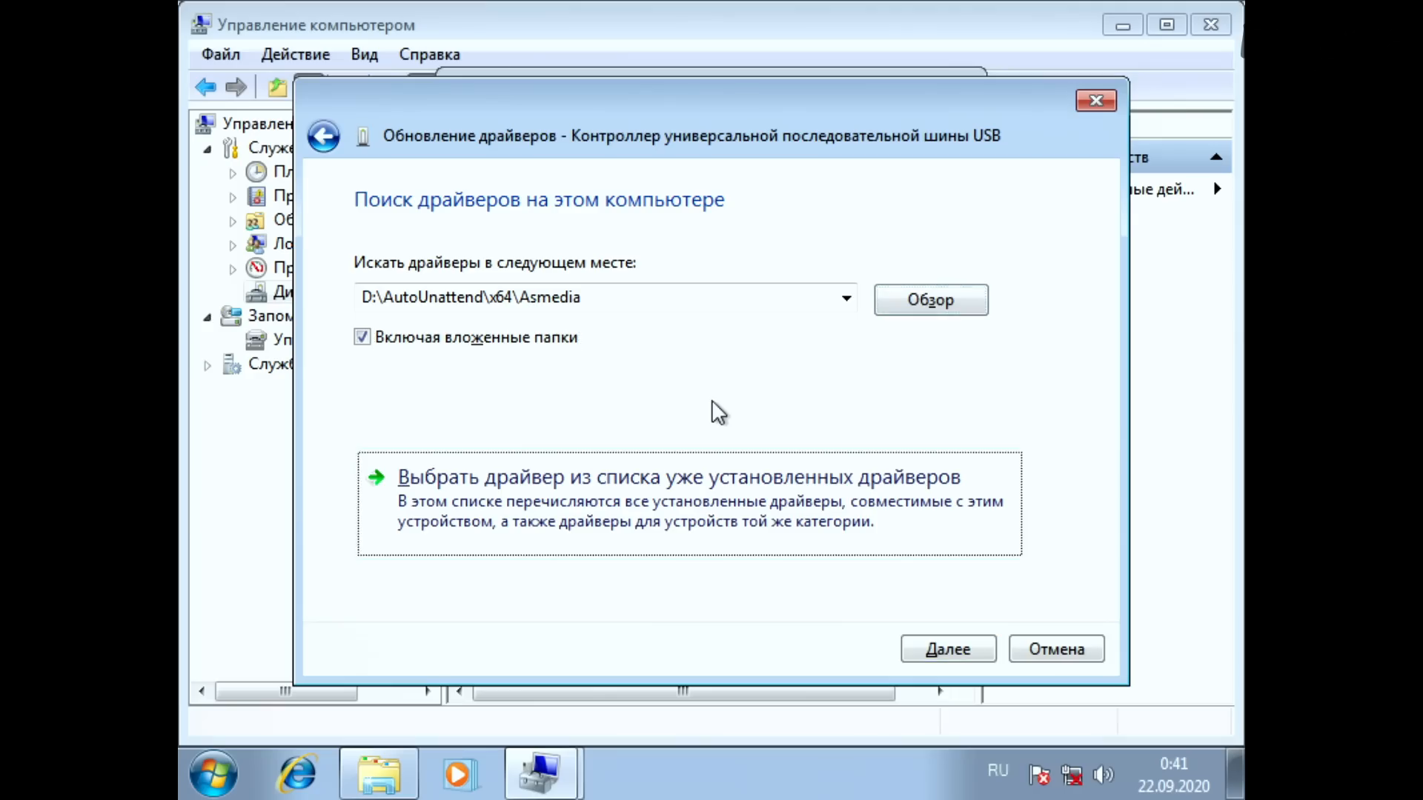
key("Return")
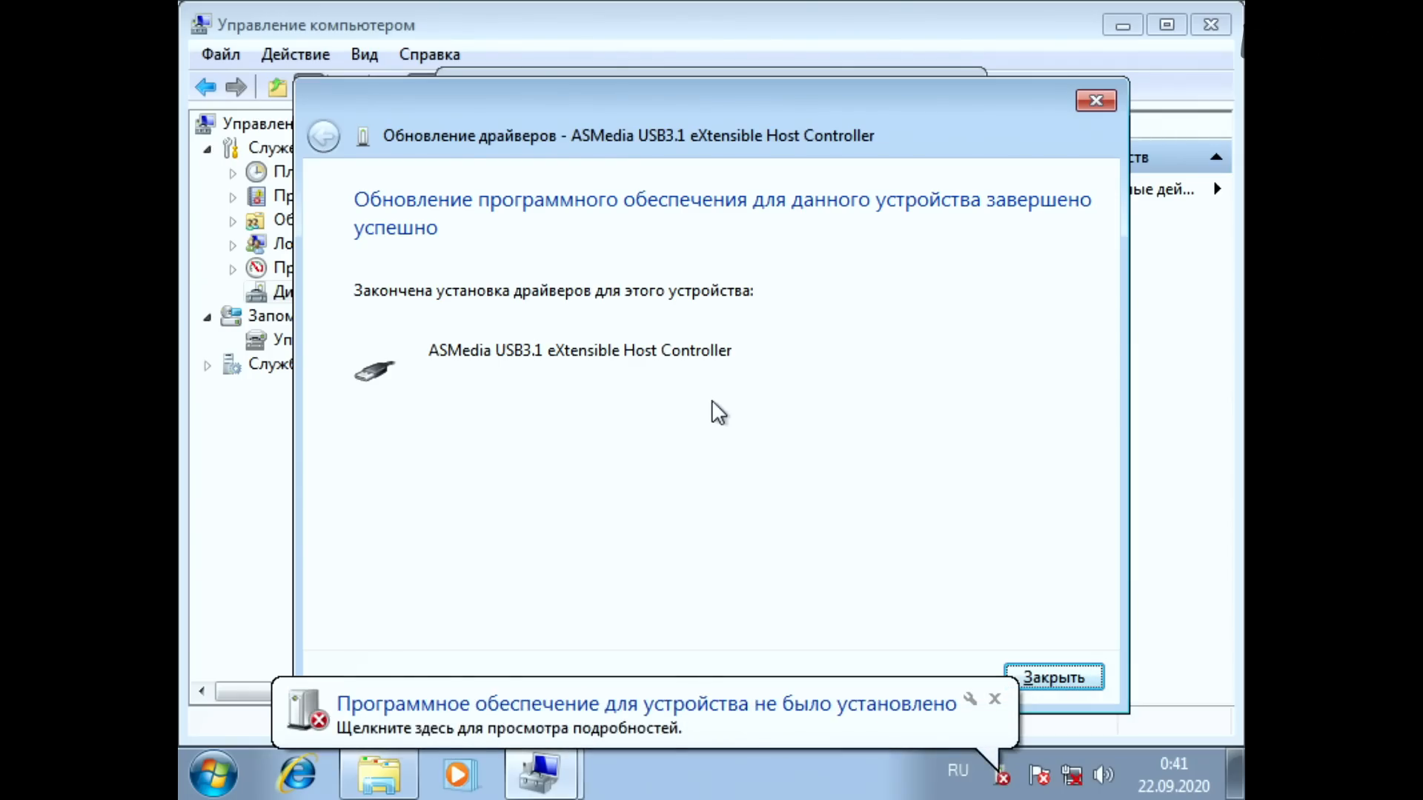
key("Return")
key("Tab")
key("Tab")
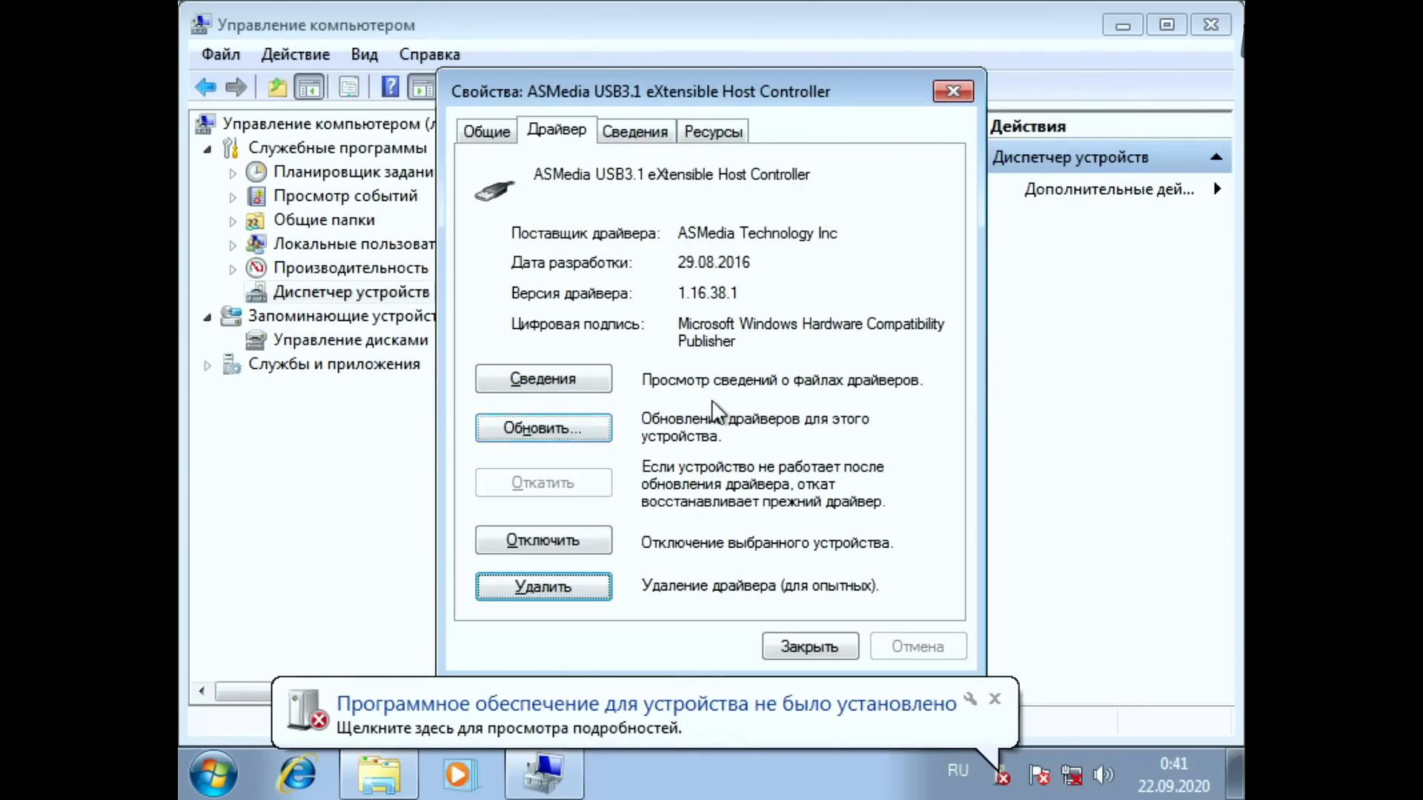
key("Tab")
key("Return")
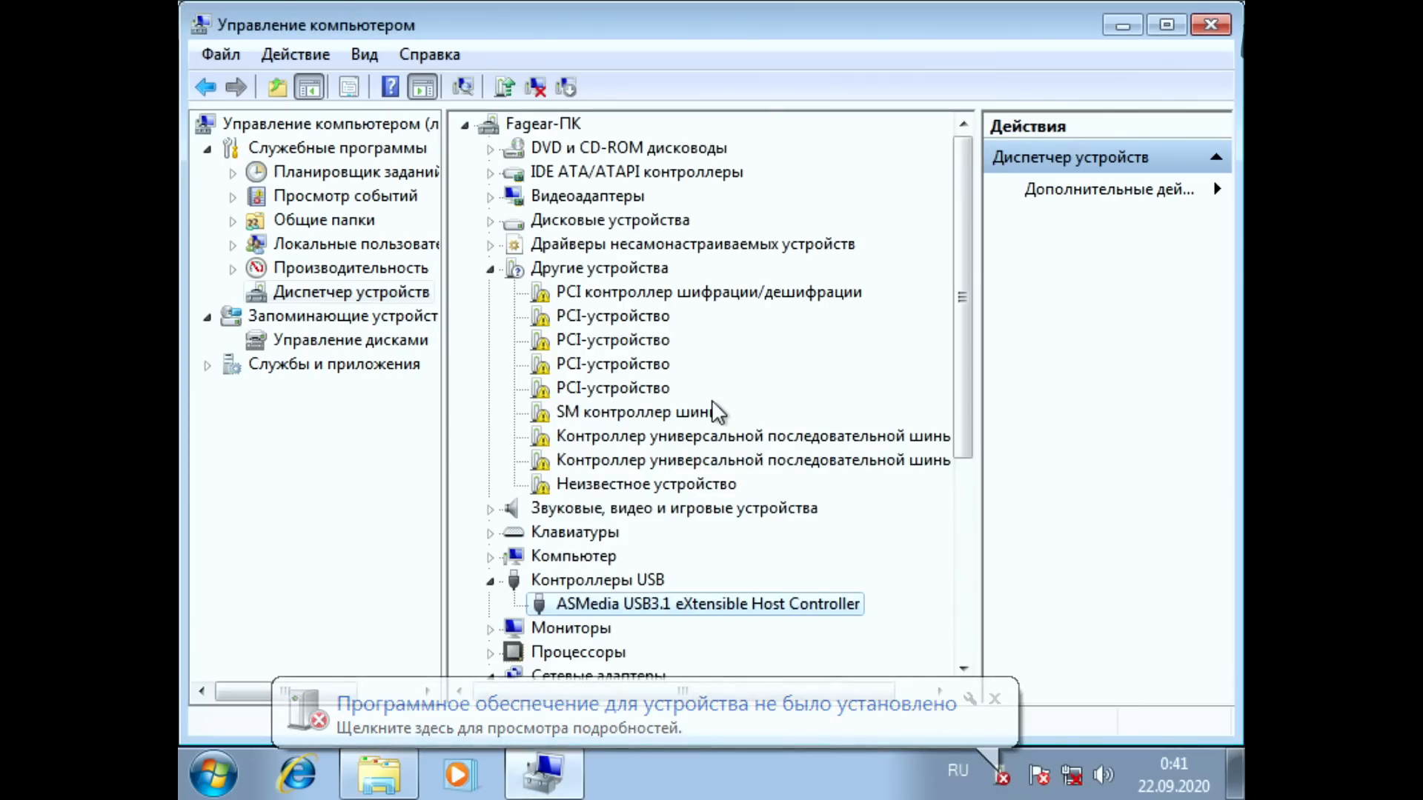
Step: Install the driver for Неизвестное устройство from D:\AutoUnattend\x64\Asmedia and close the update wizard
key("Up")
key("Up")
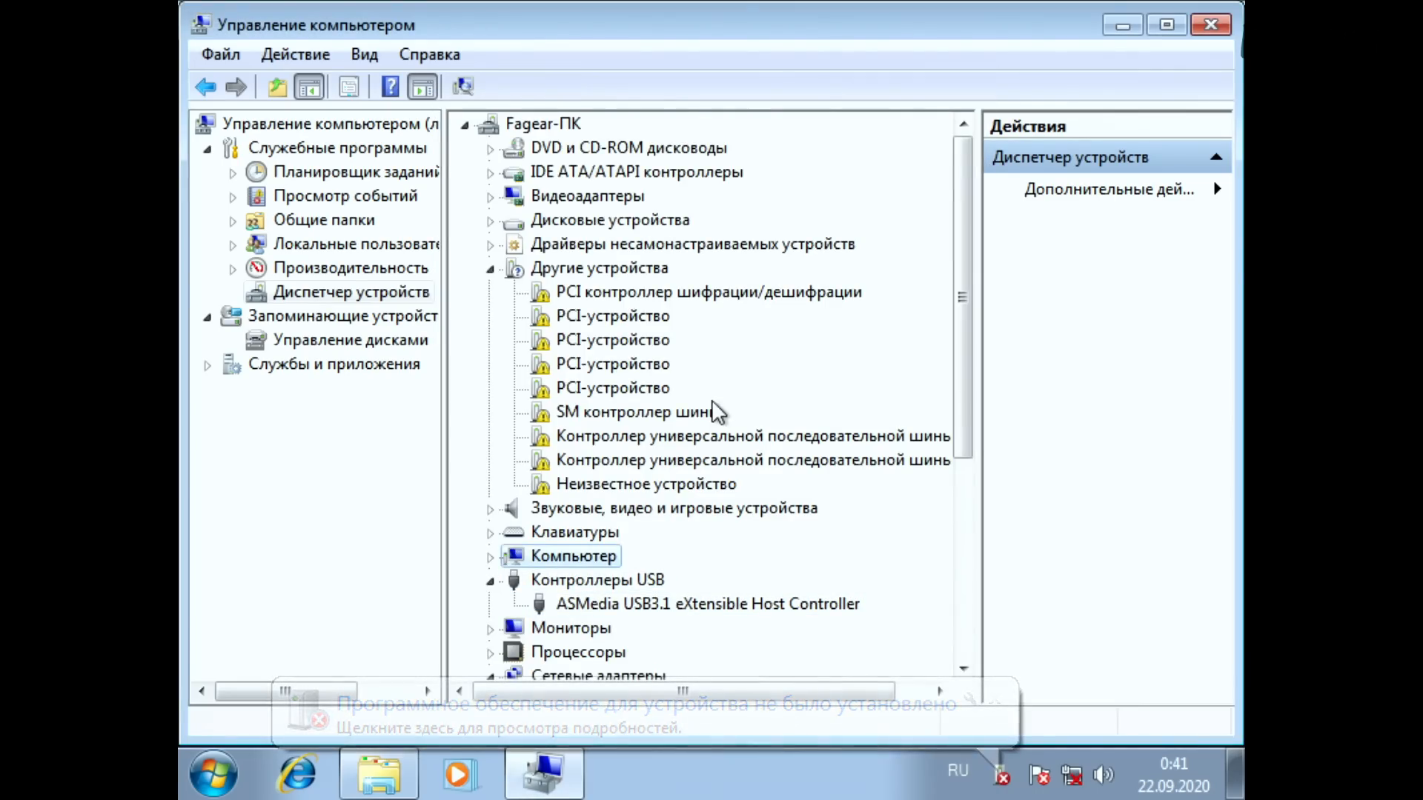
key("Up")
key("Up")
key("Up")
key("shift+F10")
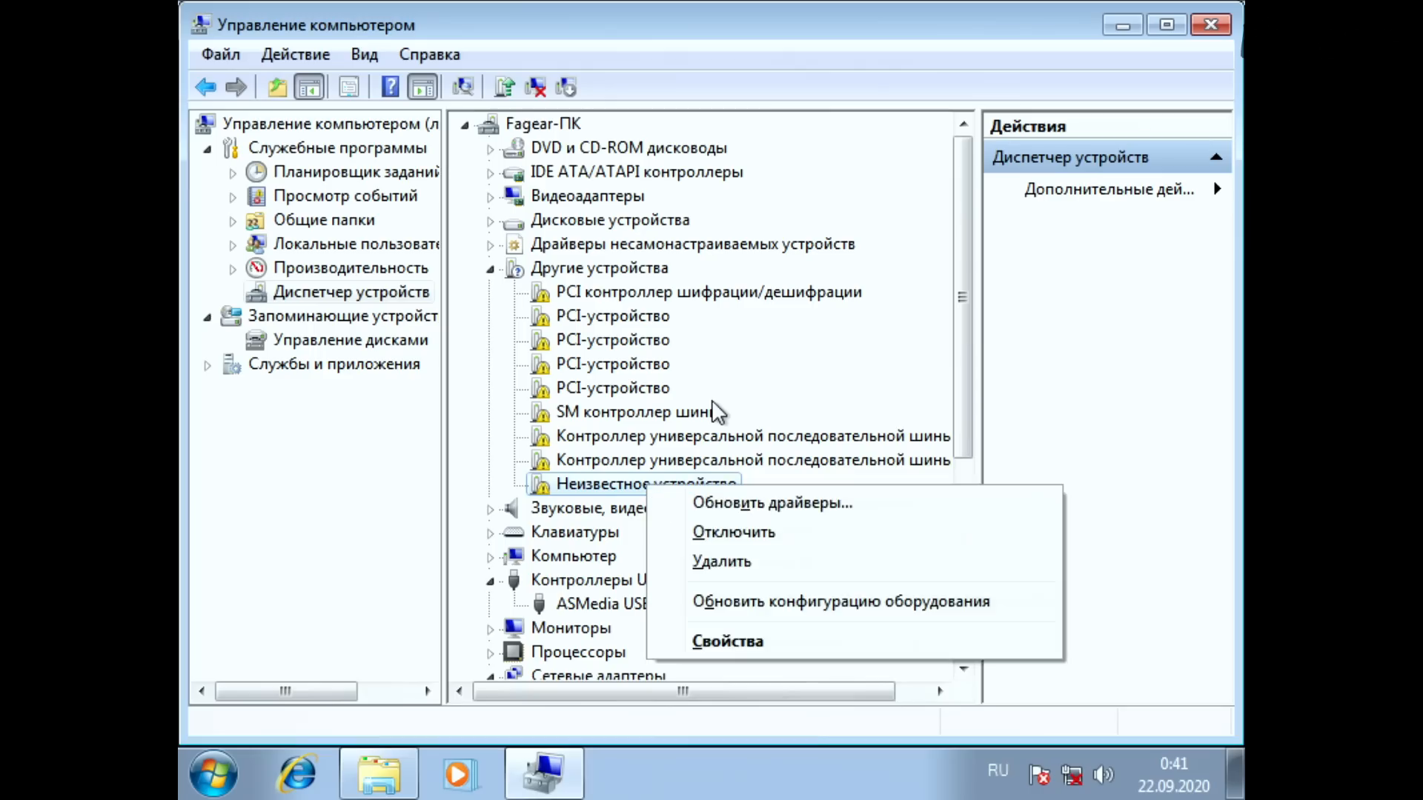
key("Down")
key("Return")
key("Tab")
key("Return")
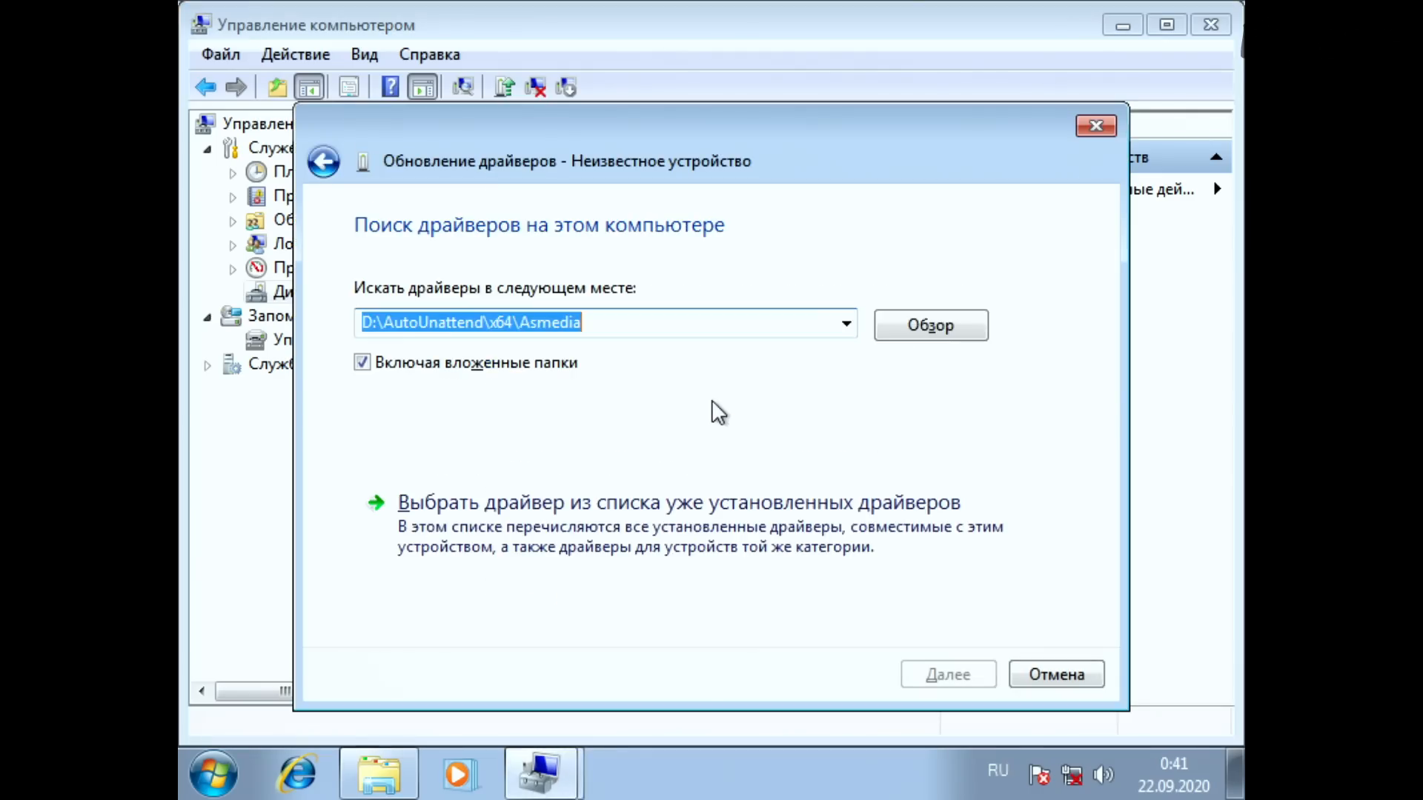
key("Return")
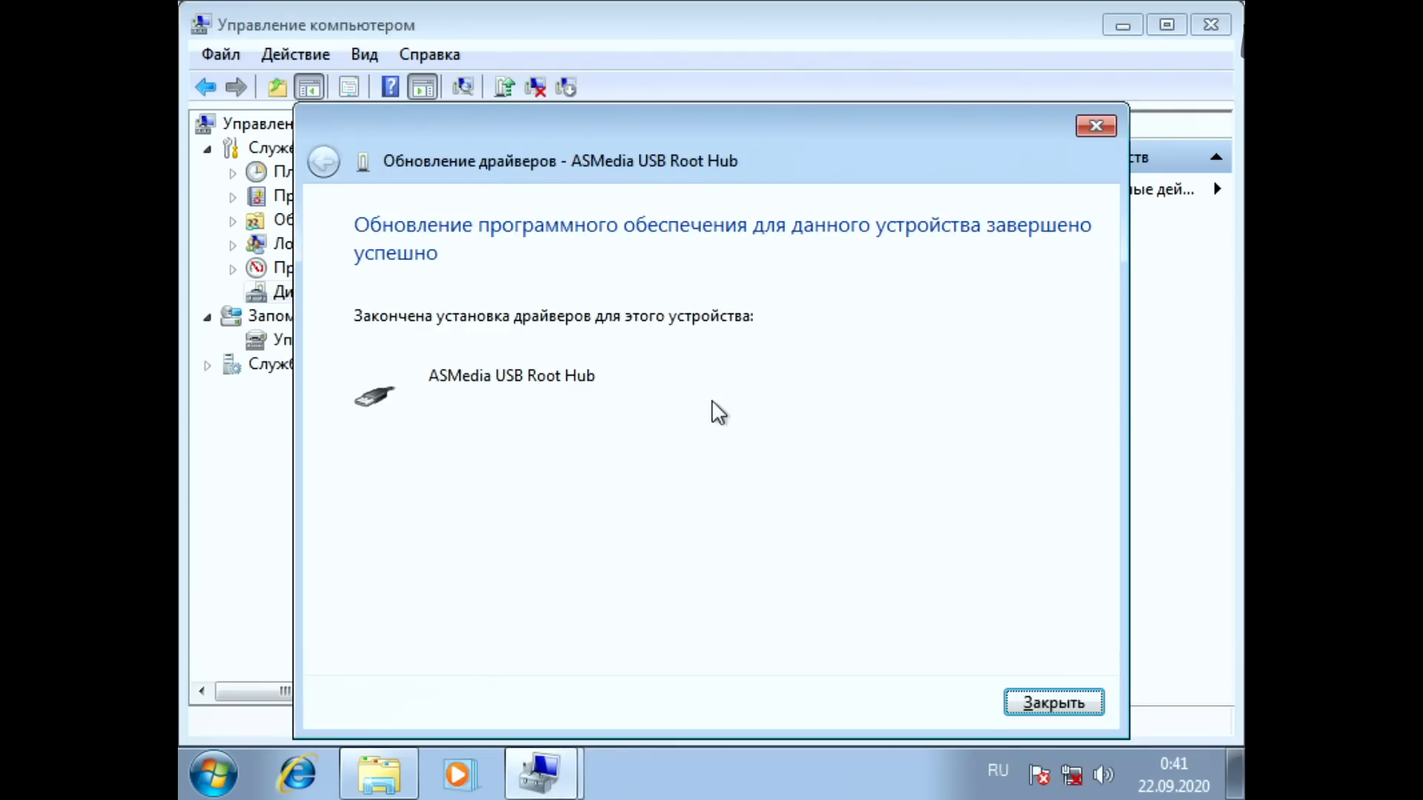
key("Return")
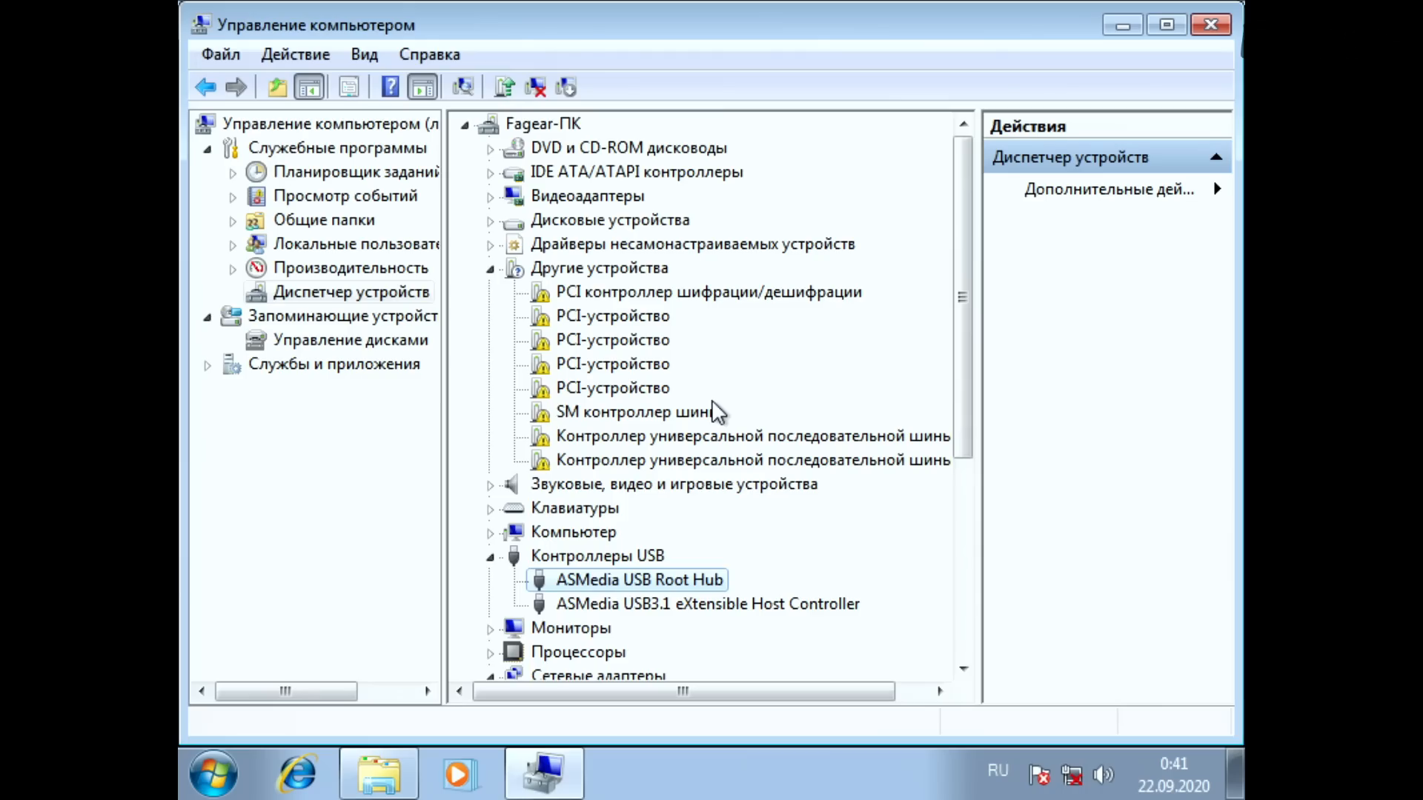
key("Down")
key("Down")
key("Down")
key("Down")
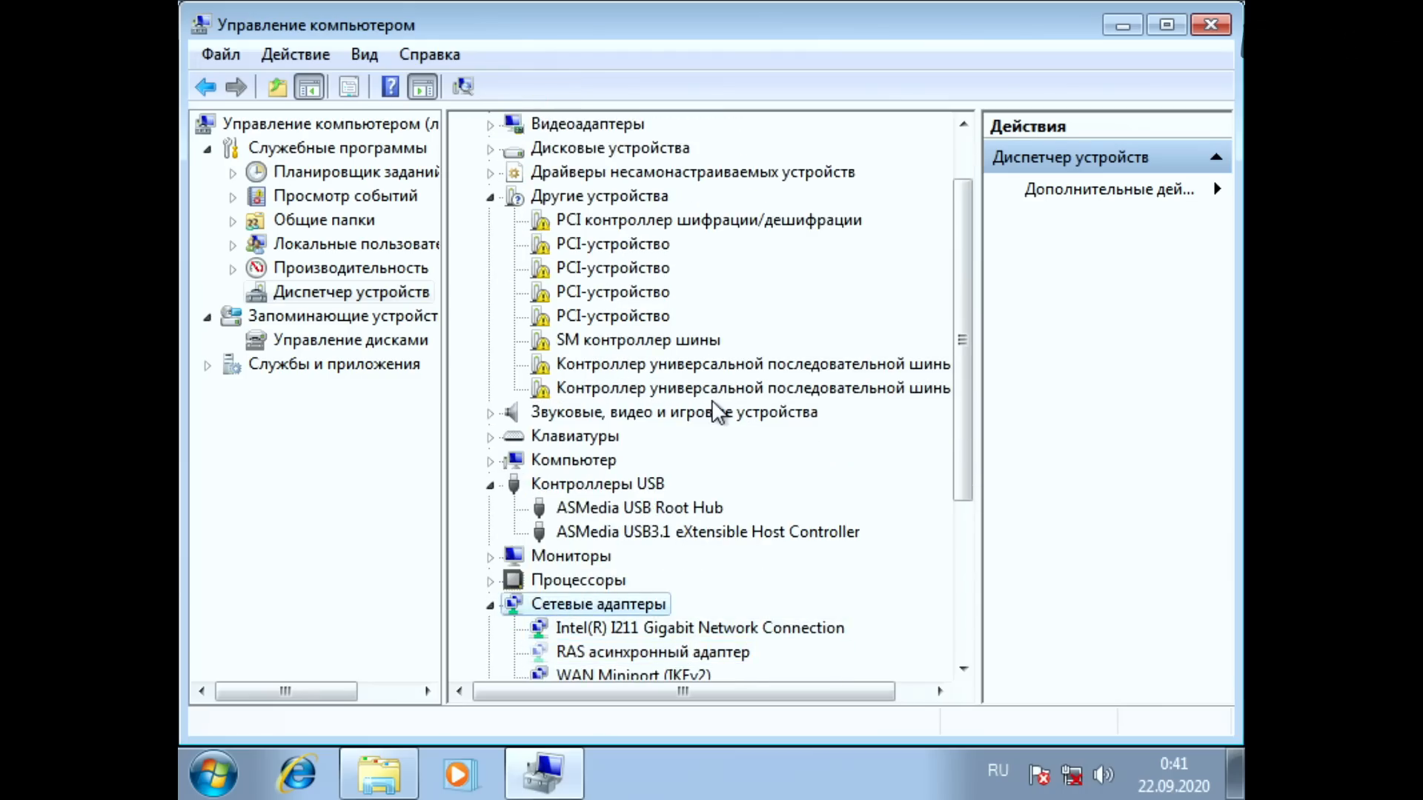
key("Up")
key("Up")
key("Up")
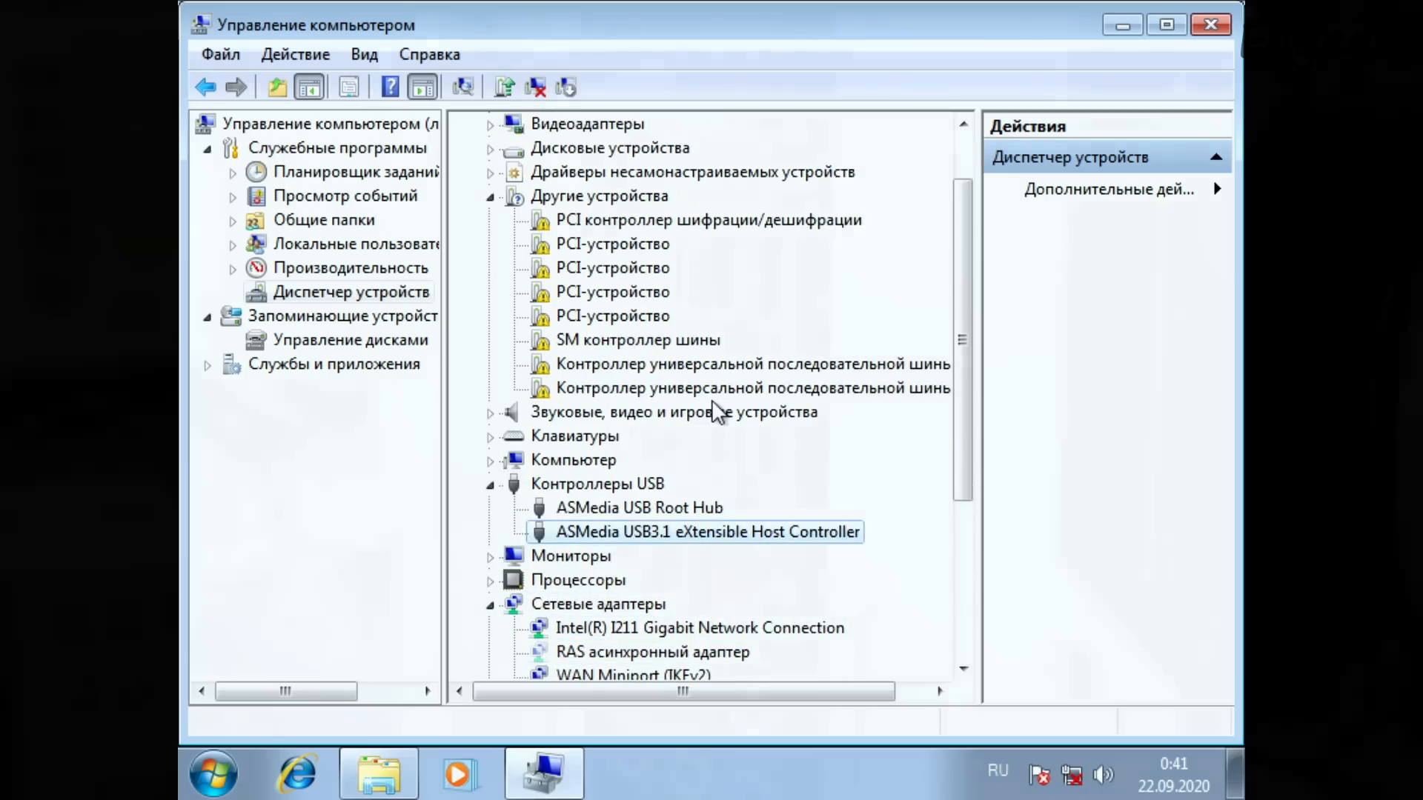
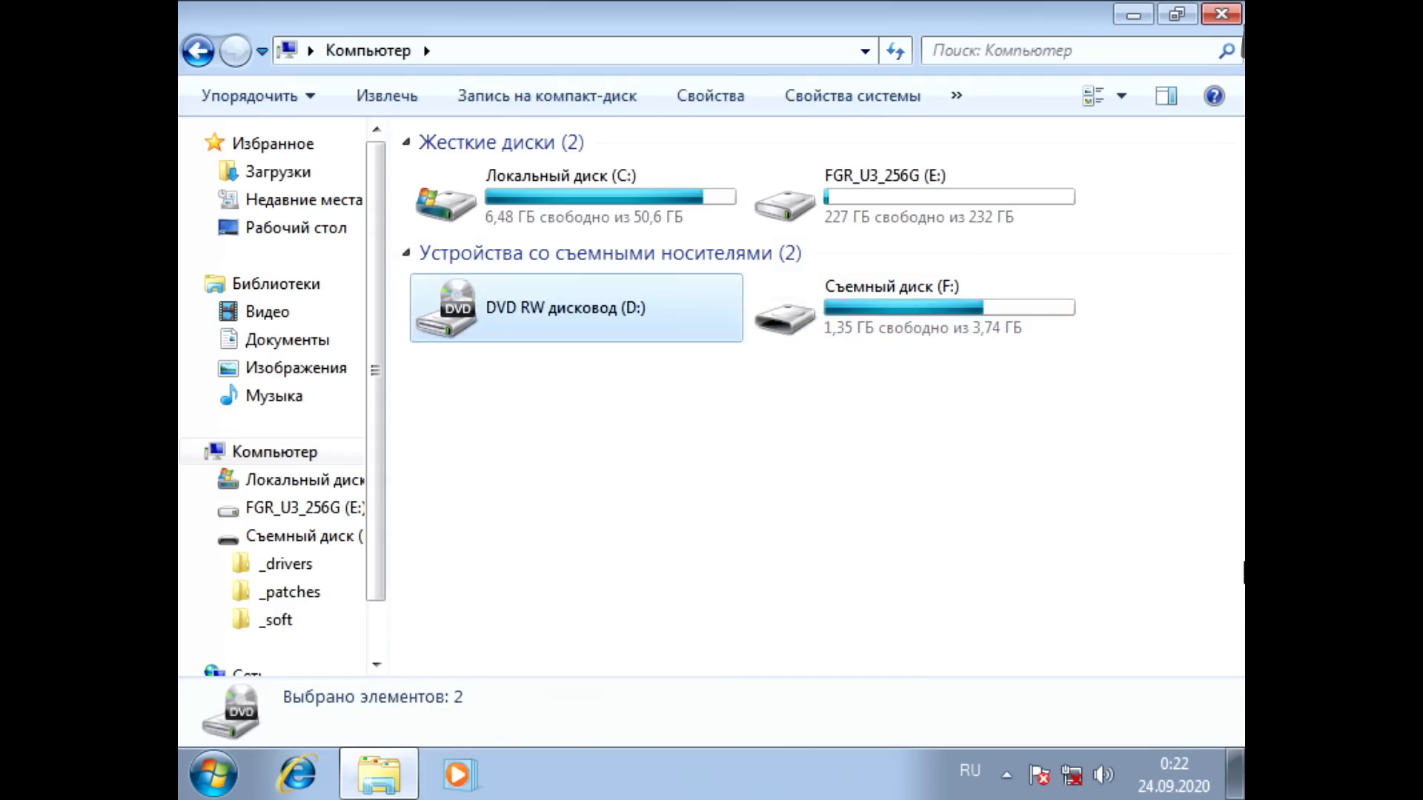
Step: Check the contents of the FGR_U3_256G (E:) drive and the removable drive (F:)
key("Return")
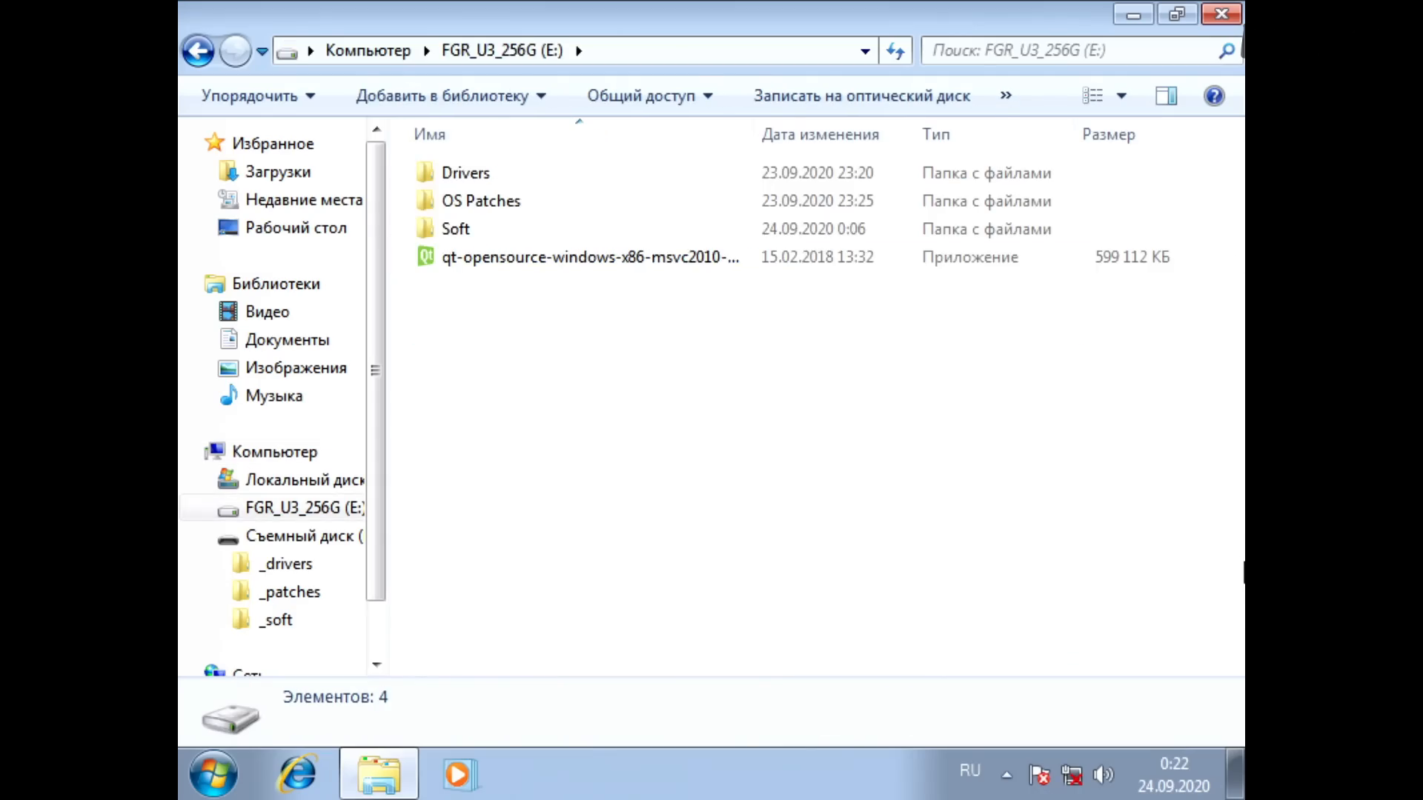
key("Down")
key("Up")
key("BackSpace")
key("Right")
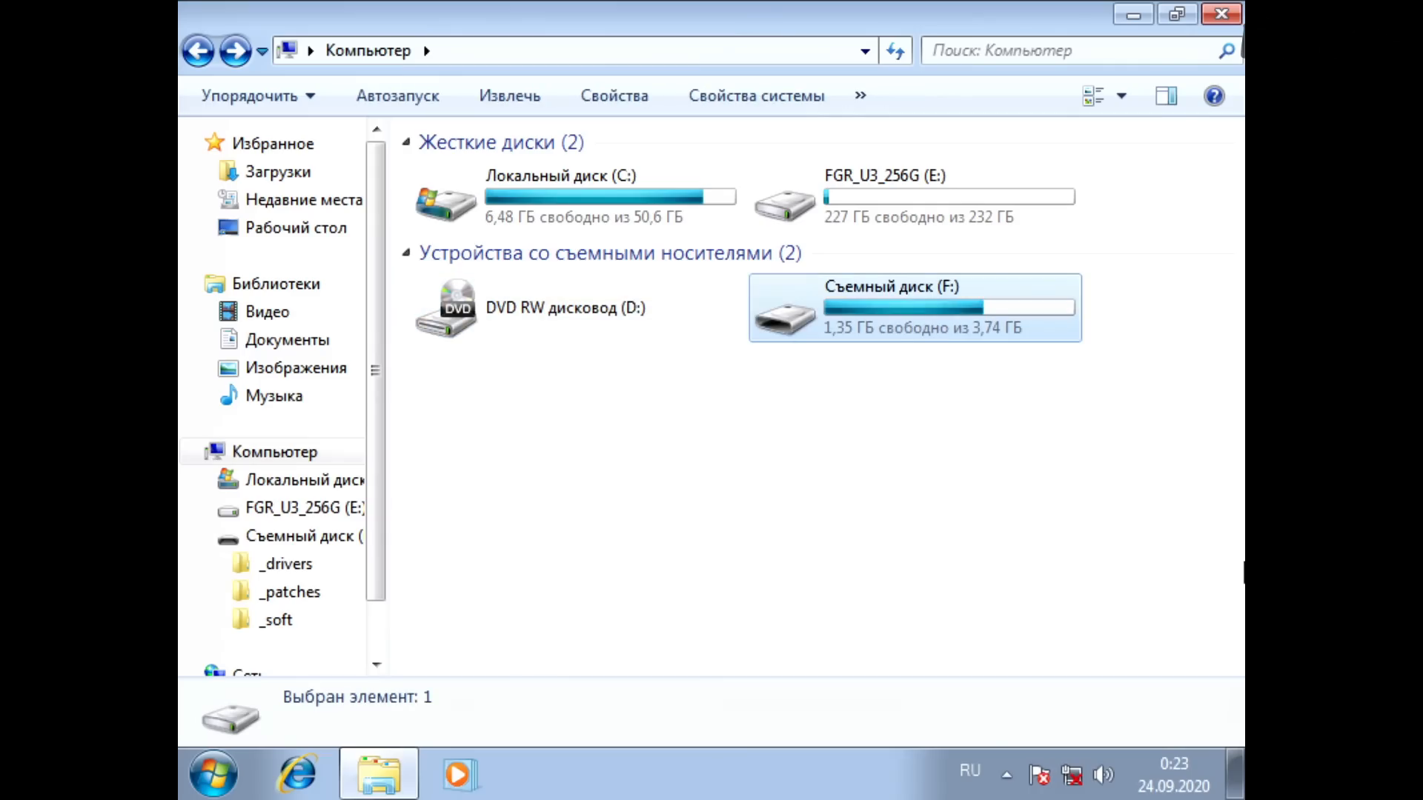
key("Return")
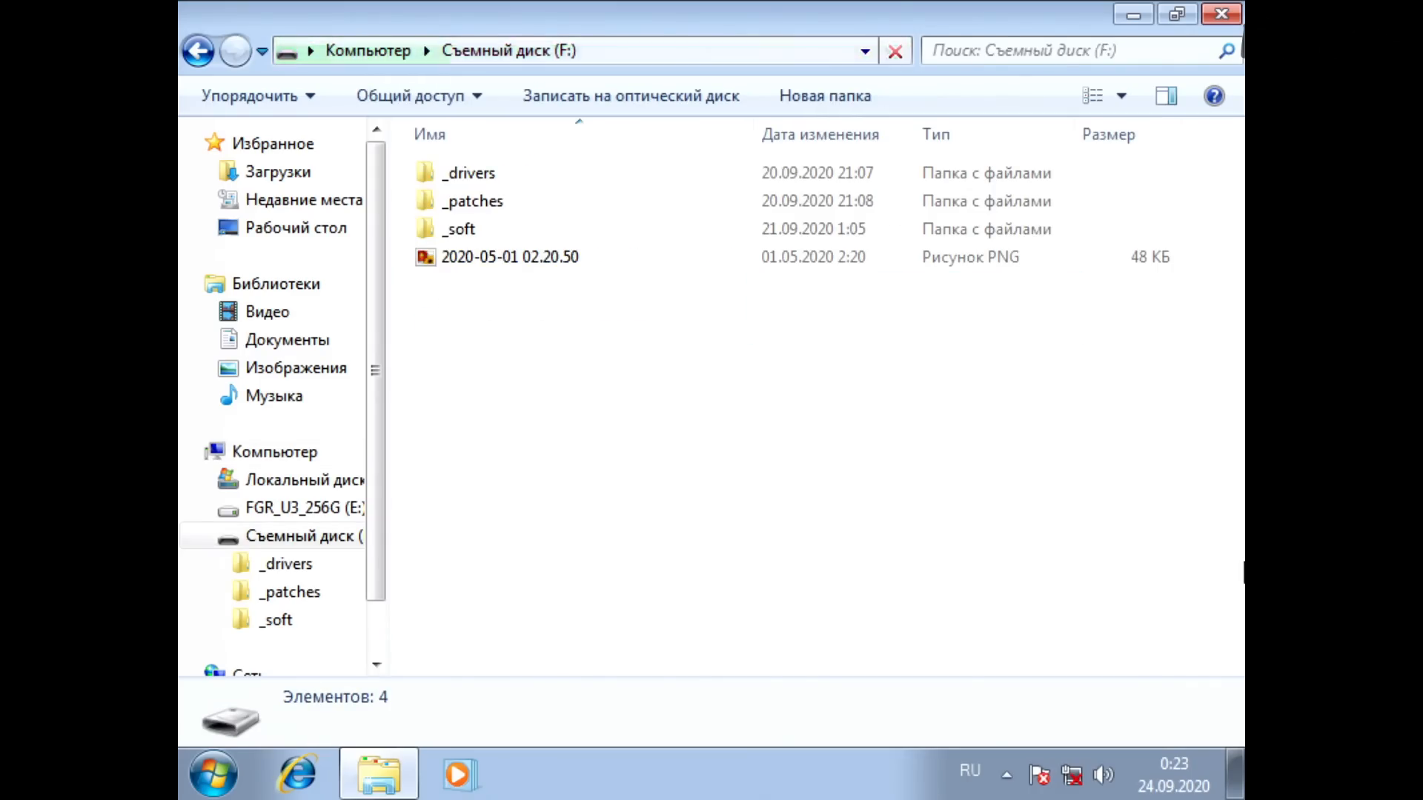
key("BackSpace")
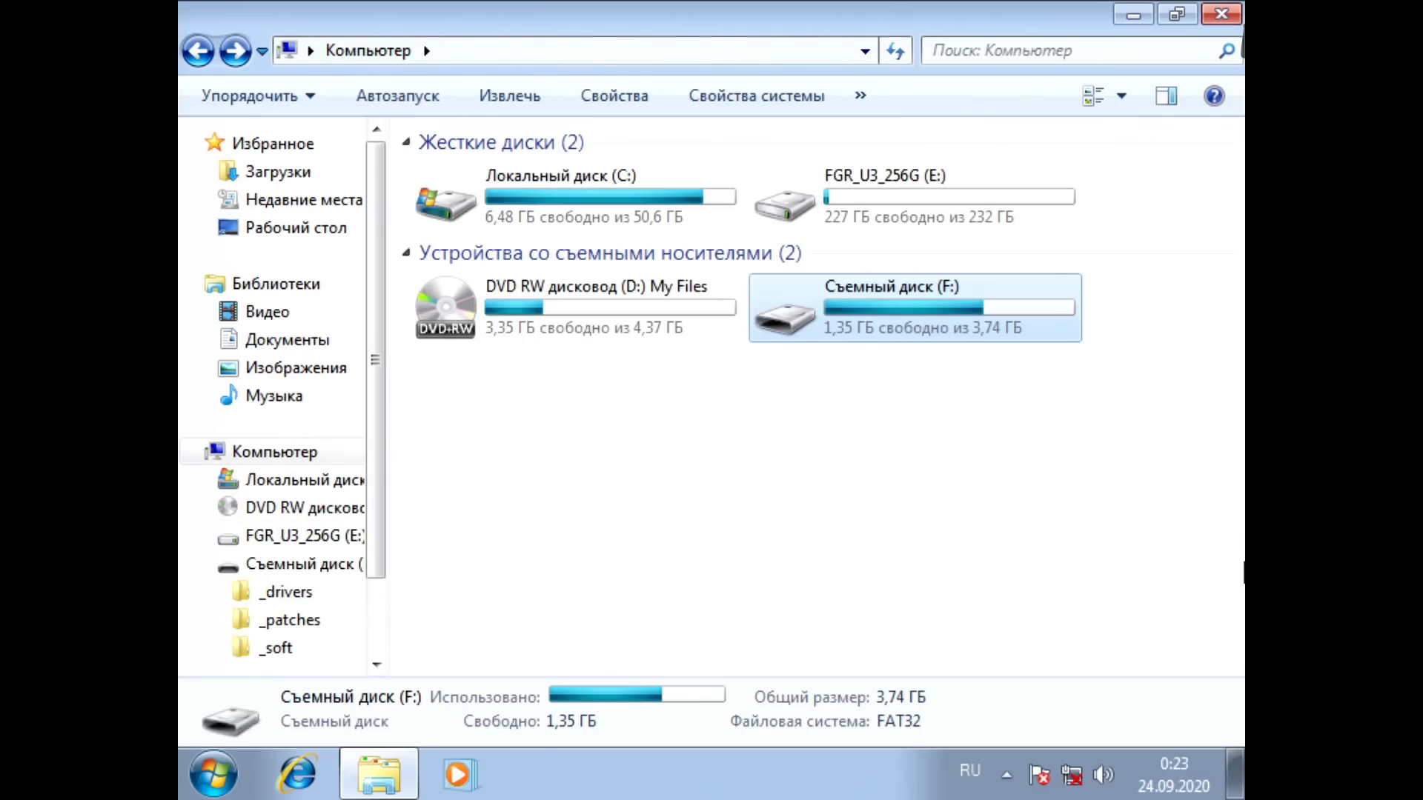
Step: Check the Drivers folder on the DVD (D:) My Files and return to the list of drives
key("Left")
key("Menu")
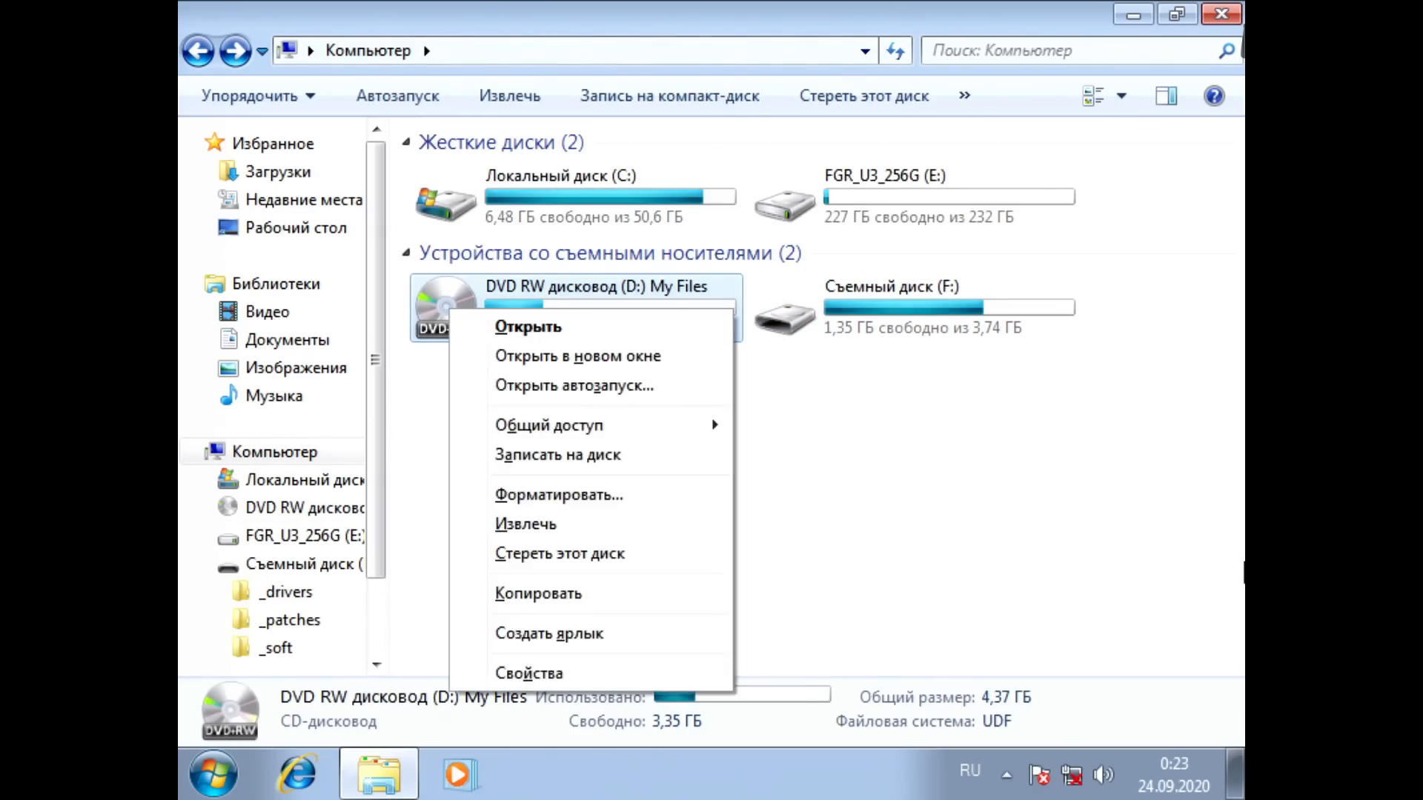
key("Return")
key("Return")
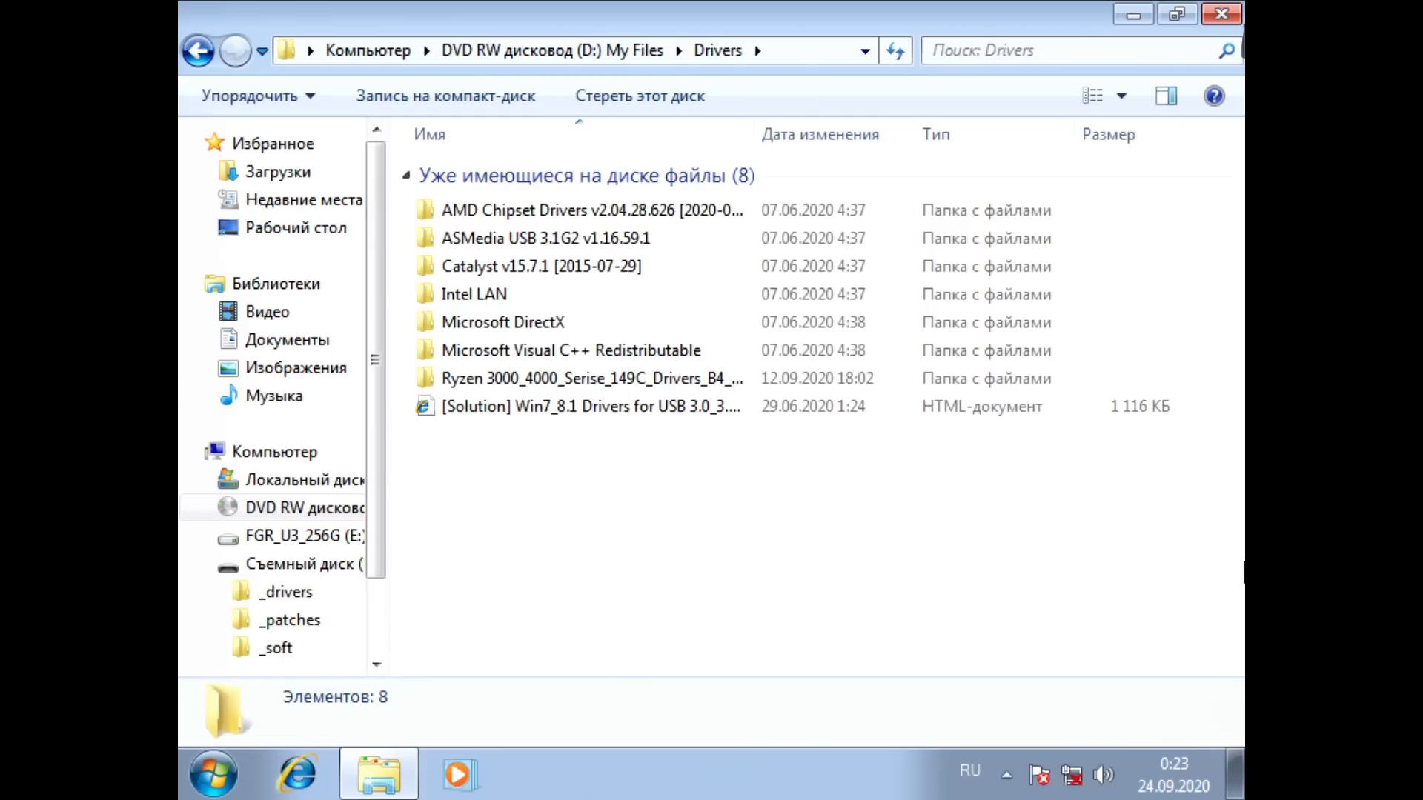
key("BackSpace")
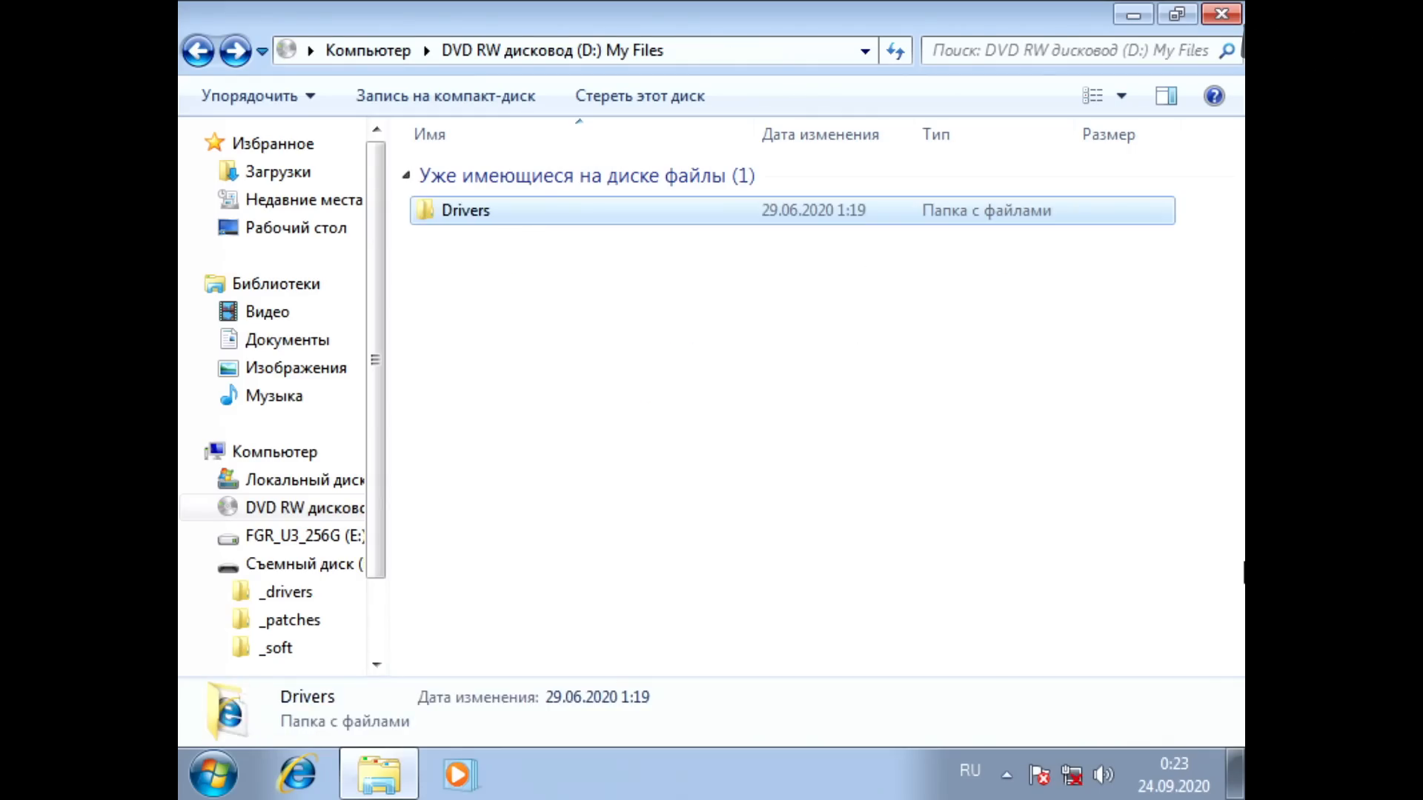
key("BackSpace")
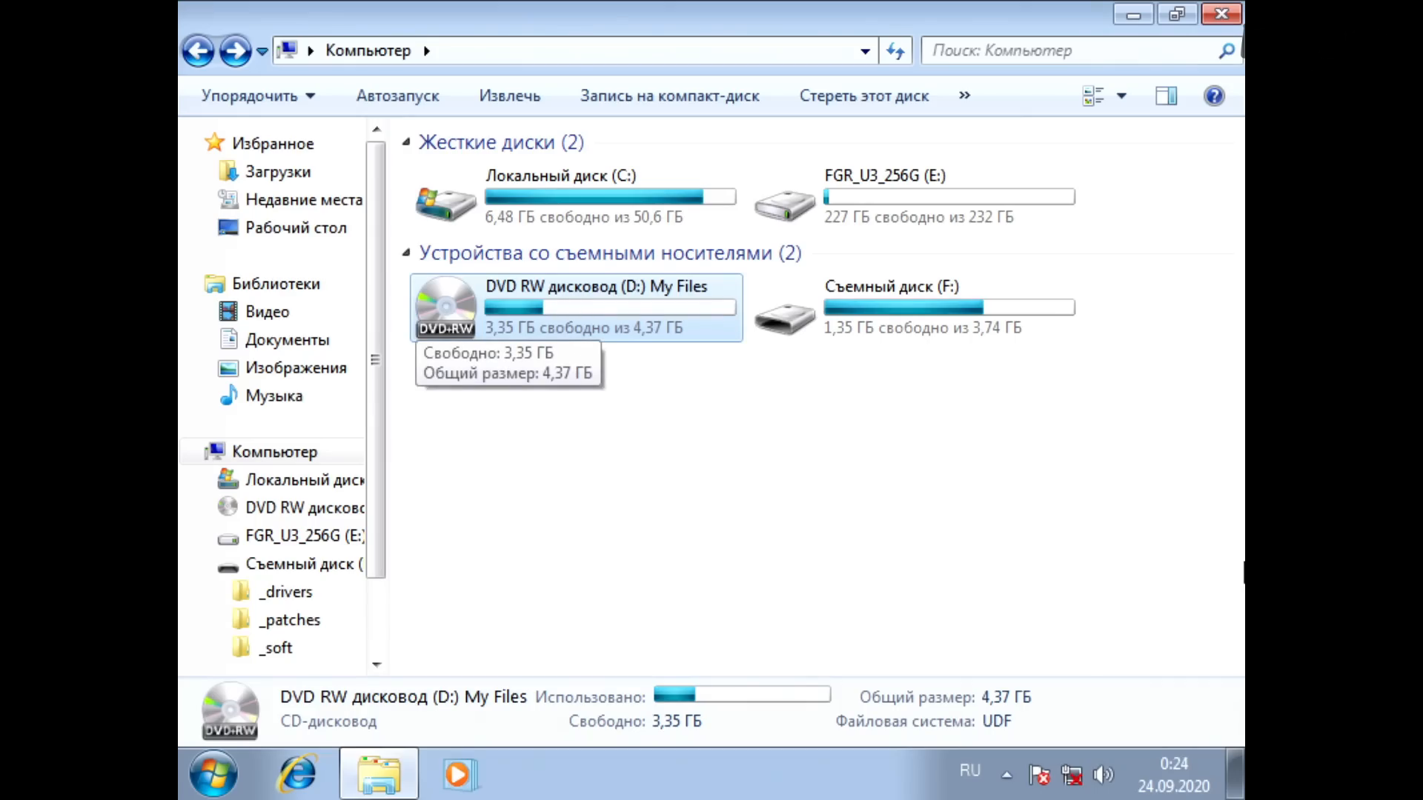
Step: Open the OS Patches folder on the FGR_U3_256G (E:) drive
key("shift+Right")
key("Up")
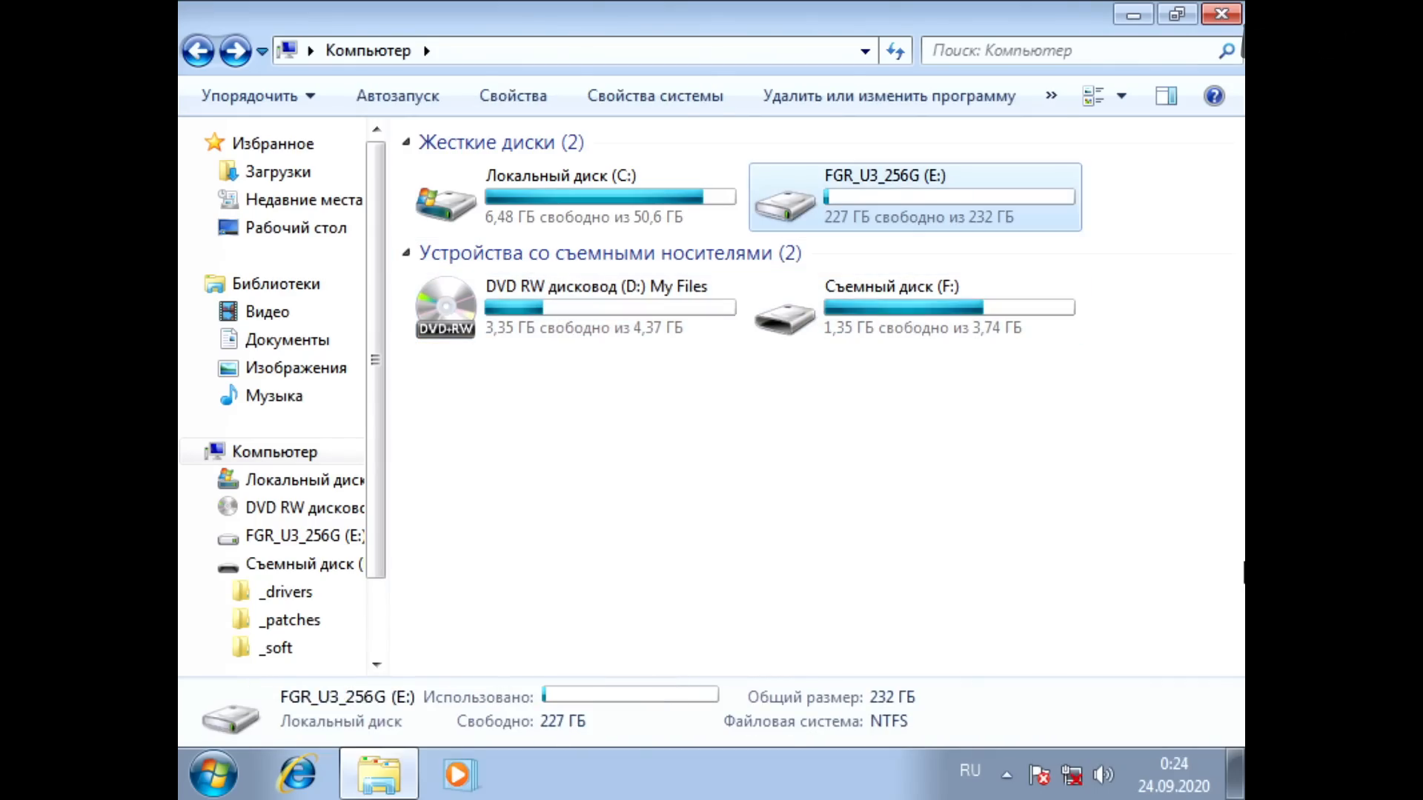
key("Return")
key("Down")
key("Up")
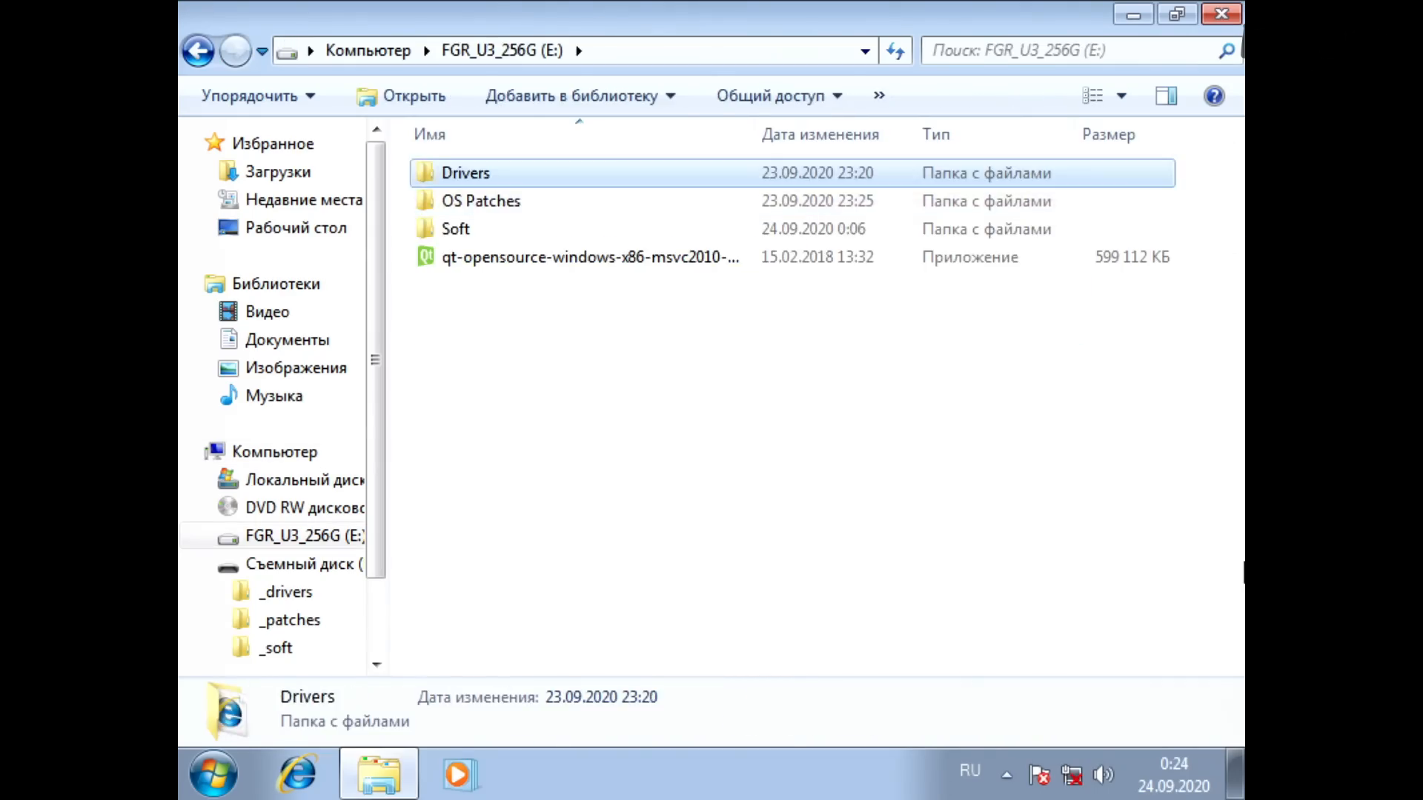
key("Down")
key("Up")
key("Down")
key("Return")
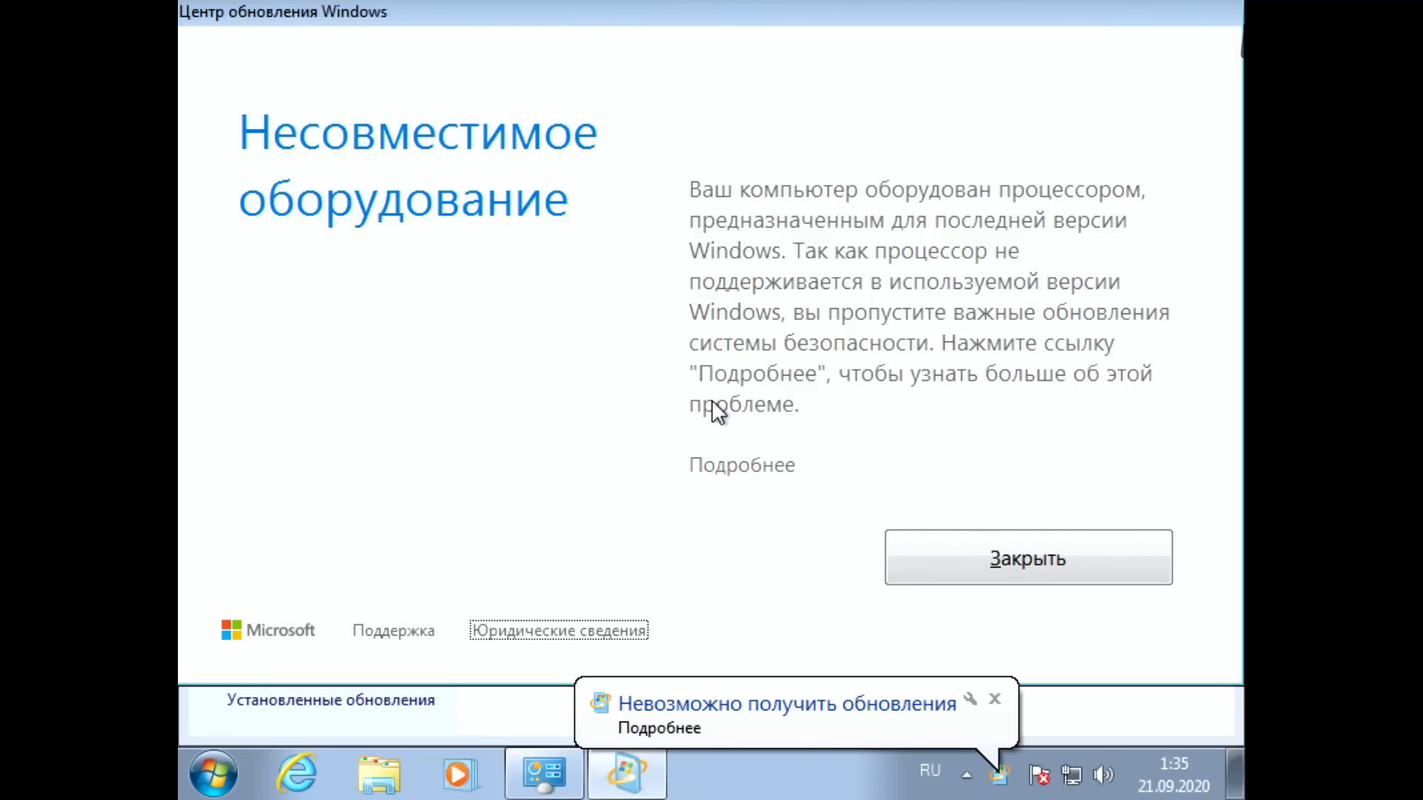
Step: Close the incompatible hardware notice and open the list of important updates in Windows Update
key("Tab")
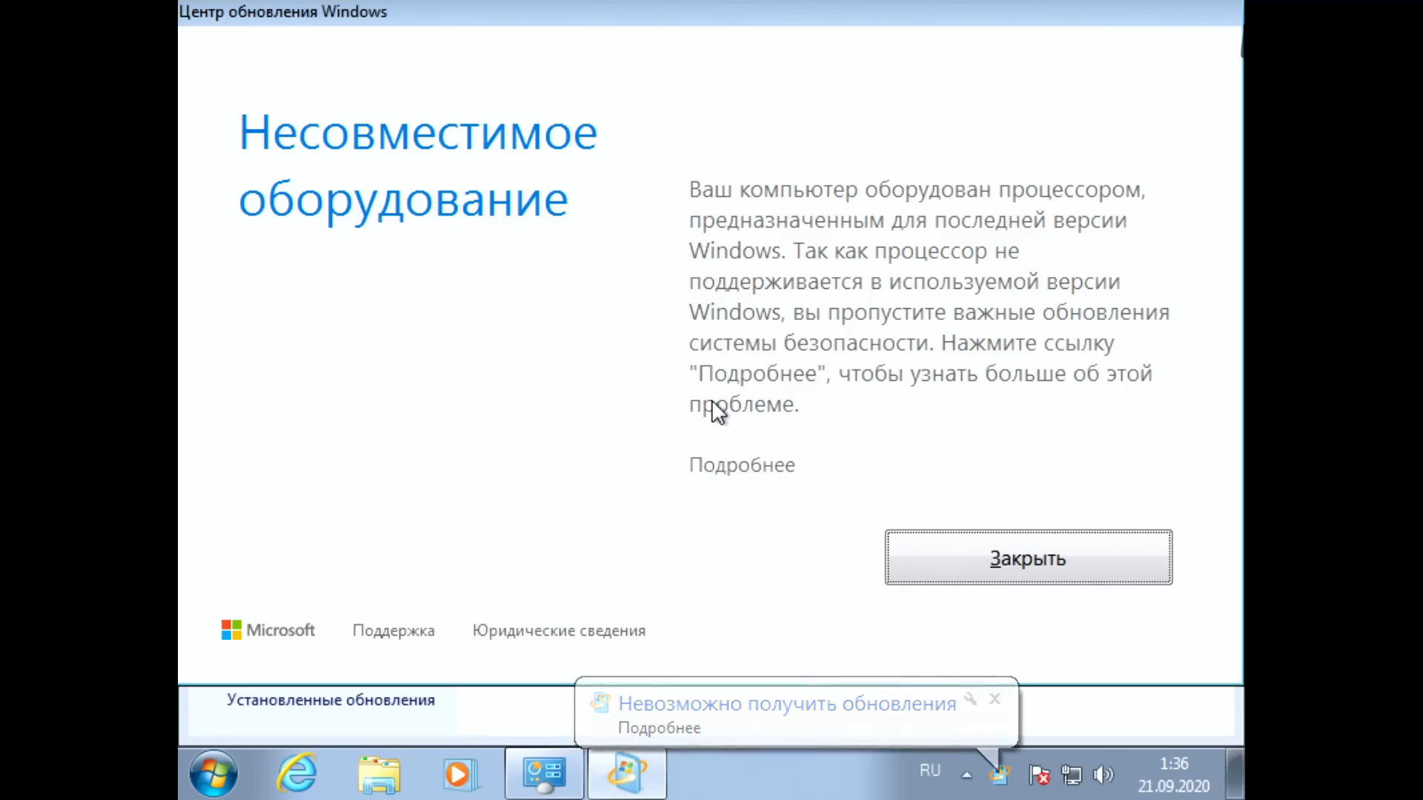
key("Return")
key("Tab")
key("Tab")
key("Tab")
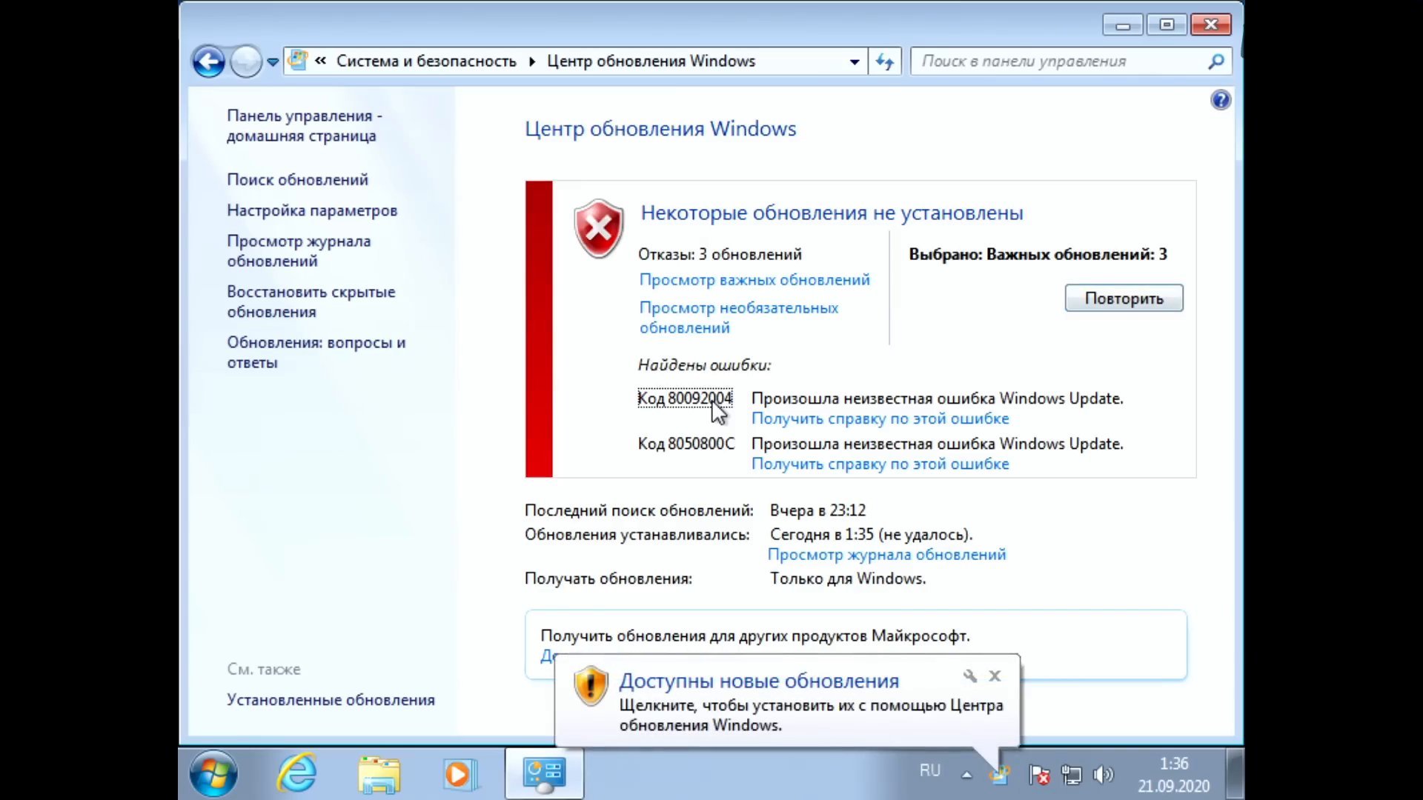
key("shift+Tab")
key("shift+Tab")
key("shift+Tab")
key("shift+Tab")
key("shift+Tab")
key("shift+Tab")
key("shift+Tab")
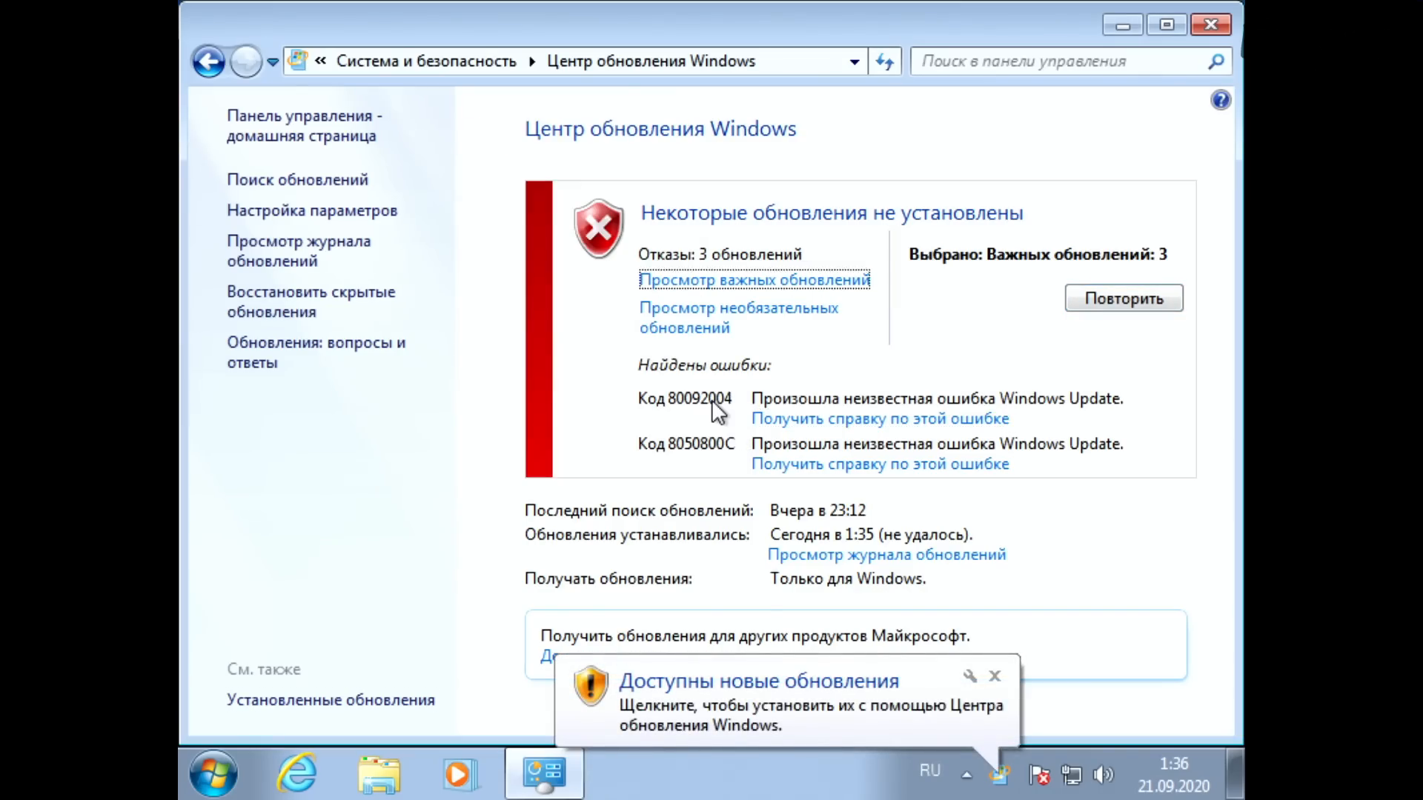
key("Return")
key("Tab")
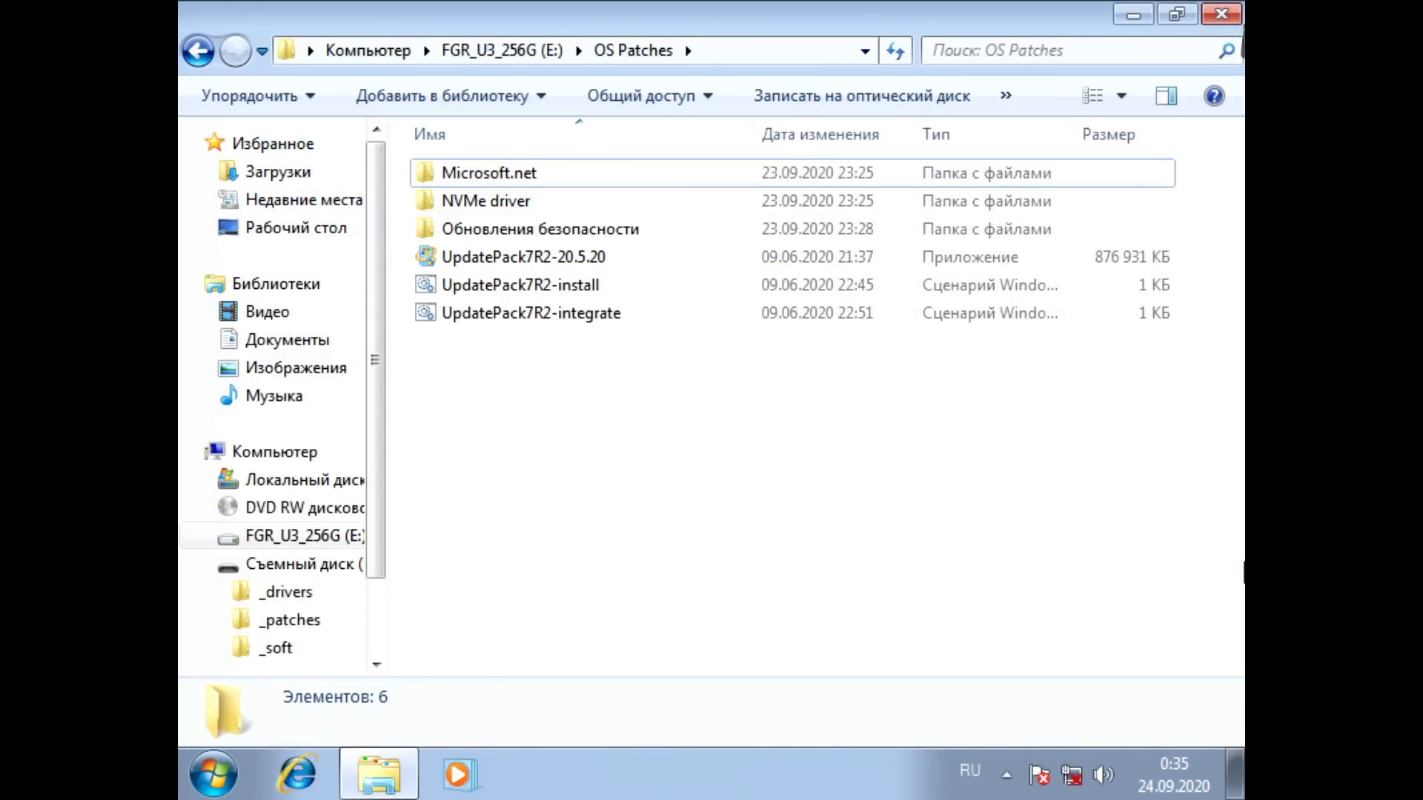
Step: Look through the dated KB update folders in Обновления безопасности inside OS Patches
key("Down")
key("Down")
key("Return")
key("Down")
key("Down")
key("Down")
key("Down")
key("Down")
key("Down")
key("Down")
key("Down")
key("Down")
key("Down")
key("Down")
key("Down")
key("Down")
key("Down")
key("Down")
key("Down")
key("Down")
key("Down")
key("Down")
key("Down")
key("Down")
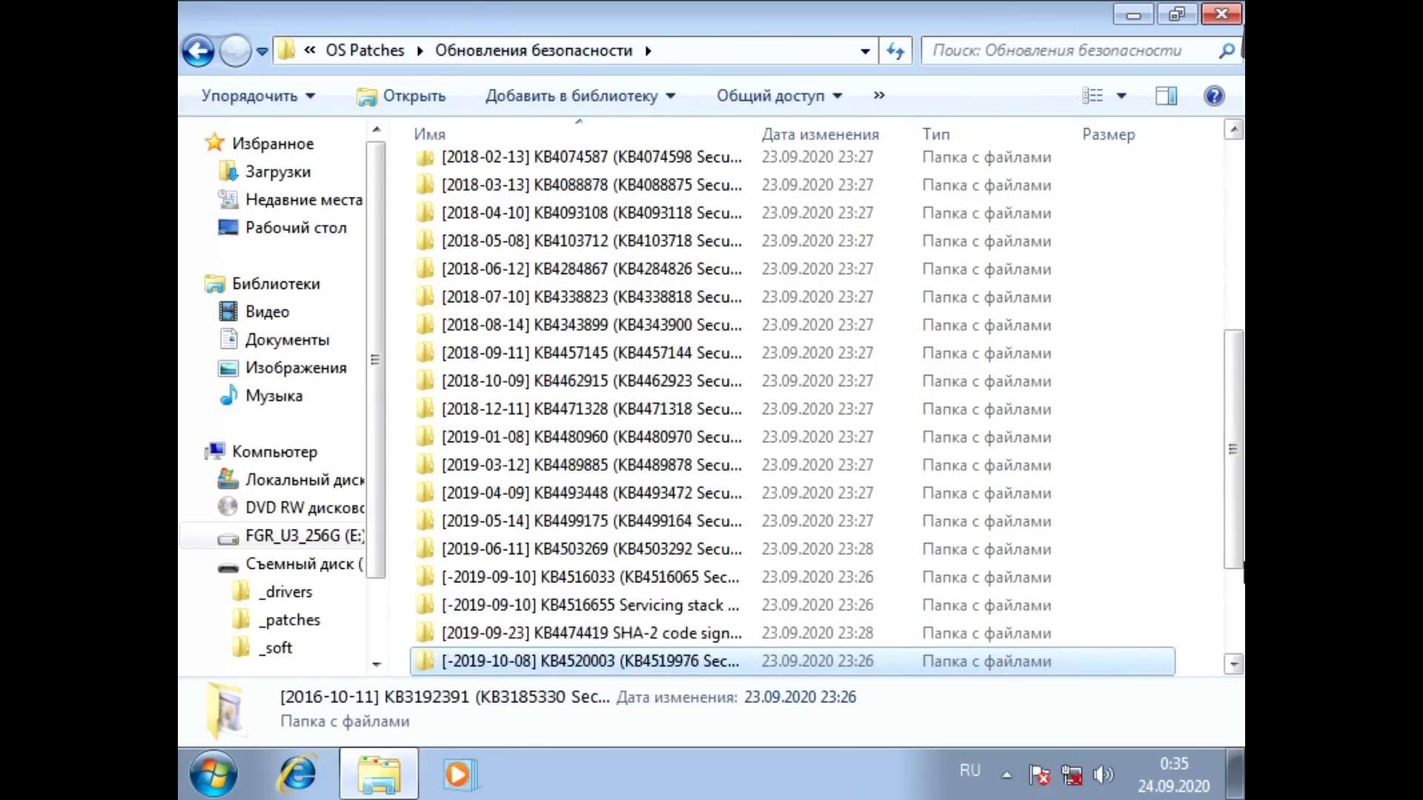
key("Up")
key("Up")
key("Up")
key("Up")
key("Up")
key("Up")
key("Up")
key("Up")
key("Up")
key("Up")
key("Up")
key("Up")
key("Up")
key("Up")
key("Up")
key("Up")
key("Up")
key("Up")
key("Up")
key("Up")
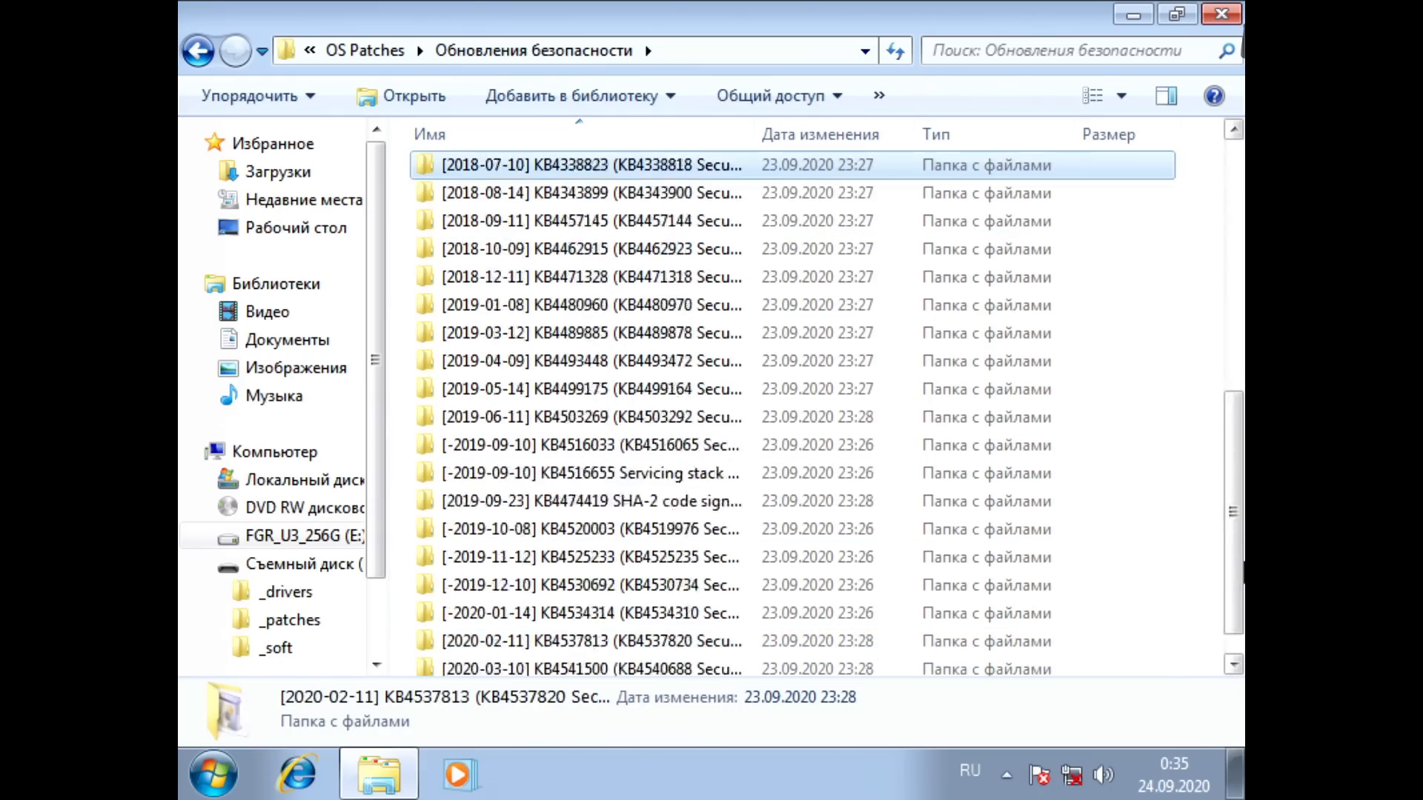
key("Up")
key("Up")
key("Up")
key("Up")
key("Up")
key("Up")
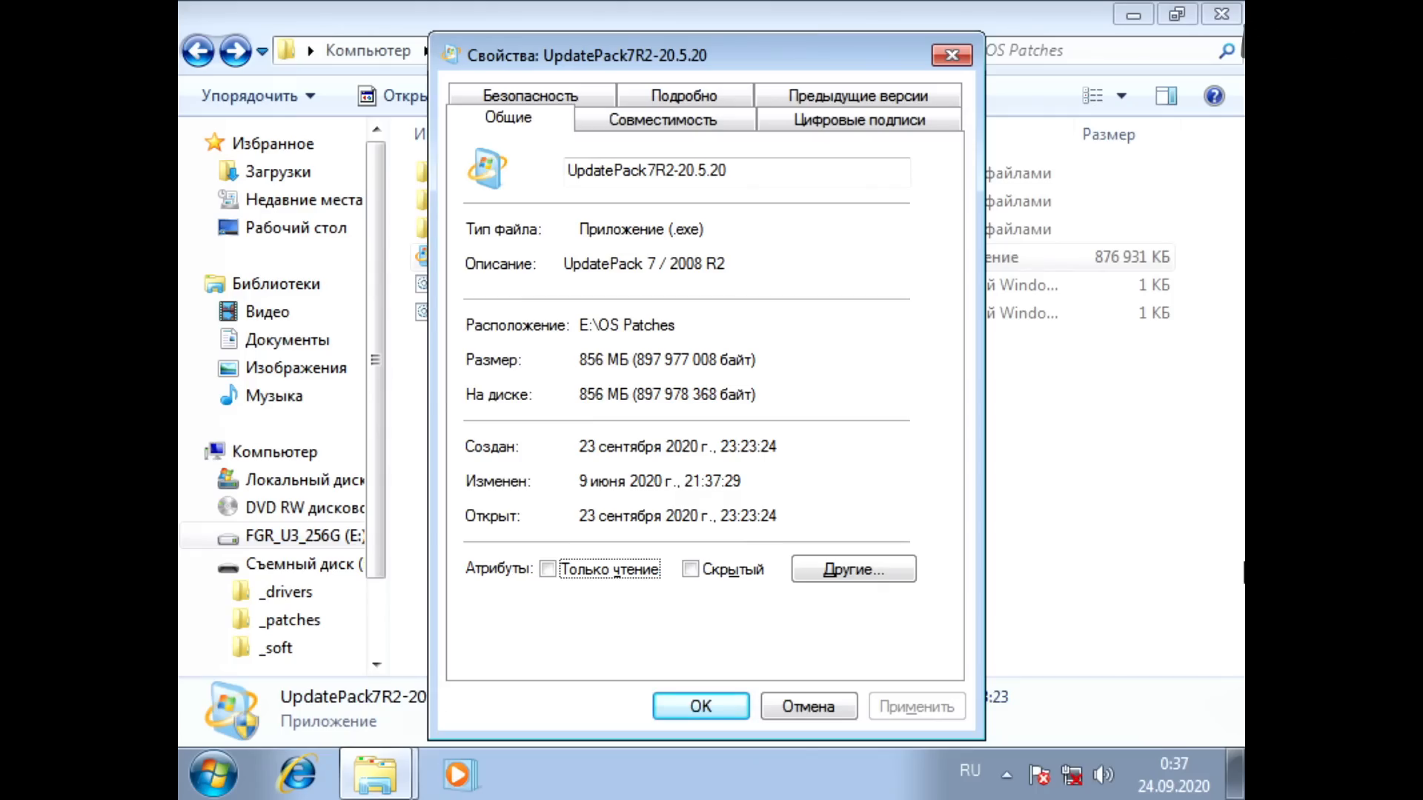
Step: Close the UpdatePack7R2-20.5.20 properties and open the UpdatePack7R2-install script for editing
key("Escape")
left_click(430, 284)
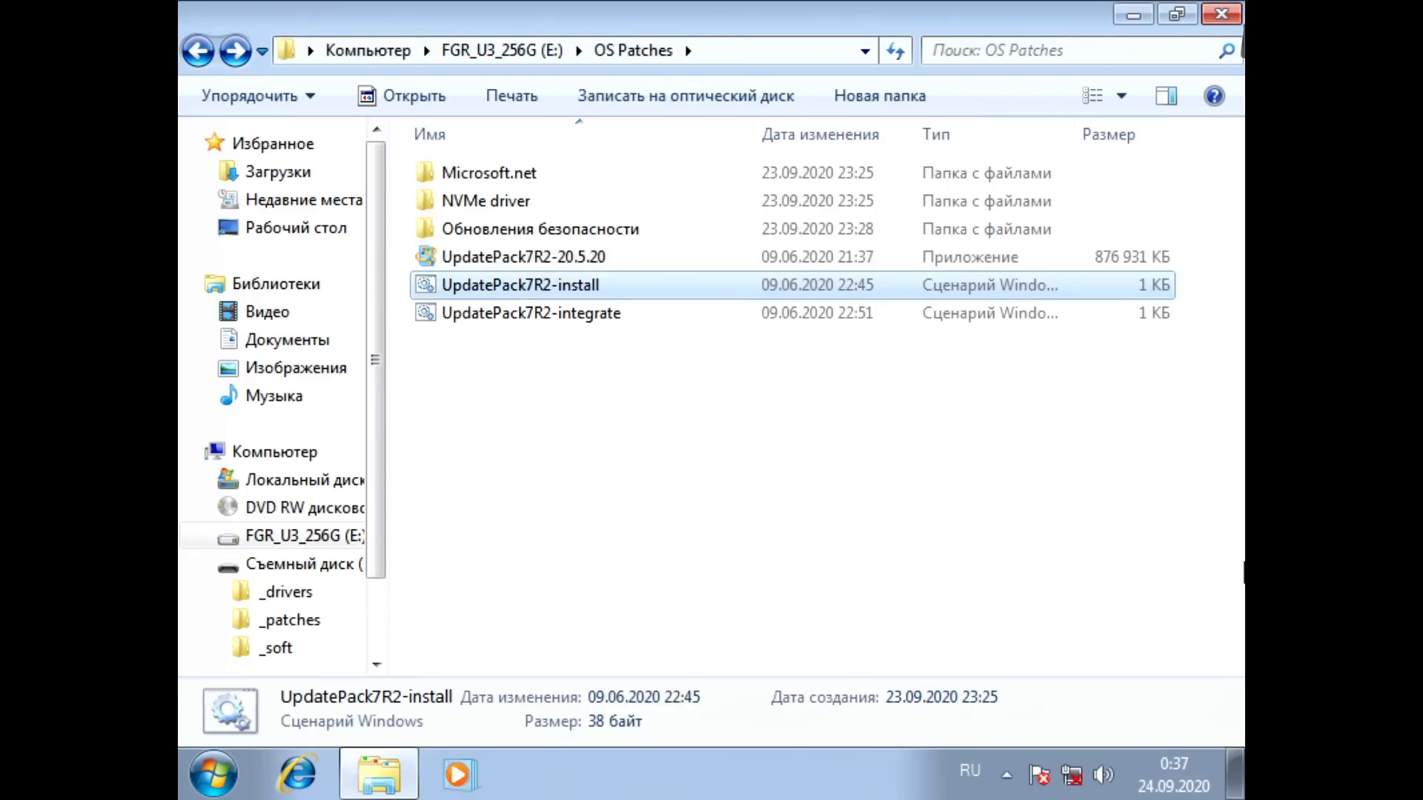
right_click(430, 286)
left_click(489, 332)
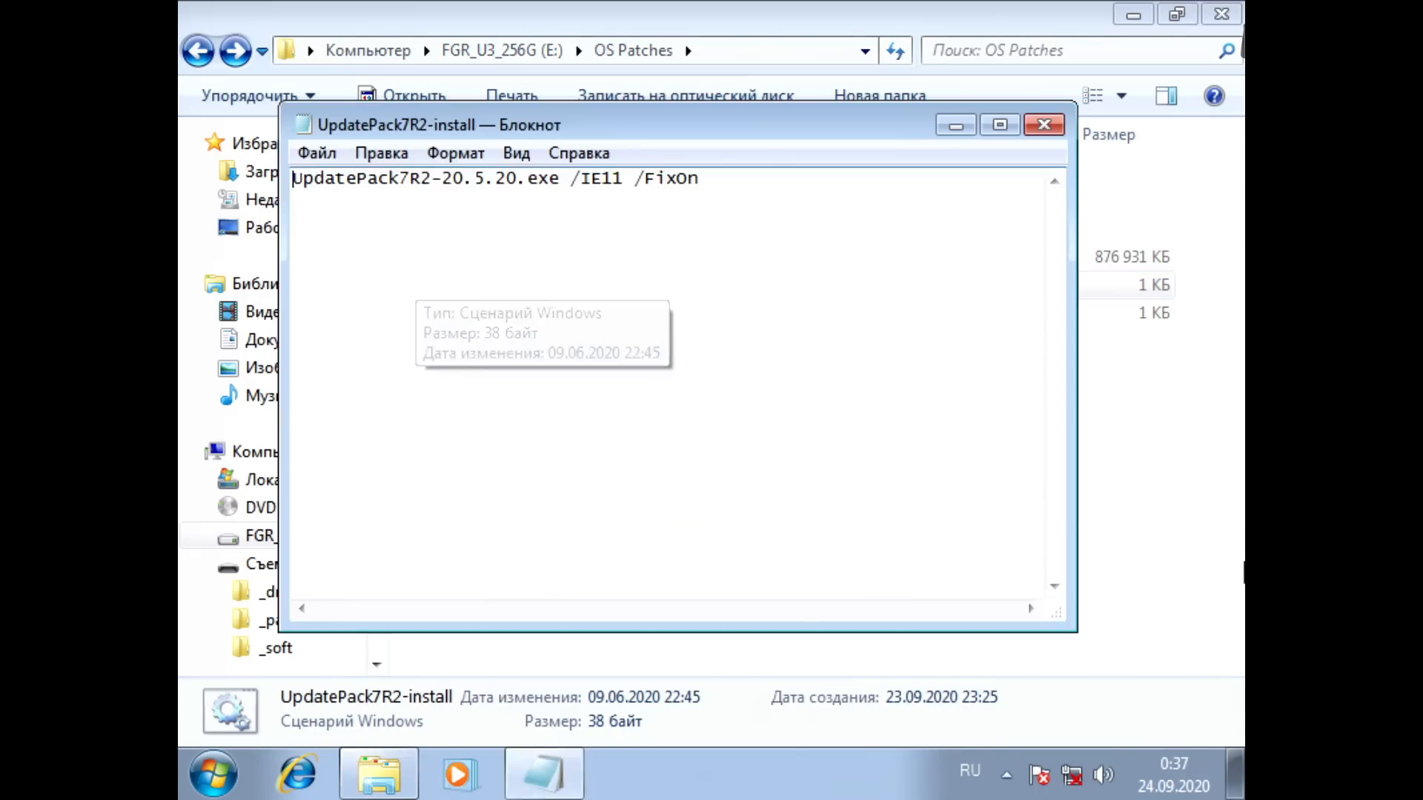
left_click(699, 179)
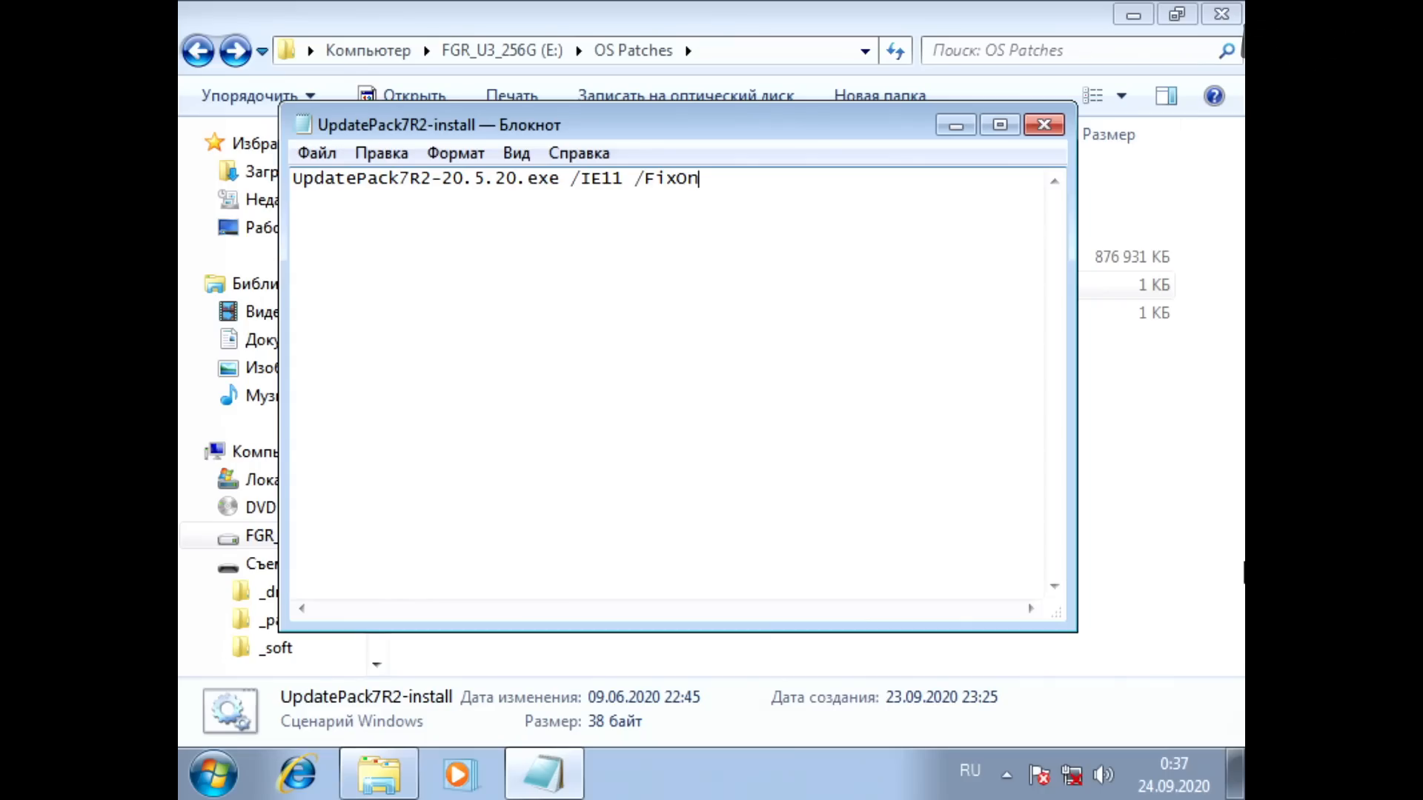
Step: Highlight the /IE11 and /FixOn switches in the UpdatePack7R2-install script one after the other, and close the script
key("Left")
key("Left")
key("Left")
key("Left")
key("Left")
key("Left")
key("Left")
key("Left")
key("Left")
key("Left")
key("Left")
key("Left")
key("shift+Right")
key("shift+Right")
key("shift+Right")
key("shift+Right")
key("shift+Right")
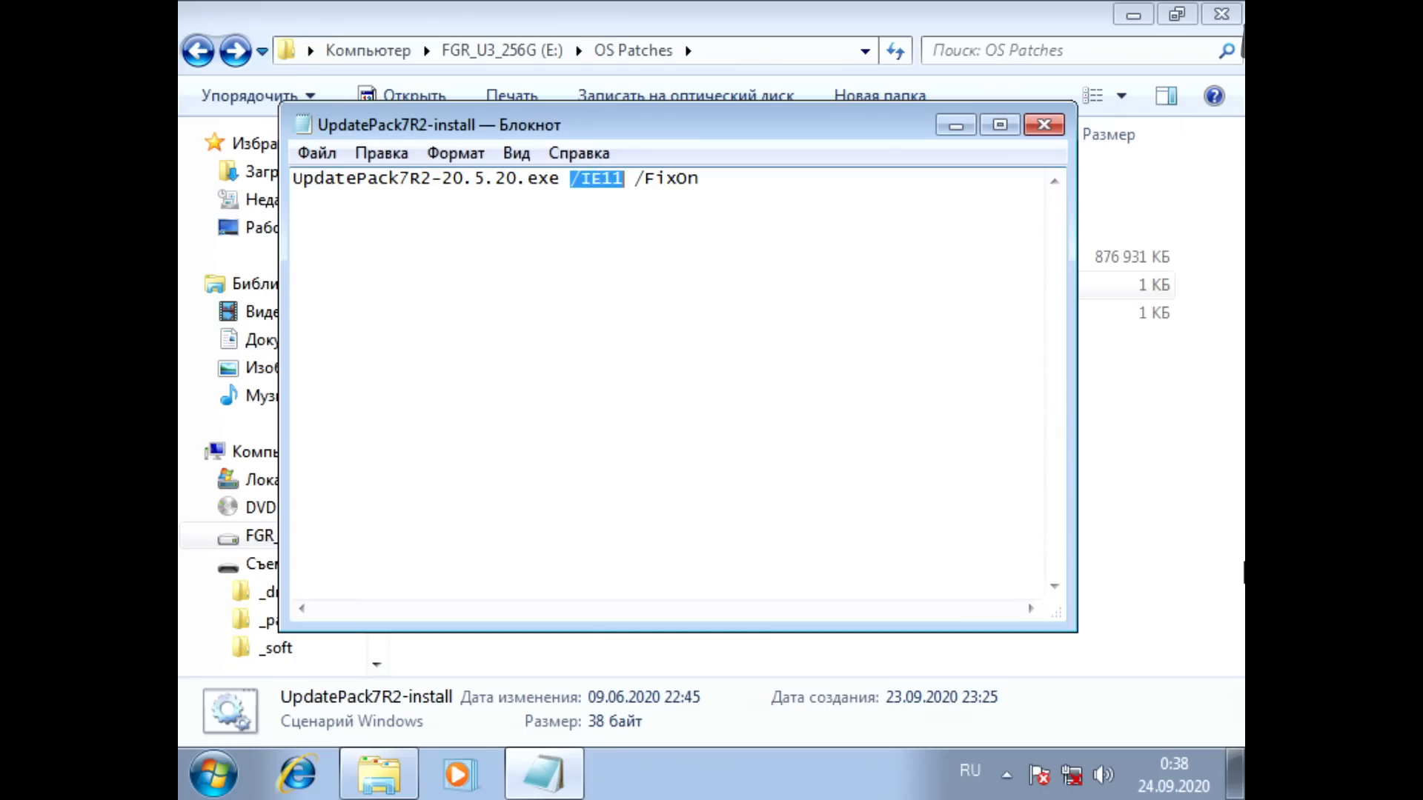
key("Right")
key("Right")
key("shift+Right")
key("shift+Right")
key("shift+Right")
key("shift+Right")
key("shift+Right")
key("shift+Right")
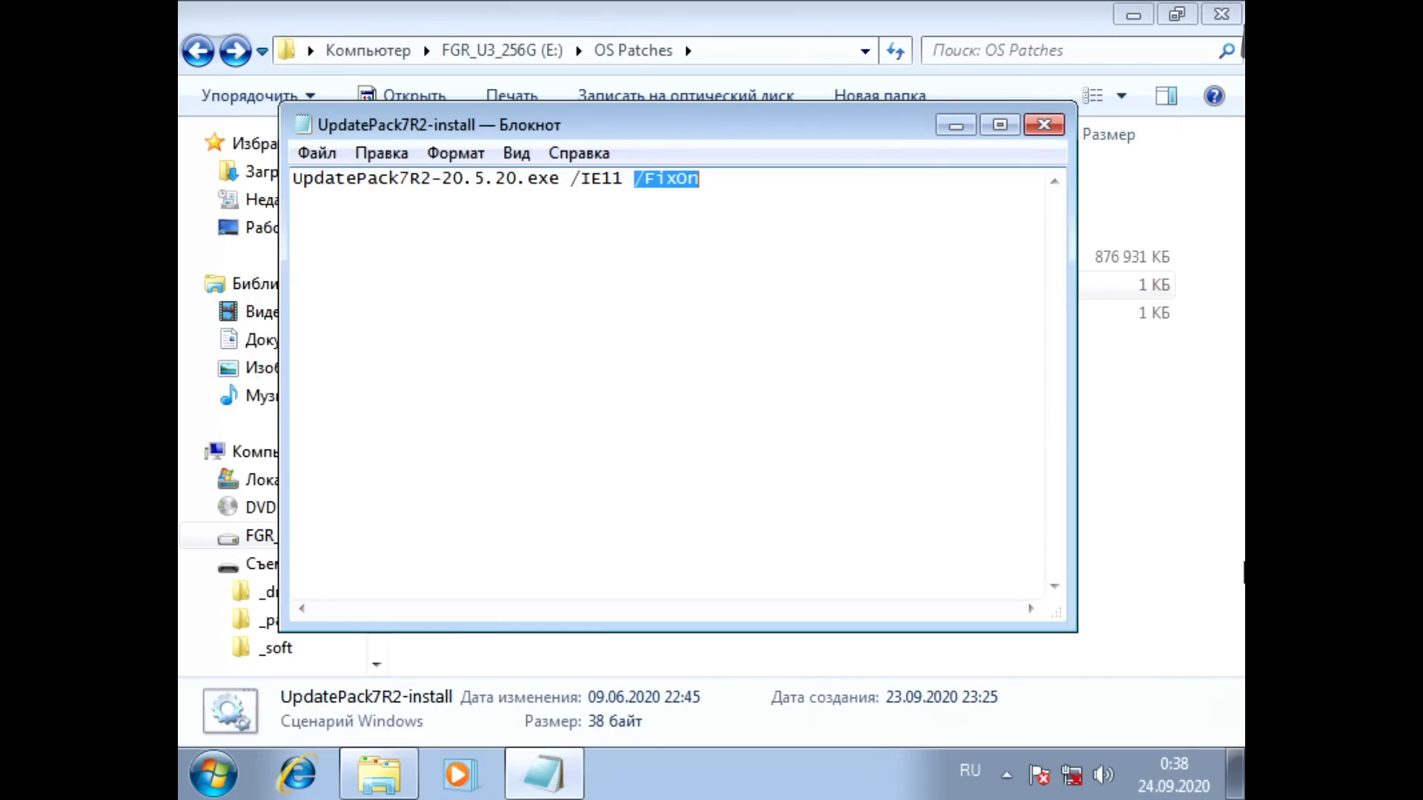
key("alt+F4")
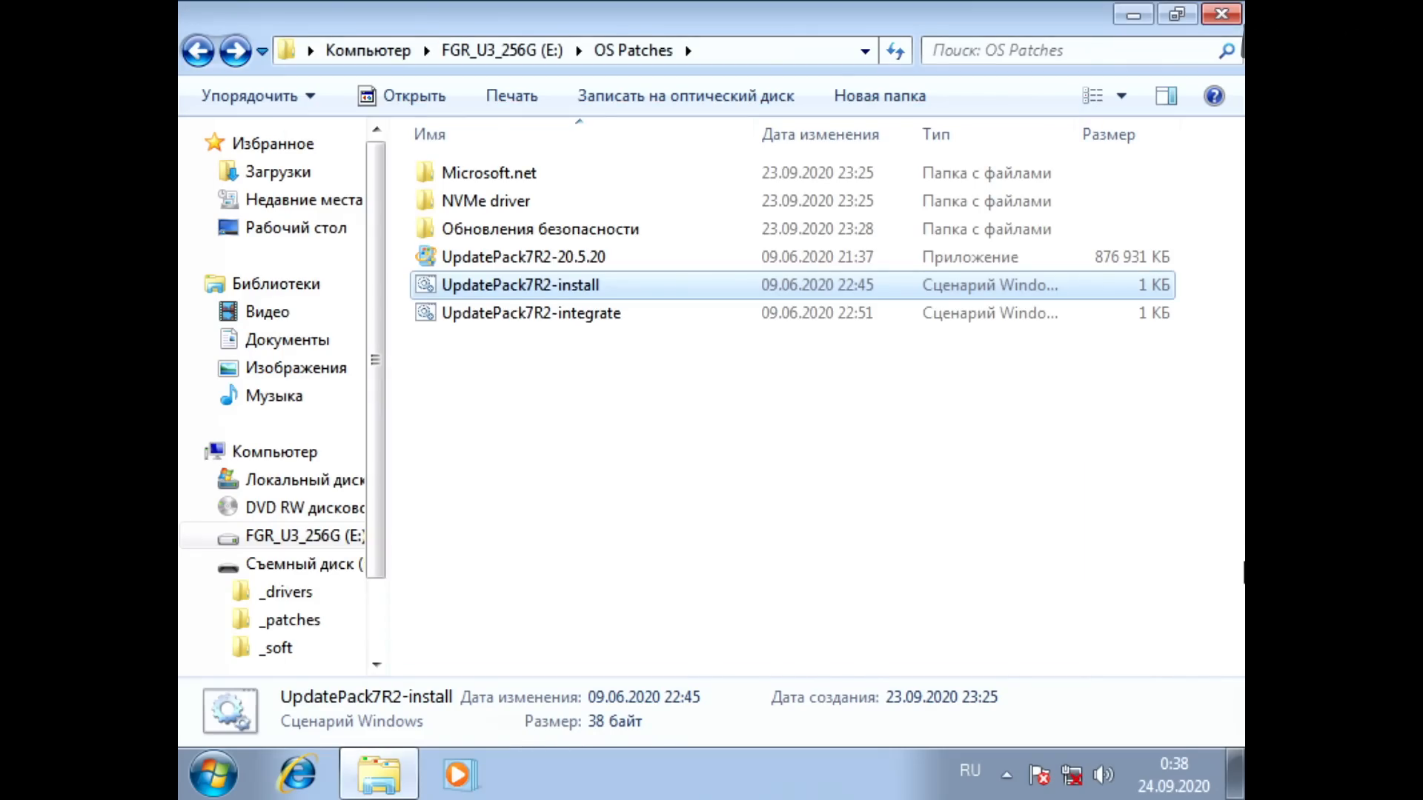
Step: Look through the .NET framework folders in Microsoft.net and return to OS Patches
key("Up")
key("Up")
key("Up")
key("Up")
key("Return")
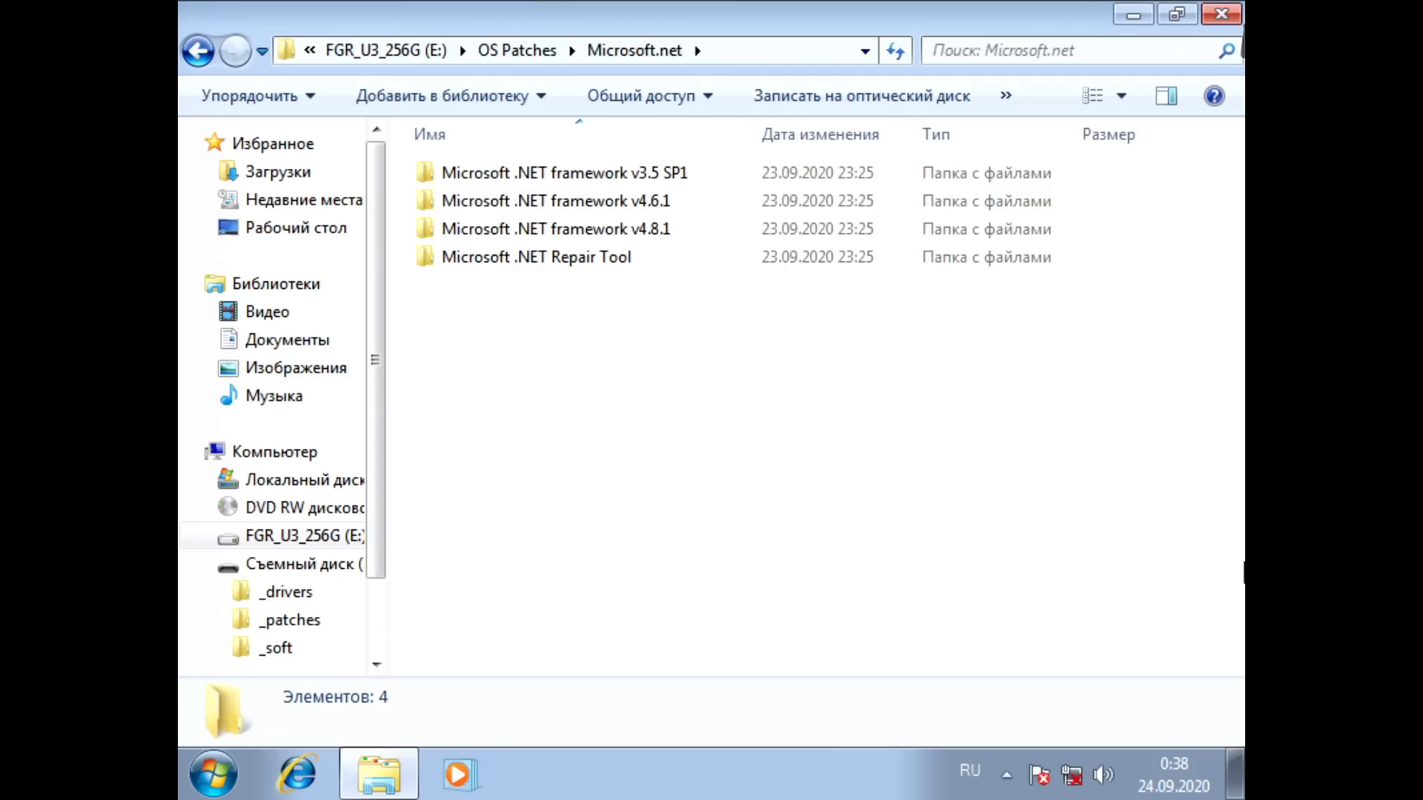
key("Down")
key("Down")
key("Up")
key("Up")
key("BackSpace")
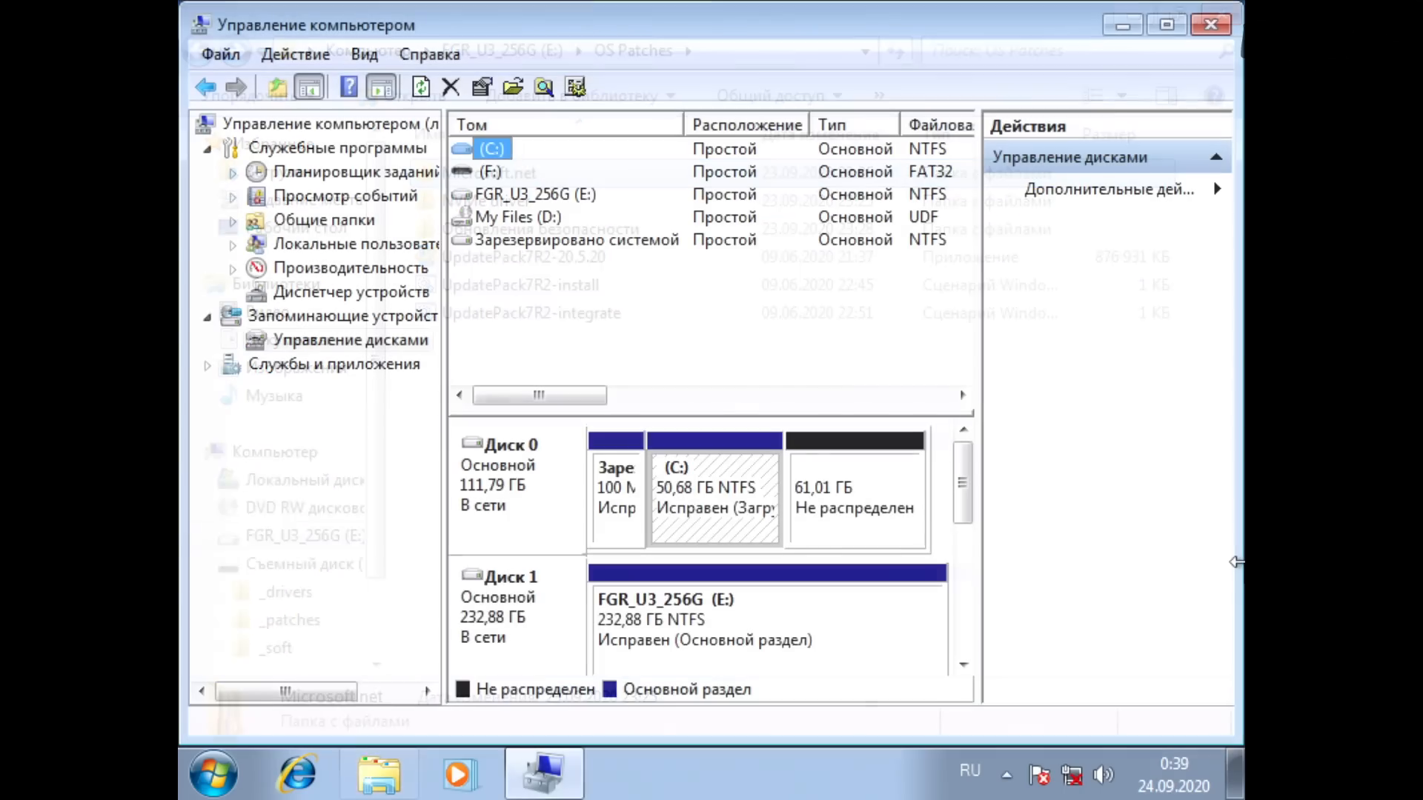
key("Down")
key("Up")
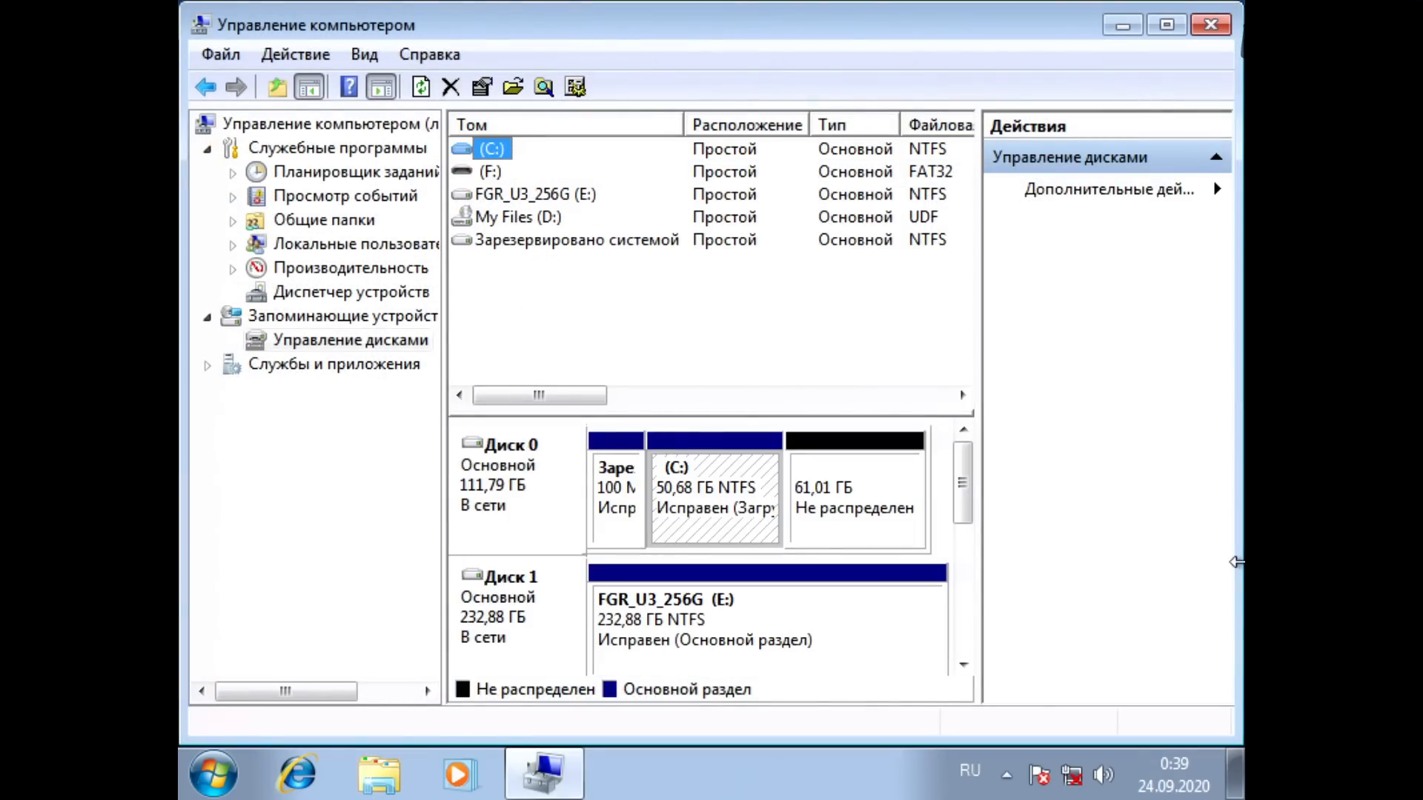
key("Menu")
key("Down")
key("Down")
key("Down")
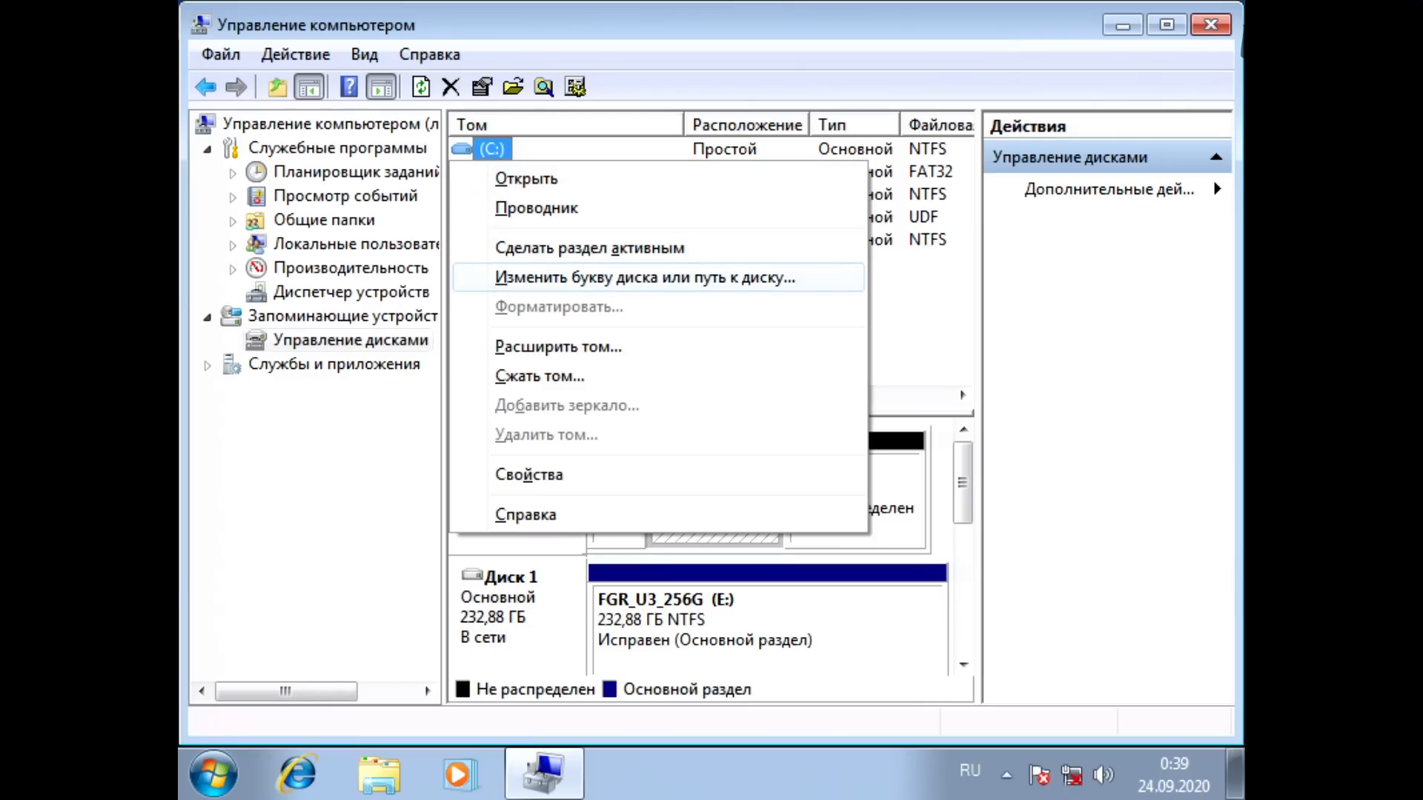
key("Return")
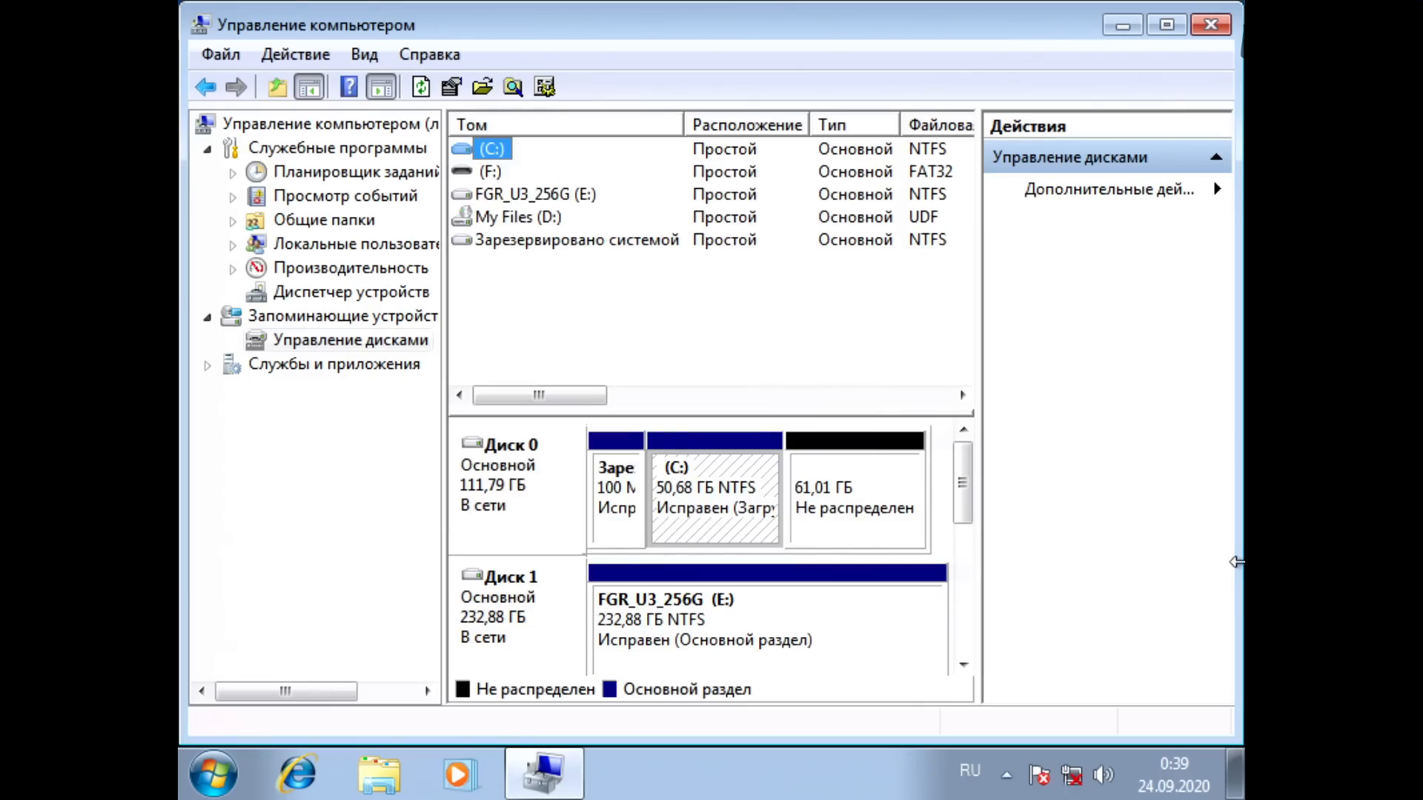
Step: Extend the C: volume to 79,98 ГБ using the unallocated space on Диск 0
key("Menu")
key("Down")
key("Down")
key("Down")
key("Down")
key("Down")
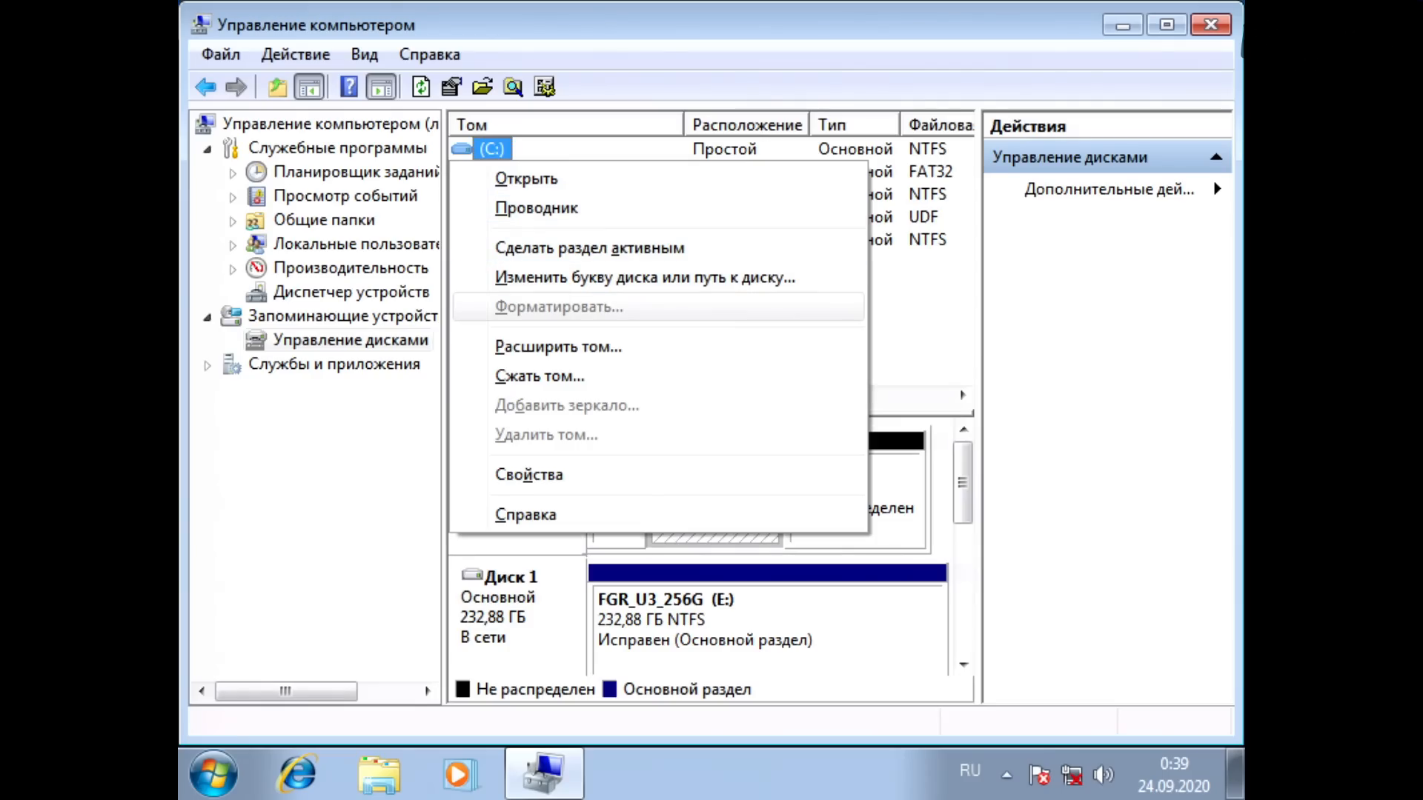
key("Down")
key("Return")
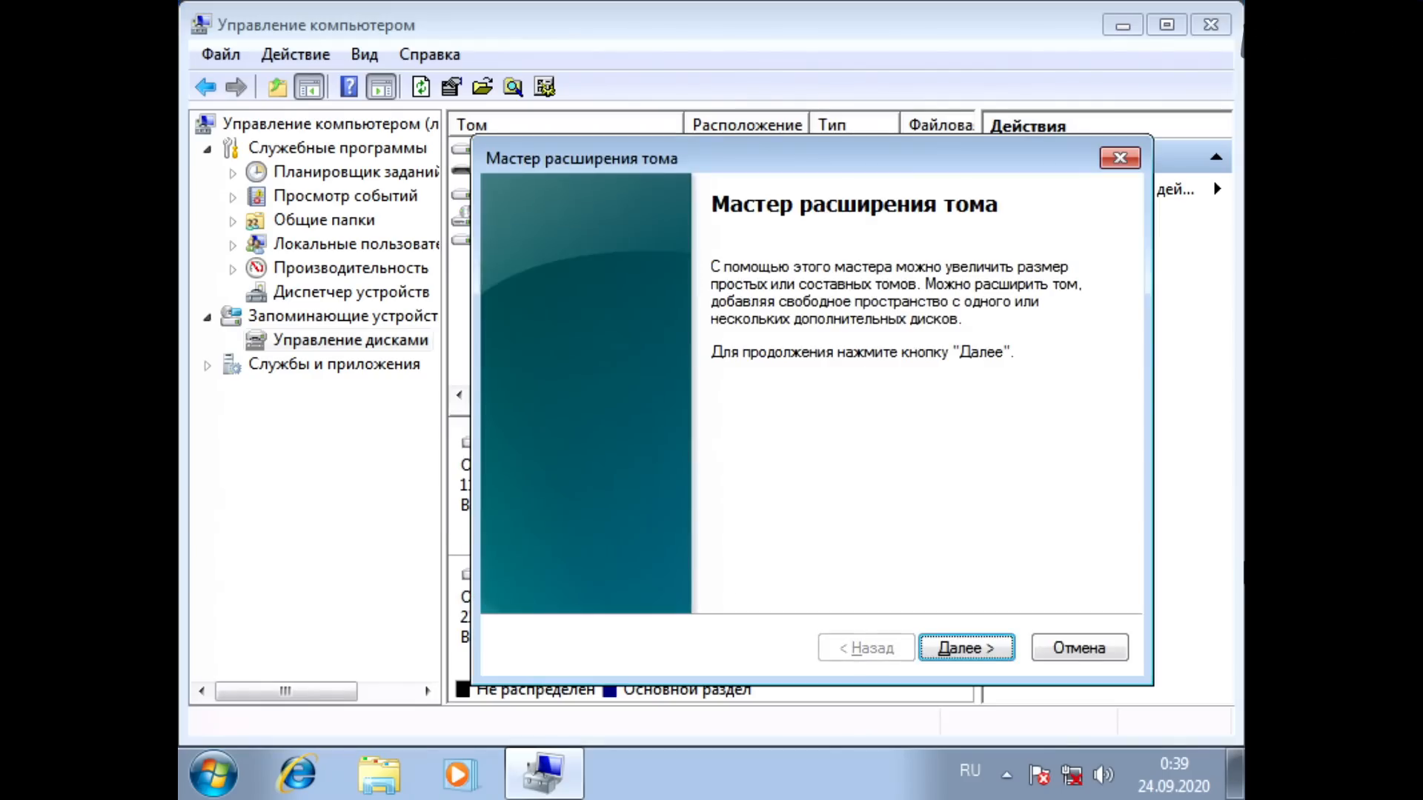
key("Return")
key("Tab")
key("Tab")
key("Tab")
key("Tab")
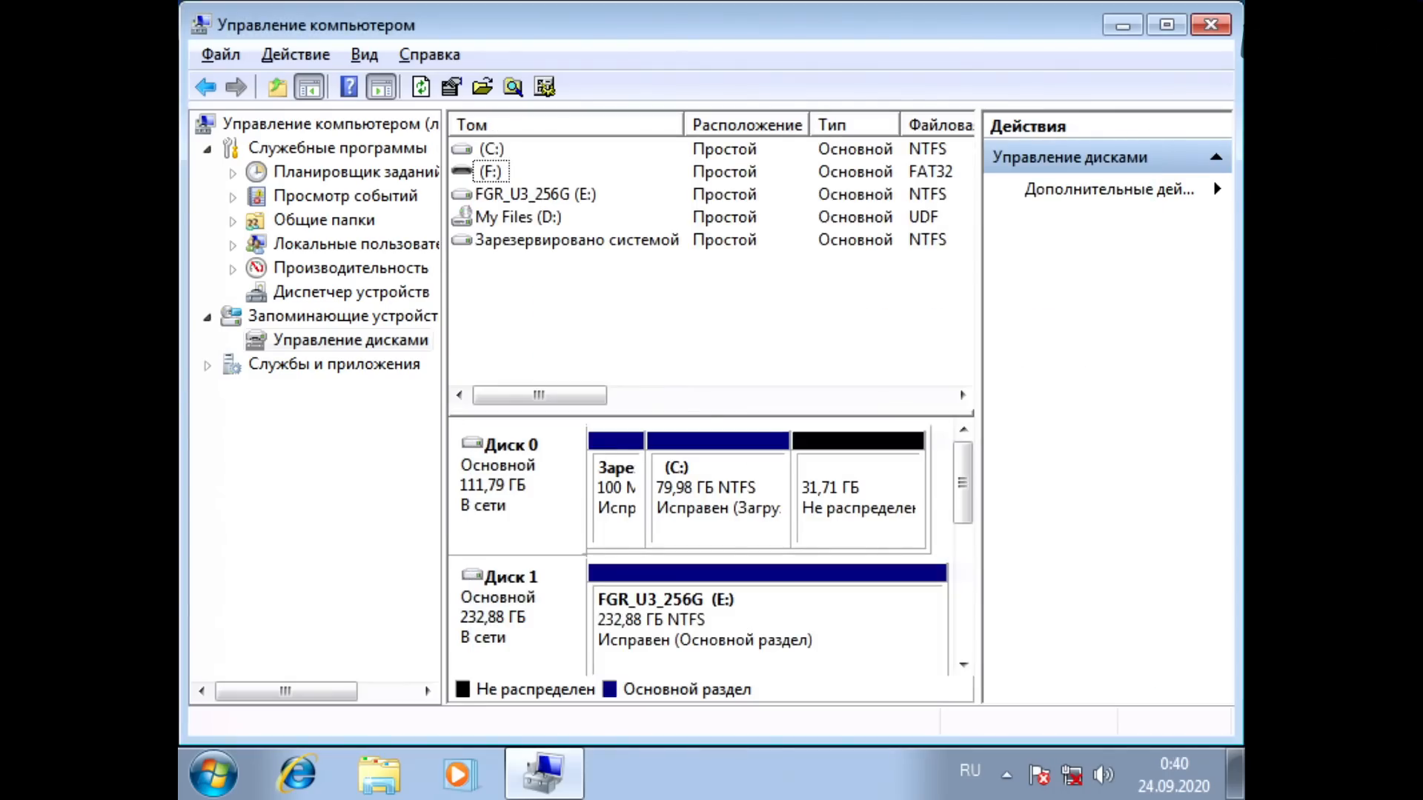
Step: Close the computer management window and open the Control Panel
key("alt+F4")
key("super")
key("Down")
key("Right")
key("Down")
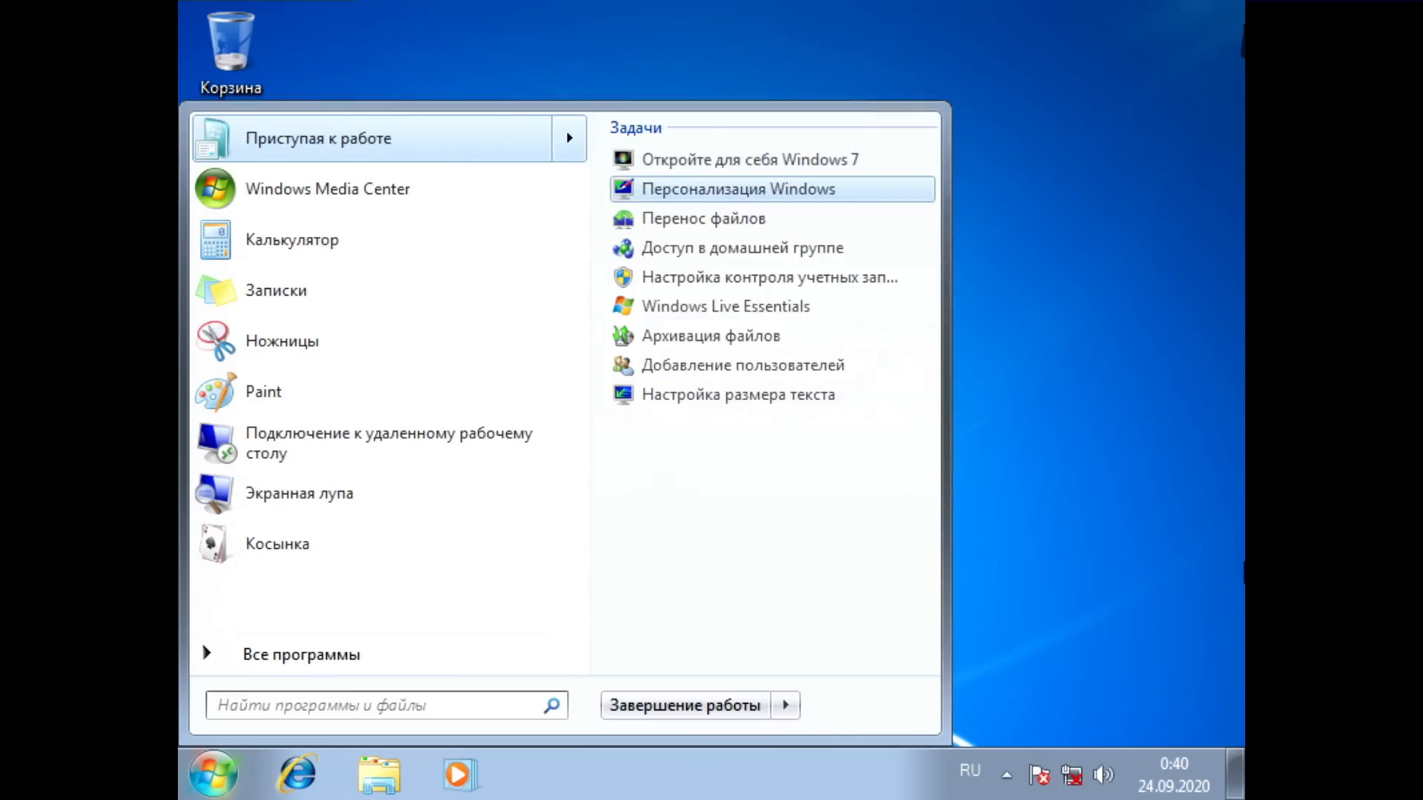
key("Left")
key("Down")
key("Down")
key("Down")
key("Down")
key("Down")
key("Down")
key("Down")
key("Right")
key("Down")
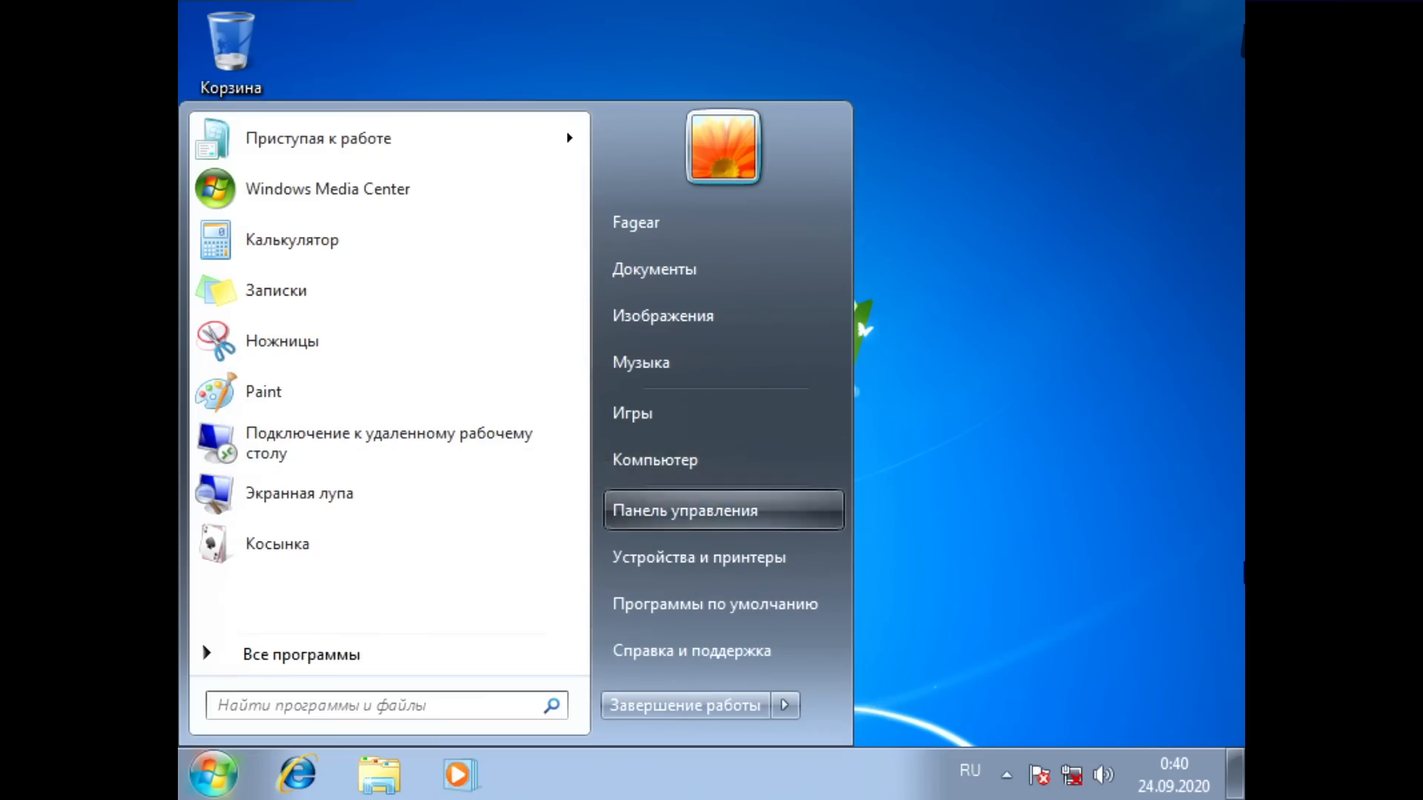
key("Return")
Step: Switch the Control Panel view from categories to Крупные значки
key("Tab")
key("Tab")
key("Tab")
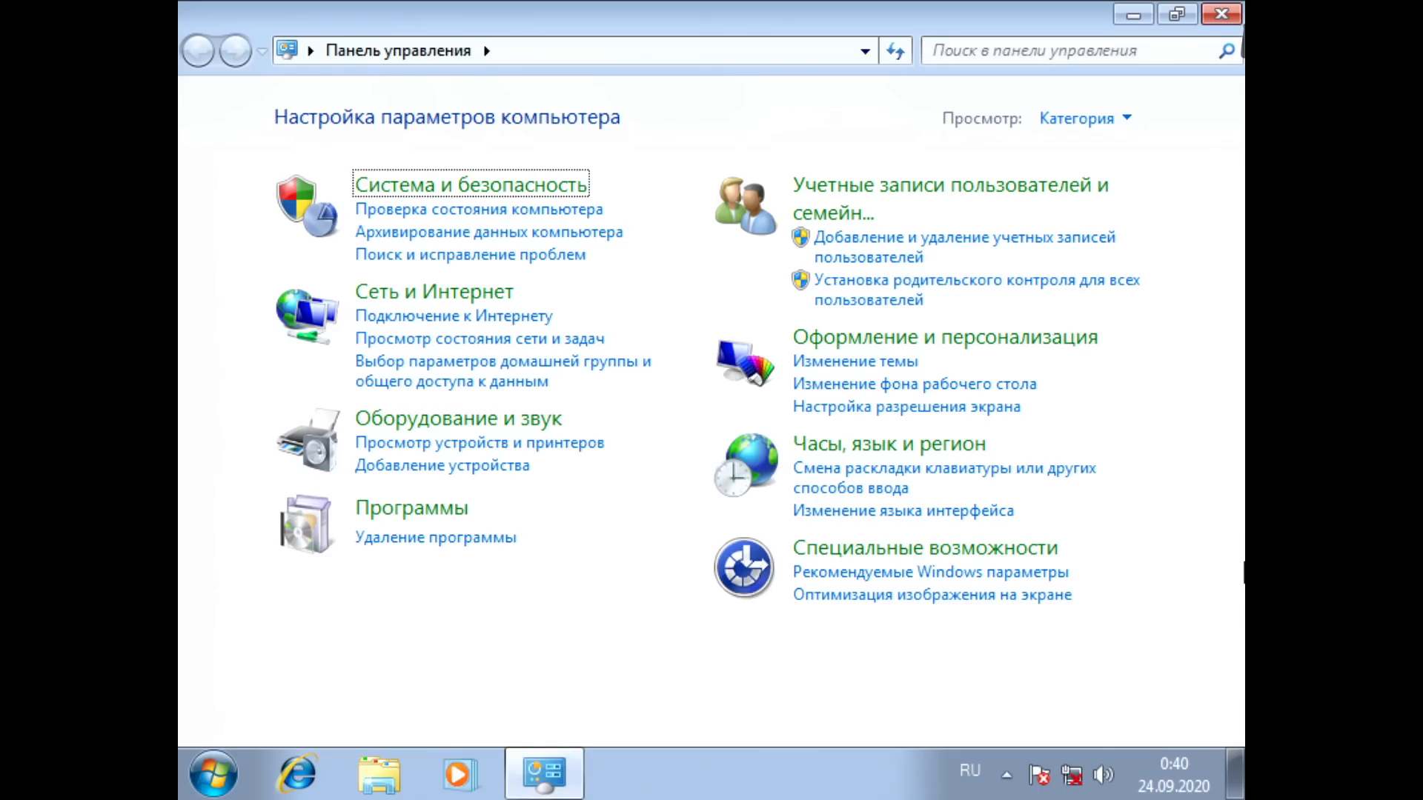
key("Tab")
key("Tab")
key("Tab")
key("Tab")
key("Tab")
key("Tab")
key("Tab")
key("Tab")
key("Tab")
key("Tab")
key("Tab")
key("Tab")
key("Tab")
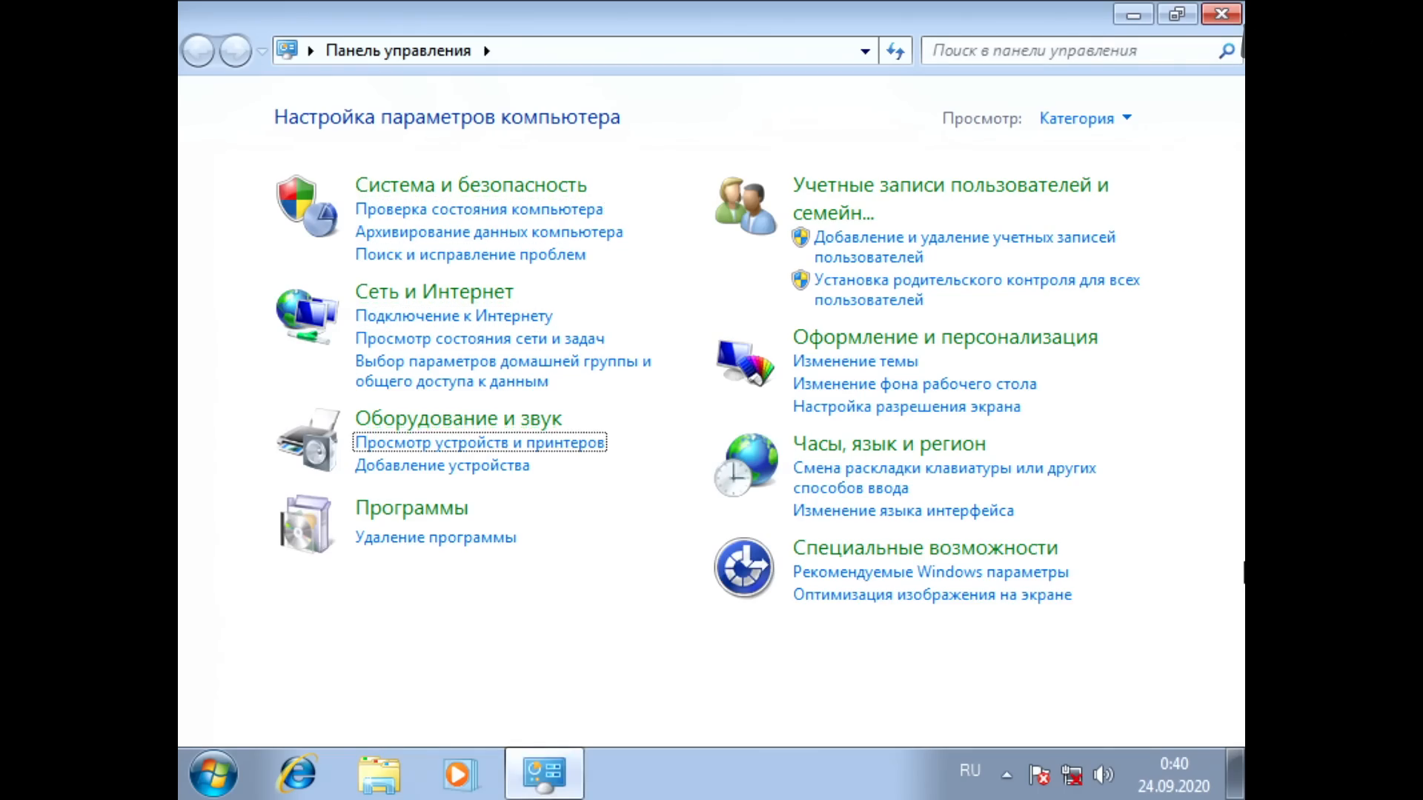
key("Tab")
key("Tab")
key("Tab")
key("Tab")
key("Tab")
key("Tab")
key("Tab")
key("Tab")
key("Tab")
key("Tab")
key("Tab")
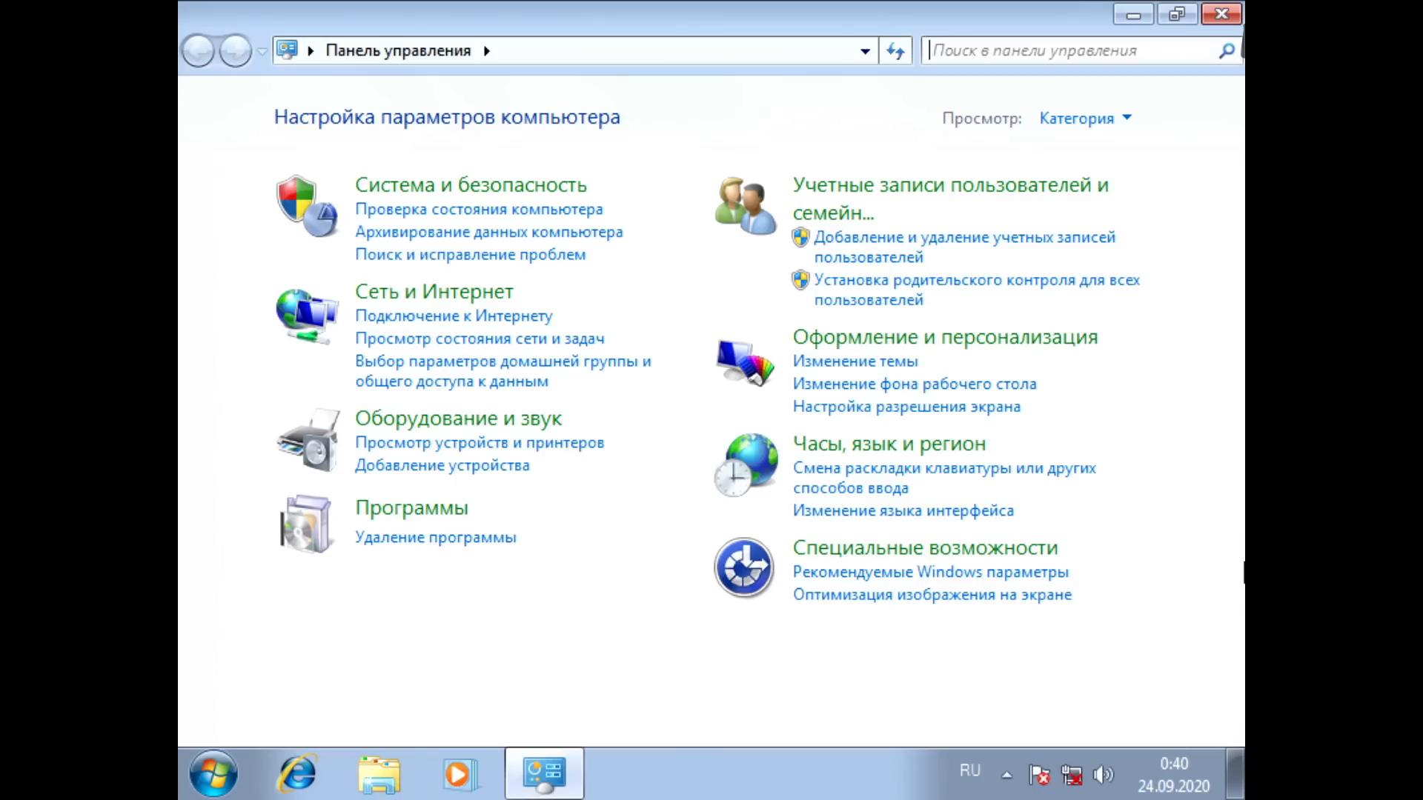
key("Tab")
key("shift+Tab")
key("Return")
key("Down")
Step: Open Защитник Windows and go to its Программы и параметры page
key("Down")
key("Return")
key("Down")
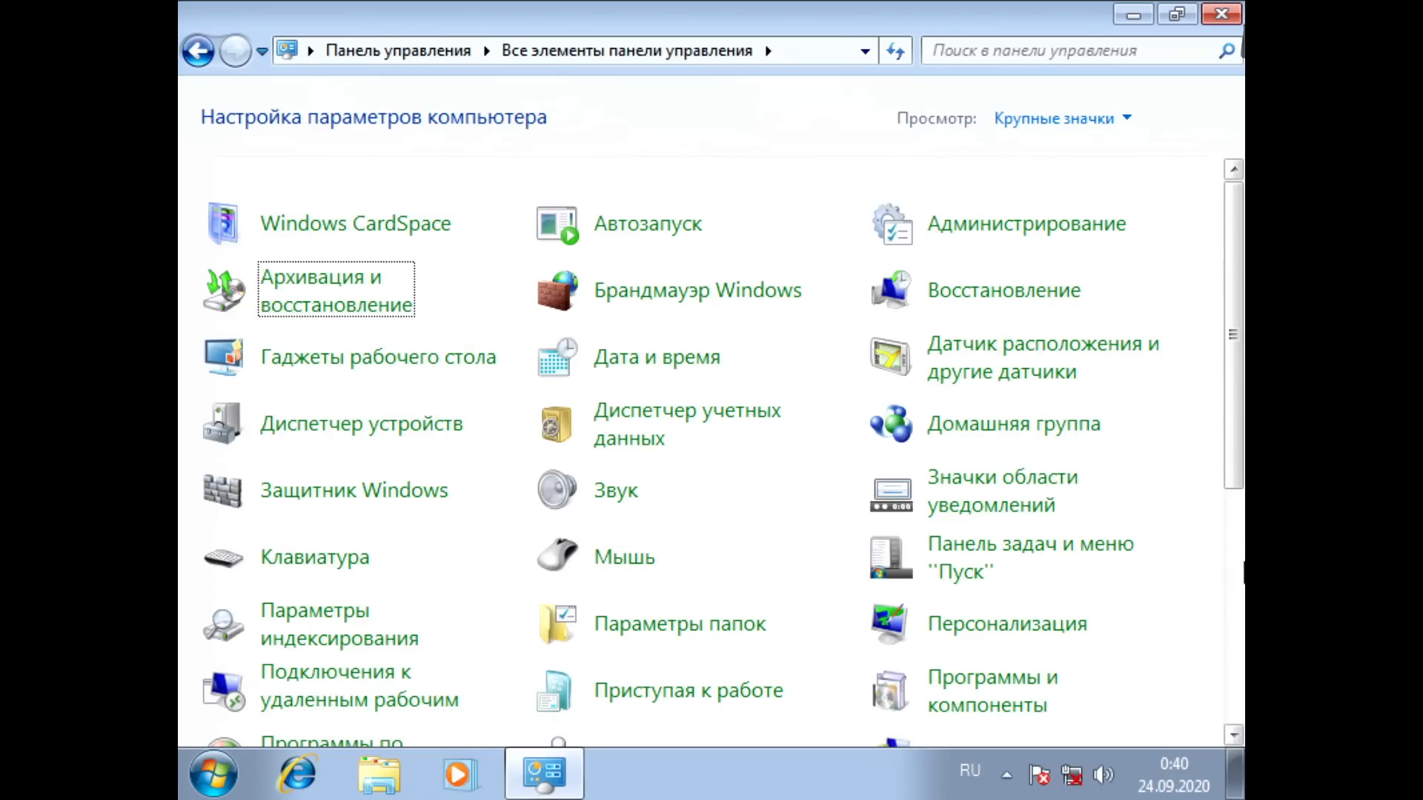
key("Down")
key("Down")
key("Down")
key("Return")
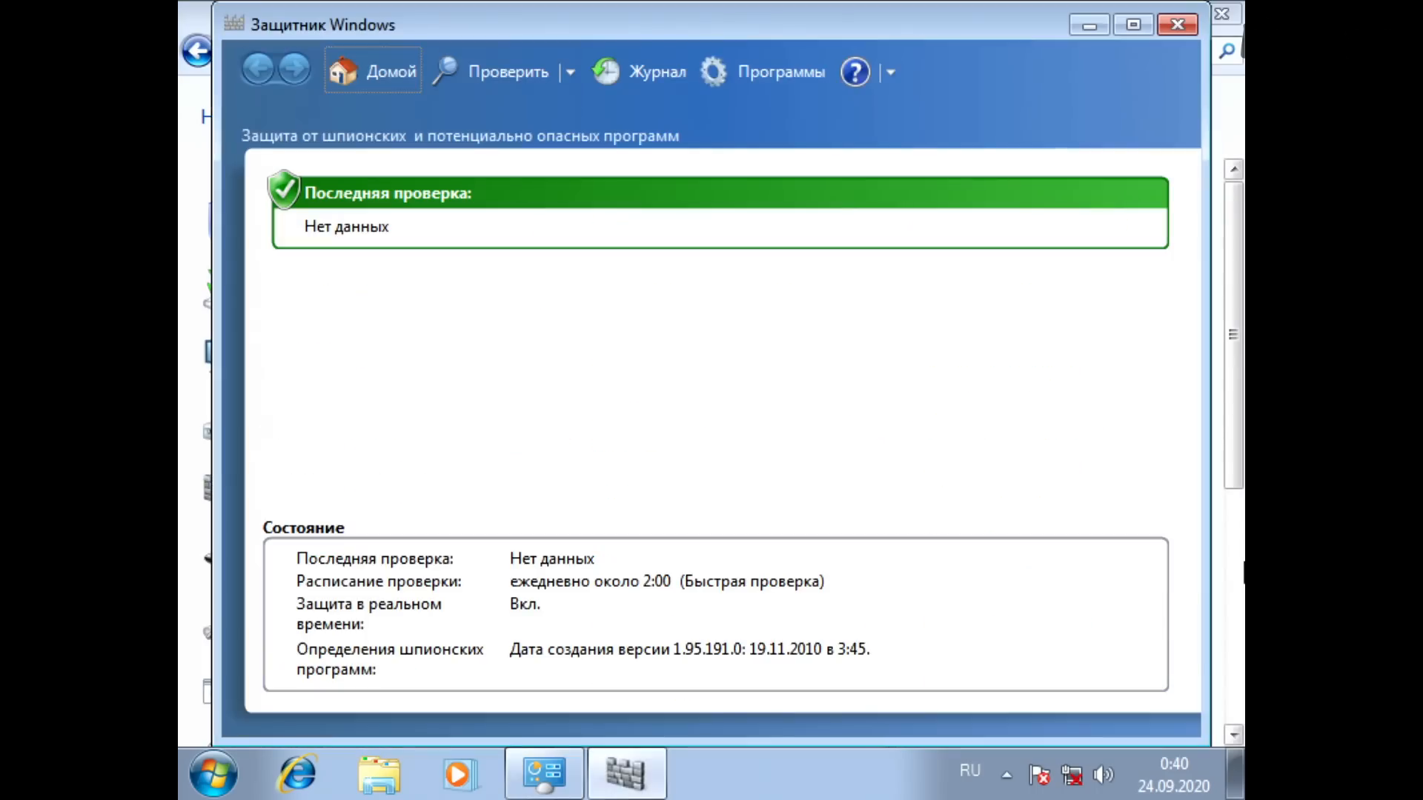
key("Tab")
key("Tab")
key("Tab")
key("Tab")
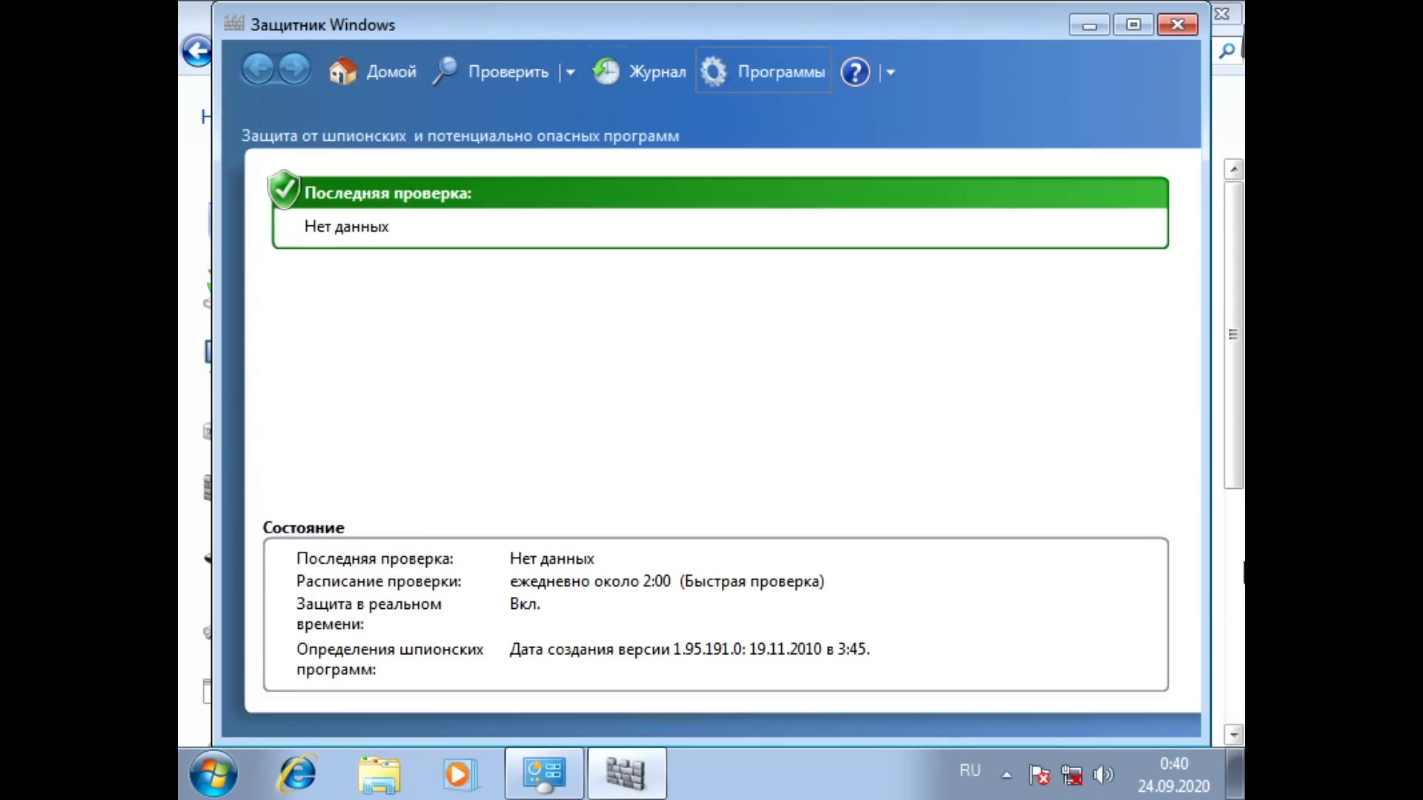
key("Return")
Step: Open the Defender's Параметры and disable the automatic computer scan under Автоматическая проверка
key("Tab")
key("Tab")
key("Tab")
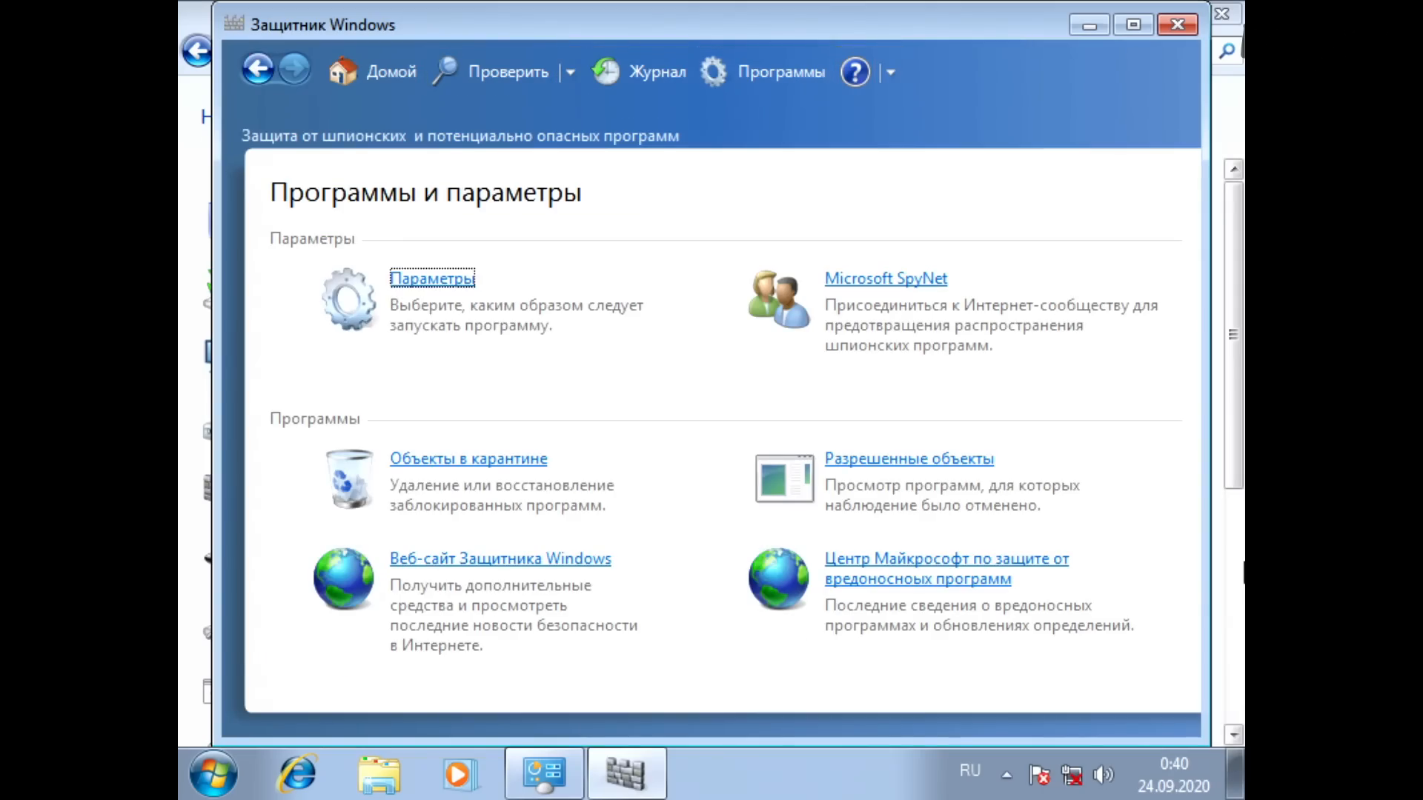
key("Return")
key("Tab")
key("space")
Step: Disable the real-time protection option under Защита в реальном времени
key("shift+Tab")
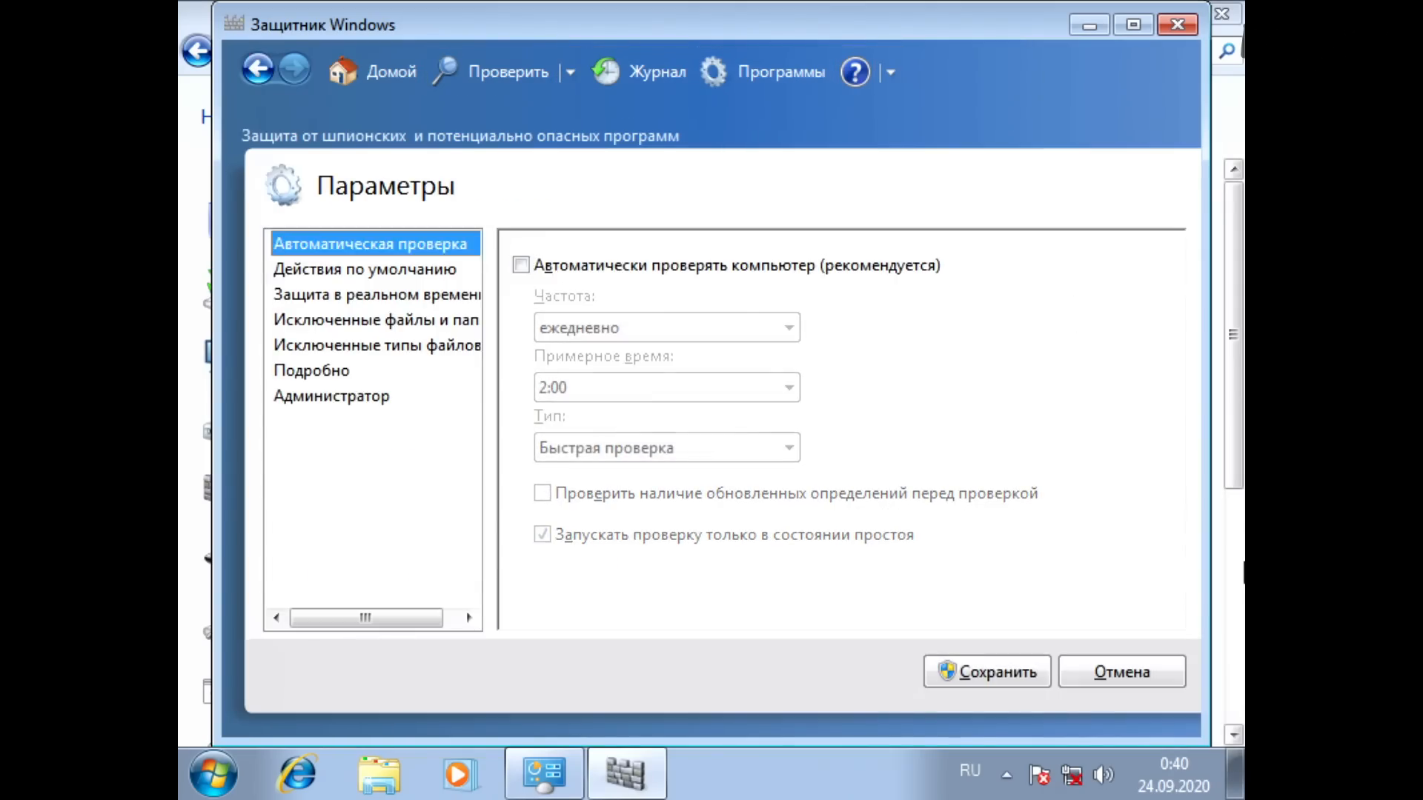
key("Down")
key("Tab")
key("shift+Tab")
key("Down")
key("Tab")
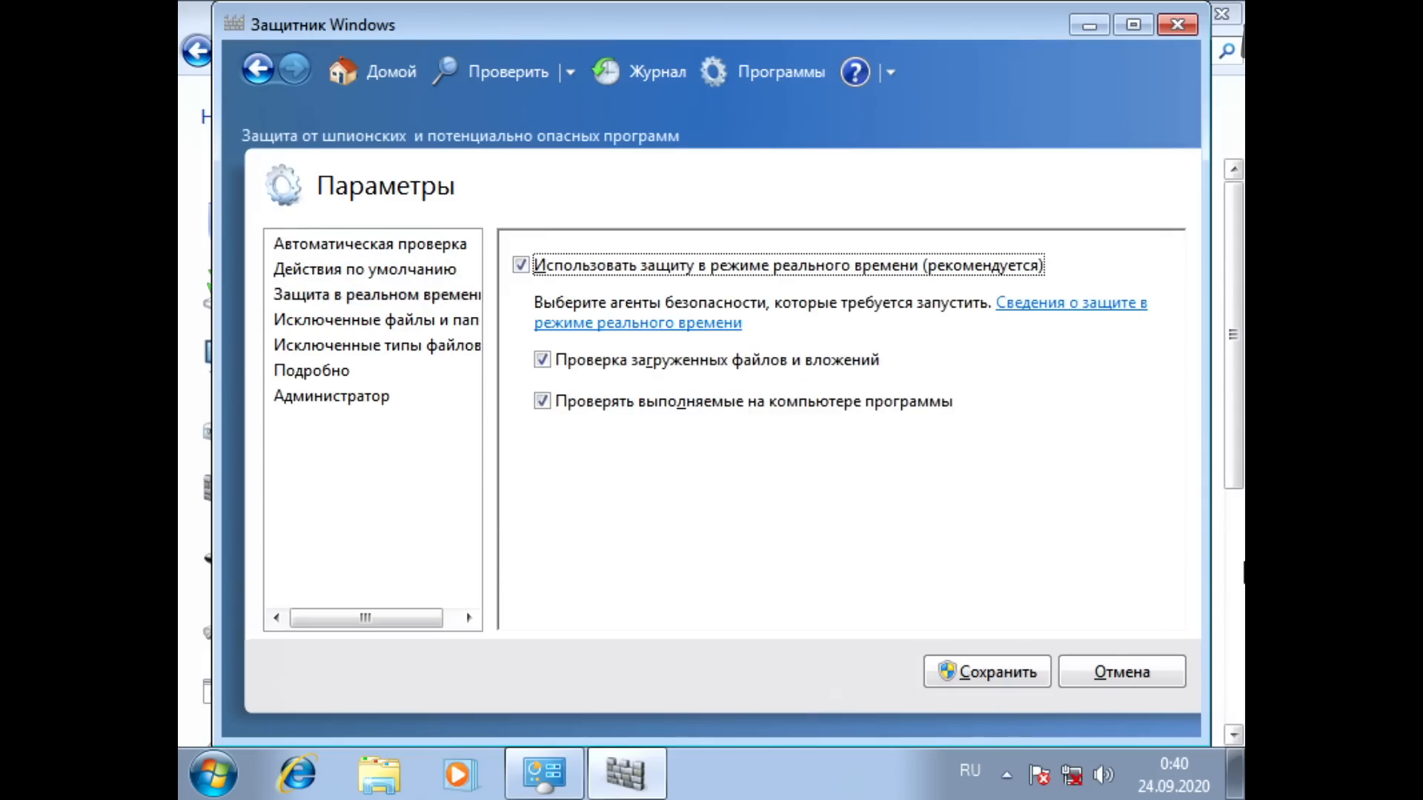
key("space")
Step: Under Подробно, disable Проверять архивные файлы and Использовать эвристику, and save the Defender settings
key("shift+Tab")
key("Down")
key("Down")
key("Down")
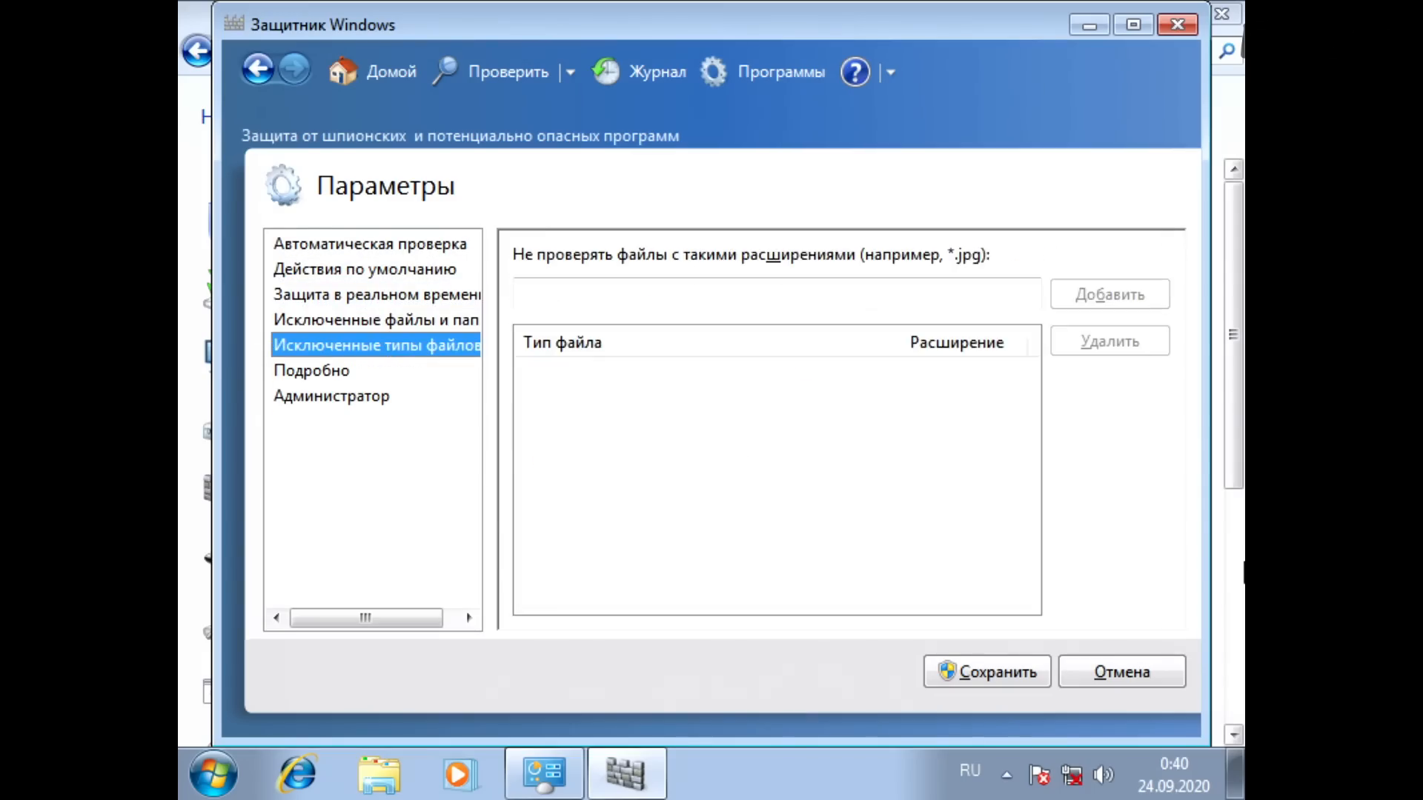
key("Tab")
key("Tab")
key("space")
key("Tab")
key("Tab")
key("Tab")
key("space")
key("Tab")
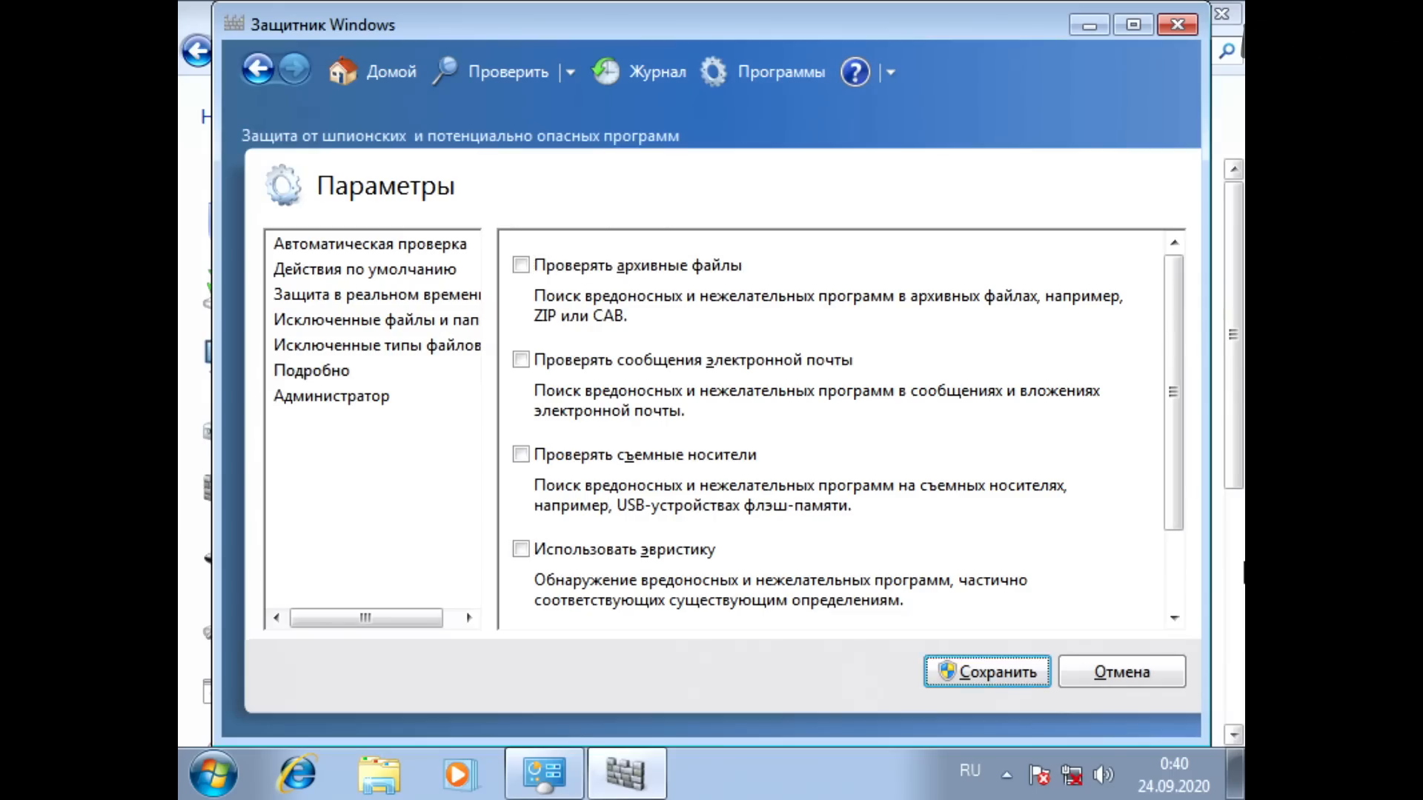
key("Return")
Step: Turn off Защитник Windows entirely in the Администратор settings, save, and close it
key("Return")
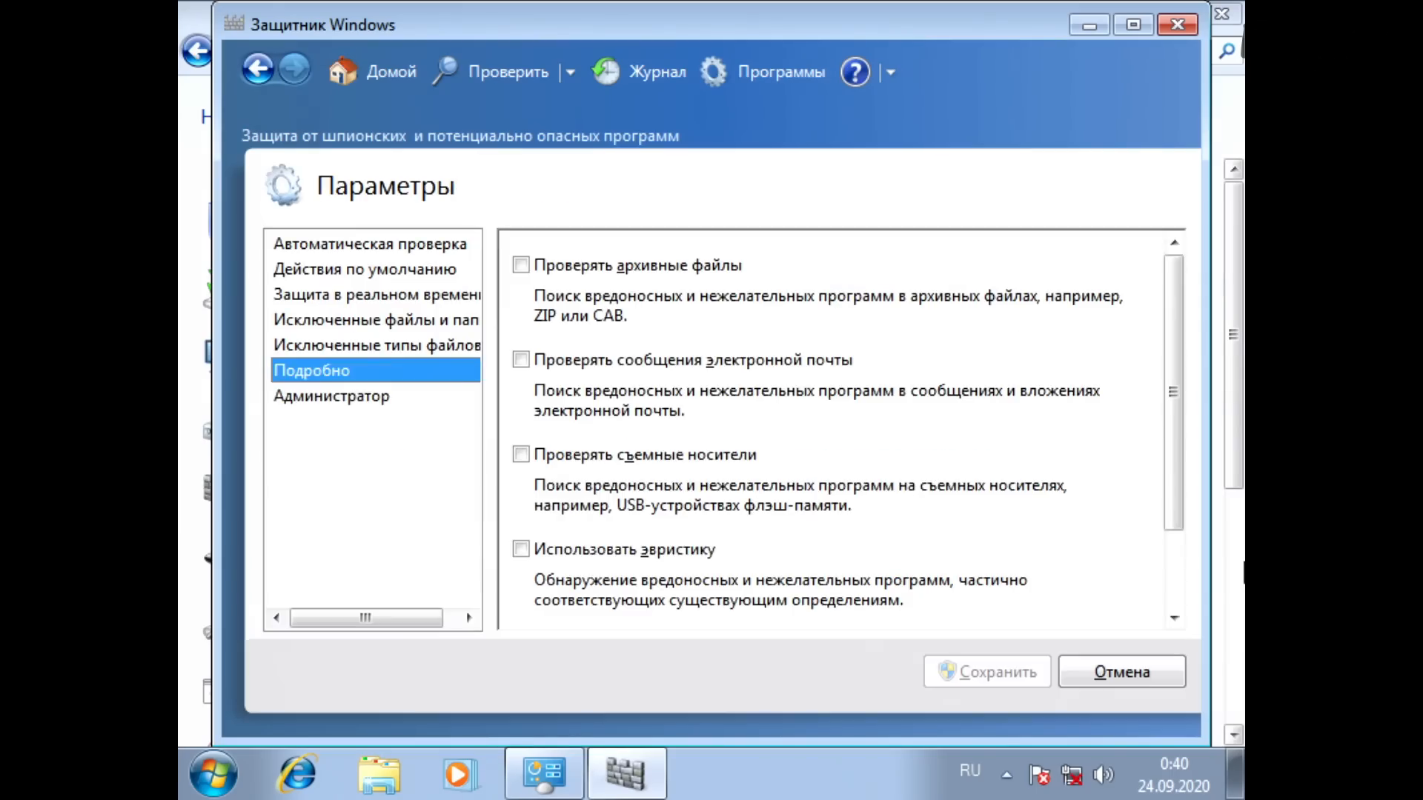
key("Down")
key("Tab")
key("space")
key("Tab")
key("Tab")
key("Return")
Step: Open Автозапуск, disable Использовать автозапуск для всех носителей и устройств, and save
key("Return")
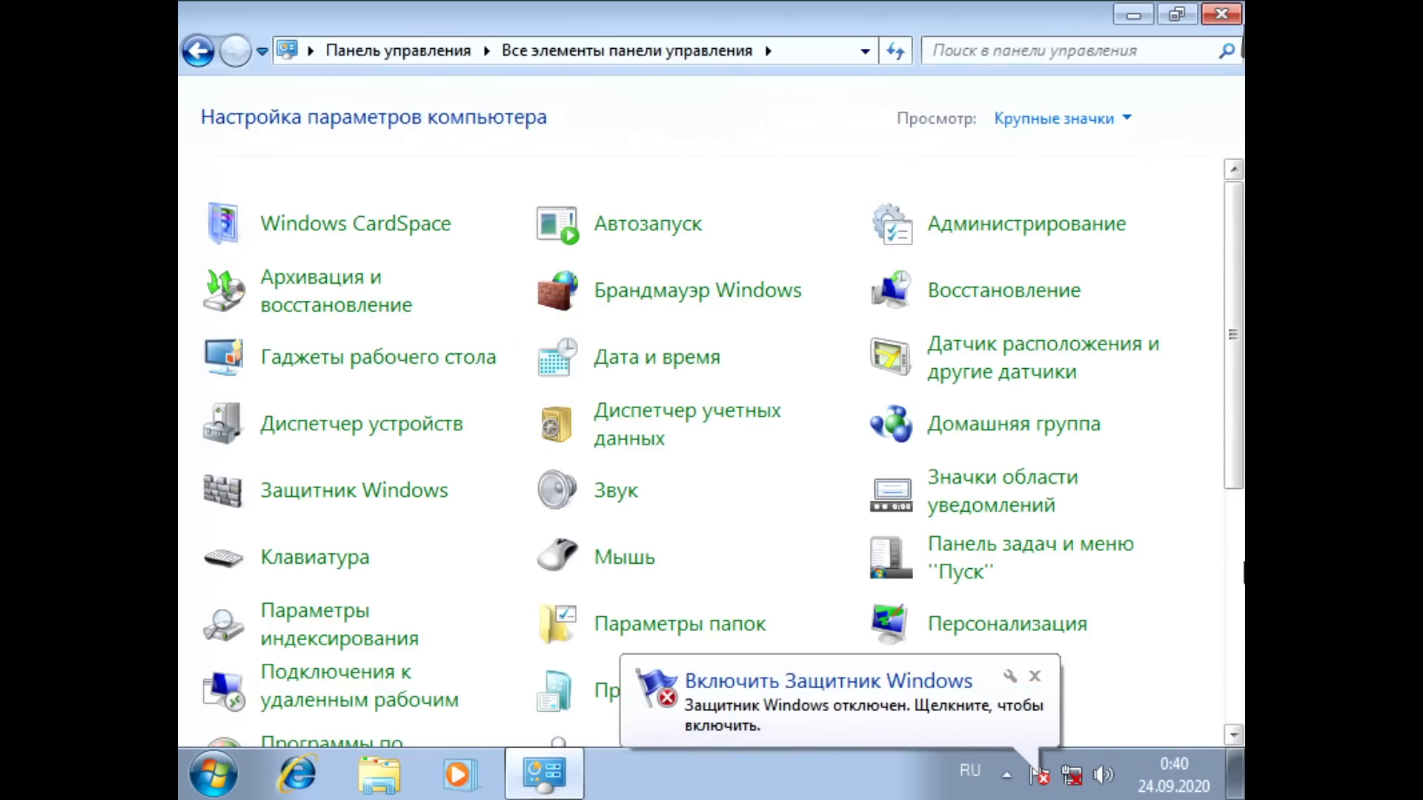
key("Up")
key("Up")
key("Up")
key("Up")
key("Up")
key("Right")
key("Up")
key("Return")
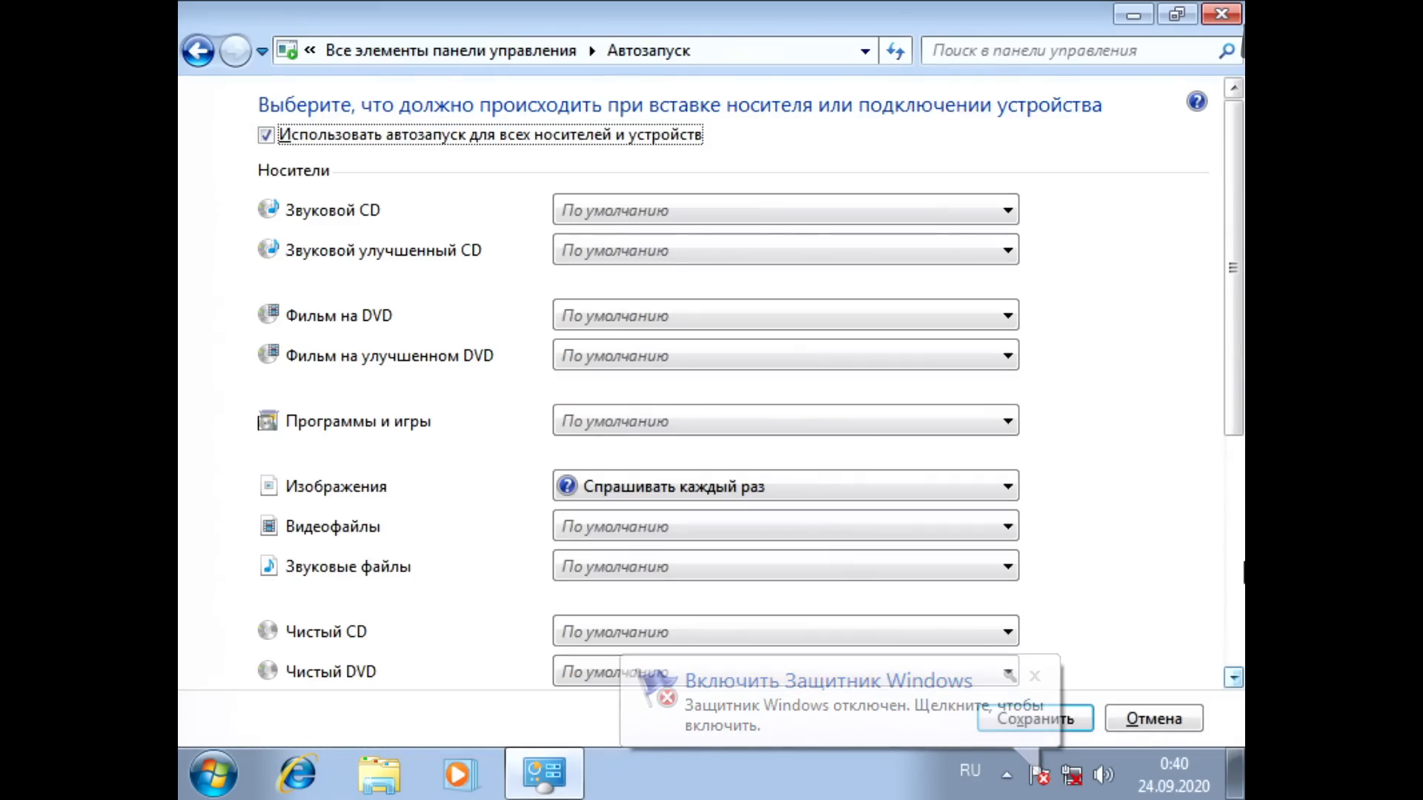
key("space")
Step: Open Параметры папок and enable restoring previous folder windows at logon in the advanced view settings
key("Return")
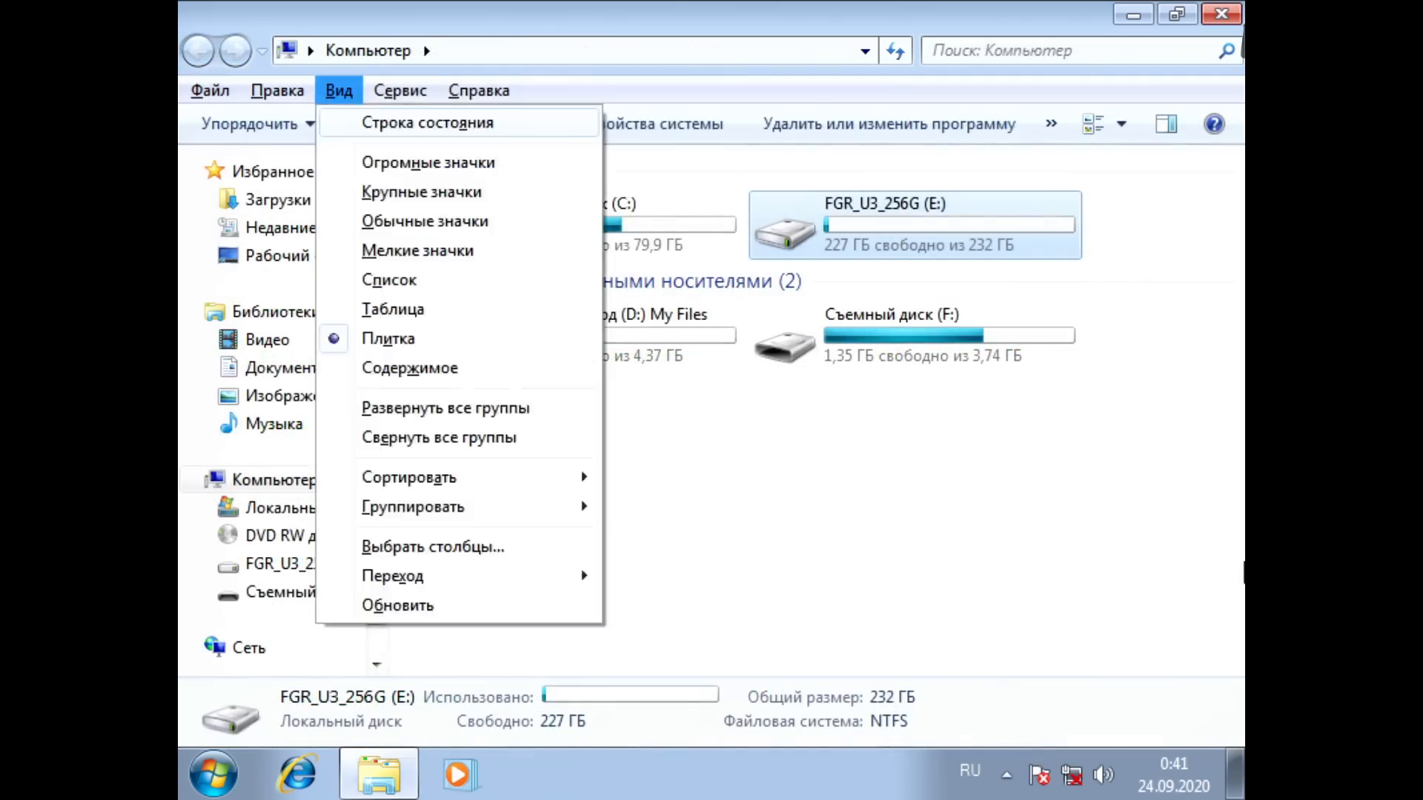
key("Right")
key("Up")
key("Return")
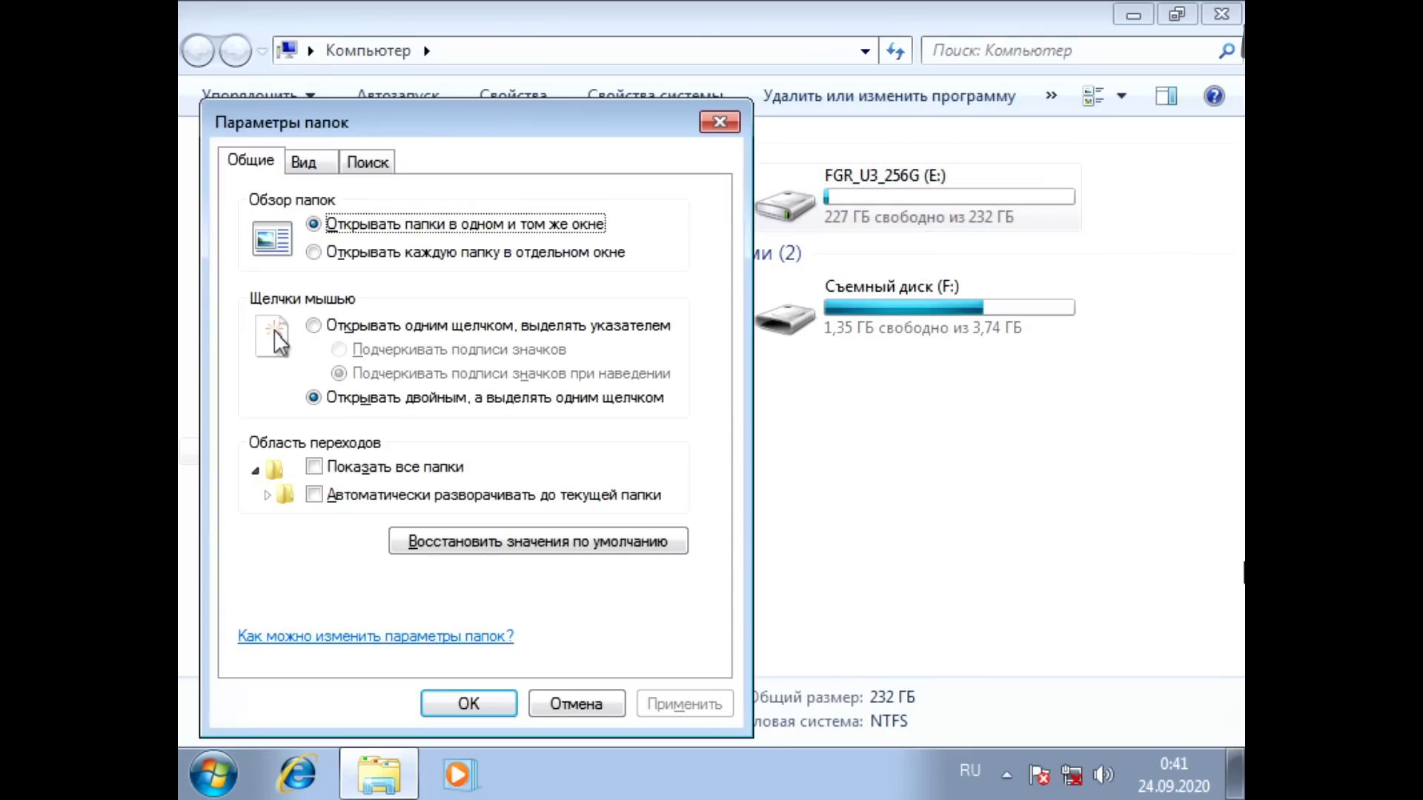
key("ctrl+Tab")
key("Tab")
key("Tab")
key("Tab")
key("Tab")
key("shift+Tab")
key("shift+Tab")
key("Down")
key("space")
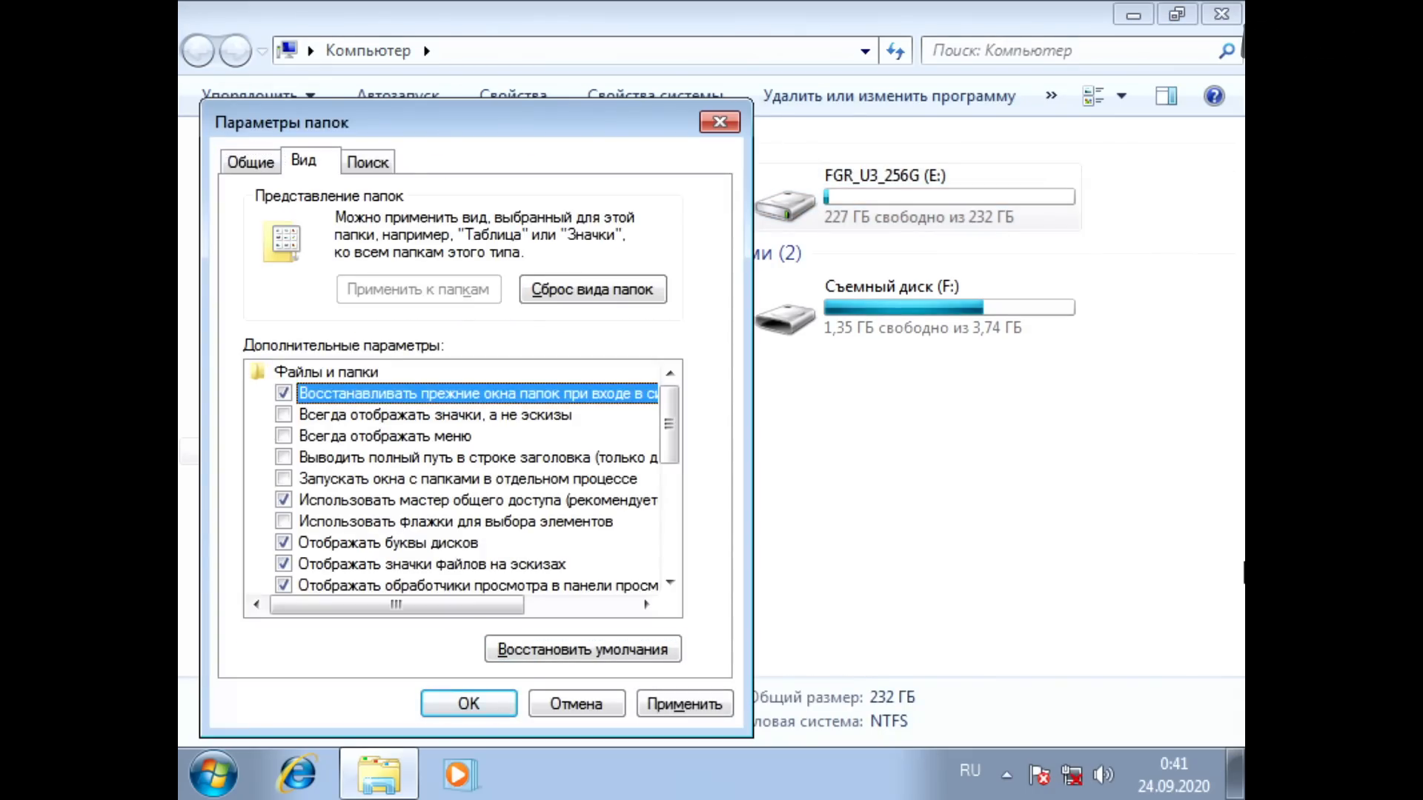
Step: Enable Запускать окна с папками в отдельном процессе in the advanced folder settings
key("Down")
key("Down")
key("Down")
Step: Disable hiding of protected system files and of extensions for registered file types
key("Down")
key("space")
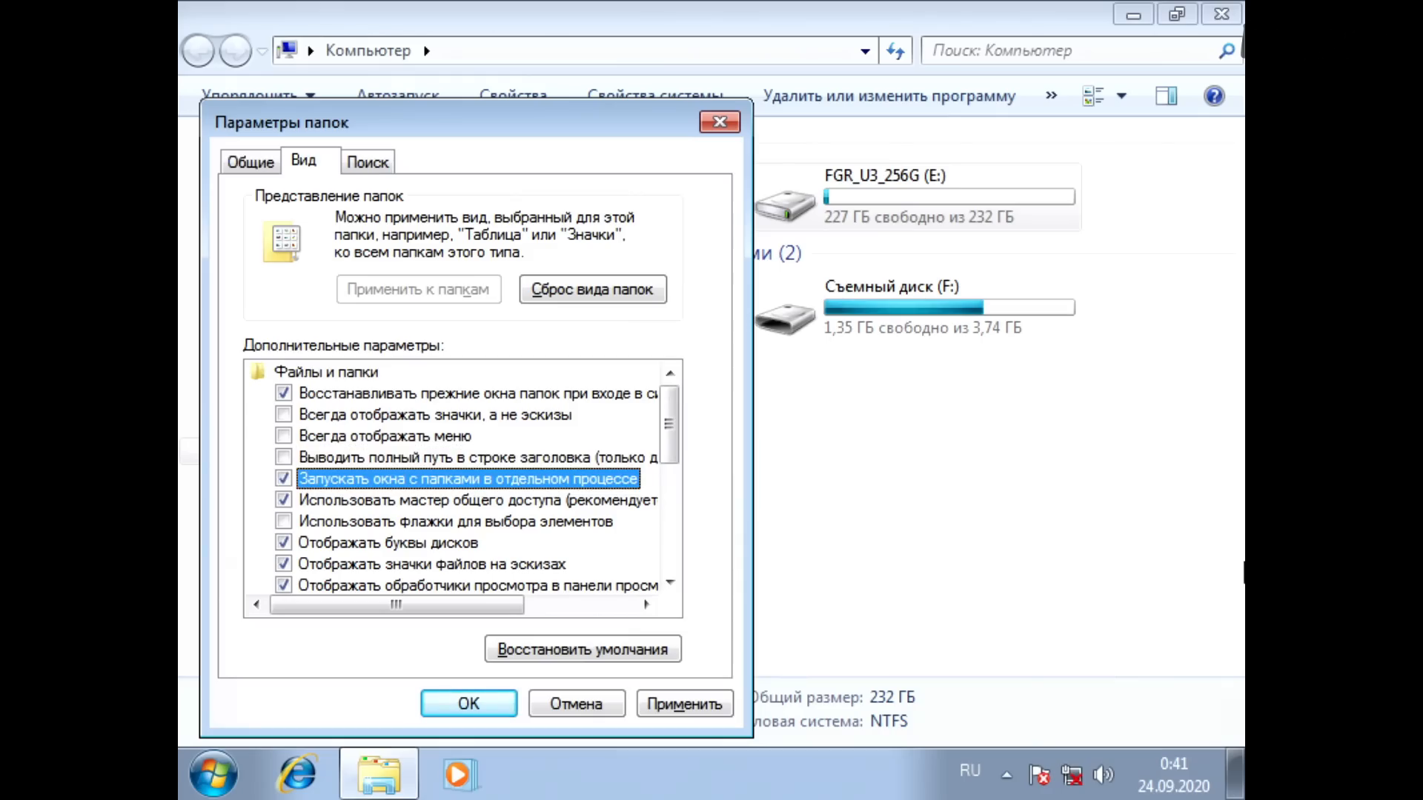
key("Down")
key("Down")
key("Down")
key("Down")
key("Down")
key("Down")
key("Down")
key("Down")
key("Down")
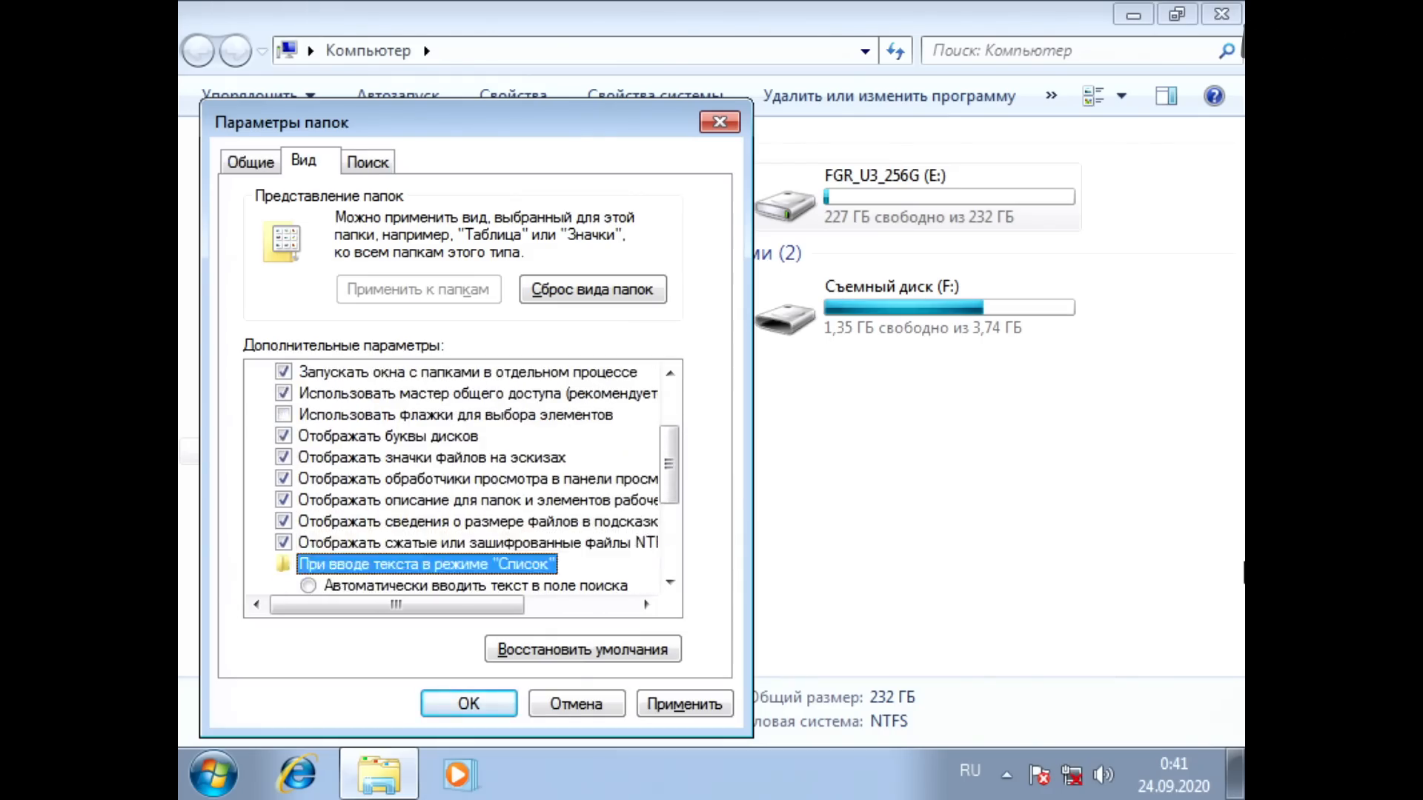
key("Down")
key("Down")
key("Down")
key("Down")
key("Up")
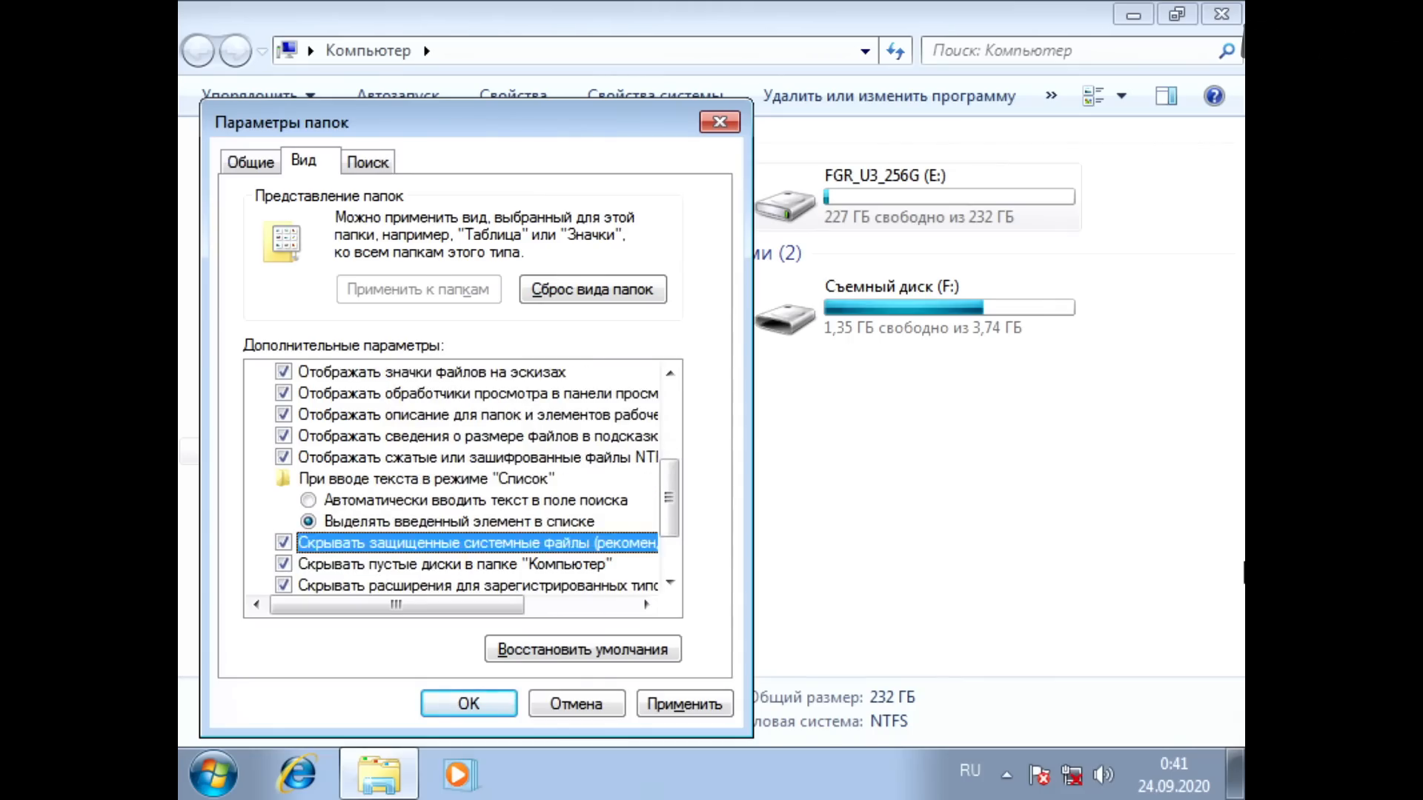
key("space")
key("Down")
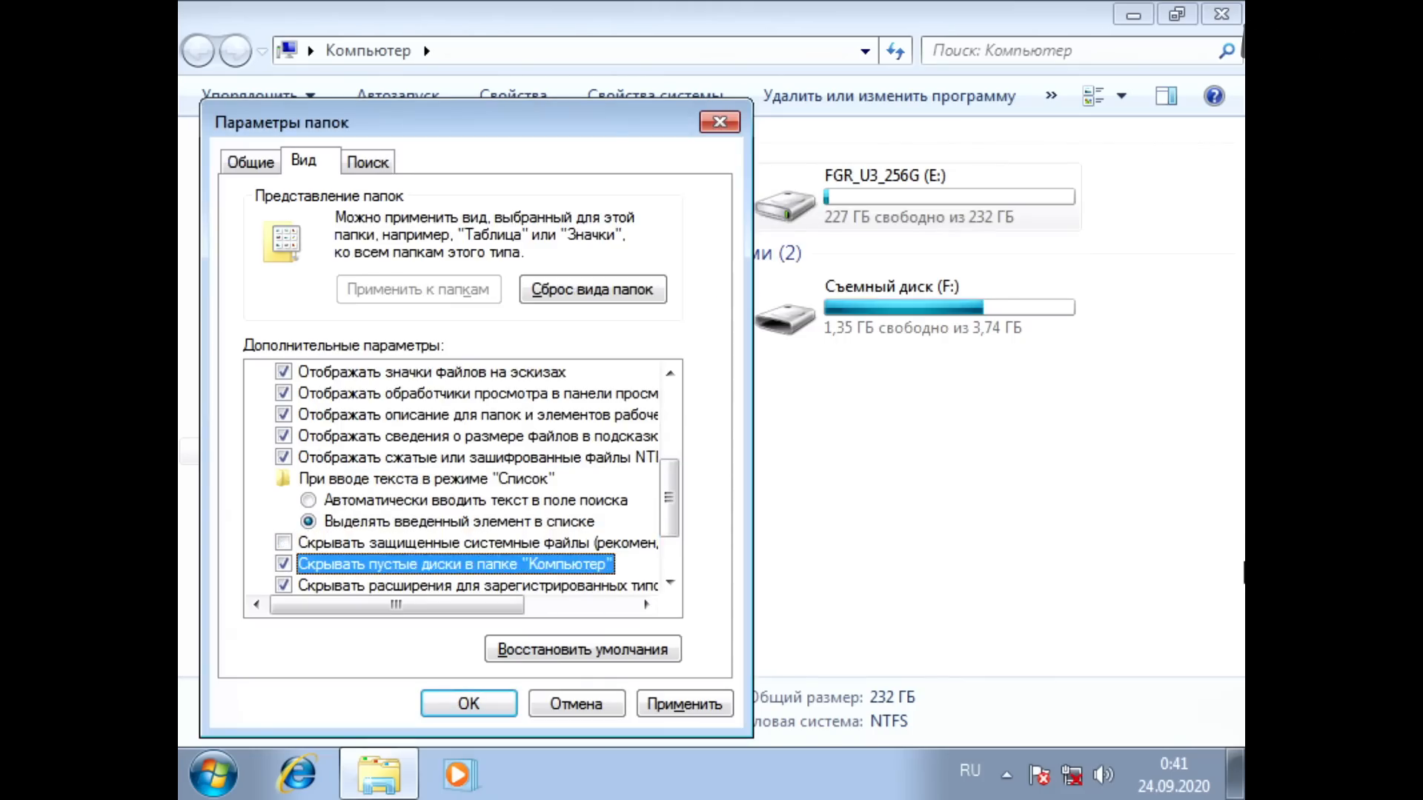
key("Down")
key("space")
Step: Select Показывать скрытые файлы, папки и диски, apply the folder settings, and close the dialog
key("Down")
key("Down")
key("Down")
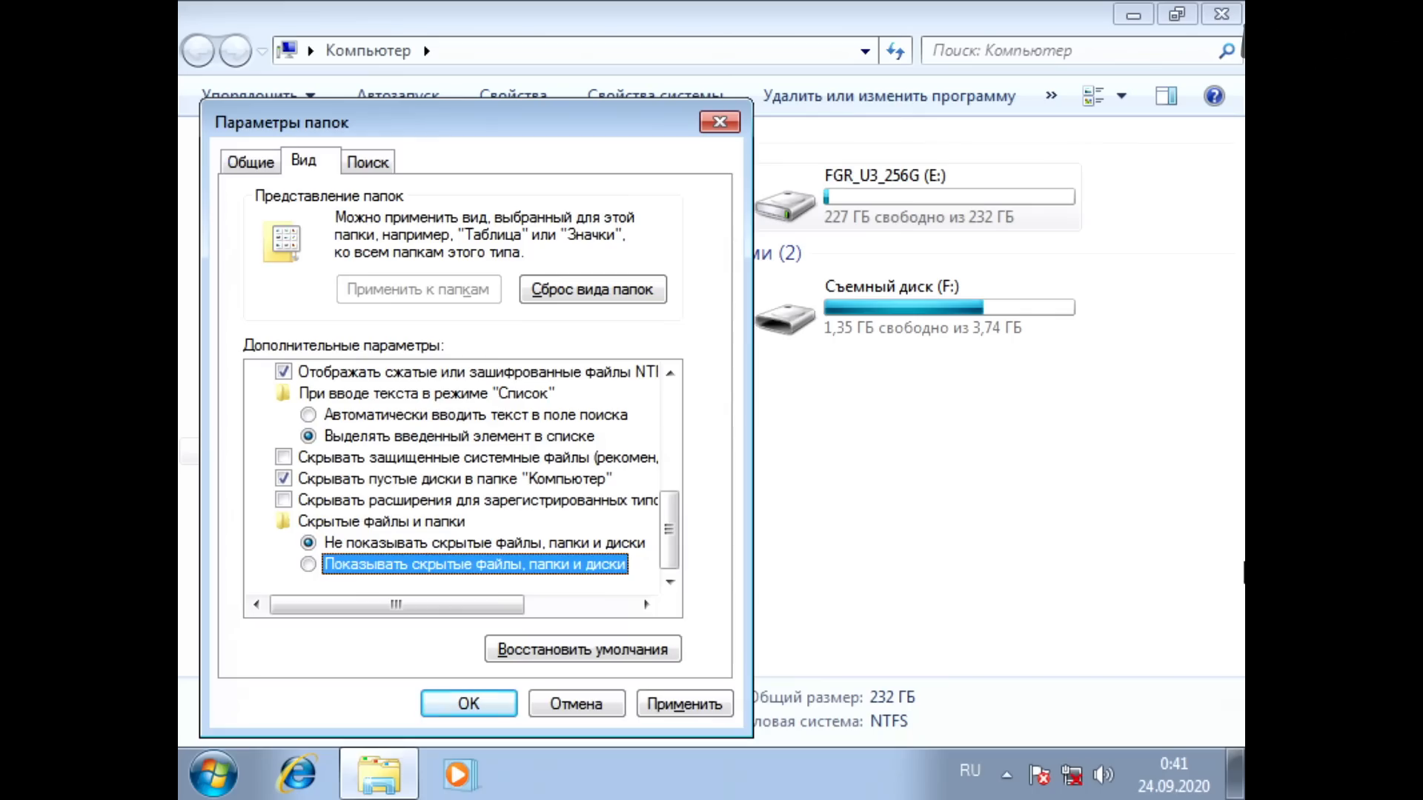
key("space")
key("Tab")
key("Tab")
key("Tab")
key("Tab")
key("Return")
key("Return")
key("Return")
key("Tab")
key("Tab")
key("Tab")
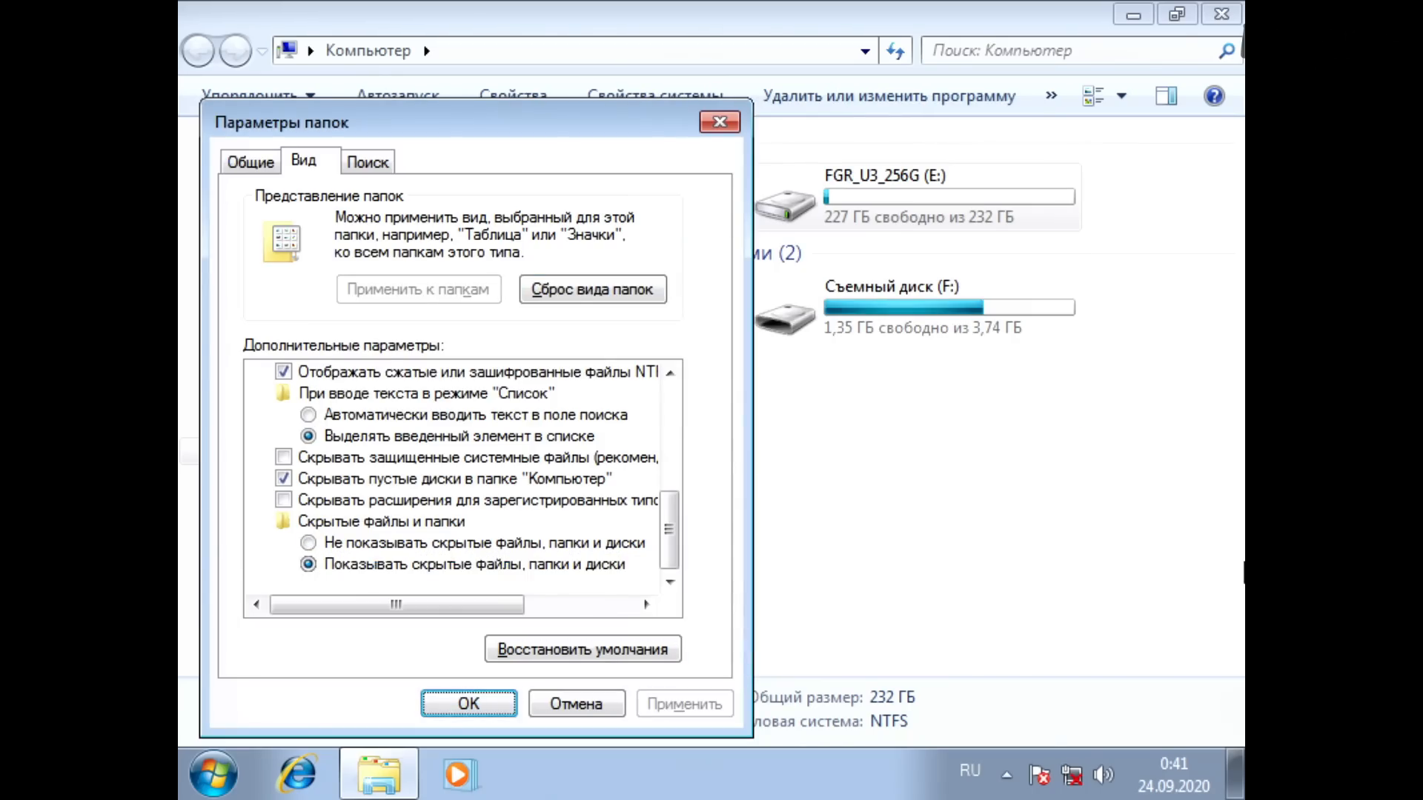
key("Return")
Step: Open Локальный диск (C:) and examine the sizes of hiberfil.sys and pagefile.sys
key("Left")
key("Return")
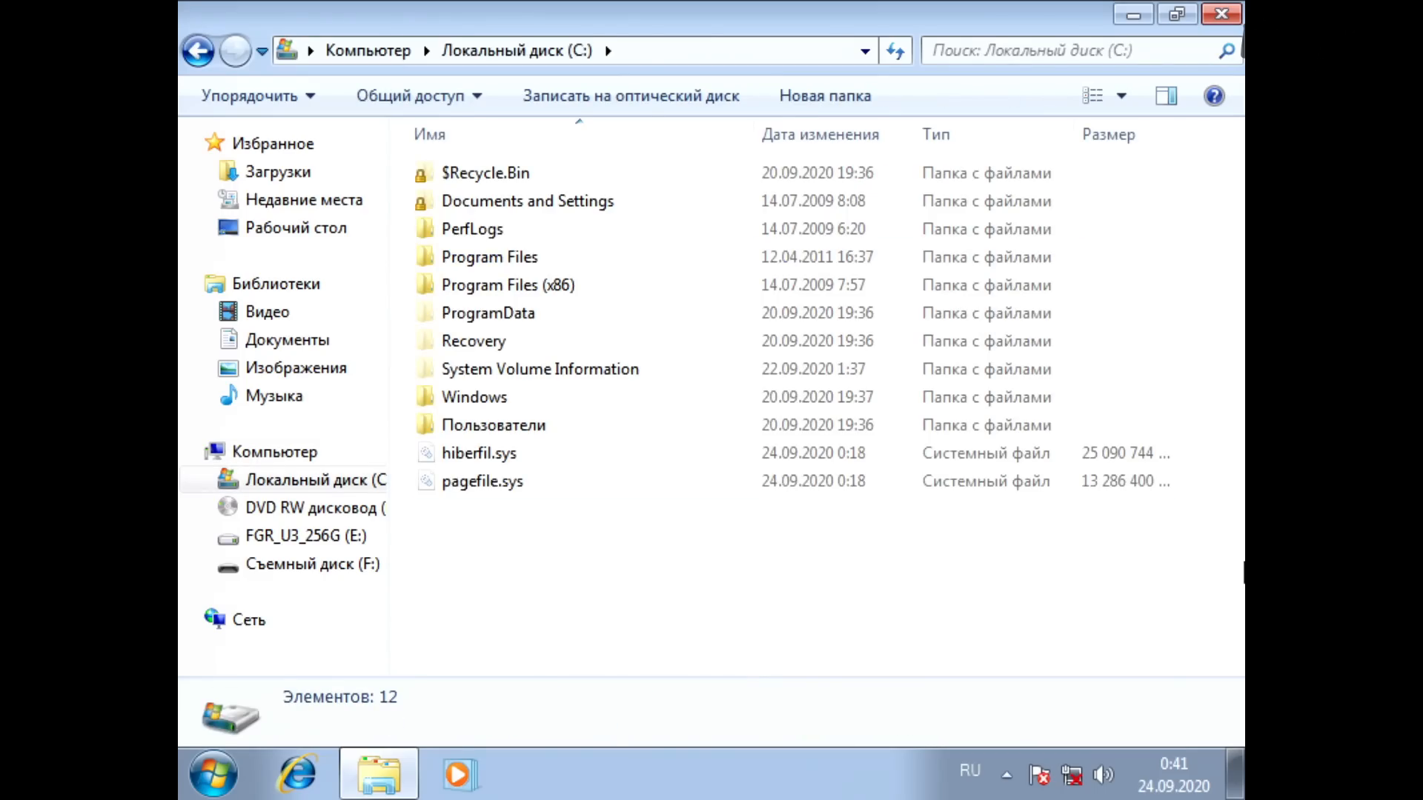
key("End")
key("Up")
key("Down")
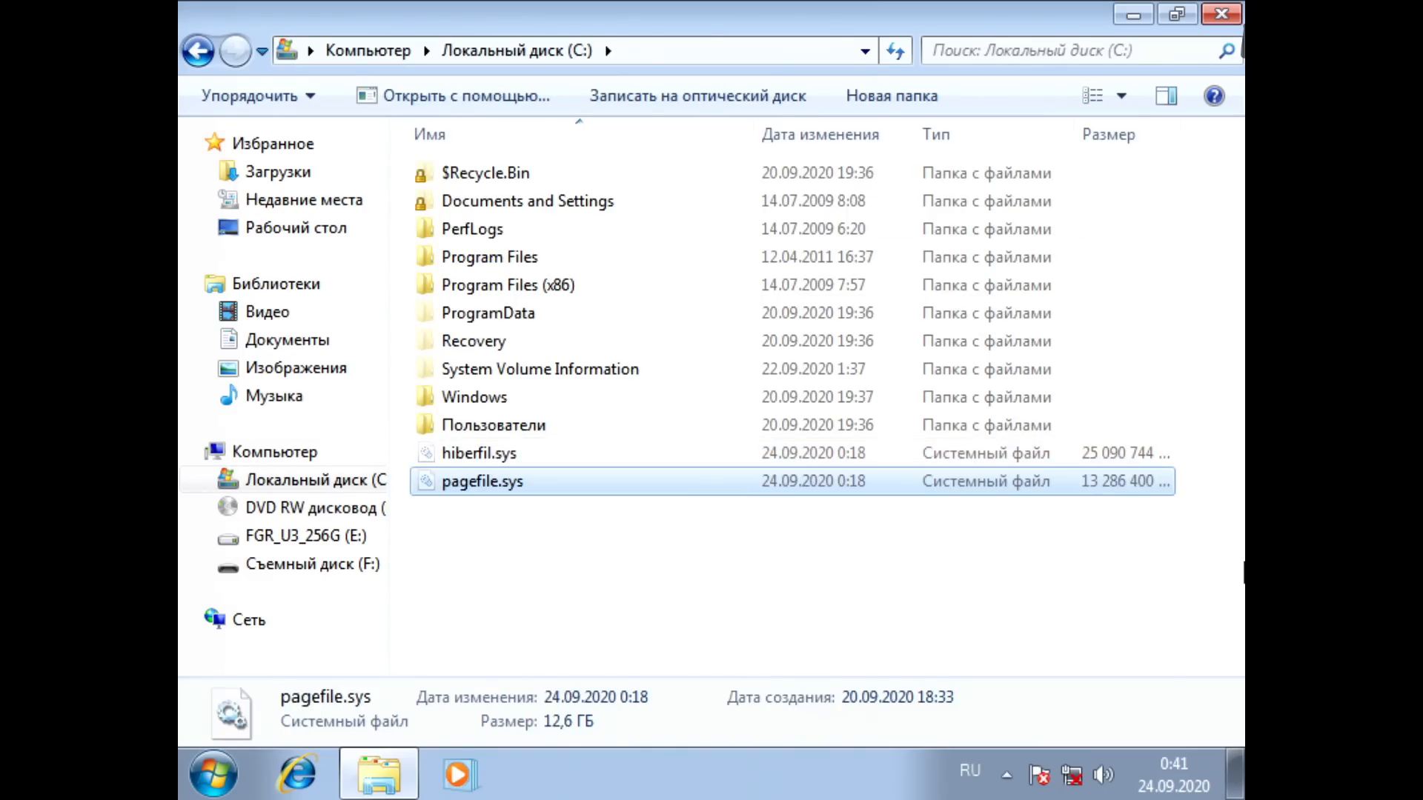
key("Up")
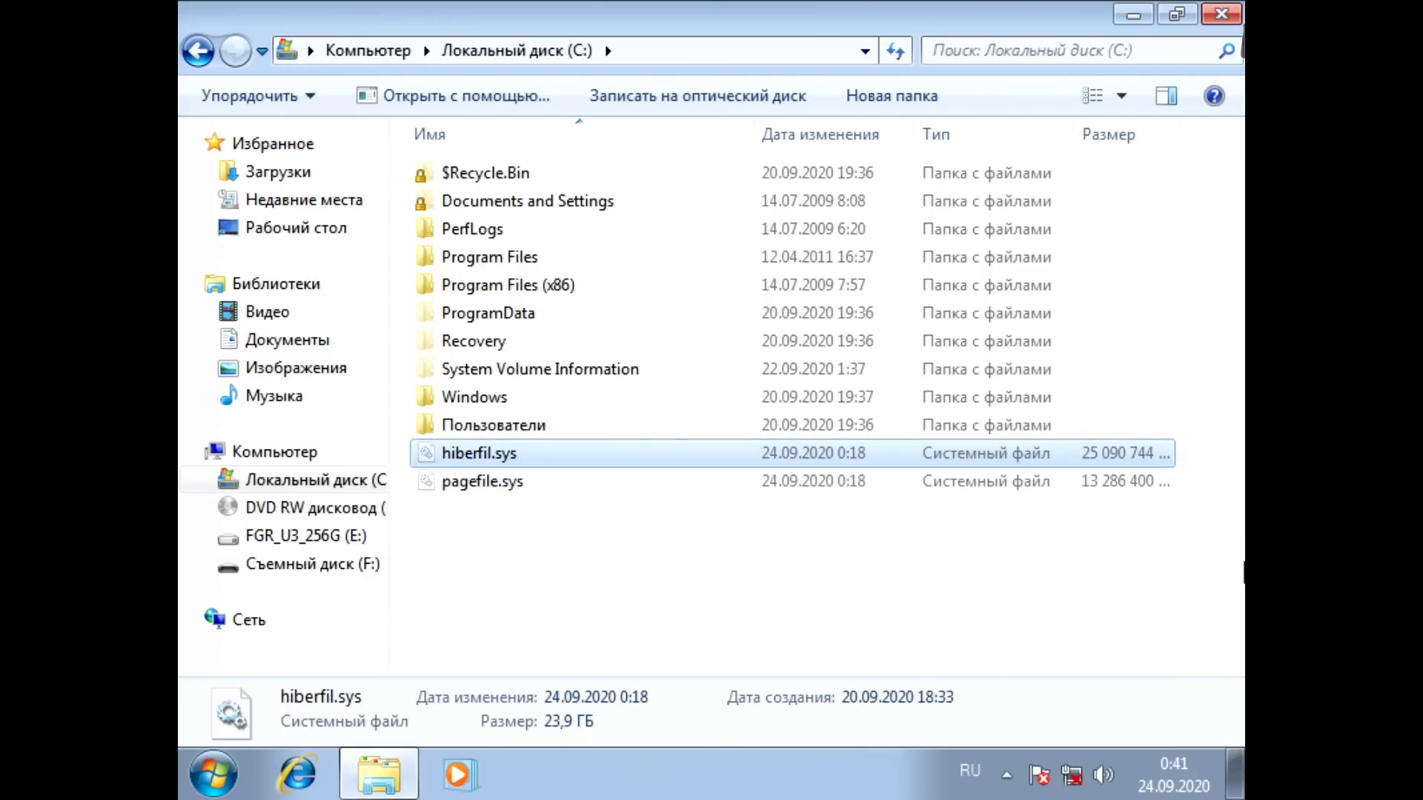
key("Down")
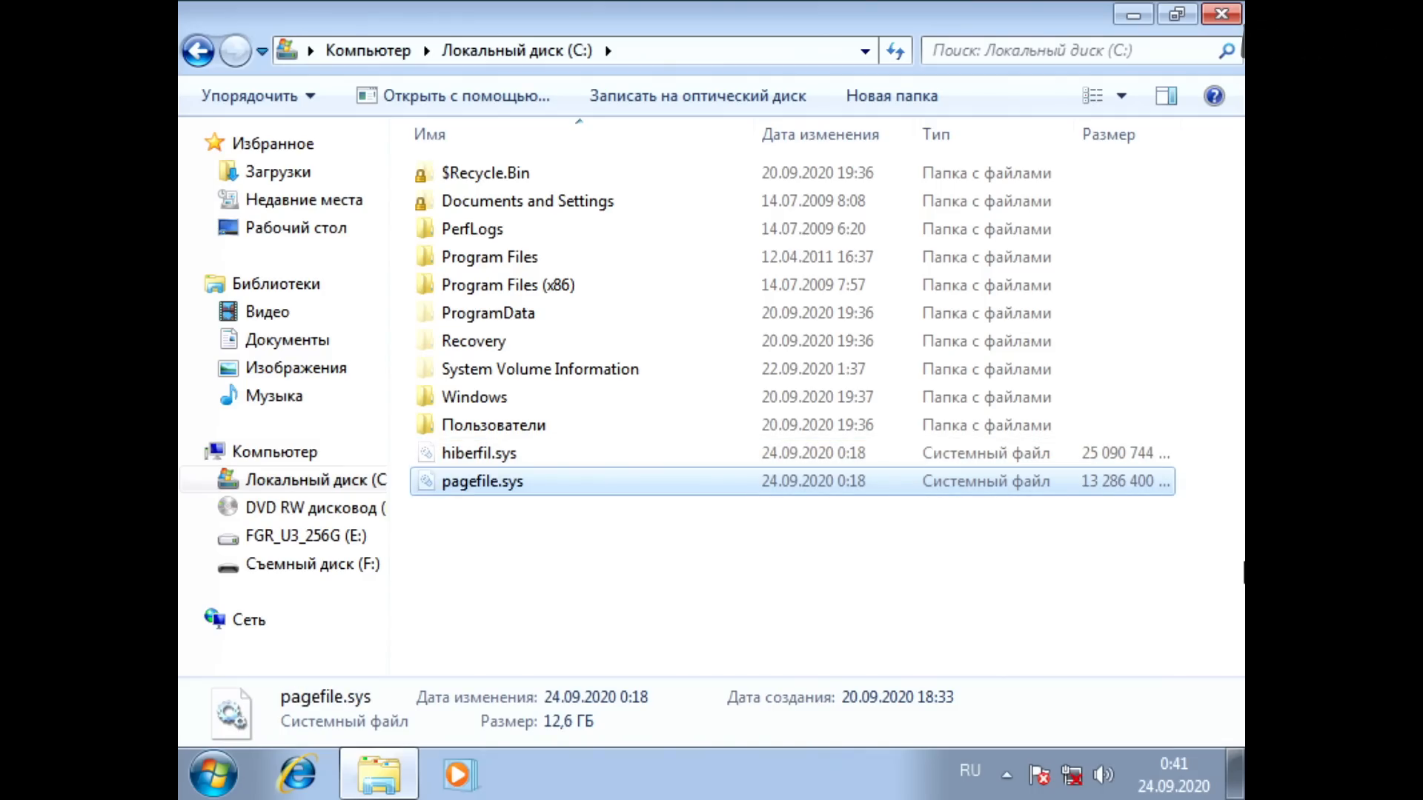
key("Up")
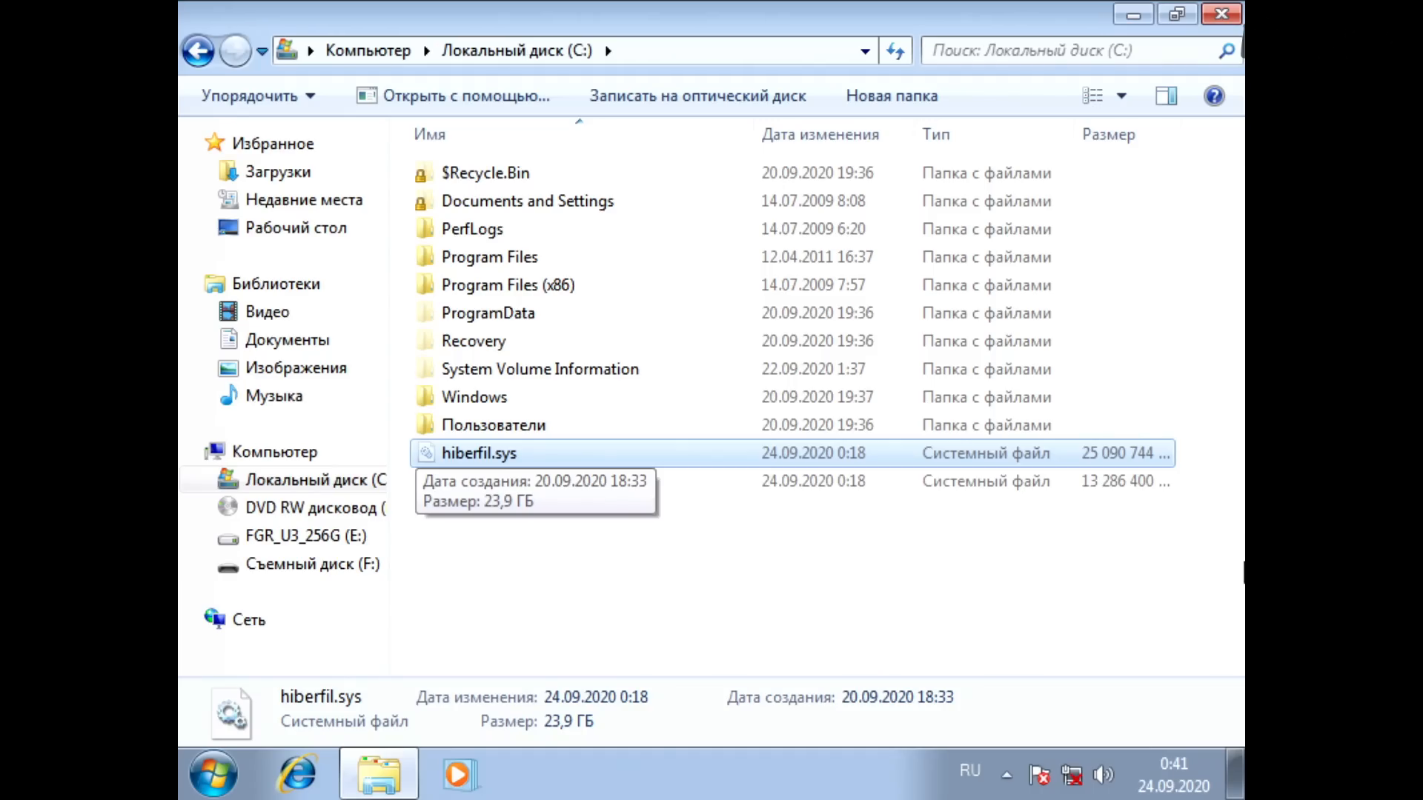
key("Down")
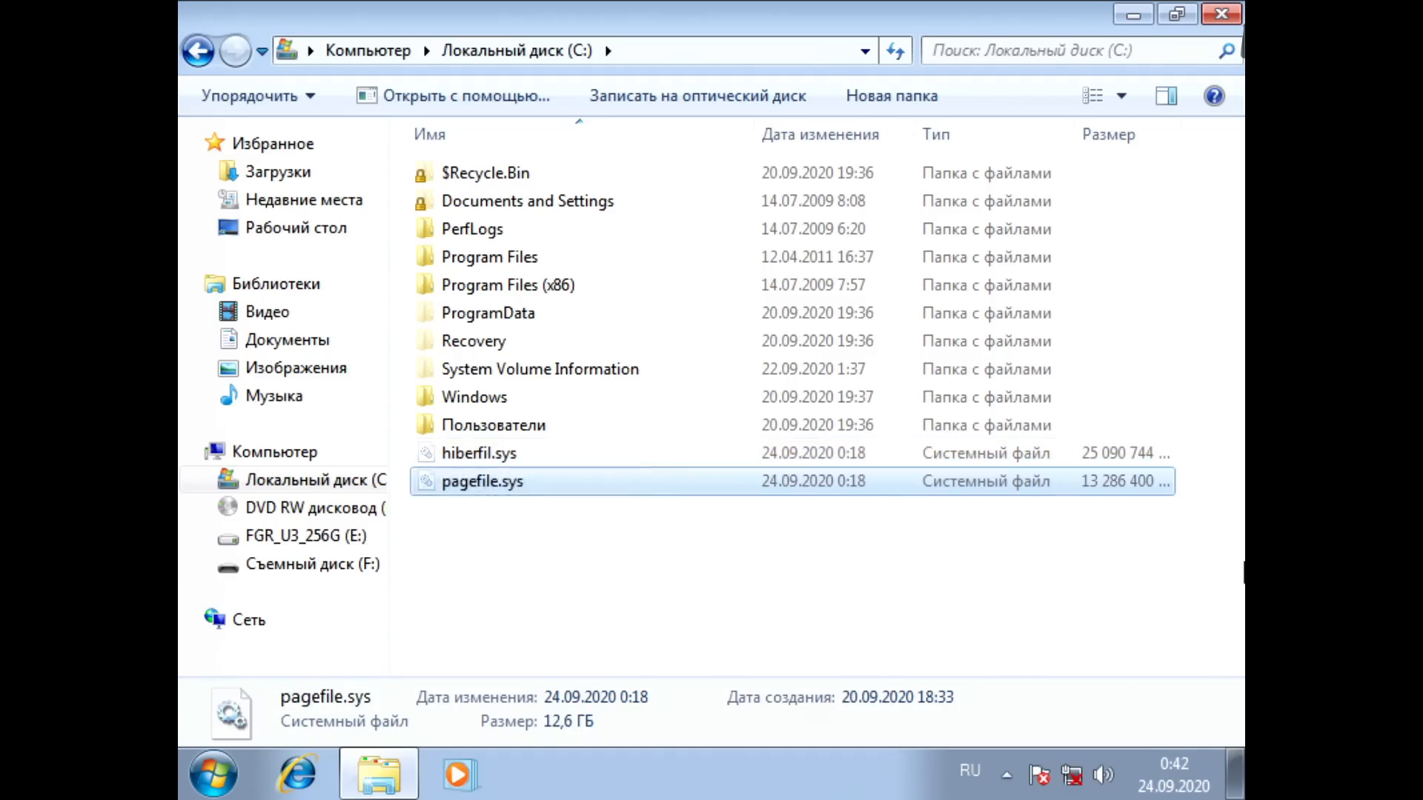
key("Up")
key("Down")
key("Up")
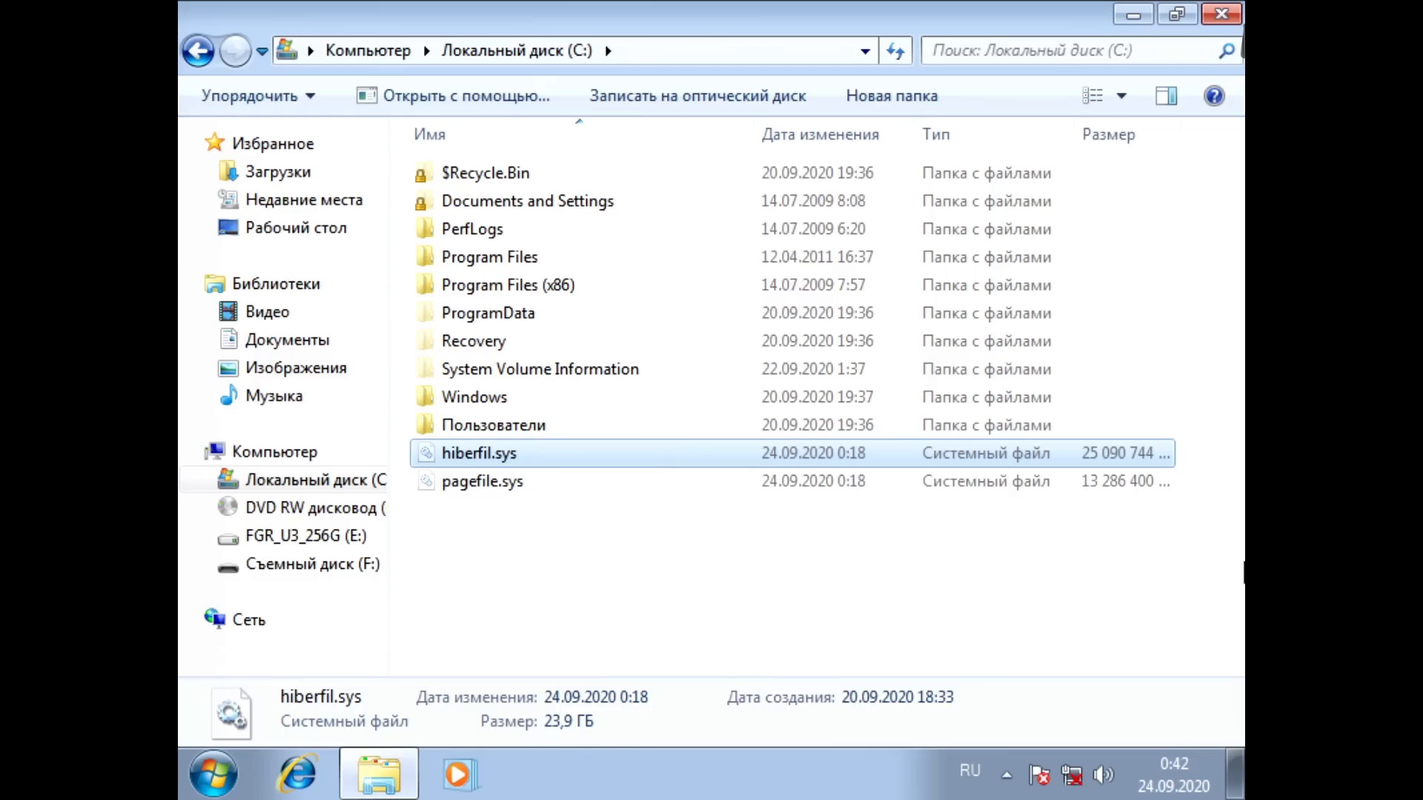
Step: Open the system information window and bring up the Защита системы settings in Свойства системы
key("super+Pause")
key("Down")
key("Down")
key("Up")
key("Left")
key("Up")
key("Up")
key("Up")
key("Return")
key("Tab")
key("shift+Tab")
key("shift+Tab")
key("Tab")
key("shift+Tab")
key("Right")
key("Tab")
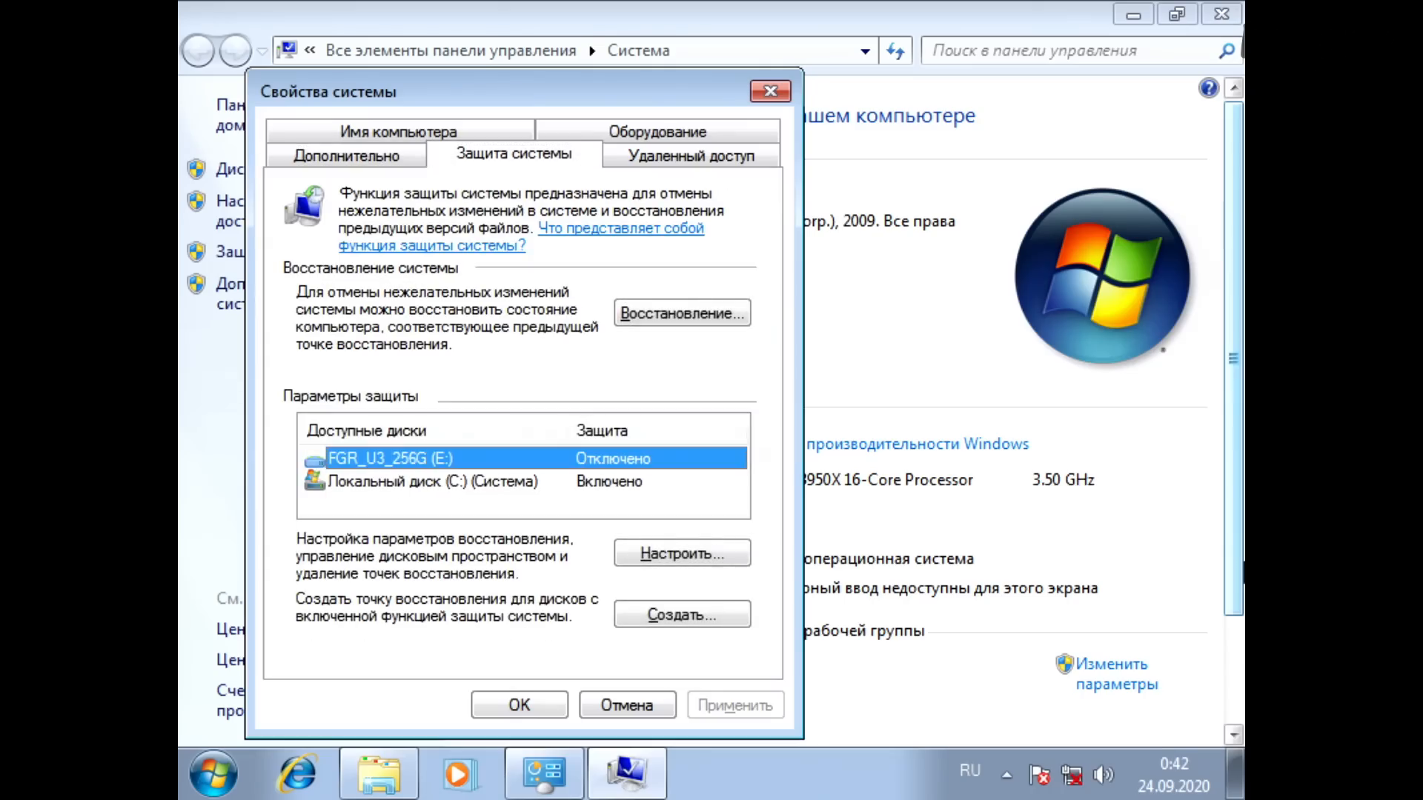
Step: Configure protection for Локальный диск (C:) and select Отключить защиту системы
key("Down")
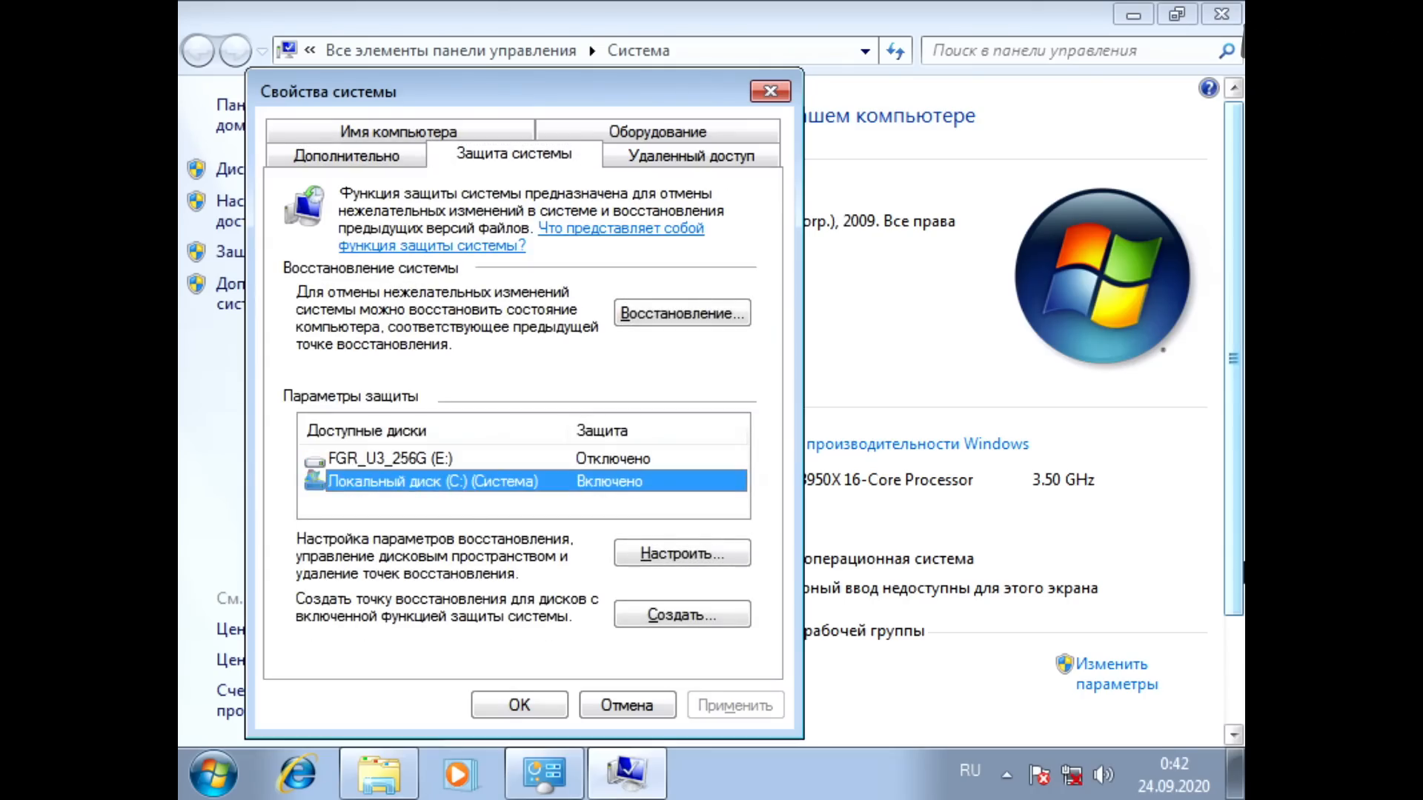
key("Tab")
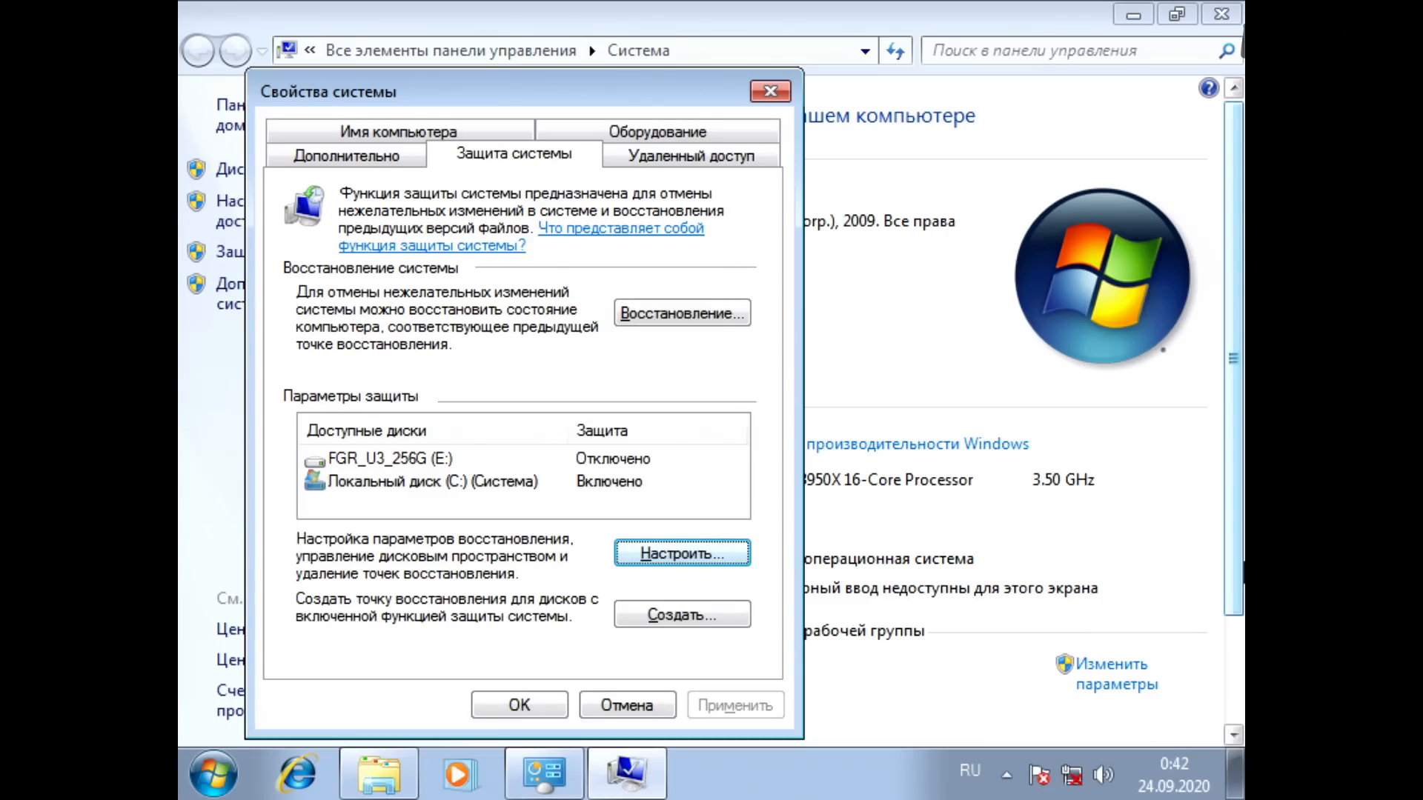
key("Return")
key("Down")
key("Down")
Step: Delete all restore points of Локальный диск (C:) and confirm the deletion
key("Tab")
key("Tab")
key("Tab")
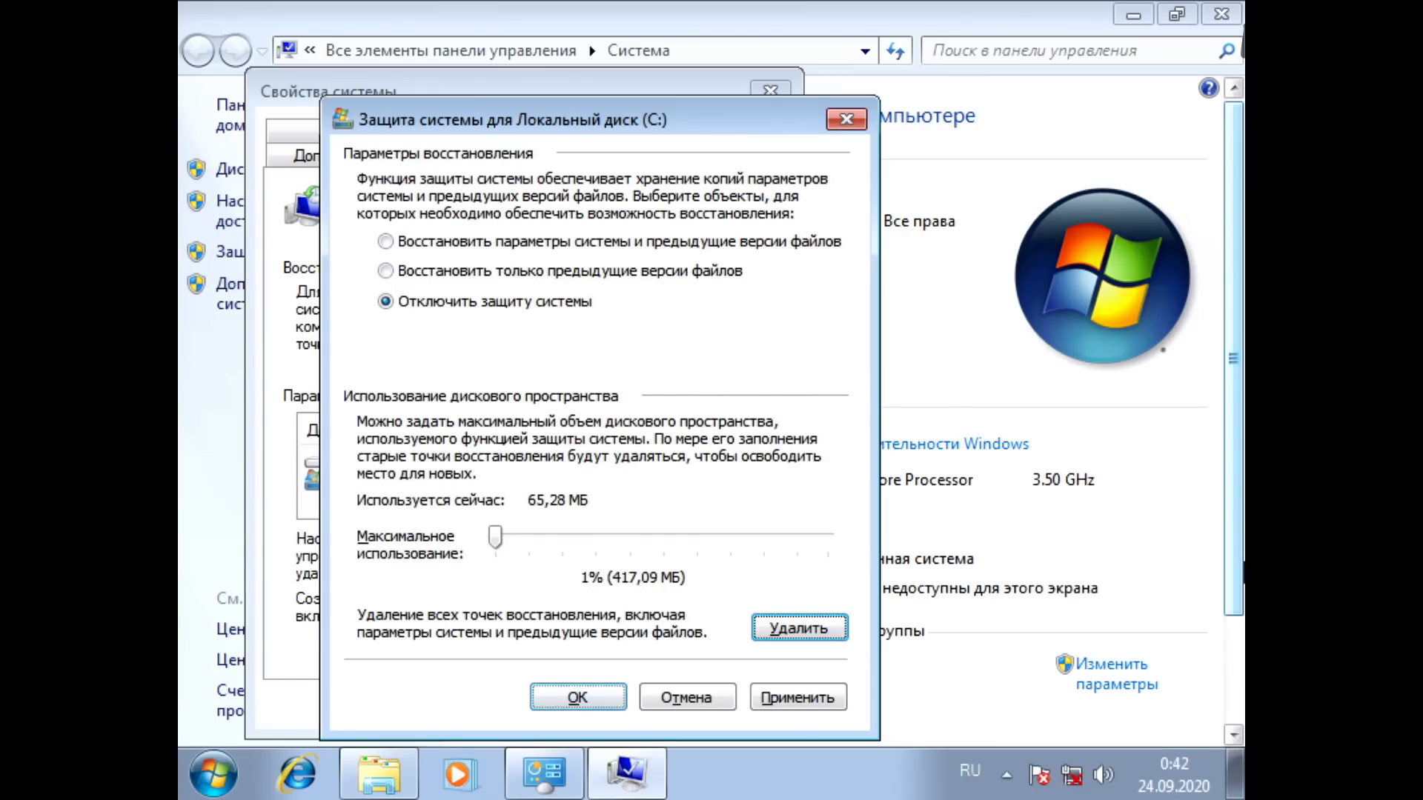
key("Return")
Step: Close the restore point deletion notice and apply the disabled protection for Локальный диск (C:)
key("Return")
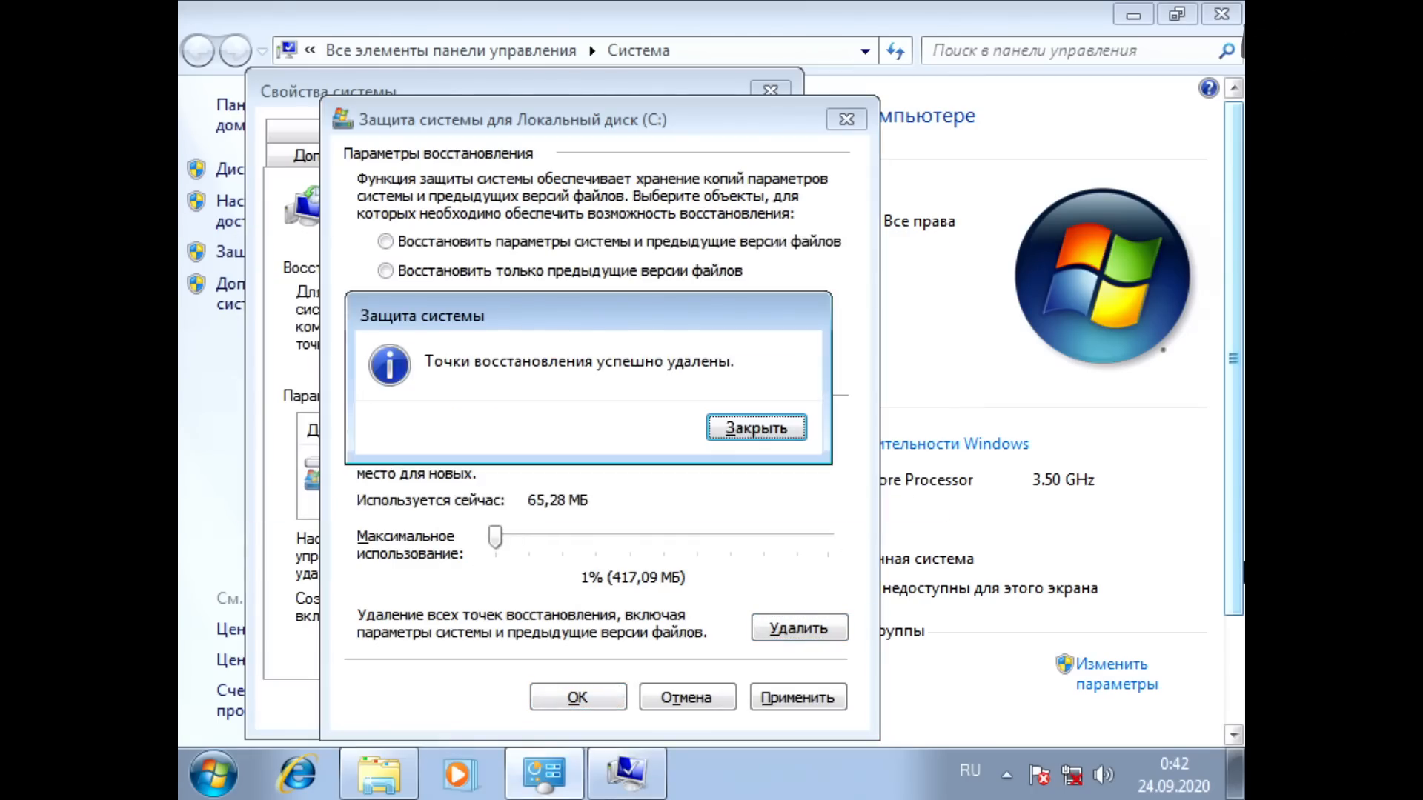
key("Return")
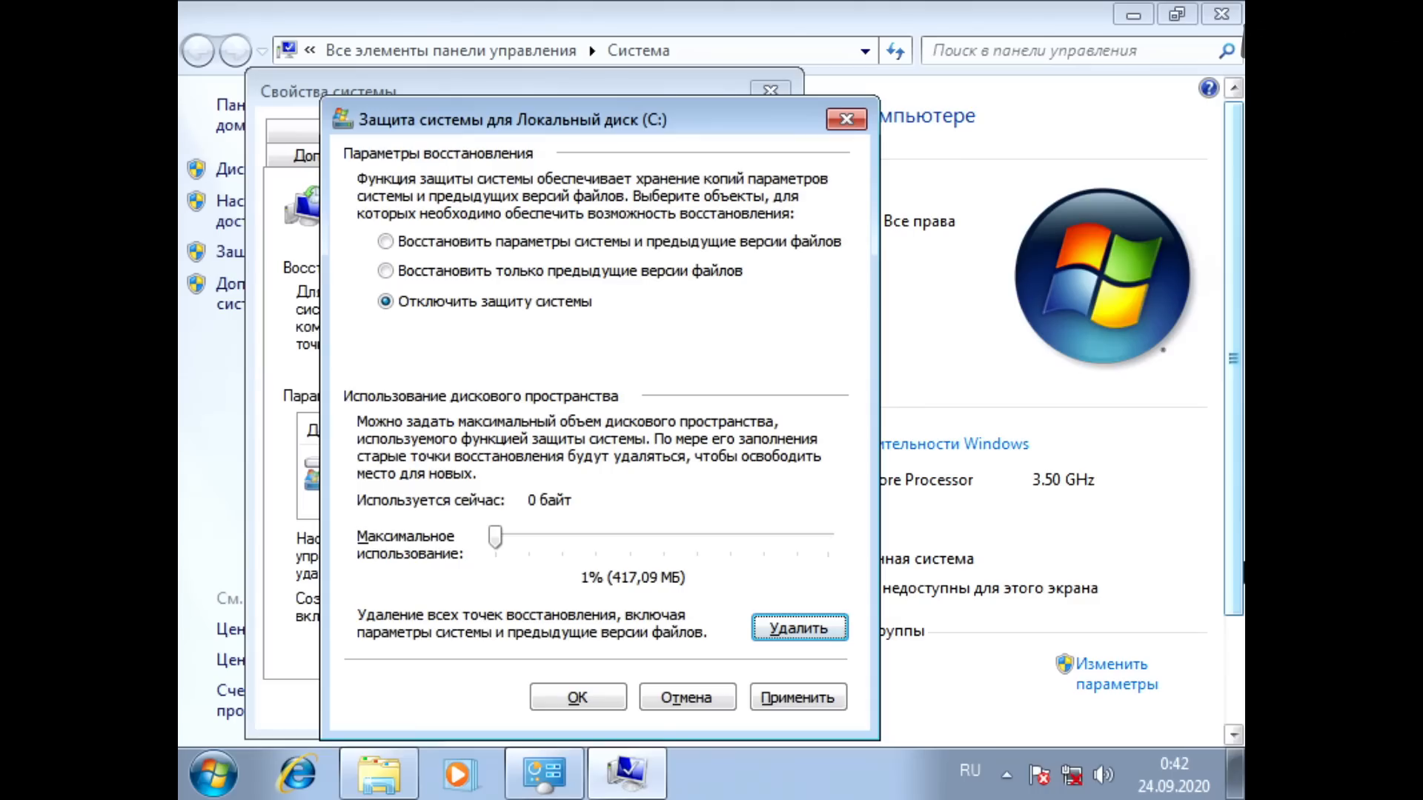
key("Tab")
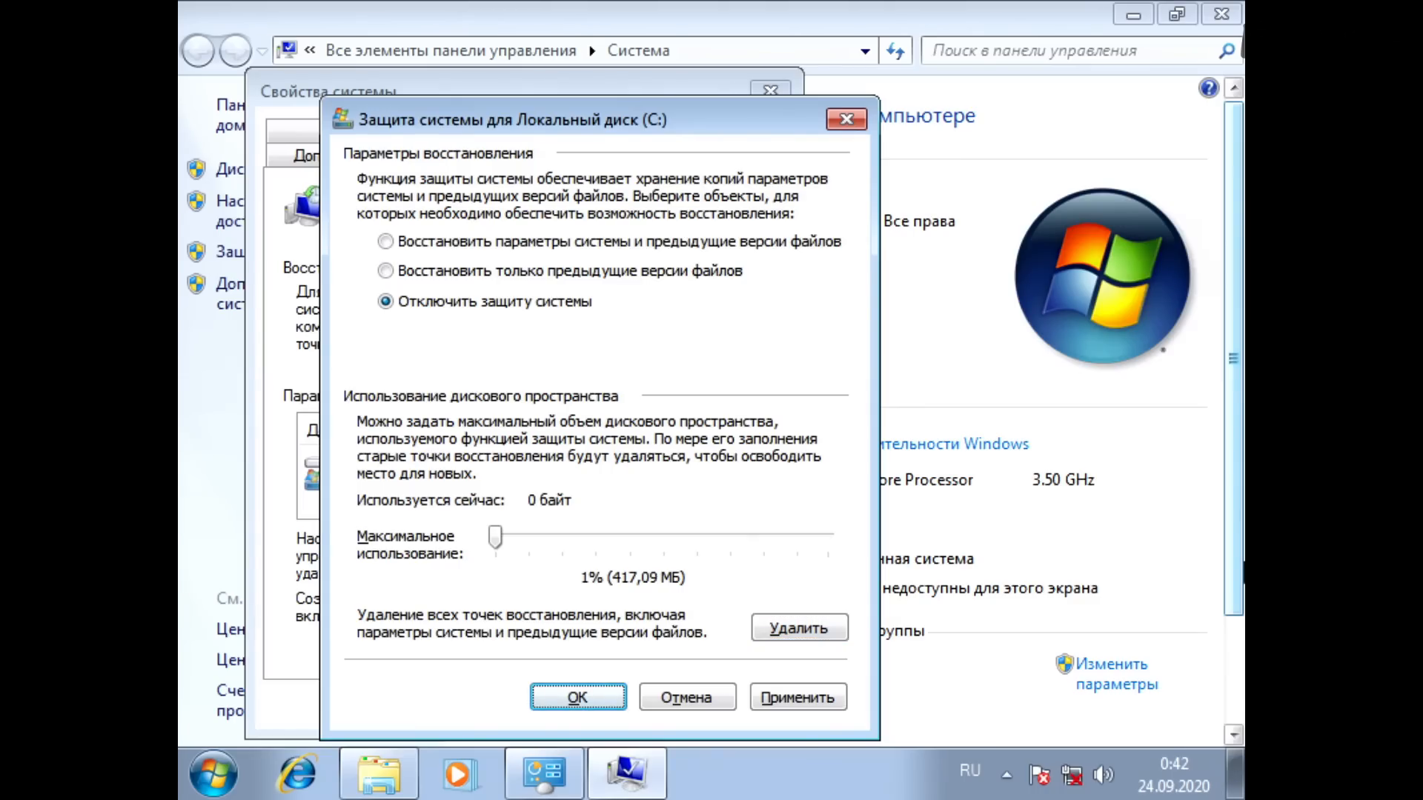
key("Return")
key("Tab")
key("Return")
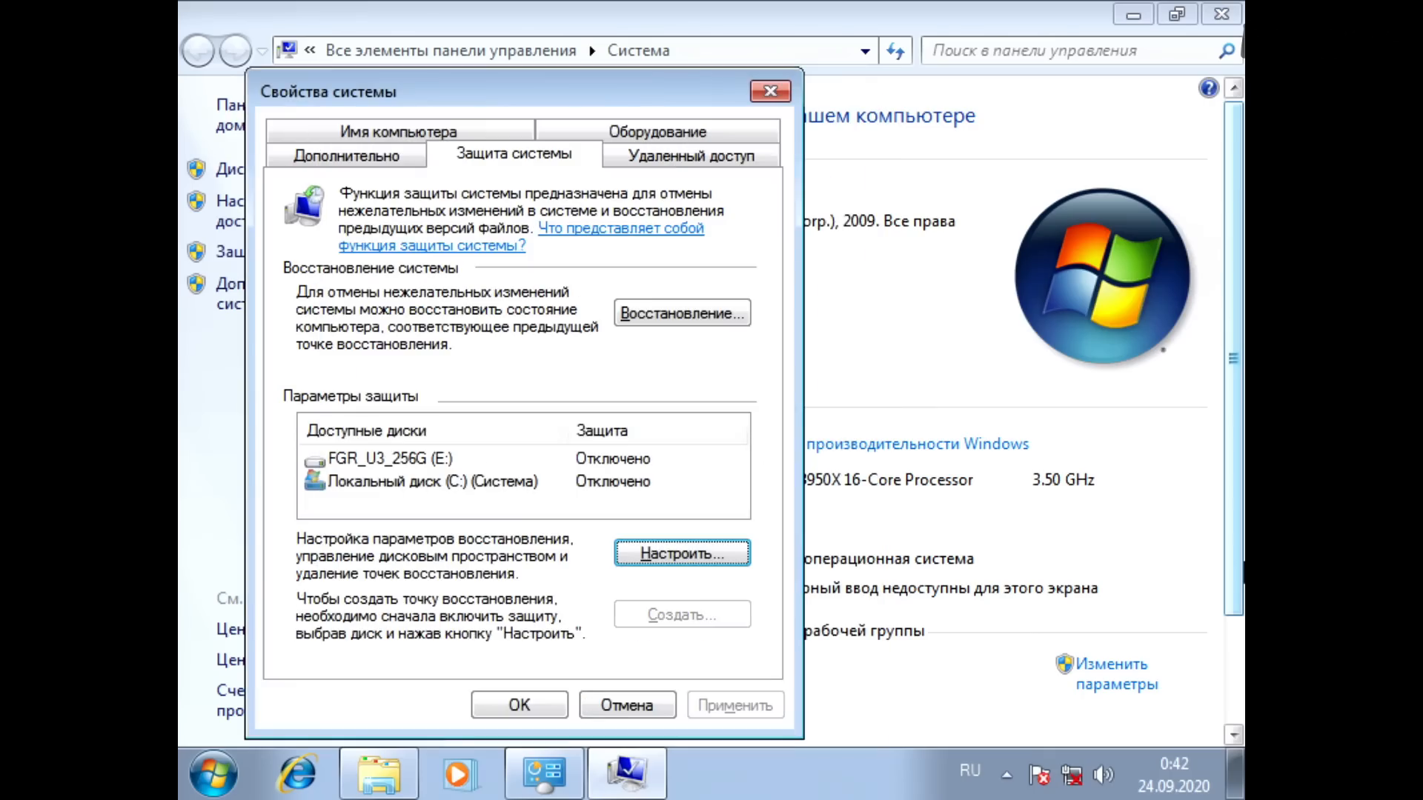
Step: Open the Виртуальная память settings from the advanced performance parameters of Свойства системы
key("shift+Tab")
key("shift+Tab")
key("shift+Tab")
key("shift+Tab")
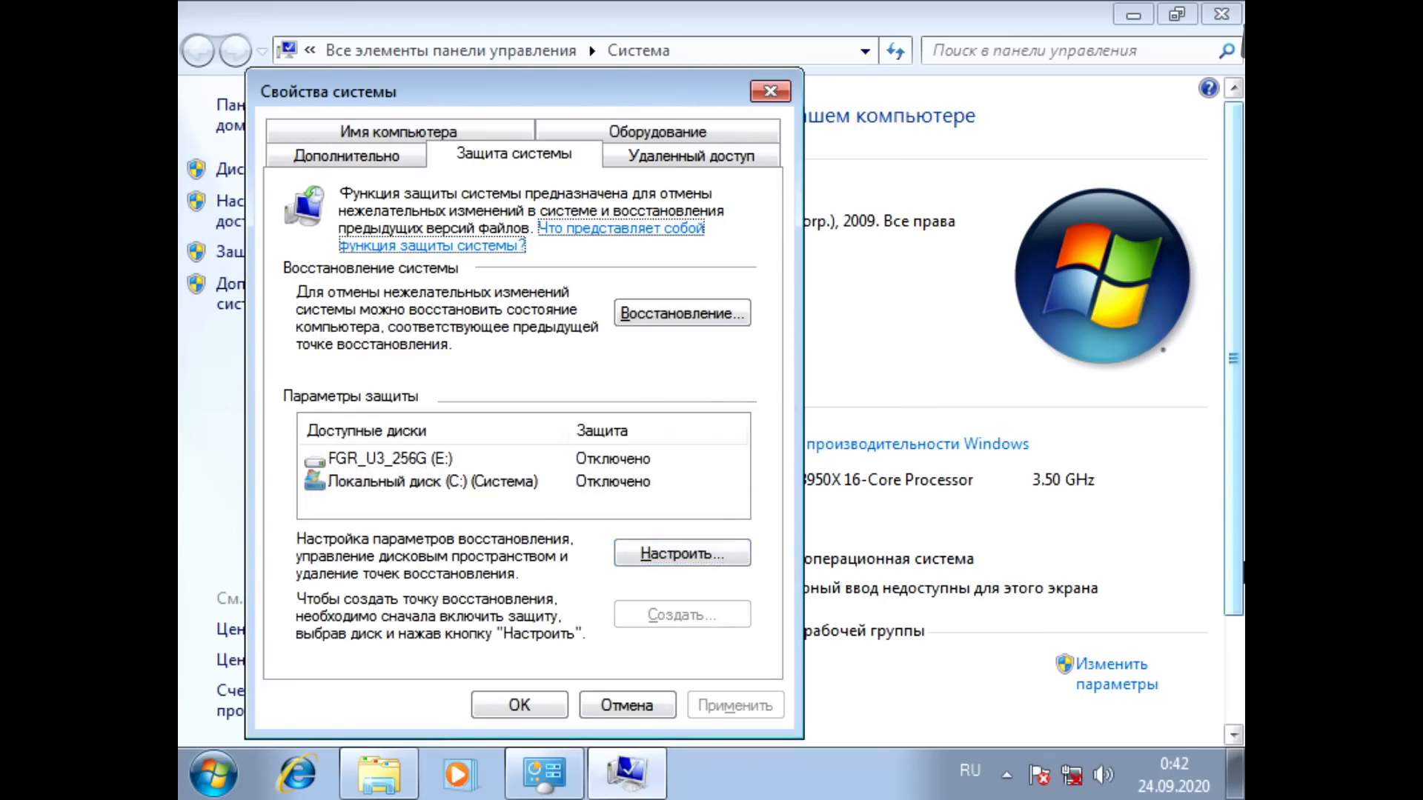
key("Left")
key("Tab")
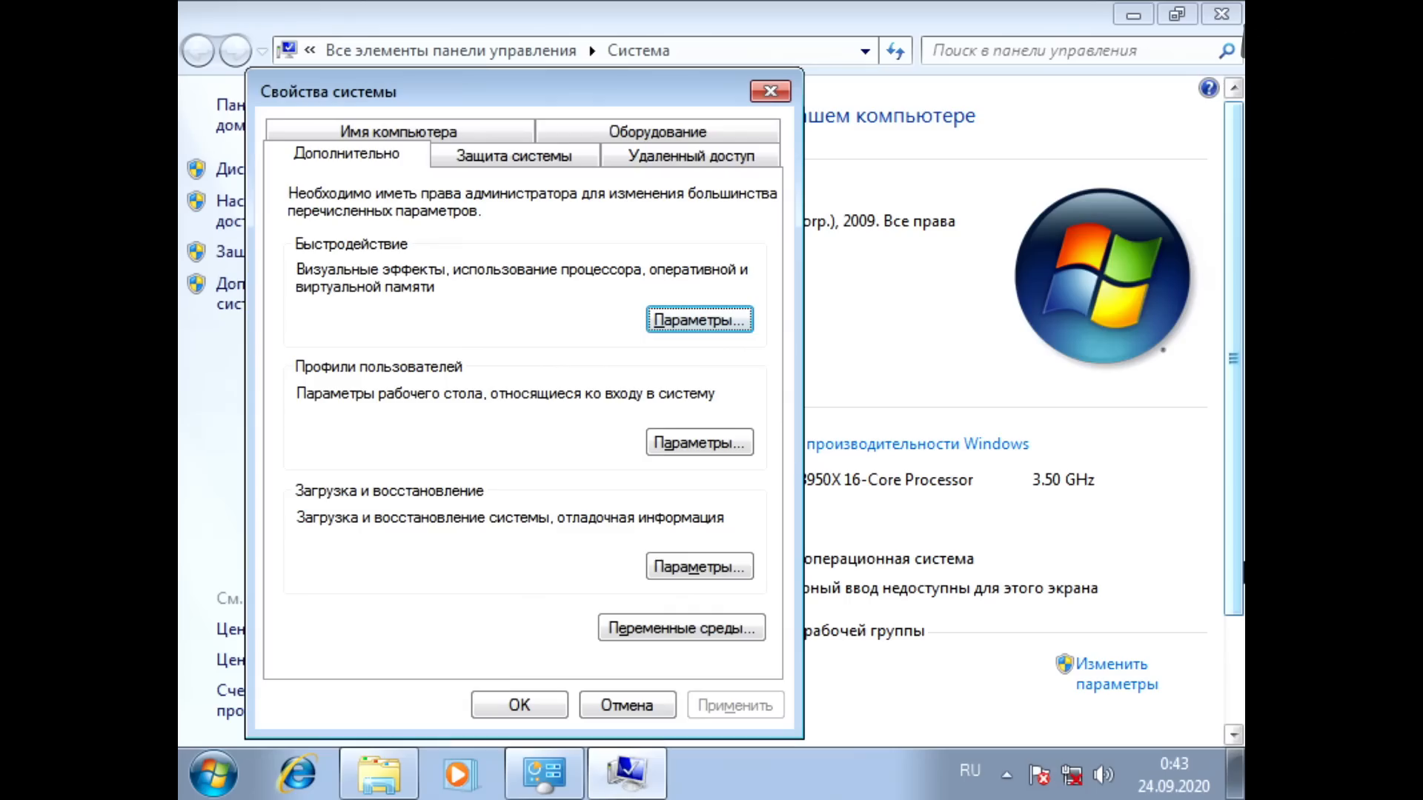
key("Return")
key("shift+Tab")
key("Right")
key("Tab")
key("Tab")
key("Return")
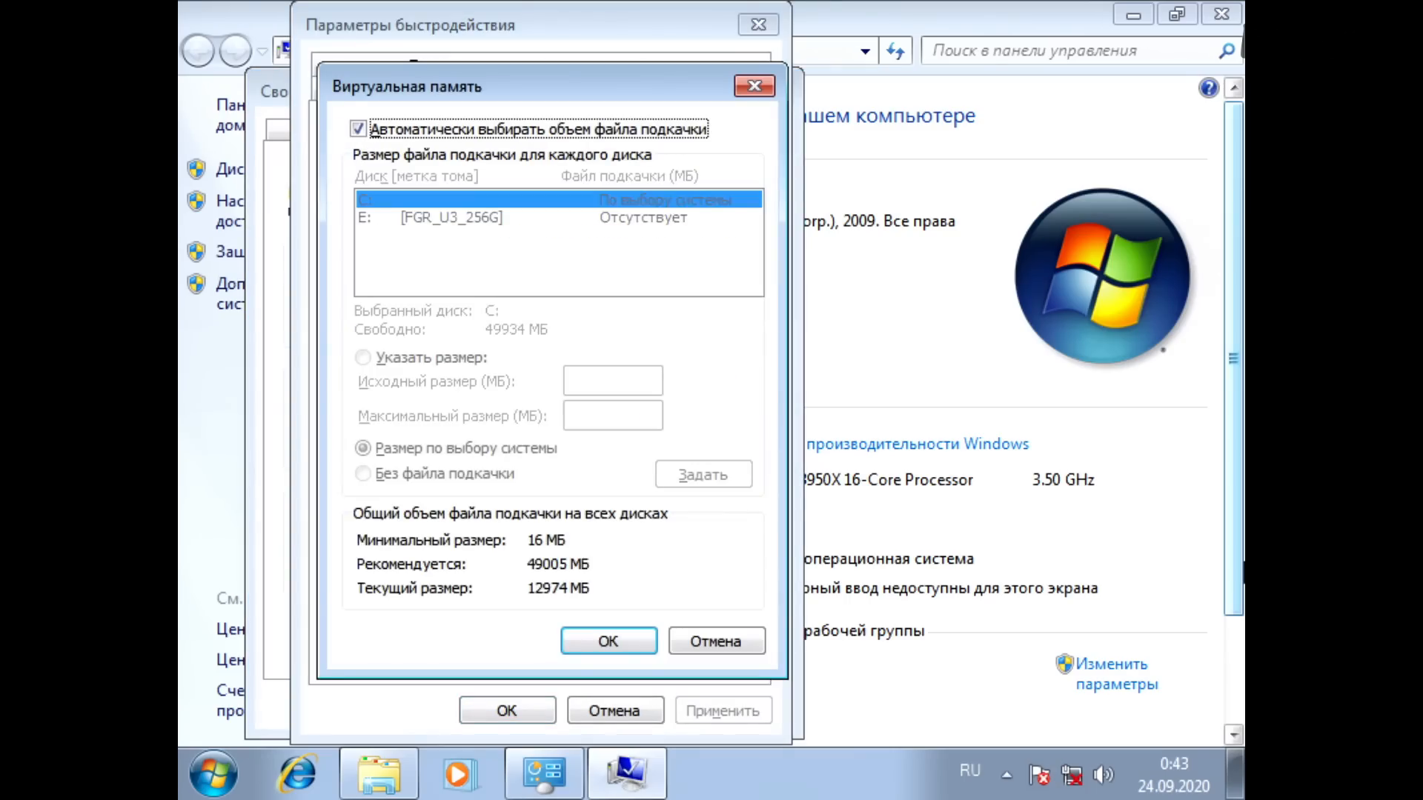
Step: Turn off automatic paging file sizing and choose Указать размер for drive C:
key("space")
key("Tab")
key("shift+Tab")
key("Tab")
key("Tab")
key("Tab")
key("shift+Tab")
key("Up")
key("Tab")
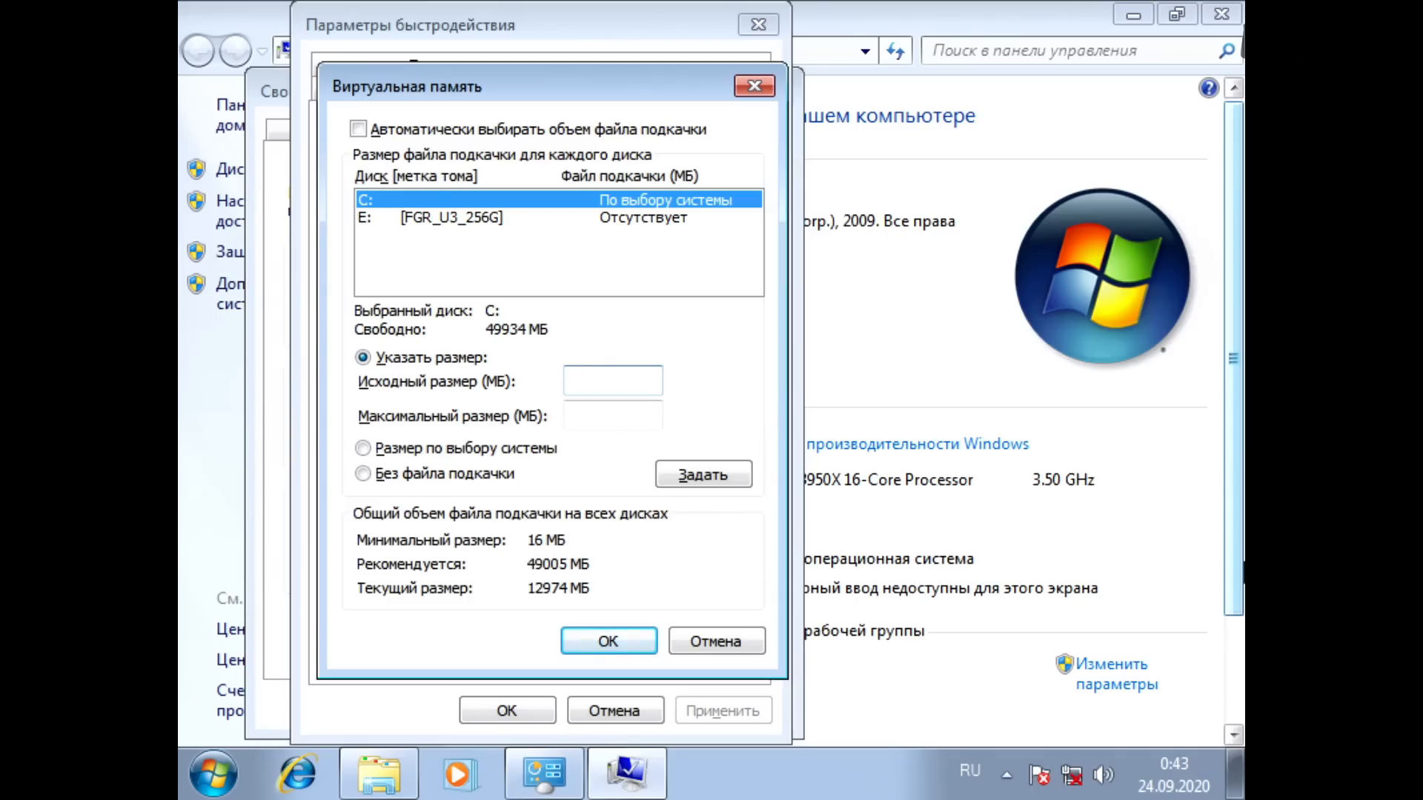
Step: Set the paging file of drive C: to an initial size of 256 MB and a maximum of 4096 MB, accepting the size warning
type("256")
key("Tab")
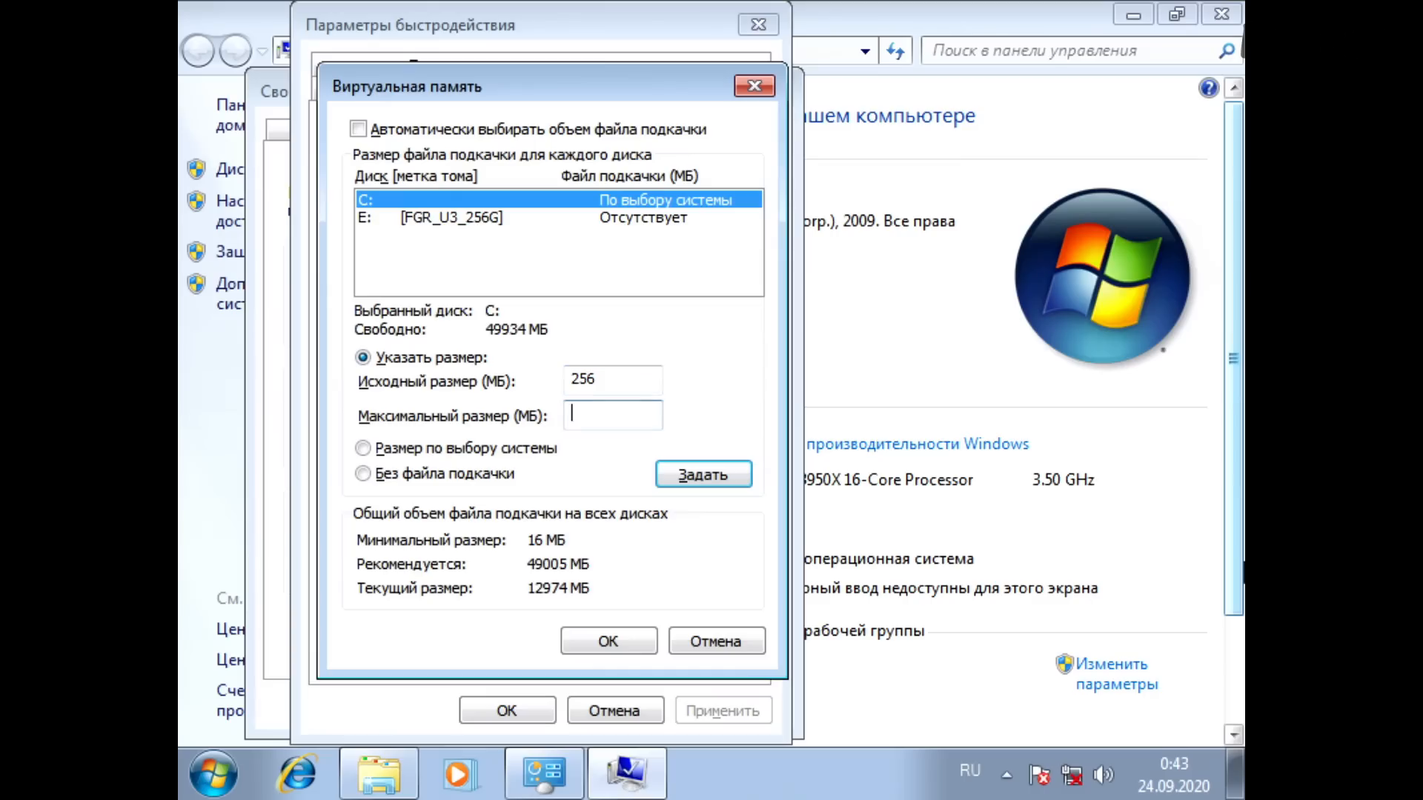
type("4096")
key("Tab")
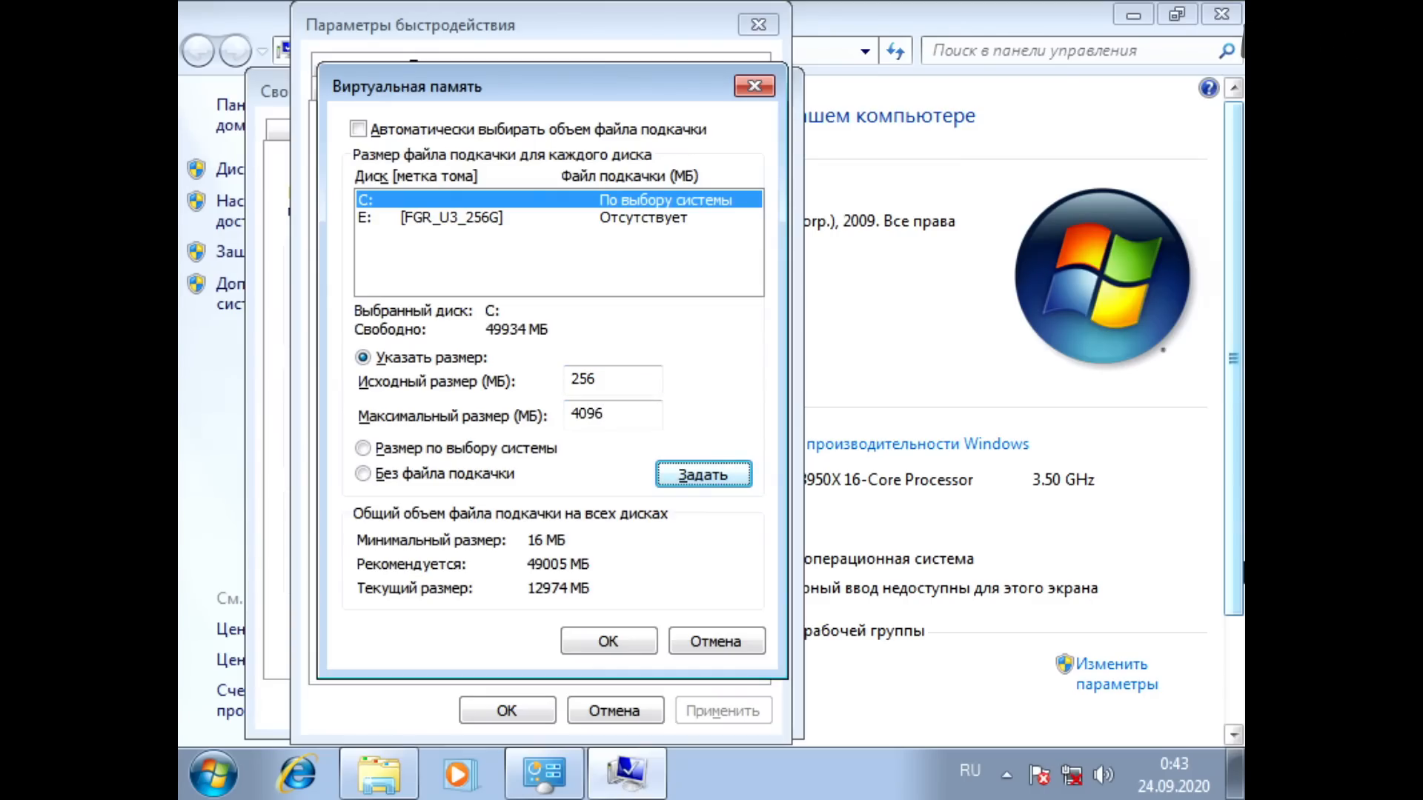
key("Return")
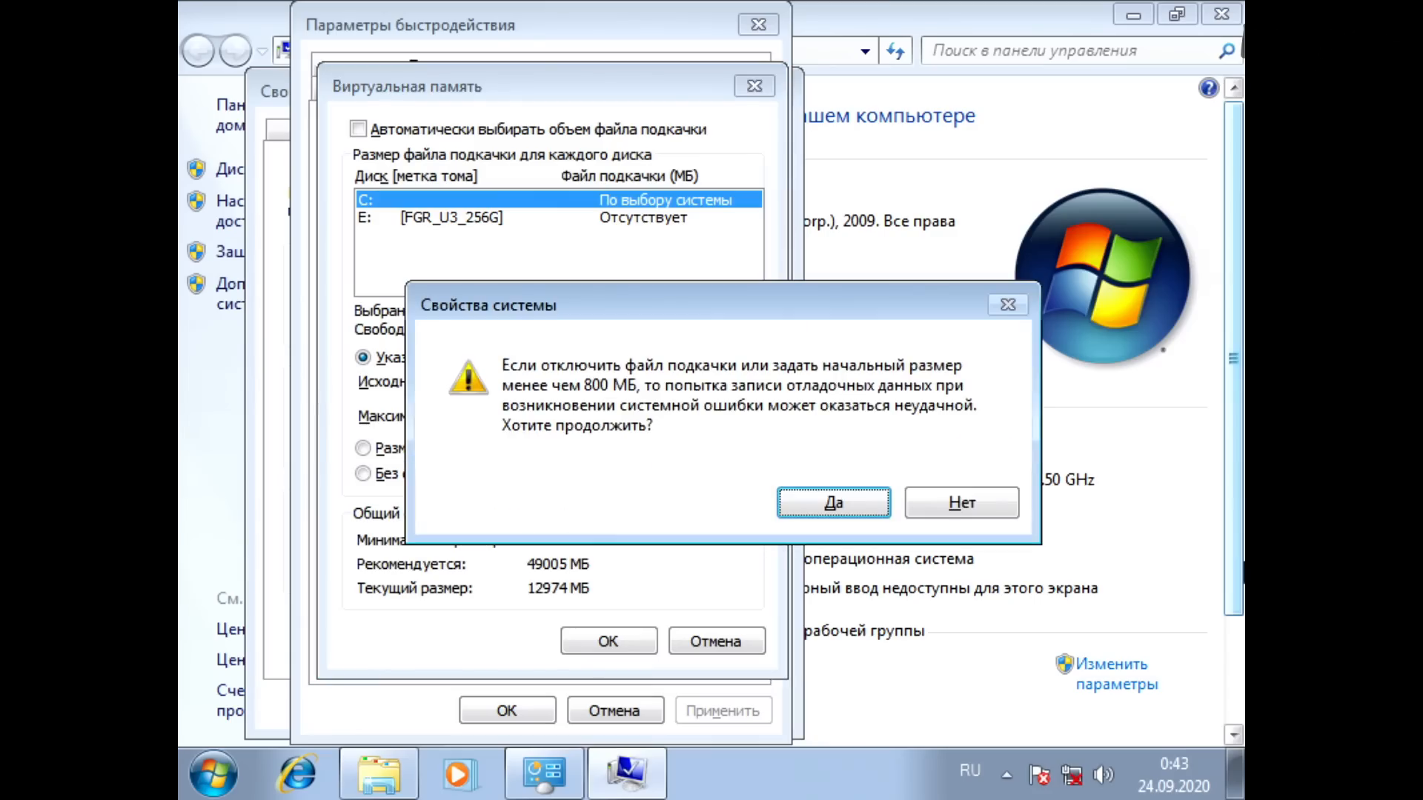
key("Return")
key("Tab")
key("Tab")
key("Tab")
key("Tab")
key("Tab")
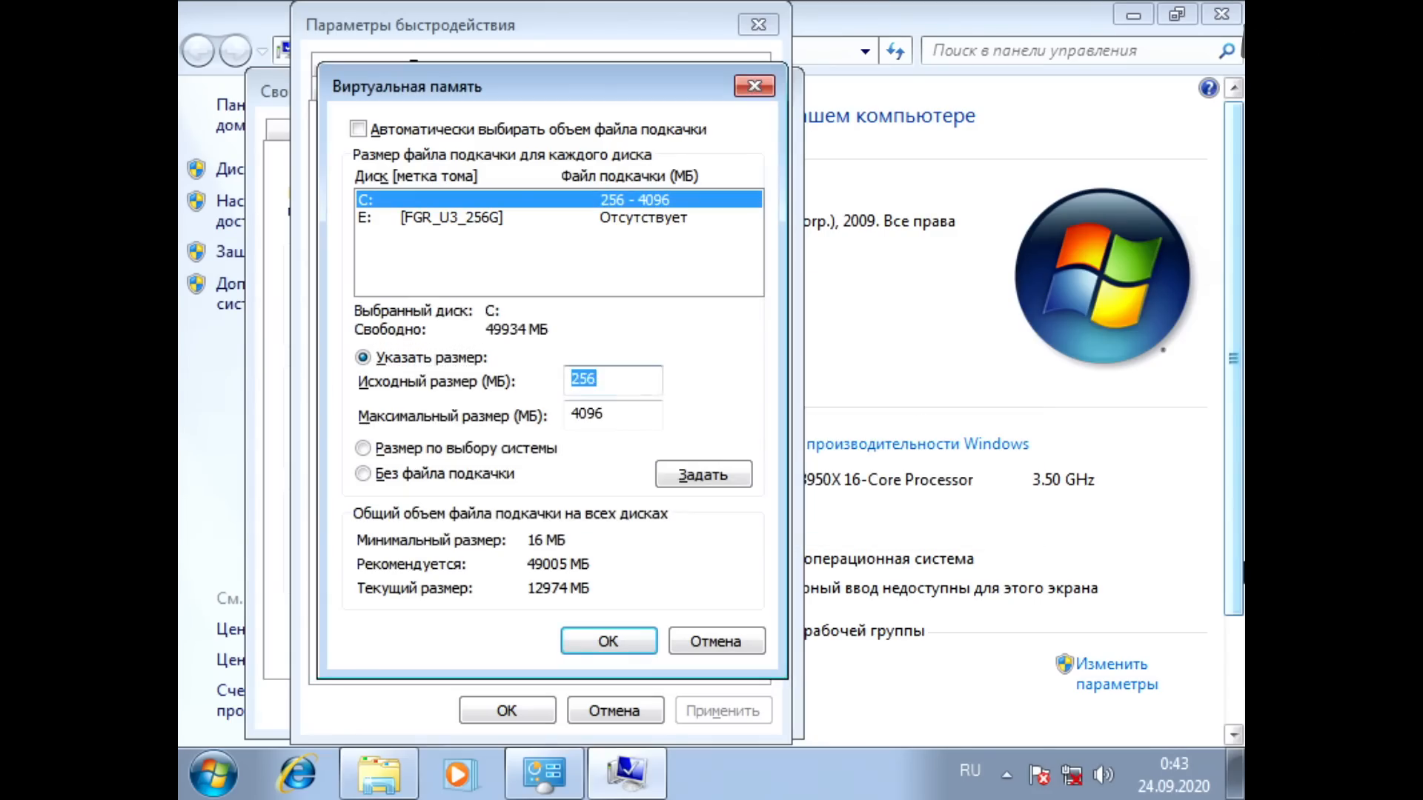
key("Return")
key("Return")
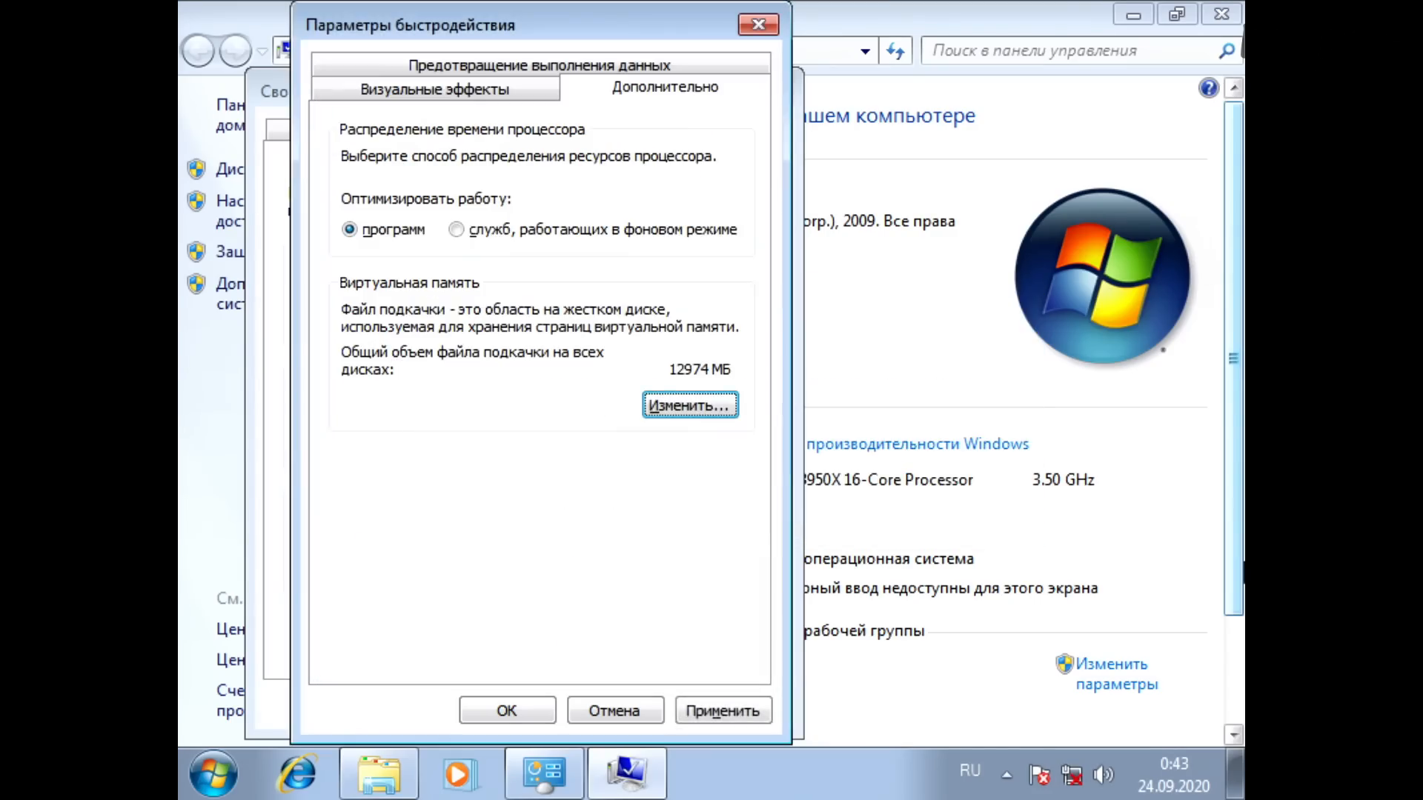
Step: Confirm the performance and system property changes, postpone the restart and close the system information window
key("shift+Tab")
key("Tab")
key("Tab")
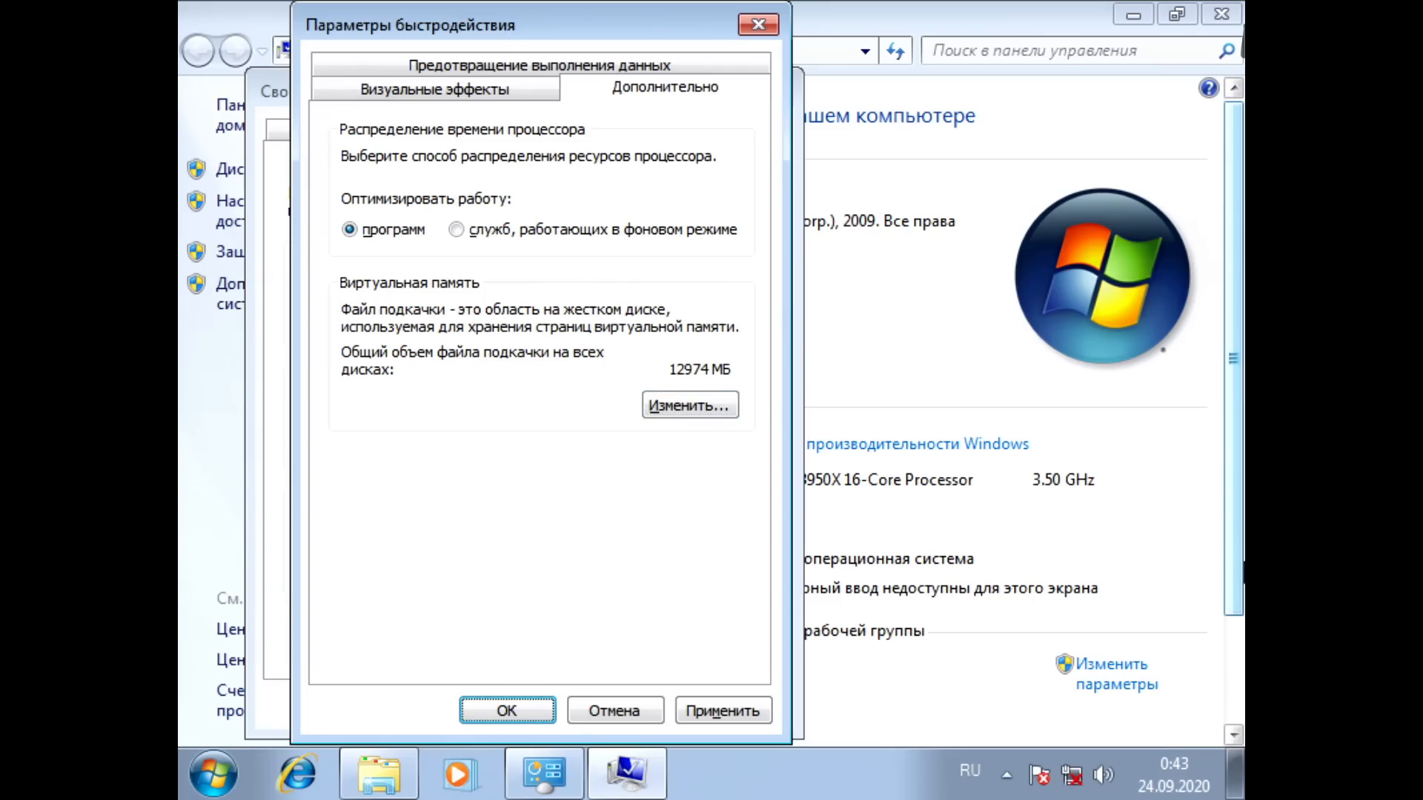
key("Return")
key("Tab")
key("Tab")
key("Tab")
key("Tab")
key("Return")
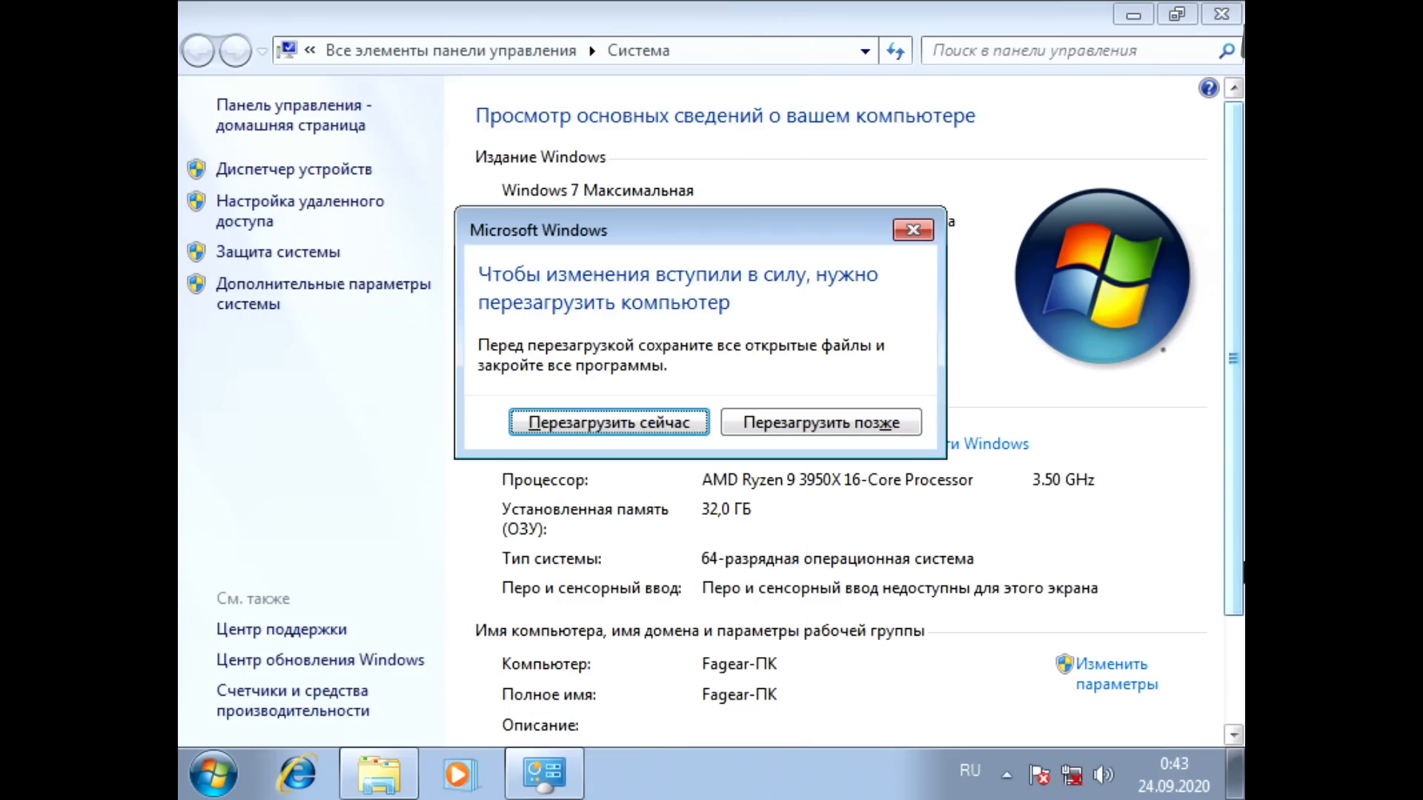
key("Tab")
key("Return")
key("alt+F4")
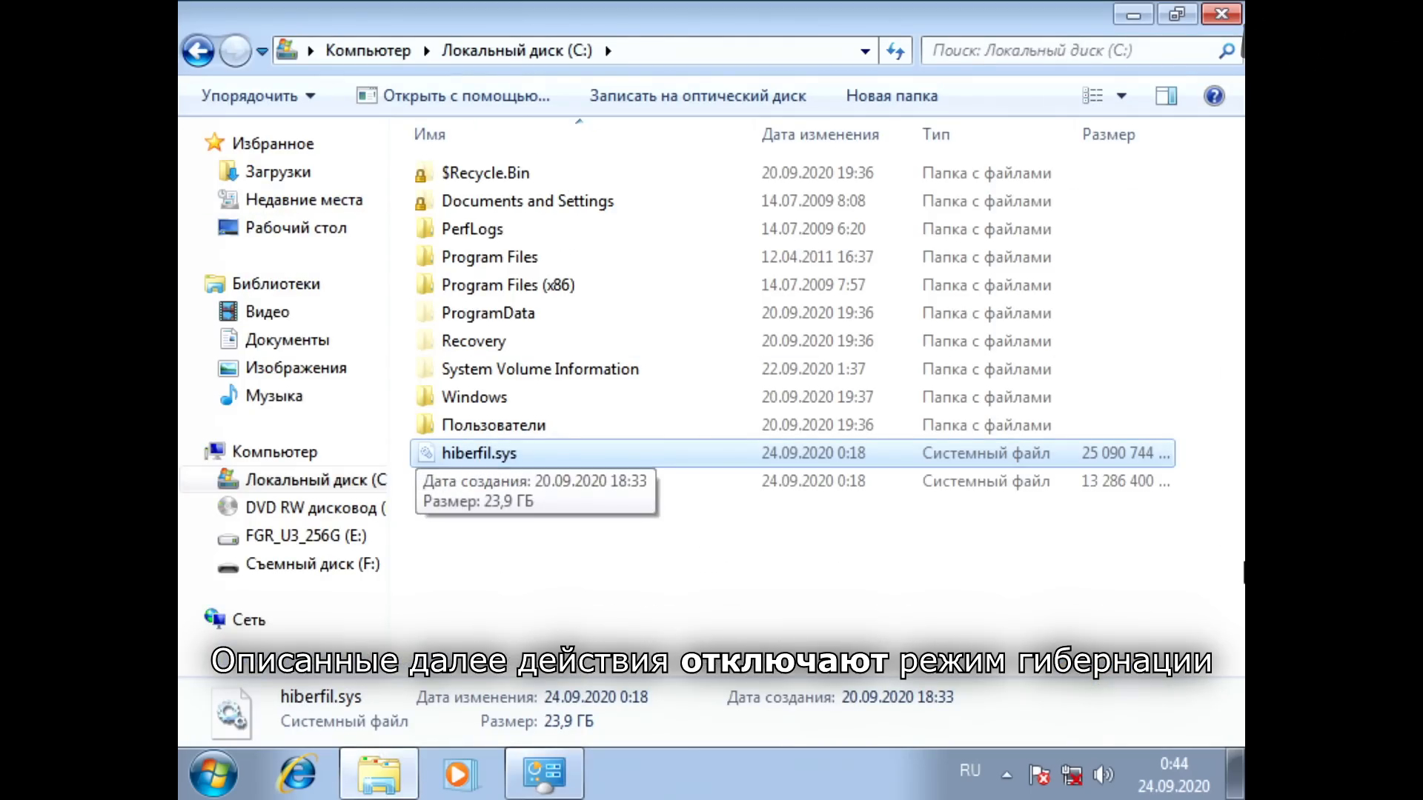
Step: Find cmd.exe and run it as administrator
key("super")
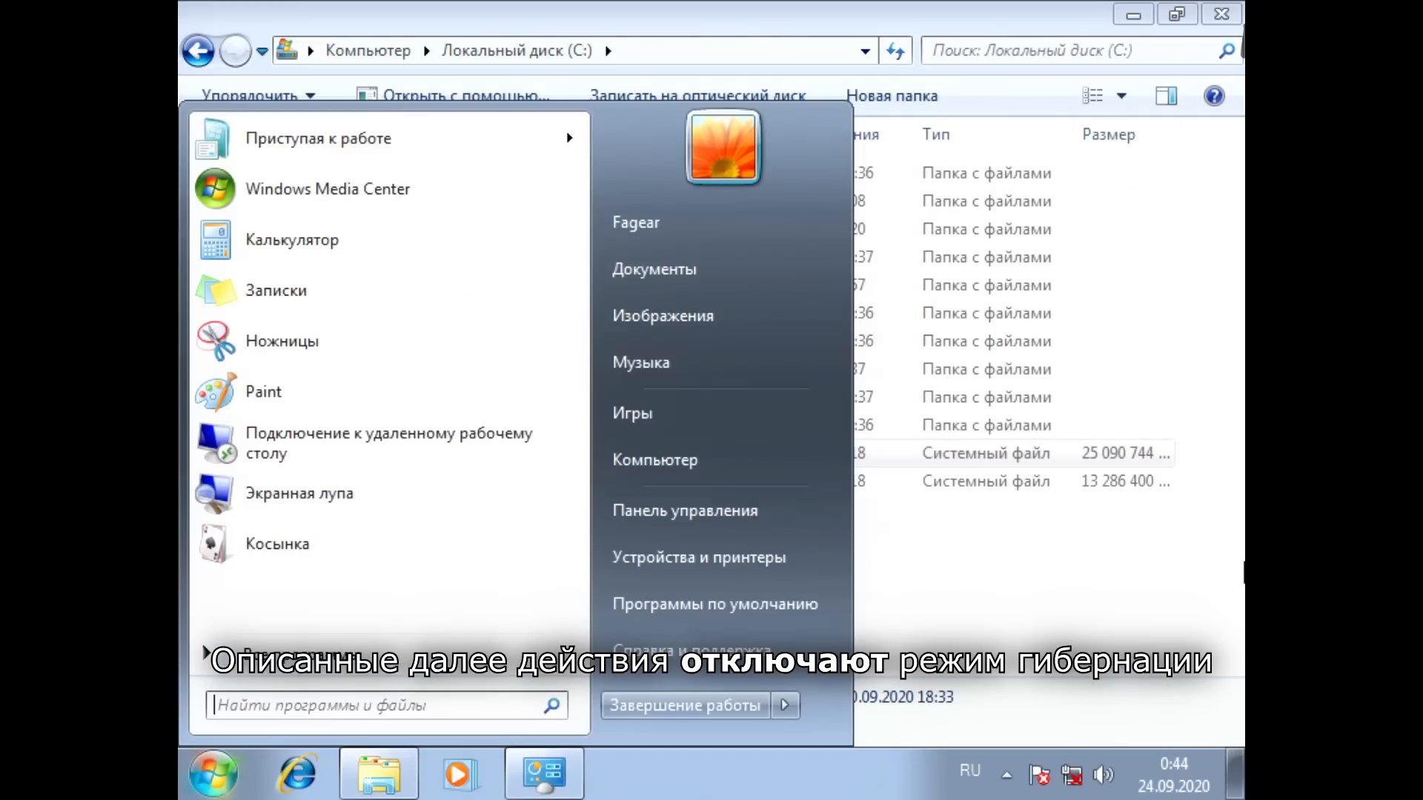
key("alt+shift")
type("cmd")
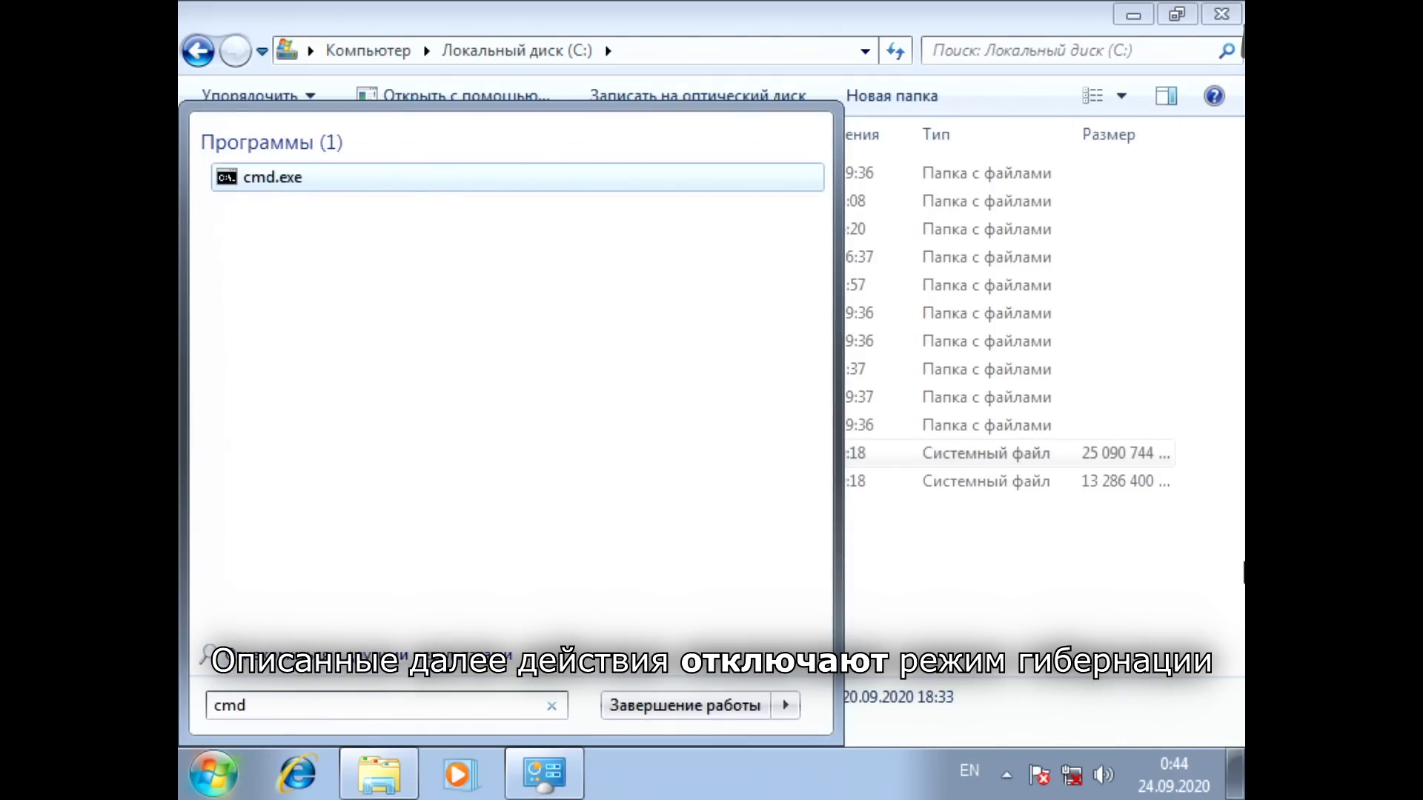
key("Menu")
key("Down")
key("Down")
key("Return")
key("Left")
key("Return")
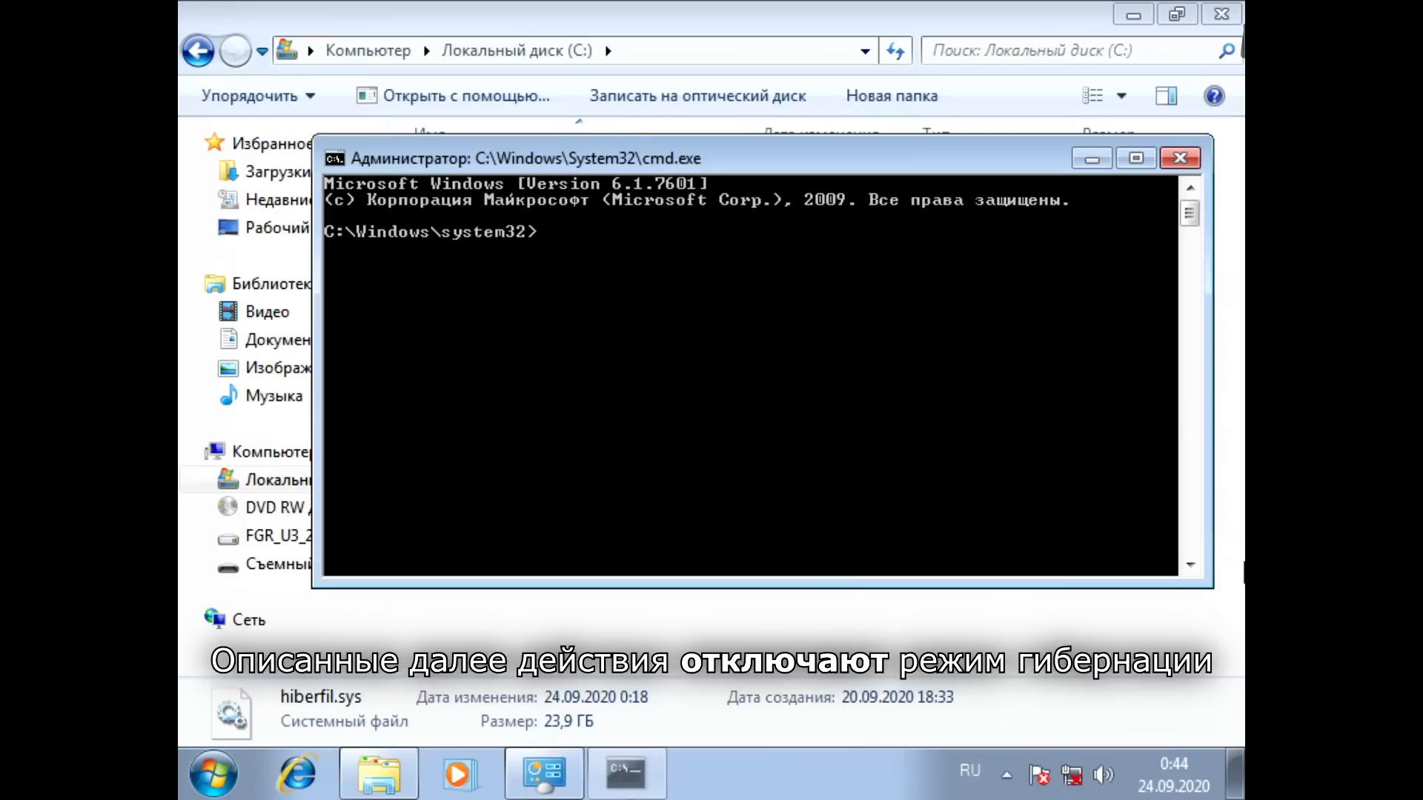
Step: Disable hibernation with the command powercfg -h off
type("powerc")
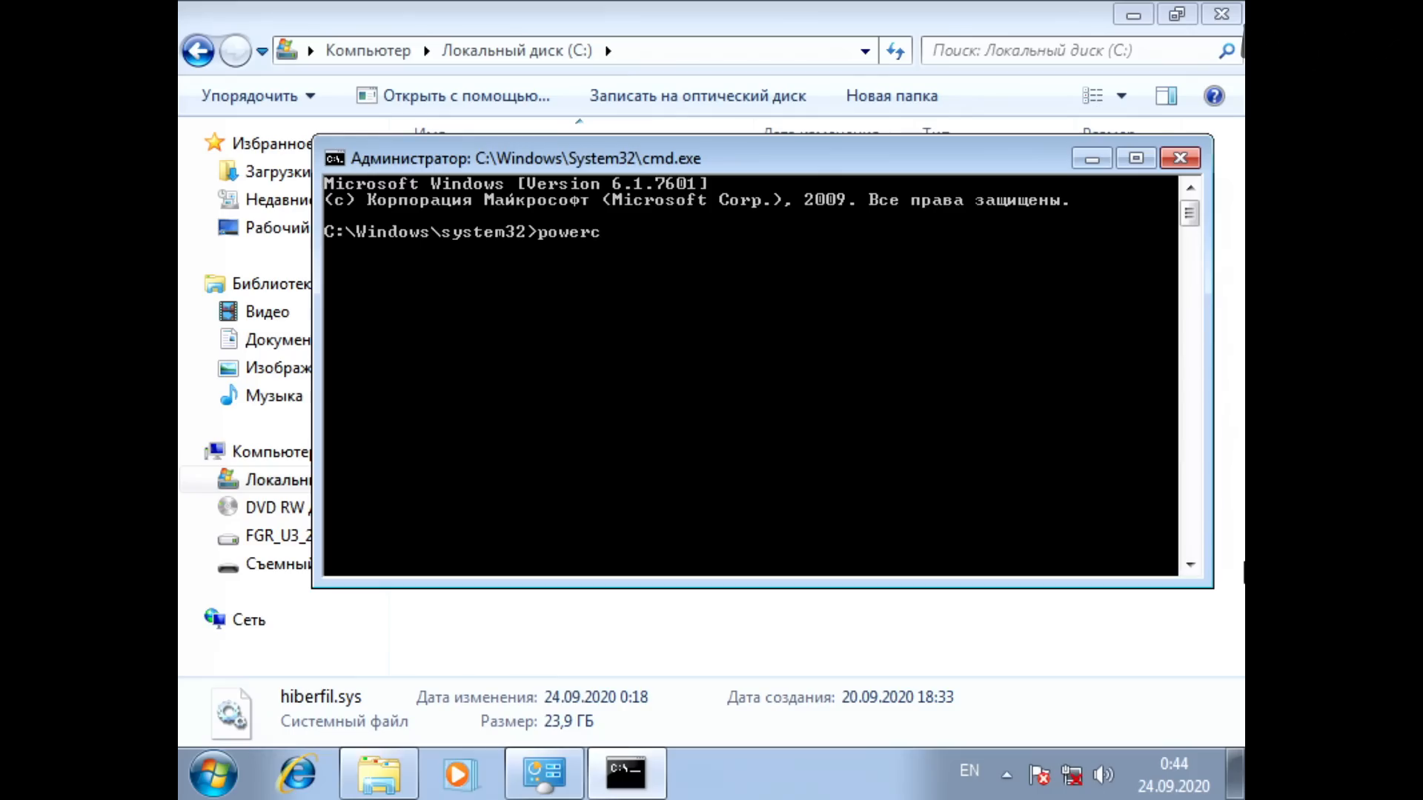
type("fg -h off")
key("Return")
Step: Return to Explorer and check the used and free space in the properties of Локальный диск (C:)
key("alt+Tab")
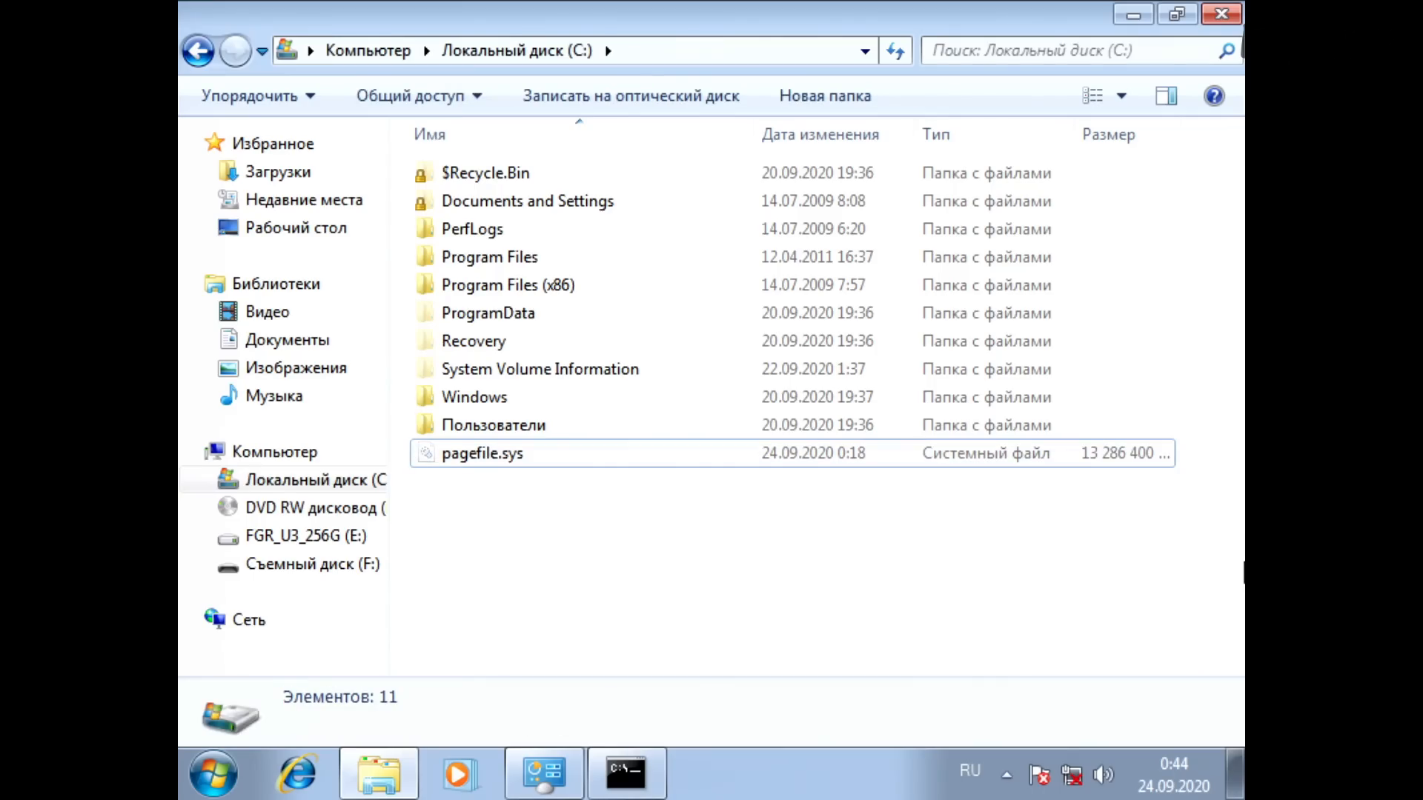
key("BackSpace")
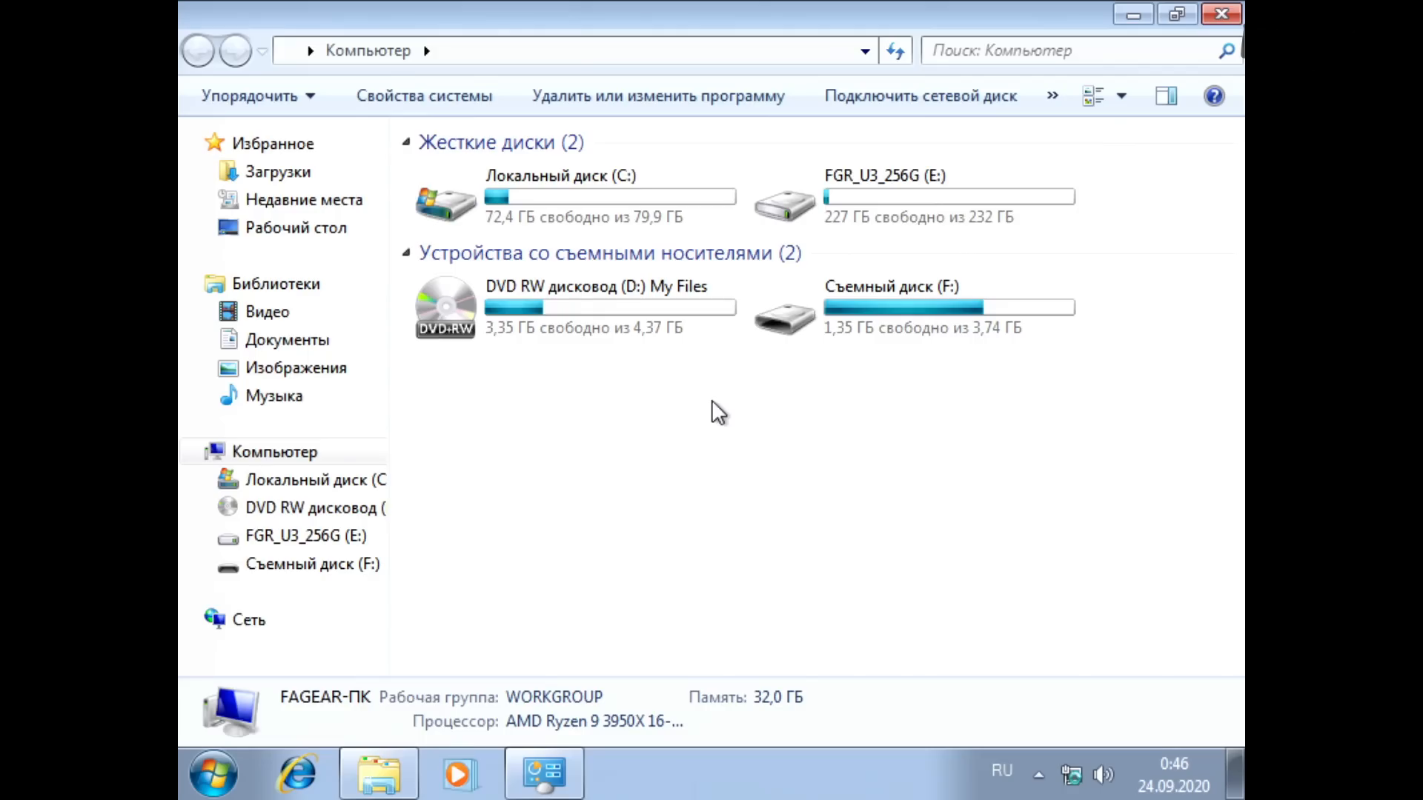
key("alt+Tab")
key("alt+Tab")
key("Up")
key("Up")
key("Up")
key("Left")
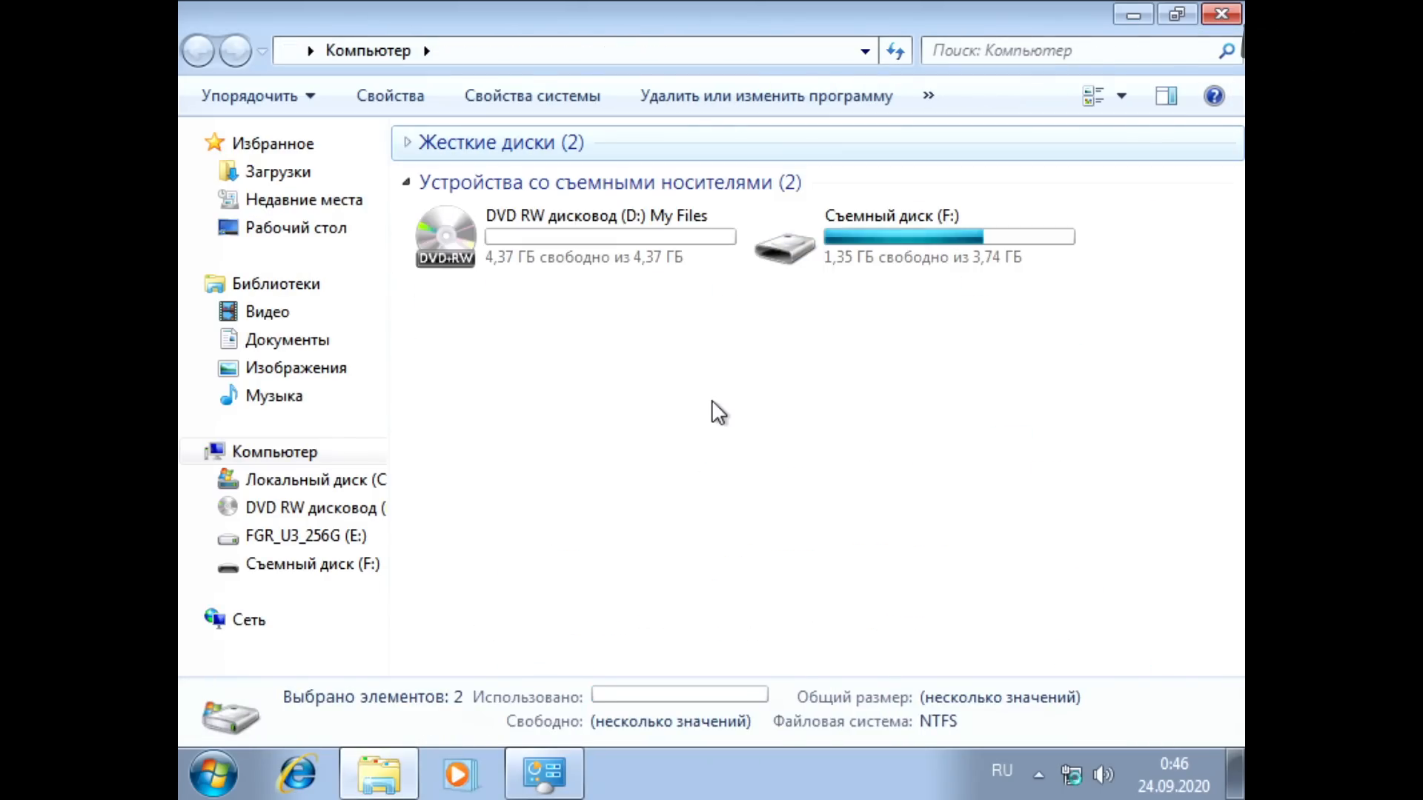
key("Right")
key("Down")
key("Menu")
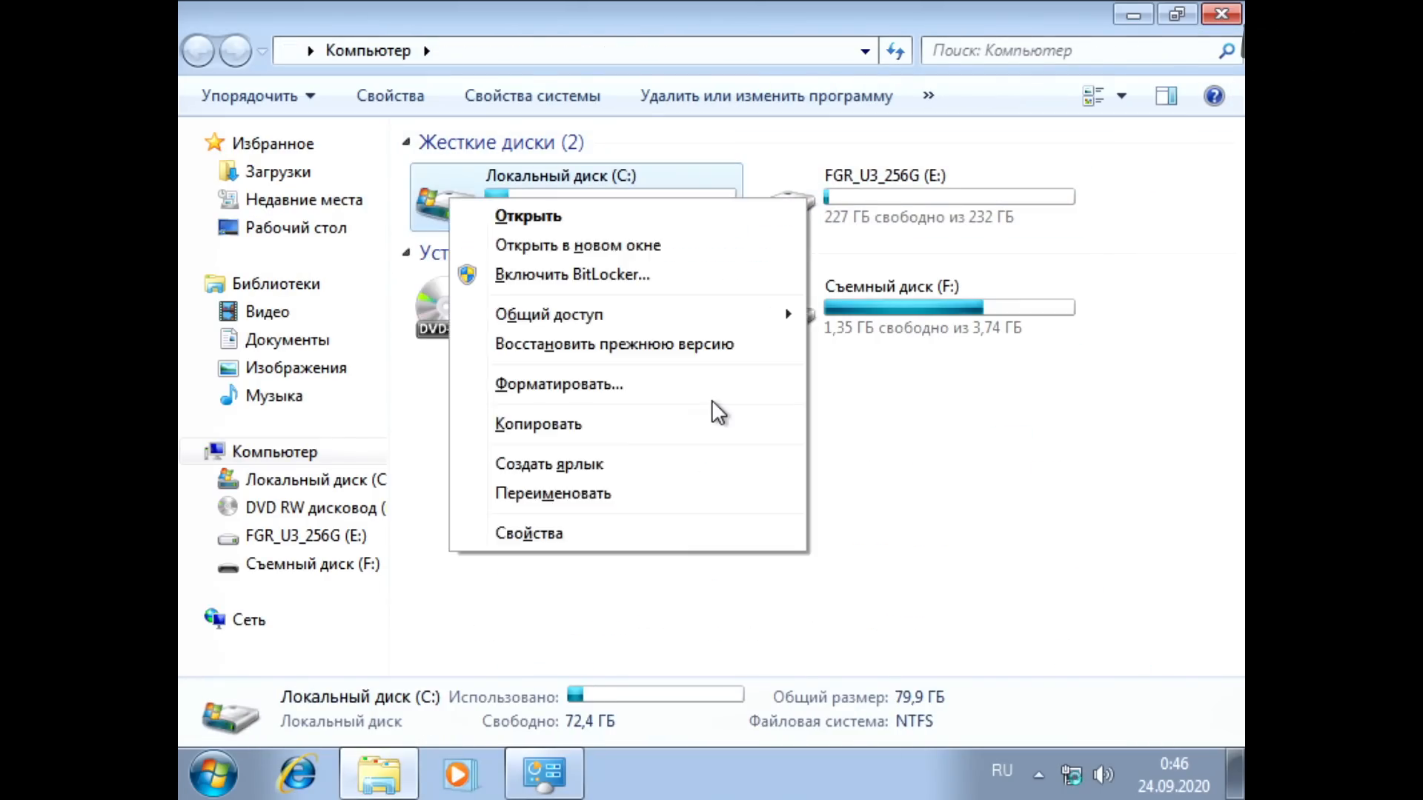
key("Up")
key("Return")
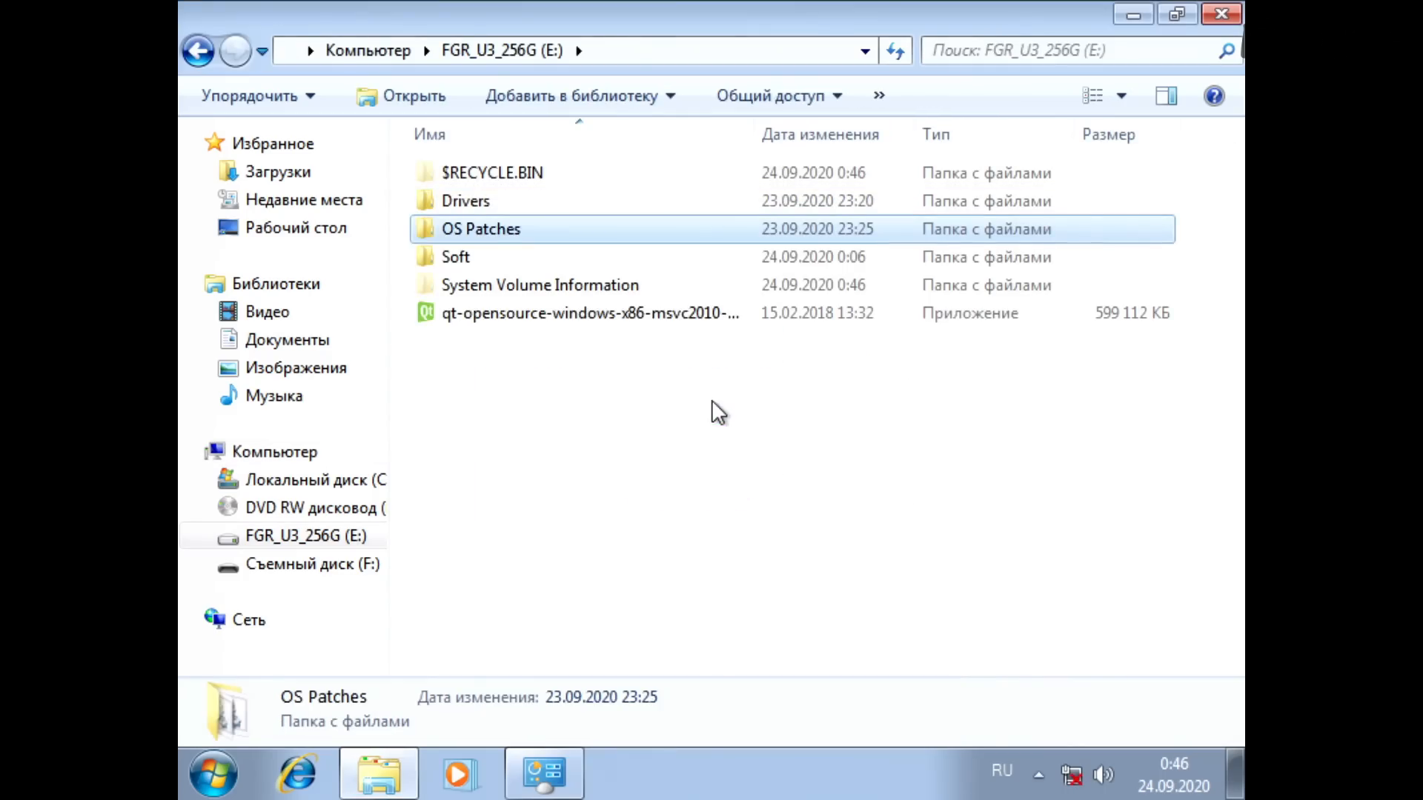
key("Return")
Step: View the contents of UpdatePack7R2-install.cmd in the OS Patches folder in Notepad and close it
key("Down")
key("Down")
key("Down")
key("Down")
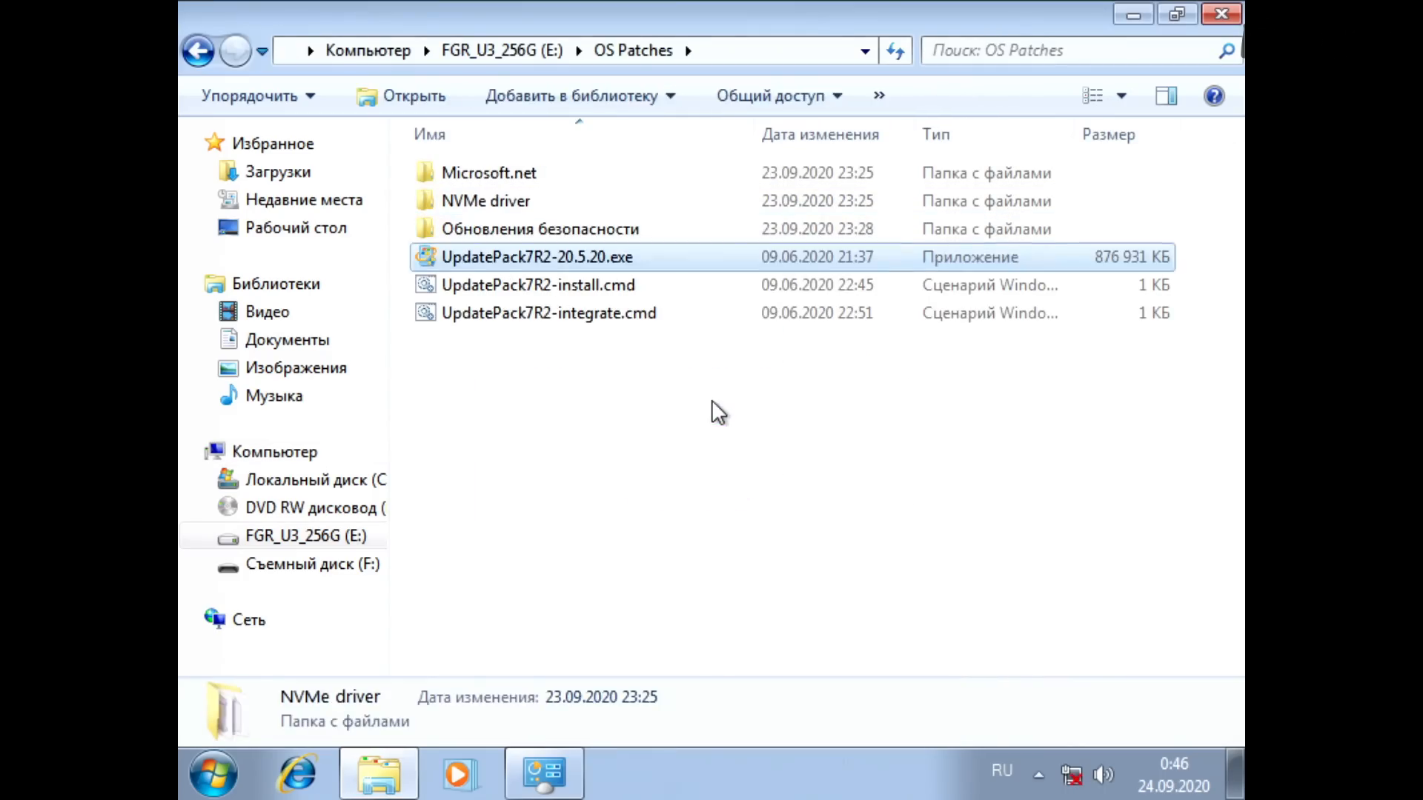
key("Menu")
key("Down")
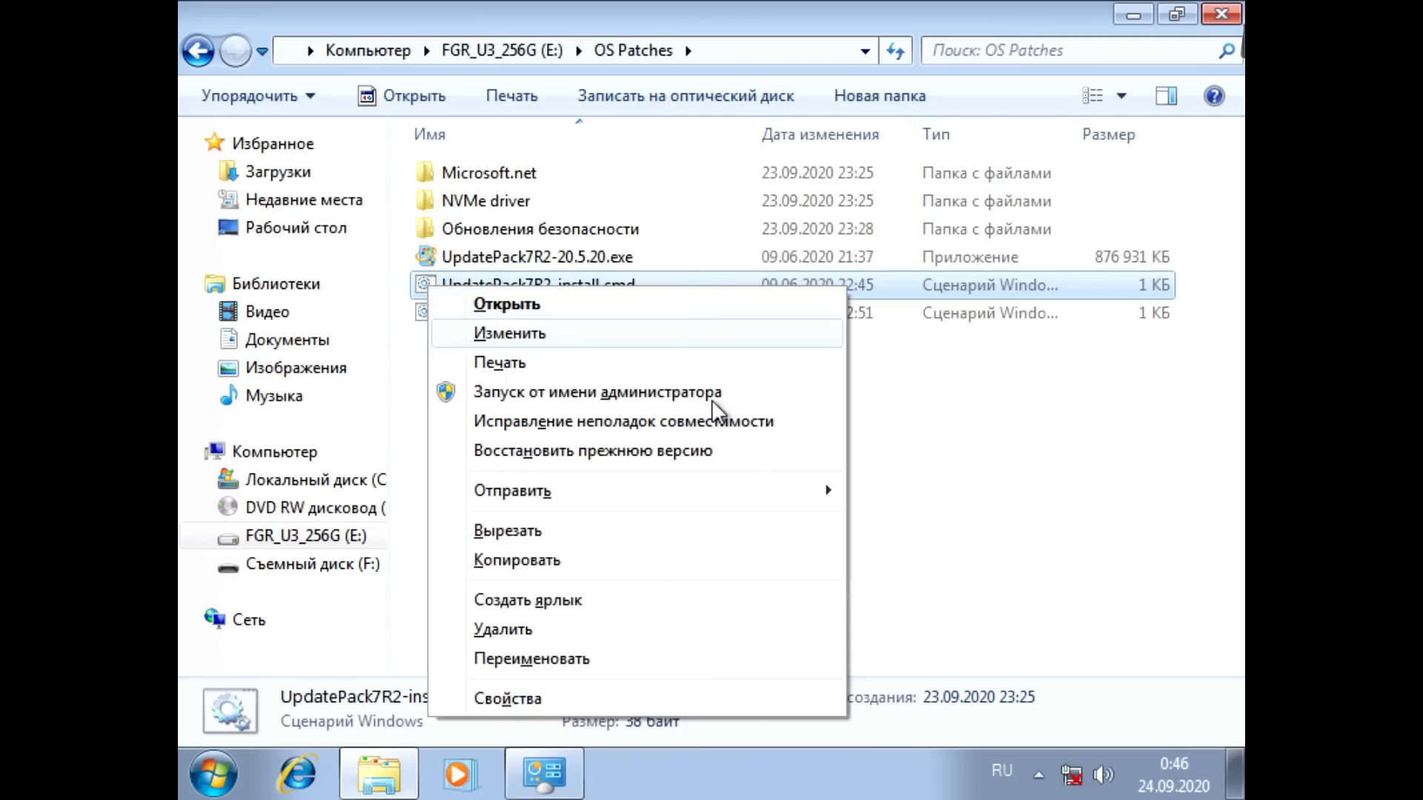
key("Return")
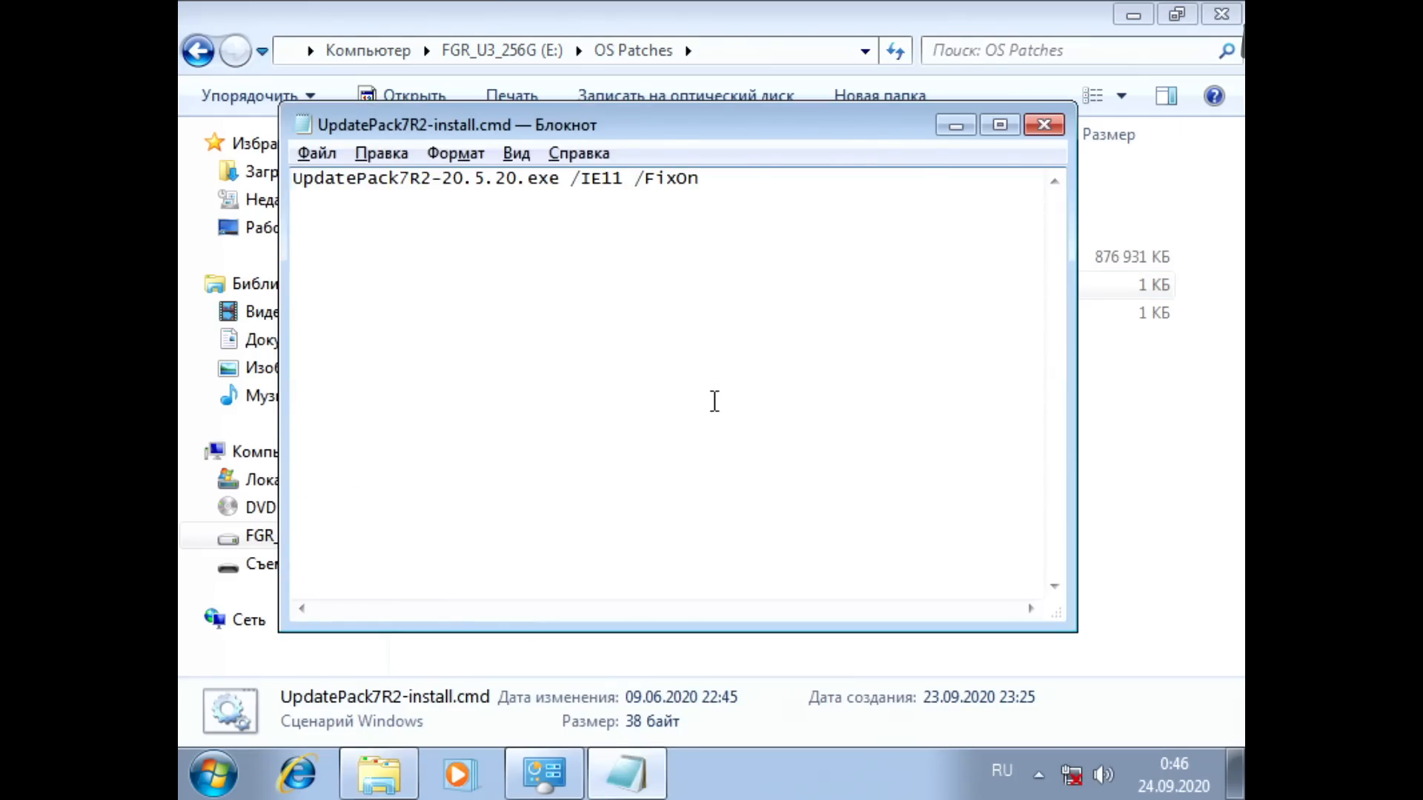
key("alt+F4")
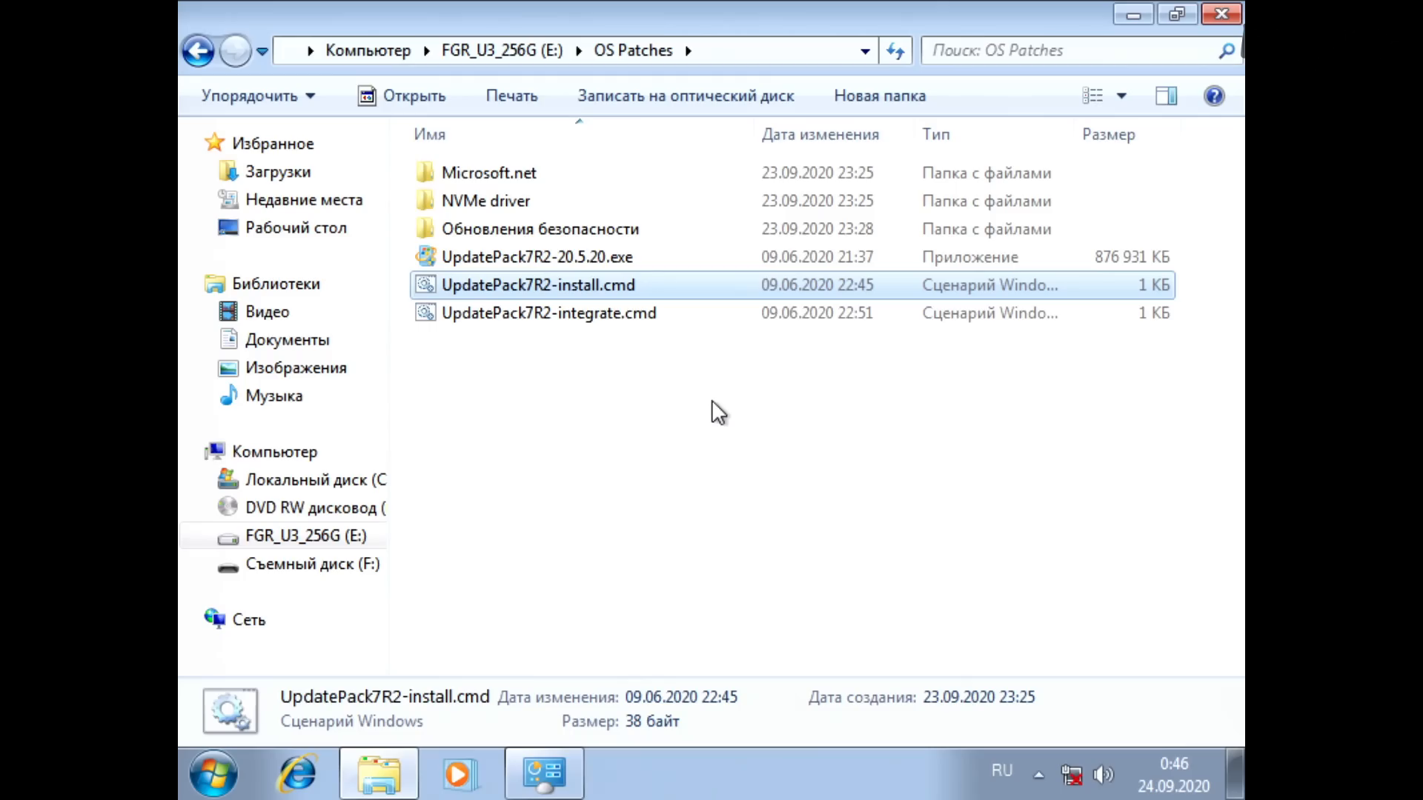
Step: Run UpdatePack7R2-install.cmd and start the UpdatePack 7 / 2008 R2 / 20.5.20 installation
key("Return")
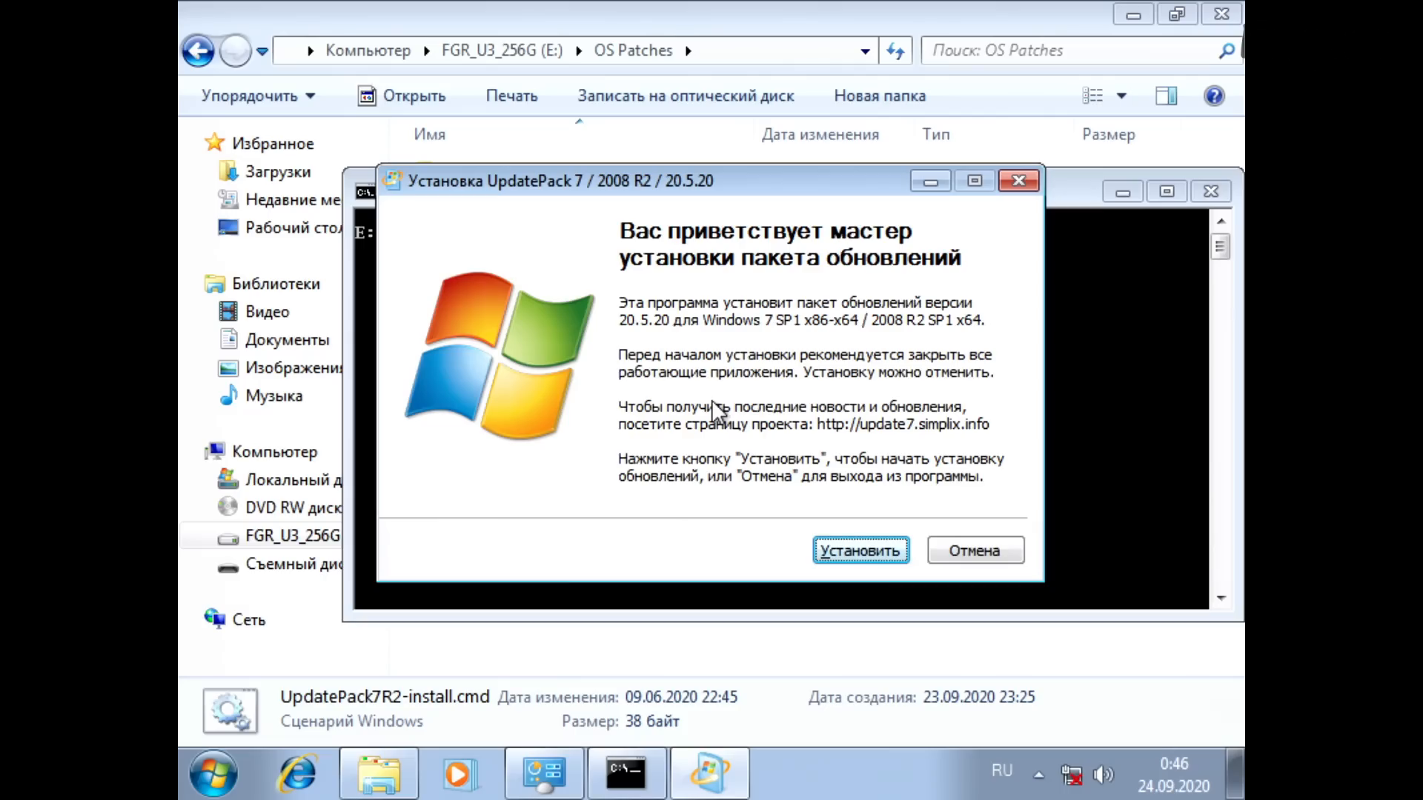
key("Return")
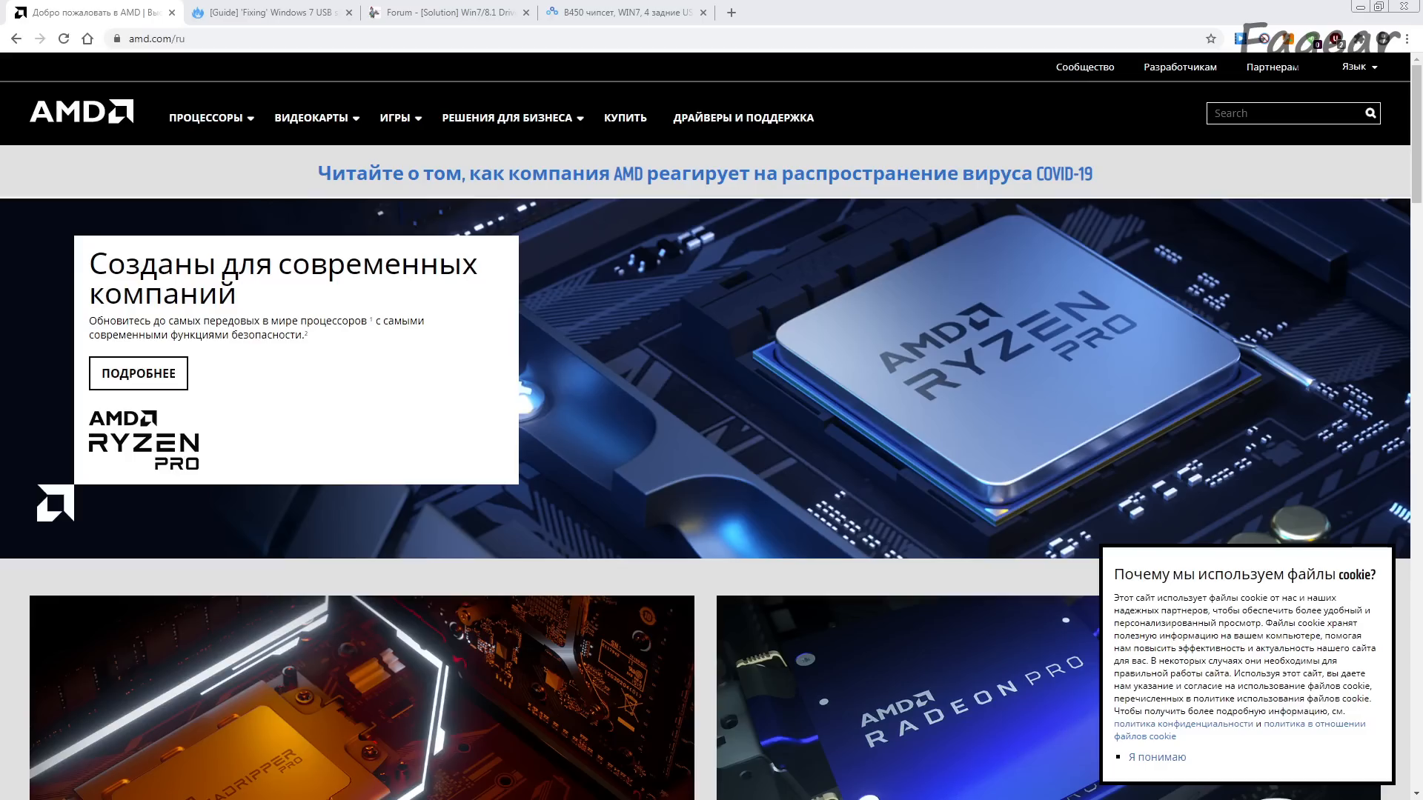
Step: On the AMD drivers and support page, choose Chipsets, AMD Socket AM4 and X470, and submit the selection
left_click(292, 43)
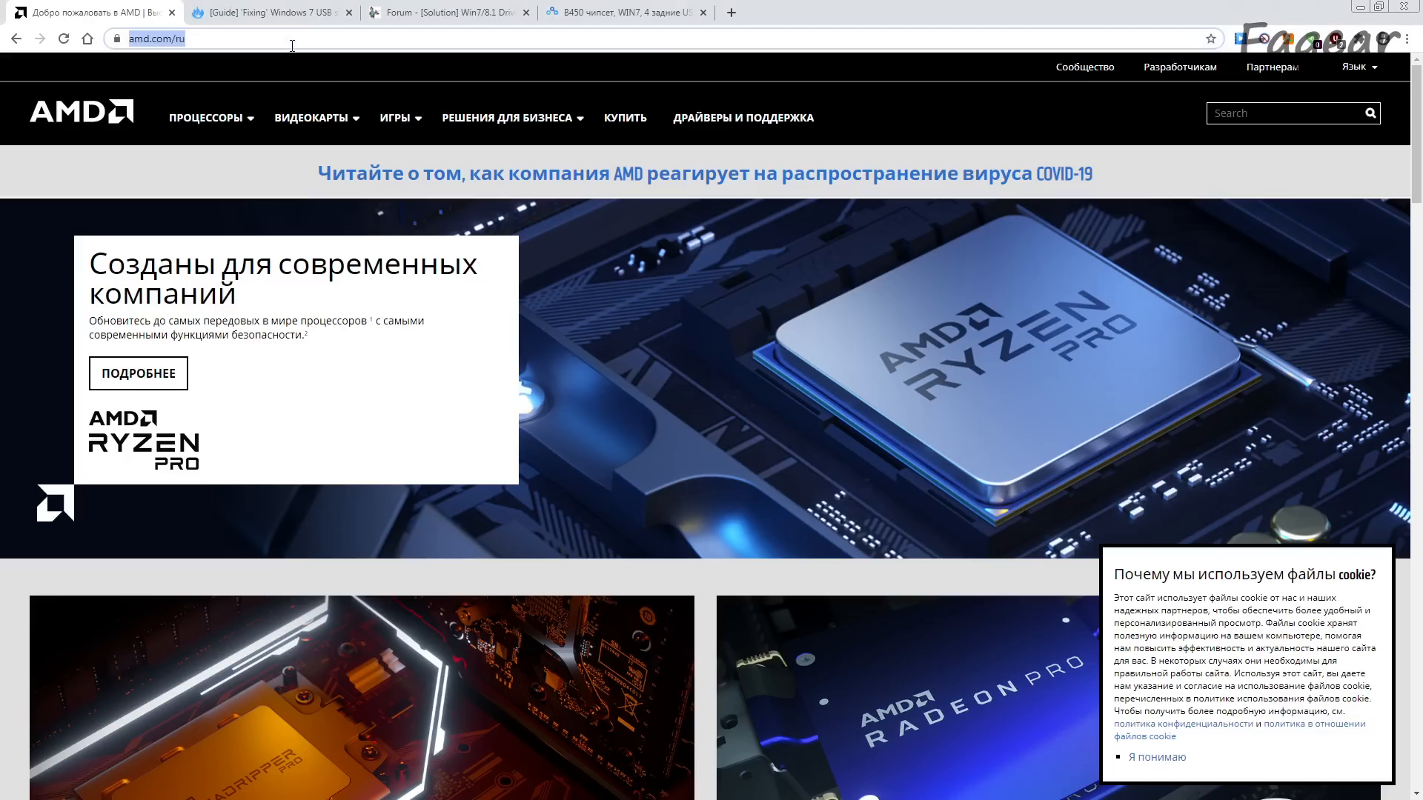
left_click(744, 117)
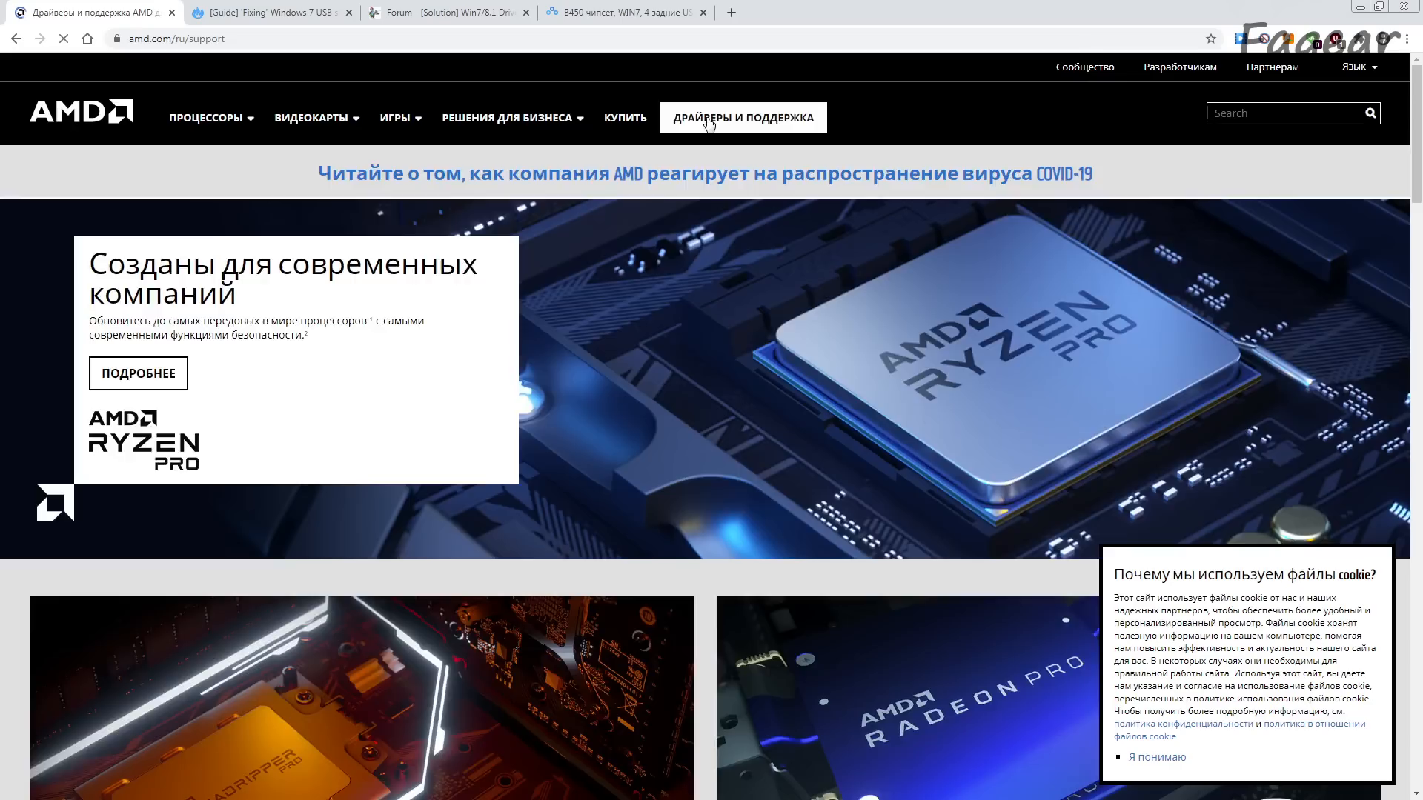
scroll(603, 336, "down", 8)
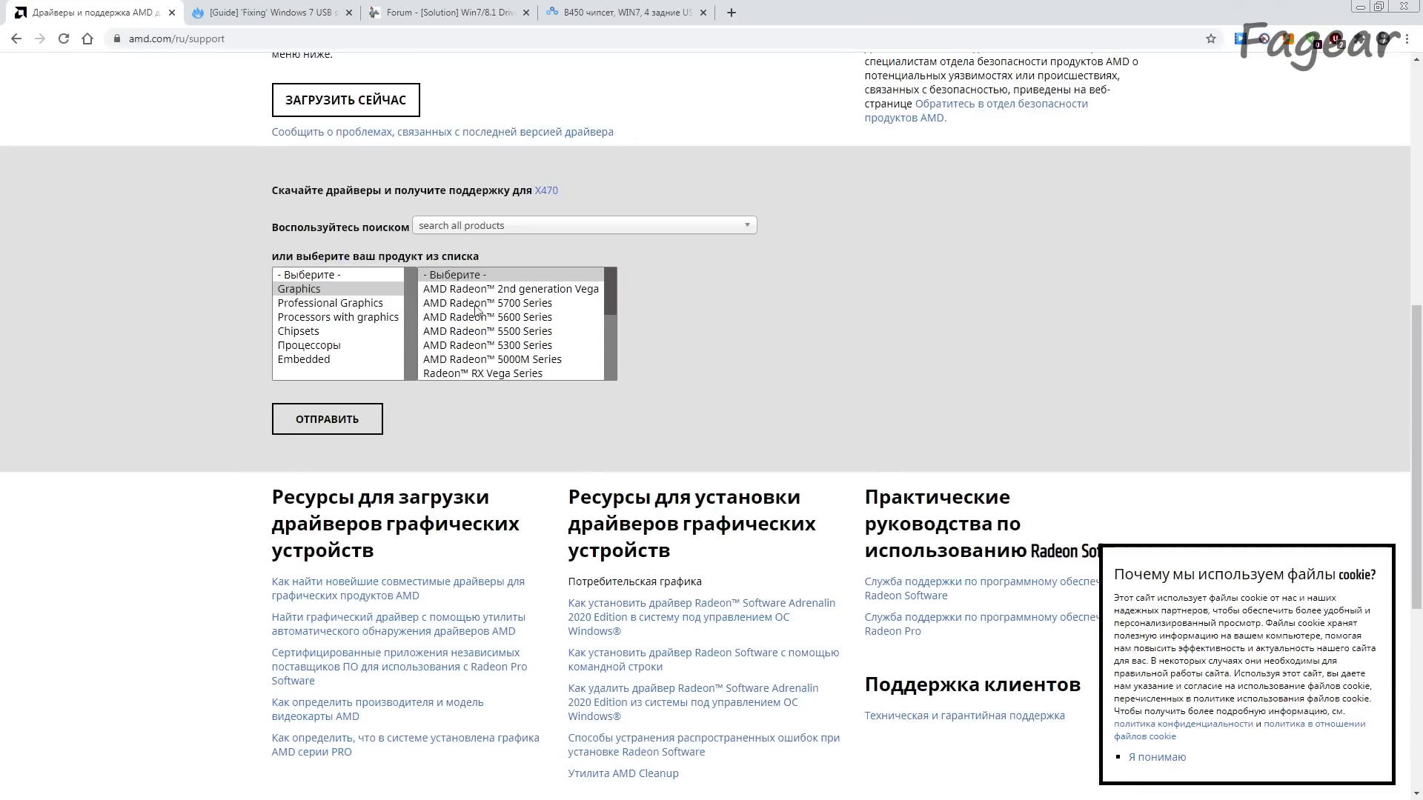
left_click(314, 335)
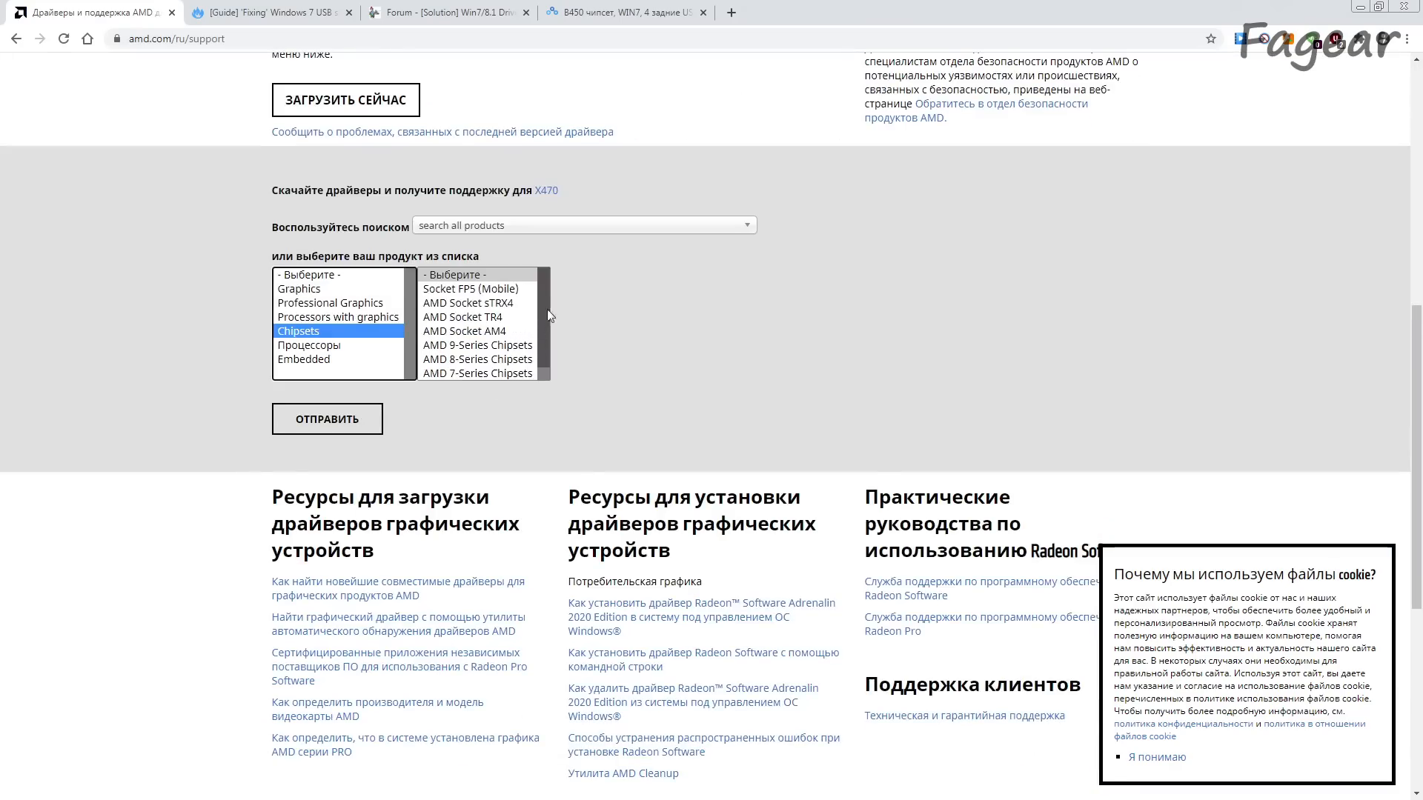
left_click(501, 338)
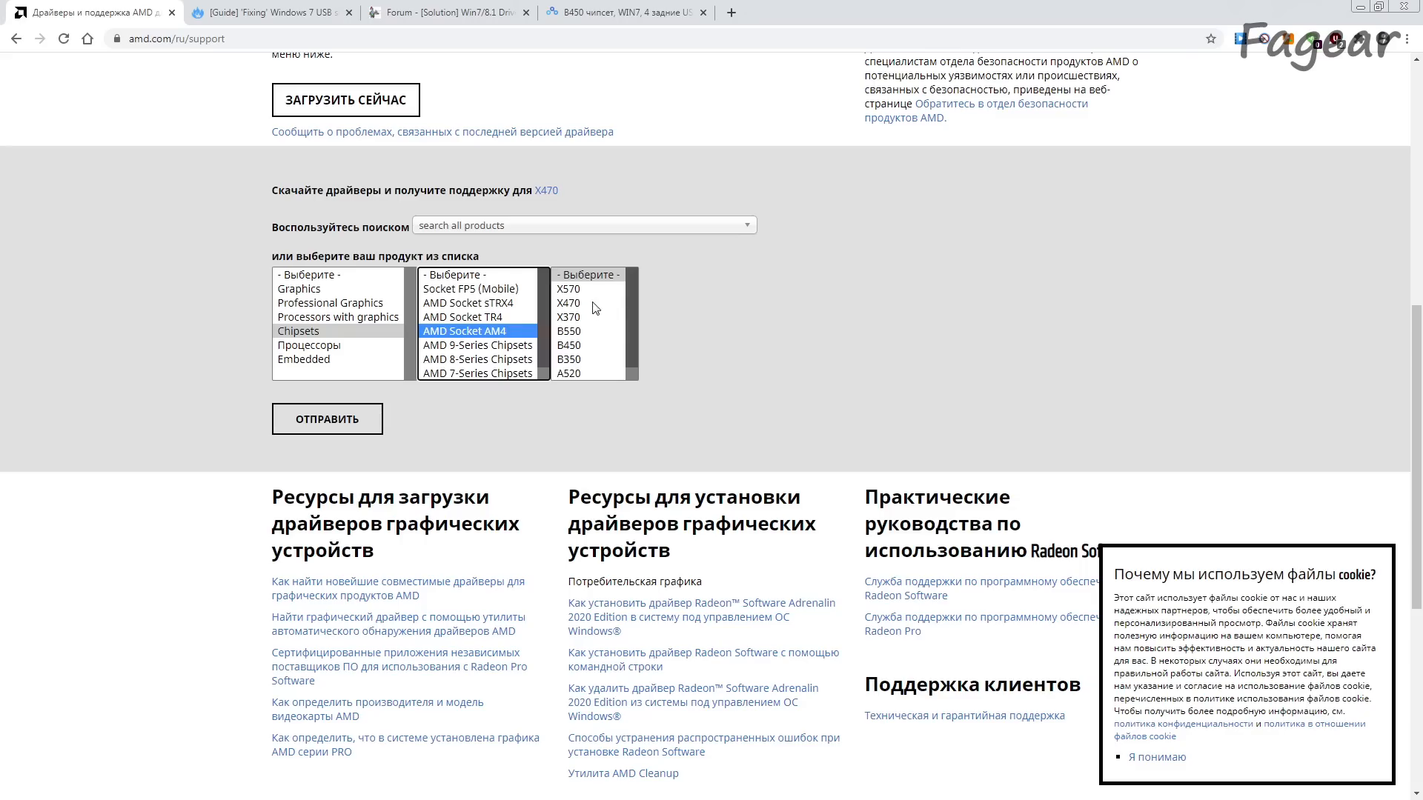
left_click(594, 304)
left_click(364, 436)
Step: Expand the Windows 7 64-bit section, check the AMD Chipset Drivers revision and release date, and download the package
scroll(162, 471, "down", 1)
scroll(243, 348, "down", 1)
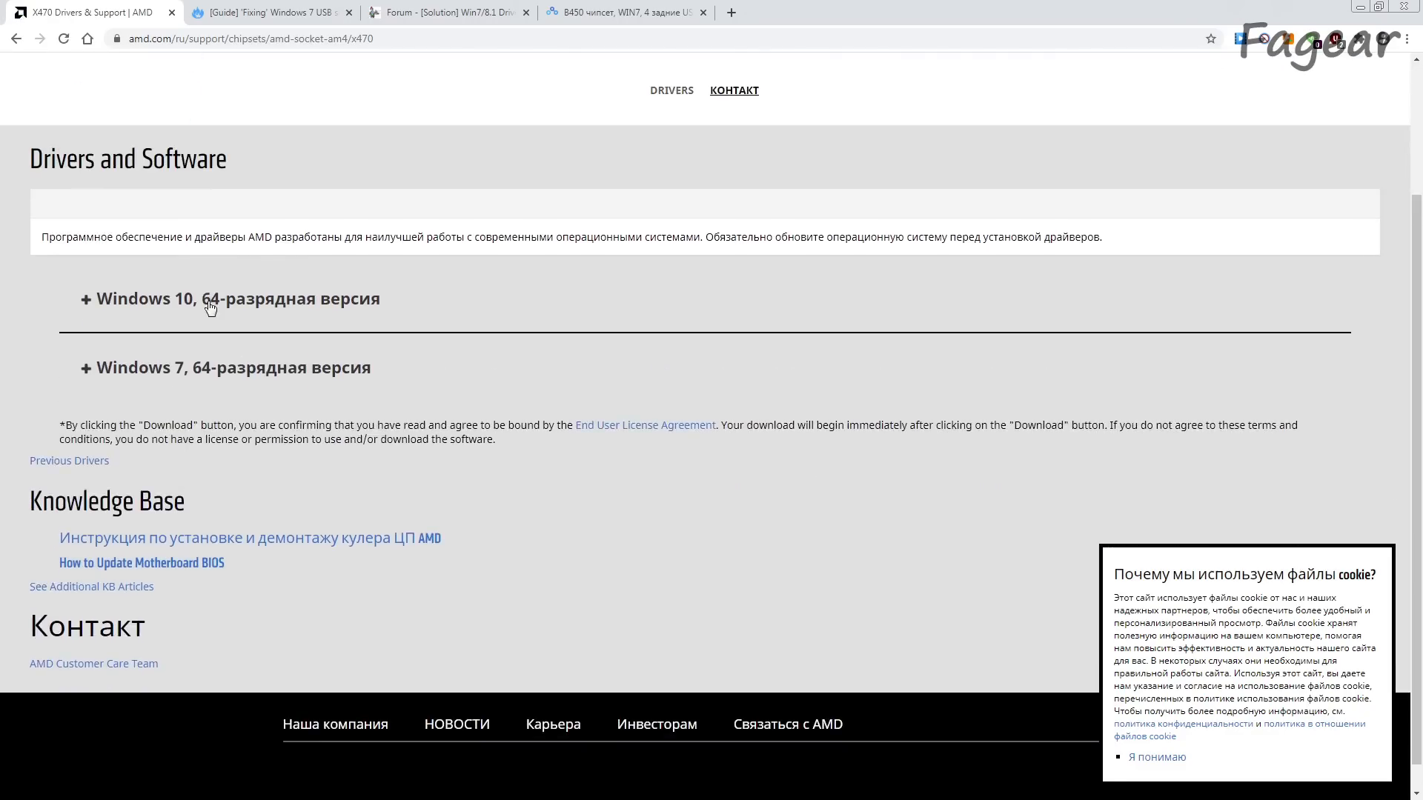
left_click(236, 378)
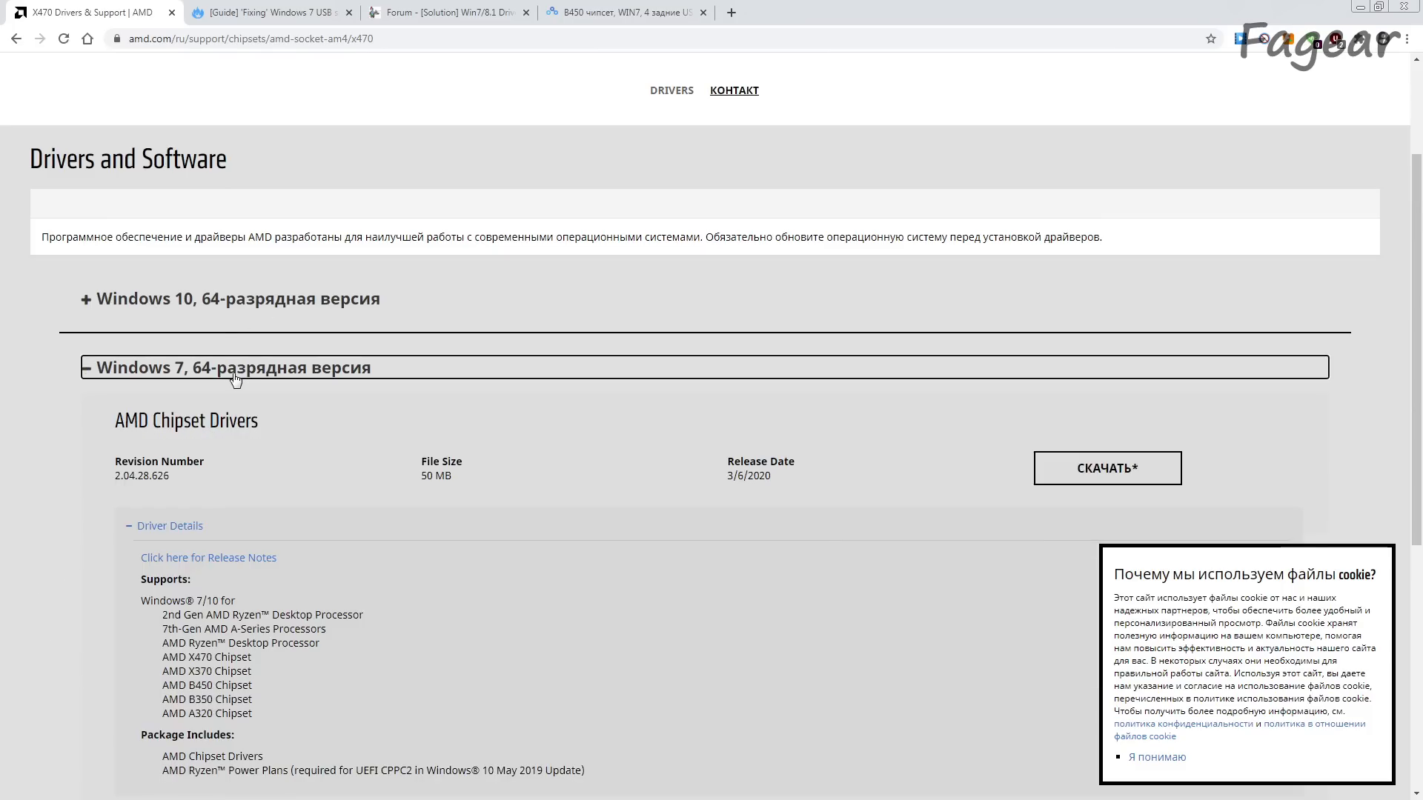
scroll(323, 427, "down", 3)
double_click(137, 224)
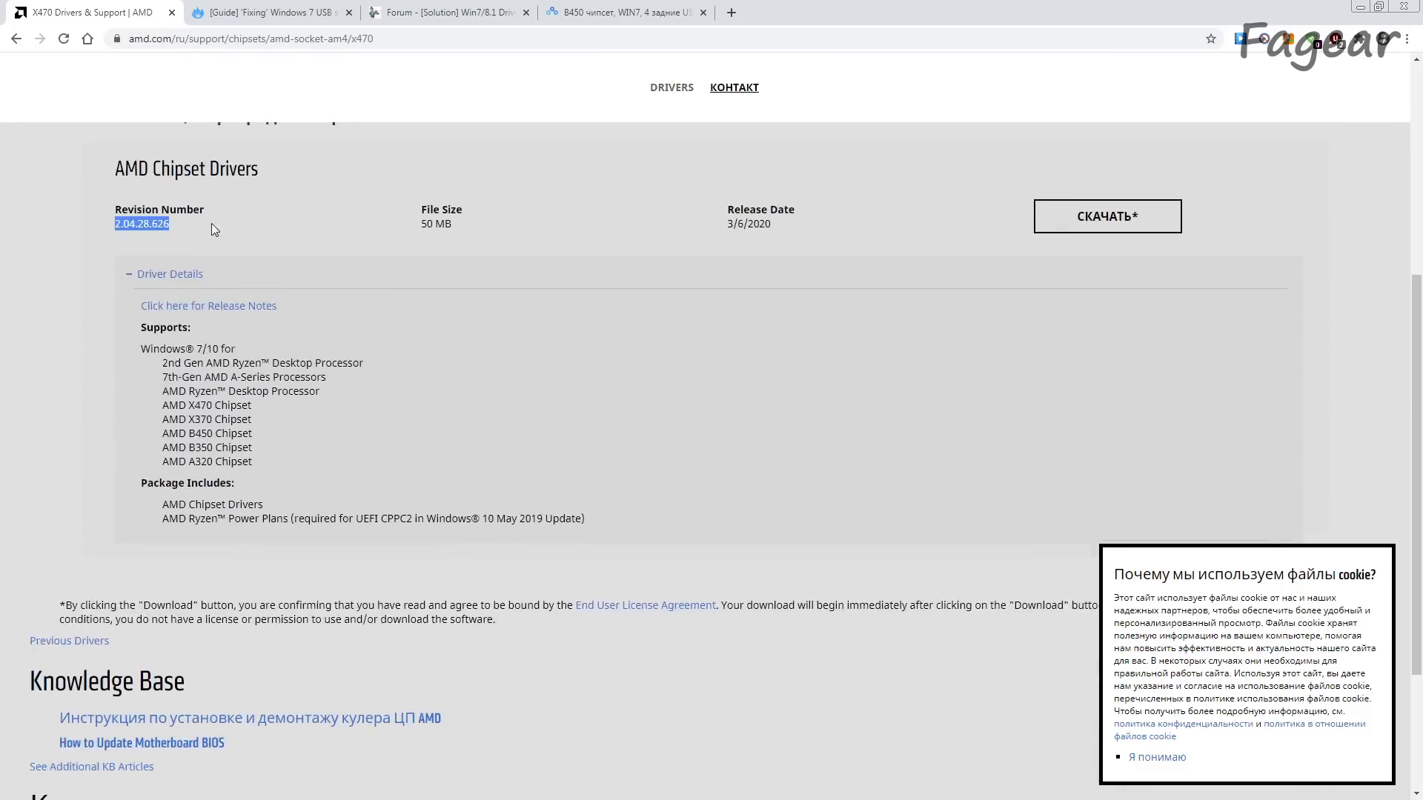
left_click_drag(726, 225, 832, 225)
left_click(832, 225)
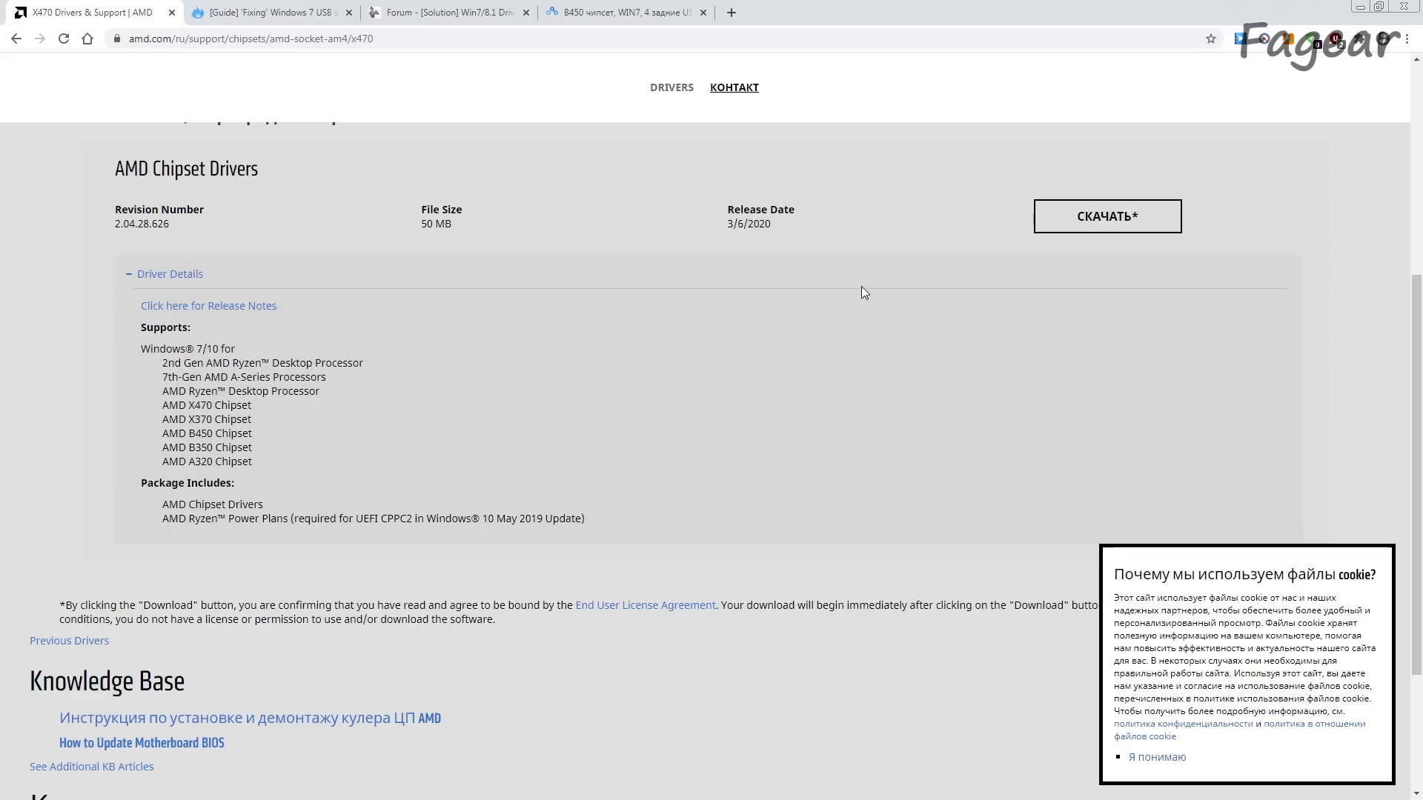
scroll(855, 287, "up", 1)
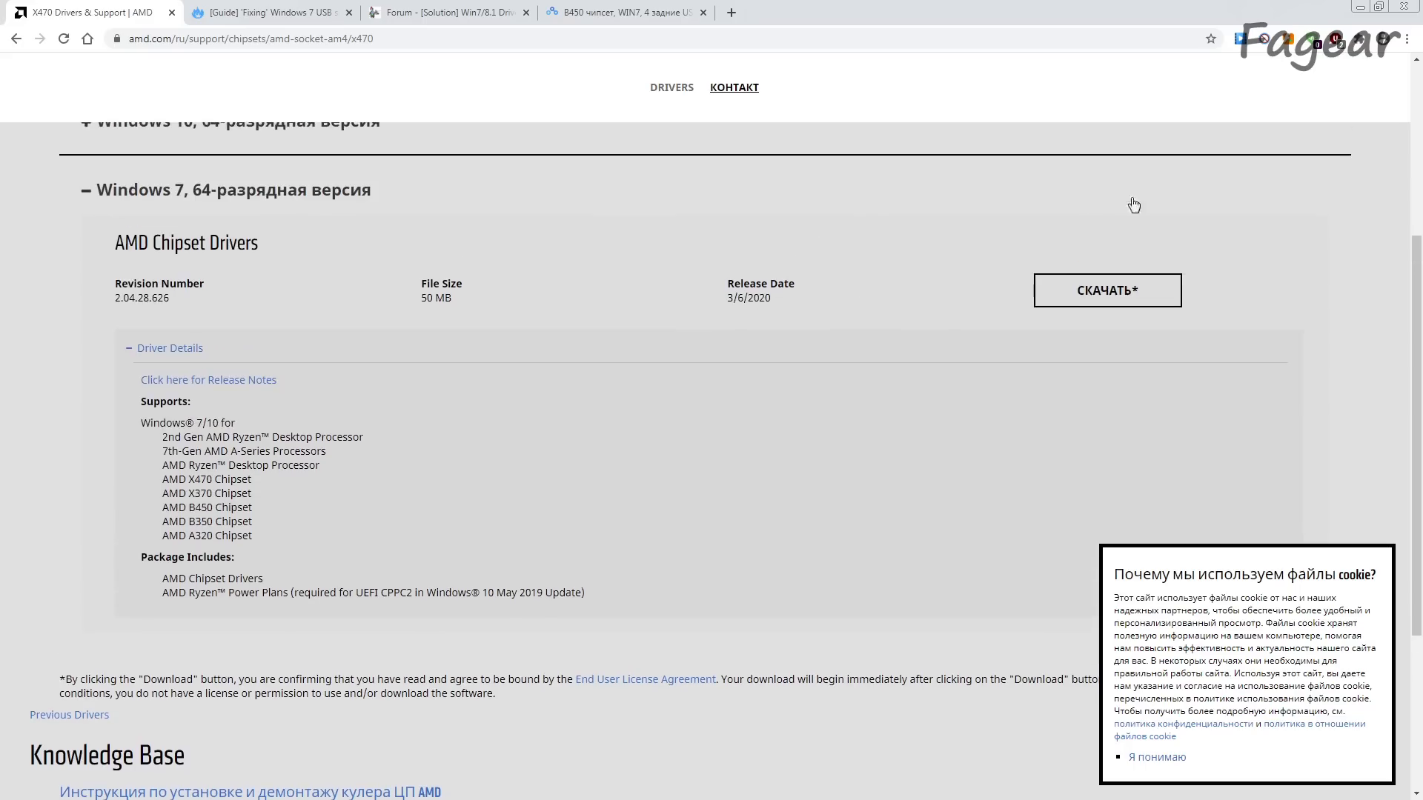
left_click(1137, 300)
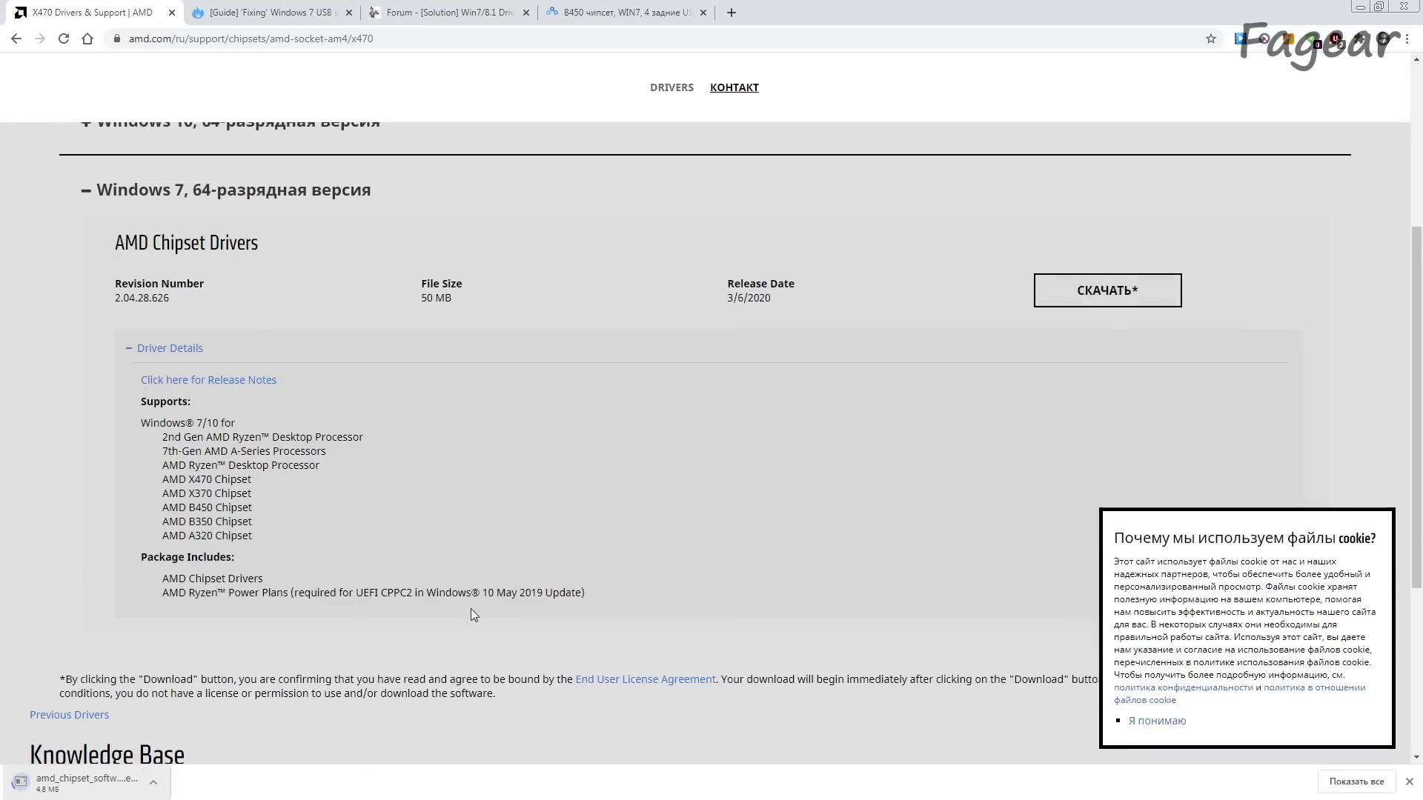
Step: Open the overclock.net guide on fixing Windows 7 USB support and examine the Matisse tutorial's device ID lines for amdxhc.inf
scroll(471, 610, "up", 2)
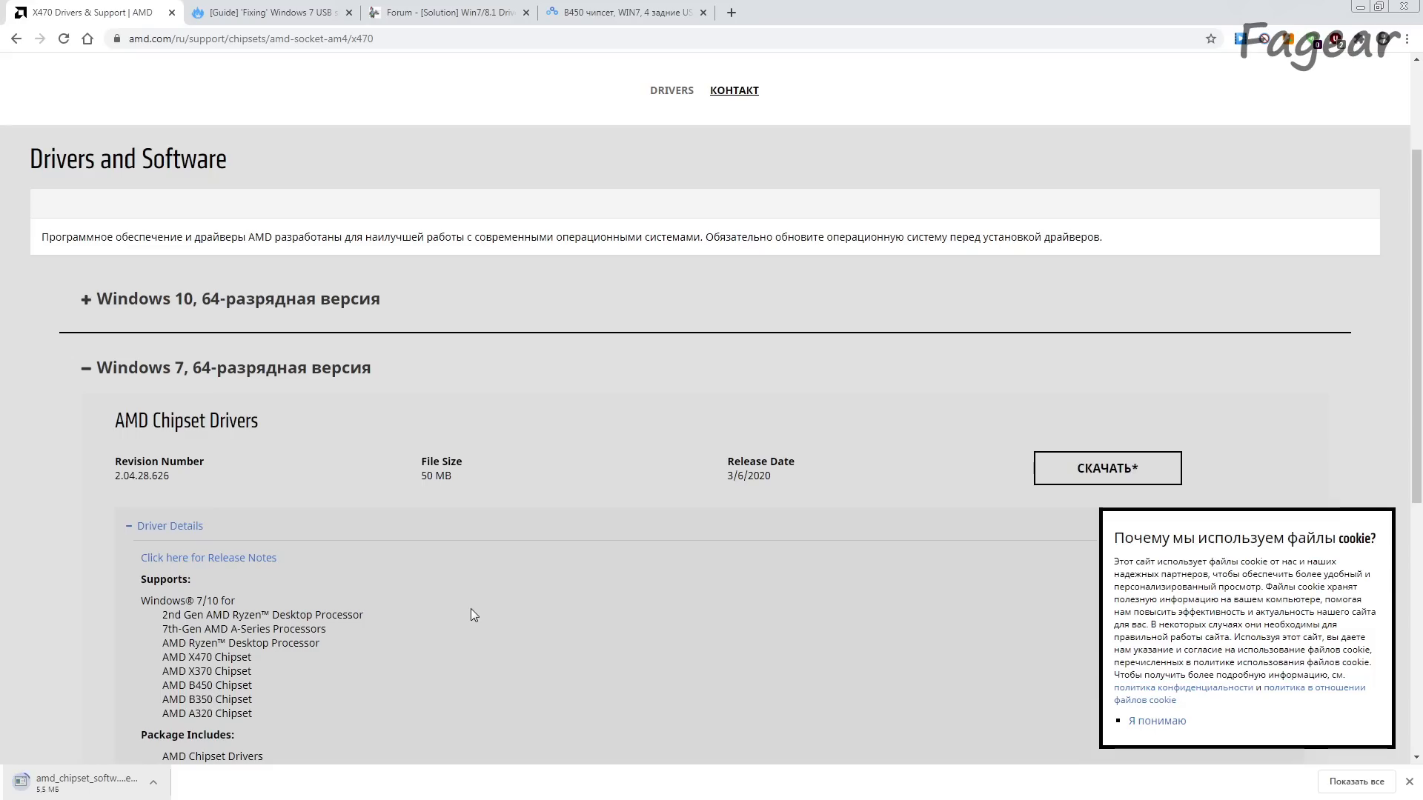
scroll(470, 608, "up", 2)
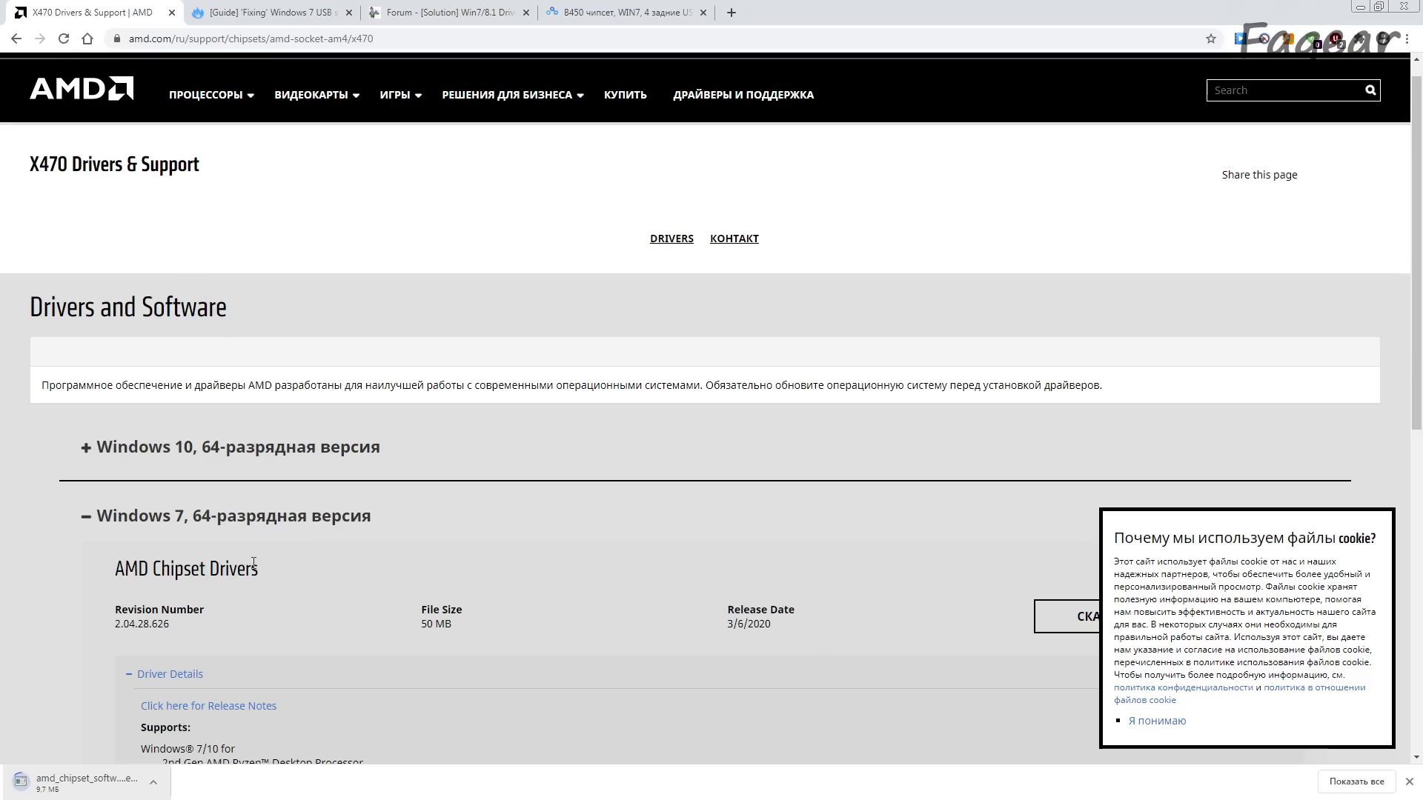
left_click(272, 13)
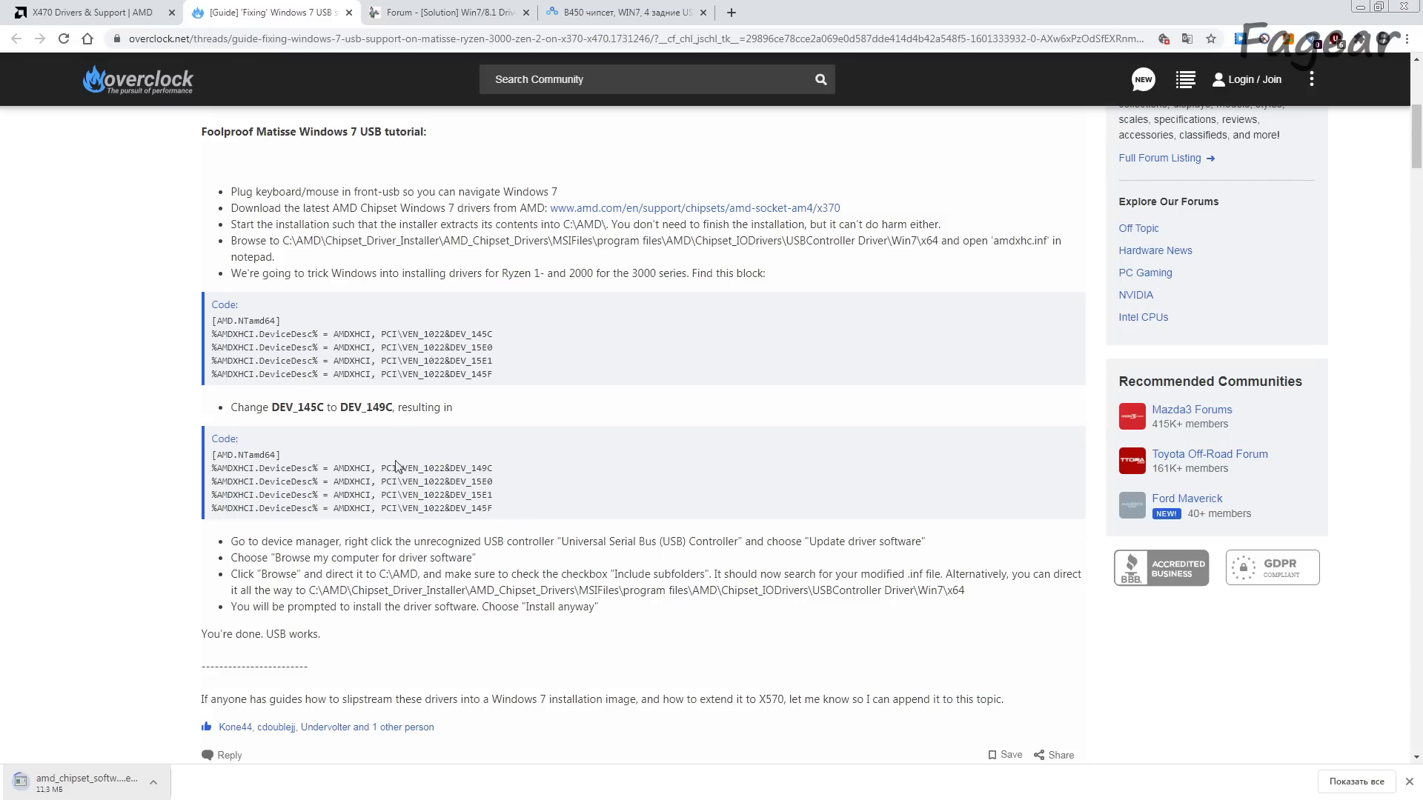
left_click_drag(219, 153, 260, 129)
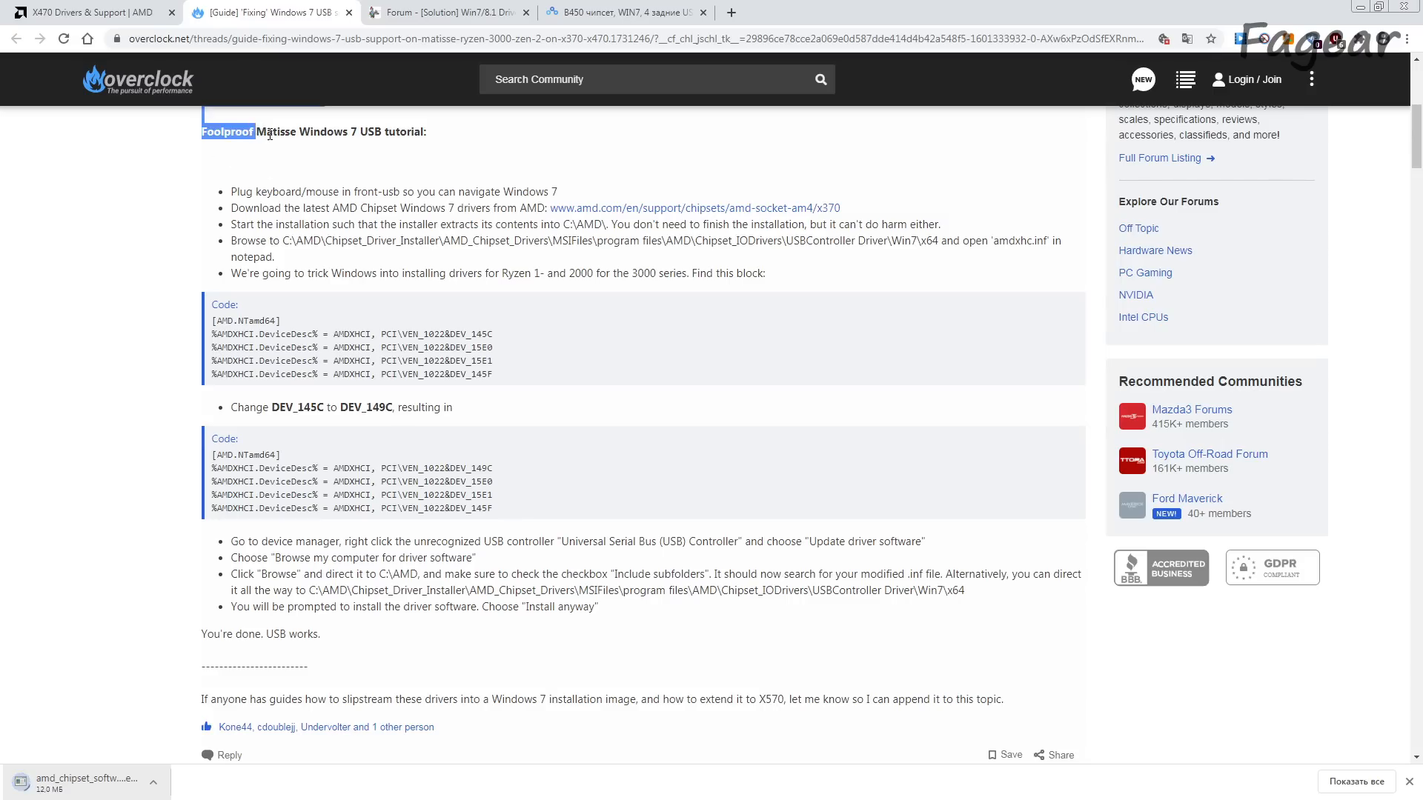
double_click(271, 133)
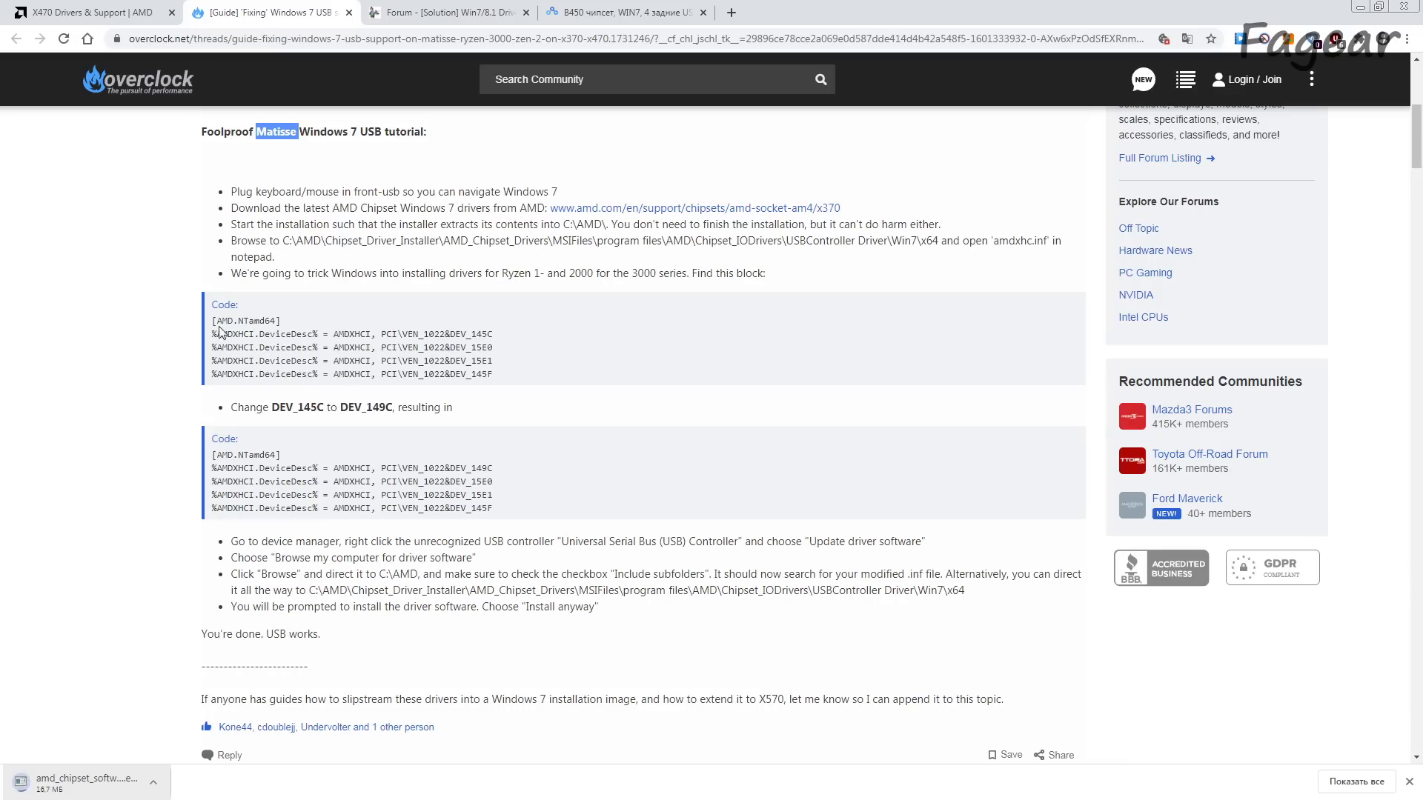
left_click_drag(366, 334, 497, 374)
left_click(498, 374)
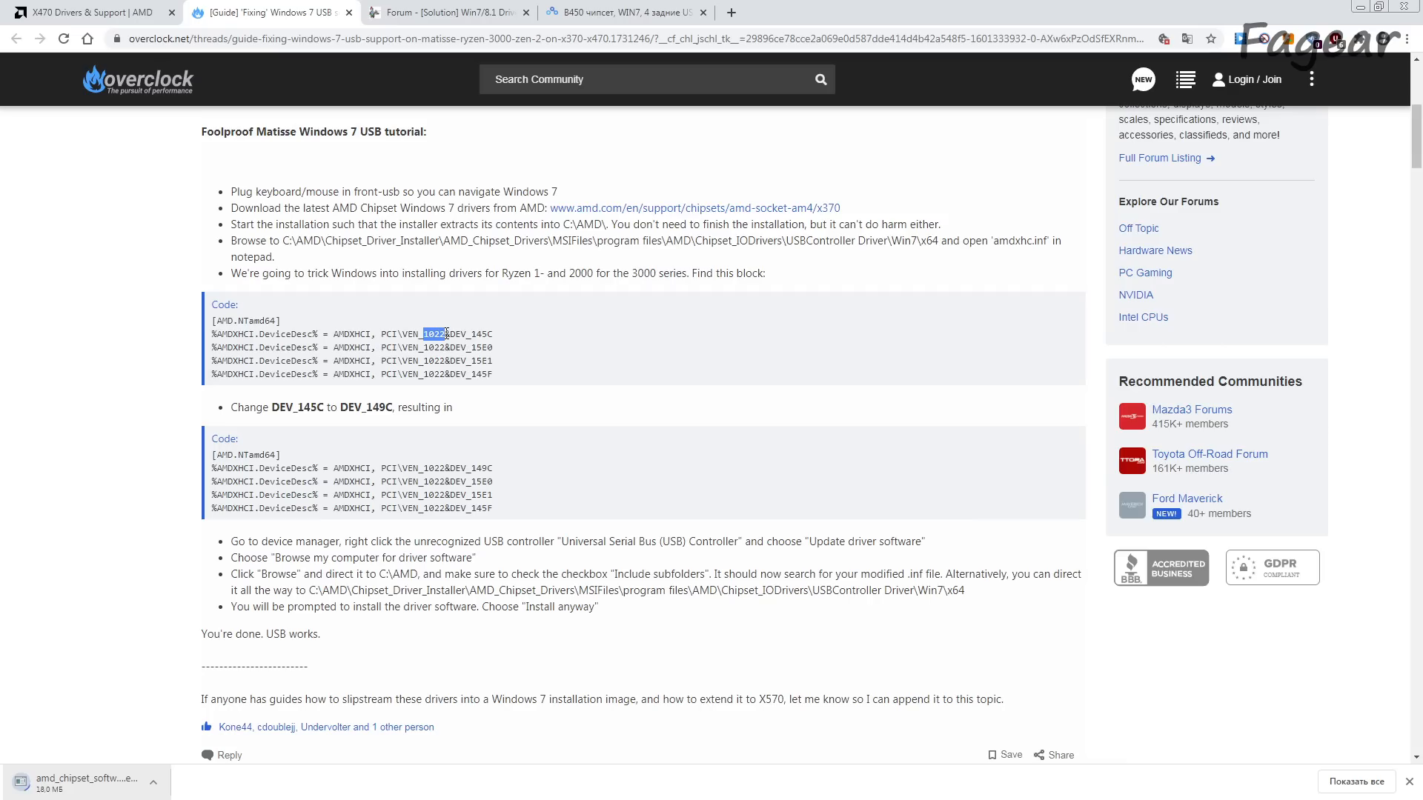
left_click_drag(467, 335, 488, 335)
left_click(520, 335)
left_click_drag(466, 334, 486, 334)
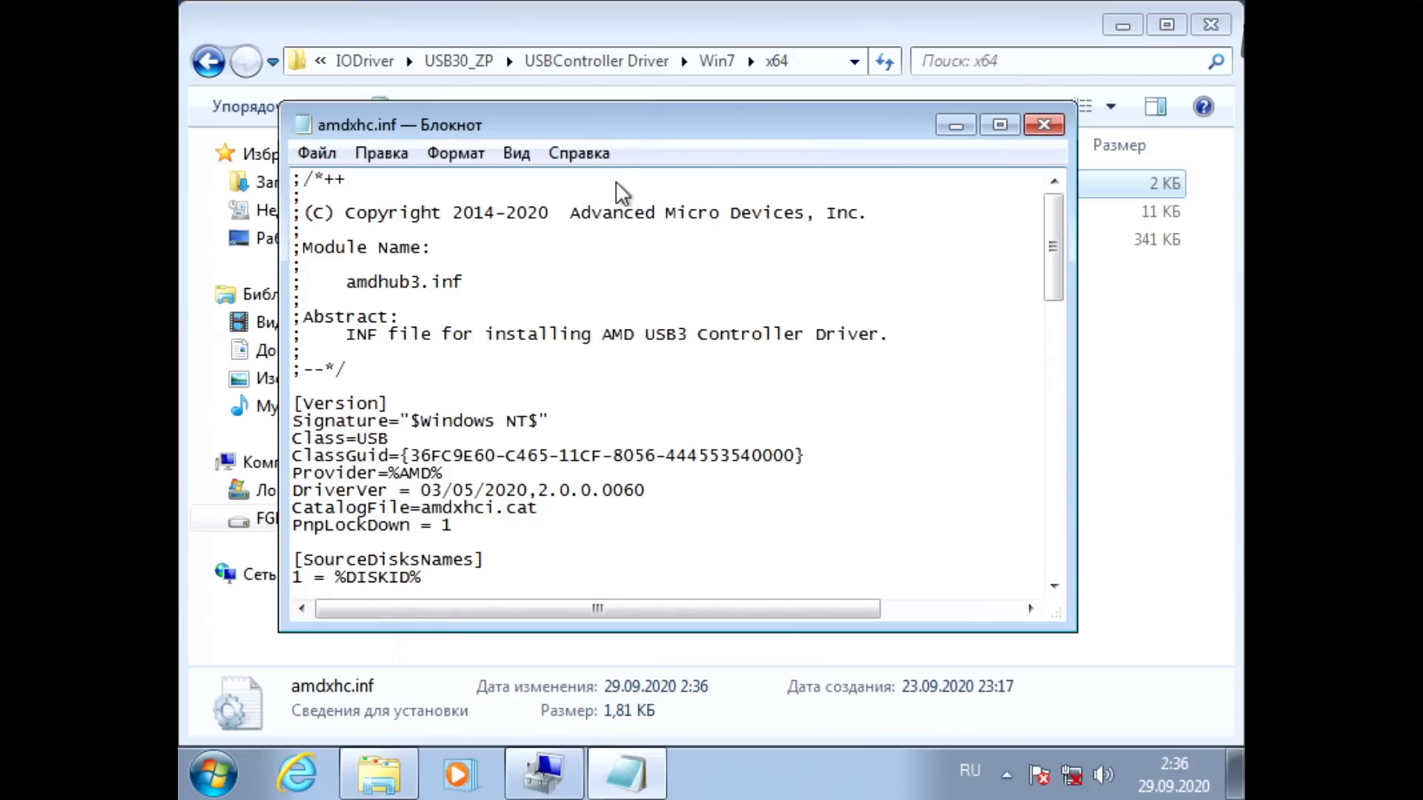
Step: In amdxhc.inf in Notepad, find 145, change that device ID in the [AMD.NTamd64] section to DEV_149C, and close the file
key("ctrl+f")
type("145")
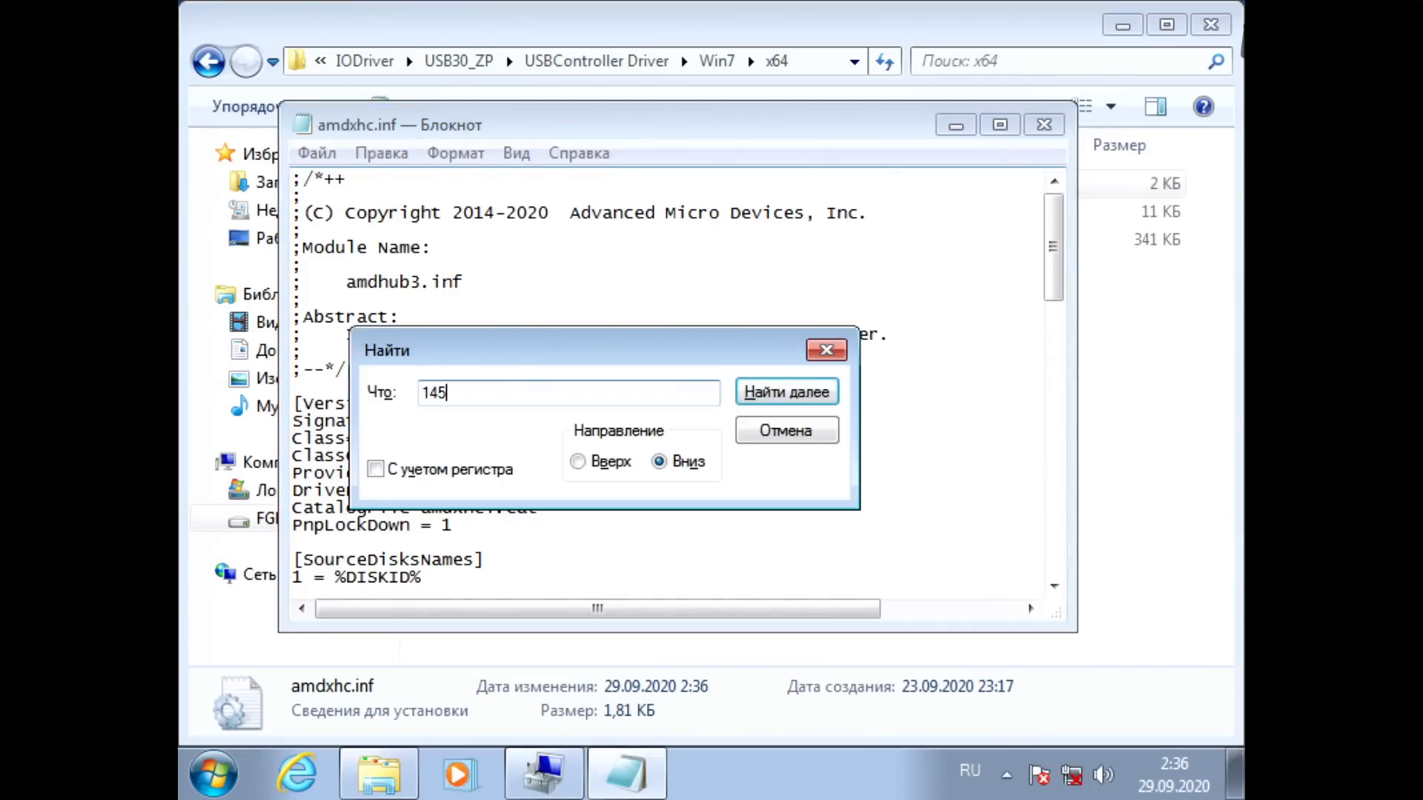
key("Return")
key("Escape")
key("End")
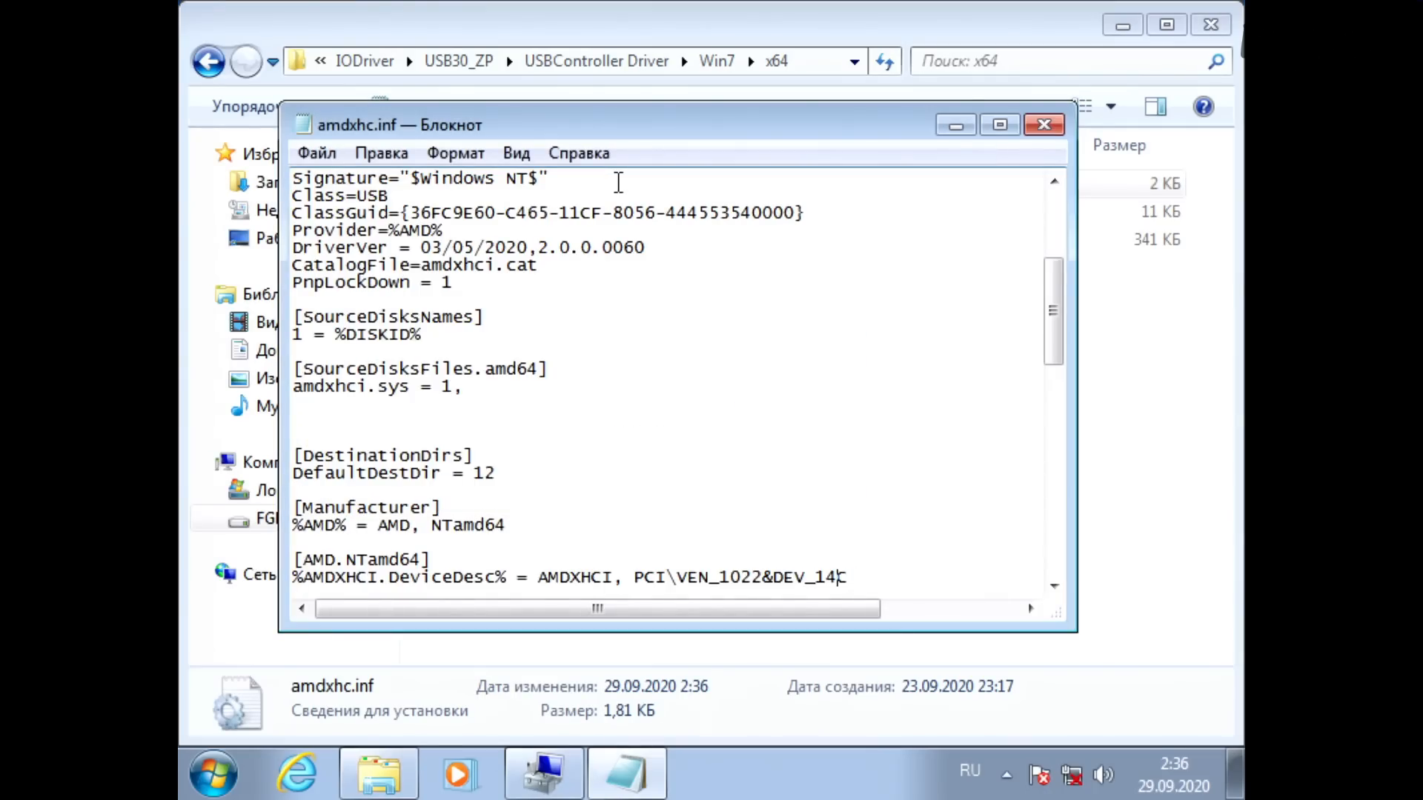
type("9")
double_click(858, 579)
left_click(862, 579)
left_click(1044, 125)
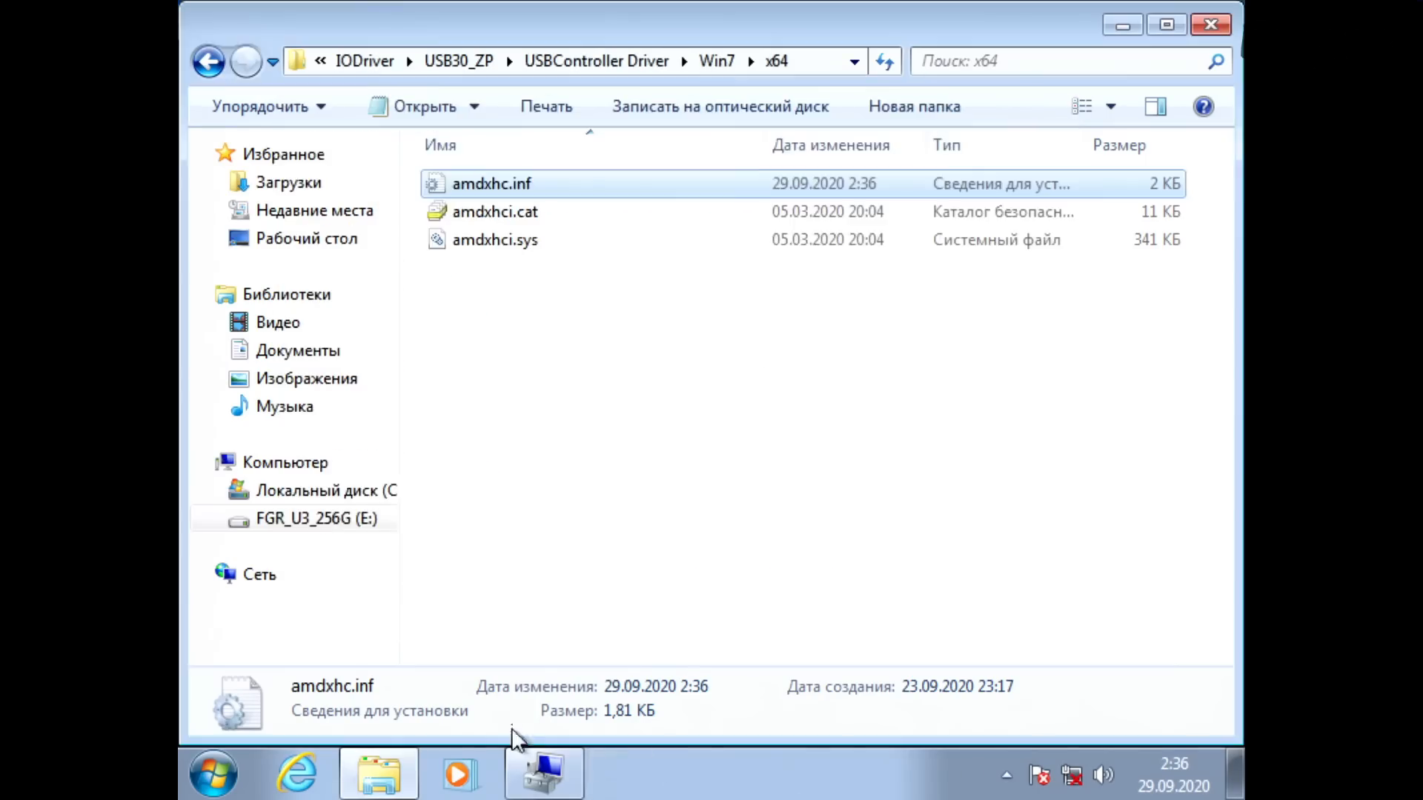
Step: In Device Manager, update the unrecognised USB controller's driver from the unpacked USBController Driver\Win7\x64 folder, allowing the unverified driver, and close the wizard
left_click(545, 774)
right_click(774, 277)
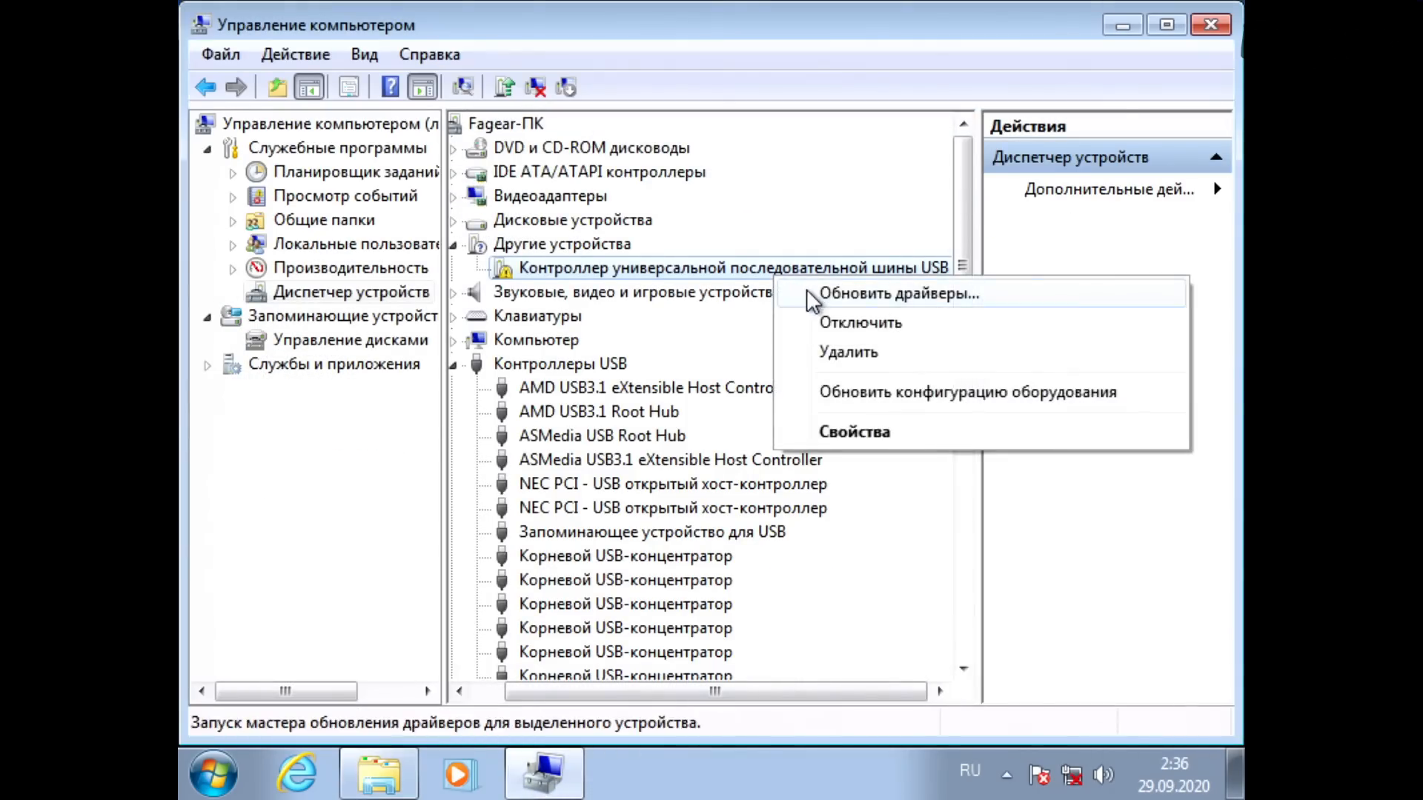
left_click(813, 297)
left_click(659, 465)
right_click(651, 324)
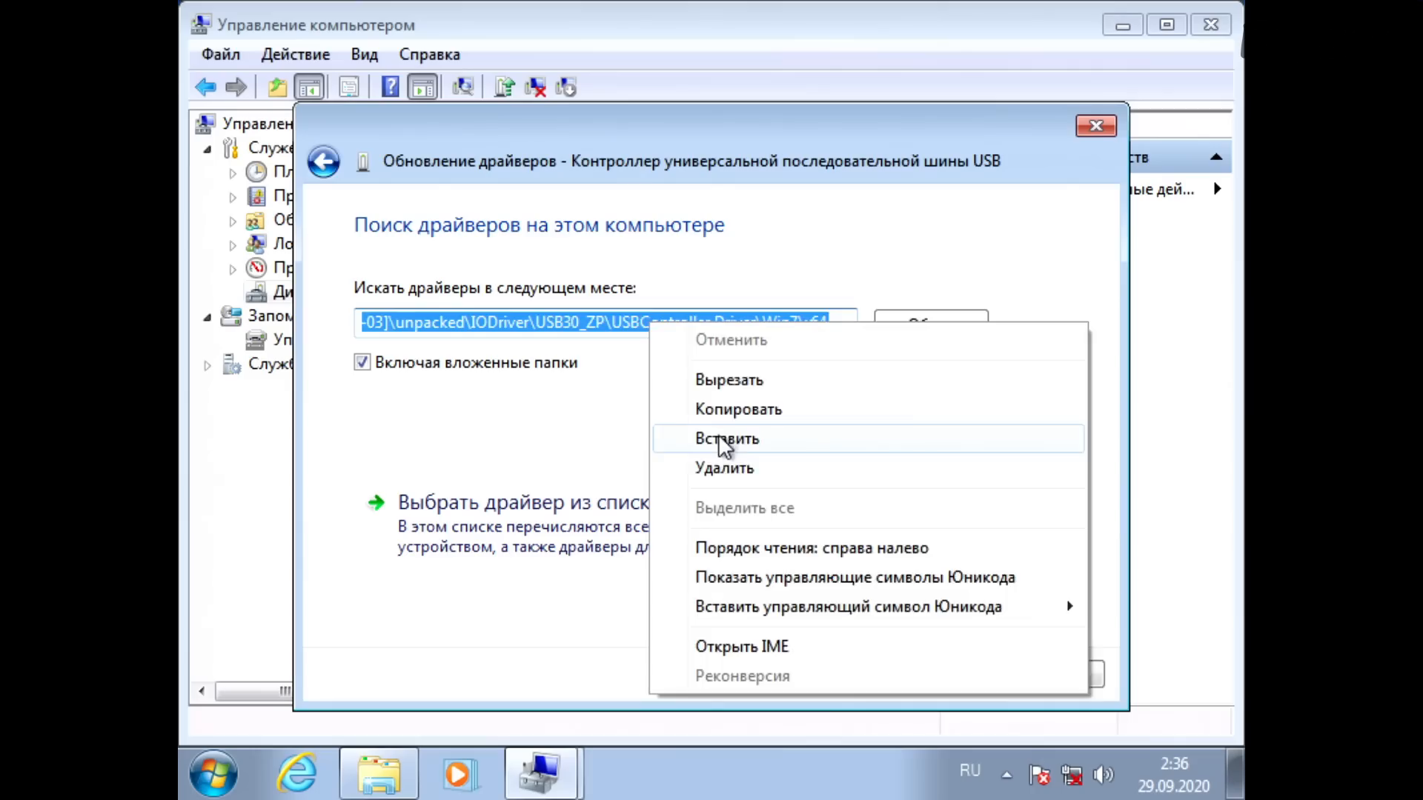
left_click(723, 439)
left_click(923, 673)
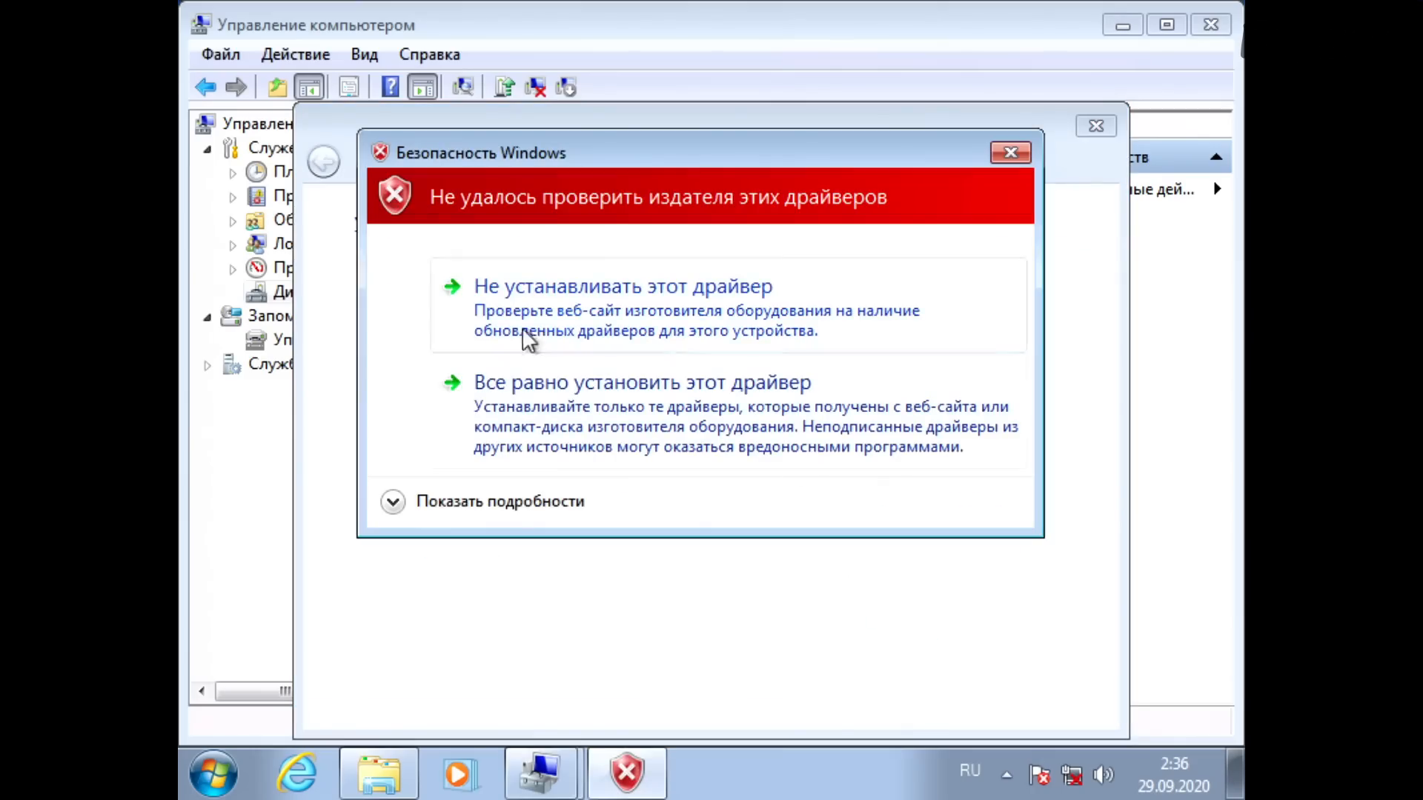
left_click(556, 398)
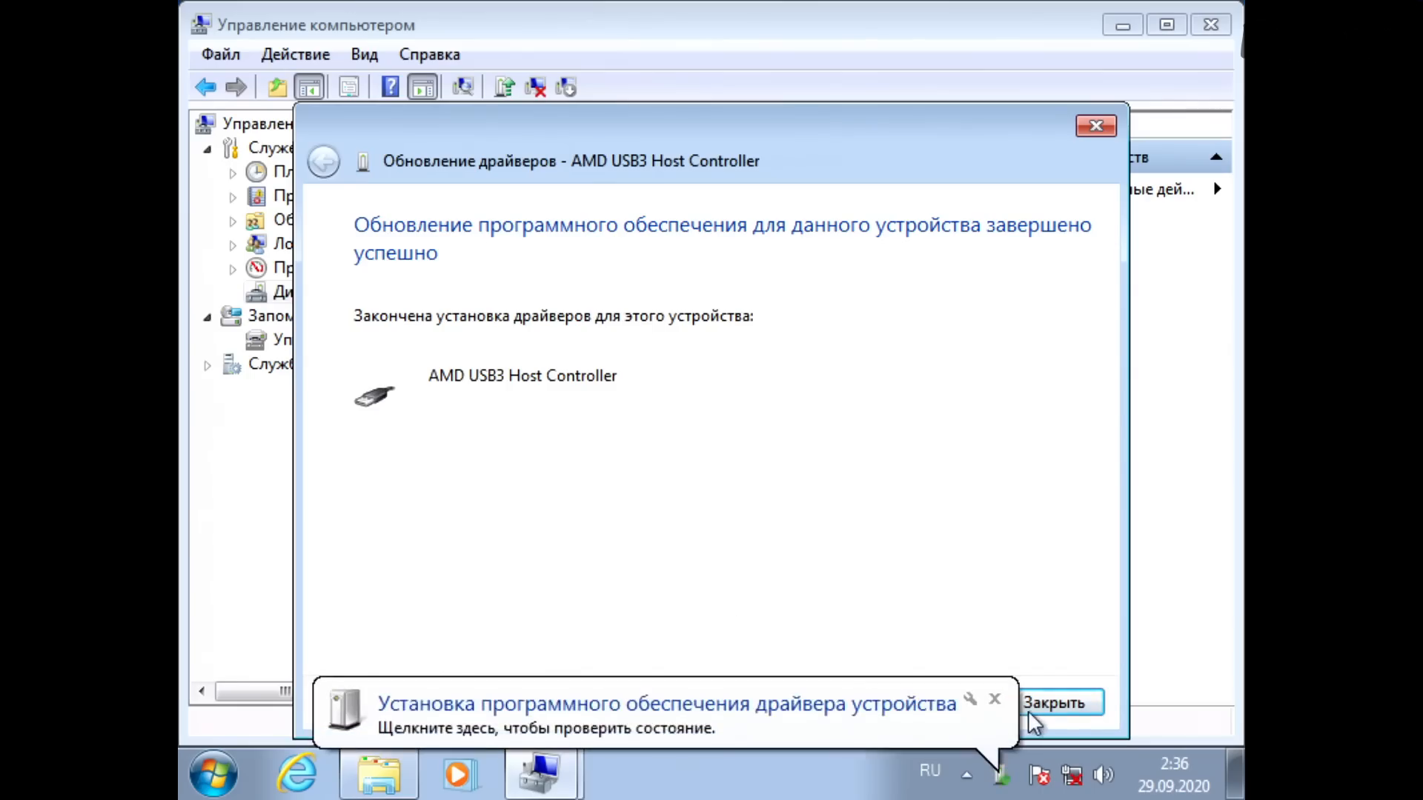
left_click(1052, 705)
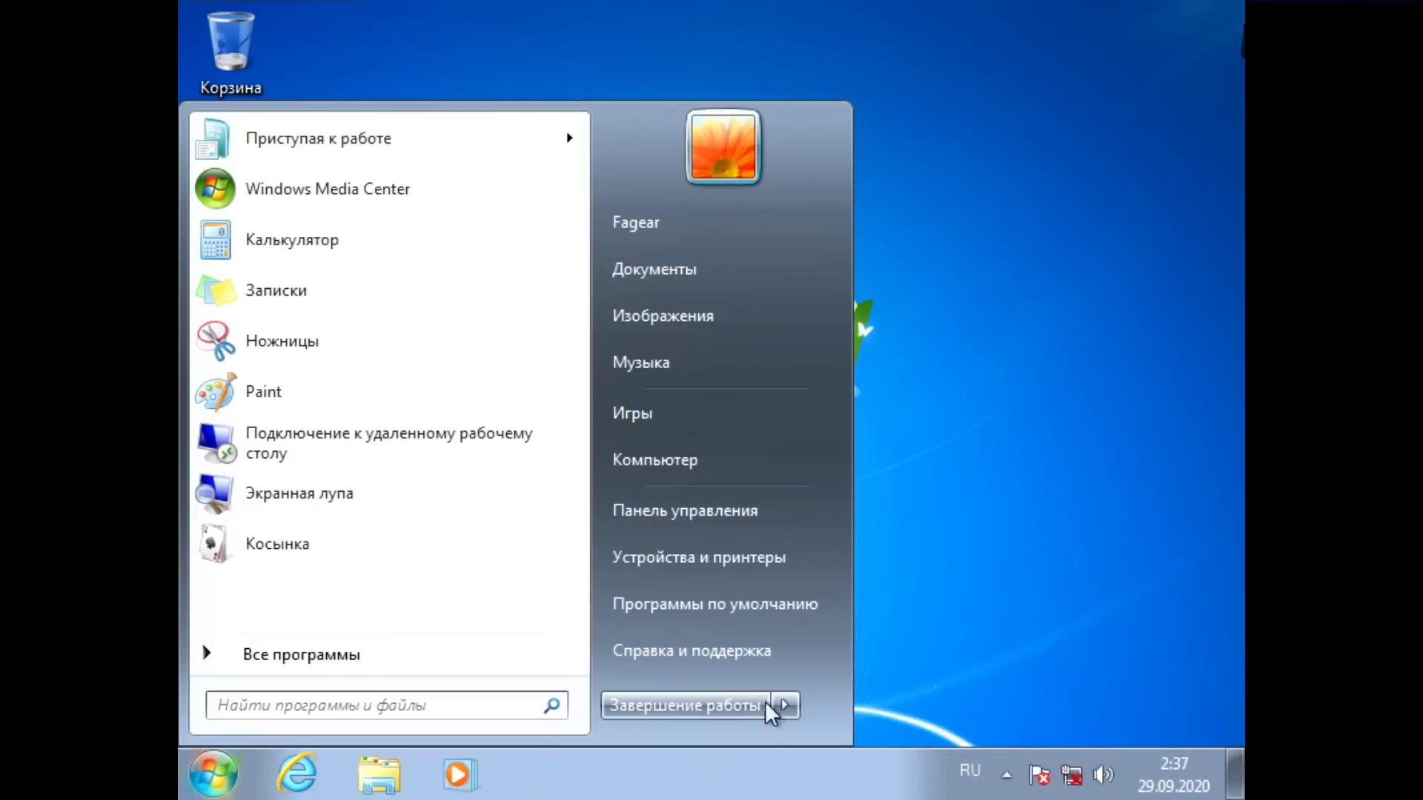
Step: In the browser, review the Win-Raid forum thread on modified AMD USB drivers and open its Yandex Disk driver package link
left_click(797, 702)
left_click(812, 682)
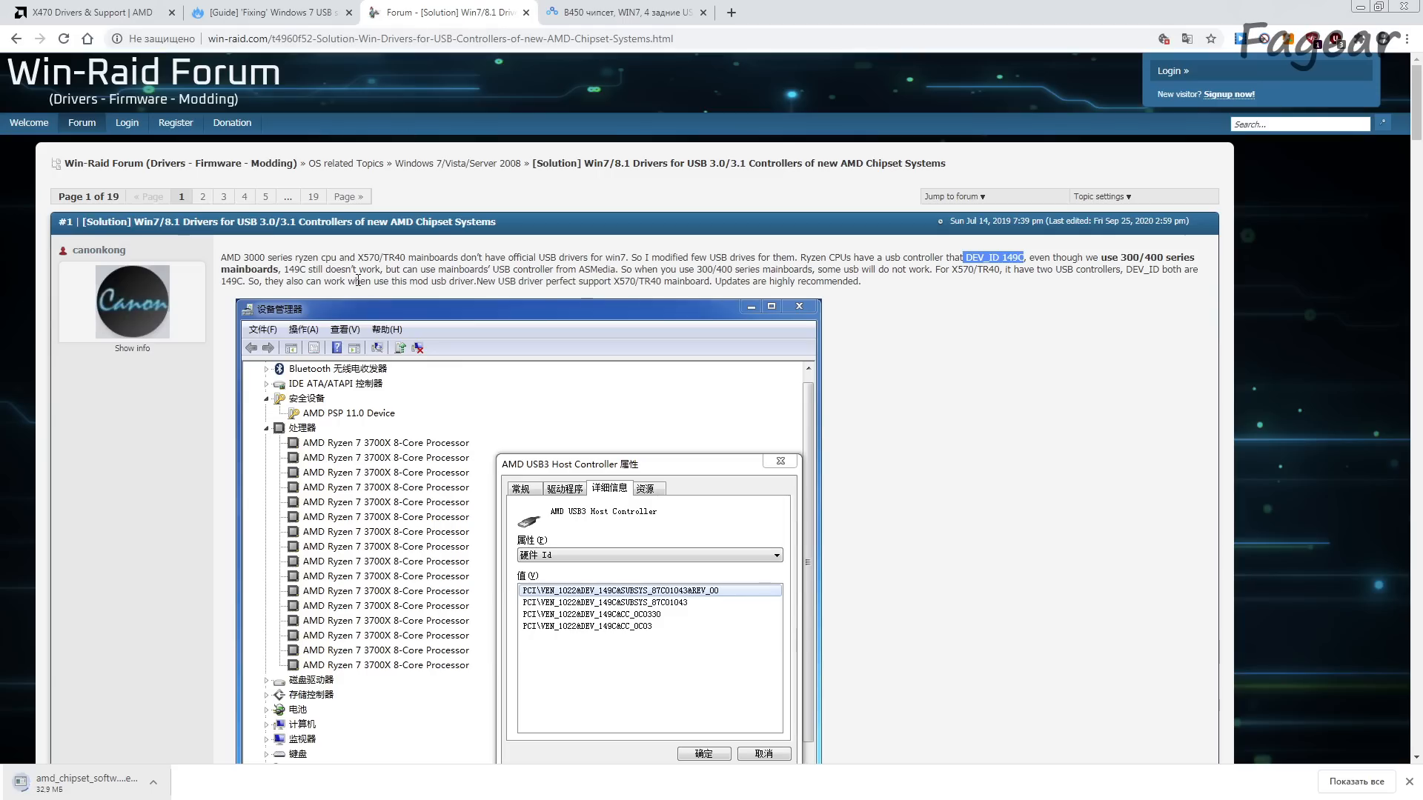
scroll(358, 281, "down", 2)
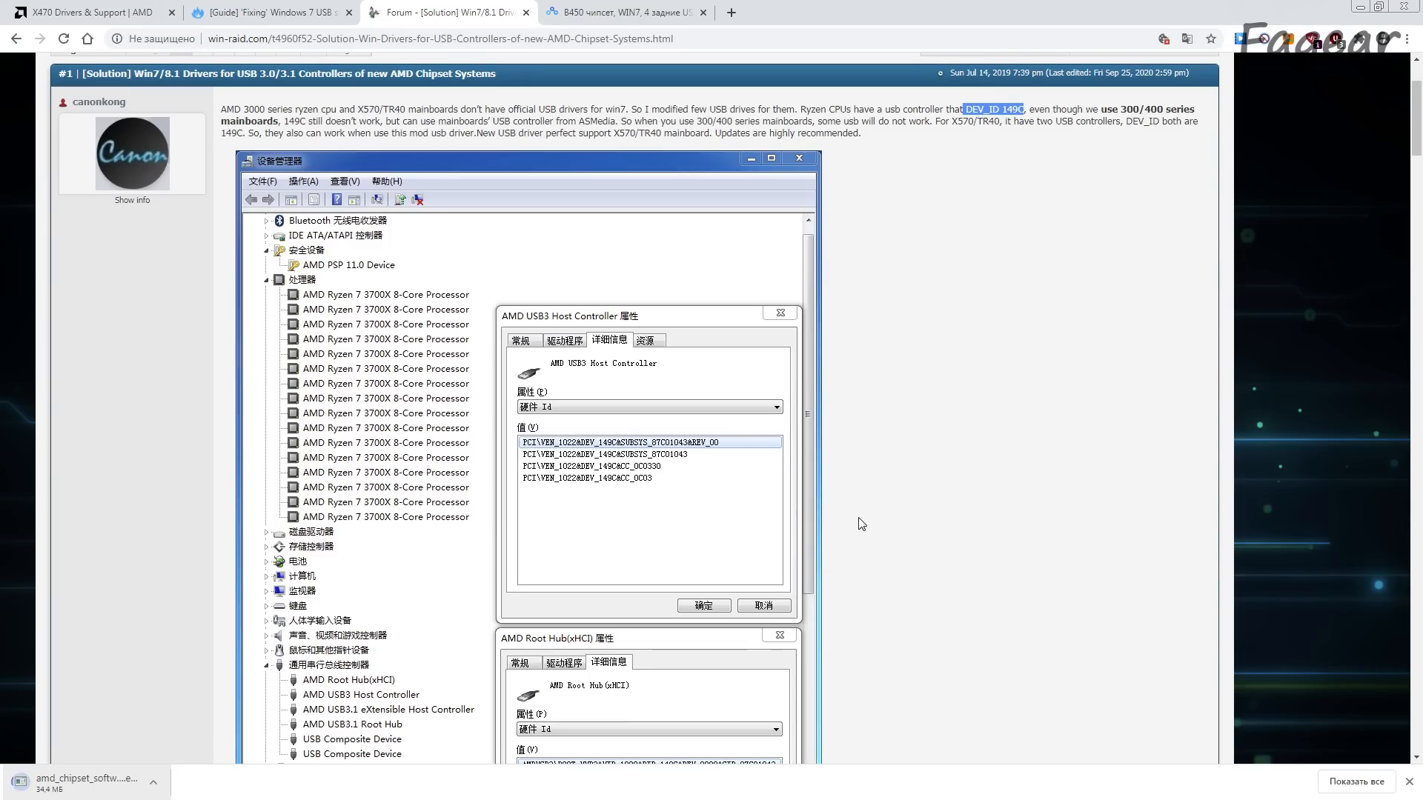
scroll(862, 524, "down", 12)
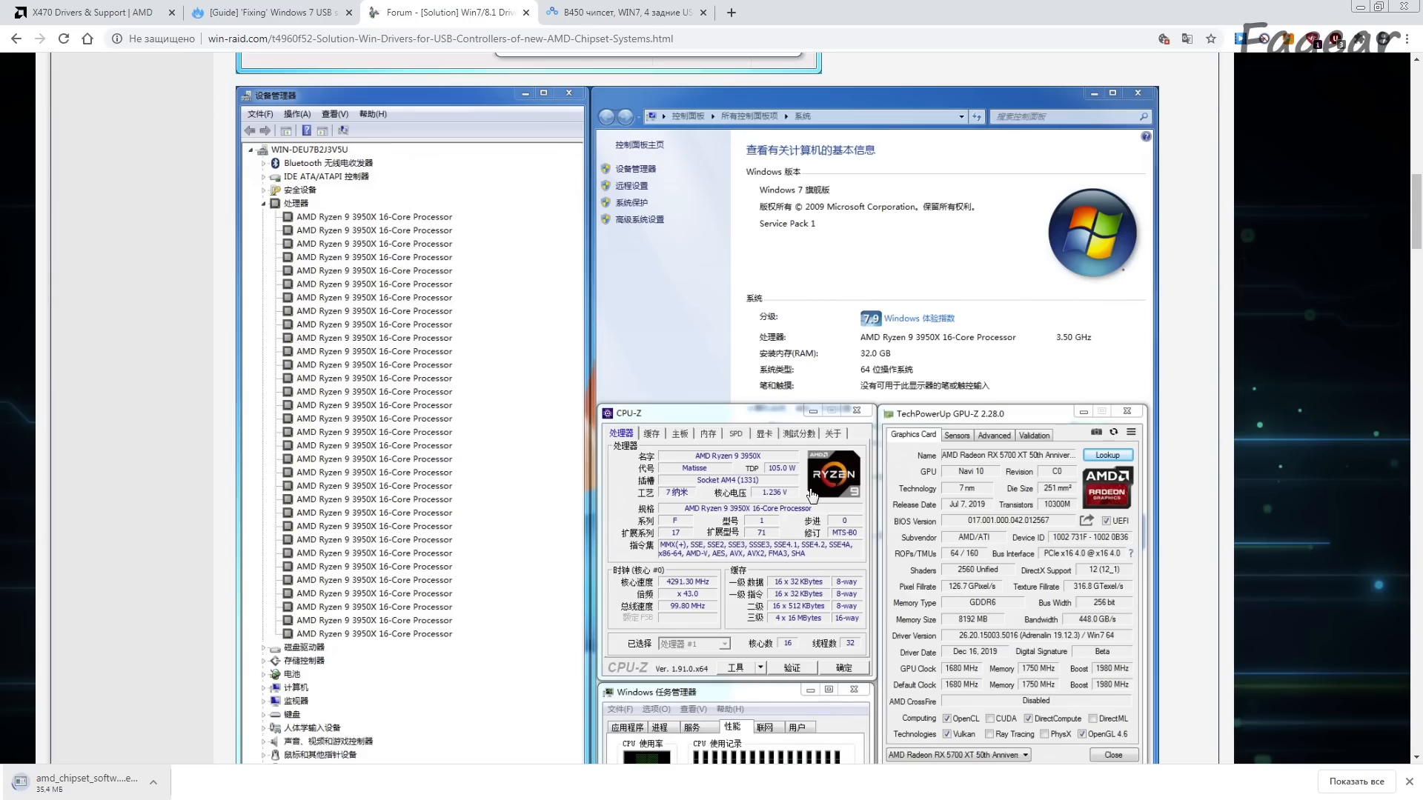
scroll(333, 508, "down", 10)
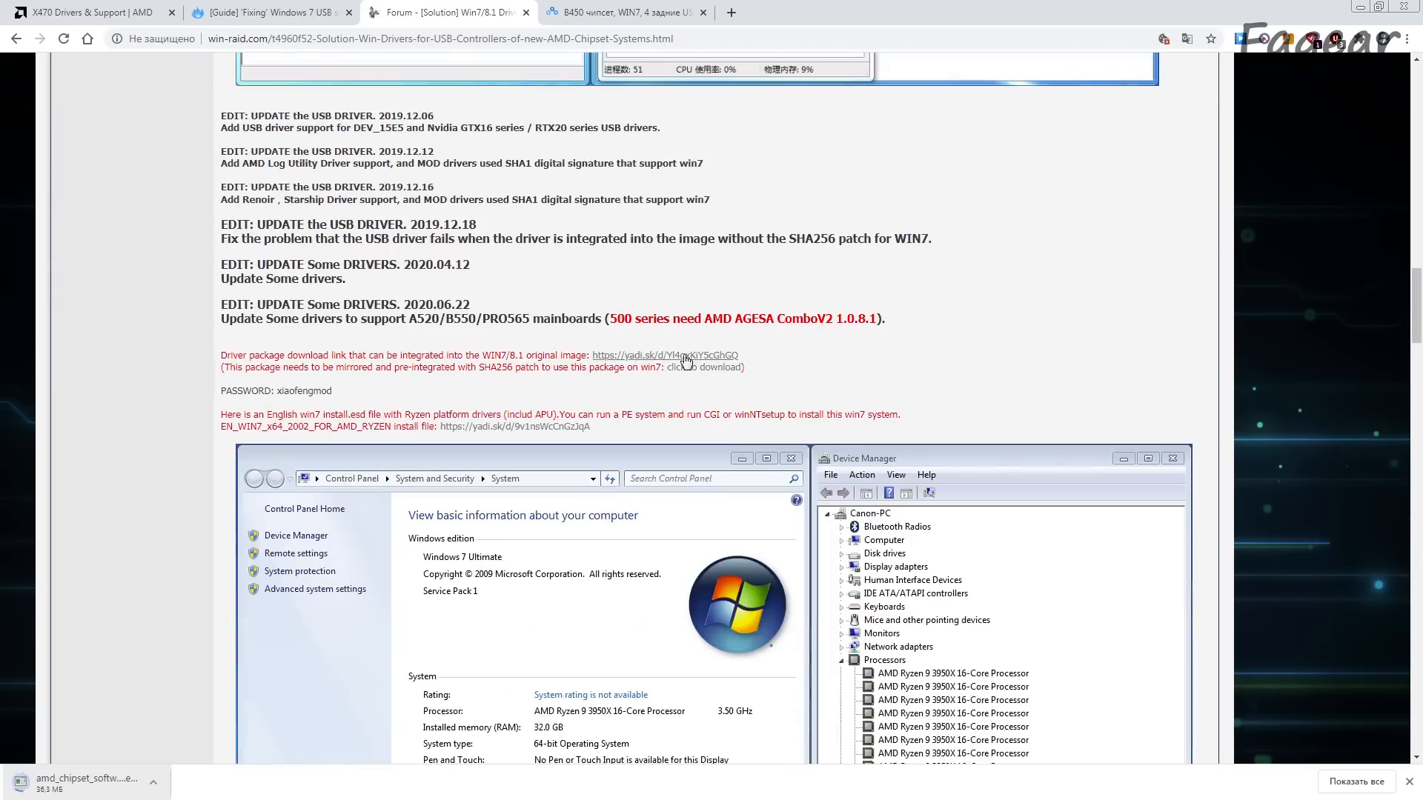
left_click(645, 356)
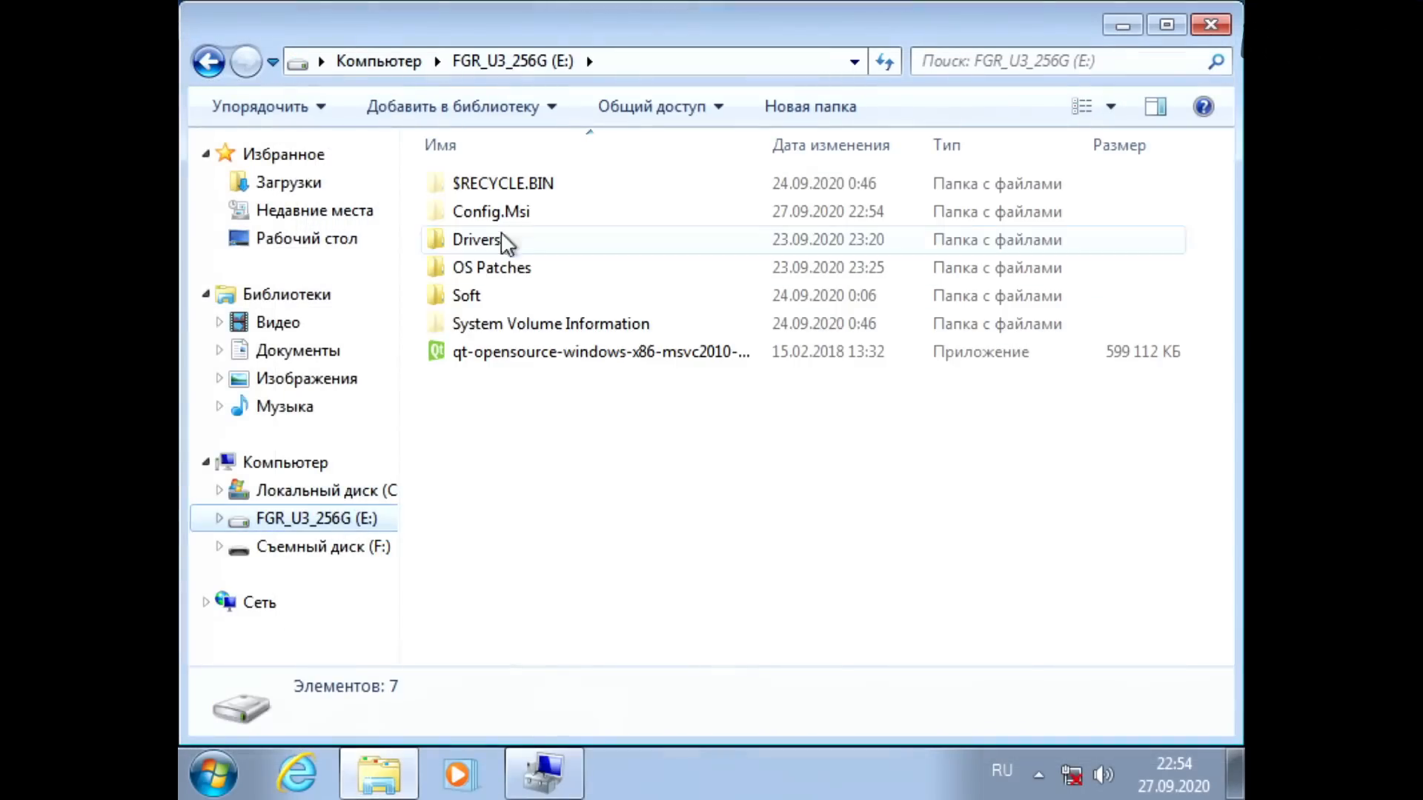
Step: Run amd_chipset_software_2.04.28.626.exe from the AMD Chipset Drivers folder in Drivers on drive E: and install all the listed drivers
double_click(508, 239)
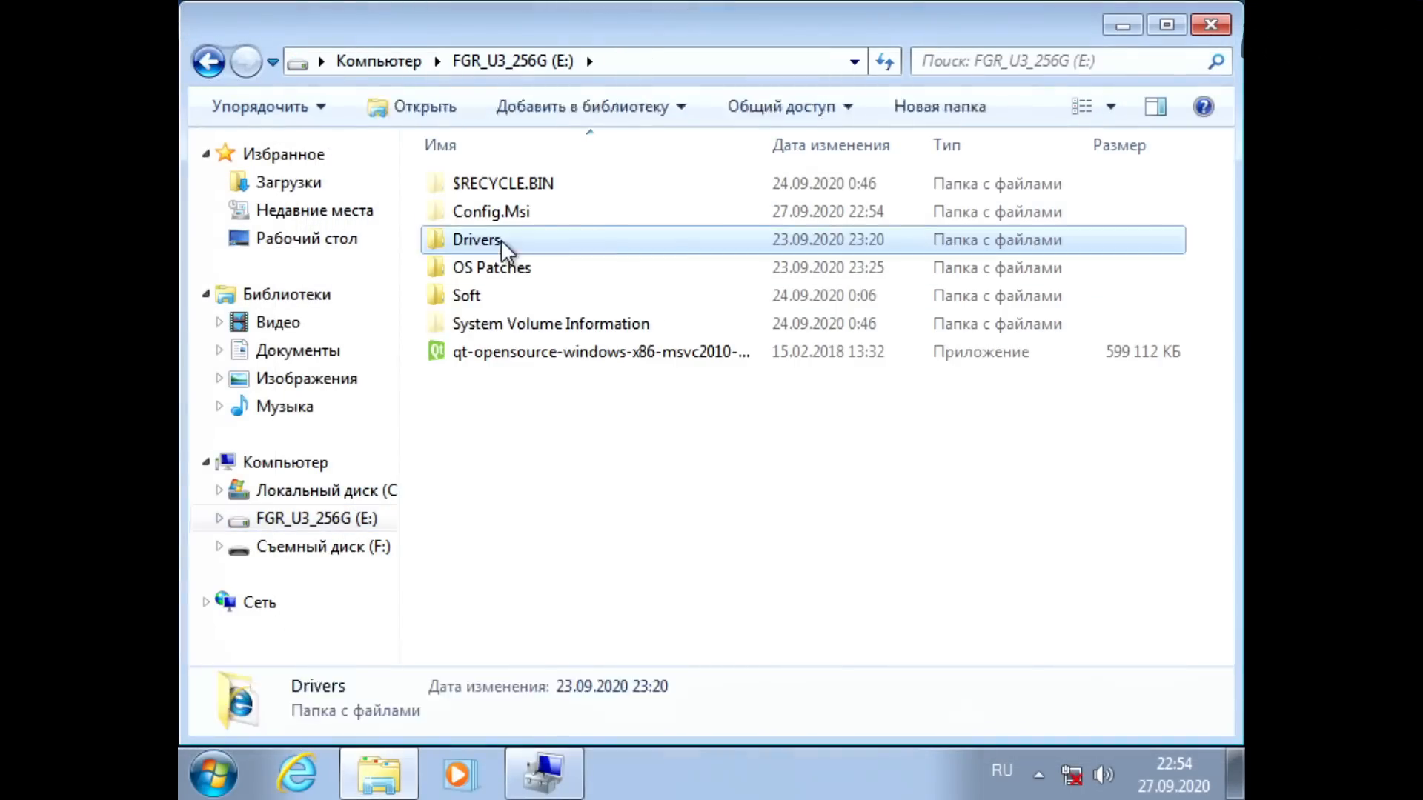
double_click(507, 186)
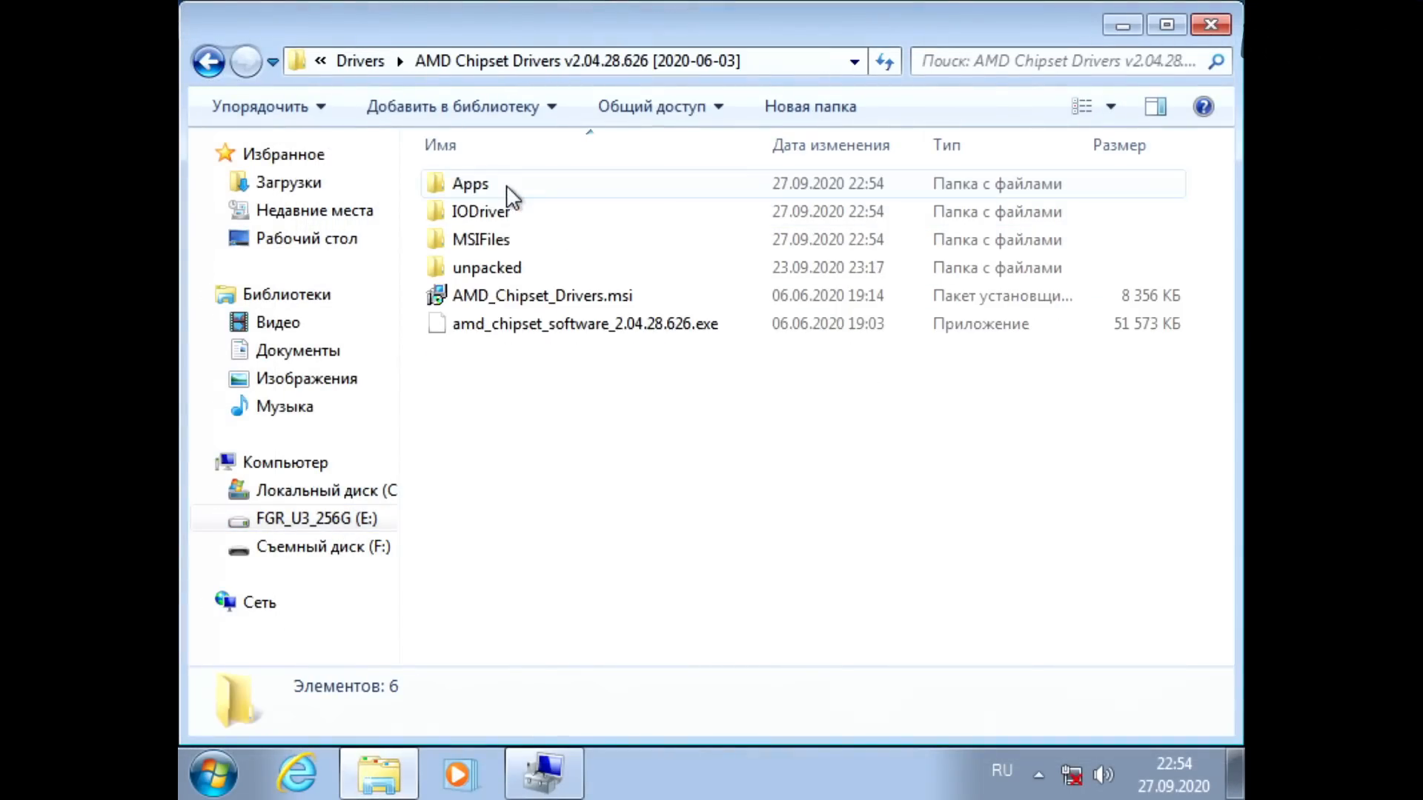
double_click(499, 324)
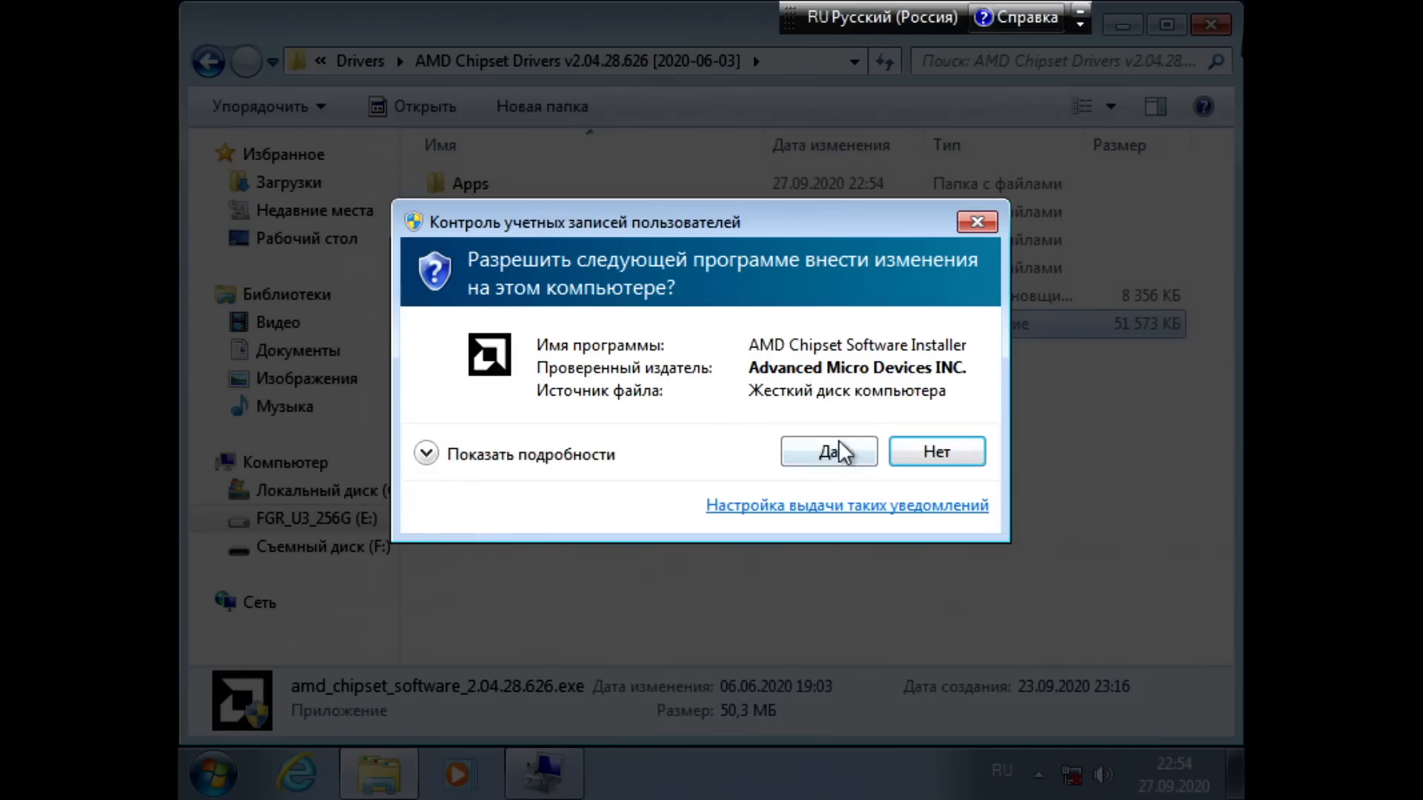
left_click(825, 450)
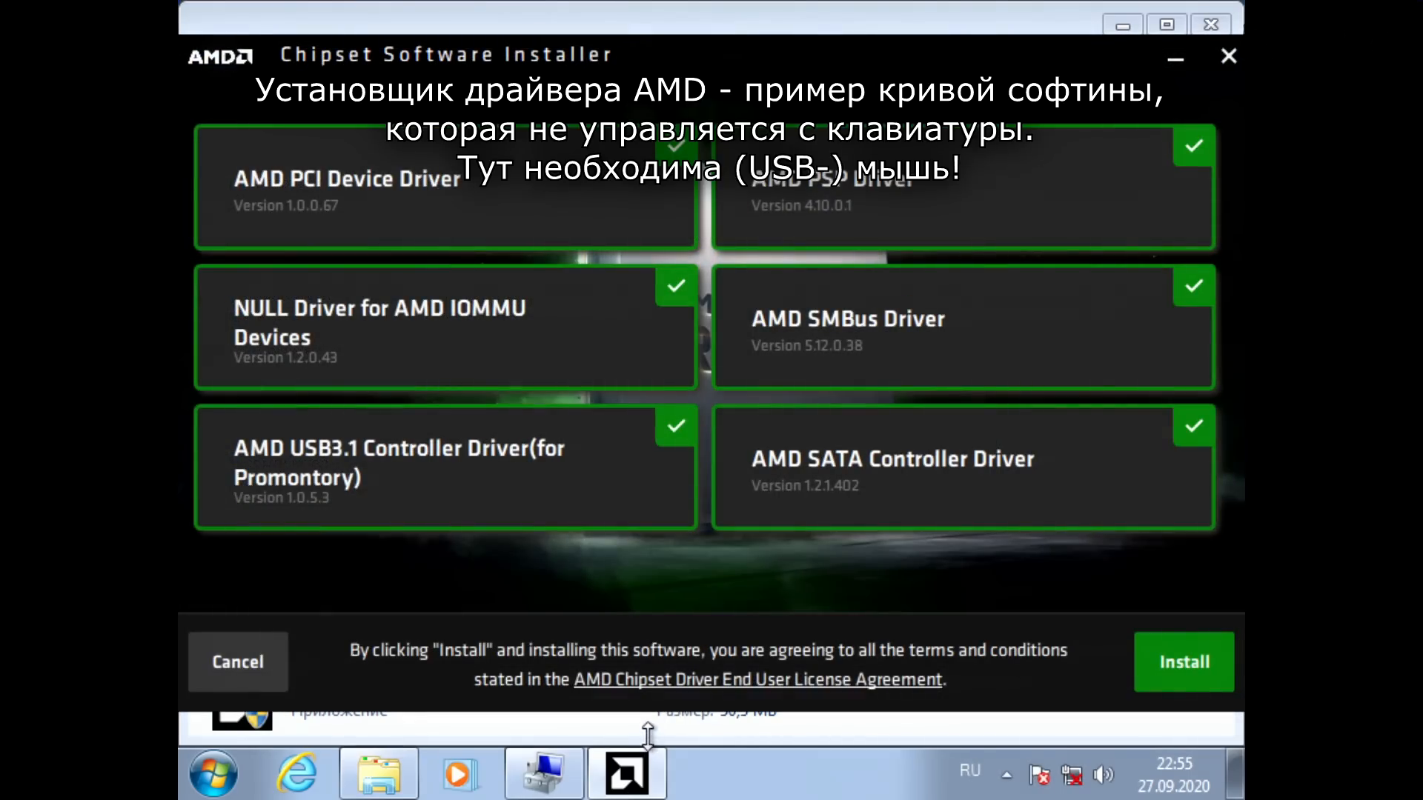
left_click(1213, 667)
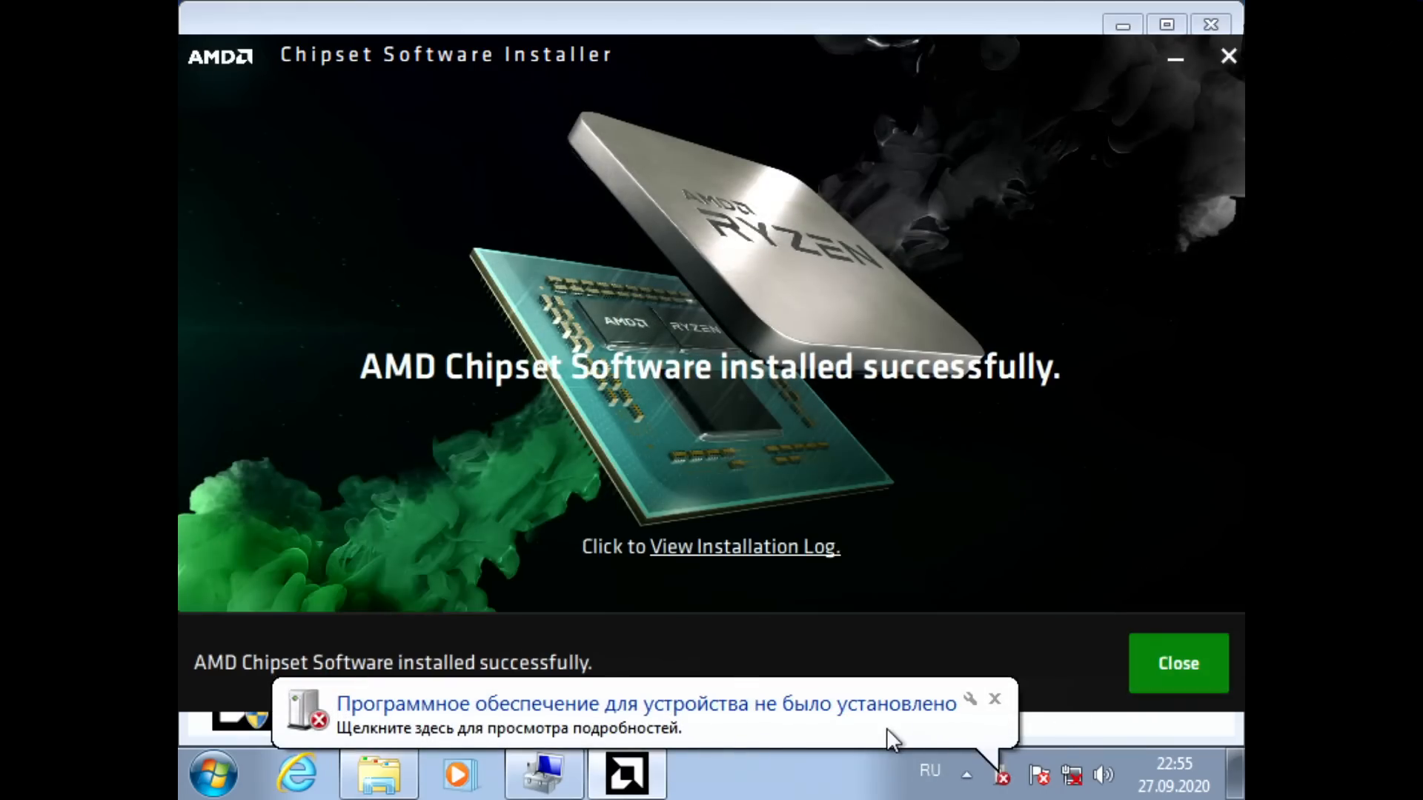
Step: Close the chipset installer and check the unrecognised USB controller and the AMD SATA controllers in Device Manager
left_click(1166, 676)
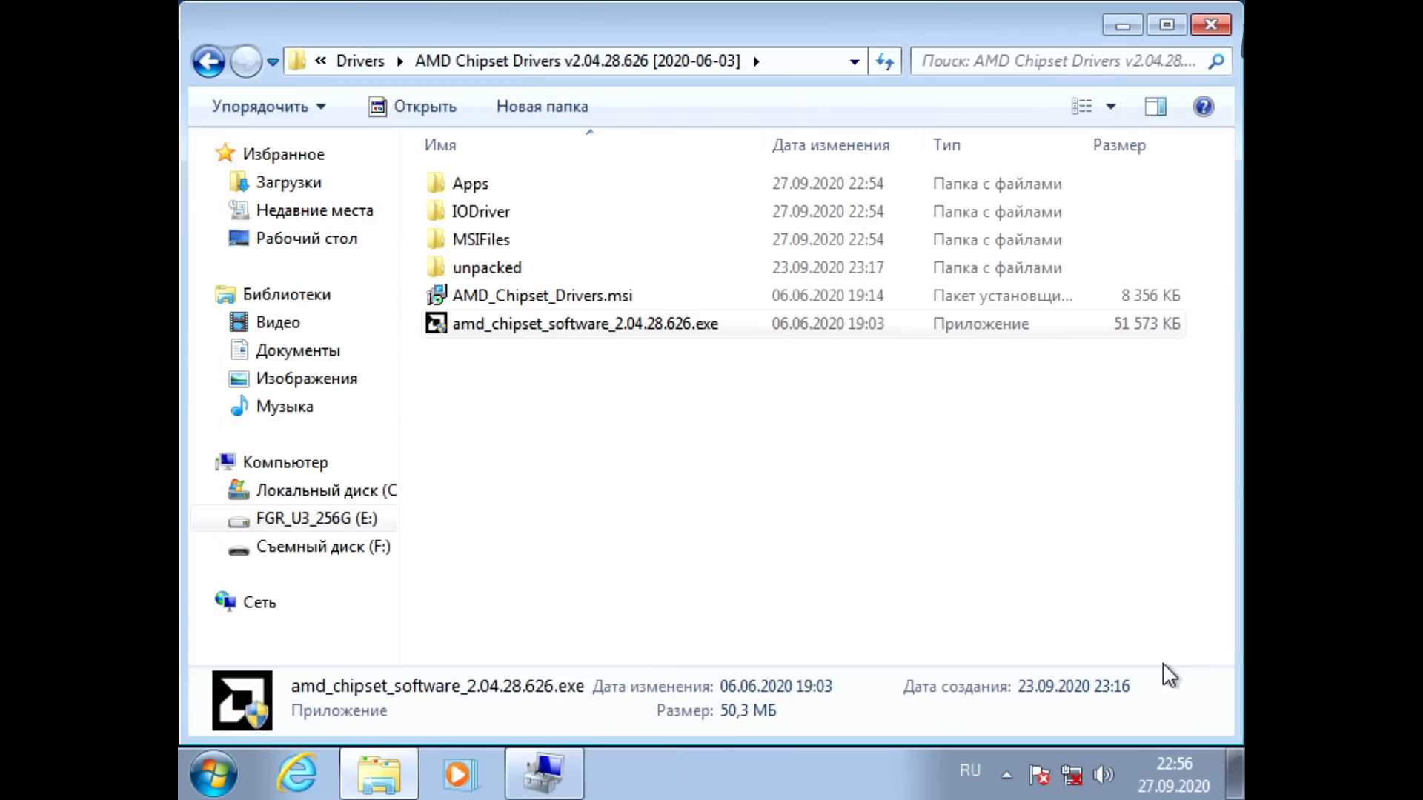
left_click(571, 767)
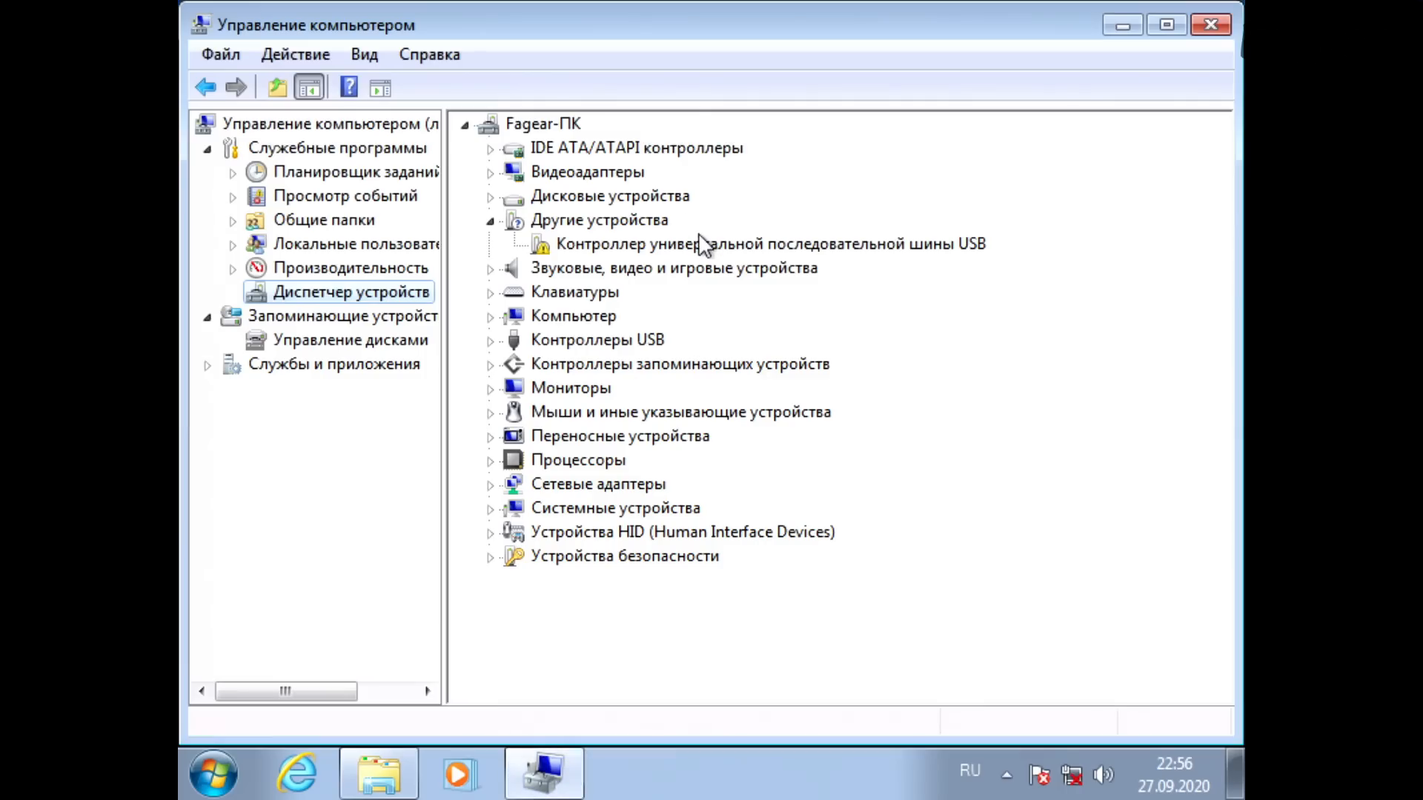
left_click(698, 234)
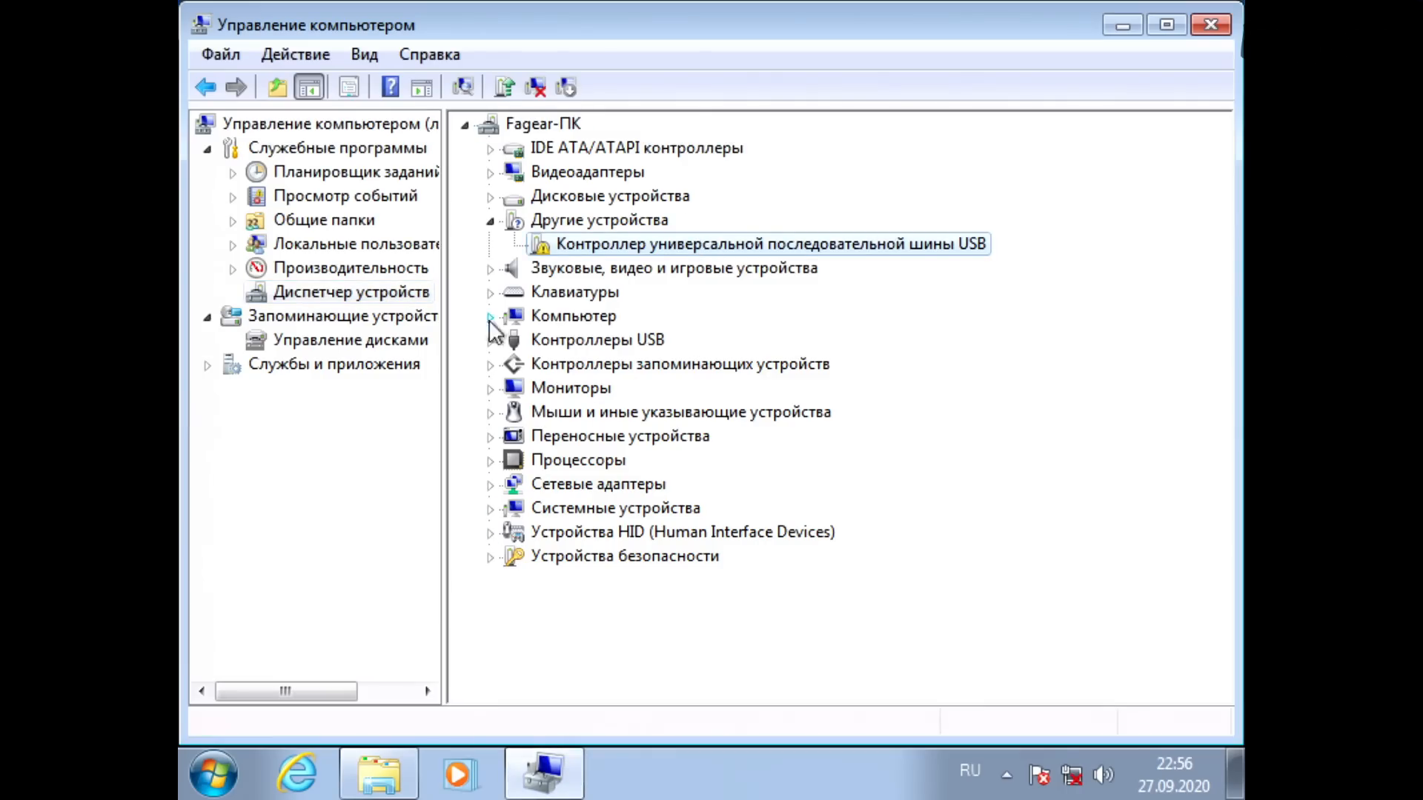
left_click(495, 149)
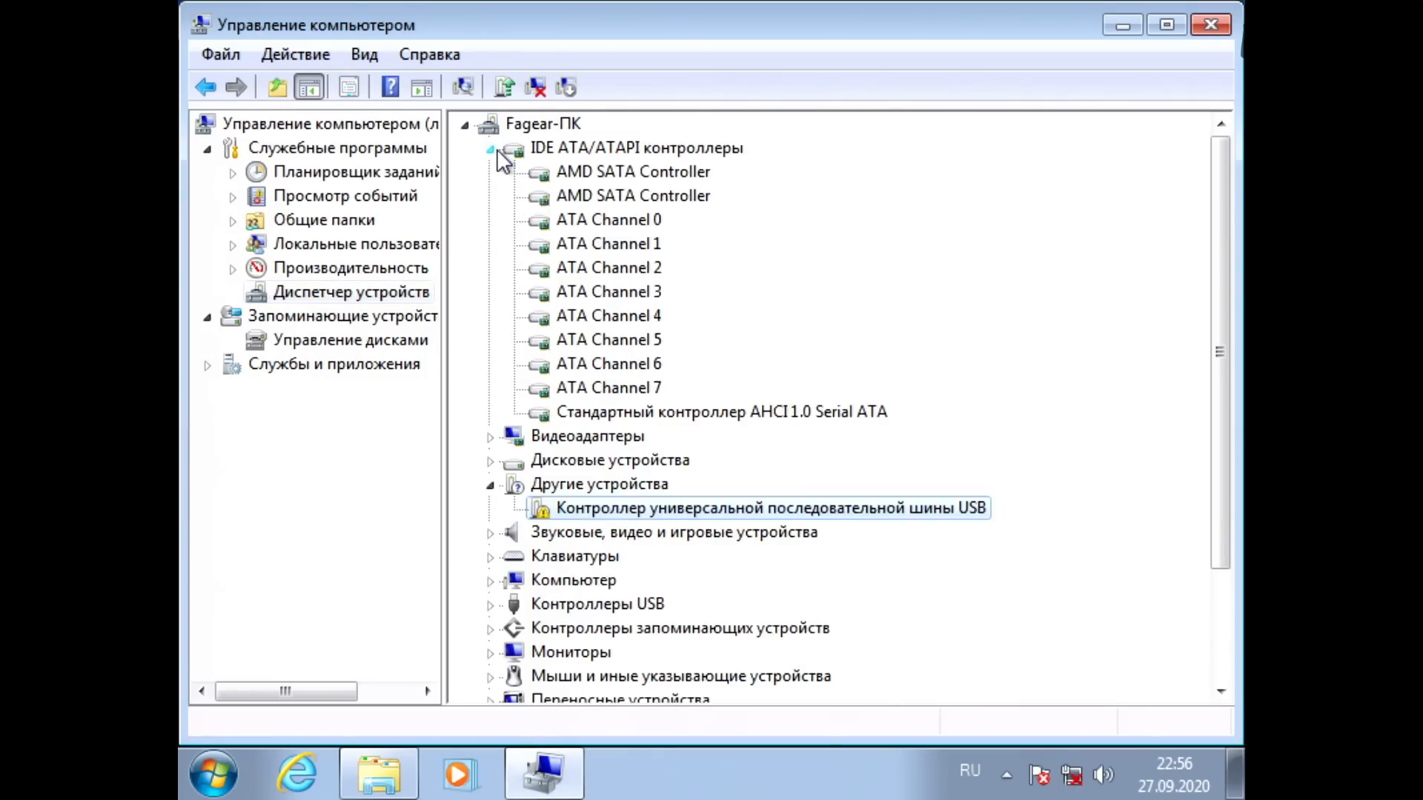
left_click(578, 174)
left_click(581, 194)
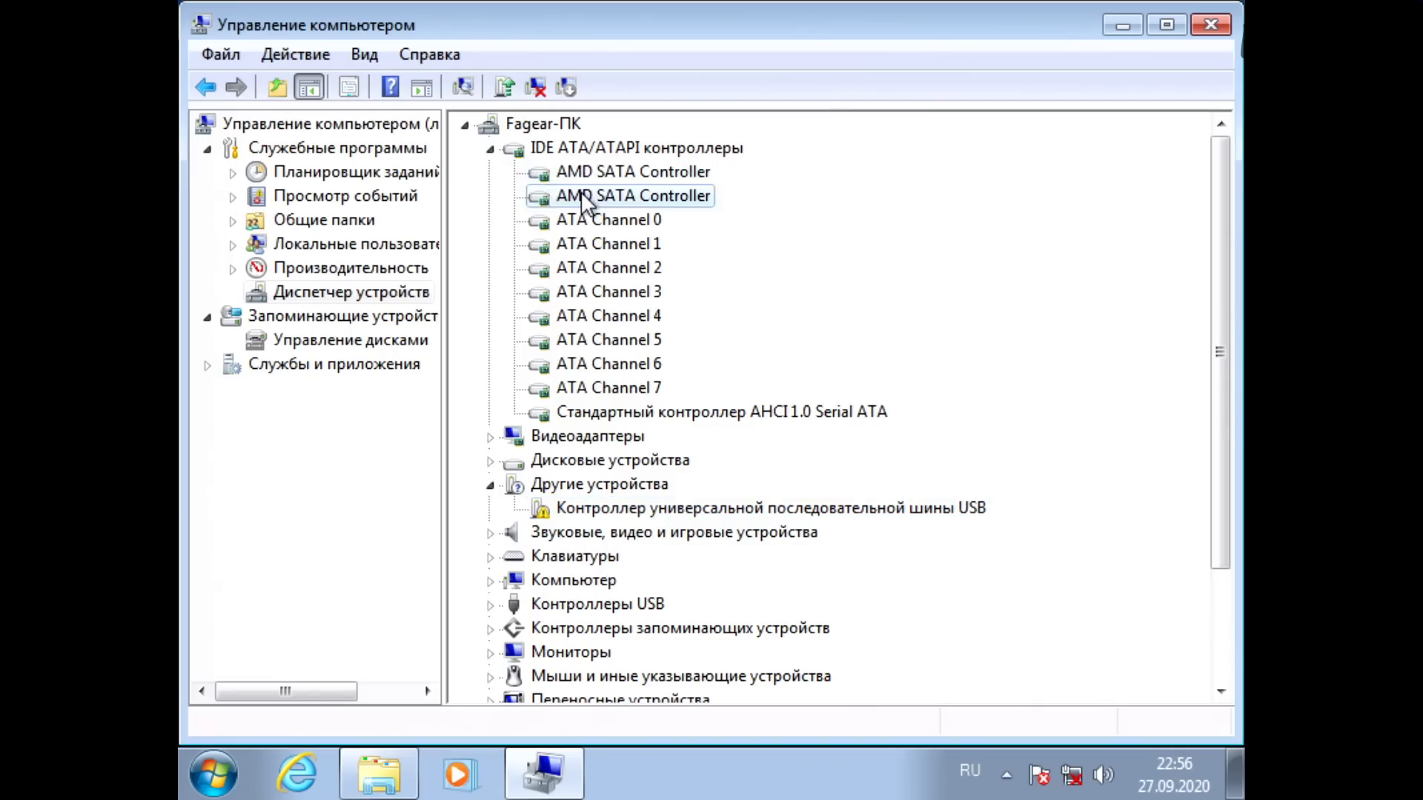
left_click(492, 148)
Step: Examine the USB controllers, storage controllers, processors and system devices listed in Device Manager
left_click(490, 341)
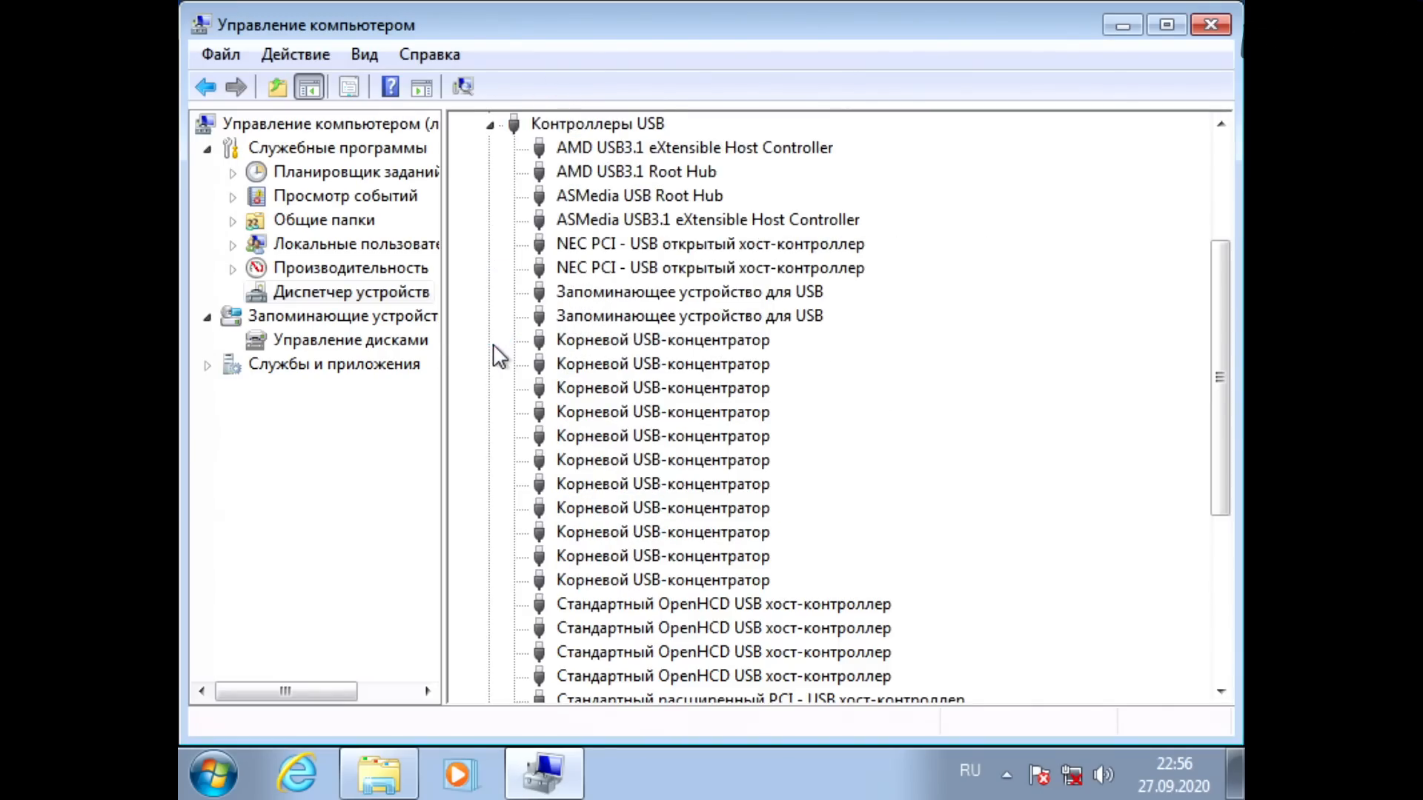
left_click(630, 147)
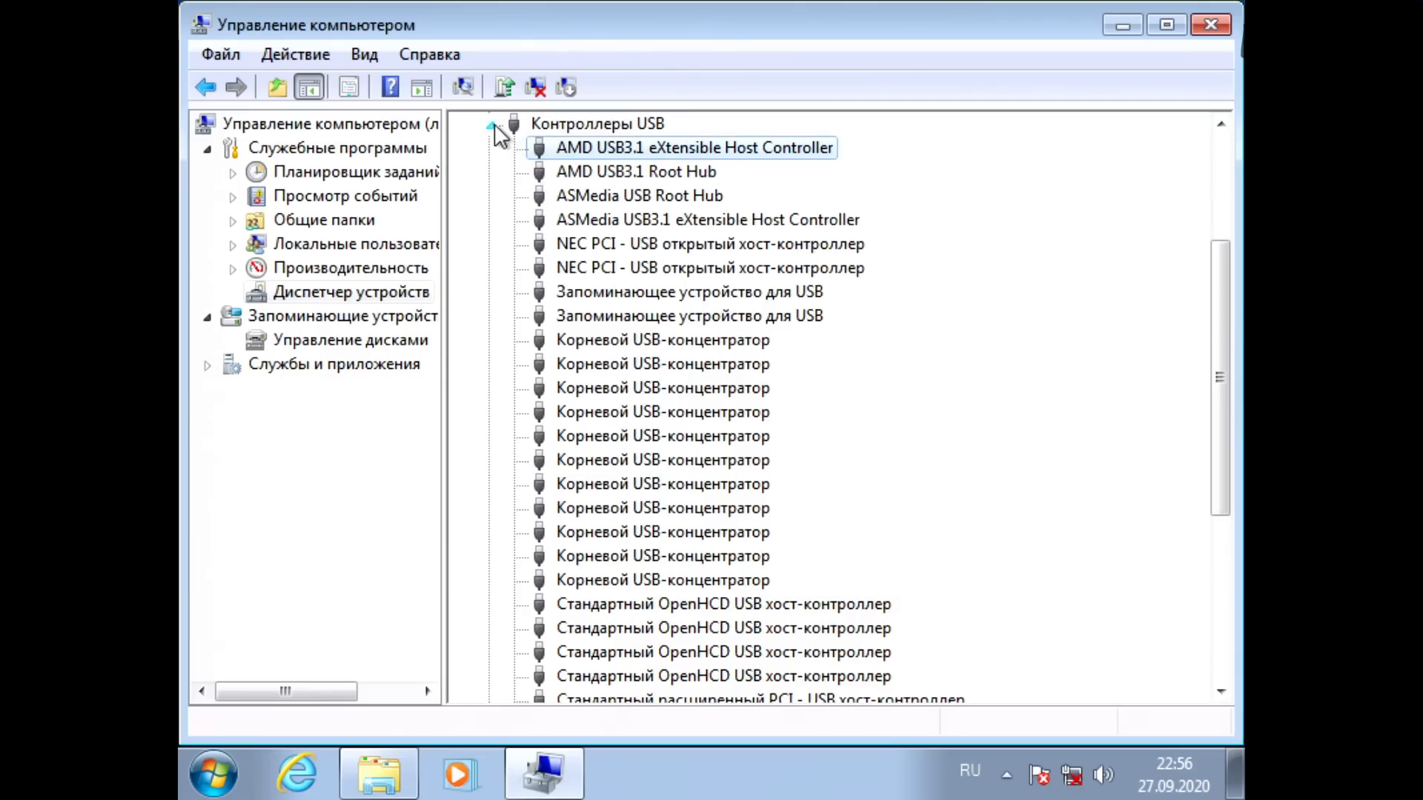
left_click(490, 125)
left_click(490, 365)
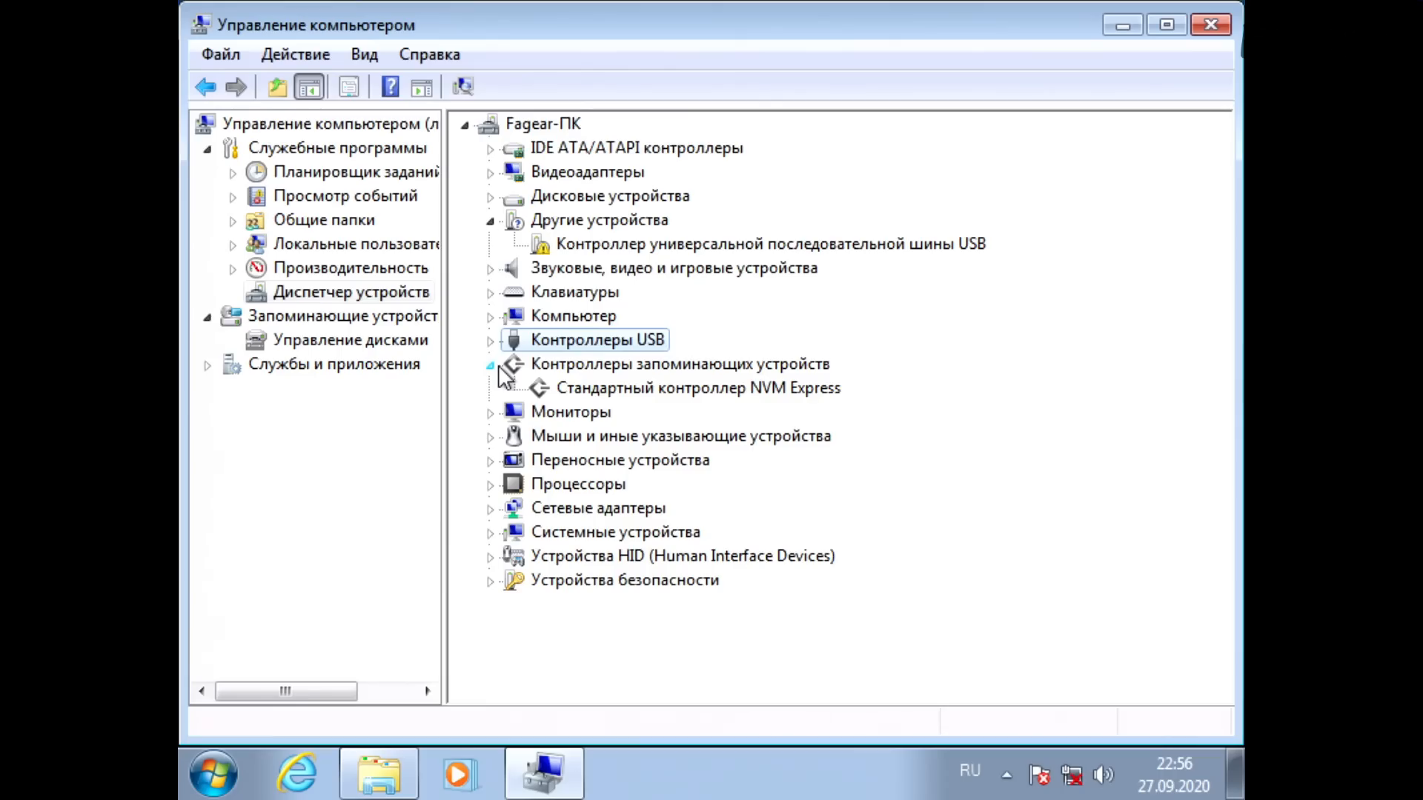
left_click(490, 365)
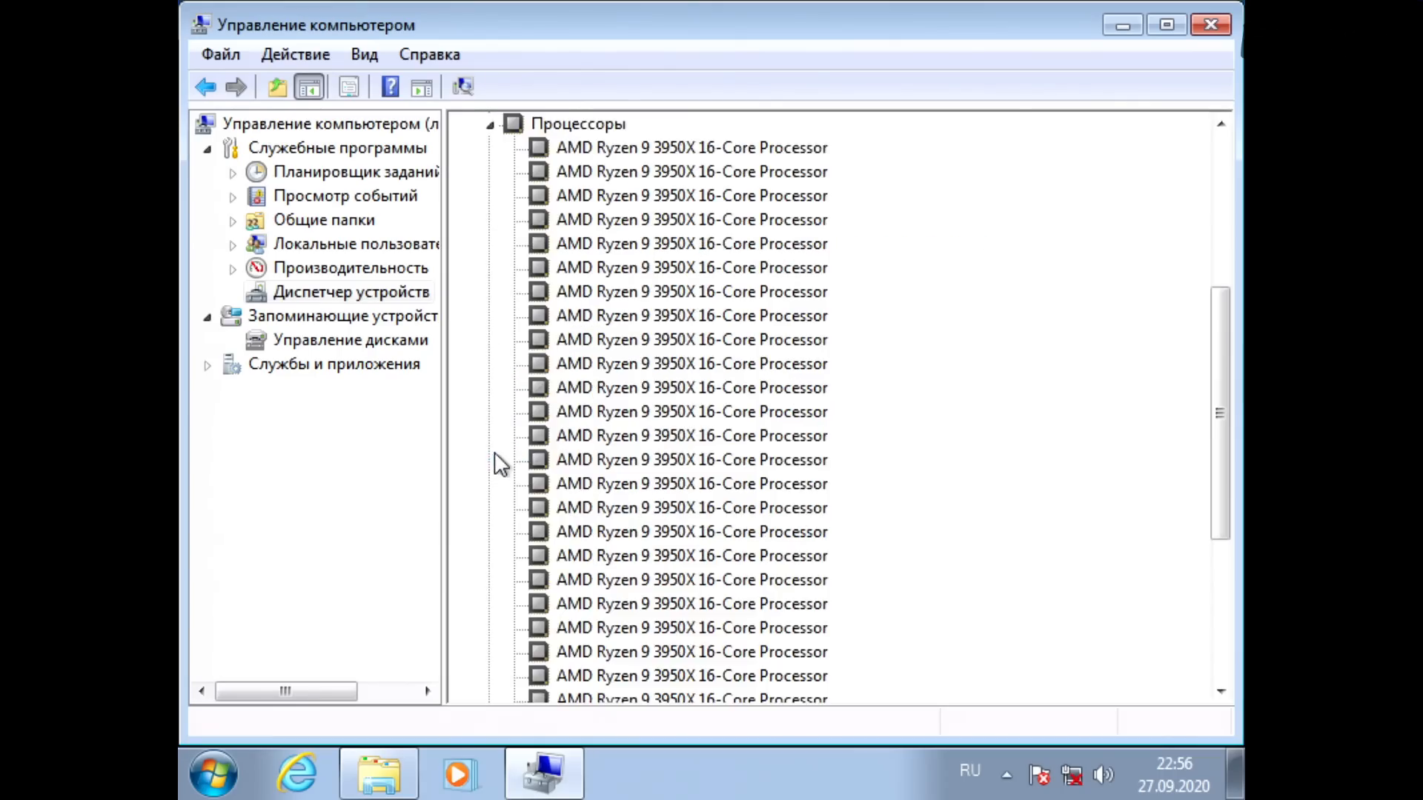
left_click(490, 126)
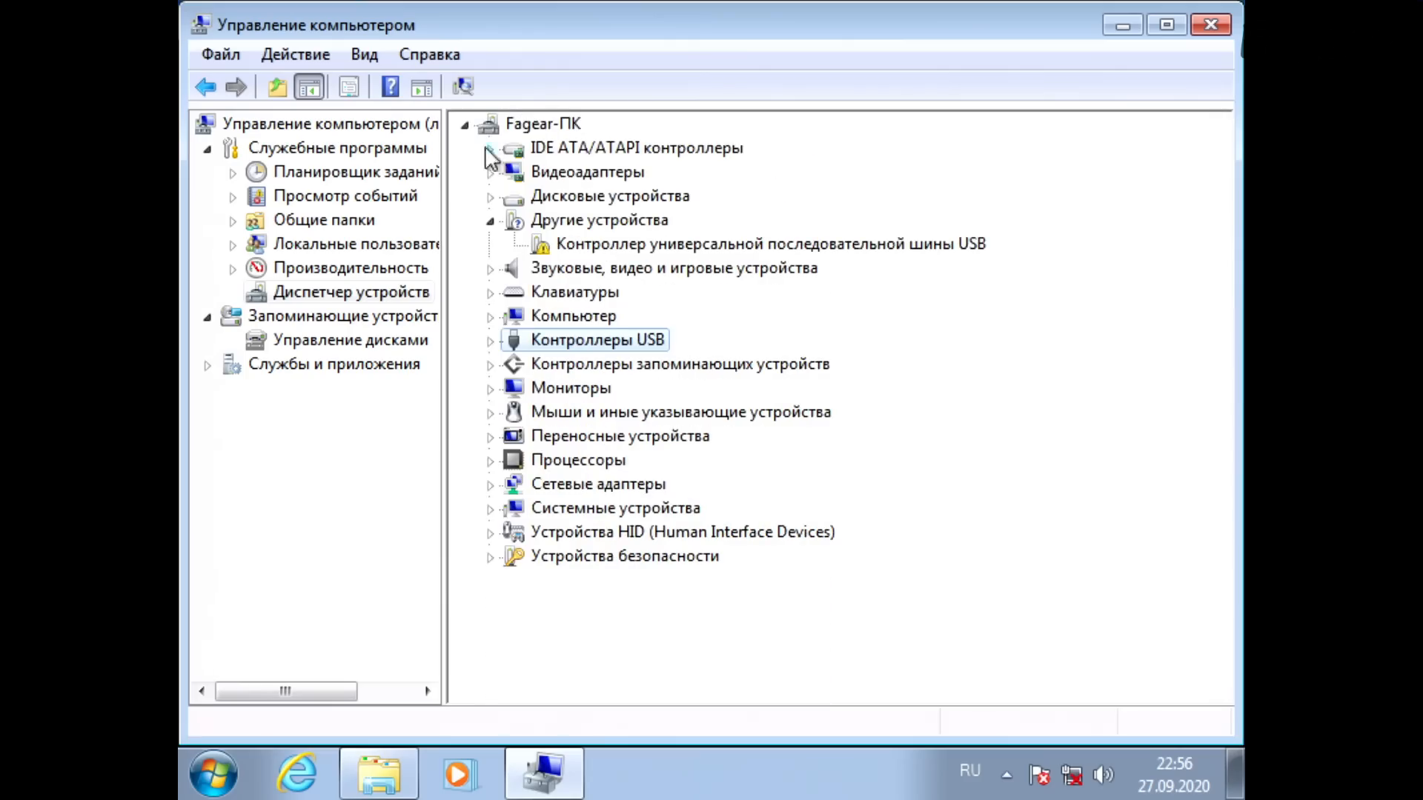
left_click(493, 508)
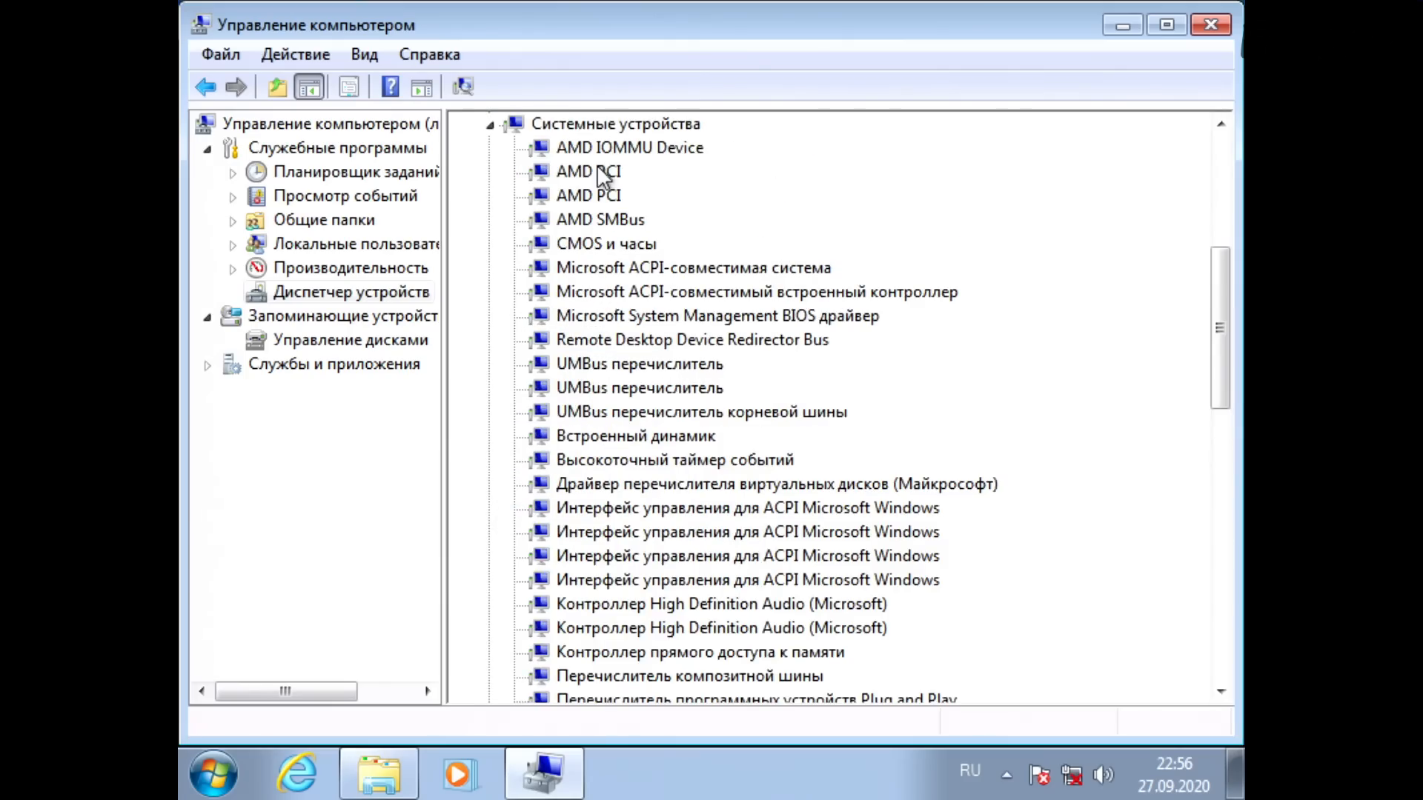
scroll(610, 293, "down", 10)
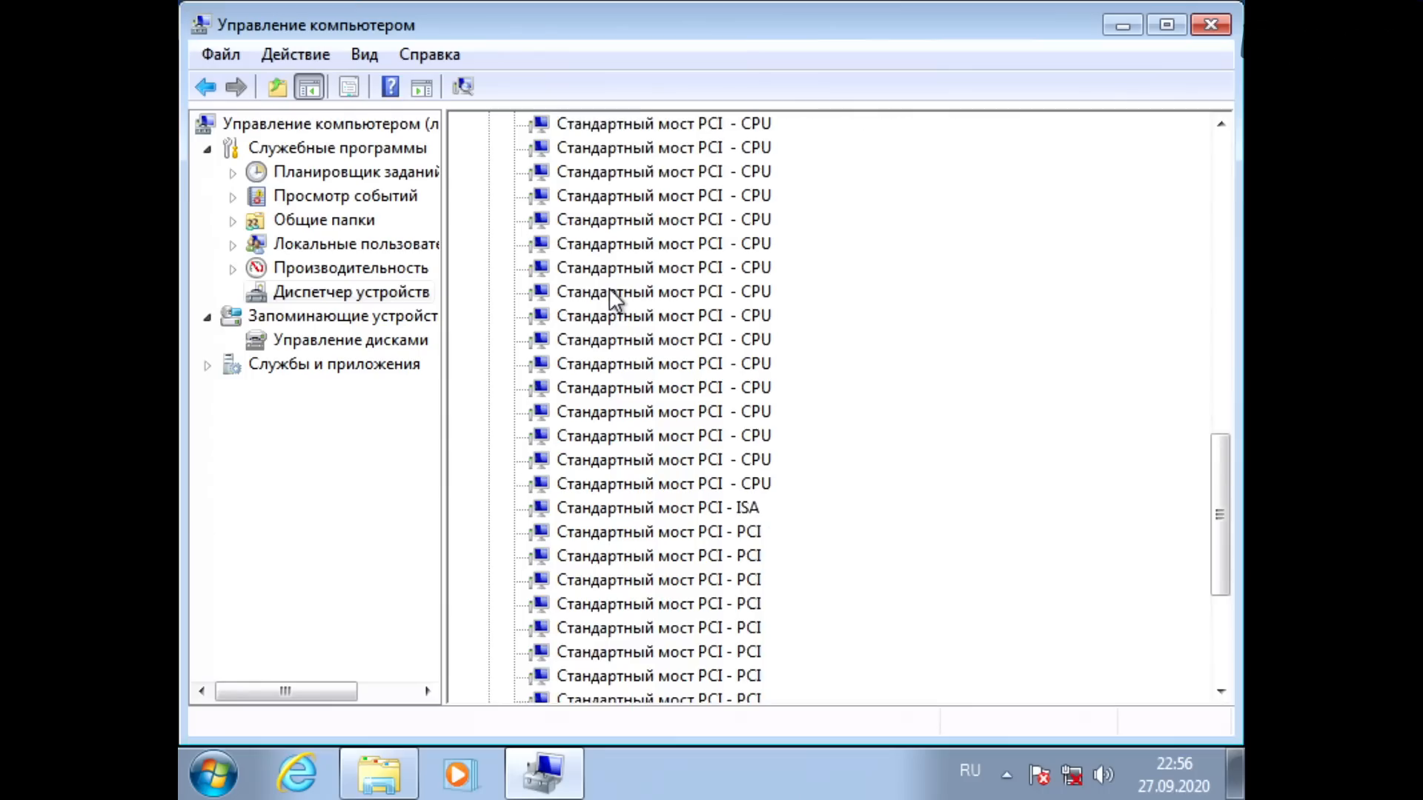
scroll(610, 293, "down", 5)
left_click(497, 678)
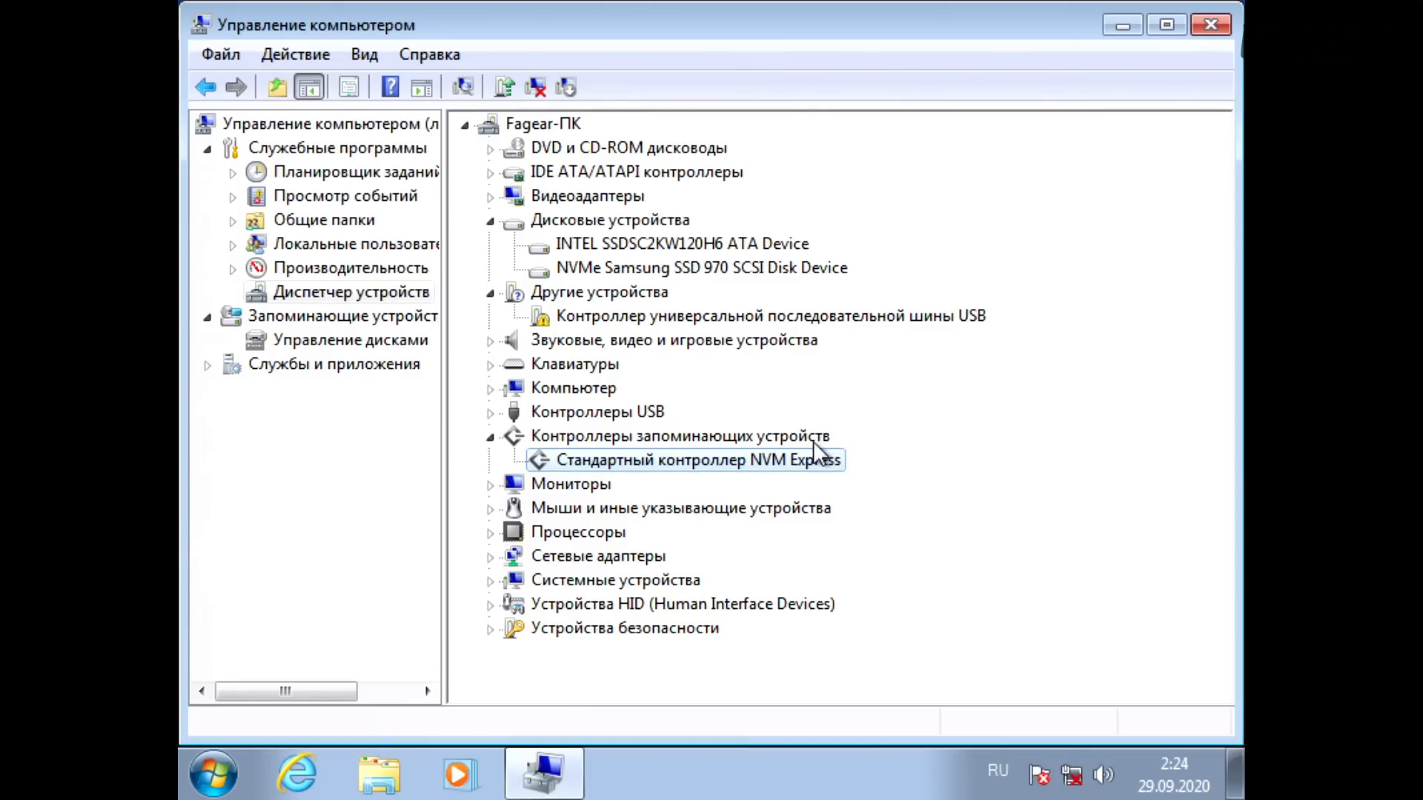
Step: Inspect the details and driver properties of the standard NVM Express controller and locate the NVMe Samsung SSD 970 disk device
double_click(774, 474)
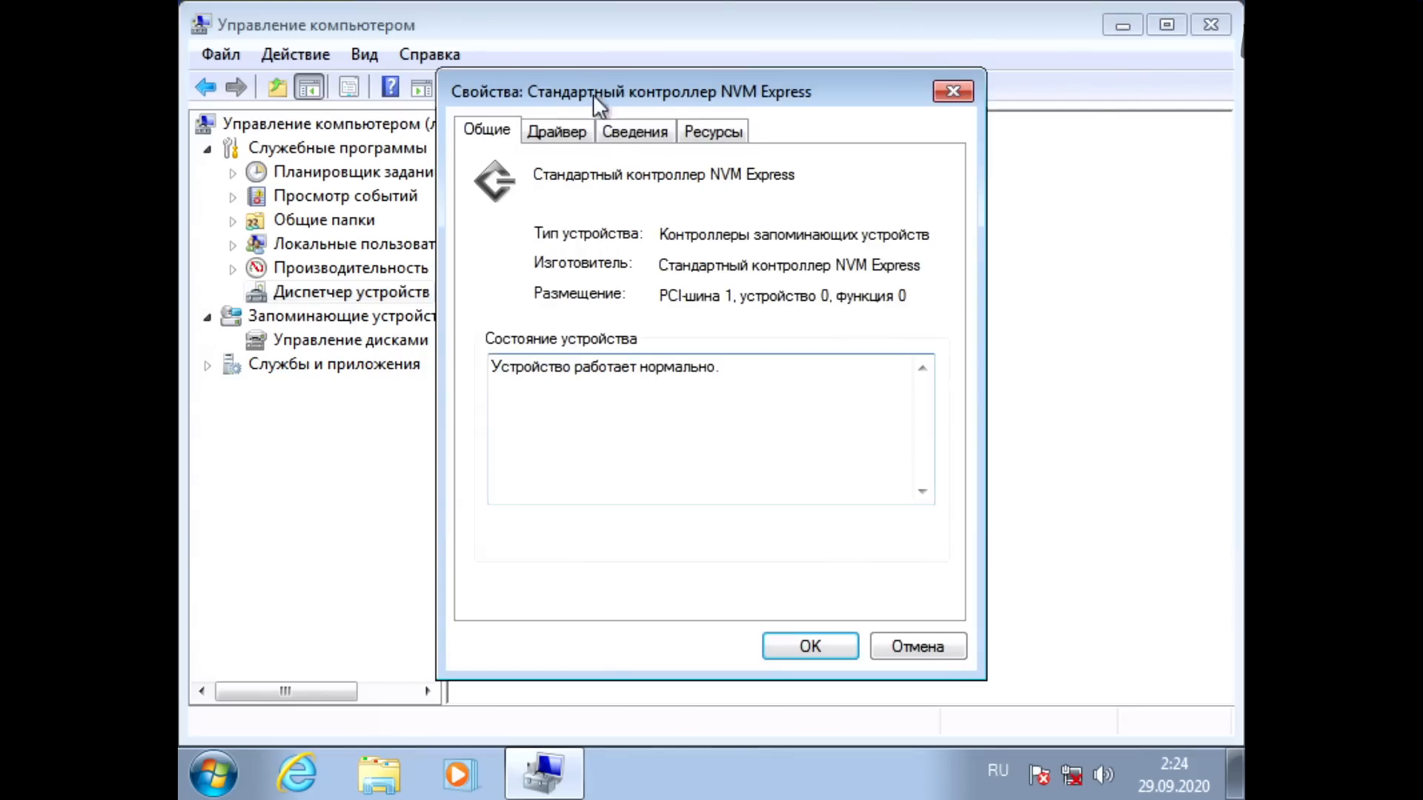
left_click(636, 132)
left_click(557, 131)
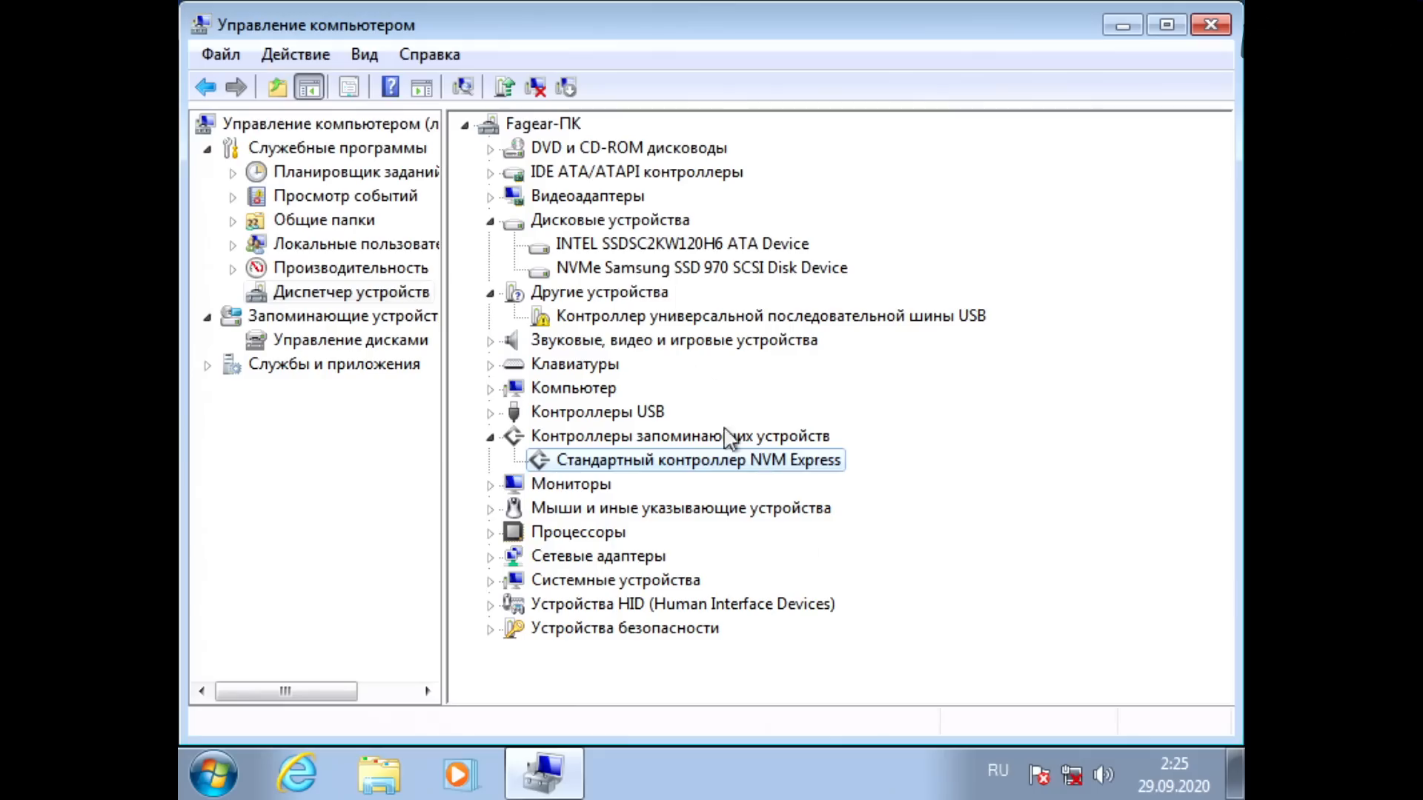
left_click(671, 268)
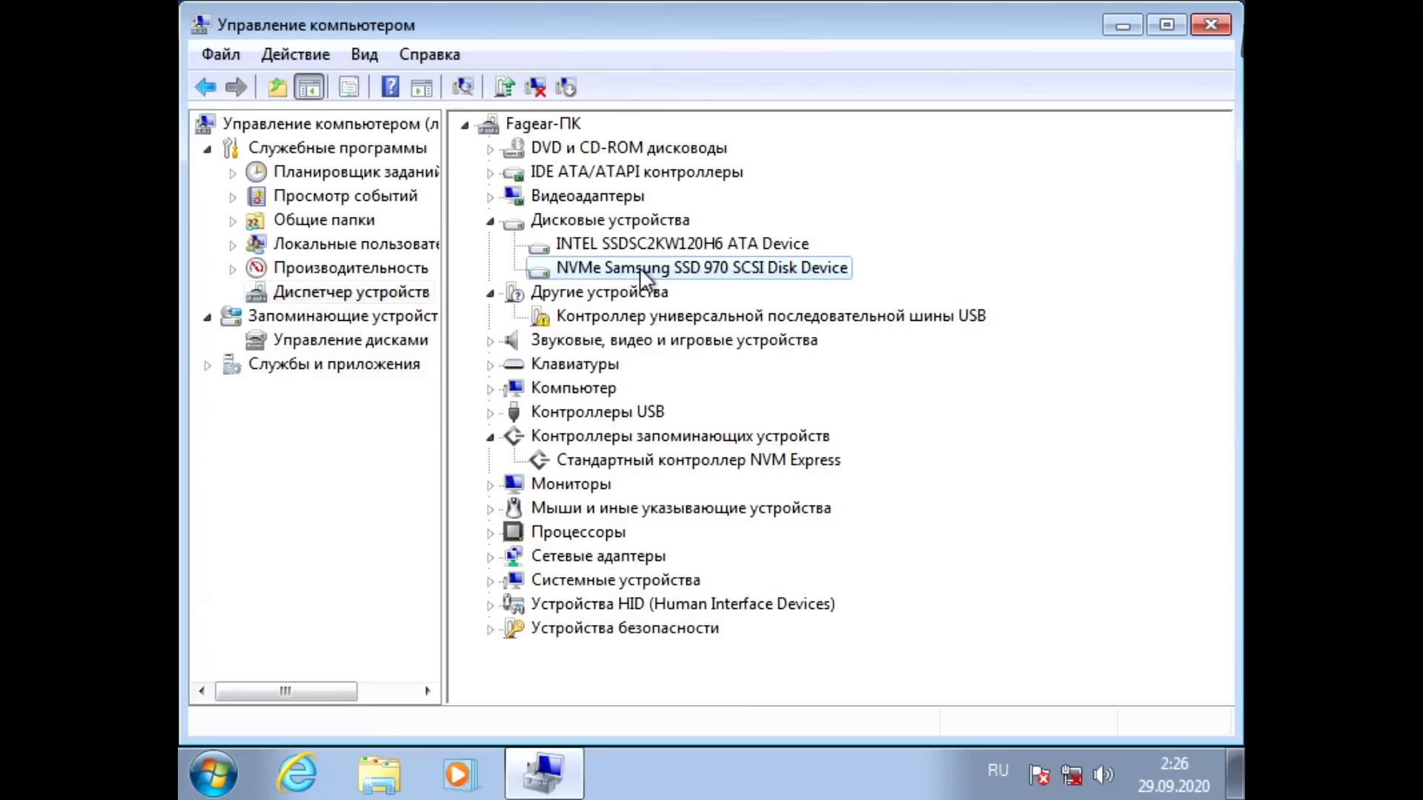
Step: Start a manual driver update for the unrecognised USB controller and browse to the Ryzen 3000_4000_Serise_149C_Drivers_B4_Win7_8.1_SHA256 folder
left_click(760, 317)
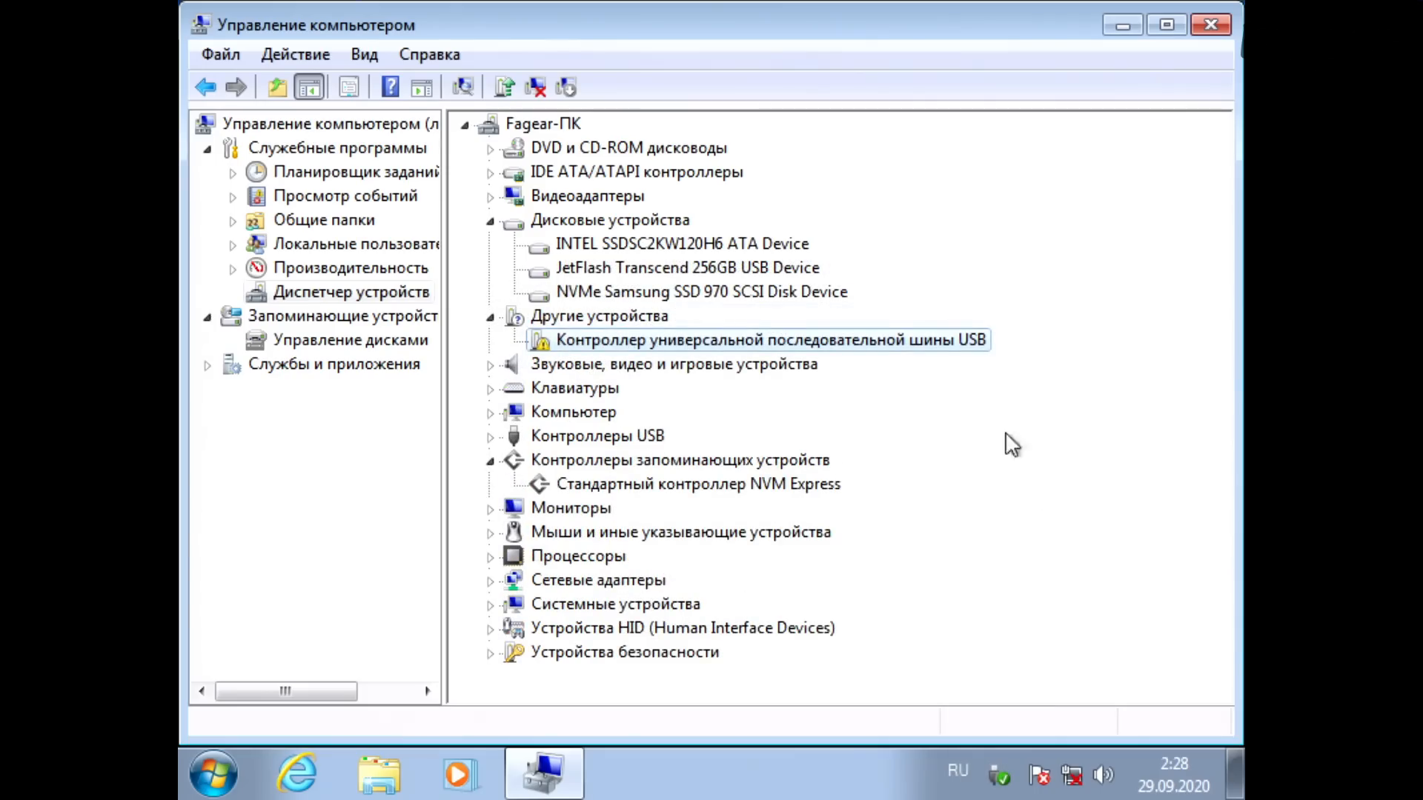
right_click(965, 344)
left_click(992, 371)
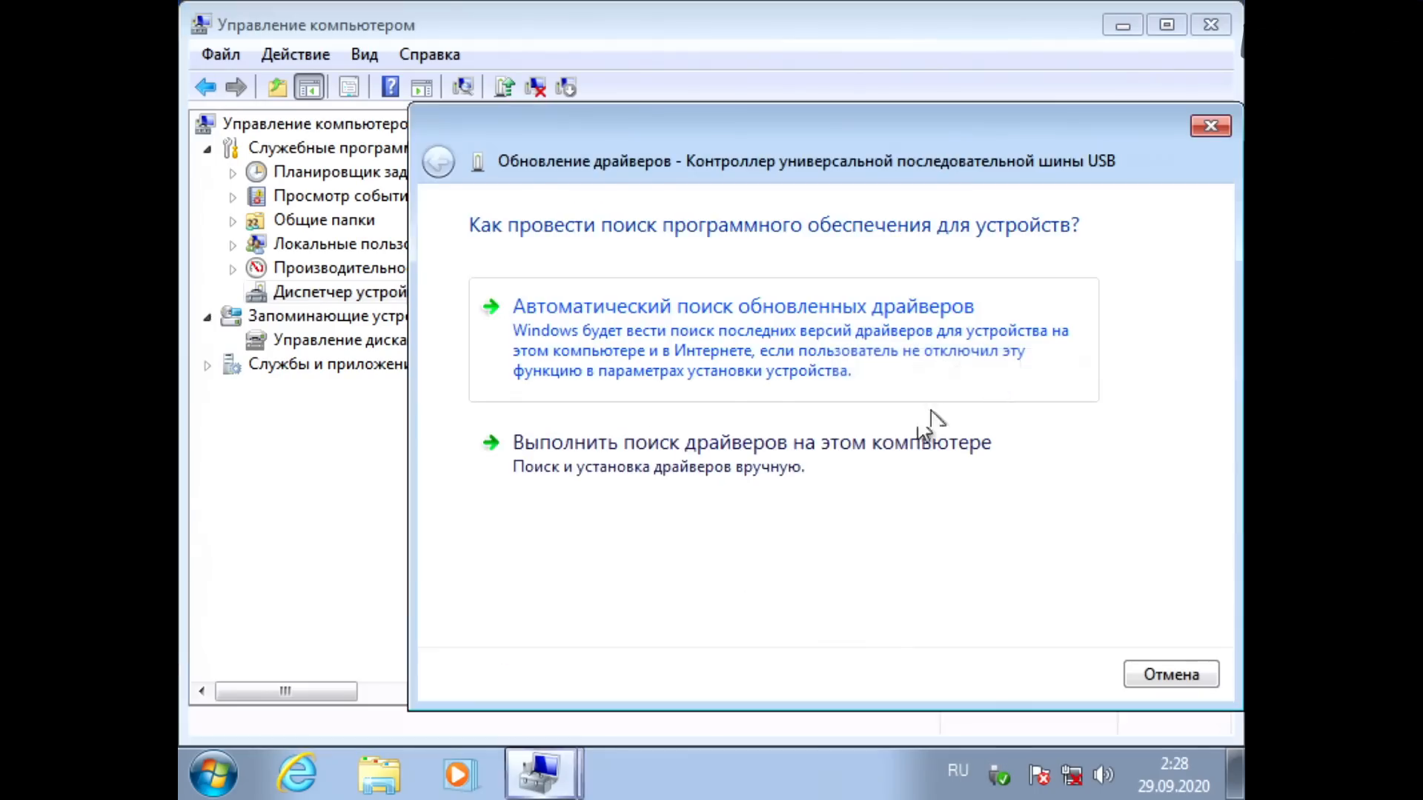
left_click(746, 465)
left_click(1047, 324)
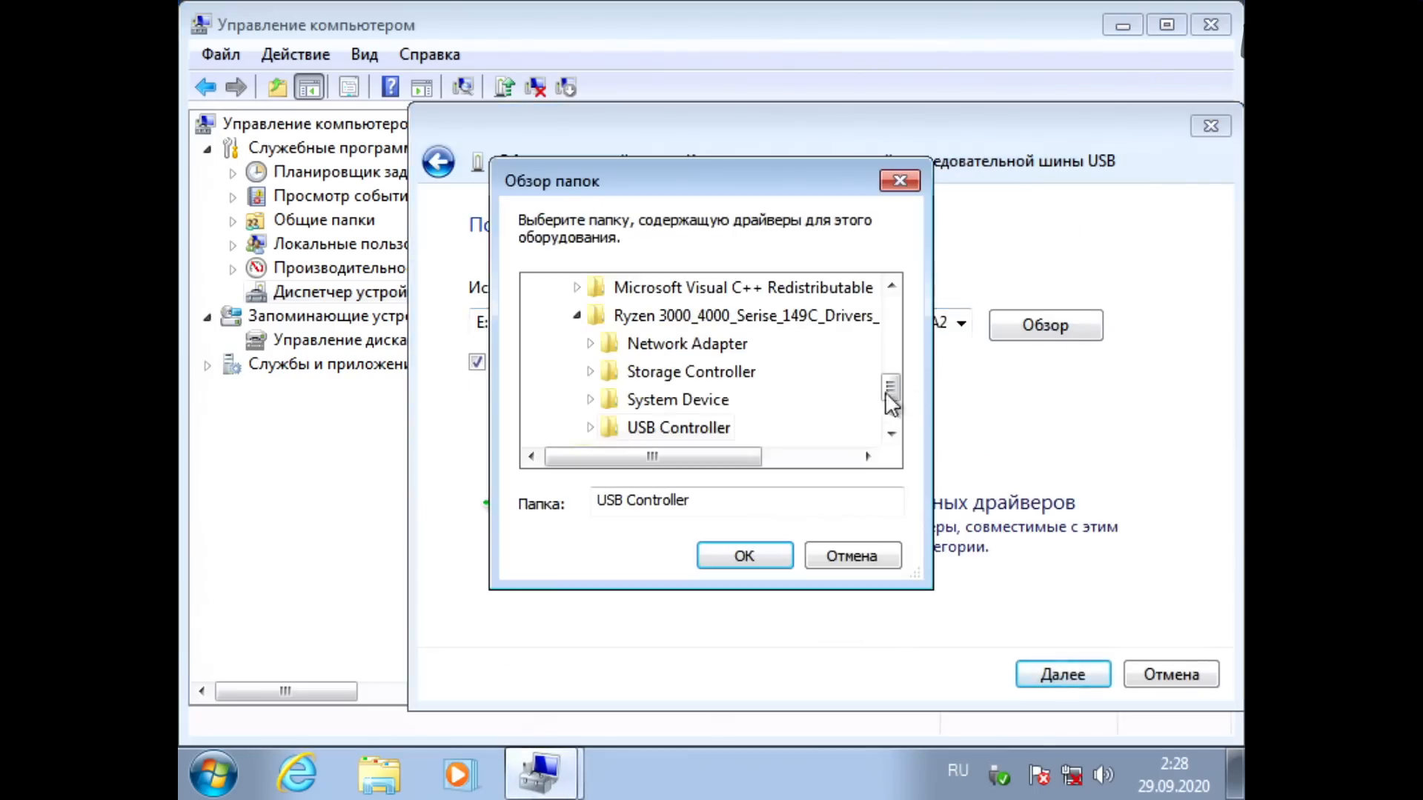
left_click(667, 317)
mouse_move(695, 464)
left_mouse_down()
mouse_move(778, 464)
mouse_move(671, 458)
left_mouse_up()
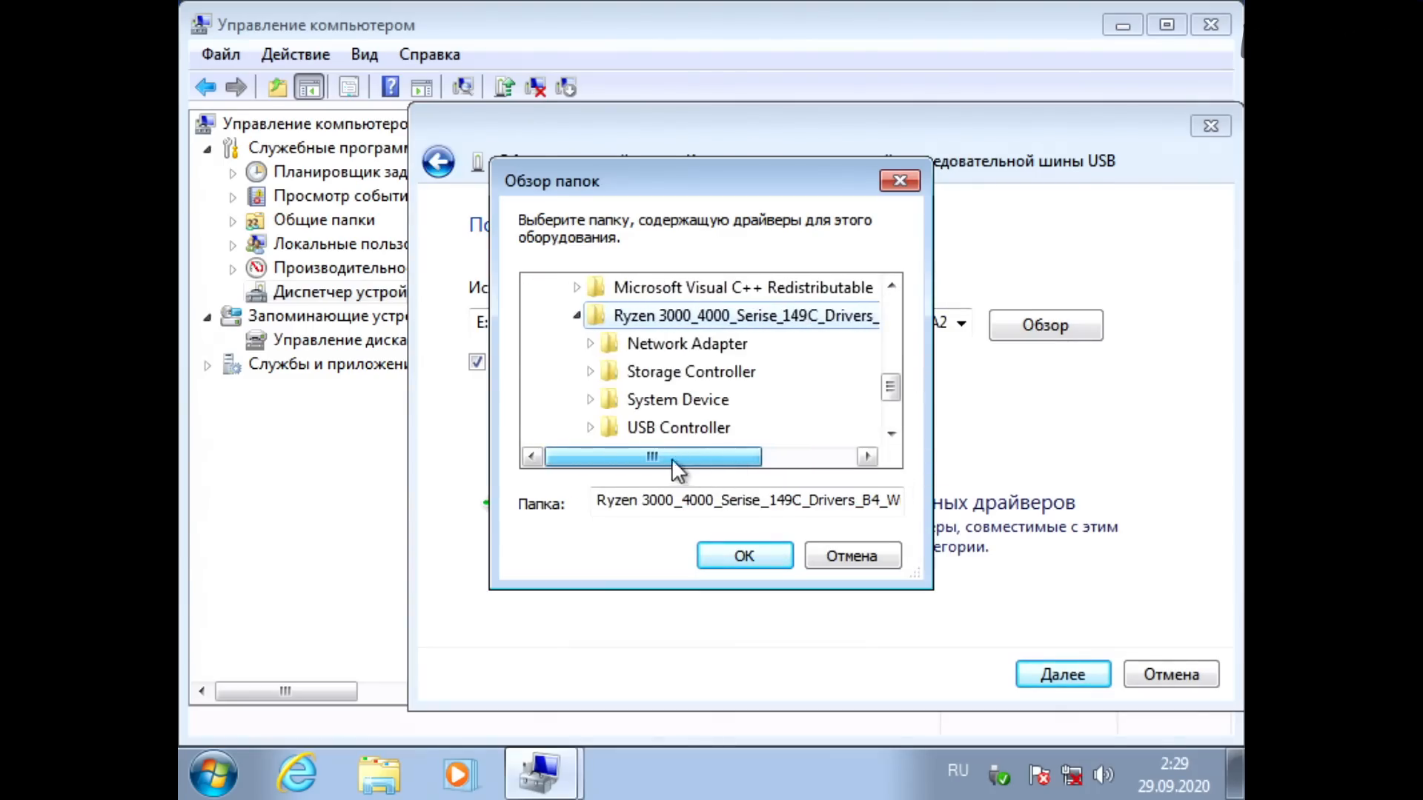
Step: Choose the USB Controller subfolder as the driver source, allow installation of the Riolin Limited driver and close the wizard
left_click(891, 434)
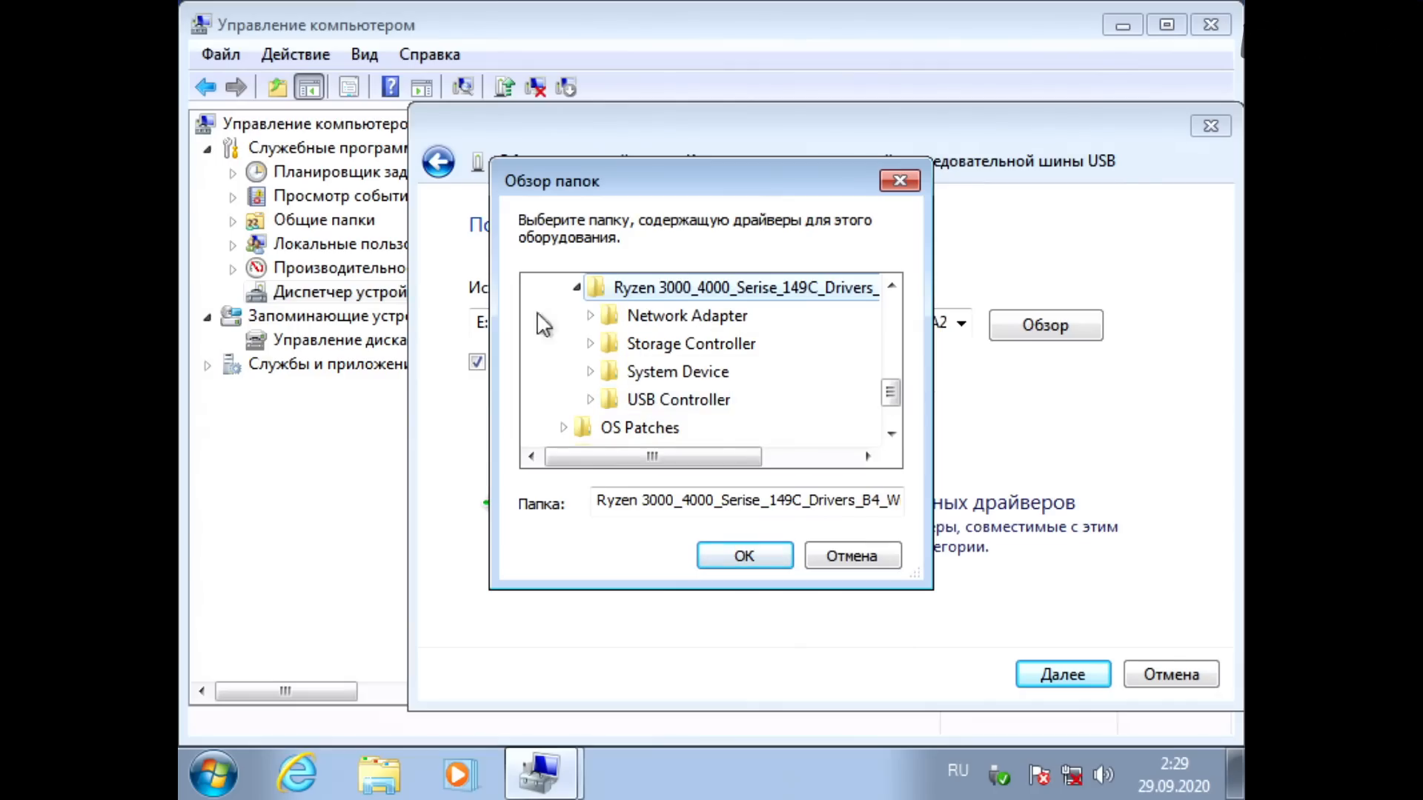
left_click(662, 400)
scroll(761, 410, "down", 1)
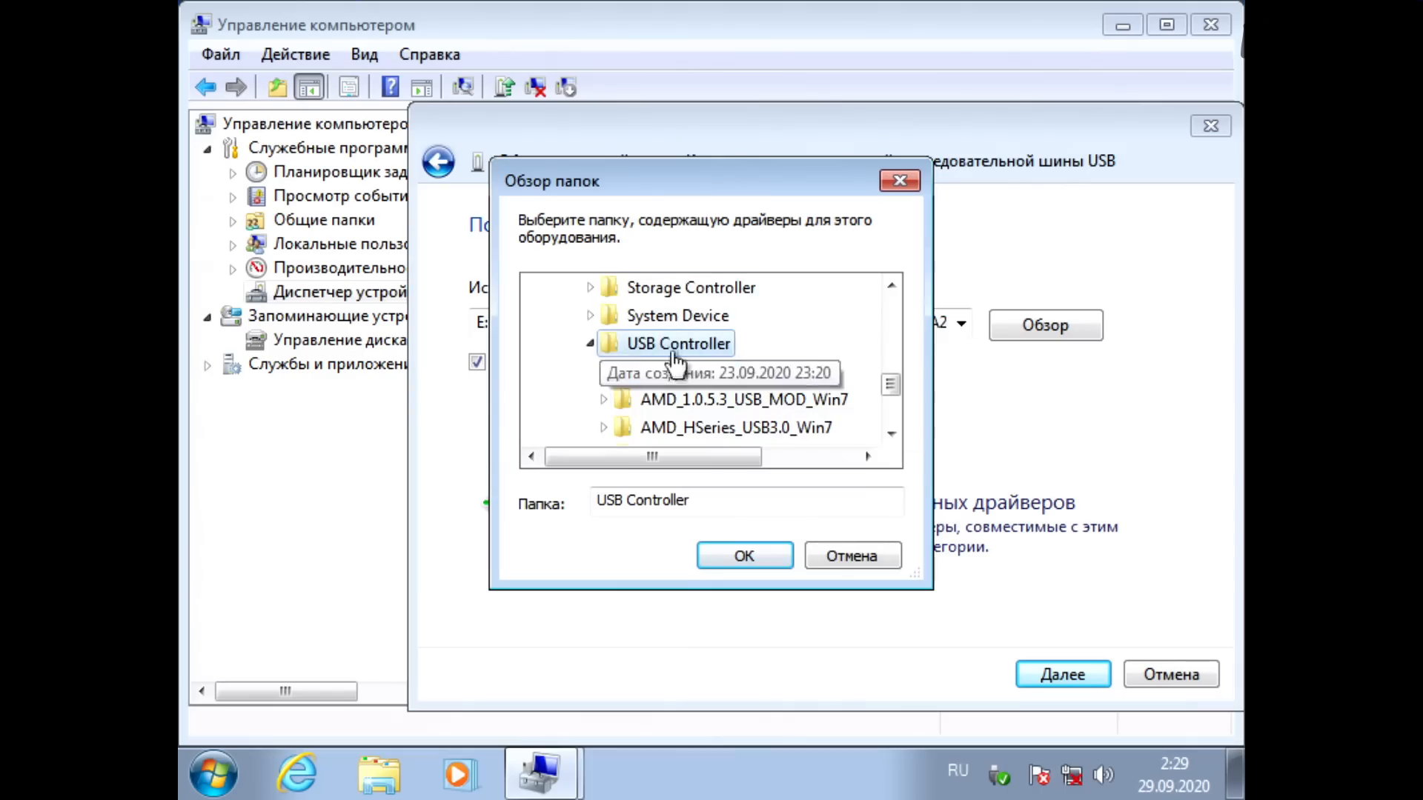
scroll(731, 383, "down", 1)
left_click(771, 559)
left_click(1061, 675)
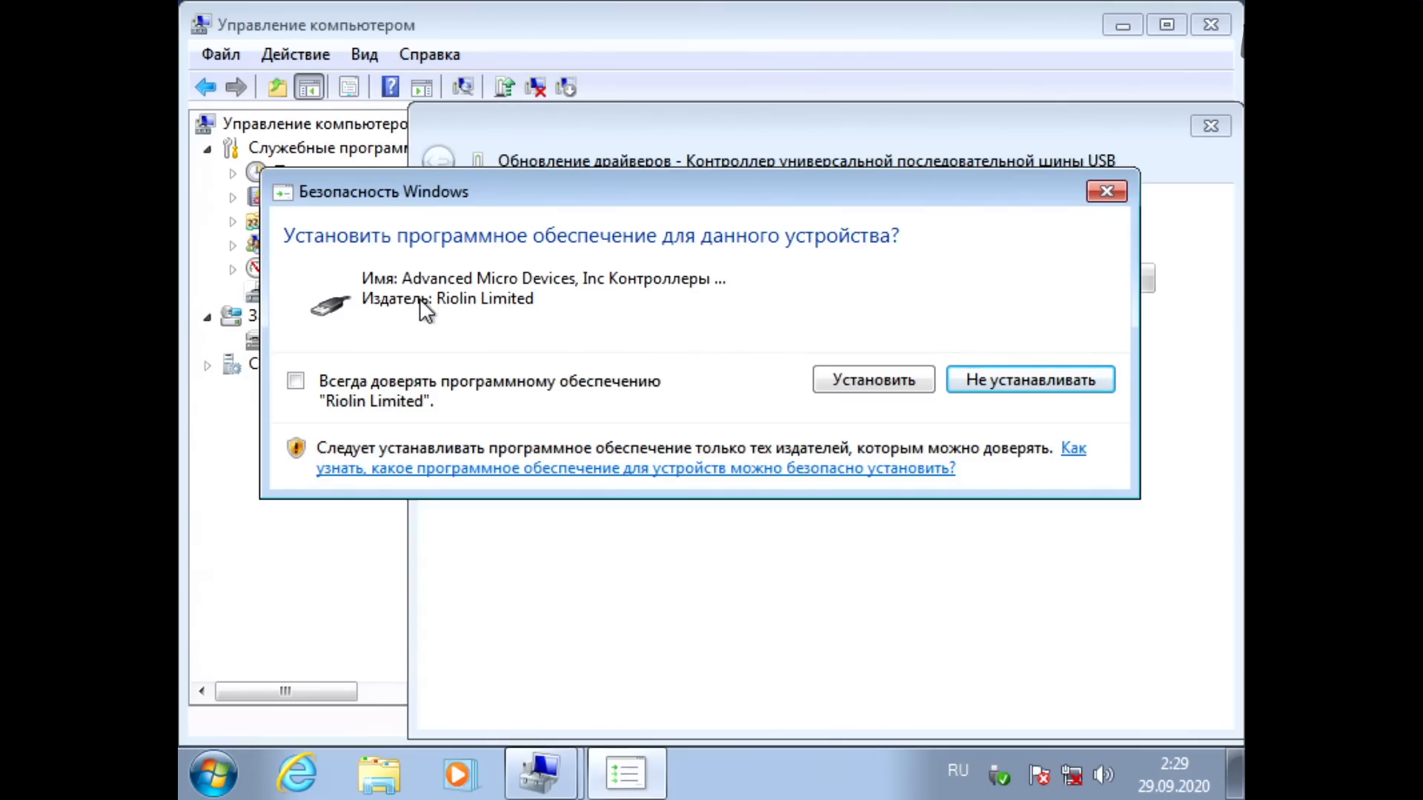
left_click(859, 378)
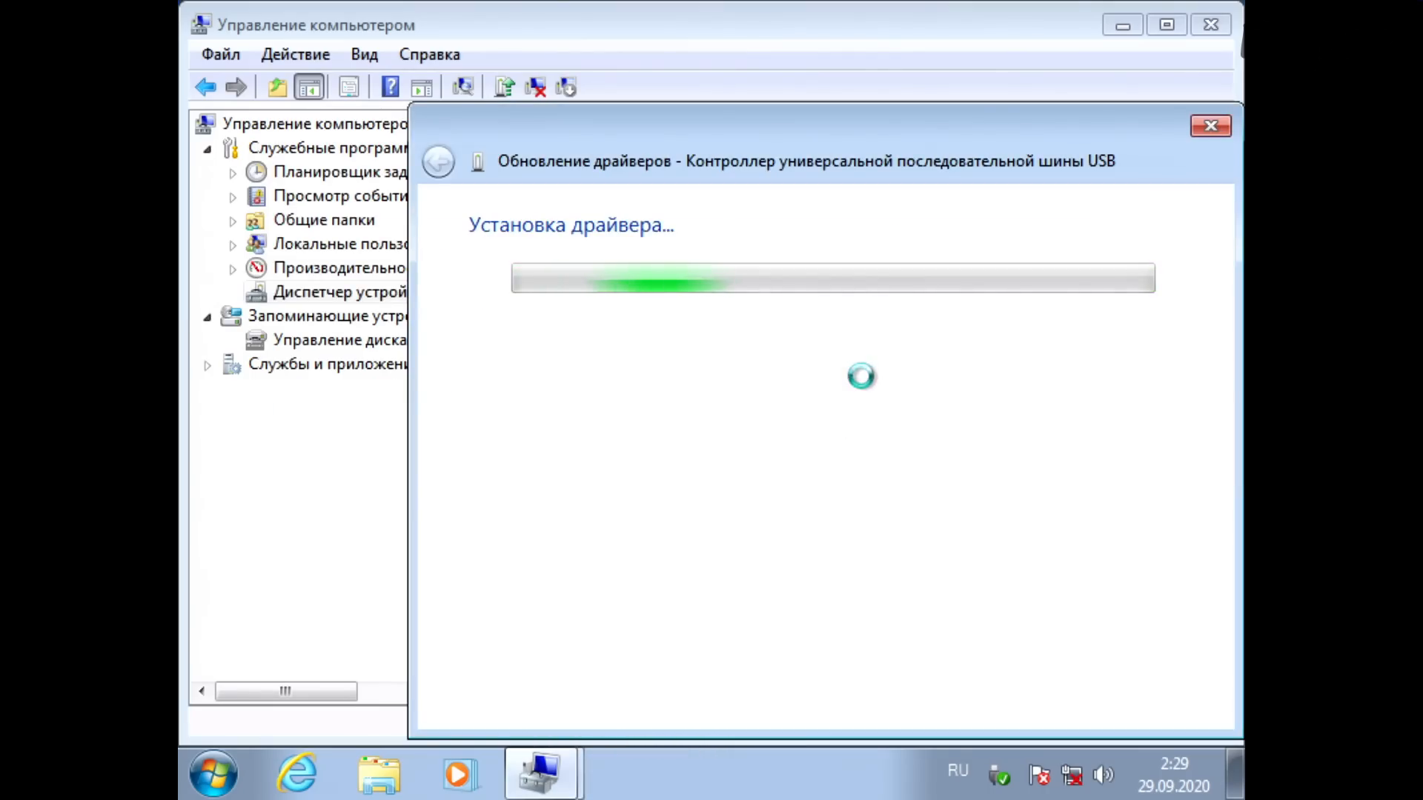
left_click(1141, 707)
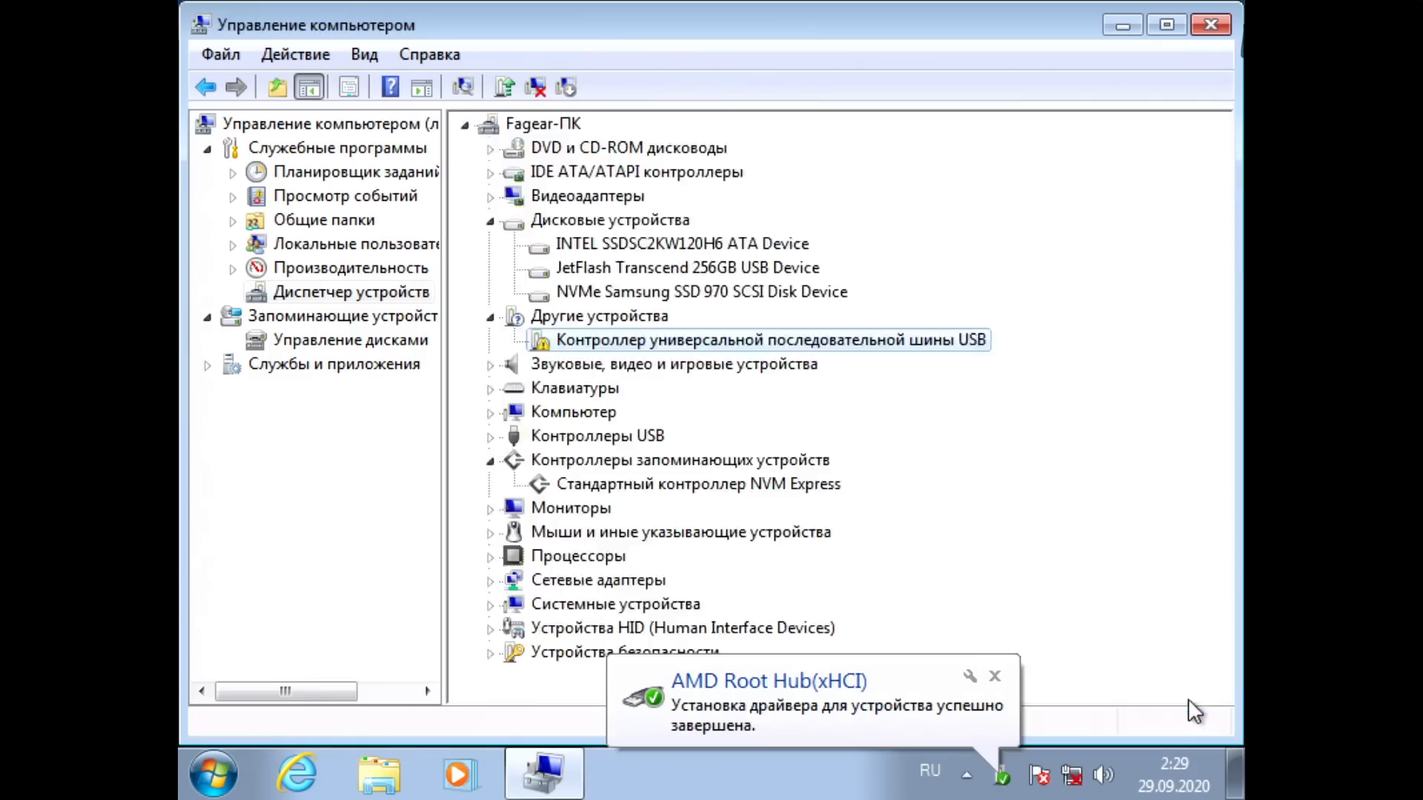
Step: Examine the USB controllers and the AMD PSP 3.0 Device under security devices in Device Manager
scroll(701, 344, "up", 3)
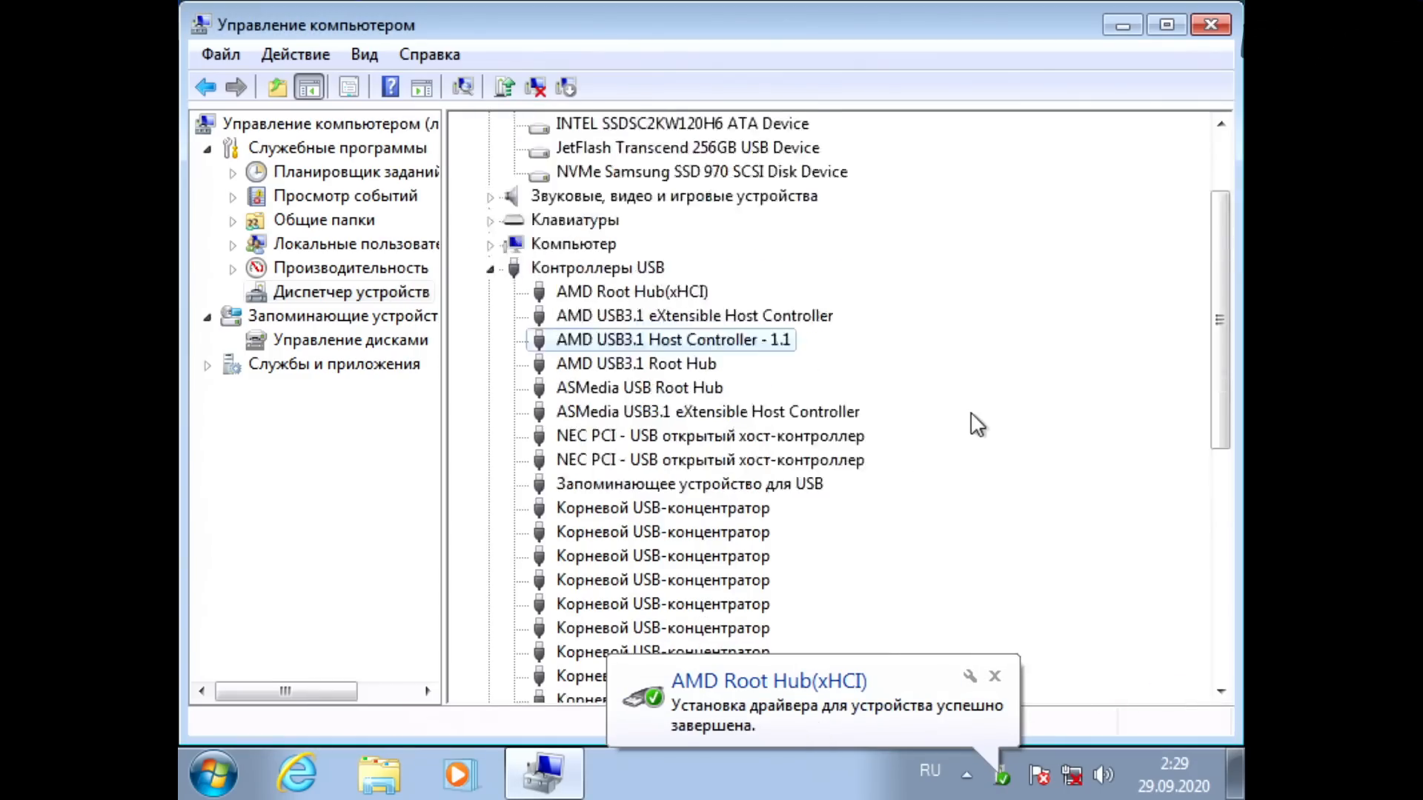
scroll(701, 345, "down", 8)
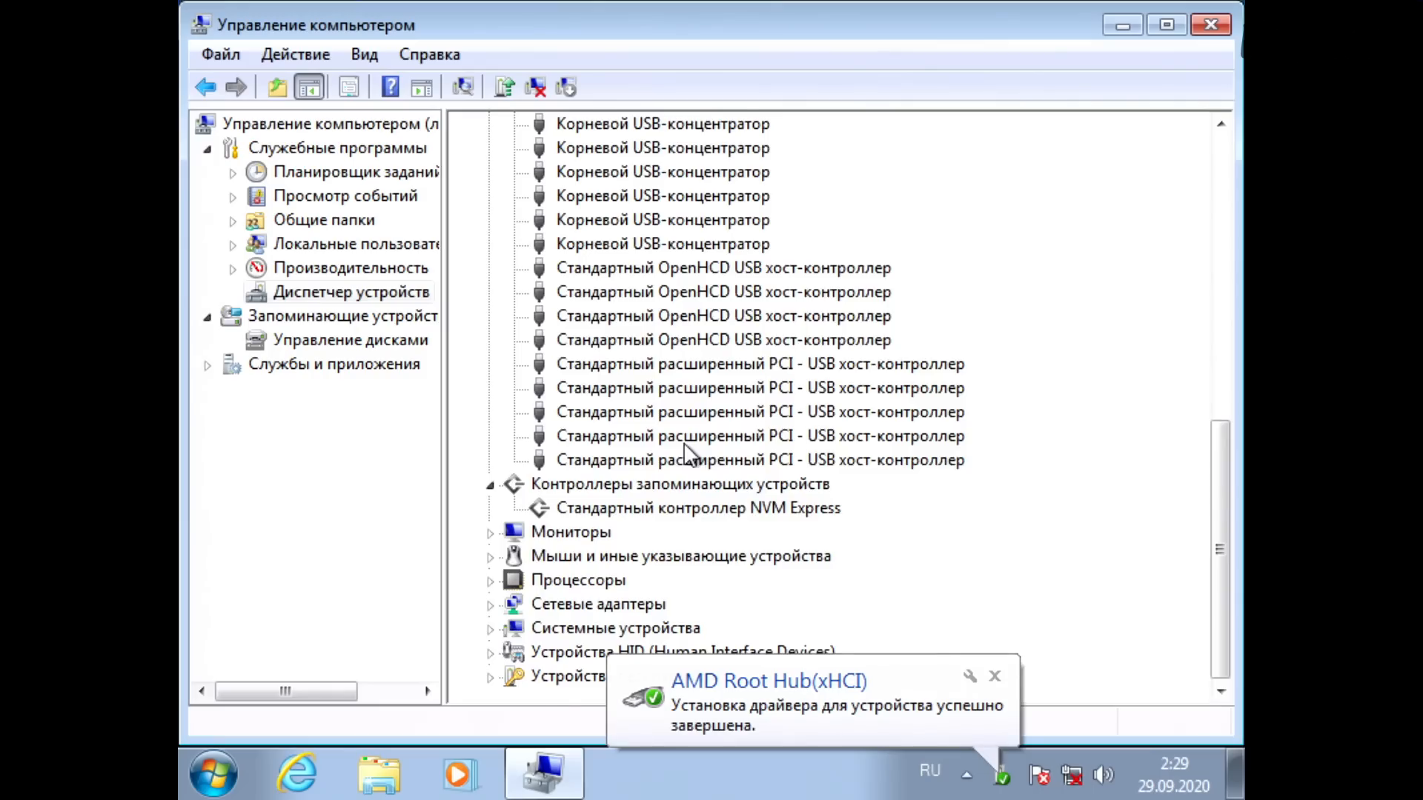
scroll(683, 442, "up", 9)
left_click(490, 388)
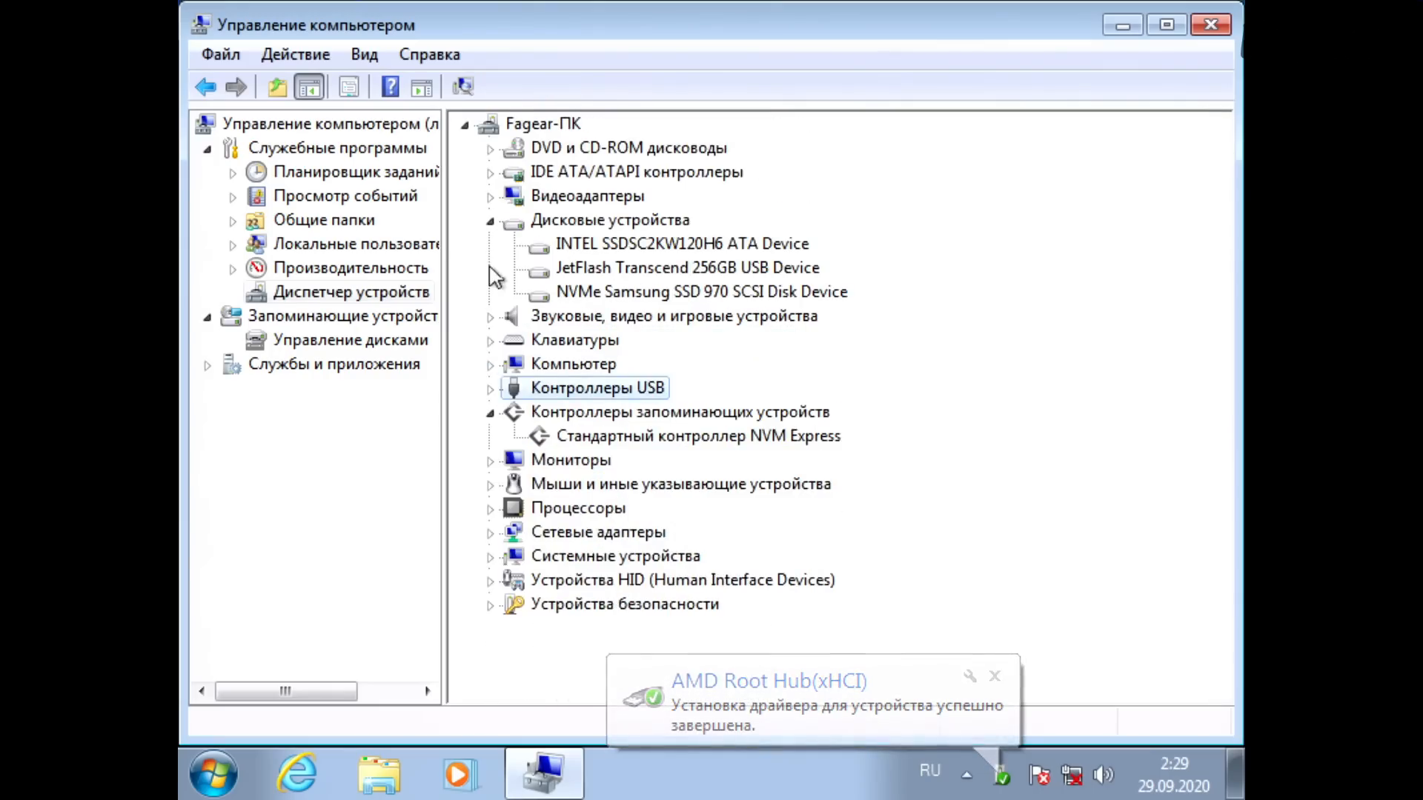
left_click(489, 221)
left_click(490, 533)
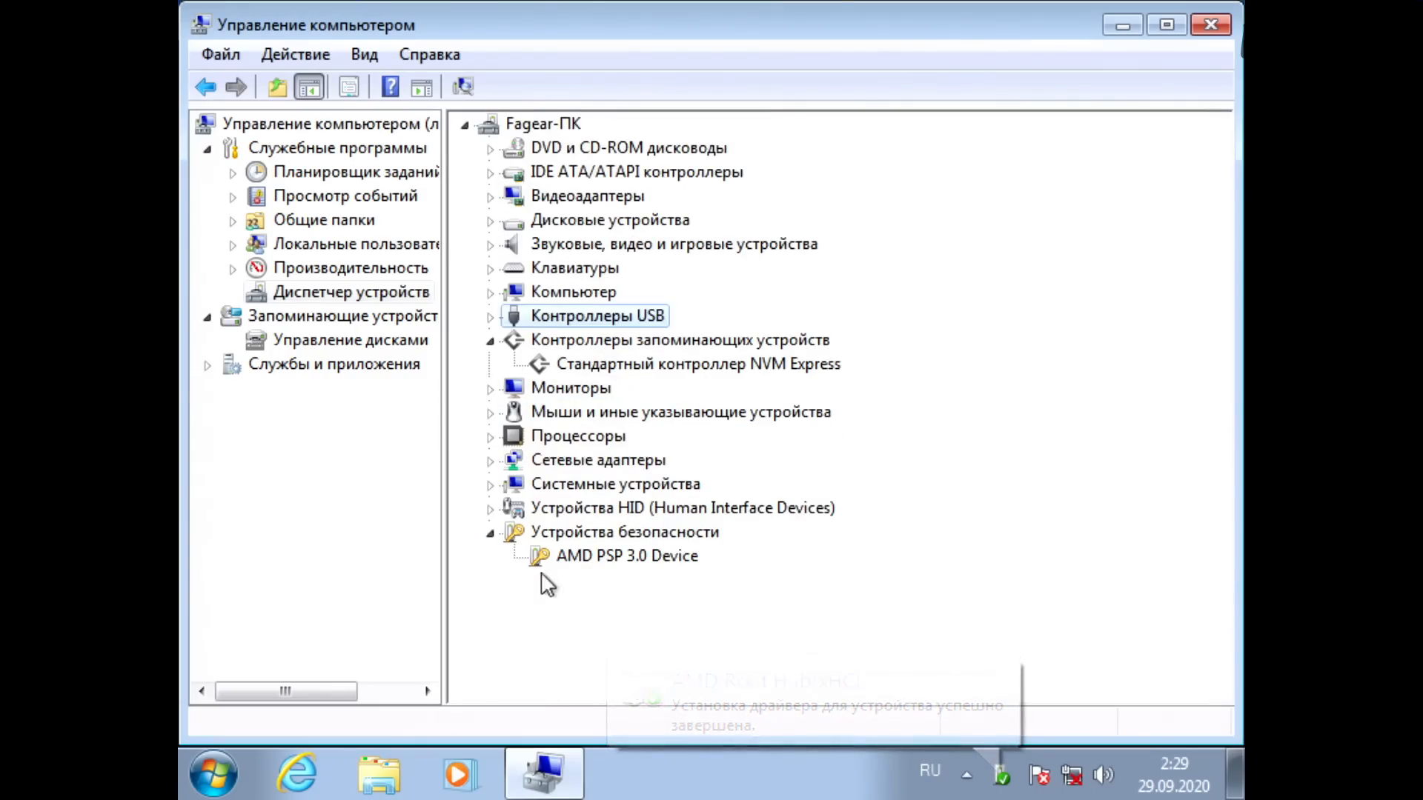
left_click(559, 560)
left_click(492, 533)
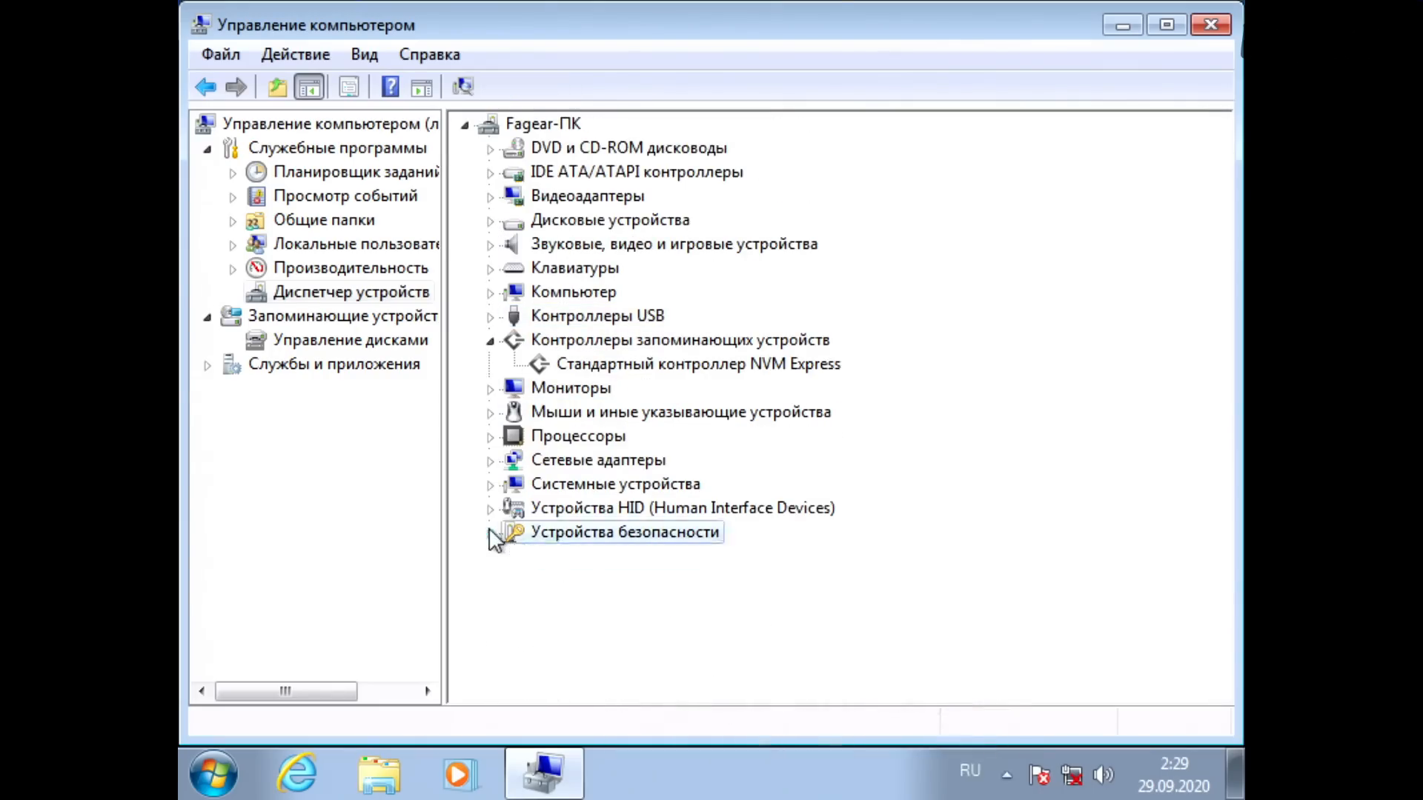
Step: Check the system devices, processors, disk drives and display adapters in Device Manager
left_click(497, 484)
scroll(504, 495, "up", 5)
left_click(490, 479)
left_click(490, 435)
scroll(496, 464, "up", 4)
left_click(490, 412)
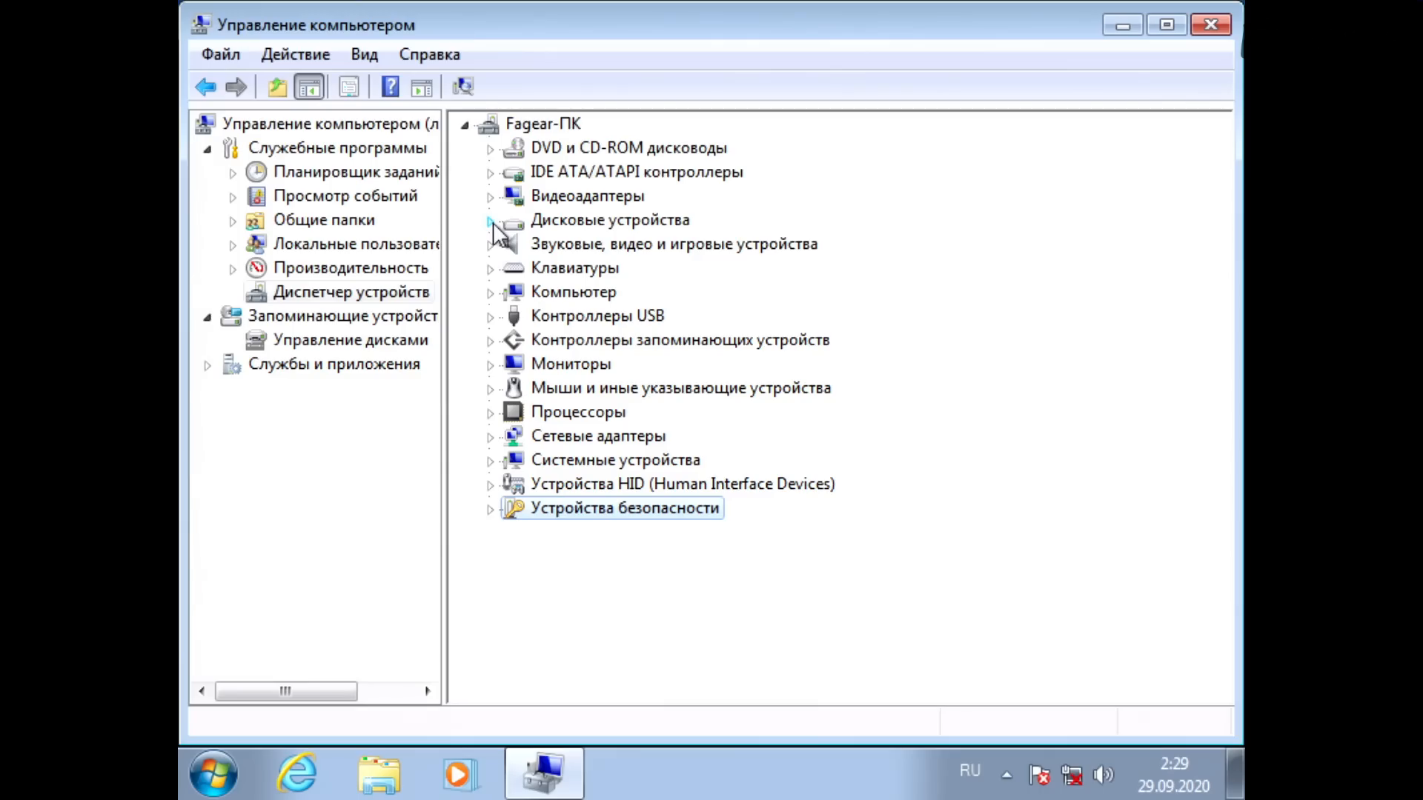
left_click(490, 221)
left_click(490, 221)
left_click(490, 197)
Step: Review the USB controllers list again, including the AMD USB3.1 eXtensible Host Controller
left_click(490, 340)
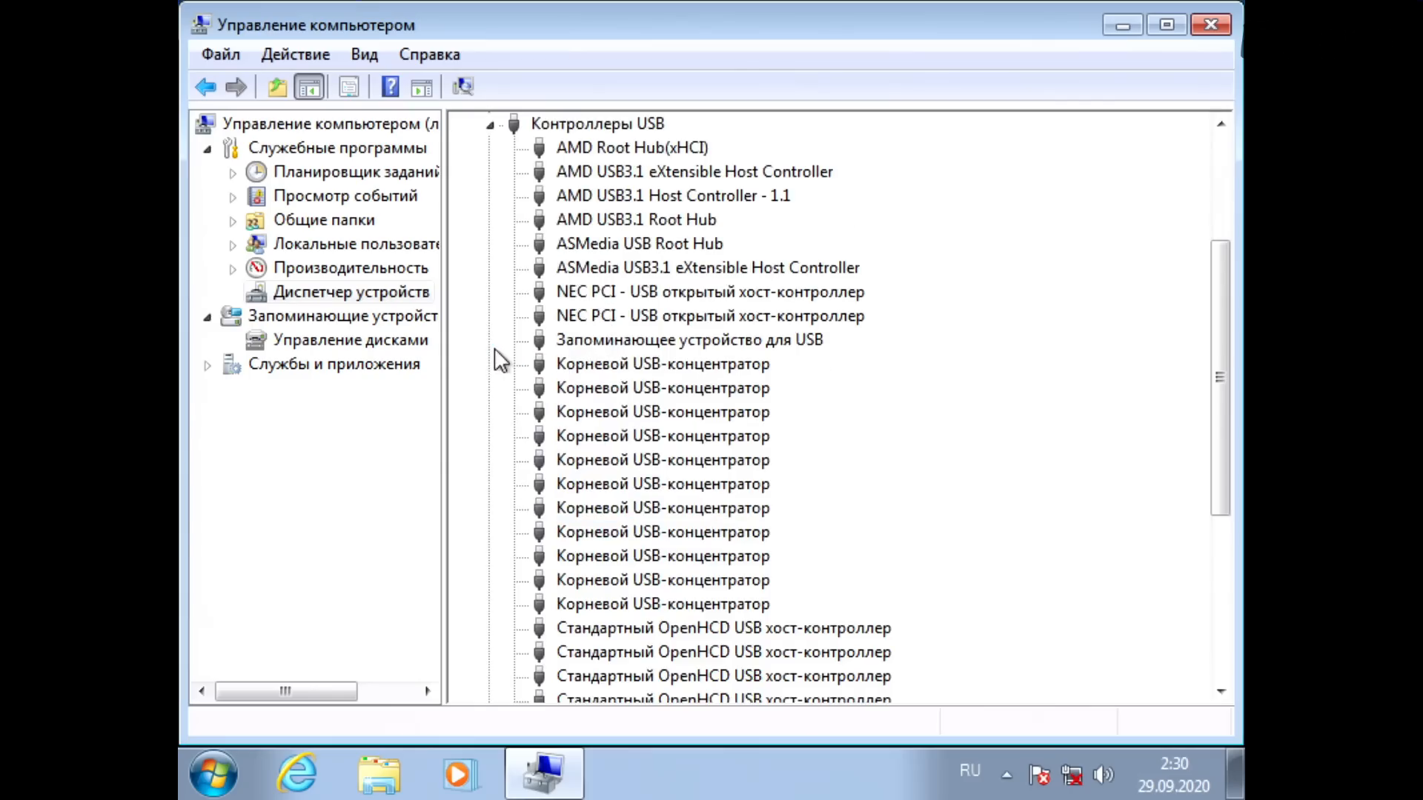
left_click(642, 172)
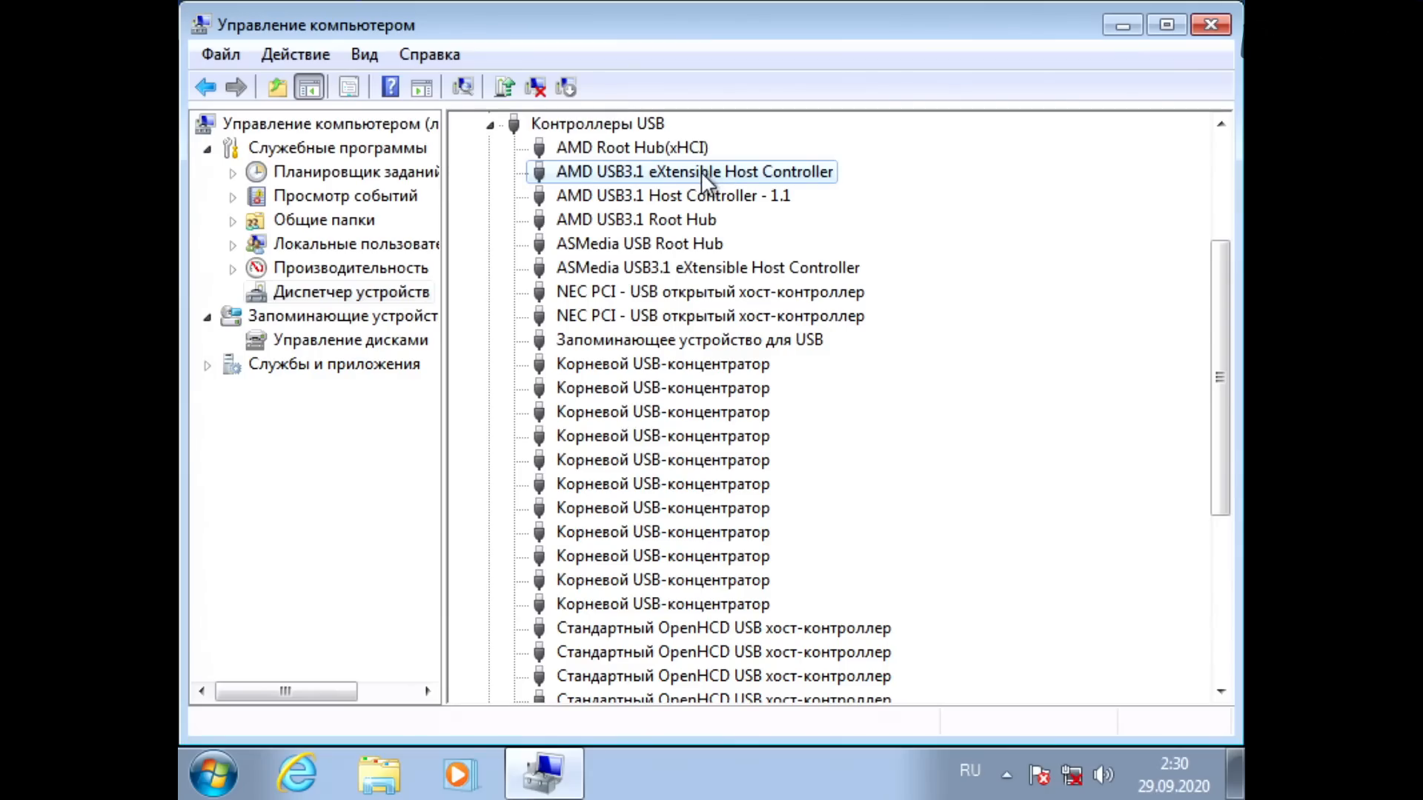
scroll(622, 193, "up", 2)
left_click(492, 274)
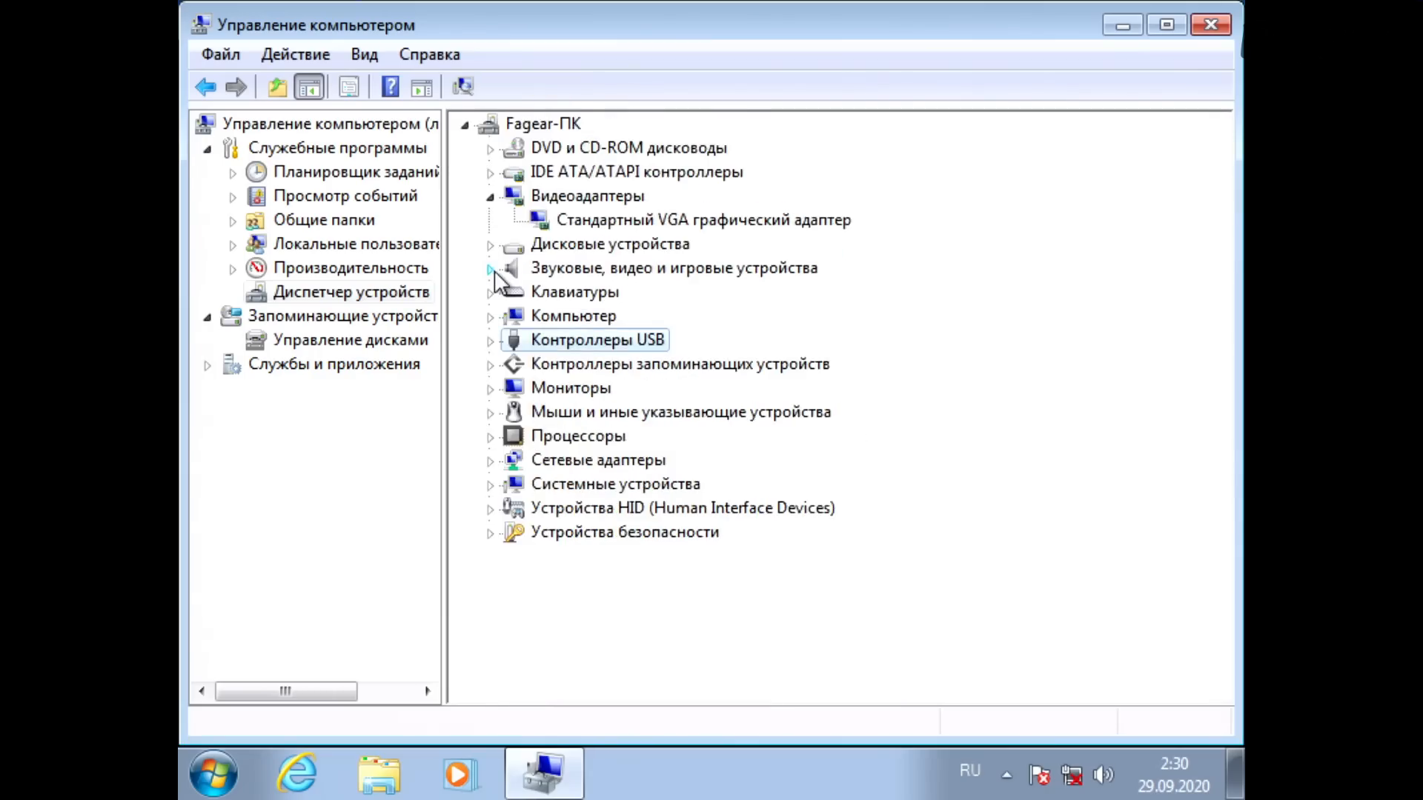
left_click(490, 340)
scroll(494, 354, "up", 1)
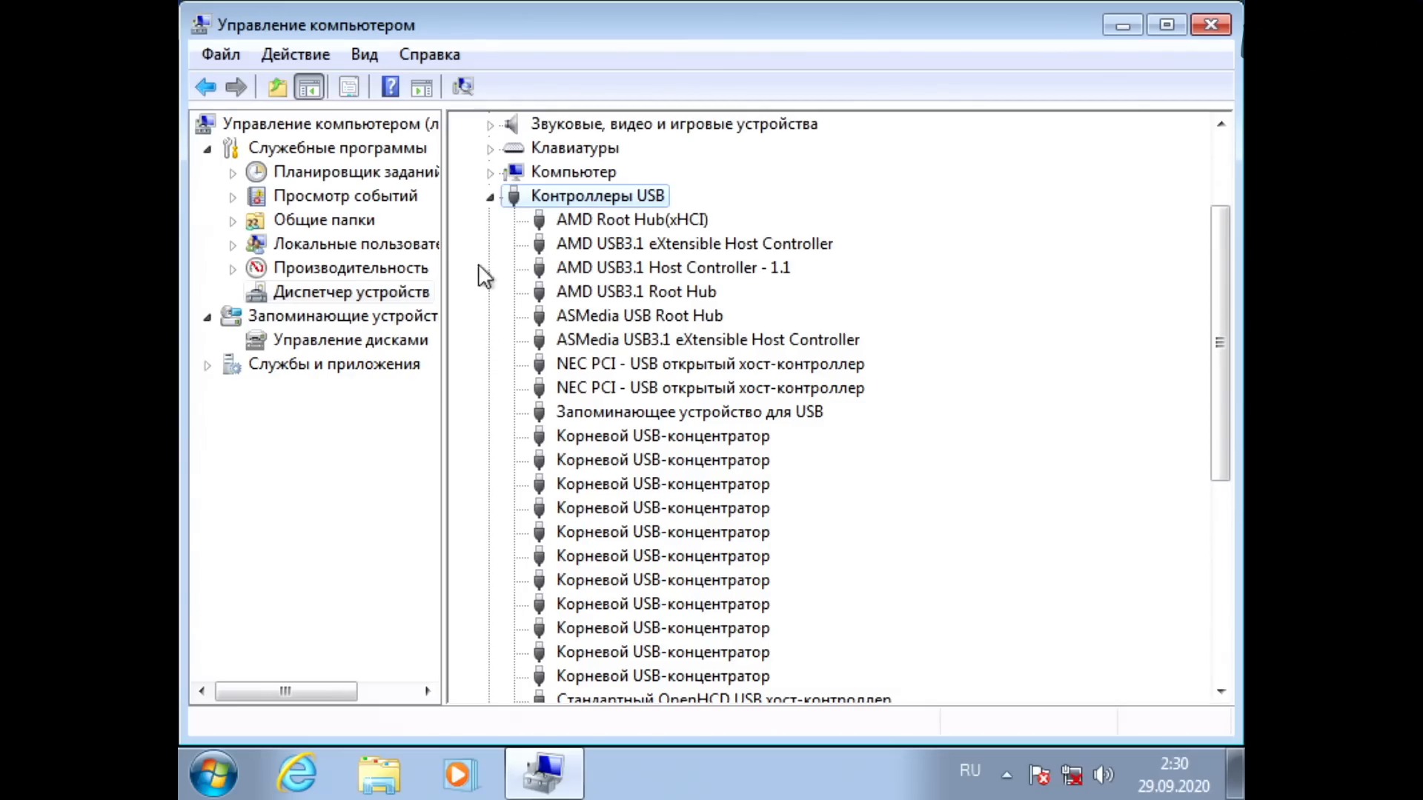
Step: Collapse the USB controllers list, close Computer Management and open the Soft folder on the FGR_U3_256G (E:) drive
left_click(490, 197)
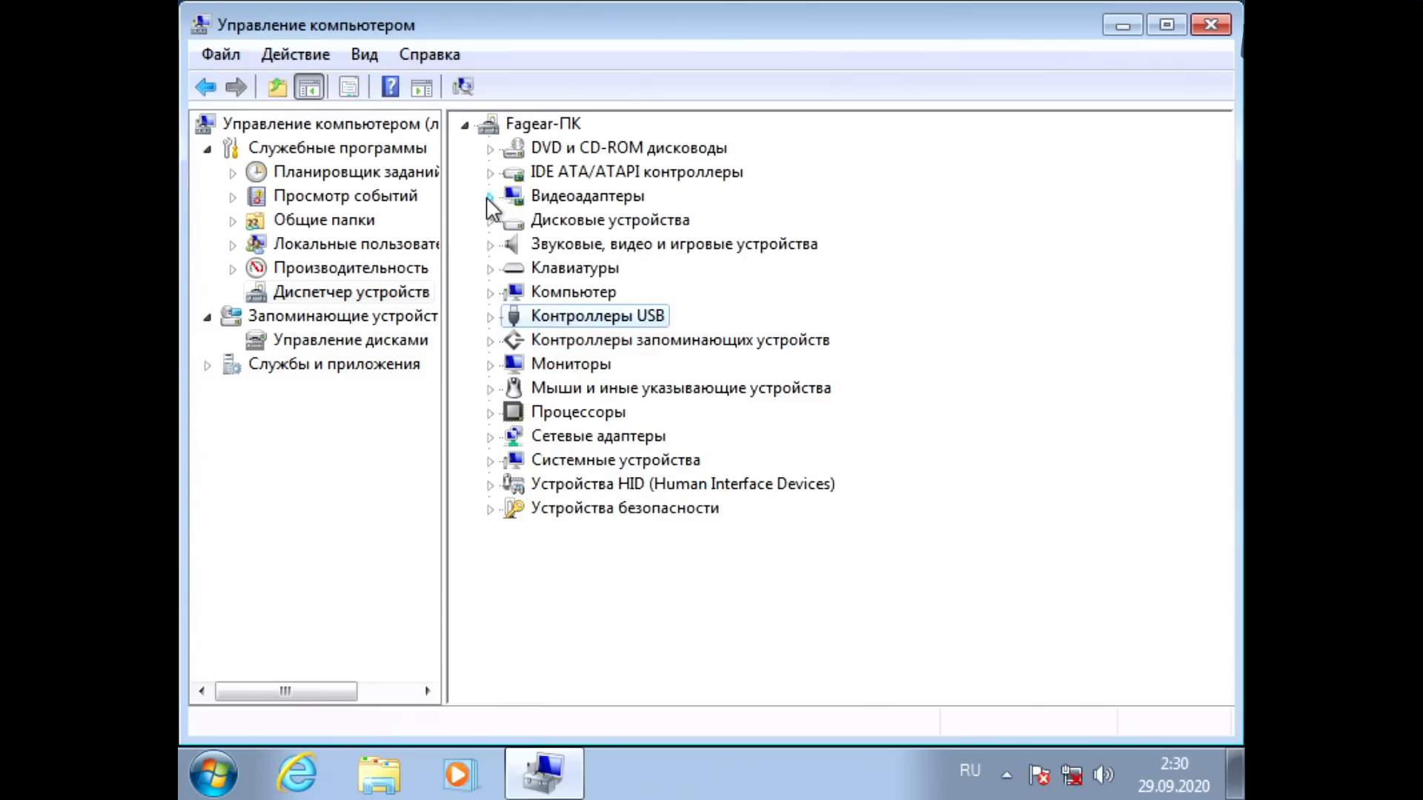
left_click(1211, 25)
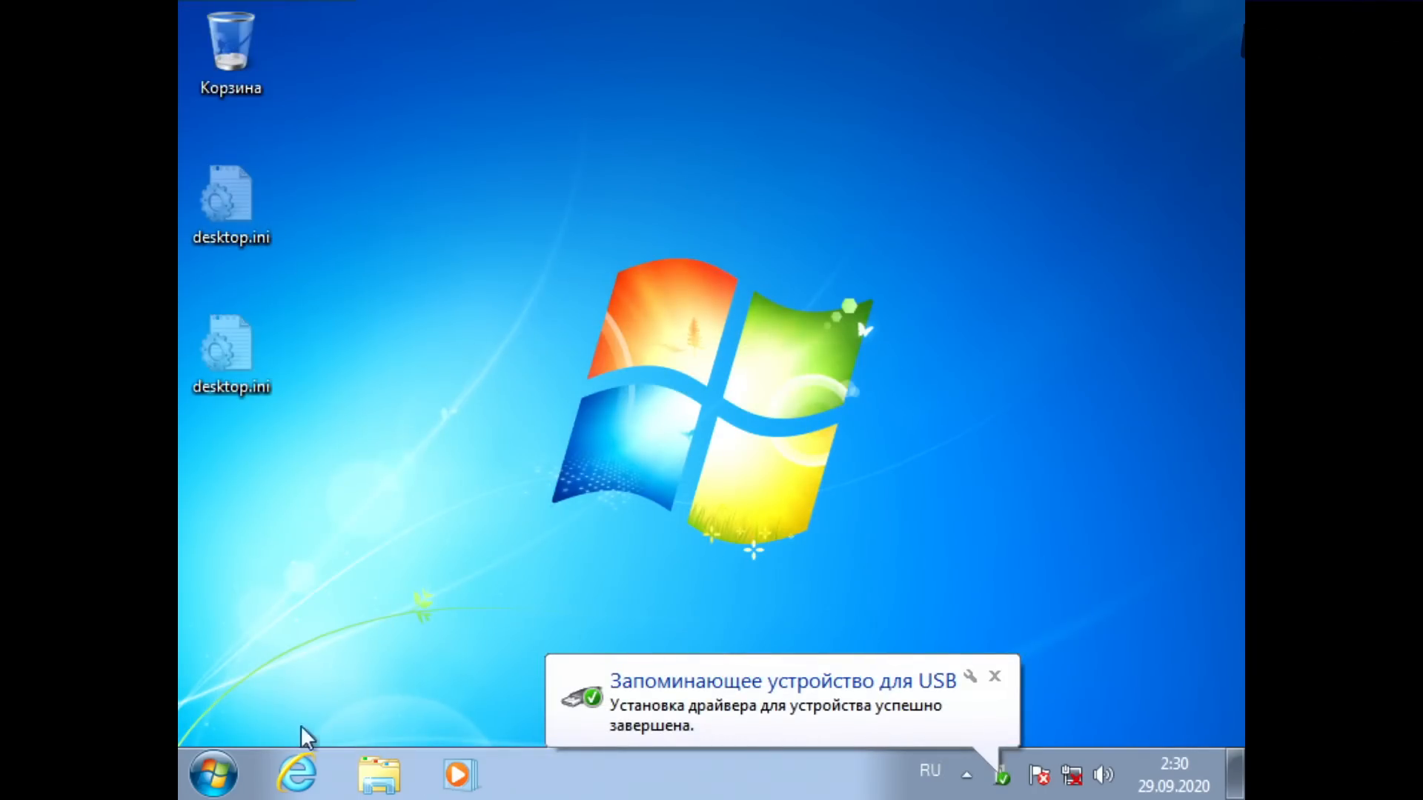
left_click(379, 774)
left_click(326, 521)
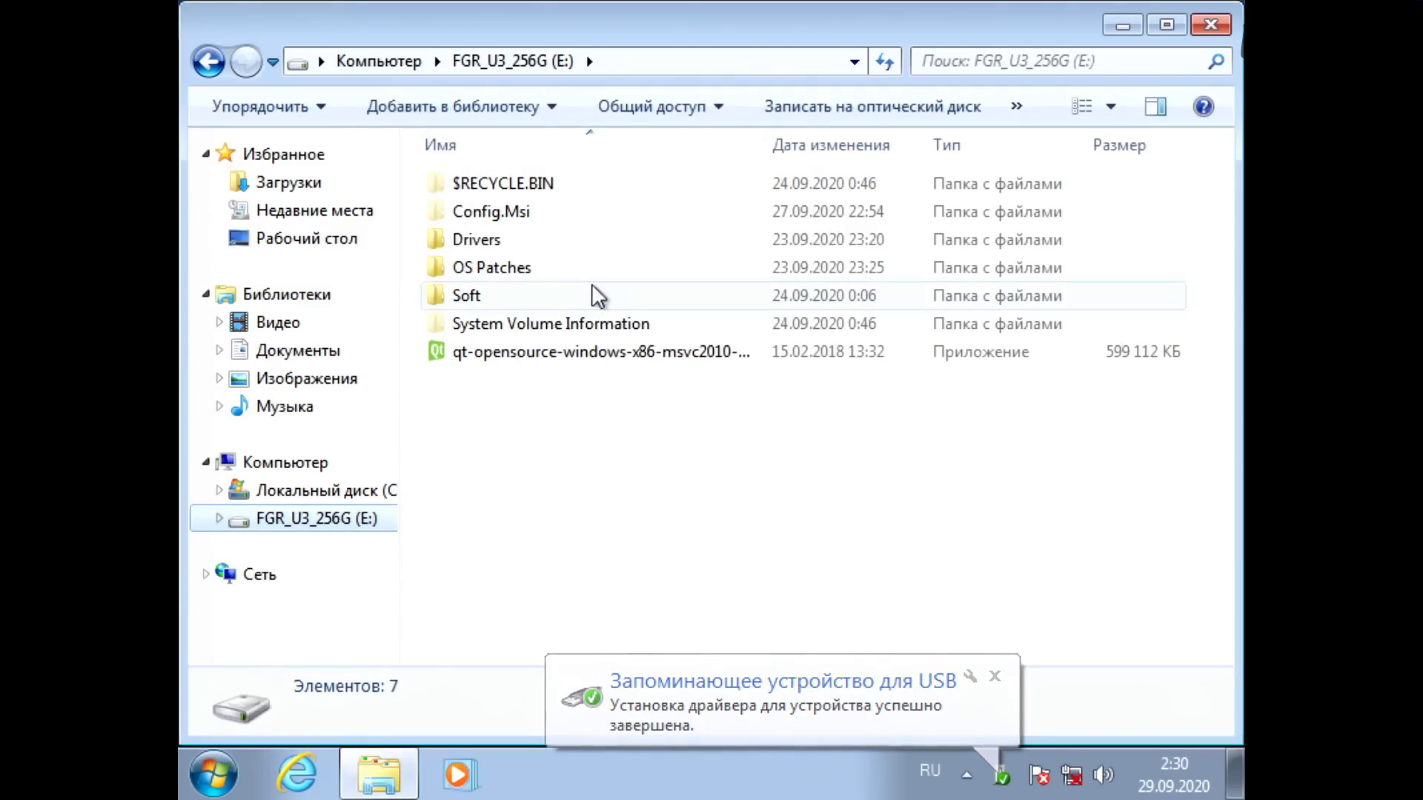
left_click(478, 240)
double_click(474, 300)
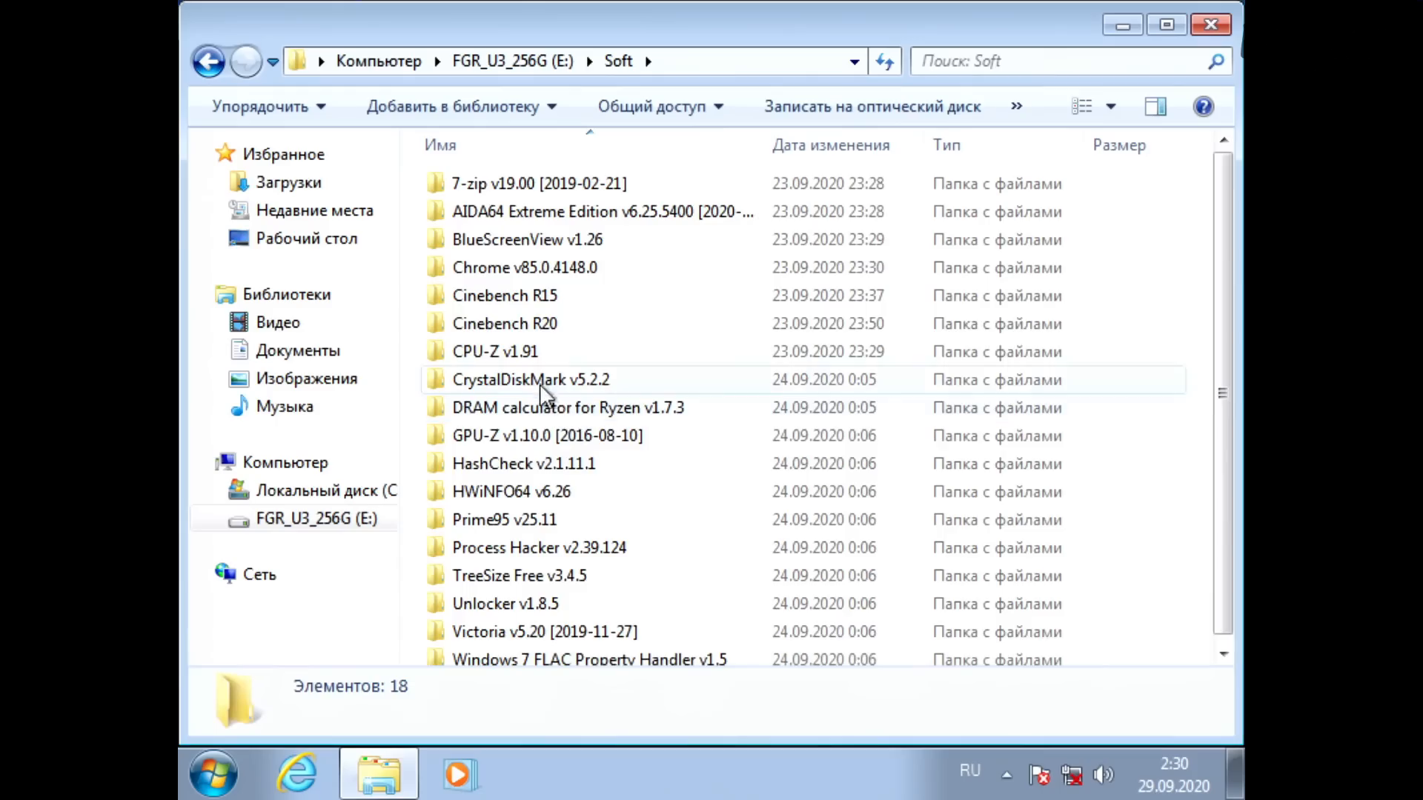
Step: Launch DiskMark64.exe from the CrystalDiskMark v5.2.2 folder
double_click(539, 382)
left_click(499, 268)
double_click(500, 268)
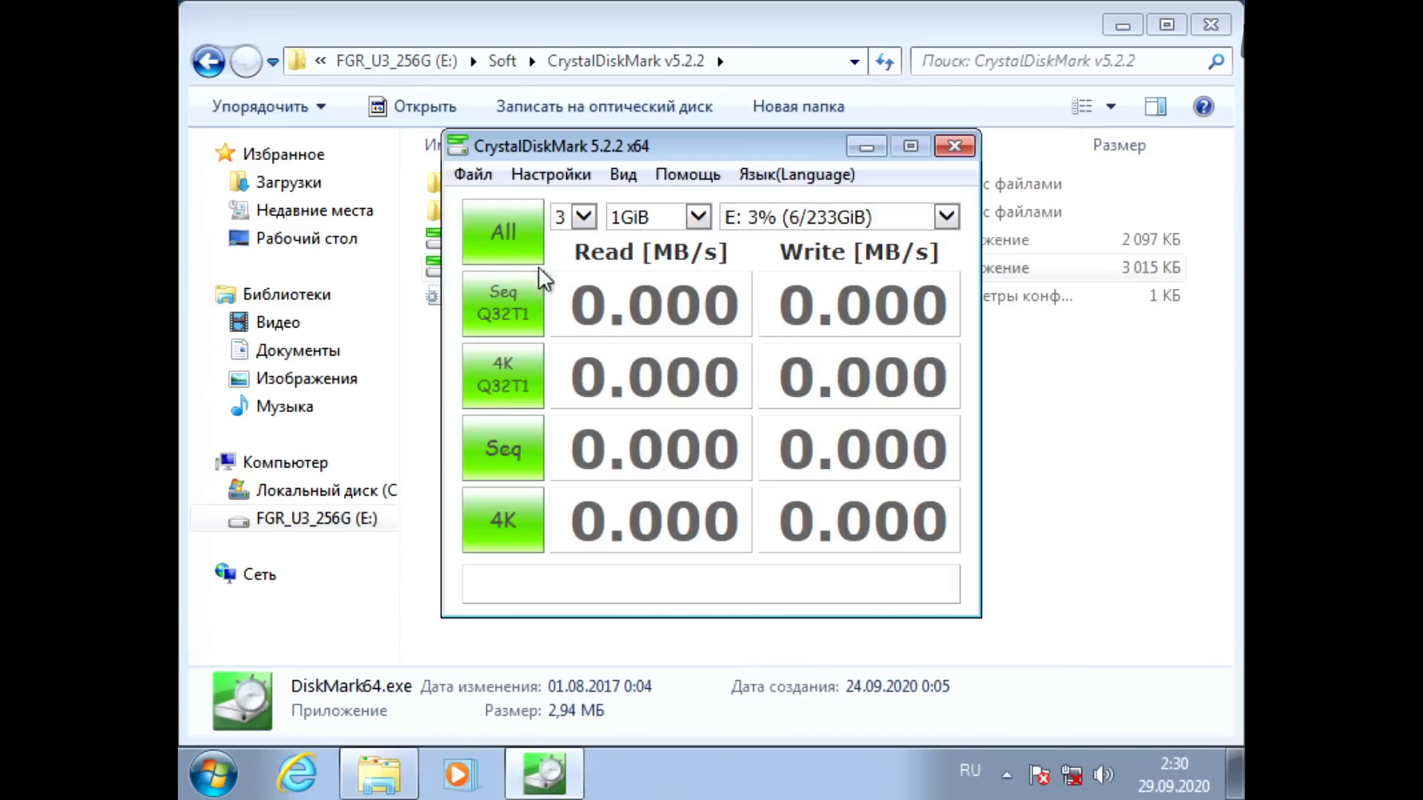
Step: Run all read and write benchmarks on drive E: and check the 4K Q32T1 read result in IOPS
left_click(505, 252)
left_click_drag(754, 143, 708, 146)
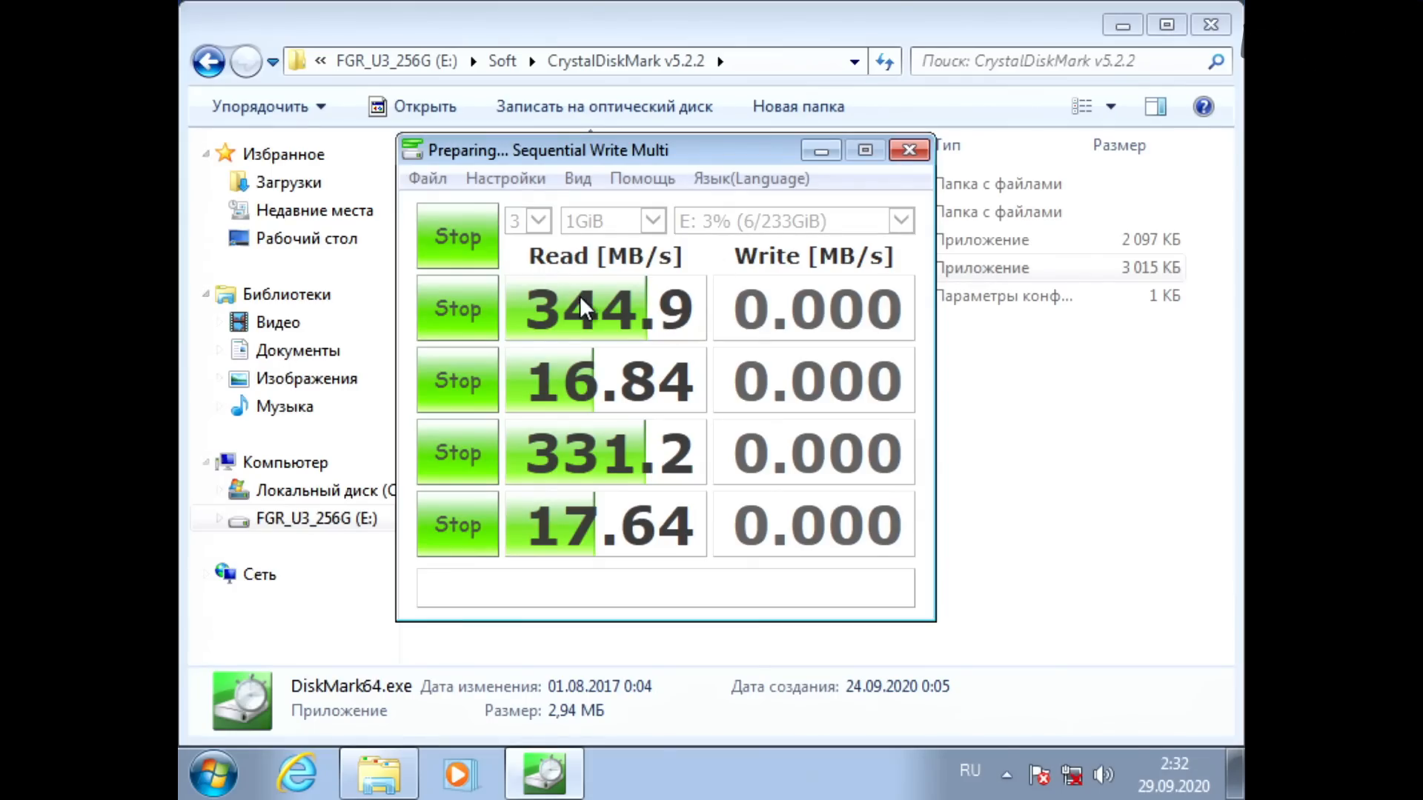
mouse_move(620, 398)
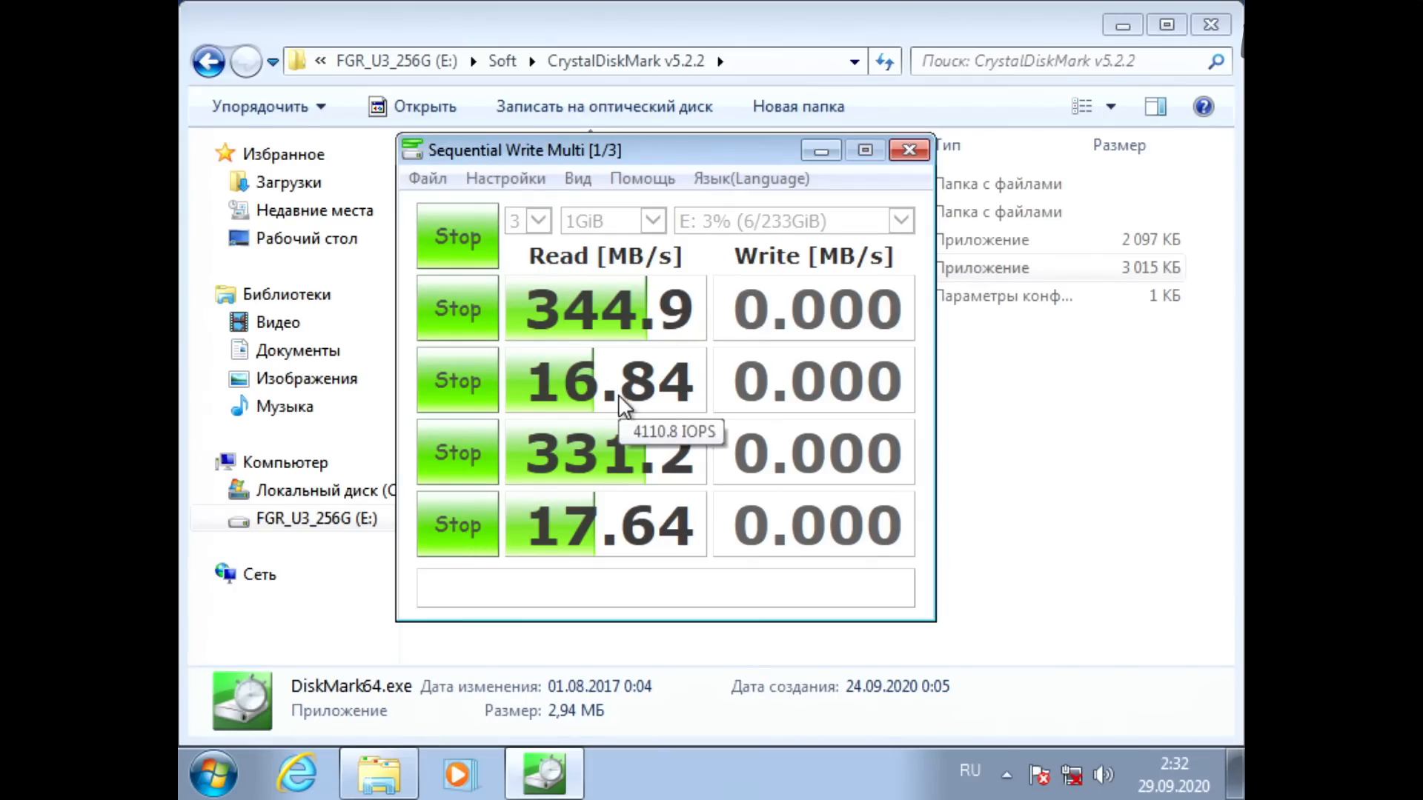
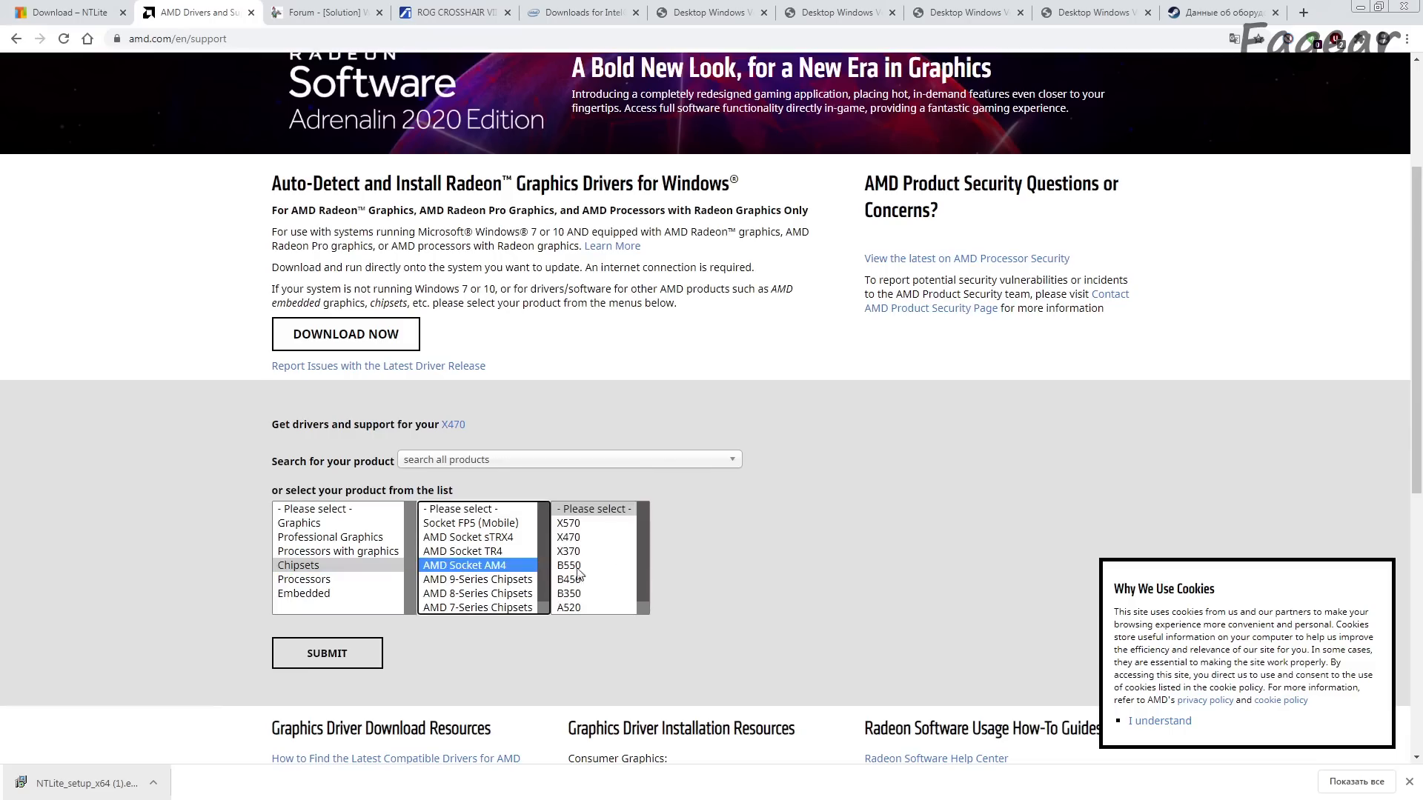
Step: Find the X470 chipset support page and download AMD Chipset Drivers 2.04.28.626 for Windows 7 64-Bit Edition
left_click(597, 538)
left_click(365, 652)
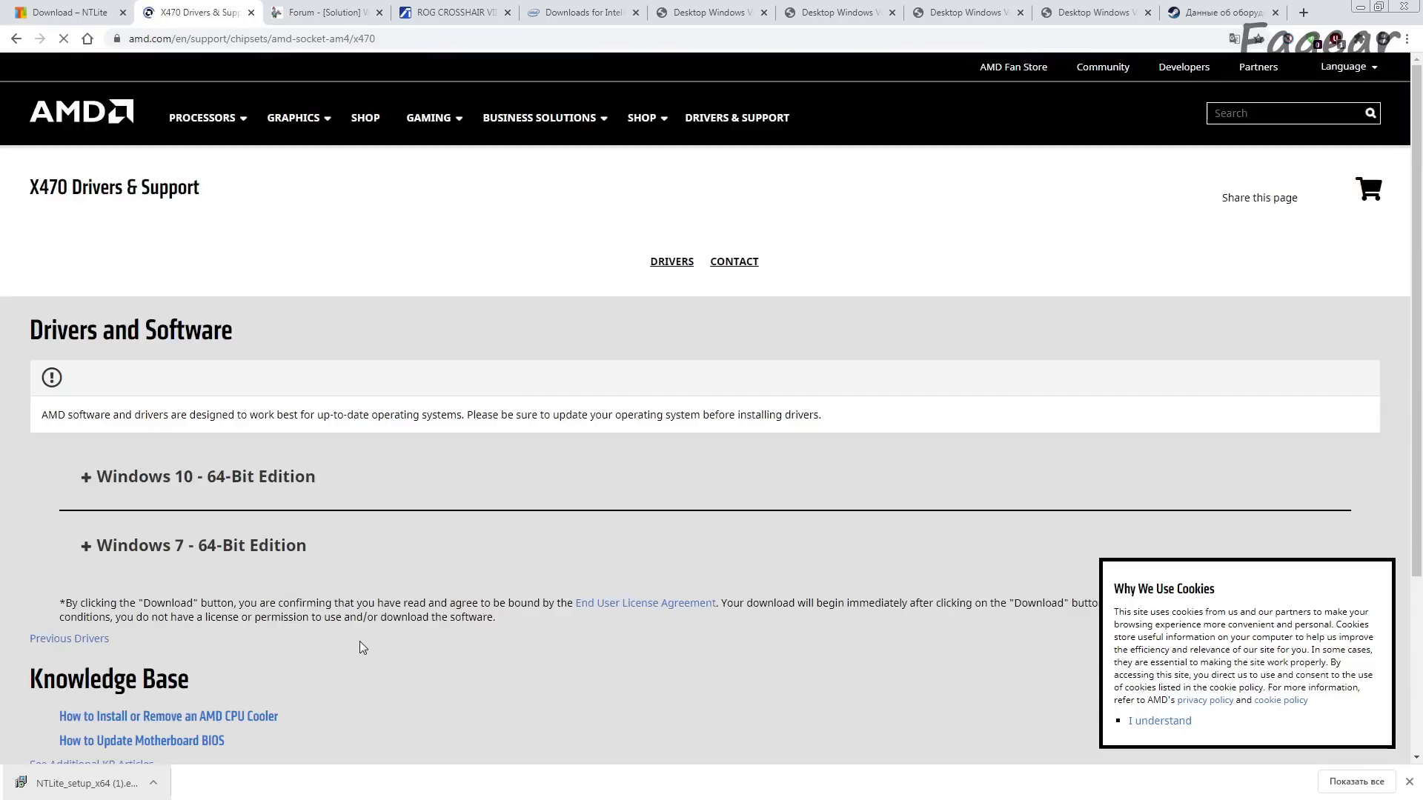
scroll(359, 637, "down", 3)
left_click(216, 306)
scroll(301, 500, "down", 2)
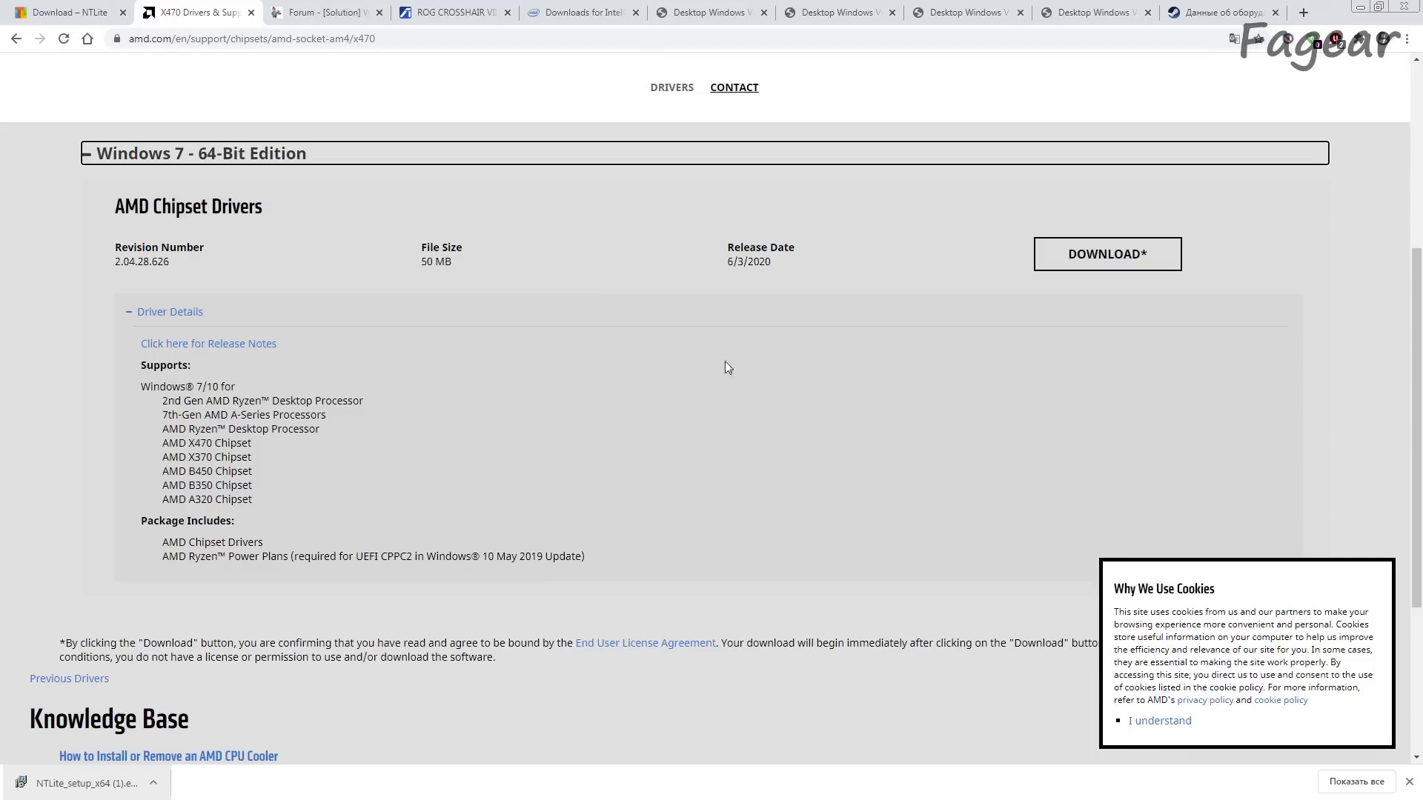
left_click(1095, 255)
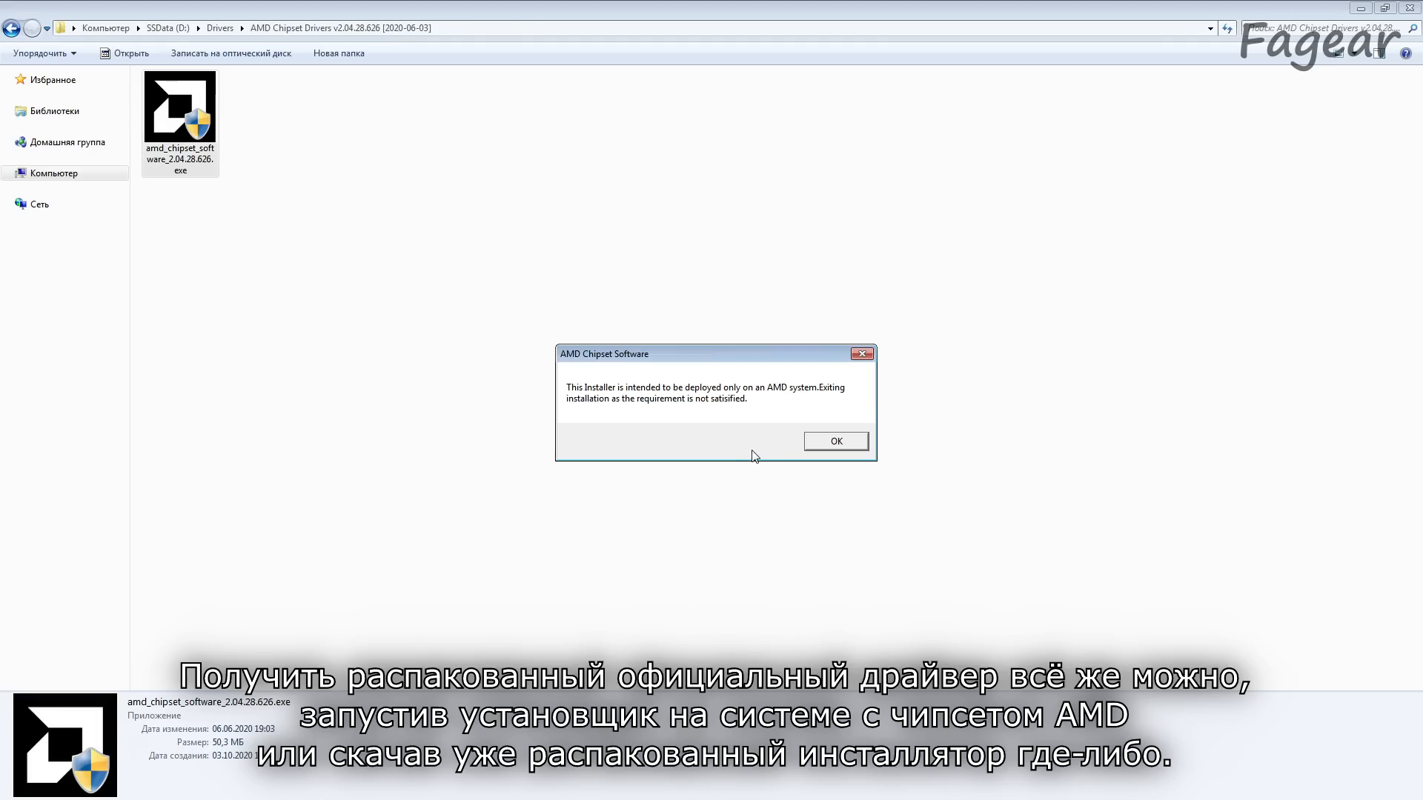
Step: Open amd_chipset_software_2.04.28.626.exe as a 7-Zip archive and extract AMD_Chipset_Drivers.exe from its Packages folder into the driver folder
key("Return")
right_click(202, 112)
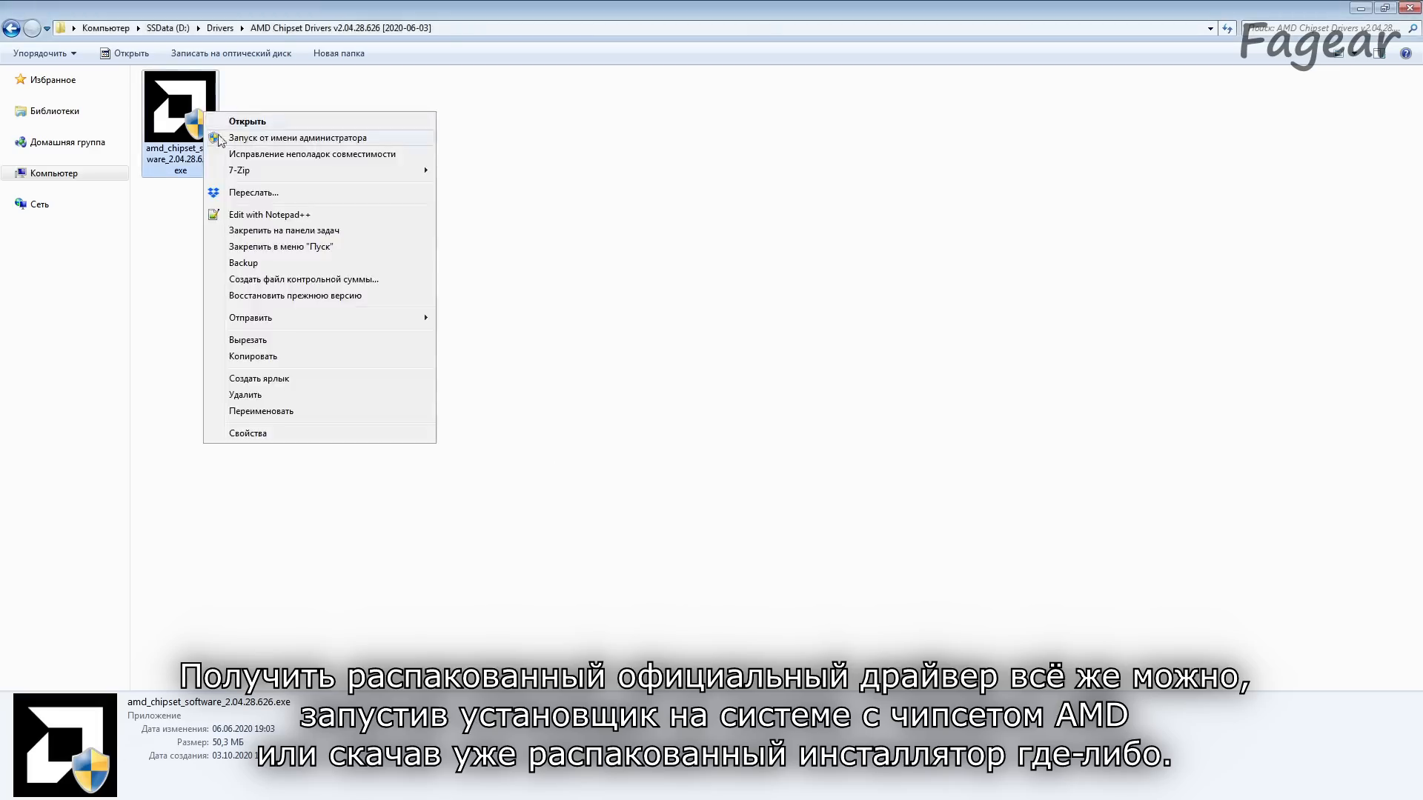
mouse_move(267, 169)
left_click(476, 175)
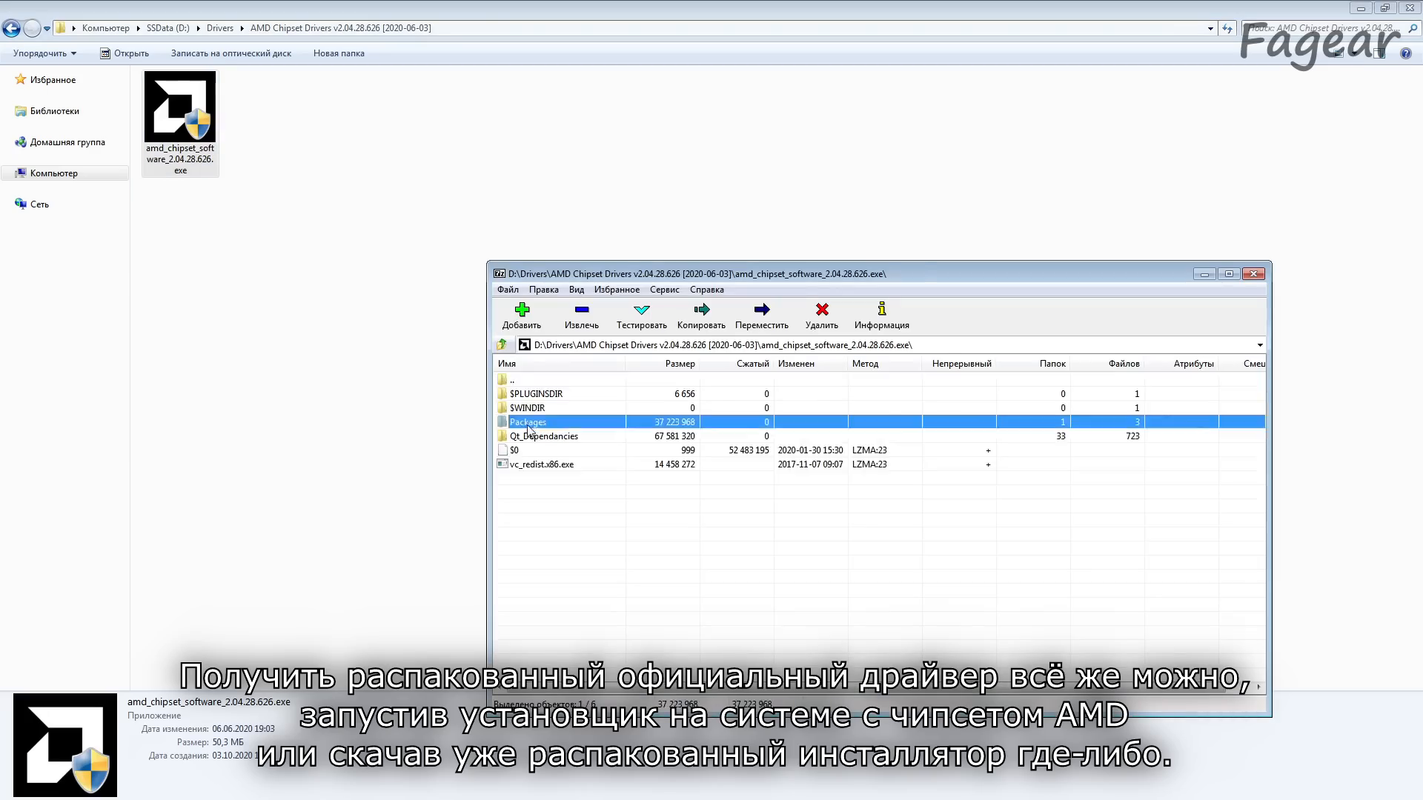
double_click(527, 421)
left_click_drag(530, 408, 307, 211)
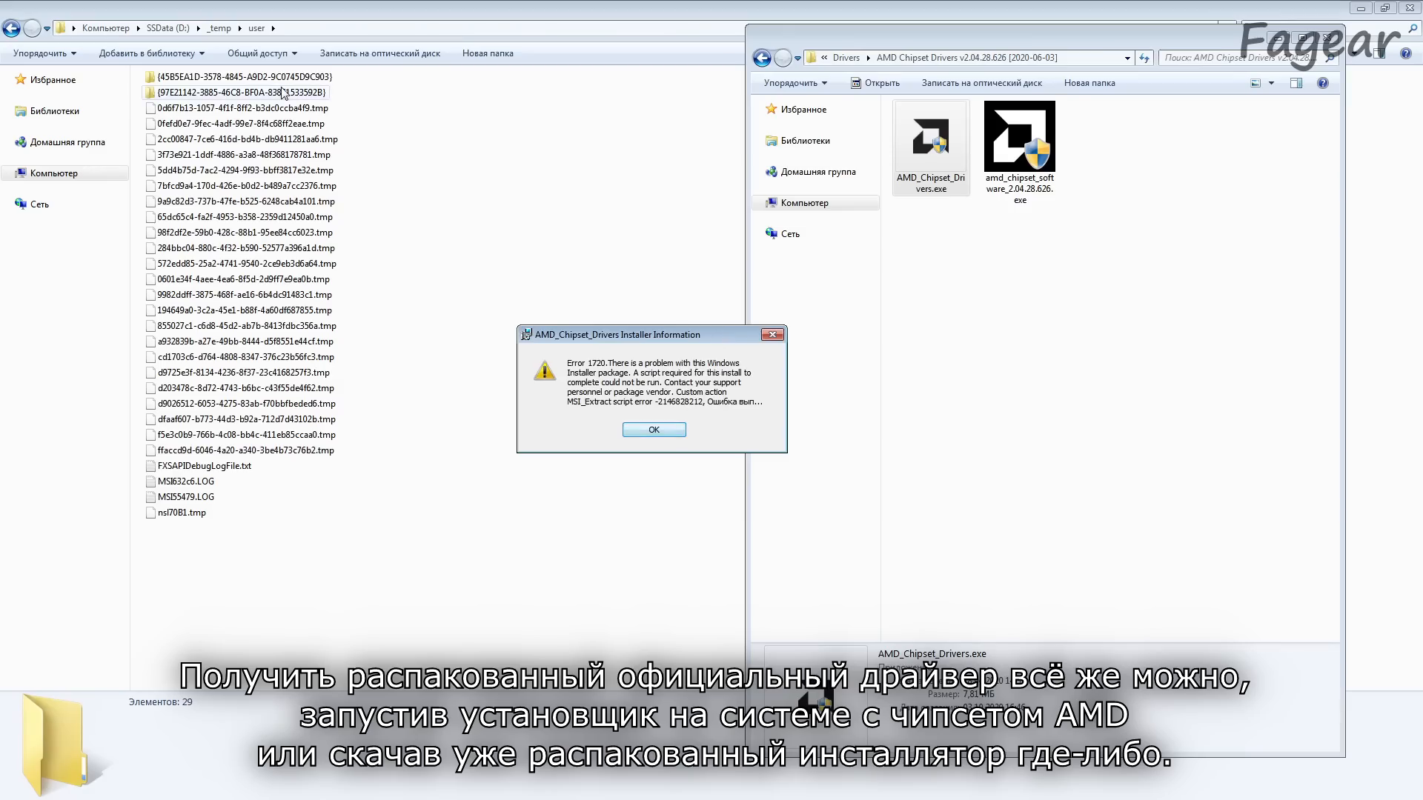
Step: Open AMD_Chipset_Drivers.msi as a 7-Zip archive, extract Data1.cab into the driver folder and inspect the cabinet's contents
key("Return")
double_click(282, 92)
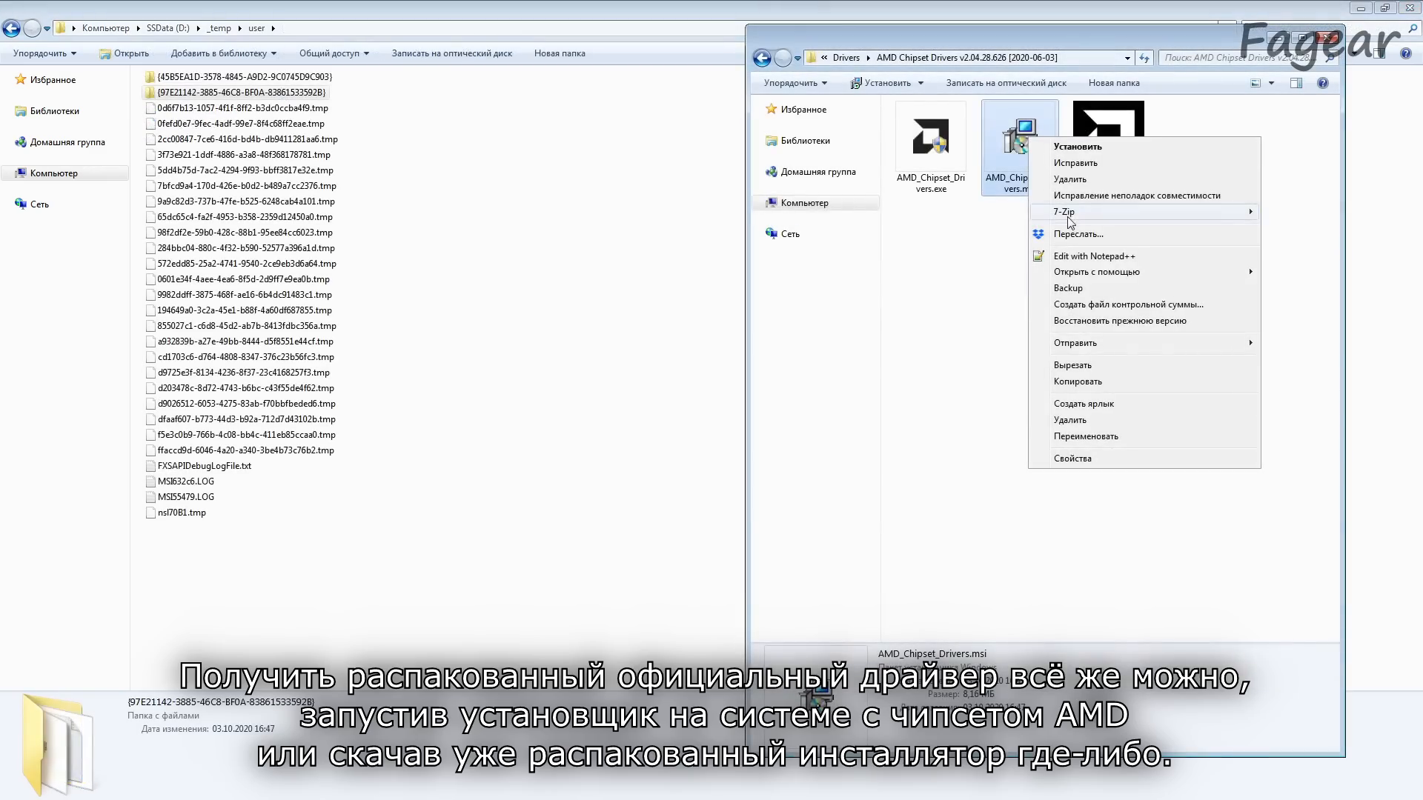
mouse_move(1066, 215)
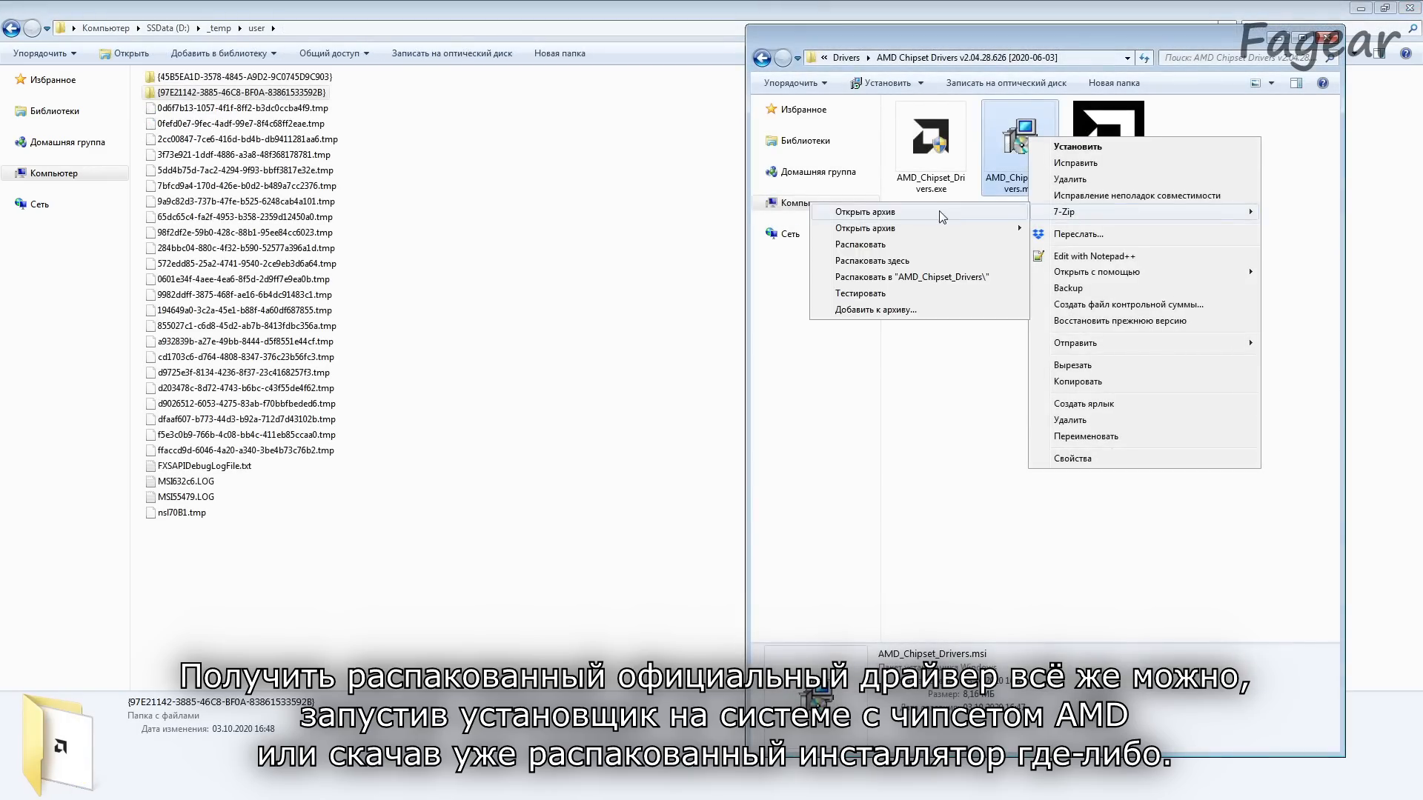
left_click(938, 213)
scroll(549, 563, "down", 18)
left_click_drag(509, 592, 1195, 204)
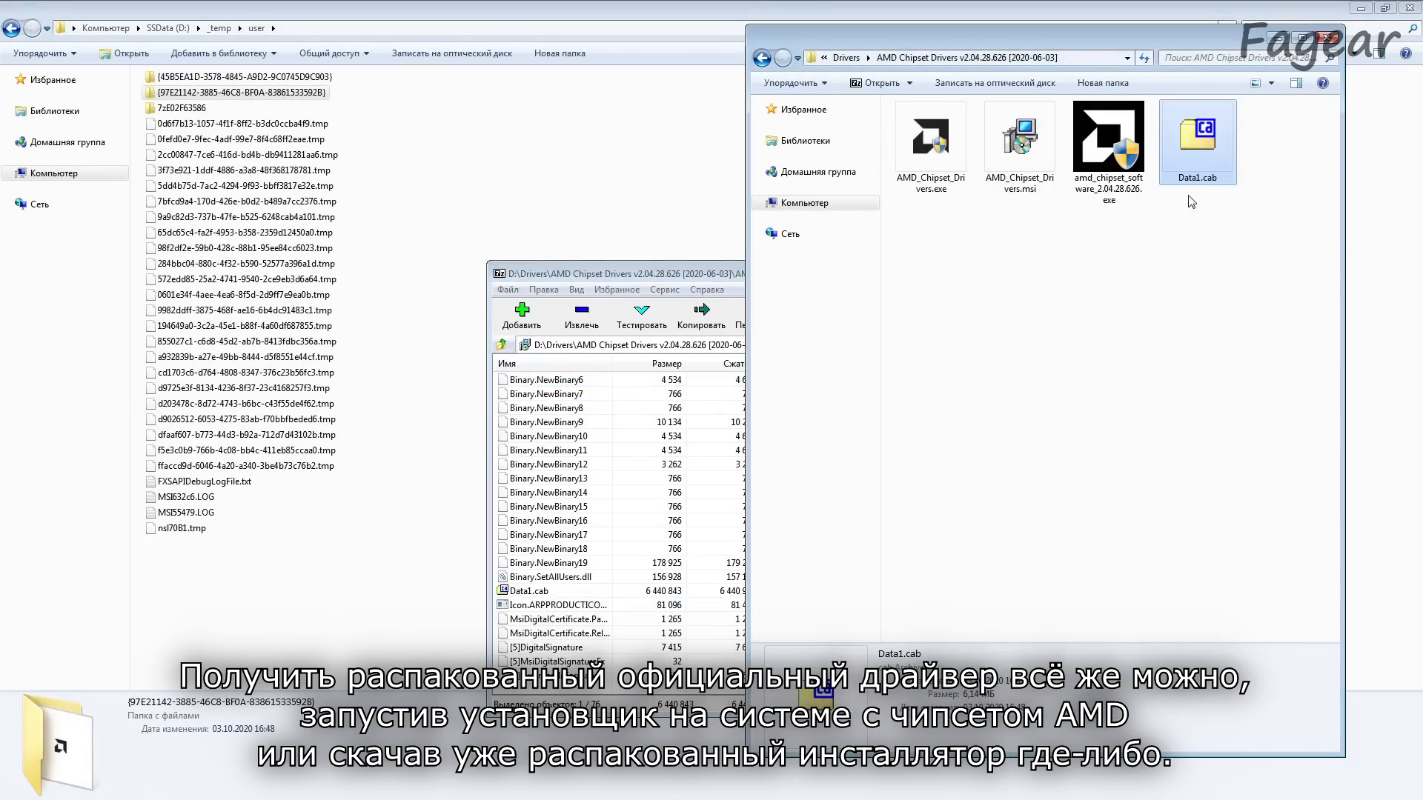
double_click(1208, 150)
left_click_drag(1258, 380, 1258, 593)
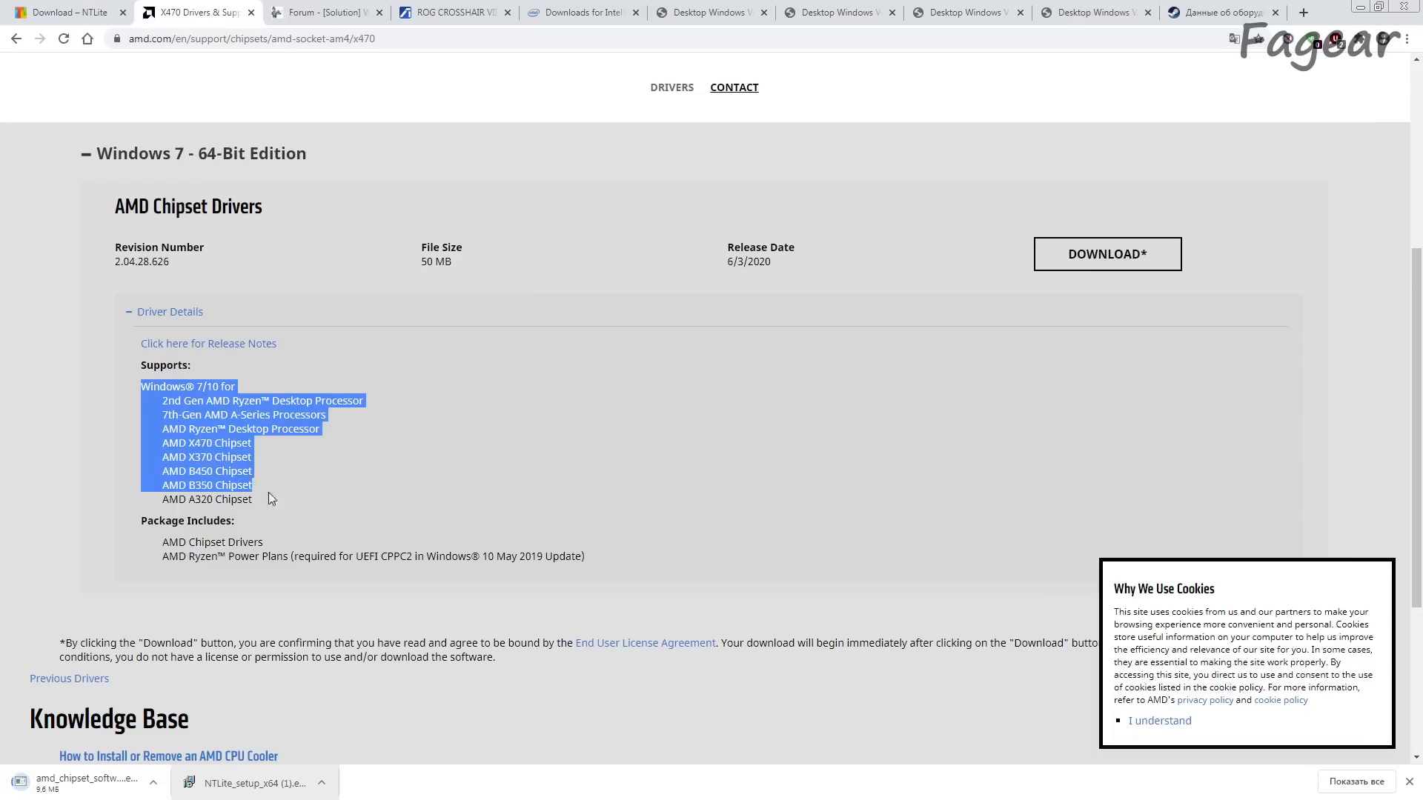
Step: Review the supported hardware and package contents of the AMD Chipset Drivers download, glancing at the Win-Raid forum post
left_click_drag(269, 492, 306, 554)
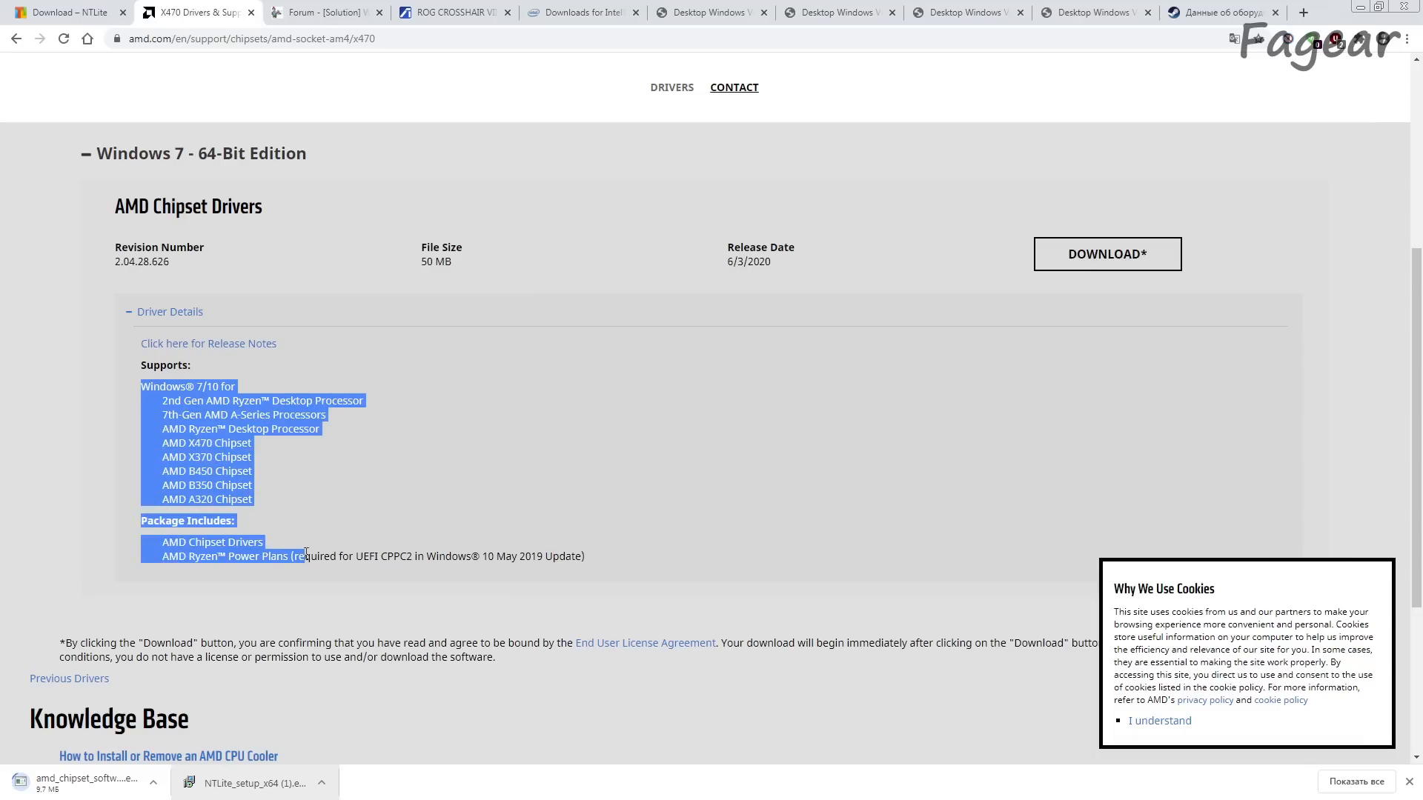
left_click_drag(114, 206, 264, 207)
left_click(313, 422)
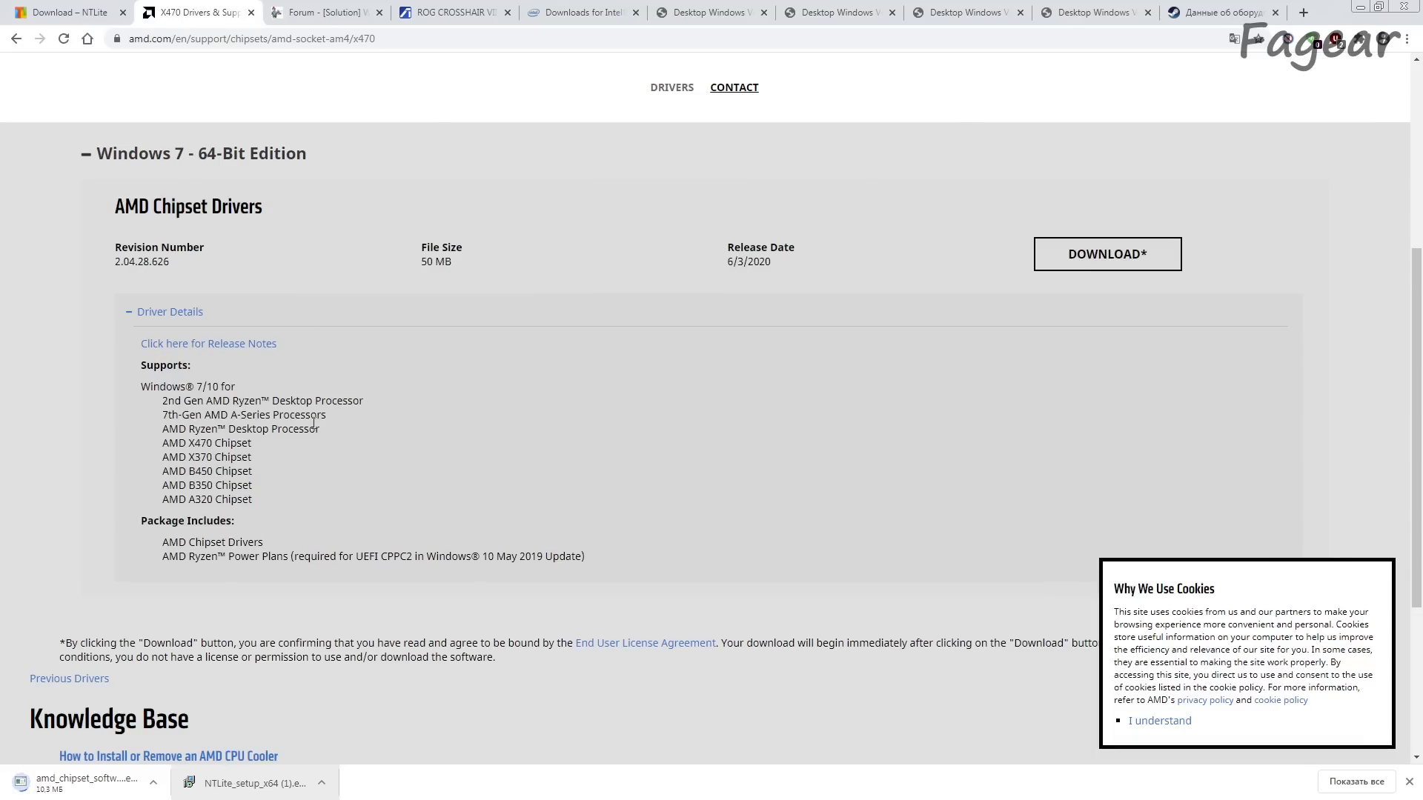
left_click(315, 9)
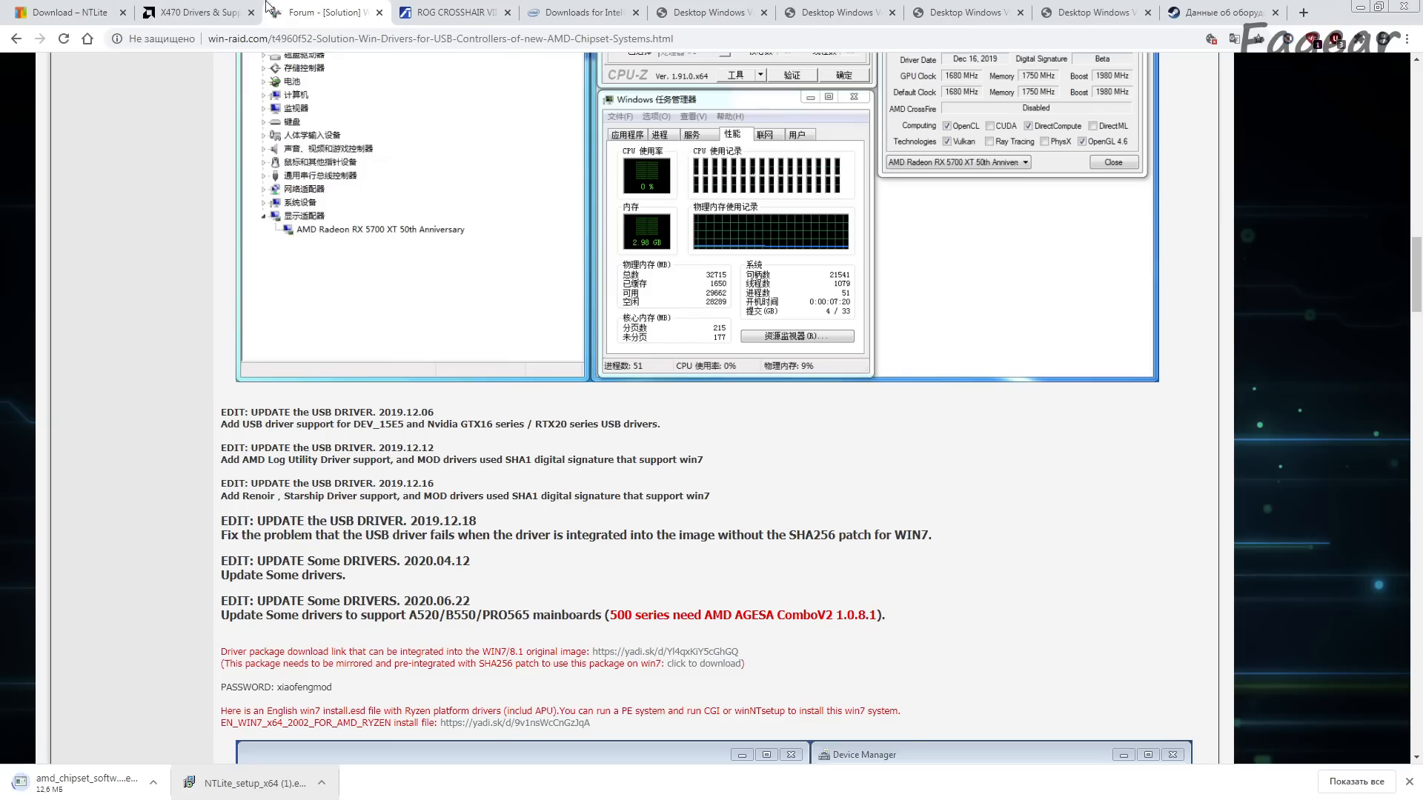
left_click(219, 11)
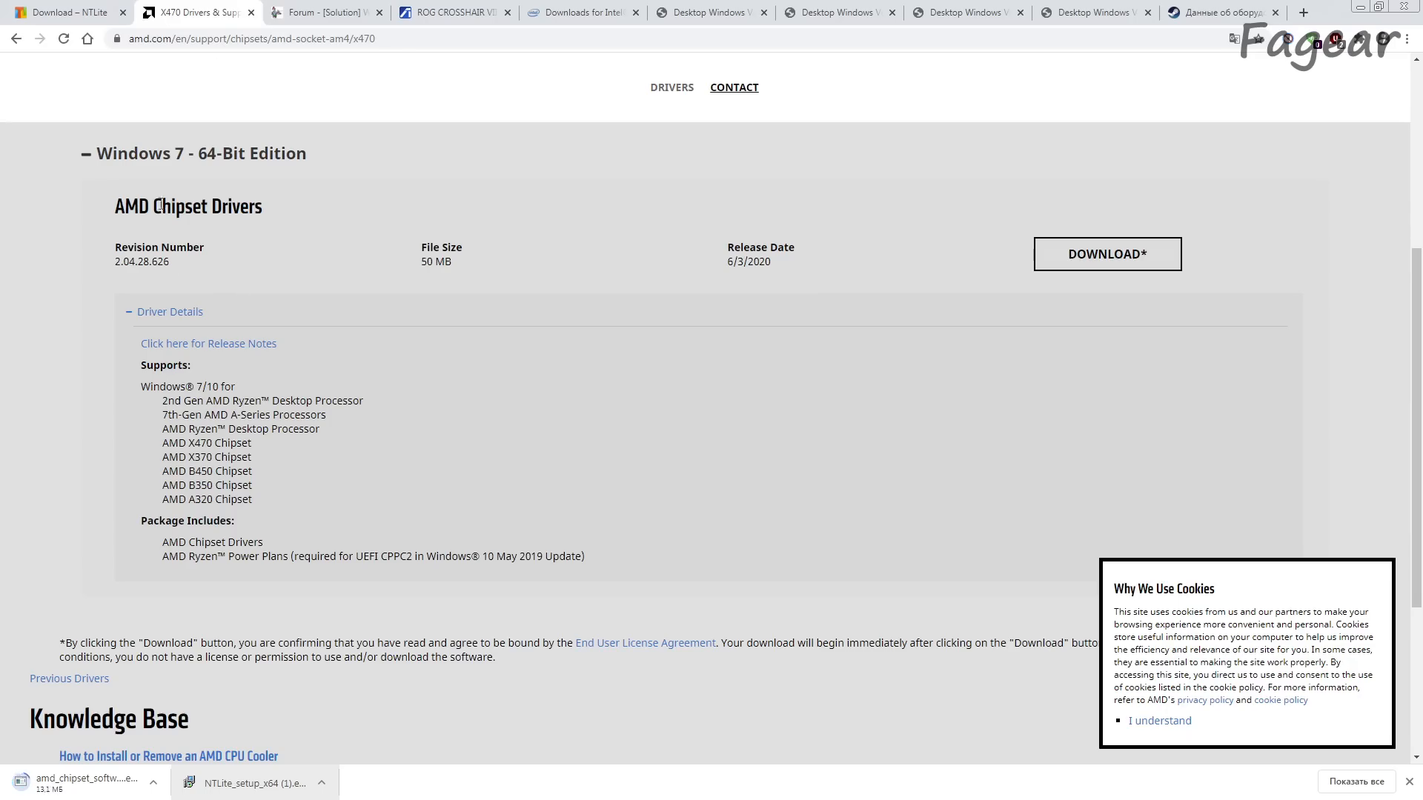
Step: Check which AMD chipsets the Windows 7 driver package supports, from X470 down to A320
left_click_drag(108, 208, 274, 206)
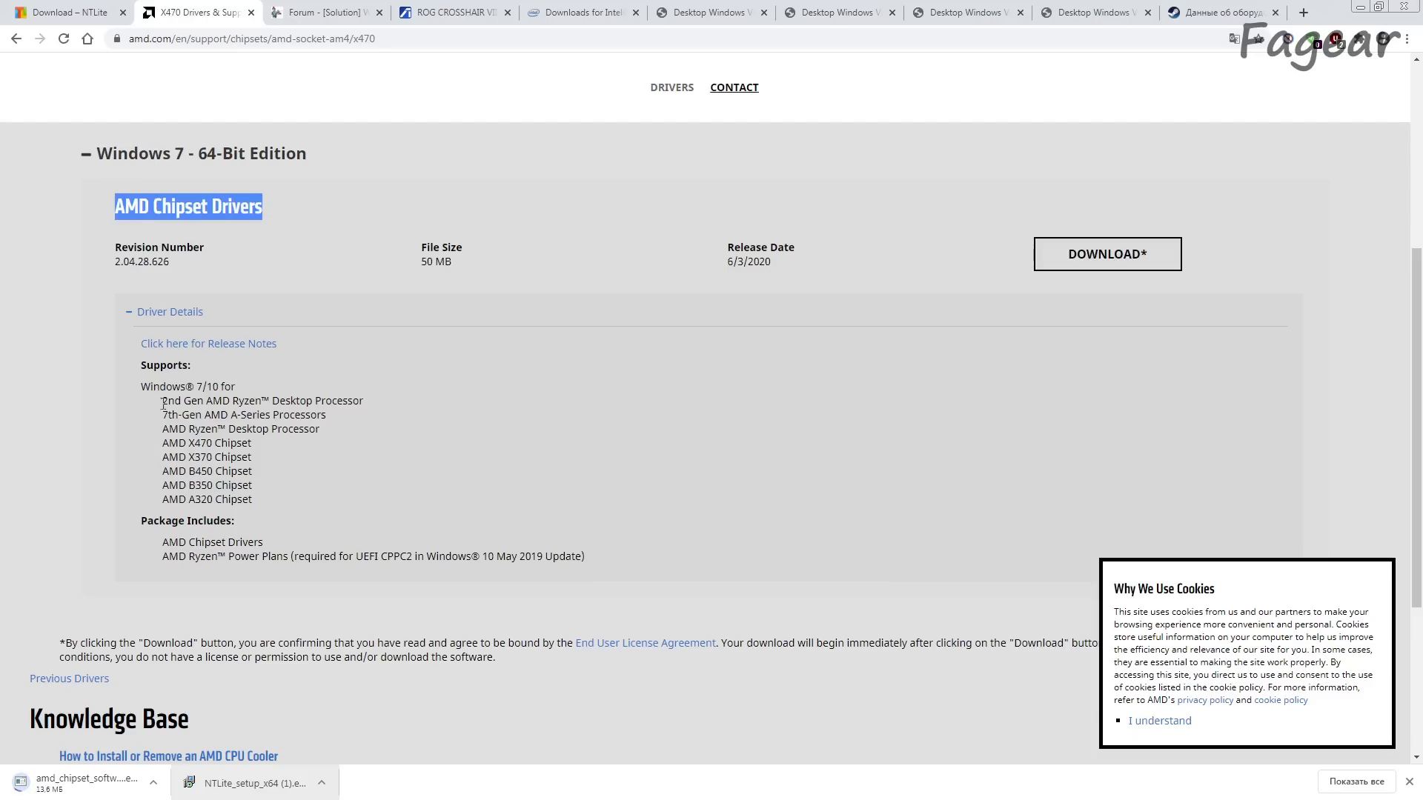
left_click_drag(165, 457, 248, 444)
left_click_drag(263, 509, 146, 471)
left_click(192, 456)
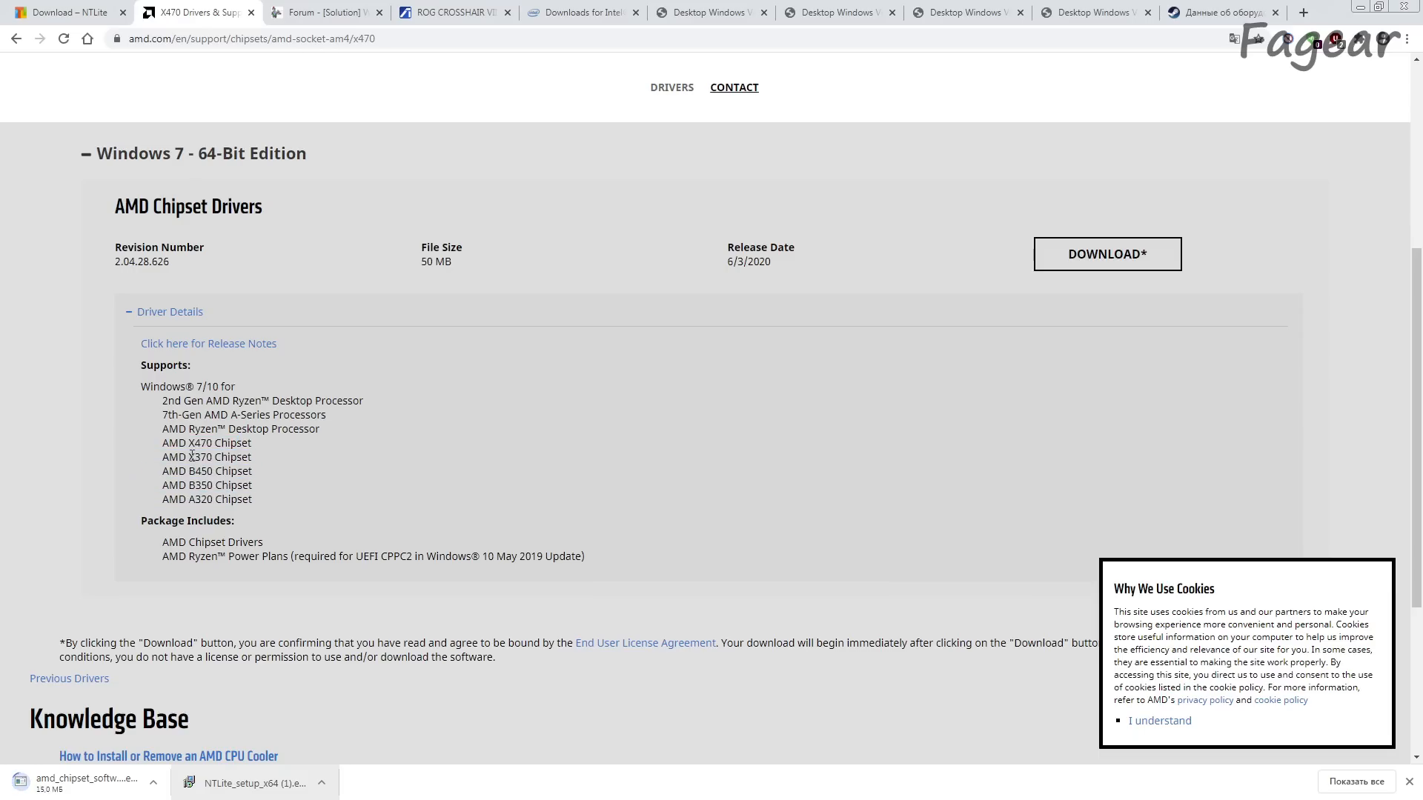
left_click_drag(162, 444, 273, 445)
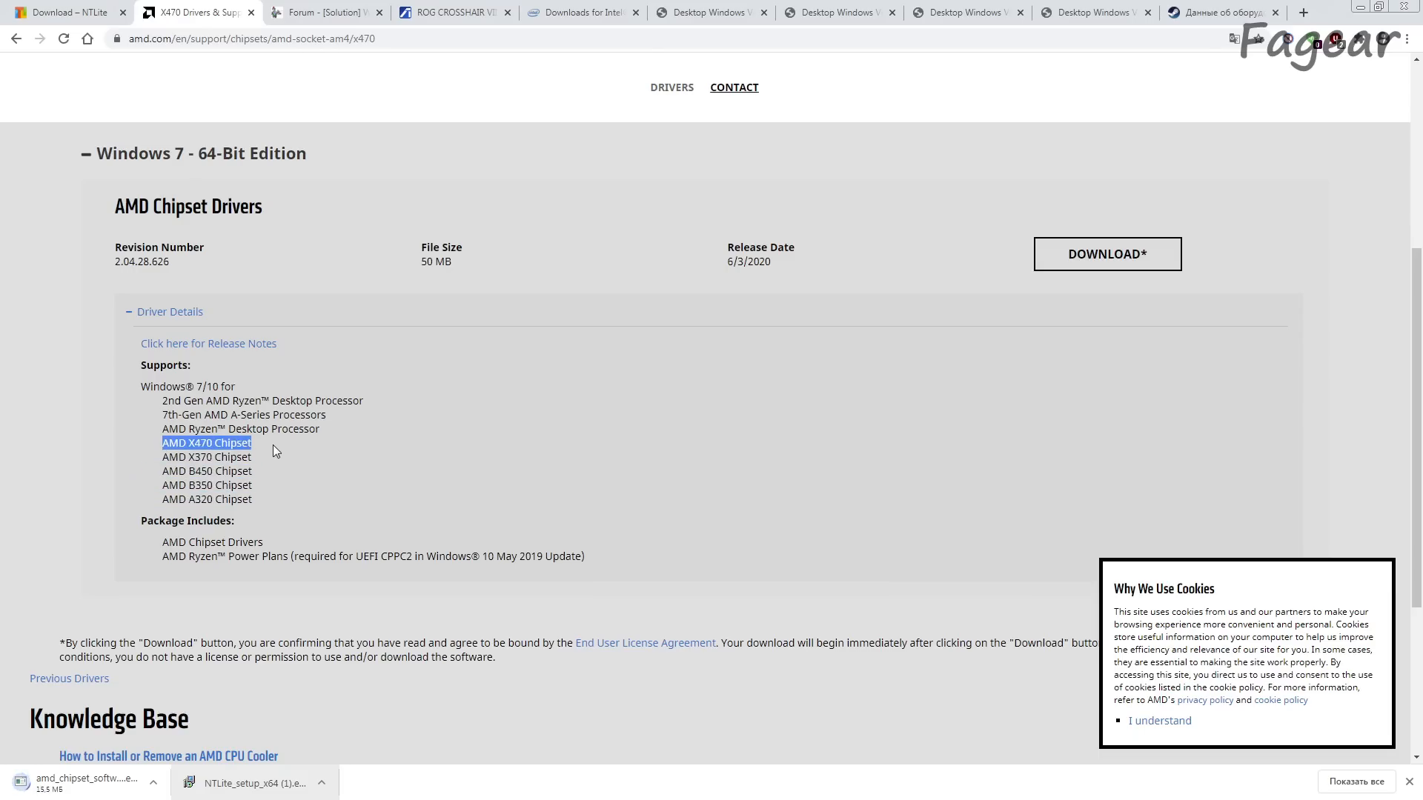
left_click(273, 445)
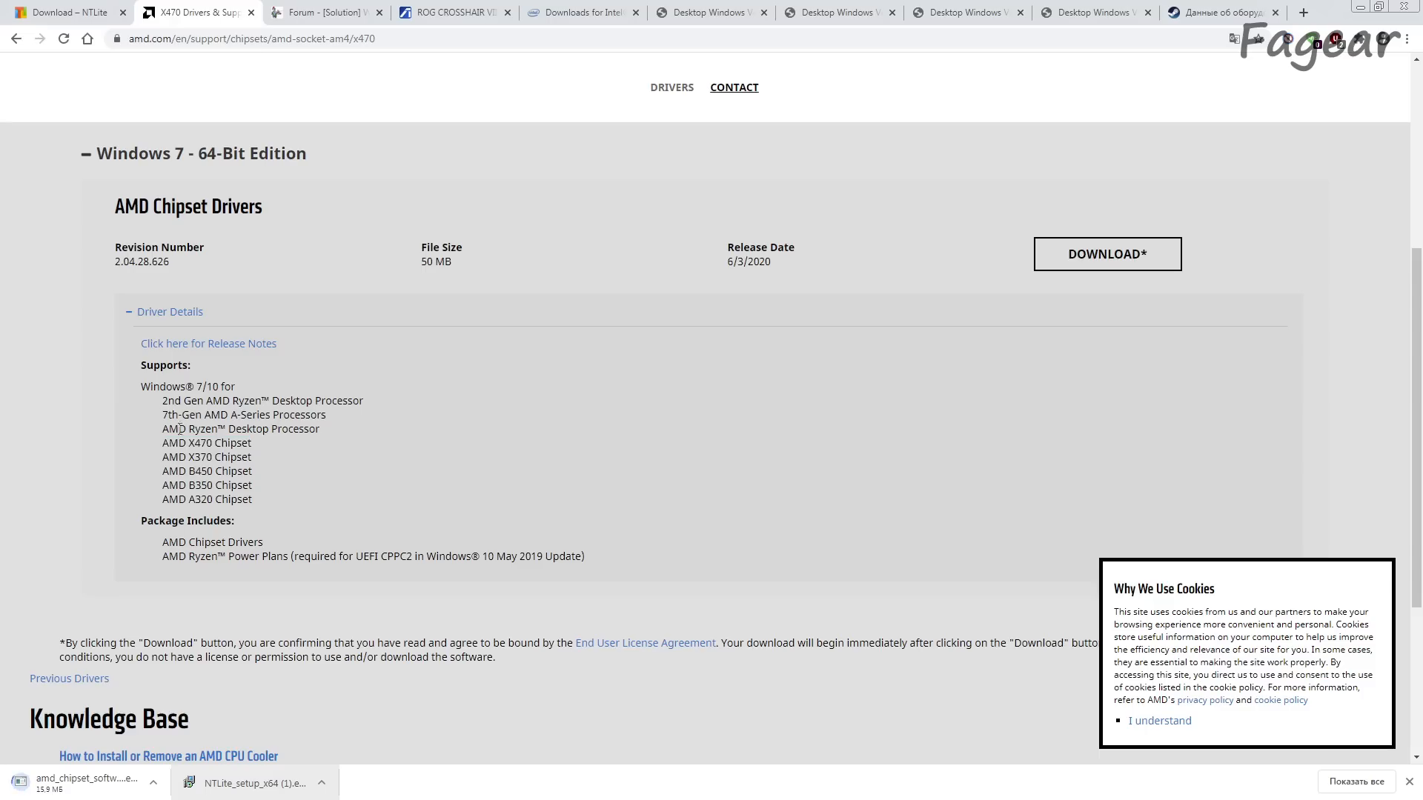
Step: Check which Ryzen desktop processor generations the AMD Chipset Drivers package supports
left_click_drag(164, 428, 272, 432)
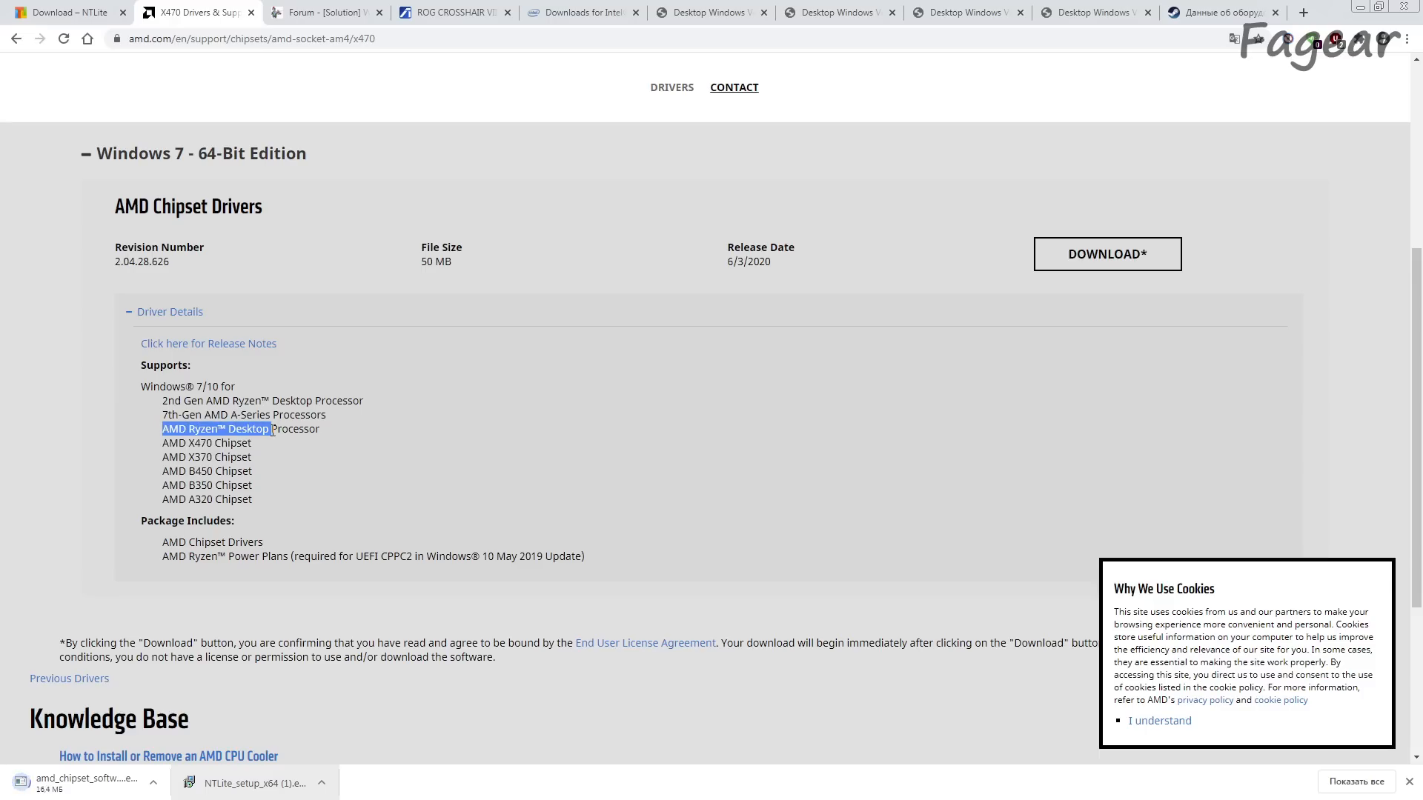
left_click(272, 432)
left_click_drag(160, 429, 265, 430)
left_click_drag(168, 401, 317, 401)
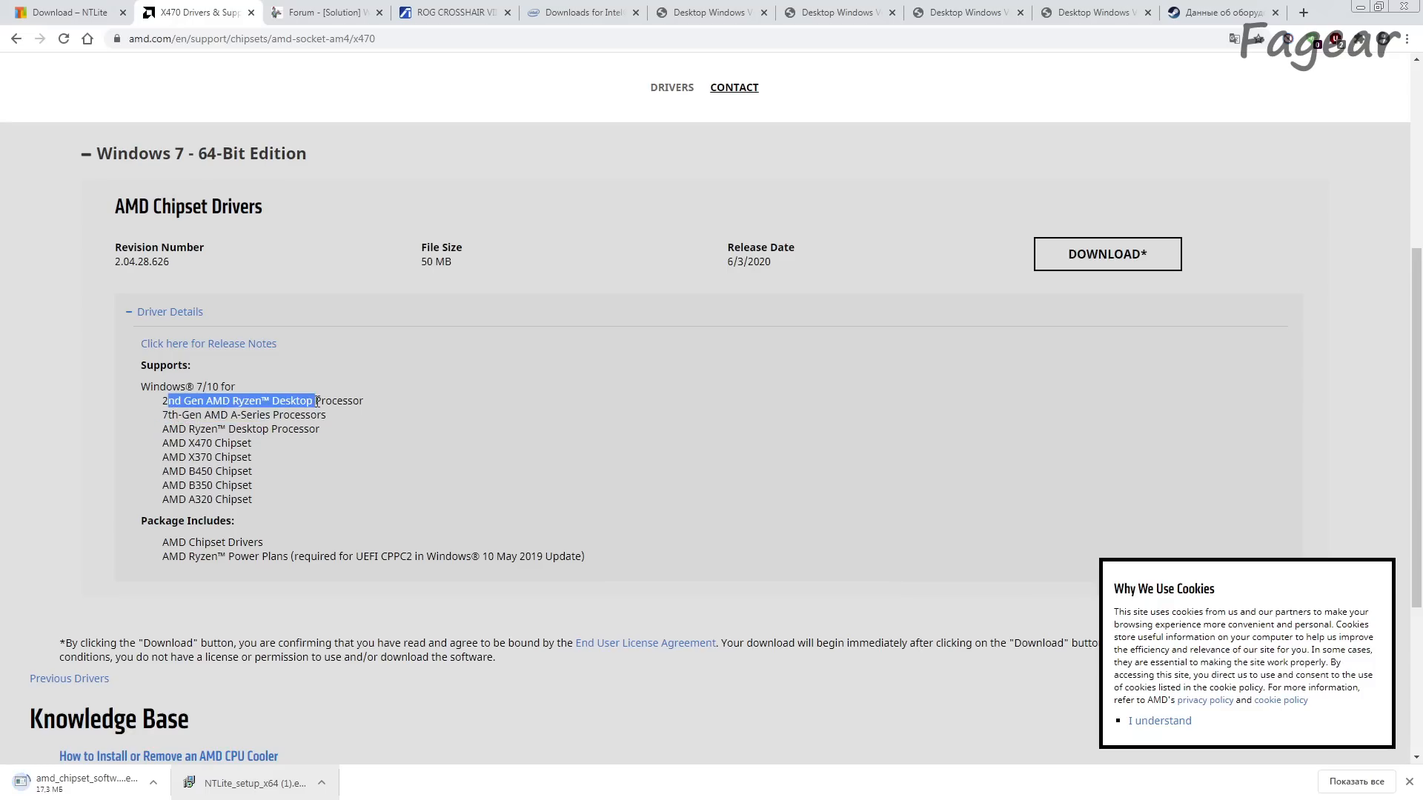
left_click(318, 401)
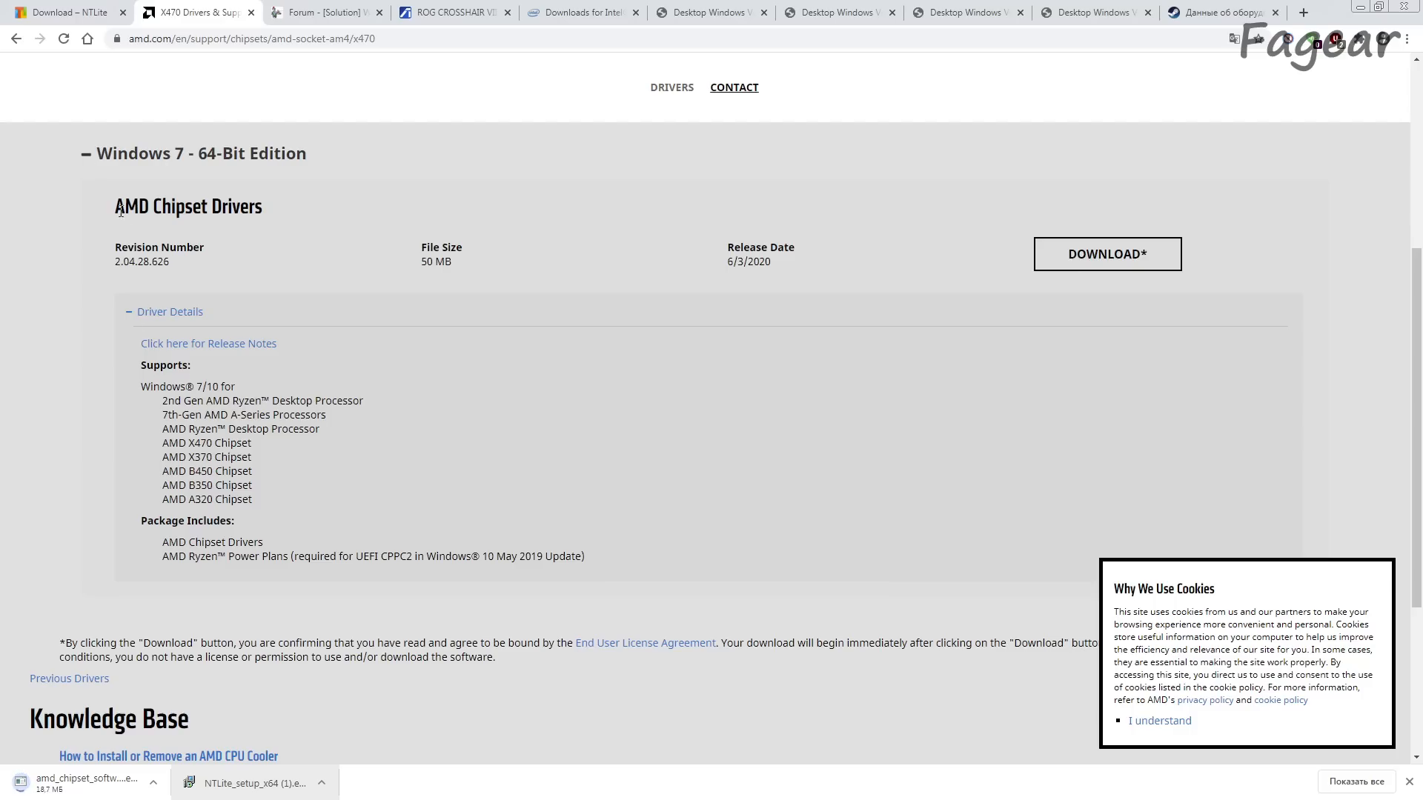
left_click_drag(113, 207, 265, 210)
left_click(286, 212)
Step: Download Ryzen 3000_4000_Serise_149C_Drivers_B4_Win7_8.1_SHA256.7z through the integrable driver package link in the Win-Raid forum post
left_click(302, 6)
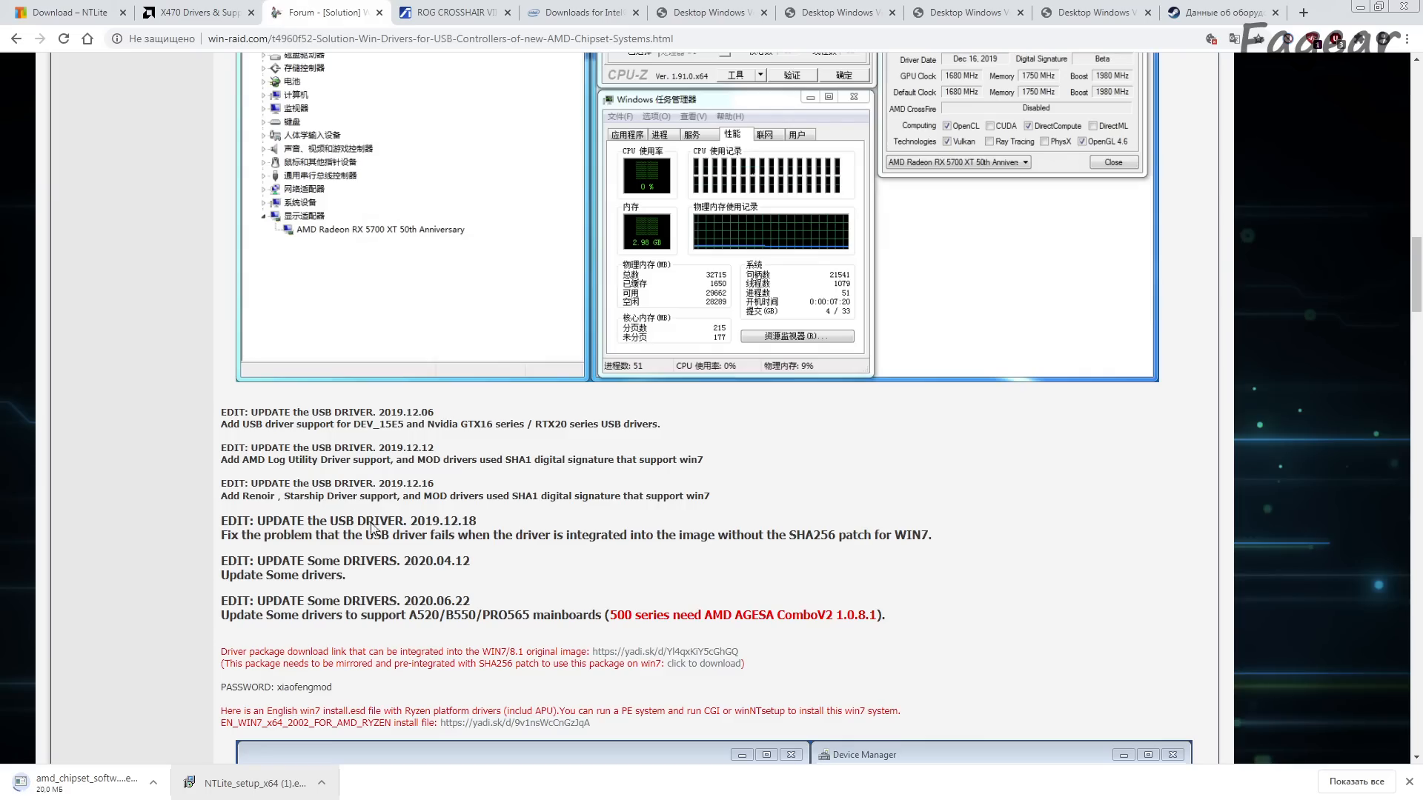
scroll(524, 591, "up", 6)
scroll(523, 591, "up", 15)
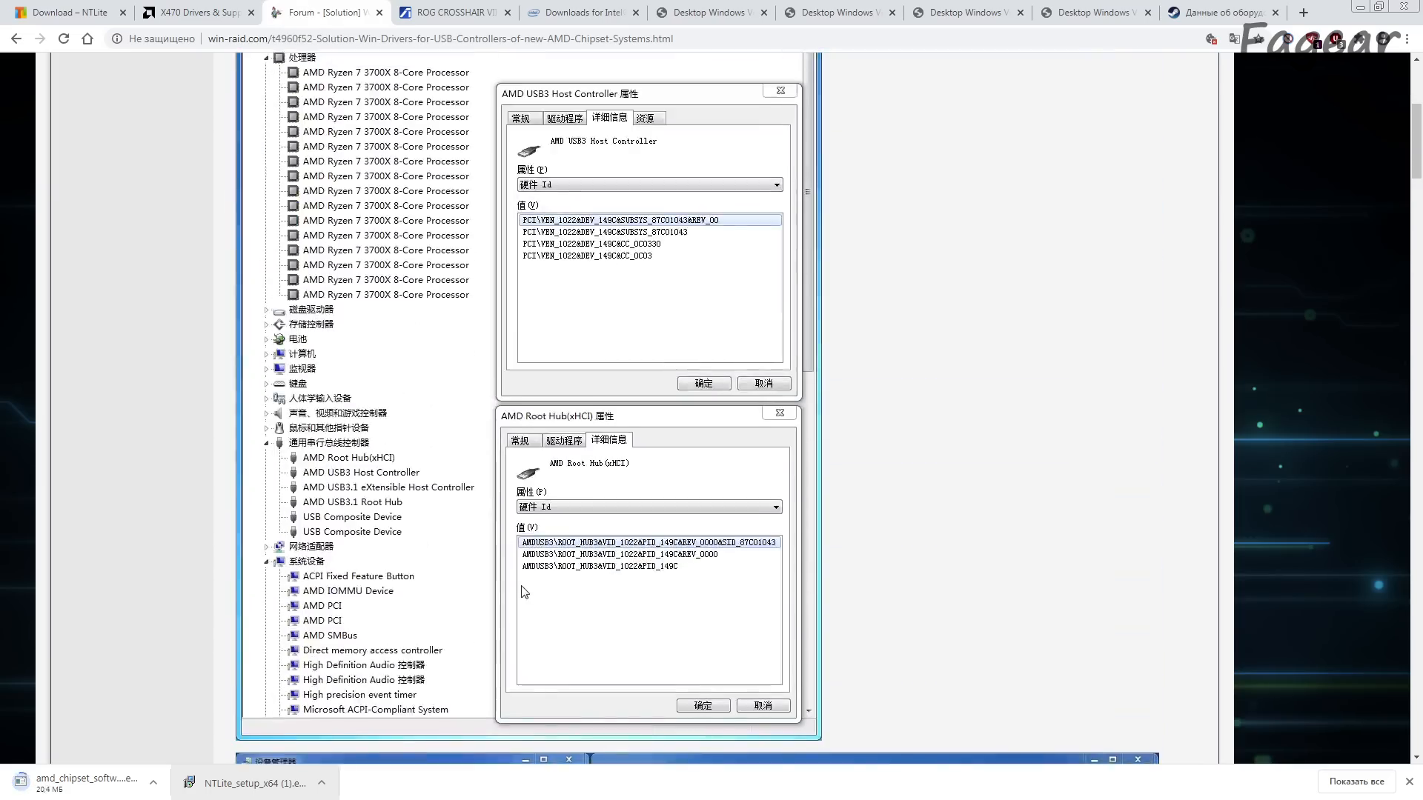
scroll(523, 592, "down", 15)
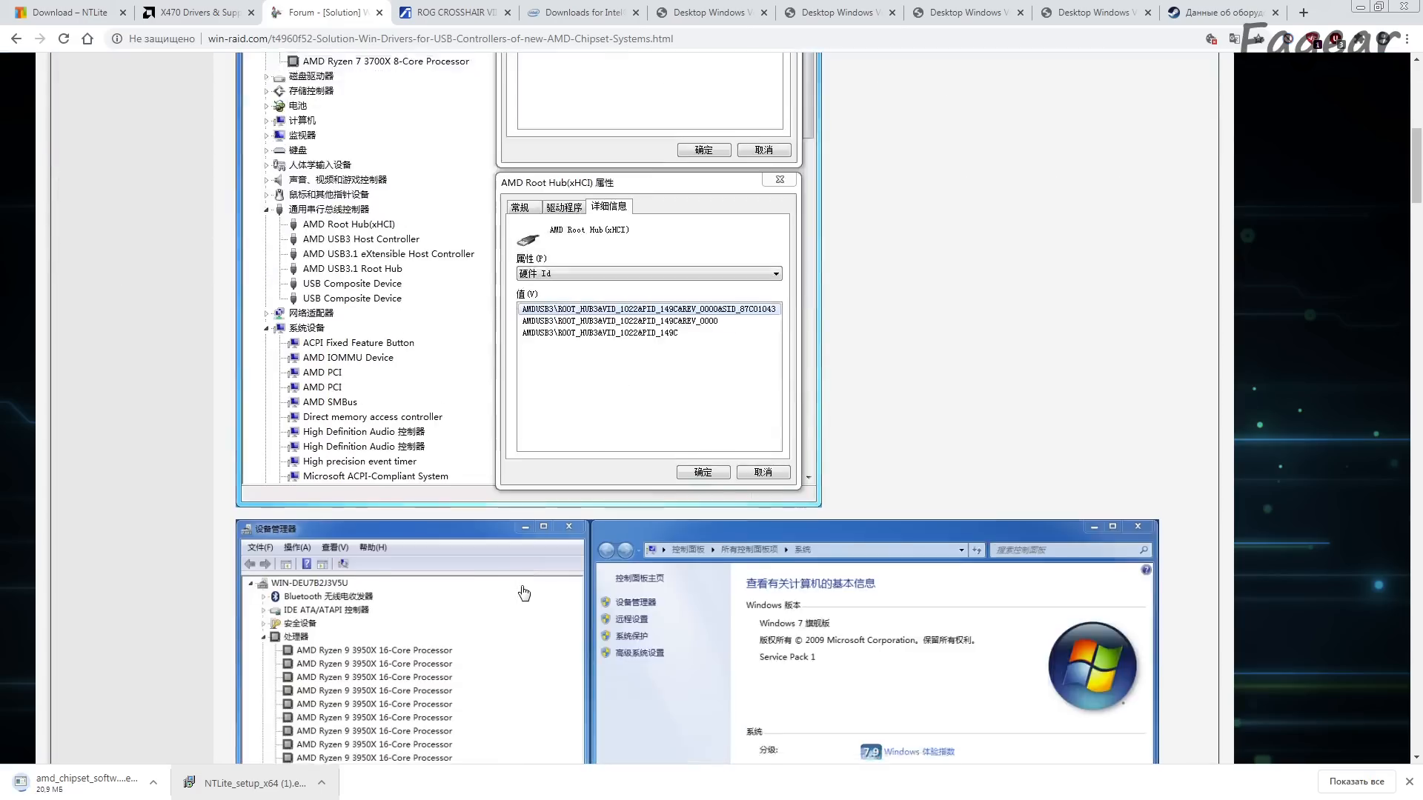
scroll(523, 591, "down", 5)
scroll(524, 592, "up", 5)
scroll(523, 591, "down", 2)
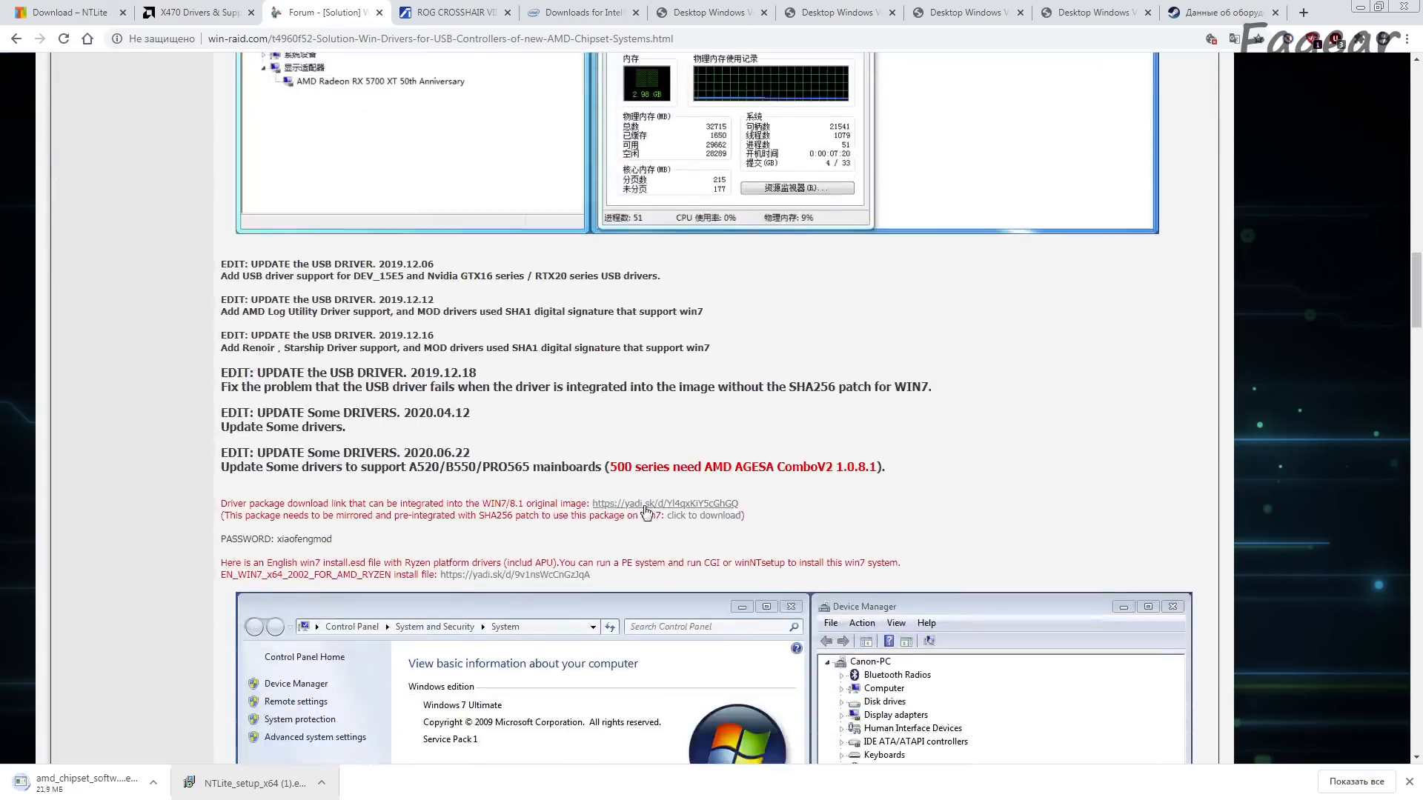
left_click(629, 504)
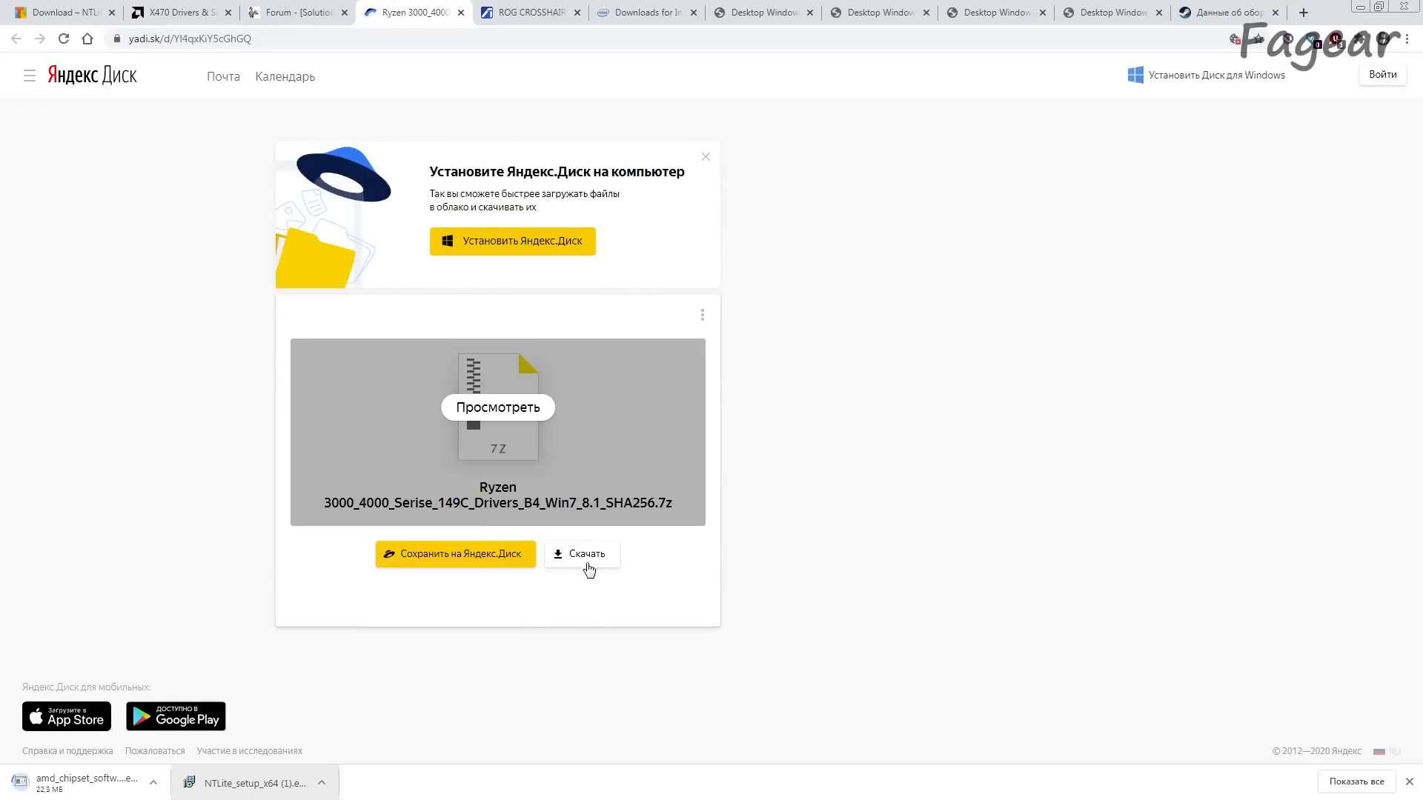
left_click(584, 554)
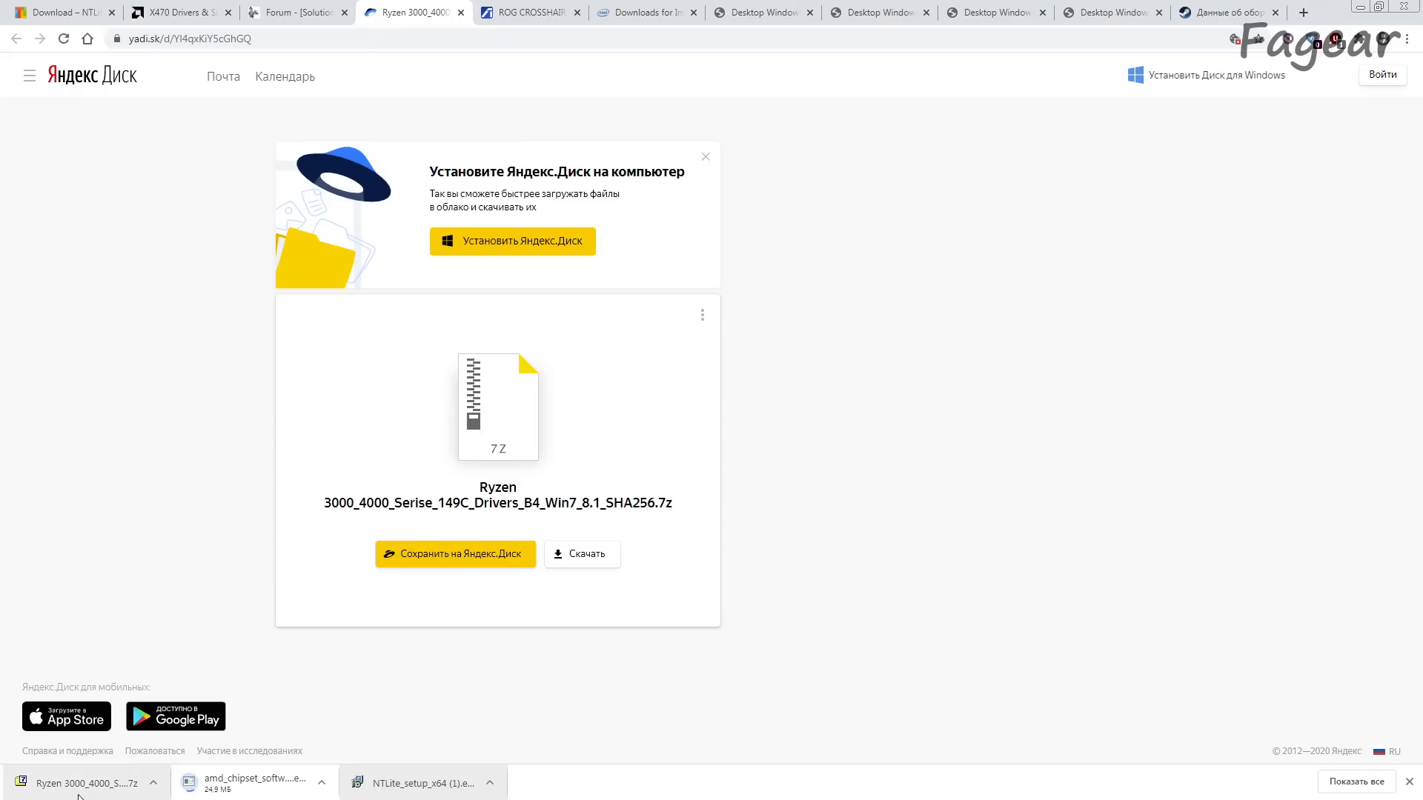
Step: Read the Win-Raid post's introduction about X570/TR40 mainboards and the modified USB driver for Windows 7
left_click(296, 13)
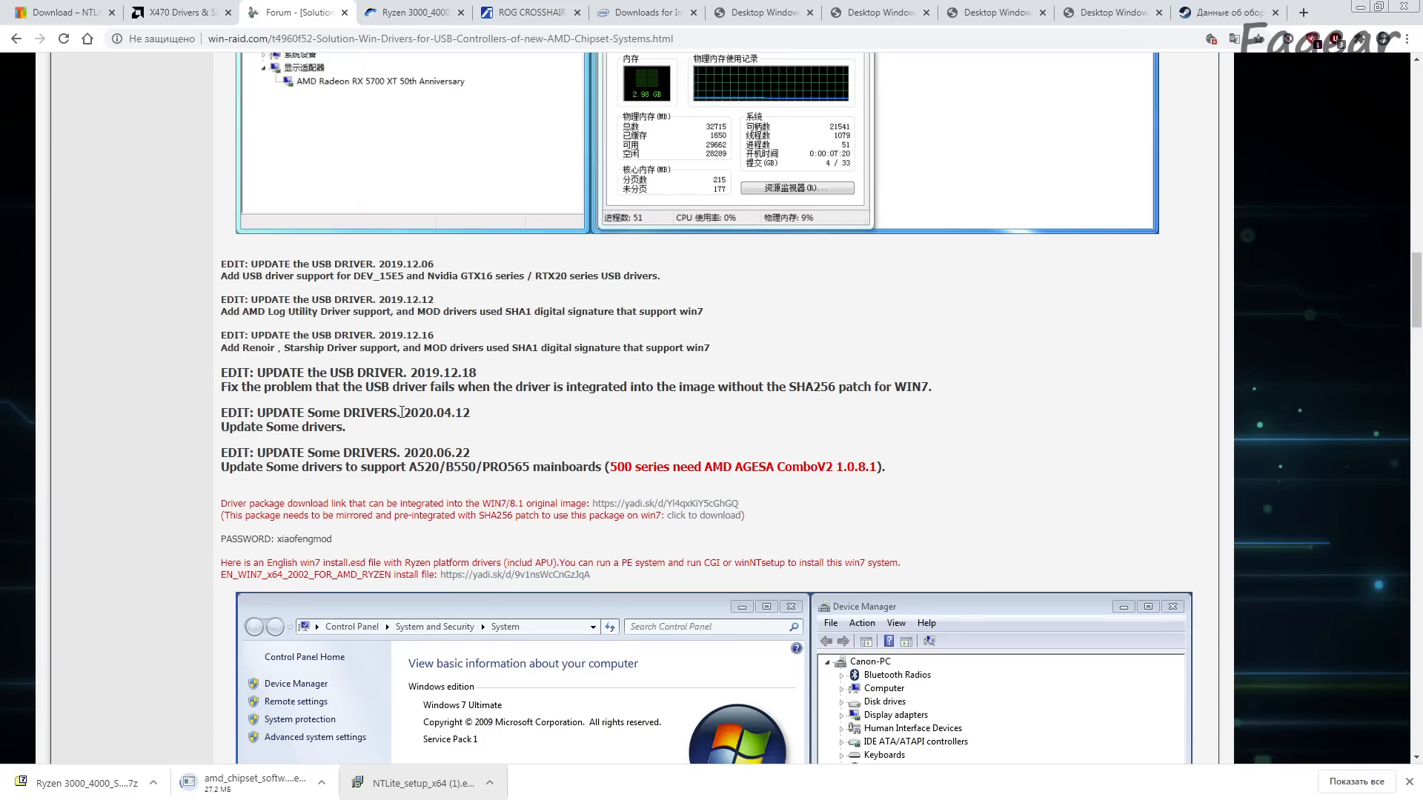
scroll(401, 412, "down", 6)
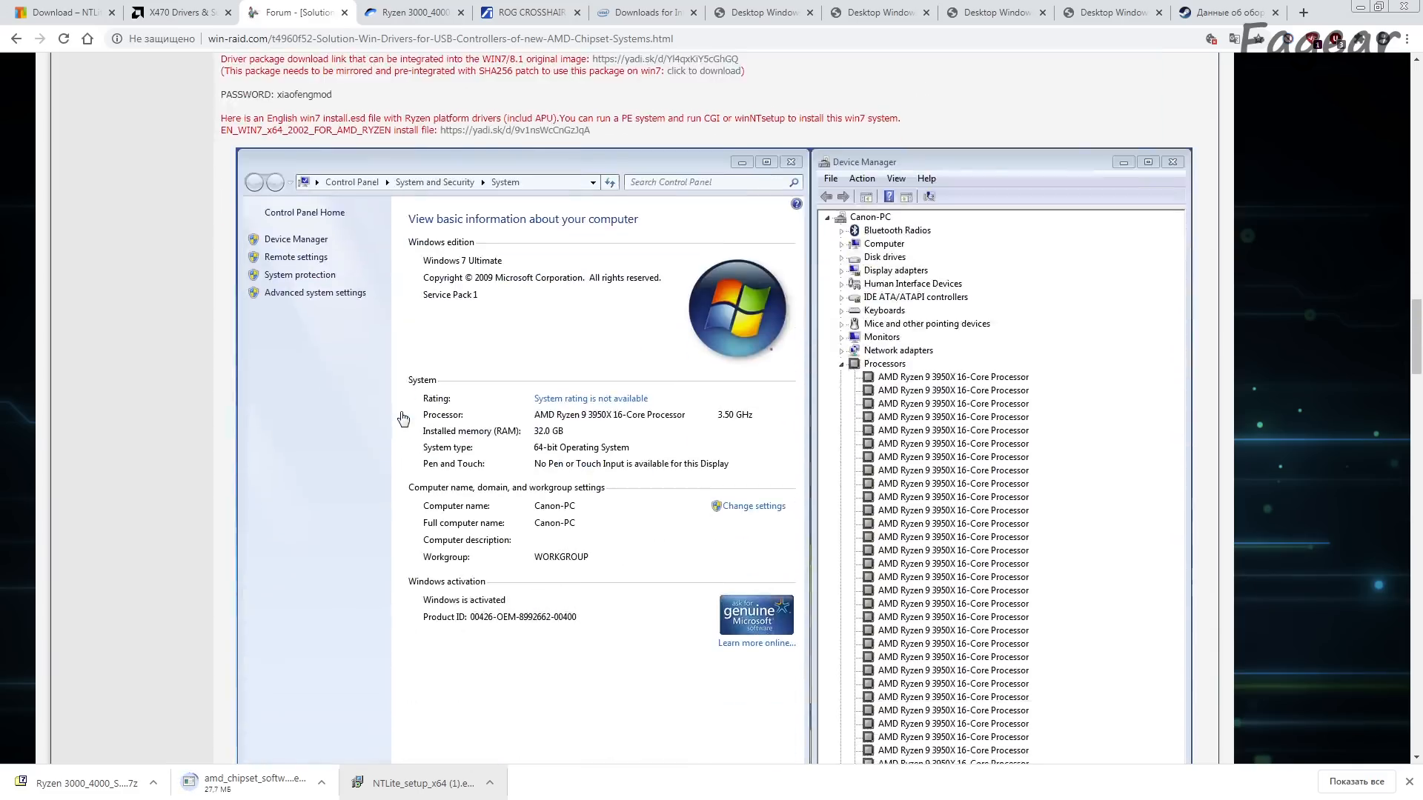
scroll(404, 419, "up", 11)
scroll(403, 419, "up", 20)
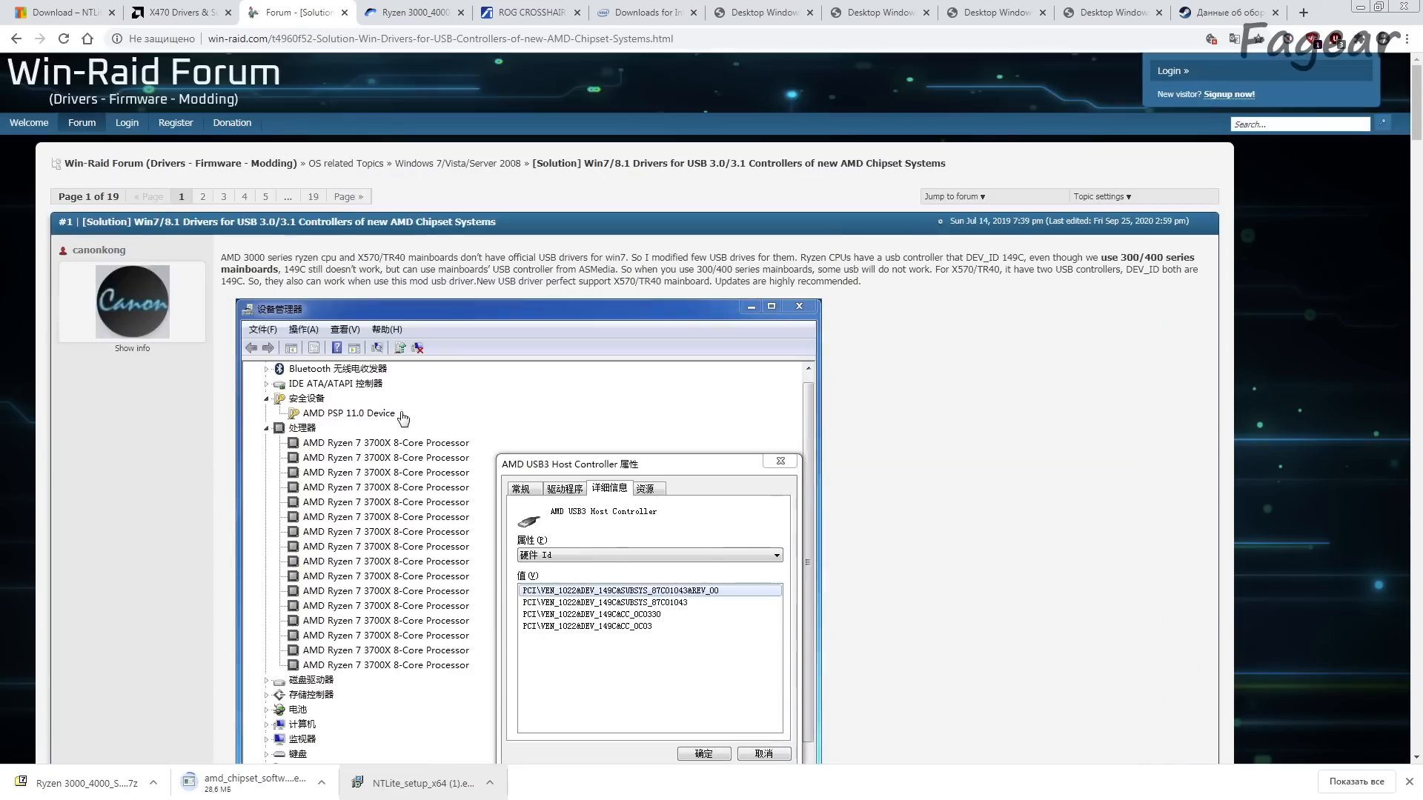
left_click_drag(337, 258, 627, 261)
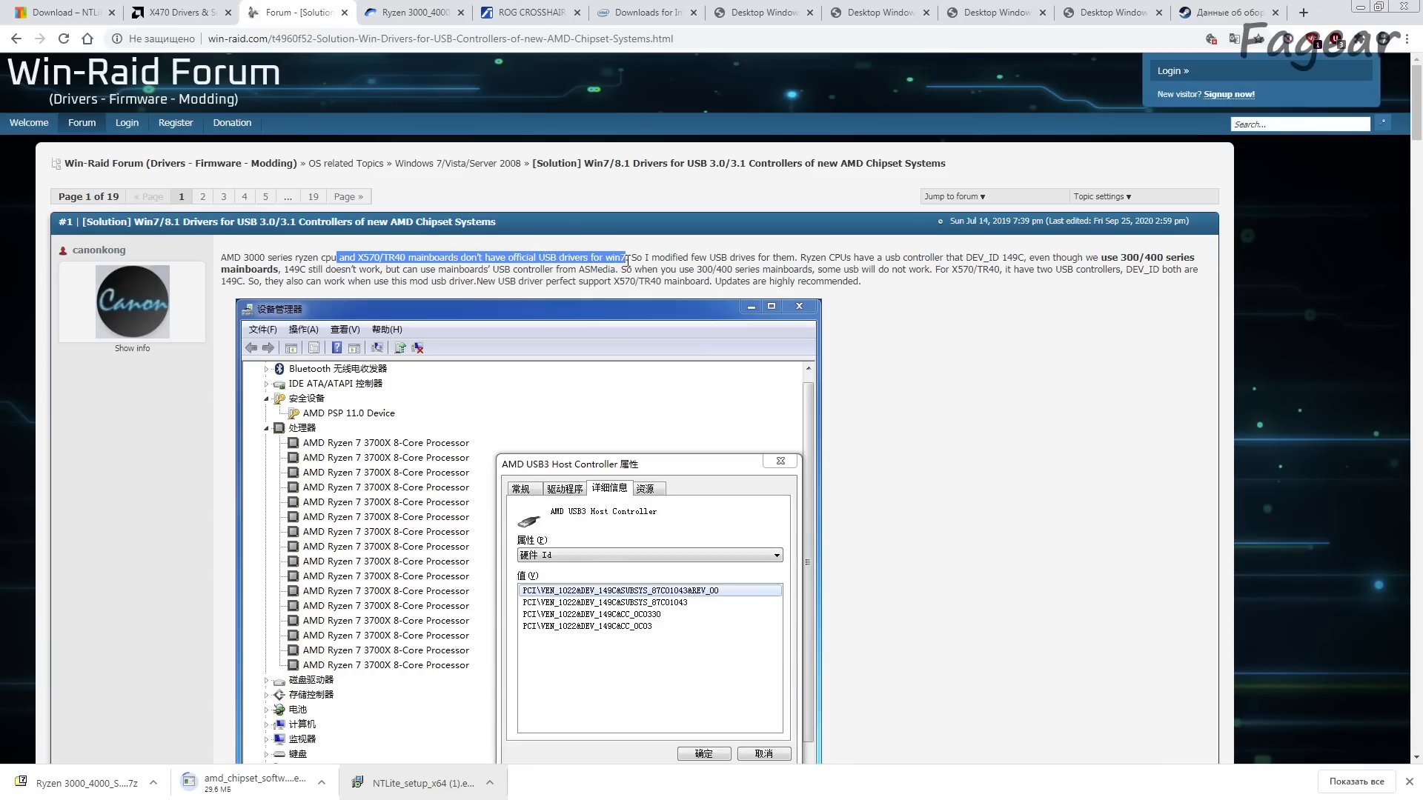
left_click_drag(527, 282, 687, 283)
left_click(687, 283)
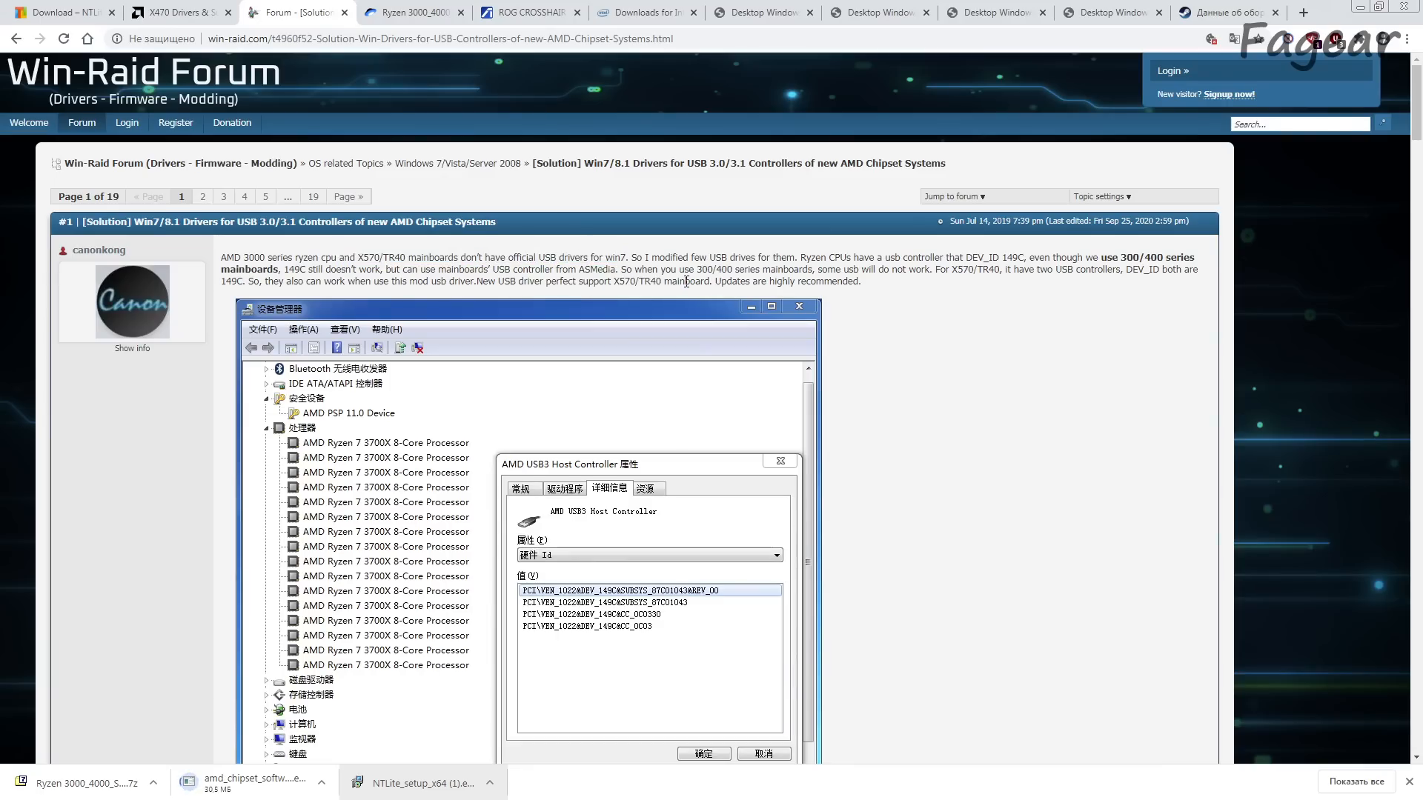
Step: Compare the X470 entry in AMD's supported chipset list with the driver updates and system screenshots in the Win-Raid post
left_click(178, 12)
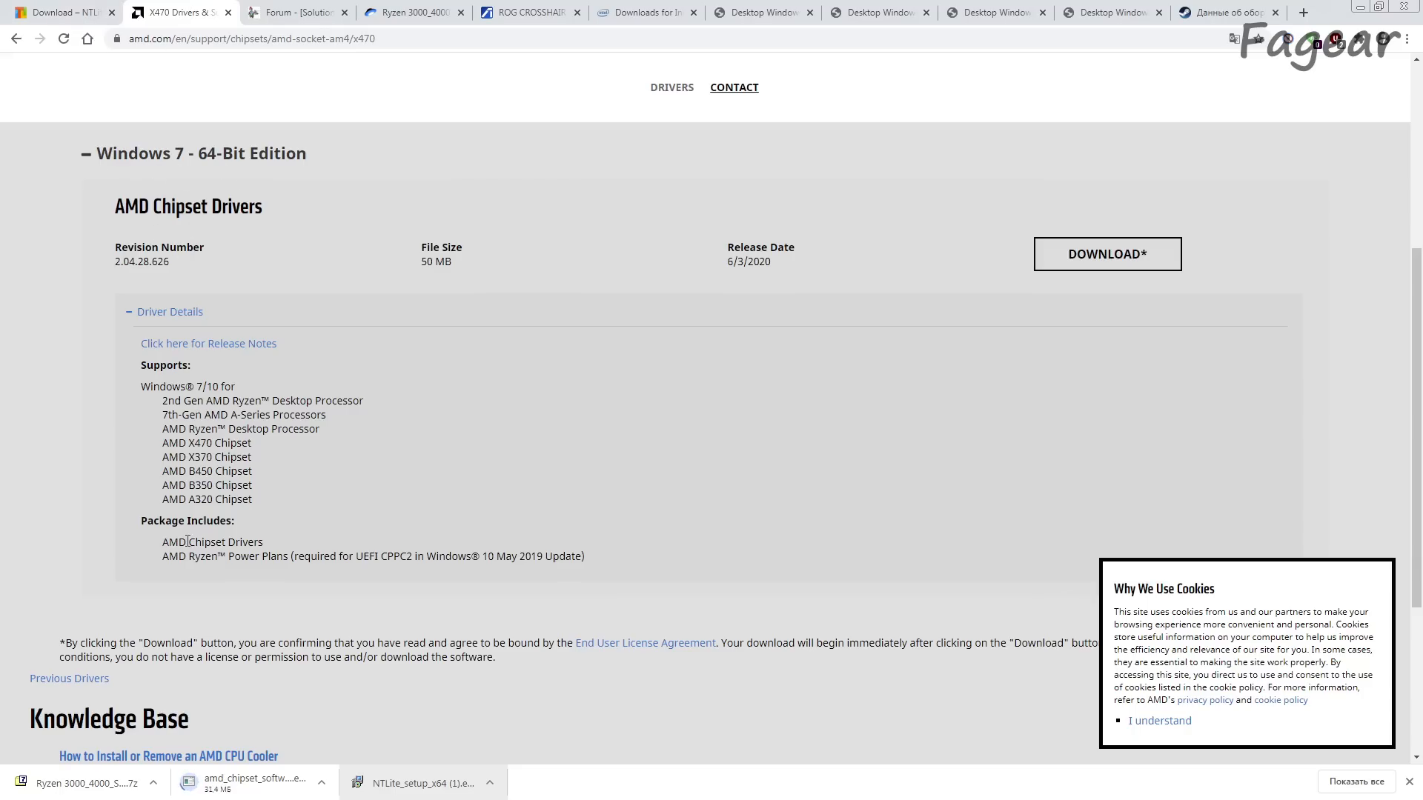
left_click_drag(170, 445, 283, 442)
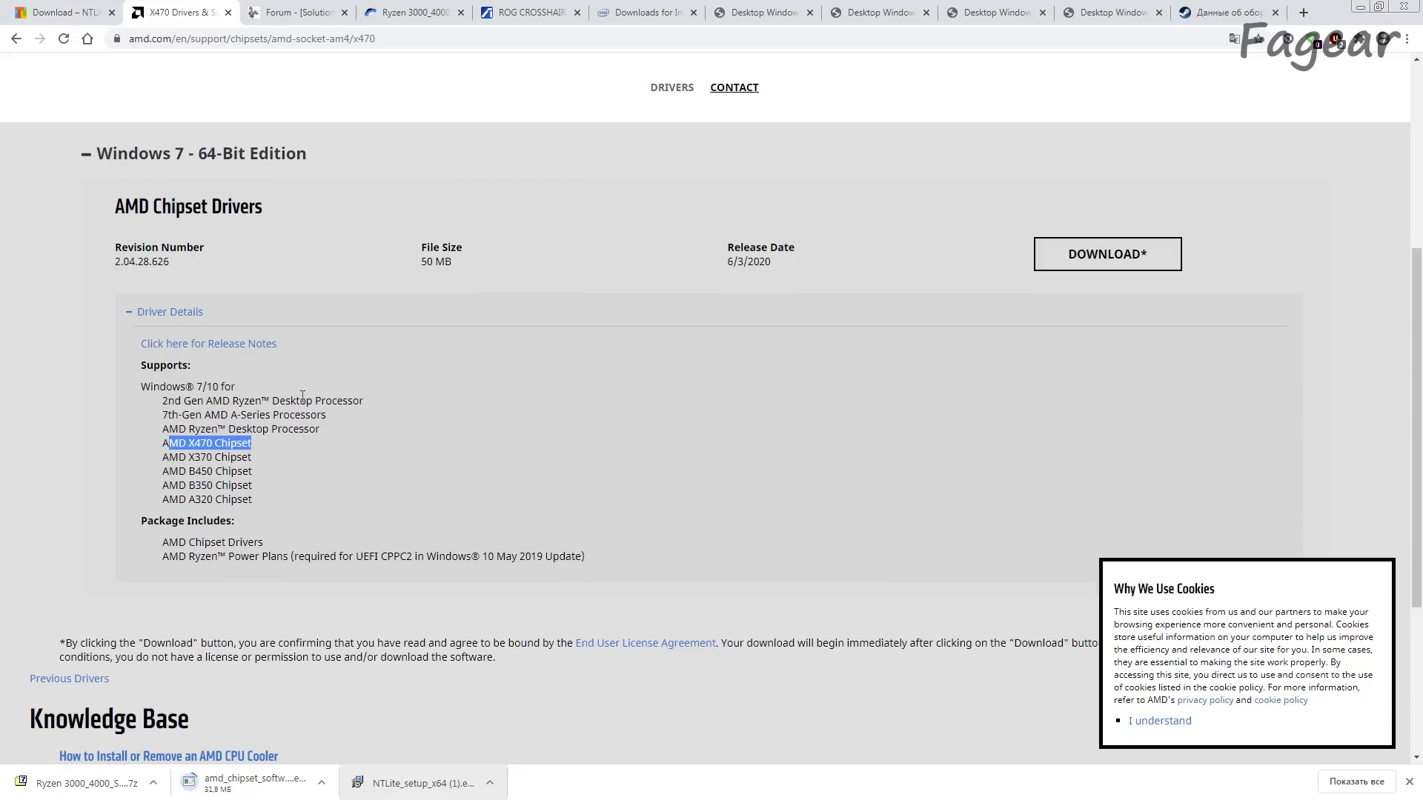
left_click(293, 12)
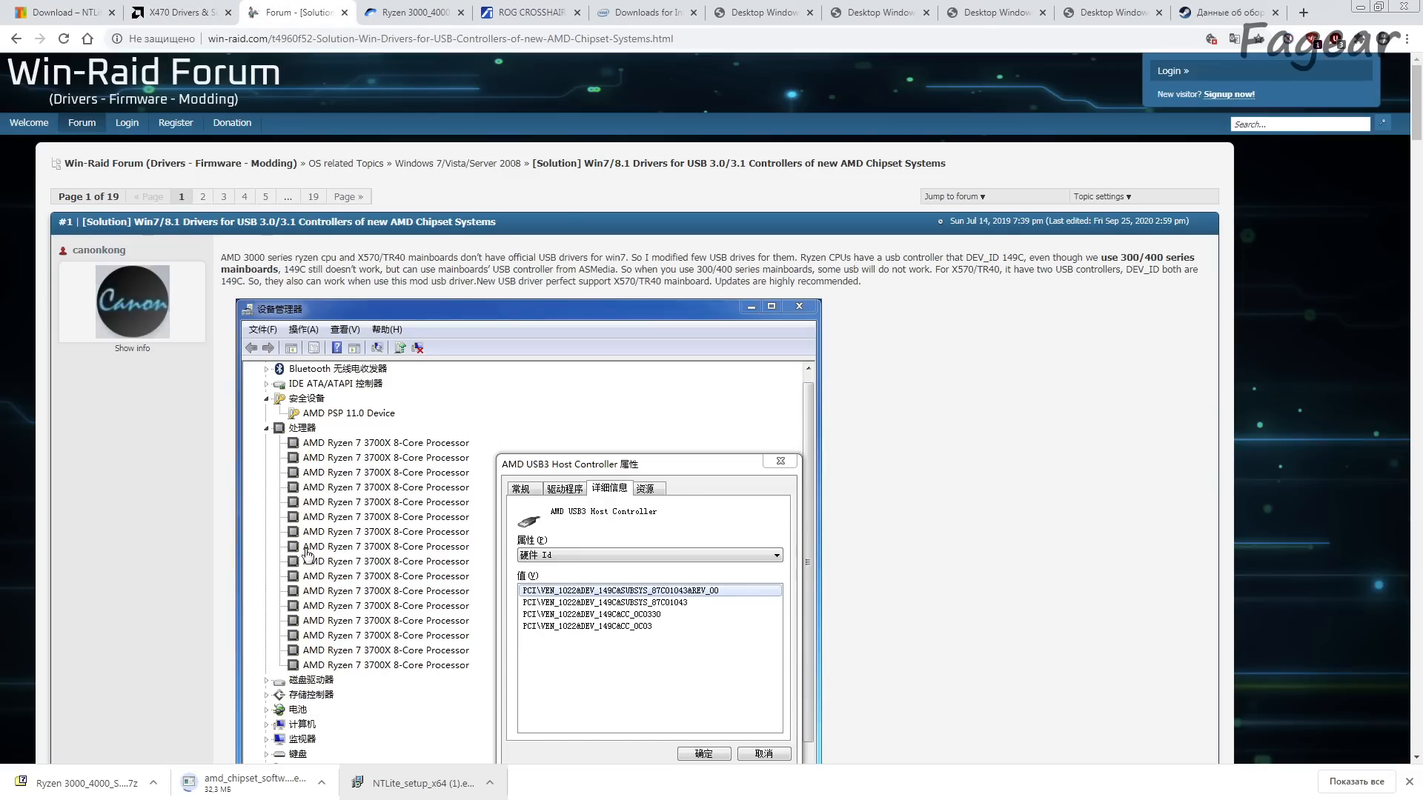
scroll(307, 549, "down", 5)
scroll(306, 567, "down", 10)
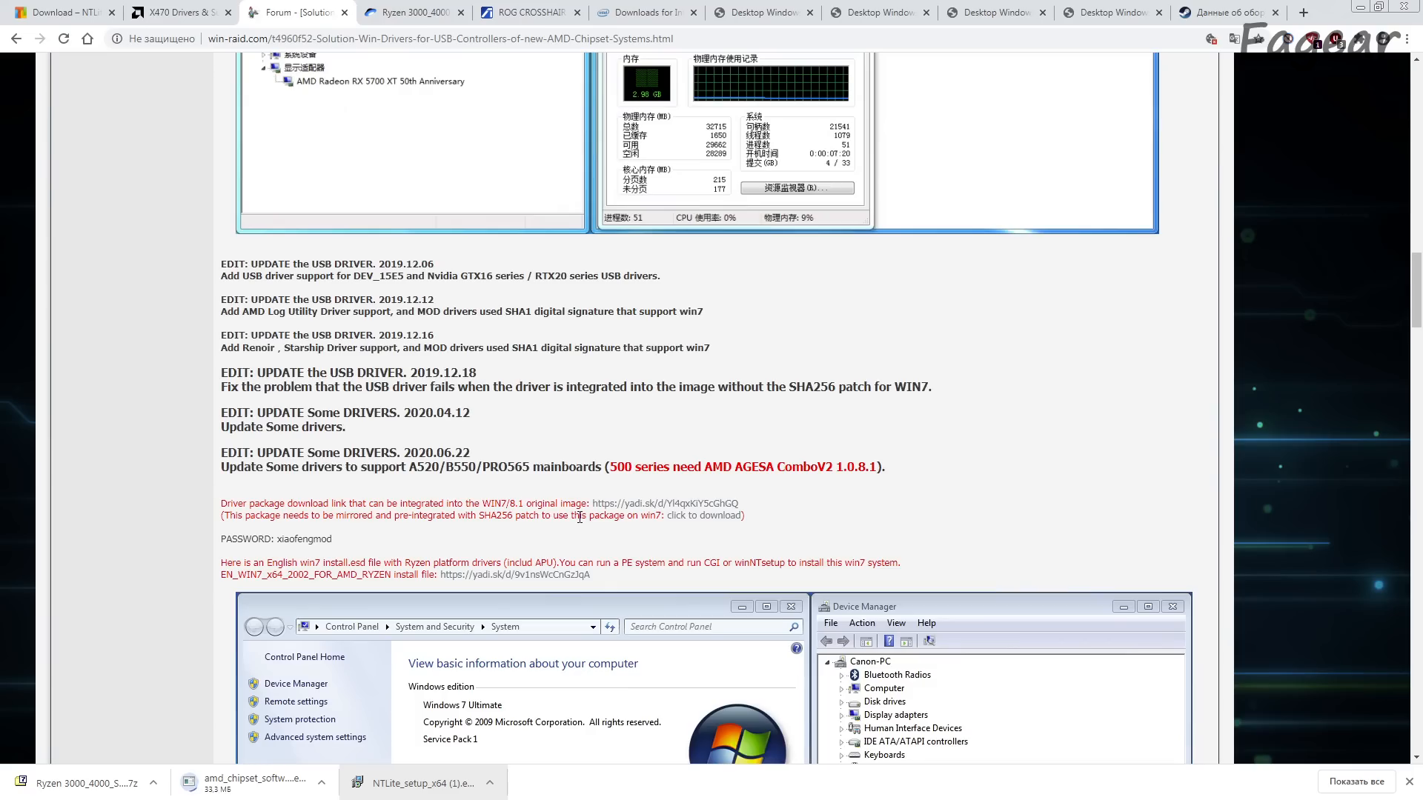
scroll(580, 517, "up", 7)
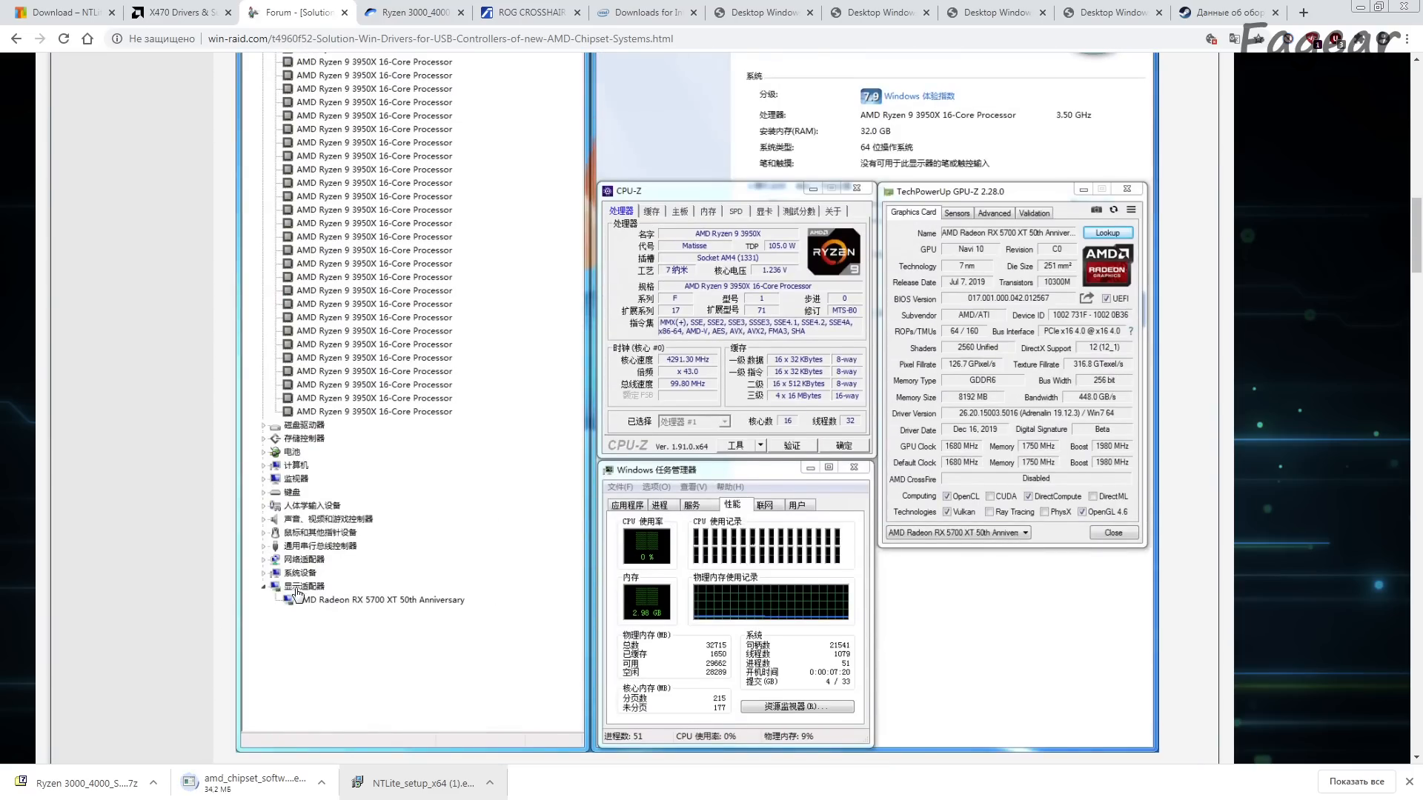
Step: Review the Win-Raid post's dated driver update notes and English Windows 7 screenshots, cross-checking them with AMD's X470 driver page
scroll(299, 596, "down", 5)
scroll(299, 593, "down", 2)
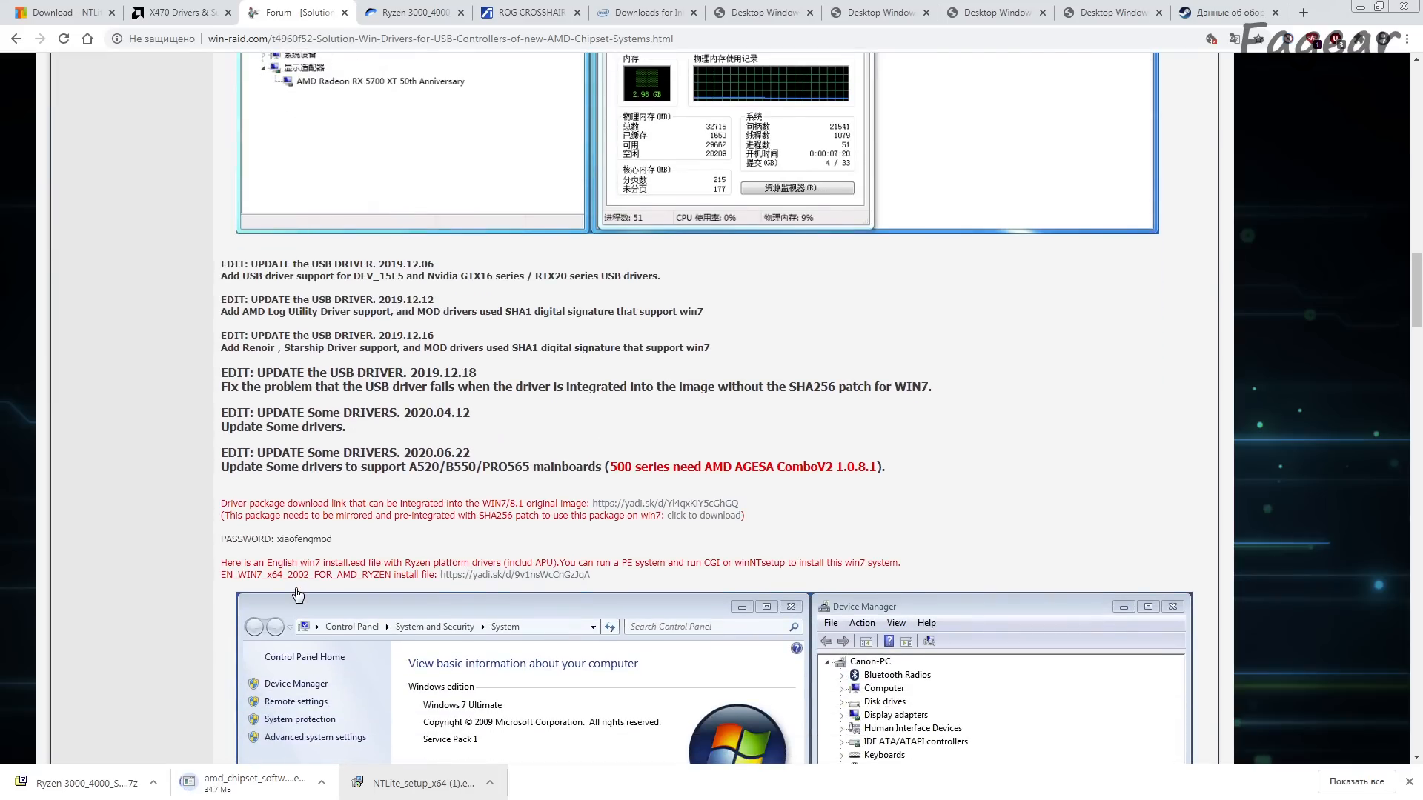
key("ctrl+shift+Tab")
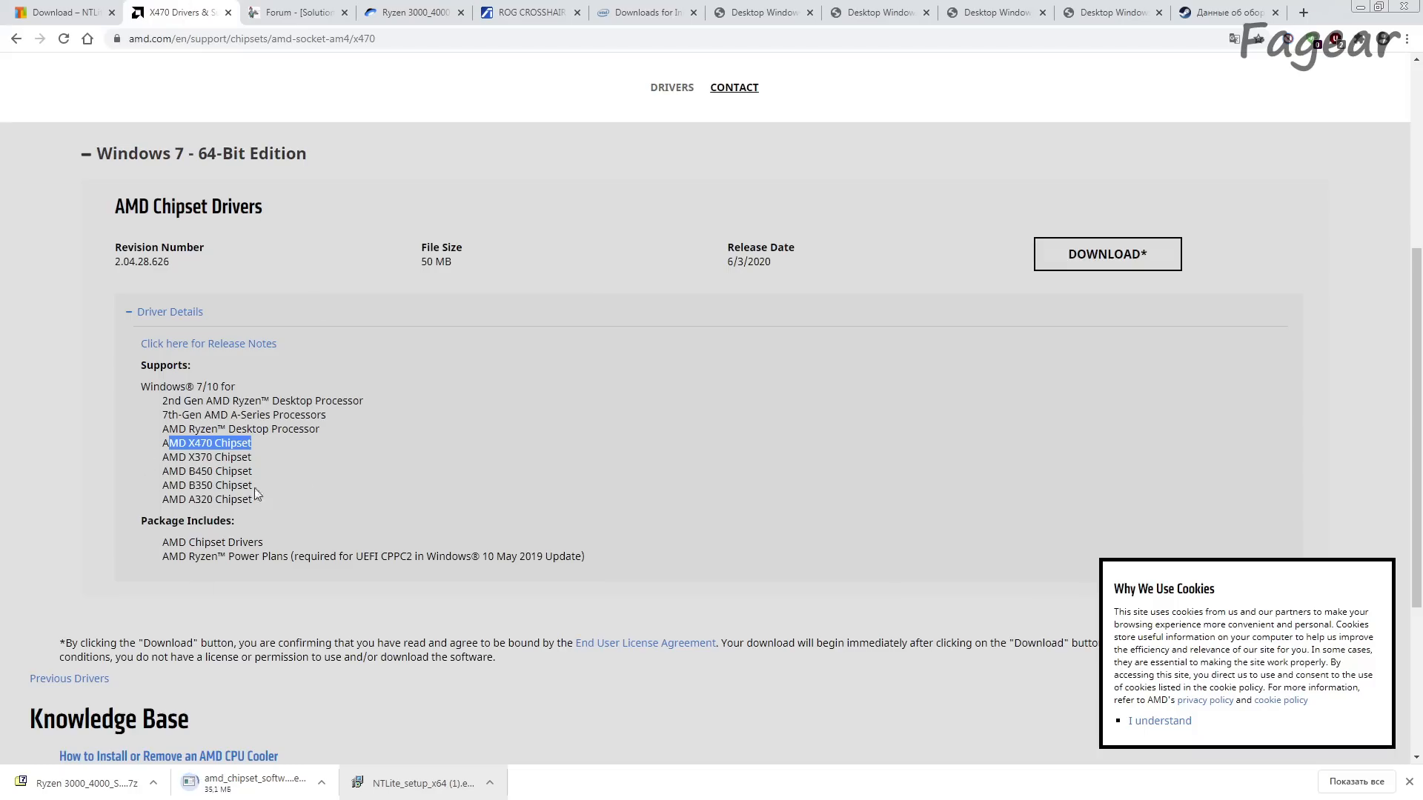
left_click(278, 9)
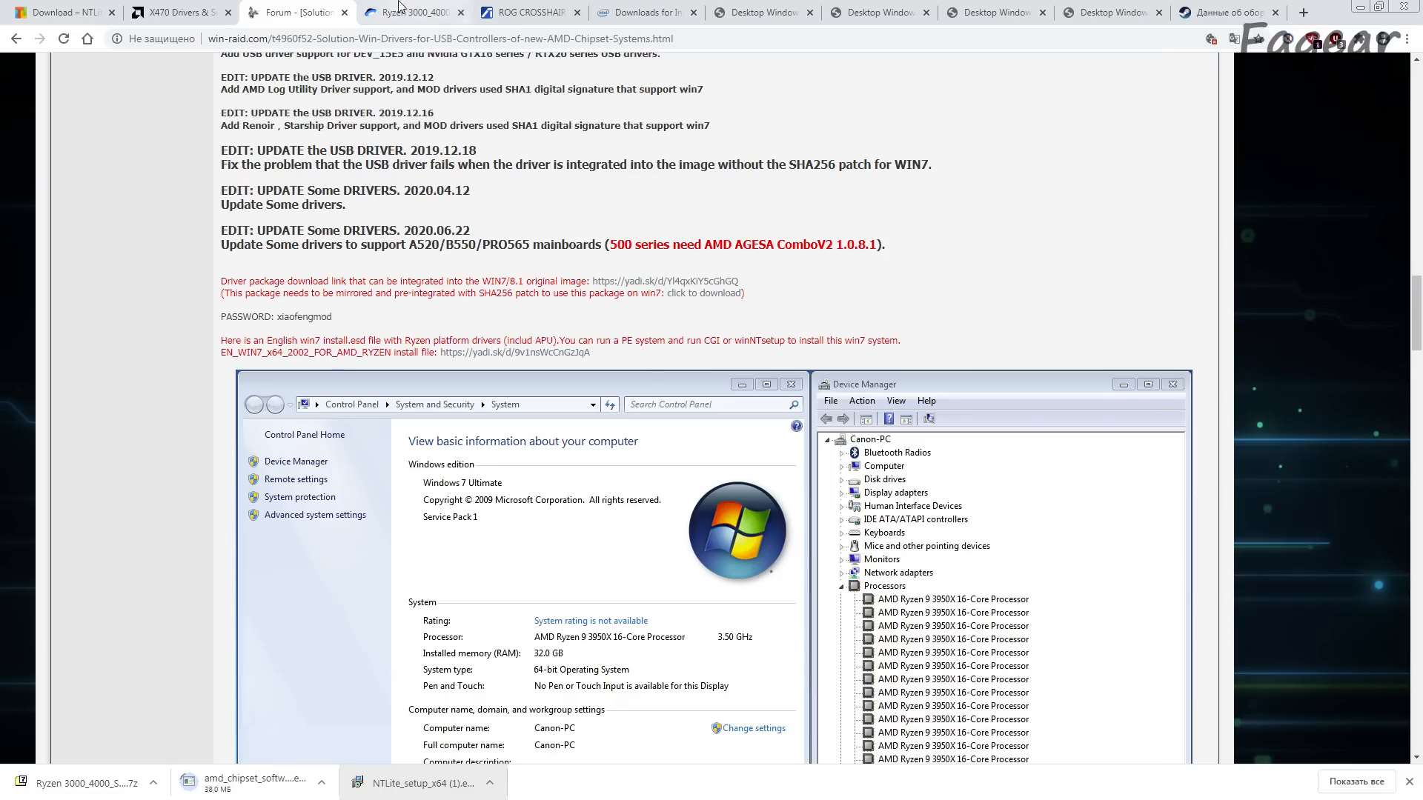
left_click(419, 12)
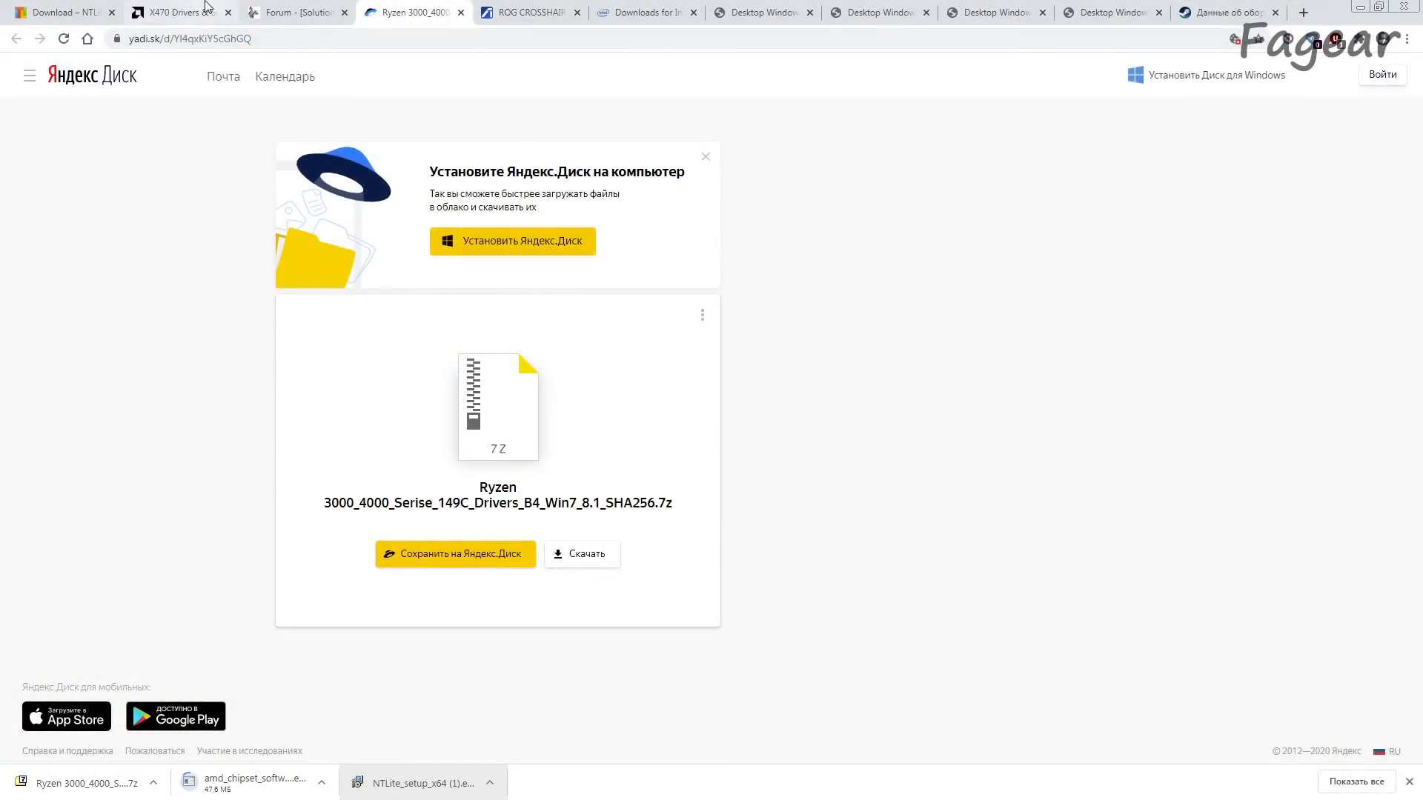
left_click(181, 12)
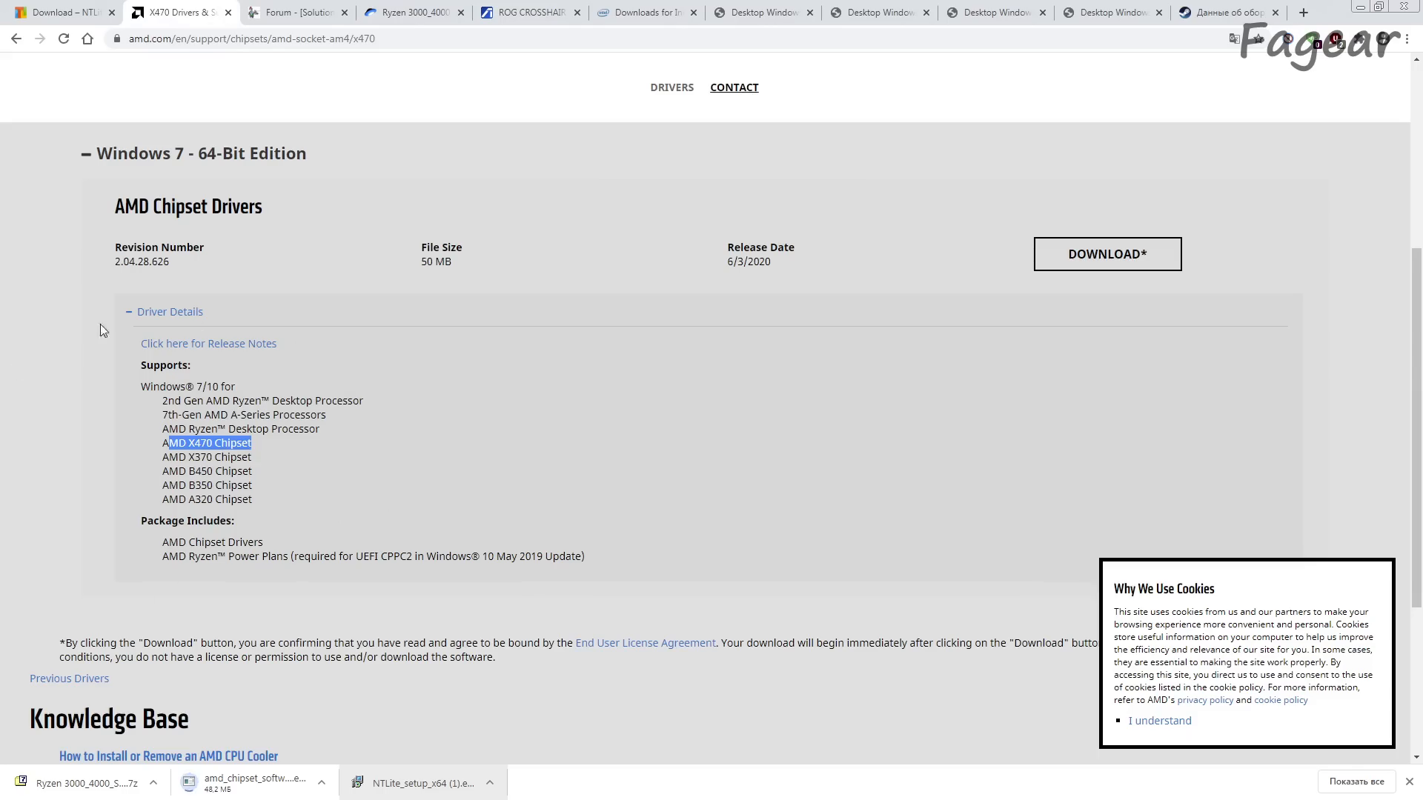
Step: Find the LAN controller in the ASUS ROG CROSSHAIR VII HERO specifications and copy the model text "Intel® I211-AT"
left_click(424, 6)
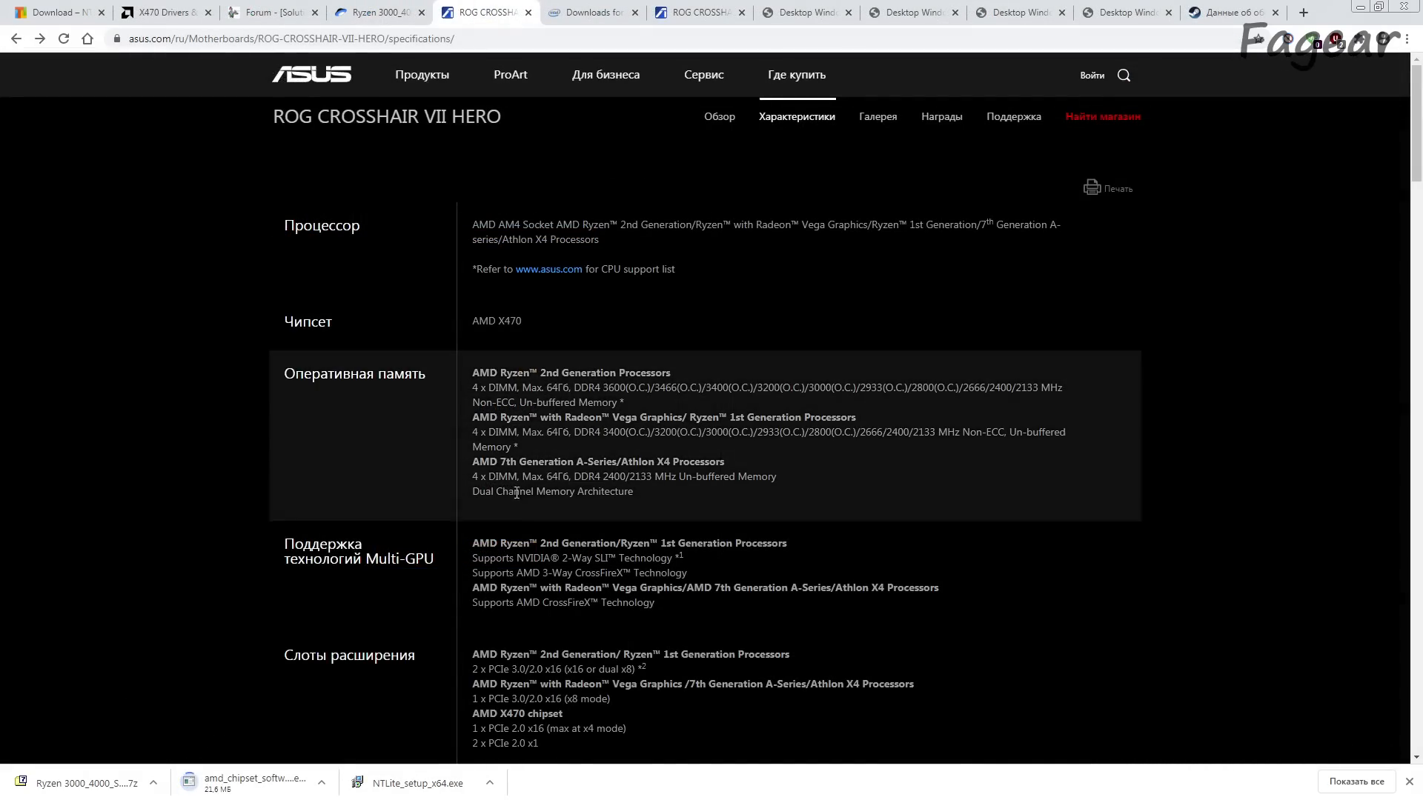
scroll(630, 494, "down", 9)
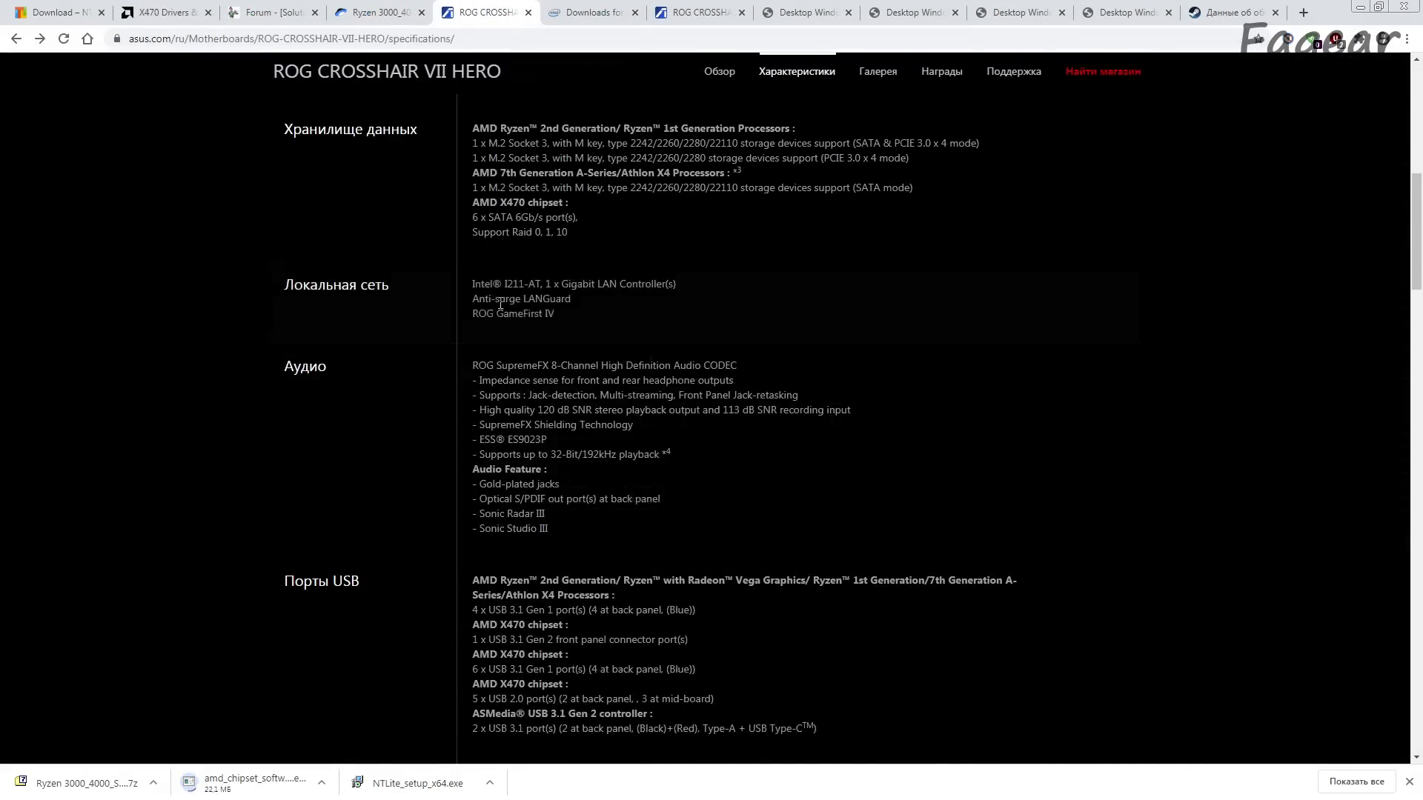
left_click_drag(470, 284, 542, 285)
key("ctrl+c")
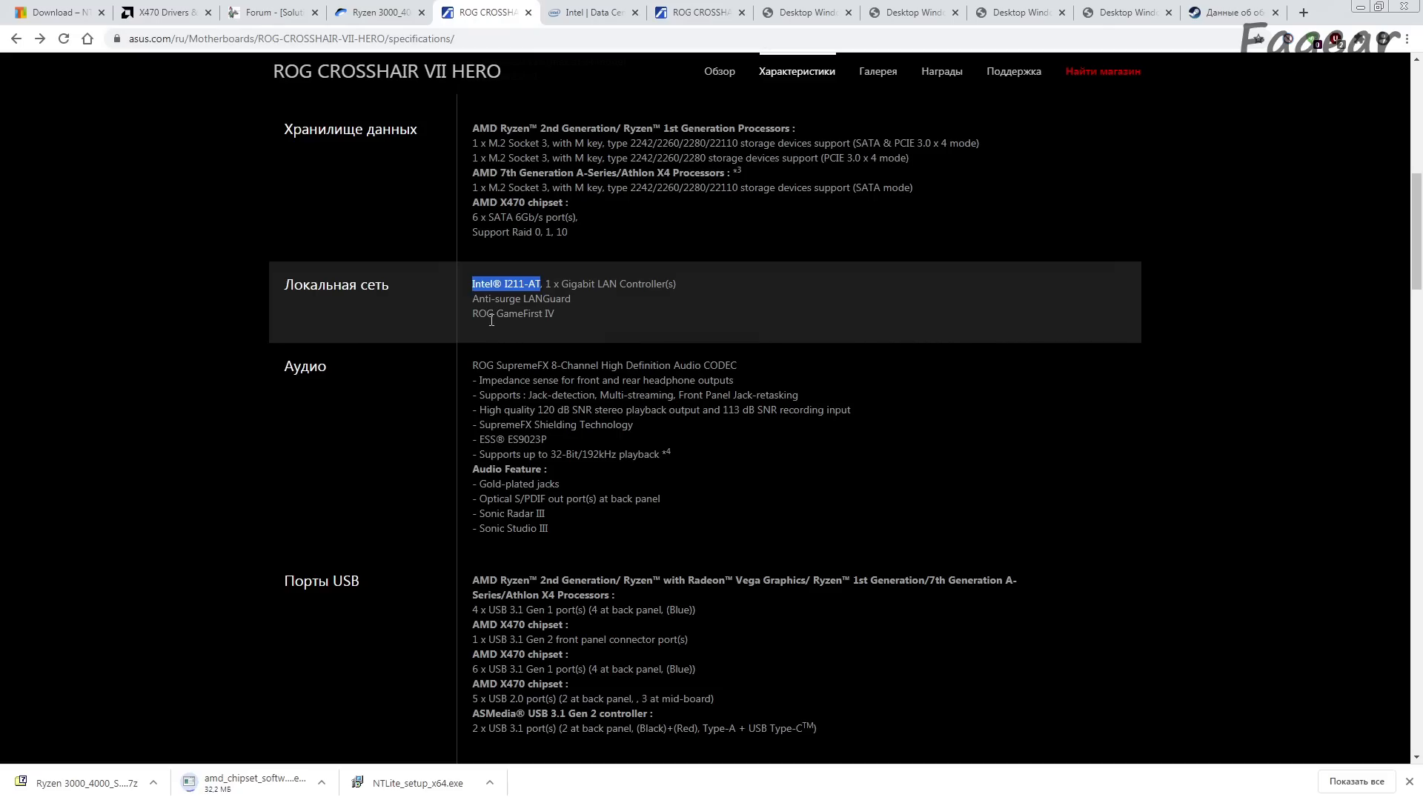
Step: Search Intel's Download Center for "Intel® I211-AT" and open the downloads for Intel Ethernet Controller I211-AT
left_click(586, 7)
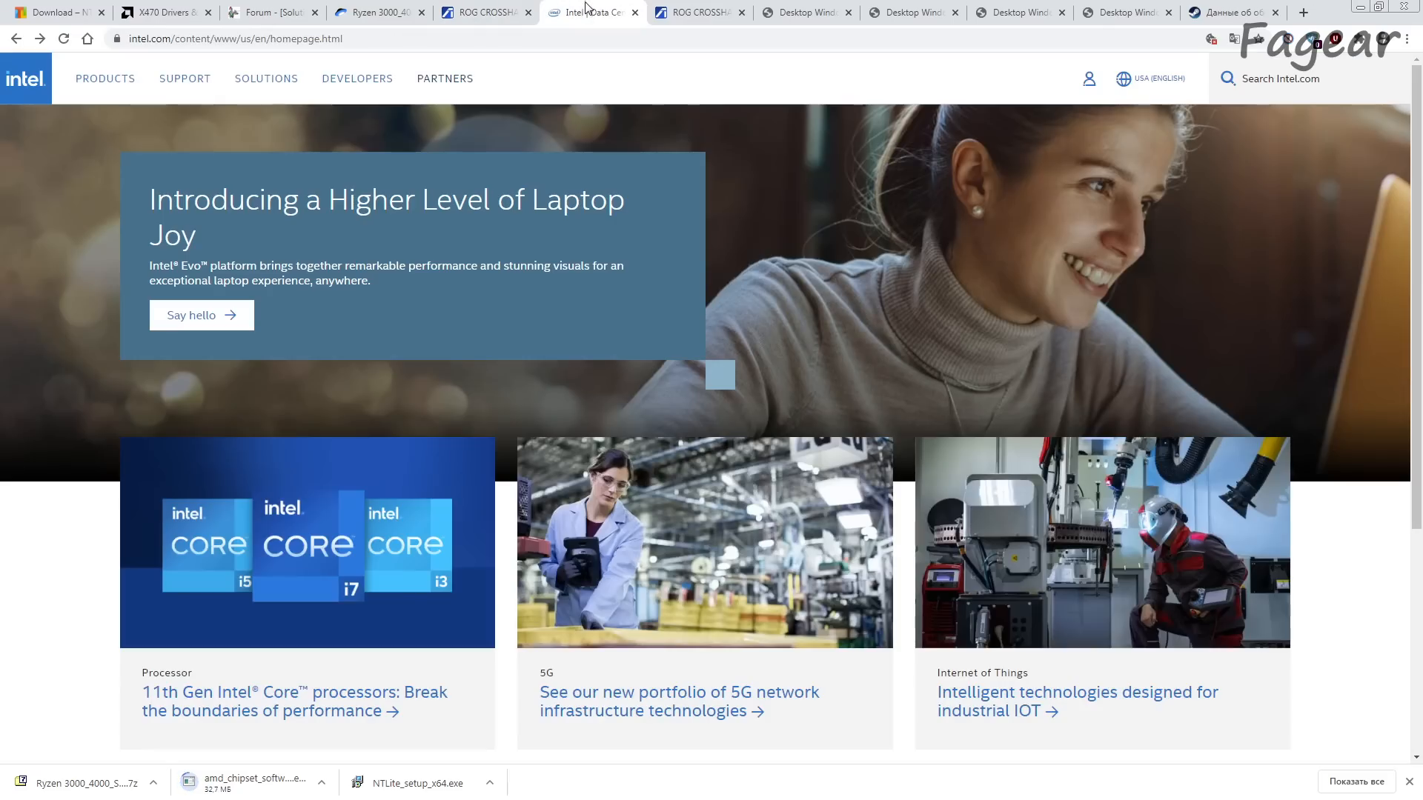
key("ctrl+l")
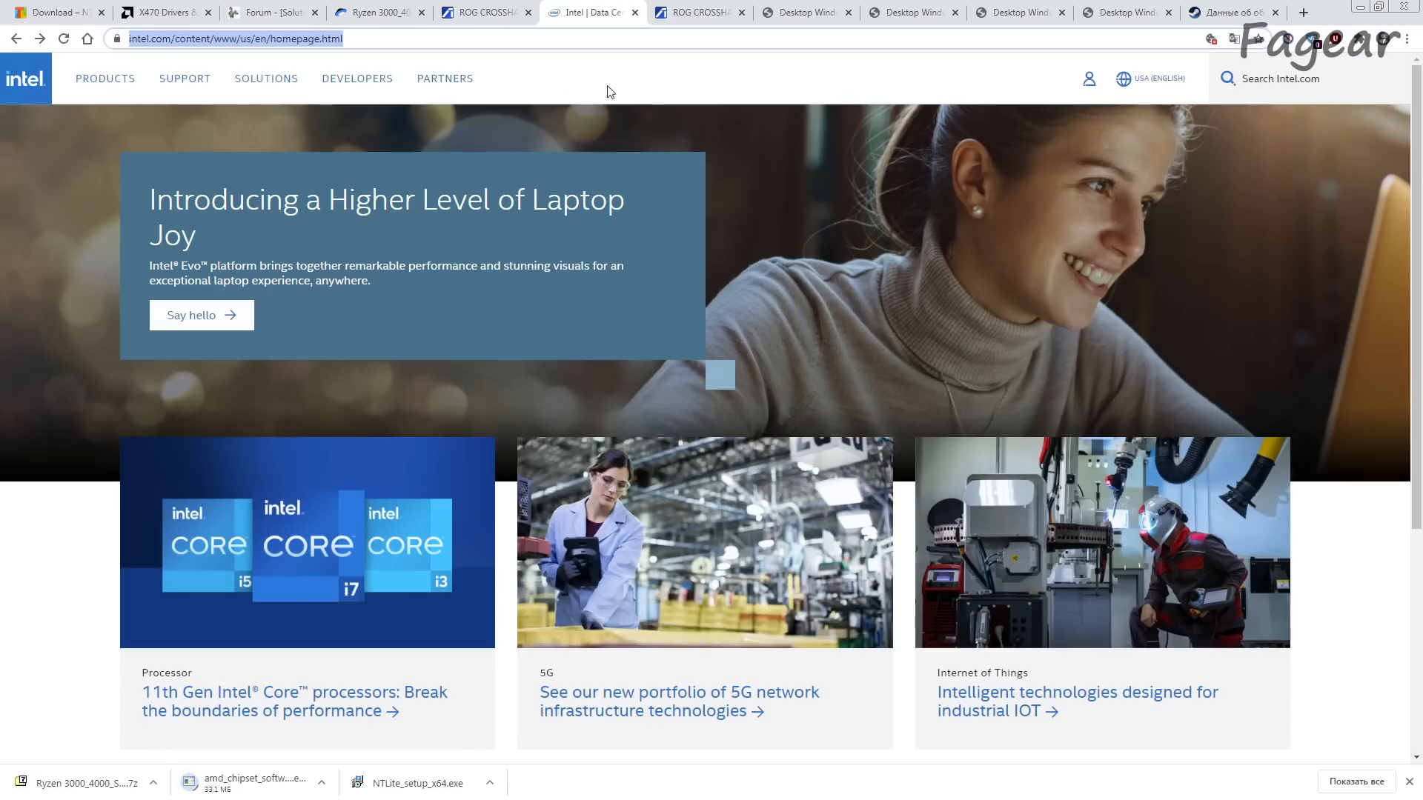
left_click(186, 78)
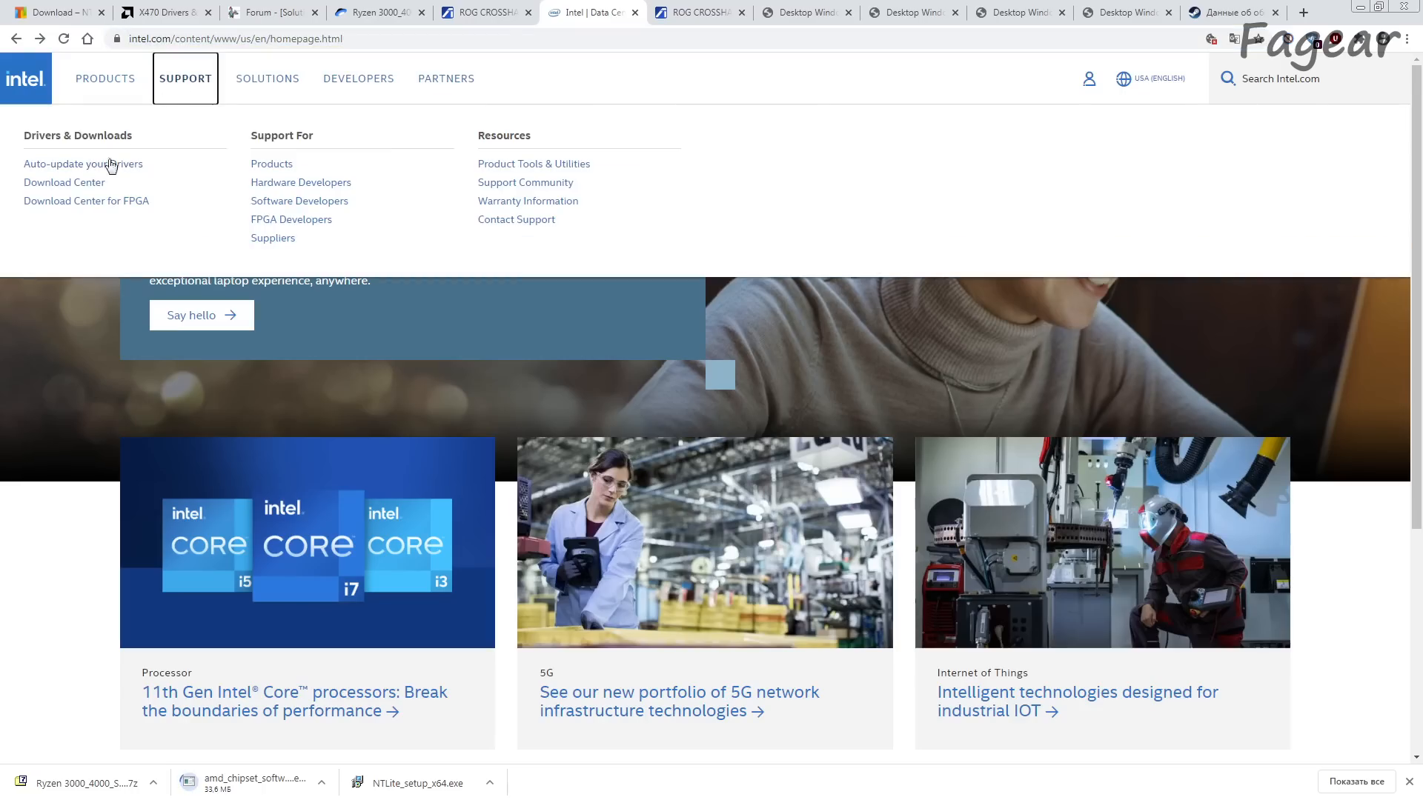
left_click(60, 186)
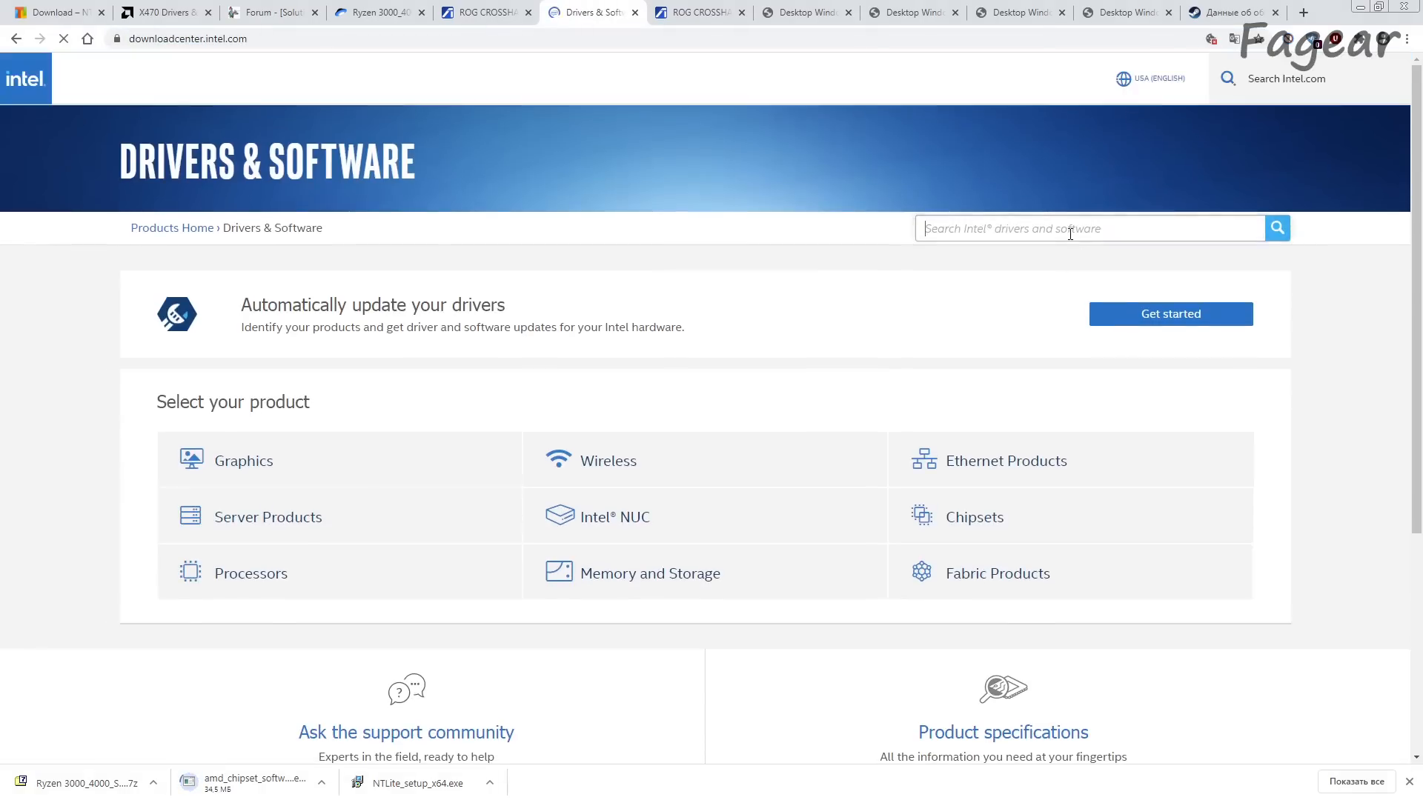
left_click(1070, 234)
key("ctrl+v")
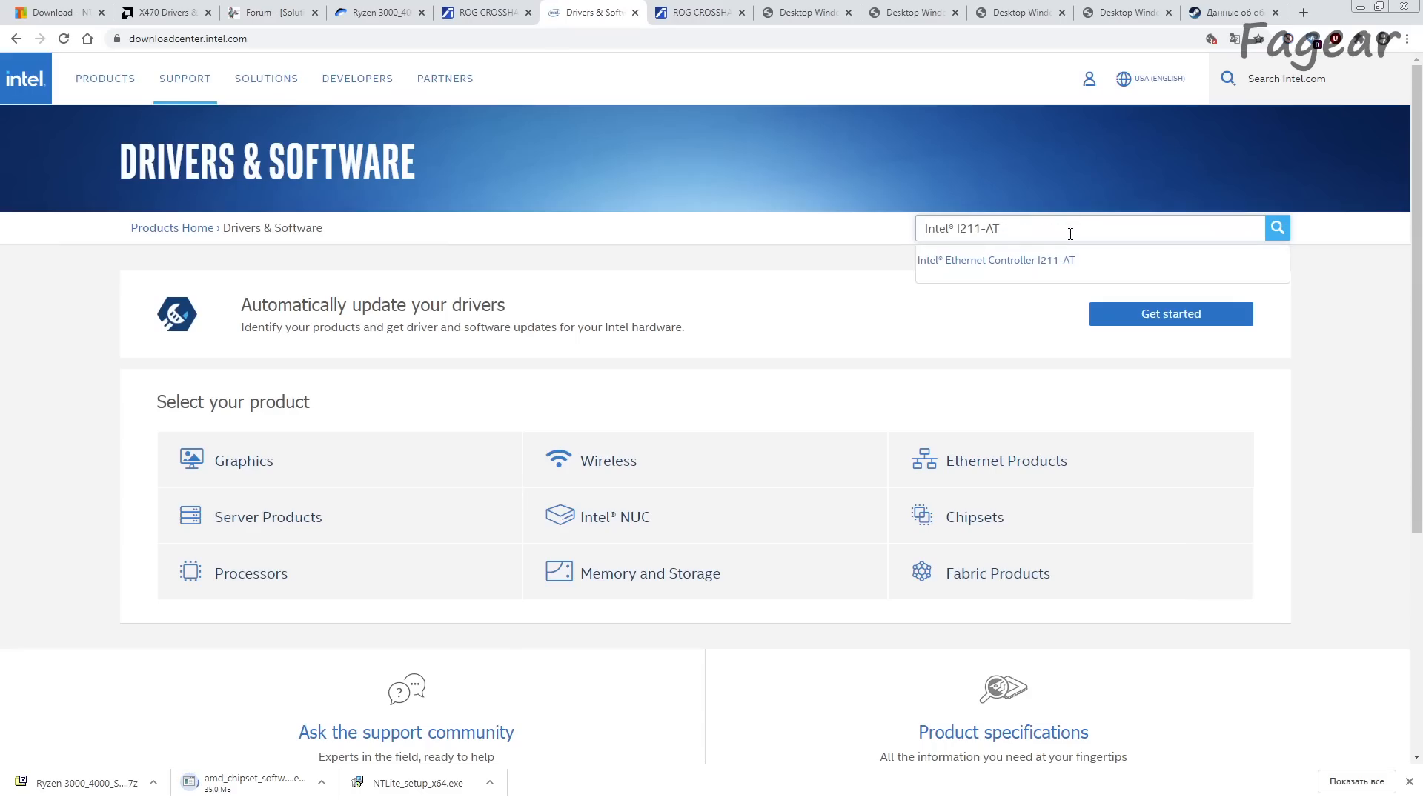
left_click(1002, 261)
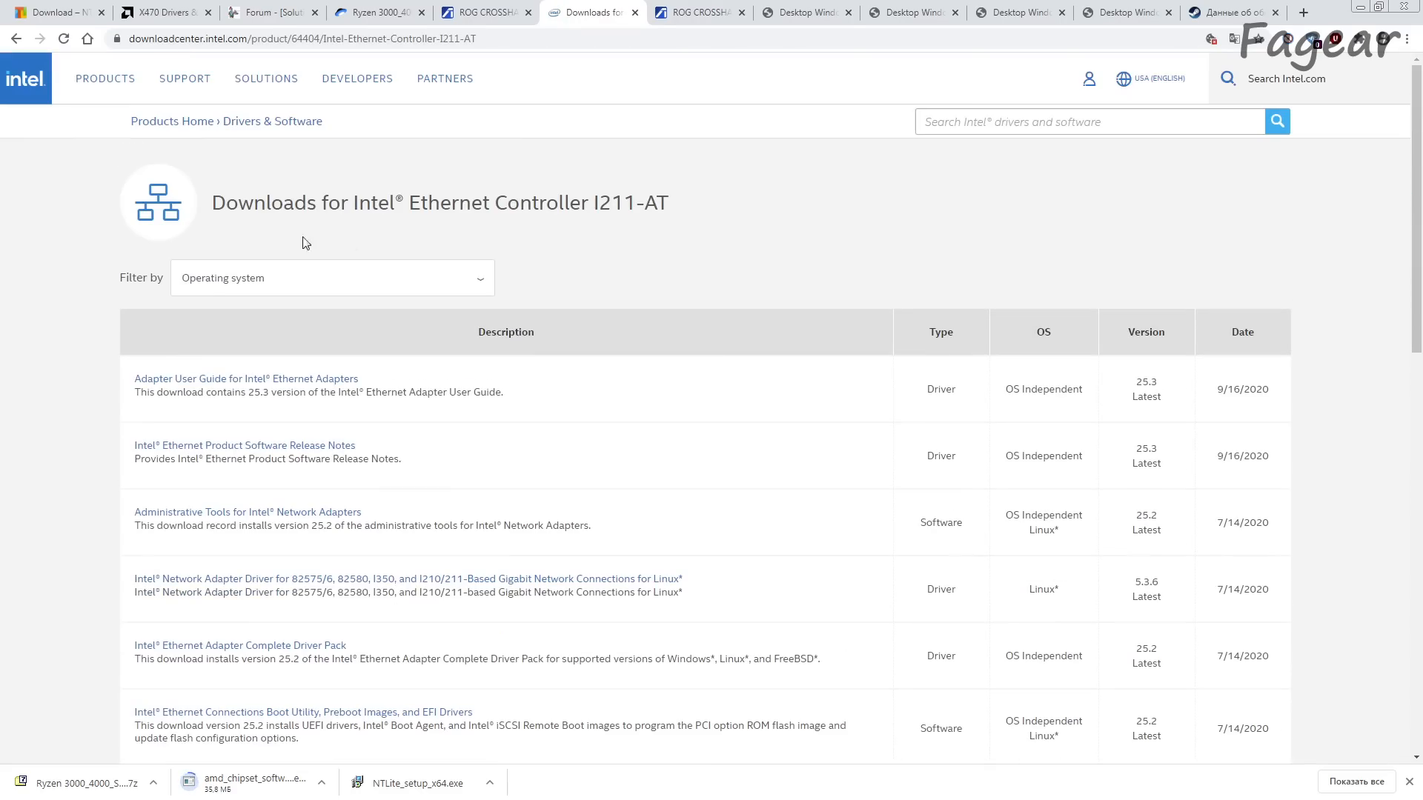
Step: Check the operating system filter on the I211-AT downloads page for a Windows 7 option
left_click(191, 286)
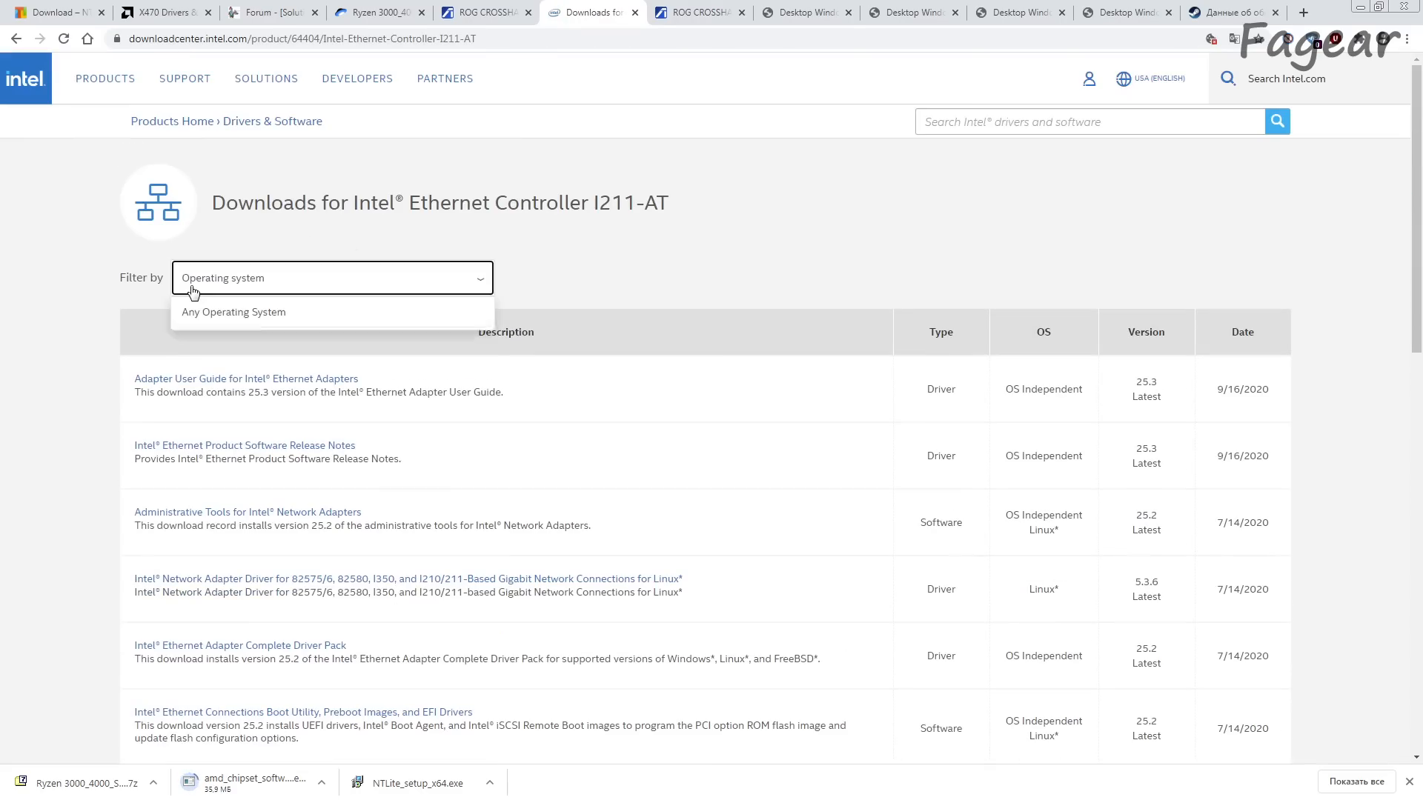
scroll(356, 403, "down", 4)
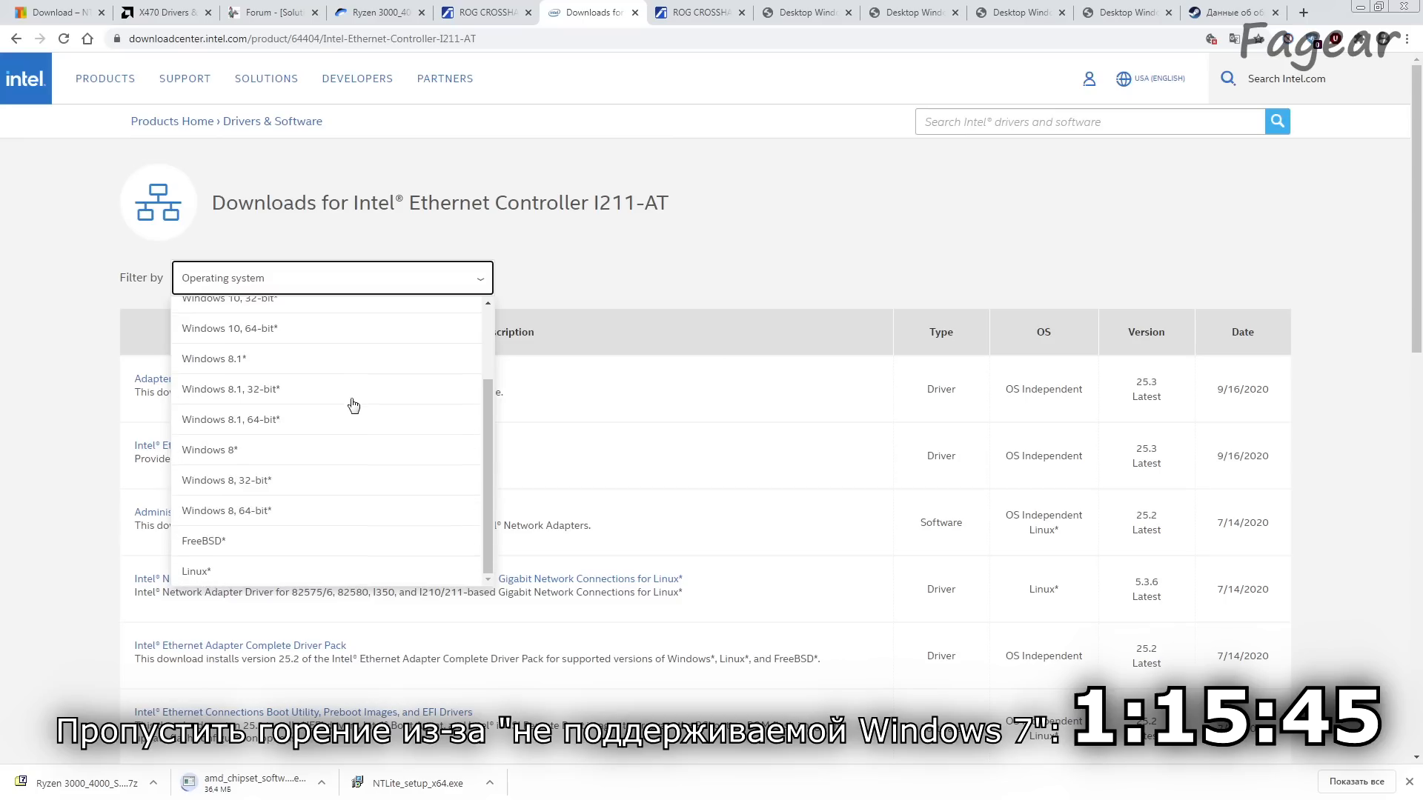
scroll(354, 404, "up", 3)
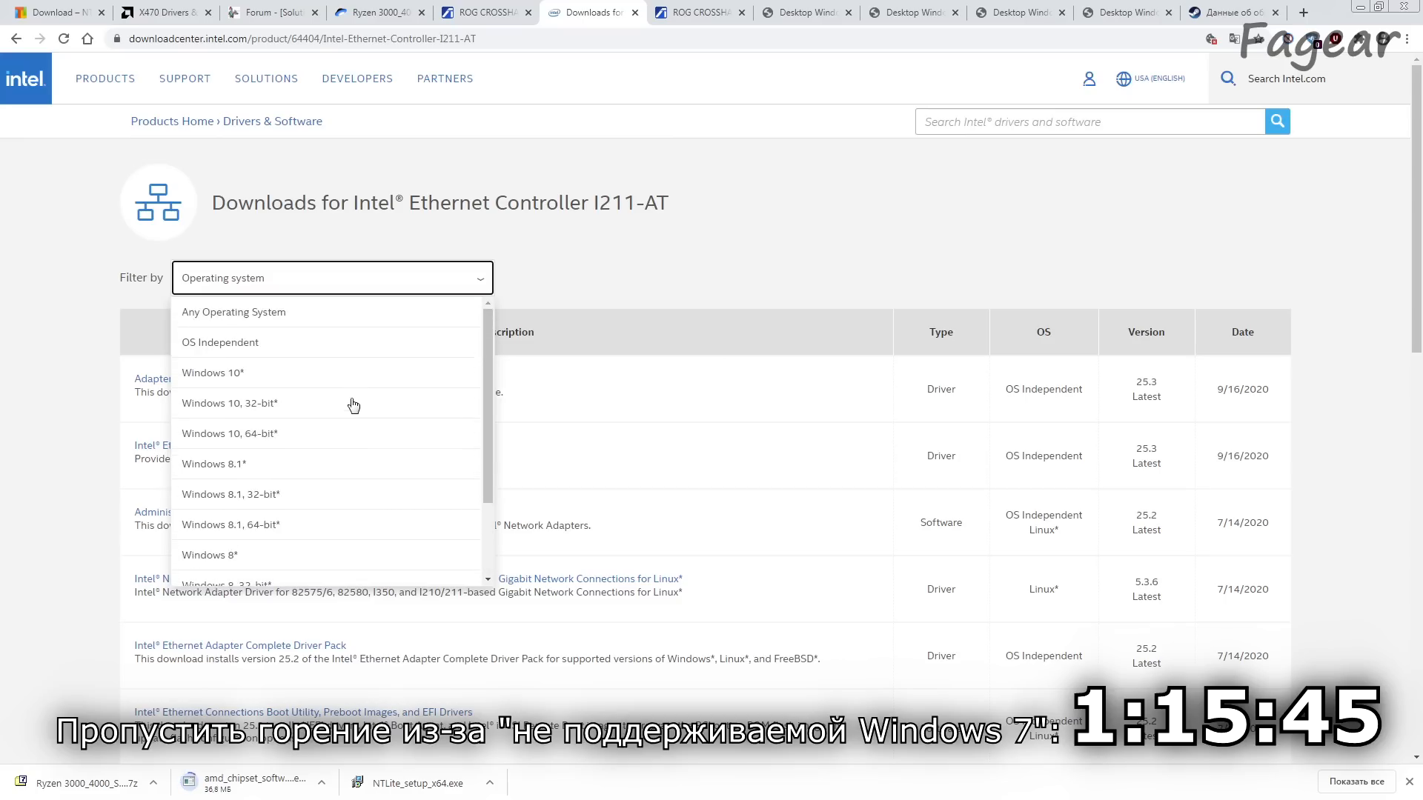
scroll(354, 405, "down", 3)
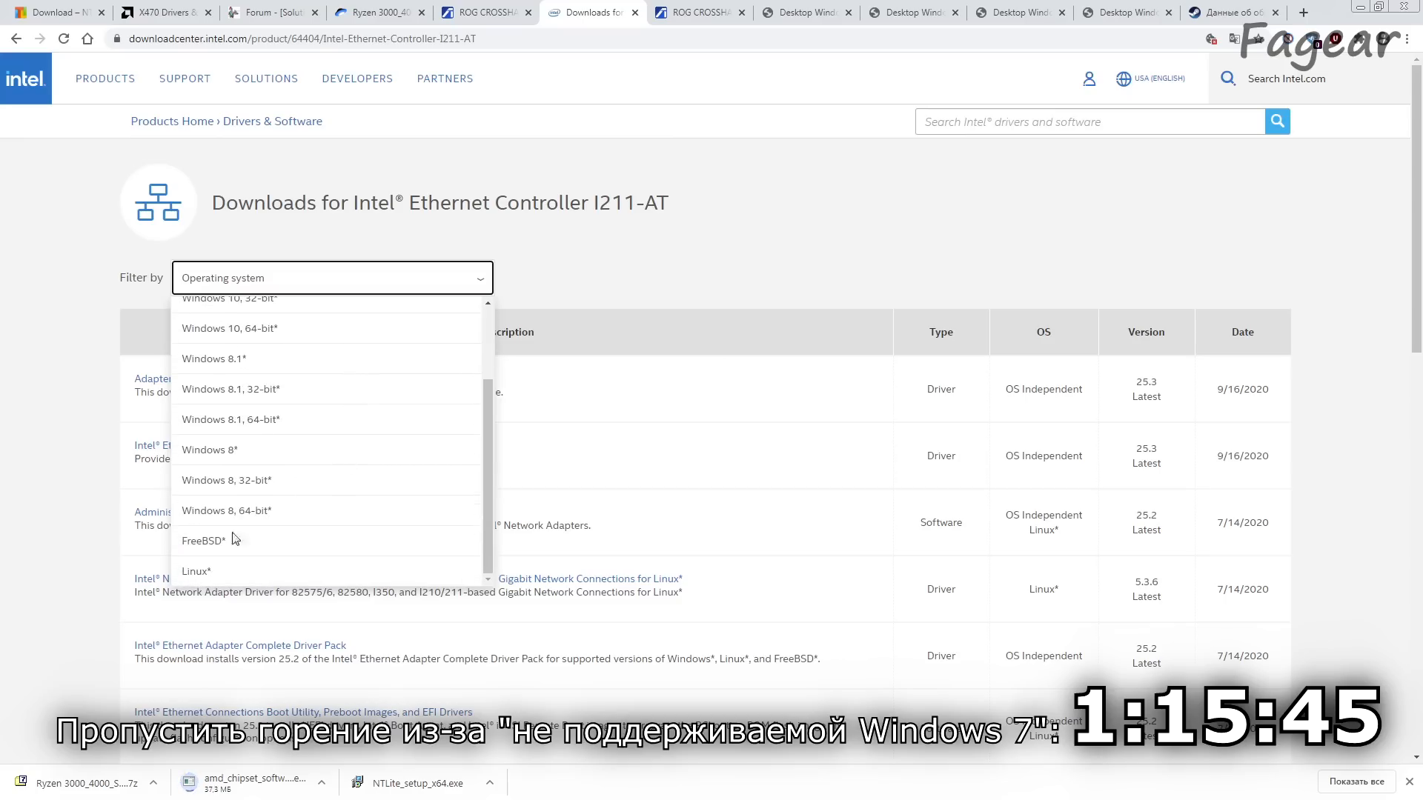
scroll(226, 550, "up", 3)
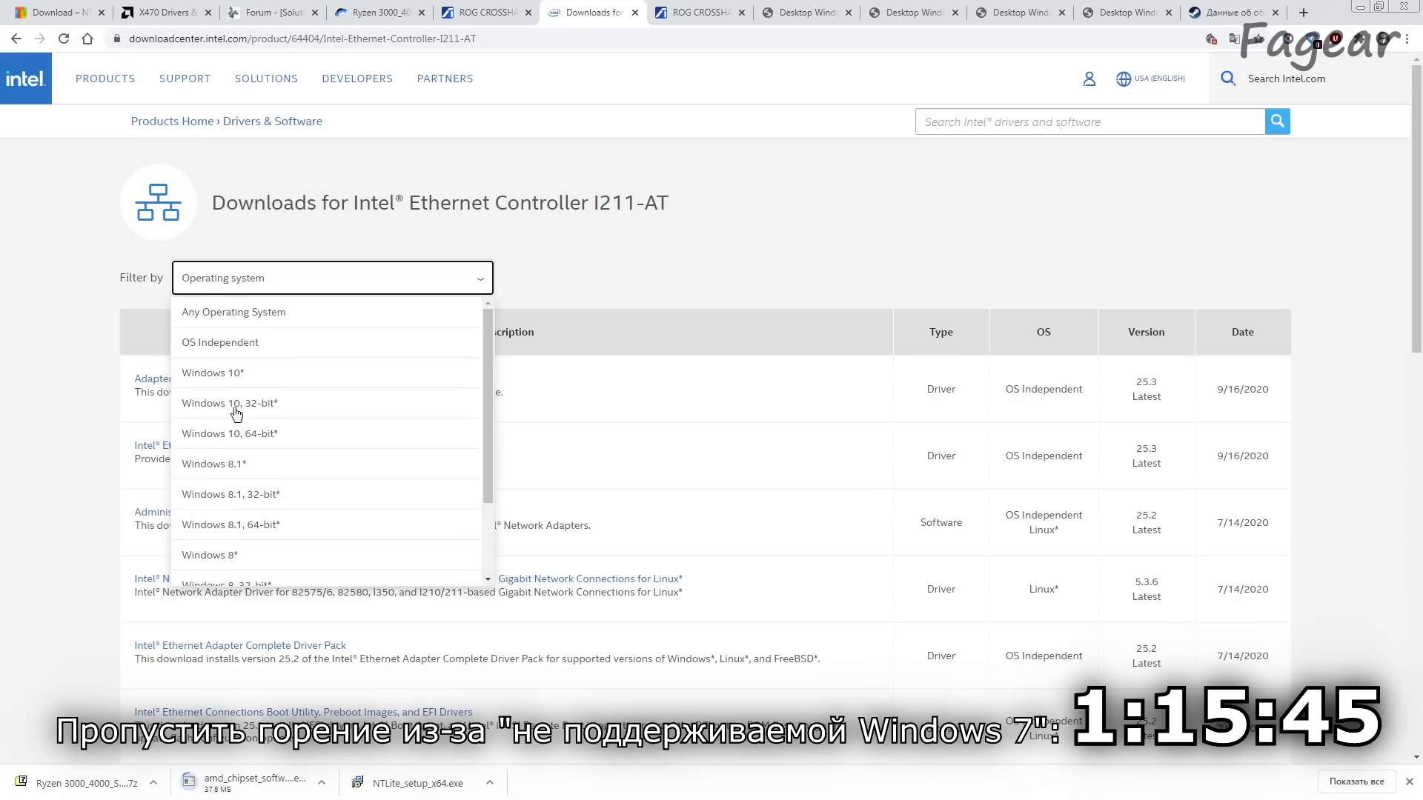
scroll(243, 423, "down", 3)
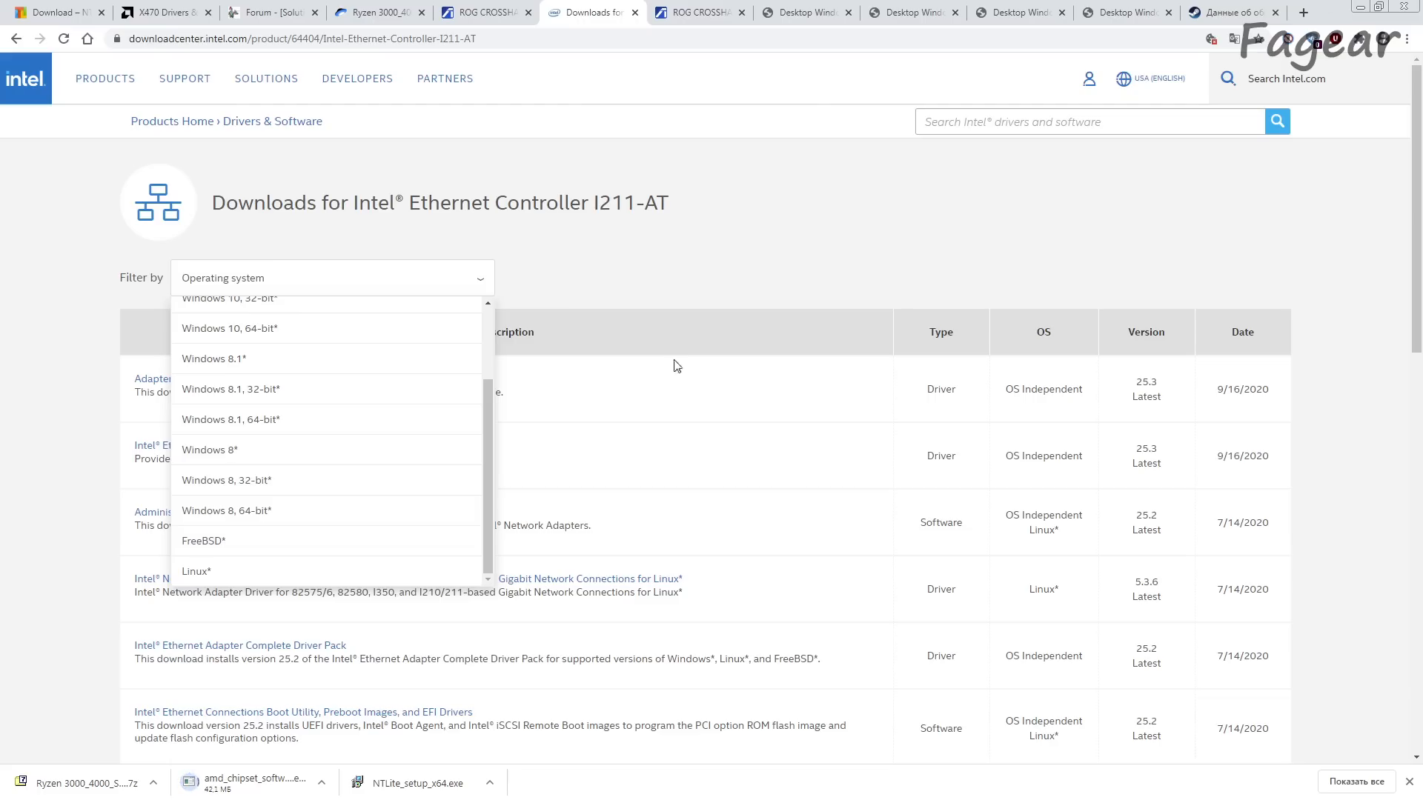
Step: Compare the September 2020 Windows version market shares on the StatCounter charts for the whole world and the Russian Federation
left_click(808, 12)
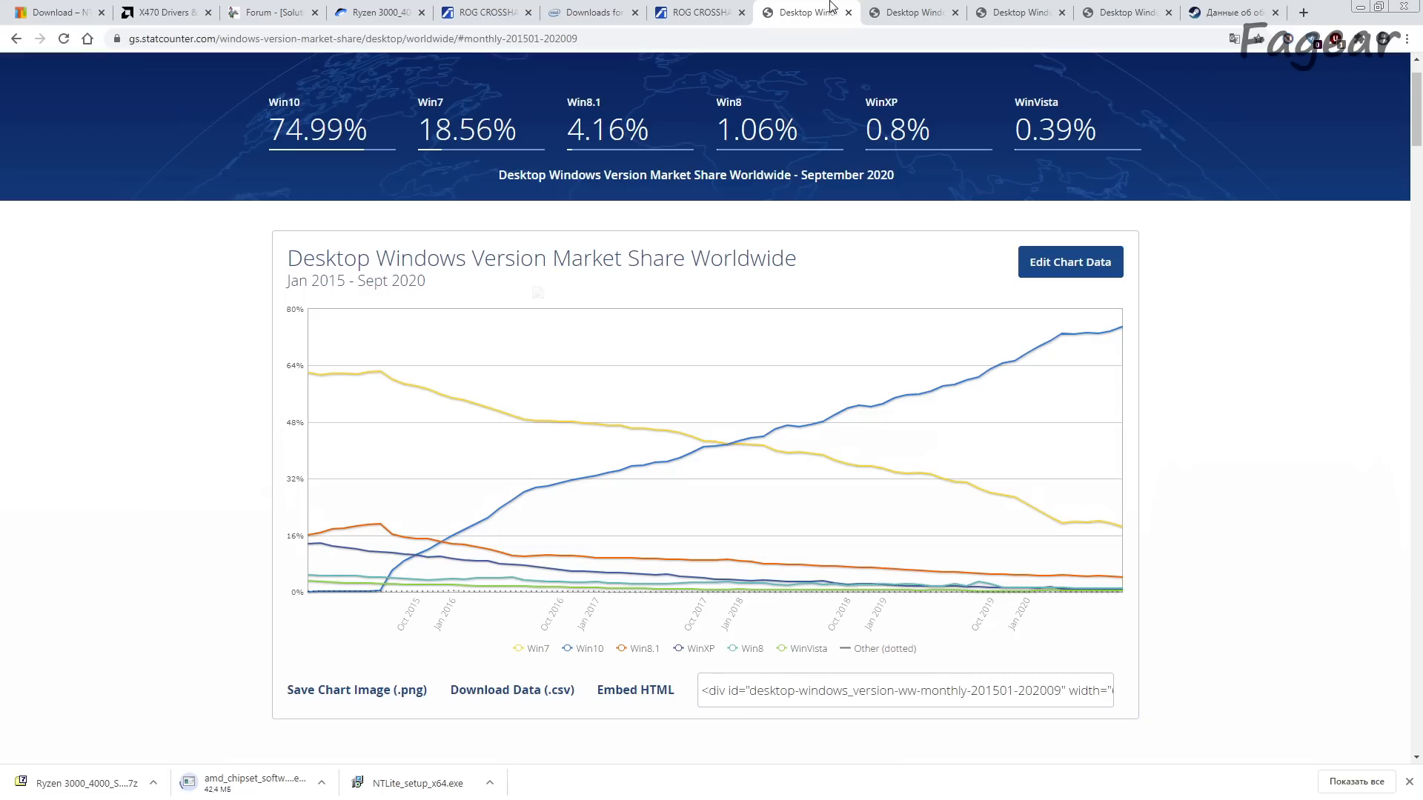
left_click_drag(627, 262, 870, 265)
left_click(1113, 529)
mouse_move(1119, 528)
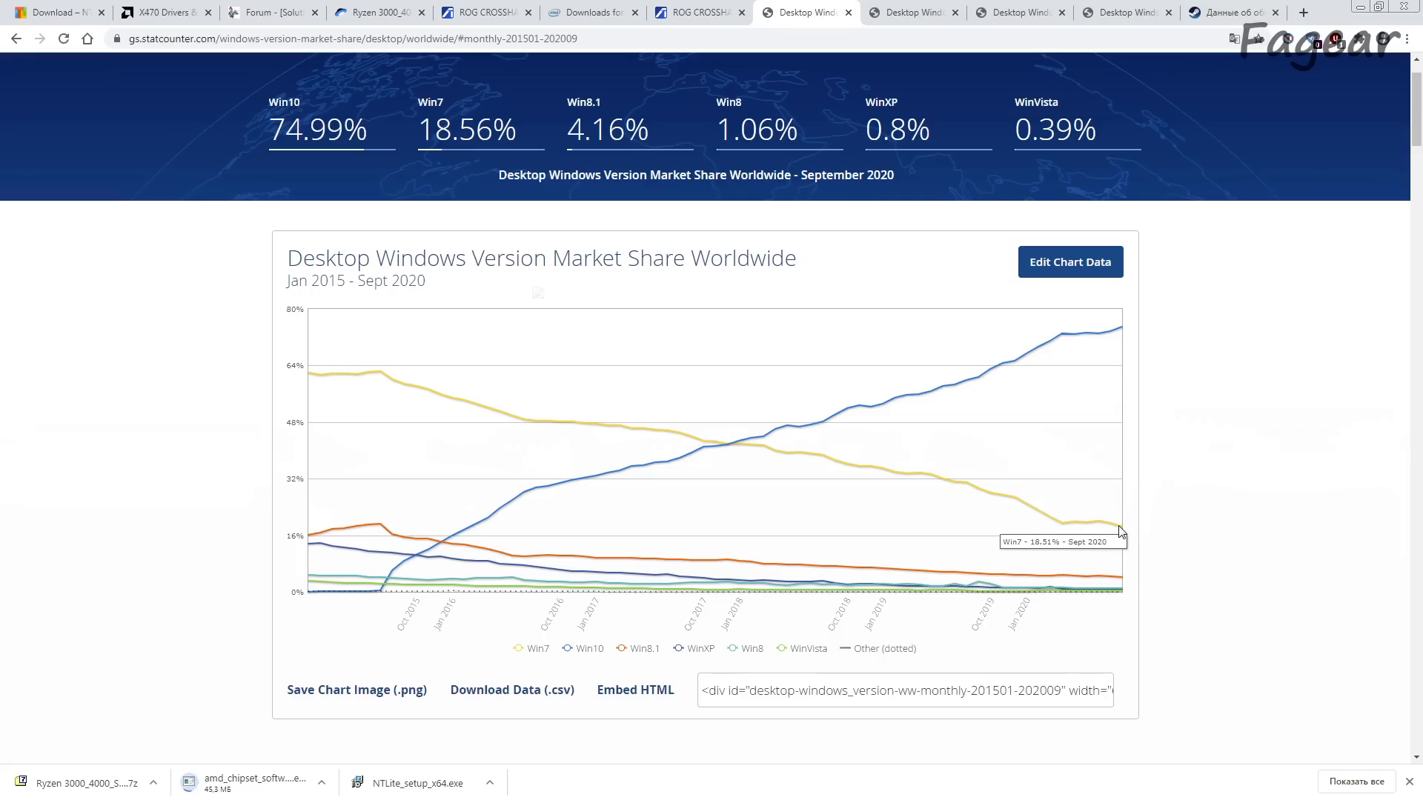
left_click(1138, 9)
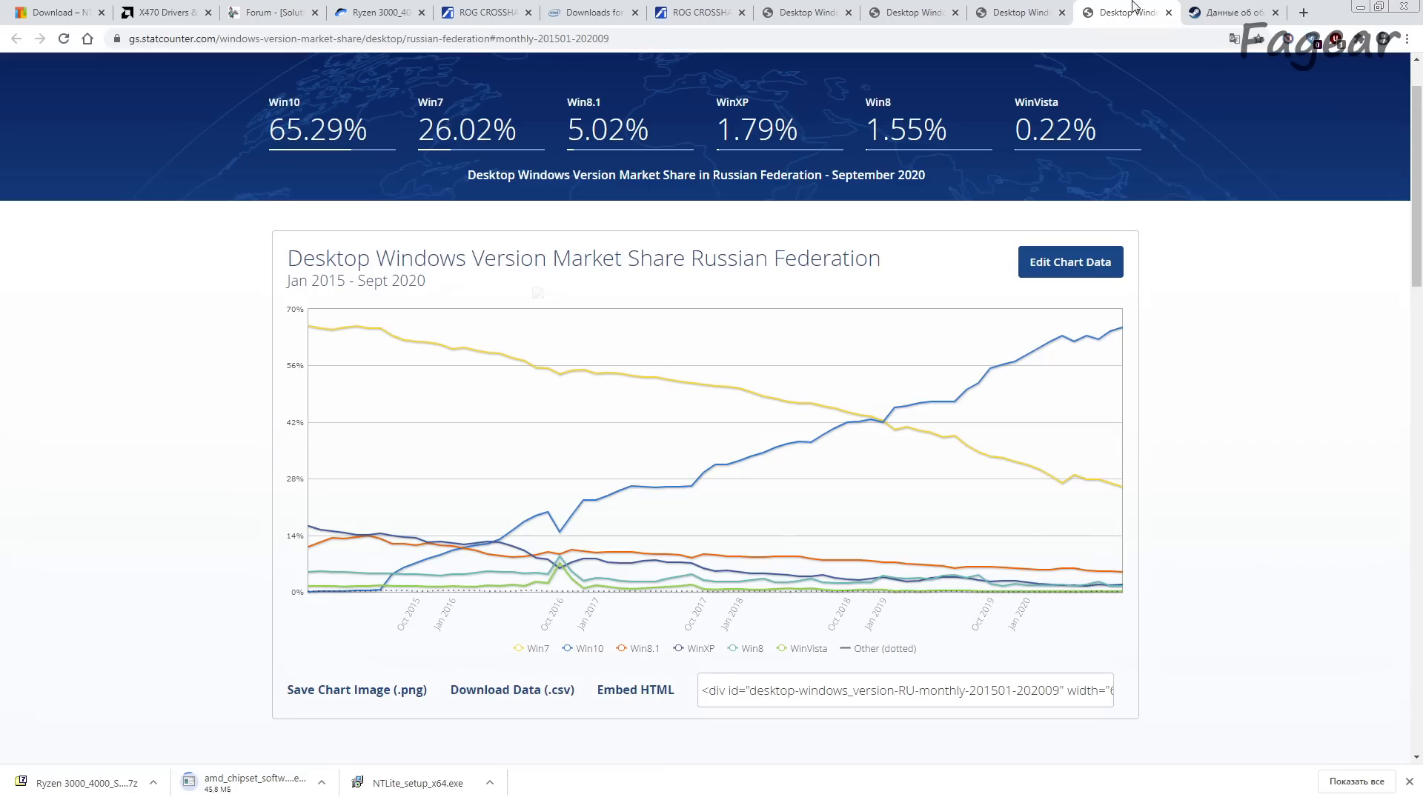
mouse_move(1120, 495)
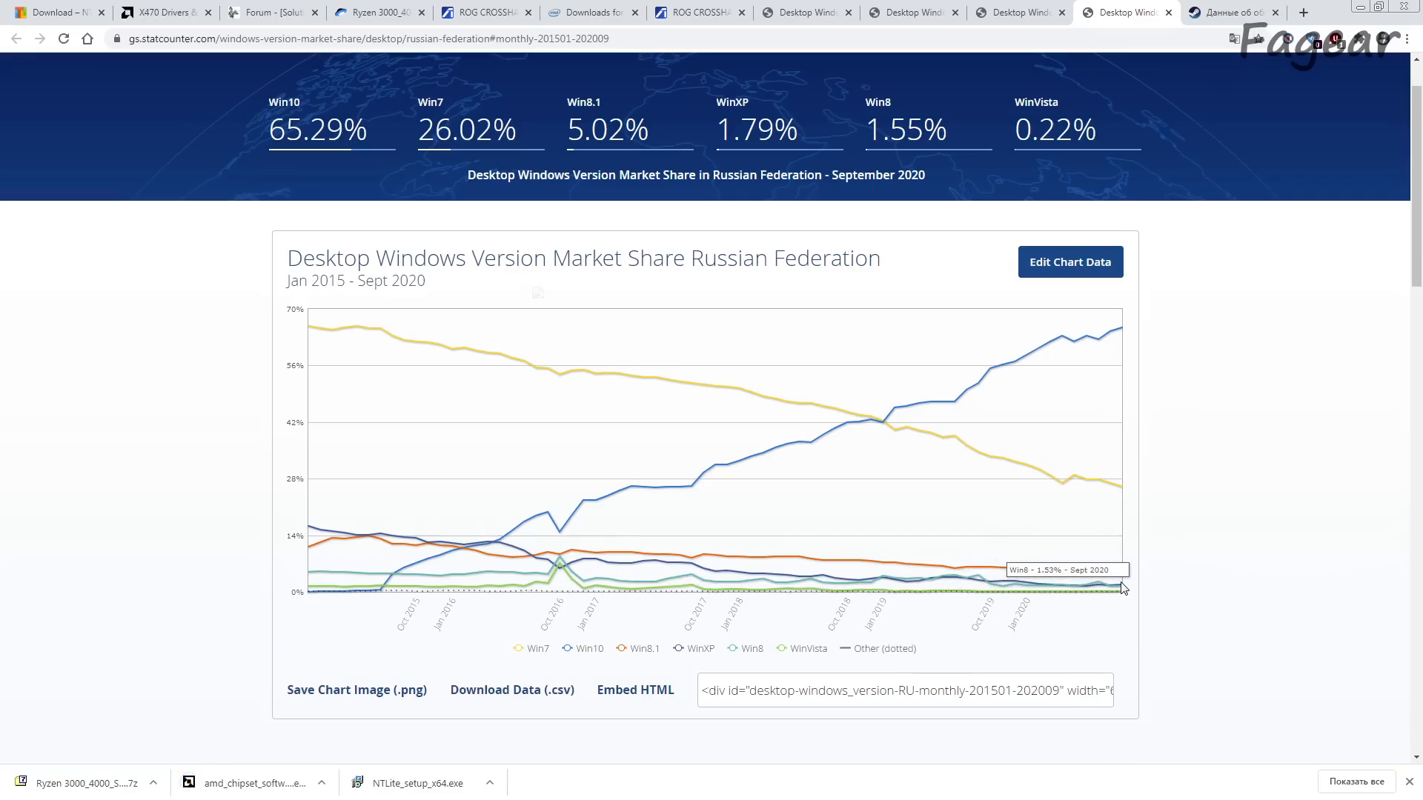
Step: Recheck the Windows versions offered by the I211-AT operating system filter, leaving the filter unset
left_click(585, 13)
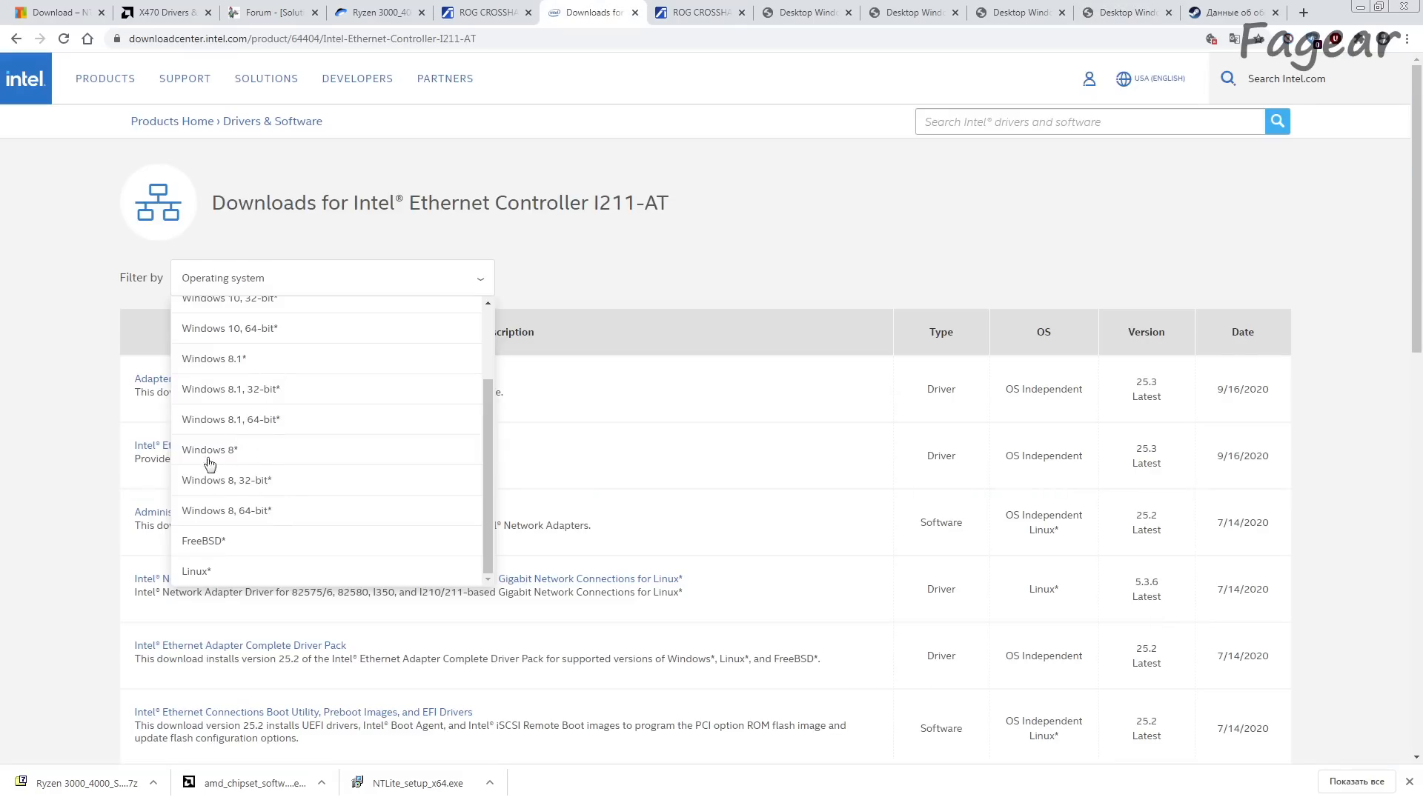
scroll(251, 431, "up", 2)
scroll(256, 422, "down", 2)
scroll(249, 429, "up", 1)
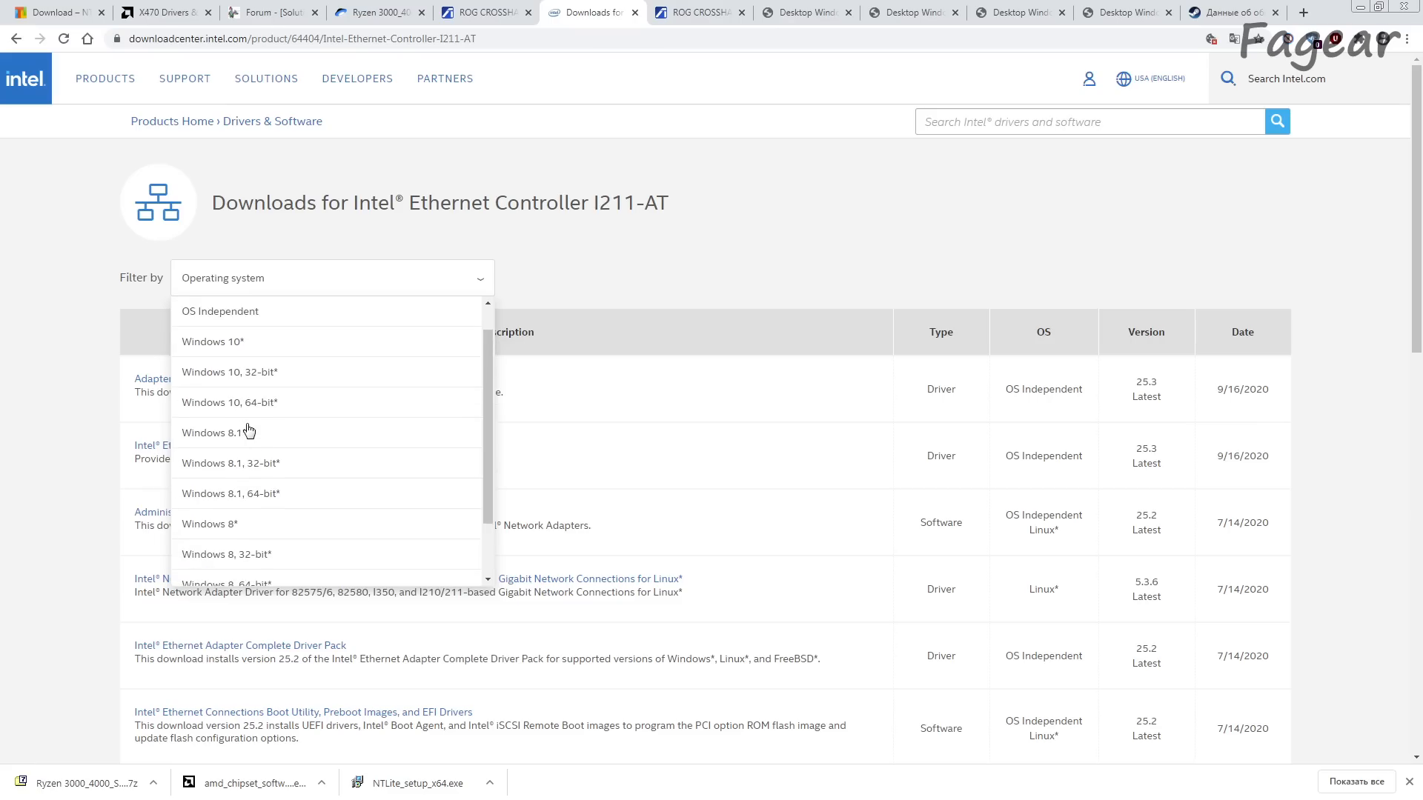
left_click(665, 376)
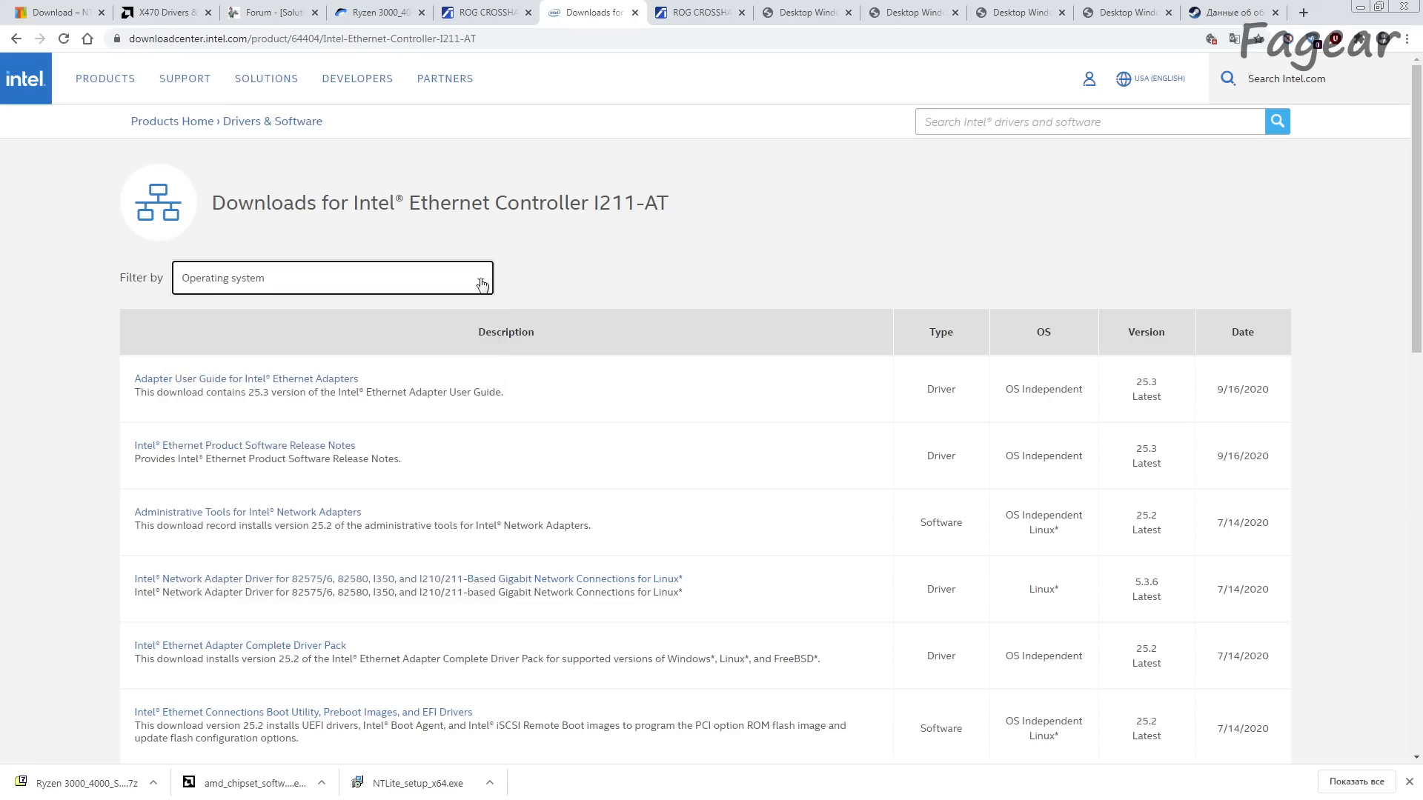
Step: Look through the I211-AT driver list and open the Intel Ethernet Adapter Complete Driver Pack page in a separate tab
scroll(785, 457, "down", 4)
scroll(785, 457, "down", 3)
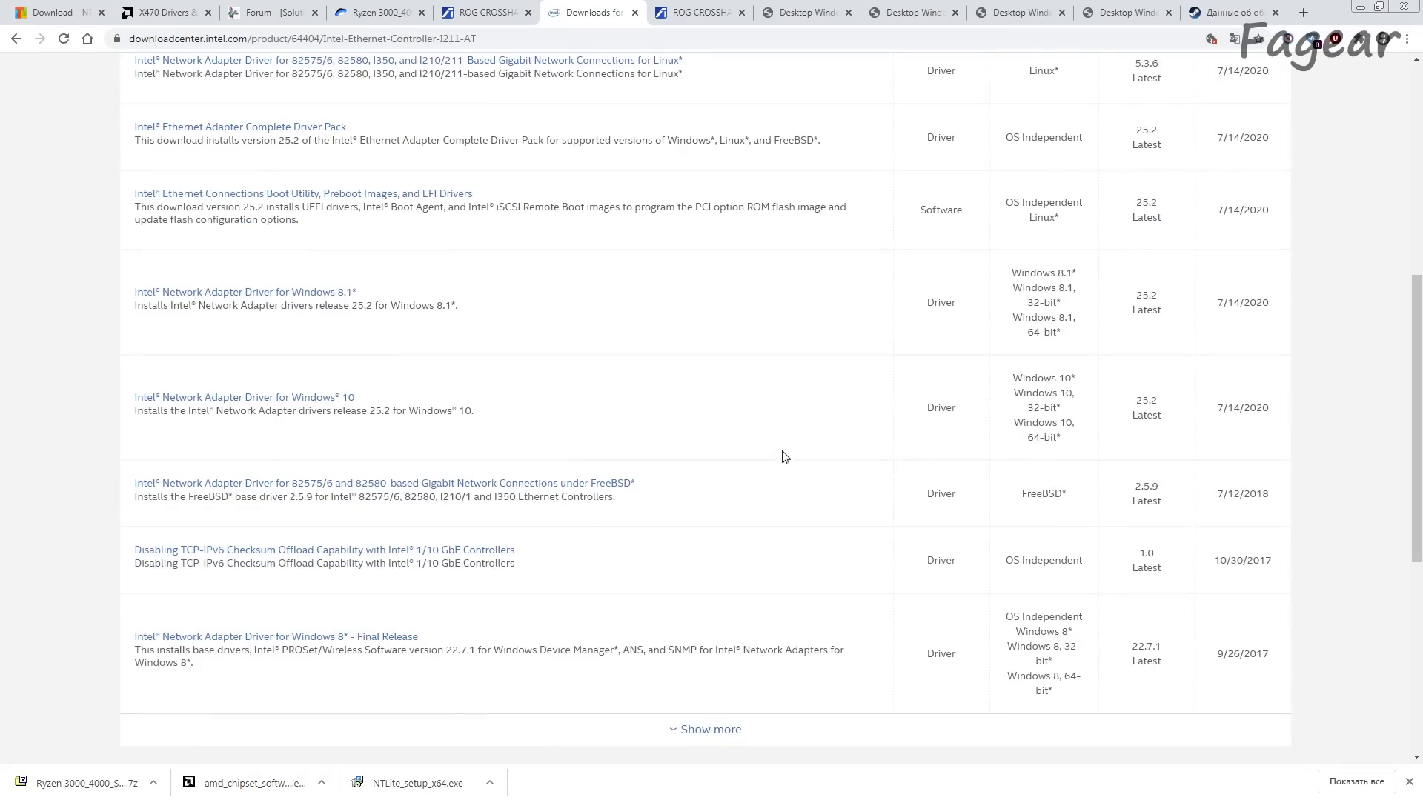
scroll(784, 457, "up", 1)
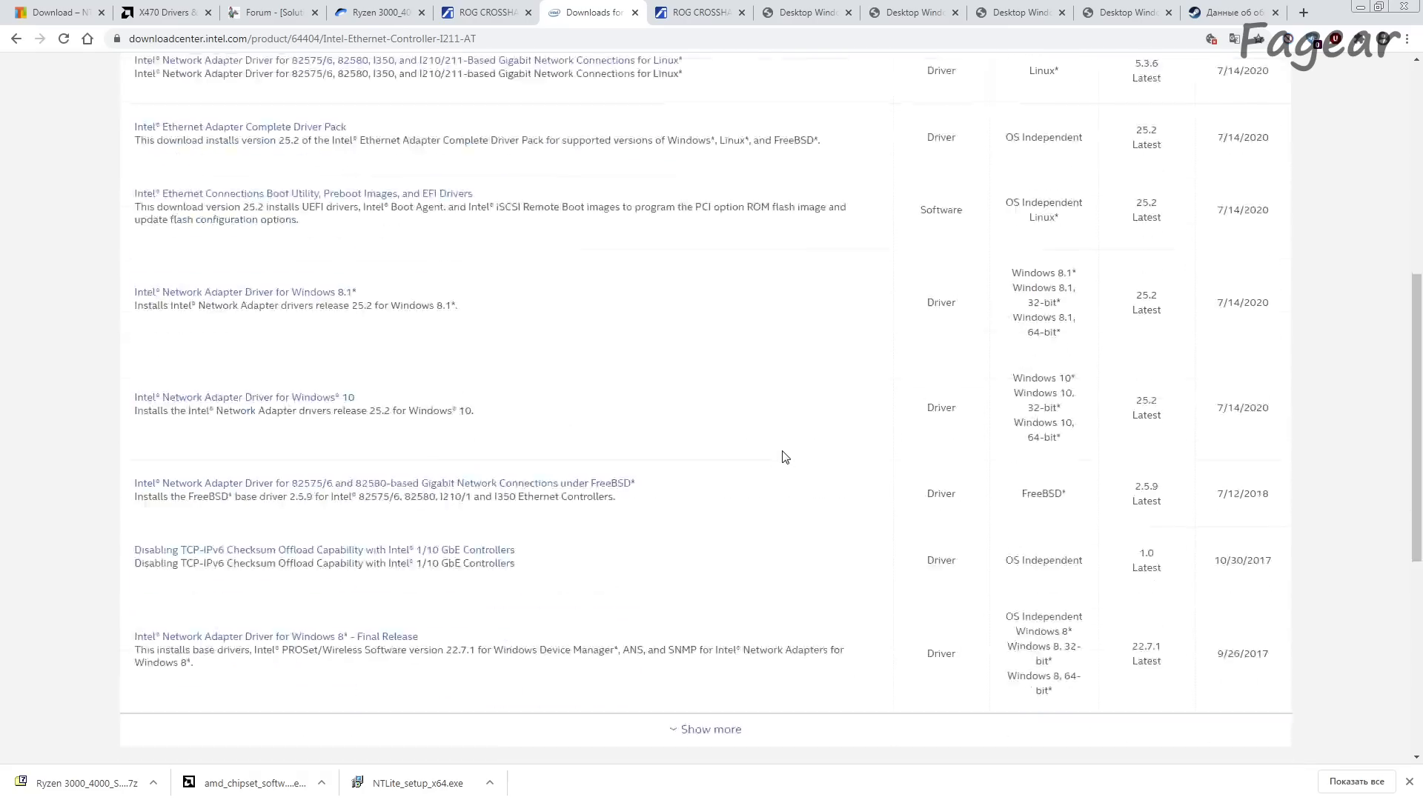
scroll(784, 457, "down", 3)
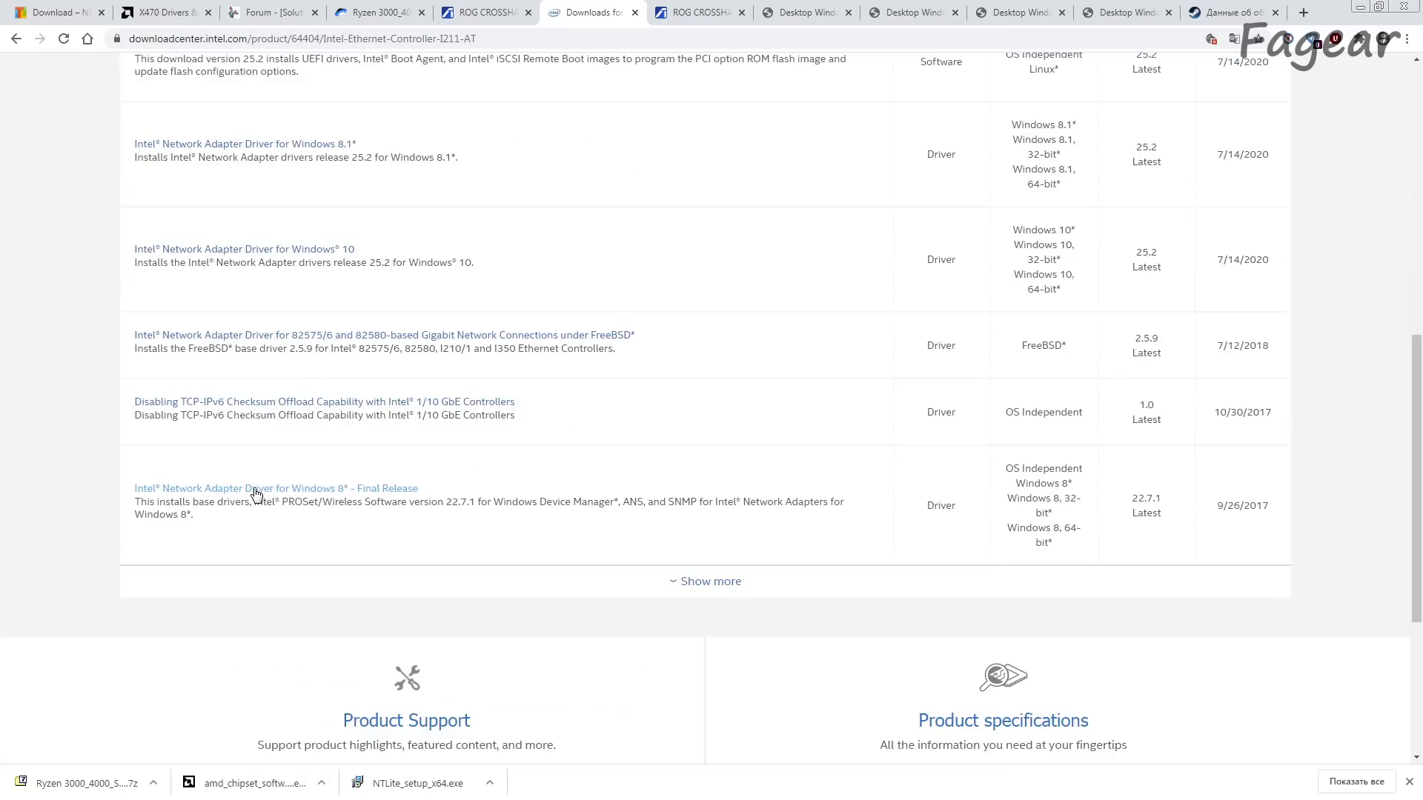
scroll(510, 501, "up", 6)
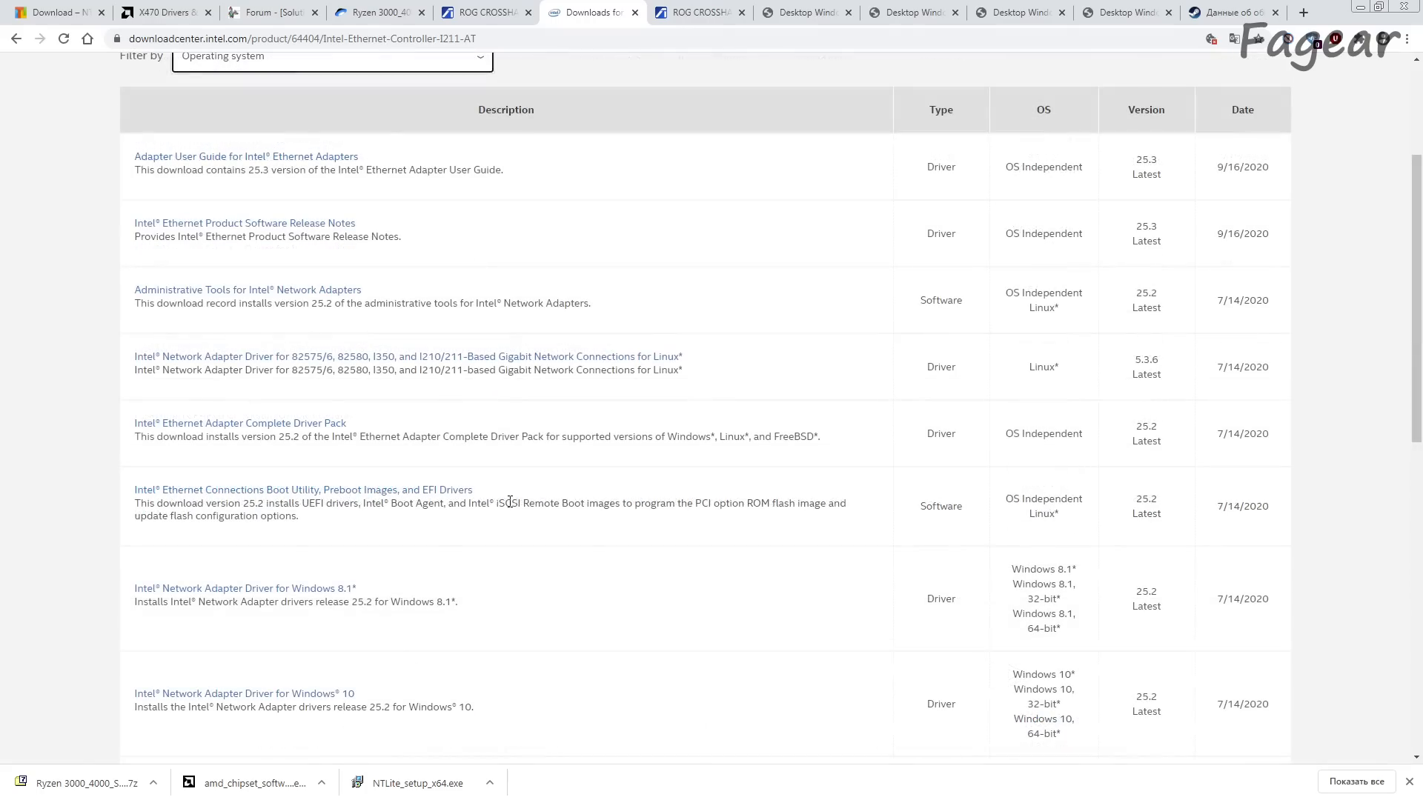
left_click_drag(131, 420, 355, 429)
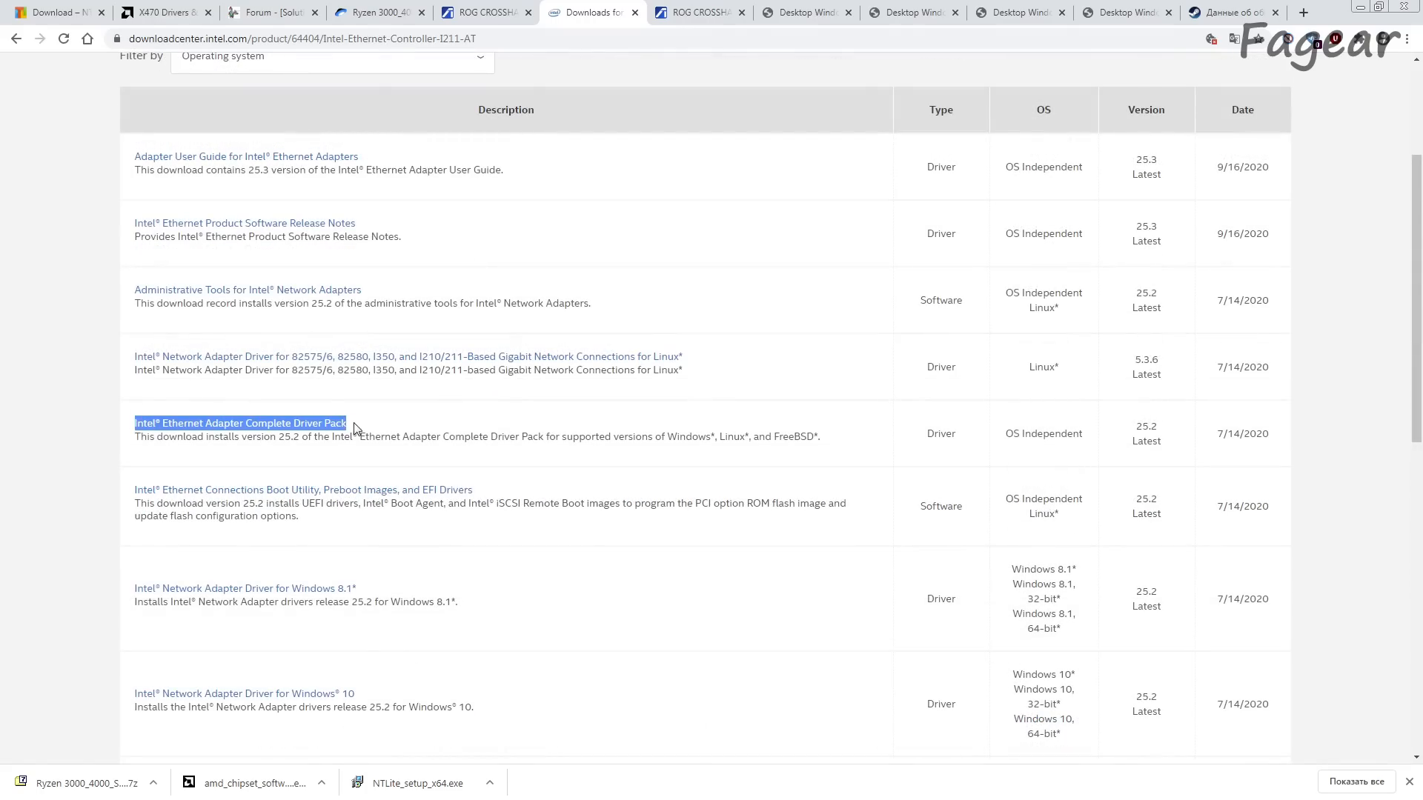
left_click(326, 424, "ctrl")
left_click(645, 12)
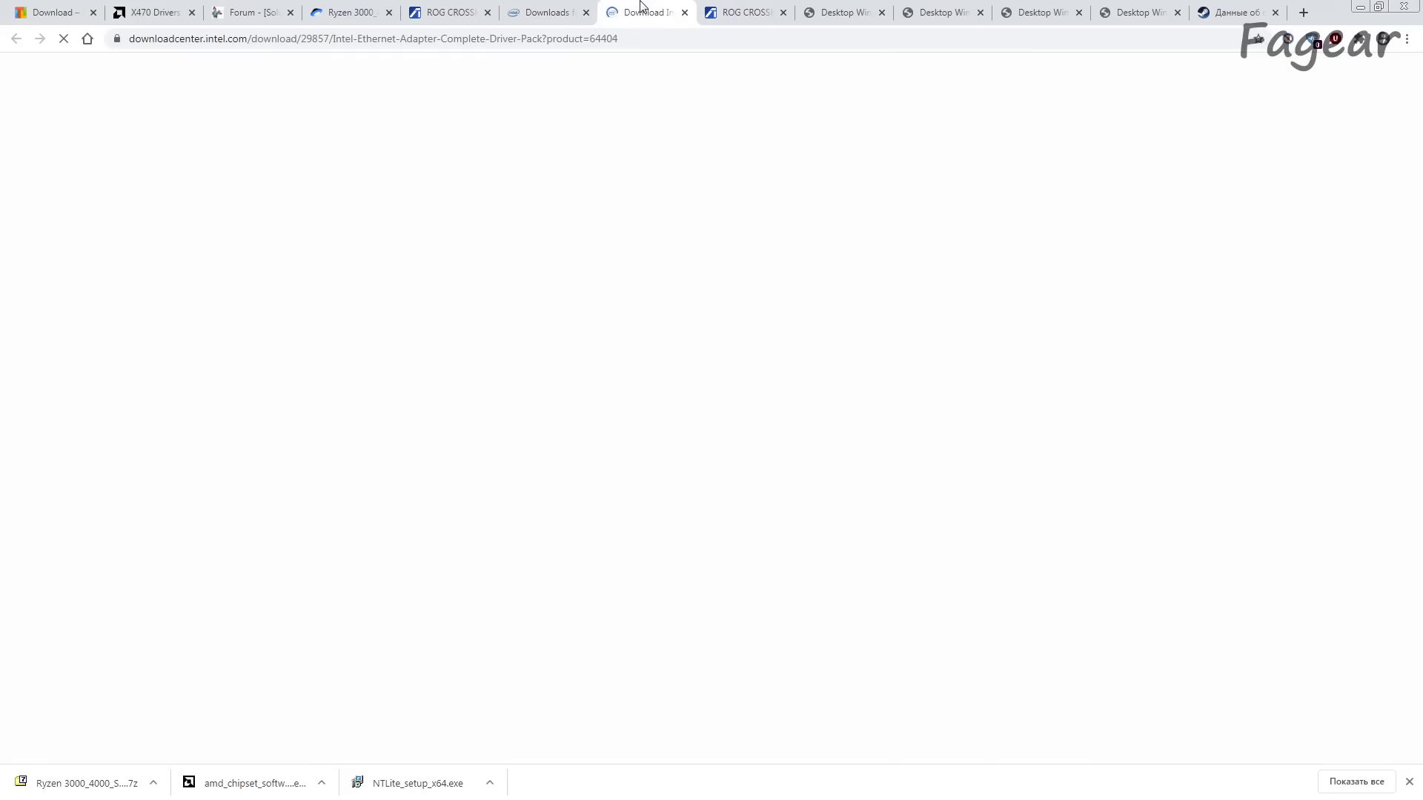
Step: Check the download size of 25_2.zip and open the older version 22.10 of the Complete Driver Pack
scroll(534, 451, "down", 2)
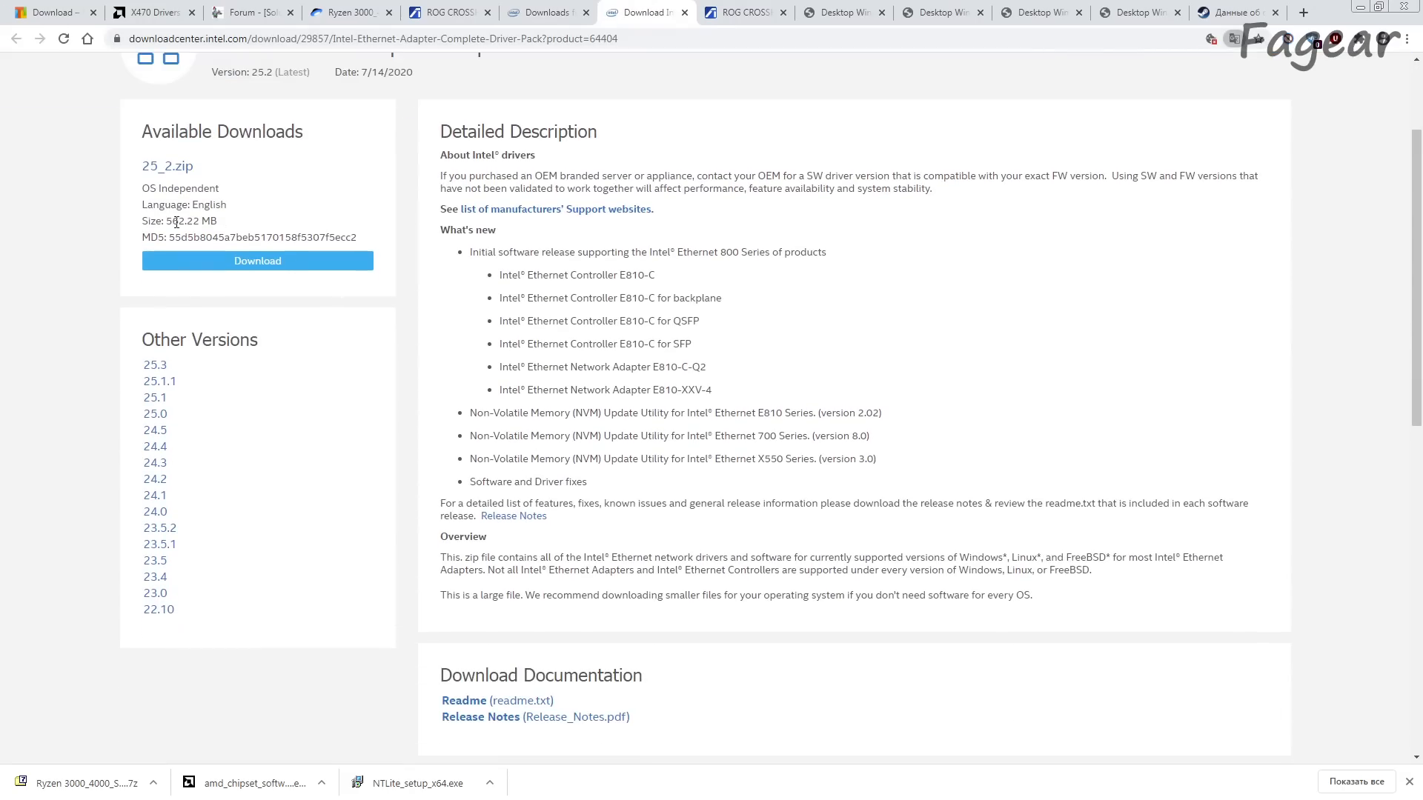
left_click_drag(168, 220, 231, 226)
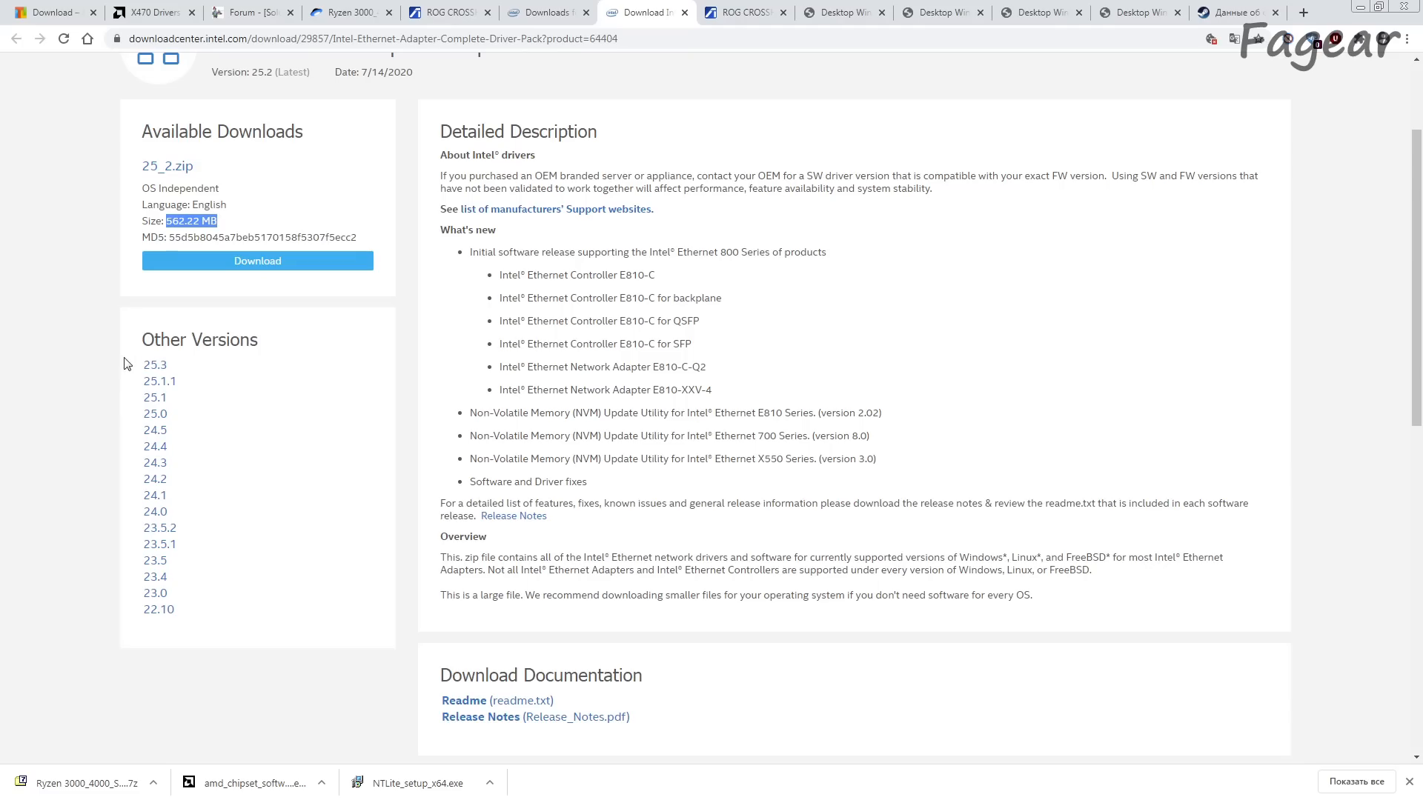
left_click(161, 613)
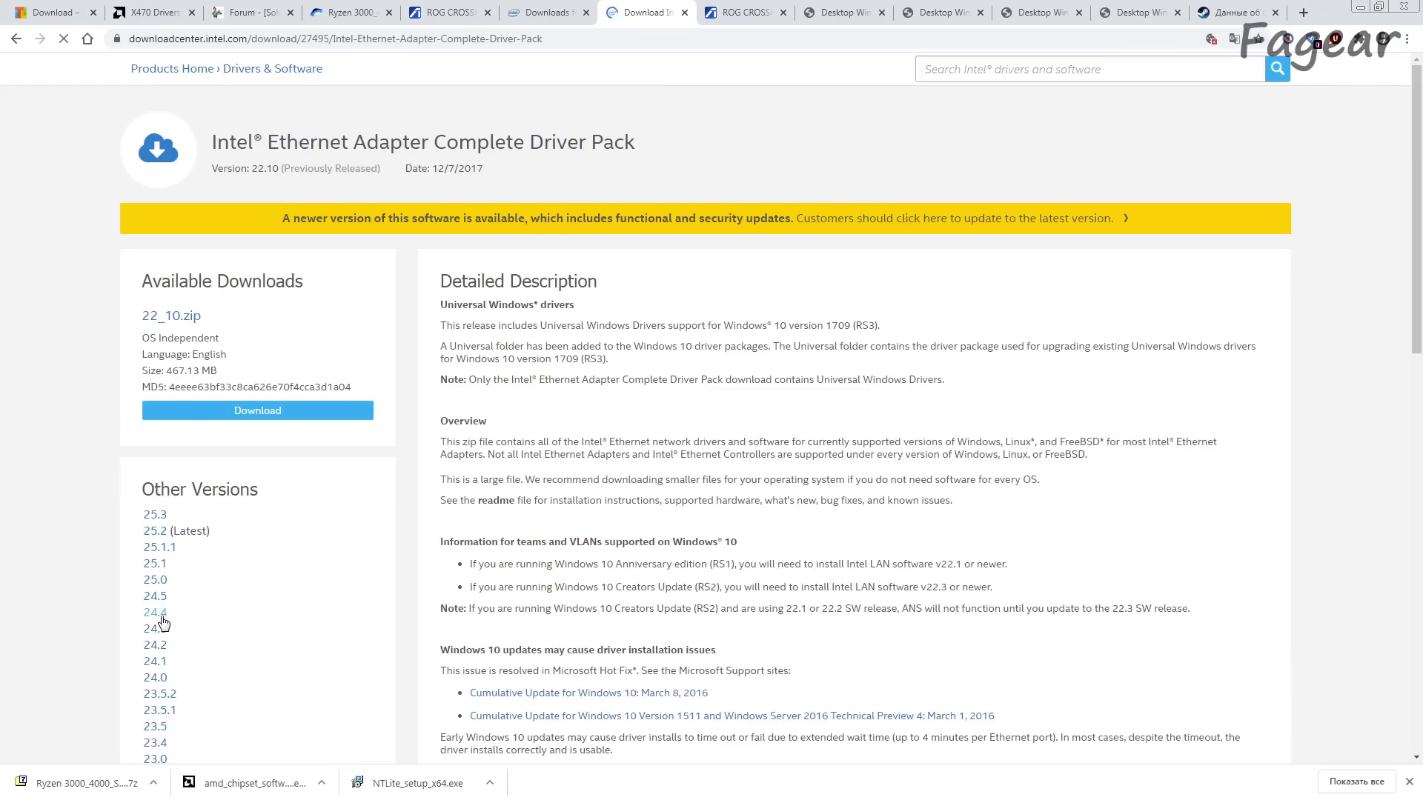
Step: Read through the version 22.10 page of the Intel Ethernet Adapter Complete Driver Pack, then switch to the Ryzen 3000 driver page
scroll(163, 623, "down", 2)
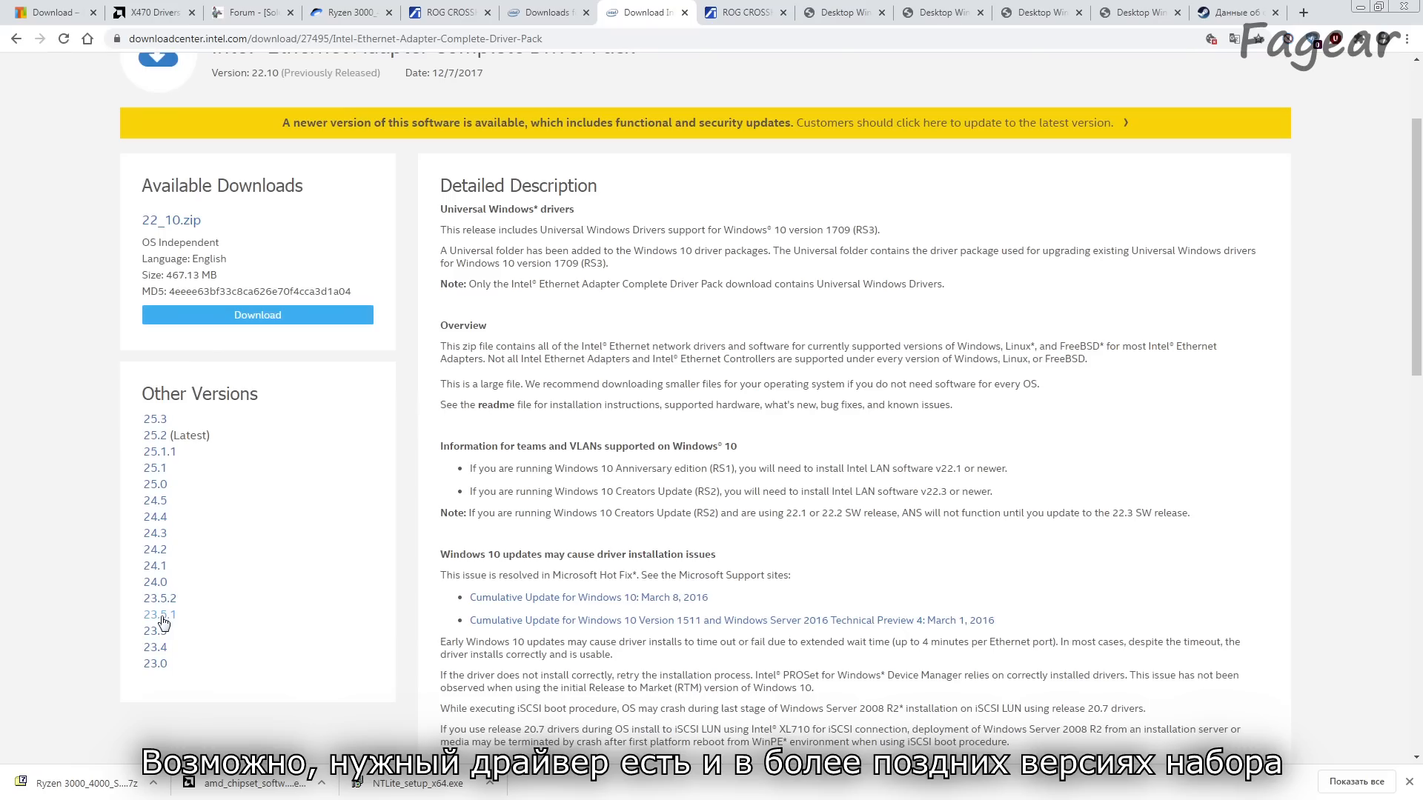
scroll(563, 544, "down", 5)
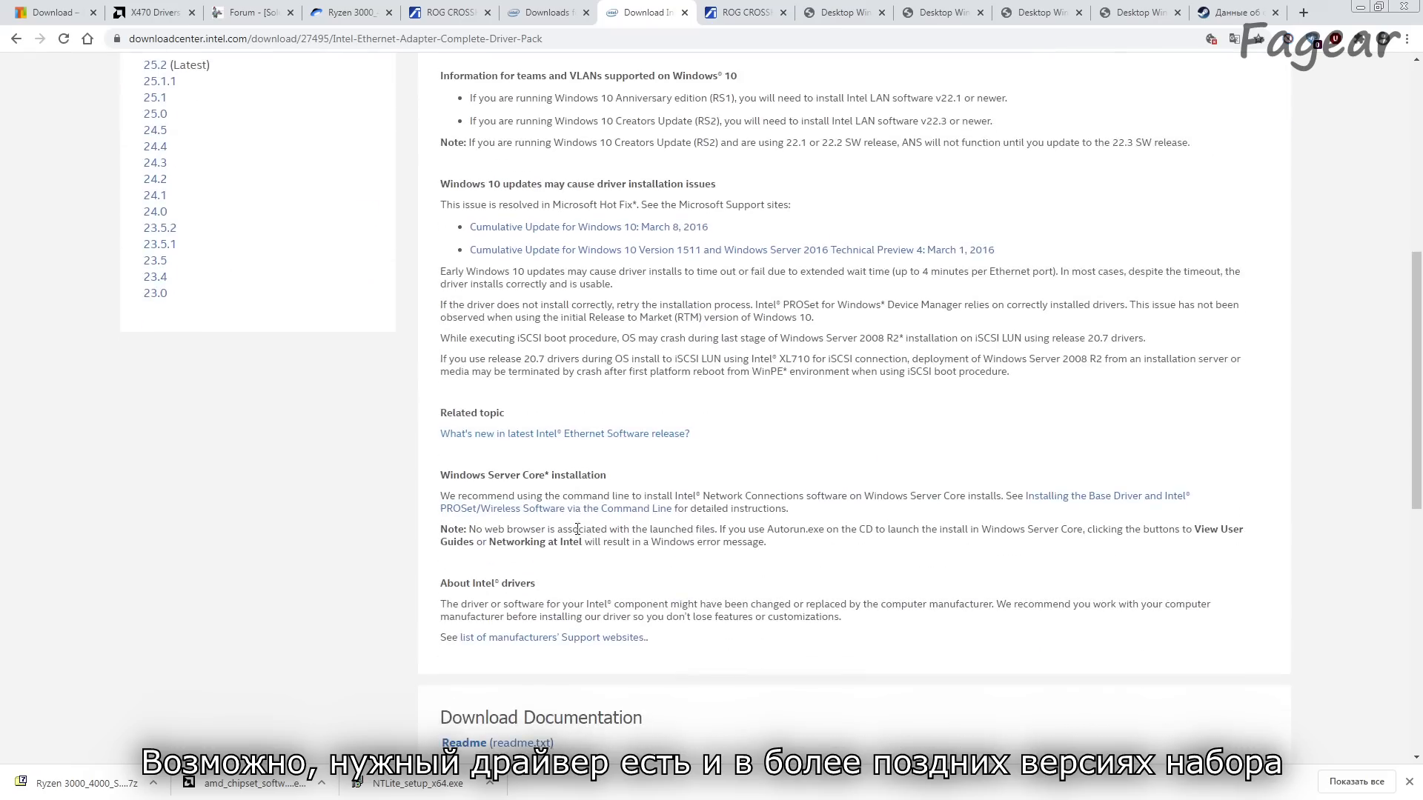
scroll(807, 569, "up", 5)
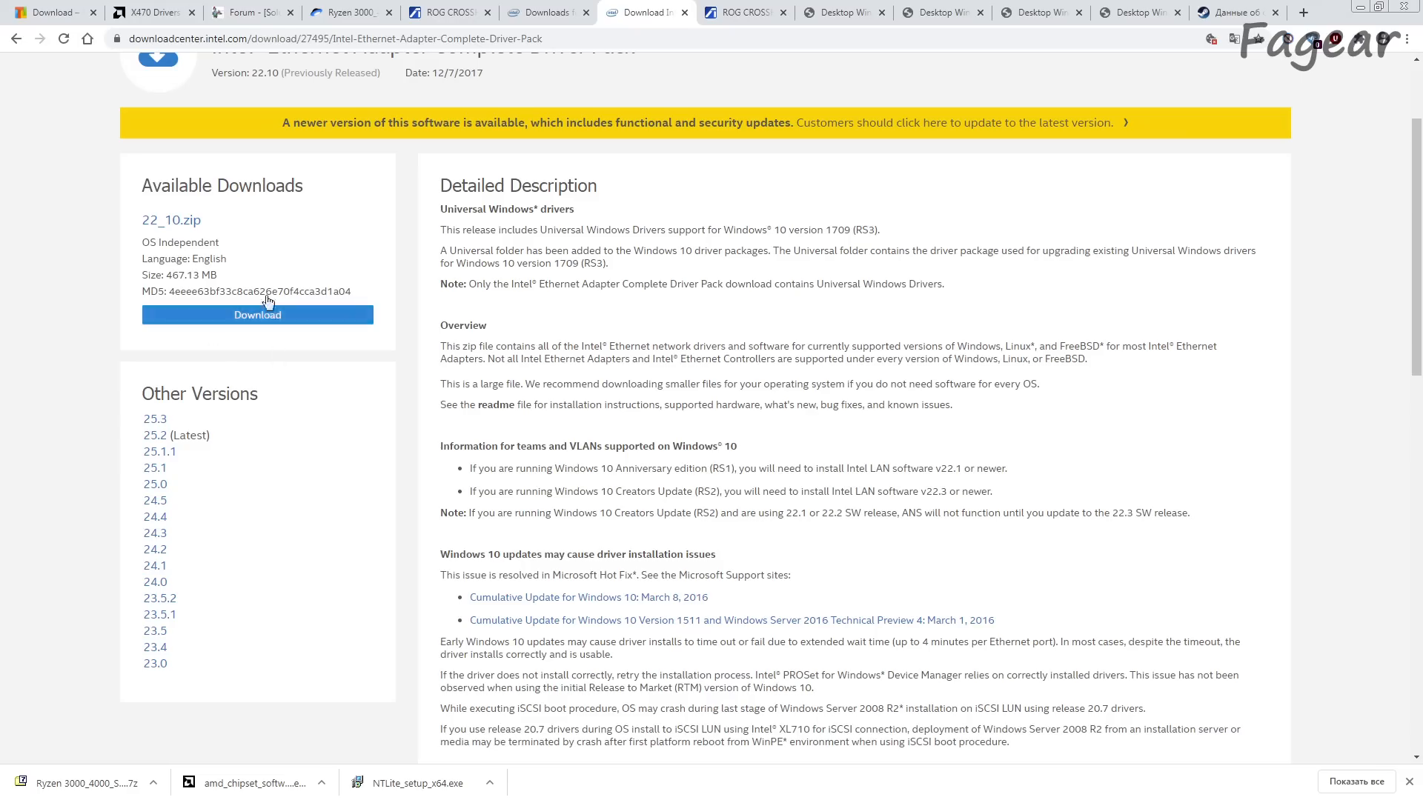
left_click(354, 12)
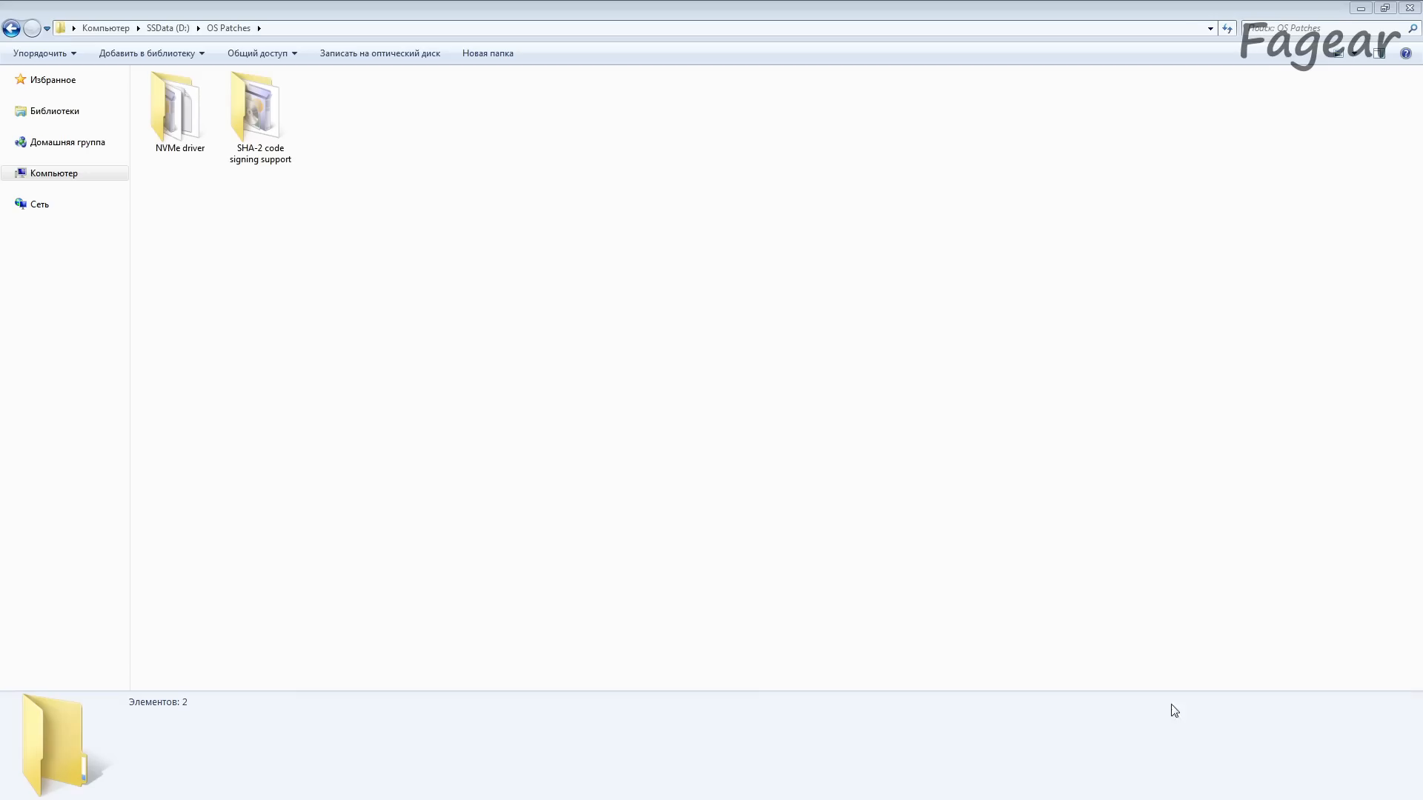
Step: Examine the SHA-2 code signing support folder in OS Patches and the AMD PCI device status in Device Manager
double_click(272, 122)
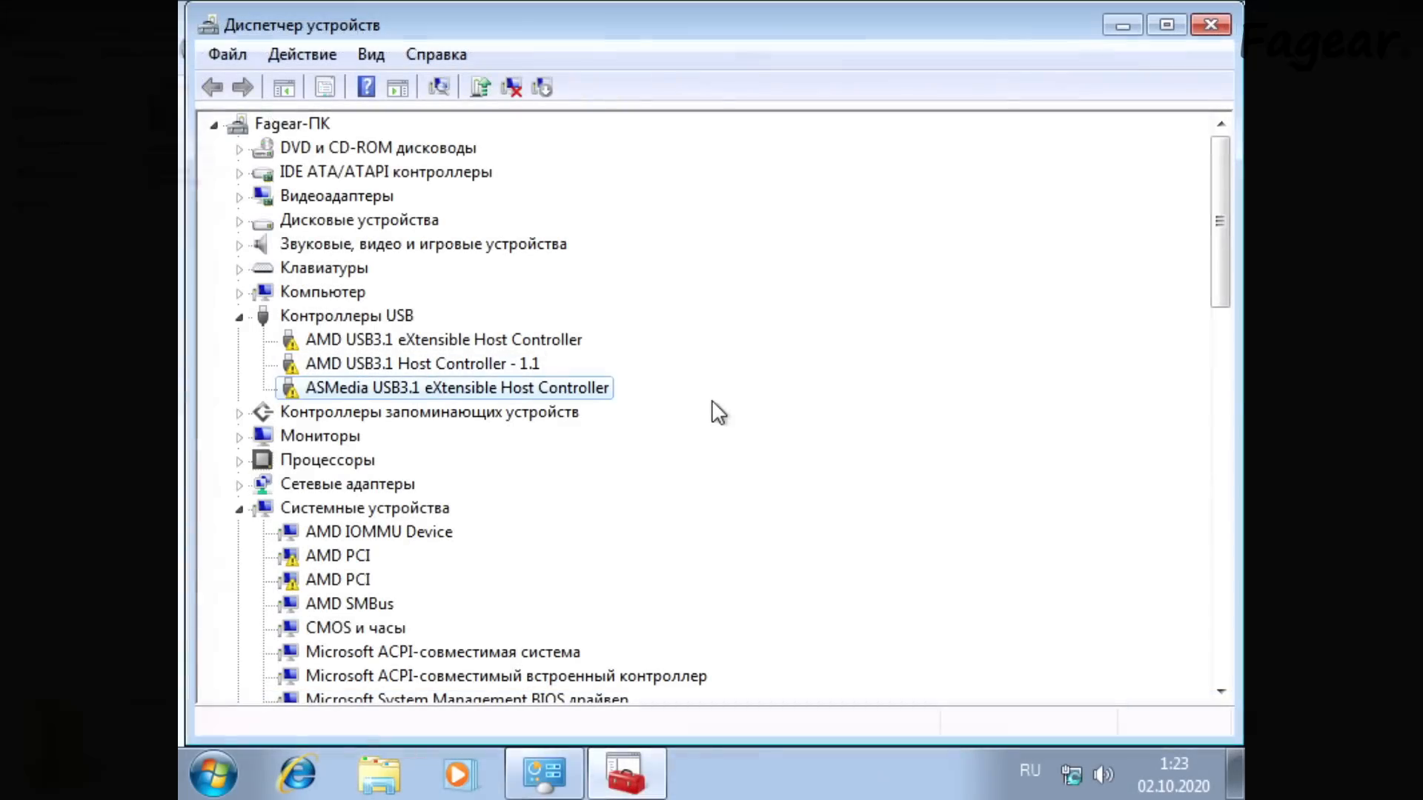
key("Down")
key("Down")
key("Down")
key("Down")
key("Down")
key("Down")
key("Down")
key("Down")
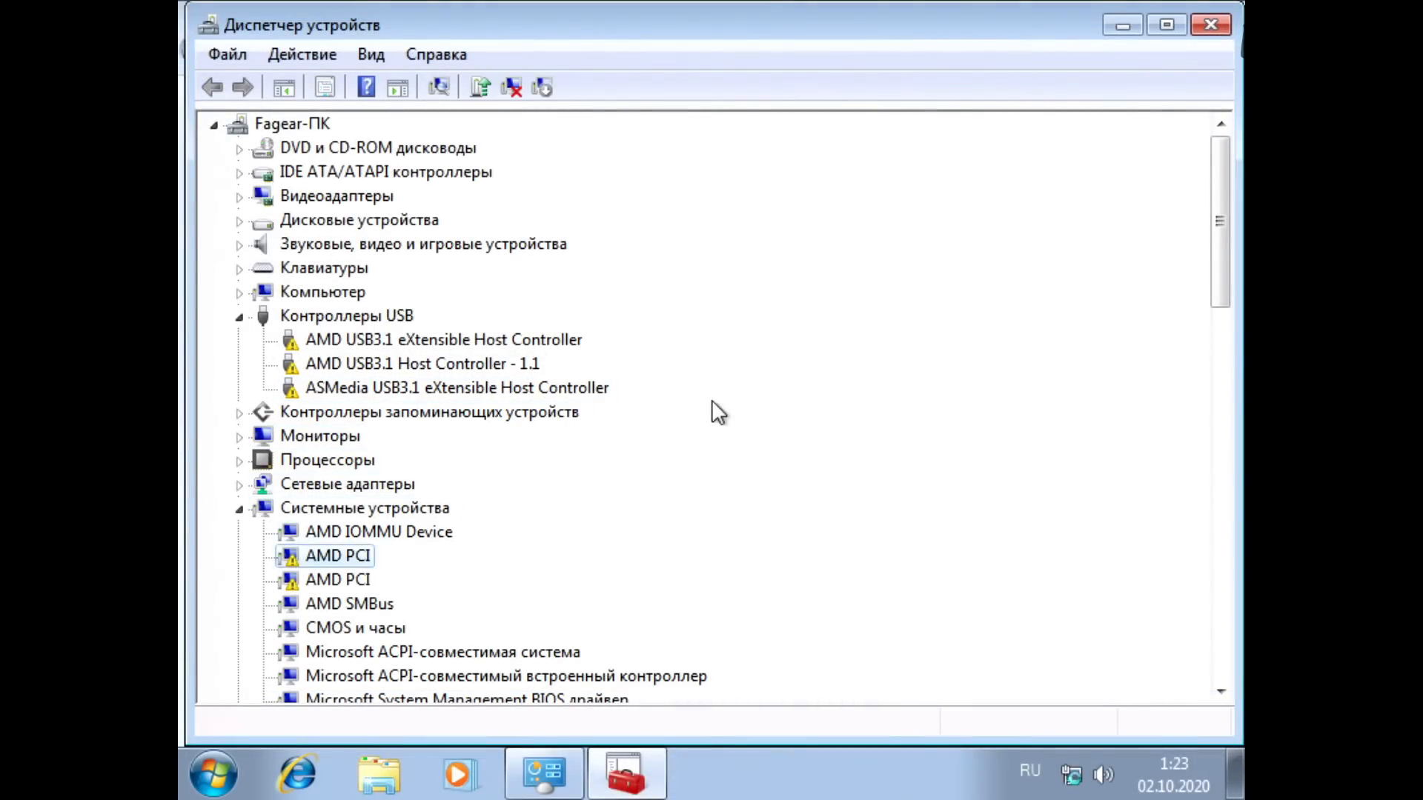
key("Return")
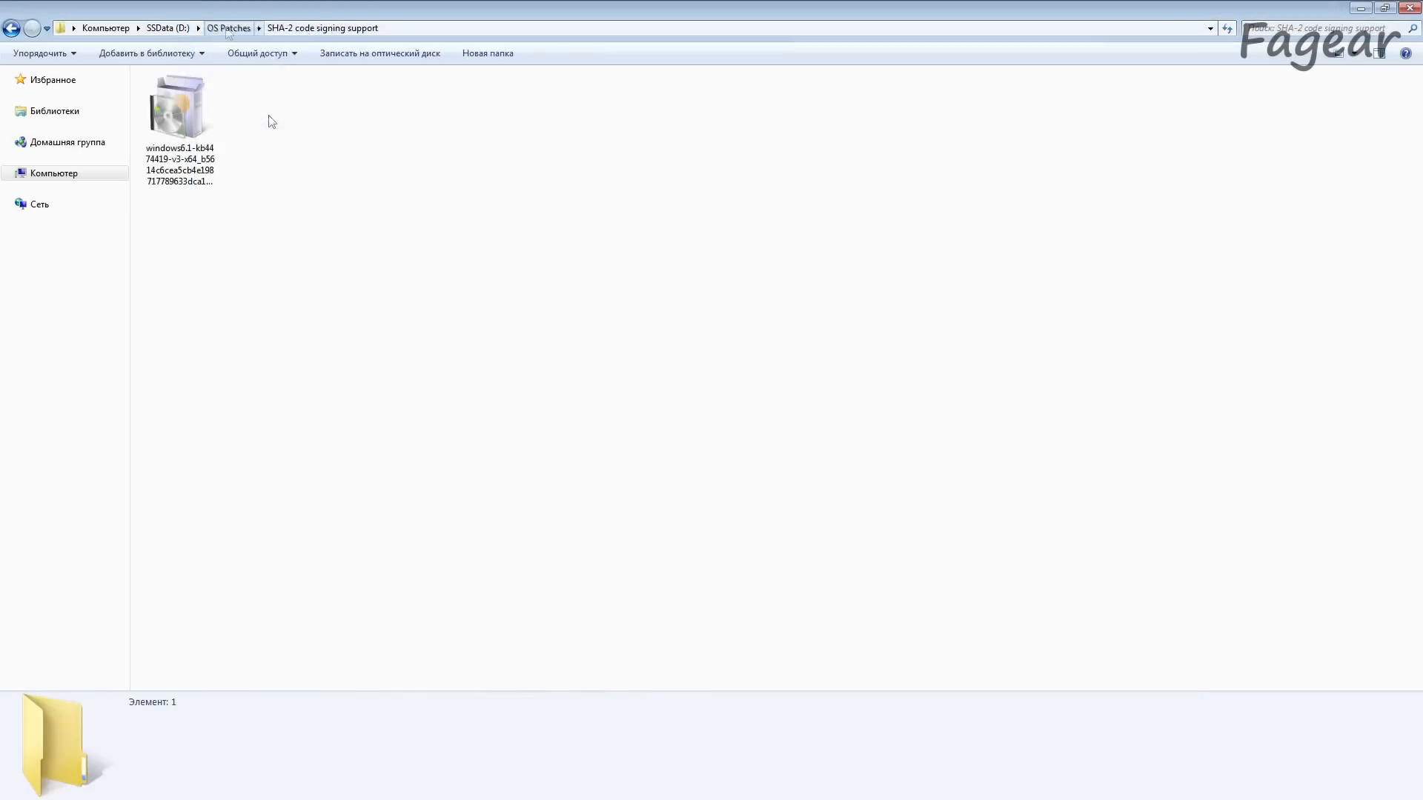
key("BackSpace")
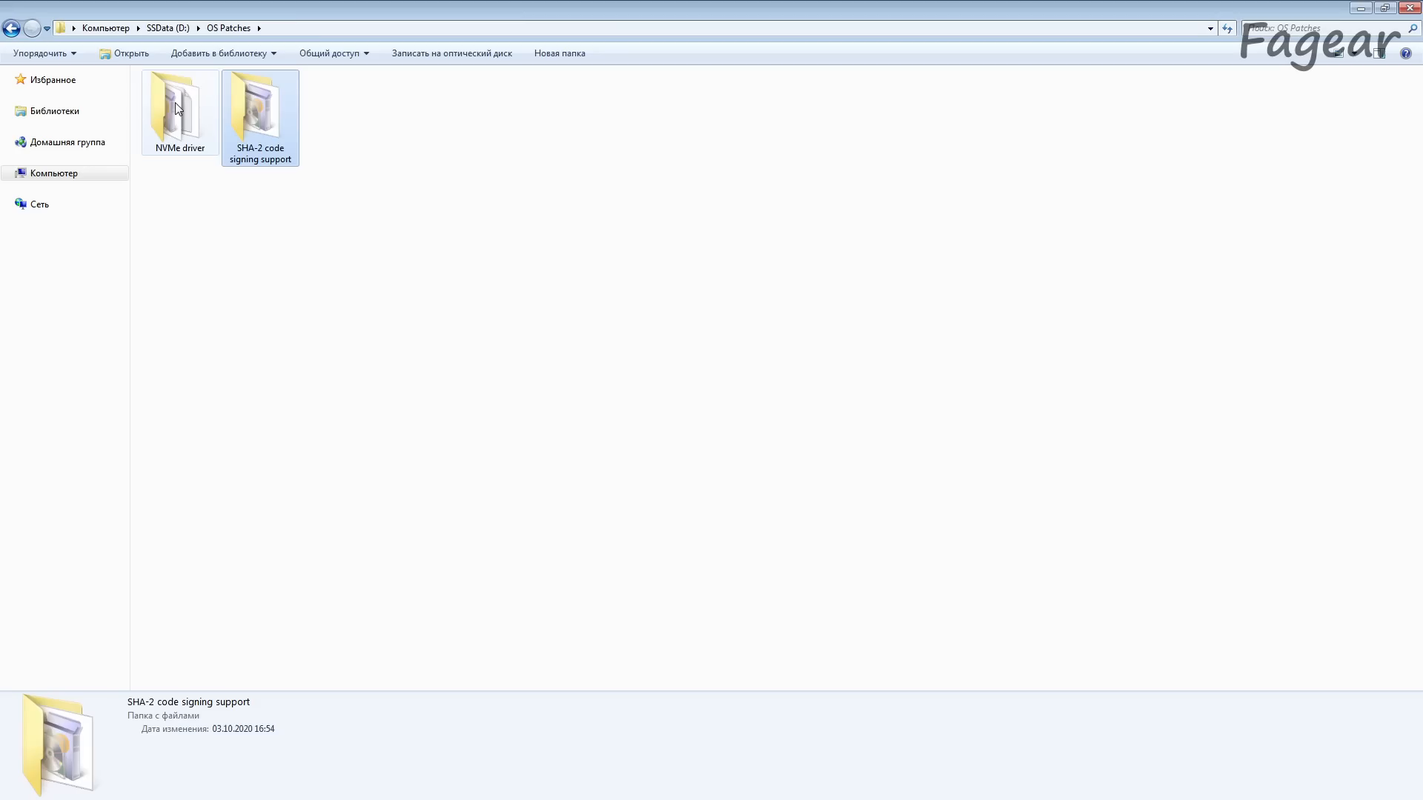
Step: Examine the Windows6.1-KB2990941-v3-x64.msu update in the NVMe driver folder and return to OS Patches
double_click(177, 108)
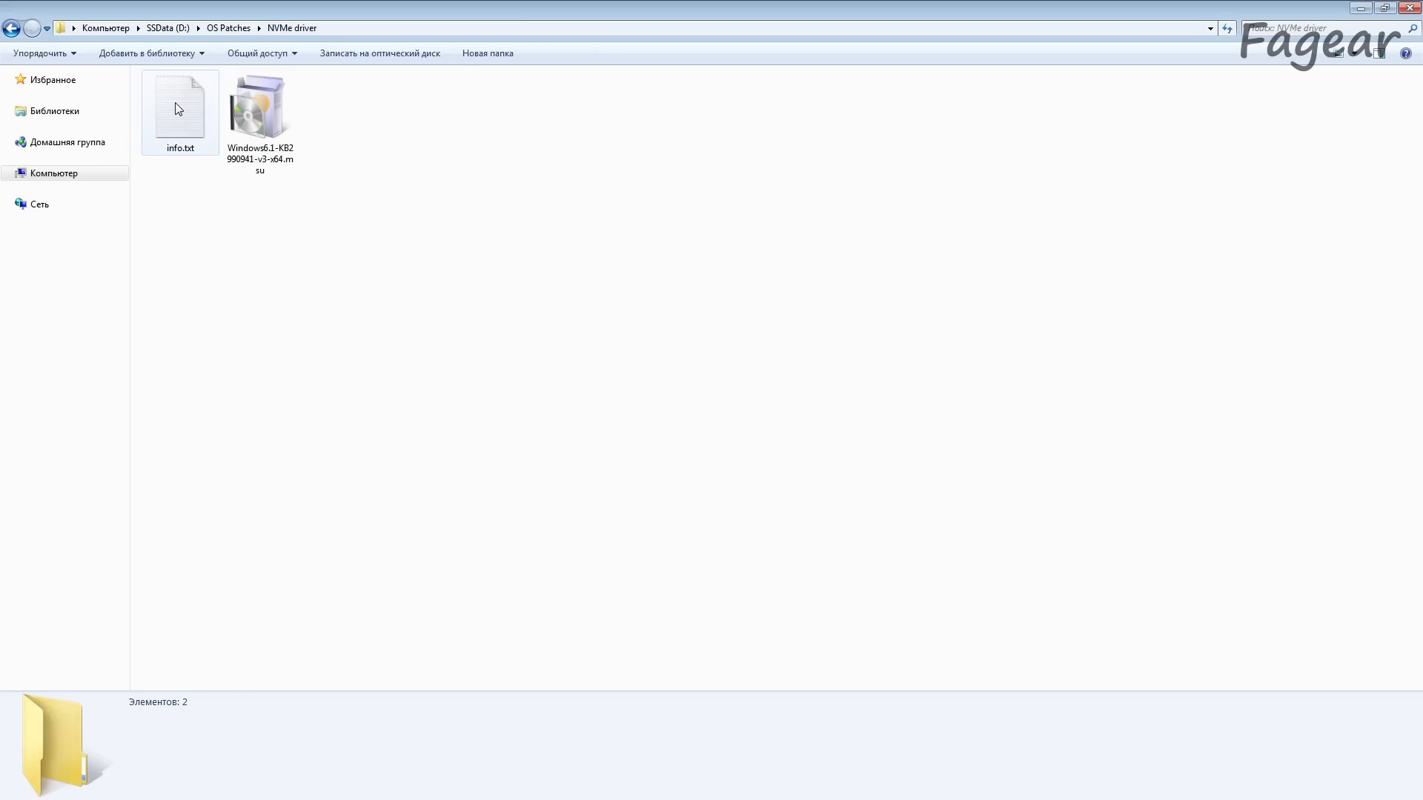
left_click(262, 109)
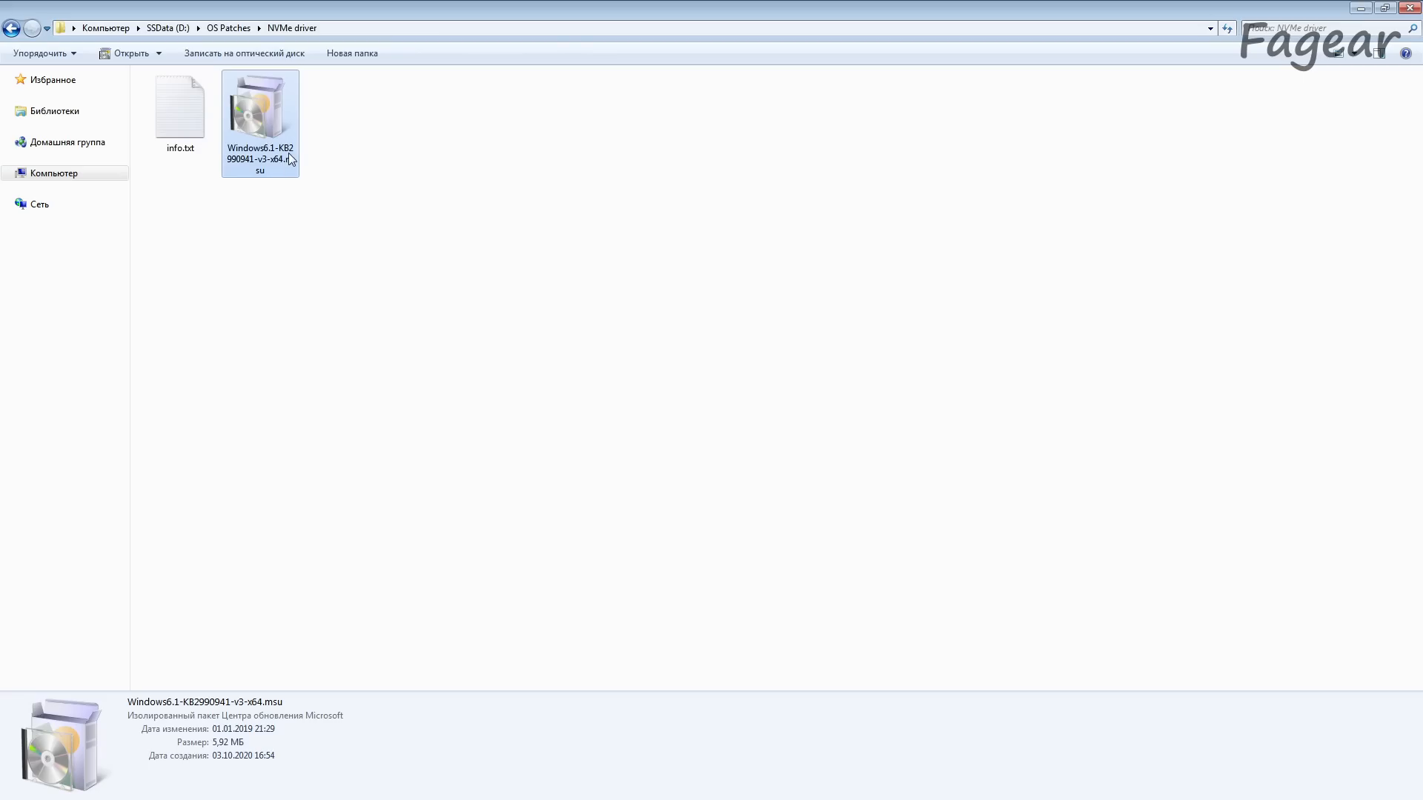
left_click(350, 150)
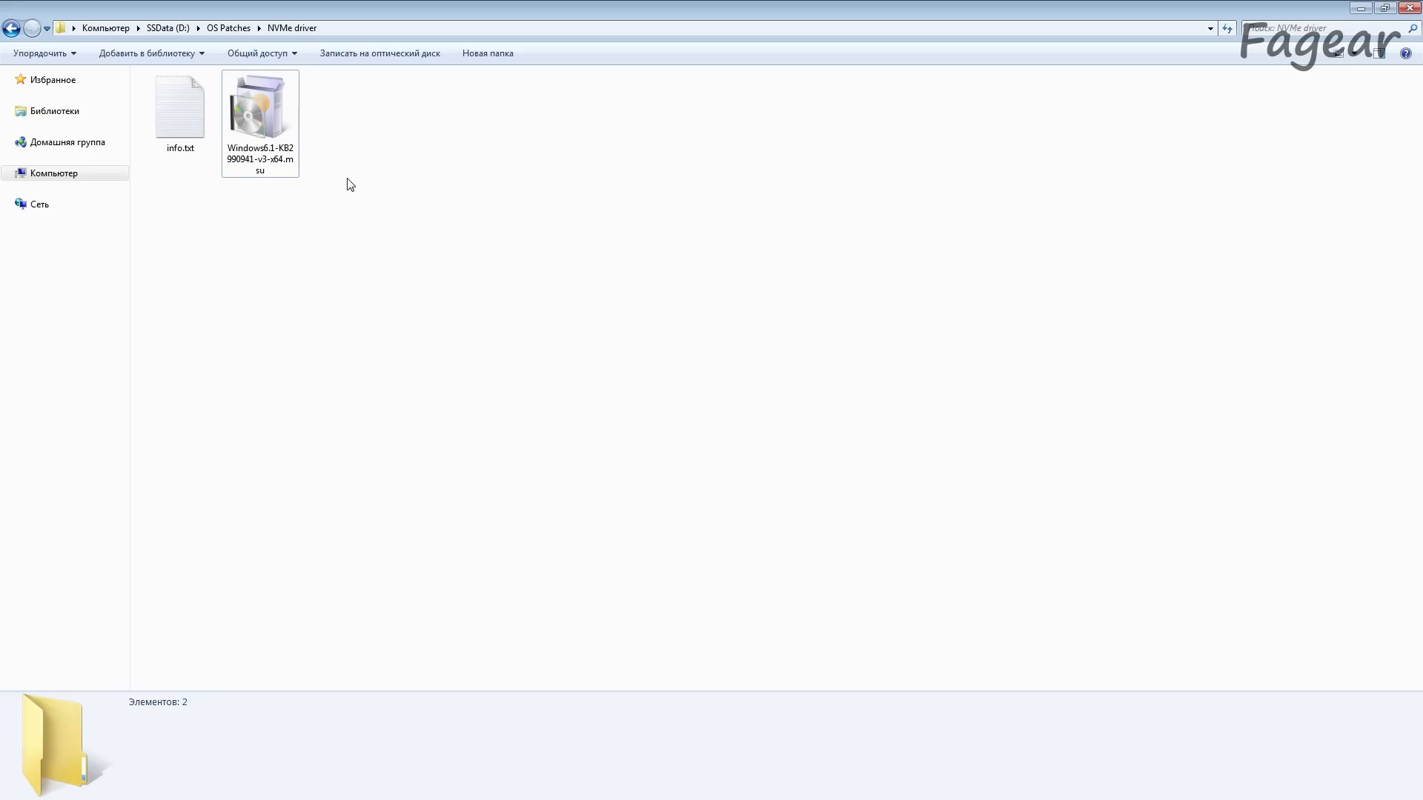
left_click(250, 167)
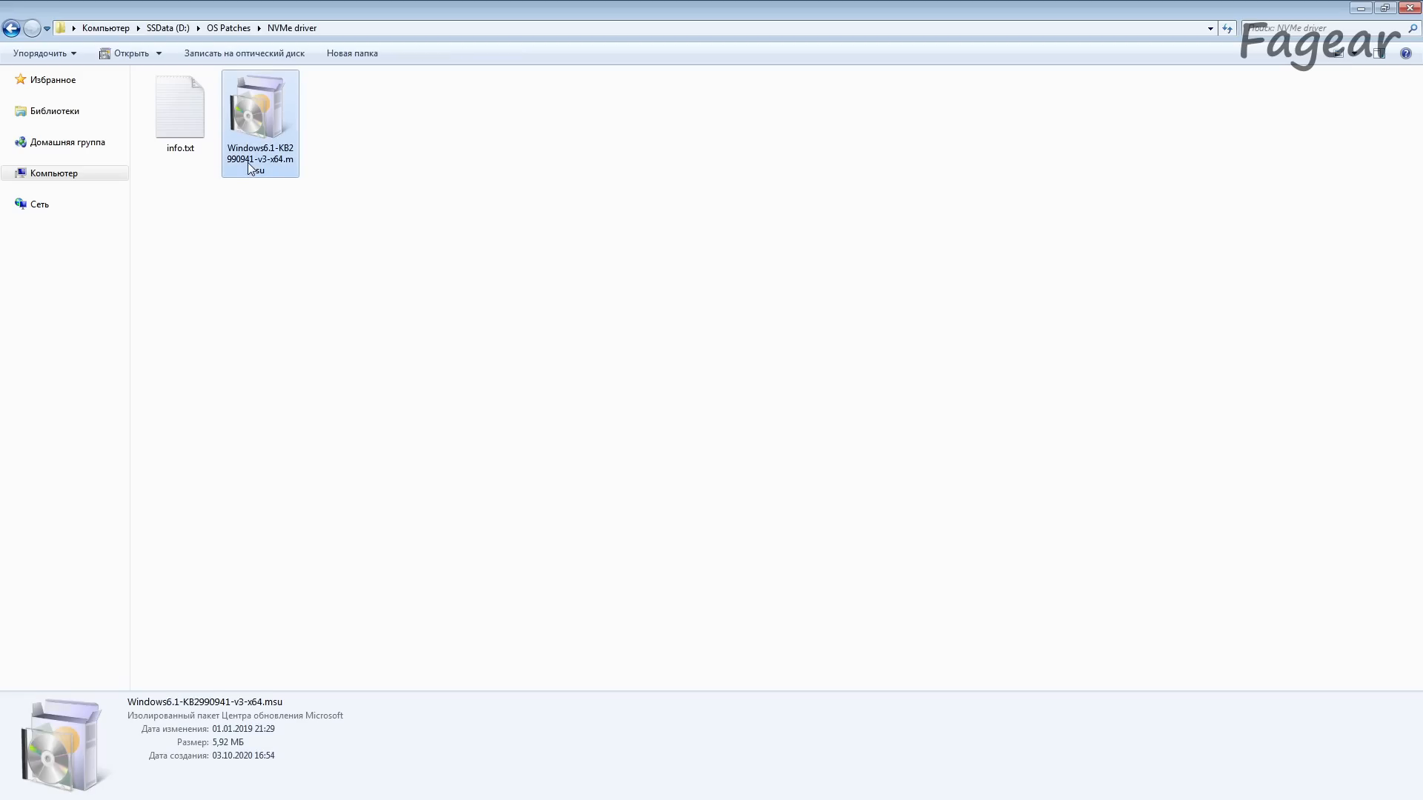
left_click(306, 132)
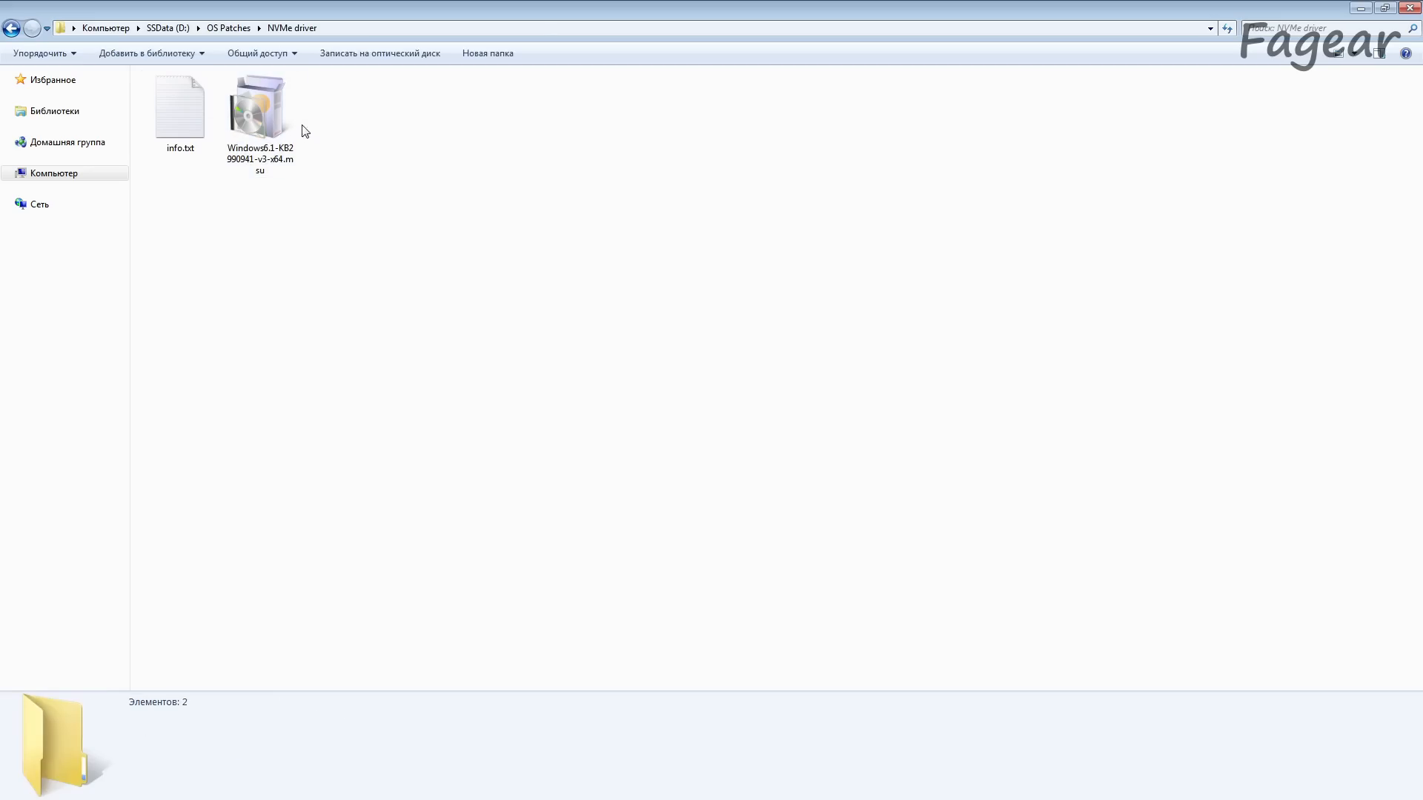
left_click(241, 28)
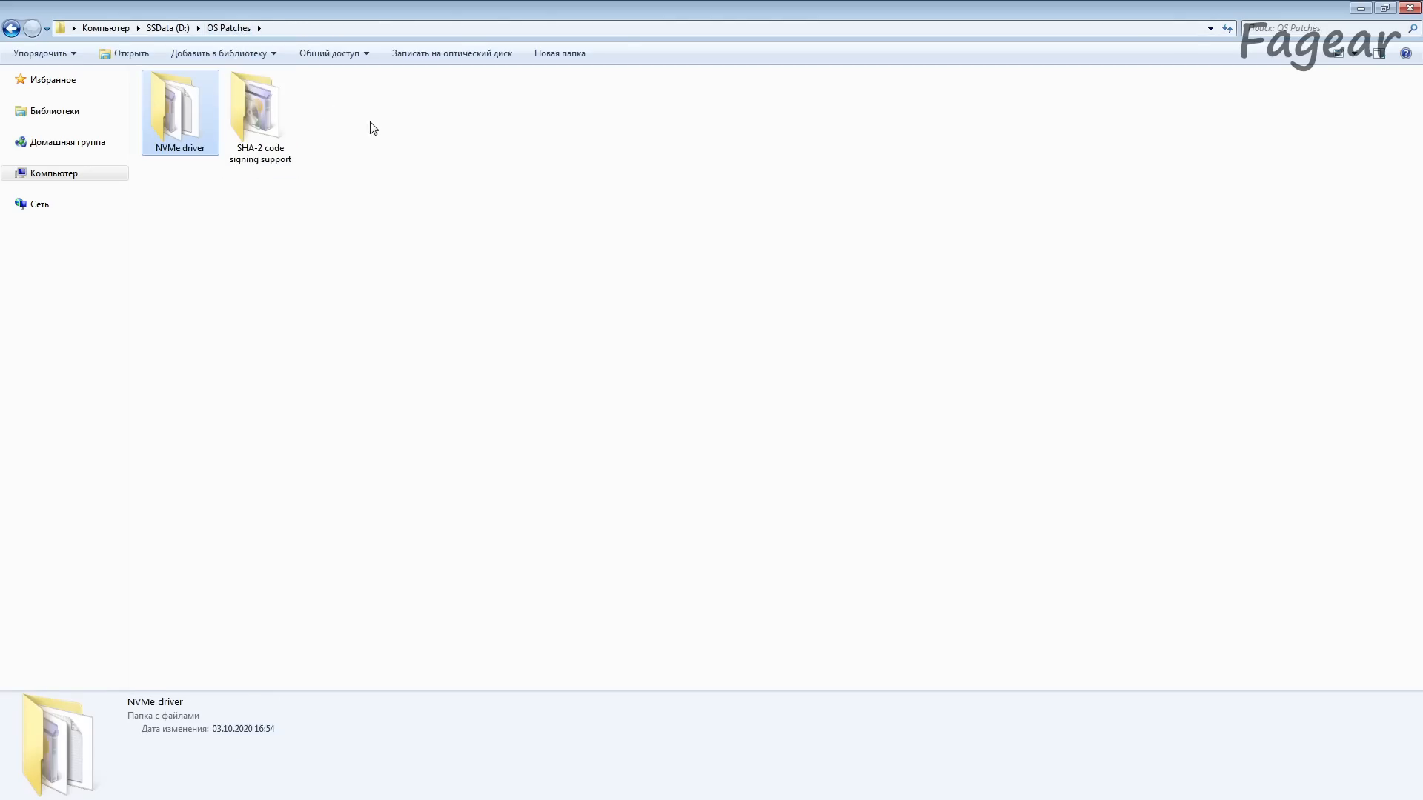
left_click(368, 127)
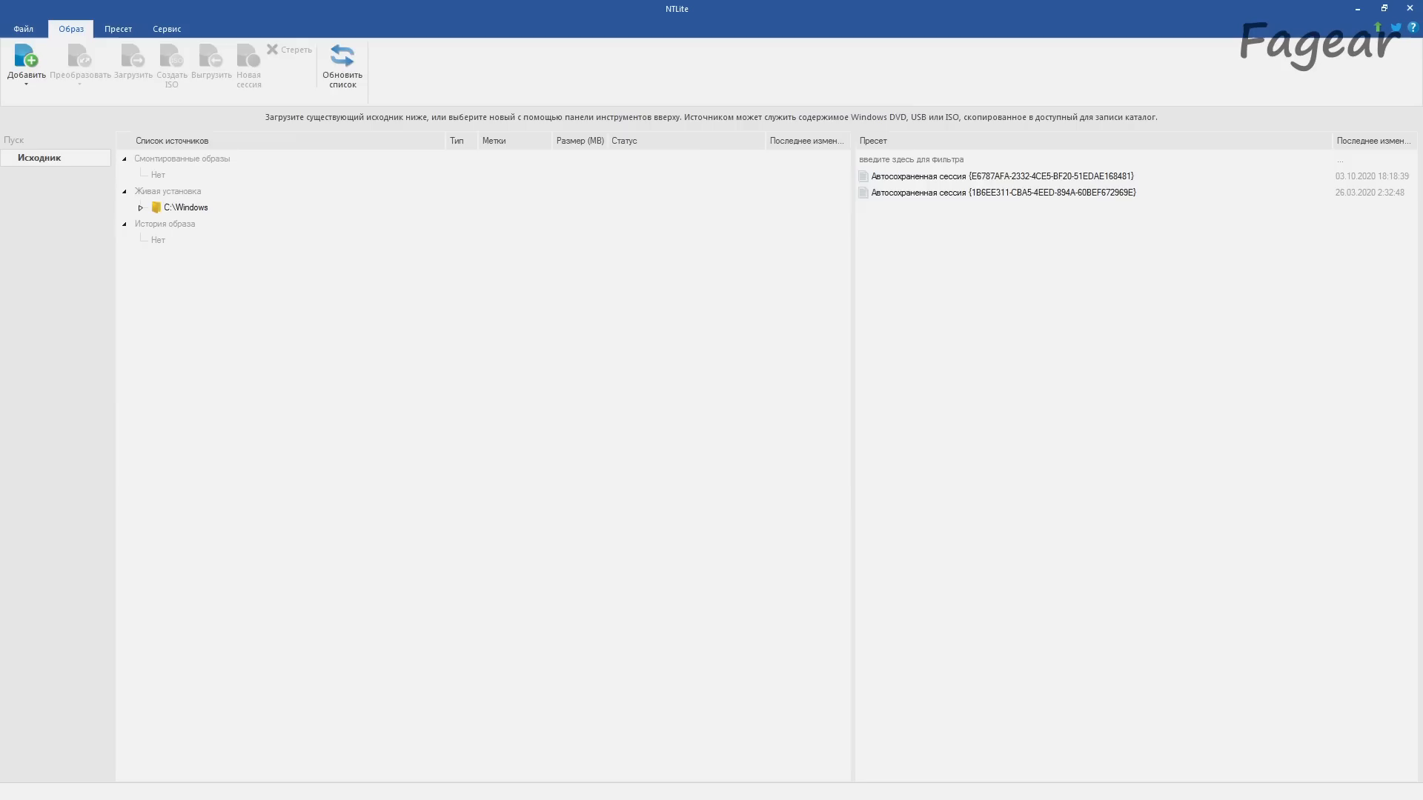
Step: Add the D:\Win7SP1 folder as an image source in NTLite and load its Windows 7 Ultimate edition
key("alt+Tab")
key("alt+Tab")
key("alt+Tab")
left_click(379, 425)
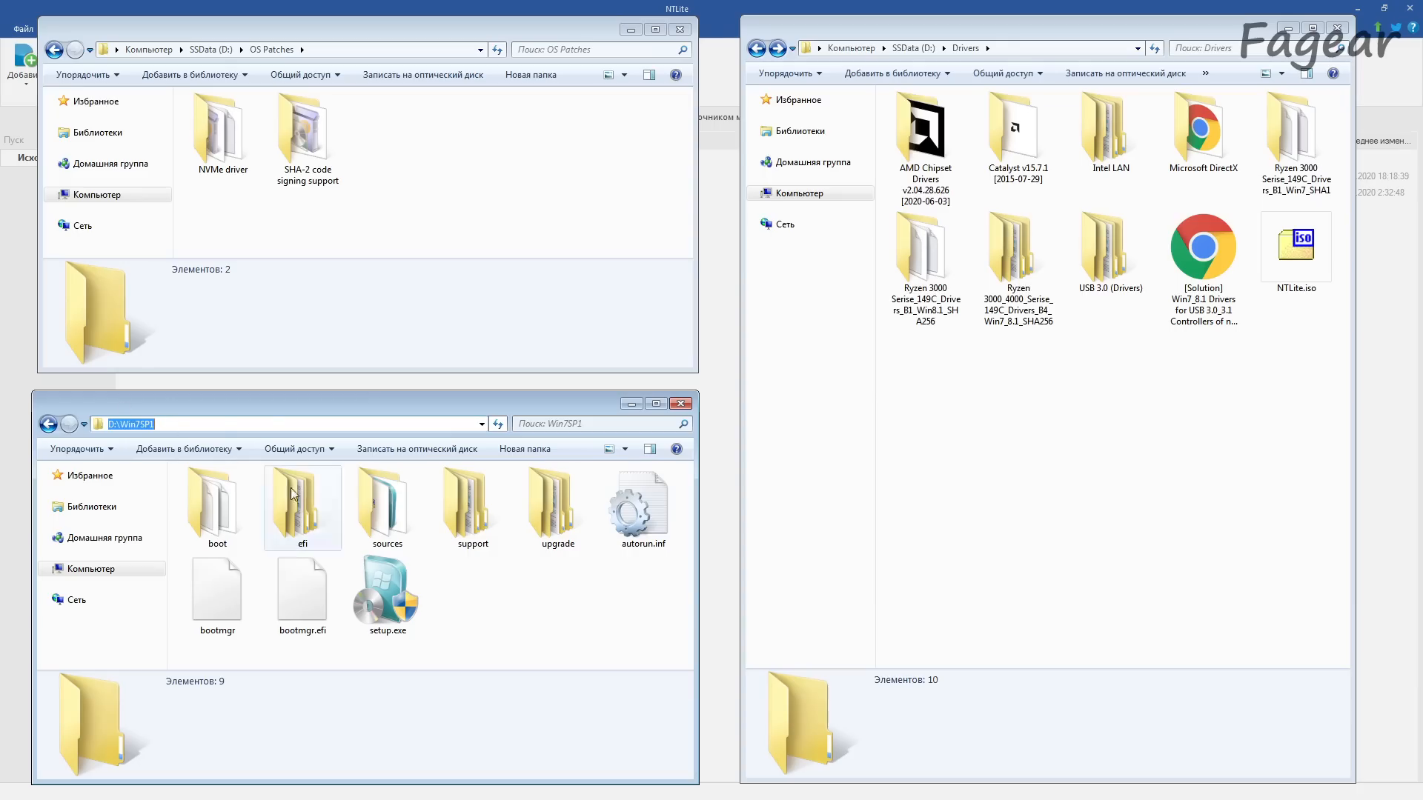
left_click(474, 586)
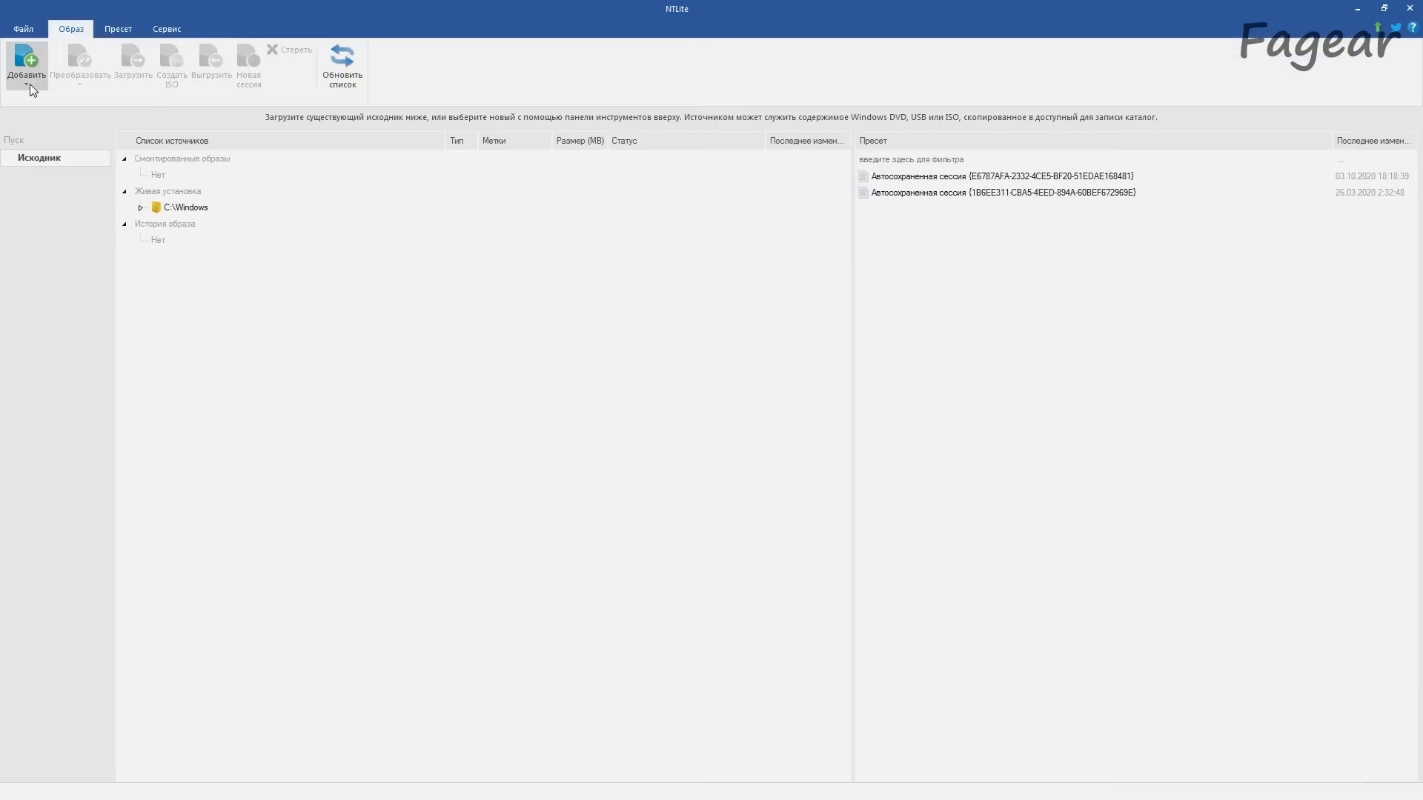
left_click(30, 83)
left_click(105, 101)
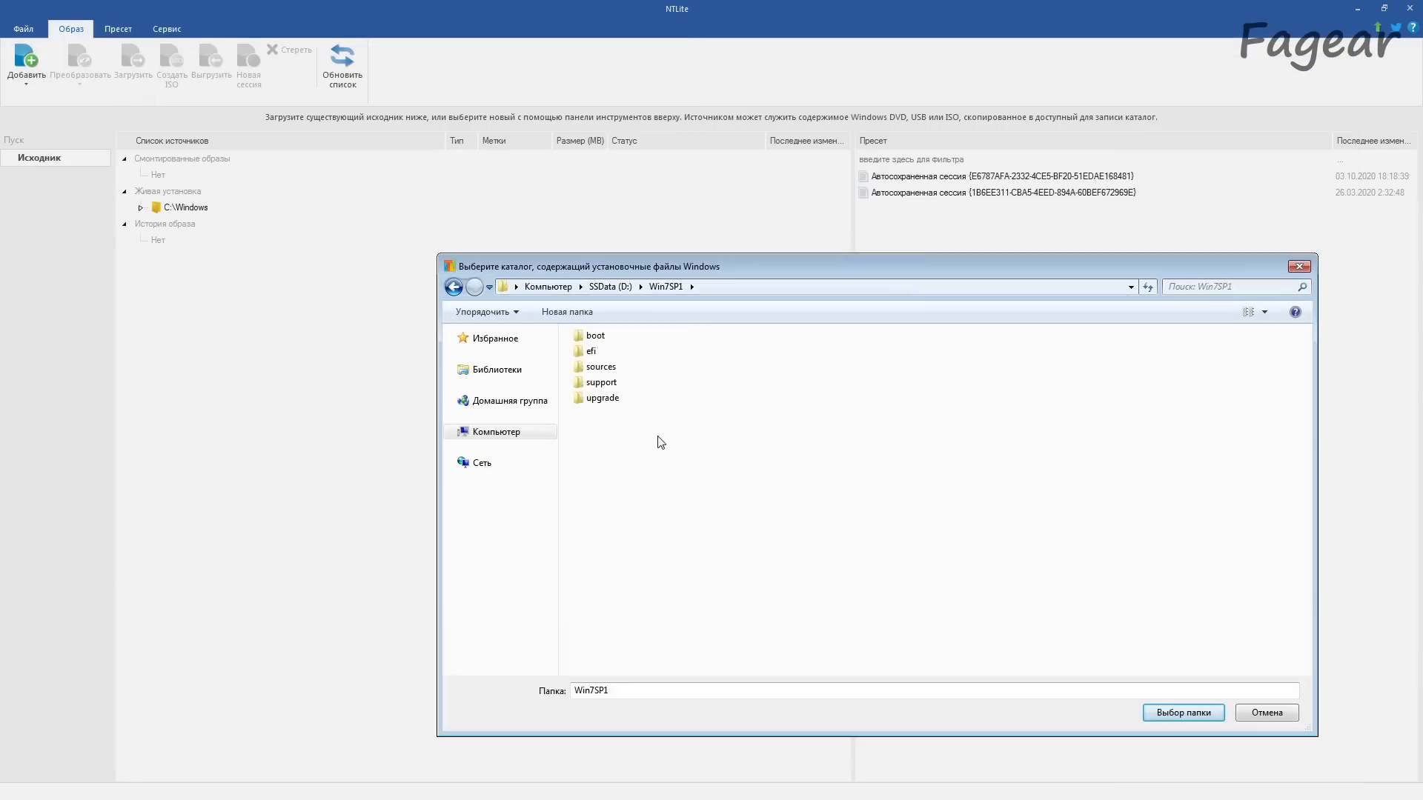
left_click(1190, 718)
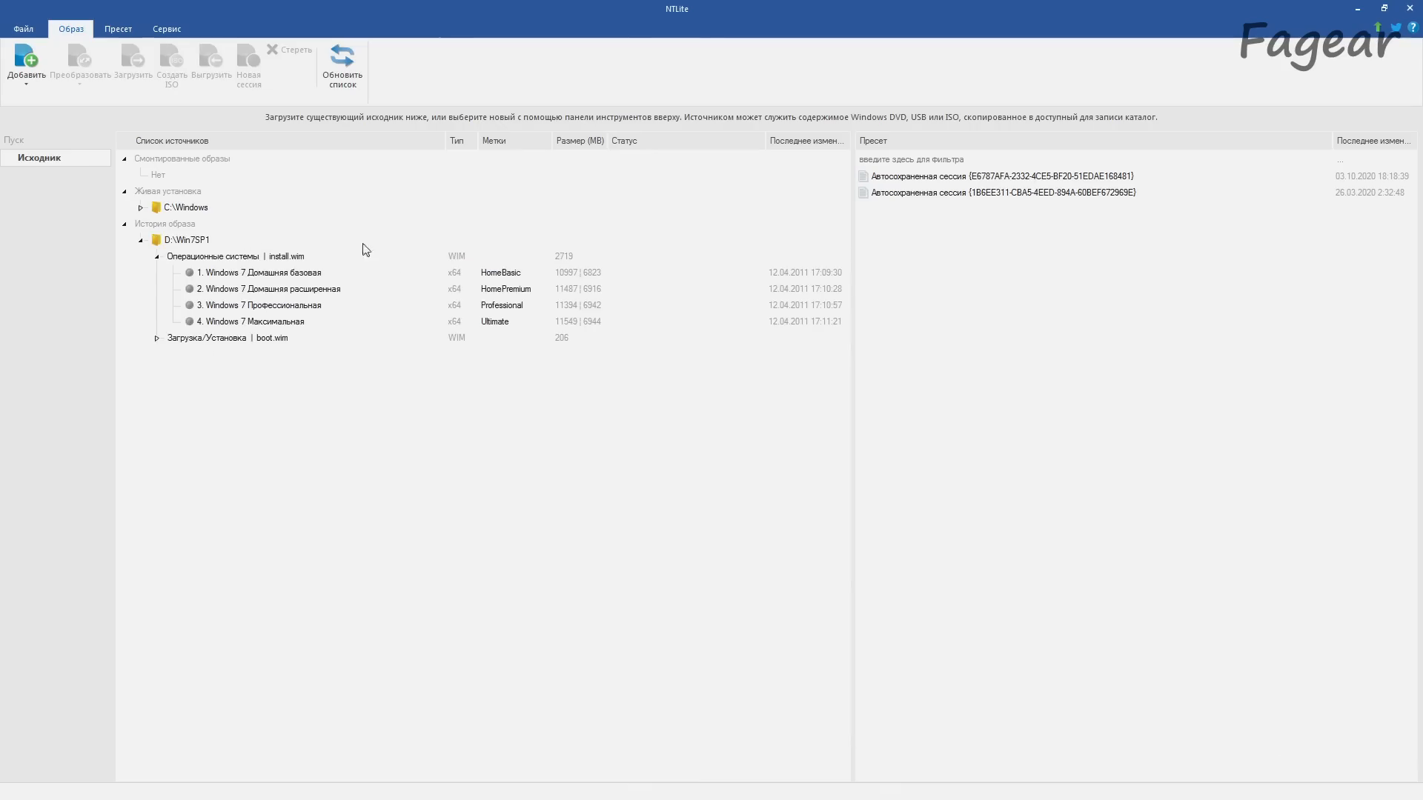
left_click(295, 325)
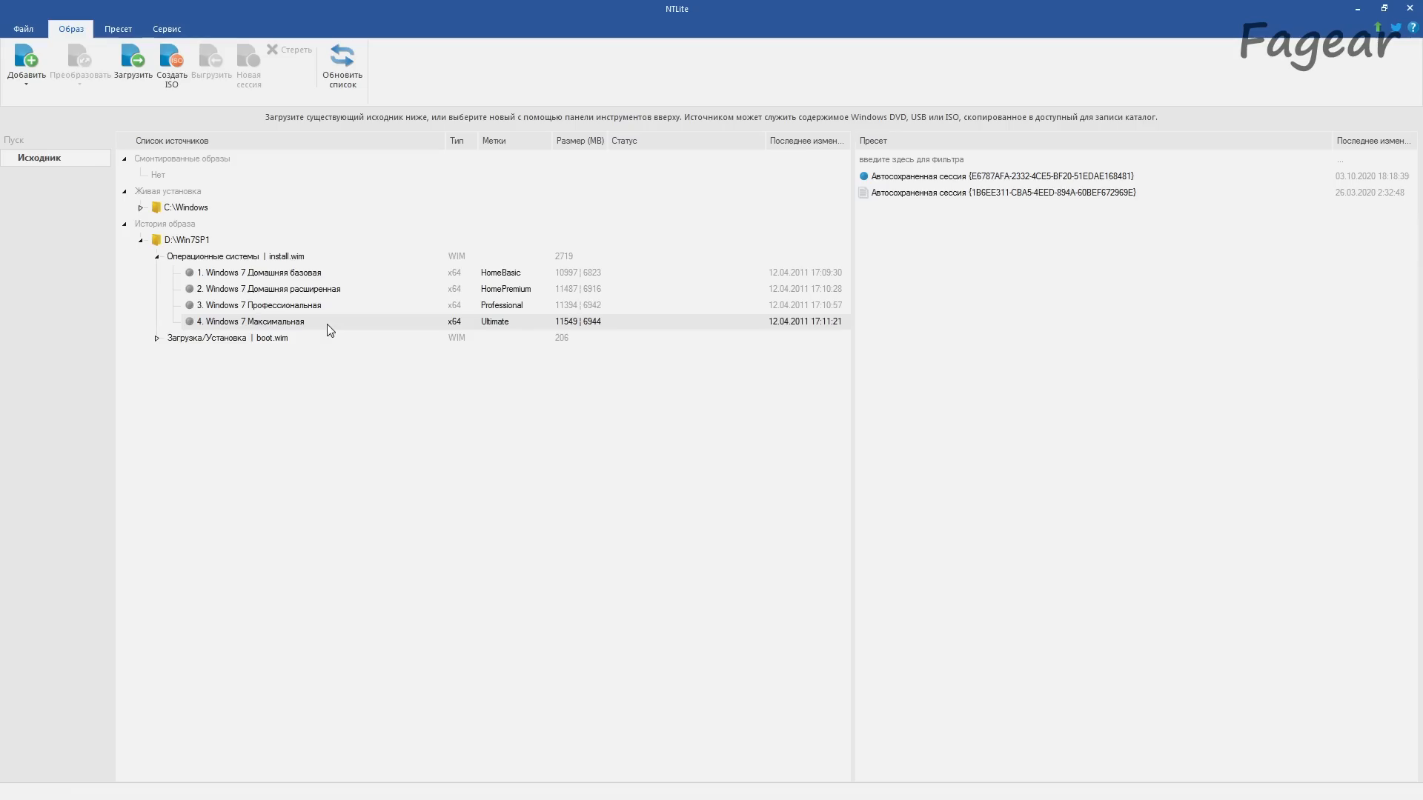
double_click(329, 327)
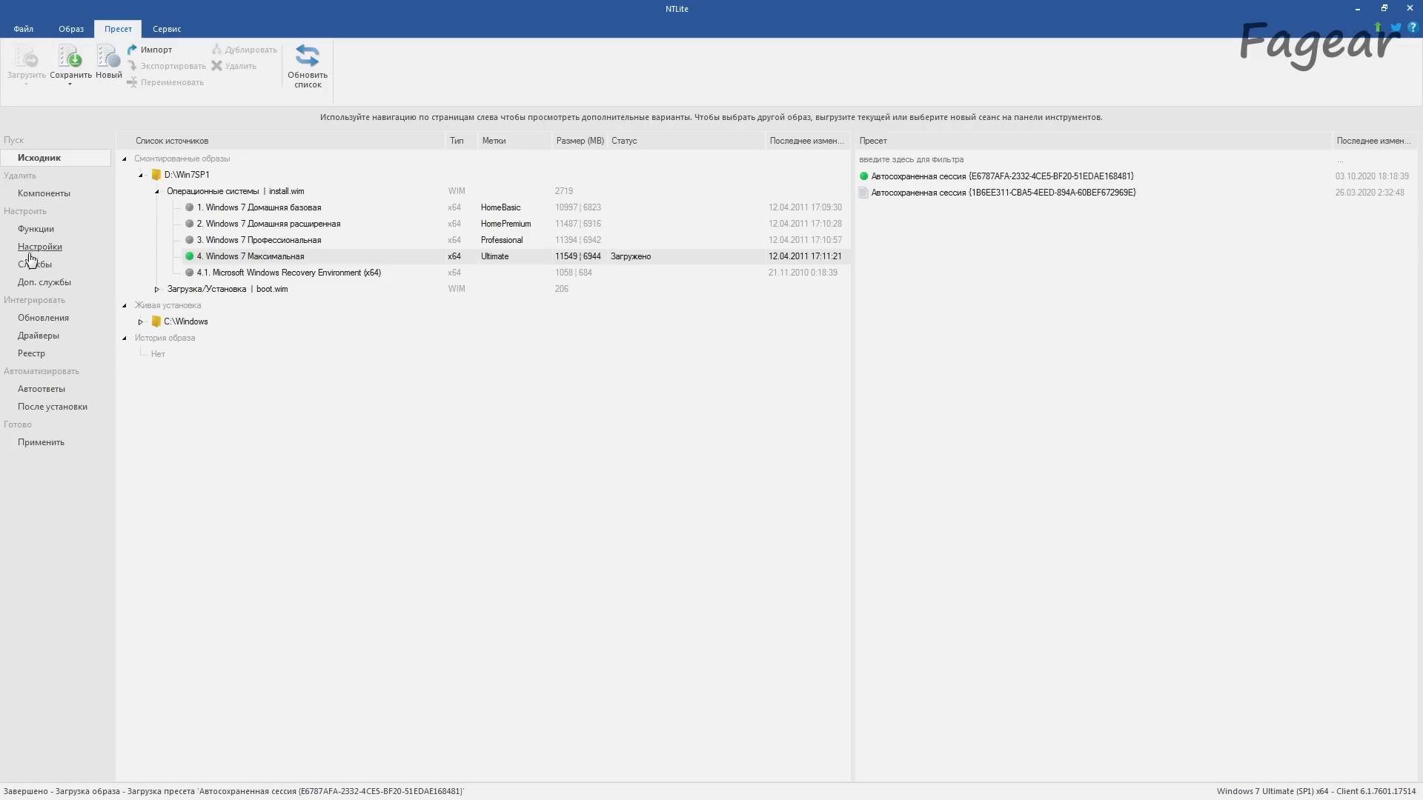
Step: Look through the components, features, settings and services of the loaded Windows 7 image
left_click(40, 196)
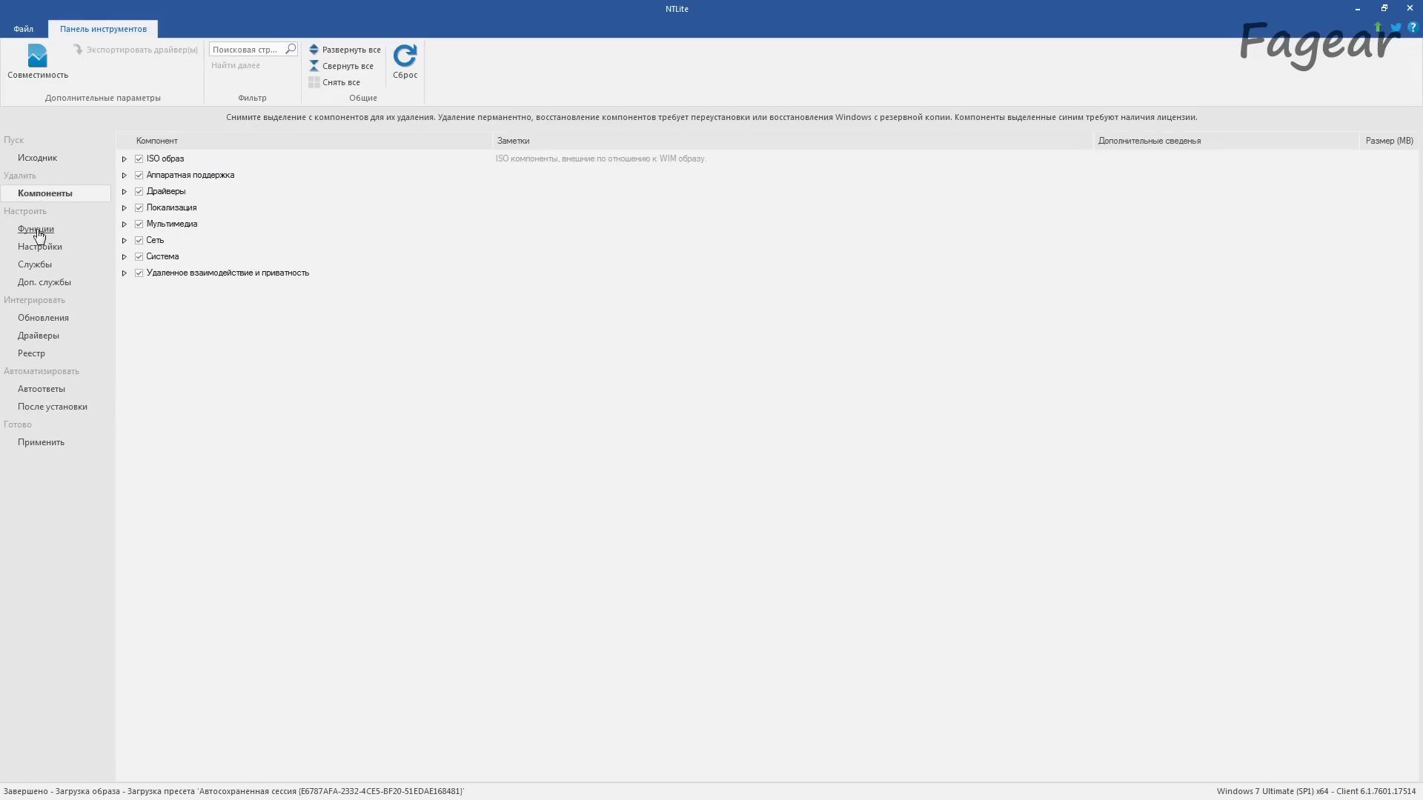
left_click(37, 230)
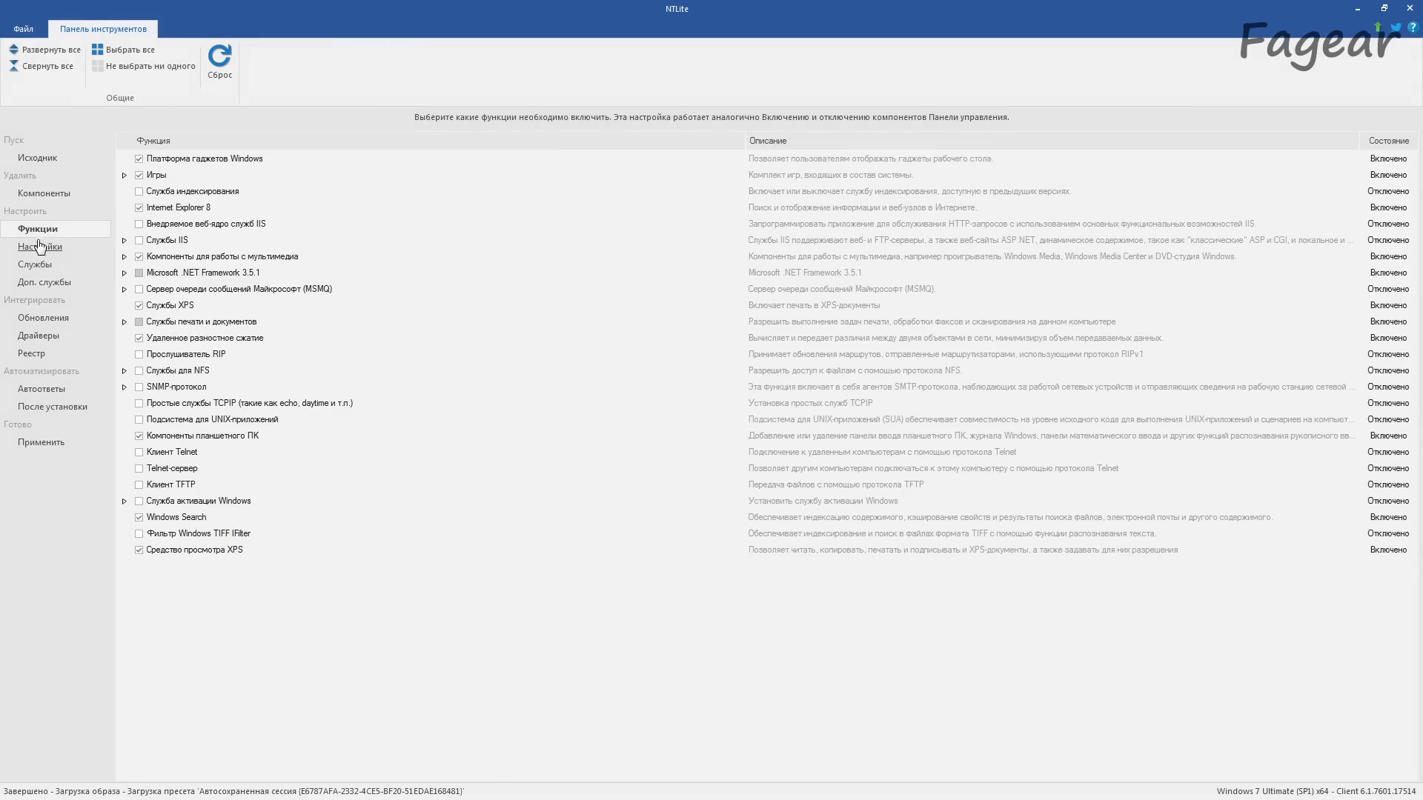
left_click(41, 248)
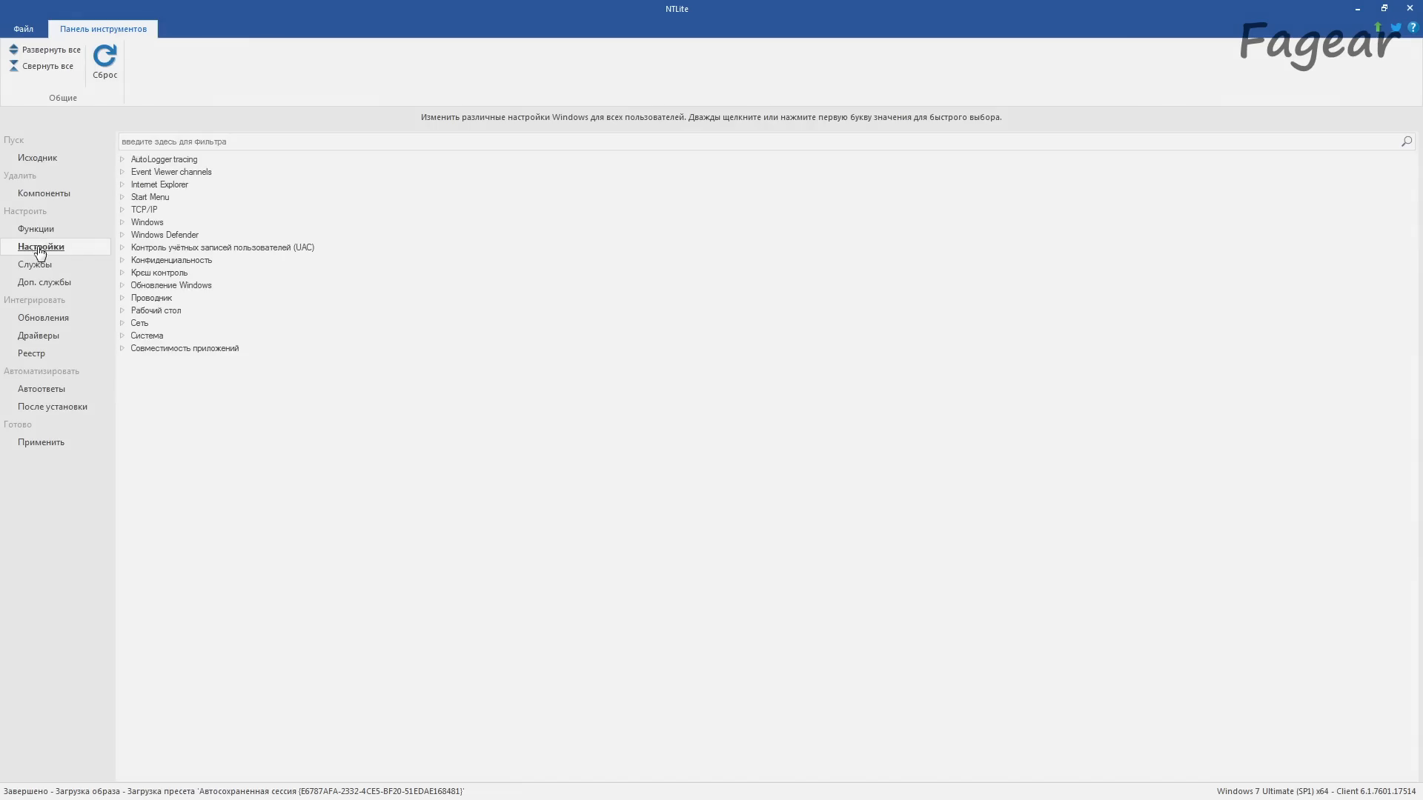
left_click(37, 267)
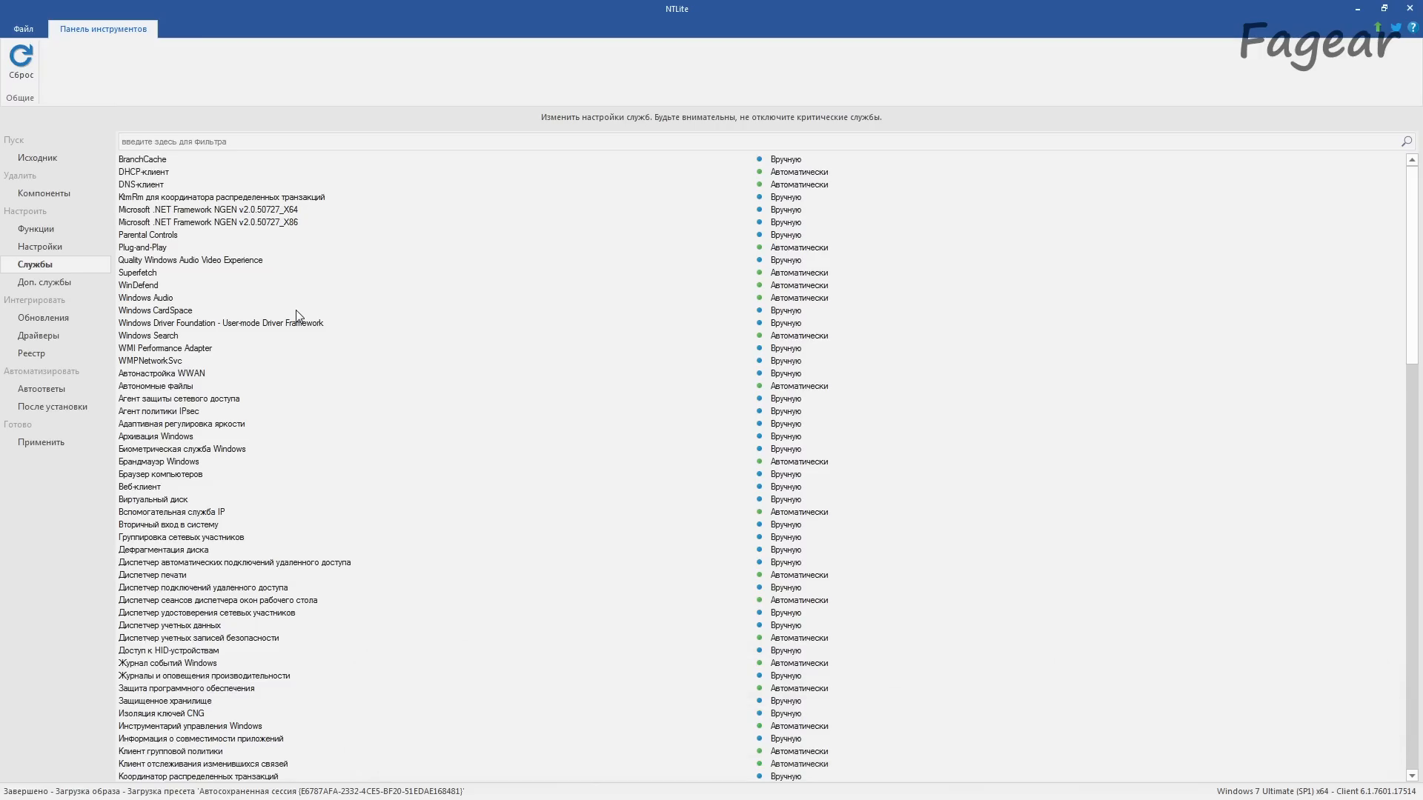
Step: Add the NVMe update package Windows6.1-KB2990941-v3-x64.msu to the update integration queue
left_click(56, 320)
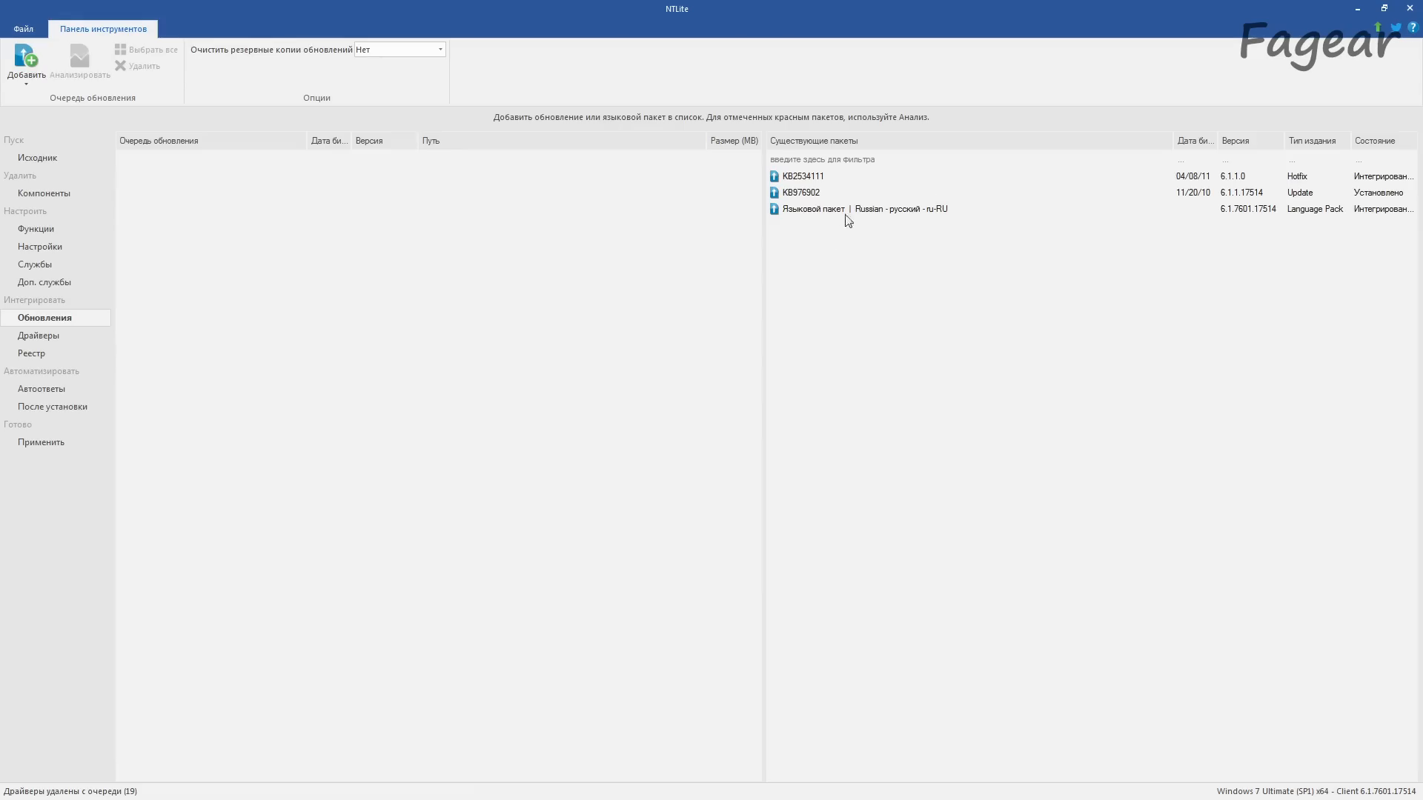
left_click(39, 79)
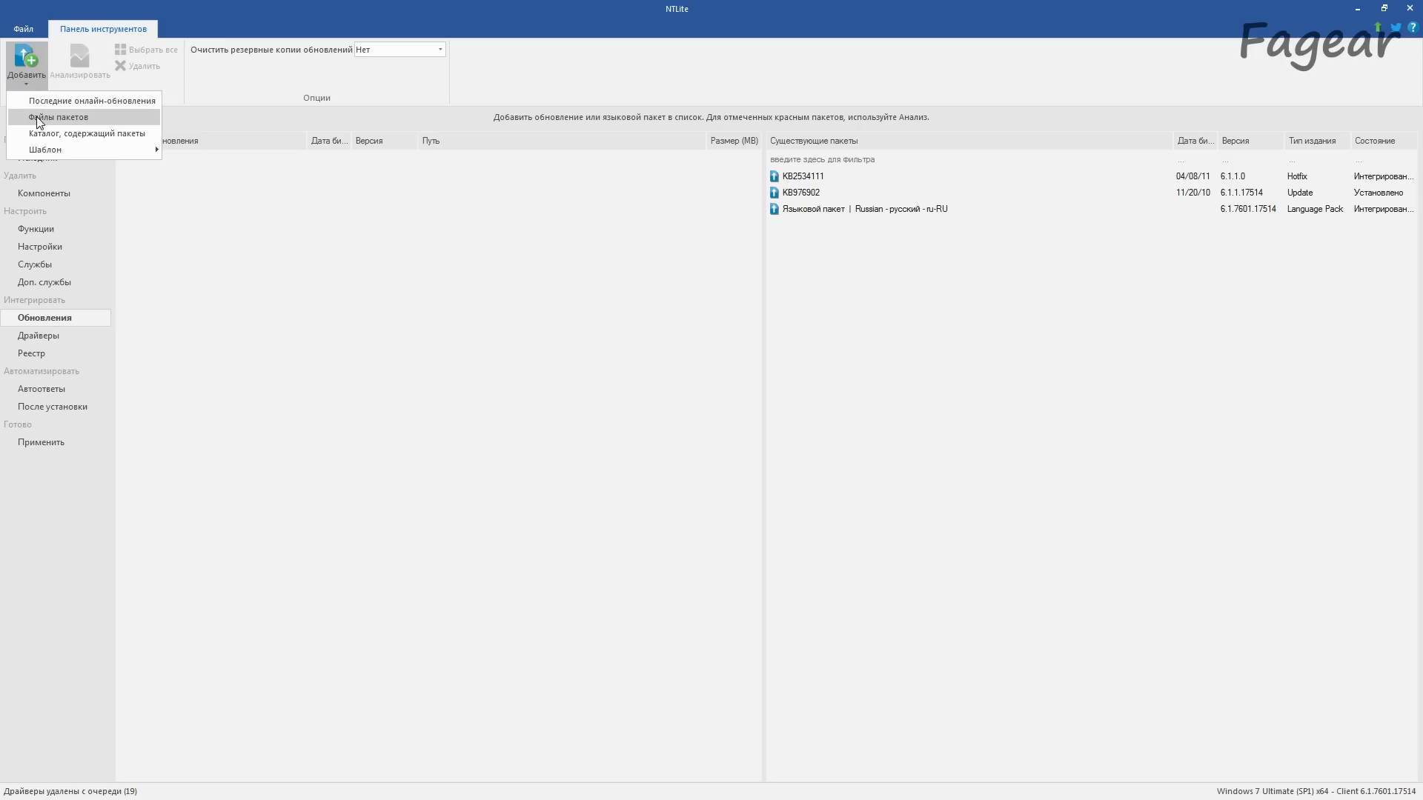
left_click(109, 117)
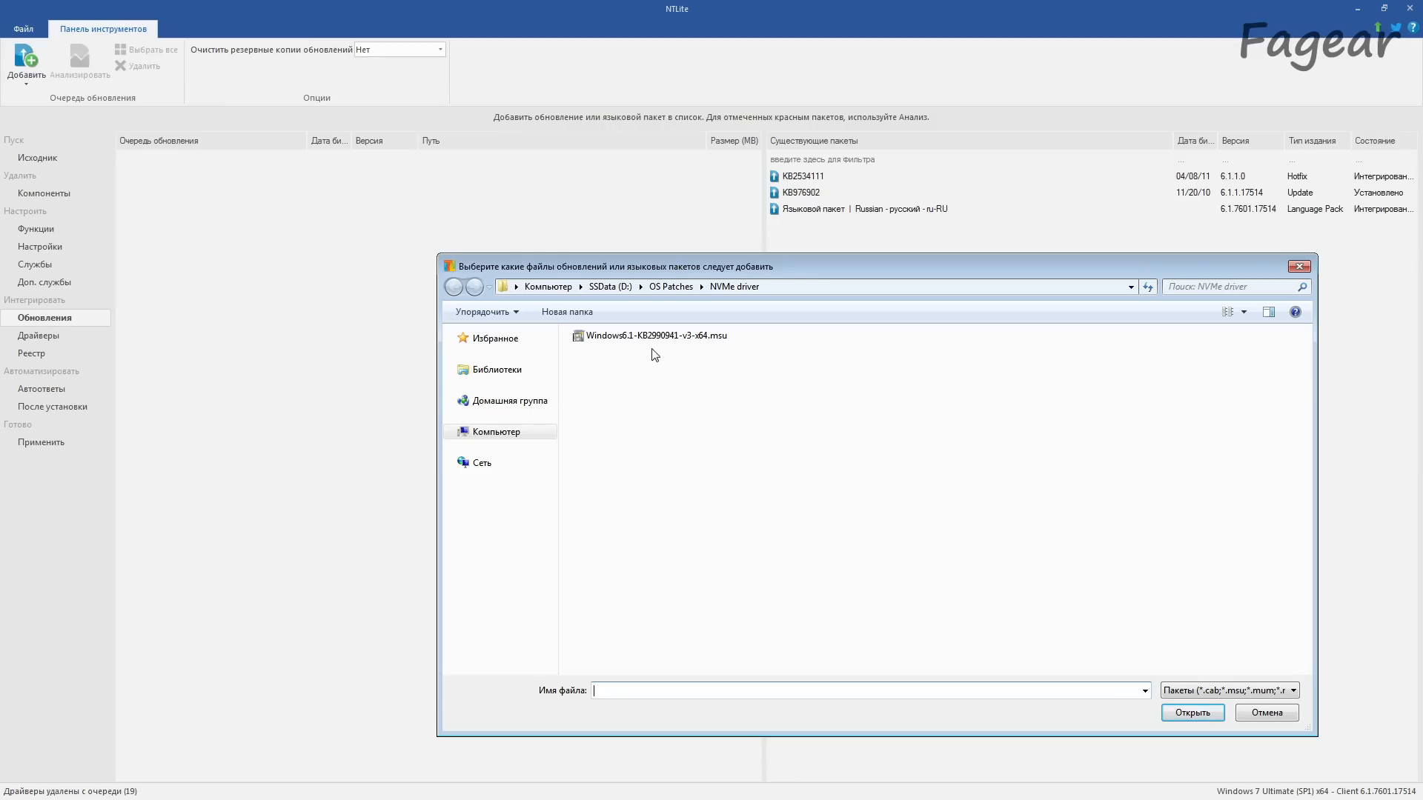
left_click(662, 338)
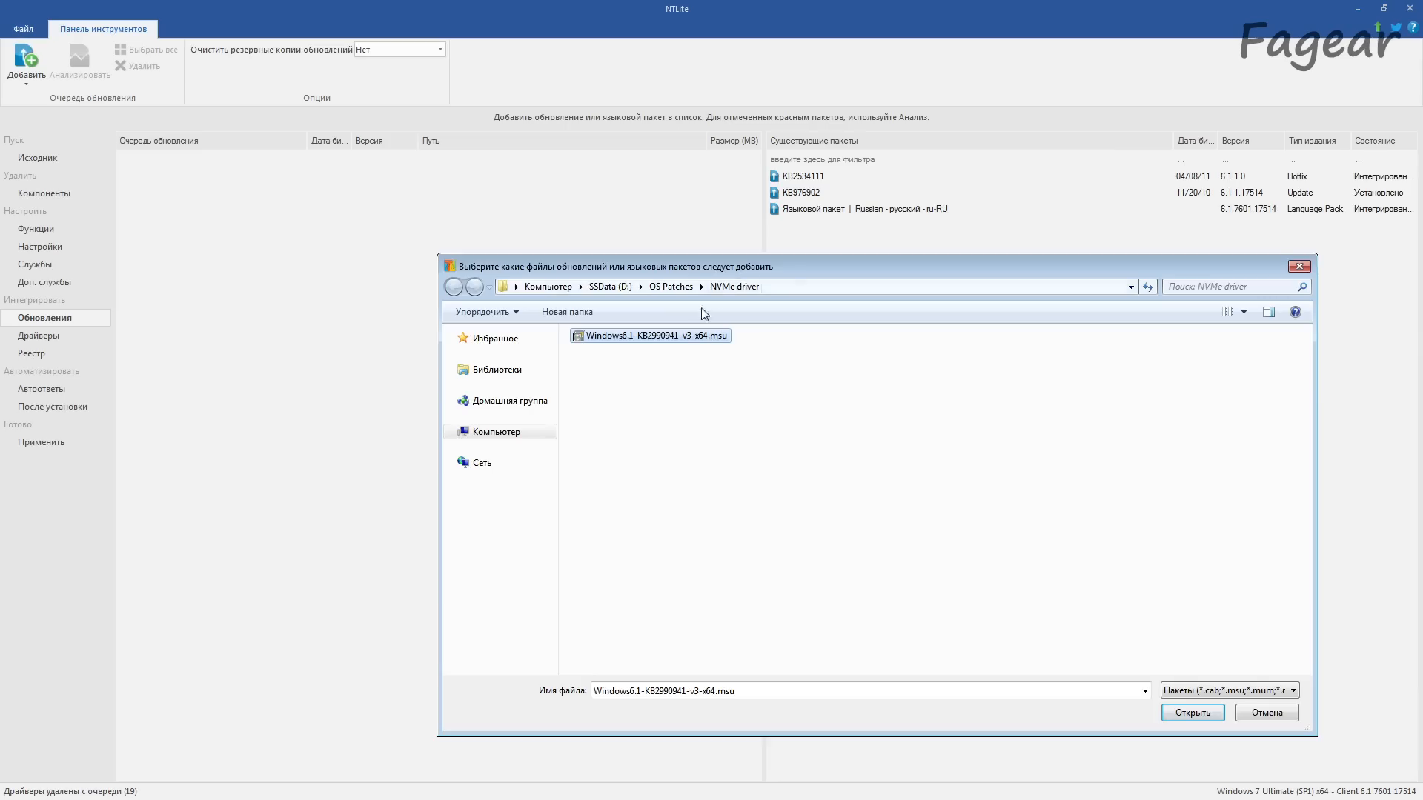
double_click(643, 338)
Step: Add the KB4474419 v3 x64 package from the SHA-2 code signing support folder to the update queue
left_click(35, 86)
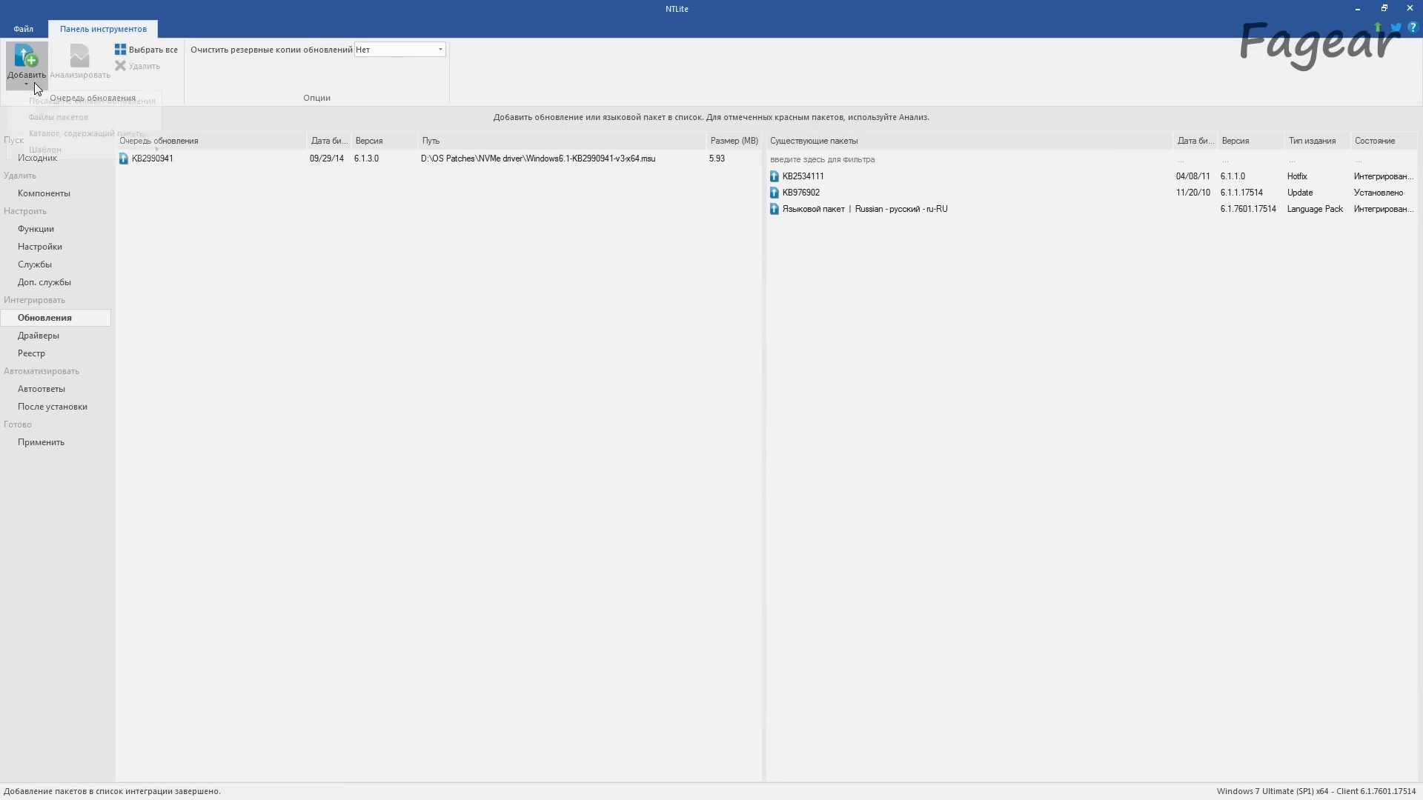
left_click(59, 117)
left_click(666, 292)
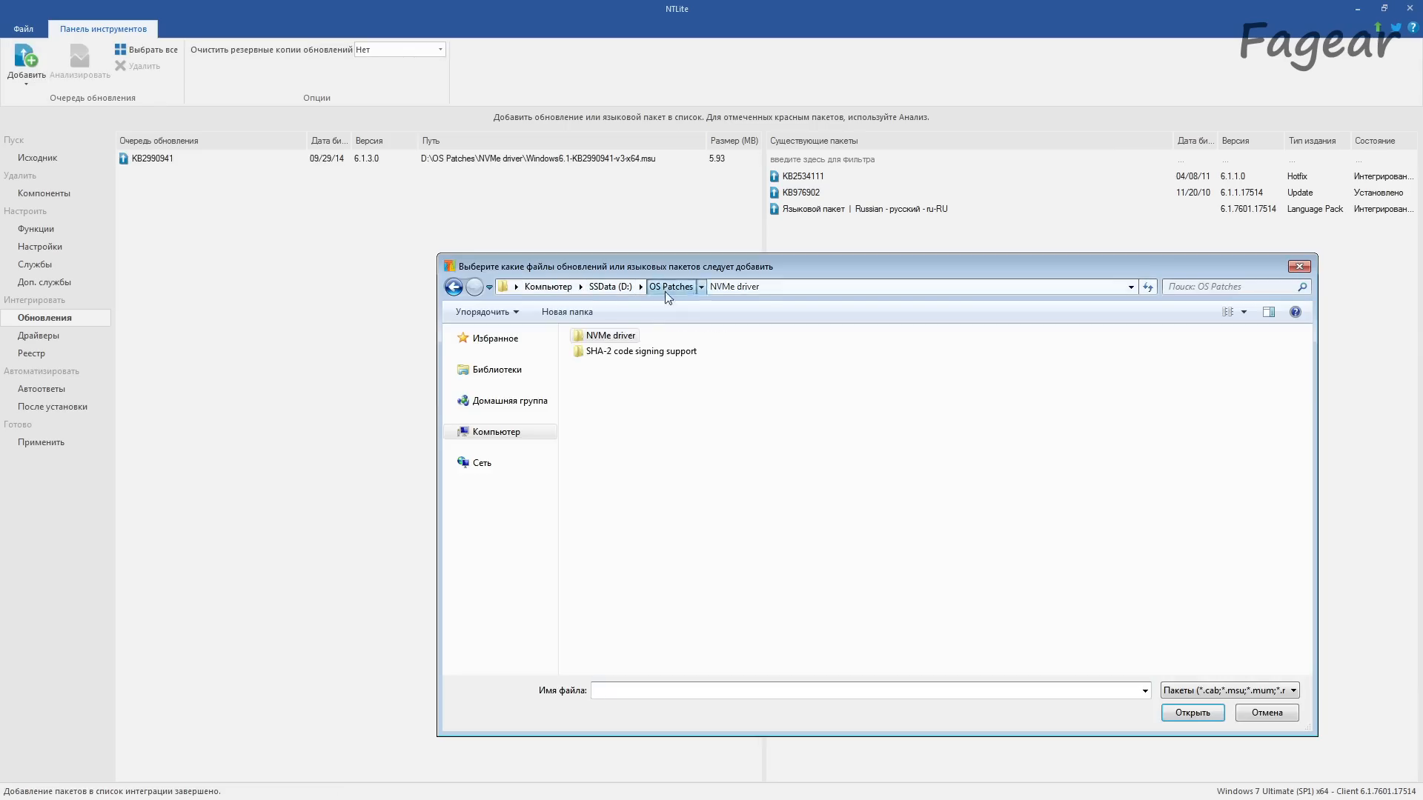
double_click(625, 352)
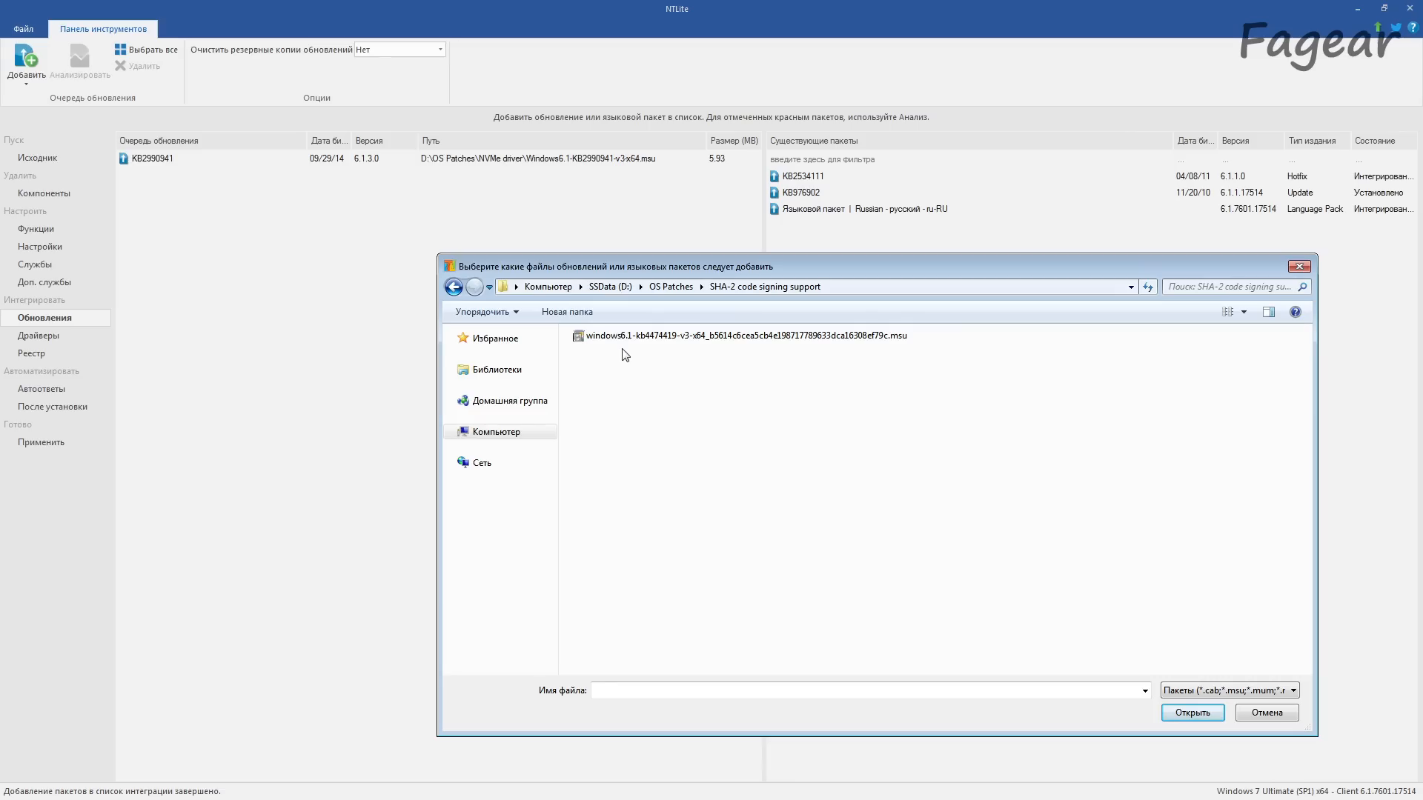
left_click(636, 340)
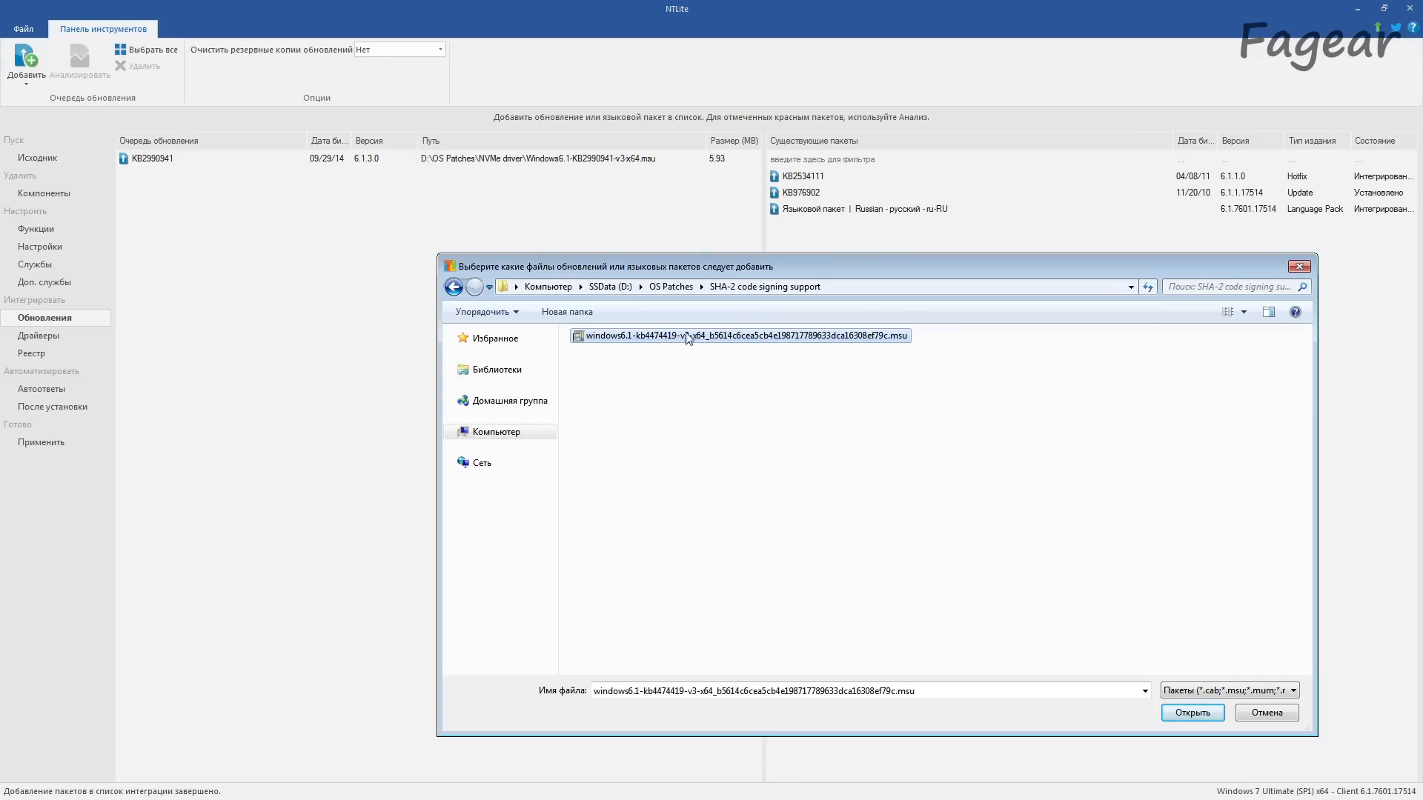
double_click(762, 337)
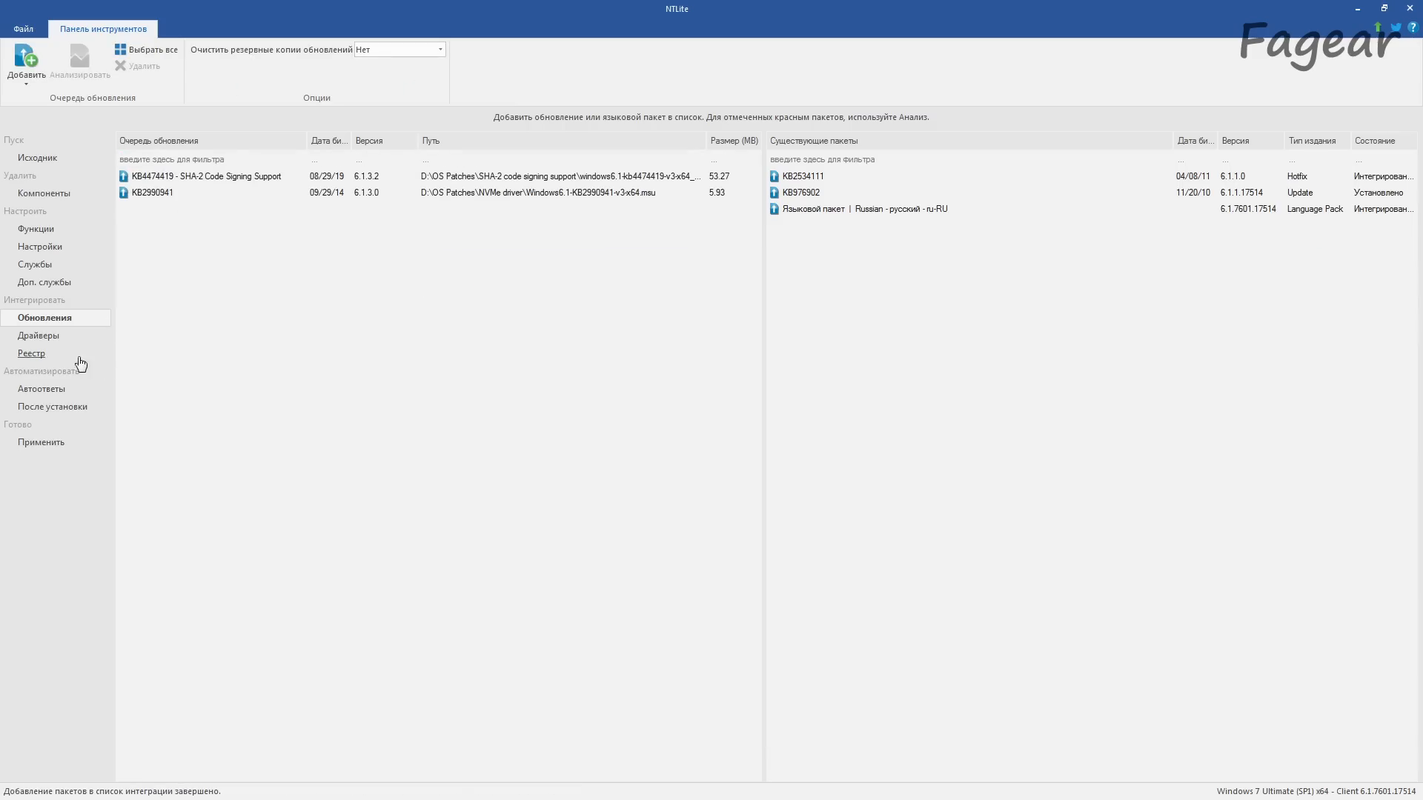
Step: Queue the Ryzen 3000_4000 Win7_8.1_SHA256 package's System Device driver folder for integration after checking its Network Adapter and Storage Controller folders
left_click(52, 339)
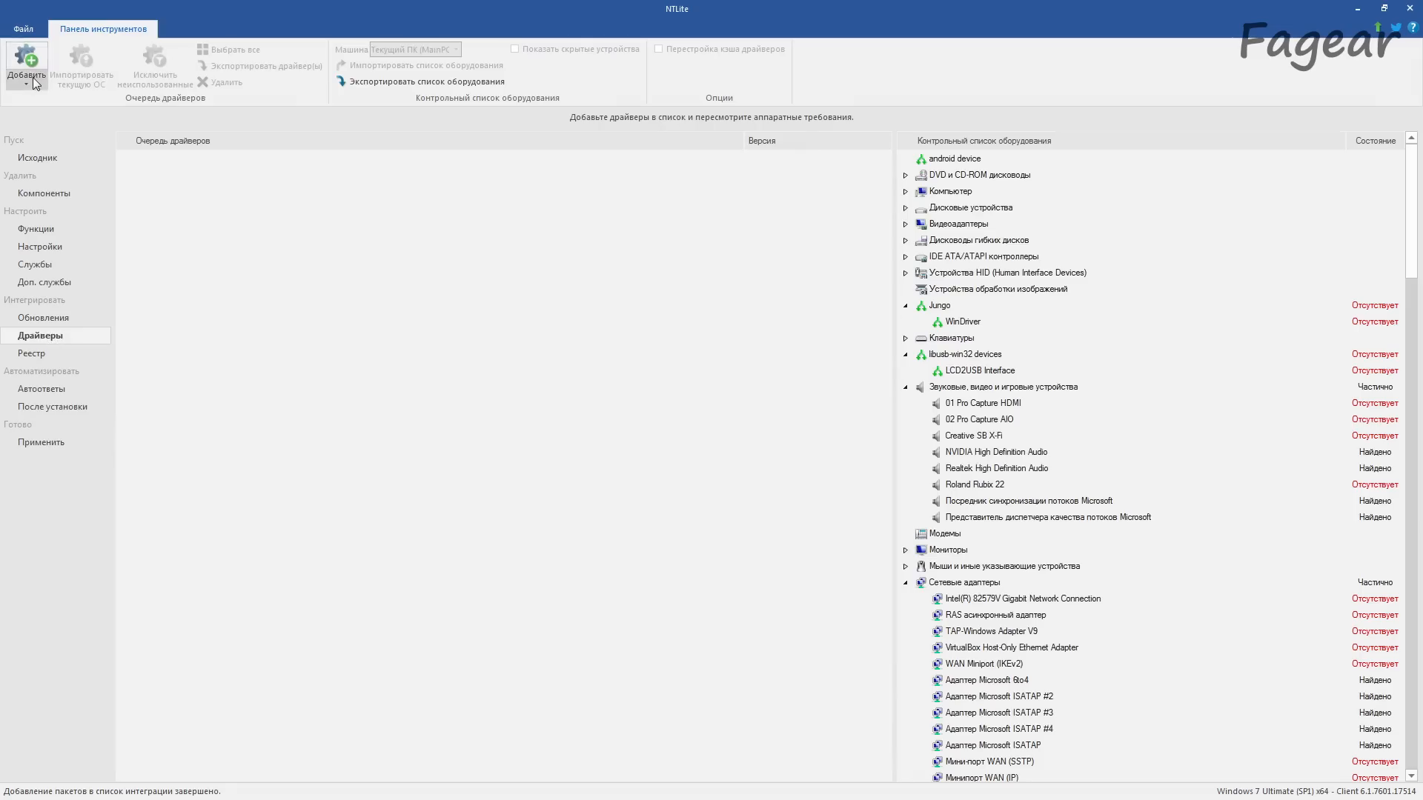
left_click(33, 77)
left_click(66, 115)
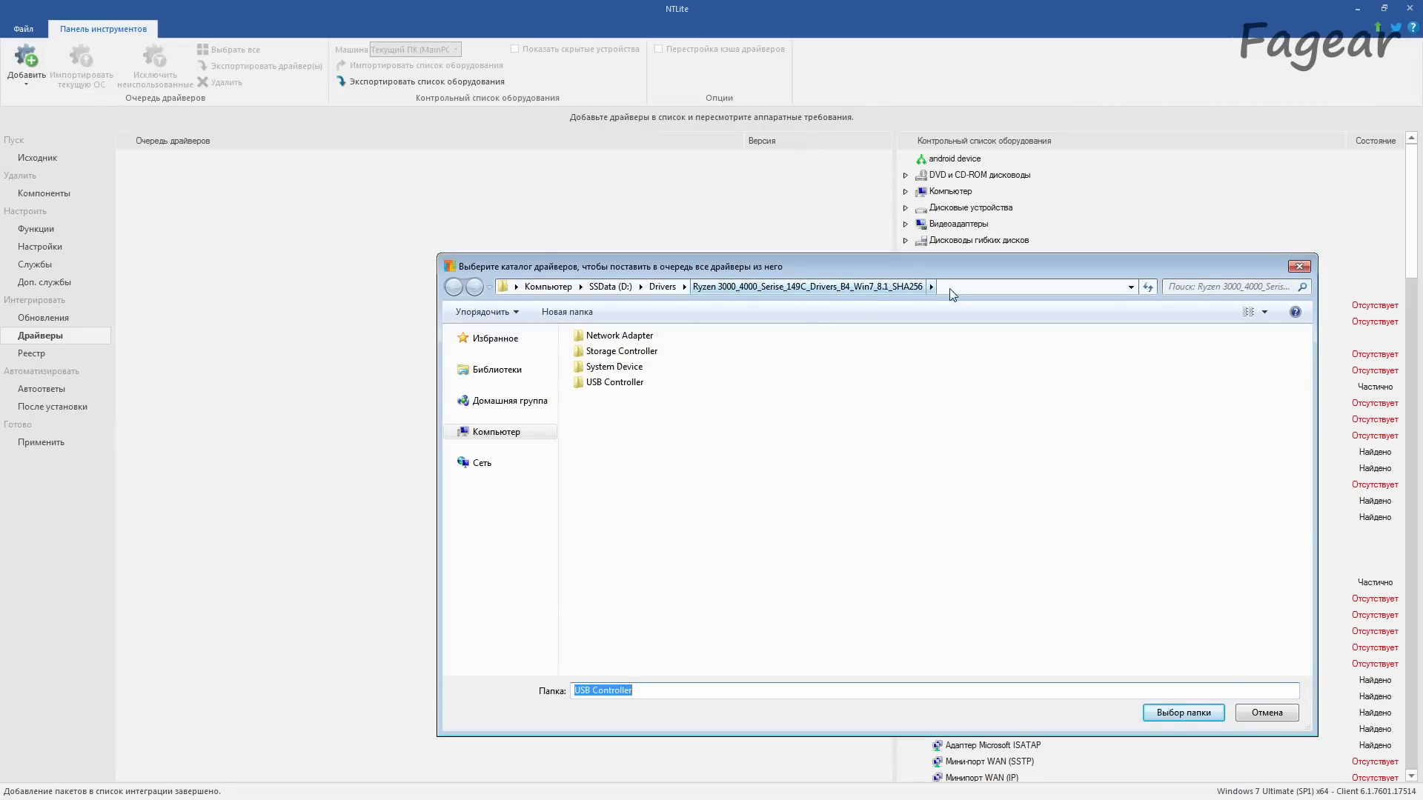
double_click(599, 335)
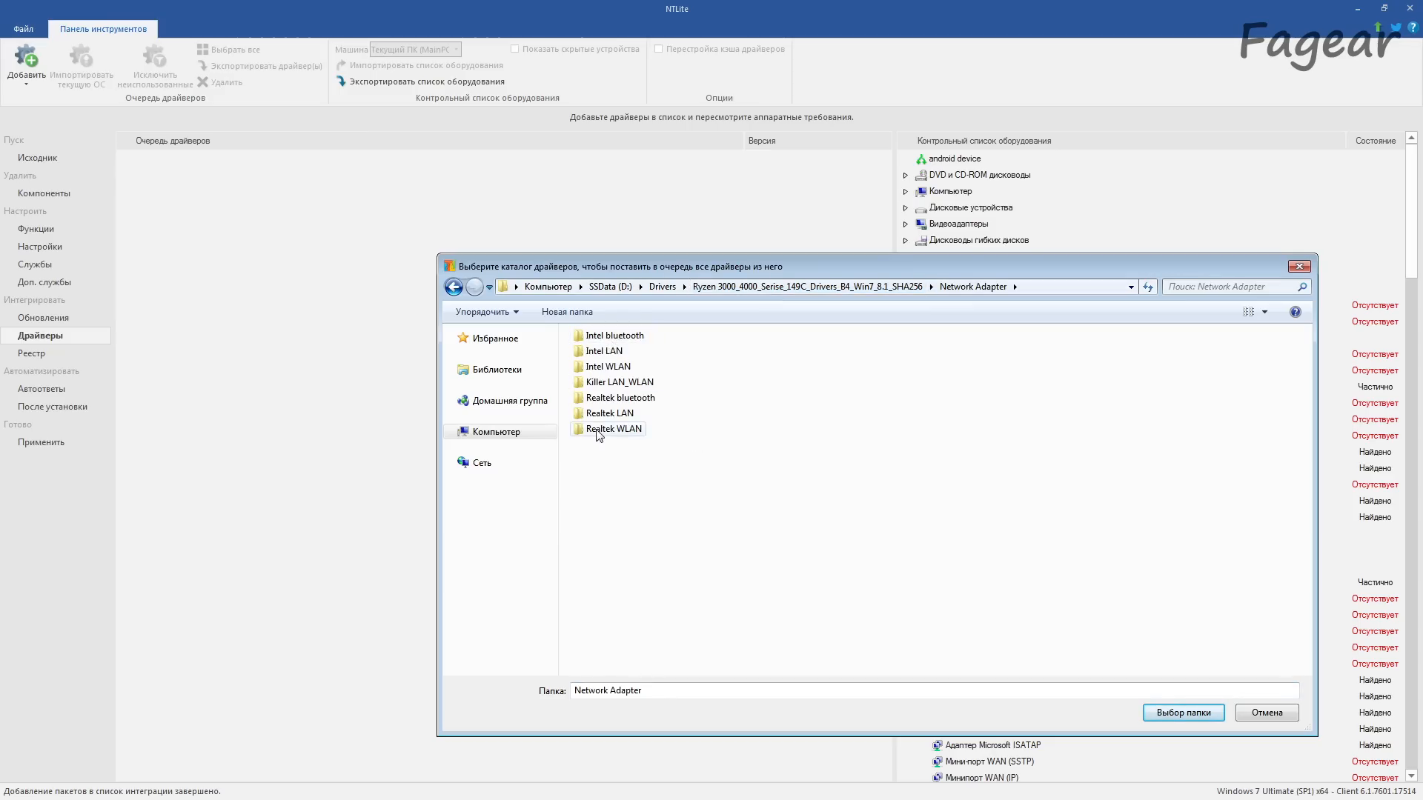
key("BackSpace")
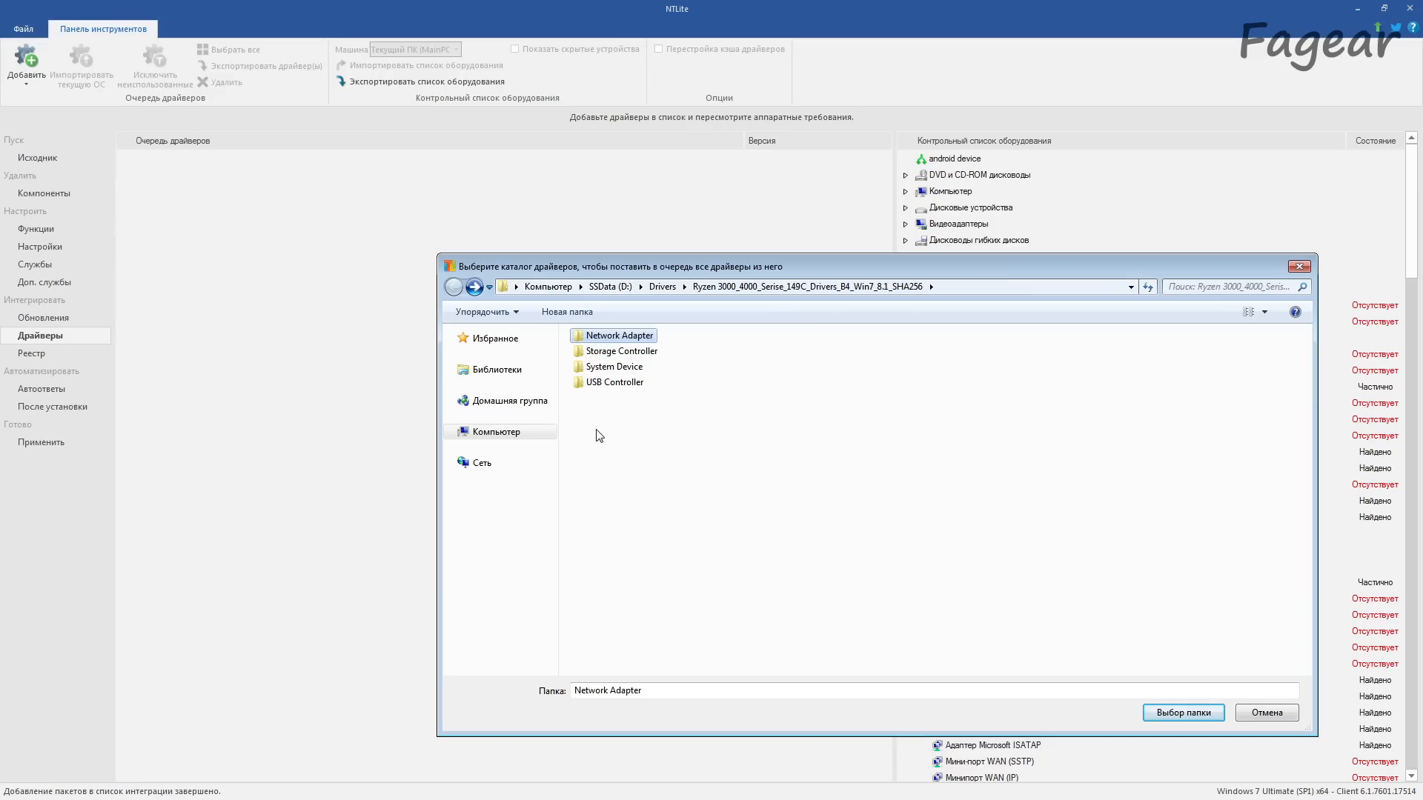
double_click(612, 352)
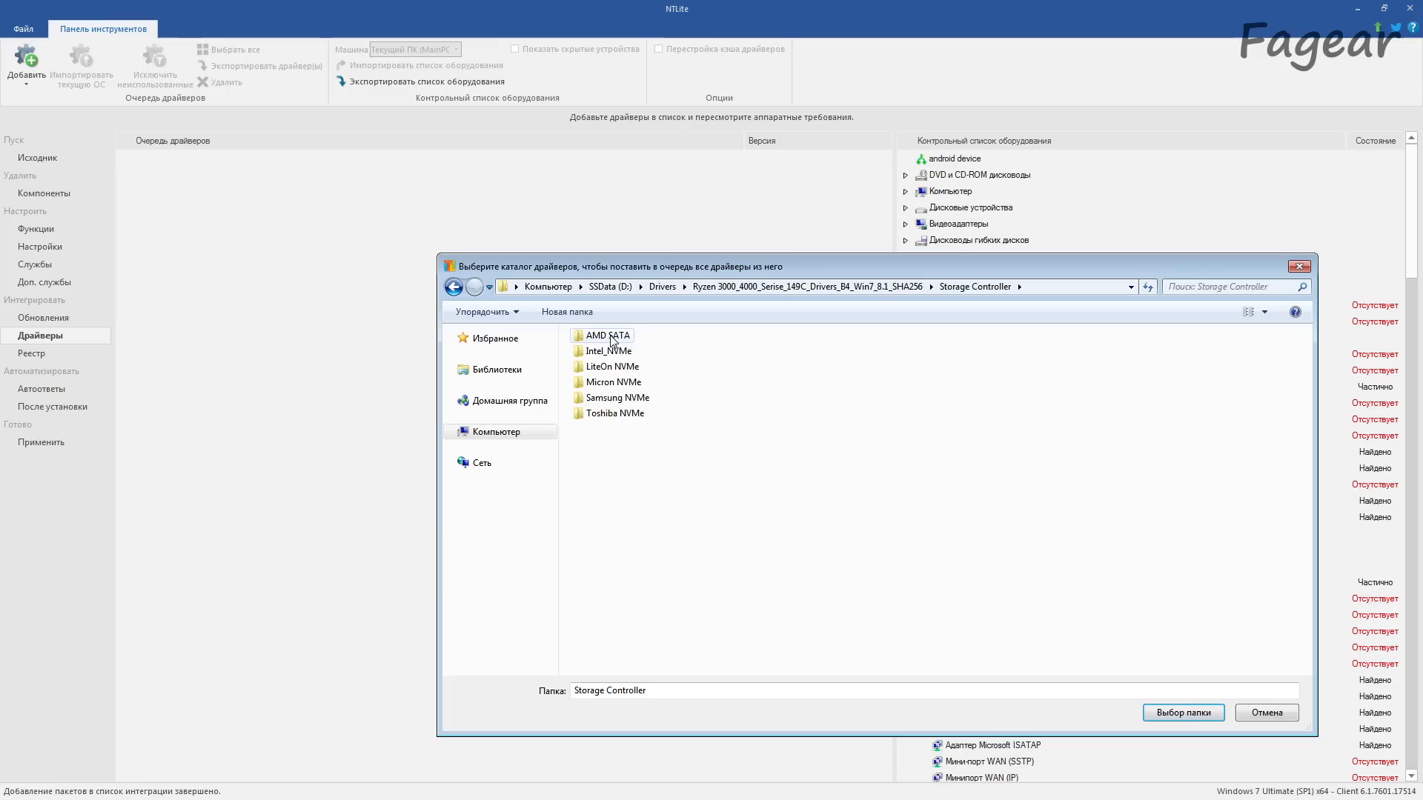
key("BackSpace")
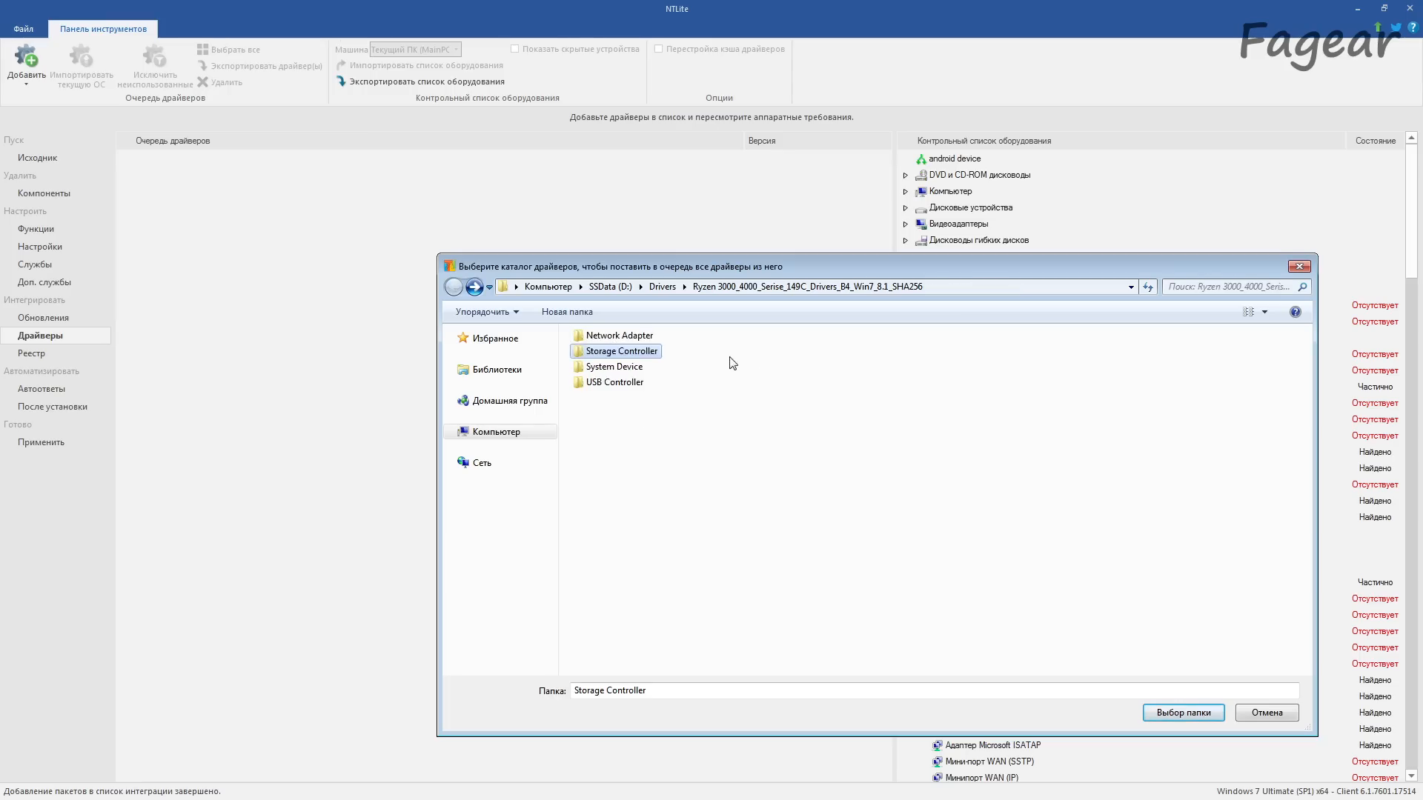
double_click(614, 367)
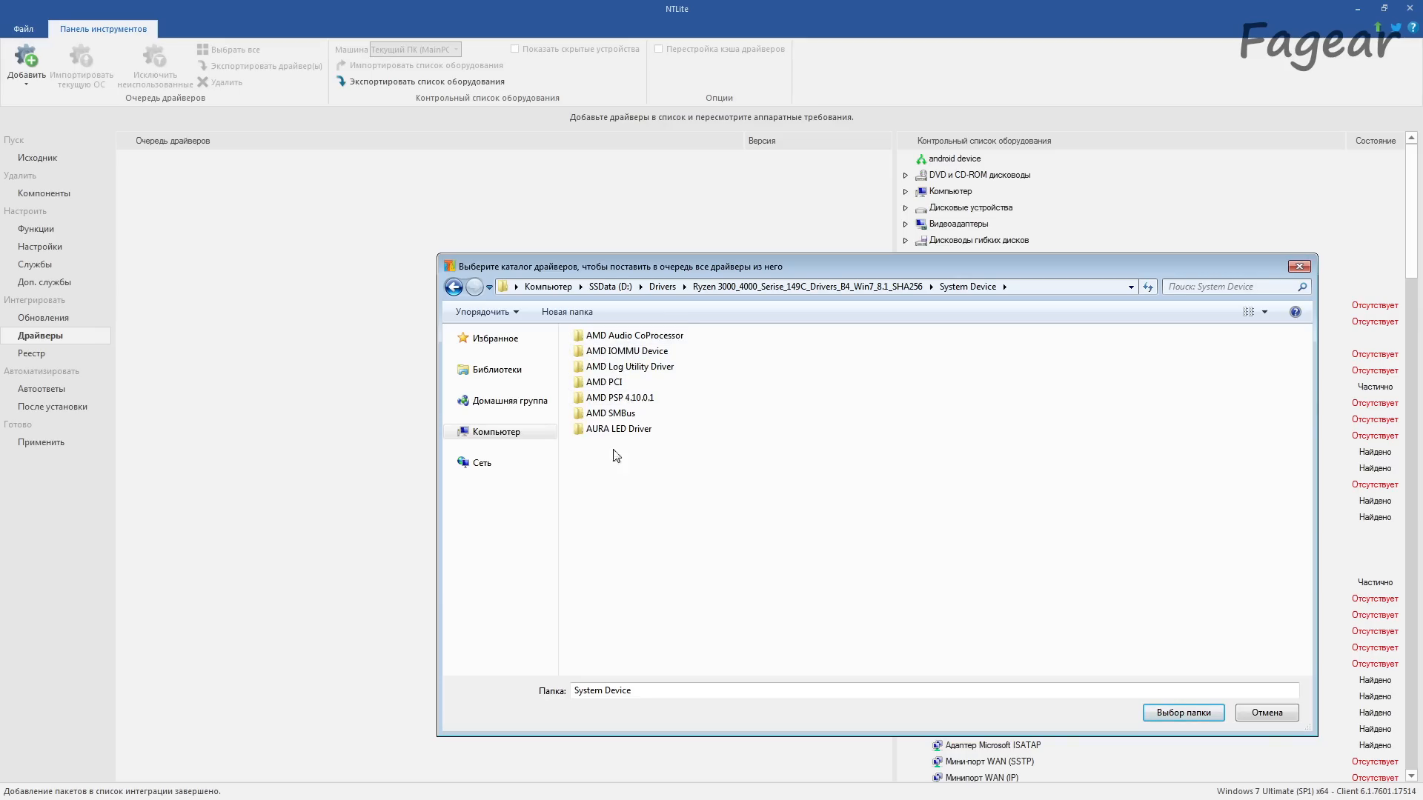
left_click(1184, 713)
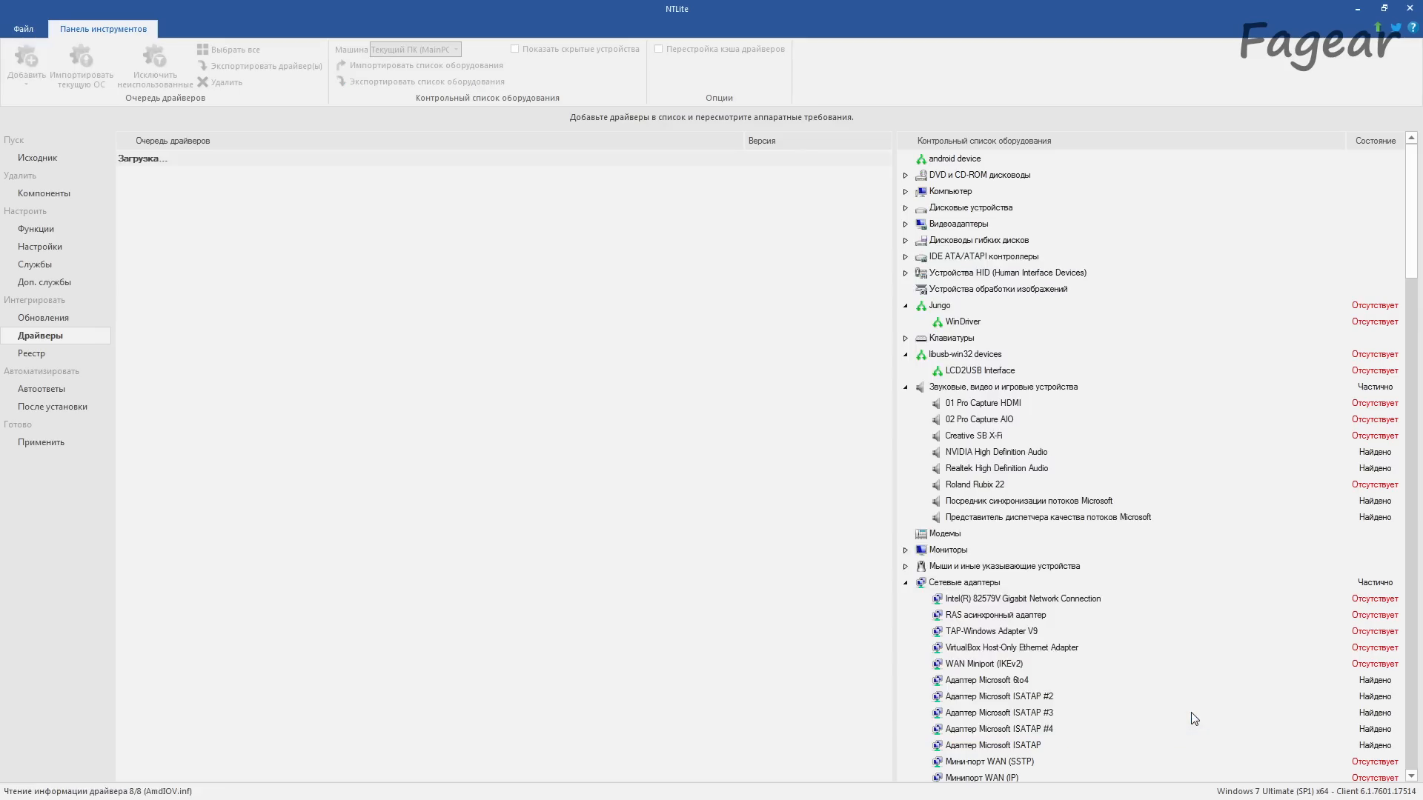
left_click(125, 224)
left_click(124, 256)
left_click(124, 290)
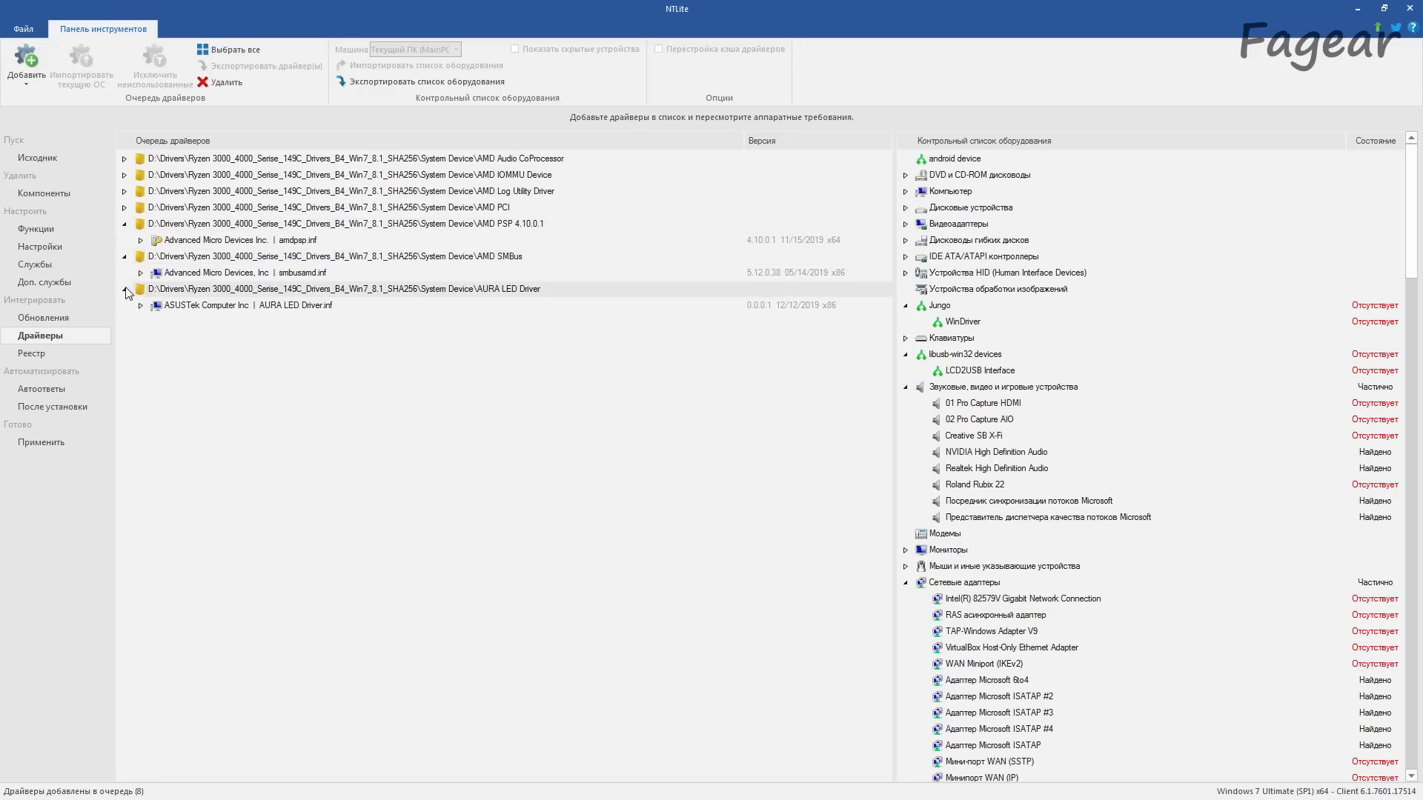
Step: Add the USB Controller folder of the Ryzen 3000_4000 Win7_8.1_SHA256 package to the driver queue
left_click(25, 83)
left_click(51, 120)
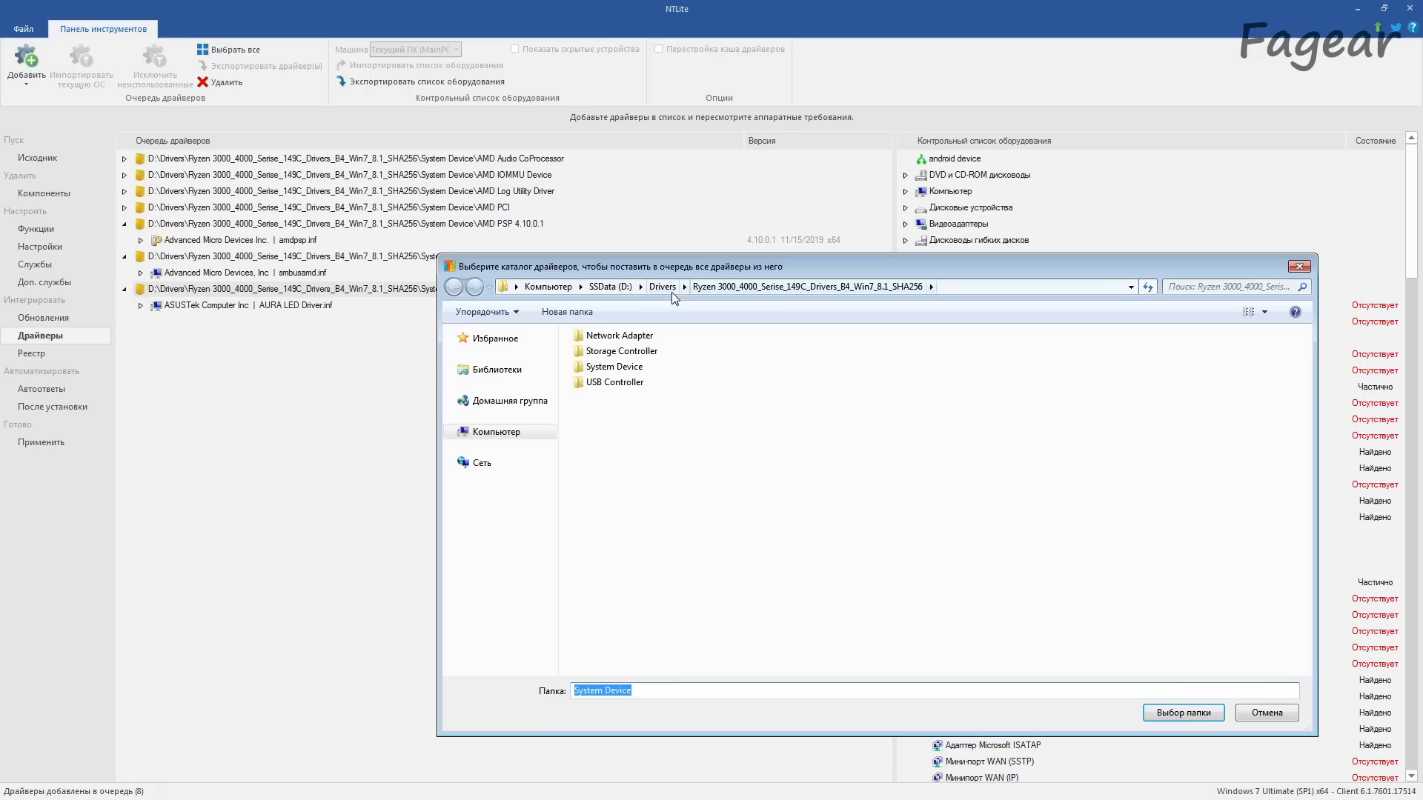
double_click(609, 383)
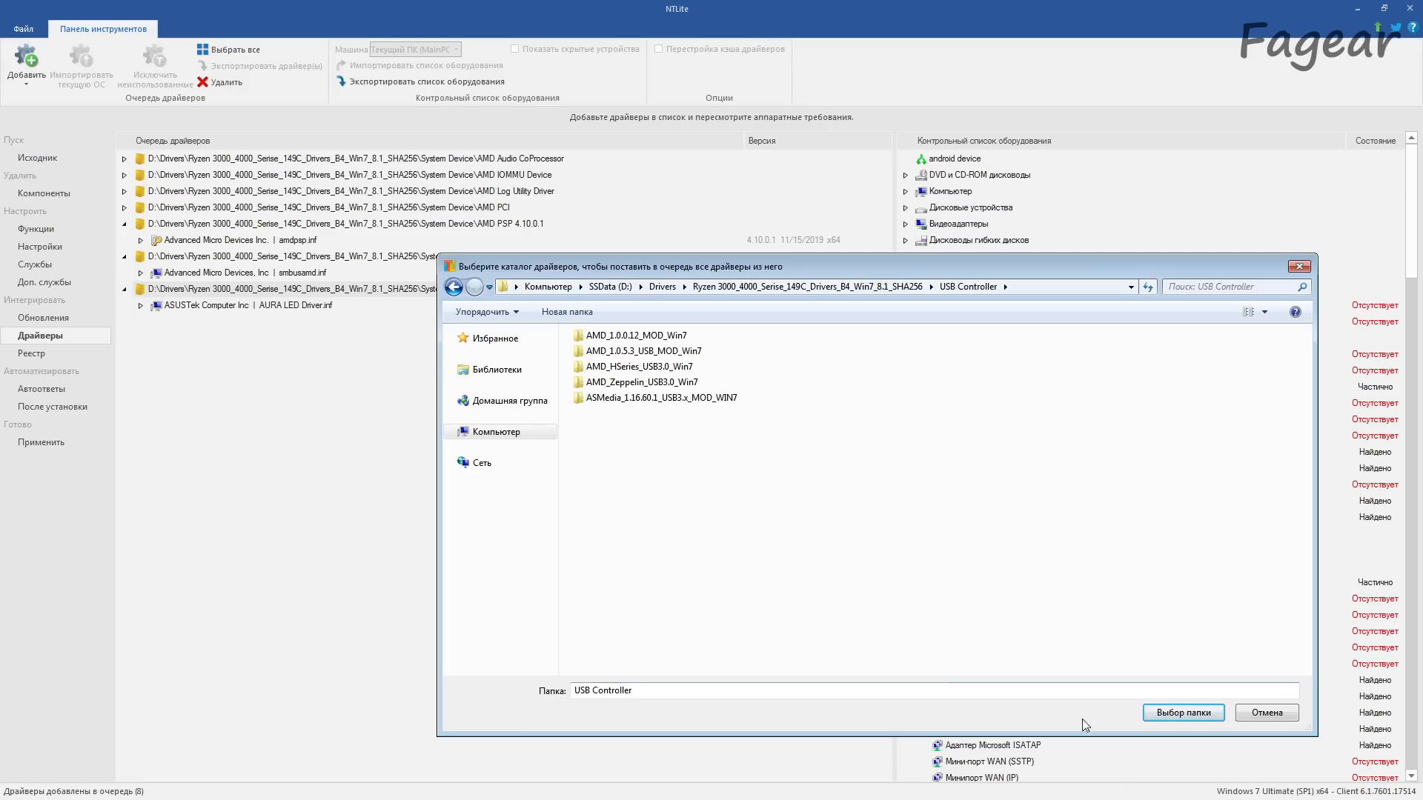
left_click(1178, 720)
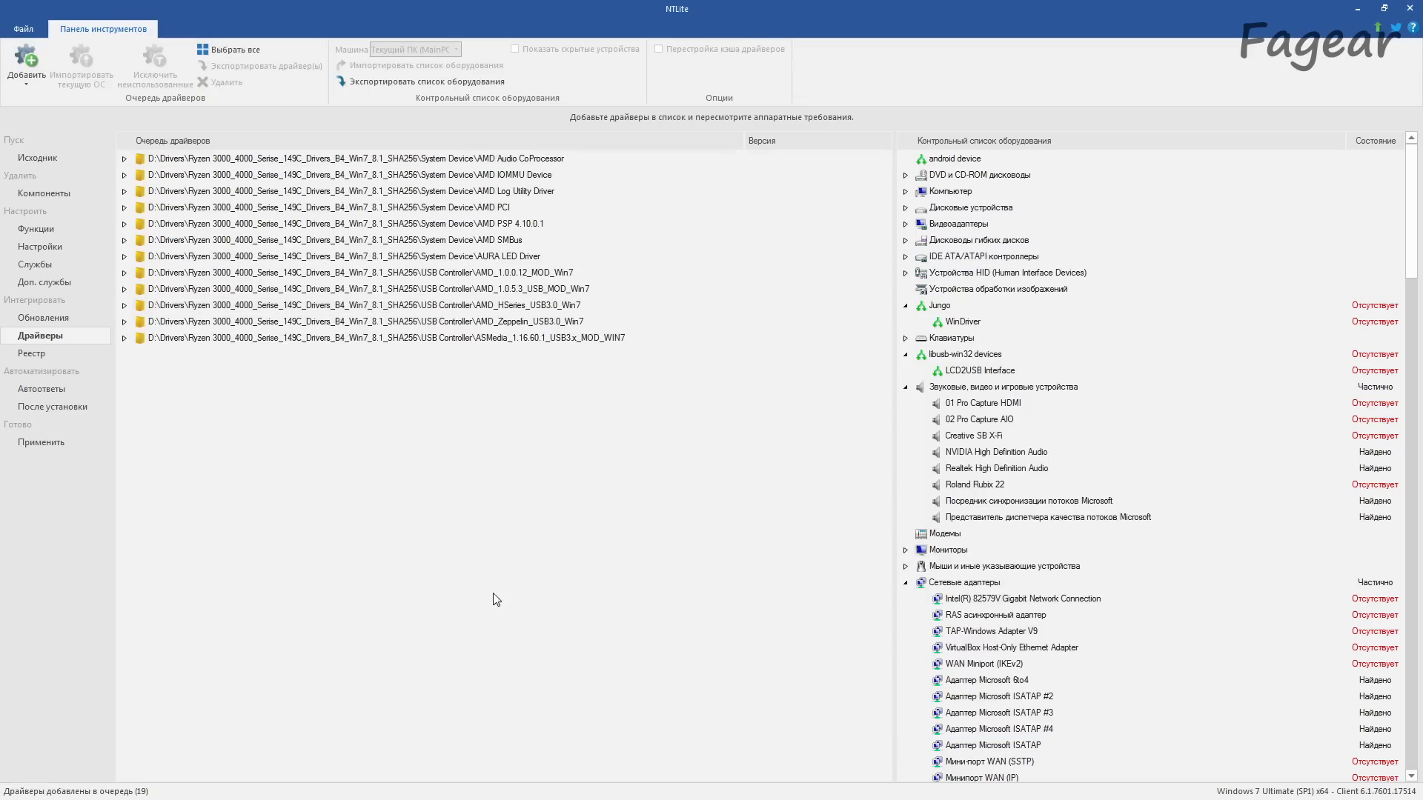
Step: Add the Intel network drivers from D:\Drivers\Intel LAN\Intel_22_10\PRO1000\Winx64\NDIS62 to the driver queue and check the queued entries
left_click(29, 77)
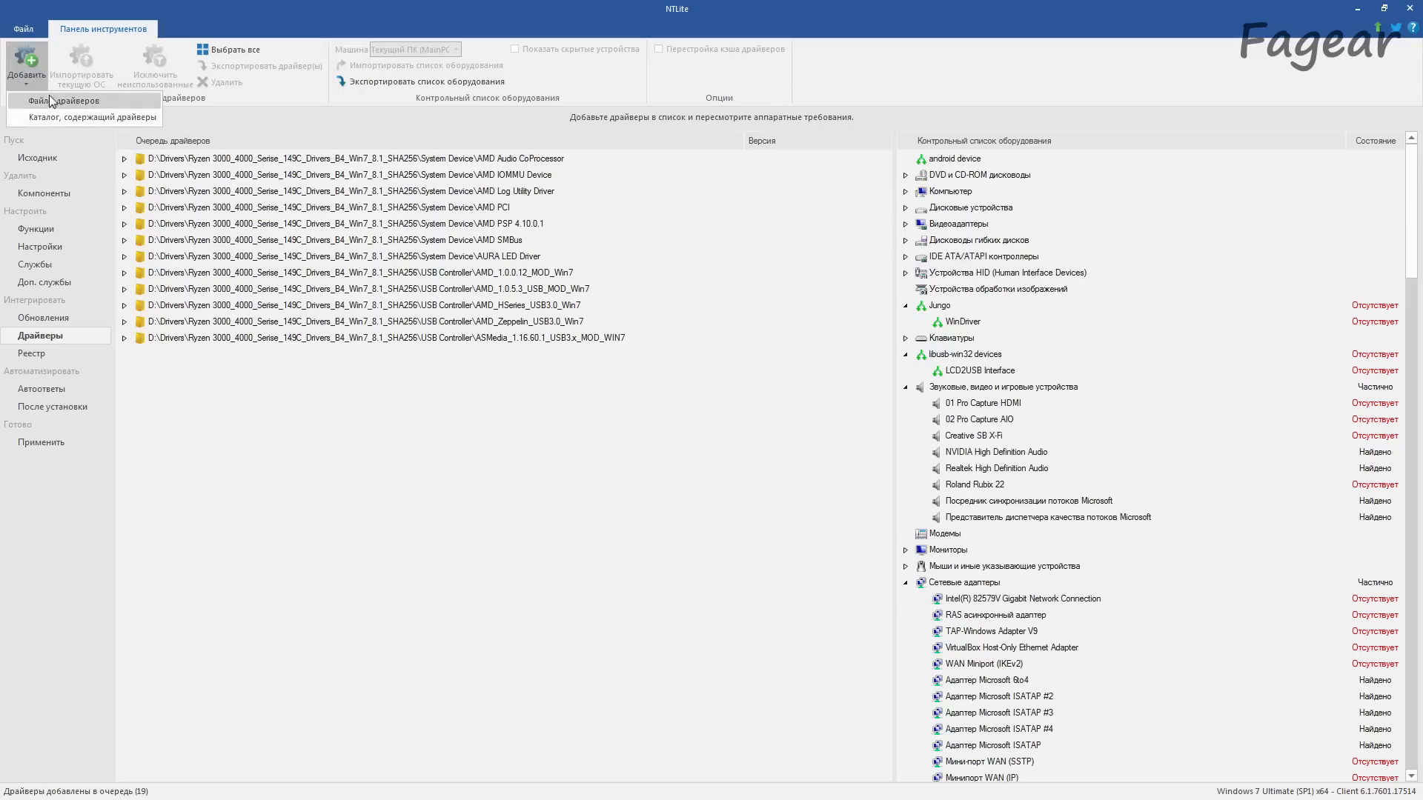
left_click(61, 121)
left_click(660, 287)
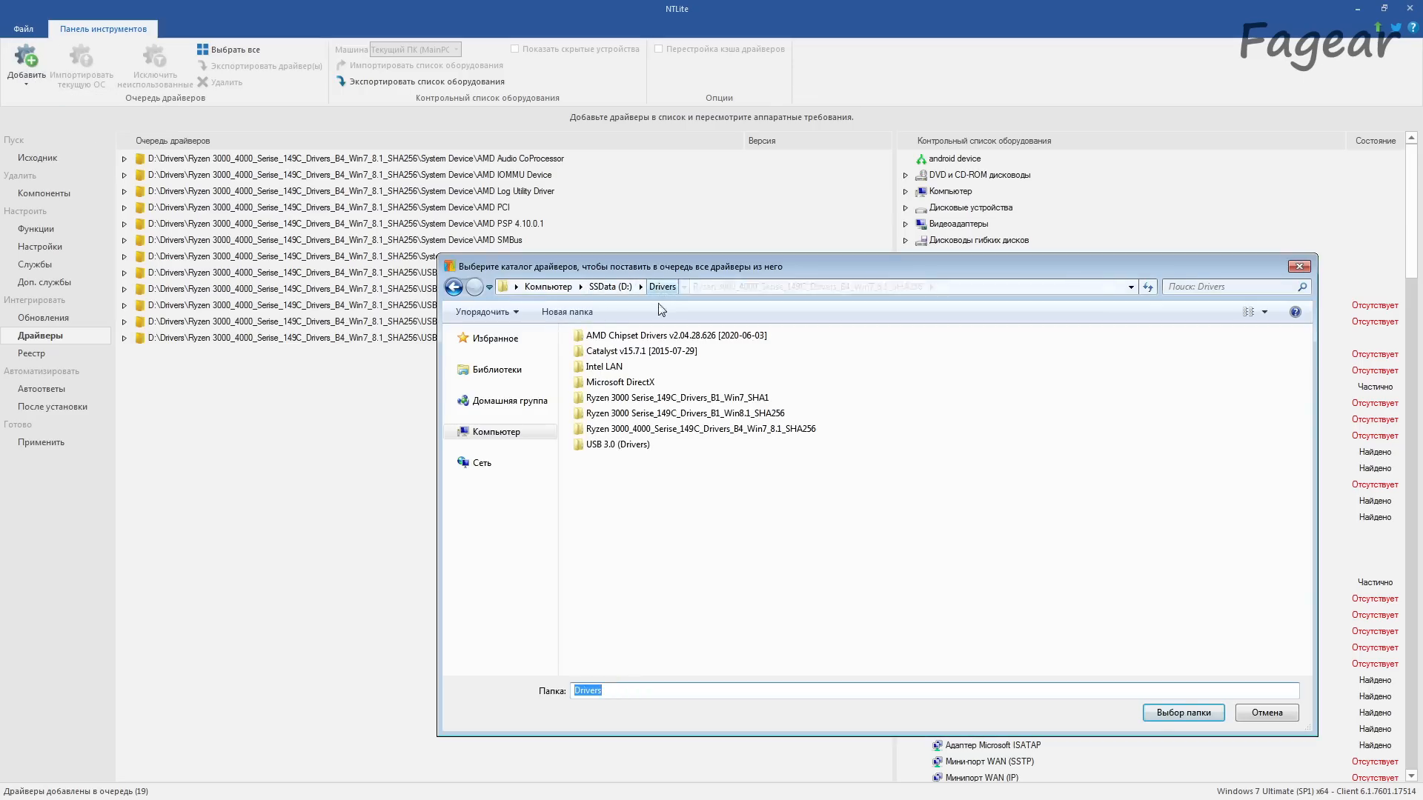
double_click(604, 367)
double_click(608, 352)
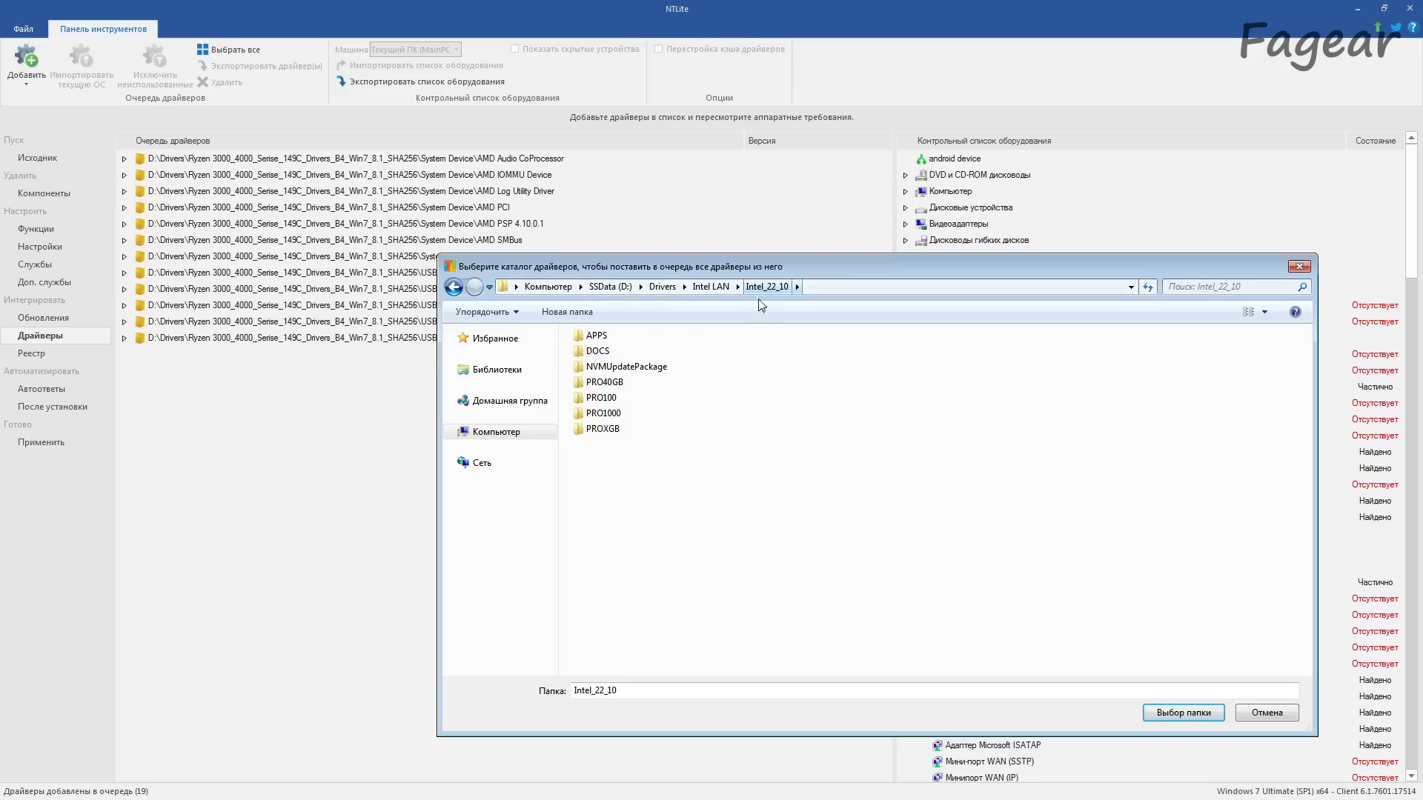
double_click(606, 415)
double_click(604, 413)
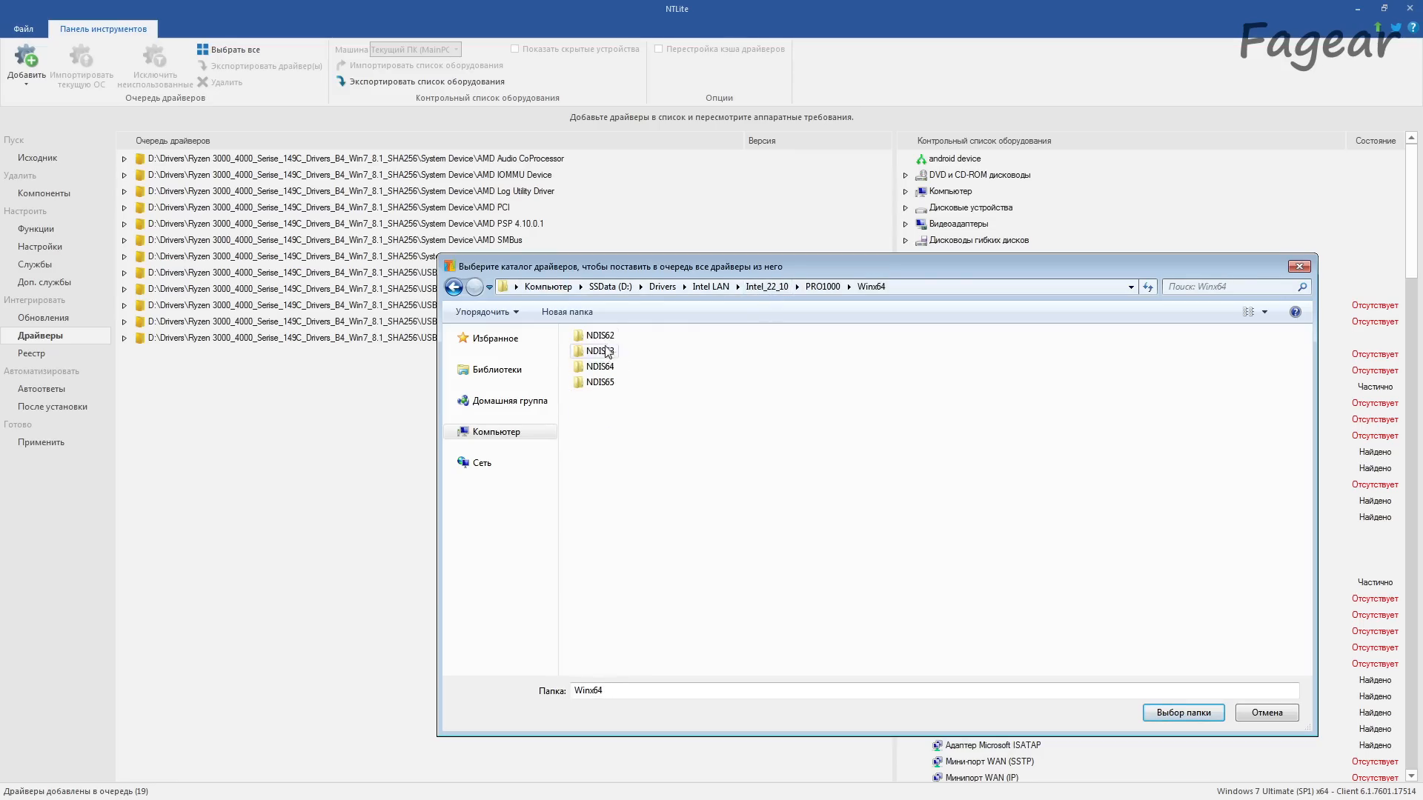
double_click(604, 350)
left_click(1192, 713)
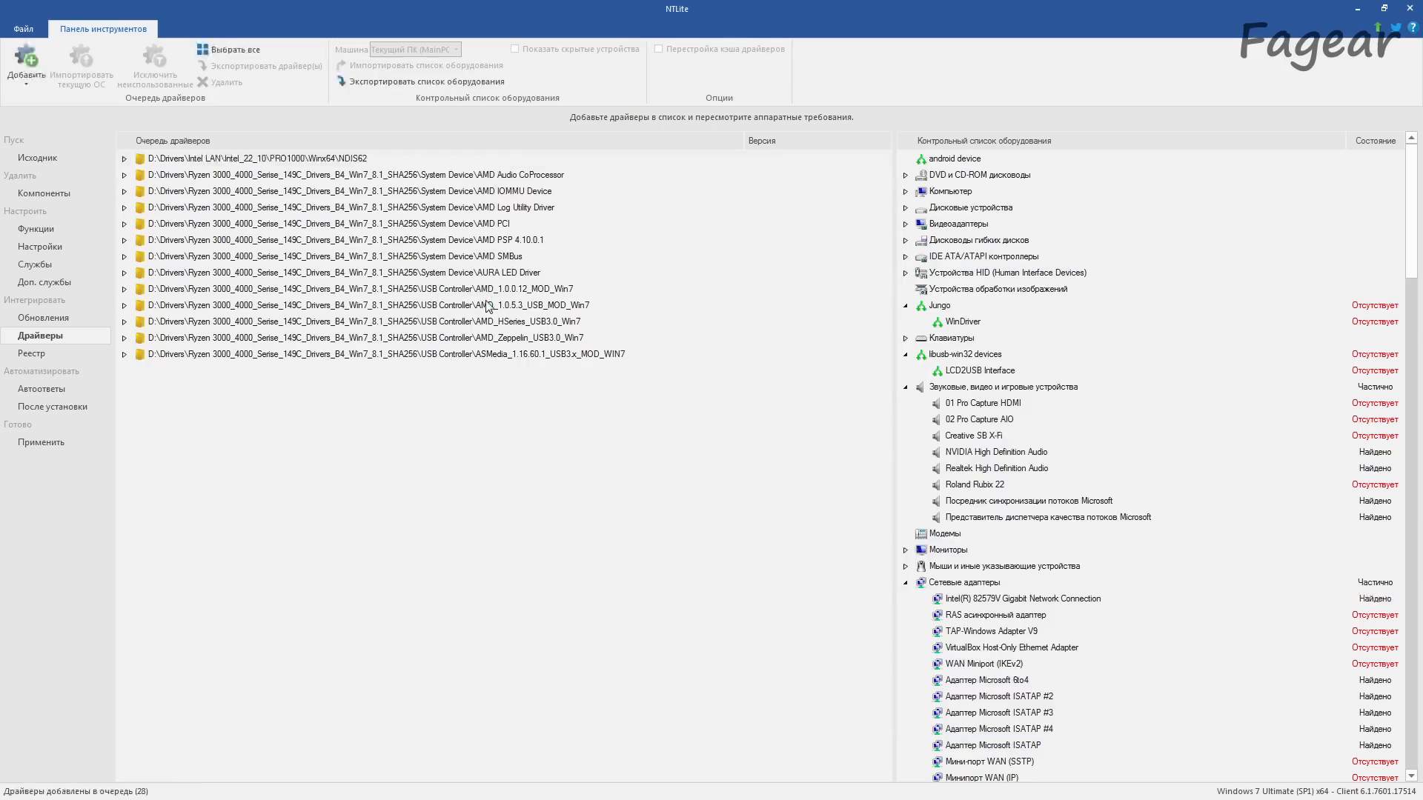
left_click(125, 159)
left_click(139, 192)
left_click(140, 192)
left_click(124, 158)
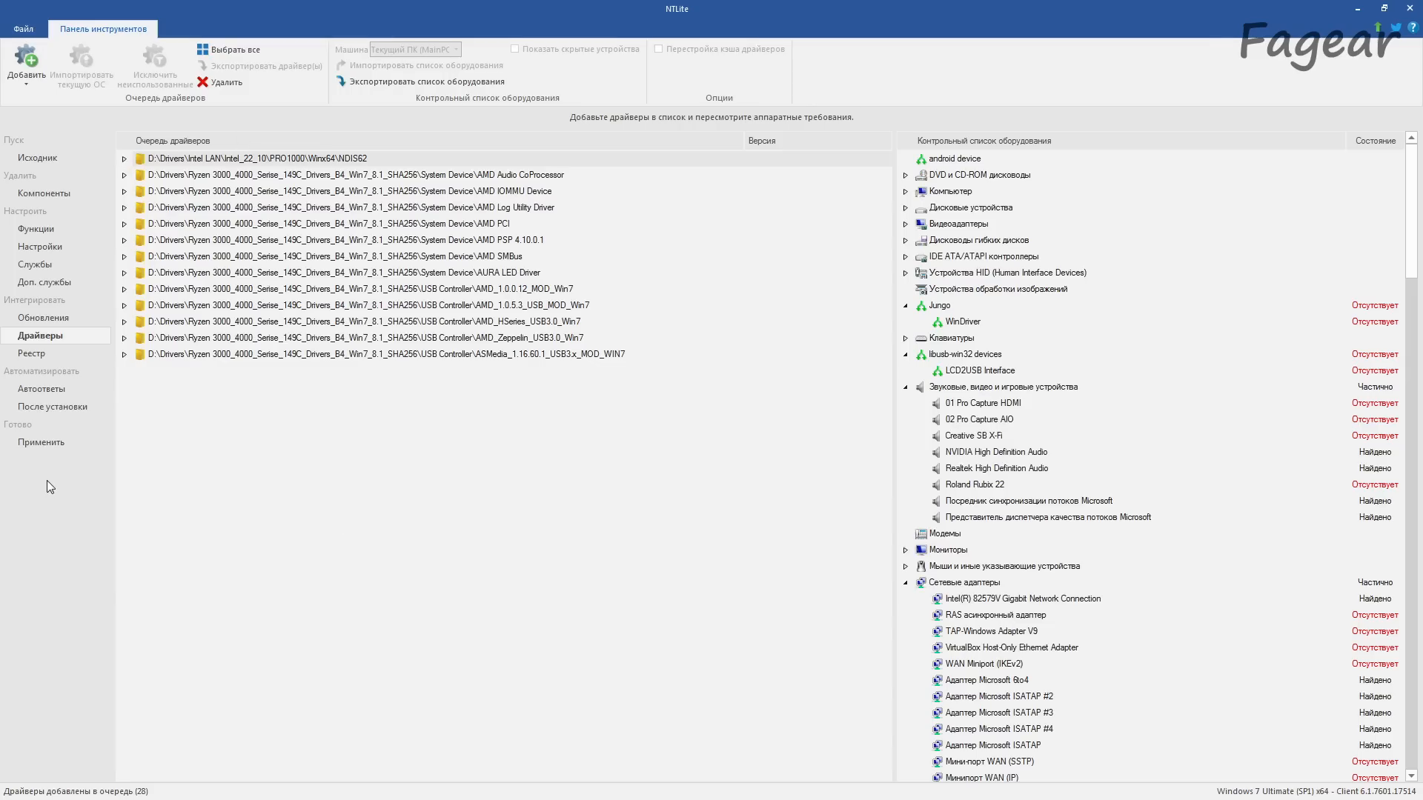
Step: Extend the pending update integration to boot.wim 1 Windows PE, boot.wim 2 Windows Setup and winre.wim 4.1 Recovery Environment
left_click(41, 443)
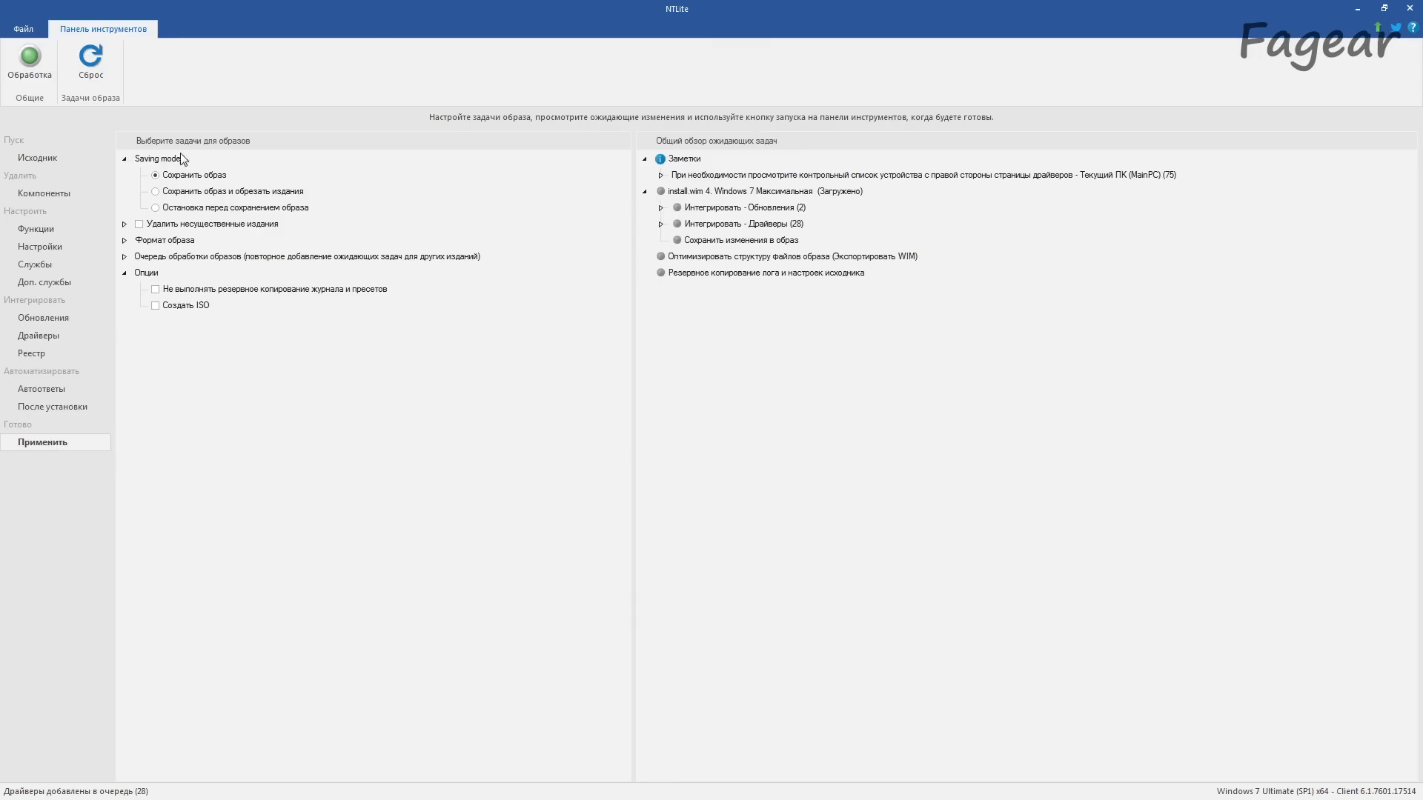
left_click(124, 224)
left_click(125, 339)
left_click(125, 403)
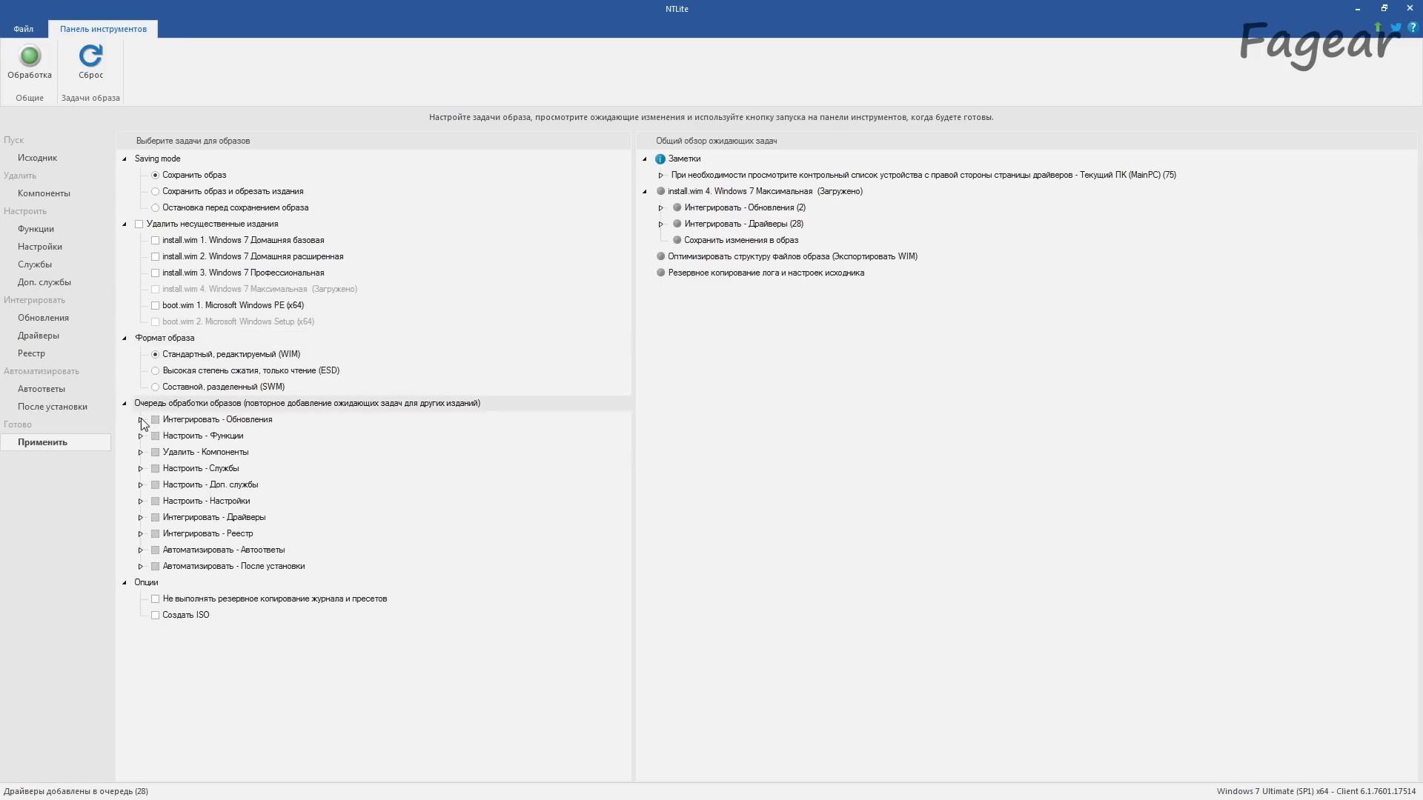
left_click(141, 419)
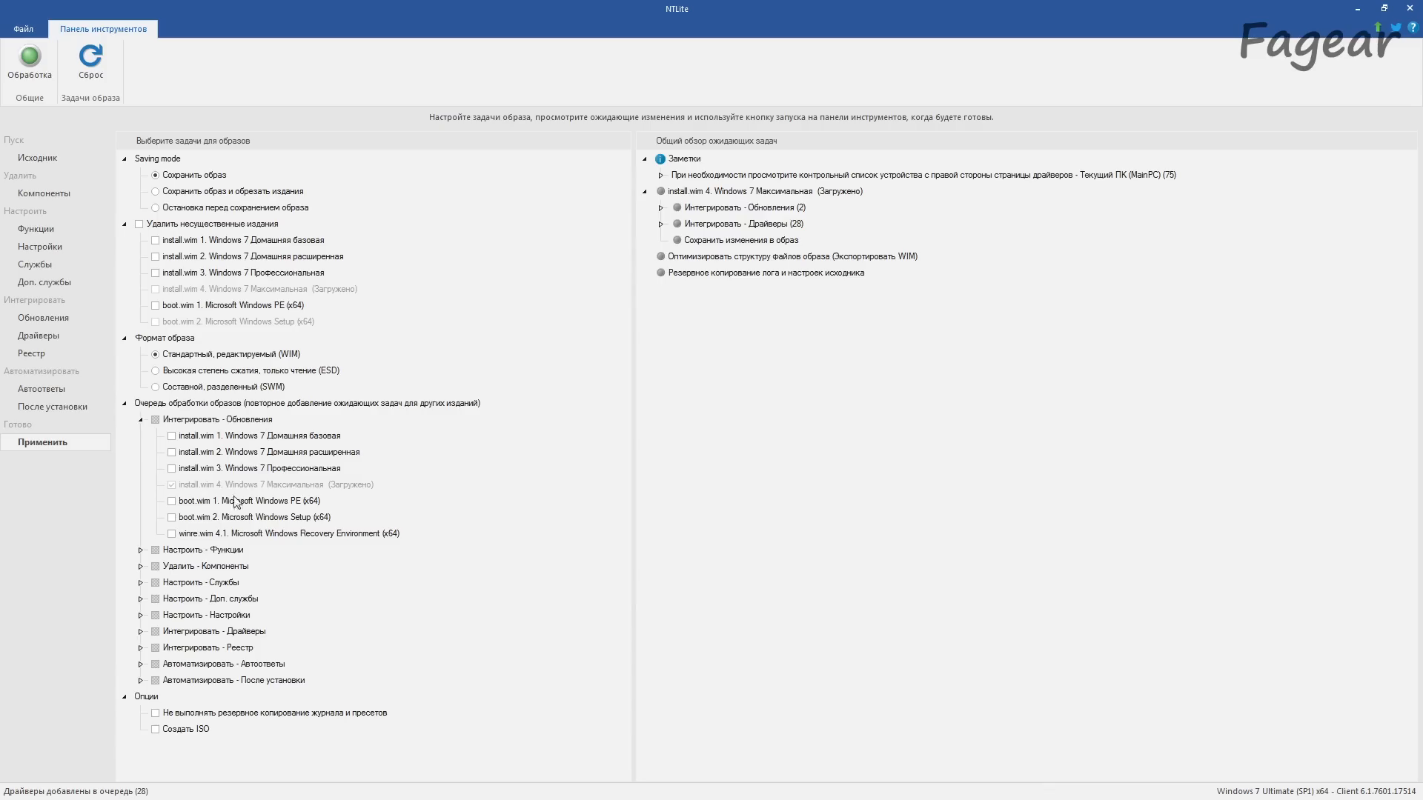
left_click(172, 502)
left_click(172, 517)
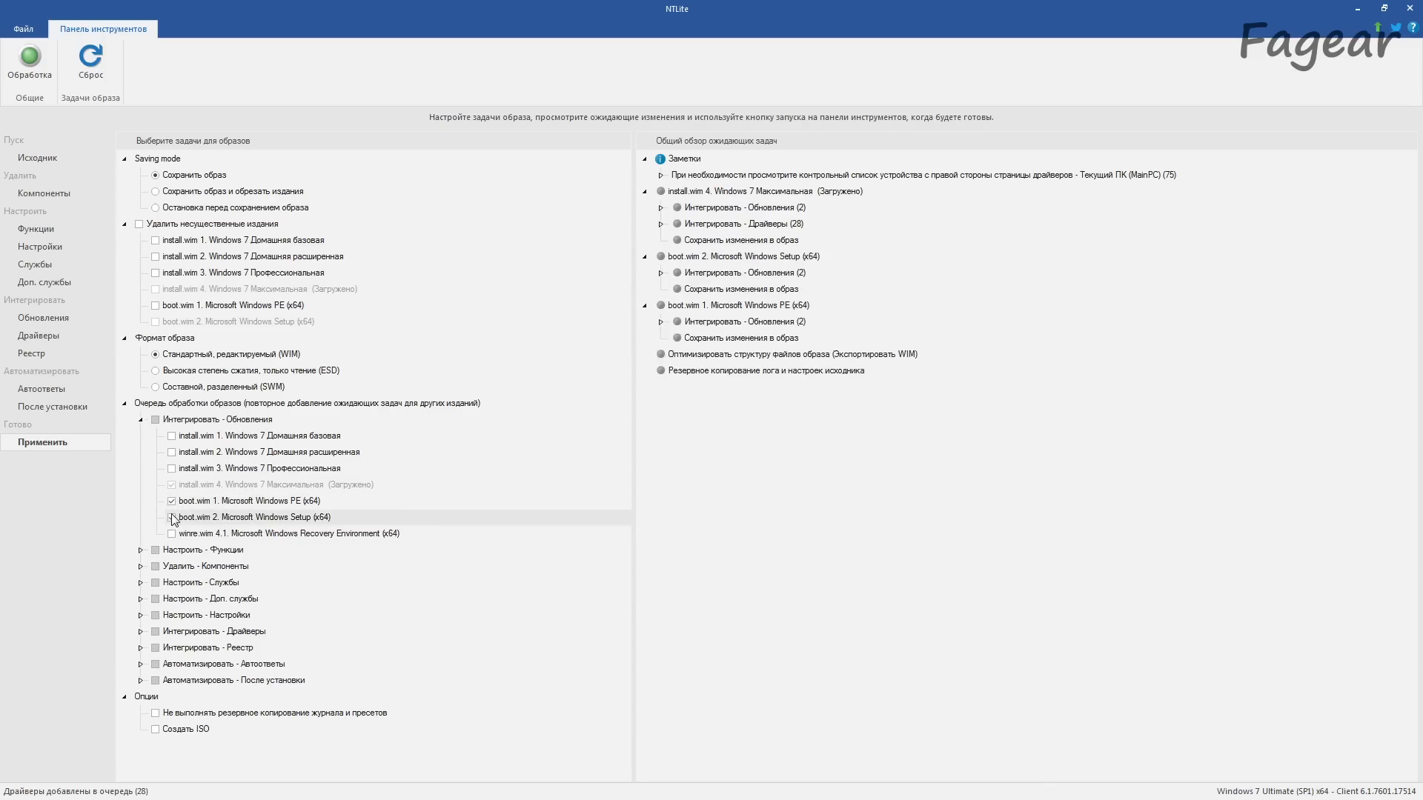
left_click(172, 518)
left_click(172, 534)
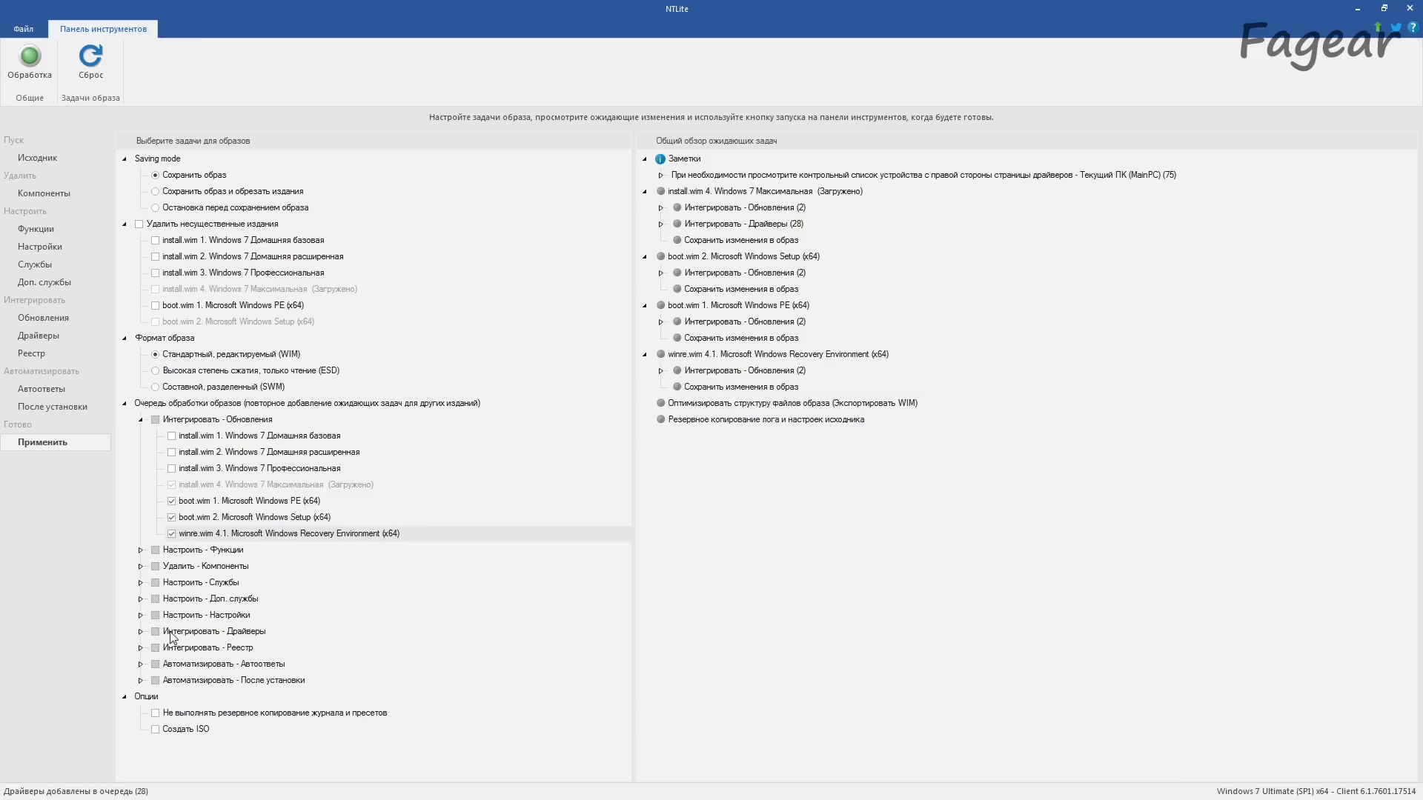
Step: Extend the driver integration to boot.wim 1 Windows PE, boot.wim 2 Windows Setup and winre.wim 4.1 Recovery Environment
left_click(140, 632)
scroll(178, 644, "down", 2)
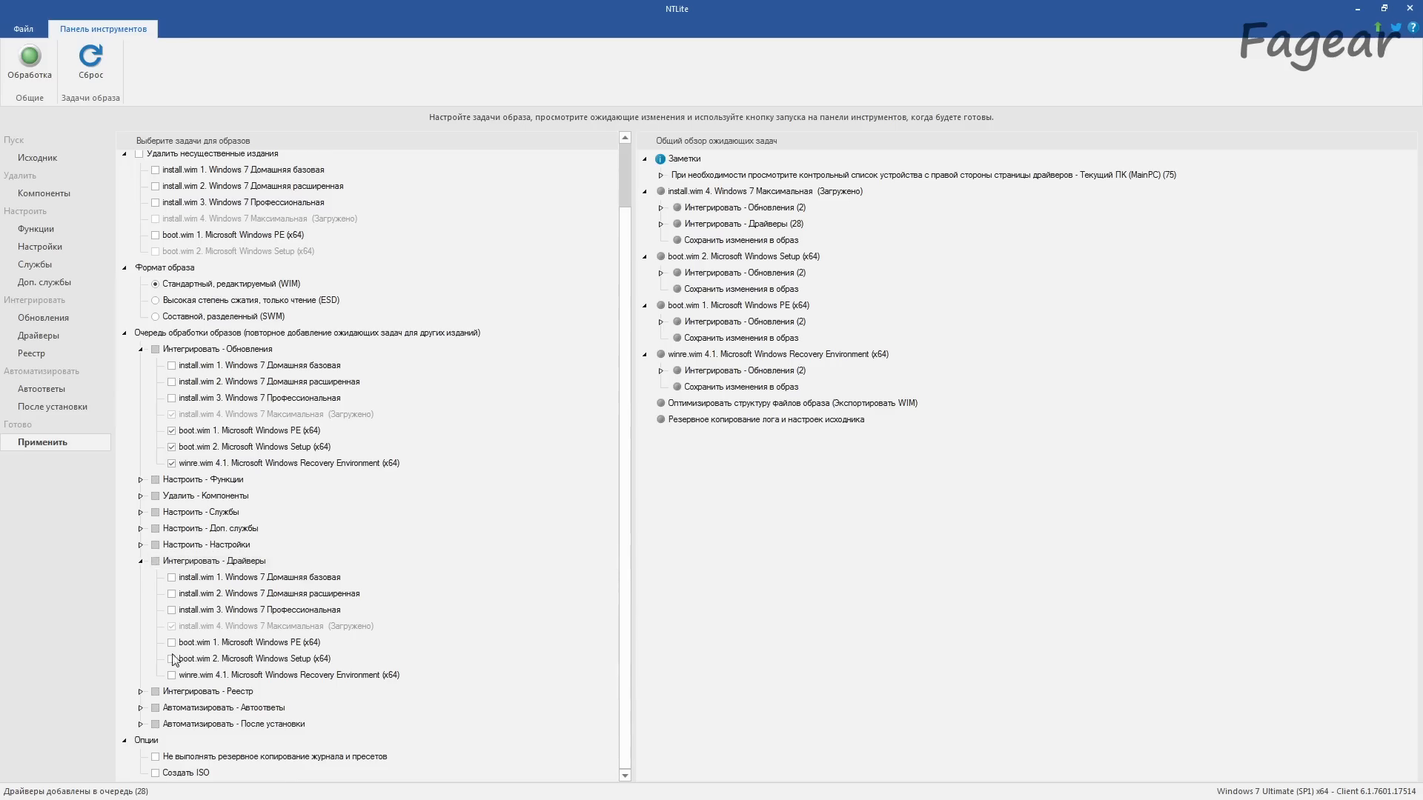
left_click(171, 642)
left_click(171, 729)
left_click(172, 746)
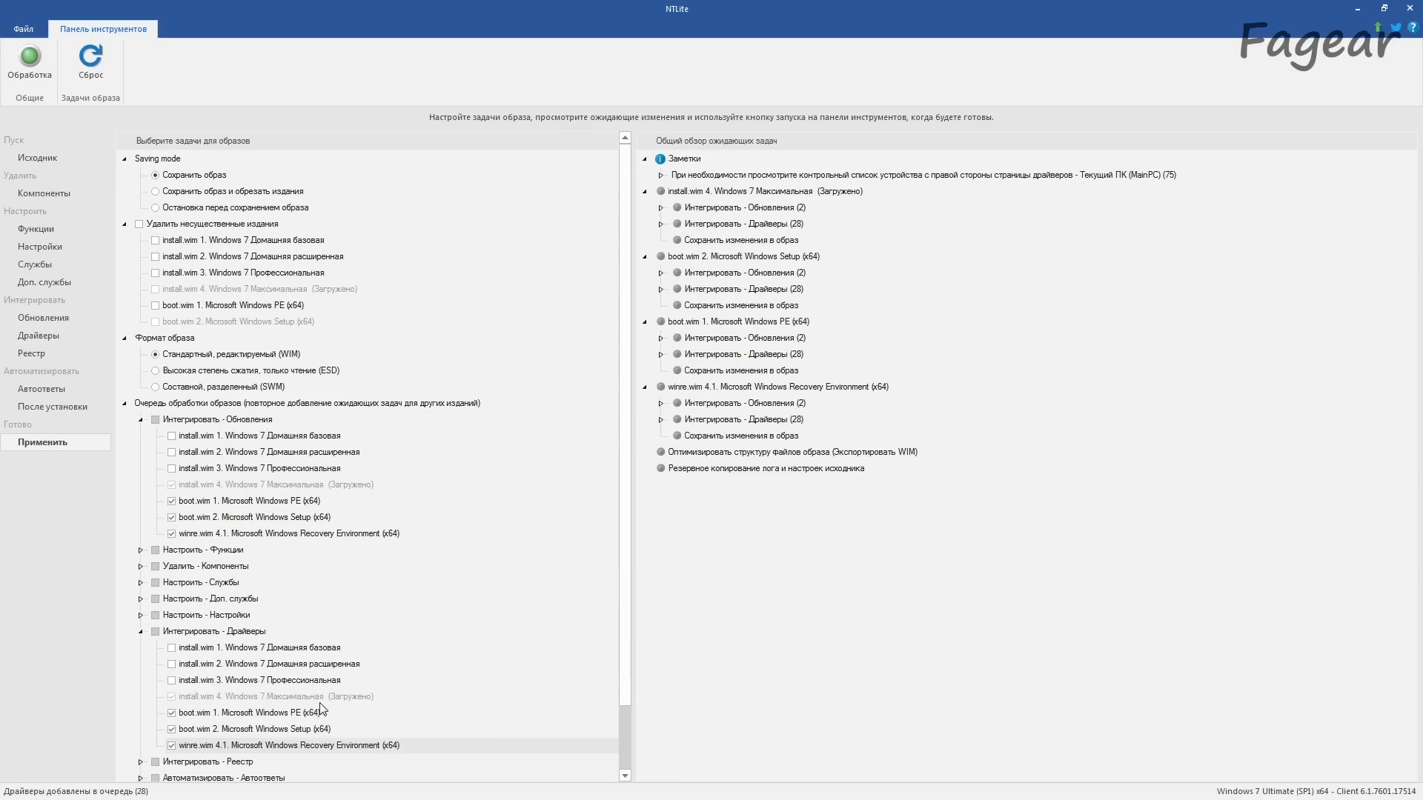
Step: Enable ISO creation as D:\Drivers\NTLite.iso with the label NTLite, overwriting the existing file, and run all queued image tasks
scroll(320, 710, "down", 2)
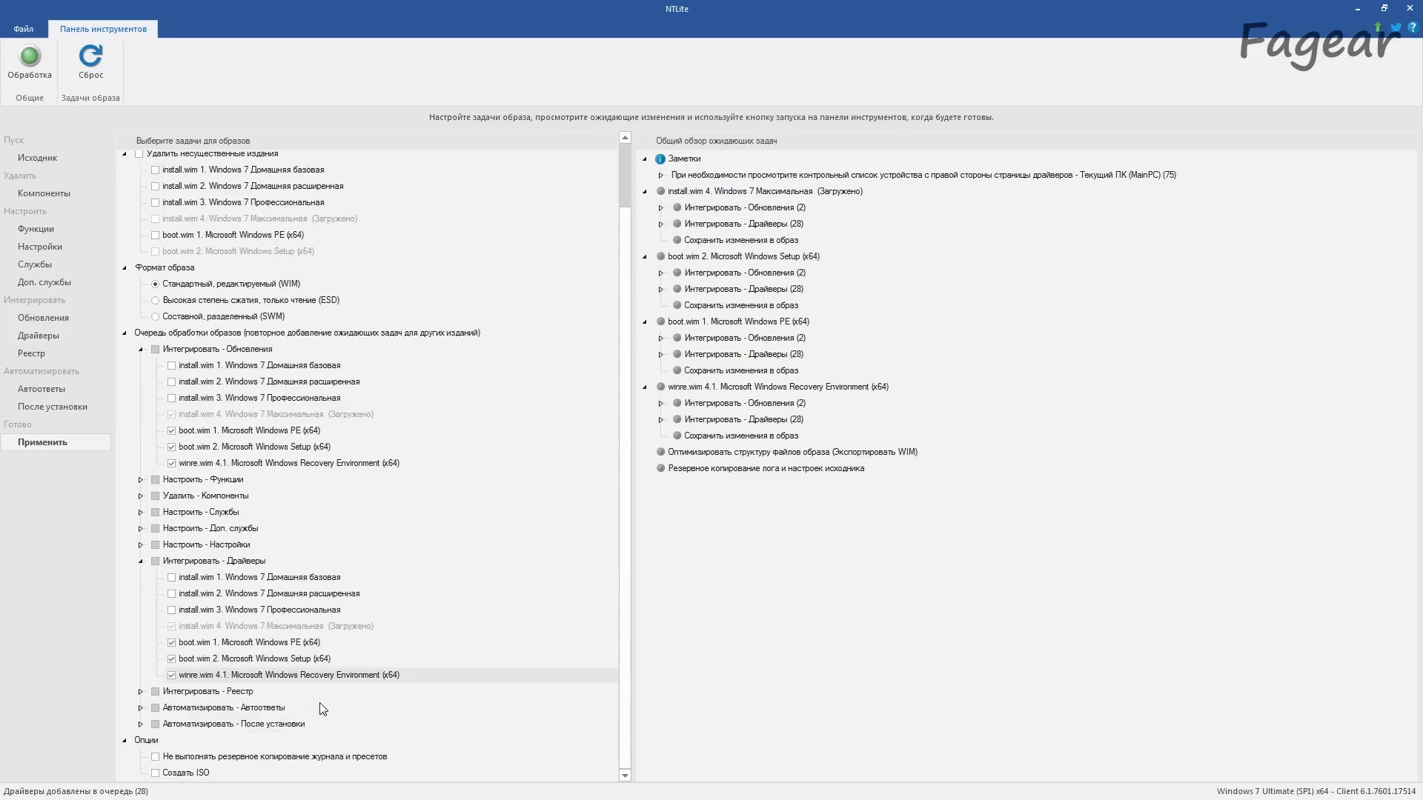
left_click(155, 774)
left_click(662, 286)
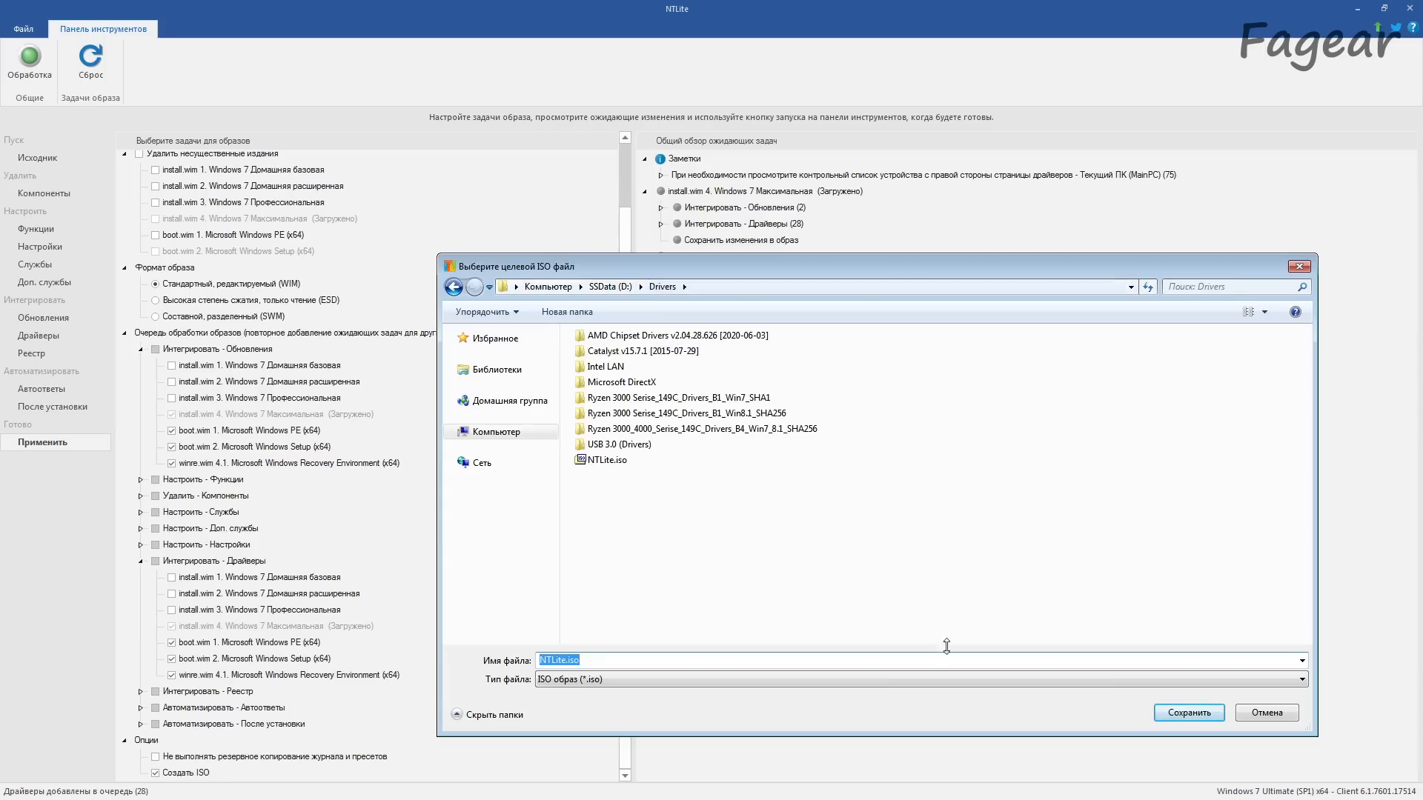
left_click(1217, 708)
left_click(748, 414)
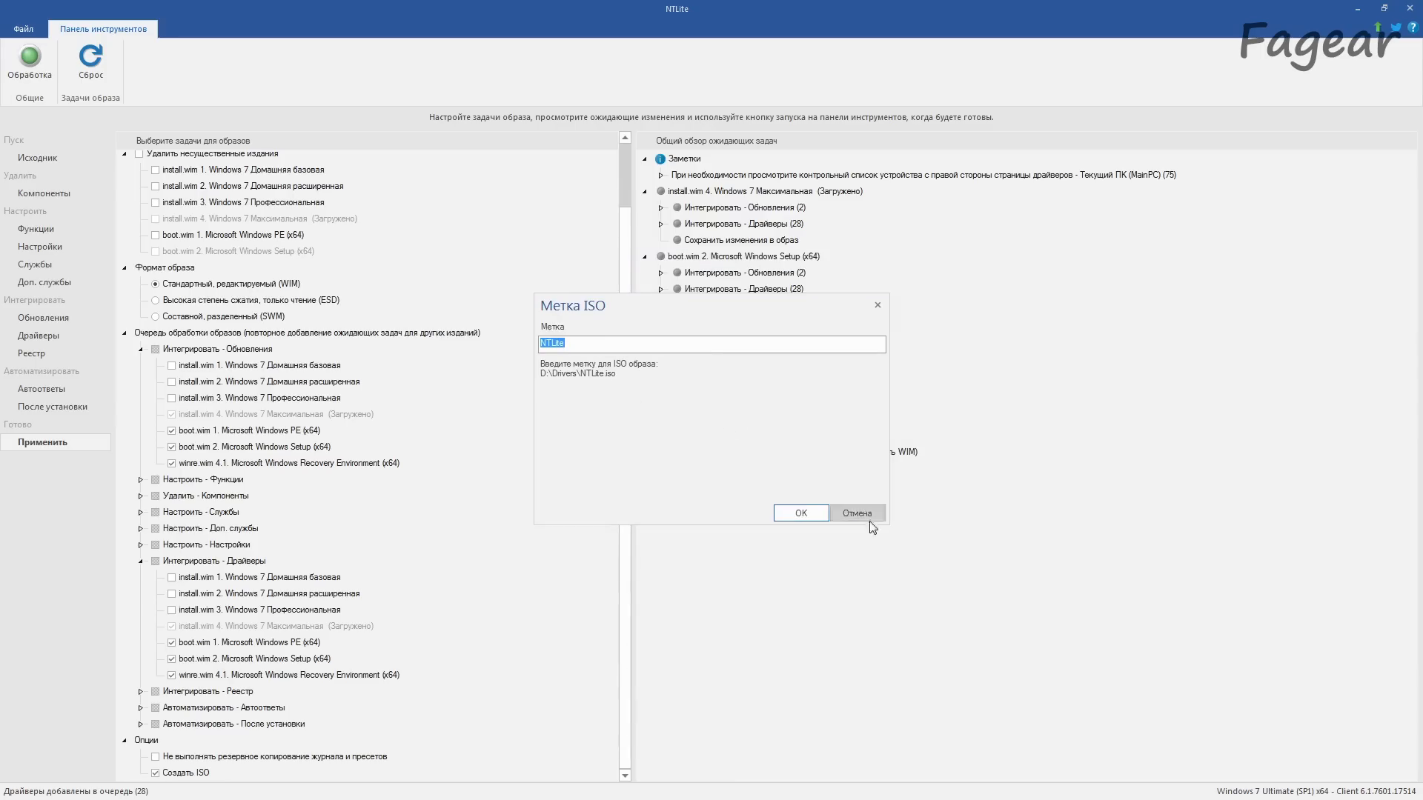
left_click(817, 511)
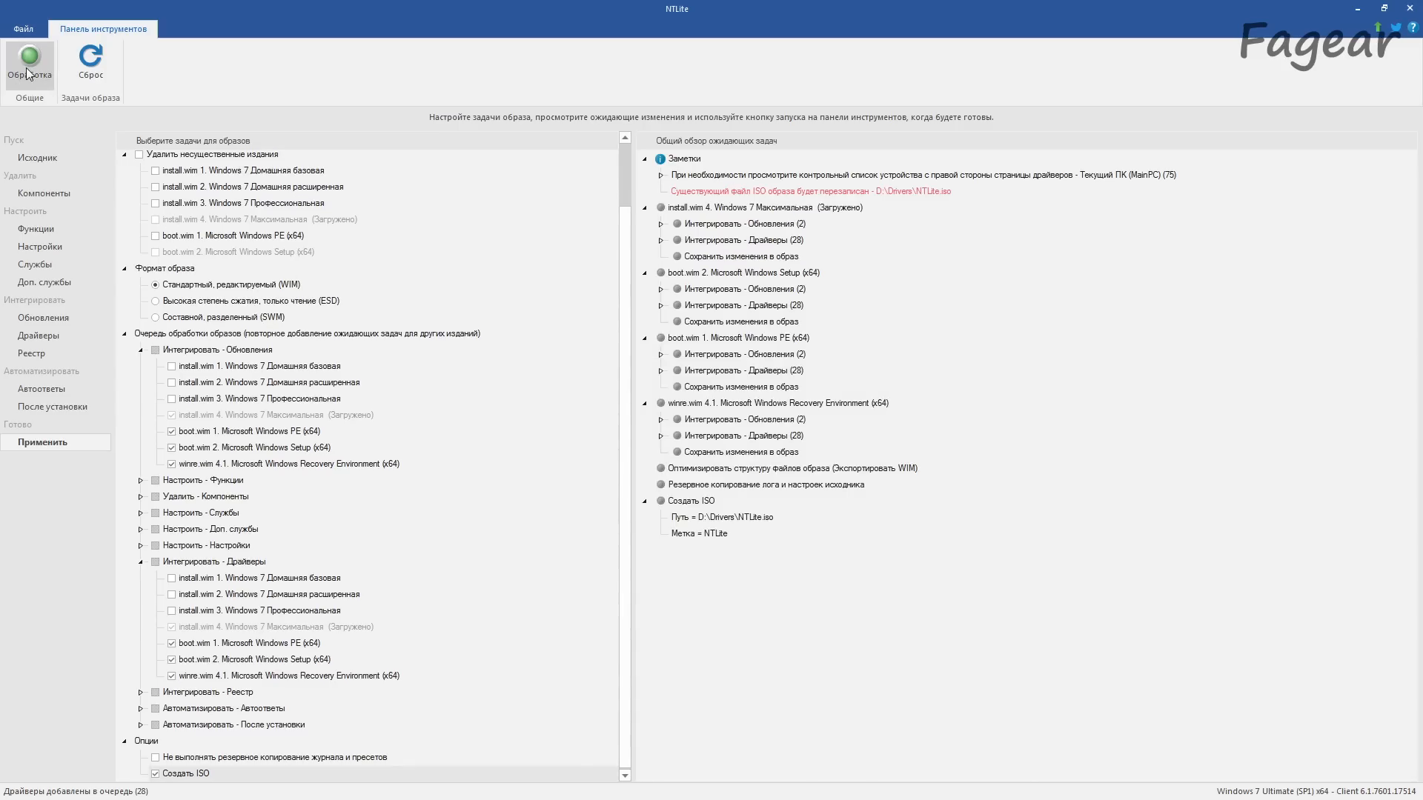
left_click(20, 74)
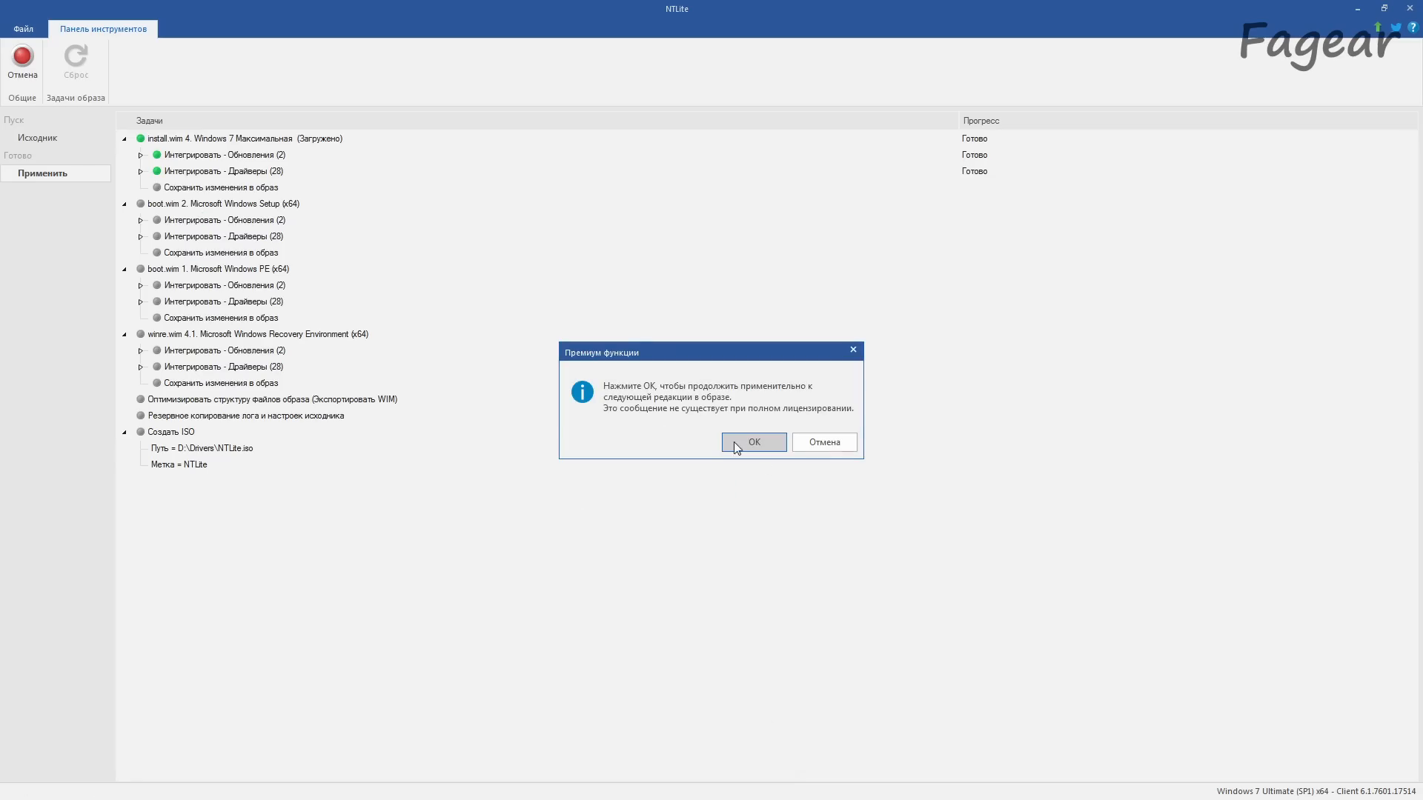
left_click(752, 442)
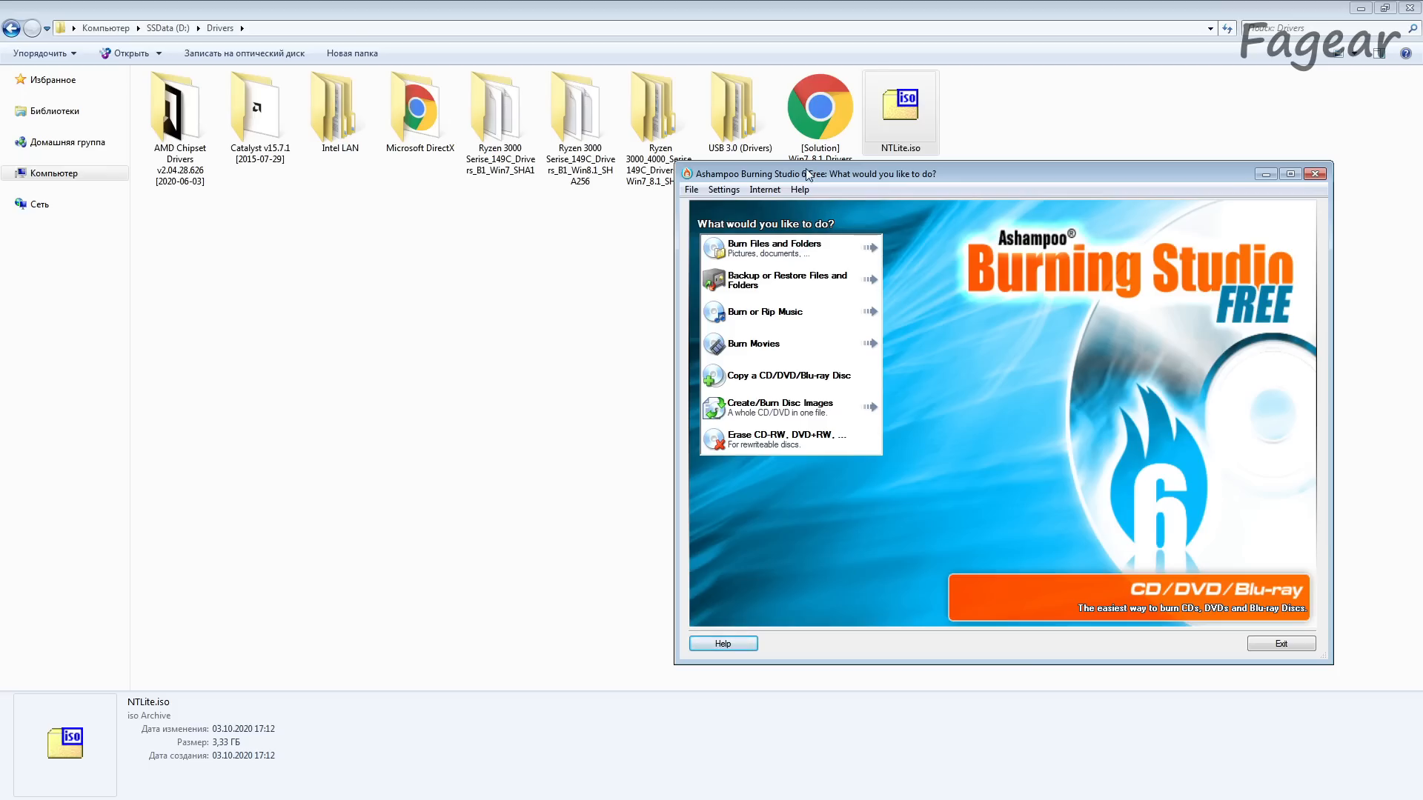
Step: Start burning a disc from the disc image D:\Drivers\NTLite.iso
mouse_move(785, 411)
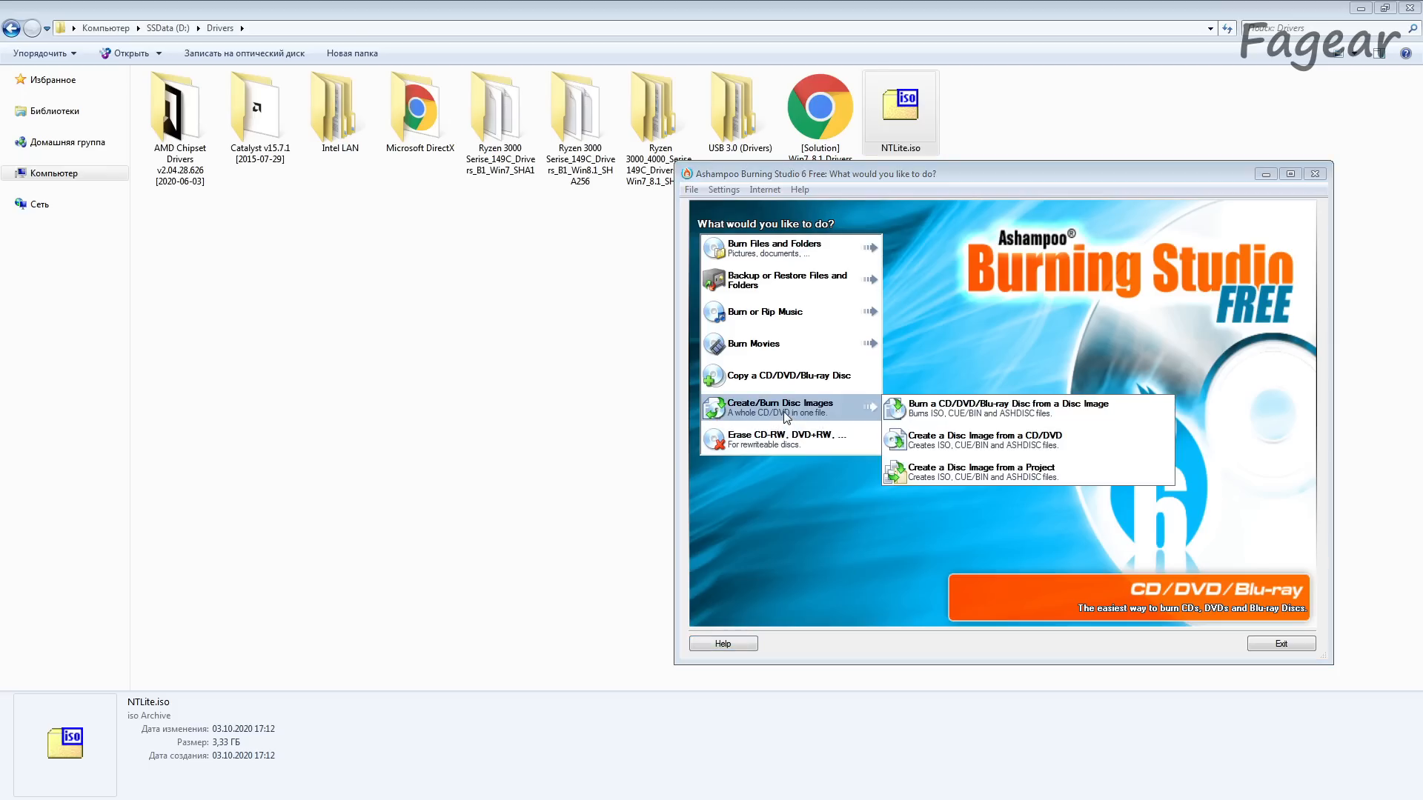
left_click(1045, 415)
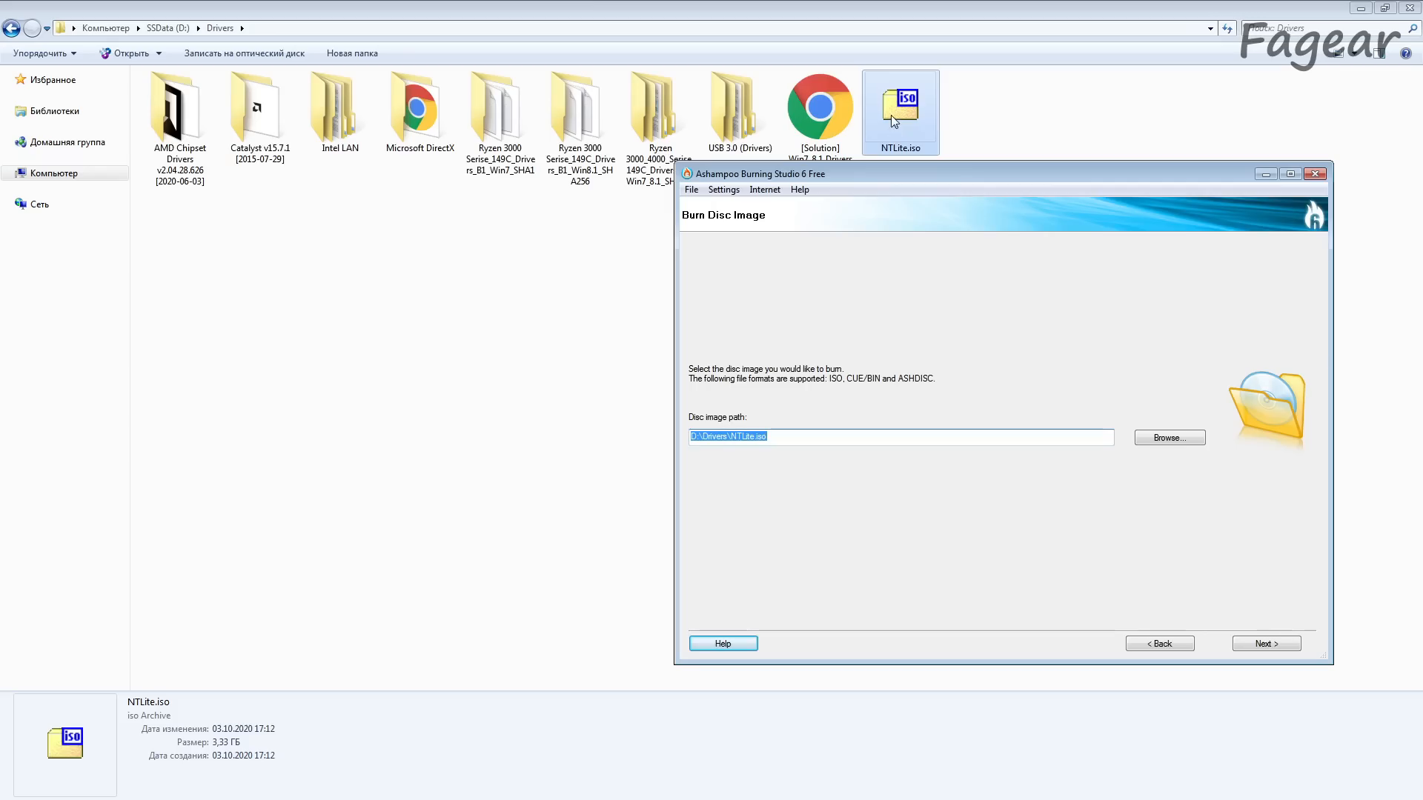
left_click(1269, 645)
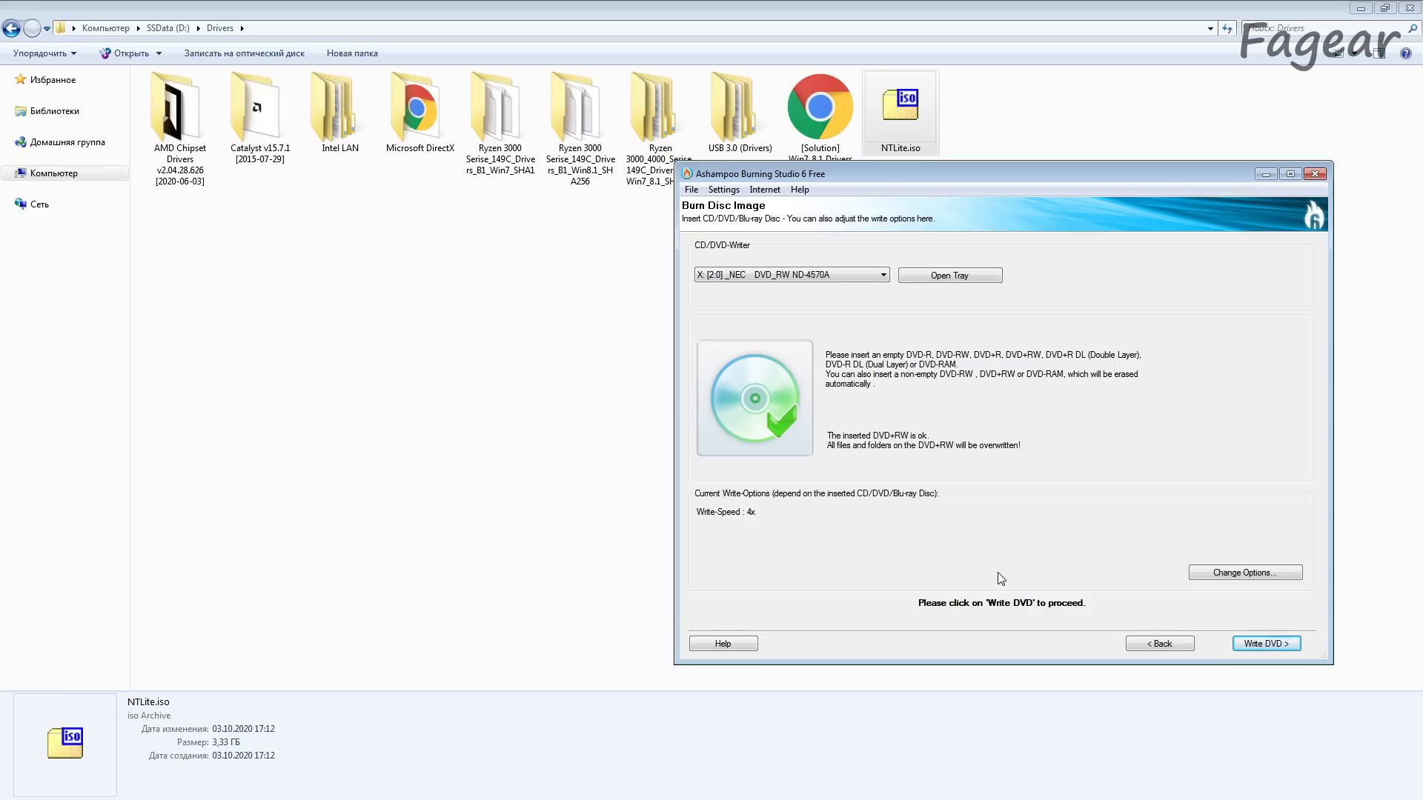
Step: Keep the write speed at 4x and write the image to the inserted DVD+RW, accepting the loss of its existing data
left_click(1260, 574)
left_click(1039, 365)
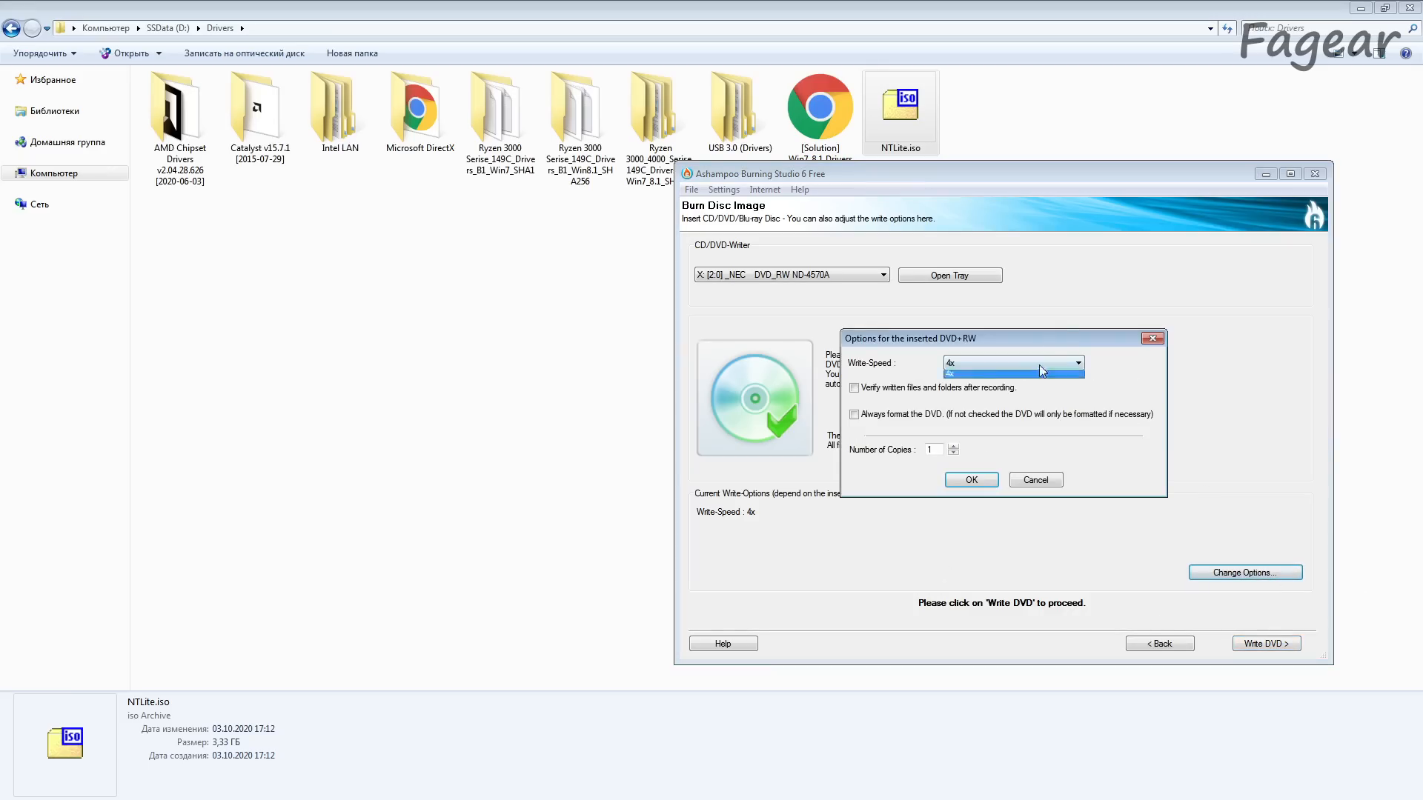
left_click(1026, 367)
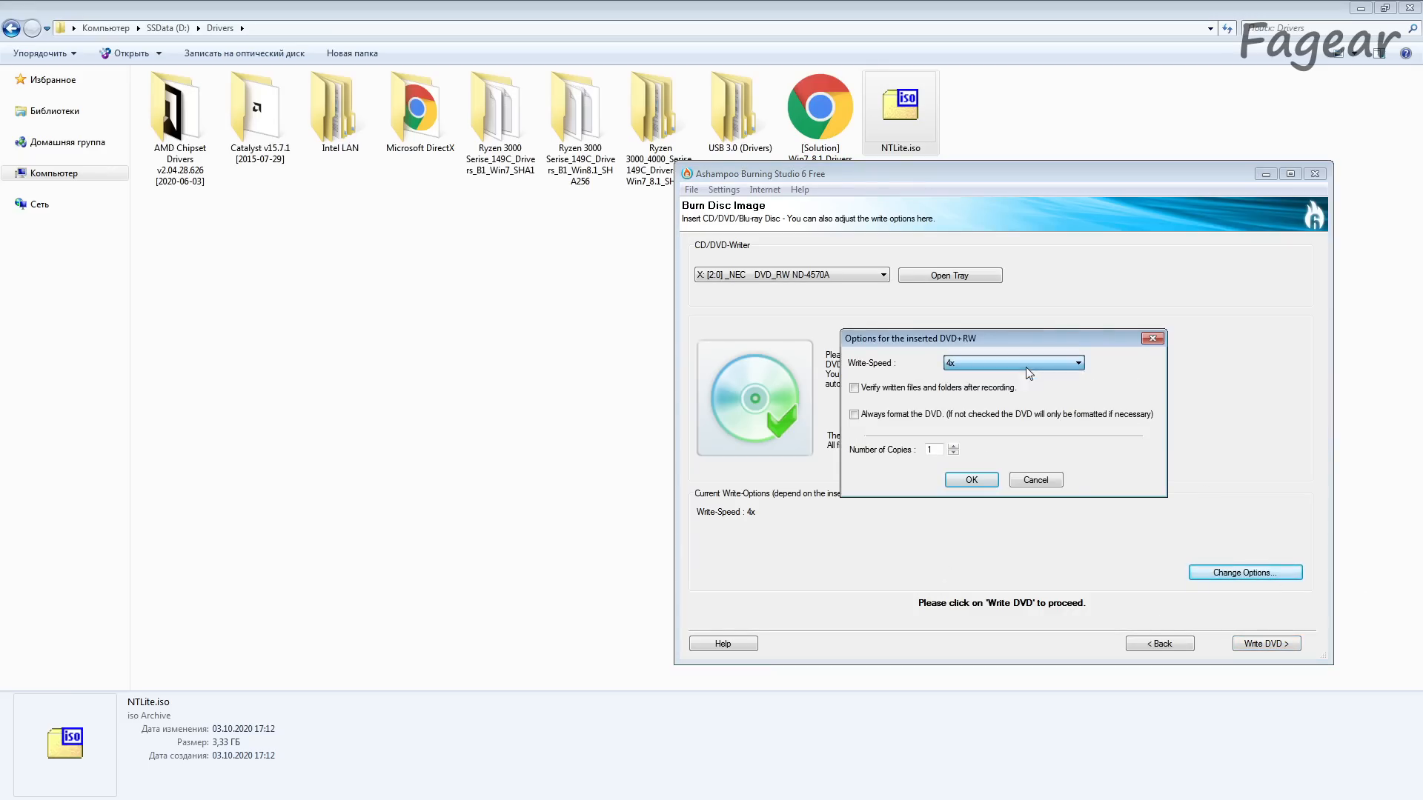
left_click(969, 481)
left_click(1264, 644)
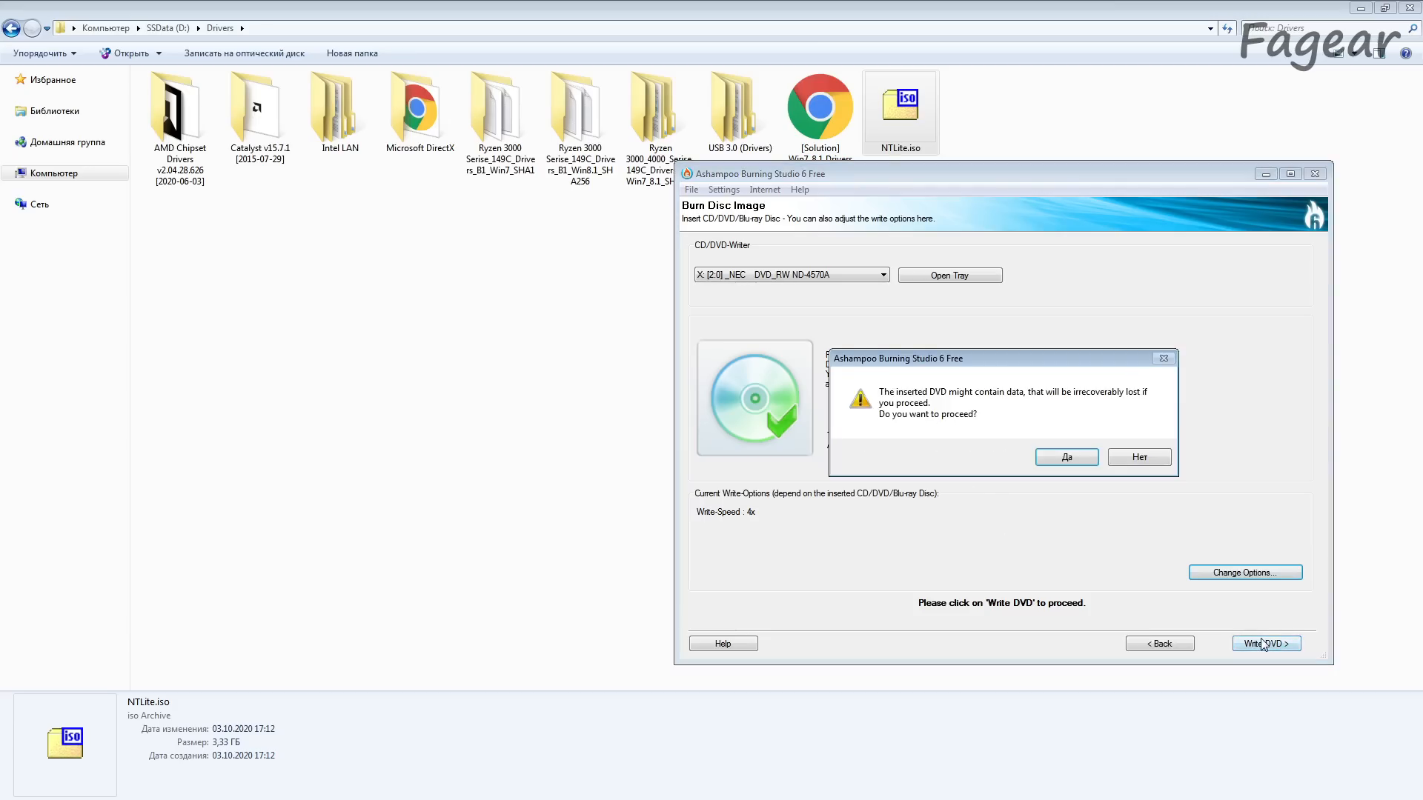
left_click(1094, 463)
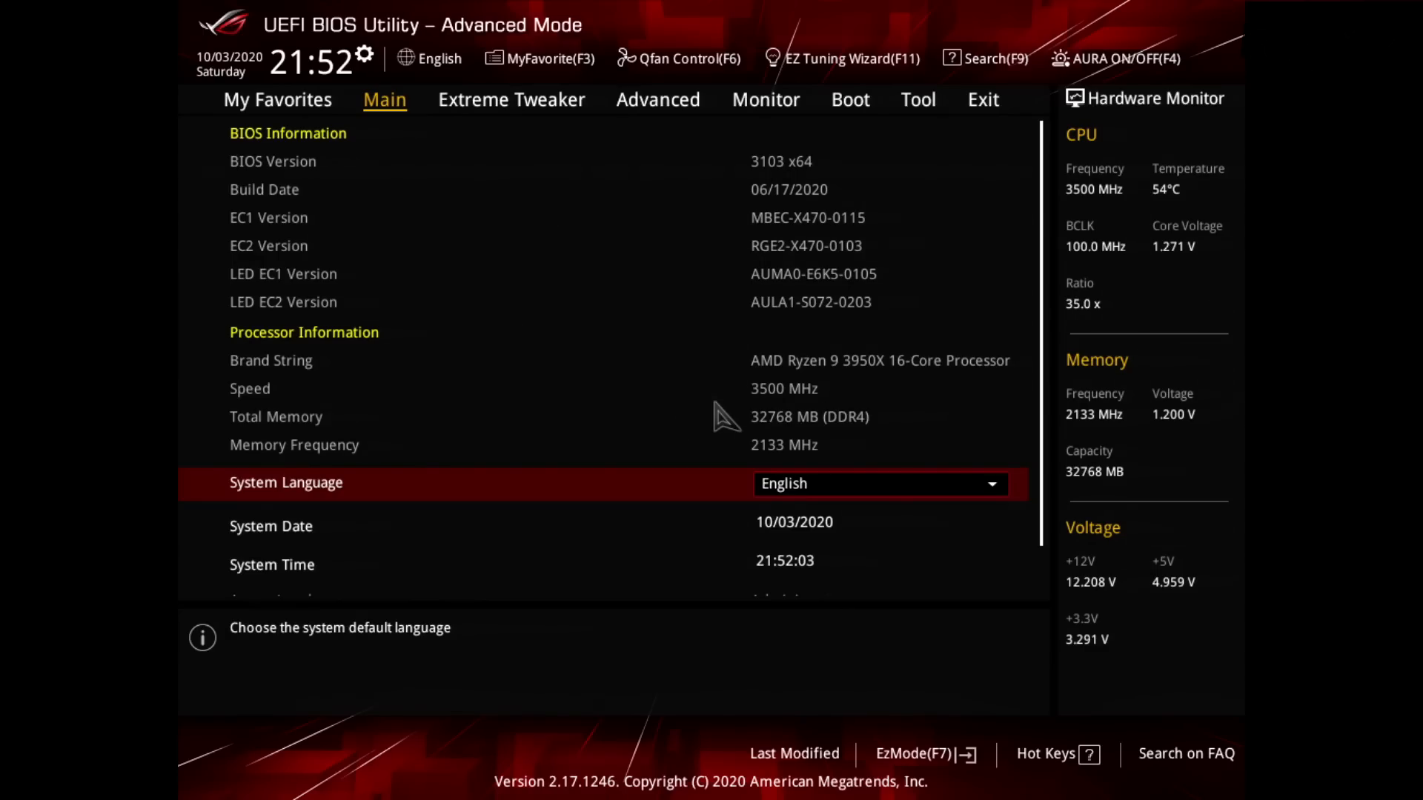
Step: Open the CSM (Compatibility Support Module) settings in the UEFI BIOS boot configuration
key("Left")
key("Left")
key("Left")
key("Left")
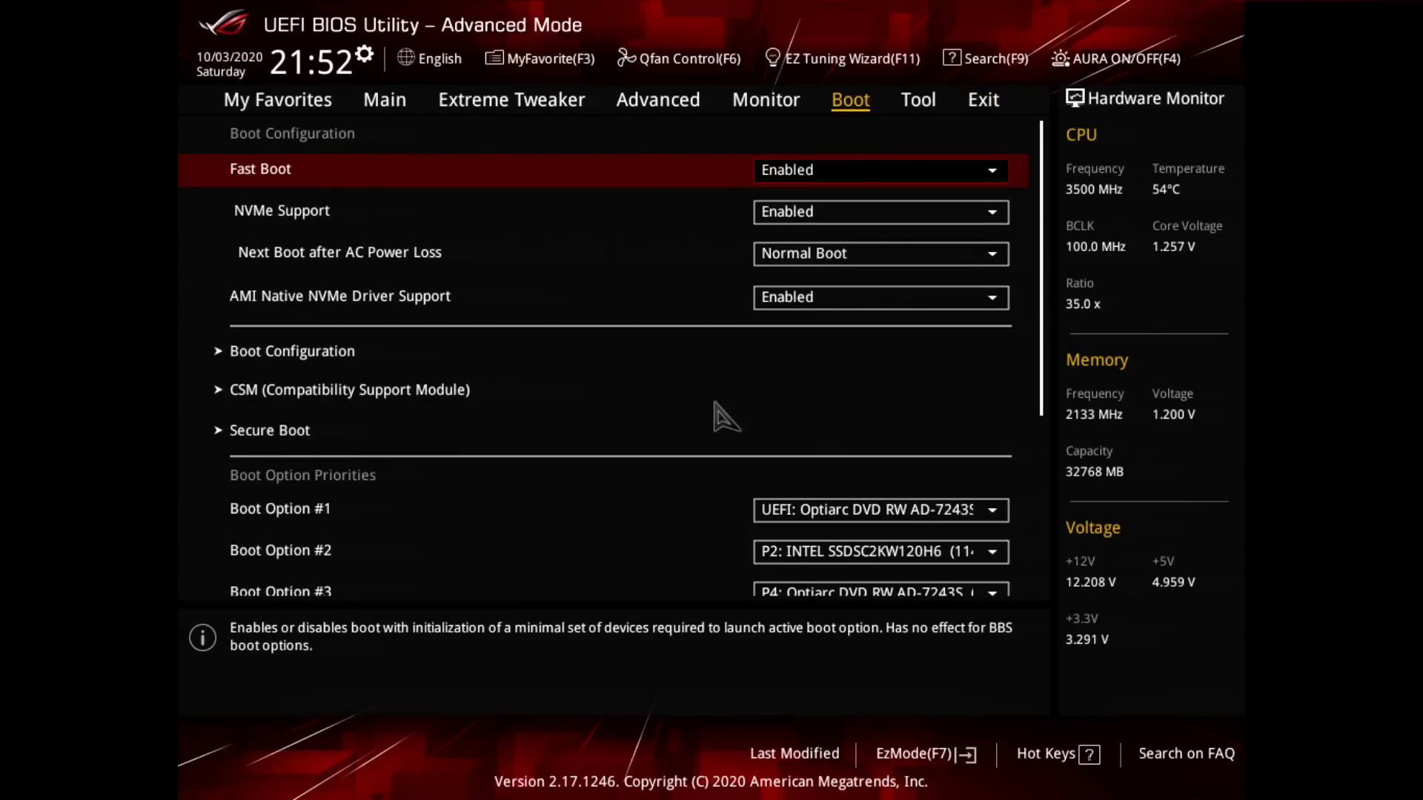
key("Down")
key("Down")
key("Down")
key("Down")
key("Down")
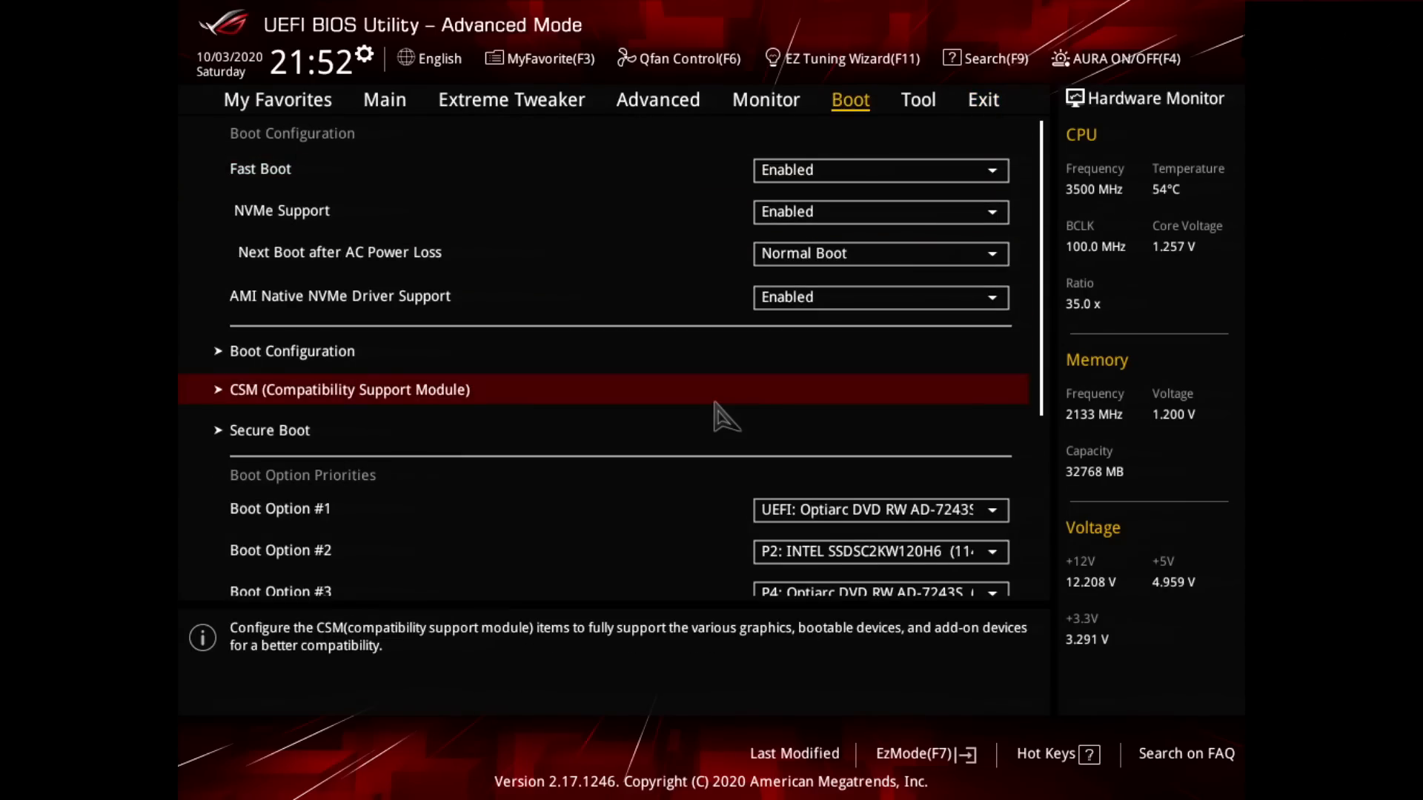
key("Return")
Step: Set Boot Device Control to UEFI only
key("Down")
key("Down")
key("Down")
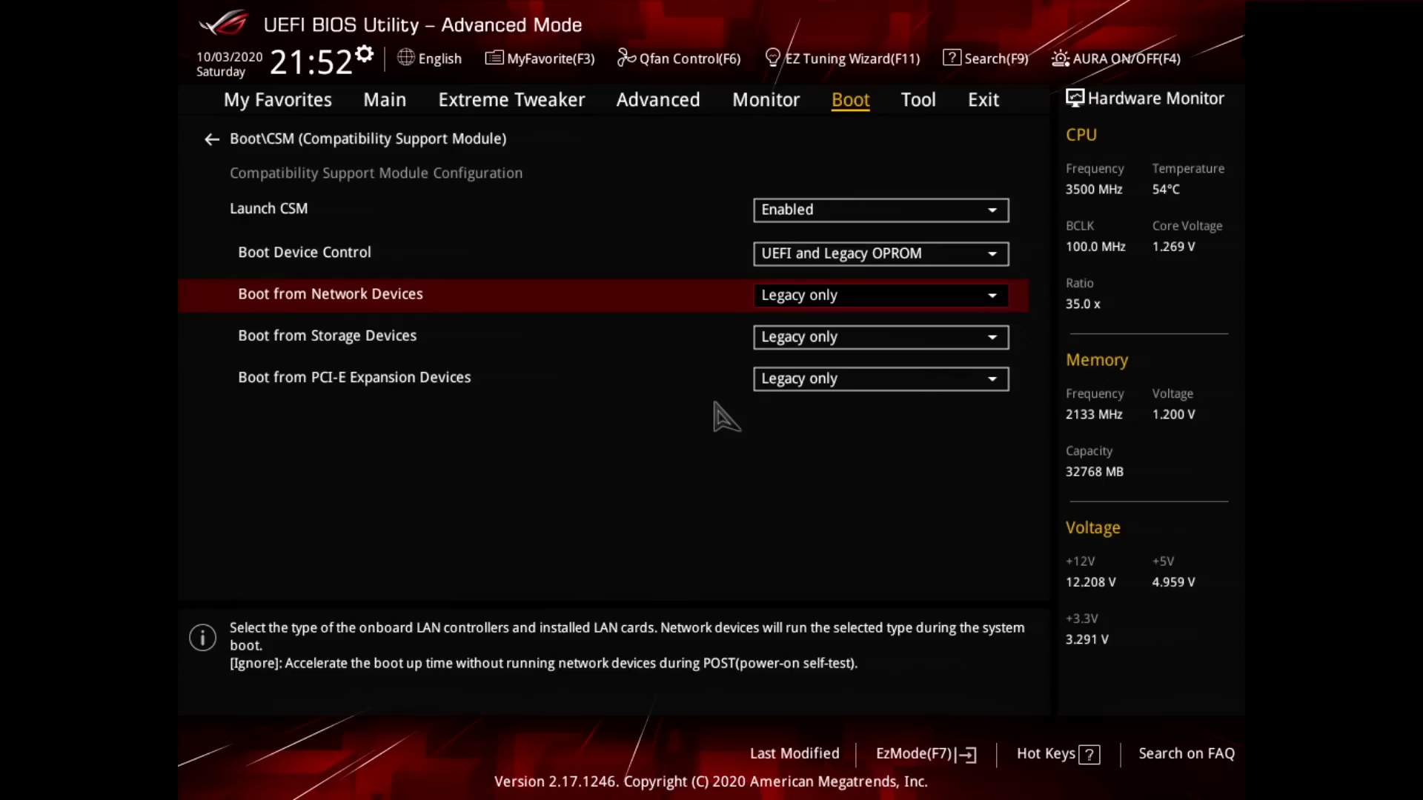
key("Up")
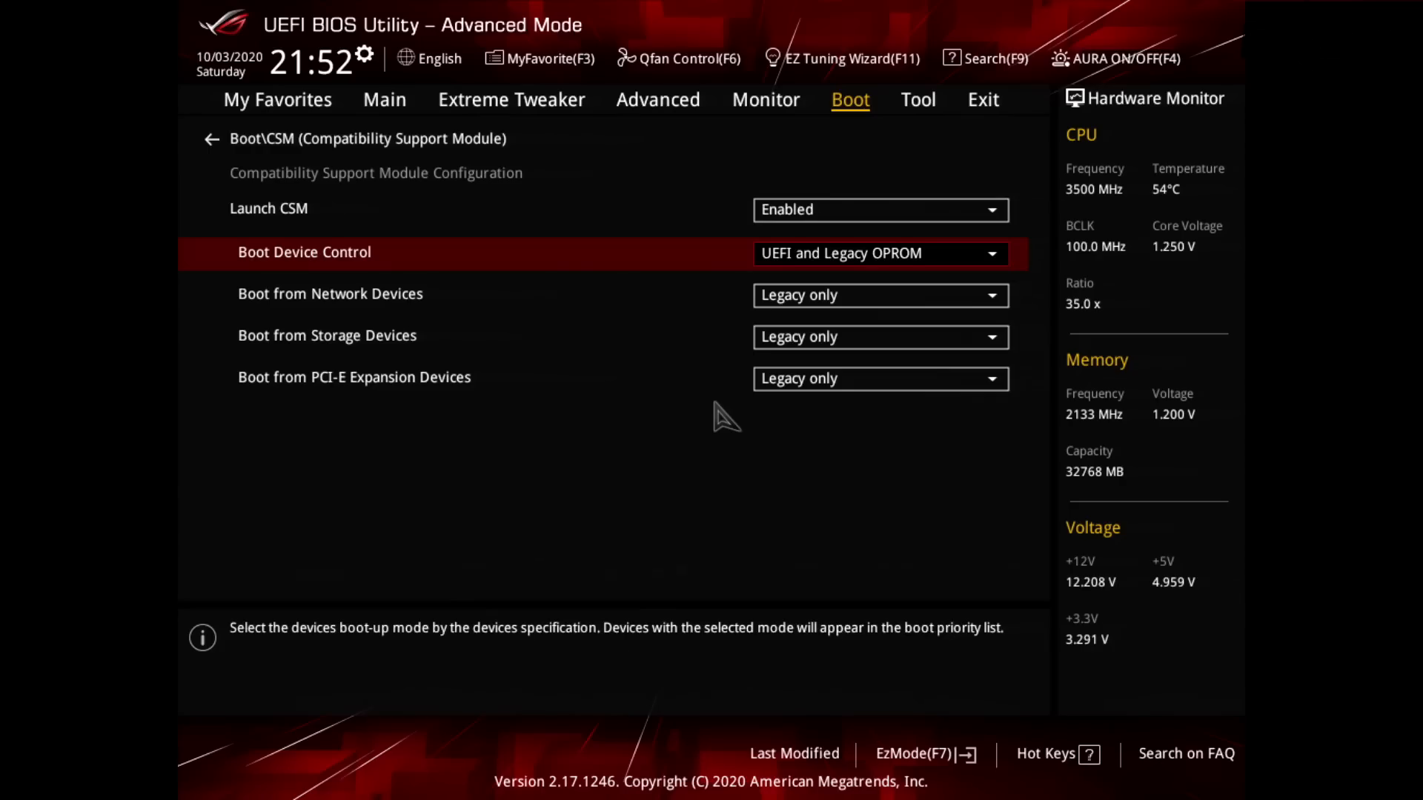
key("Return")
key("Escape")
key("Return")
key("Down")
key("Down")
key("Return")
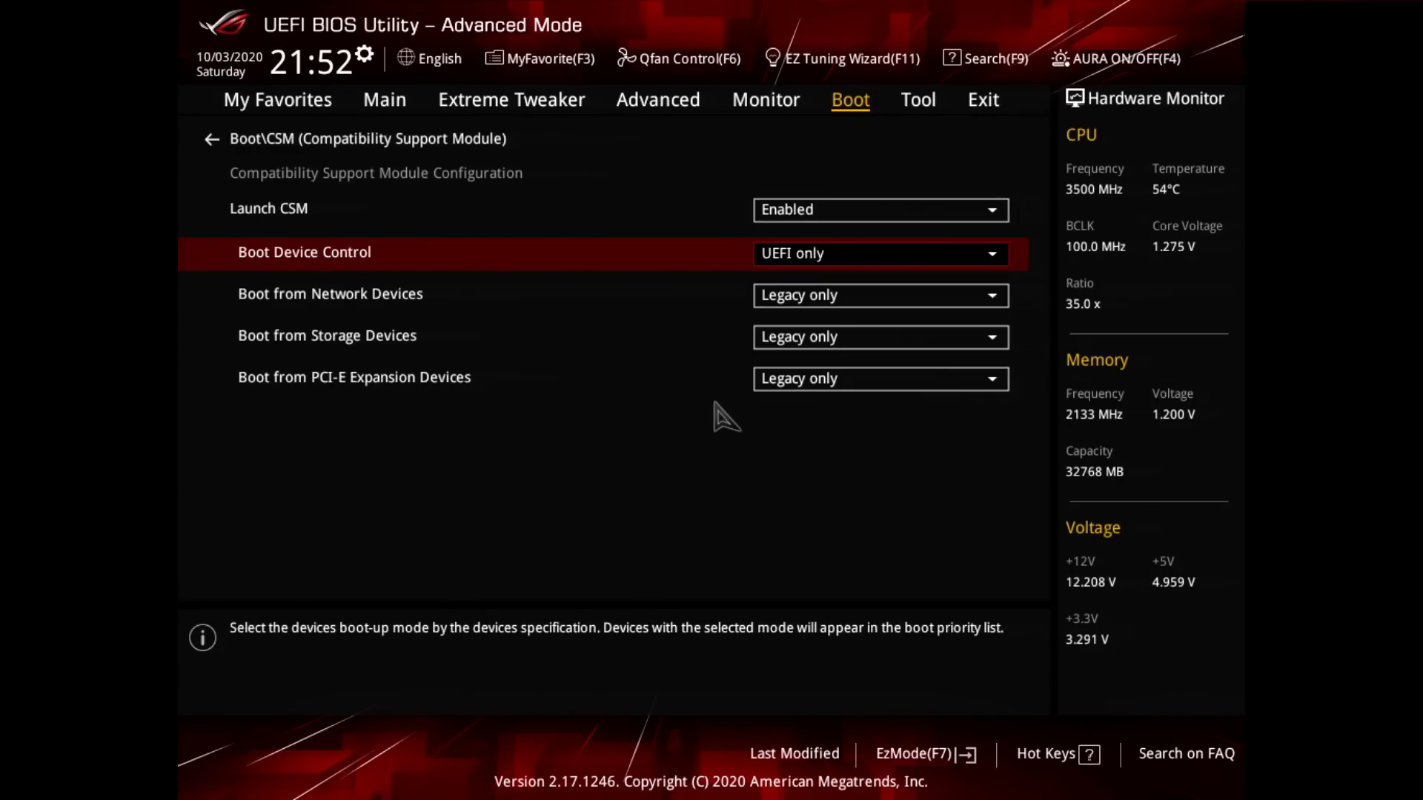
Step: Set booting from network devices, storage devices and PCI-E expansion devices to UEFI driver first
key("Down")
key("Return")
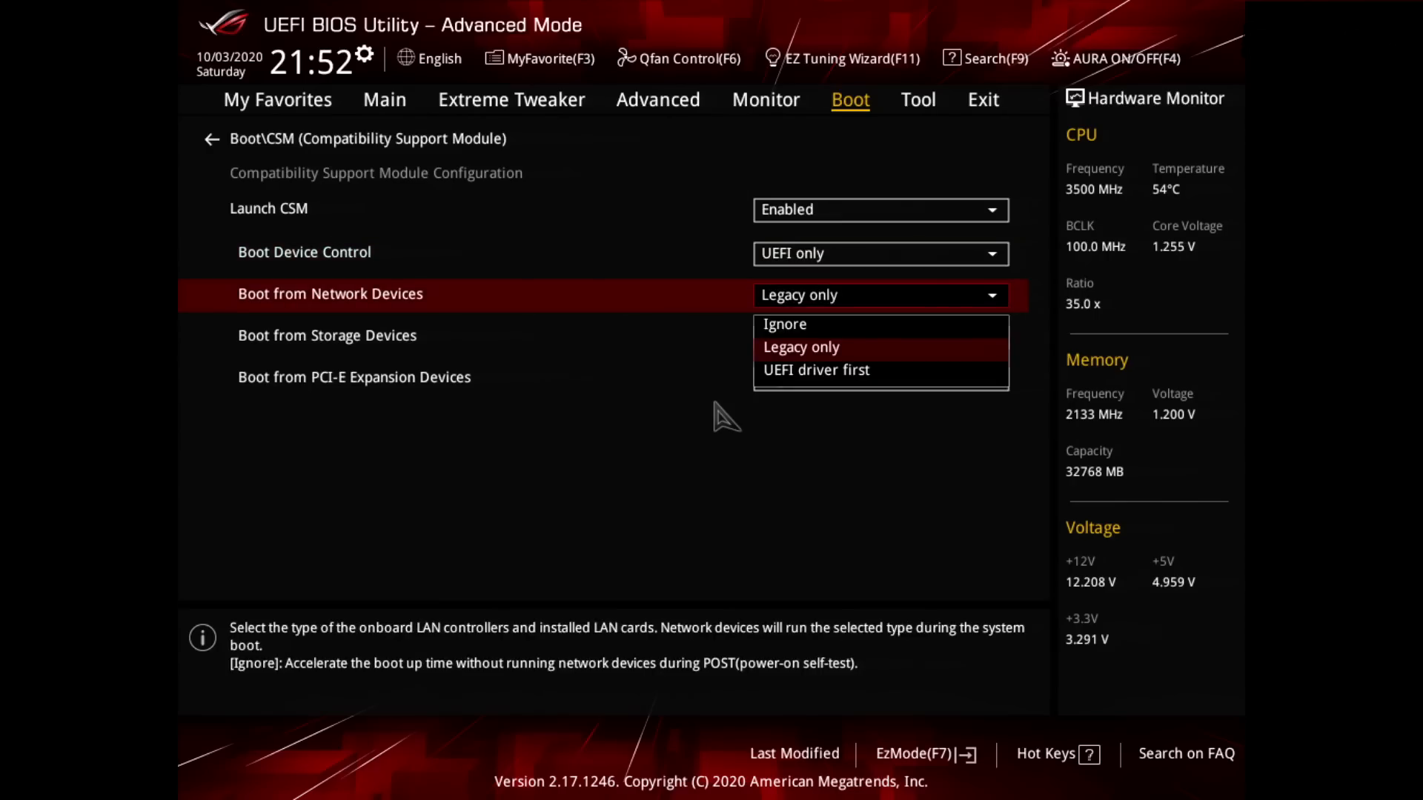
key("Down")
key("Return")
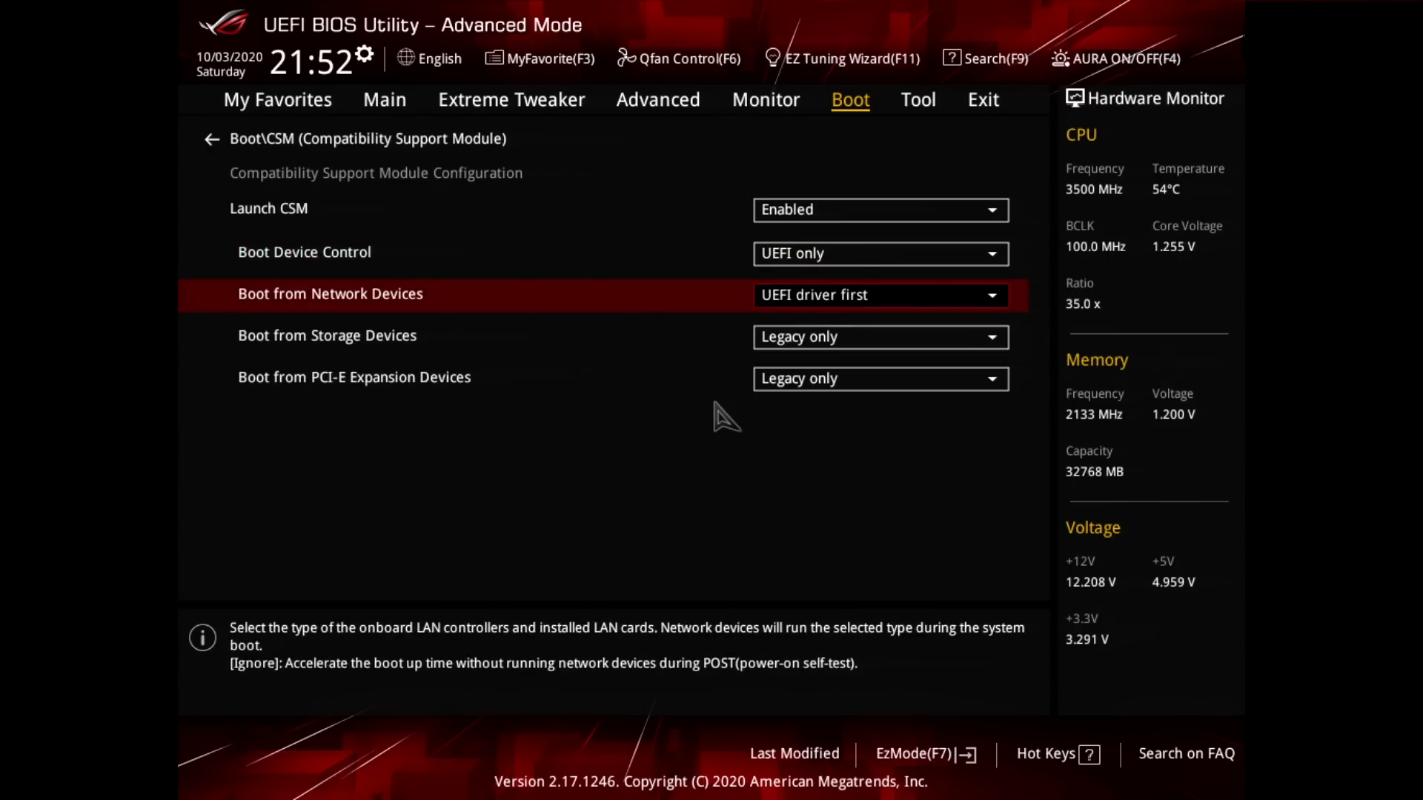
key("Down")
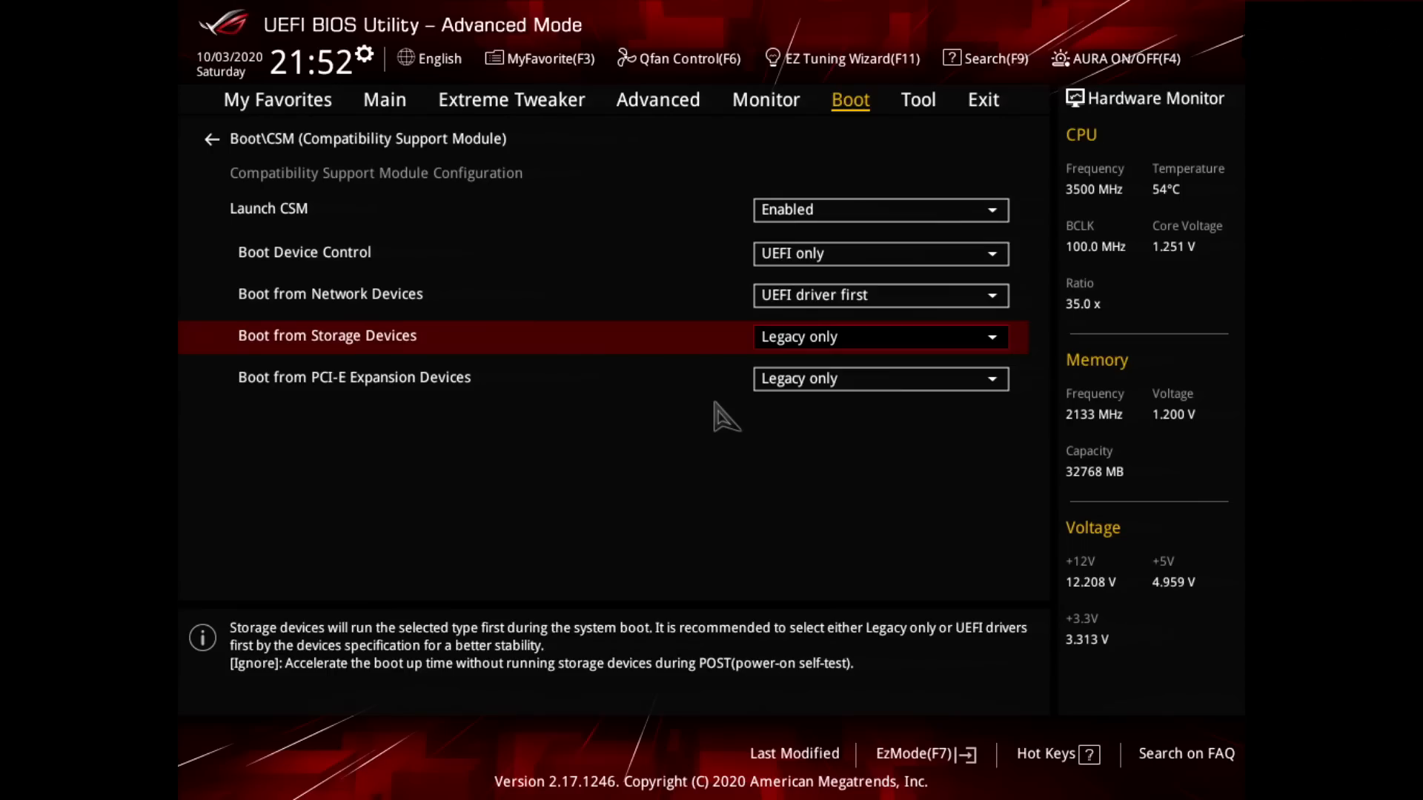
key("Return")
key("Down")
key("Return")
key("Down")
key("Return")
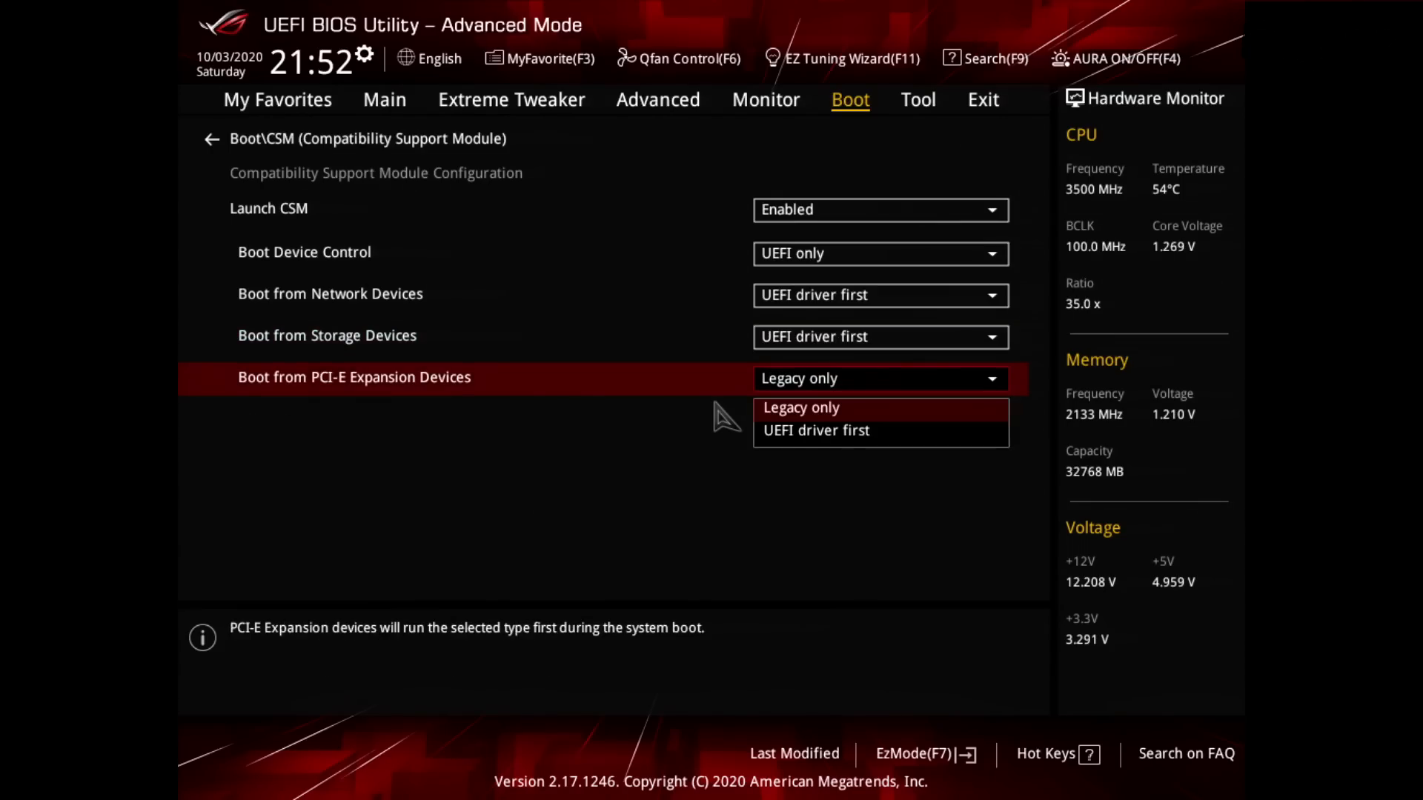
key("Down")
key("Return")
Step: Try to set Launch CSM to Disabled, acknowledge the notice and leave the CSM settings
key("Up")
key("Up")
key("Up")
key("Up")
key("Up")
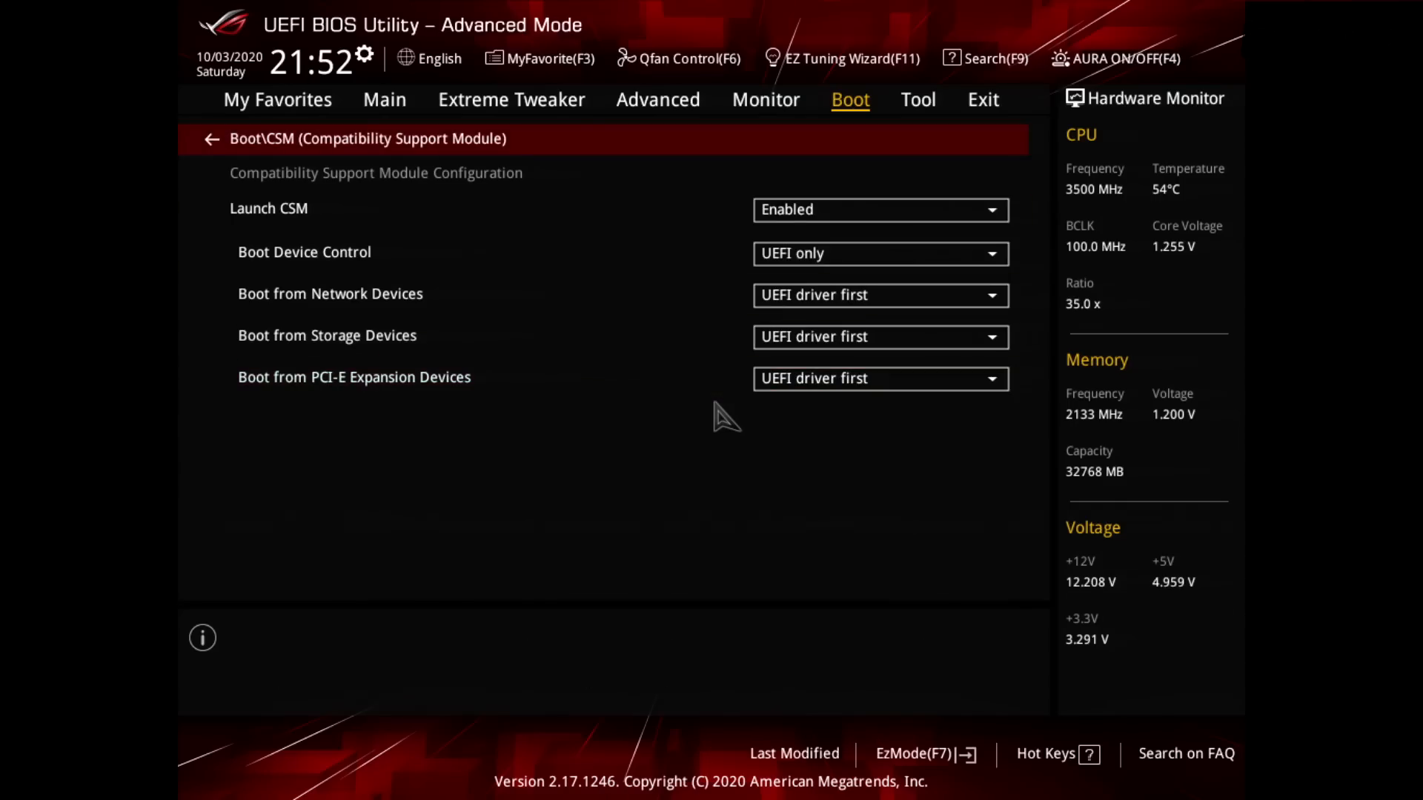
key("Down")
key("Return")
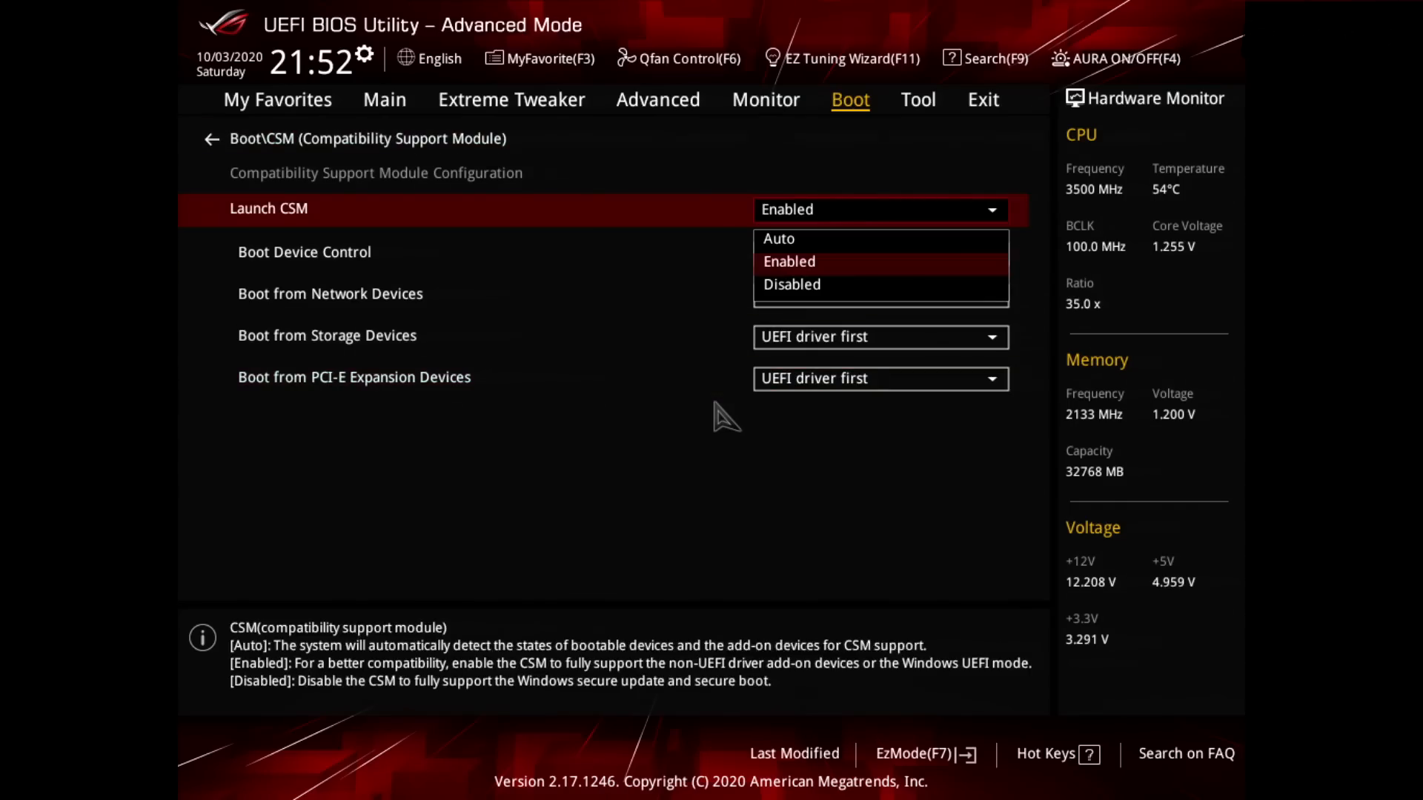
key("Down")
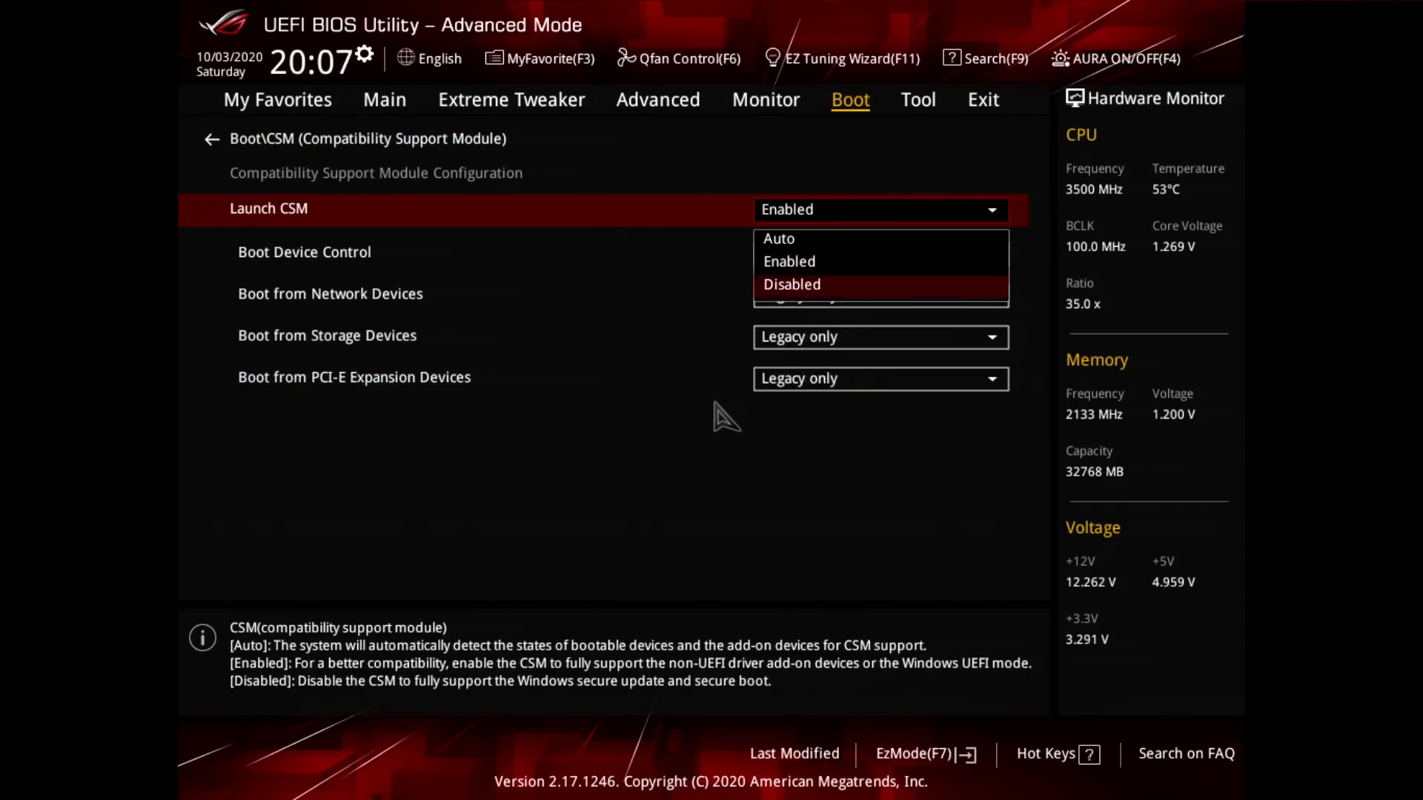
key("Return")
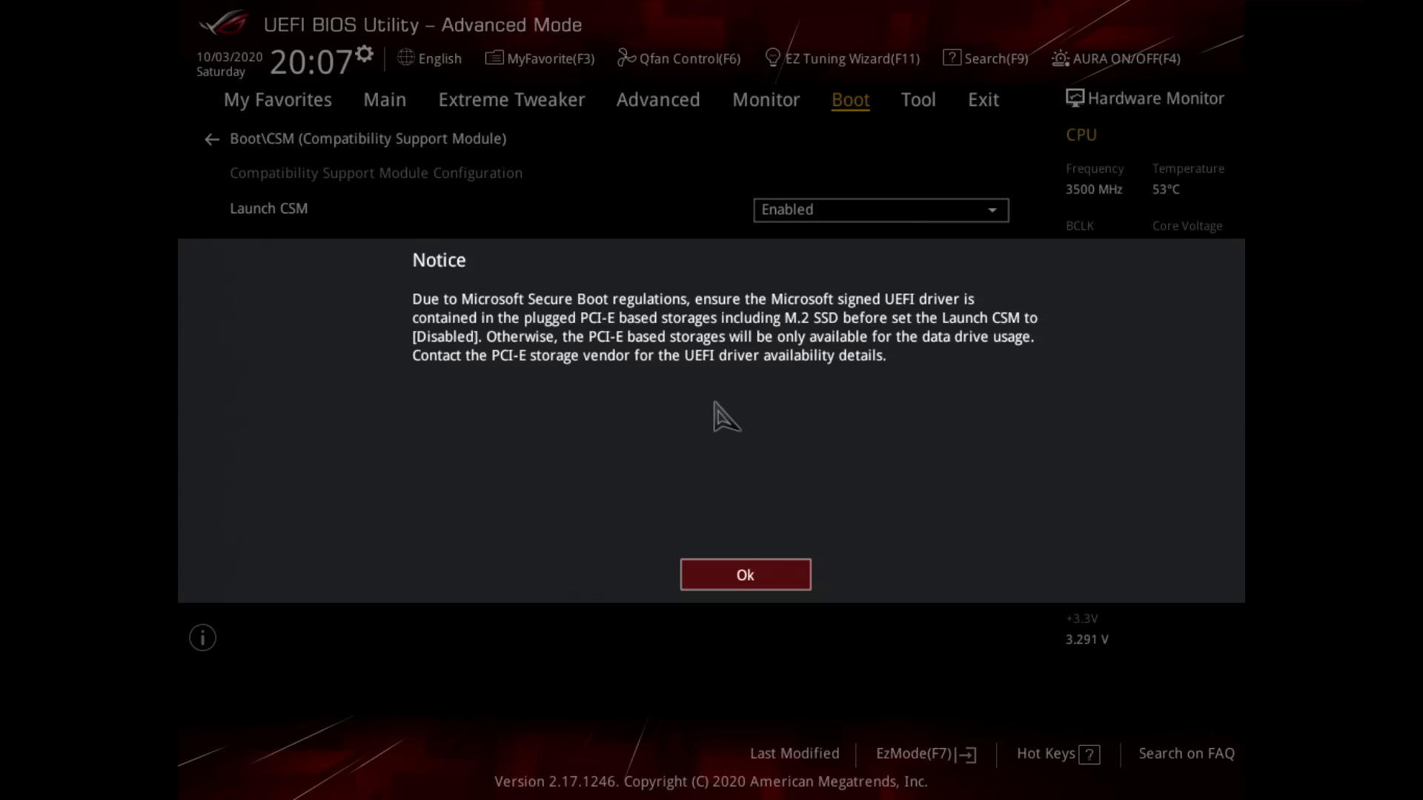
key("Return")
key("Right")
key("Right")
key("Return")
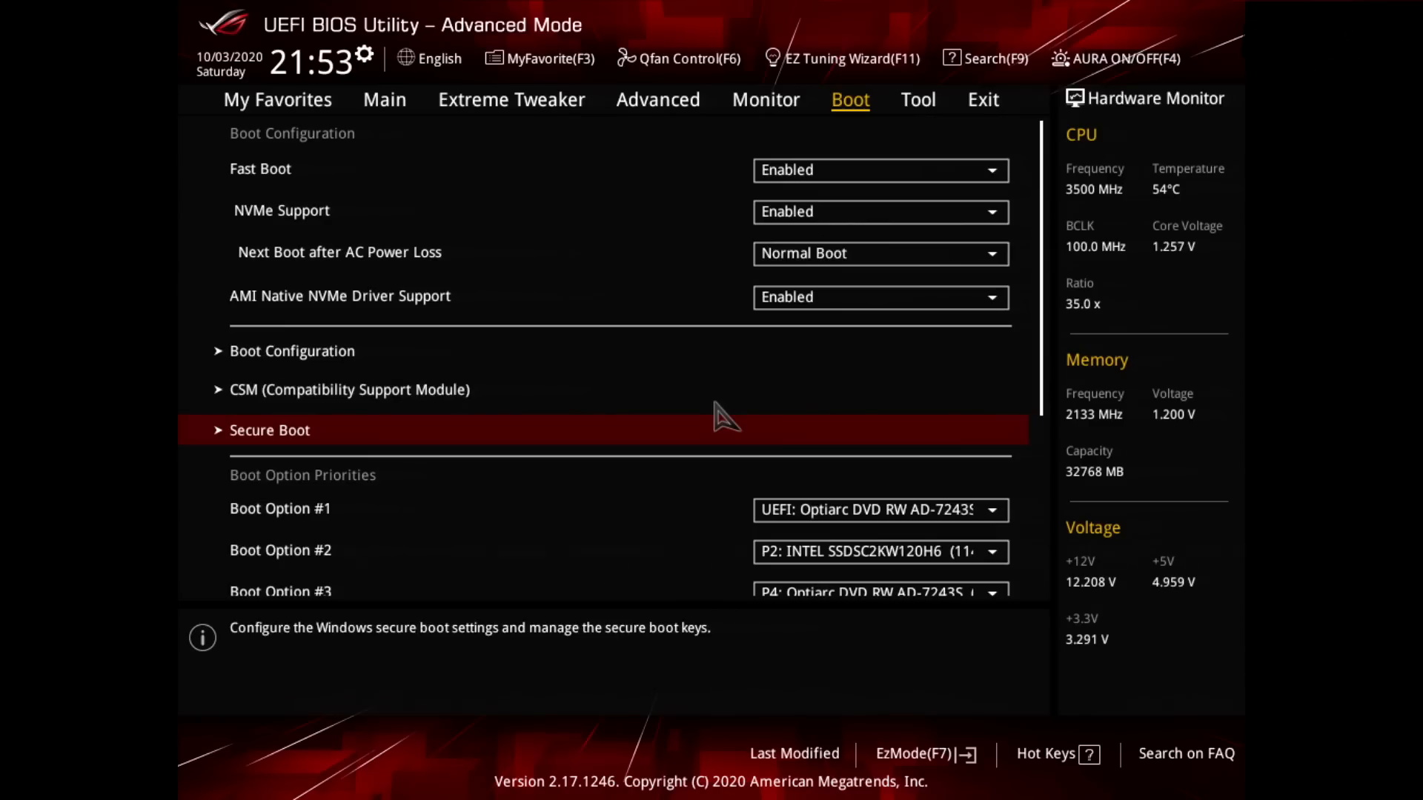
Step: Set the Secure Boot OS Type to Windows UEFI mode and look through Key Management
key("Return")
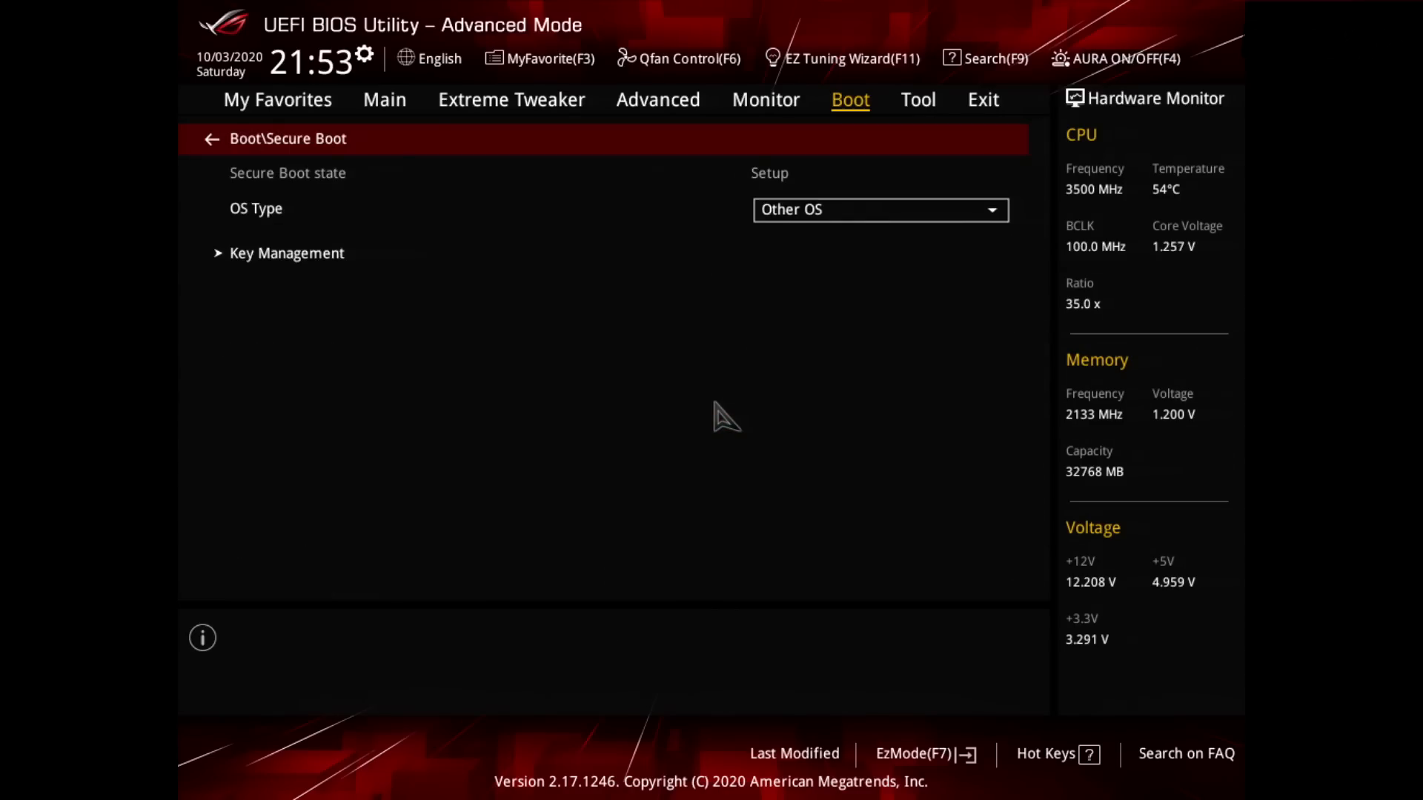
key("Down")
key("Return")
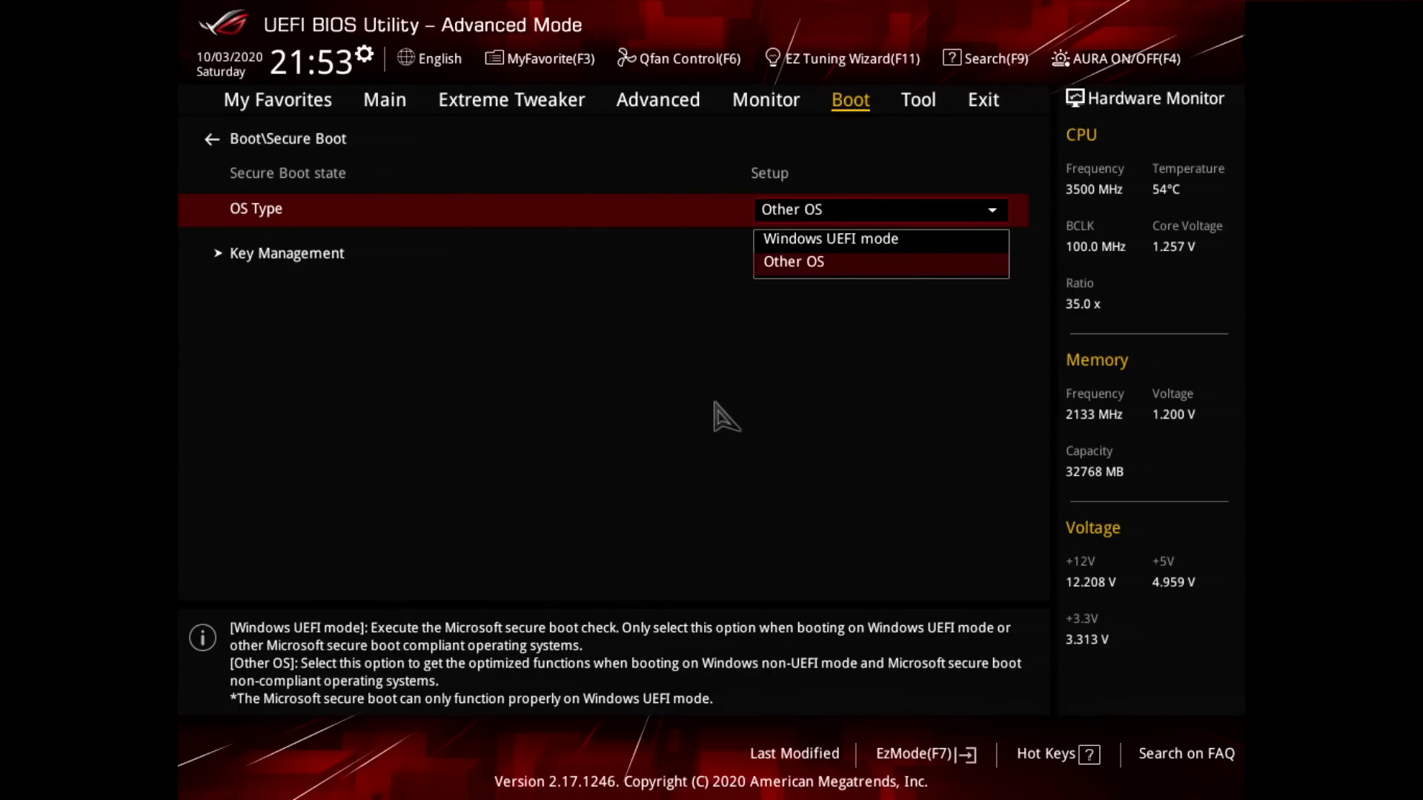
key("Up")
key("Return")
key("Down")
key("Return")
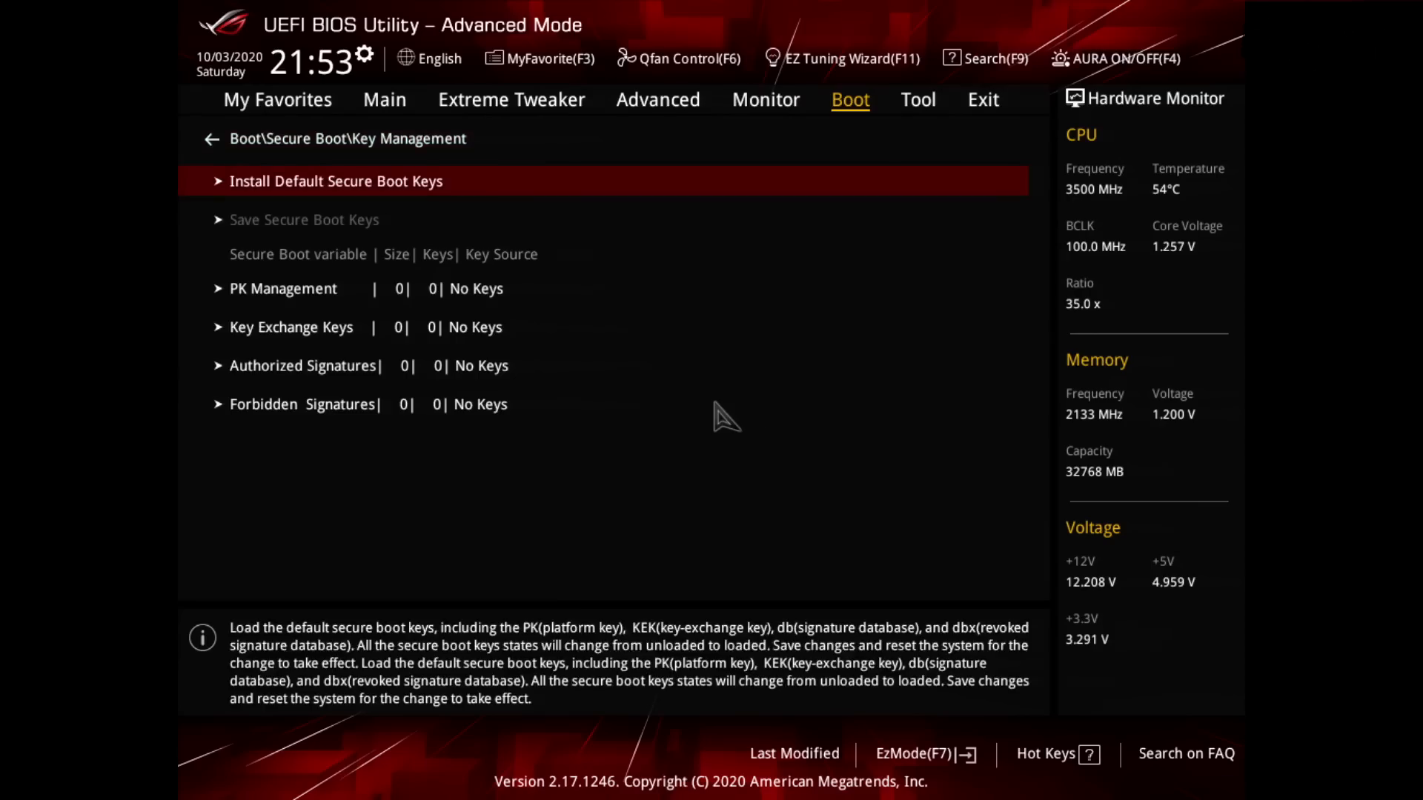
key("Escape")
key("Up")
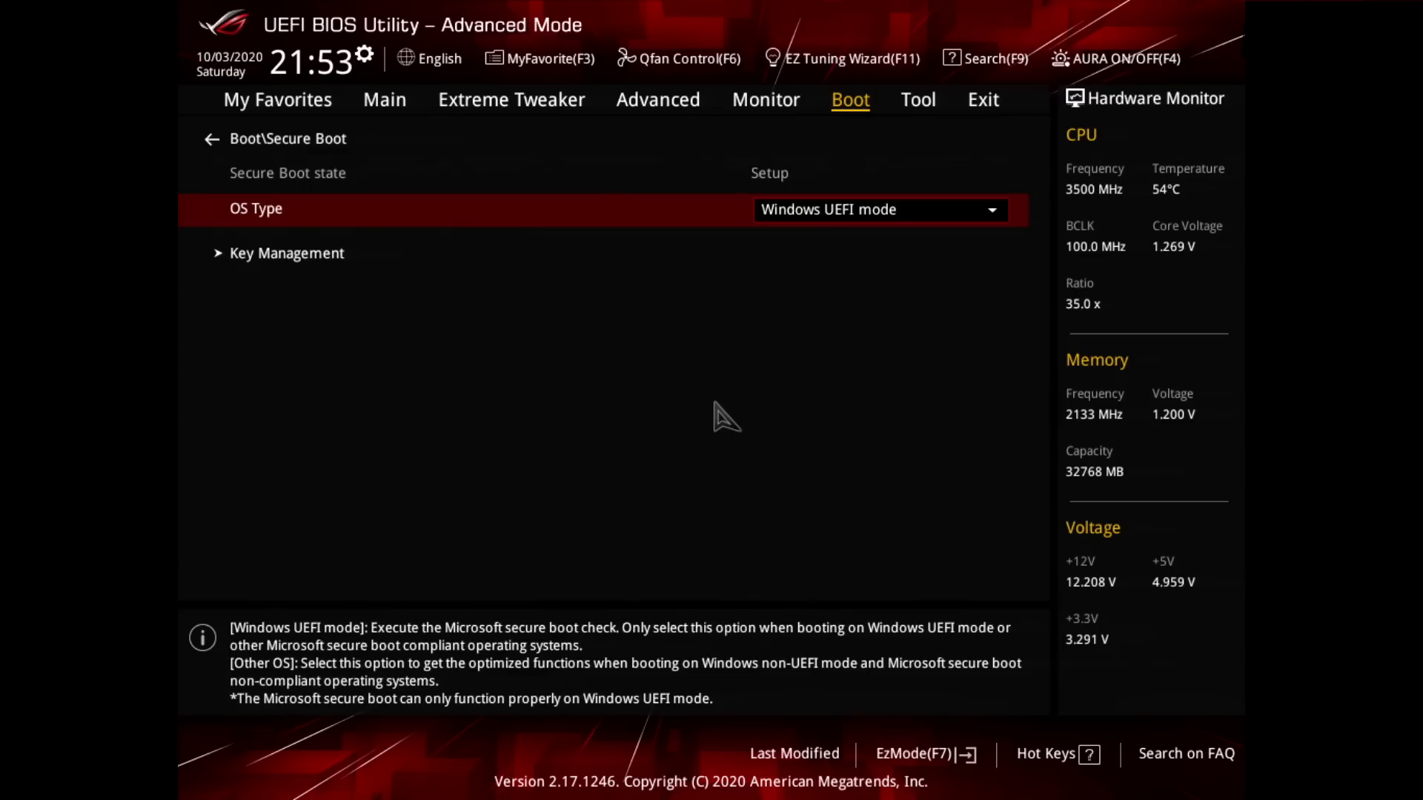
Step: Set the Secure Boot OS Type back to Other OS and leave the Secure Boot settings
key("Return")
key("Down")
key("Return")
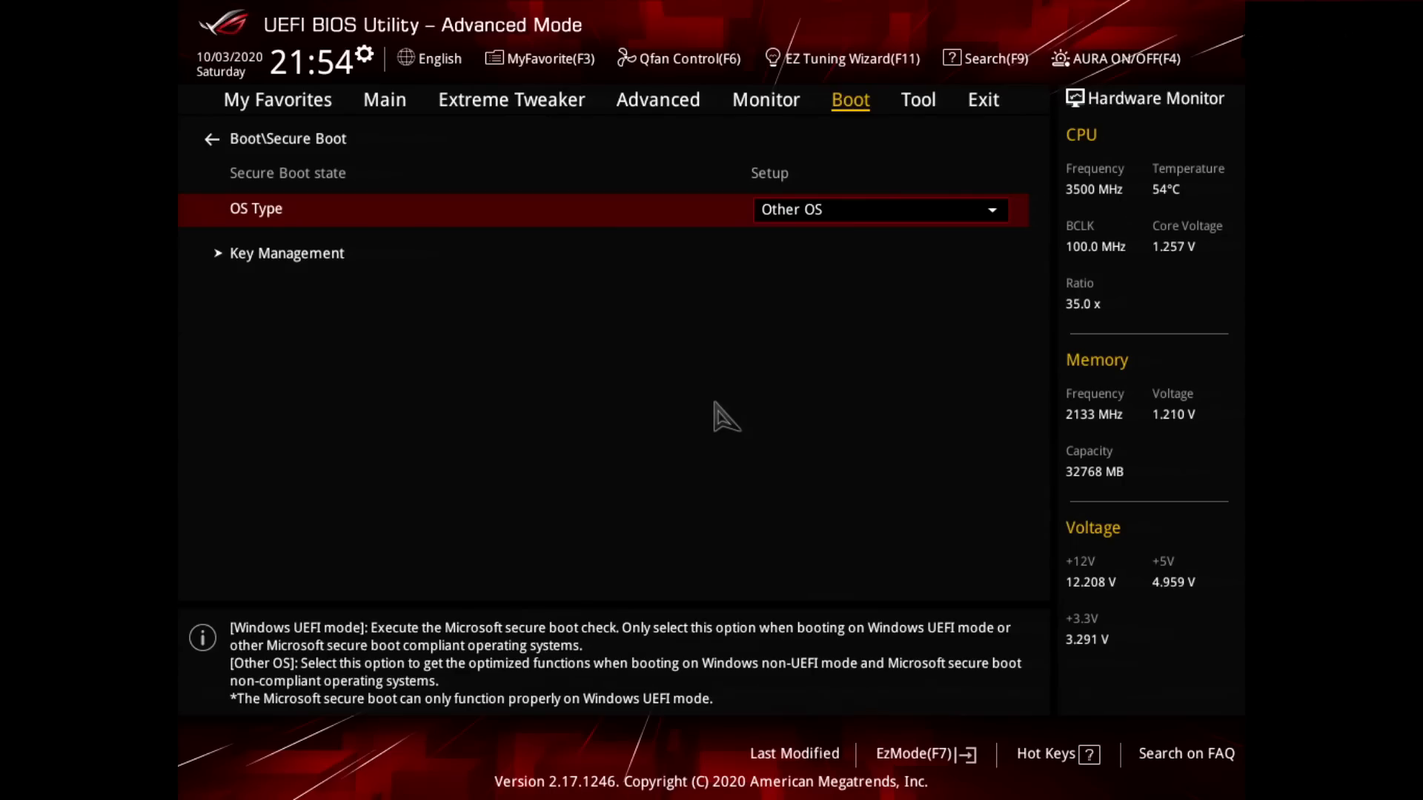
key("Return")
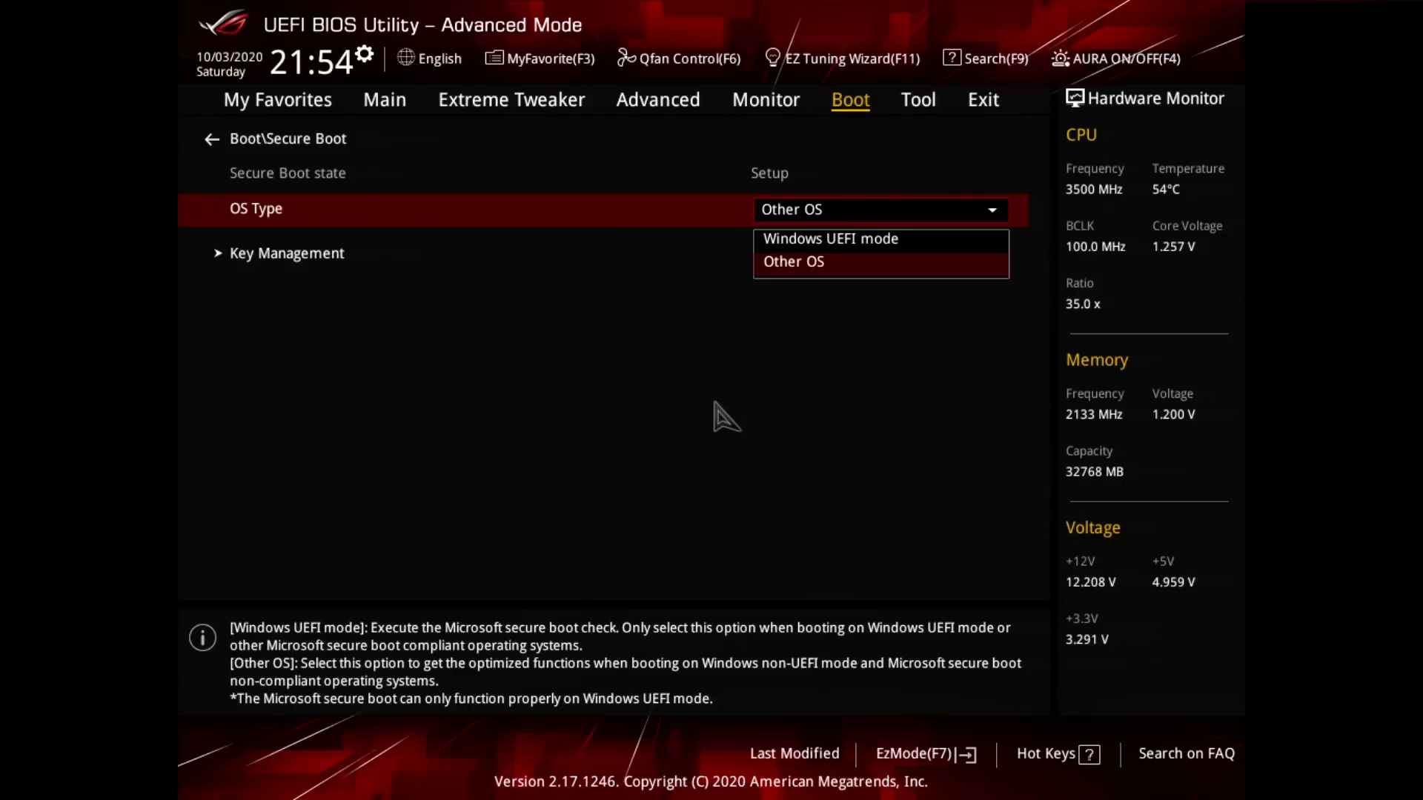
key("Escape")
key("Escape")
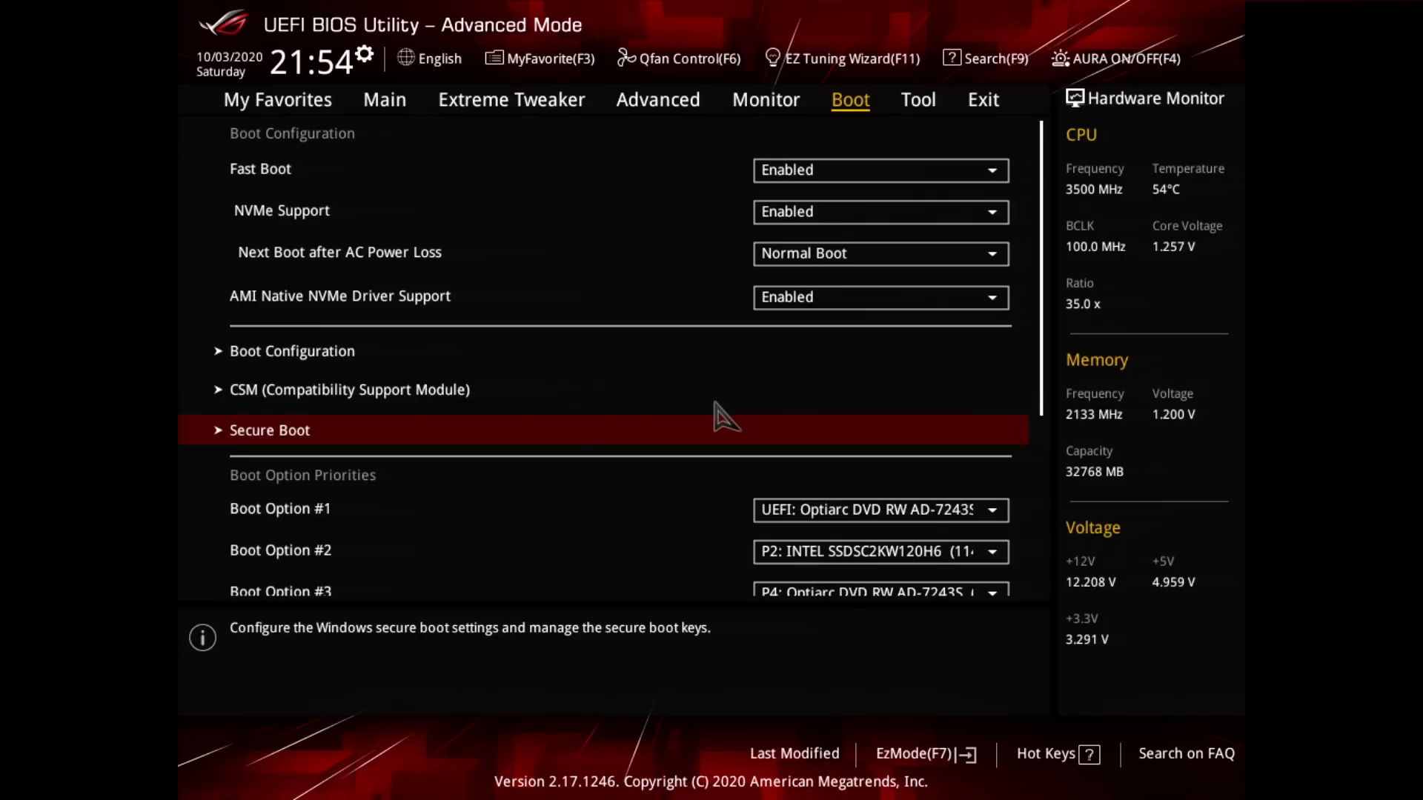
Step: Check the devices offered for Boot Option #1 and Boot Option #2 in the boot priorities
key("Down")
key("Return")
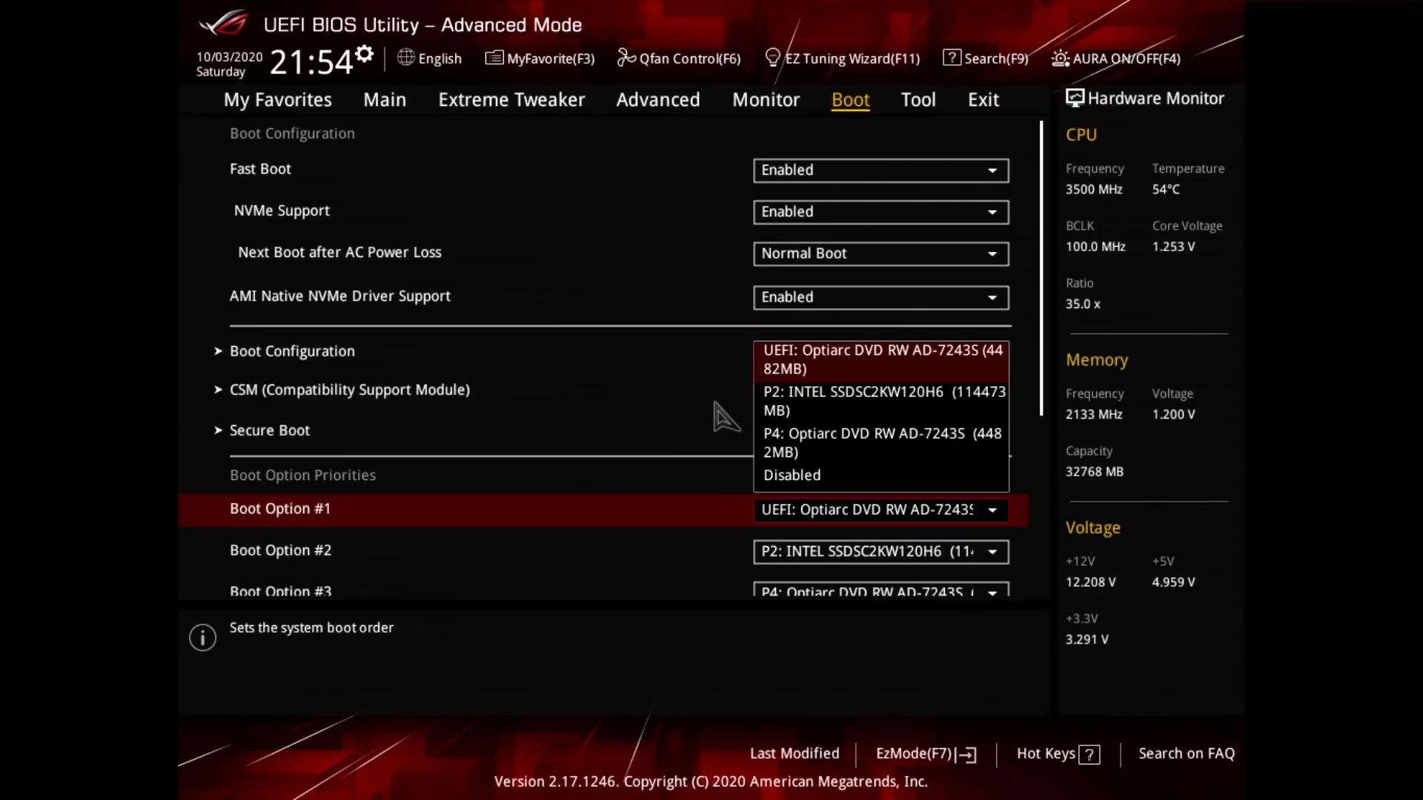
key("Escape")
key("Down")
key("Return")
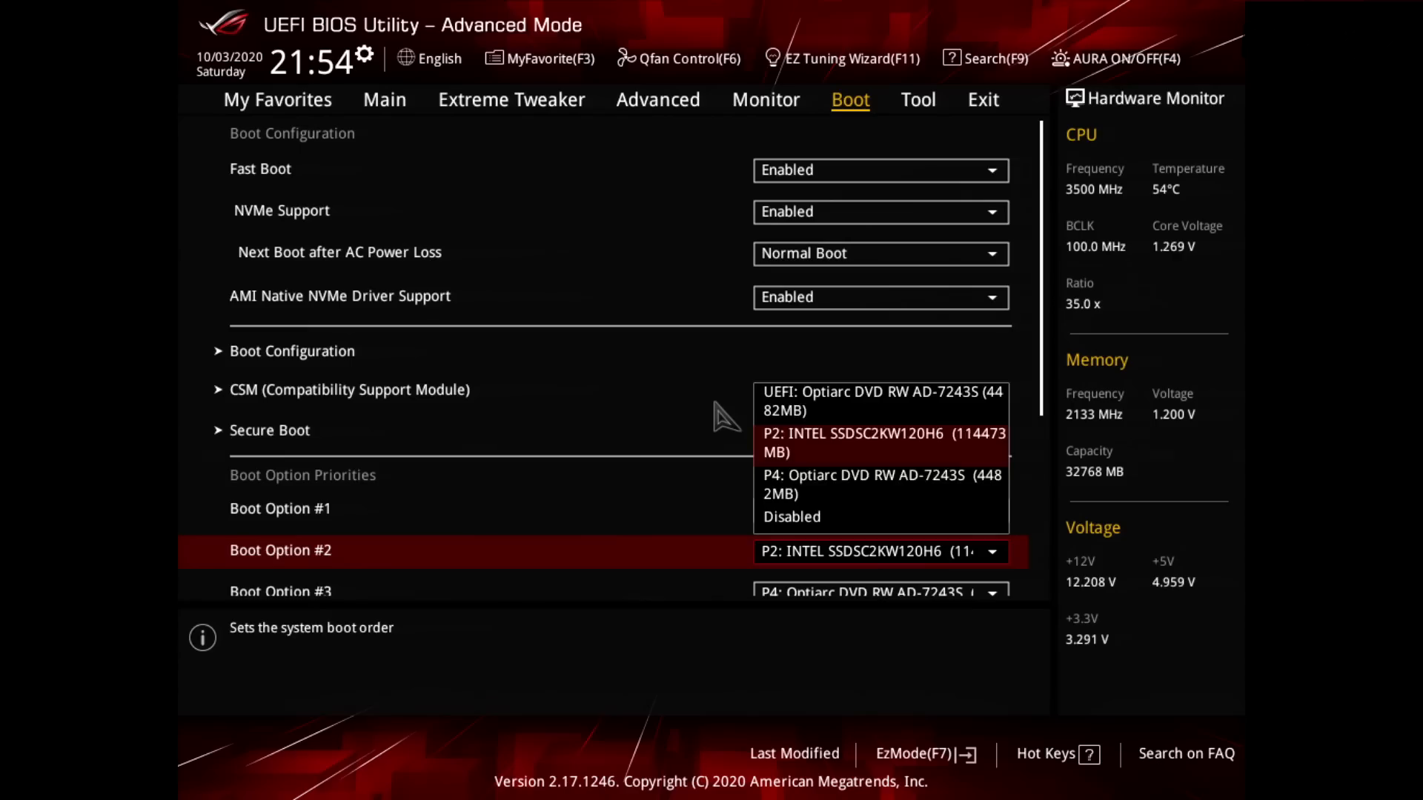
key("Escape")
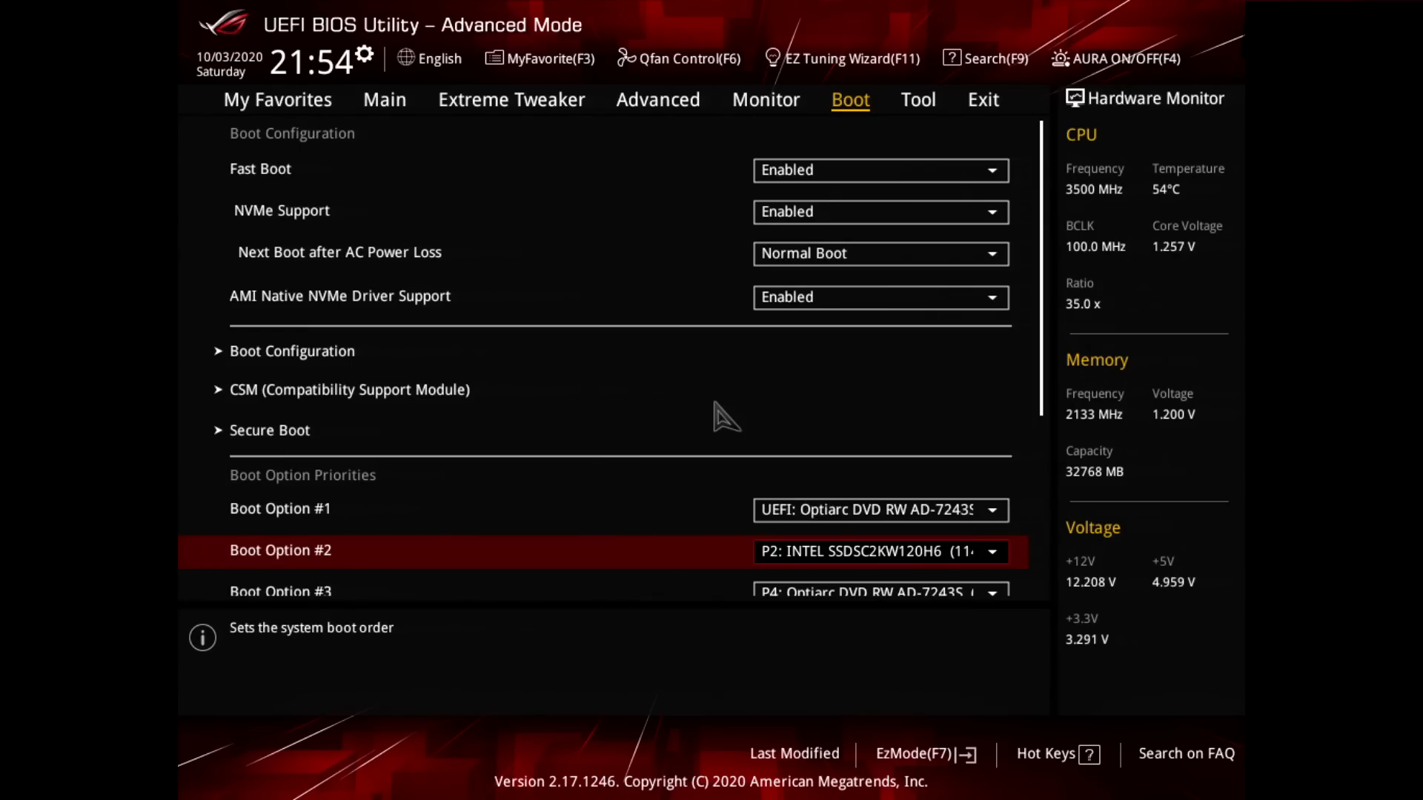
key("Up")
key("Up")
key("Up")
key("Up")
key("Up")
key("Up")
key("Up")
key("Up")
key("Down")
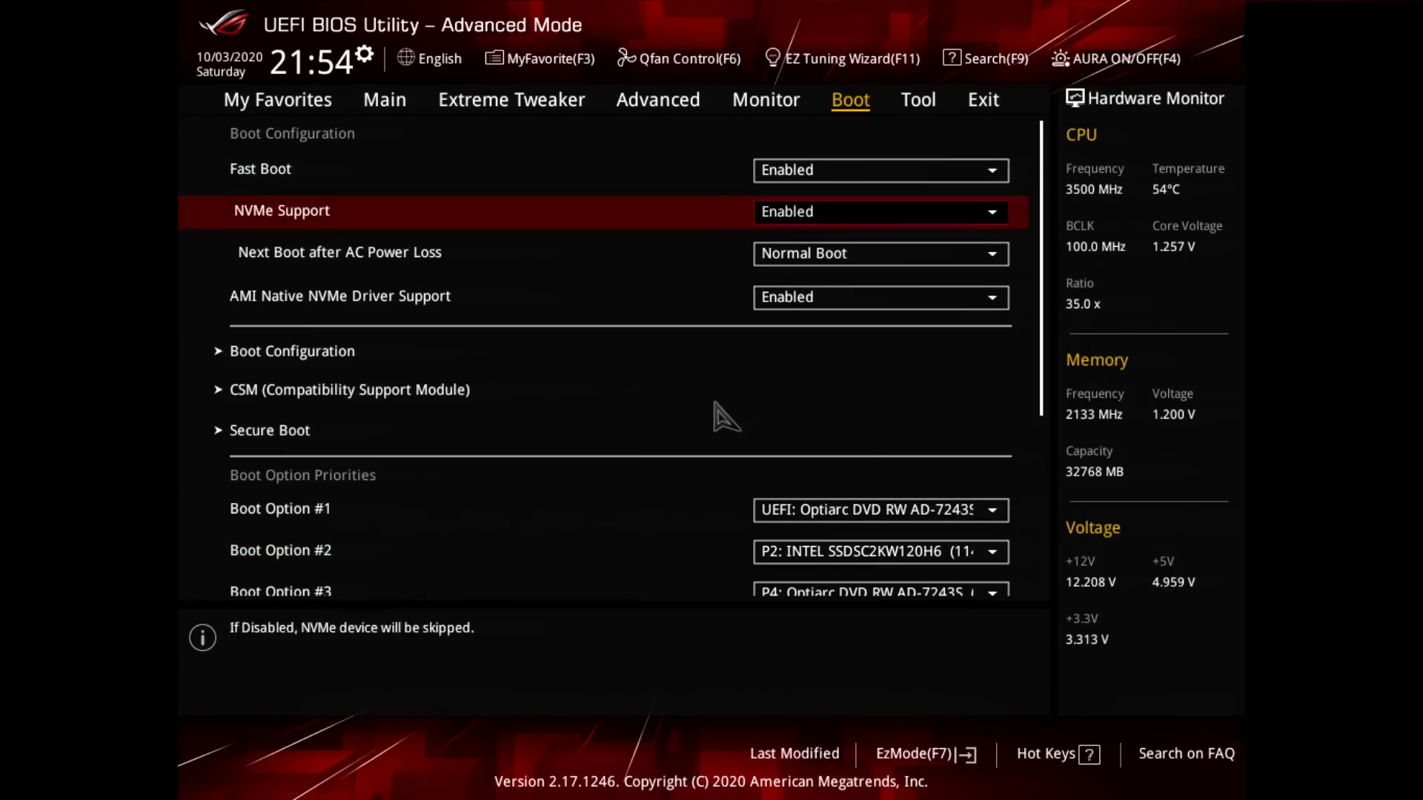
key("Down")
Step: Save the BIOS configuration changes and reset the computer
key("Right")
key("Right")
key("Down")
key("Return")
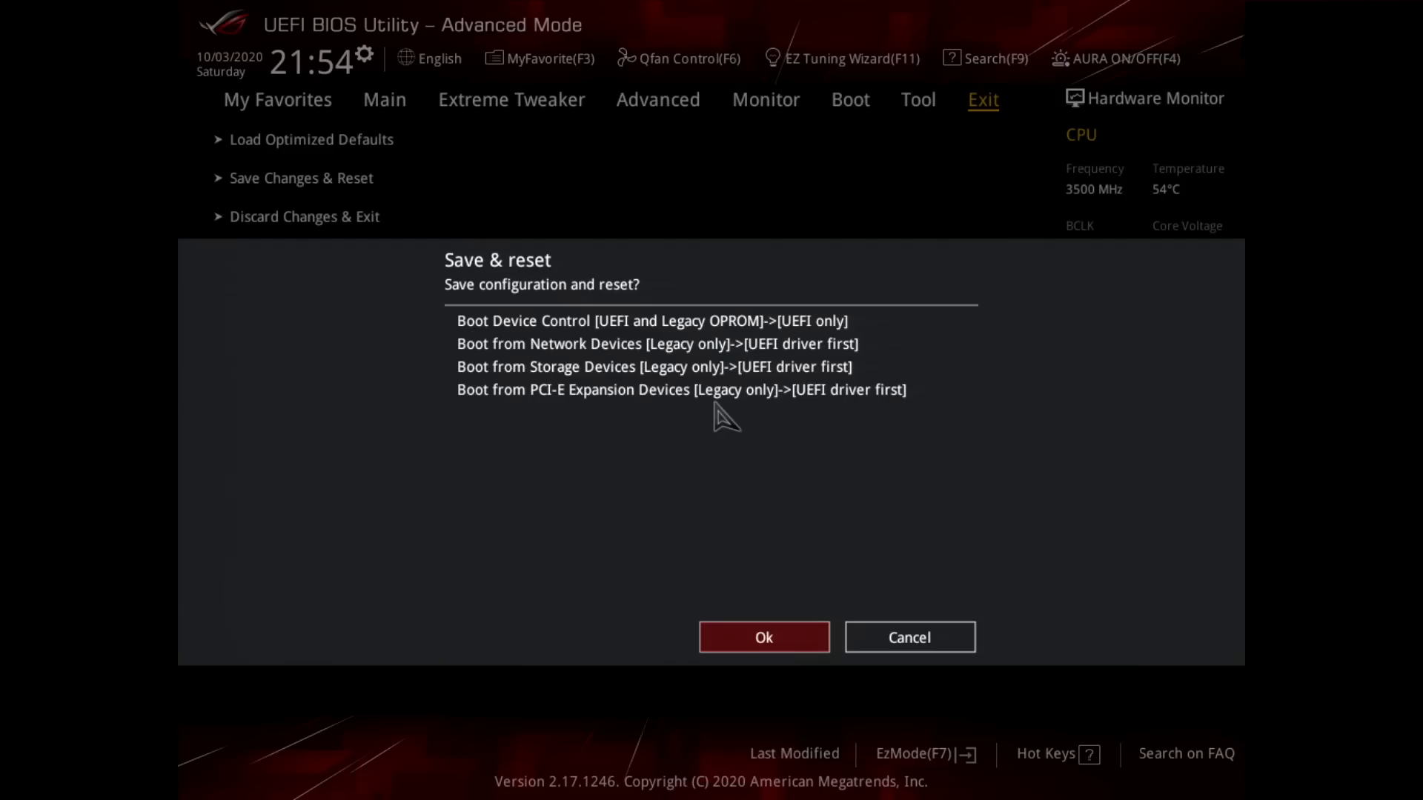
key("Return")
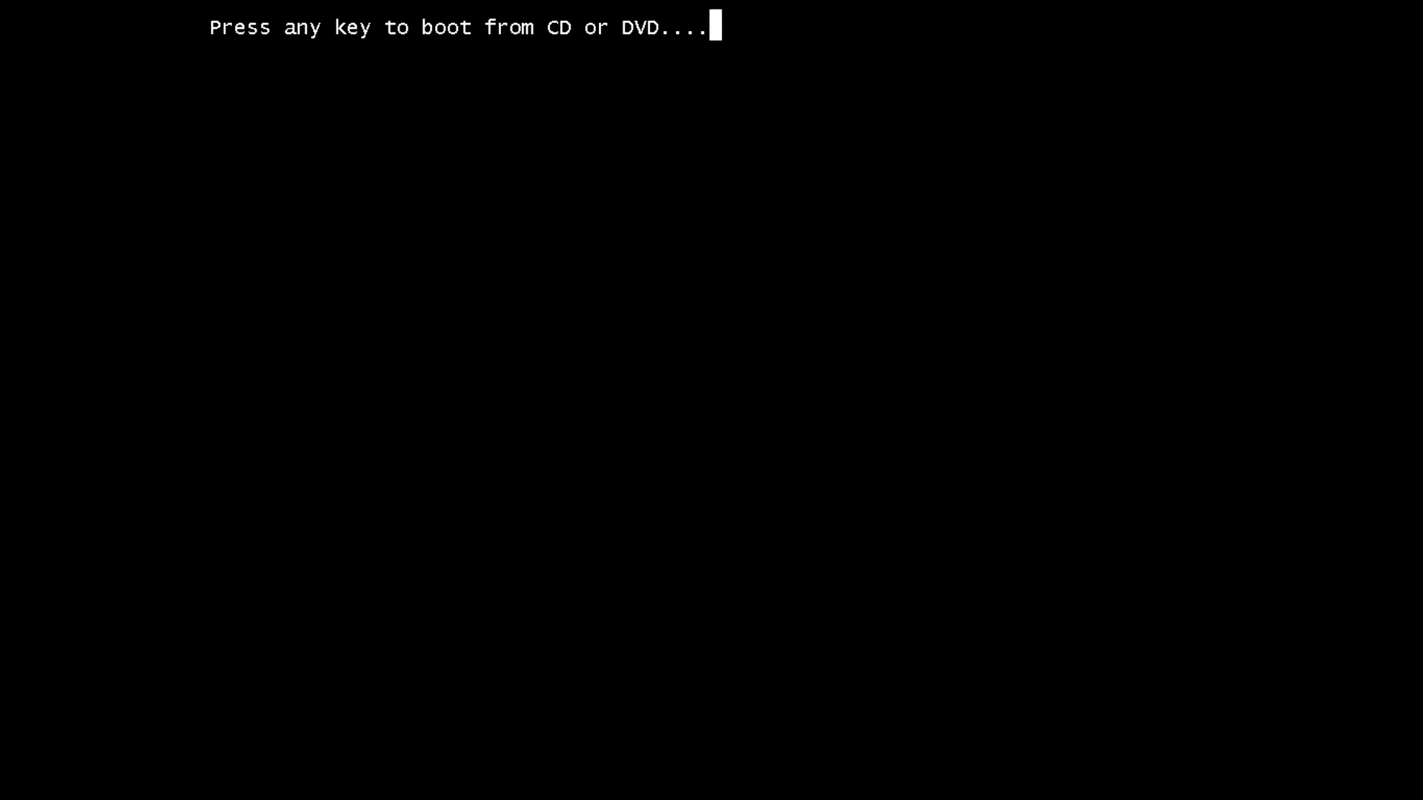
Step: Boot from the DVD and accept Russian as the Windows 7 setup language, regional format and keyboard layout
key("Return")
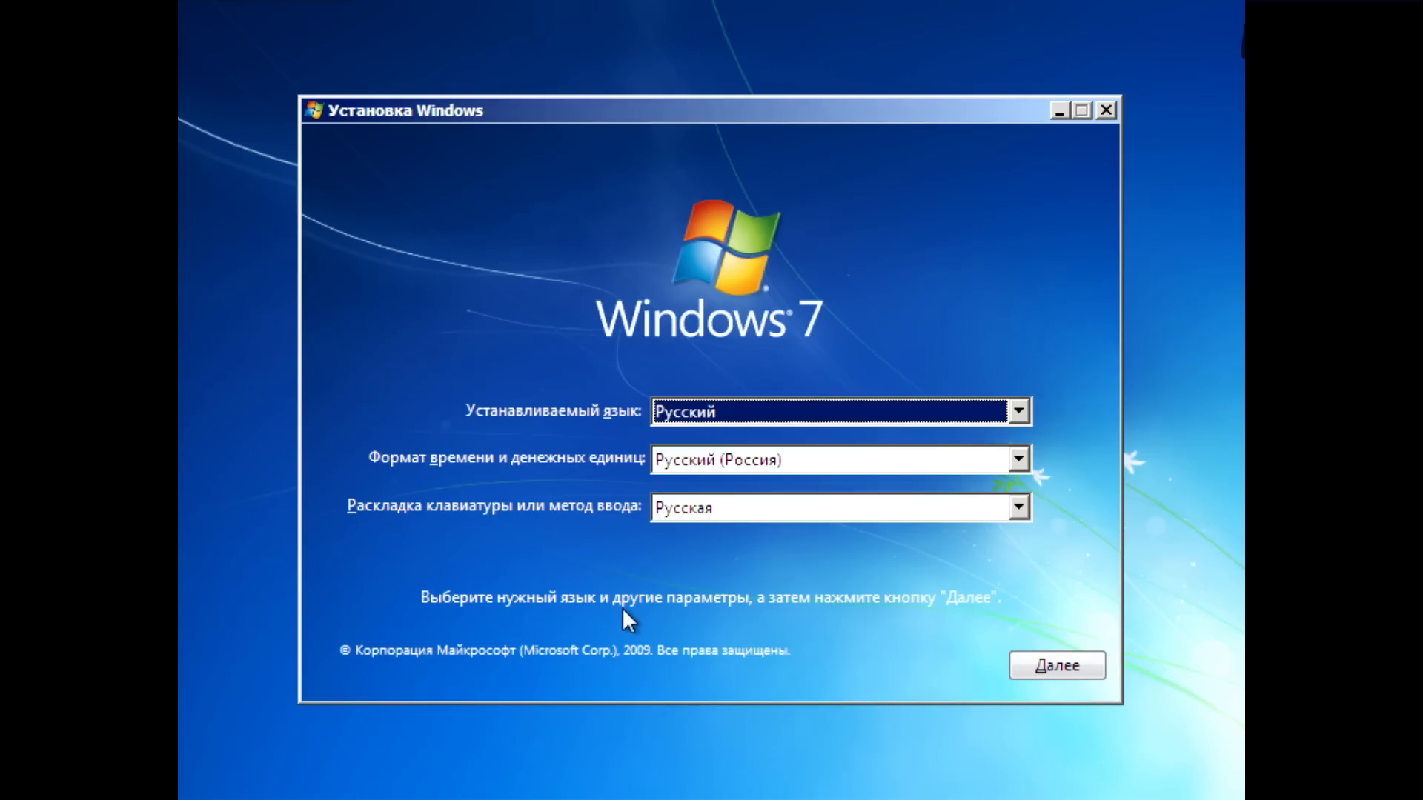
left_click(1073, 661)
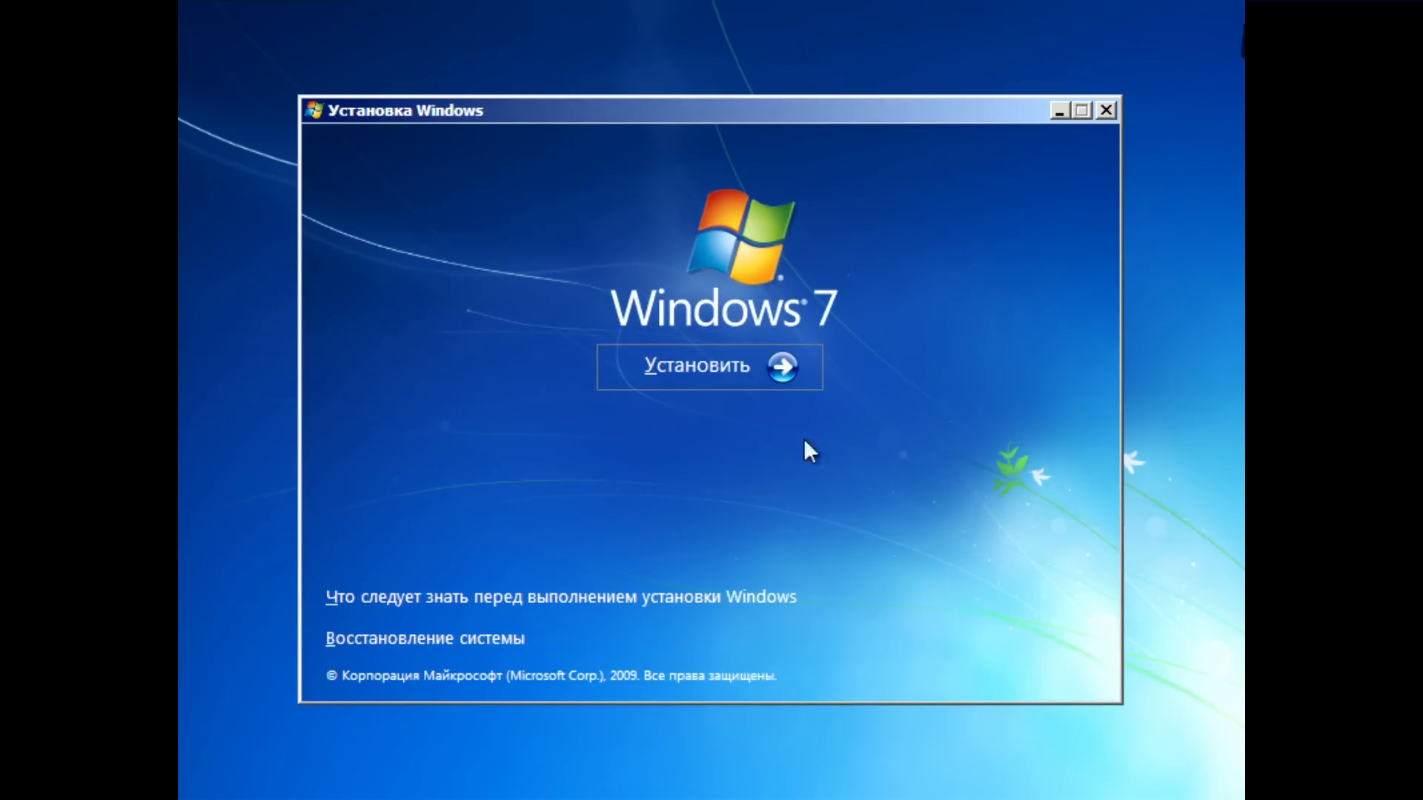
Step: Start the Windows 7 installation, accept the licence terms and choose the full custom installation type
left_click(730, 359)
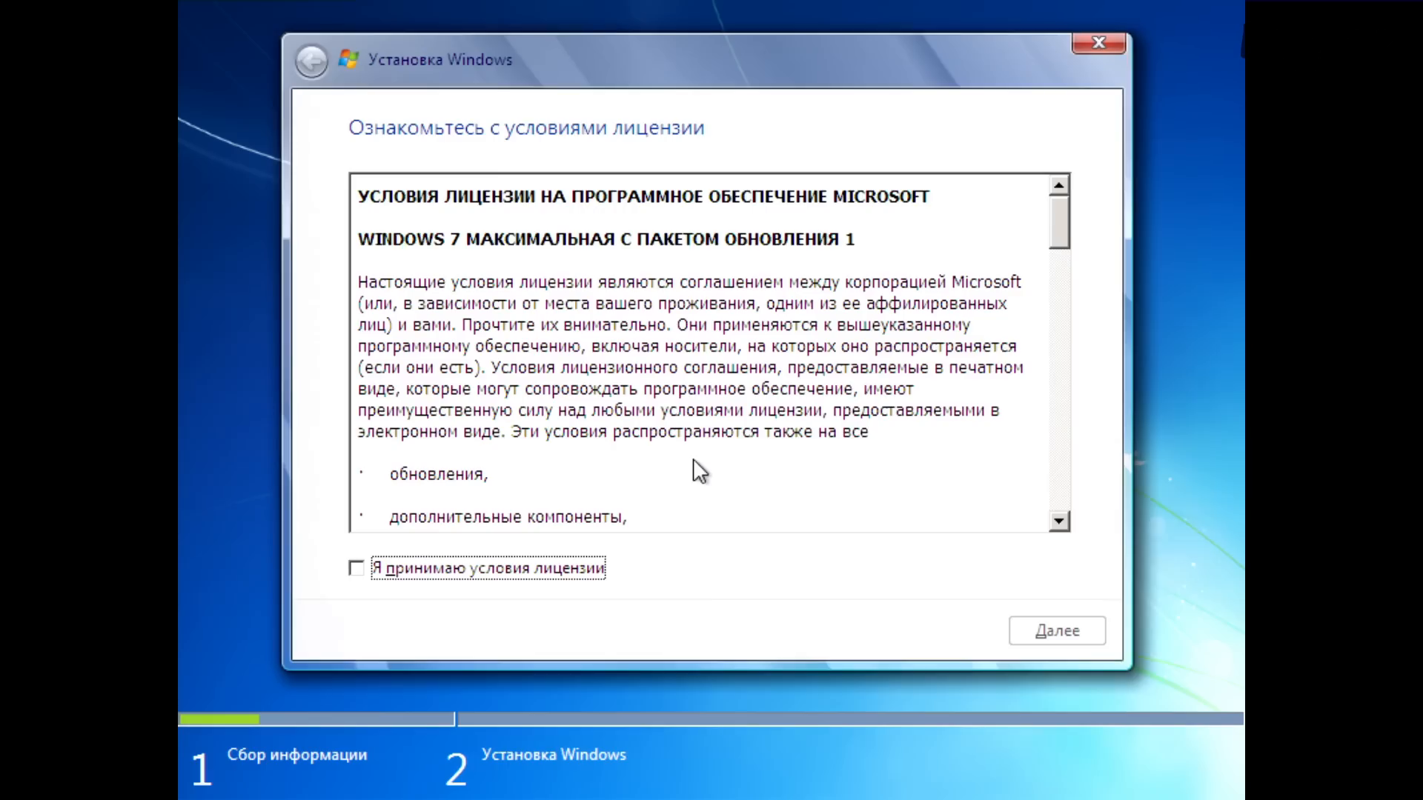
left_click(540, 568)
left_click(1036, 634)
left_click(575, 381)
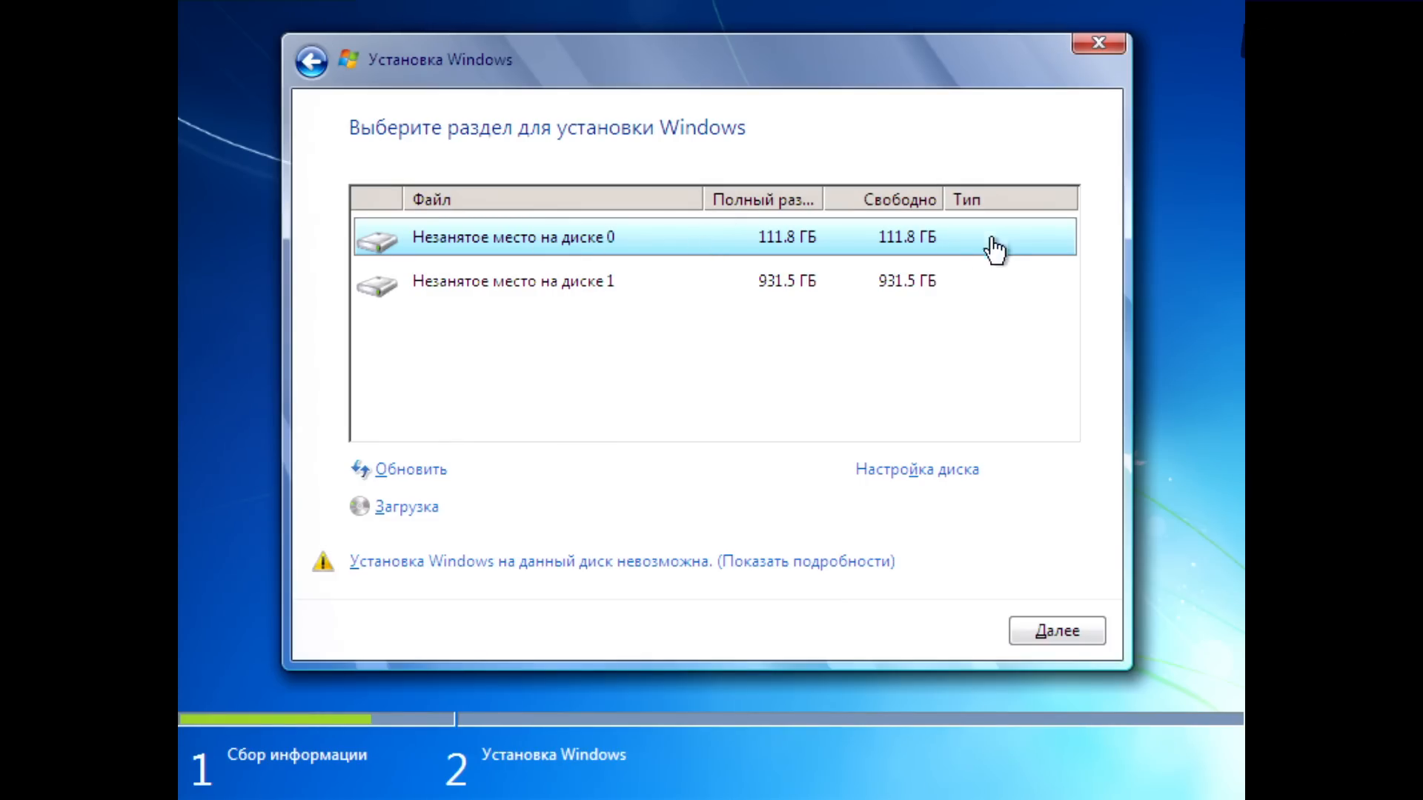
Step: Compare the unallocated space entries of Disk 0 and Disk 1 in the installation target list
left_click(969, 296)
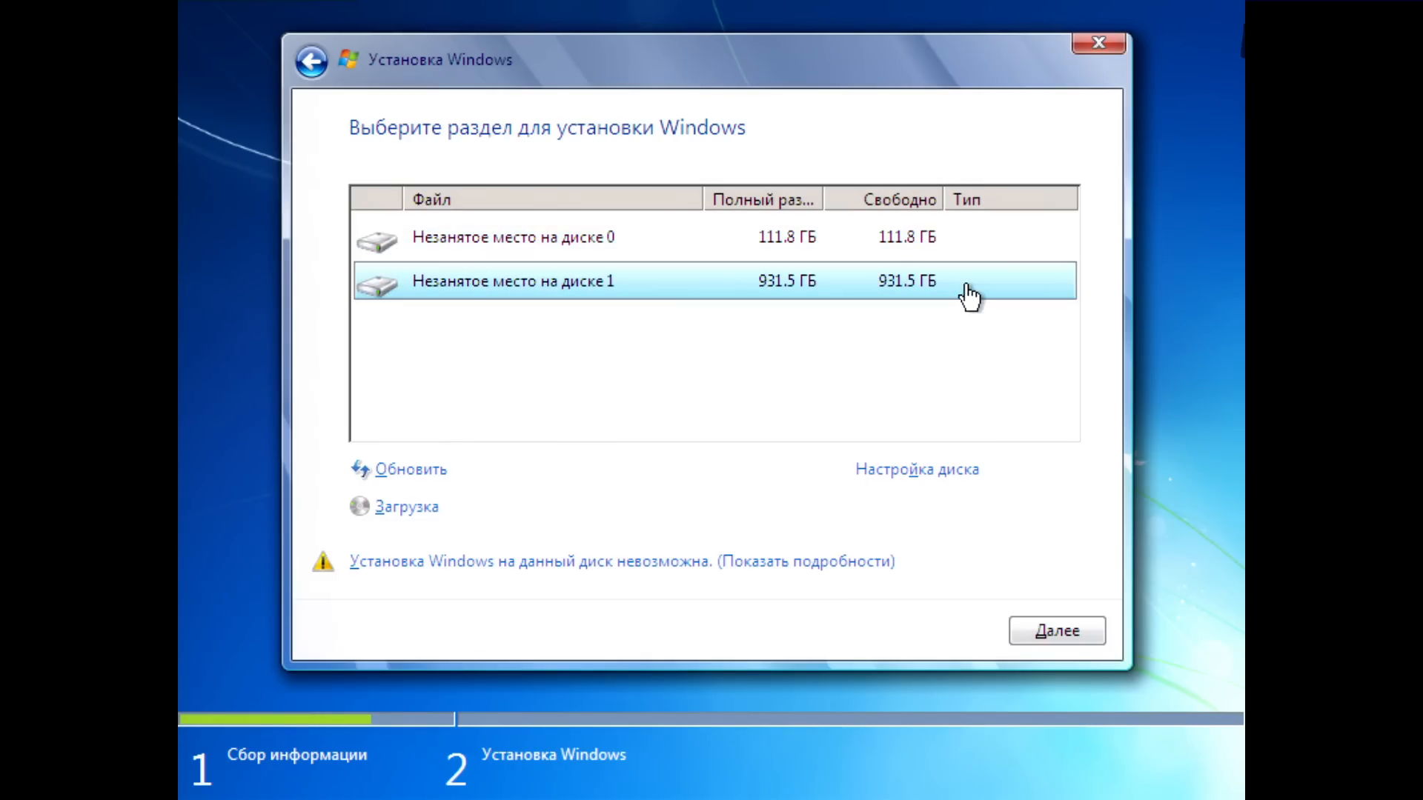
left_click(940, 252)
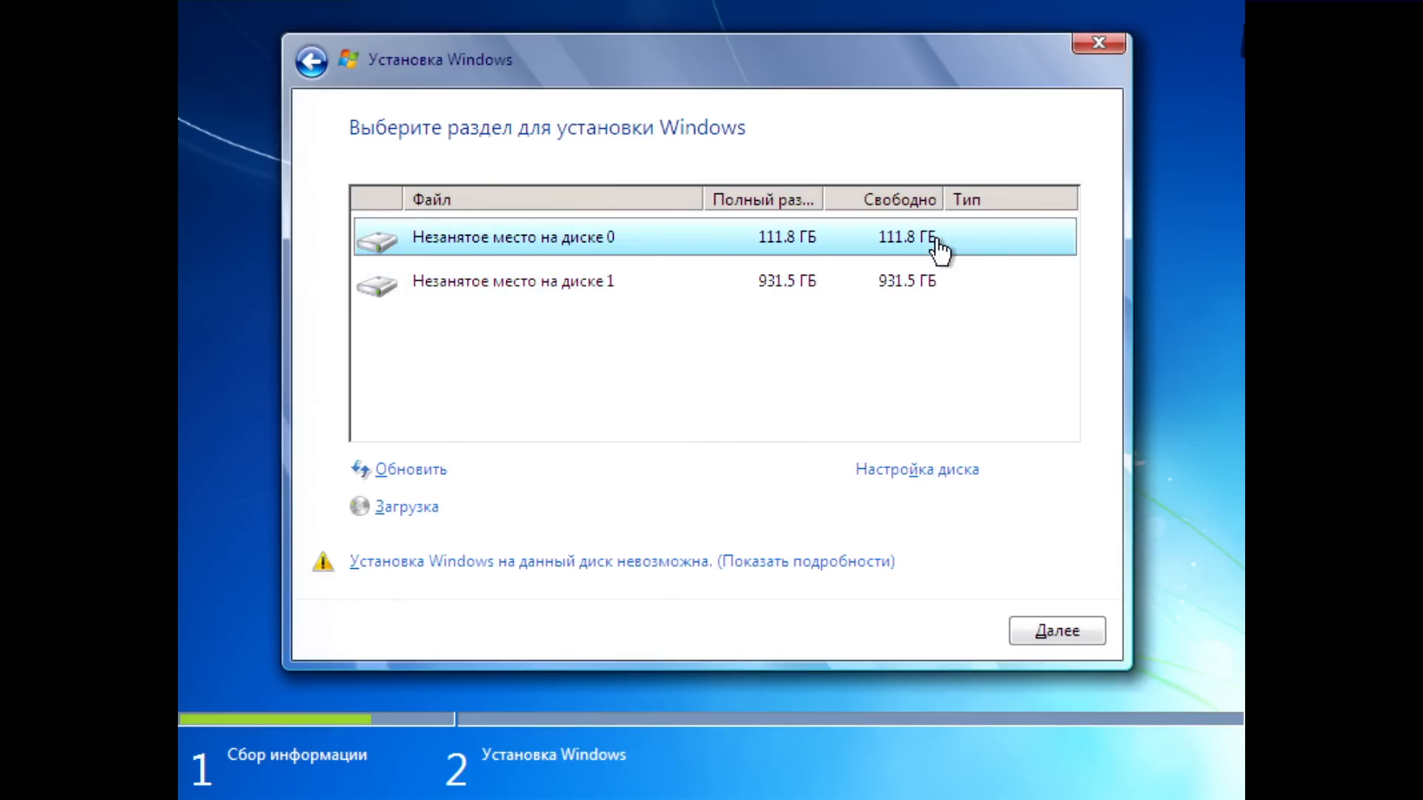
left_click(937, 295)
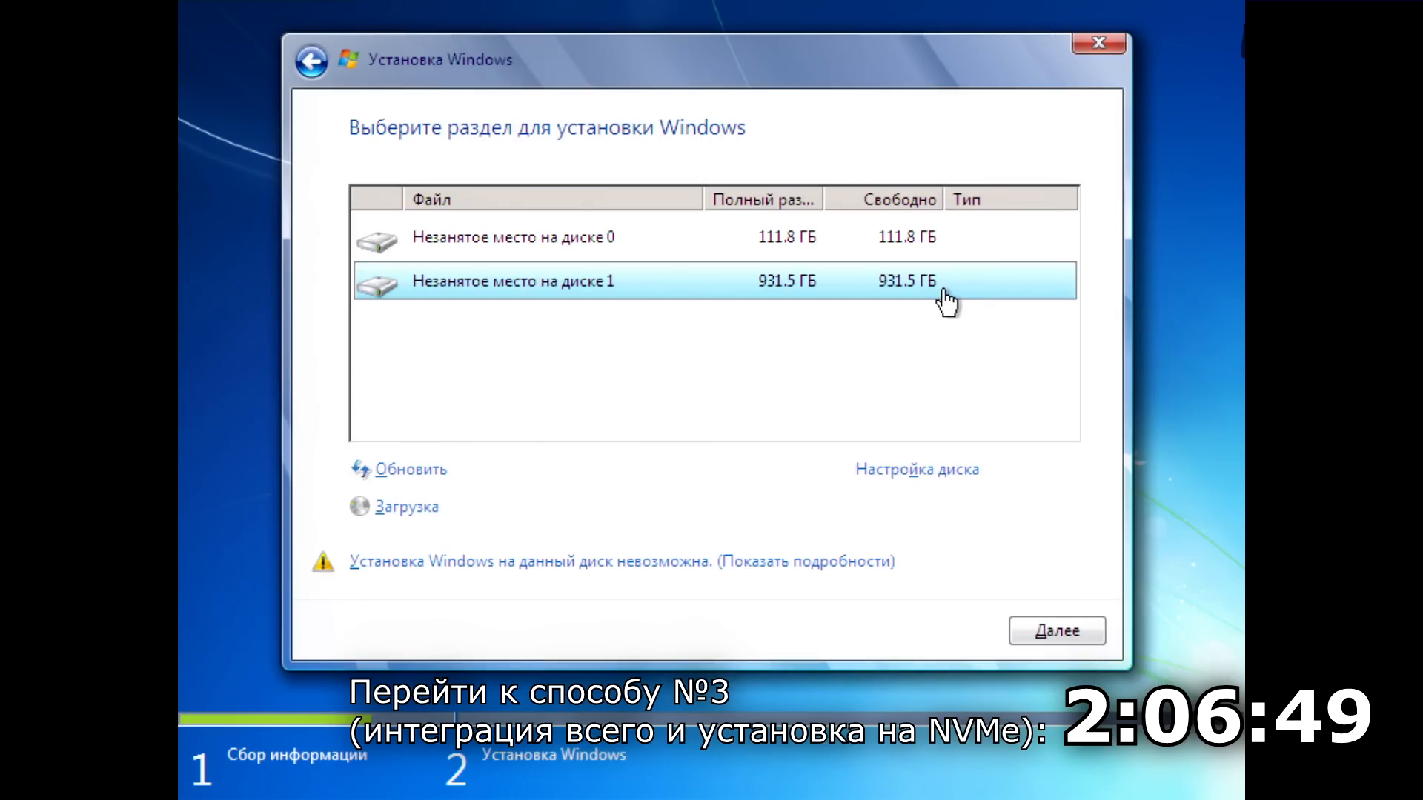
Step: Create a 52000 MB partition in the unallocated space of Disk 0 and allow the additional system partitions
left_click(932, 239)
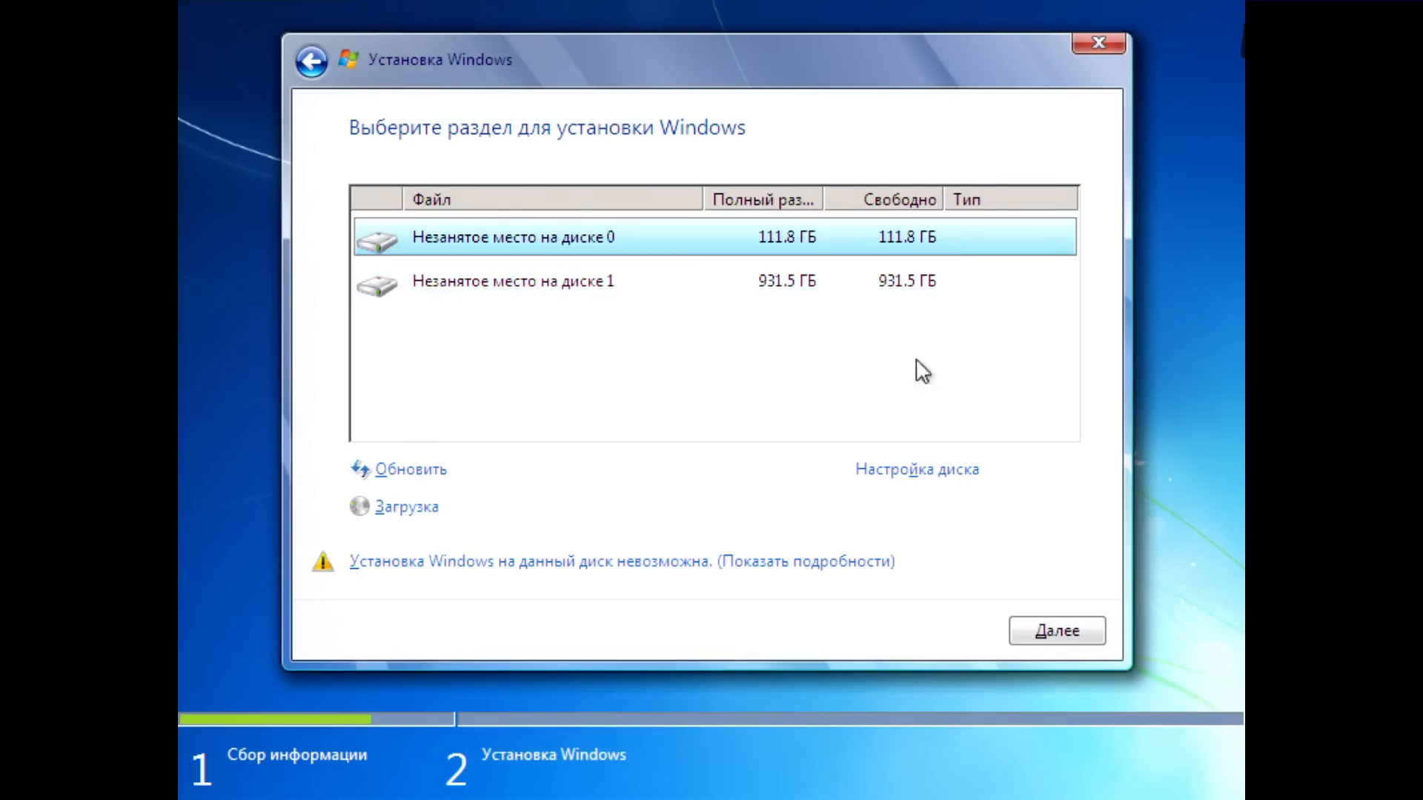
left_click(908, 470)
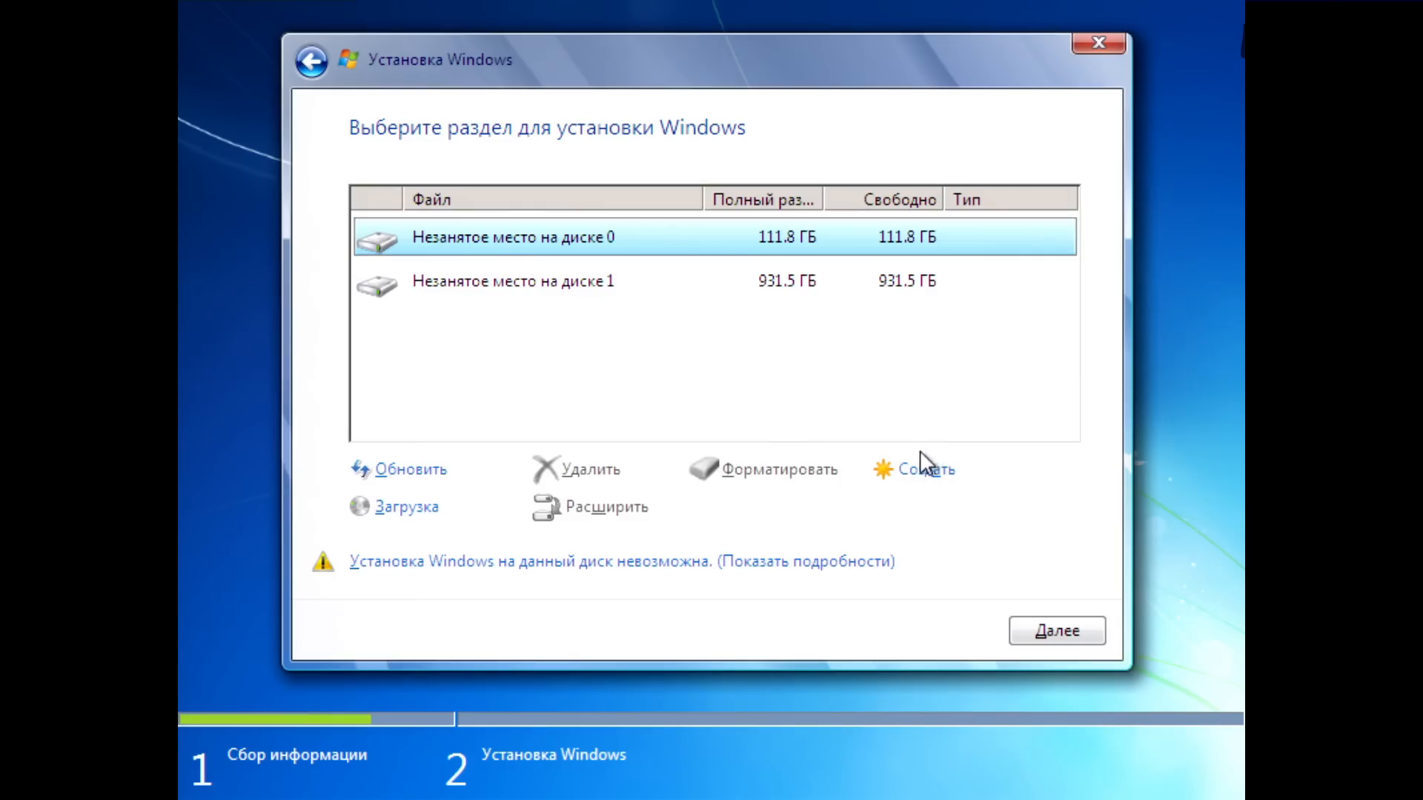
left_click(921, 471)
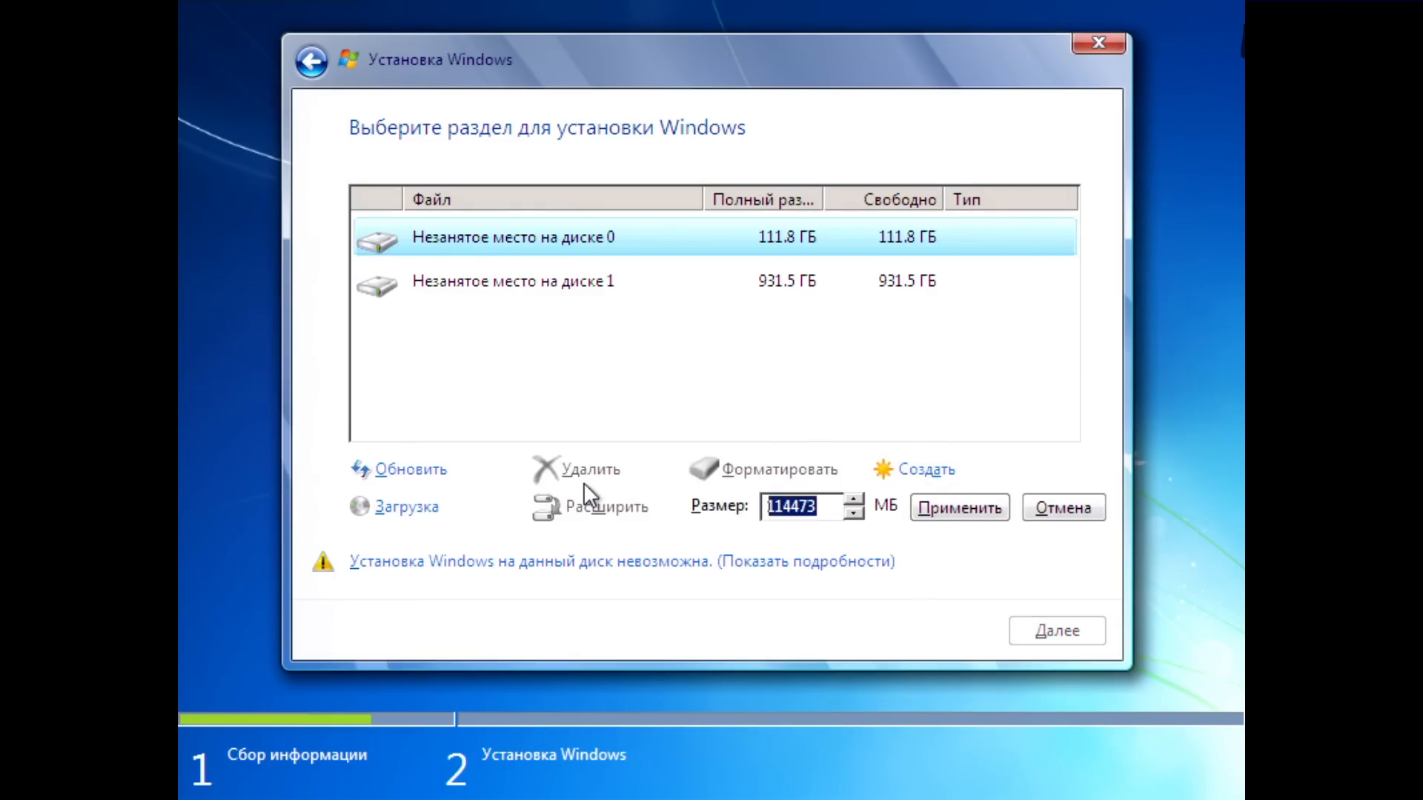
type("52000")
left_click(978, 507)
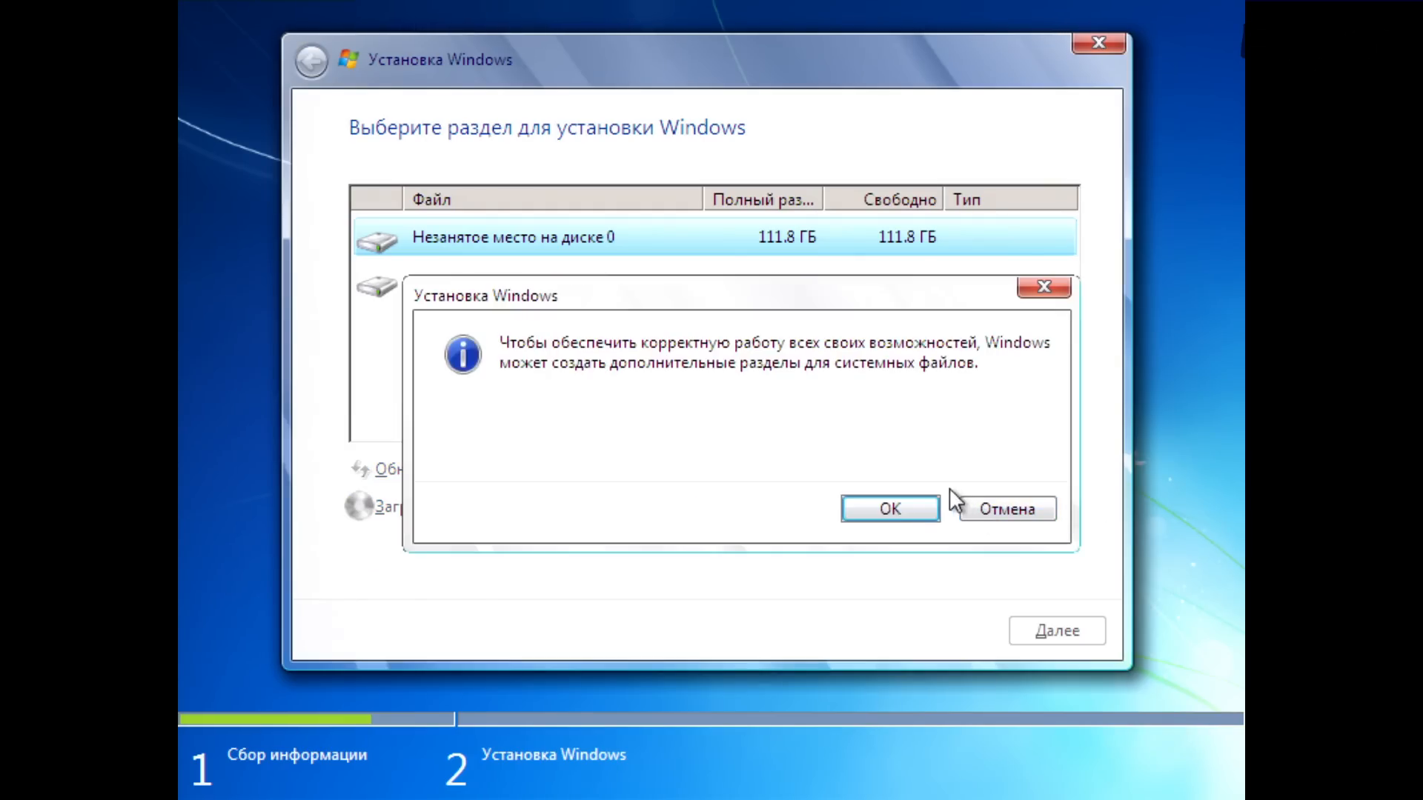
left_click(869, 509)
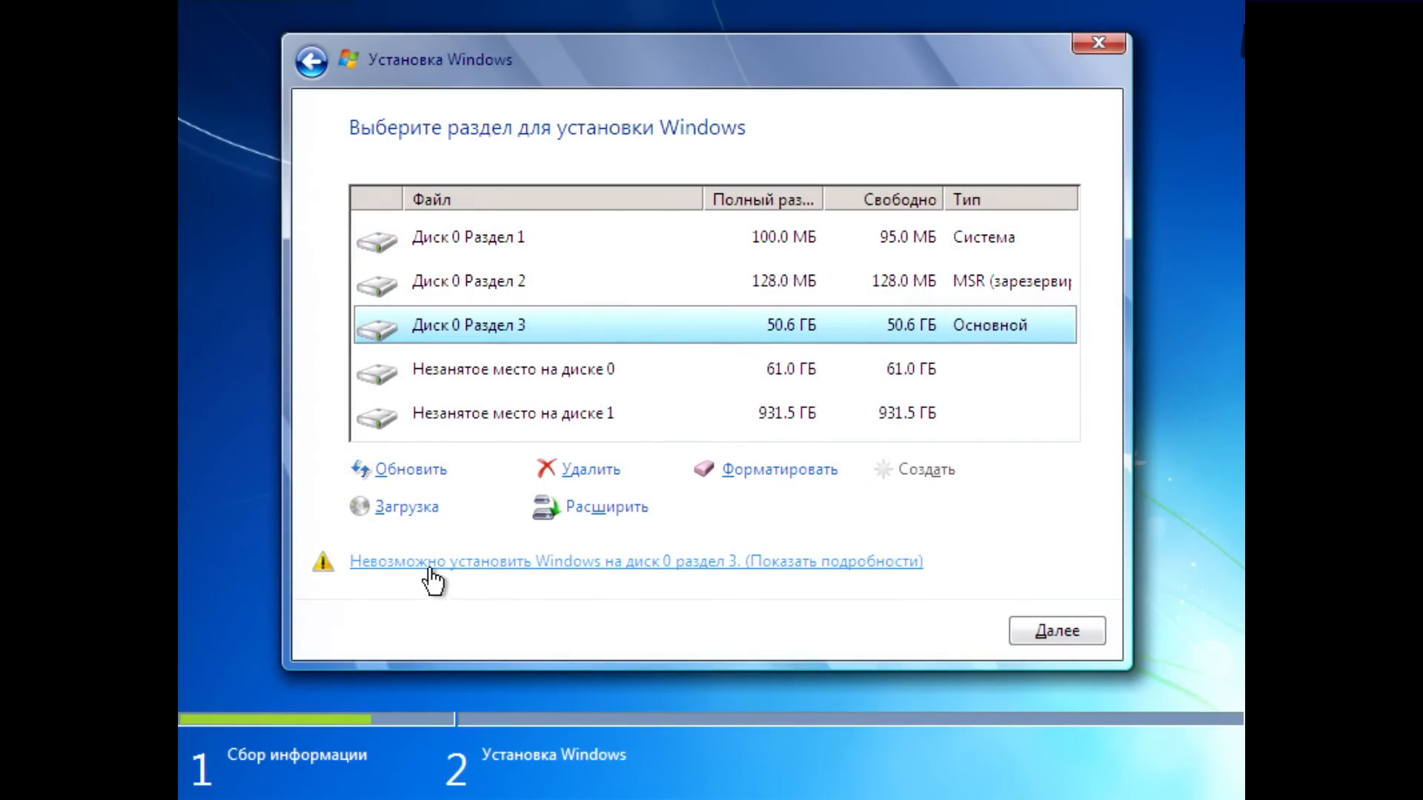
Step: Read the details of the installation warning for Disk 0 Partition 3 and dismiss them
left_click(825, 565)
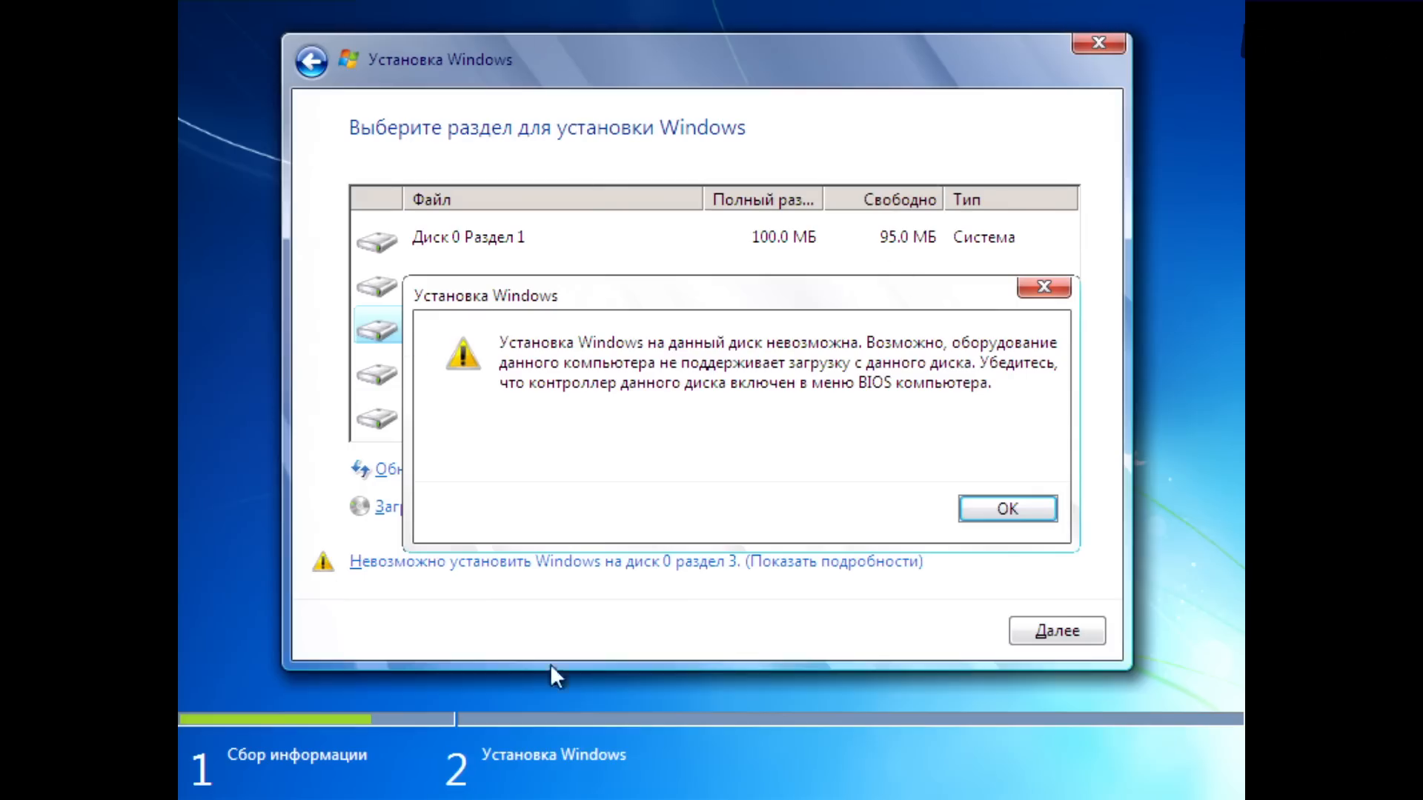
left_click(699, 448)
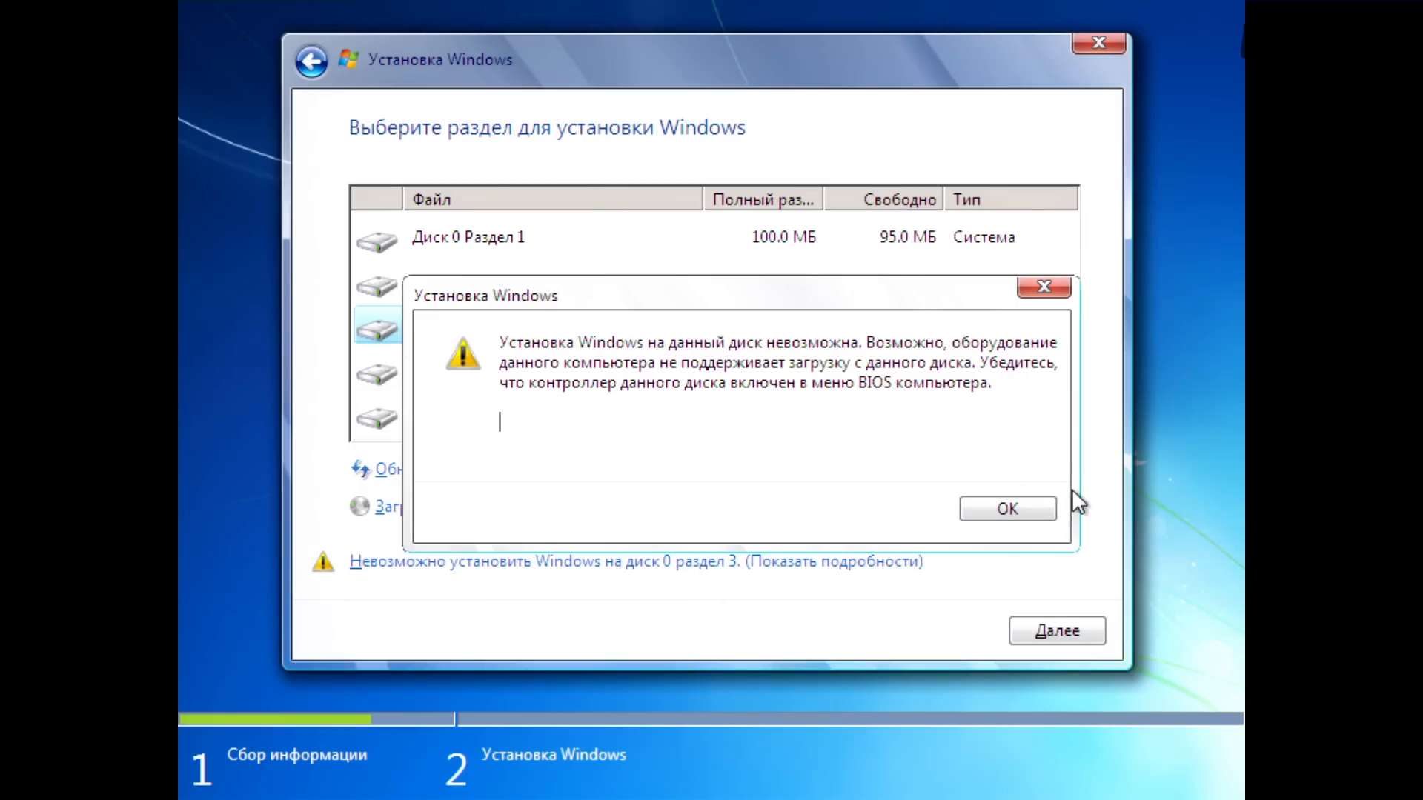
left_click(1004, 511)
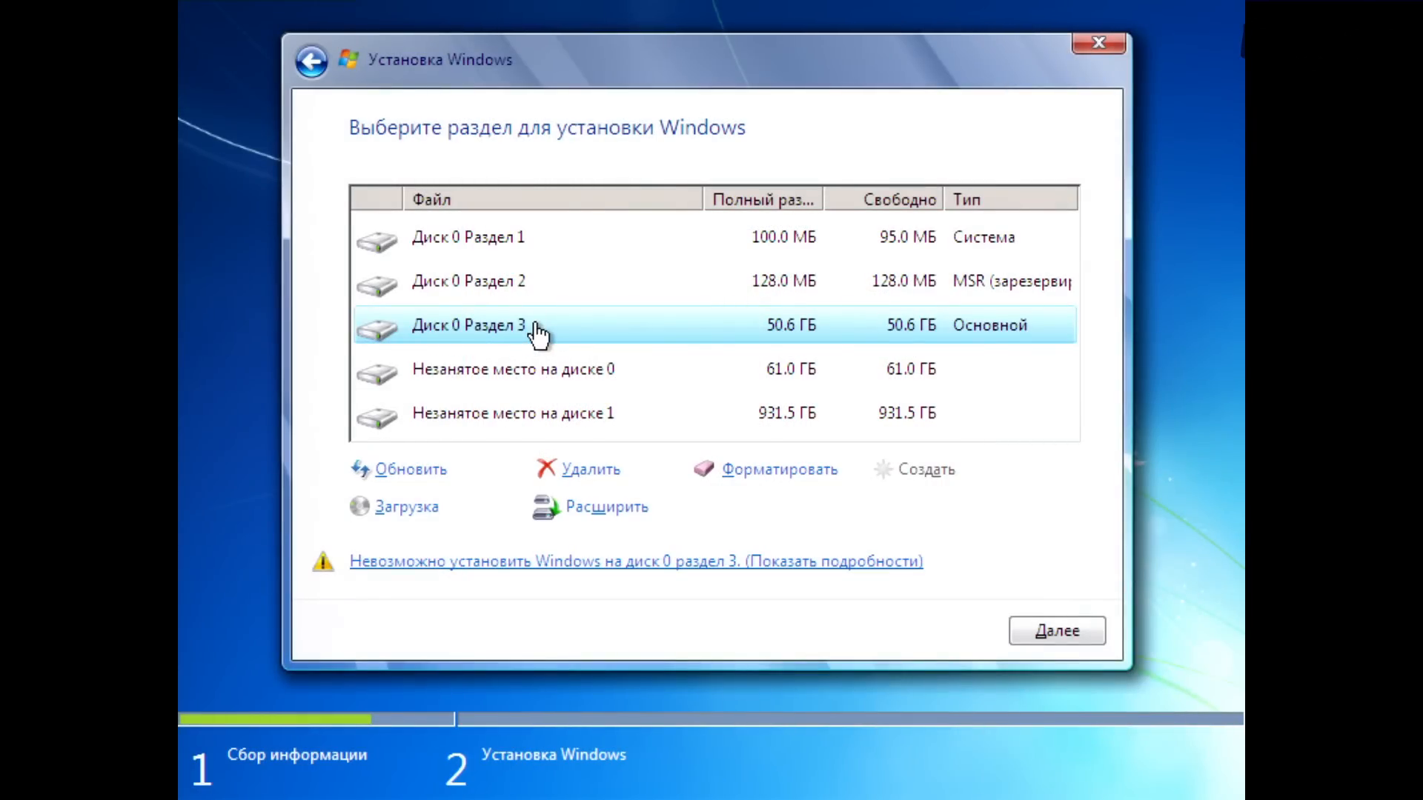
left_click(576, 563)
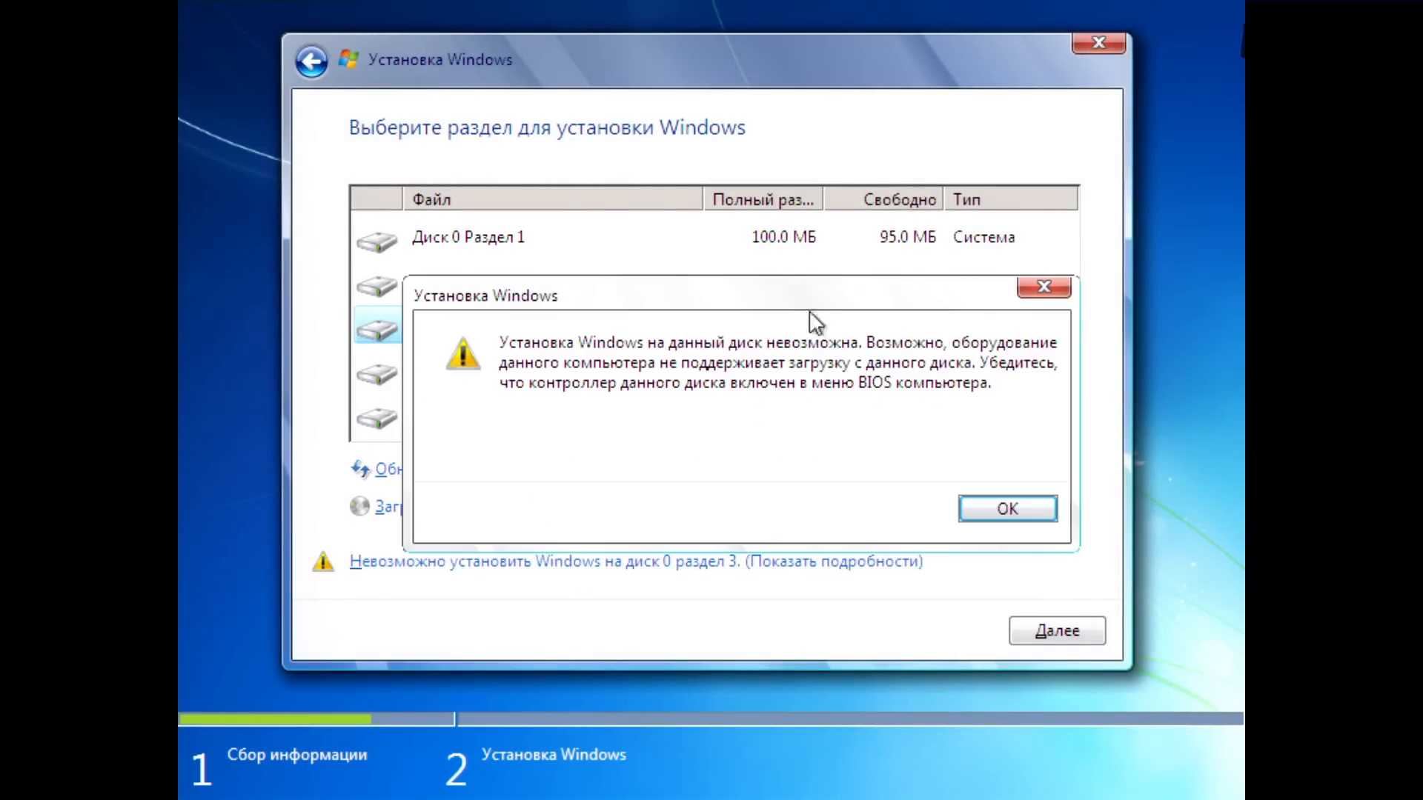
left_click(1005, 511)
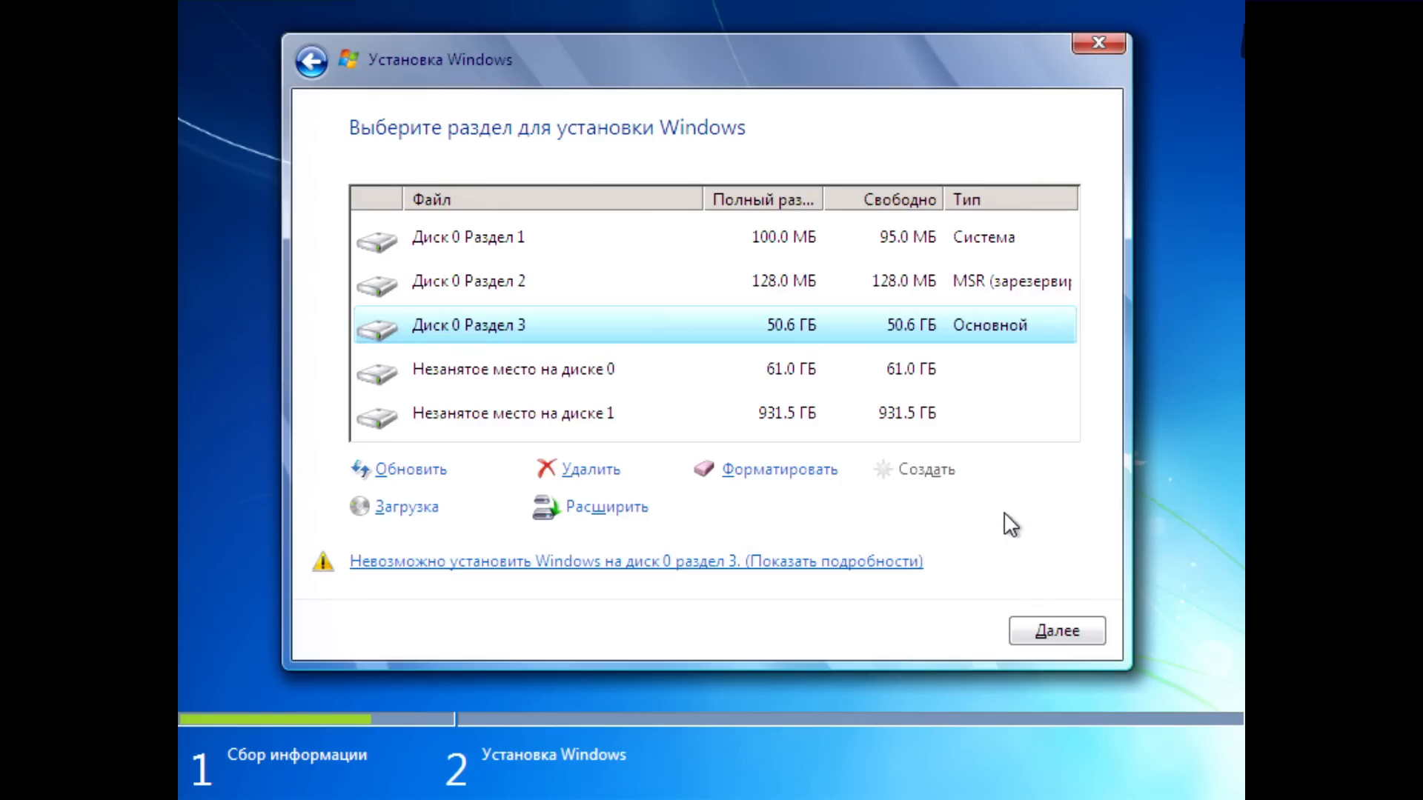
Step: Install Windows on Disk 0 Partition 3 and enter the account user name with the English keyboard layout
left_click(1041, 627)
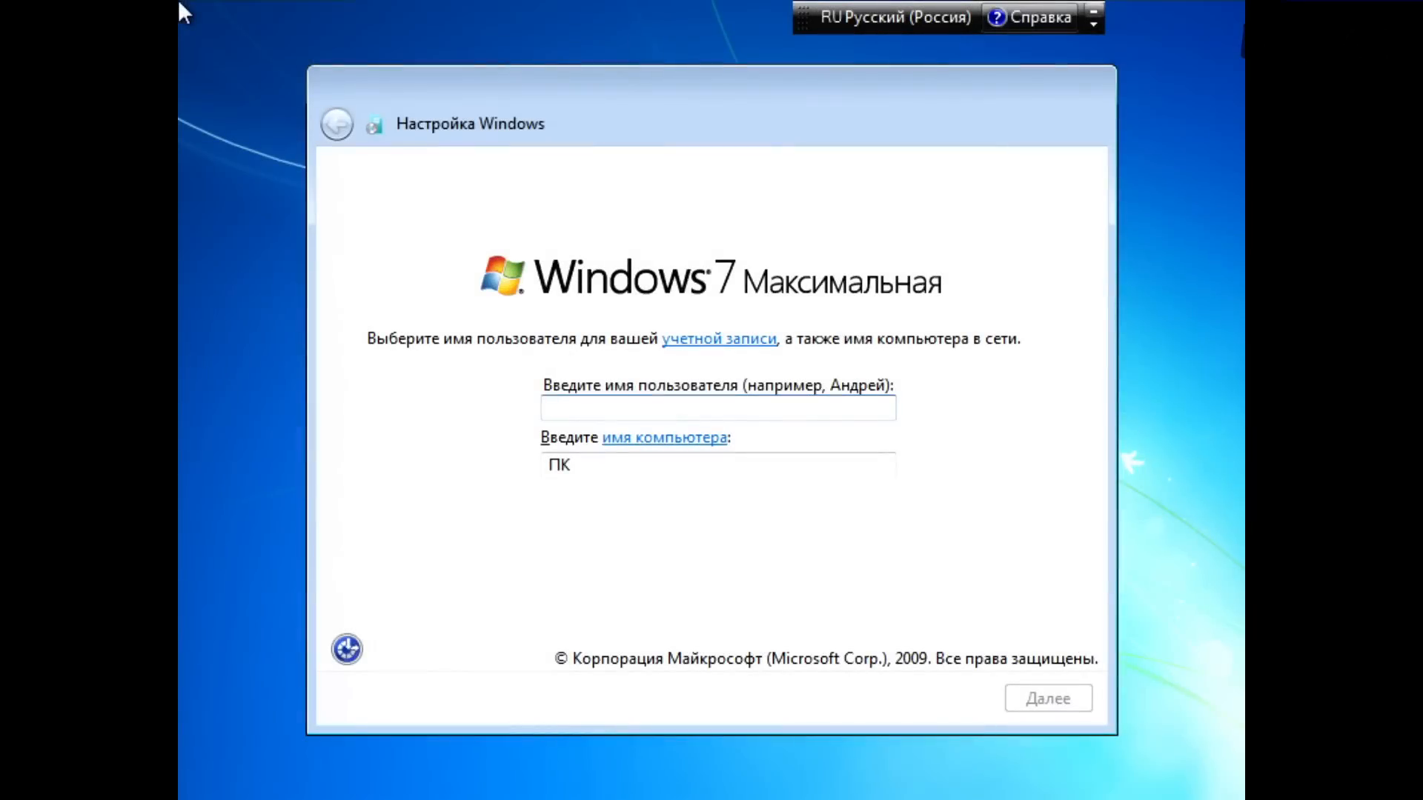
key("alt+shift")
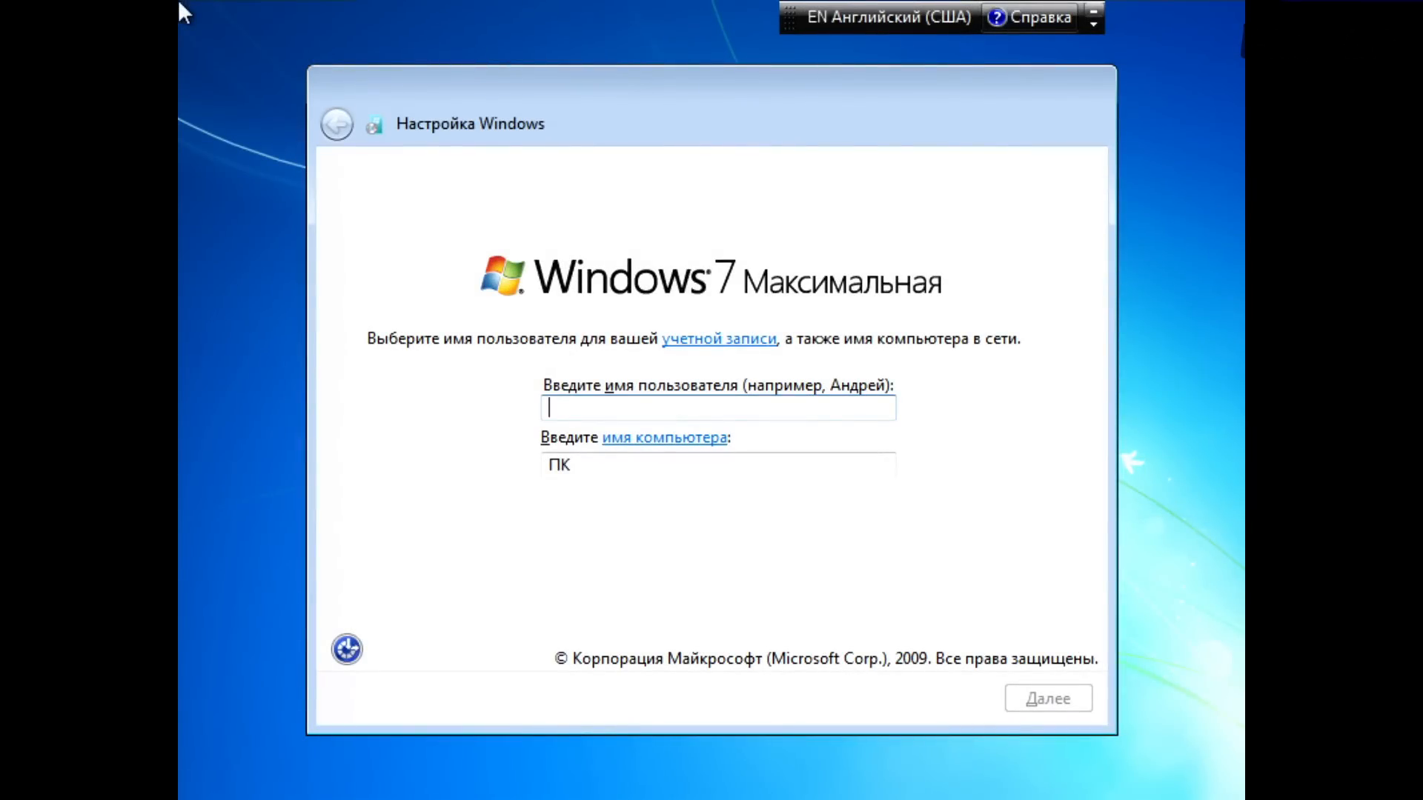
type("Fagear")
key("Return")
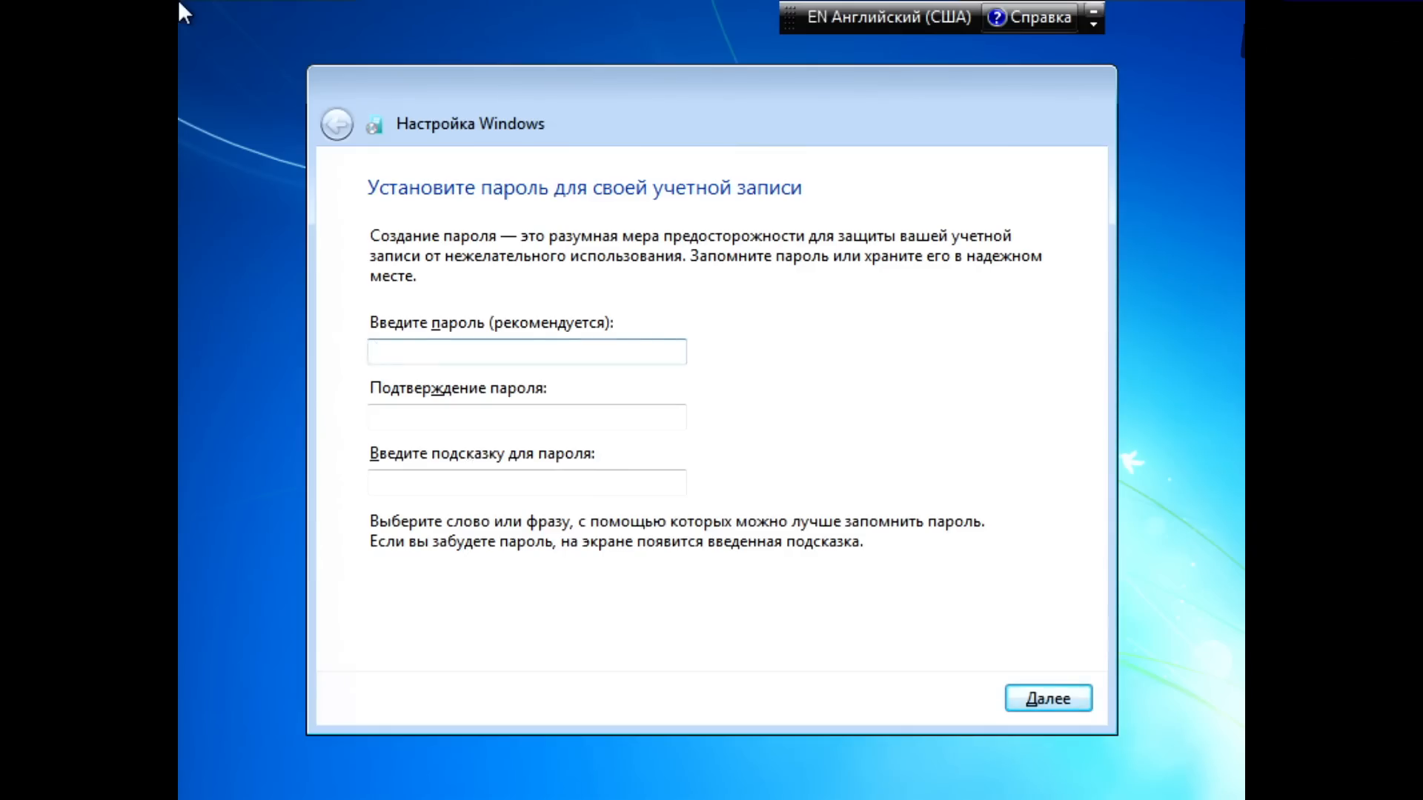
Step: Leave the account password blank, choose to install only the most important updates and finish the initial setup
key("Return")
key("Tab")
key("Return")
key("Tab")
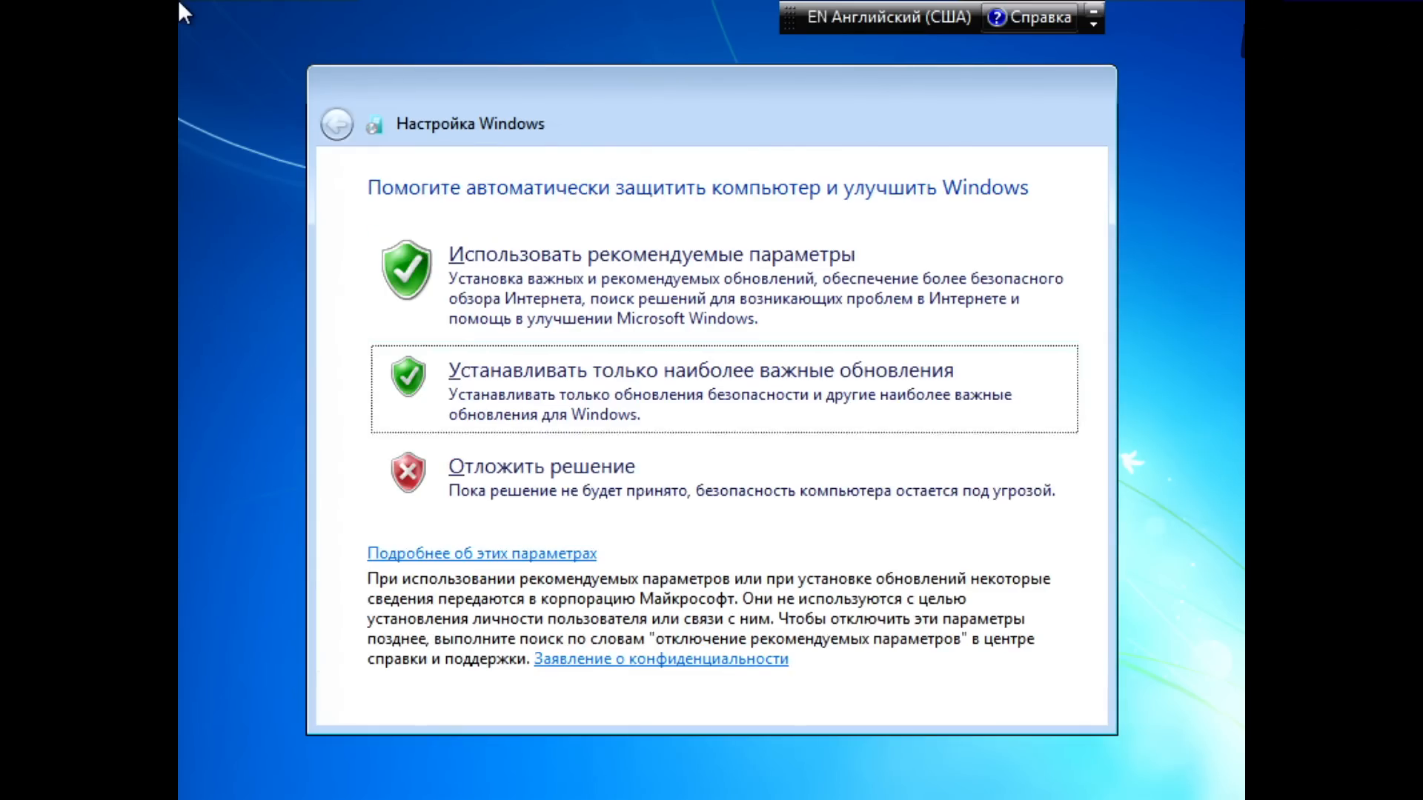
key("Return")
key("Tab")
key("Return")
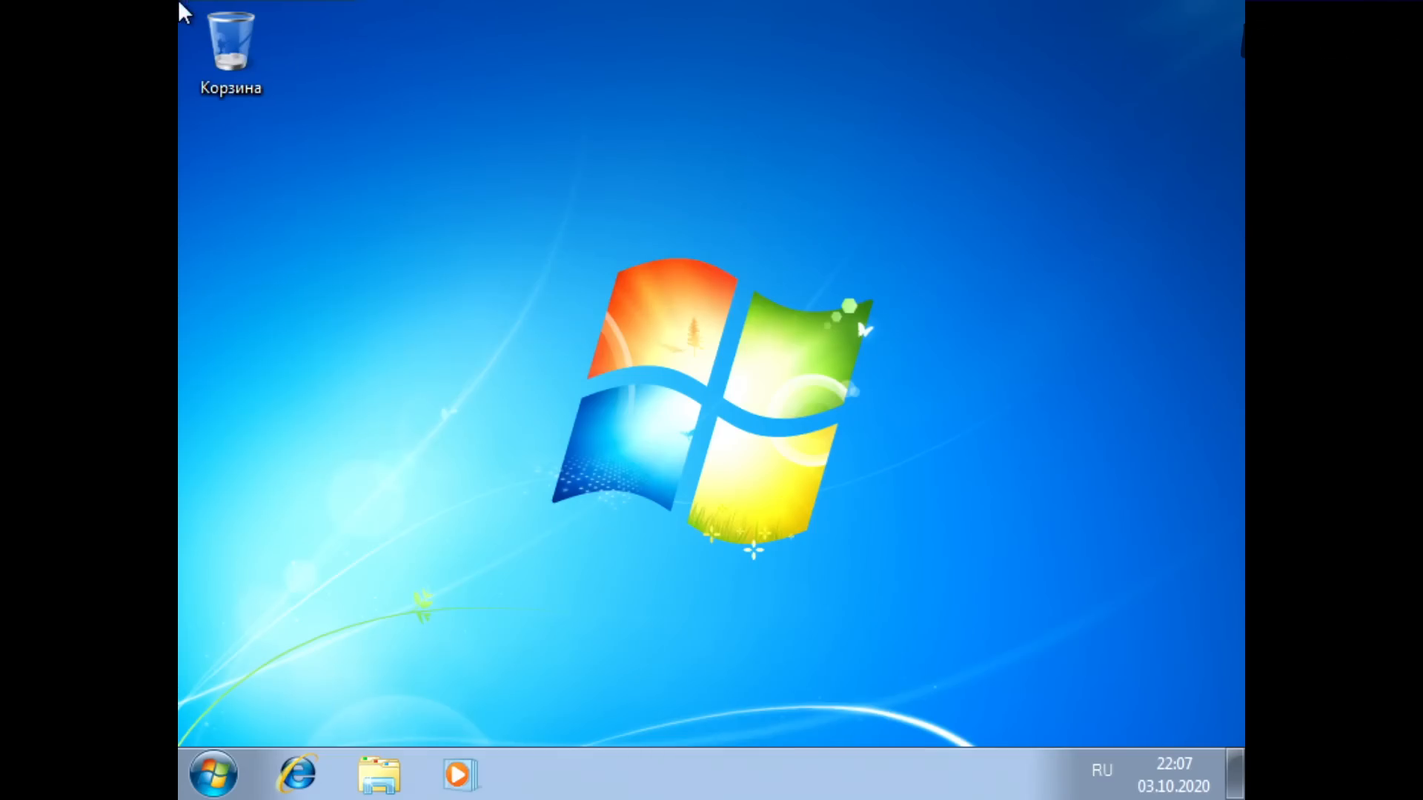
Step: Open Computer Management for this computer and display Device Manager
key("super")
right_click(695, 466)
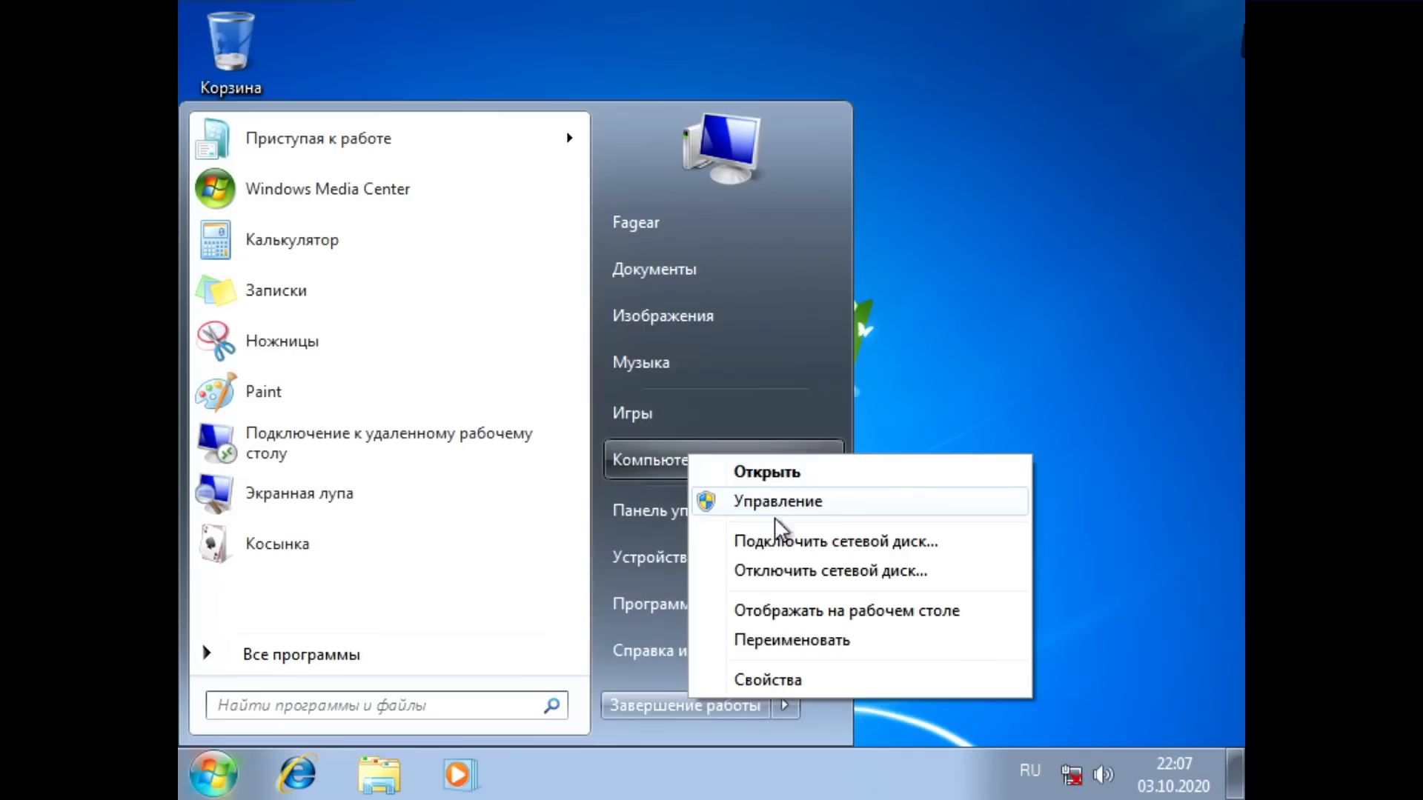
key("Escape")
left_click(776, 510)
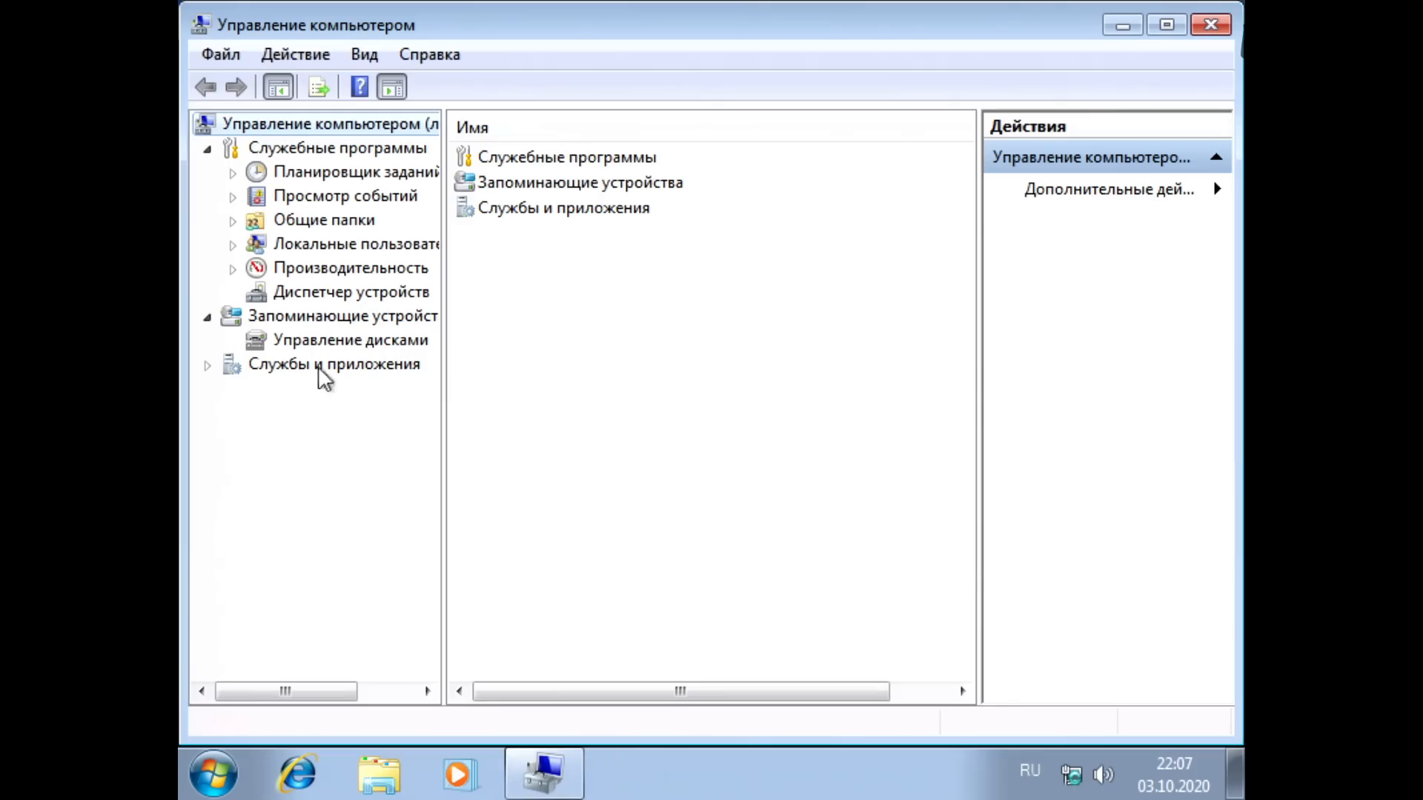
left_click(299, 295)
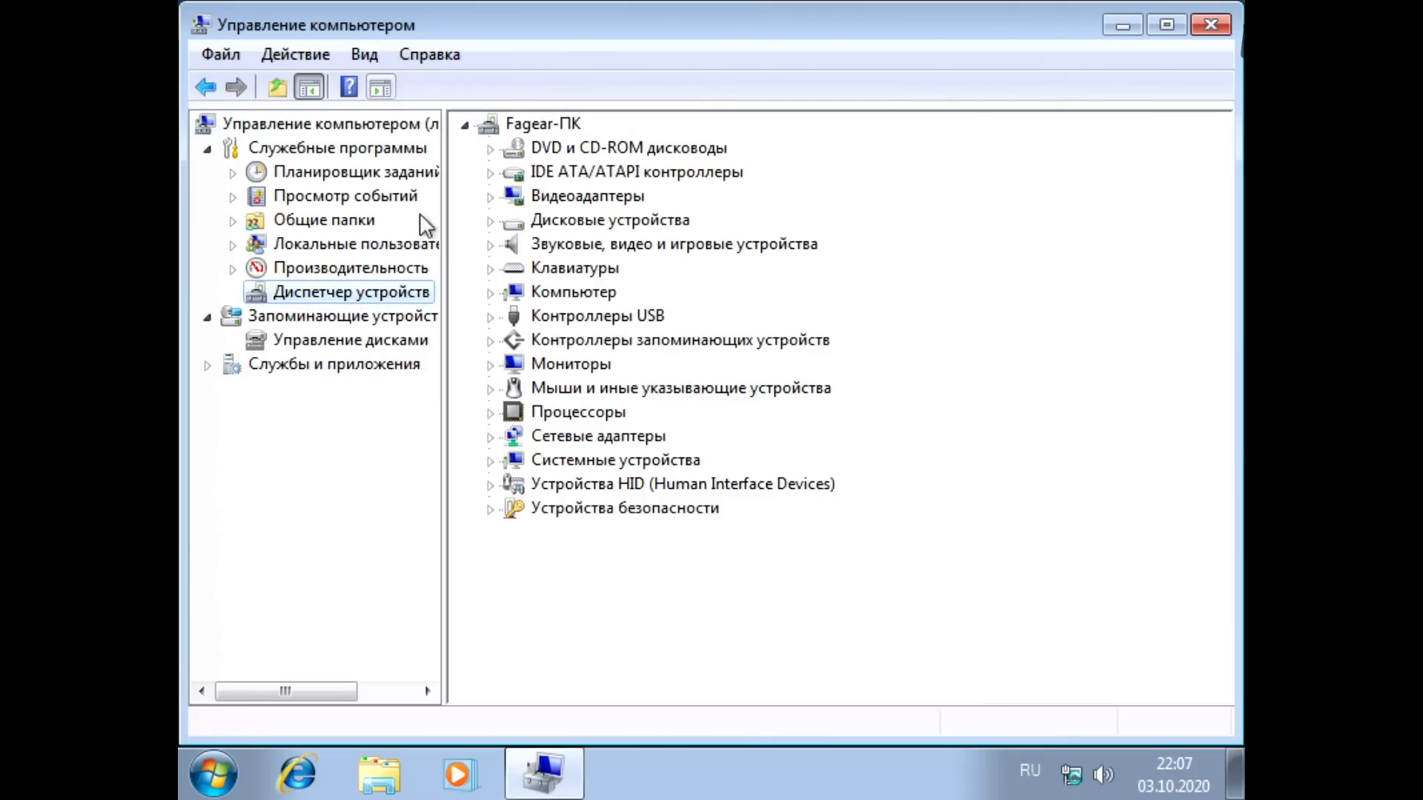
Step: Examine the installed security devices, network adapters and system devices in Device Manager
left_click(490, 510)
left_click(578, 532)
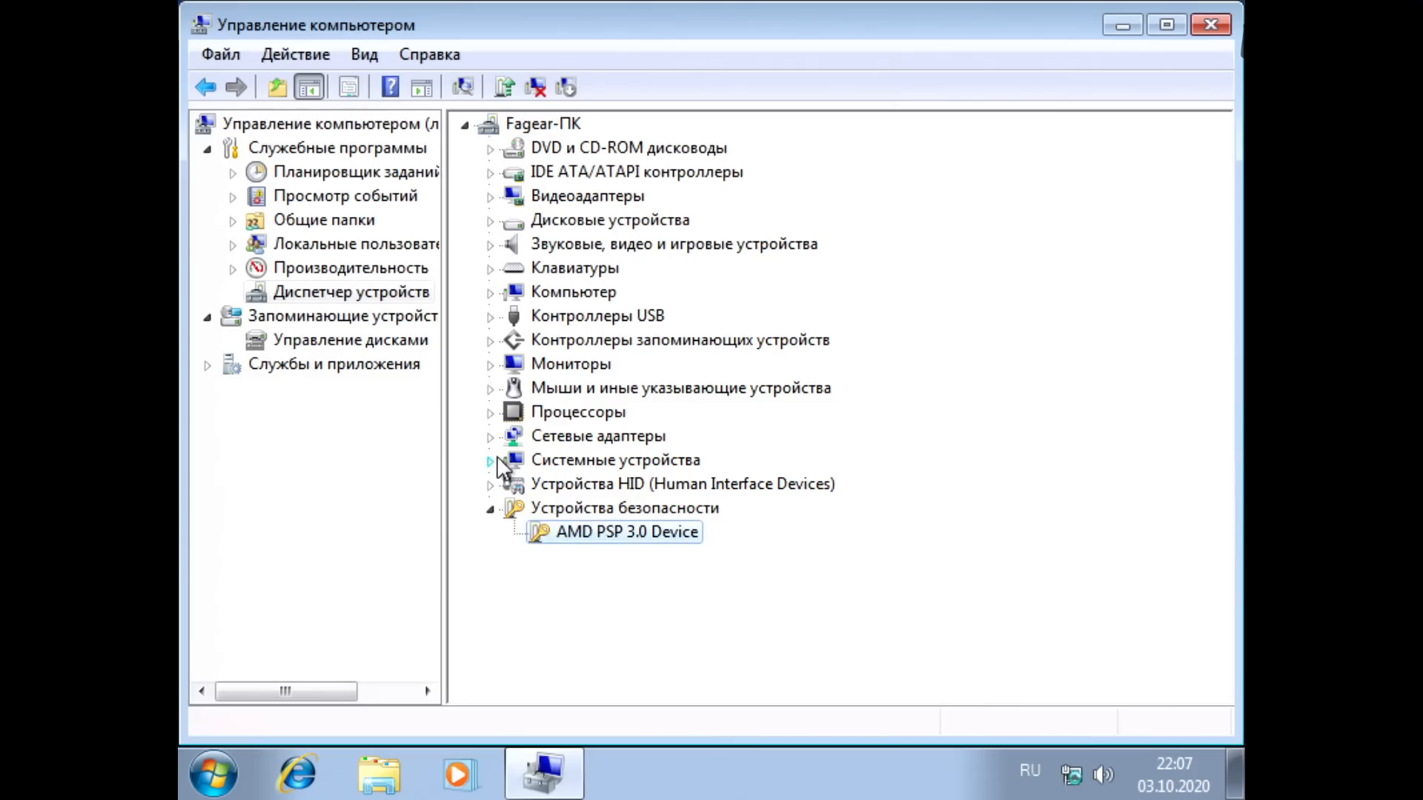
left_click(490, 437)
left_click(634, 460)
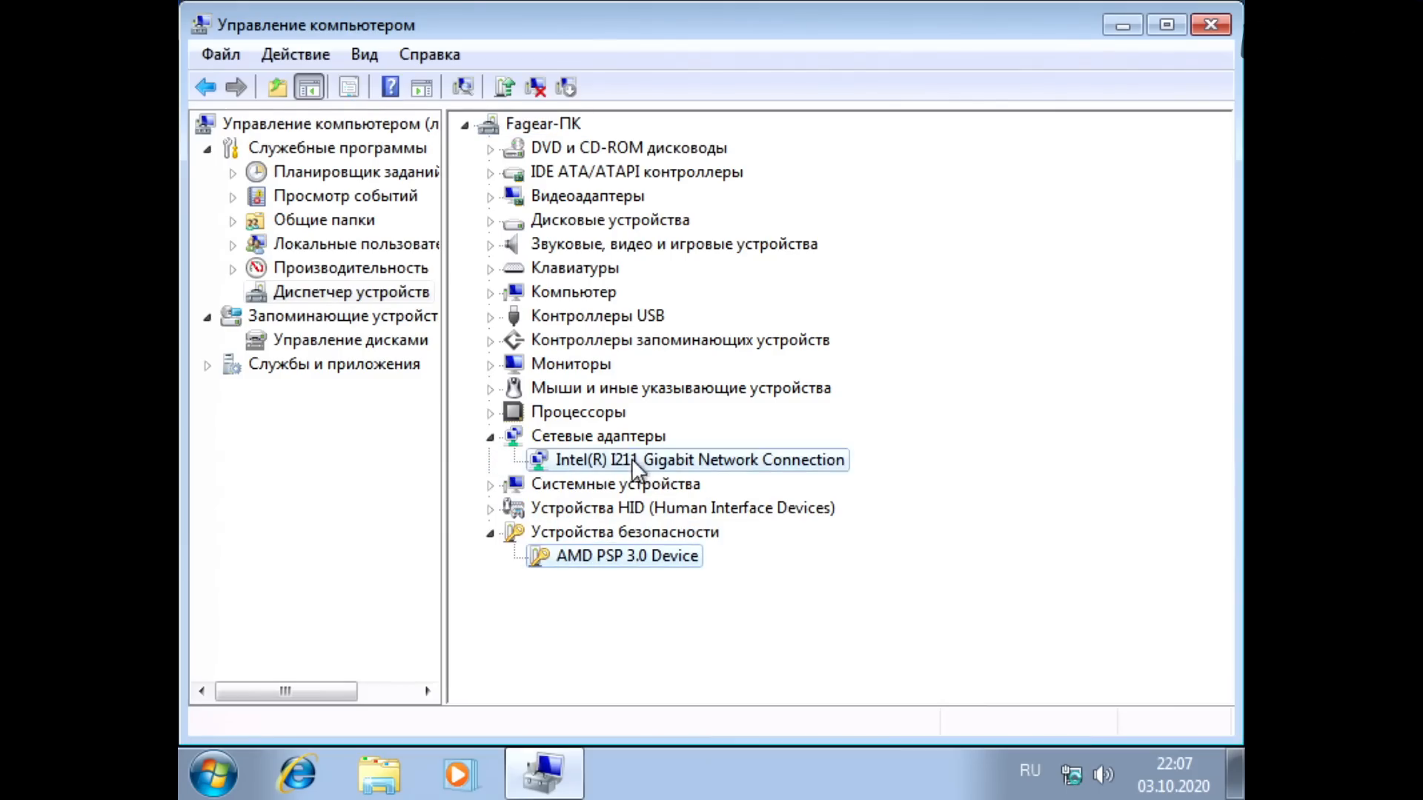
left_click(492, 487)
scroll(626, 289, "up", 1)
left_click(596, 228)
left_click(598, 275)
left_click(599, 316)
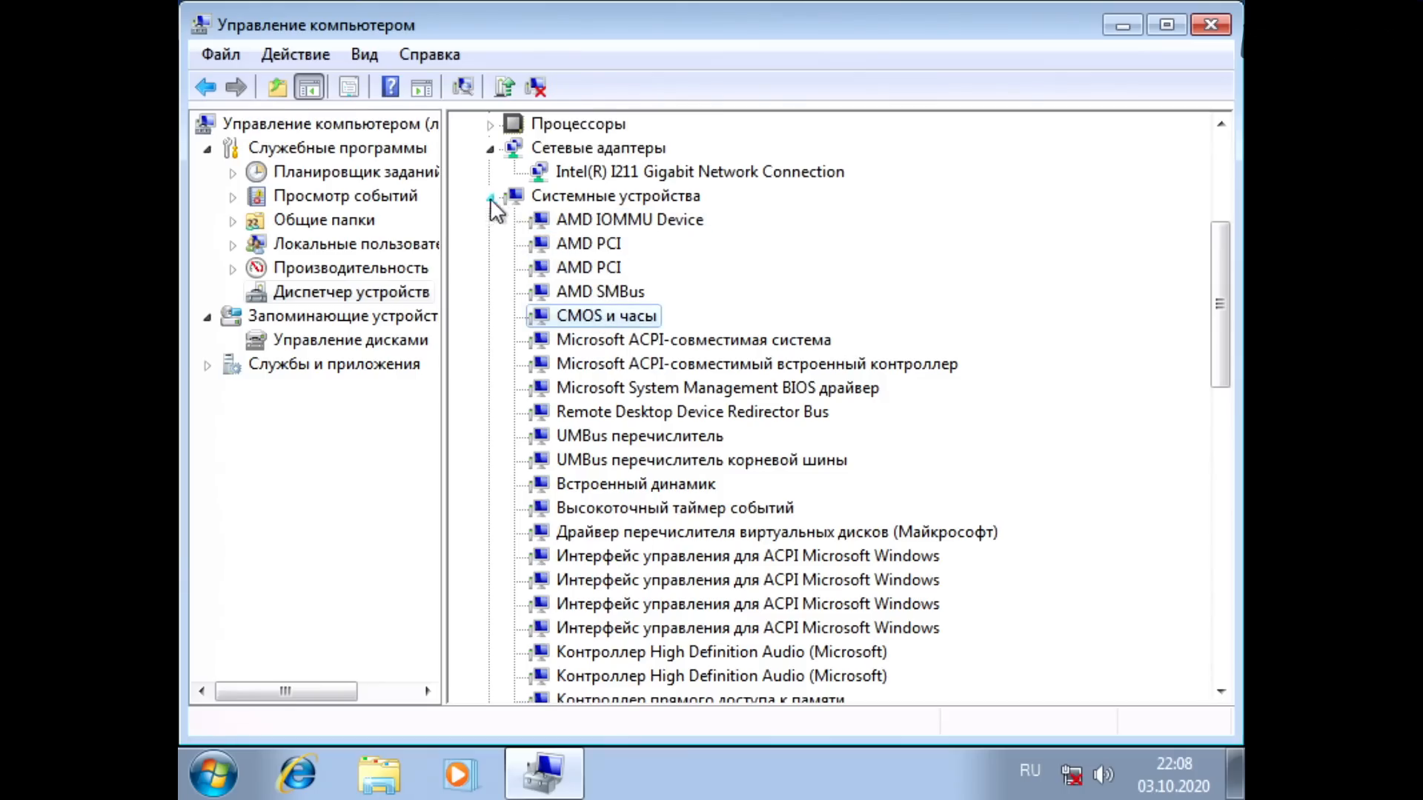
left_click(491, 198)
Step: Examine the IDE ATA/ATAPI controllers and both SSDs listed under the disk drives
left_click(490, 172)
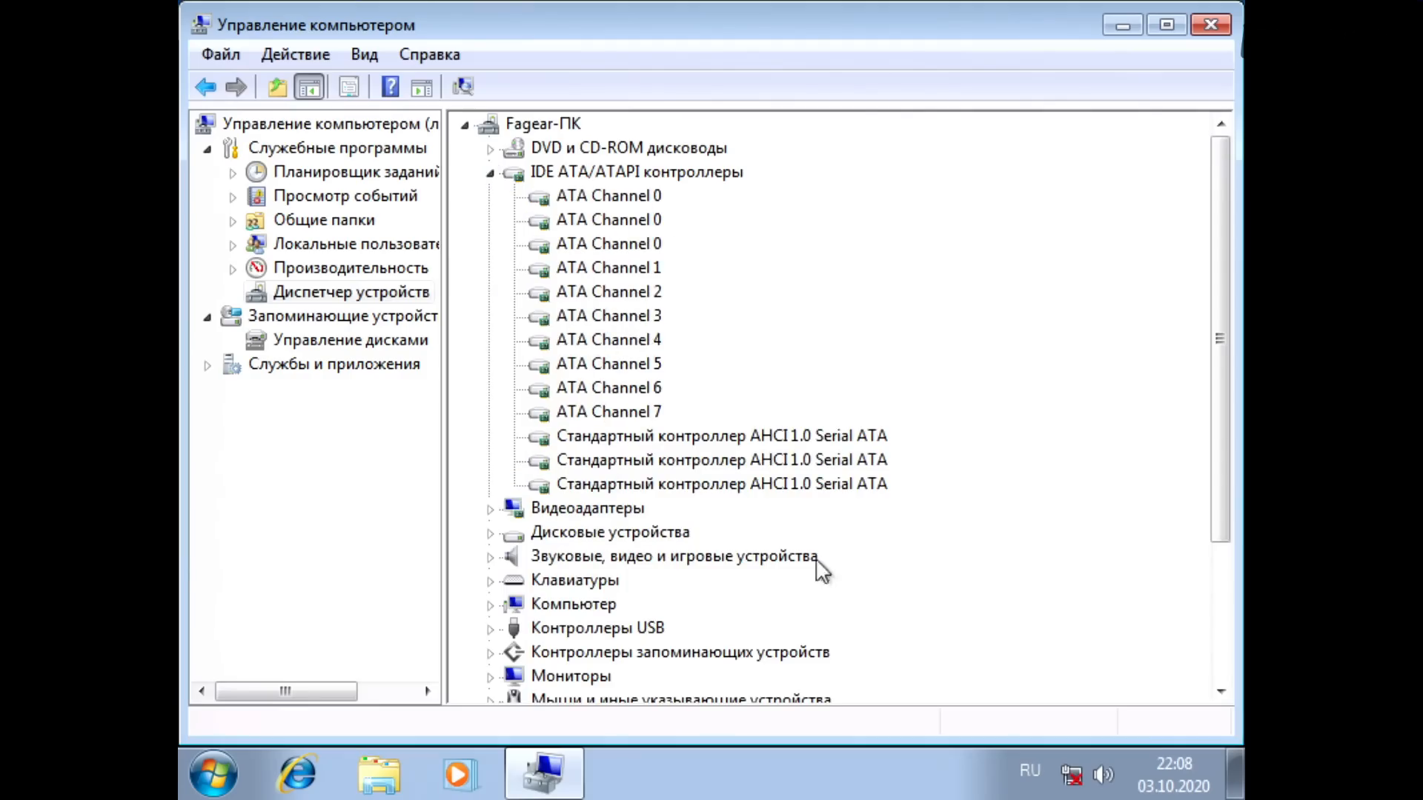
left_click(490, 173)
left_click(491, 221)
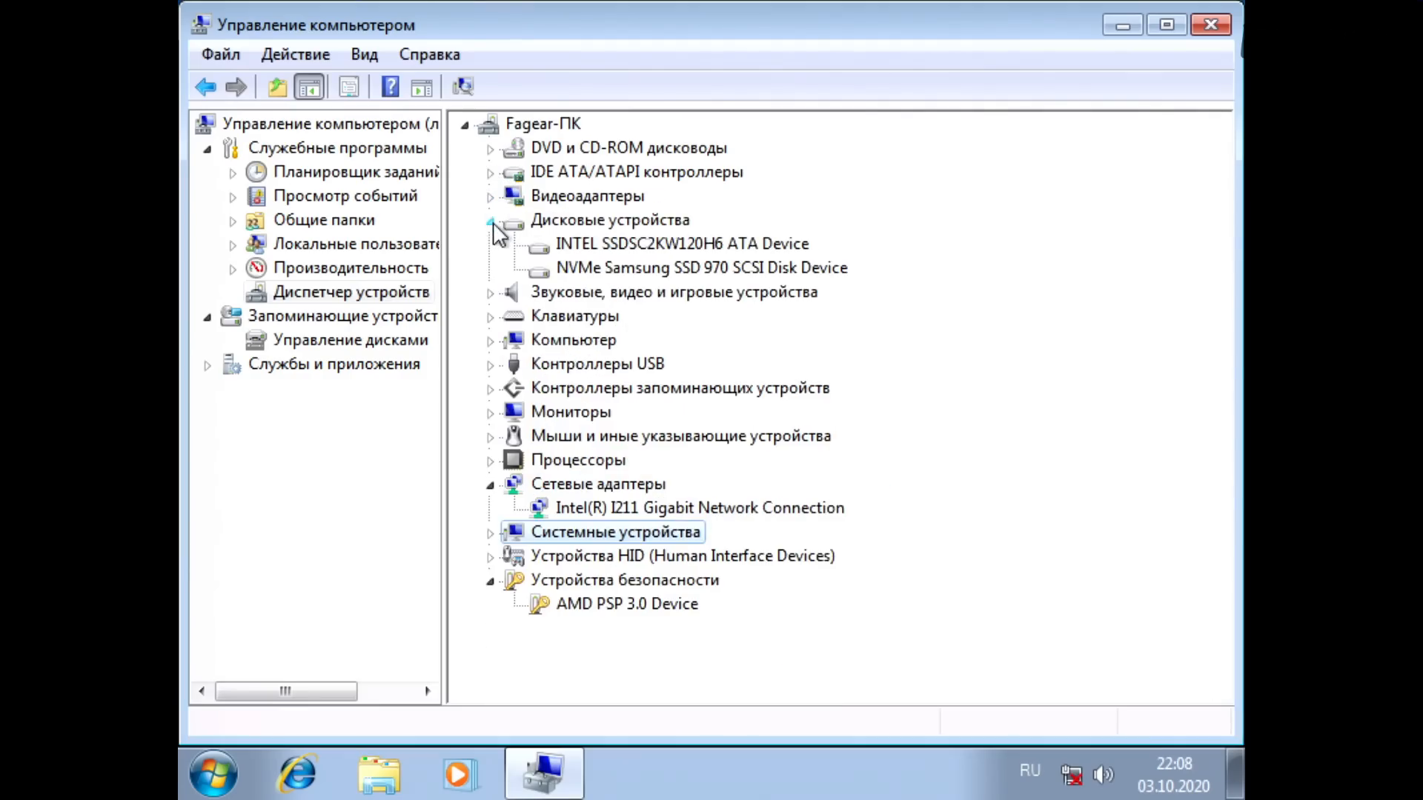
left_click(693, 251)
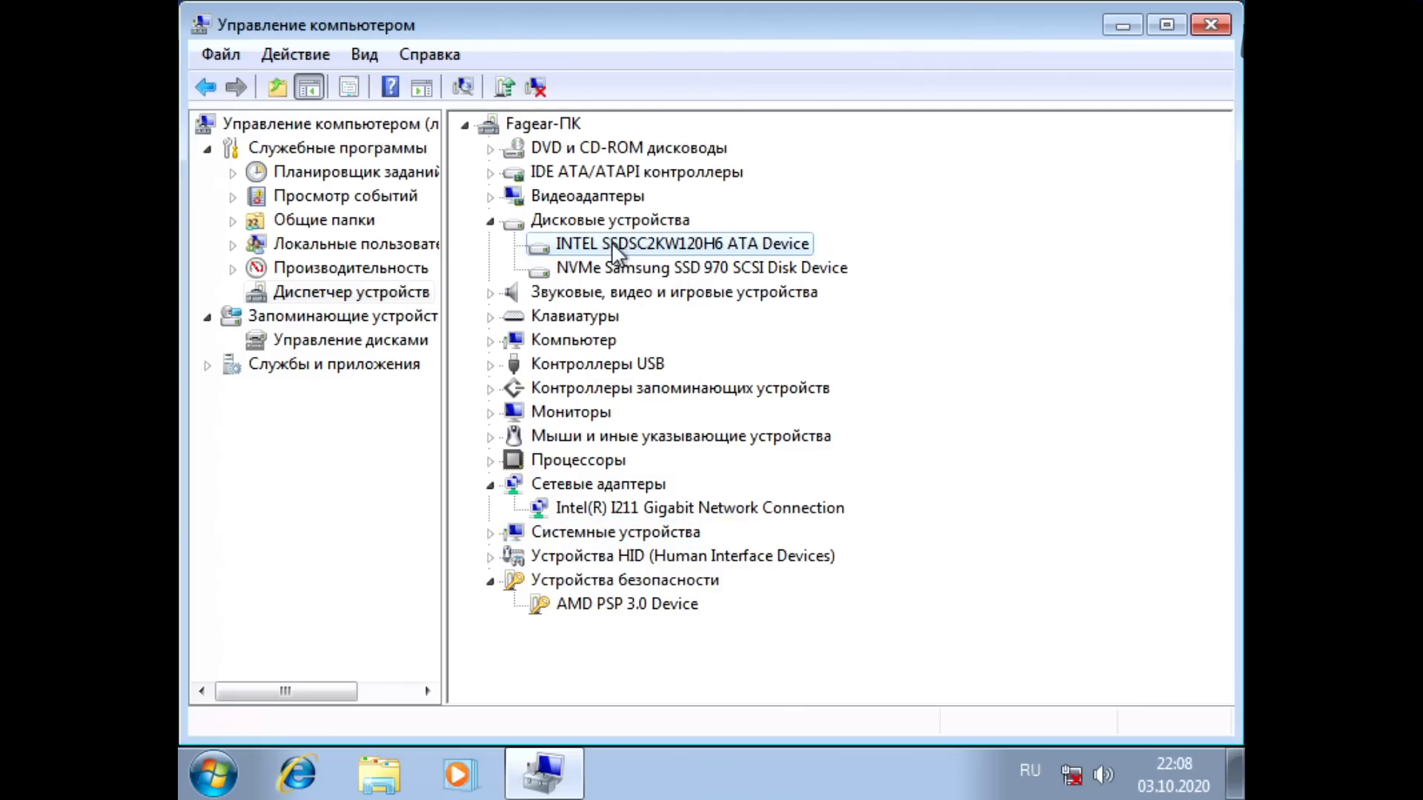
left_click(629, 274)
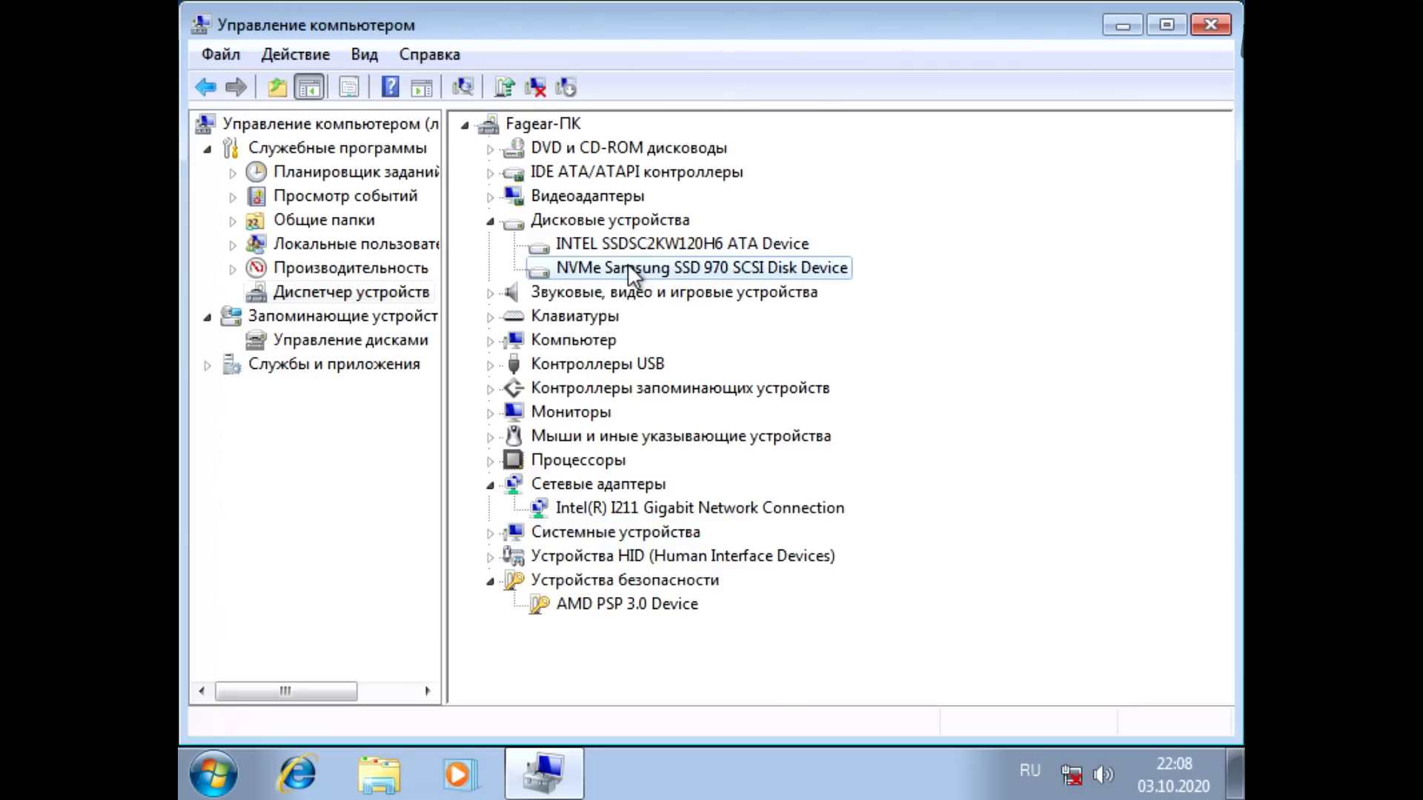
Step: Check the partition layout of Disk 0 and Disk 1 in Disk Management
left_click(335, 340)
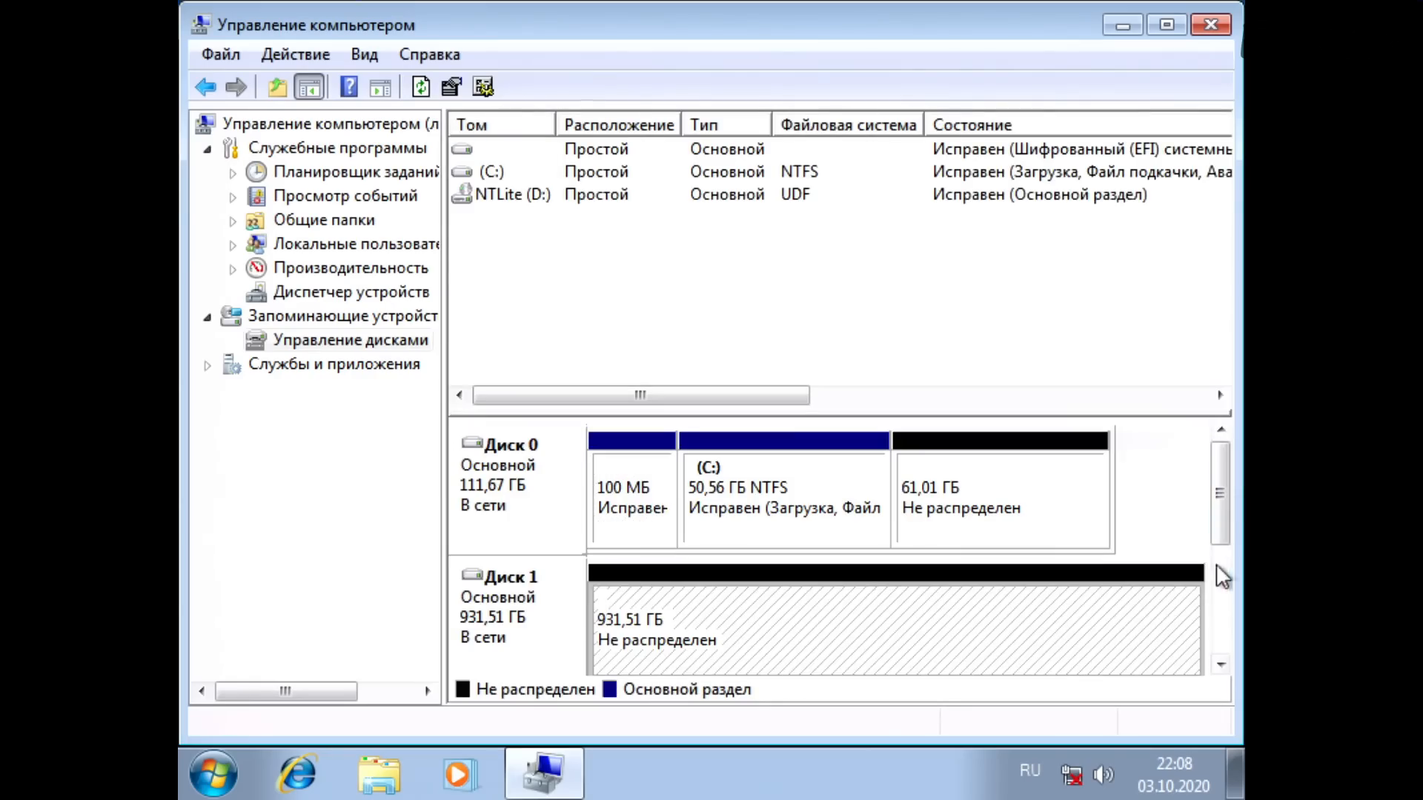
scroll(1223, 550, "down", 2)
left_click_drag(1221, 559, 1213, 473)
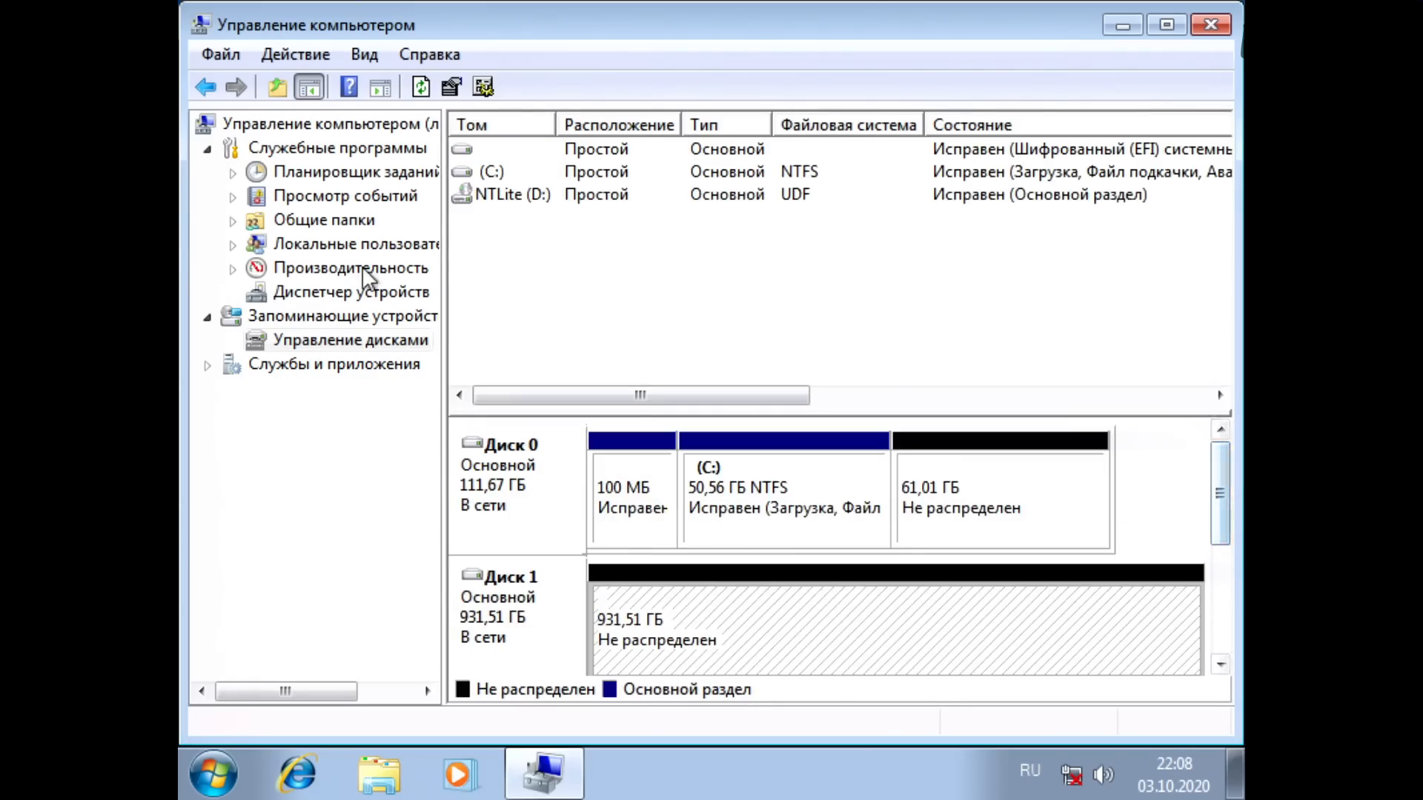
Step: Return to Device Manager and inspect the storage controllers and USB controllers
left_click(376, 291)
left_click(491, 389)
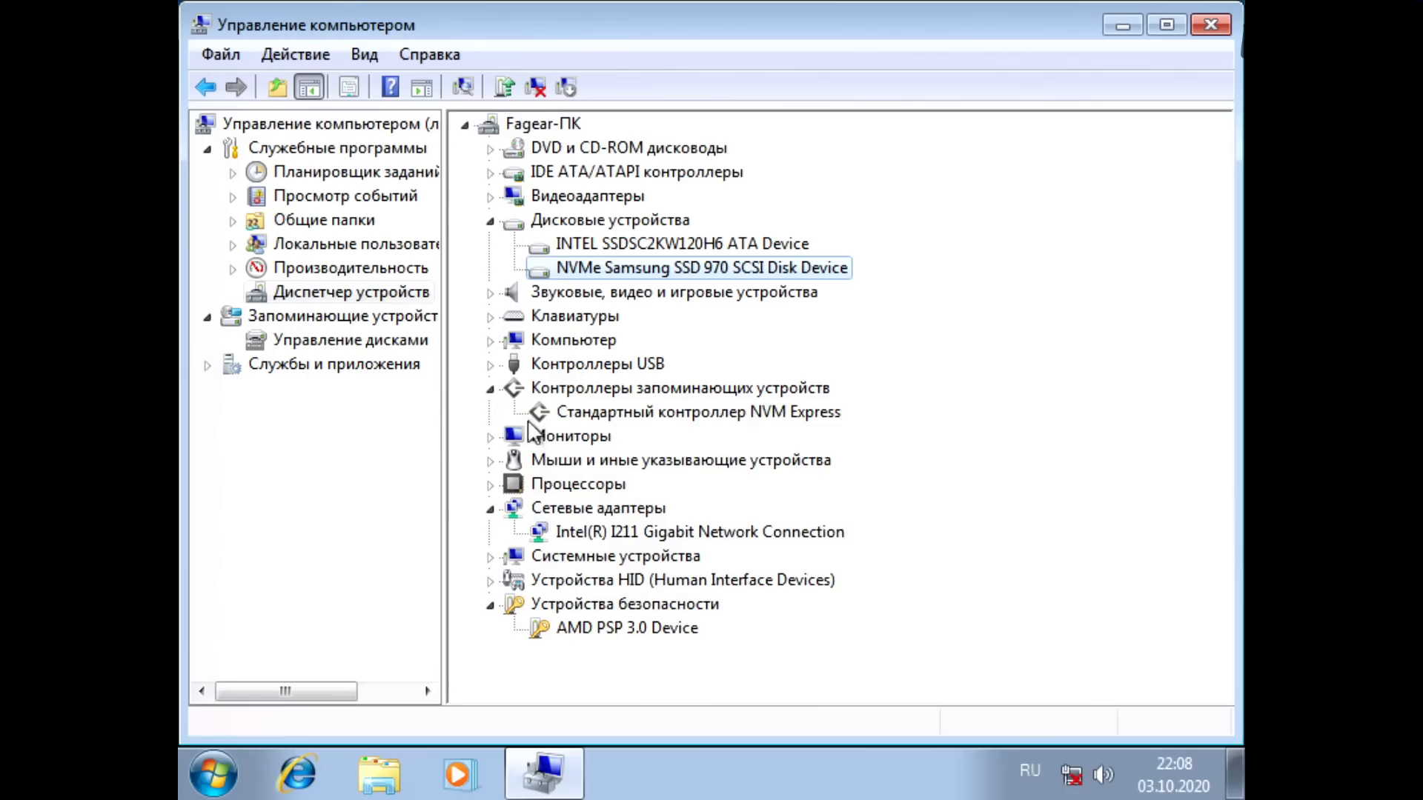
left_click(491, 364)
scroll(659, 412, "down", 2)
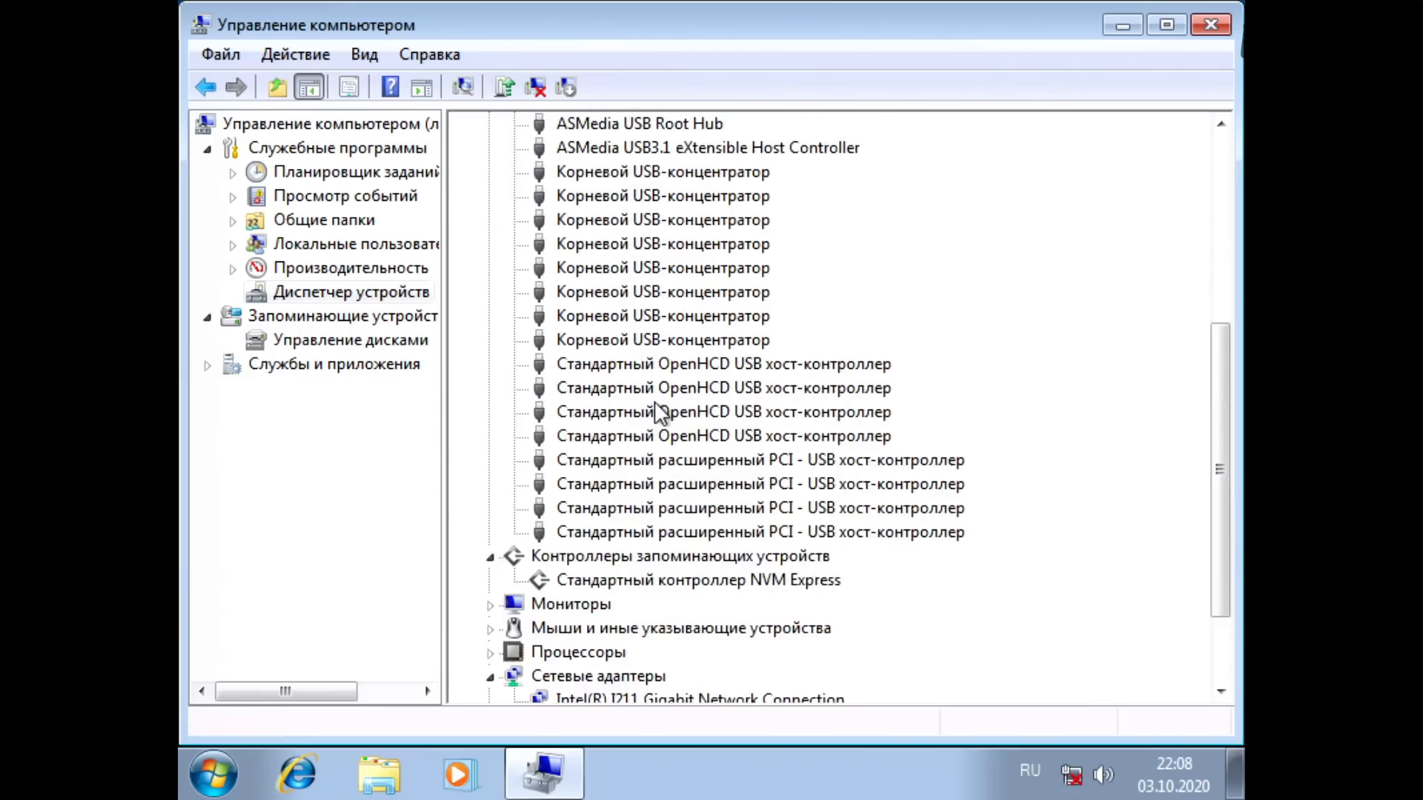
scroll(658, 411, "up", 2)
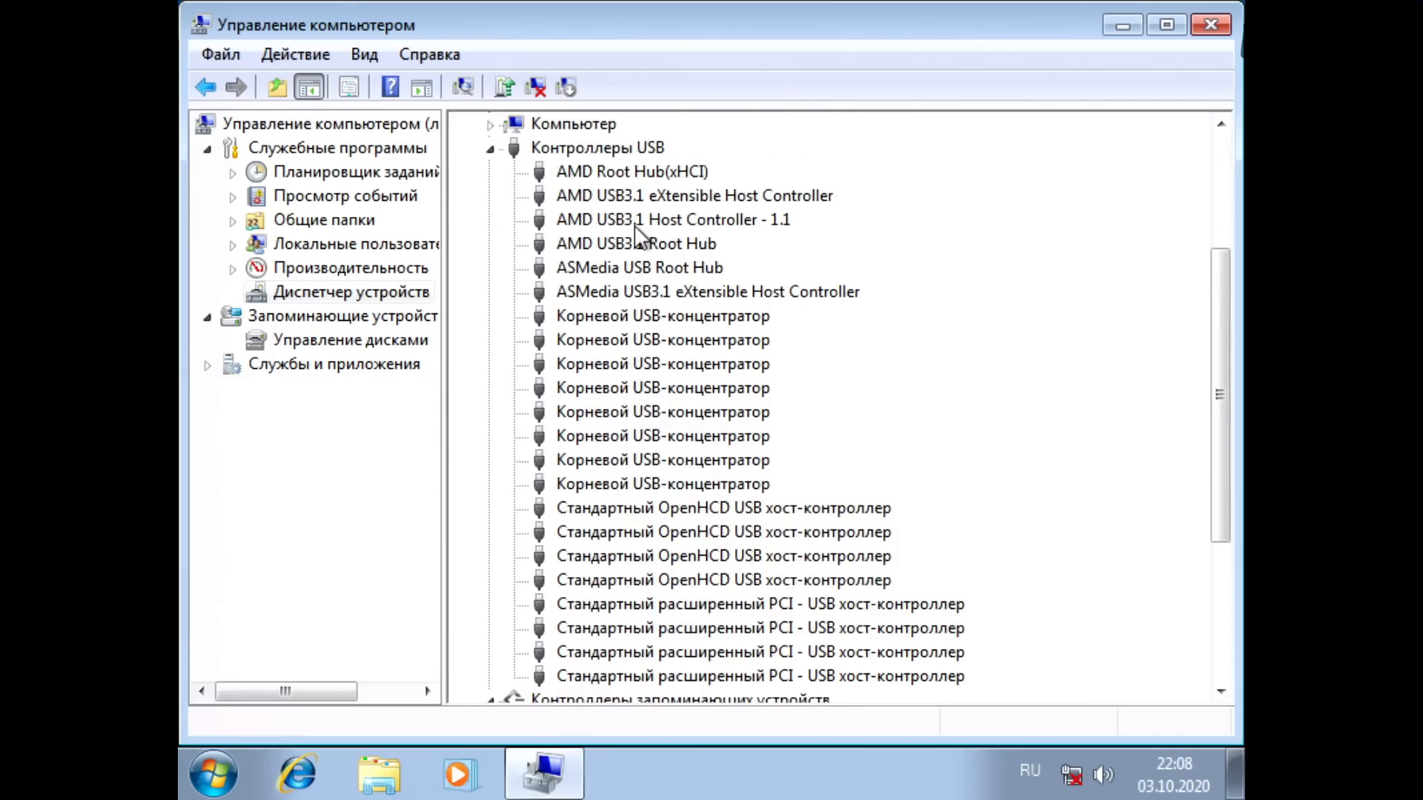
Step: Check the driver installation status of the connected USB flash drive and close the status window
left_click(656, 293)
scroll(596, 371, "up", 3)
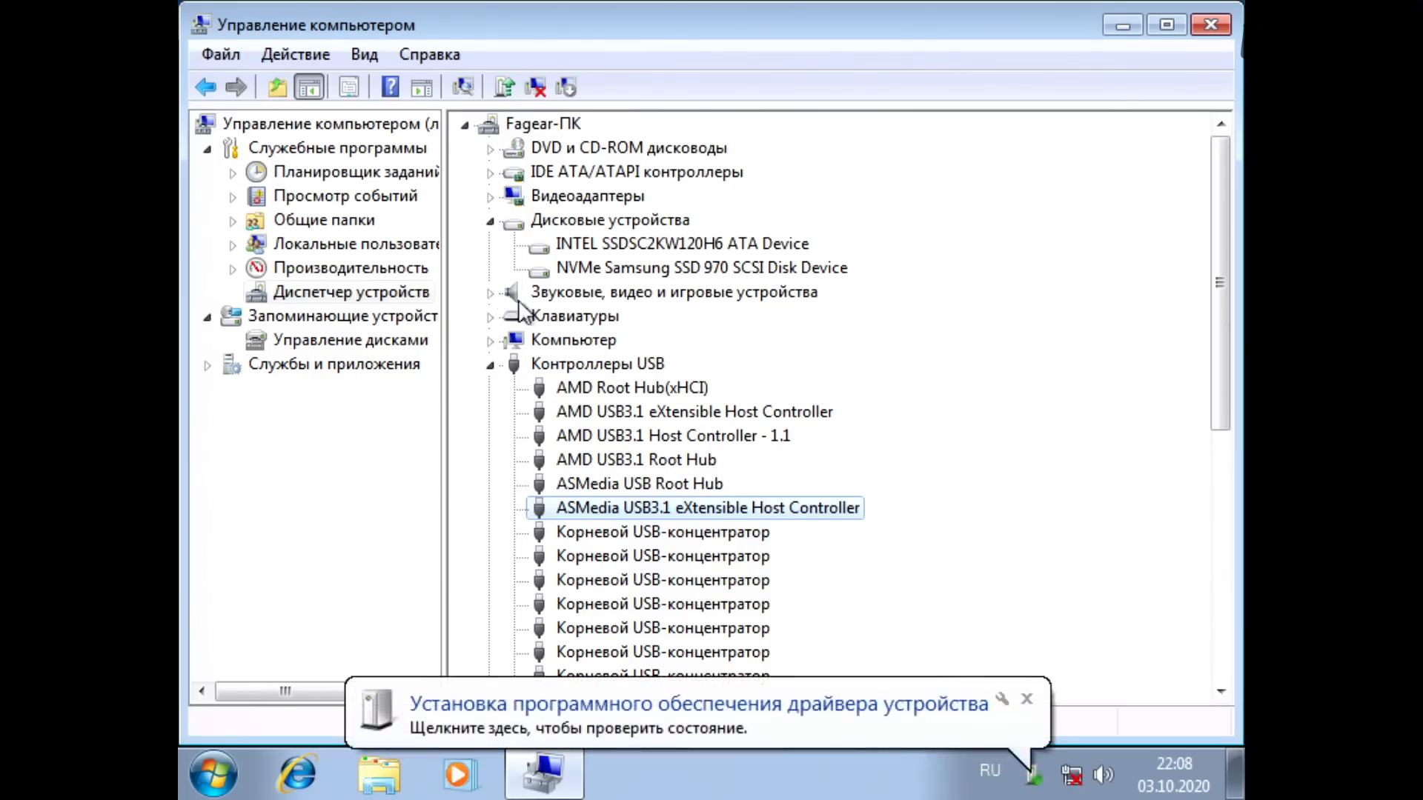
left_click(876, 727)
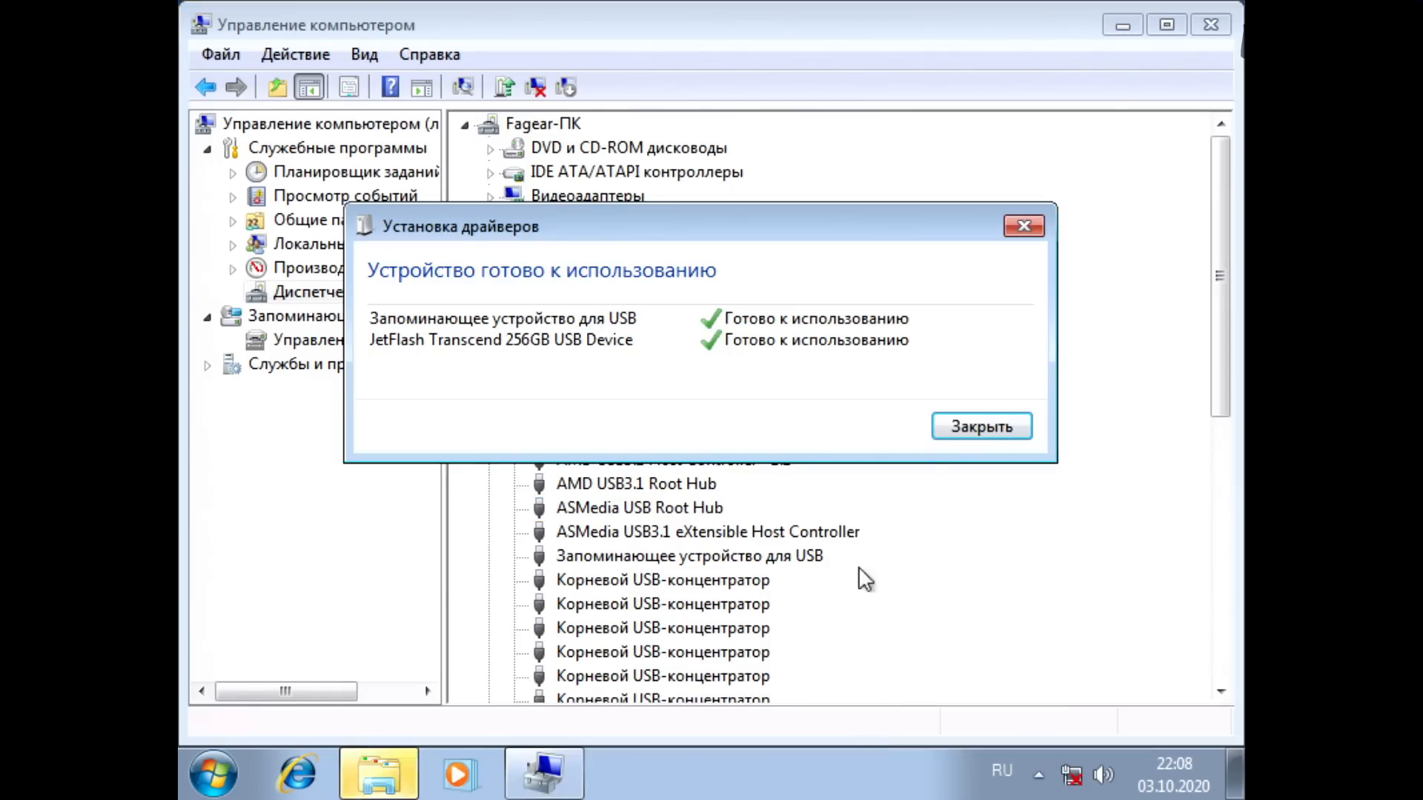
left_click(967, 426)
Step: Open the FGR_U3_256G (E:) flash drive in Explorer and inspect drives C:, E: and D: under Computer
left_click(377, 775)
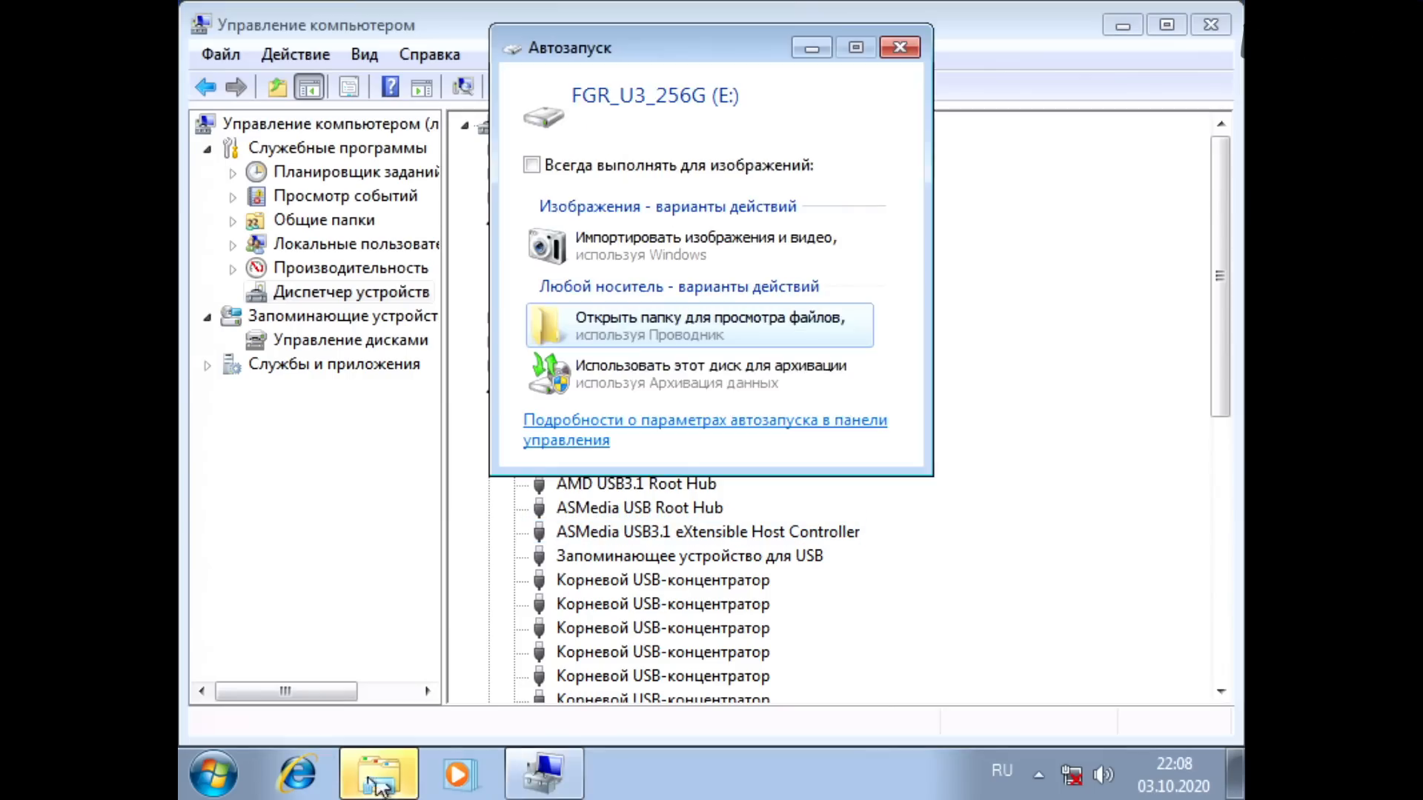
left_click(631, 327)
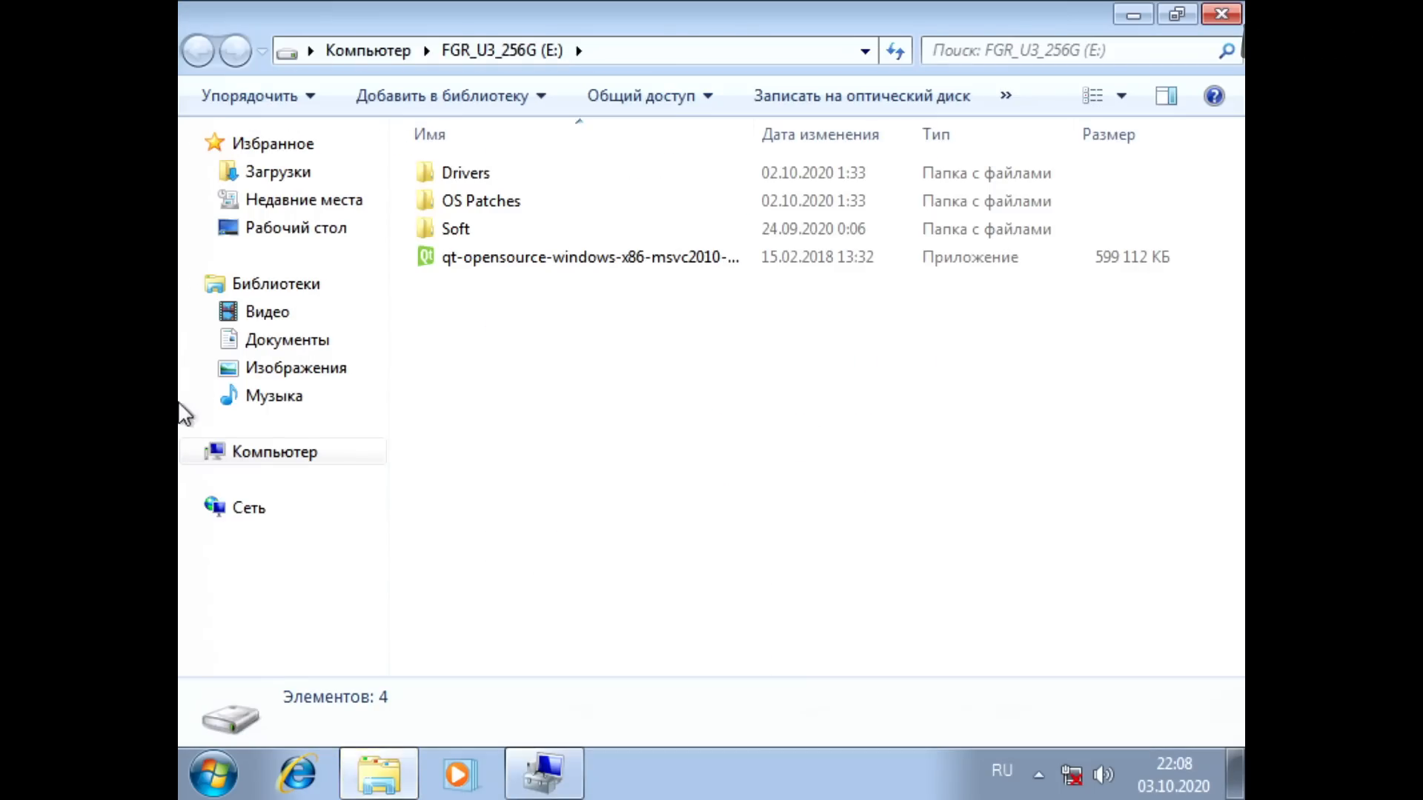
left_click(286, 450)
left_click(562, 182)
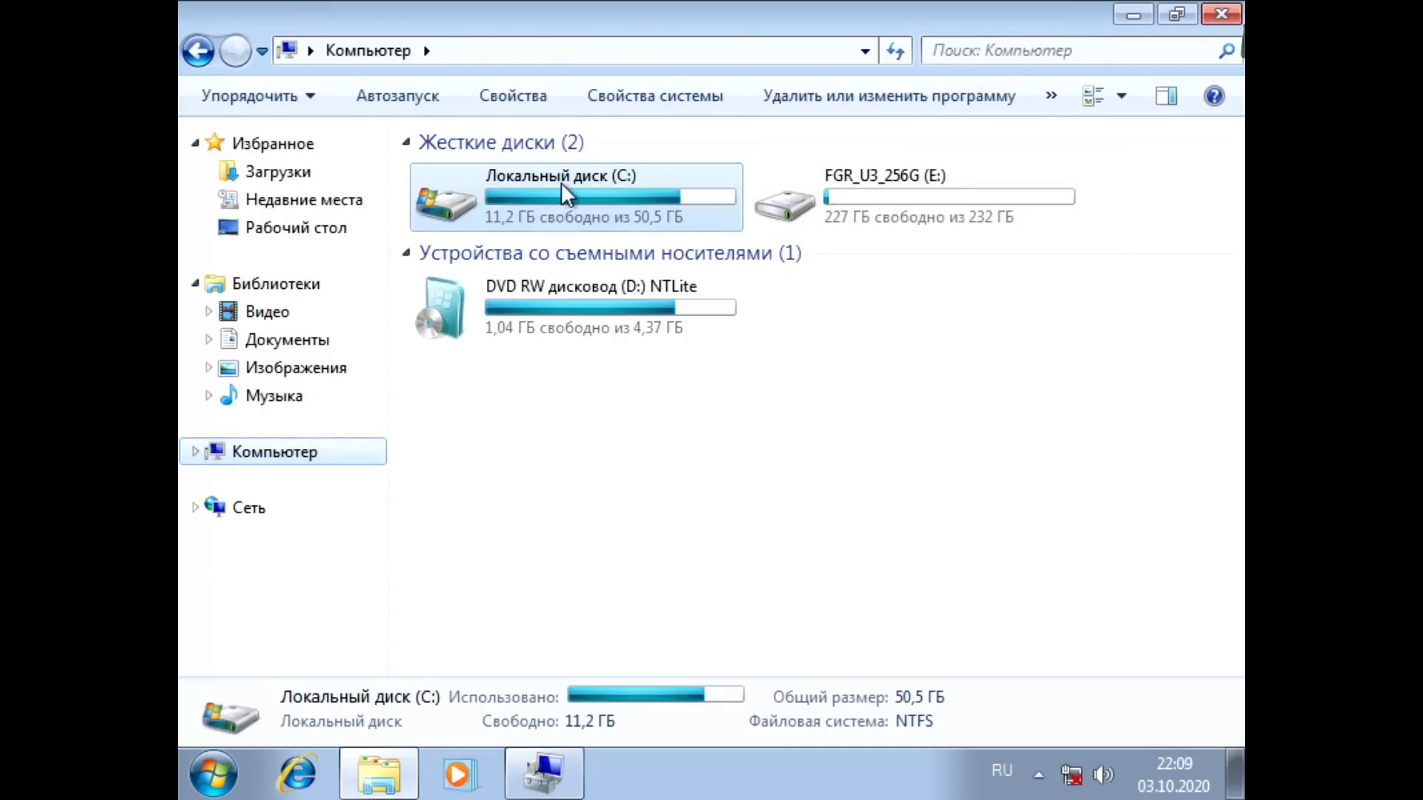
left_click(958, 192)
left_click(689, 341)
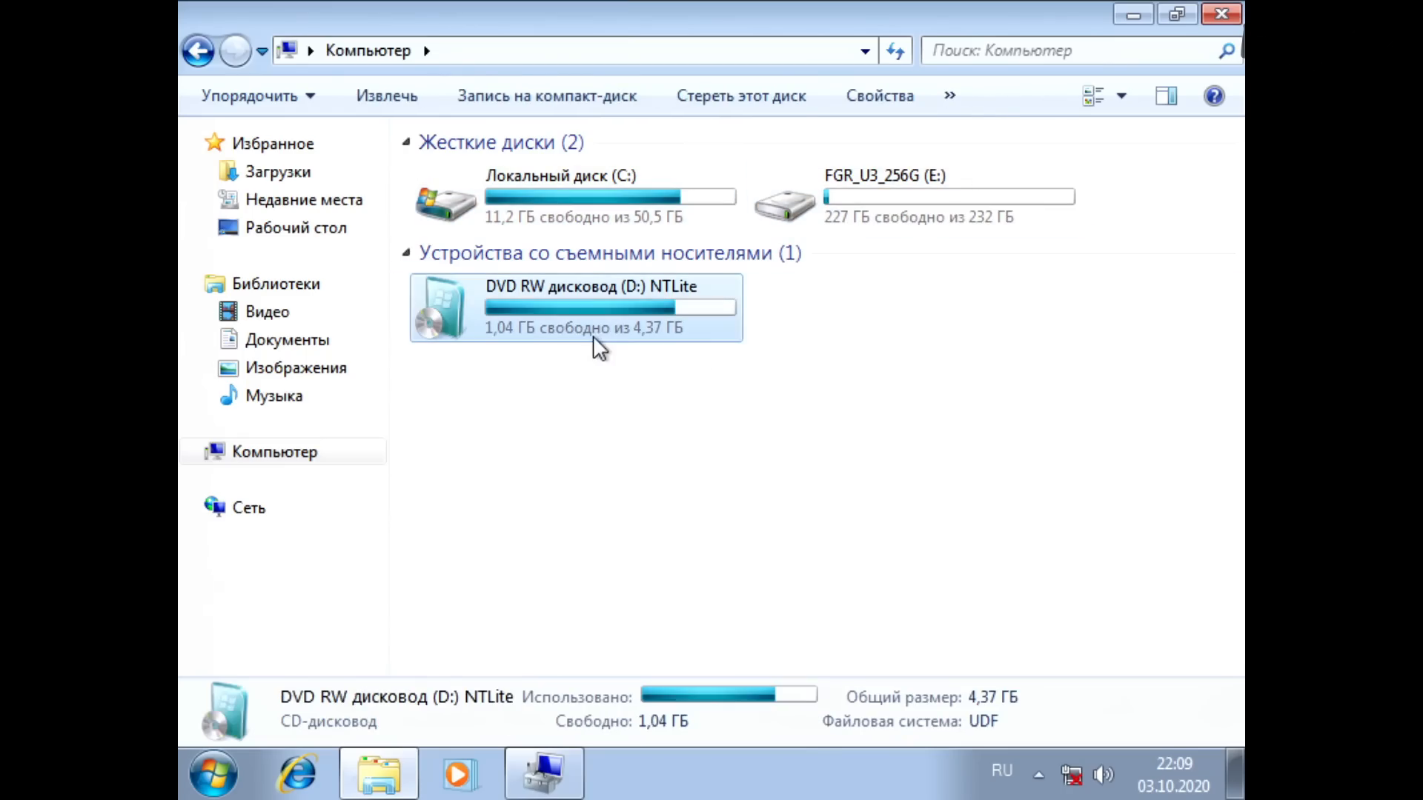
Step: Return to Device Manager, review the USB controllers and disk drives, and collapse both categories
left_click(545, 775)
scroll(968, 497, "down", 6)
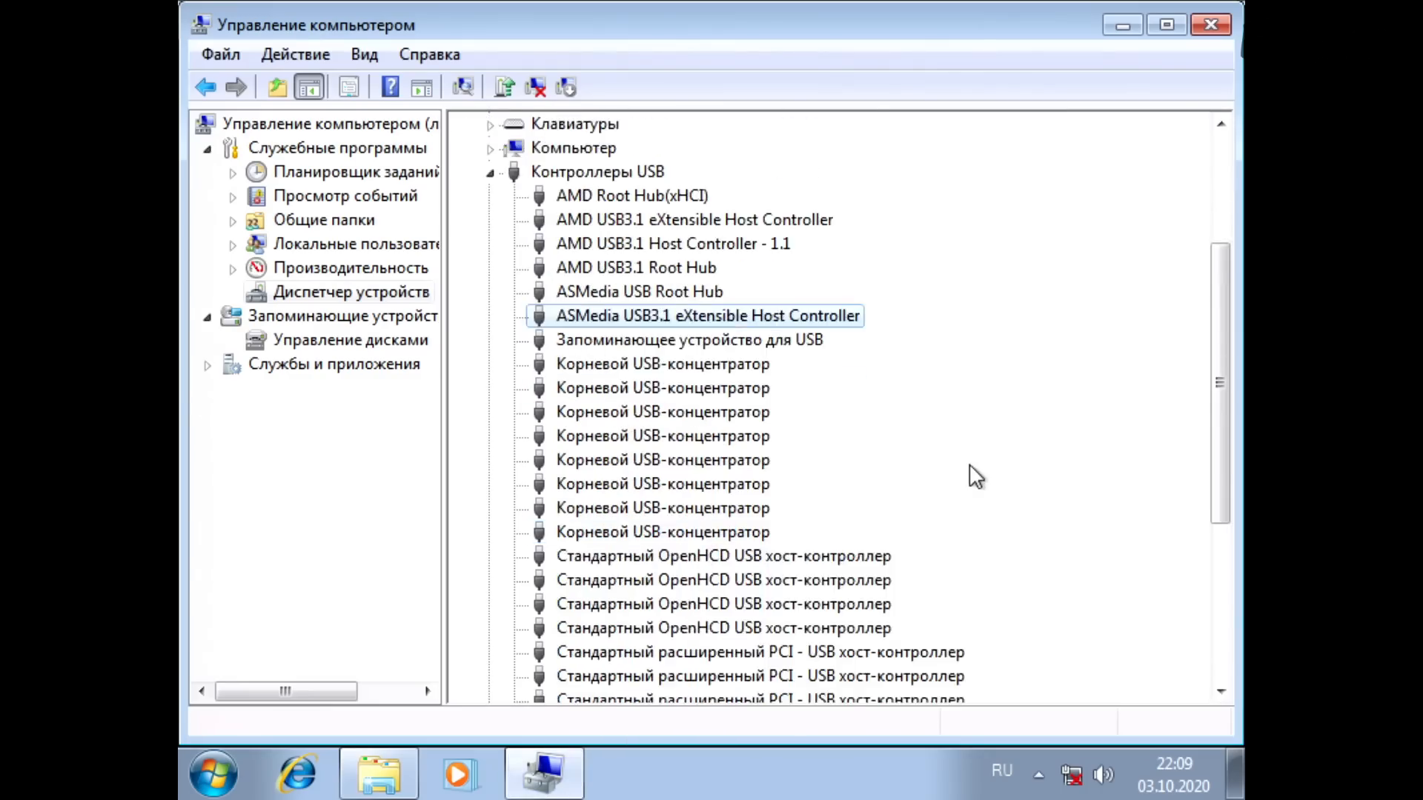
scroll(957, 503, "up", 7)
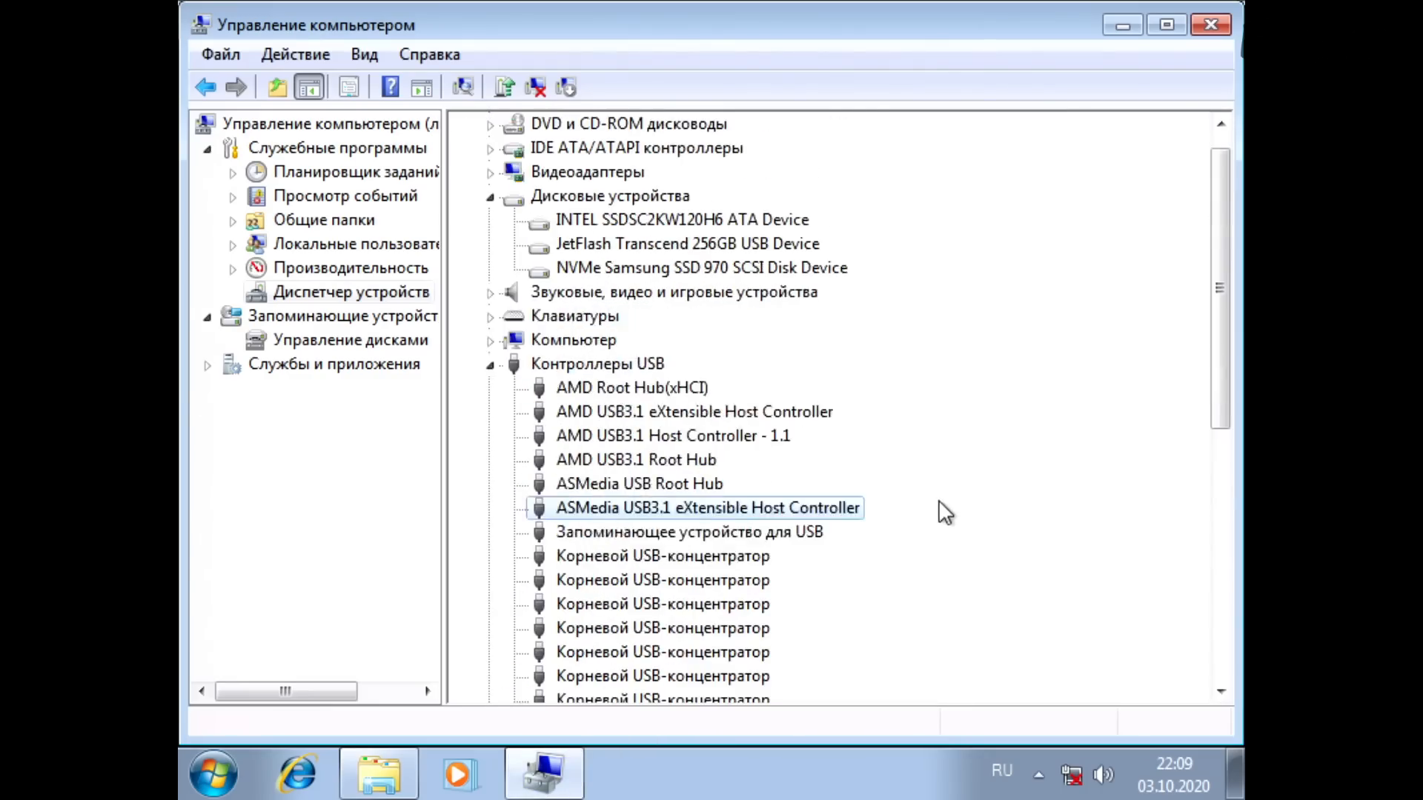
left_click(490, 389)
left_click(490, 221)
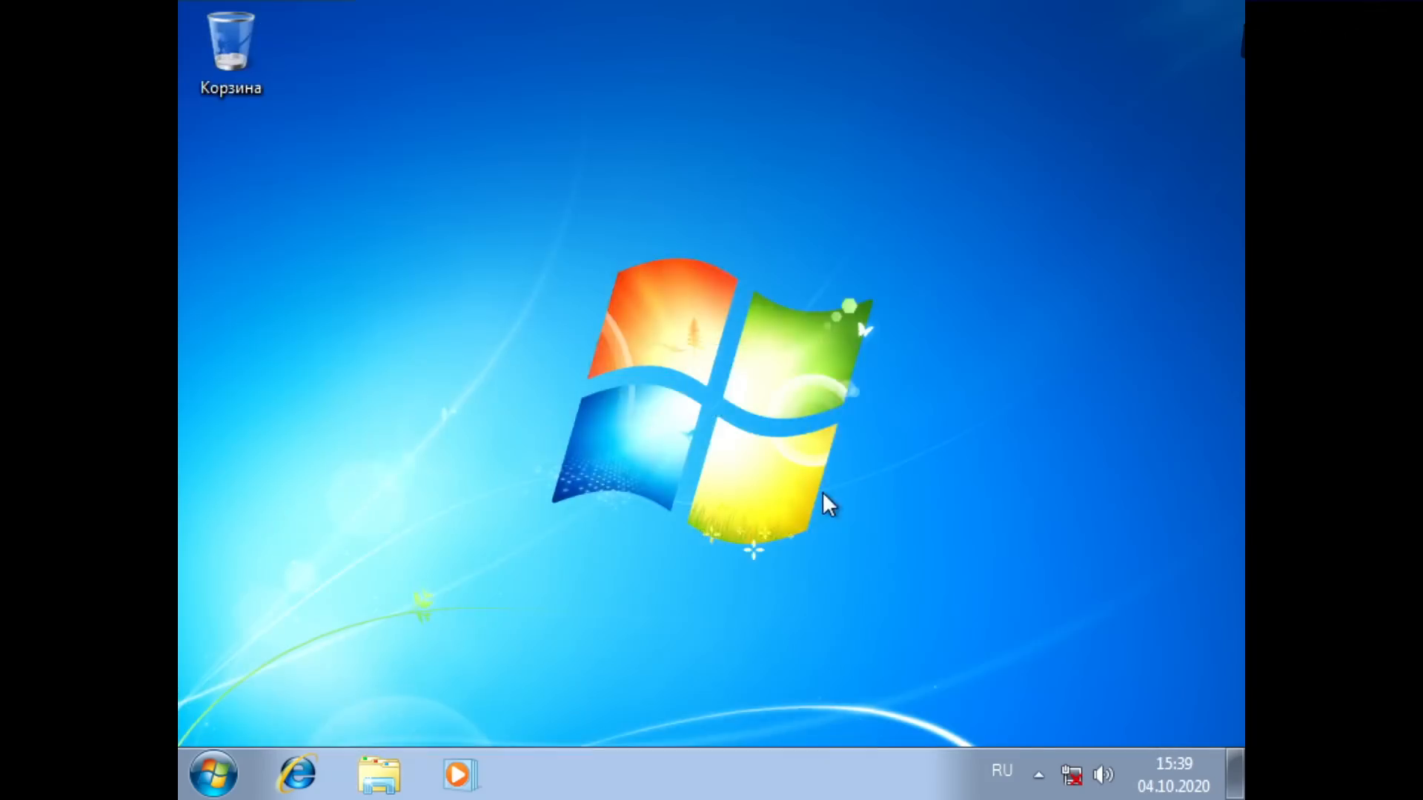
Step: In the computer's advanced system properties, disable system protection for Local Disk (C:) and delete all its restore points
key("super")
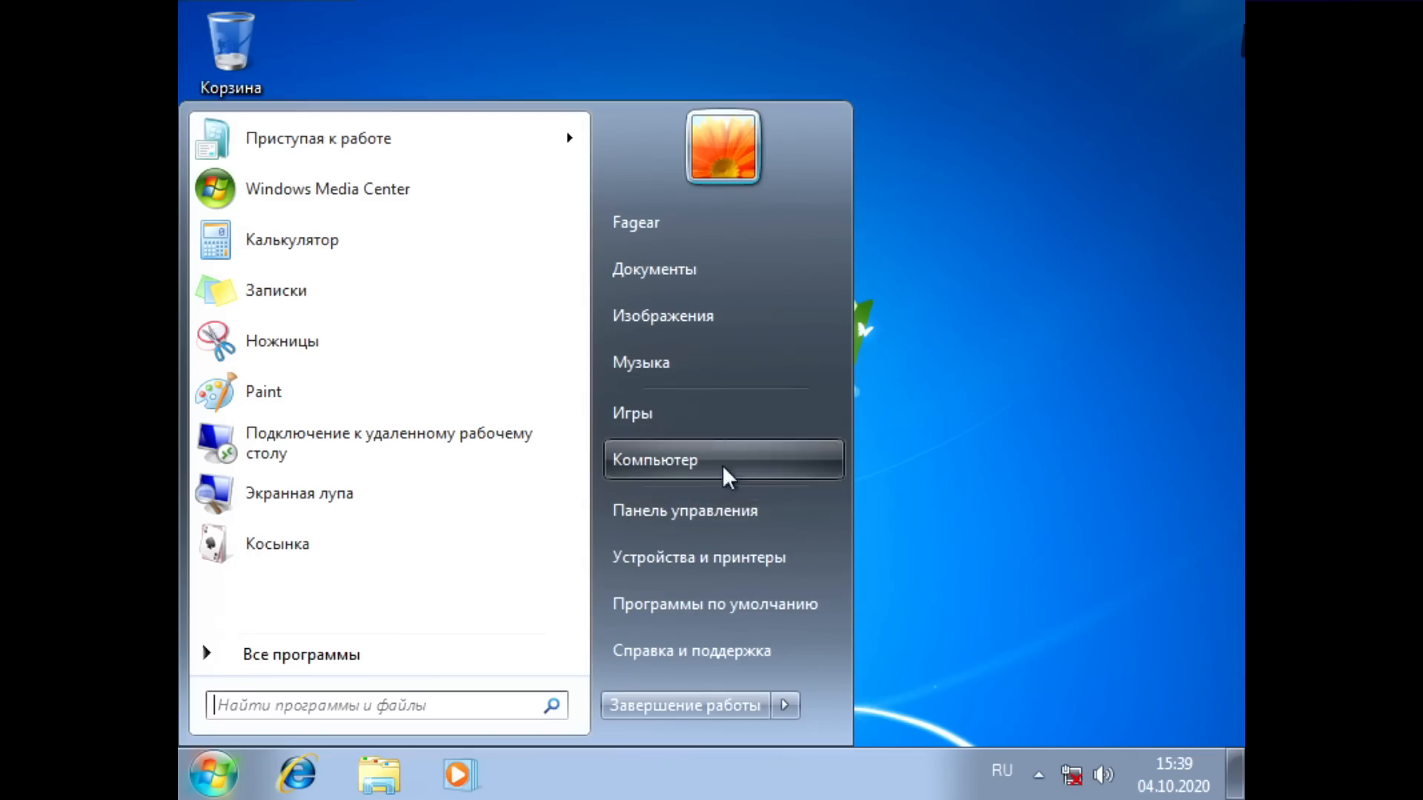
right_click(689, 459)
left_click(768, 671)
left_click(283, 290)
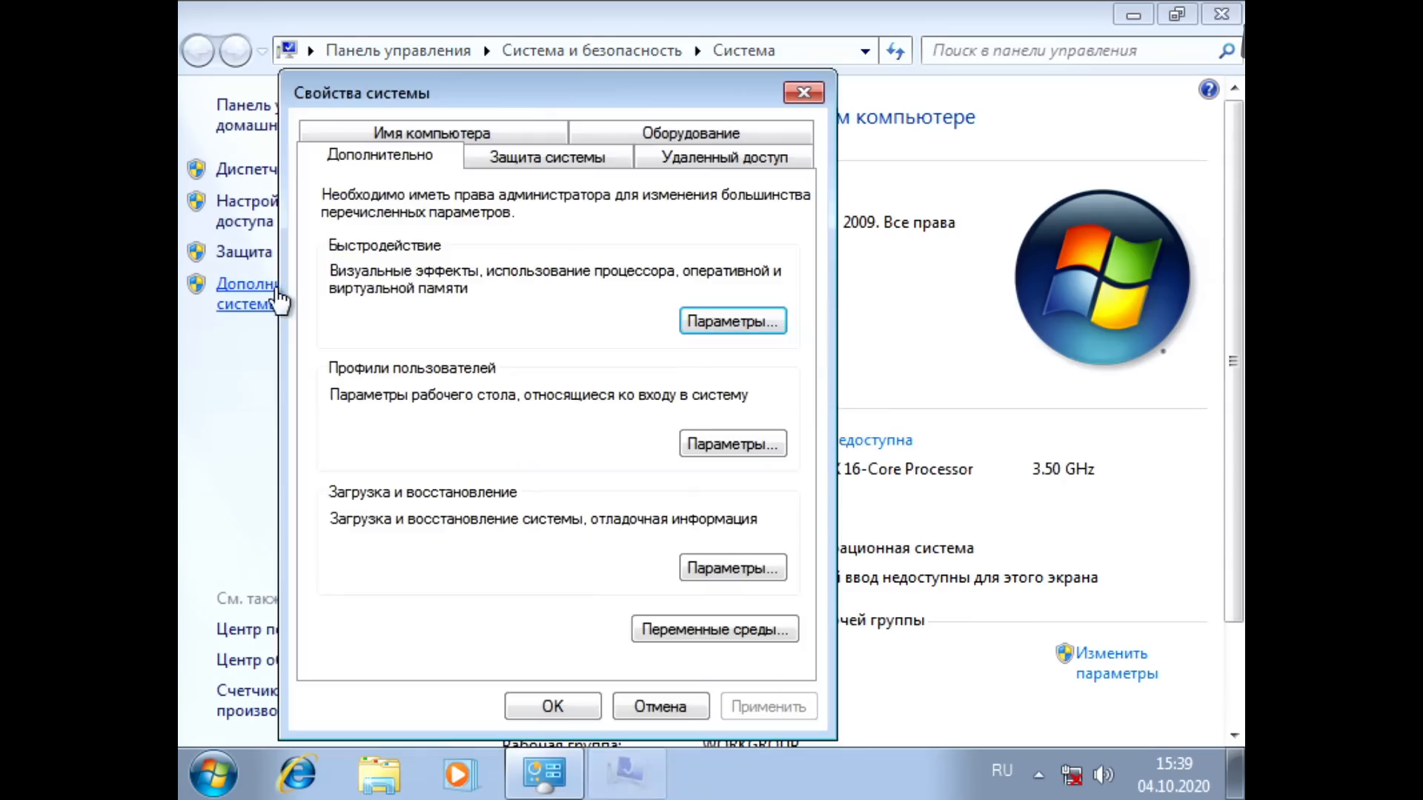
left_click(540, 157)
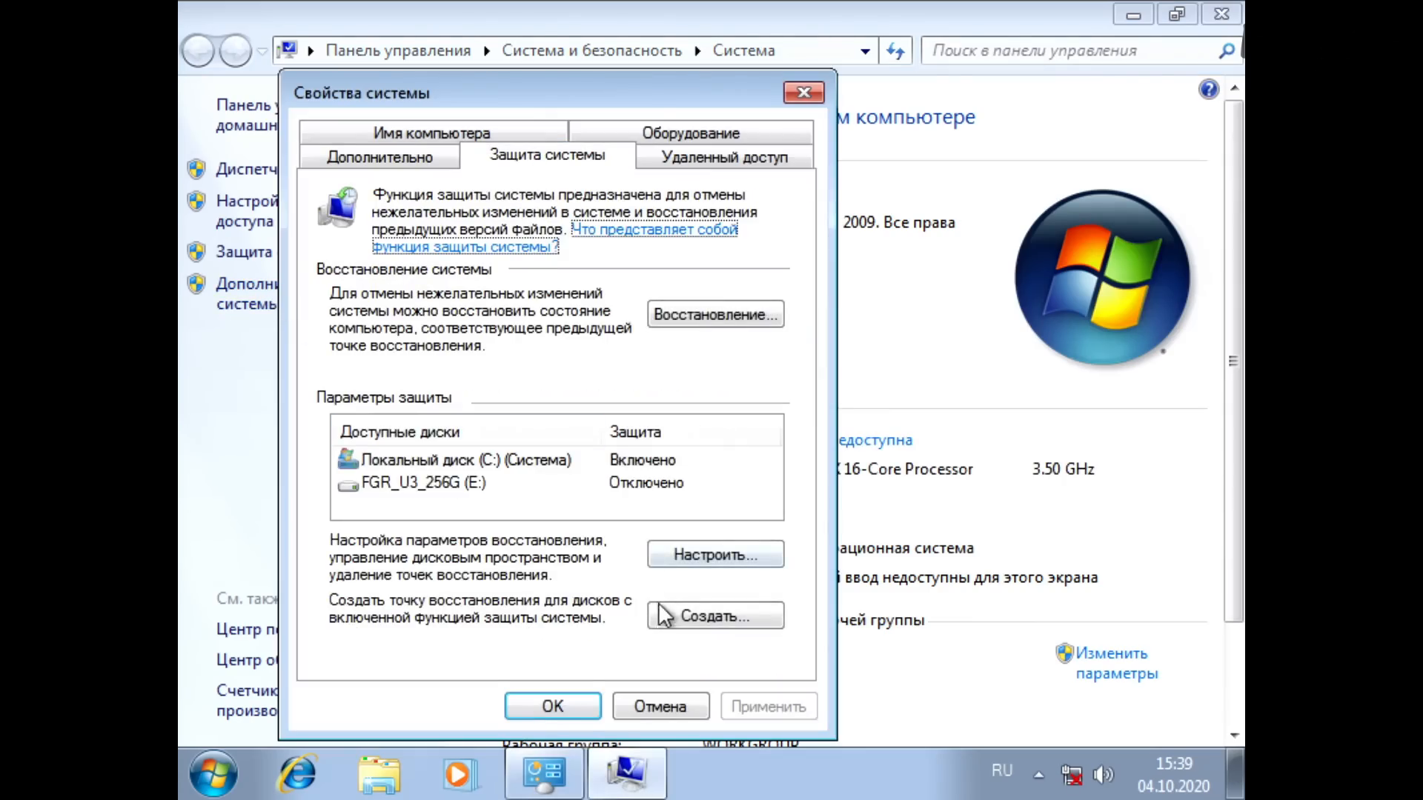
left_click(697, 561)
left_click(813, 621)
left_click(793, 491)
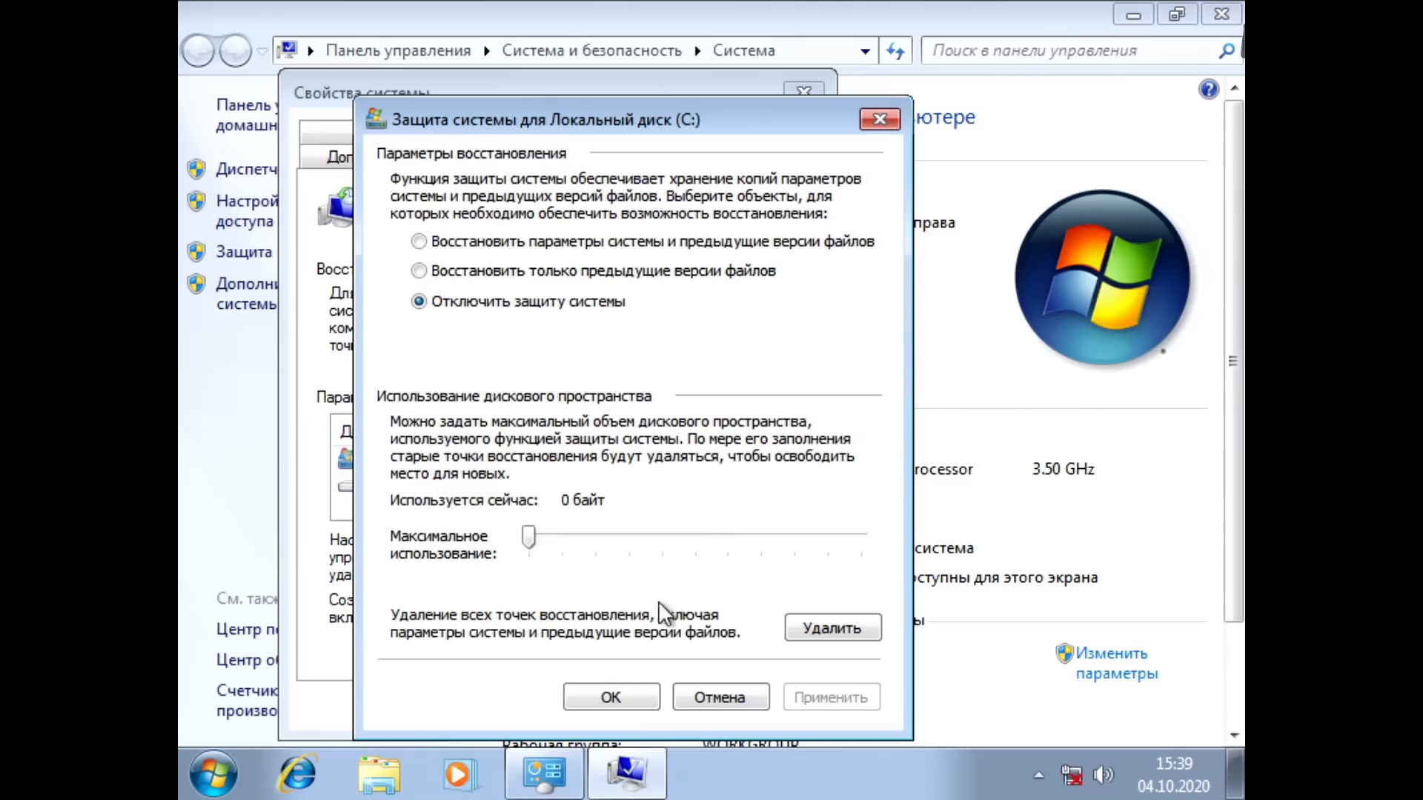
left_click(612, 699)
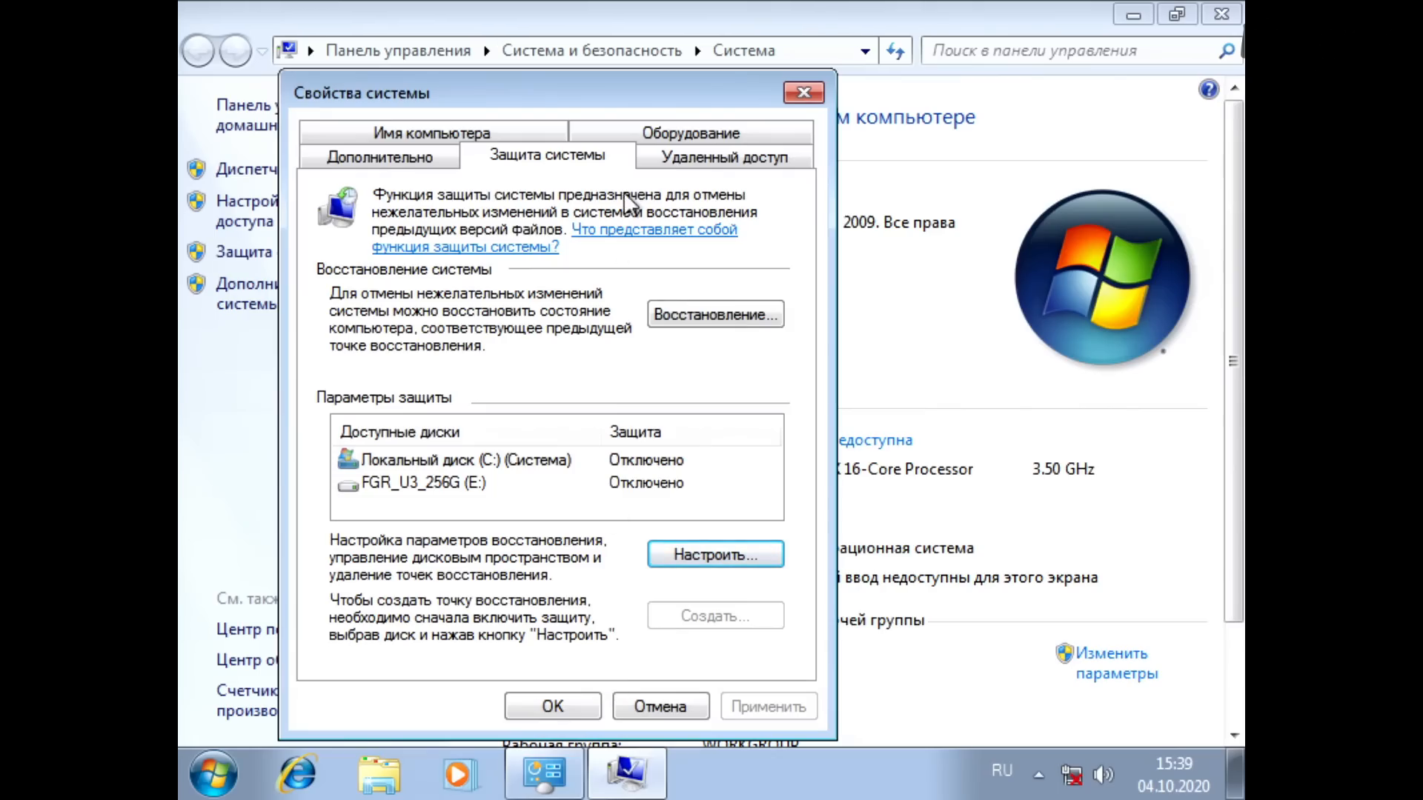
Step: Open the virtual memory settings from the advanced performance options and turn off automatic paging file sizing
left_click(421, 154)
left_click(723, 321)
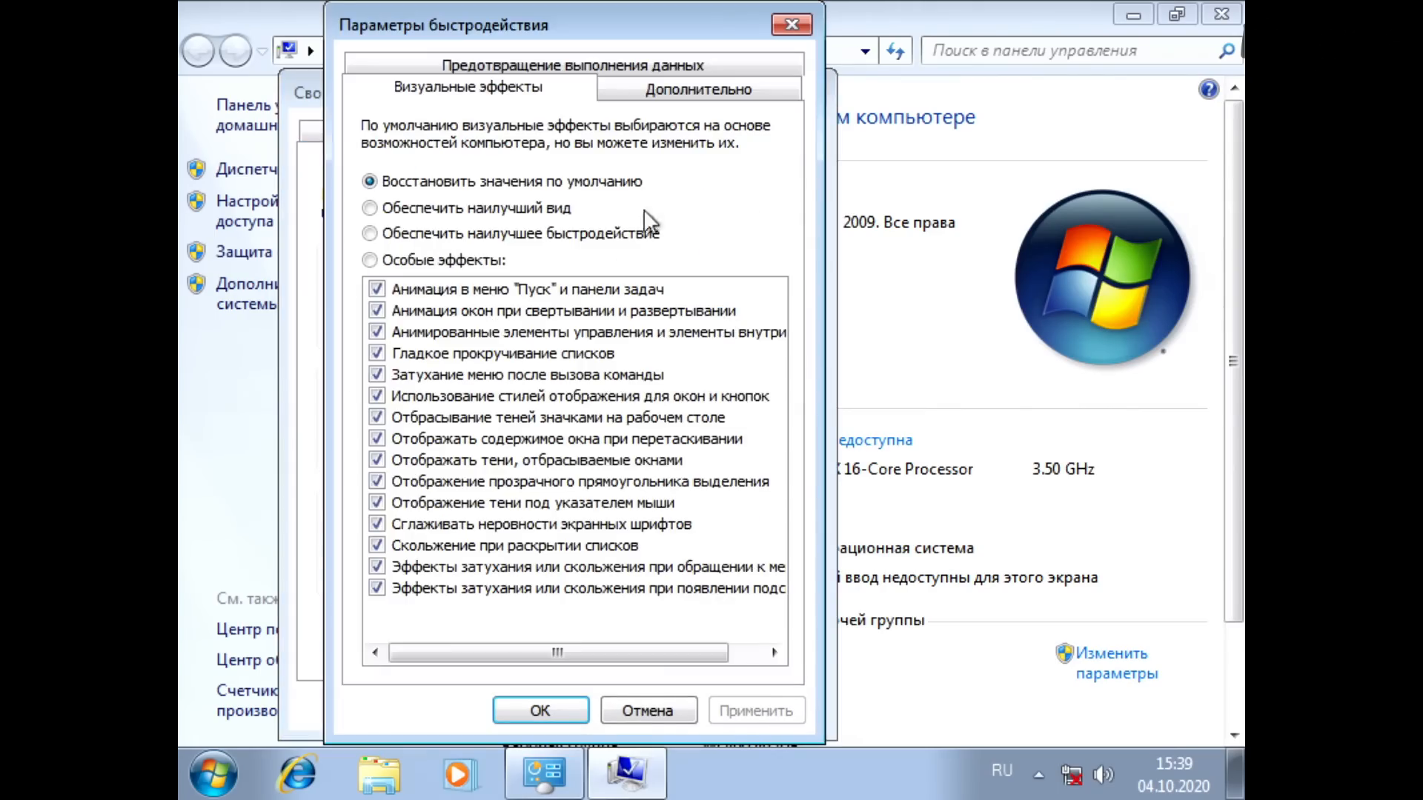
left_click(646, 93)
left_click(728, 418)
left_click(459, 130)
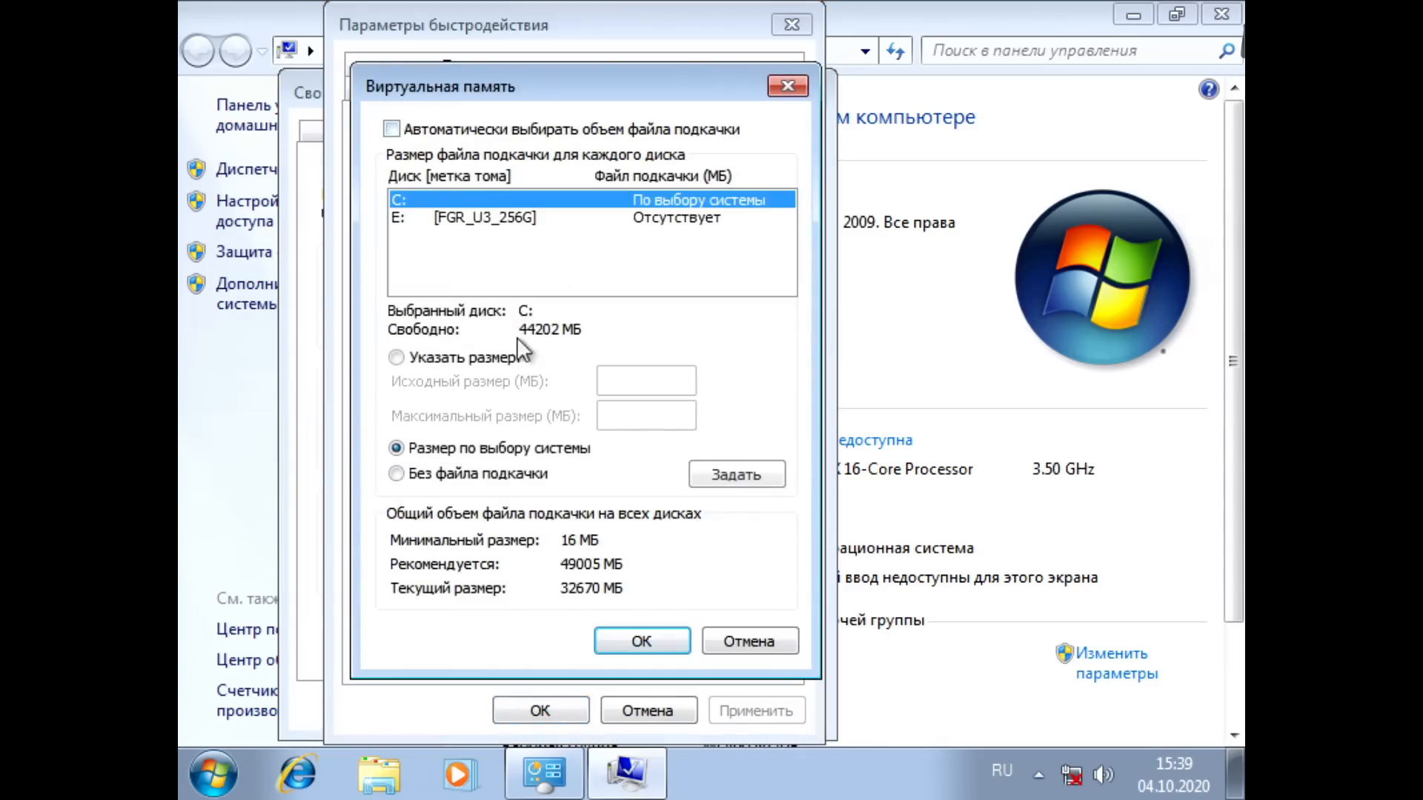
Step: Give drive C: a custom paging file with an initial size of 128 MB and a maximum of 4096 MB
left_click(519, 359)
left_click(651, 380)
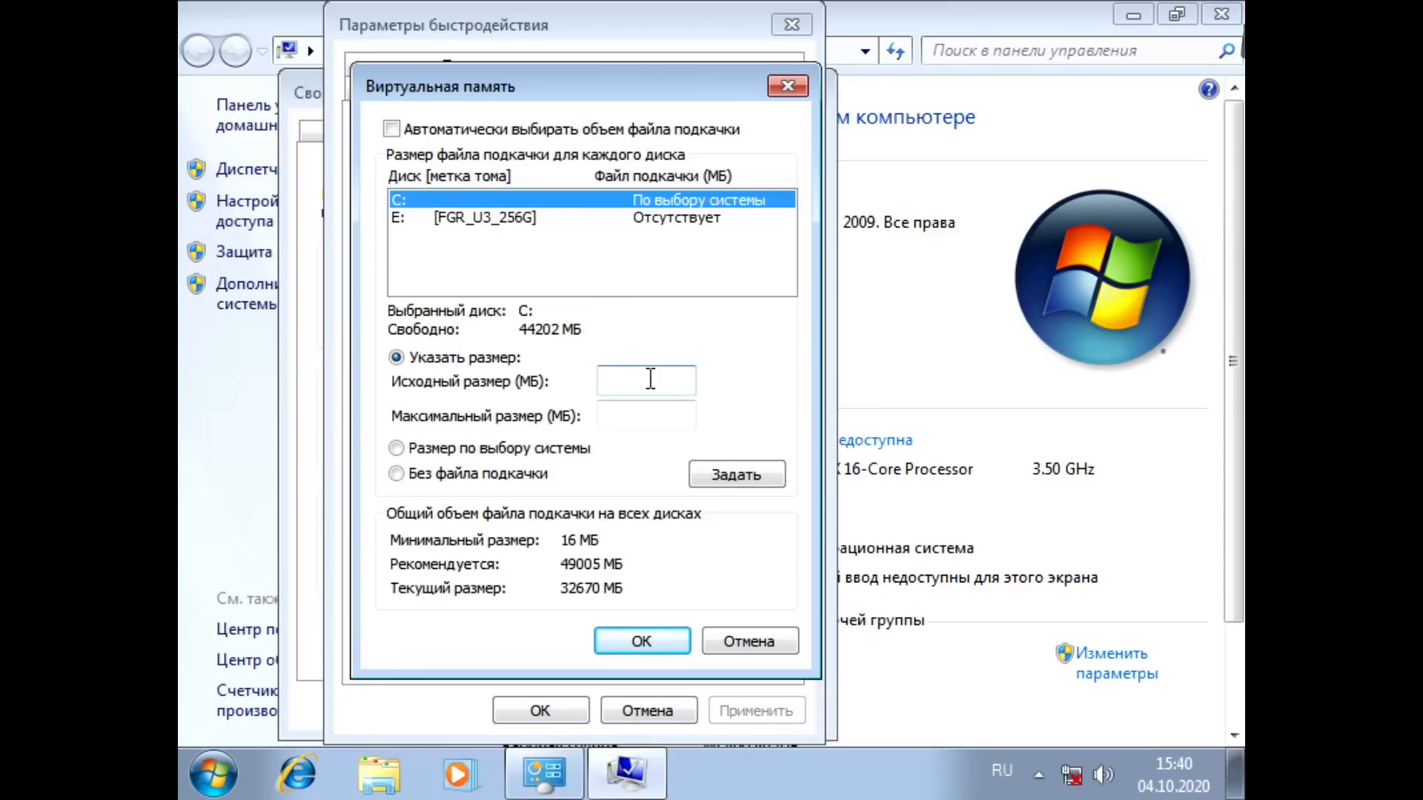
type("128")
key("Tab")
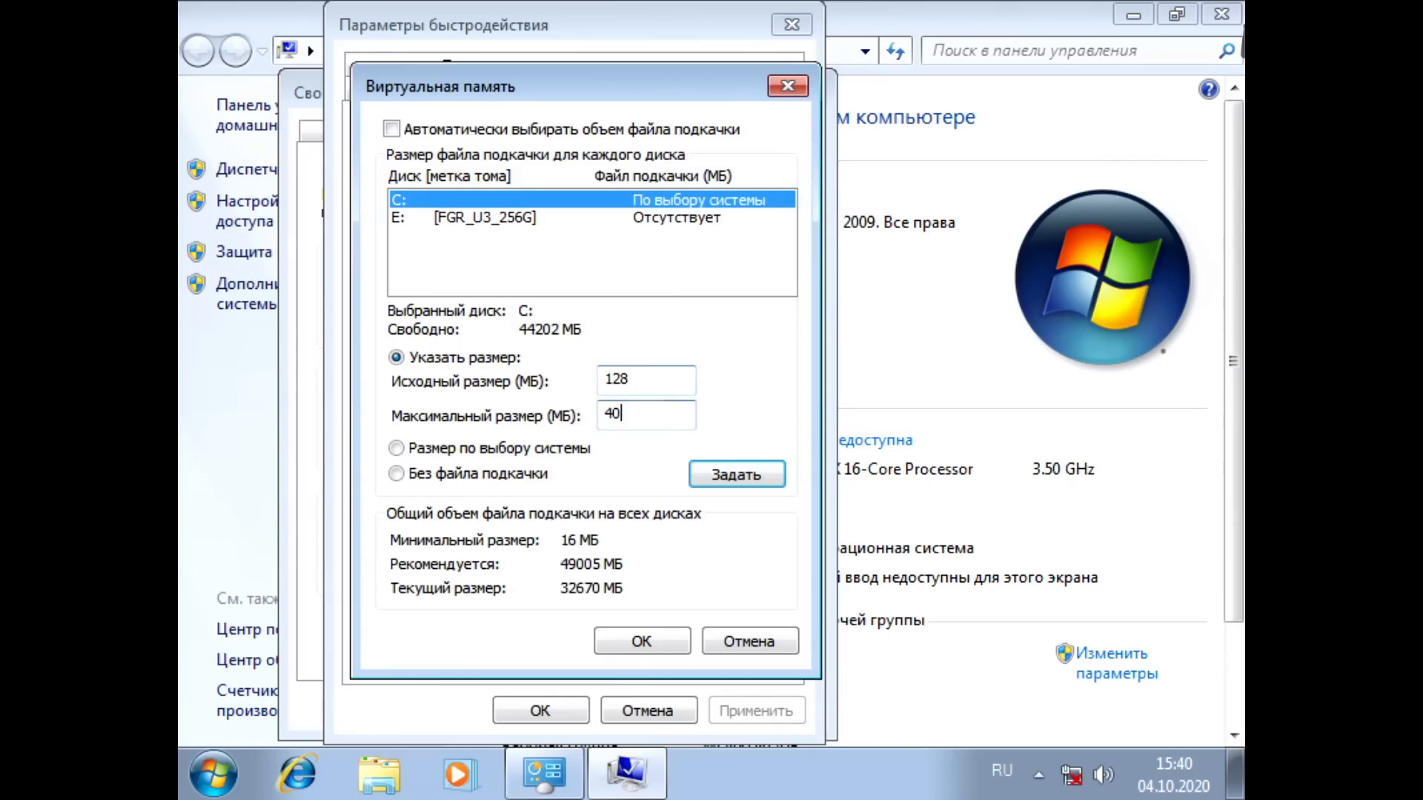
left_click(759, 479)
left_click(845, 508)
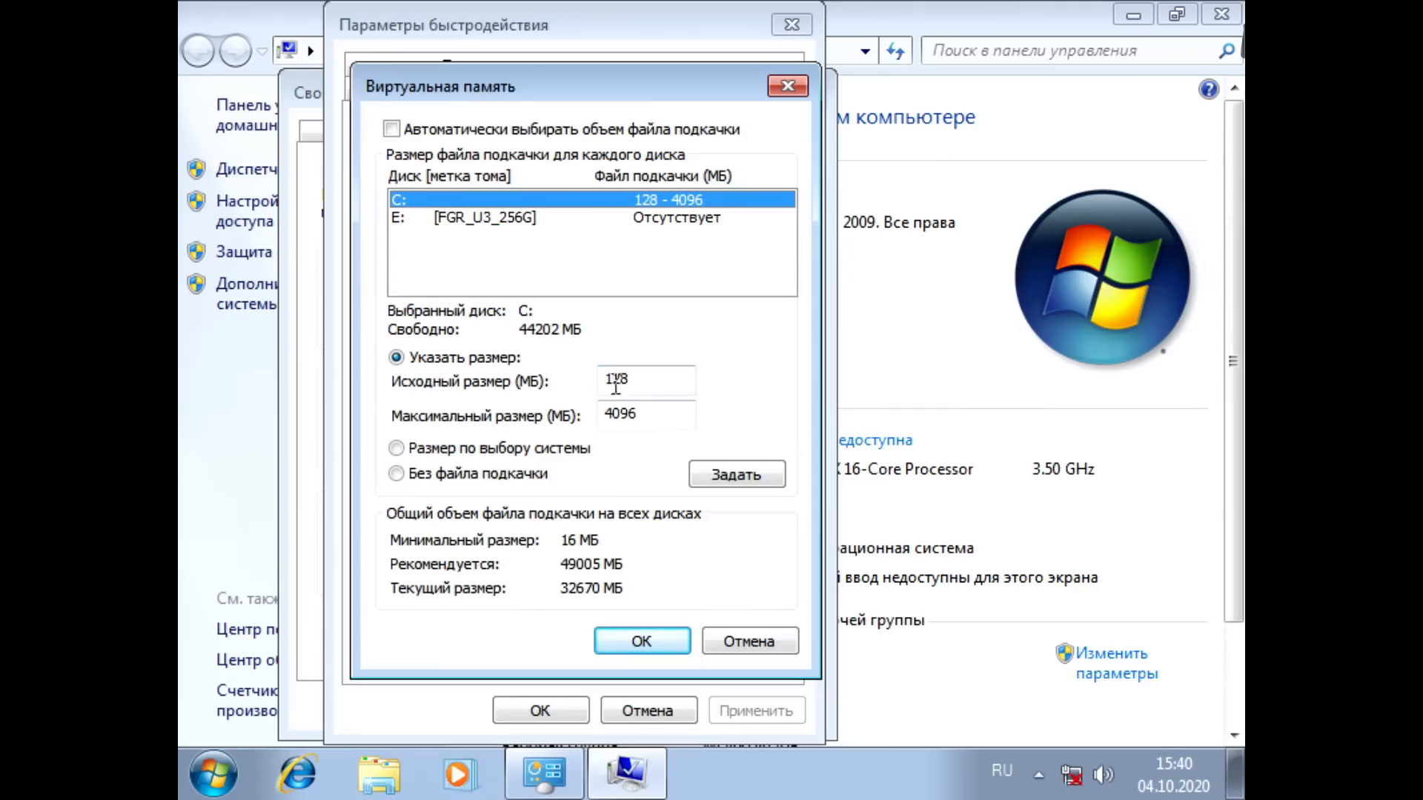
double_click(649, 413)
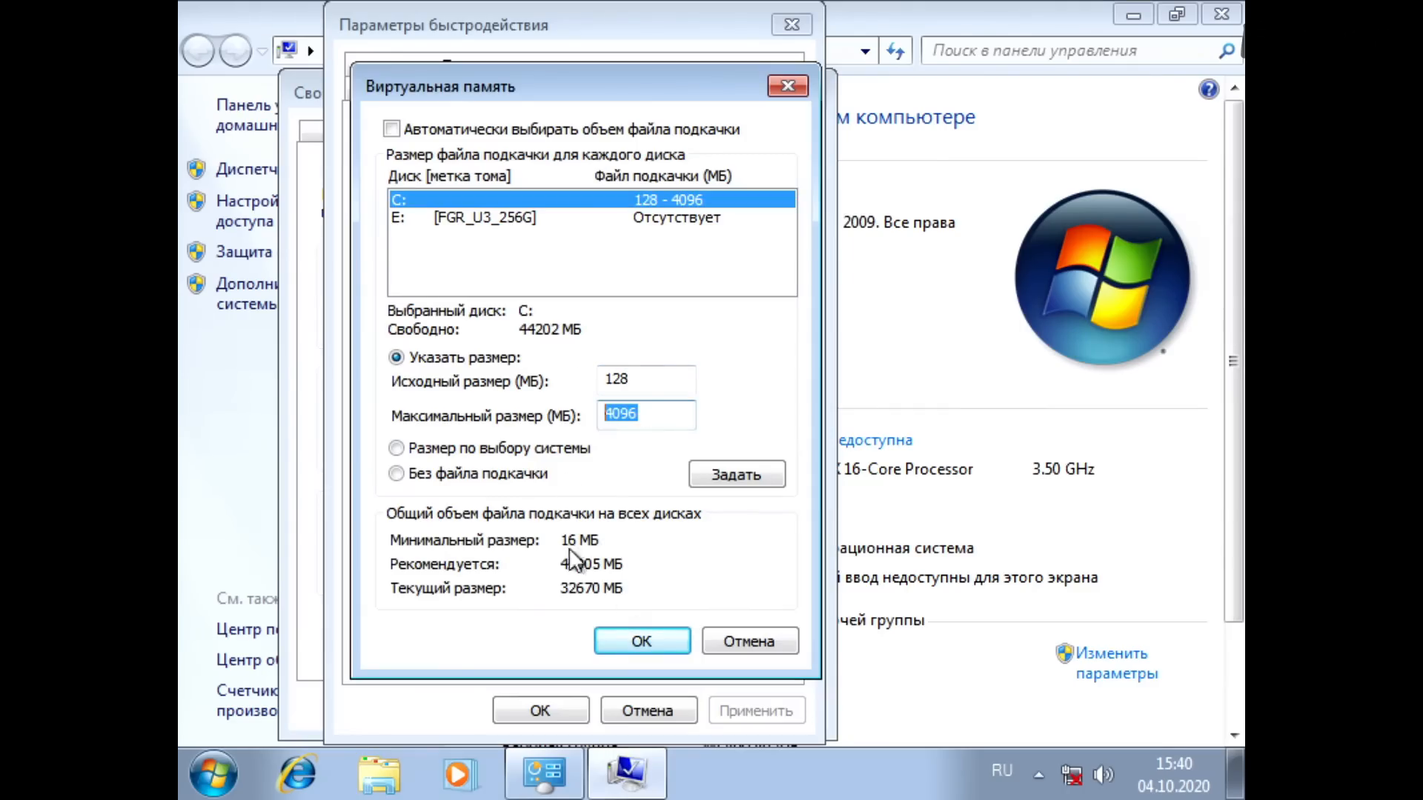
left_click(618, 638)
left_click(1004, 493)
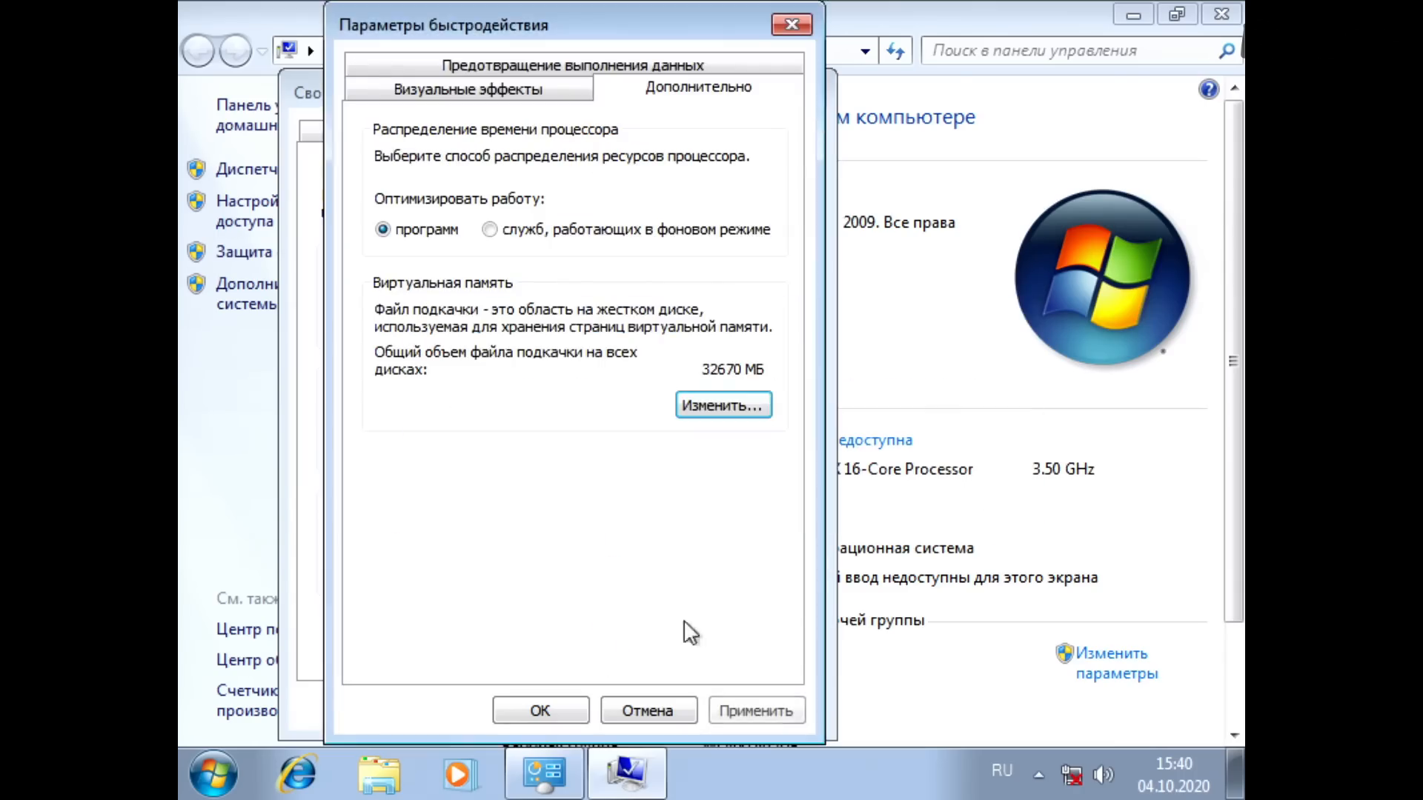
Step: Confirm the performance and system property changes and restart the computer immediately
left_click(567, 710)
left_click(576, 710)
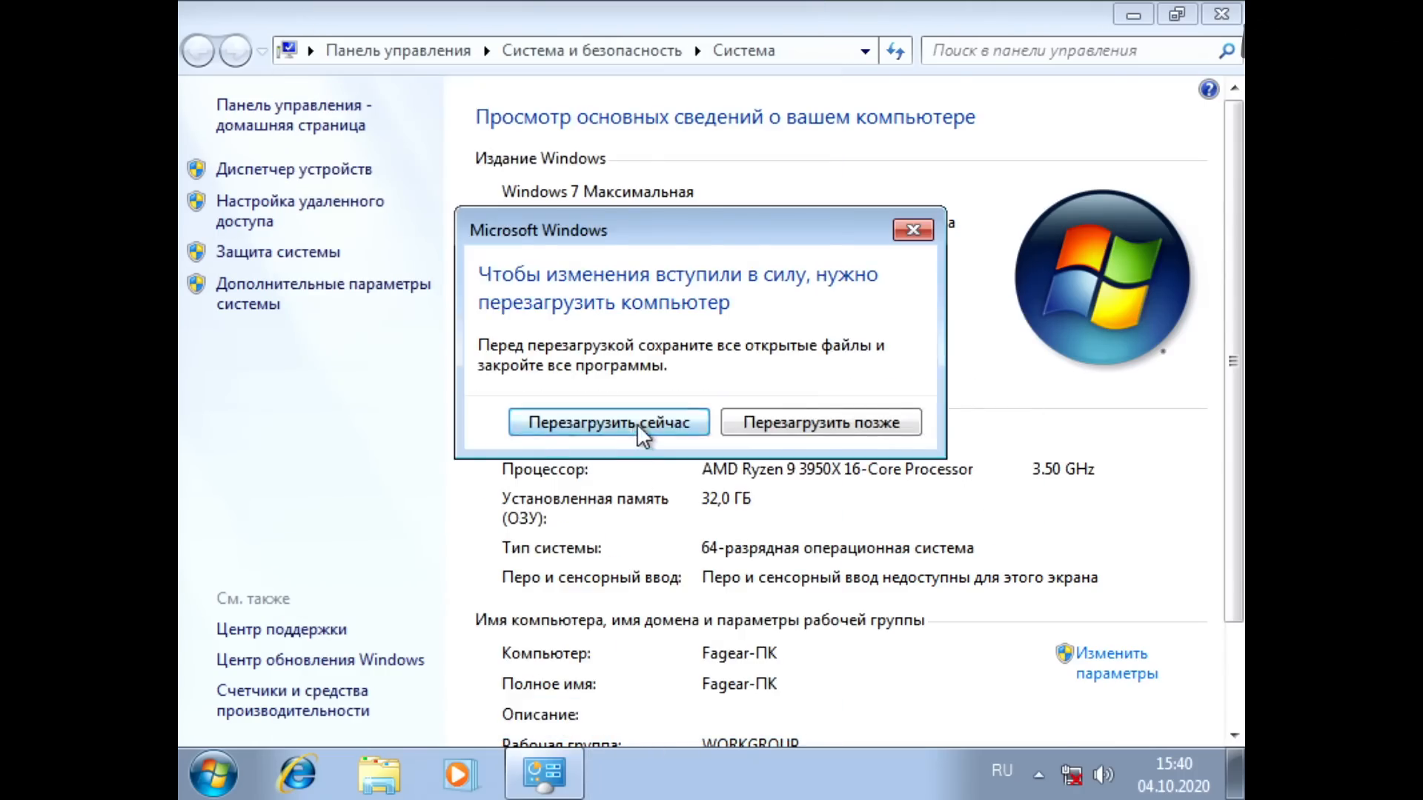
left_click(638, 425)
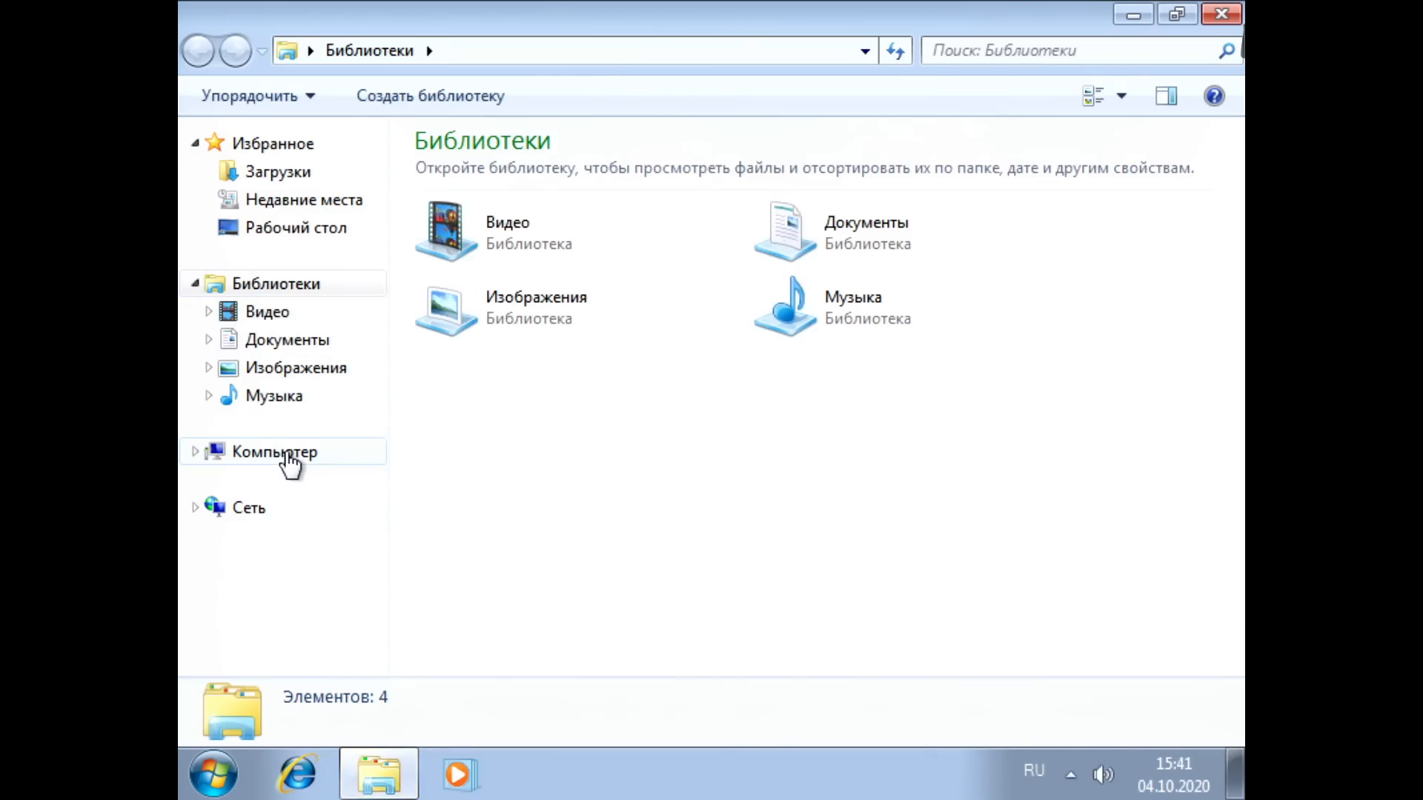
Step: Check the used and free space in the properties of Local Disk (C:)
left_click(287, 456)
right_click(546, 202)
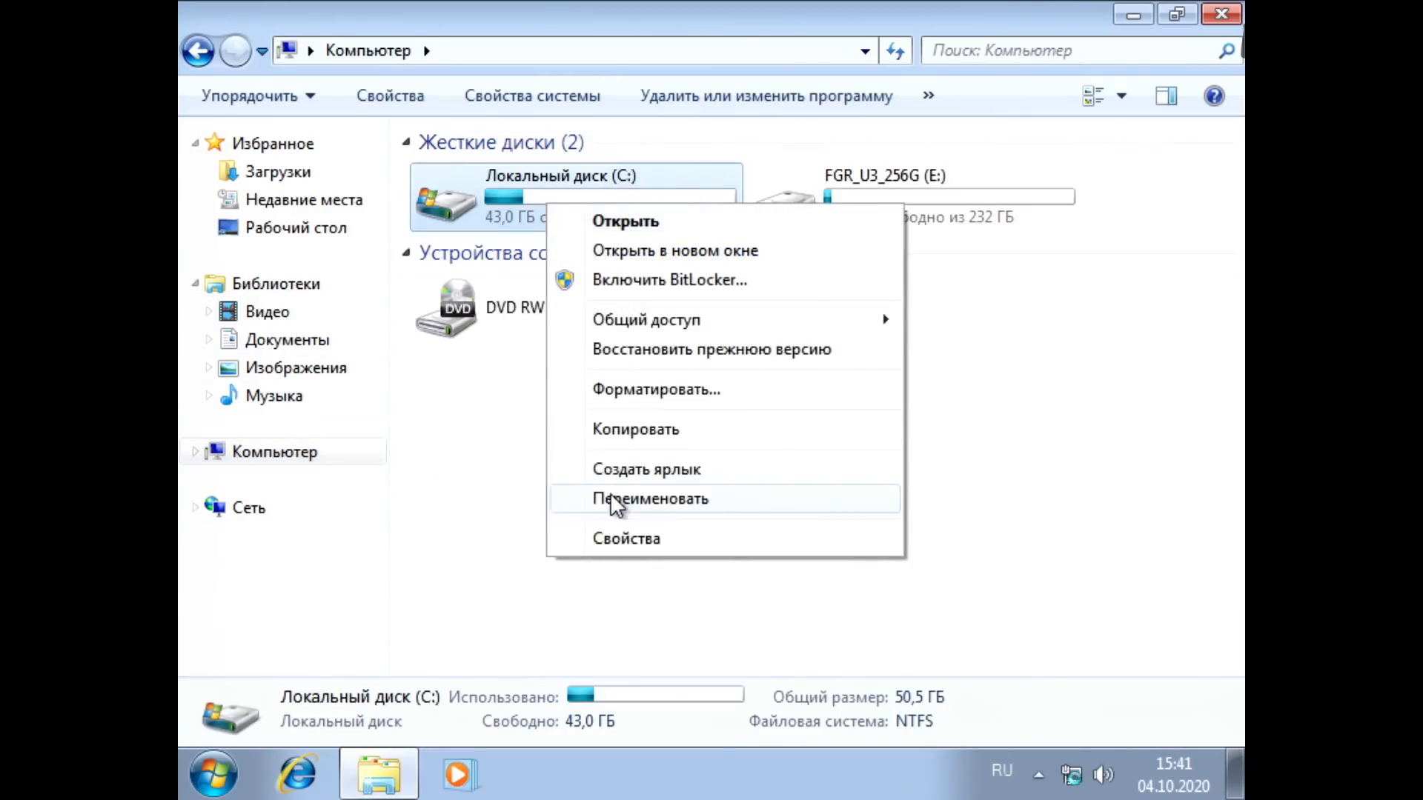
left_click(625, 539)
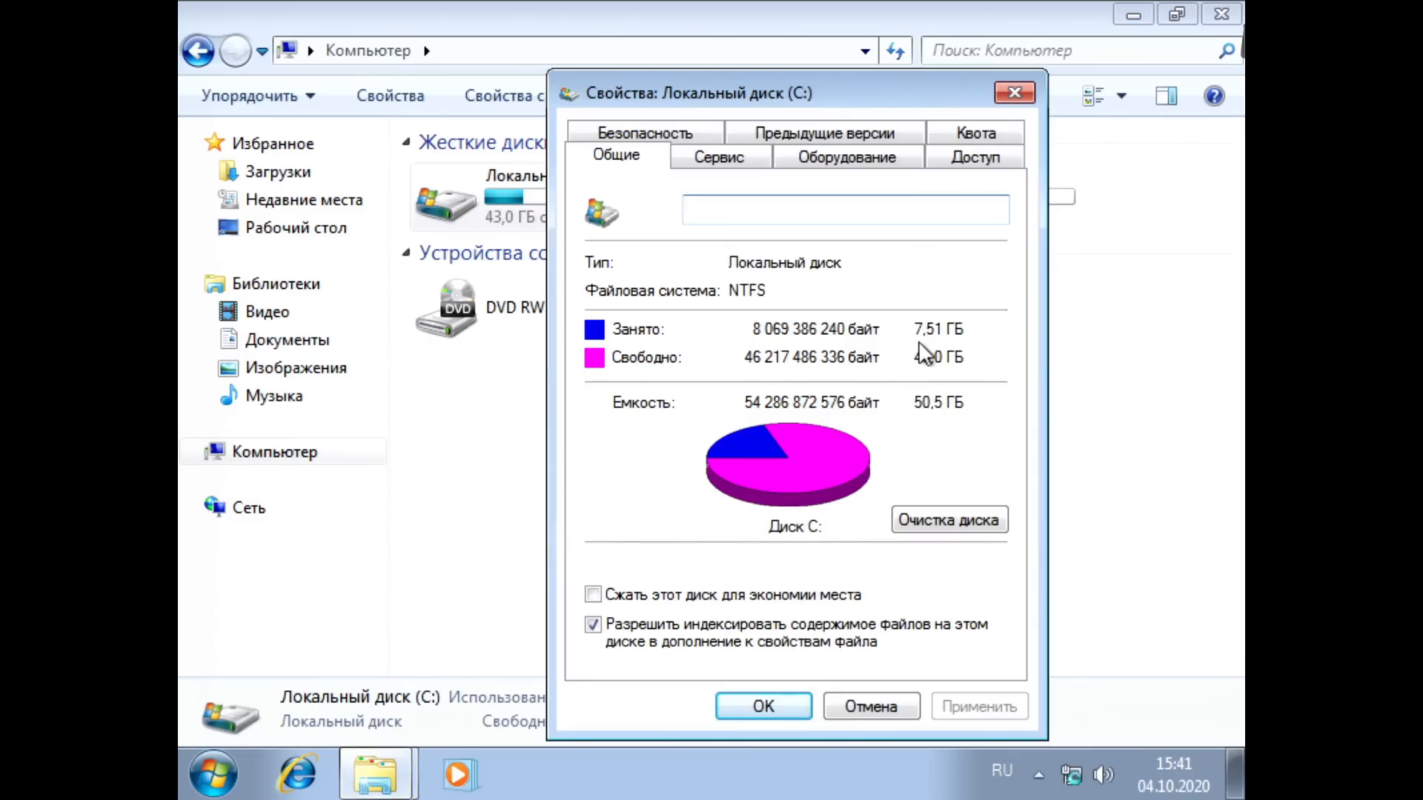
key("Escape")
Step: Open drive C: and set the folder options to show hidden files, protected system files and extensions of known file types
double_click(565, 188)
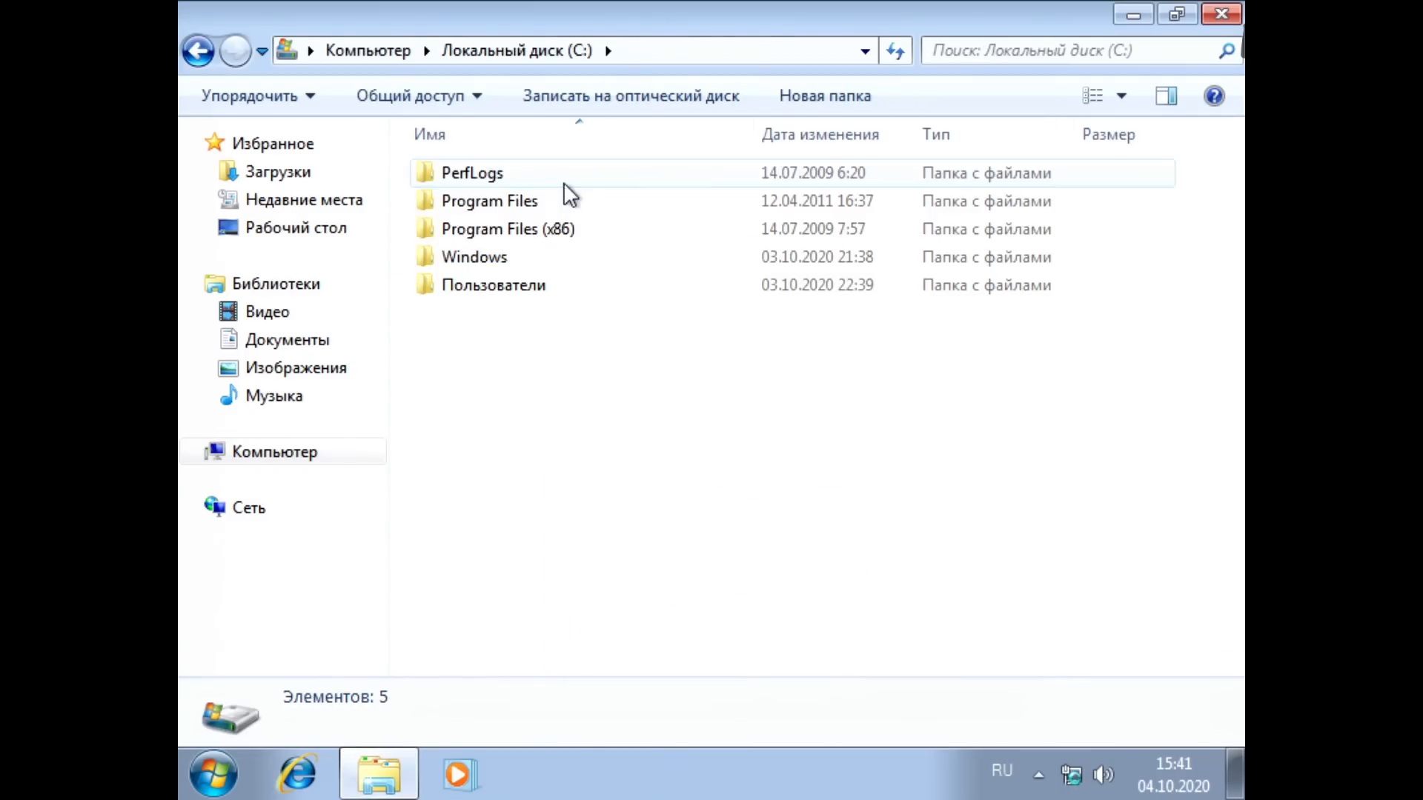
key("alt")
left_click(400, 91)
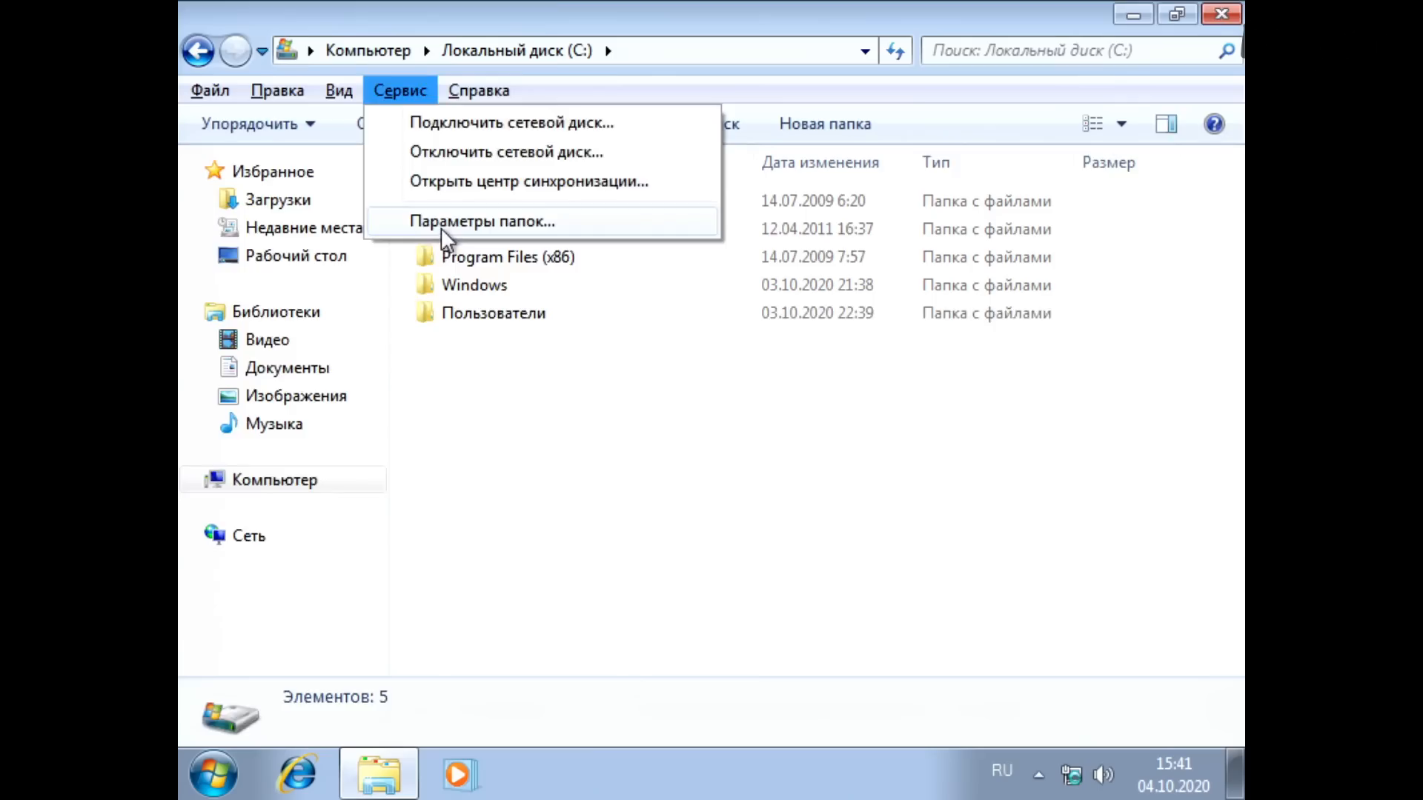
left_click(445, 217)
left_click(303, 160)
left_click_drag(669, 423, 704, 565)
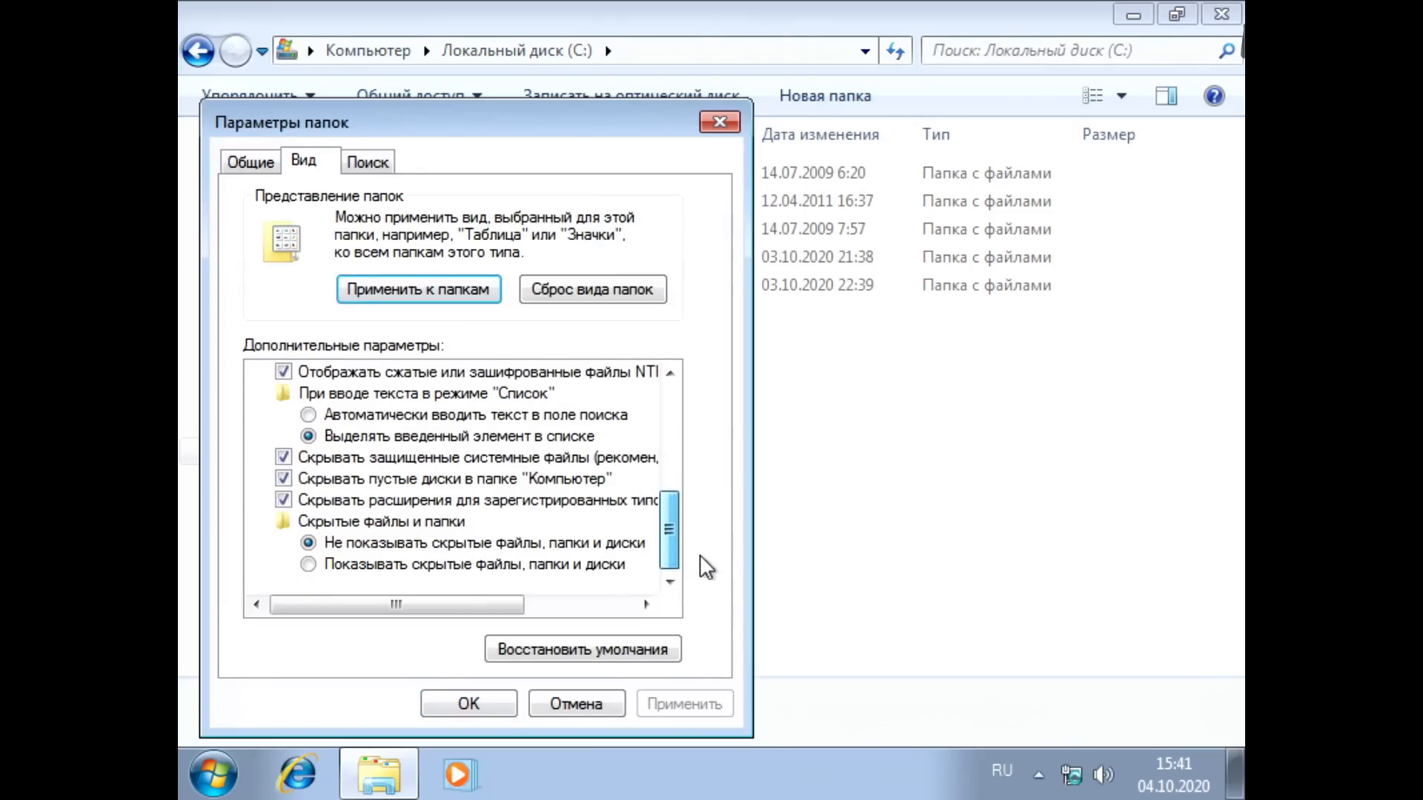
left_click(442, 565)
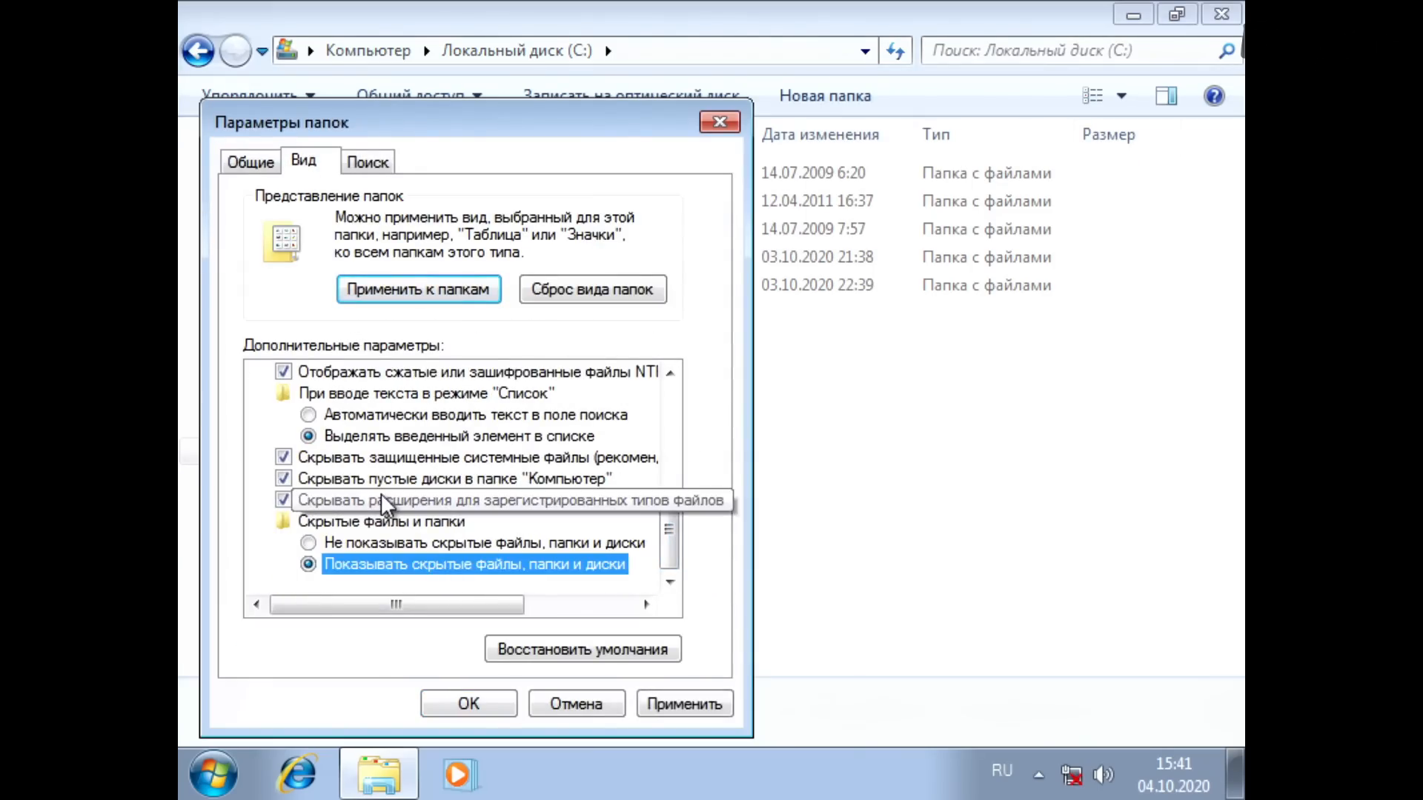
left_click(378, 459)
left_click(900, 430)
left_click(504, 500)
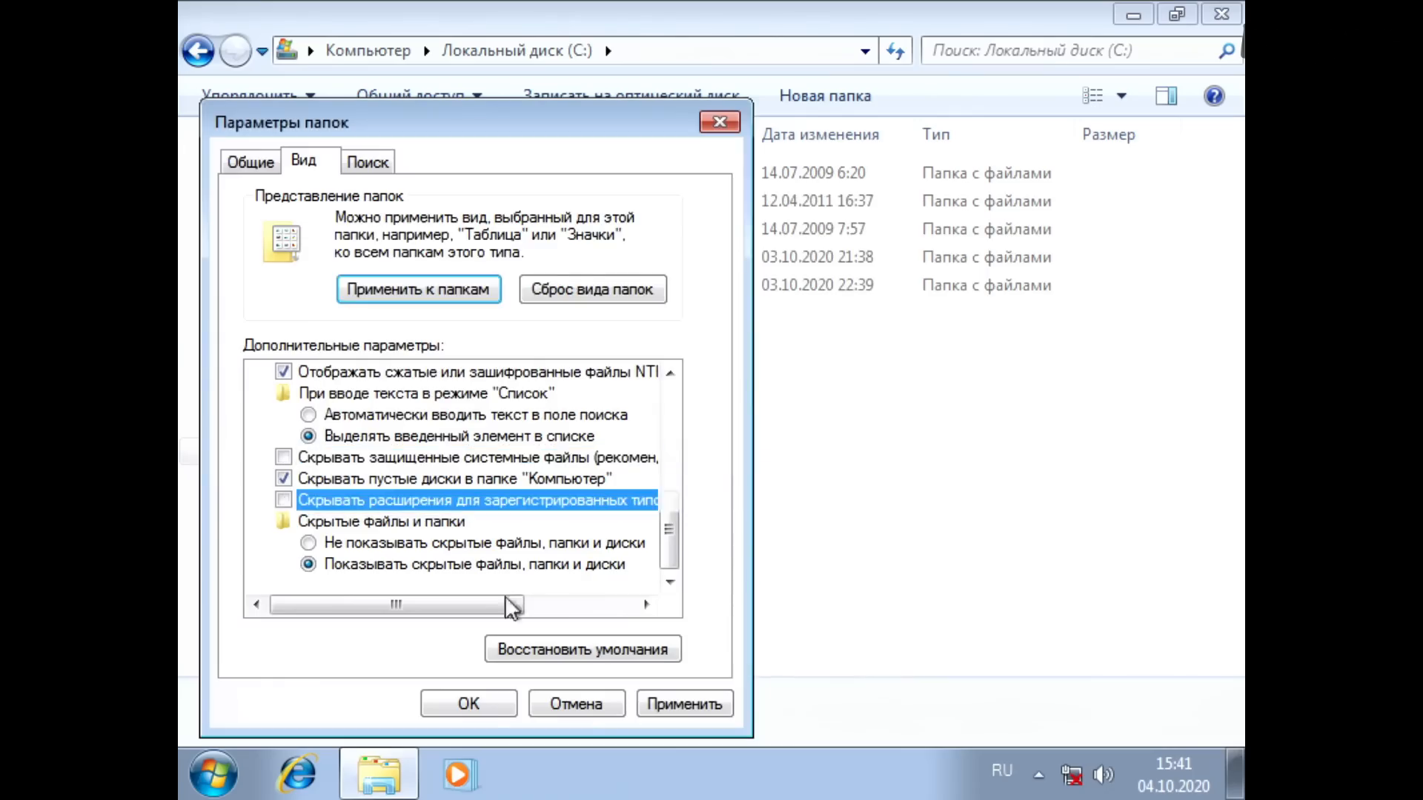
left_click(467, 705)
Step: Check the size of pagefile.sys on drive C: and the drive's free space under Computer
left_click(593, 465)
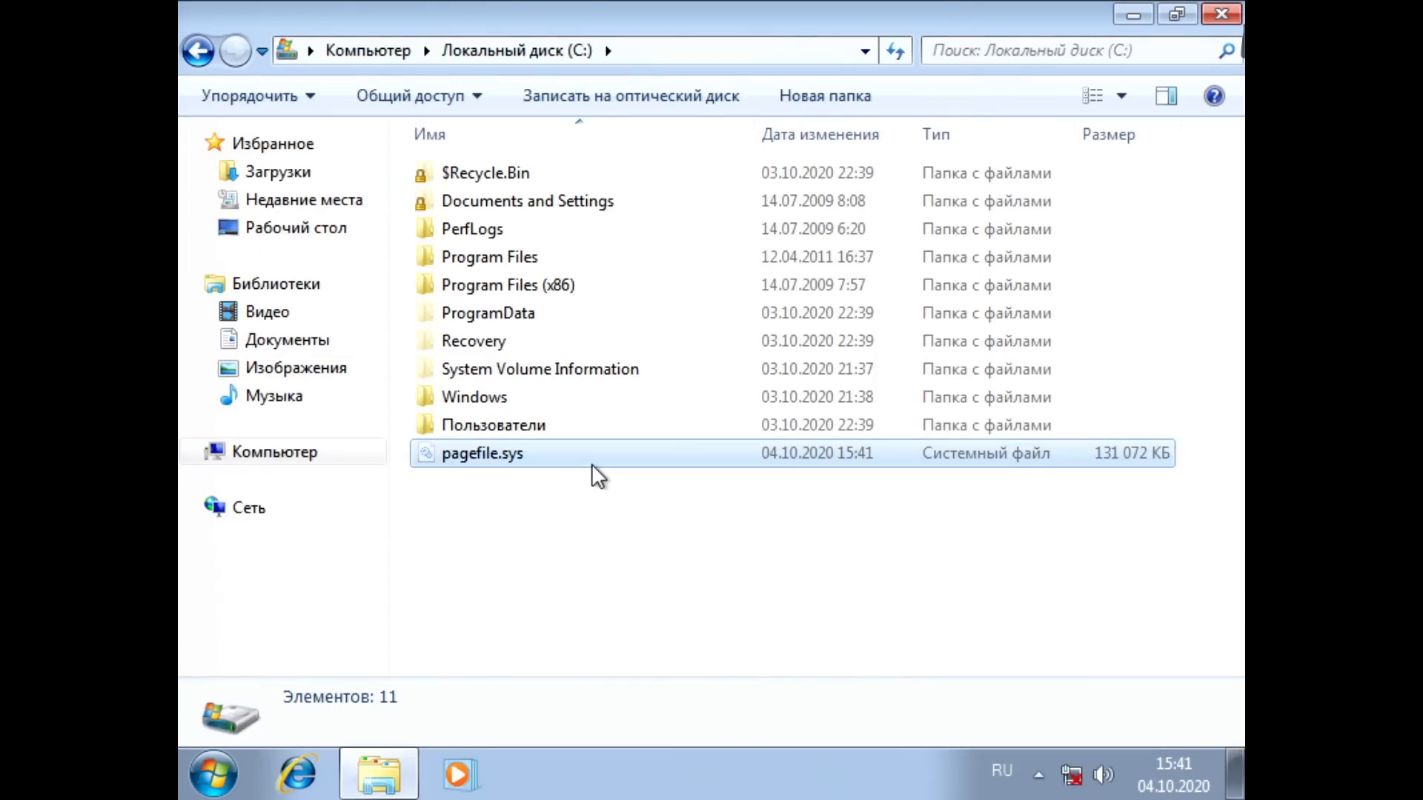
left_click(611, 535)
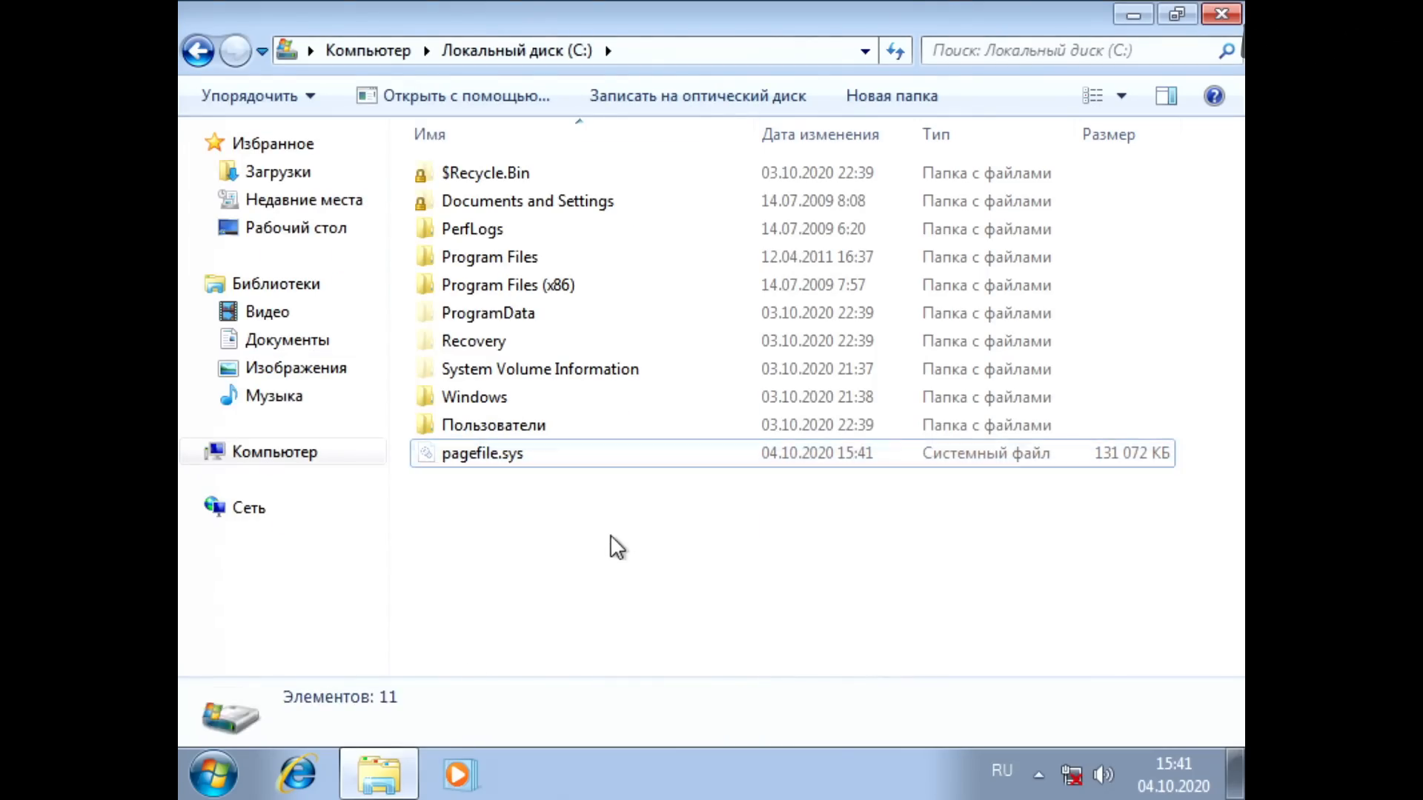
left_click(348, 51)
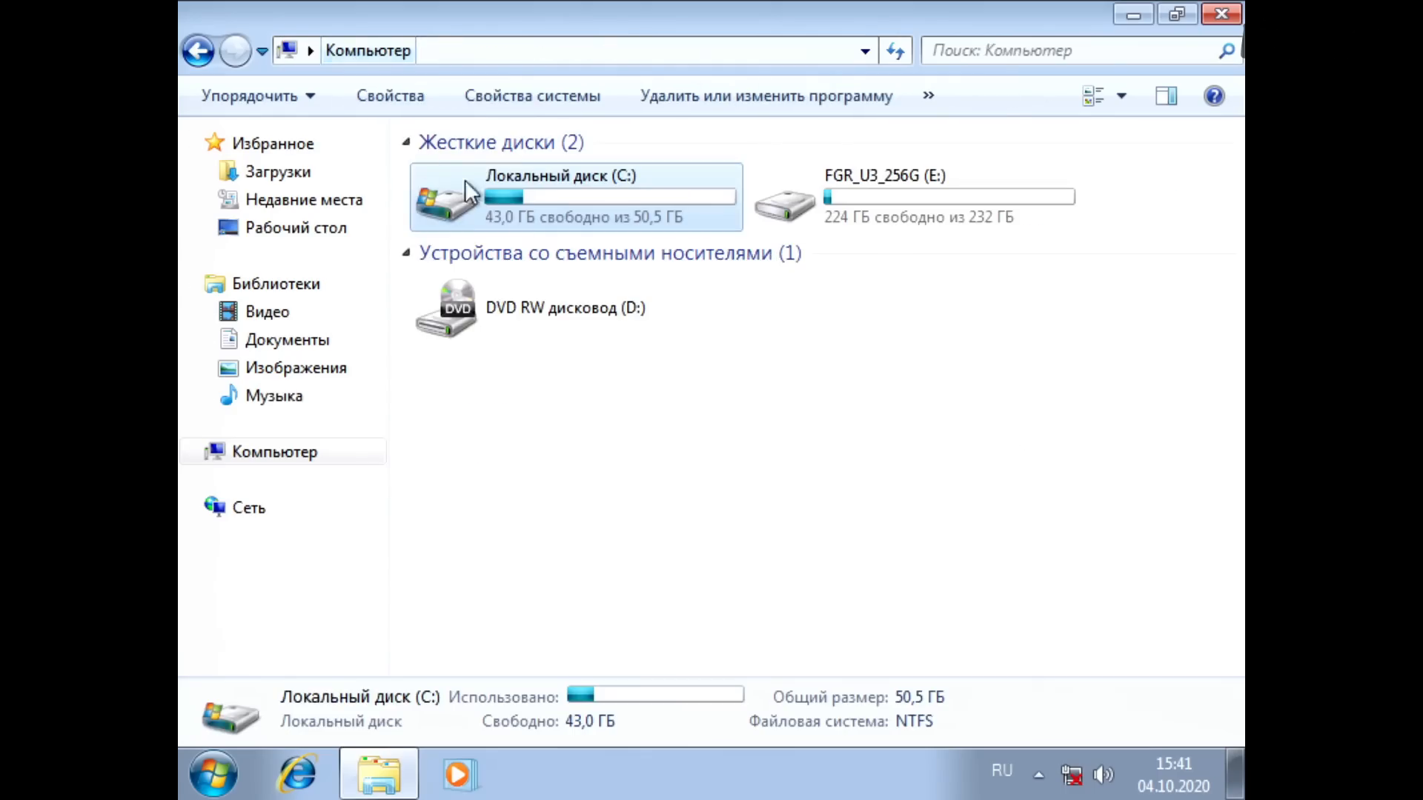
double_click(554, 212)
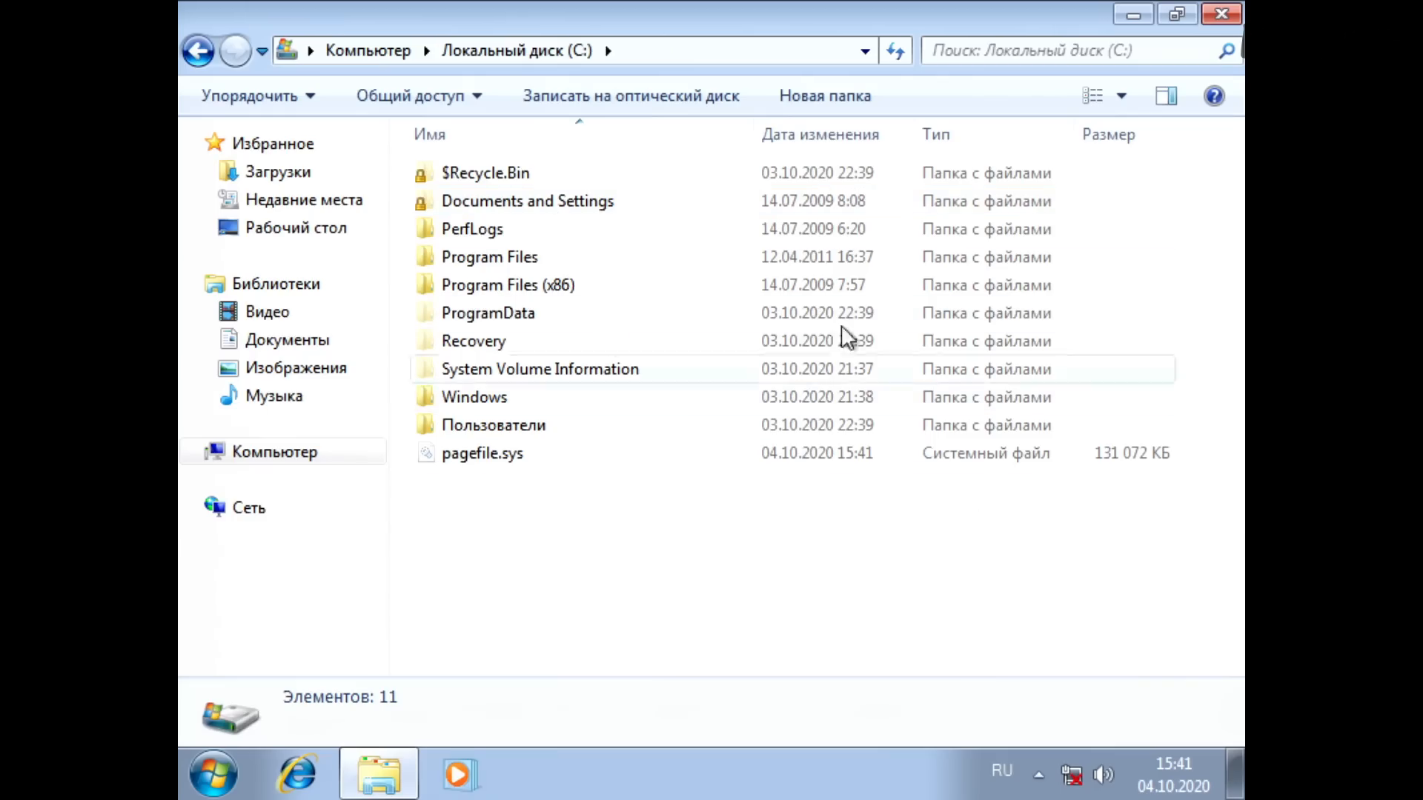
left_click(394, 59)
left_click(604, 429)
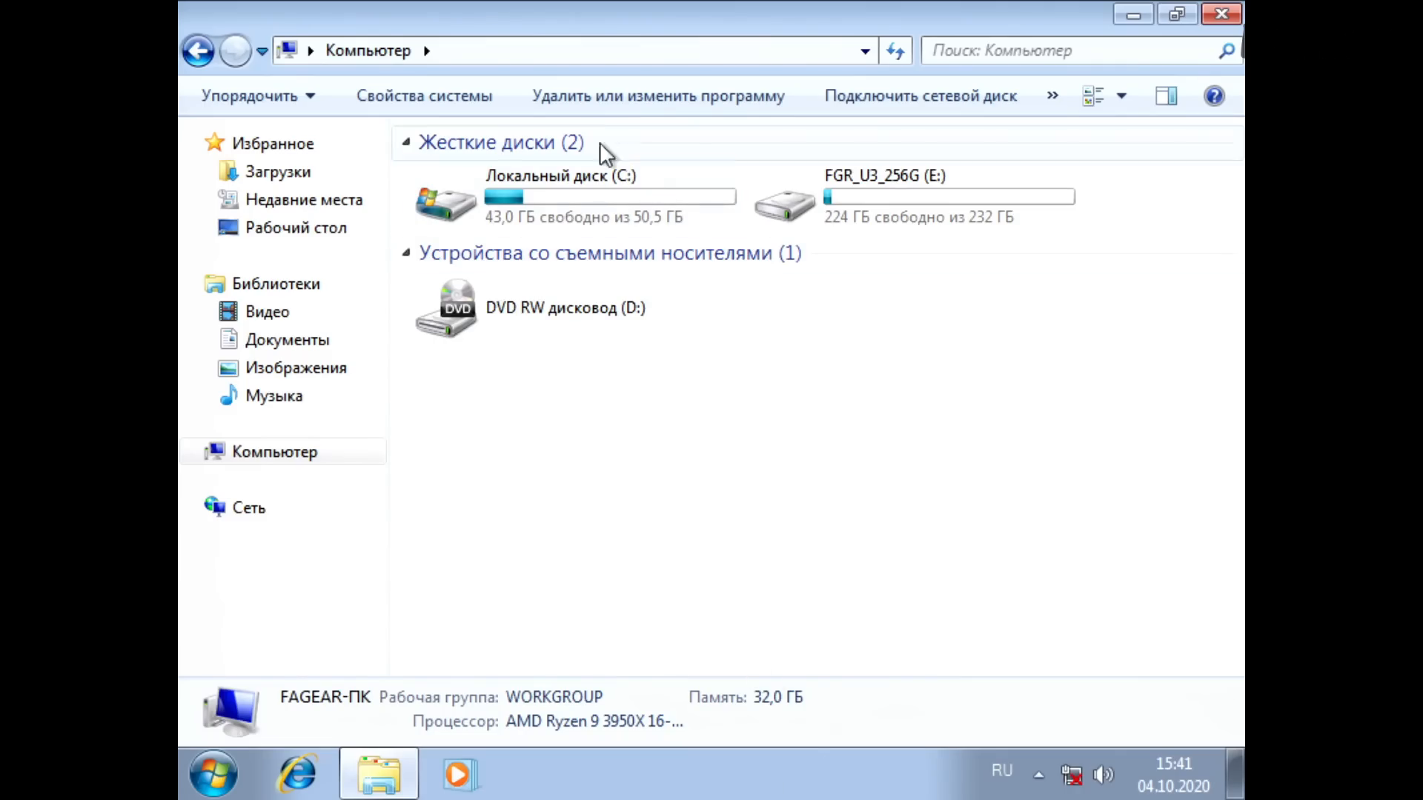
Step: Check the used and free space in the properties of Local Disk (C:) and the size of hiberfil.sys on it
double_click(593, 199)
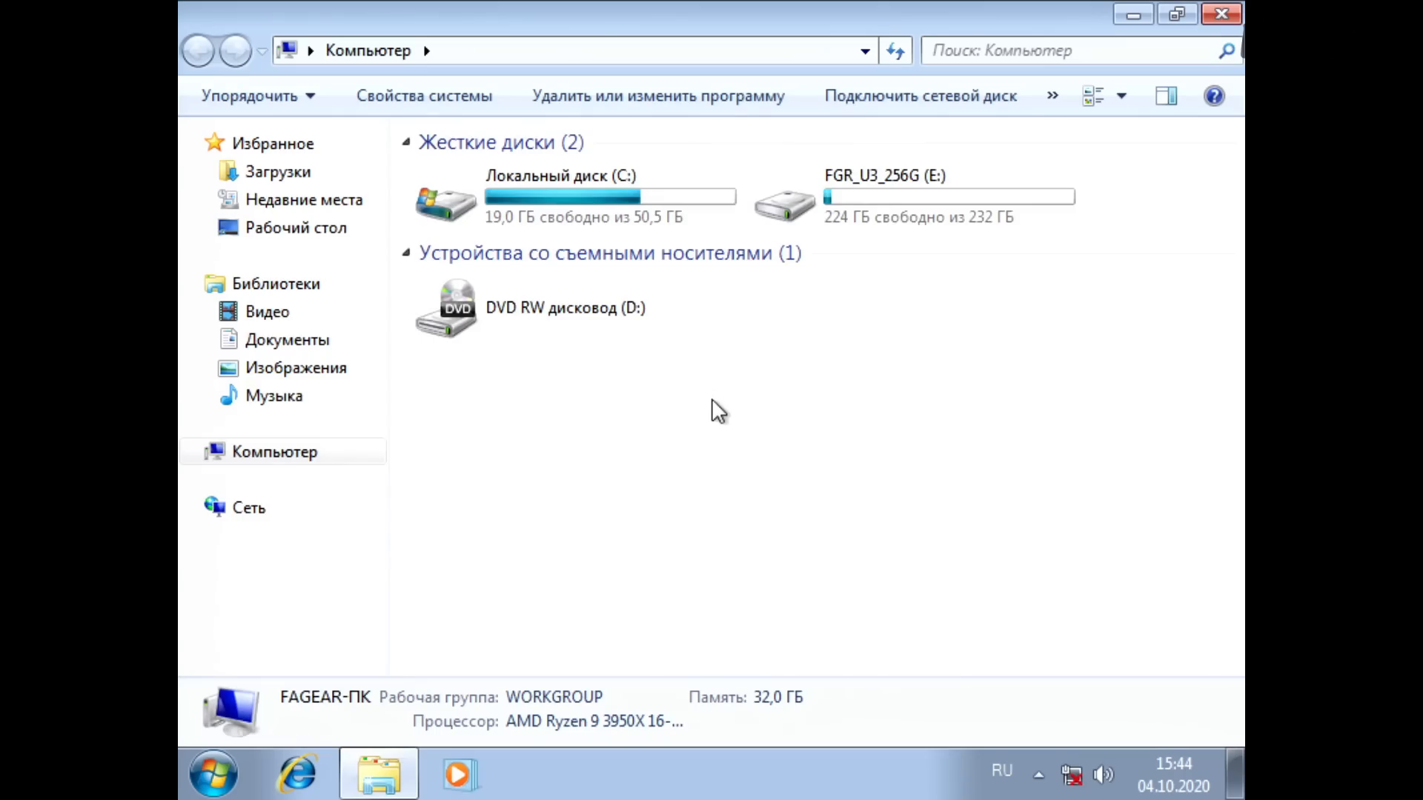
right_click(636, 203)
left_click(738, 532)
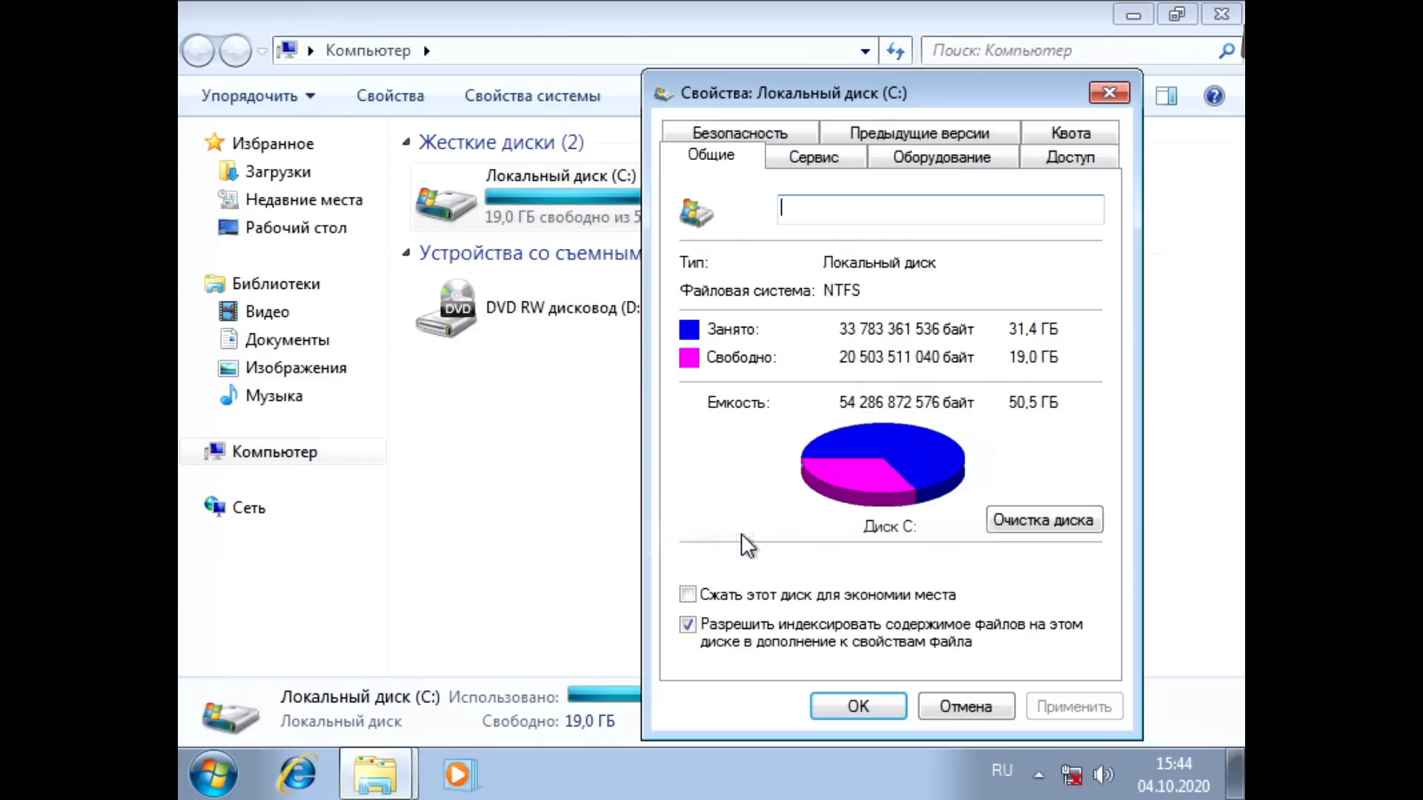
key("Escape")
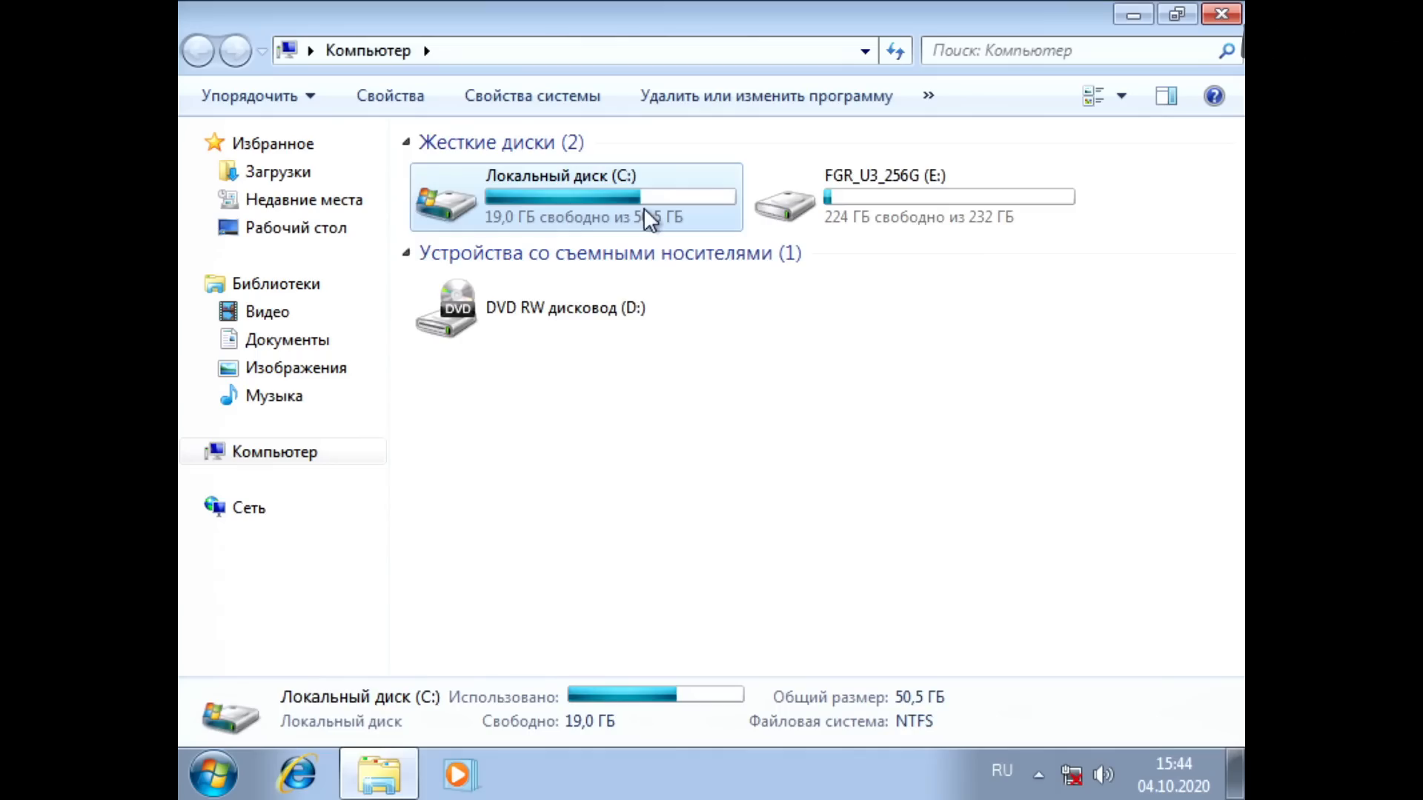
double_click(643, 209)
left_click(933, 456)
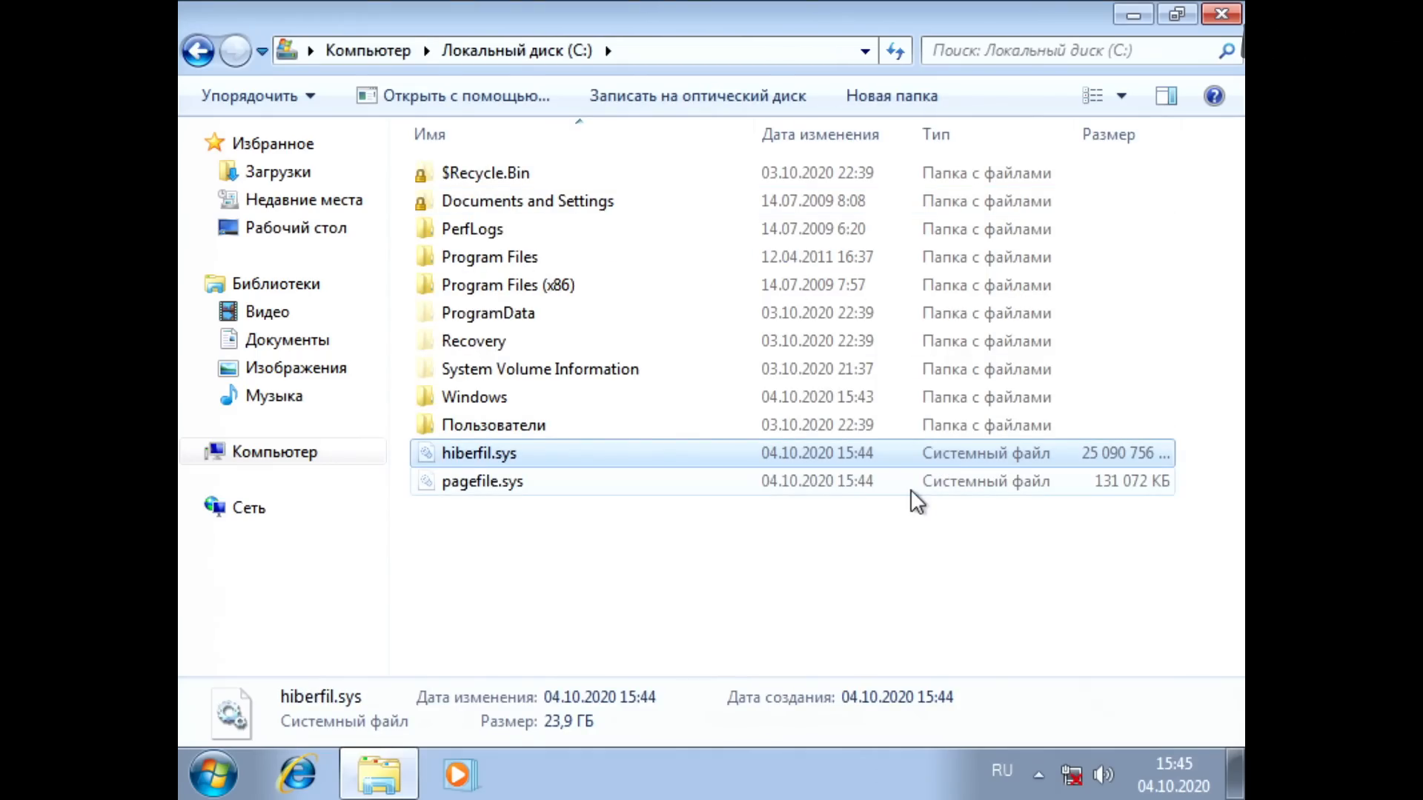
Step: Find cmd with the English input language active and launch it as administrator, approving the elevation request
key("super")
key("alt+shift")
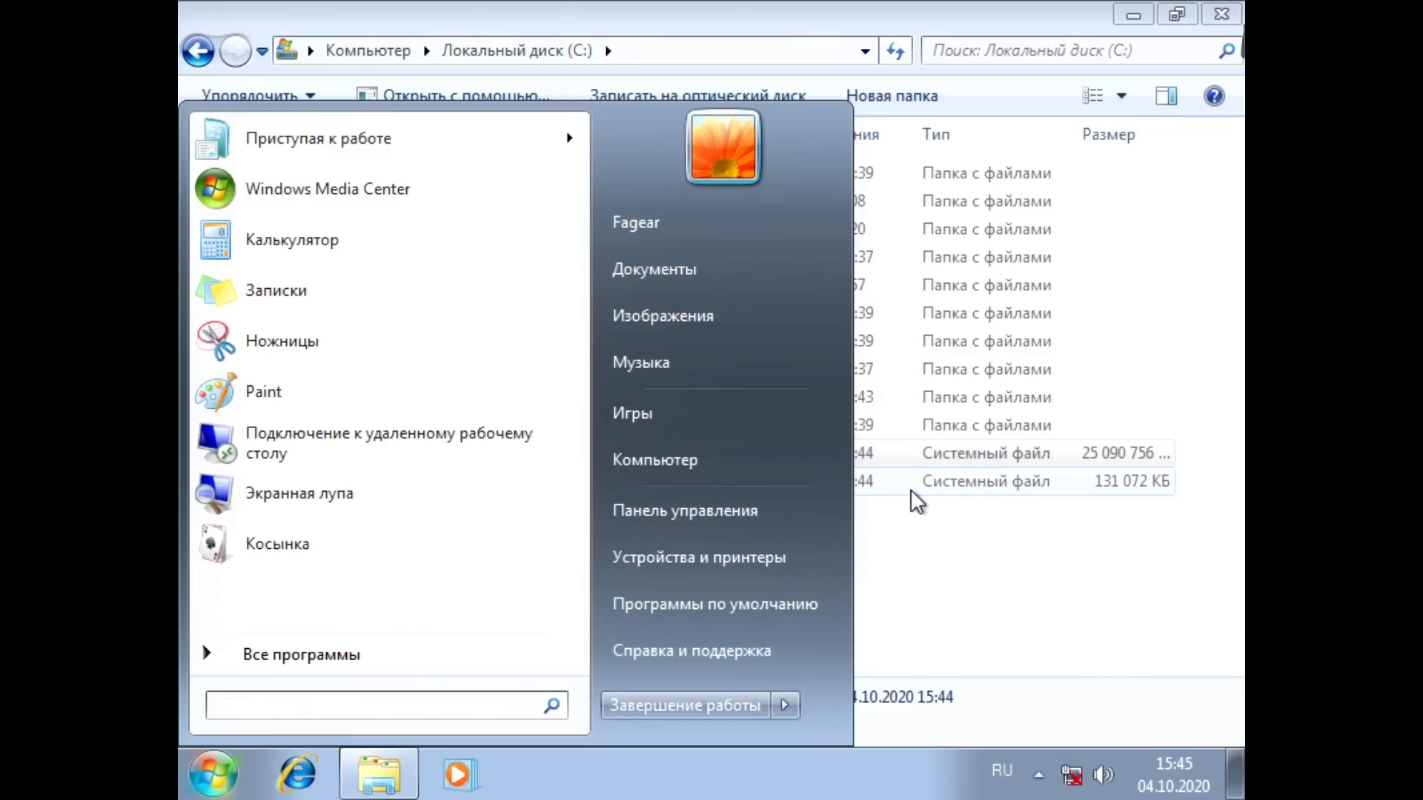
type("cmd")
key("shift+F10")
key("Down")
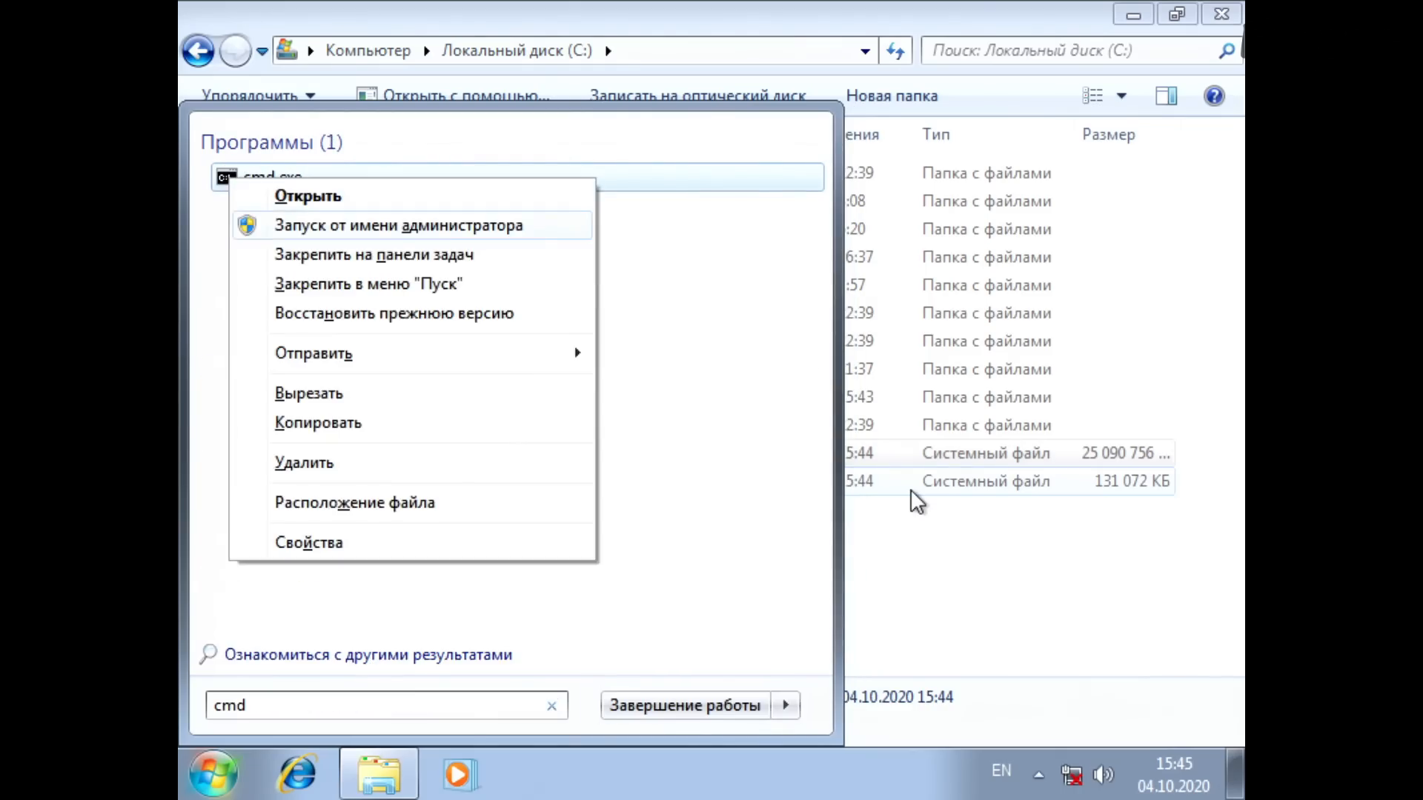
key("Return")
key("Left")
key("Return")
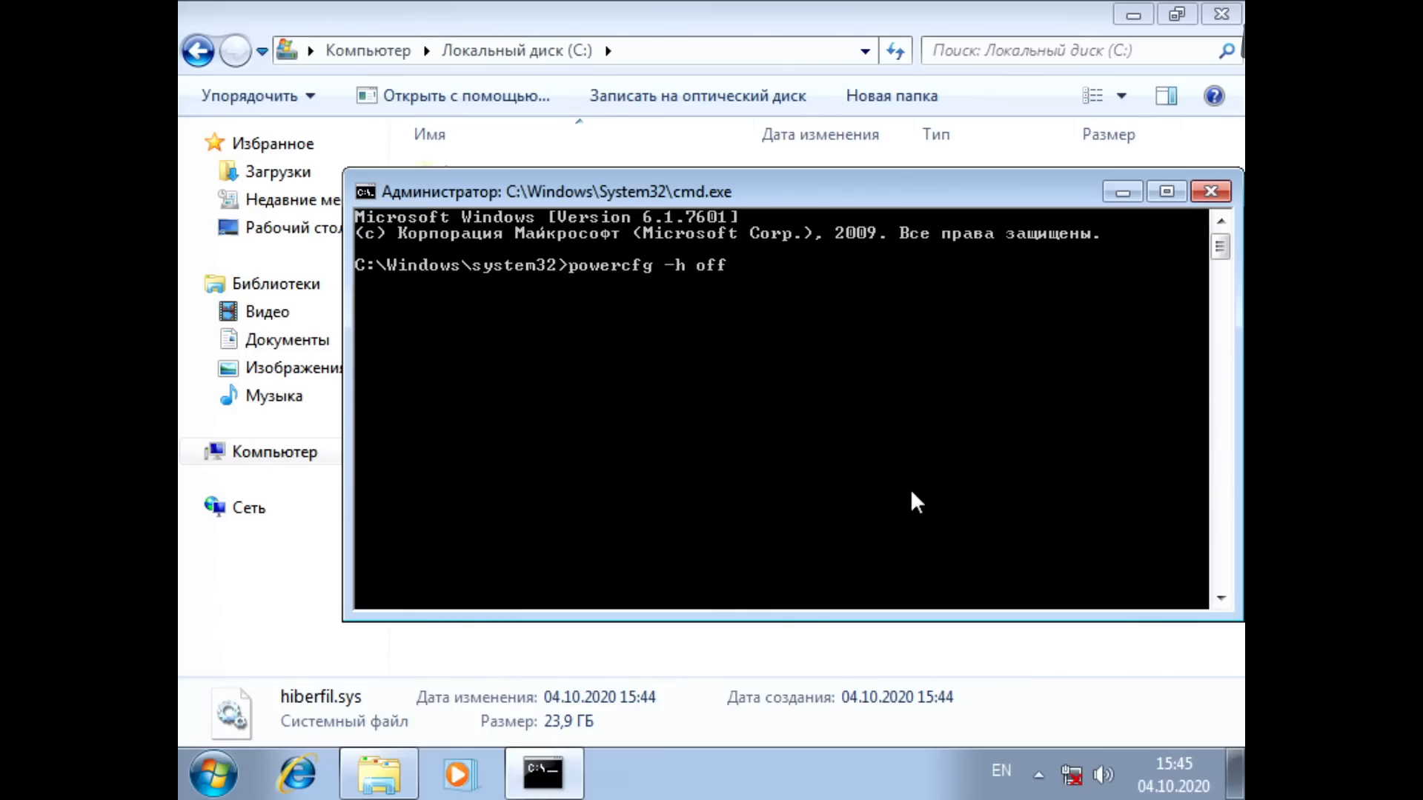
Step: Turn off hibernation with powercfg -h off, check the files on drive C: and return to the Computer view
key("Return")
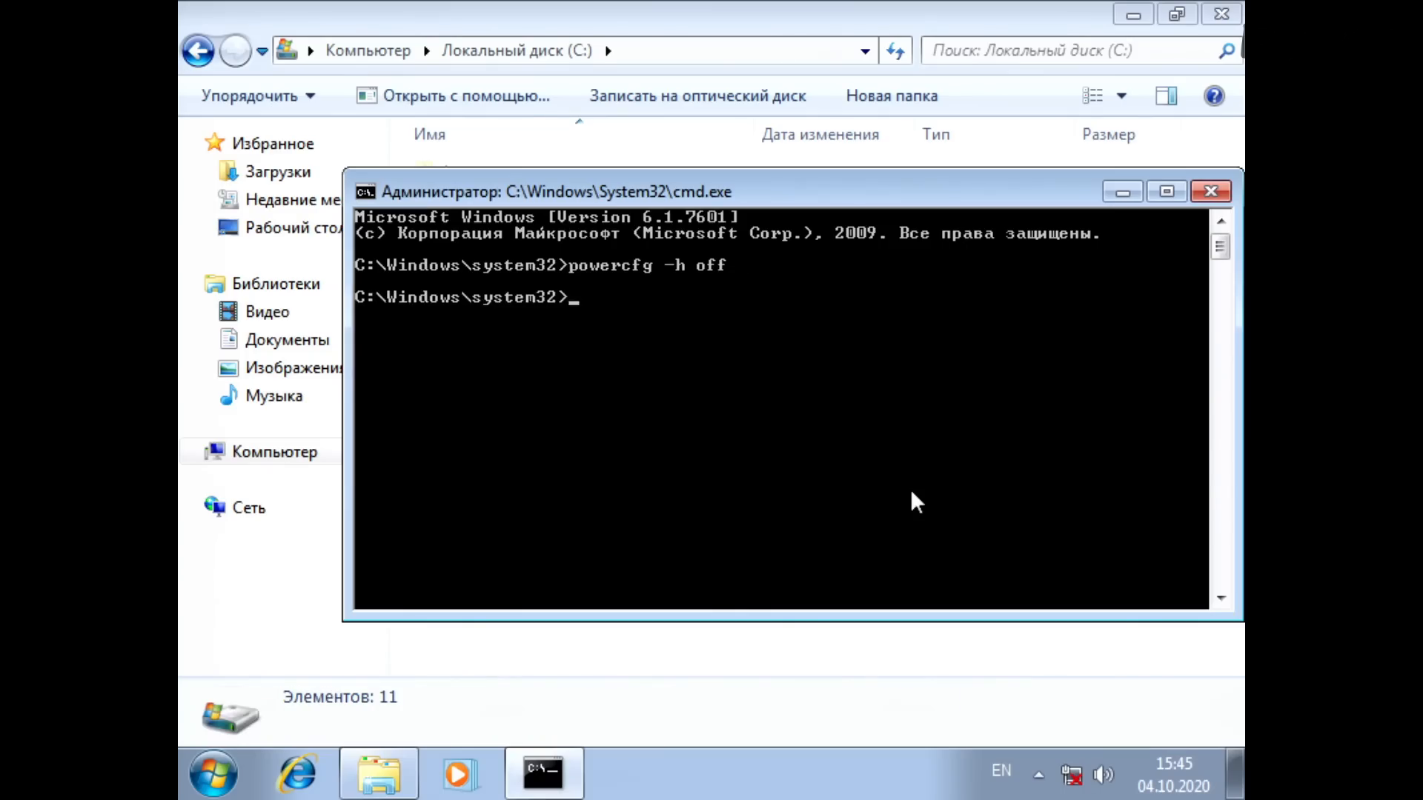
key("alt+Tab")
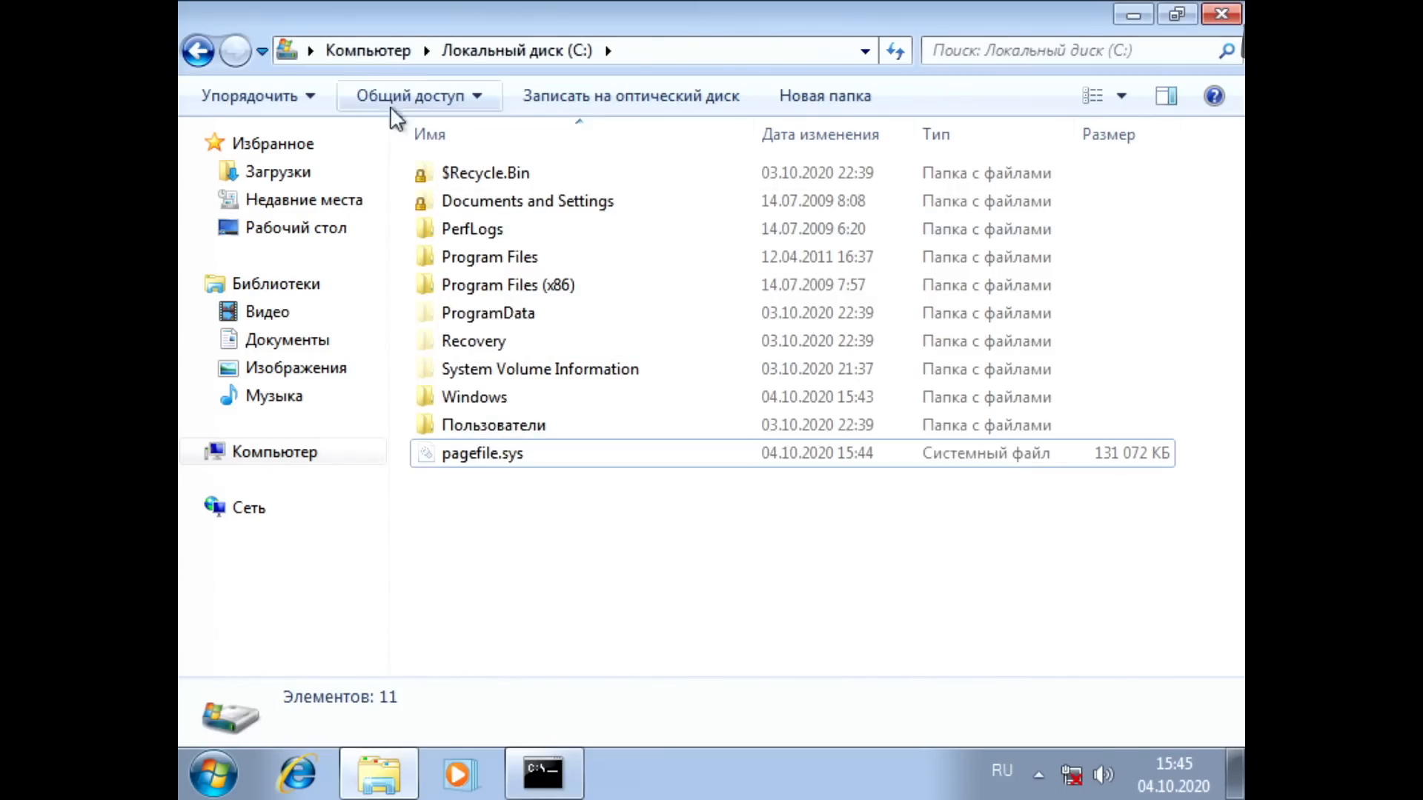
left_click(378, 50)
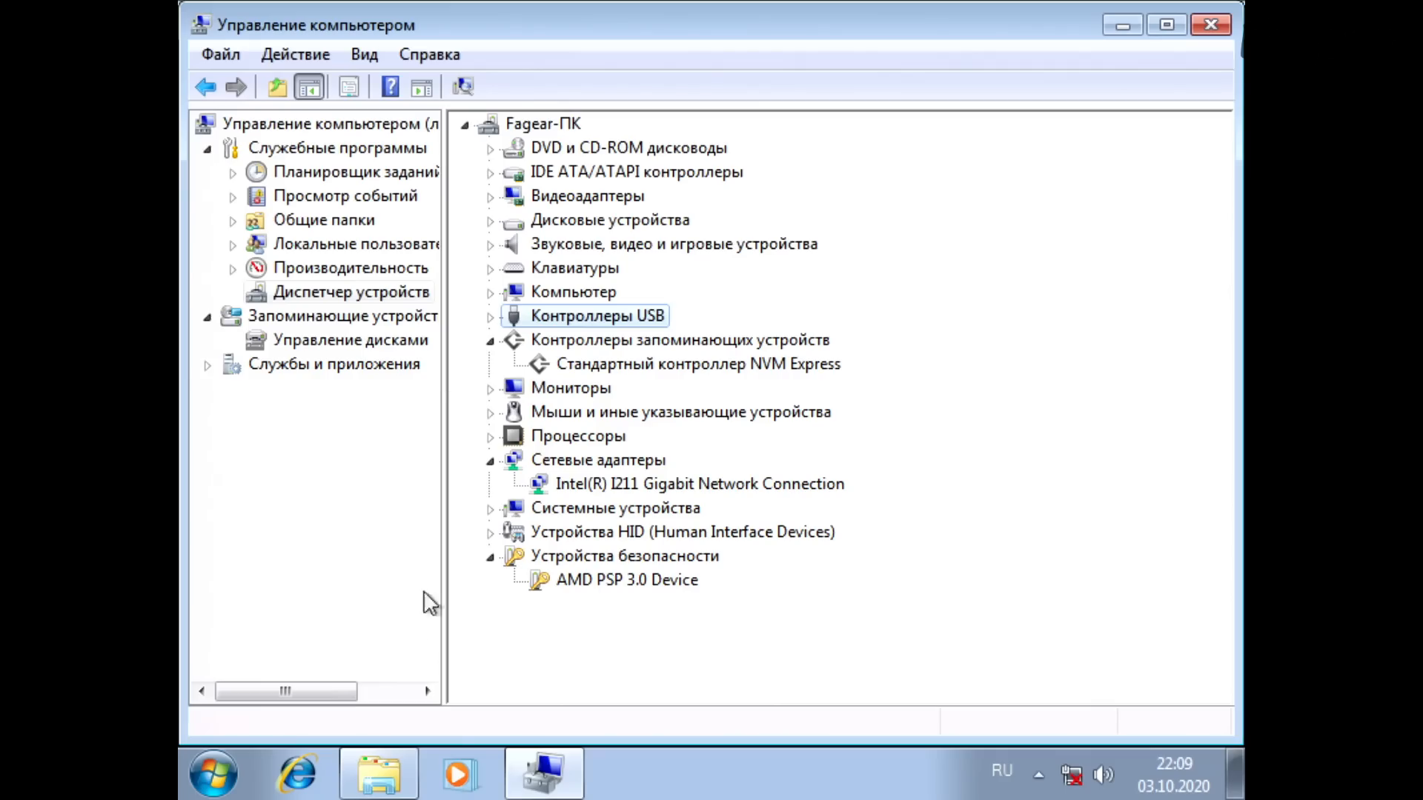
Step: Open the OS Patches folder on drive FGR_U3_256G (E:) and run UpdatePack7R2-install.cmd
left_click(379, 775)
double_click(931, 191)
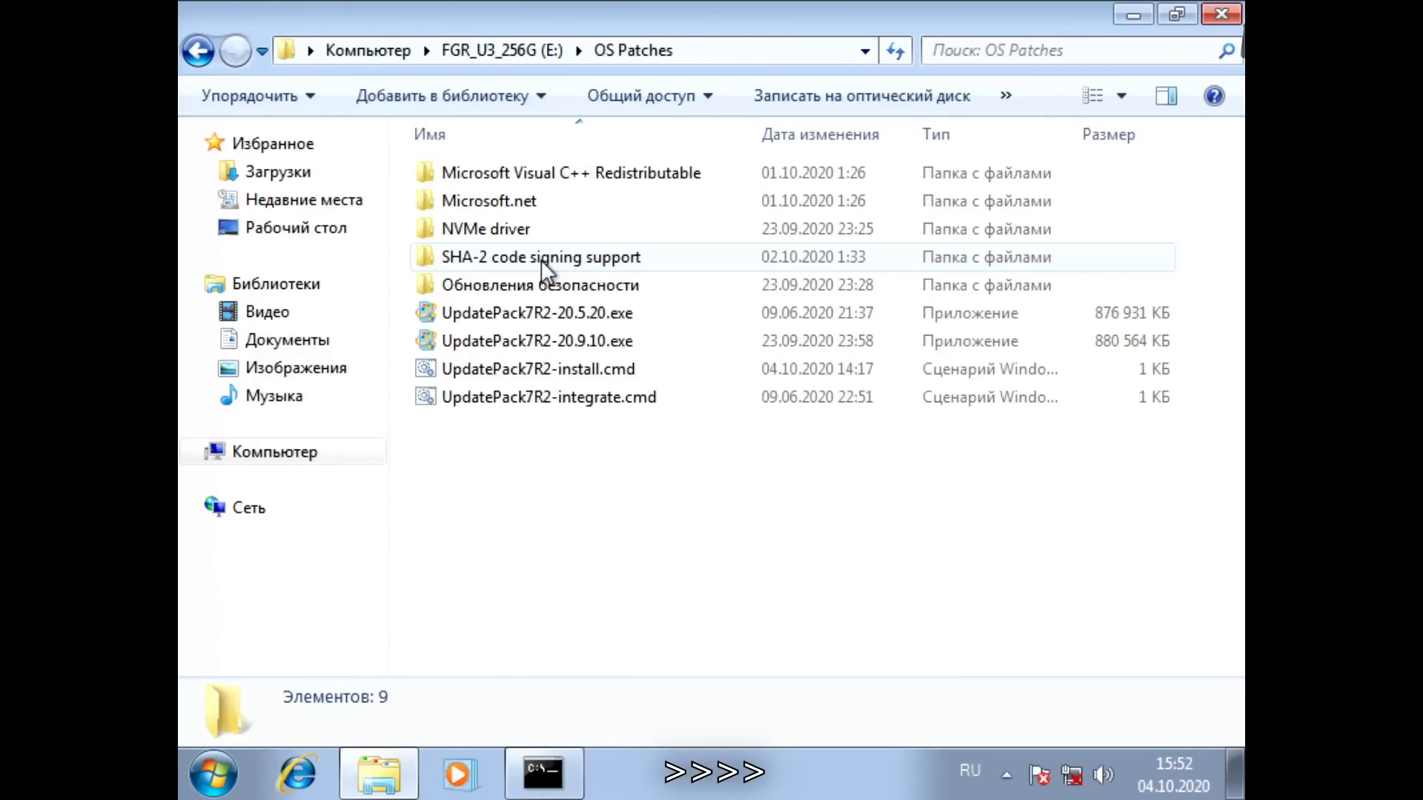
left_click(591, 346)
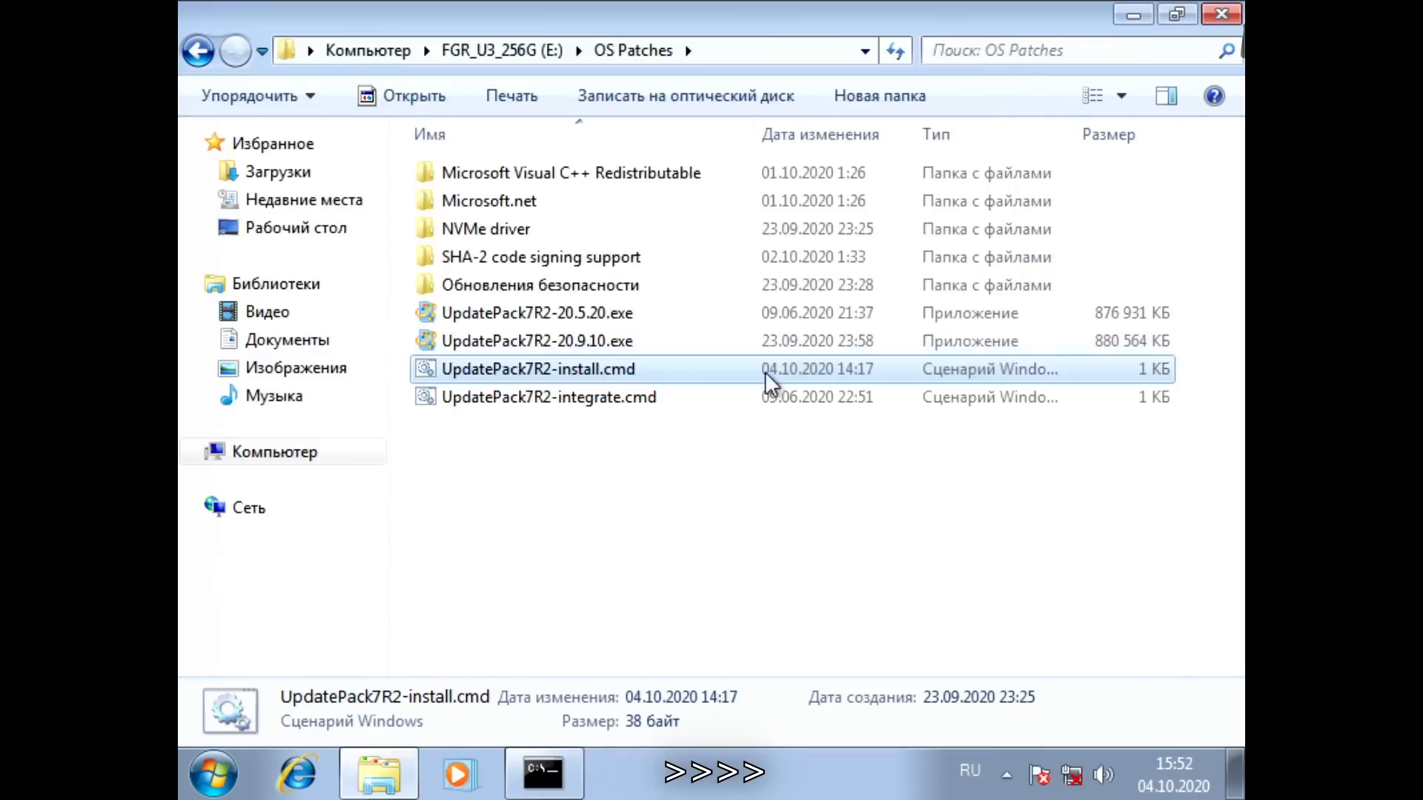
double_click(765, 371)
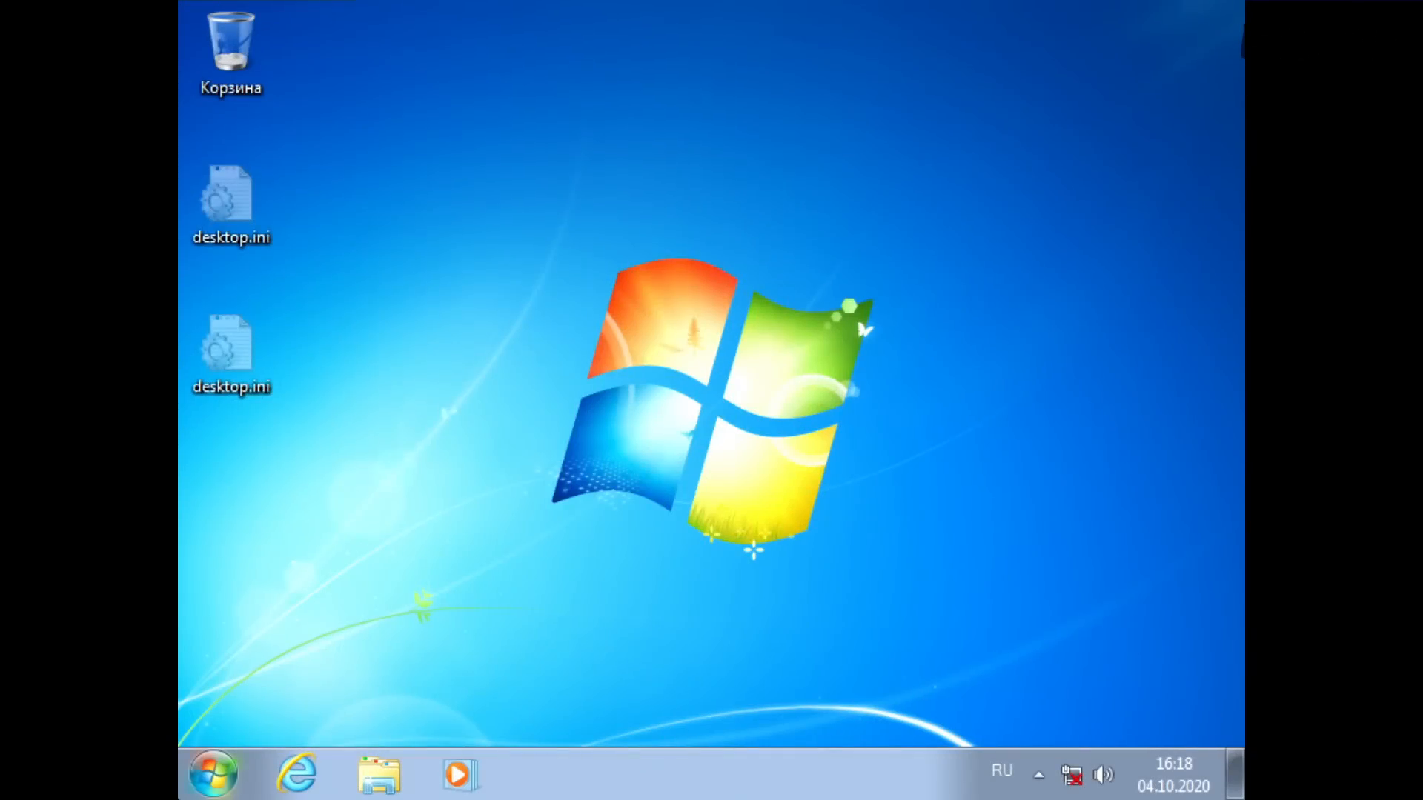
Step: Examine the device list in Device Manager through Computer Management with the actions pane hidden, and close the window
key("super")
right_click(667, 459)
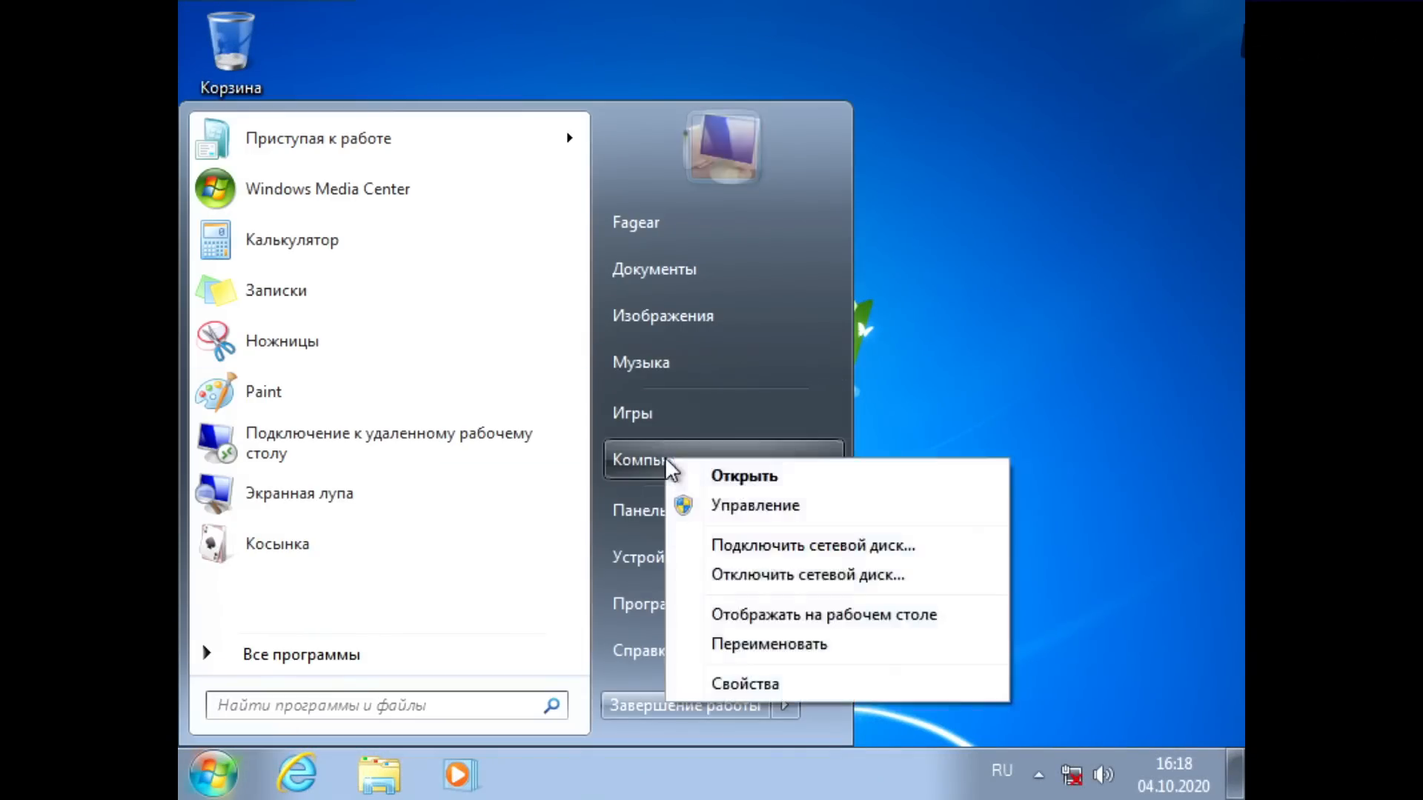
left_click(723, 507)
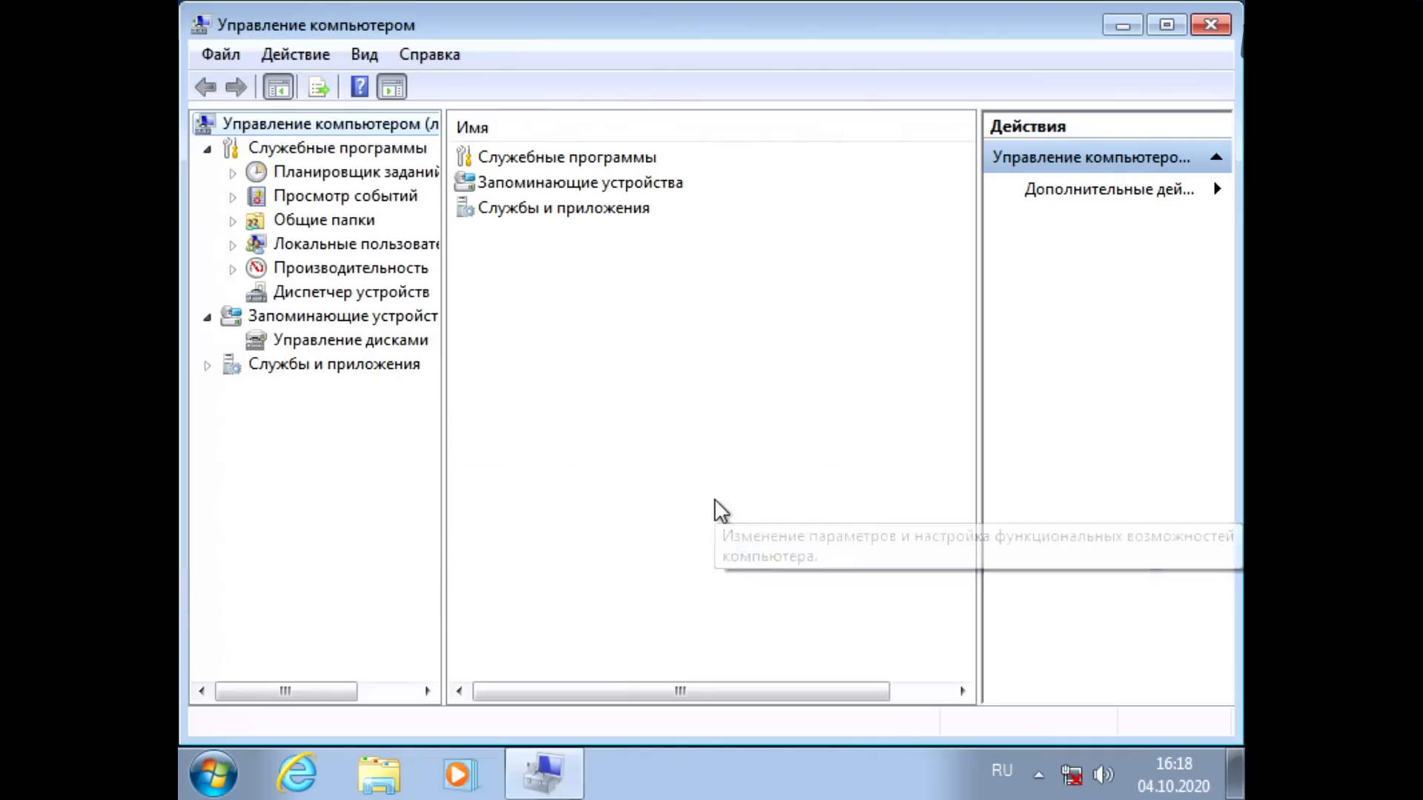
left_click(361, 294)
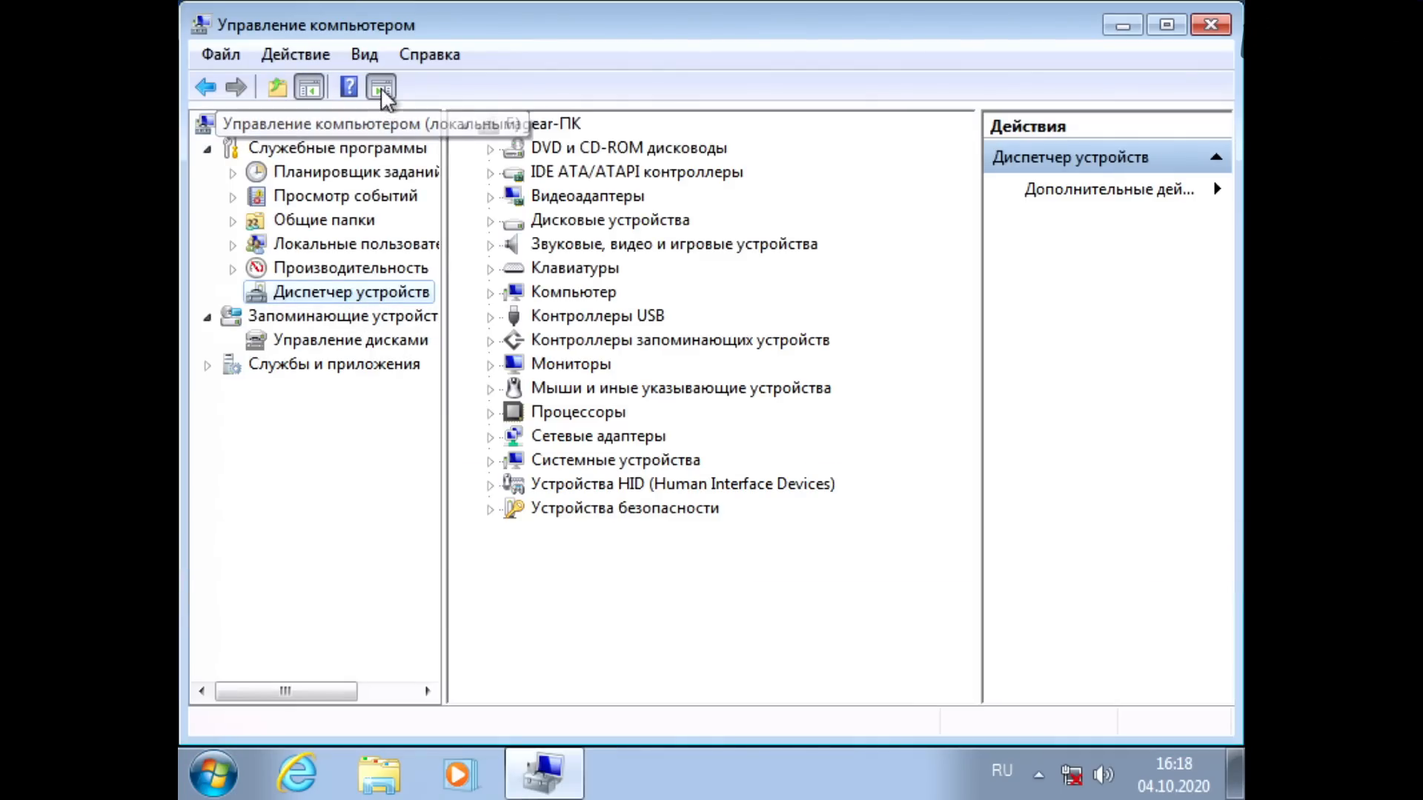
left_click(381, 88)
left_click(1219, 22)
Step: Check the used and free space of Local Disk (C:) in its properties after the update installation, and close the dialog
left_click(379, 774)
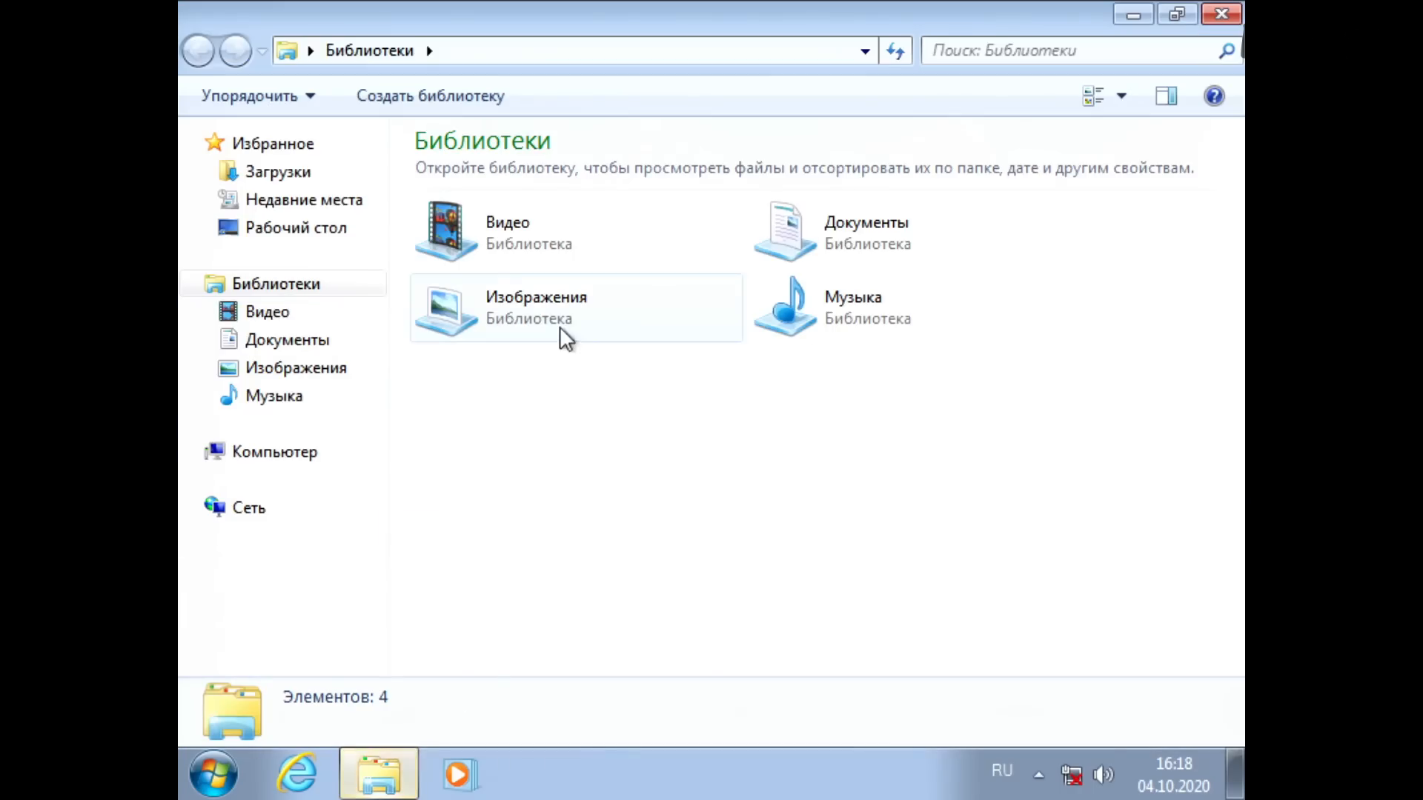
left_click(291, 453)
left_click(562, 206)
right_click(562, 202)
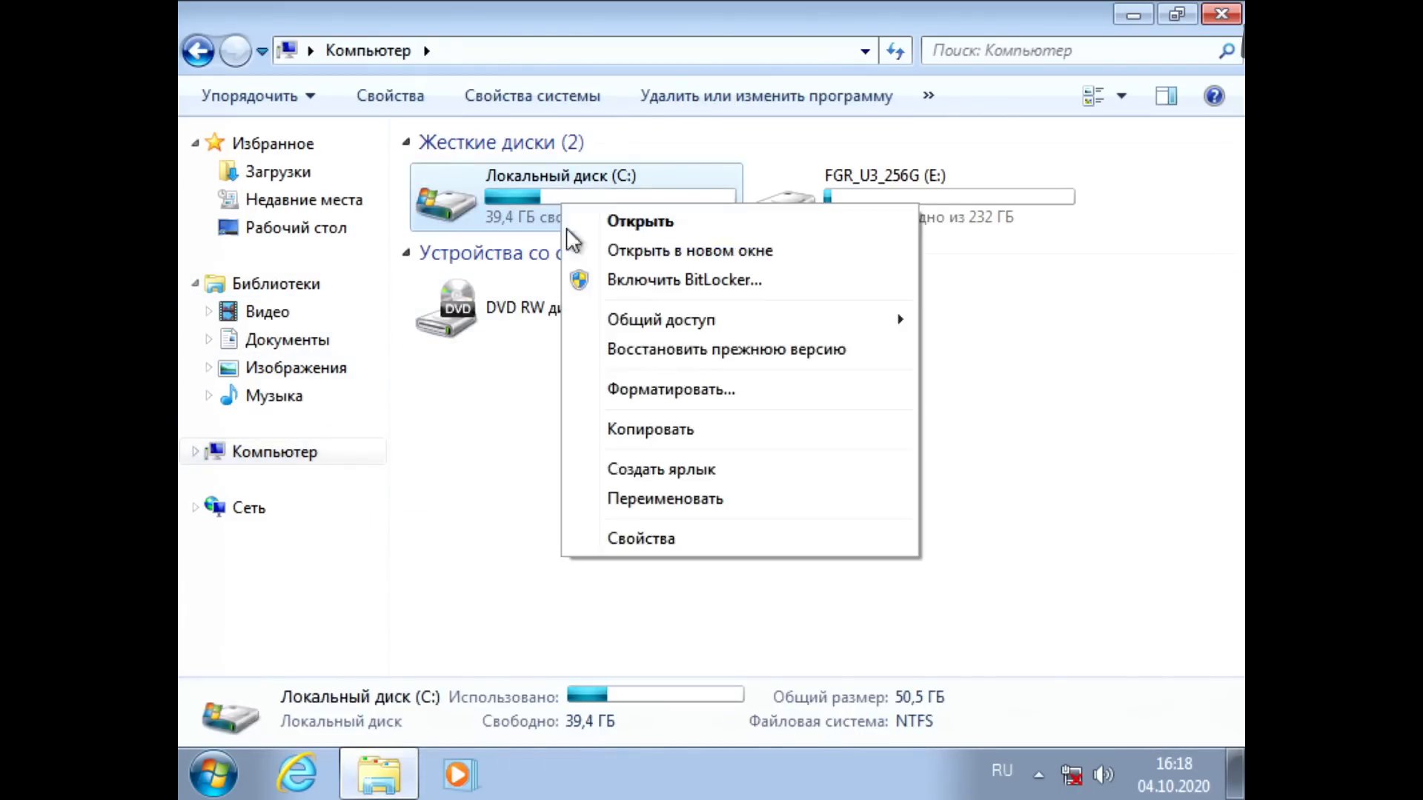
left_click(622, 540)
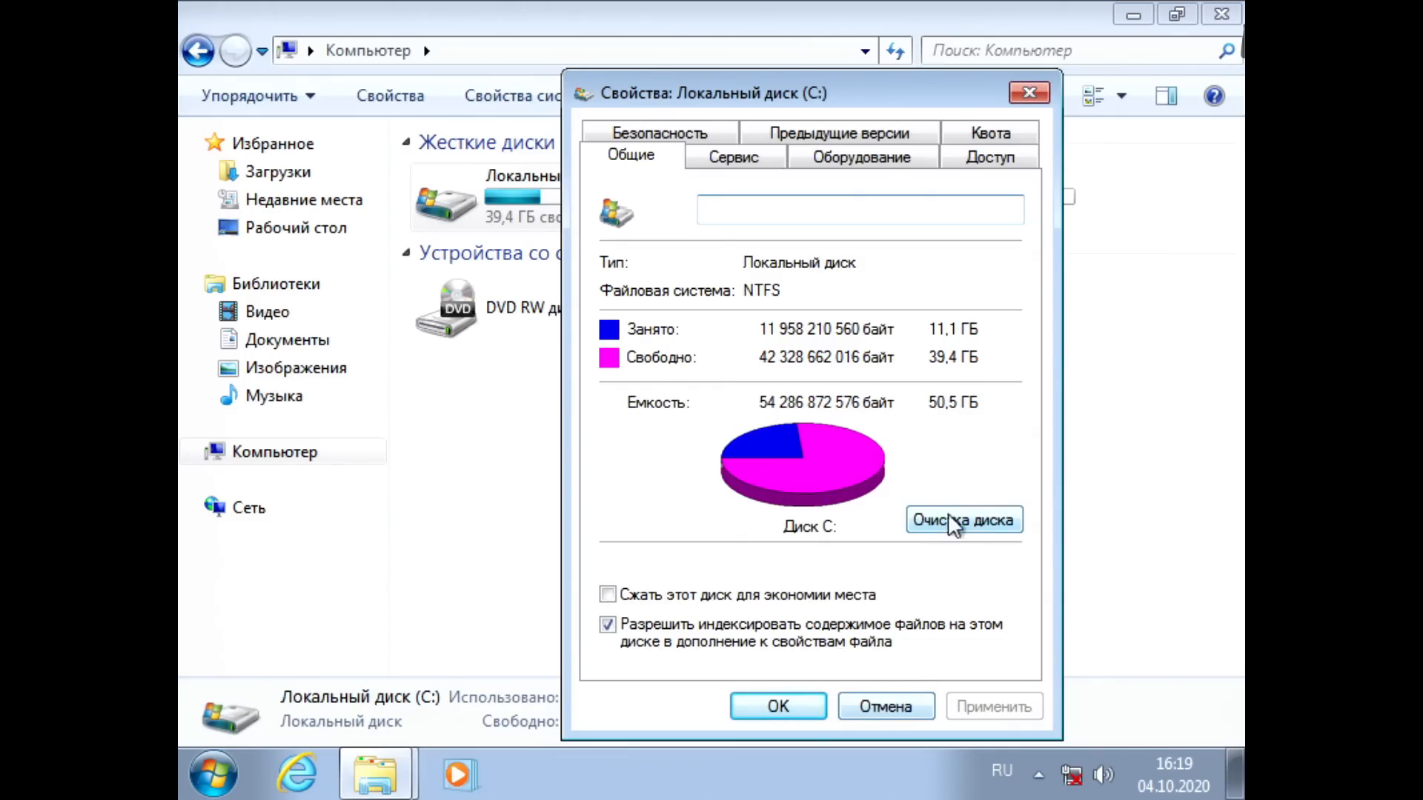
left_click(897, 707)
Step: Check the size of pagefile.sys on drive C: and return to the drive overview under Computer
double_click(580, 193)
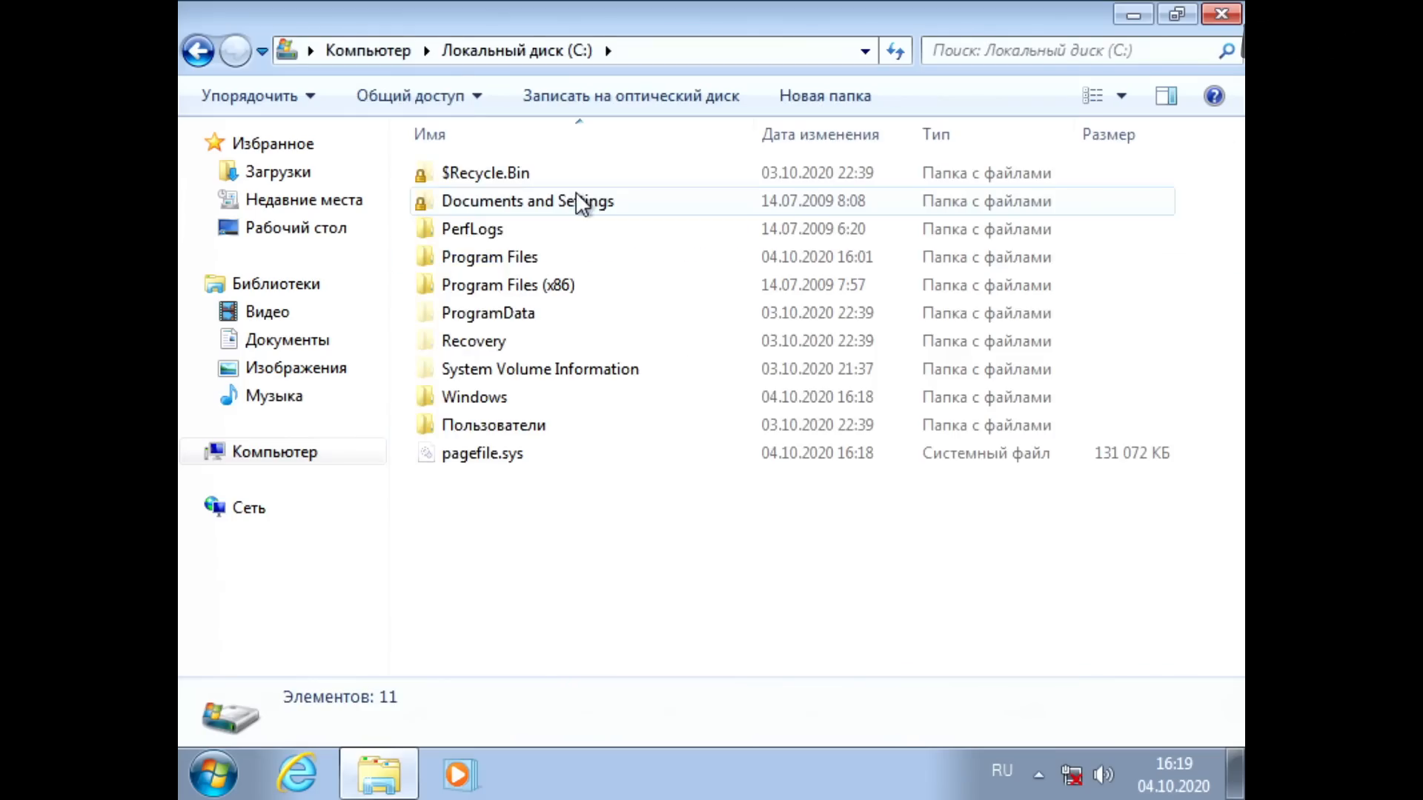
left_click(563, 455)
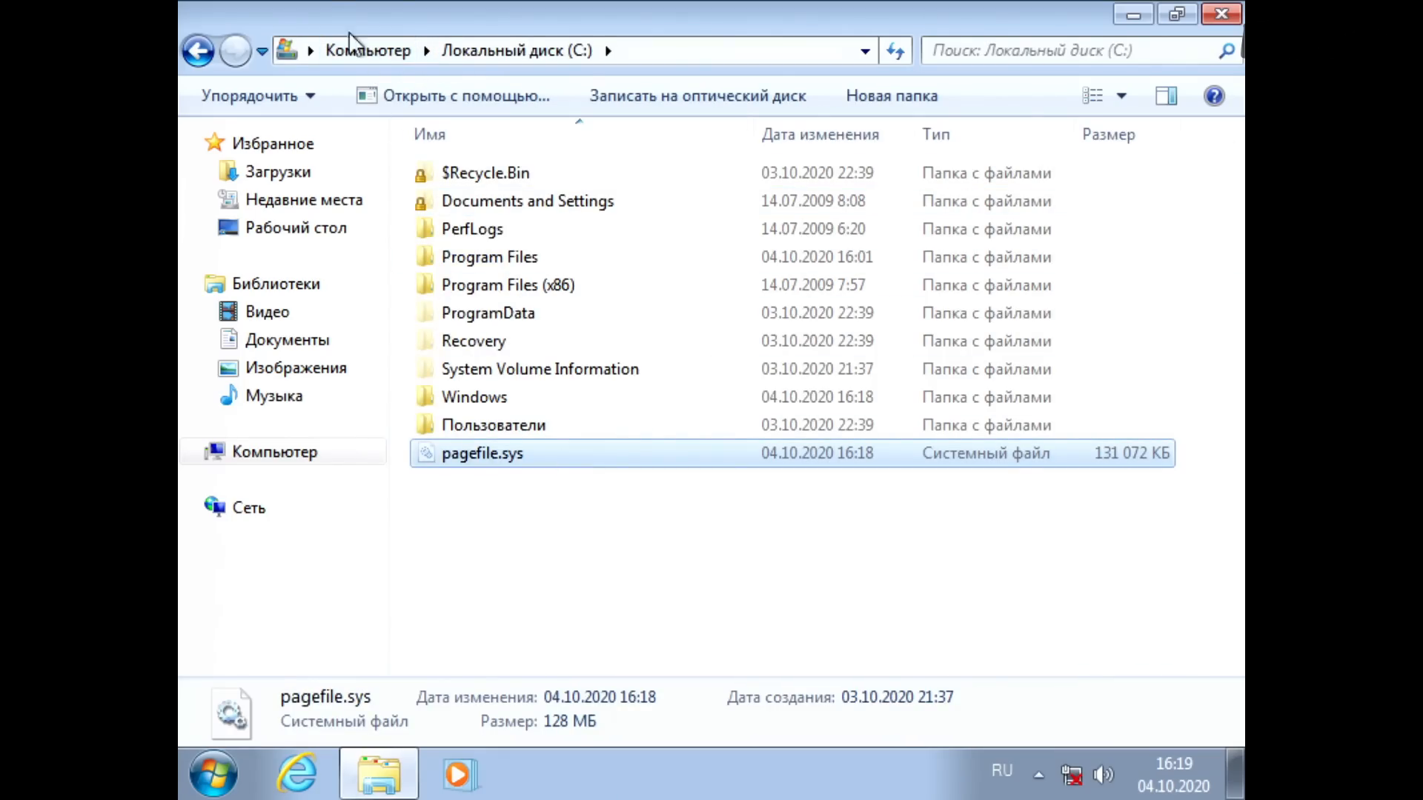
left_click(365, 50)
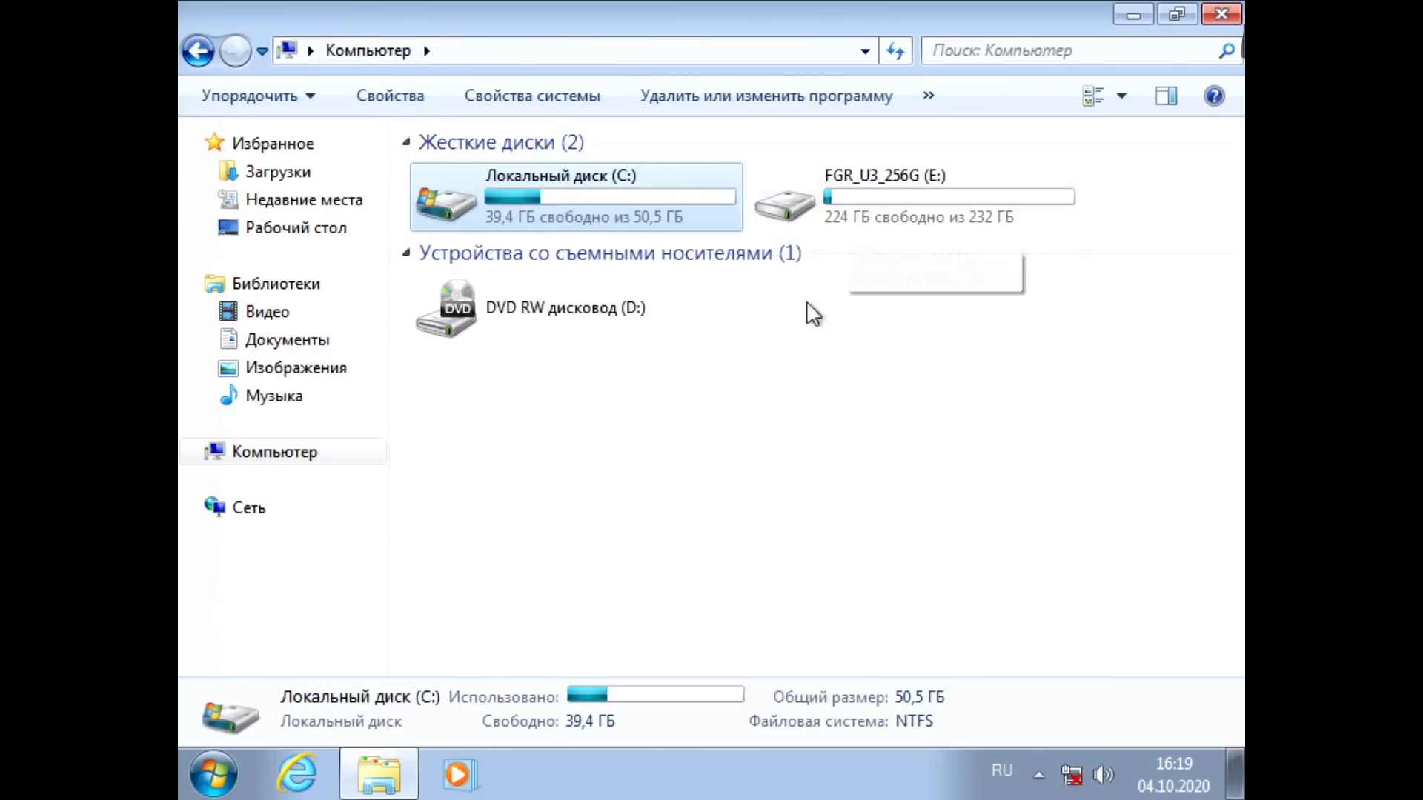
left_click(773, 401)
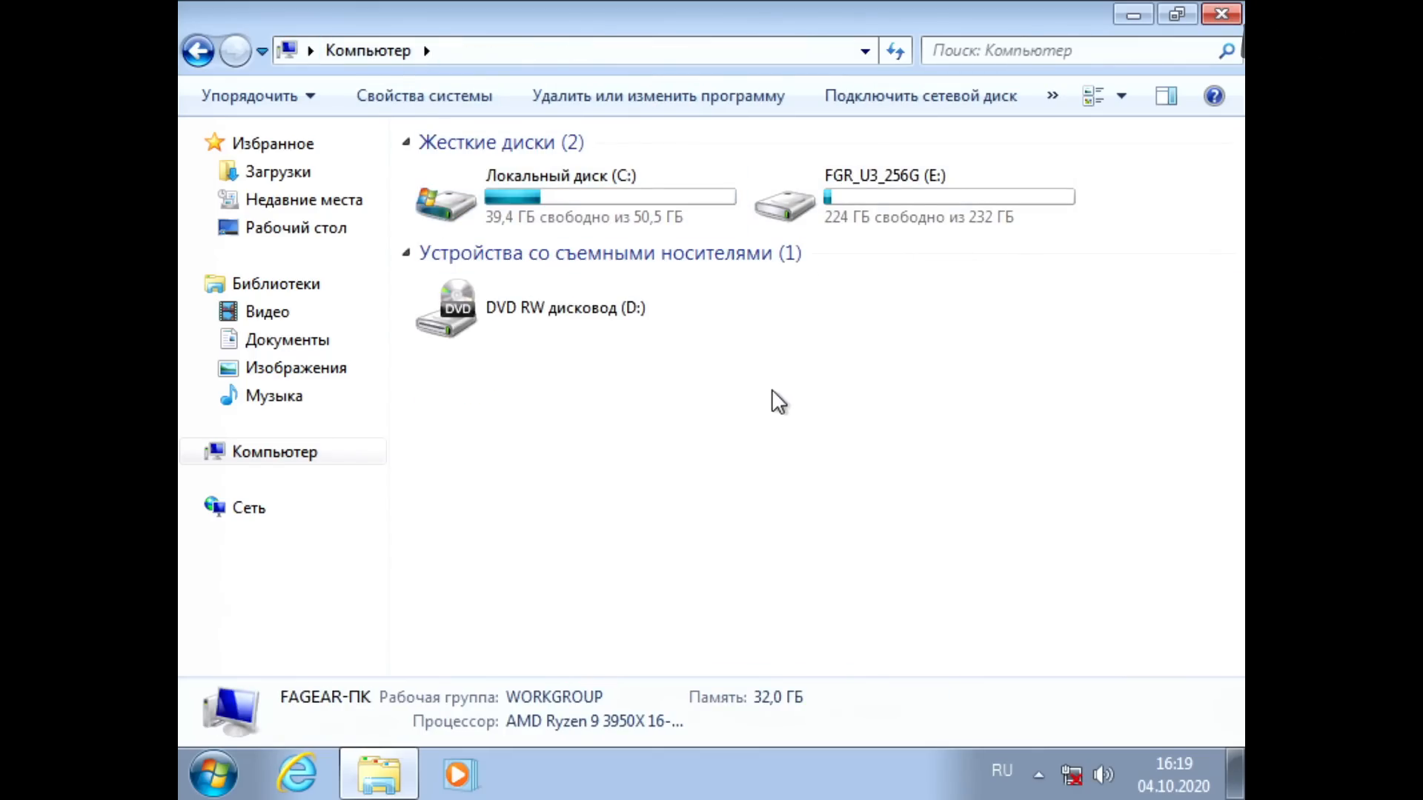
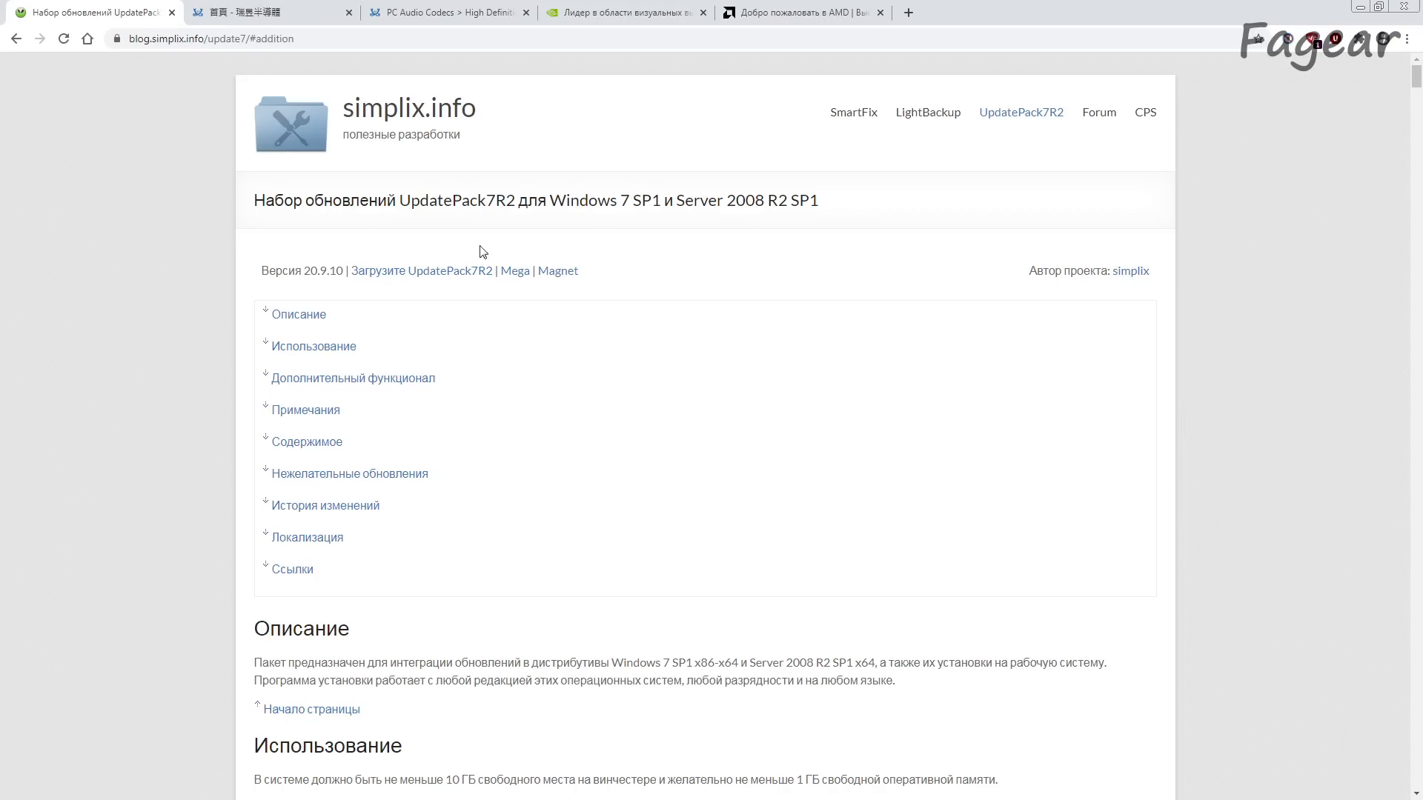
Step: Download UpdatePack7R2+.exe from the UpdatePack7R2 page on simplix.info, keep the file despite the warning, and run it
left_click(256, 39)
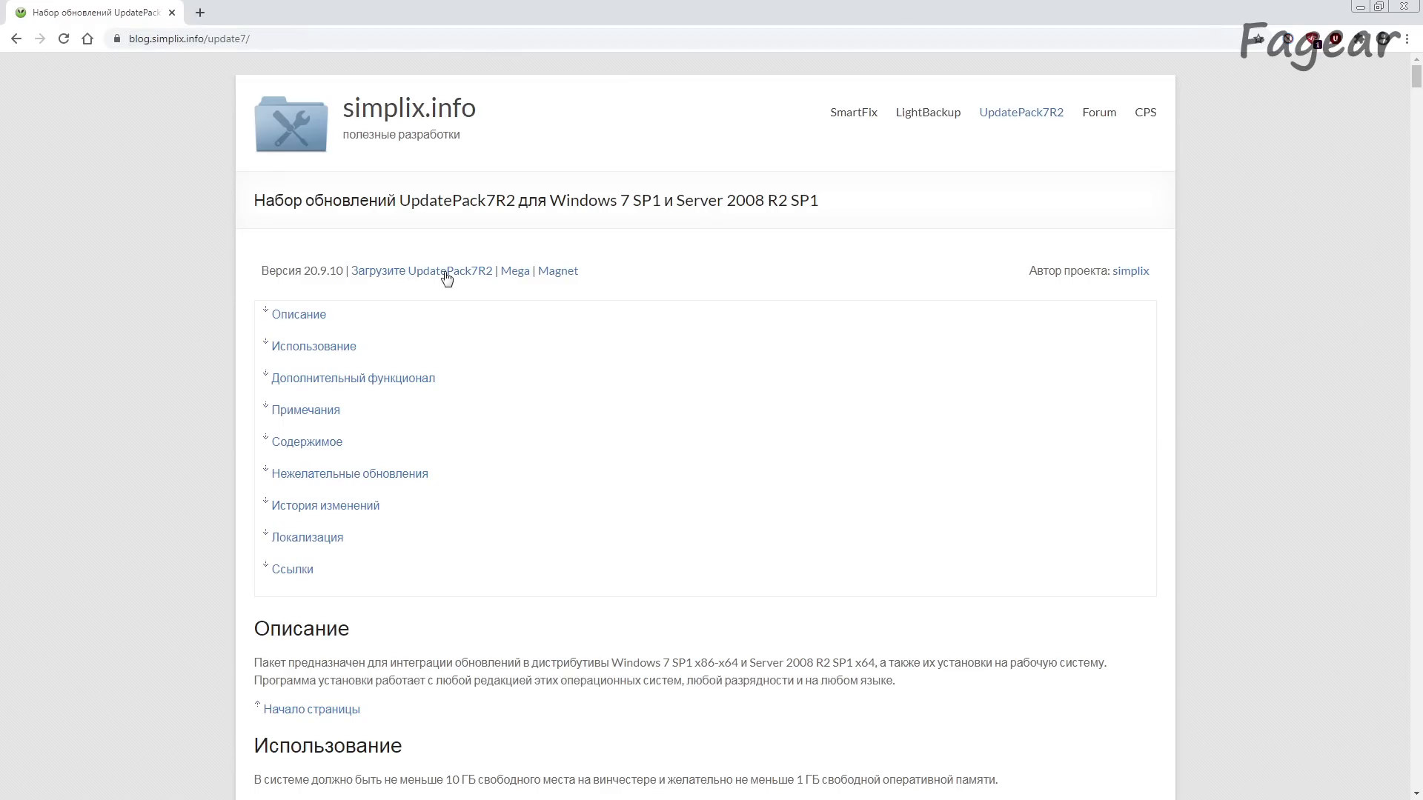
left_click(447, 275)
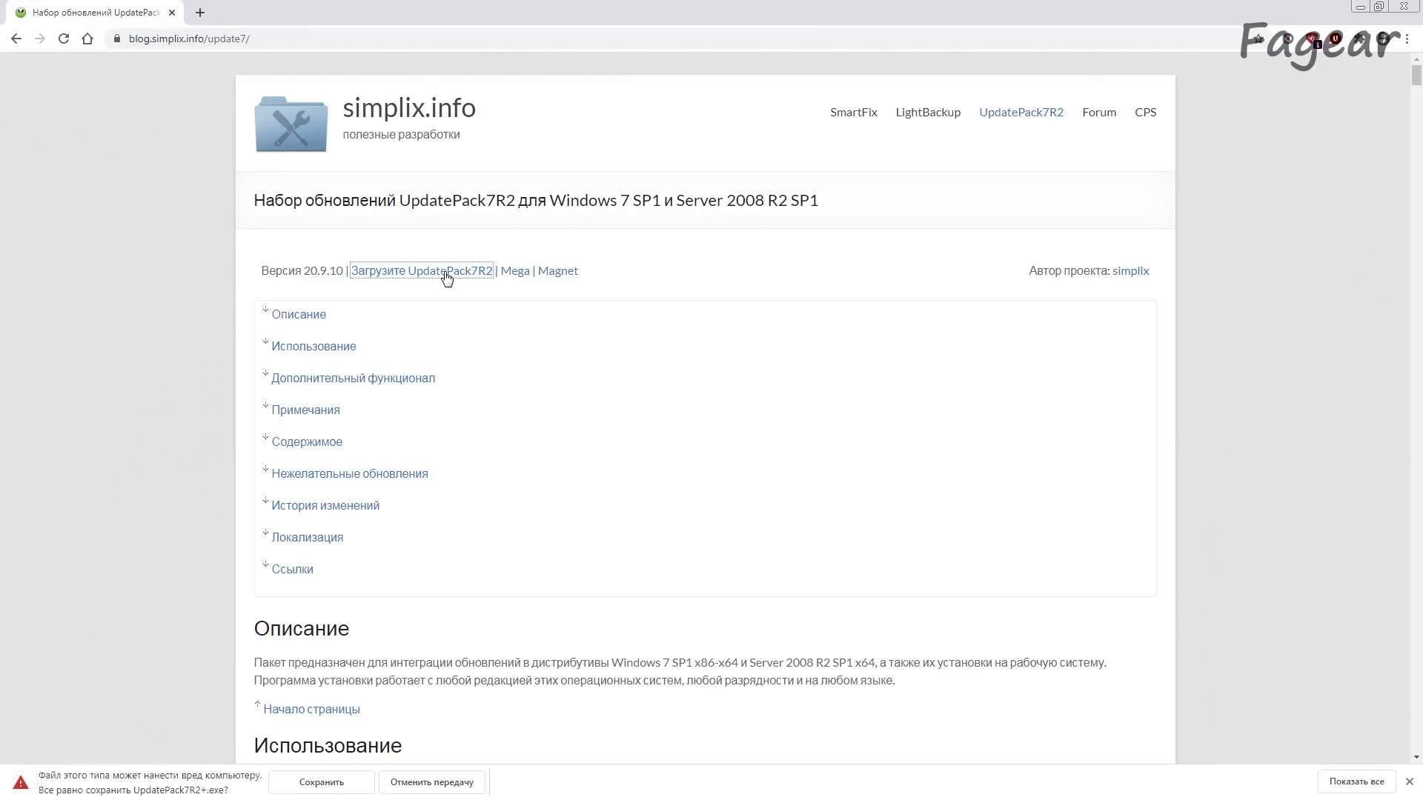
left_click(319, 780)
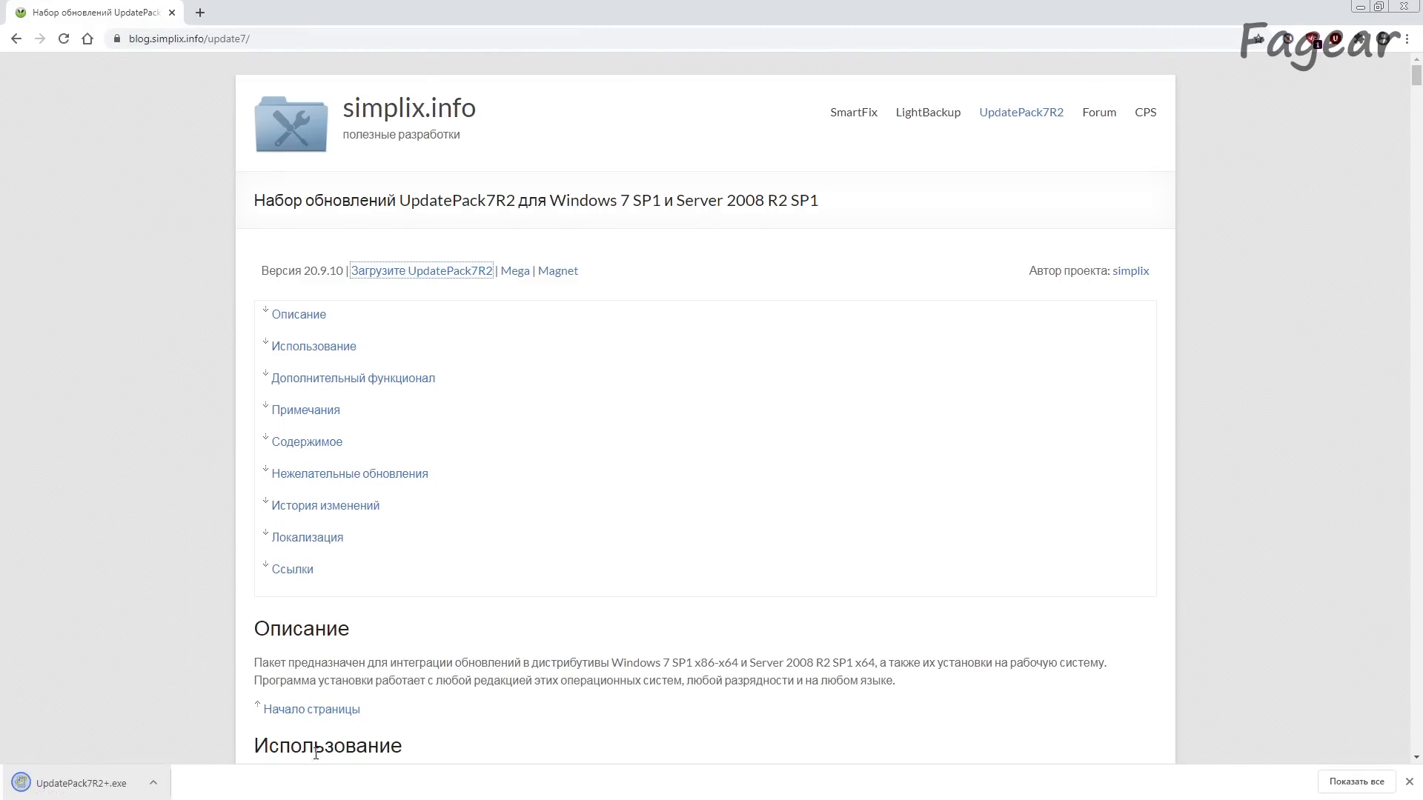
left_click(133, 771)
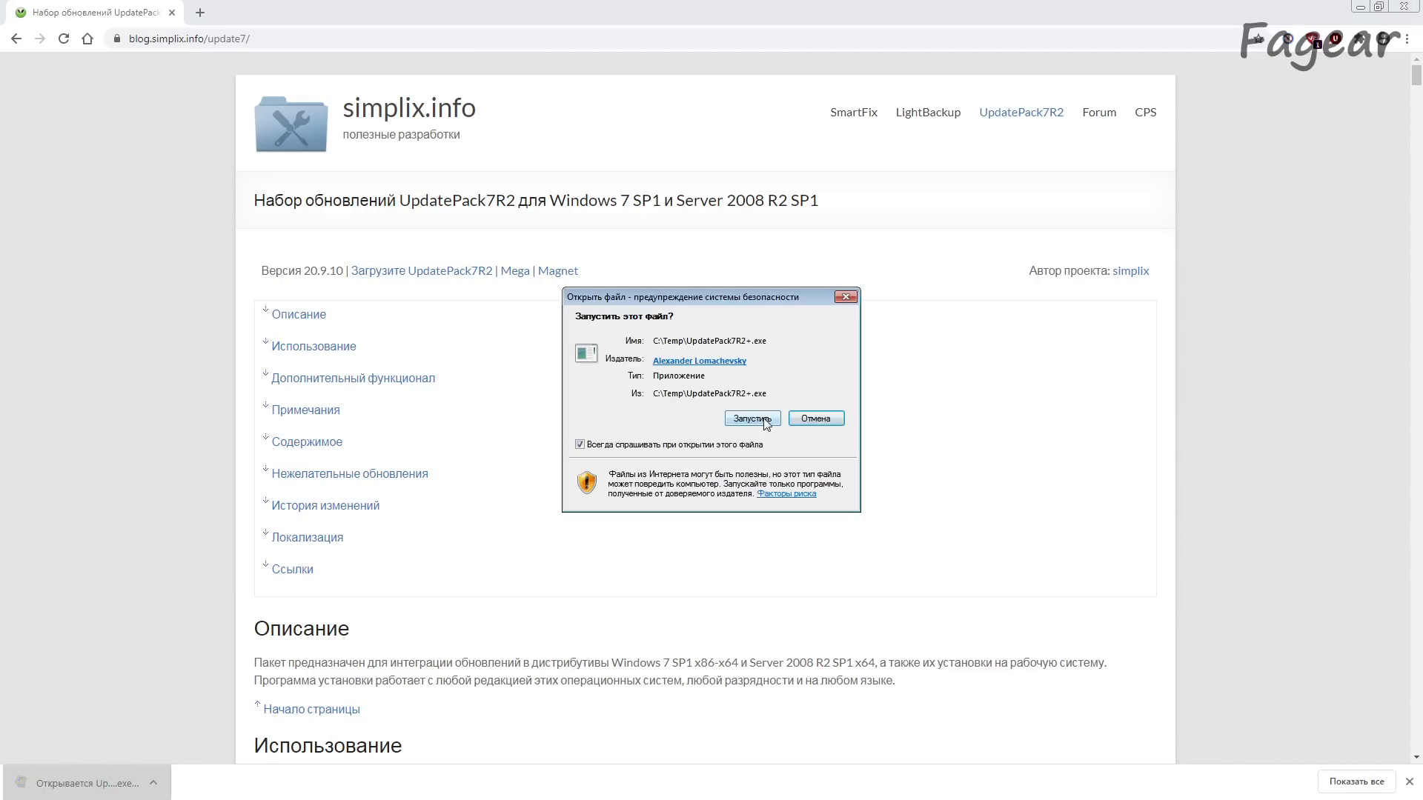
left_click(752, 419)
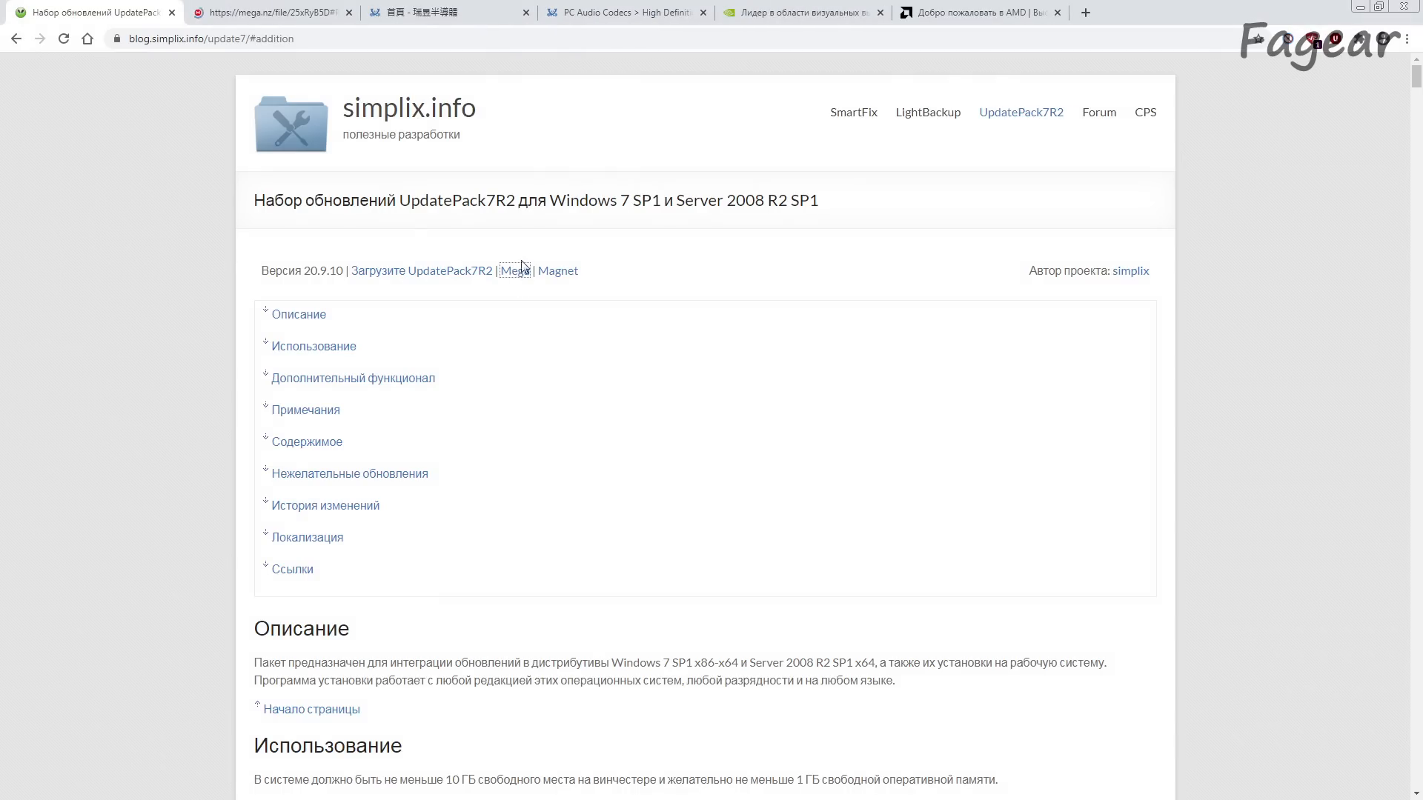
Step: Check the size of UpdatePack7R2-20.9.10.exe on its MEGA download page, and close that page
left_click(273, 13)
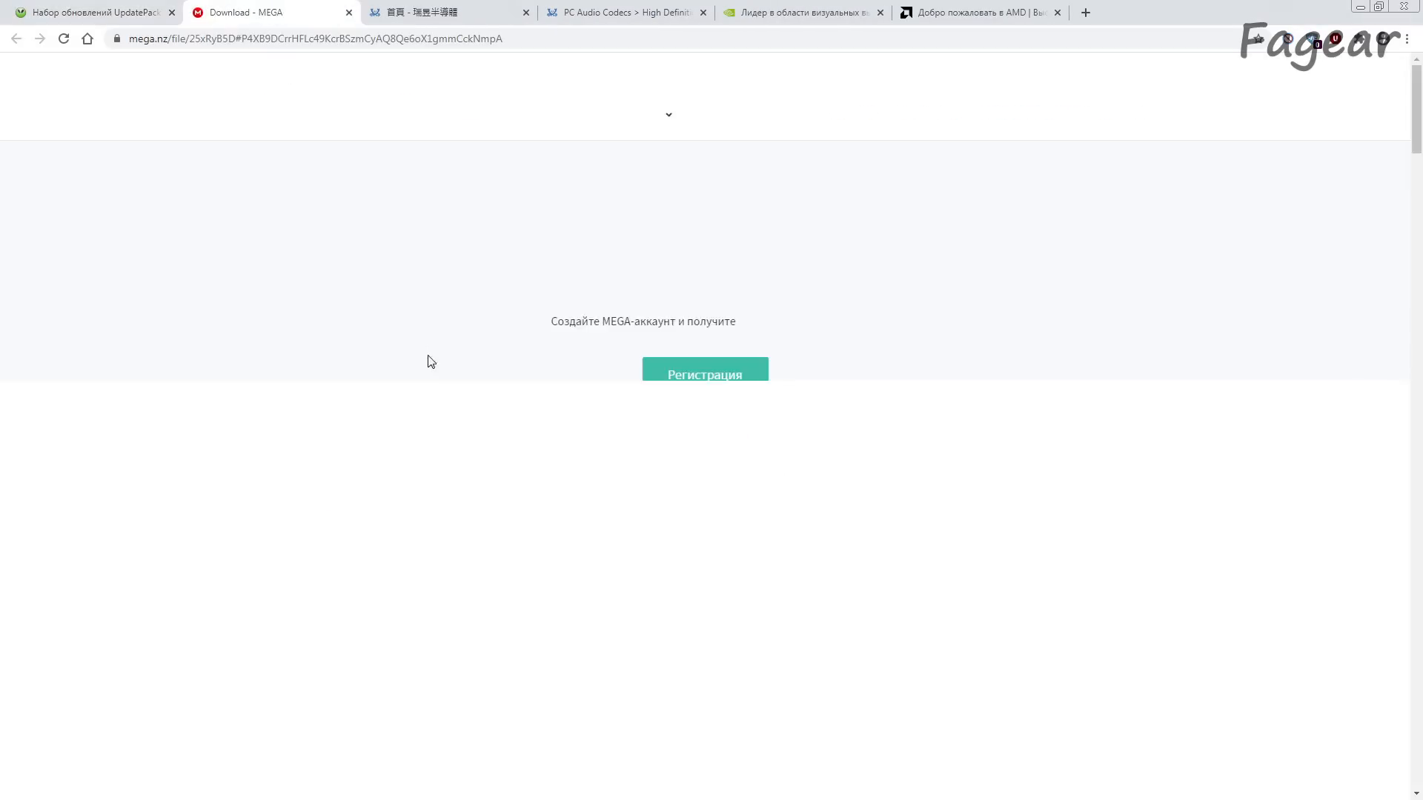
left_click_drag(626, 164, 669, 163)
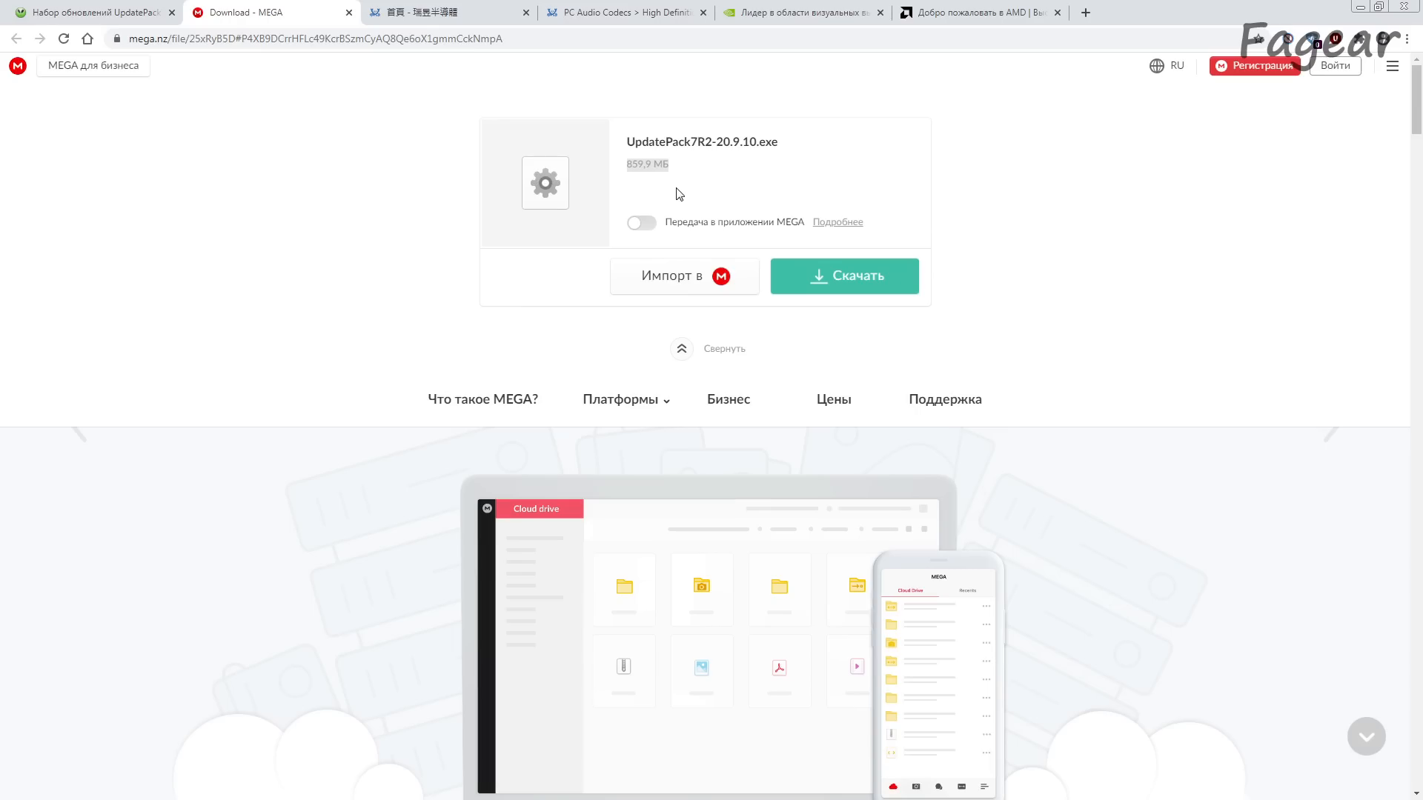
key("ctrl+w")
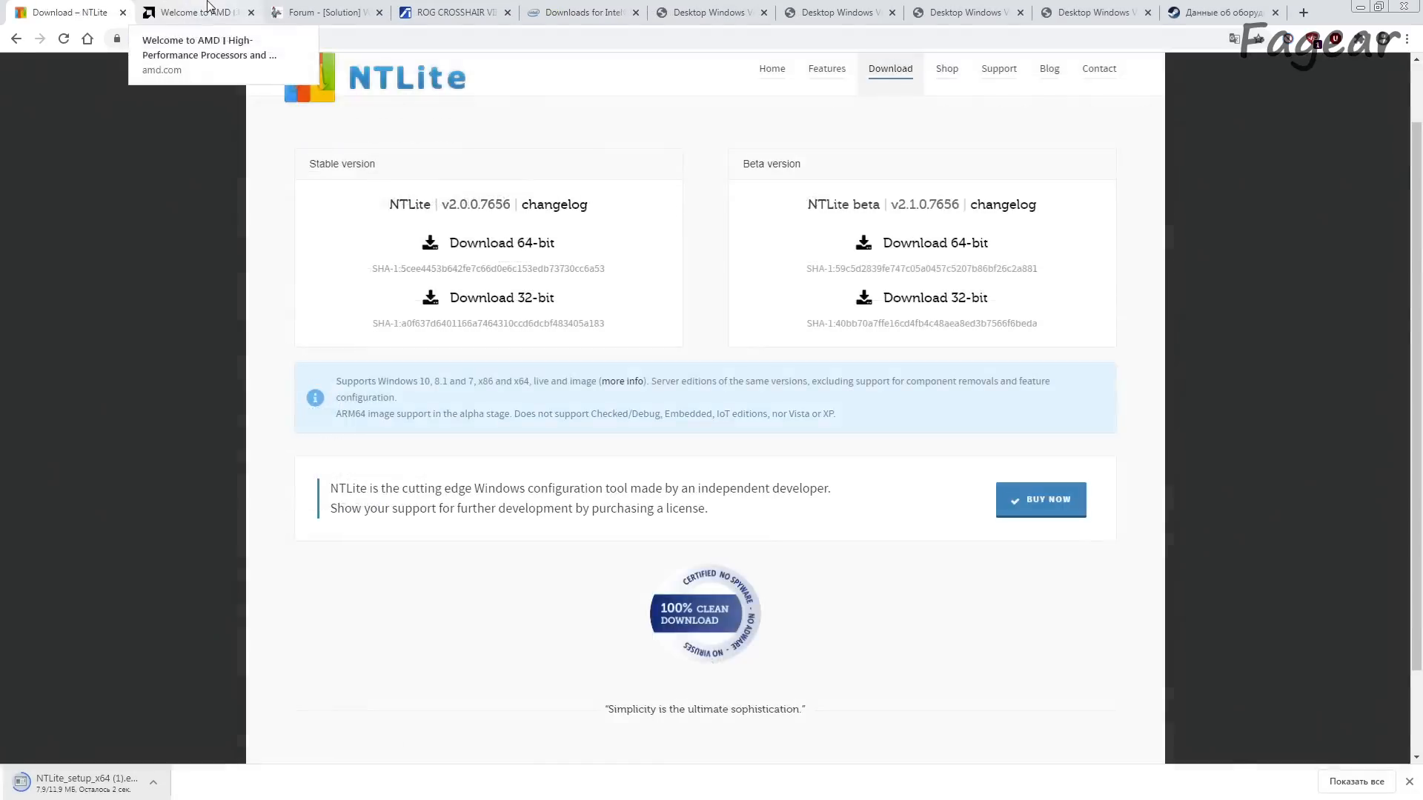
Step: Open the X470 driver page from AMD Drivers and Support by selecting Chipsets, AMD Socket AM4 and X470
left_click(196, 12)
left_click(758, 115)
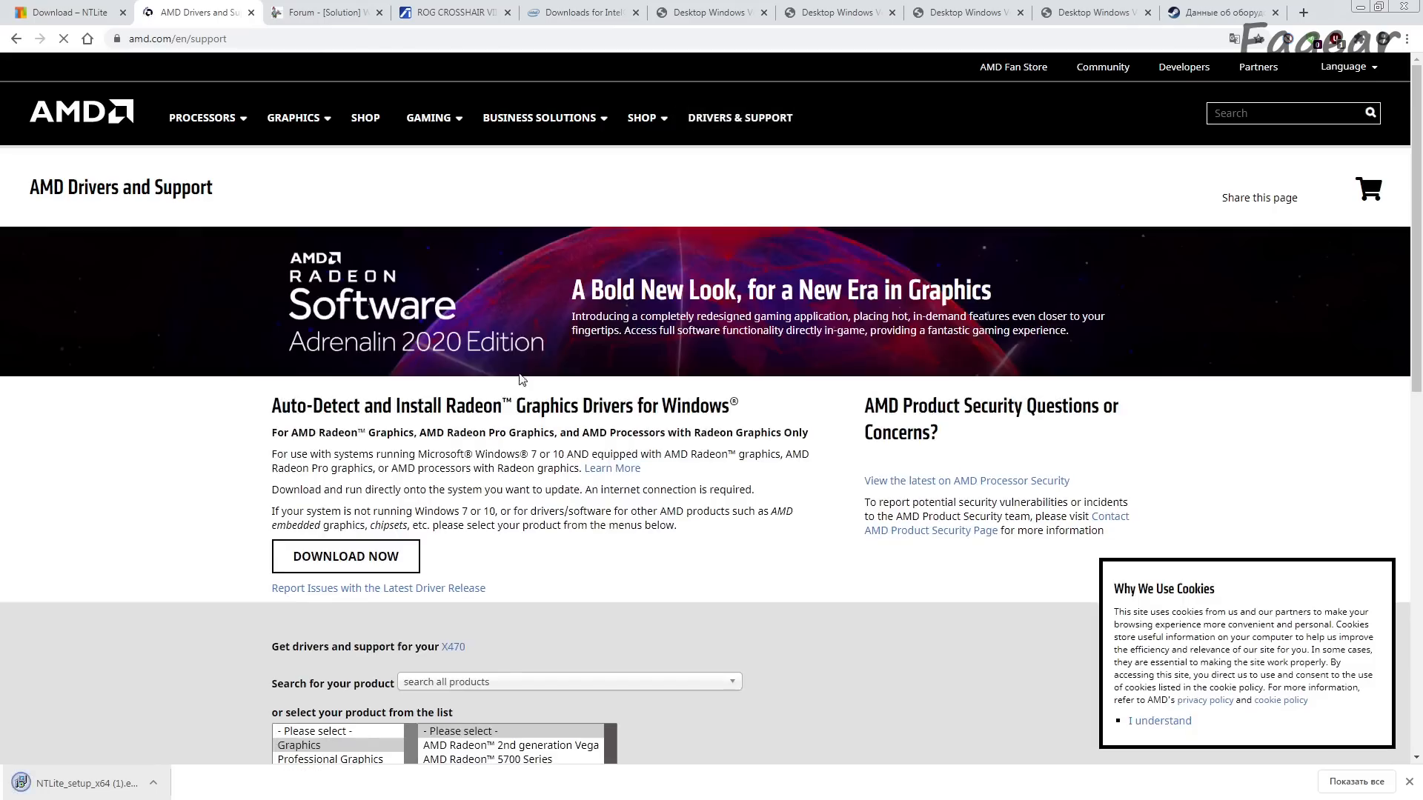
scroll(535, 378, "down", 3)
left_click(315, 566)
left_click(517, 567)
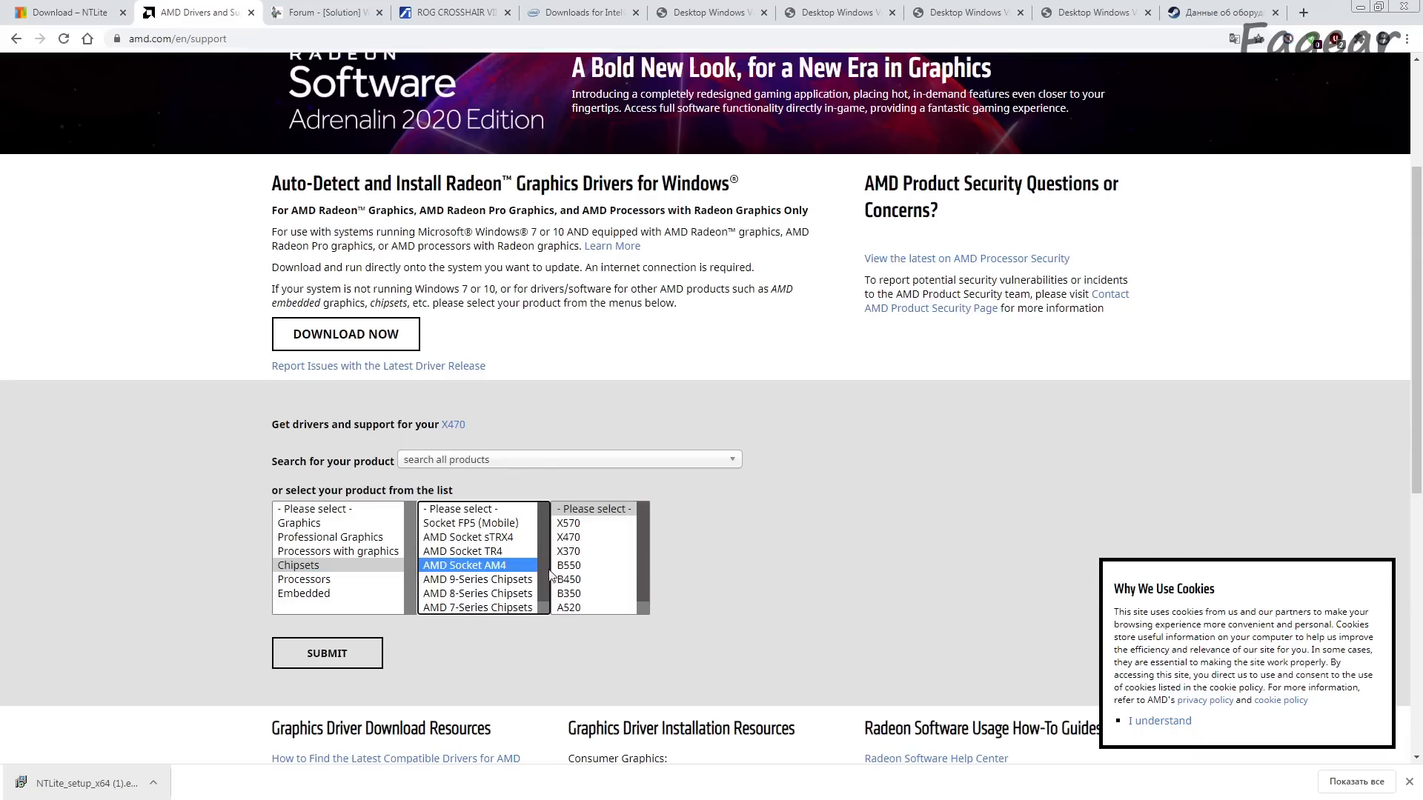
left_click(597, 538)
left_click(360, 647)
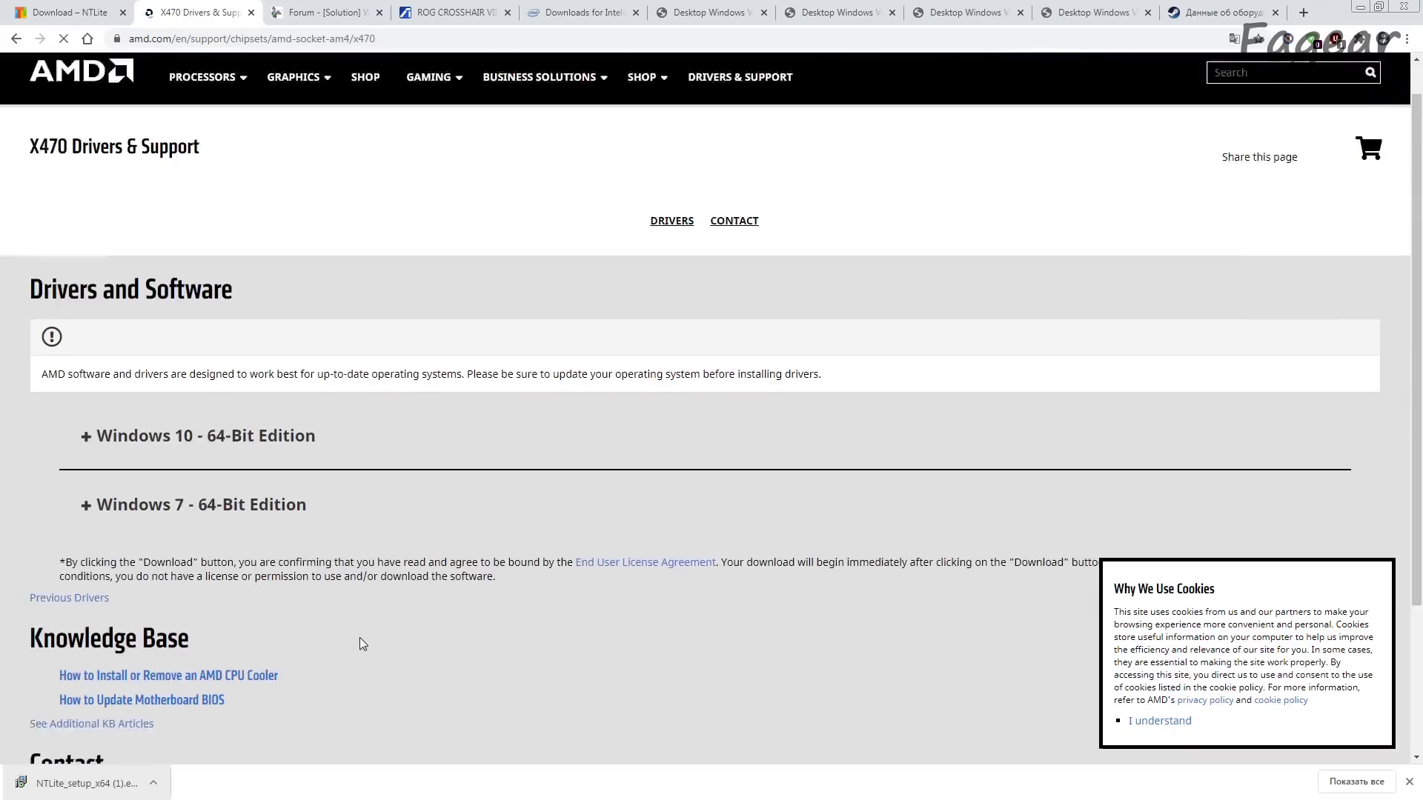
Step: Download the AMD Chipset Drivers for Windows 7 - 64-Bit Edition and review the package name and supported hardware
scroll(359, 638, "down", 3)
left_click(218, 310)
scroll(301, 501, "down", 1)
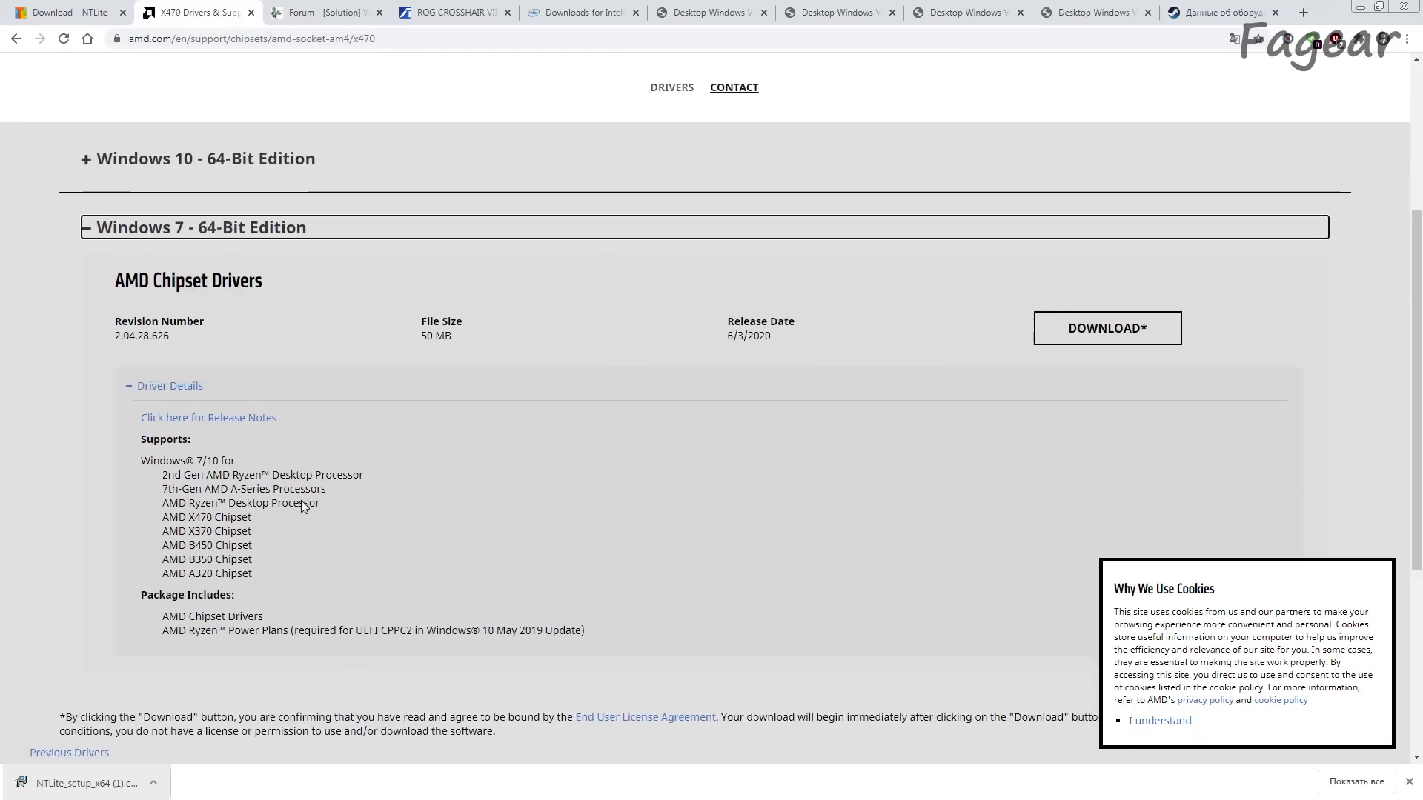
scroll(301, 500, "down", 1)
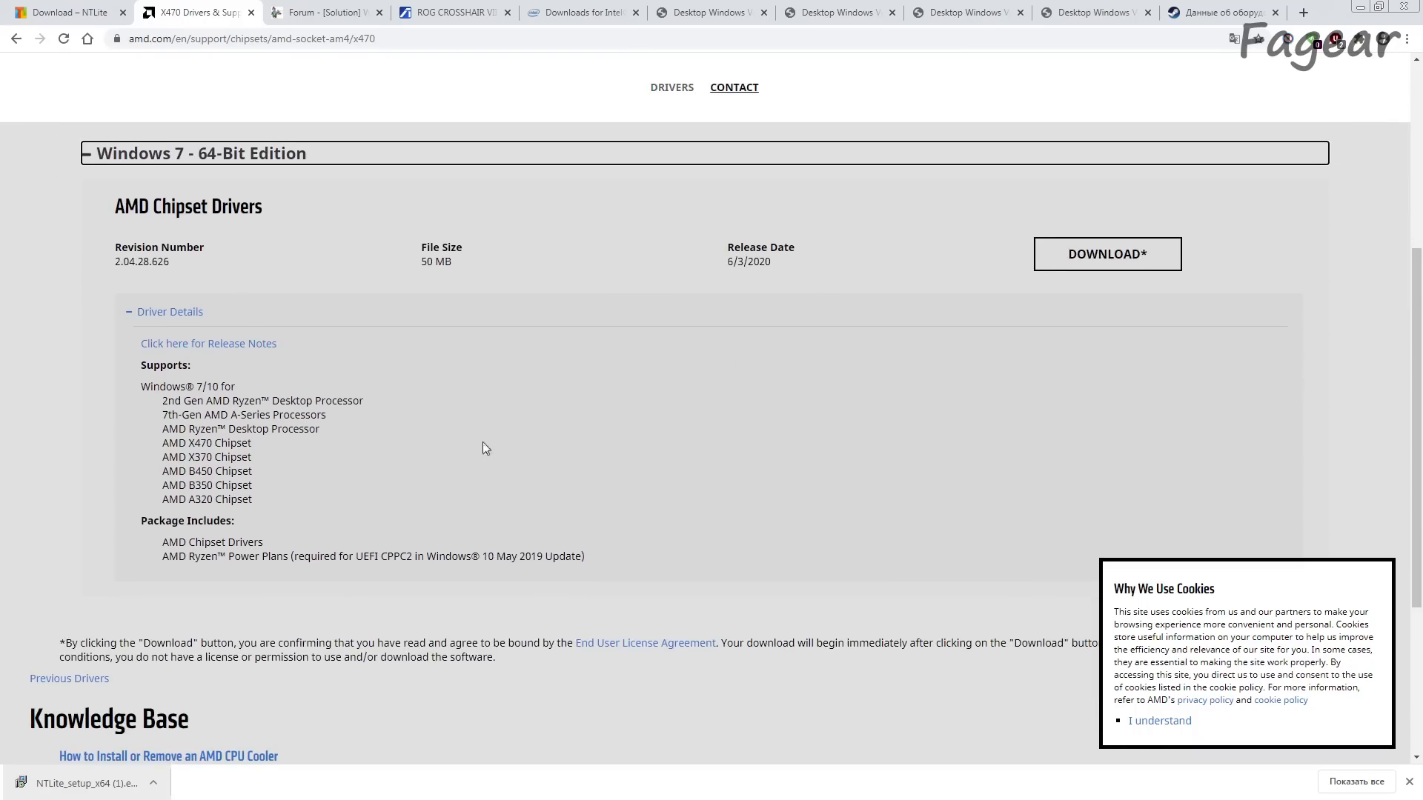
left_click(1107, 254)
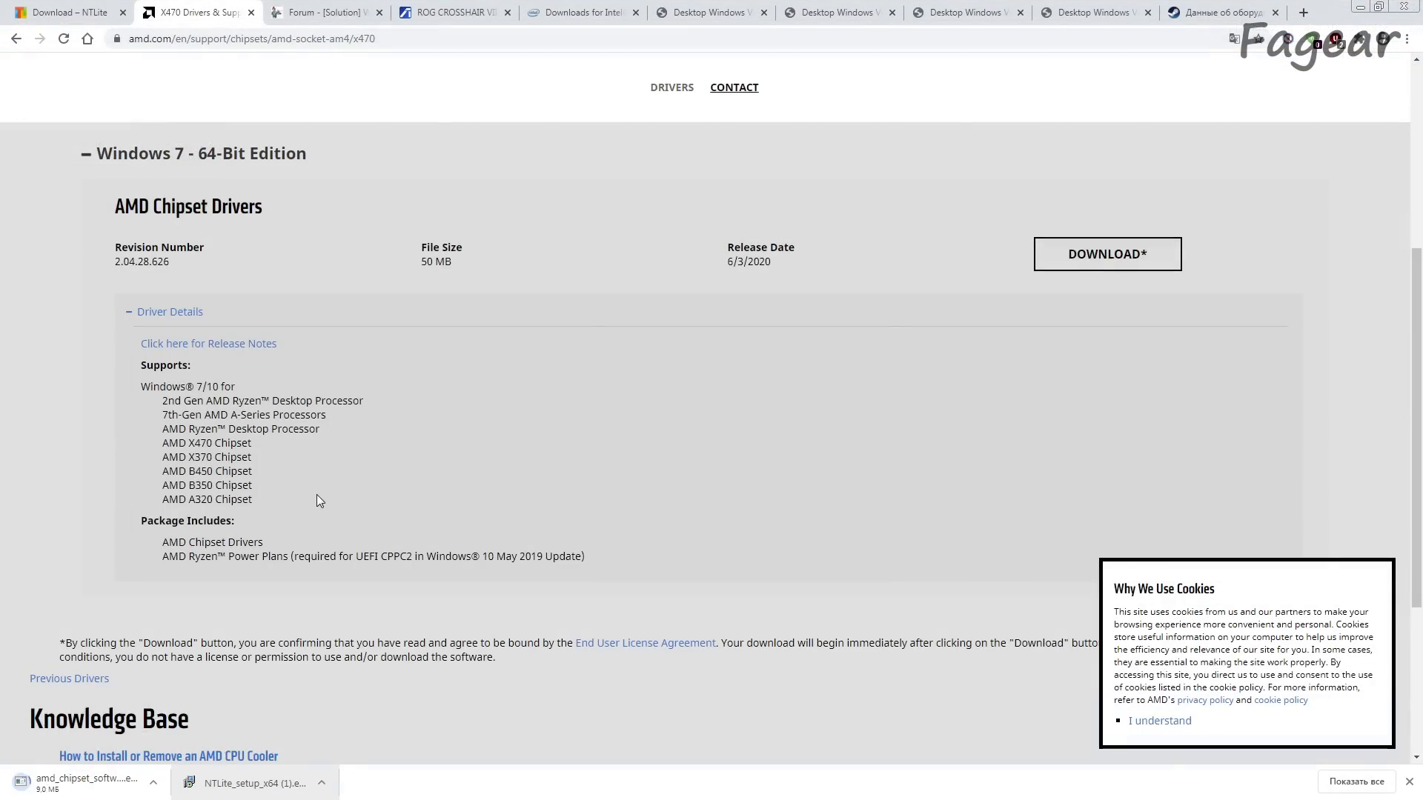
left_click_drag(139, 386, 251, 556)
left_click_drag(117, 206, 315, 220)
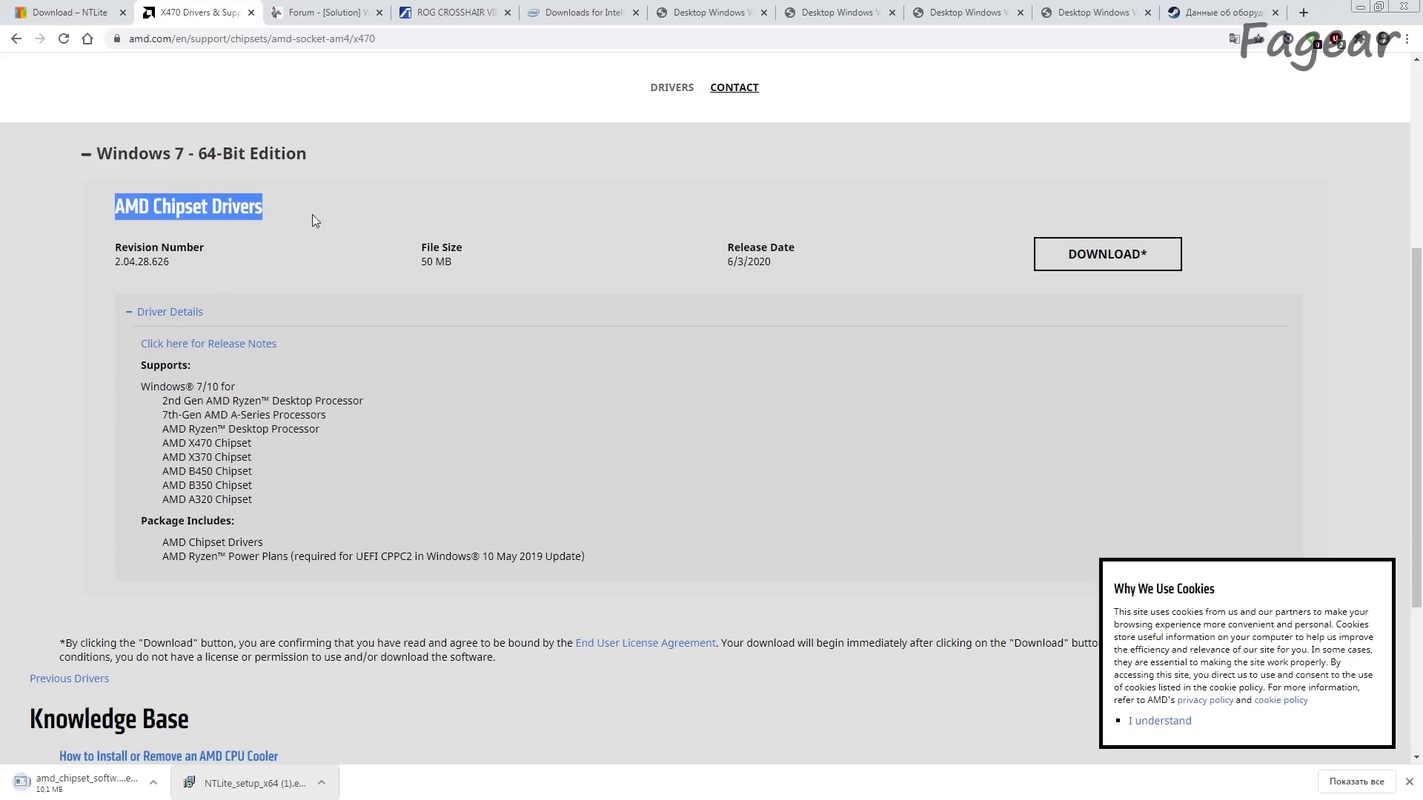
left_click(314, 417)
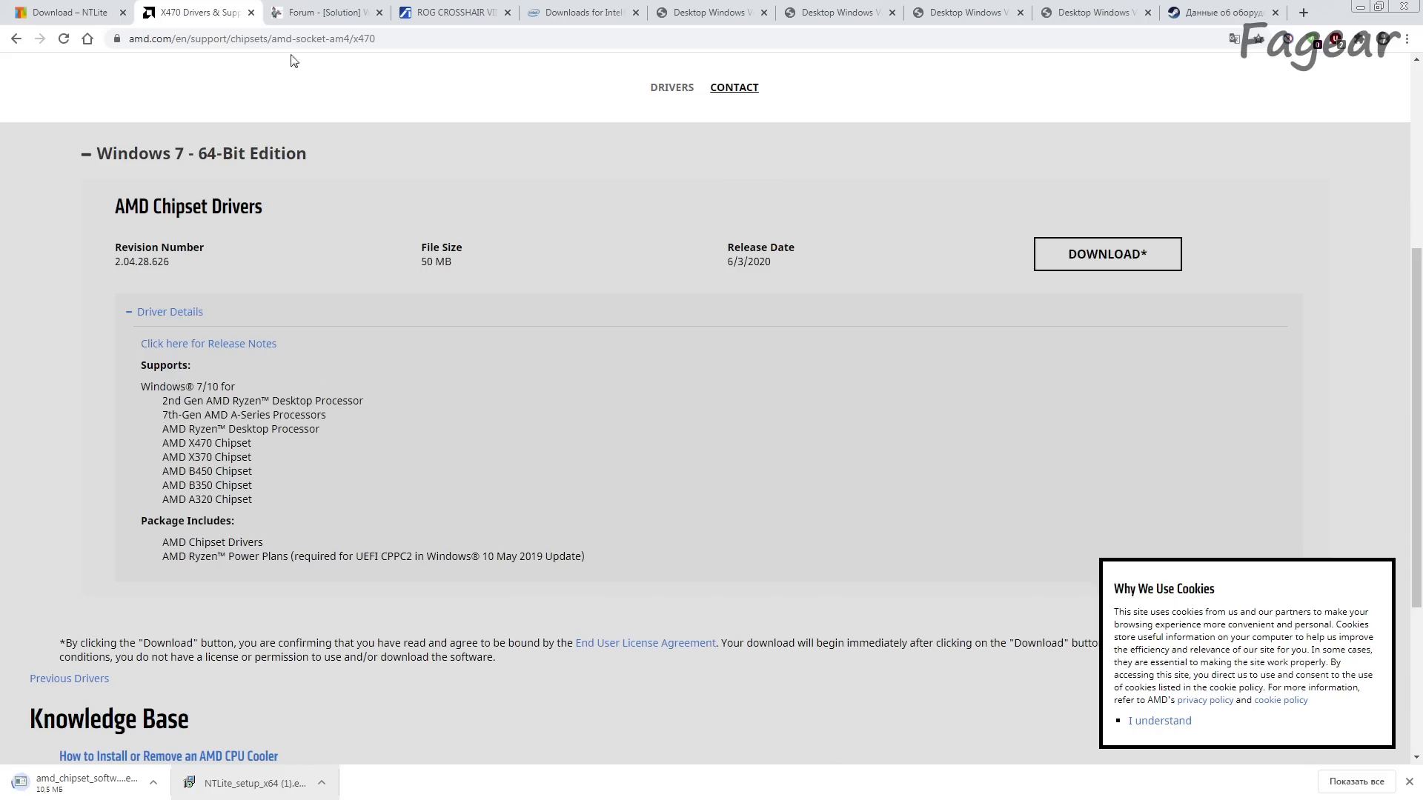
Step: Download Ryzen 3000_4000_Serise_149C_Drivers_B4_Win7_8.1_SHA256.7z from Yandex Disk through the driver package link in the Win-Raid forum post
left_click(317, 9)
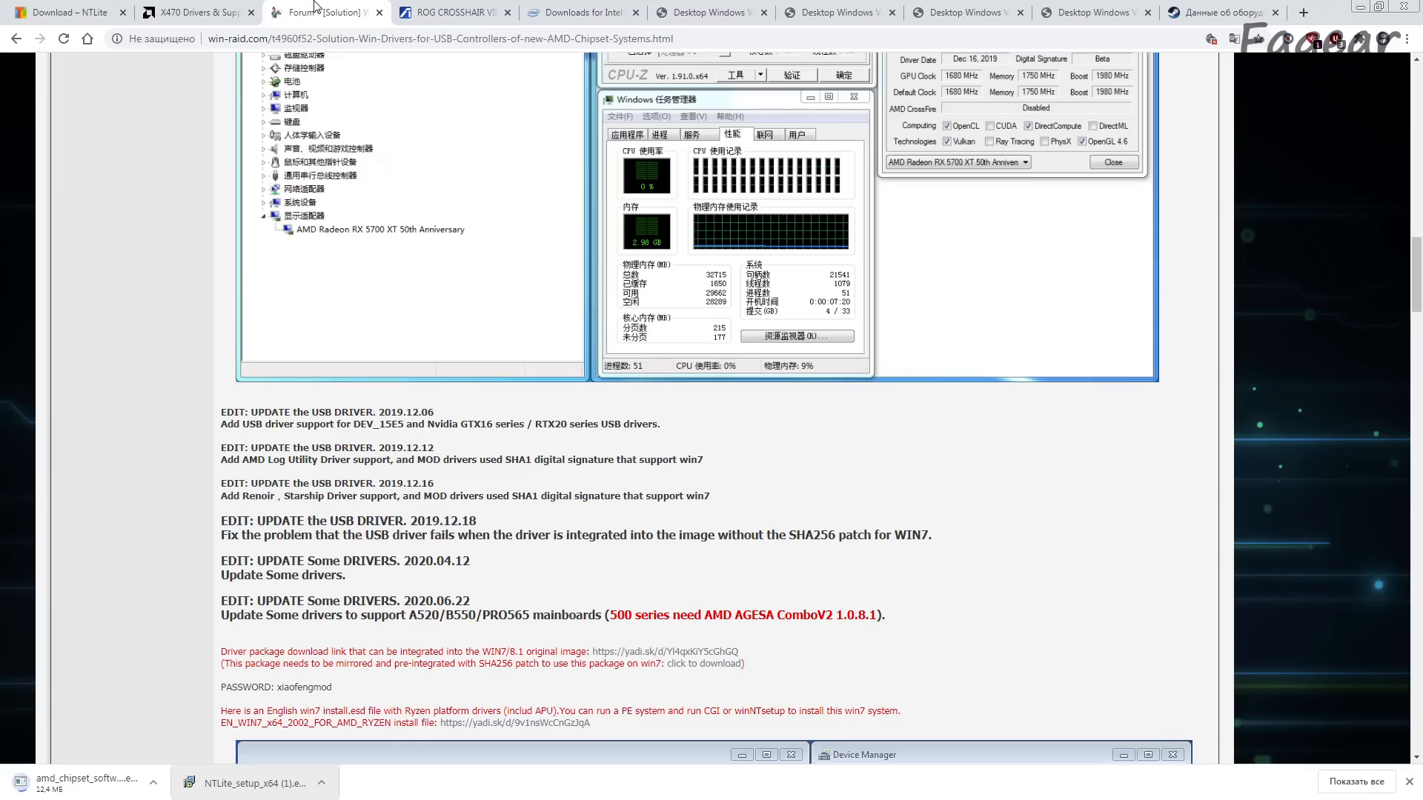
scroll(518, 587, "down", 2)
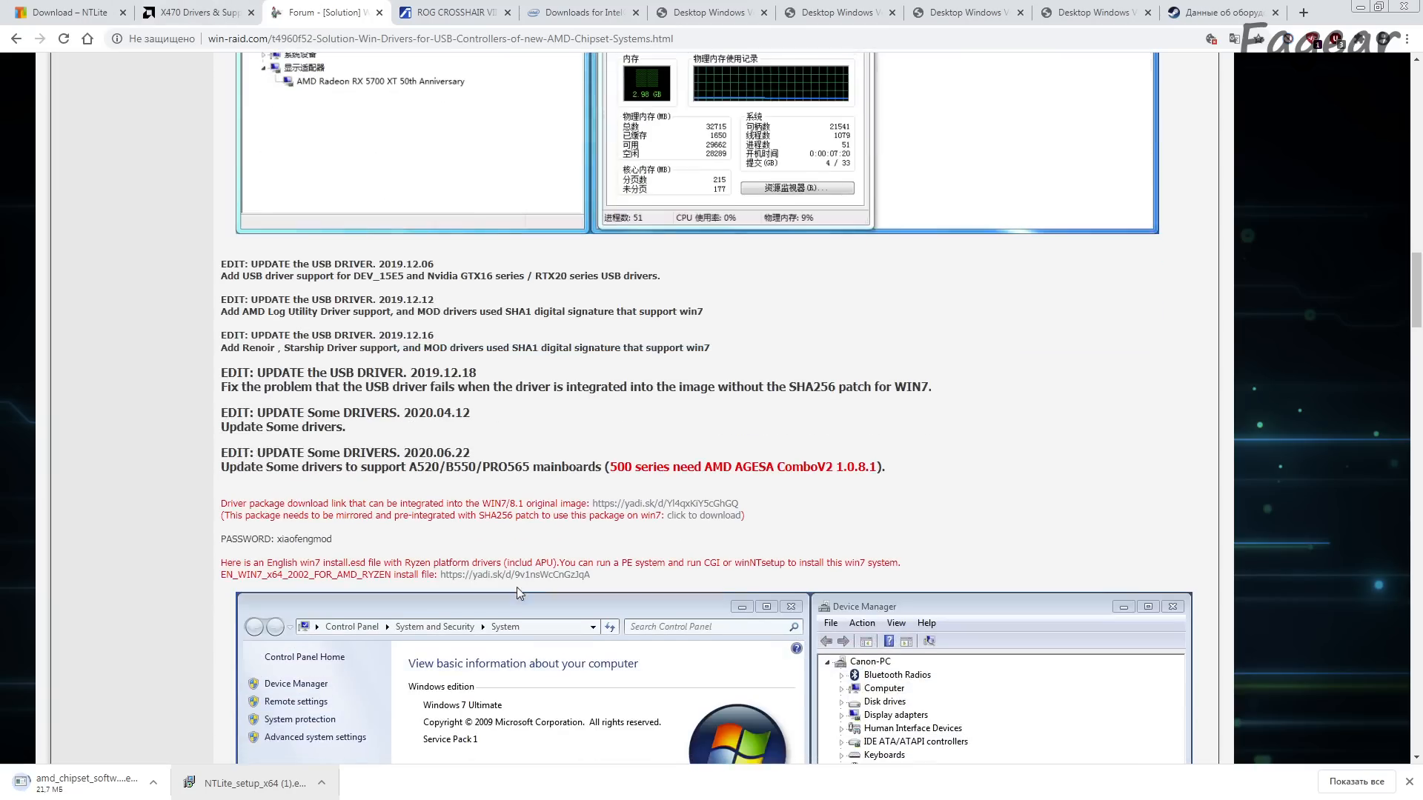
left_click(645, 505)
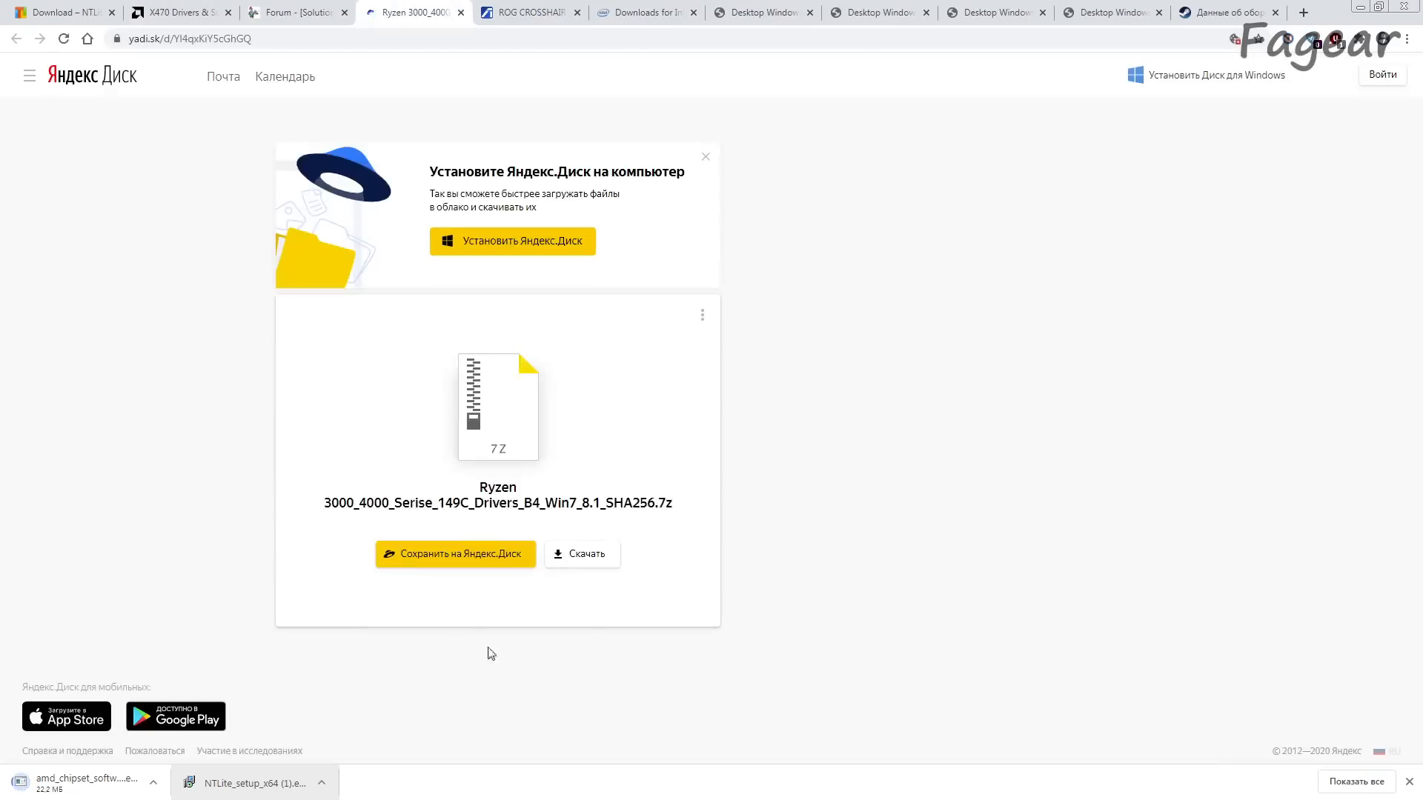
left_click(586, 562)
Step: Compare the chipsets supported by AMD's official package with the Win-Raid post on modified Ryzen drivers, and return to the archive's Yandex Disk page
left_click(297, 12)
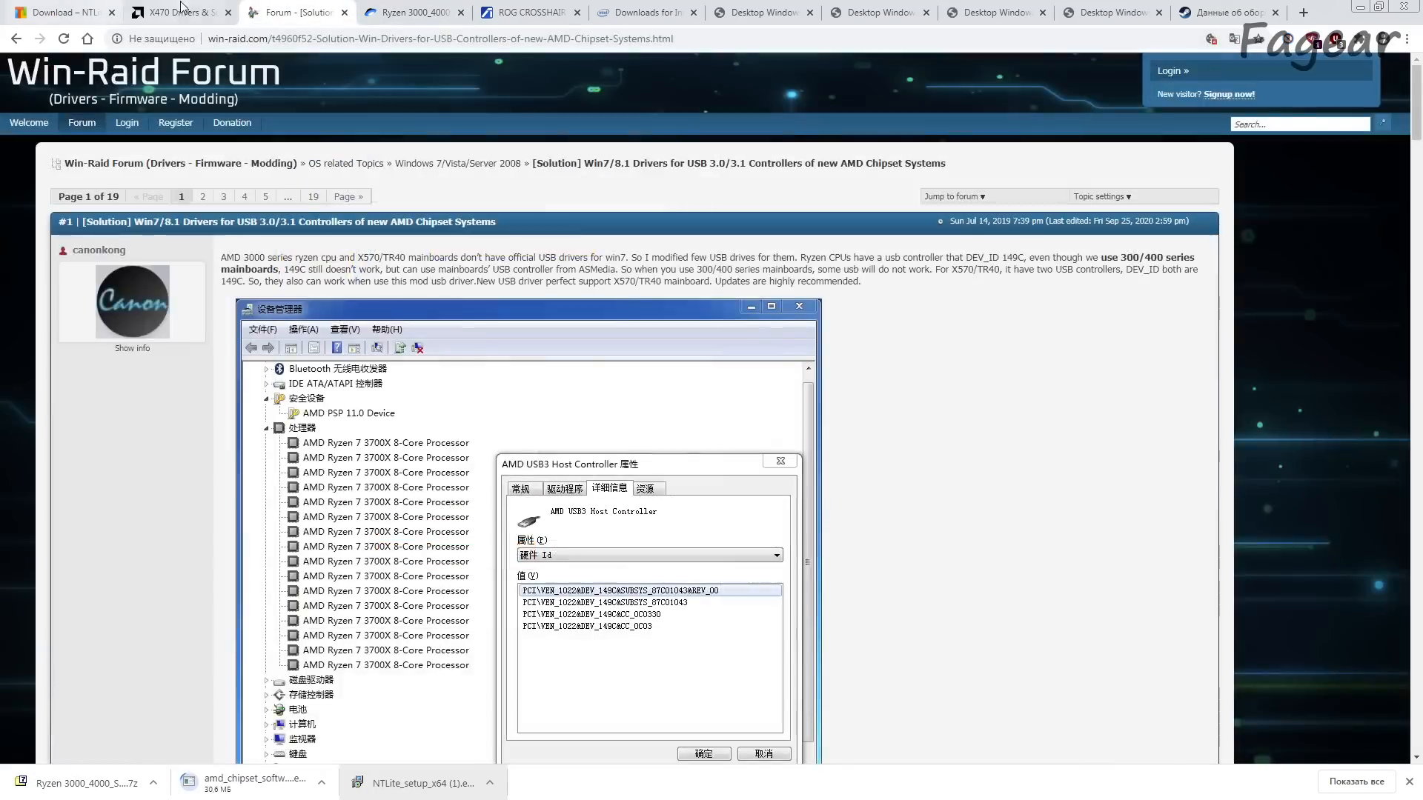
left_click(182, 10)
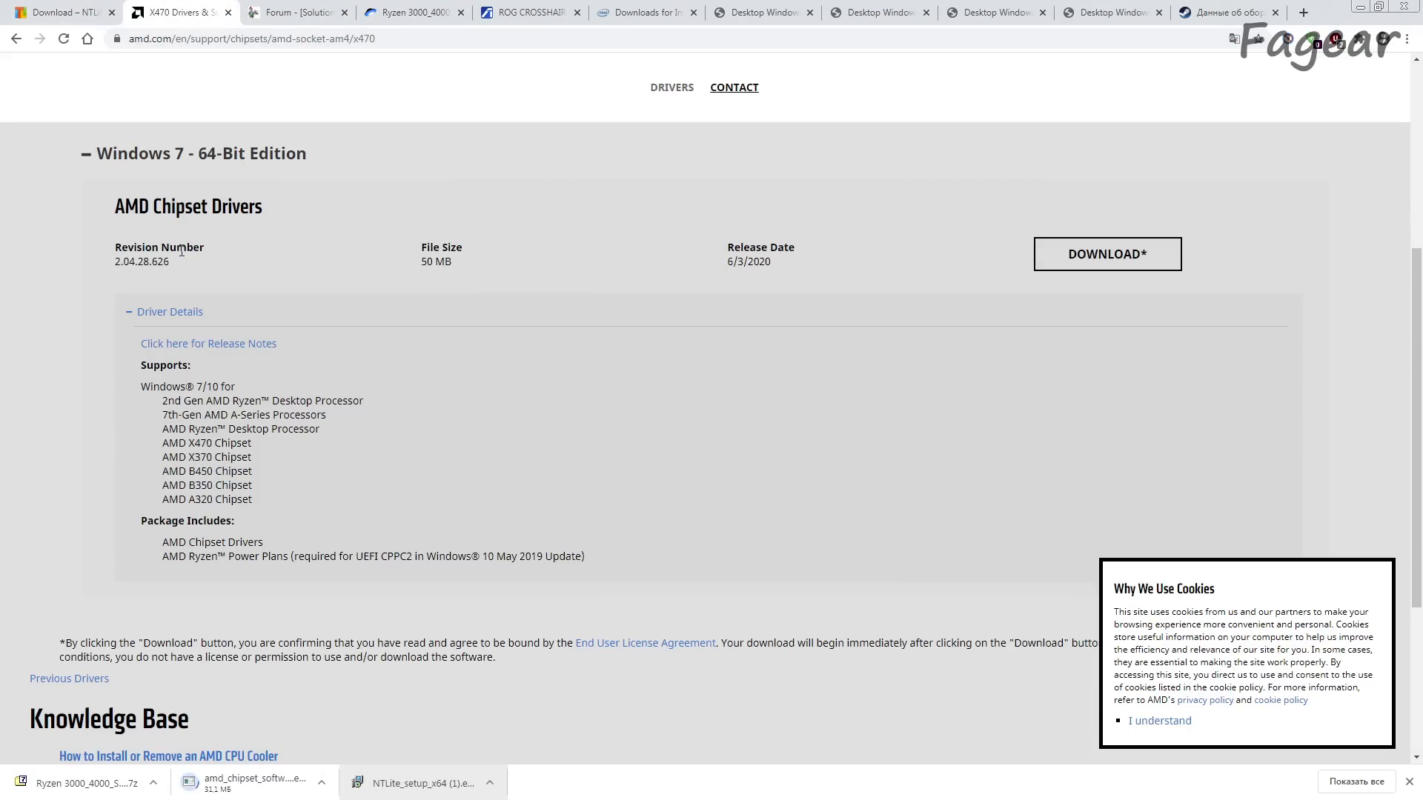
left_click_drag(170, 443, 286, 448)
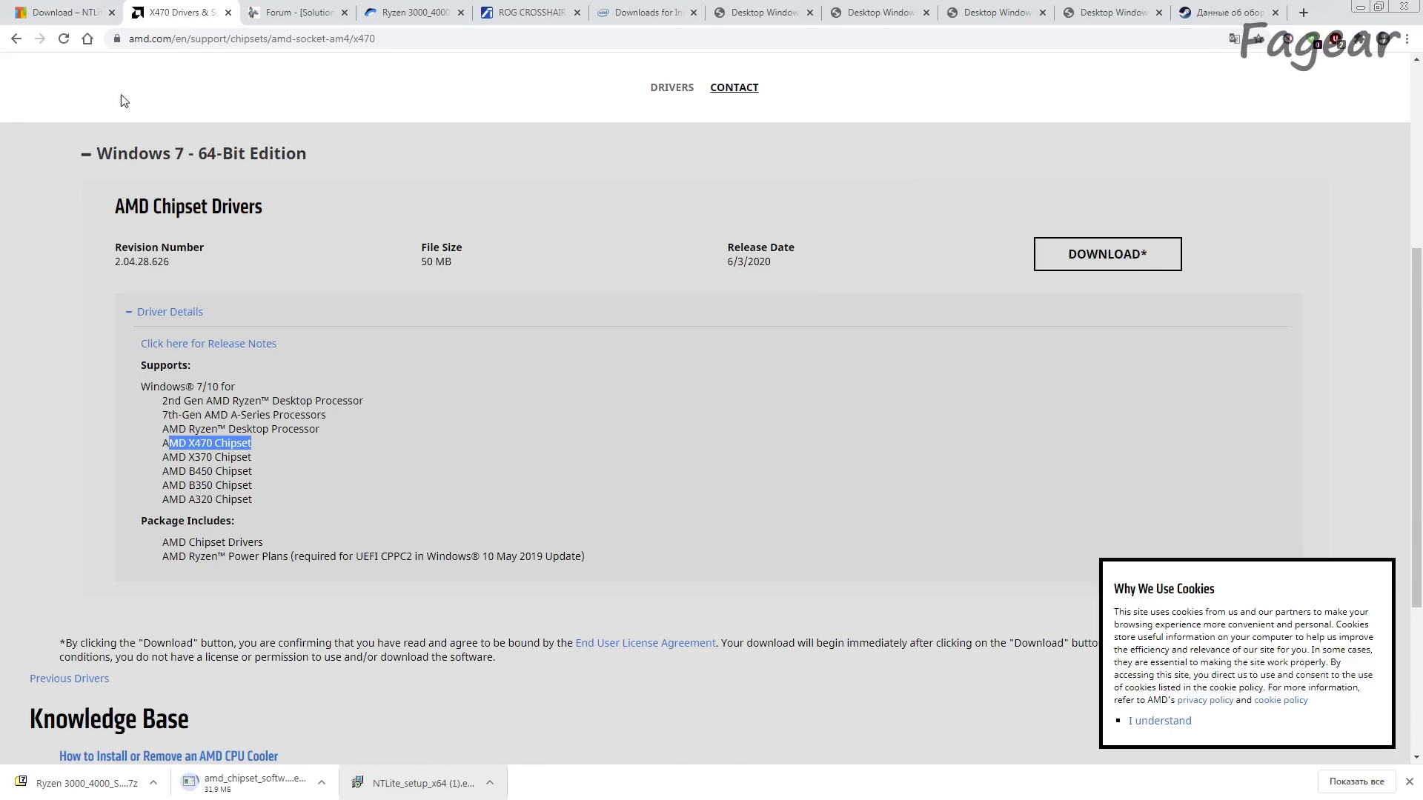
left_click(297, 11)
scroll(306, 567, "down", 6)
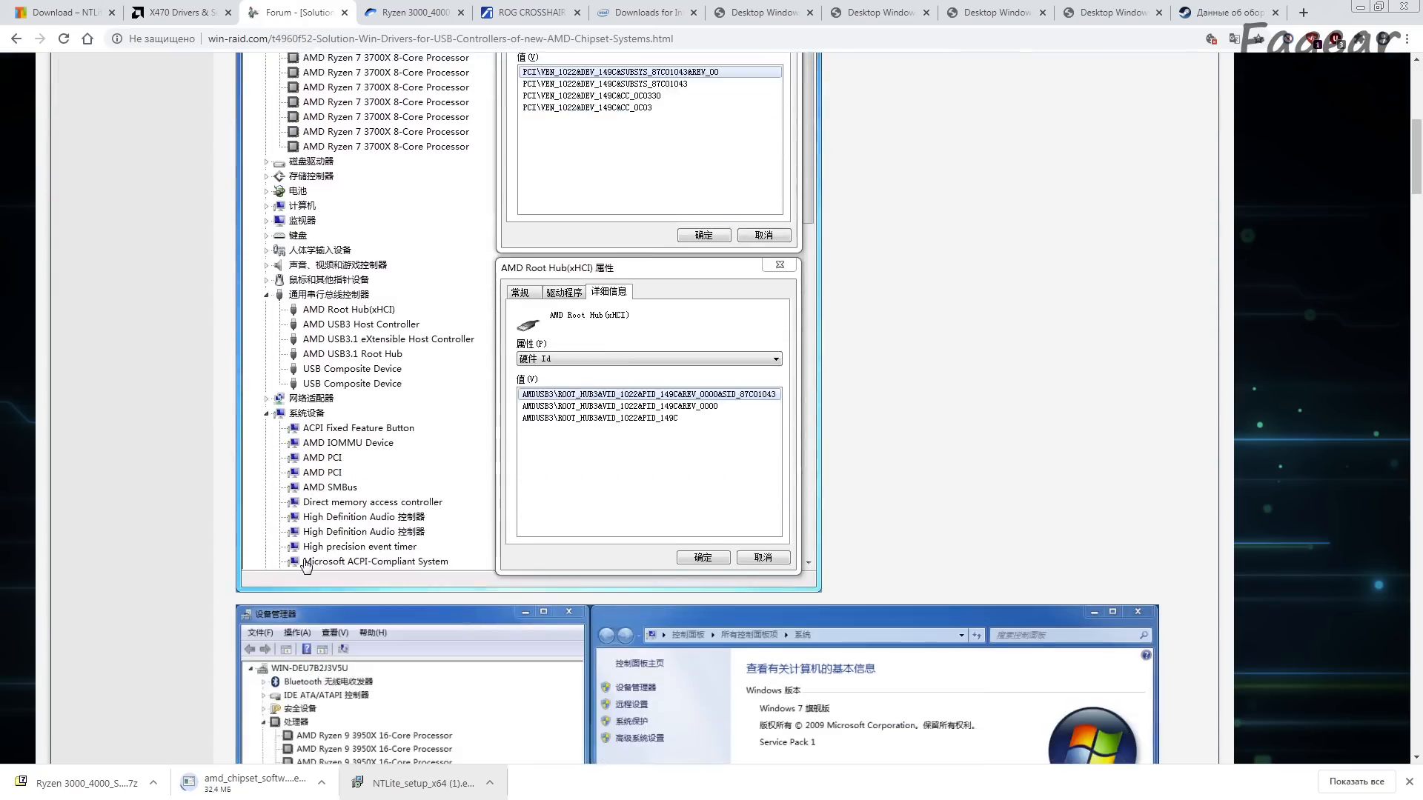
scroll(306, 567, "down", 15)
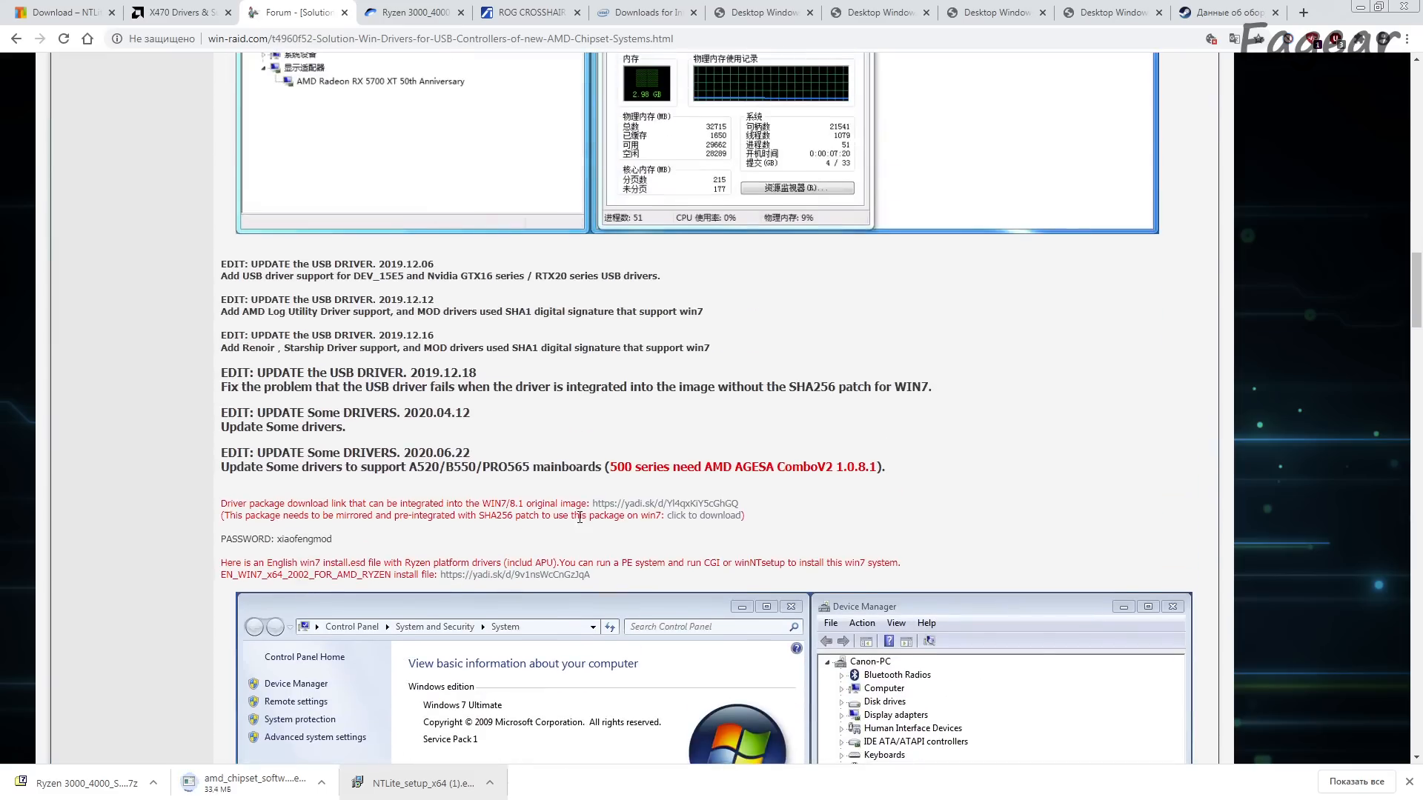
scroll(579, 516, "up", 7)
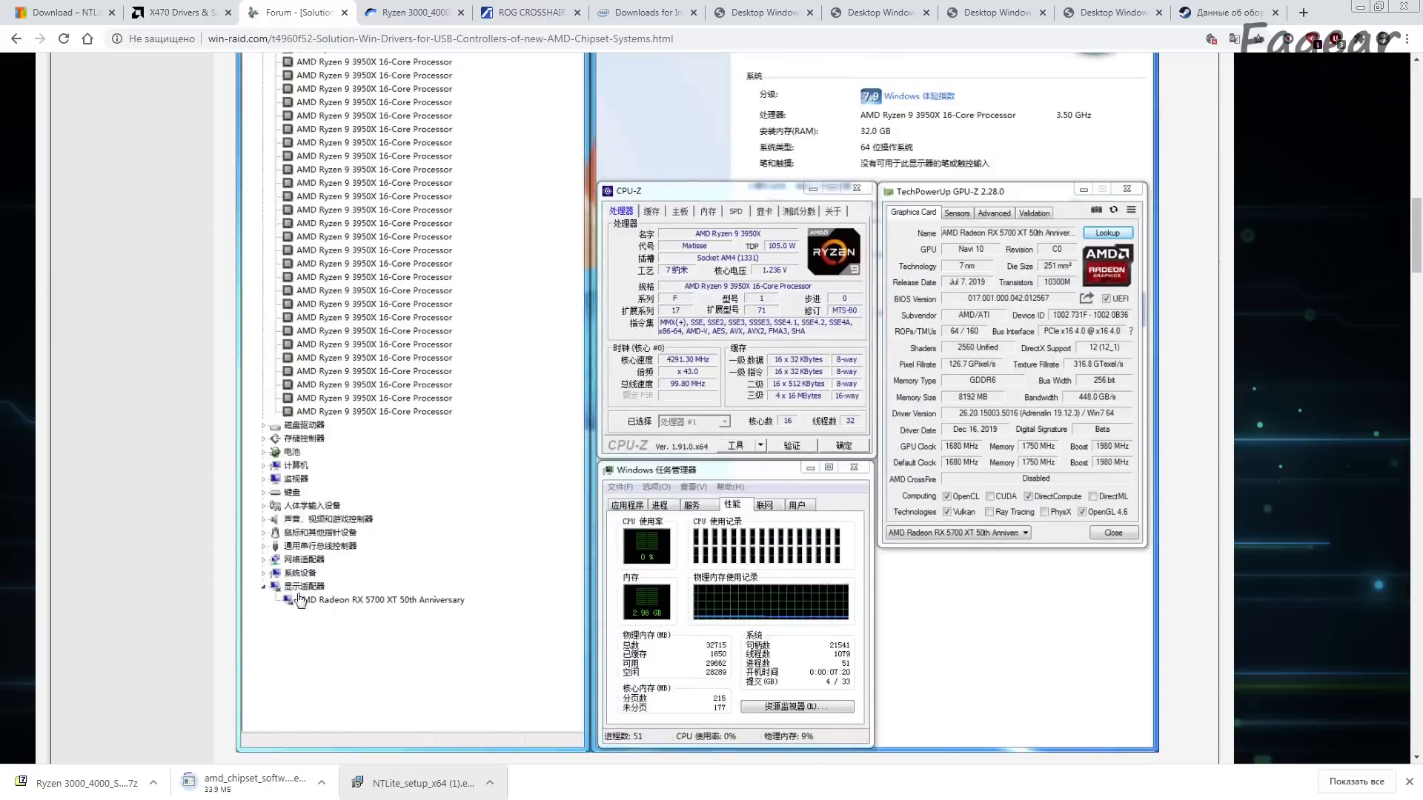
scroll(299, 597, "down", 5)
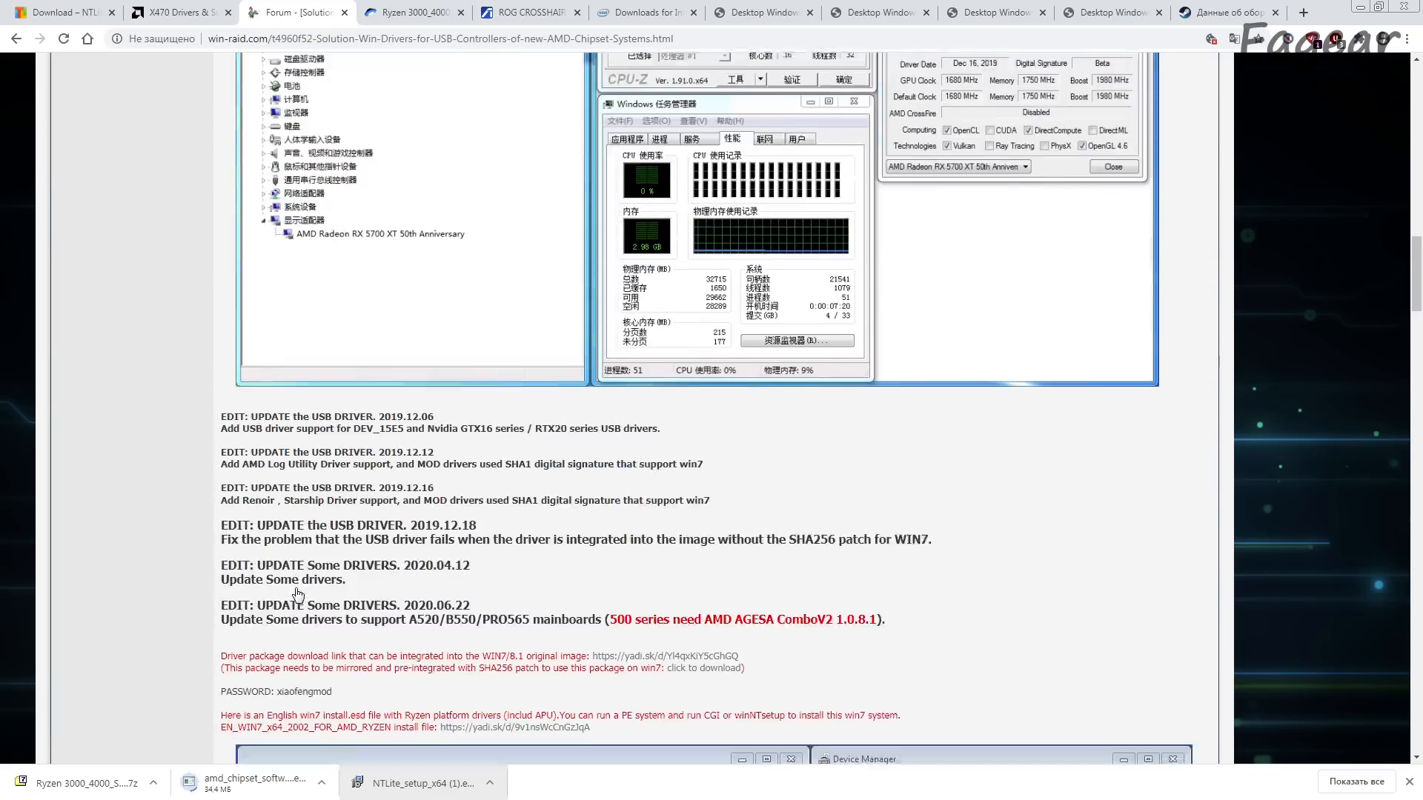
scroll(299, 593, "down", 2)
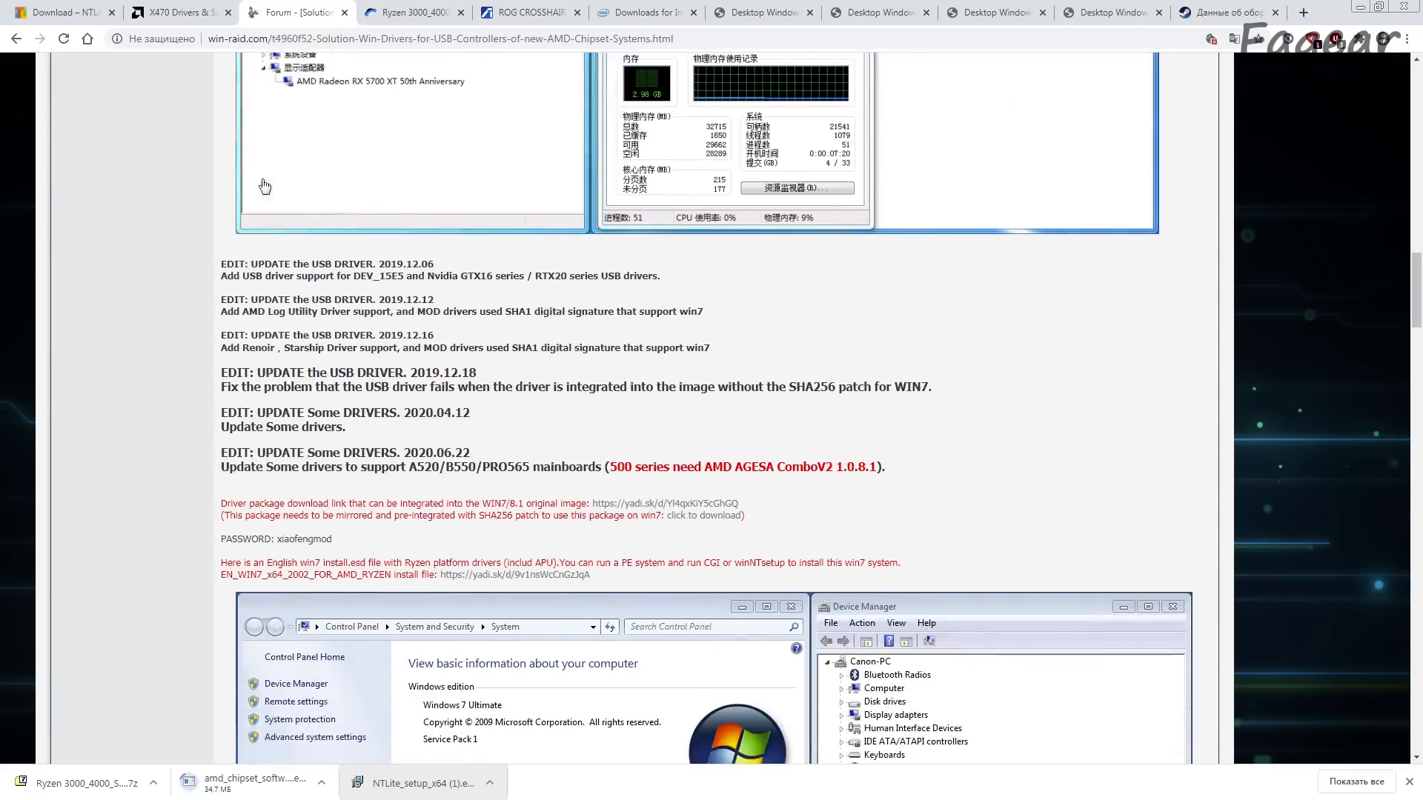
left_click(189, 11)
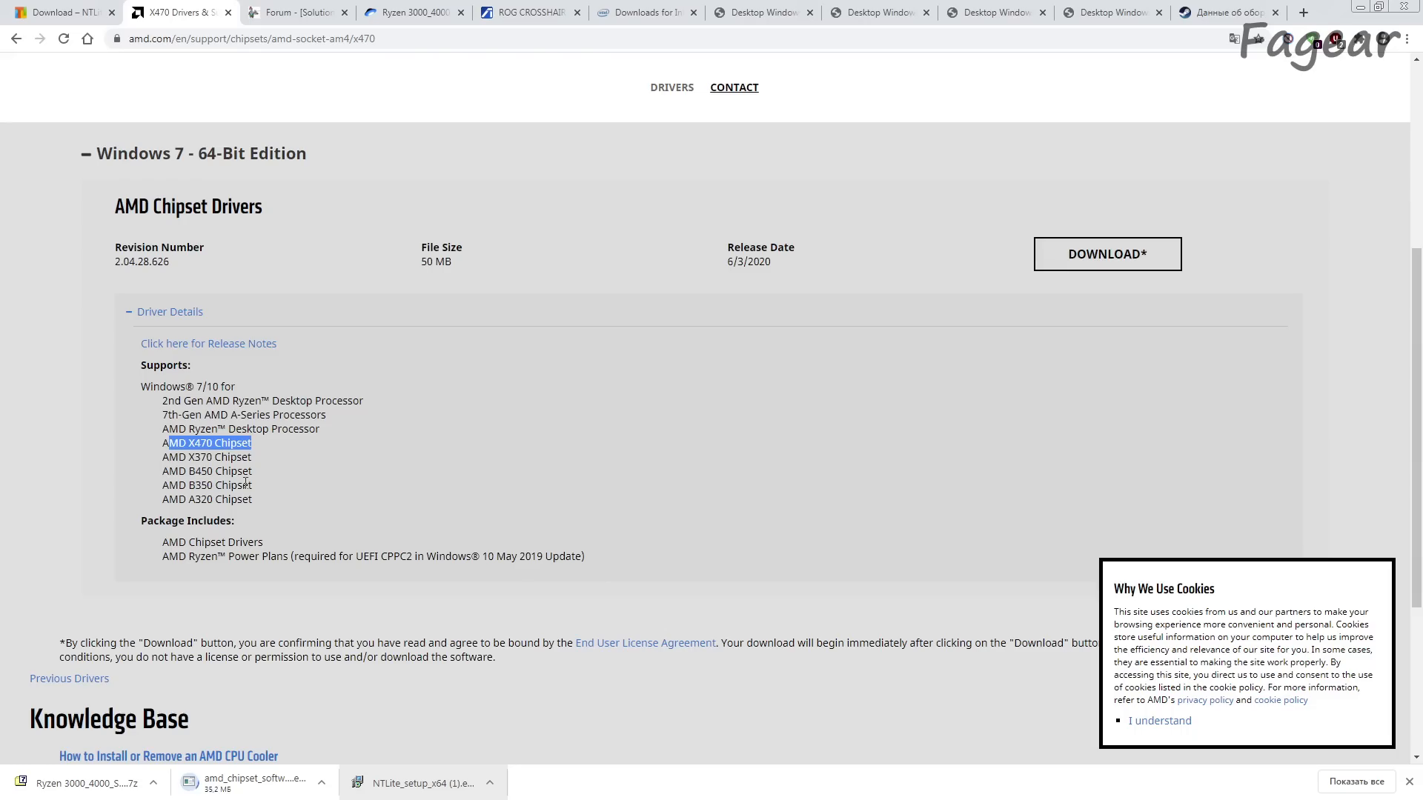
left_click(280, 12)
scroll(536, 525, "down", 4)
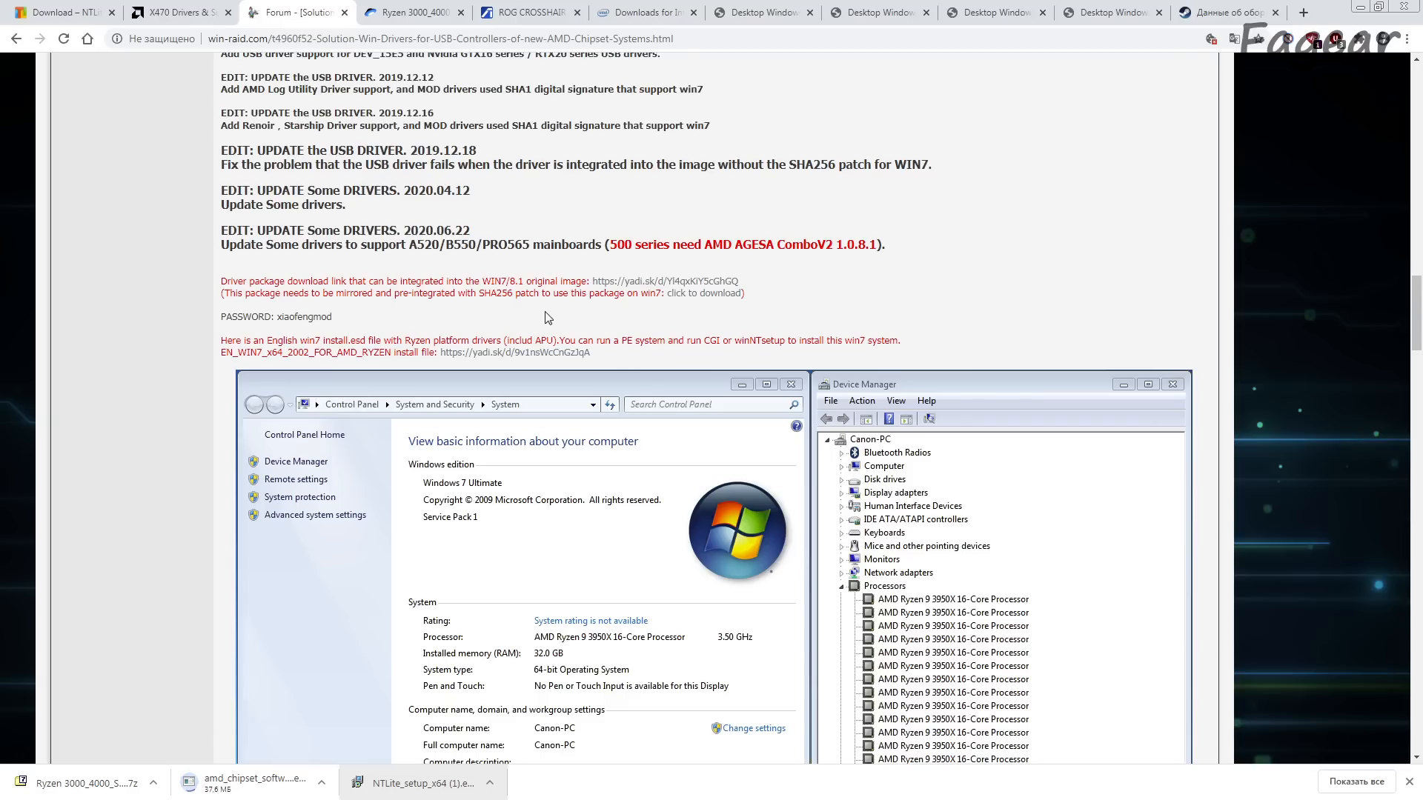
left_click(415, 13)
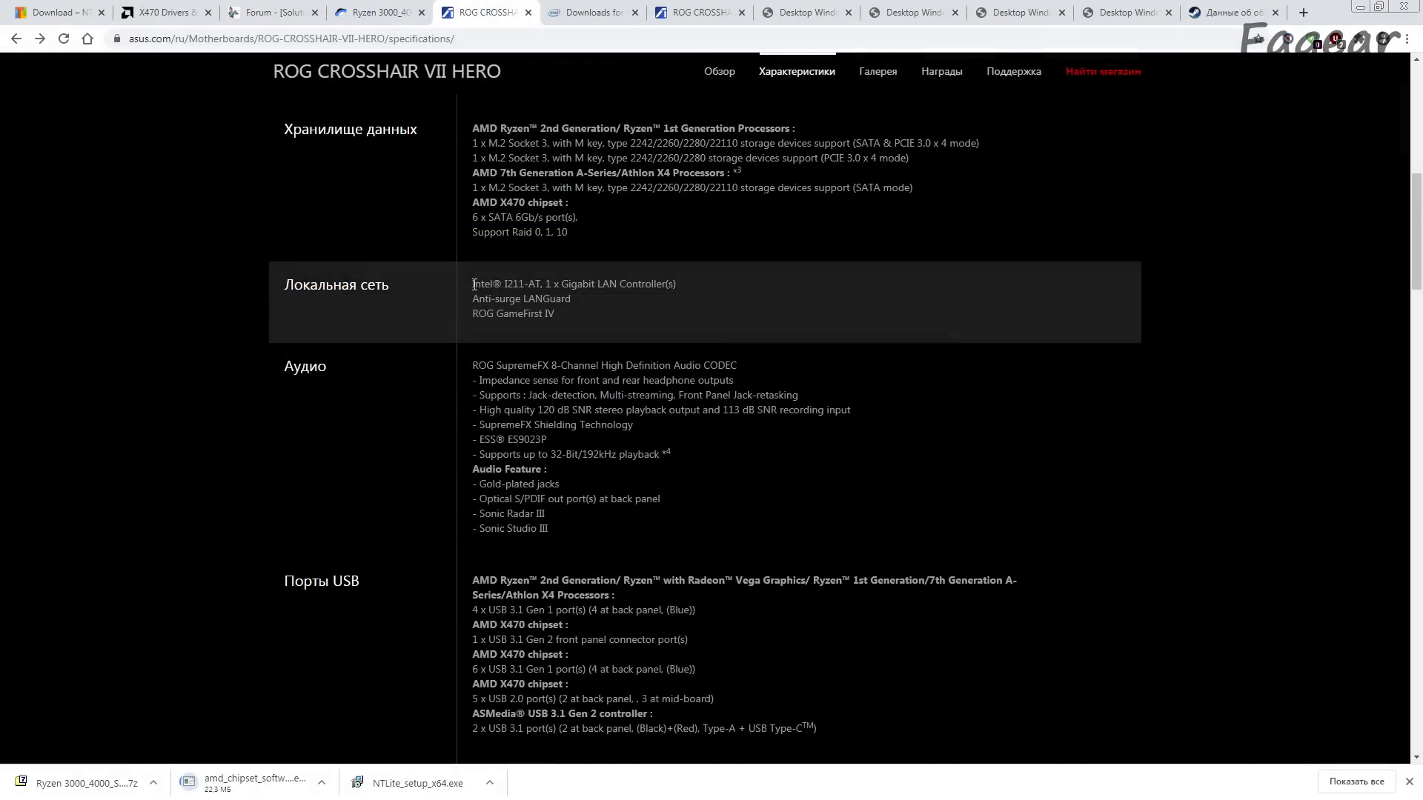
Step: Look up the LAN controller model in the ROG CROSSHAIR VII HERO specifications and open the Download Center on Intel's site
left_click_drag(472, 284, 542, 285)
key("ctrl+c")
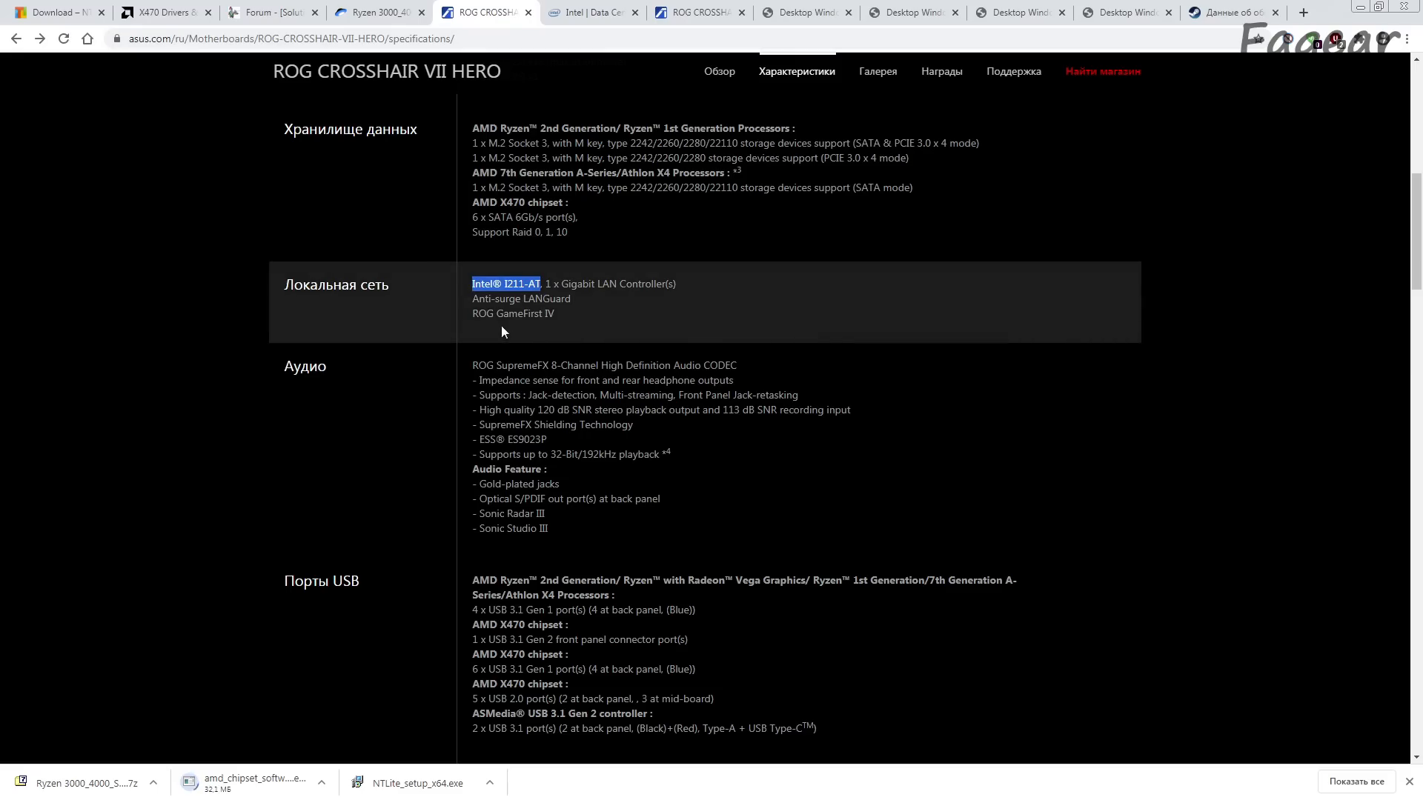
left_click(585, 9)
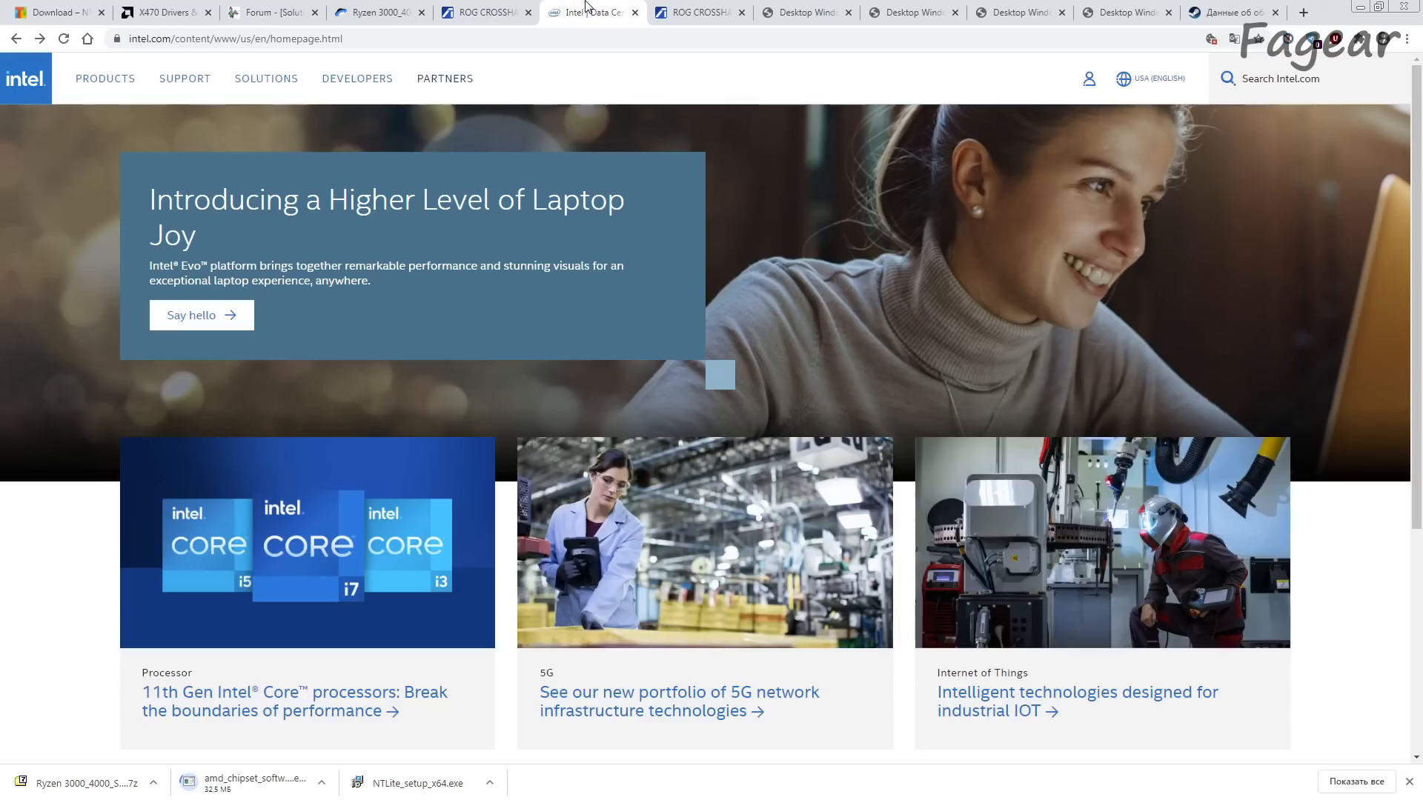
left_click(146, 40)
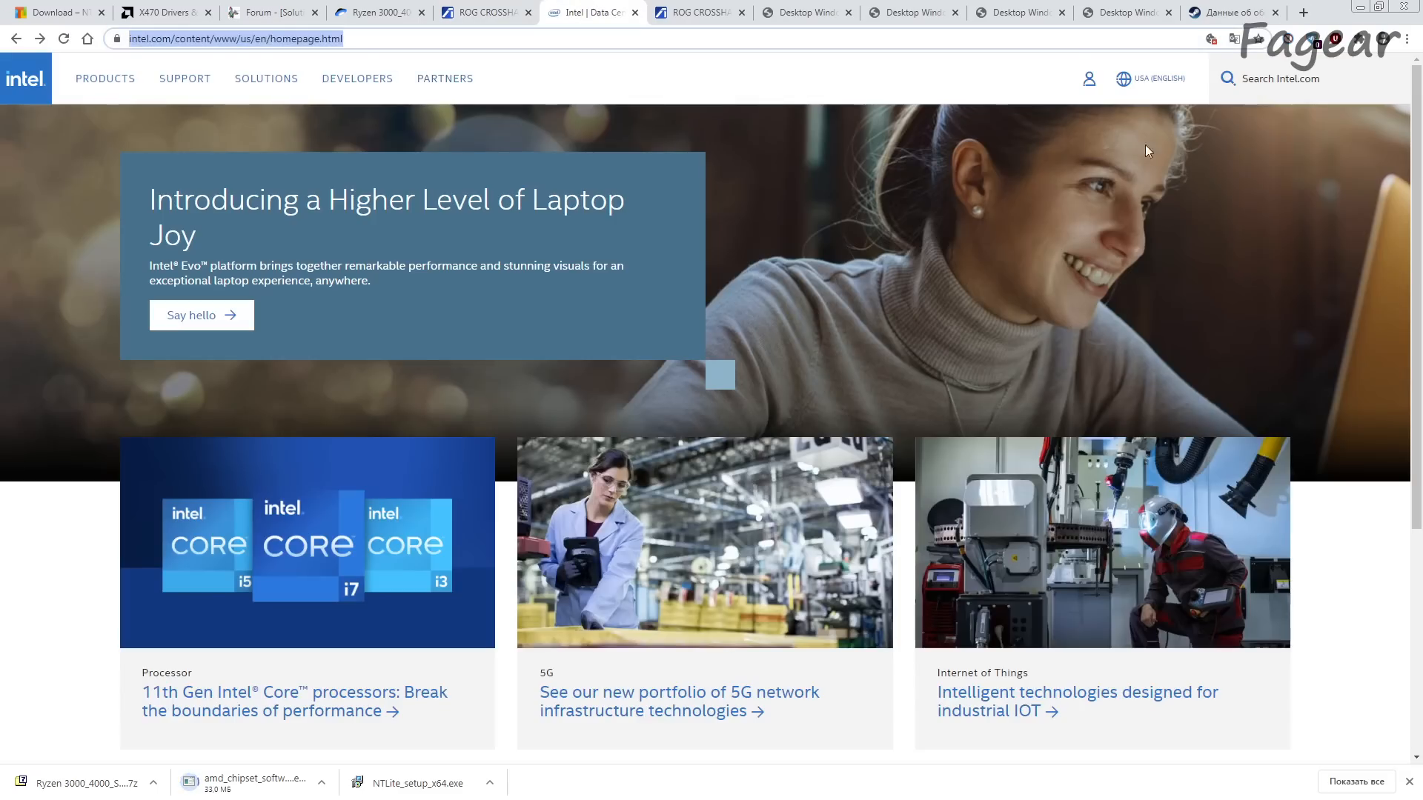
left_click(183, 82)
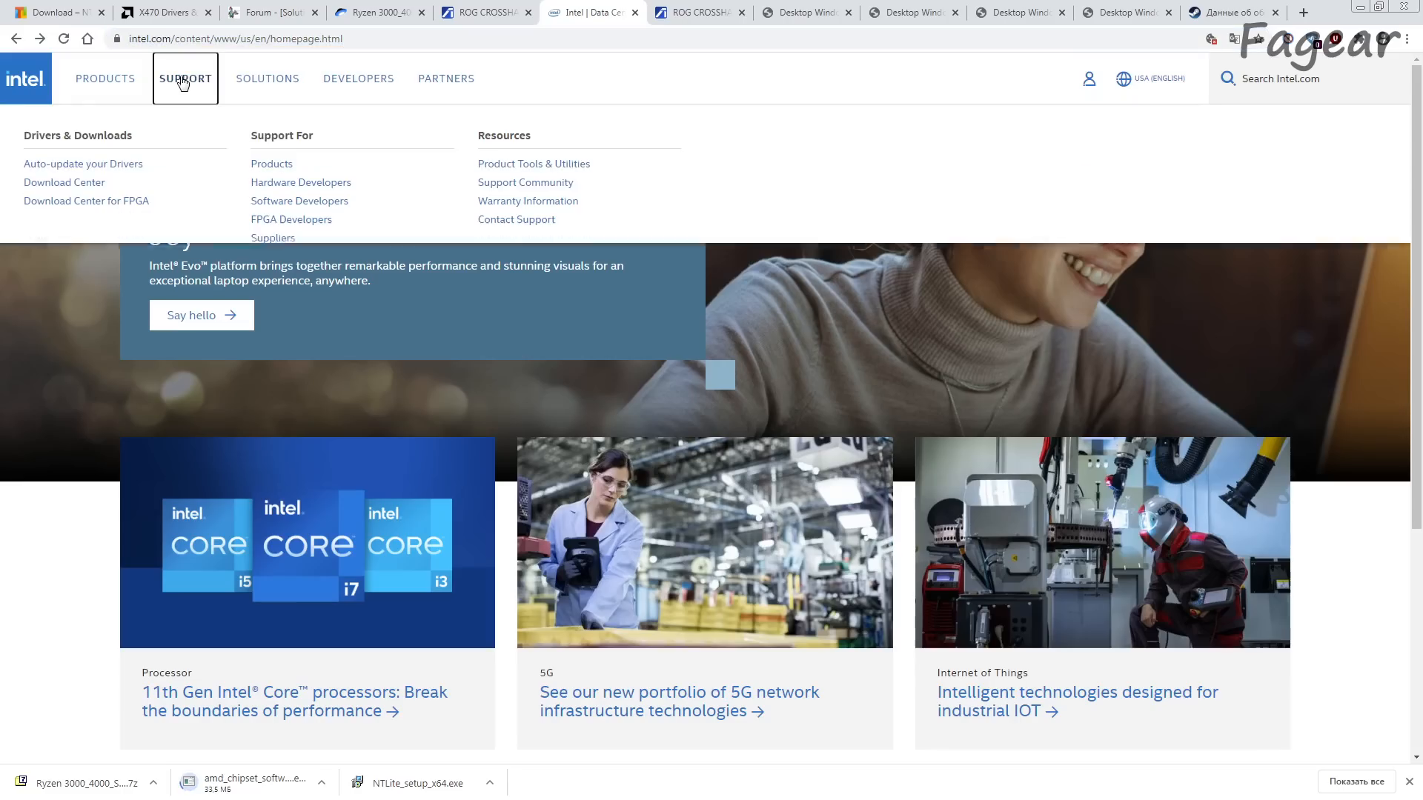
left_click(63, 186)
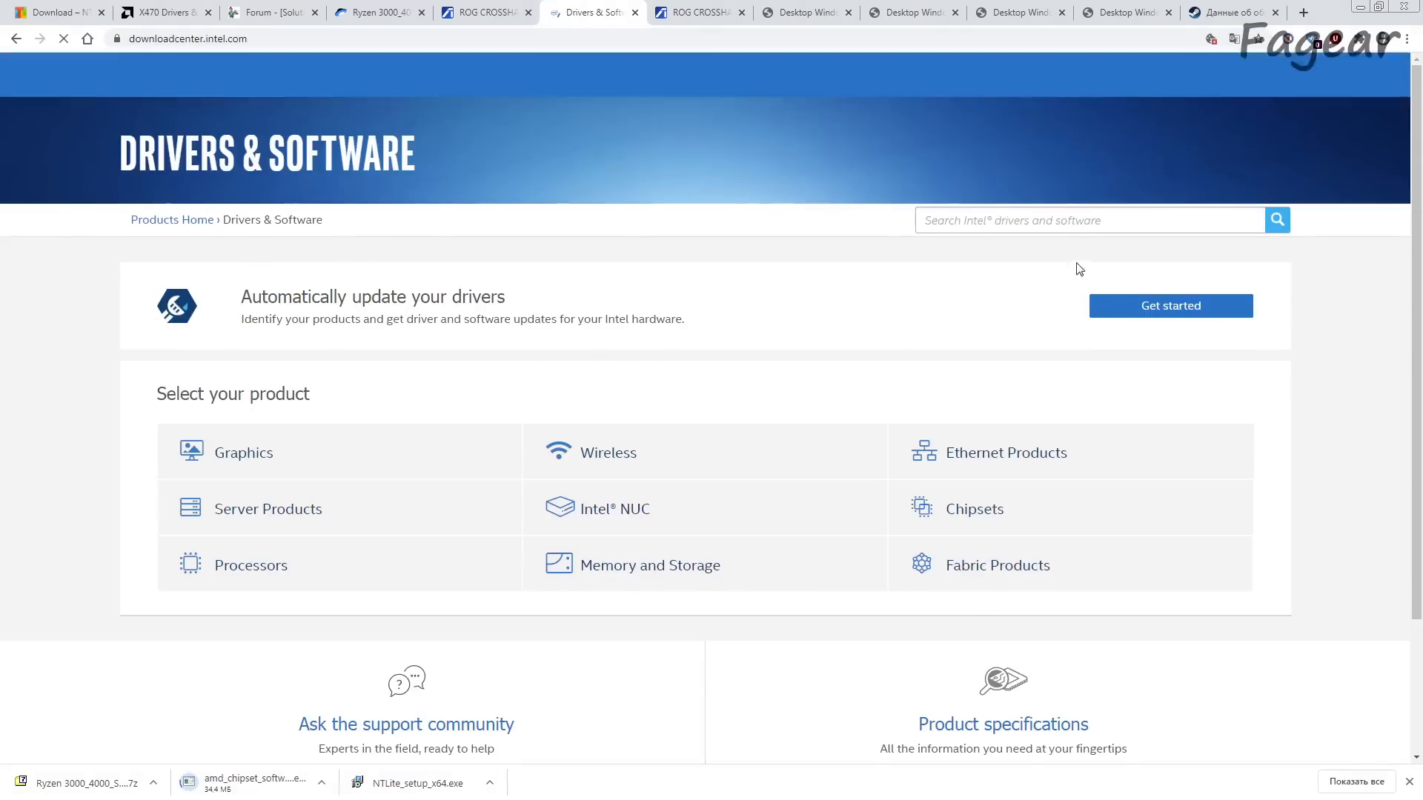
Step: Search Intel's Download Center for the I211-AT Ethernet controller and look through its list of available drivers
left_click(1070, 234)
key("ctrl+v")
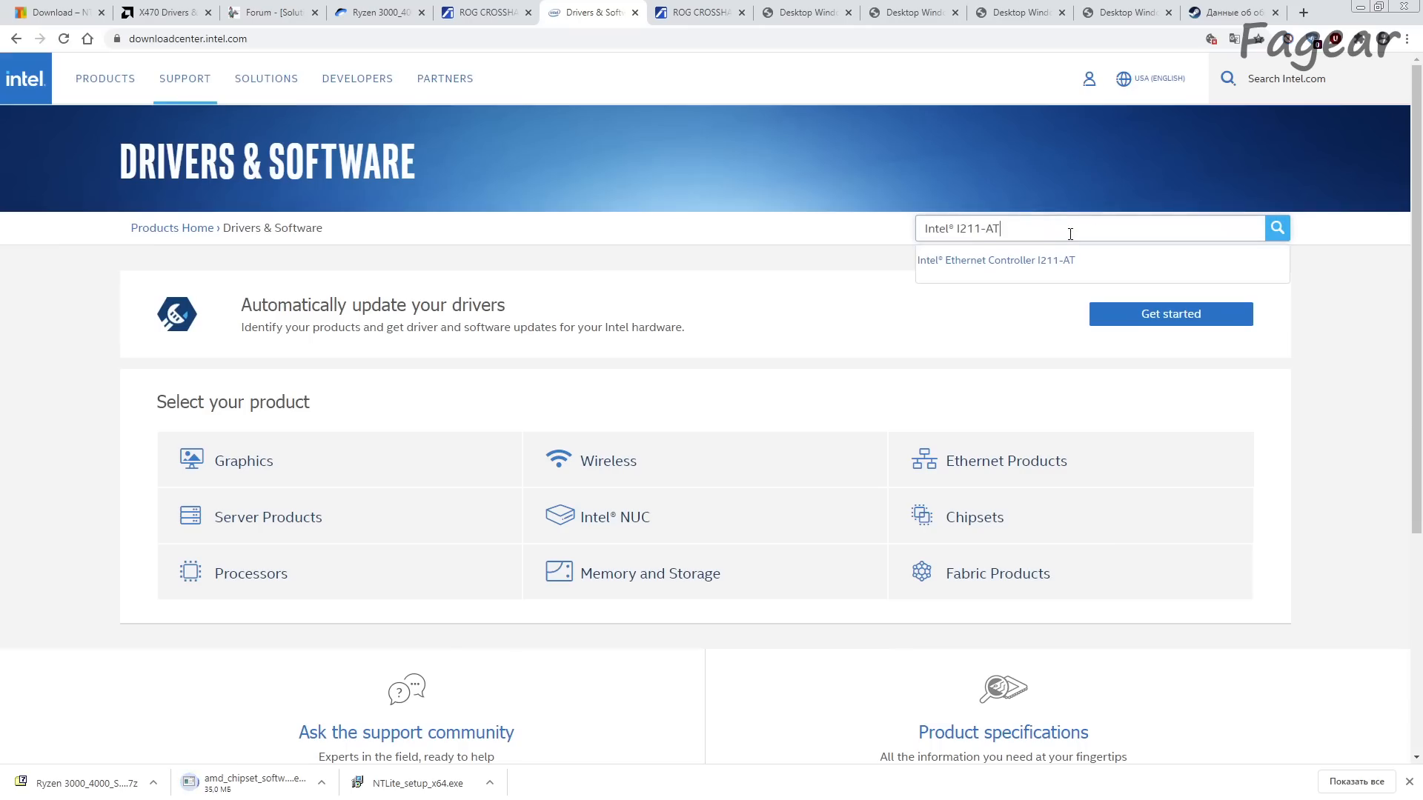
left_click(1004, 262)
scroll(785, 457, "down", 5)
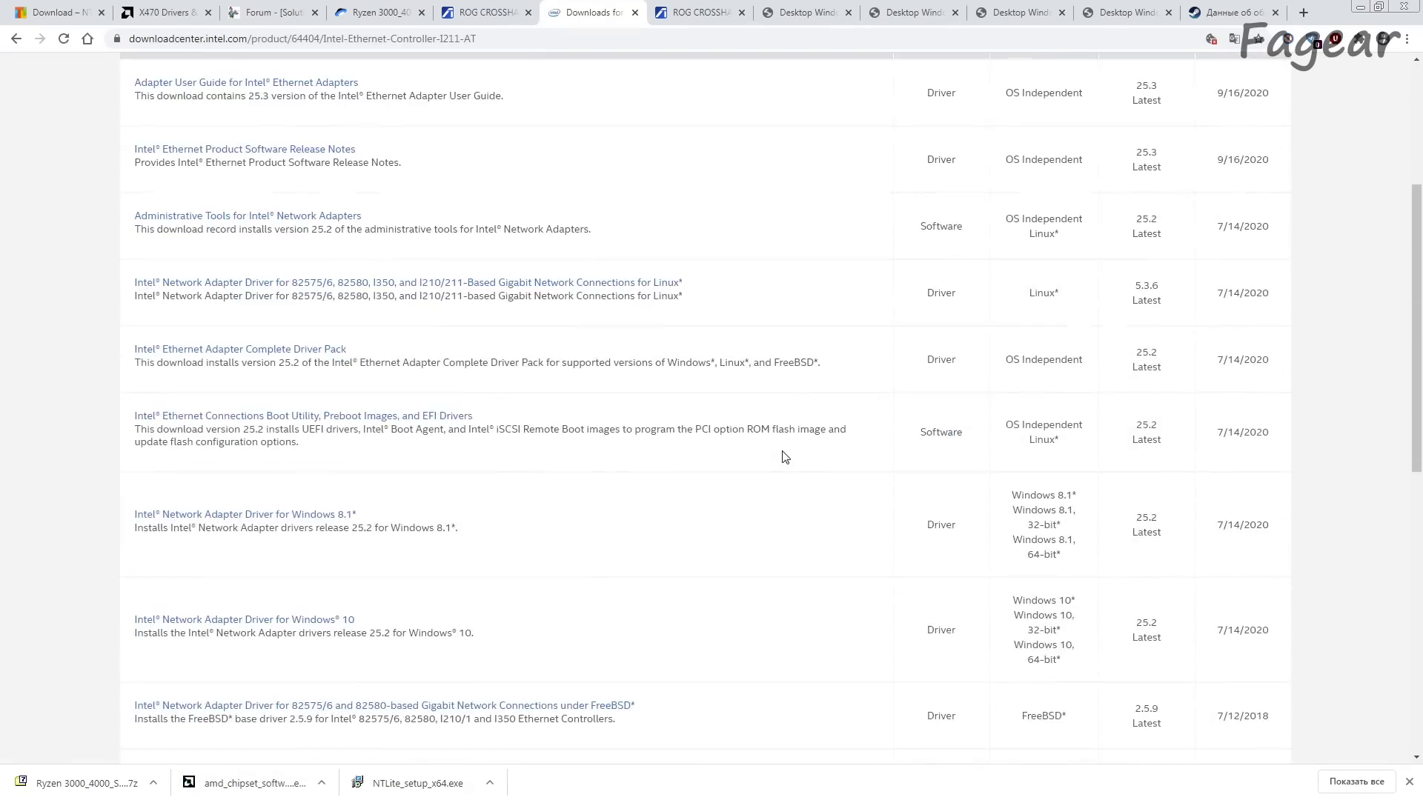
scroll(785, 457, "down", 3)
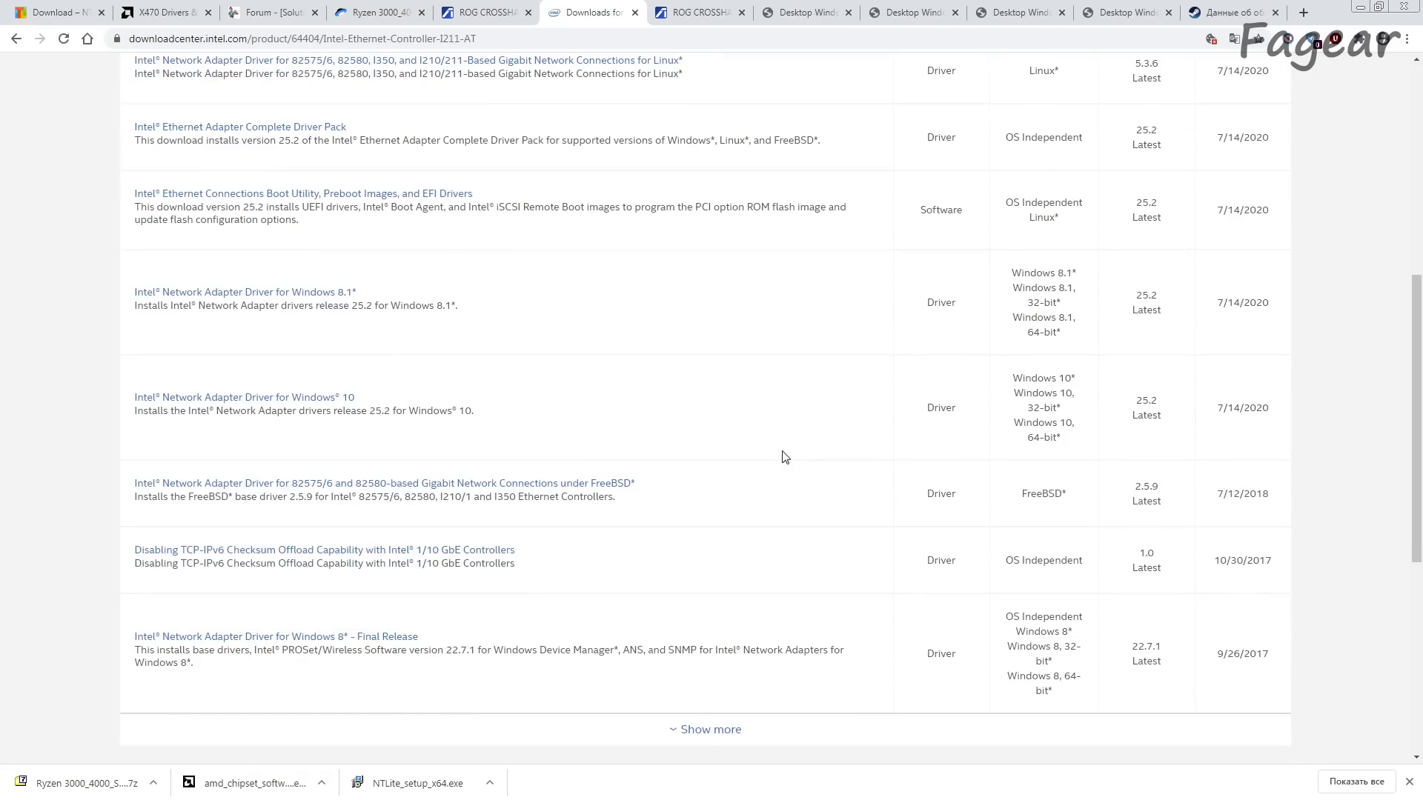
scroll(785, 457, "down", 2)
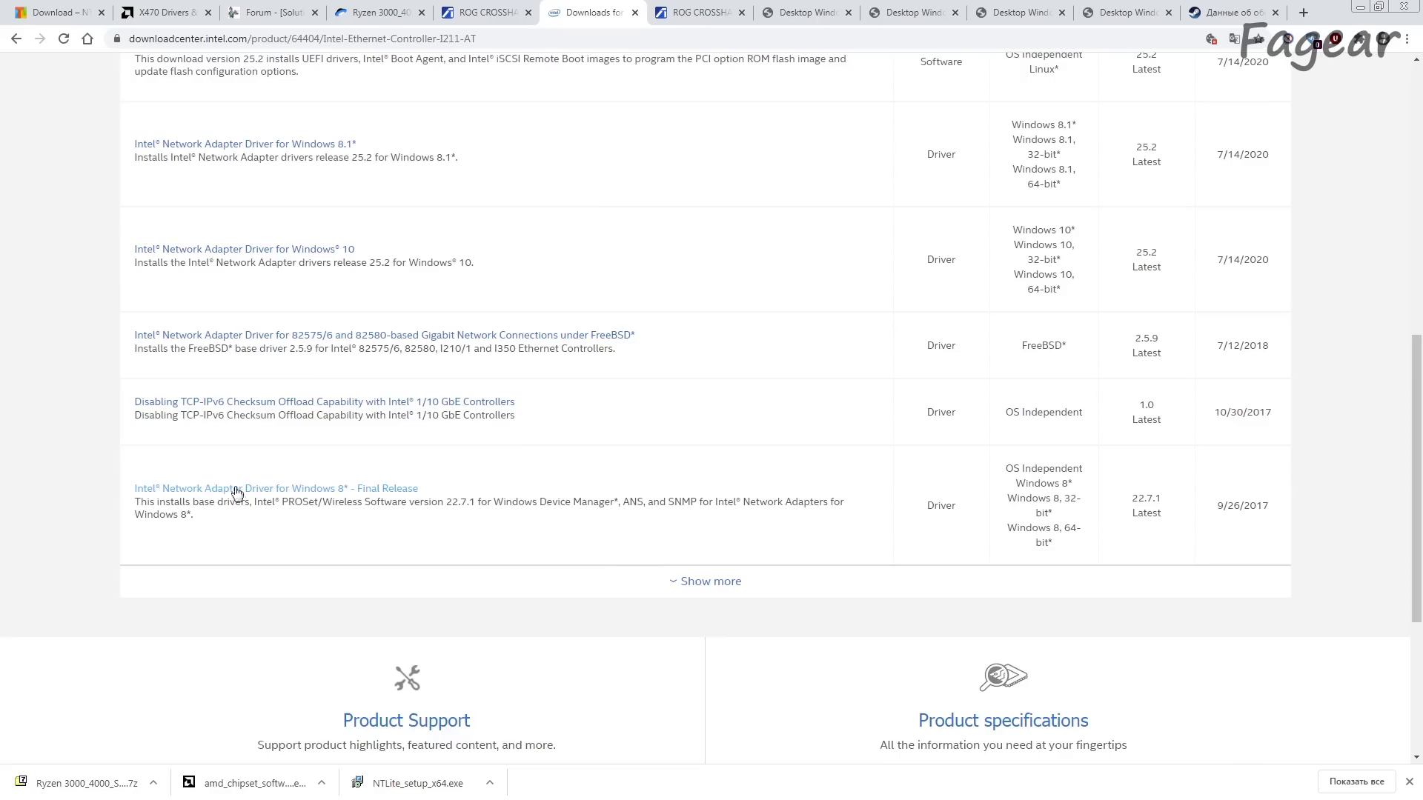
Step: Open the Intel Ethernet Adapter Complete Driver Pack page in a separate browser tab and check its download size
scroll(507, 502, "up", 6)
left_click_drag(132, 423, 354, 428)
left_click(355, 424)
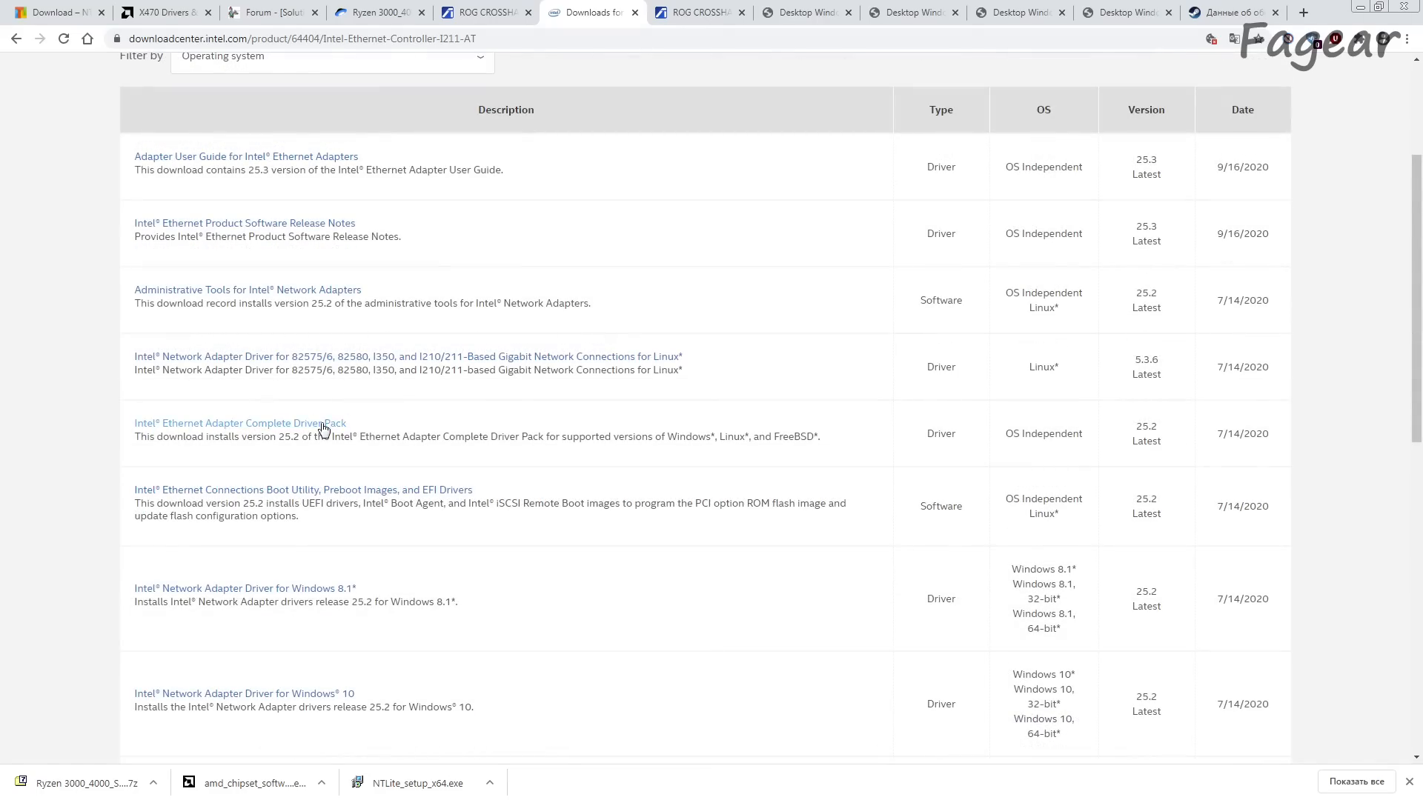
middle_click(322, 425)
left_click(641, 4)
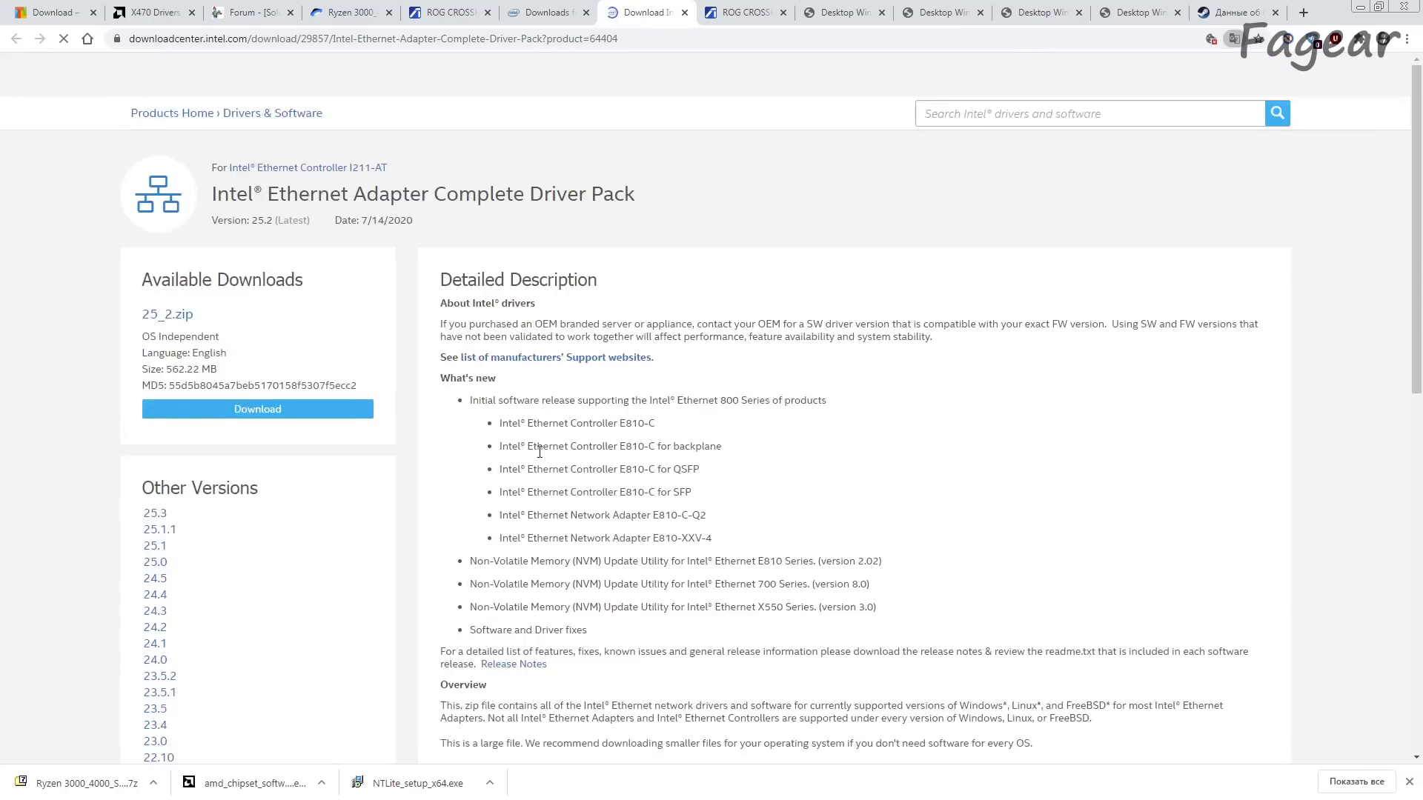
scroll(530, 454, "down", 2)
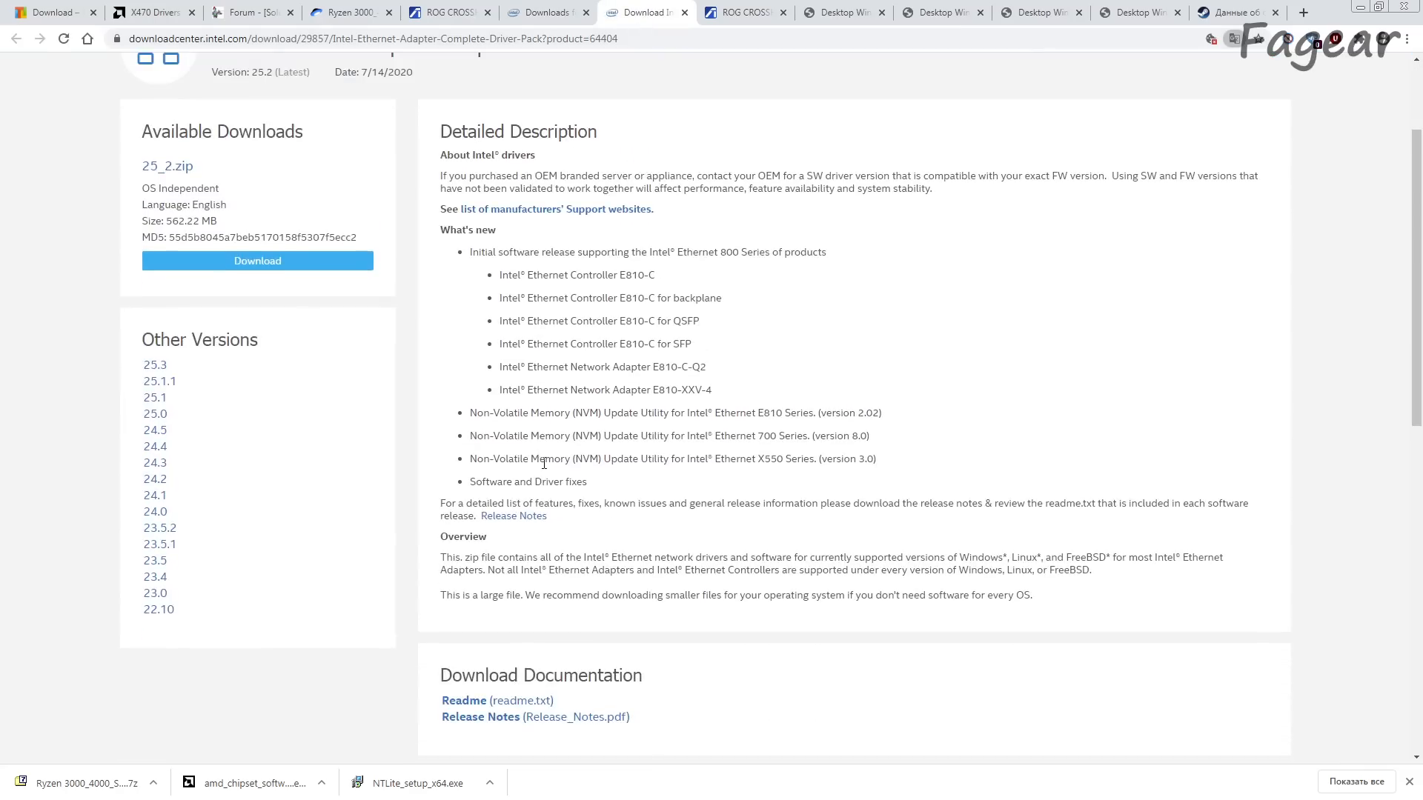
left_click_drag(167, 221, 232, 226)
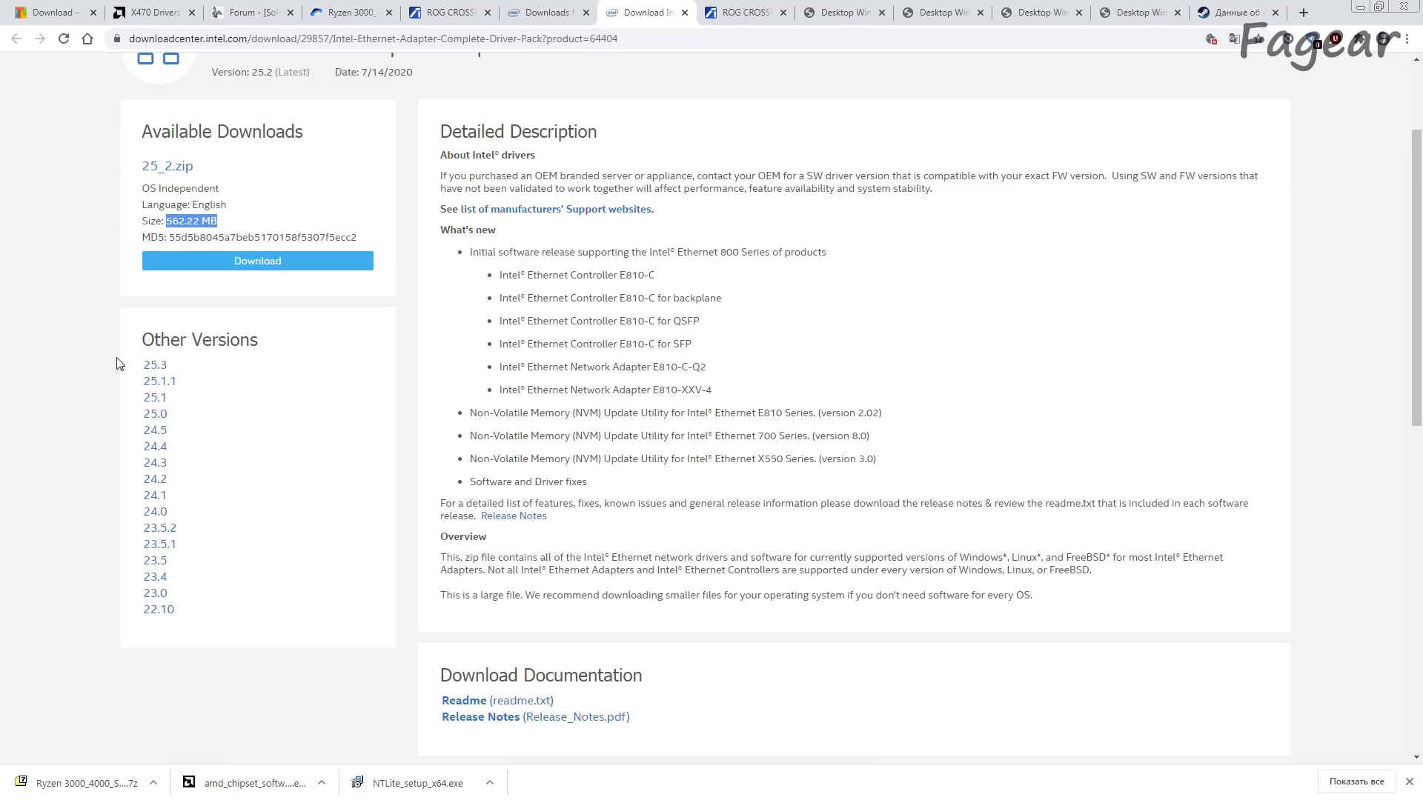
Step: Open version 22.10 of the Complete Driver Pack, review its description, and close the page
left_click(158, 609)
scroll(163, 621, "down", 1)
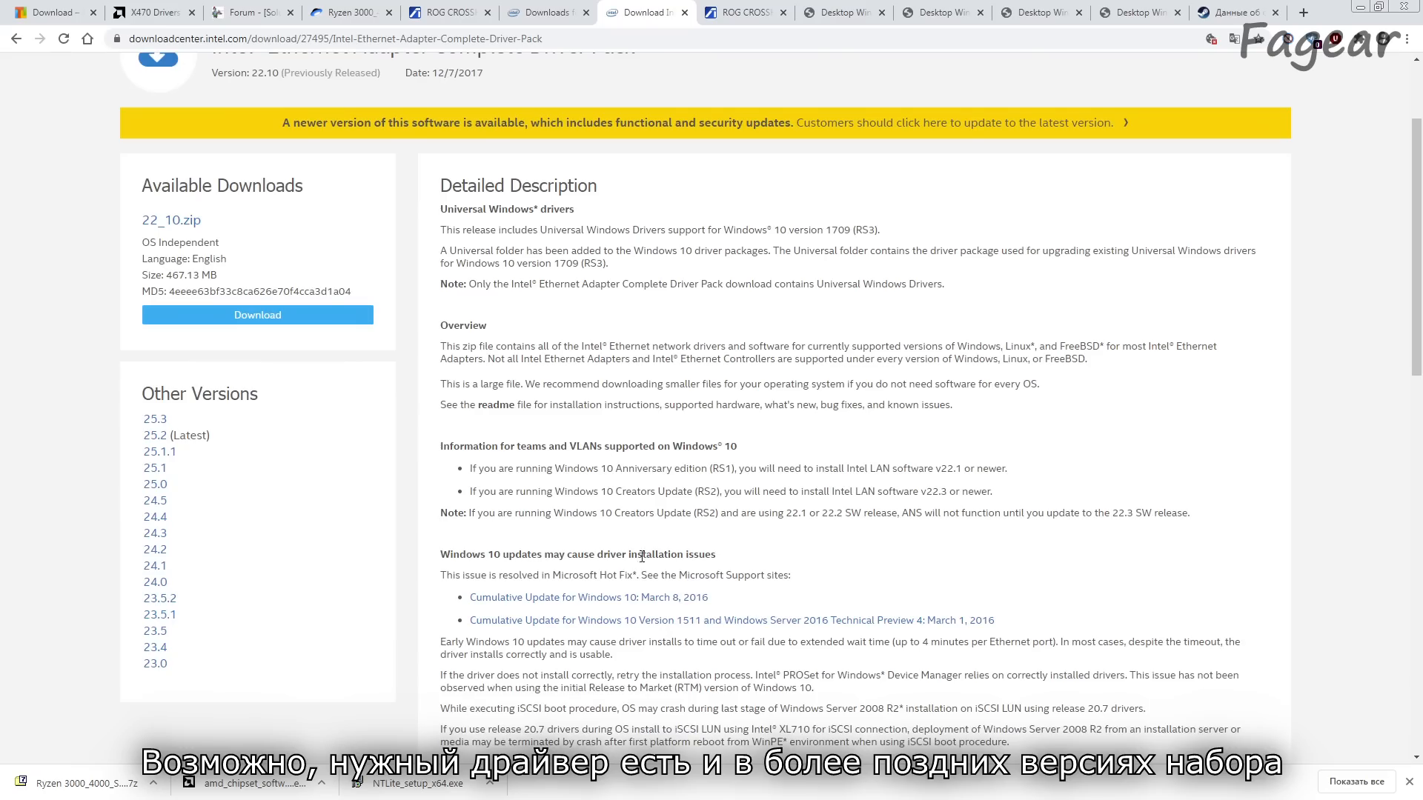
scroll(567, 541, "down", 5)
scroll(668, 339, "up", 5)
key("ctrl+w")
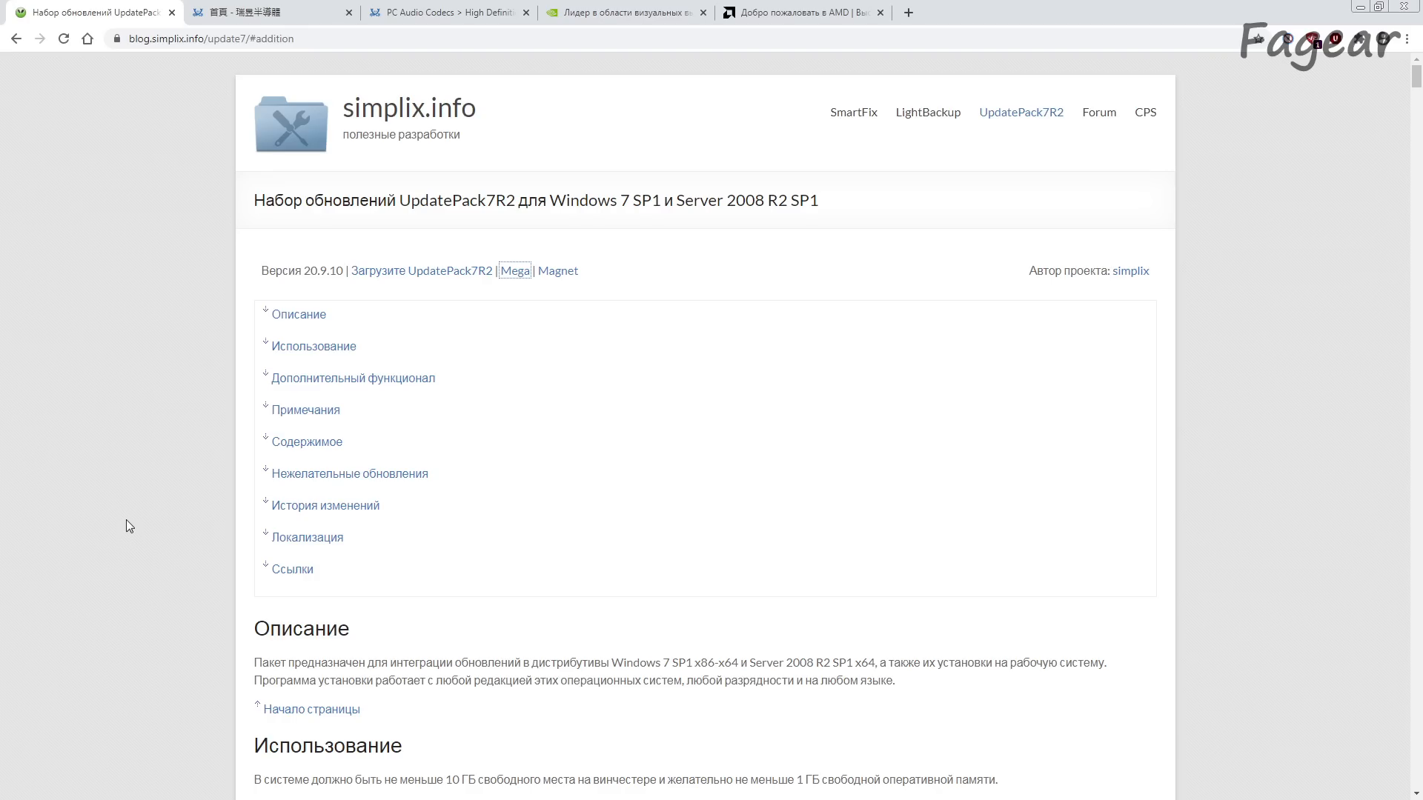
Step: Go to the already open Realtek home page and switch the site's language to English
left_click(245, 13)
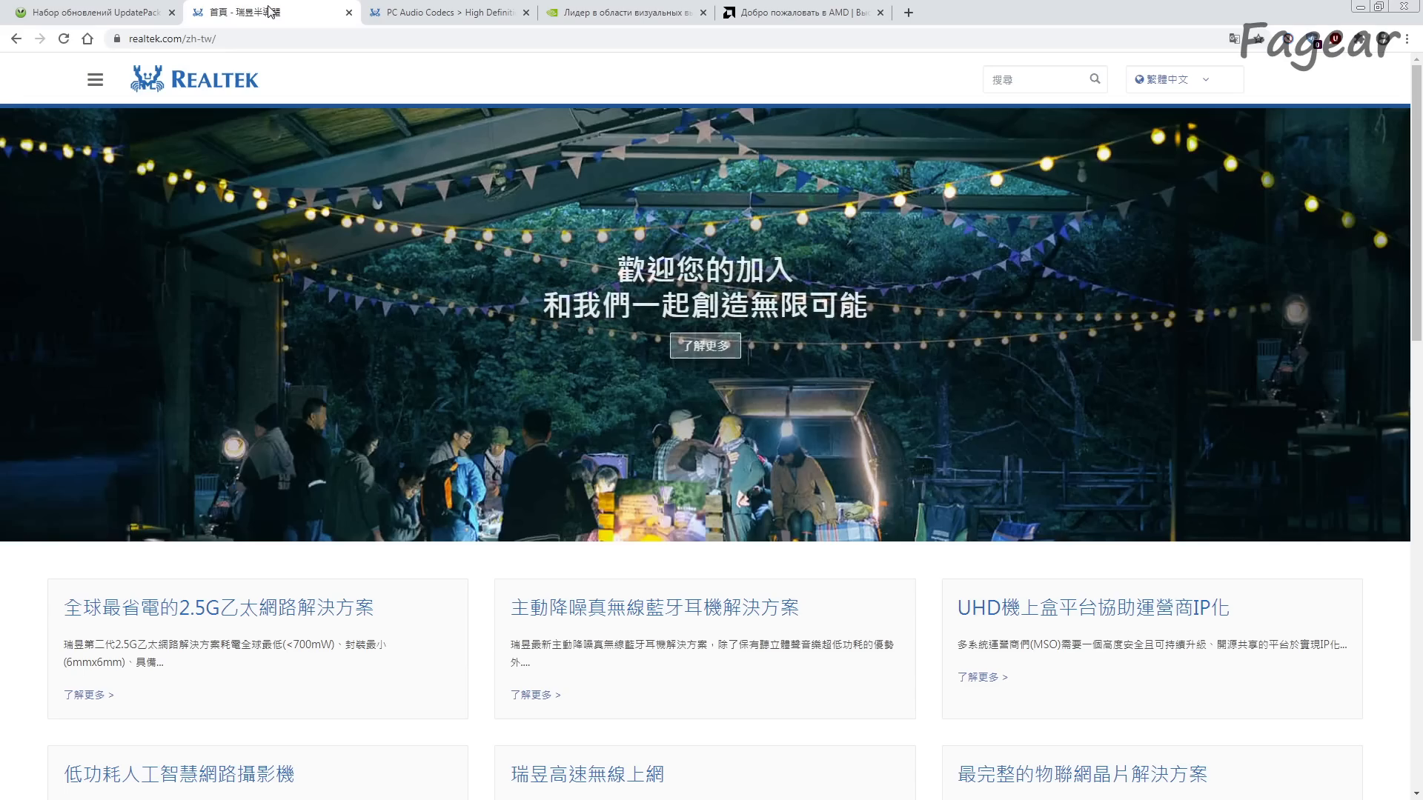
scroll(327, 527, "down", 9)
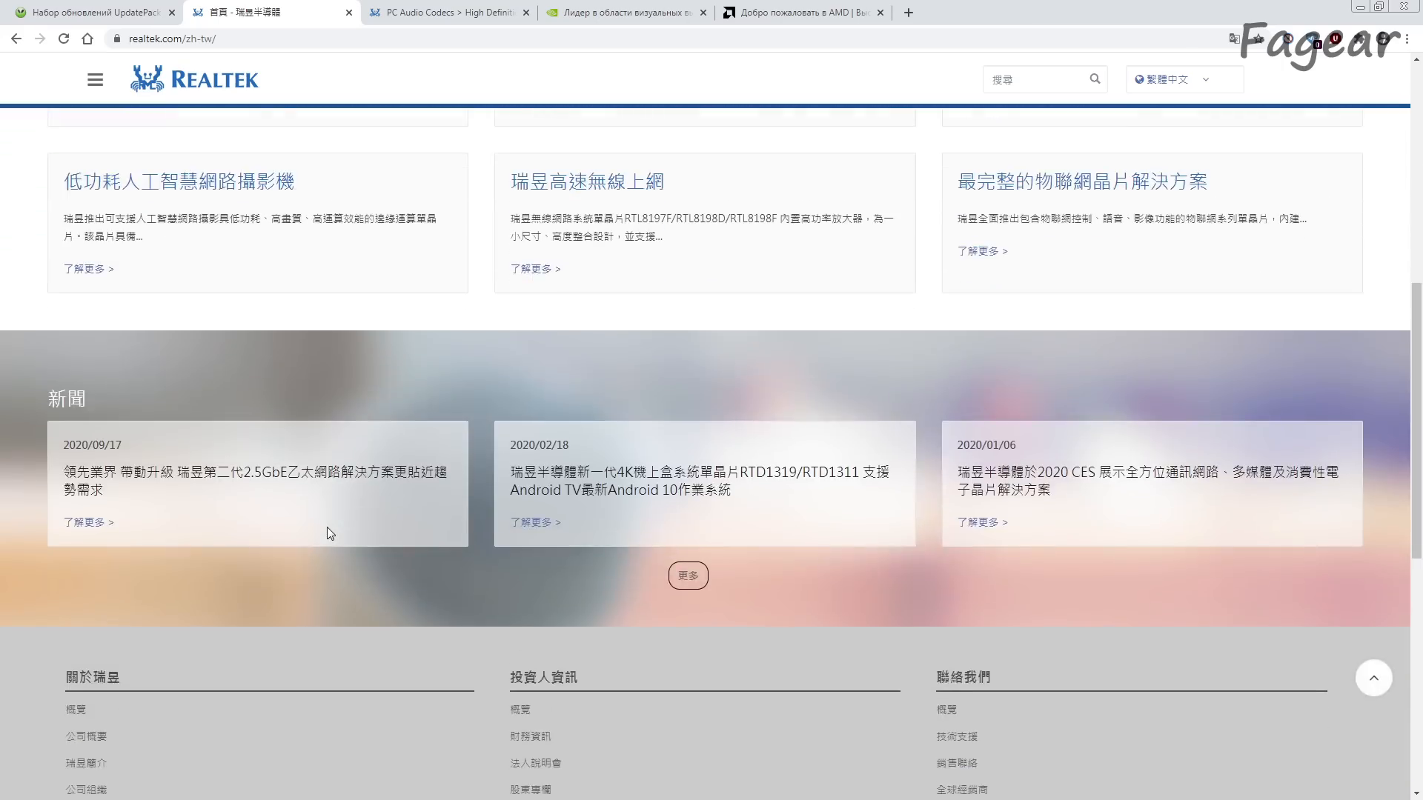
scroll(327, 527, "up", 10)
left_click(1184, 79)
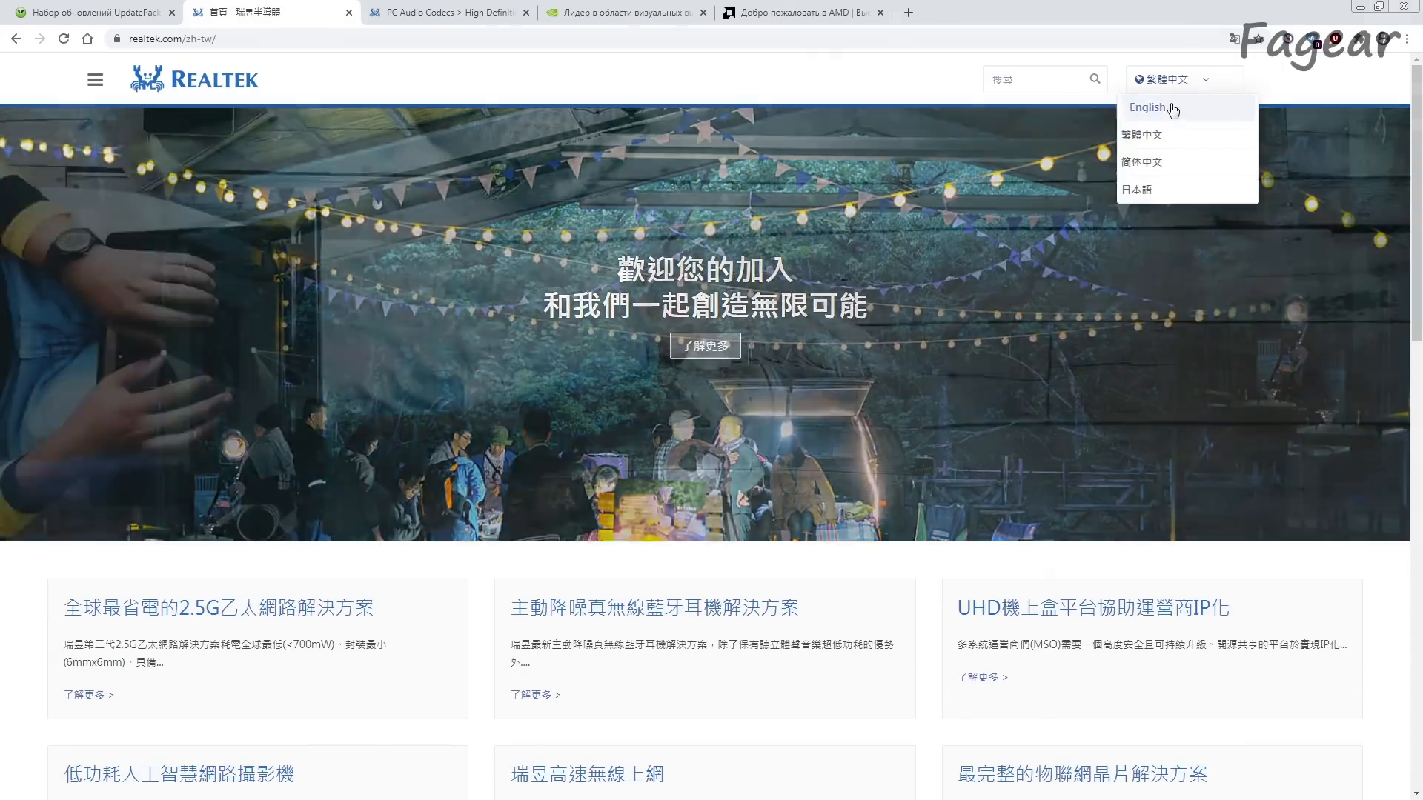
left_click(1172, 104)
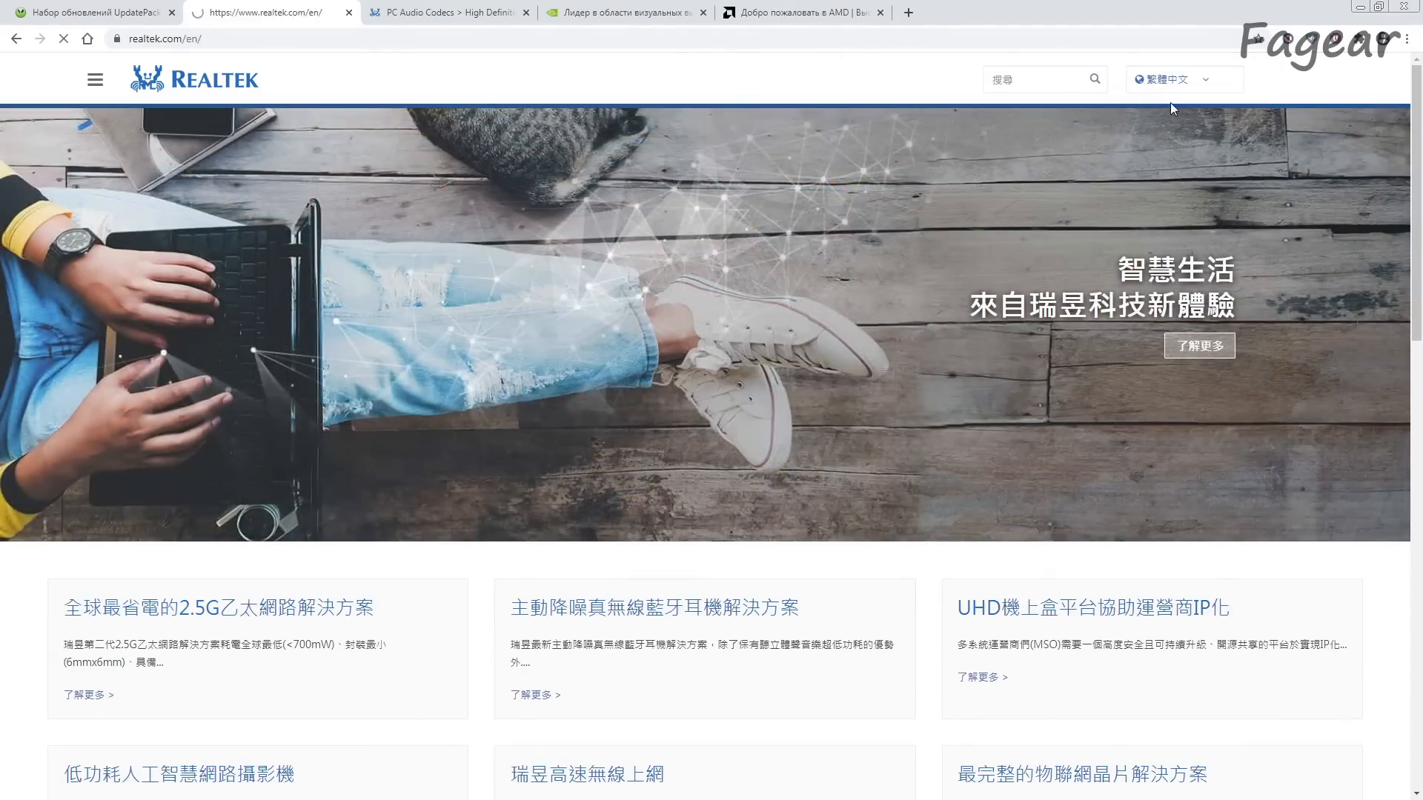
scroll(697, 463, "down", 5)
scroll(696, 463, "up", 5)
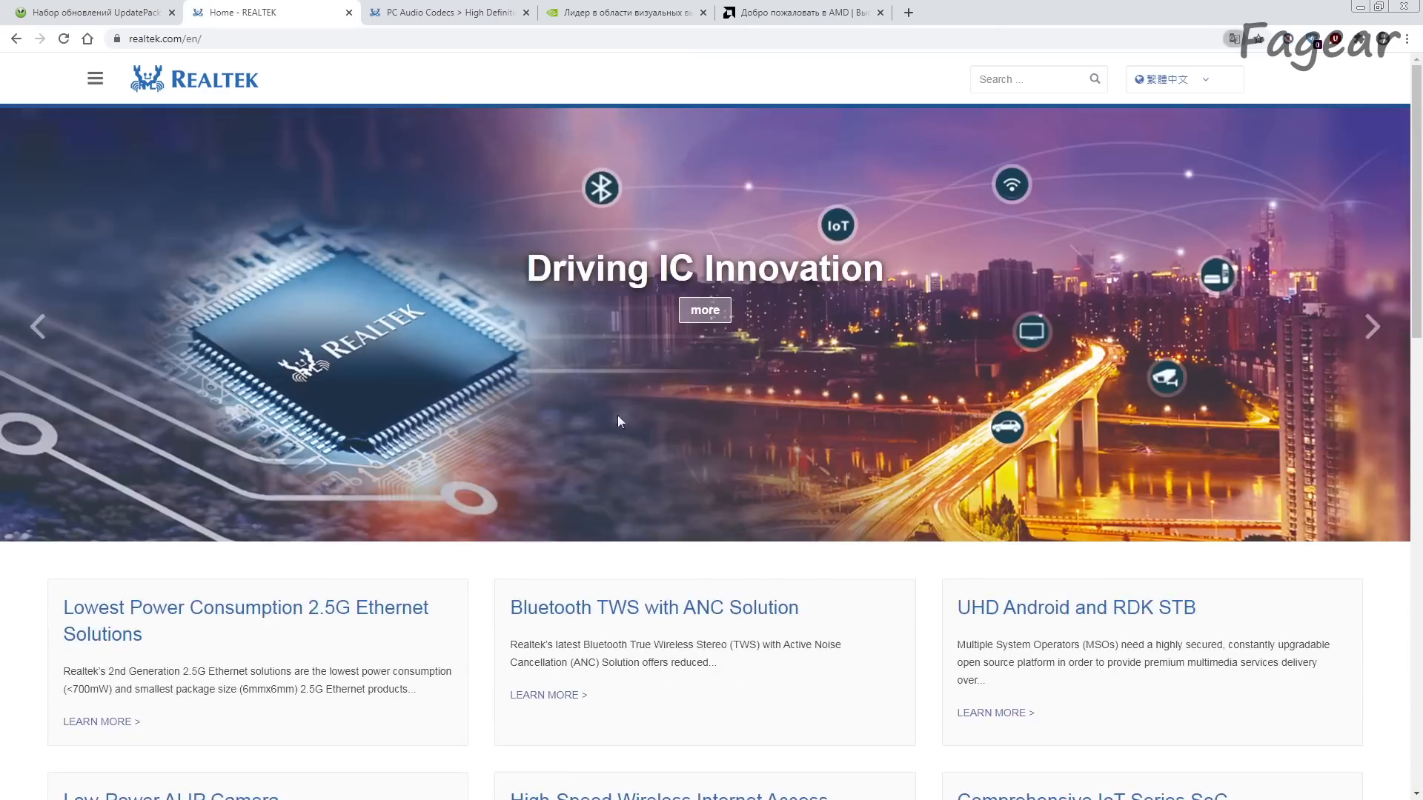
Step: Open the Multimedia ICs download section on Realtek's site and check its Product Line filter
left_click(95, 79)
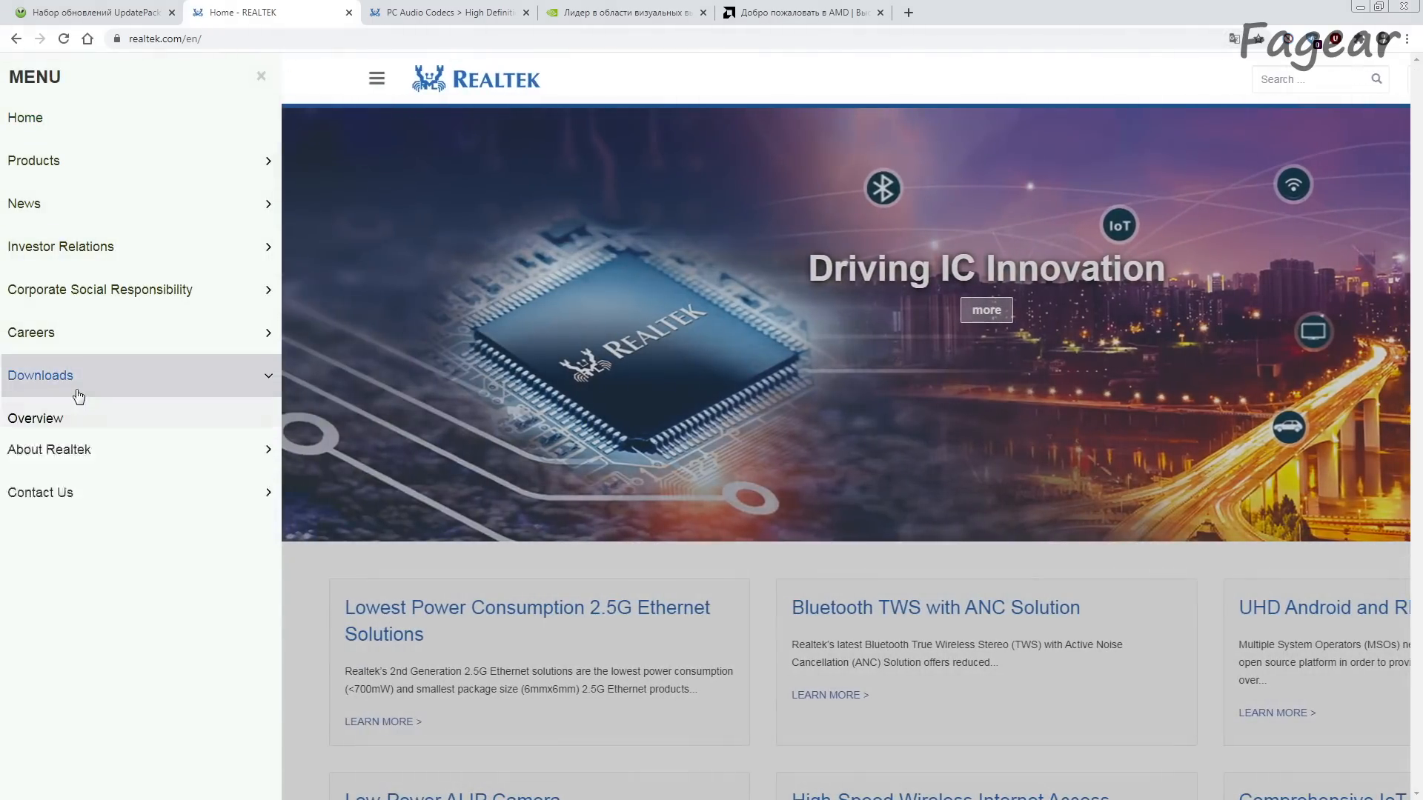
left_click(77, 391)
left_click(66, 547)
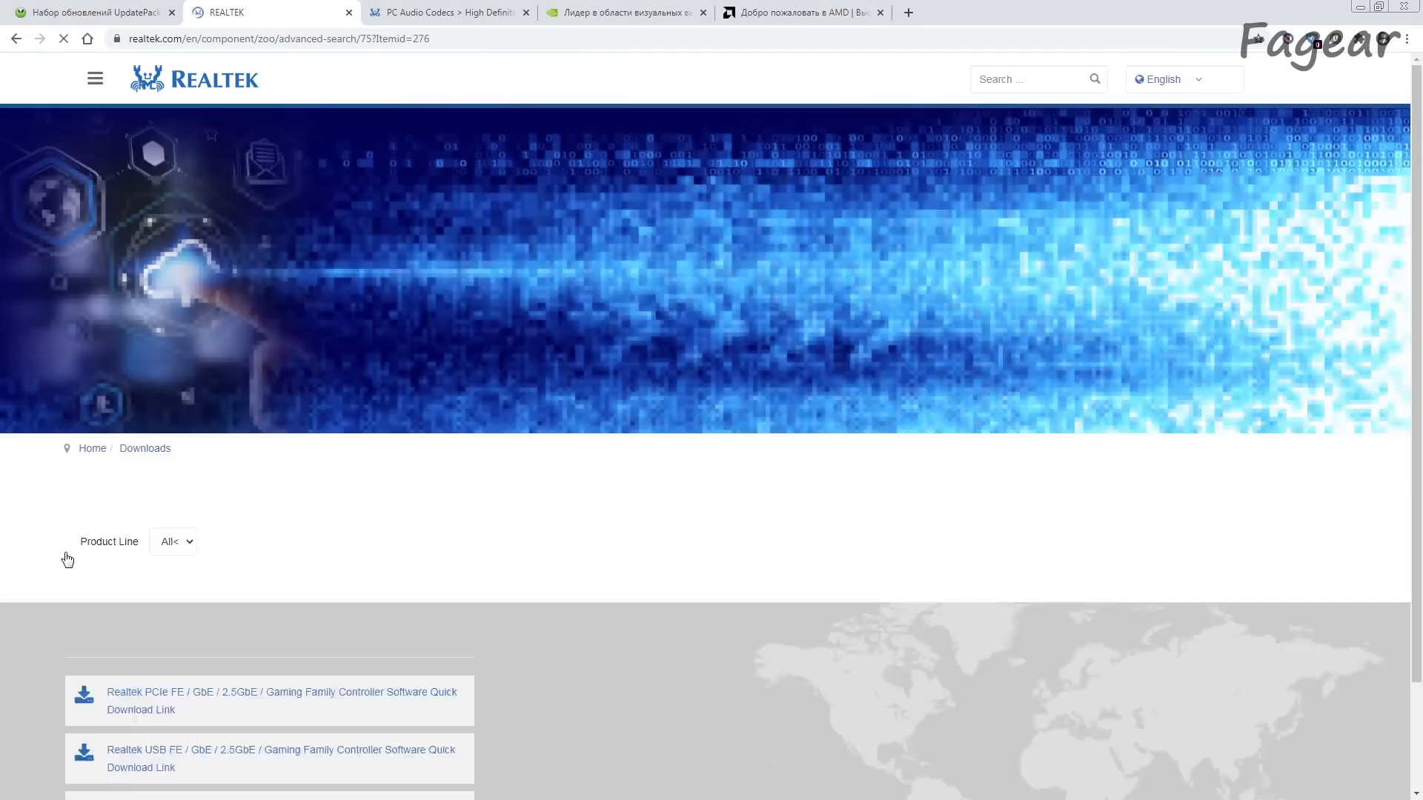
scroll(127, 553, "down", 3)
left_click(183, 349)
left_click(115, 311)
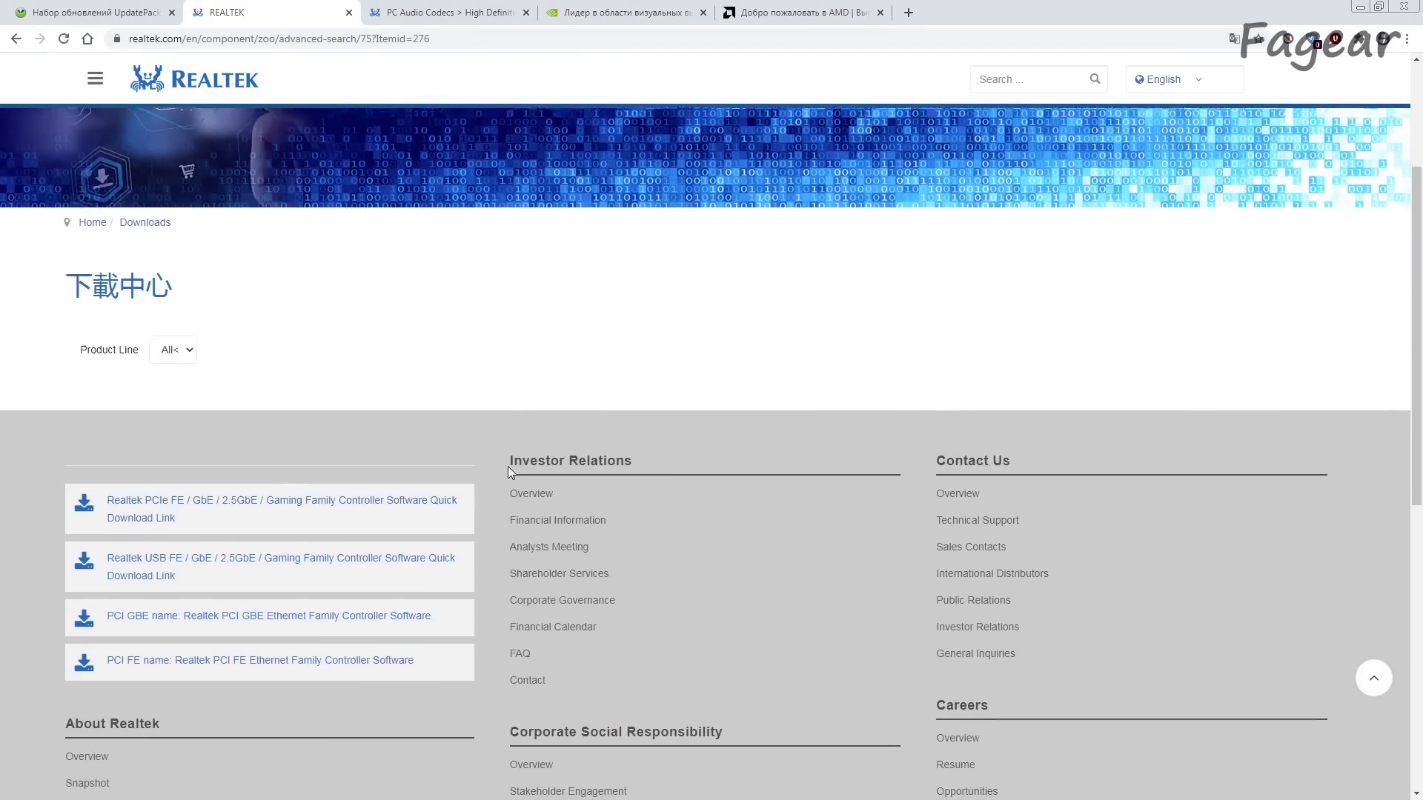
scroll(509, 466, "up", 3)
Step: Switch to Realtek's High Definition Audio Codecs Software page and locate the 32/64-bit Windows driver ZIP file that covers Windows 7
left_click(459, 8)
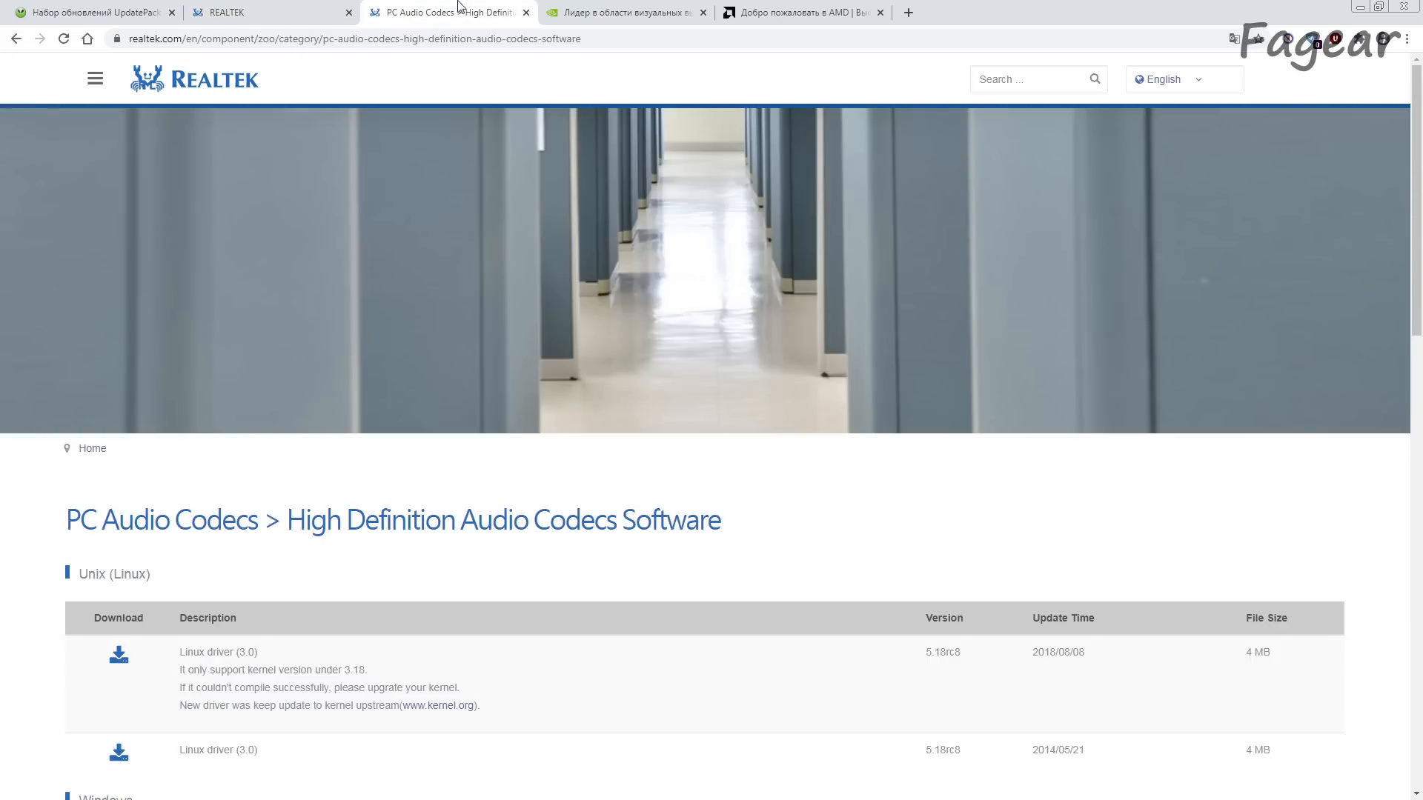
left_click(397, 45)
left_click(741, 506)
scroll(743, 510, "down", 7)
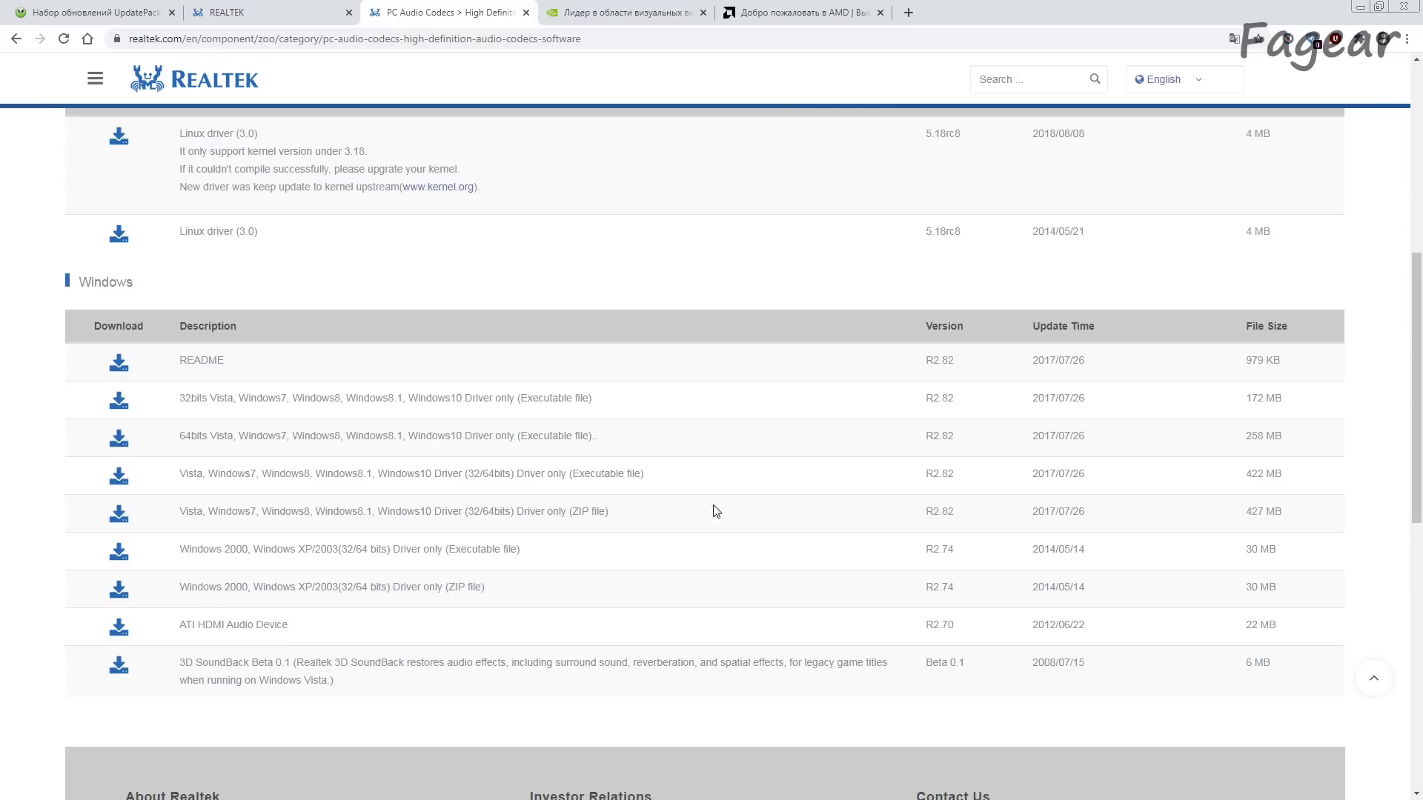
left_click_drag(179, 515, 640, 515)
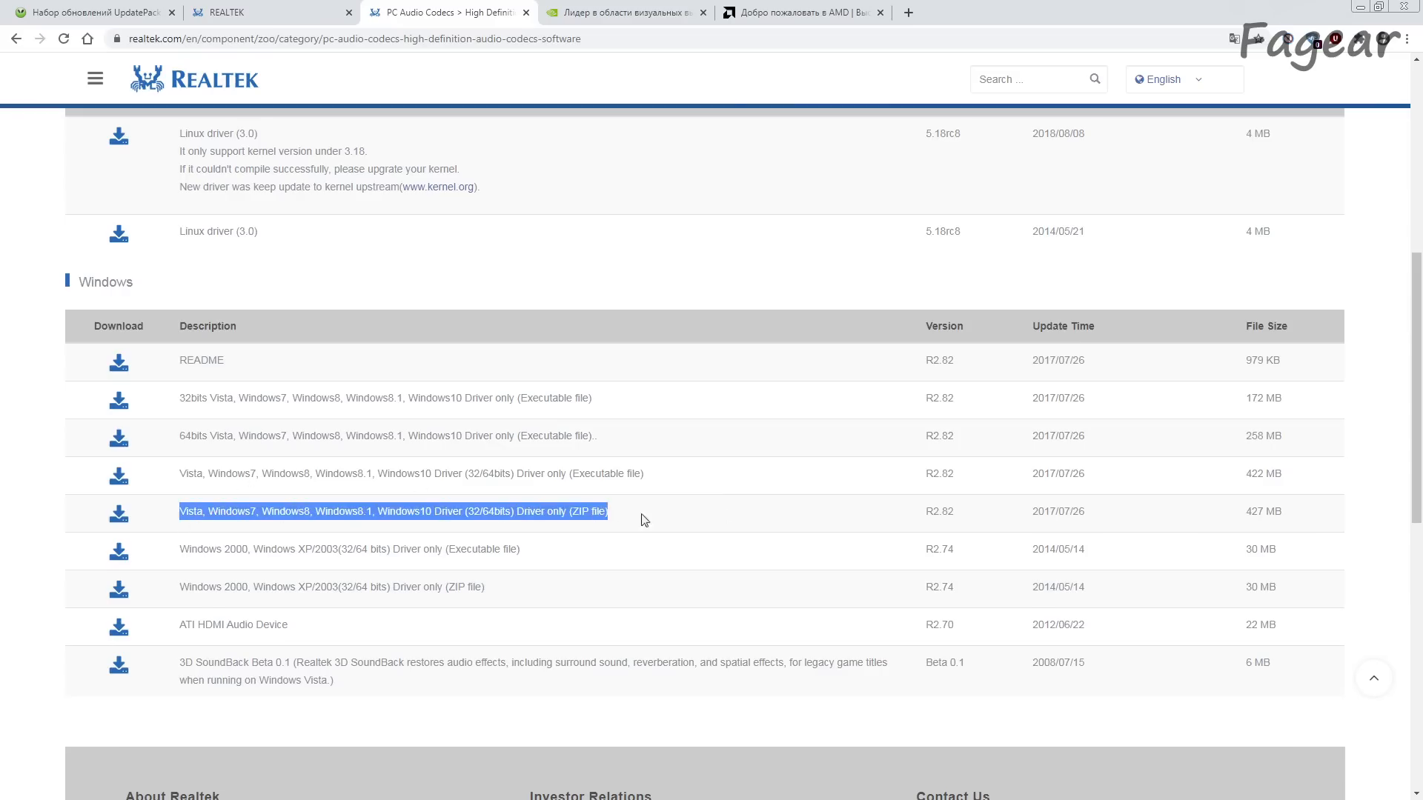
left_click(675, 515)
Step: Examine the ZIP driver entry's supported Windows versions, bitness, file format, driver version and file size
left_click_drag(188, 511, 257, 511)
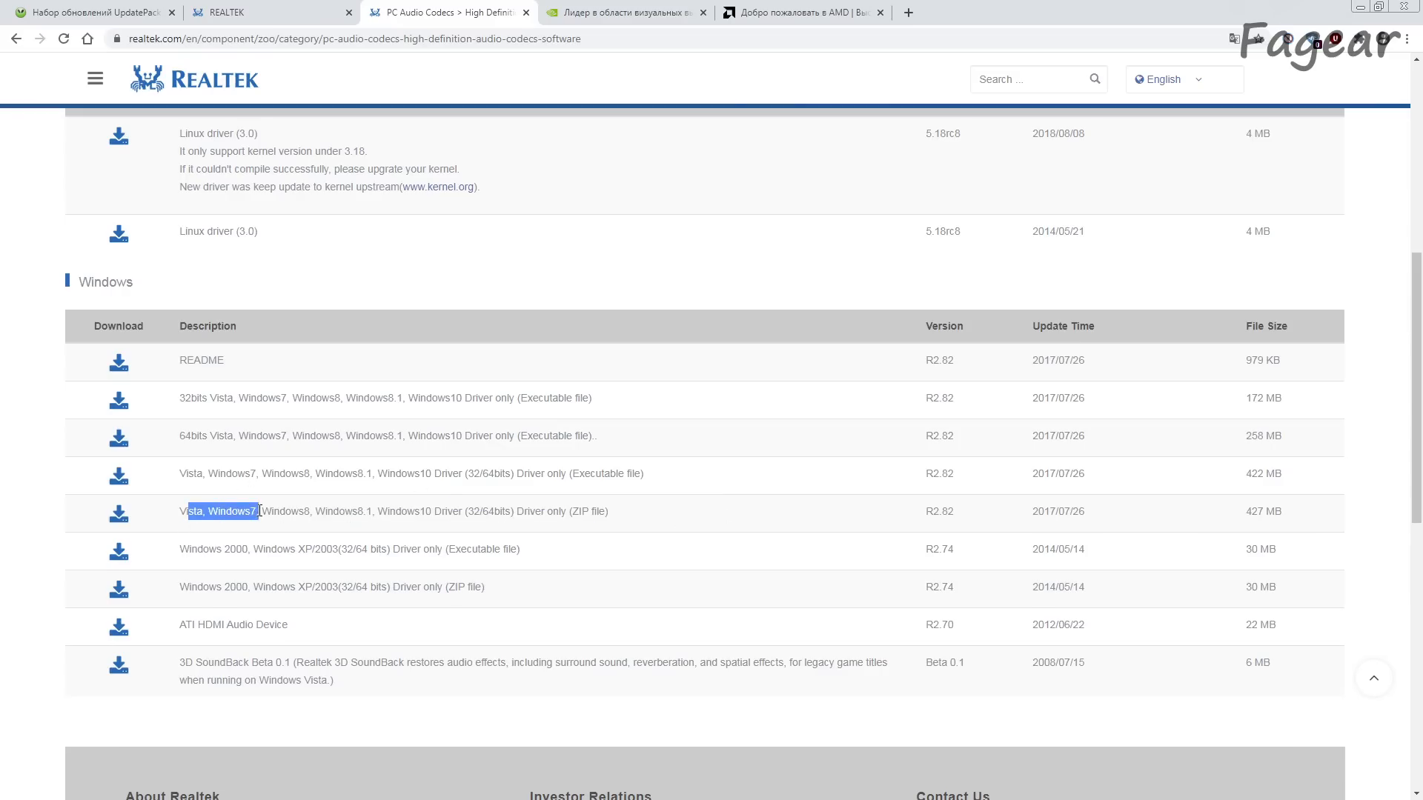
left_click(582, 525)
left_click_drag(562, 512, 644, 515)
left_click_drag(475, 512, 531, 511)
left_click(598, 510)
left_click_drag(926, 512, 994, 512)
left_click_drag(1295, 513, 1177, 521)
left_click(1178, 521)
left_click_drag(1235, 520, 1323, 516)
left_click(1323, 516)
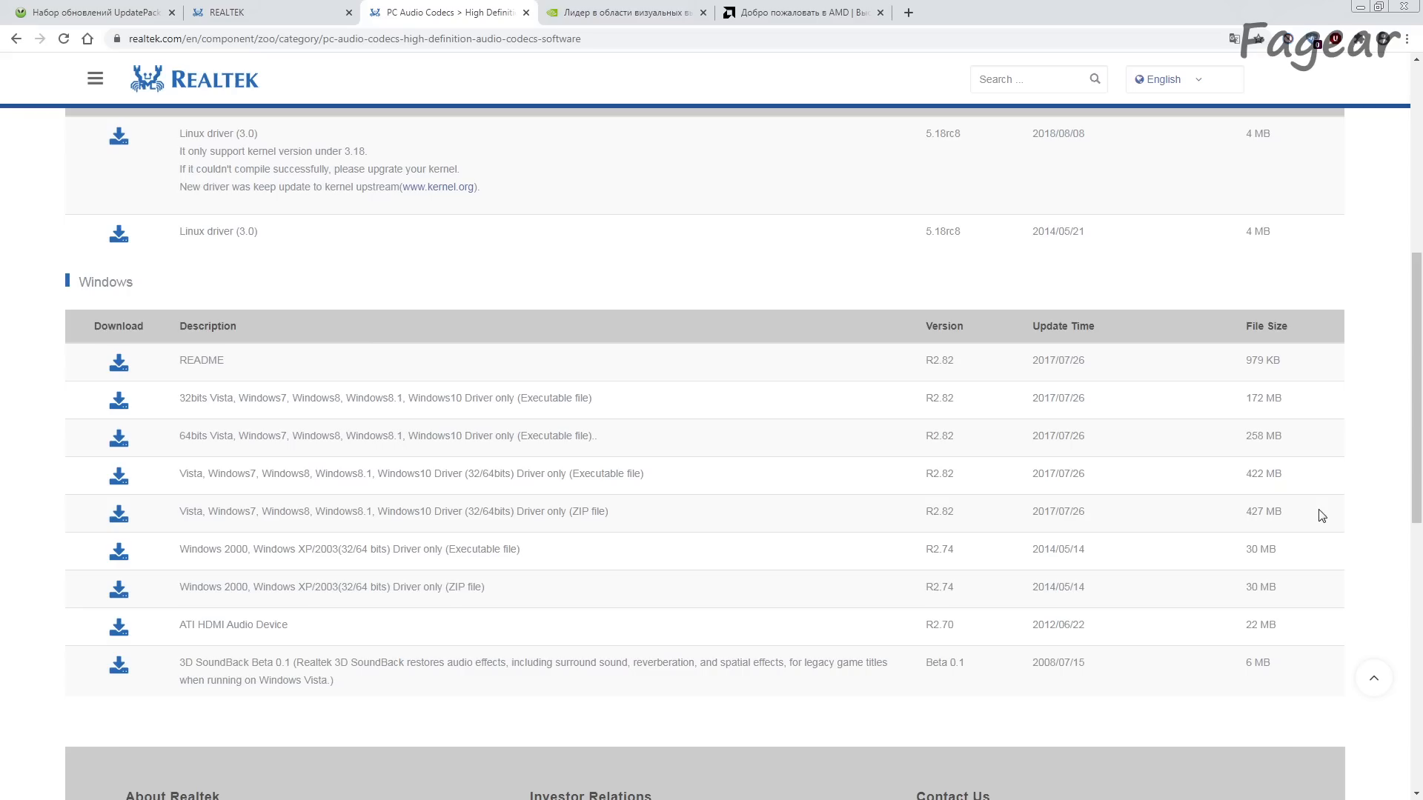
left_click_drag(923, 517, 974, 518)
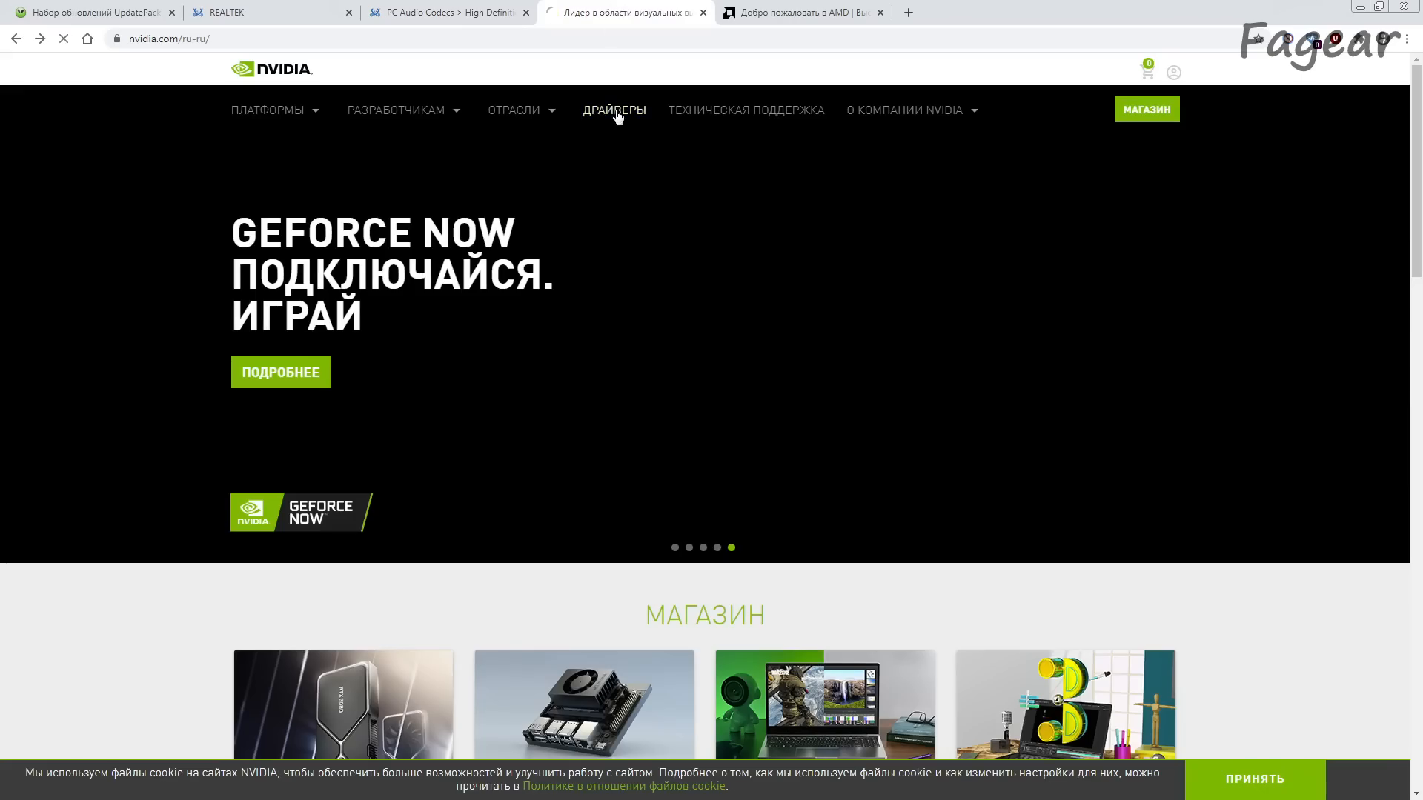
Step: Open NVIDIA's driver download page and select the GeForce product type and GeForce RTX 30 Series
left_click(615, 109)
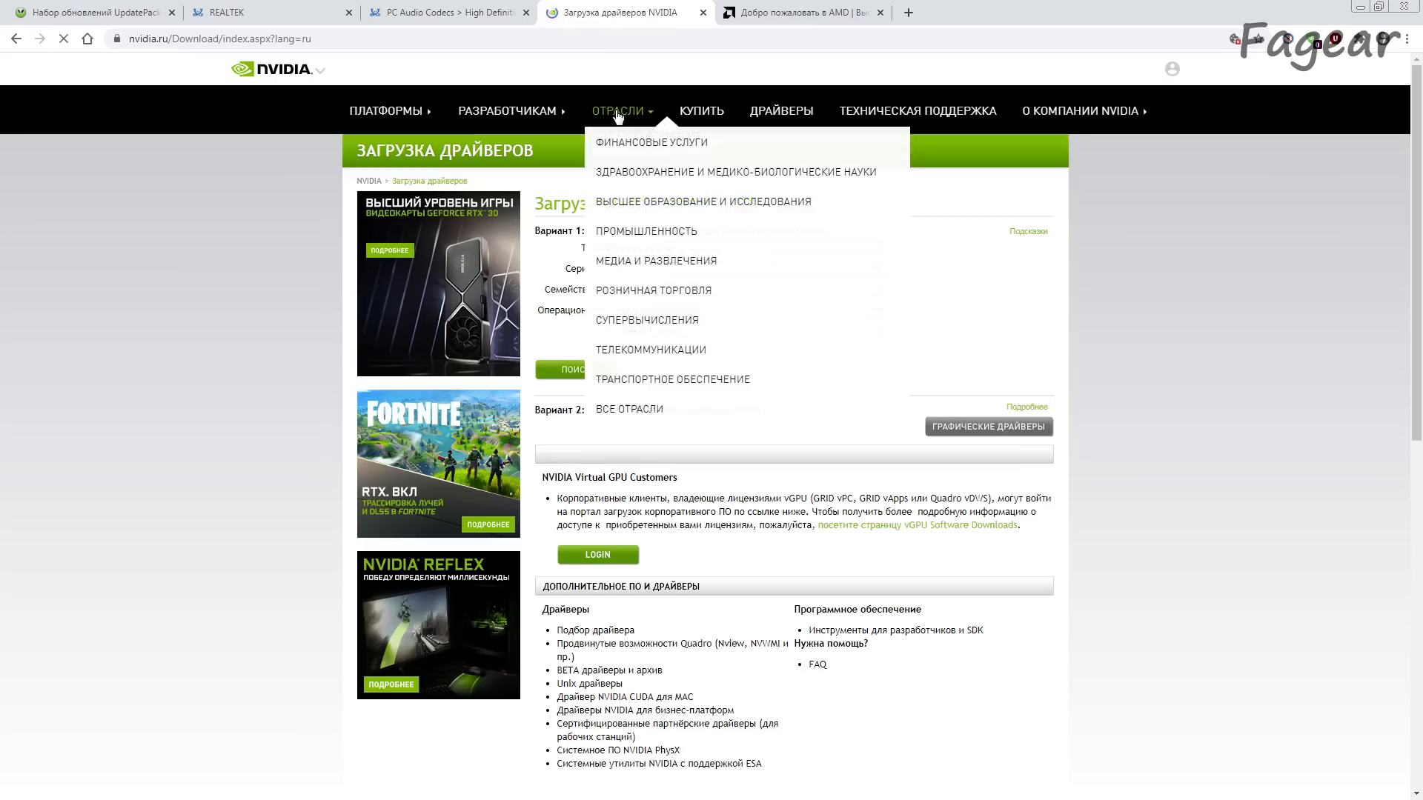
left_click(708, 248)
left_click(702, 271)
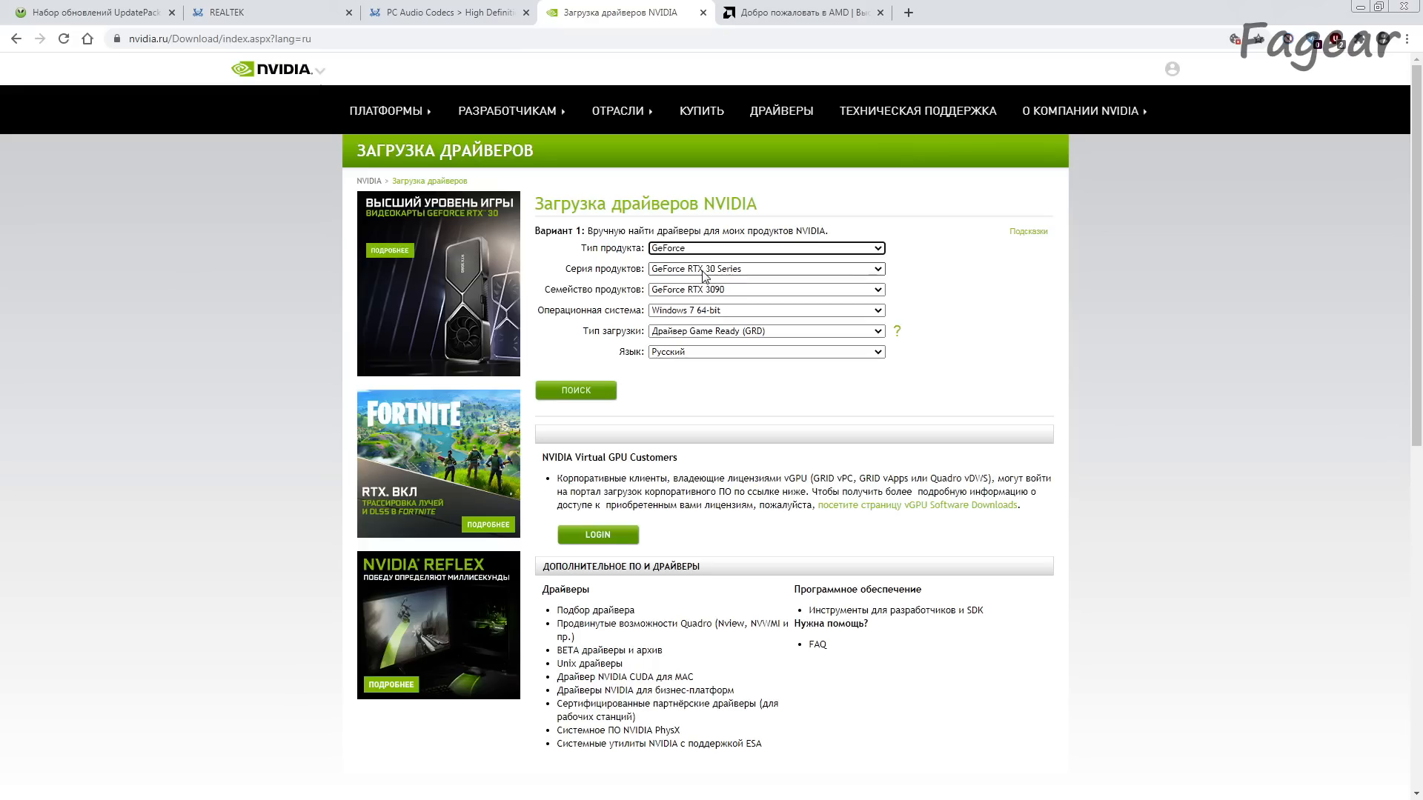
left_click(746, 270)
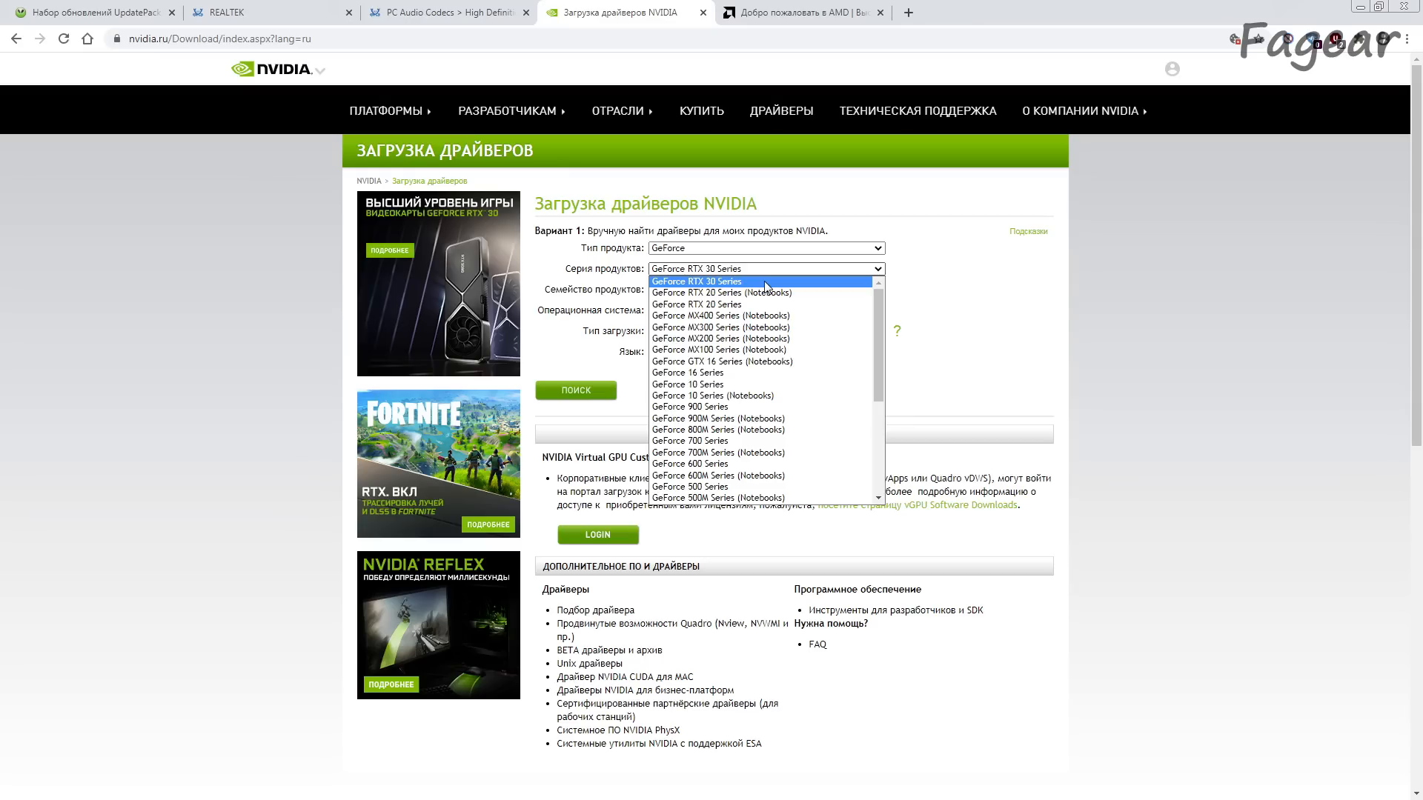
left_click(713, 284)
Step: Check the operating systems and product models offered for the GeForce RTX 30 Series, keeping Windows 7 64-bit and GeForce RTX 3090
left_click(723, 311)
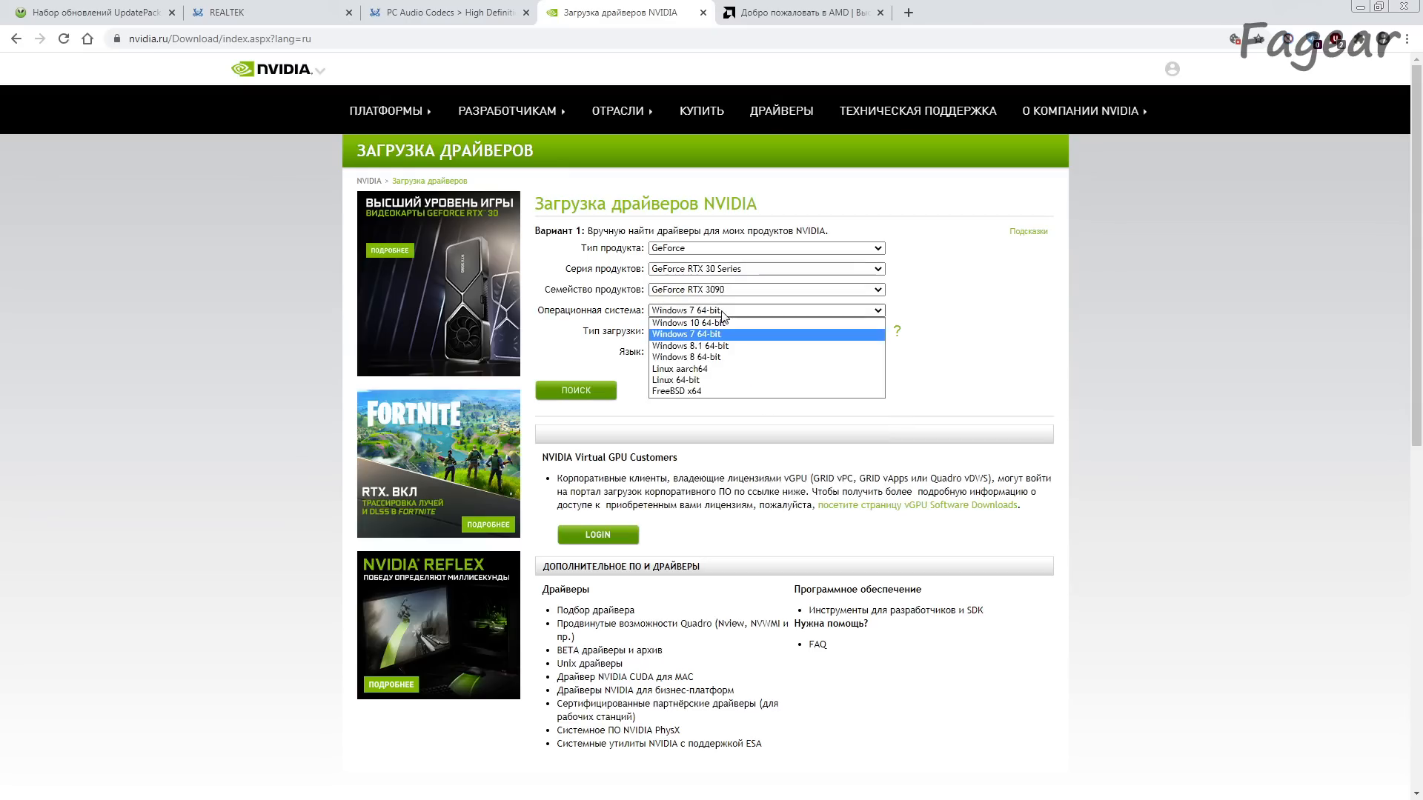
left_click(723, 312)
left_click(730, 290)
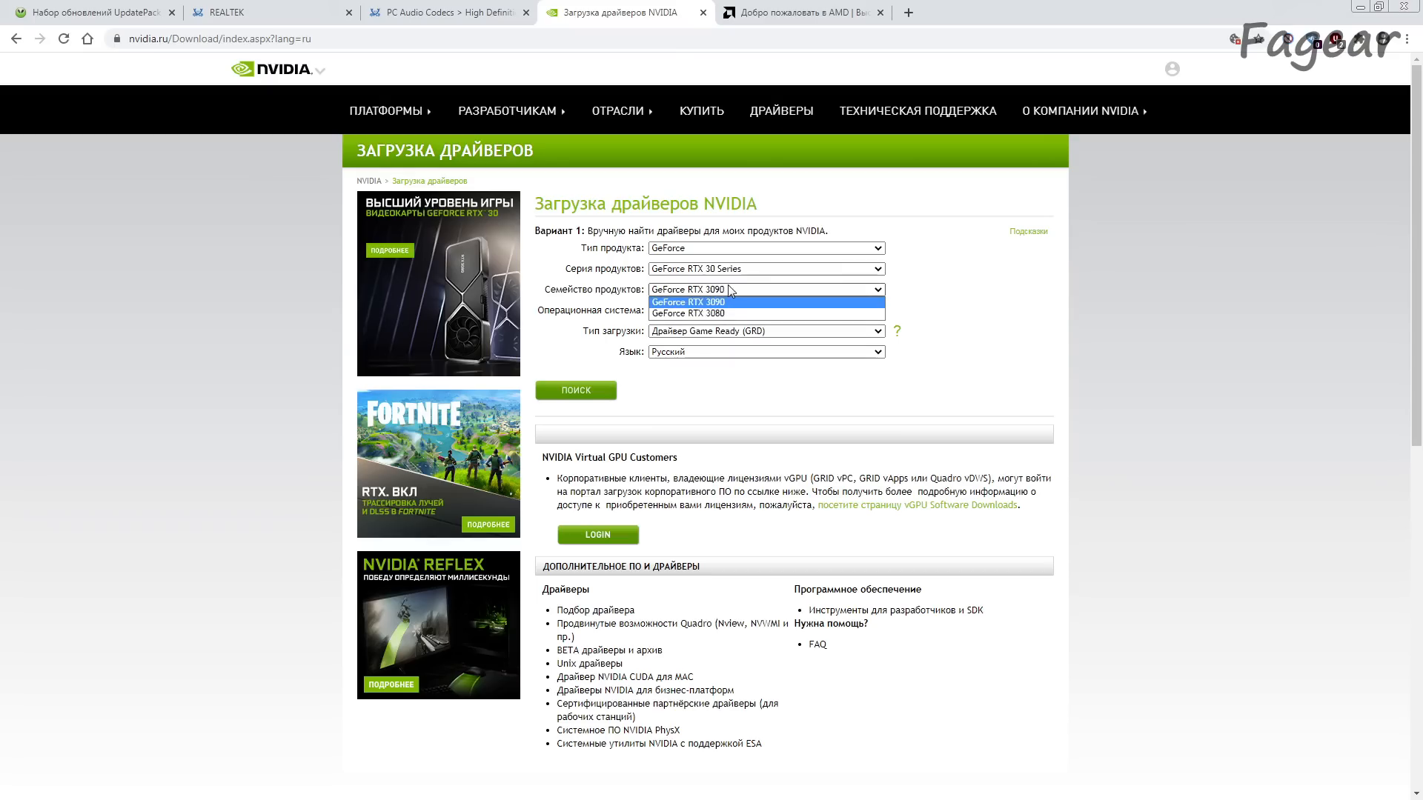
left_click(730, 290)
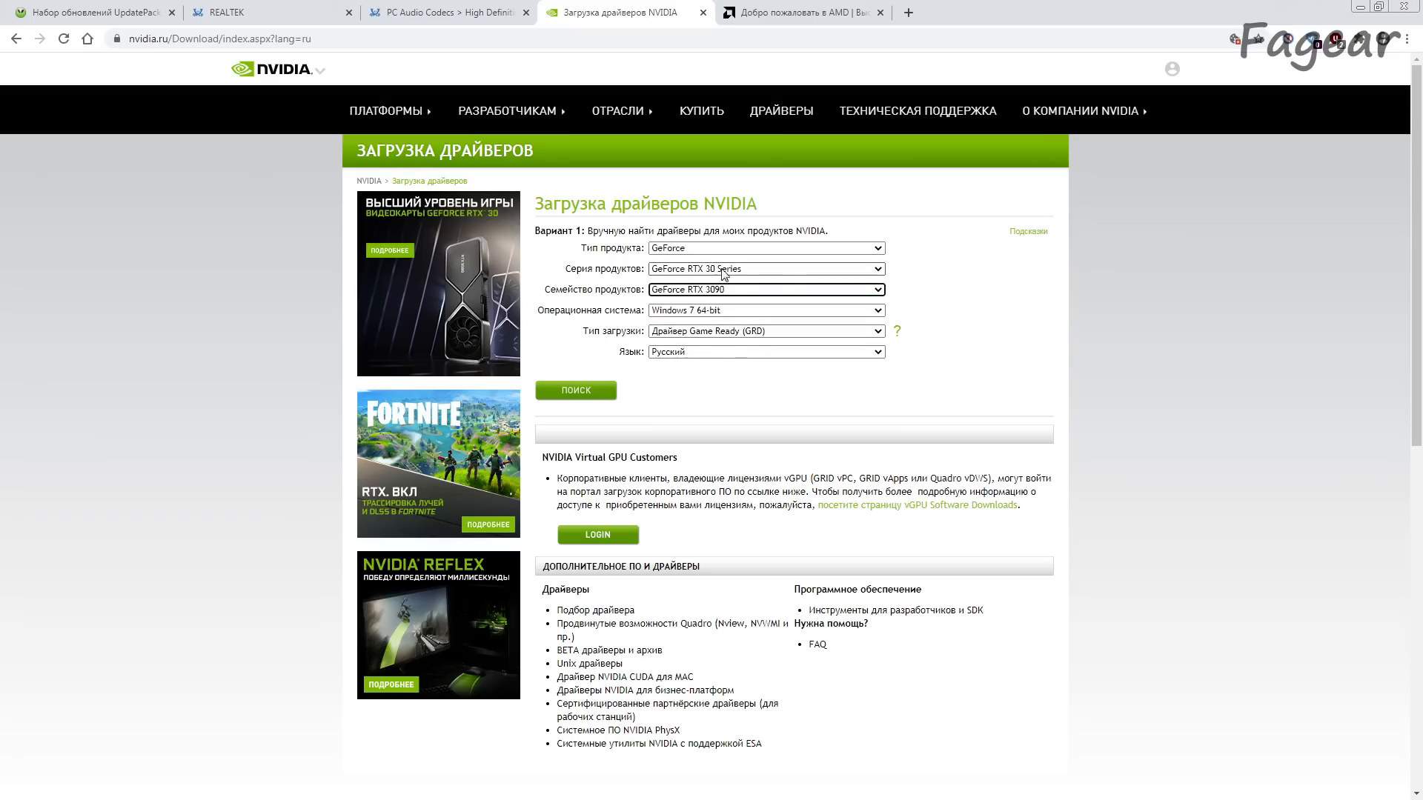
left_click(723, 273)
left_click(982, 356)
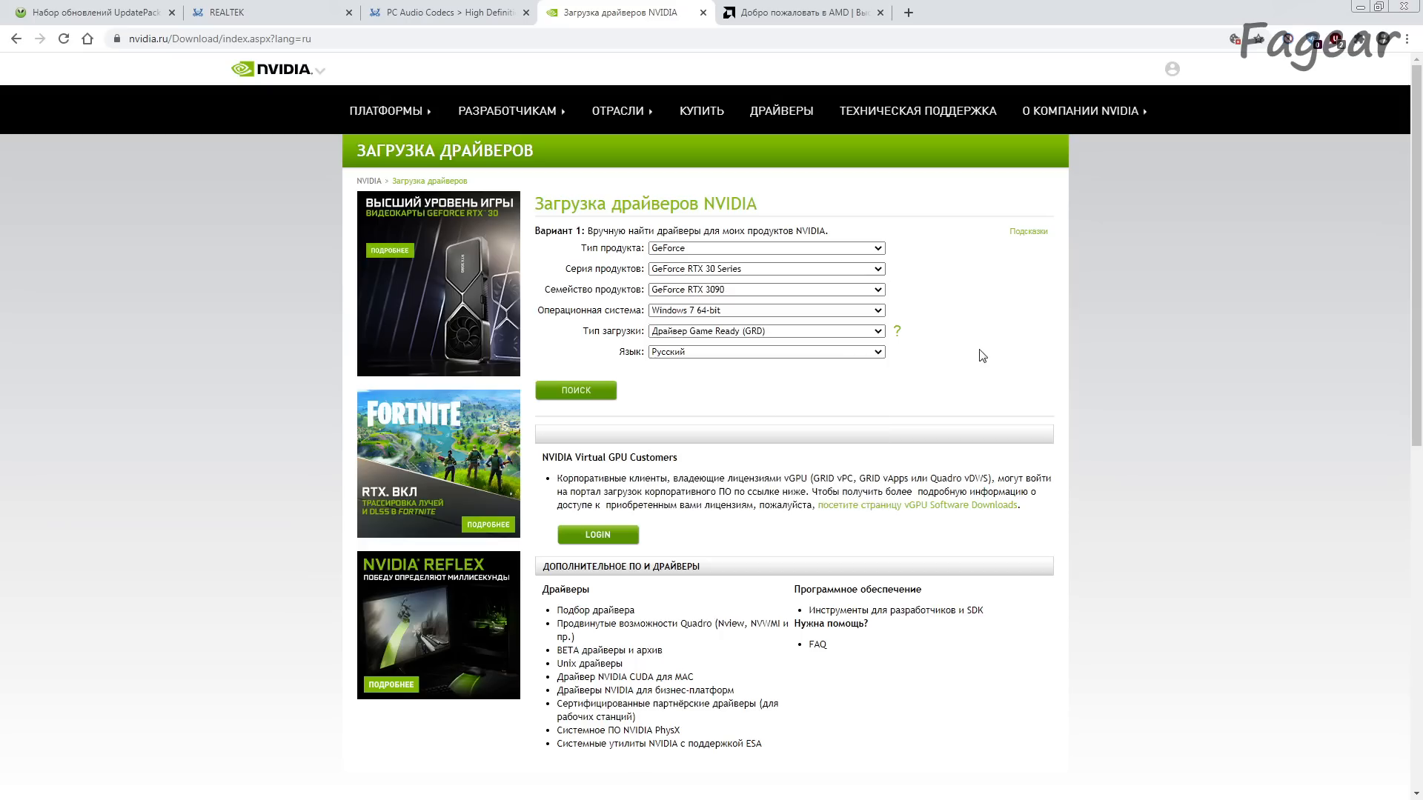
Step: Set the NVIDIA driver language to English (US) and search for the matching driver
left_click(697, 352)
left_click(696, 365)
left_click(591, 392)
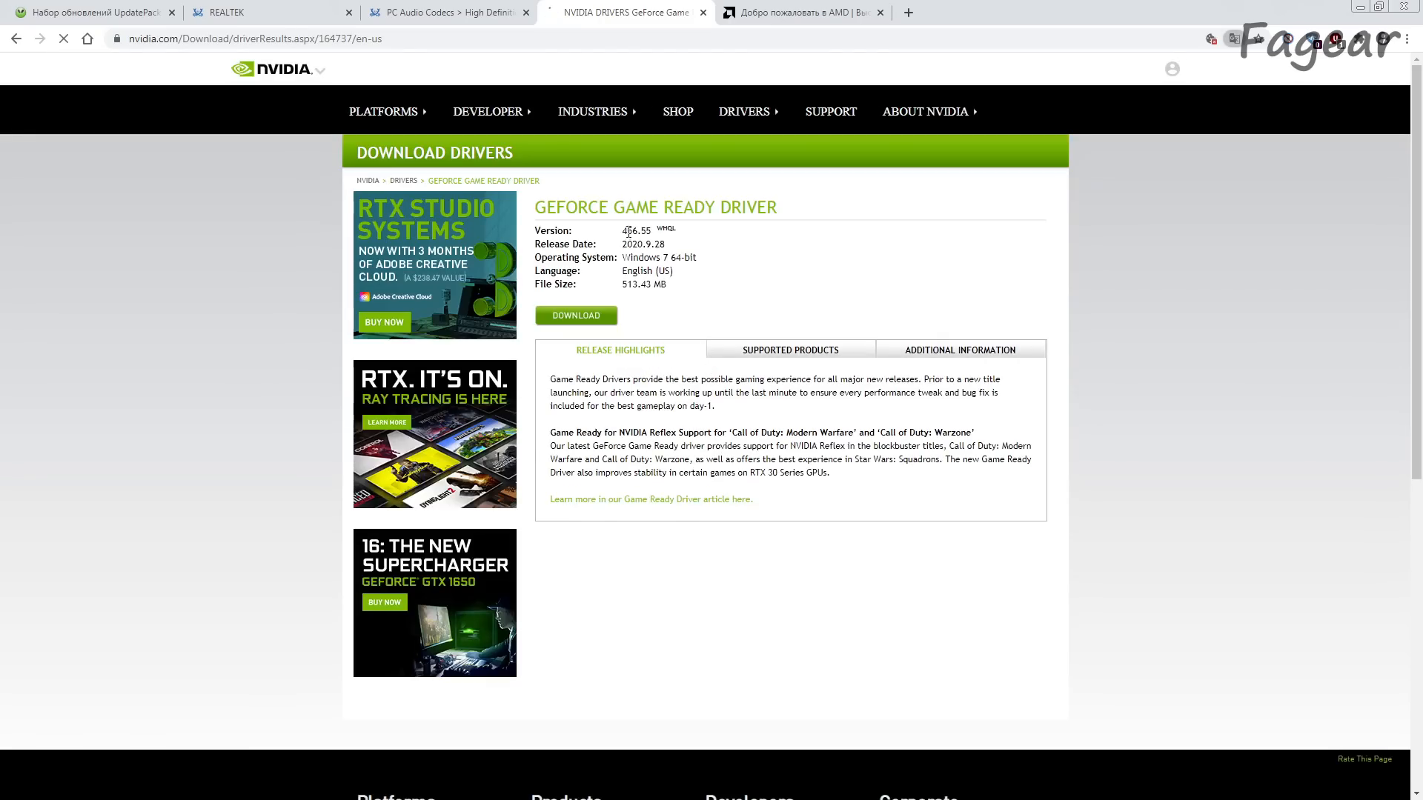
Step: Check the GeForce Game Ready Driver's version and proceed to its download page
left_click_drag(623, 232, 659, 232)
left_click(727, 274)
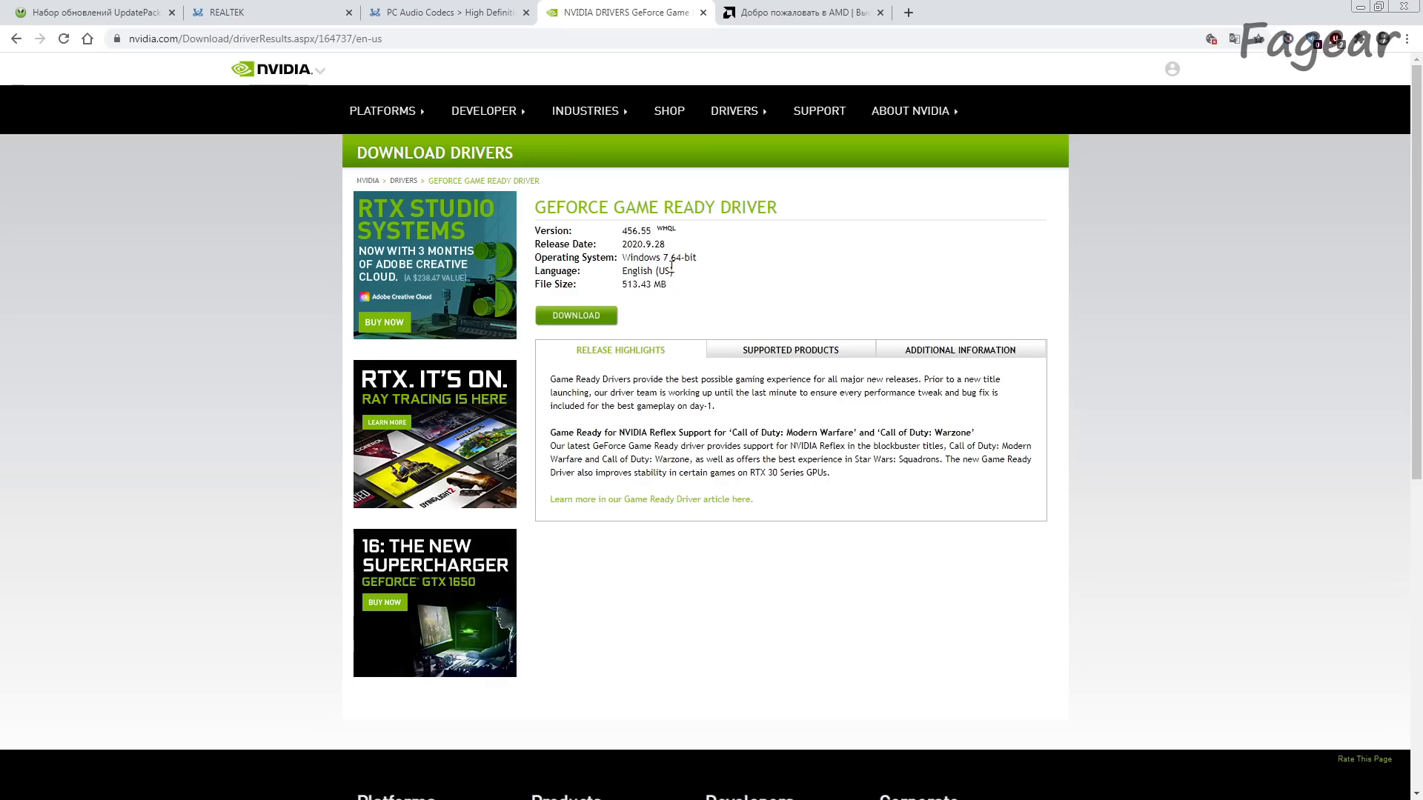
left_click(600, 321)
Step: Go to AMD's website and open its drivers and support page at the product selection list
left_click(780, 11)
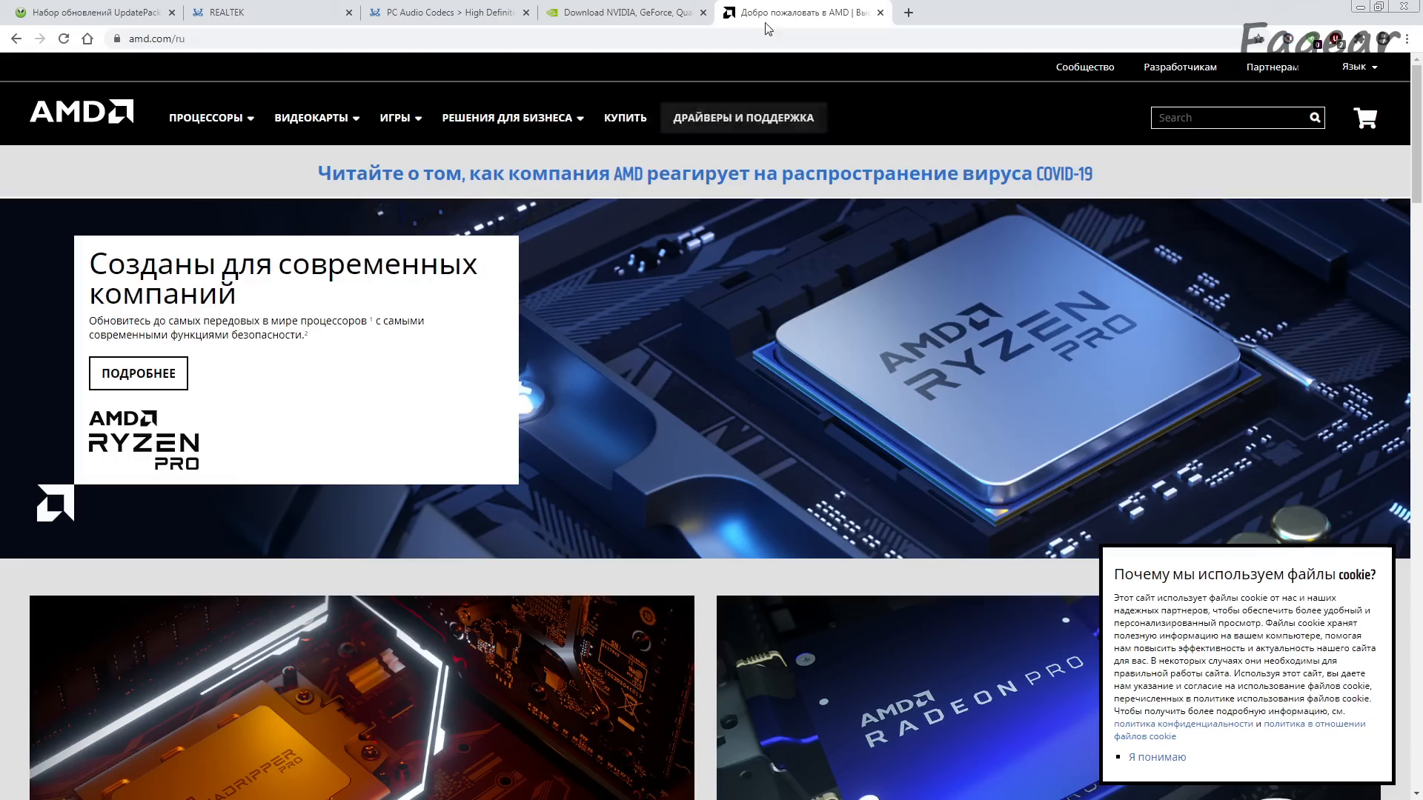
left_click(740, 126)
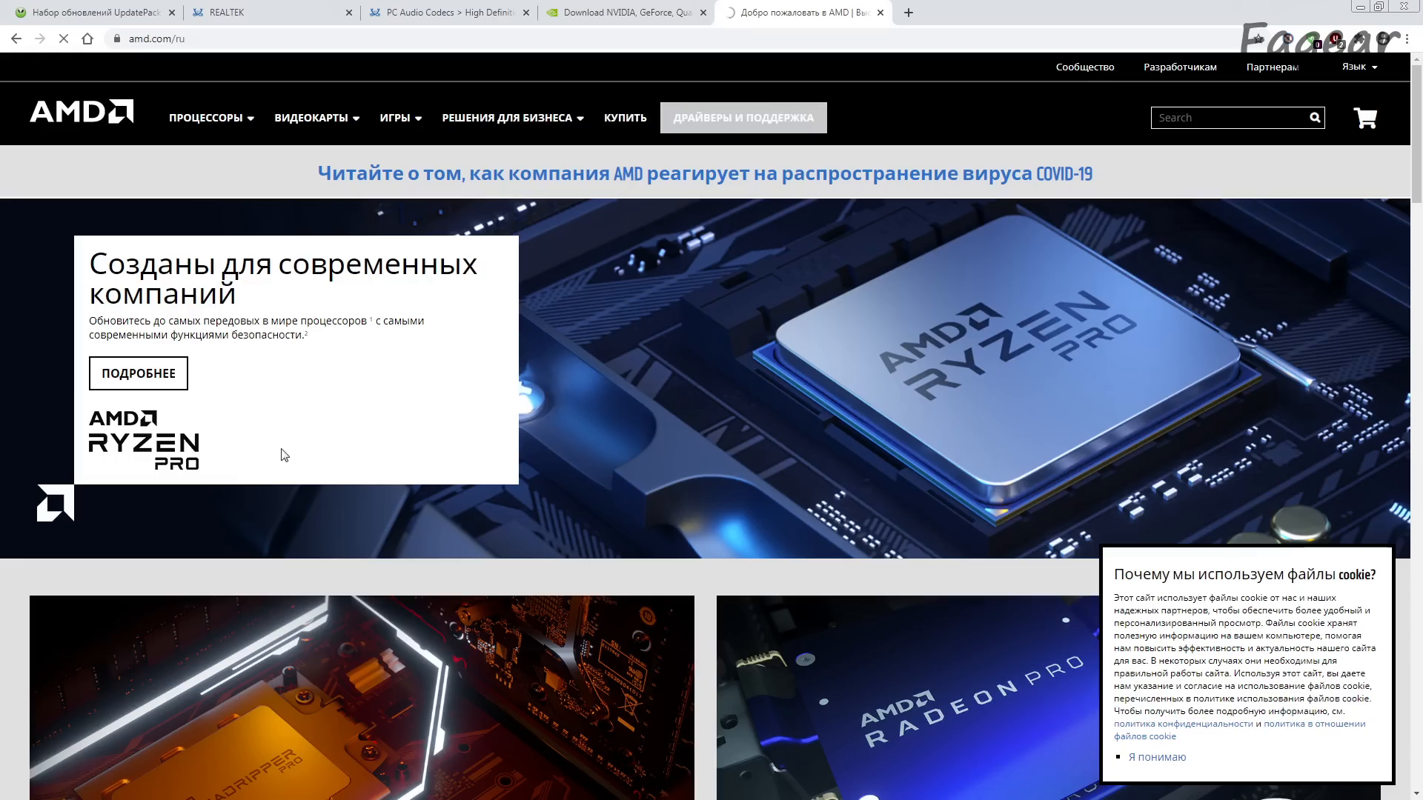
scroll(126, 492, "down", 7)
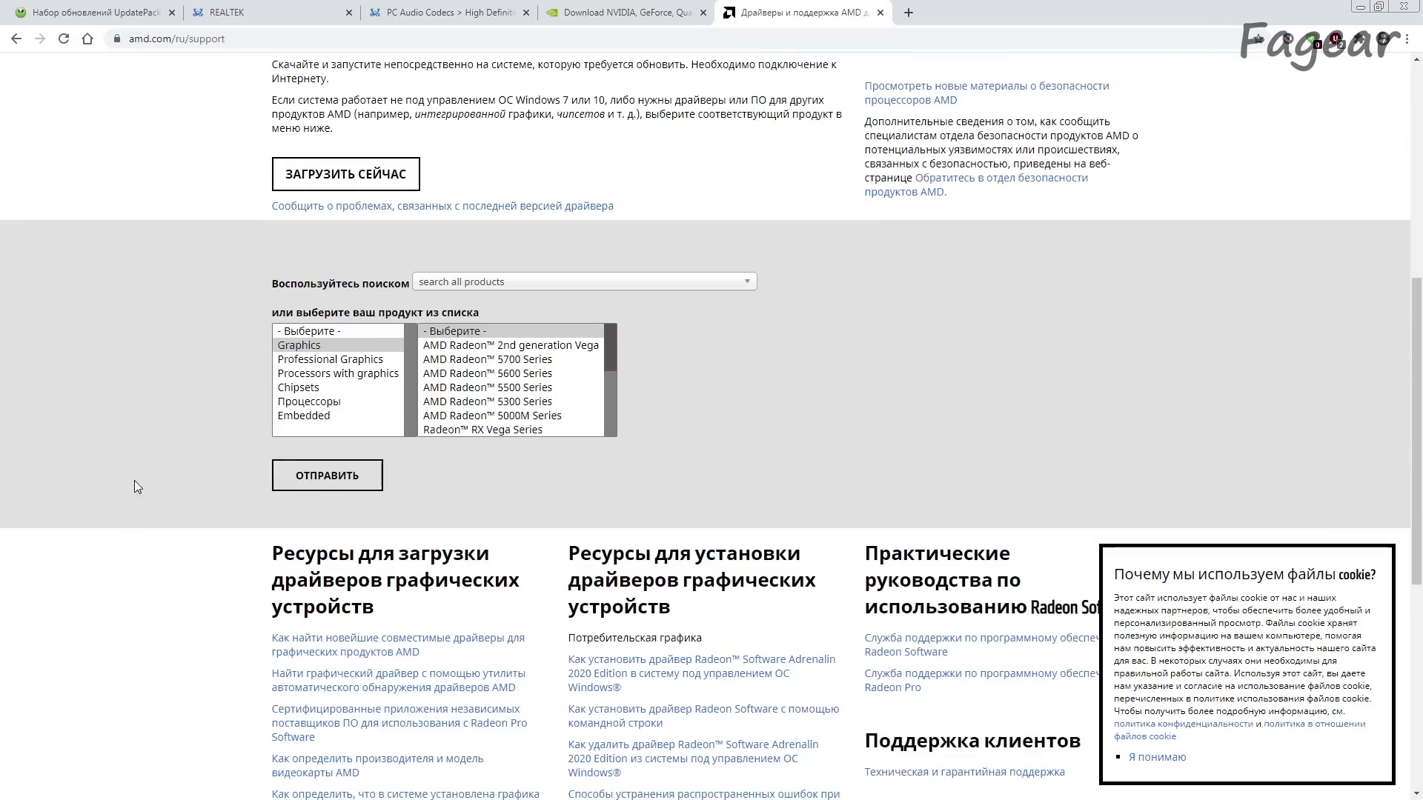
Step: Select Graphics, AMD Radeon HD, ATI Radeon HD 5000 Series and ATI Radeon HD 5570, and submit the product choice
left_click(324, 352)
left_click_drag(606, 373, 609, 410)
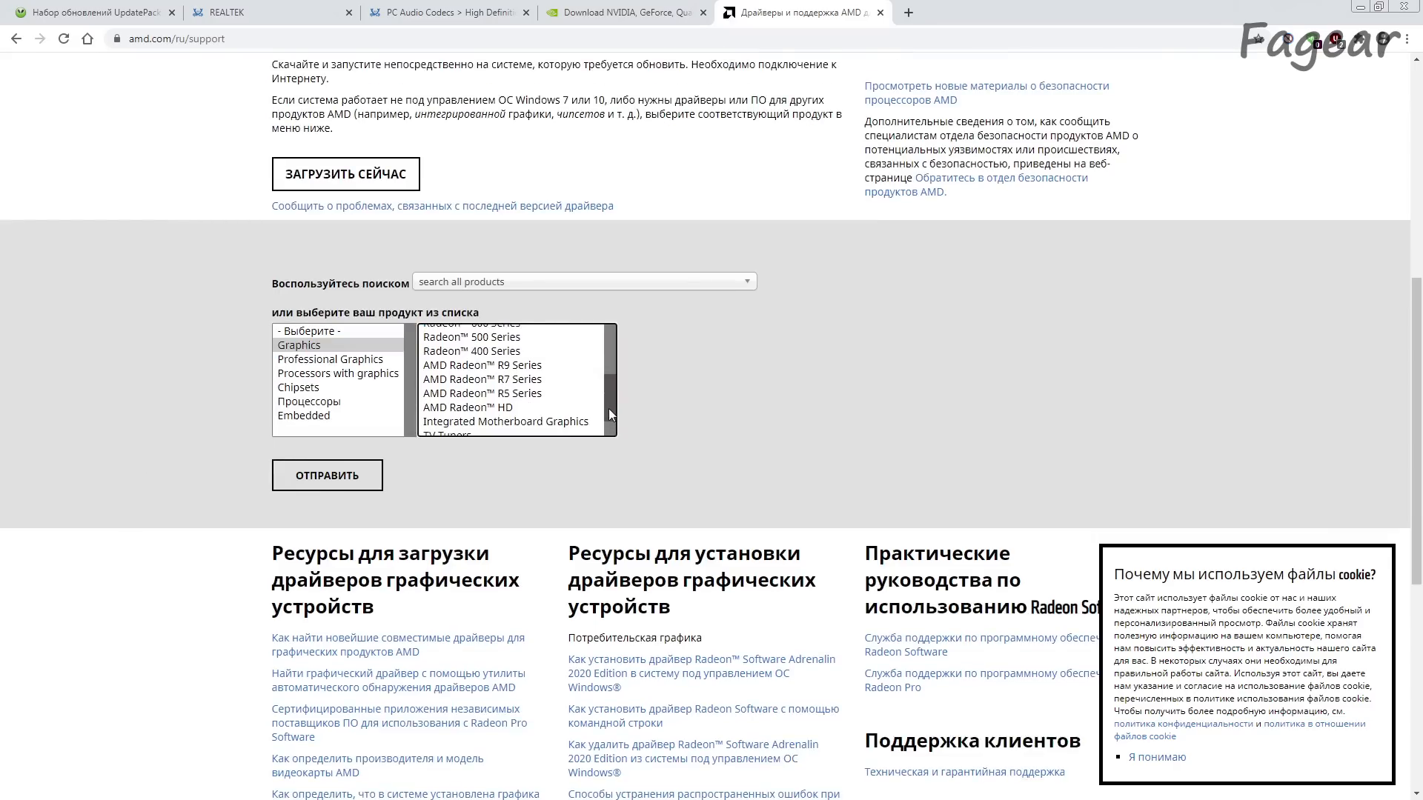
left_click(536, 409)
left_click_drag(819, 374, 819, 400)
left_click(764, 382)
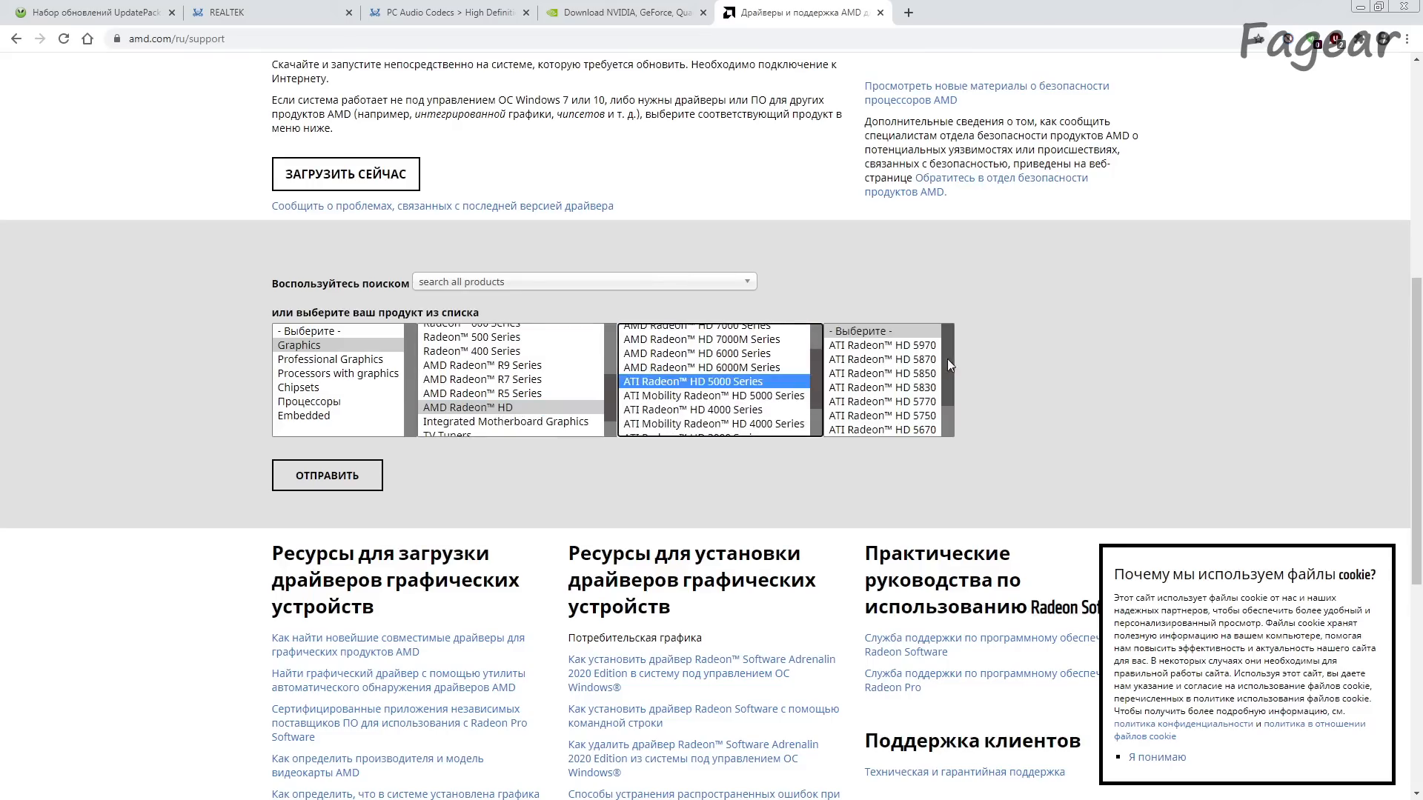
left_click_drag(948, 363, 948, 392)
left_click(915, 402)
left_click(341, 477)
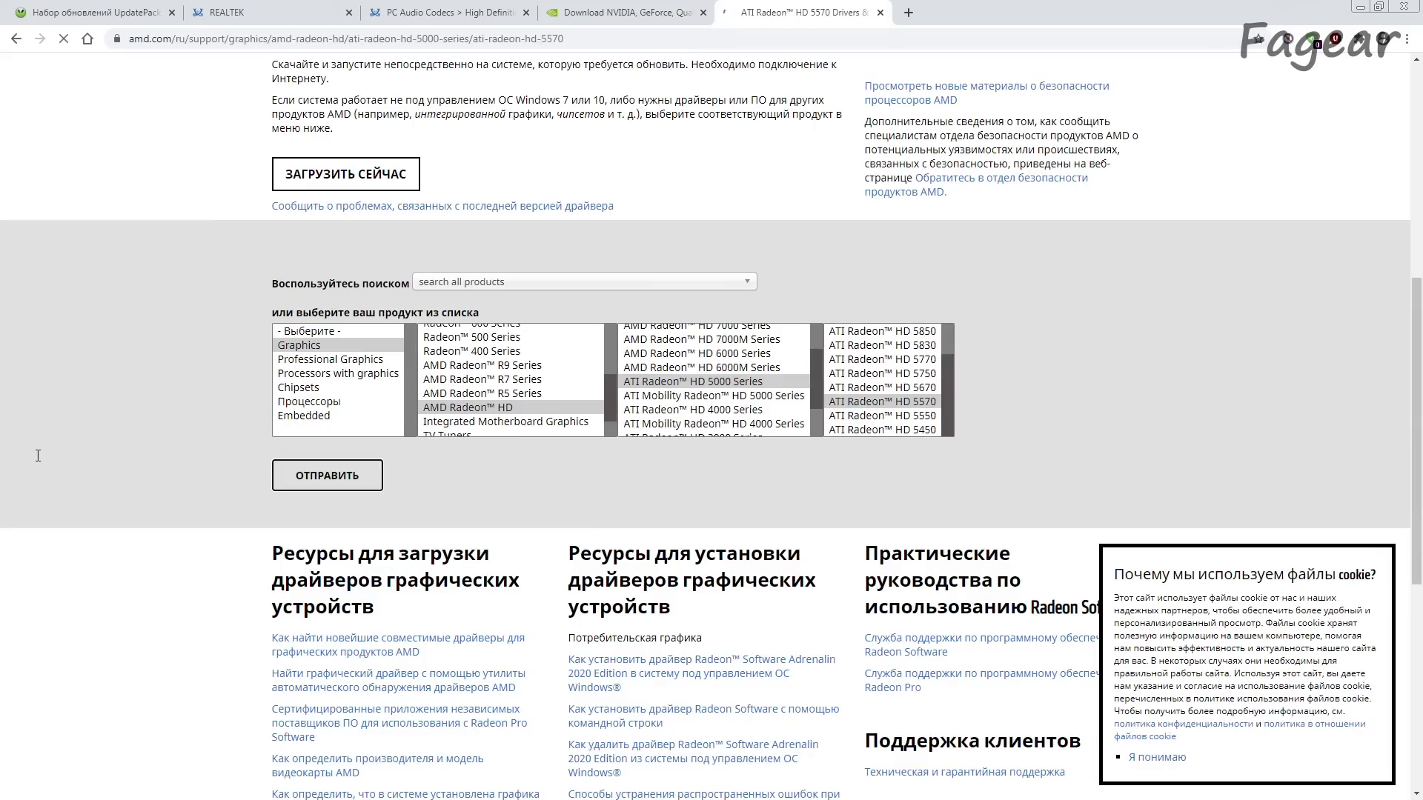
Step: Expand the Windows 7 64-bit drivers, compare the offered packages and download Catalyst Software Suite 15.7.1 WHQL
scroll(105, 452, "down", 5)
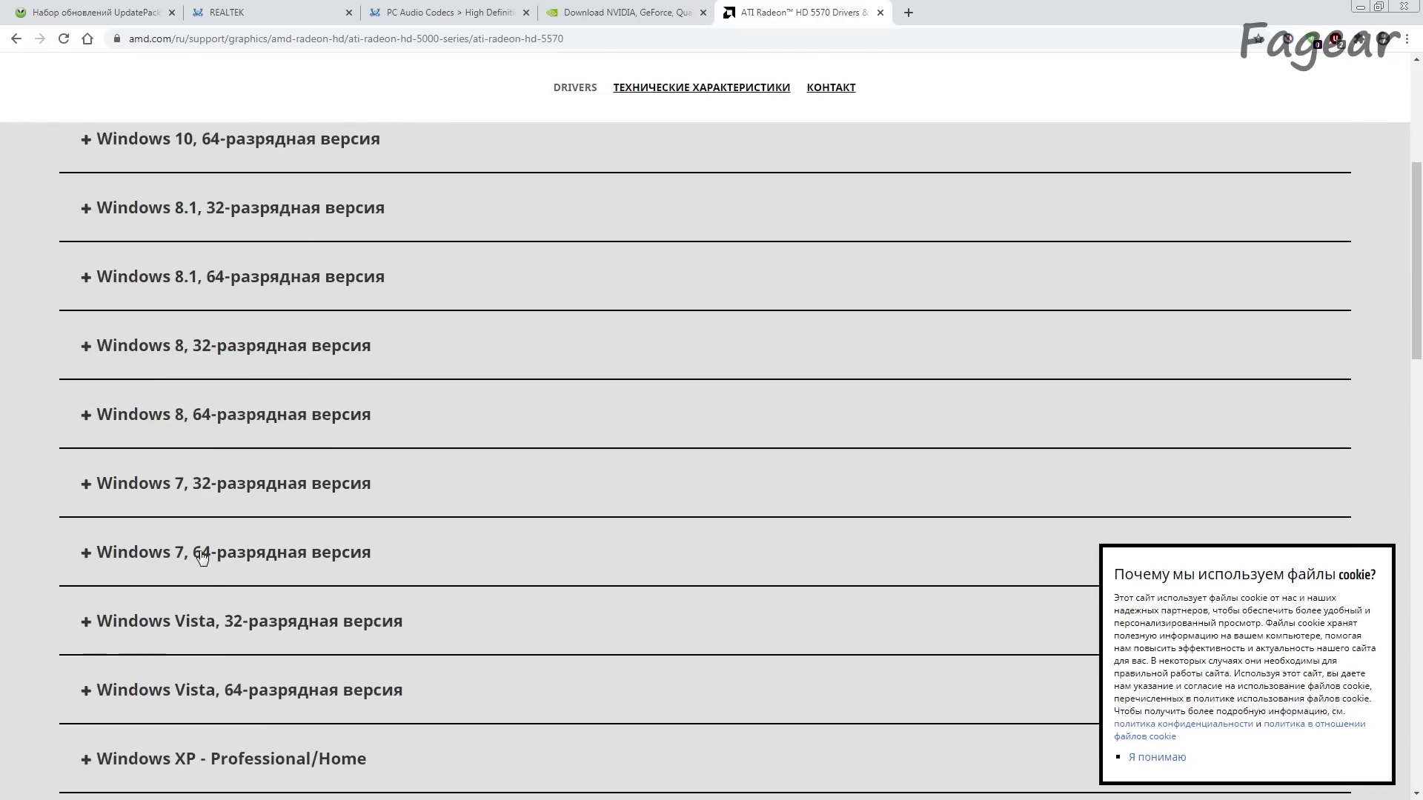
left_click(202, 557)
scroll(348, 570, "down", 4)
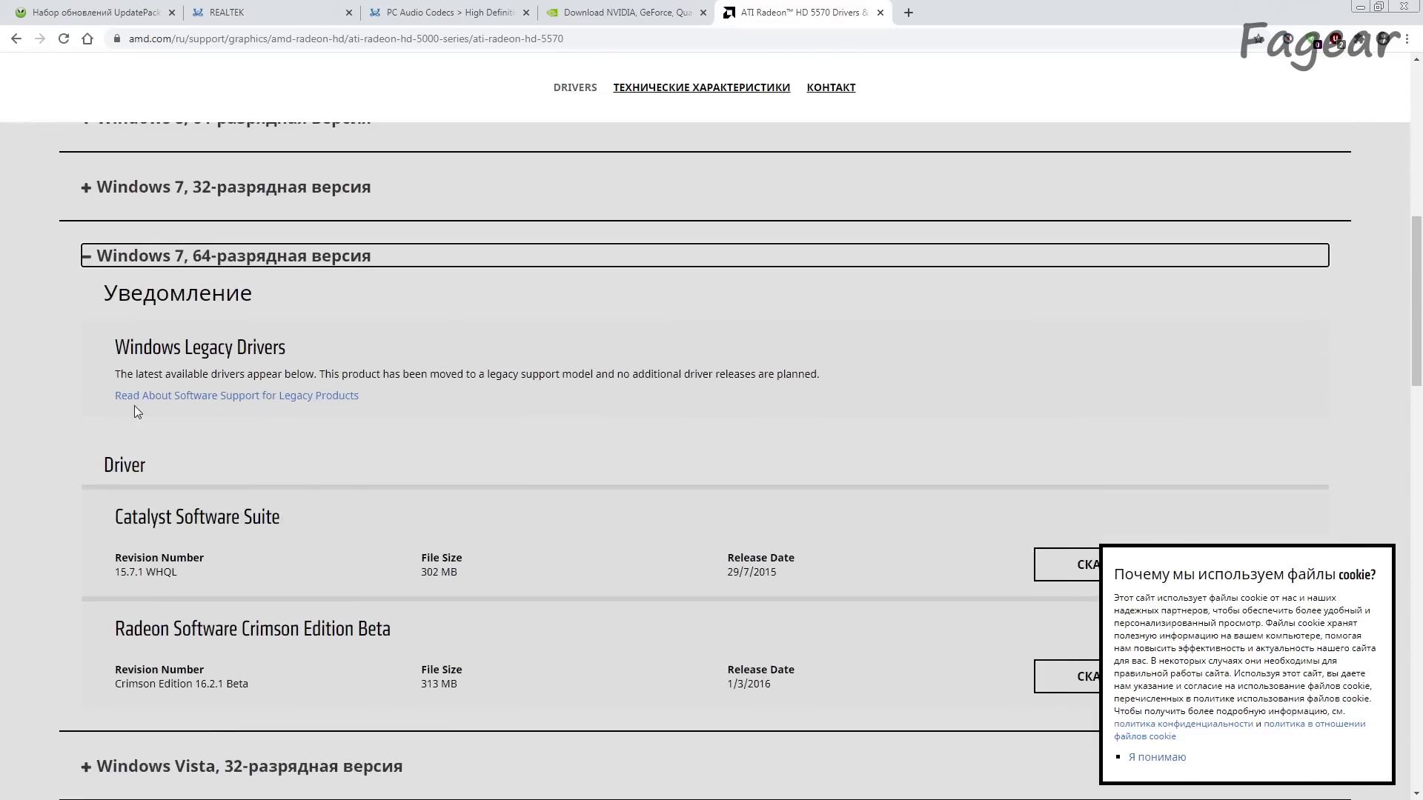
scroll(135, 412, "down", 2)
scroll(150, 443, "down", 1)
left_click_drag(230, 407, 425, 418)
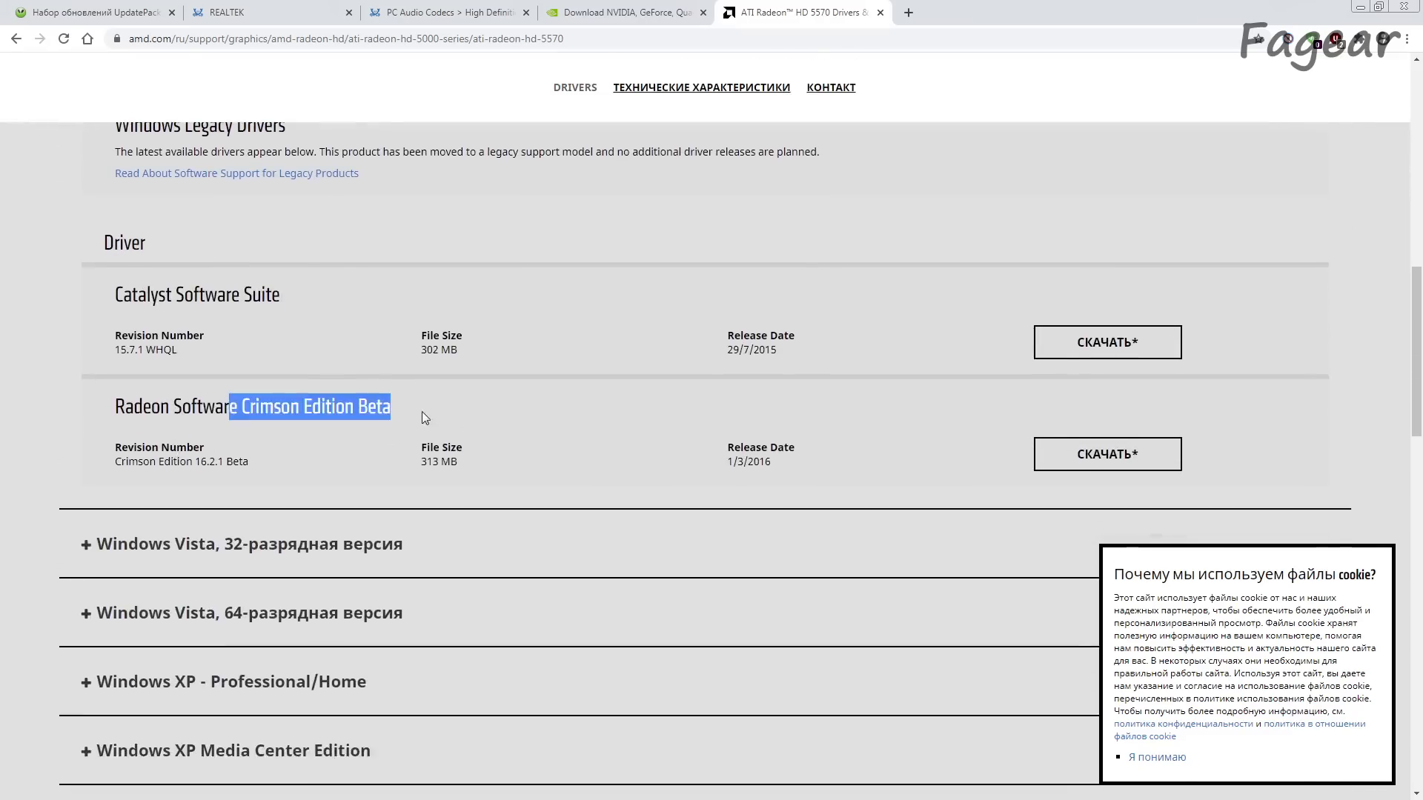
left_click_drag(151, 295, 307, 297)
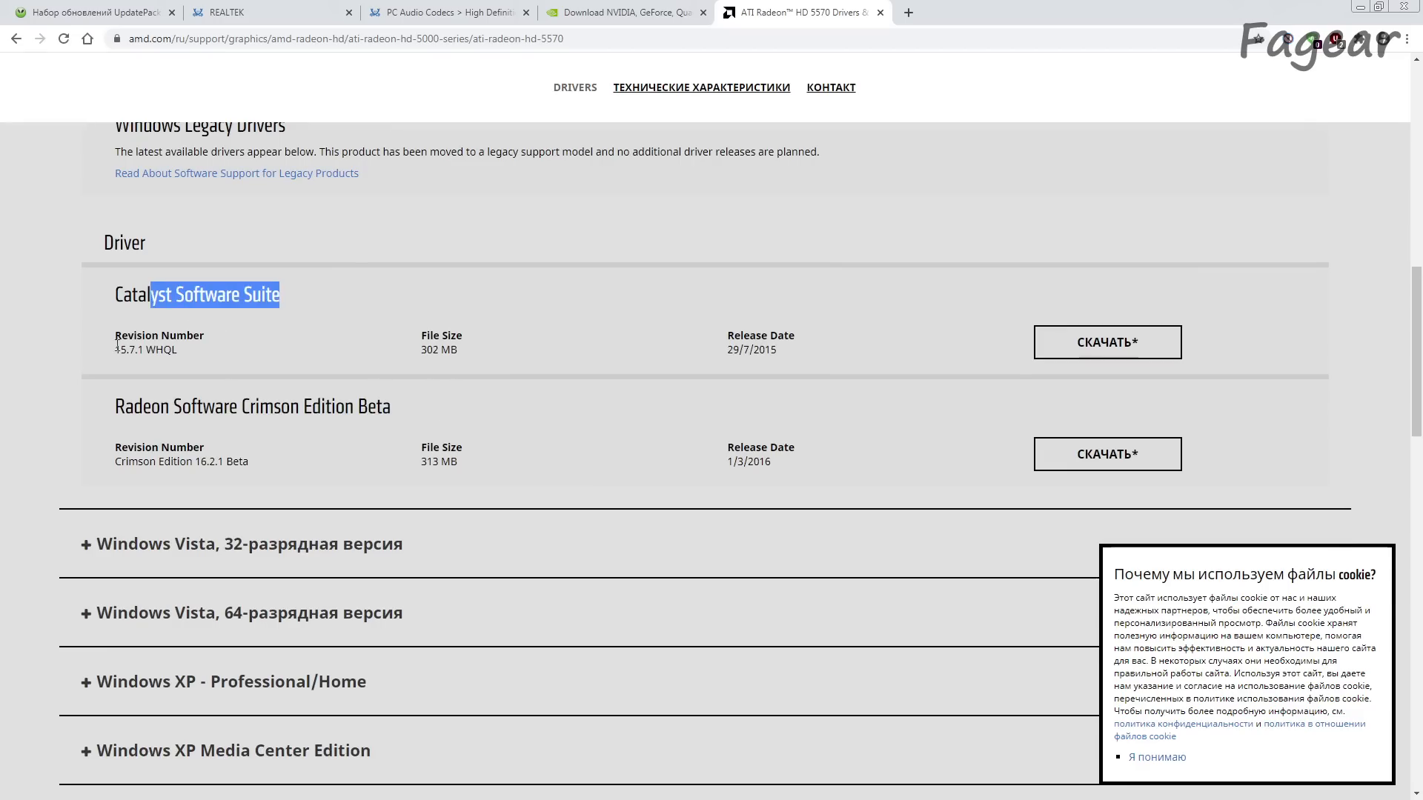
left_click_drag(116, 345, 211, 356)
left_click(1067, 343)
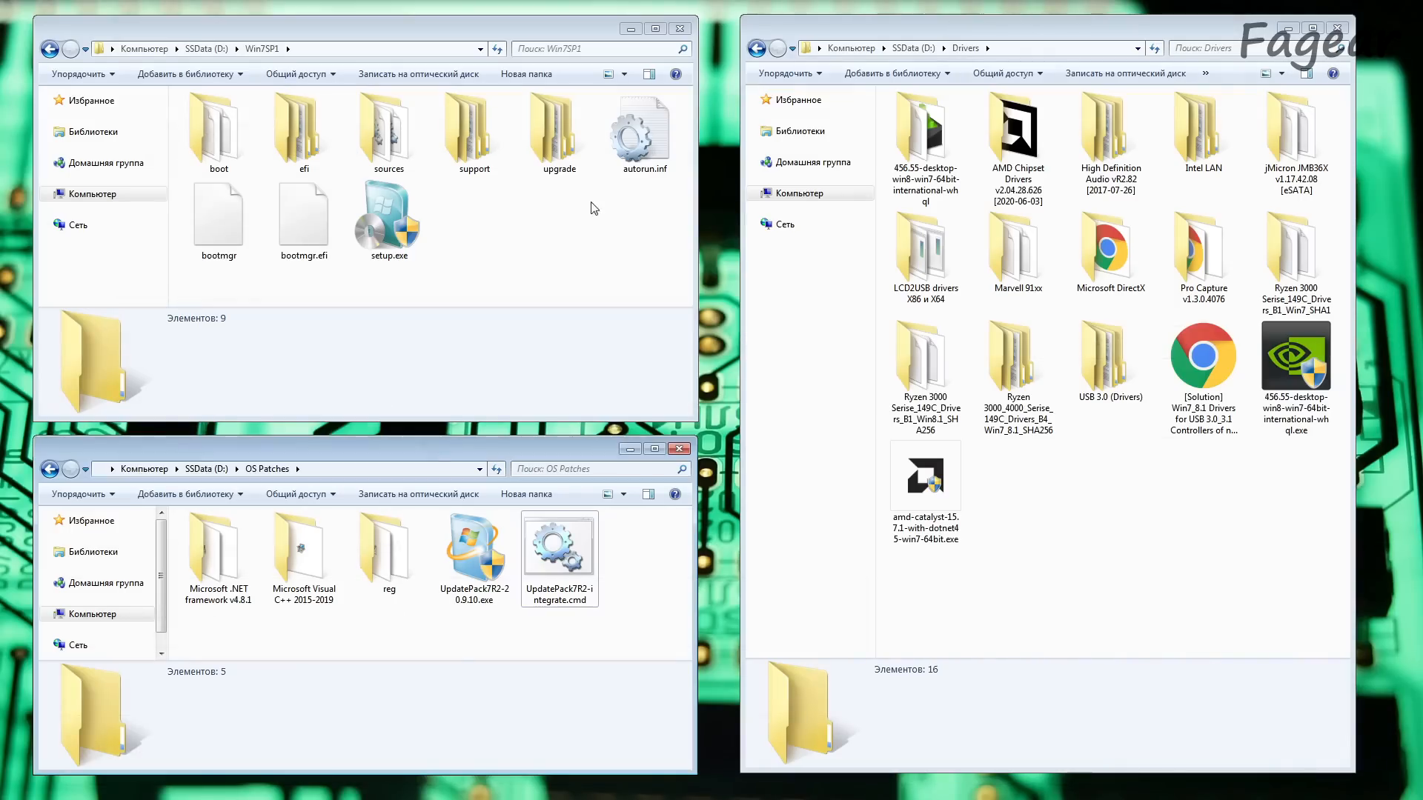
Step: Switch to Windows Explorer and review the Windows 7 setup files in the Win7SP1 folder
left_click_drag(632, 278, 244, 167)
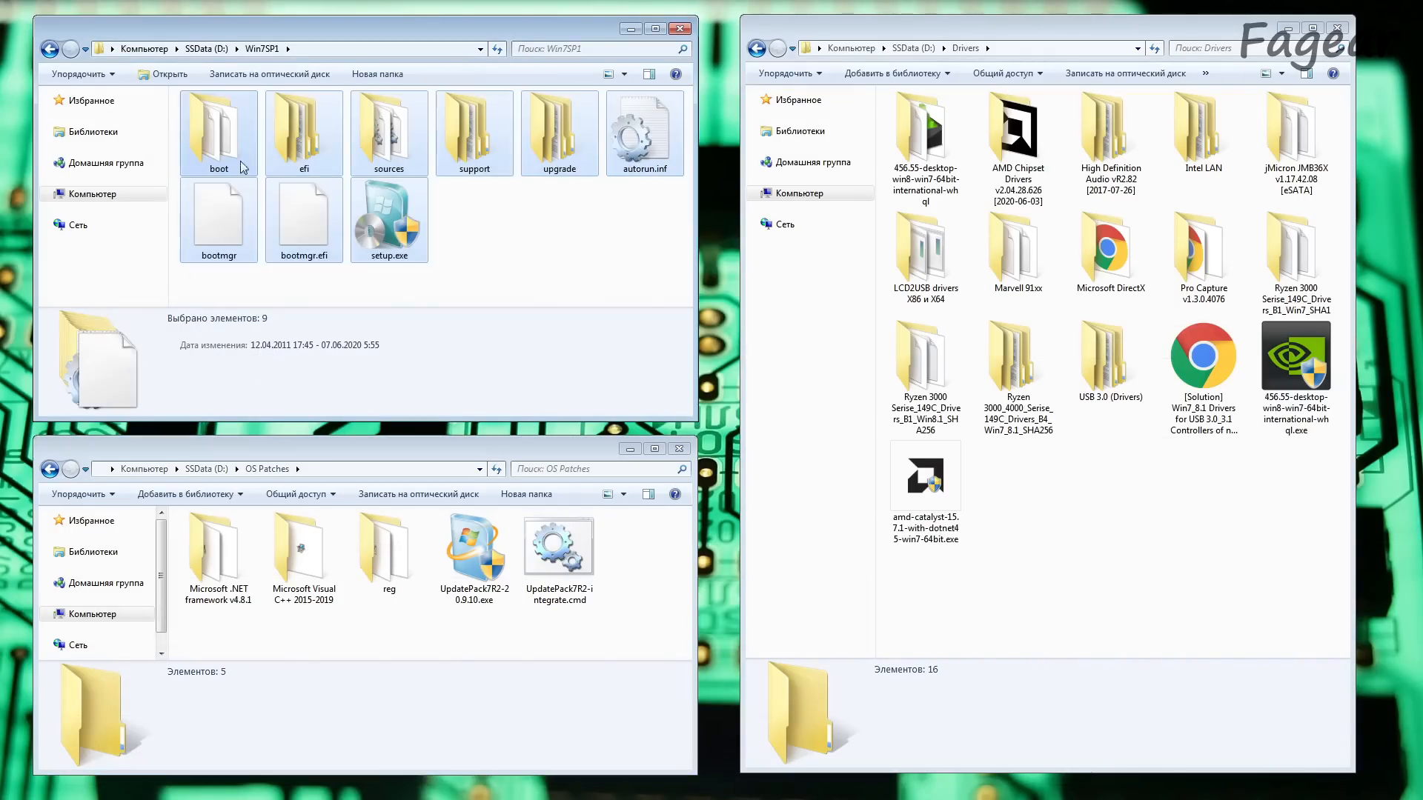
left_click(617, 276)
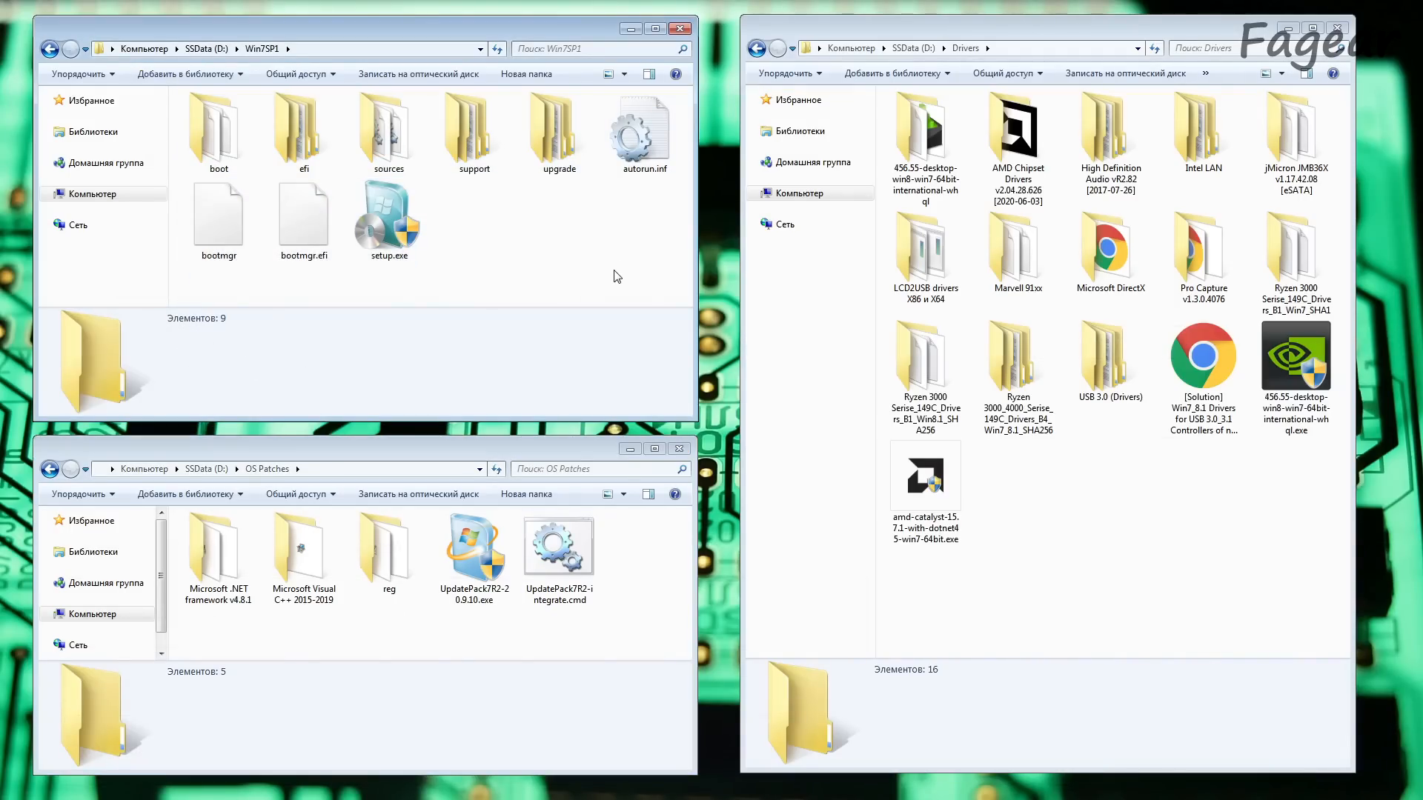
left_click_drag(638, 269, 223, 86)
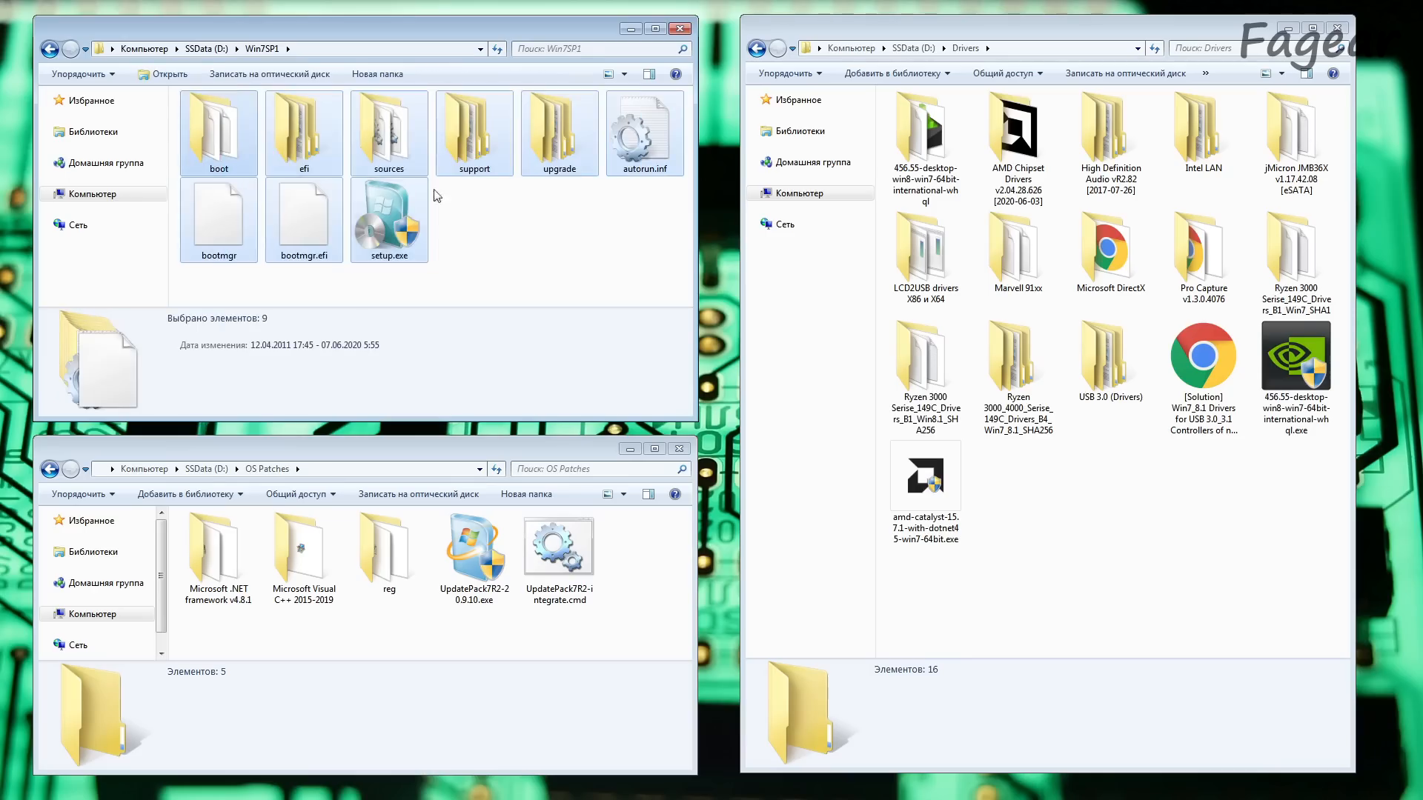
left_click(490, 219)
Step: Review the collected packages in the Drivers folder, including Pro Capture, jMicron JMB36X and Marvell 91xx
left_click_drag(1281, 625, 901, 131)
left_click(1095, 597)
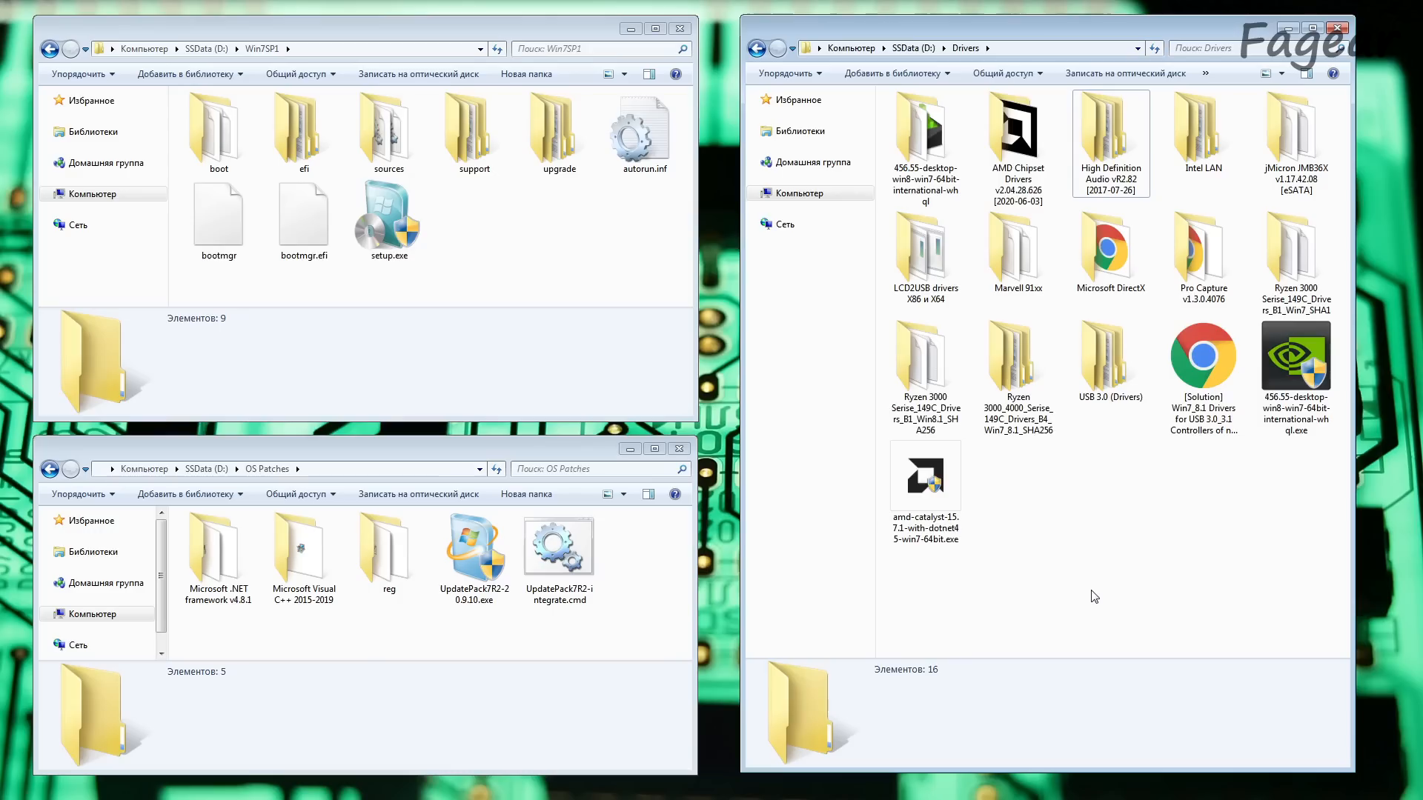
left_click(1204, 255)
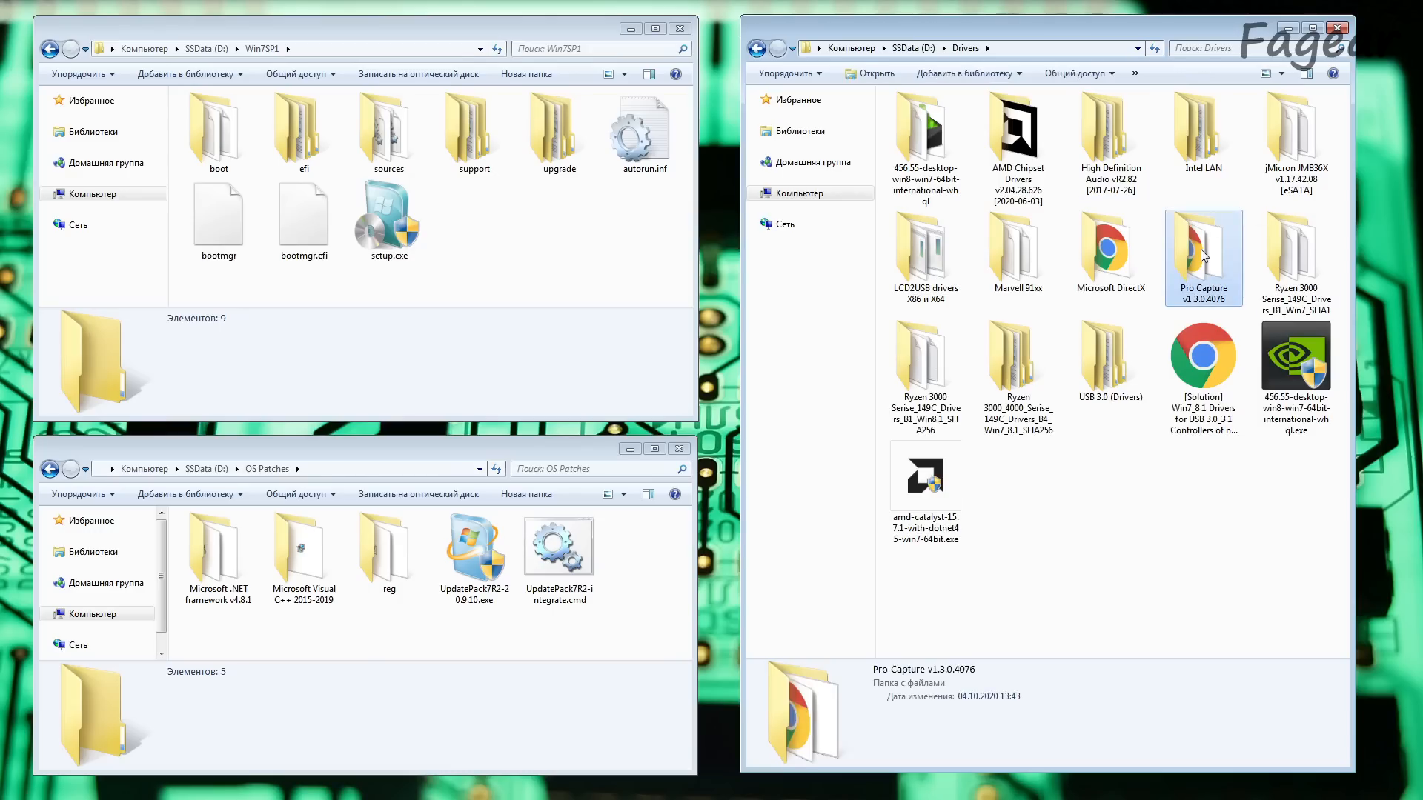
left_click(1293, 137)
left_click(1026, 255)
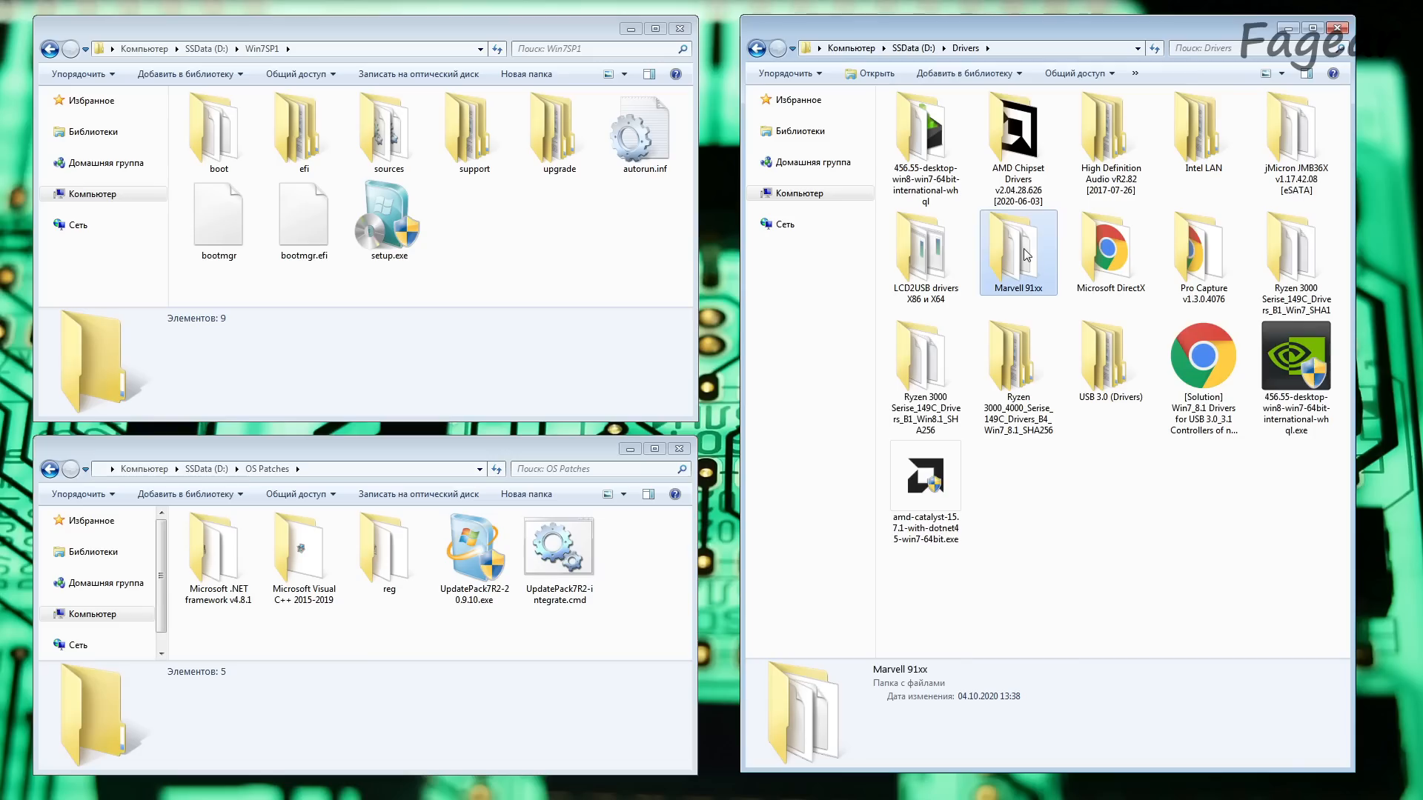
Step: Examine the AMD, ASMedia, Intel, Renesas, VIA and Fresco Logic controller drivers in USB 3.0 (Drivers), and return to the Drivers folder
double_click(1114, 373)
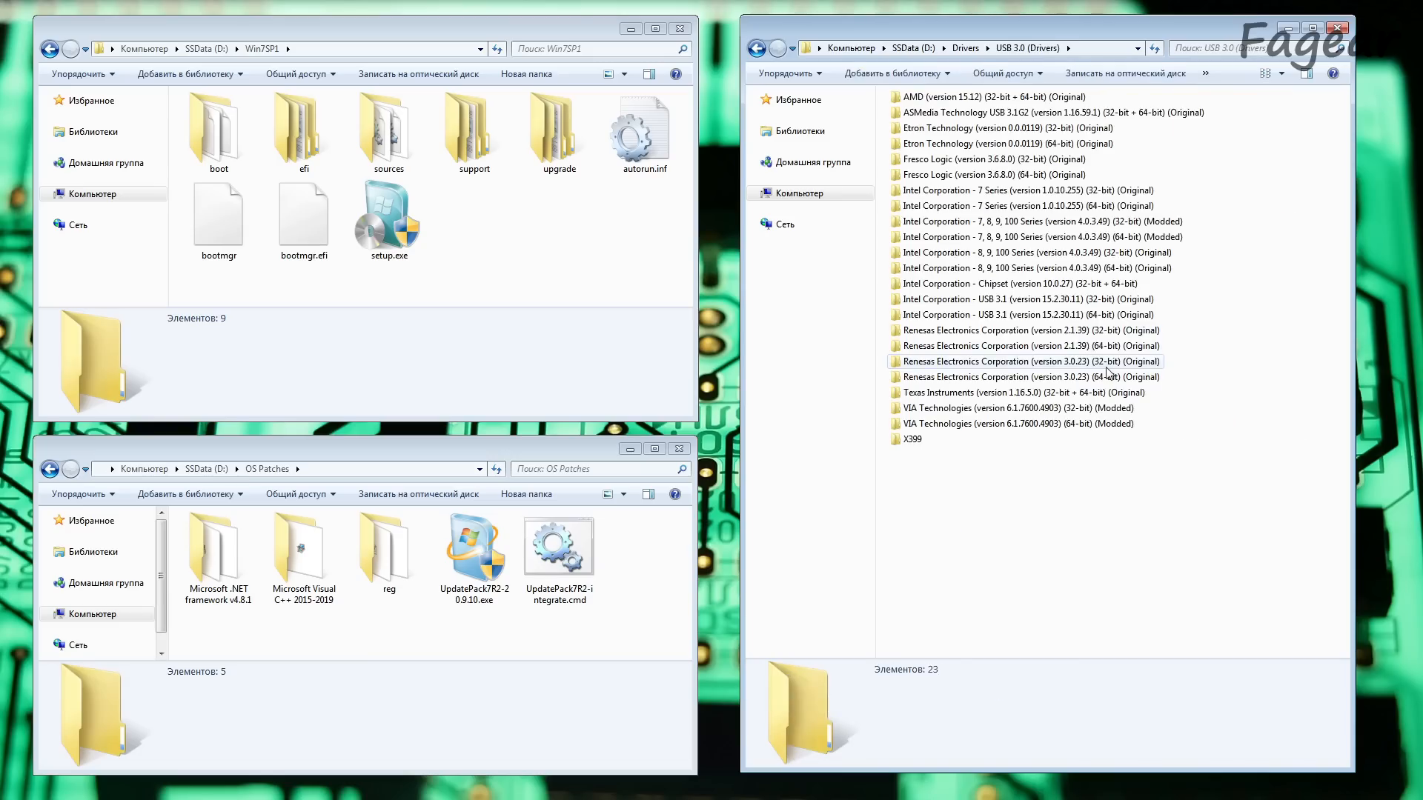
left_click(1053, 97)
left_click(1002, 113)
left_click(974, 299)
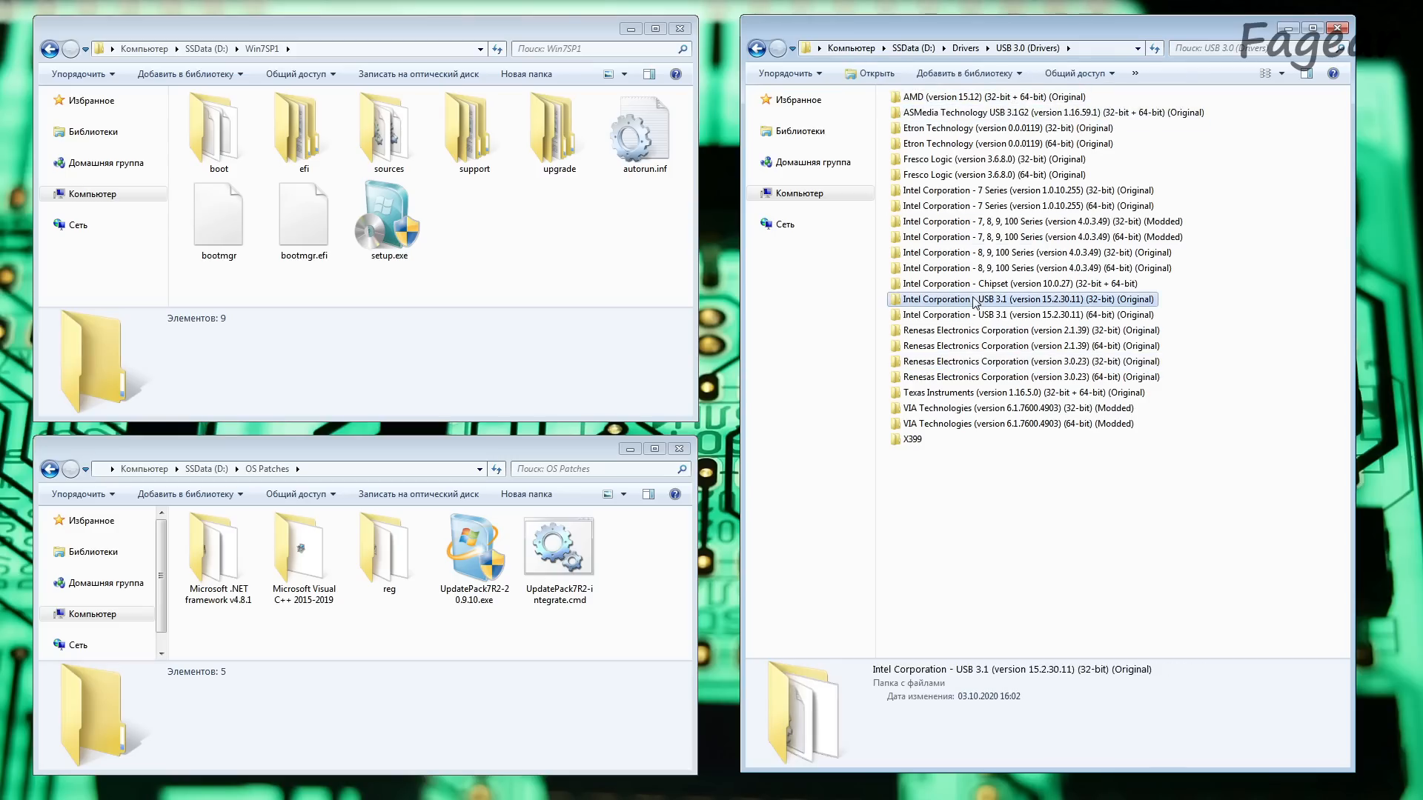
left_click(958, 363)
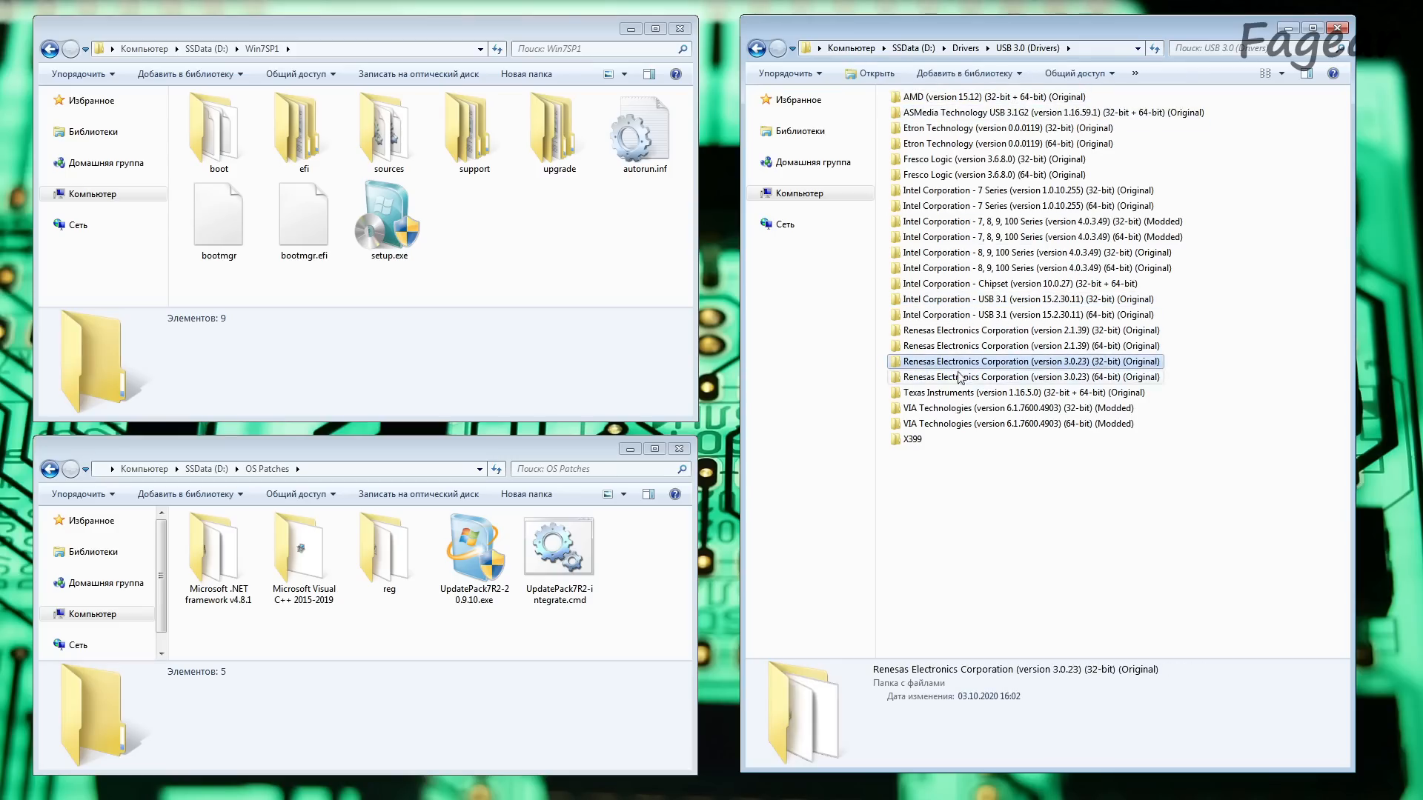
left_click(957, 423)
left_click(952, 143)
left_click(946, 175)
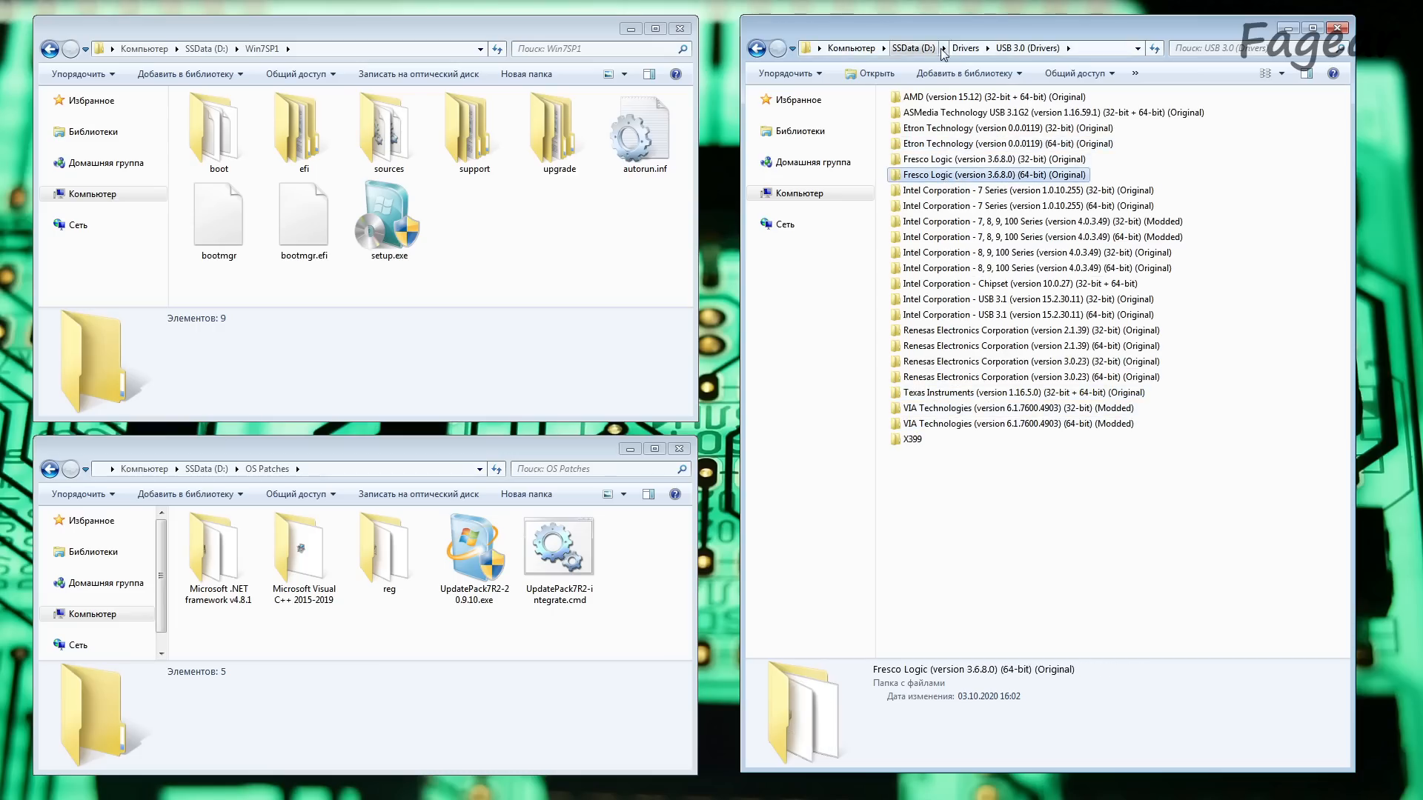
left_click(966, 47)
left_click(1071, 523)
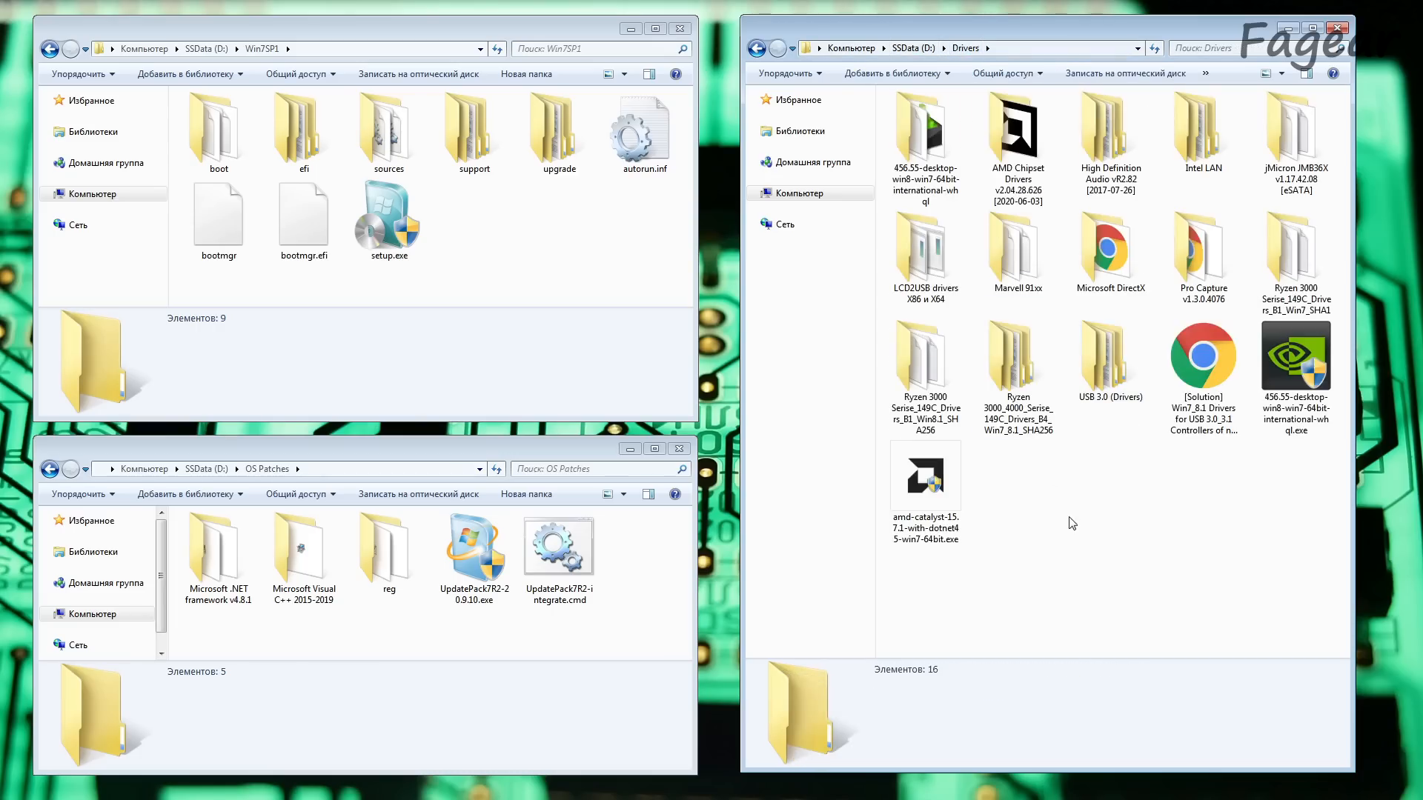
Step: Check the contents of the High Definition Audio vR2.82 driver folder and return to the Drivers folder
double_click(1108, 132)
double_click(899, 98)
left_click(841, 48)
Step: Open amd-catalyst-15.7.1-with-dotnet45-win7-64bit.exe as an archive in 7-Zip
left_click(1293, 374)
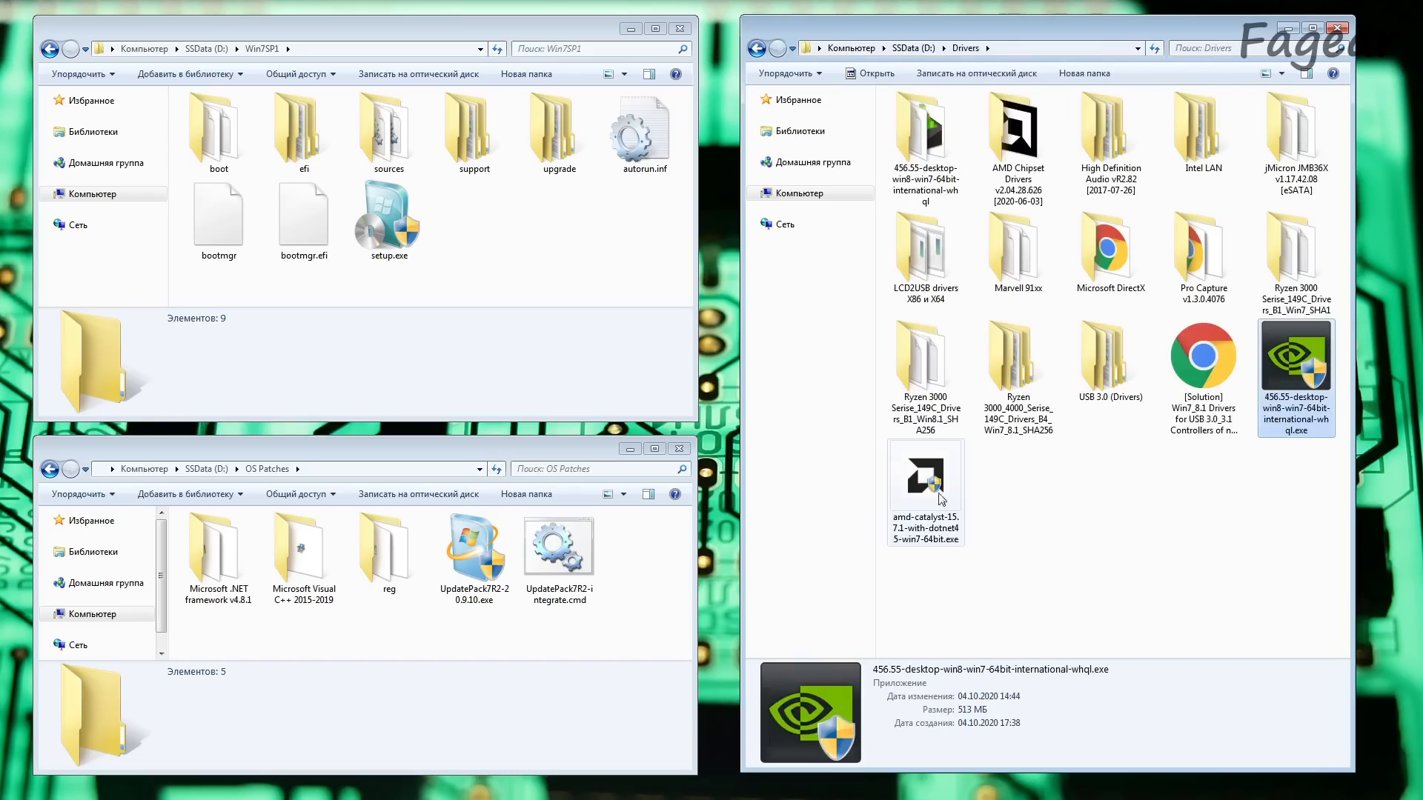
left_click(934, 498)
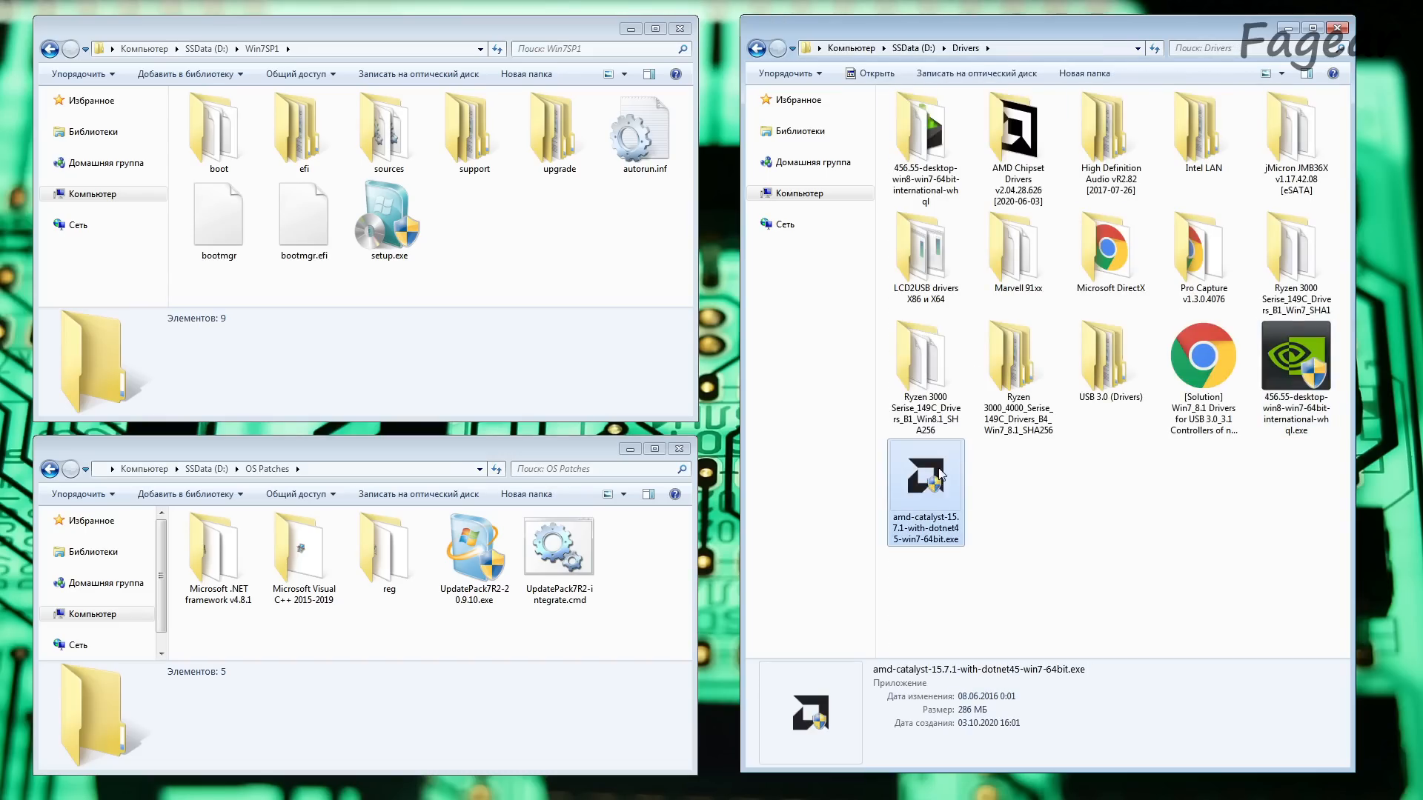
right_click(939, 470)
mouse_move(984, 530)
left_click(850, 531)
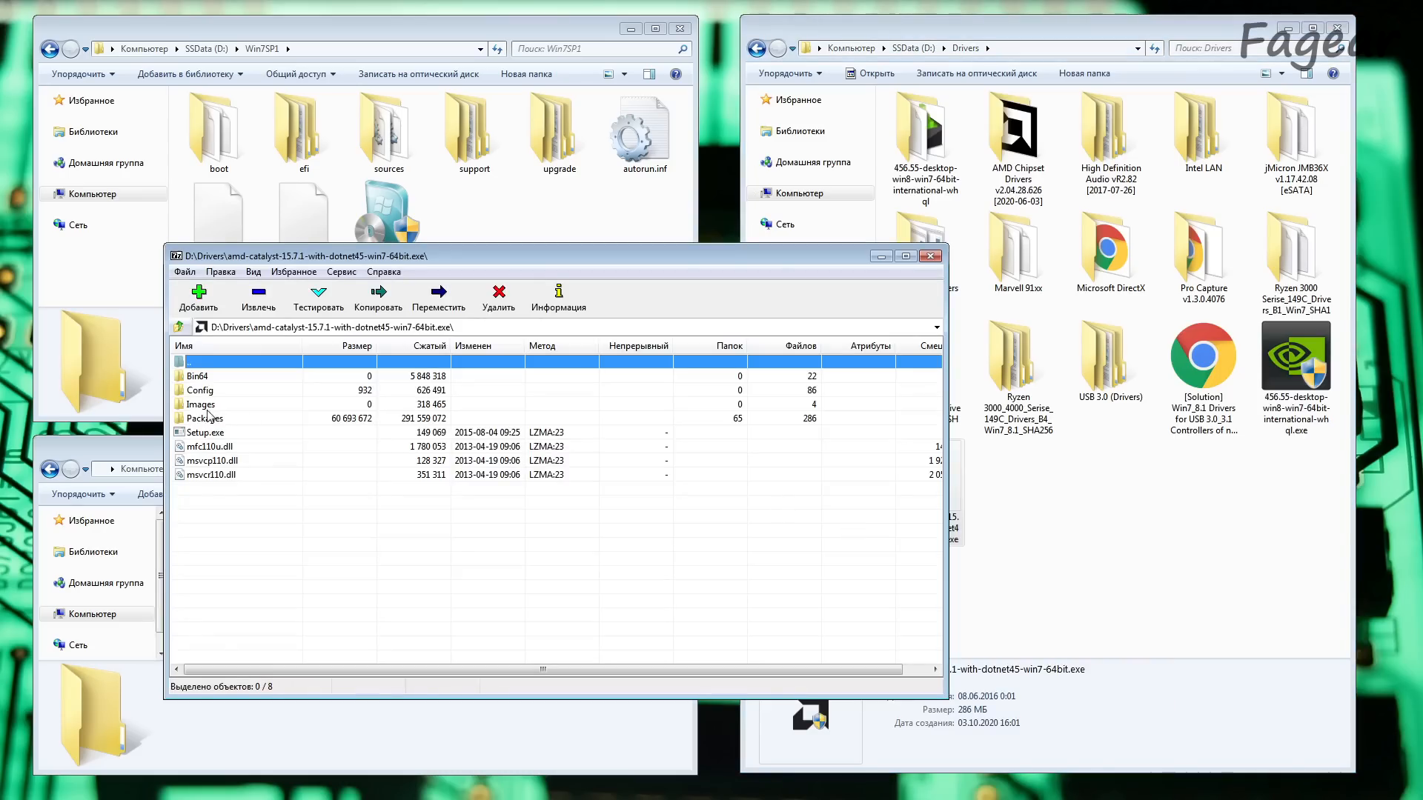
Step: Examine the driver subfolders under Packages\Drivers in the AMD Catalyst archive and return to the archive's root
double_click(204, 418)
double_click(205, 393)
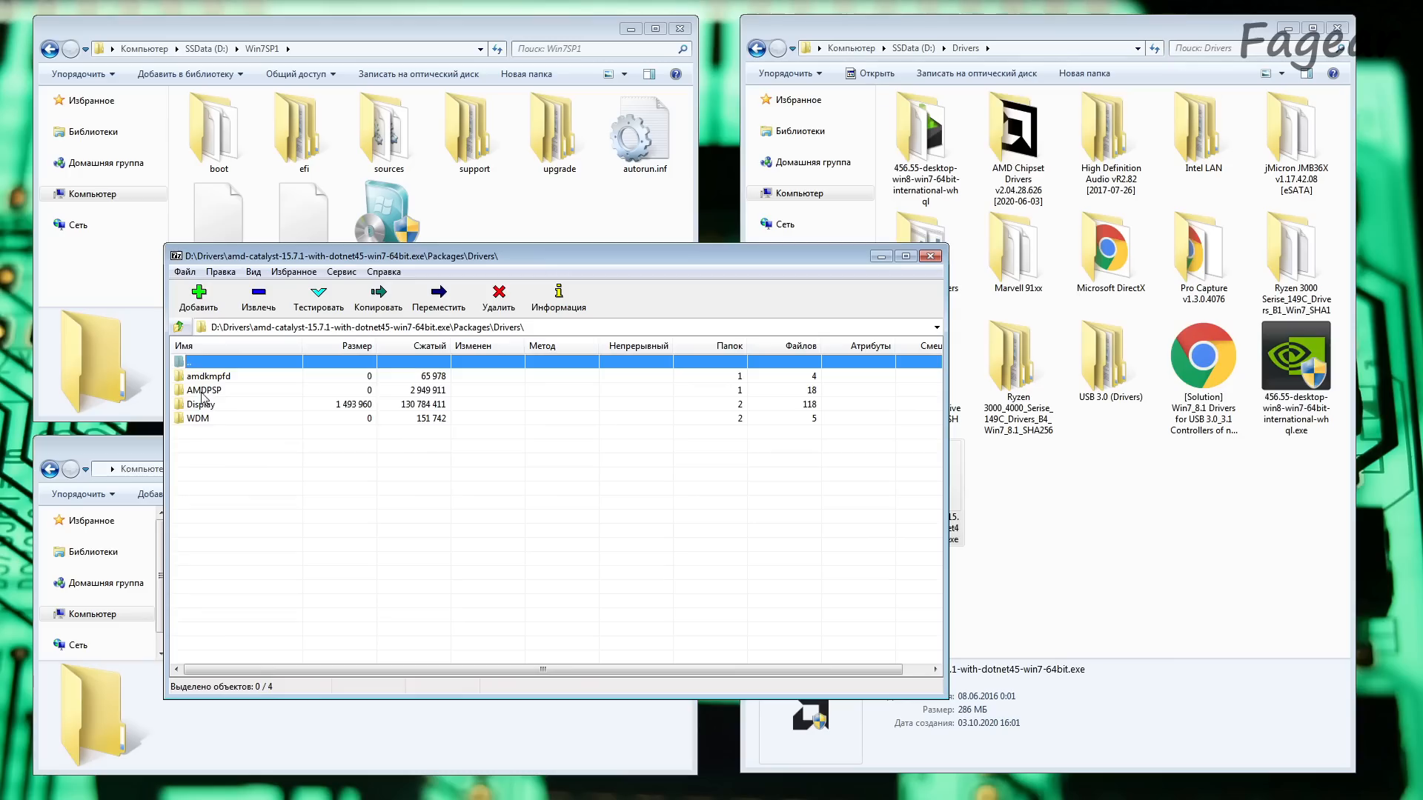
double_click(202, 417)
double_click(205, 379)
double_click(213, 362)
double_click(212, 360)
double_click(214, 363)
double_click(215, 362)
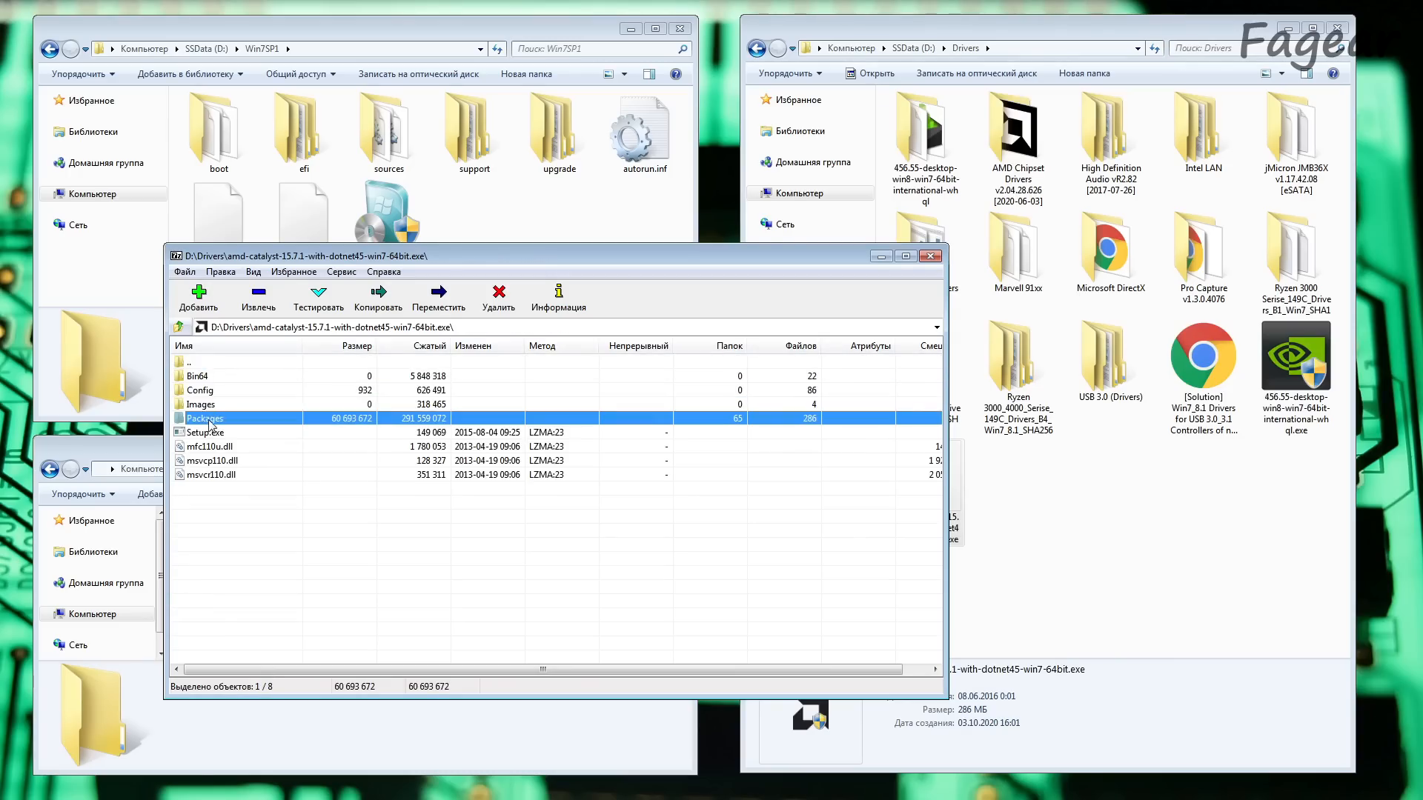
Step: Extract the Packages folder from the AMD archive into the Drivers folder and rename it "AMD graphics"
left_click(252, 300)
left_click(779, 483)
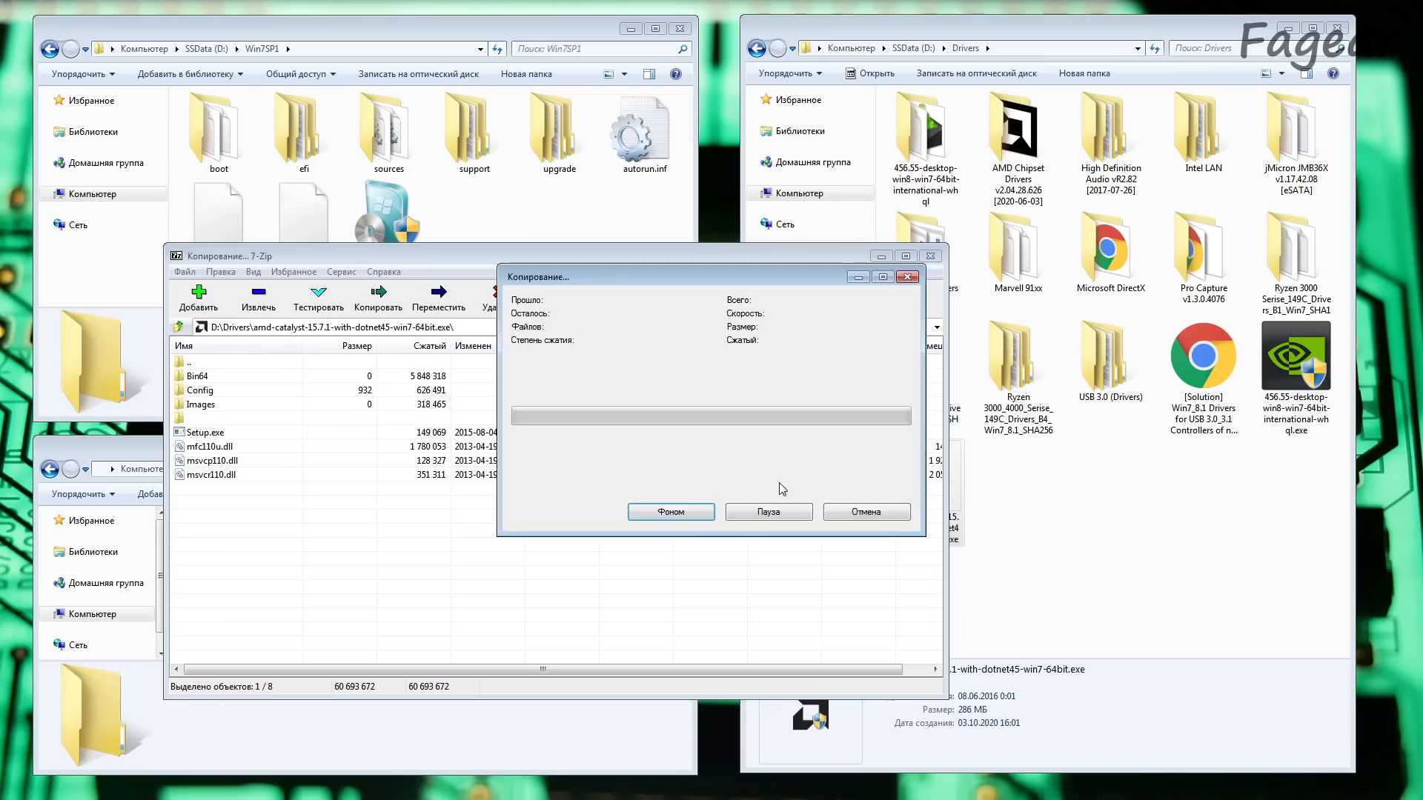
left_click(1193, 245)
key("F2")
type("AMD graphics")
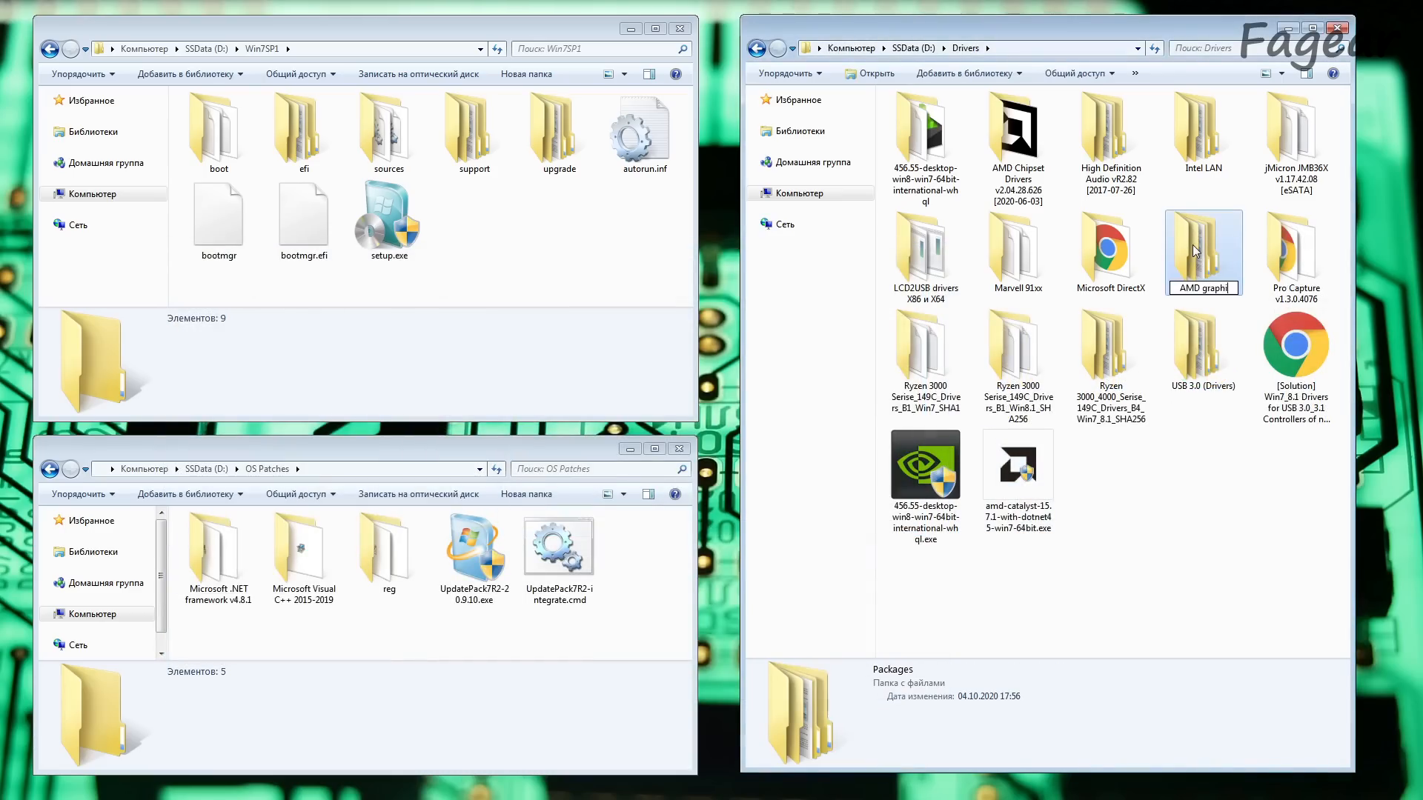
key("Return")
Step: Open the NVIDIA 456.55 installer as an archive, examine the files in its Display.Driver folder and close the archive
right_click(945, 479)
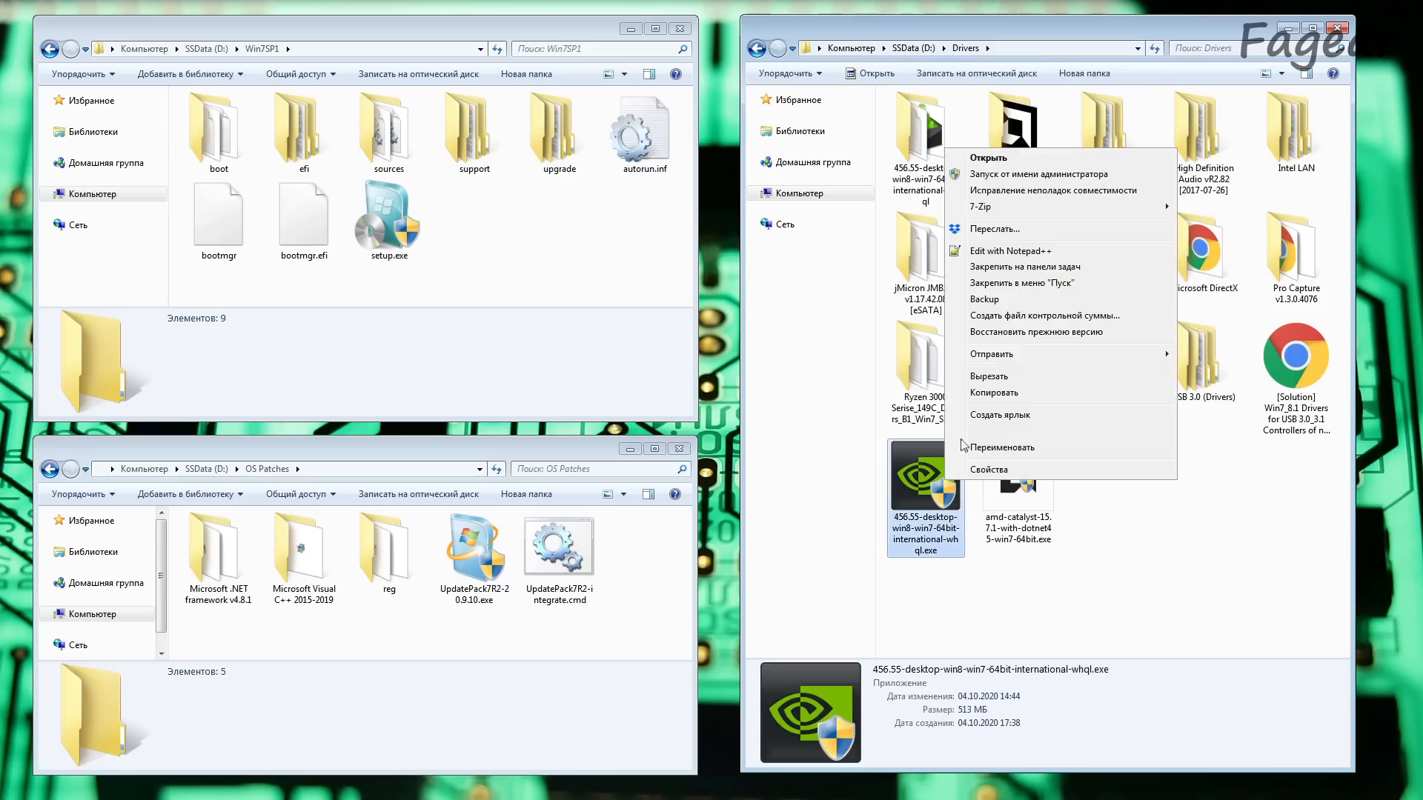
mouse_move(1023, 208)
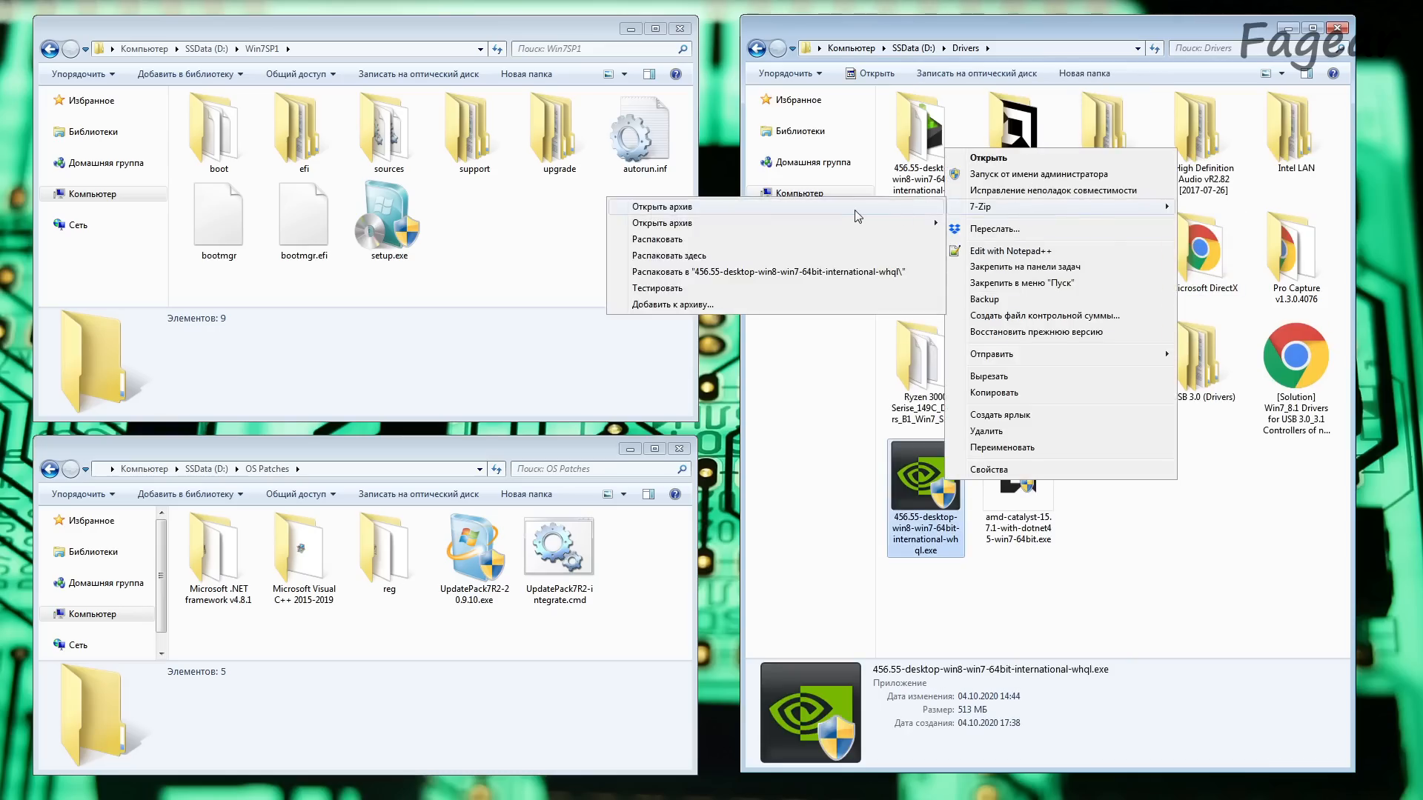
left_click(808, 263)
scroll(366, 540, "down", 2)
scroll(362, 548, "up", 2)
double_click(229, 377)
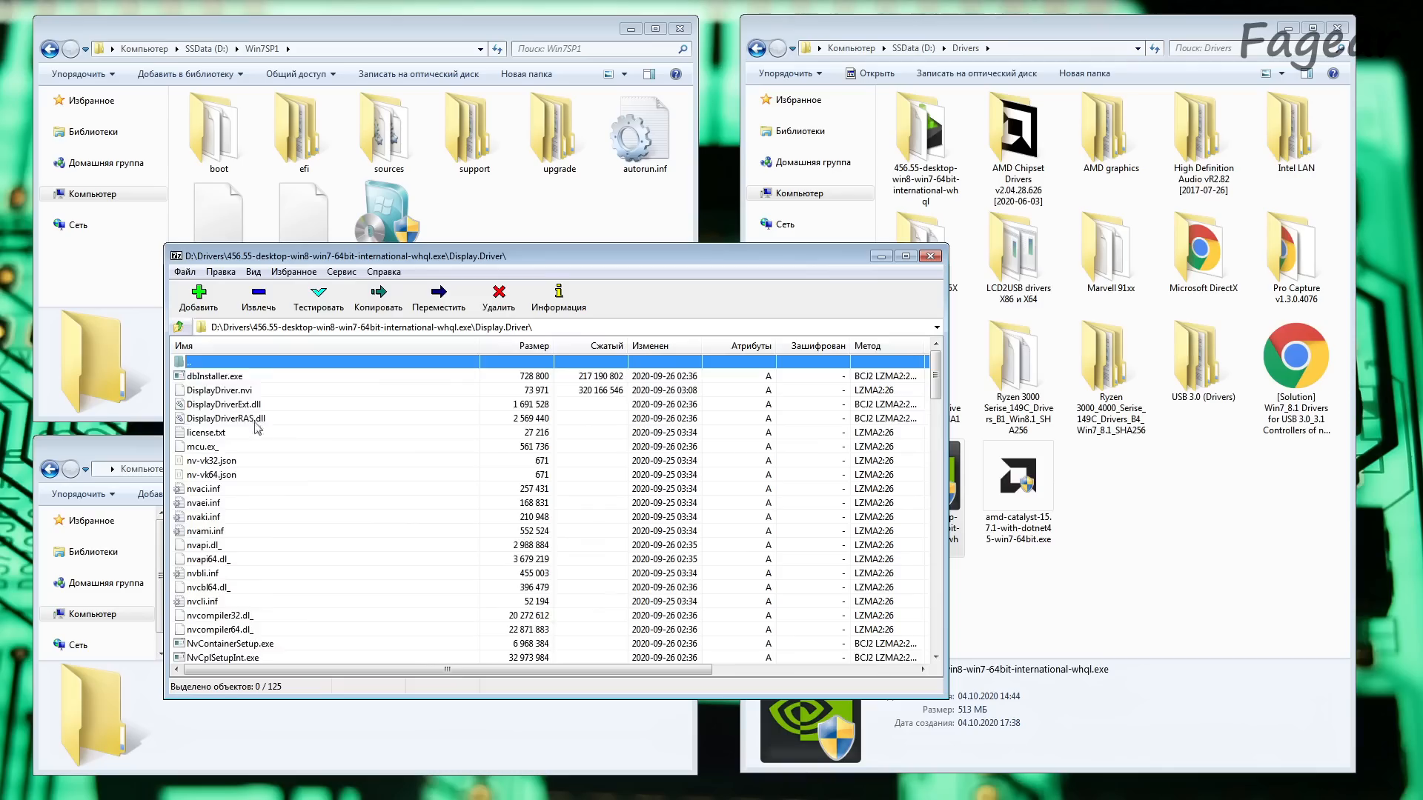
scroll(297, 470, "down", 15)
scroll(299, 472, "down", 5)
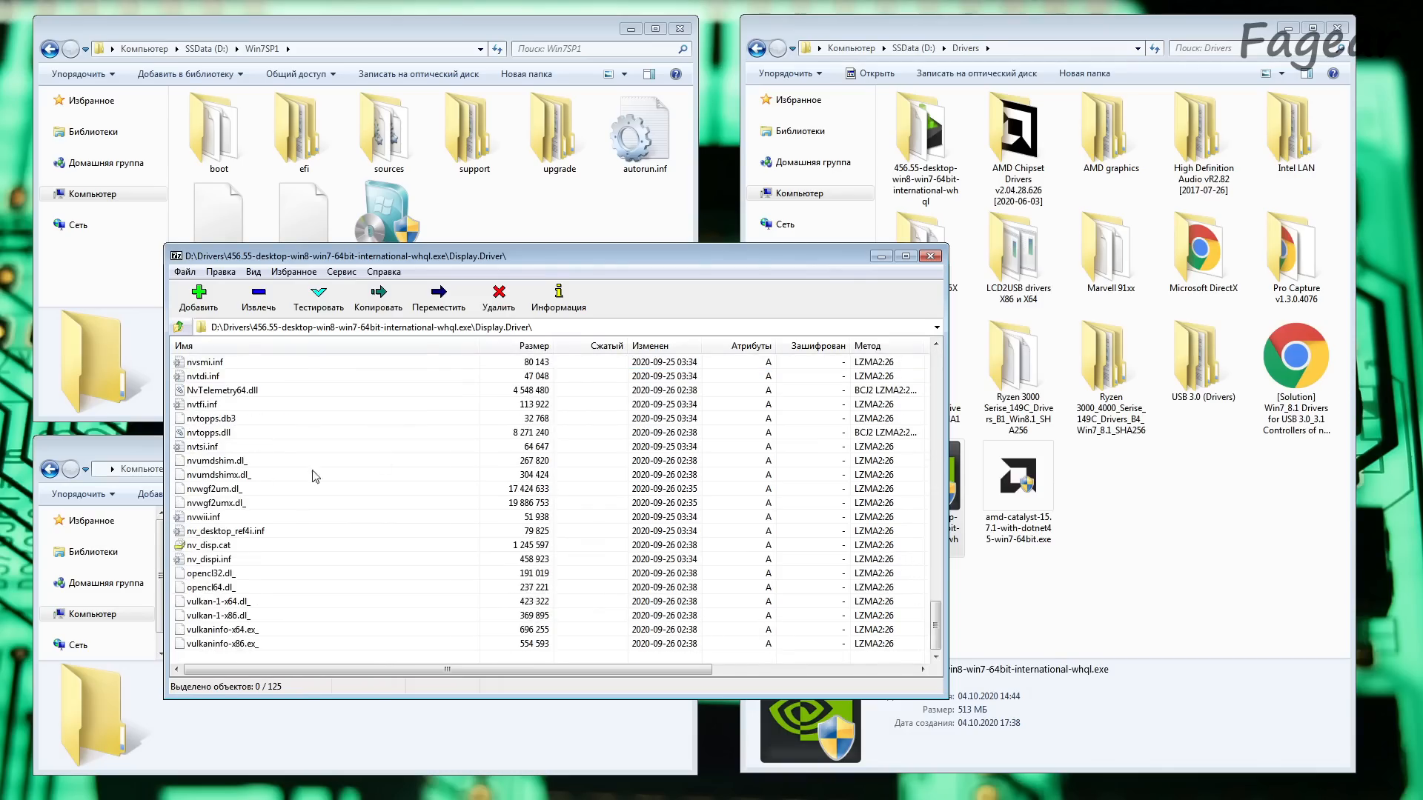
left_click(931, 256)
Step: Extract the NVIDIA 456.55 installer into its own folder in Drivers and rename that folder "Nvidia graphics"
right_click(928, 483)
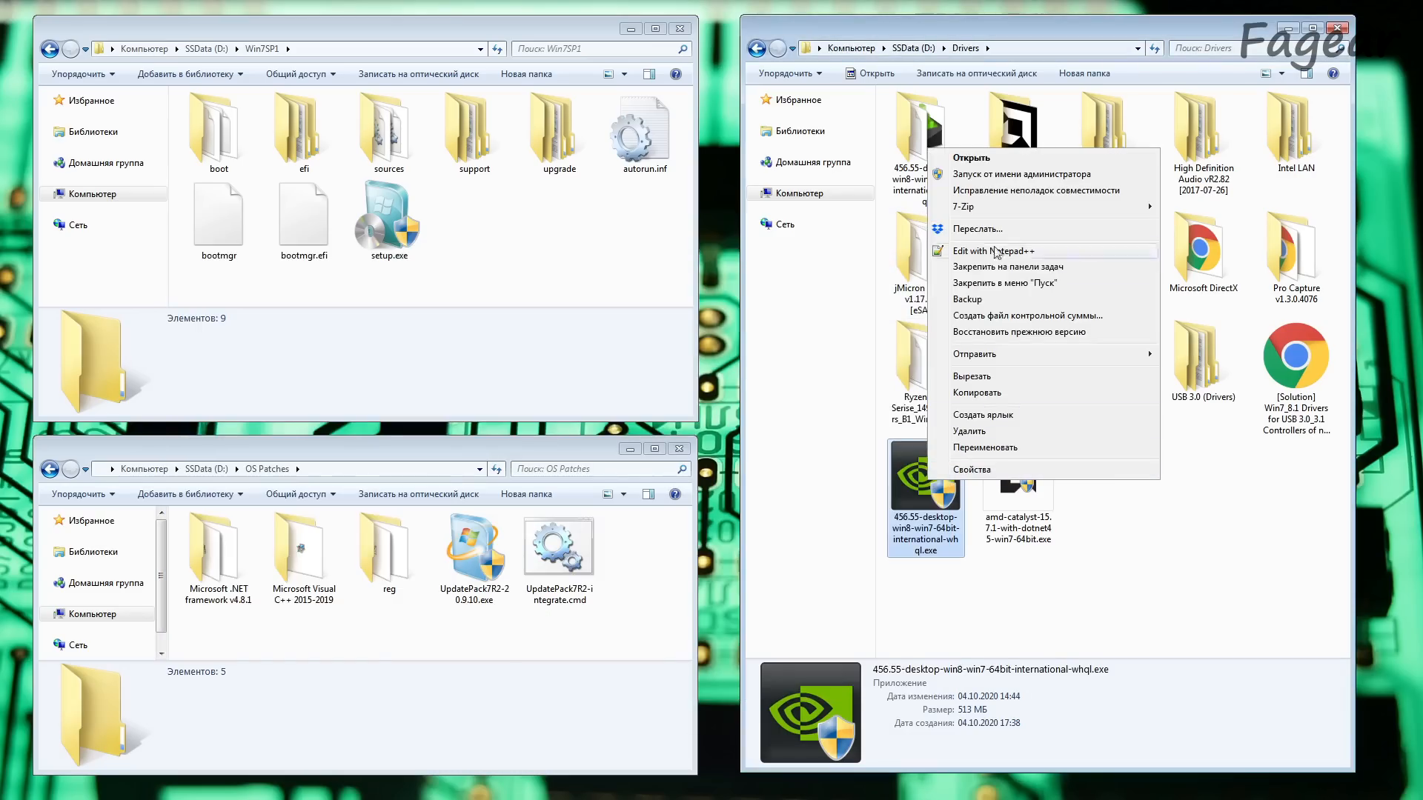
mouse_move(1038, 207)
left_click(768, 271)
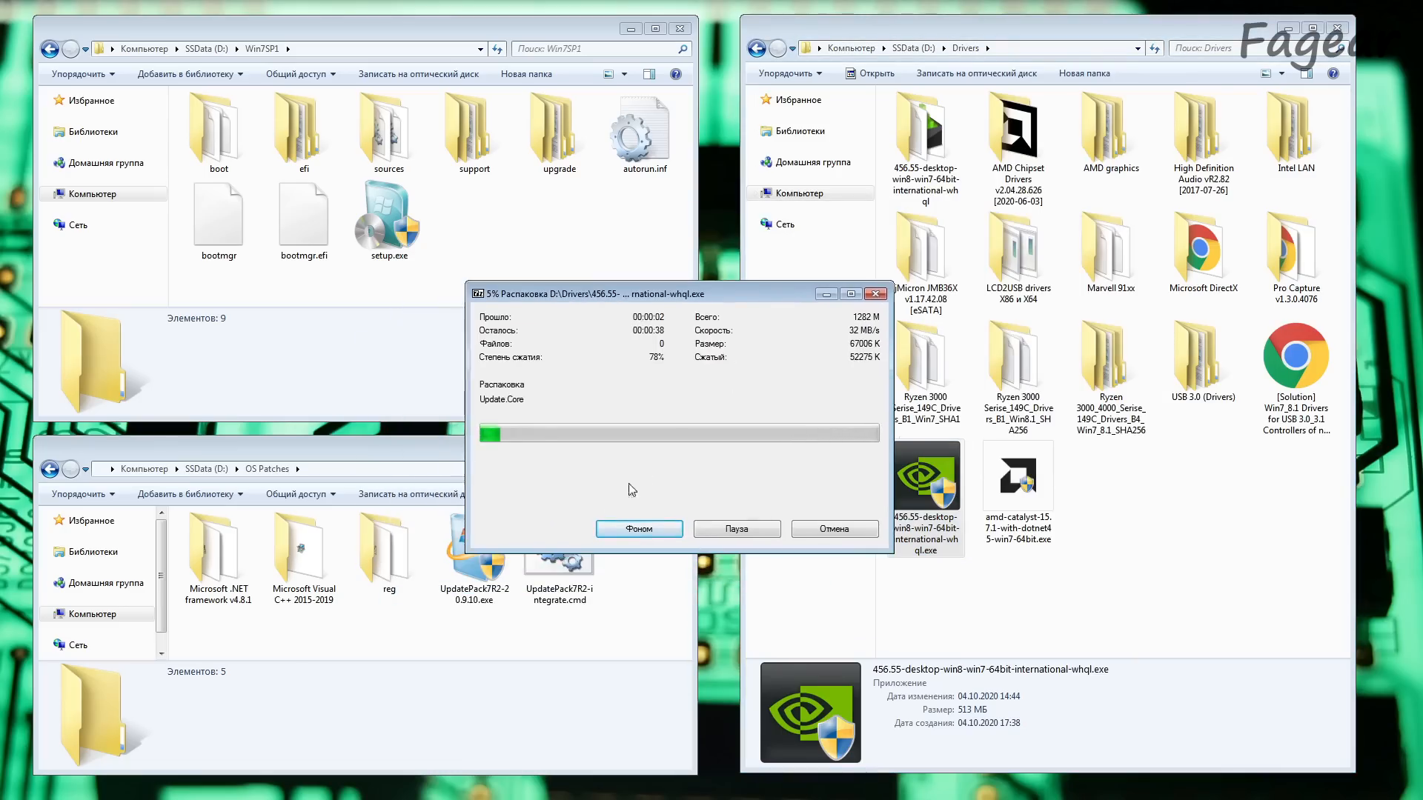
key("F2")
type("N")
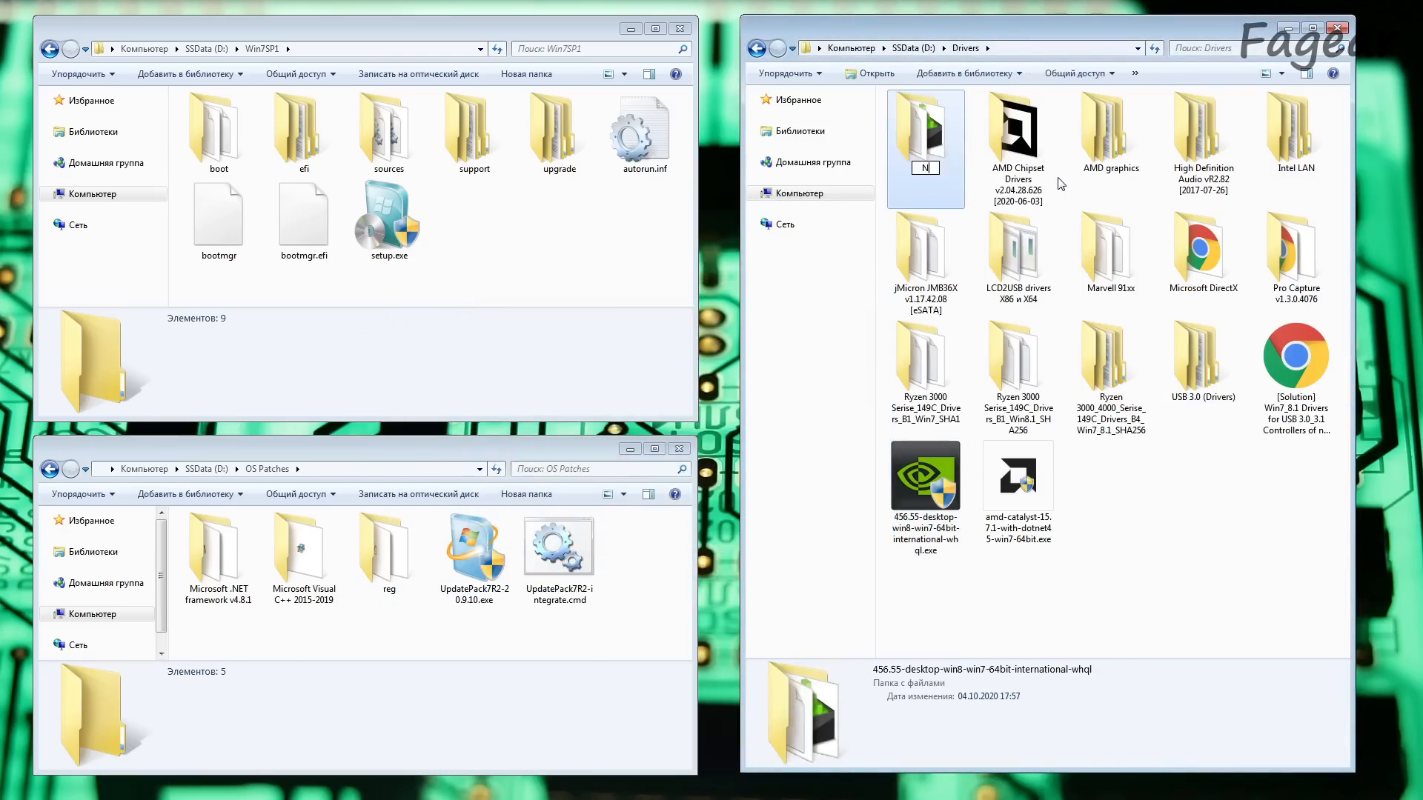
type("vidia graphics")
key("Return")
left_click(1130, 490)
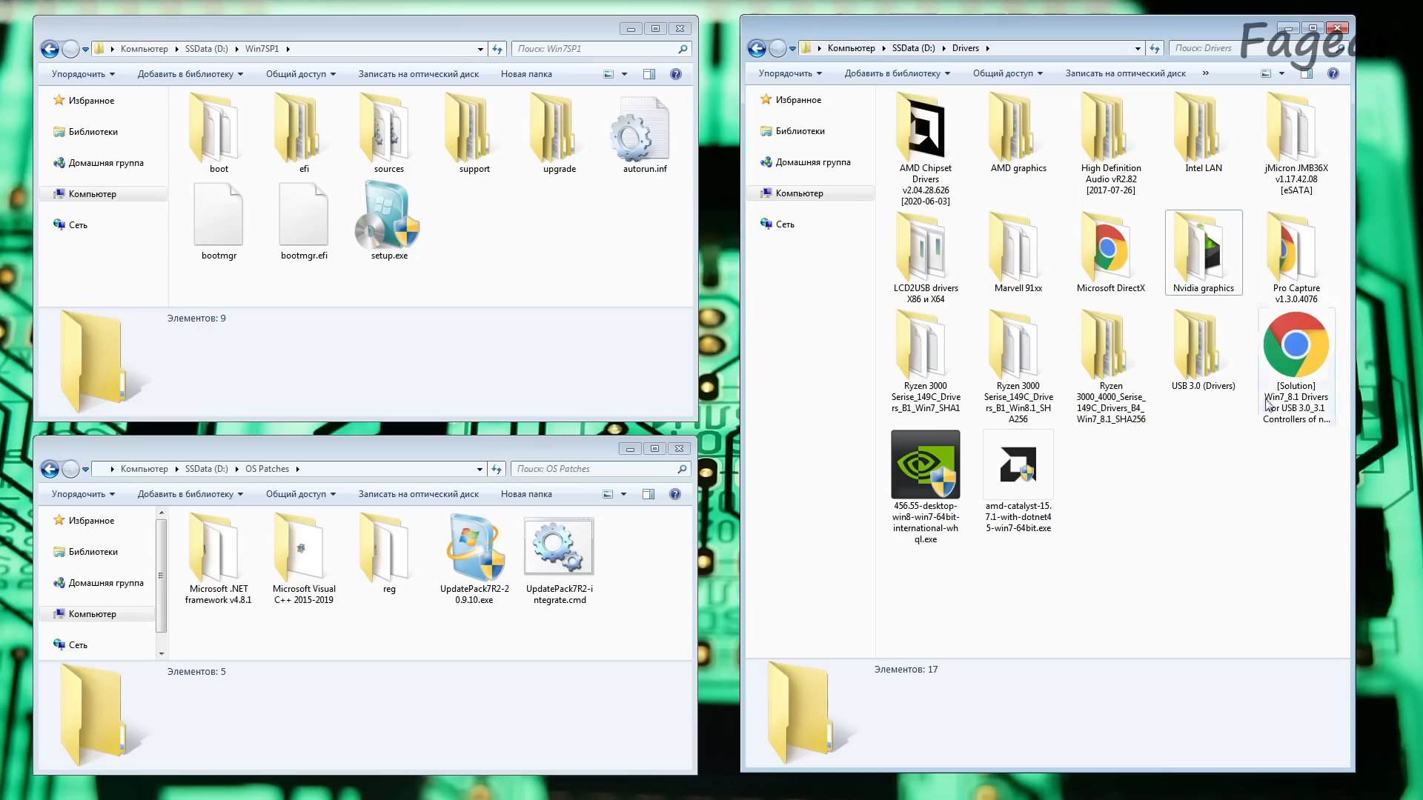
Step: Review the update pack, script and folders in OS Patches, including the registry files inside the reg folder
left_click(662, 593)
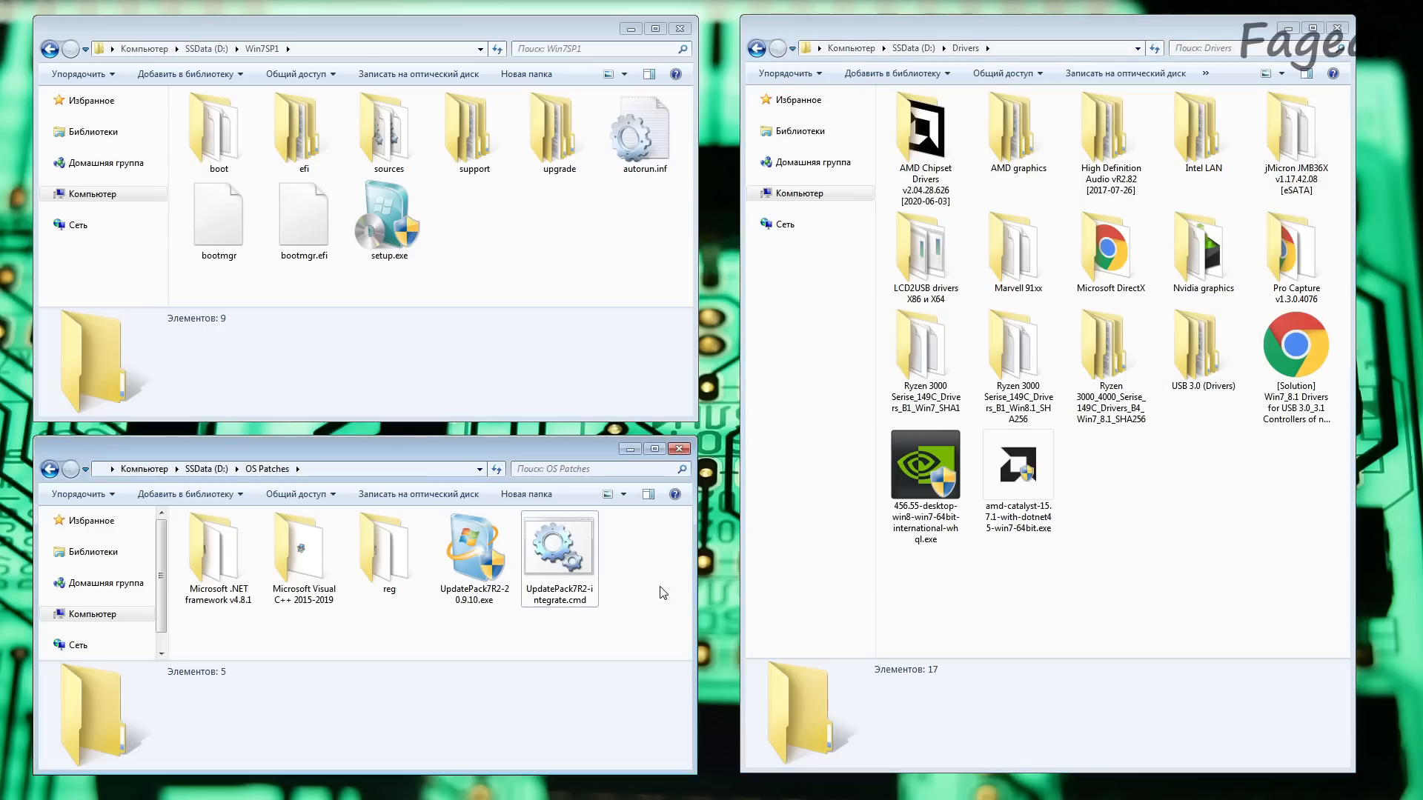
left_click(469, 558)
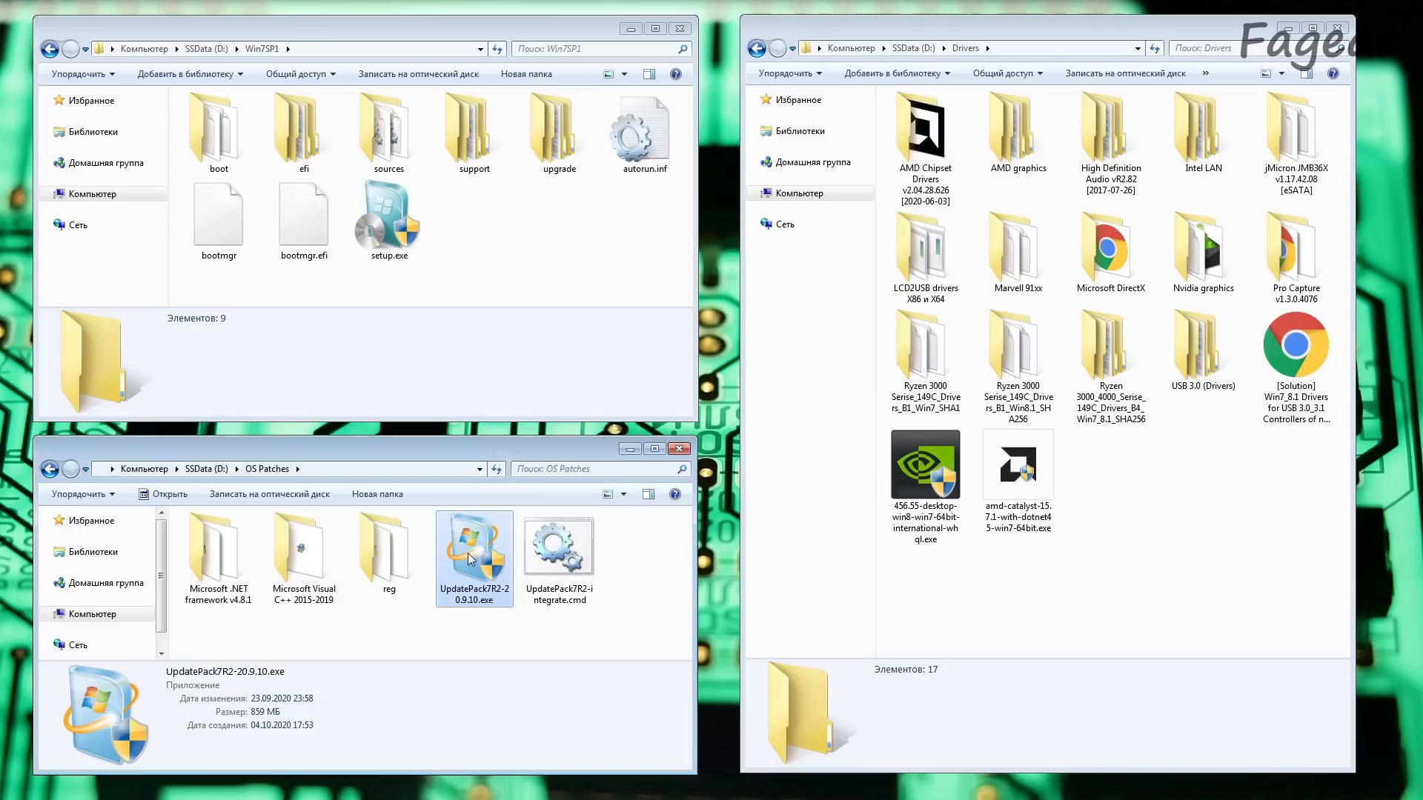
left_click(551, 555)
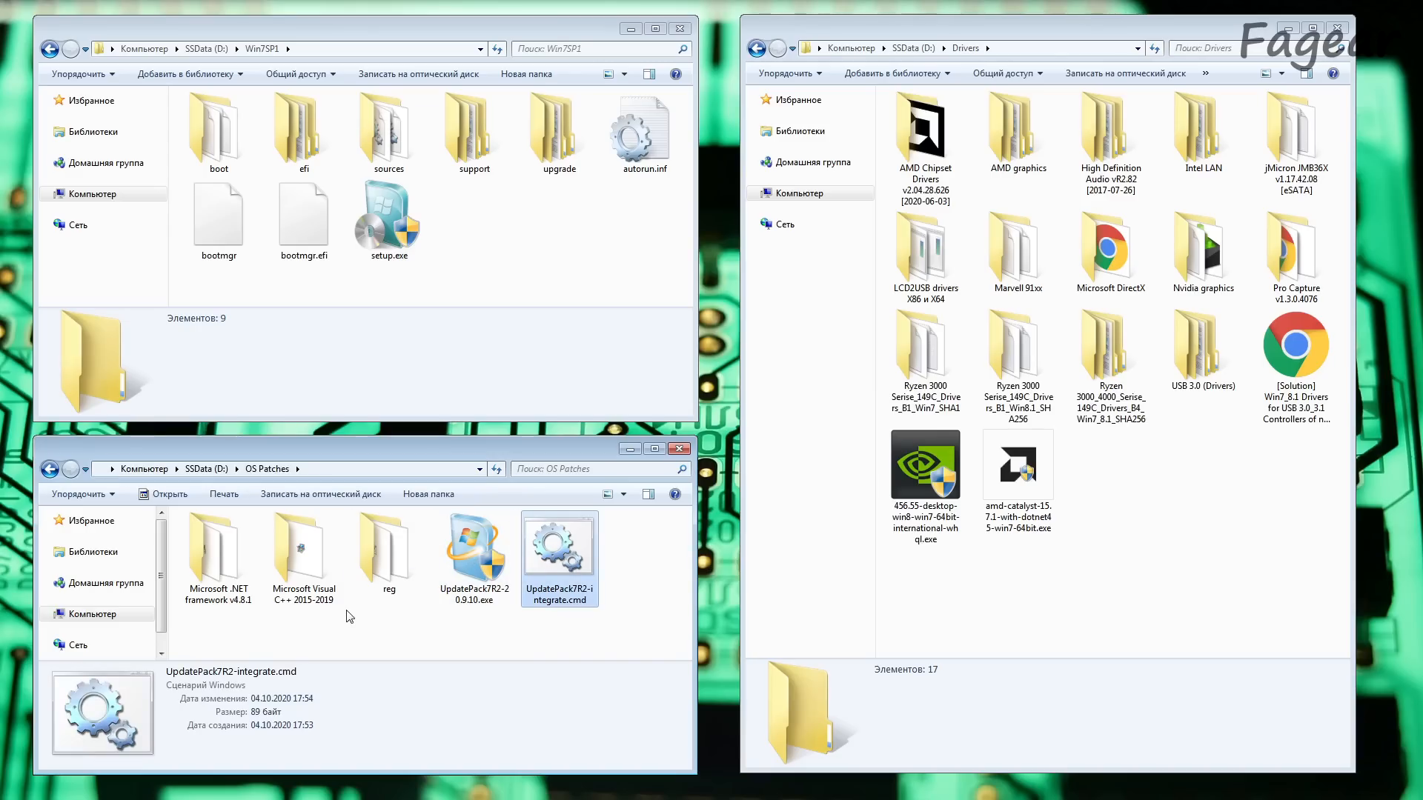
left_click(307, 568)
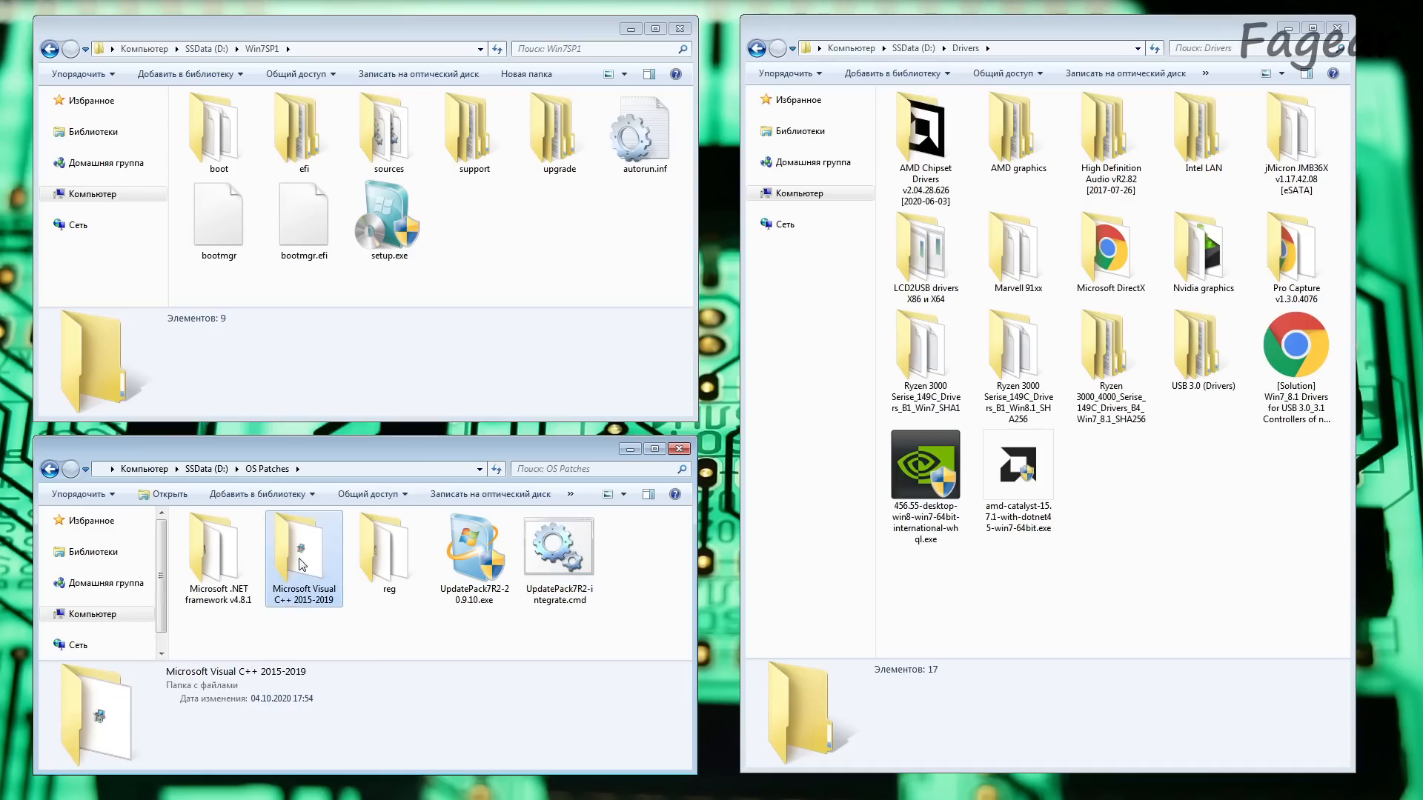
left_click(214, 550)
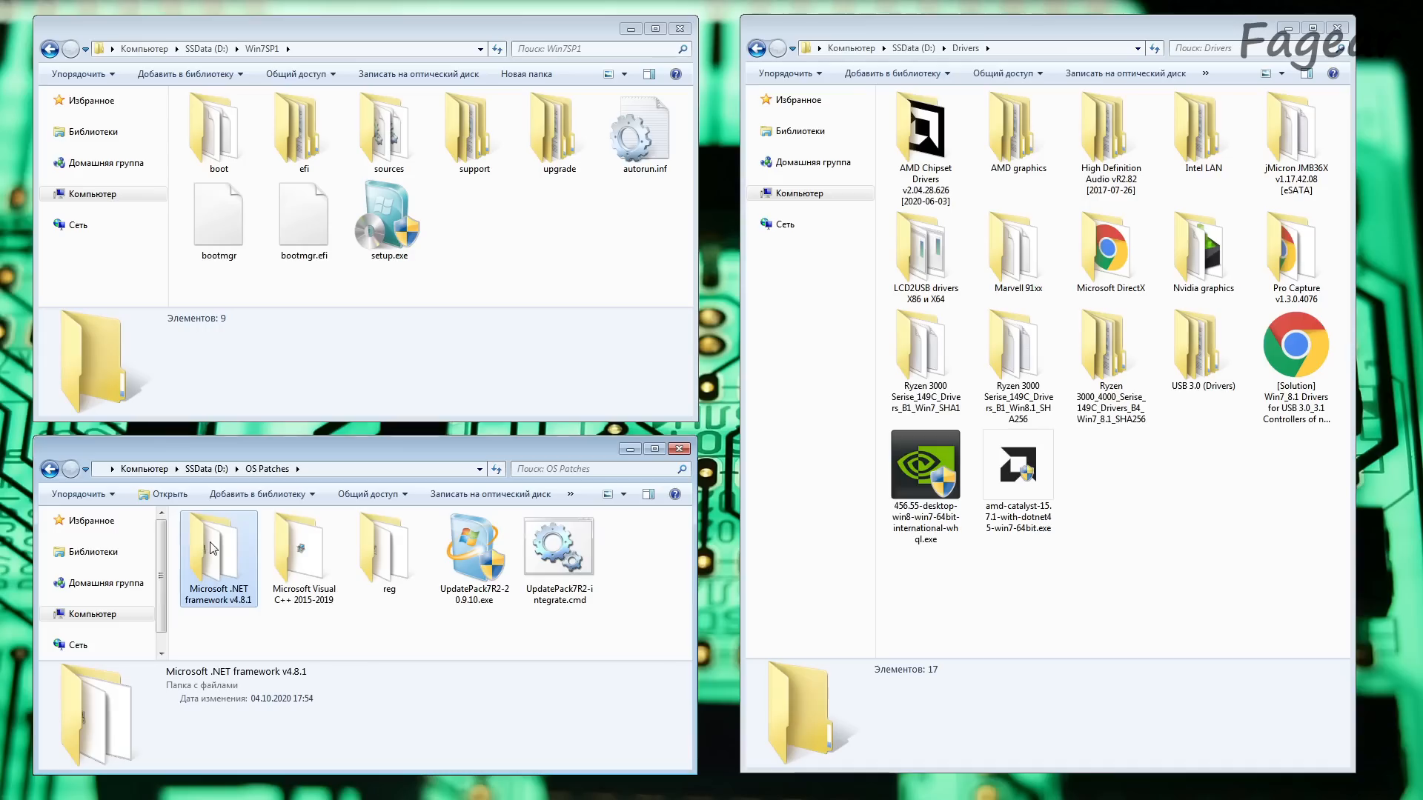
double_click(372, 541)
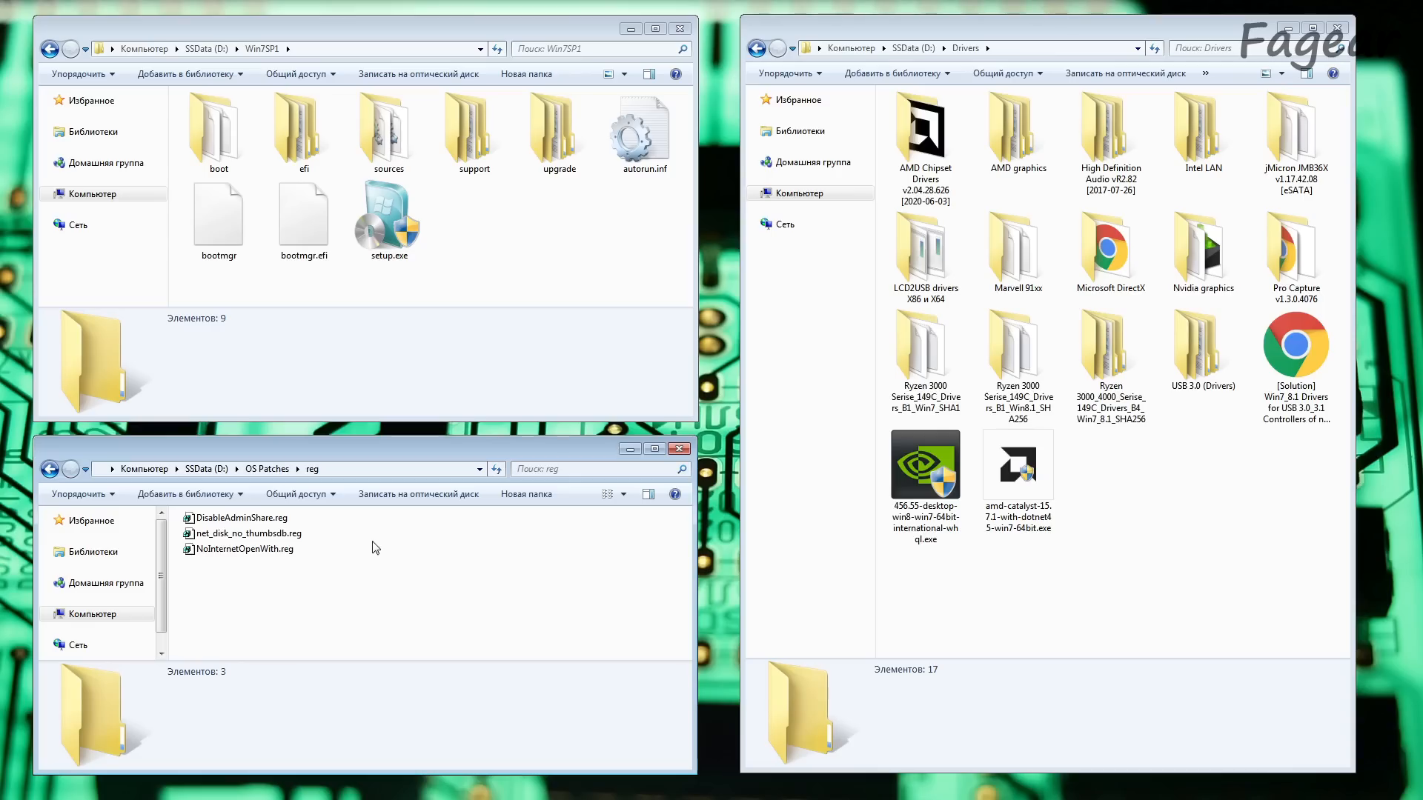
key("BackSpace")
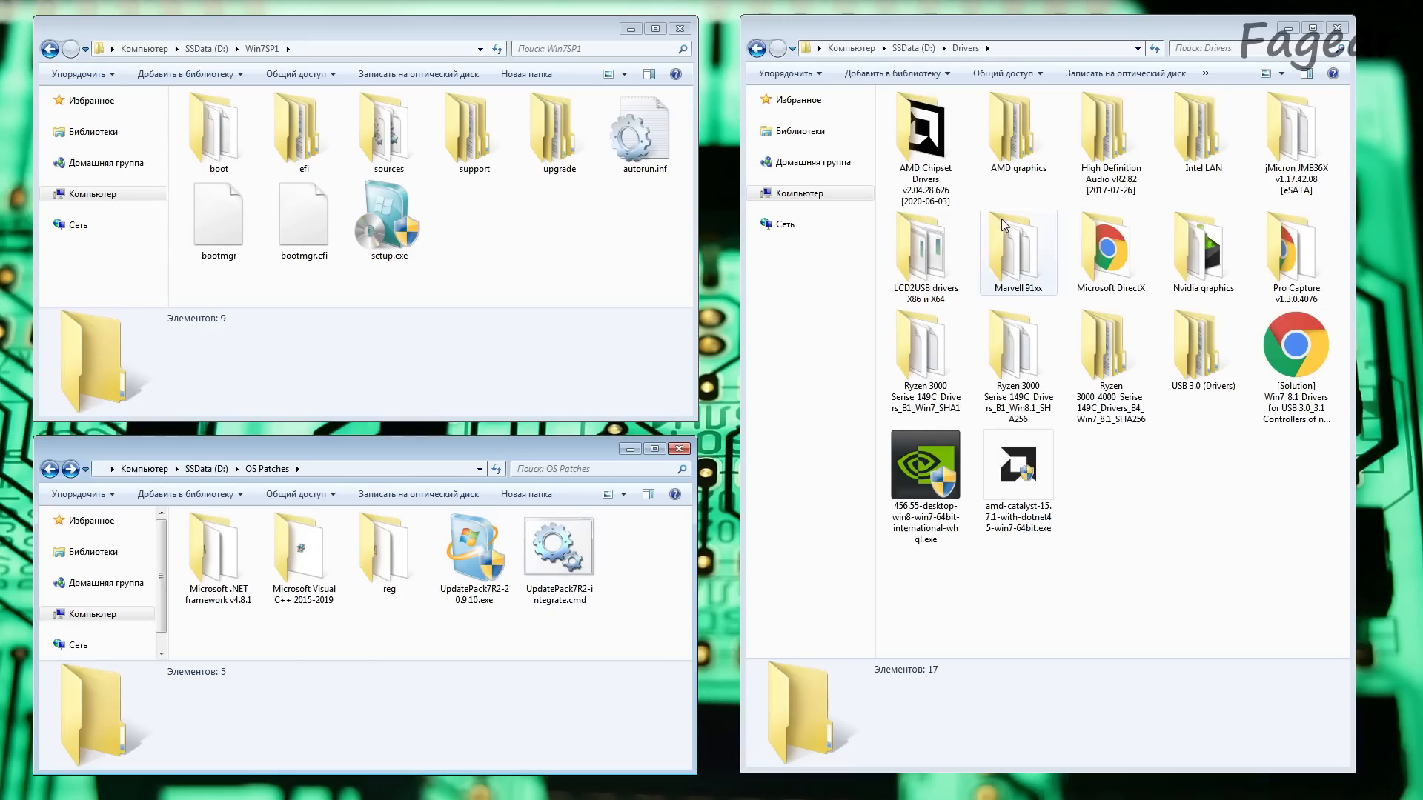
left_click(475, 546)
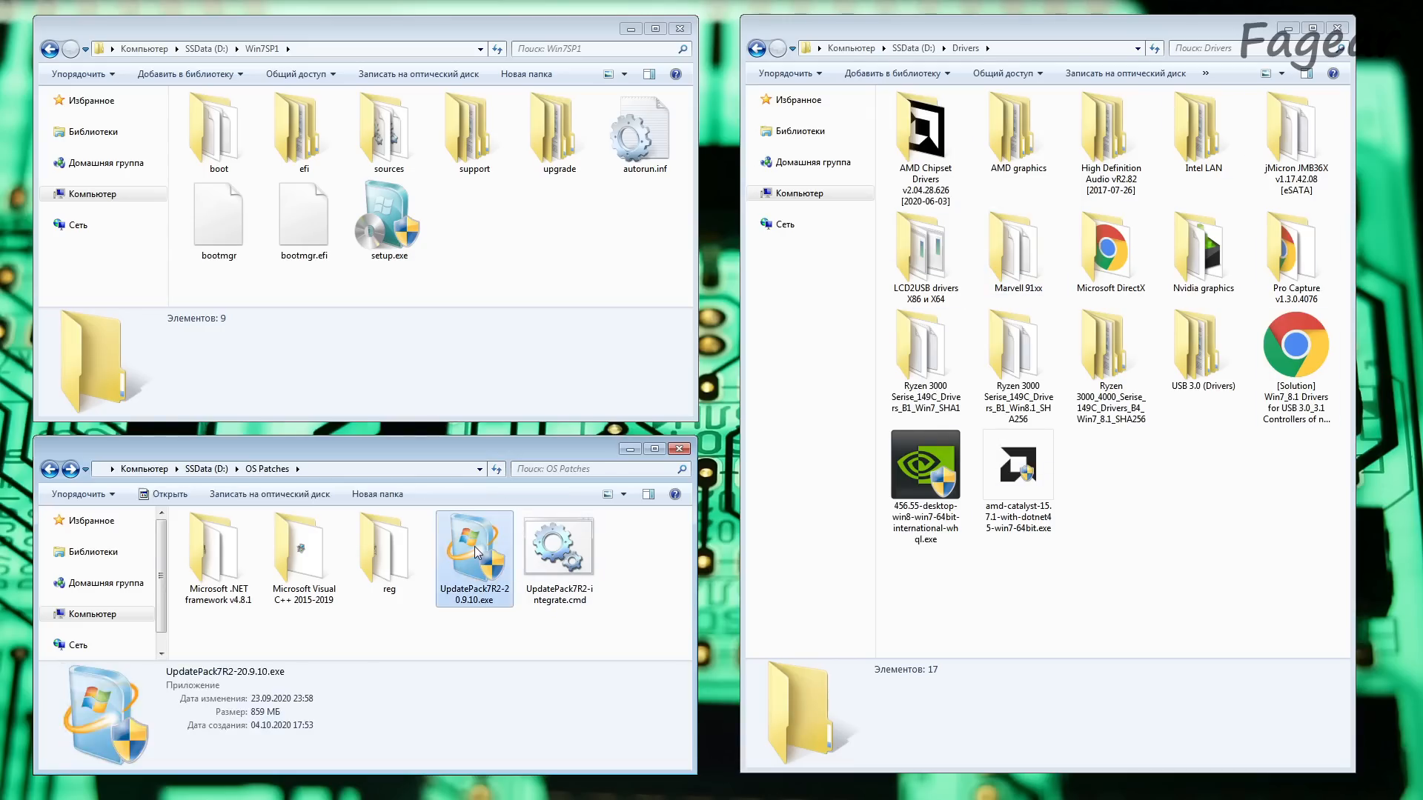
left_click(303, 564)
left_click(223, 557)
left_click(300, 558)
left_click(372, 557)
left_click(395, 620)
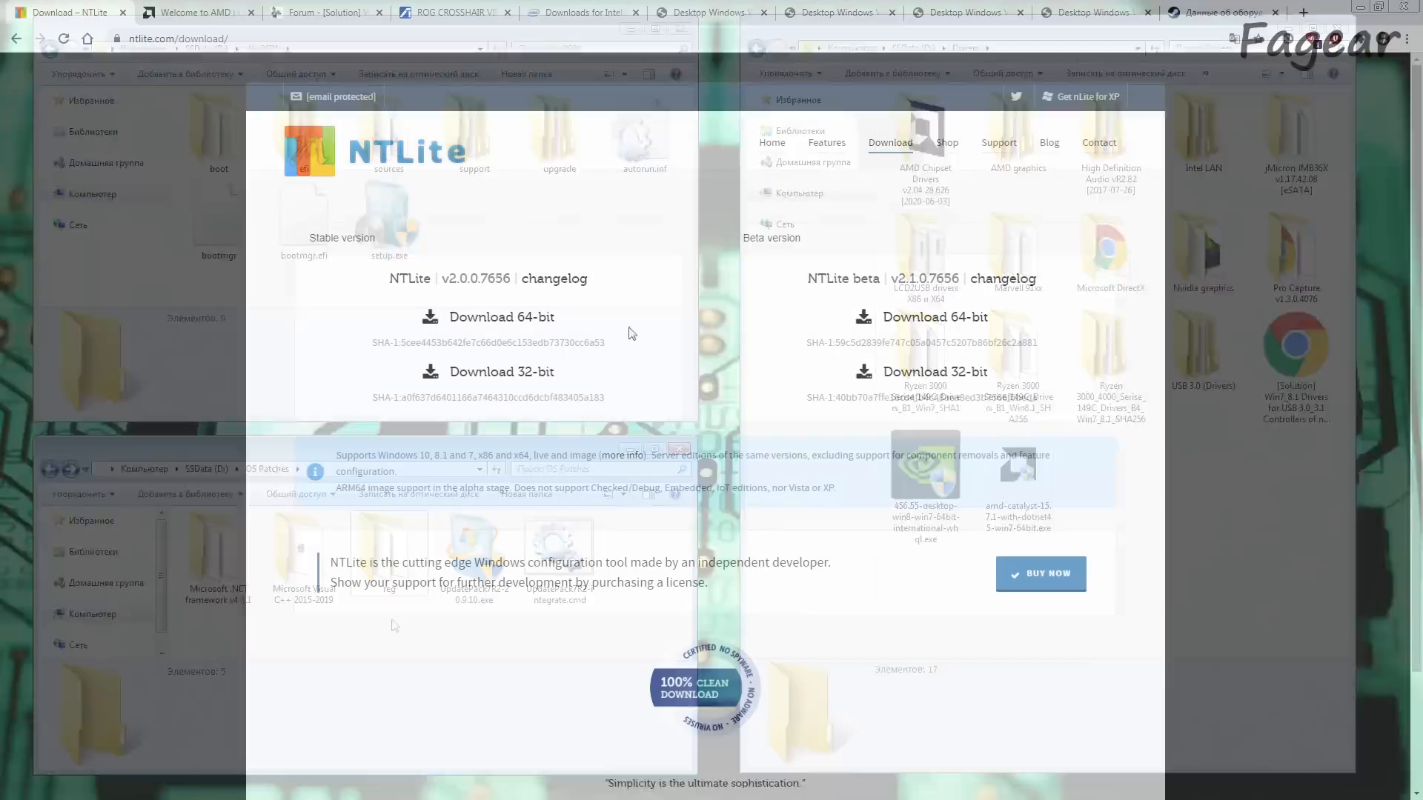
Step: Switch to Chrome and download the stable 64-bit NTLite v2.0.0.7656 installer, keeping the file despite the security warning
scroll(629, 330, "down", 1)
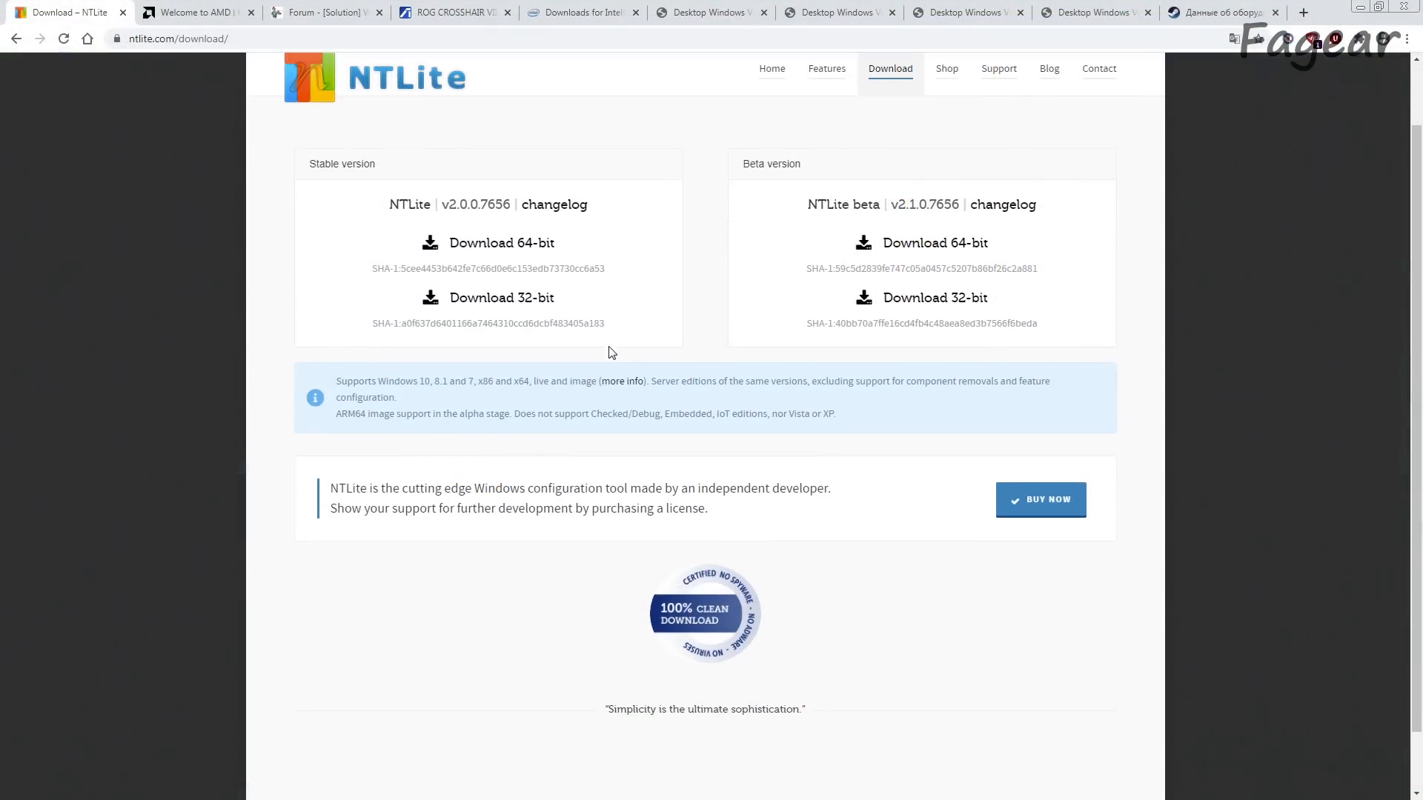
left_click_drag(306, 164, 373, 166)
left_click_drag(741, 165, 805, 170)
left_click(359, 213)
left_click(478, 245)
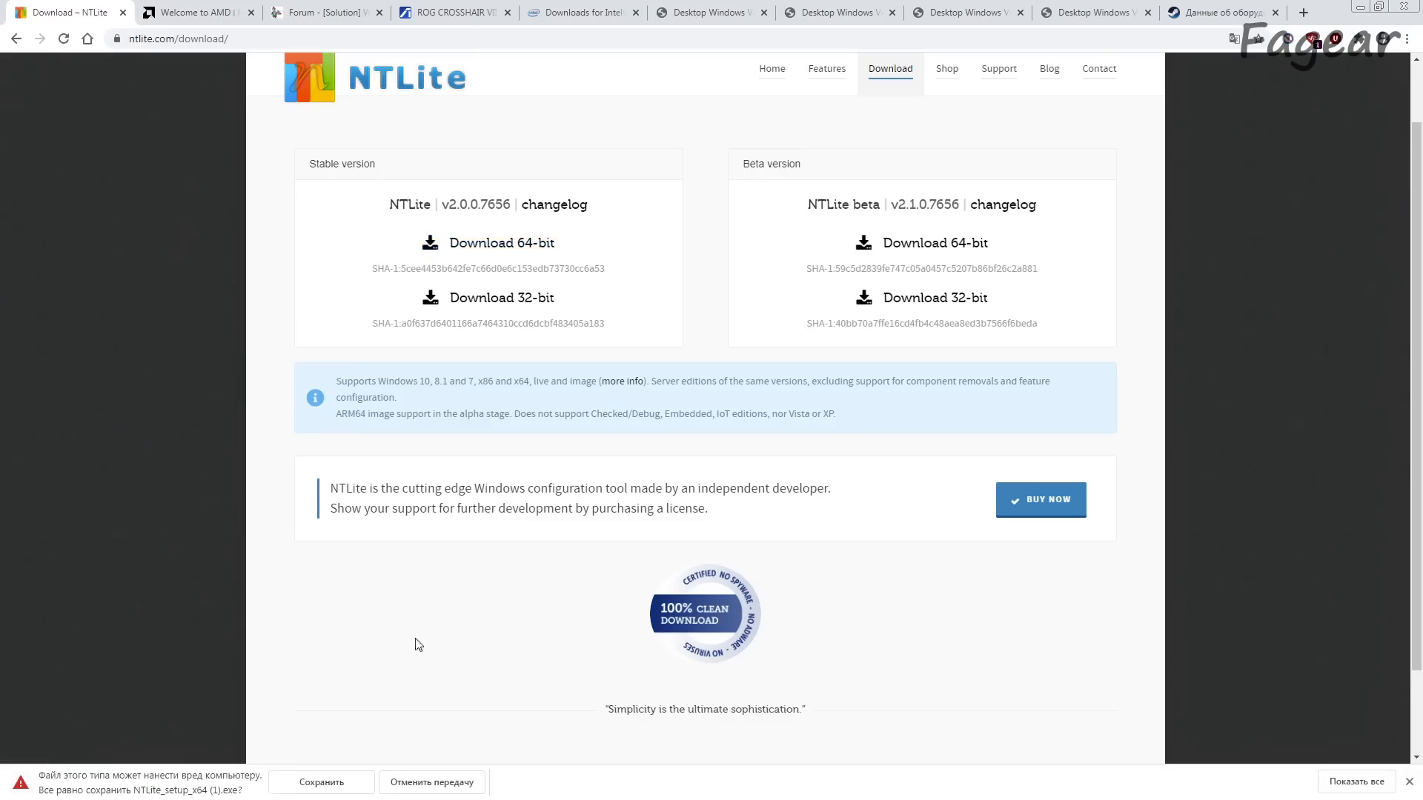
left_click(326, 783)
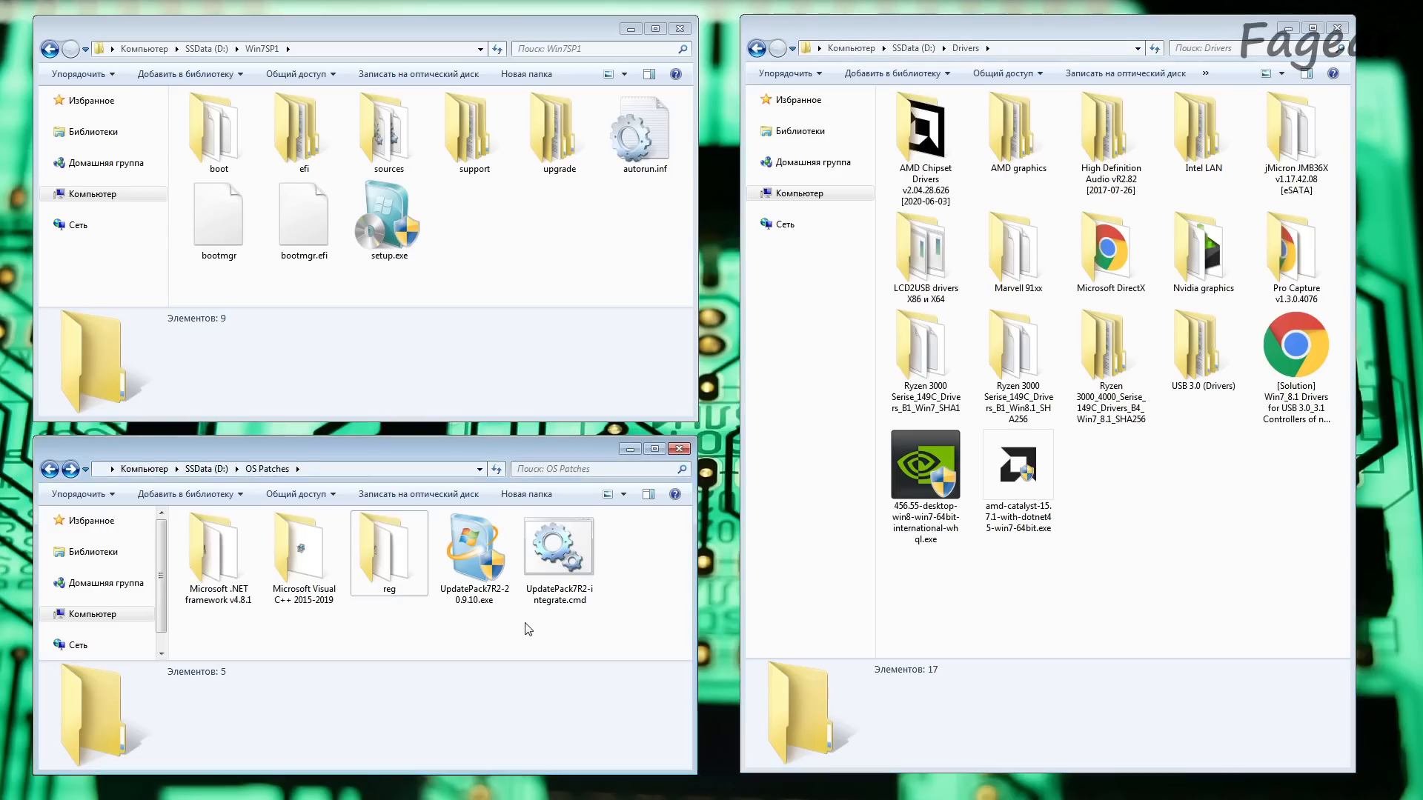
left_click(1141, 529)
left_click(490, 270)
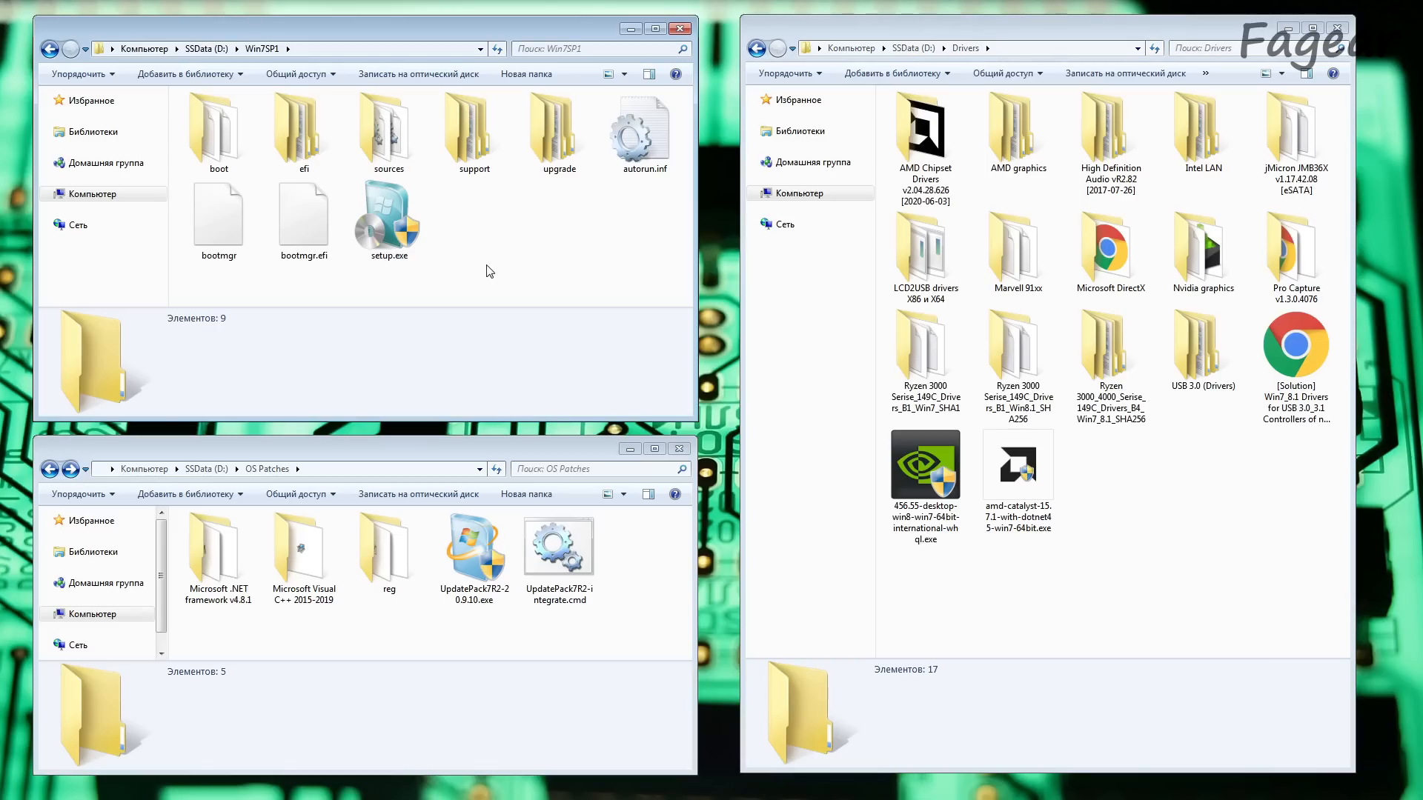
left_click(475, 586)
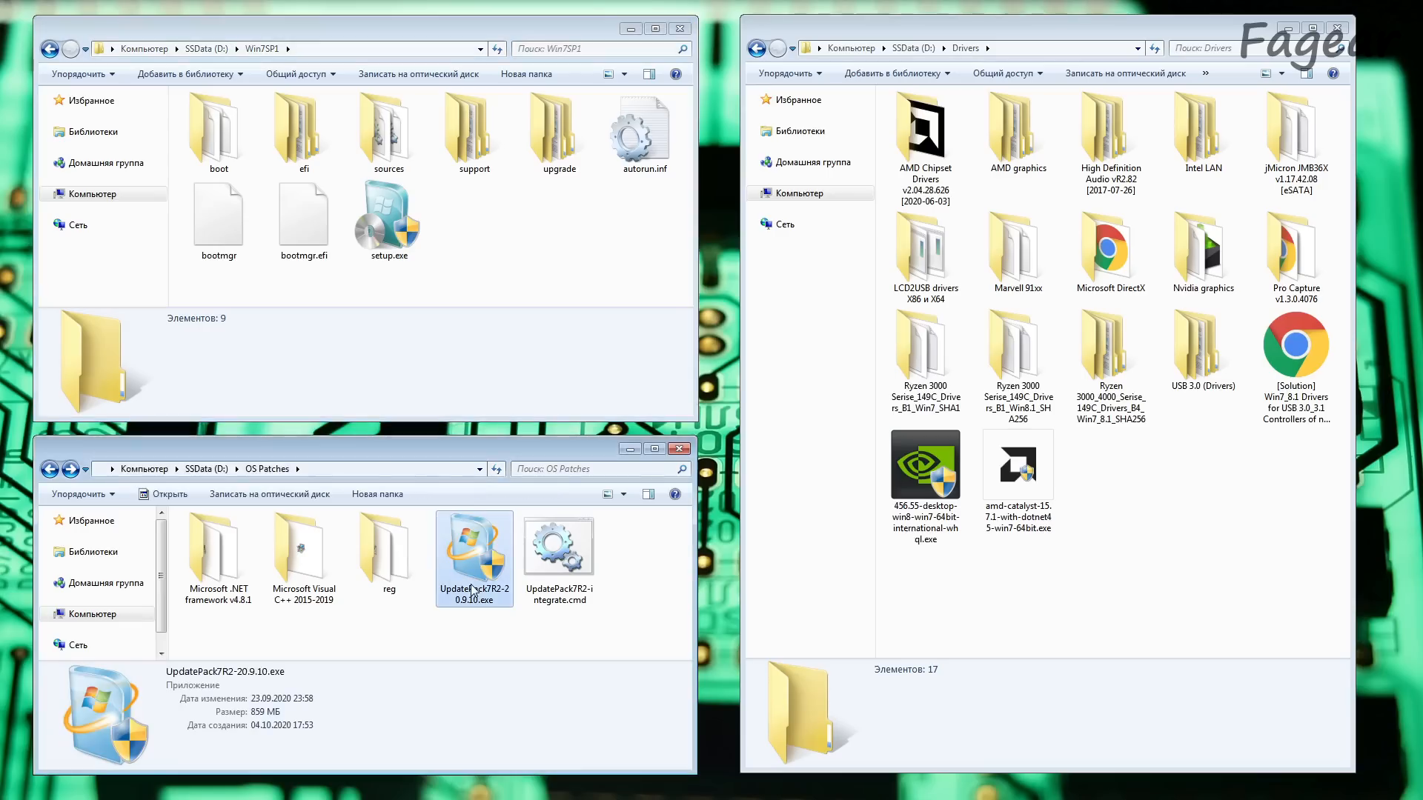
left_click(550, 640)
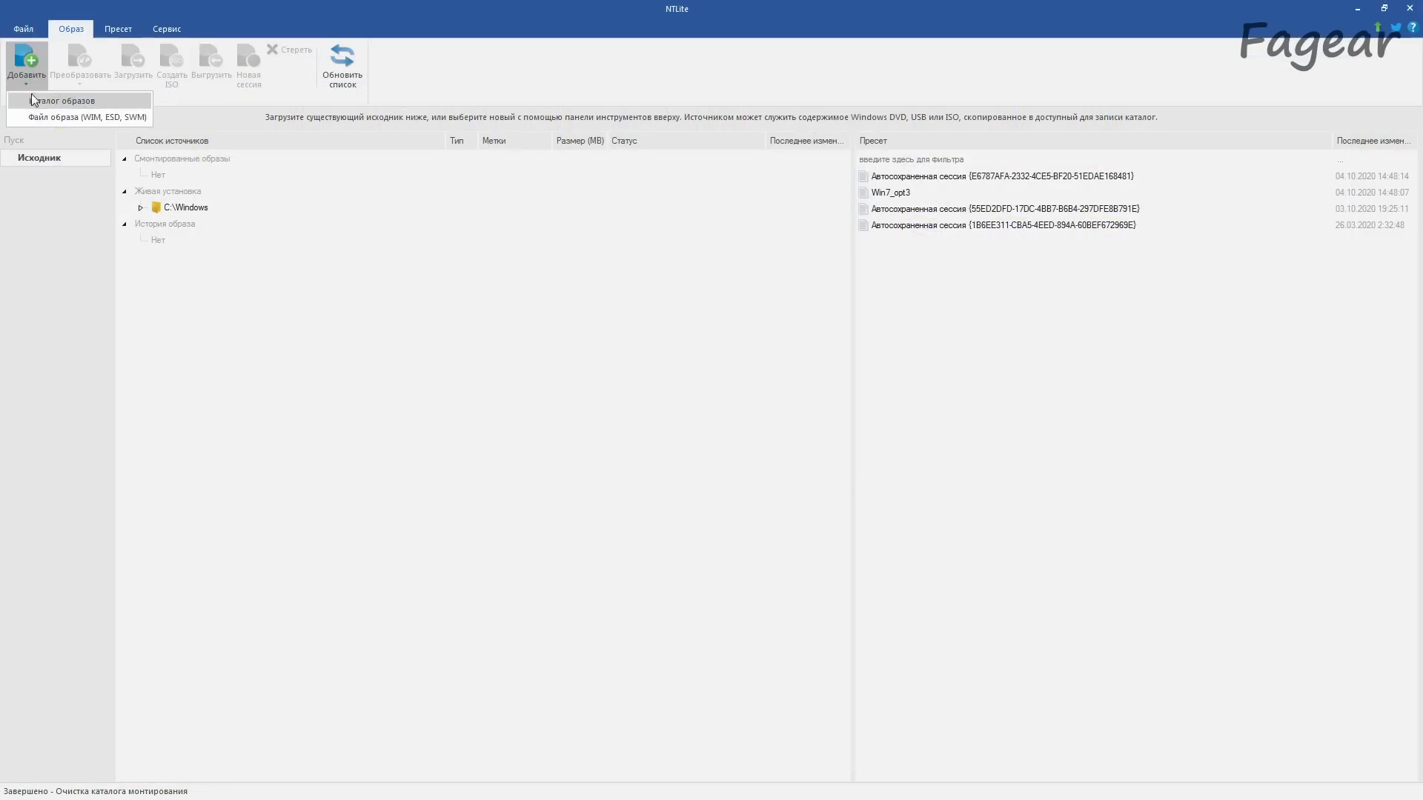
Step: In NTLite, add D:\Win7SP1 as an image directory and load the Windows 7 Максимальная (Ultimate) image from install.wim
left_click(43, 104)
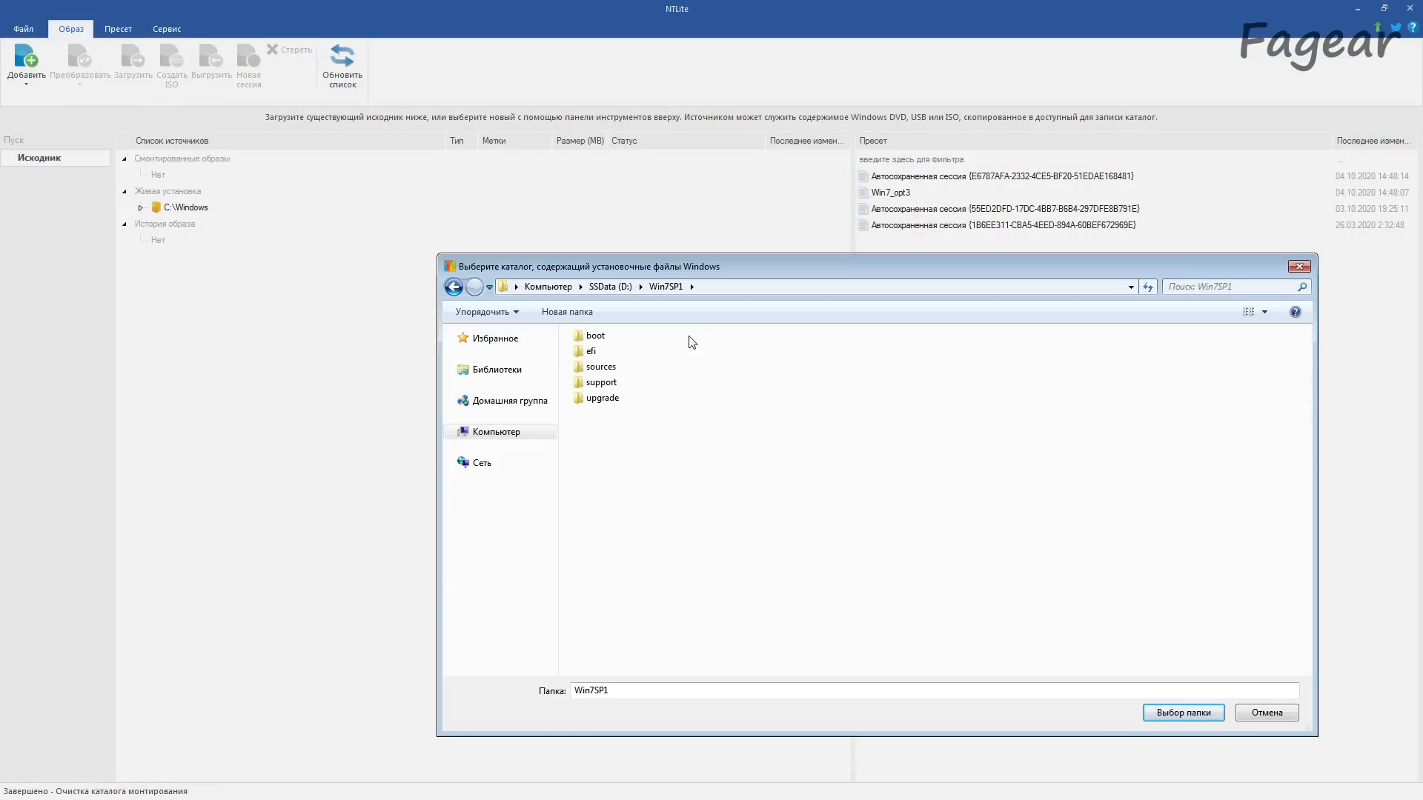
left_click(724, 287)
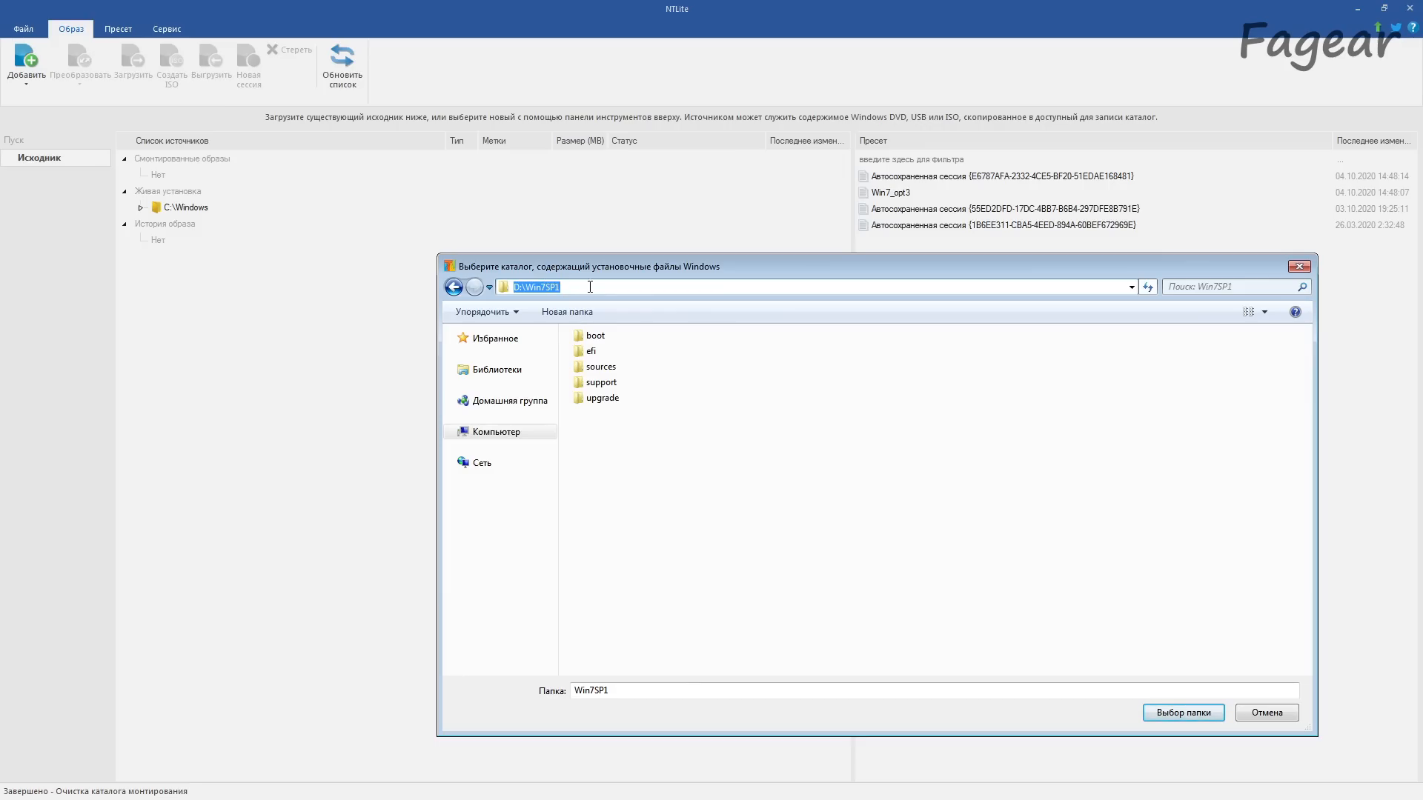
left_click(1171, 713)
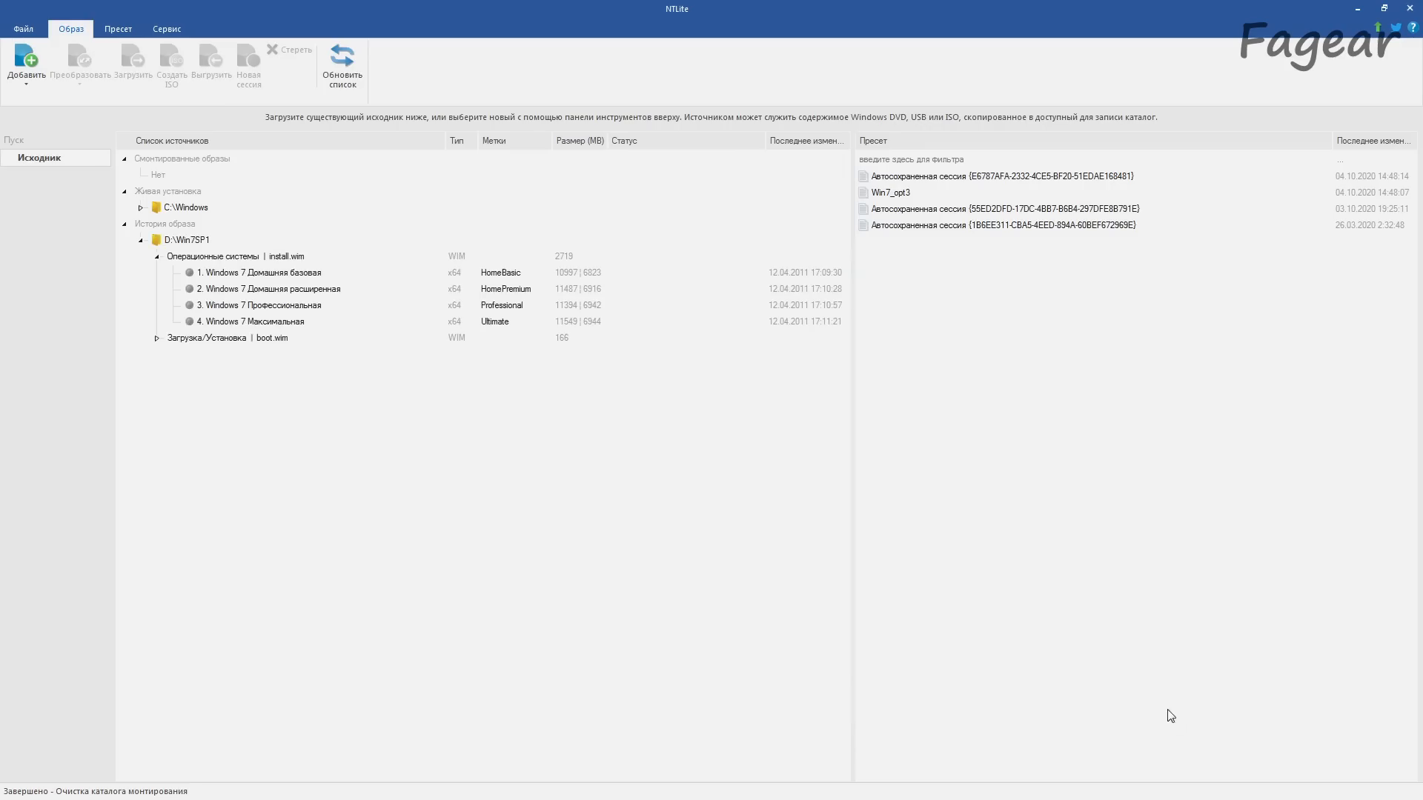
left_click(330, 322)
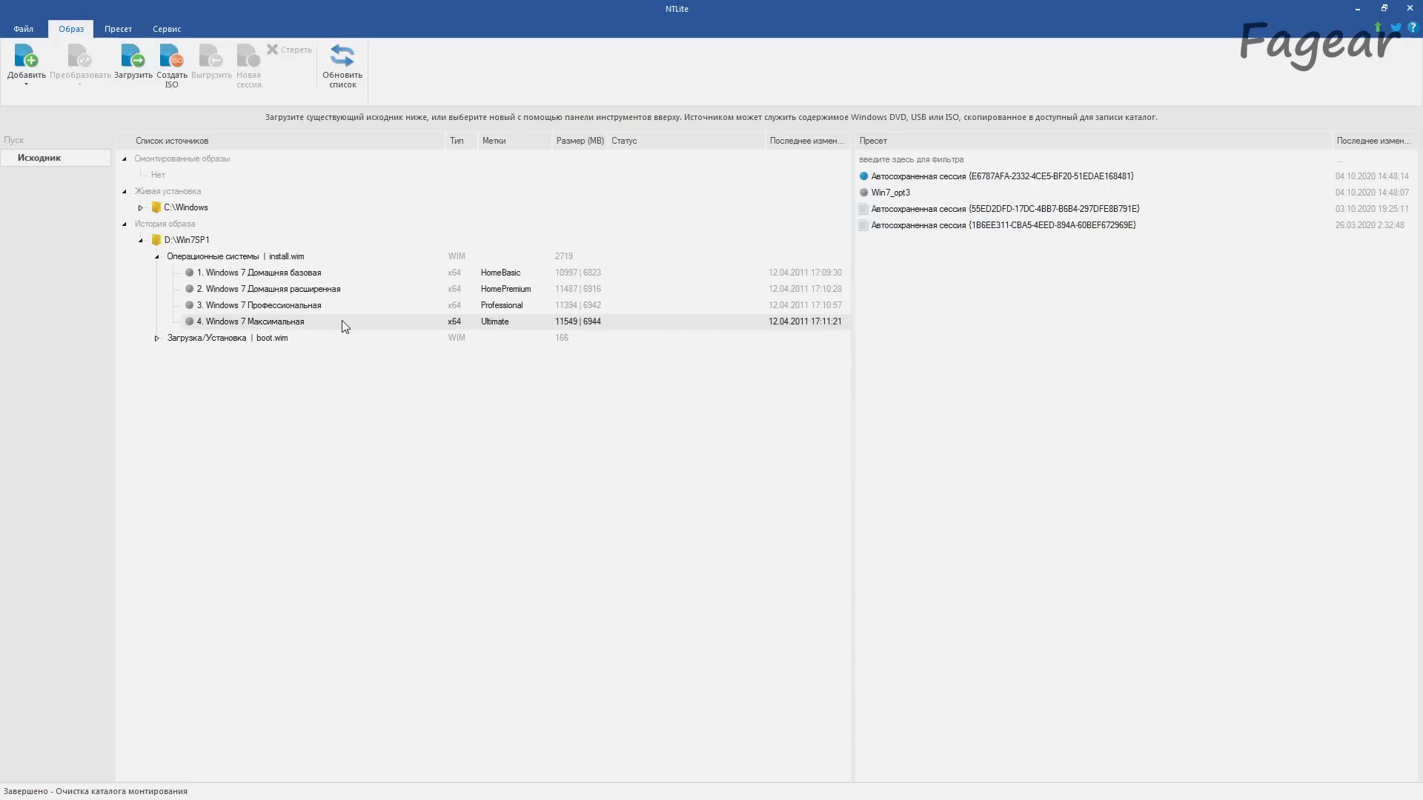
double_click(343, 322)
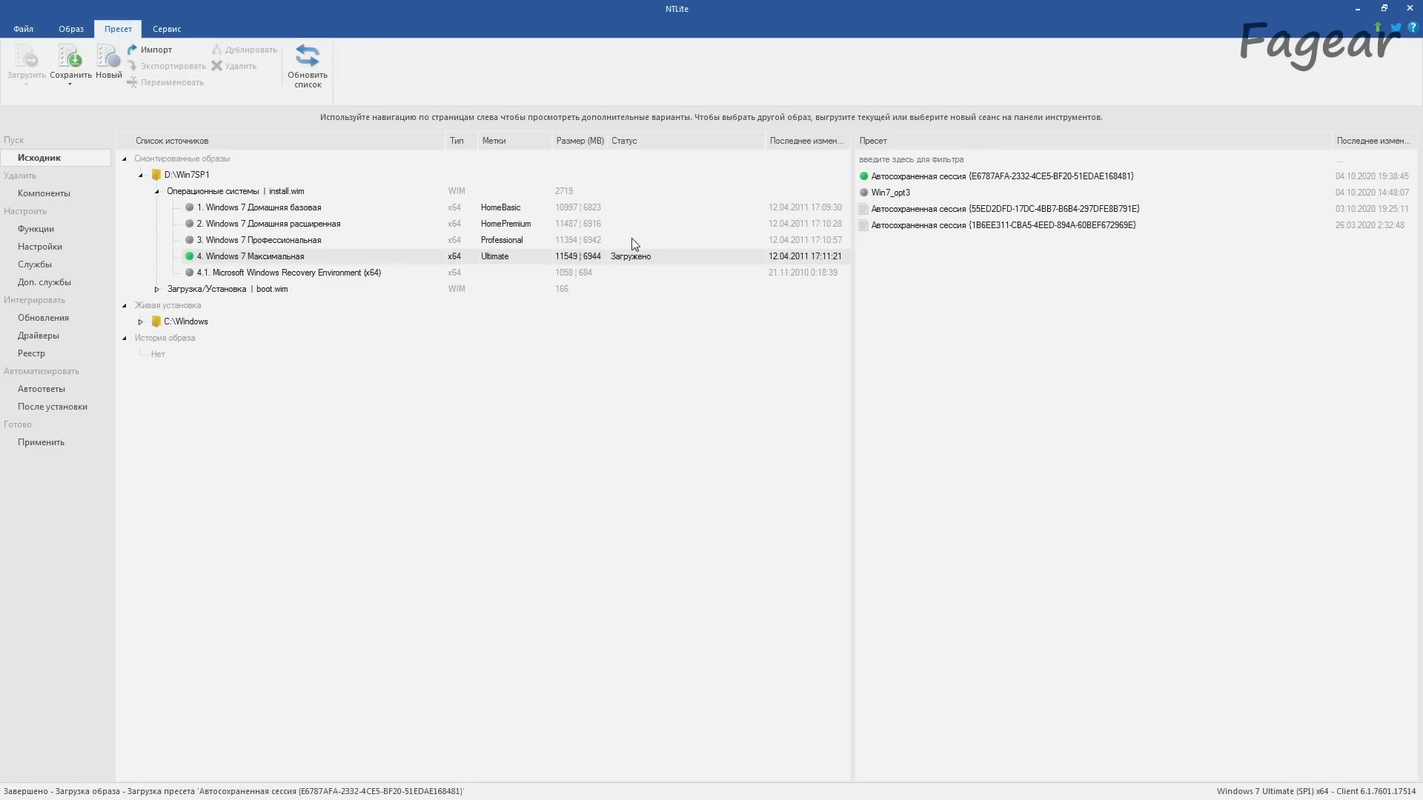
Step: Examine the removable hardware support components, including the modem, separate devices, portable devices and printing groups
left_click(41, 198)
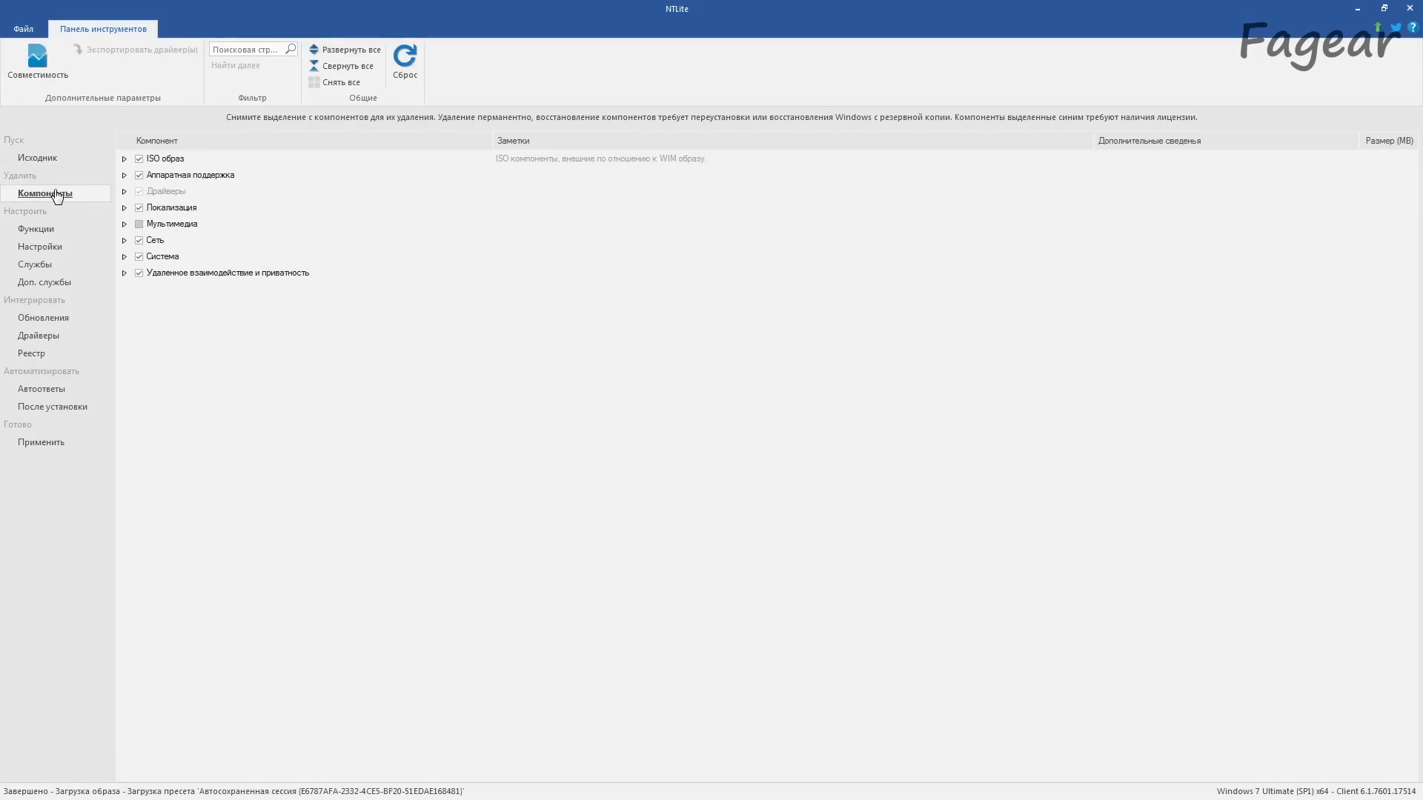
left_click(125, 176)
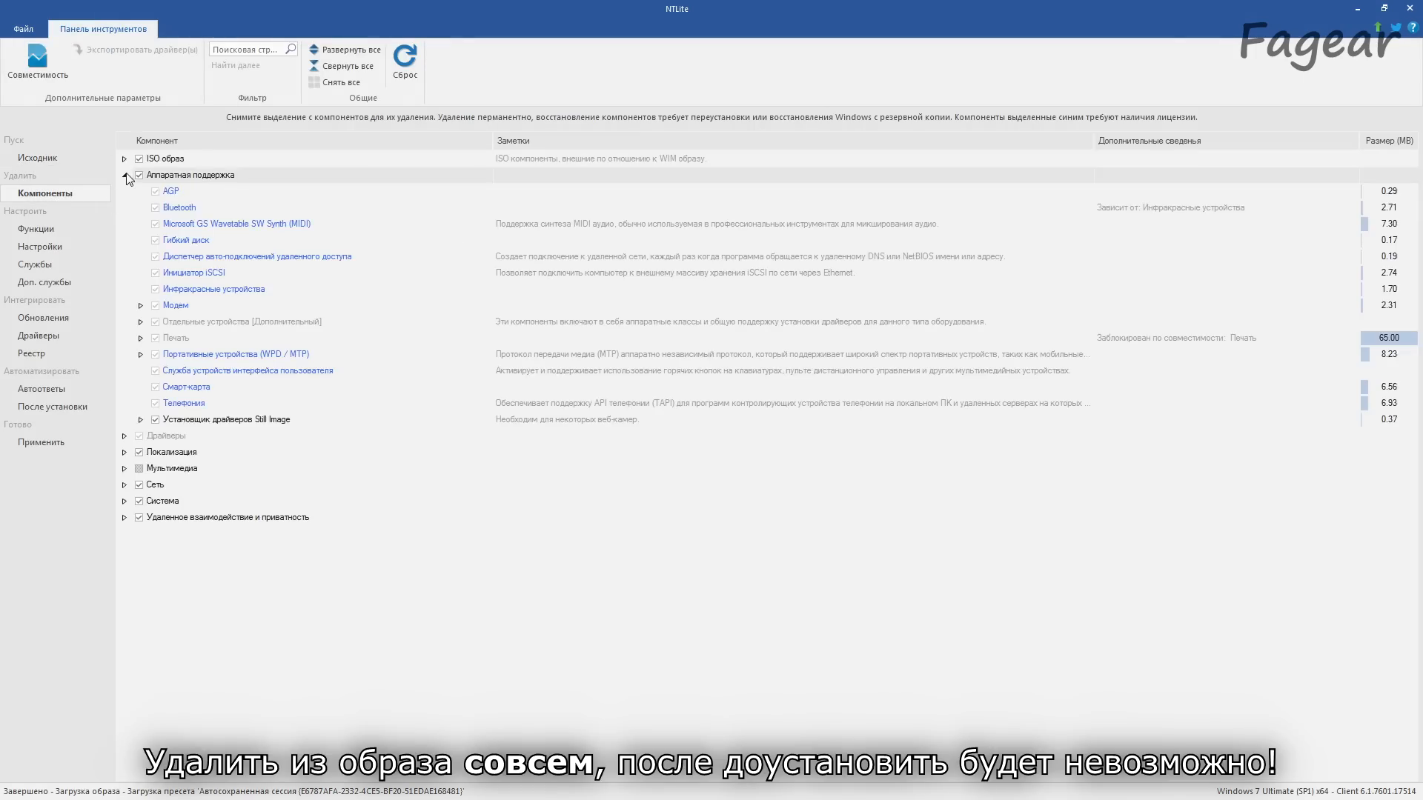
left_click(140, 305)
left_click(140, 338)
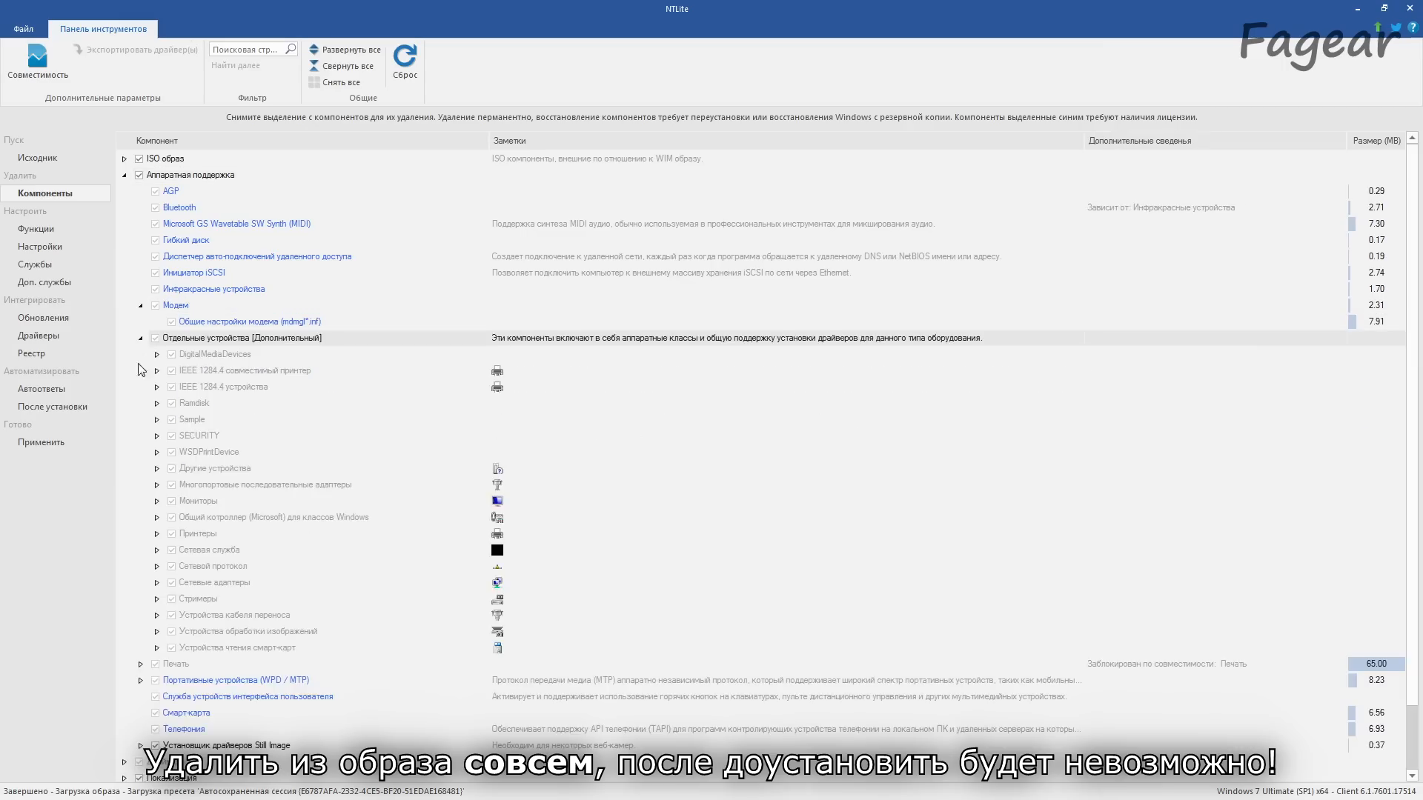
scroll(143, 427, "down", 2)
left_click(140, 610)
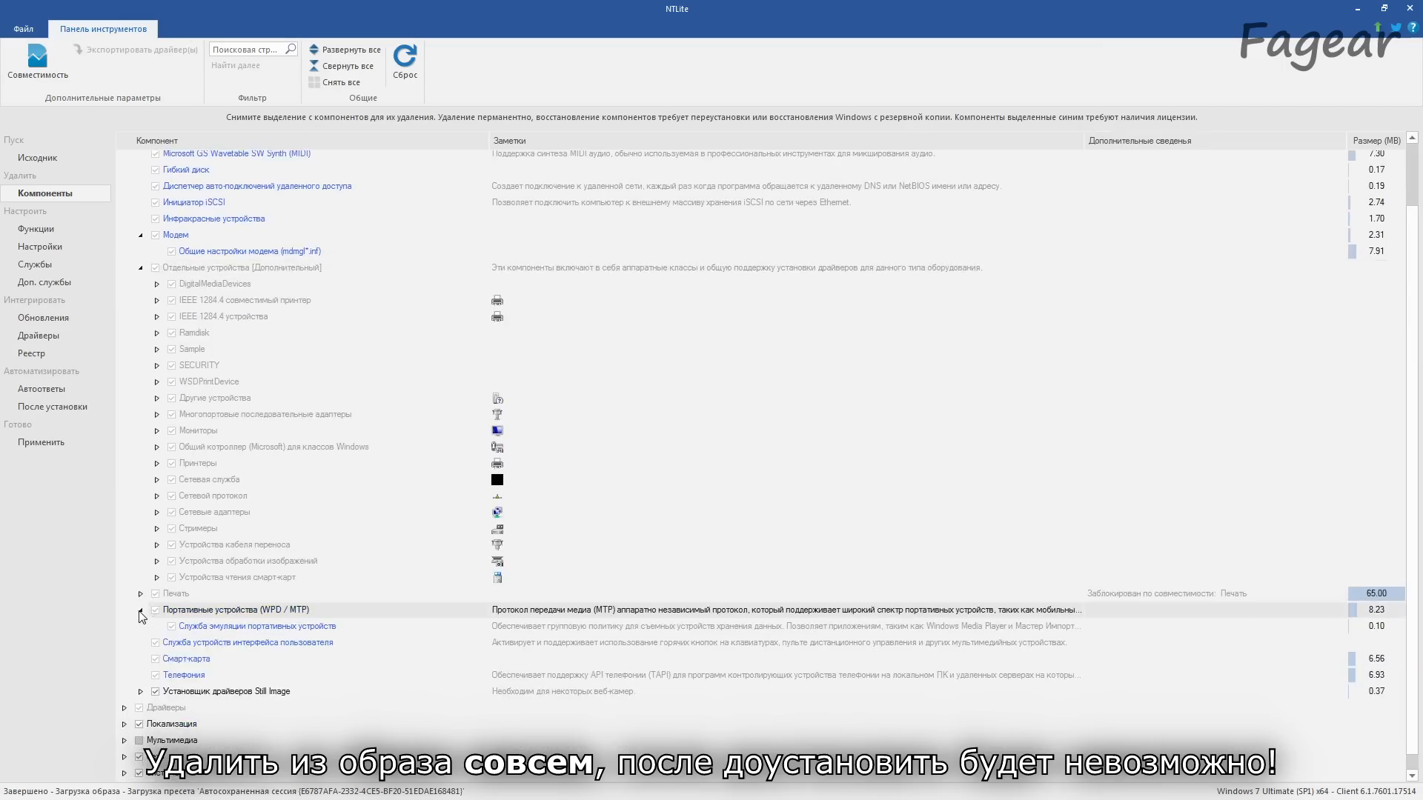
left_click(140, 594)
scroll(140, 578, "up", 2)
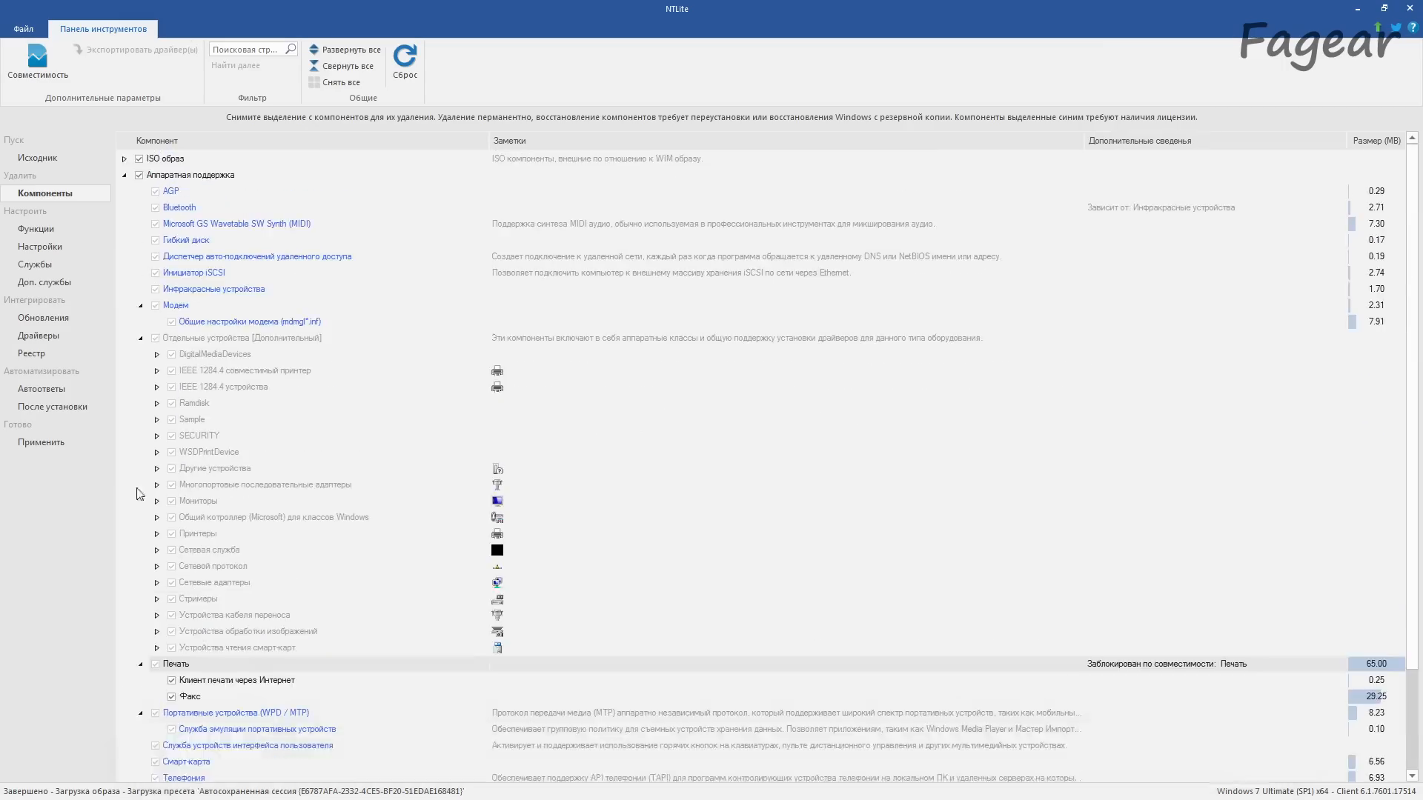
left_click(124, 175)
Step: Examine the ISO image and multimedia component groups and collapse them again
left_click(124, 159)
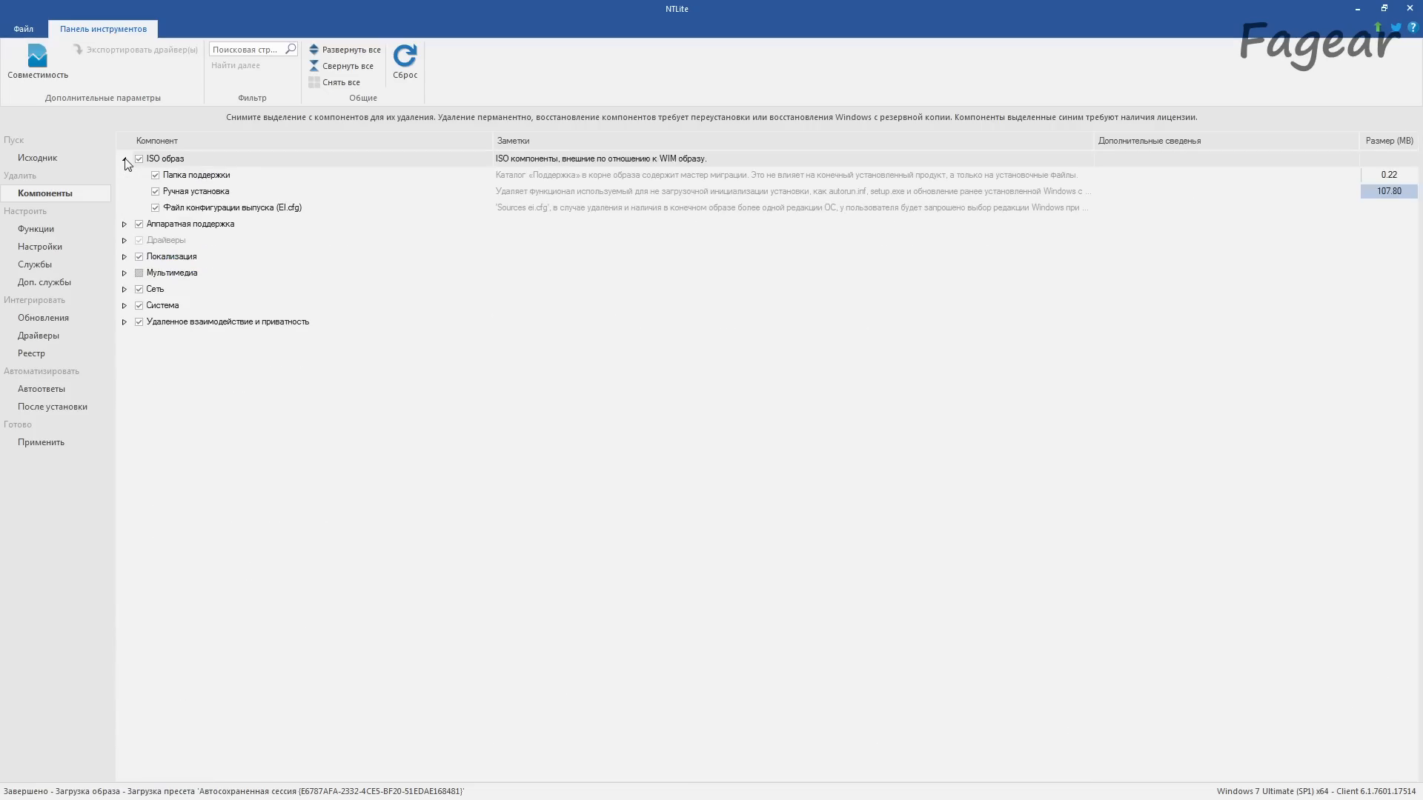
left_click(125, 160)
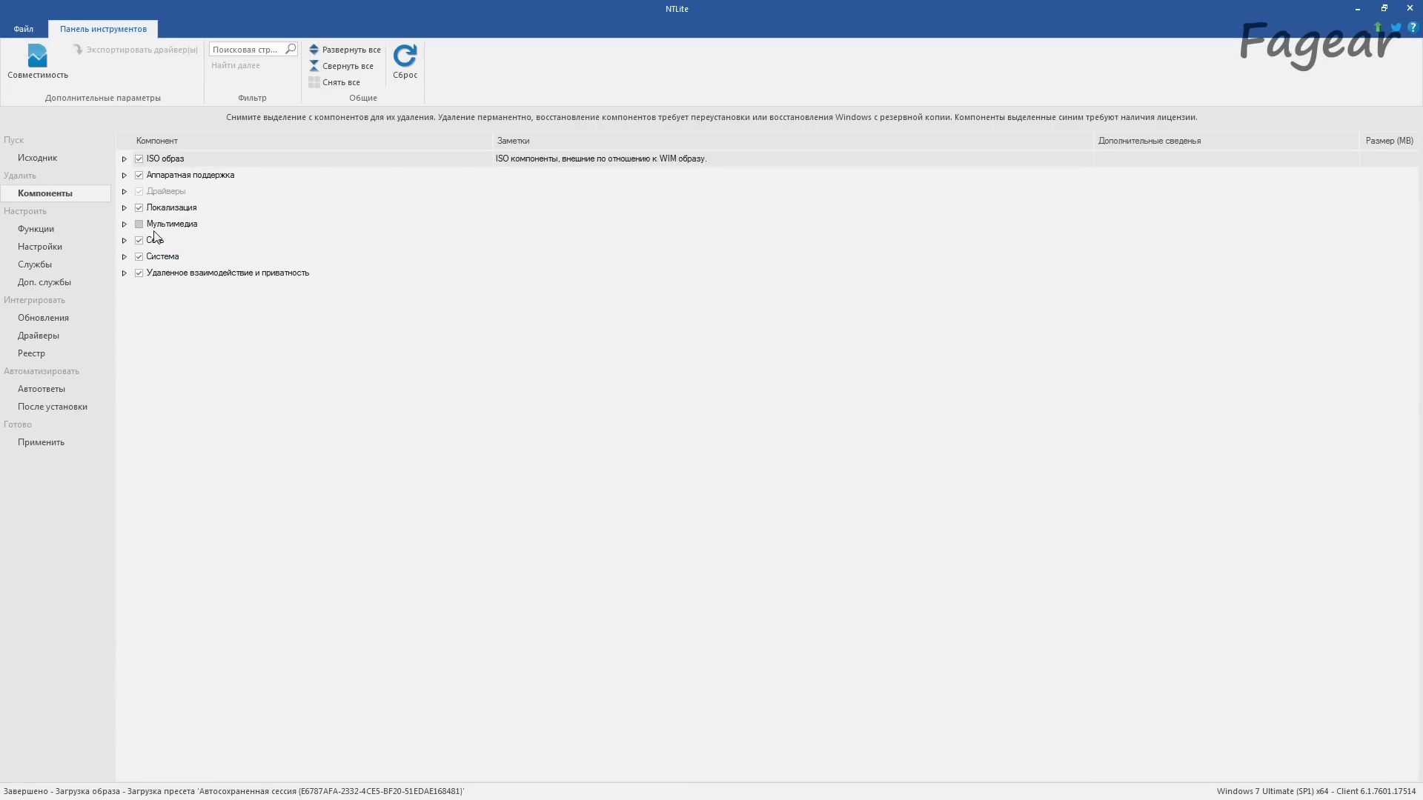
left_click(124, 224)
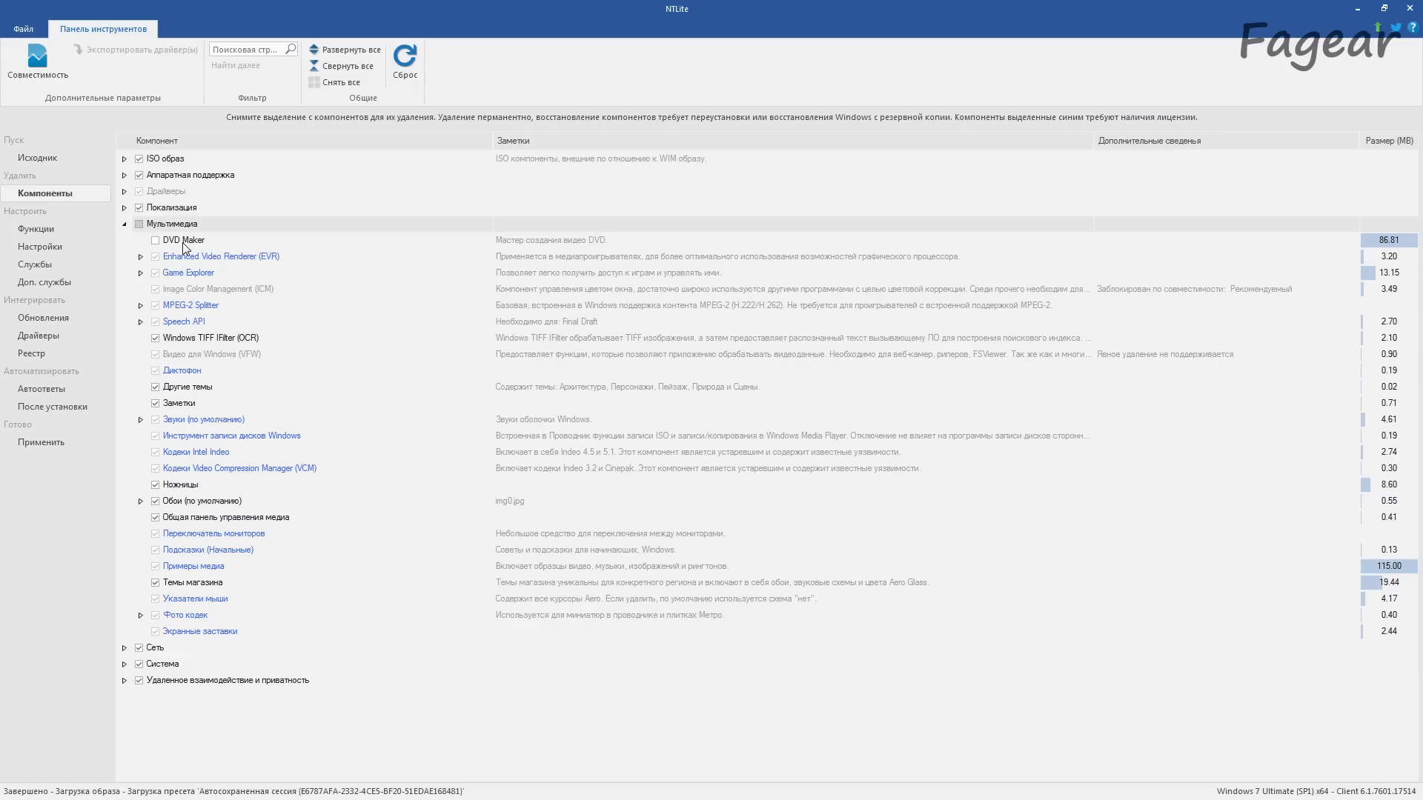
left_click(125, 225)
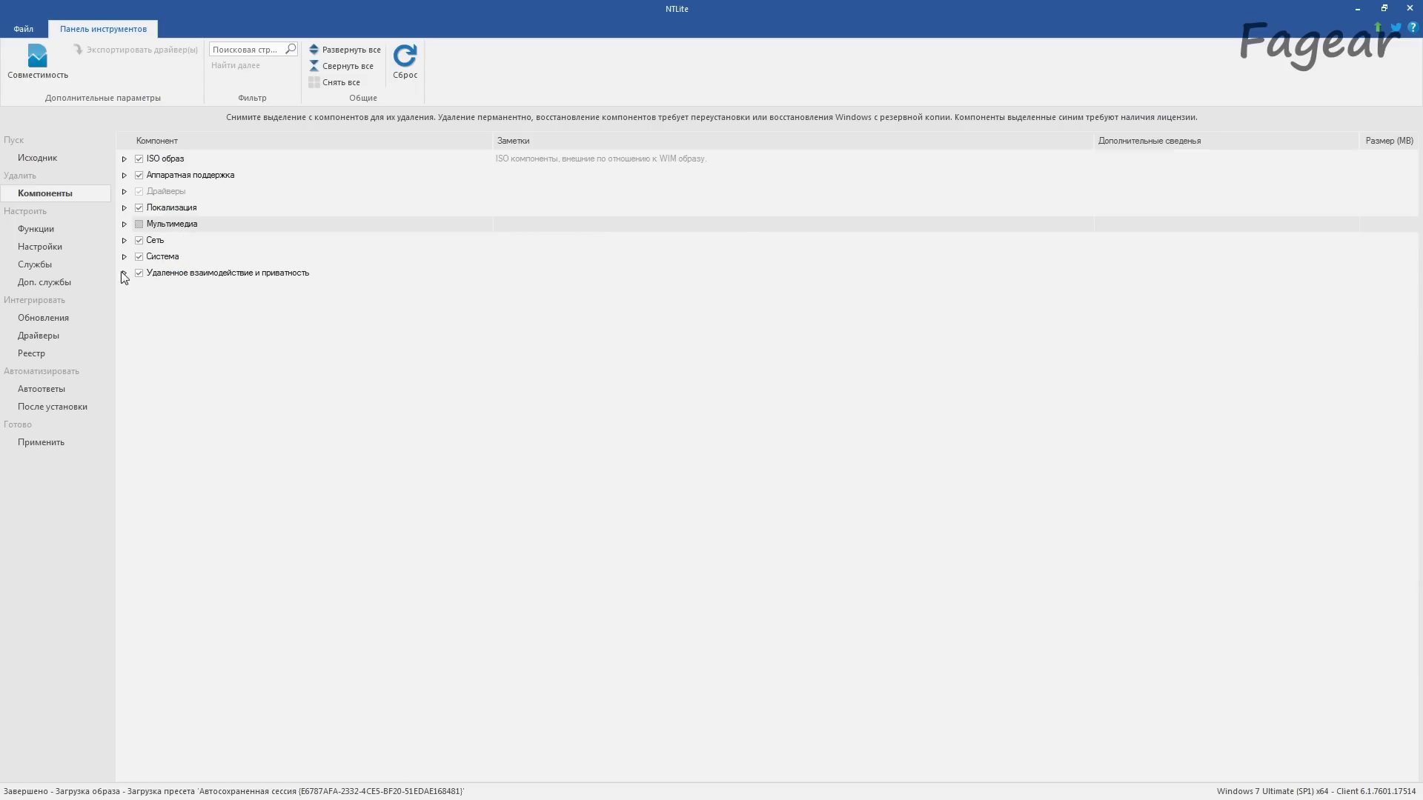
Step: Examine which Windows features are enabled for the image, including the contents of the games (Игры) group
left_click(41, 230)
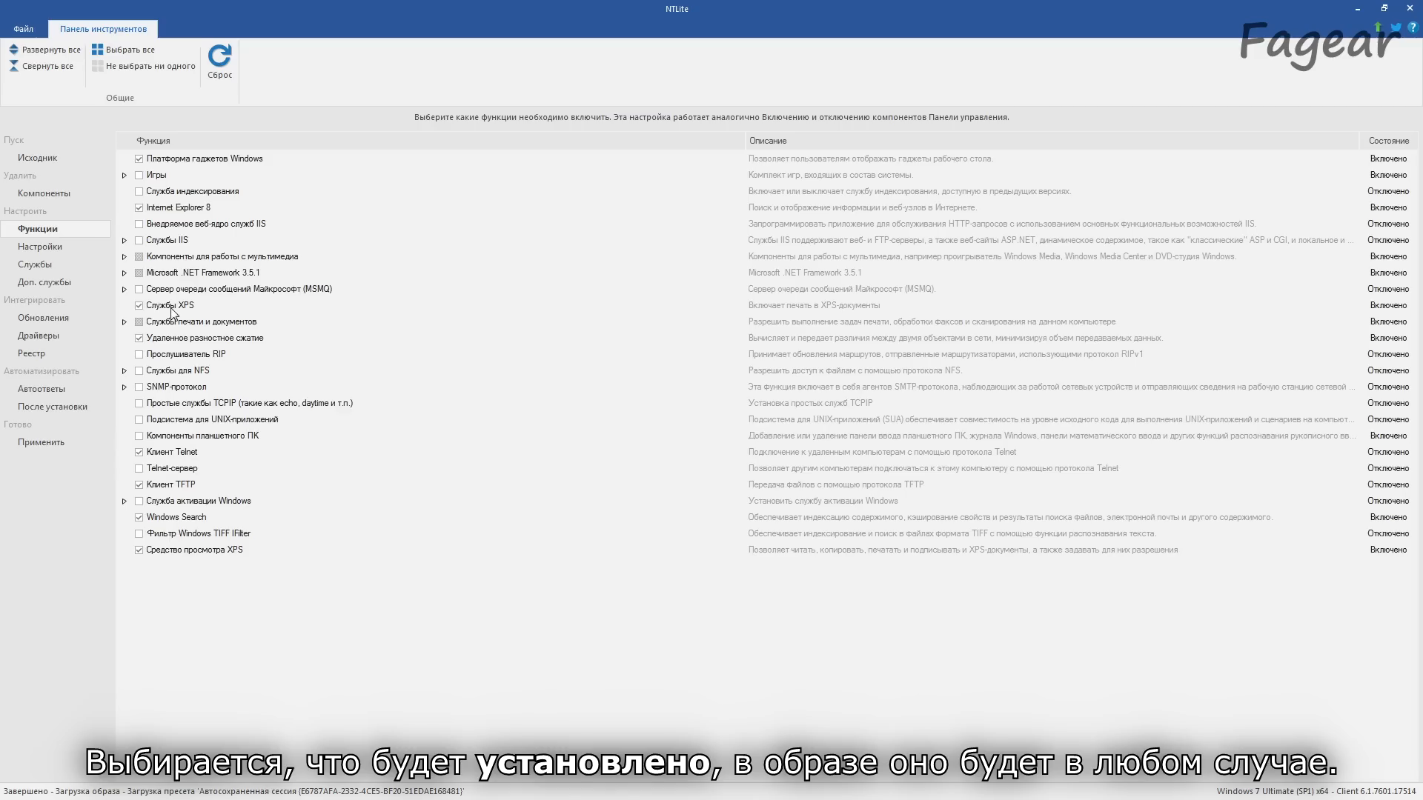
left_click(125, 175)
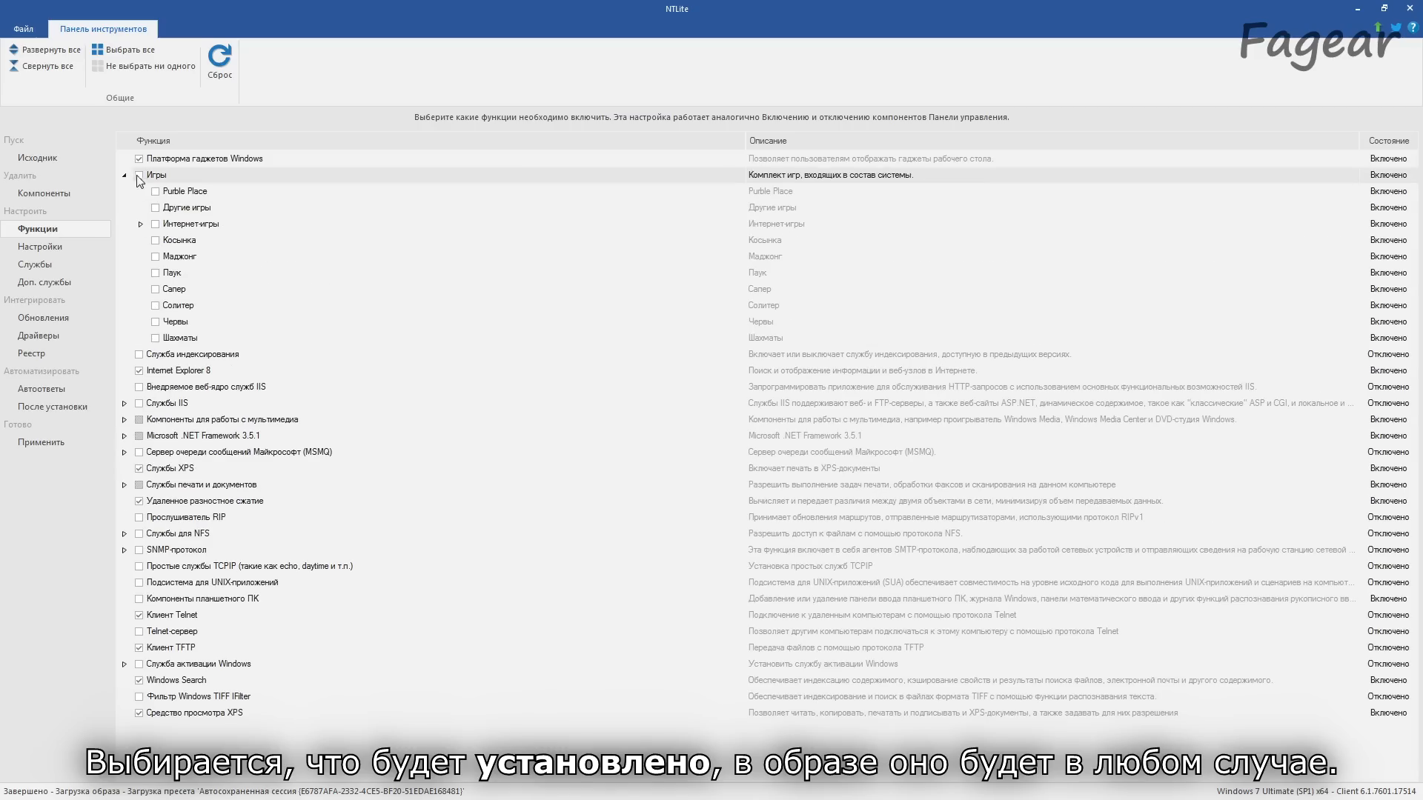
left_click(125, 176)
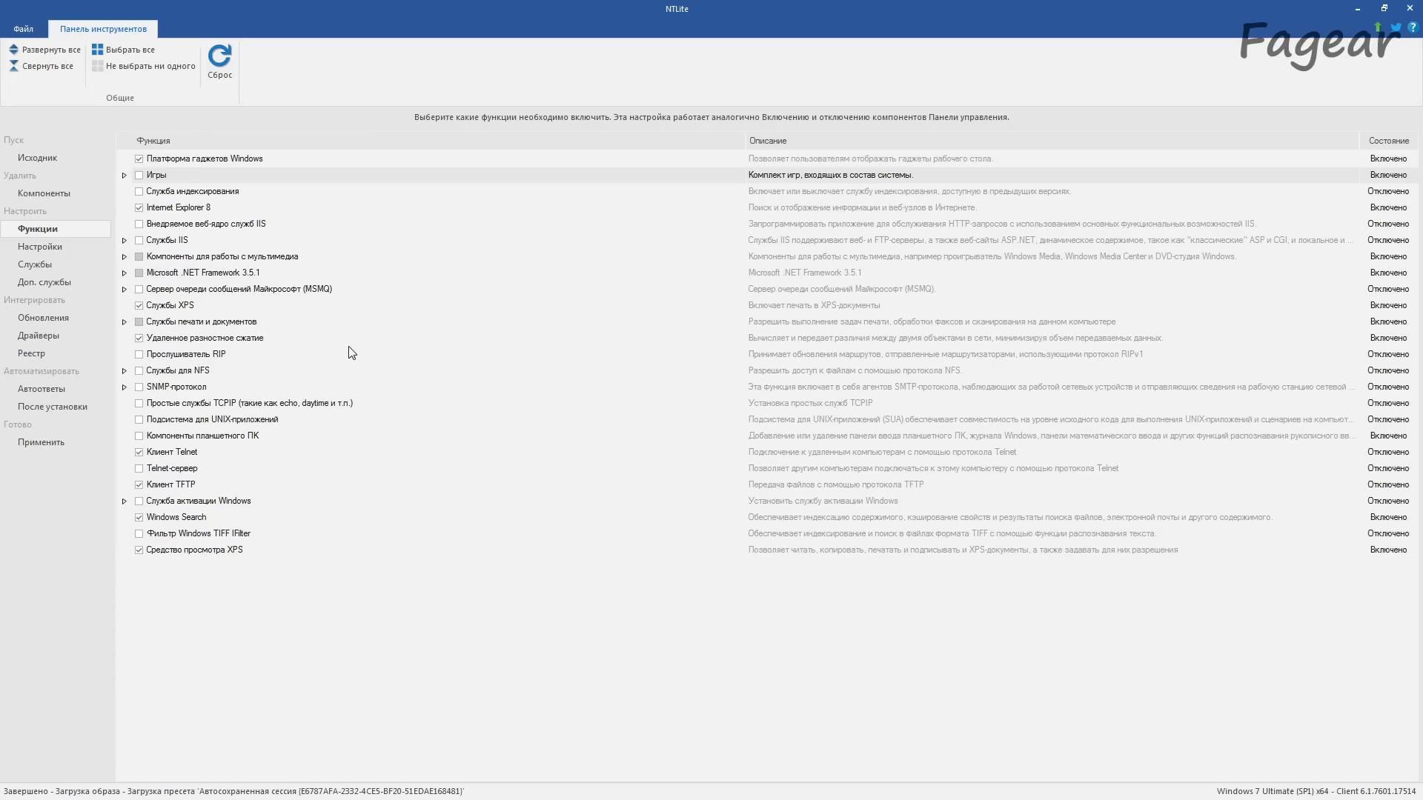
Step: Examine the Start Menu, TCP/IP and Windows groups in the image's Windows settings
left_click(50, 249)
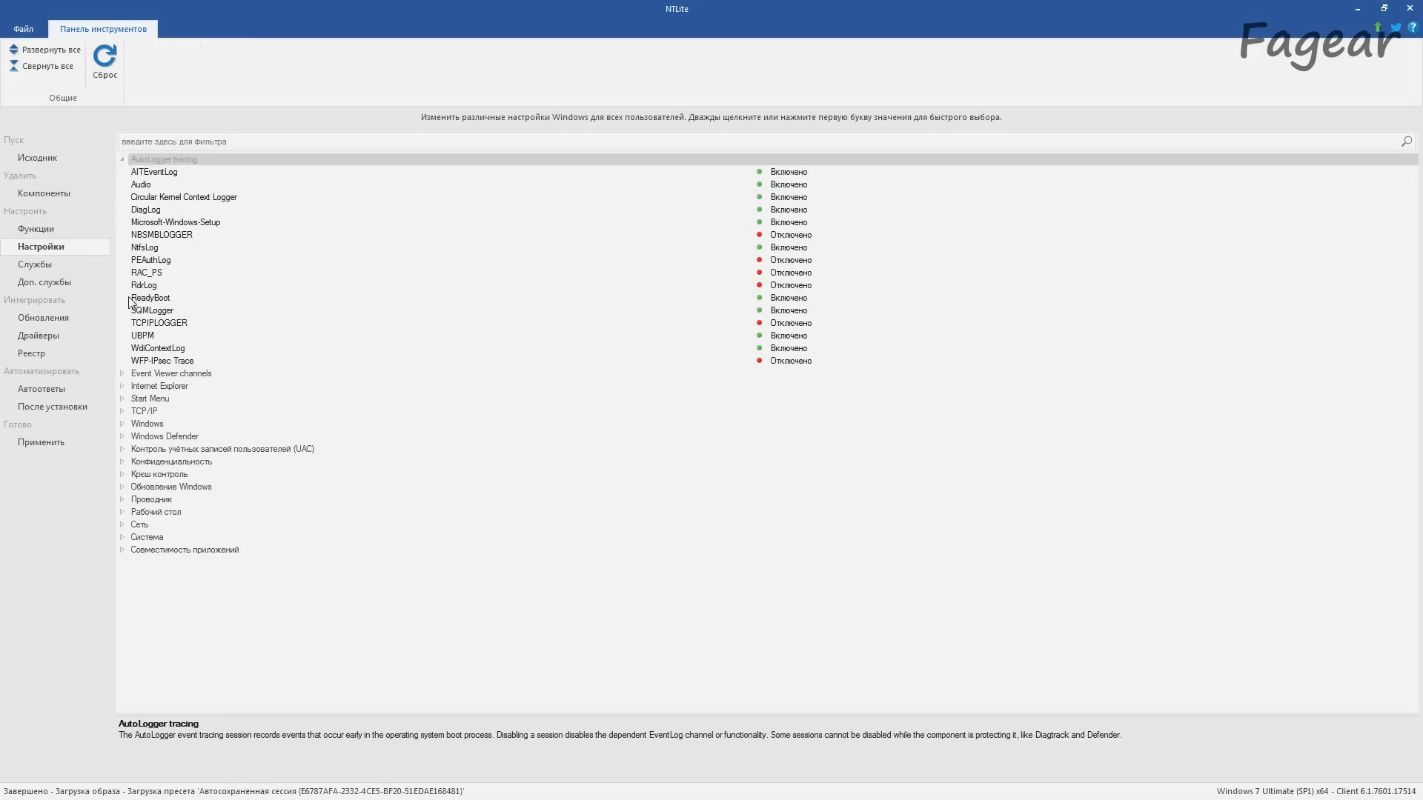
left_click(123, 400)
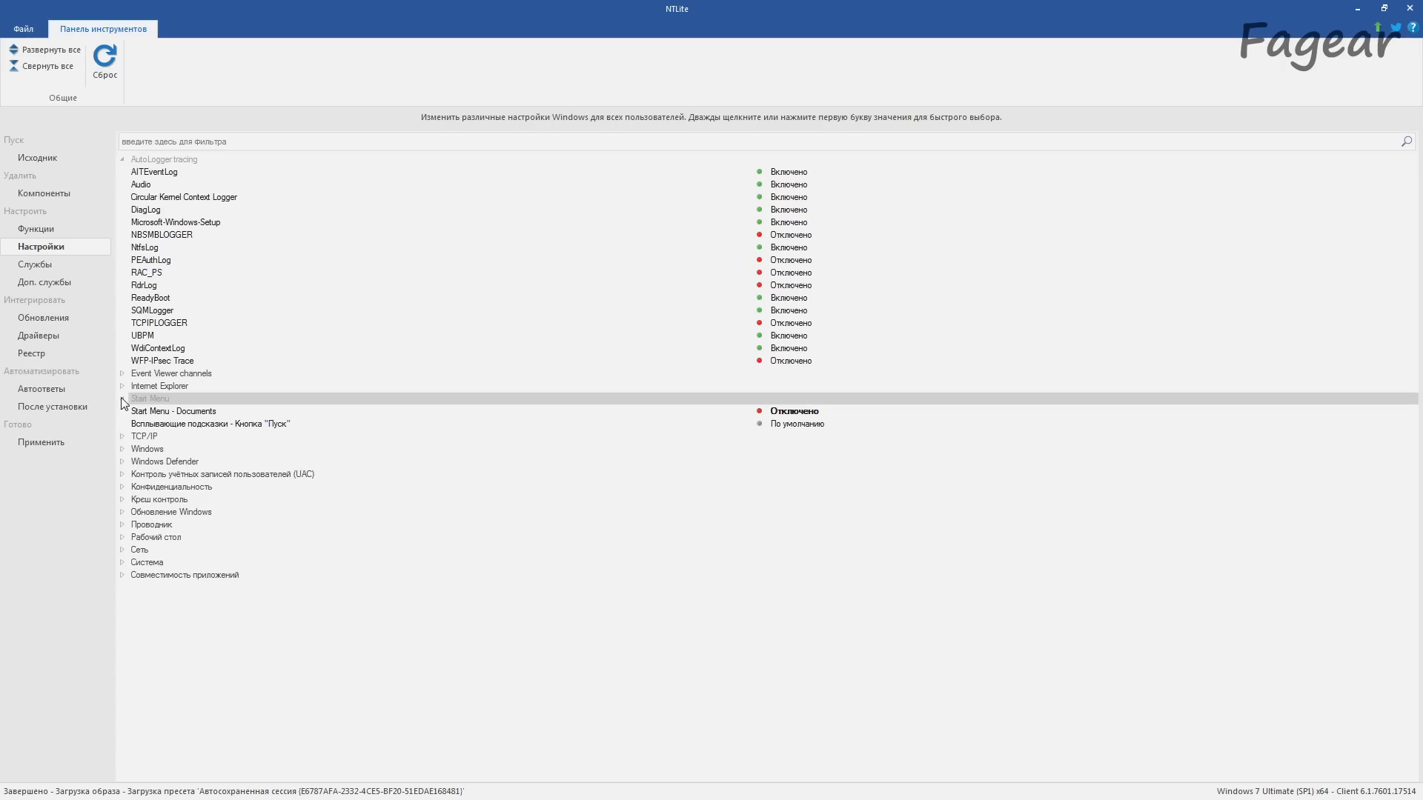
left_click(123, 439)
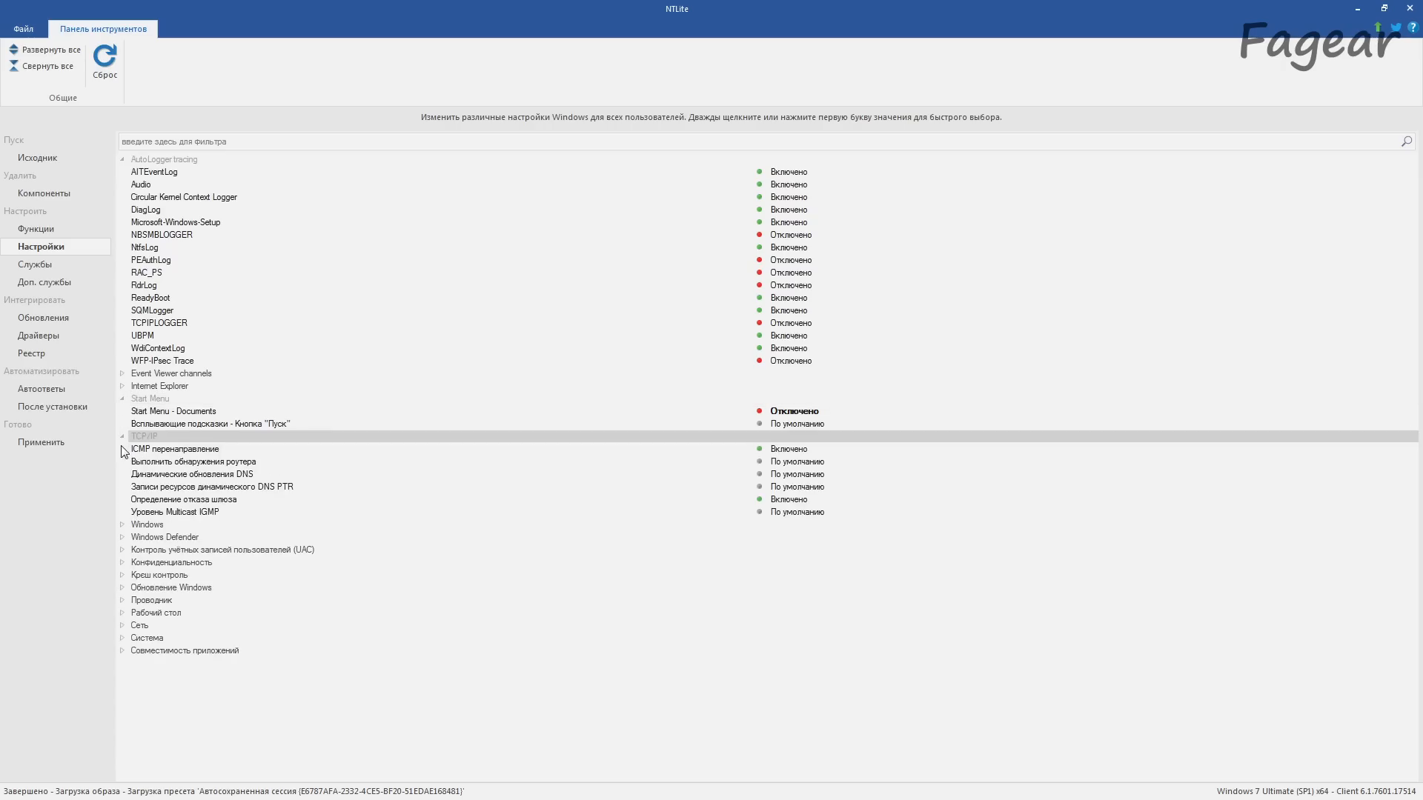
double_click(126, 524)
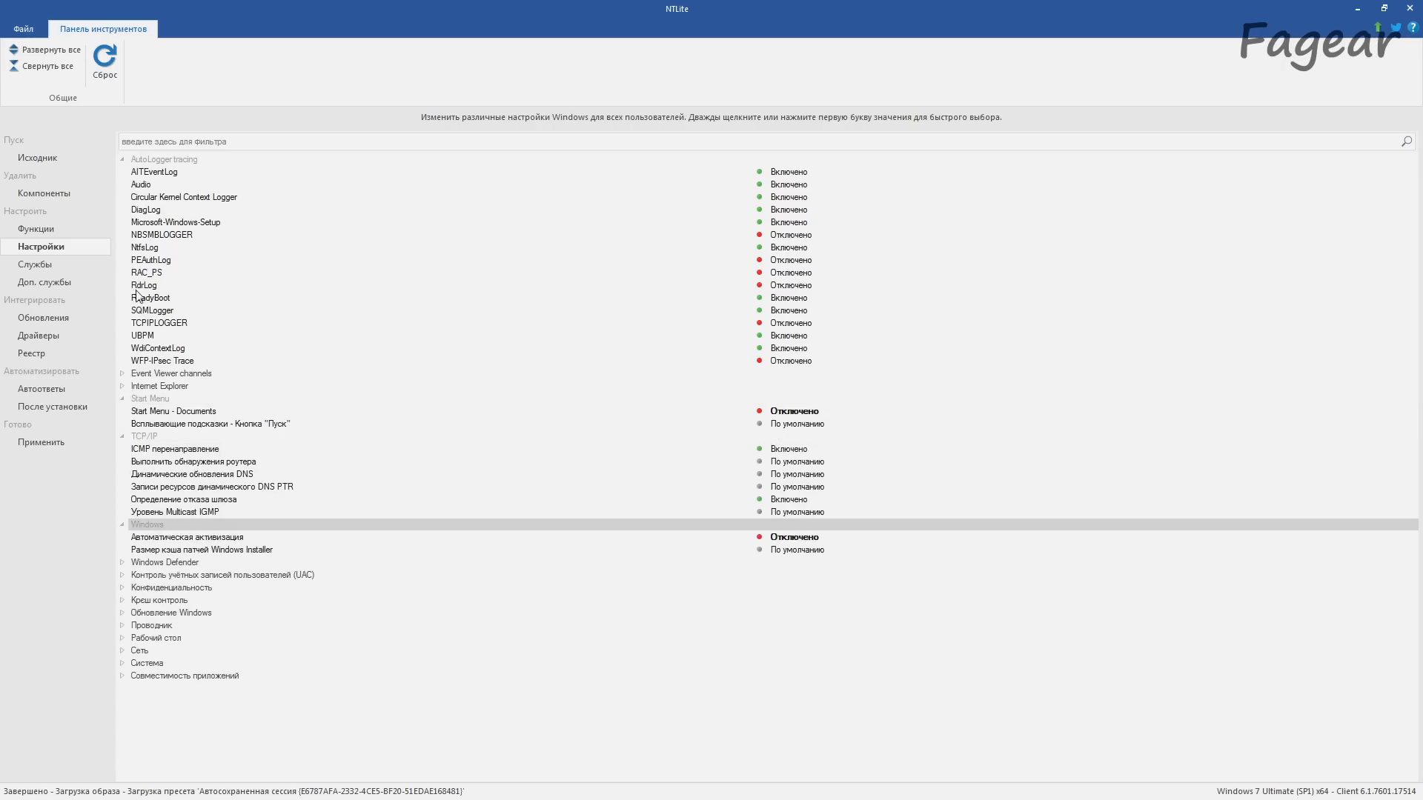
Step: Collapse the AutoLogger tracing settings and look through the Event Viewer channels group, leaving both groups collapsed
left_click(122, 159)
left_click(122, 171)
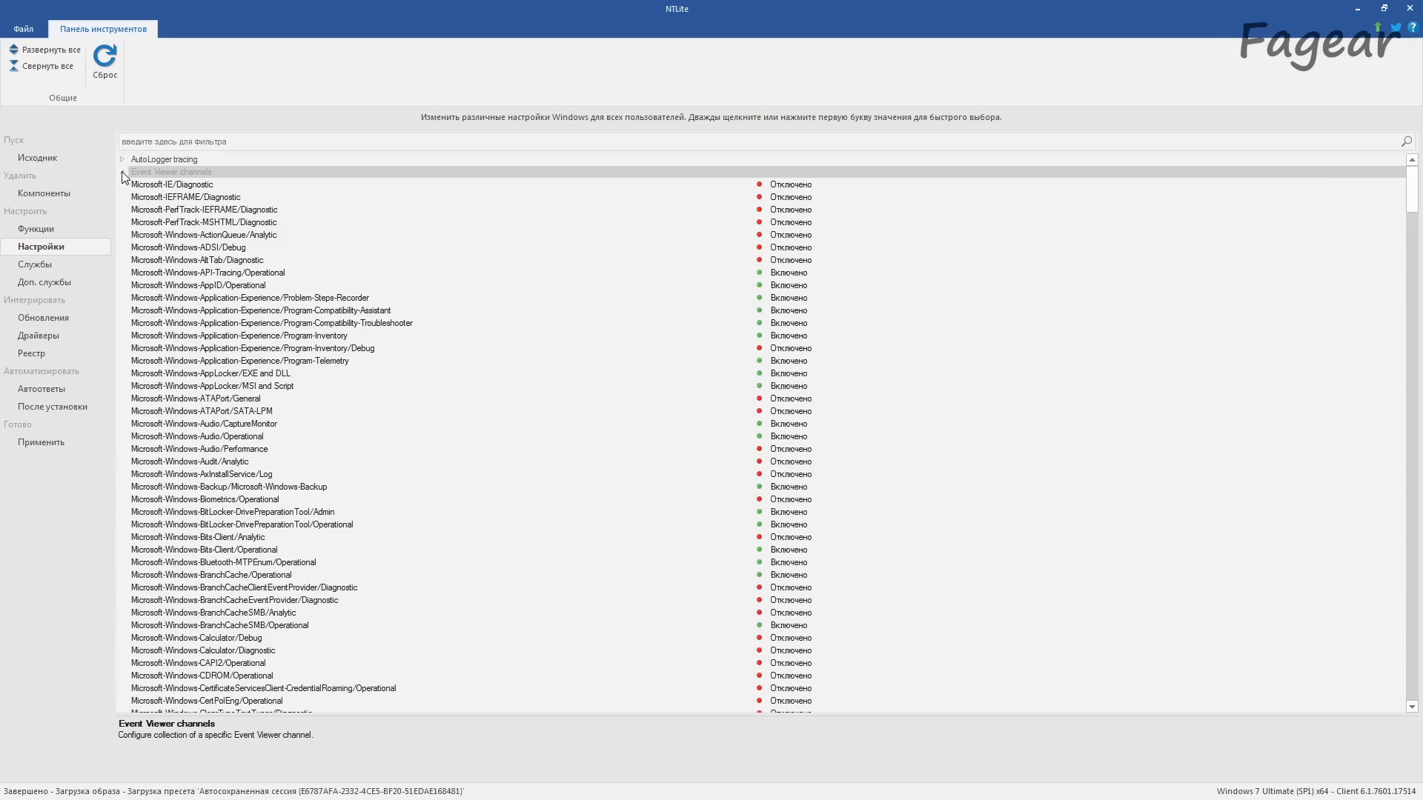
scroll(912, 492, "down", 7)
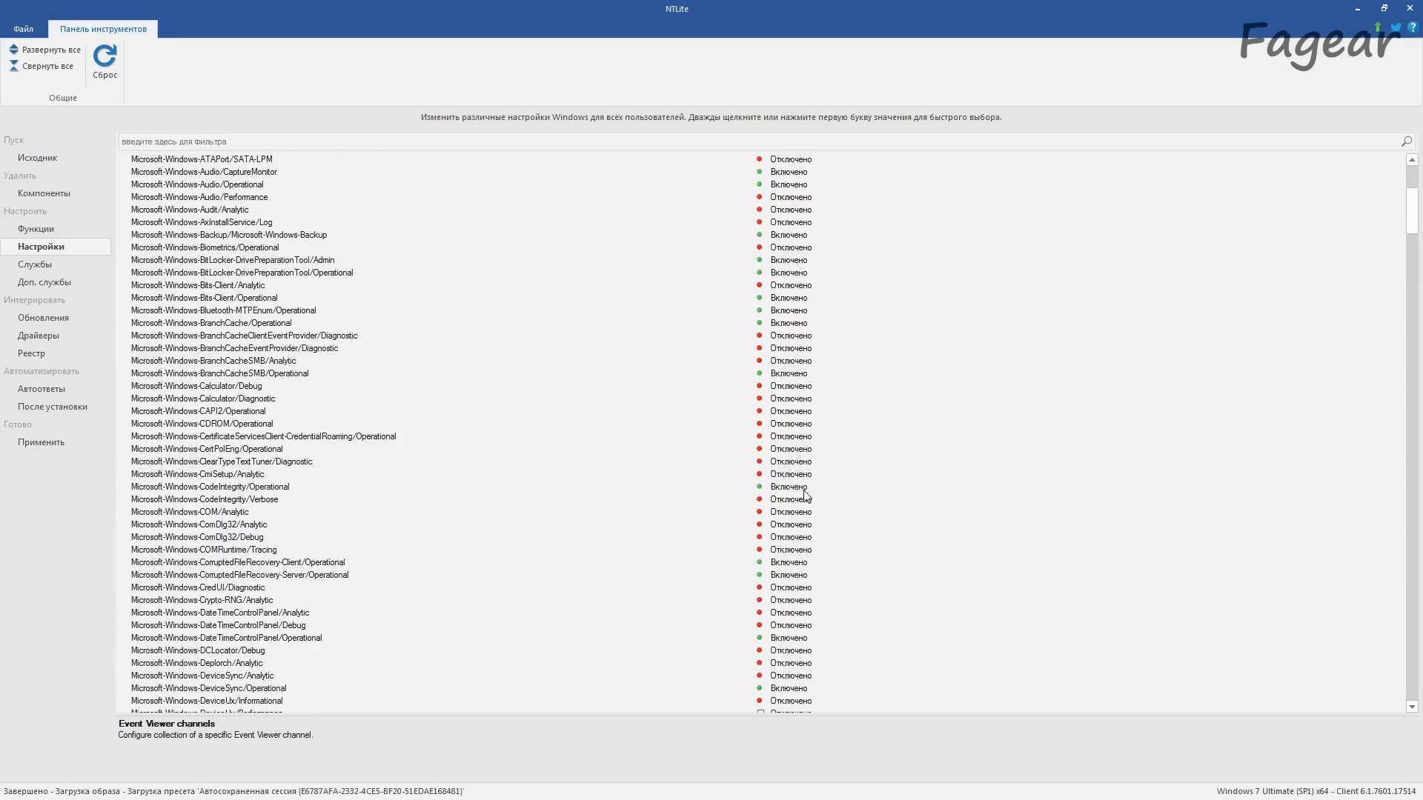
scroll(787, 425, "up", 7)
left_click(123, 172)
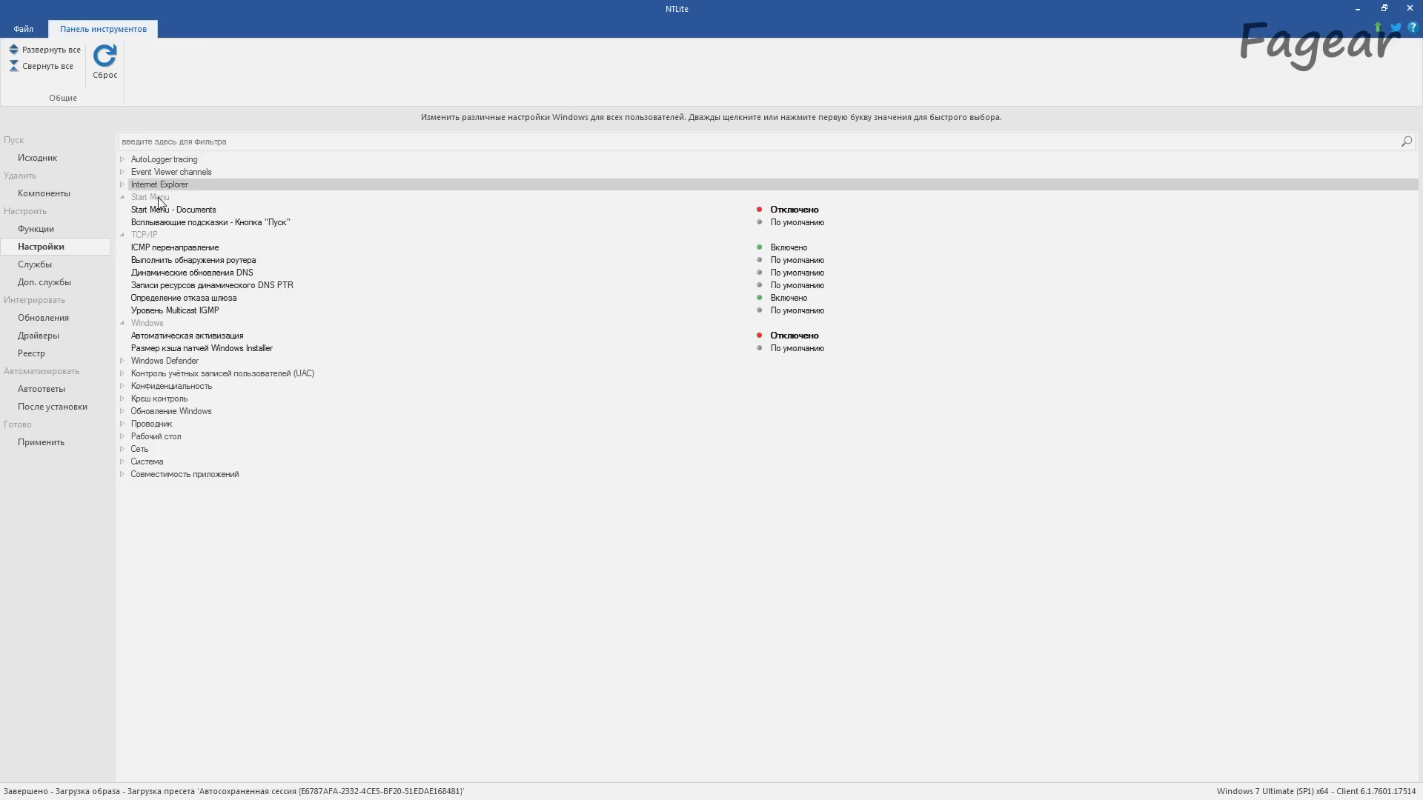
Step: Review the Start Menu - Documents and Windows Defender settings, collapsing the Start Menu, TCP/IP, Windows and Defender groups
left_click(834, 209)
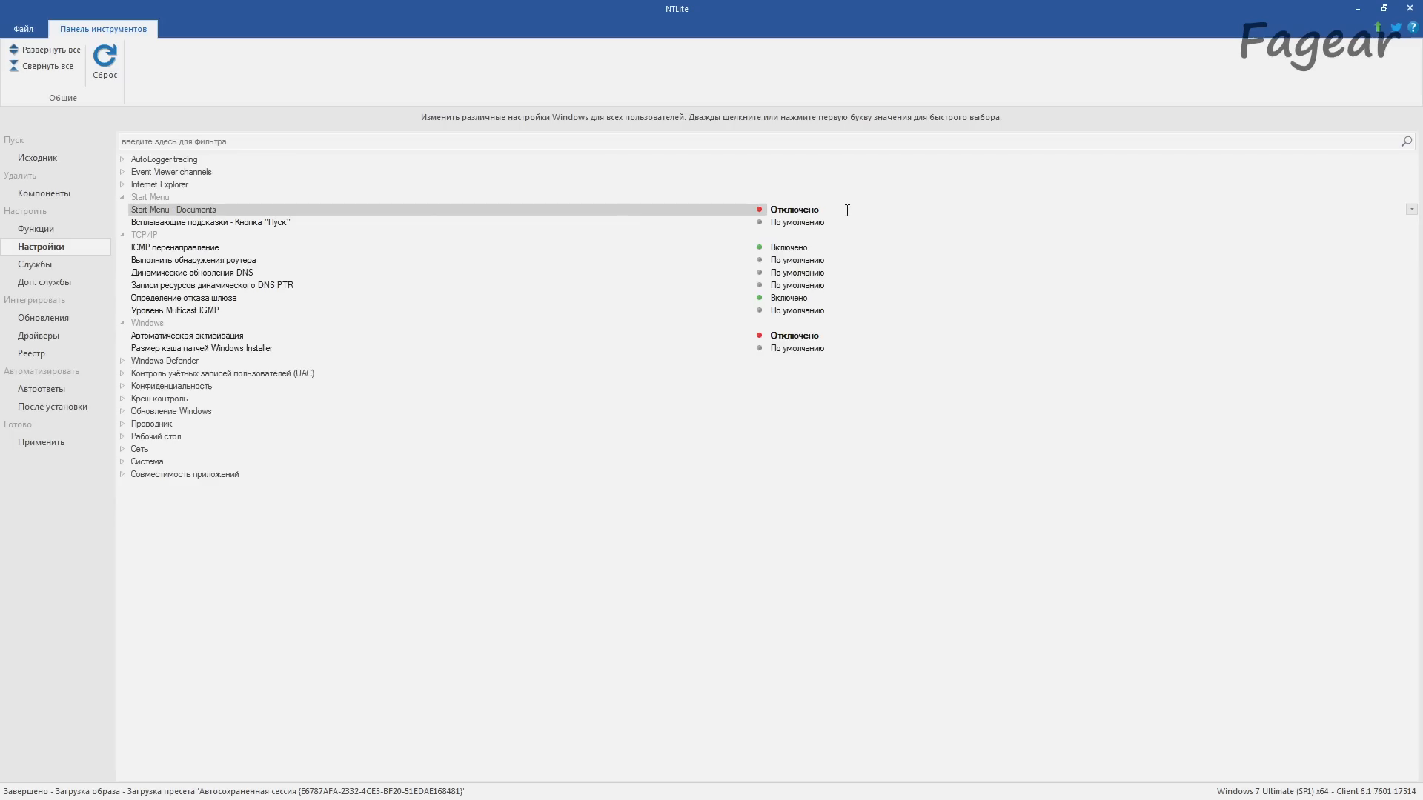
left_click(121, 197)
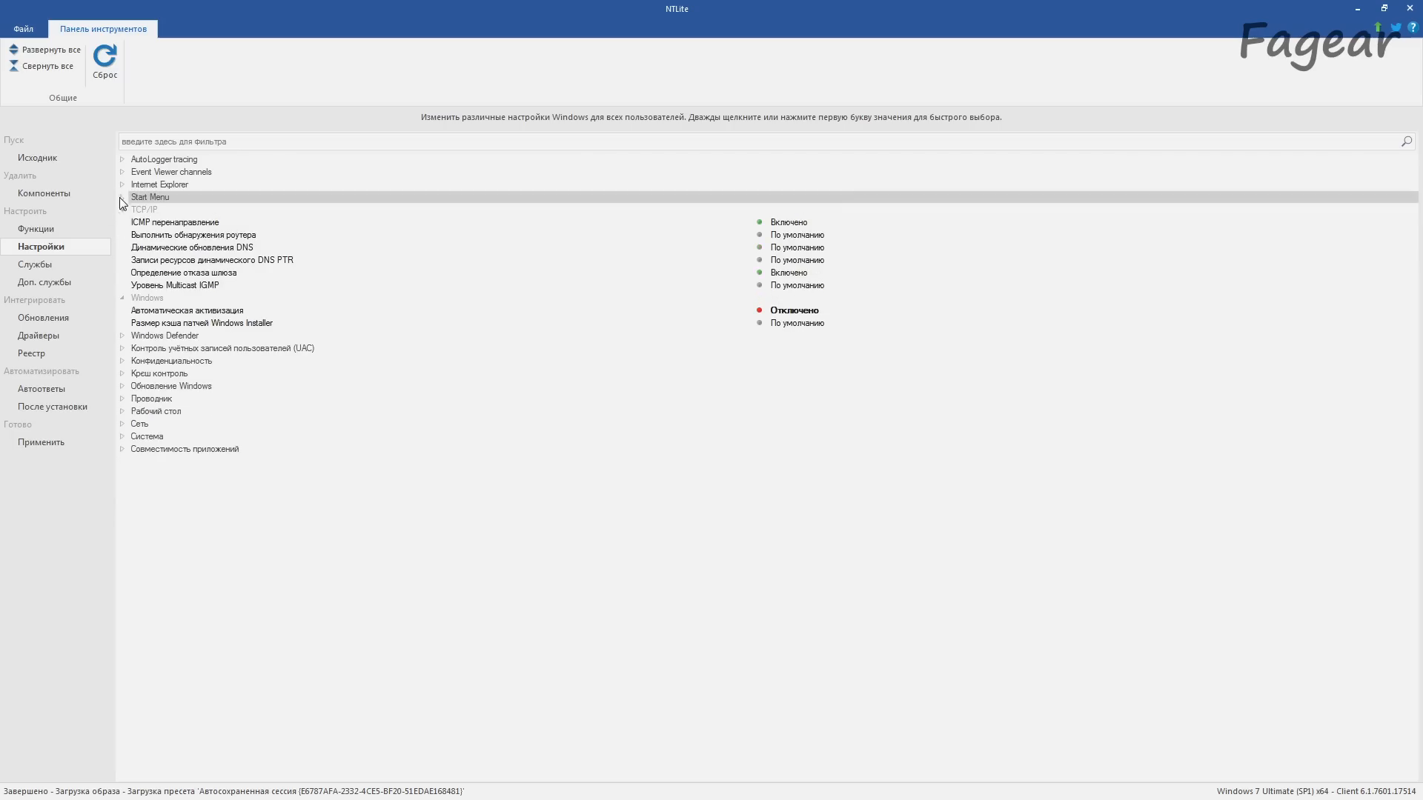
left_click(122, 209)
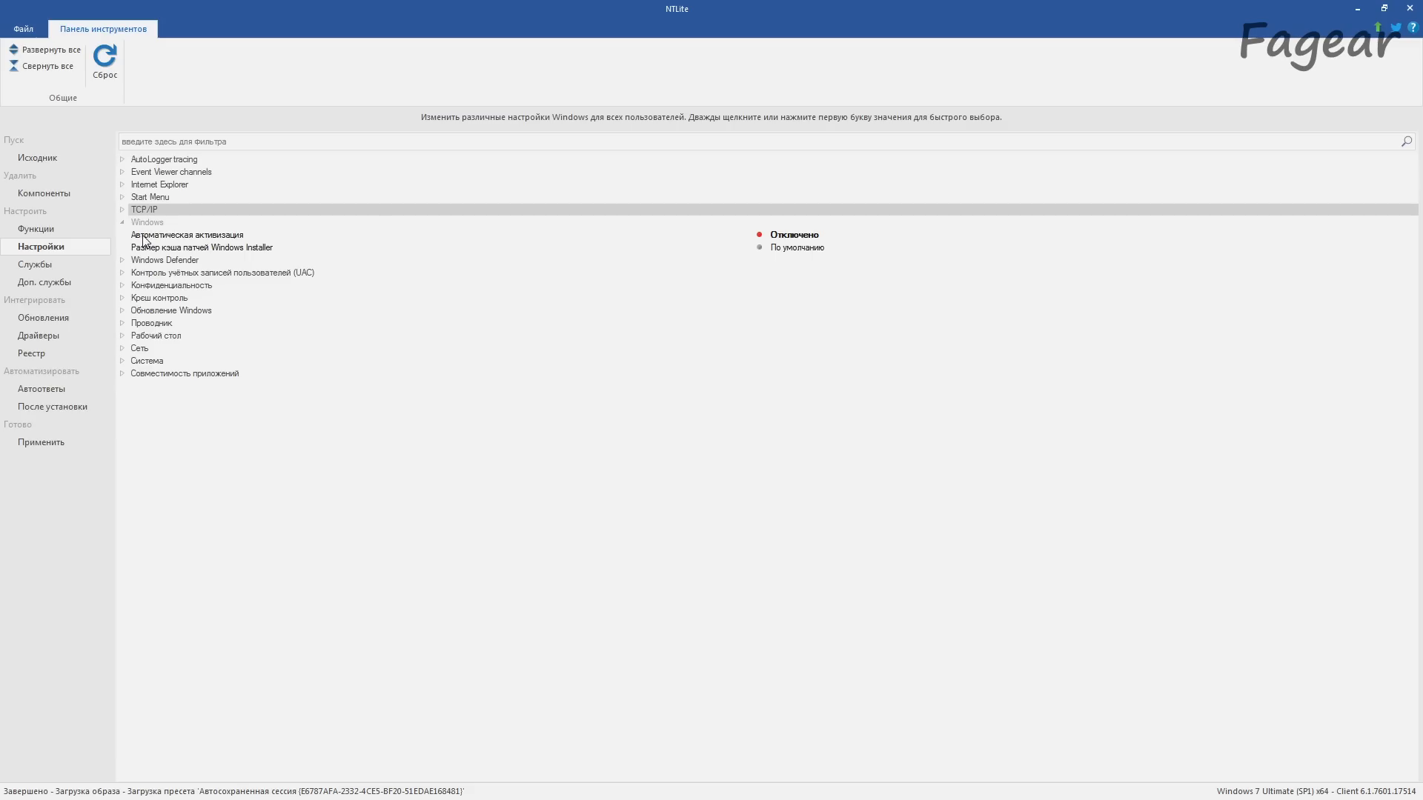
left_click(121, 223)
left_click(122, 232)
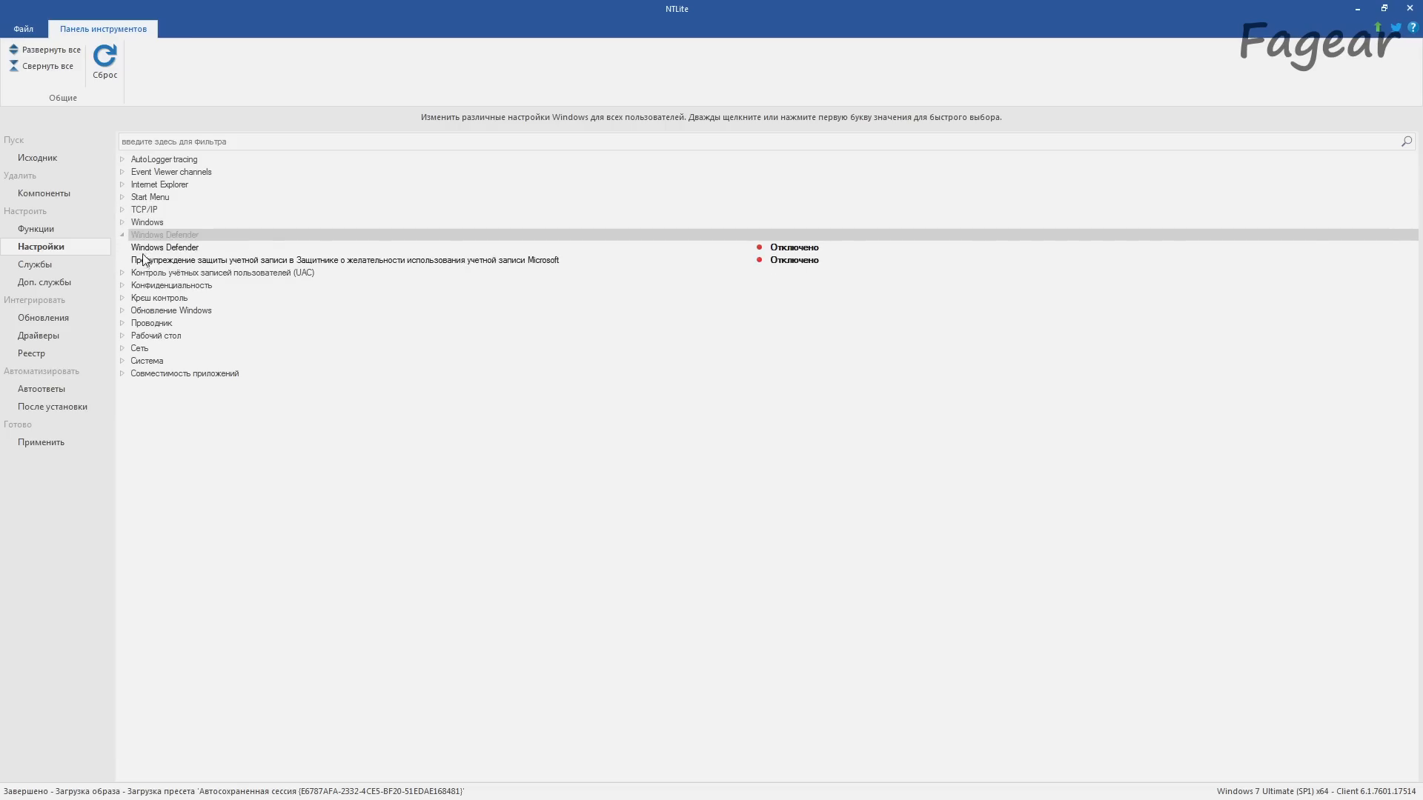
left_click(122, 235)
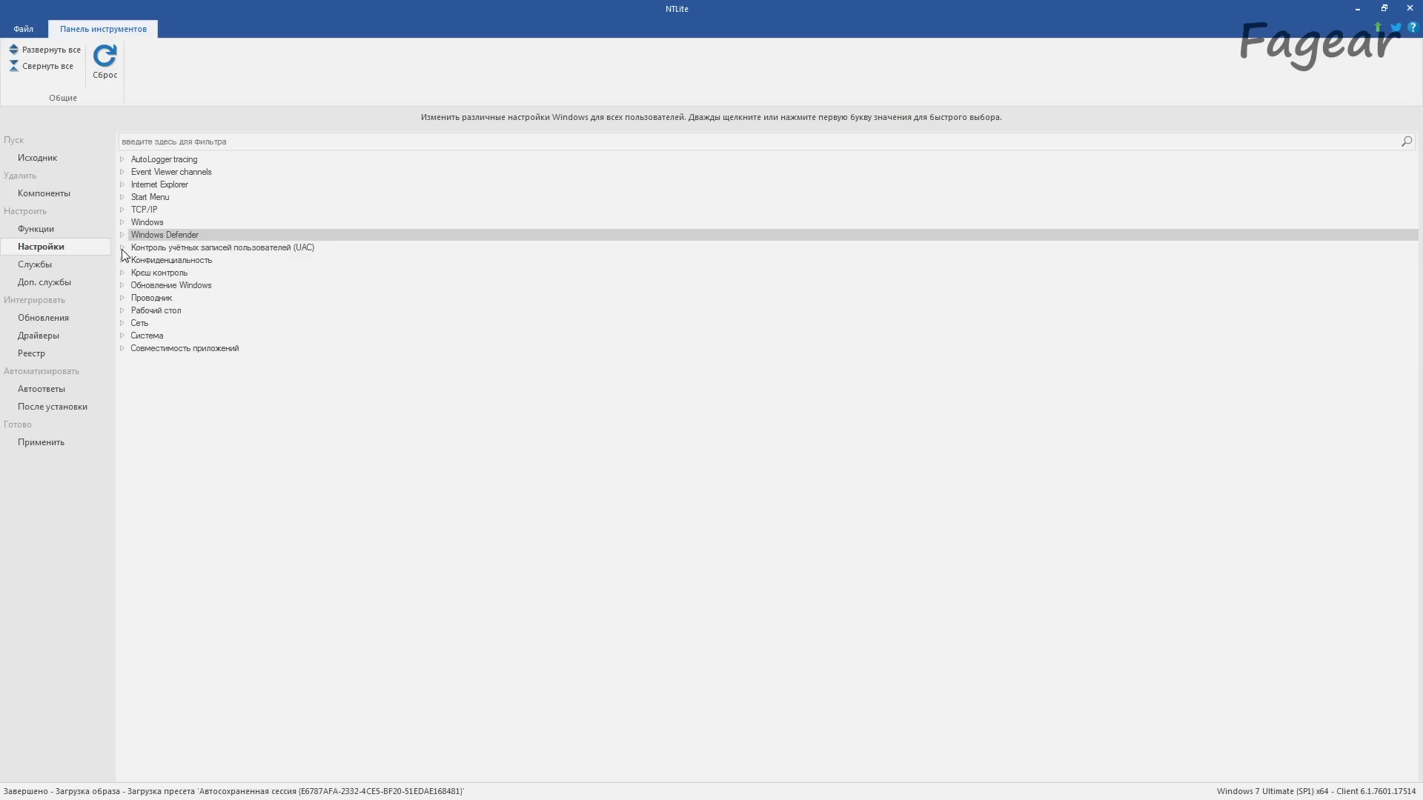
Step: Review the privacy, crash control and Windows Update settings groups, collapsing each one after checking it
left_click(122, 248)
left_click(123, 249)
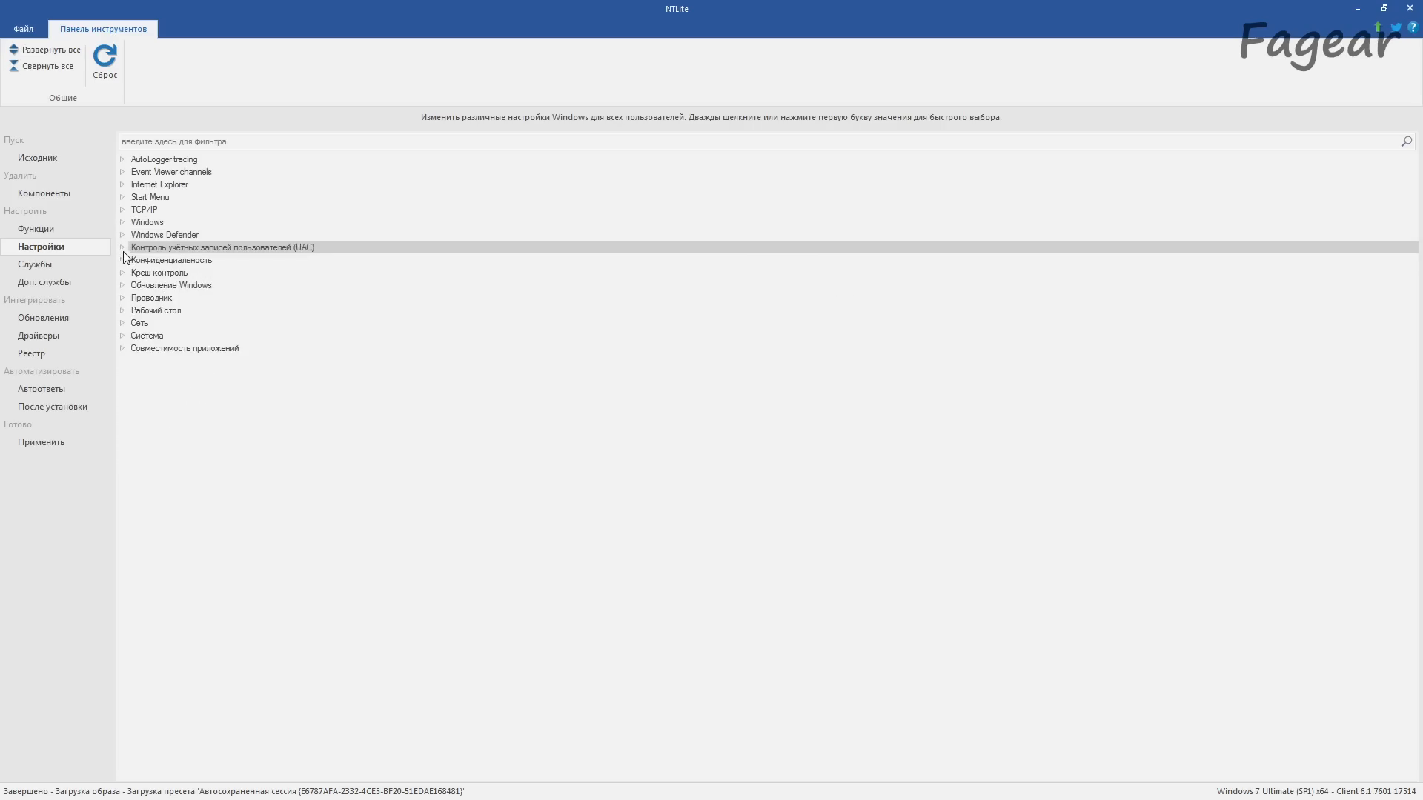
left_click(123, 258)
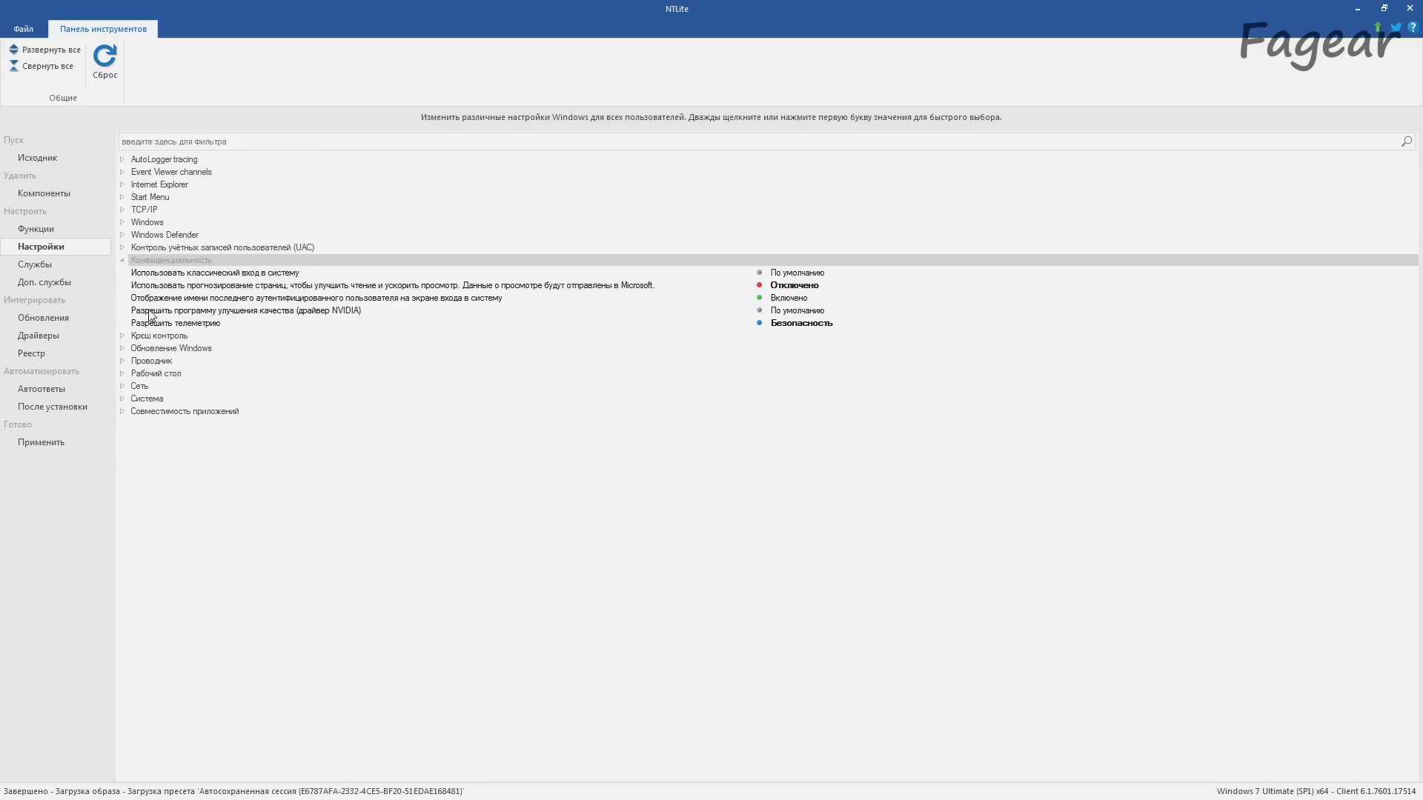
left_click(123, 260)
left_click(123, 273)
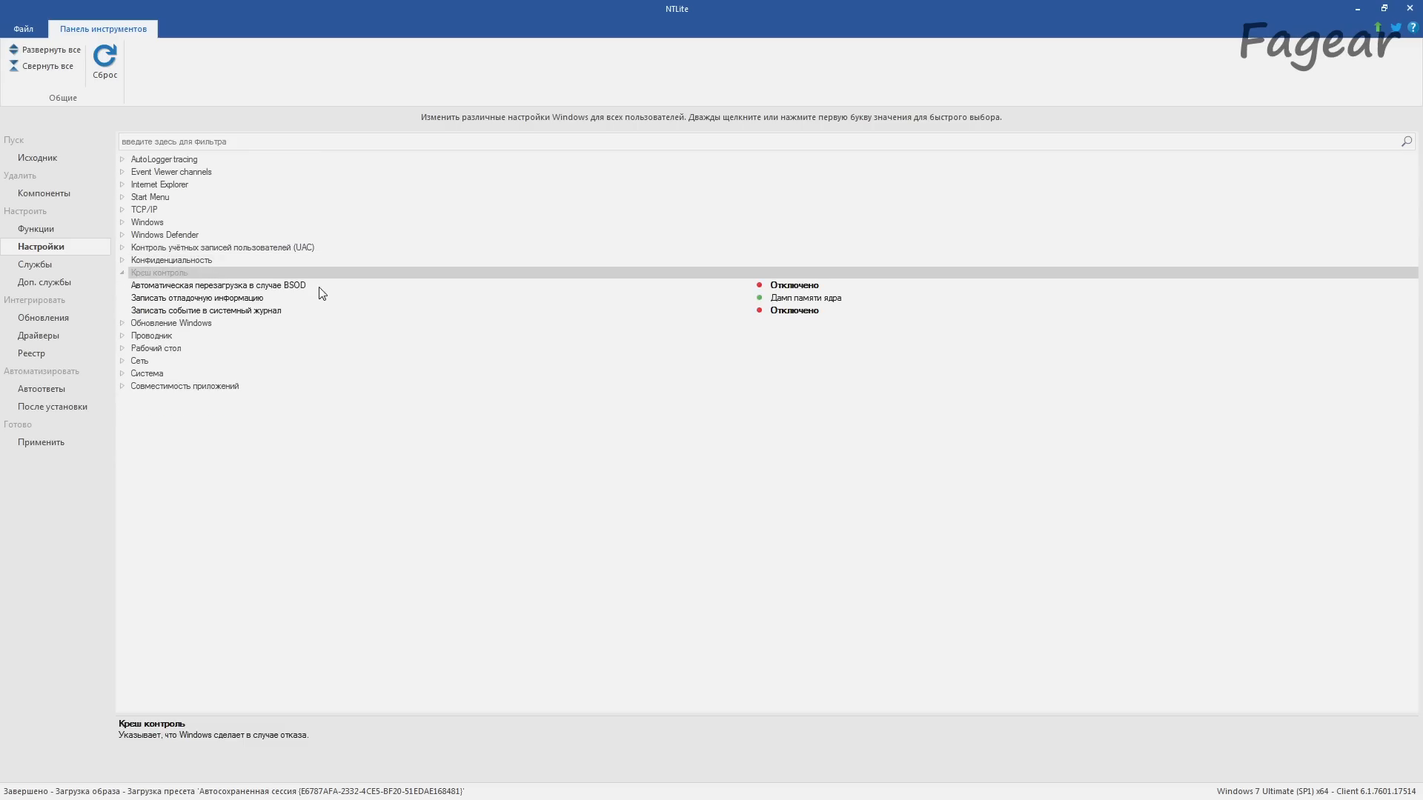
left_click(123, 274)
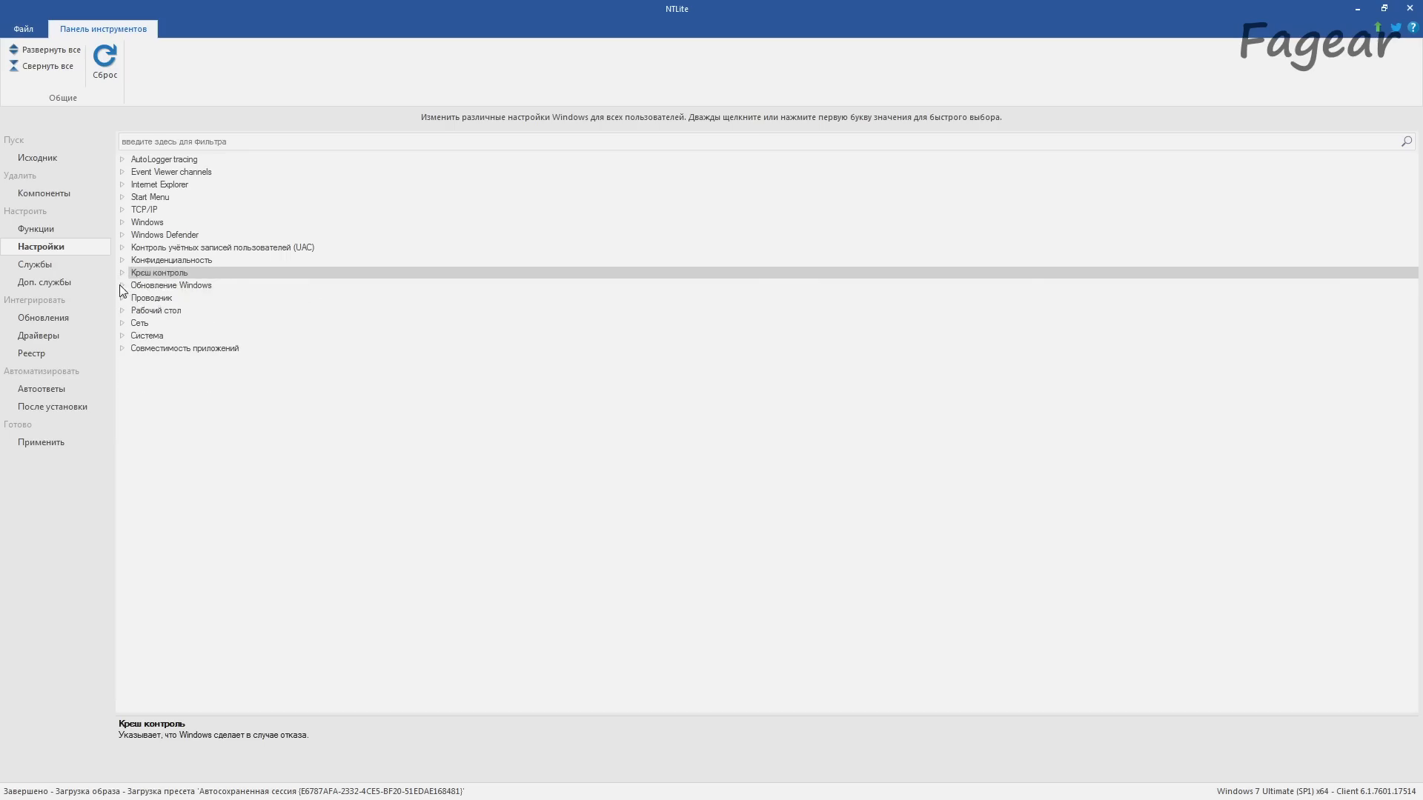
left_click(122, 285)
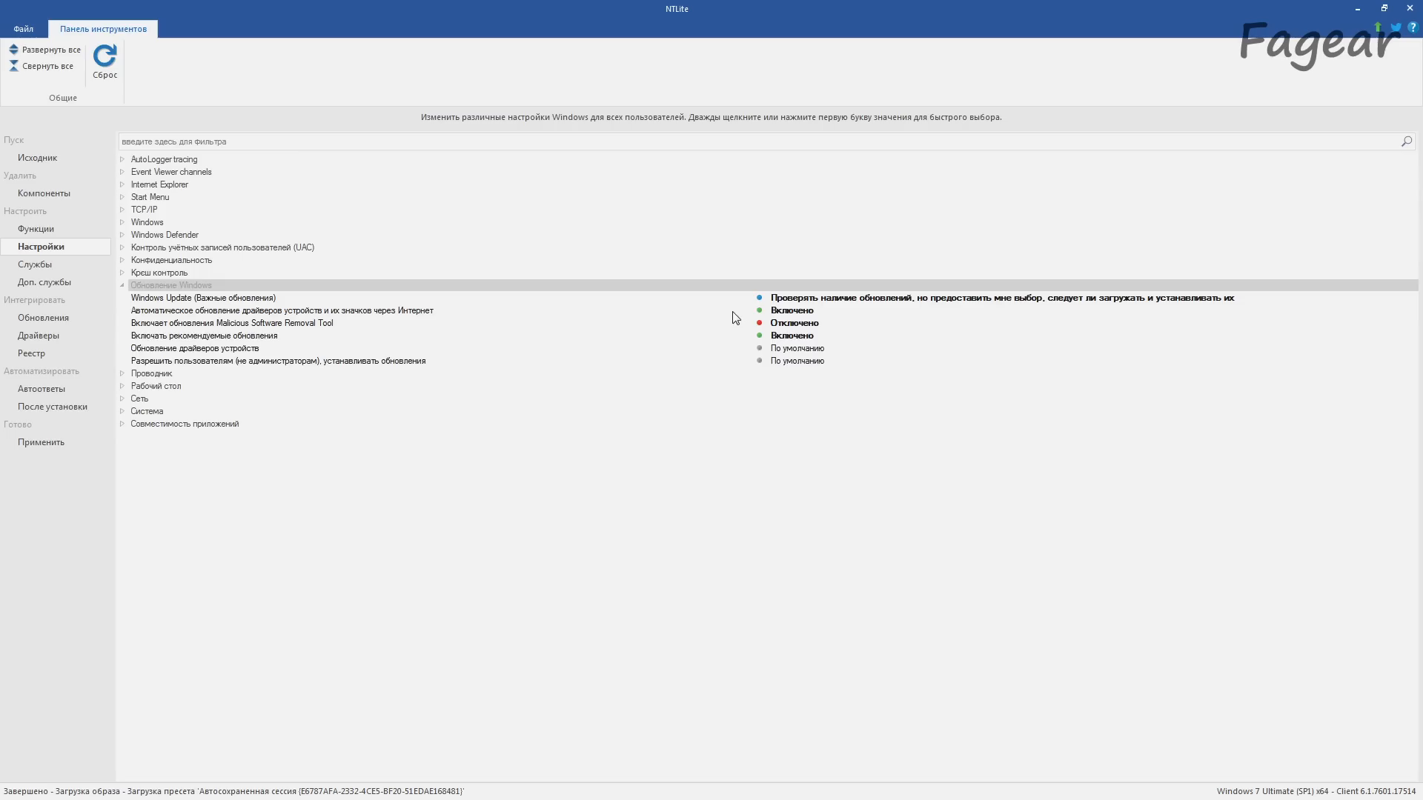
left_click(123, 287)
Step: Examine the Explorer (Проводник) settings for autorun, empty drives, detailed copy dialog and always showing all taskbar icons
left_click(123, 299)
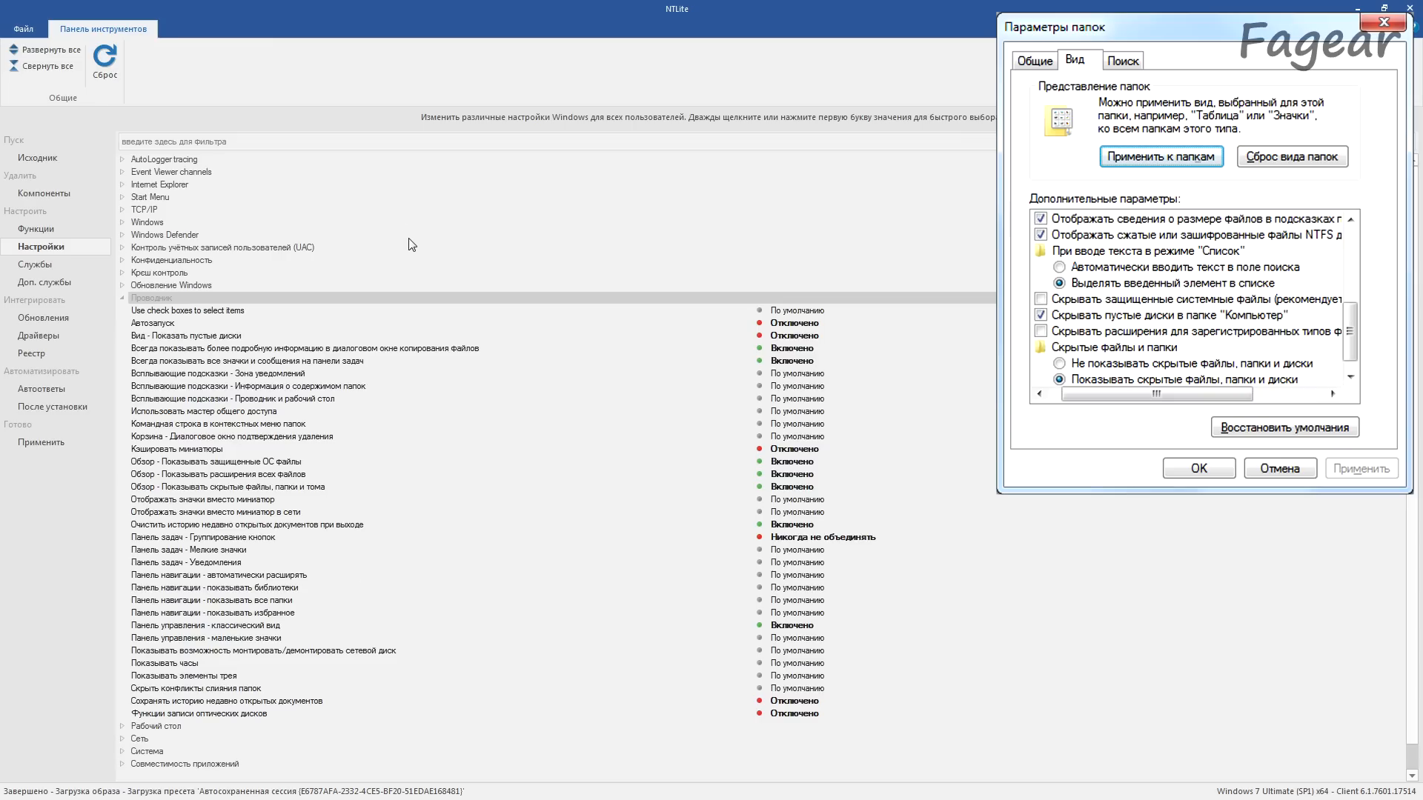
left_click(333, 324)
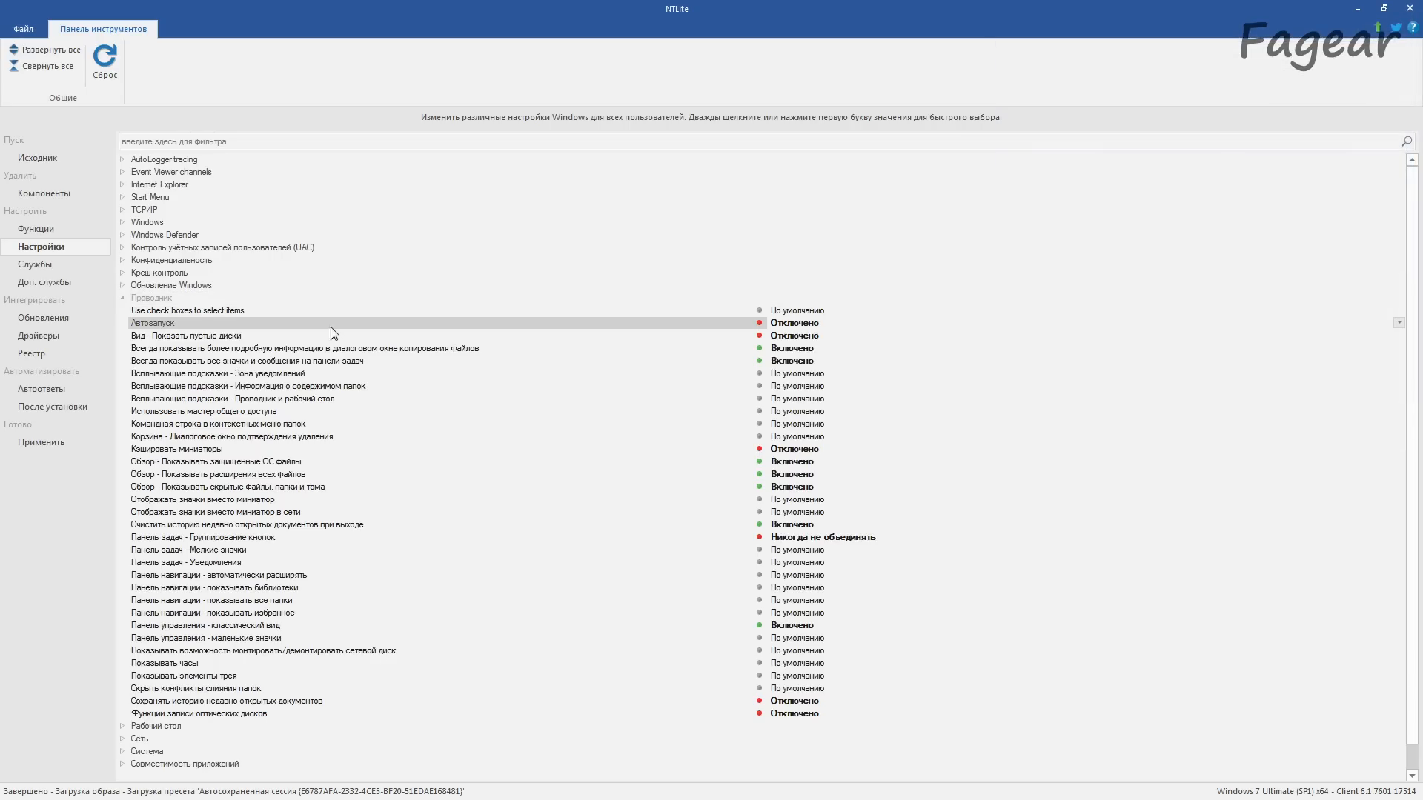
left_click(331, 338)
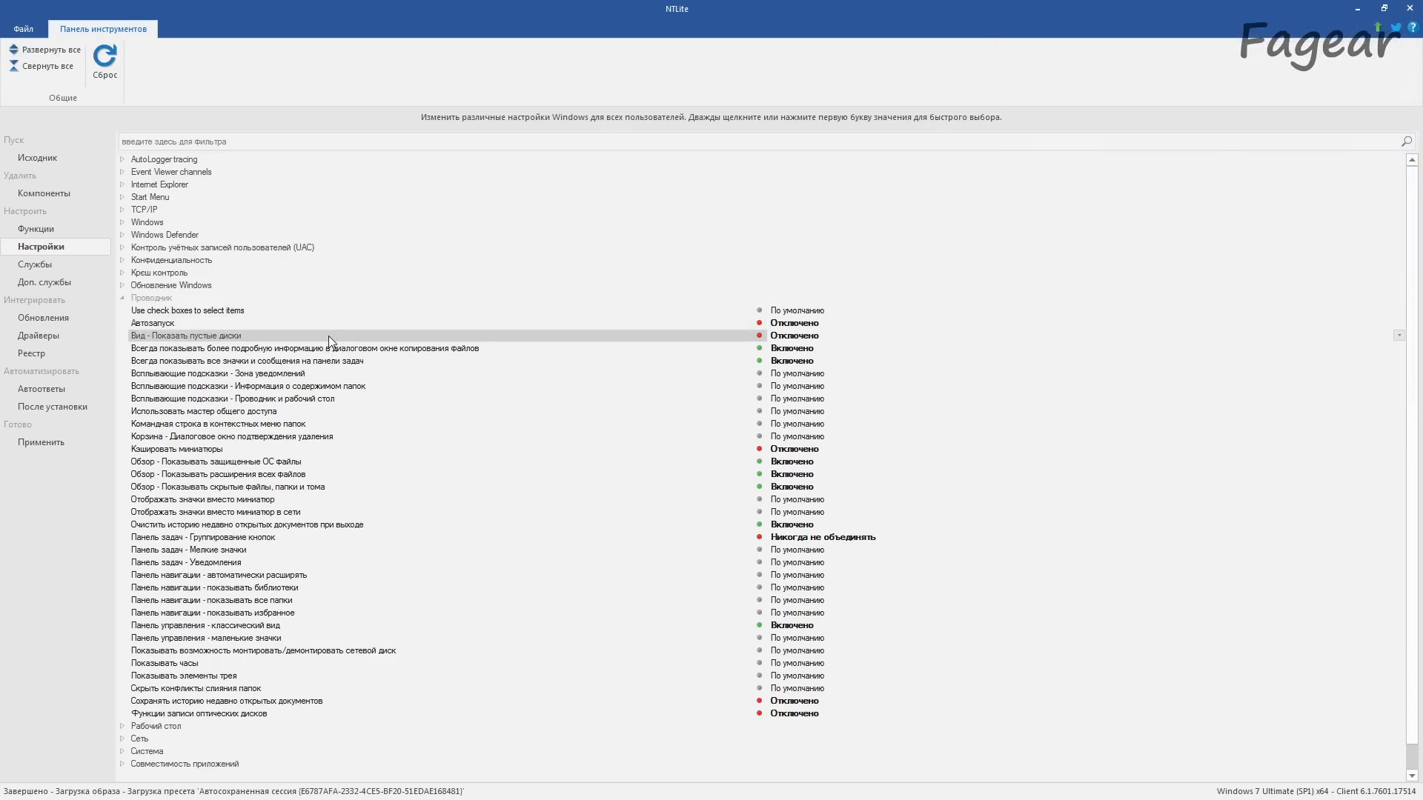
left_click(330, 348)
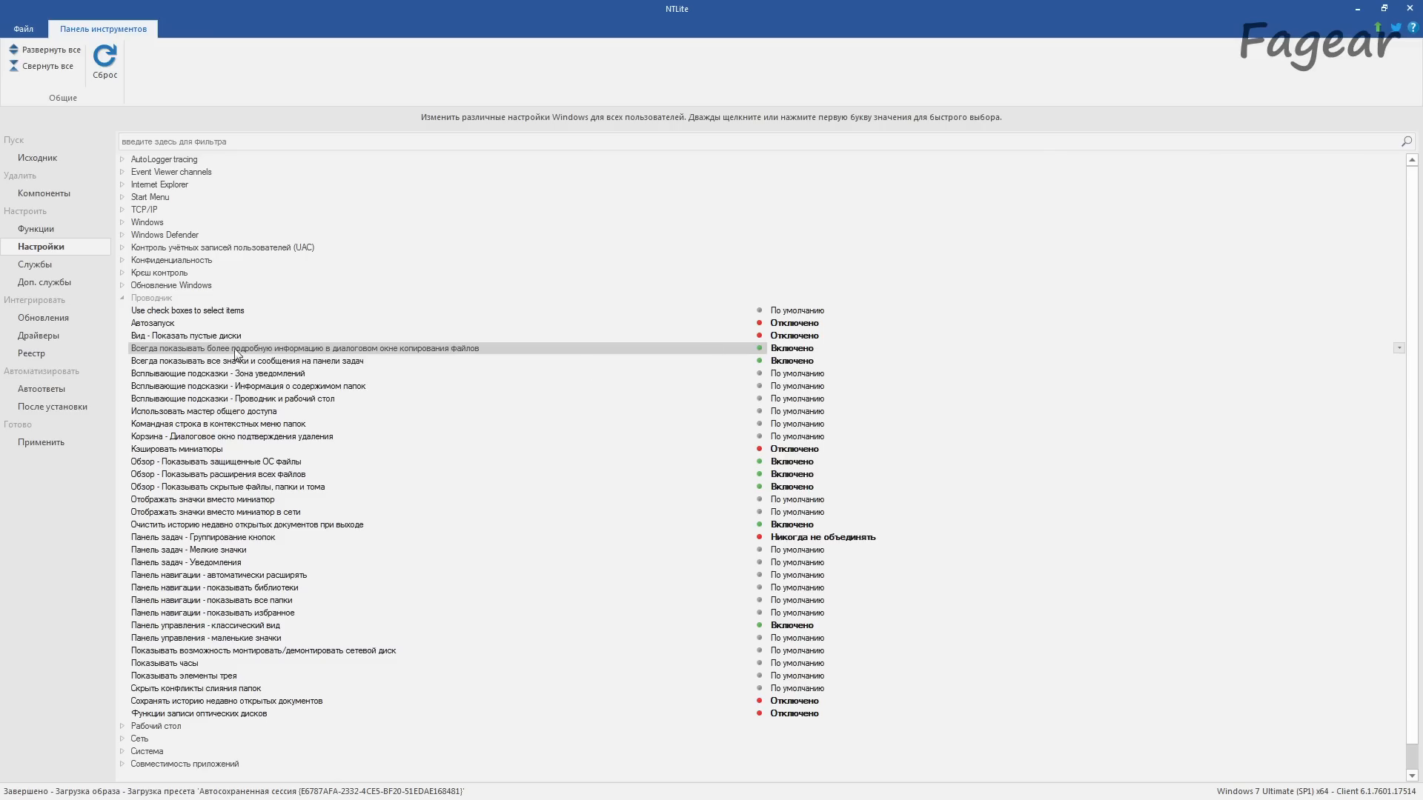
left_click(358, 364)
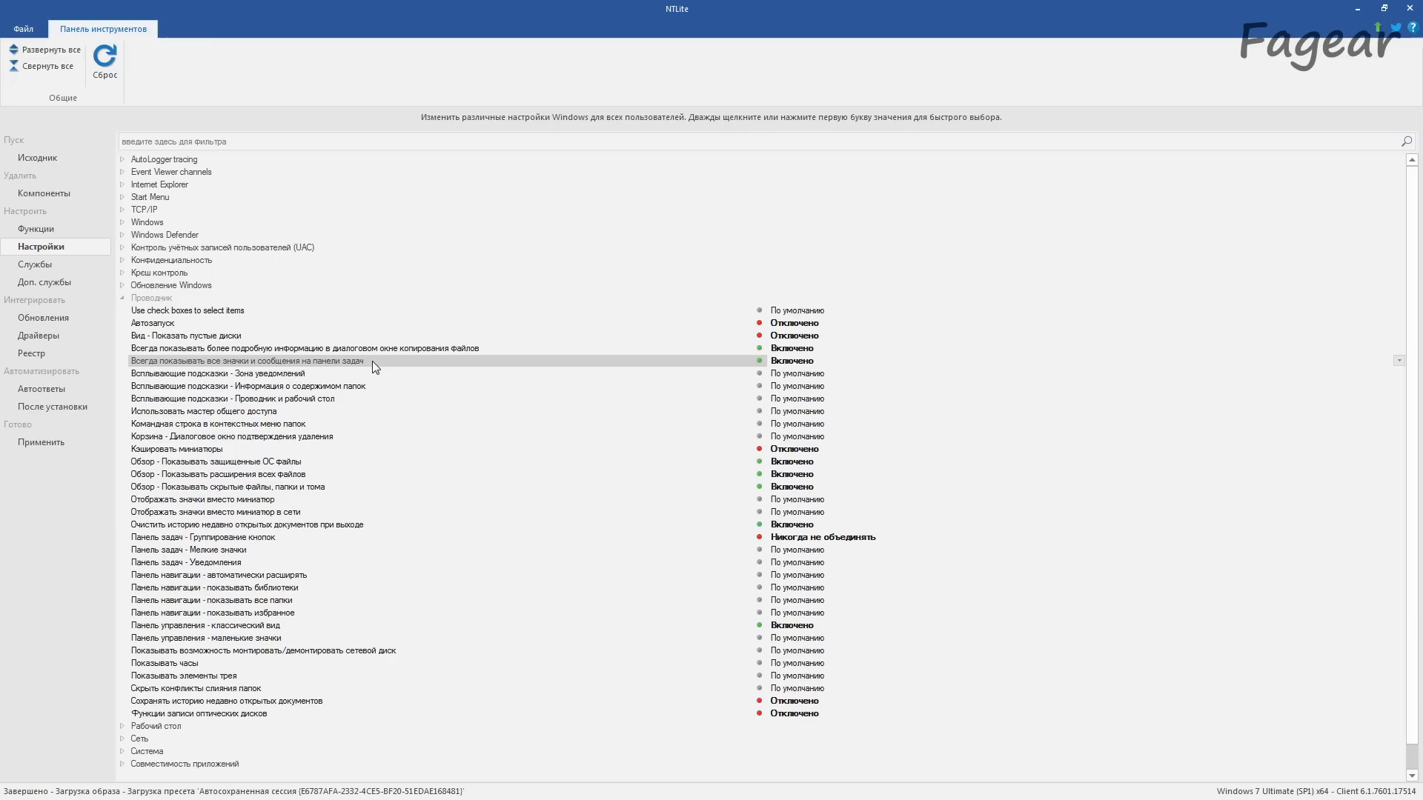
Step: Examine the Explorer settings for thumbnail caching and for showing protected OS files, file extensions and hidden items
left_click(381, 451)
left_click(378, 461)
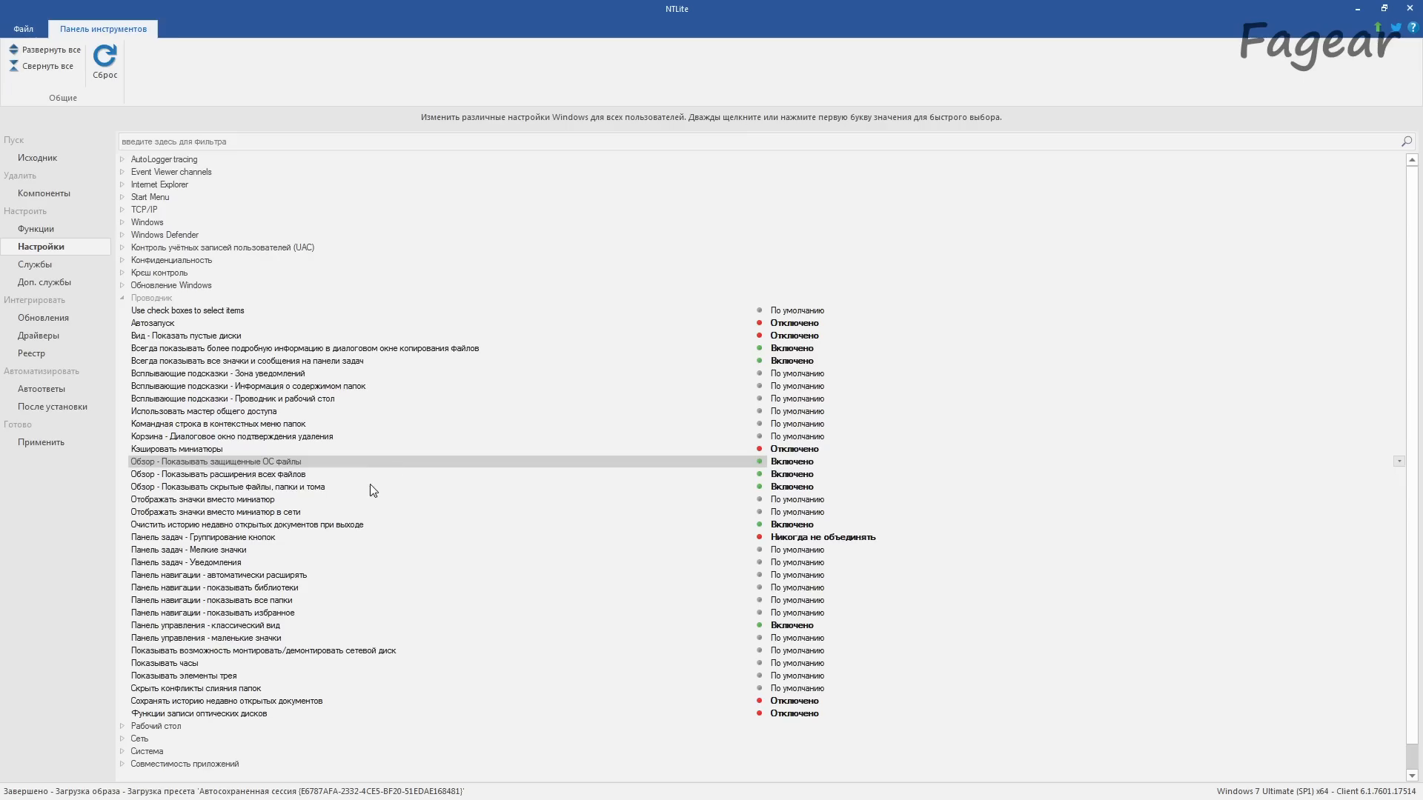
left_click(372, 487)
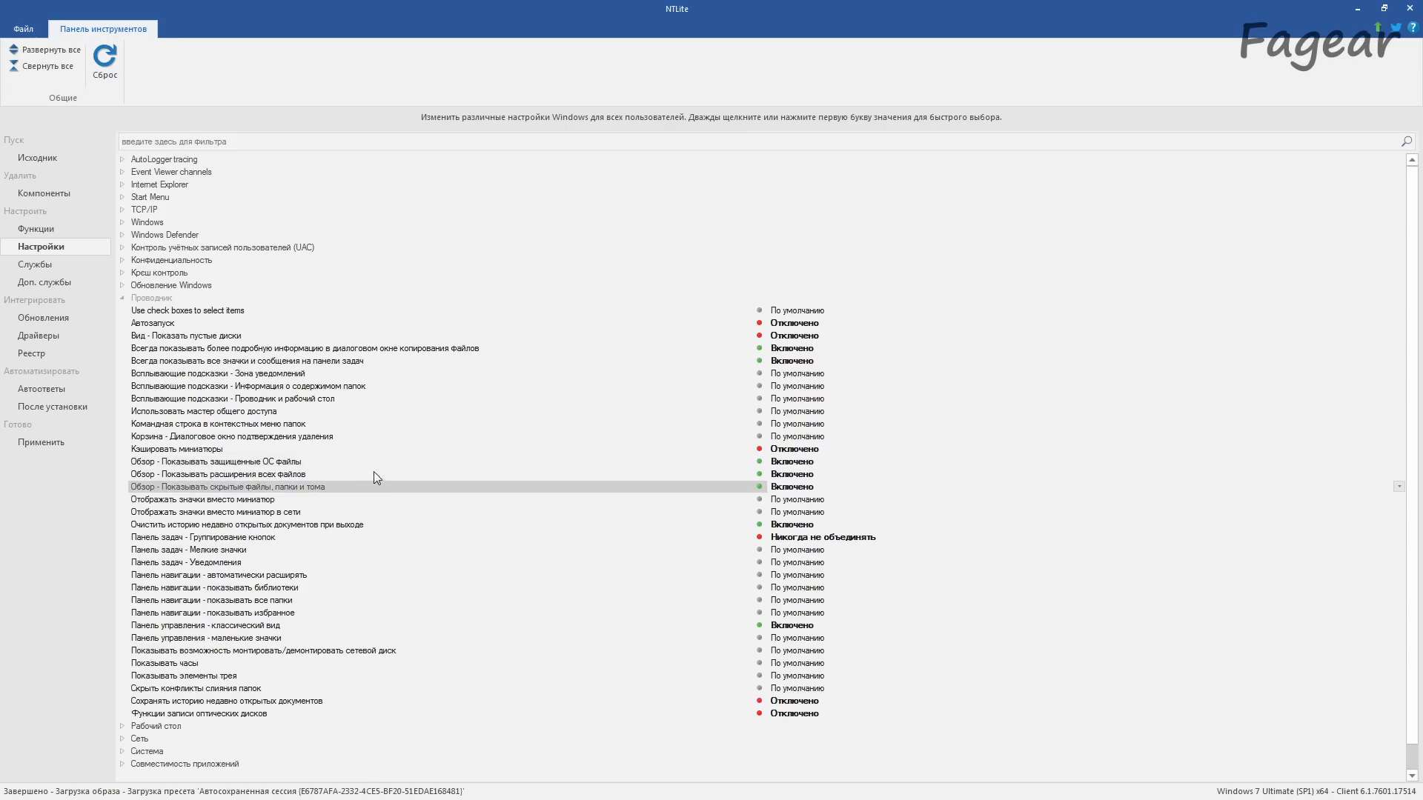
left_click(373, 475)
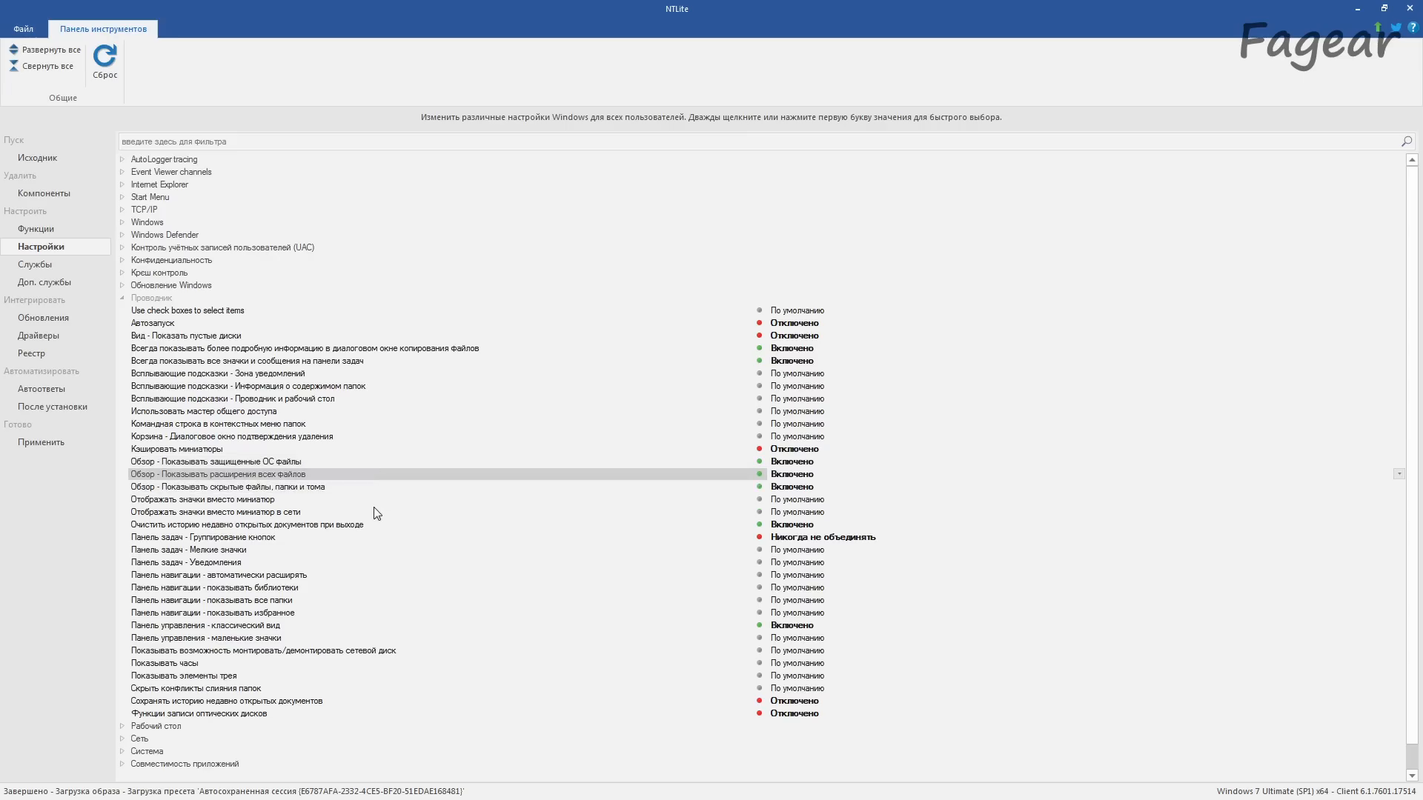
Step: Examine the settings for recent document history, taskbar button grouping, classic Control Panel view and optical disc burning
left_click(368, 526)
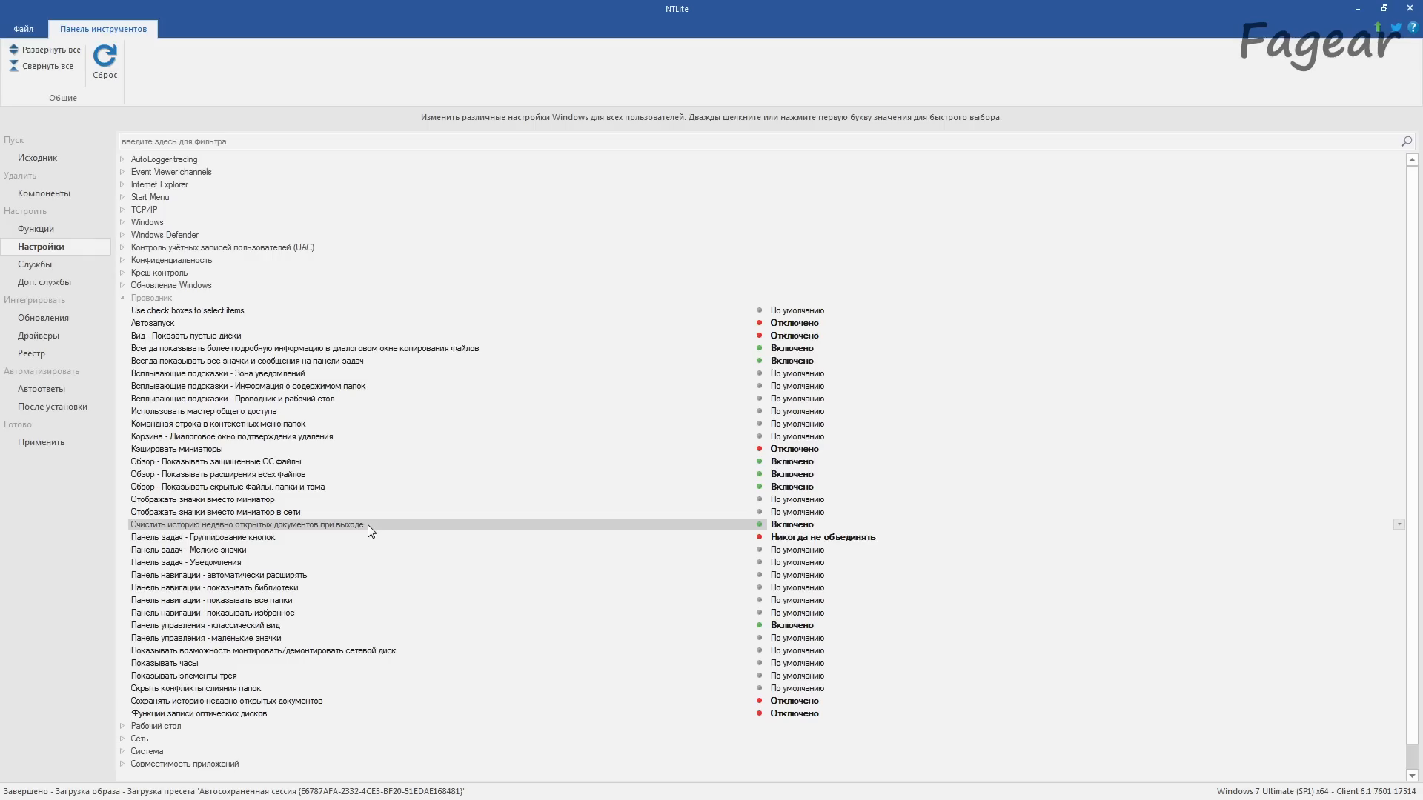
left_click(337, 538)
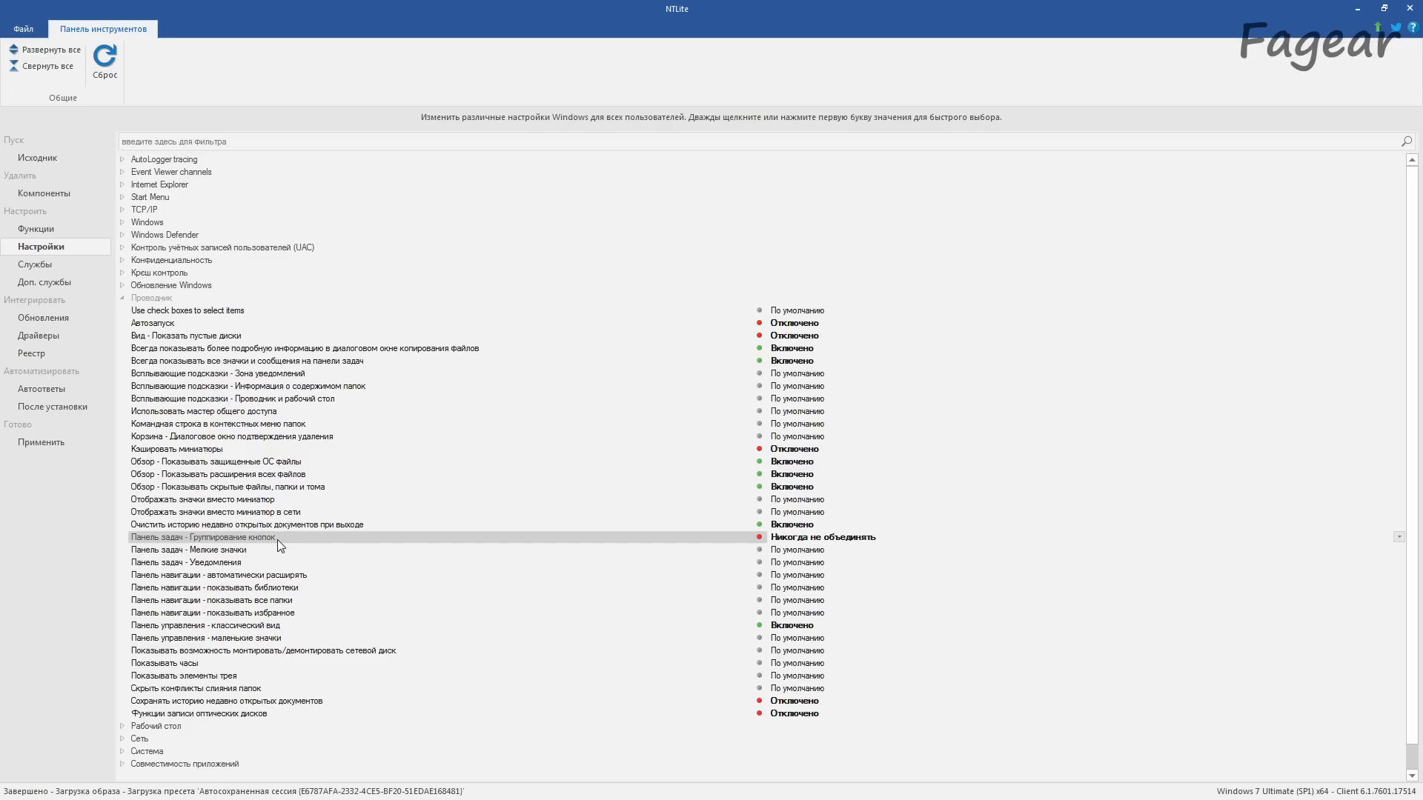
left_click(312, 627)
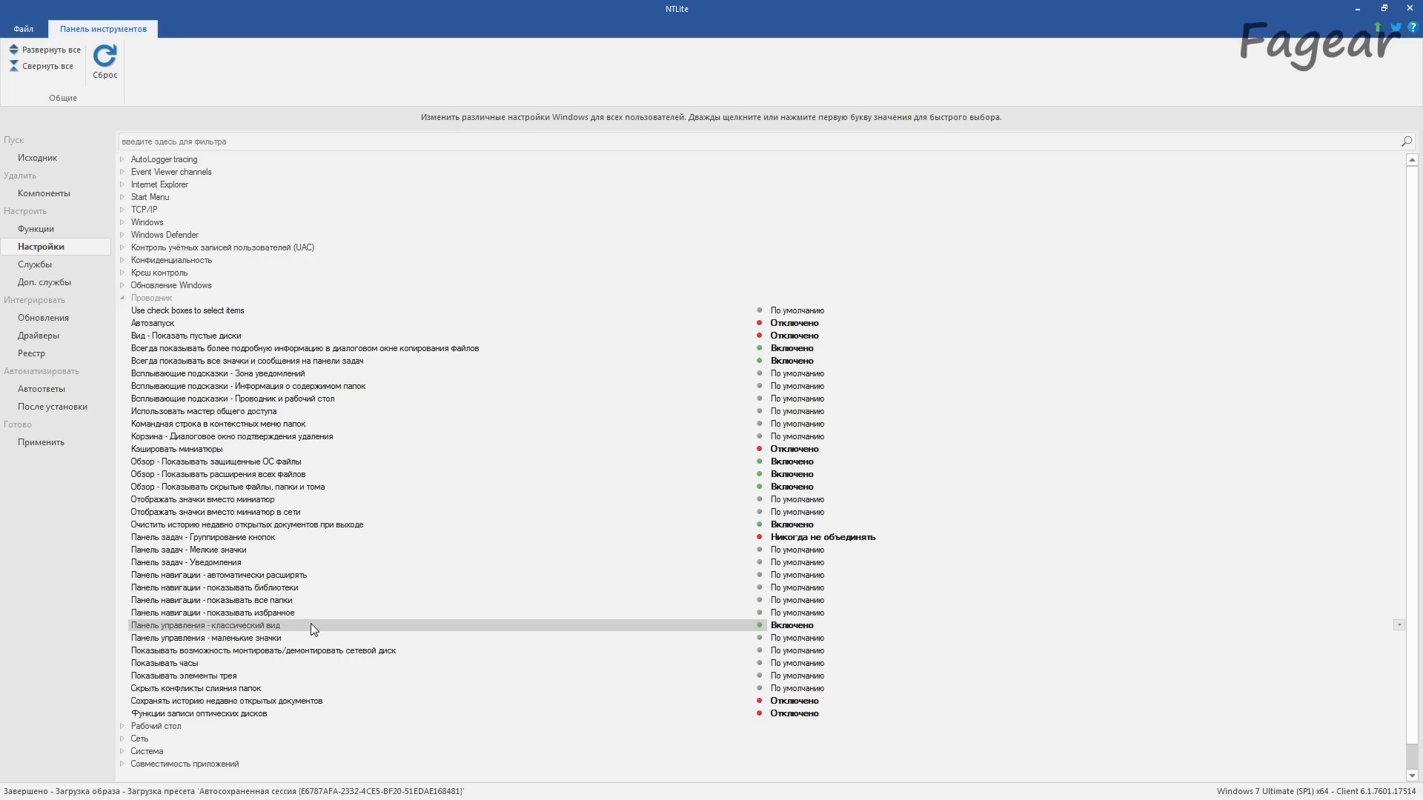
left_click(327, 699)
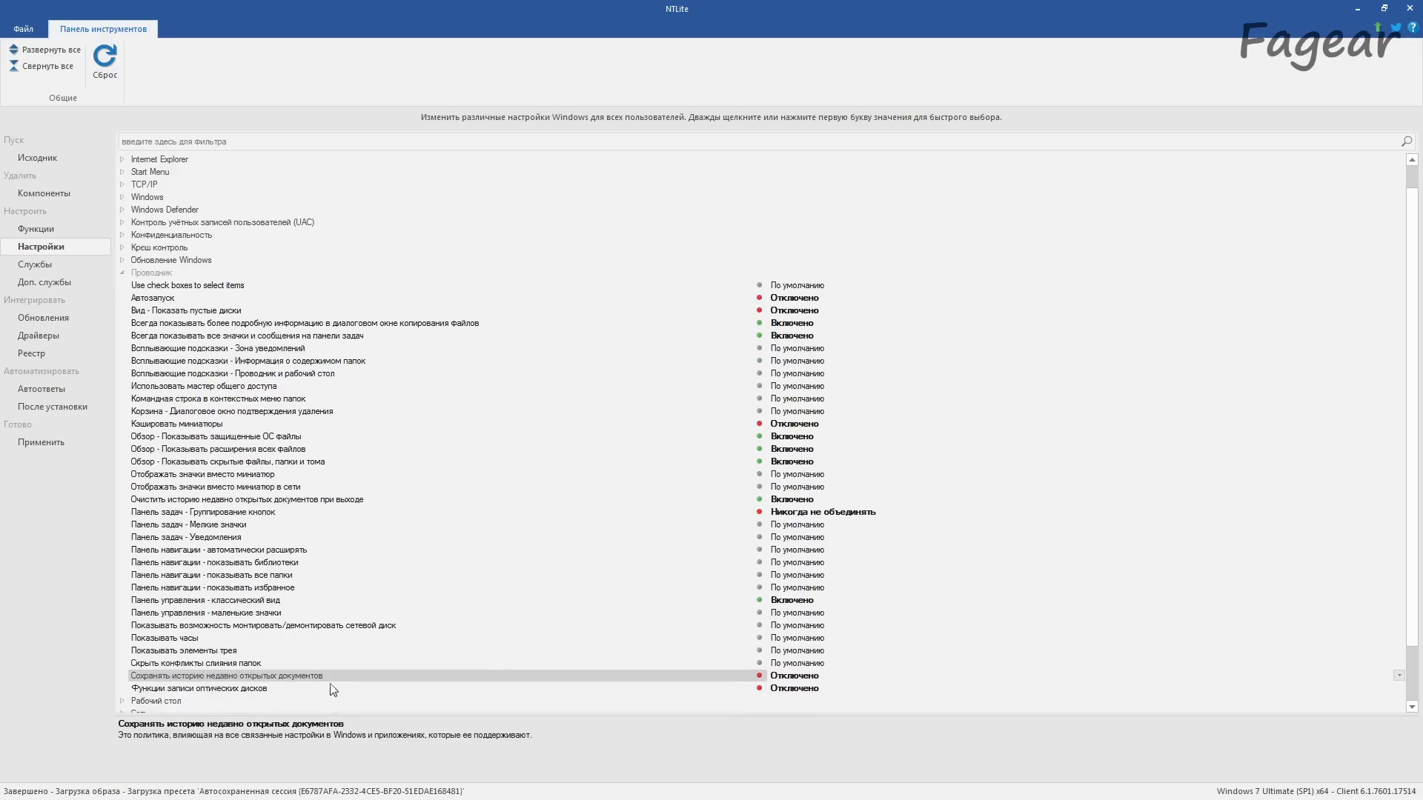
left_click(333, 689)
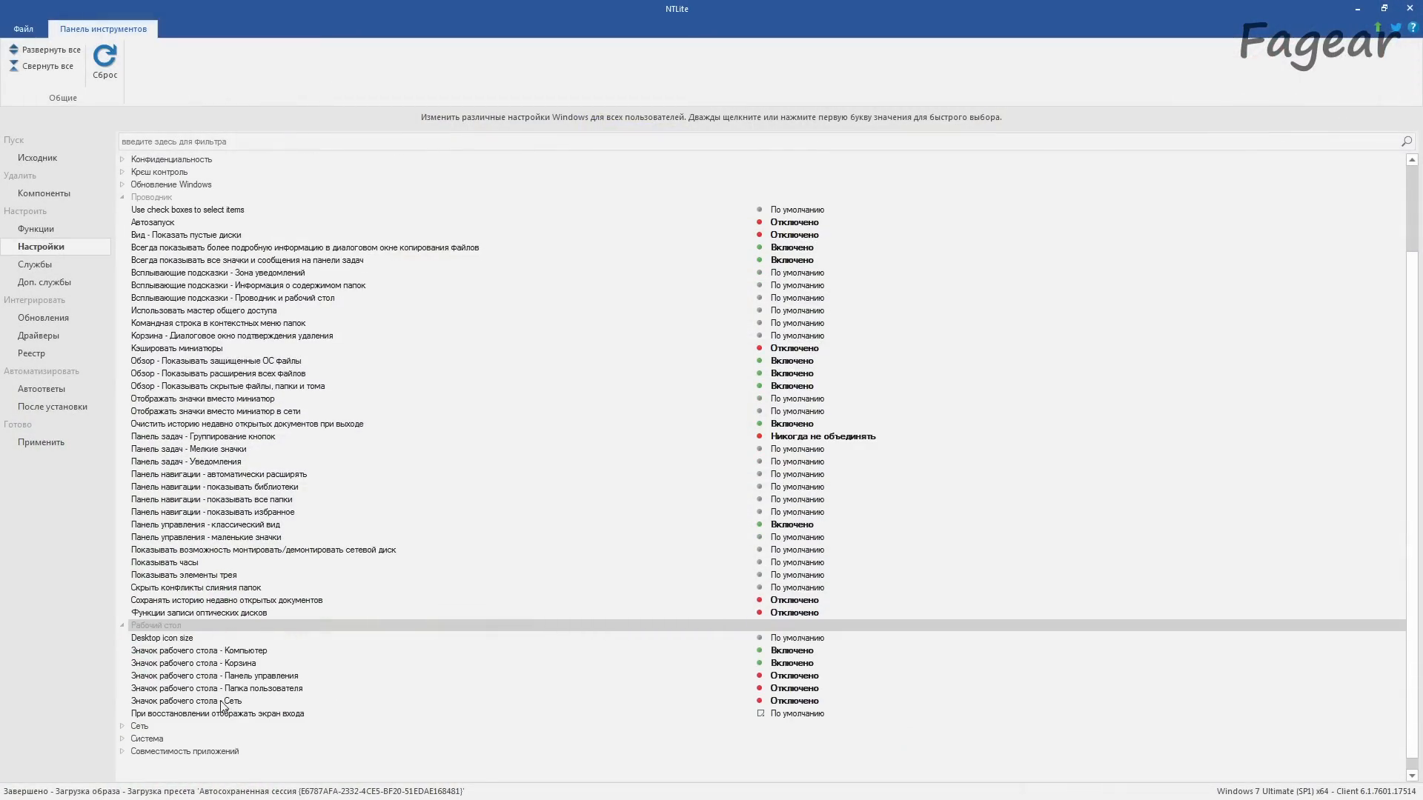
Step: Collapse the desktop settings and examine the network and system groups, including the page file (Файл подкачки) entry
left_click(122, 627)
left_click(122, 714)
left_click(123, 750)
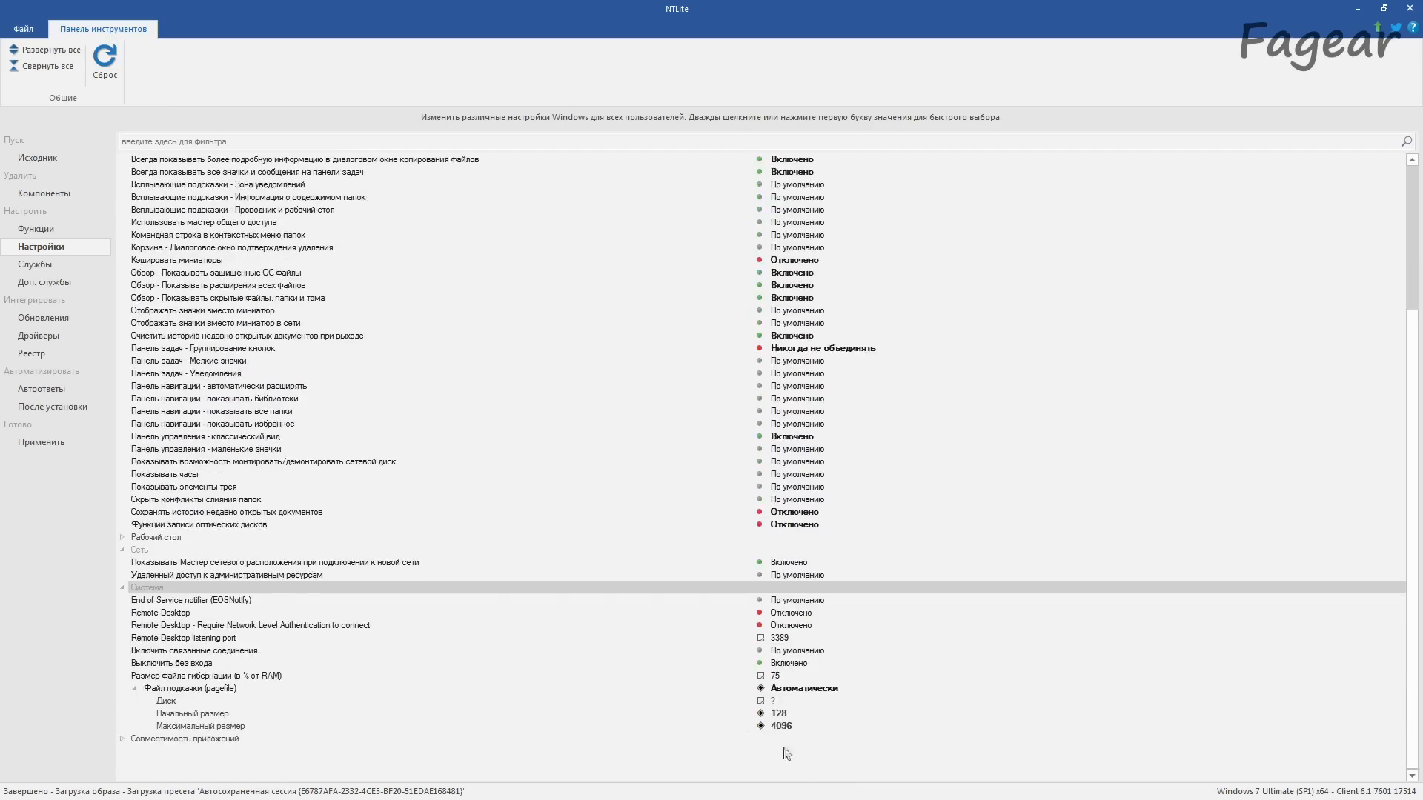
left_click(783, 688)
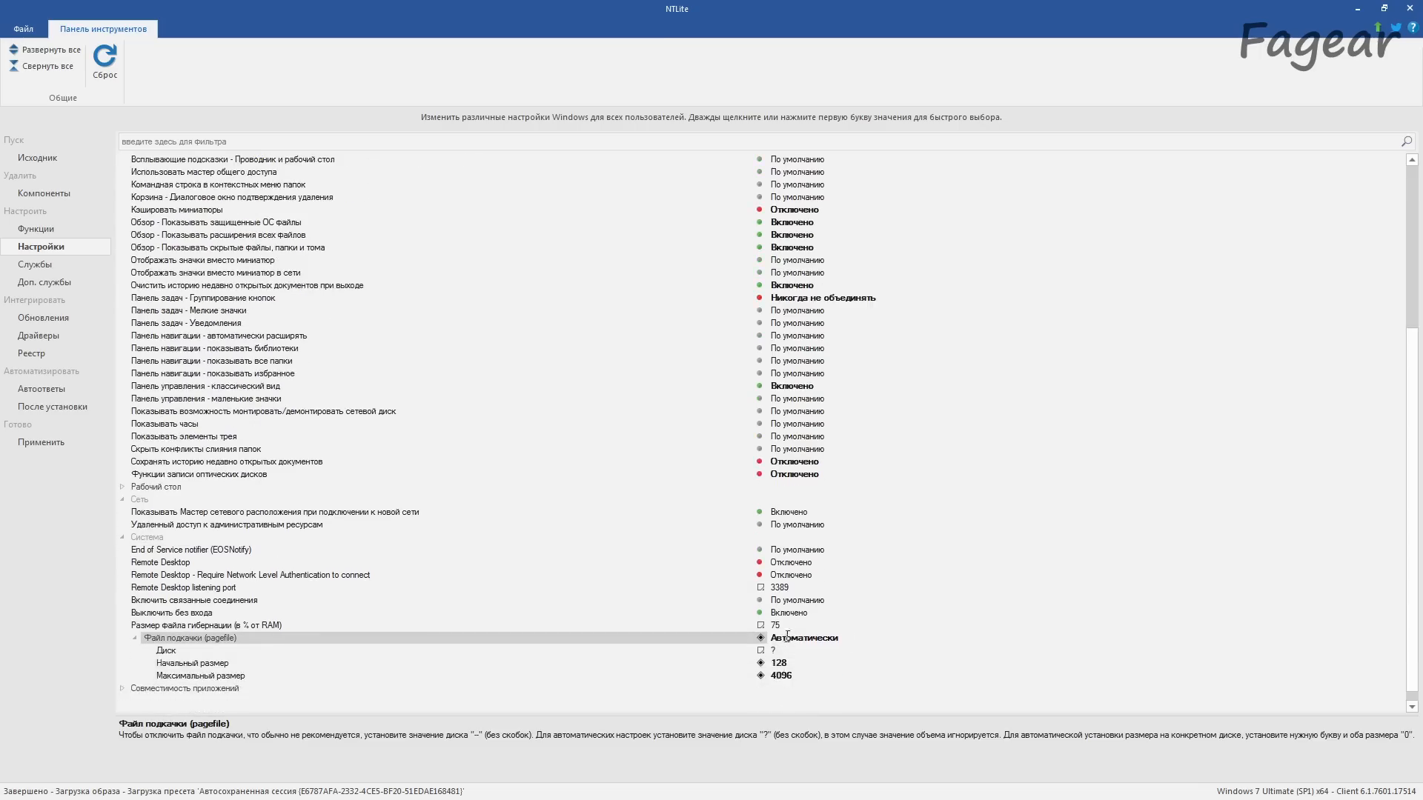
Step: Collapse the page file (Файл подкачки) and Explorer (Проводник) settings and examine the application compatibility group (Совместимость приложений)
left_click(135, 638)
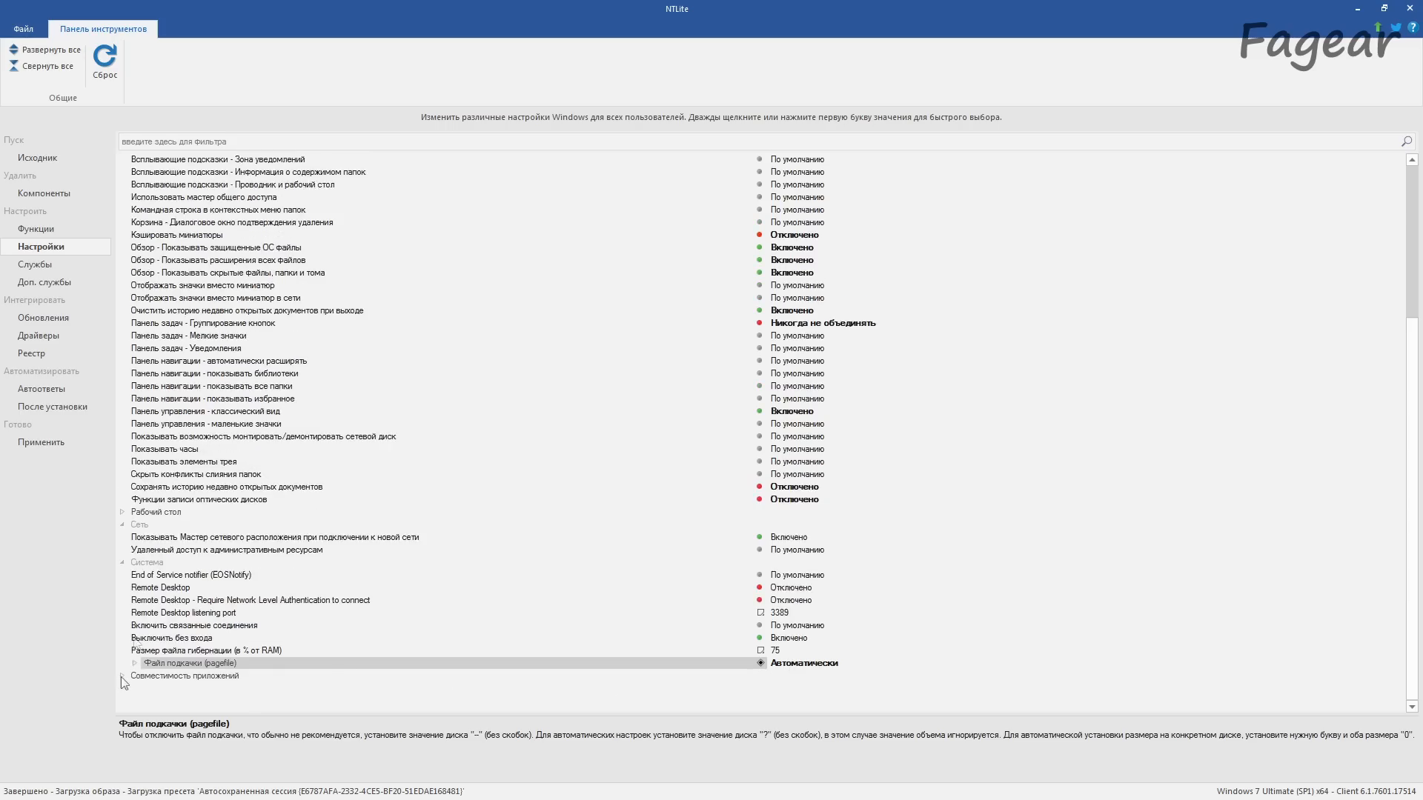
left_click(123, 676)
scroll(180, 600, "up", 6)
left_click(123, 299)
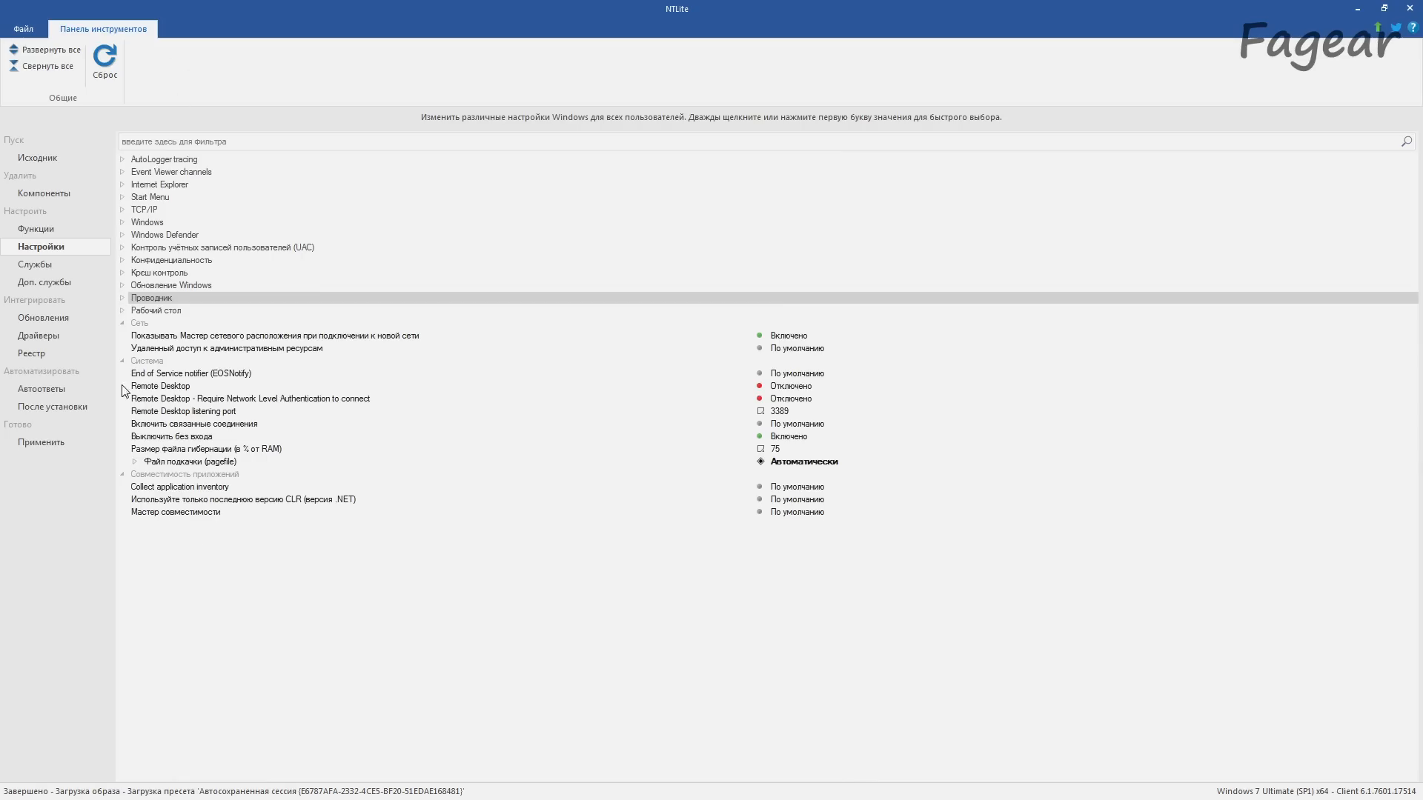
Step: Examine the WinDefend and Remote Registry (Удаленный реестр) entries in the Windows services list
left_click(57, 265)
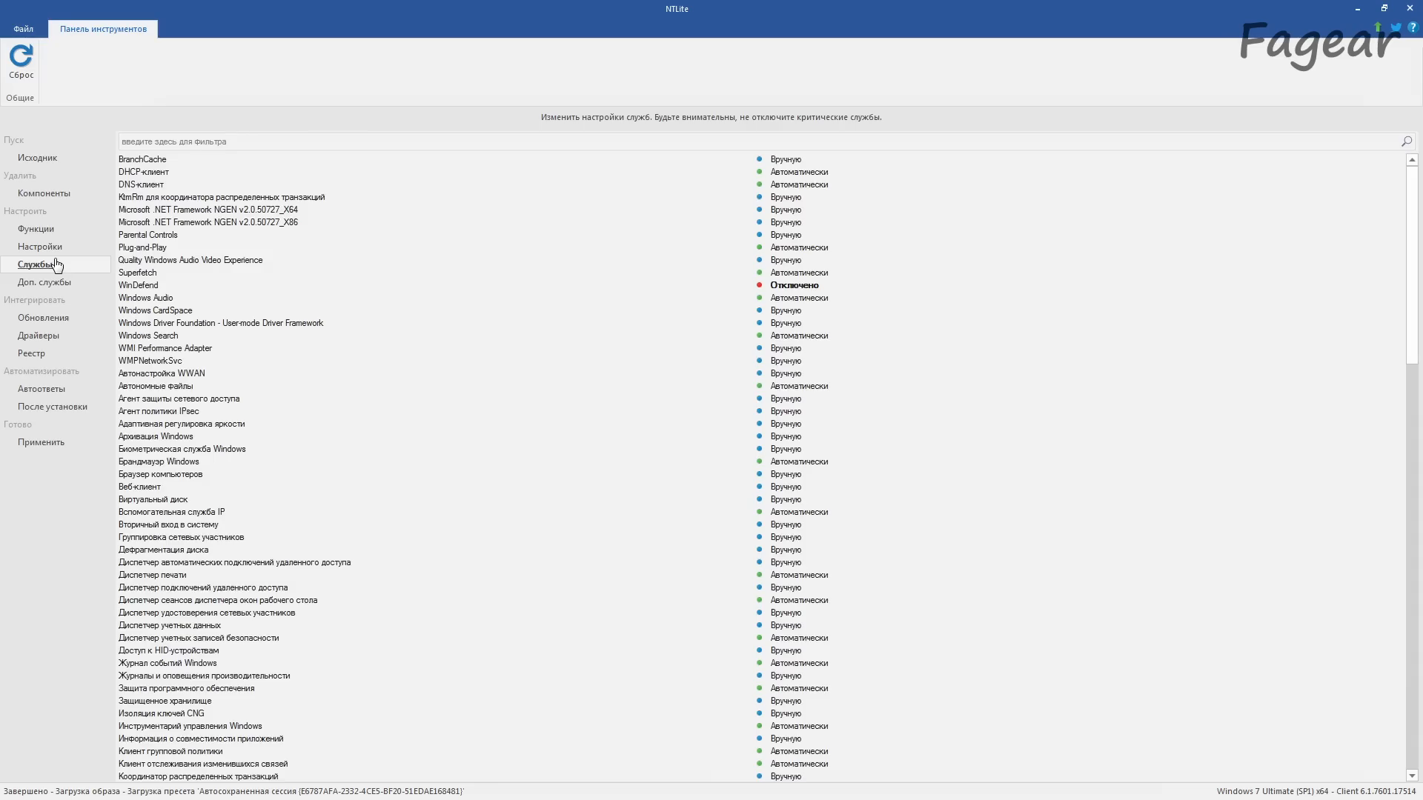
left_click(164, 286)
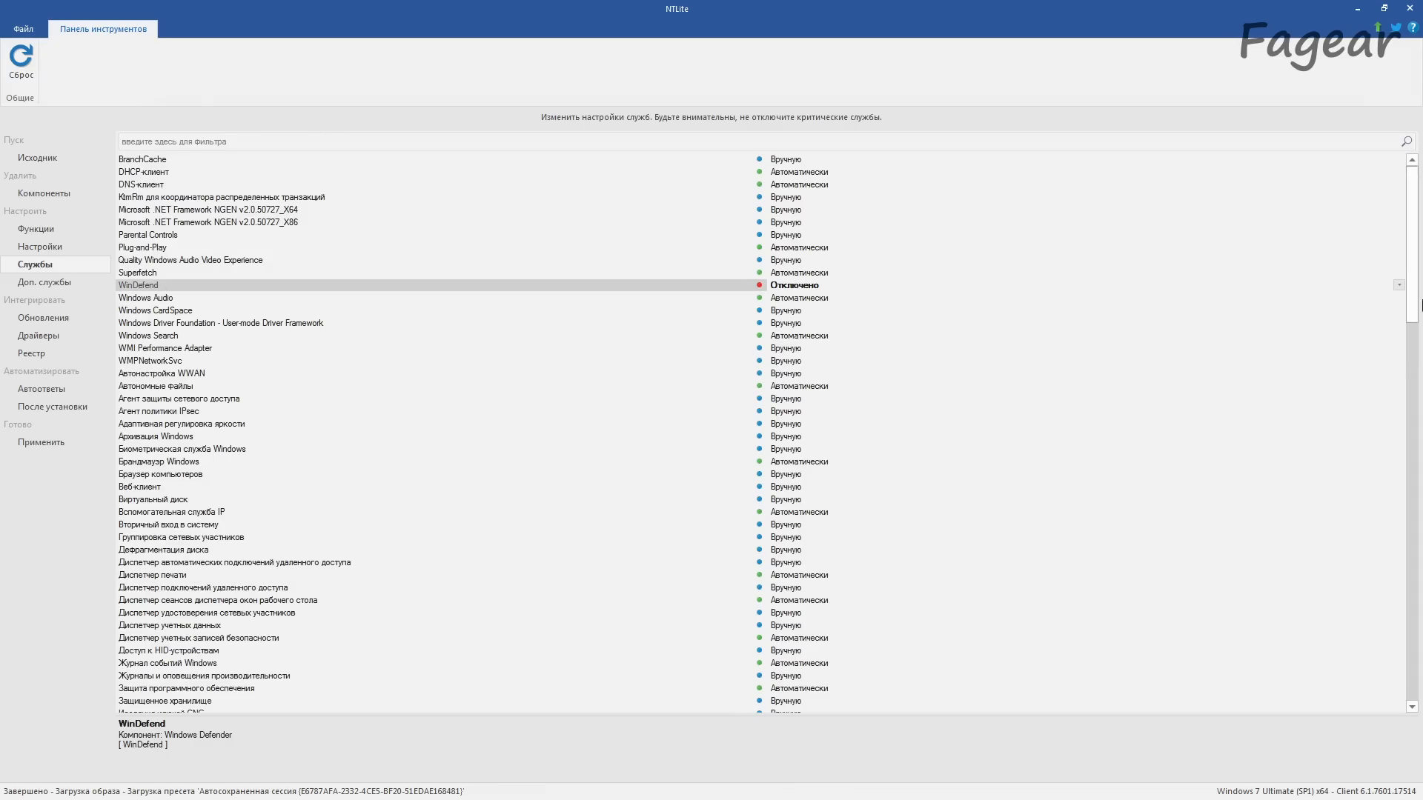
left_click_drag(1411, 324, 1400, 723)
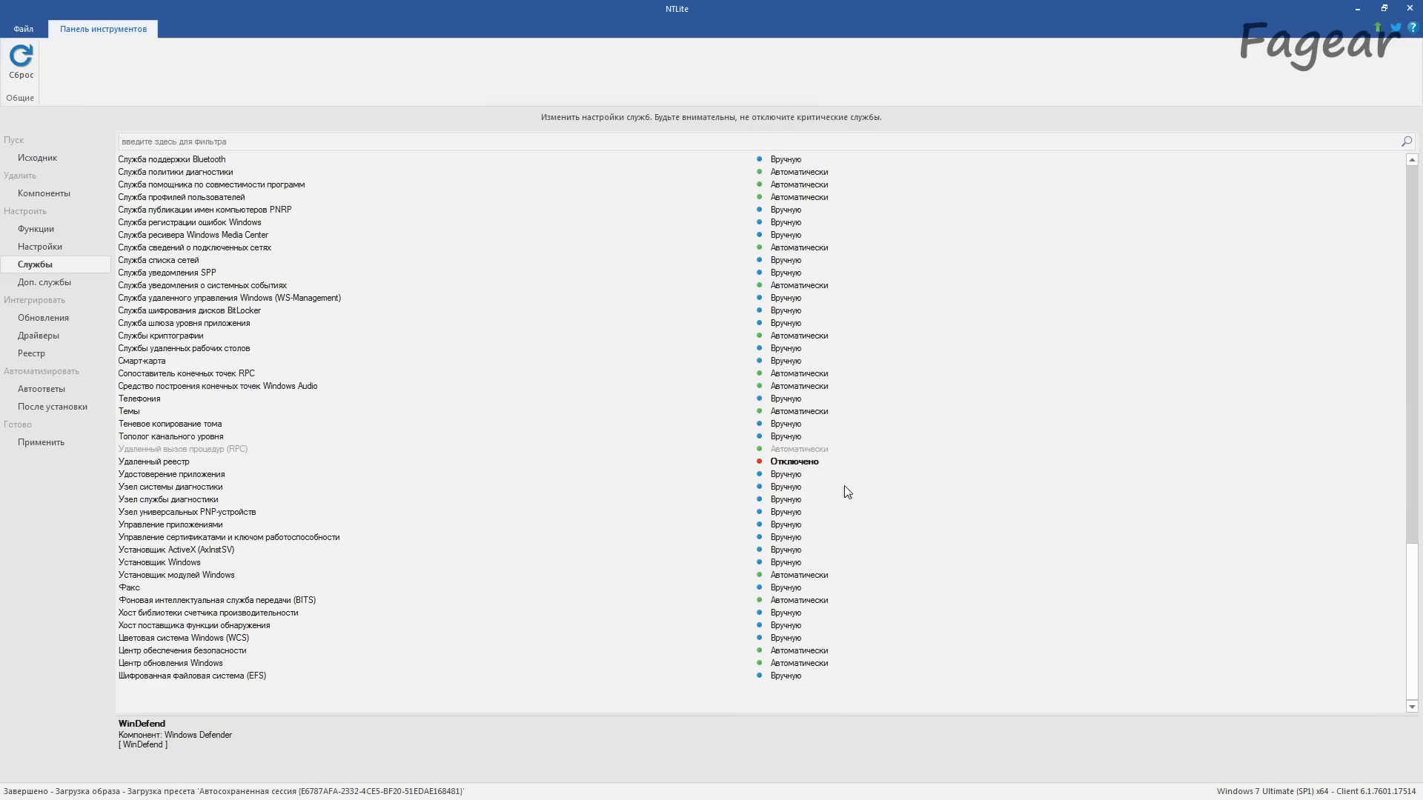
left_click(391, 450)
left_click(386, 462)
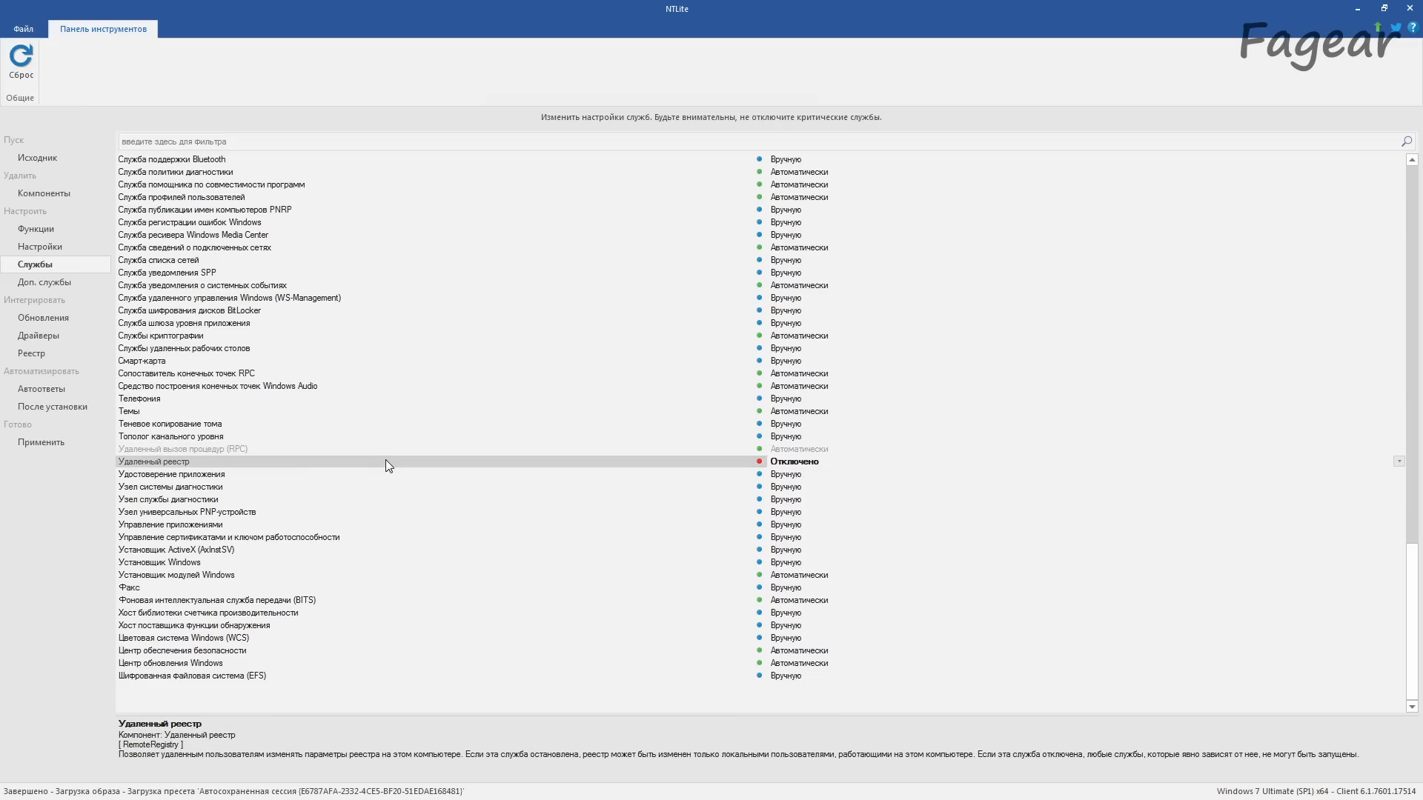
Step: Look through the startup types of the remaining services and of the additional services (Доп. службы)
scroll(410, 483, "up", 8)
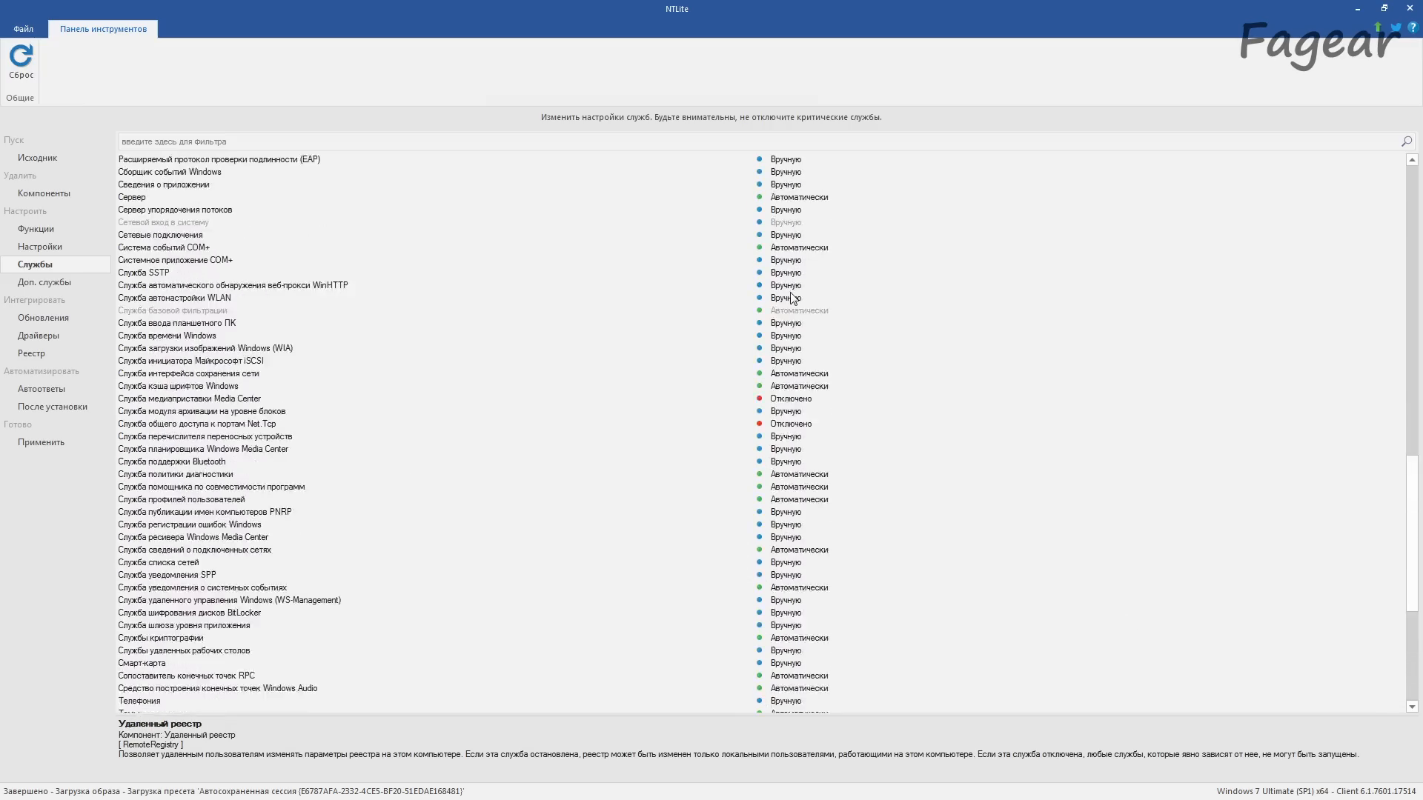
scroll(792, 298, "up", 15)
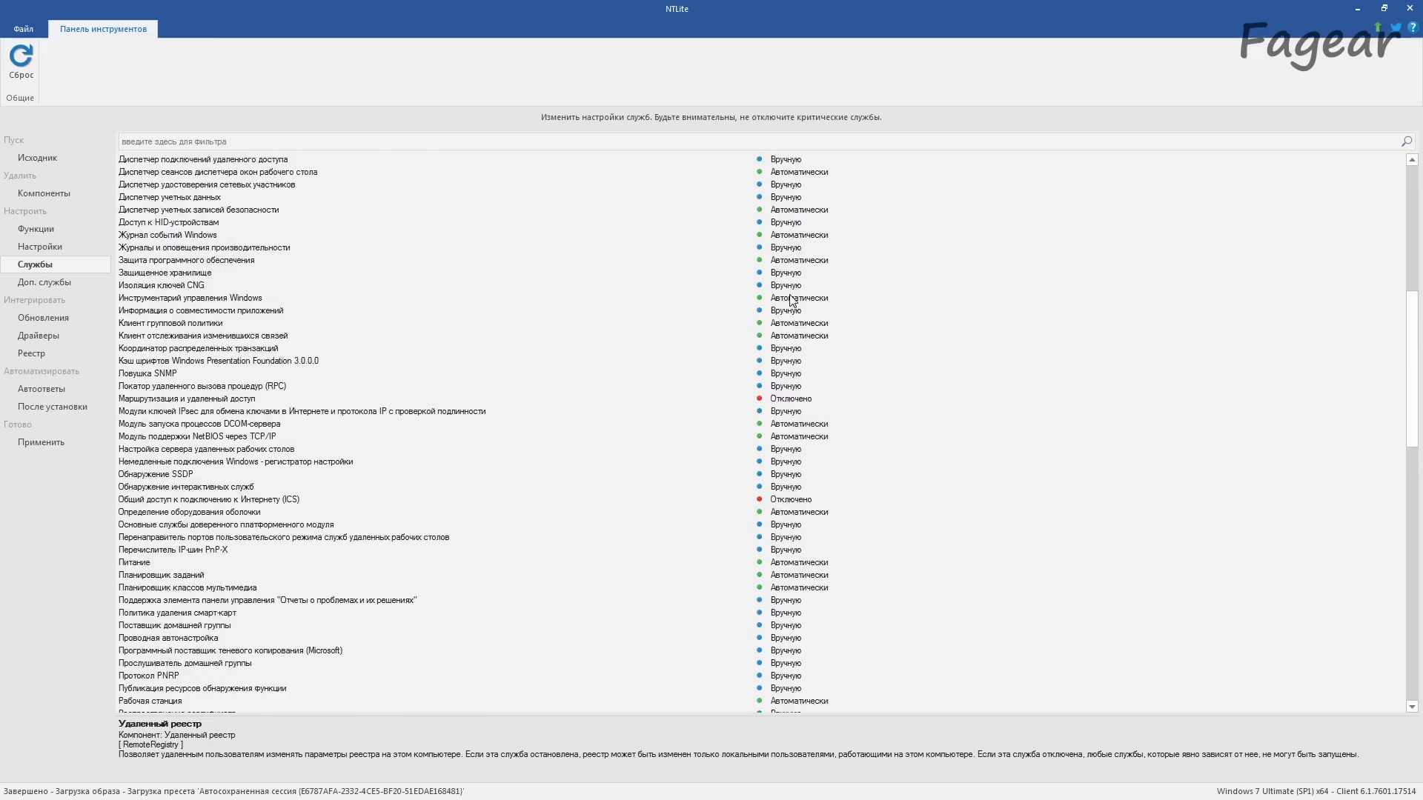
scroll(792, 298, "up", 4)
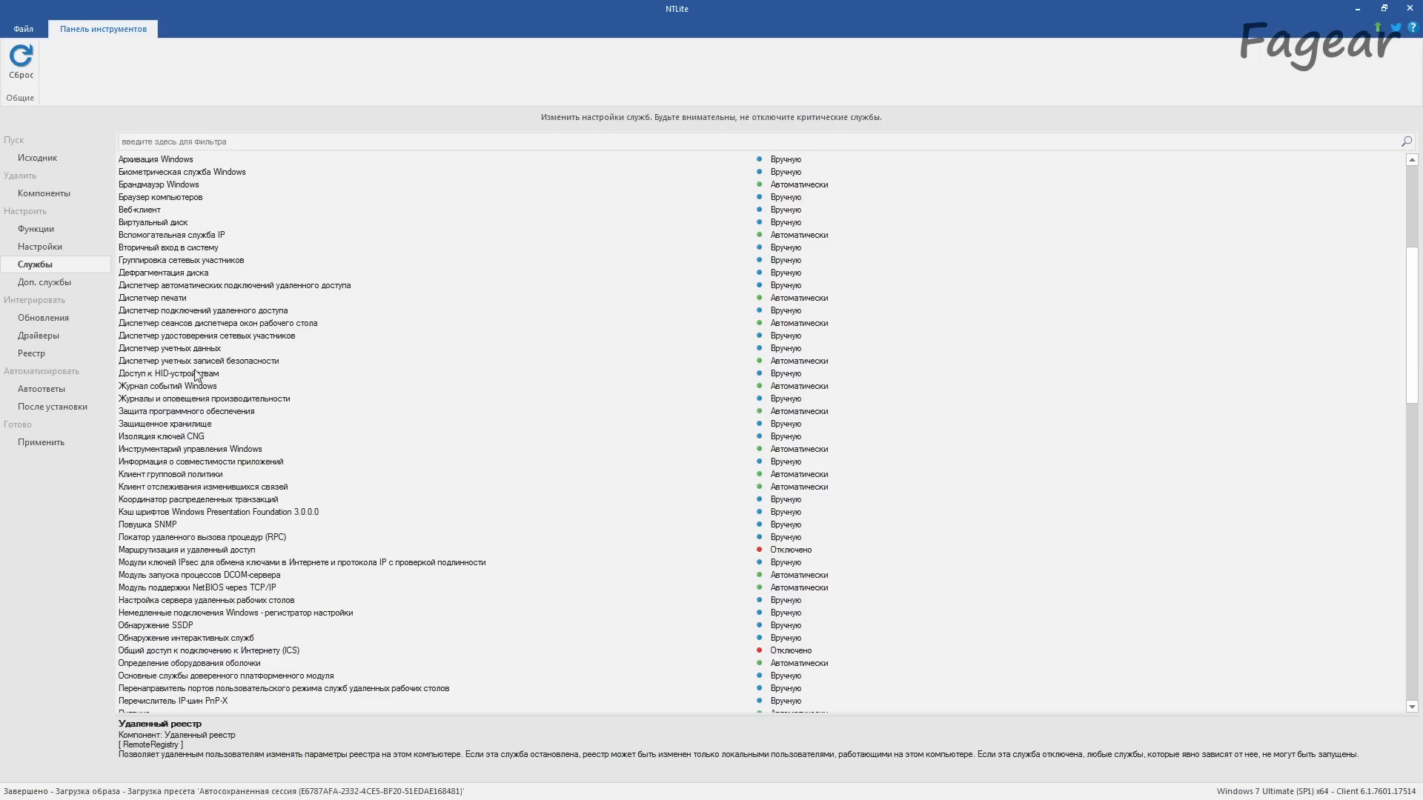
left_click(54, 289)
left_click_drag(1412, 231, 1417, 713)
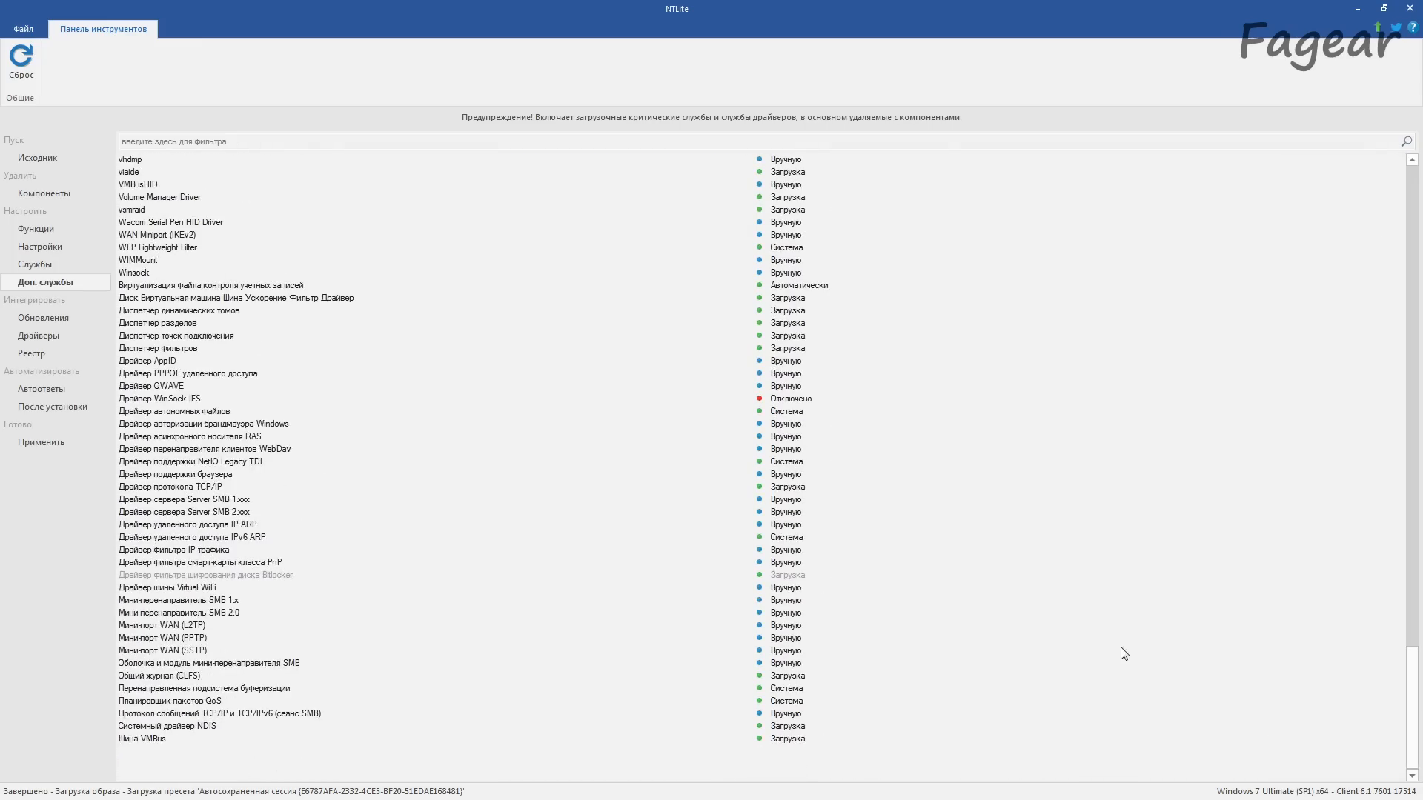
Step: Add the package Windows6.1-KB2990941-v3-x64.msu from D:\OS Patches\NVMe driver to the update queue
left_click(44, 318)
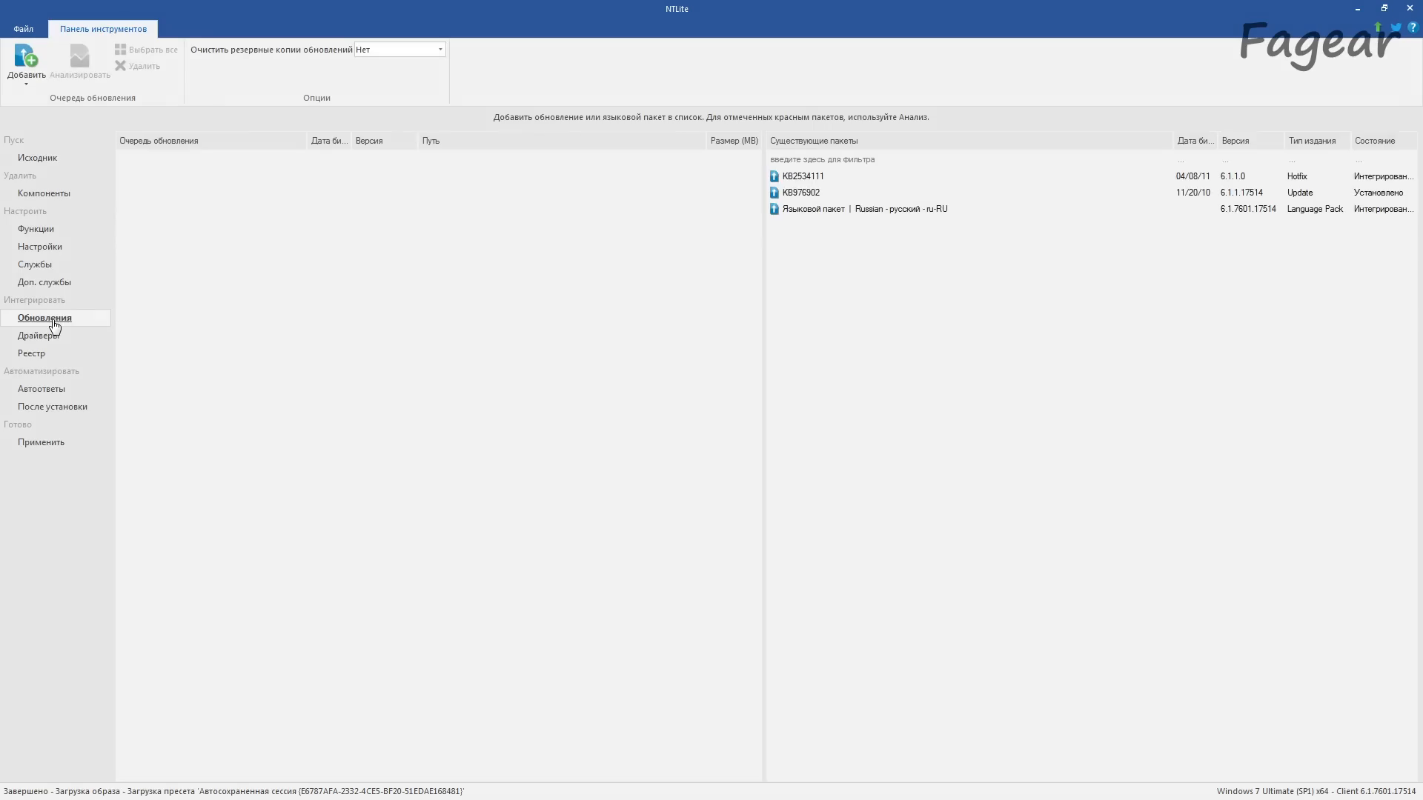
left_click(26, 79)
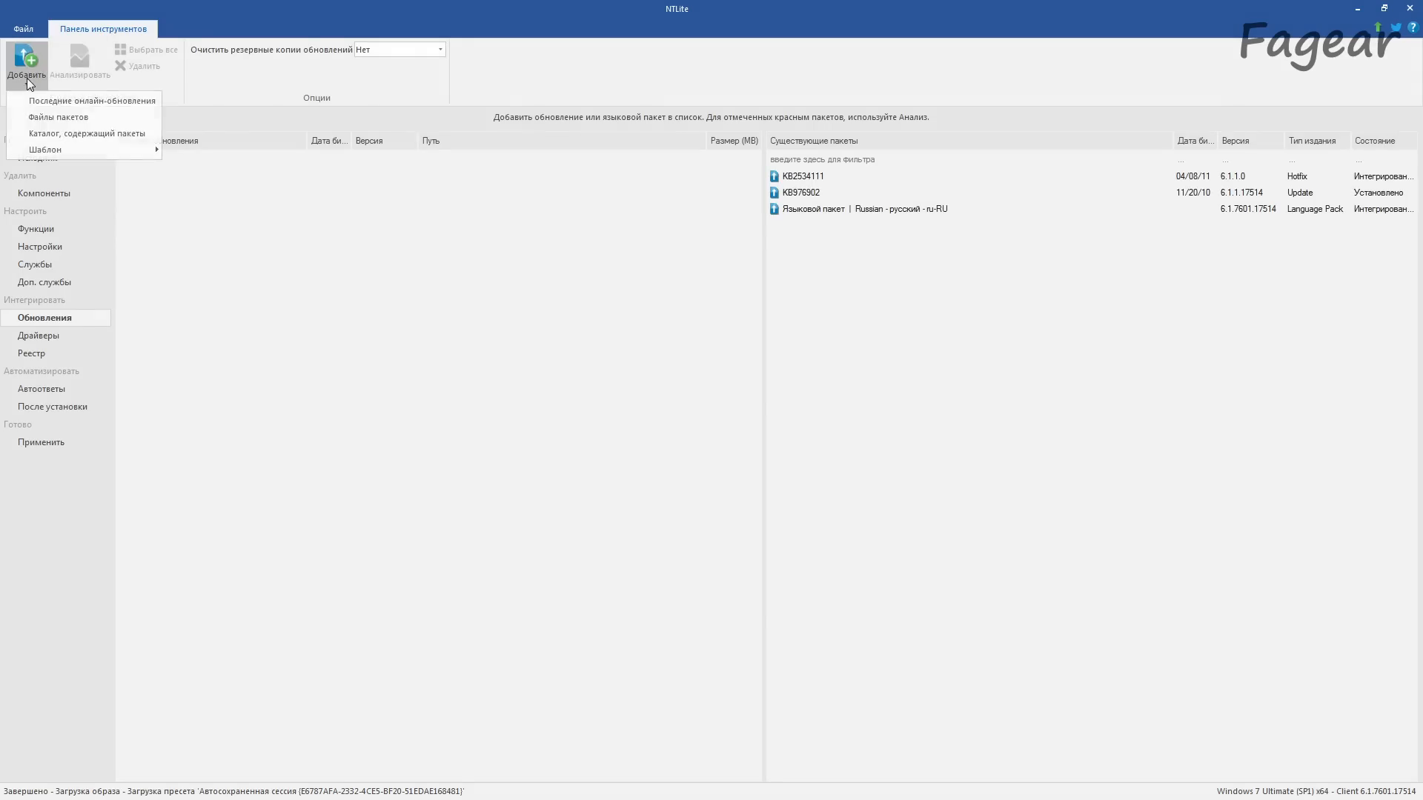
left_click(104, 118)
double_click(604, 369)
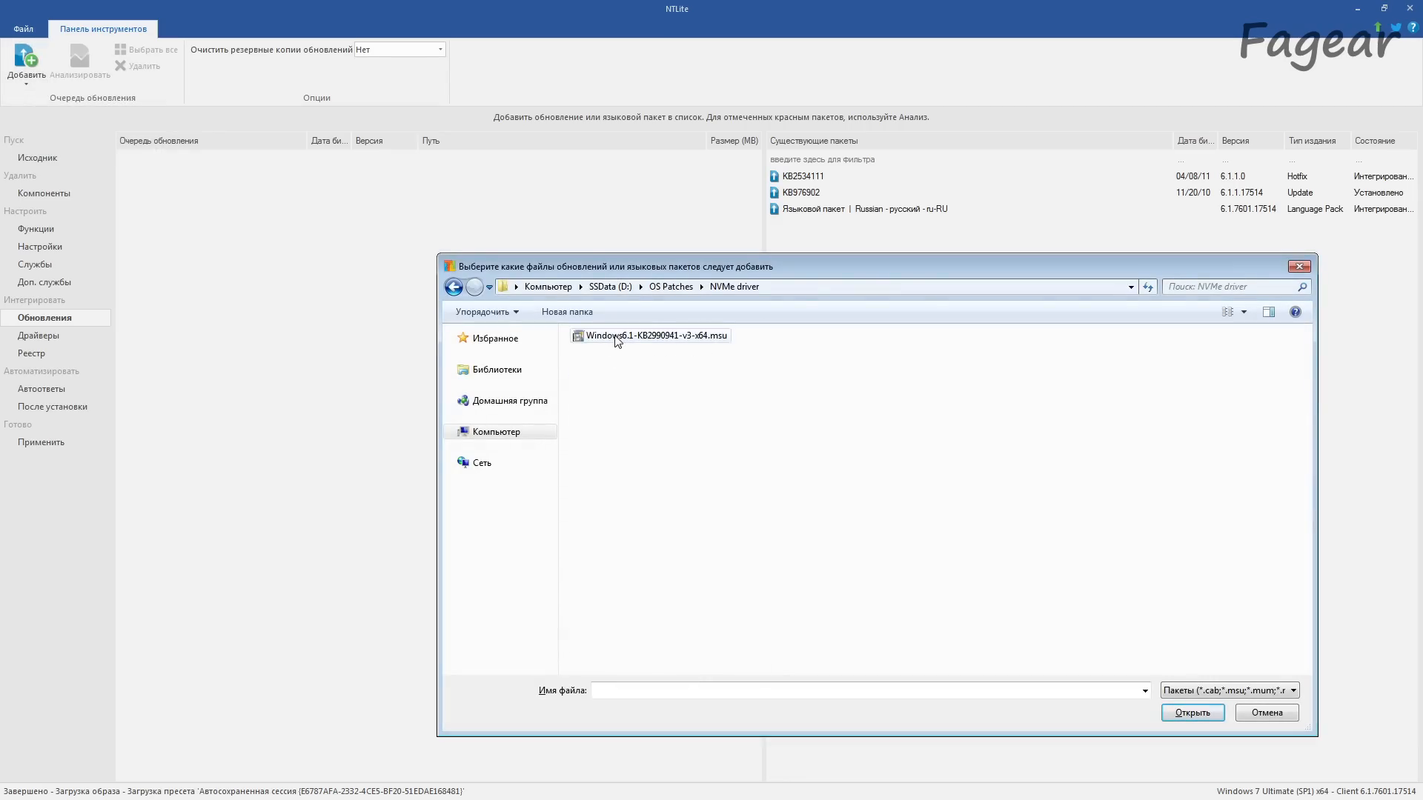
double_click(616, 337)
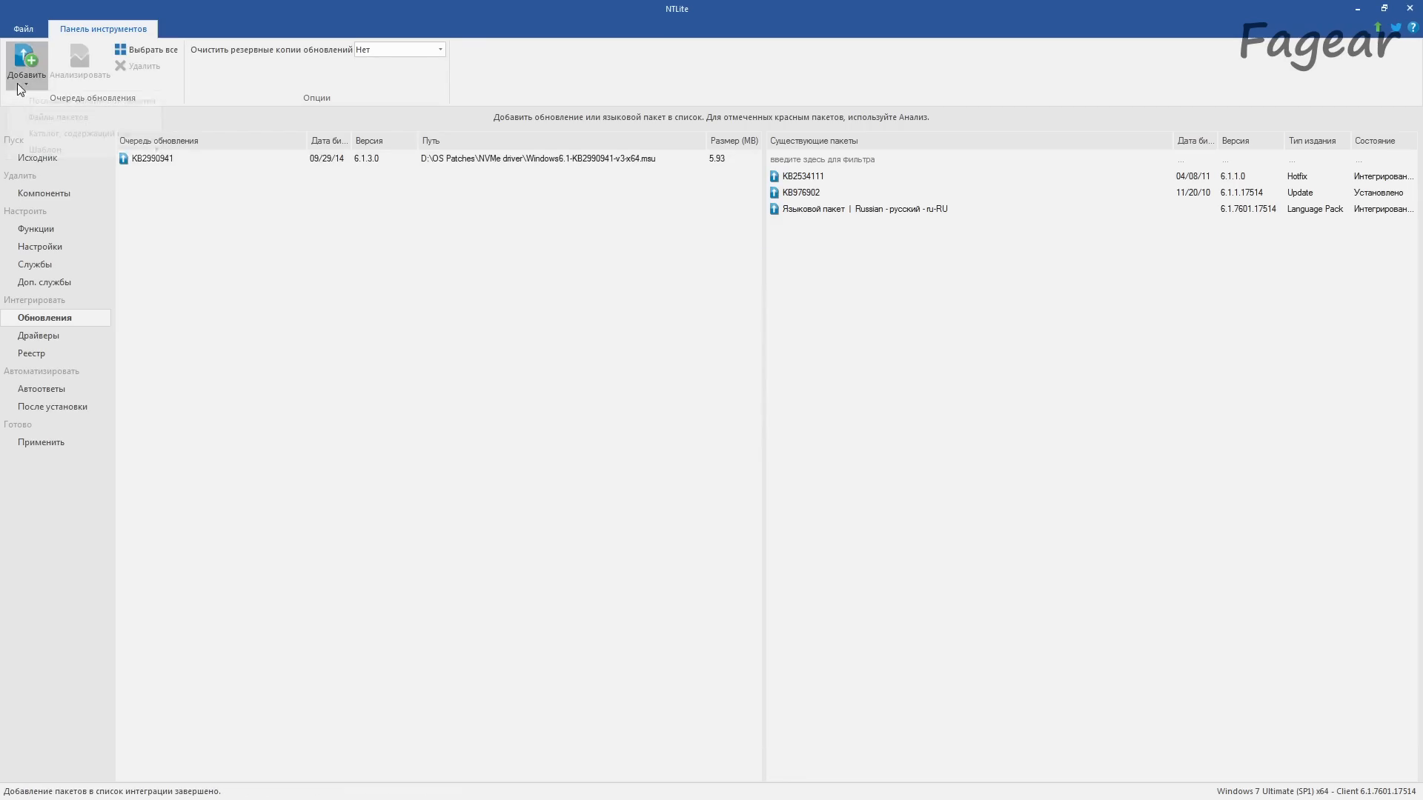
Step: Add the KB4474419 v3 x64 package from D:\OS Patches\SHA-2 code signing support to the update queue
left_click(16, 84)
left_click(42, 117)
left_click(664, 287)
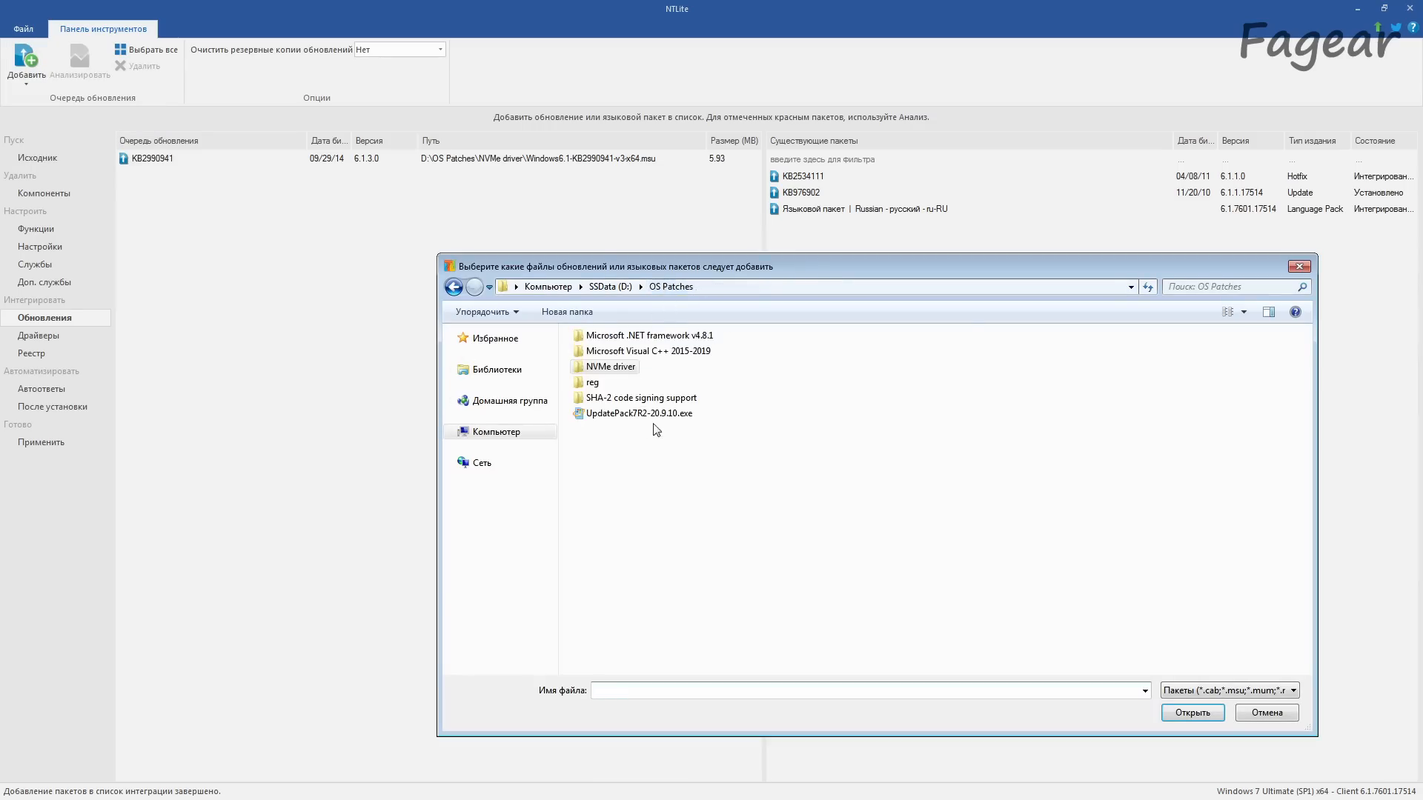
double_click(625, 399)
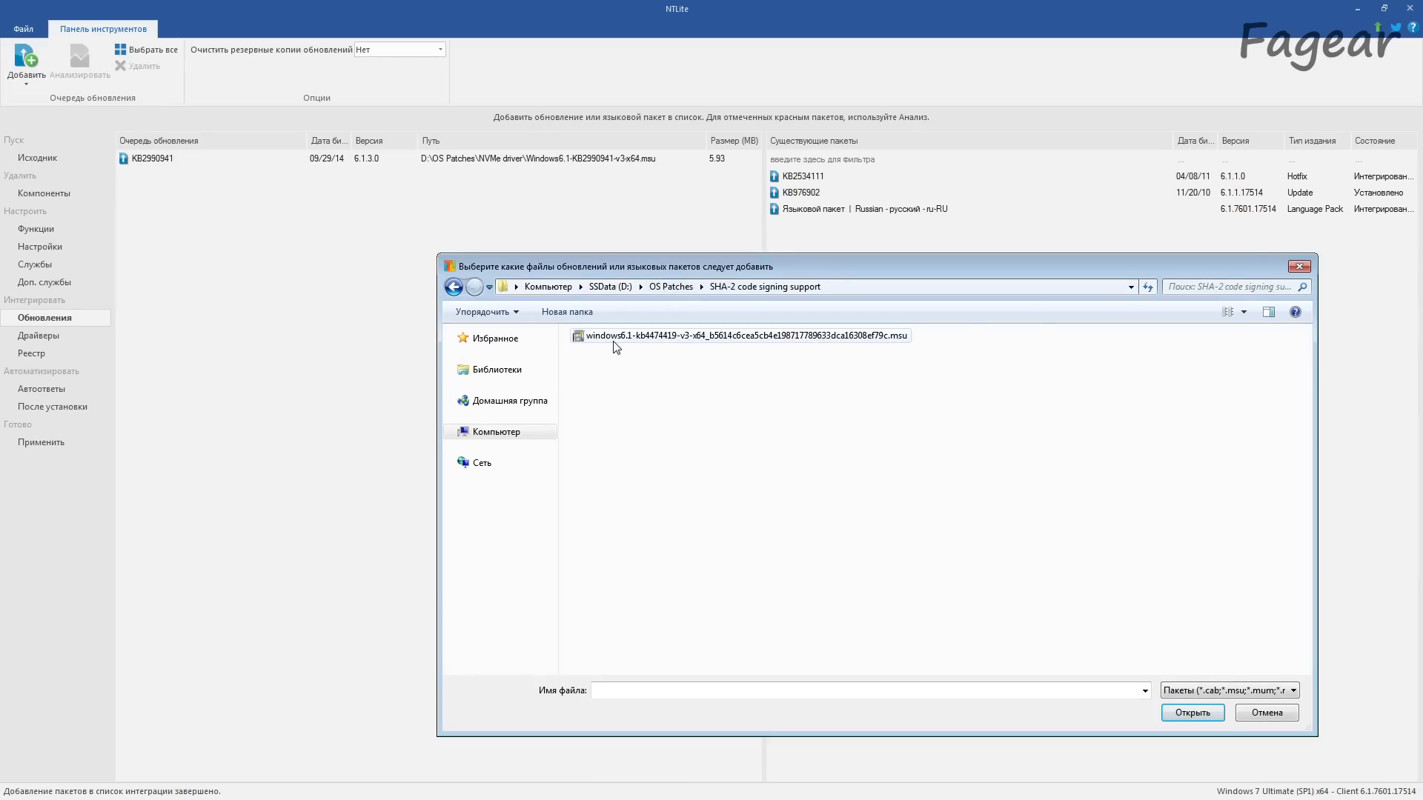
double_click(613, 338)
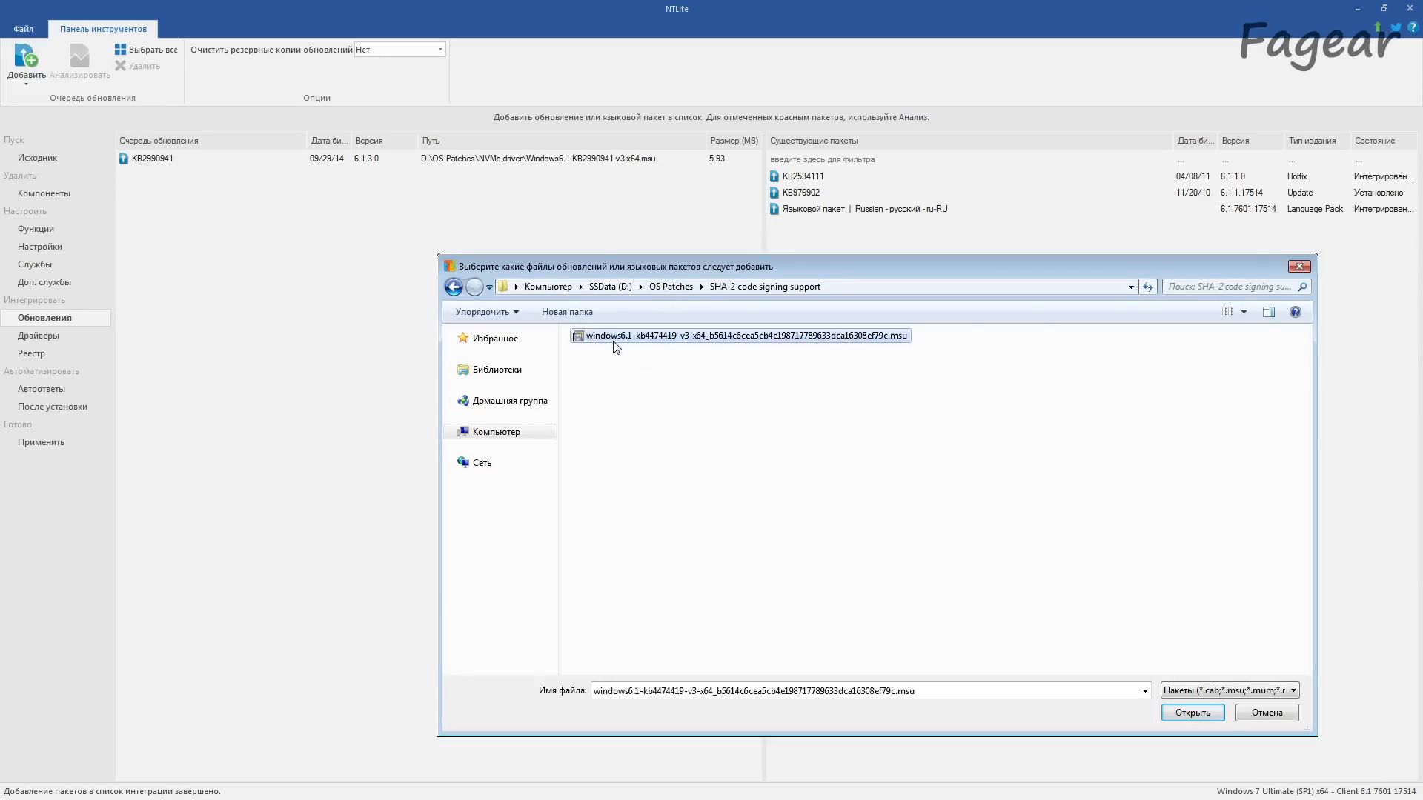
Step: Add all drivers from the folder D:\Drivers\Ryzen 3000_4000_Serise_149C_Drivers_B4_Win7_8.1_SHA256 to the driver queue
left_click(45, 336)
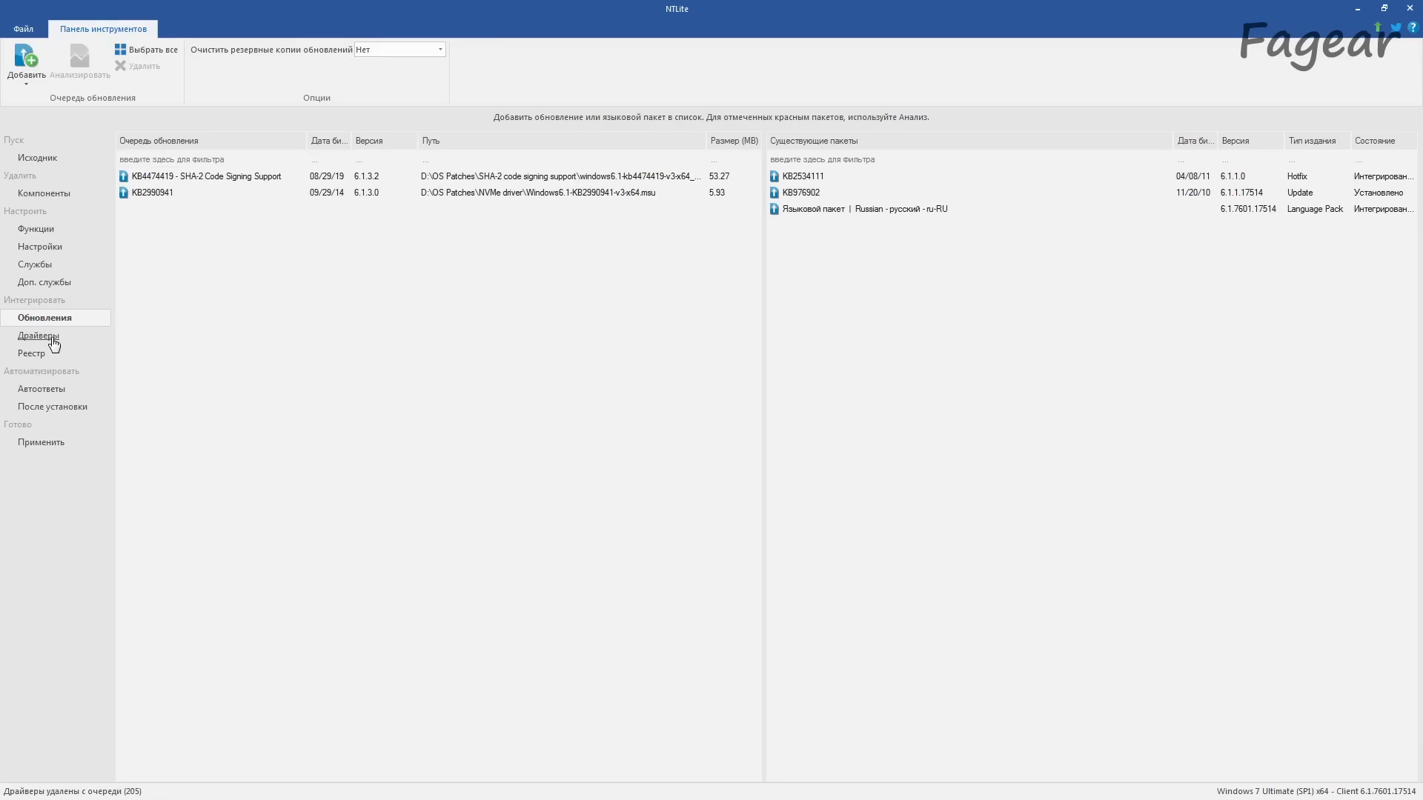
left_click(41, 84)
left_click(37, 118)
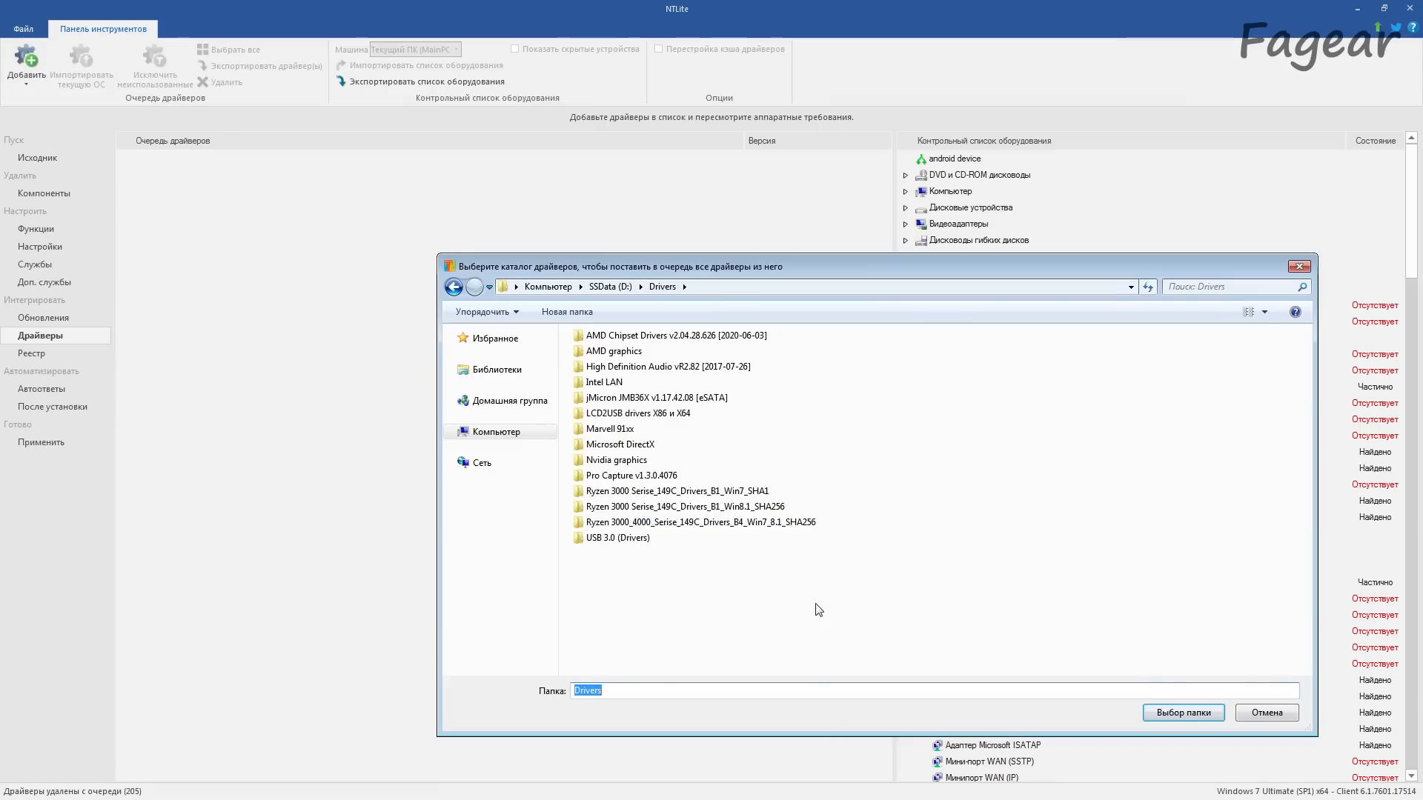
double_click(629, 522)
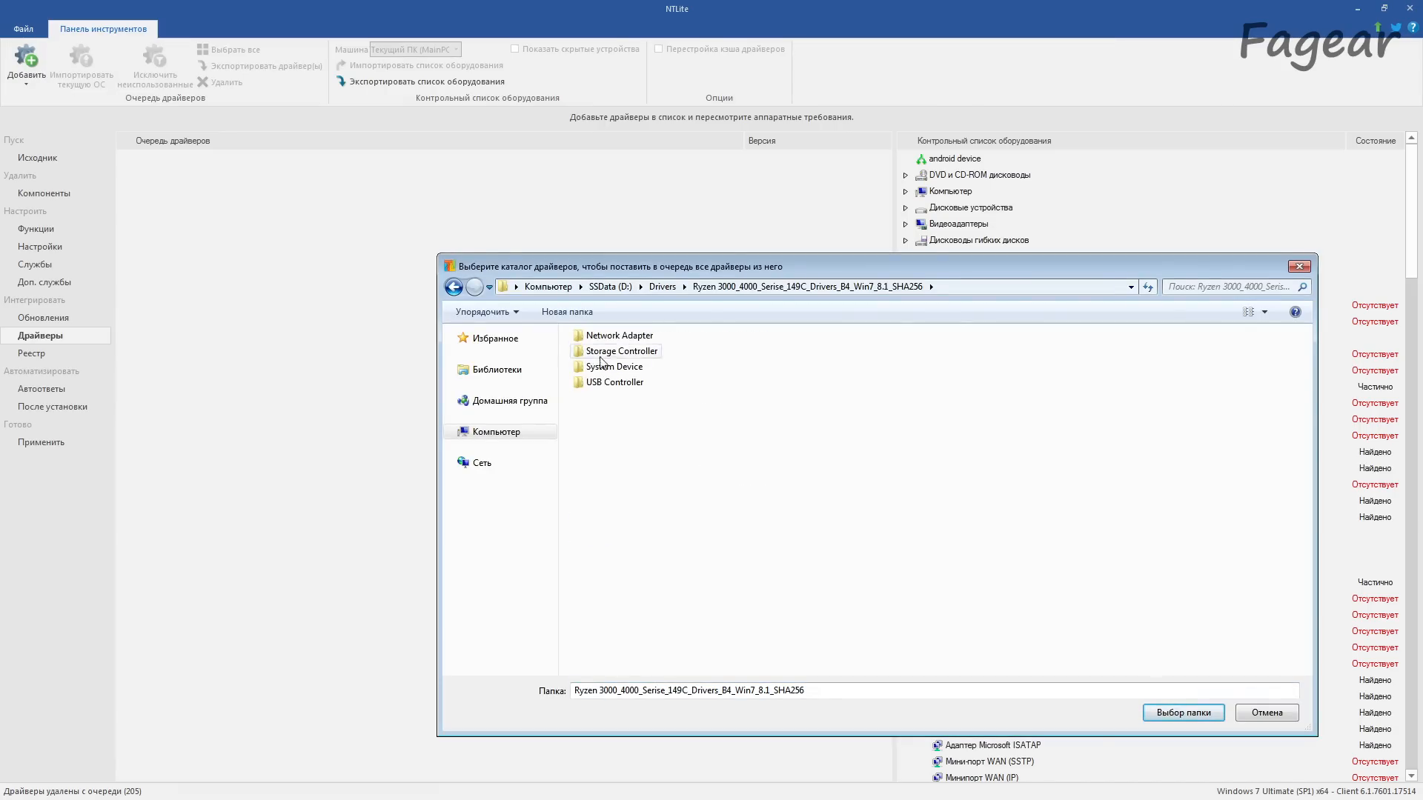
left_click(1200, 711)
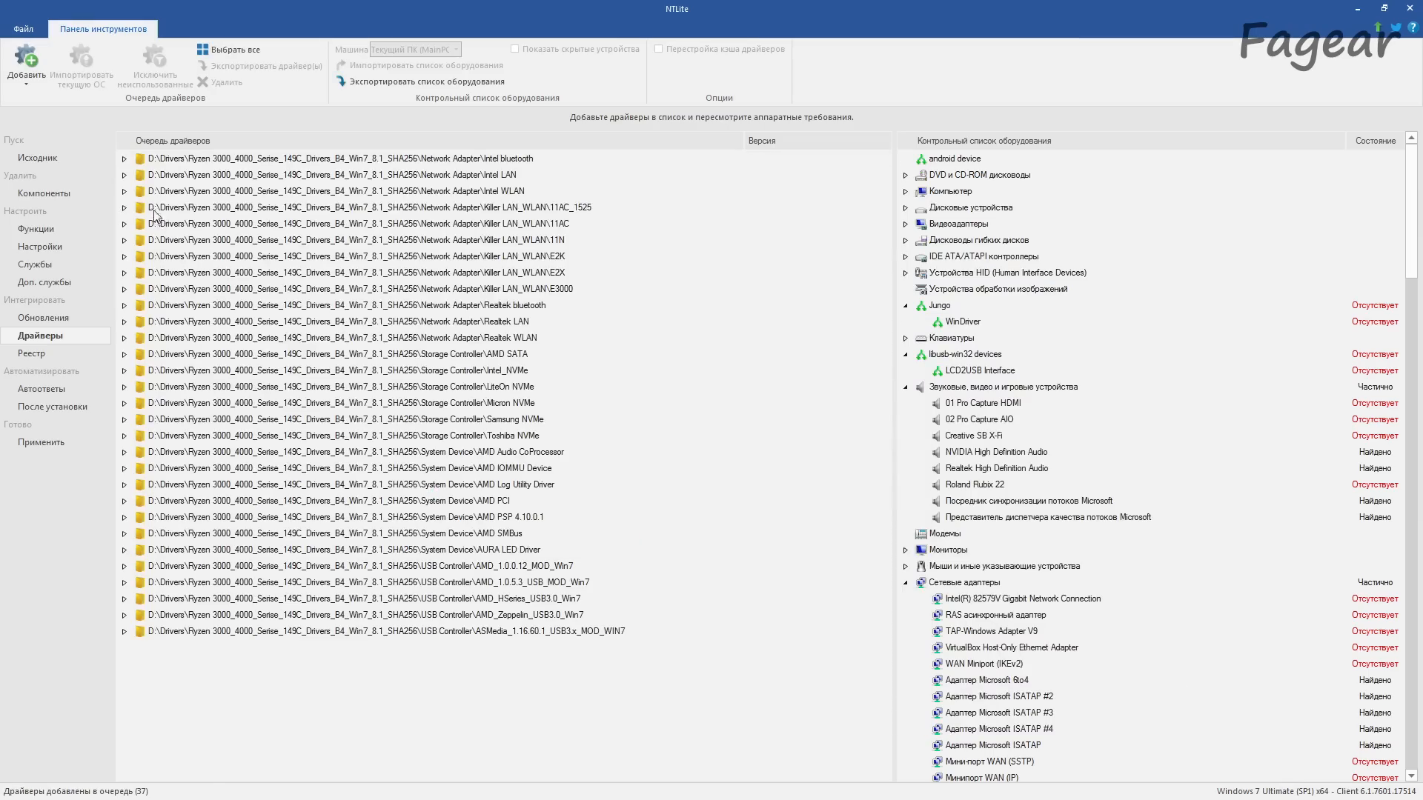
Step: Inspect the devices covered by the Intel WLAN driver and remove its folder from the driver queue
left_click(124, 176)
left_click(138, 192)
left_click(125, 175)
left_click(124, 191)
left_click(141, 207)
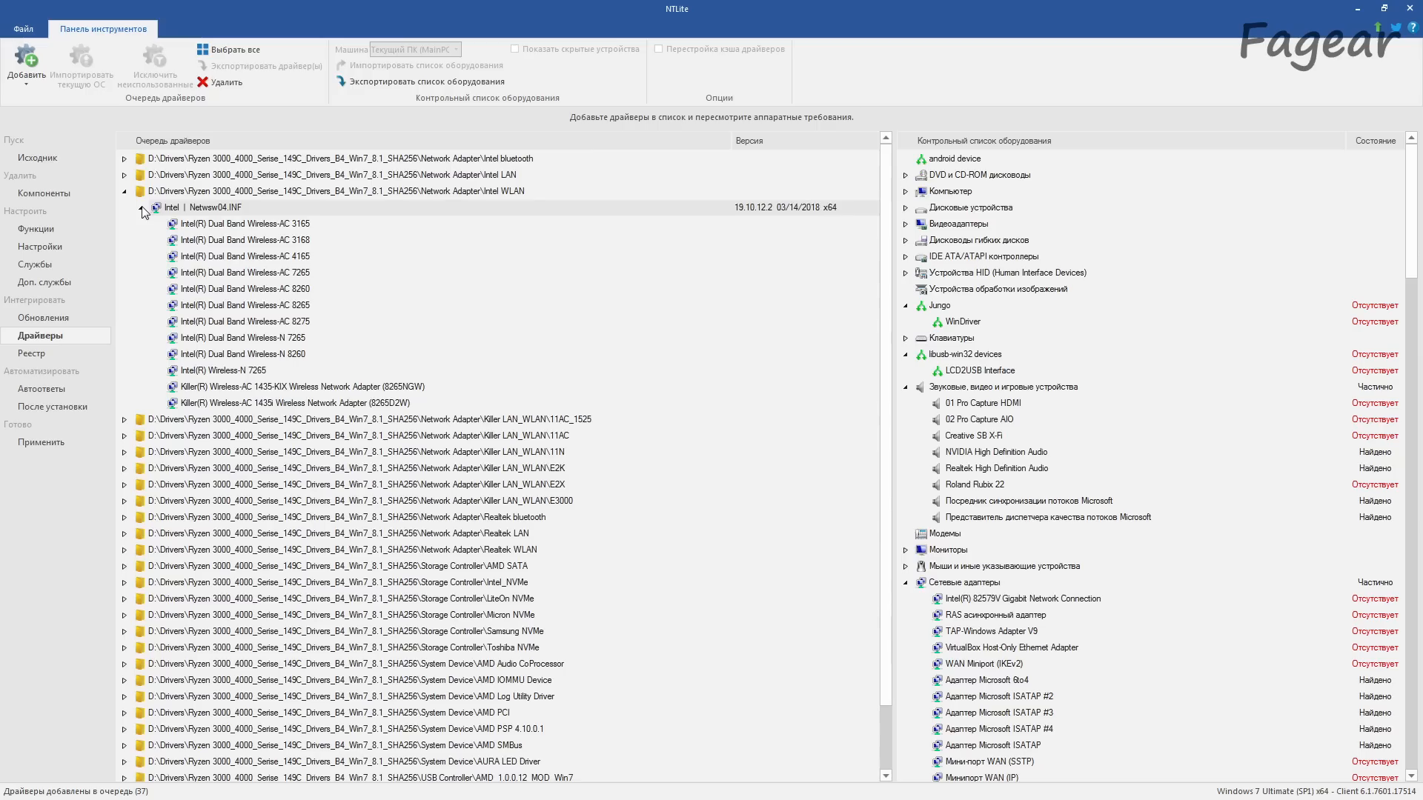
left_click(148, 194)
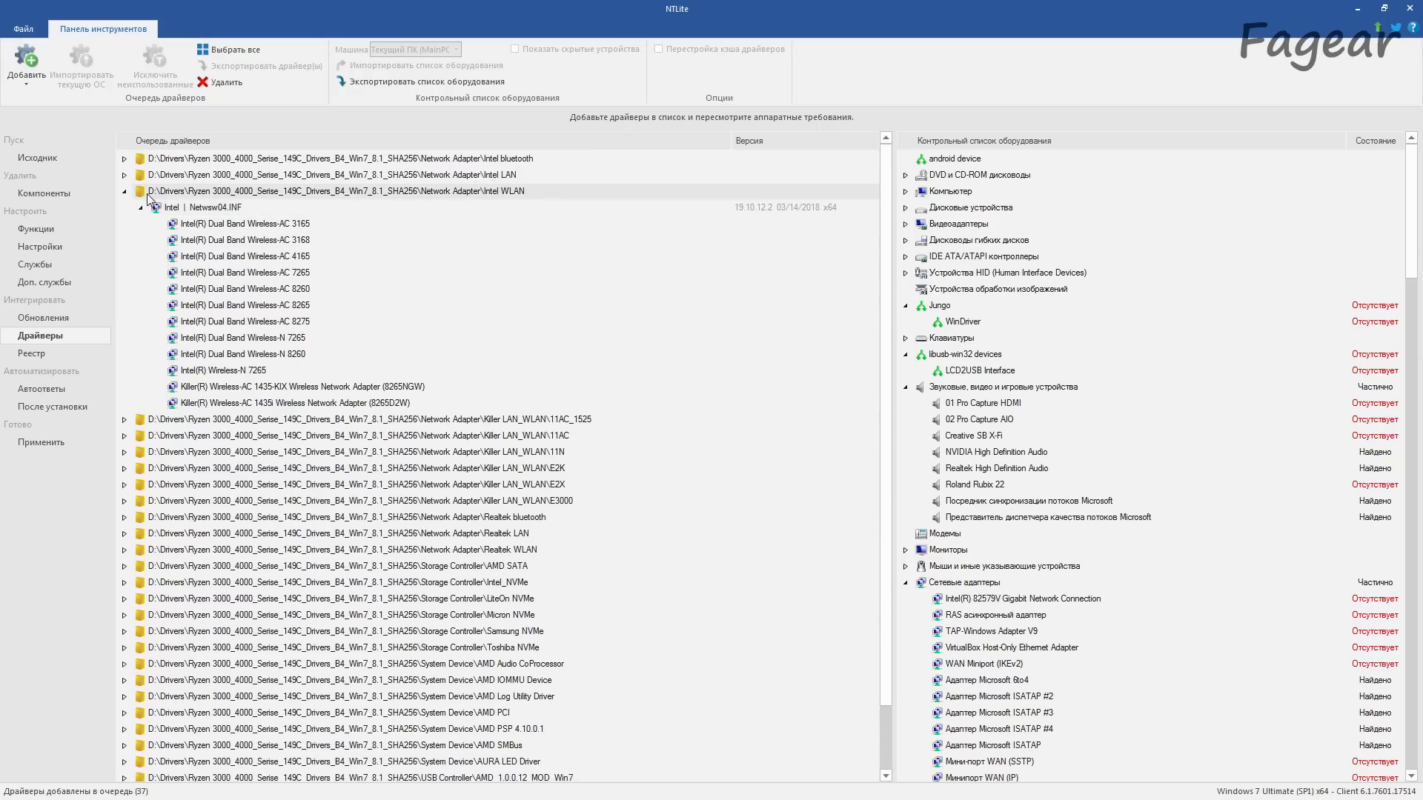
left_click(225, 82)
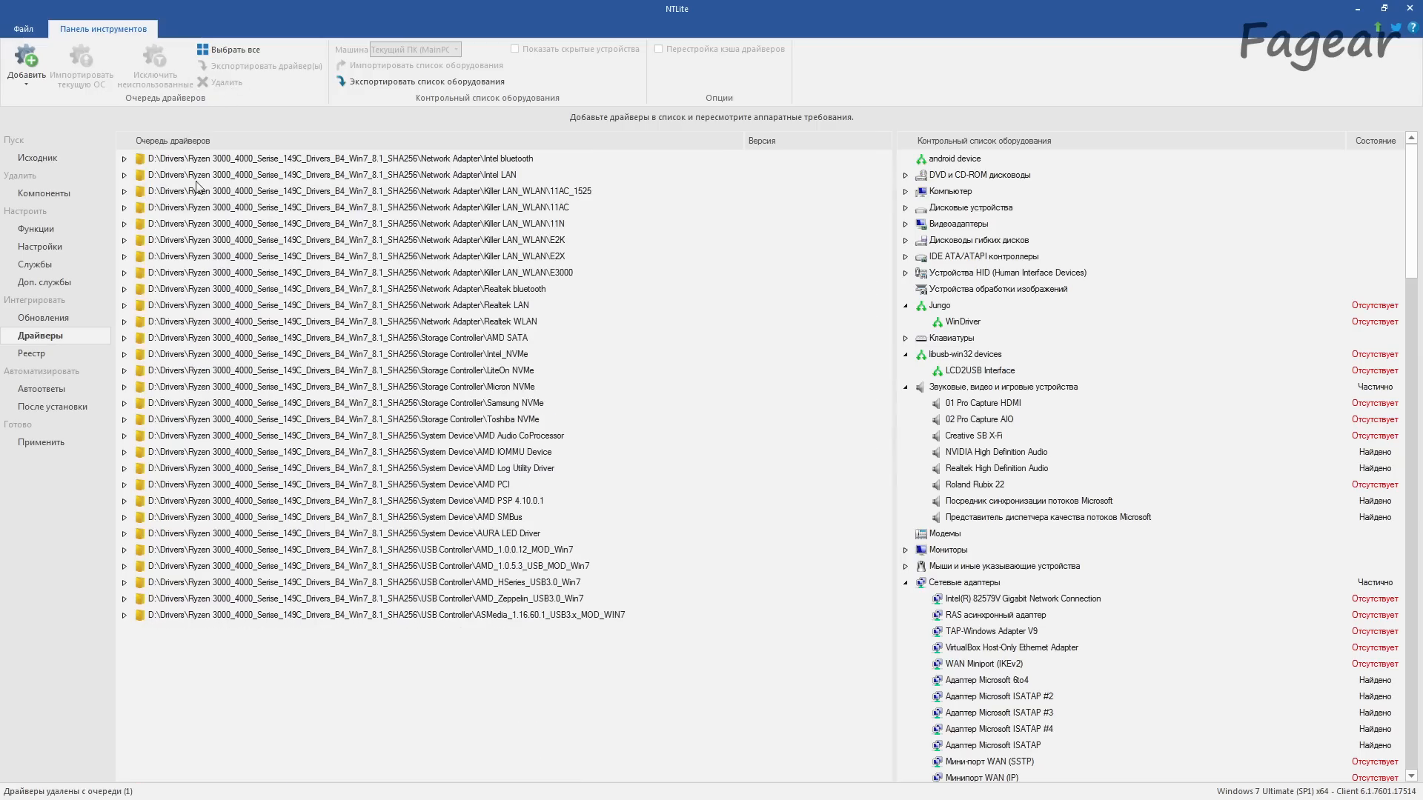
Step: Examine the contents of the Killer LAN_WLAN network driver folders in the driver queue
left_click(124, 191)
left_click(141, 208)
left_click(125, 191)
left_click(125, 224)
left_click(124, 273)
left_click(125, 305)
left_click(125, 305)
left_click(124, 273)
left_click(125, 224)
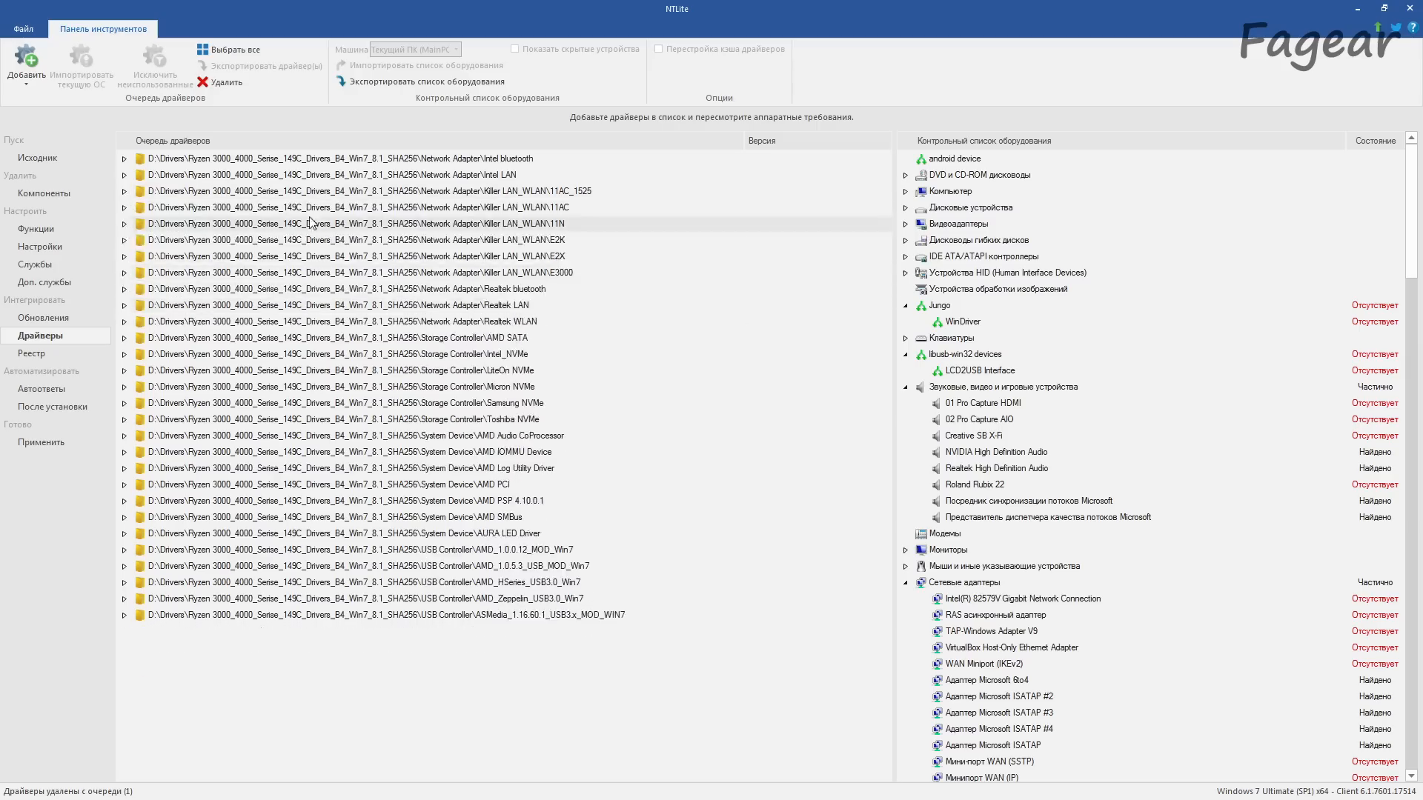
Step: Remove all Killer LAN_WLAN folders, Intel bluetooth, Realtek bluetooth and Realtek WLAN from the driver queue
left_click(371, 193)
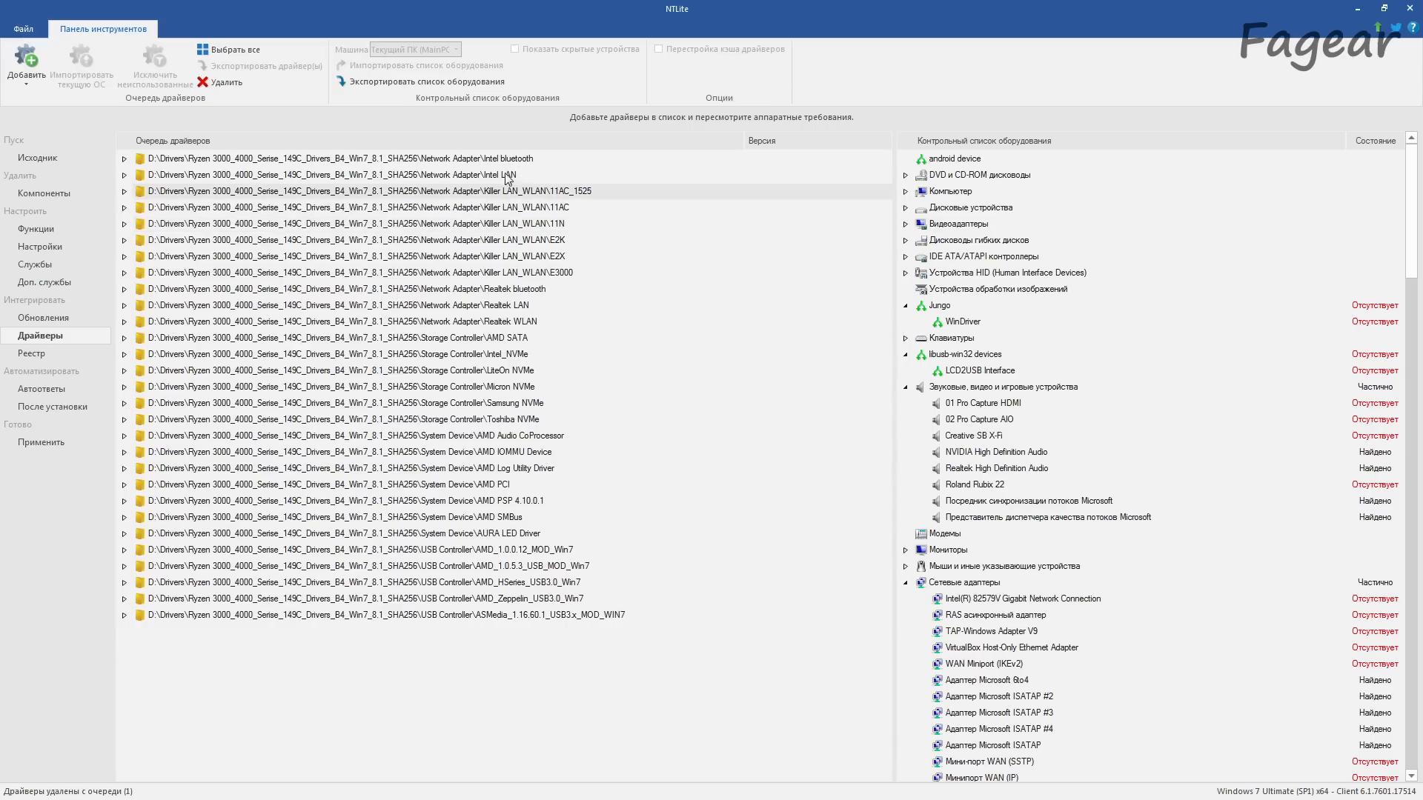
left_click(512, 274, "shift")
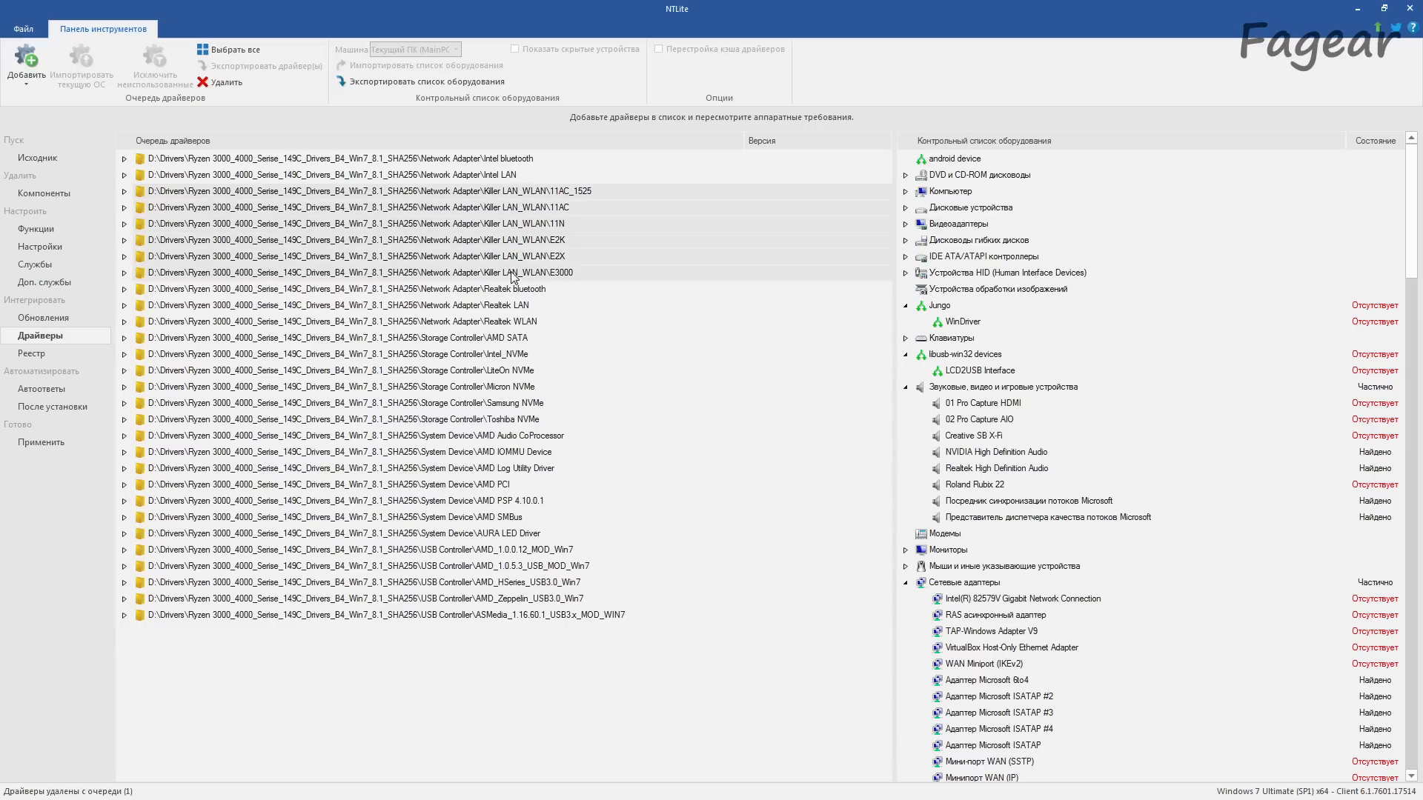
left_click(227, 83)
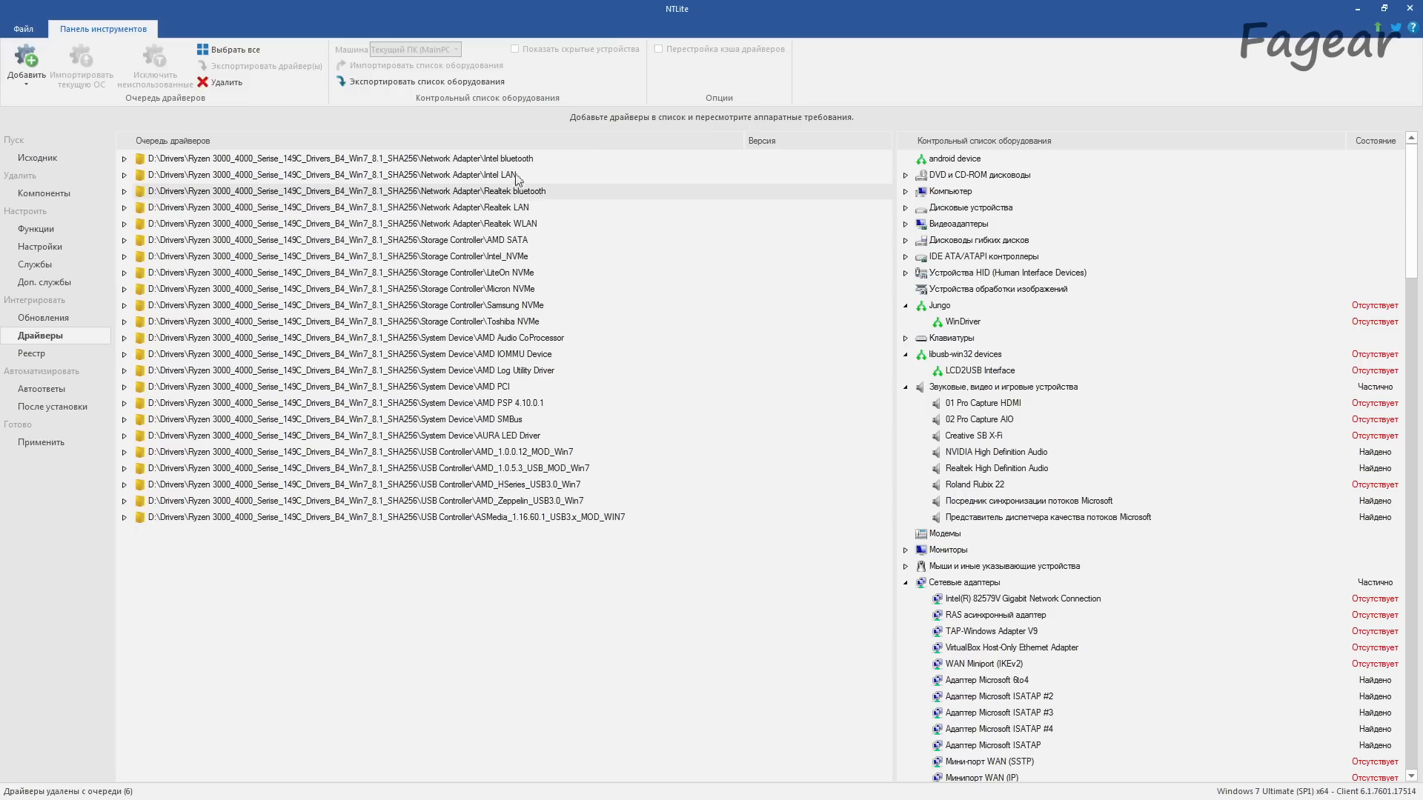
left_click(218, 84)
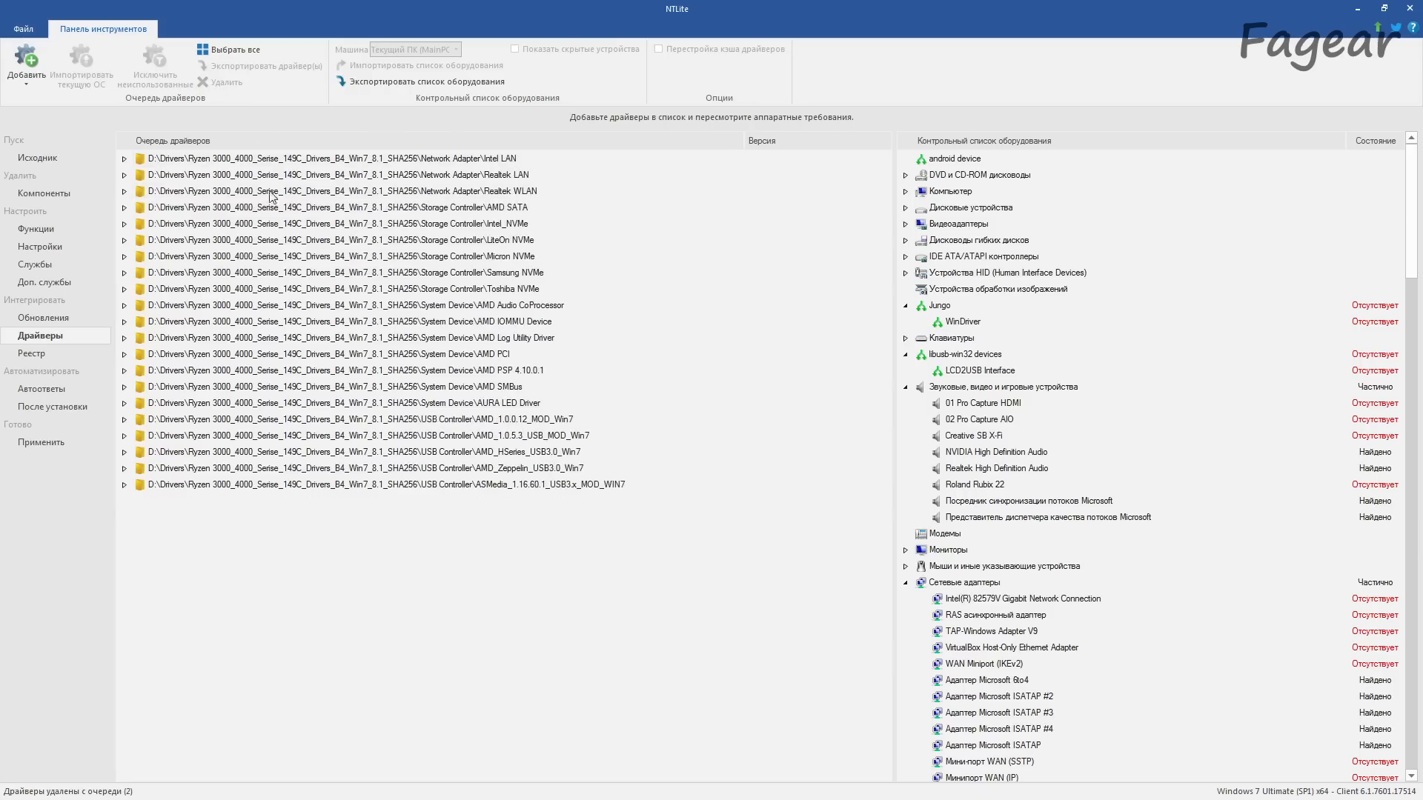
left_click(222, 82)
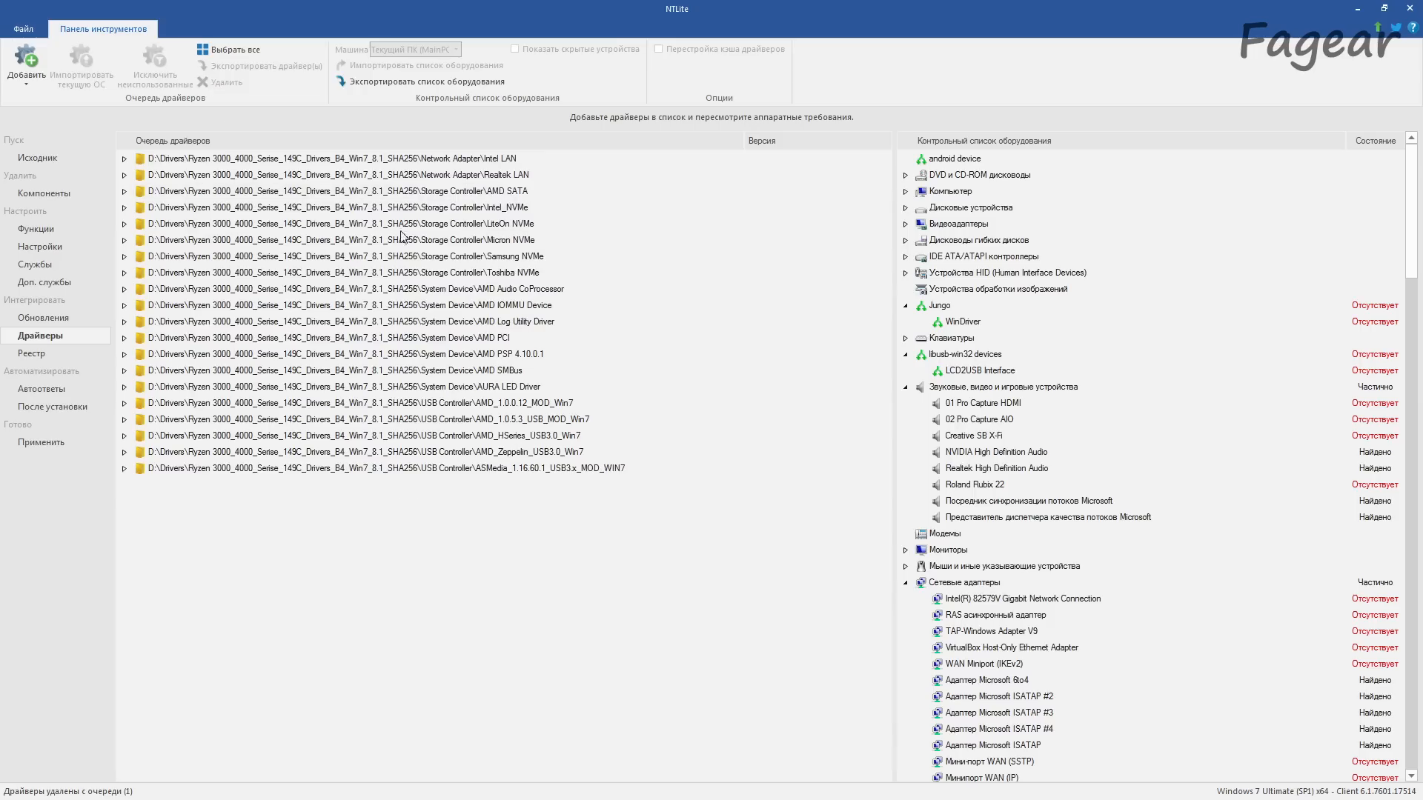
left_click(413, 193)
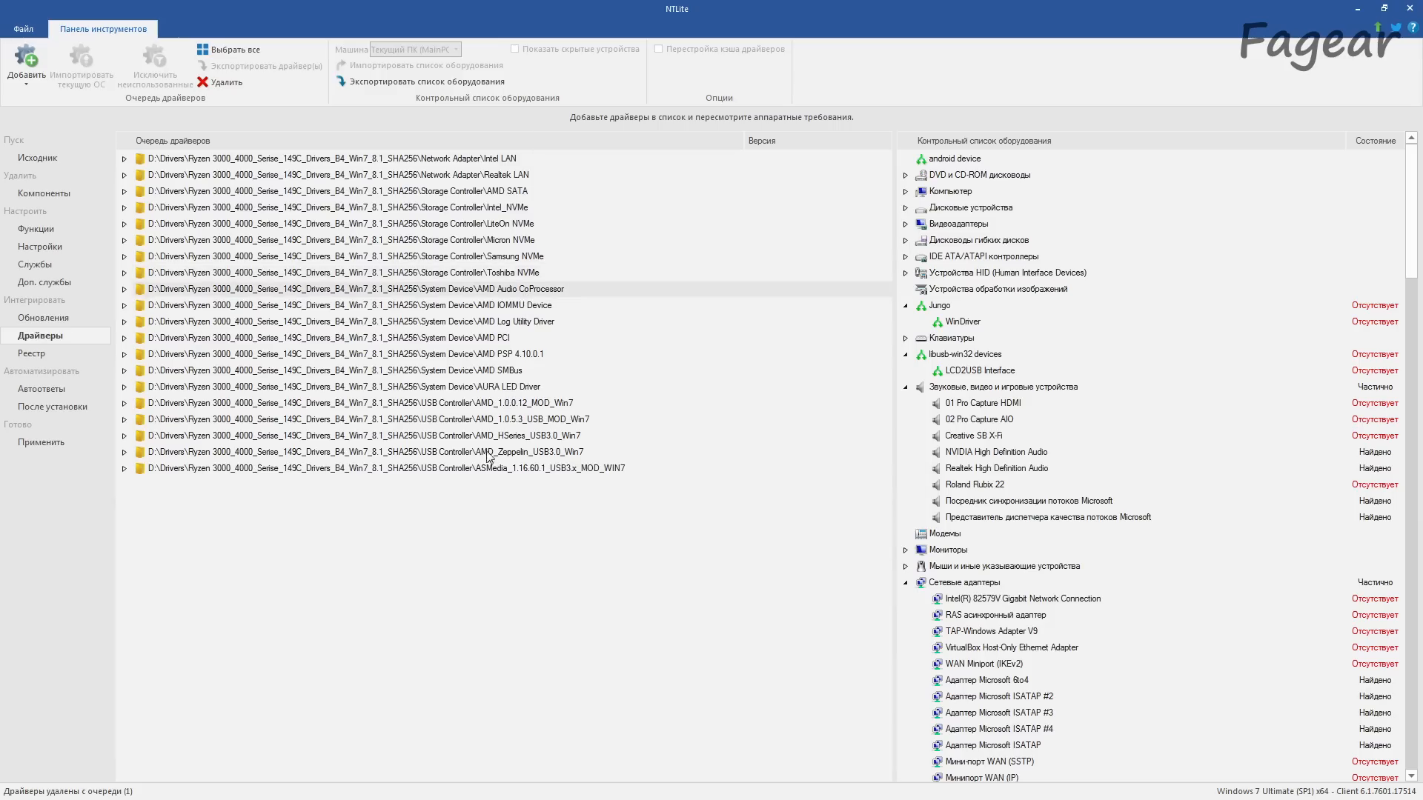
left_click(483, 495)
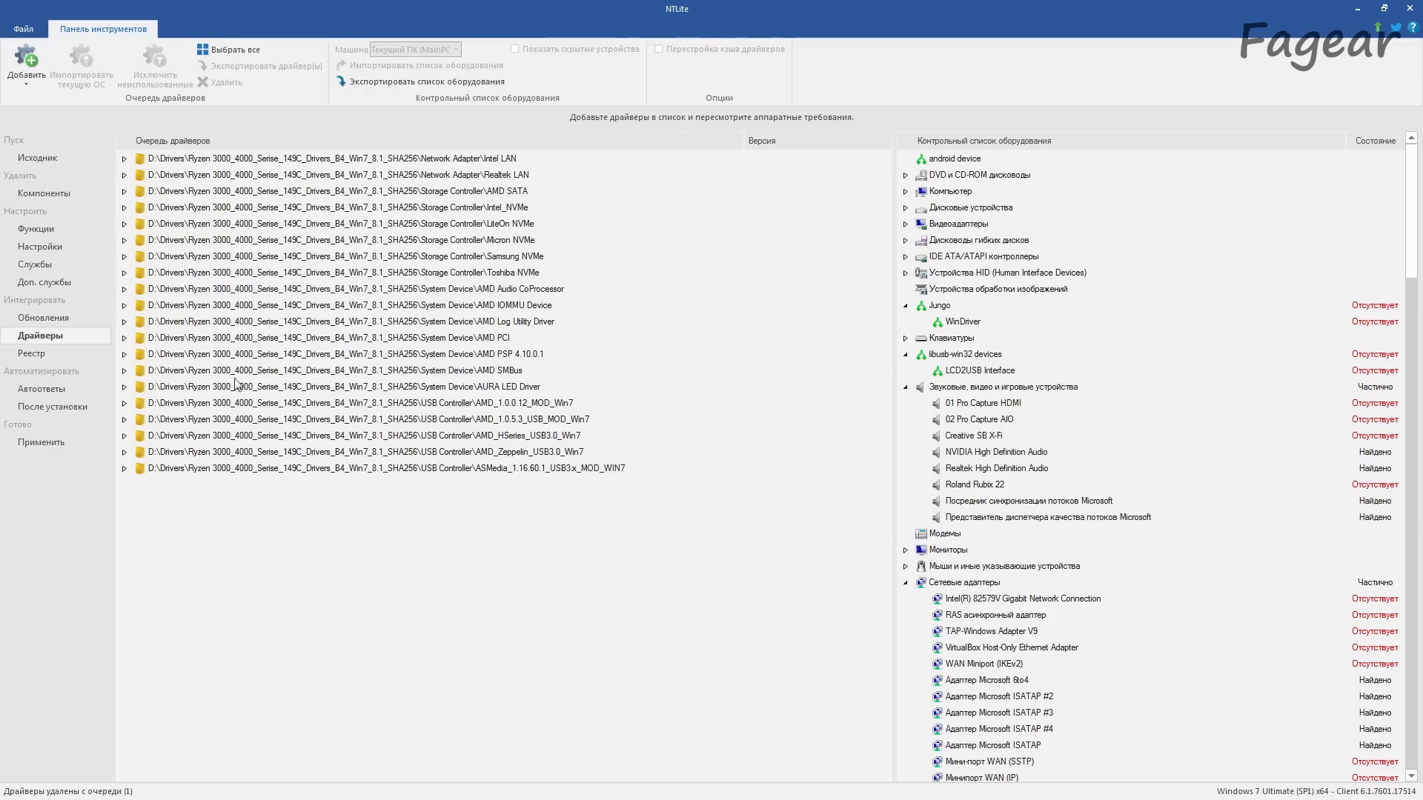
Step: Add the folder Etron Technology (version 0.0.0119) (64-bit) (Original) from D:\Drivers\USB 3.0 (Drivers) to the driver queue
left_click(27, 77)
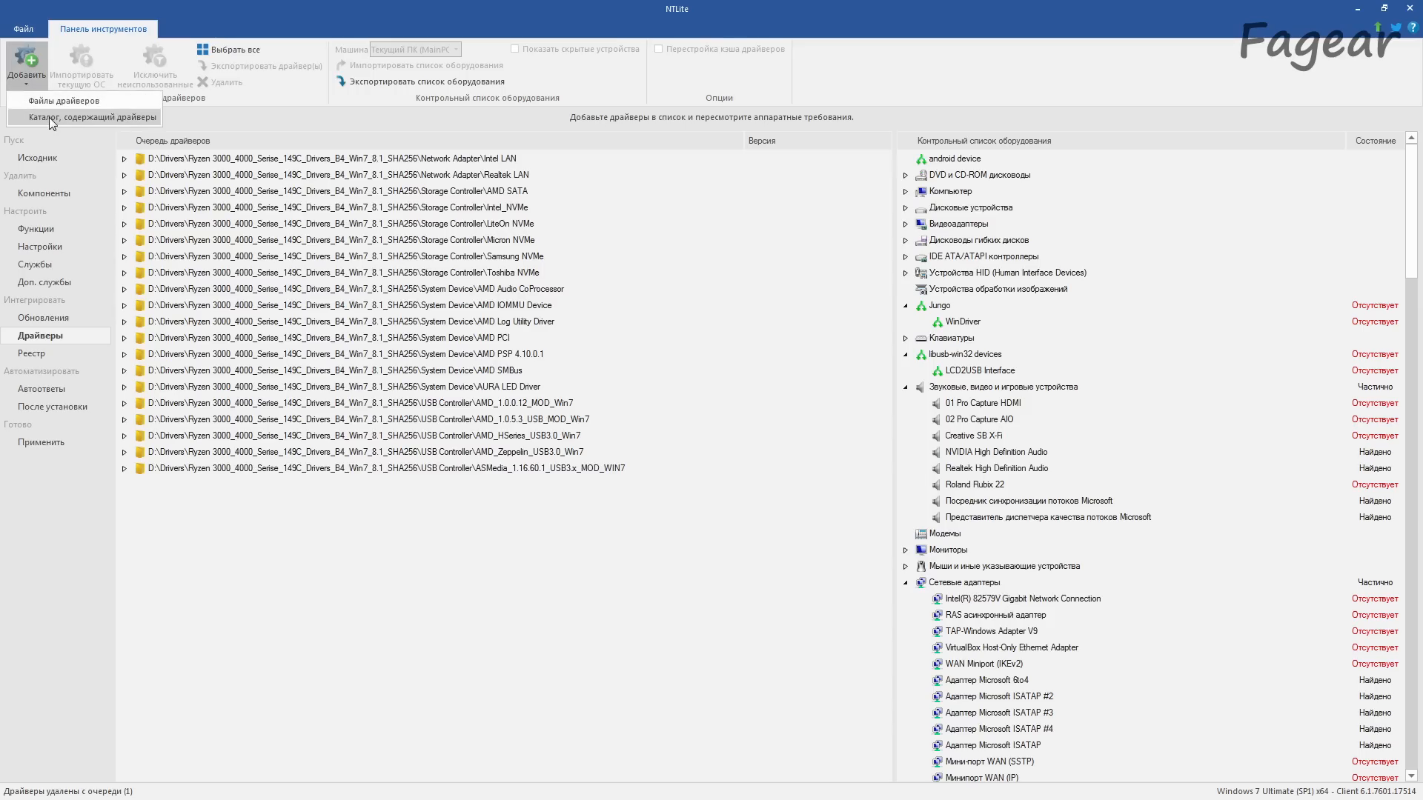
left_click(49, 117)
double_click(609, 540)
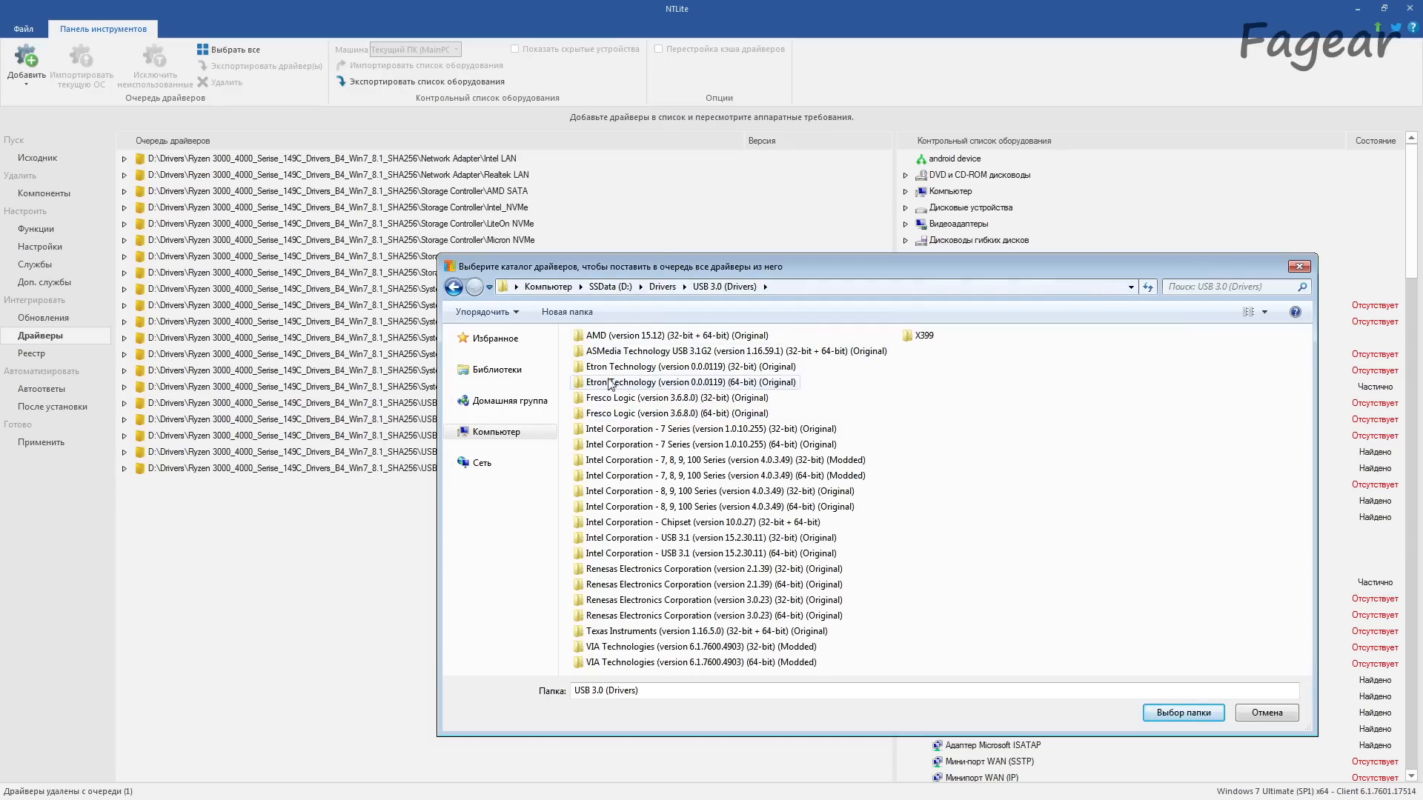
double_click(741, 388)
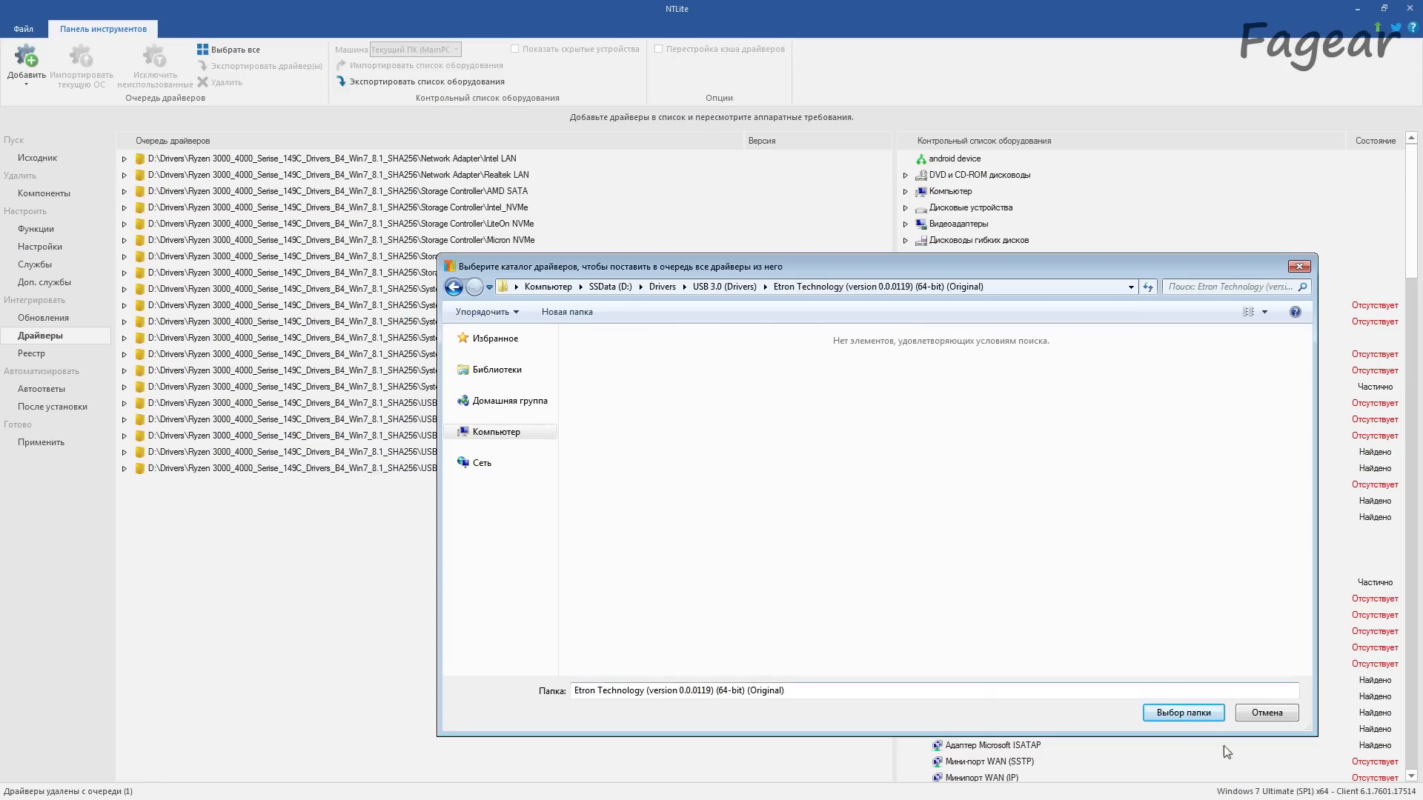
left_click(1178, 711)
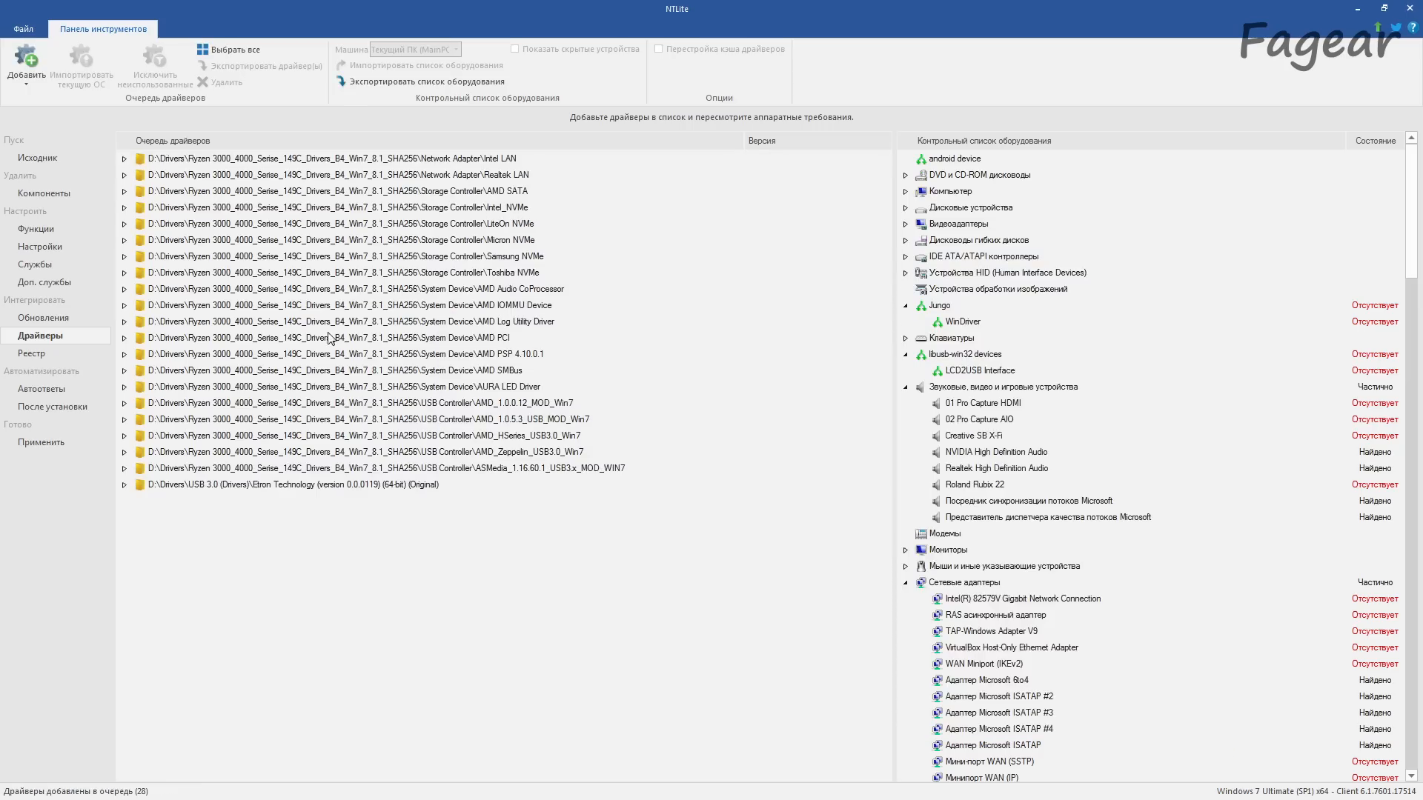
Step: Add the USB 3.0 folder Fresco Logic (version 3.6.8.0) (64-bit) (Original) to the driver queue
left_click(29, 80)
left_click(42, 119)
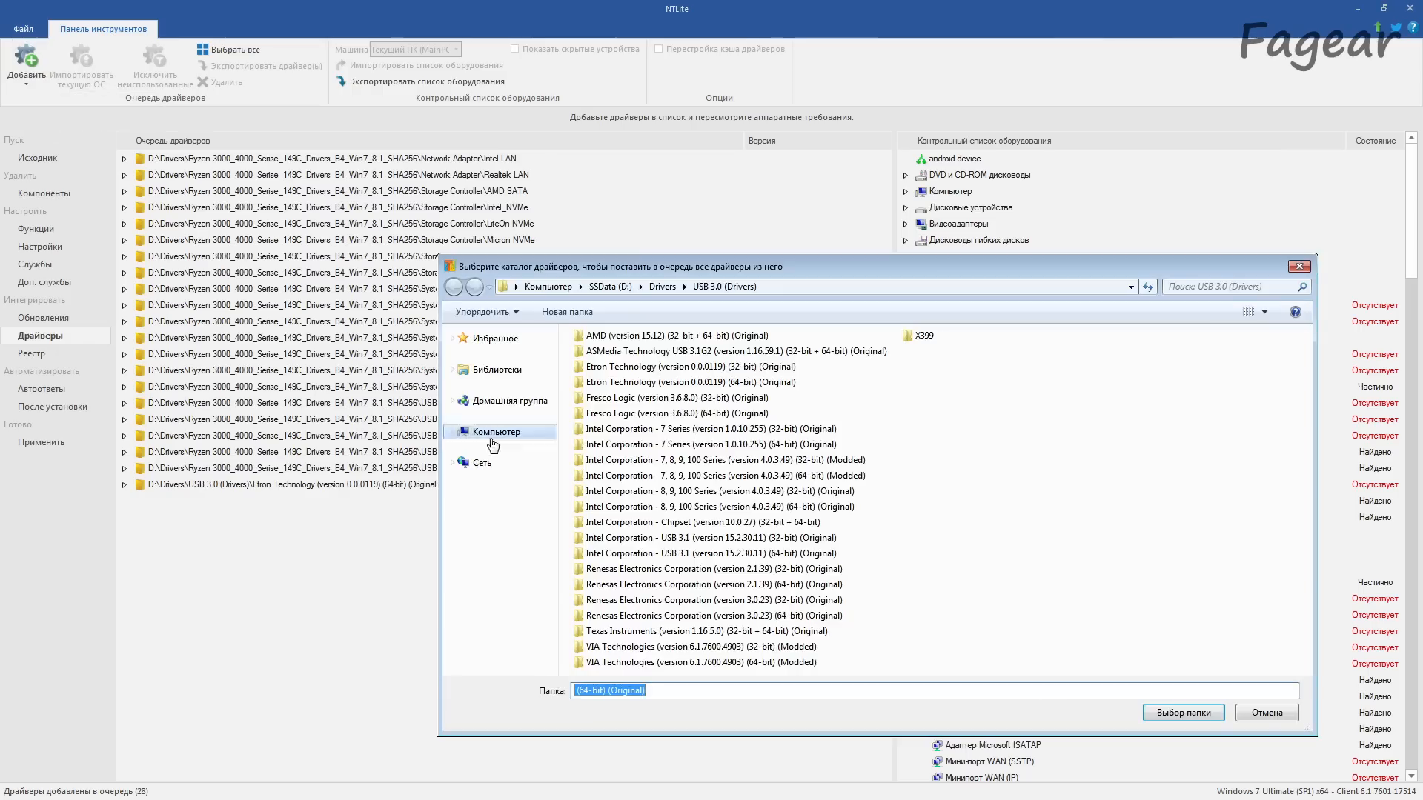
double_click(644, 413)
left_click(1178, 713)
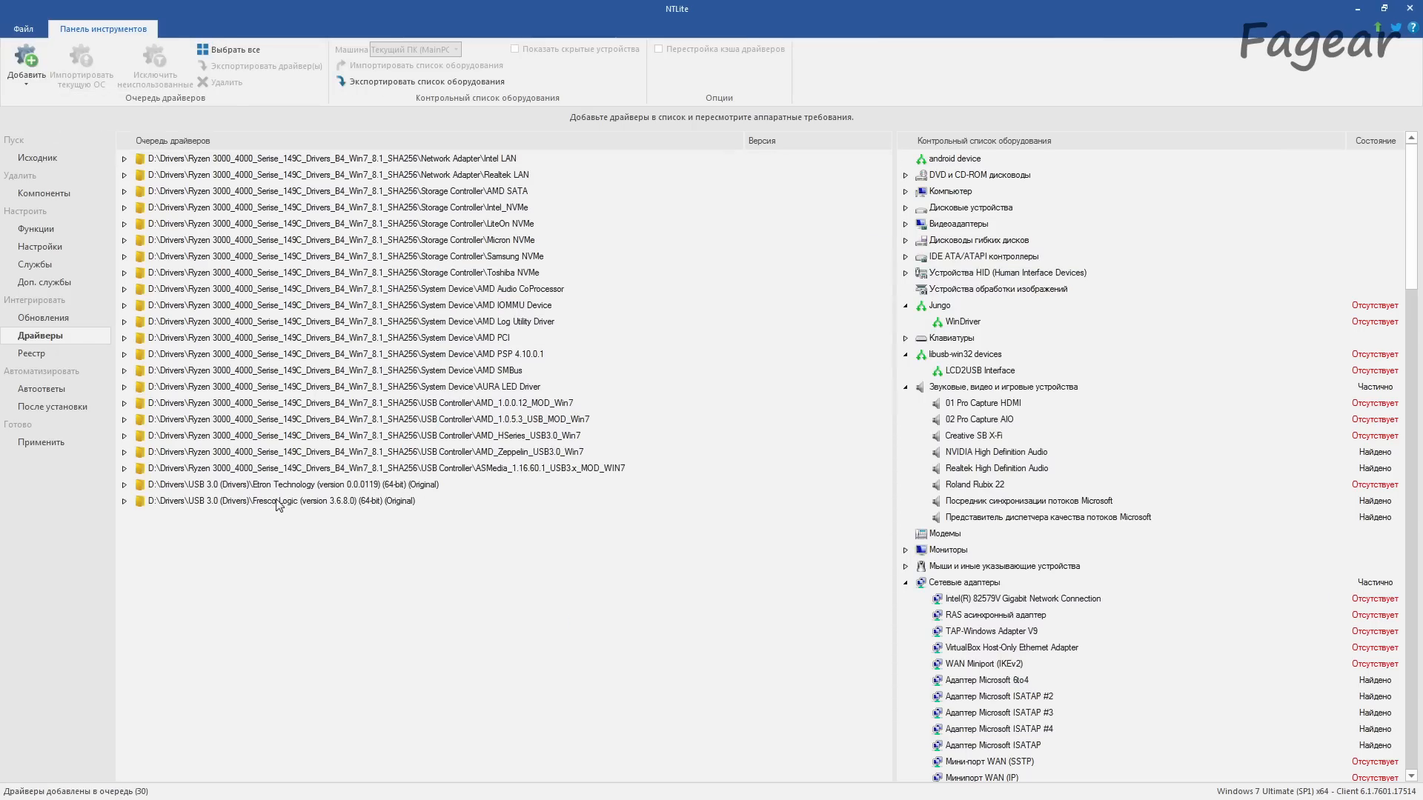
Step: Add the USB 3.0 folder Renesas Electronics Corporation (version 3.0.23) (64-bit) (Original) to the driver queue
left_click(33, 83)
left_click(42, 119)
left_click(678, 618)
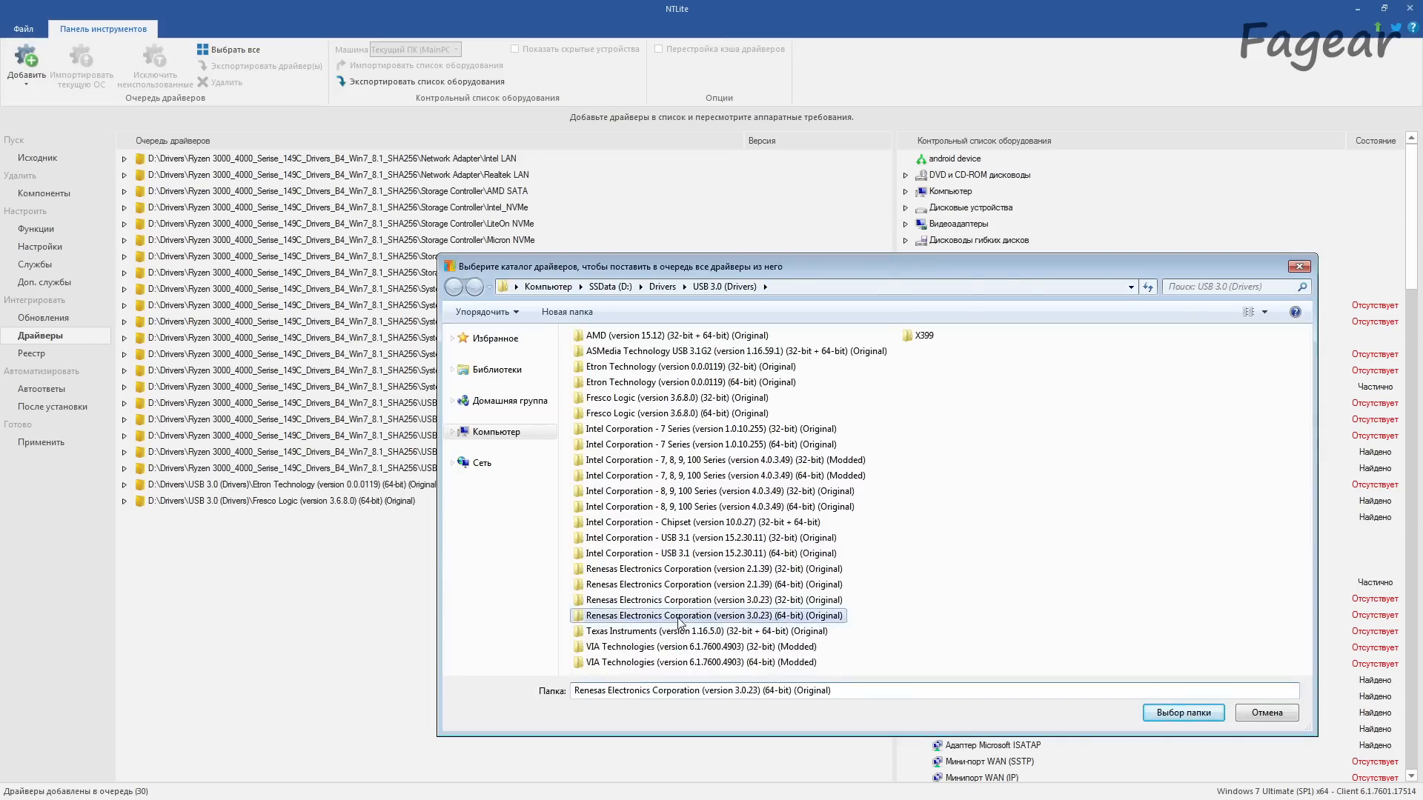
double_click(681, 619)
left_click(1186, 713)
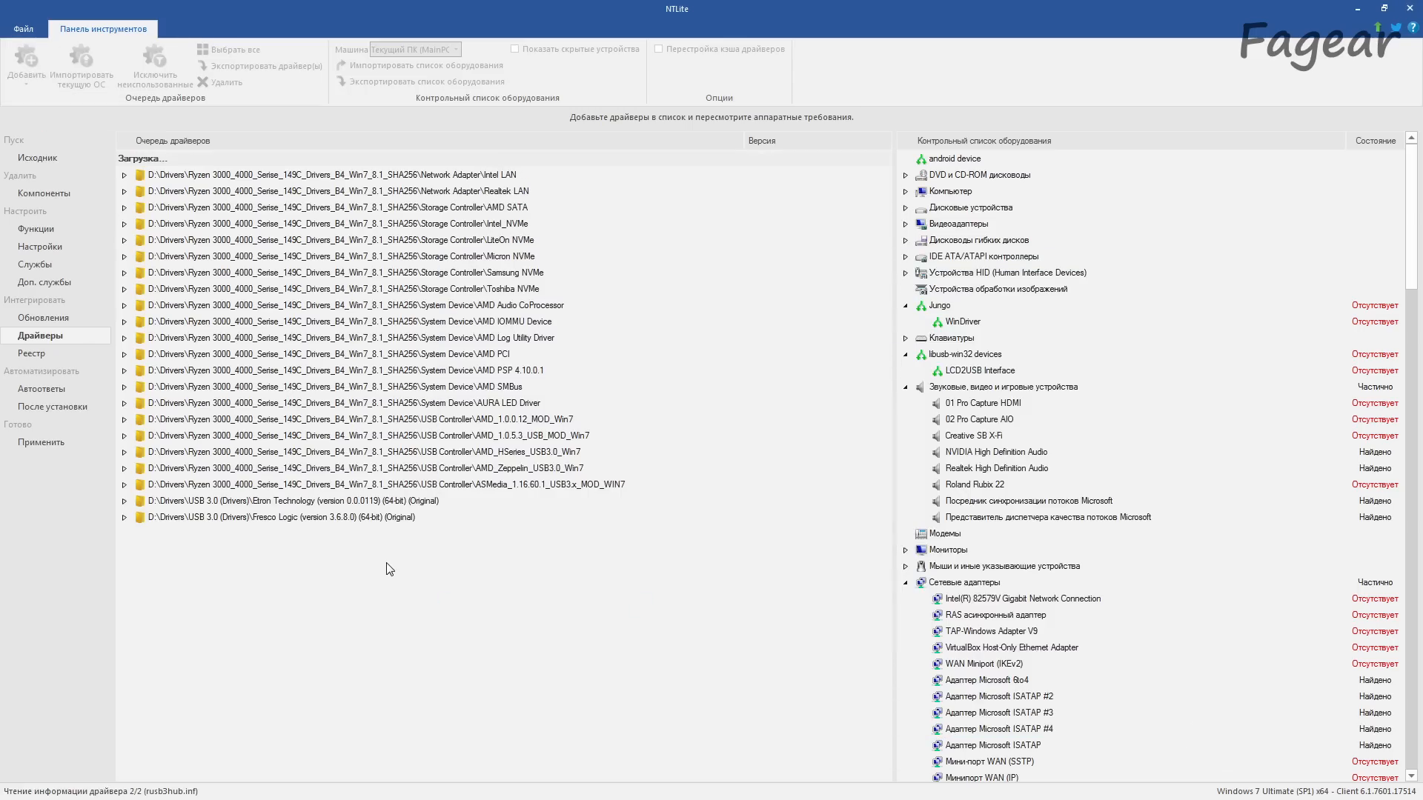
Step: Add the USB 3.0 folder VIA Technologies (version 6.1.7600.4903) (64-bit) (Modded) to the driver queue
left_click(32, 83)
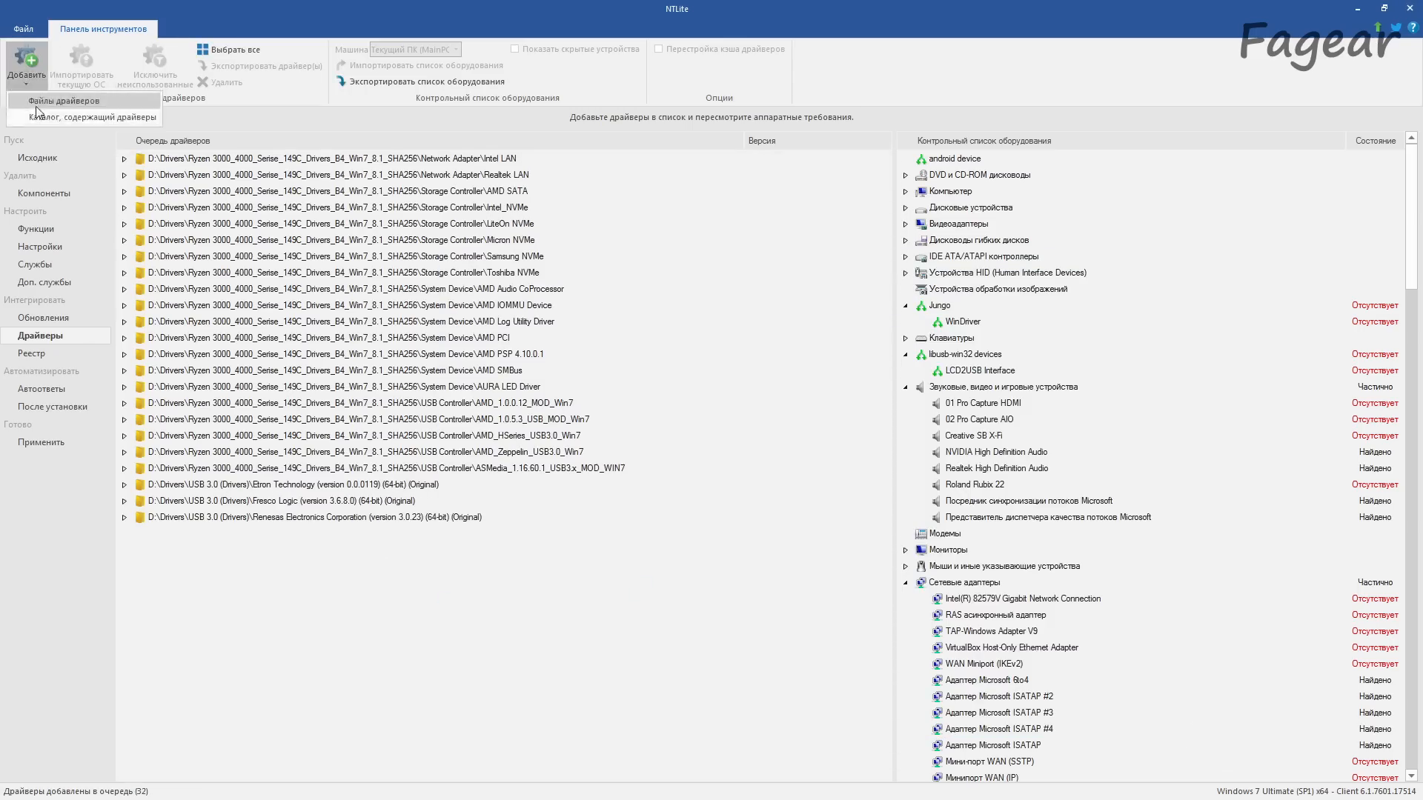
left_click(41, 118)
double_click(645, 662)
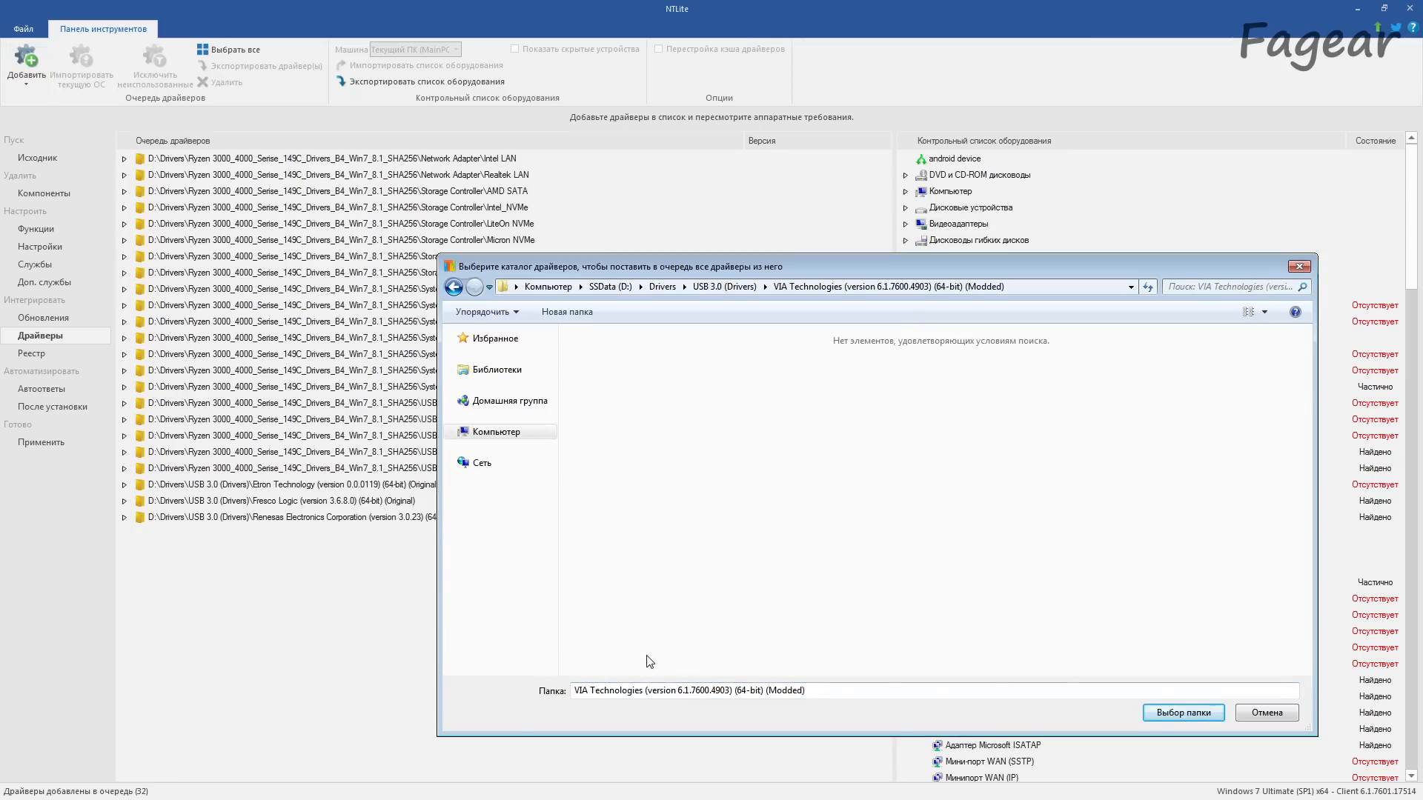
left_click(1186, 713)
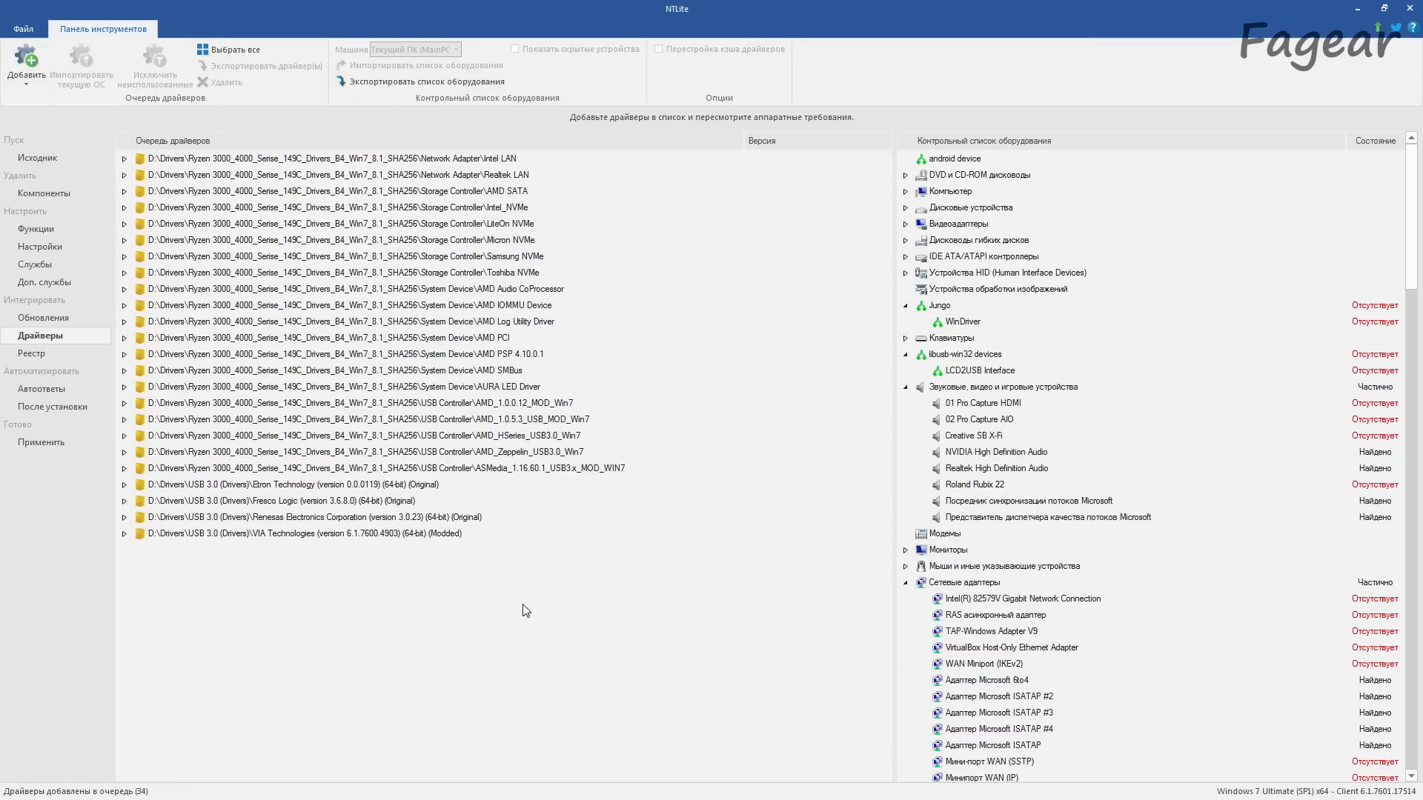
Step: Add the folder D:\Drivers\LCD2USB drivers X86 и X64 to the driver queue and check which driver it contains
left_click(42, 62)
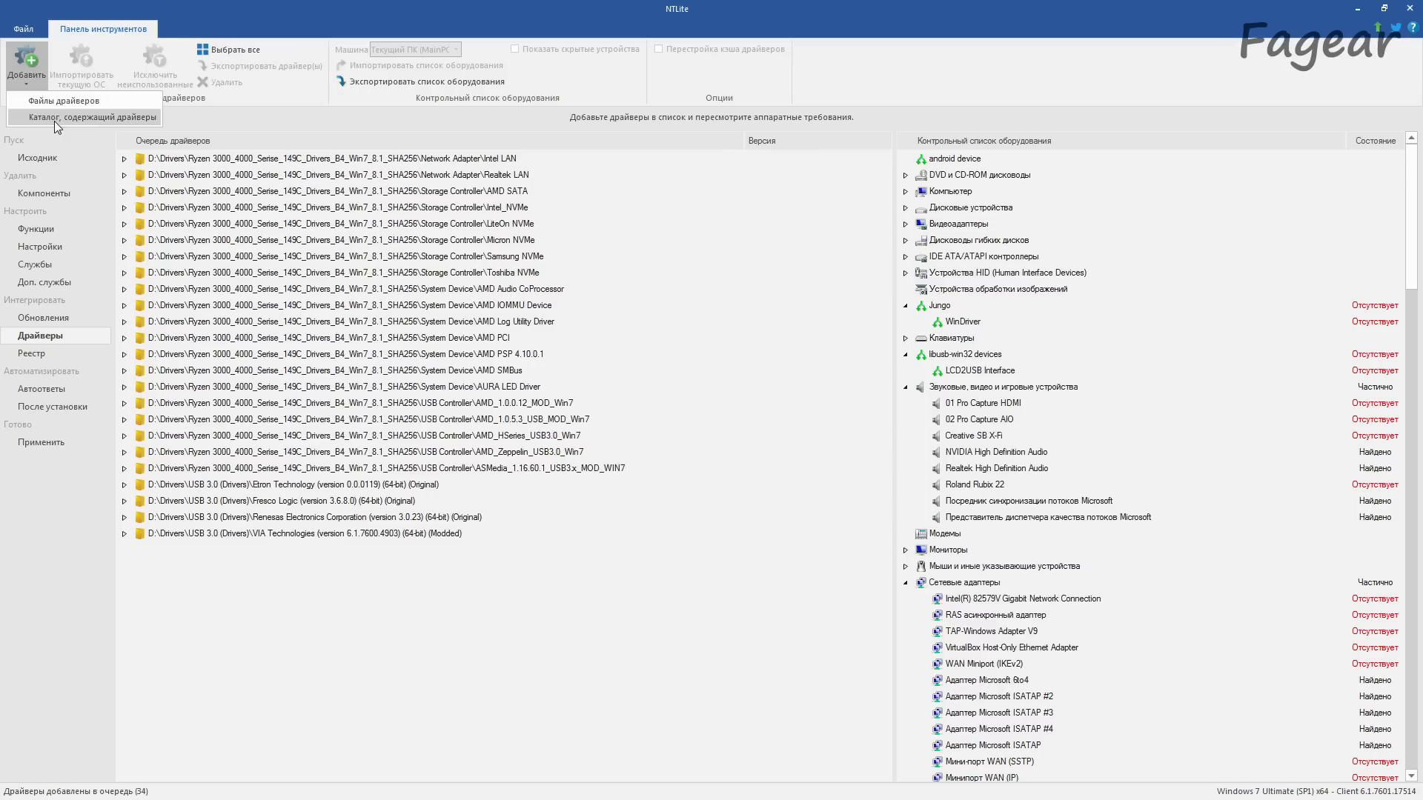
left_click(55, 122)
left_click(662, 288)
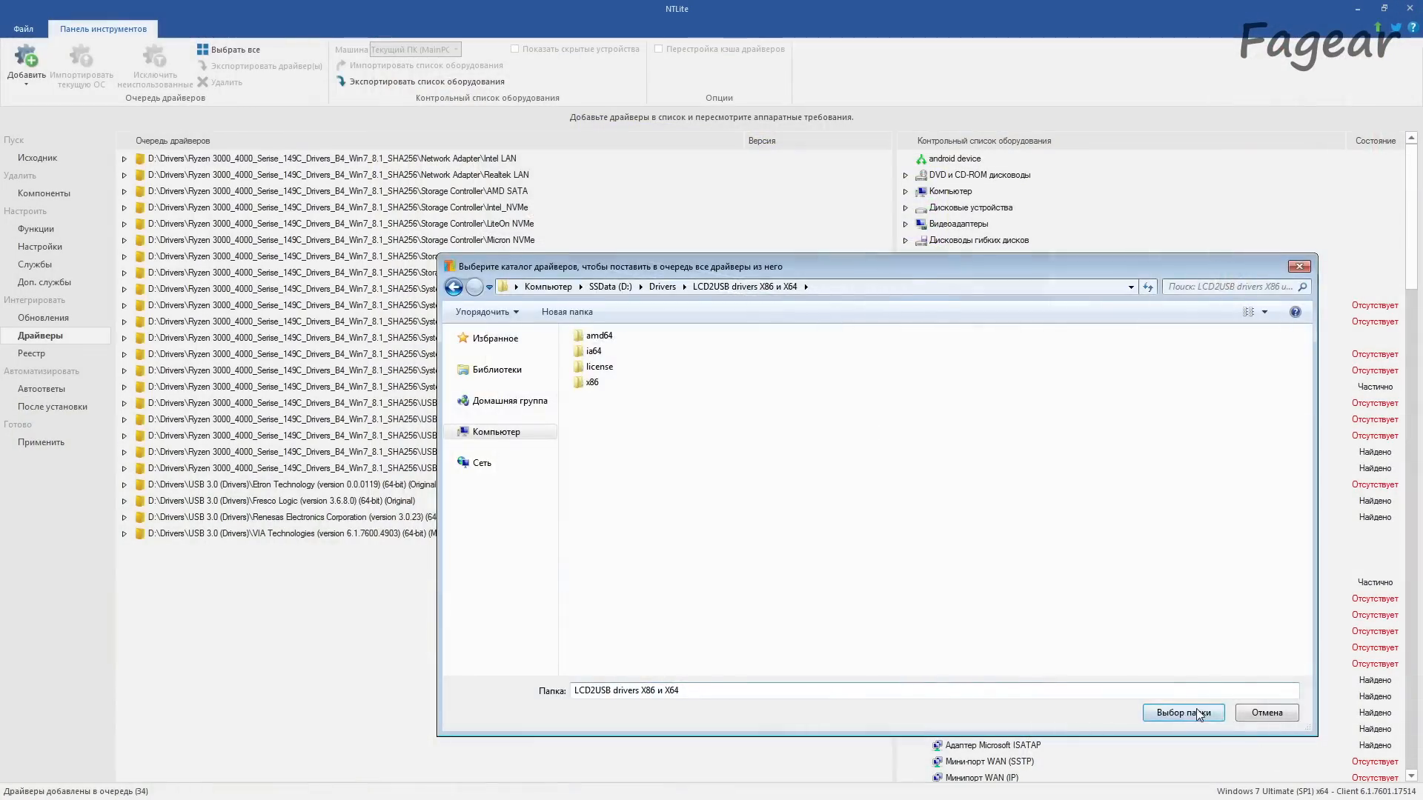
left_click(1180, 713)
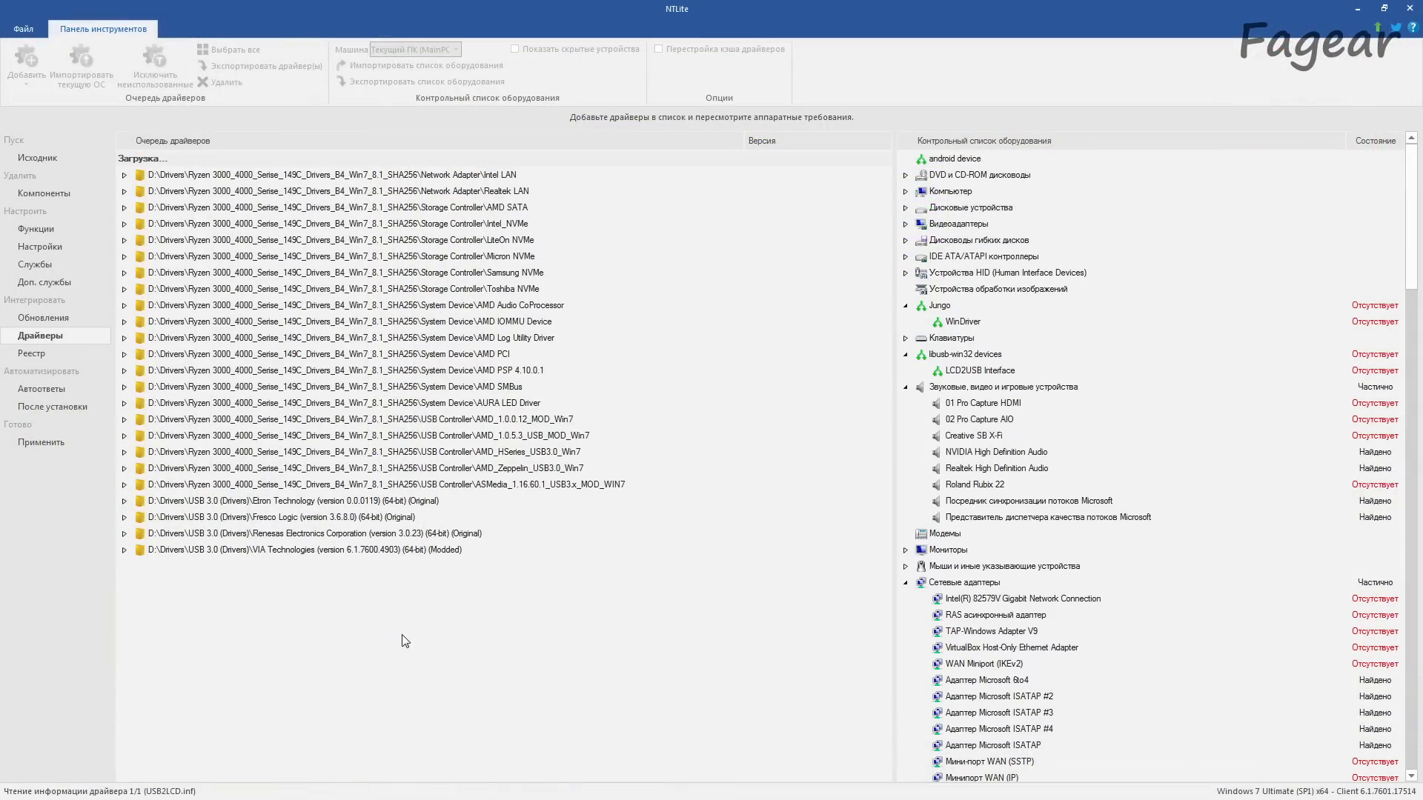
left_click(141, 159)
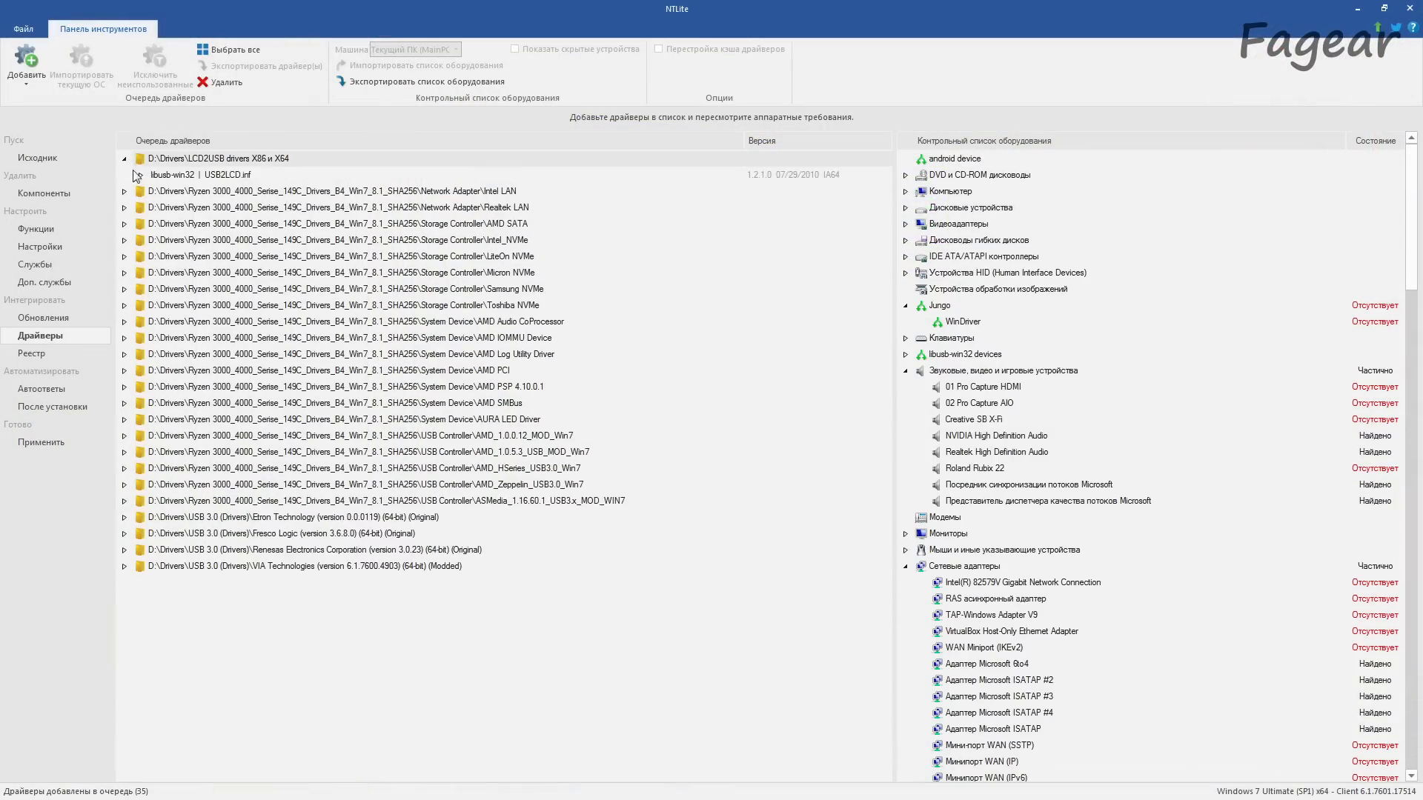
Step: Add all drivers from the folder D:\Drivers\jMicron JMB36X v1.17.42.08 [eSATA] to the driver queue
left_click(27, 84)
left_click(82, 117)
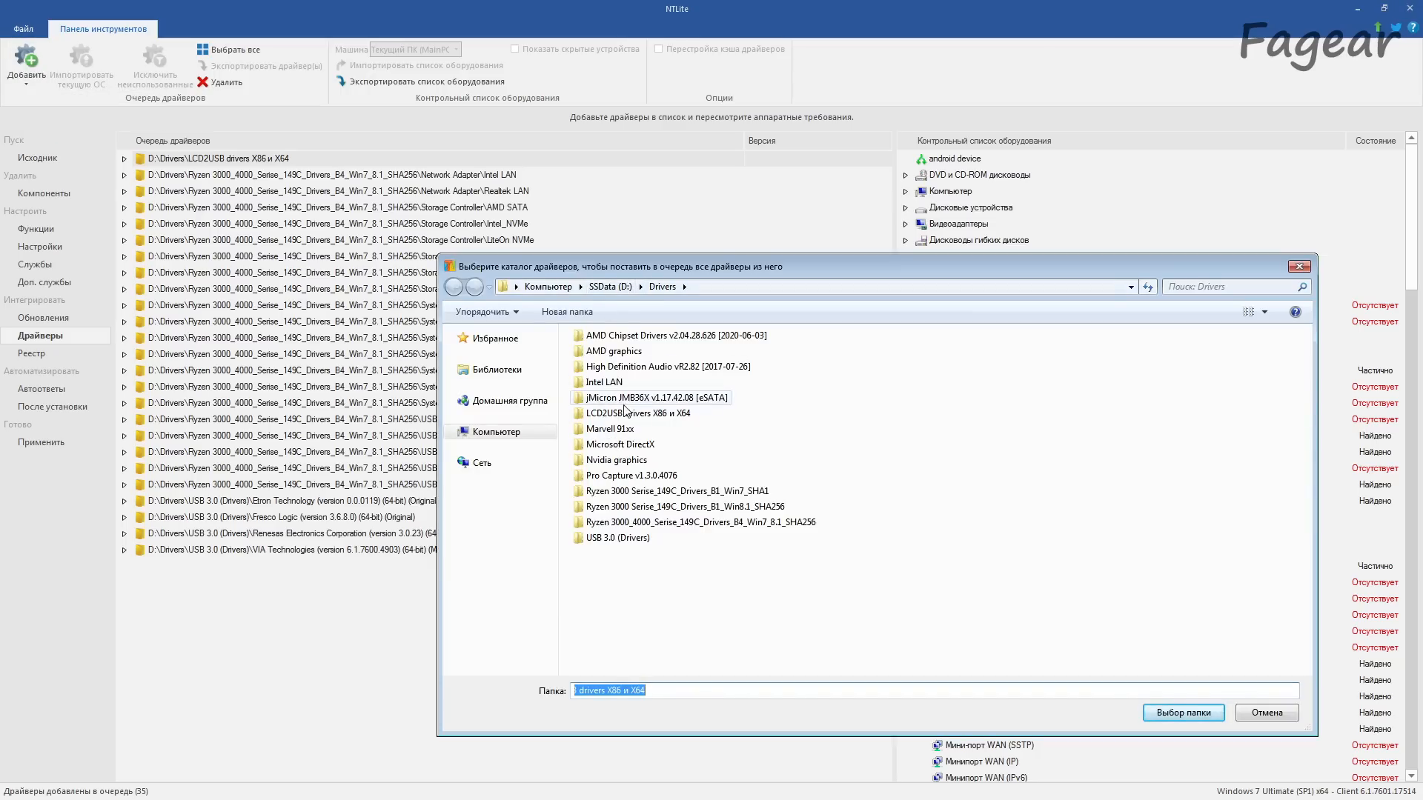
double_click(669, 400)
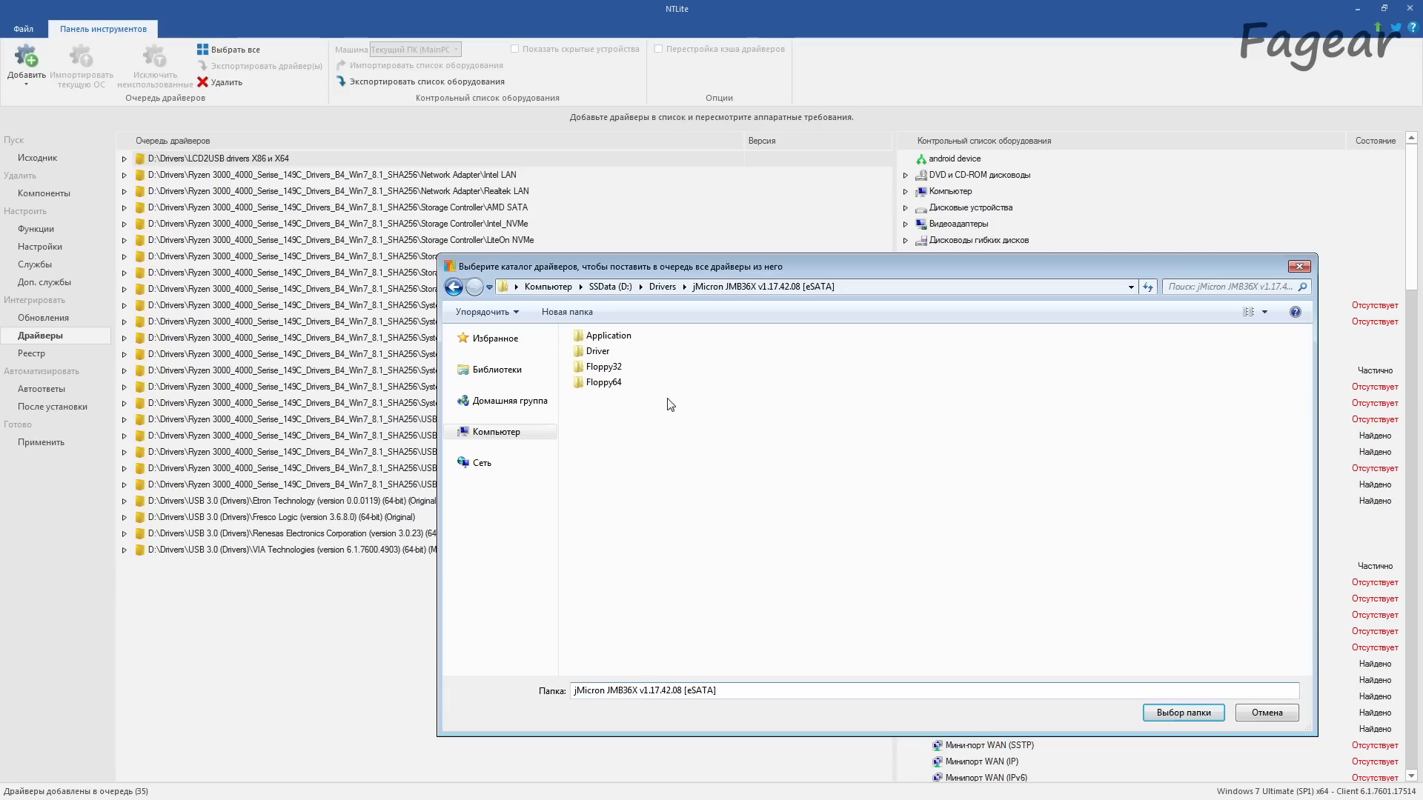
left_click(1175, 713)
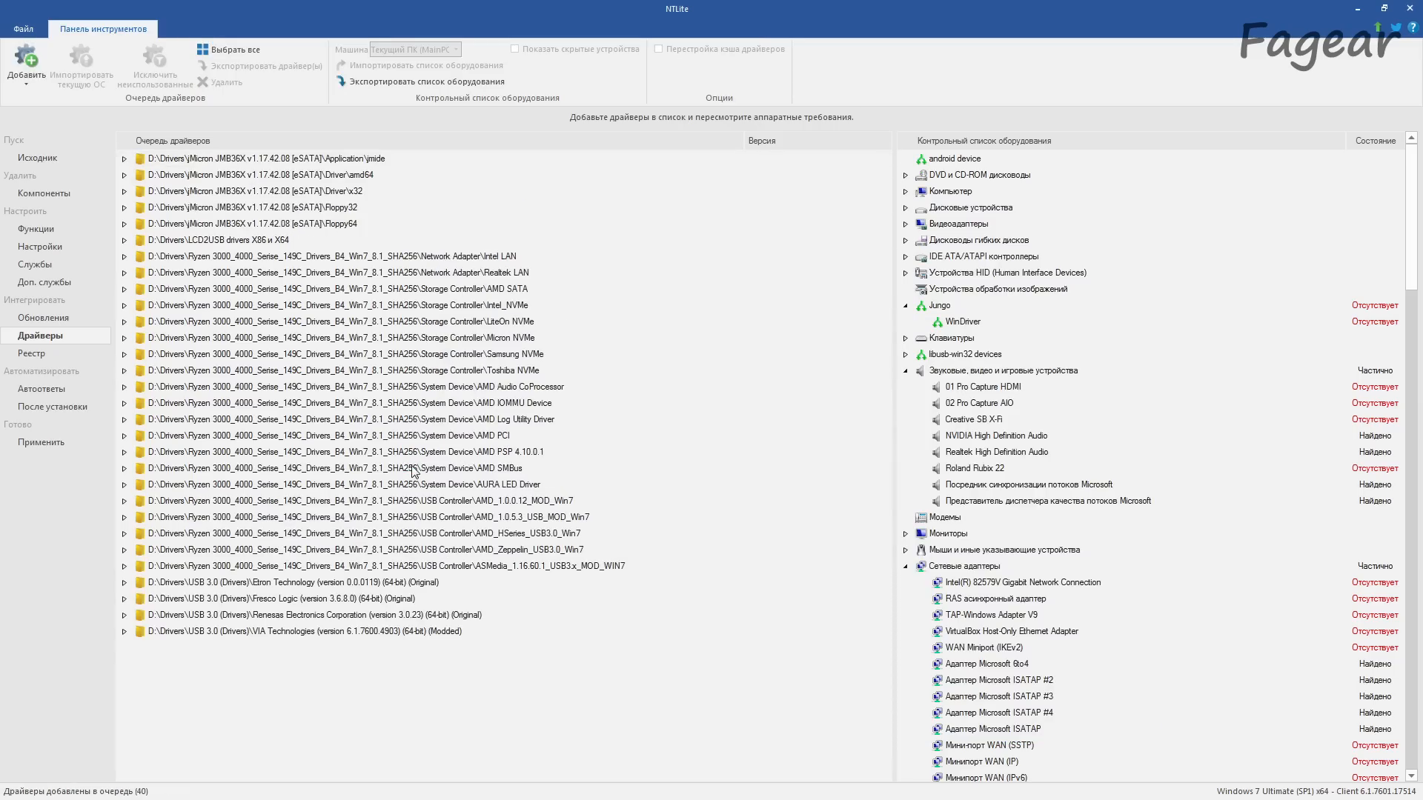
Step: Examine the devices covered by the jMicron Application\jmide, Driver\amd64 and Driver\x32 folders in the driver queue
left_click(124, 158)
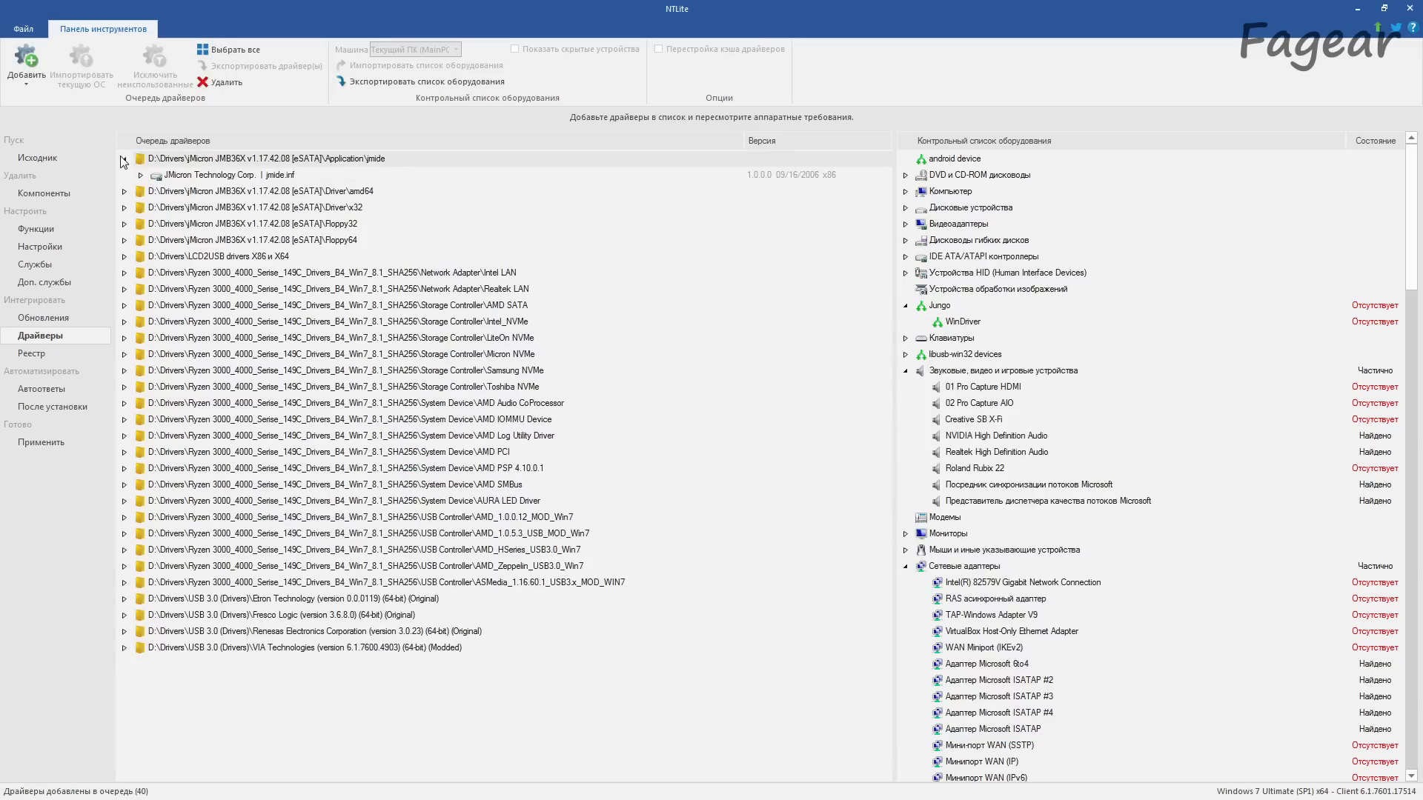
left_click(140, 176)
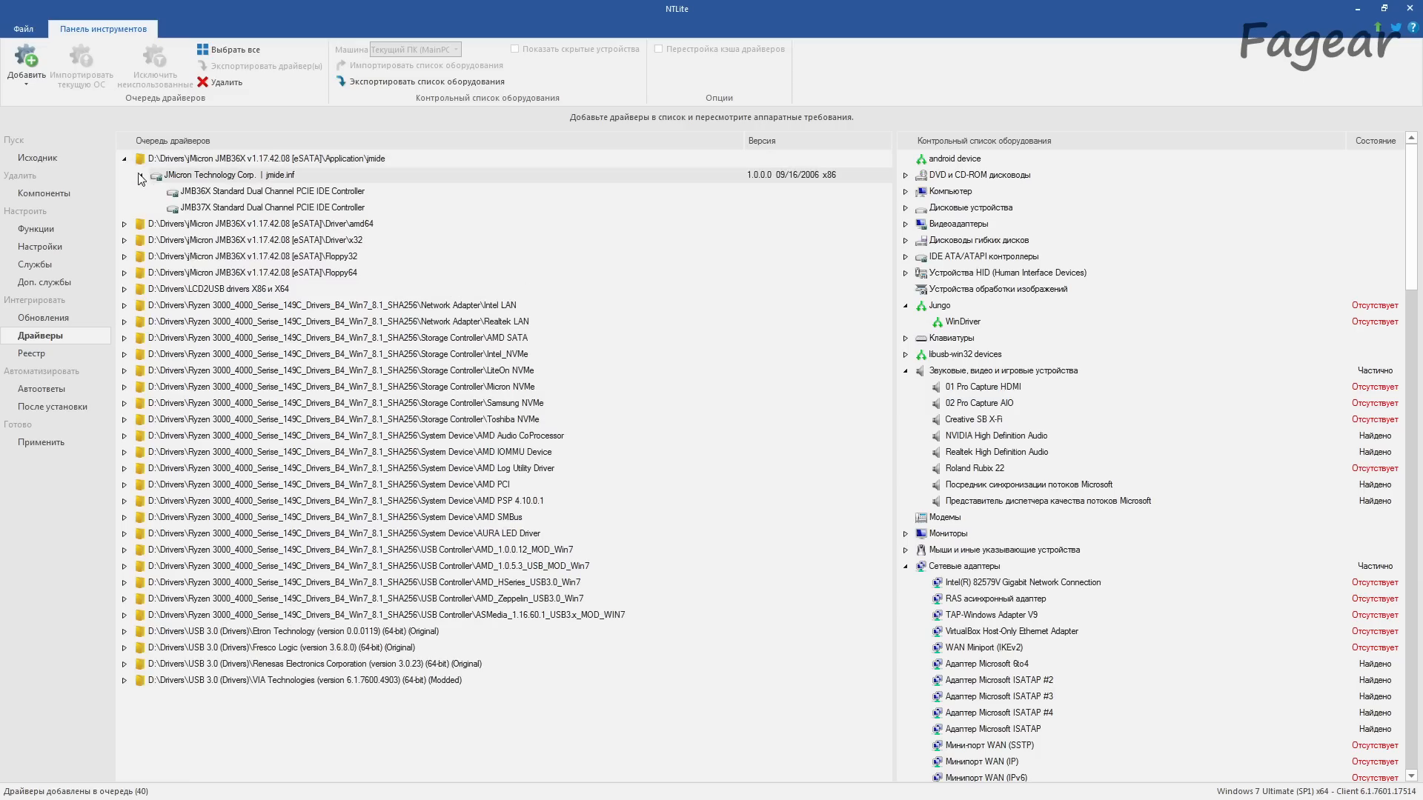
left_click(124, 224)
left_click(140, 240)
left_click(124, 289)
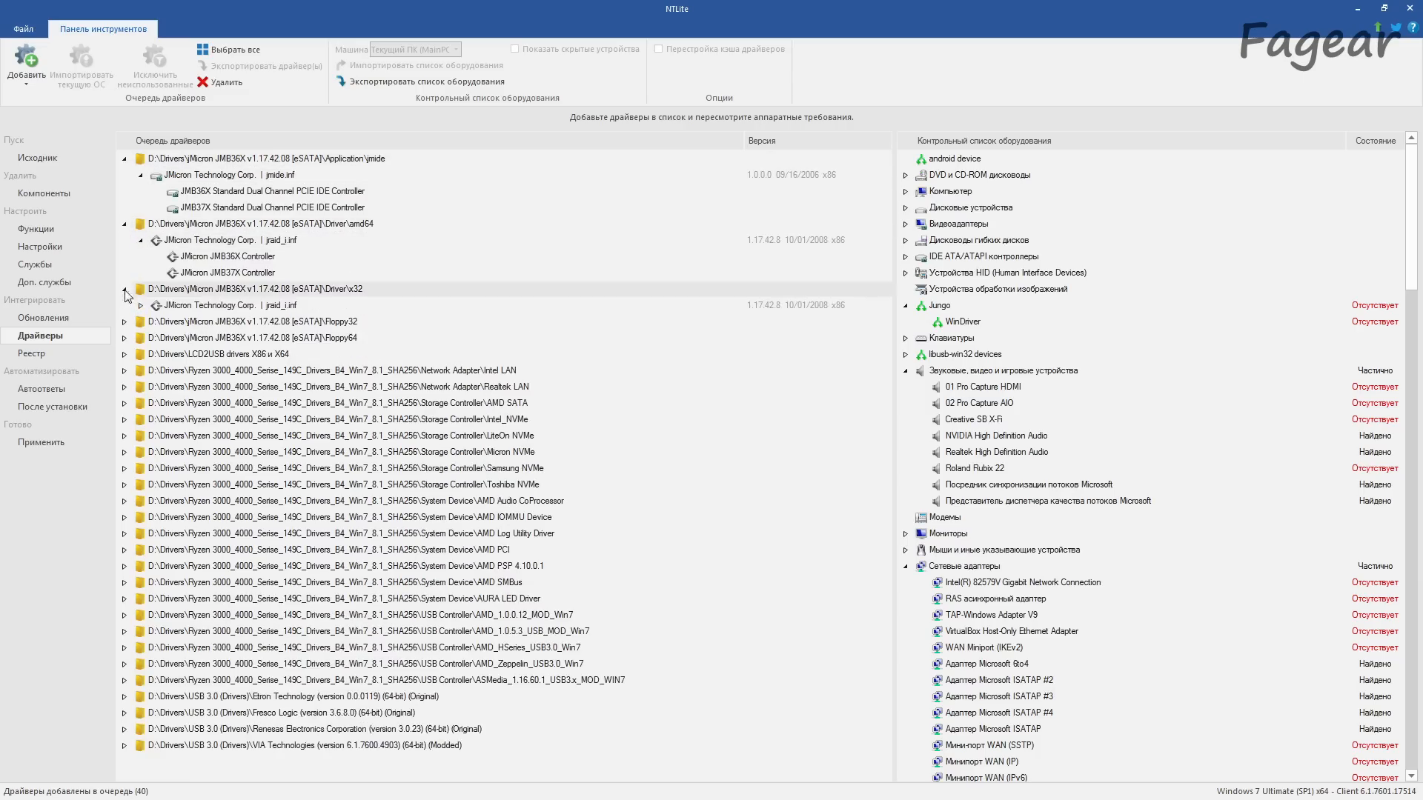
left_click(140, 305)
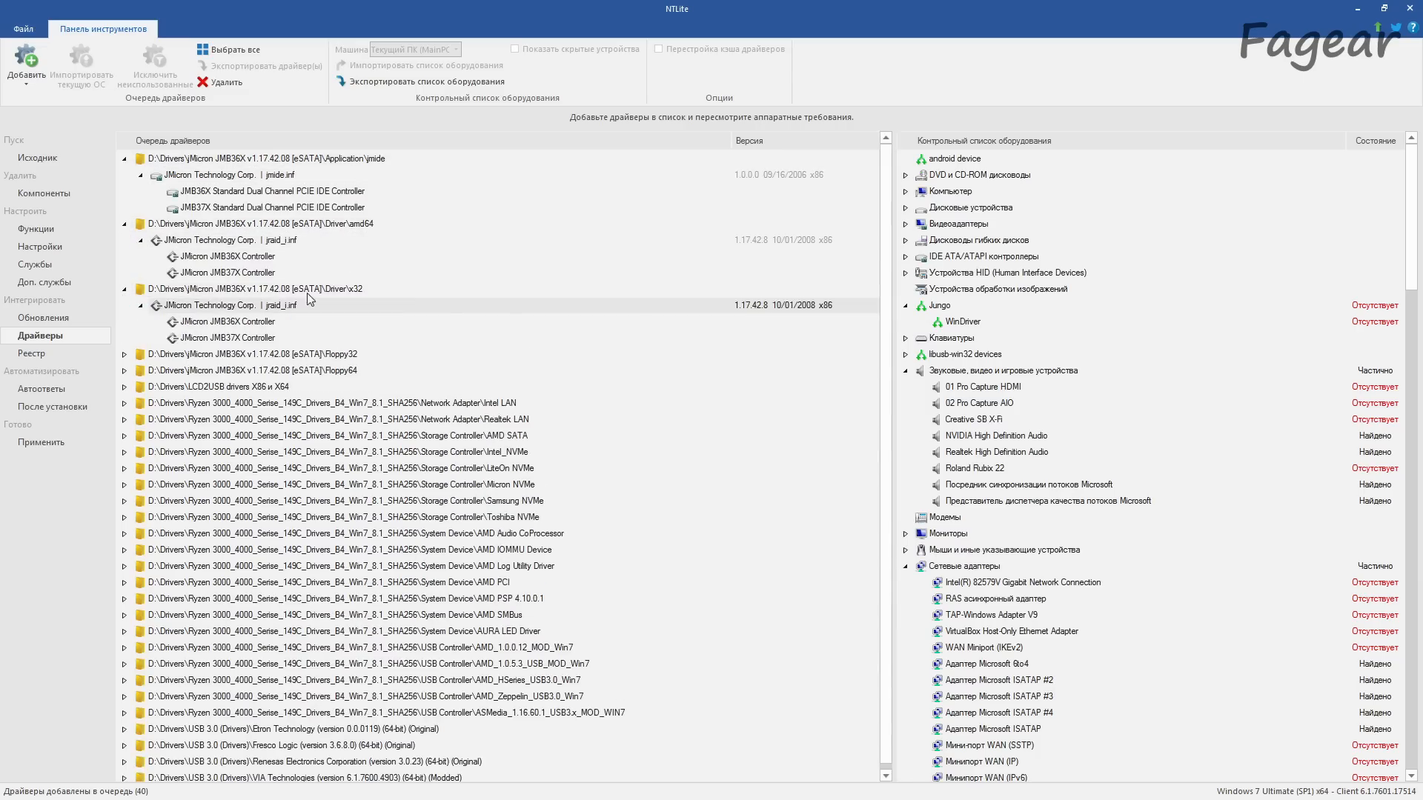
left_click(123, 289)
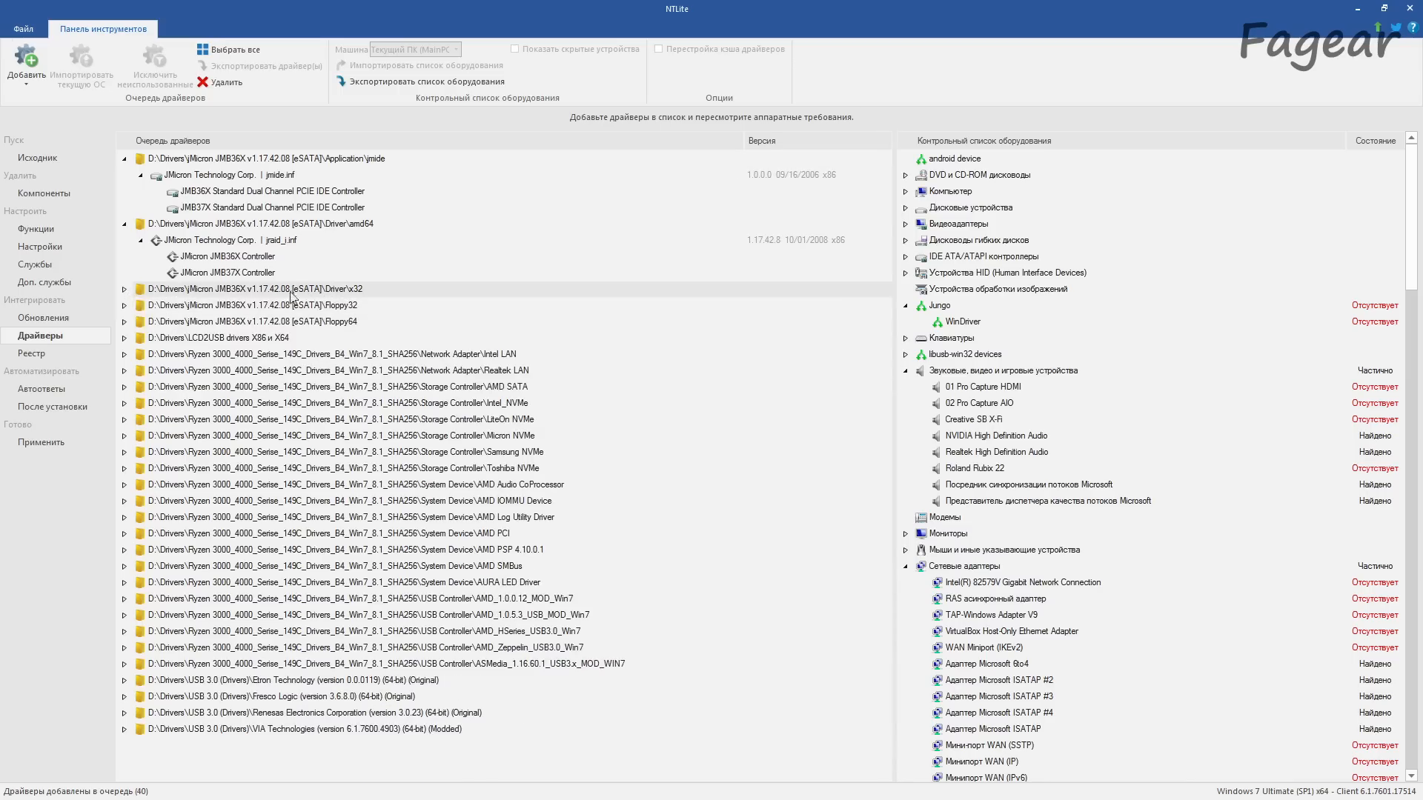
Step: Remove the jMicron Driver\x32, Floppy32 and Floppy64 folders from the driver queue and collapse the remaining jMicron entries
left_click(221, 85)
left_click(332, 287)
left_click(335, 305, "ctrl")
left_click(220, 86)
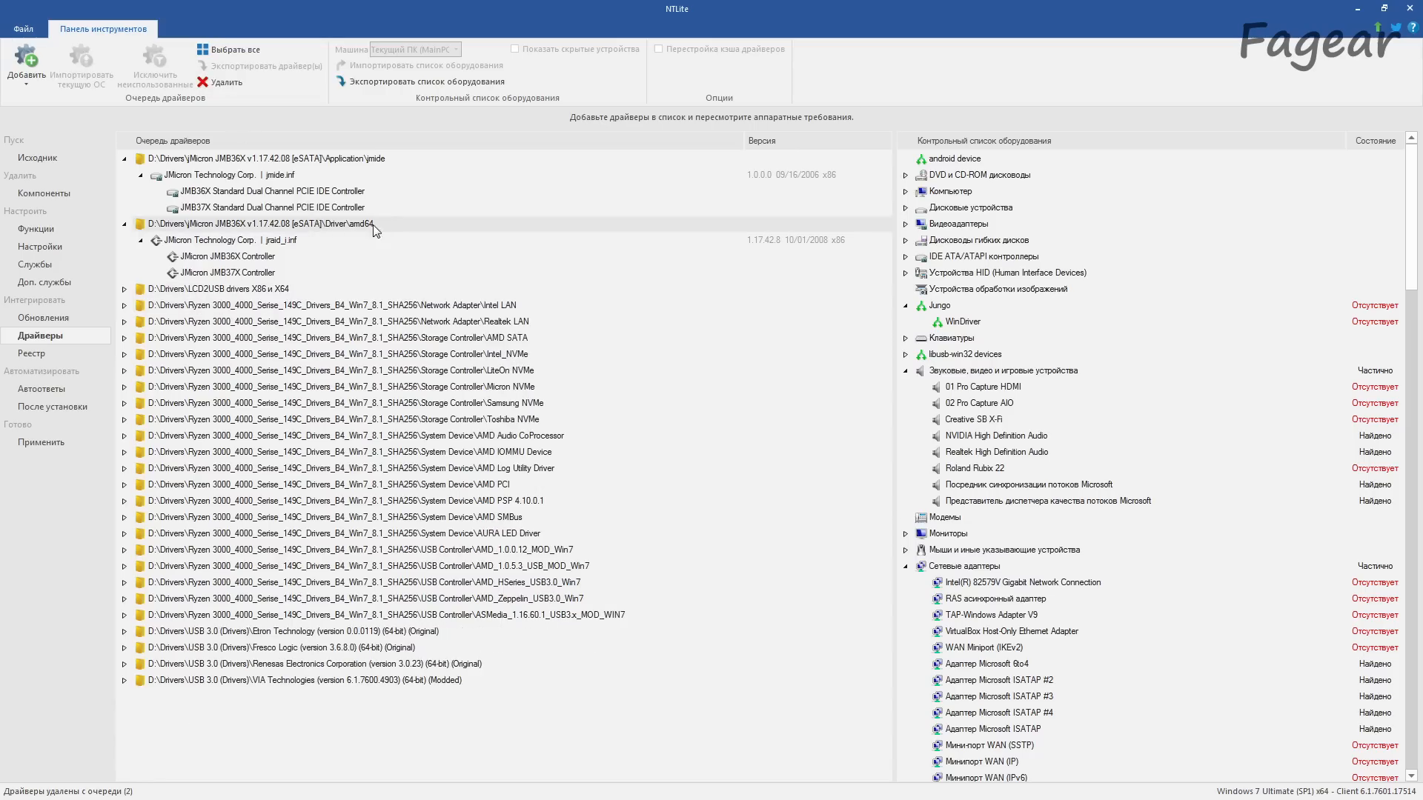
left_click(123, 223)
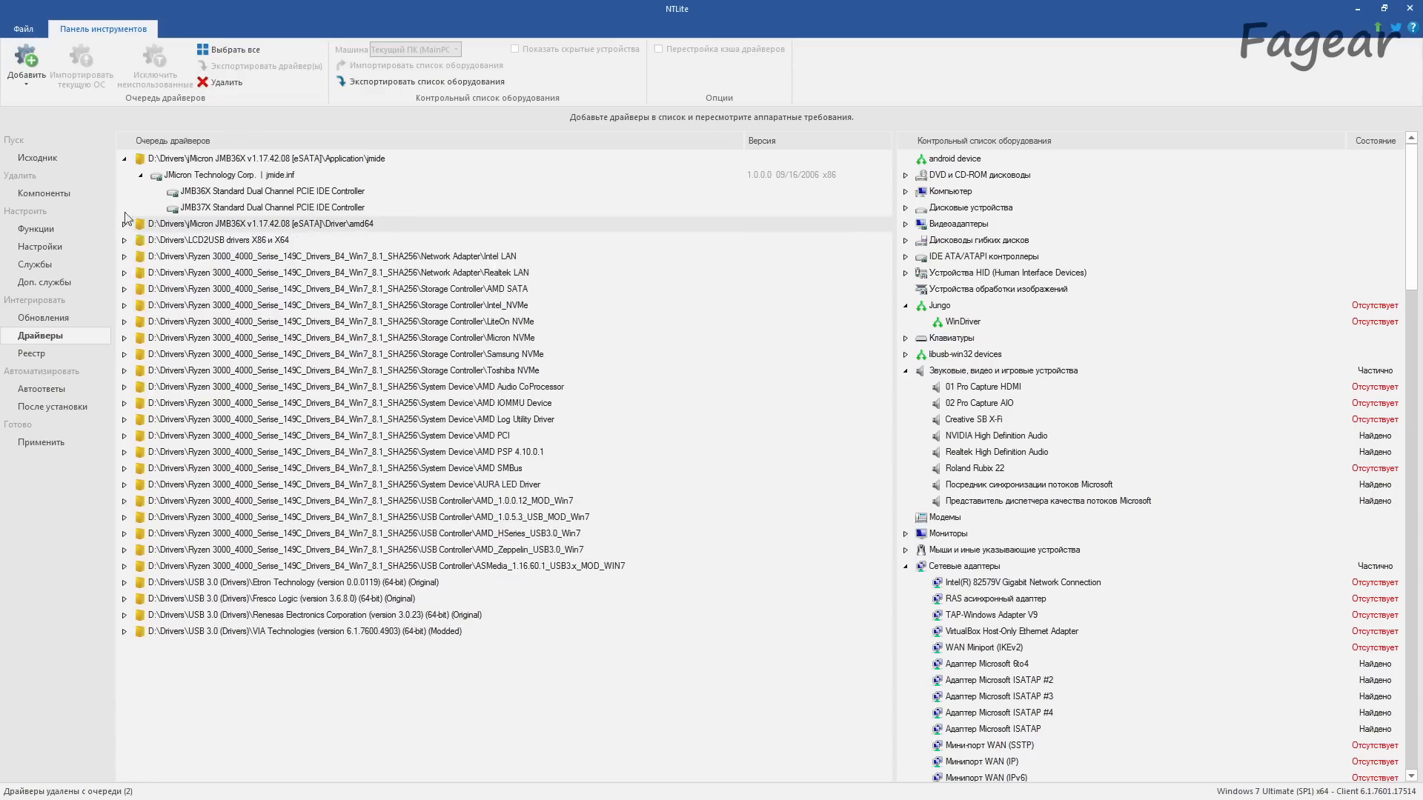
left_click(125, 159)
Step: Add the folder D:\Drivers\Marvell 91xx\amd64 to the driver queue and check the drivers it contains
left_click(27, 75)
left_click(116, 142)
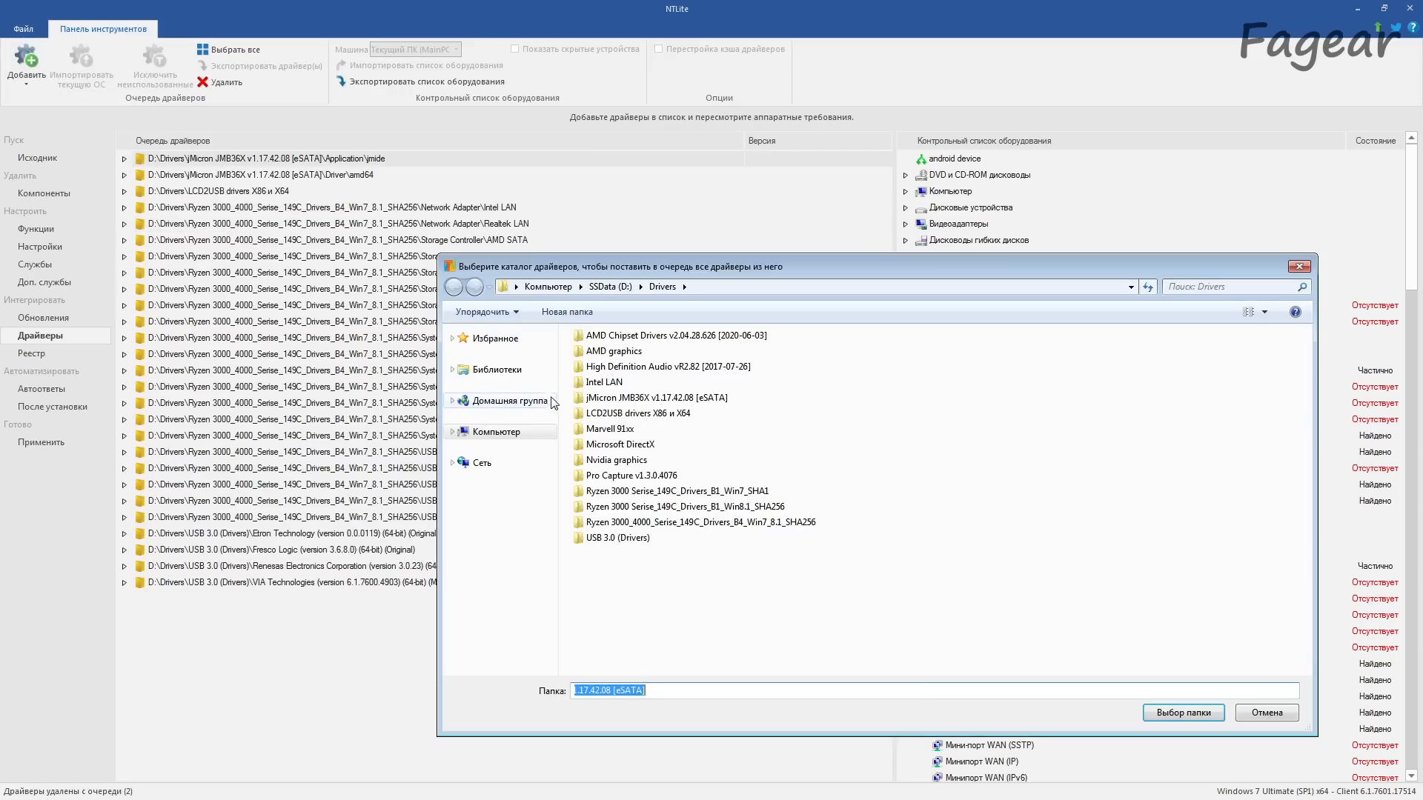
double_click(610, 429)
double_click(595, 336)
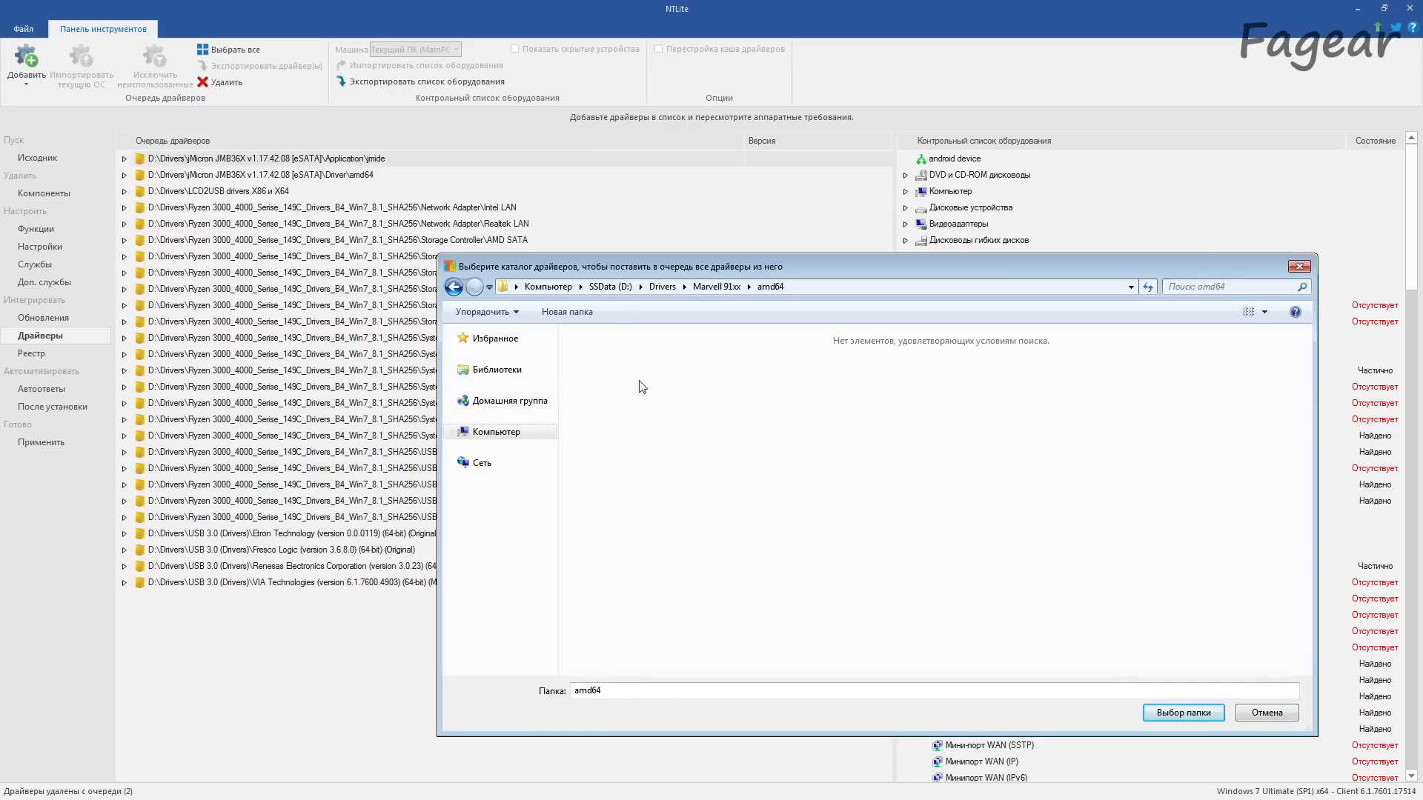
left_click(1155, 708)
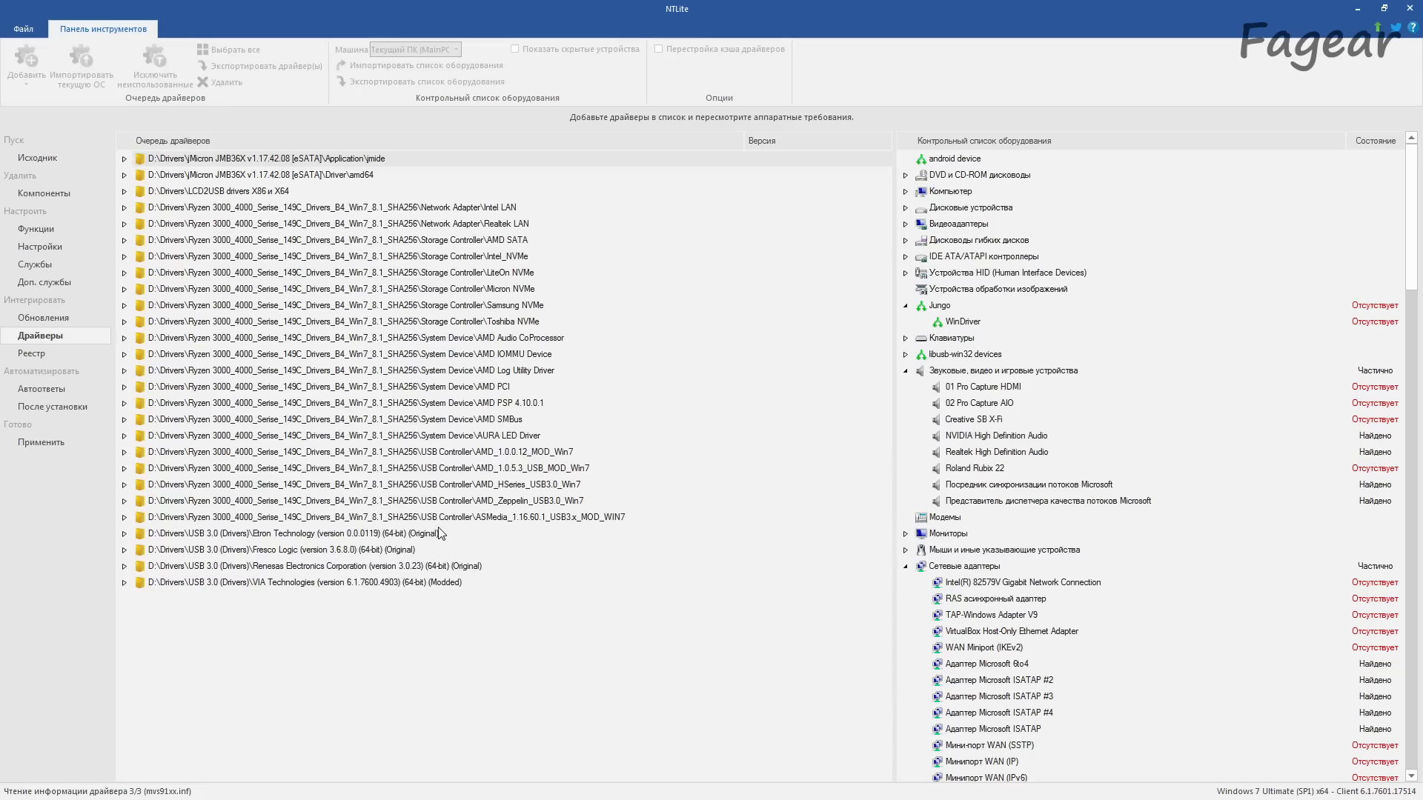
double_click(135, 210)
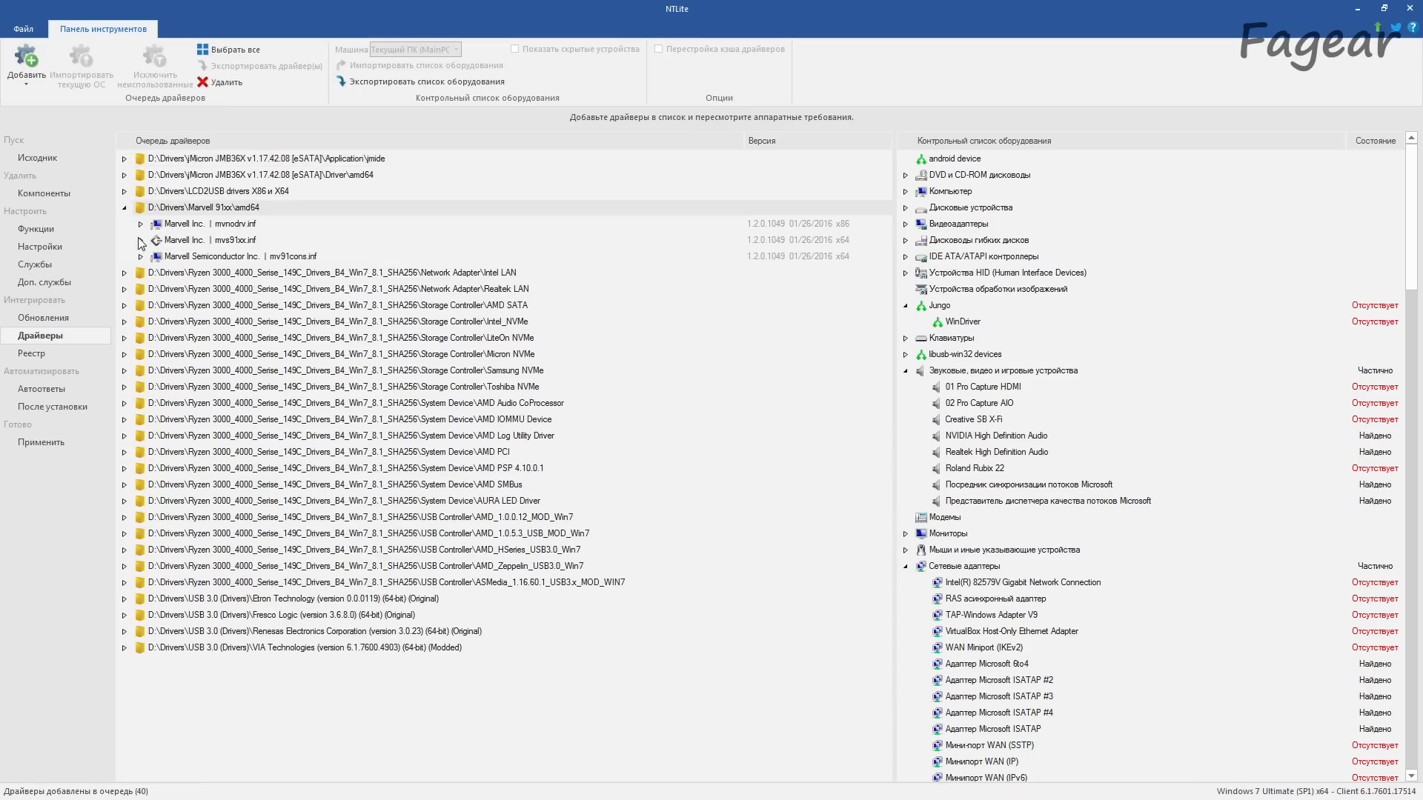
left_click(141, 257)
left_click(141, 241)
left_click(140, 223)
left_click(124, 207)
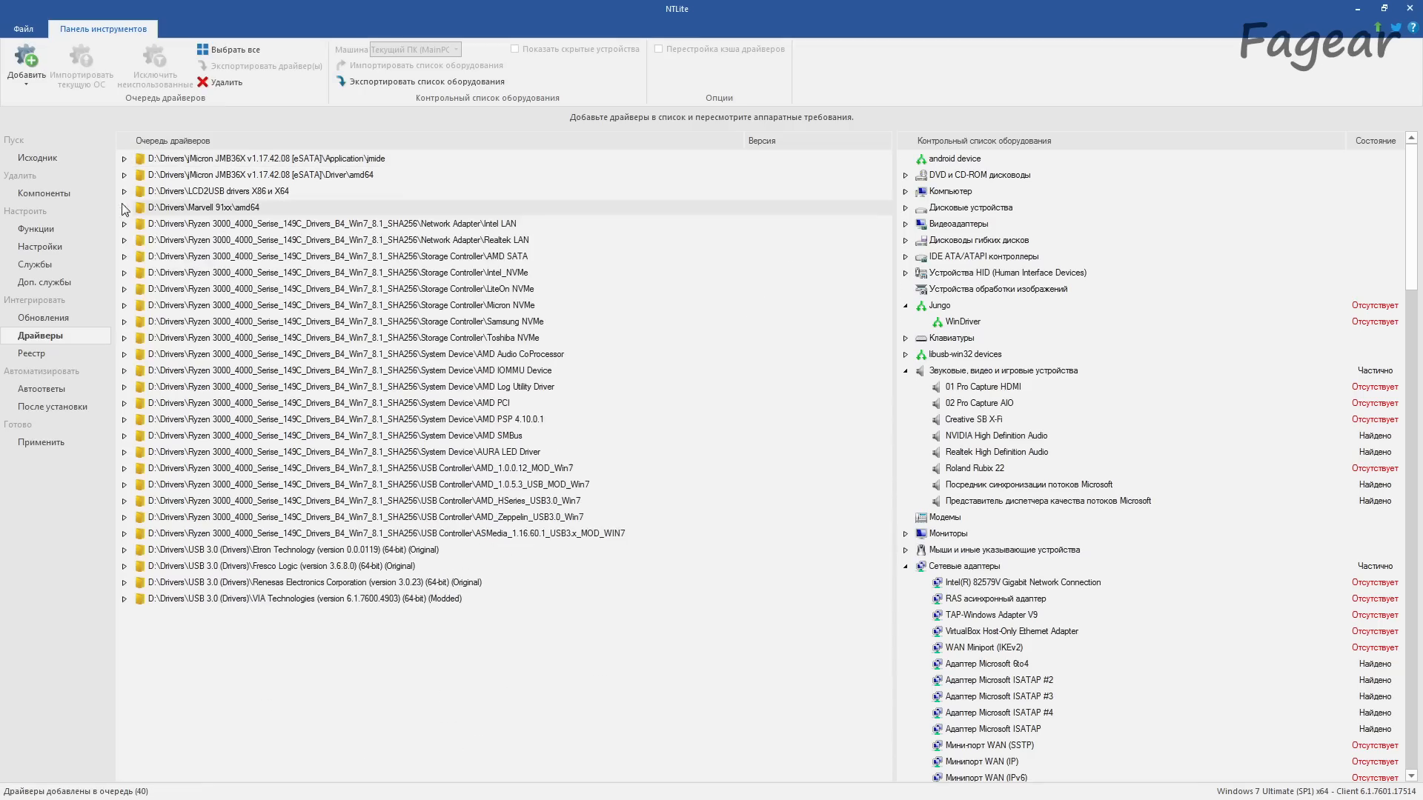
Step: Add the folder D:\Drivers\Pro Capture v1.3.0.4076 to the driver queue and inspect its MWProCapture.inf driver
left_click(33, 86)
left_click(53, 122)
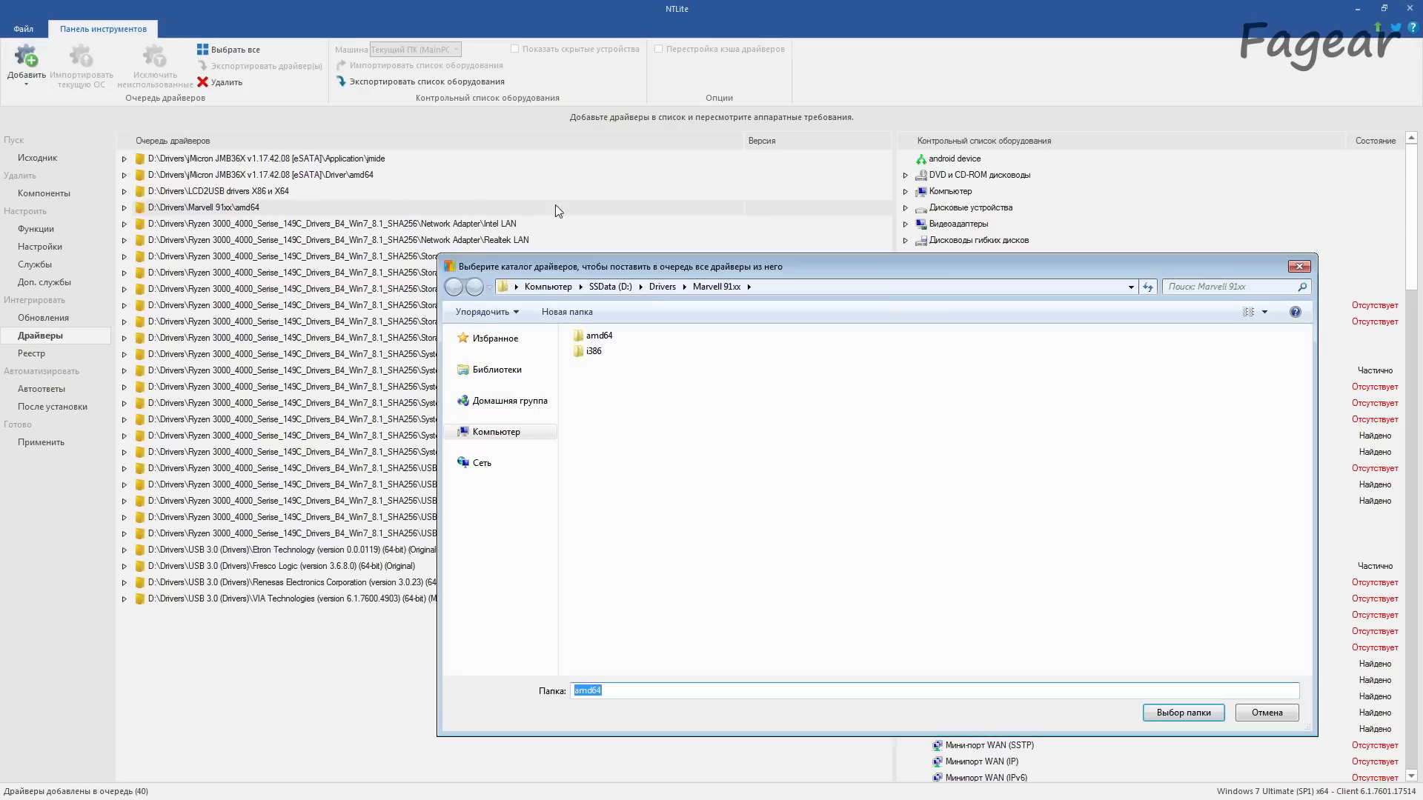
left_click(651, 287)
double_click(653, 486)
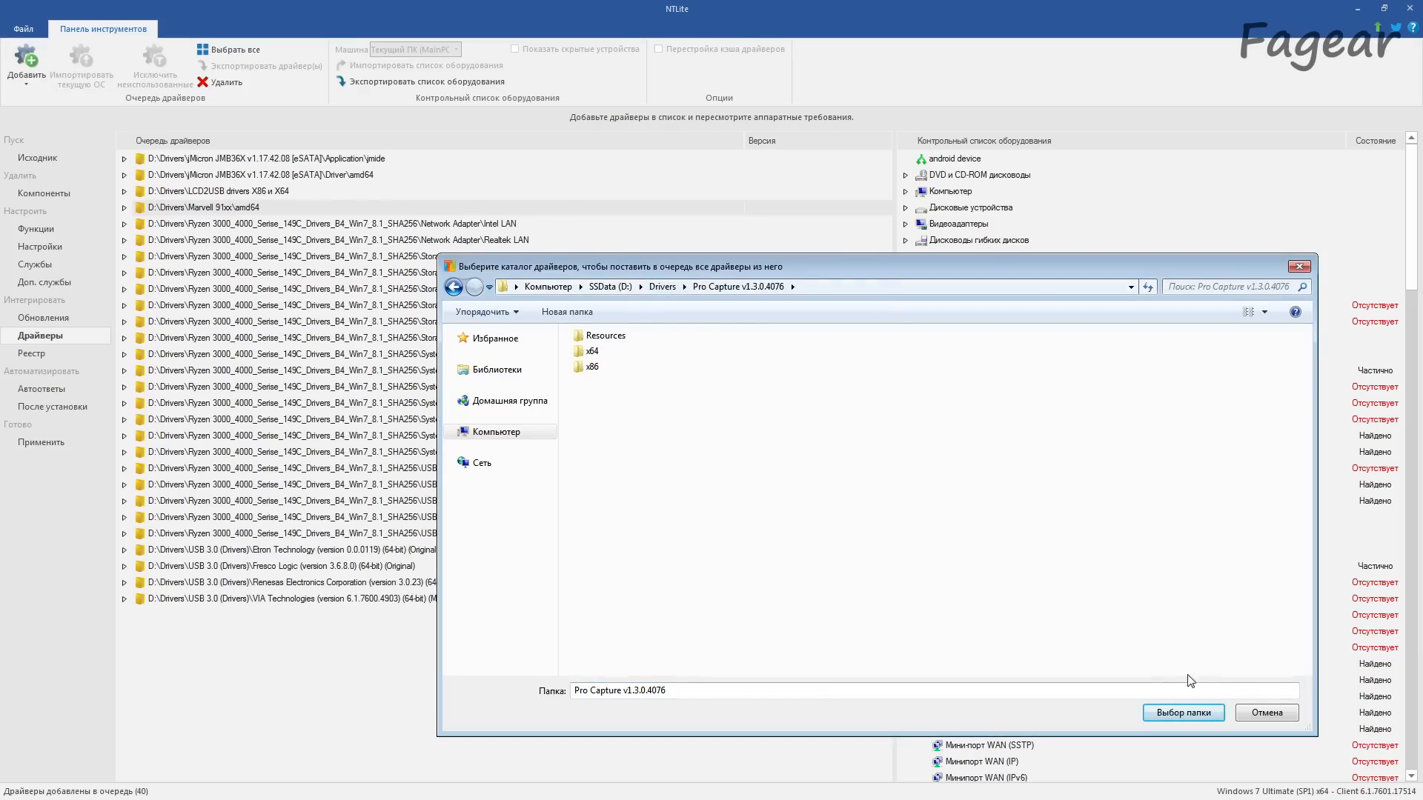
left_click(1179, 712)
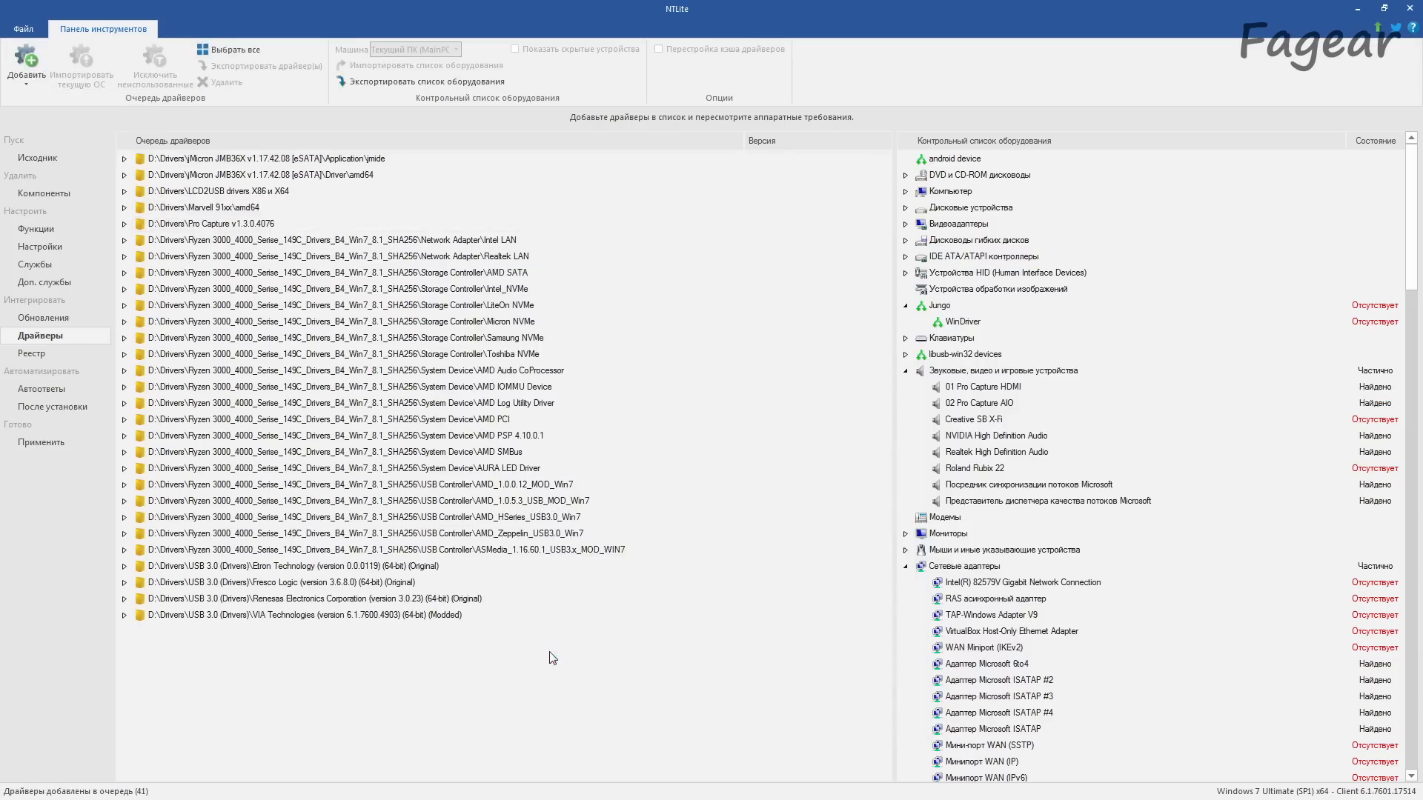
left_click(125, 224)
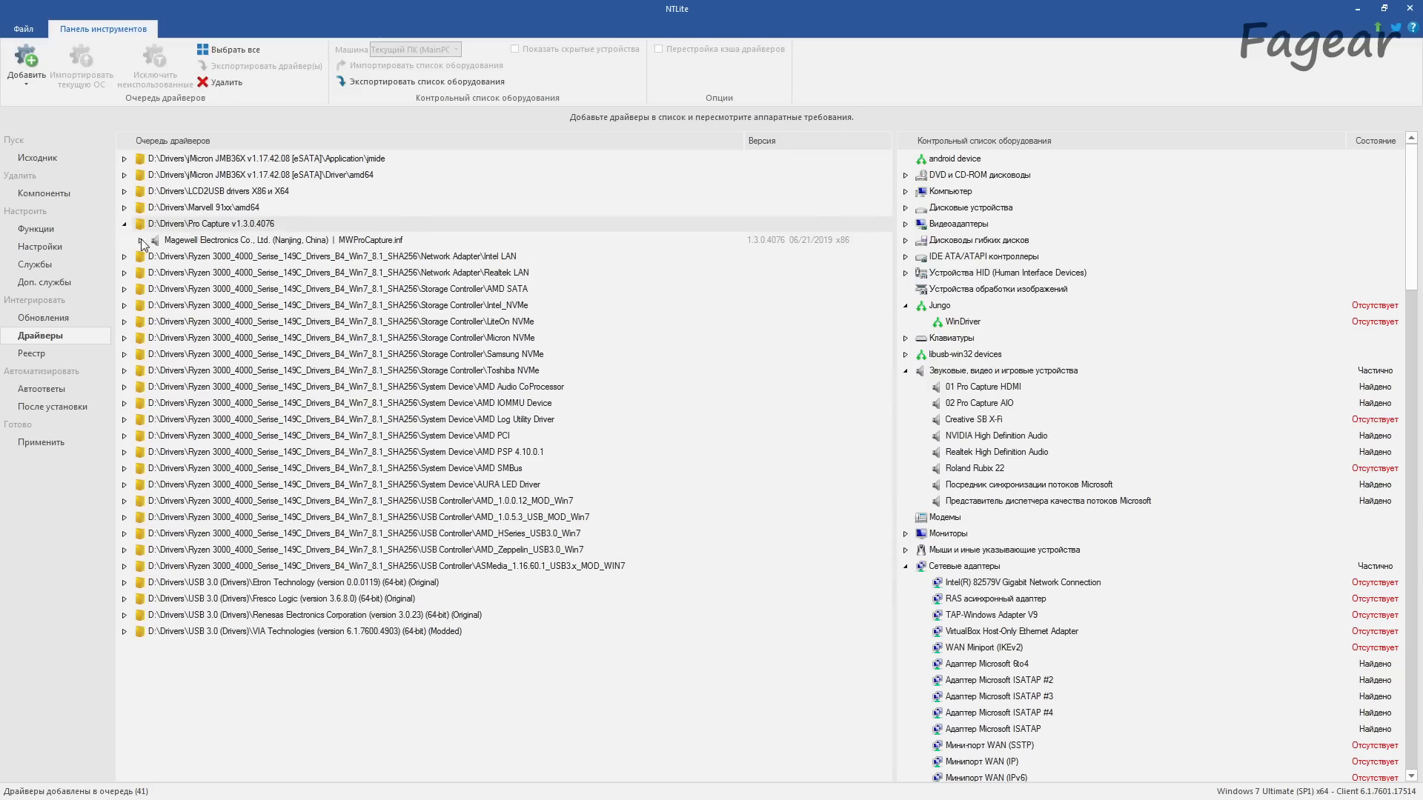
left_click(141, 240)
left_click(124, 223)
Step: Add the folder D:\Drivers\High Definition Audio vR2.82 [2017-07-26]\win7,8,10\WIN64 to the driver queue
left_click(27, 75)
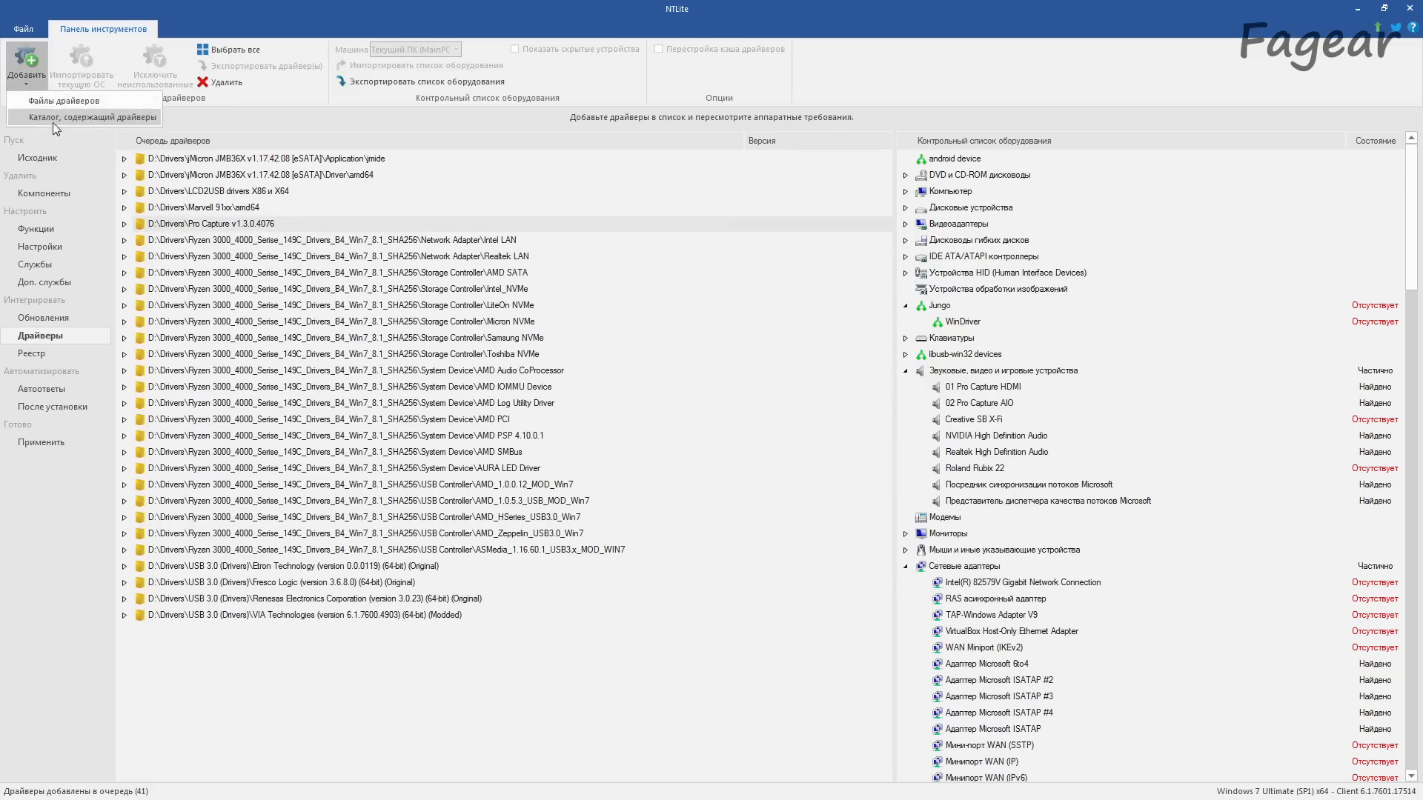
left_click(52, 123)
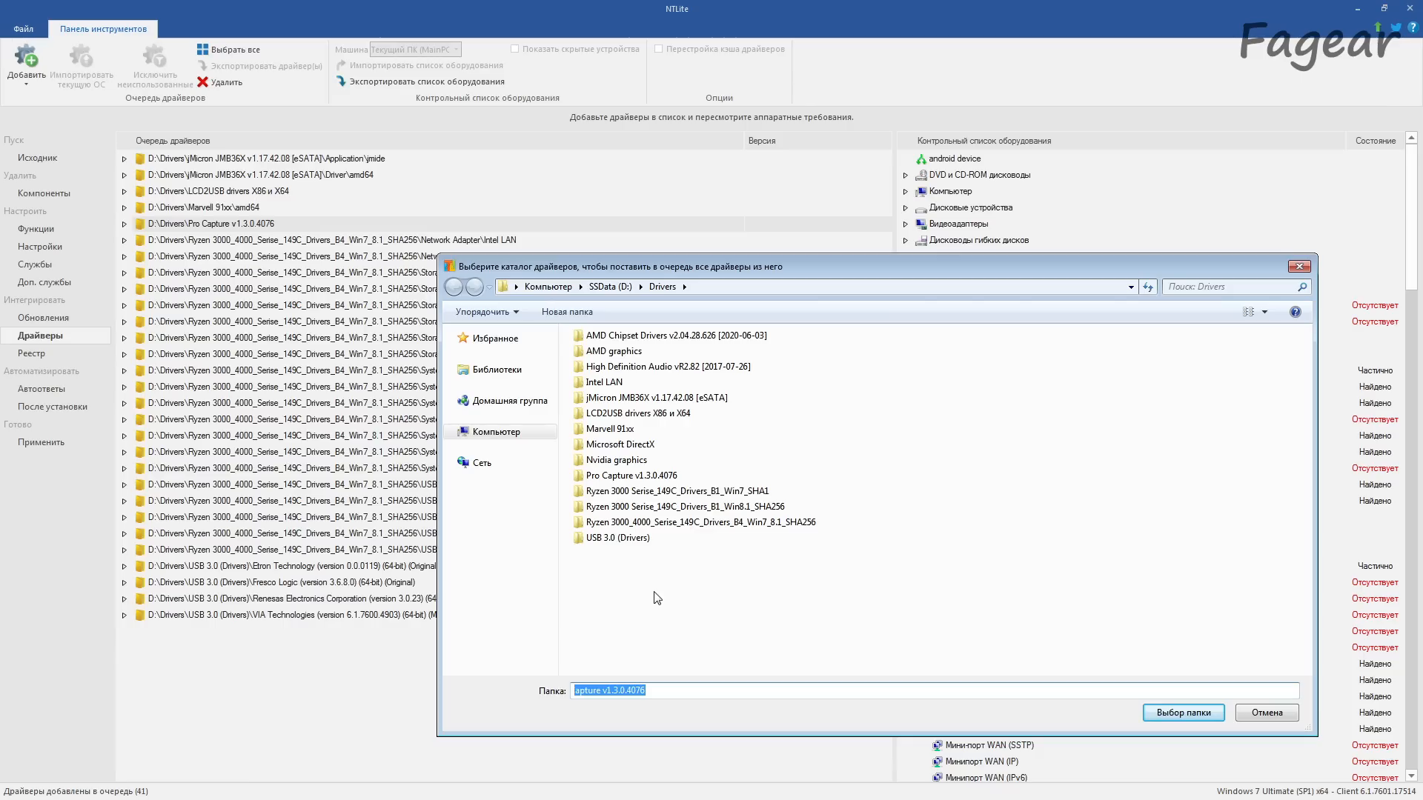
double_click(655, 366)
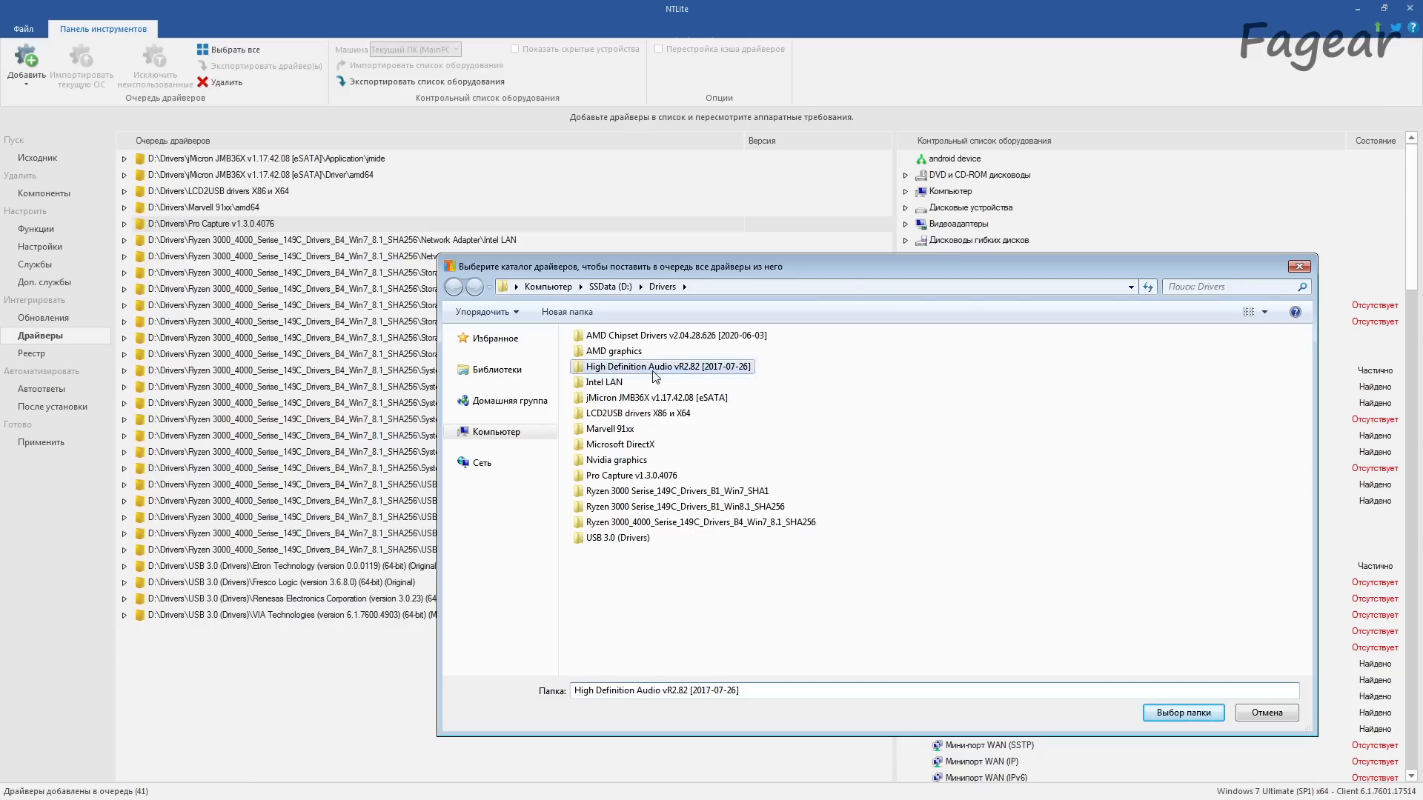
double_click(597, 335)
left_click(598, 366)
double_click(599, 367)
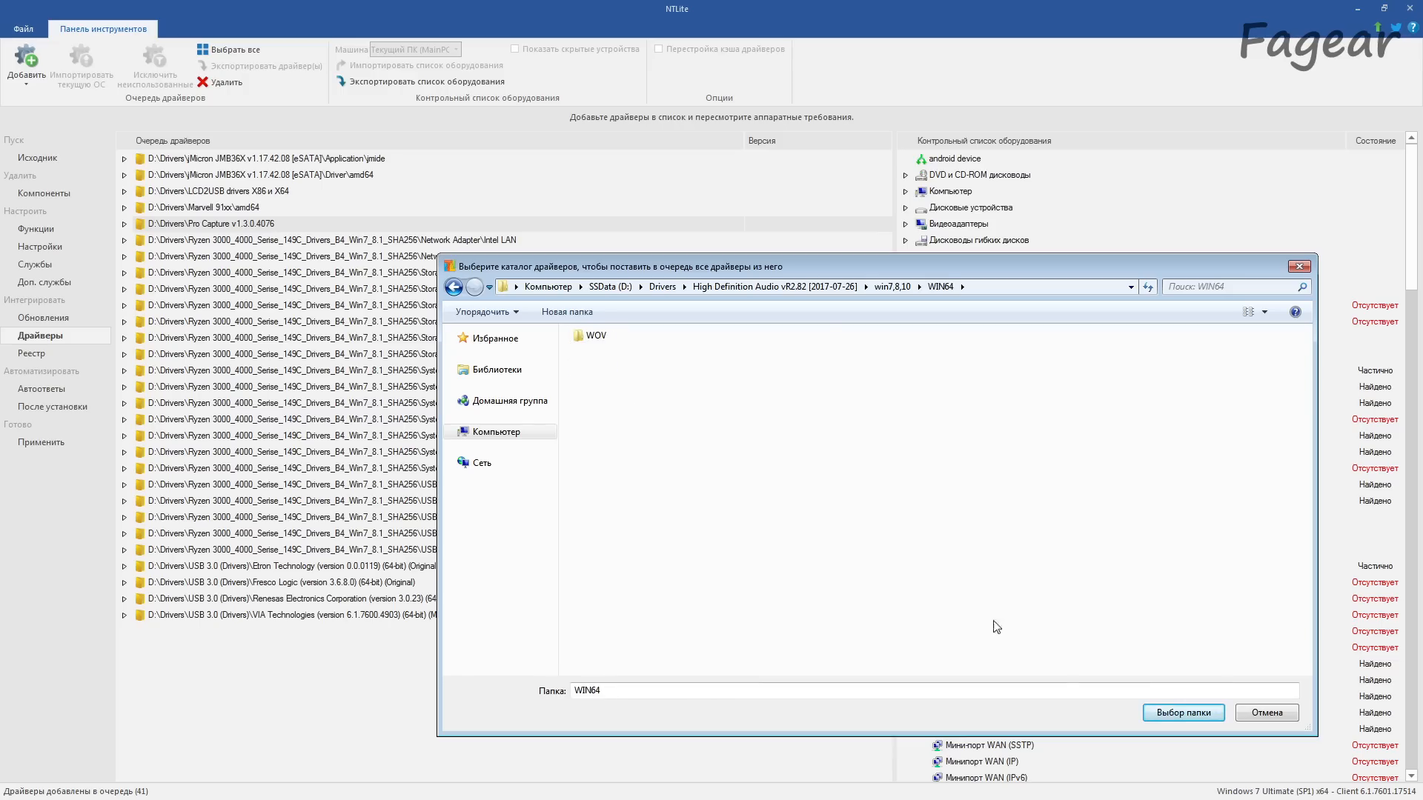
left_click(1184, 713)
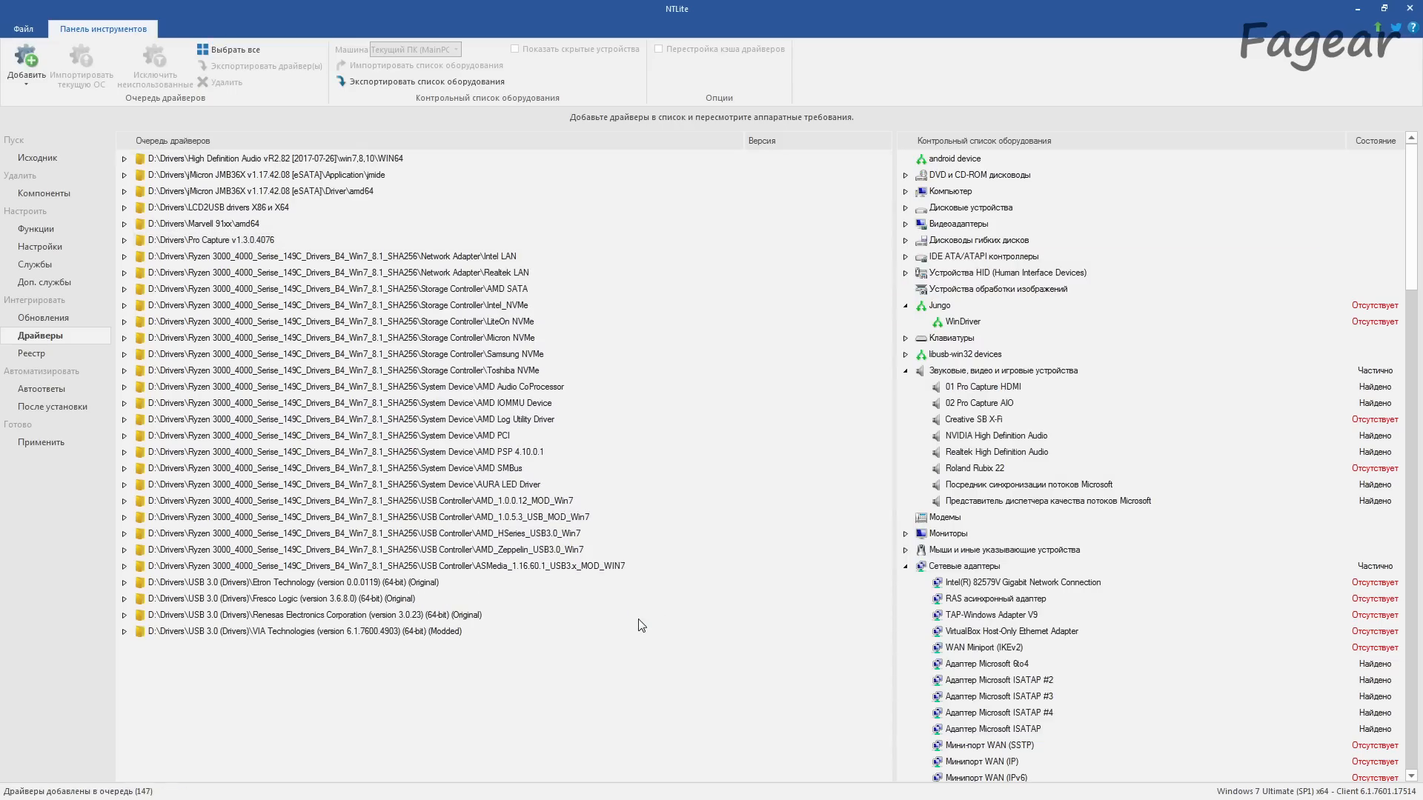
Step: Examine the Realtek .inf drivers in the High Definition Audio WIN64 folder, including the device covered by HDXAMA.inf
left_click(124, 159)
left_click(141, 192)
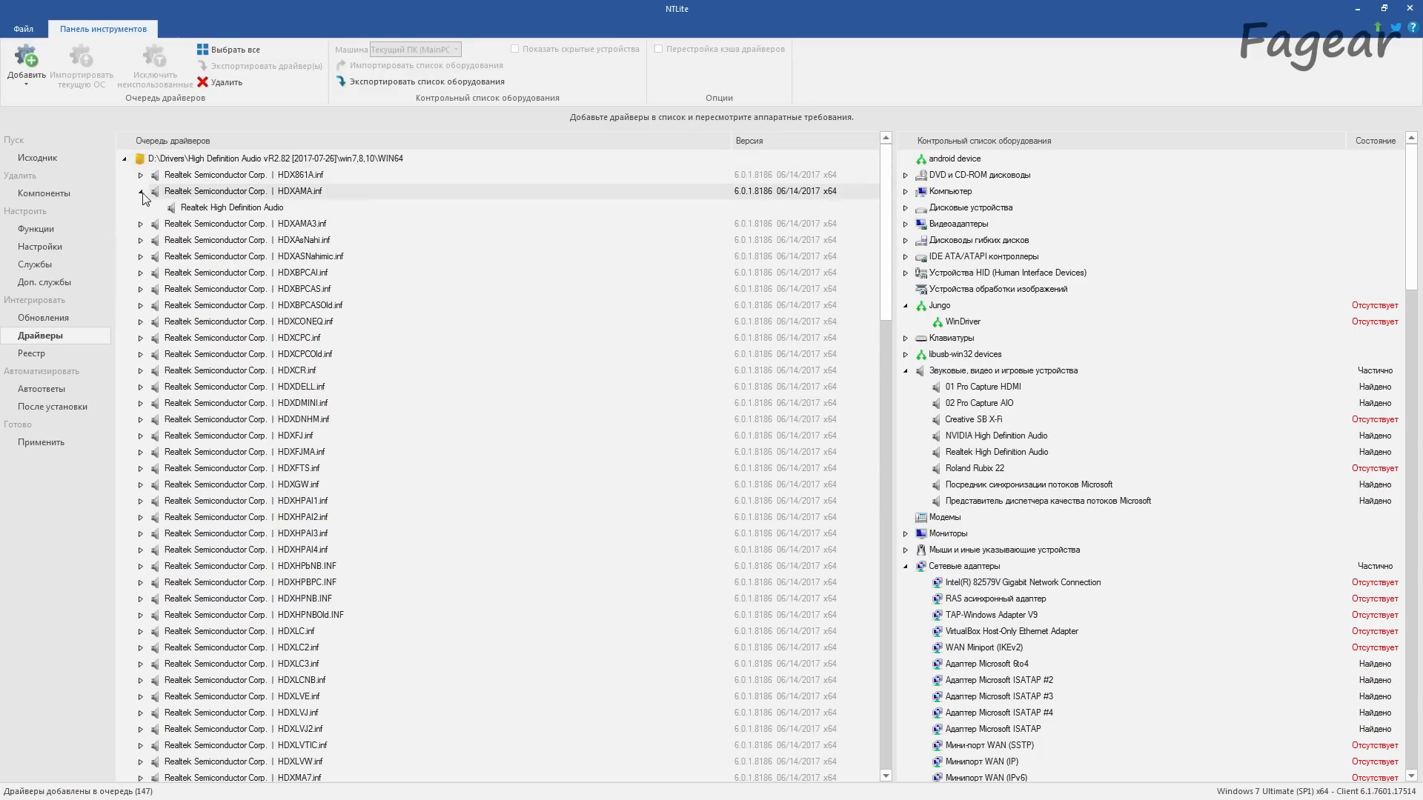
scroll(210, 315, "down", 15)
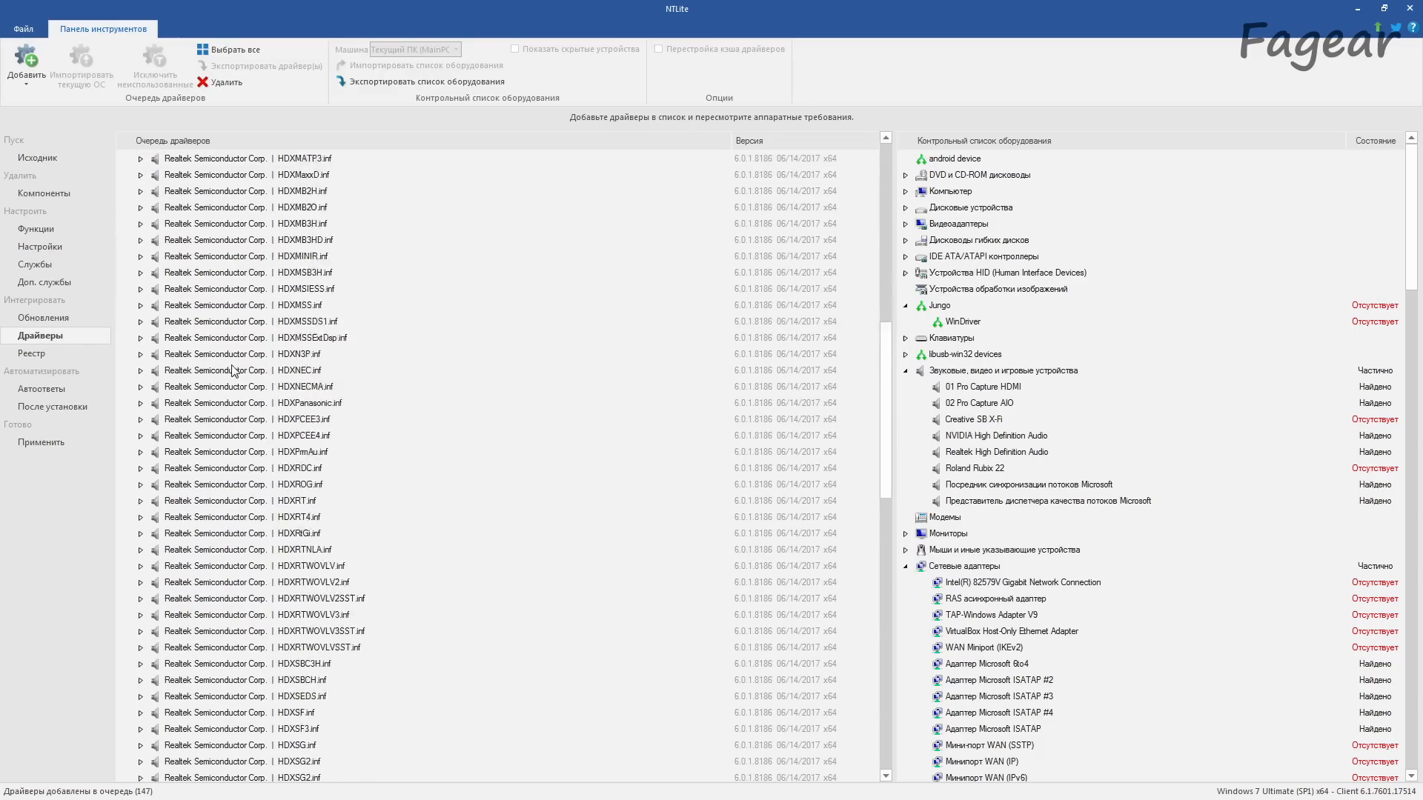
scroll(334, 504, "down", 5)
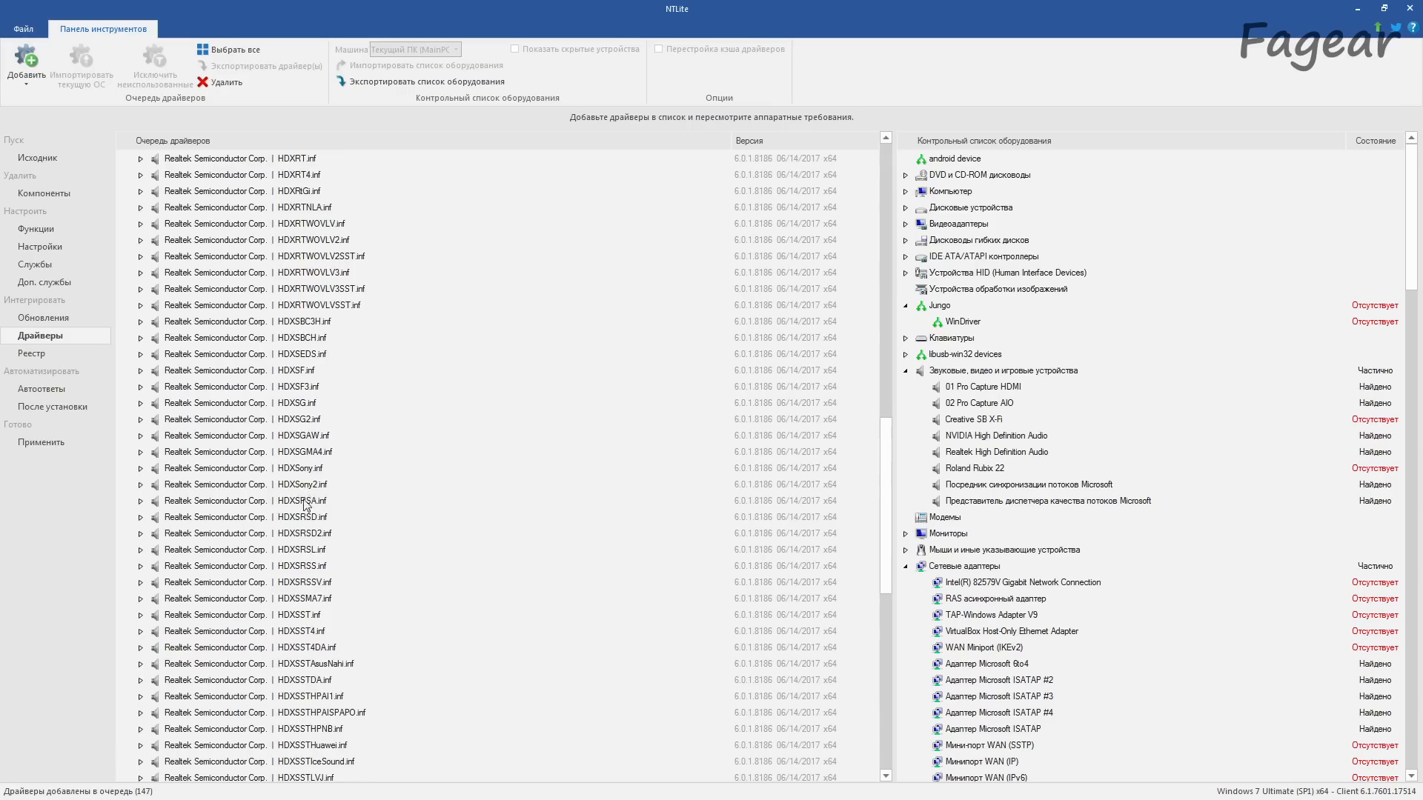
scroll(308, 615, "down", 5)
scroll(312, 663, "up", 20)
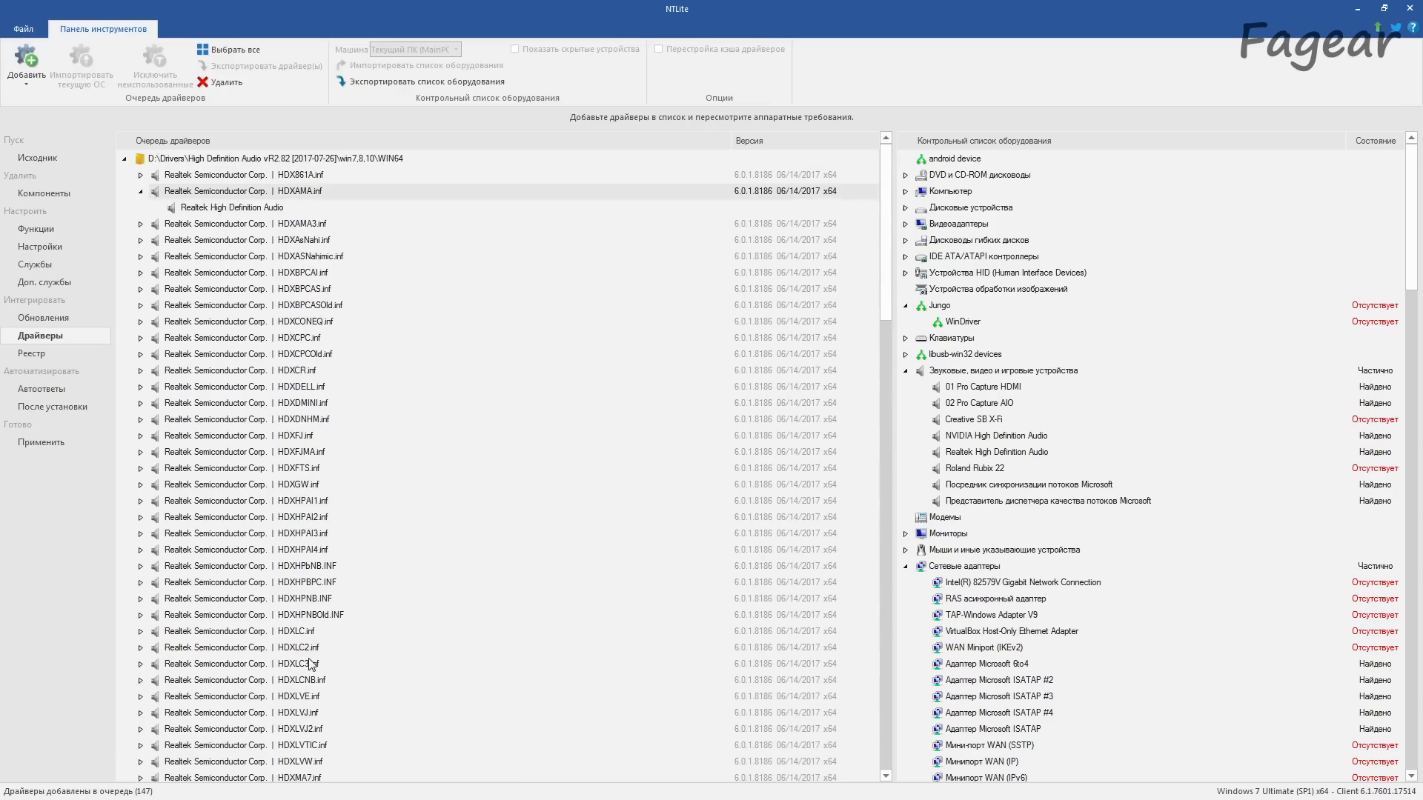
left_click(141, 192)
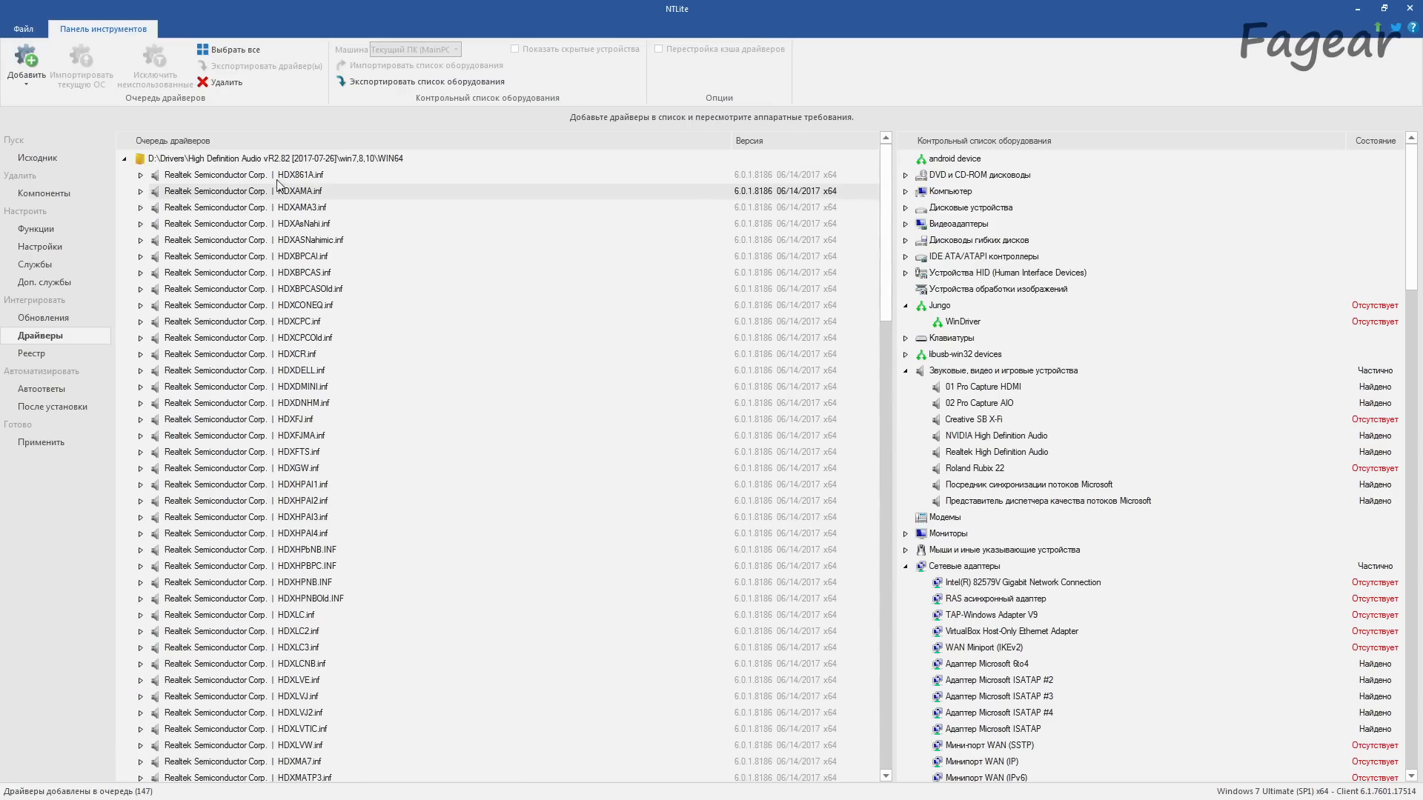
Step: Remove every Realtek driver except HDX861A.inf from the High Definition Audio WIN64 folder in the queue and collapse the folder
scroll(252, 341, "down", 20)
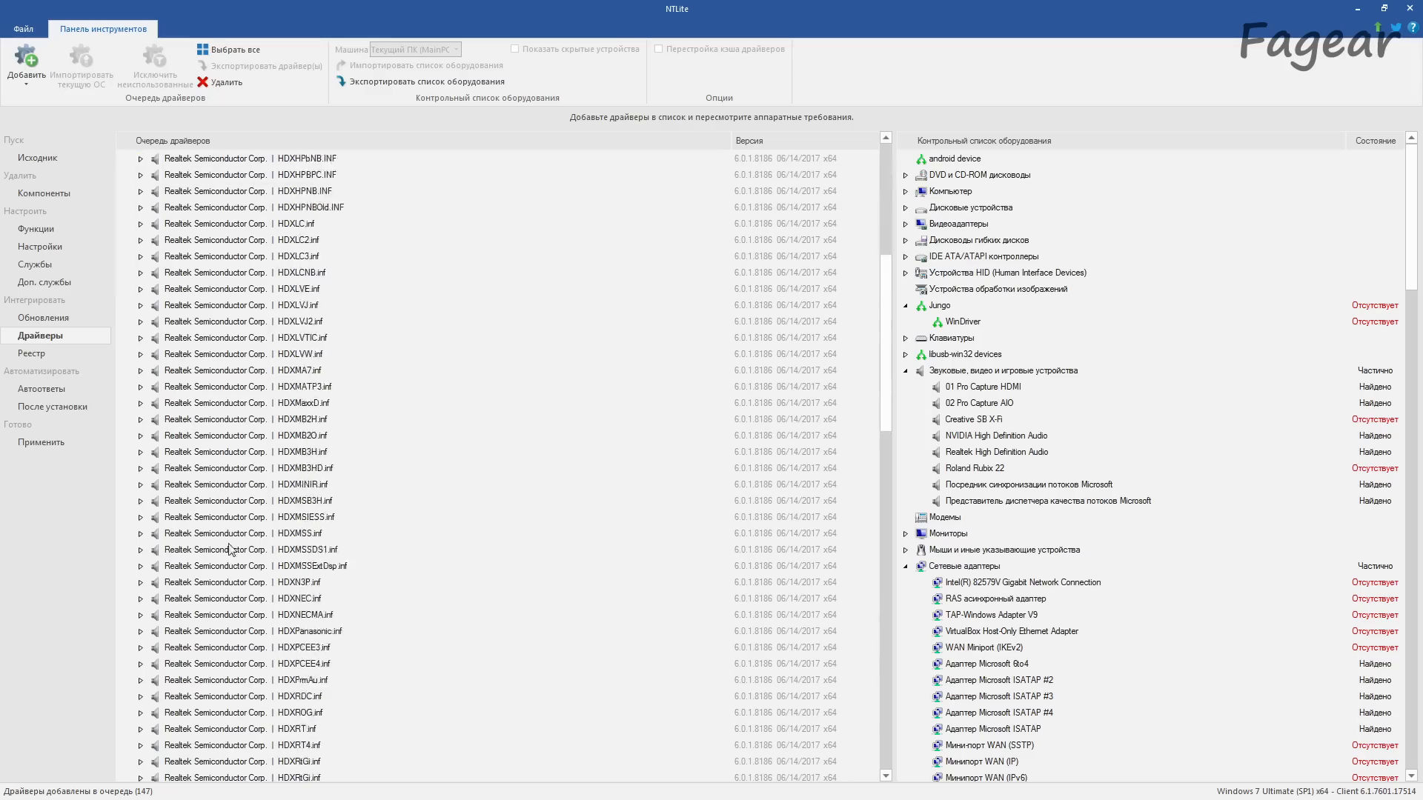
left_click(262, 374, "shift")
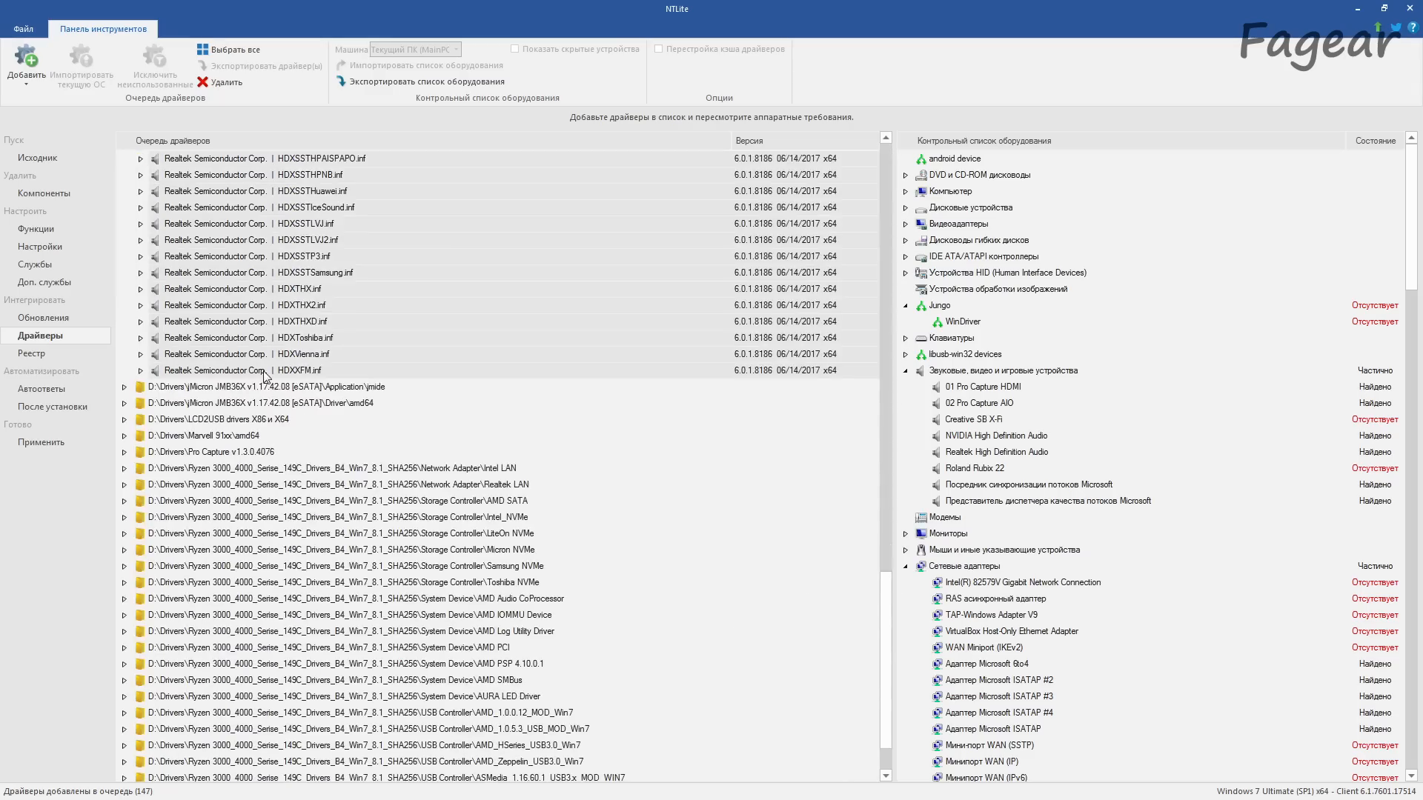
scroll(275, 386, "up", 20)
left_click(223, 82)
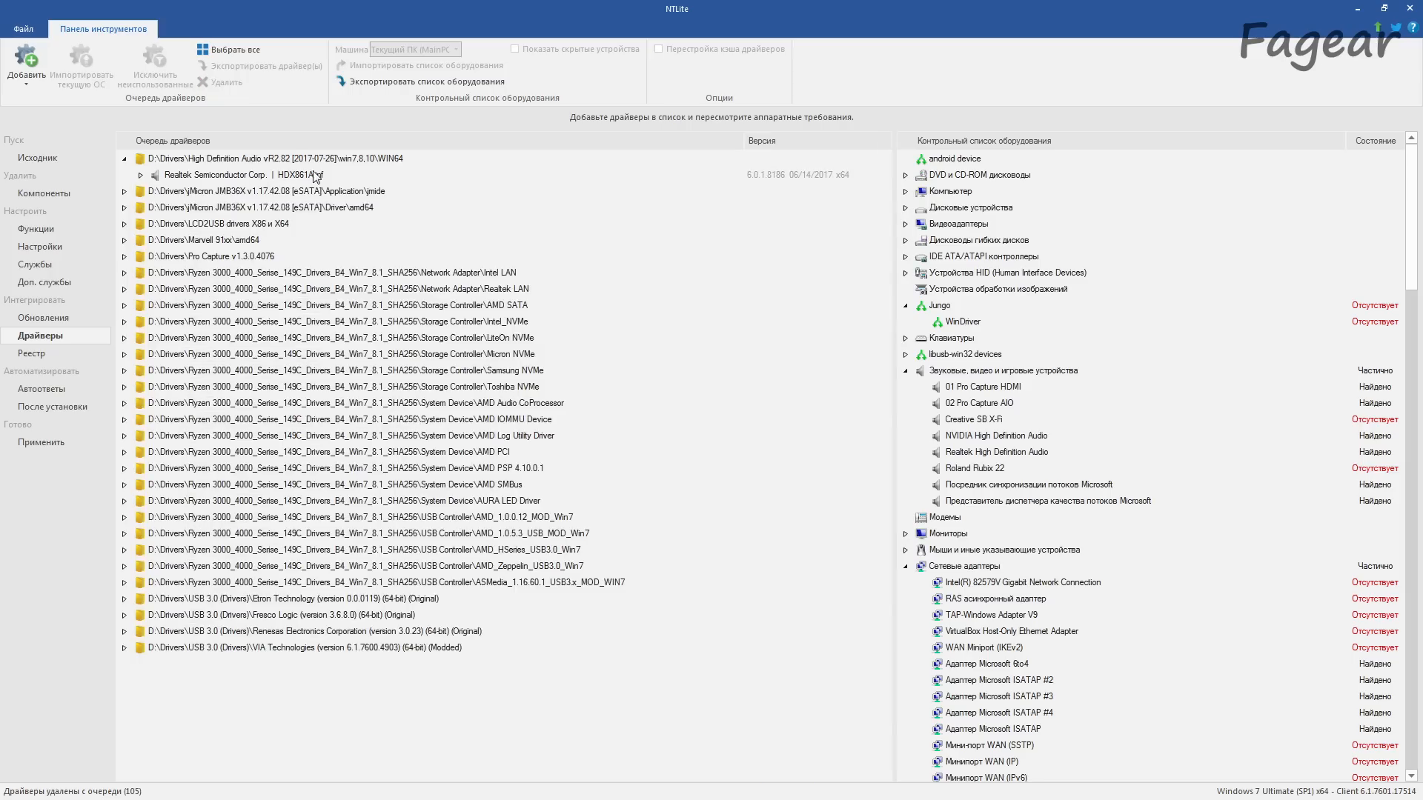
left_click(316, 177)
left_click(124, 160)
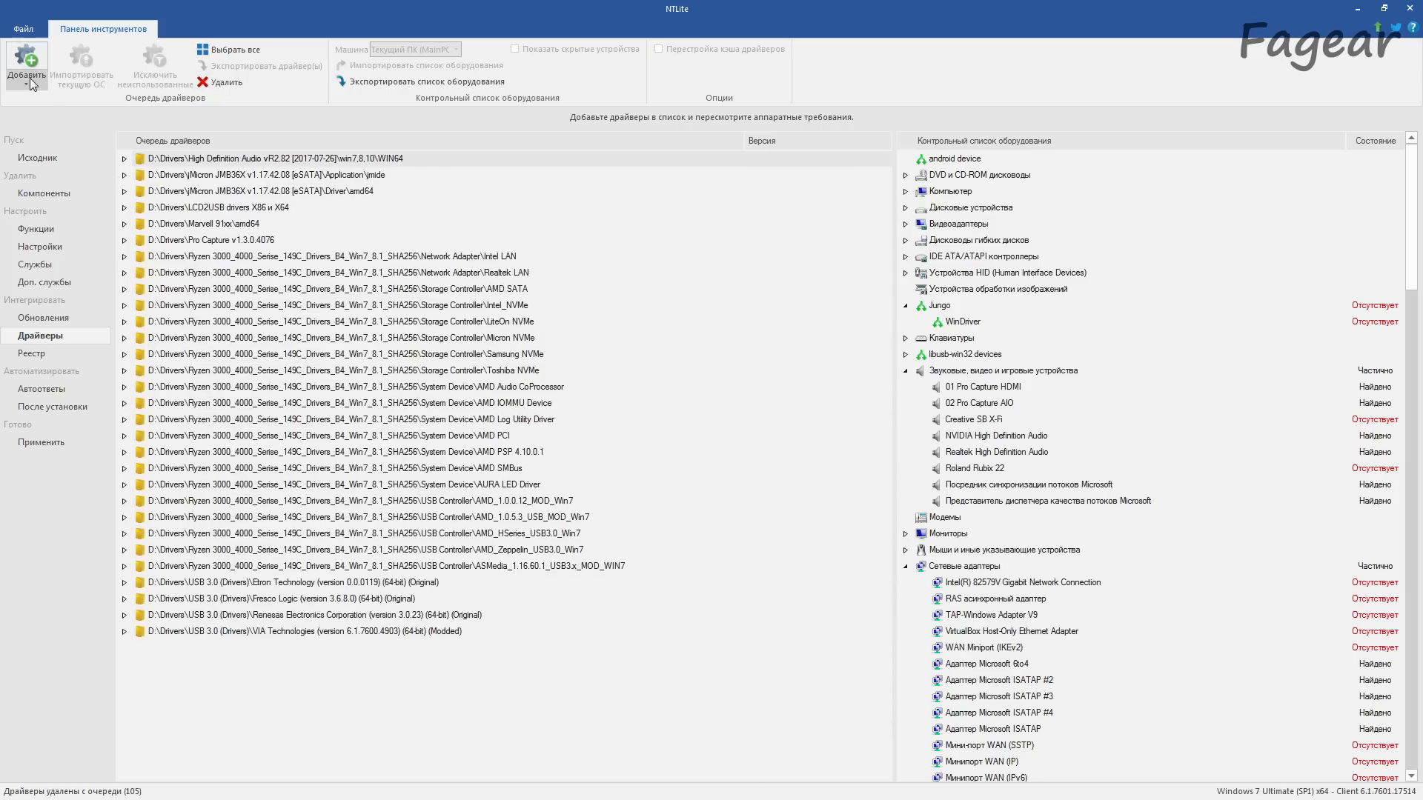
Step: Add the folder D:\Drivers\Nvidia graphics\Display.Driver to the driver queue
left_click(29, 78)
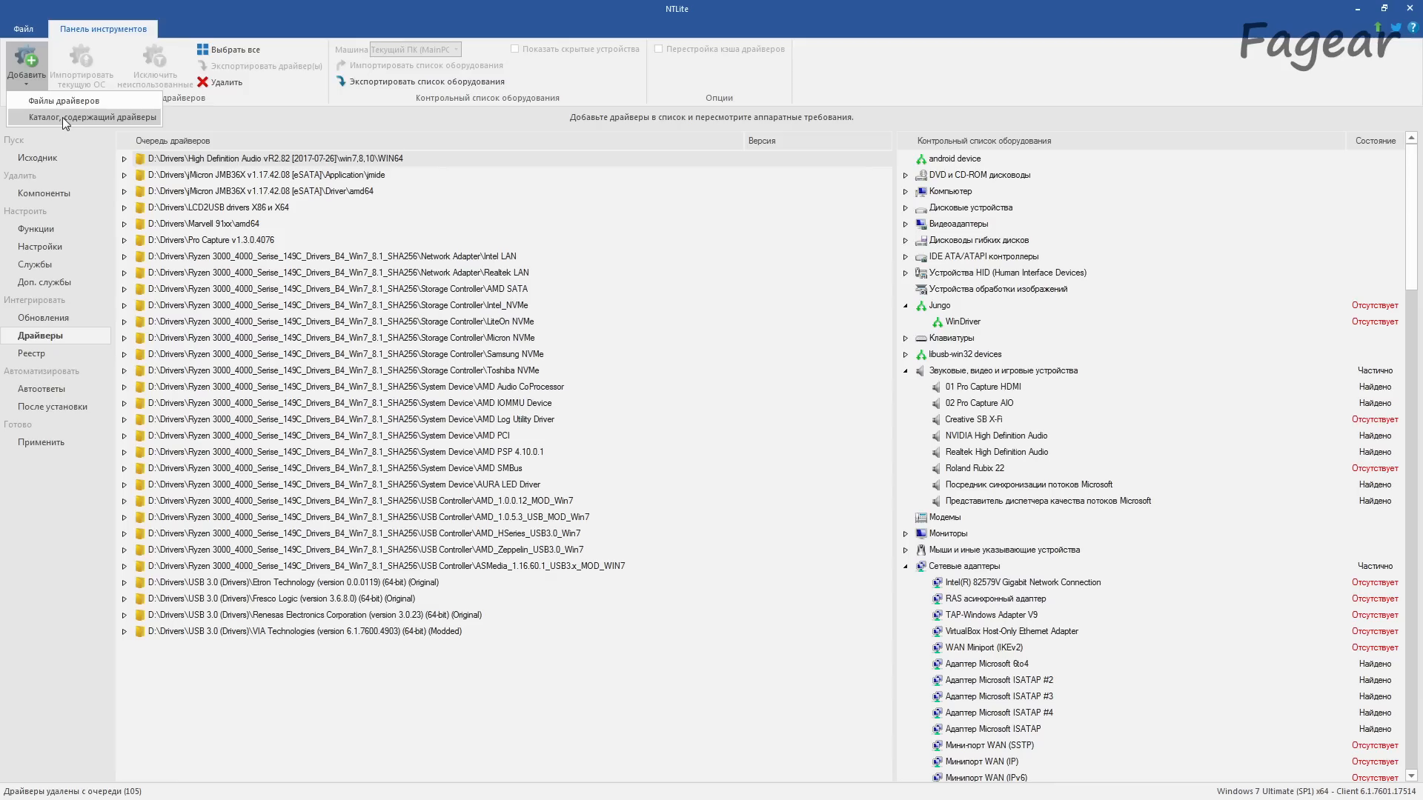
left_click(63, 118)
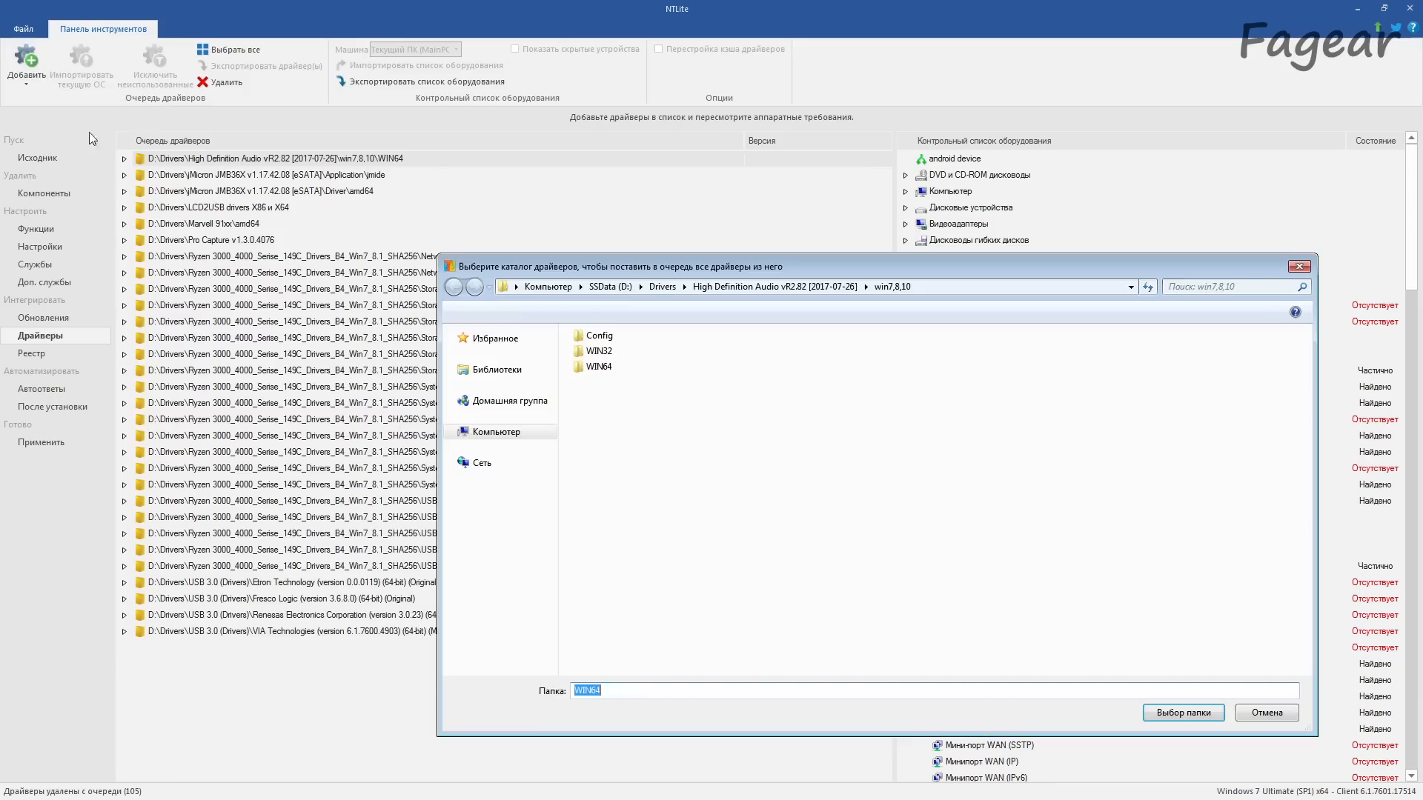
left_click(662, 287)
double_click(616, 461)
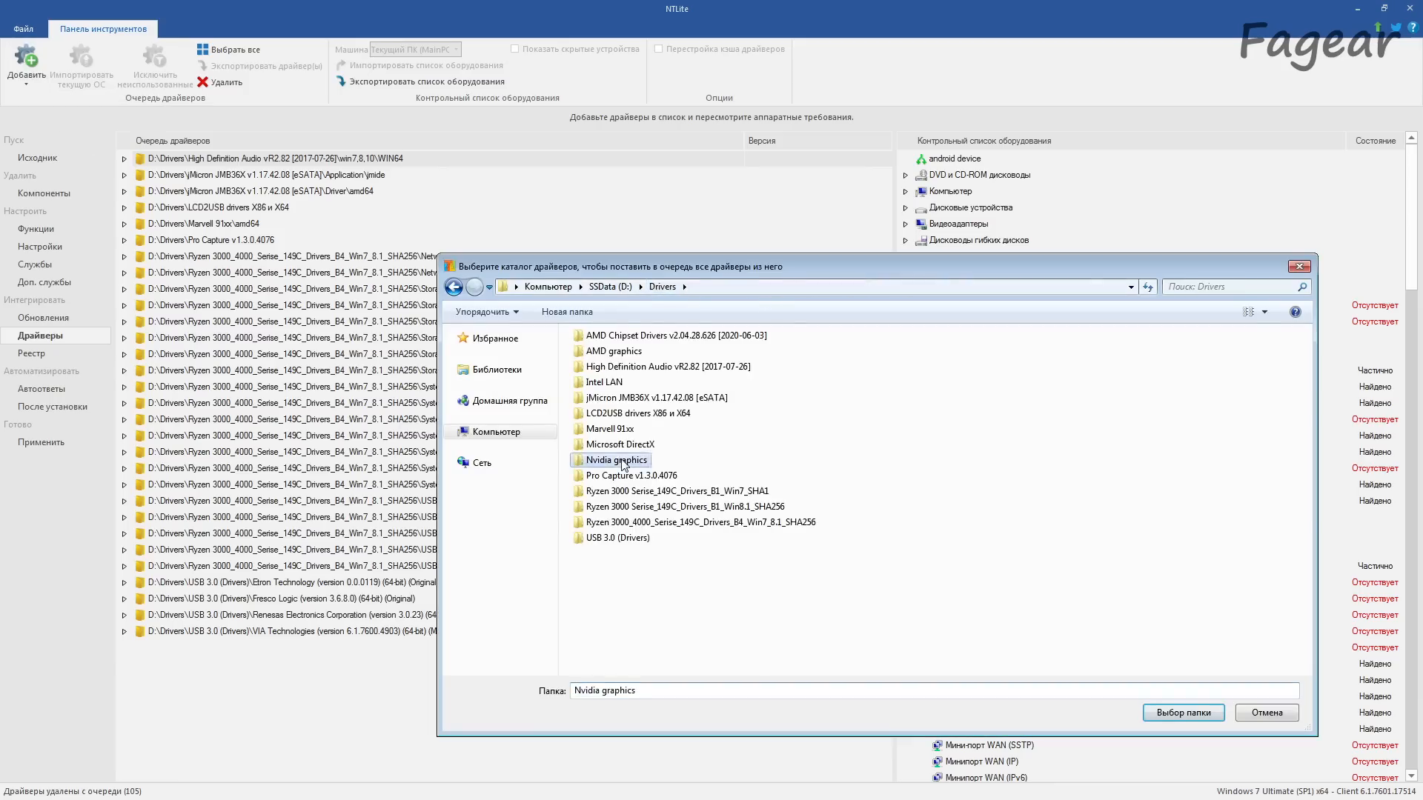
double_click(625, 337)
left_click(1178, 710)
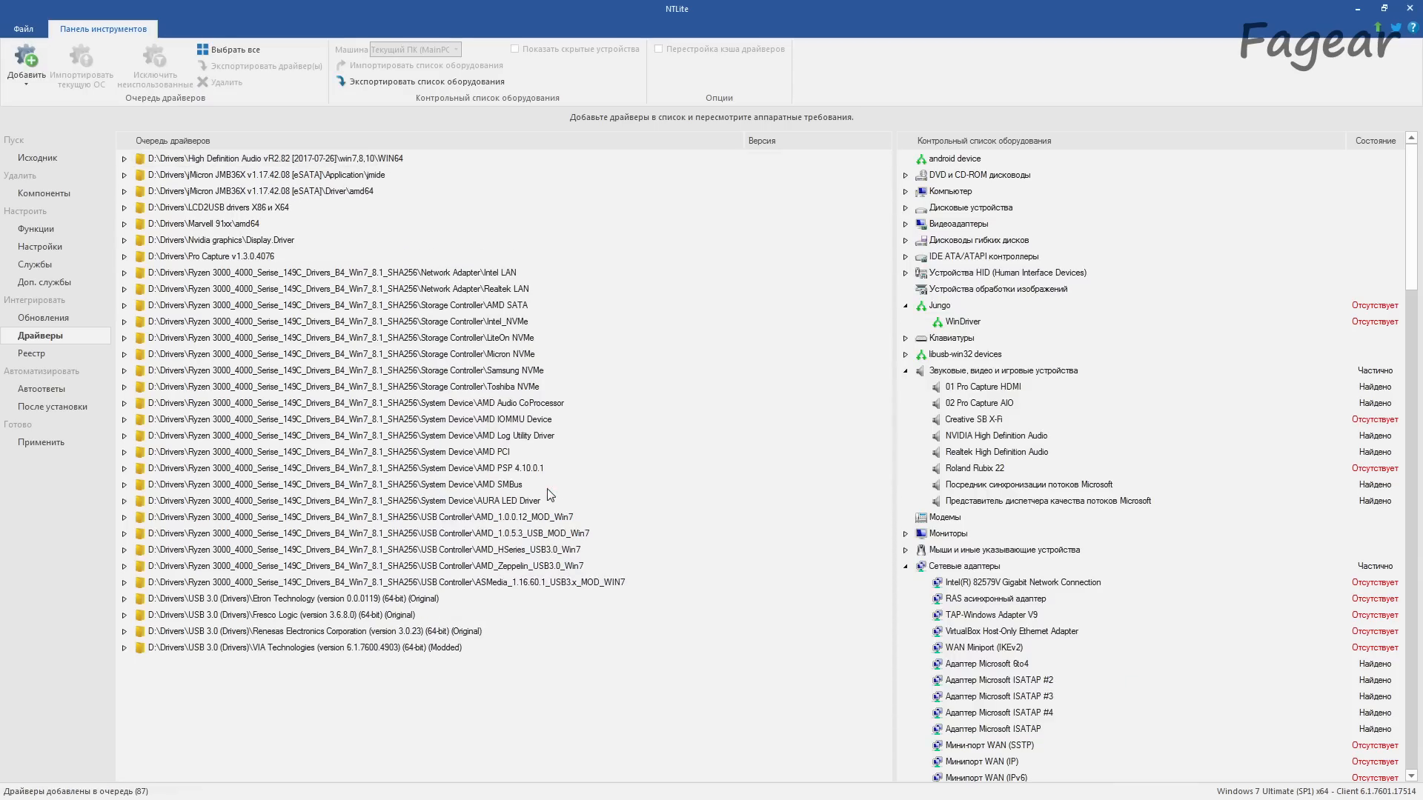
Step: Examine the graphics cards covered by nv_desktop_ref4i.inf and nv_dispi.inf in the Nvidia Display.Driver folder
left_click(124, 240)
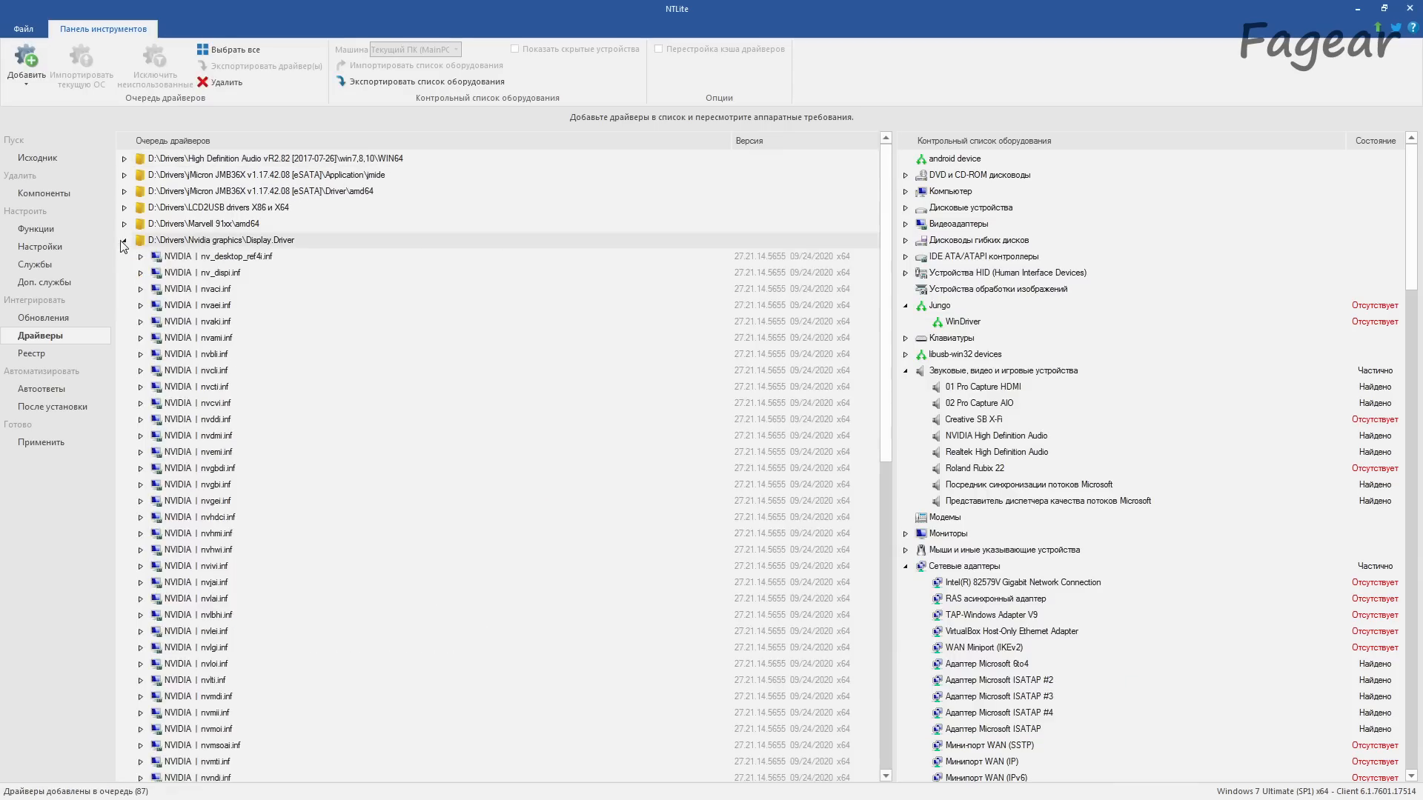
scroll(179, 419, "down", 1)
left_click(140, 208)
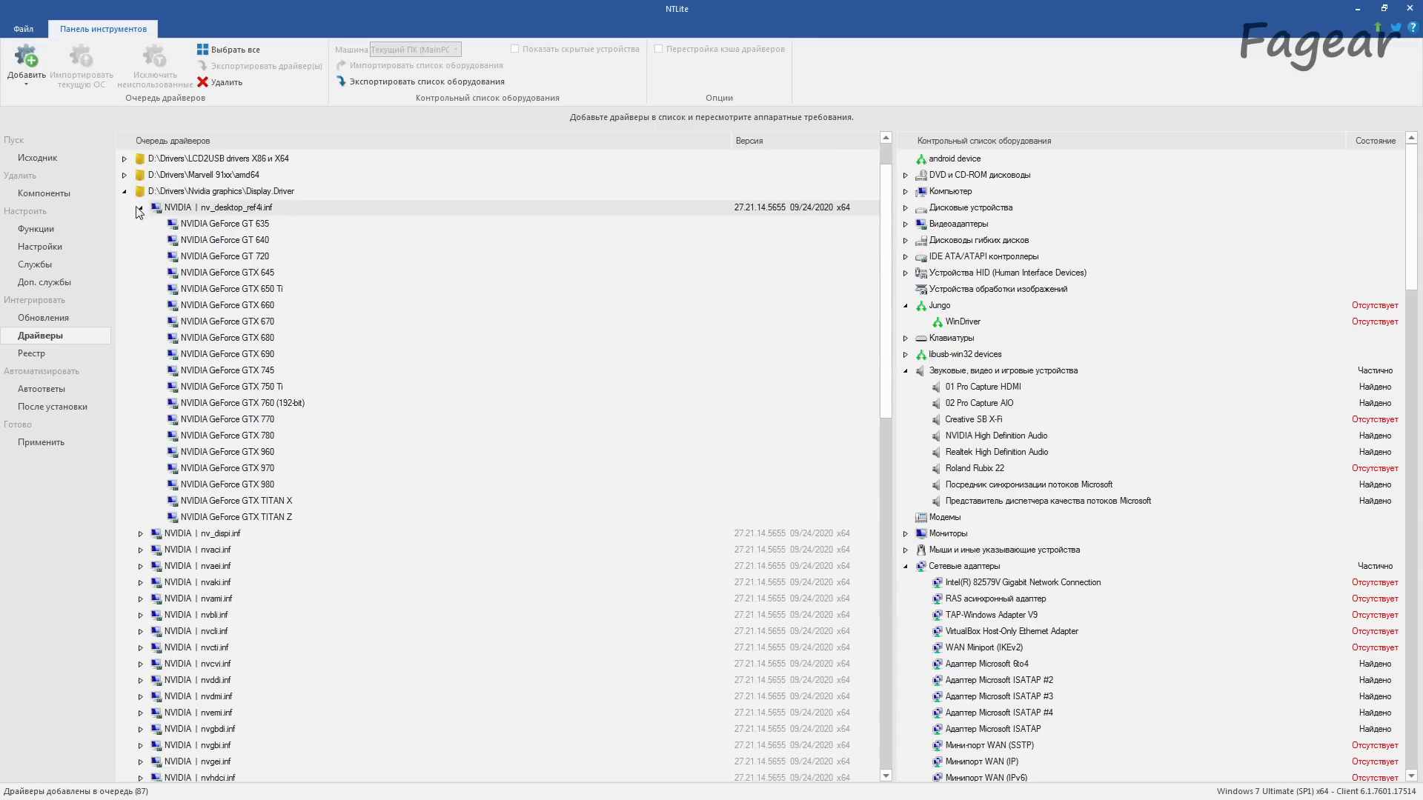
left_click(140, 211)
left_click(141, 222)
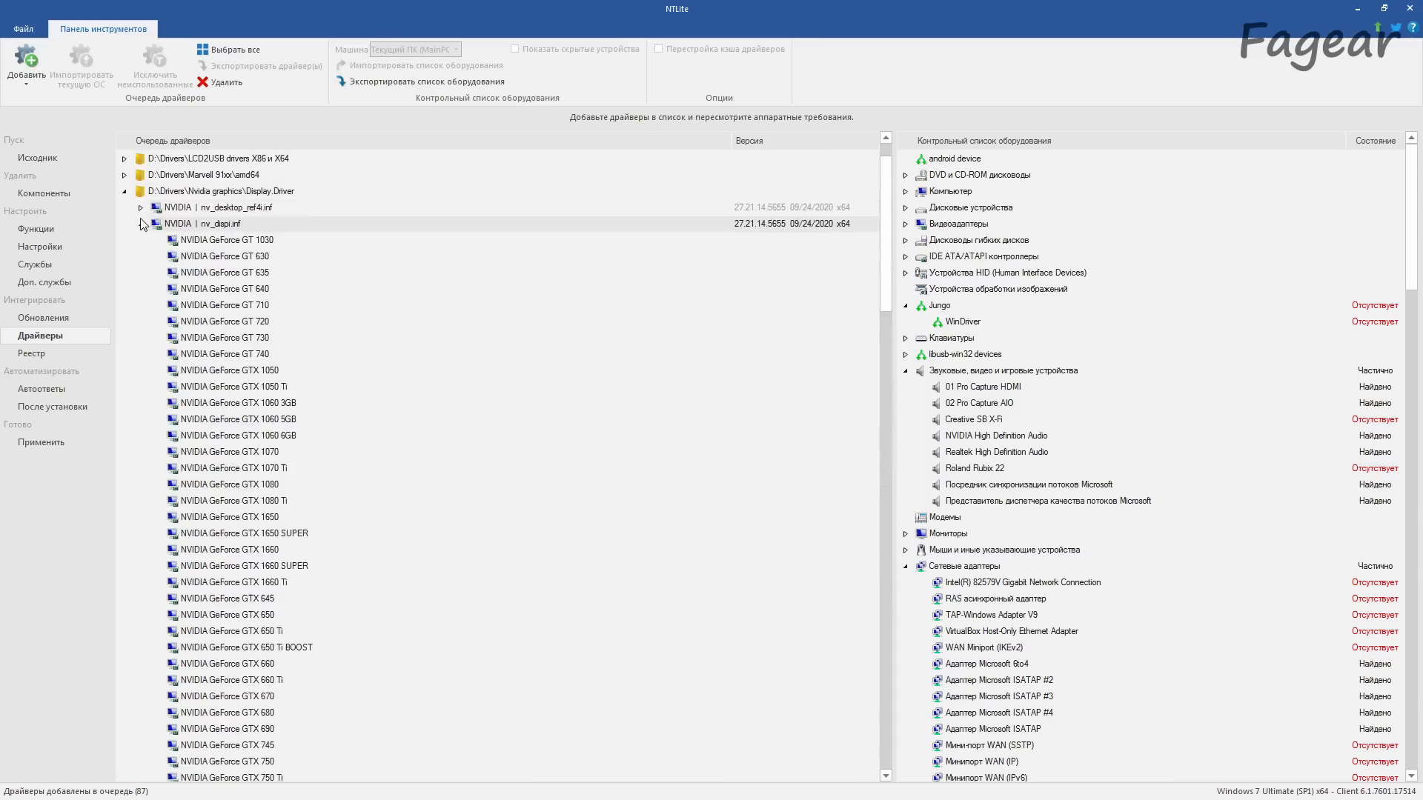
scroll(239, 393, "down", 5)
scroll(193, 334, "up", 8)
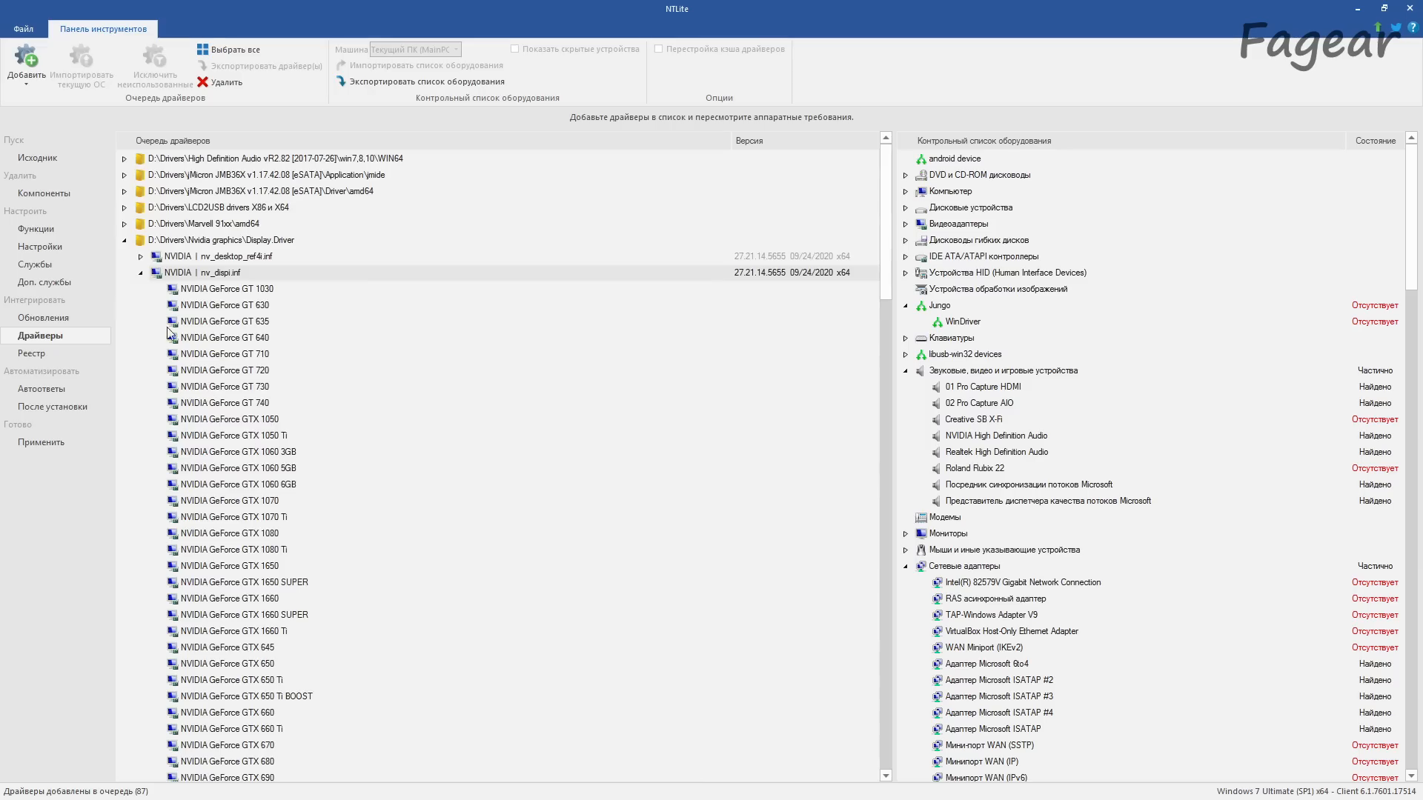
left_click(141, 273)
Step: Remove all Nvidia Display.Driver entries from nvaci.inf onward, keeping only nv_desktop_ref4i.inf and nv_dispi.inf in the queue
scroll(226, 460, "down", 11)
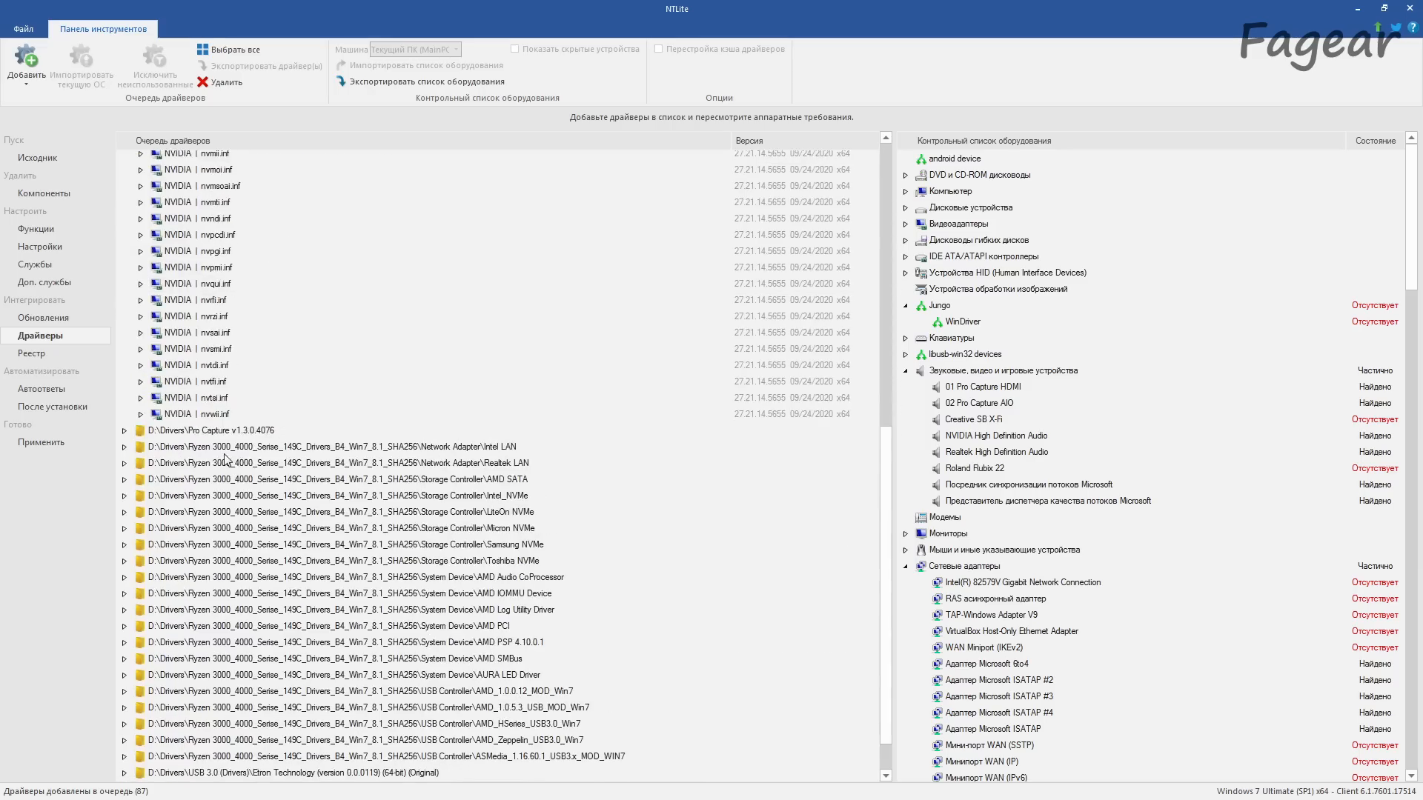
scroll(245, 445, "up", 2)
scroll(277, 468, "up", 3)
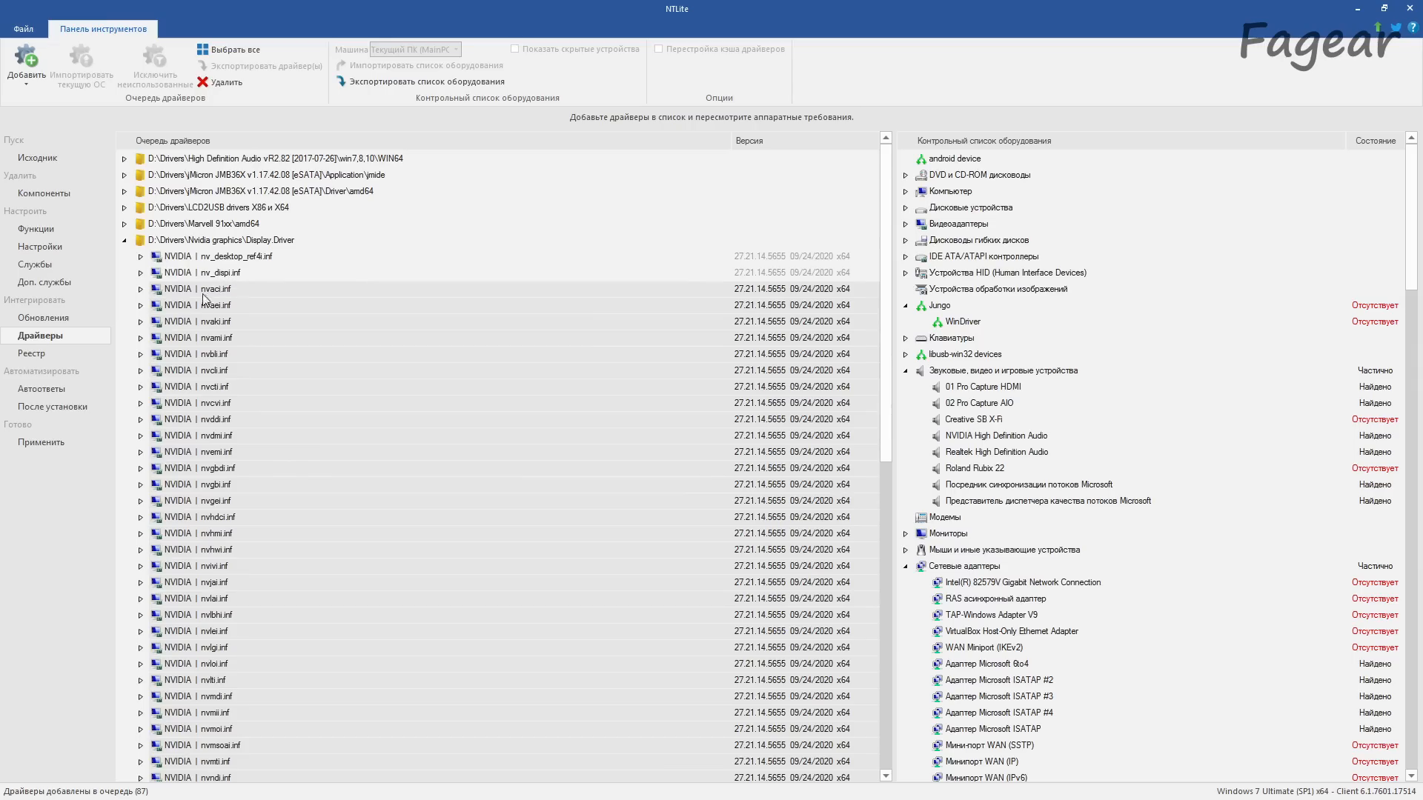
scroll(238, 396, "down", 10)
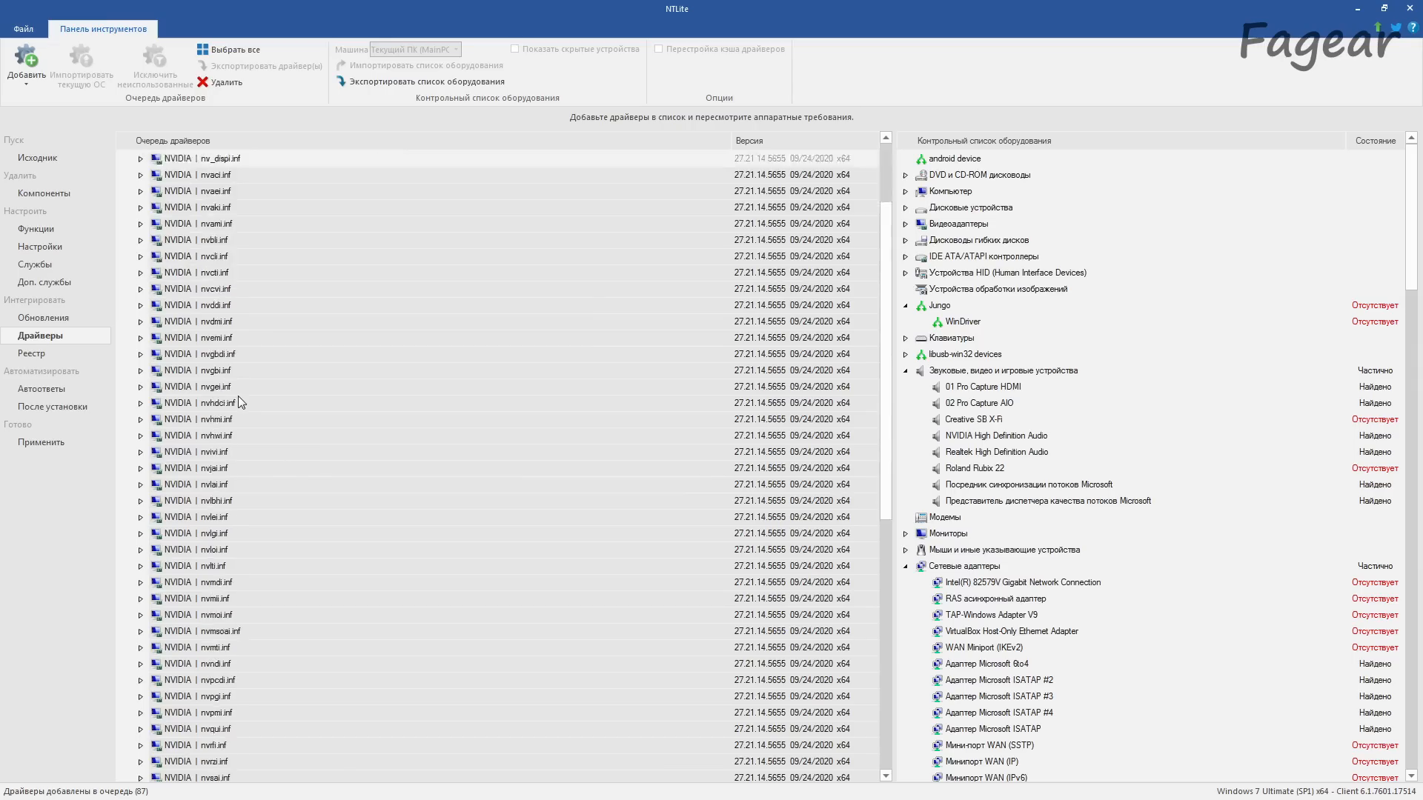
scroll(238, 396, "up", 6)
left_click(217, 83)
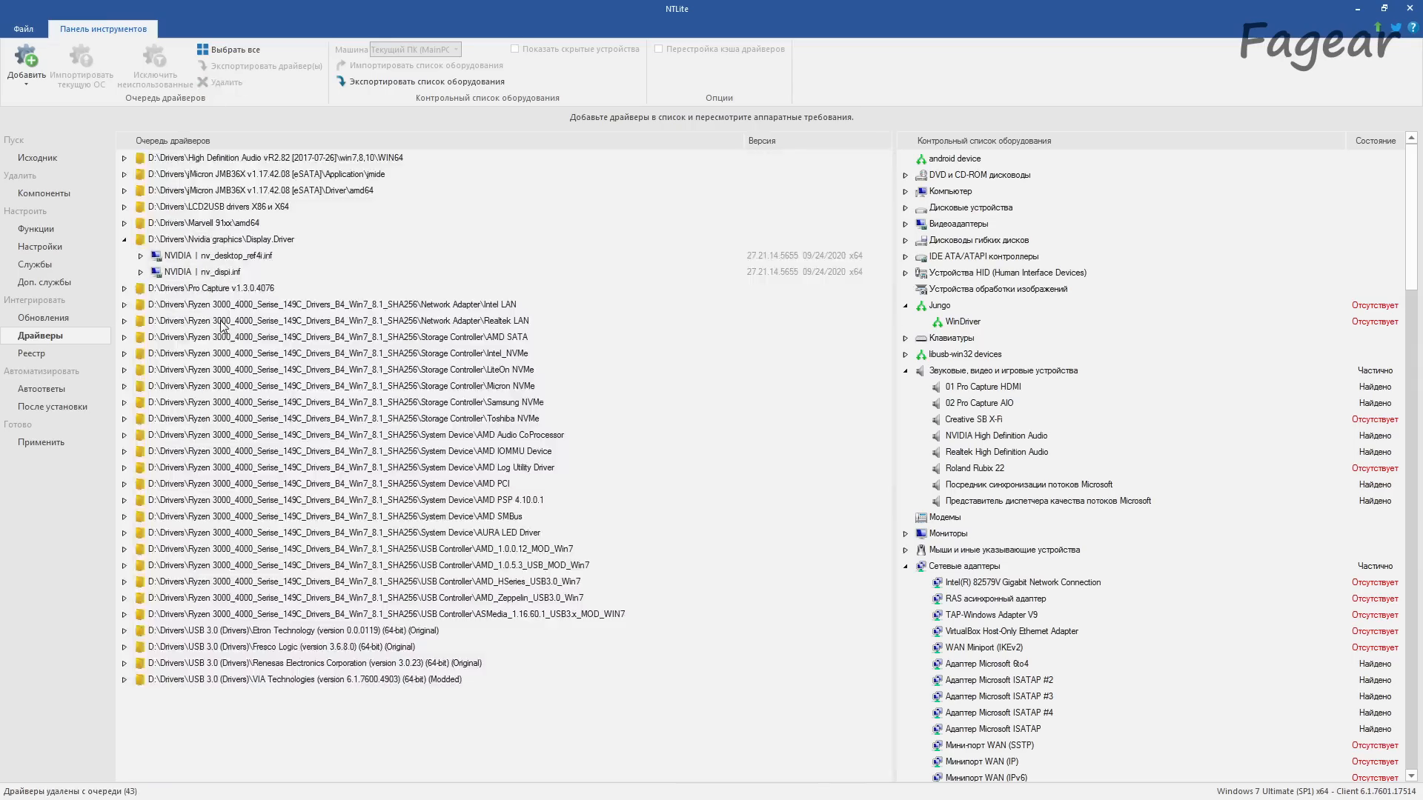
Step: Add the folder D:\Drivers\AMD graphics\Drivers\Display\W76A_INF to the driver queue and check its C7187669.inf driver
left_click(24, 82)
left_click(50, 117)
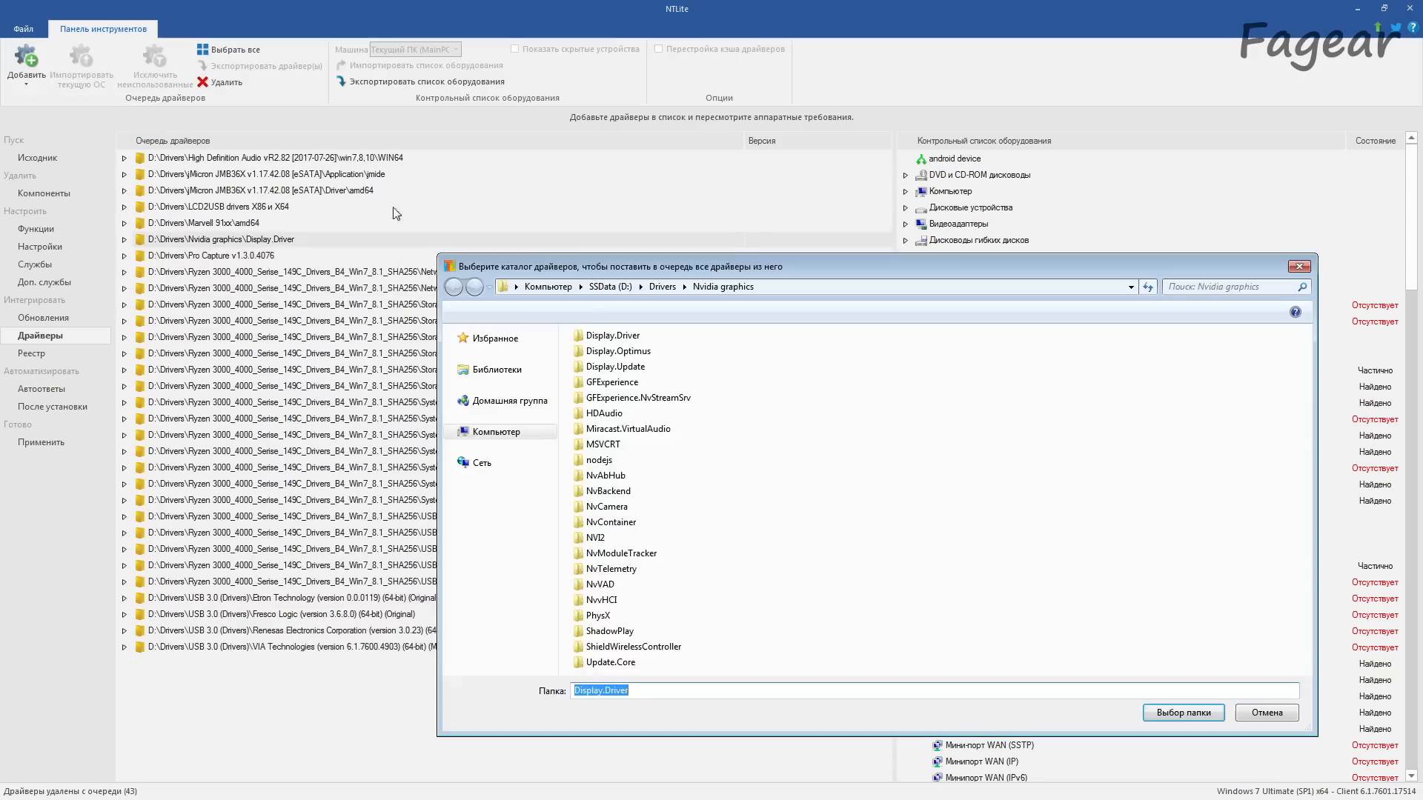
left_click(664, 286)
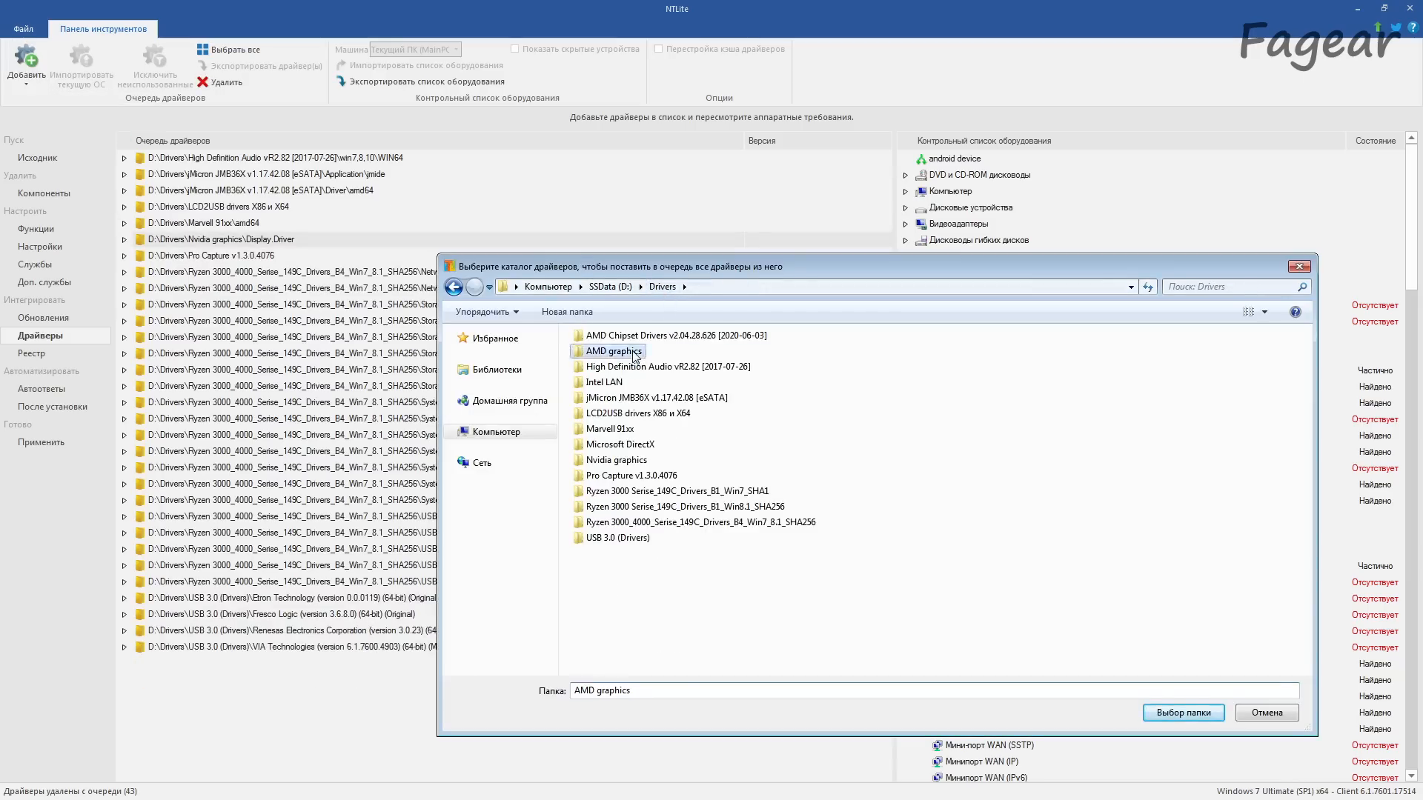
double_click(622, 351)
left_click(602, 353)
double_click(601, 353)
double_click(602, 369)
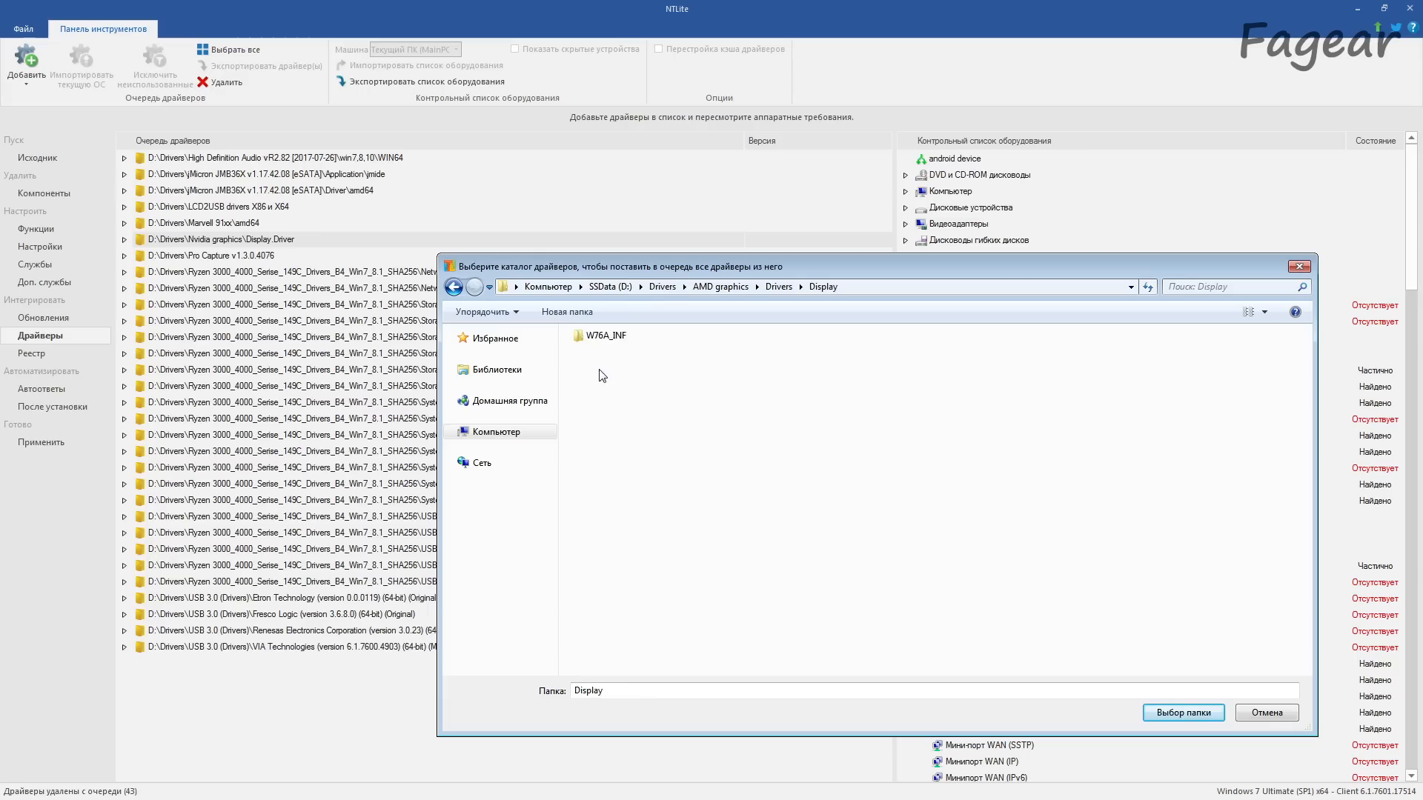
left_click(1178, 713)
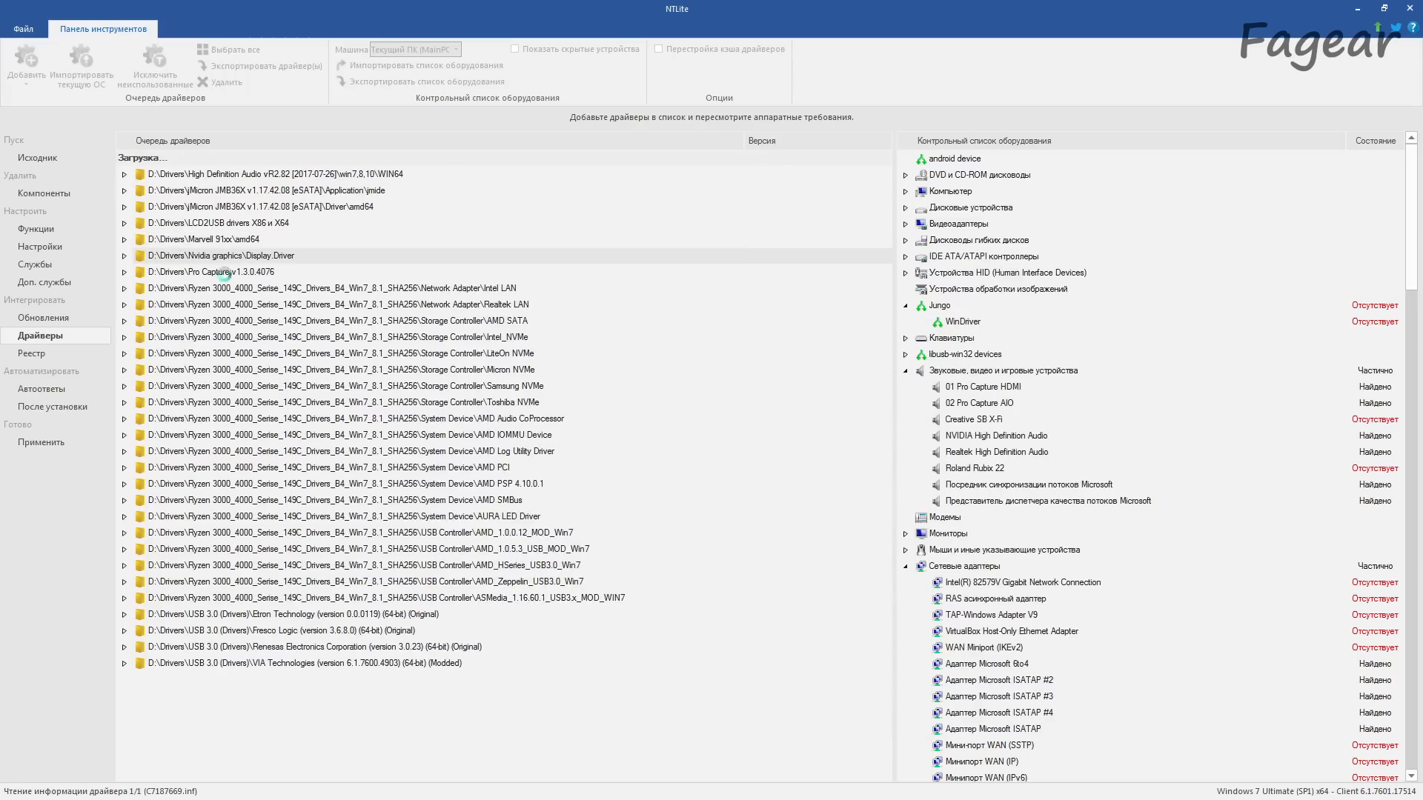
left_click(140, 176)
left_click(140, 176)
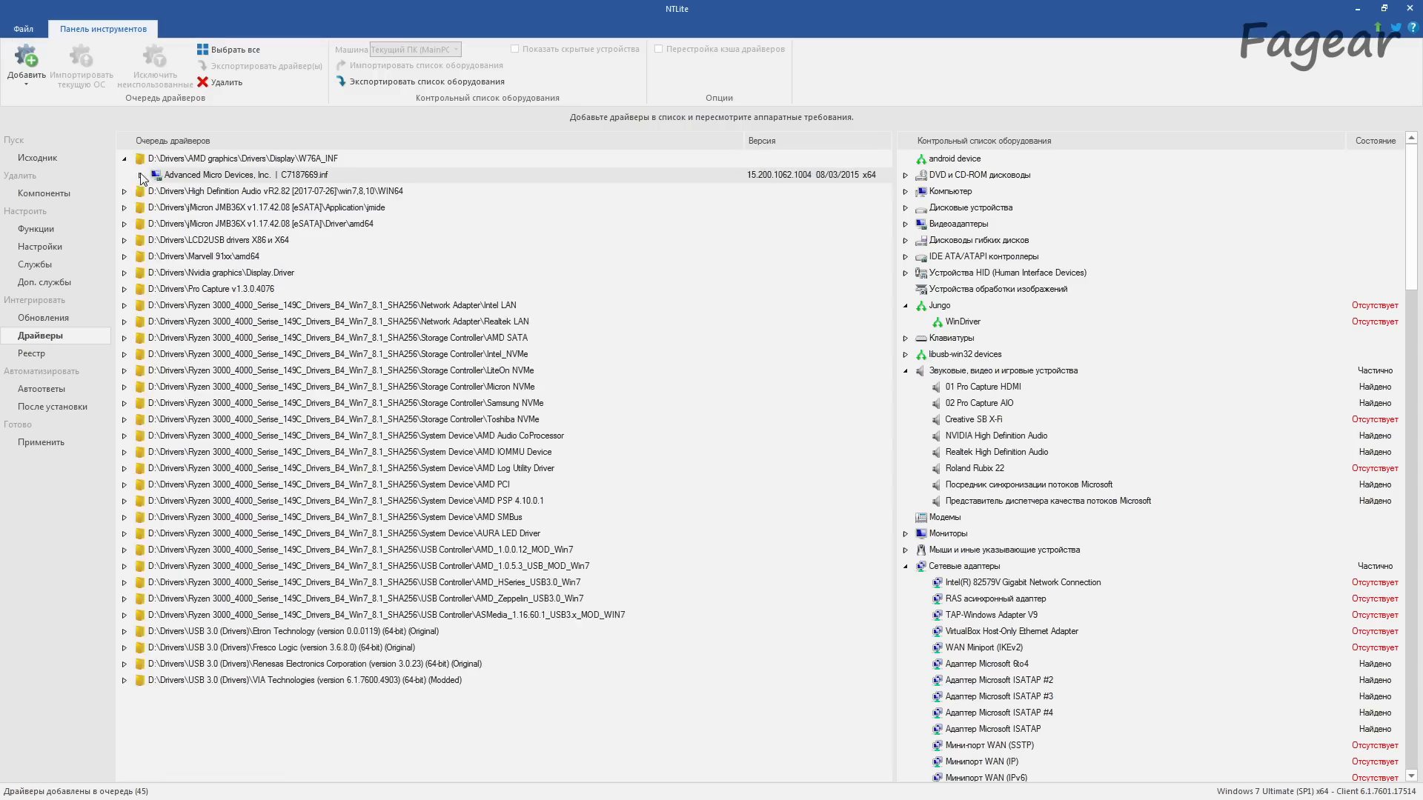
left_click(124, 159)
Step: Add the folder D:\Drivers\AMD graphics\Drivers\WDM\HDMI\W764A to the driver queue and inspect its AtihdW76.inf driver
left_click(37, 86)
left_click(92, 117)
left_click(741, 288)
double_click(599, 351)
double_click(602, 384)
left_click(1183, 713)
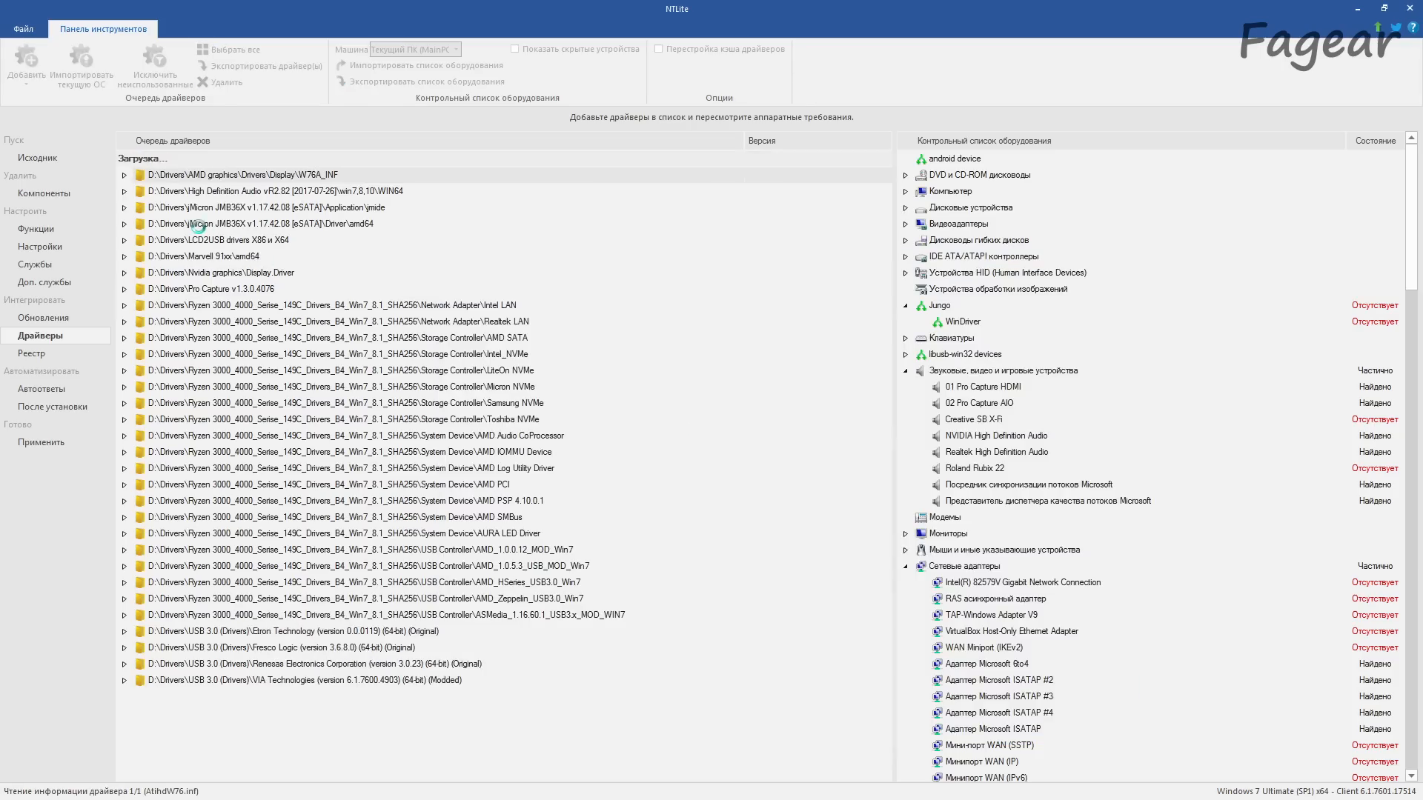
double_click(149, 178)
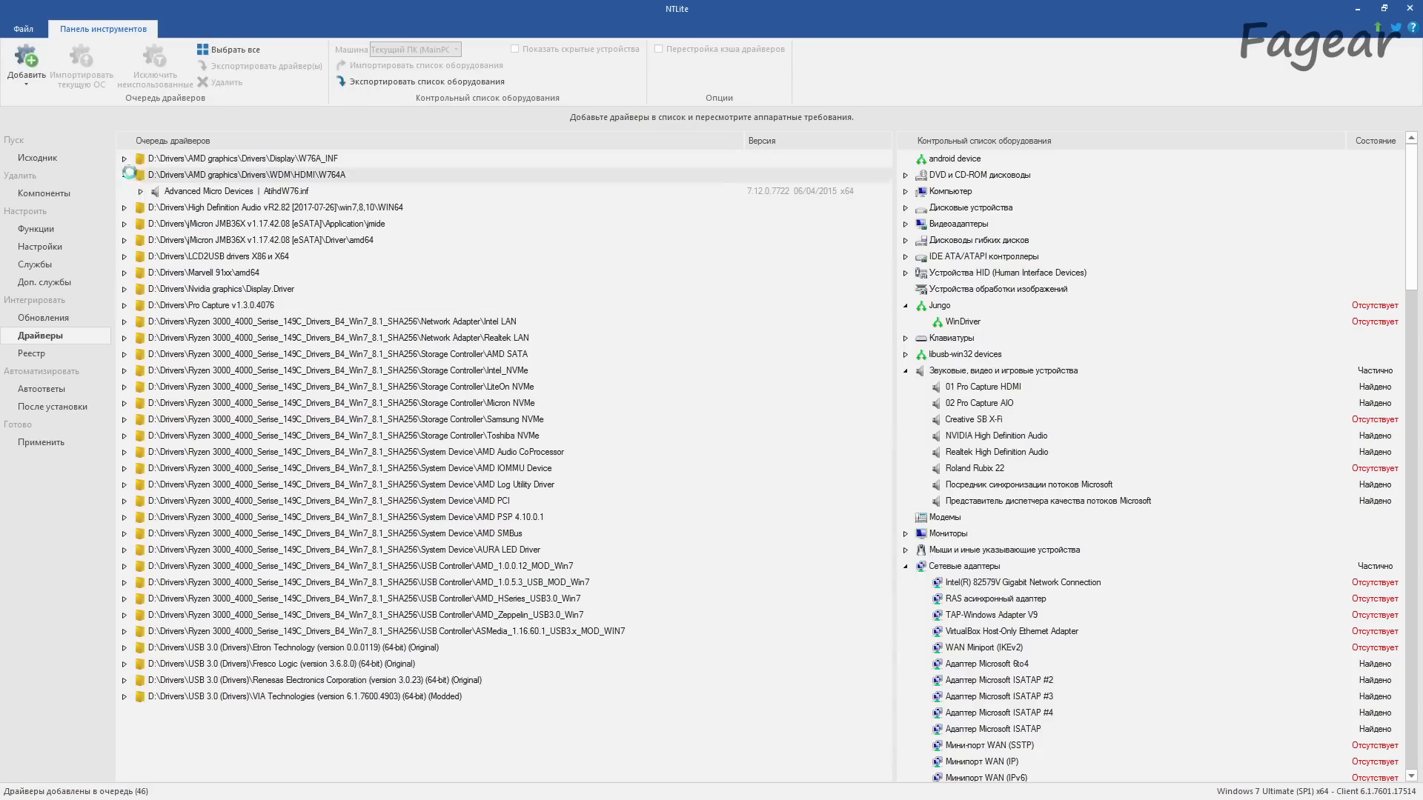
left_click(141, 190)
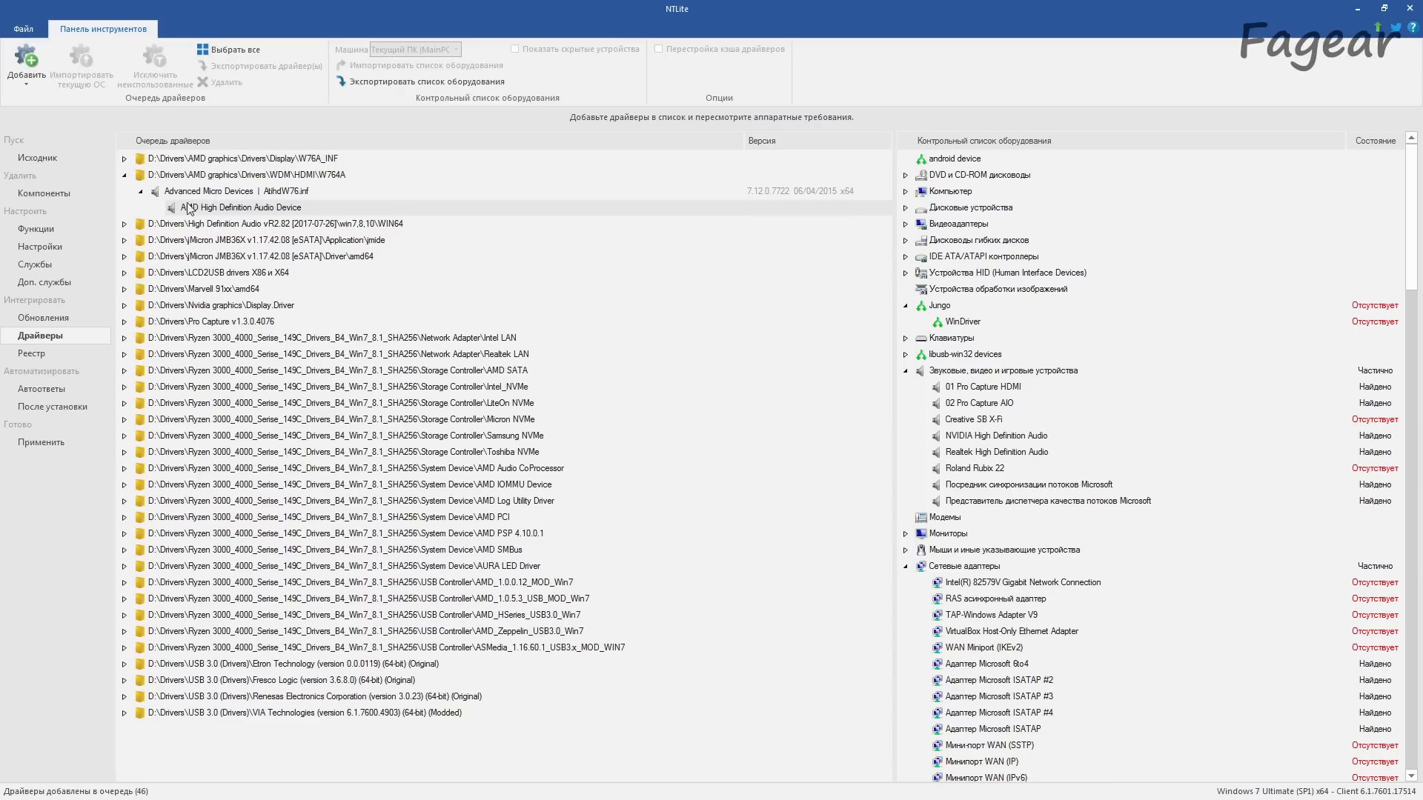
left_click(126, 176)
left_click(366, 740)
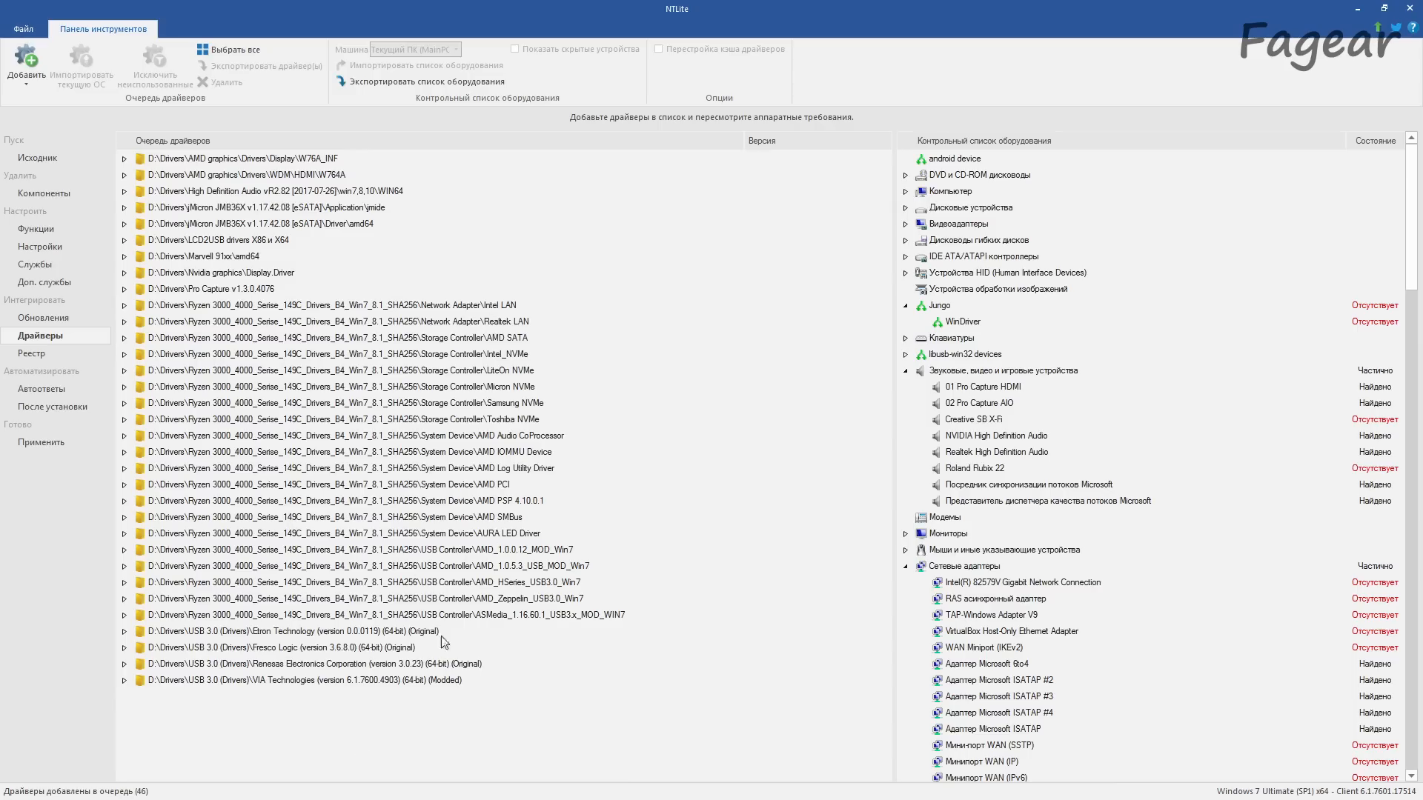
Step: Add DisableAdminShare.reg, net_disk_no_thumbsdb.reg and NoInternetOpenWith.reg from D:\OS Patches\reg to the registry integration queue
left_click(32, 354)
left_click(16, 79)
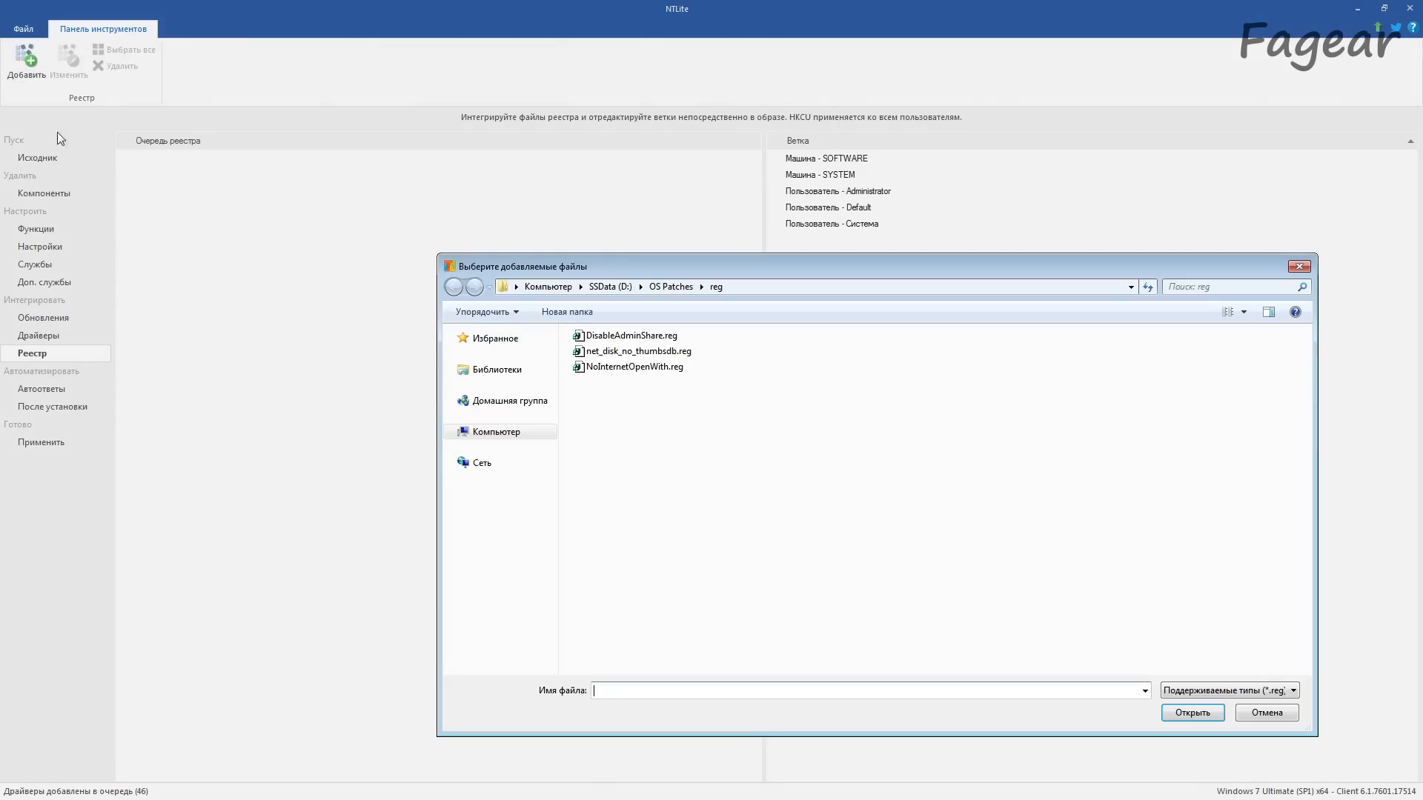
left_click_drag(693, 428, 581, 330)
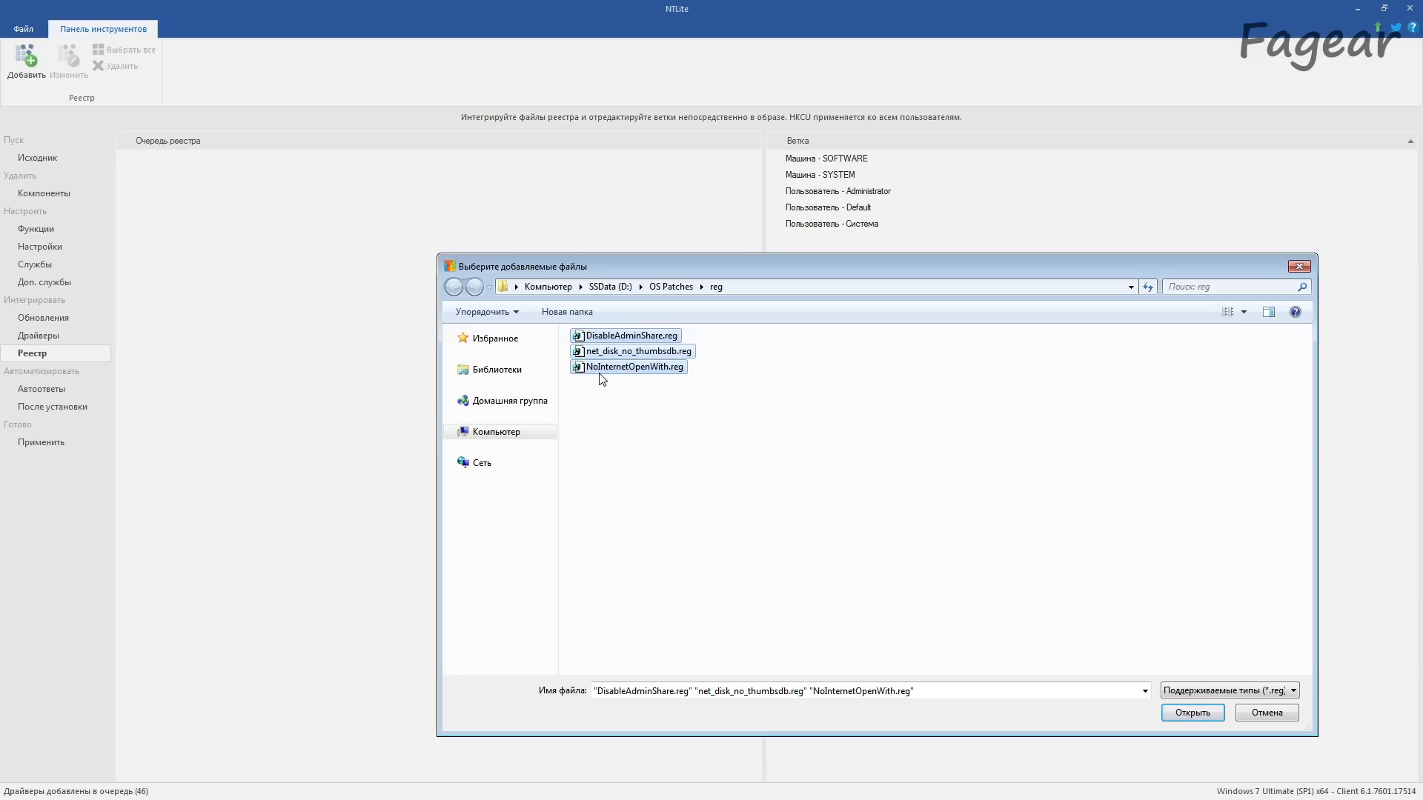
left_click(1195, 712)
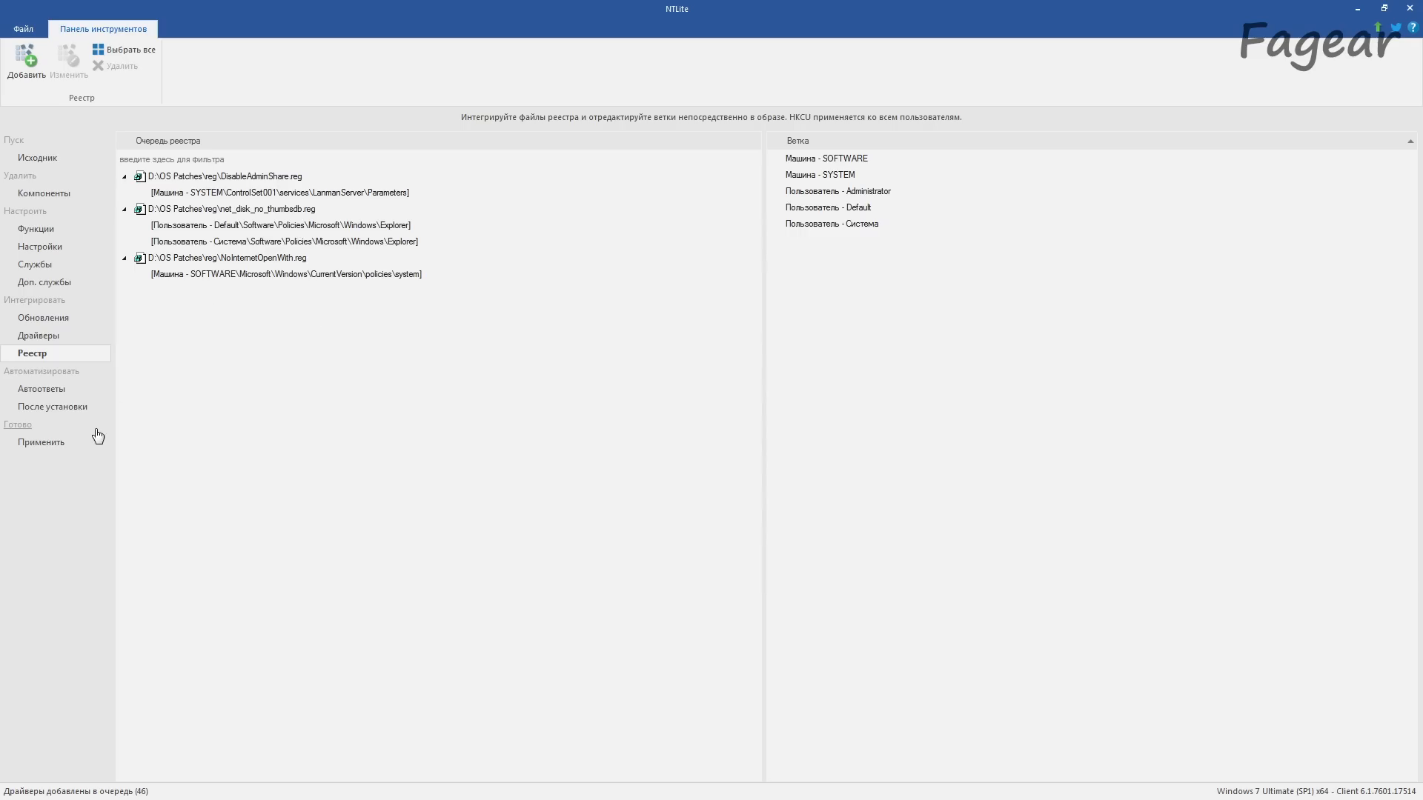
Step: Review the unattended setup options with the mode temporarily enabled, set it back to disabled, and check the post-setup execution queue
left_click(42, 389)
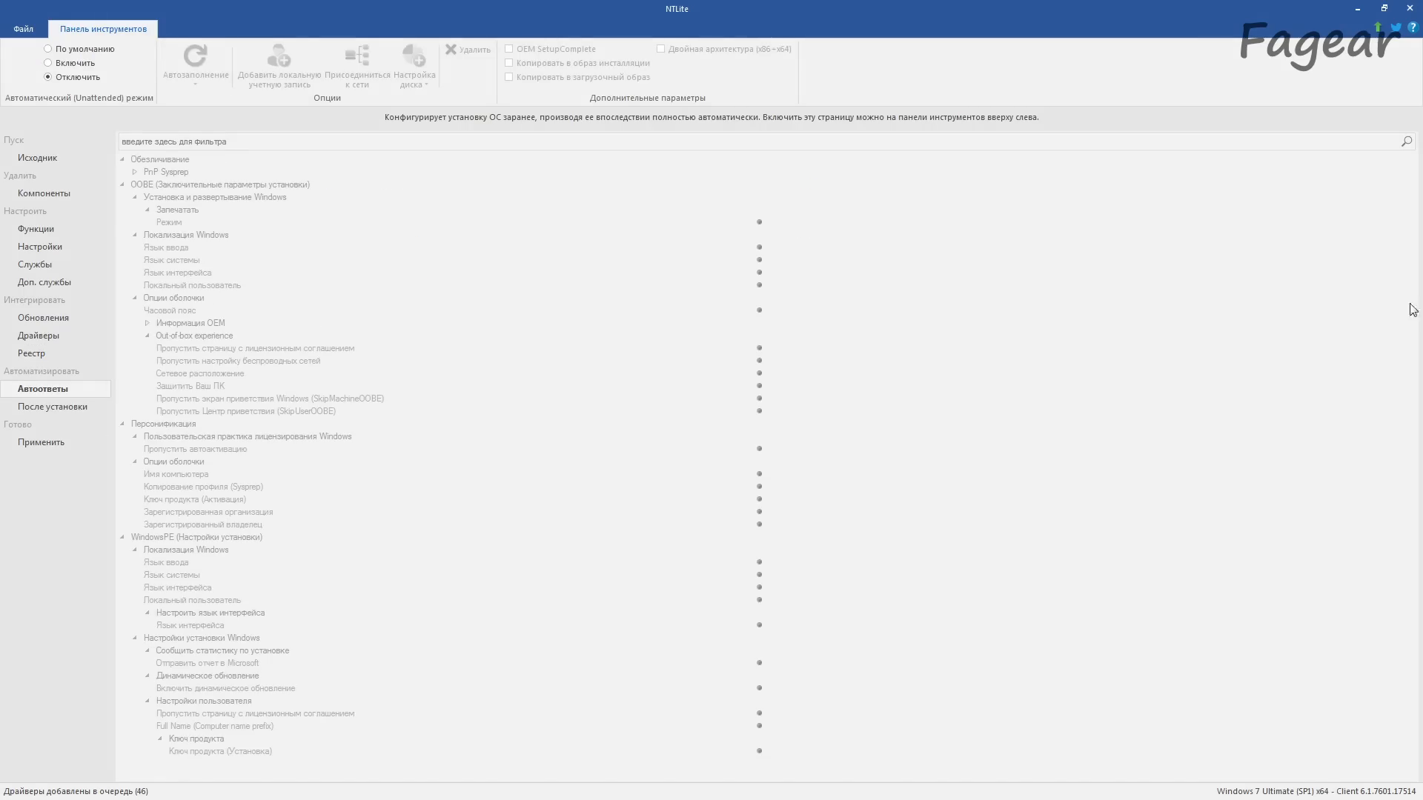
left_click(81, 62)
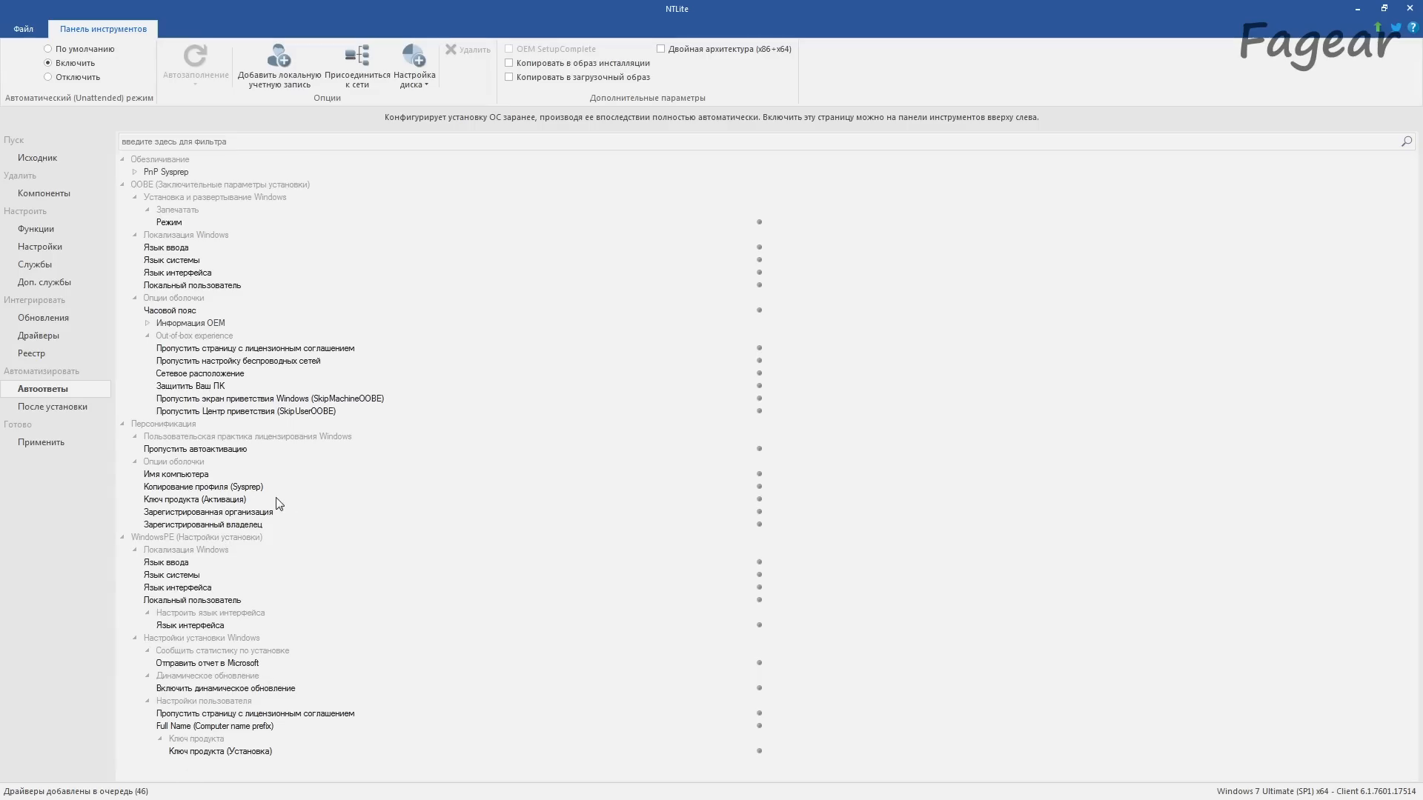
left_click(67, 78)
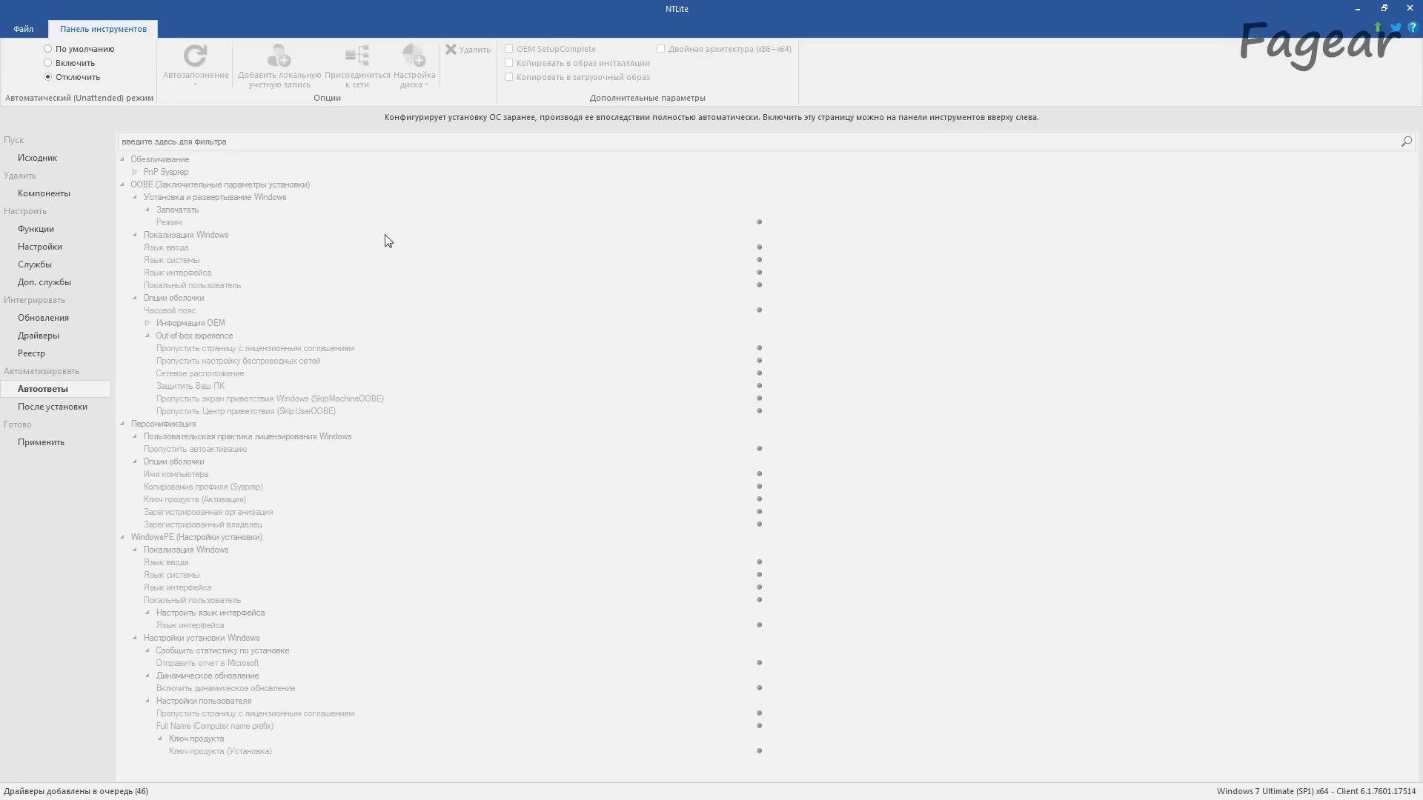
left_click(68, 408)
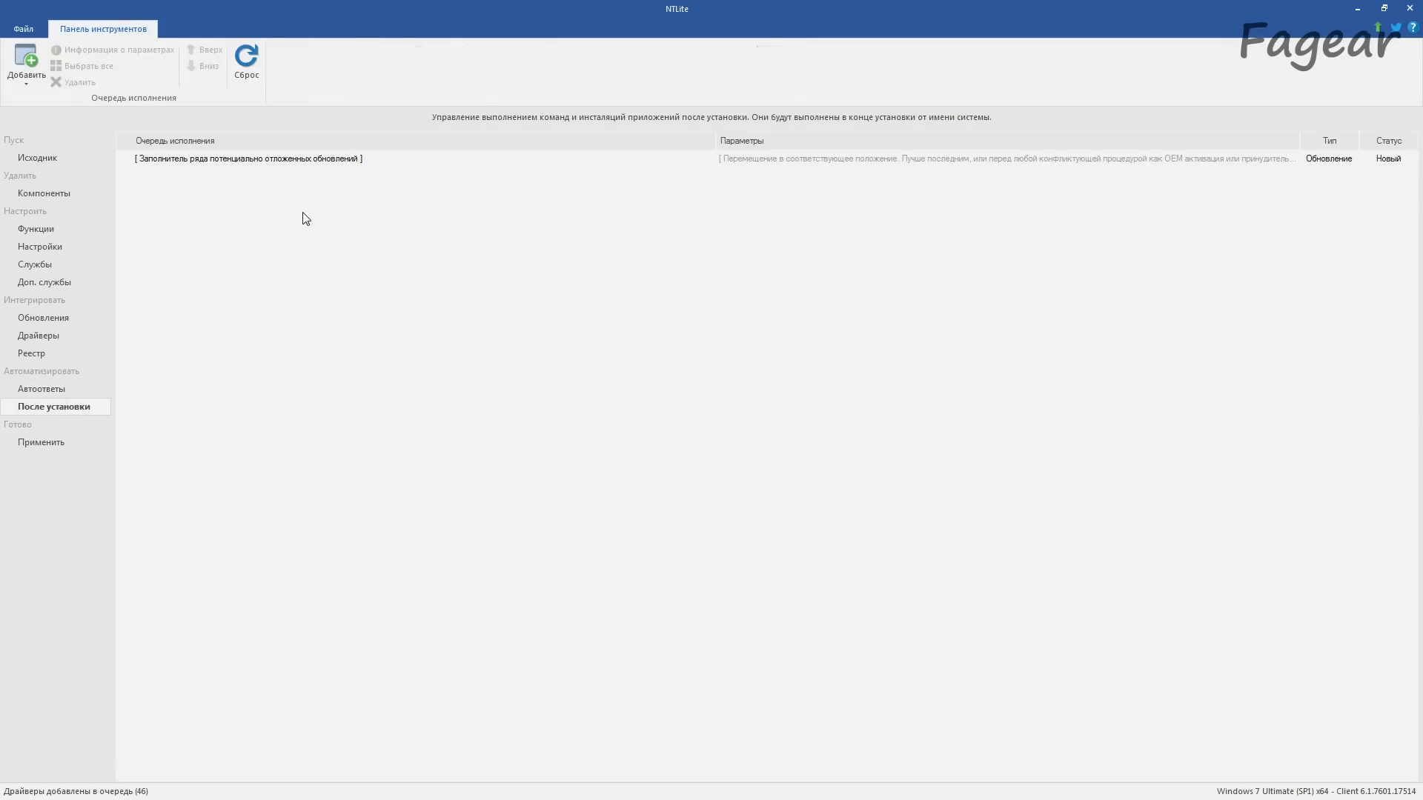
Step: Mark the install.wim editions Windows 7 Home Basic, Home Premium and Professional for removal in the image tasks
left_click(44, 443)
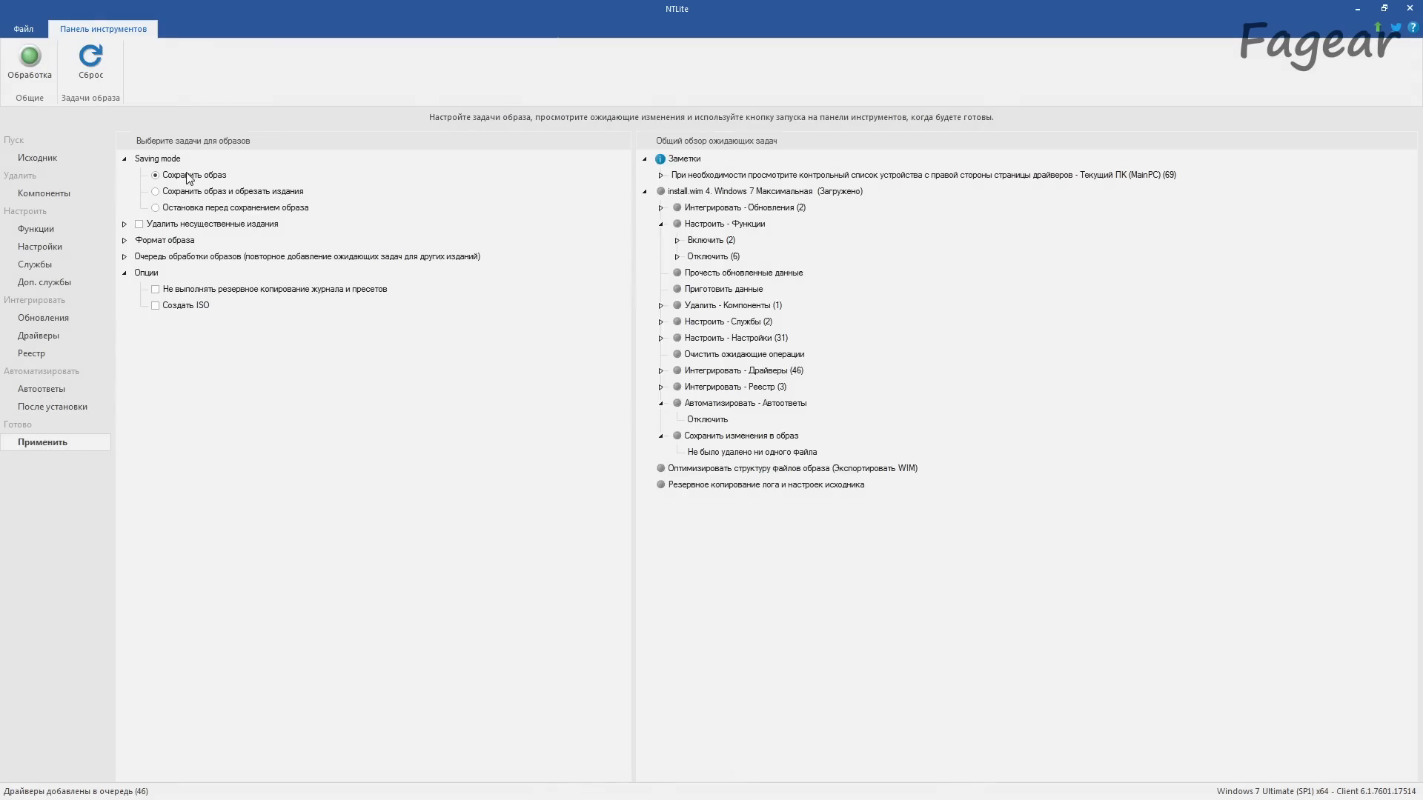
left_click(125, 224)
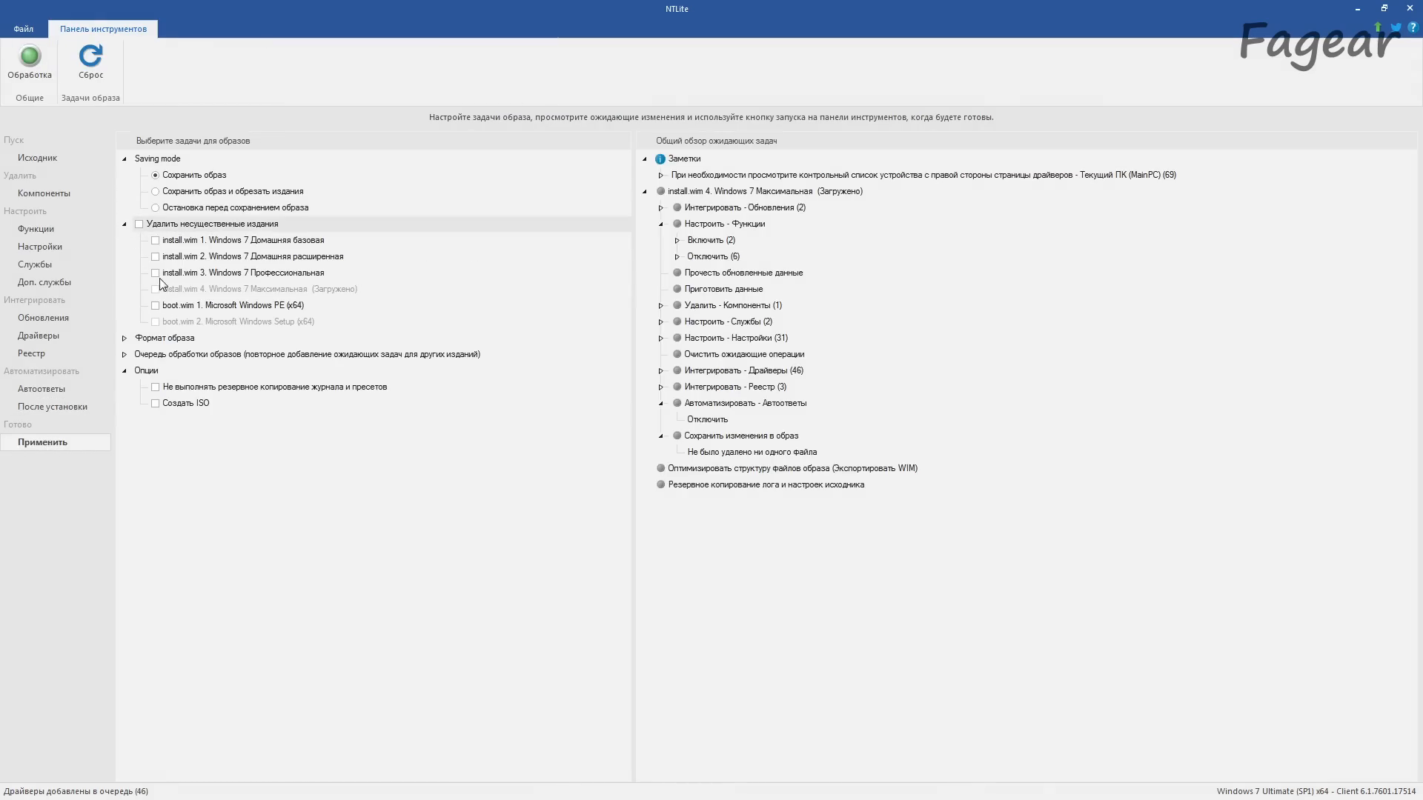
left_click(155, 273)
left_click(156, 257)
left_click(157, 241)
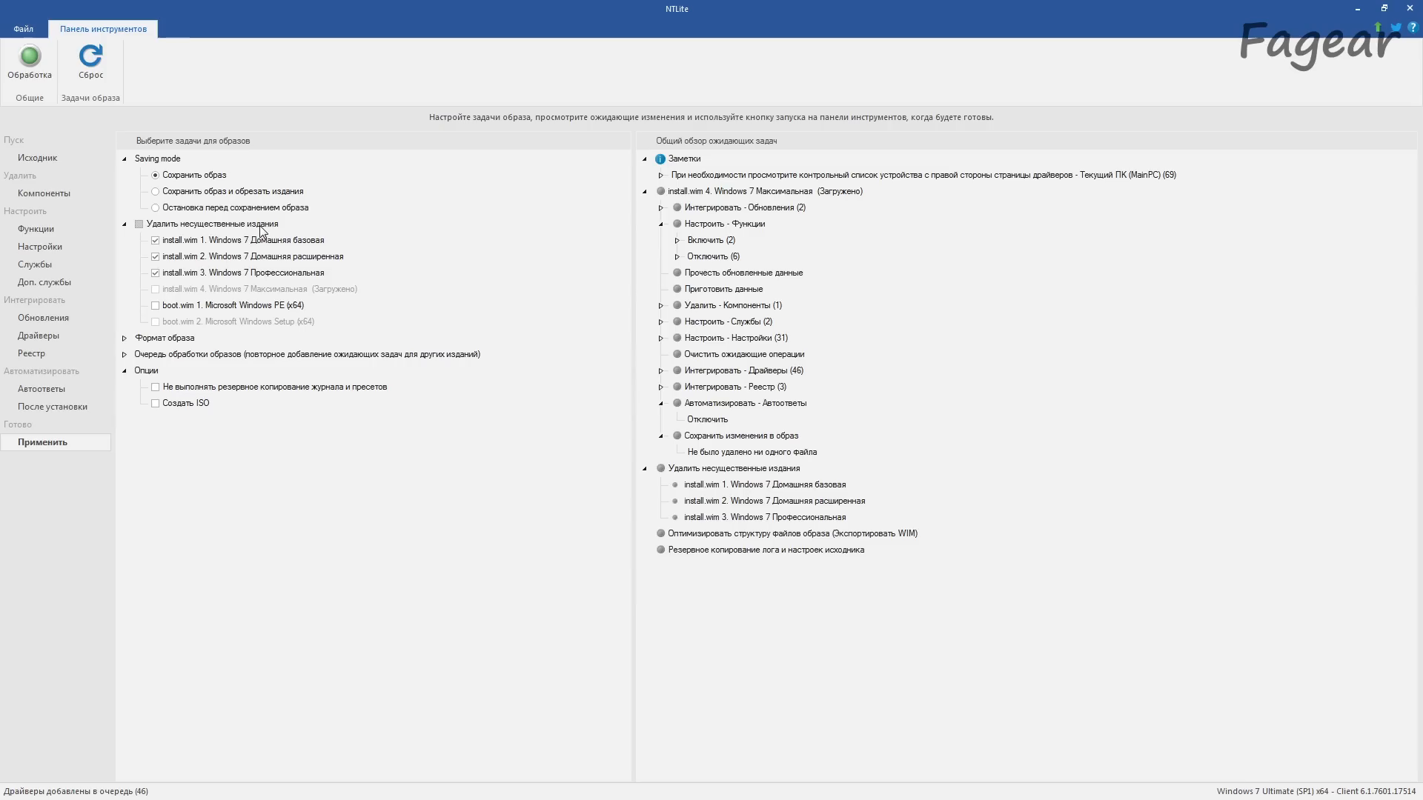
Step: Extend the update integration task to boot.wim 1 Windows PE, boot.wim 2 Windows Setup and winre.wim 4.1 Recovery Environment
left_click(125, 339)
left_click(126, 404)
left_click(140, 436)
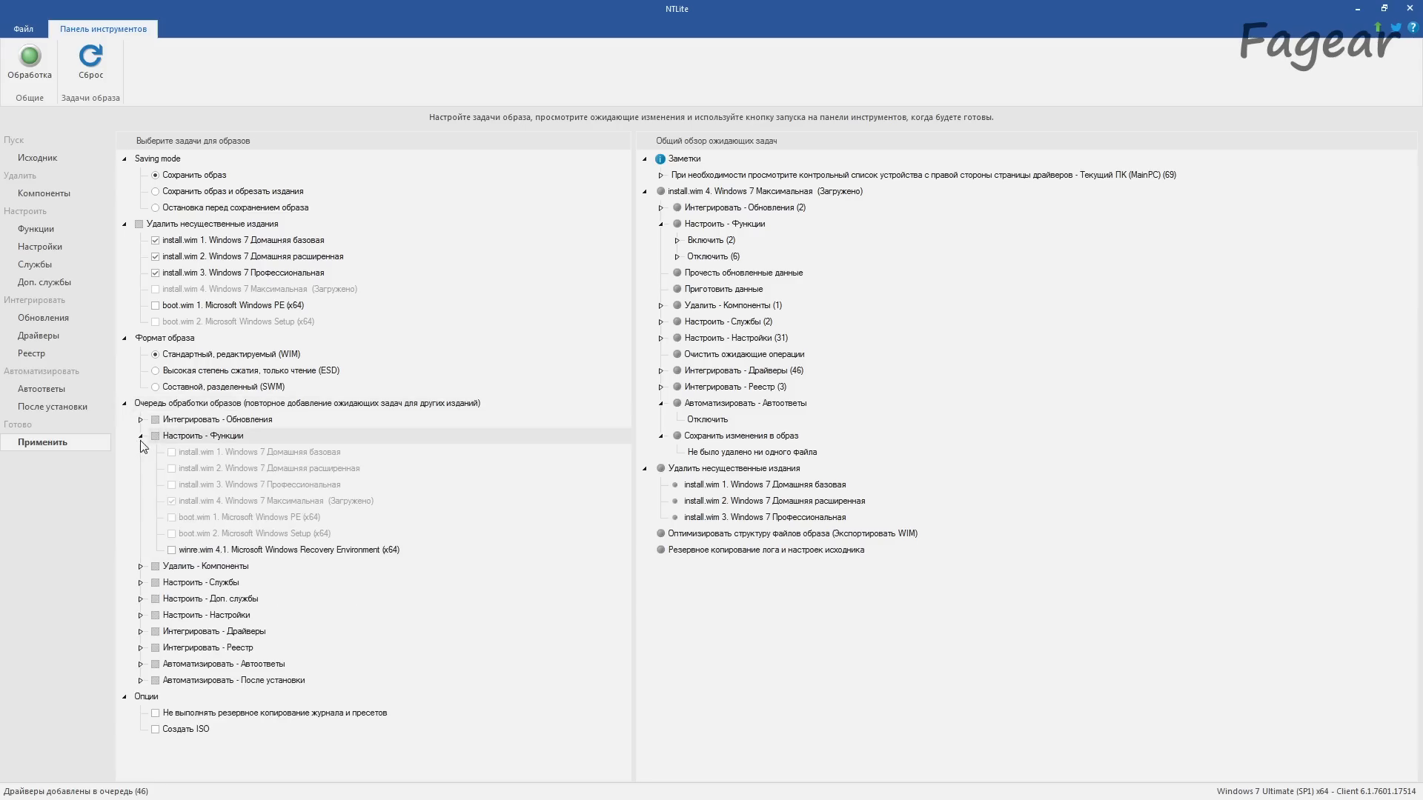
left_click(140, 583)
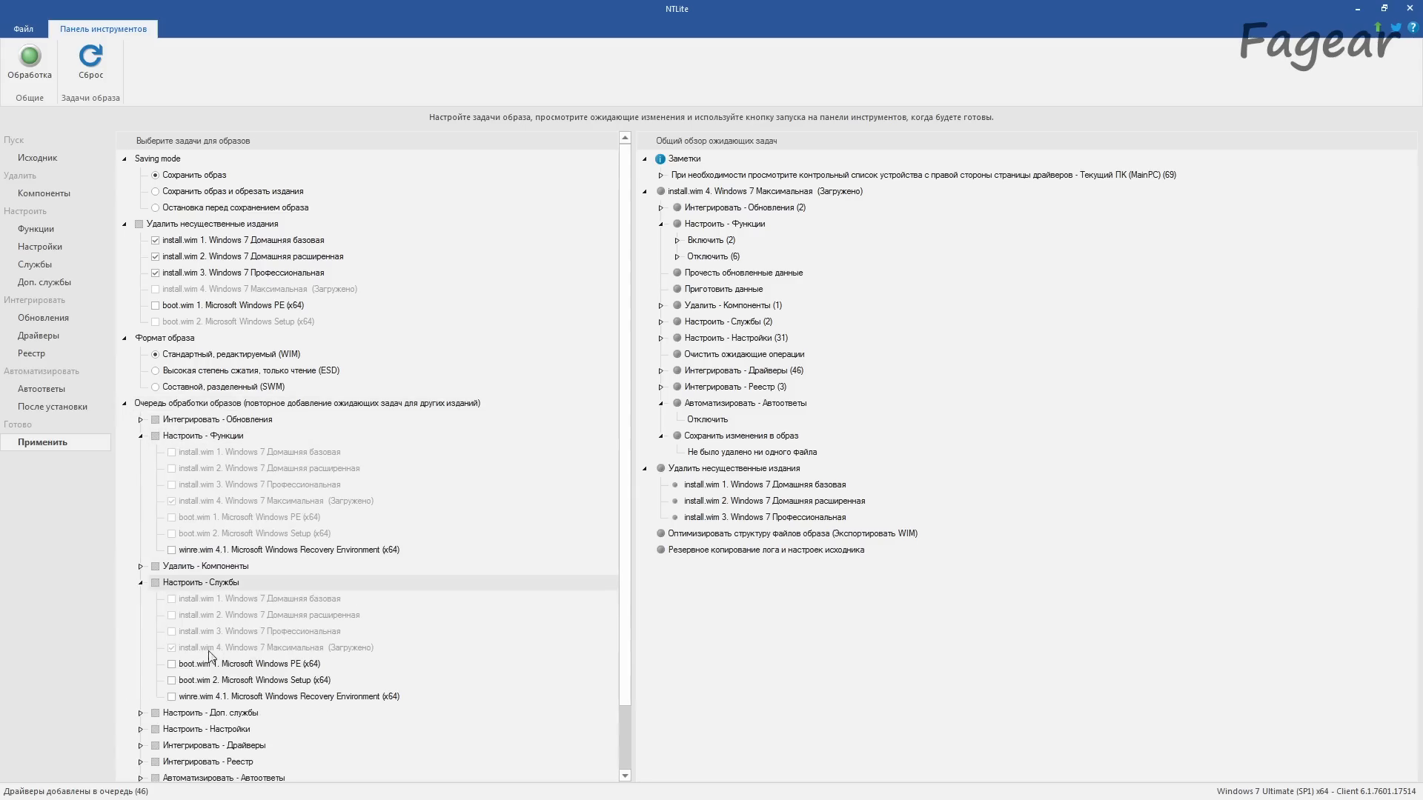
left_click(140, 583)
left_click(141, 438)
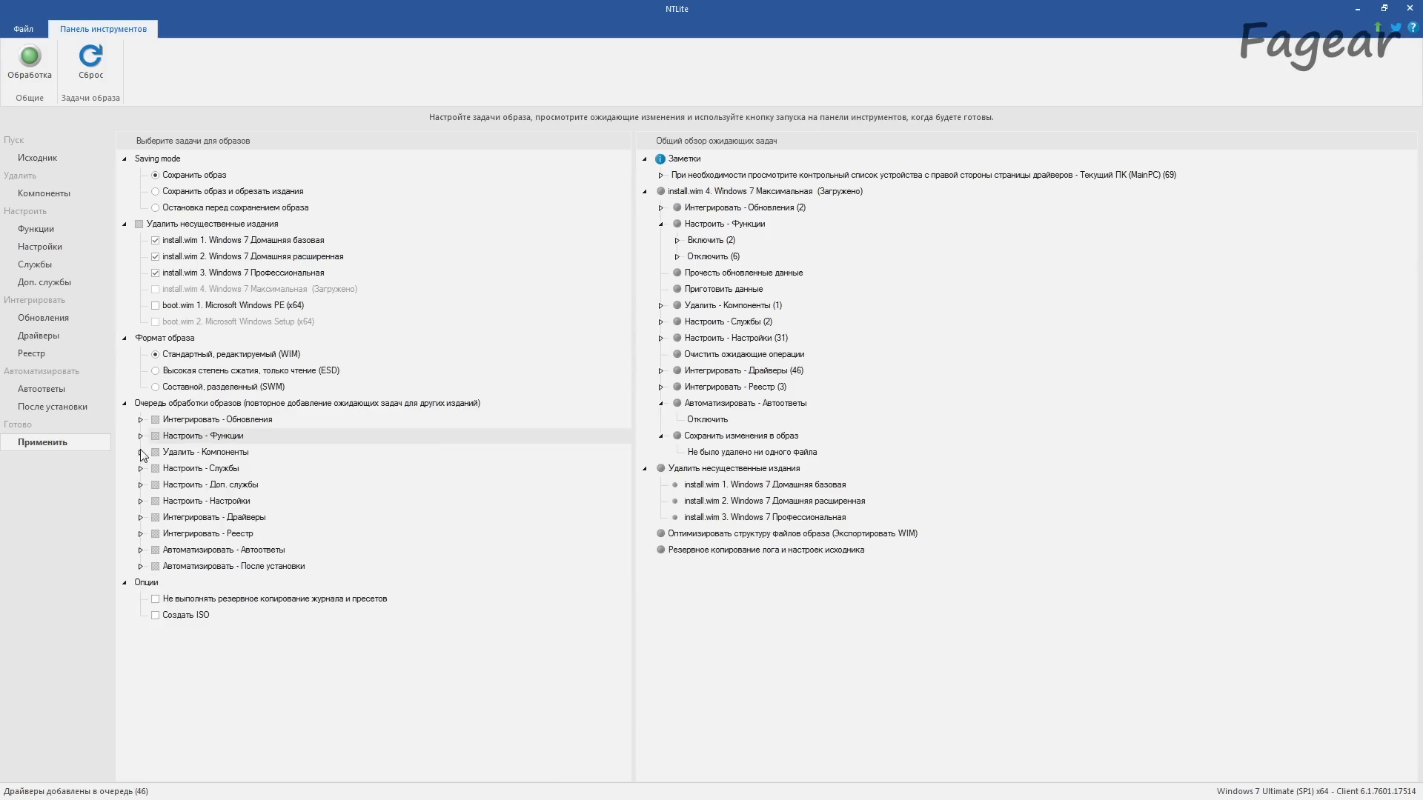
left_click(140, 420)
left_click(170, 501)
left_click(171, 517)
left_click(172, 534)
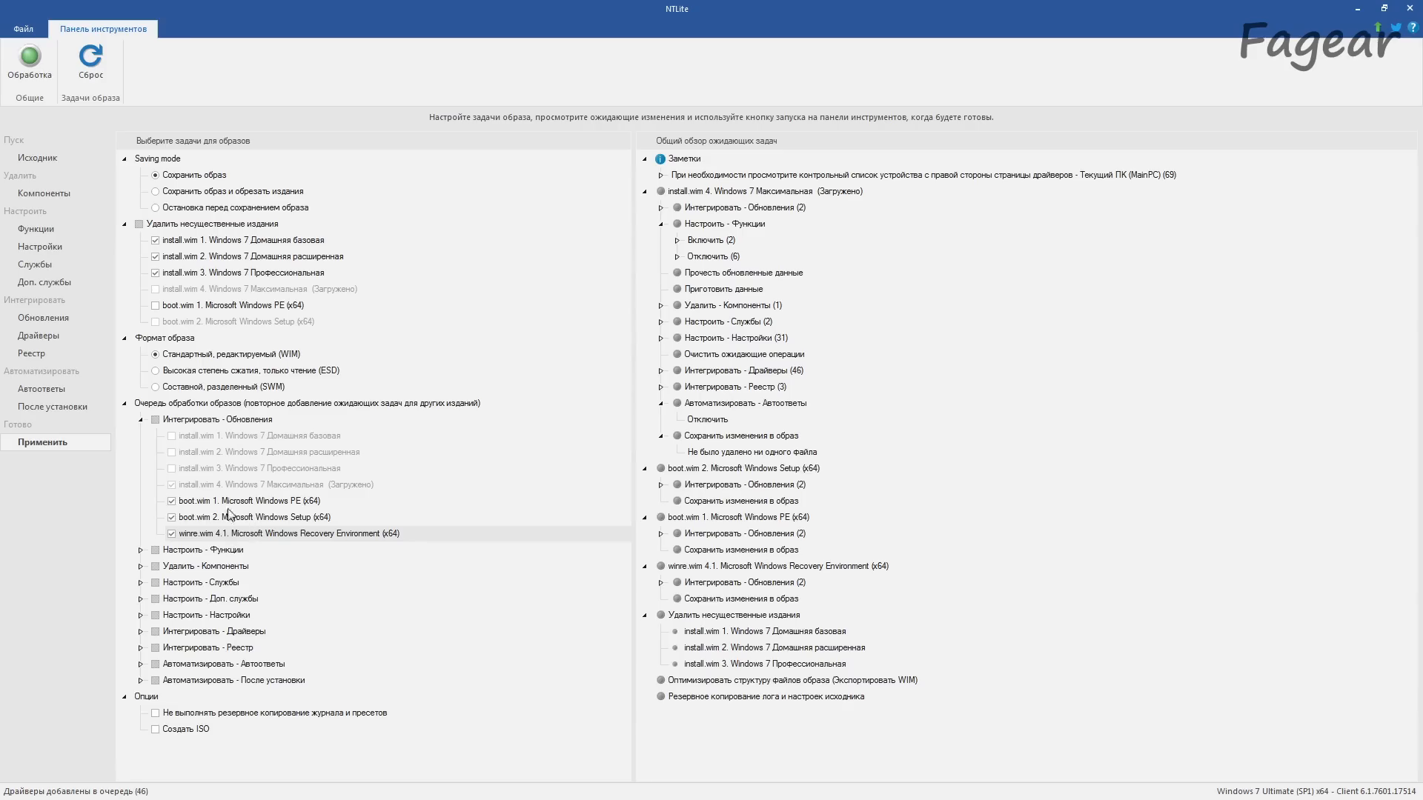
left_click(140, 420)
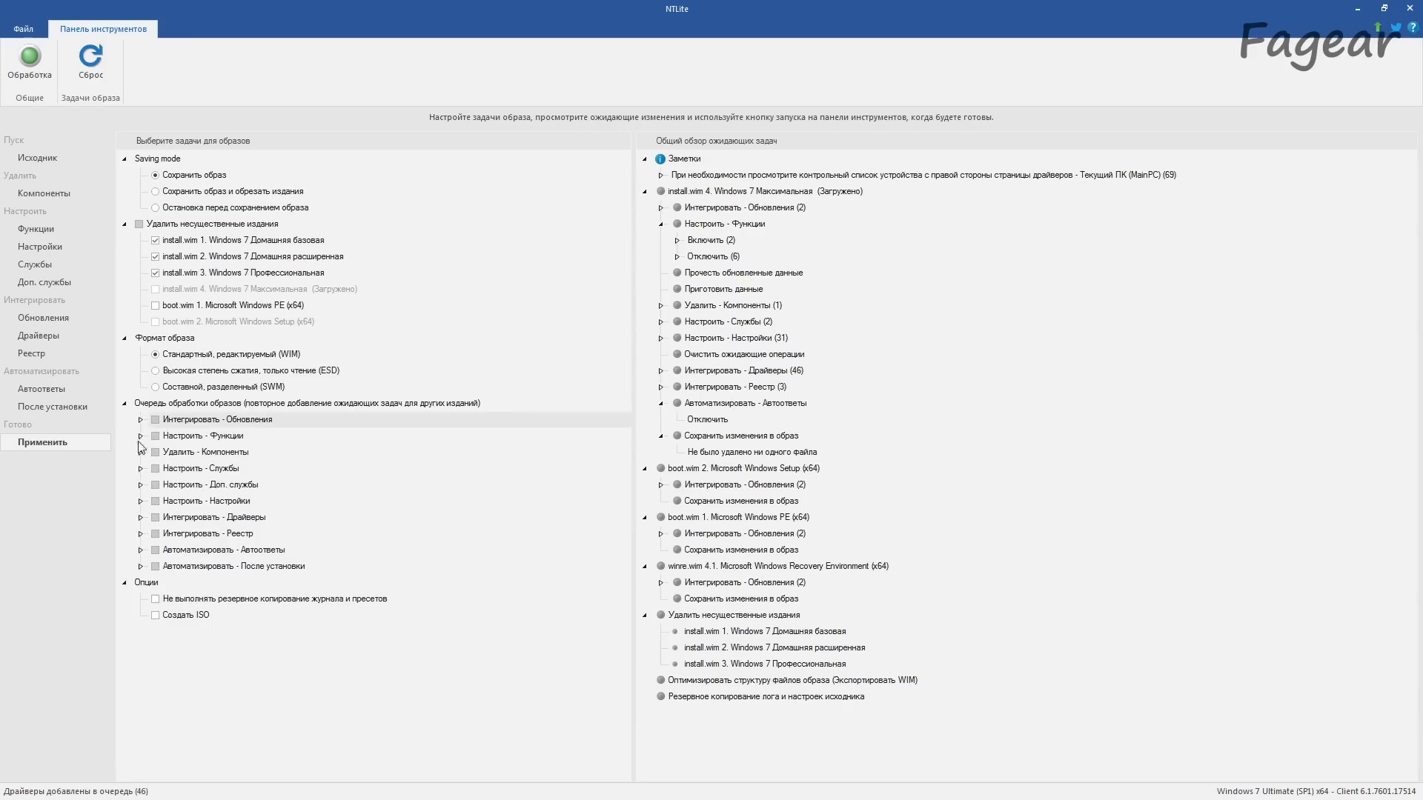
Step: Check which images the driver and registry integration tasks are assigned to in the image processing queue
left_click(140, 517)
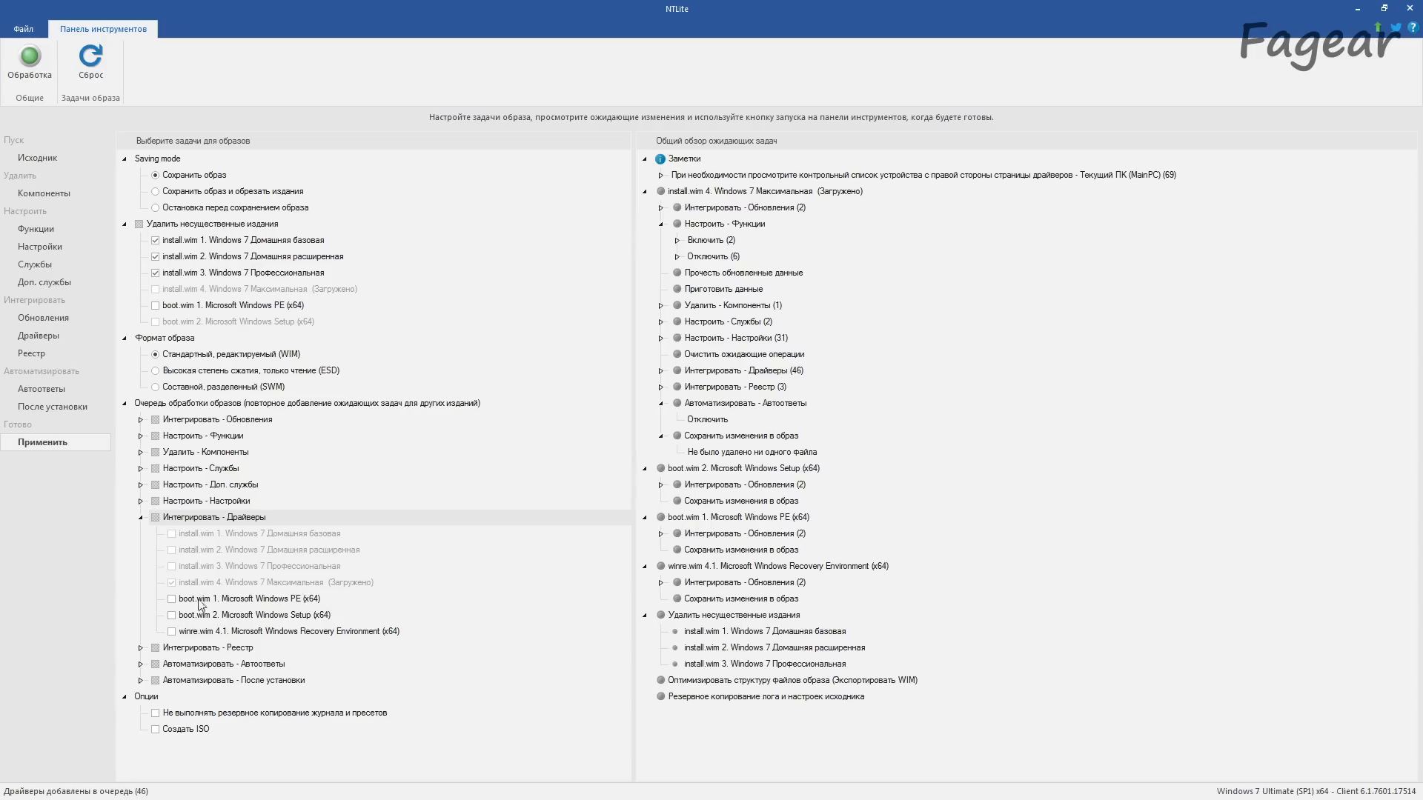
left_click(140, 518)
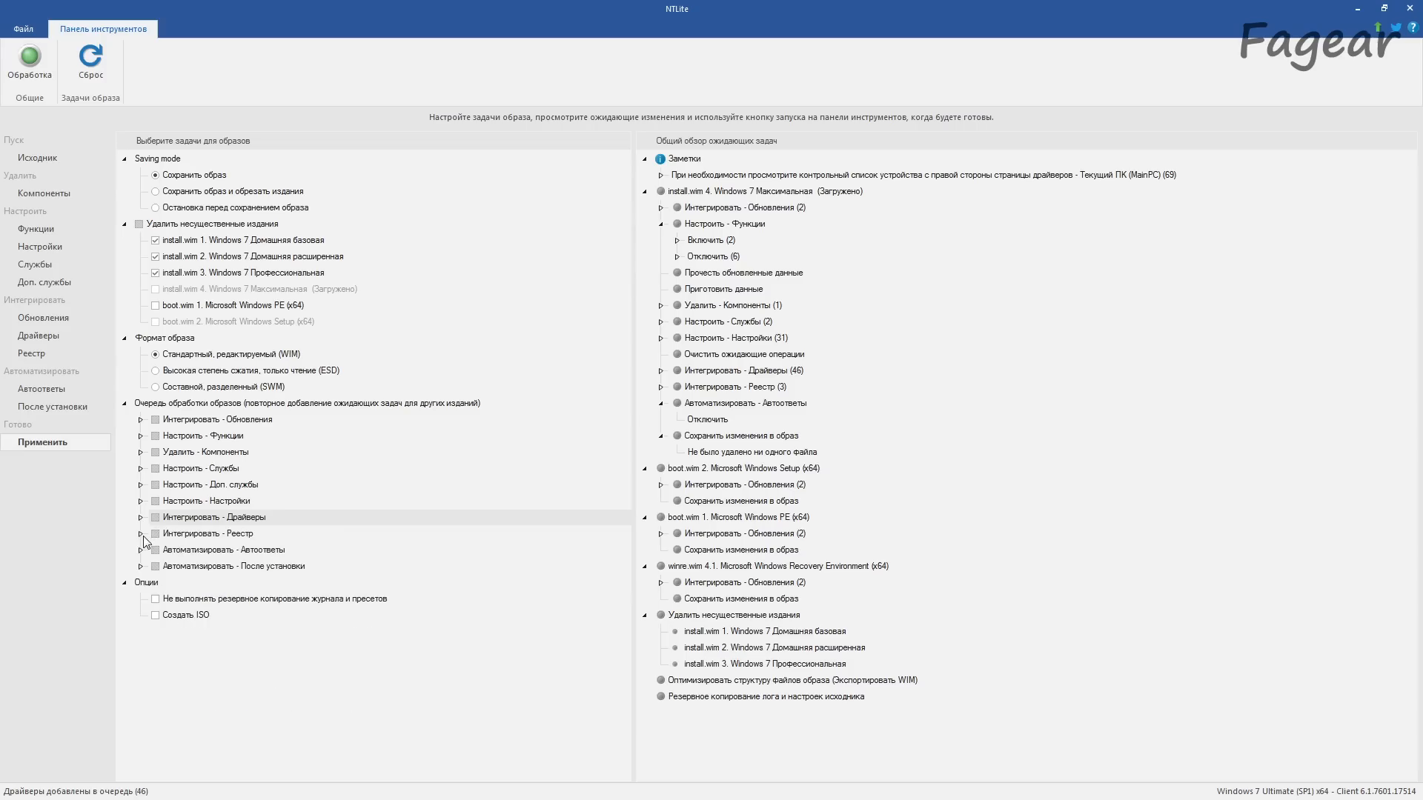
left_click(141, 534)
left_click(141, 534)
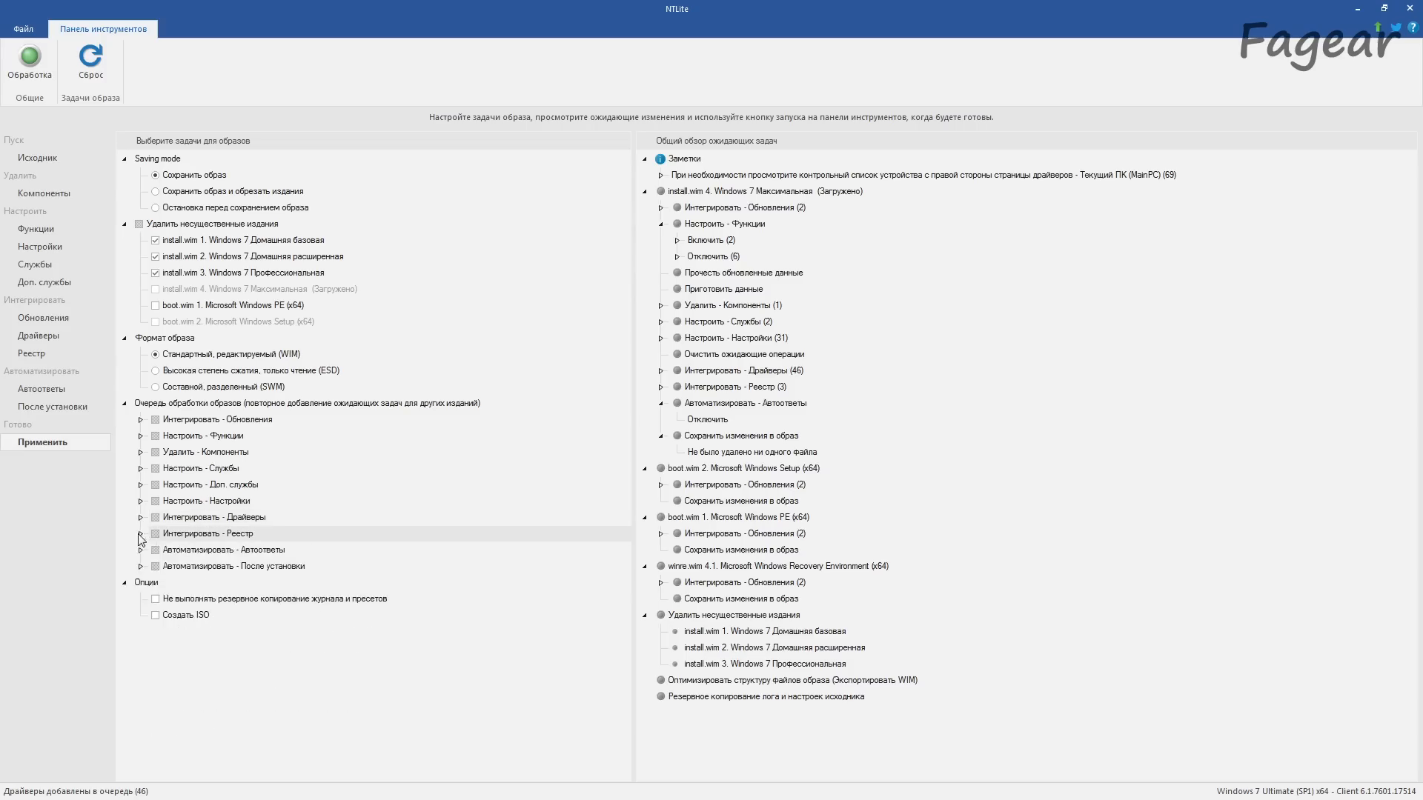
Step: Enable ISO creation with the target file D:\OS Patches\NTLite.iso and the label Win7Ult
left_click(157, 616)
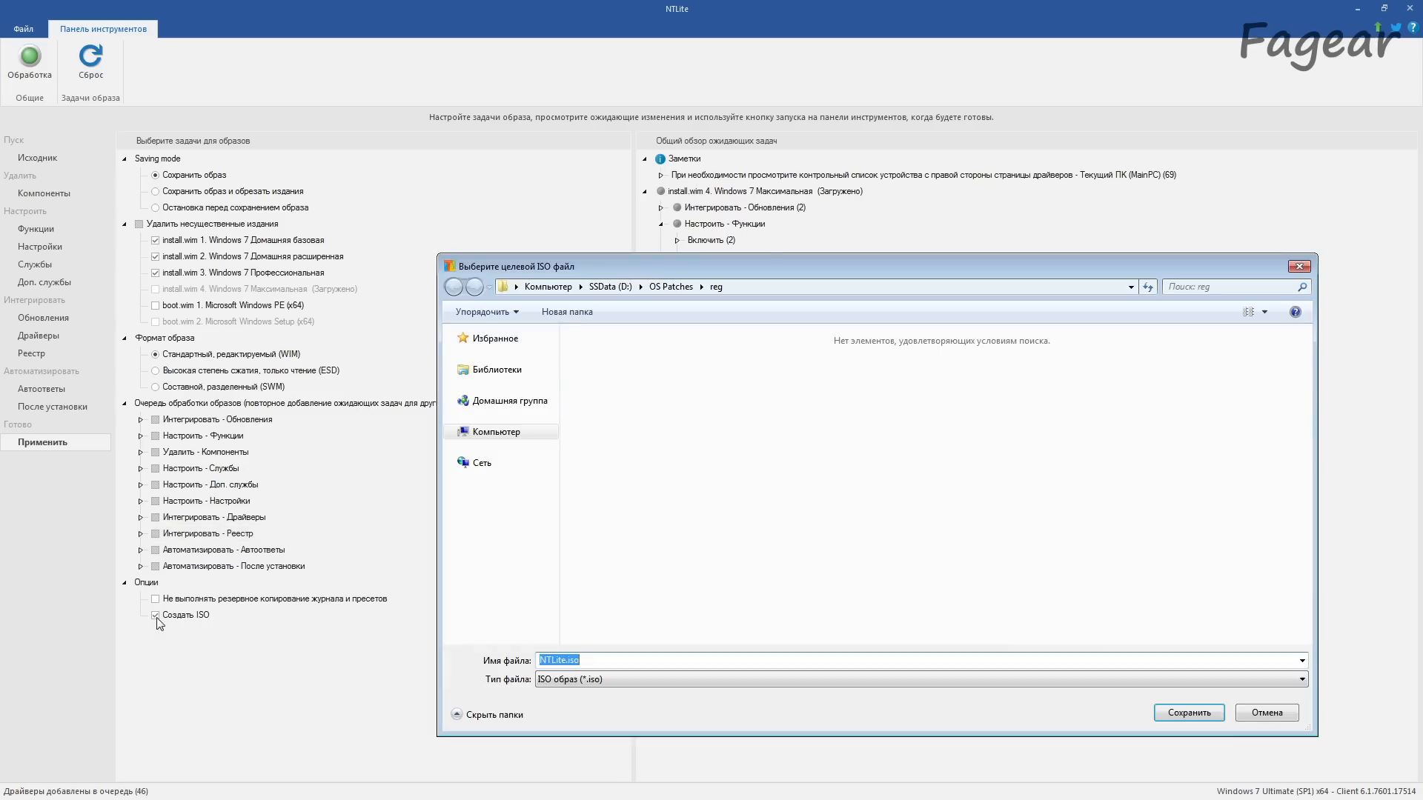
left_click(670, 288)
left_click(1187, 713)
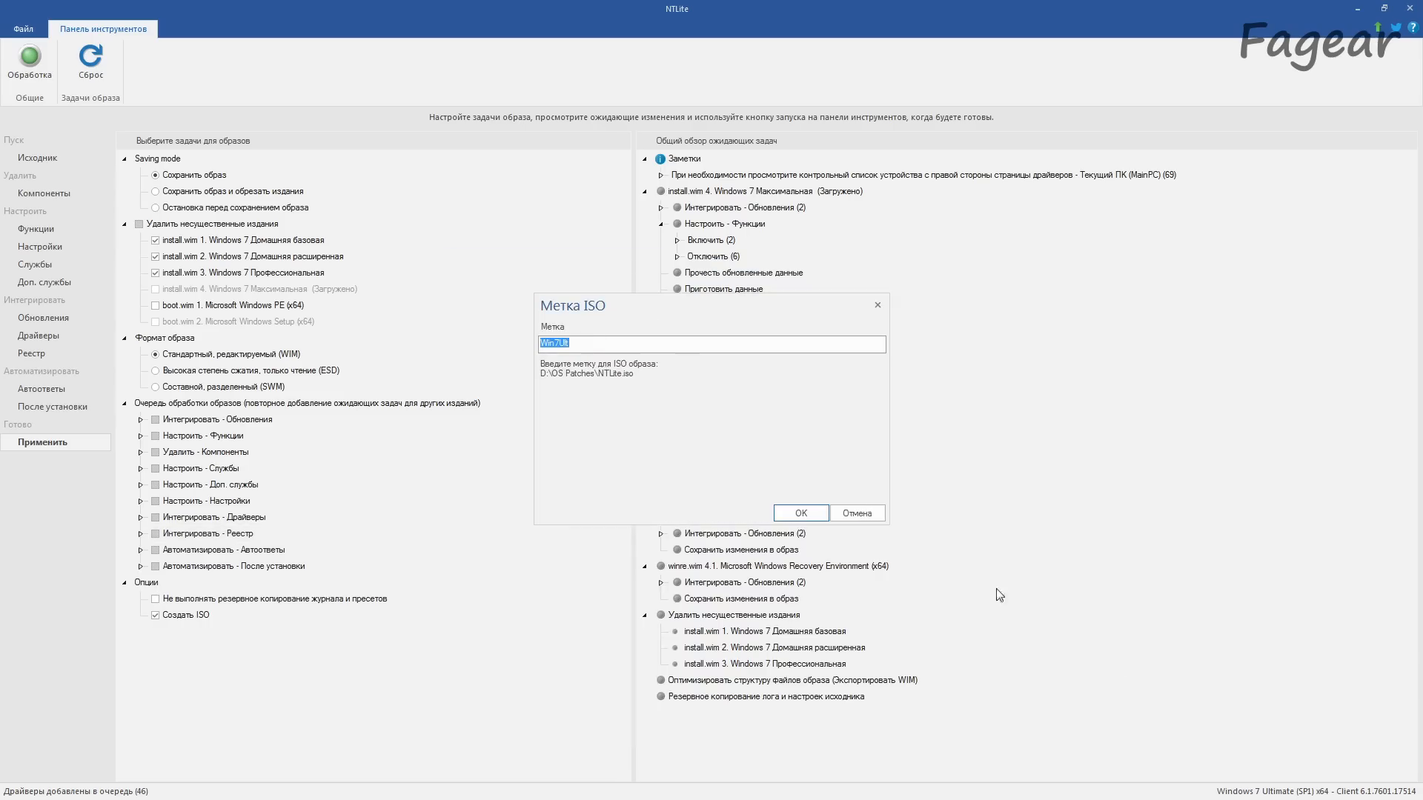
left_click(794, 511)
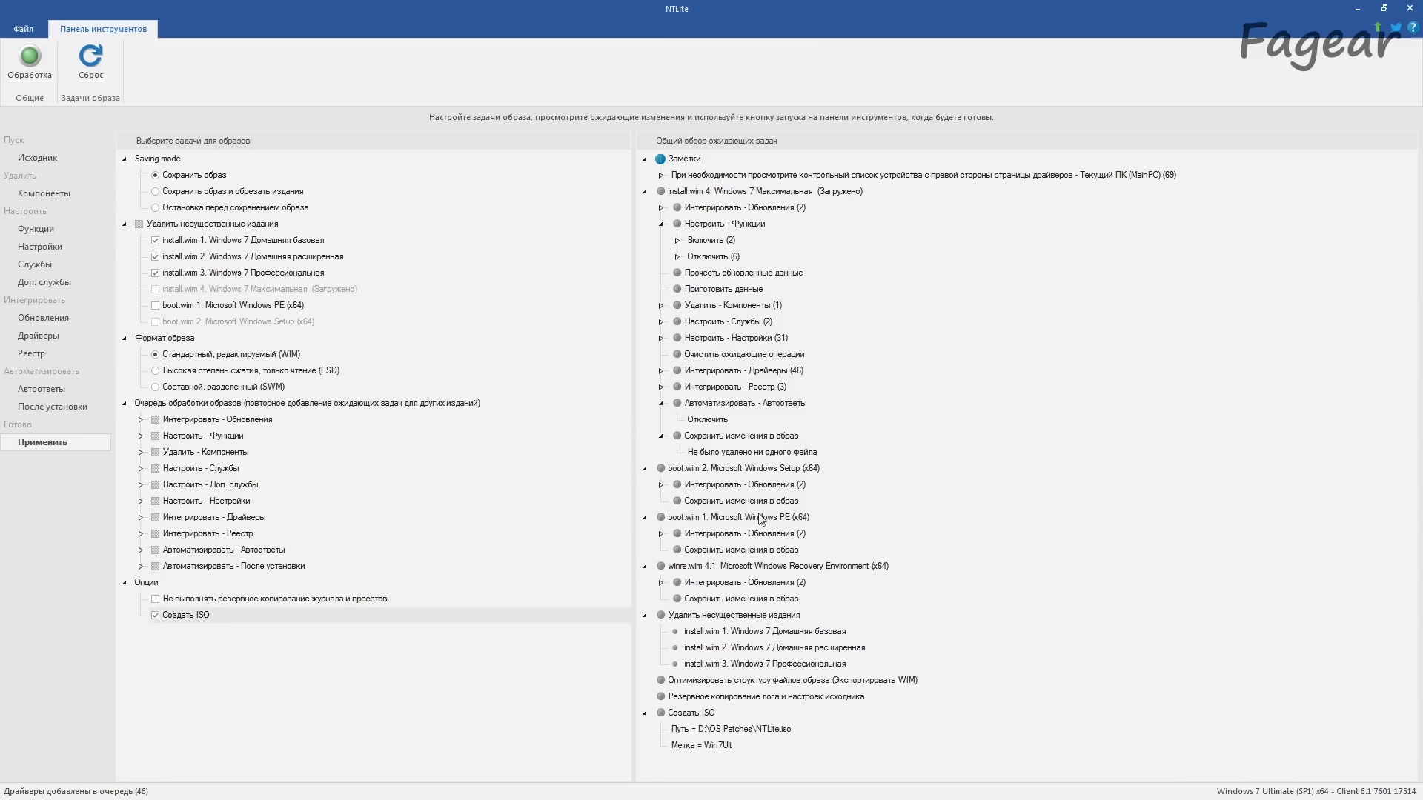
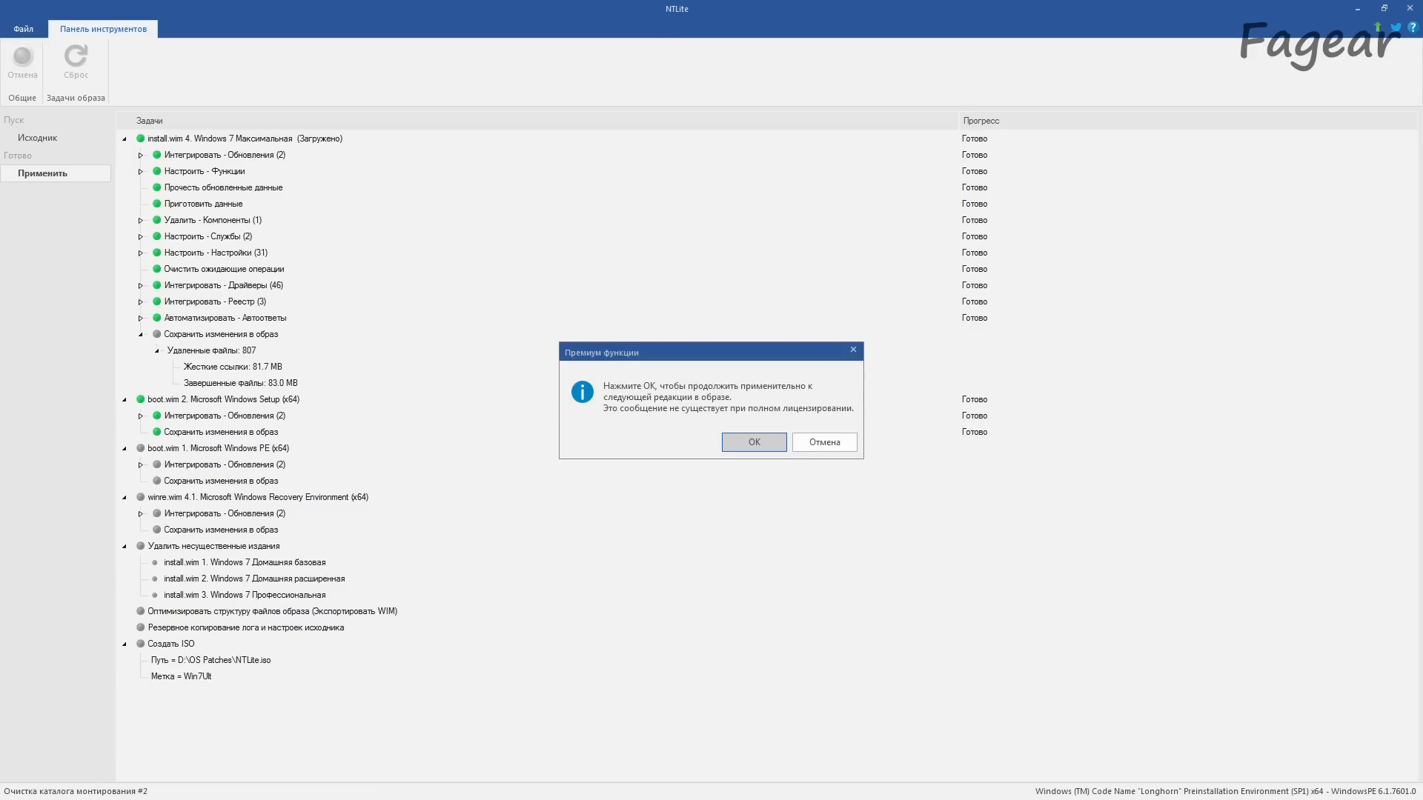
Step: Continue processing with the next image edition and load boot.wim 2, Microsoft Windows Setup (x64), from D:\Win7SP1 for editing
left_click(754, 442)
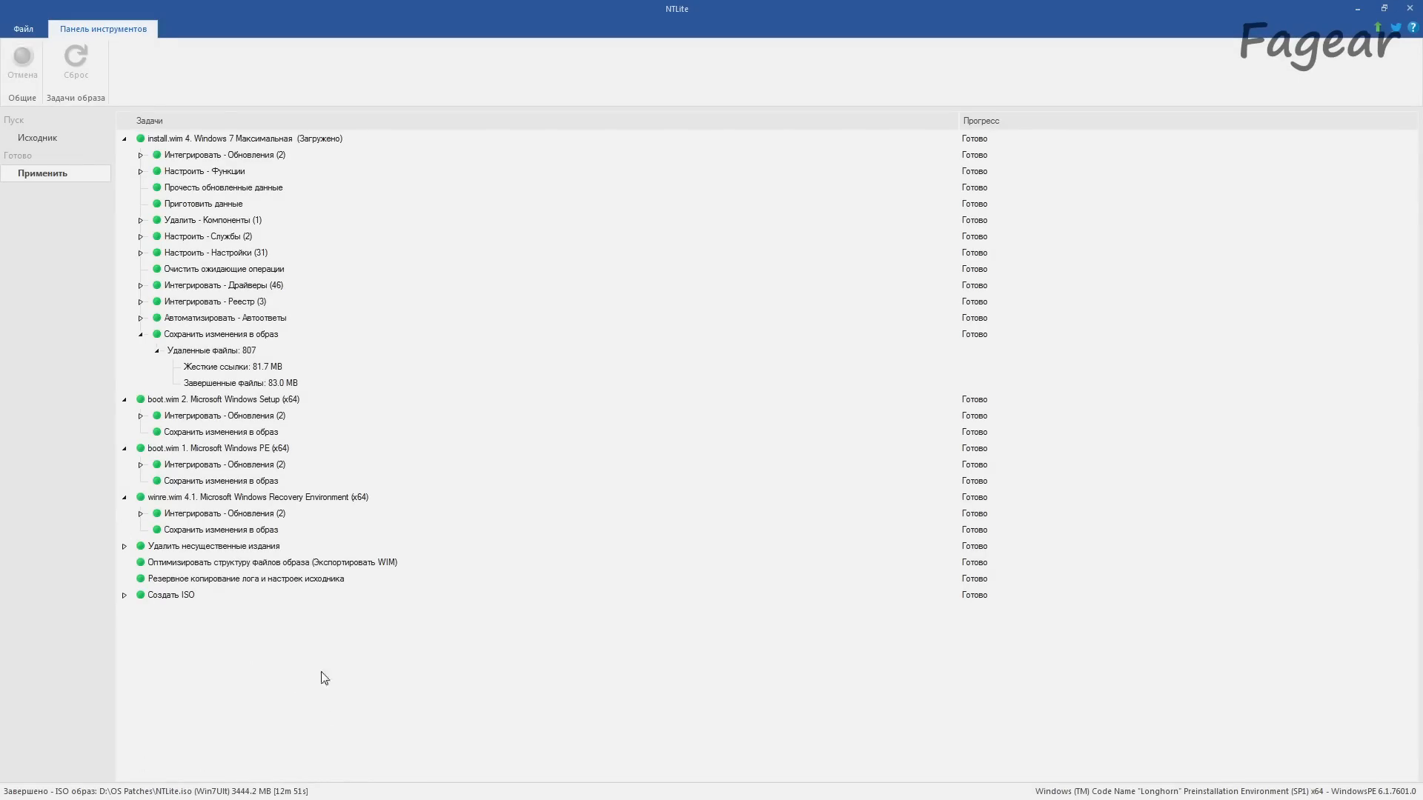
left_click(37, 139)
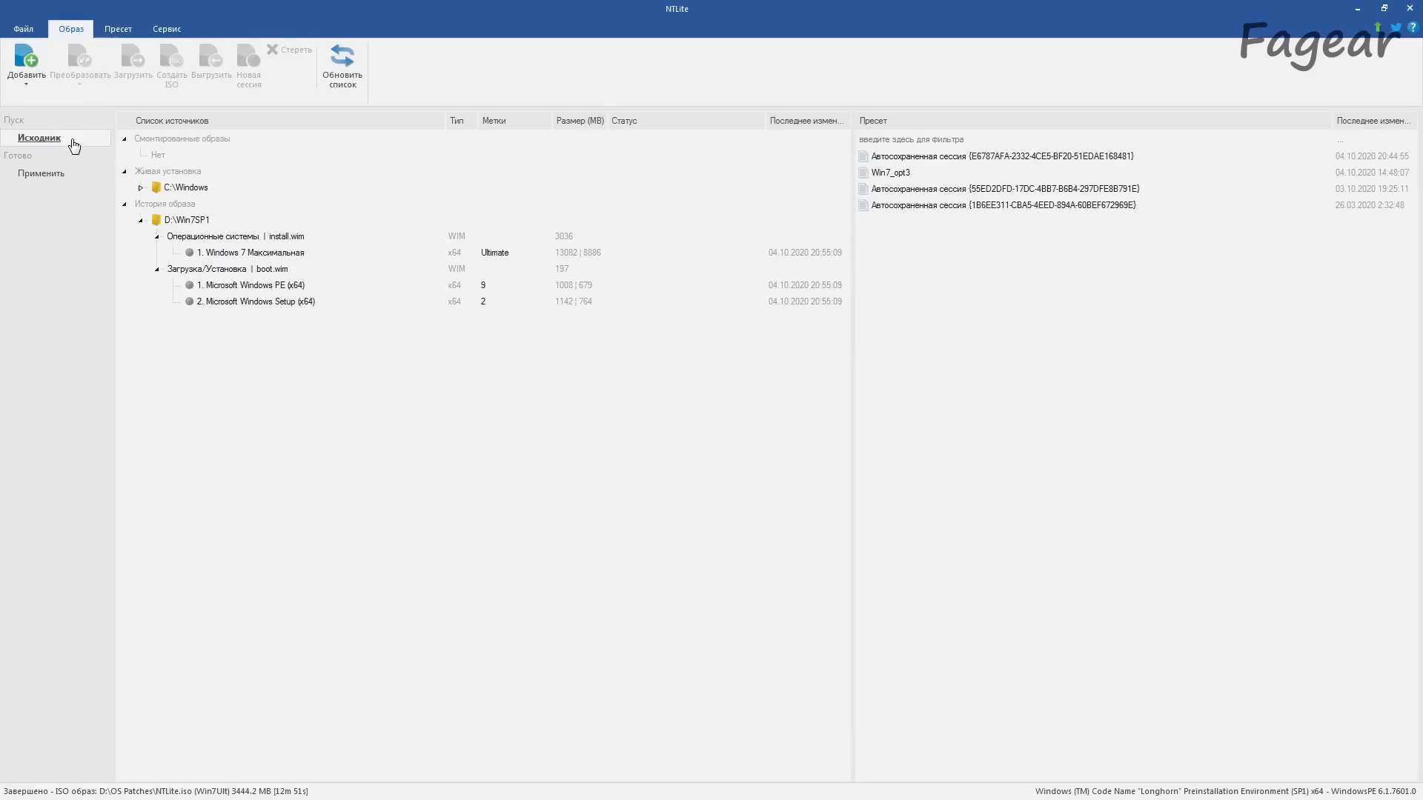
left_click(190, 223)
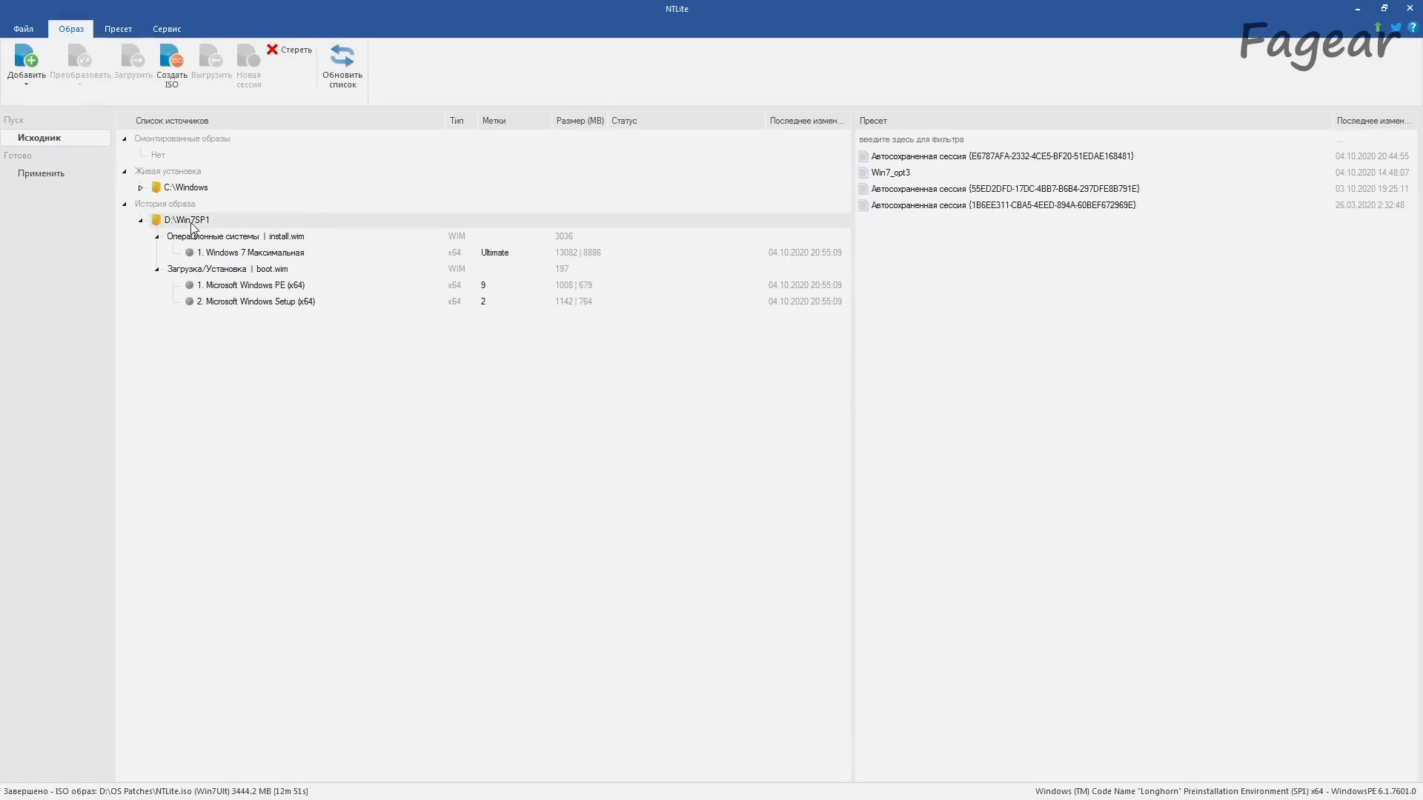
left_click(282, 256)
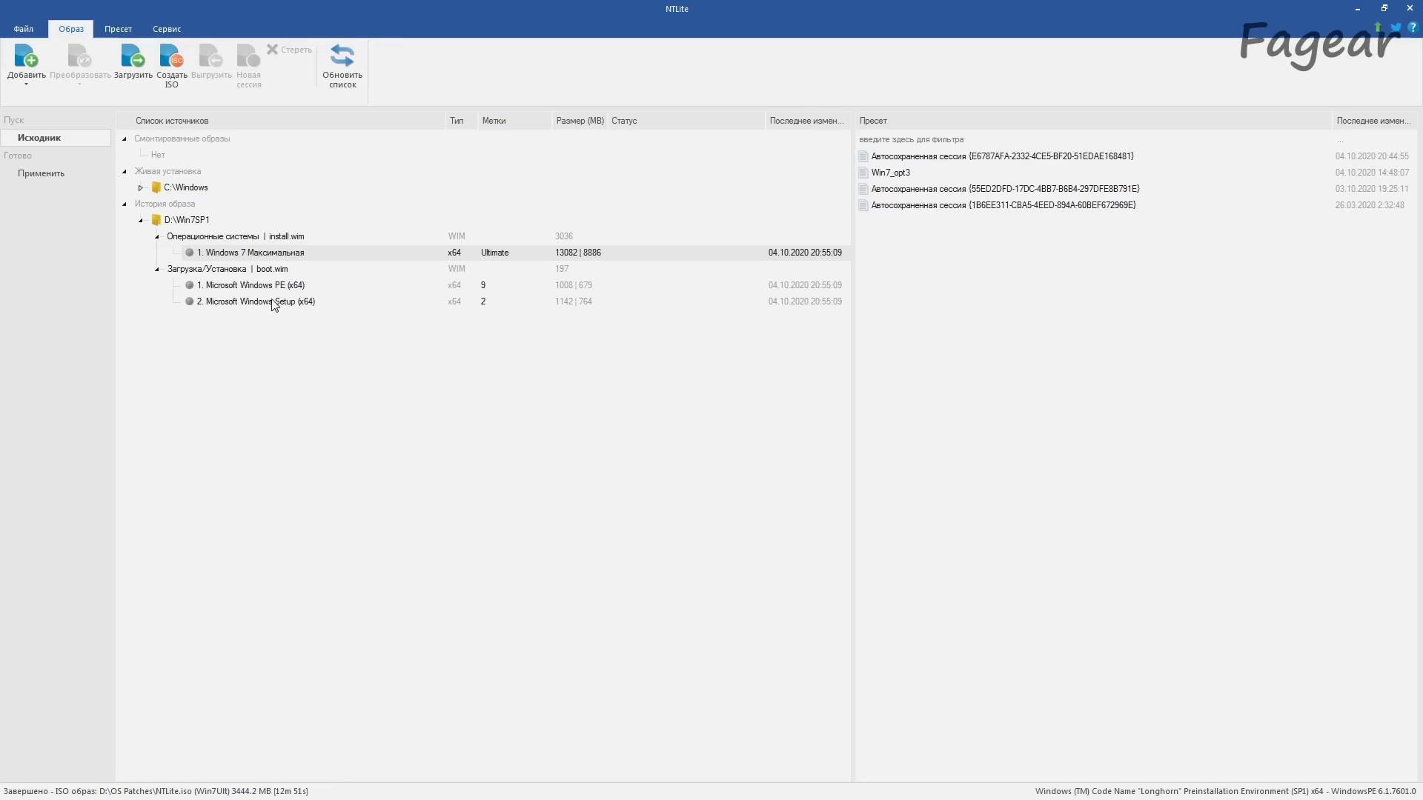
double_click(332, 302)
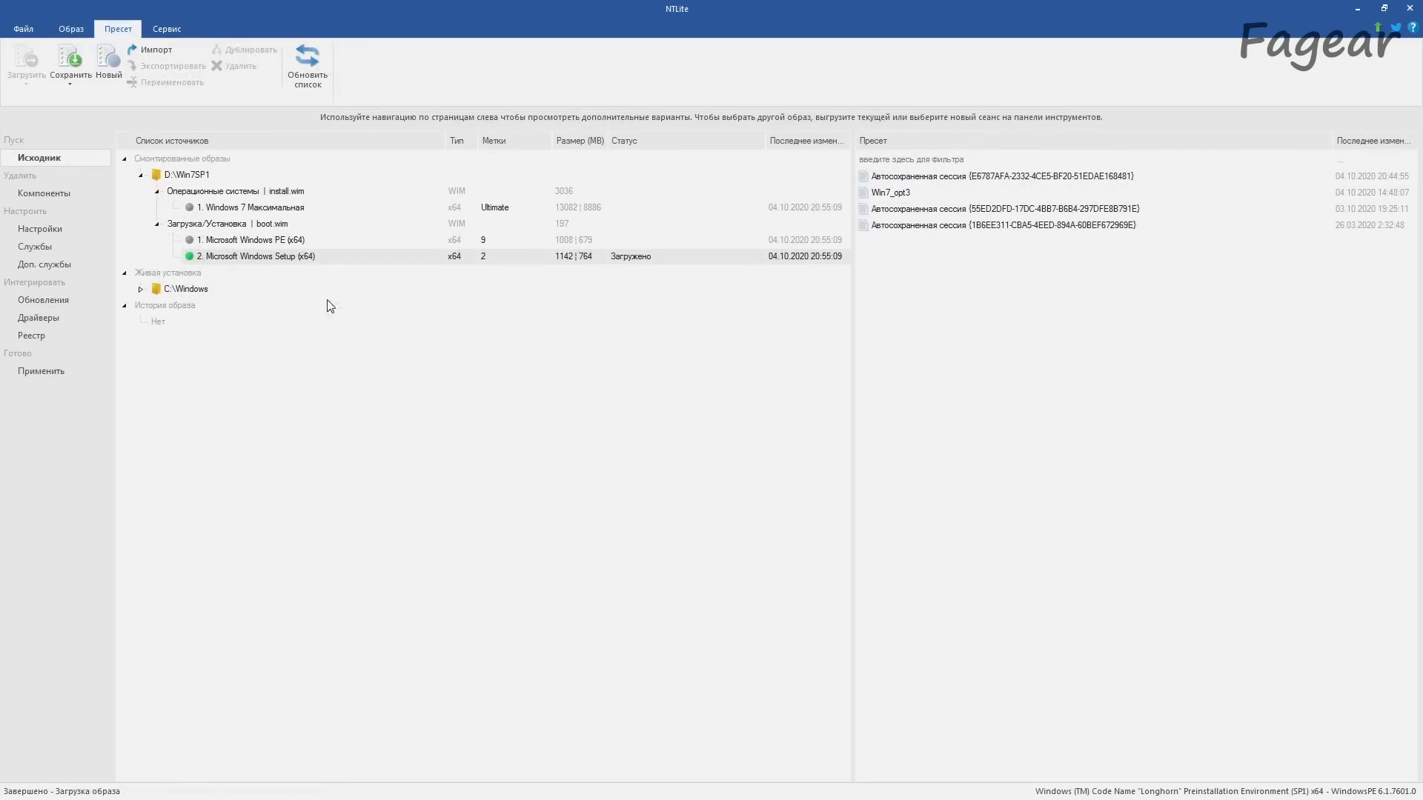
left_click(64, 196)
left_click(48, 231)
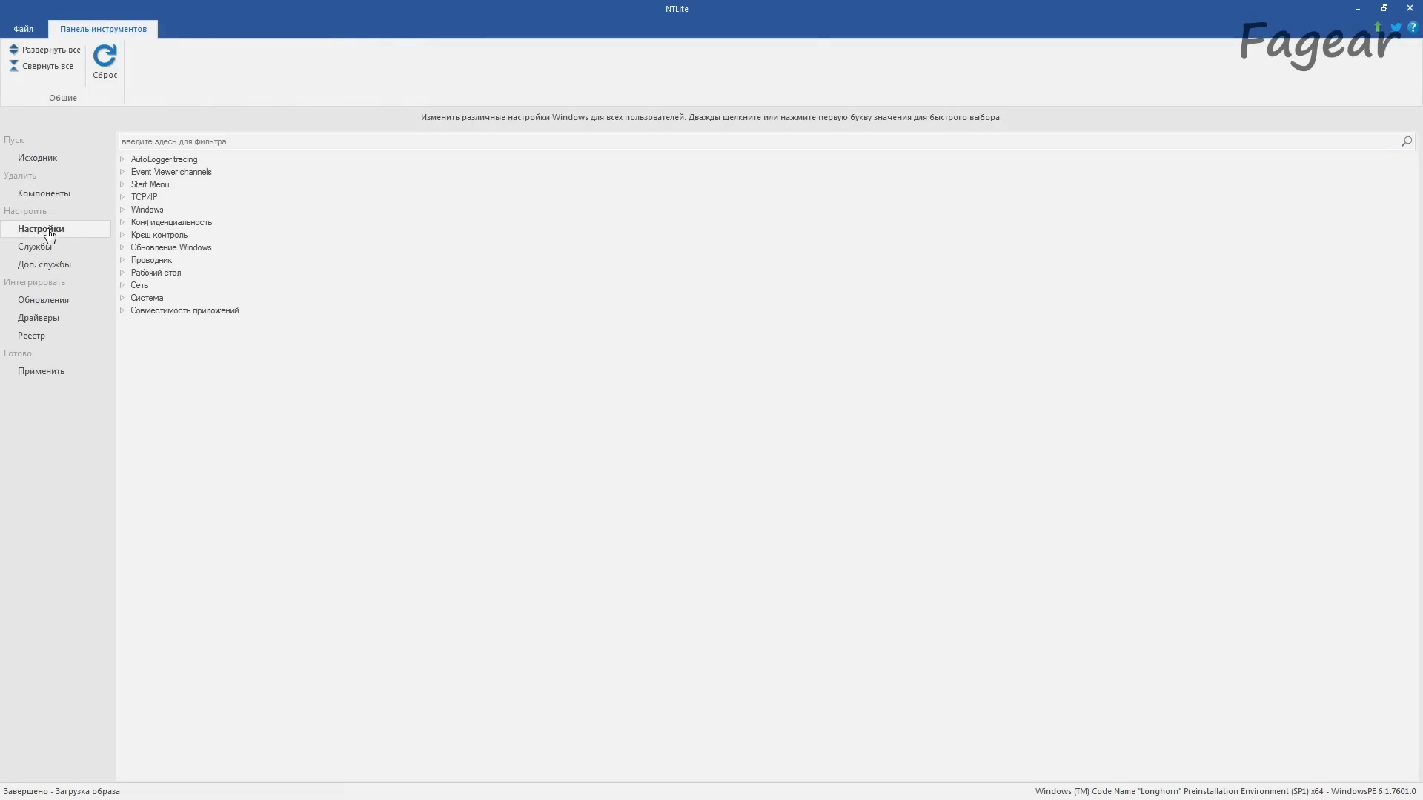
left_click(38, 246)
left_click(42, 304)
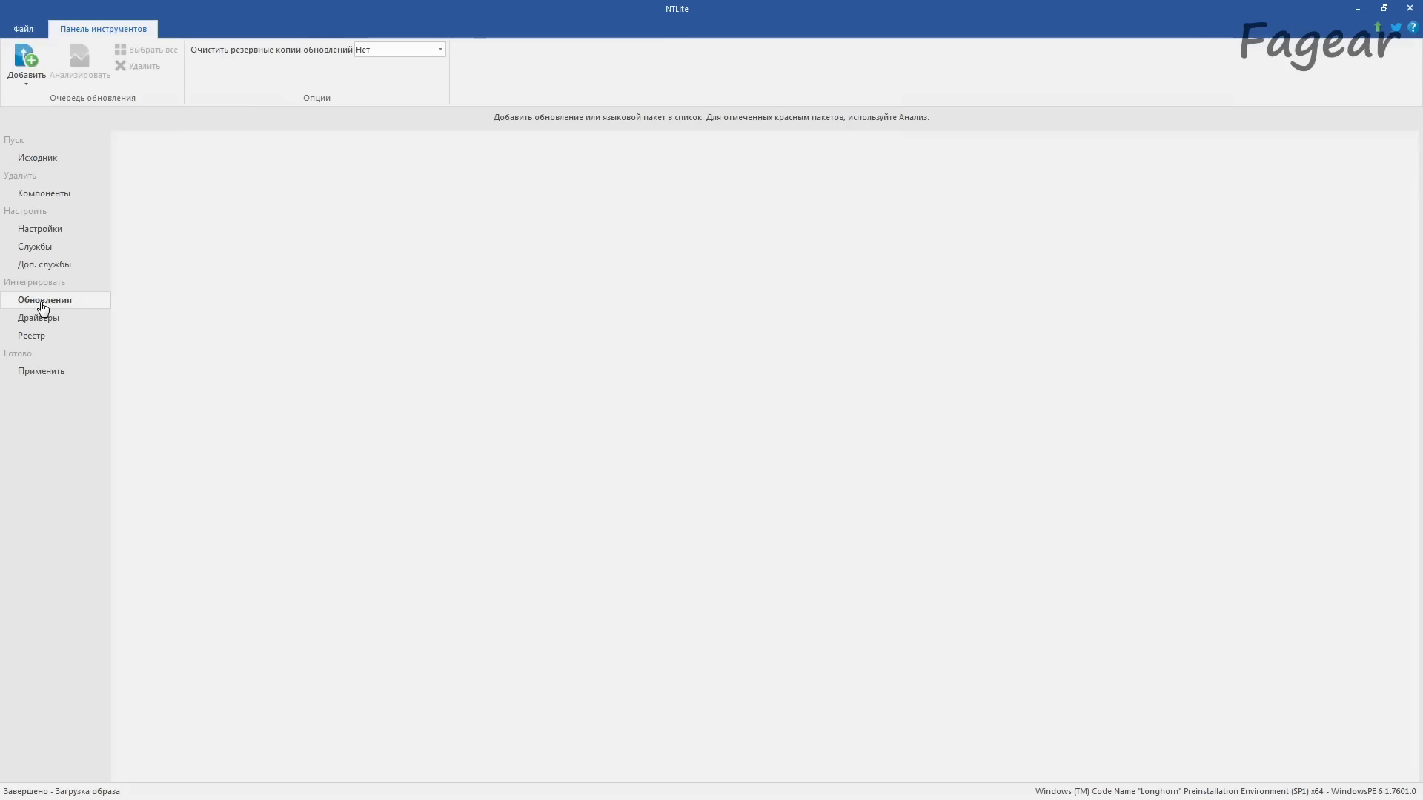
Step: Queue all drivers from the USB Controller folder inside Ryzen 3000_4000_Serise_149C_Drivers_B4_Win7_8.1_SHA256 for integration
left_click(51, 319)
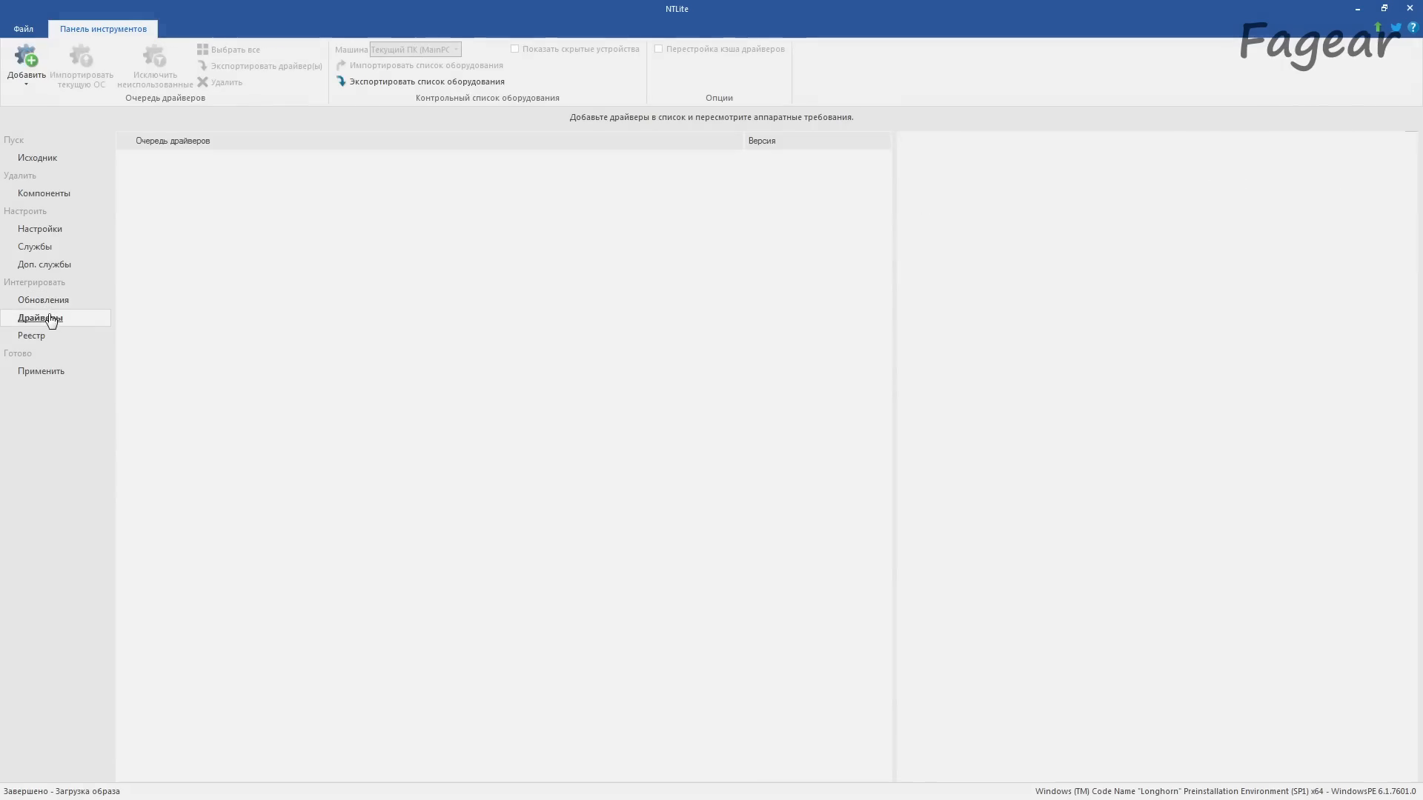
left_click(27, 66)
left_click(45, 119)
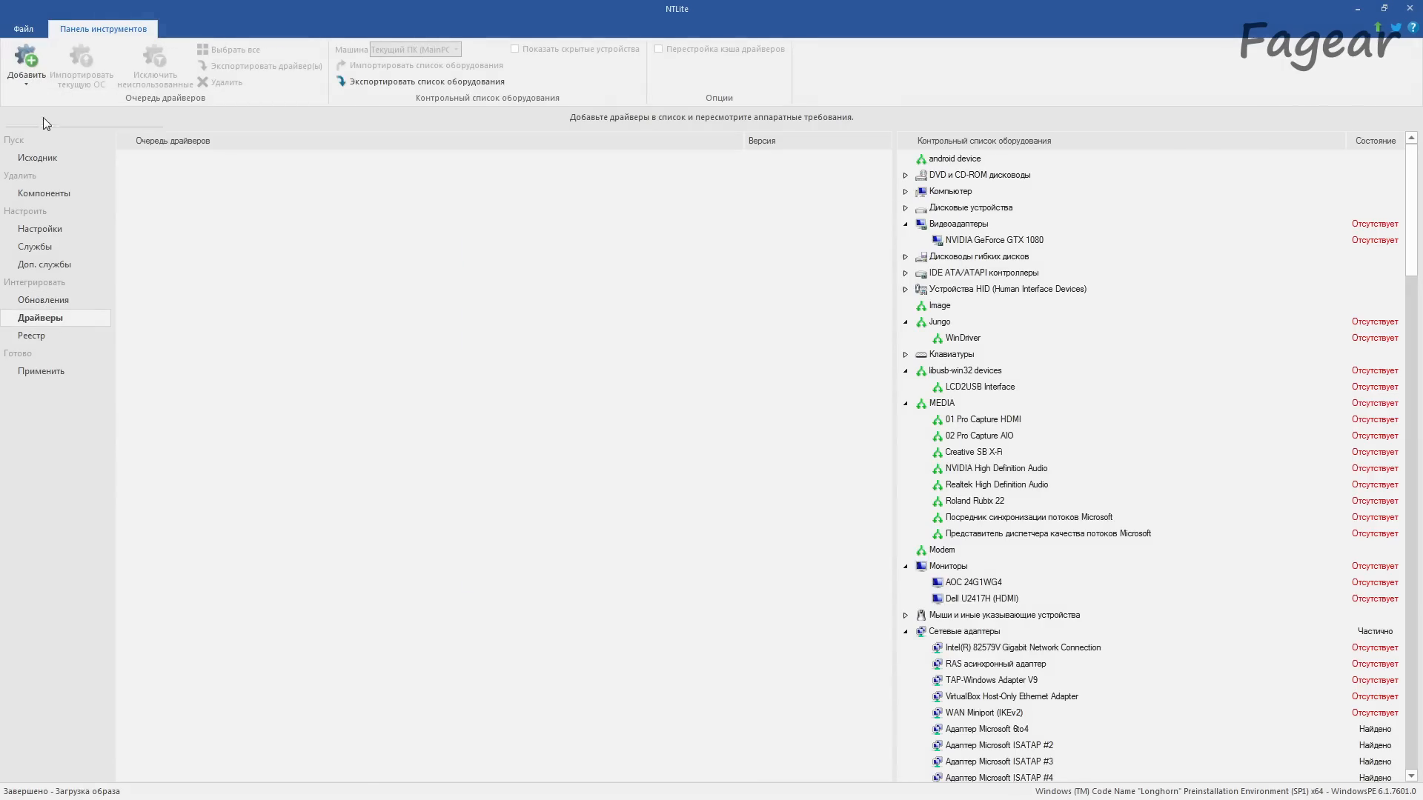
left_click(661, 287)
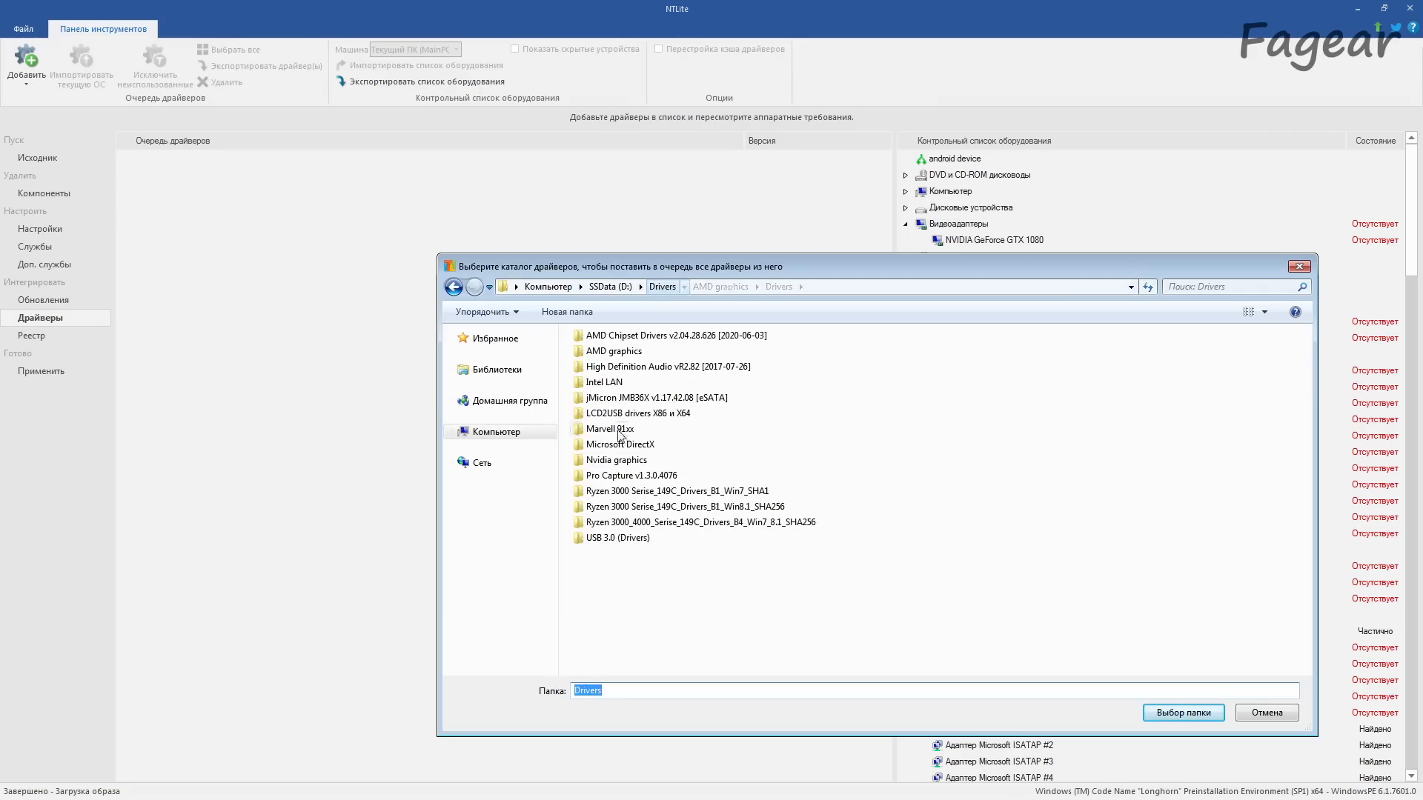
double_click(630, 523)
double_click(615, 382)
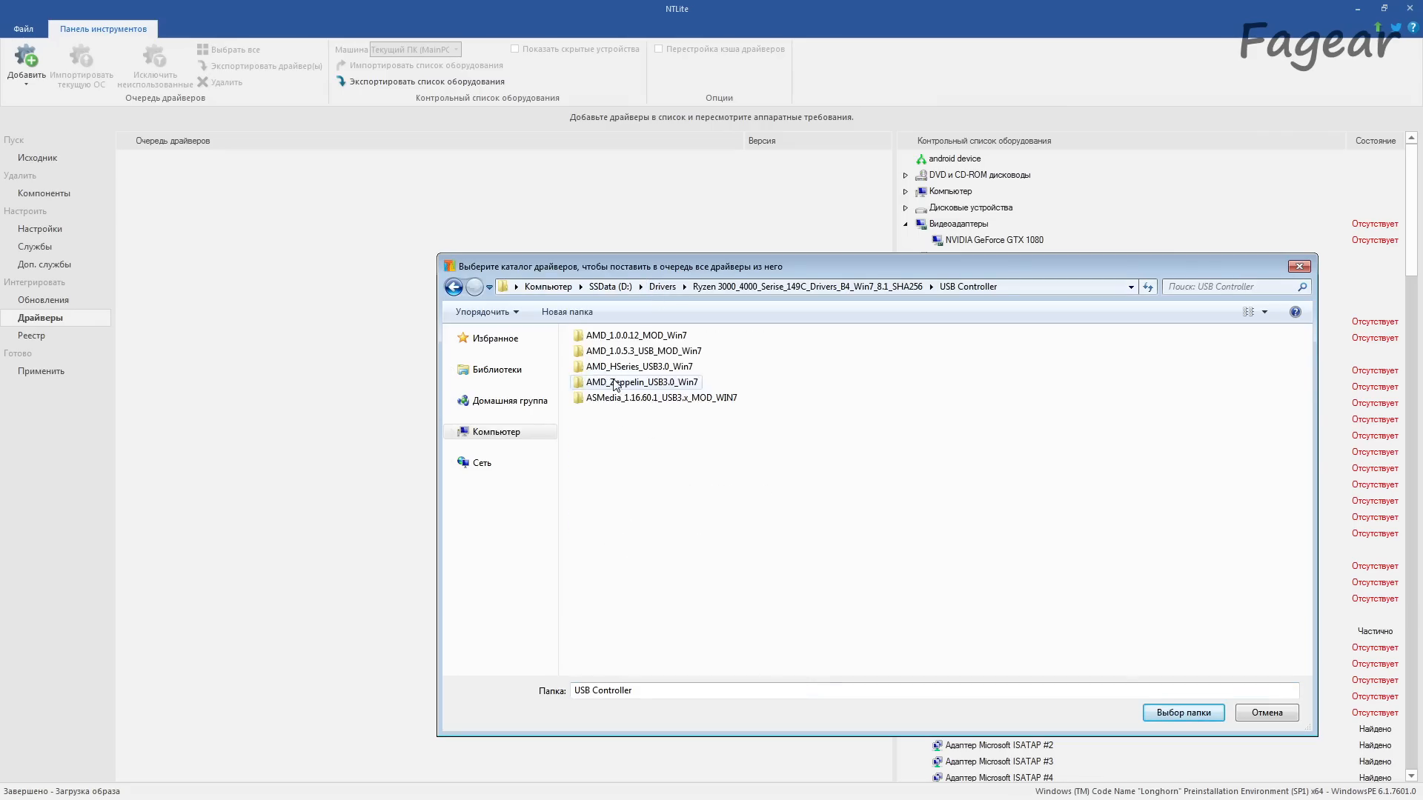
left_click(1179, 712)
Step: Add every driver in the Ryzen package's Storage Controller folder to the driver queue
left_click(41, 87)
left_click(63, 96)
left_click(634, 367)
double_click(621, 351)
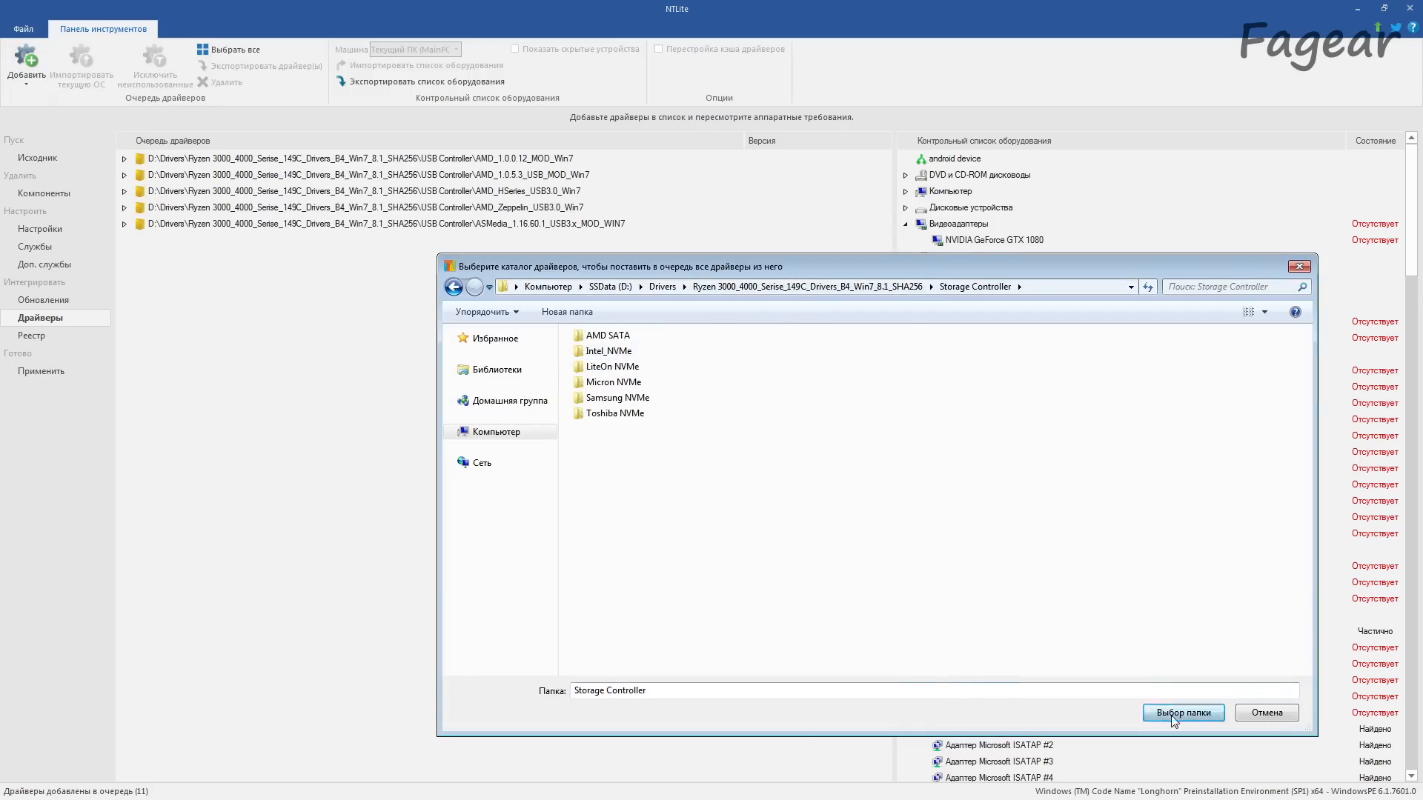
left_click(1174, 715)
Step: Queue the 64-bit Etron 0.0.0119, Fresco Logic 3.6.8.0, Renesas 3.0.23 and VIA 6.1.7600.4903 drivers from USB 3.0 (Drivers)
left_click(26, 82)
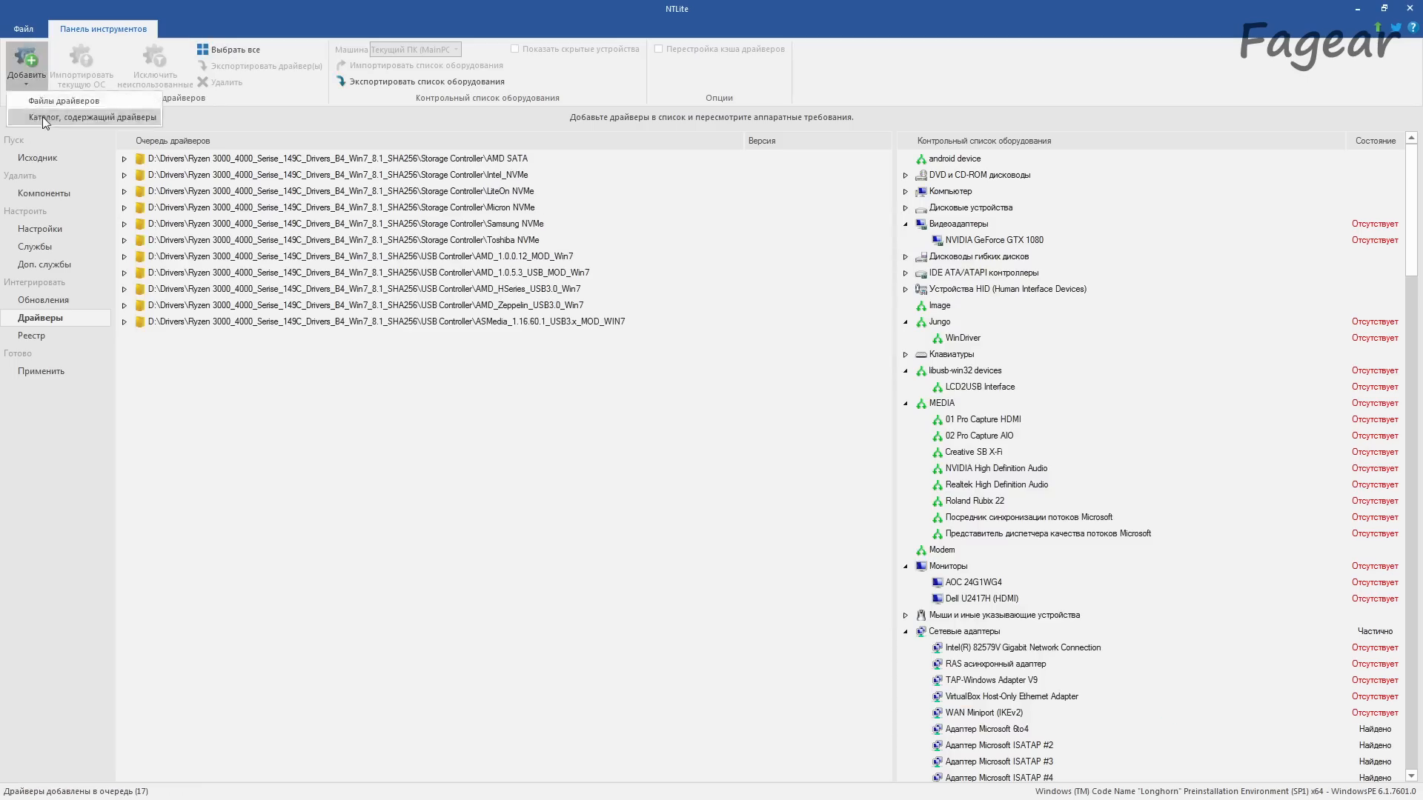
left_click(45, 117)
left_click(663, 287)
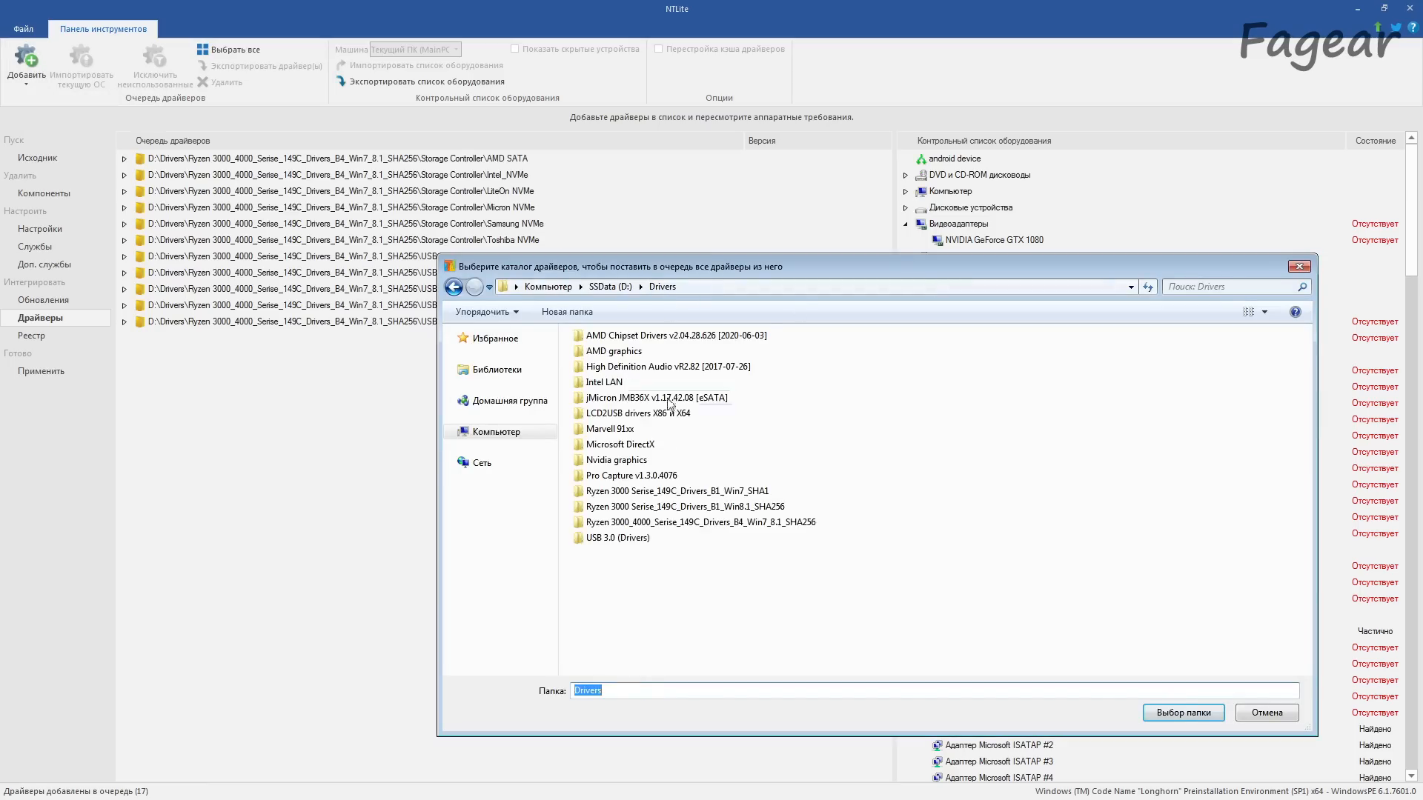
double_click(633, 539)
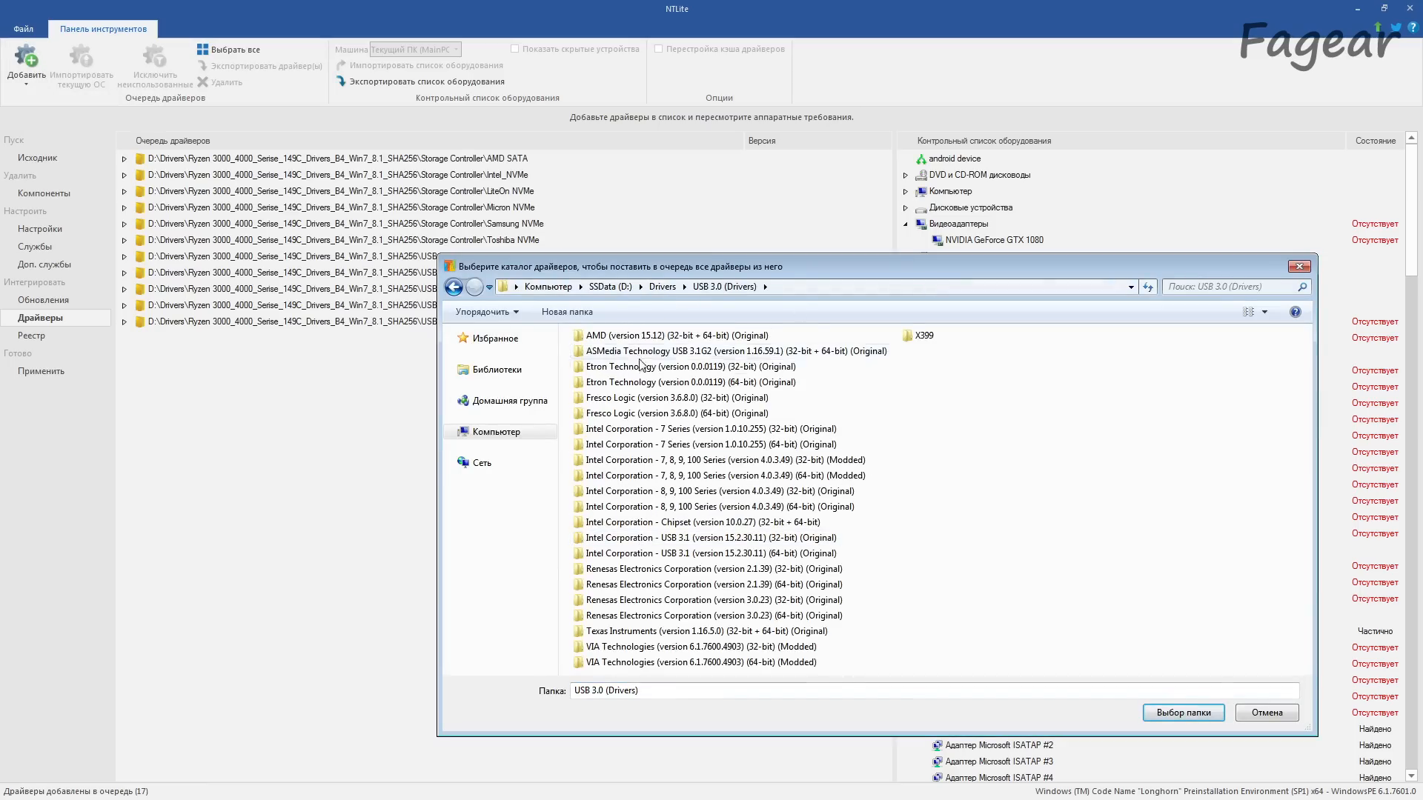
double_click(650, 382)
left_click(1163, 713)
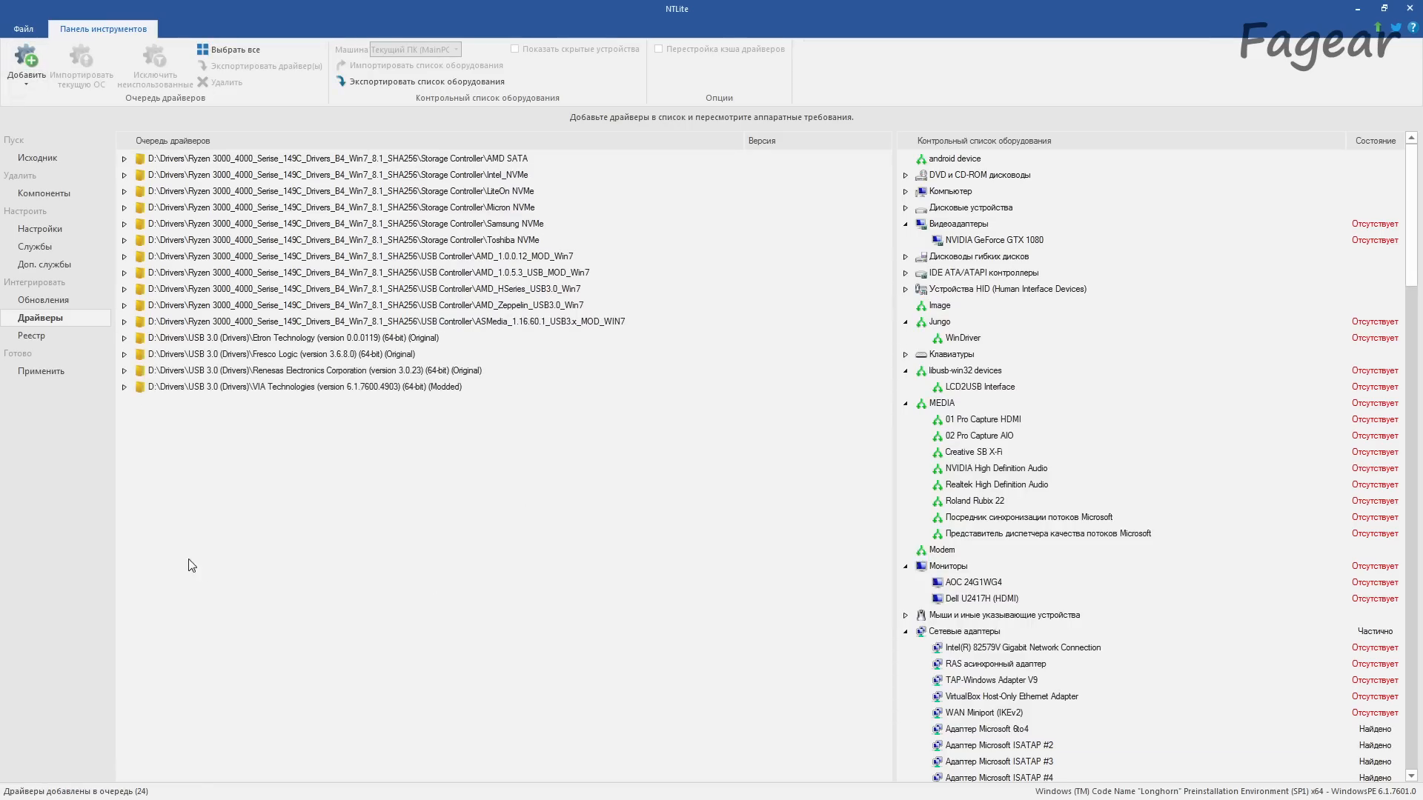
Step: Extend the queued driver integration to boot.wim 1, Microsoft Windows PE (x64), in the image processing tasks
left_click(49, 373)
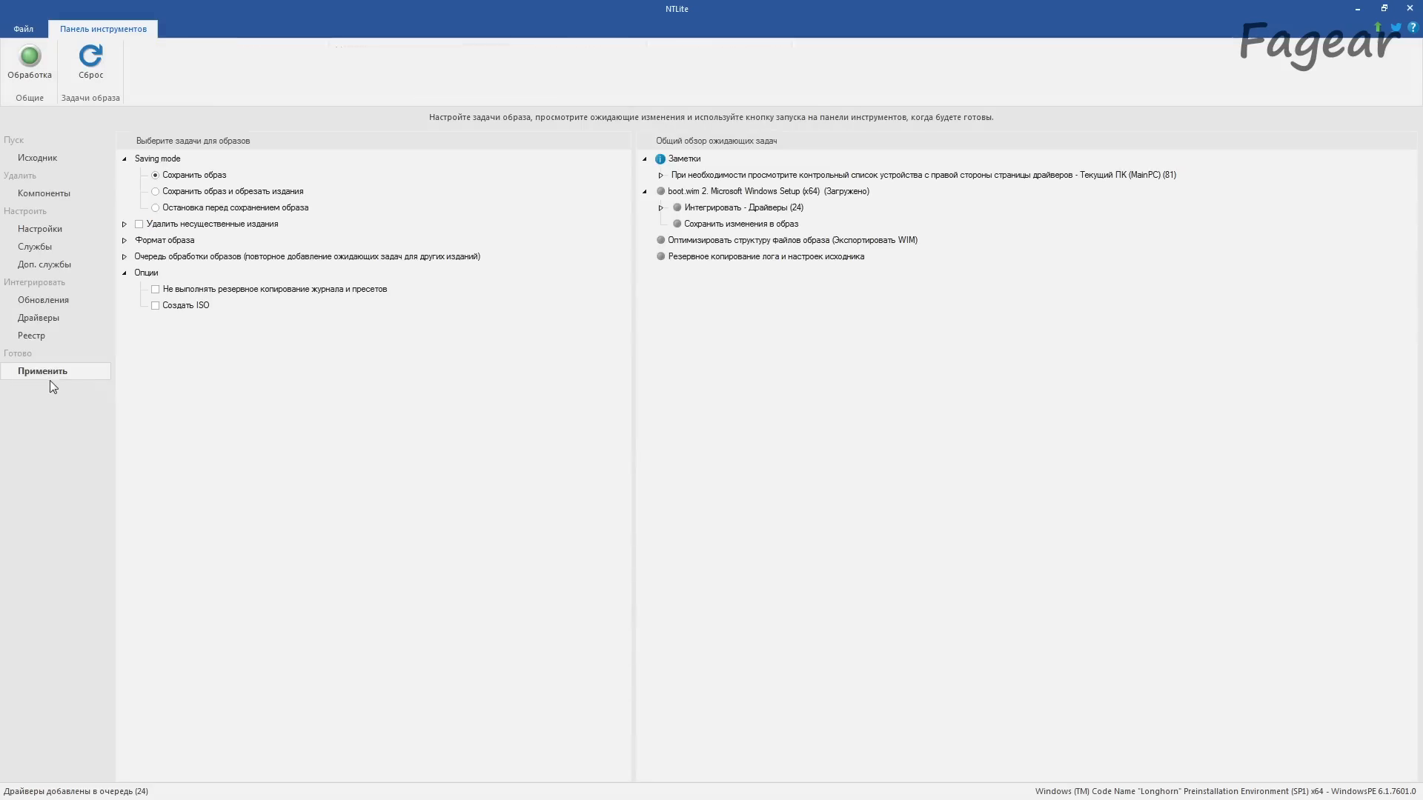
left_click(124, 226)
left_click(123, 290)
left_click(125, 355)
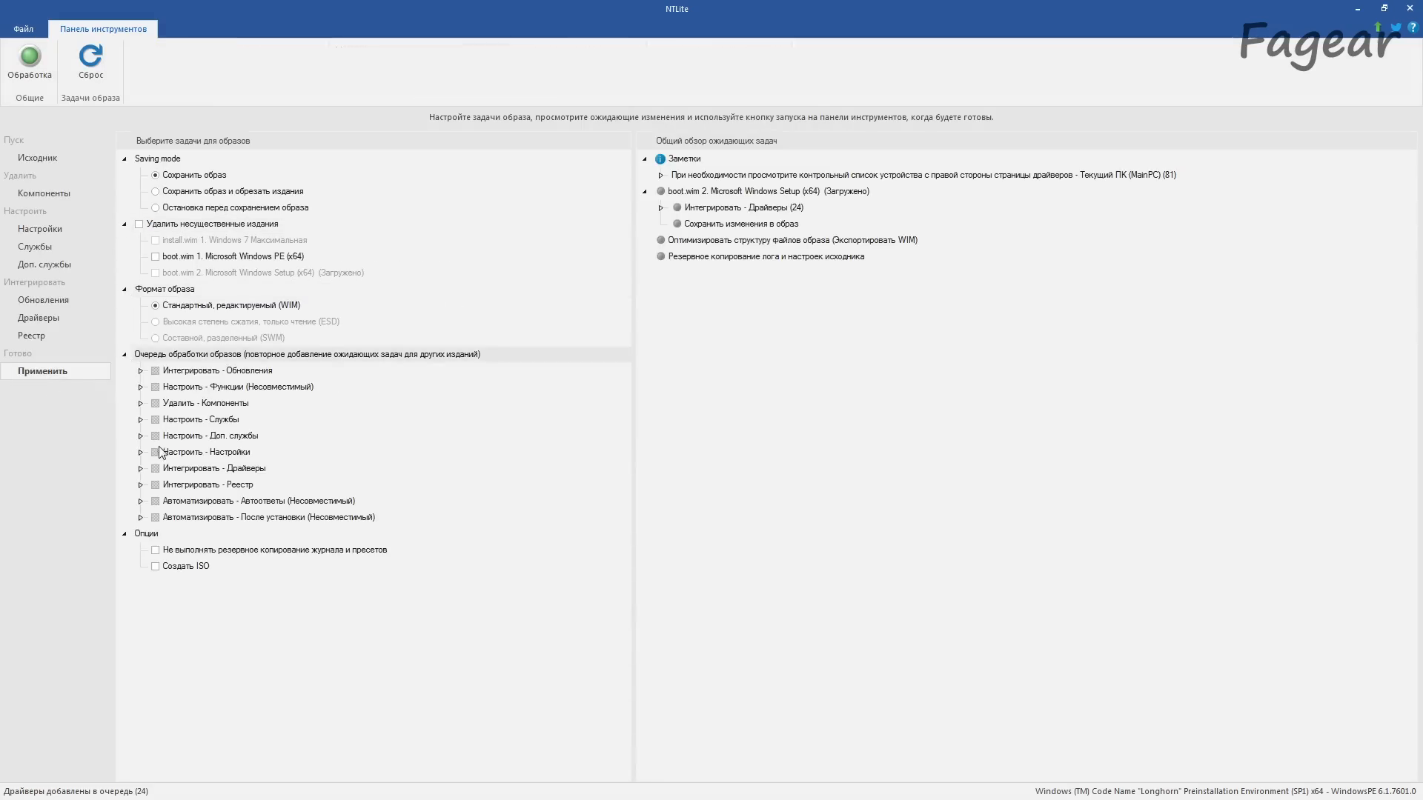
left_click(140, 468)
left_click(172, 502)
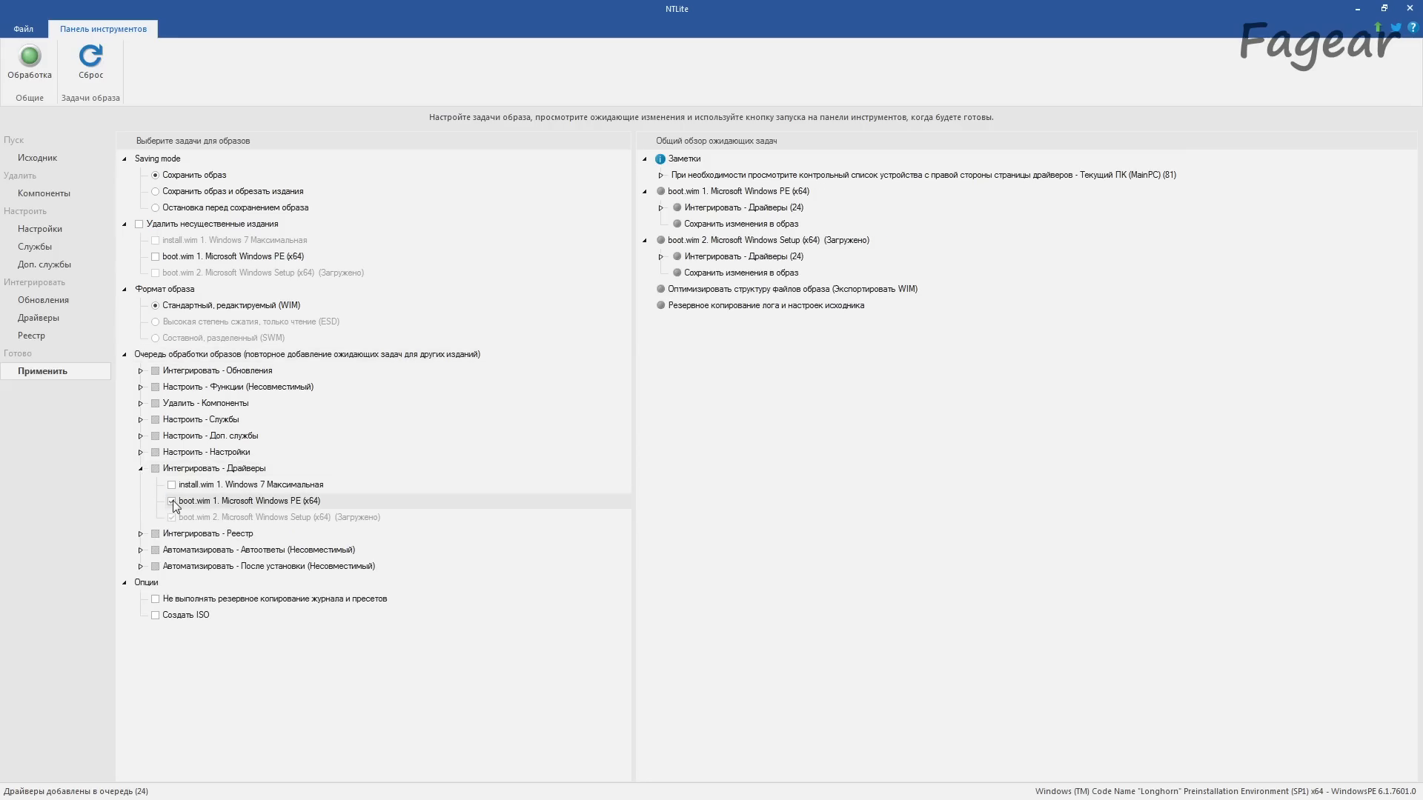
Step: Enable ISO creation over D:\OS Patches\NTLite.iso with the label NTLite and process the image
left_click(156, 615)
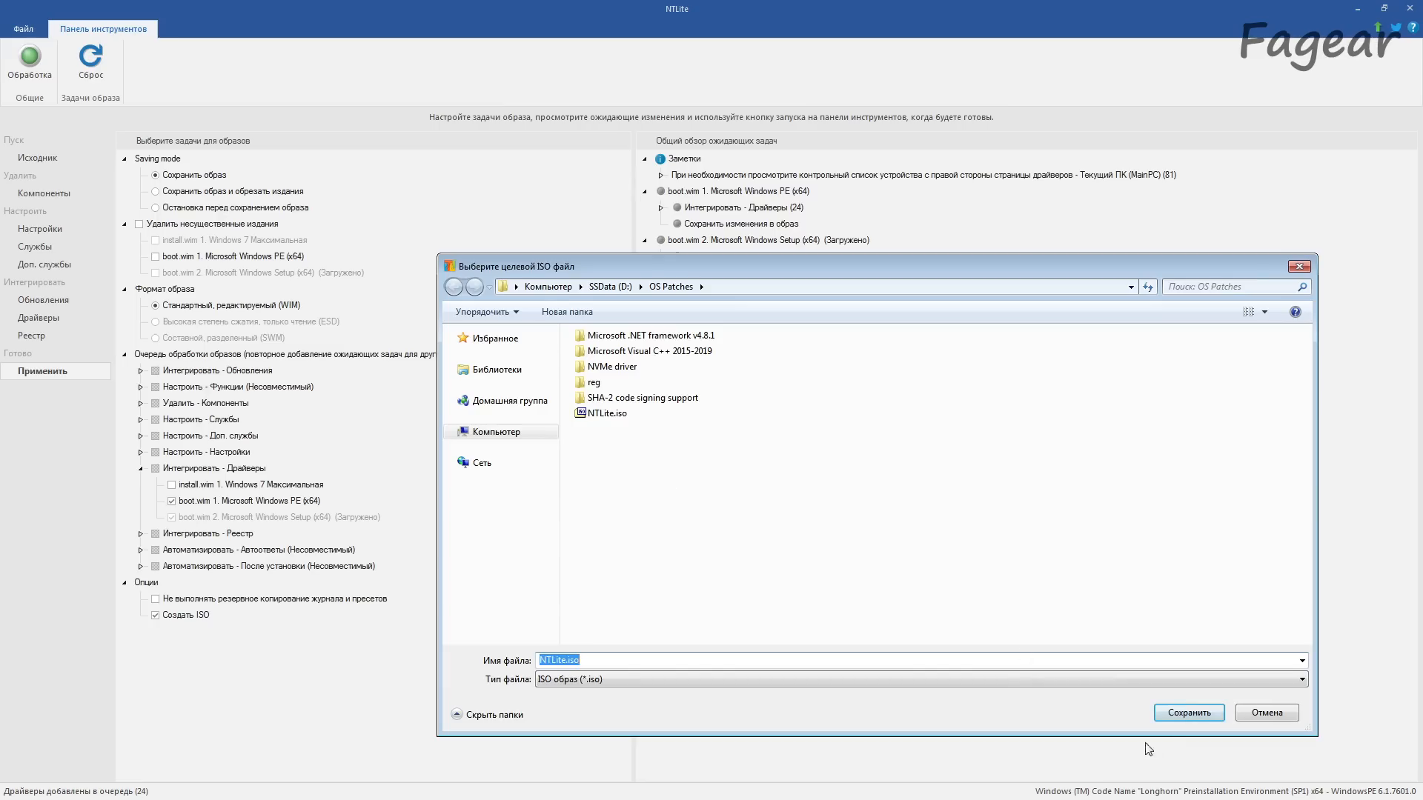
left_click(1179, 712)
left_click(750, 412)
left_click(793, 513)
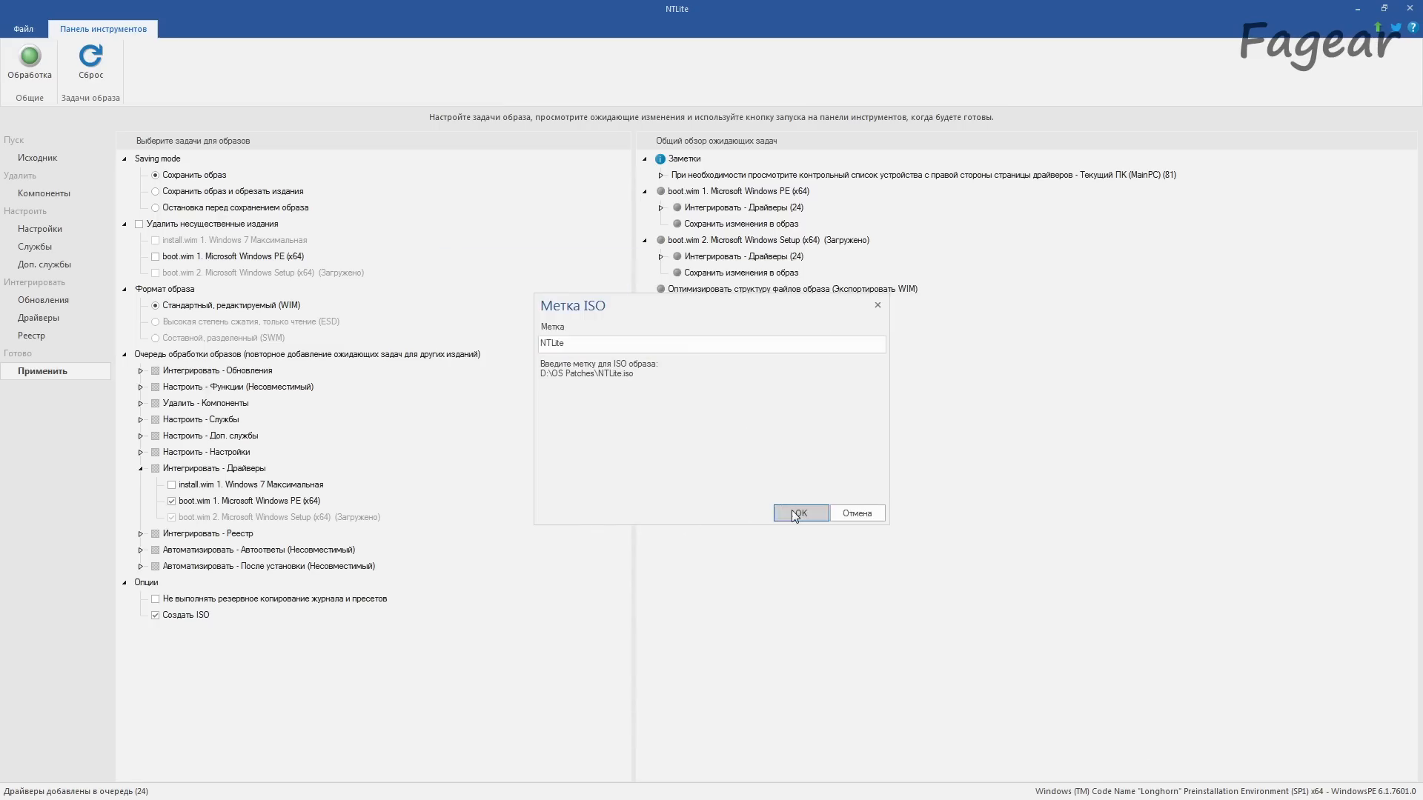
left_click(29, 63)
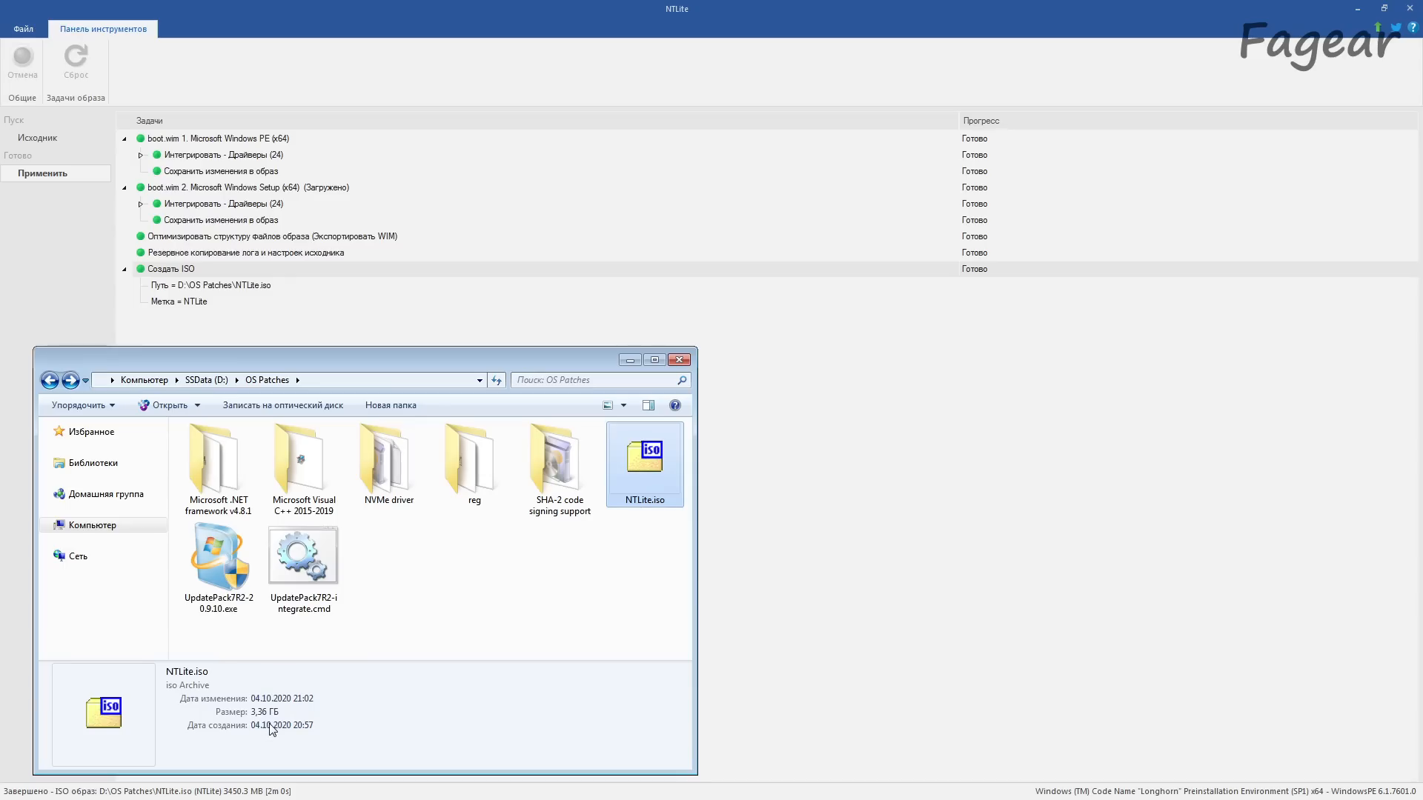
left_click(798, 610)
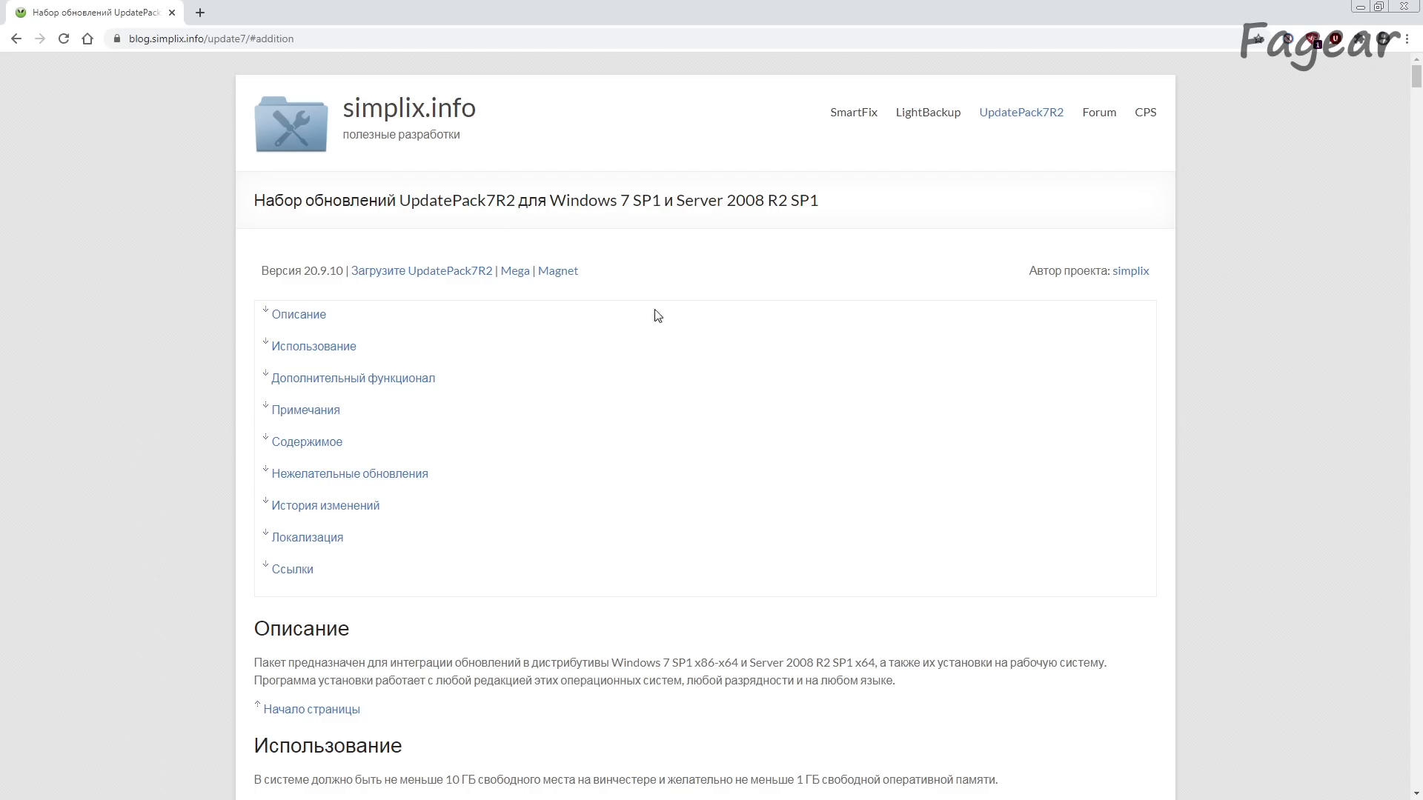
Step: In the browser, read the additional functionality section of the UpdatePack7R2 page, including the Internet Explorer 11 note
scroll(655, 267, "down", 20)
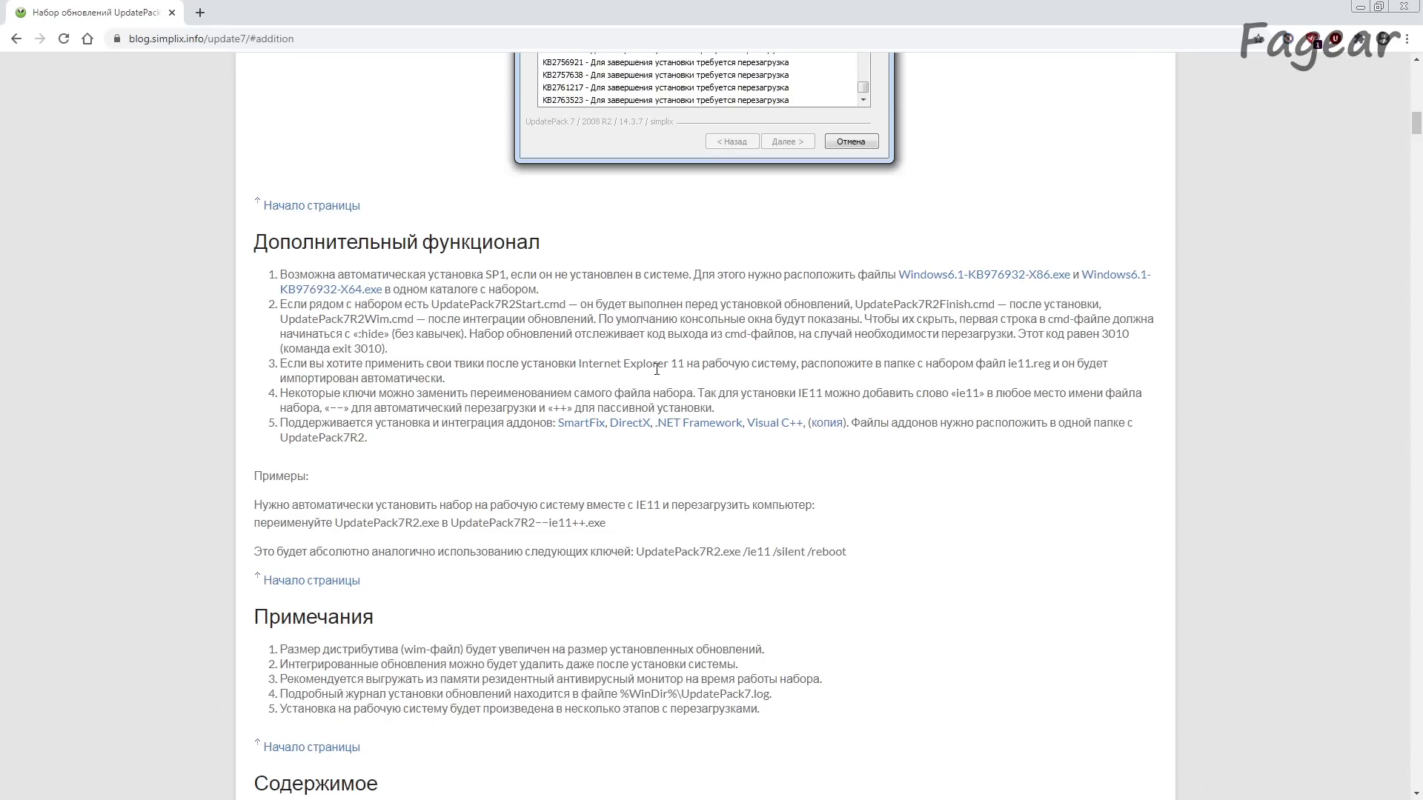
left_click_drag(578, 364, 737, 364)
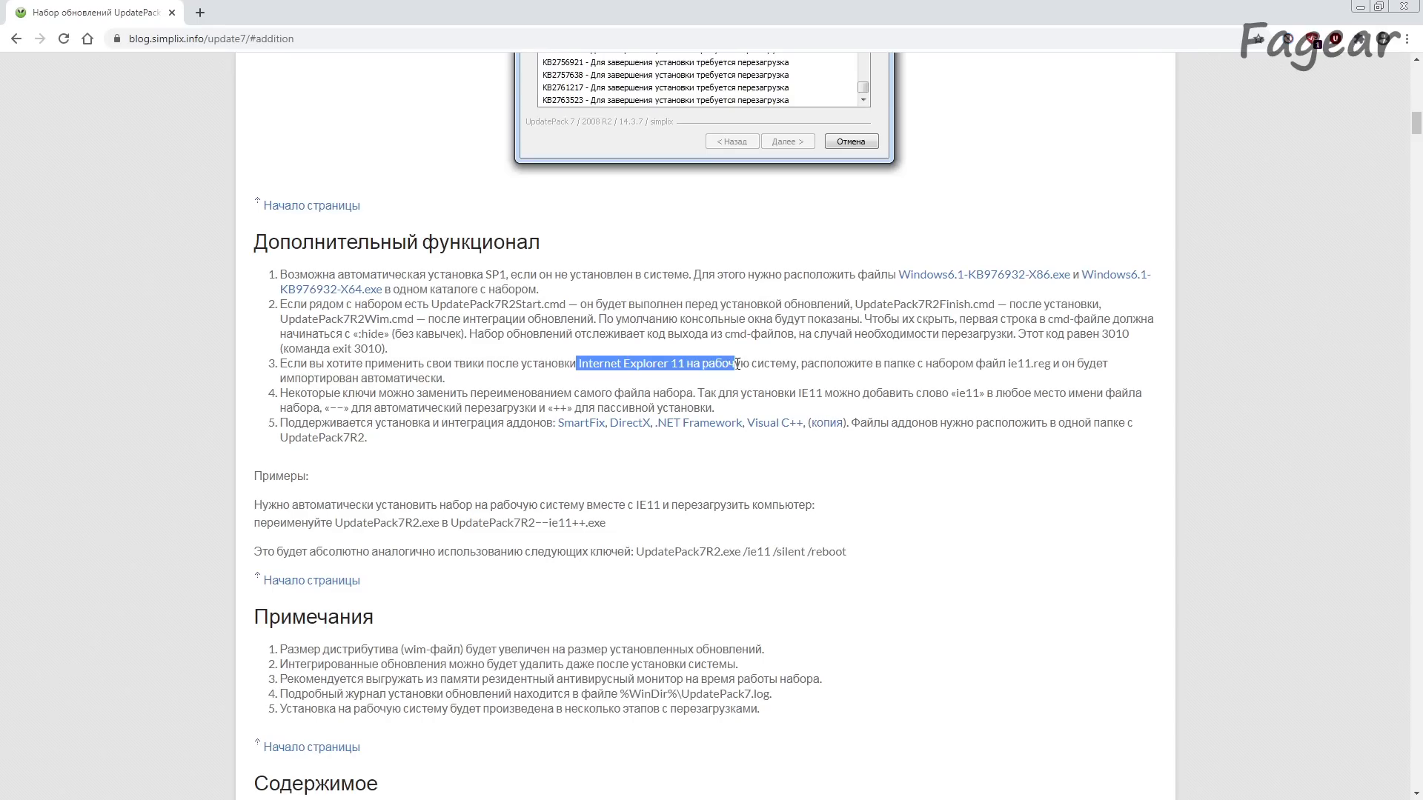
left_click(738, 364)
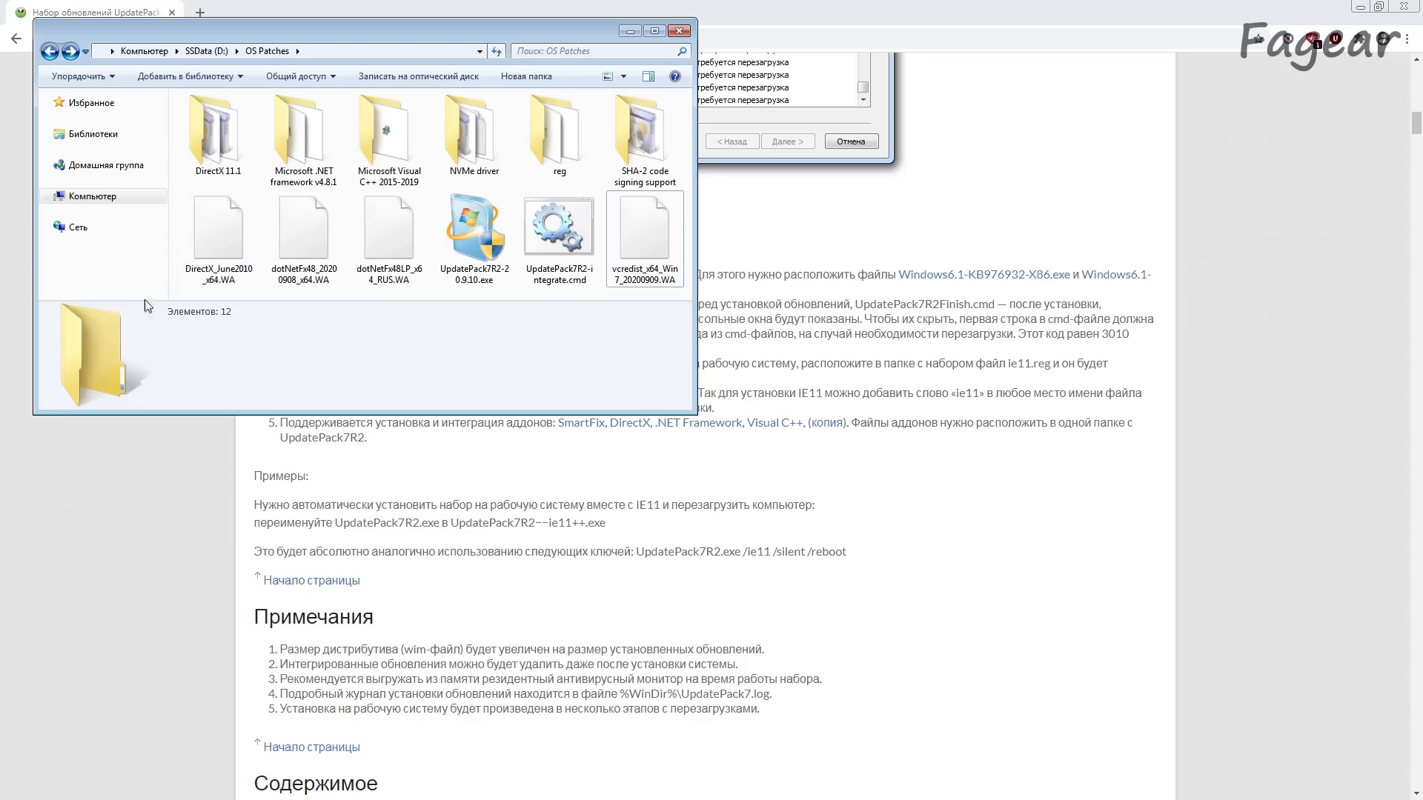
Step: Inspect the DirectX 11.1, Microsoft .NET framework v4.8.1 and Microsoft Visual C++ 2015-2019 folders in OS Patches
left_click(214, 134)
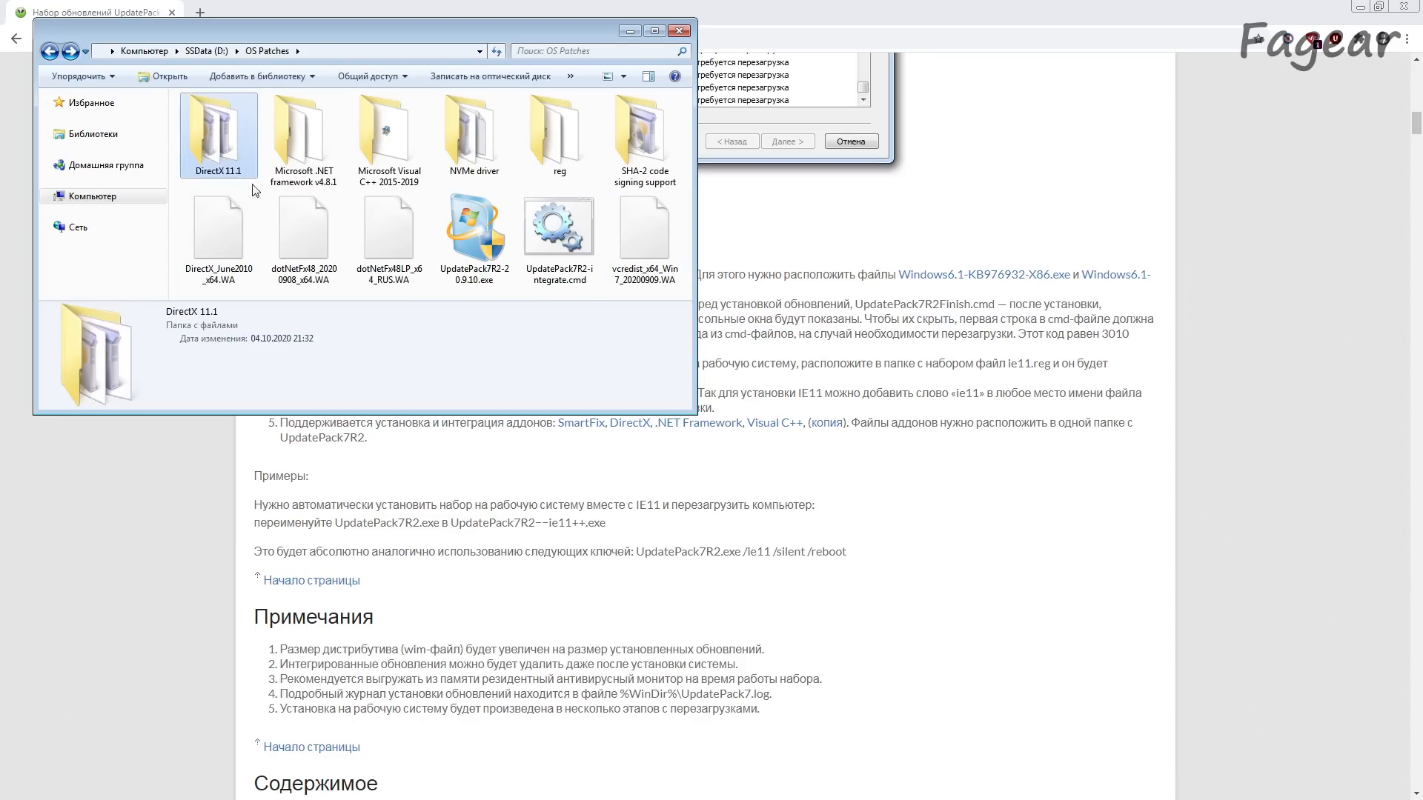
double_click(300, 141)
key("BackSpace")
double_click(395, 148)
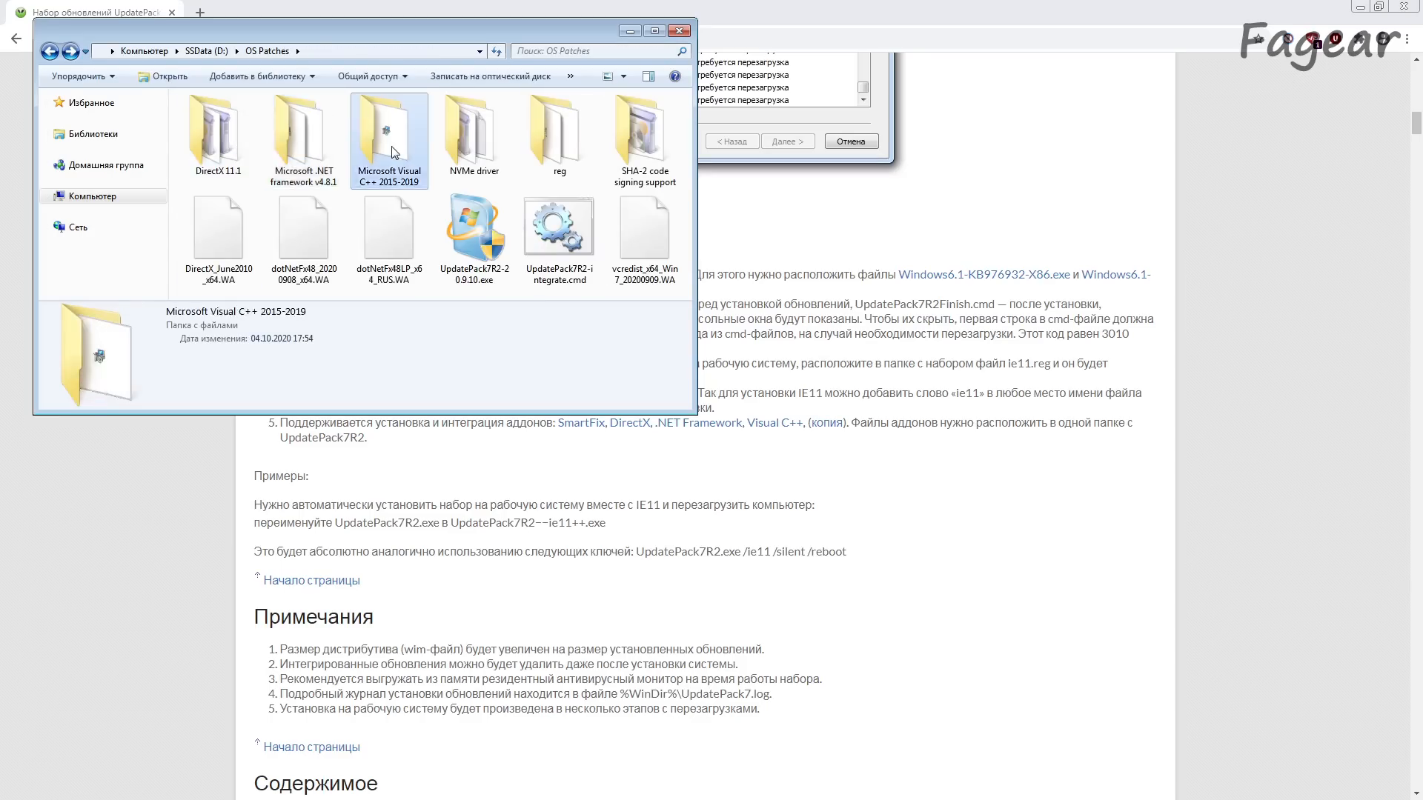
left_click(279, 53)
left_click(349, 206)
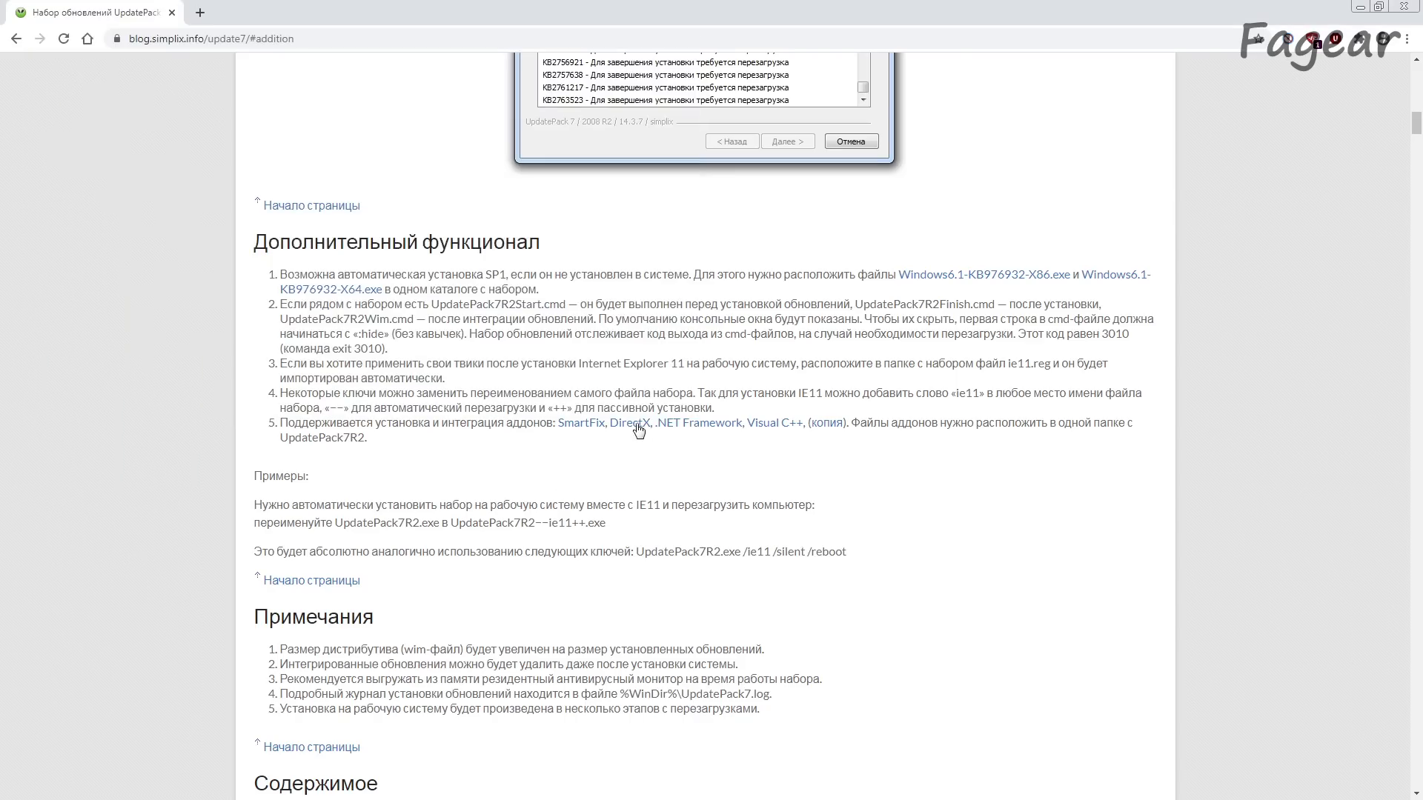
Step: Open the DirectX, .NET Framework and Visual C++ addon links in separate tabs, then review and close the DirectX page
middle_click(630, 423)
middle_click(698, 423)
middle_click(775, 423)
key("ctrl+Tab")
scroll(381, 588, "down", 5)
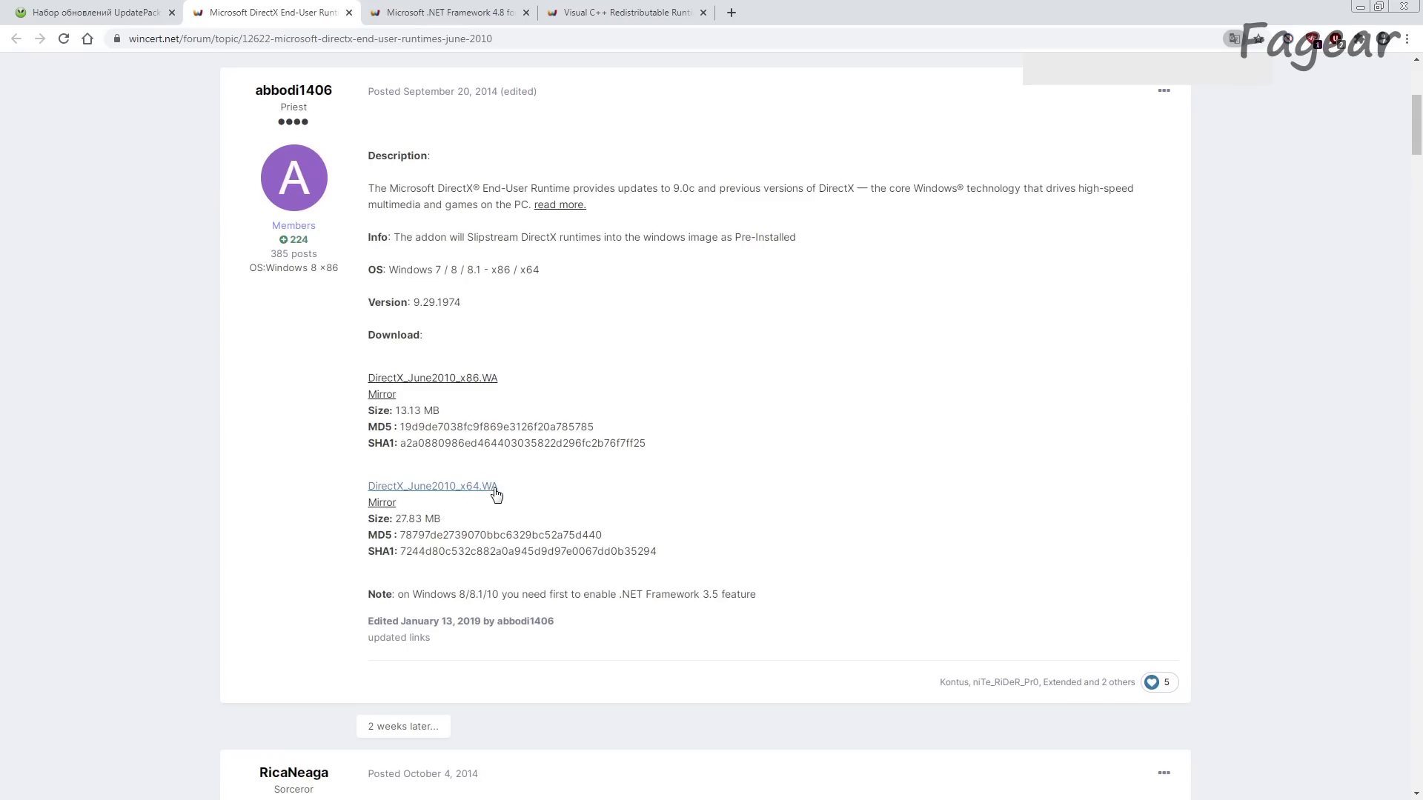
left_click(349, 13)
Step: Review the .NET Framework 4.8 addon page and open its latest release and language pack download pages
scroll(385, 486, "down", 6)
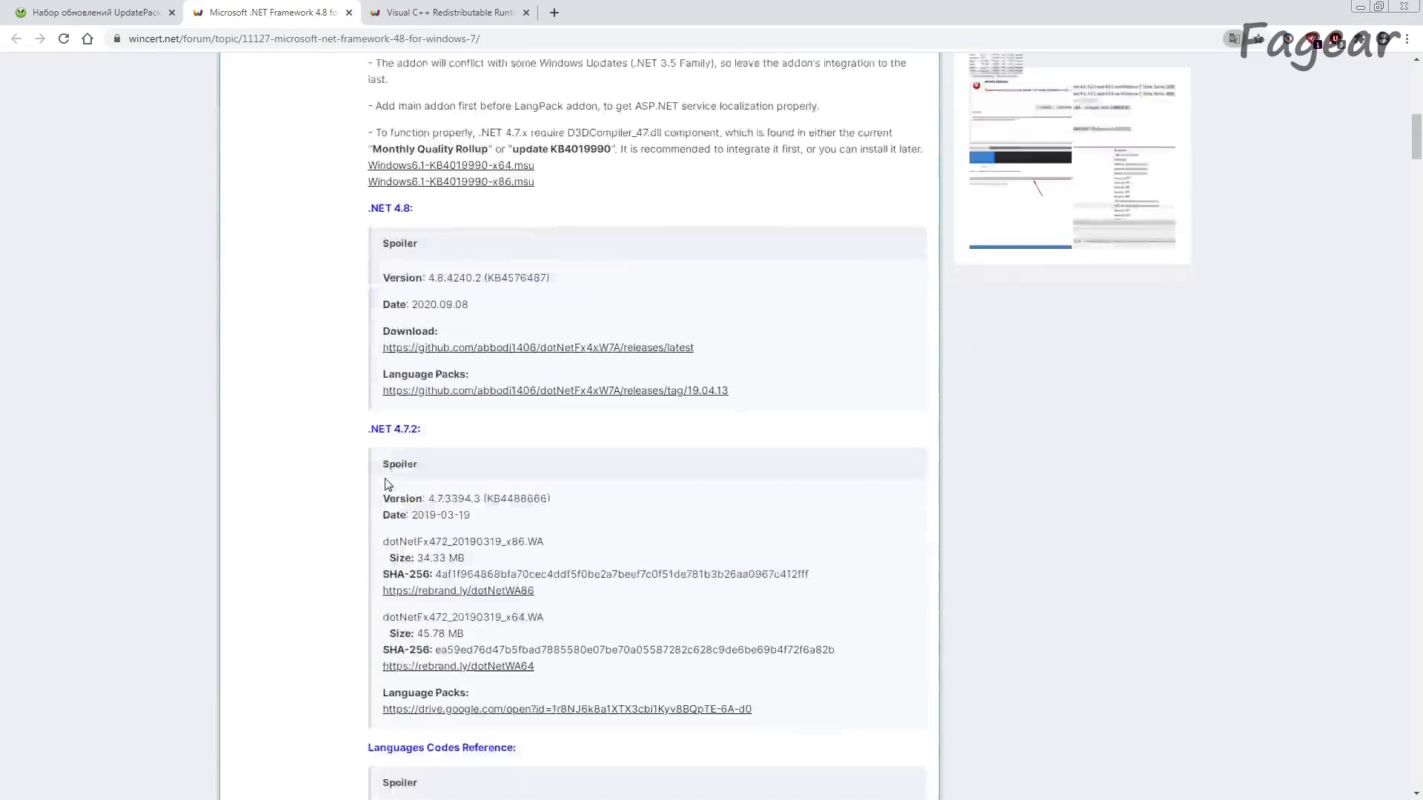
scroll(375, 482, "down", 5)
scroll(375, 483, "up", 6)
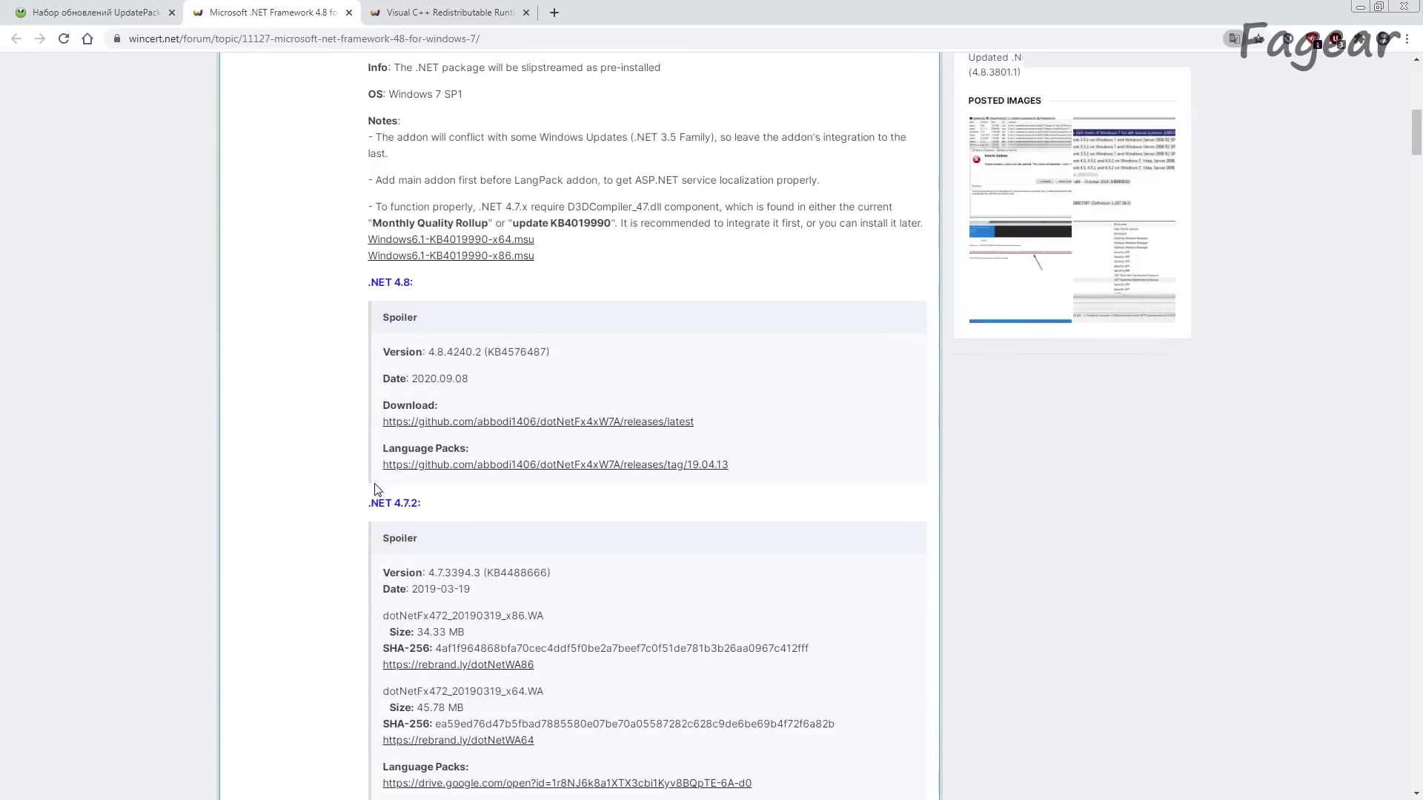
scroll(378, 501, "up", 8)
scroll(441, 607, "down", 8)
middle_click(412, 422)
middle_click(453, 464)
left_click(433, 21)
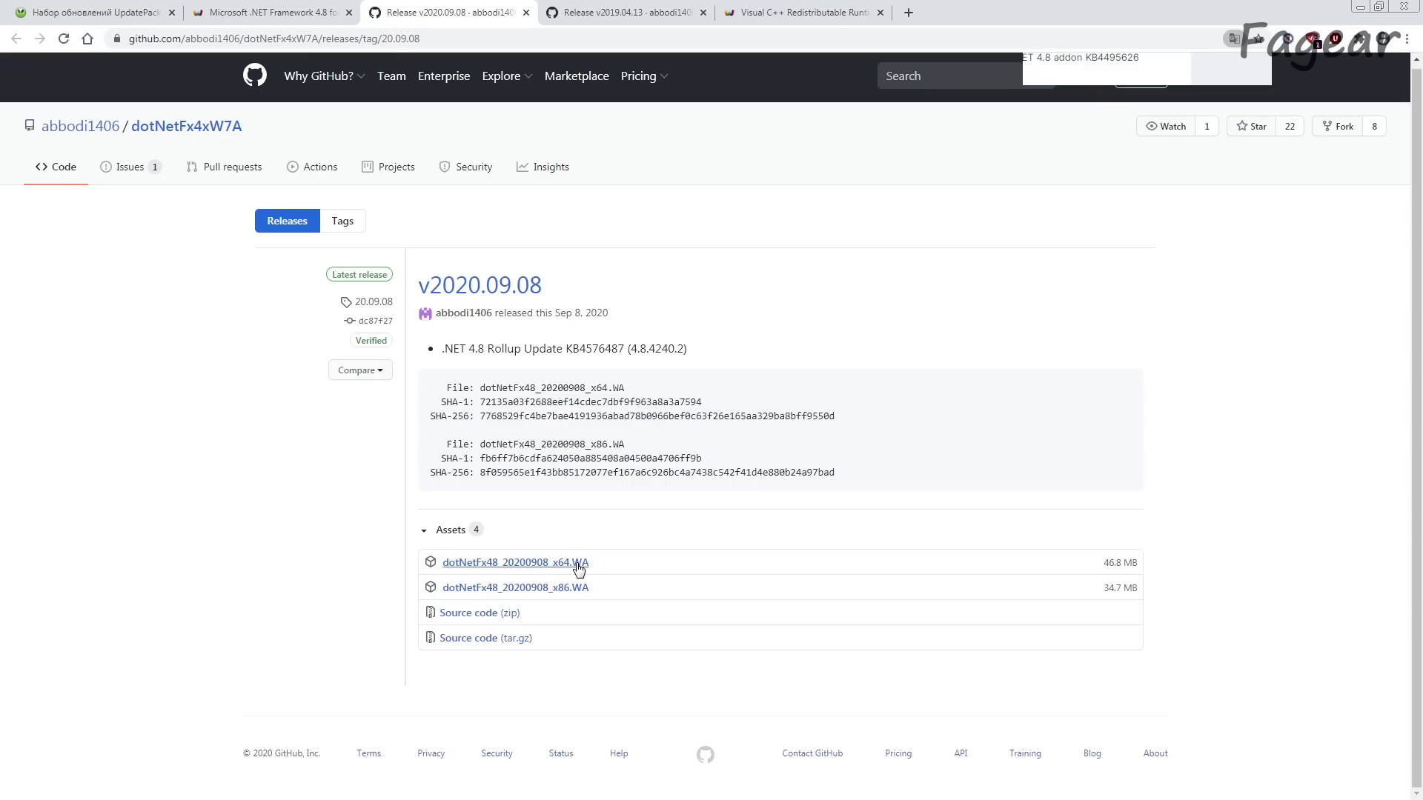
Step: Look through the .NET 4.8 language pack files and the versions listed on the Visual C++ addon page
key("ctrl+Tab")
scroll(572, 104, "down", 1)
scroll(542, 499, "down", 9)
scroll(540, 575, "down", 2)
scroll(537, 576, "up", 10)
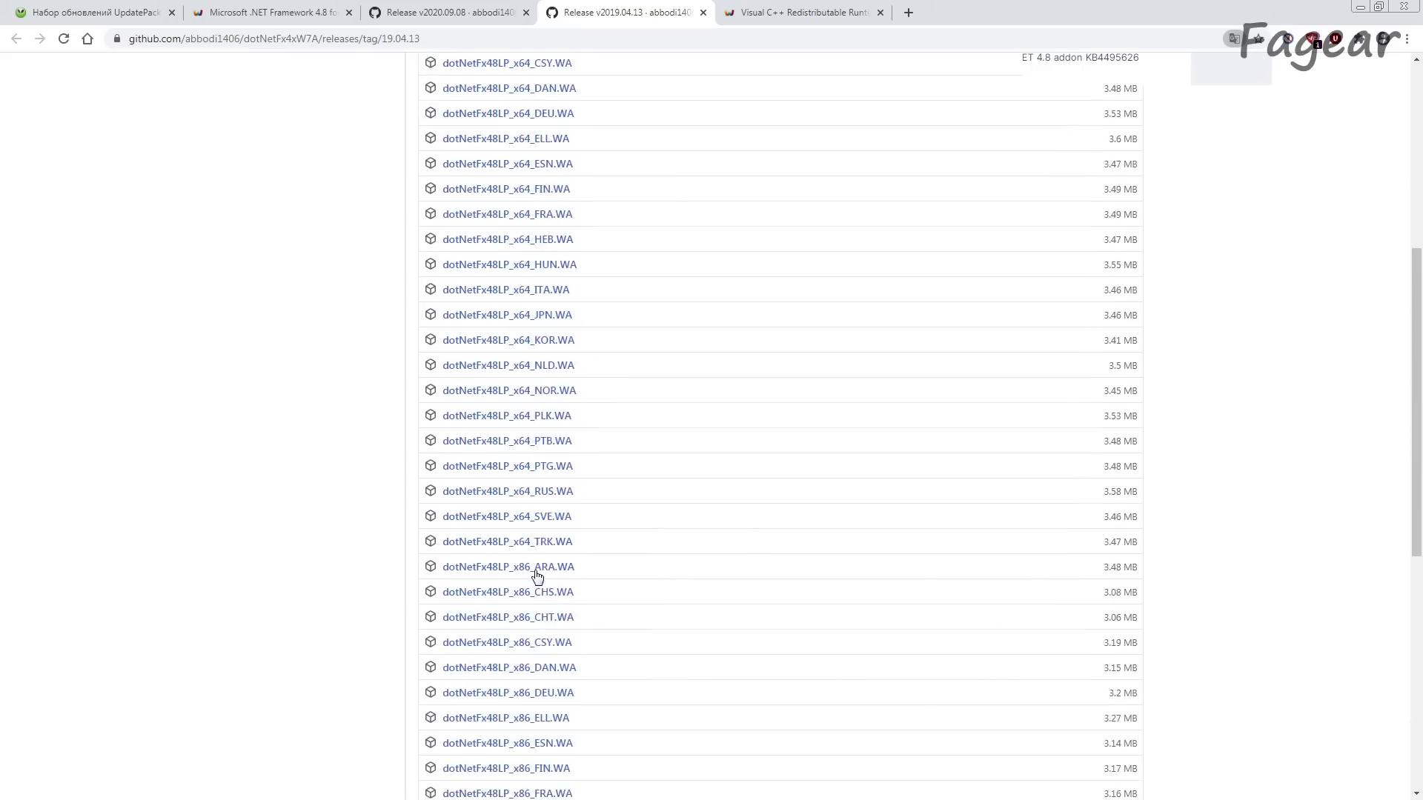
scroll(535, 575, "down", 4)
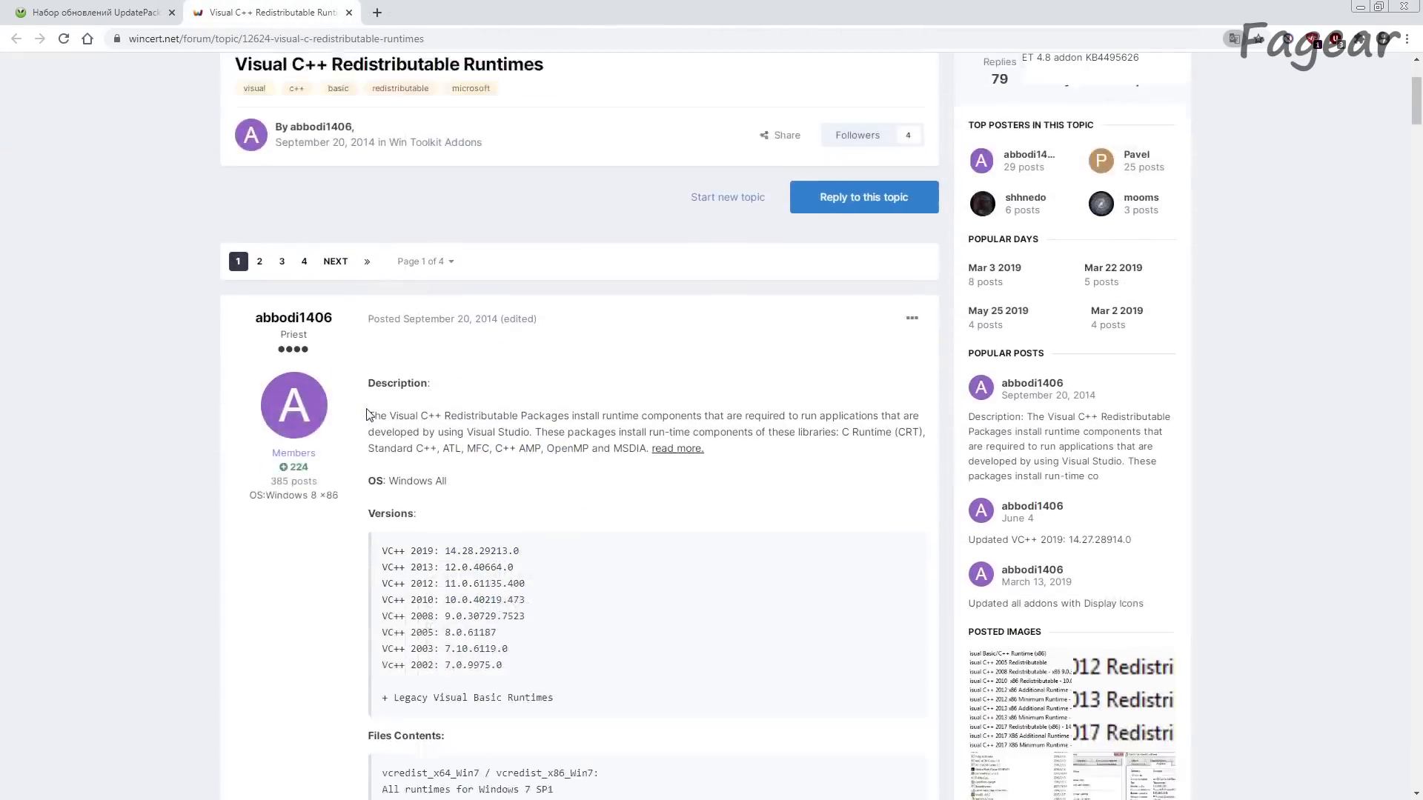
scroll(368, 414, "down", 5)
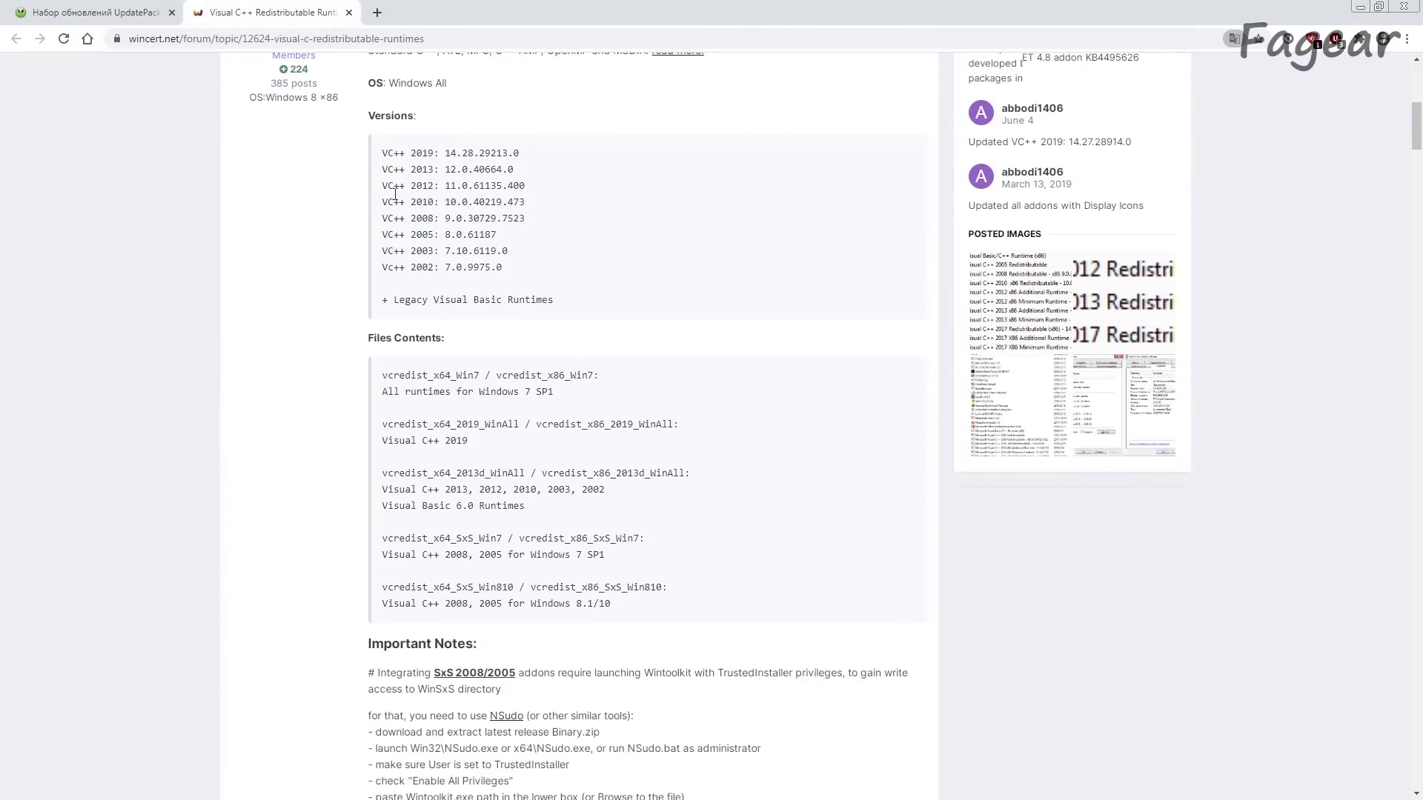
Step: Review the Visual C++ versions and file contents, and open the download link for vcredist_x64_Win7_20200909.WA
left_click_drag(380, 157, 524, 270)
left_click(536, 337)
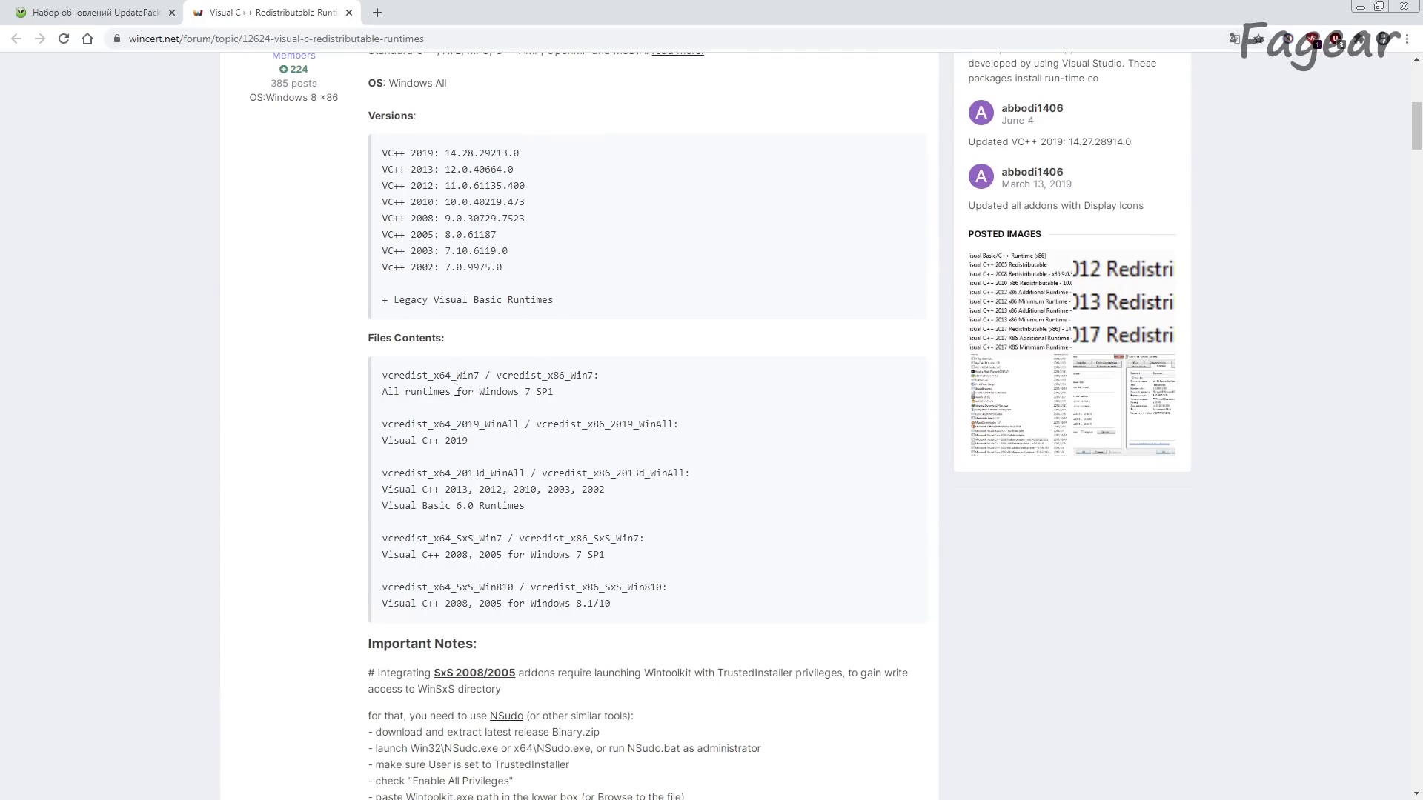
left_click_drag(384, 376, 534, 376)
scroll(527, 407, "down", 9)
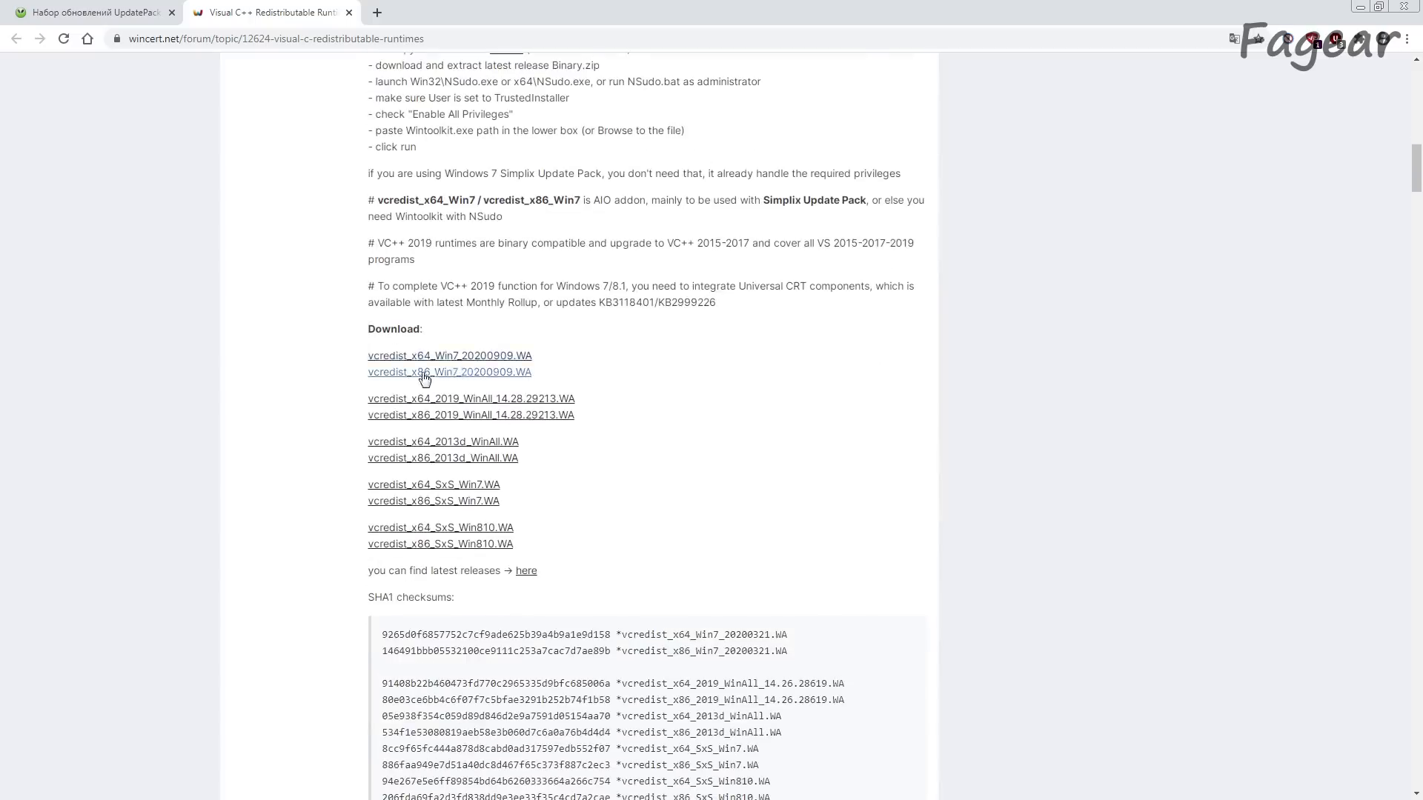
left_click(434, 361)
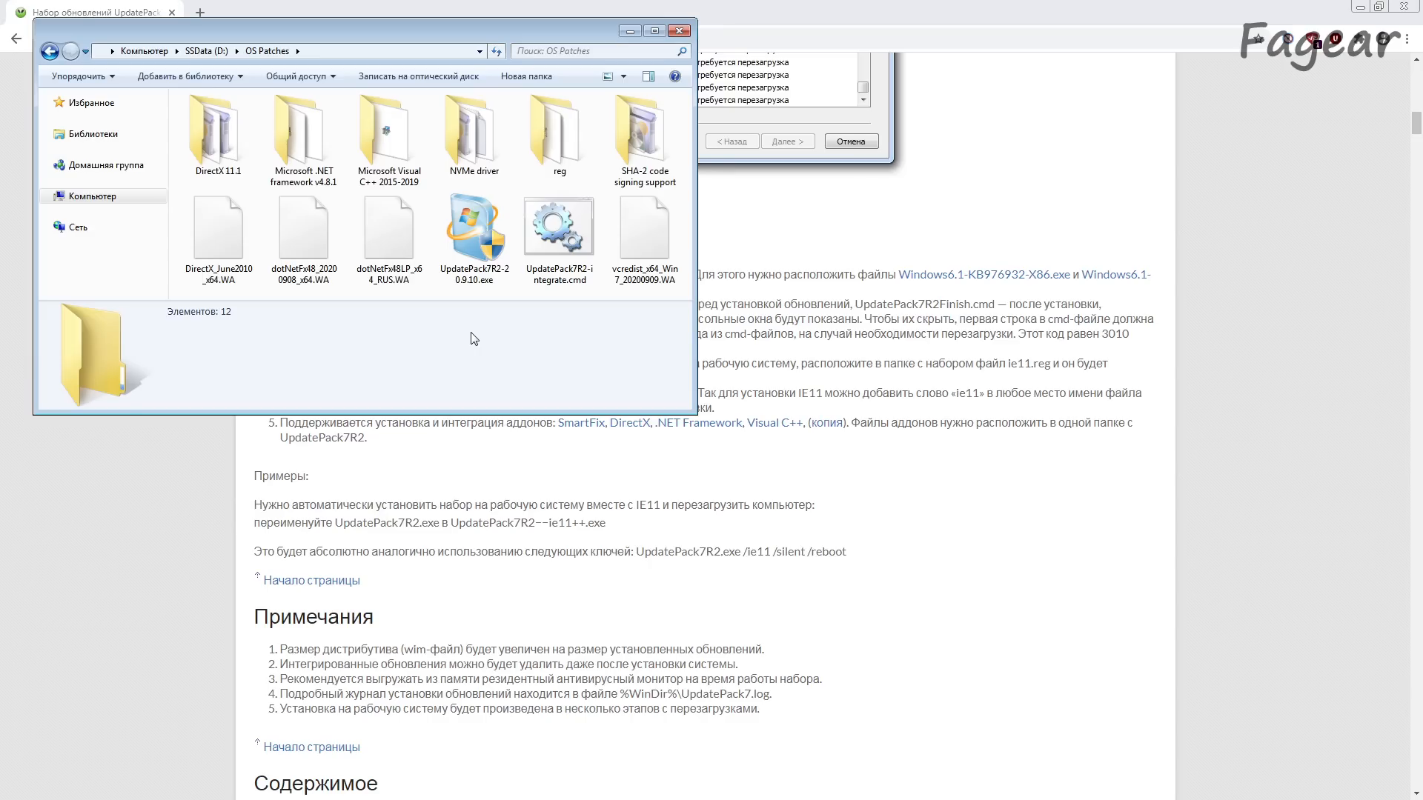
Step: Check the UpdatePack7R2 executable and the DirectX, .NET 4.8, language pack and Visual C++ addon files in OS Patches
left_click(475, 238)
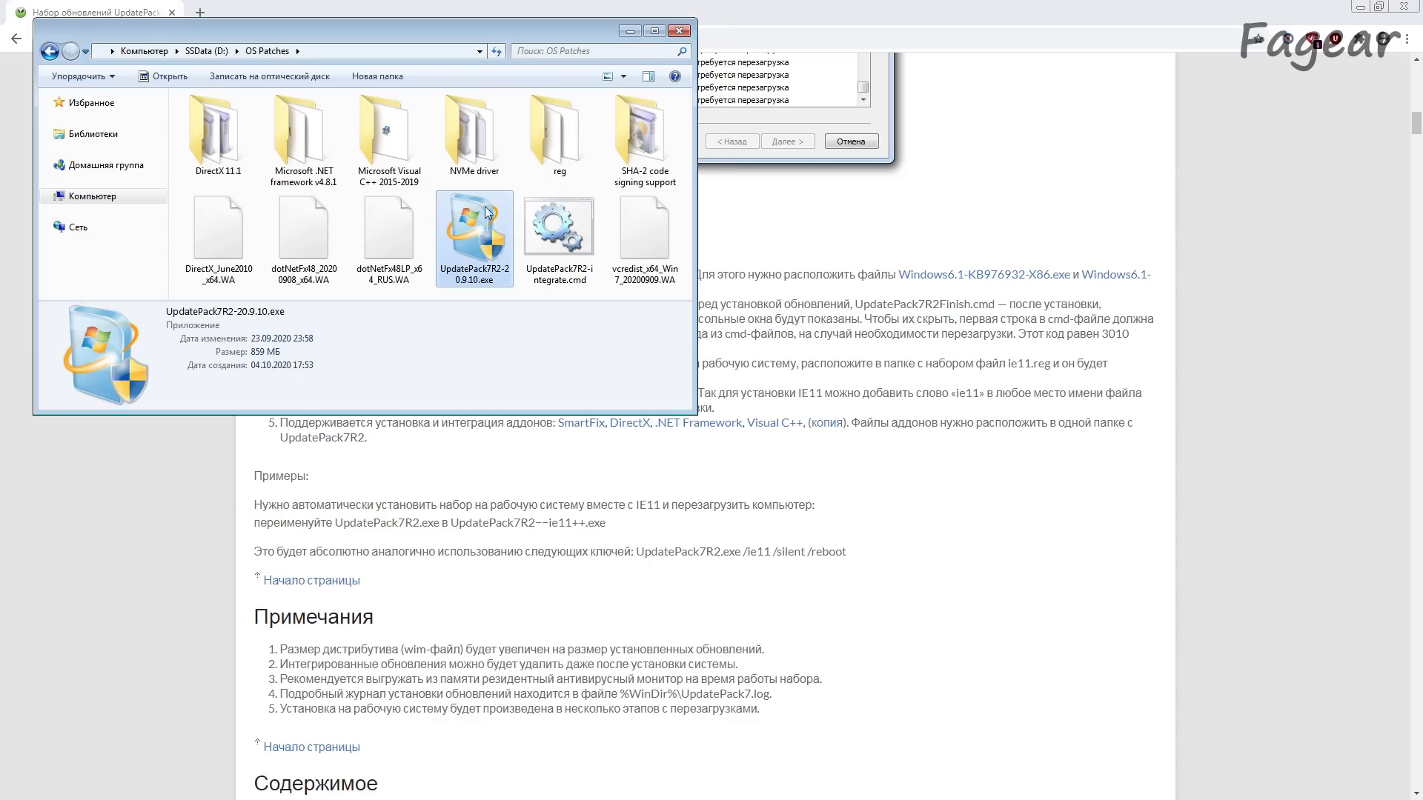
left_click(203, 255)
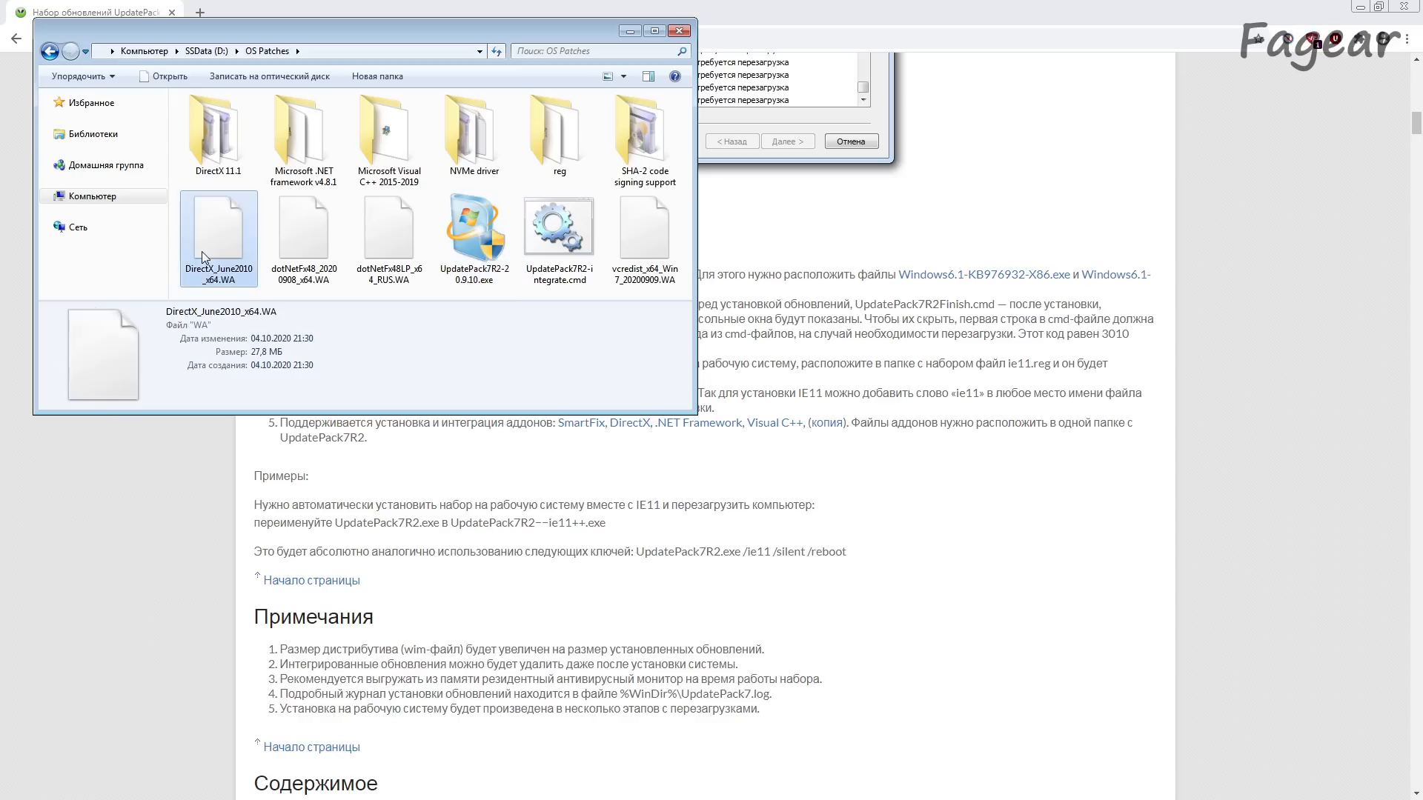
left_click(303, 242)
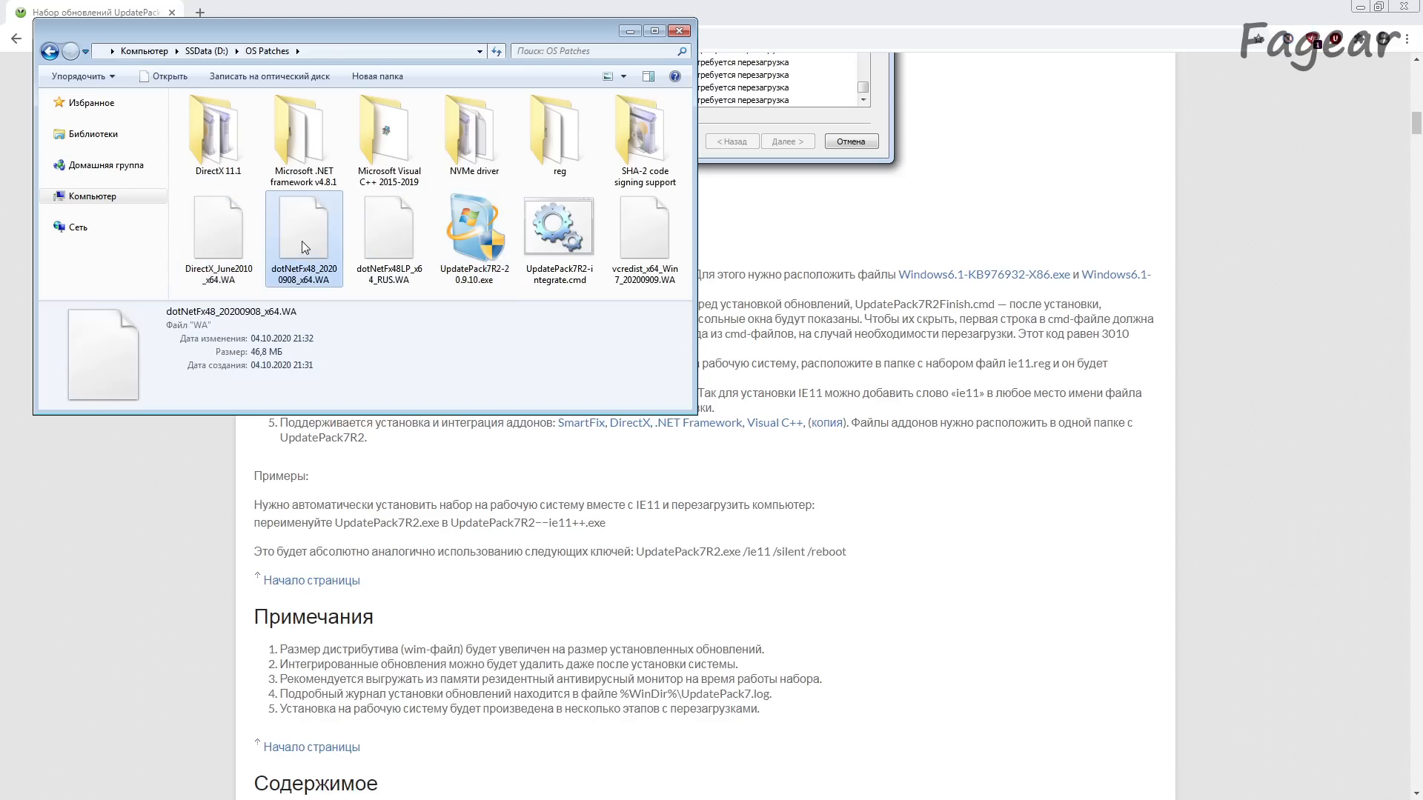
left_click(367, 284)
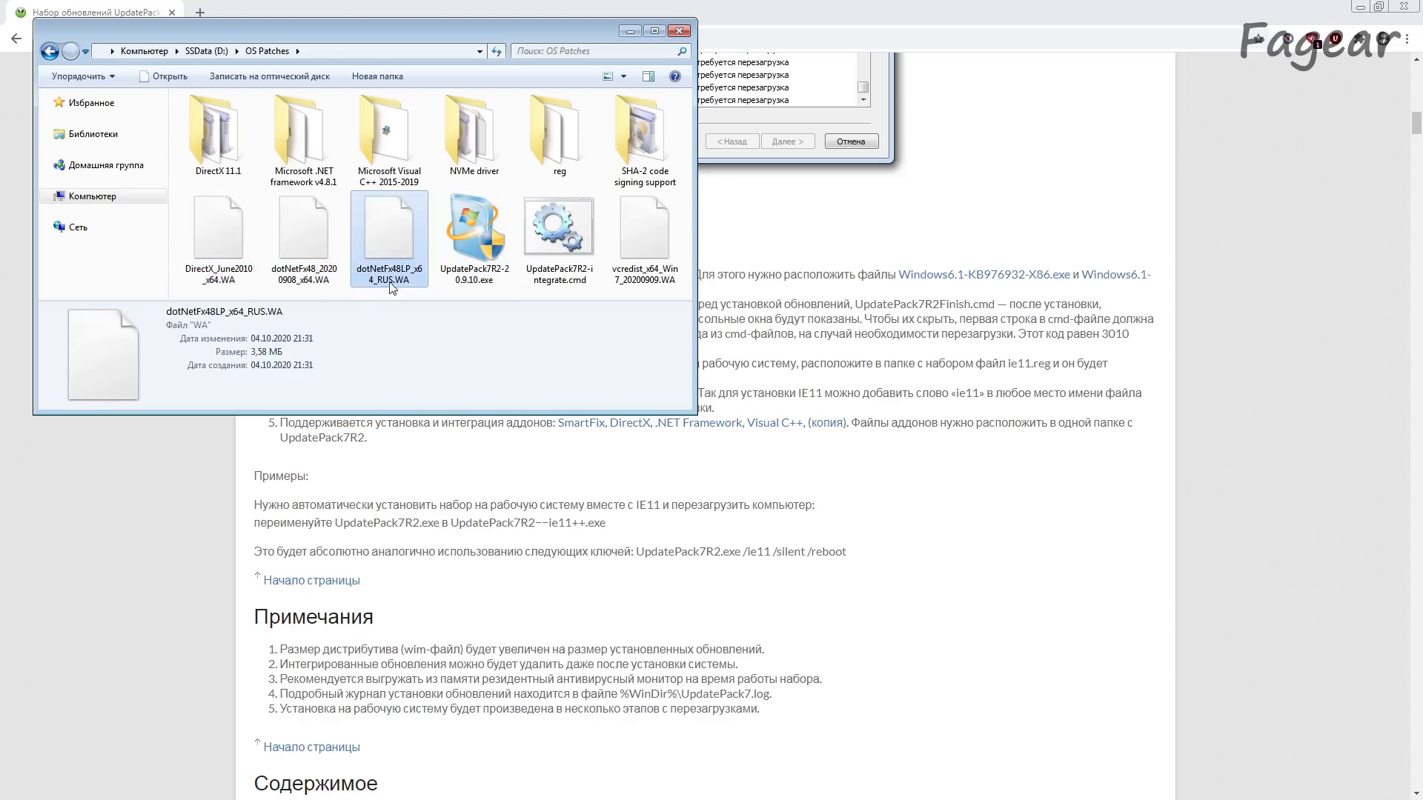
left_click(651, 230)
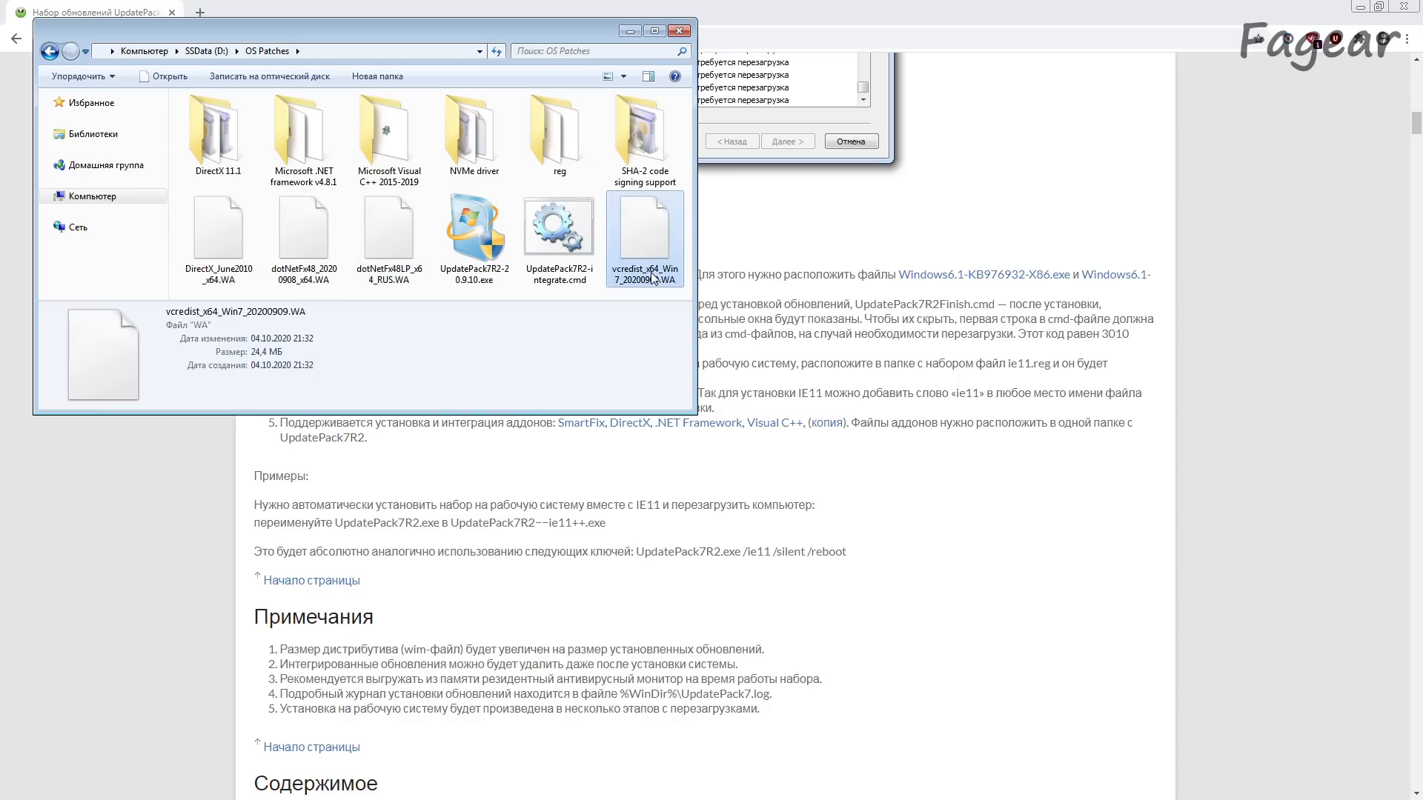
Step: Open UpdatePack7R2-integrate.cmd for editing and examine its executable name and the /IE11, /FixOn, /Index and /WimFile parameters
right_click(560, 234)
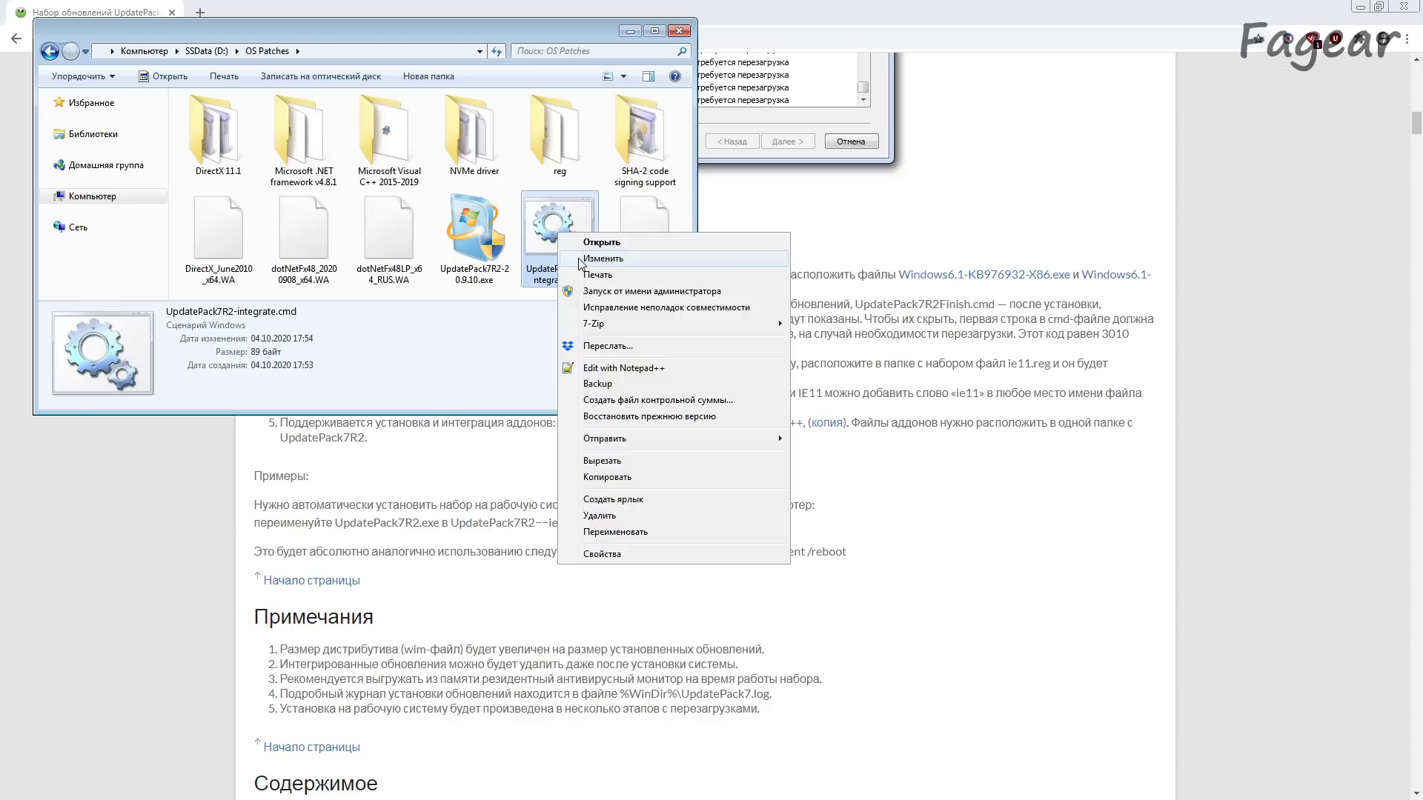
left_click(579, 261)
left_click_drag(595, 331, 446, 331)
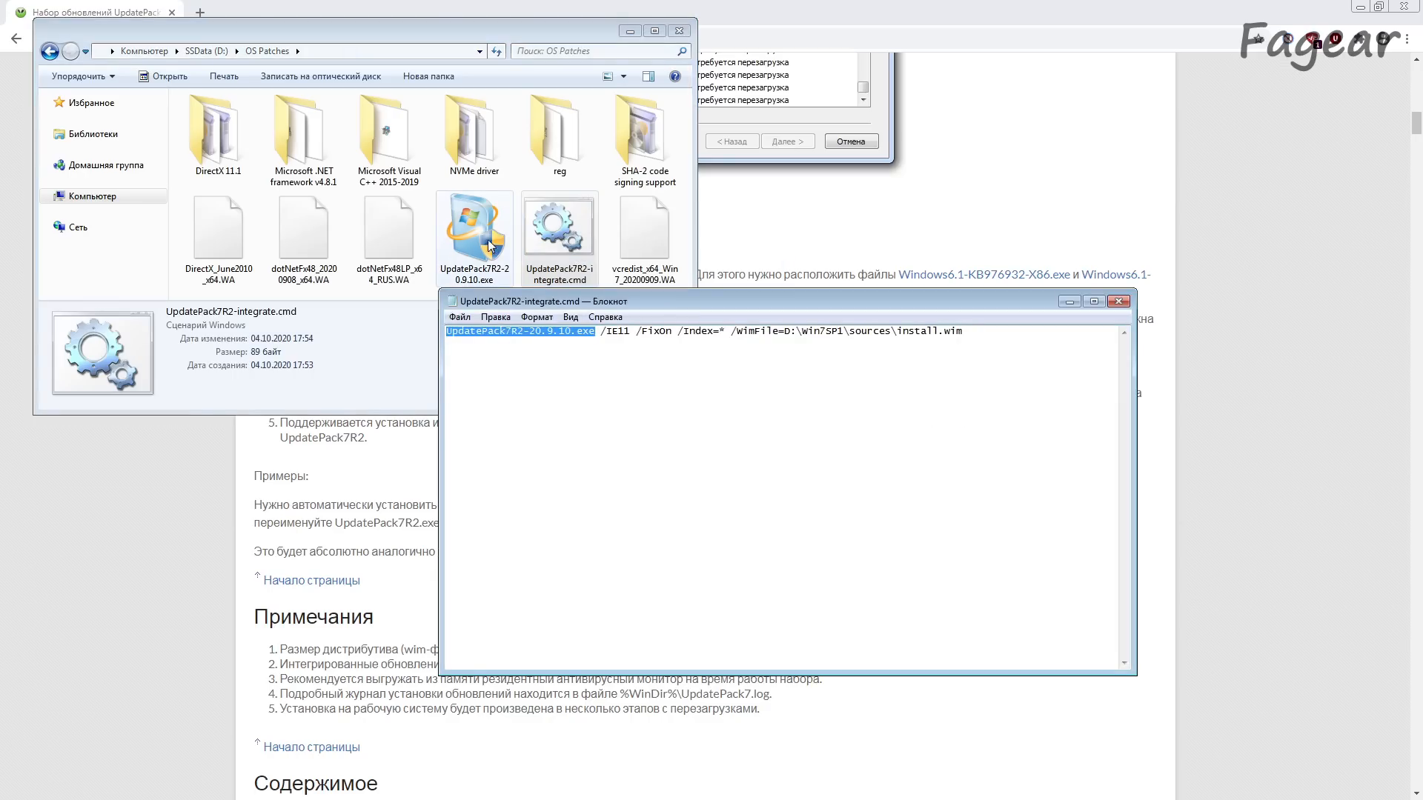
left_click_drag(600, 331, 629, 333)
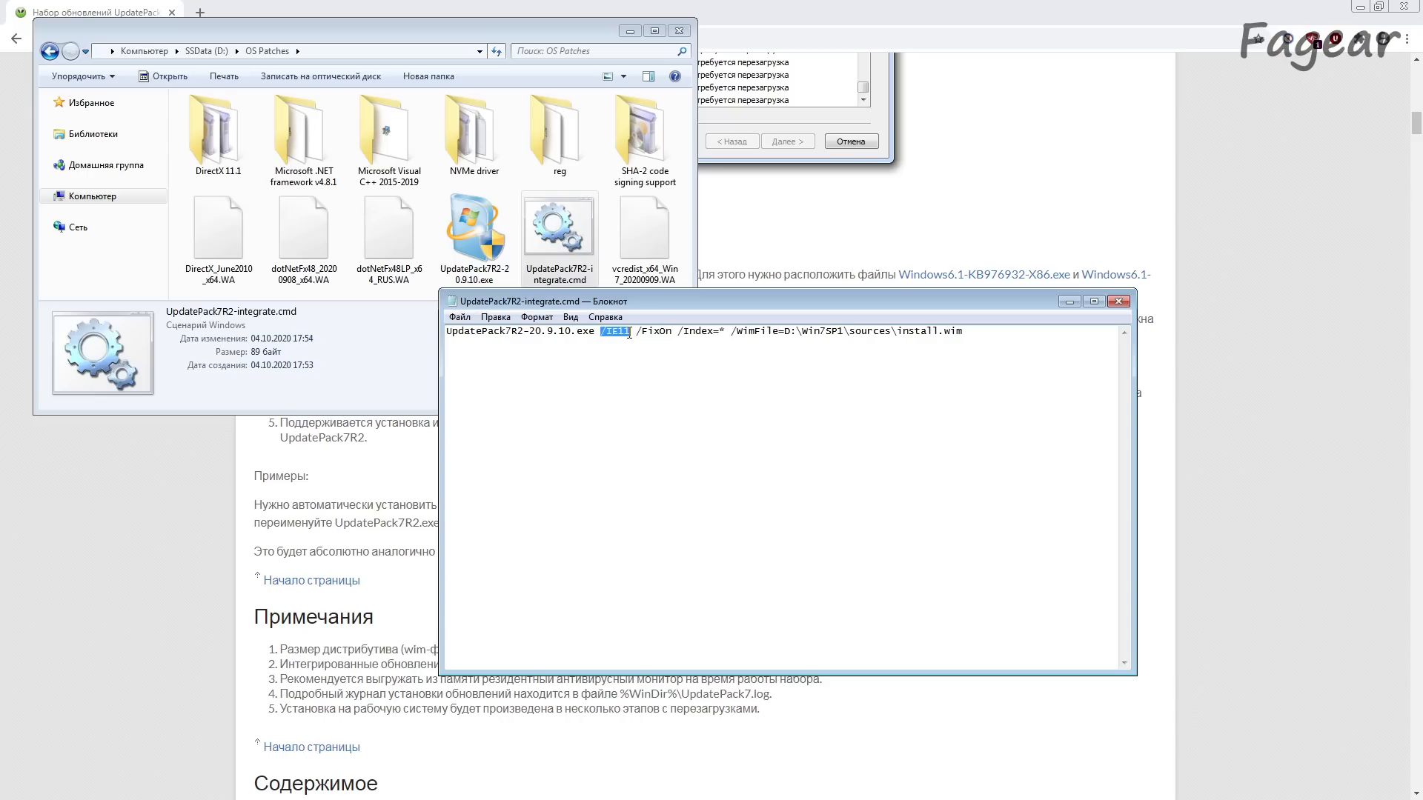
left_click(638, 333)
left_click_drag(639, 333, 726, 334)
left_click(678, 333)
left_click_drag(718, 331, 727, 331)
left_click_drag(732, 331, 938, 343)
Step: Look through the D:\Win7SP1 folder and locate install.wim in sources to compare it with the path in the script
key("alt+Tab")
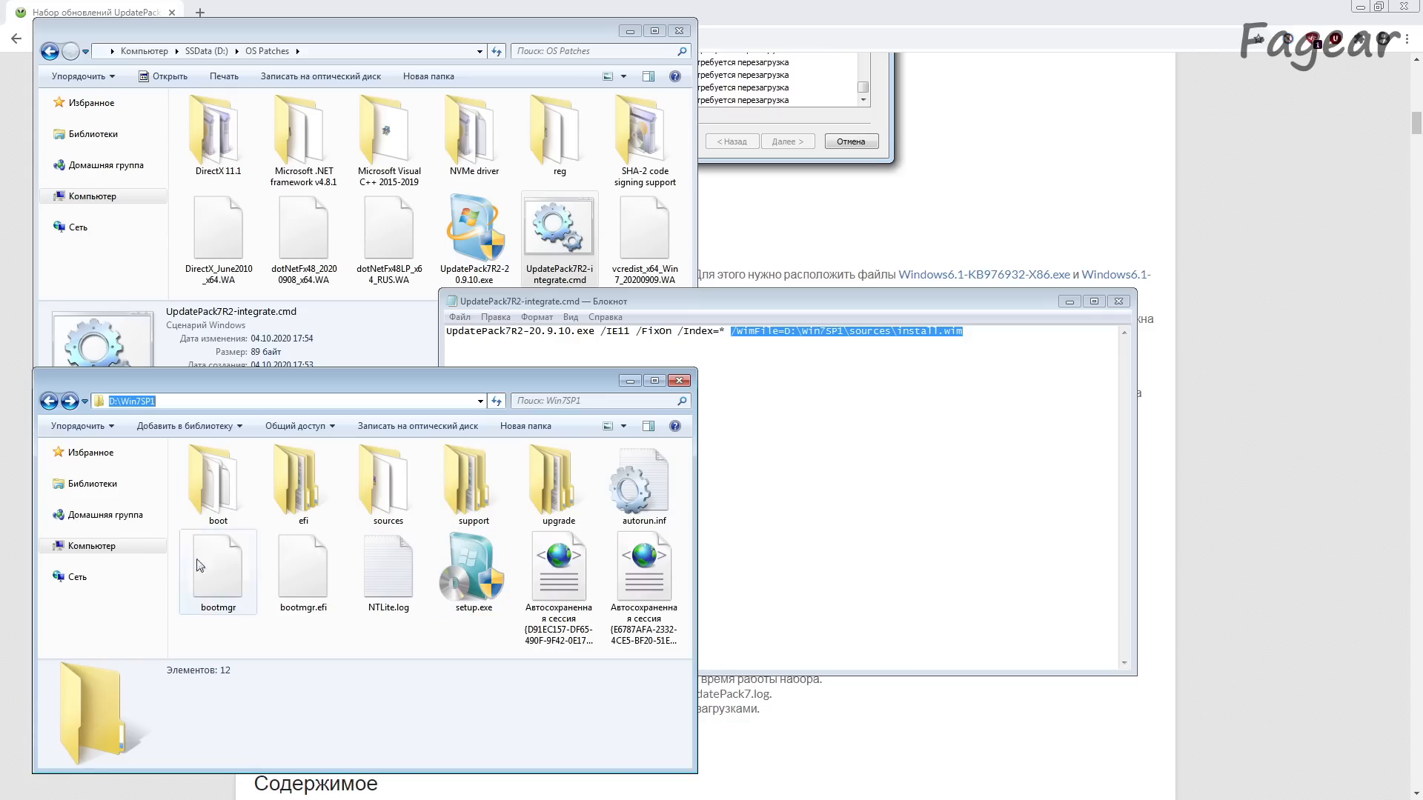
left_click(577, 635)
left_click(650, 624)
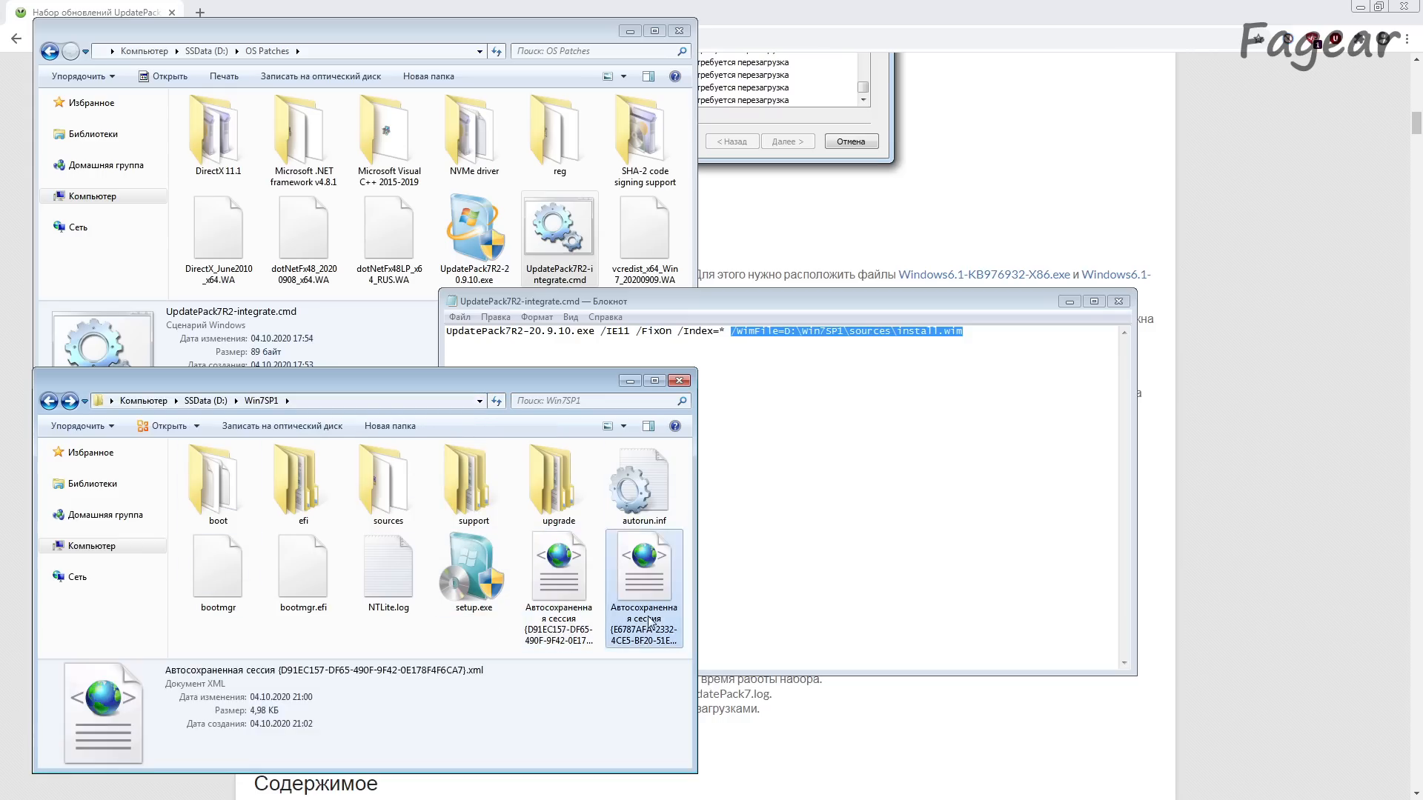
left_click(569, 621)
left_click(647, 623)
left_click(490, 655)
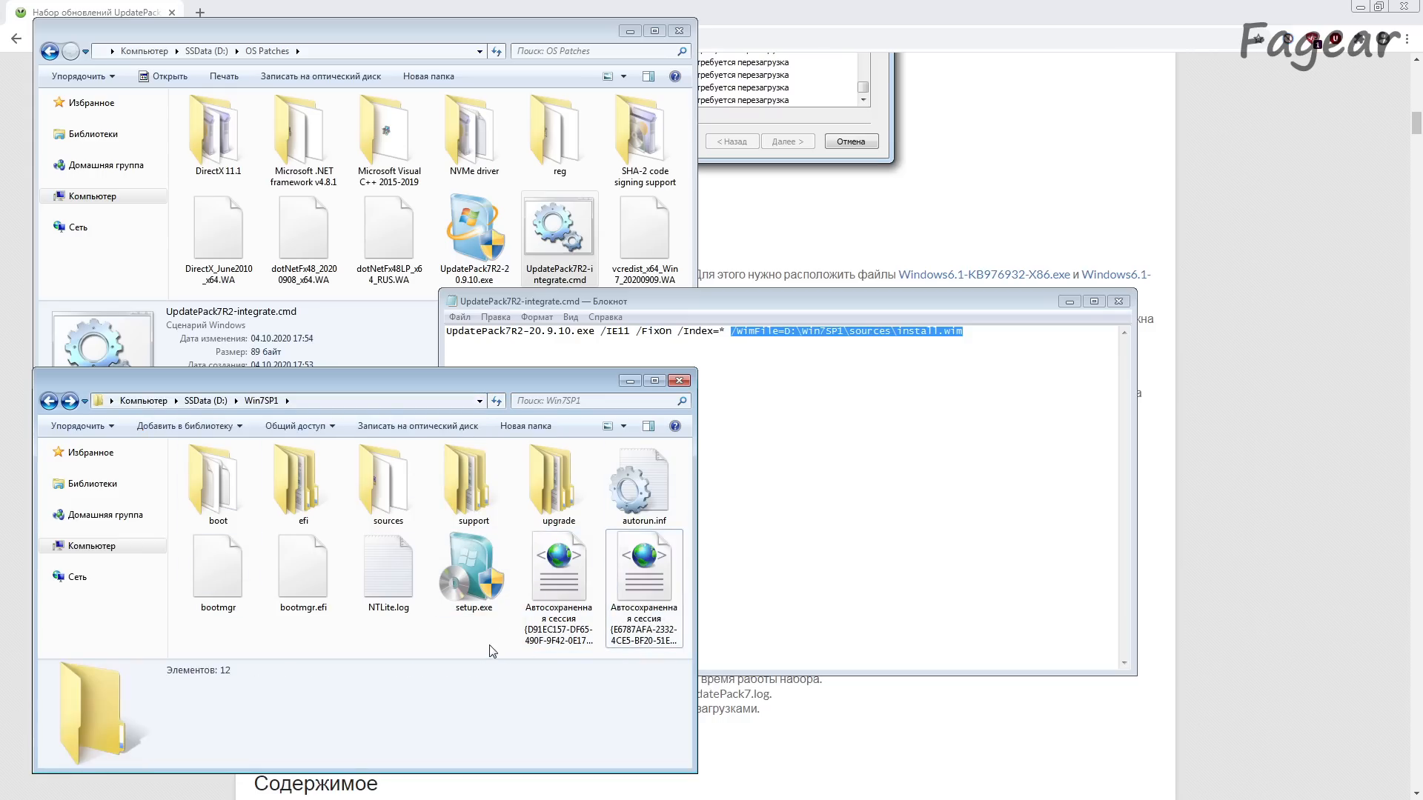
double_click(386, 486)
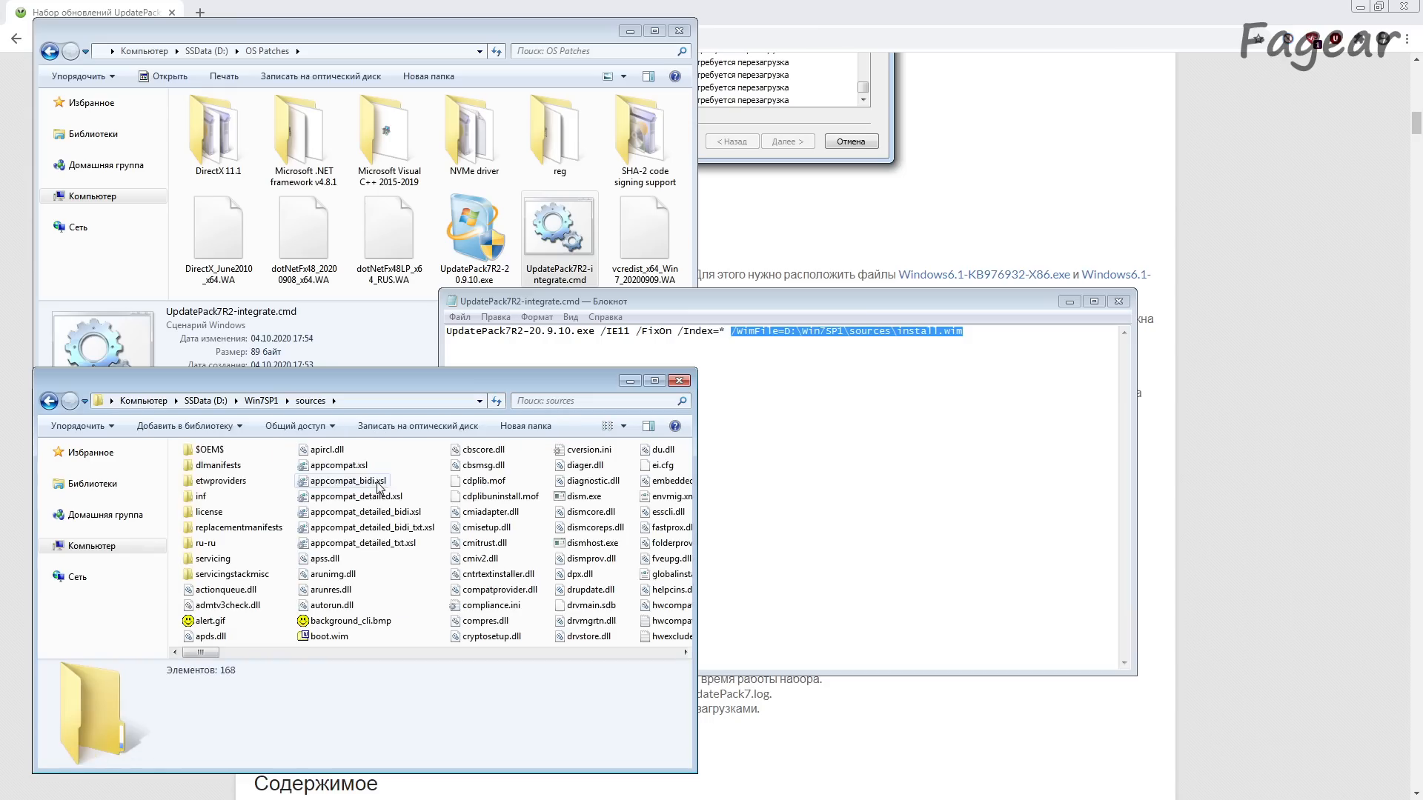
type("ins")
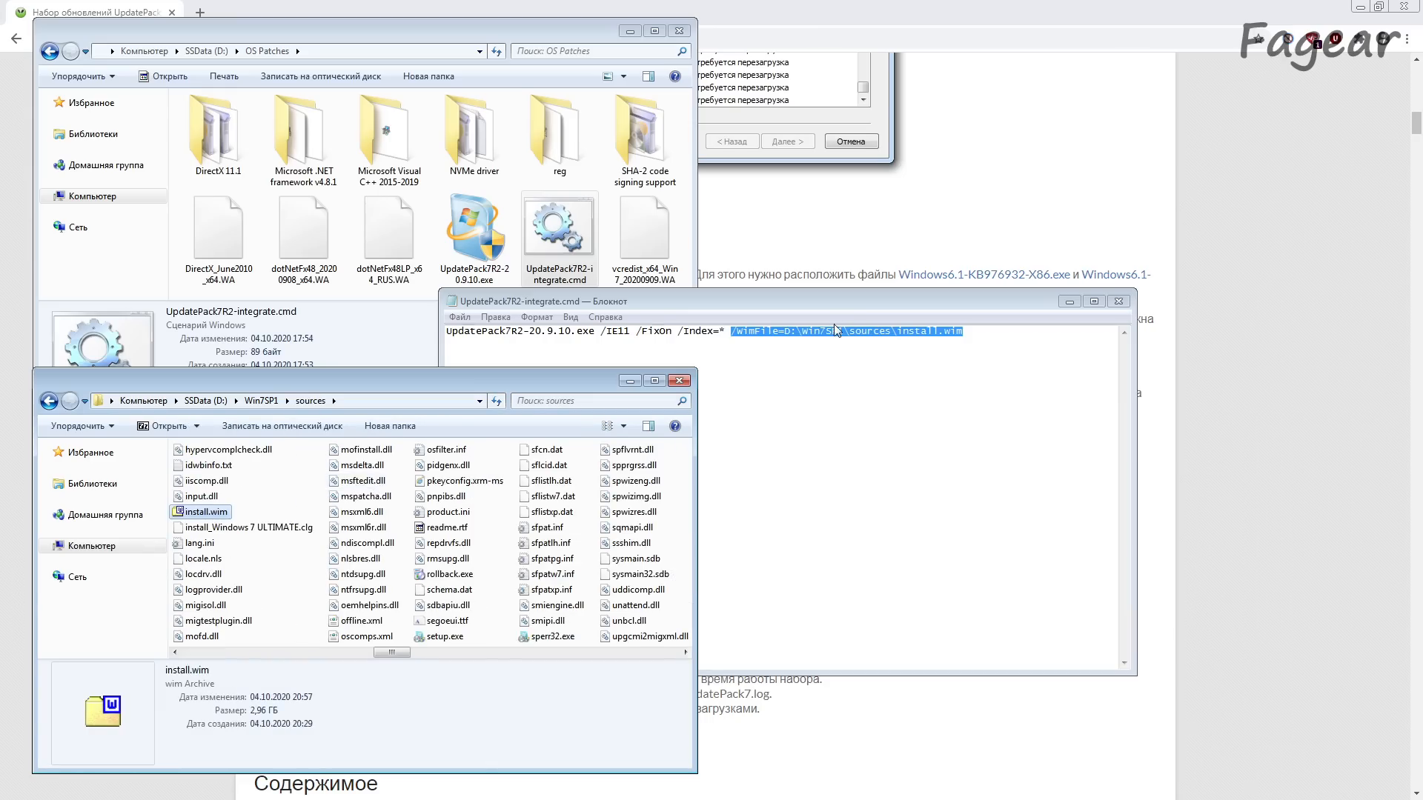
left_click_drag(784, 331, 963, 331)
Step: Switch to NTLite and add the D:\Win7SP1 folder as an image source
left_click(353, 398)
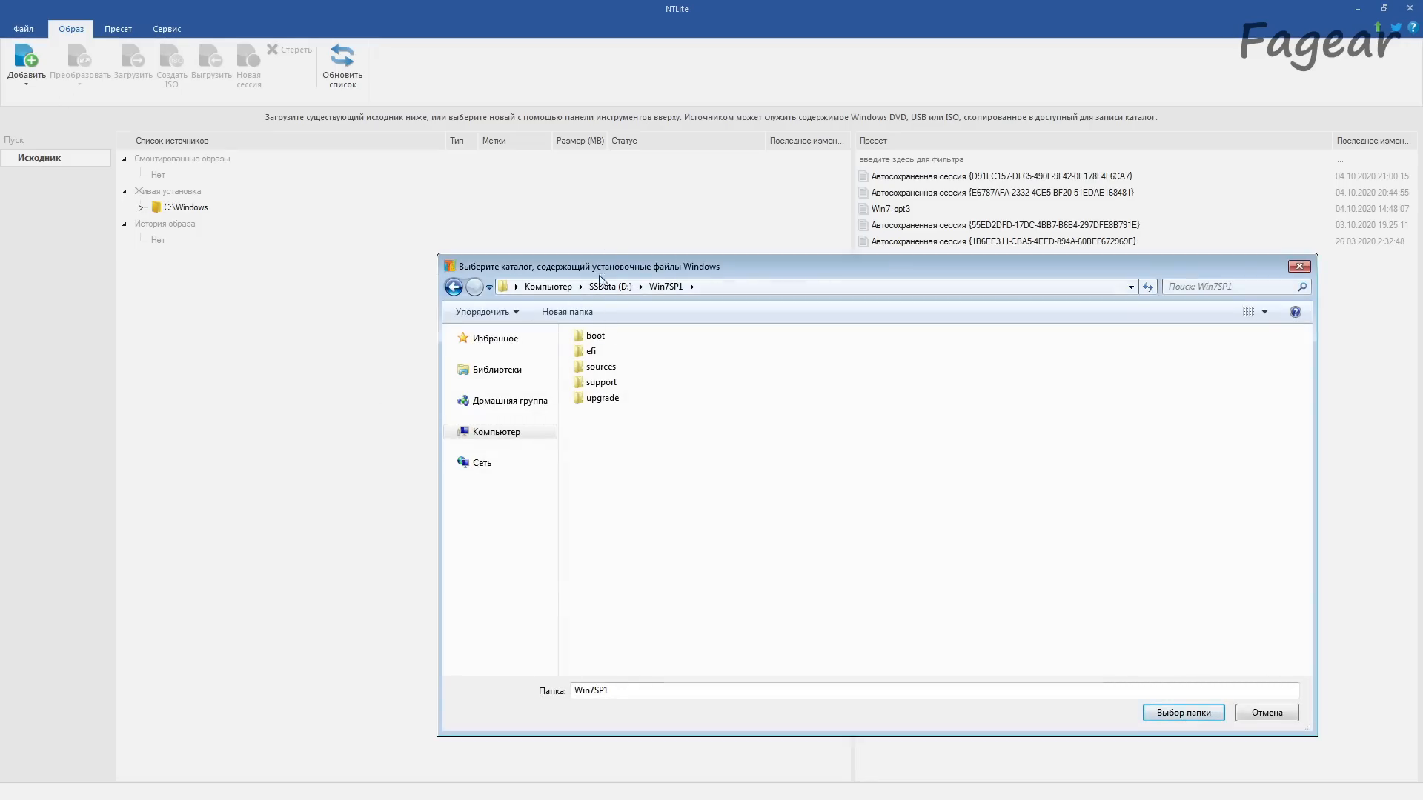
left_click(741, 286)
left_click(1153, 713)
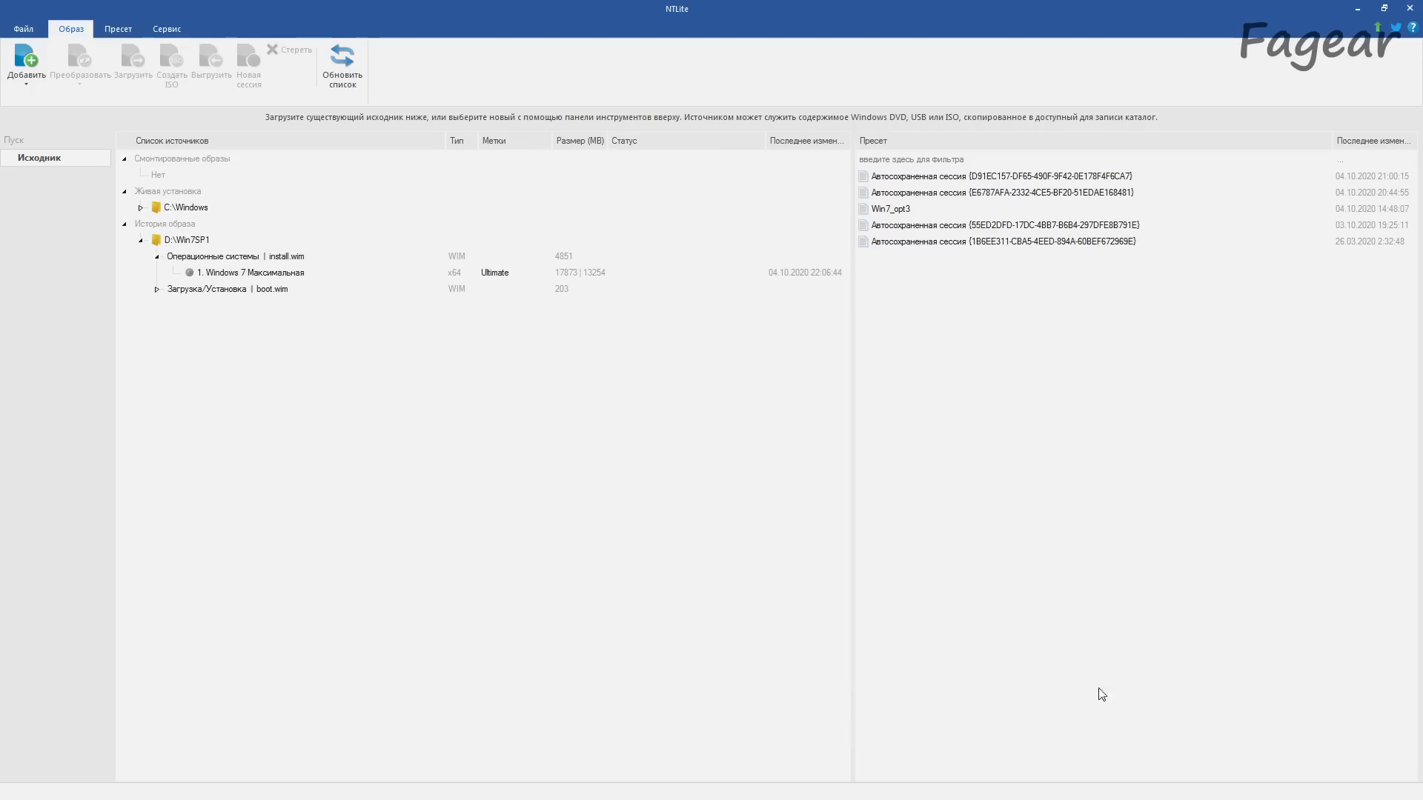
Step: Create an ISO from D:\Win7SP1 as Win7_opt3_full.iso in OS Patches with the label Win7Full
right_click(192, 239)
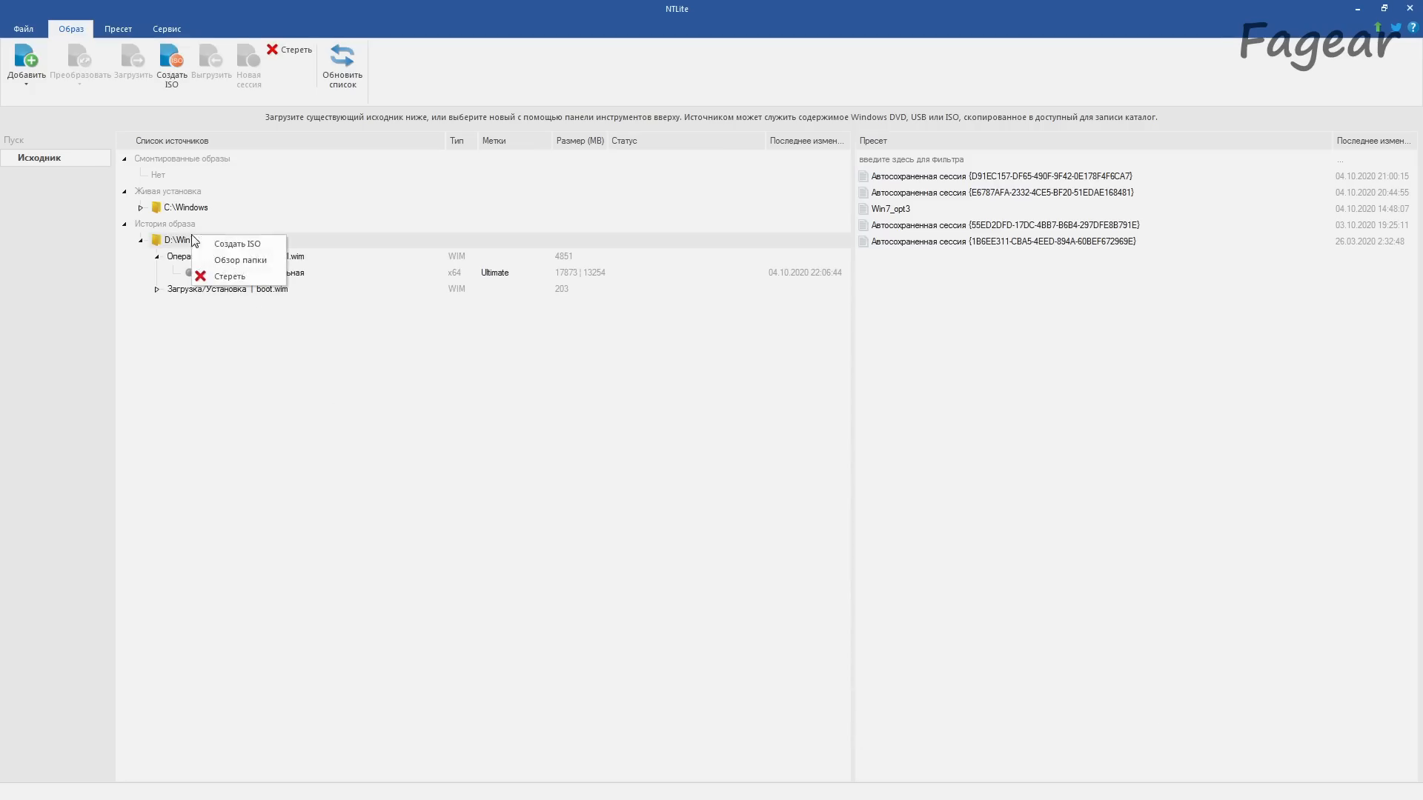
left_click(234, 252)
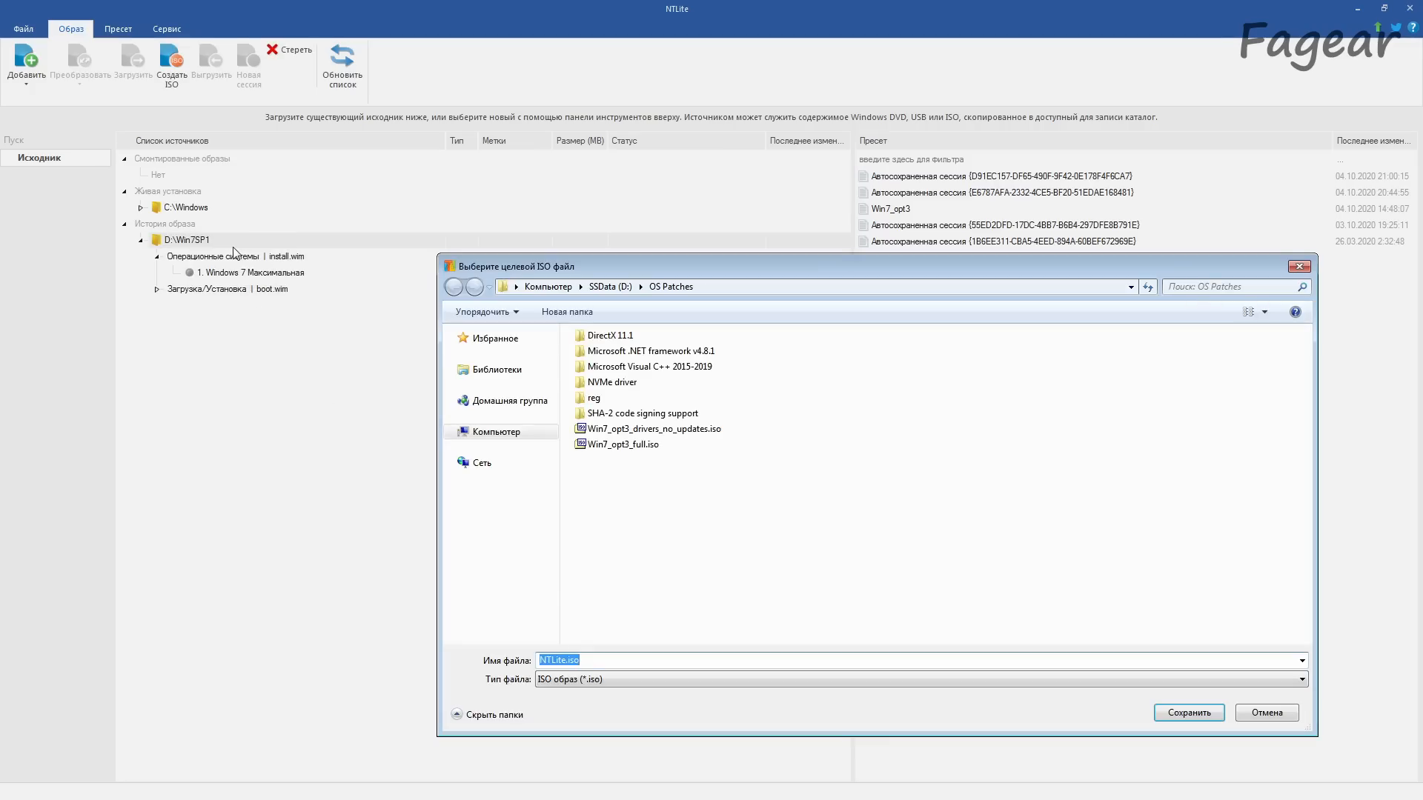
double_click(623, 445)
left_click(762, 417)
type("Win7Fu")
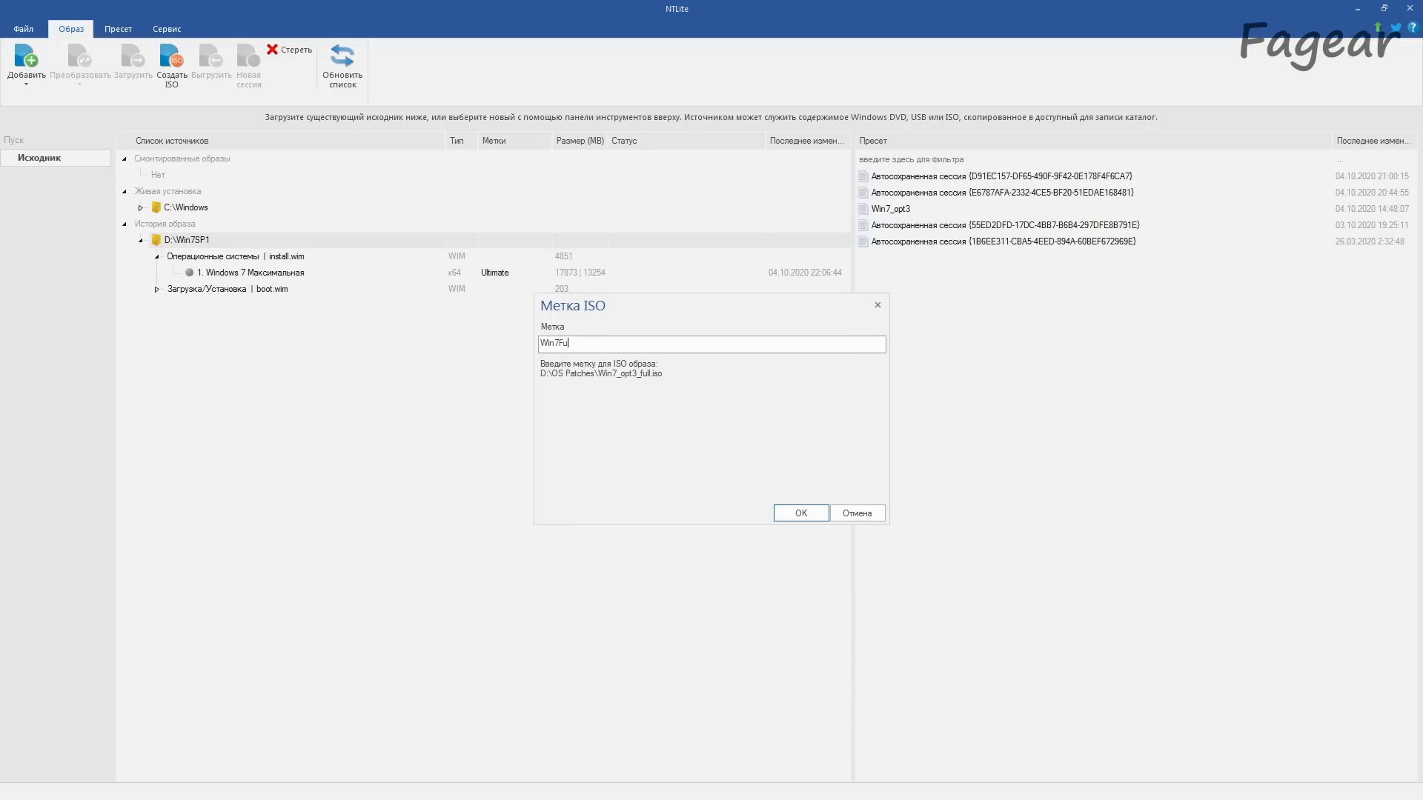
type("ll")
key("Return")
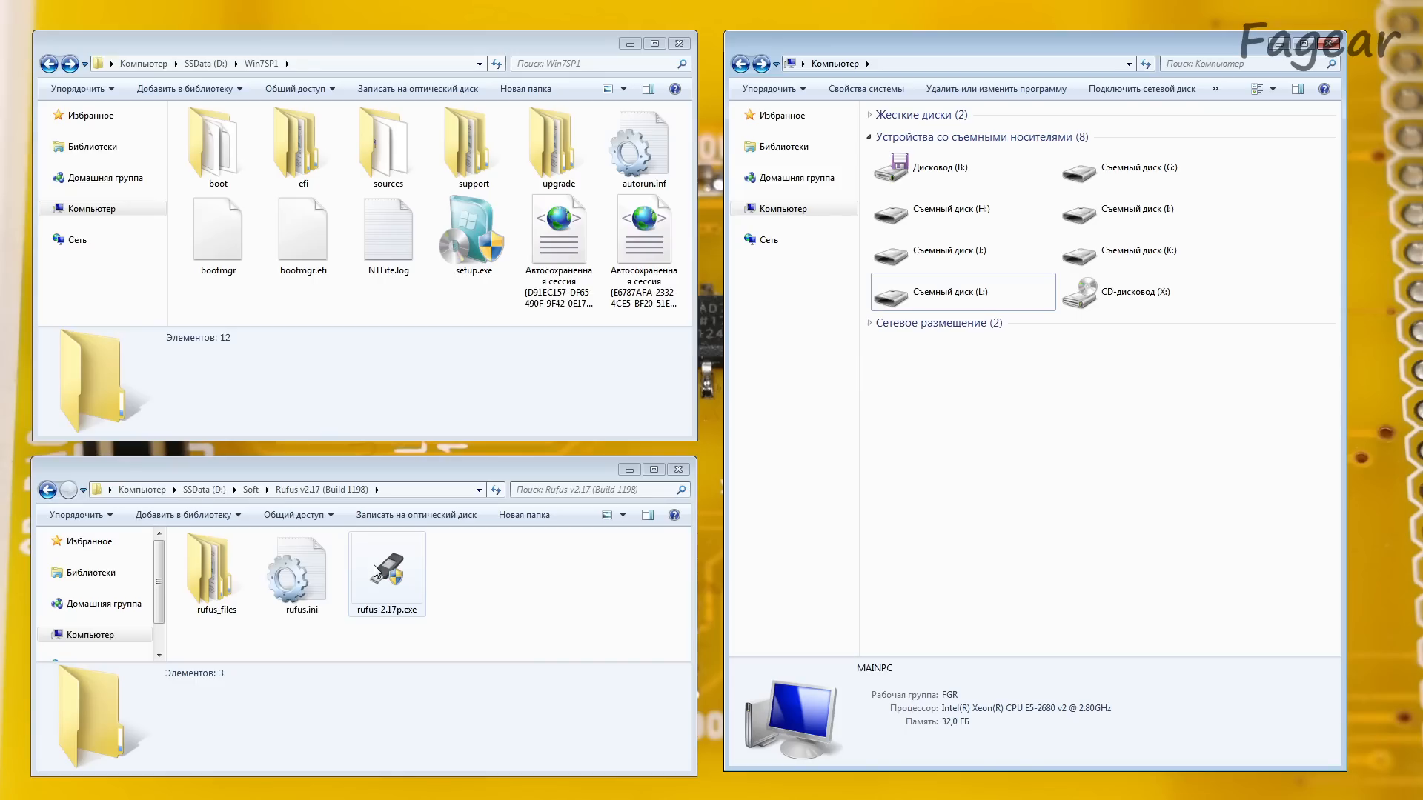
Step: Check removable drive L: and launch Rufus 2.17 from its folder
left_click(940, 293)
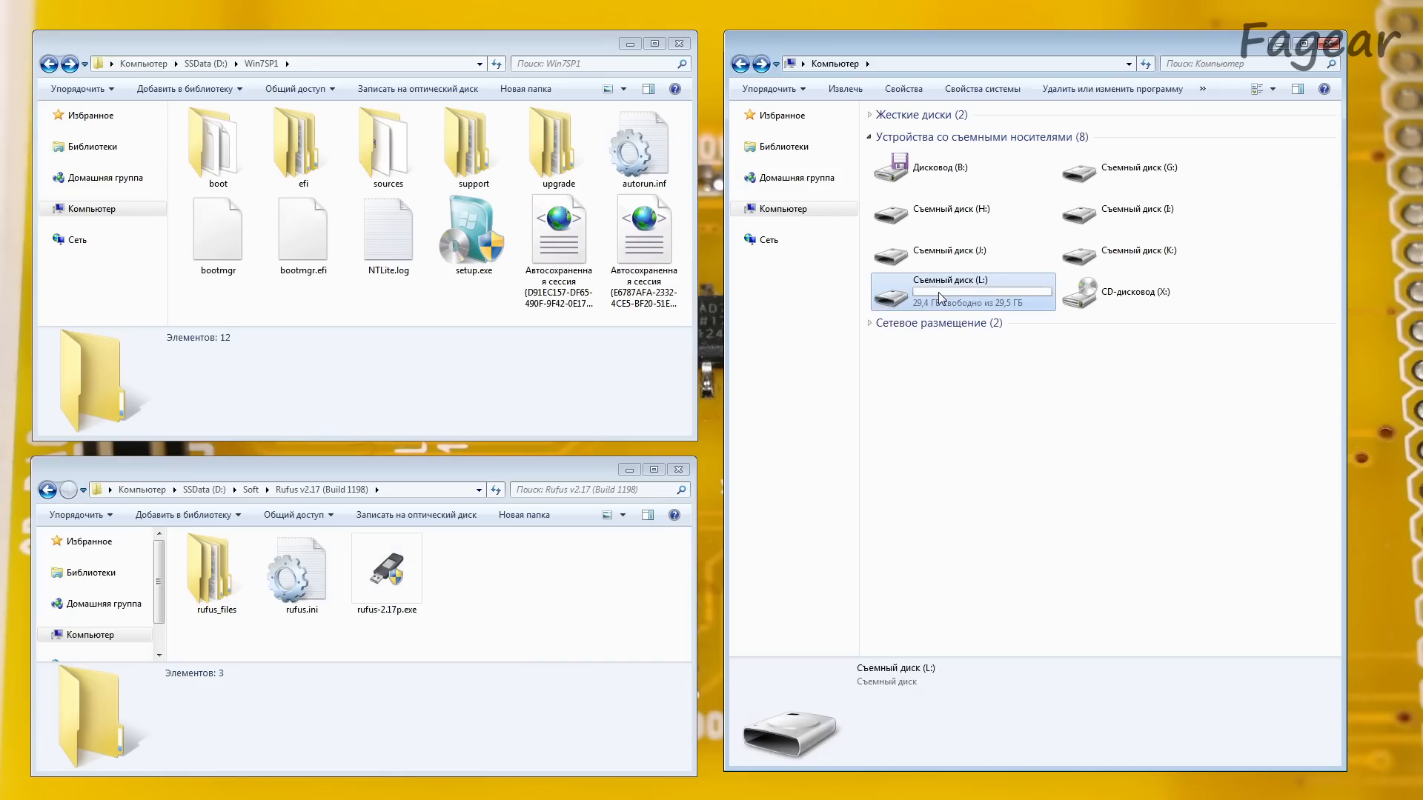
left_click(412, 567)
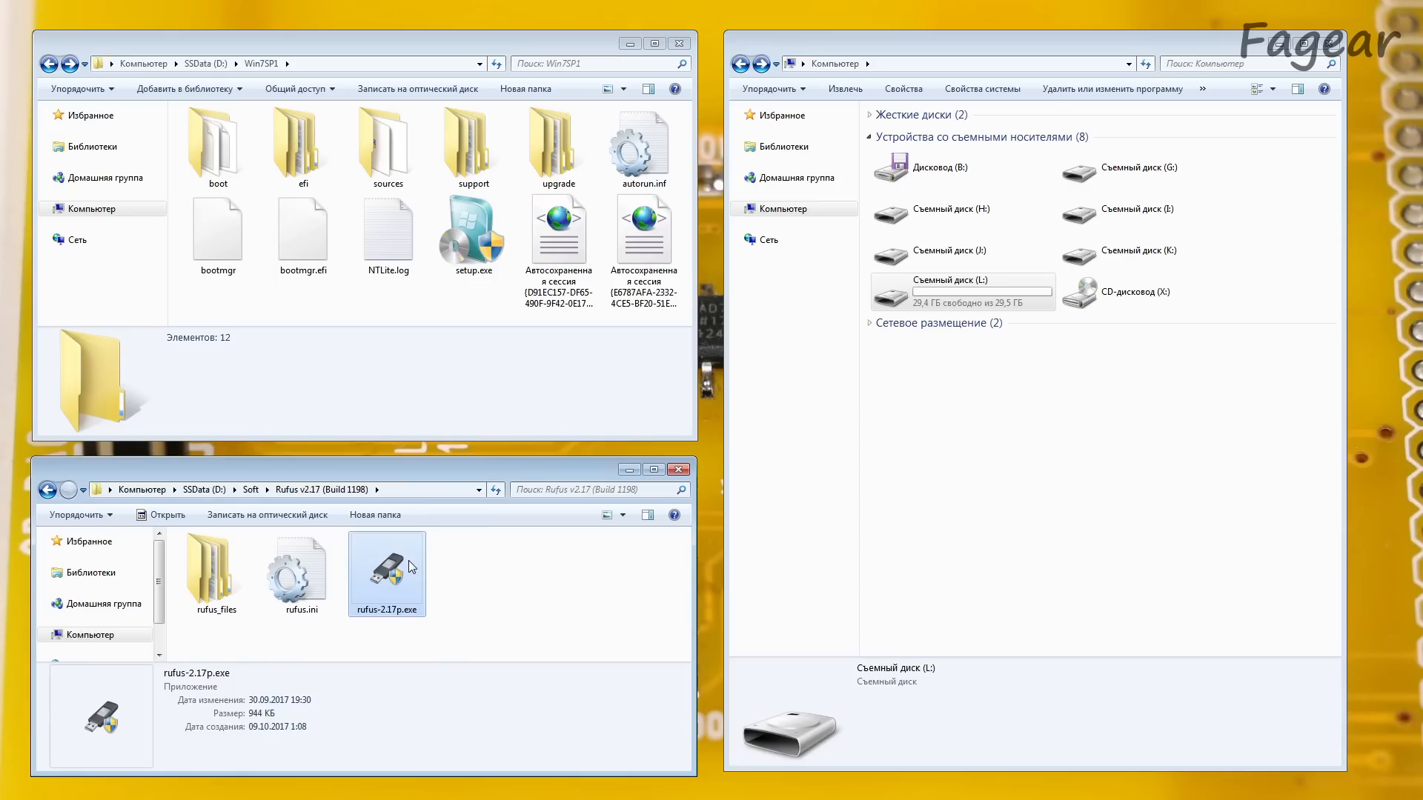
double_click(408, 560)
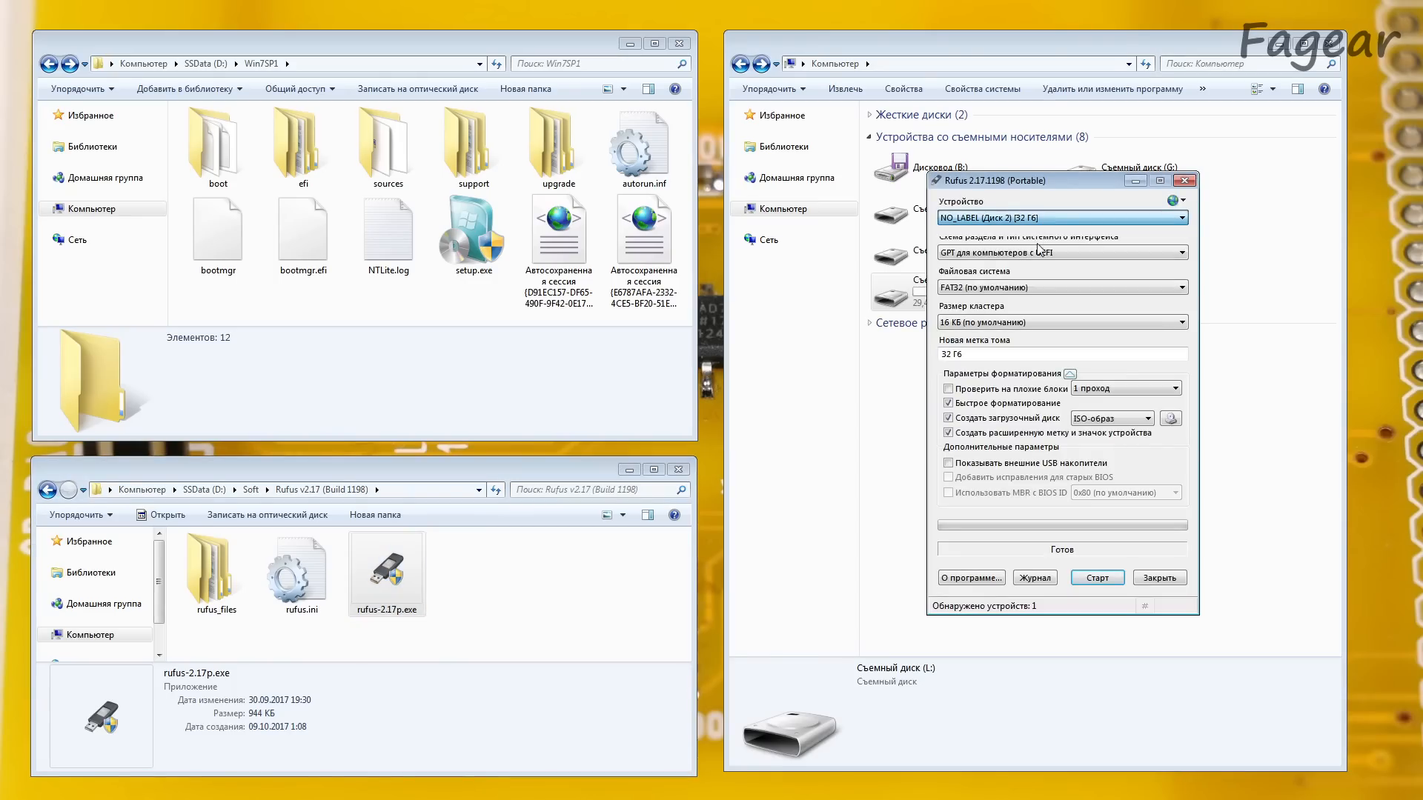
Step: Set the USB drive's partition scheme to GPT for UEFI computers and its file system to NTFS
left_click(1045, 253)
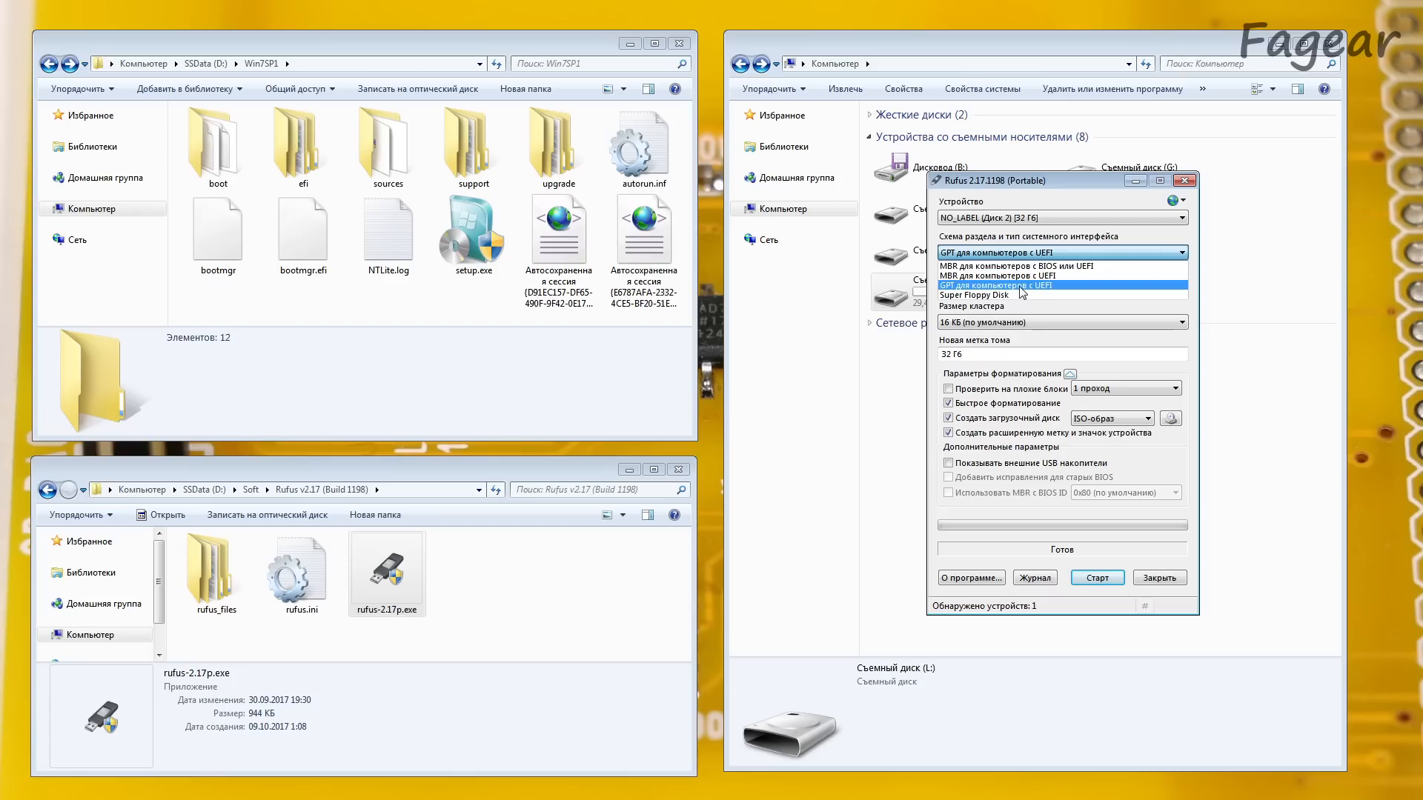
left_click(1023, 286)
left_click(1066, 288)
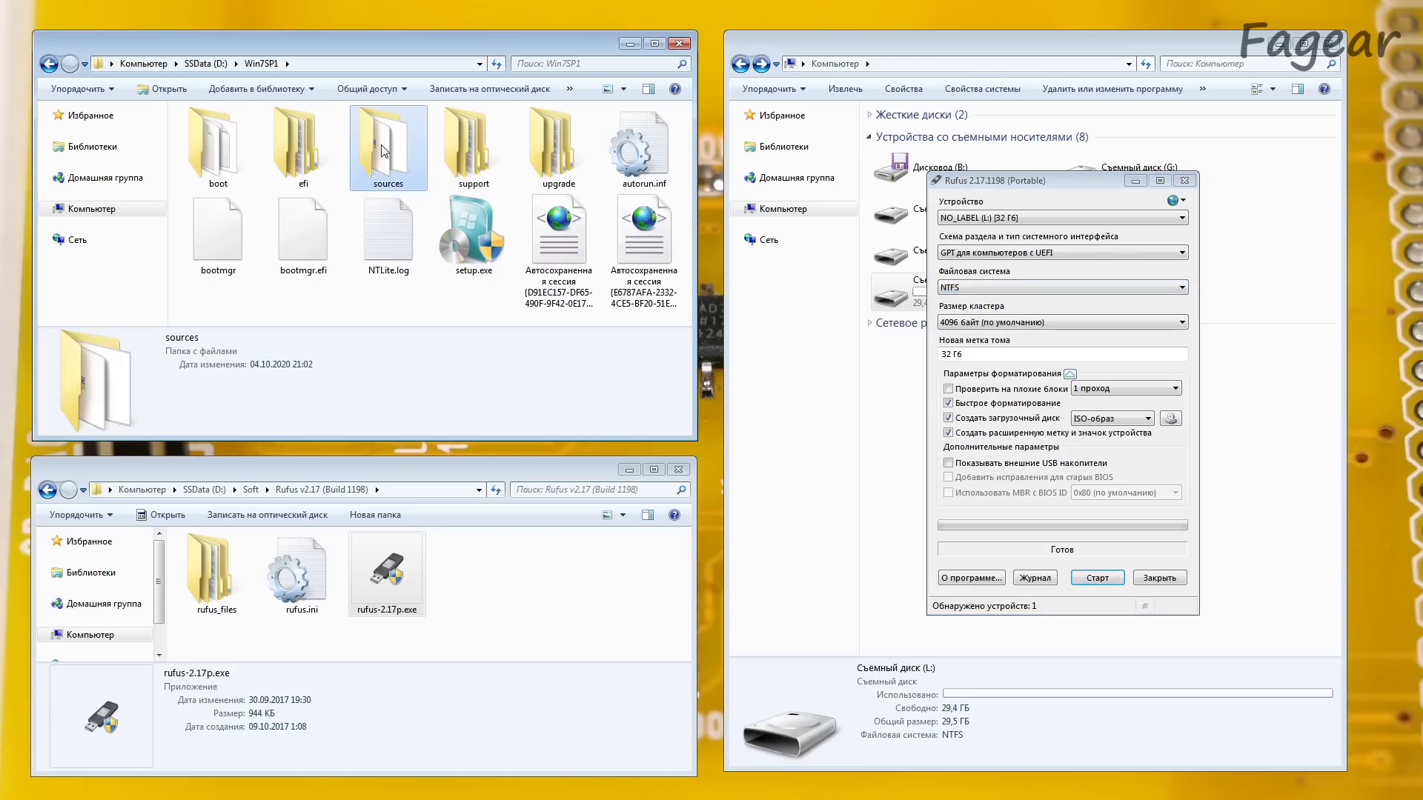
Step: Check the size of install.wim in the Win7SP1 sources folder, then return to the parent folder
double_click(384, 151)
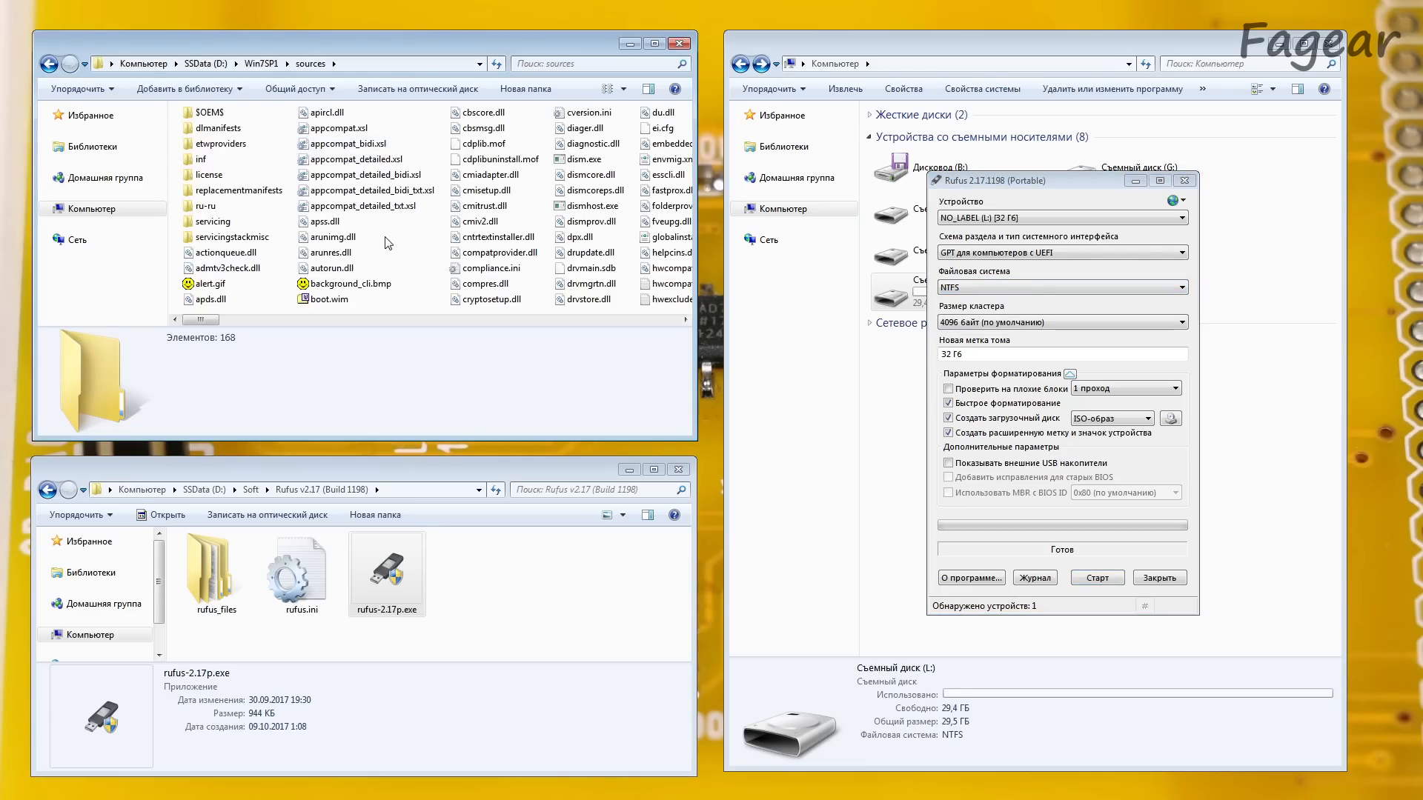
scroll(386, 244, "down", 4)
left_click(501, 176)
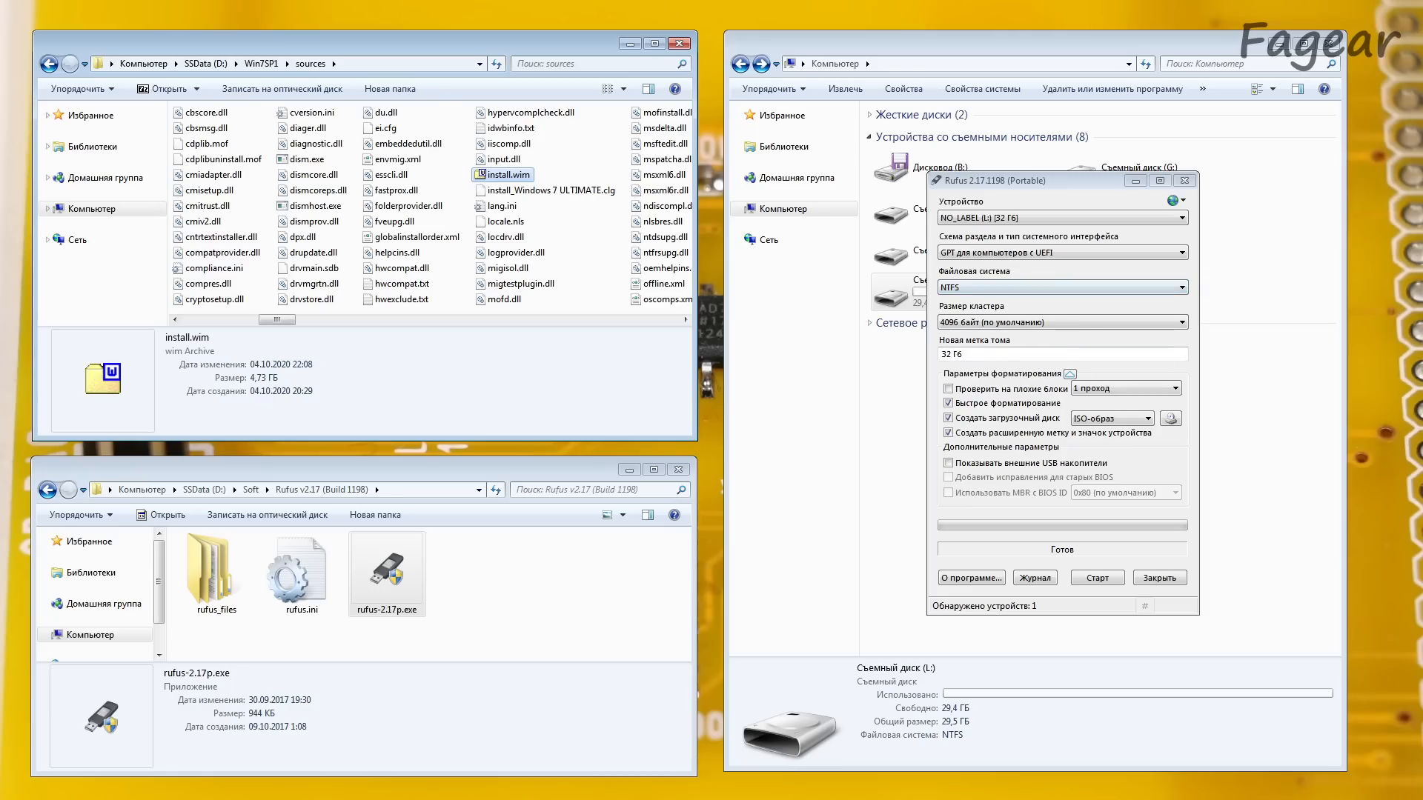
key("BackSpace")
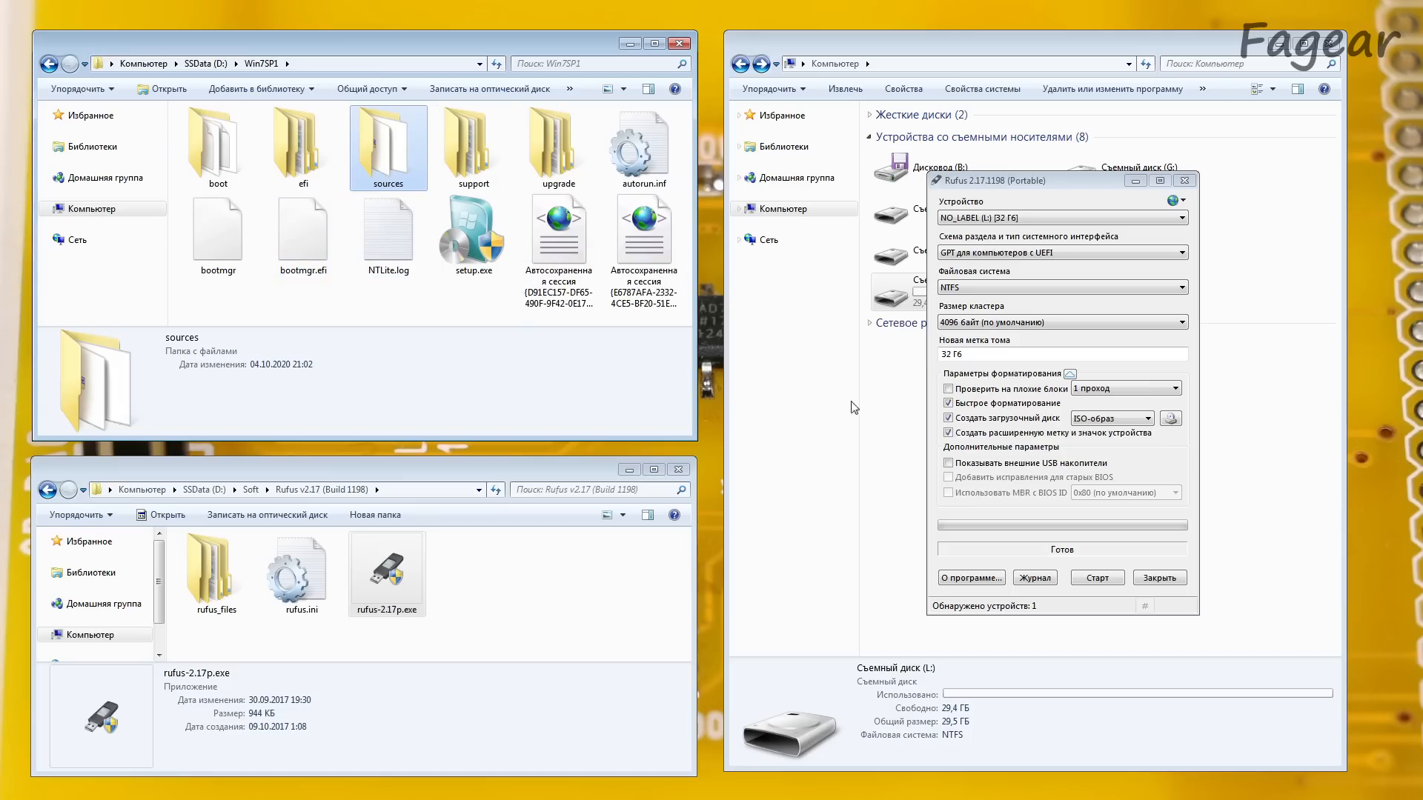
Step: Load Win7_opt3_full.iso as the boot image in Rufus and start writing the USB drive
left_click(1070, 189)
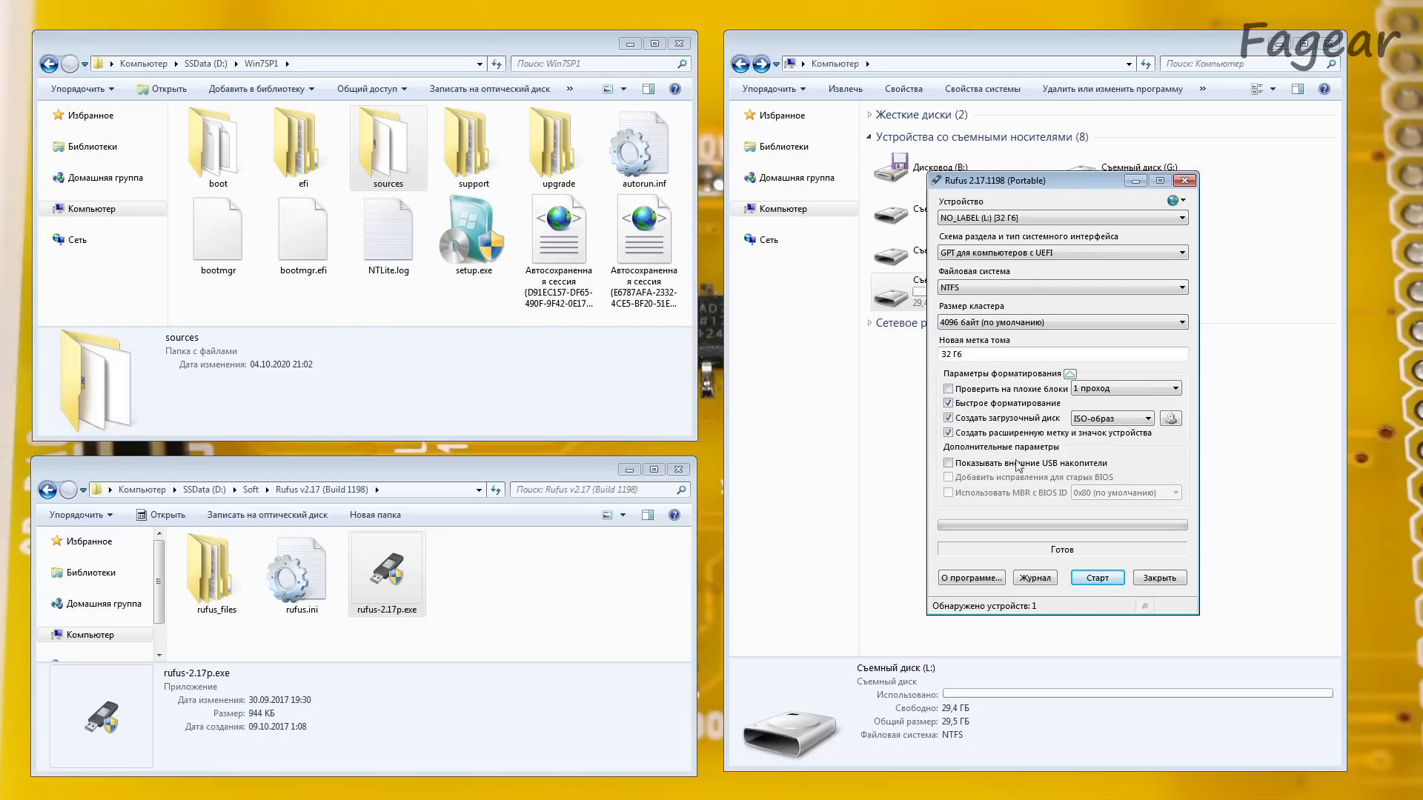
left_click(1172, 419)
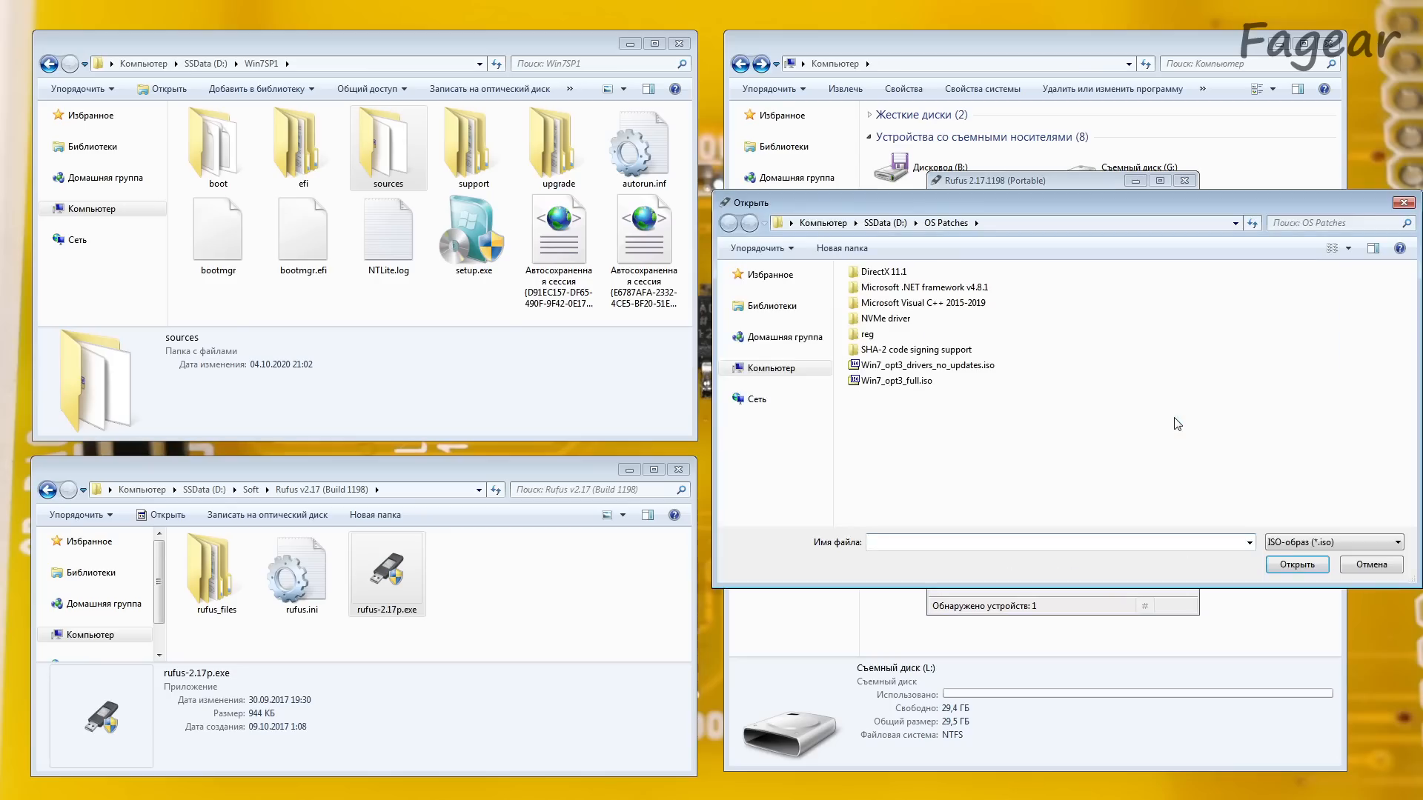
double_click(910, 384)
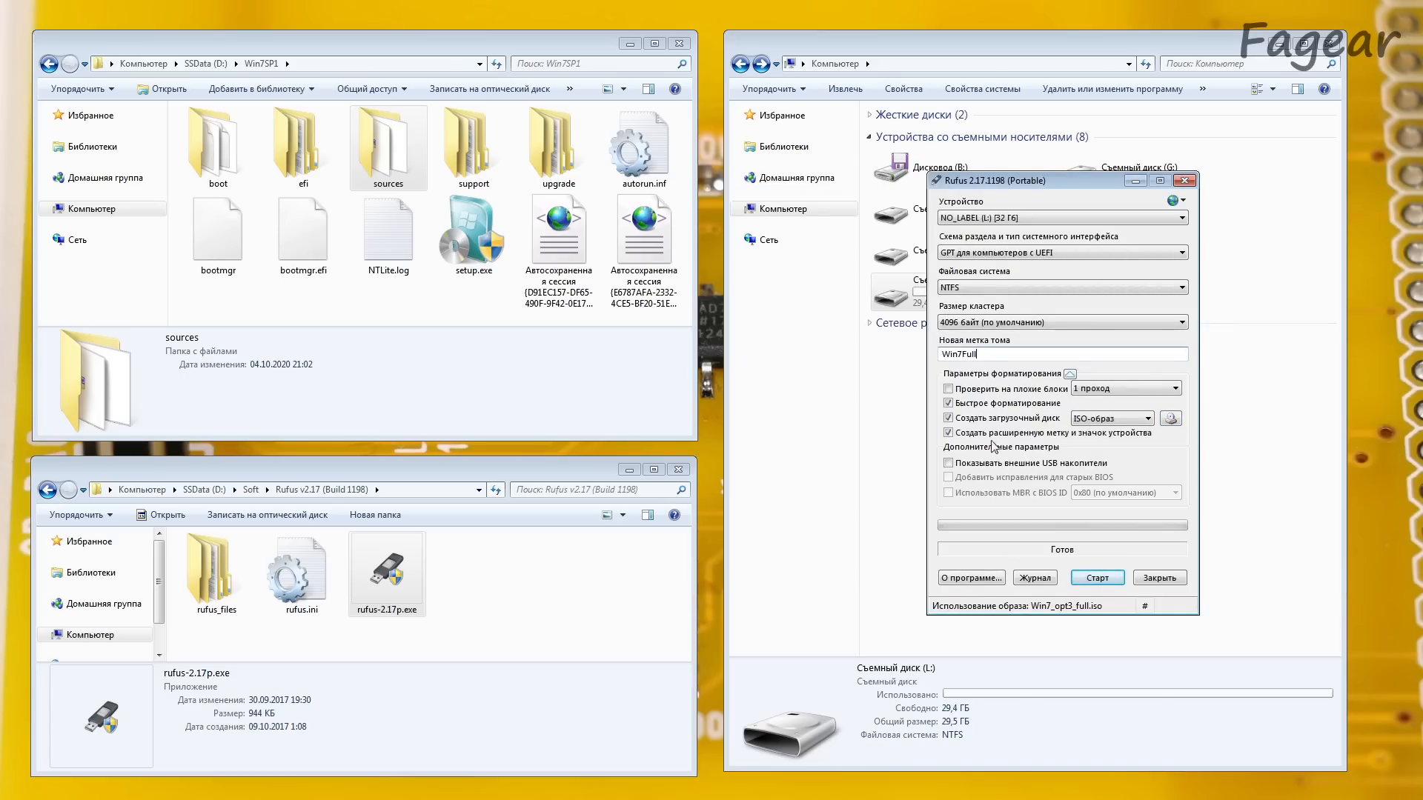
left_click(1098, 579)
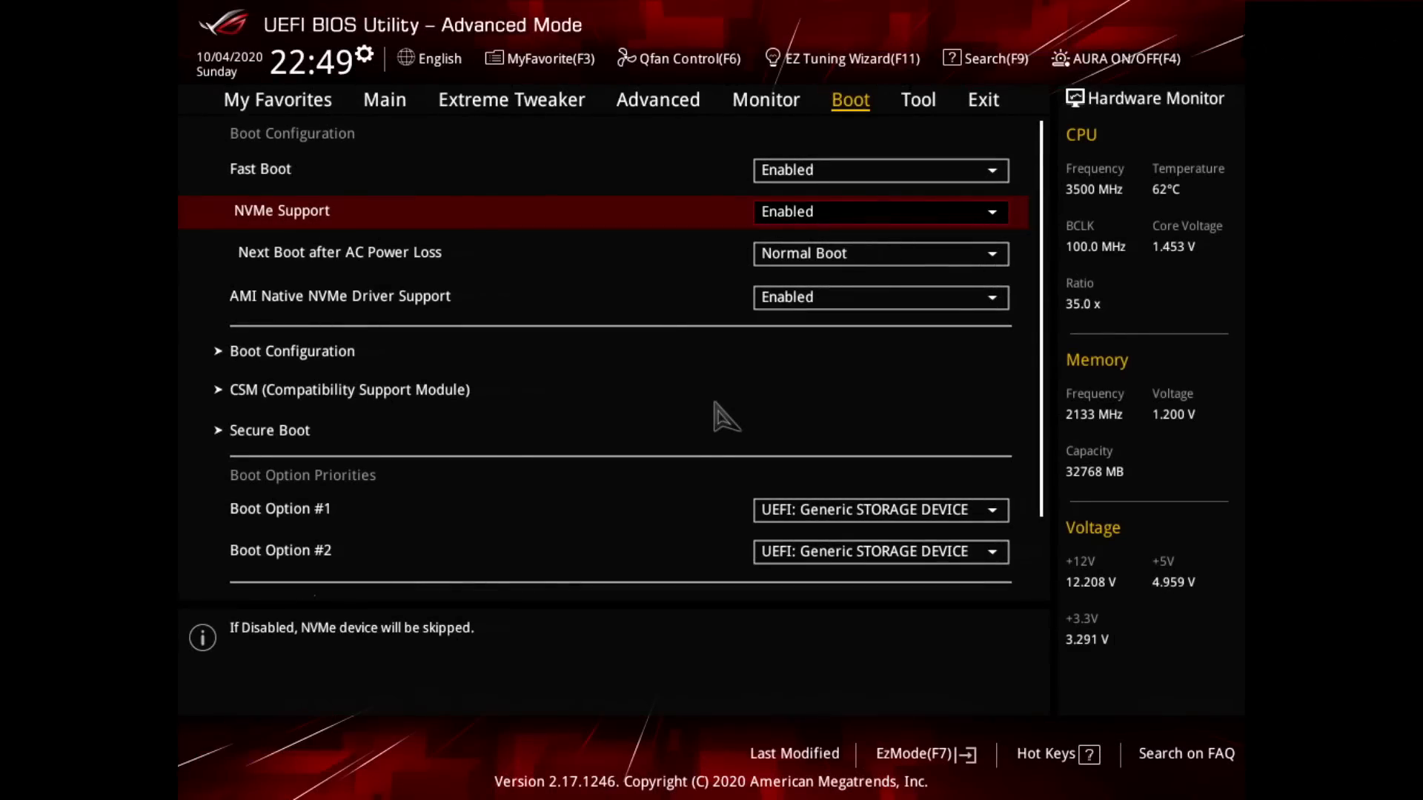
Step: Open the CSM (Compatibility Support Module) settings from the boot configuration in the UEFI BIOS
key("Down")
key("Down")
key("Down")
key("Up")
key("Down")
key("Return")
Step: Examine the Launch CSM, Boot Device Control and the network, storage and PCI-E boot device settings
key("Down")
key("Down")
key("Down")
key("Up")
key("Down")
key("Down")
key("Down")
key("Up")
key("Up")
key("Up")
key("Up")
key("Up")
key("Down")
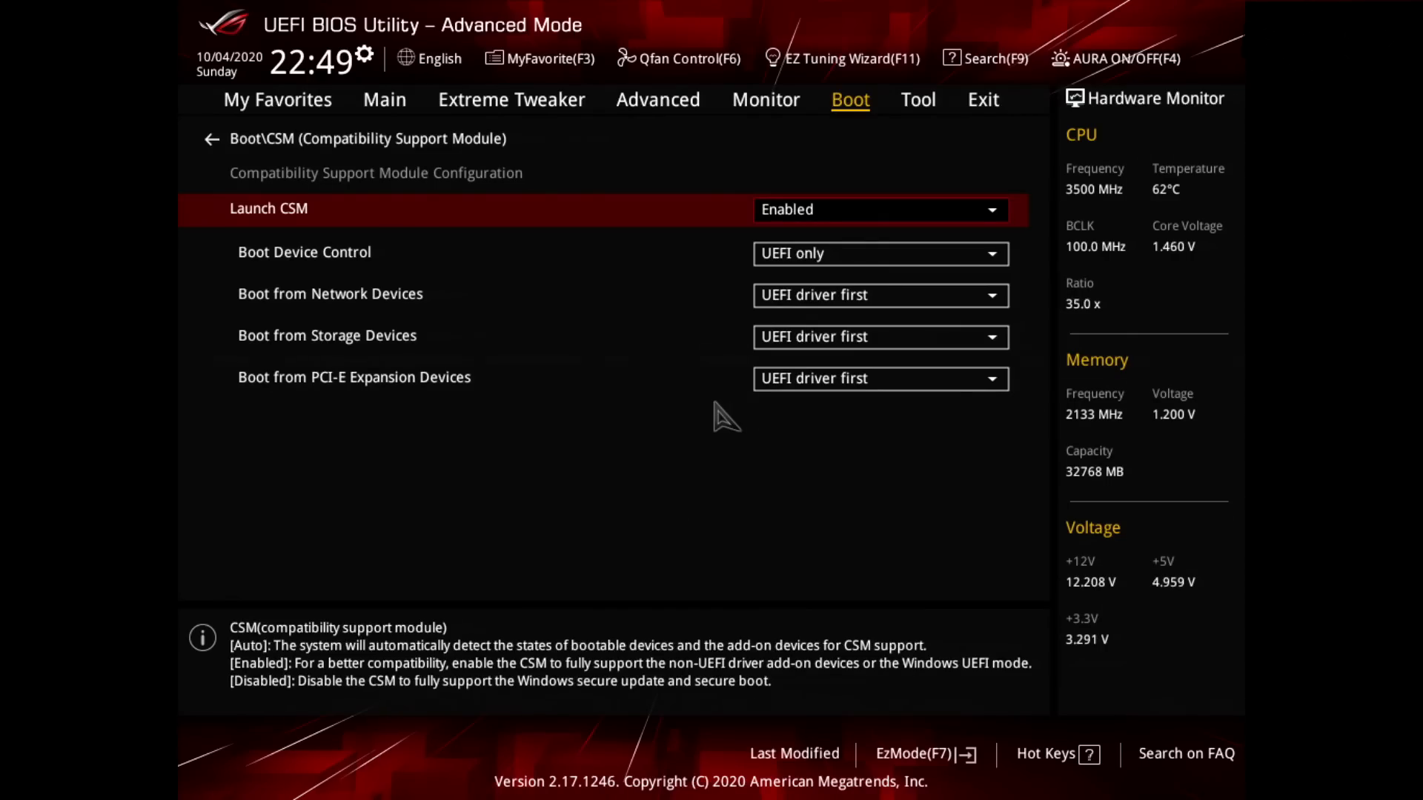
Step: Return to the boot settings and check the OS Type options under Secure Boot, keeping Other OS
key("Up")
key("Down")
key("Up")
key("Return")
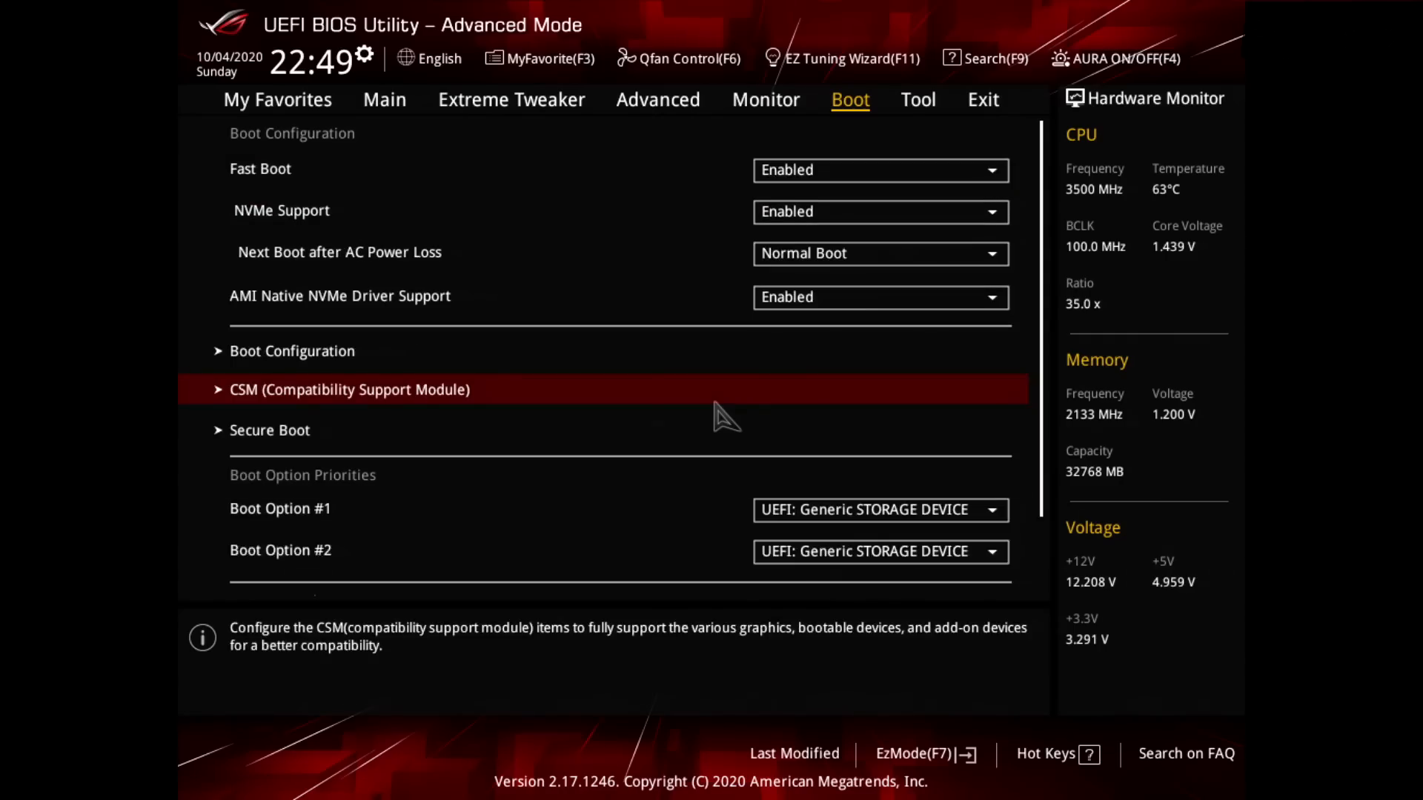
key("Down")
key("Return")
key("Down")
key("Return")
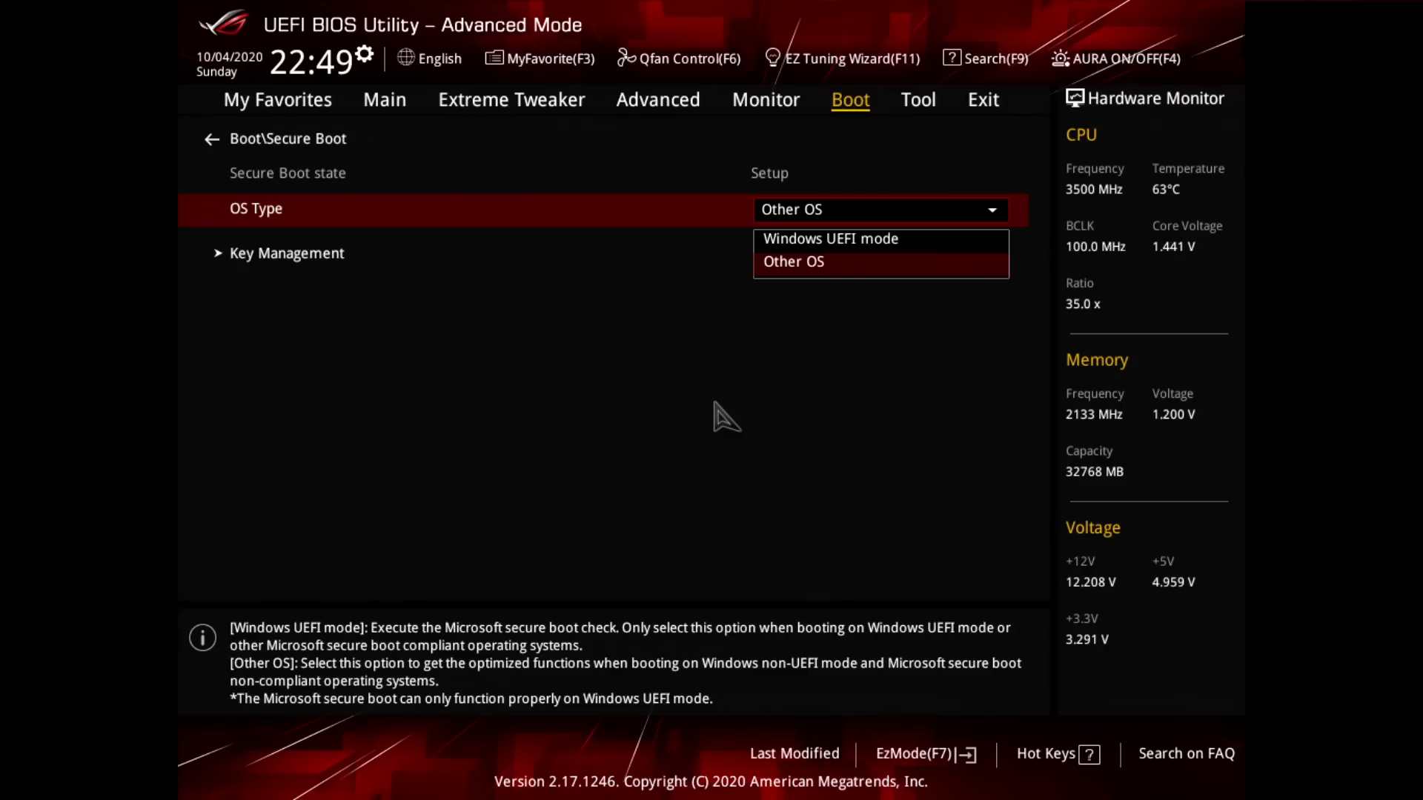
key("Return")
key("Up")
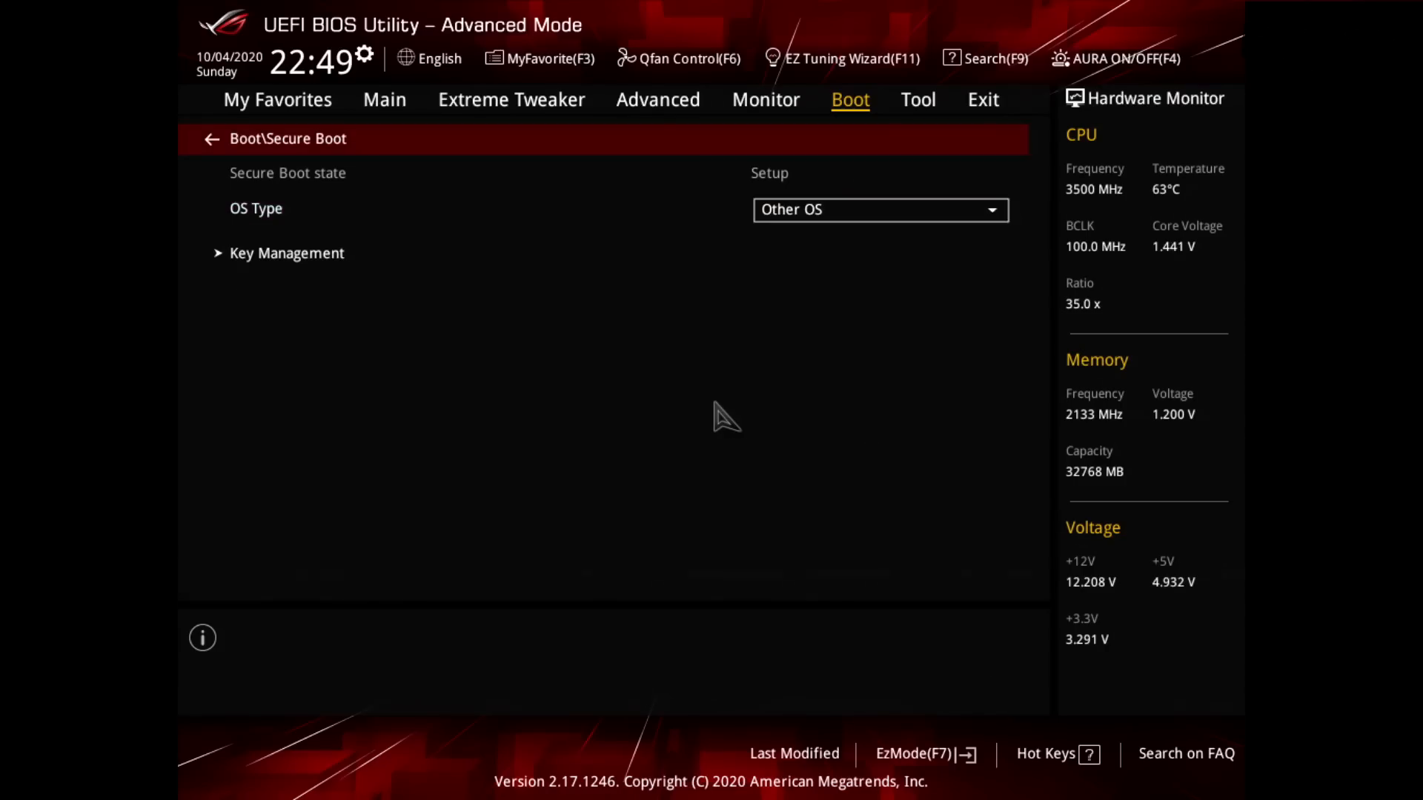
key("Return")
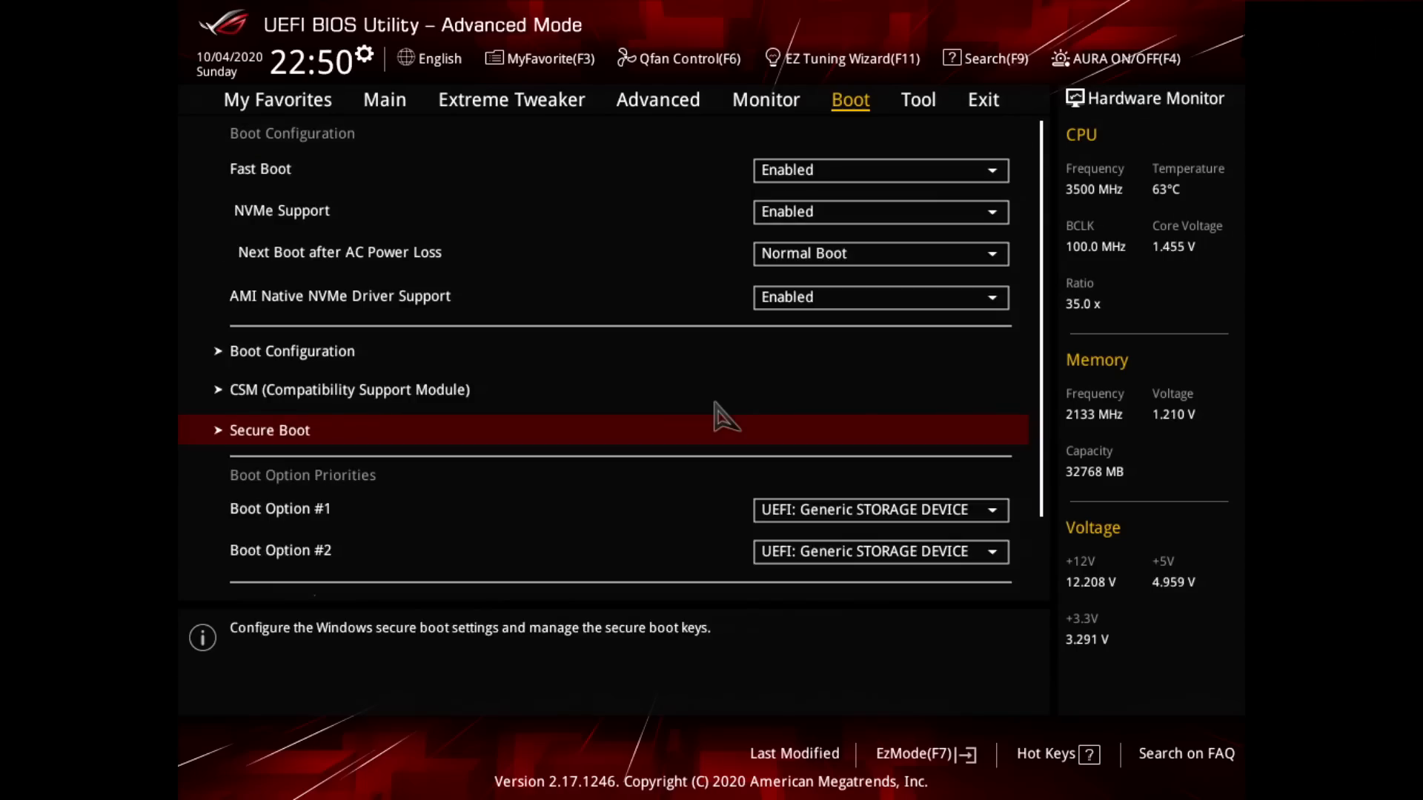
Step: Save the BIOS configuration, reset, and boot from Partition 1 of the UEFI Generic STORAGE DEVICE 1206
key("F10")
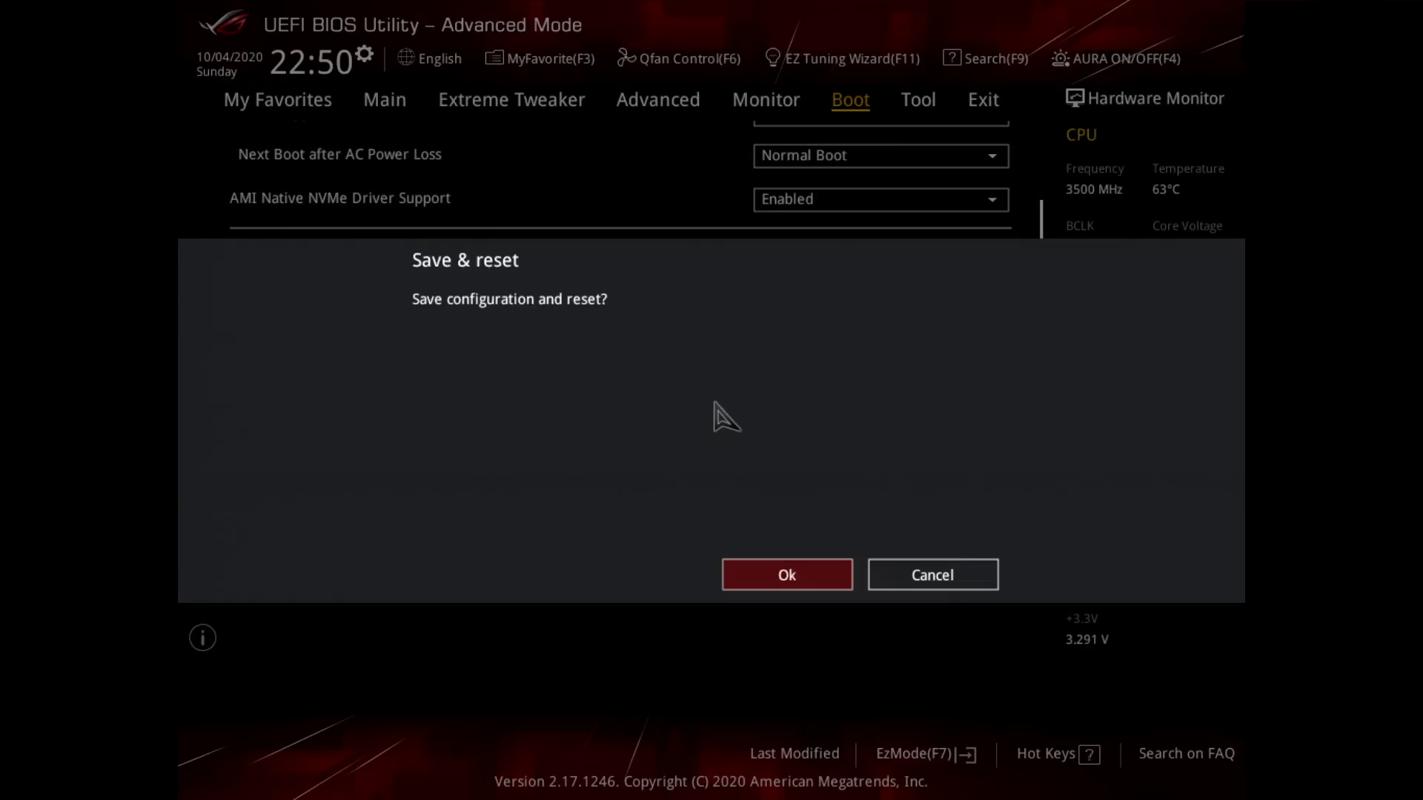
key("Return")
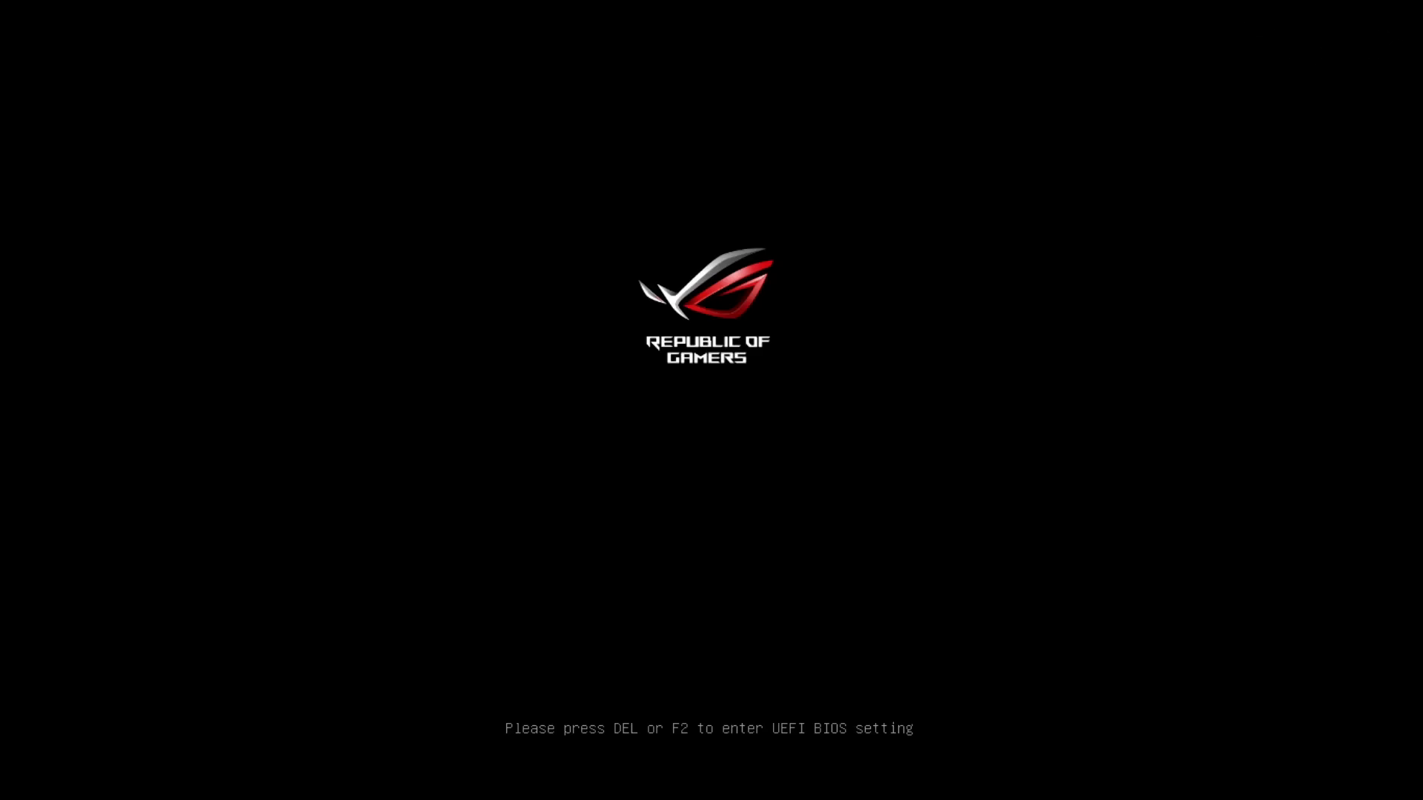
key("F8")
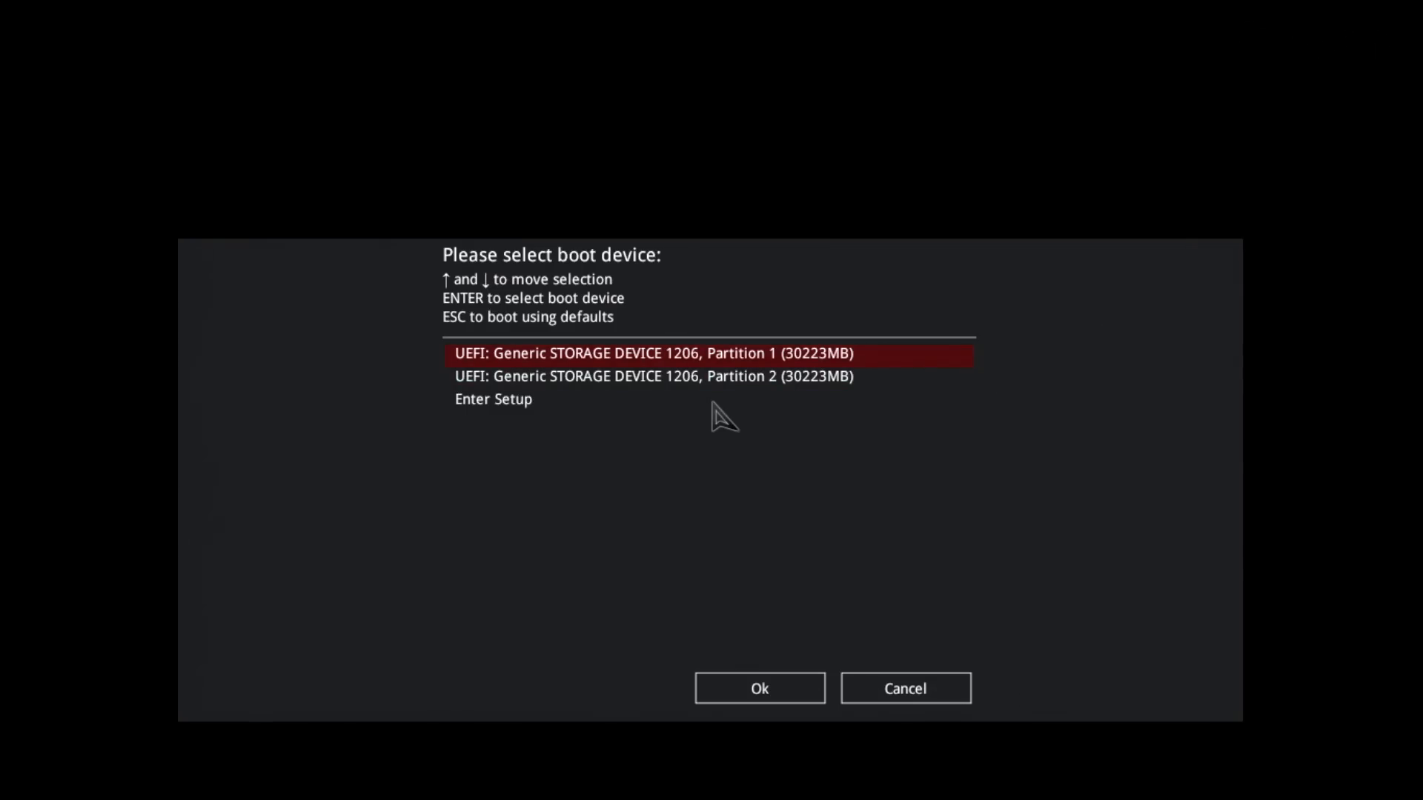
key("Return")
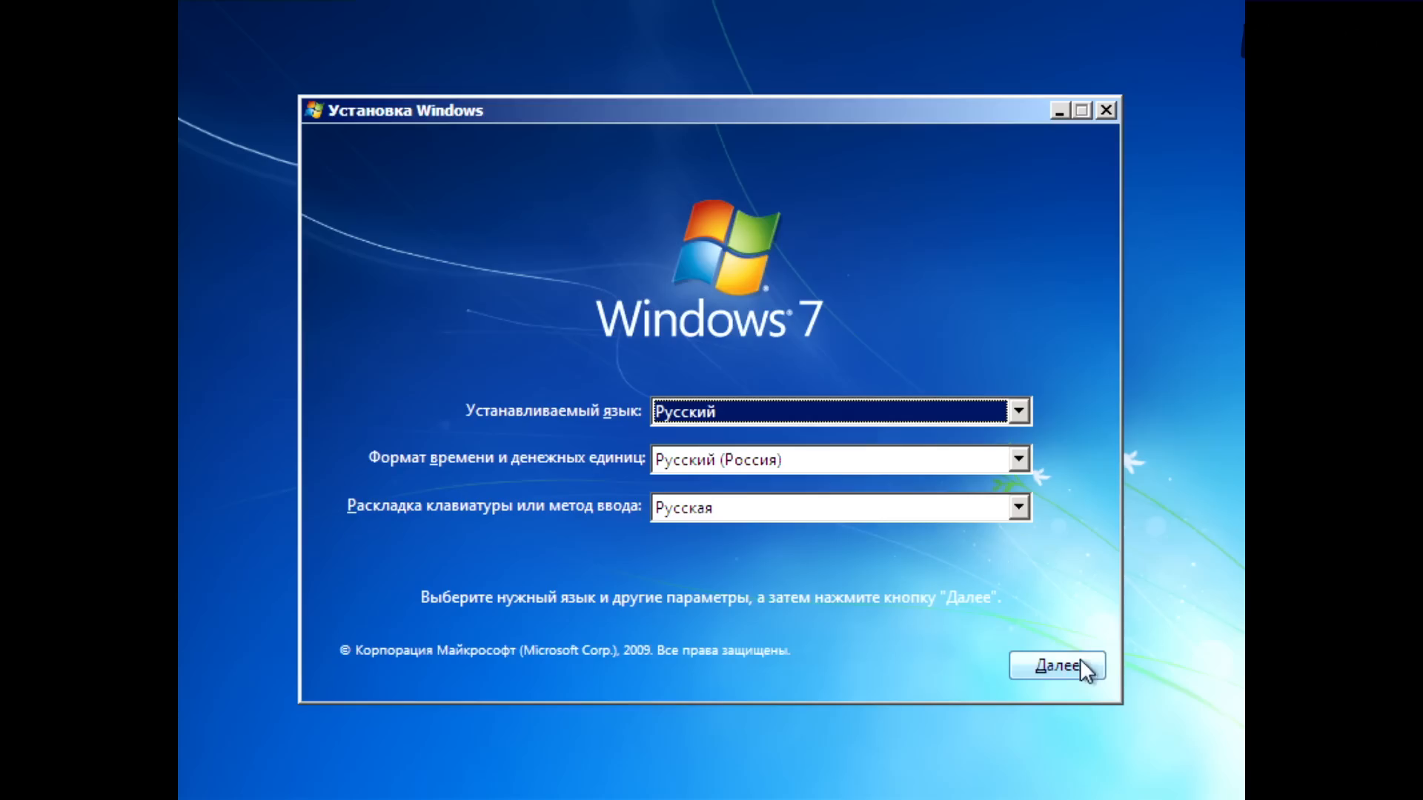
Step: Start the Windows 7 installation with the Russian language settings, accept the licence terms and choose the custom installation
left_click(1052, 667)
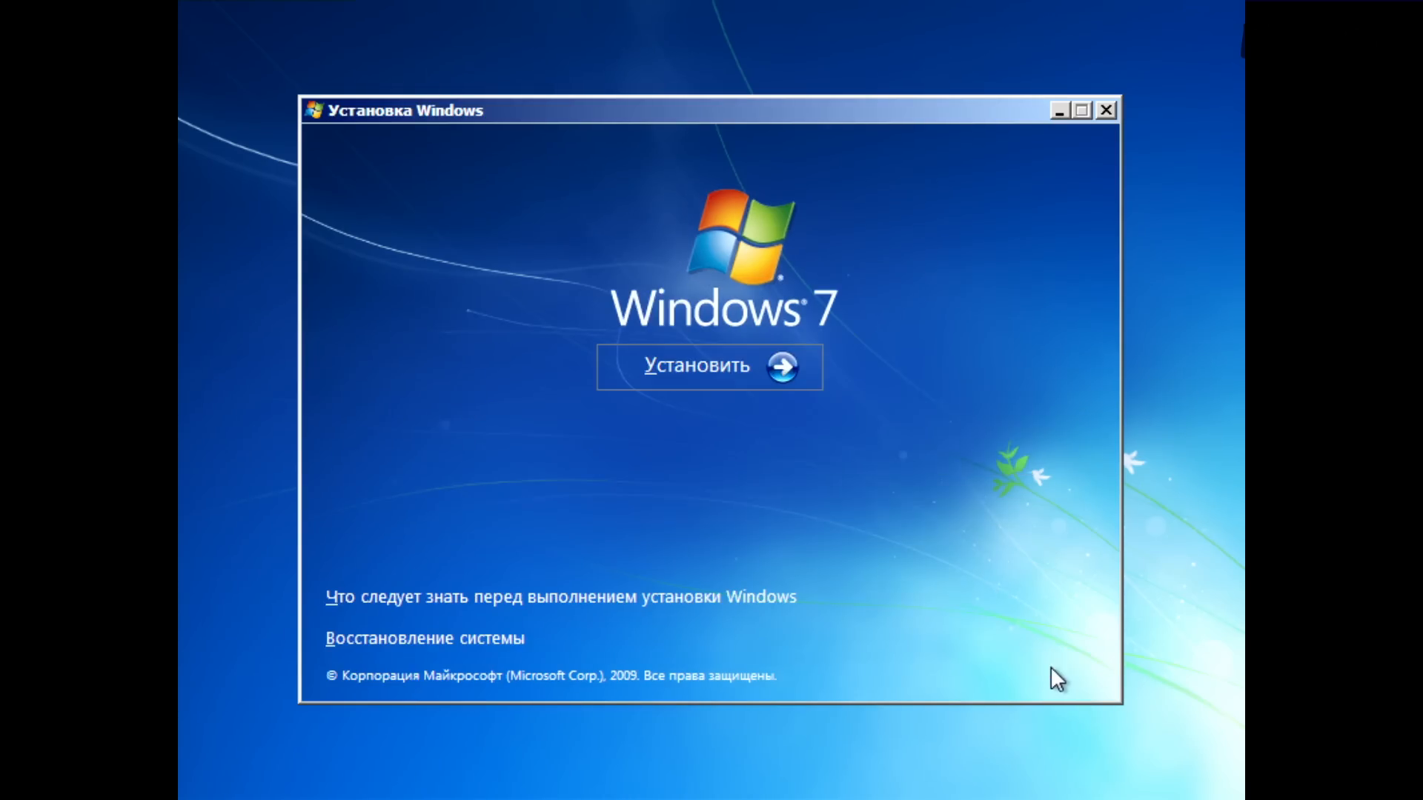
left_click(735, 386)
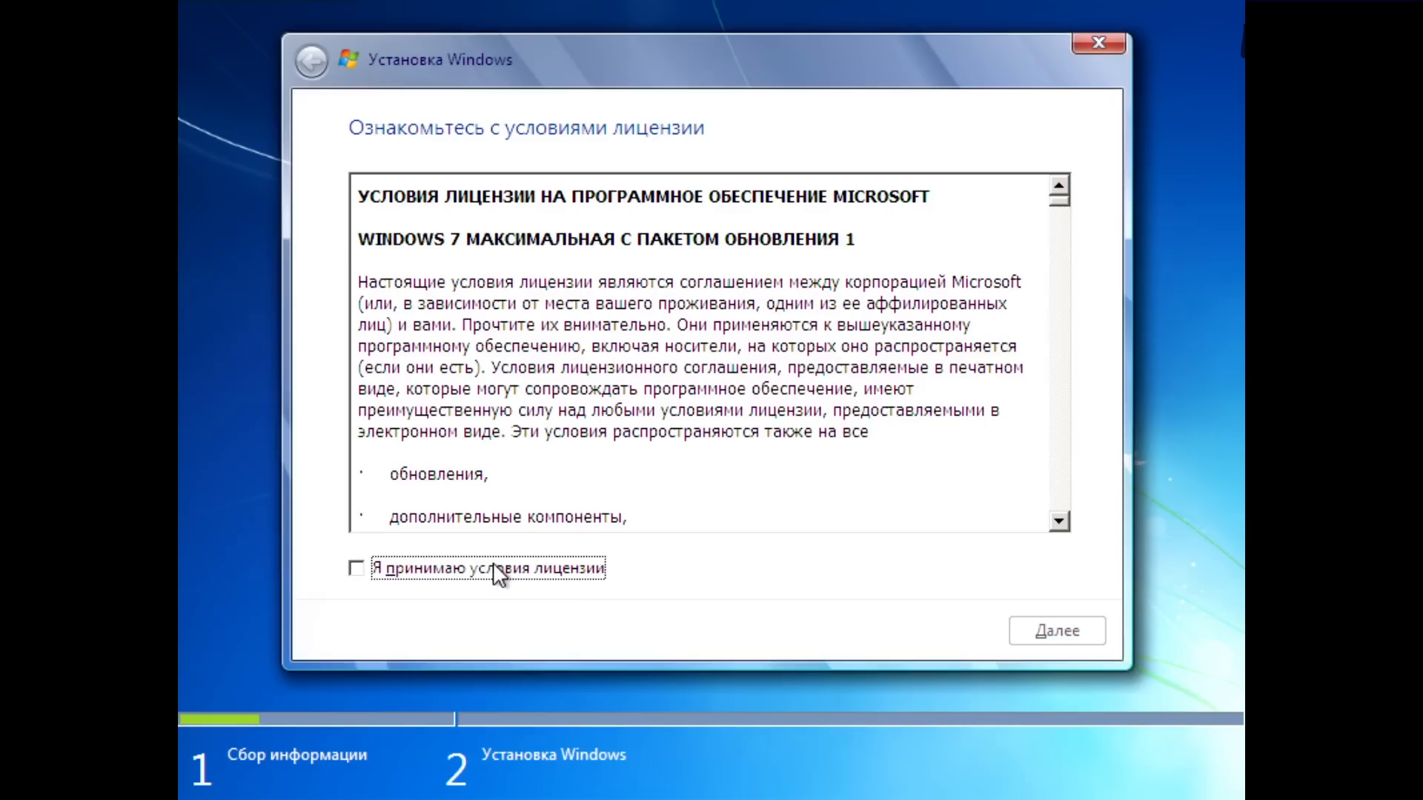
left_click(356, 569)
left_click(1063, 629)
left_click(718, 424)
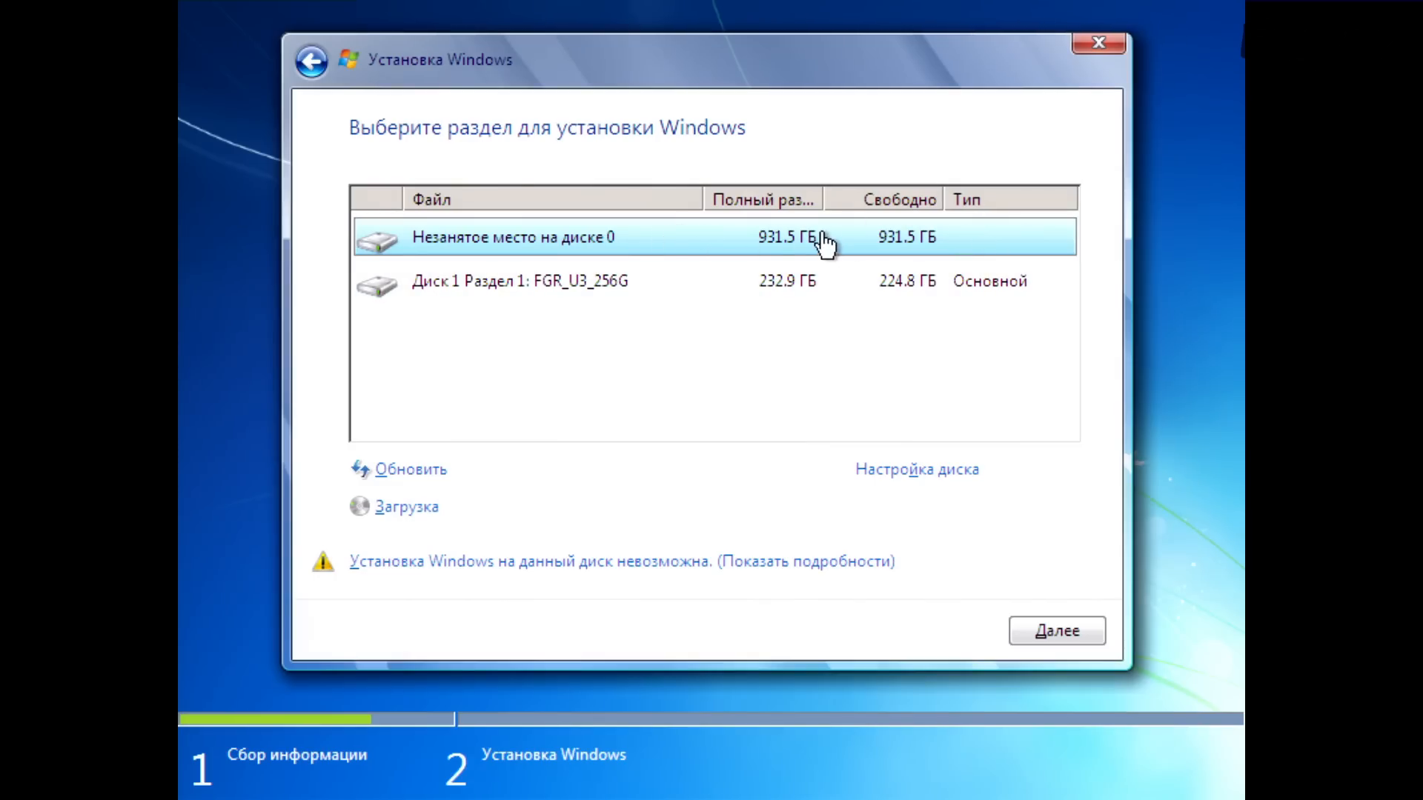
Step: Create a 52000 MB partition in the unallocated space of disk 0 and start installing Windows on it
left_click(658, 297)
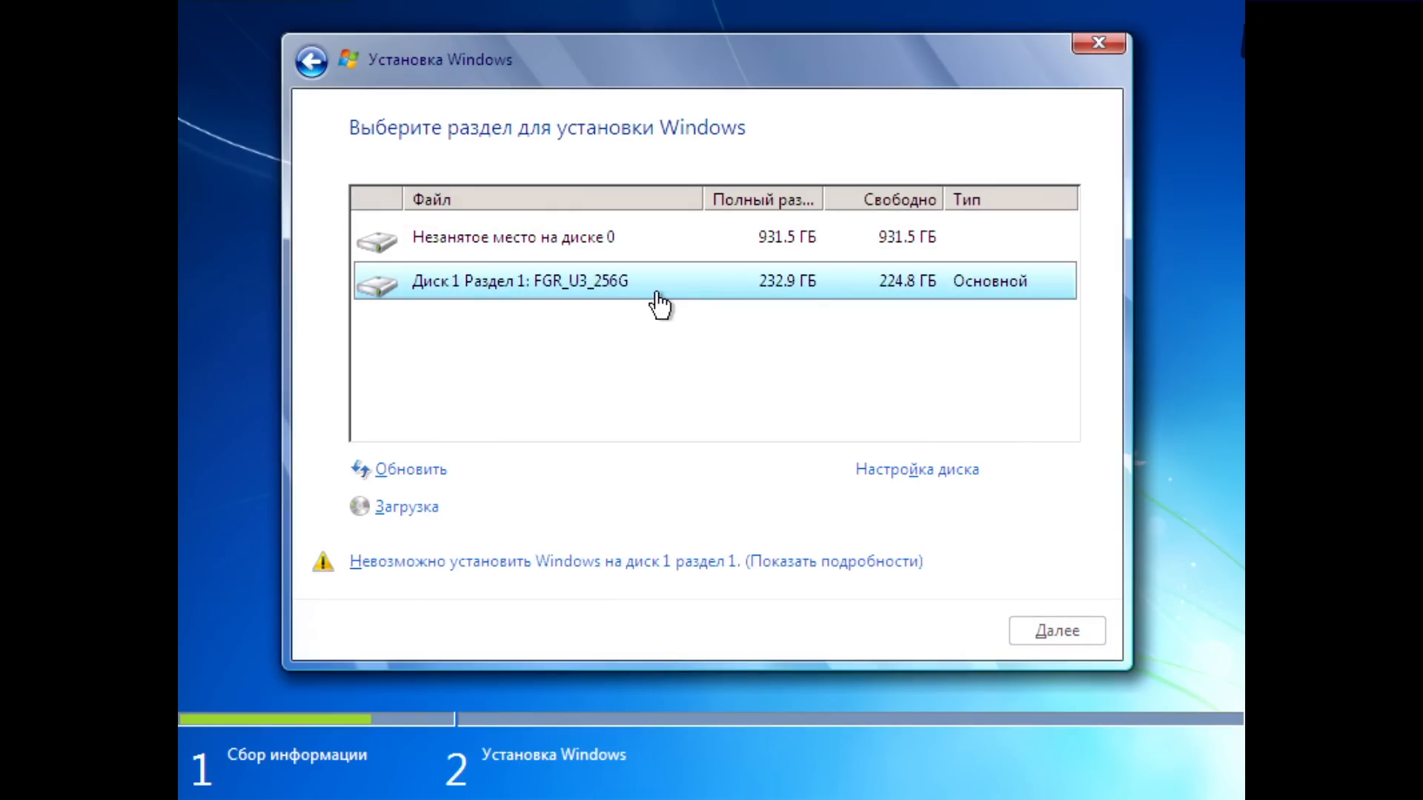
left_click(667, 245)
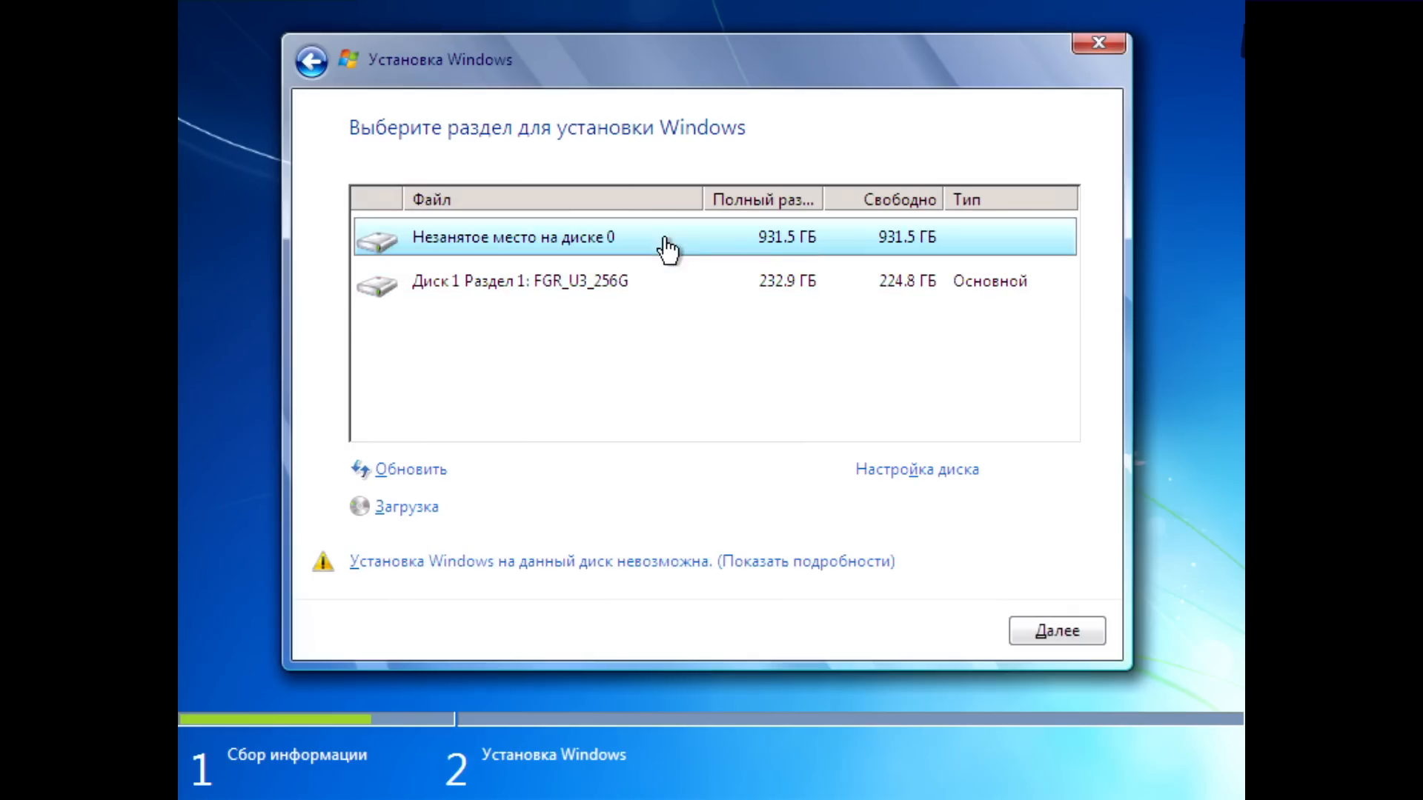
left_click(914, 470)
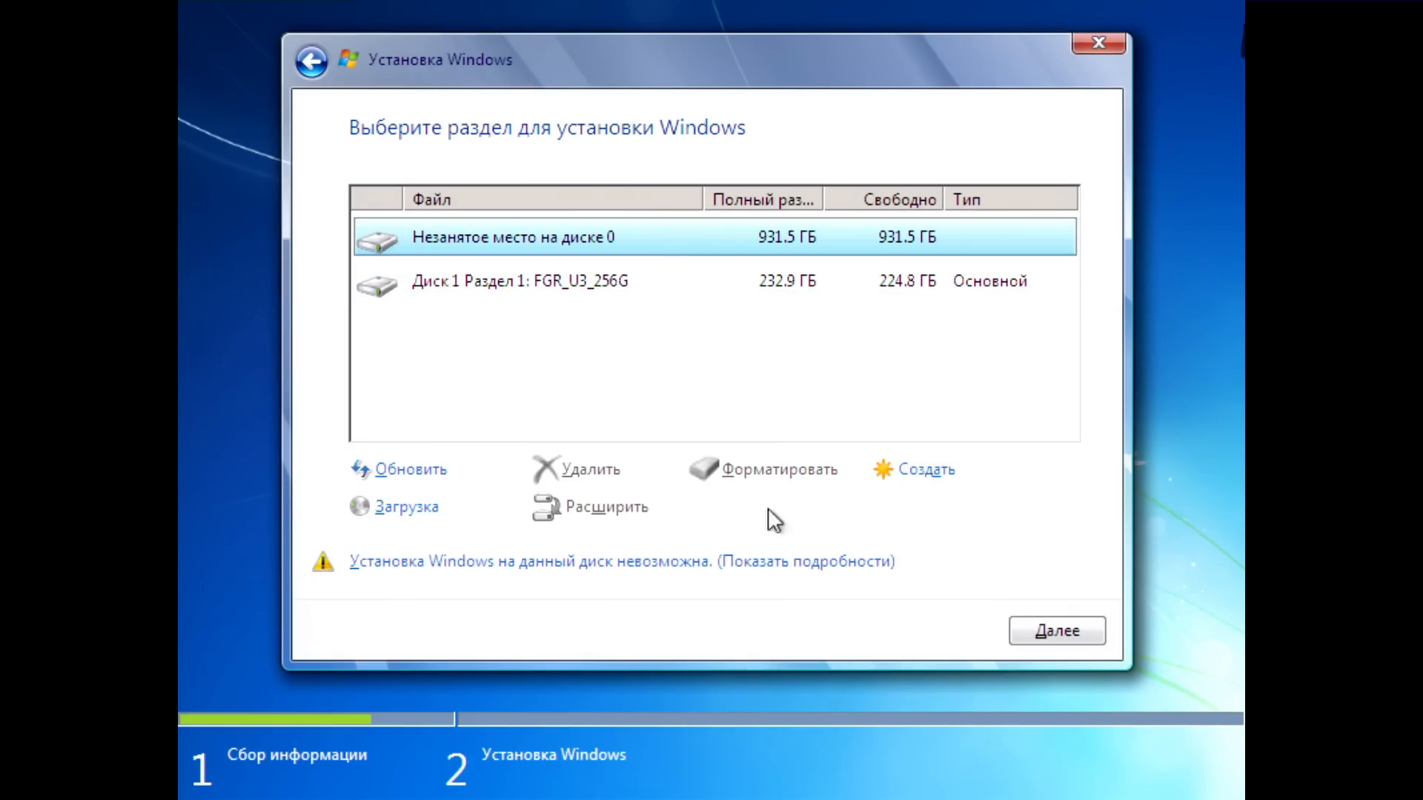
left_click(923, 470)
type("52")
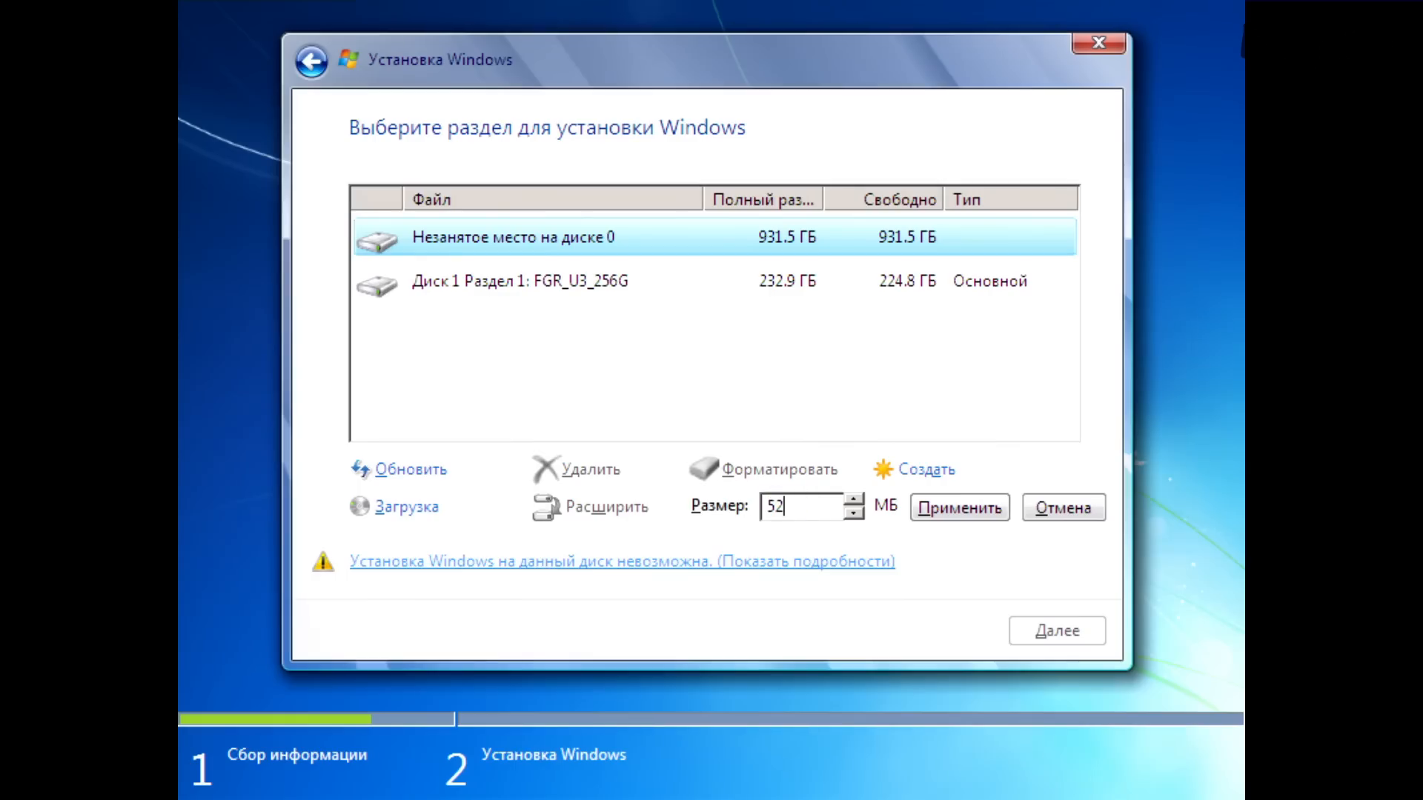
type("000")
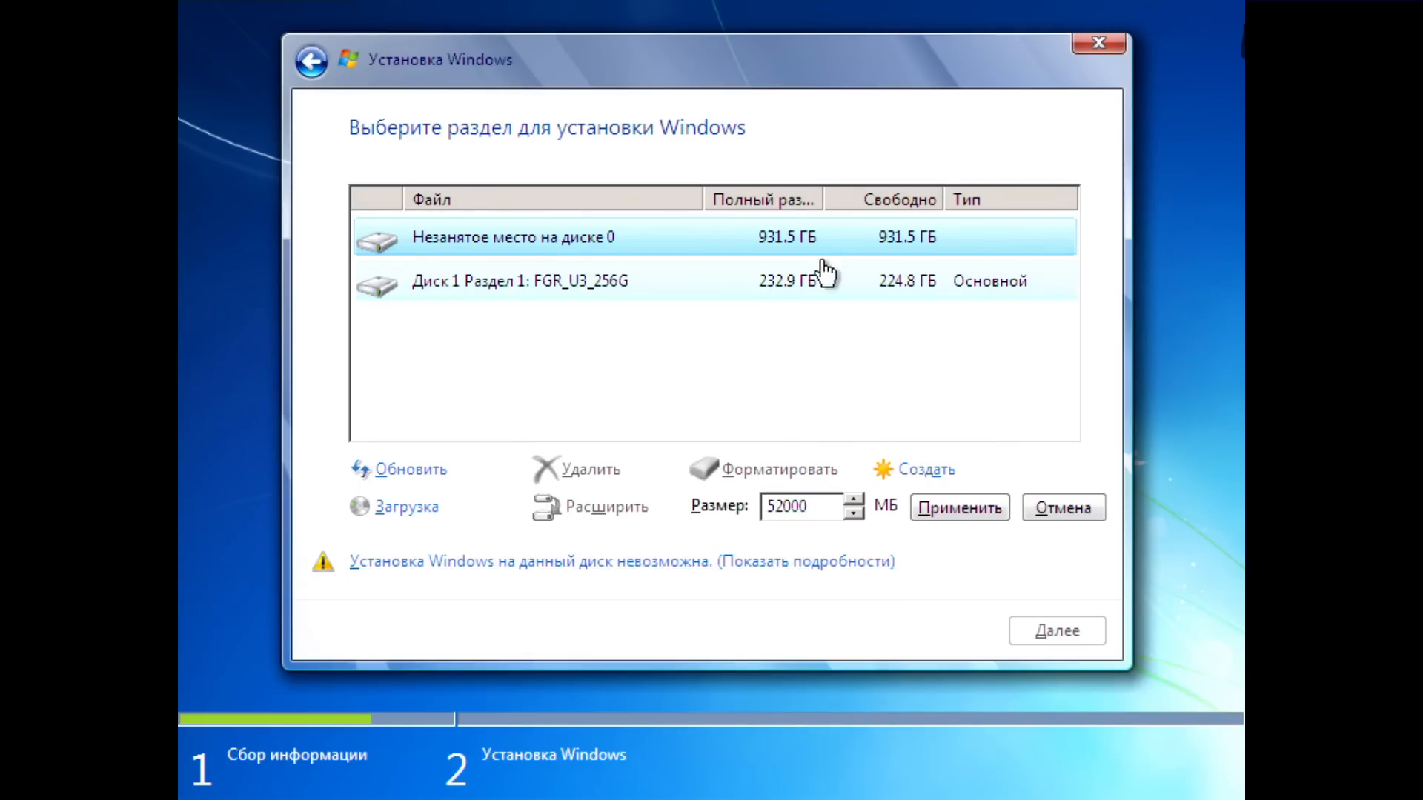
left_click(950, 505)
left_click(919, 515)
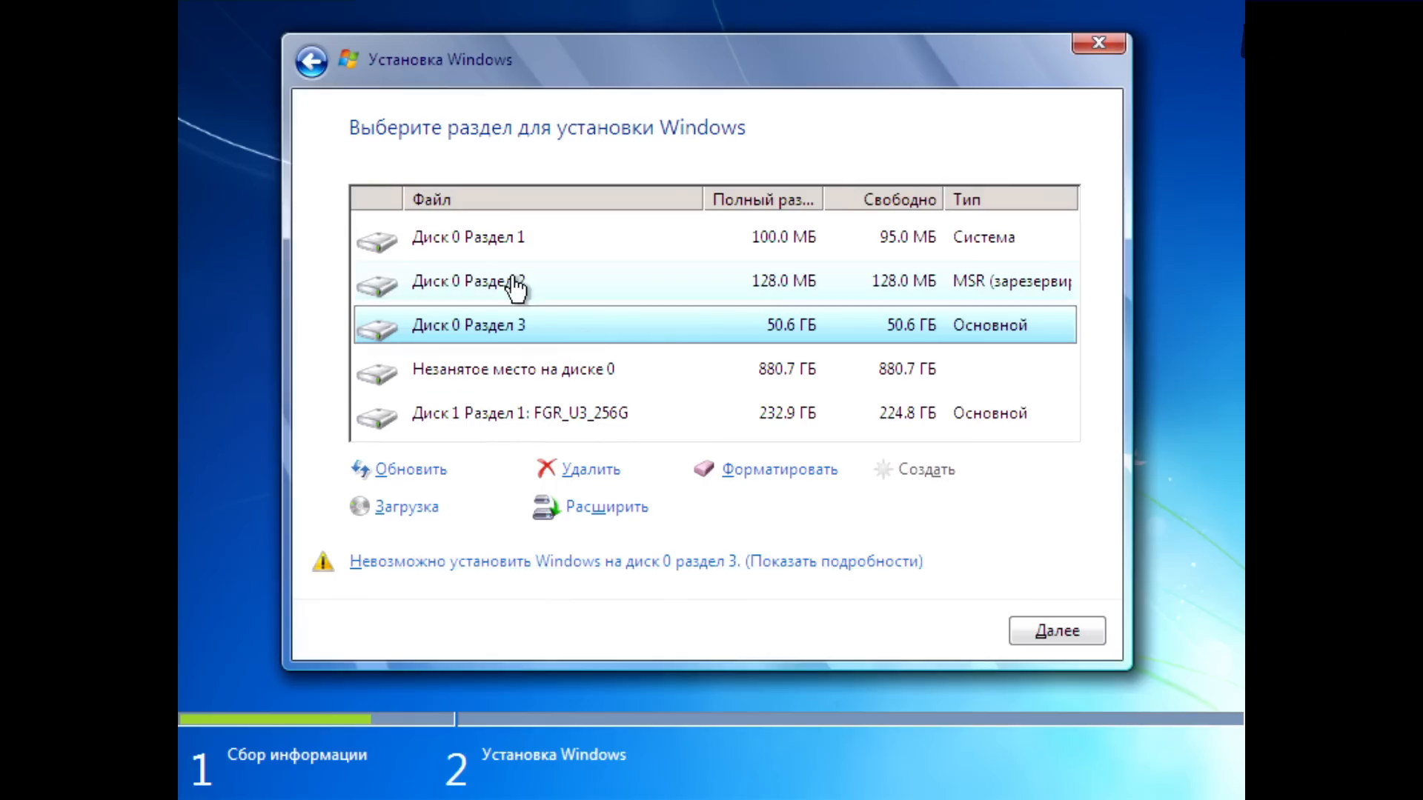
left_click(1065, 639)
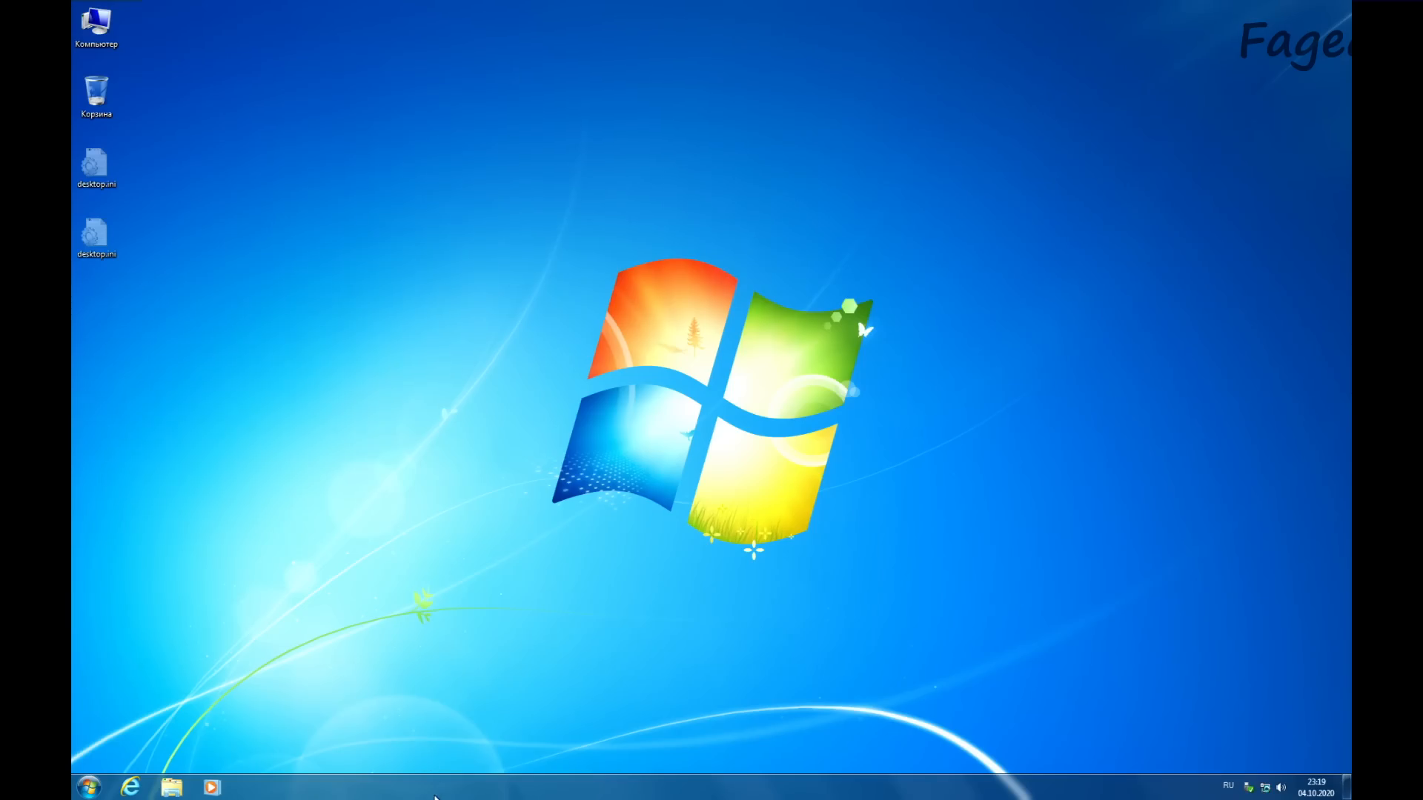
Step: Set the screen resolution to 1920 × 1080, keep the change and close the display settings
right_click(433, 754)
left_click(474, 708)
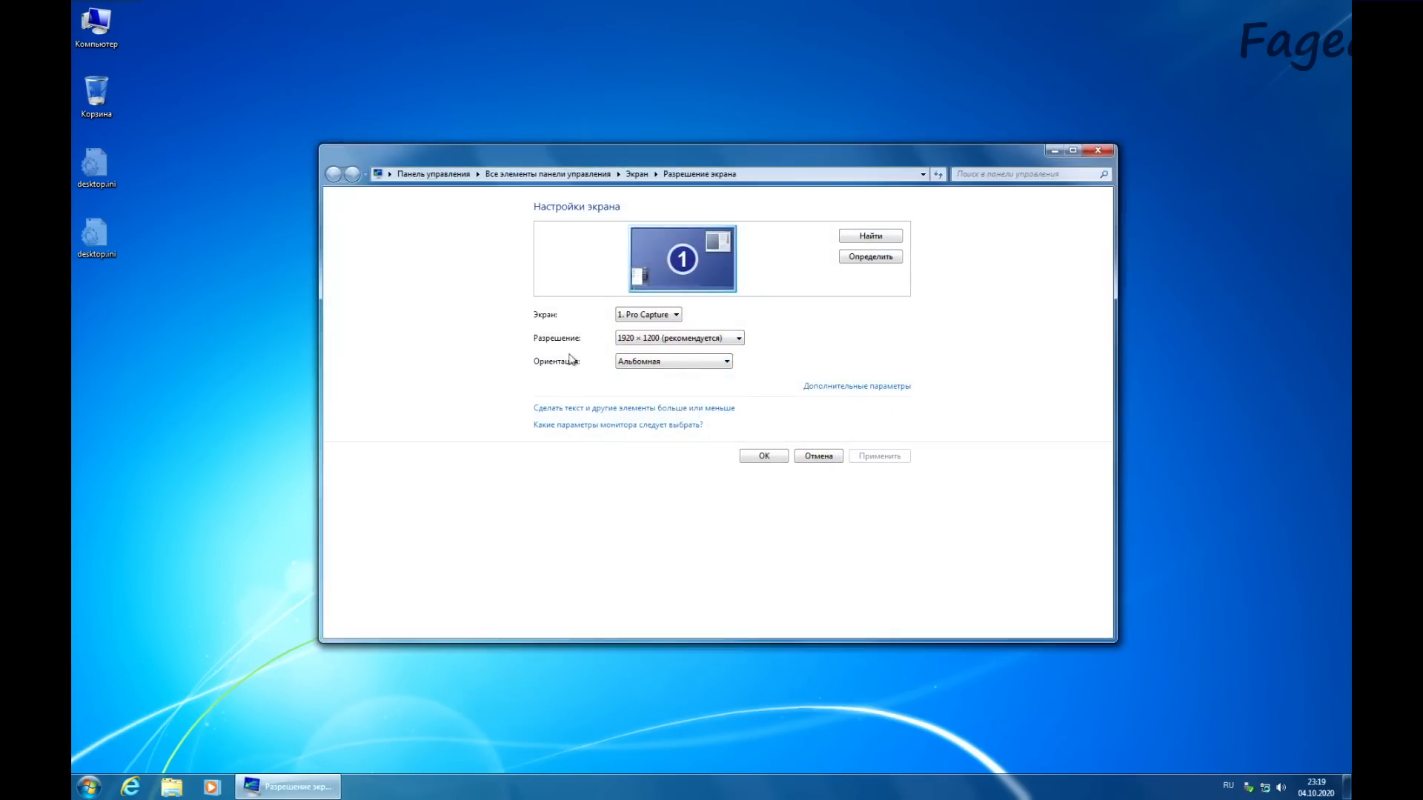
left_click(656, 340)
left_click_drag(635, 378, 632, 397)
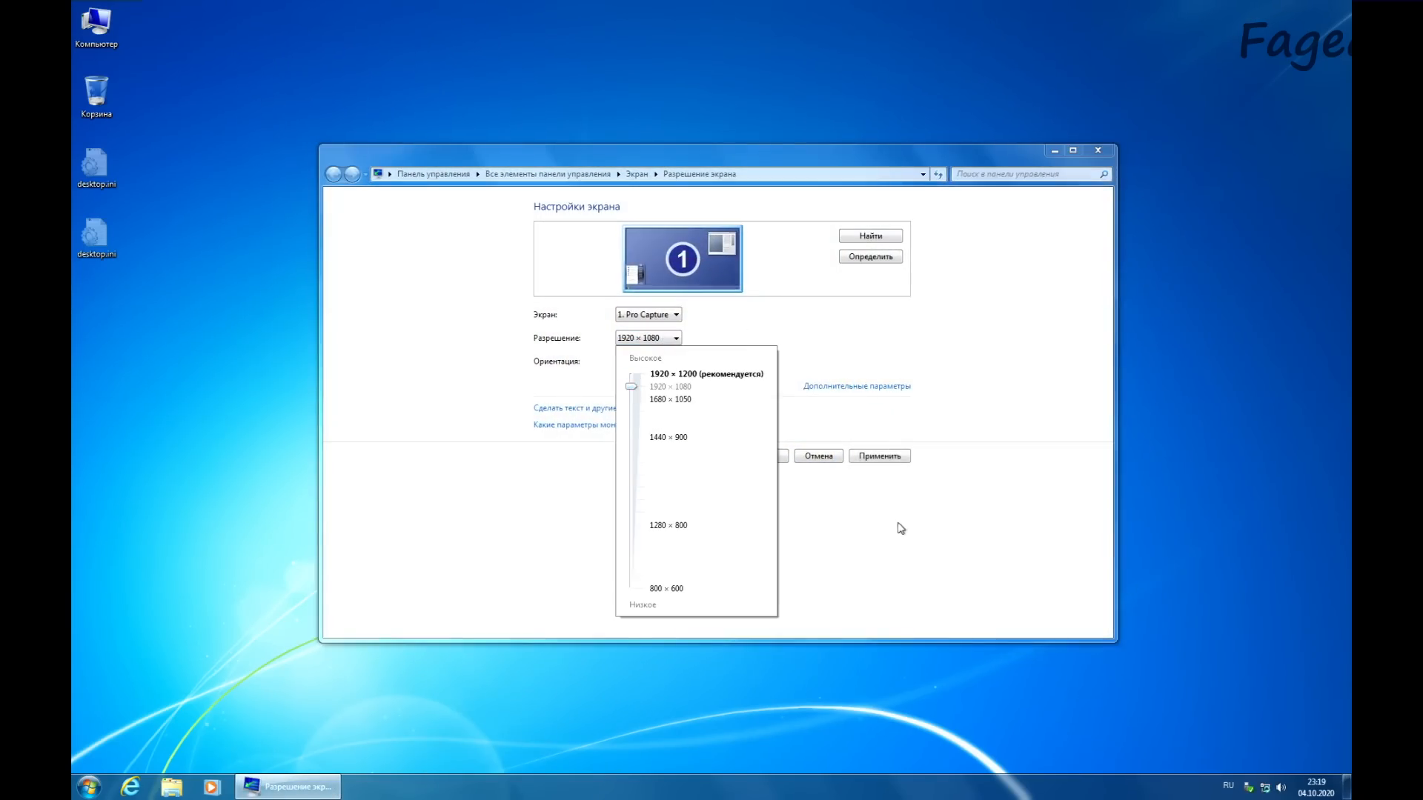
left_click(880, 459)
left_click(880, 456)
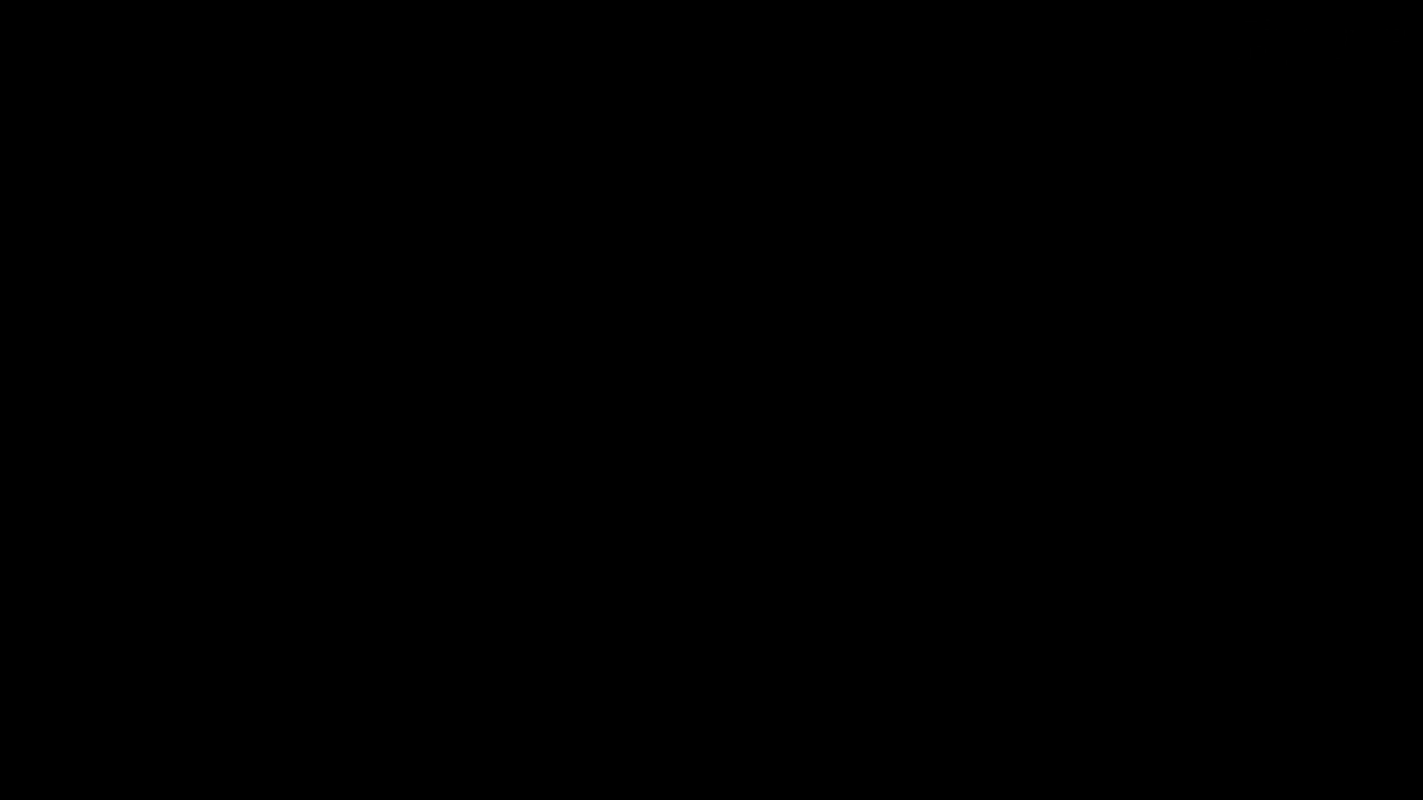
left_click(675, 420)
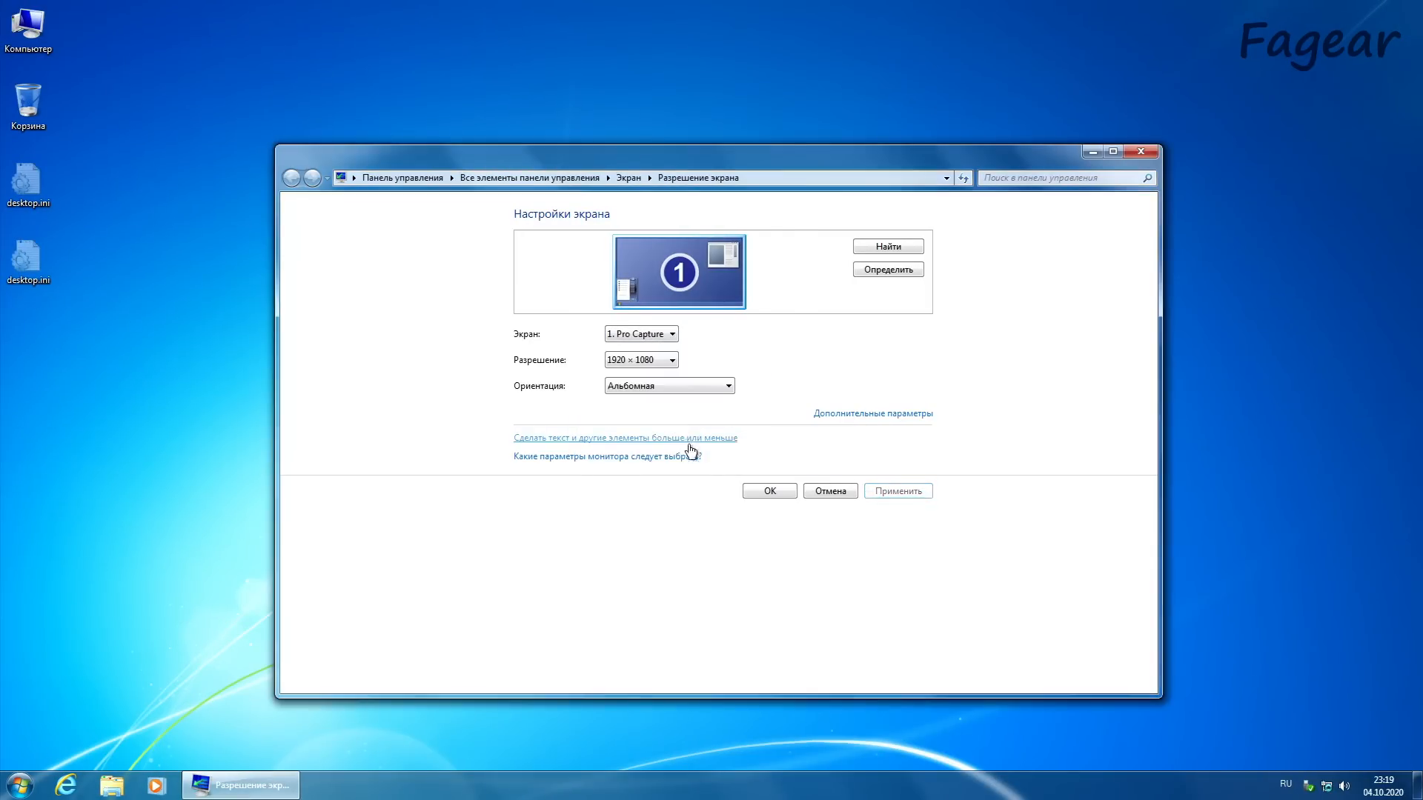
left_click(768, 491)
Step: Open Device Manager in Computer Management and examine the IDE controllers, display adapters and disk drives
right_click(20, 39)
left_click(70, 60)
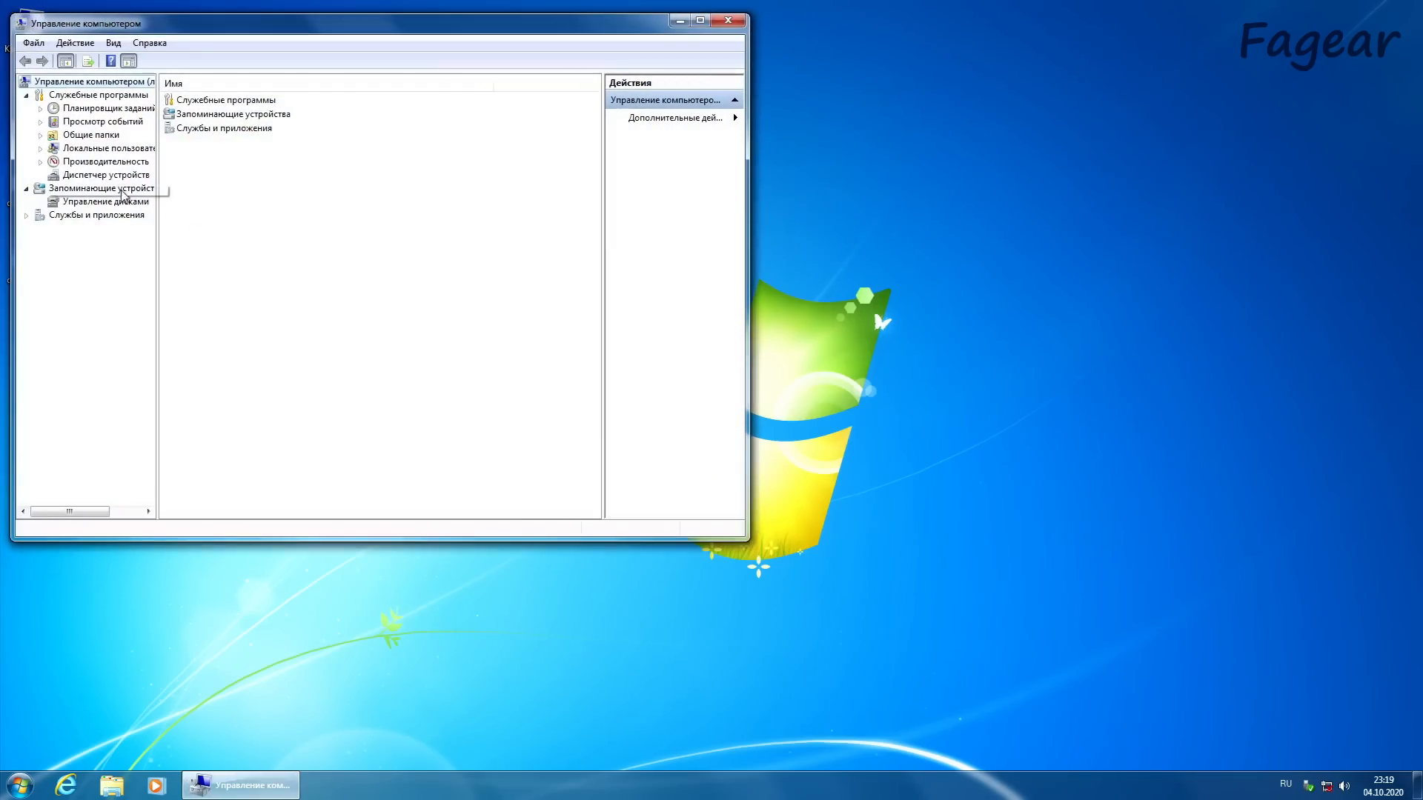
left_click(106, 175)
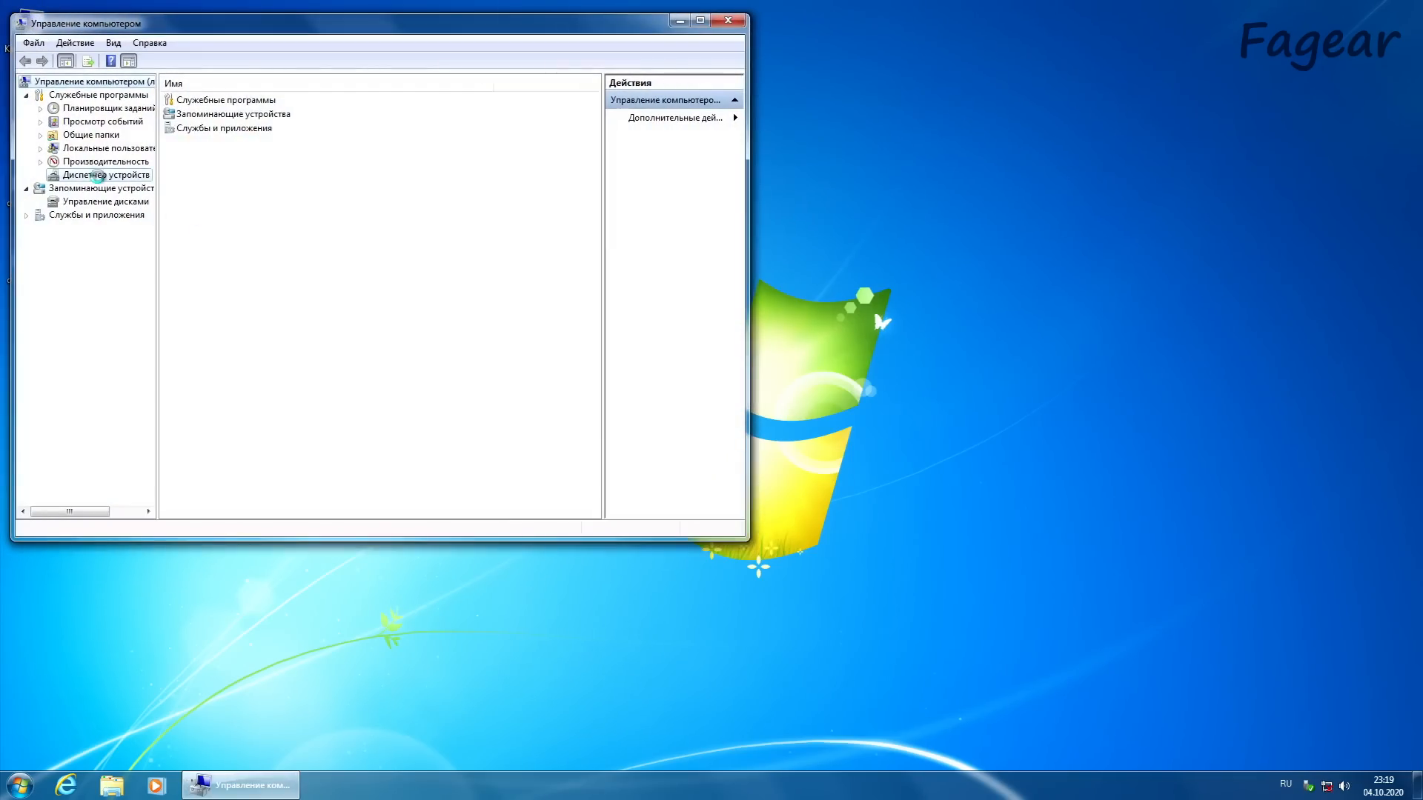
left_click(184, 109)
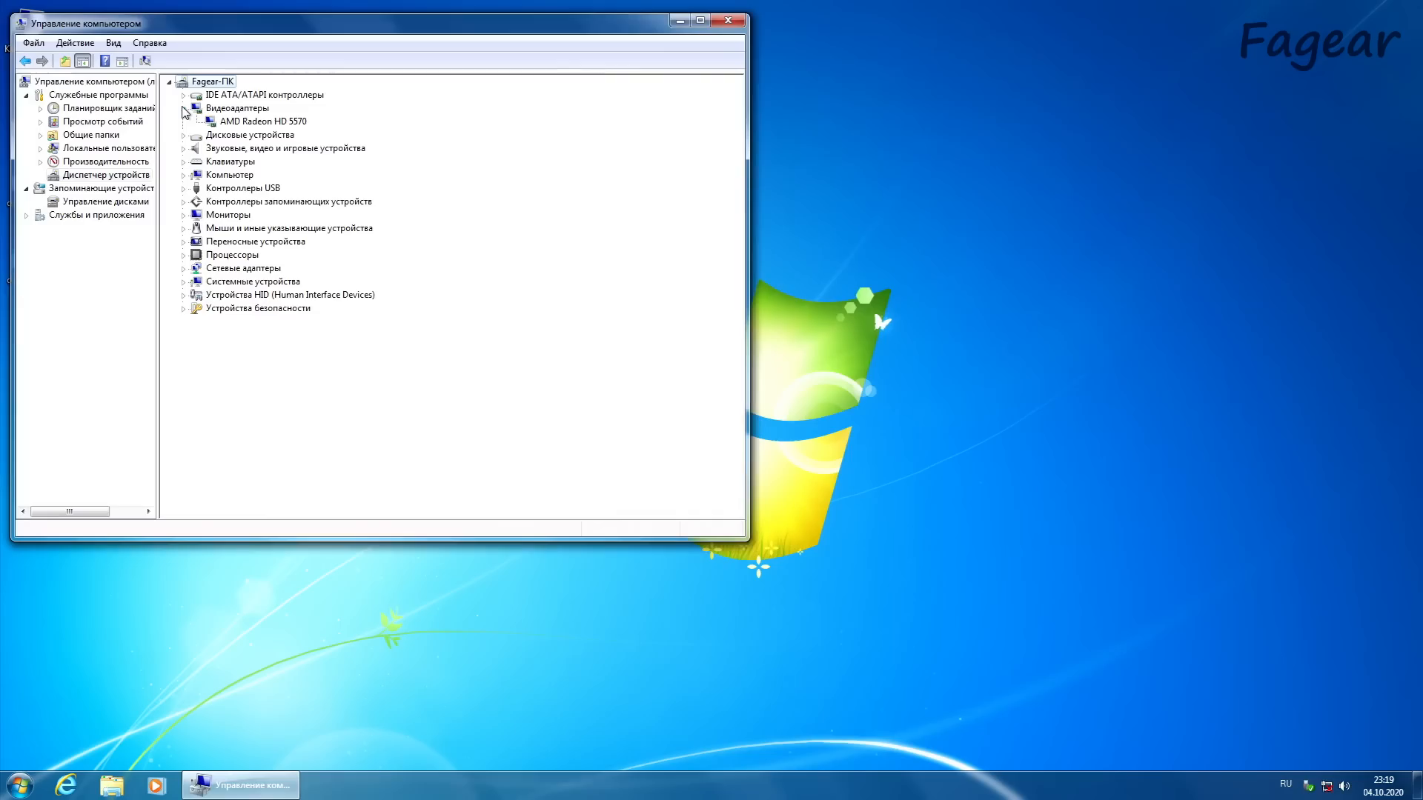
left_click(184, 96)
left_click(184, 96)
left_click(184, 109)
left_click(185, 122)
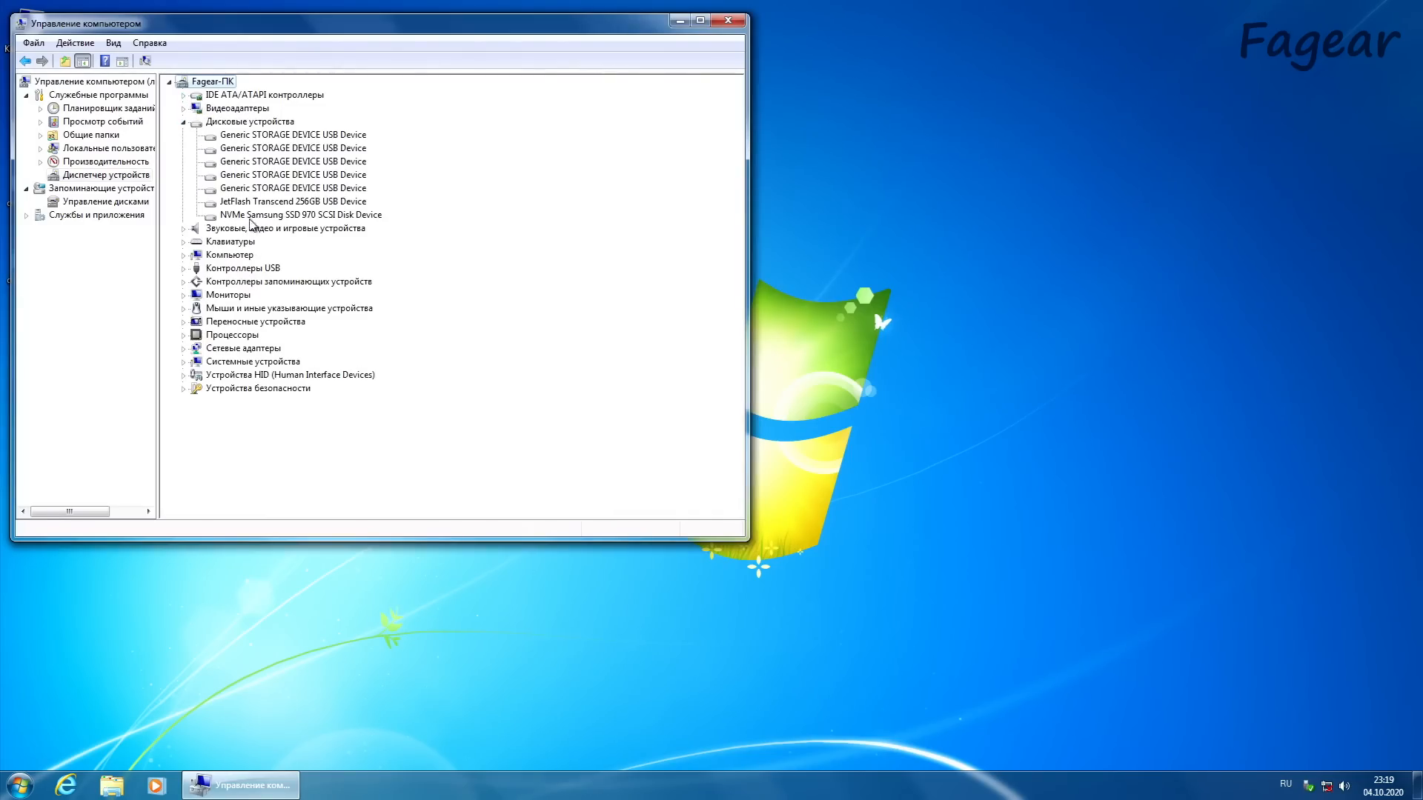
left_click(260, 203)
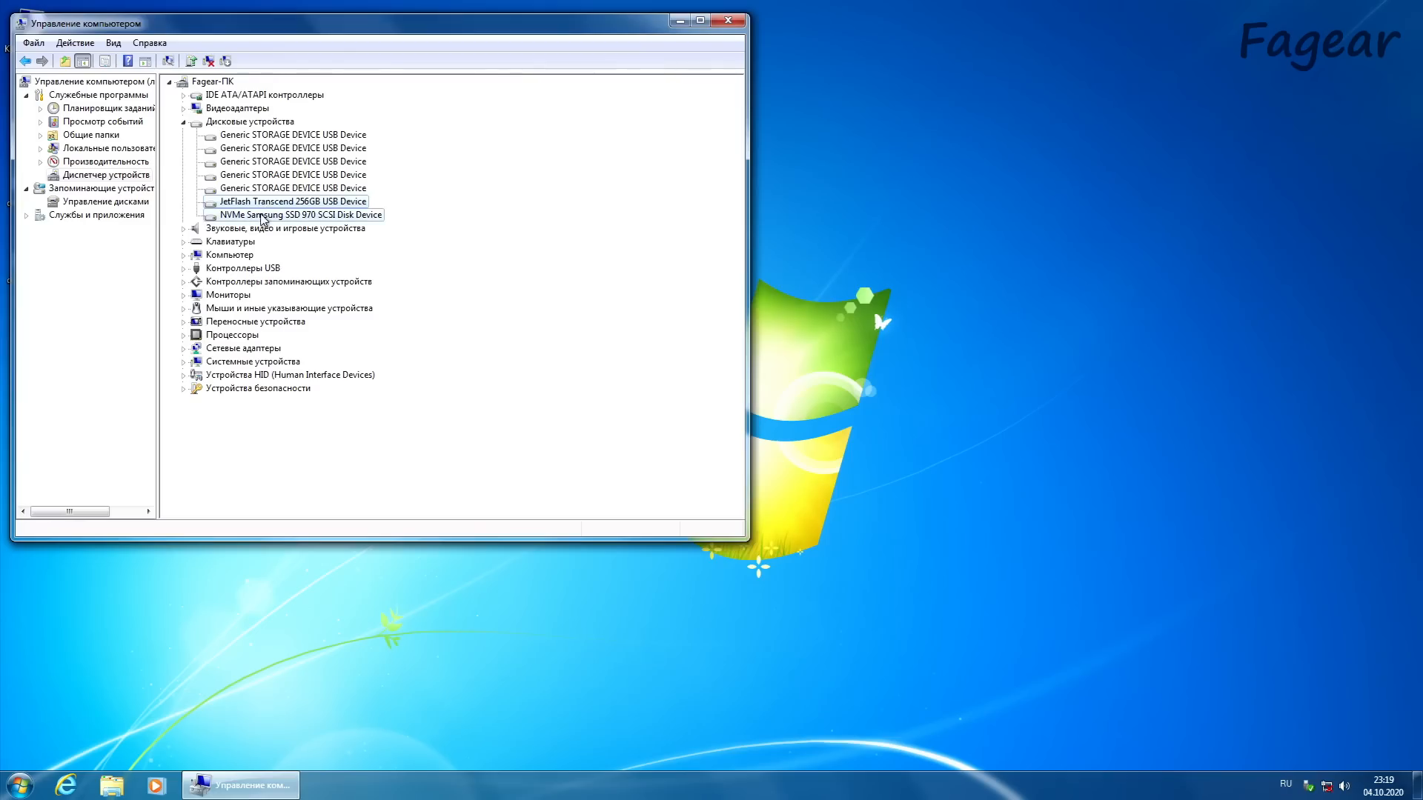
left_click(184, 122)
Step: Examine the keyboard, computer and USB controller entries in Device Manager
left_click(185, 149)
left_click(185, 176)
left_click(187, 202)
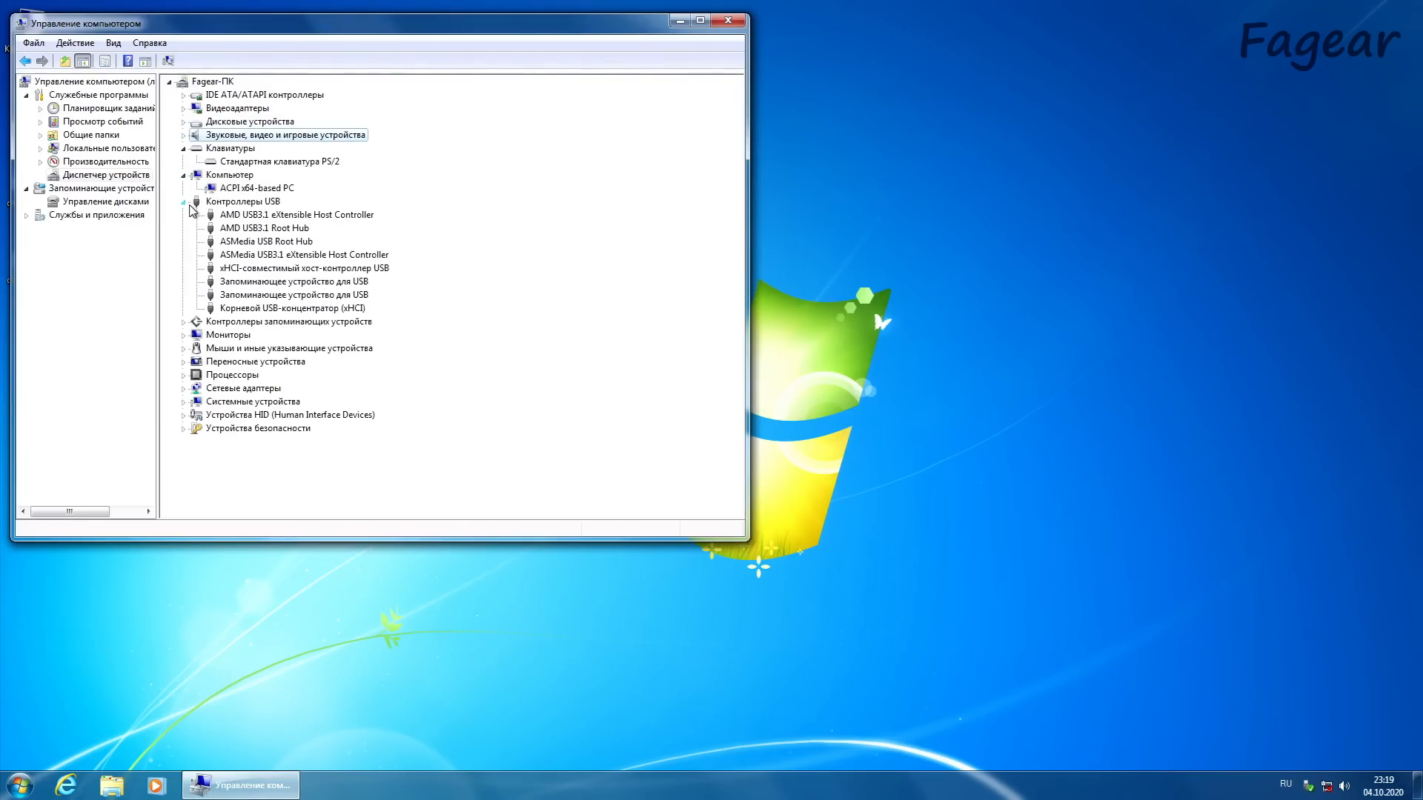
left_click(271, 243)
left_click(275, 218)
left_click(184, 203)
Step: Check which controller is listed under the storage controllers, then collapse that category
left_click(184, 216)
left_click(184, 216)
left_click(184, 216)
left_click(244, 228)
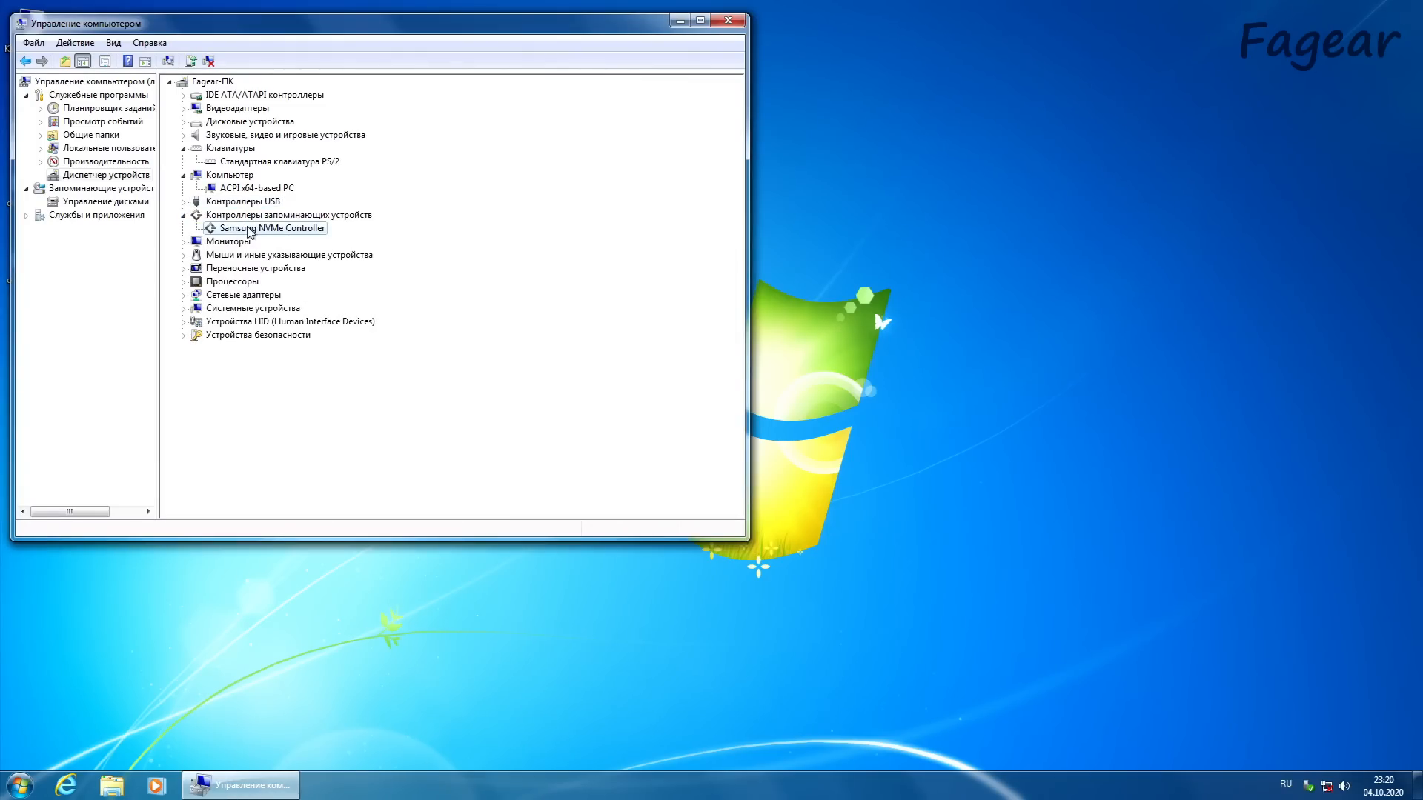
left_click(184, 215)
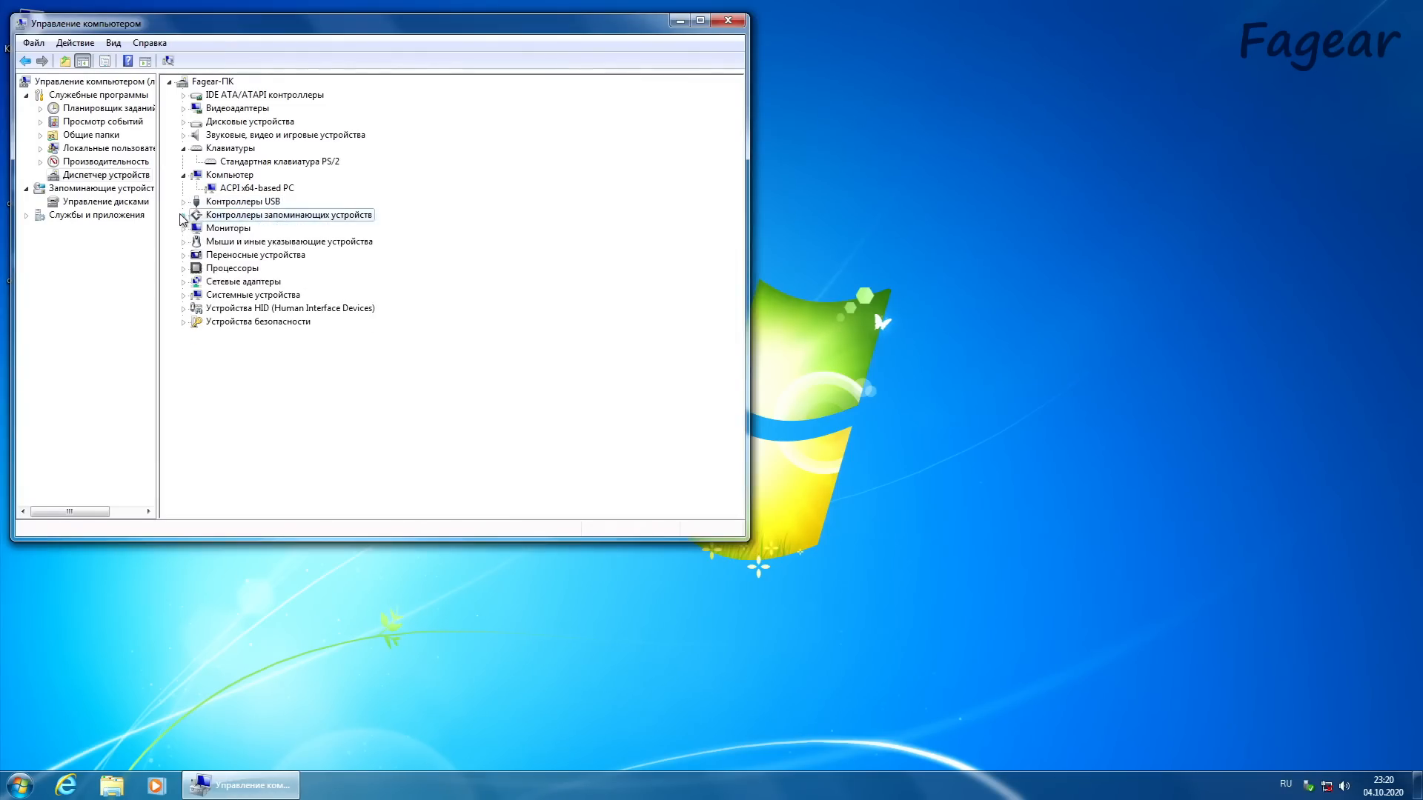
Step: Examine the processors and the system devices in Device Manager, then close Computer Management
left_click(184, 268)
scroll(183, 275, "up", 6)
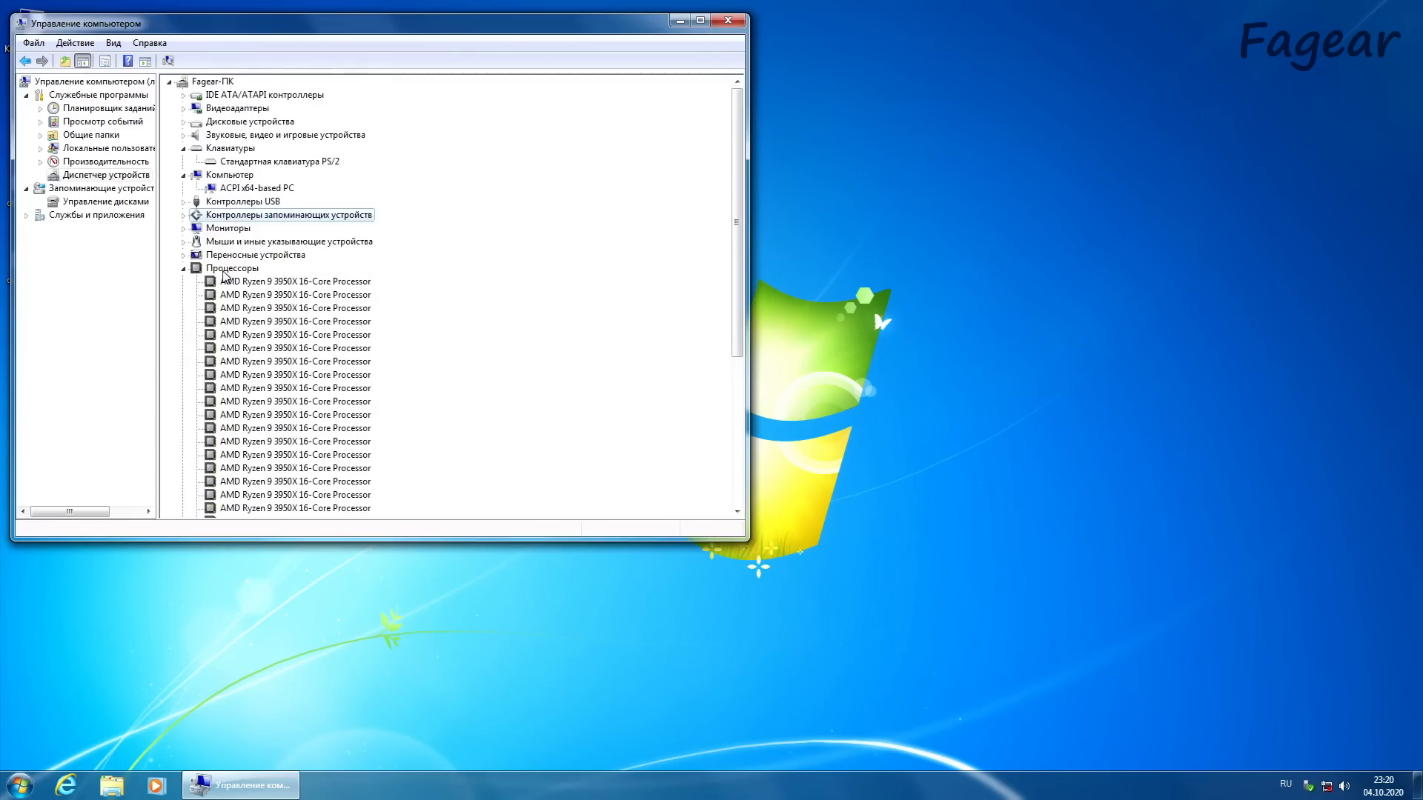
left_click(184, 269)
left_click(186, 295)
left_click(237, 122)
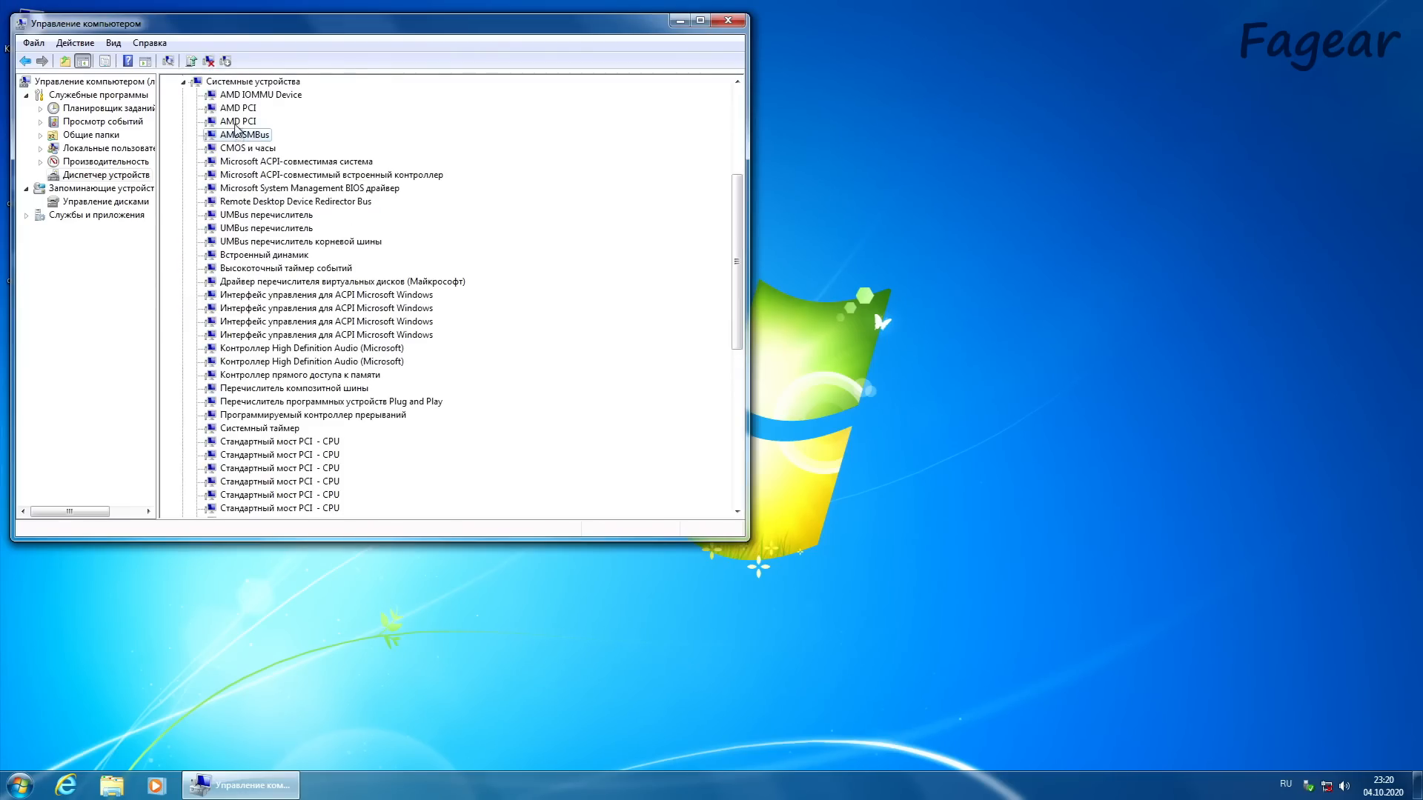
left_click(183, 82)
left_click(185, 322)
left_click(186, 322)
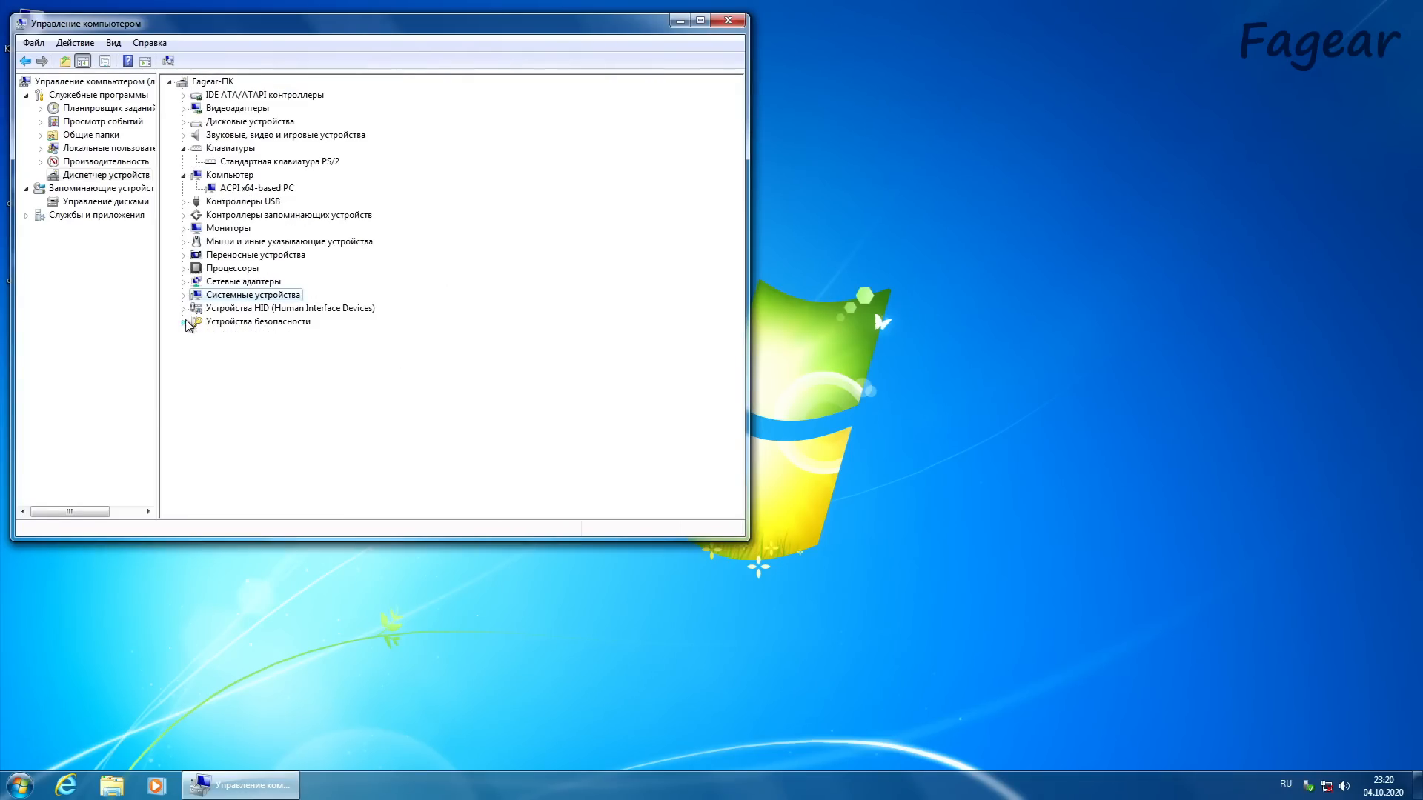
left_click(722, 23)
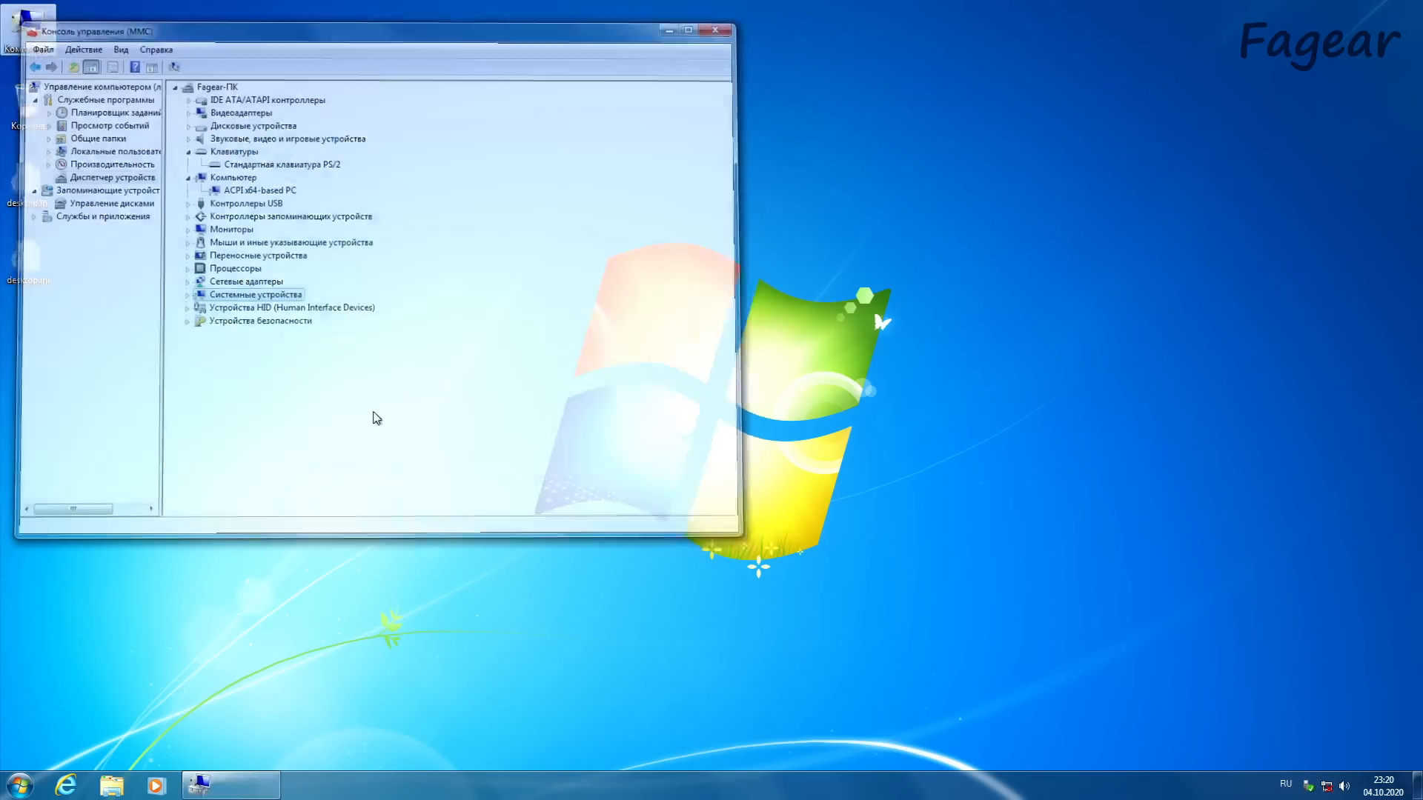
Step: Check the local disk C: in the Computer window, then open the FGR_U3_256G (D:) drive
left_click(115, 774)
left_click(349, 405)
left_click(487, 268)
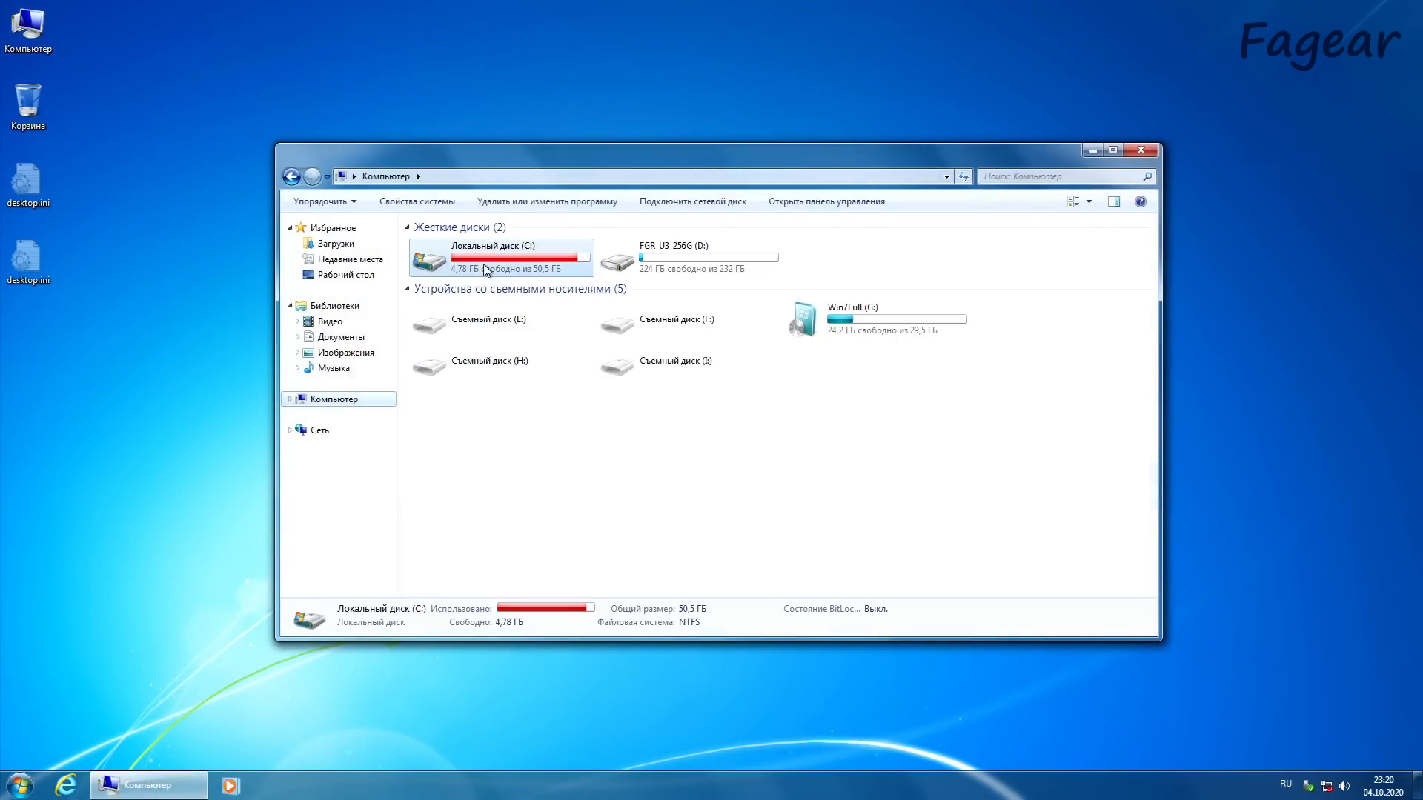
double_click(642, 250)
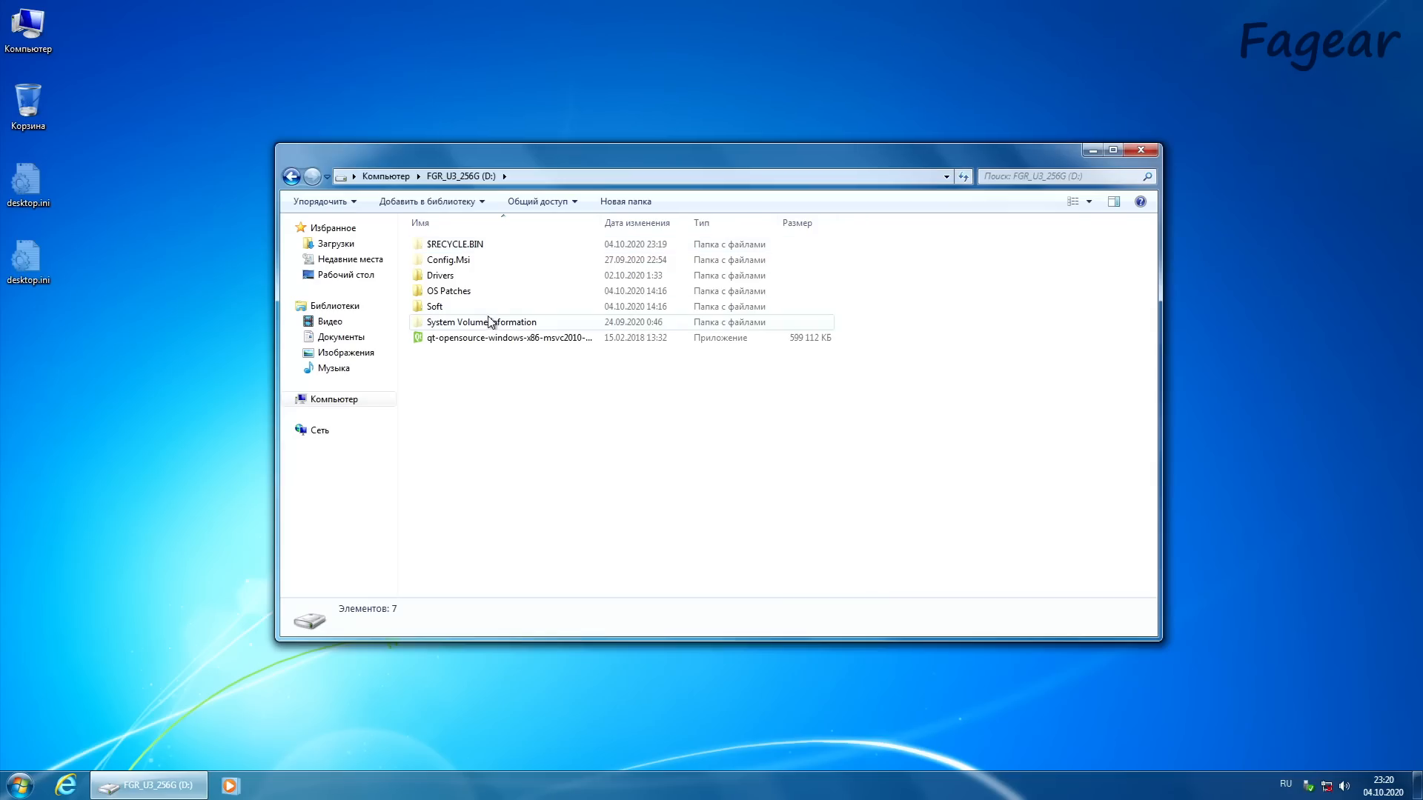
Step: Examine the contents of the Win7Full (G:) drive, then return to the Computer overview
left_click(406, 178)
left_click(862, 321)
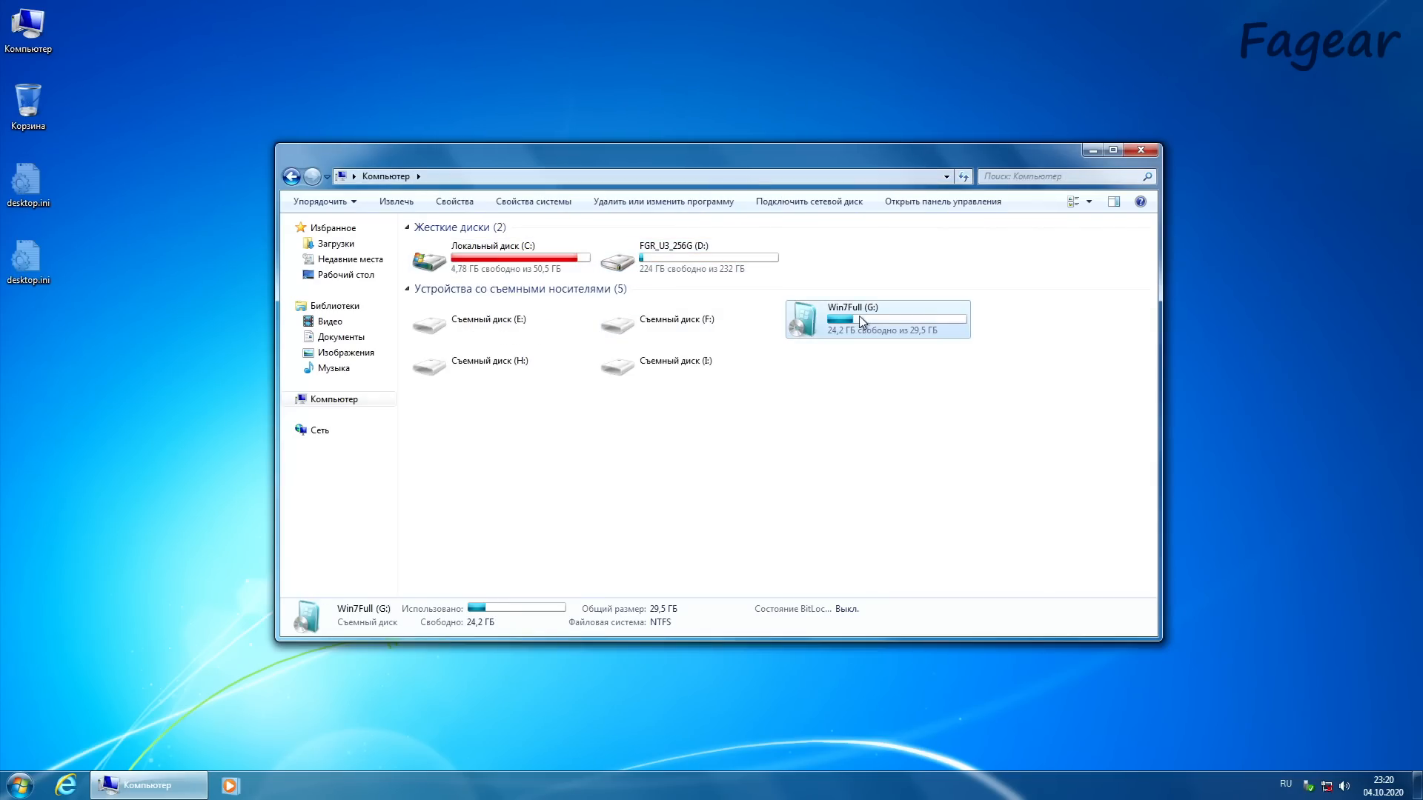
right_click(860, 318)
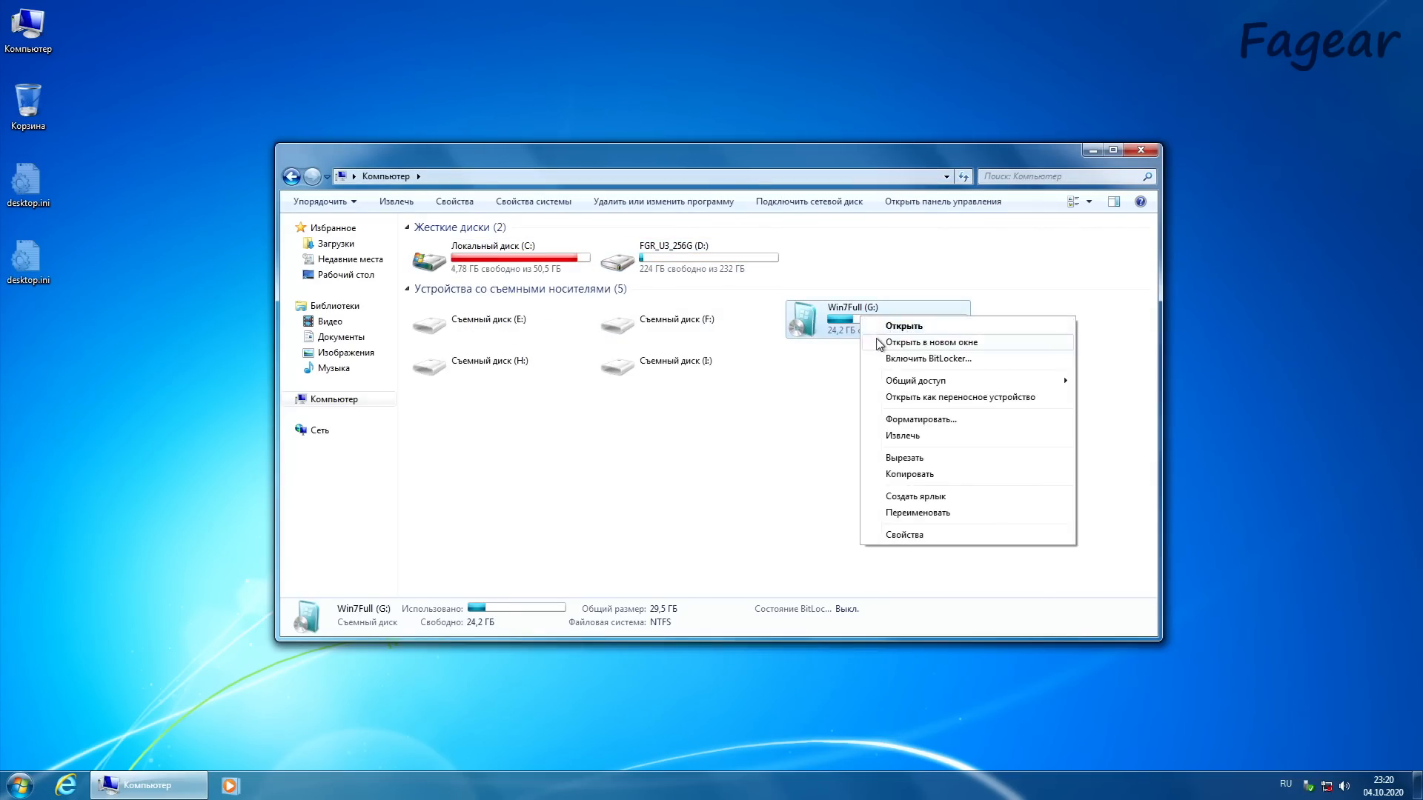
left_click(882, 323)
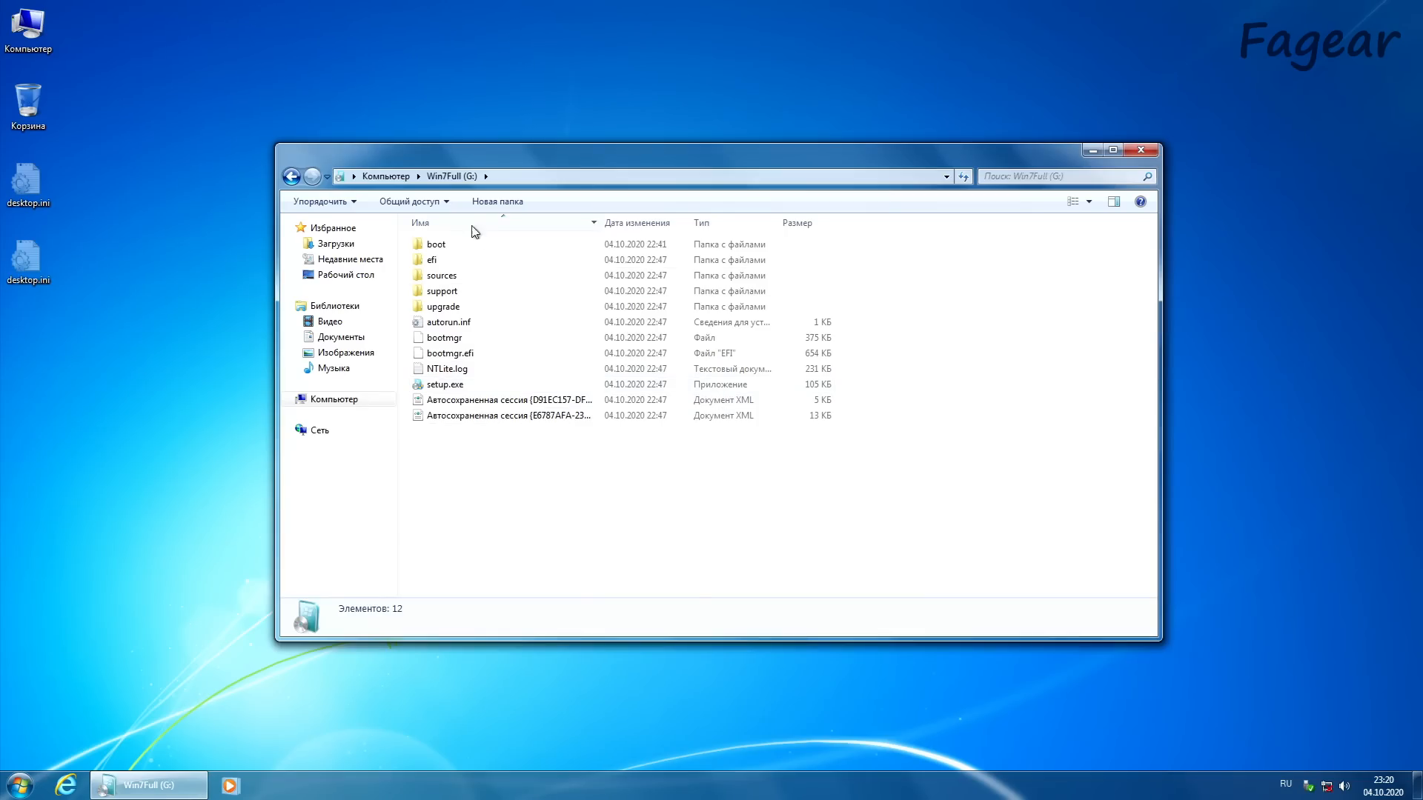
left_click(386, 176)
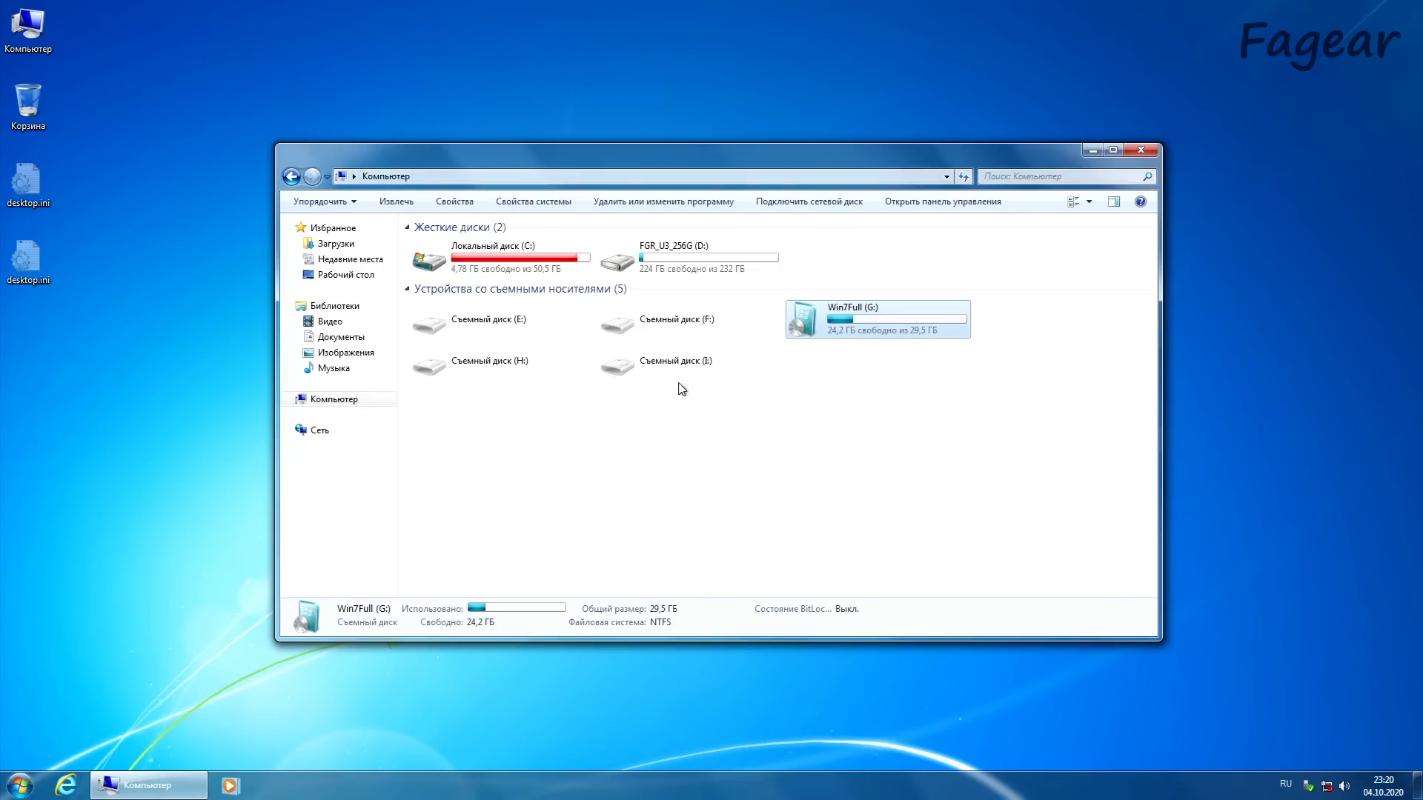
Step: Open local disk C: and check the size of pagefile.sys
right_click(512, 265)
left_click(581, 277)
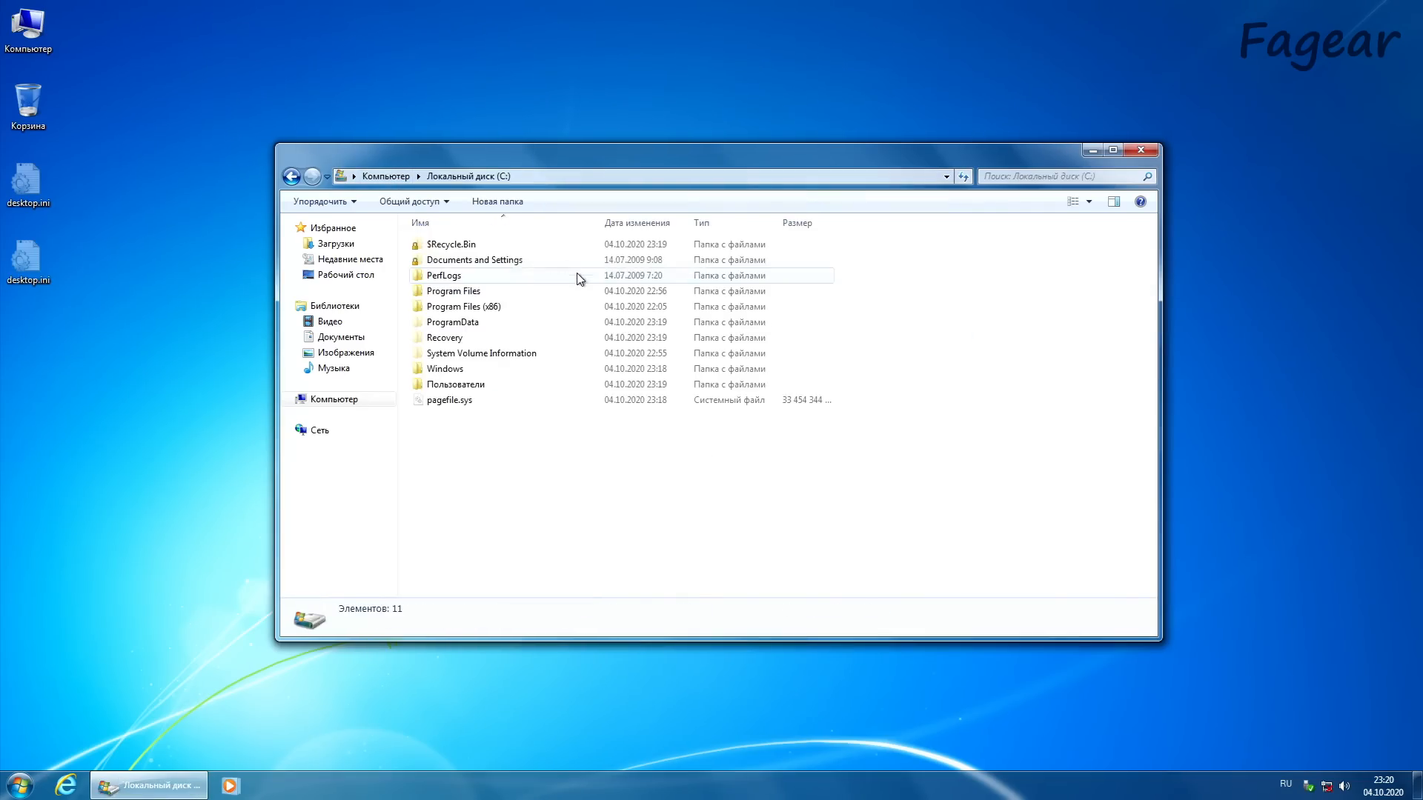
left_click(513, 401)
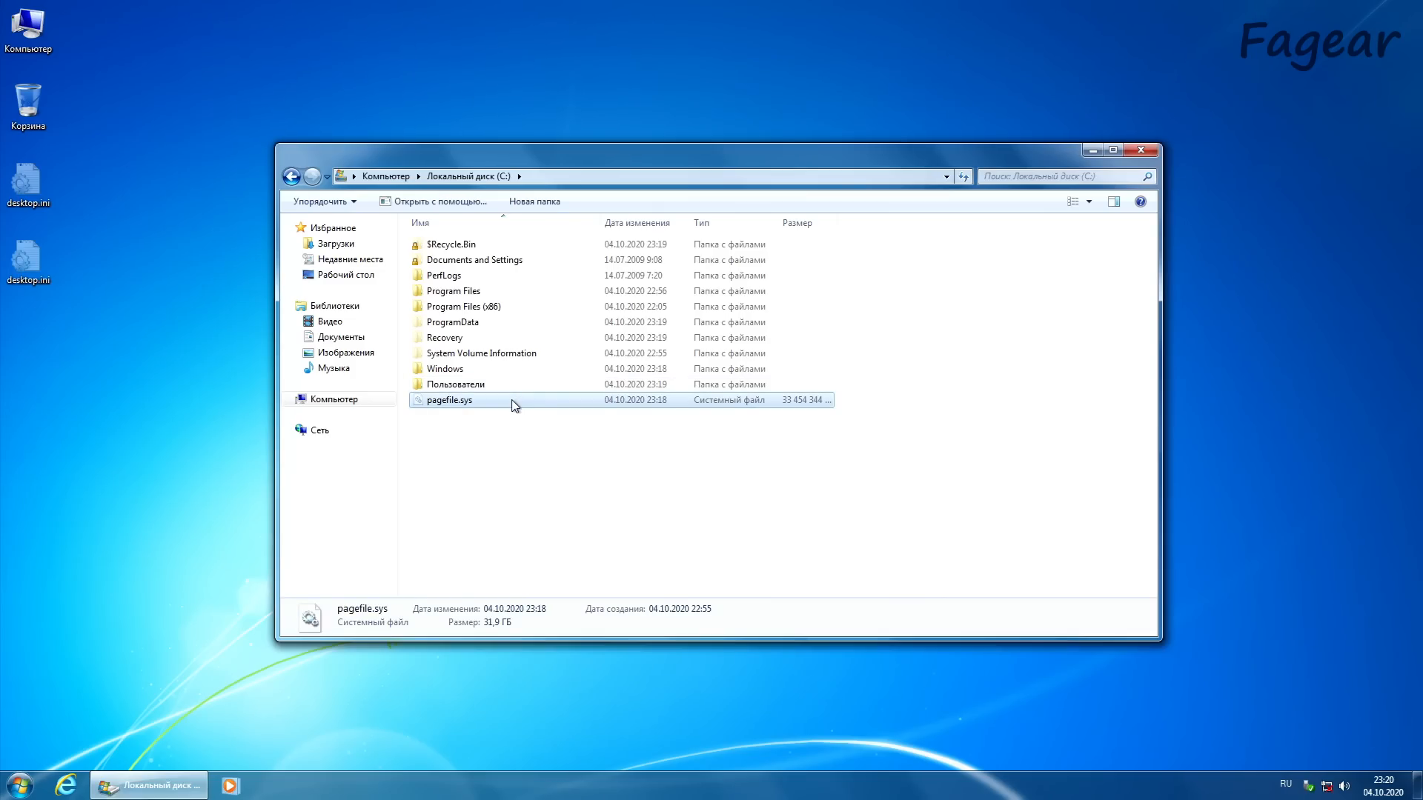
Step: Open the virtual memory settings from the performance options in the computer's advanced system settings
right_click(35, 25)
left_click(78, 166)
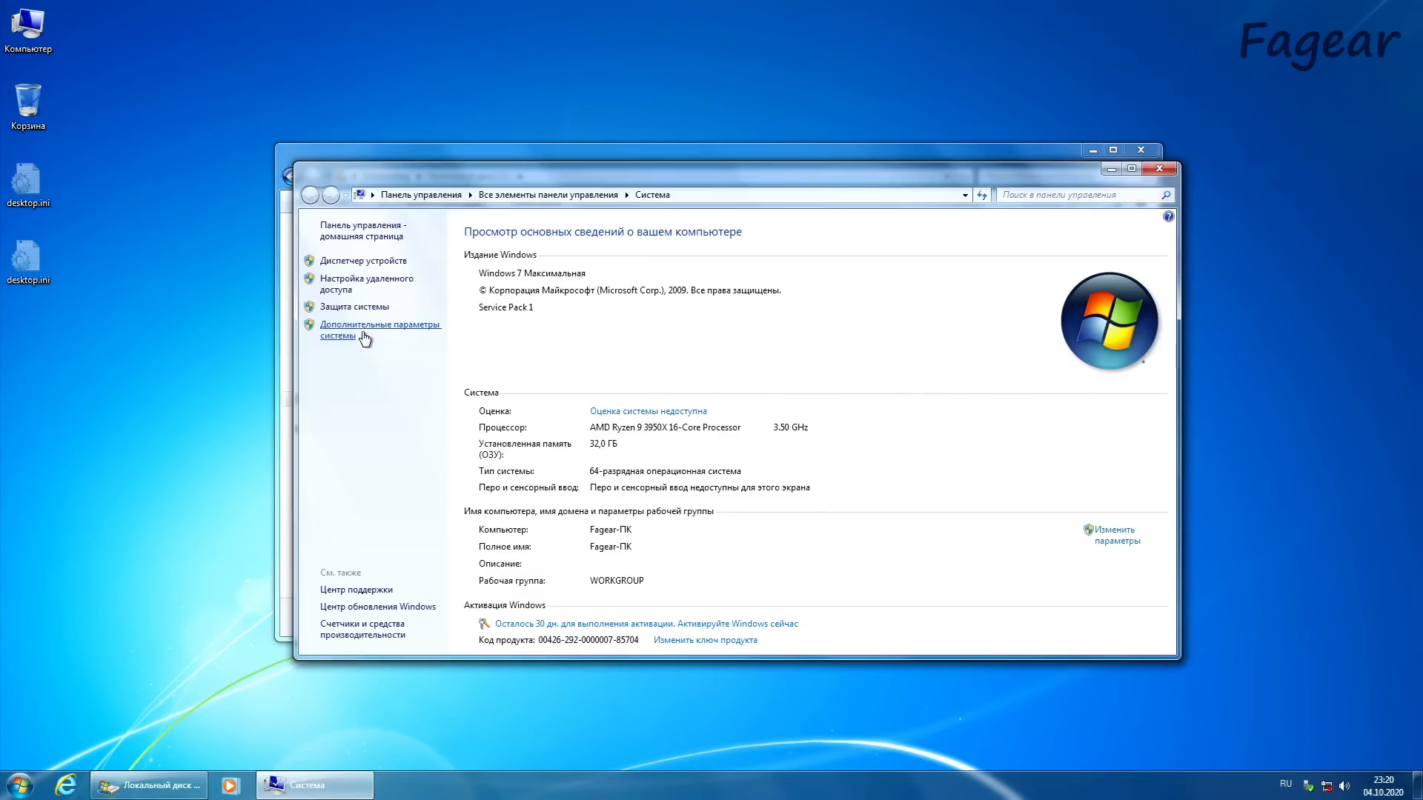
left_click(364, 338)
left_click(417, 332)
left_click(404, 307)
left_click(420, 469)
Step: Replace automatic paging file management with a custom size of 128 to 4096 MB and apply it
left_click(249, 326)
left_click(251, 452)
left_click(388, 465)
type("128 - 4096")
key("Return")
key("Return")
left_click(391, 614)
key("Return")
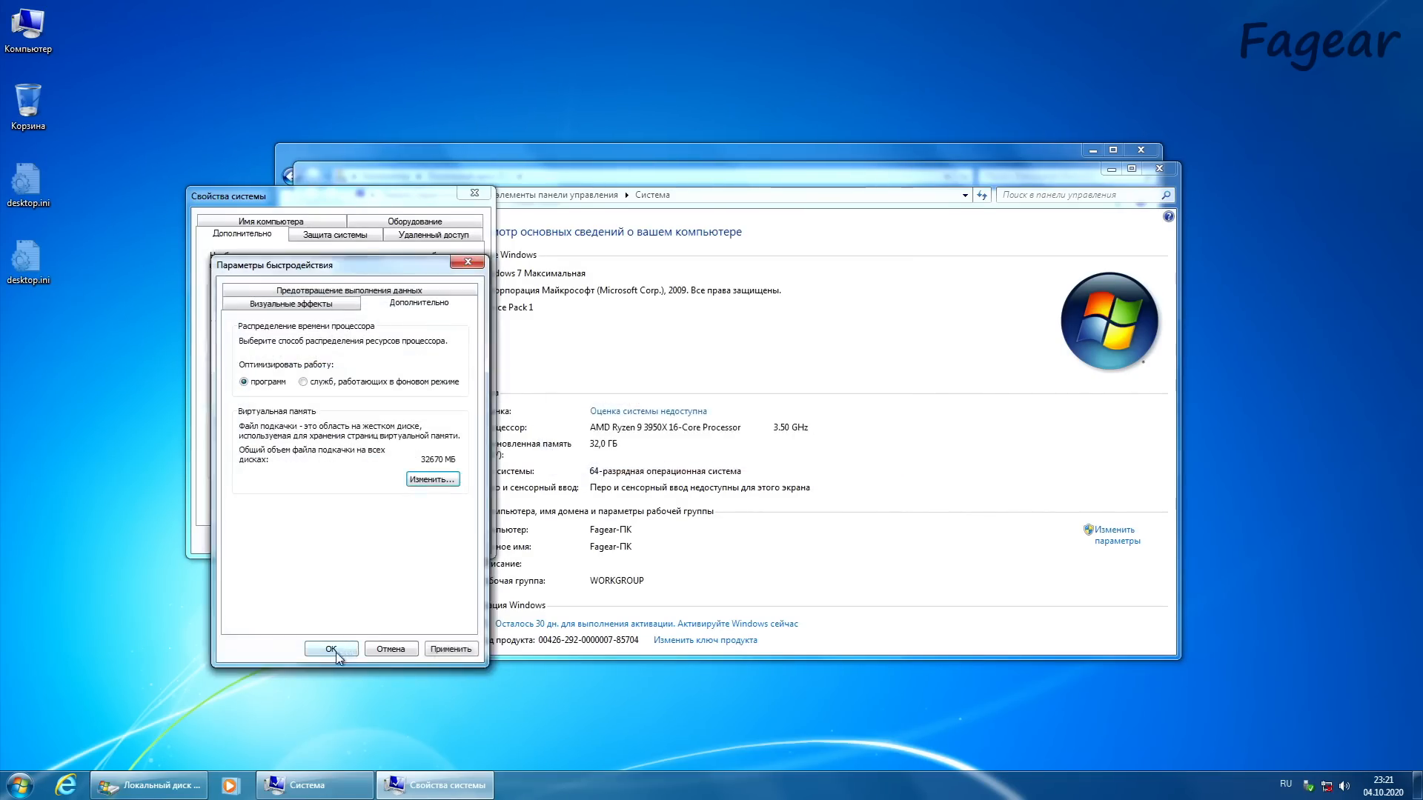
Step: Confirm the performance options and system properties, then restart the computer
left_click(337, 651)
left_click(350, 541)
left_click(655, 413)
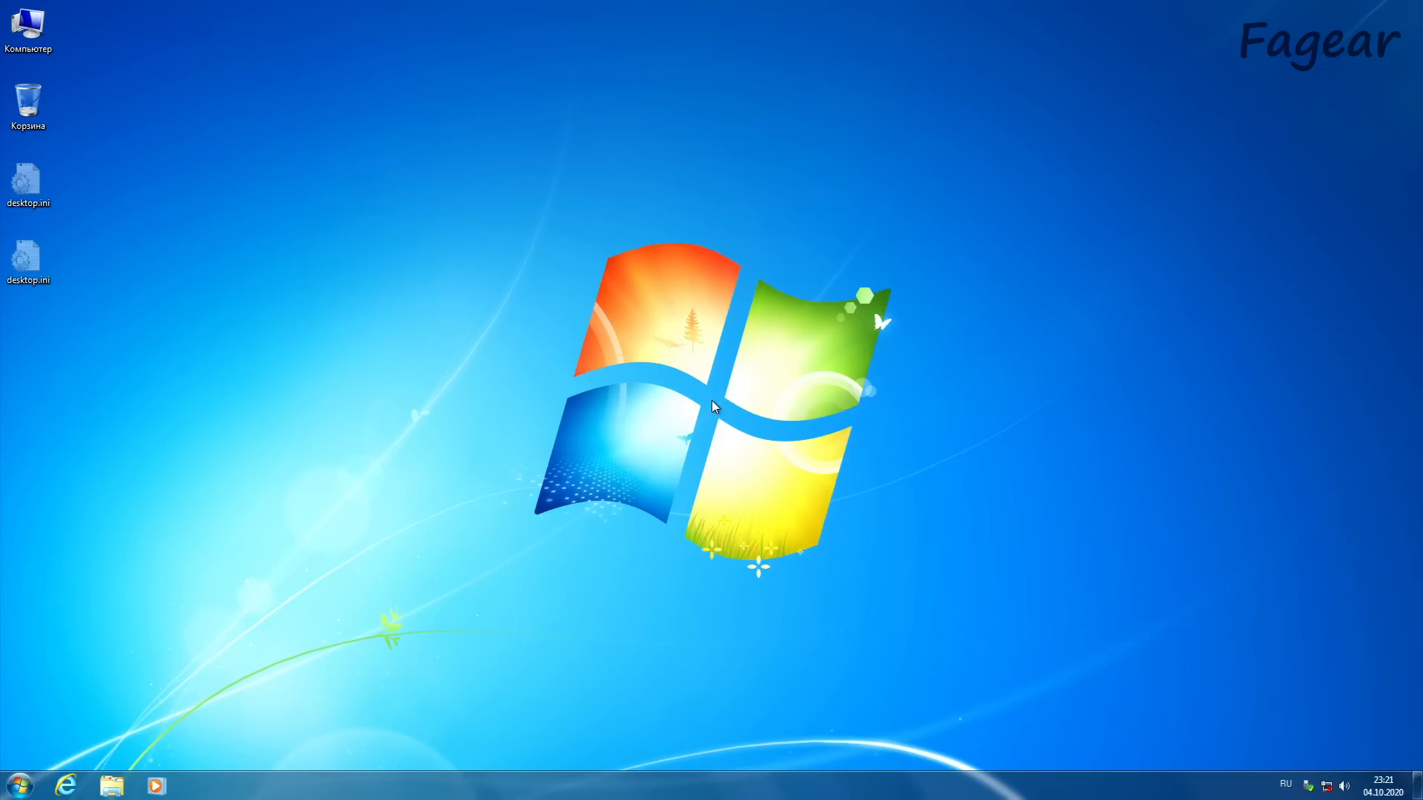
Step: Check the used and free space in the properties of local disk C:, then close them
left_click(112, 786)
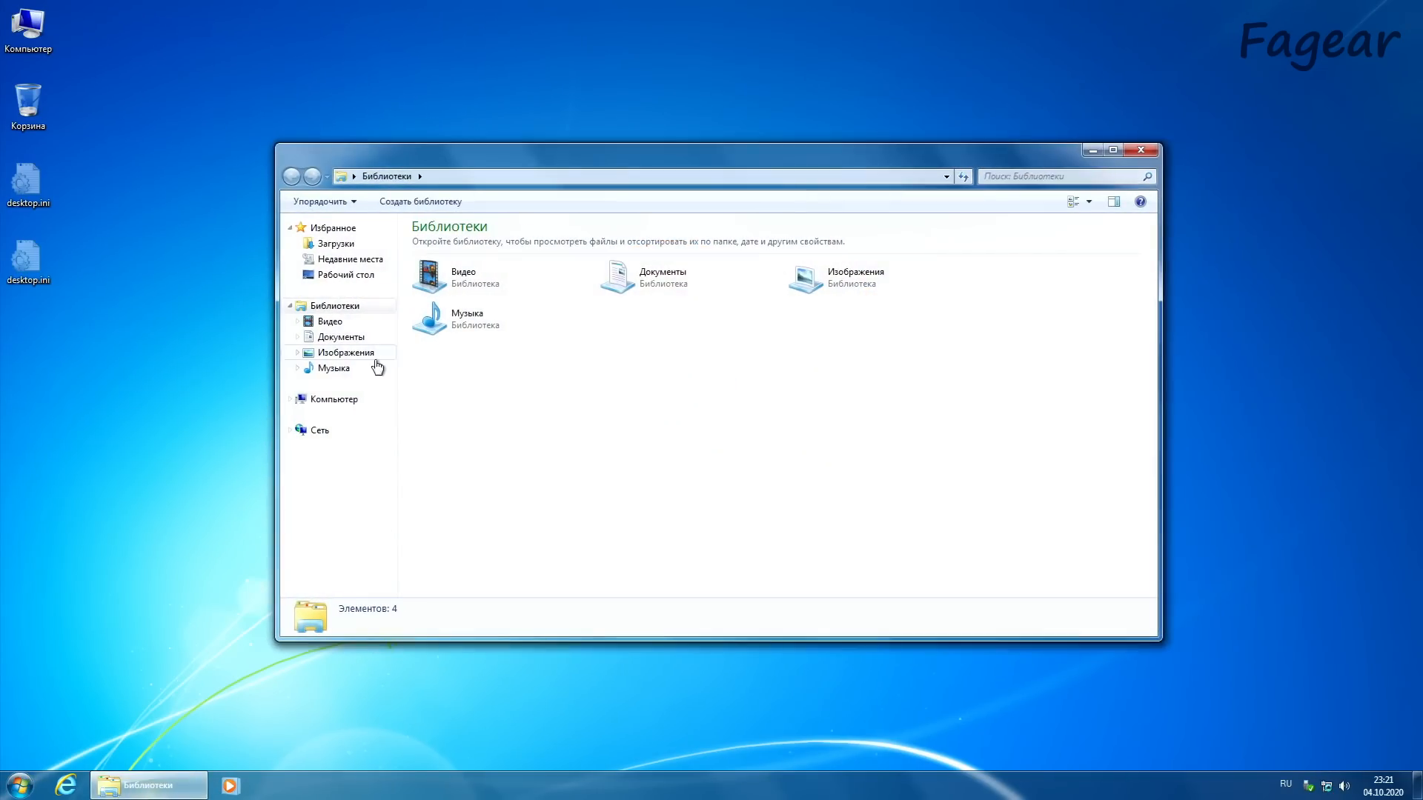
left_click(348, 399)
left_click(496, 273)
right_click(511, 284)
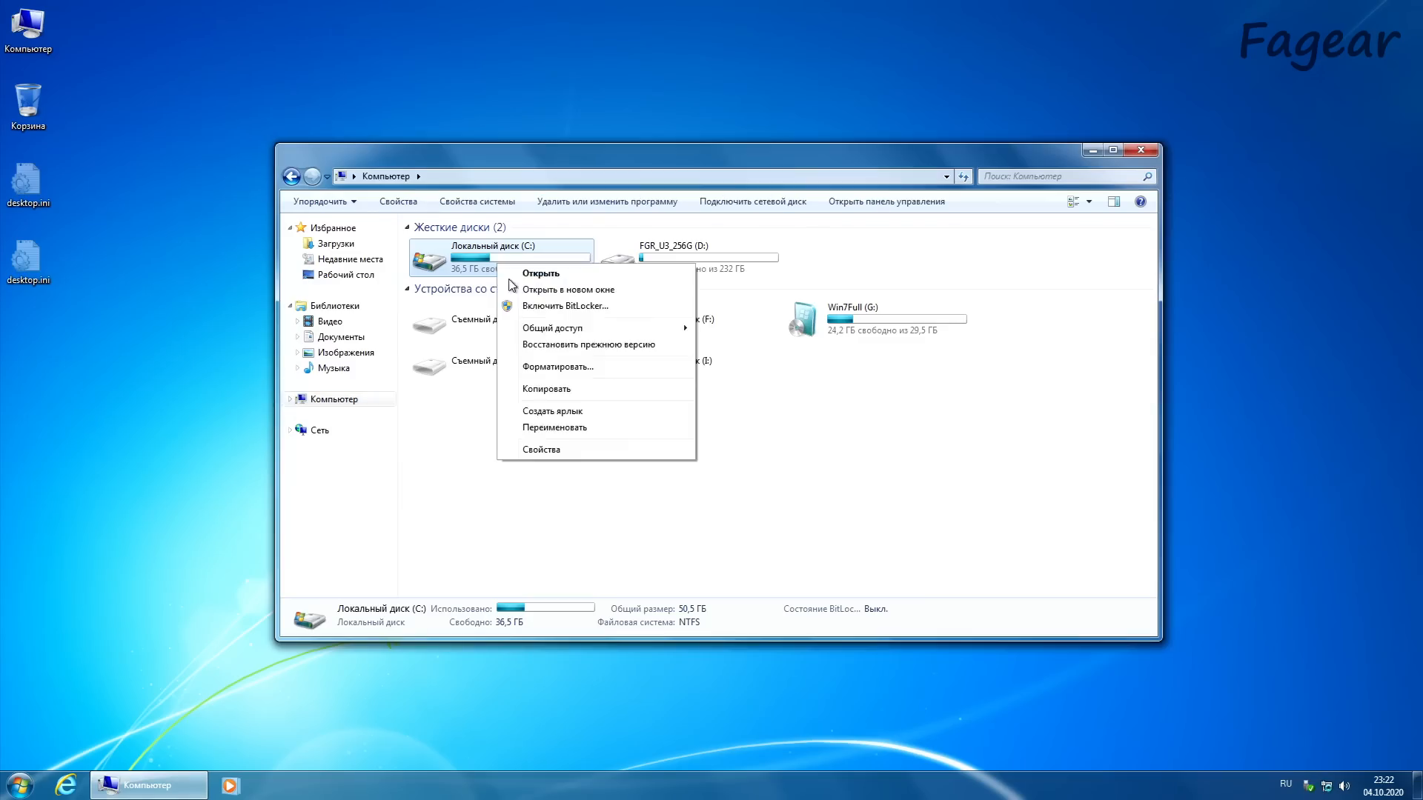
left_click(542, 449)
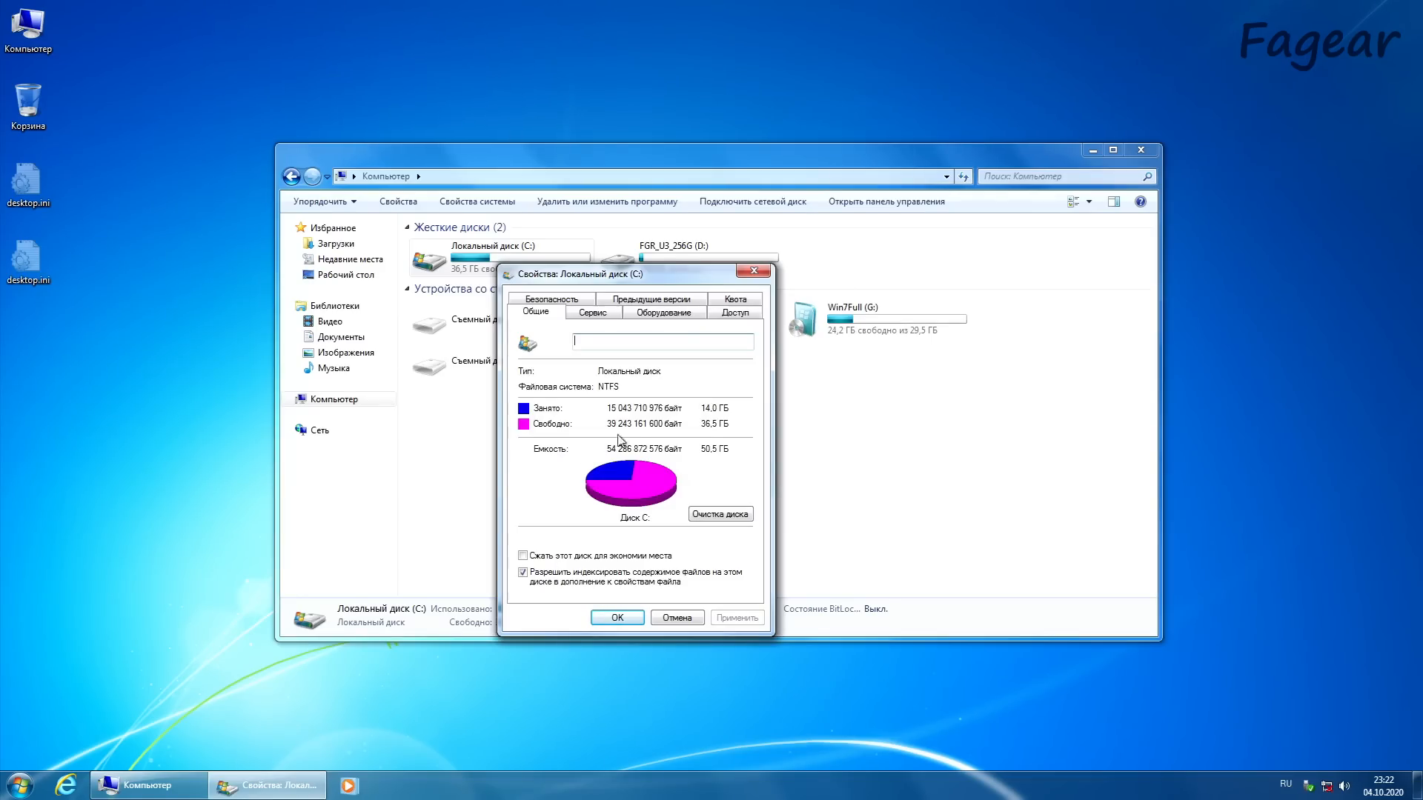
left_click(756, 274)
Step: Move the Computer window aside and open the computer's system properties
left_click_drag(589, 166, 465, 212)
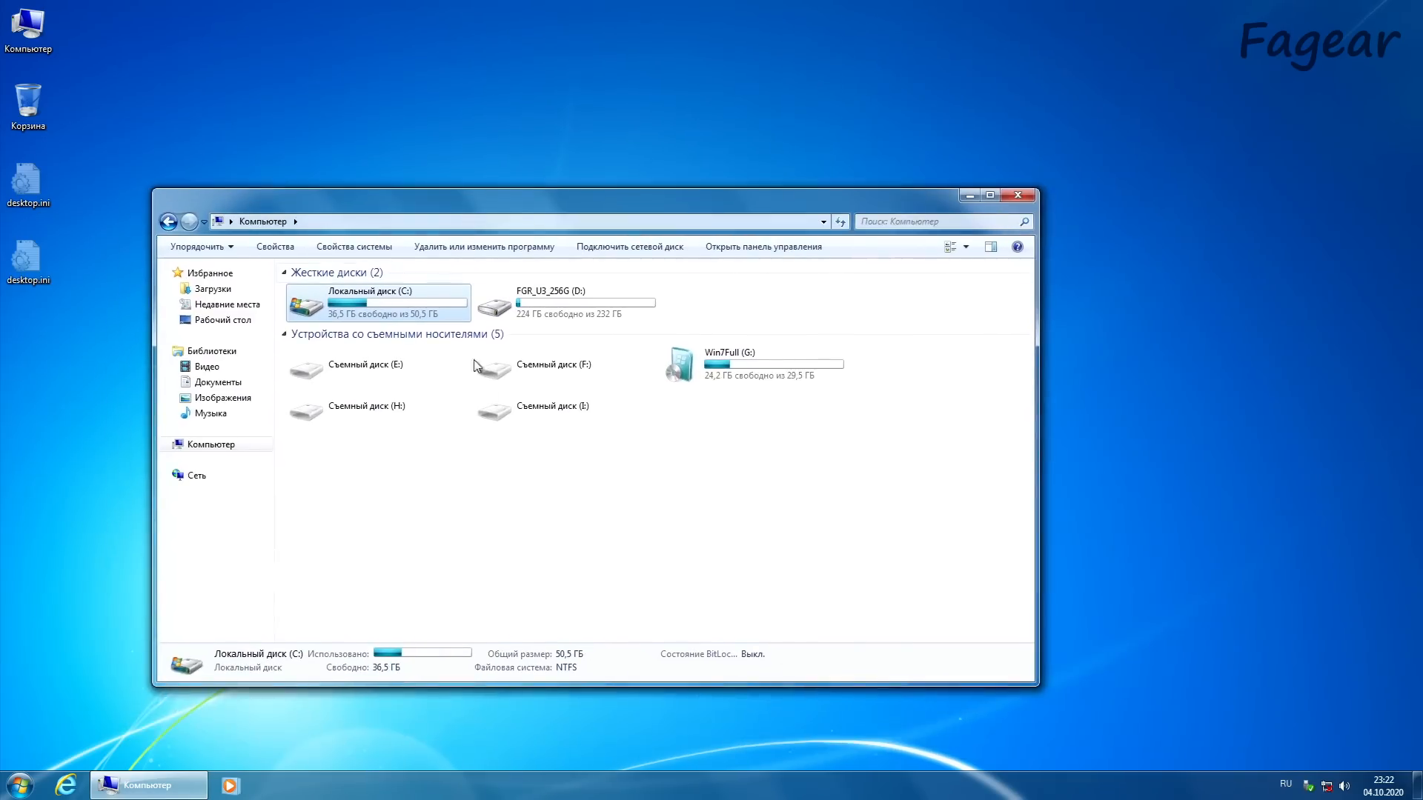
left_click(496, 511)
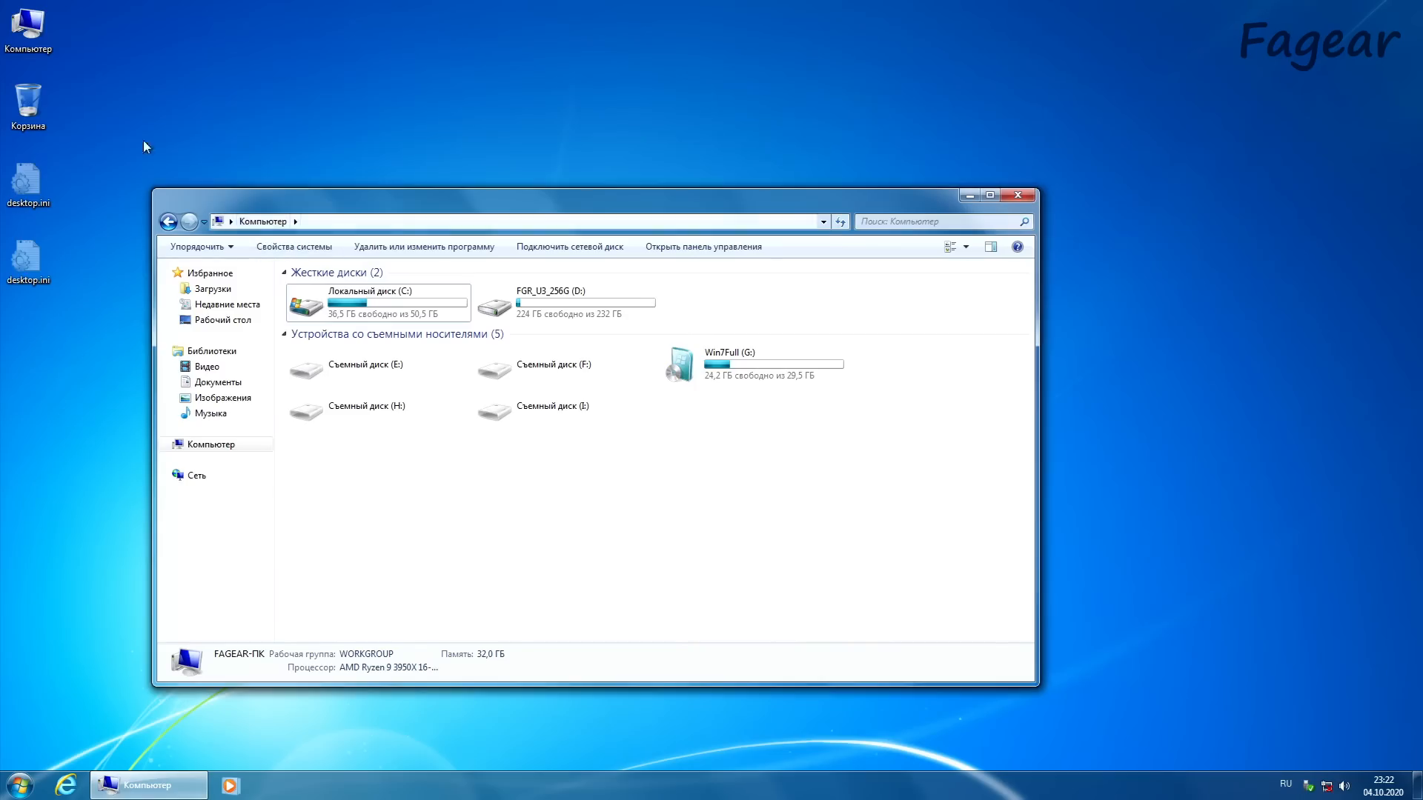
right_click(12, 30)
left_click(105, 172)
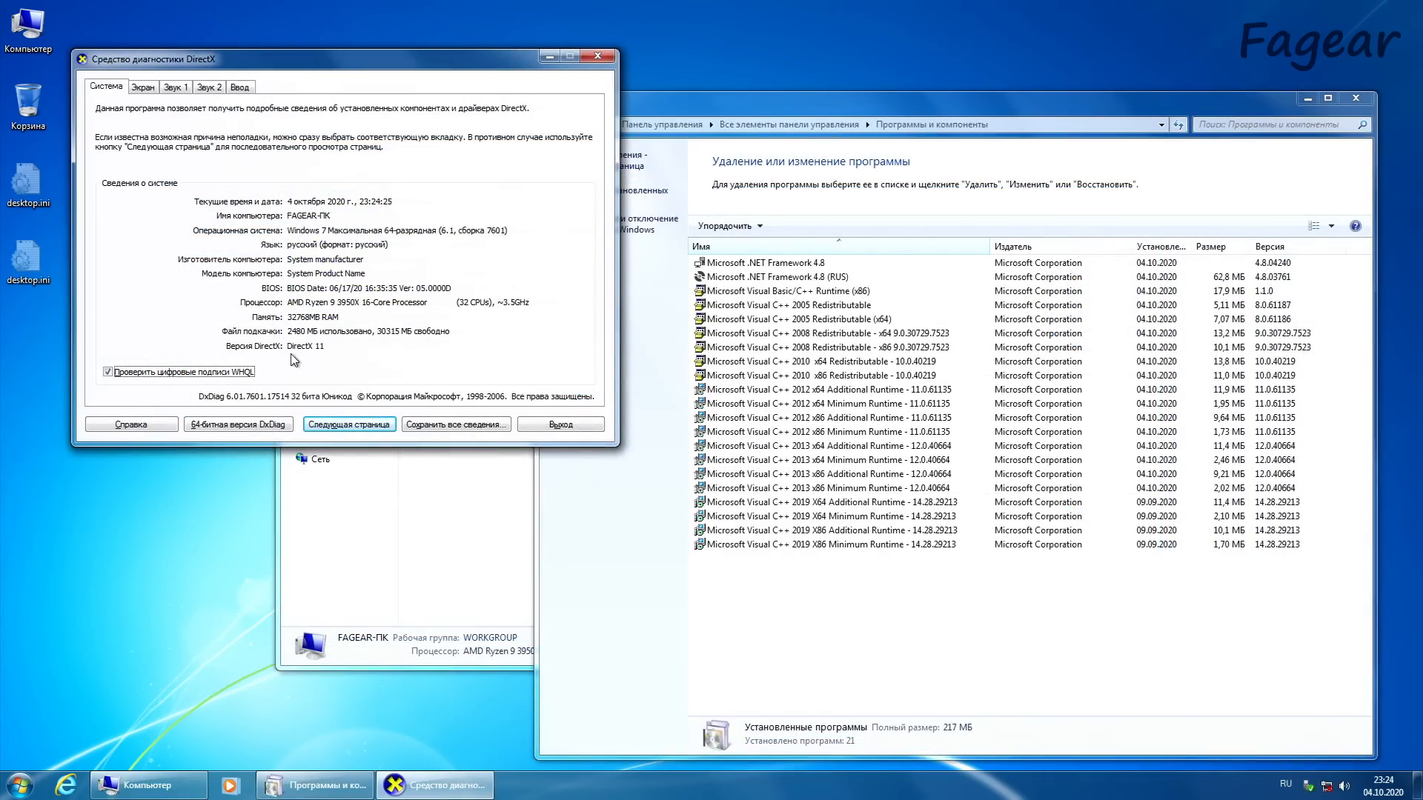
Step: Review the installed programs, then close Programs and Features and the DirectX Diagnostic Tool
left_click(885, 567)
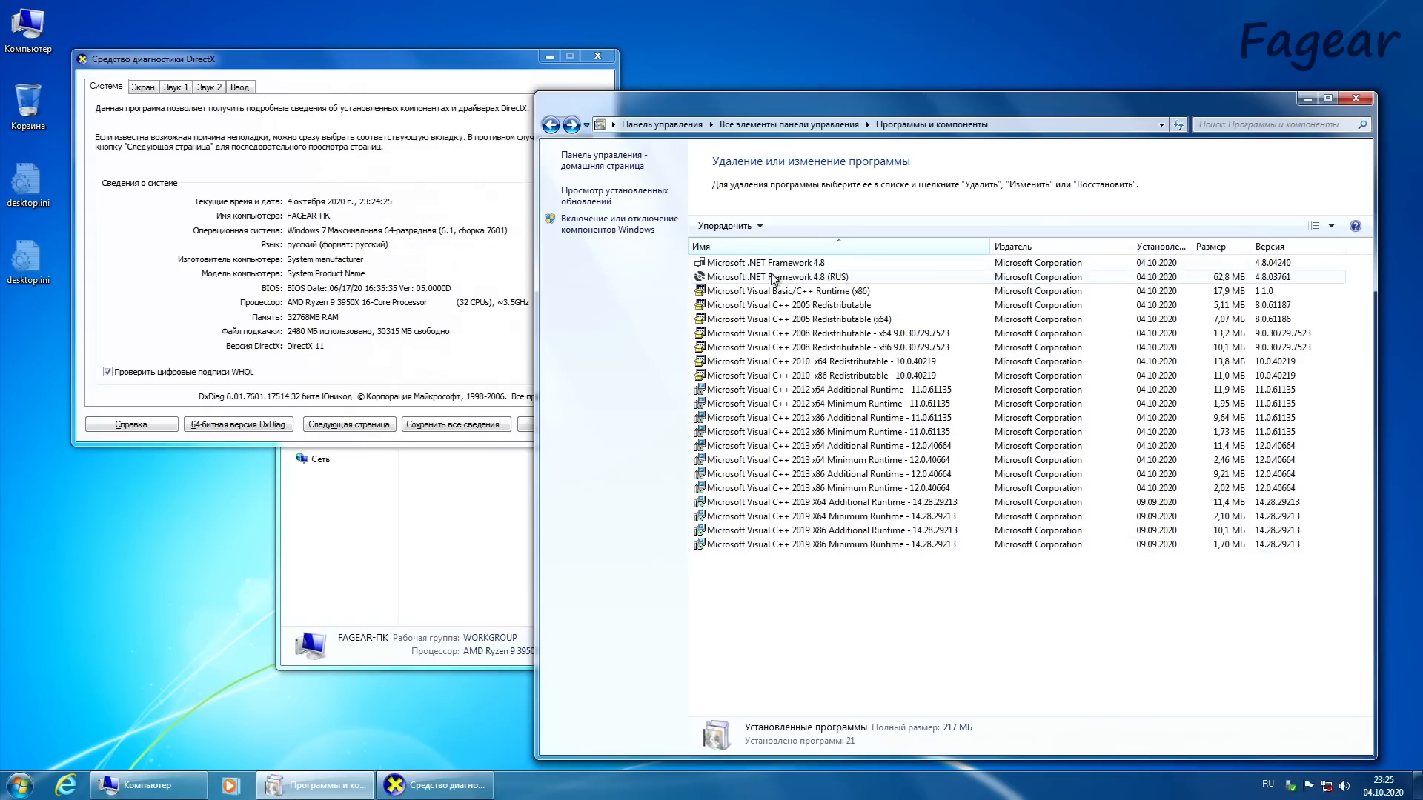
left_click(1356, 98)
left_click(594, 55)
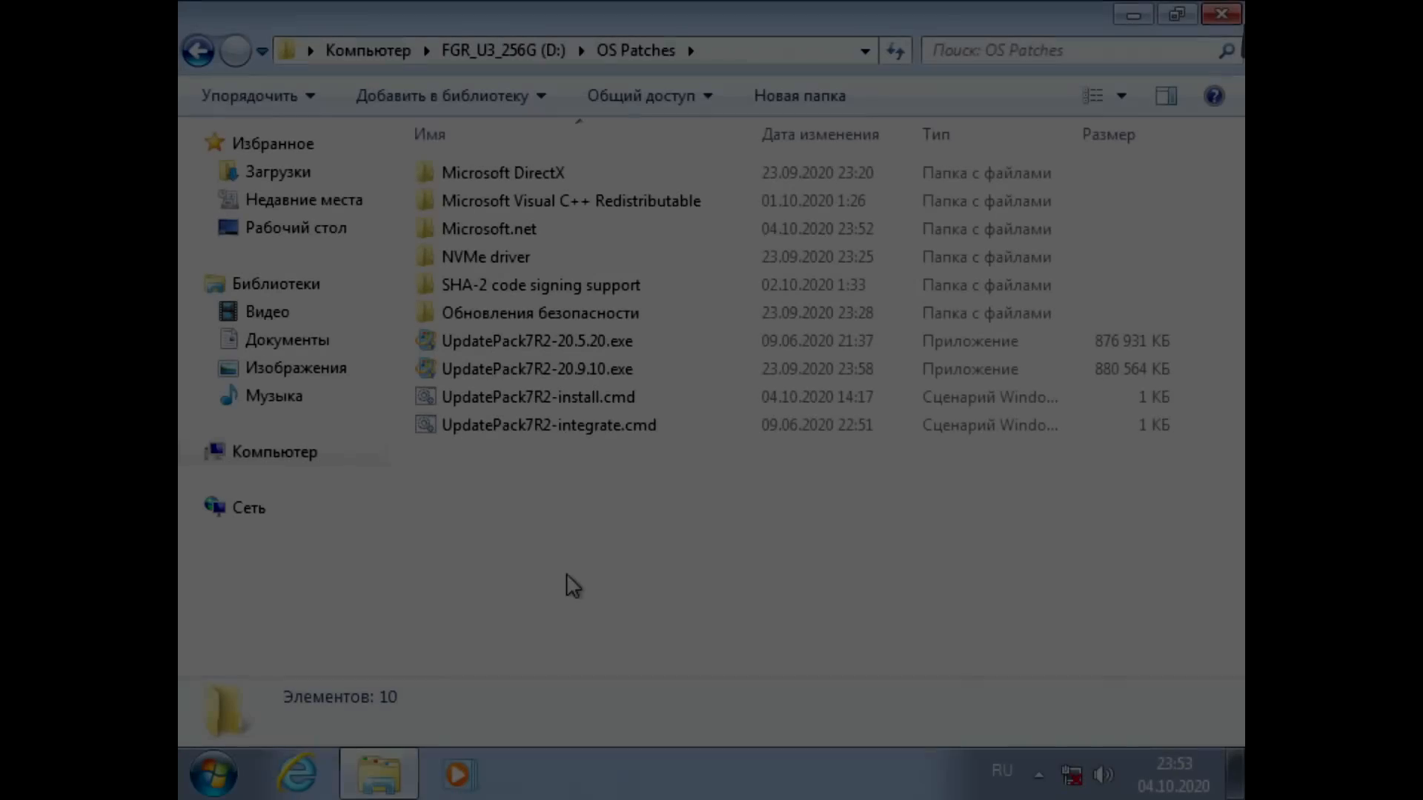
Step: Examine the DirectX 11.1 update packages inside the Microsoft DirectX folder, then return to OS Patches
key("Down")
key("Down")
key("Down")
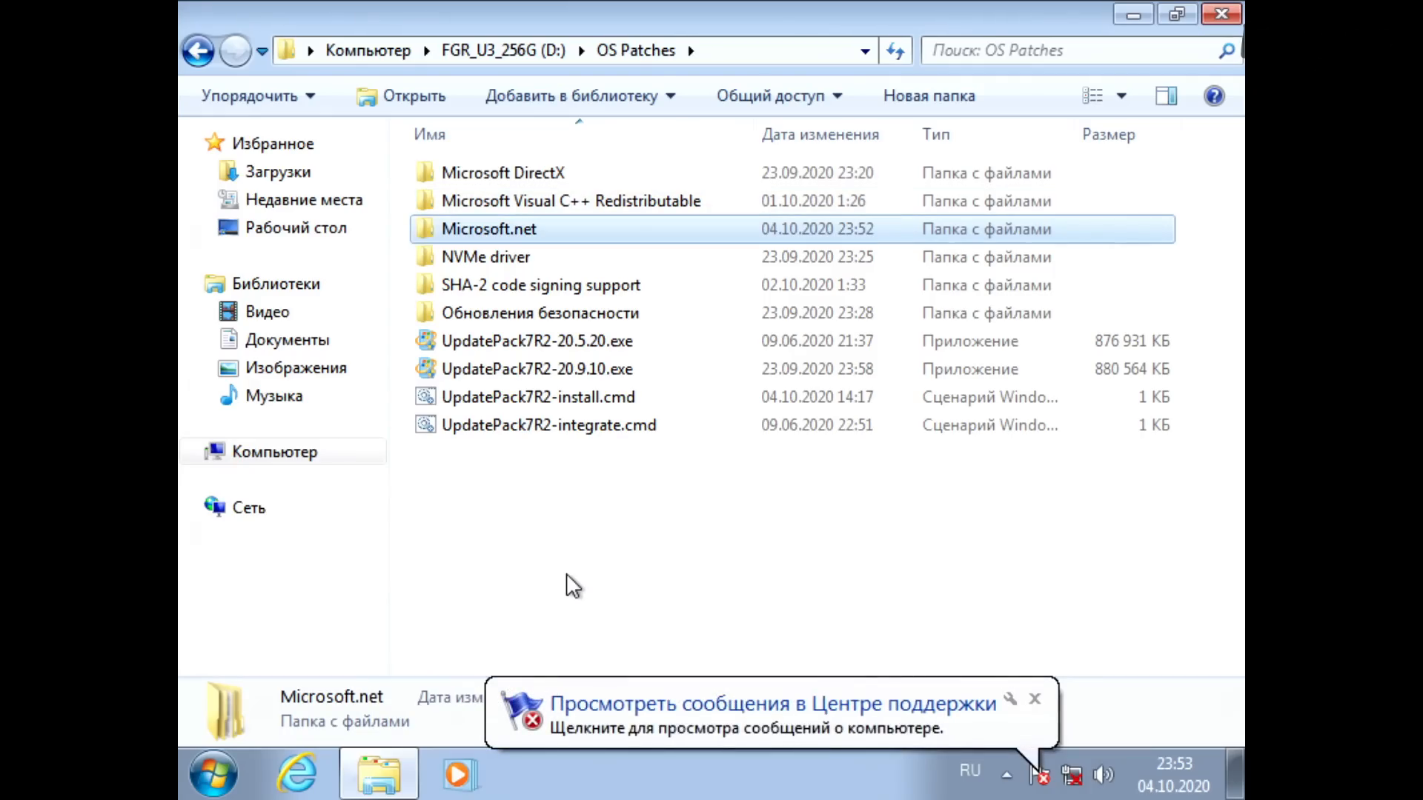
key("Up")
key("Up")
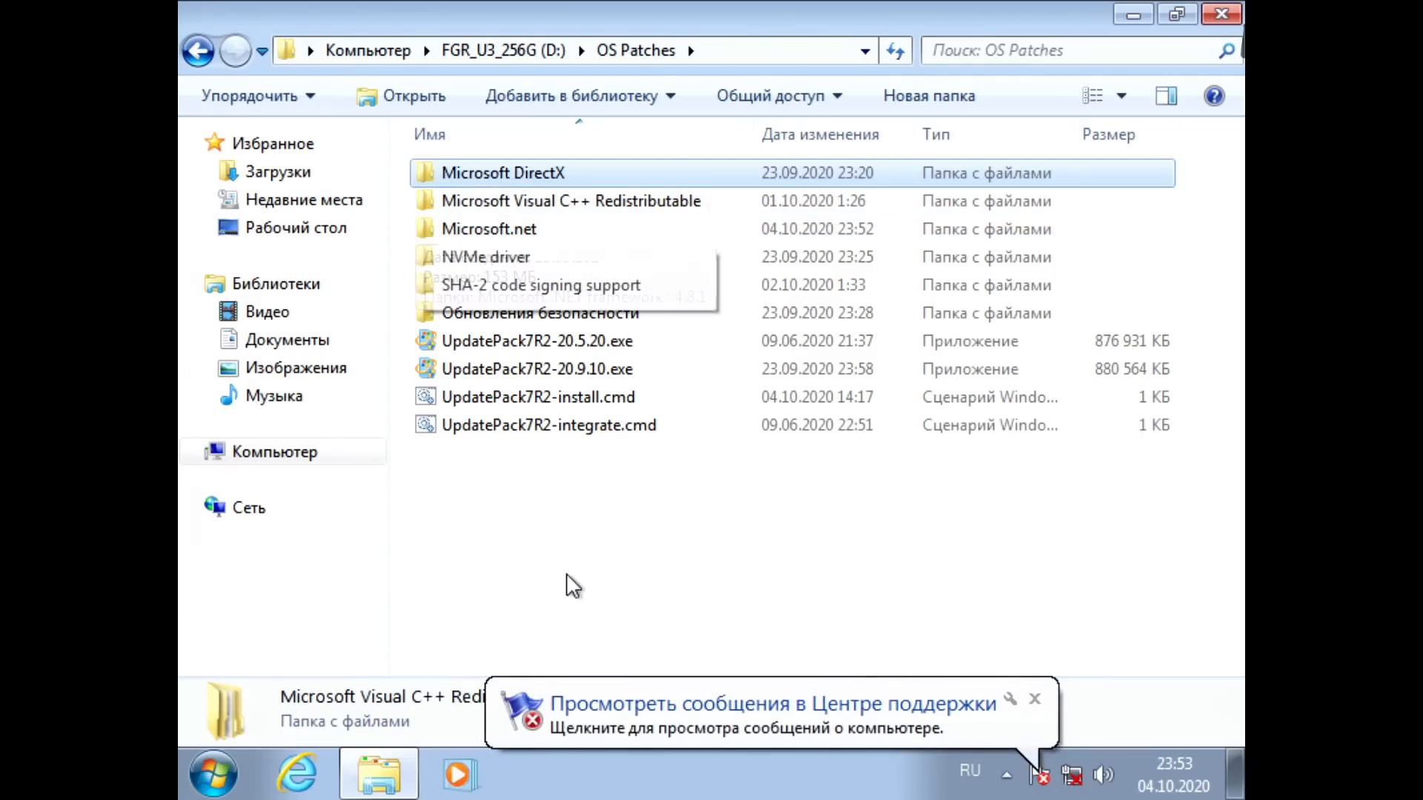
key("Return")
key("Down")
key("Return")
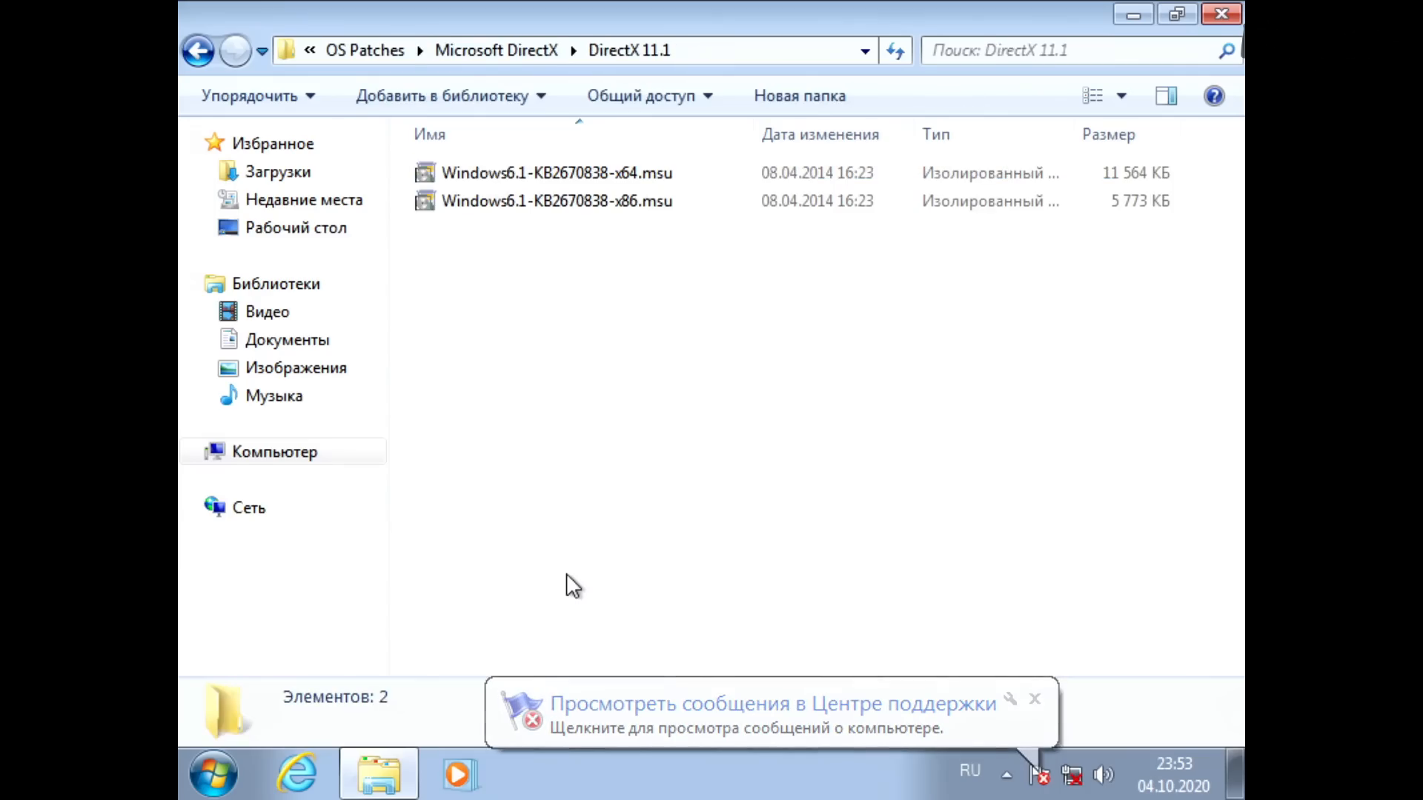
key("Down")
key("BackSpace")
key("BackSpace")
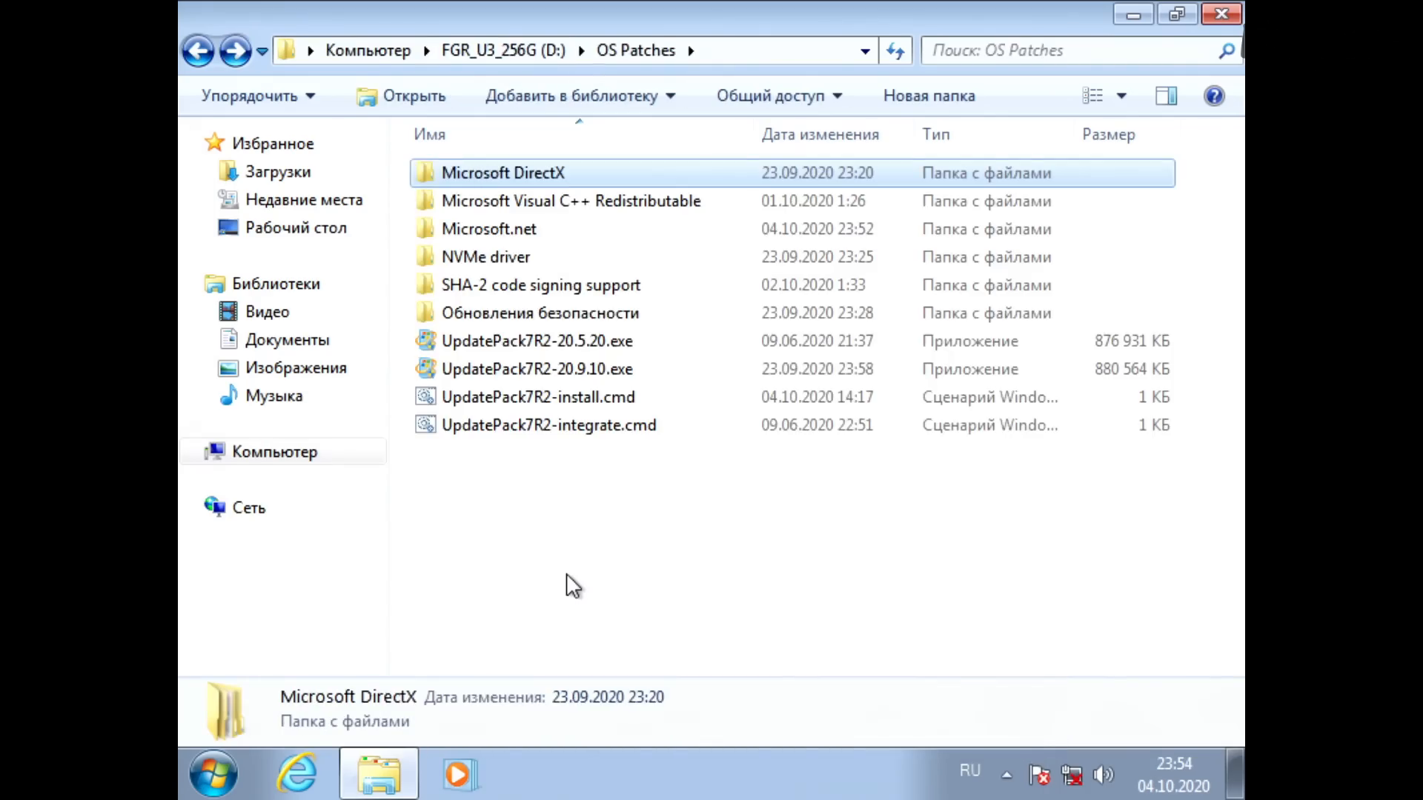
Step: Look at the Microsoft Visual C++ Redistributable folder and the installers in its 2005 SP1 subfolder
key("Down")
key("Return")
key("Down")
key("Up")
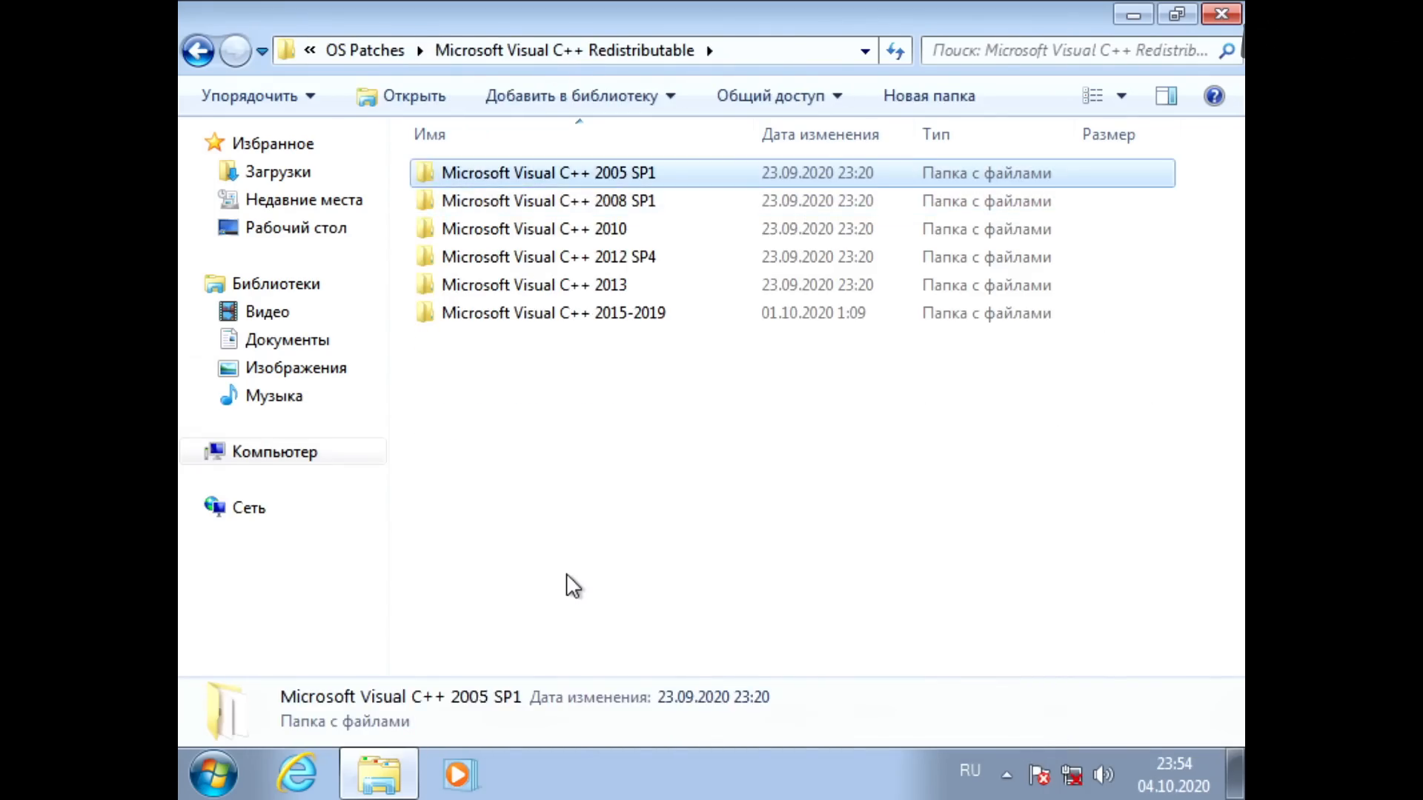
key("Return")
key("Down")
key("Up")
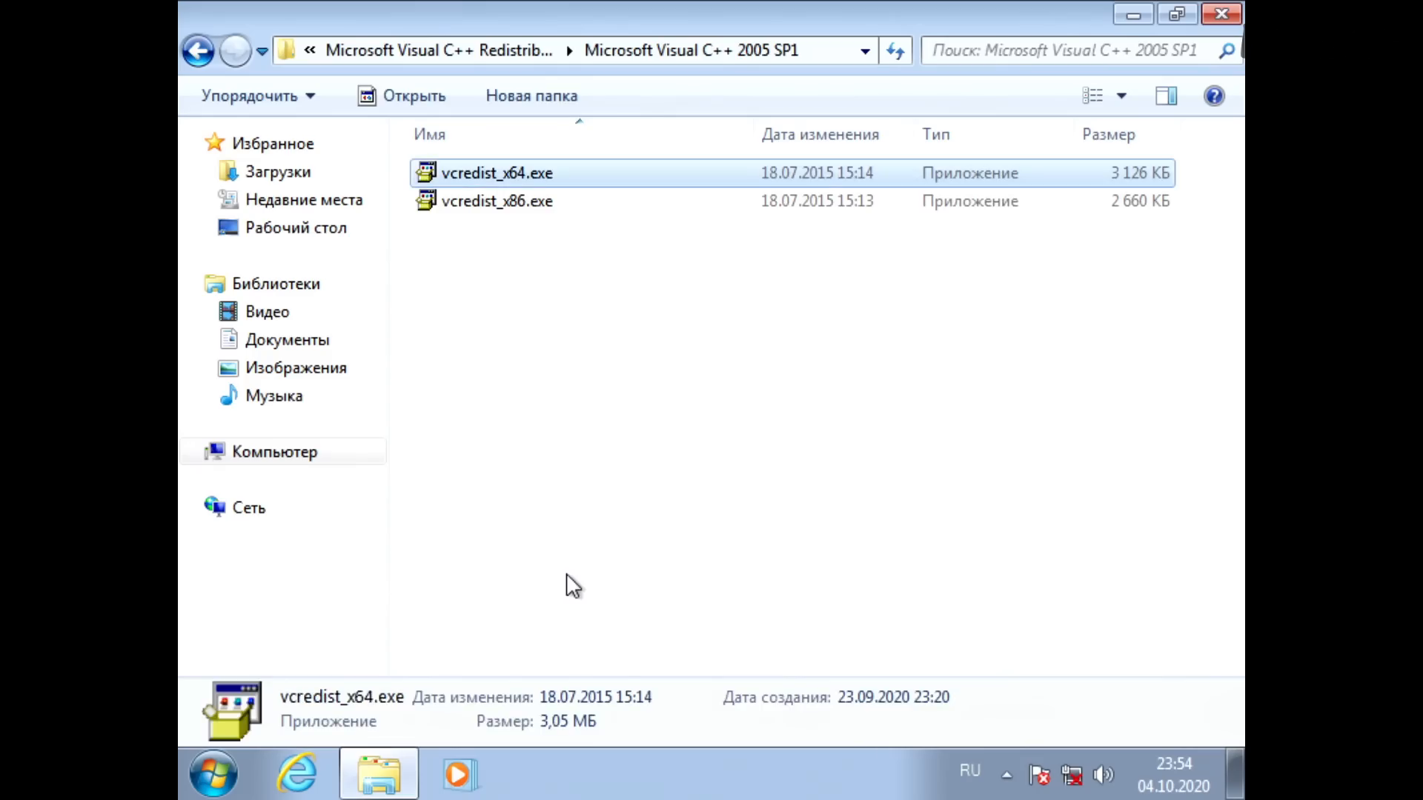
Step: Check which installer the Microsoft Visual C++ 2015-2019 folder contains, then go back to the redistributables list
key("BackSpace")
key("Down")
key("Down")
key("Down")
key("Down")
key("Down")
key("Return")
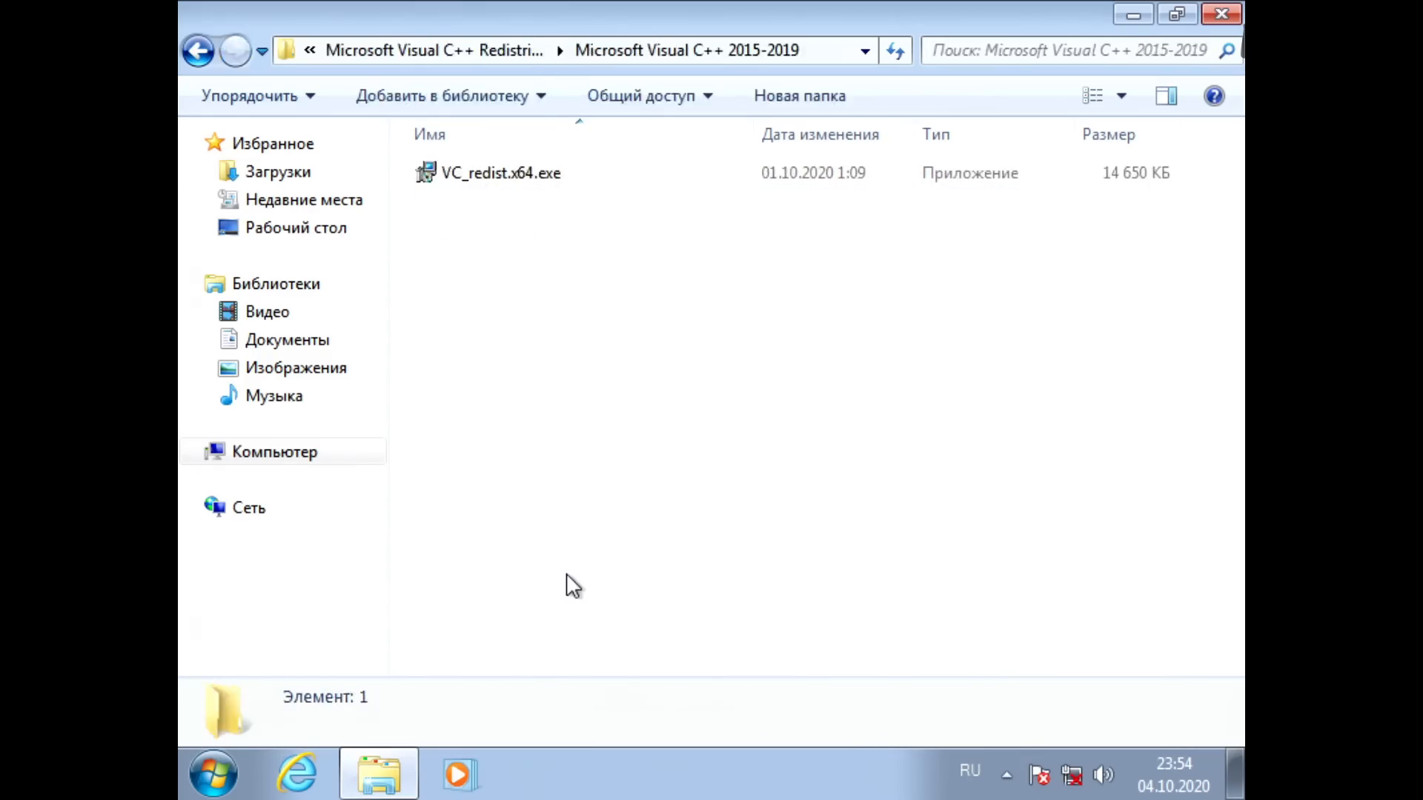
key("BackSpace")
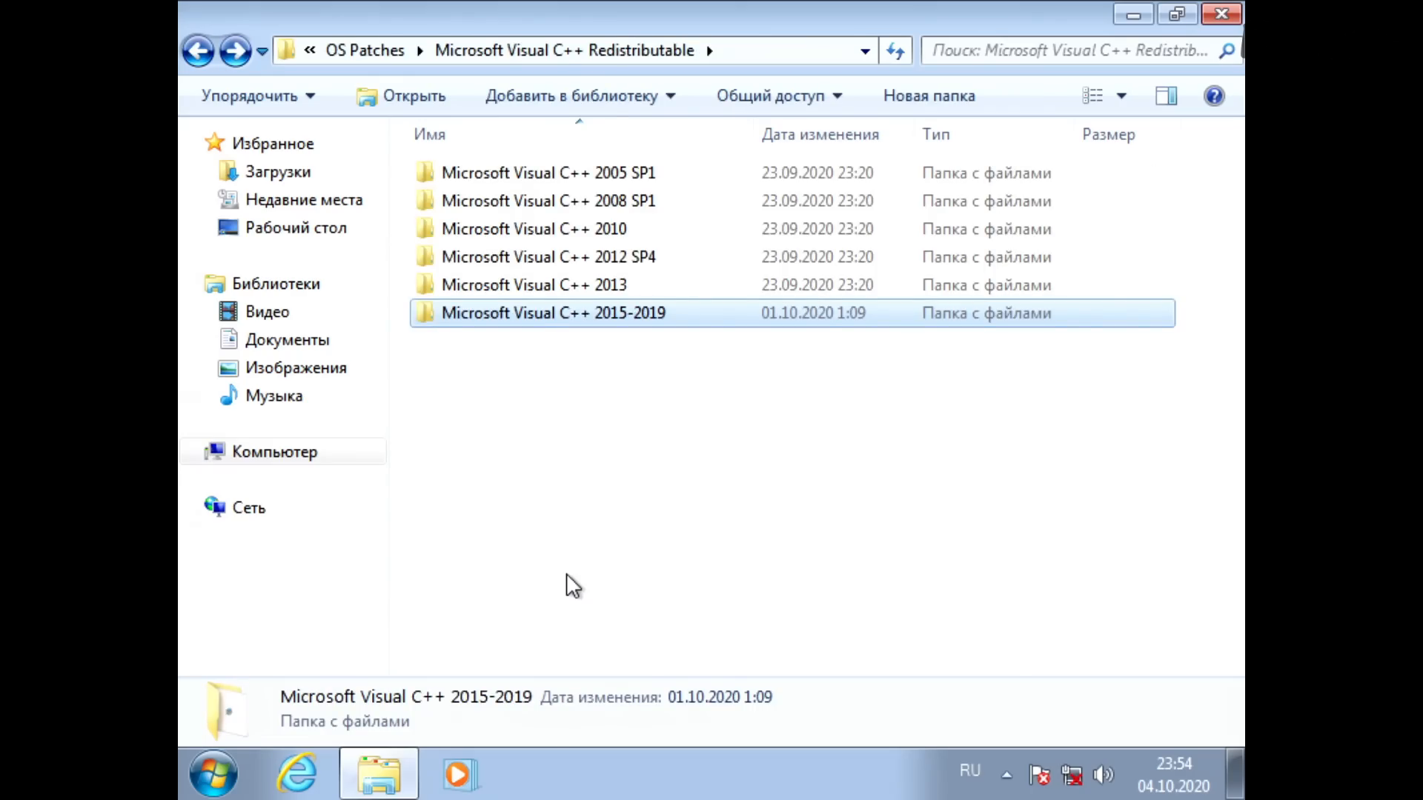
Step: Examine the installers in the Microsoft .NET framework v4.8.1 folder, then return to OS Patches
key("BackSpace")
key("Down")
key("Return")
key("Down")
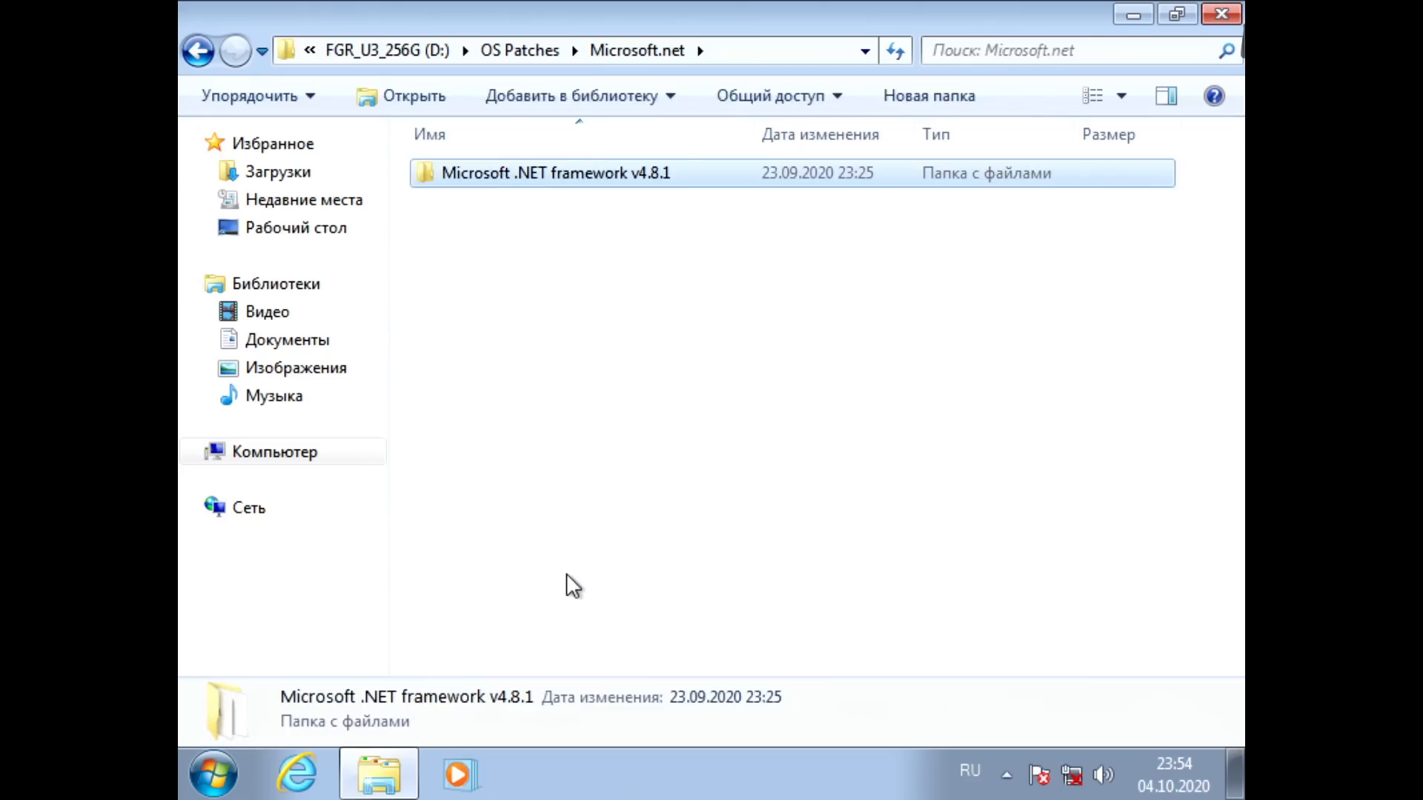
key("Return")
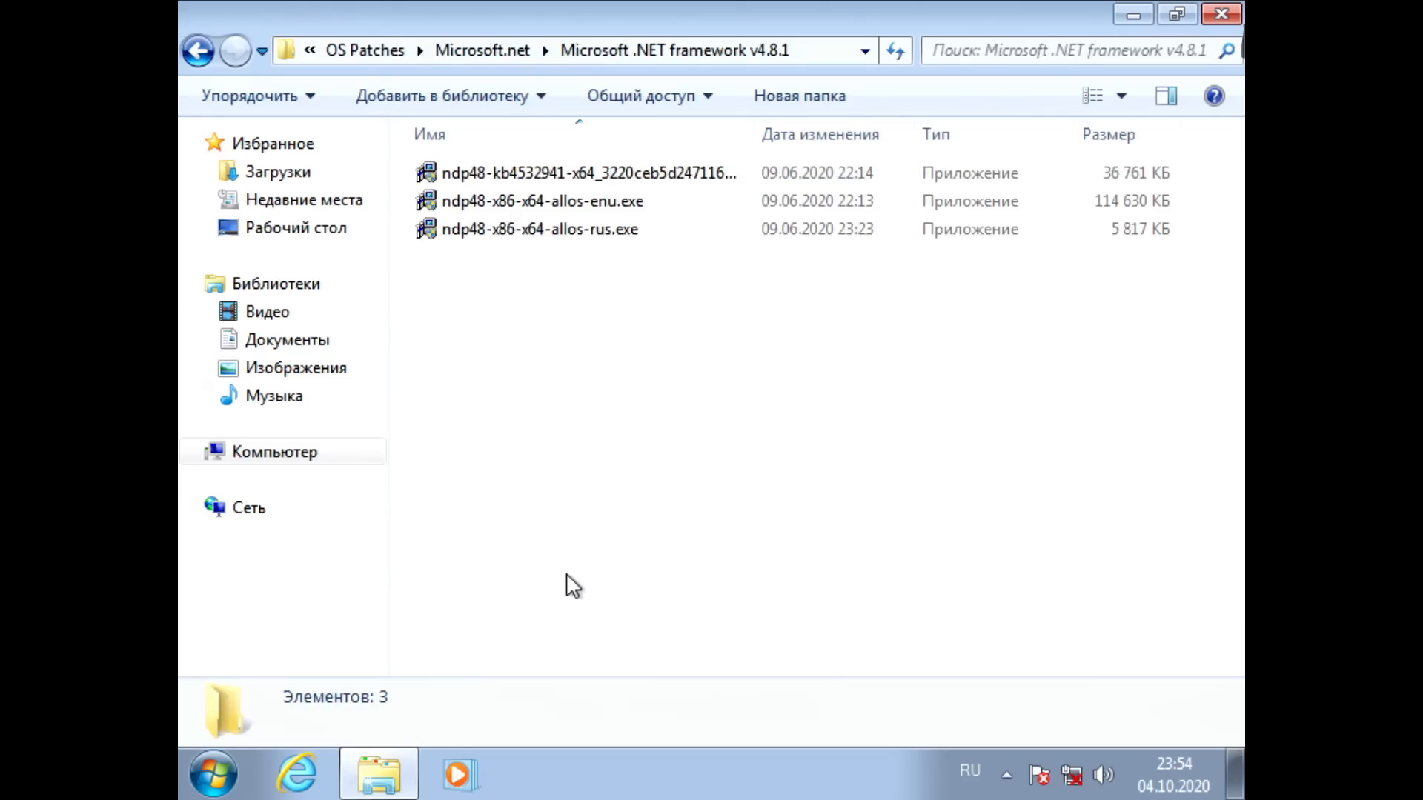
key("Down")
key("Down")
key("Down")
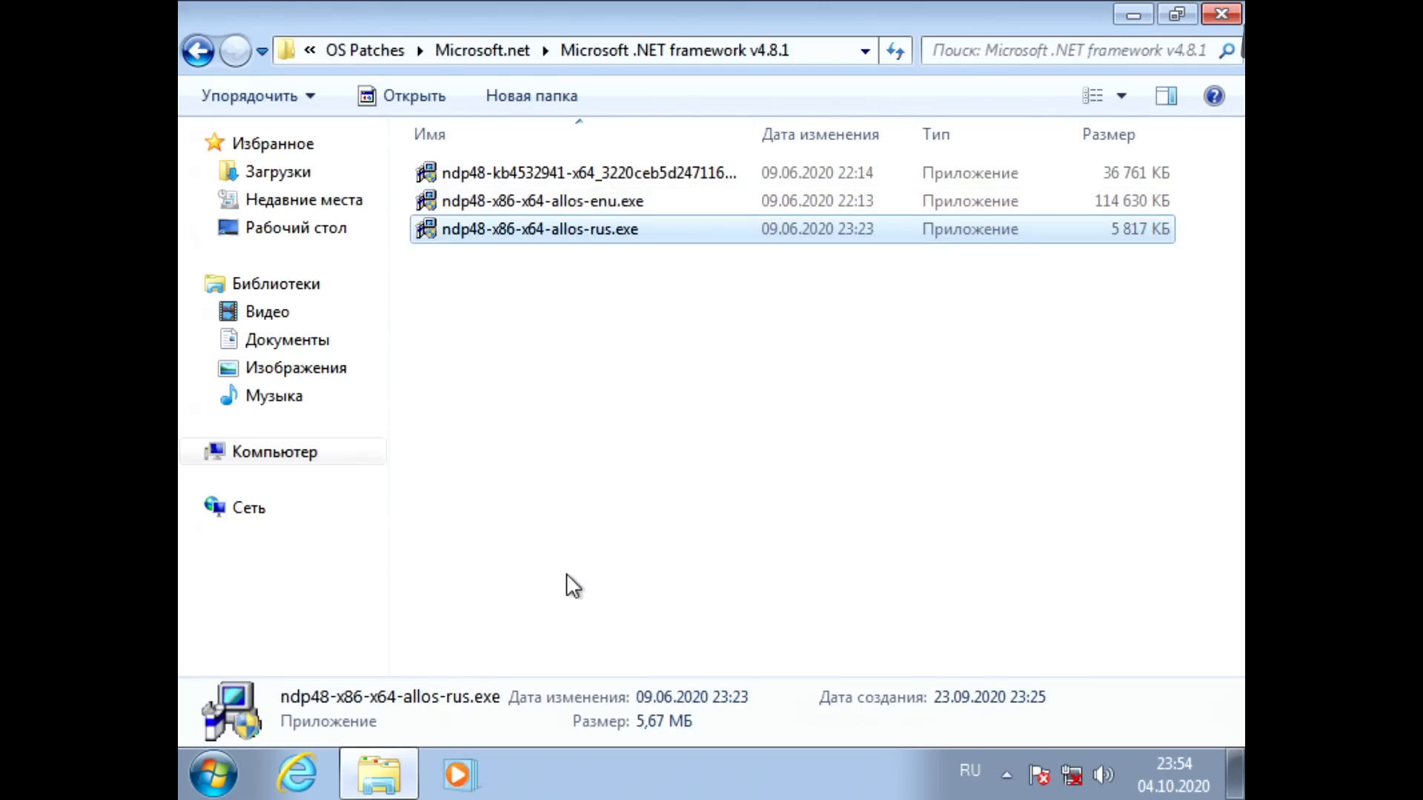
key("Up")
key("Up")
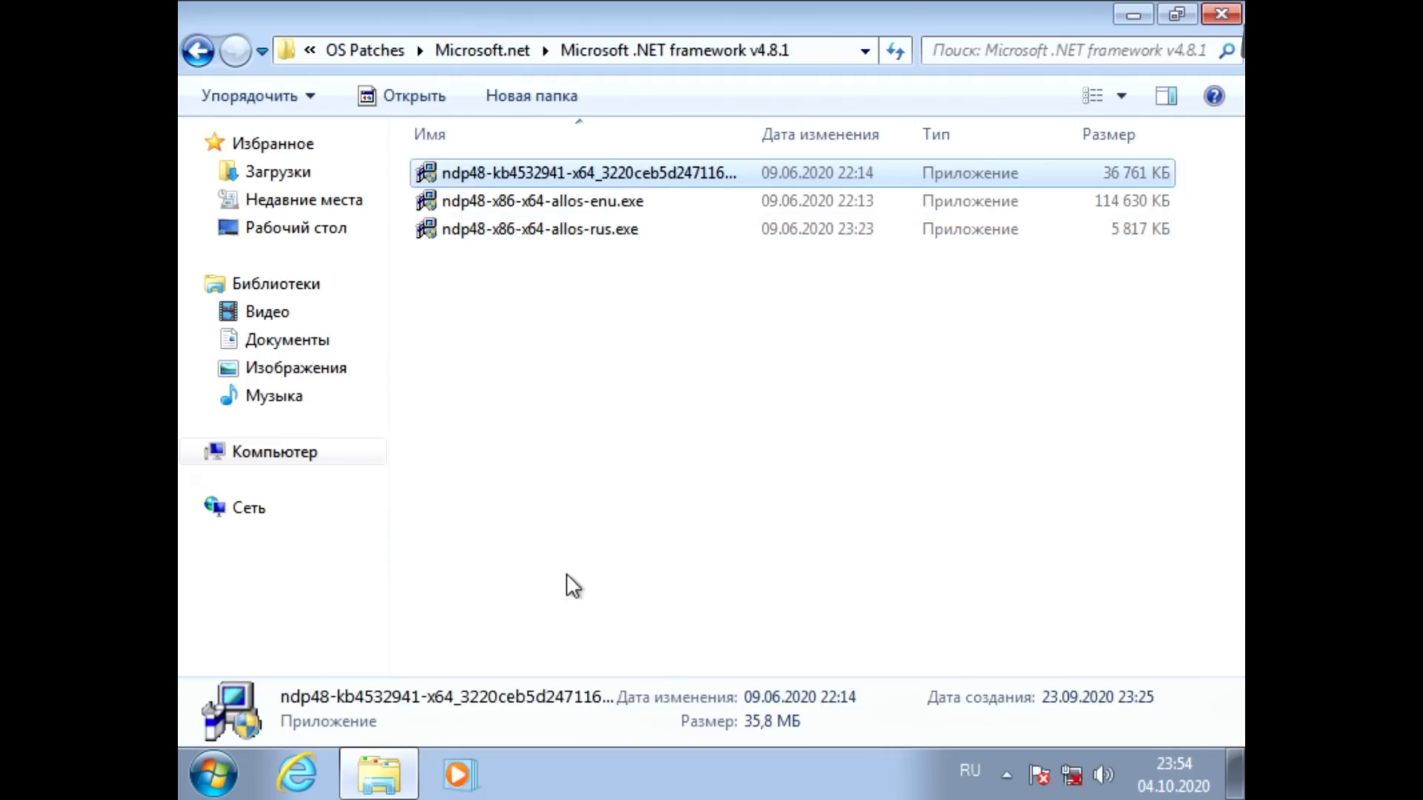
key("BackSpace")
key("BackSpace")
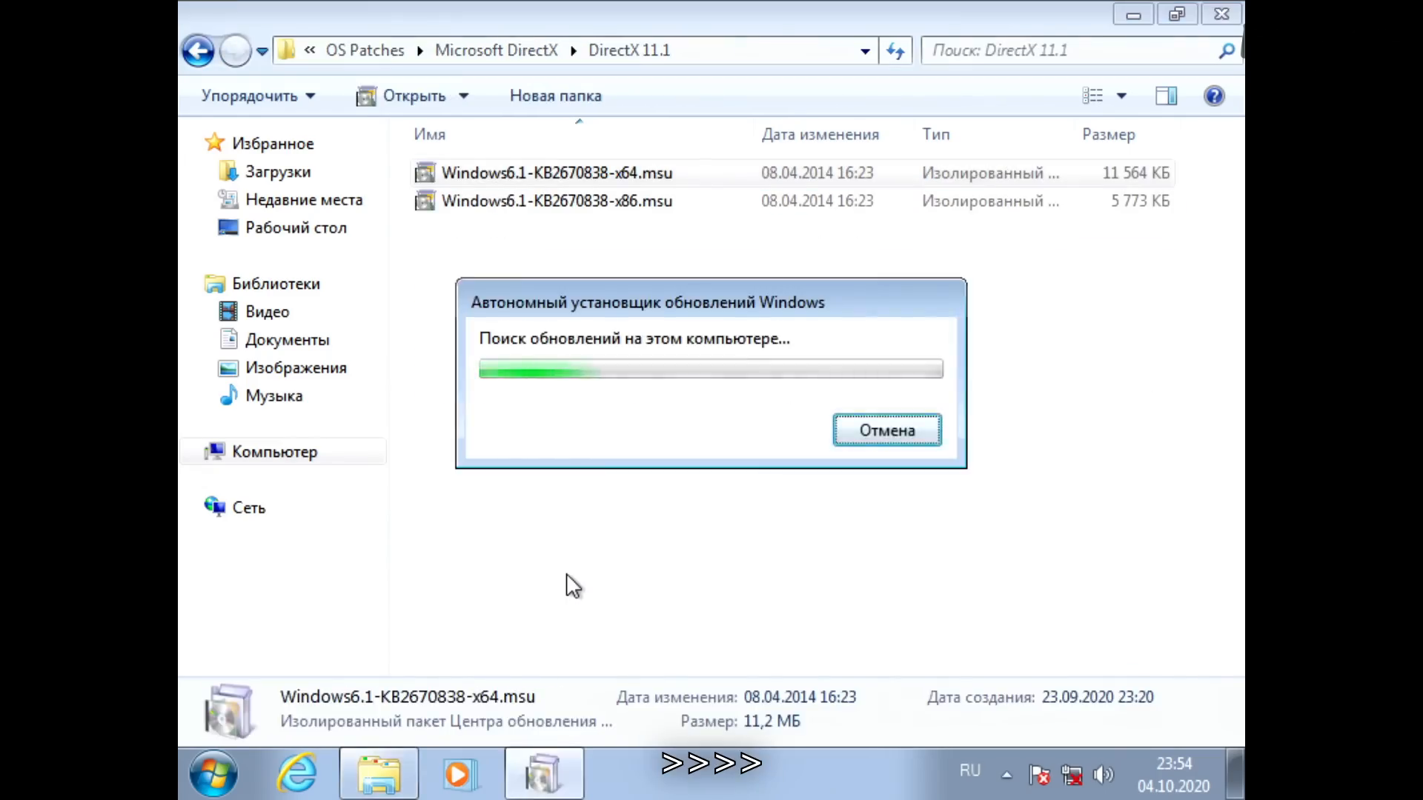
Step: Install the DirectX 11.1 update Windows6.1-KB2670838-x64.msu and return to the OS Patches folder
key("Return")
key("BackSpace")
key("BackSpace")
Step: Run vcredist_x64.exe from the Microsoft Visual C++ 2005 SP1 folder with administrator approval
key("Down")
key("Return")
key("Return")
Step: Install the x64 Microsoft Visual C++ 2008 SP1 redistributable, accepting its license terms, and finish the setup
key("Down")
key("Up")
key("Return")
key("Return")
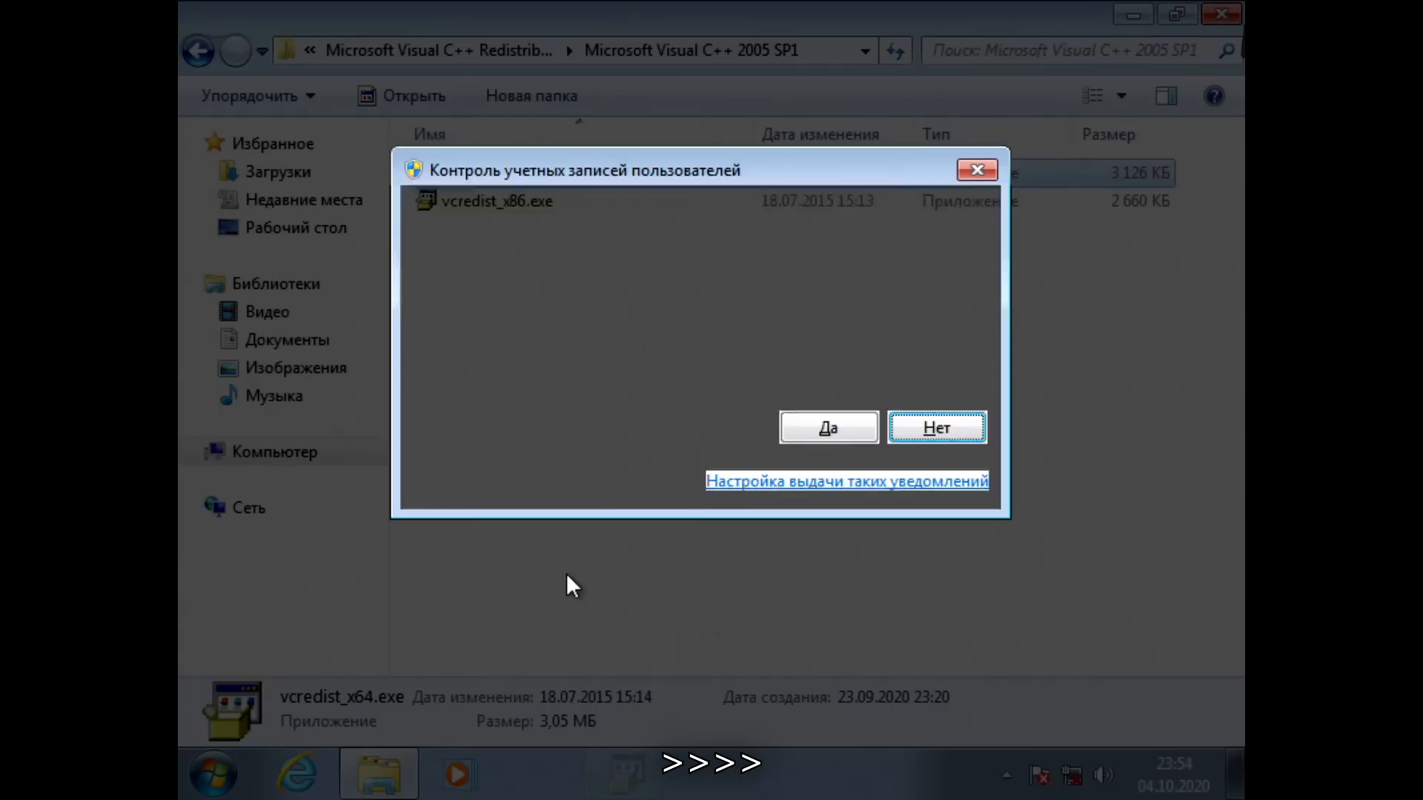
key("BackSpace")
key("Down")
key("Return")
key("Return")
key("Return")
key("alt+a")
key("Return")
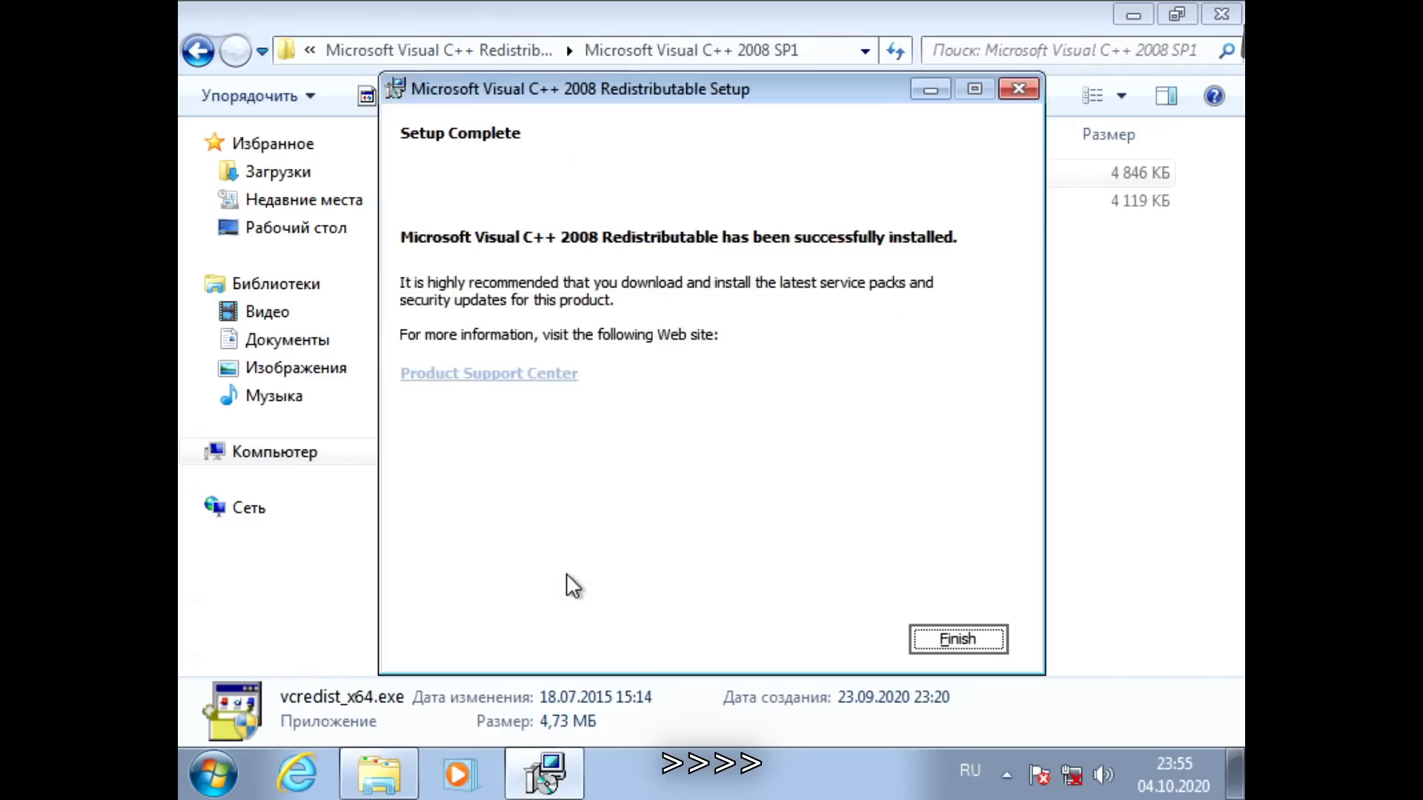
key("Return")
Step: Install the x64 Microsoft Visual C++ 2010 redistributable, accepting the license without sending setup information to Microsoft
key("BackSpace")
key("Down")
key("Return")
key("Return")
key("Tab")
key("Tab")
key("Tab")
key("space")
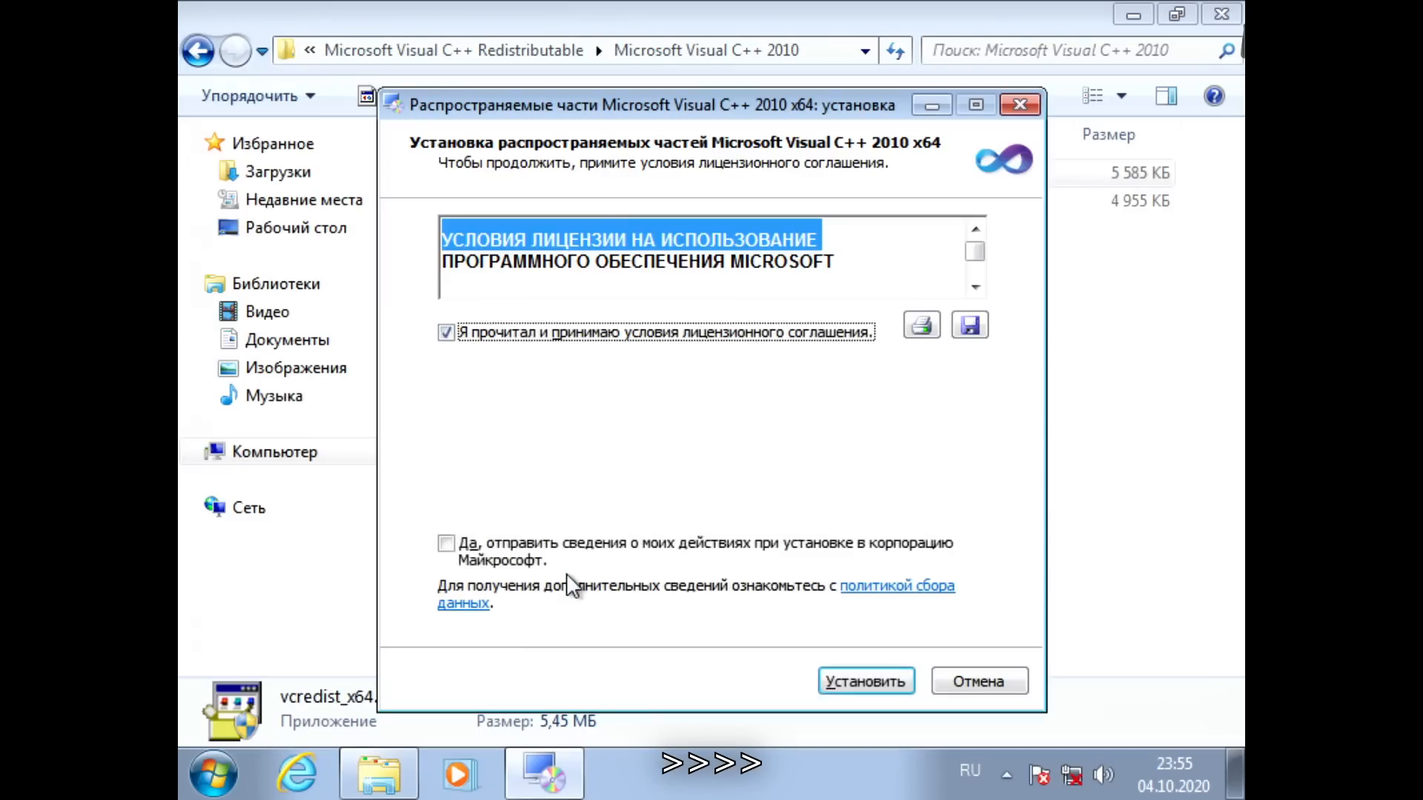
key("Tab")
key("Tab")
key("Tab")
Step: Install the Microsoft Visual C++ 2012 SP4 redistributable, accepting its license terms, and close the setup
key("Return")
key("Return")
key("BackSpace")
key("Down")
key("Return")
Step: Install the Microsoft Visual C++ 2013 redistributable, accepting its license terms, and close the setup
key("Return")
key("space")
key("Return")
key("Tab")
key("Tab")
key("Tab")
key("Return")
Step: Install the Microsoft Visual C++ 2015-2019 x64 redistributable from VC_redist.x64.exe and close the setup
key("Return")
key("BackSpace")
key("Down")
key("Return")
key("Return")
key("space")
key("Return")
key("Left")
key("Return")
key("Return")
key("BackSpace")
key("Down")
key("Return")
key("Return")
key("Tab")
key("space")
key("Tab")
key("Return")
key("Left")
Step: Launch ndp48-x86-x64-allos-enu.exe from the Microsoft .NET framework v4.8.1 folder under OS Patches\Microsoft.net
key("Return")
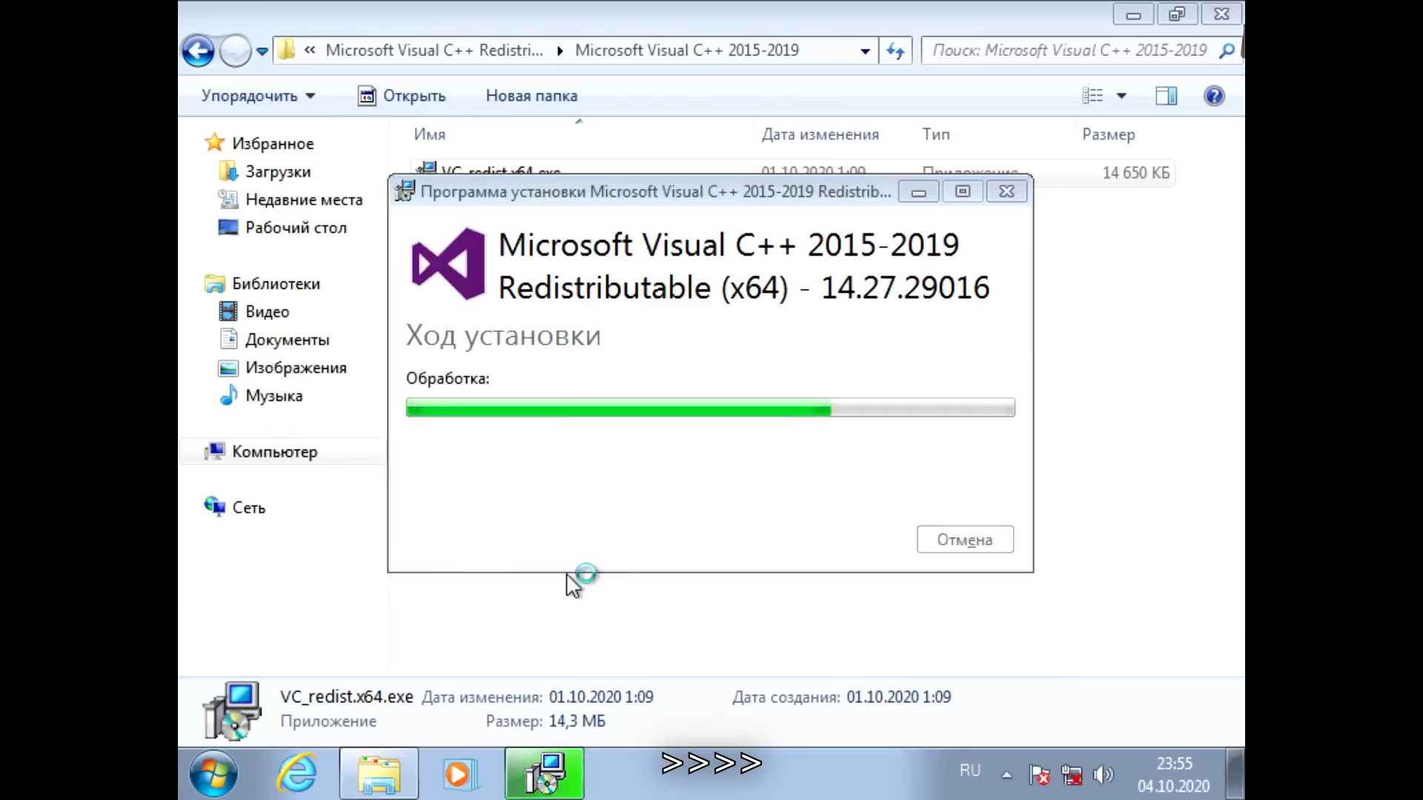
key("Return")
key("BackSpace")
key("BackSpace")
key("Down")
key("Return")
key("Return")
key("Down")
Step: Accept the license terms, install .NET Framework 4.8 and finish the setup
key("Return")
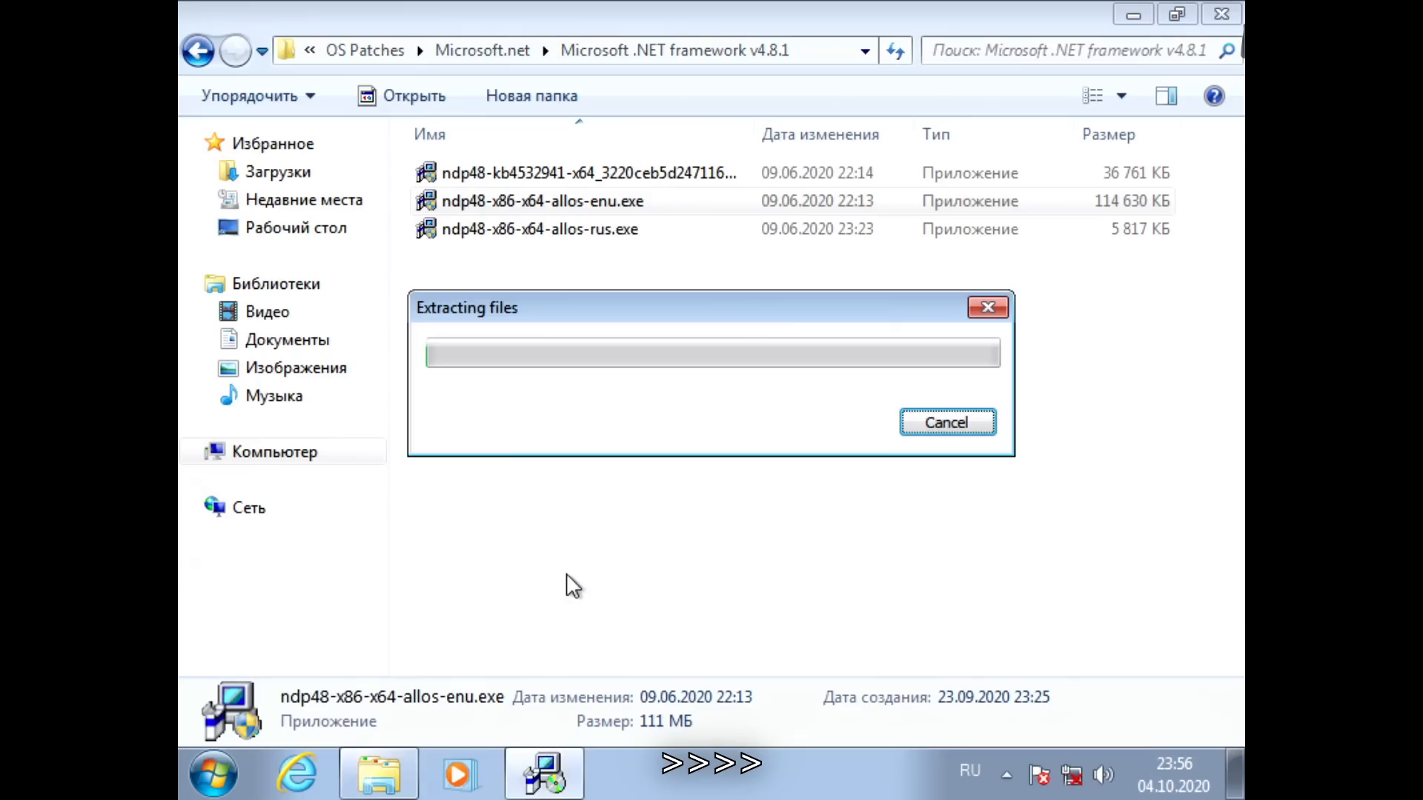
key("Tab")
key("Tab")
key("Tab")
key("Tab")
key("space")
key("Tab")
key("Return")
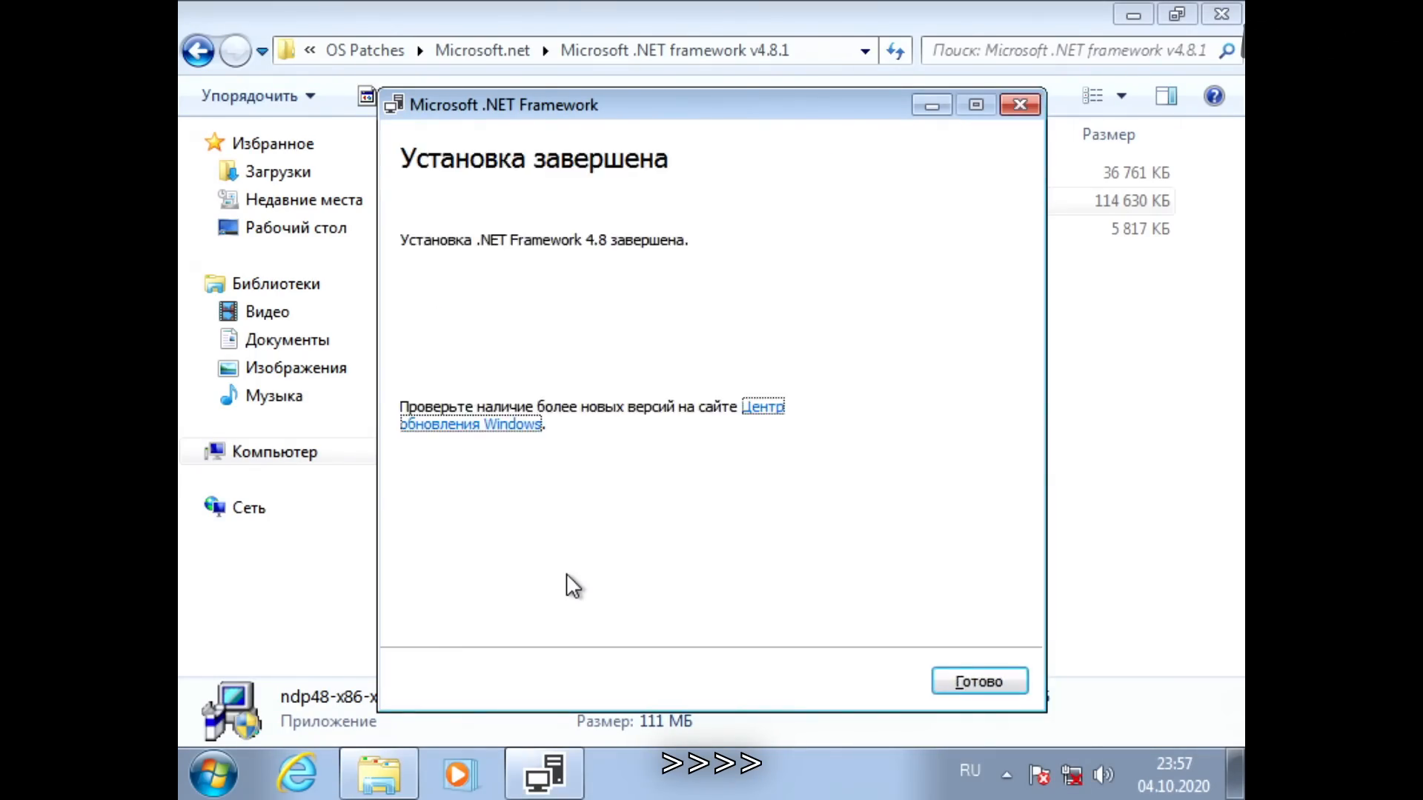
key("Return")
key("Return")
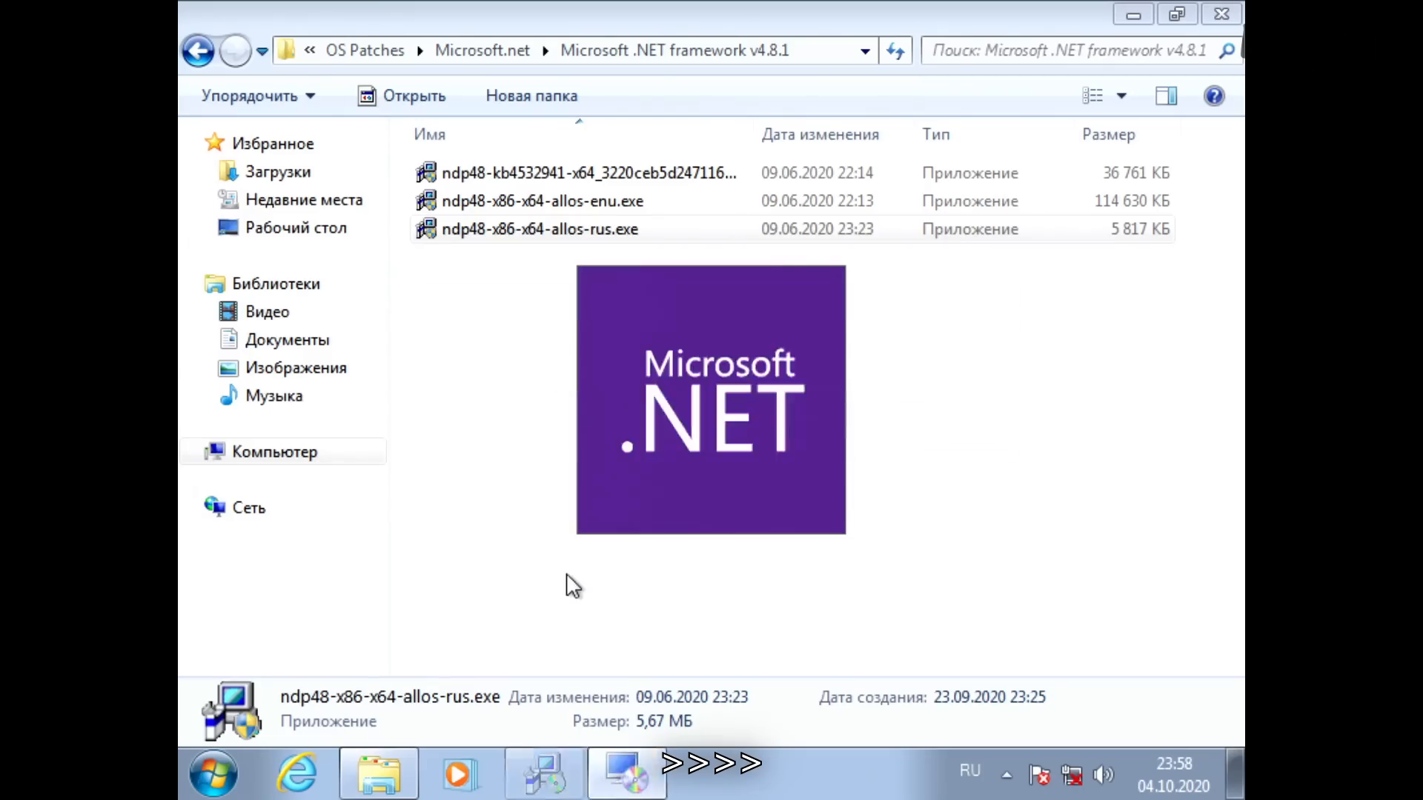
Step: Install the Russian language pack from ndp48-x86-x64-allos-rus.exe, accepting its license terms, and finish the setup
key("Tab")
key("space")
key("Return")
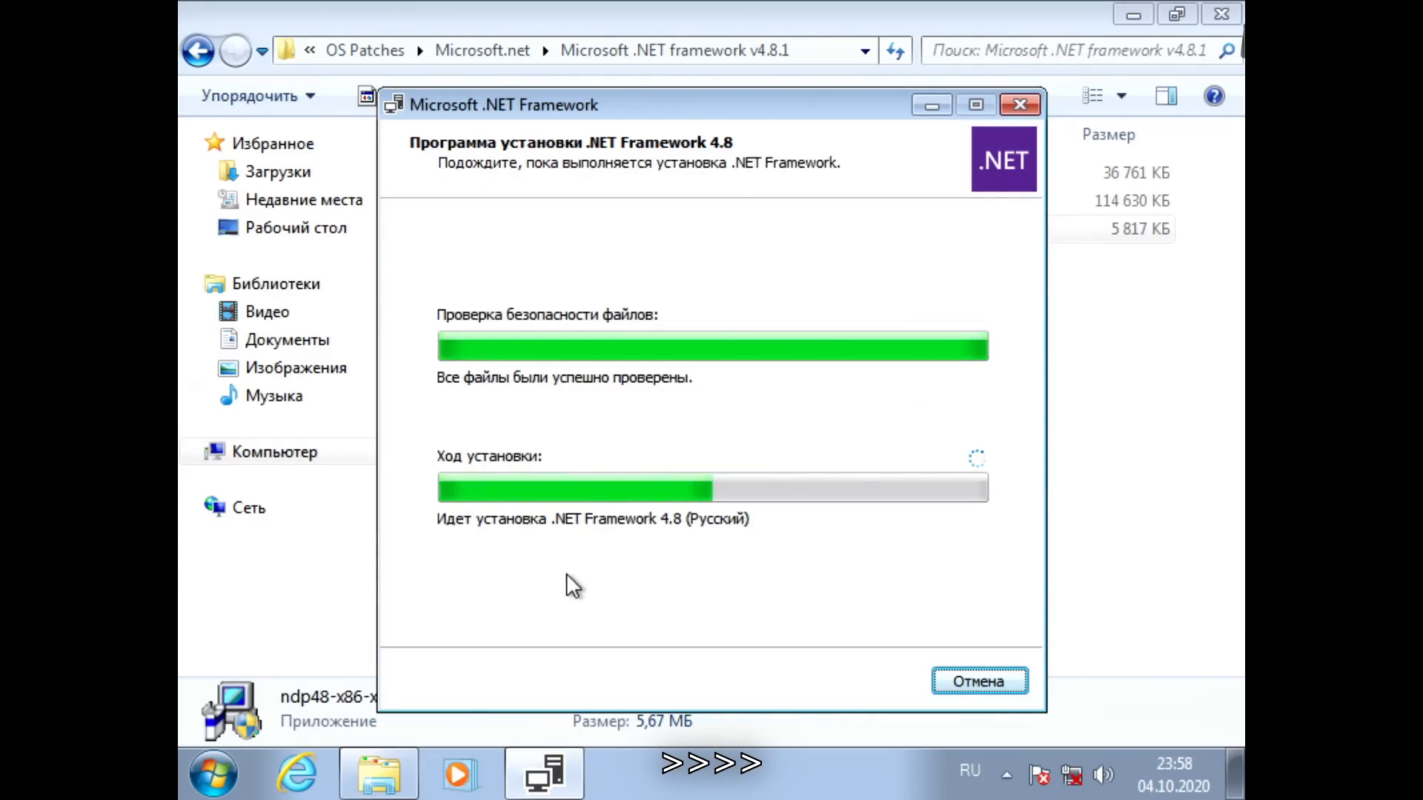
key("Return")
Step: Install the .NET Framework update KB4532941, accepting its license terms, and restart the computer immediately
key("Return")
key("Return")
key("space")
key("Return")
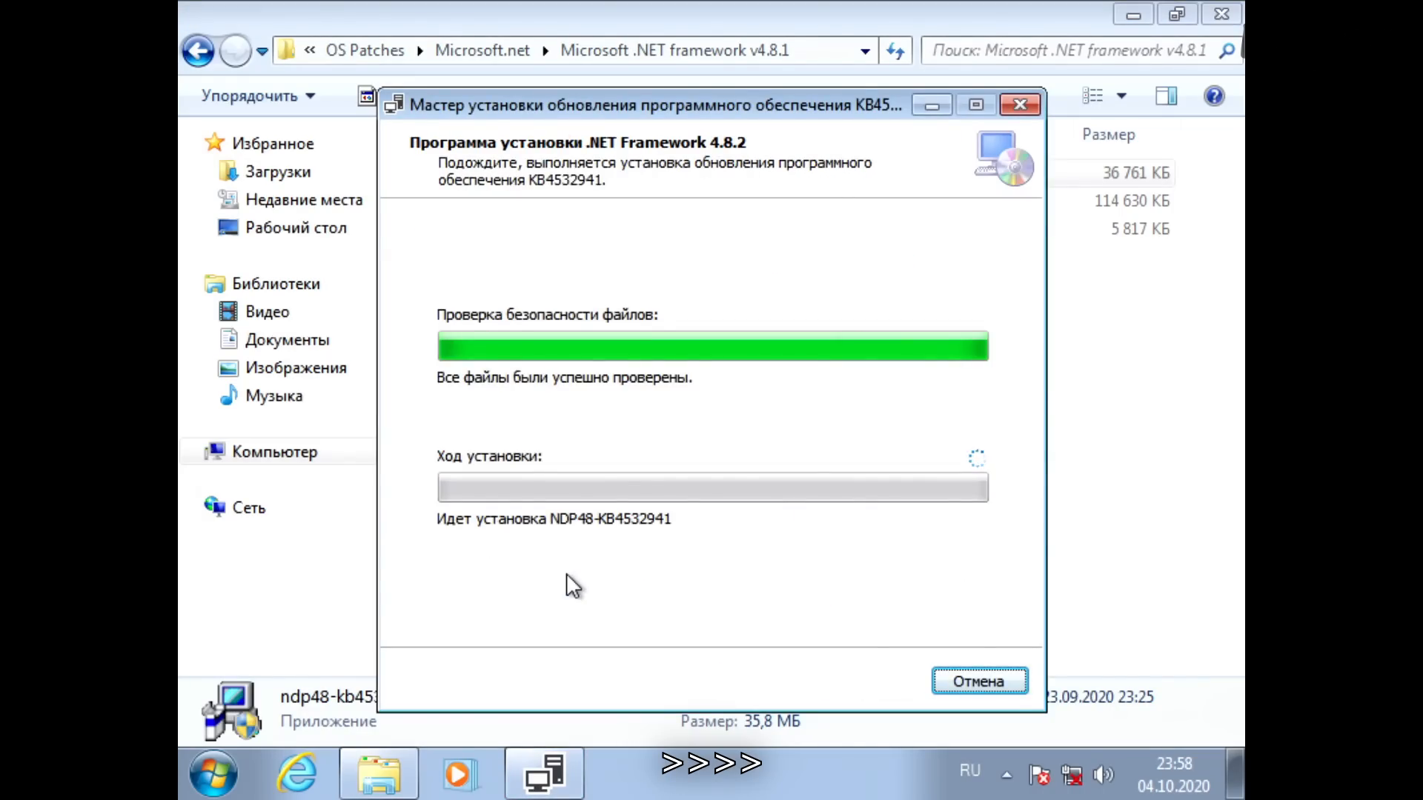
key("Return")
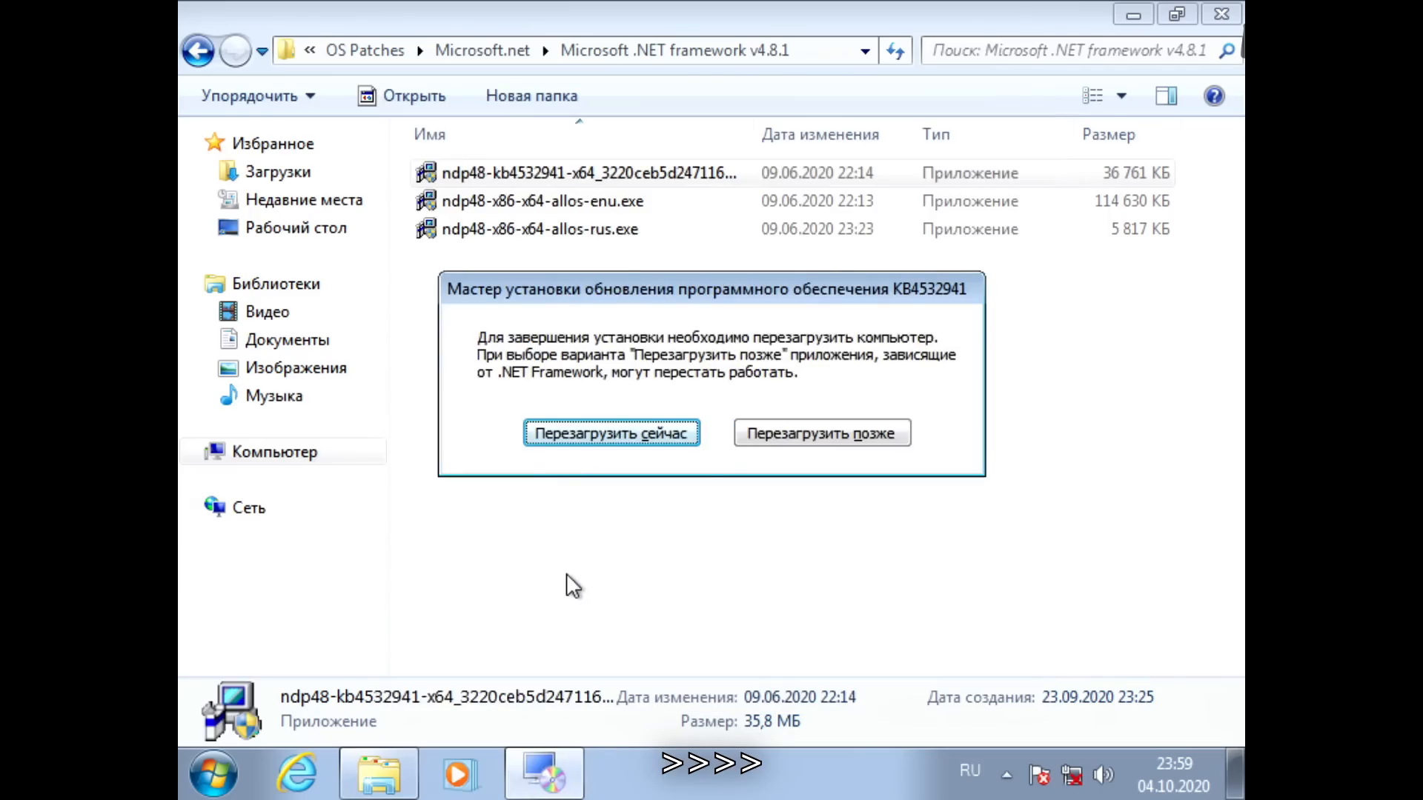
key("Return")
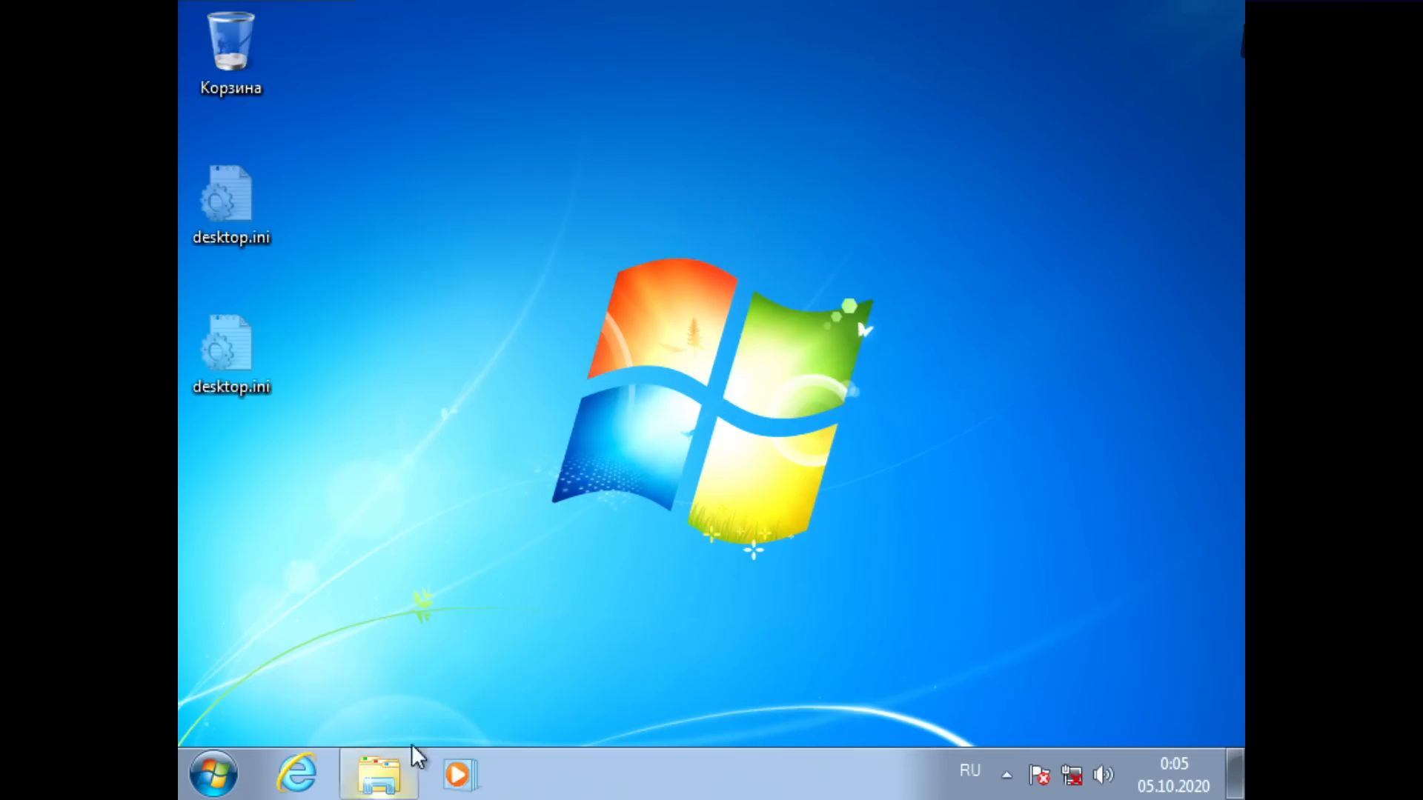
Step: Run the amd-catalyst-15.7.1-with-dotnet45-win7-64bit.exe installer from the Drivers folder on drive D: and allow it to make changes
left_click(379, 774)
left_click(281, 456)
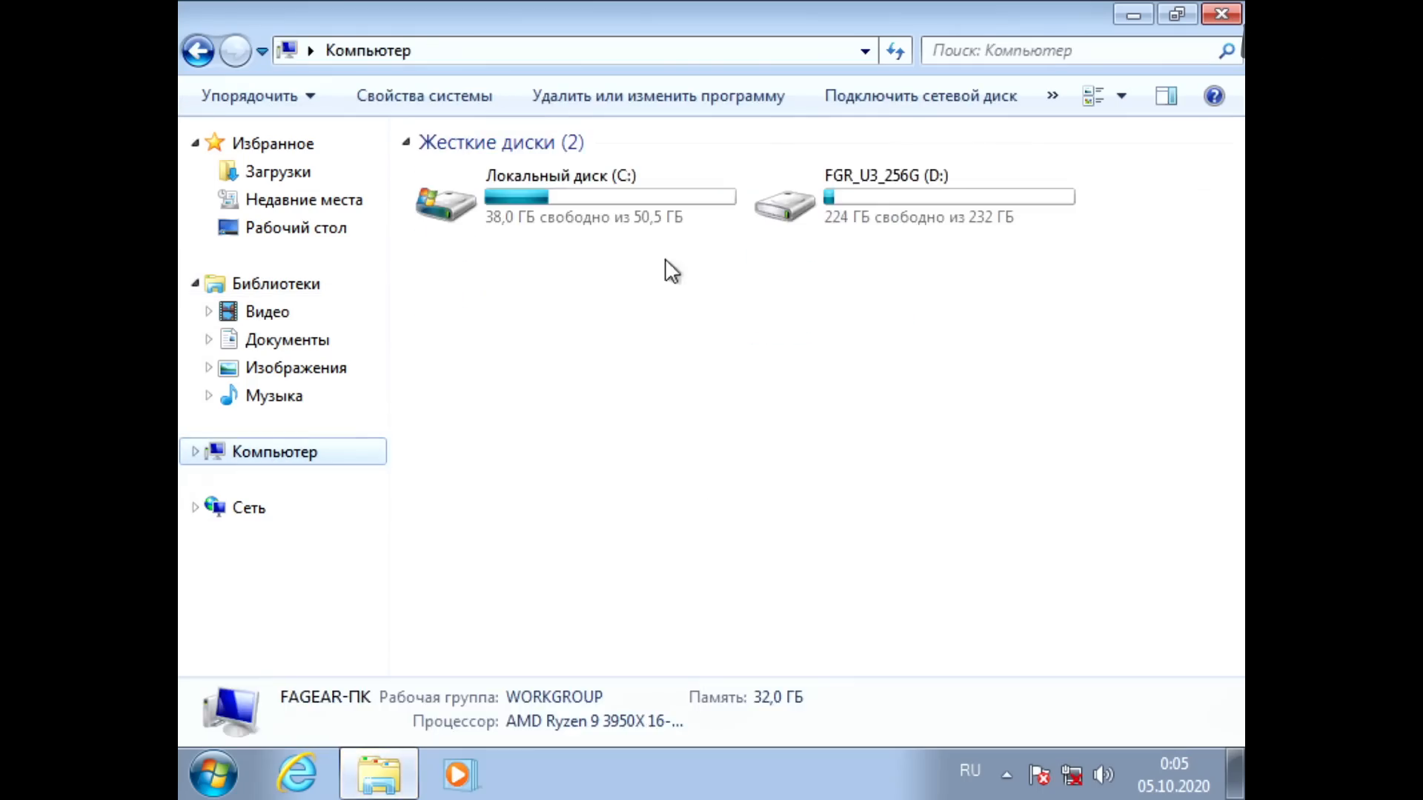
double_click(861, 204)
double_click(474, 225)
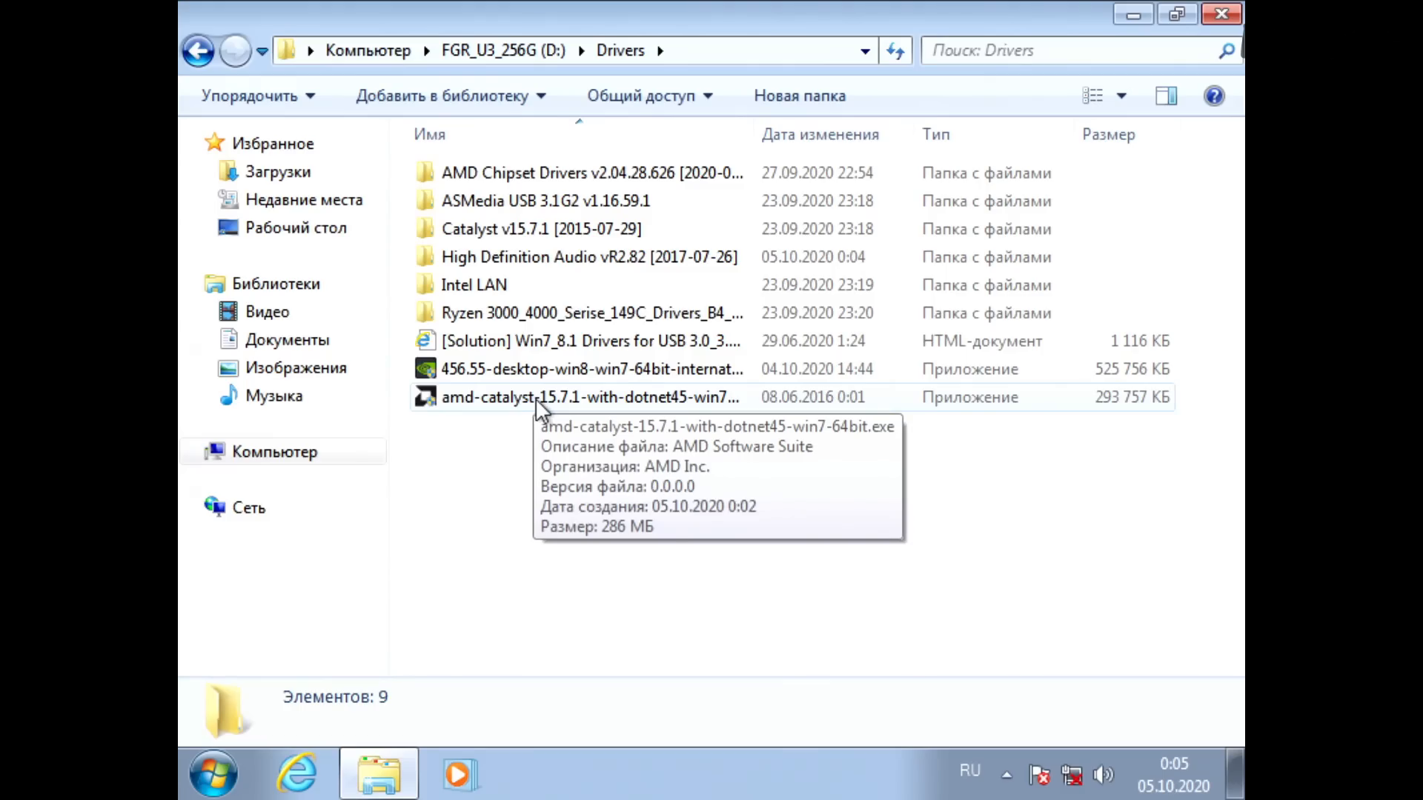
double_click(535, 398)
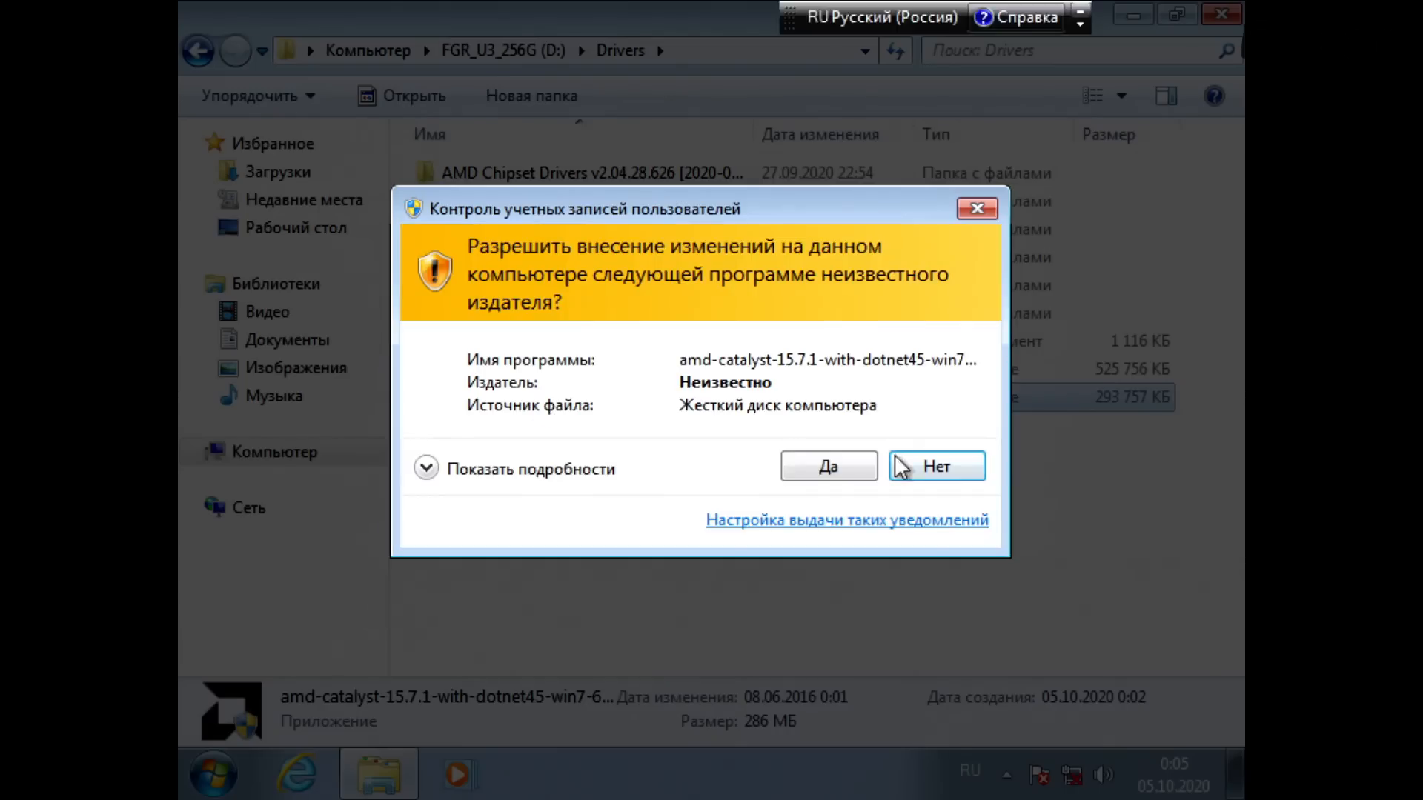
left_click(840, 467)
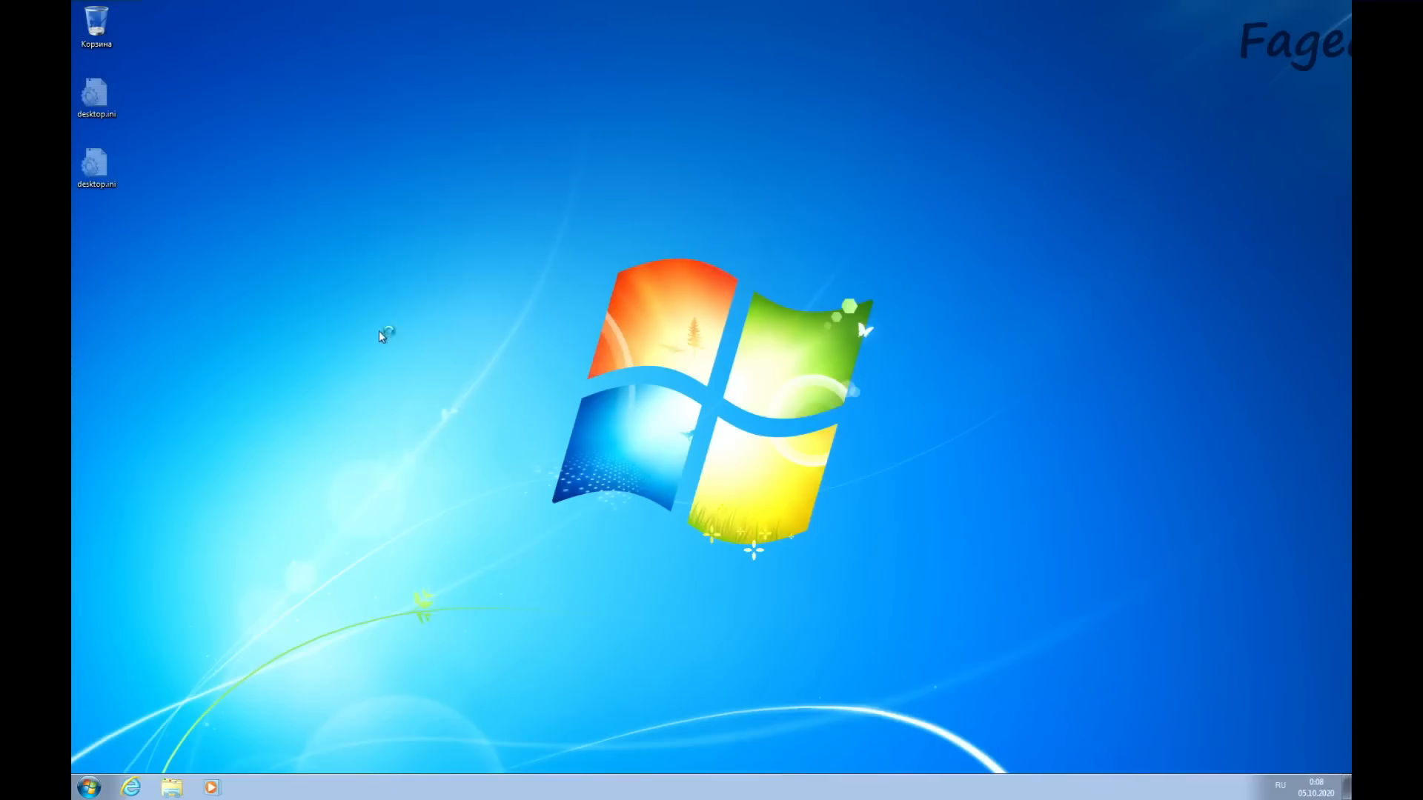
Step: Lower the screen resolution below the recommended 1920 × 1200, keep the changes and close the display settings
right_click(380, 330)
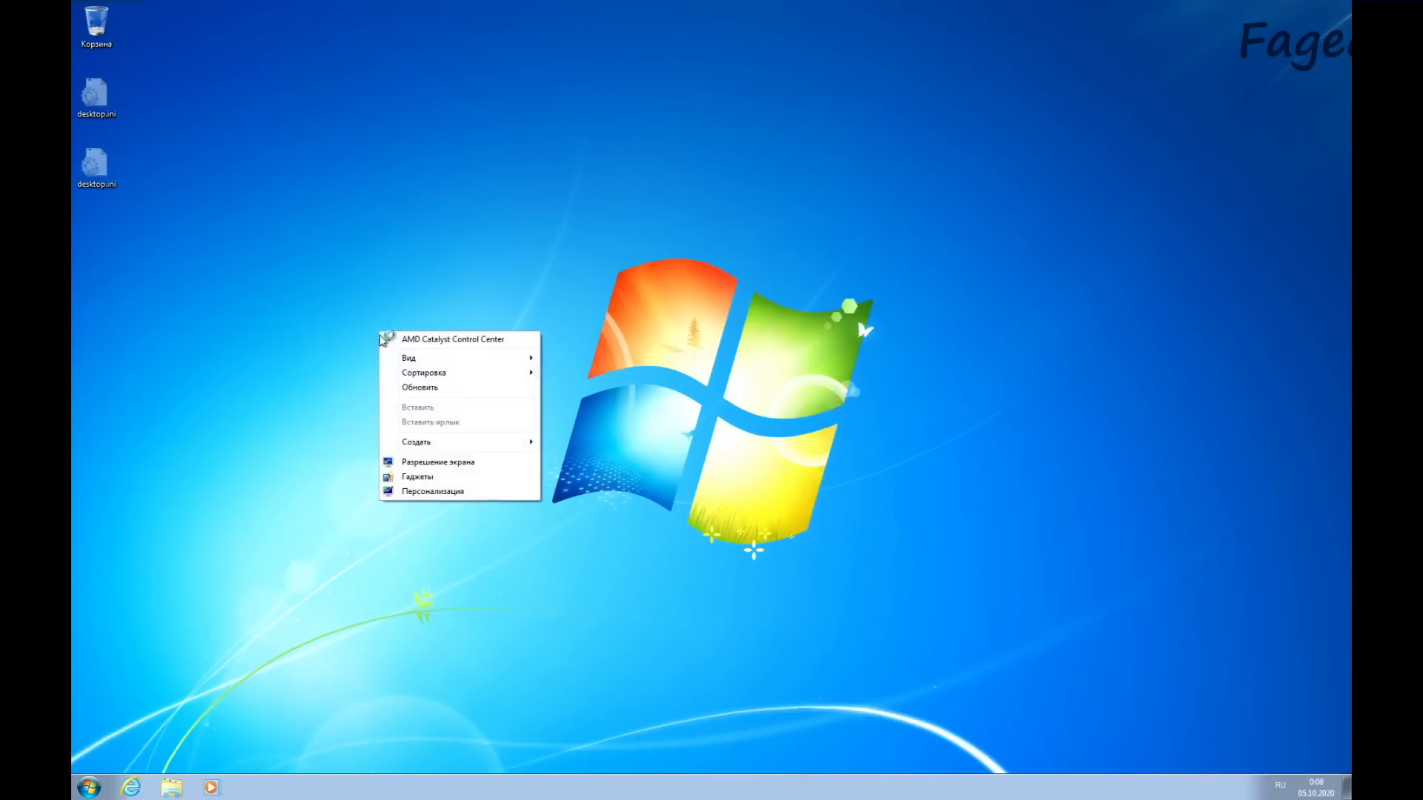
left_click(450, 463)
left_click(645, 343)
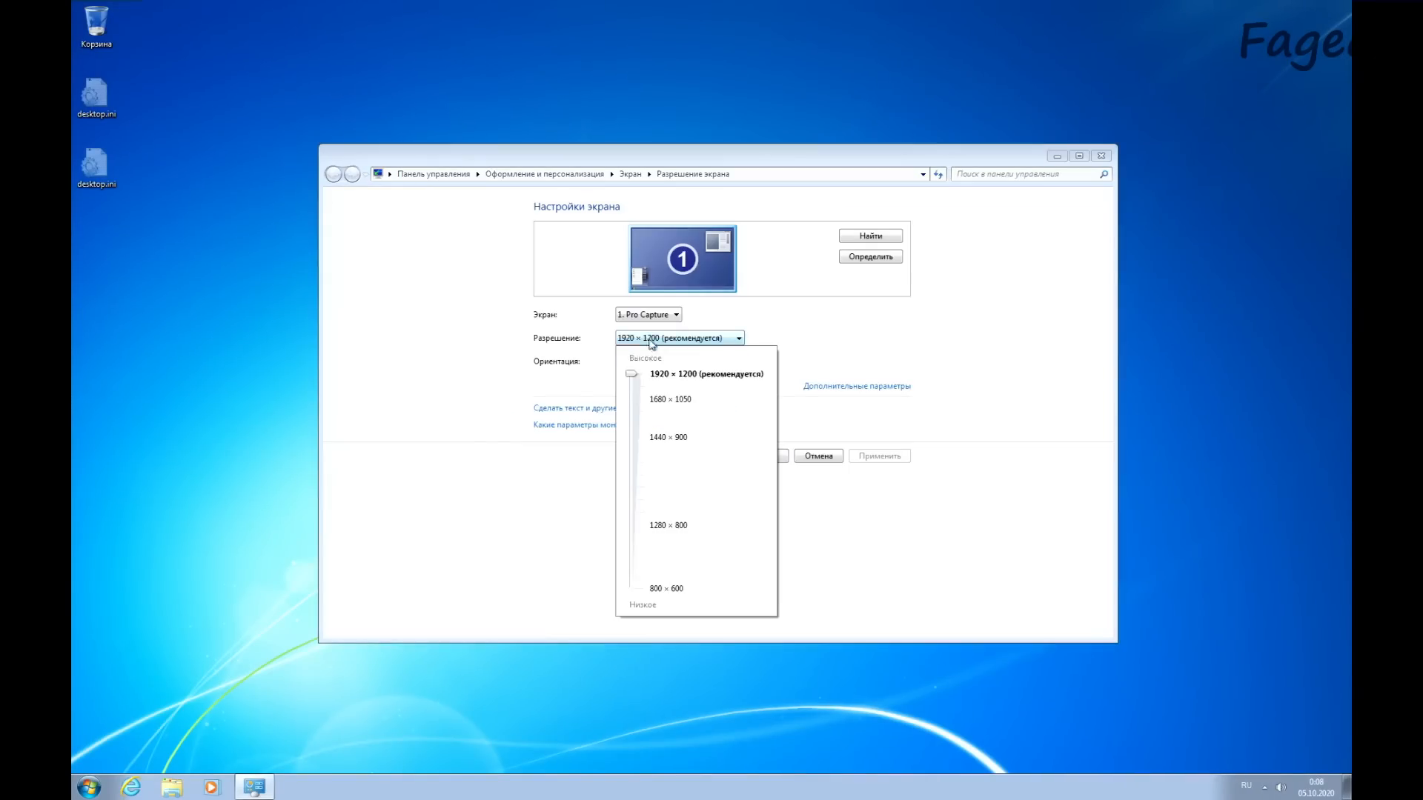
left_click_drag(632, 371, 634, 390)
left_click(872, 479)
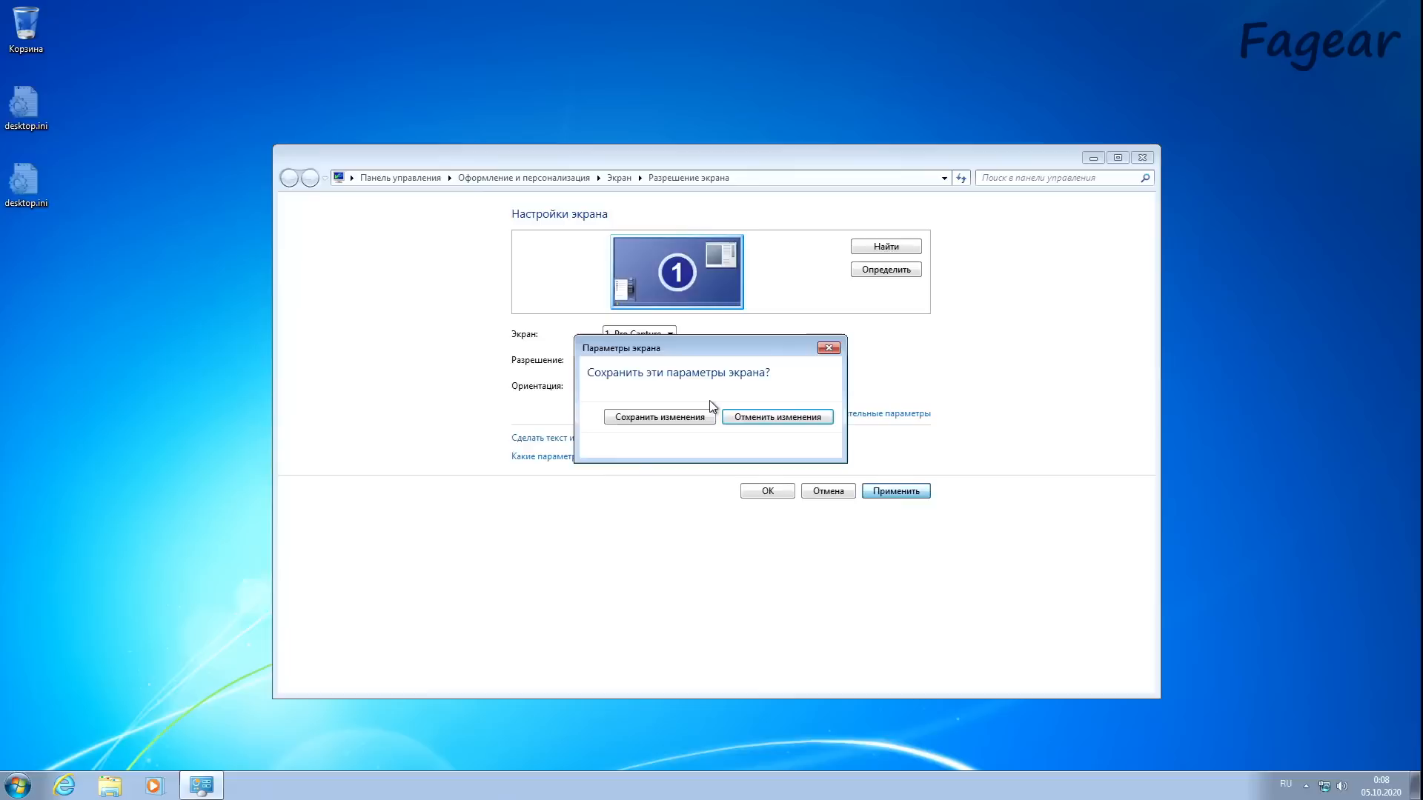
left_click(624, 416)
left_click(764, 490)
Step: Apply the Windows 7 Aero theme in the desktop personalization settings
right_click(478, 337)
left_click(555, 517)
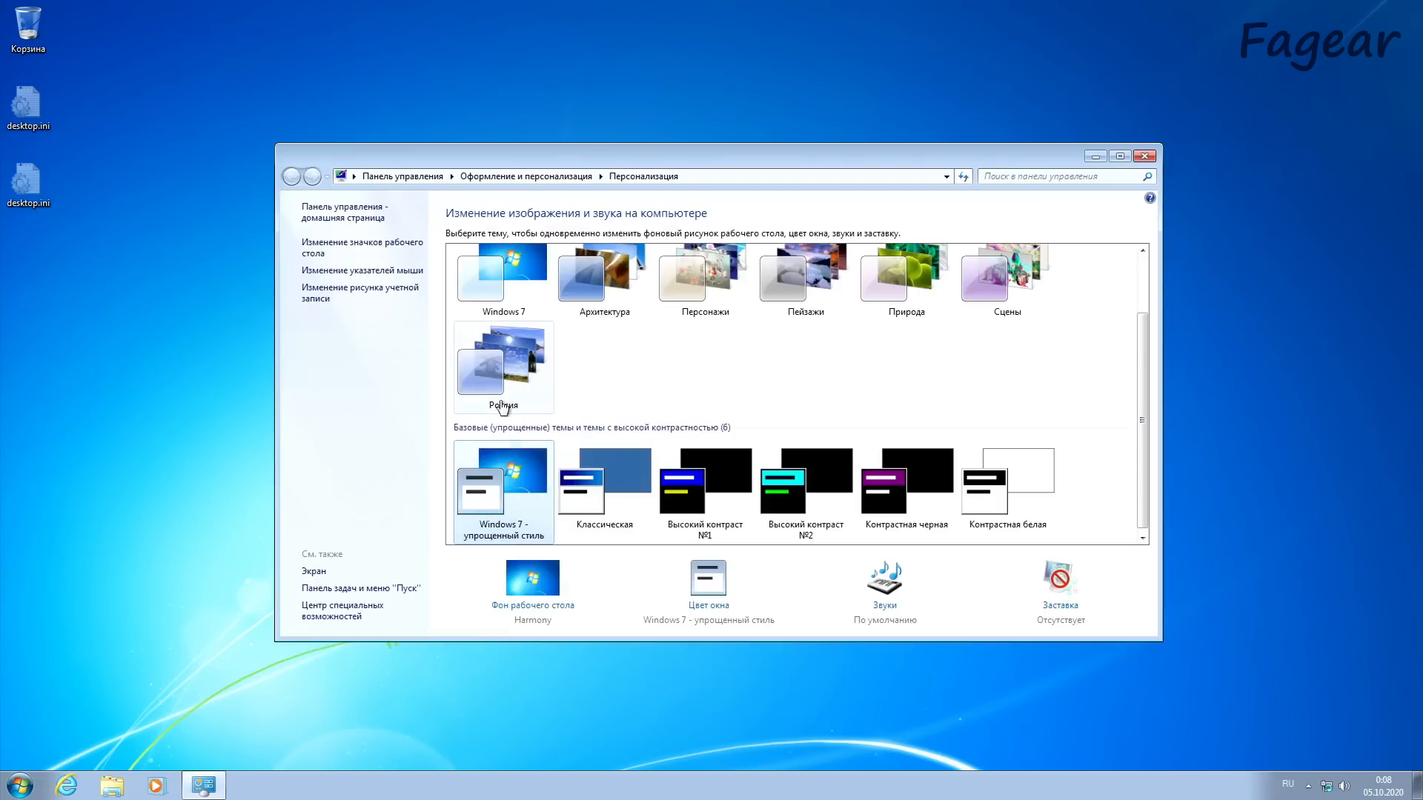
left_click(500, 283)
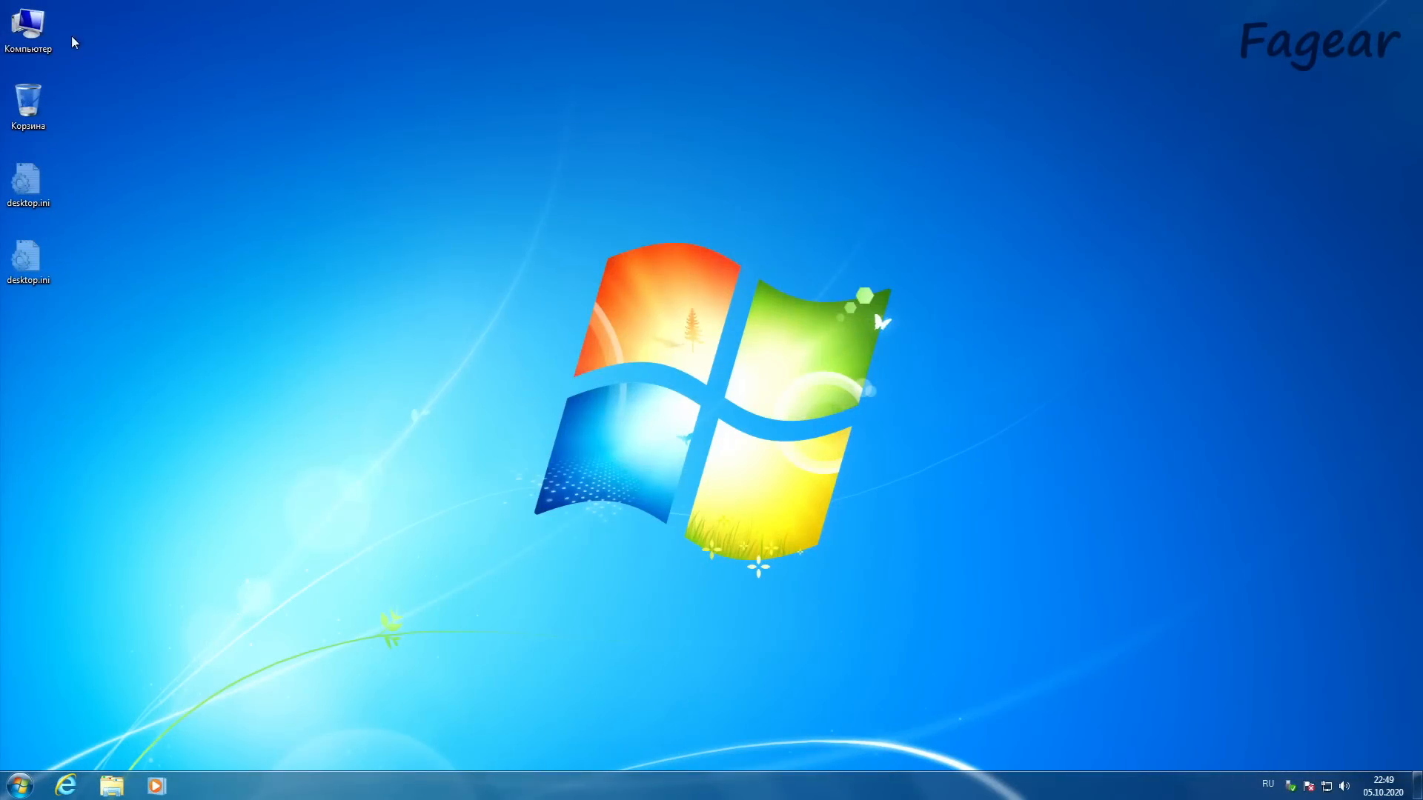
Step: Open the Soft folder on the FGR_U3_256G (G:) drive
double_click(30, 28)
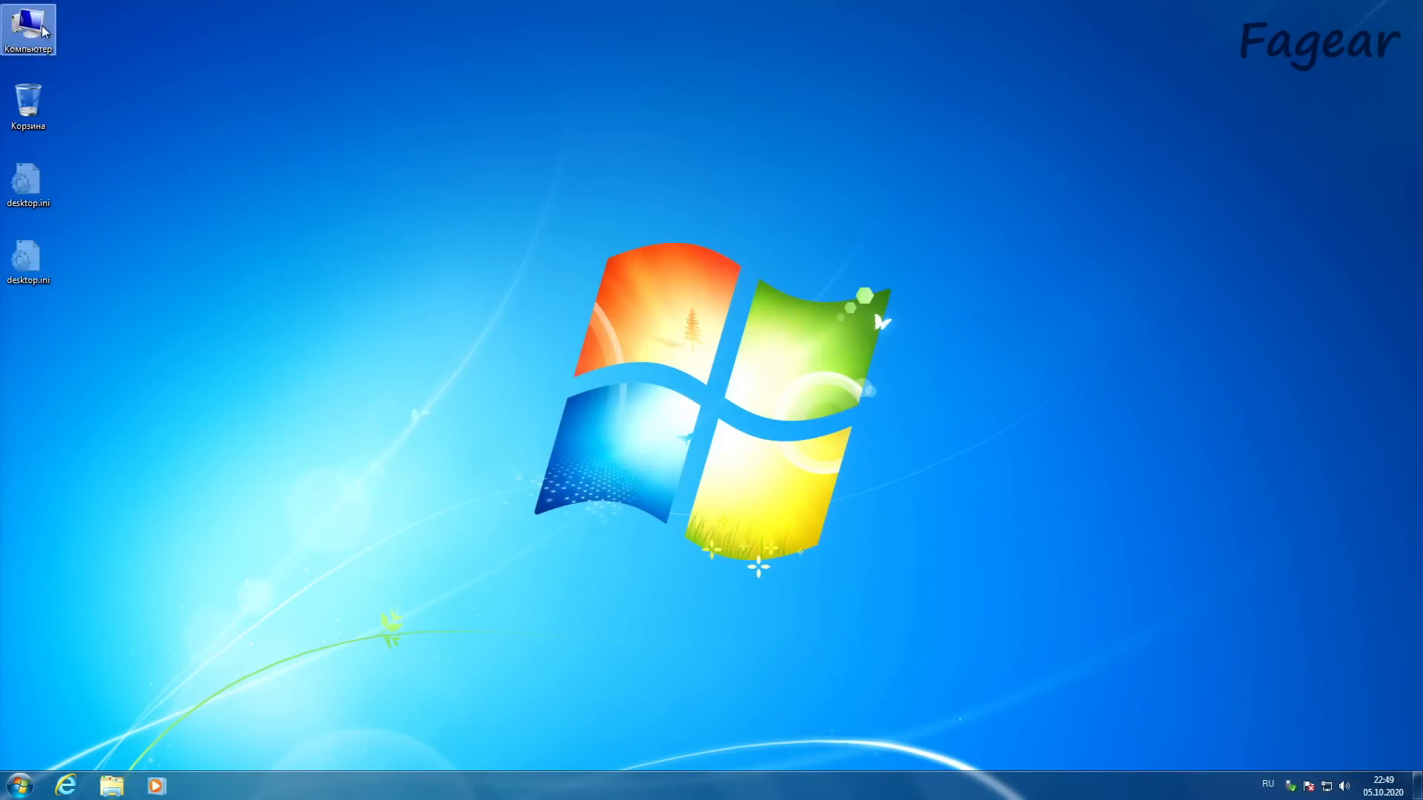
double_click(824, 241)
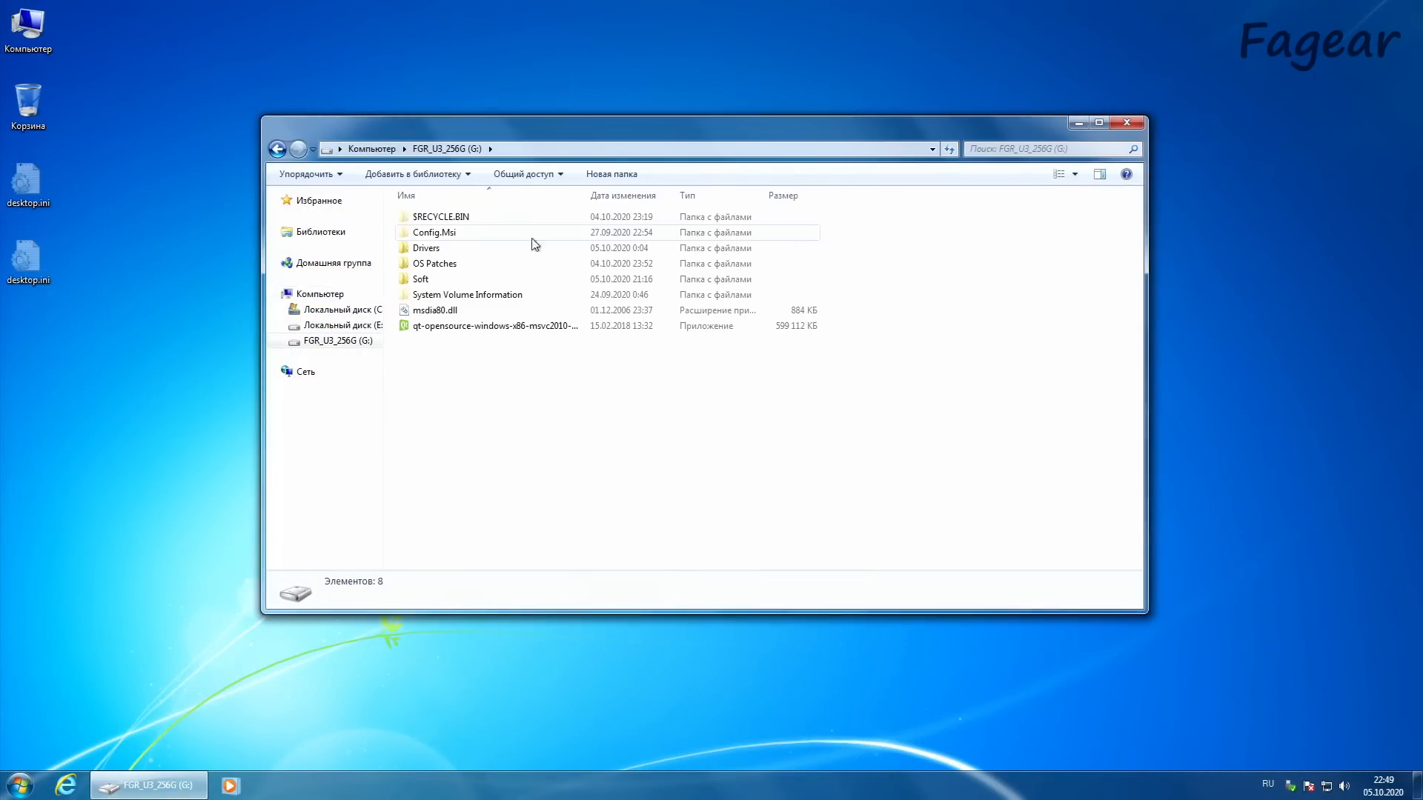
double_click(422, 279)
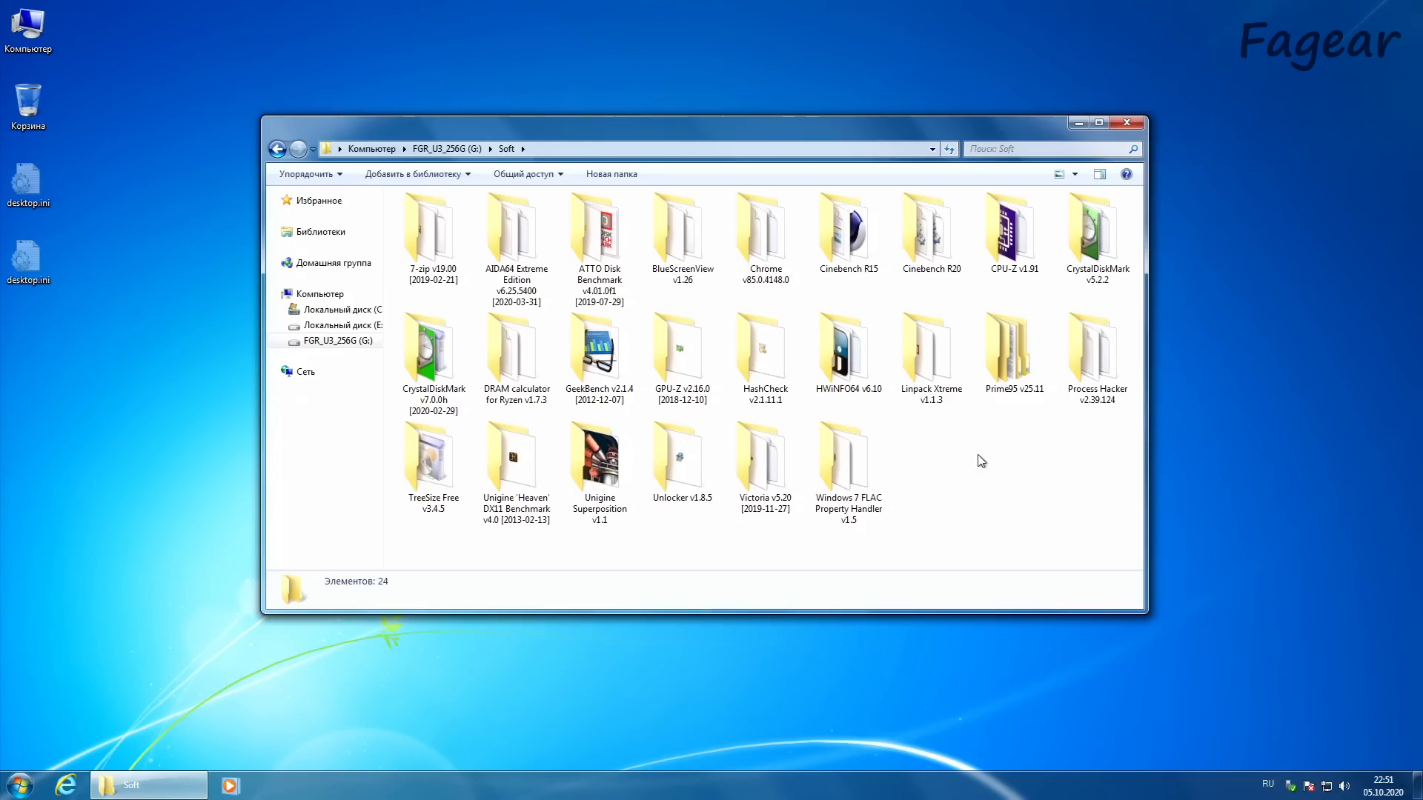
Step: Run HWiNFO64.exe from the HWiNFO64 v6.10 folder in sensors-only mode
double_click(878, 359)
left_click(463, 252)
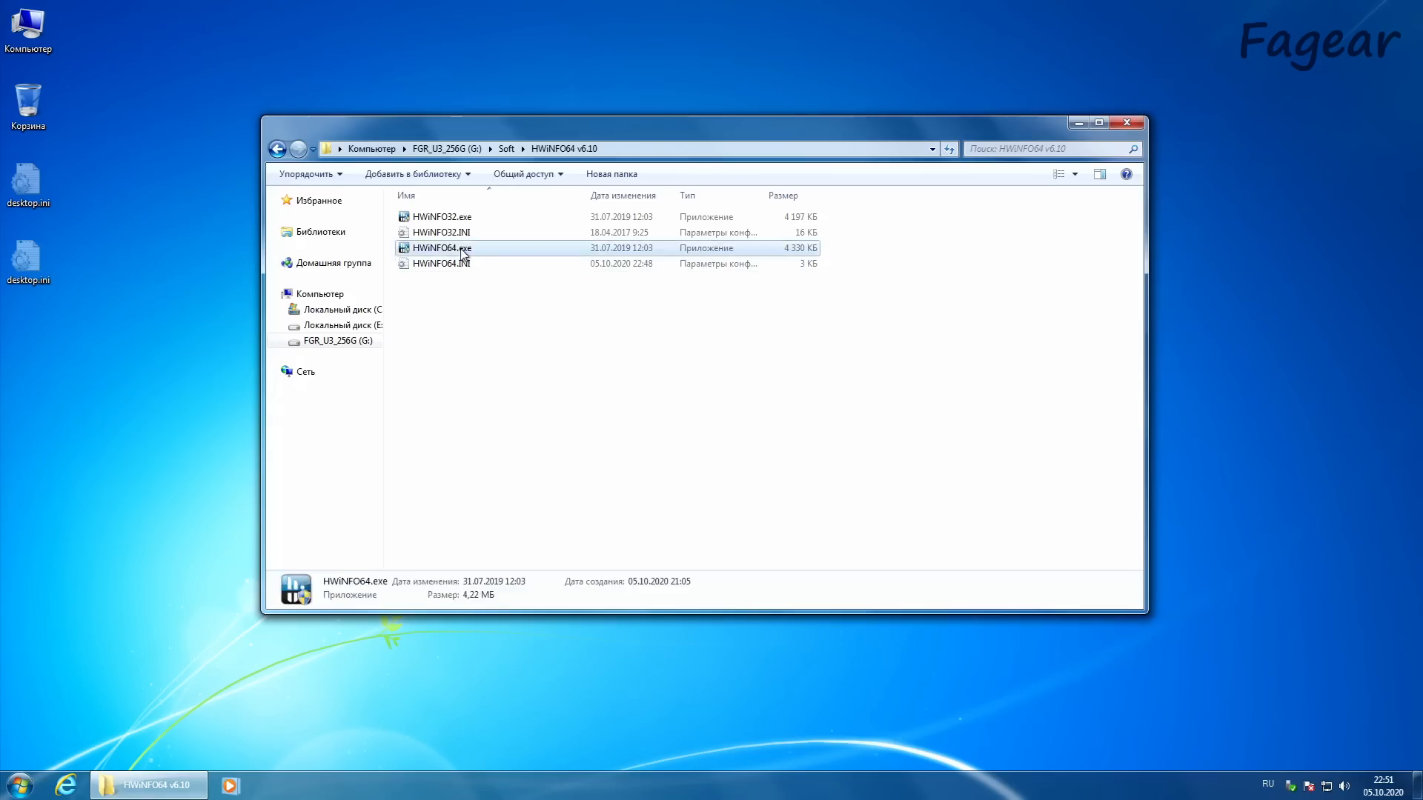
double_click(462, 252)
left_click(755, 409)
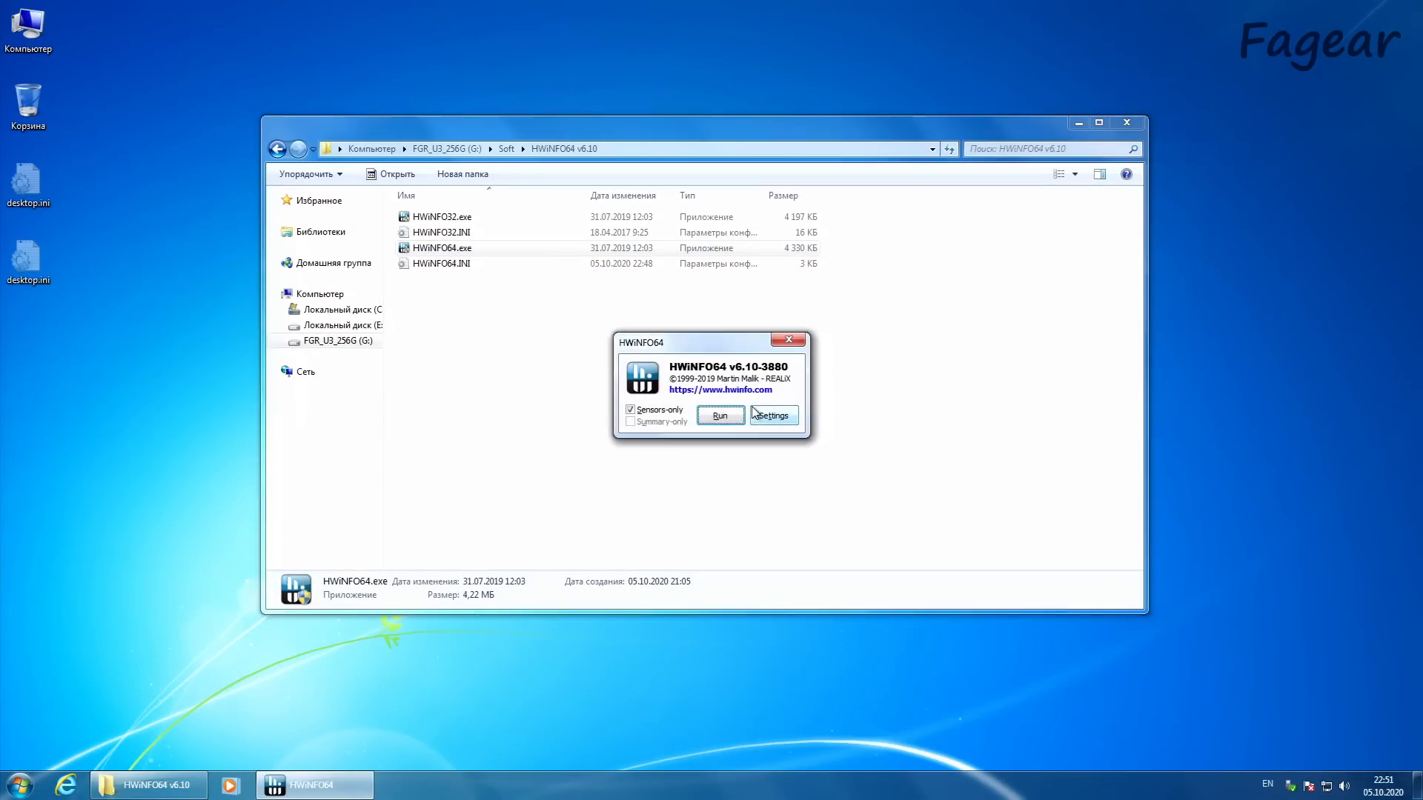
left_click(720, 416)
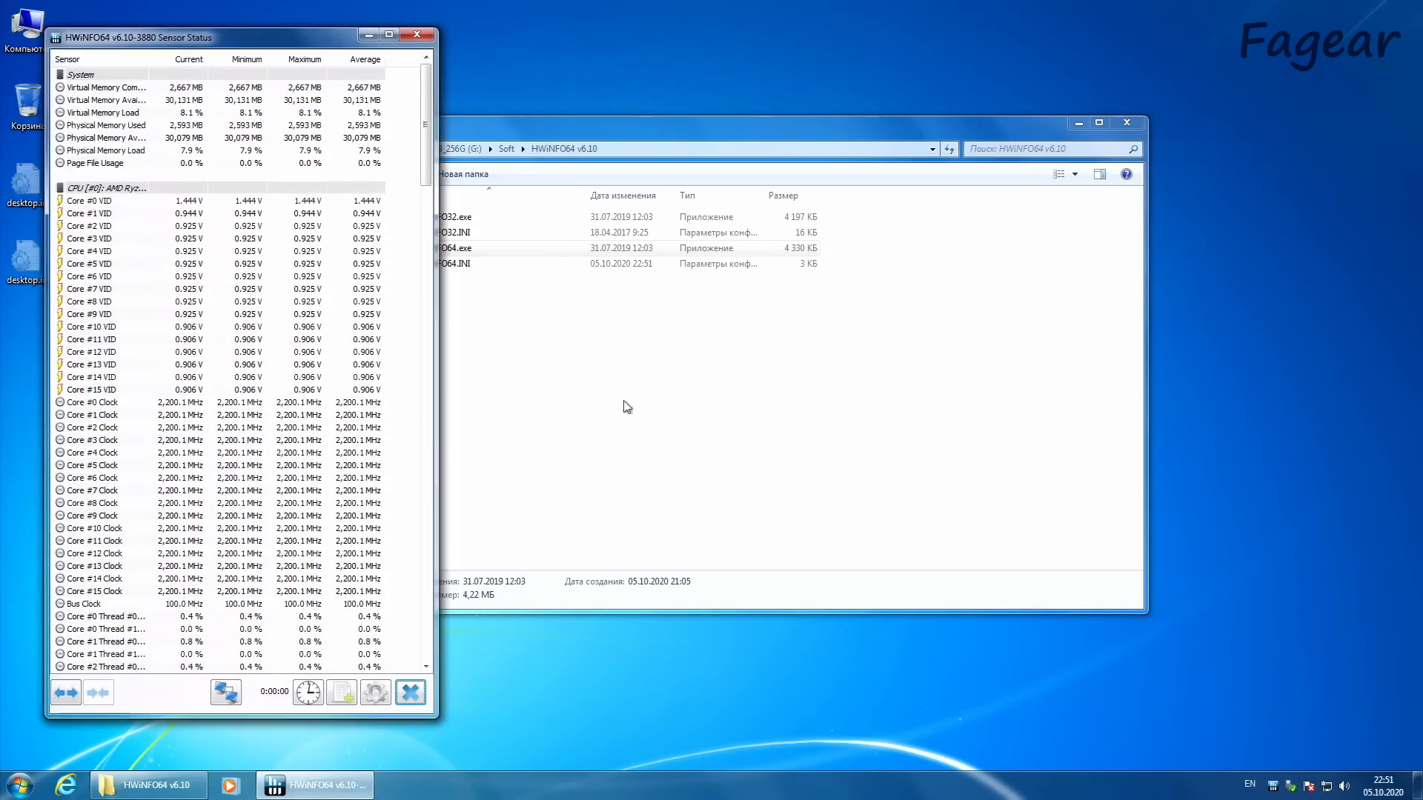
Step: Examine the core clocks, the memory clock and the memory clock ratio in the sensor list
left_click_drag(428, 137, 429, 163)
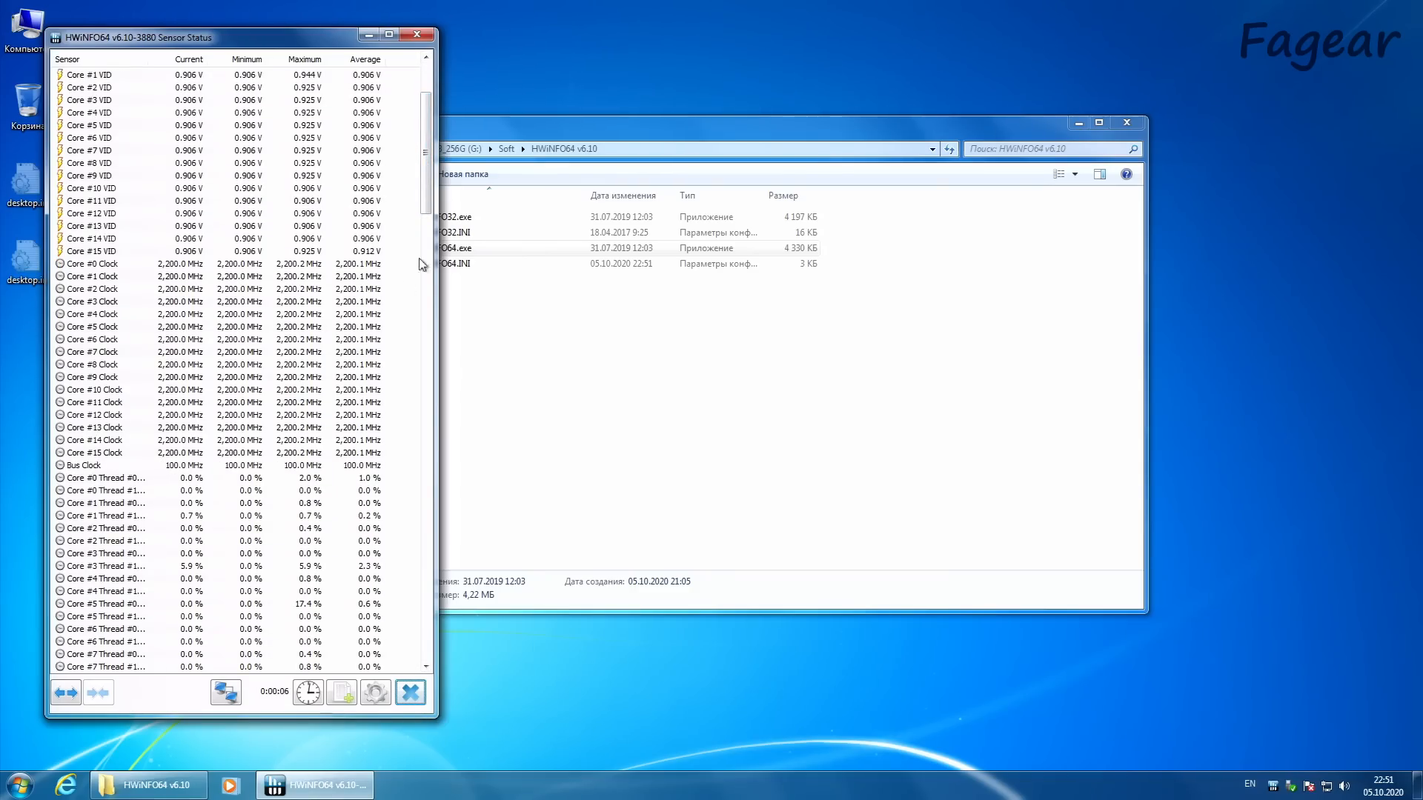
left_click_drag(426, 165, 425, 364)
left_click(185, 163)
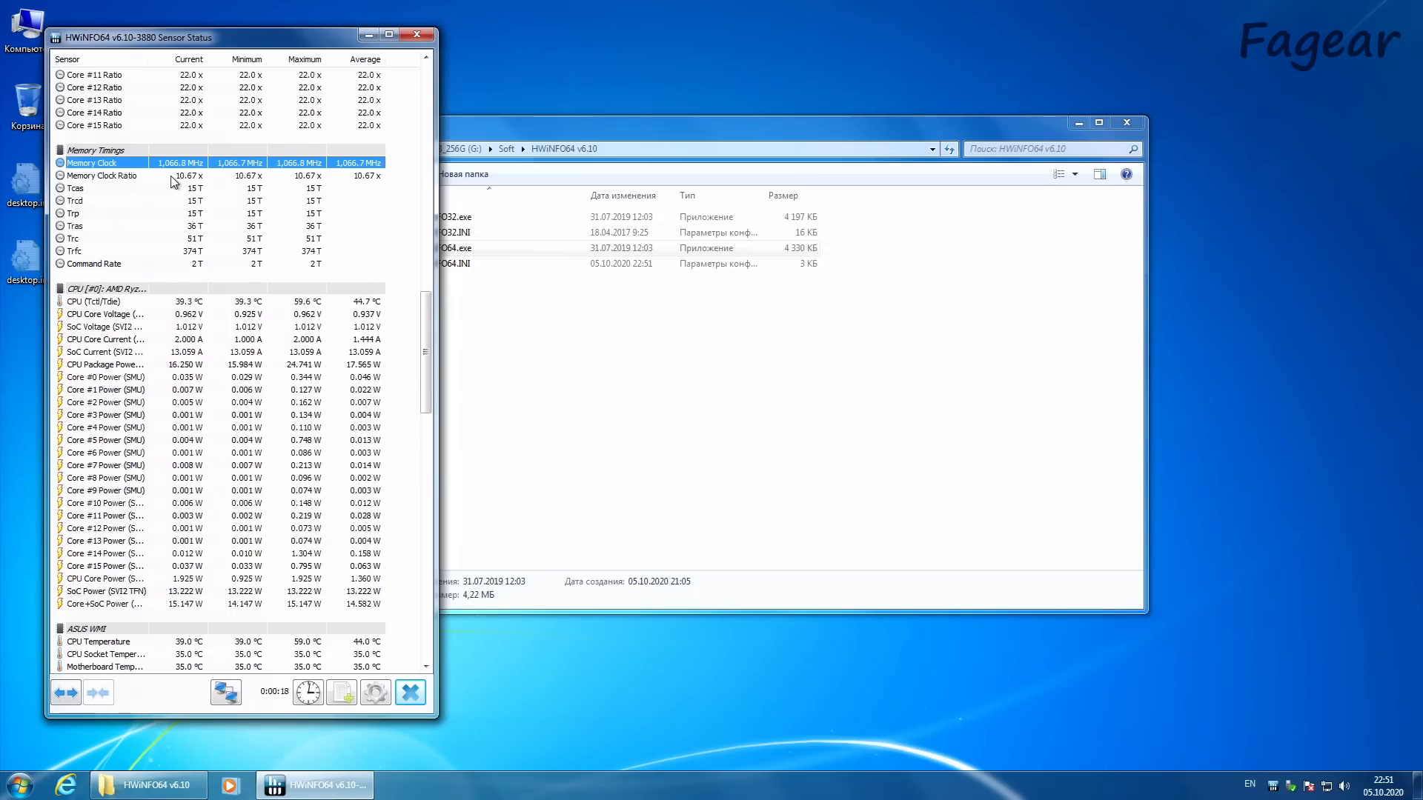
left_click(171, 176)
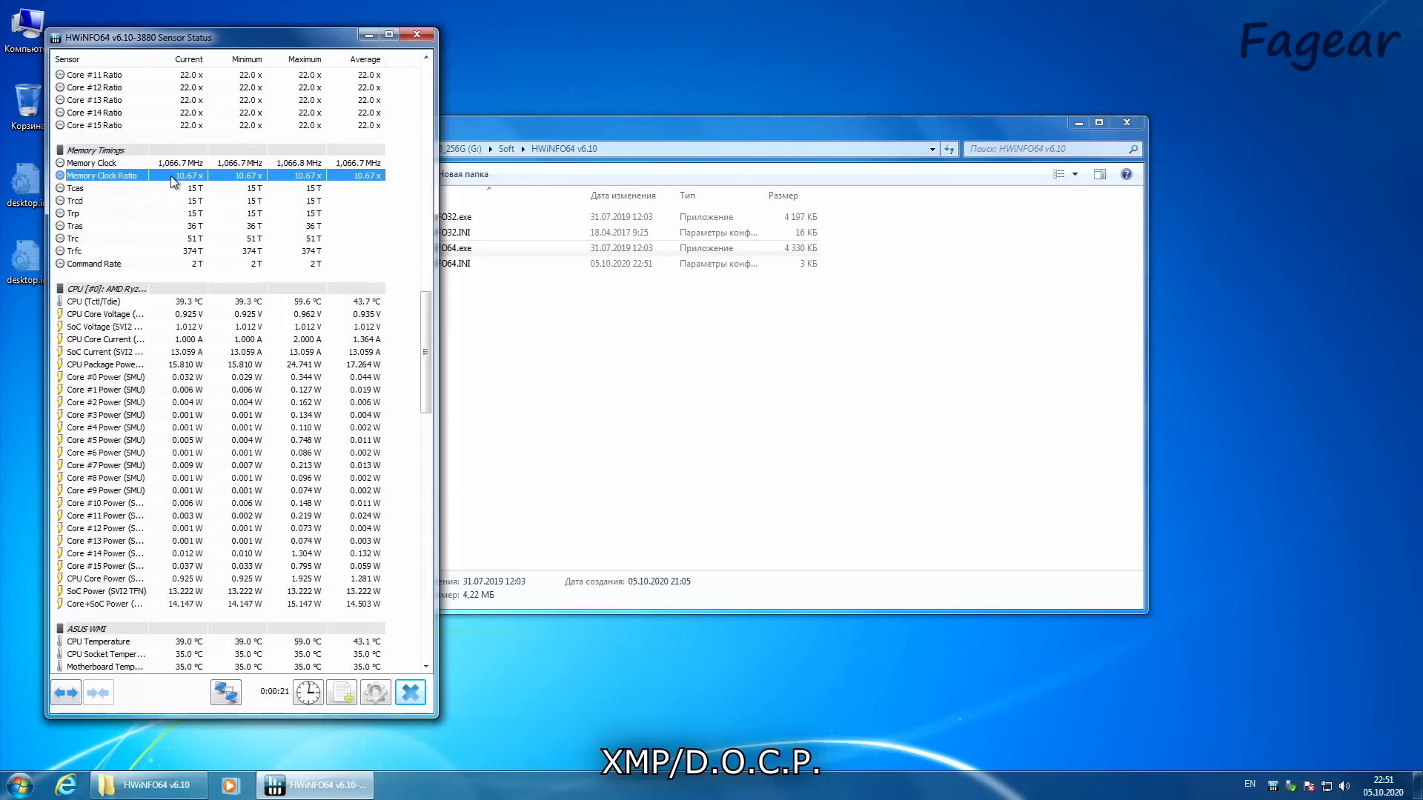
Step: Examine the CPU temperature (Tctl/Tdie) and CPU package power sensors
left_click_drag(429, 335, 430, 361)
left_click(226, 178)
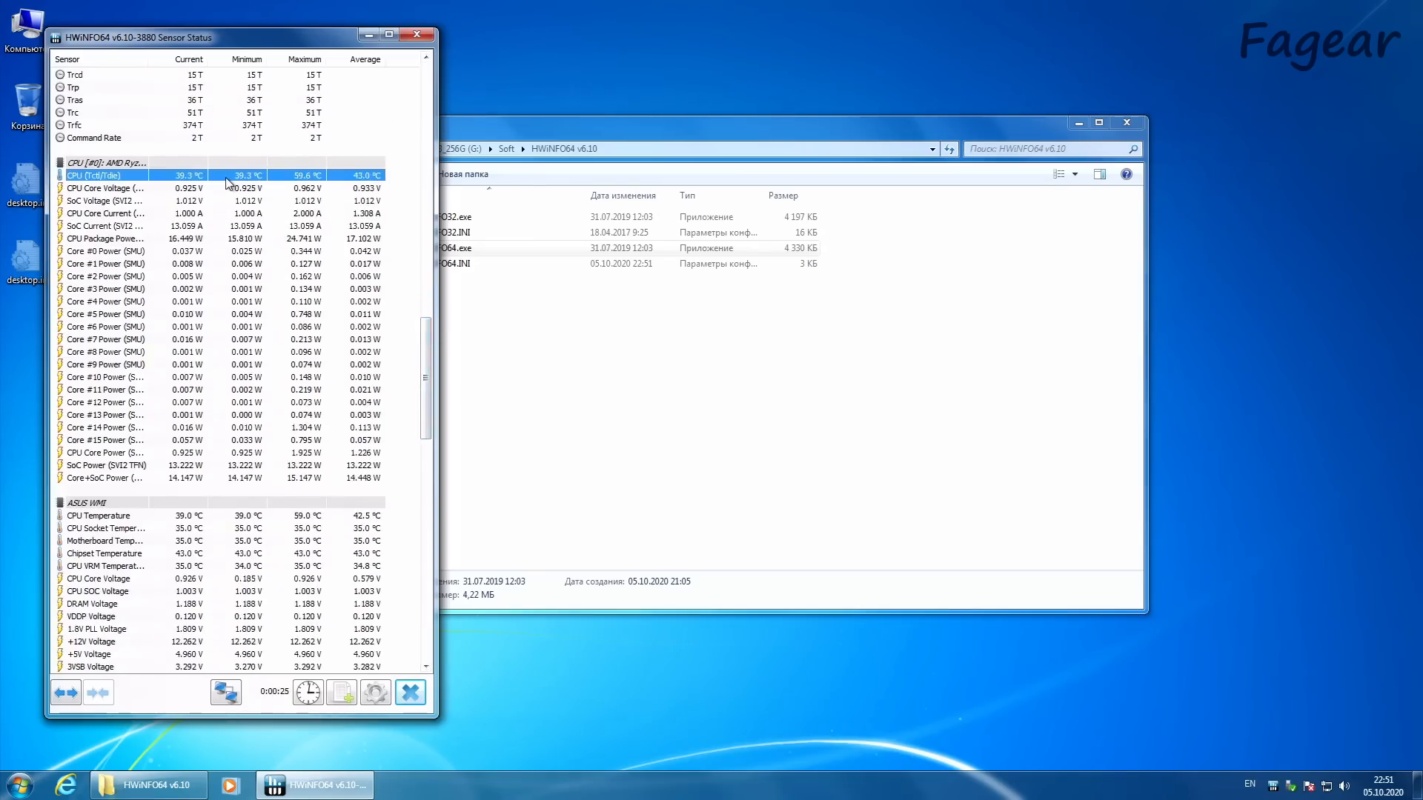
left_click(200, 241)
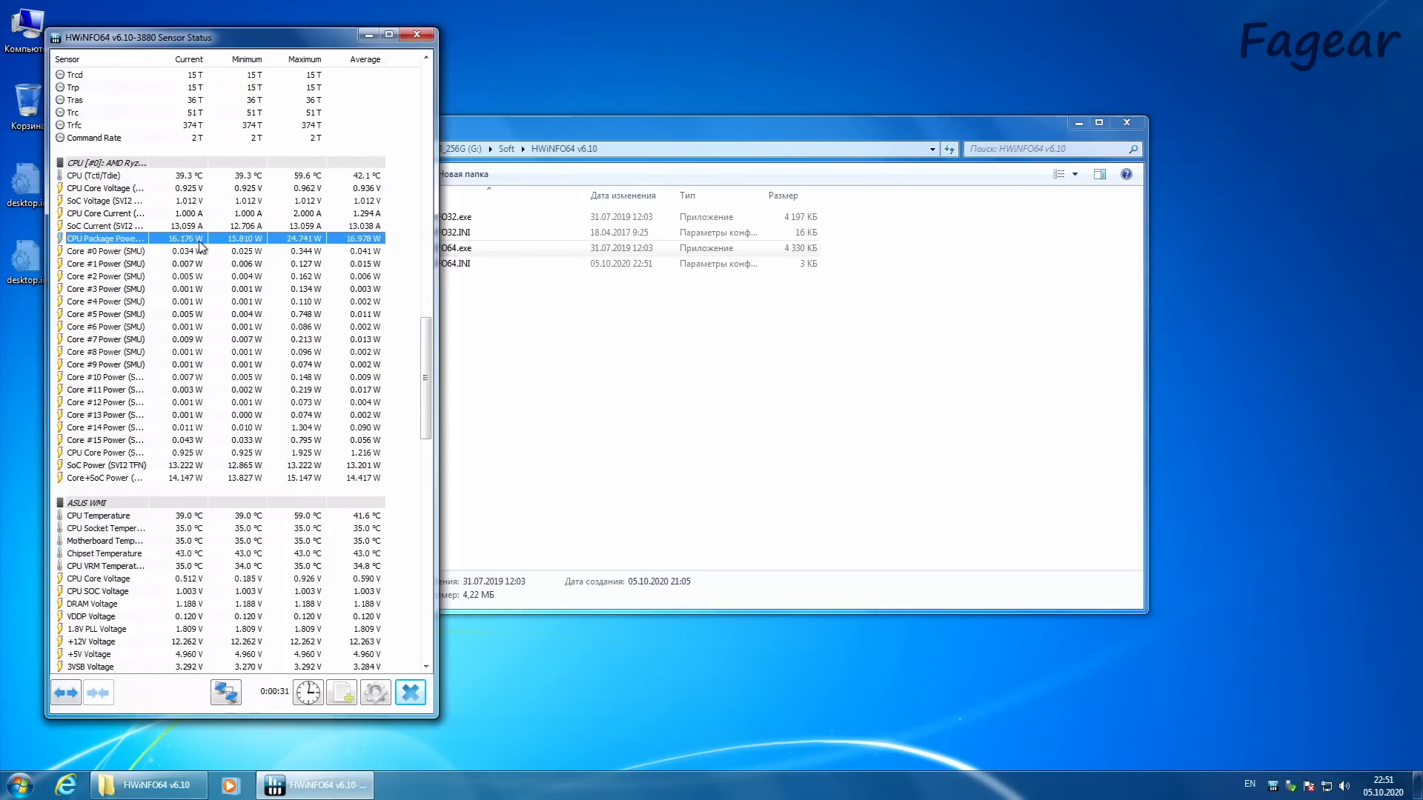
Step: Move the HWiNFO64 folder window clear of the sensor list and open Device Manager in Computer Management with the actions pane hidden
left_click(599, 388)
left_click_drag(519, 124, 722, 140)
right_click(28, 34)
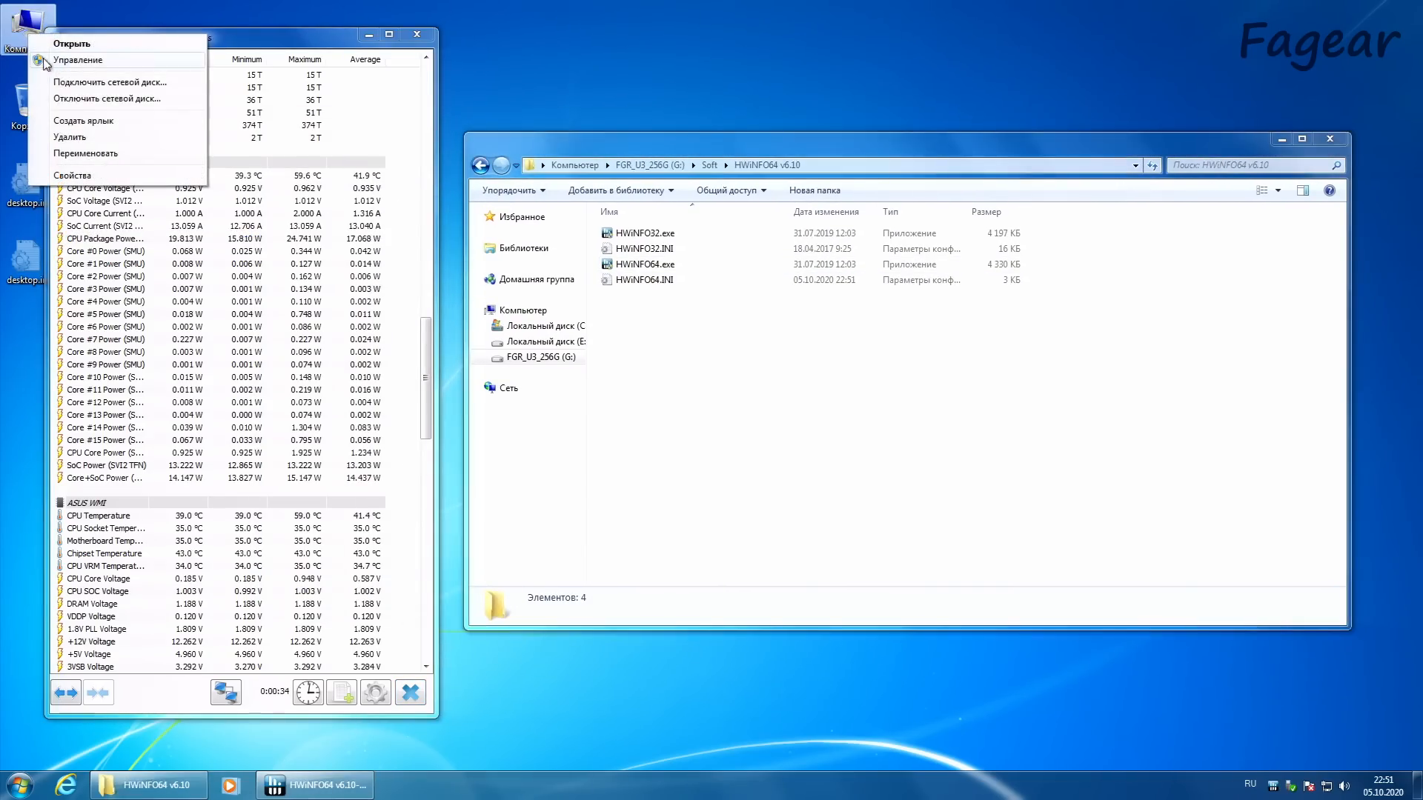
left_click(54, 67)
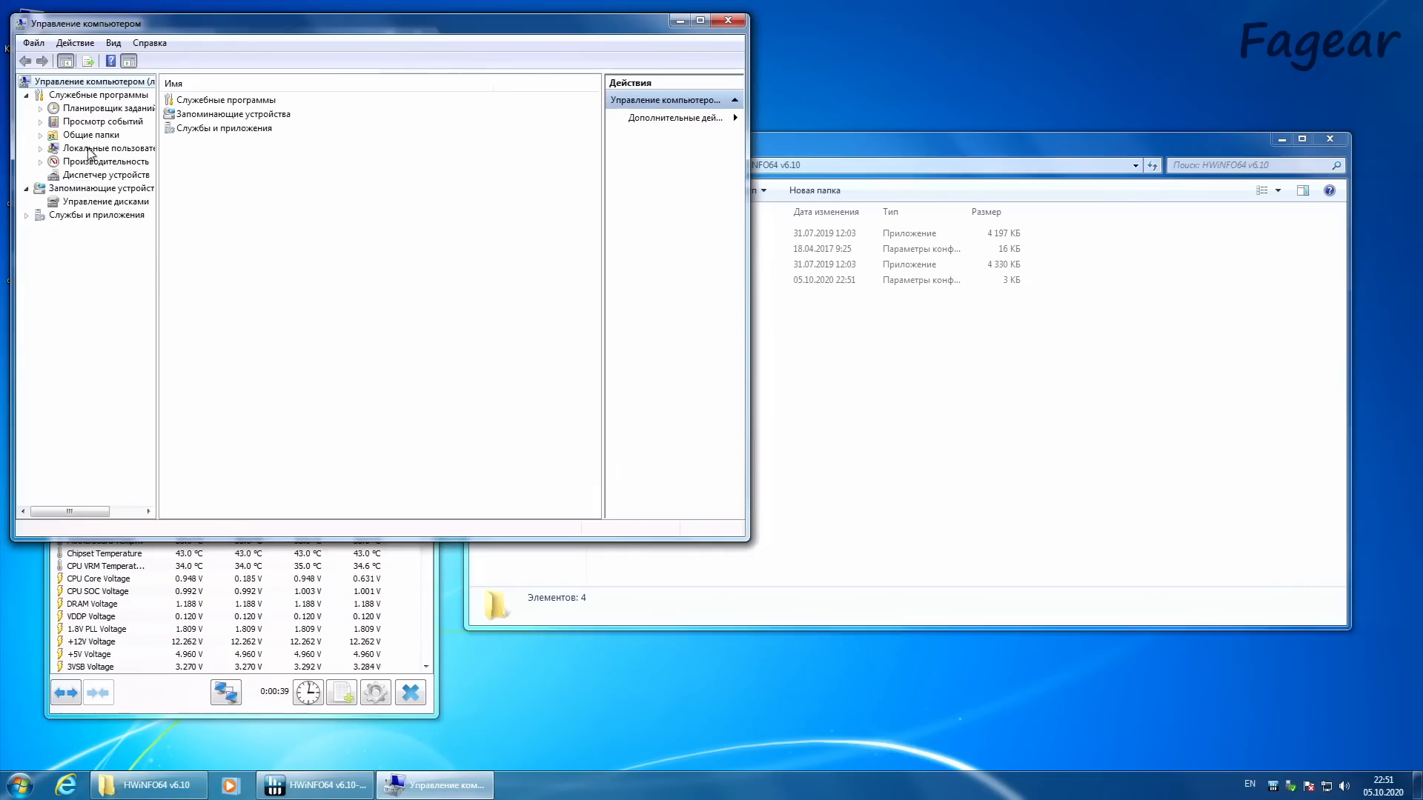
left_click(93, 175)
left_click(122, 61)
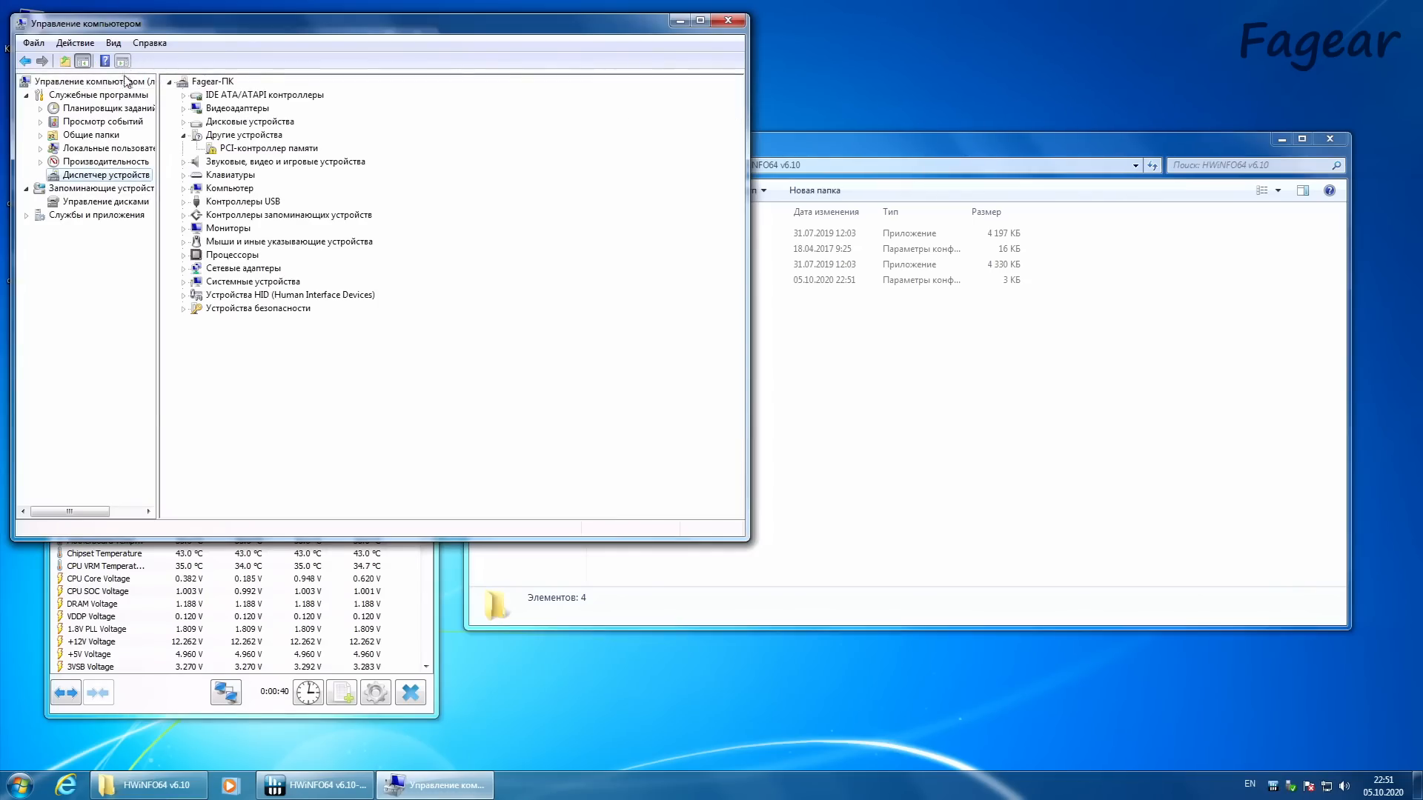
Step: Expand the processors category in Device Manager and look through the listed AMD Ryzen 9 3950X entries
left_click(184, 255)
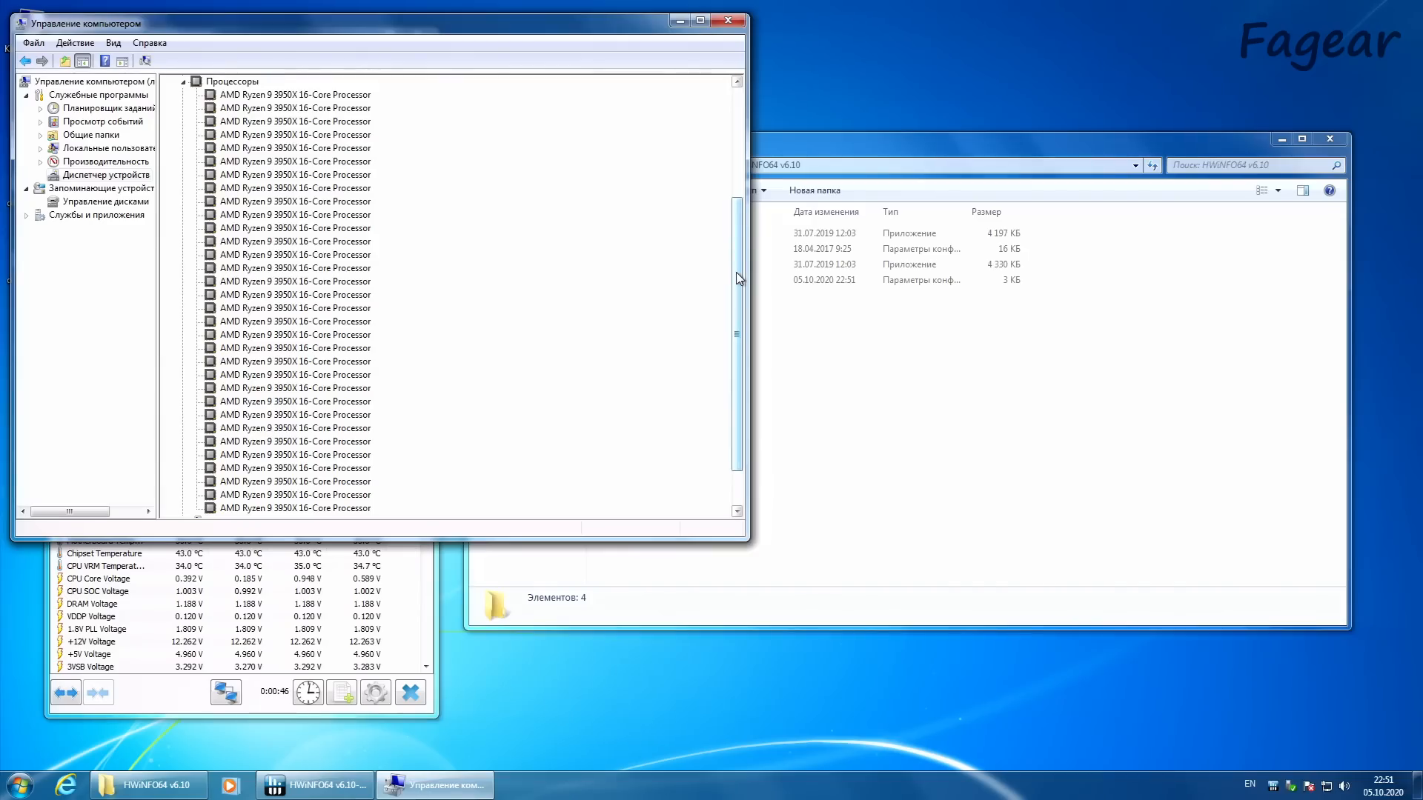
mouse_move(739, 278)
left_mouse_down()
mouse_move(732, 327)
mouse_move(741, 259)
left_mouse_up()
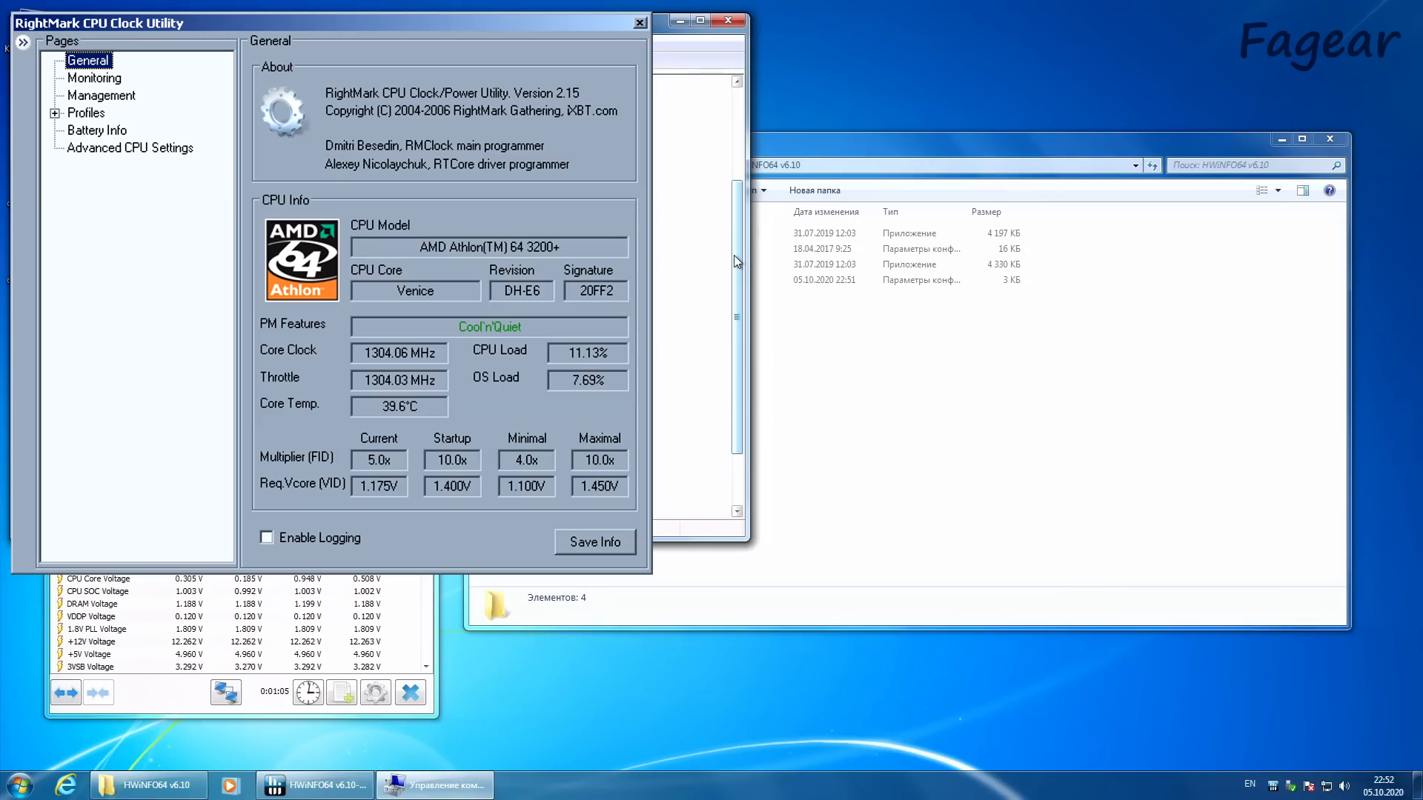
mouse_move(738, 261)
left_mouse_down()
mouse_move(736, 366)
mouse_move(733, 269)
left_mouse_up()
Step: Check the driver date in an AMD Ryzen 9 3950X entry's properties, then close the properties and Computer Management
double_click(224, 189)
left_click(305, 142)
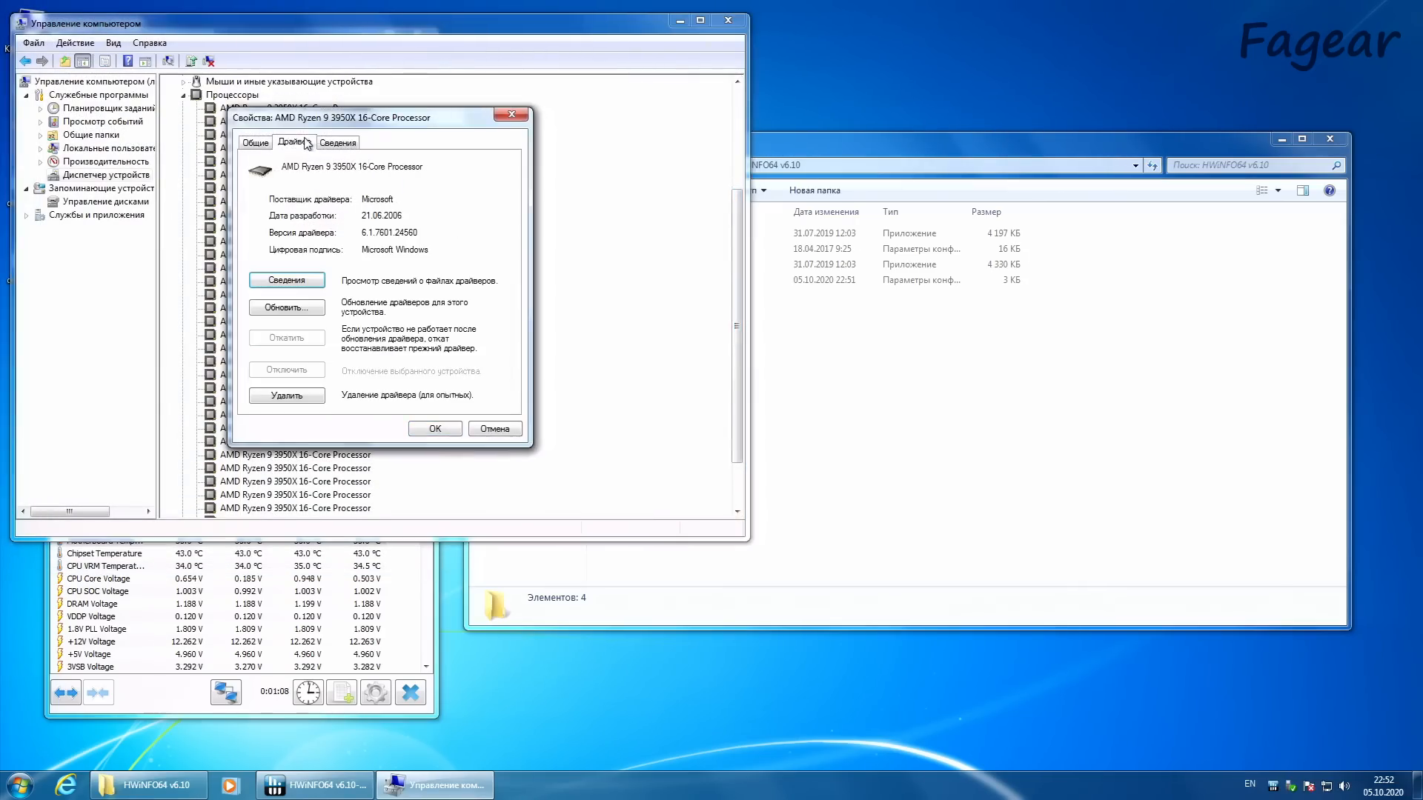
left_click_drag(370, 216, 423, 218)
left_click(516, 431)
left_click(728, 20)
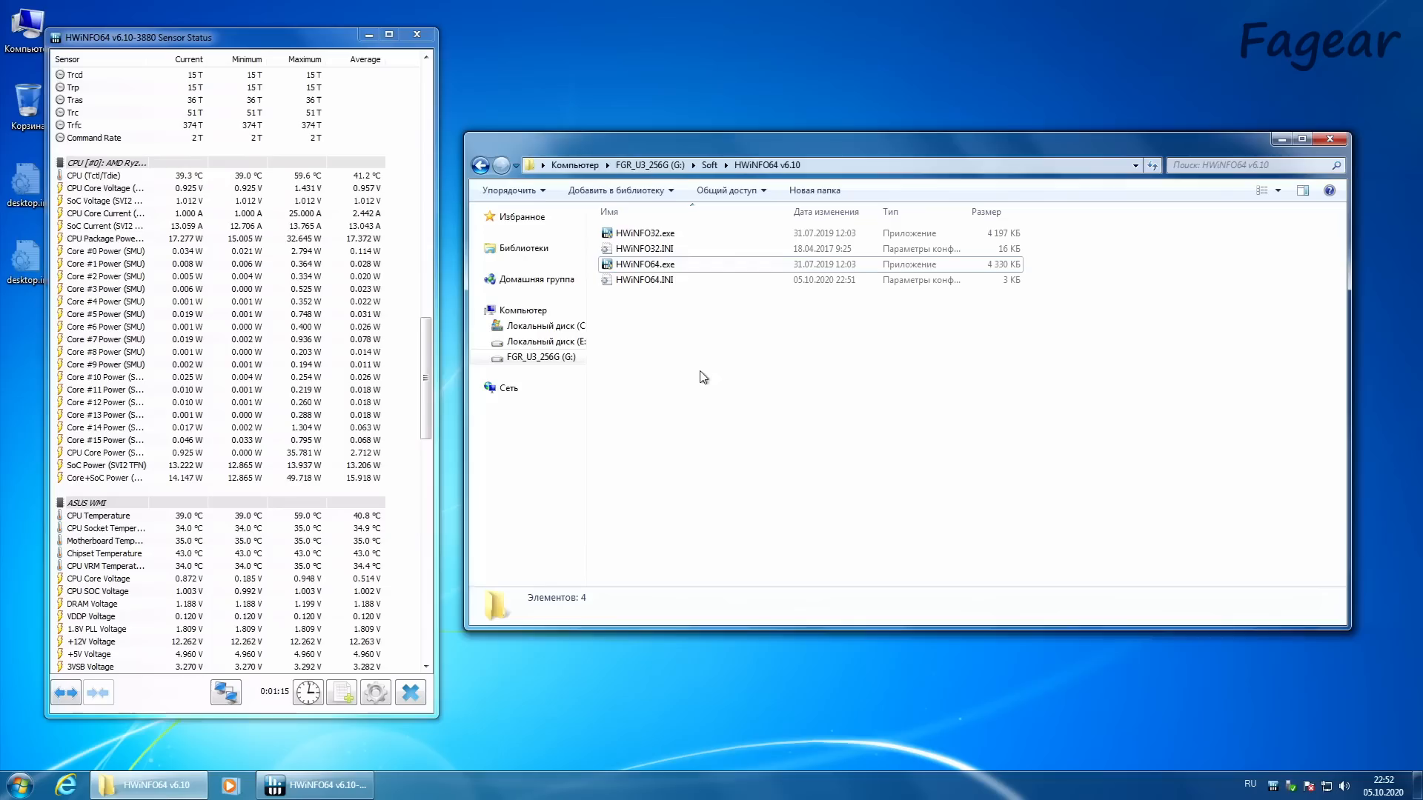
Step: Recheck the CPU package power sensor in HWiNFO64
left_click(192, 238)
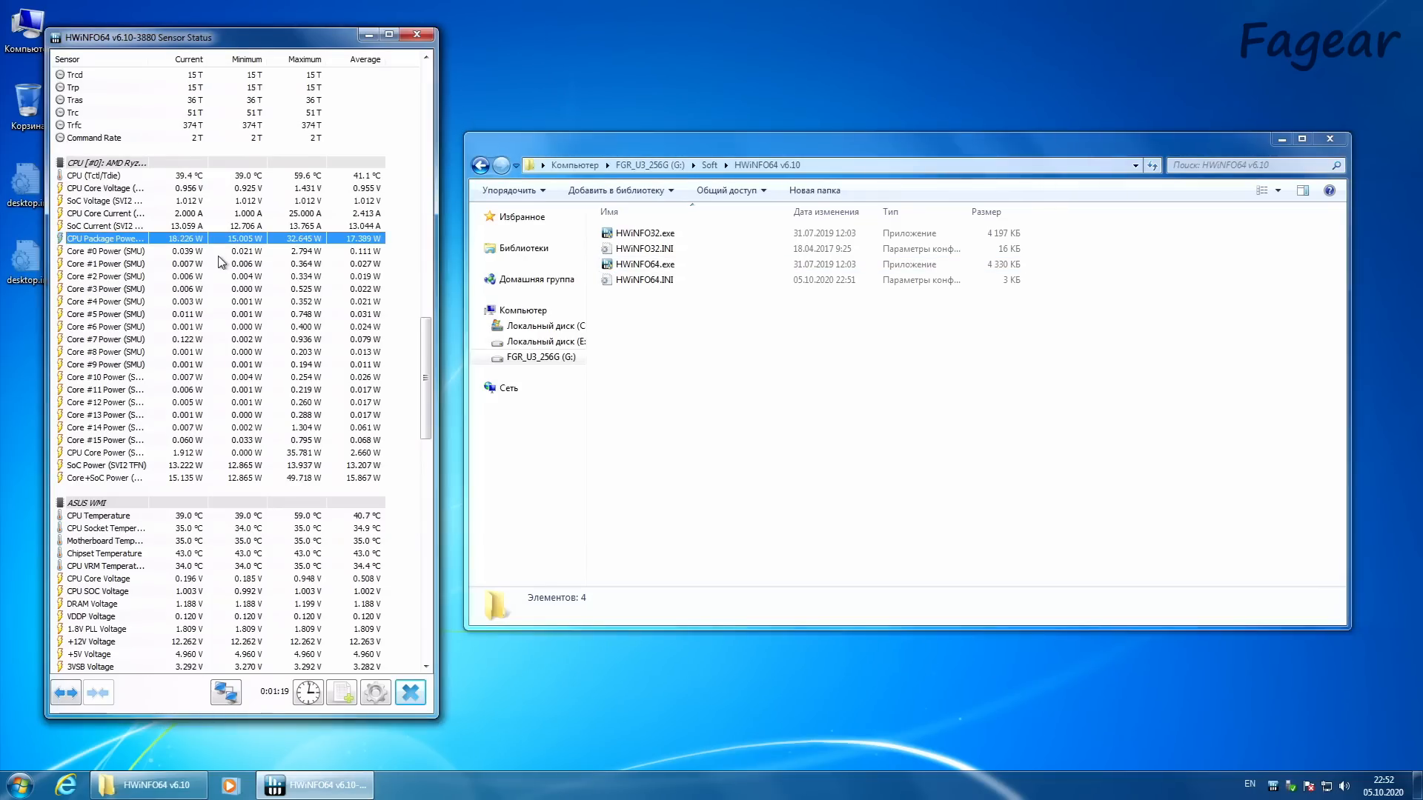
Step: Open Windows Task Manager and place its window beside the HWiNFO64 sensor list
right_click(829, 784)
left_click(897, 748)
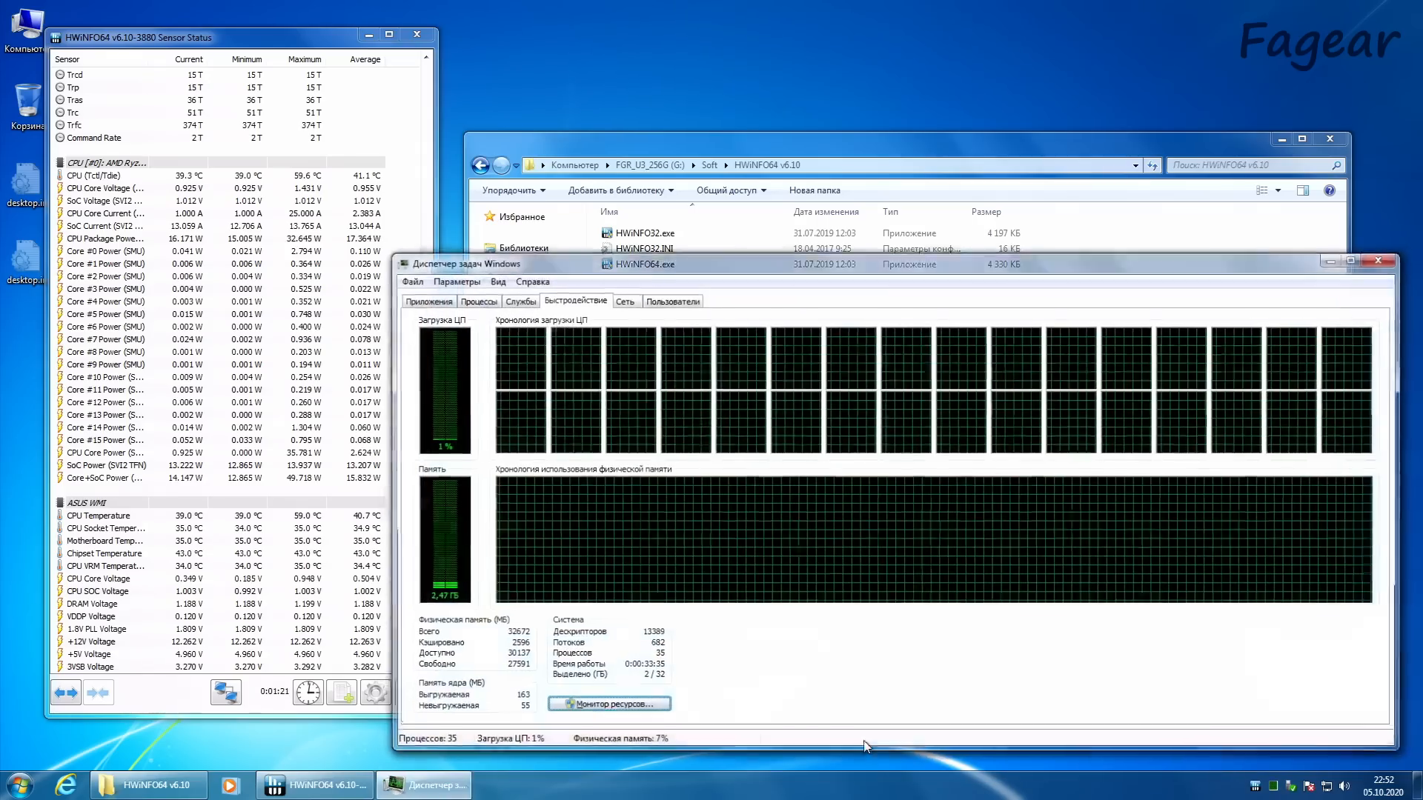
left_click_drag(959, 266, 931, 246)
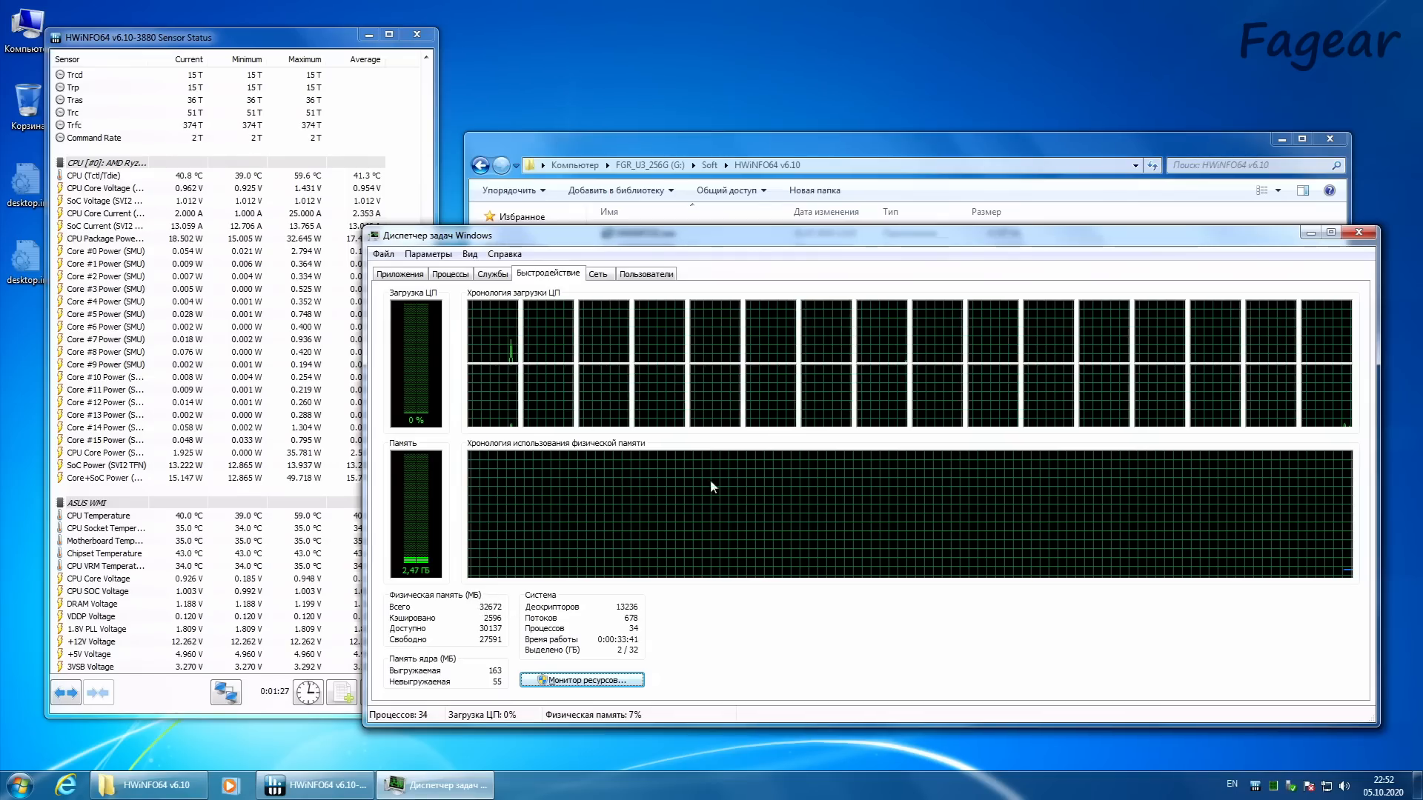
left_click_drag(689, 235, 753, 255)
Step: Launch prime95.exe from the Soft\Prime95 v25.11\x64 folder and open its torture test settings
left_click_drag(834, 146, 853, 78)
left_click(724, 96)
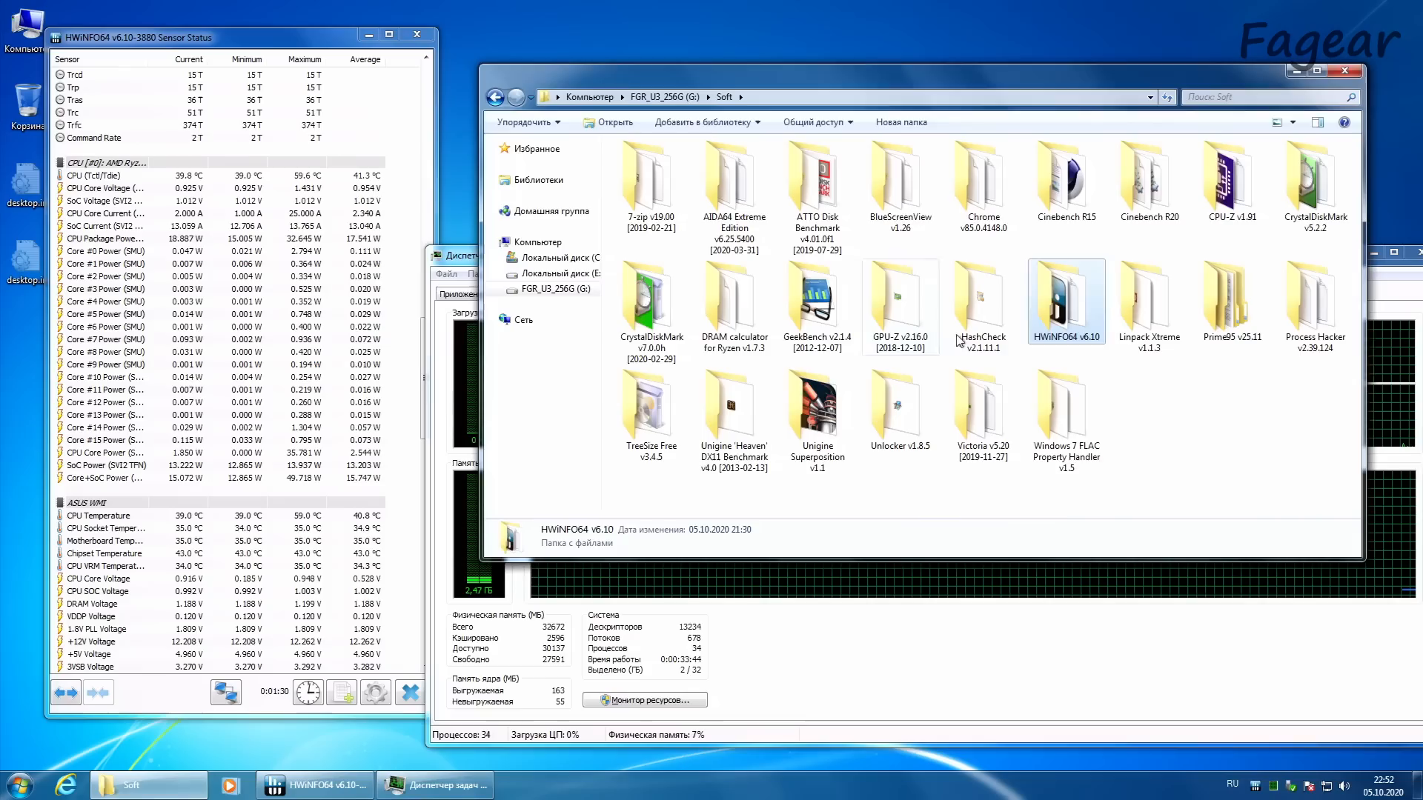
double_click(1234, 304)
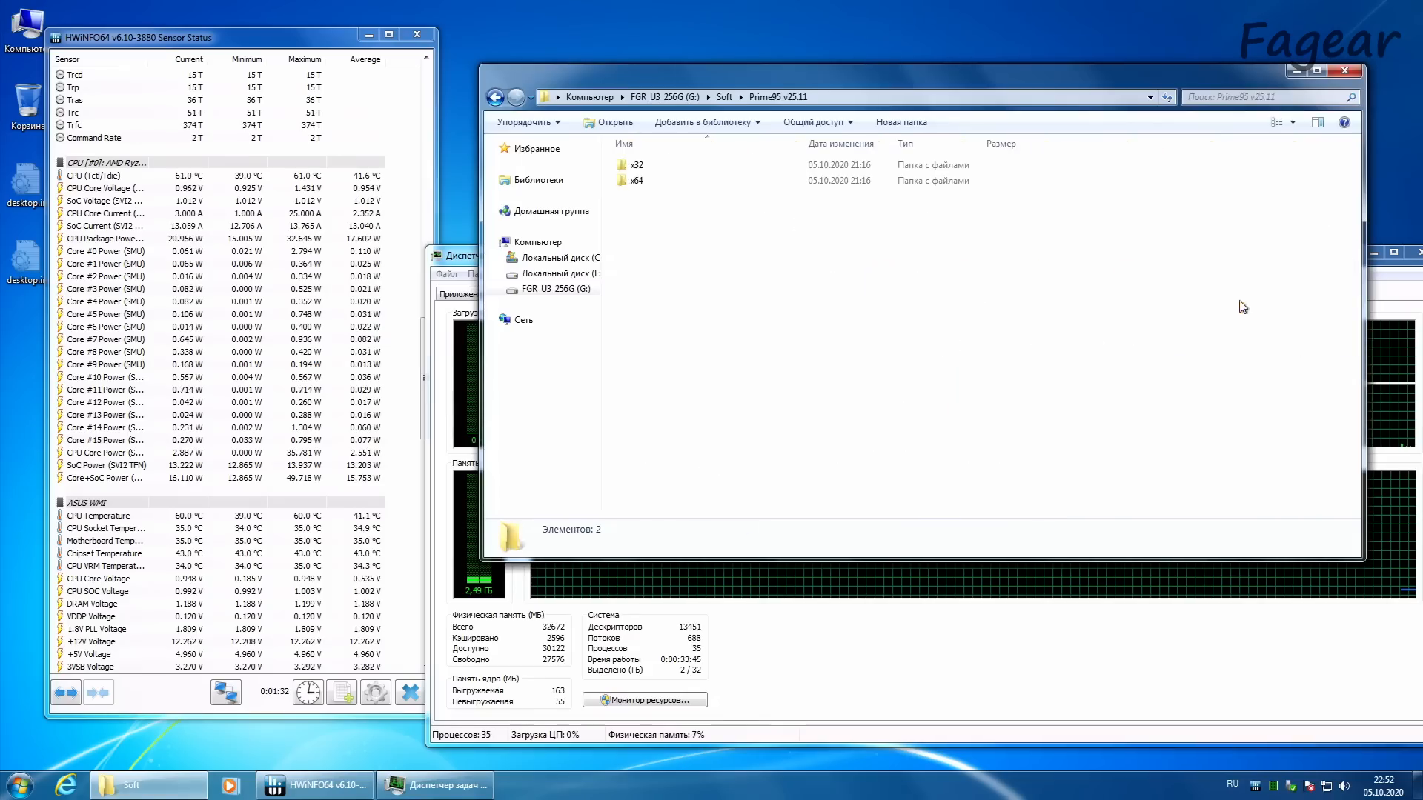
double_click(636, 181)
left_click(659, 375)
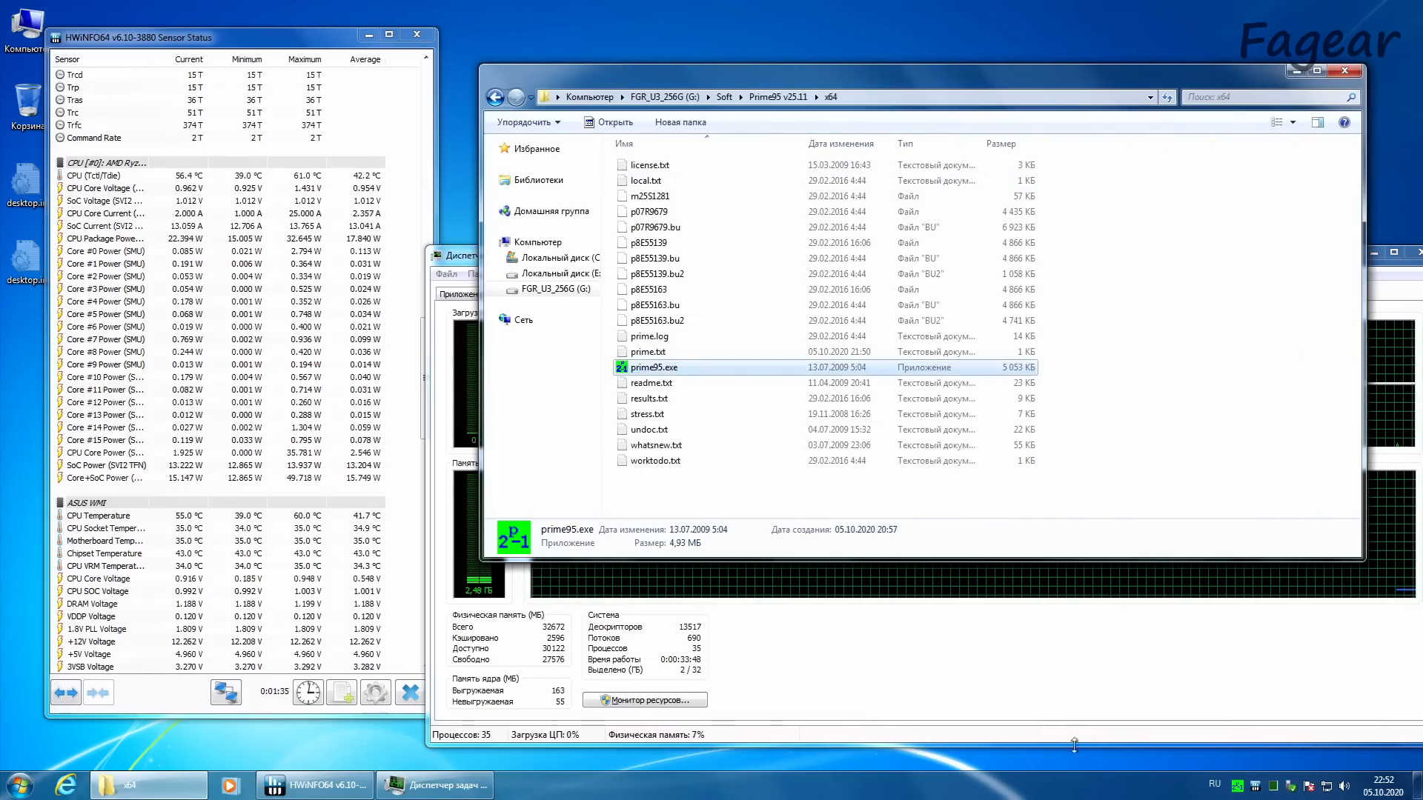
key("Return")
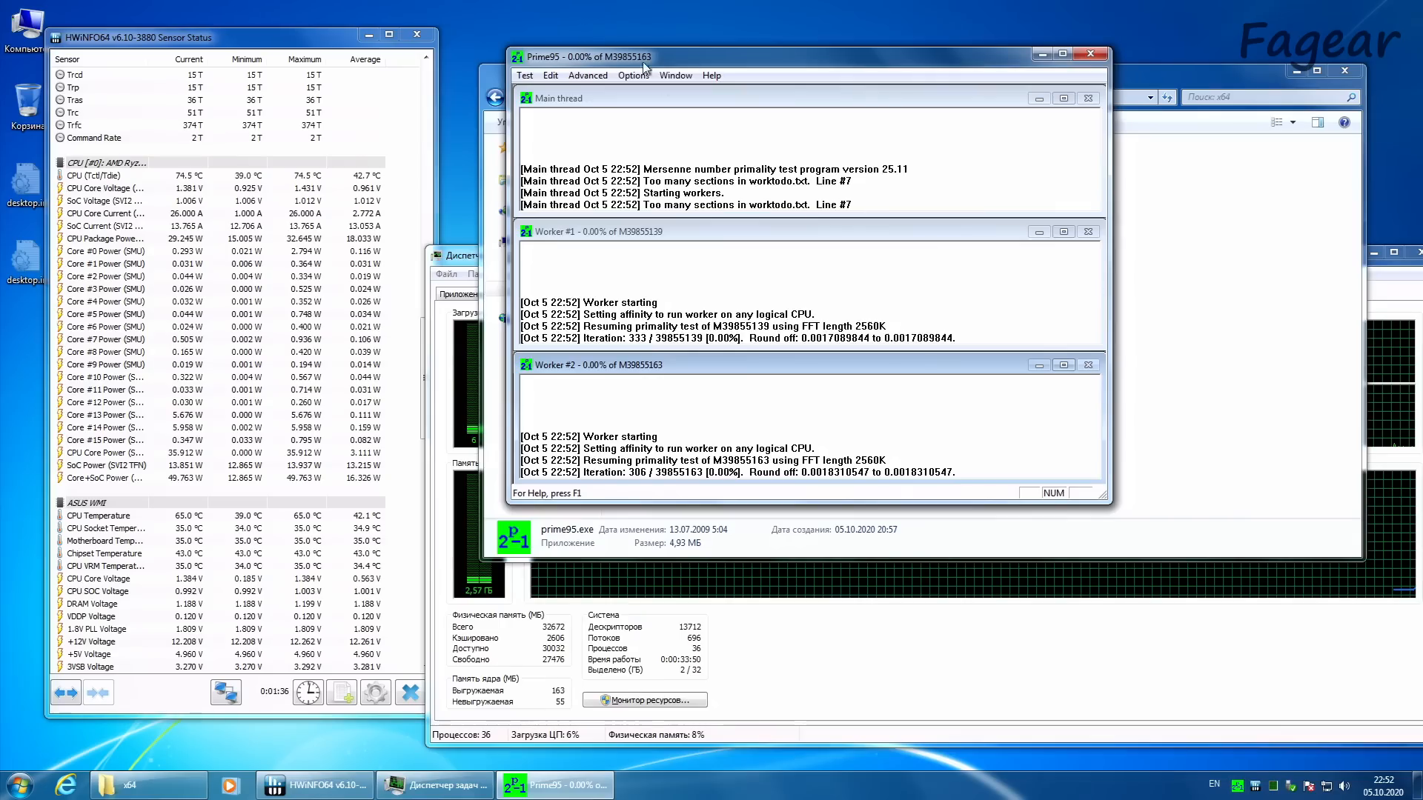
left_click(636, 75)
left_click(667, 126)
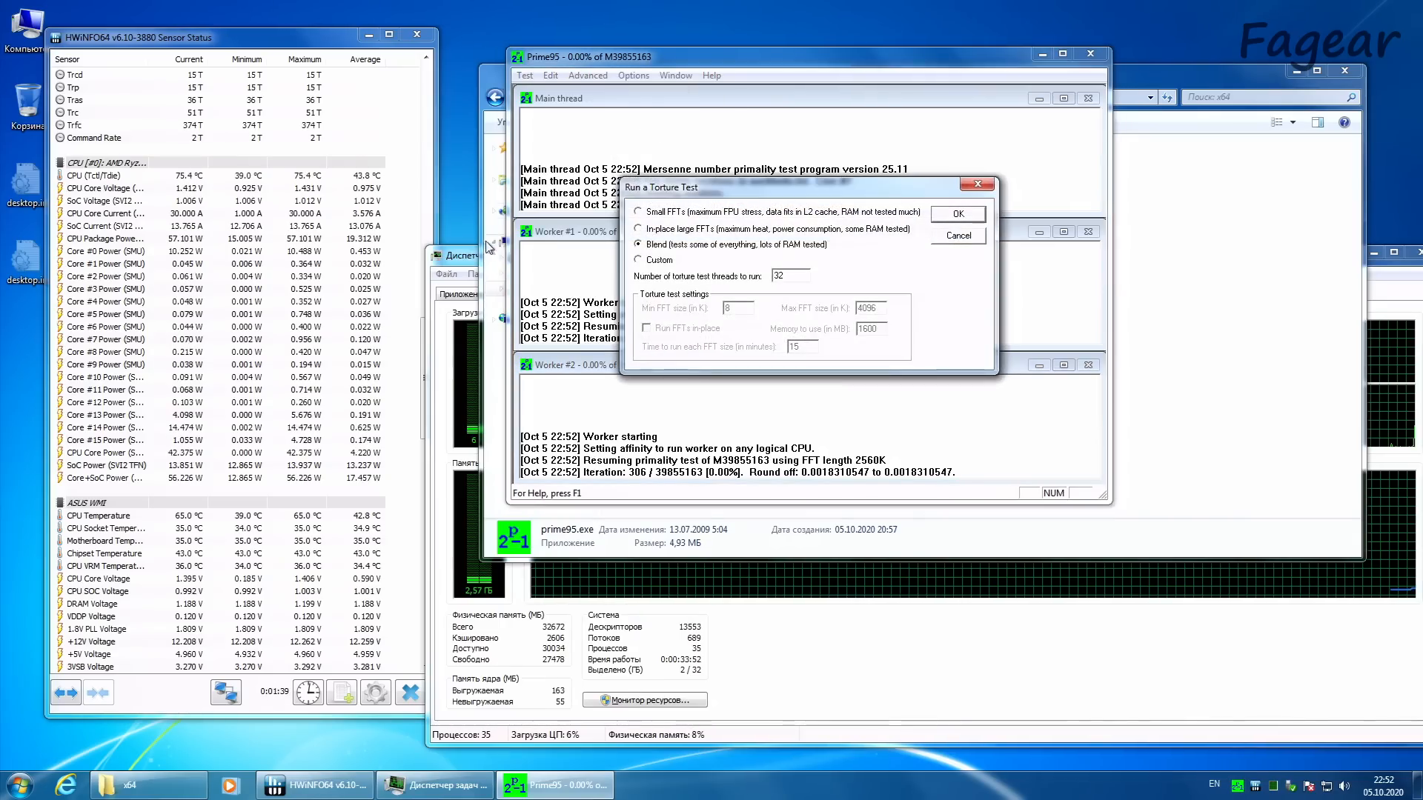
Step: Check the CPU (Tctl/Tdie) temperature and CPU package power in HWiNFO64 while the Prime95 workers run
left_click(173, 177)
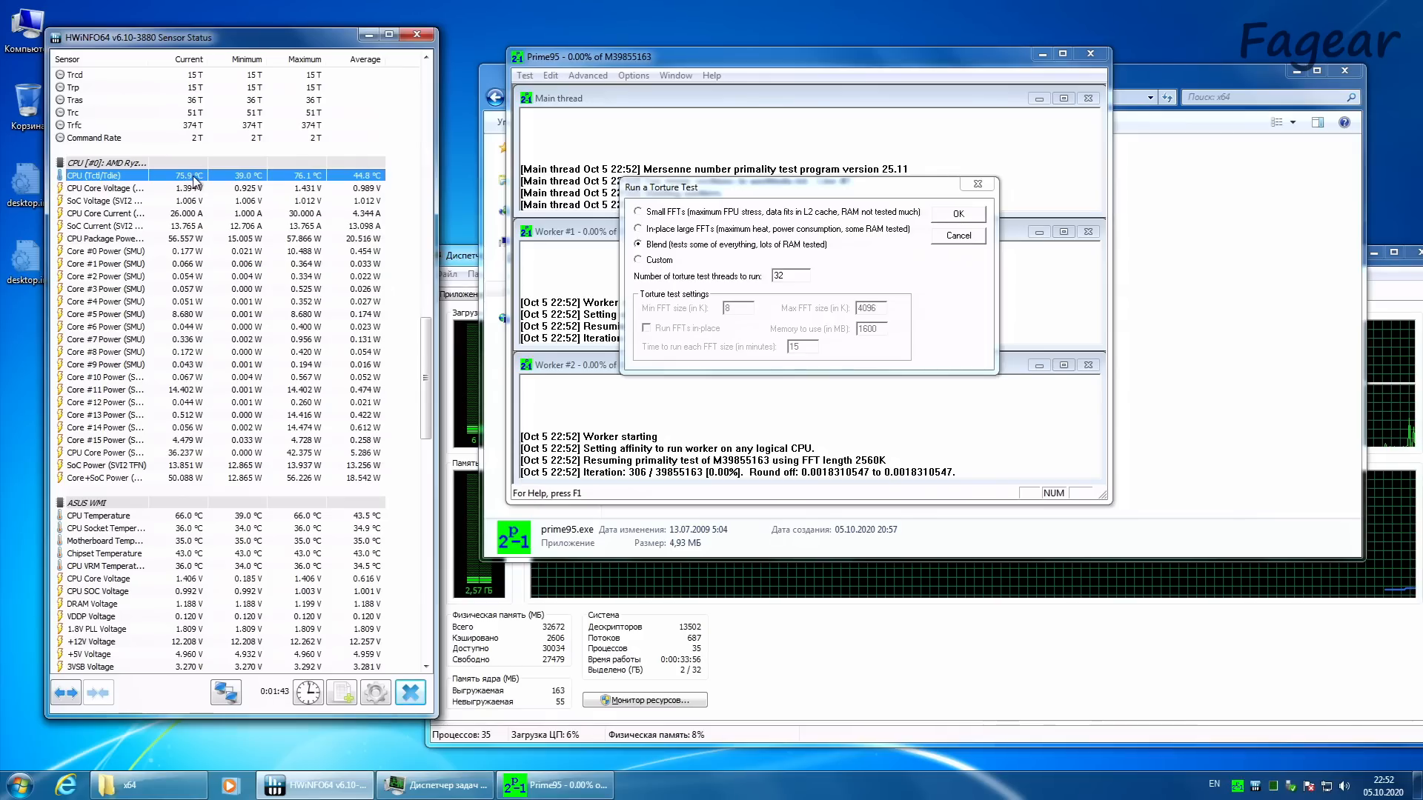
left_click(191, 240)
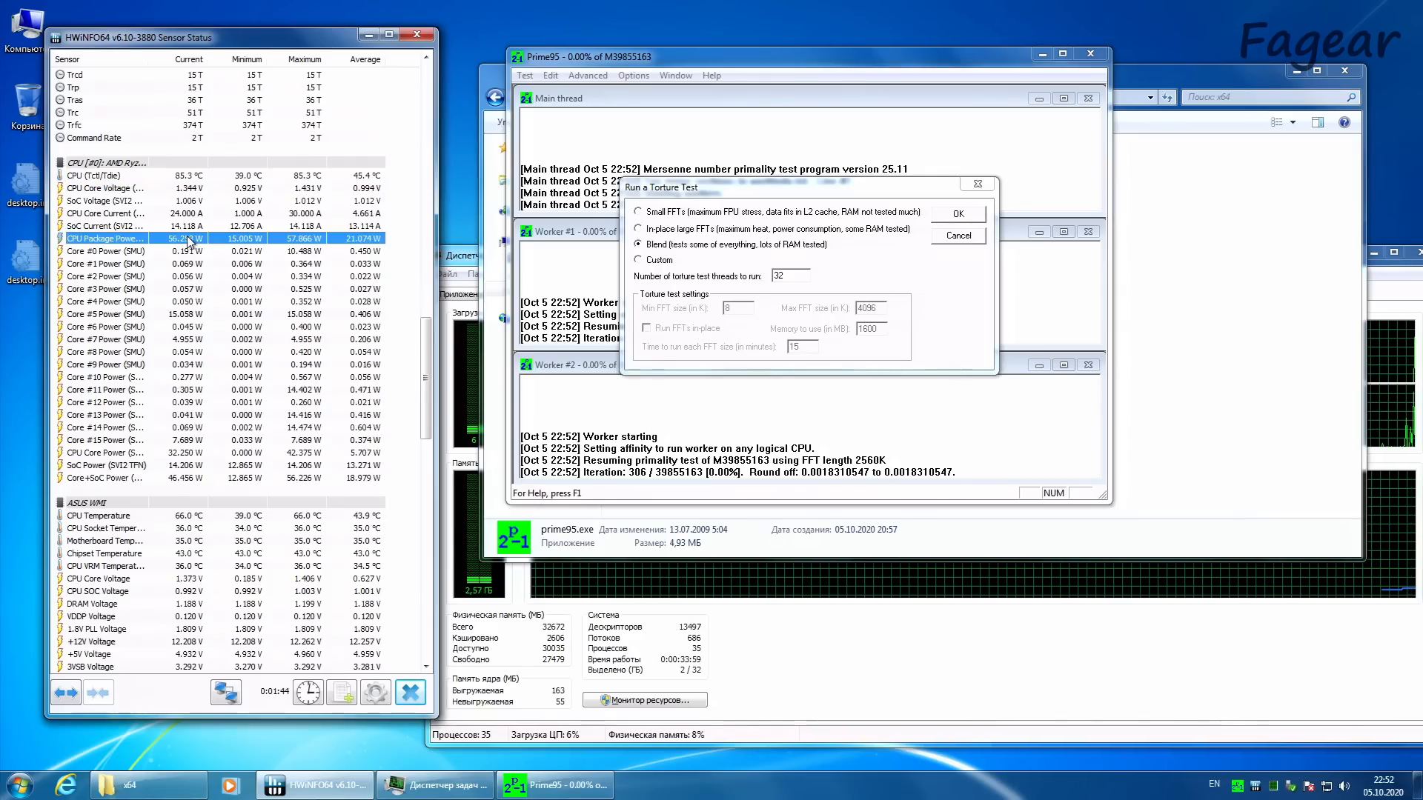
left_click(197, 180)
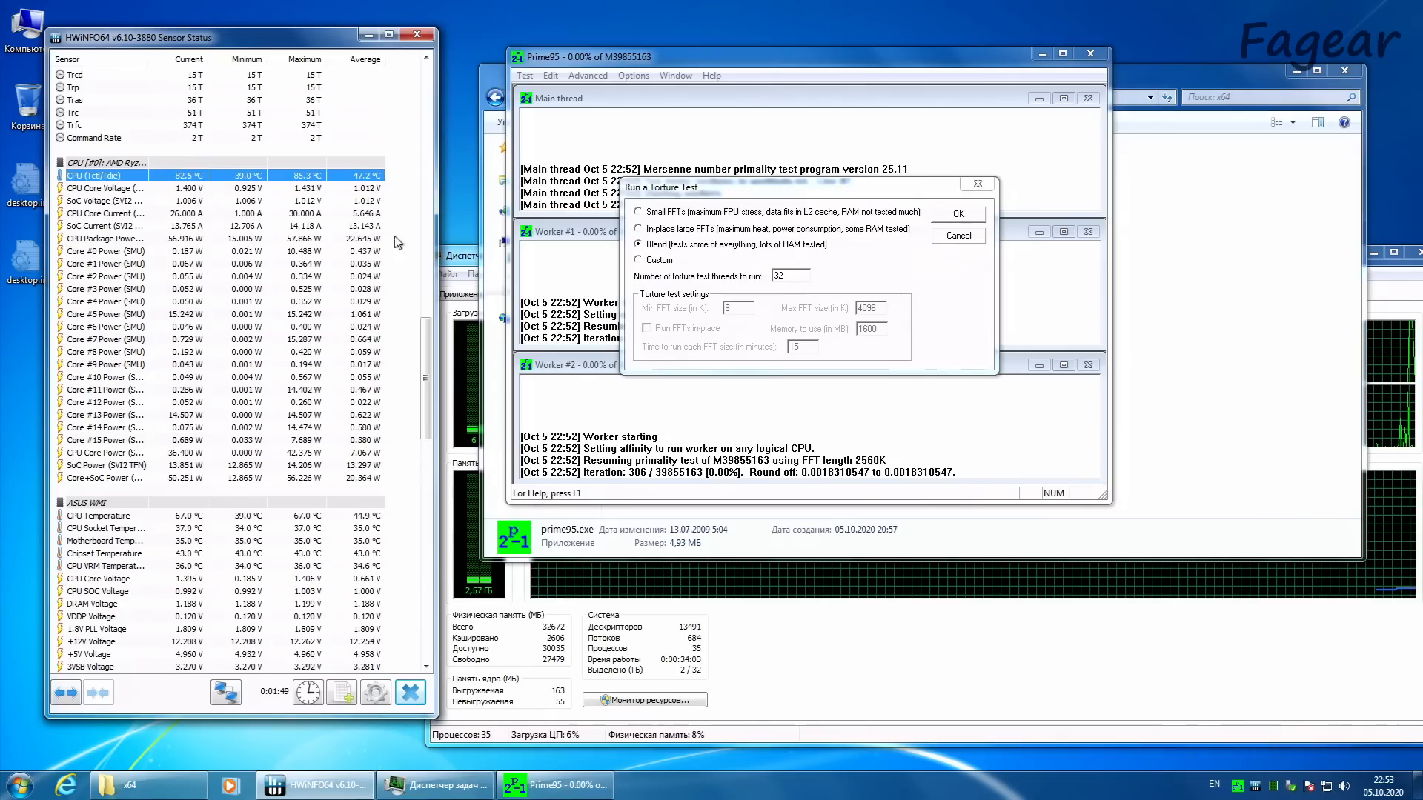
Step: Start an in-place large FFTs torture test with 1 thread, with the core clocks shown in HWiNFO64
left_click(717, 230)
type("1")
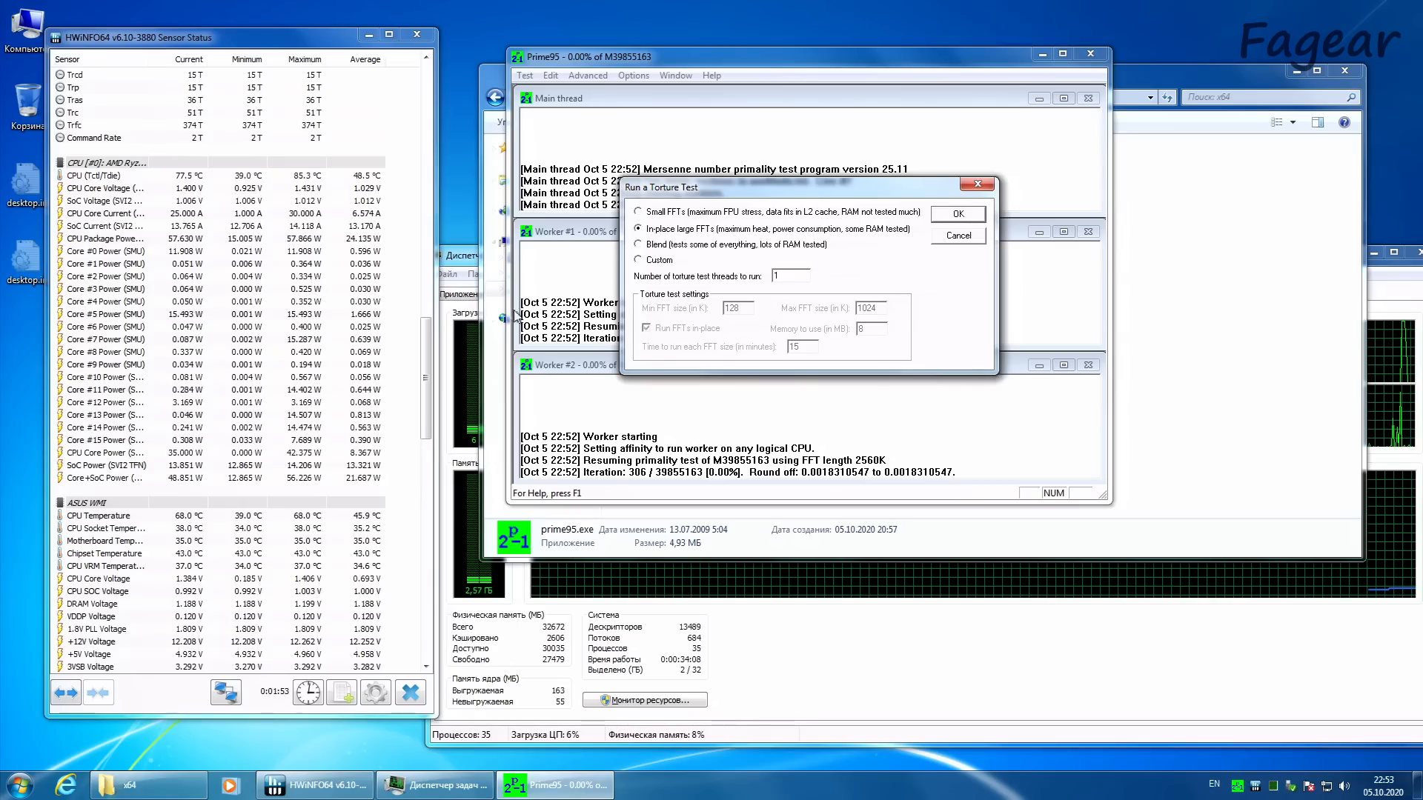
left_click_drag(426, 354, 434, 123)
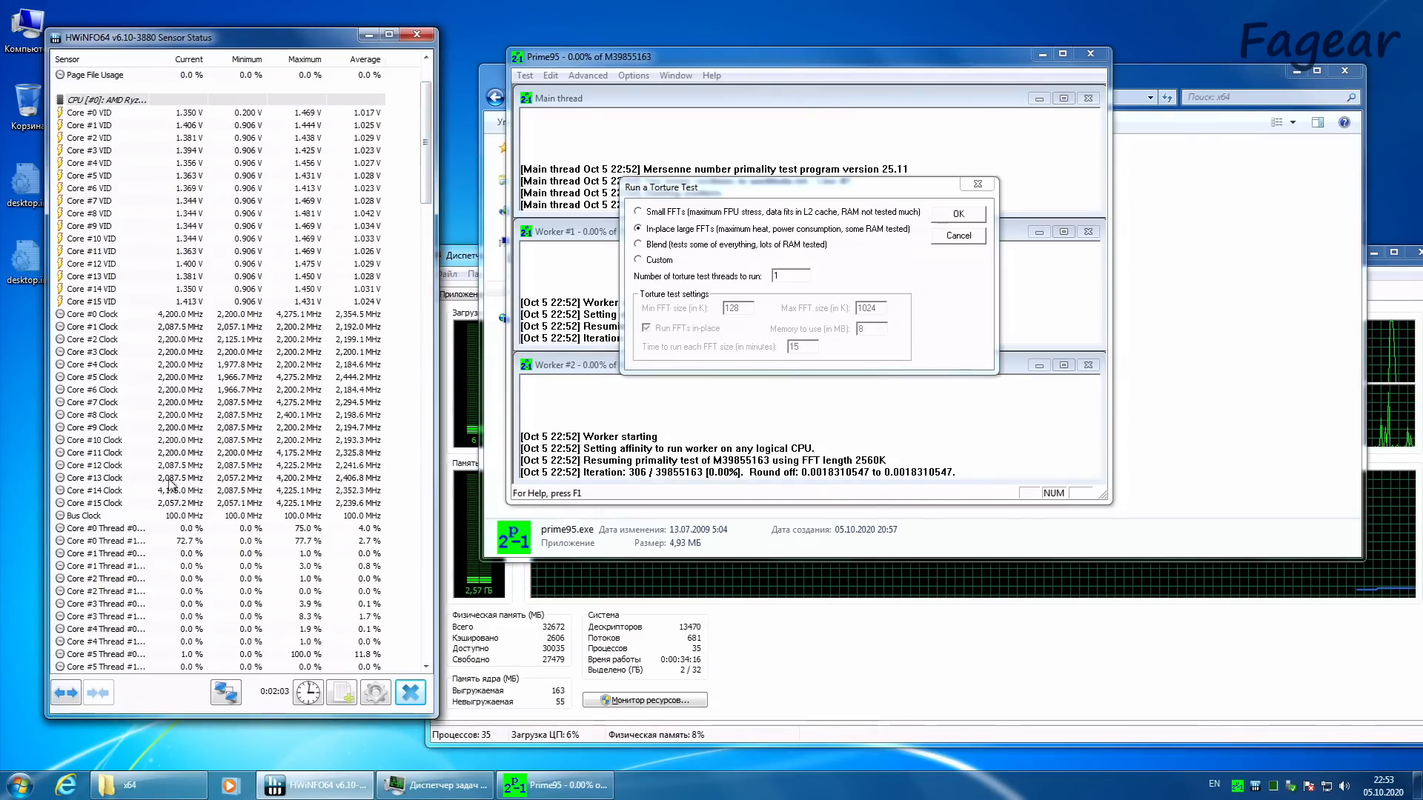
left_click(967, 215)
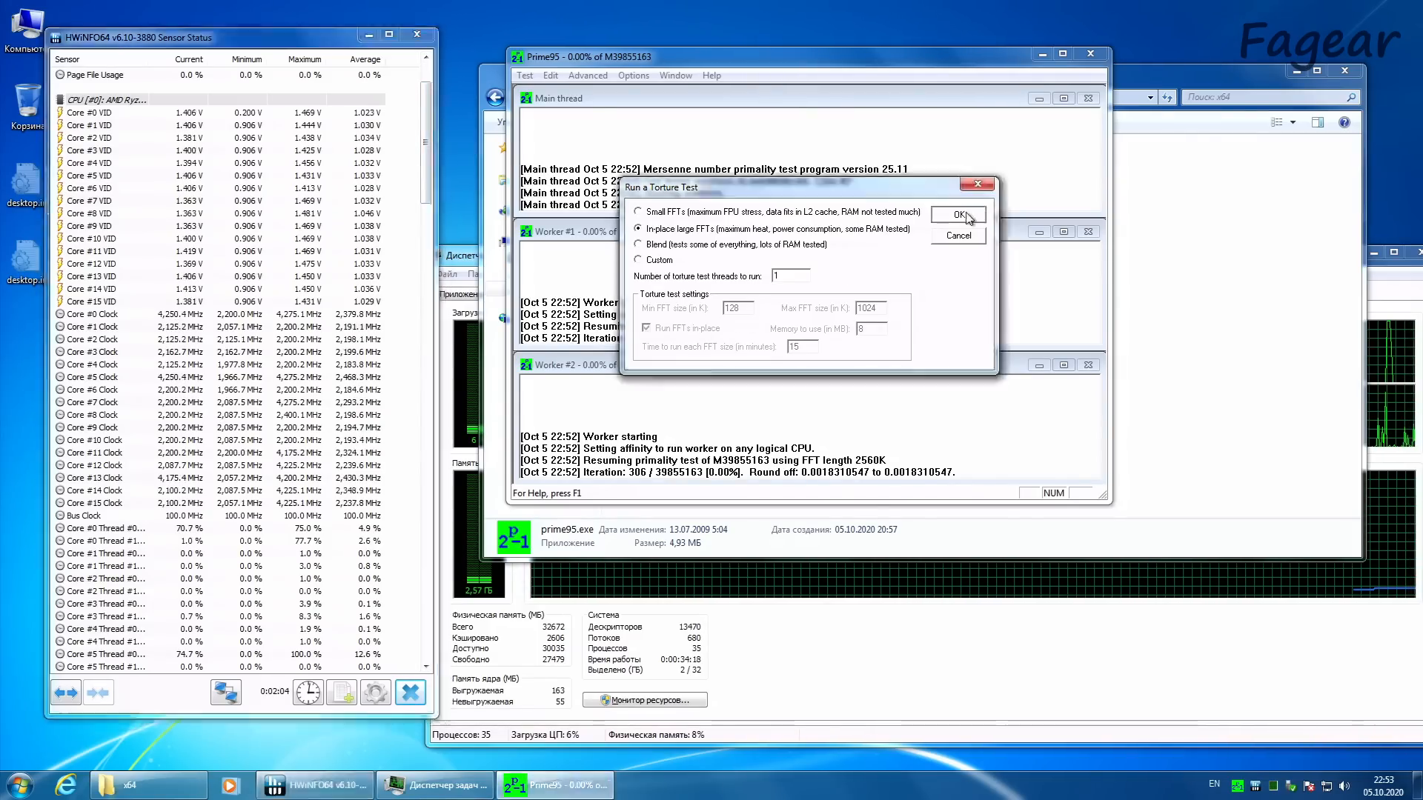
Step: Examine the processor load graphs in Task Manager and the CPU temperature in HWiNFO64 during the single-thread test
left_click(856, 680)
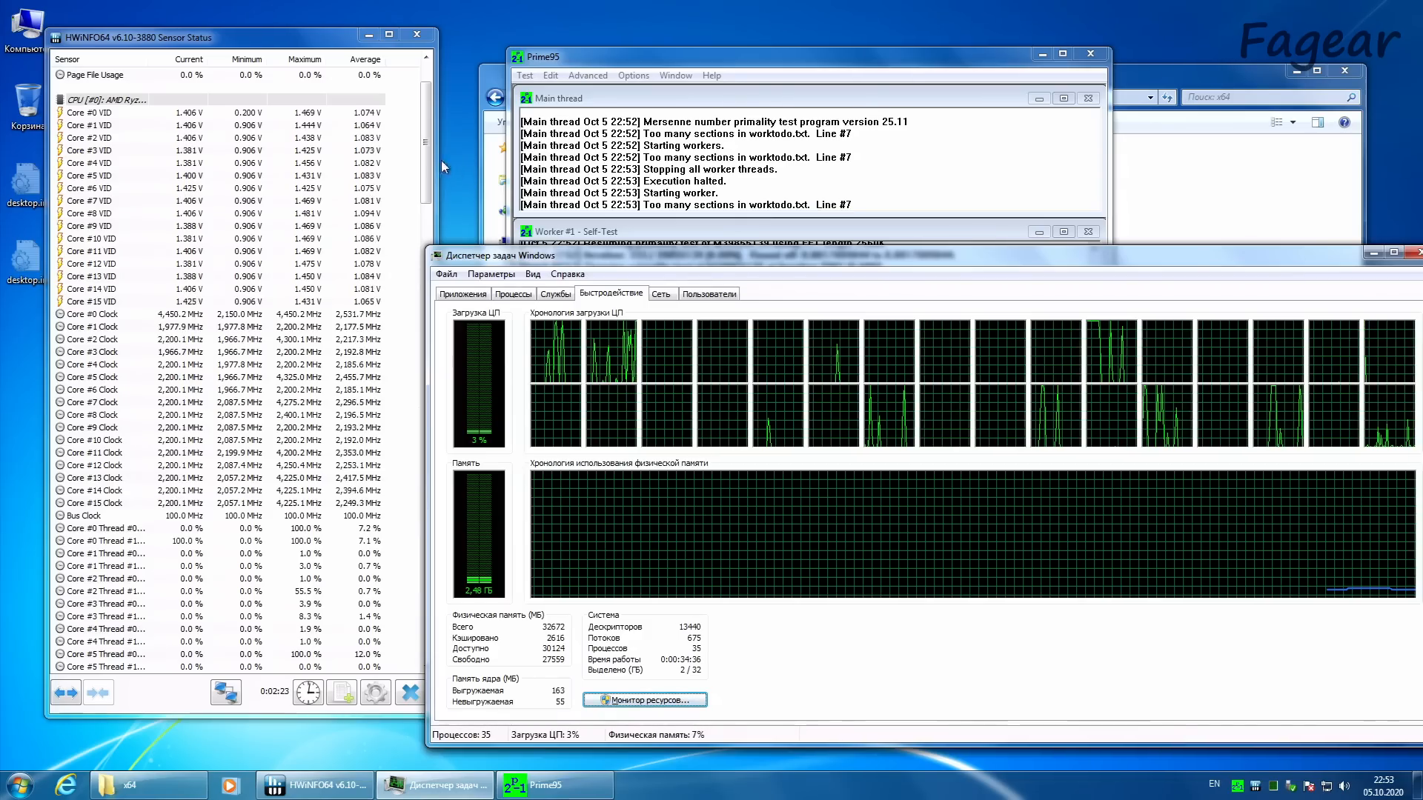
left_click_drag(427, 160, 398, 412)
left_click(203, 150)
left_click(194, 89)
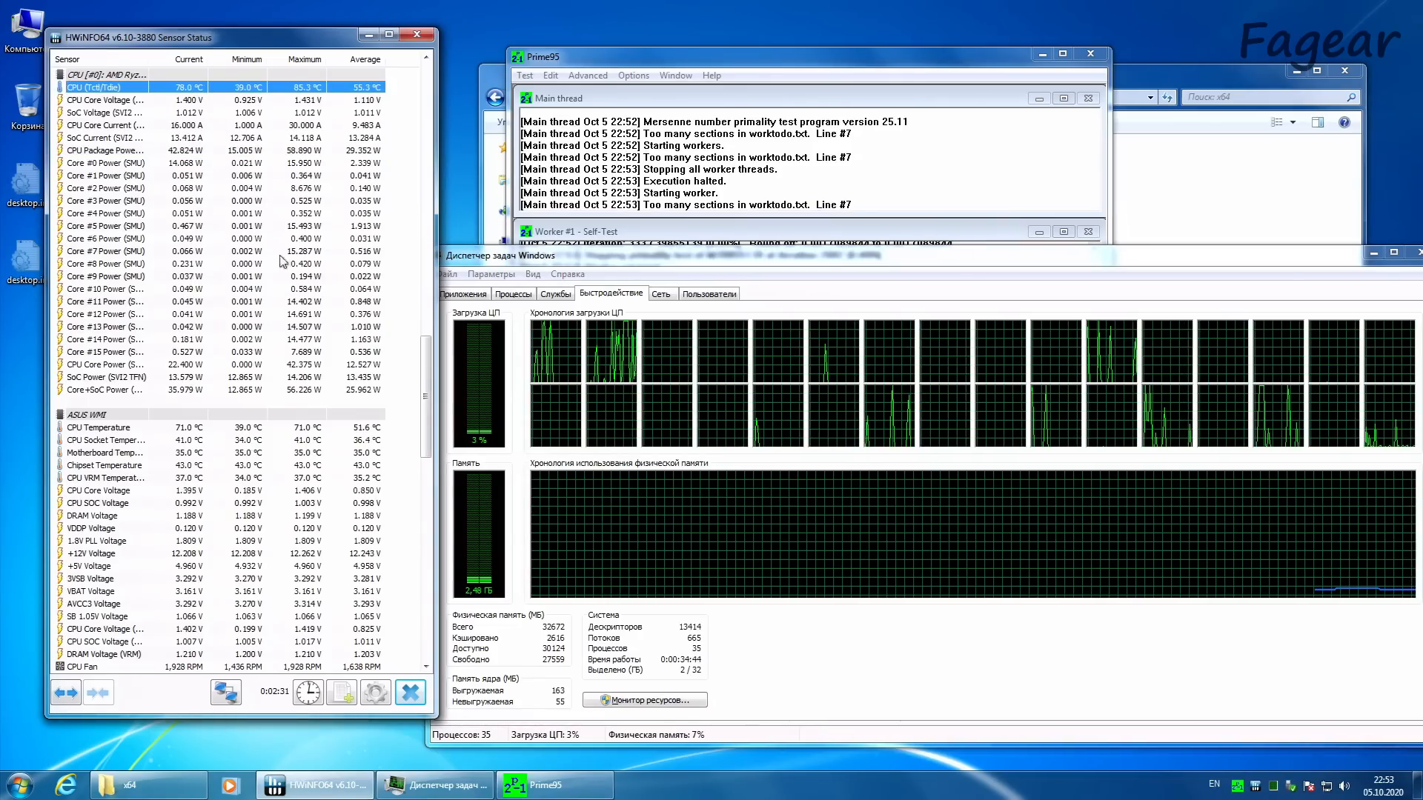
Step: Stop the running single-thread torture test in Prime95
left_click(848, 66)
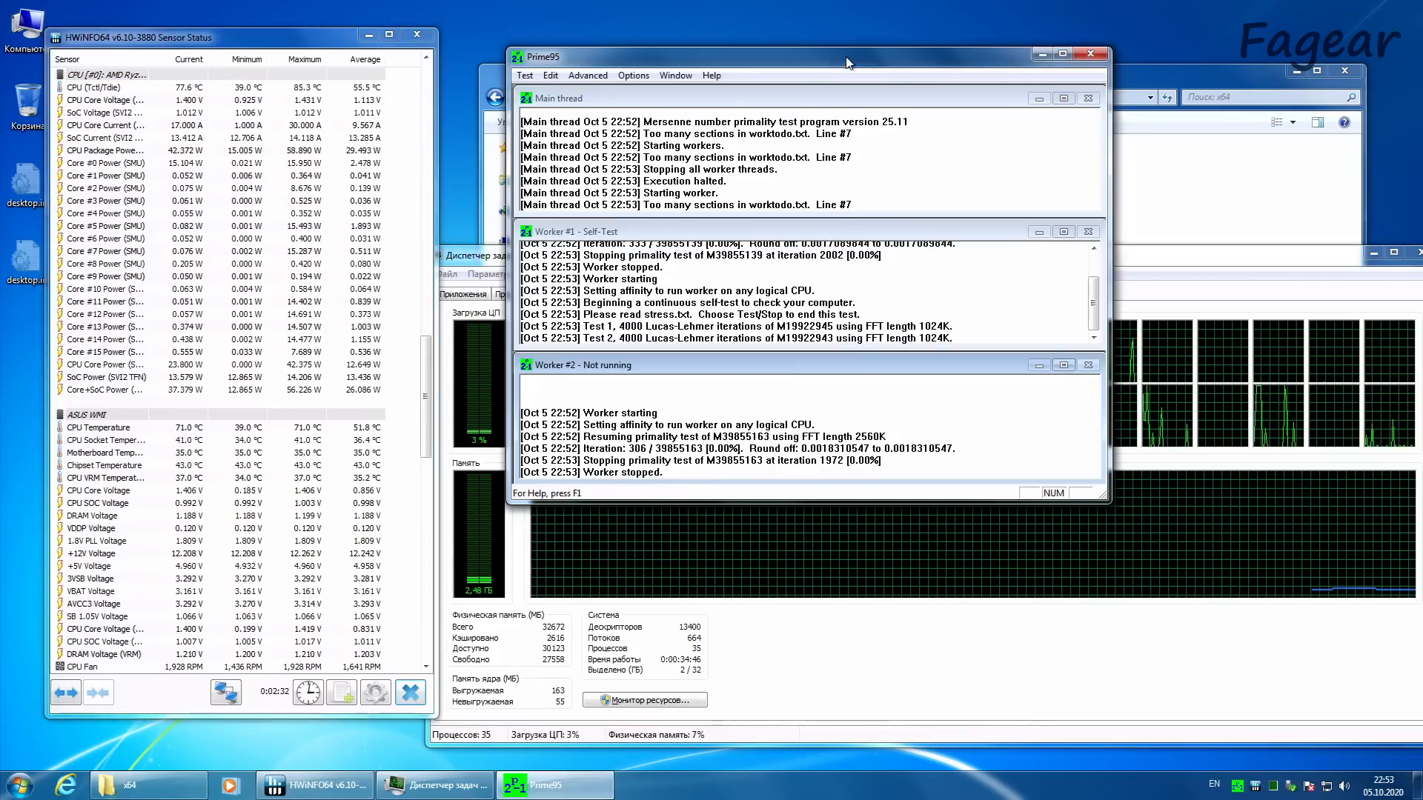
left_click(524, 76)
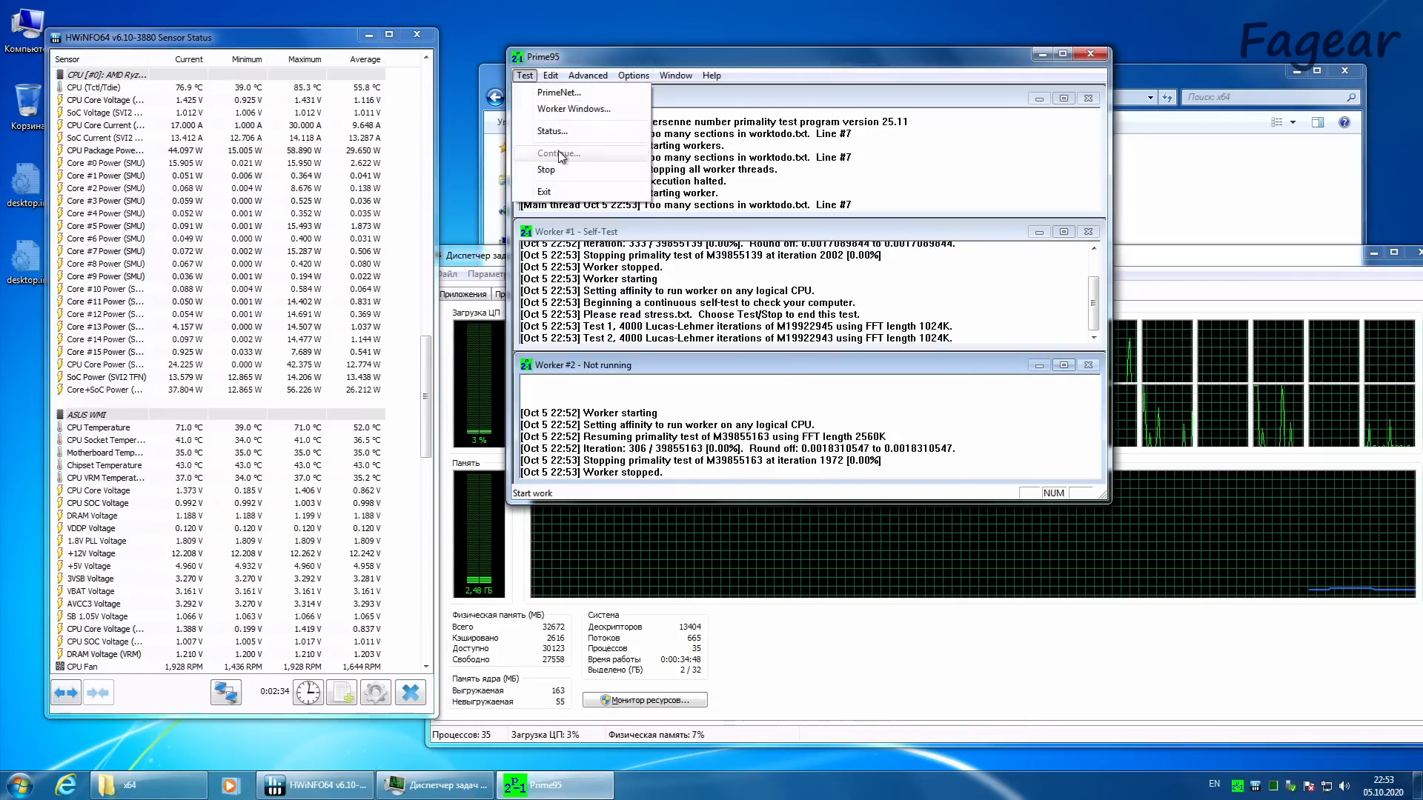
left_click(546, 169)
Step: Start a Small FFTs torture test in Prime95 with 16 threads
left_click(634, 76)
left_click(666, 131)
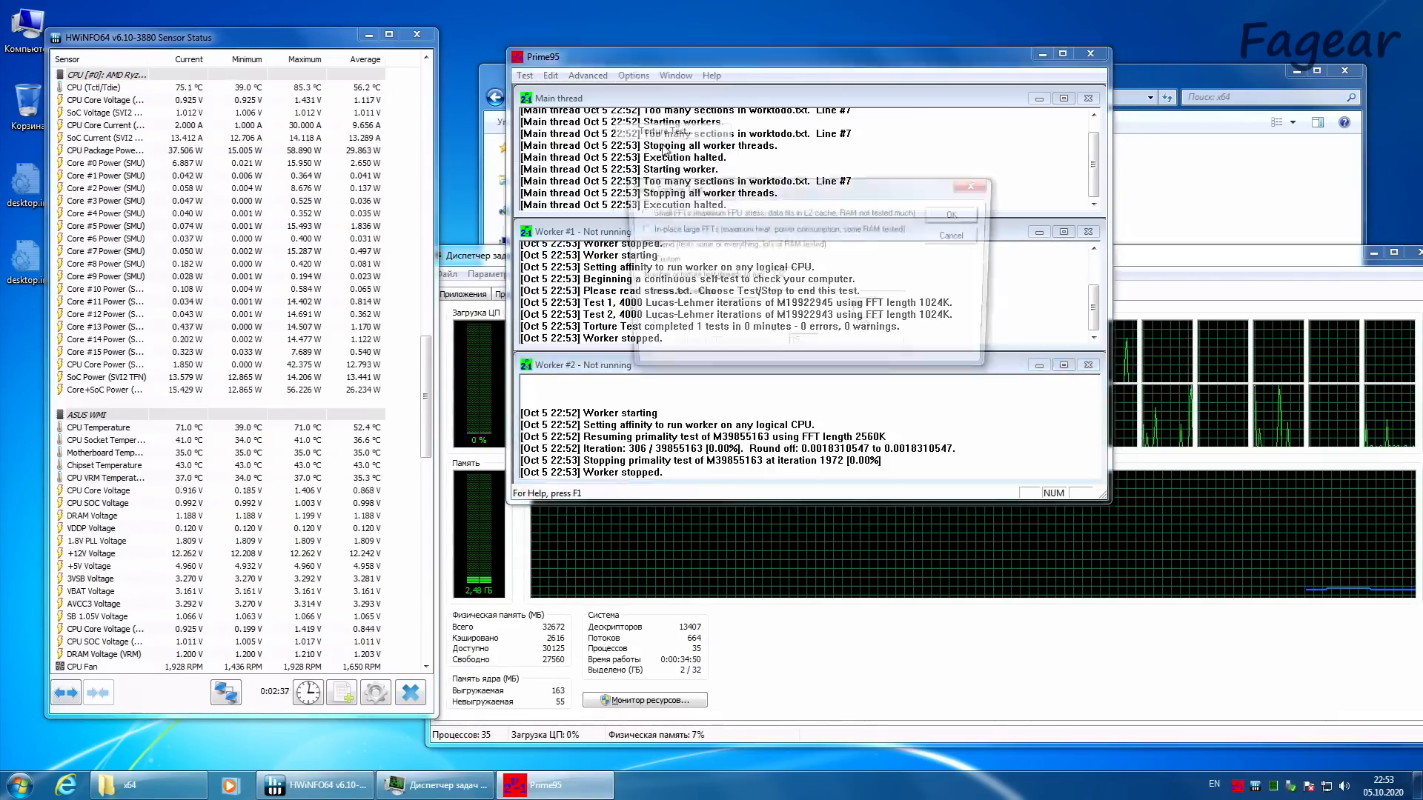
type("16")
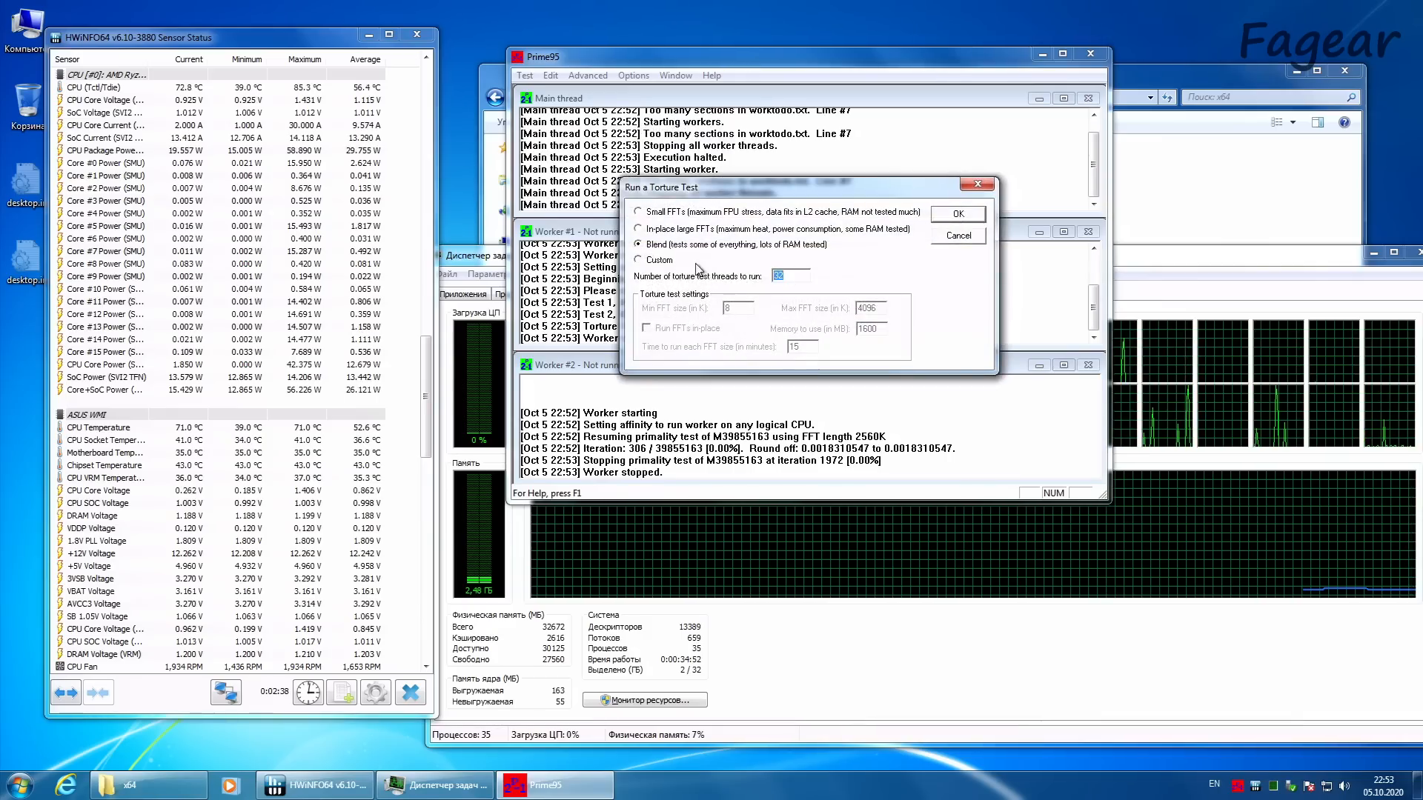
left_click(700, 215)
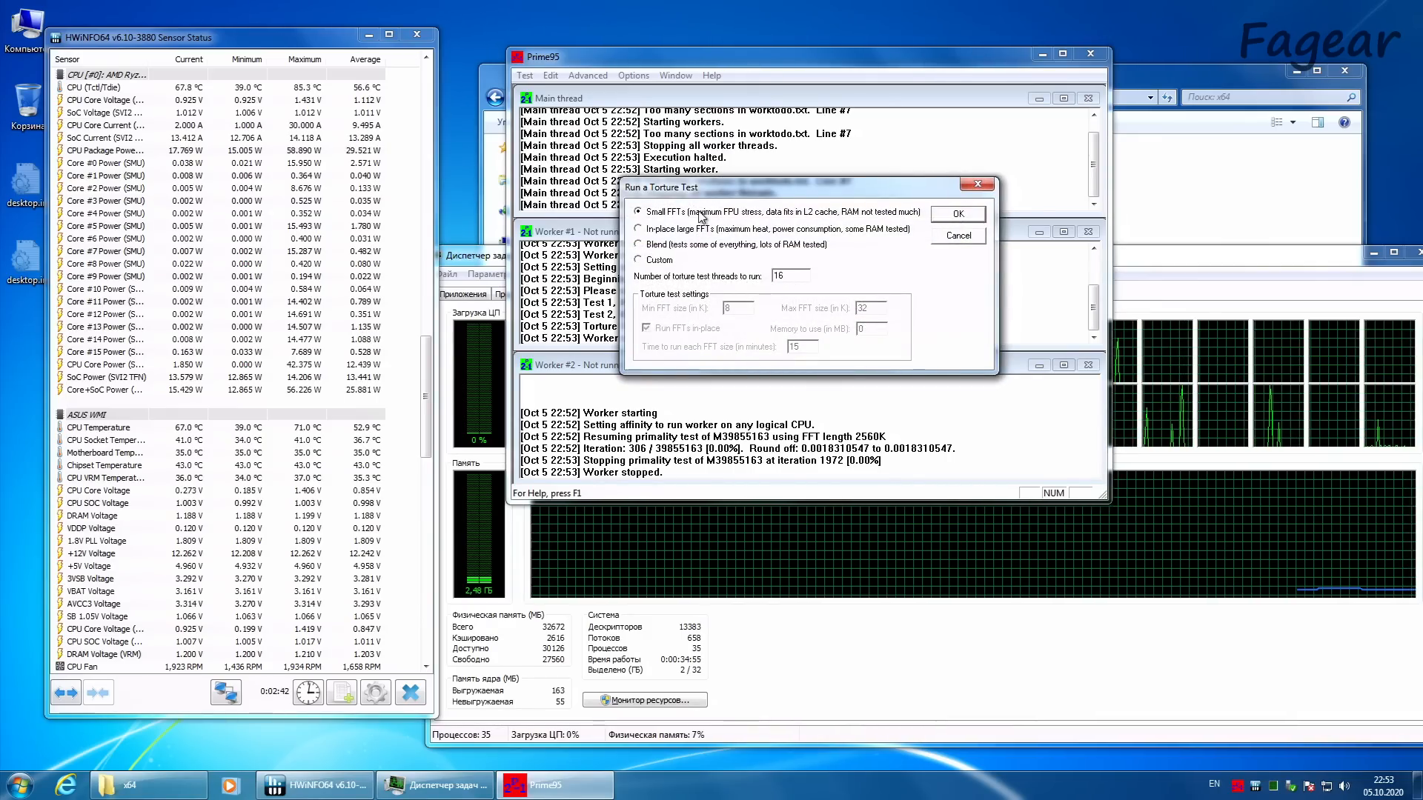
left_click(947, 216)
Step: Examine the Task Manager load graphs and the HWiNFO64 CPU temperature and core clocks during the 16-thread test
left_click(1161, 267)
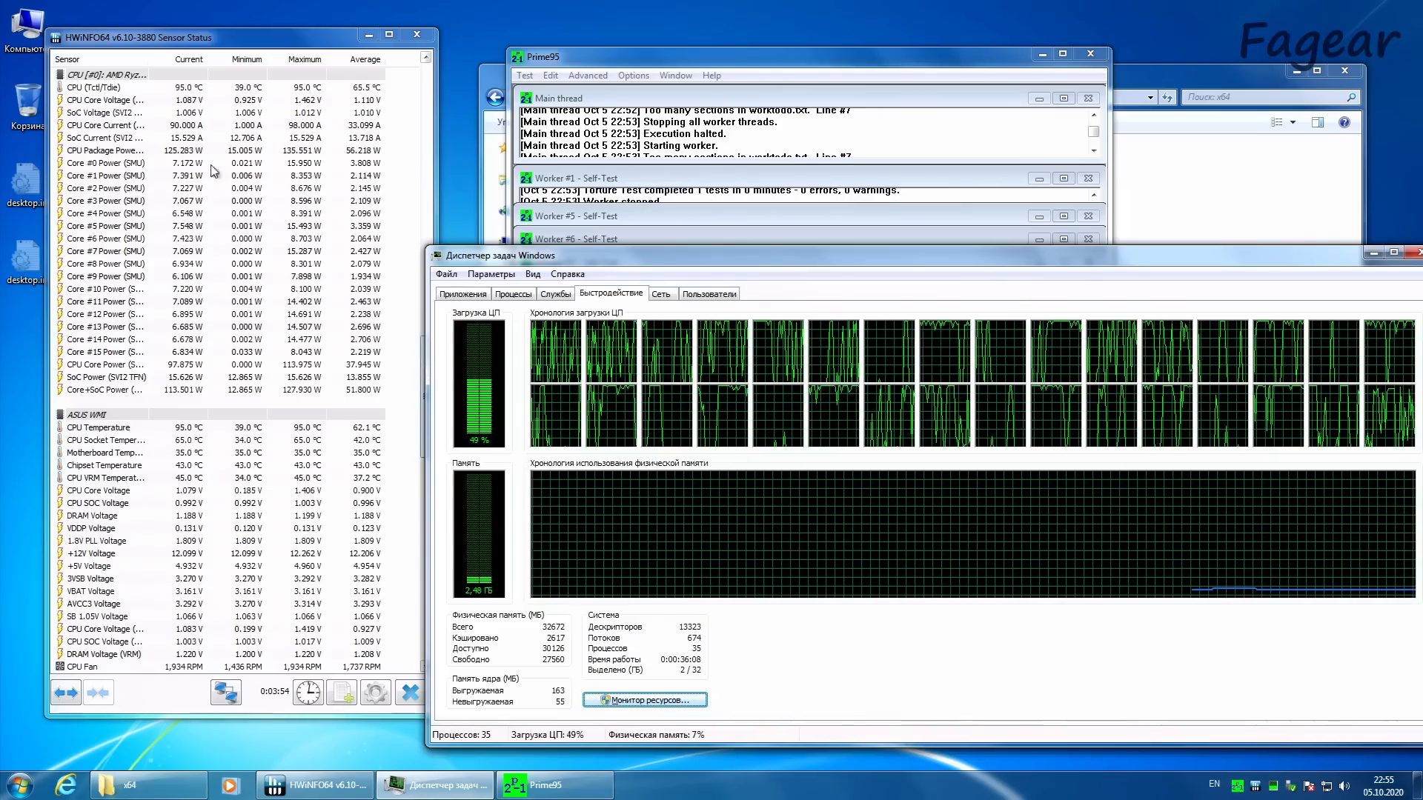
left_click(249, 208)
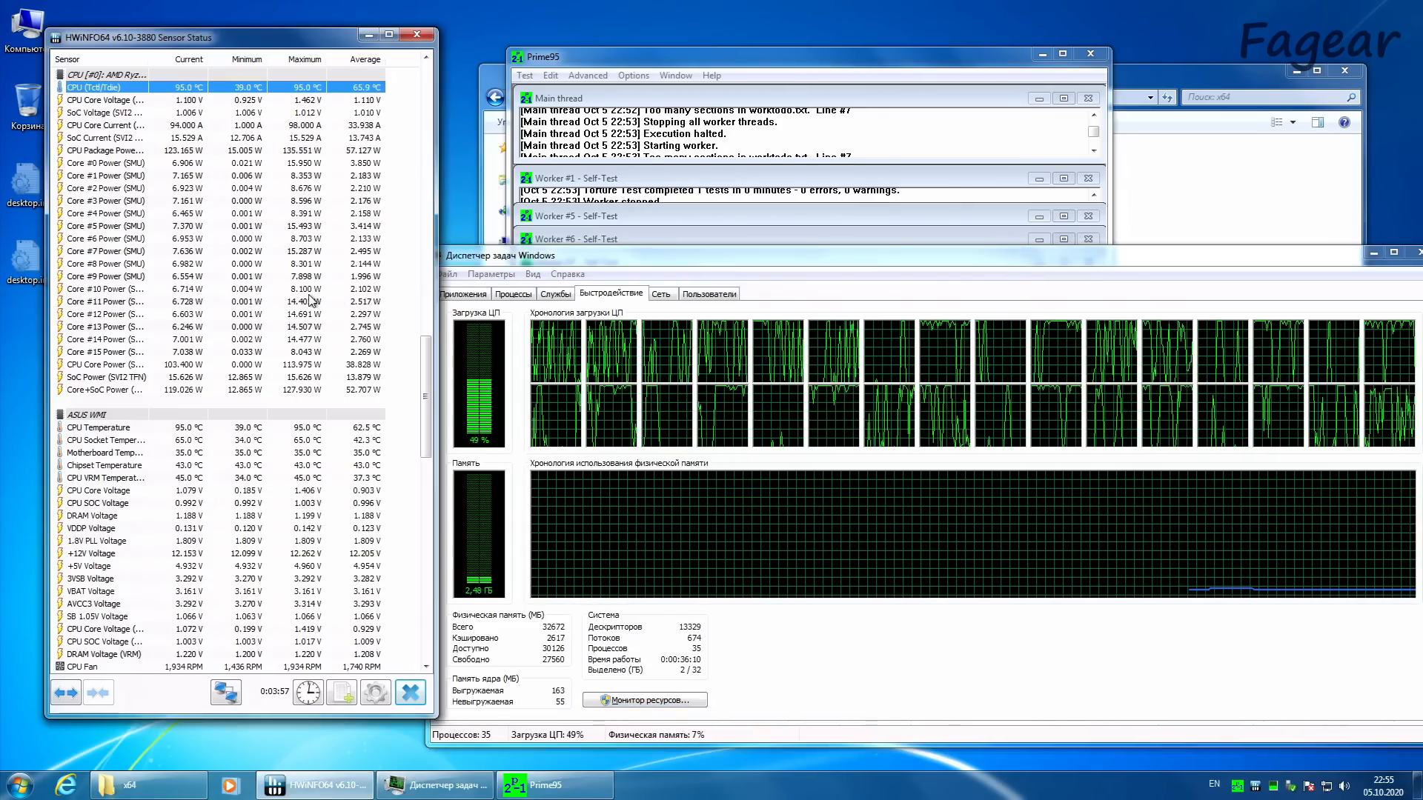
left_click_drag(427, 389, 445, 174)
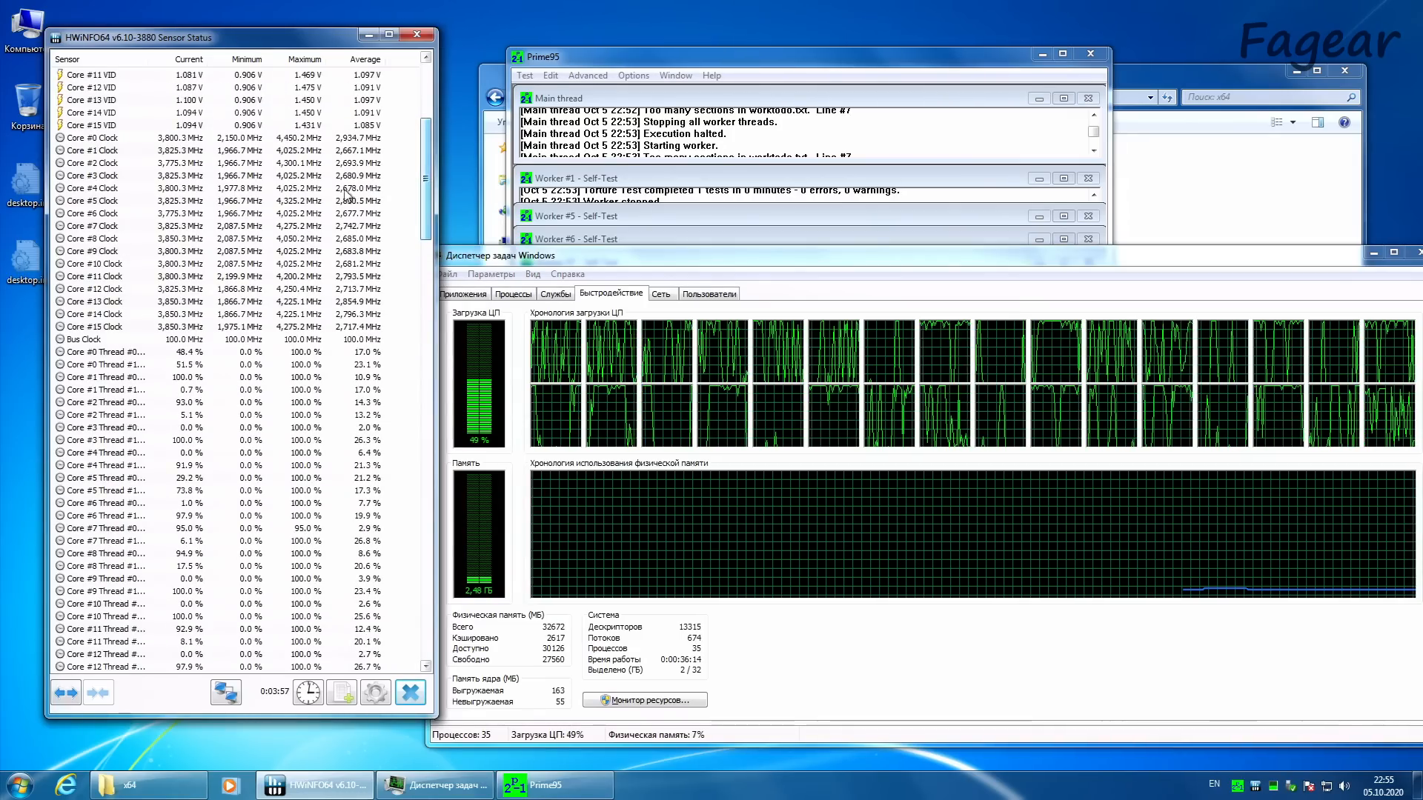
left_click(191, 203)
left_click(178, 252)
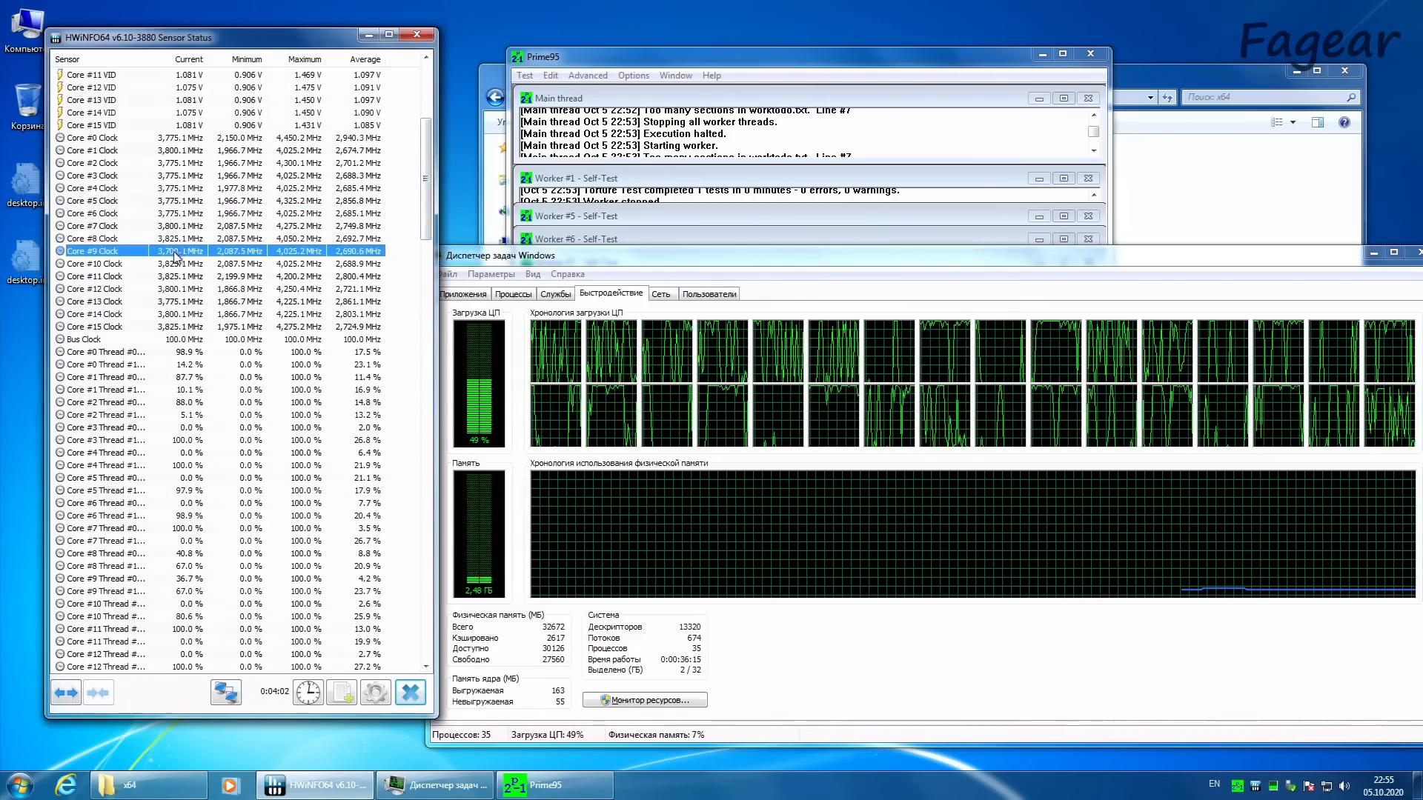
left_click(182, 314)
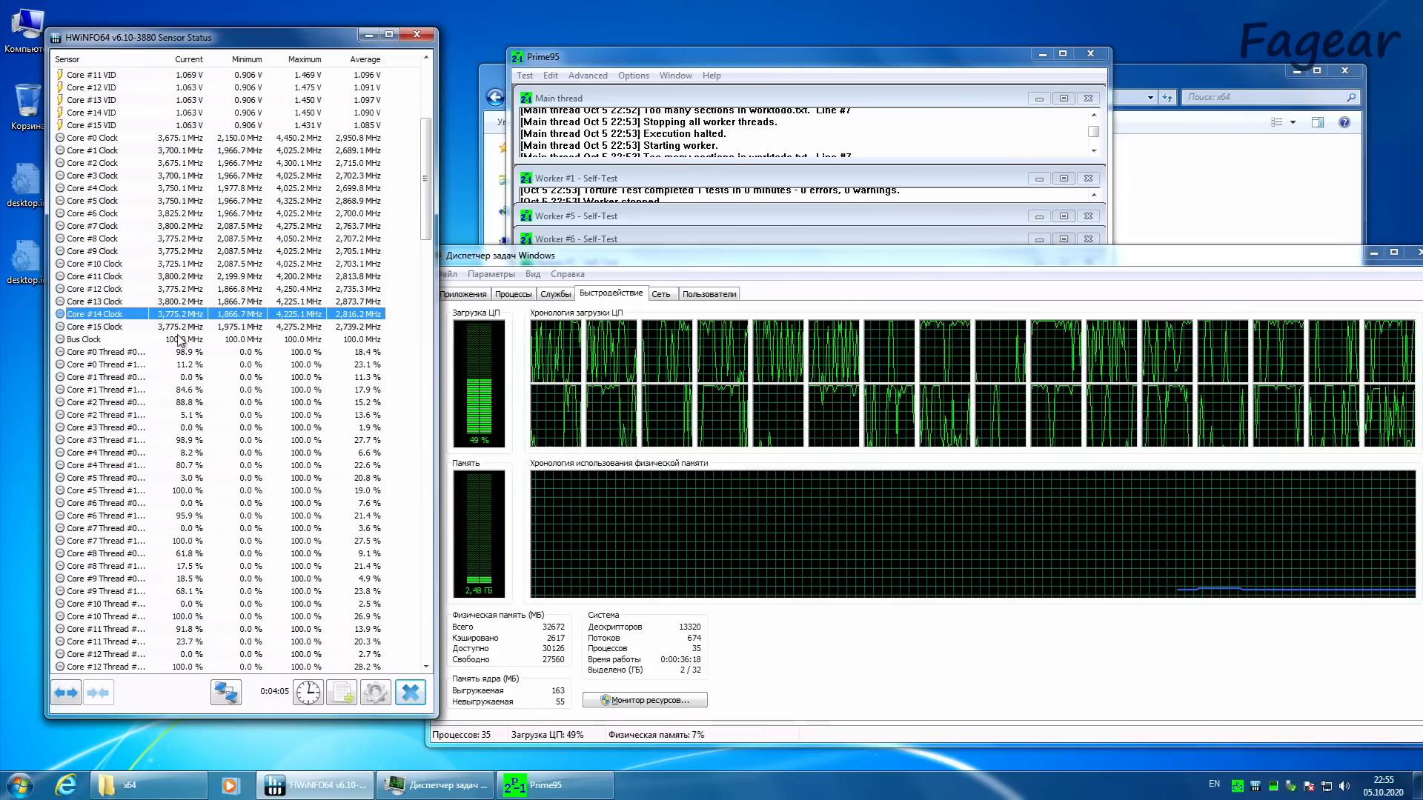
Step: Review the ASUS WMI temperature and voltage sensors and the core clocks in HWiNFO64
left_click_drag(424, 213, 415, 377)
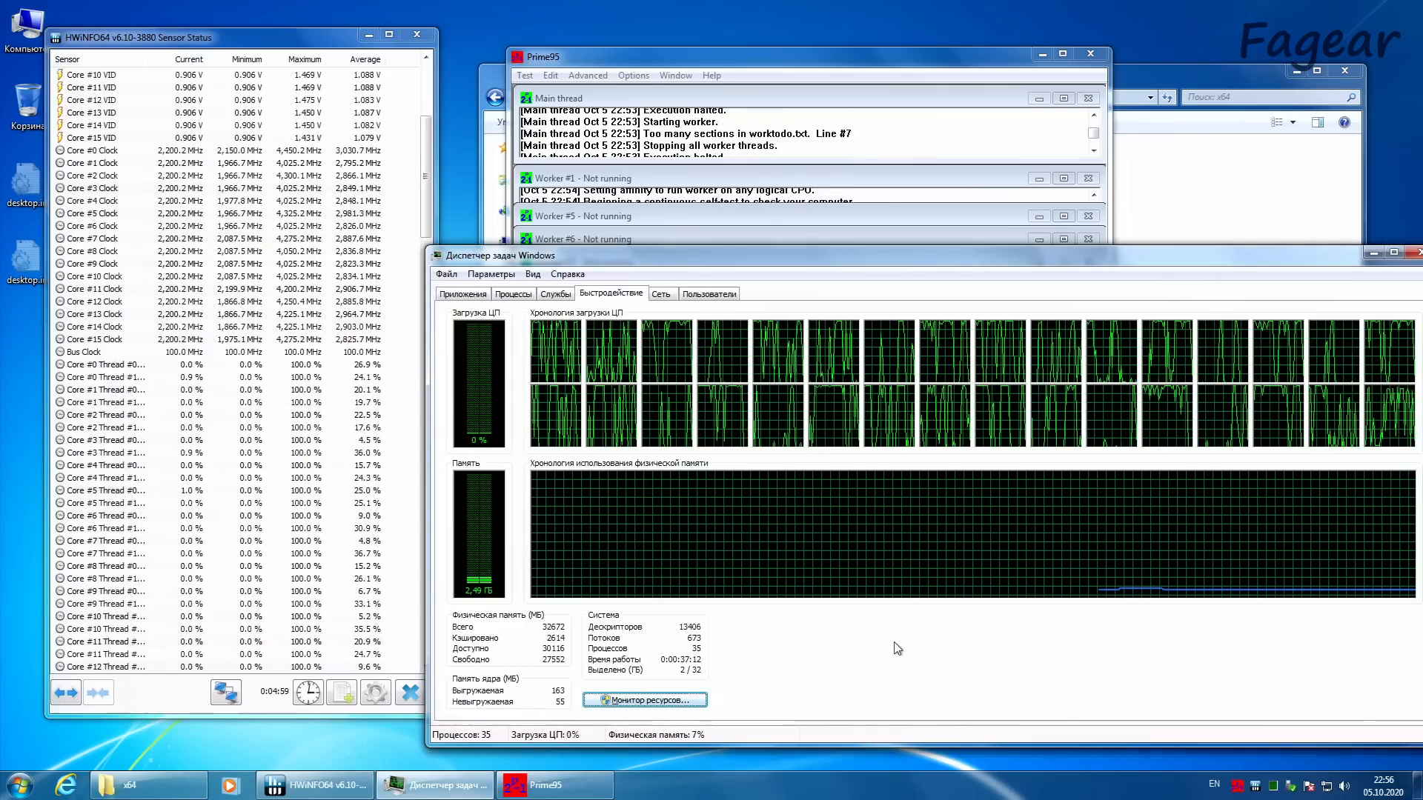
left_click_drag(425, 195, 438, 454)
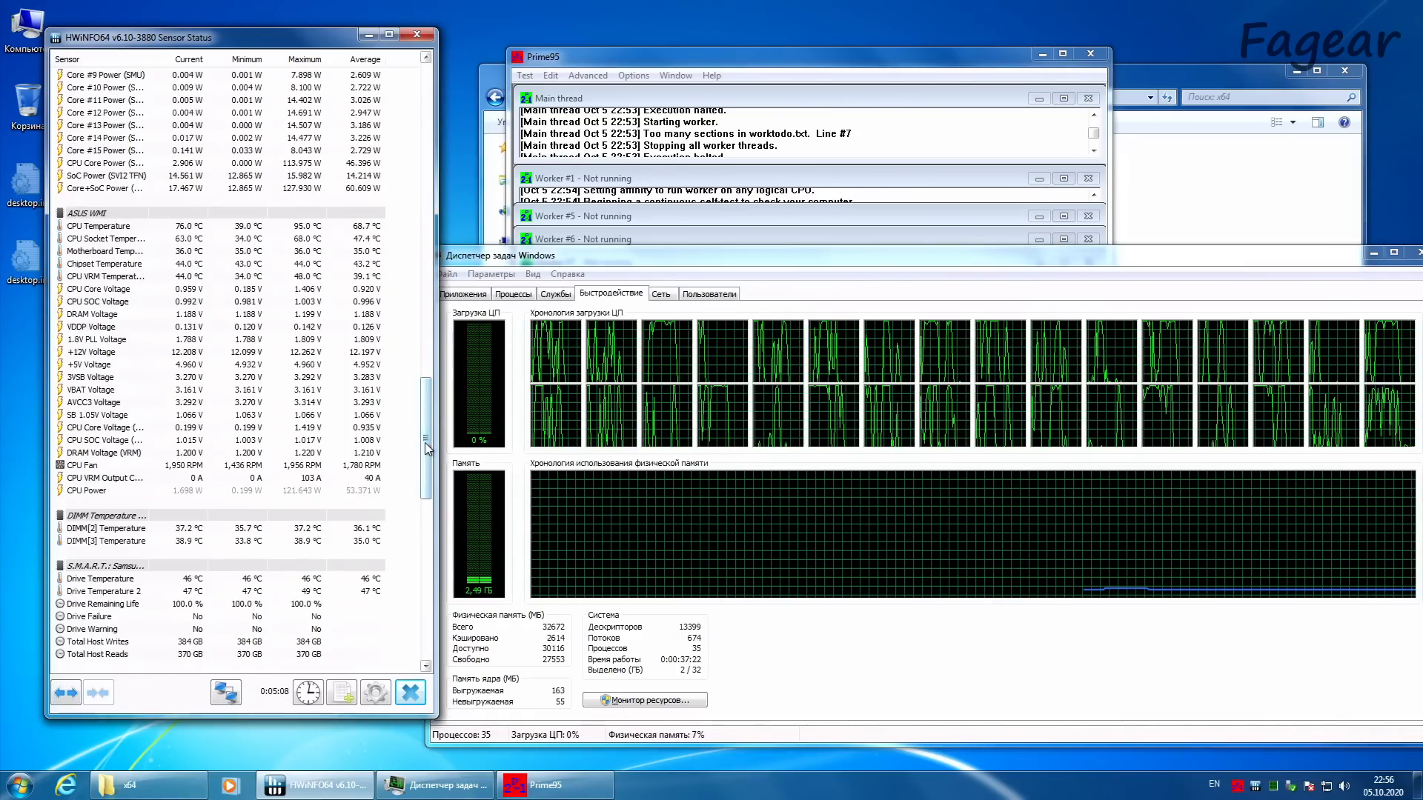
left_click_drag(427, 445, 451, 198)
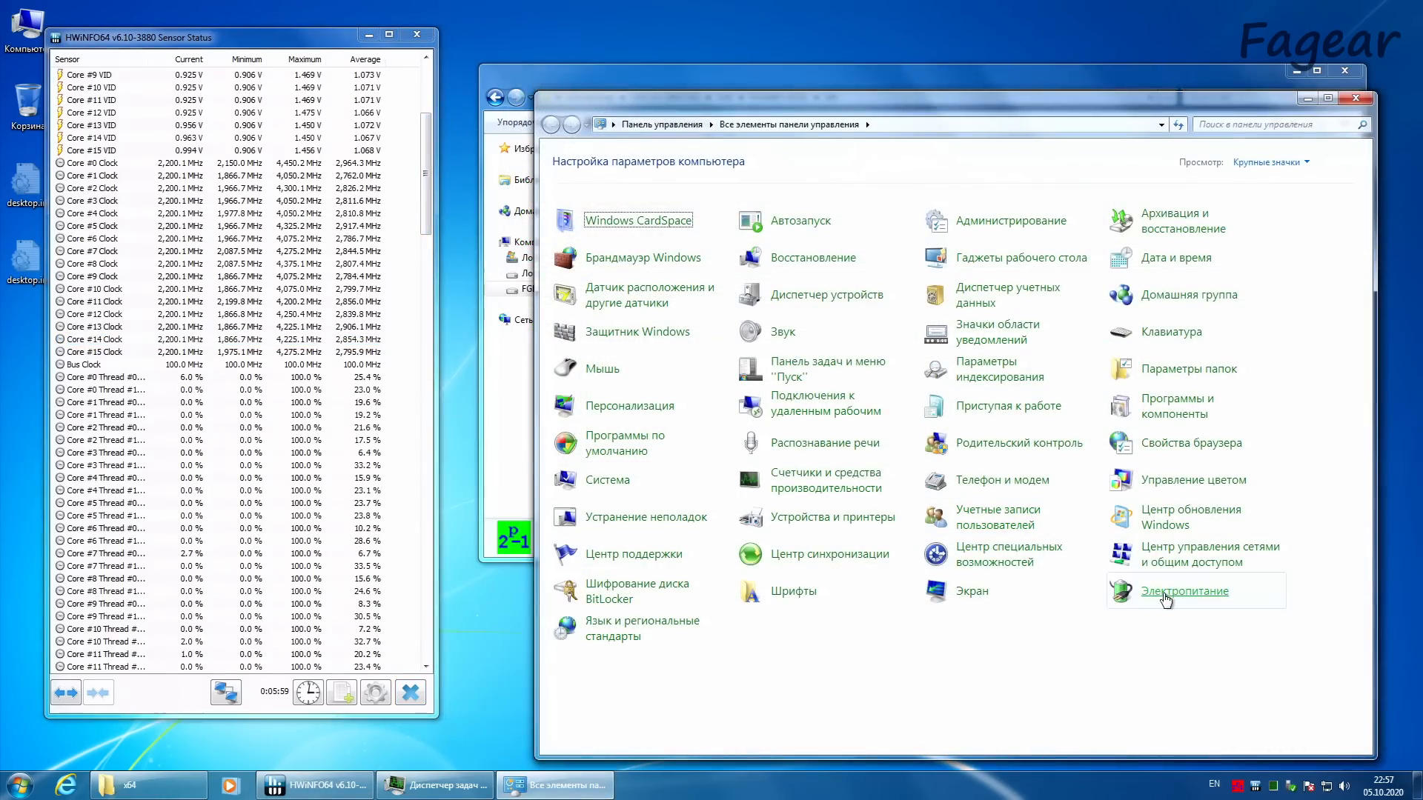
Step: In Power Options, compare core clocks under the Экономия энергии and Высокая производительность plans, and return to the Сбалансированный plan
left_click(1167, 599)
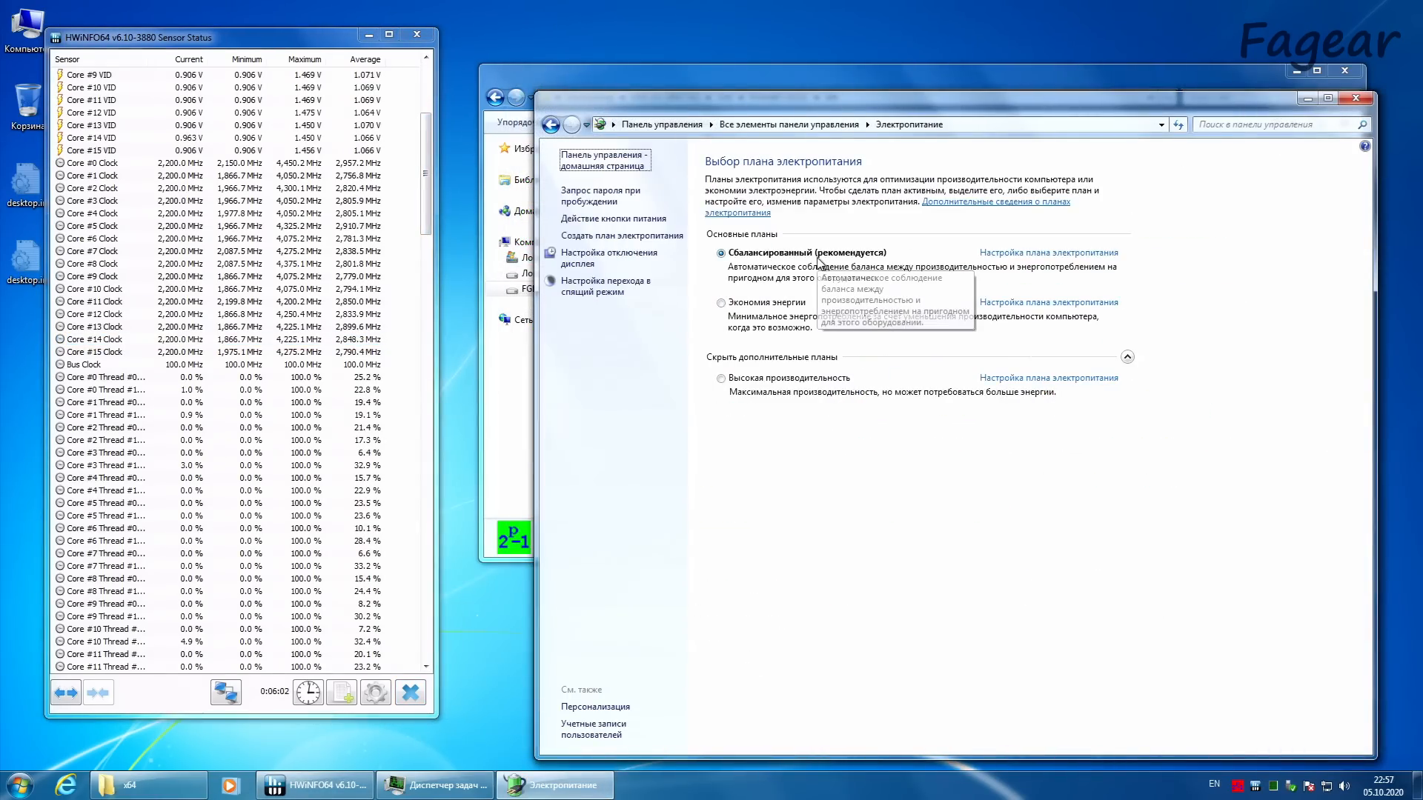
left_click(773, 306)
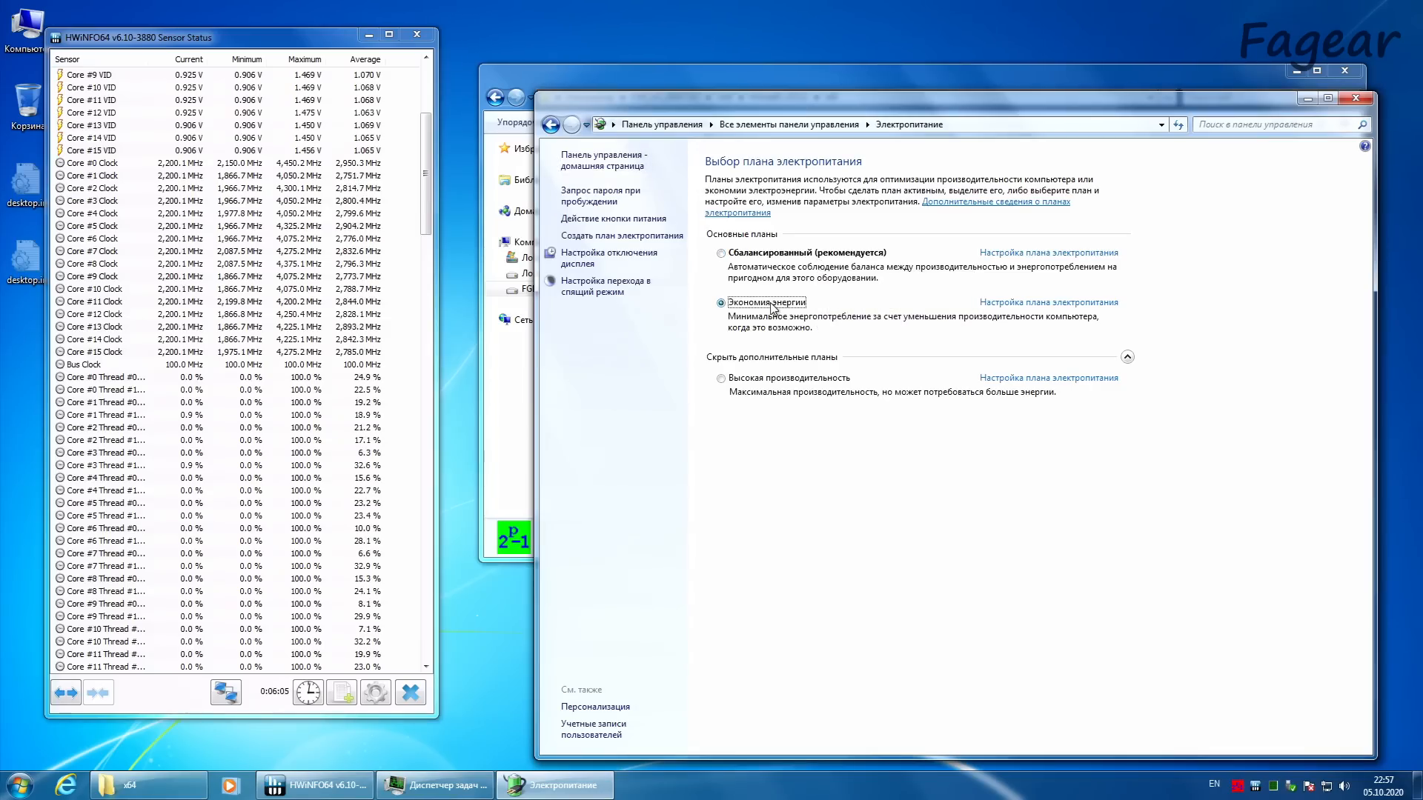
left_click(753, 380)
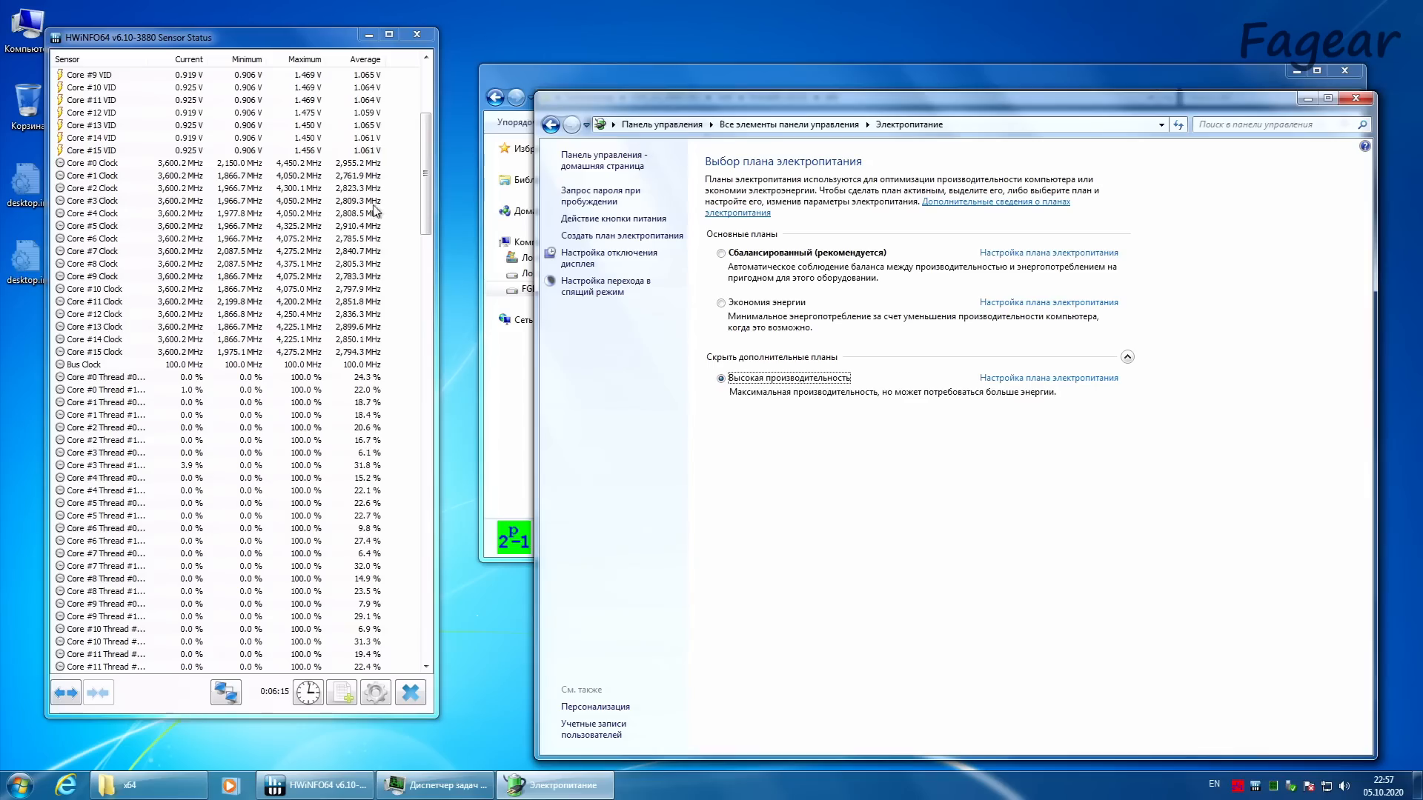
mouse_move(424, 196)
left_mouse_down()
mouse_move(400, 487)
mouse_move(417, 195)
left_mouse_up()
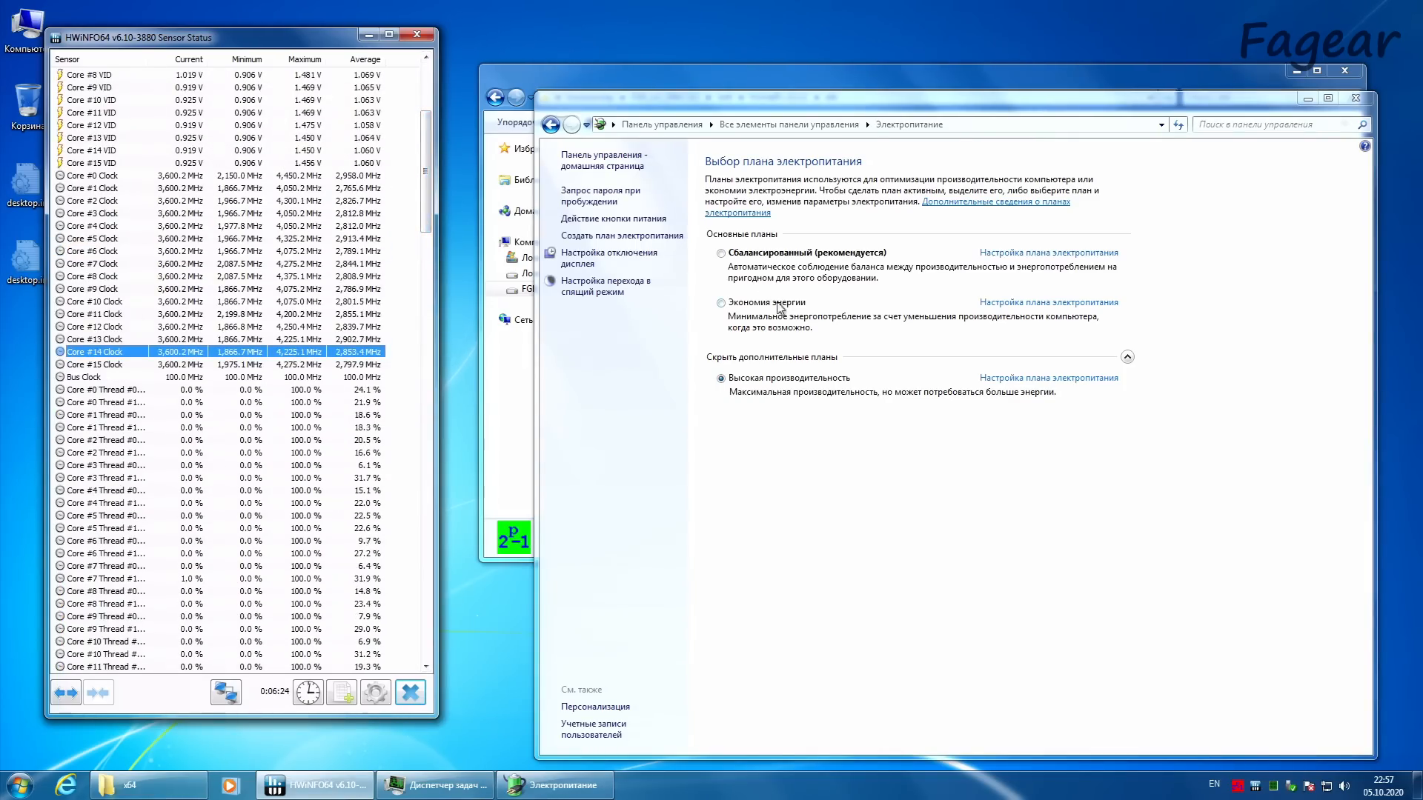
left_click(769, 255)
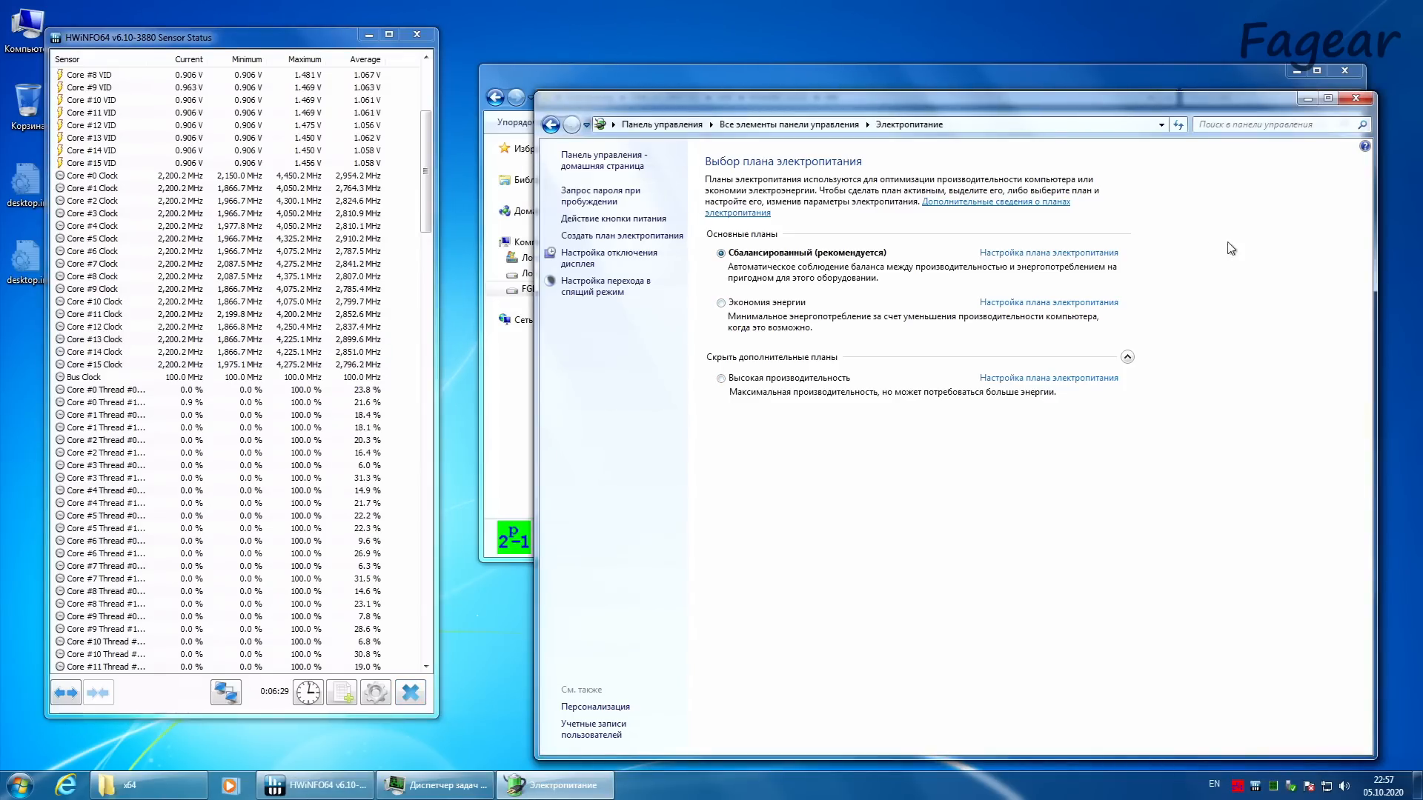
Step: Bring Prime95 back up by running prime95.exe from the x64 folder
left_click(1248, 74)
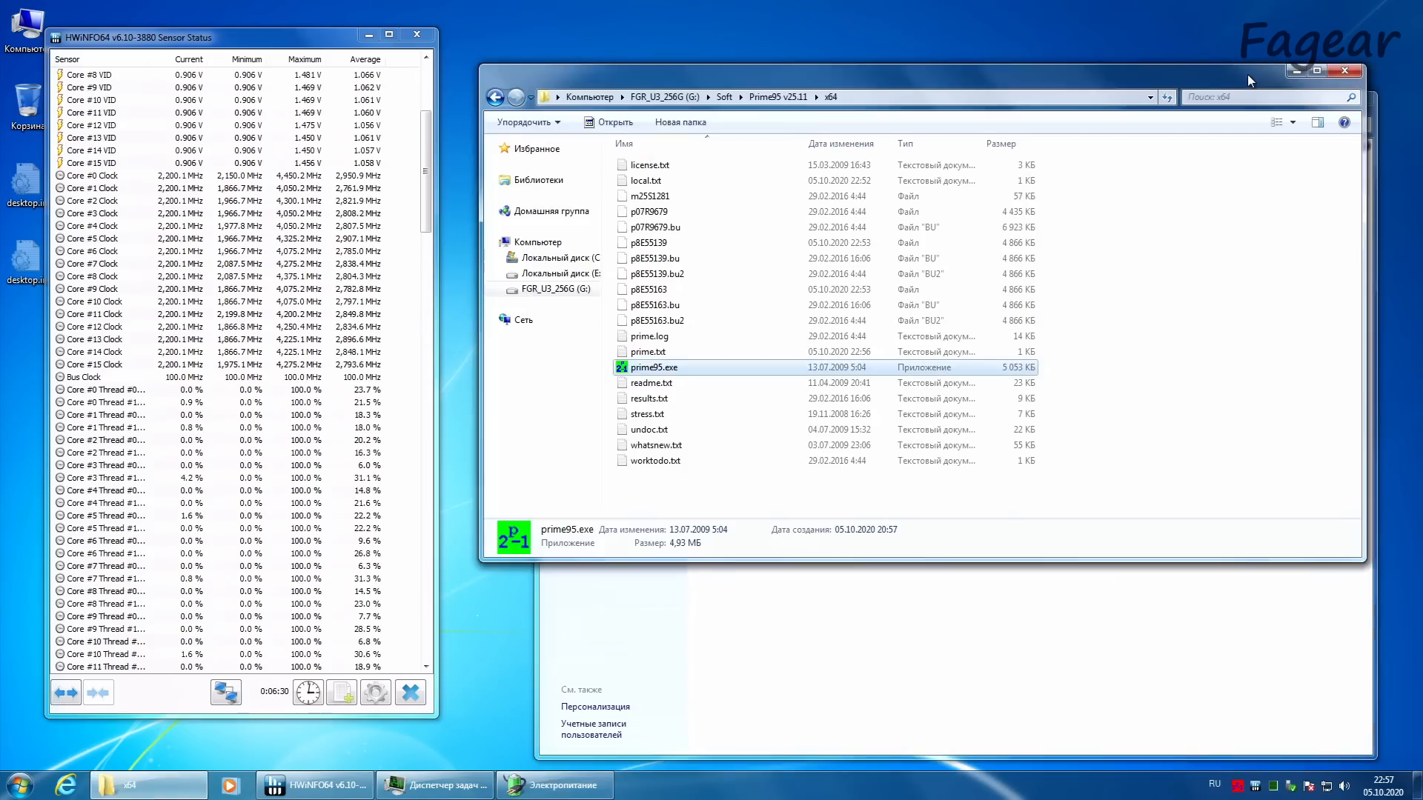
double_click(654, 367)
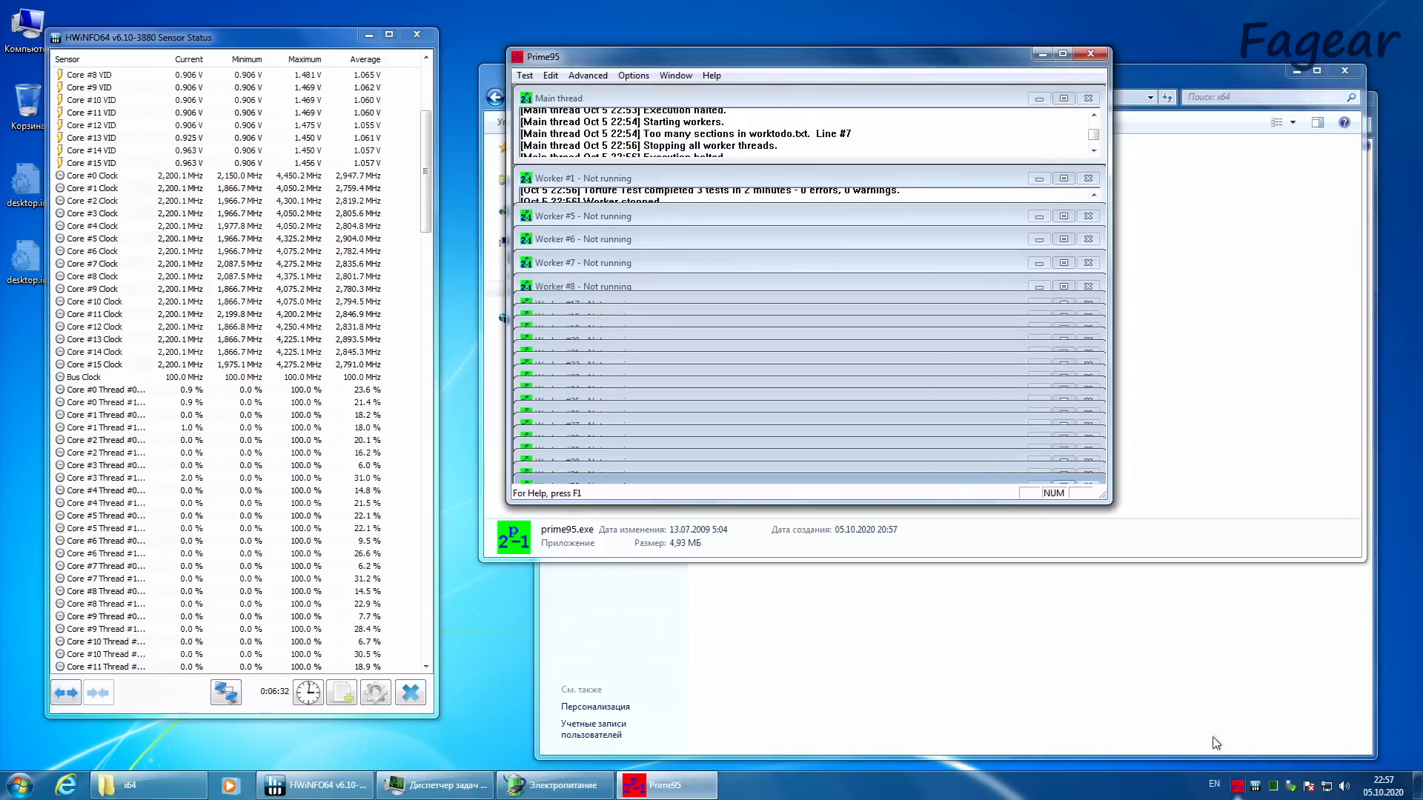
Step: Start a Prime95 torture test using in-place large FFTs with 8 threads
left_click(631, 74)
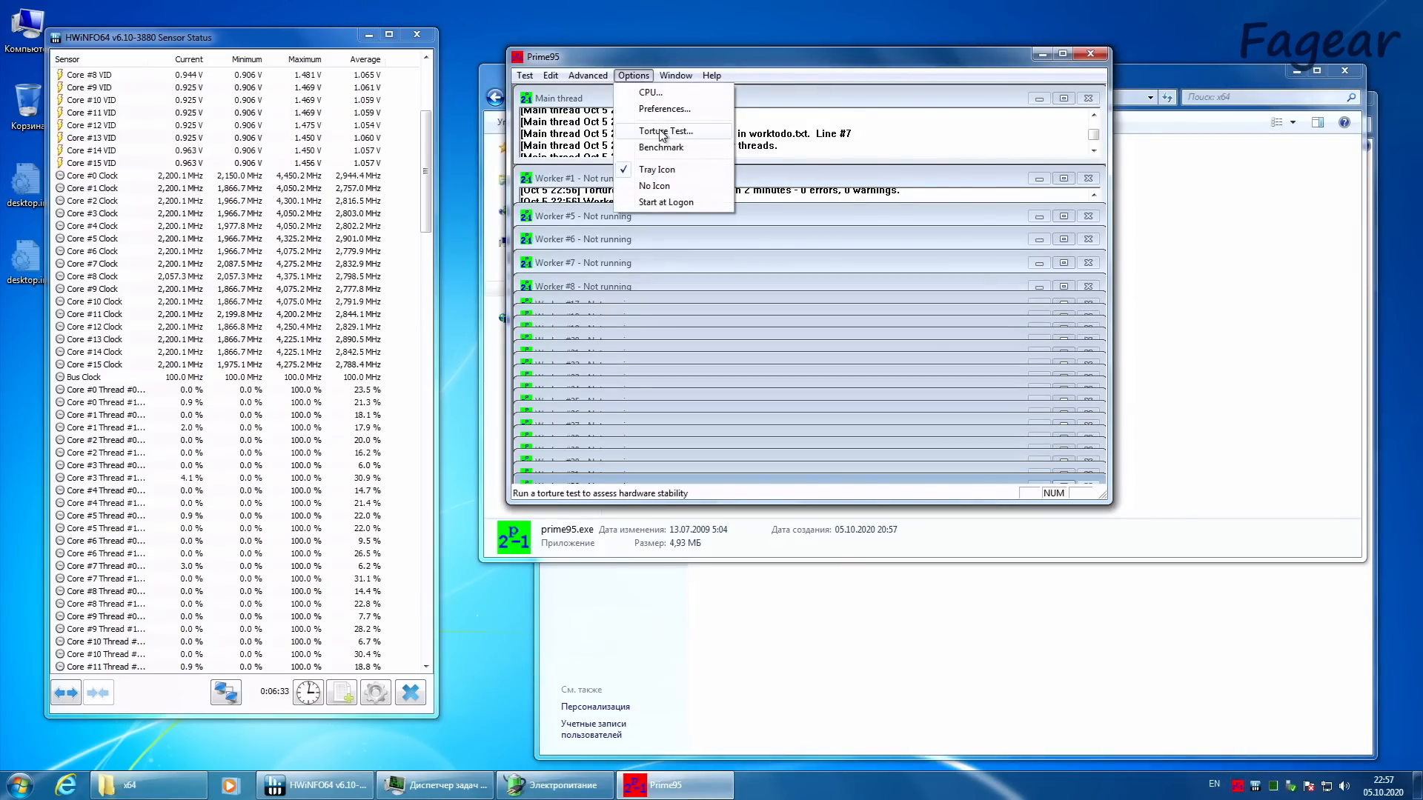
left_click(661, 132)
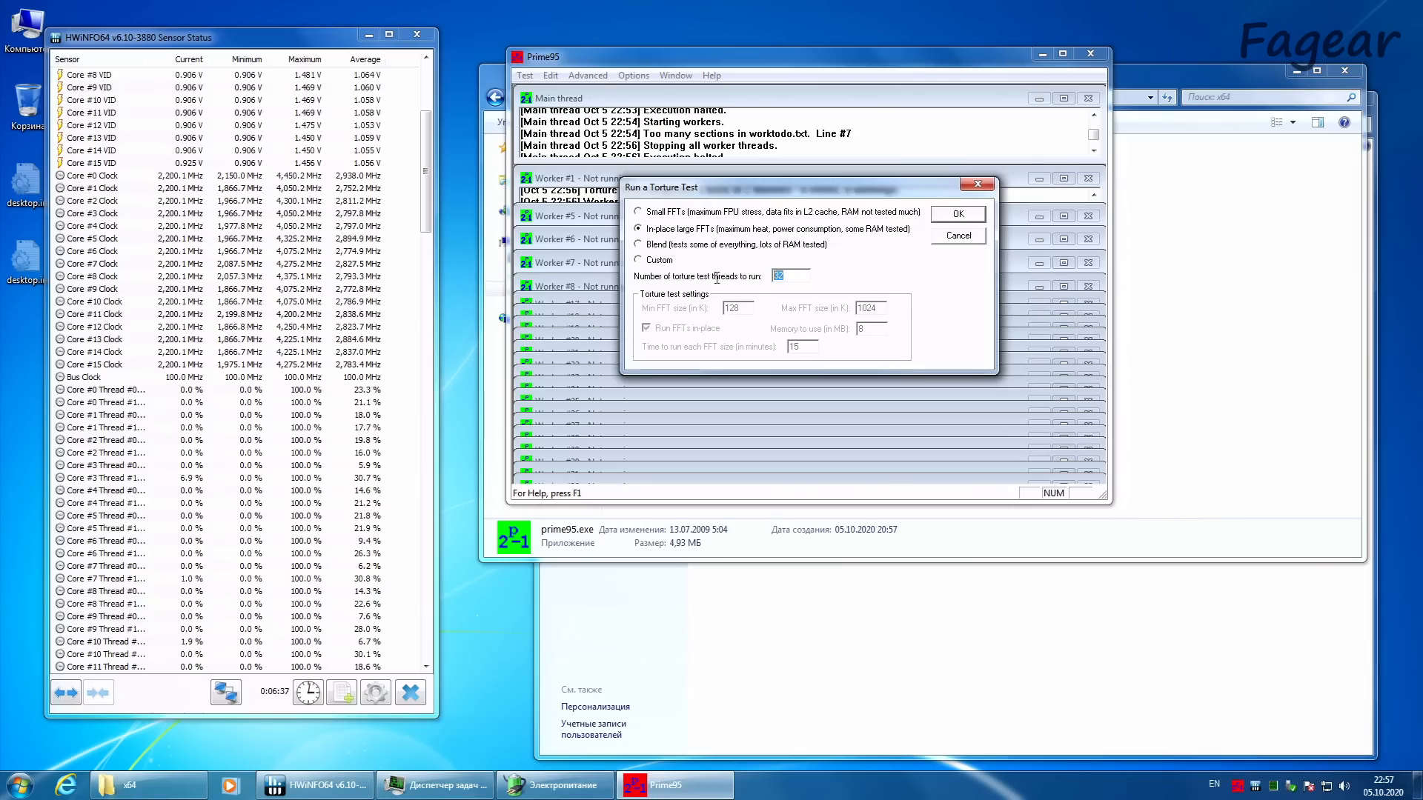
key("BackSpace")
key("BackSpace")
type("8")
left_click(957, 216)
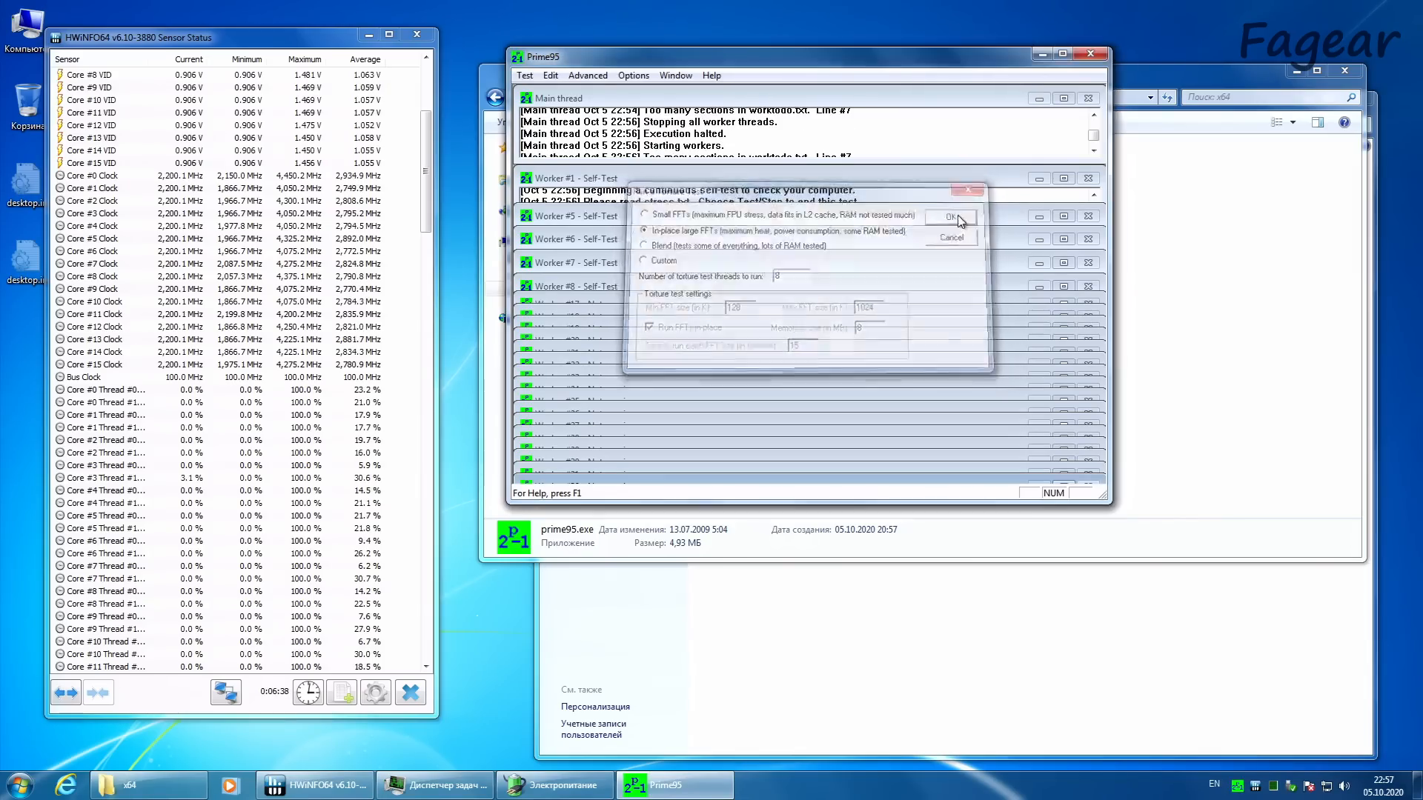
Step: Bring Power Options forward and check the CPU package power and temperature sensors in HWiNFO64
left_click(1141, 454)
left_click(862, 601)
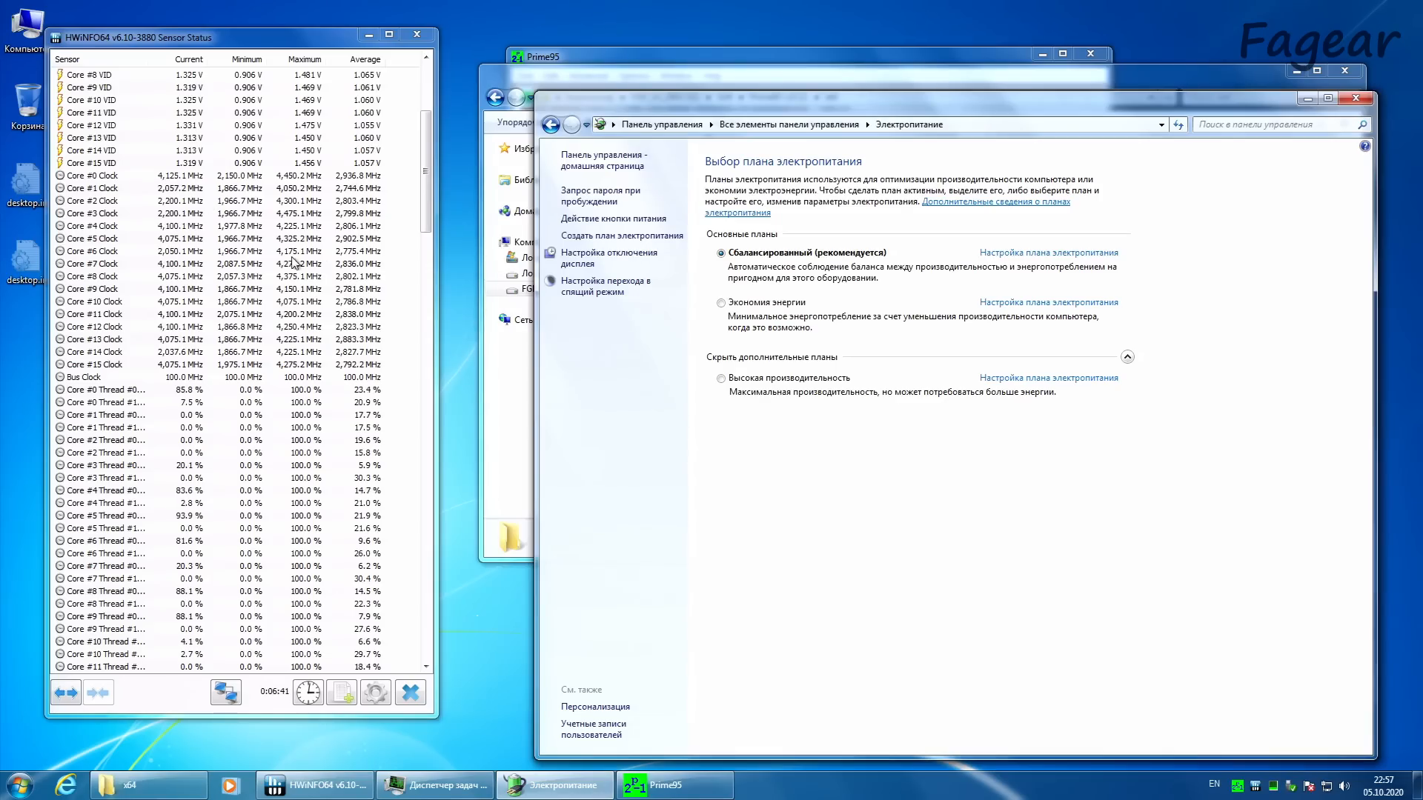
left_click_drag(428, 191, 387, 400)
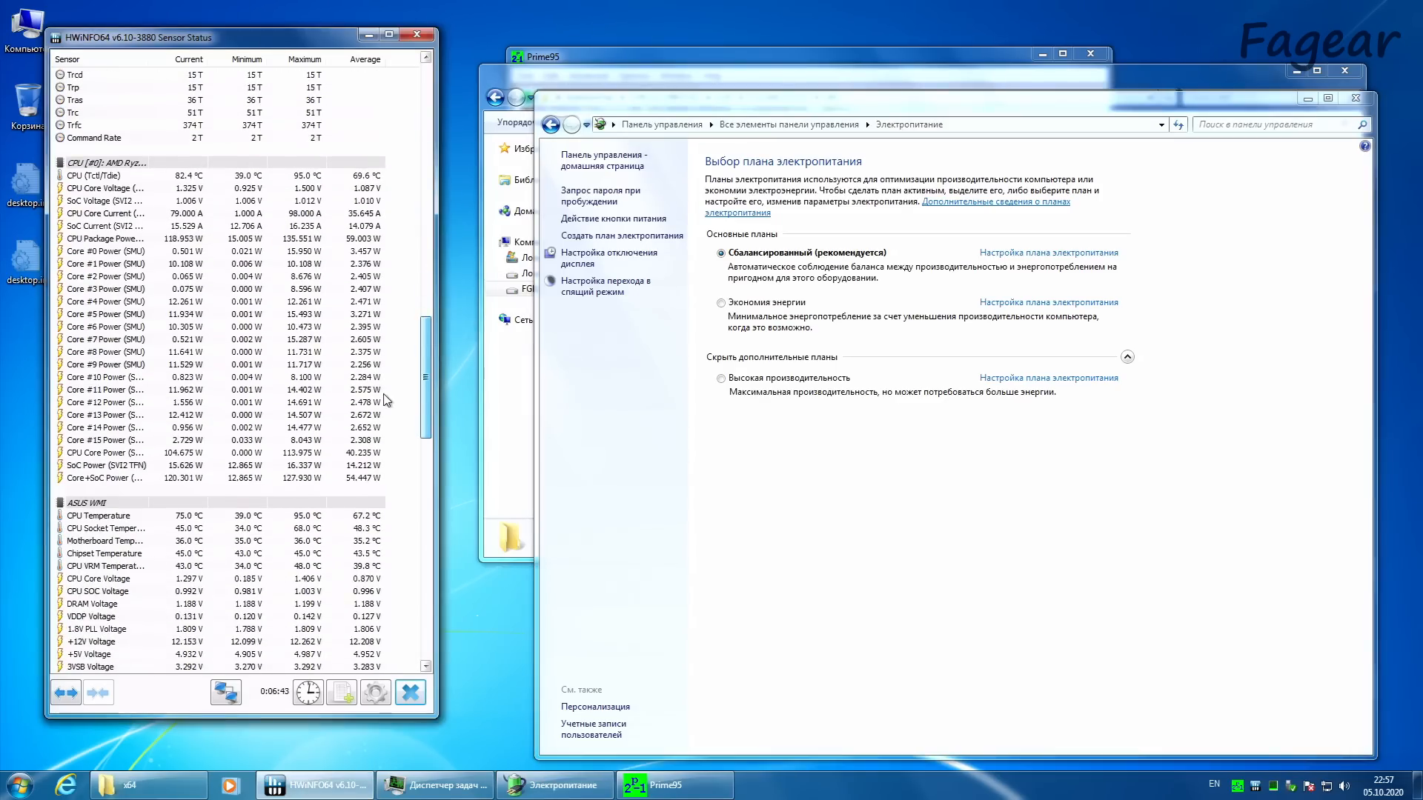
Step: Activate the Экономия энергии power plan and open its advanced power settings
left_click(786, 304)
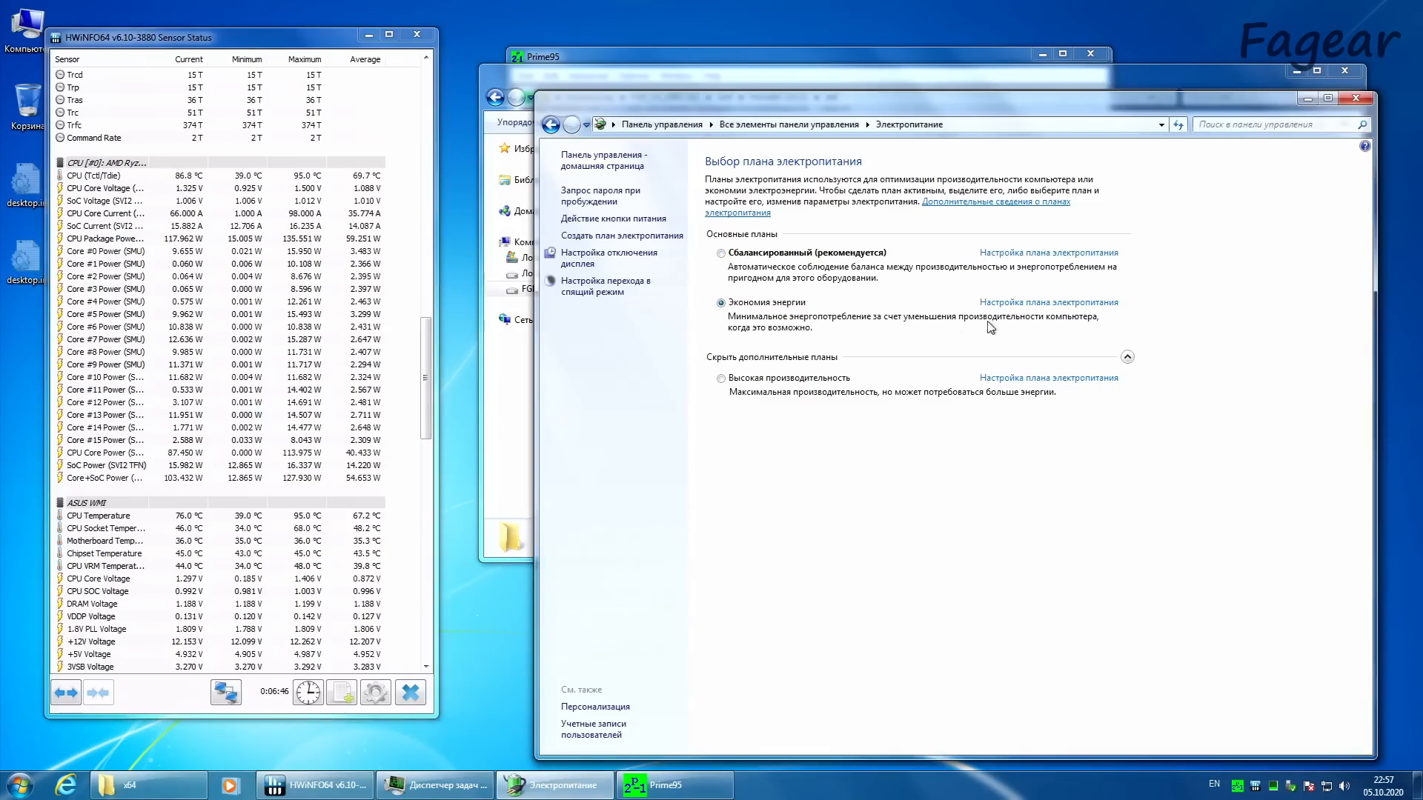
left_click(993, 304)
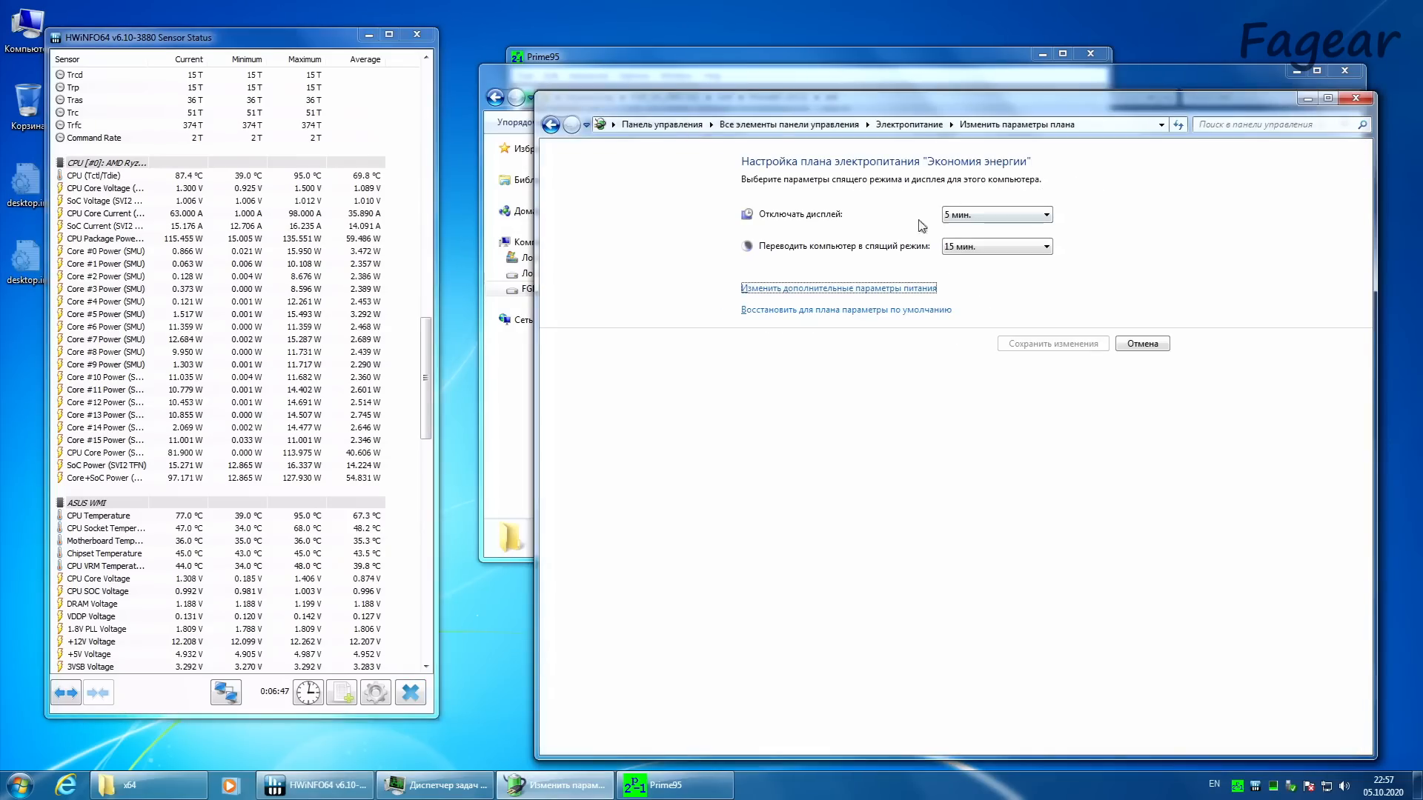
left_click(882, 288)
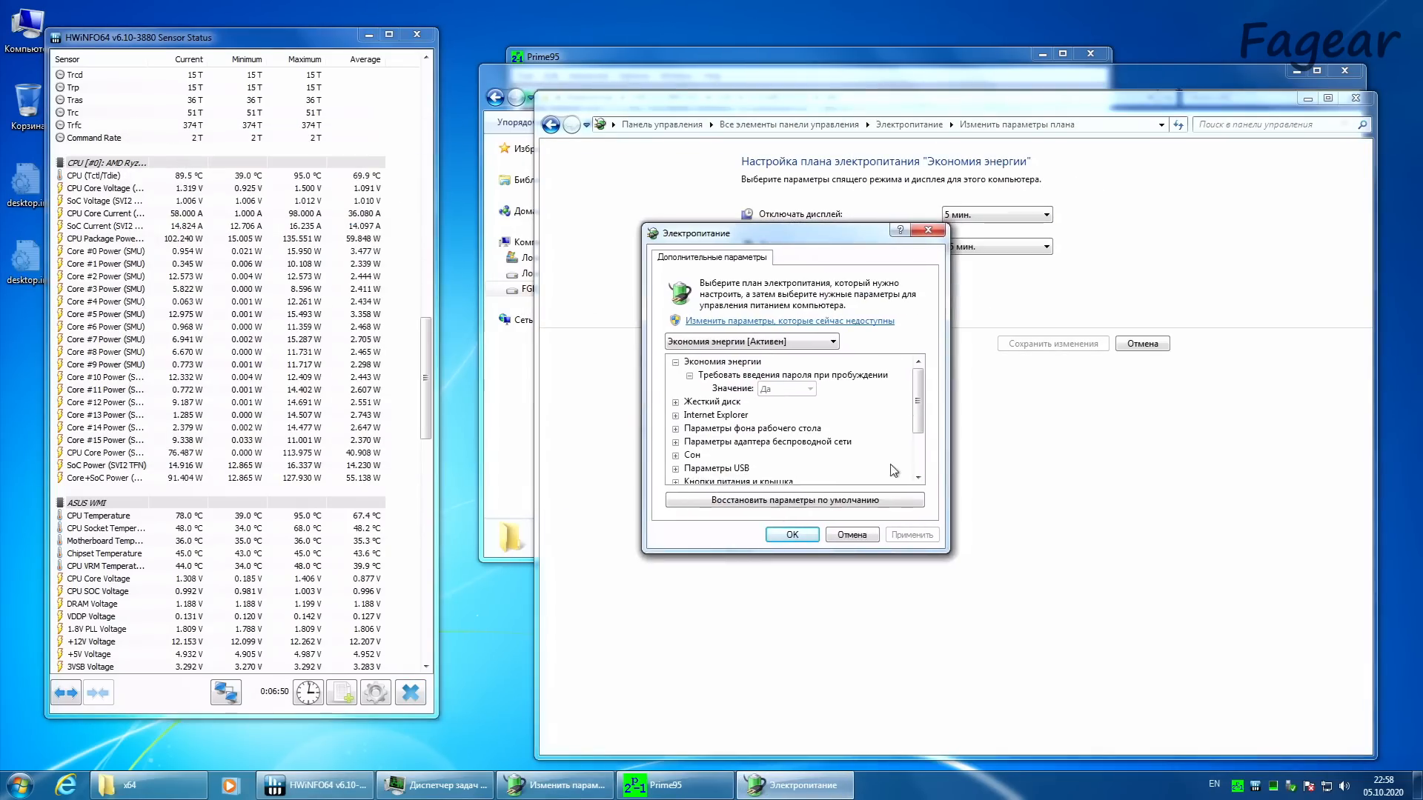
Step: Set the maximum processor state to 99% for the Экономия энергии plan and apply it
scroll(924, 444, "down", 2)
left_click(675, 442)
left_click(689, 482)
left_click(743, 470)
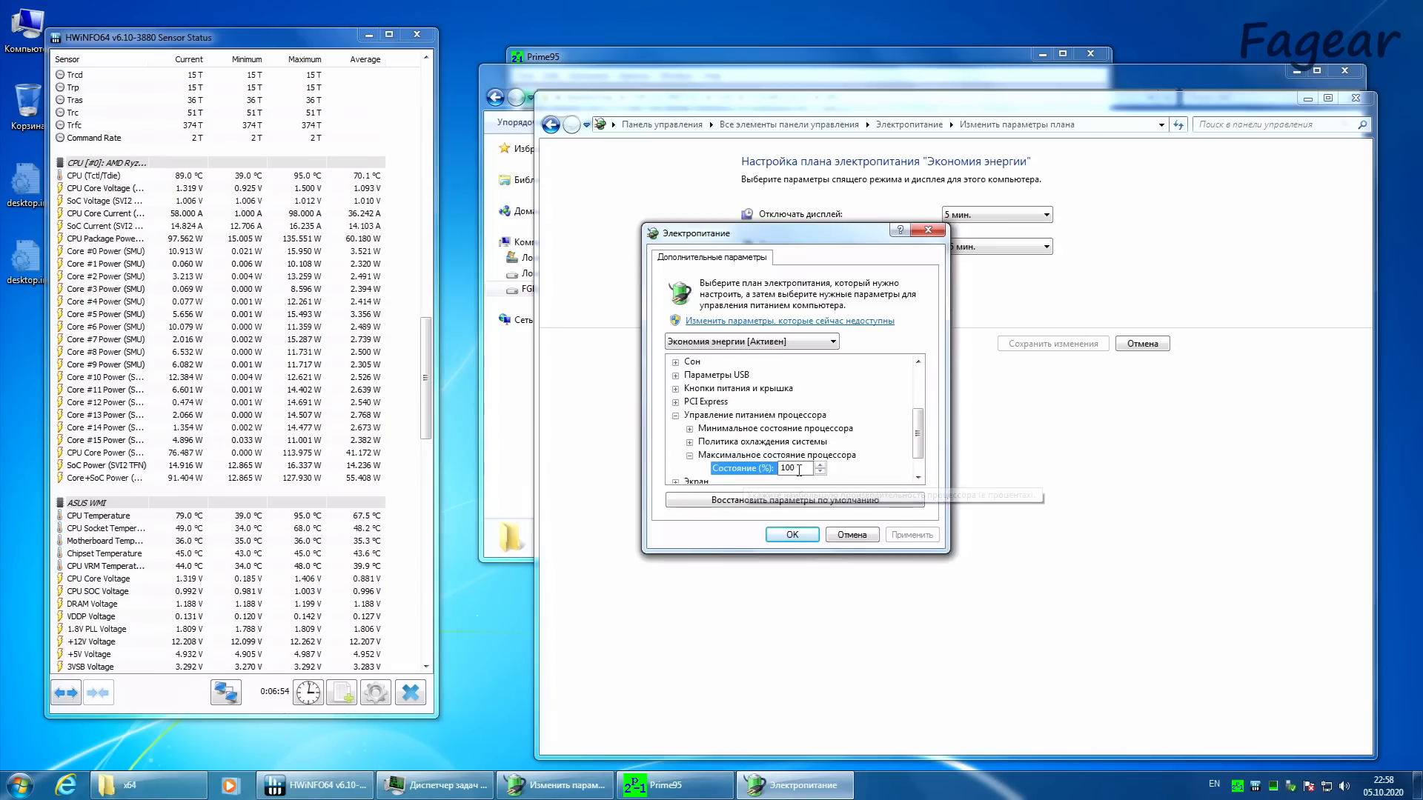
left_click(820, 472)
left_click(912, 535)
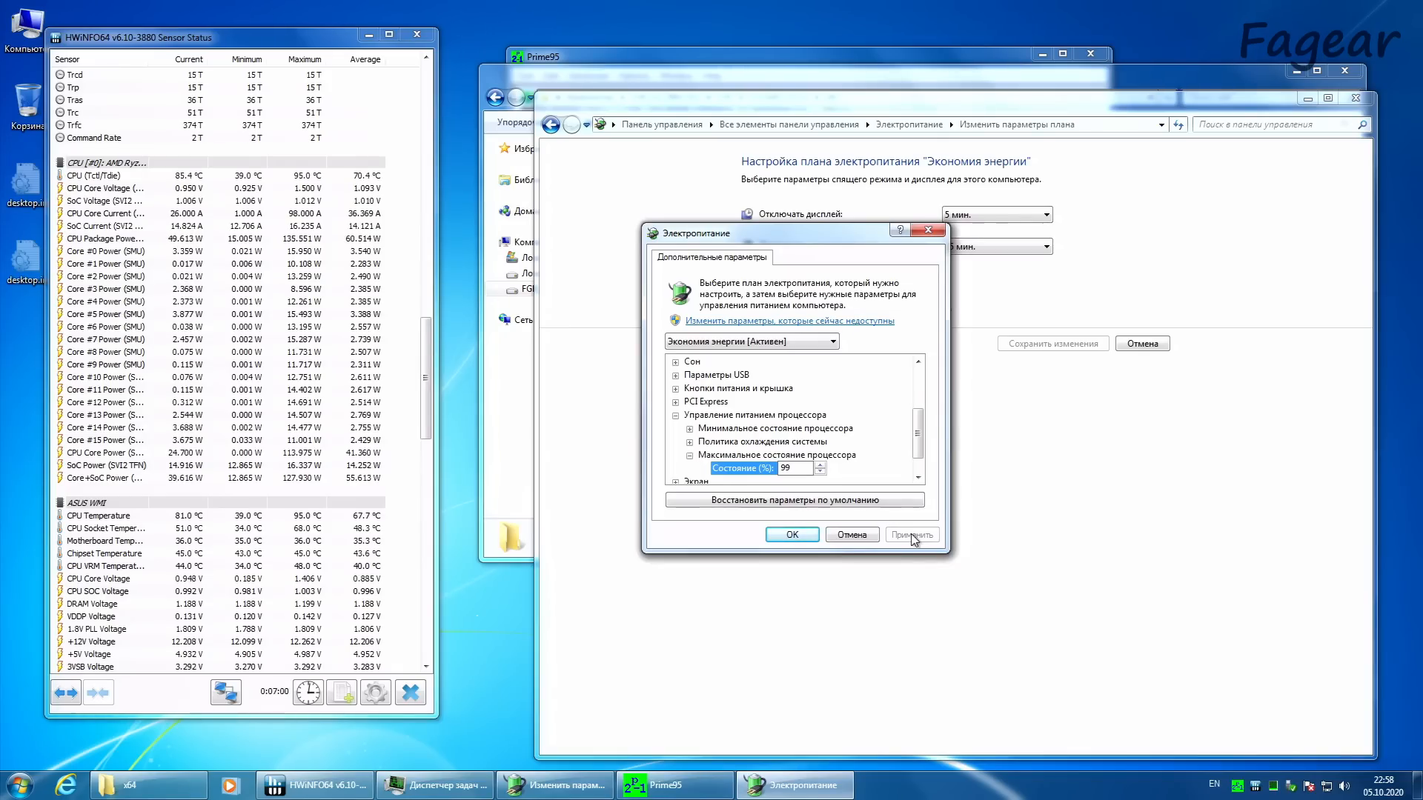
Step: Check the CPU package power and the core clocks in HWiNFO64 with the reduced processor state
left_click(188, 241)
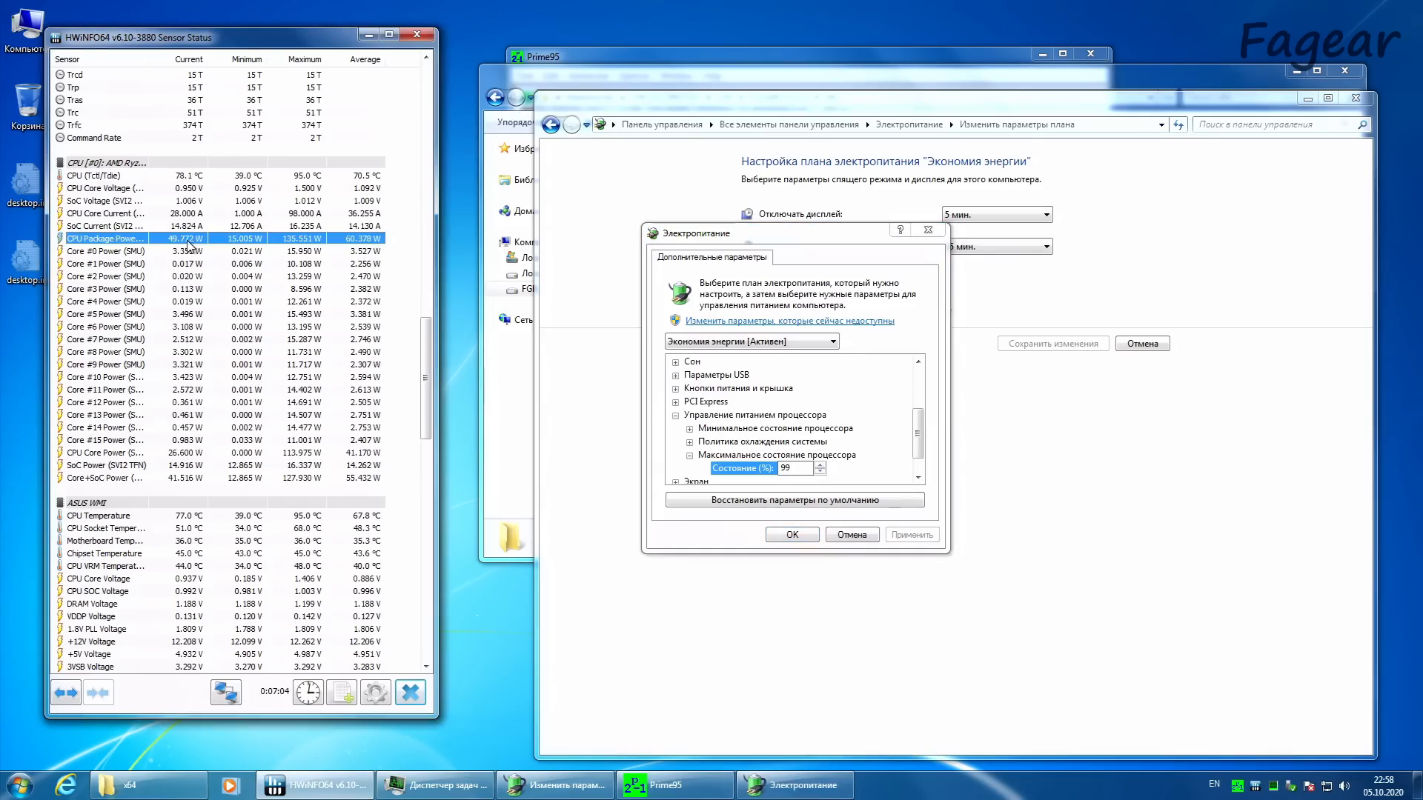
left_click_drag(429, 394, 436, 187)
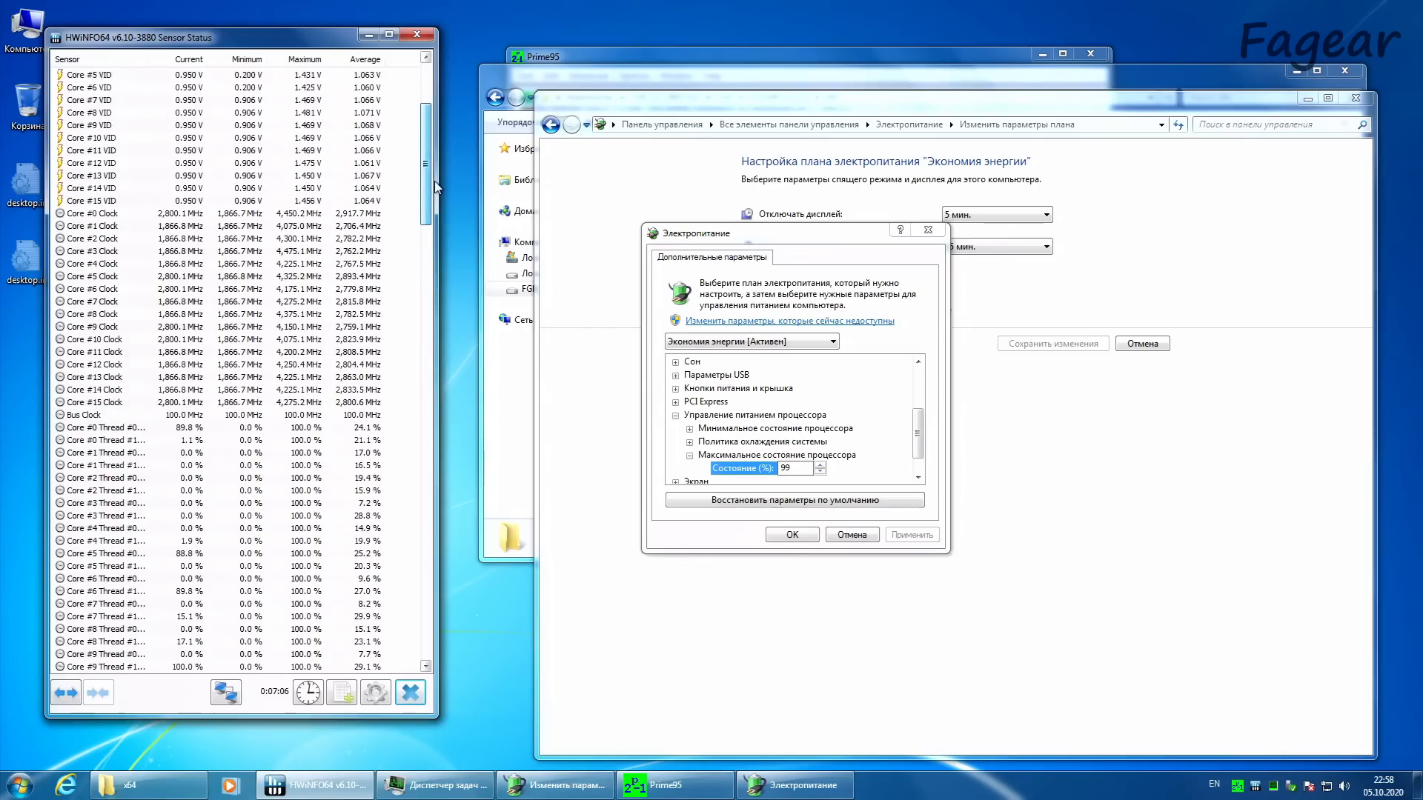
left_click_drag(434, 180, 434, 180)
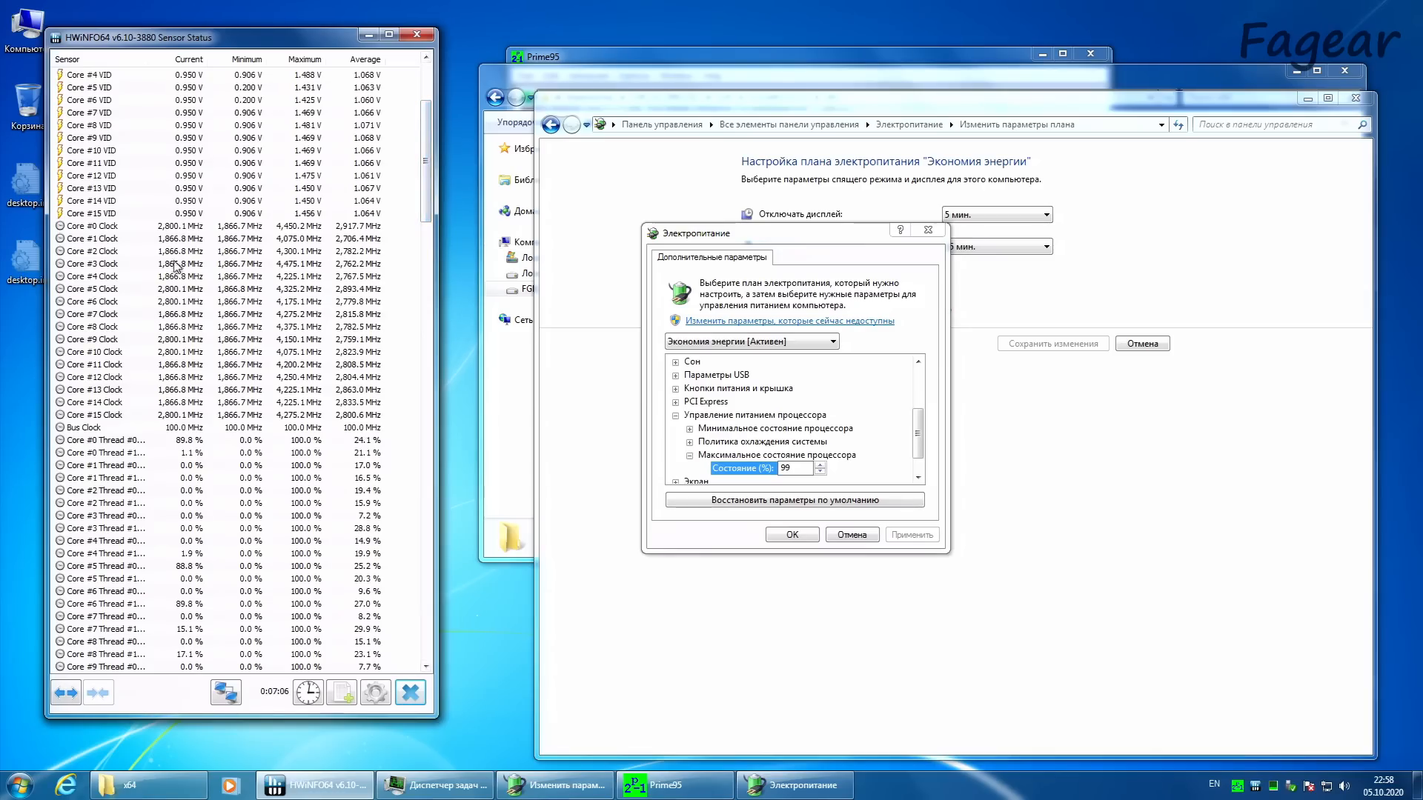
Step: Stop all workers of the running Prime95 torture test
left_click(664, 785)
left_click(634, 75)
mouse_move(525, 75)
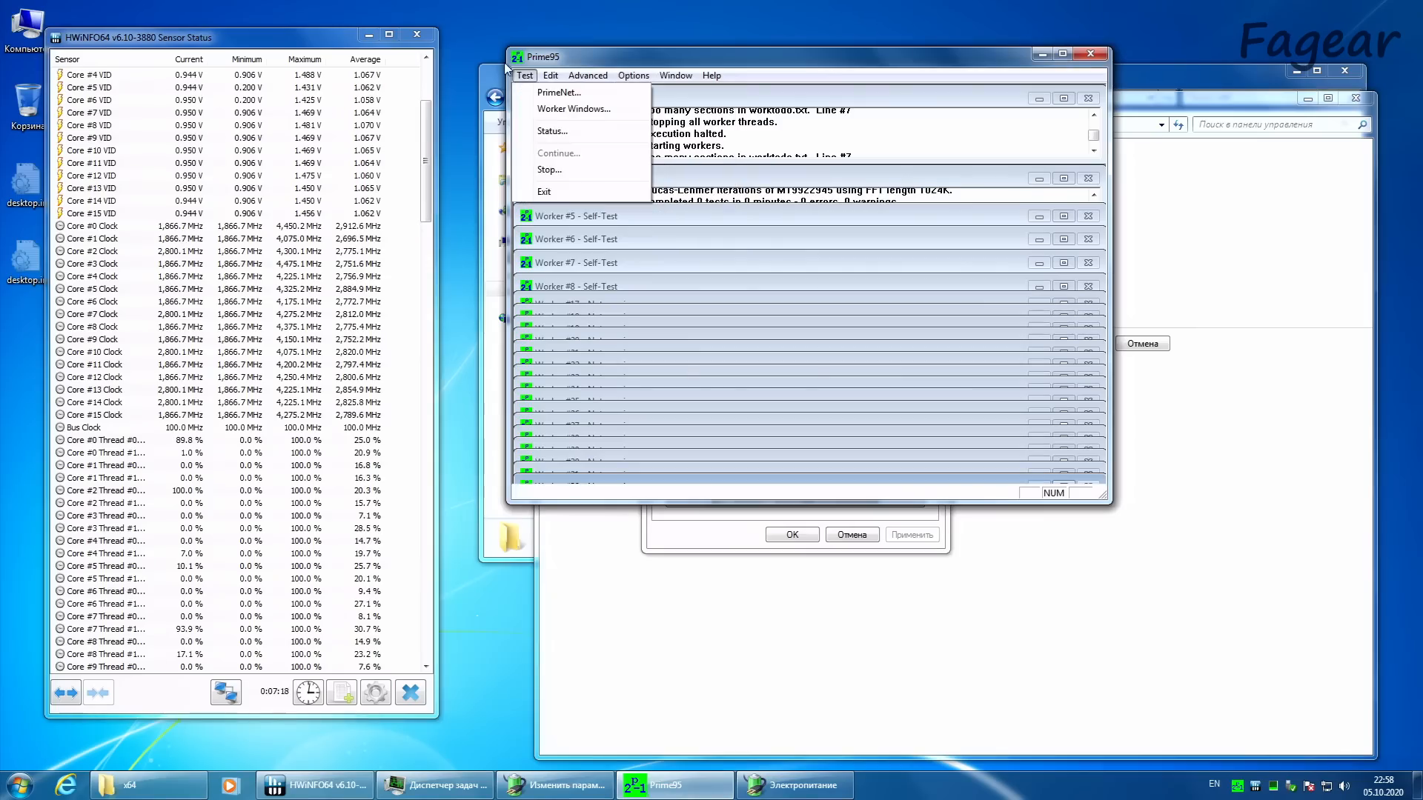
left_click(548, 172)
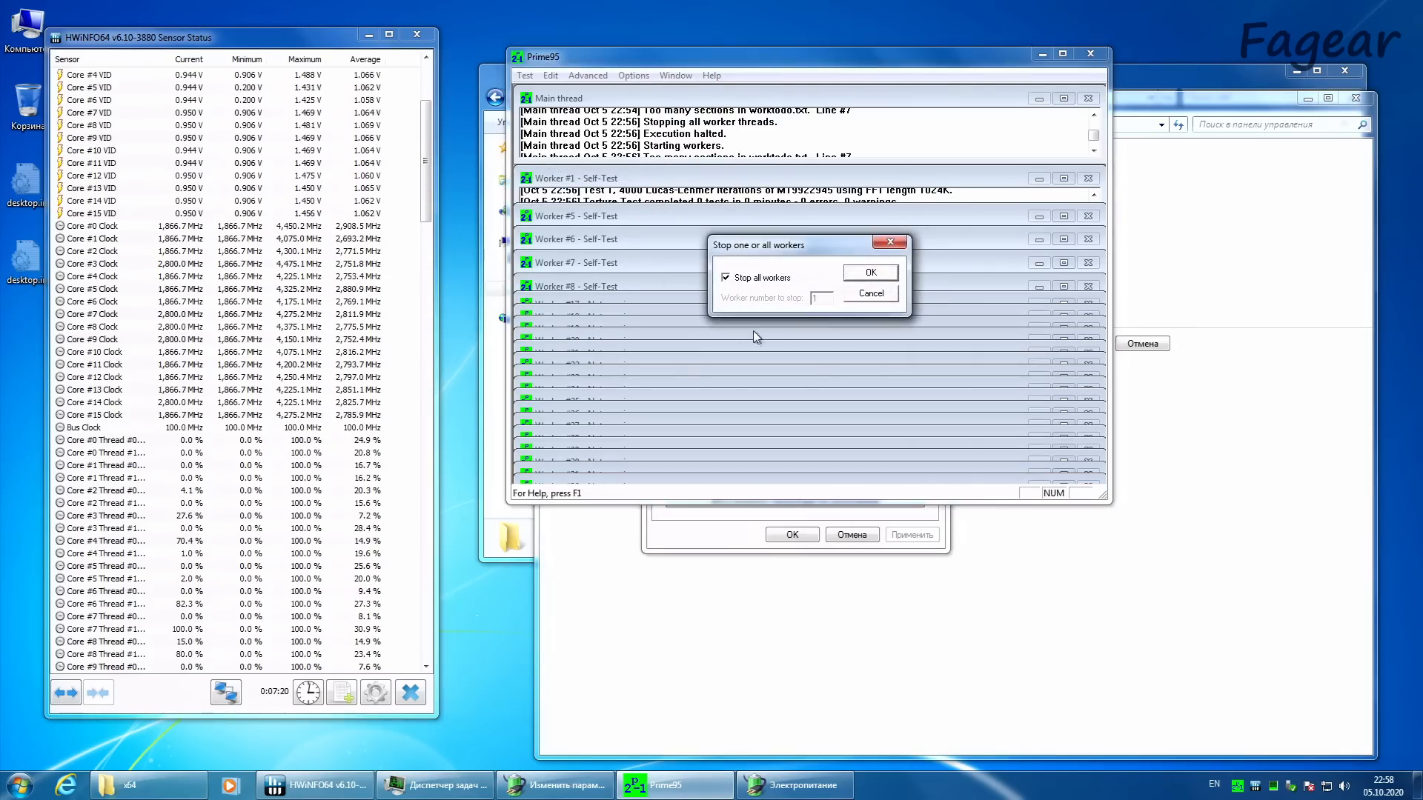
left_click(882, 273)
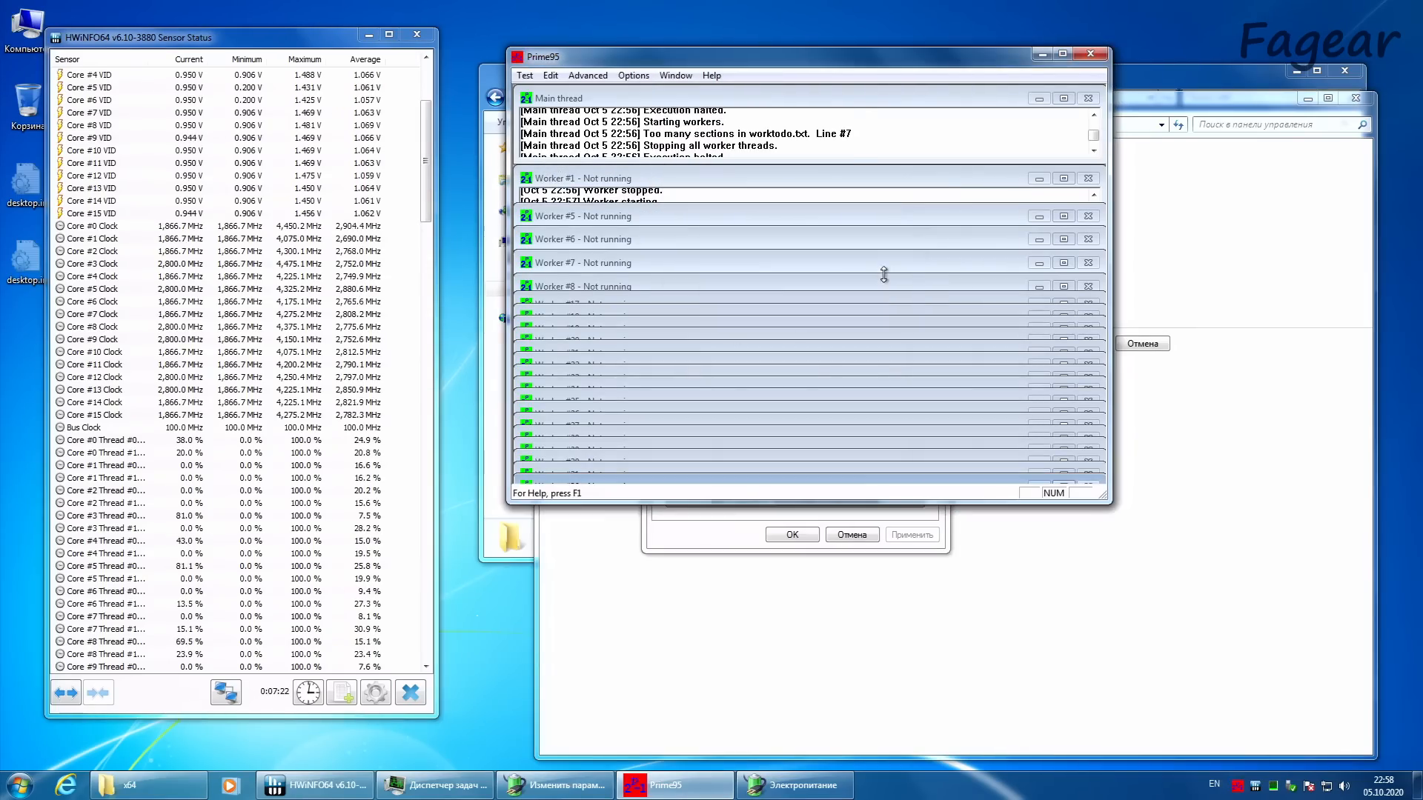
Step: Show Task Manager's load graphs and HWiNFO64's CPU power sensors, and start a 32-thread Prime95 torture test
double_click(1272, 786)
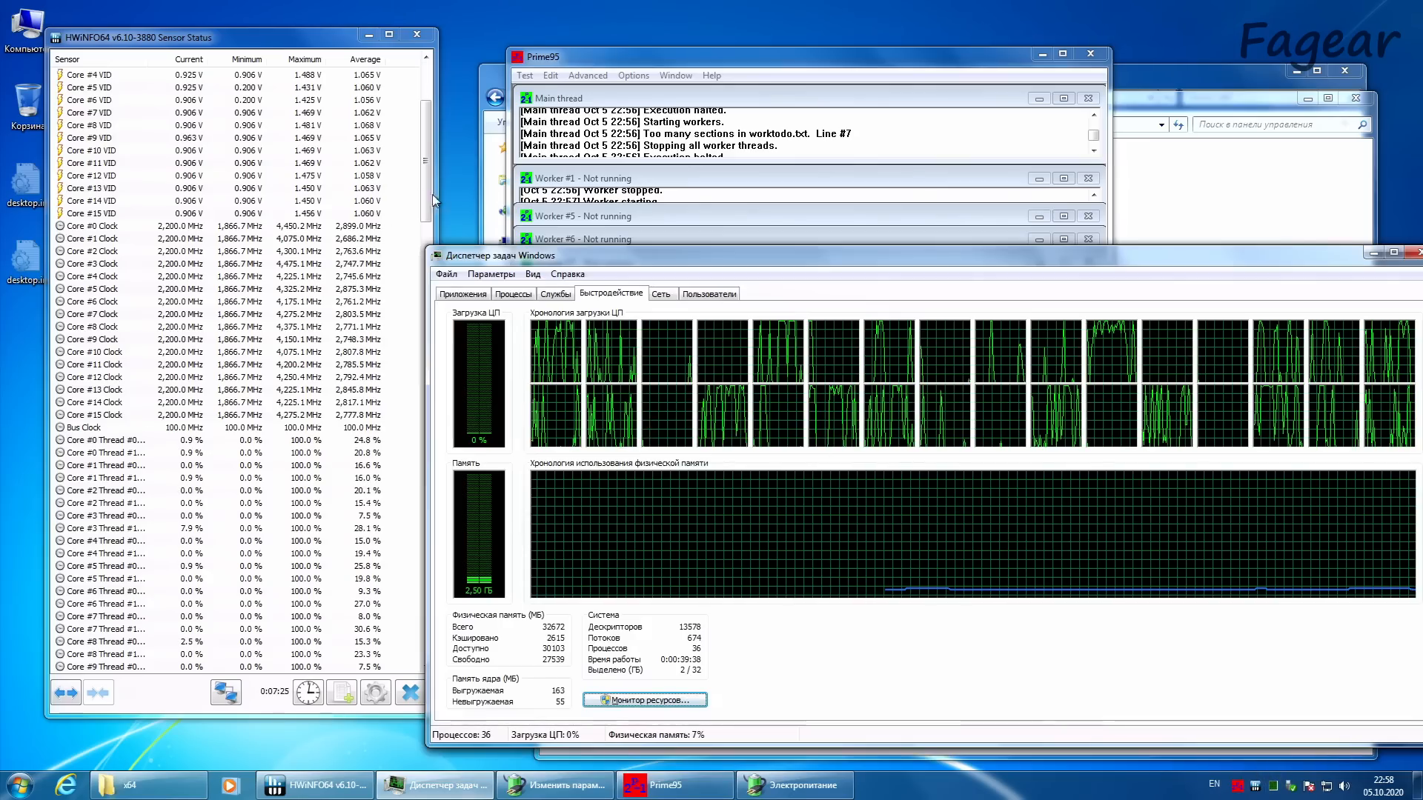
left_click_drag(430, 194, 395, 401)
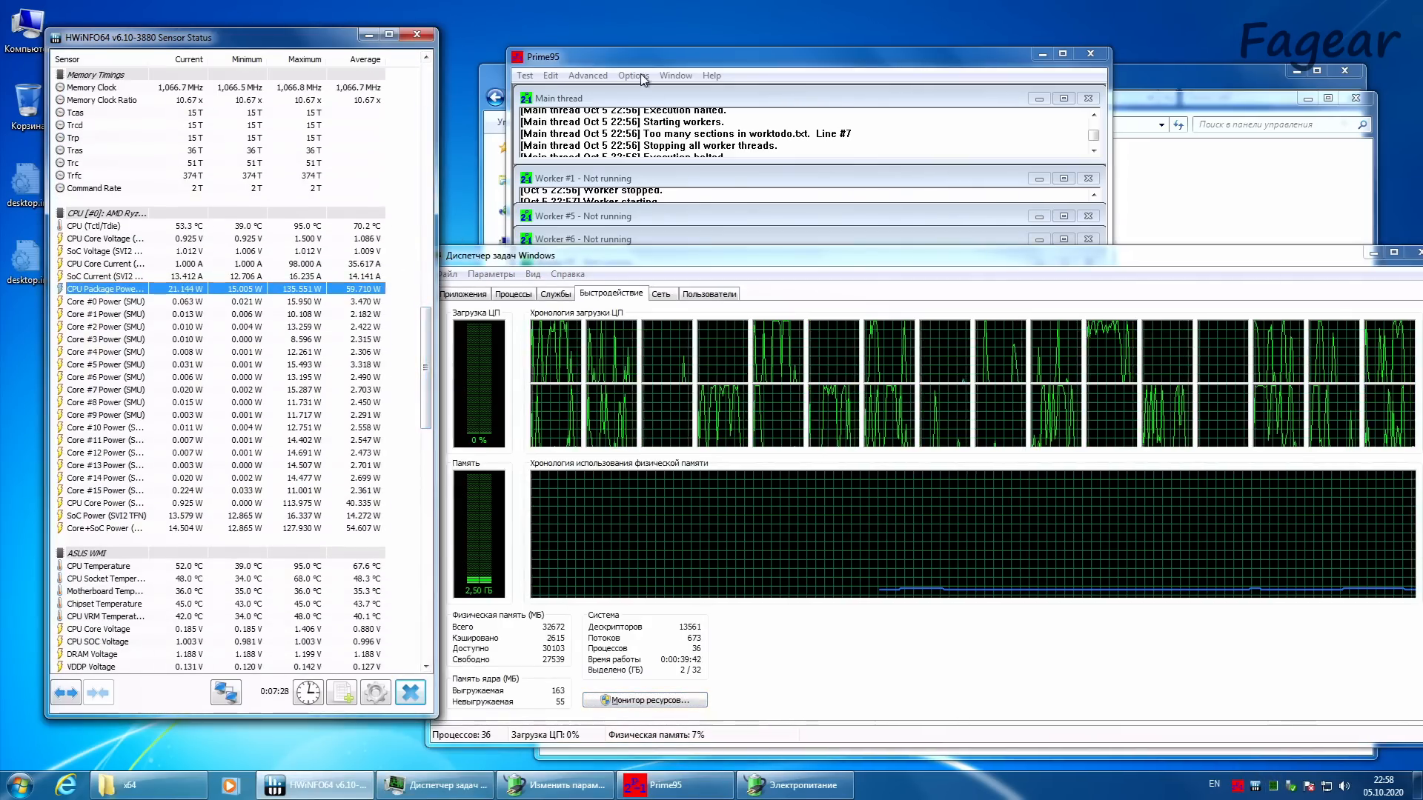
left_click(634, 74)
left_click(666, 130)
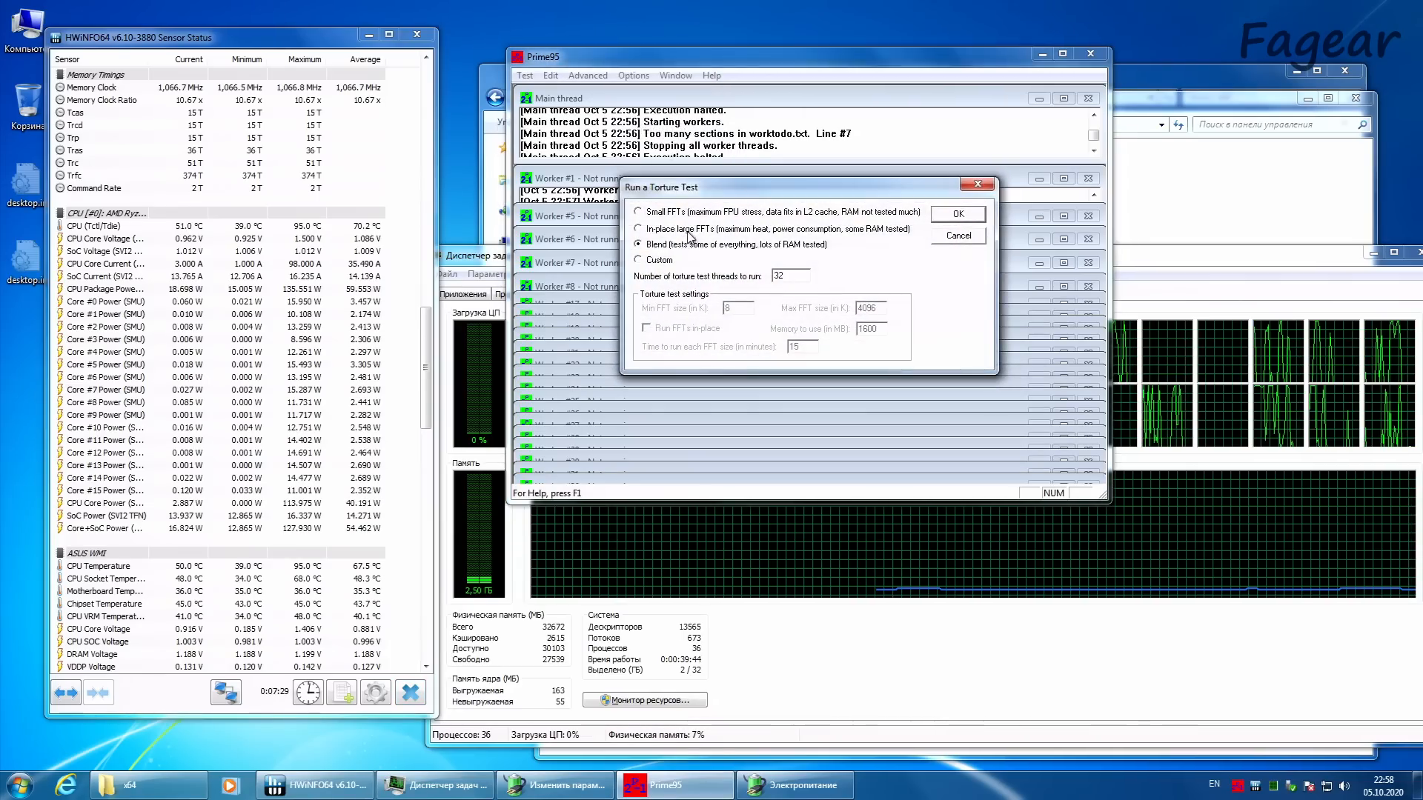
left_click(971, 216)
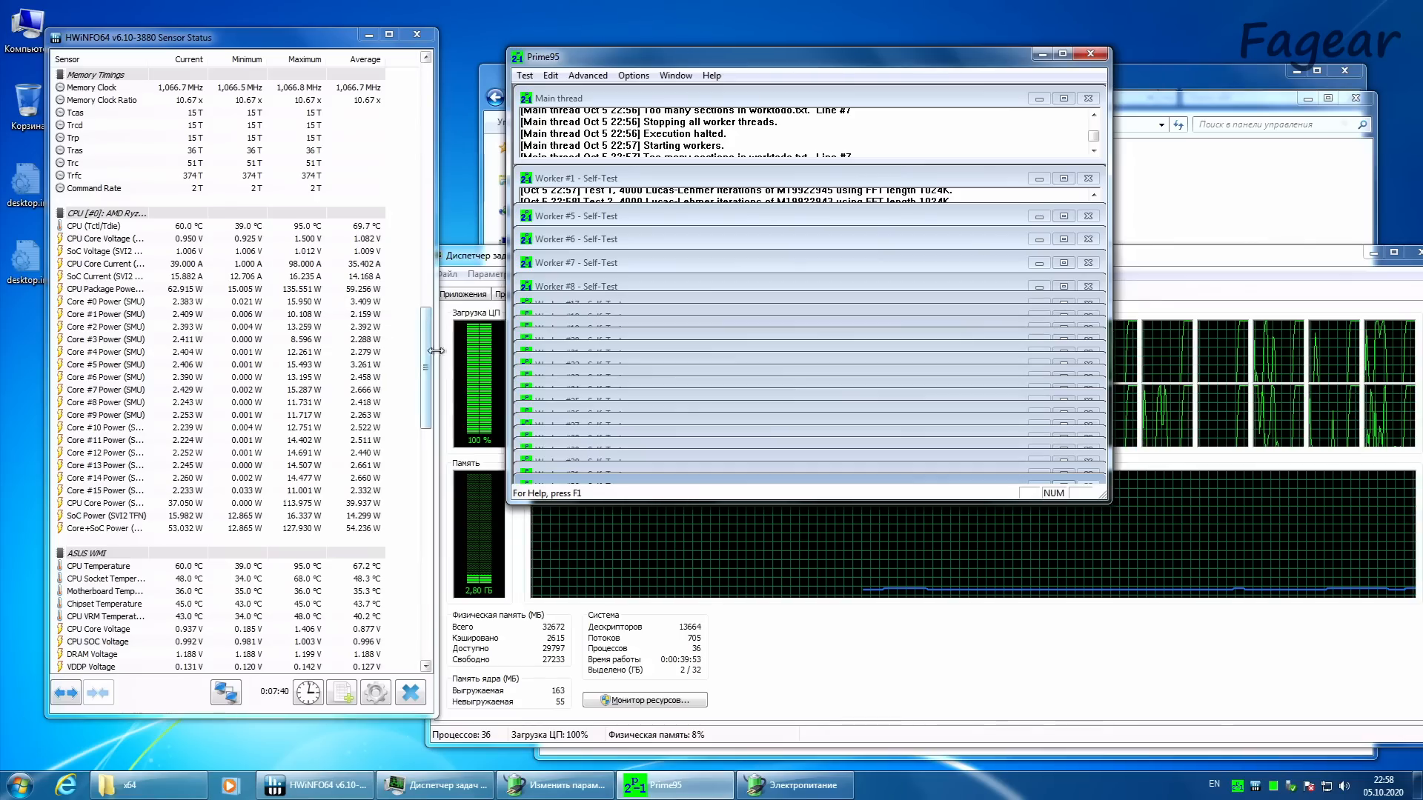
Step: Accept the advanced power settings and return to the list of power plans
left_click(785, 787)
left_click(792, 536)
left_click(556, 786)
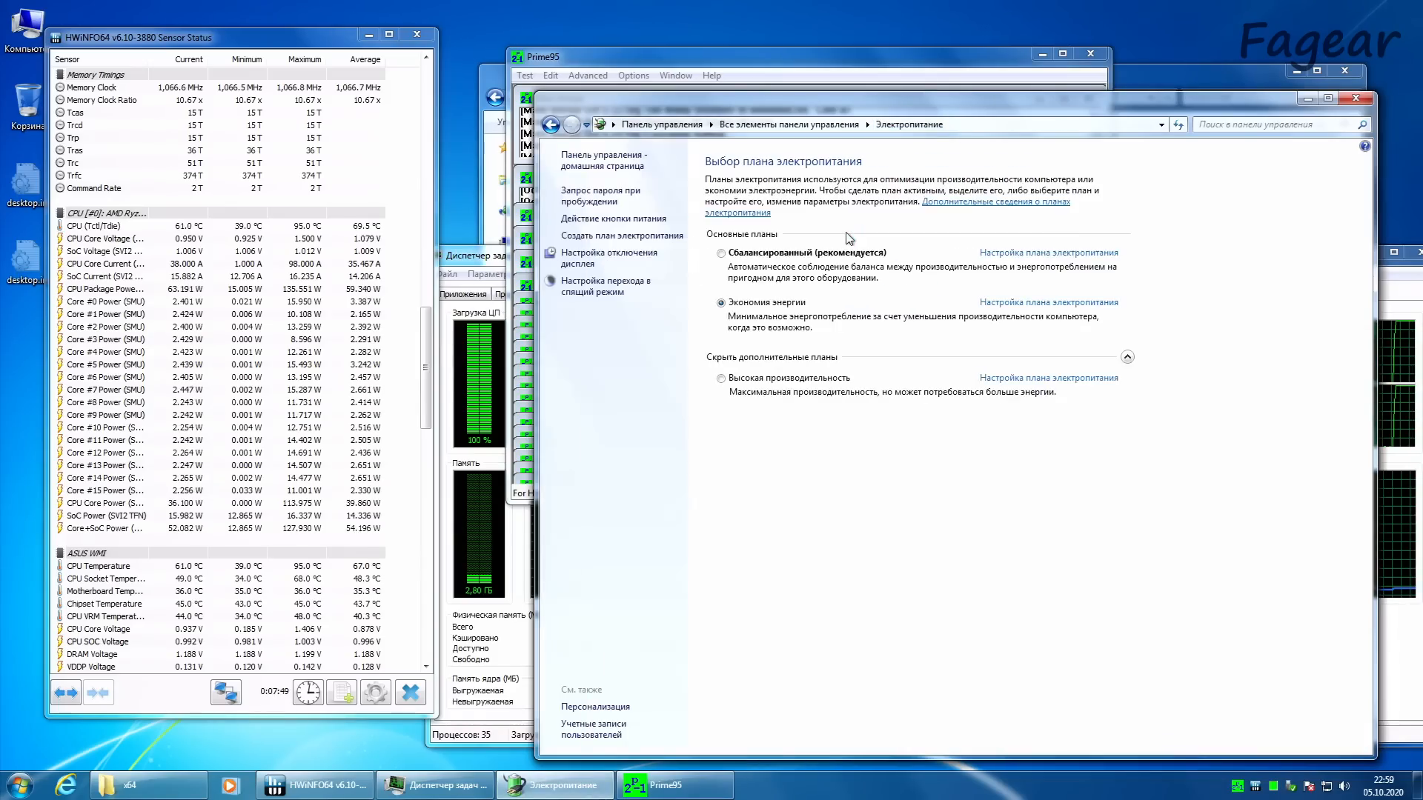
Step: Compare CPU package power under the Сбалансированный and Экономия энергии plans, leave Экономия энергии active, and close Power Options
left_click(795, 259)
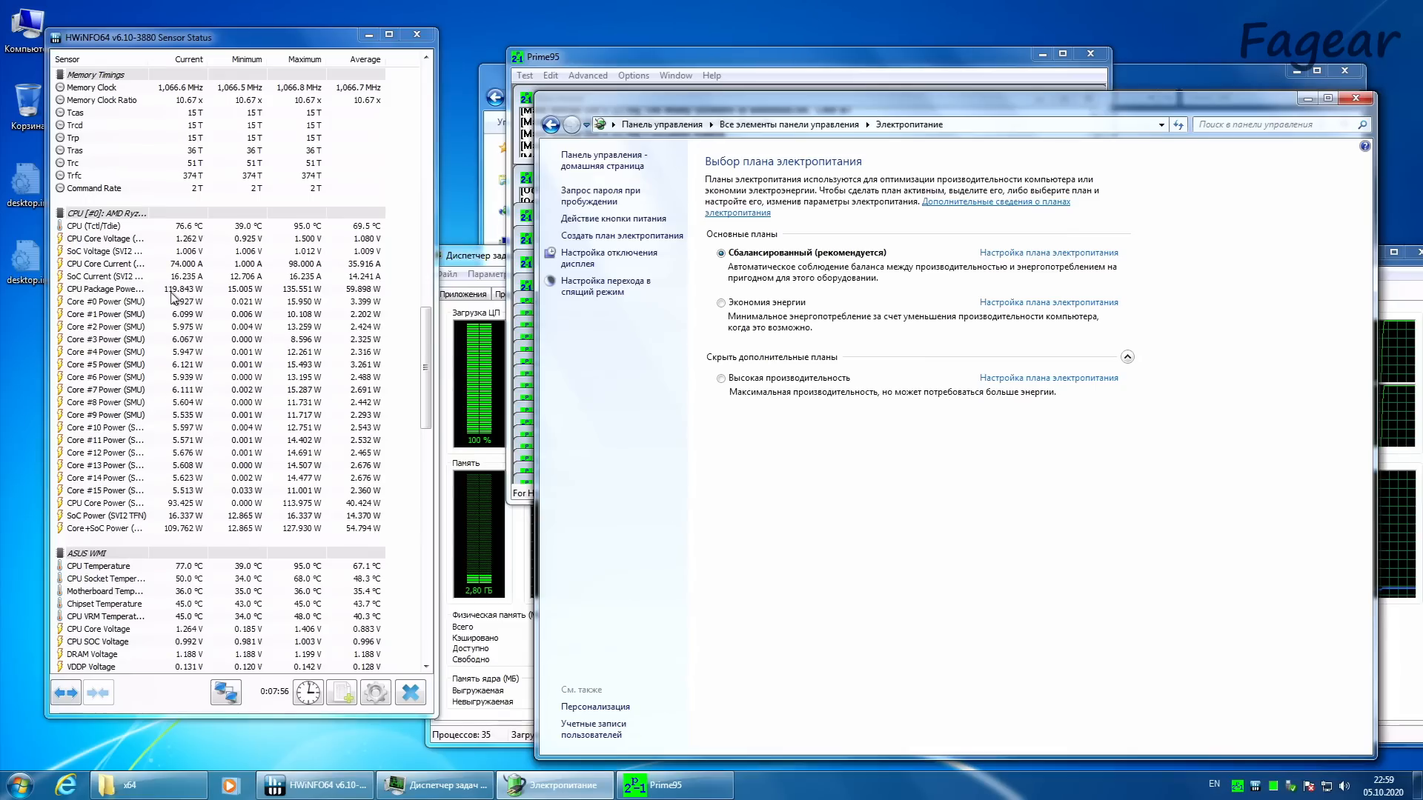
left_click(776, 304)
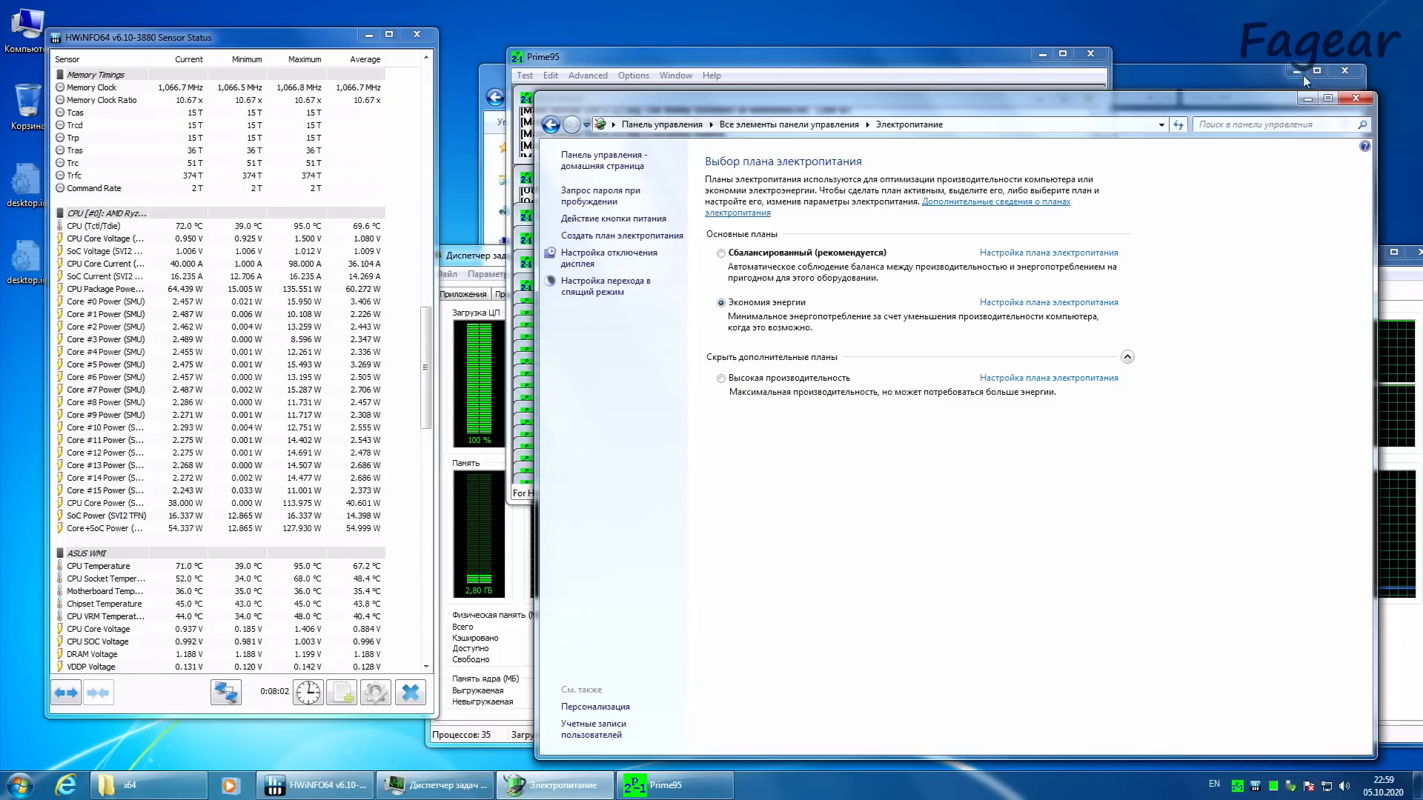
left_click(1356, 98)
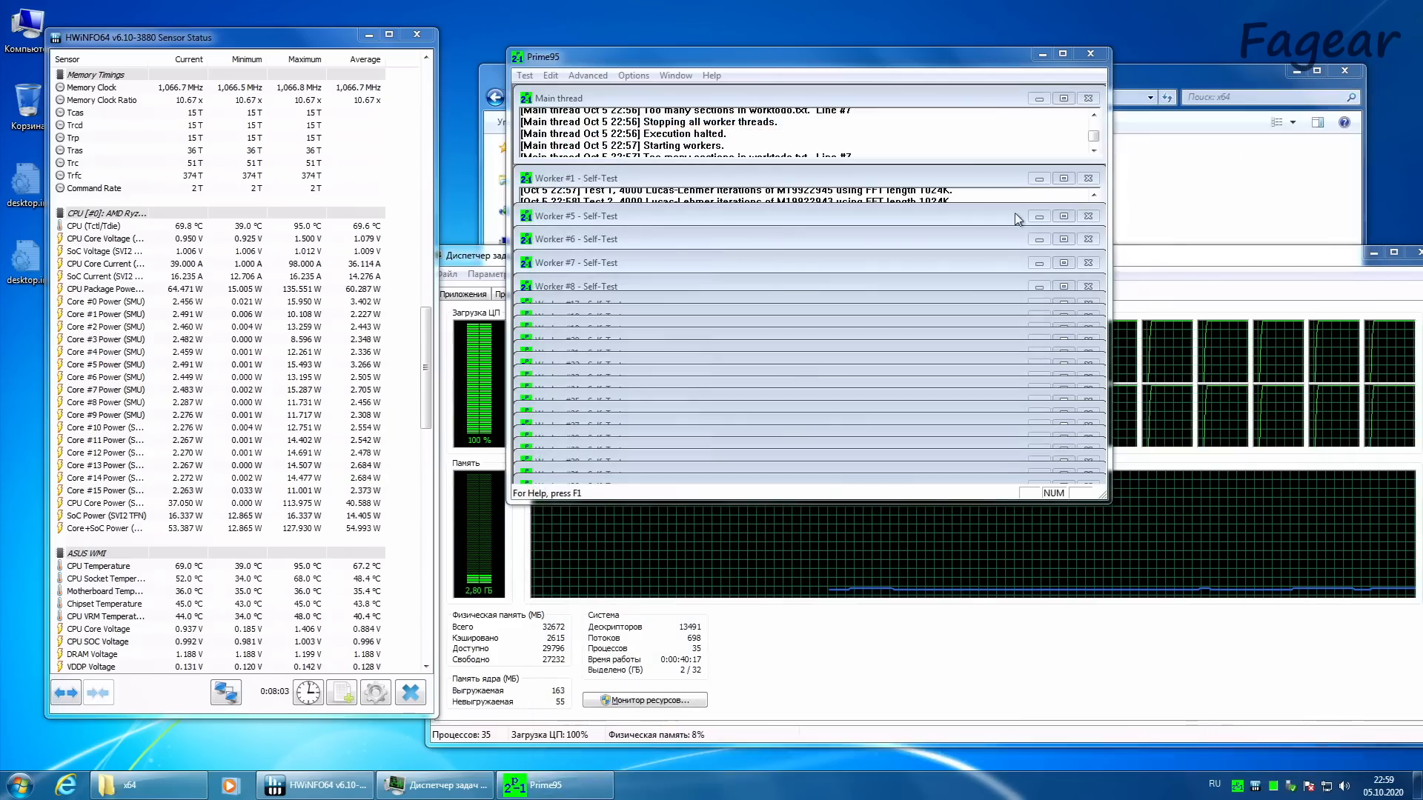
Step: Stop all workers of the 32-thread test and exit Prime95 completely
left_click(634, 77)
left_click(525, 76)
left_click(548, 170)
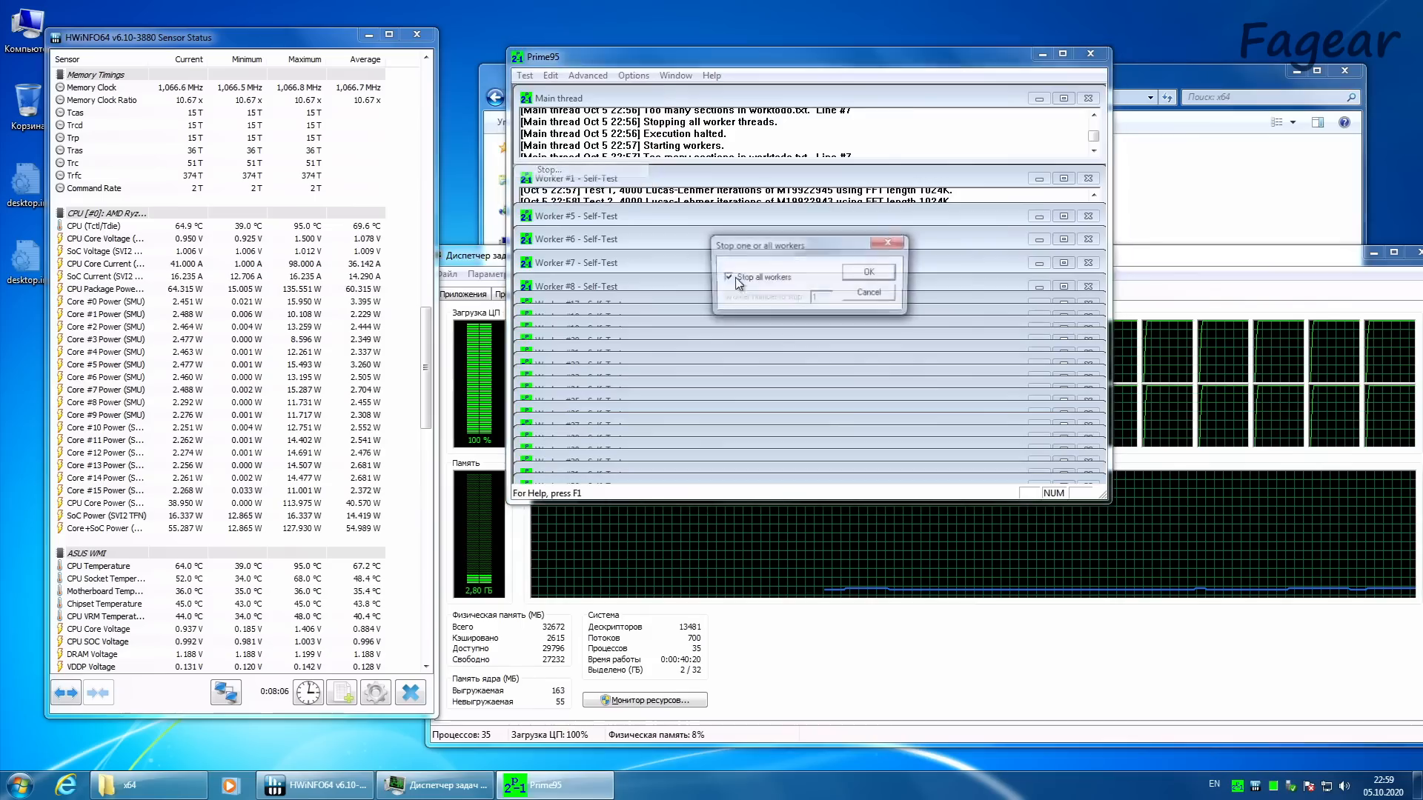
left_click(868, 272)
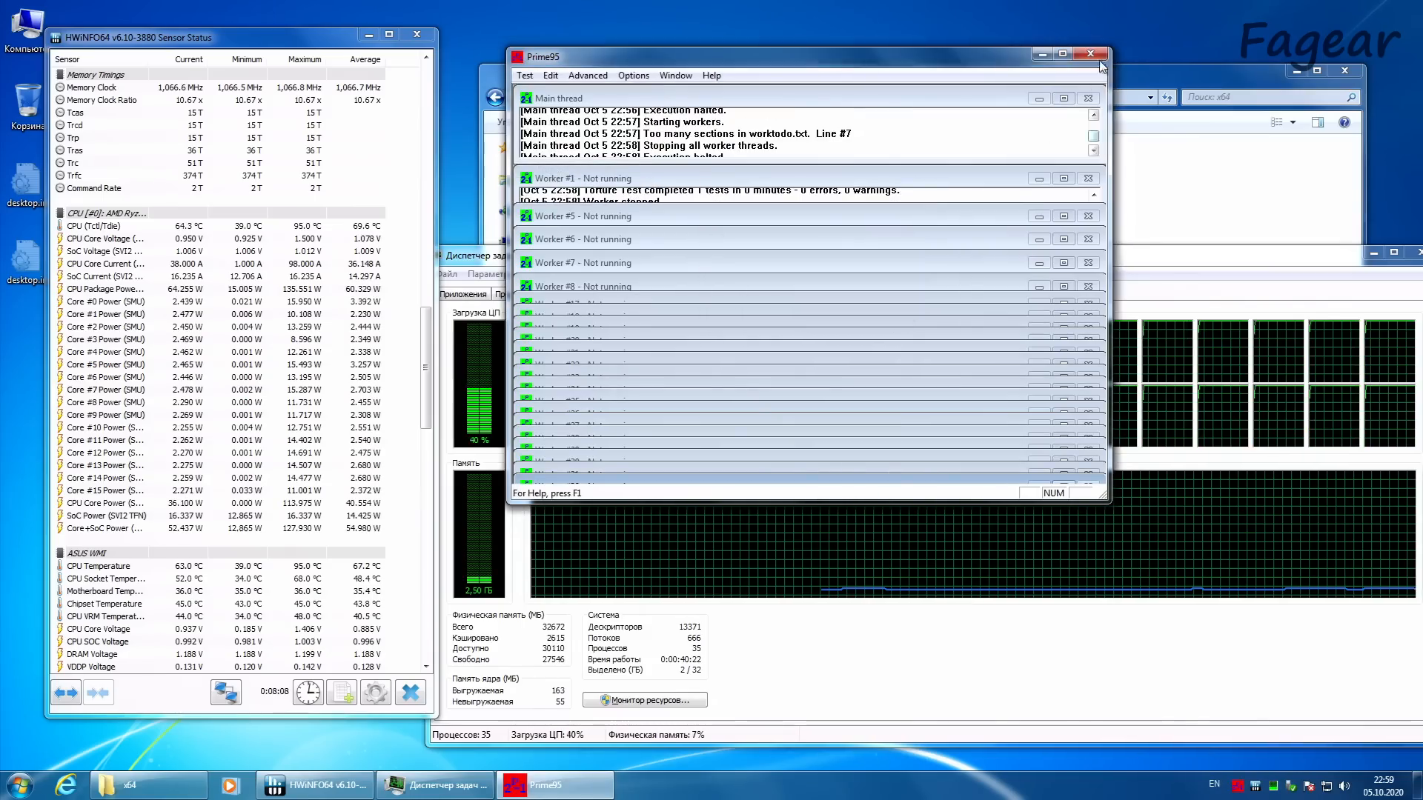
left_click(1090, 53)
right_click(1248, 784)
left_click(1272, 775)
Step: Launch ATTODiskBenchmark.exe from the ATTO Disk Benchmark v4.01.0f1 folder inside Soft on drive G
left_click(794, 69)
left_click(761, 98)
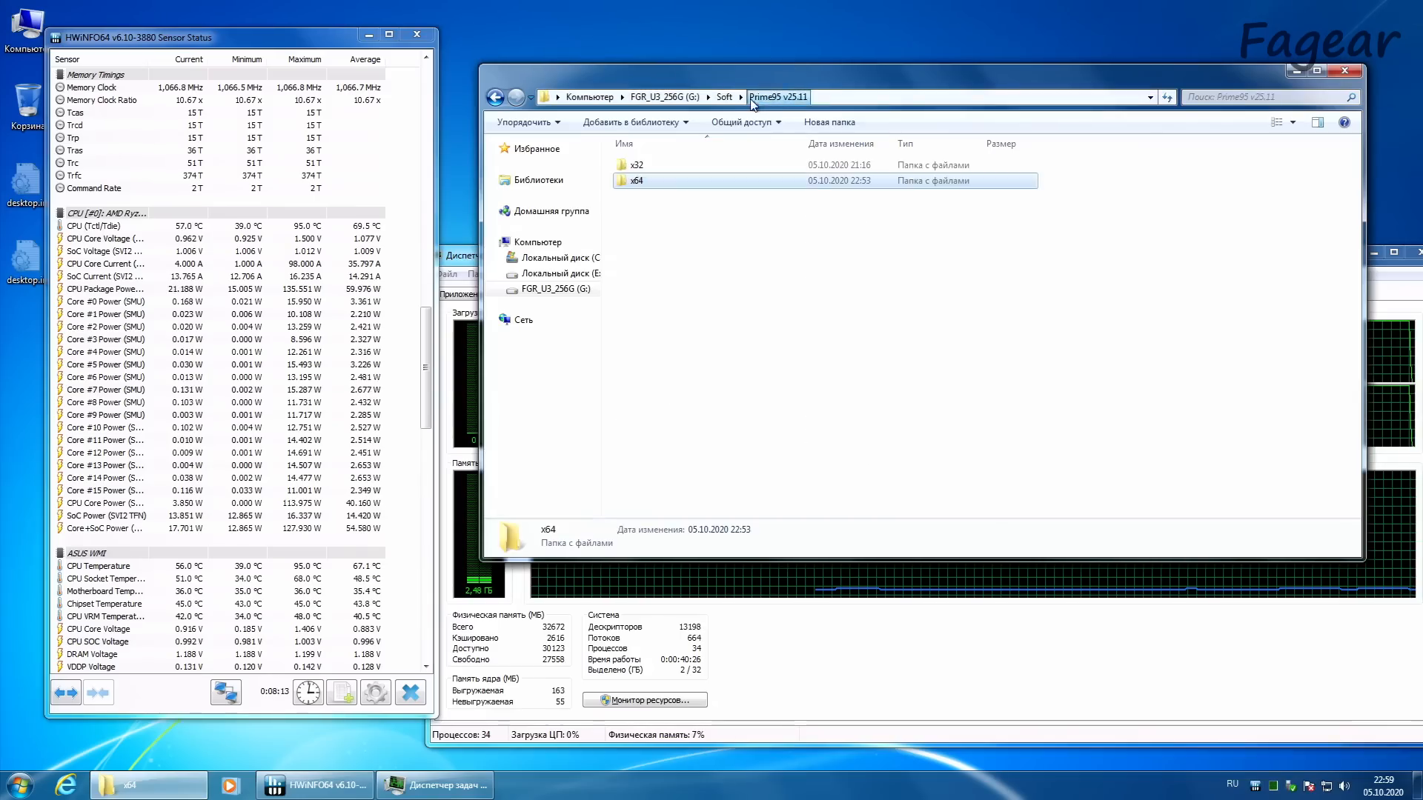
left_click(724, 97)
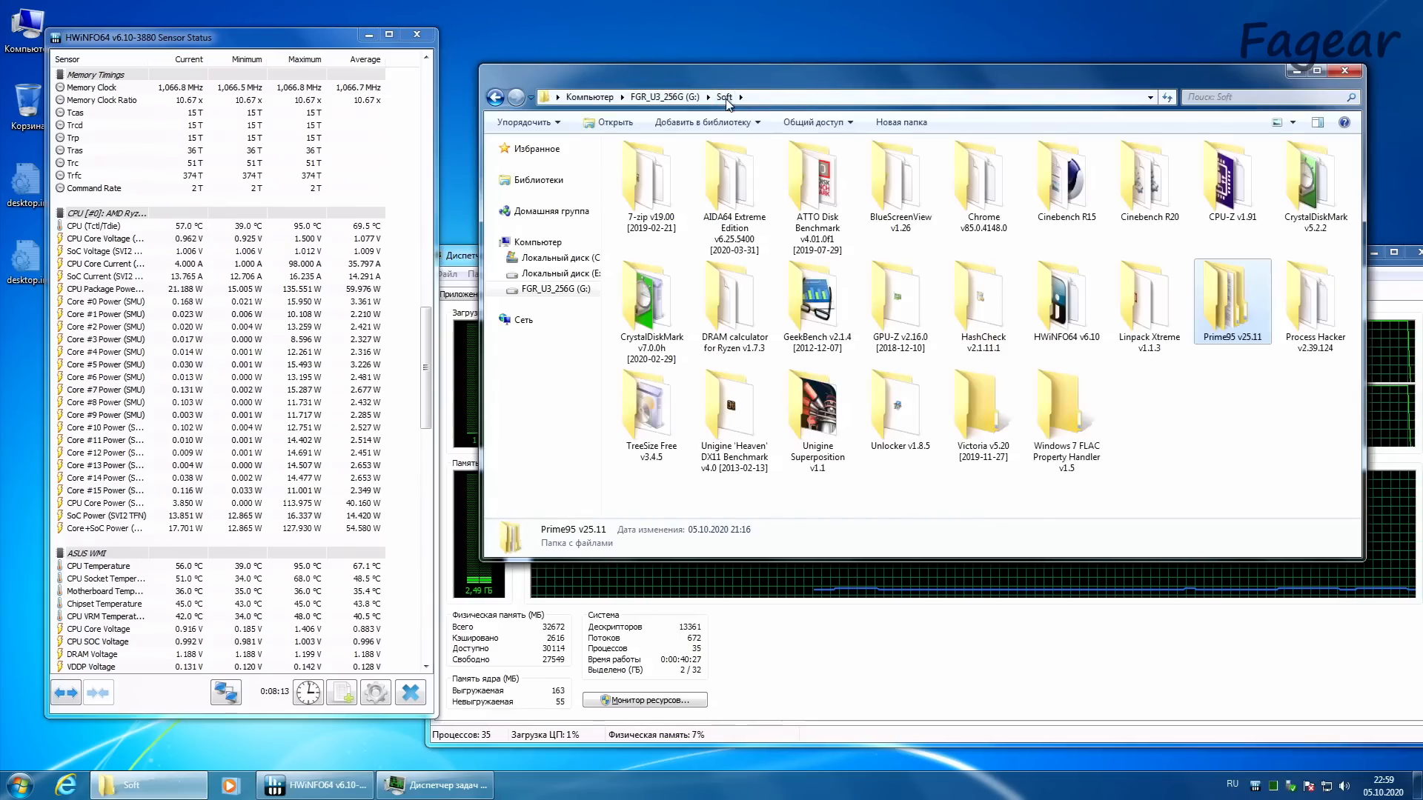
double_click(835, 187)
left_click(701, 182)
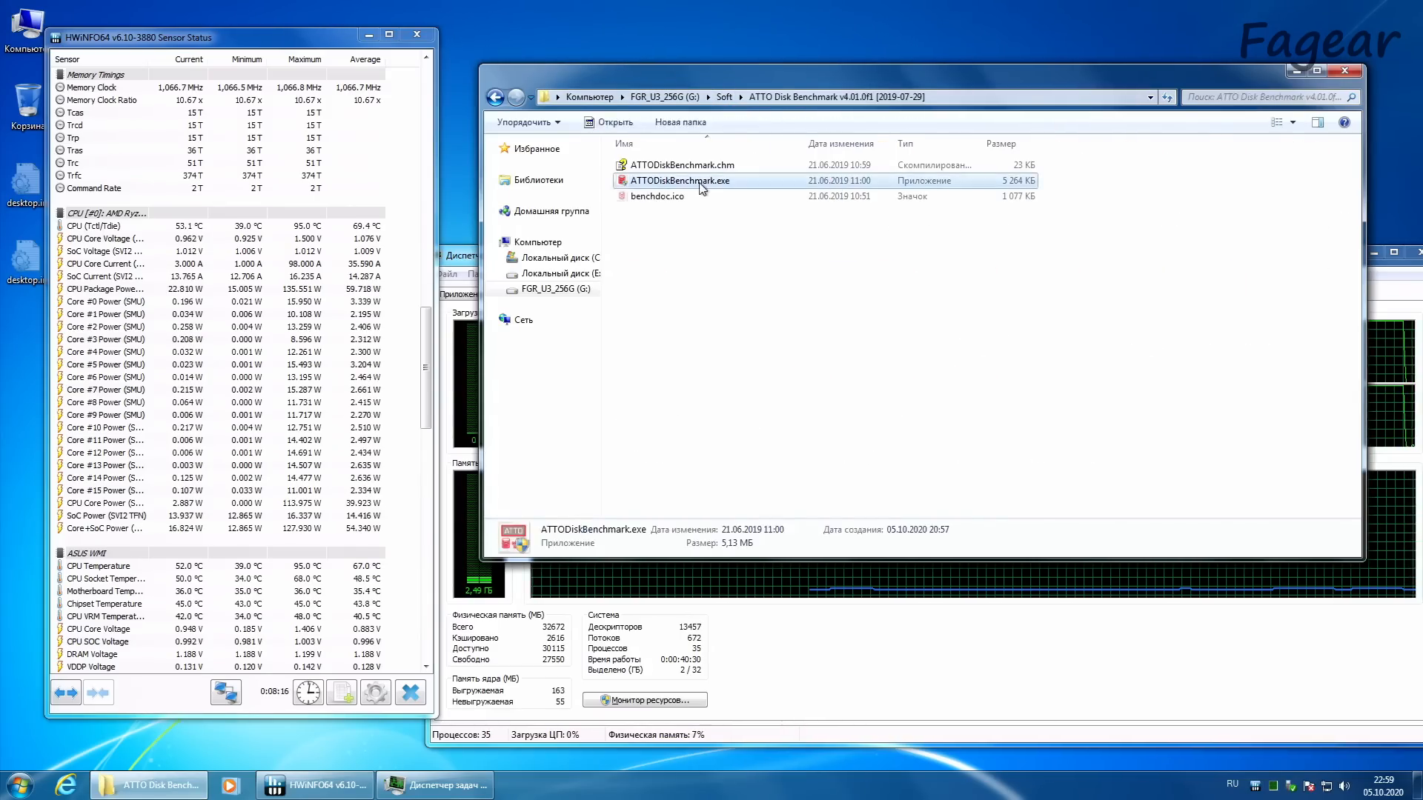
double_click(701, 185)
left_click(986, 358)
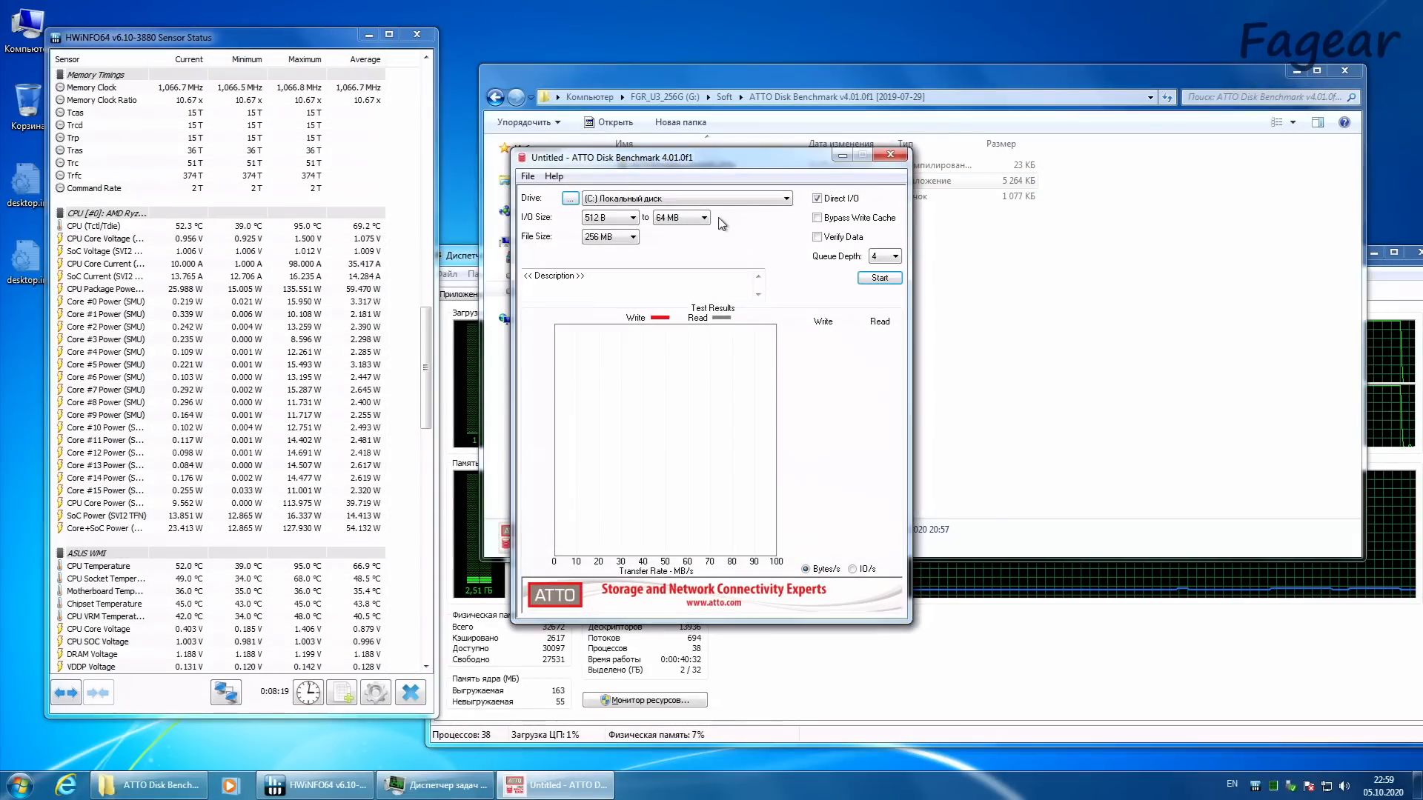
Step: Open Disk Management in a maximized Computer Management window and inspect Disk 0 and its C: partition
right_click(25, 24)
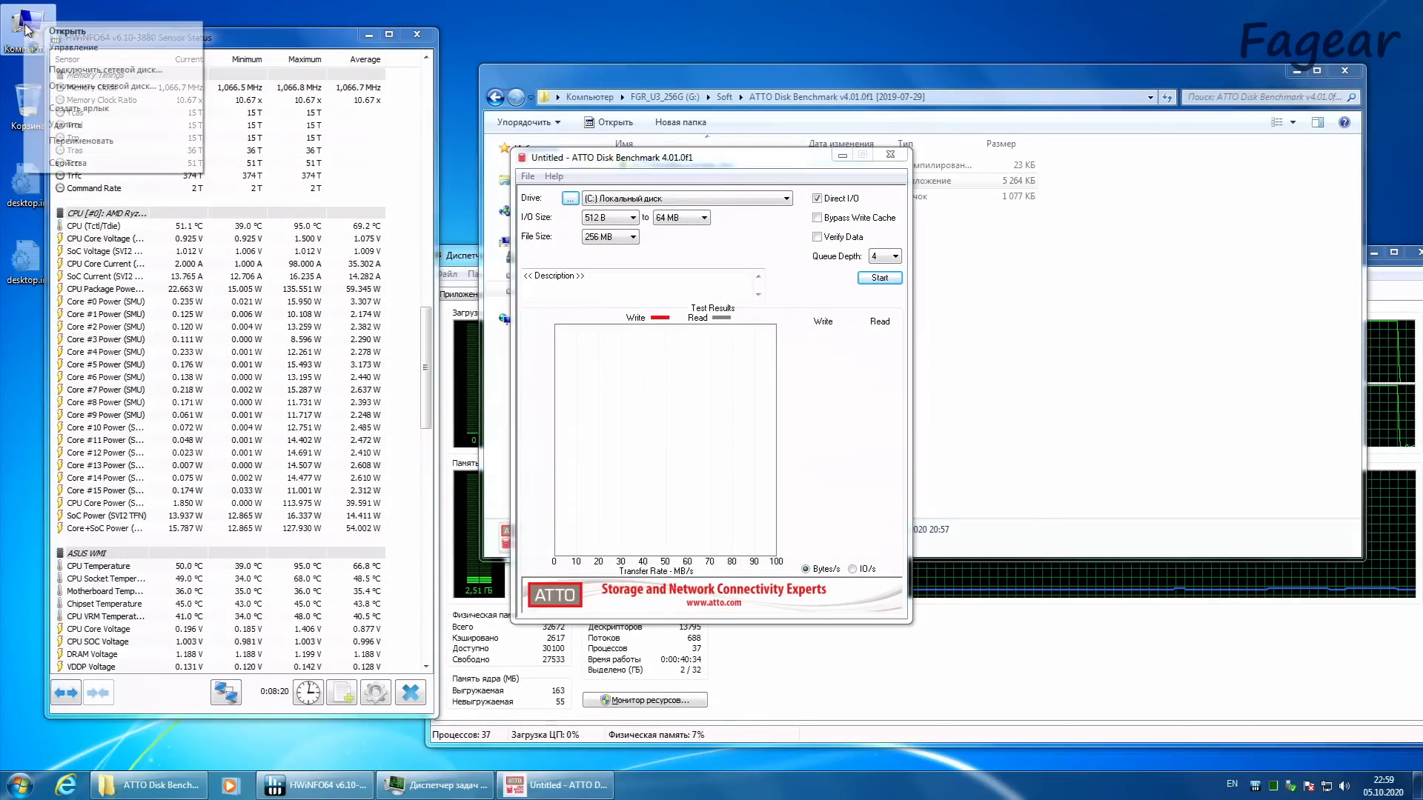
left_click(72, 48)
left_click(105, 201)
left_click(700, 20)
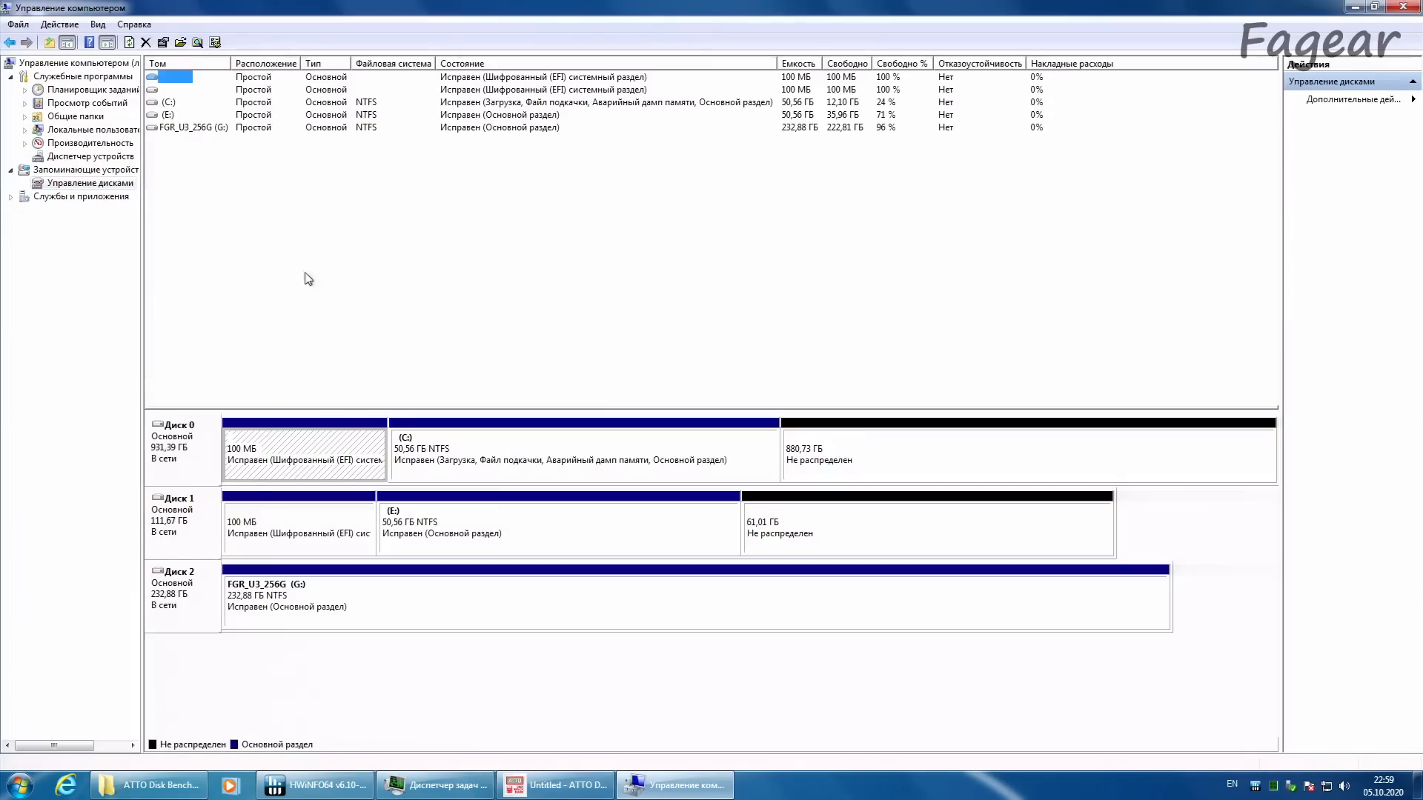
left_click(193, 454)
left_click(468, 454)
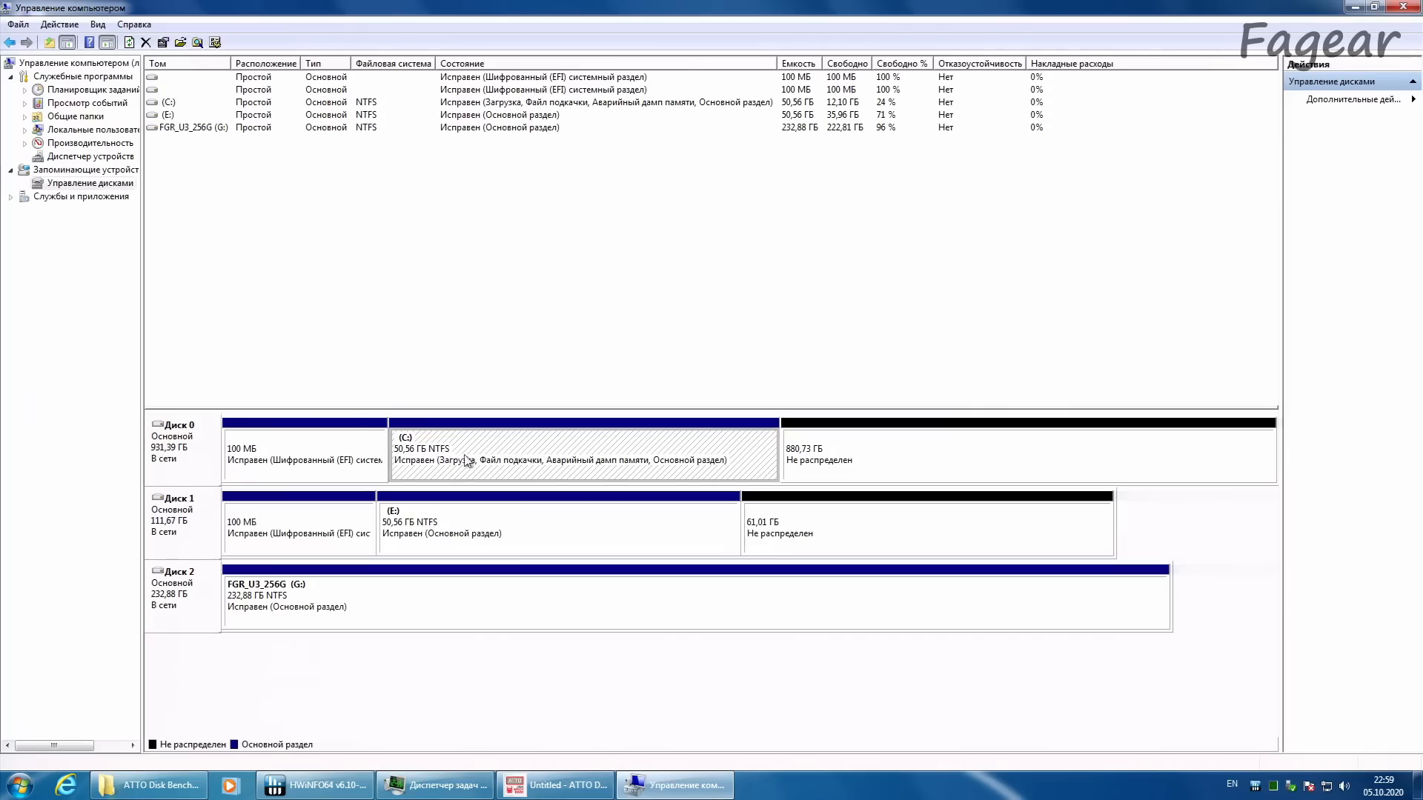
left_click(170, 455)
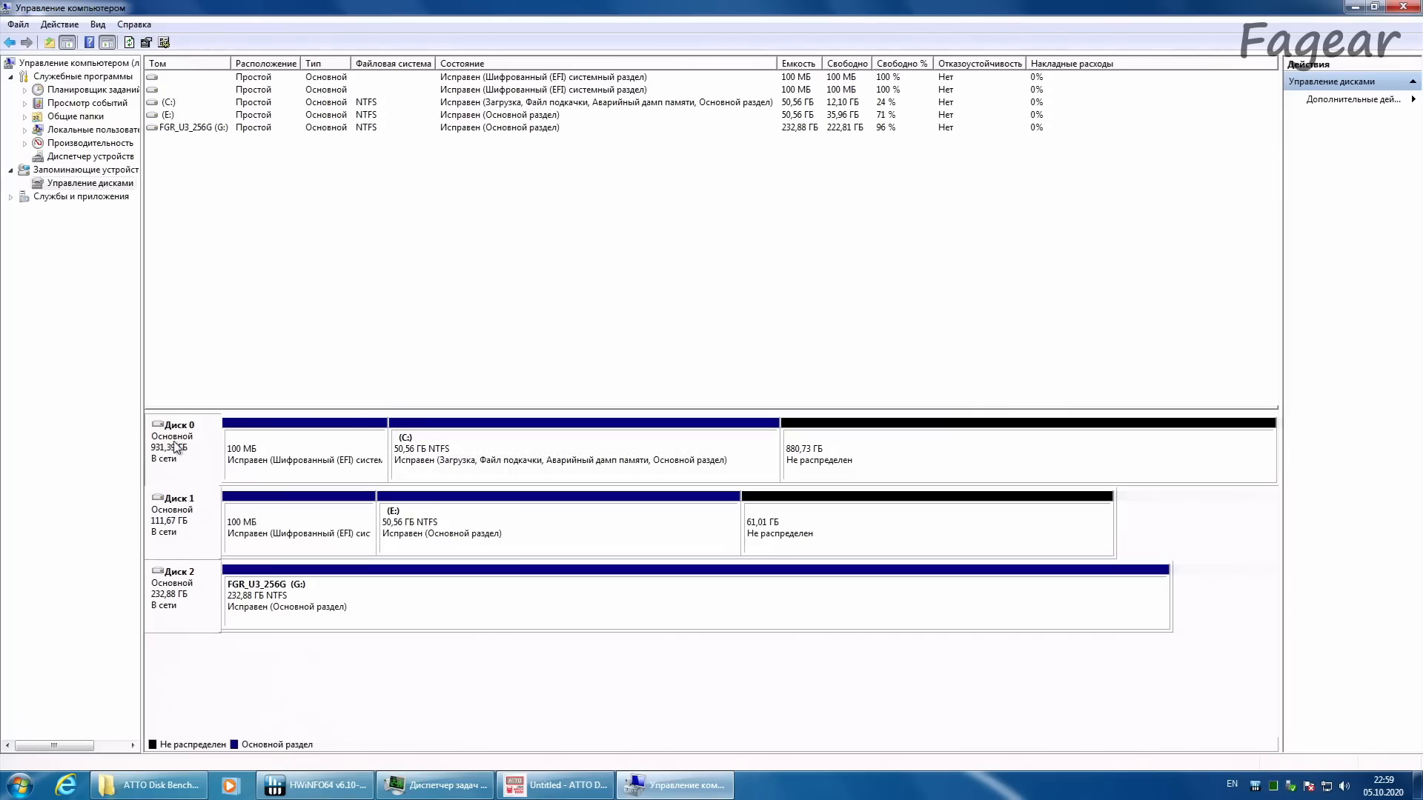
Step: Review the disk drives in Device Manager and inspect the hardware IDs of the unknown PCI-контроллер памяти, closing its properties without changes
left_click(56, 157)
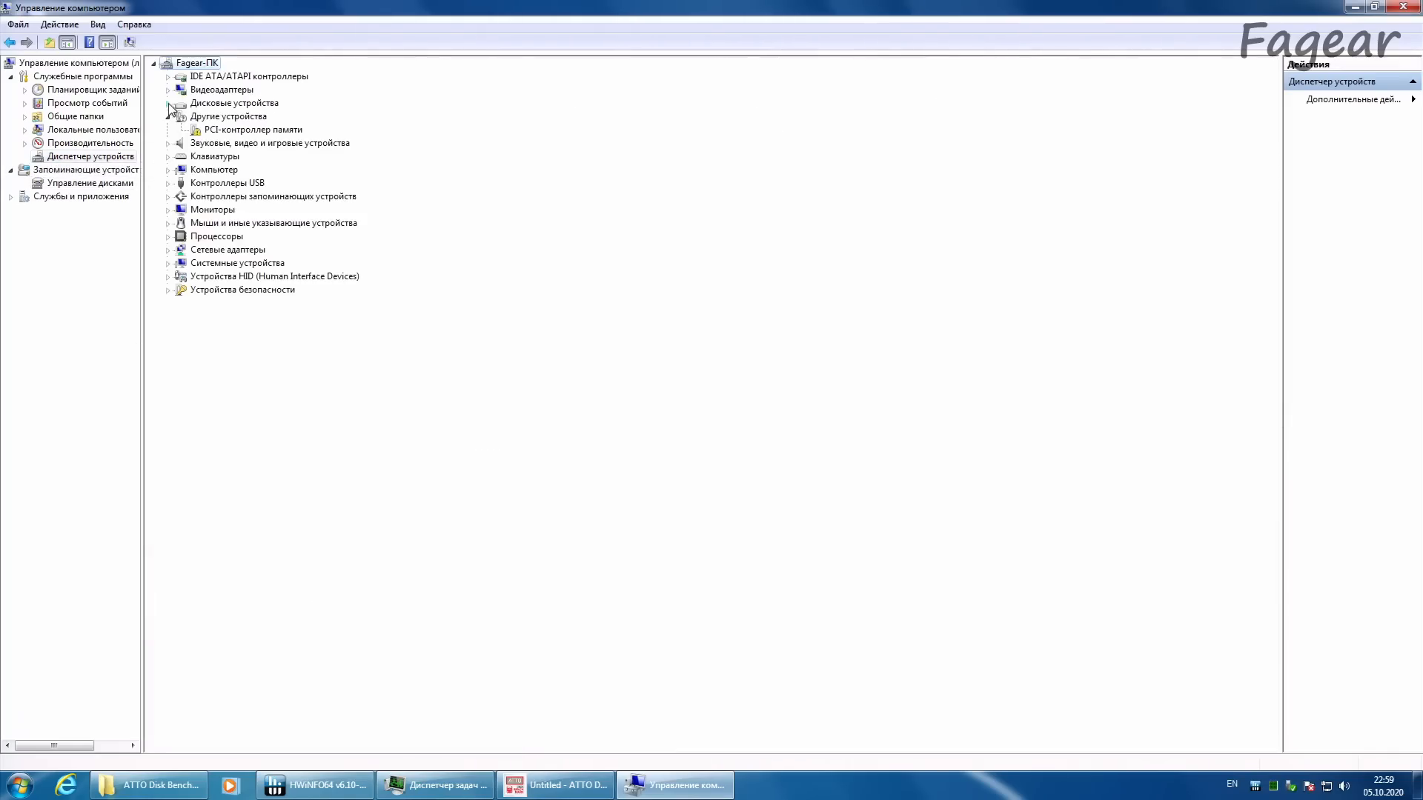
left_click(168, 104)
left_click(252, 171)
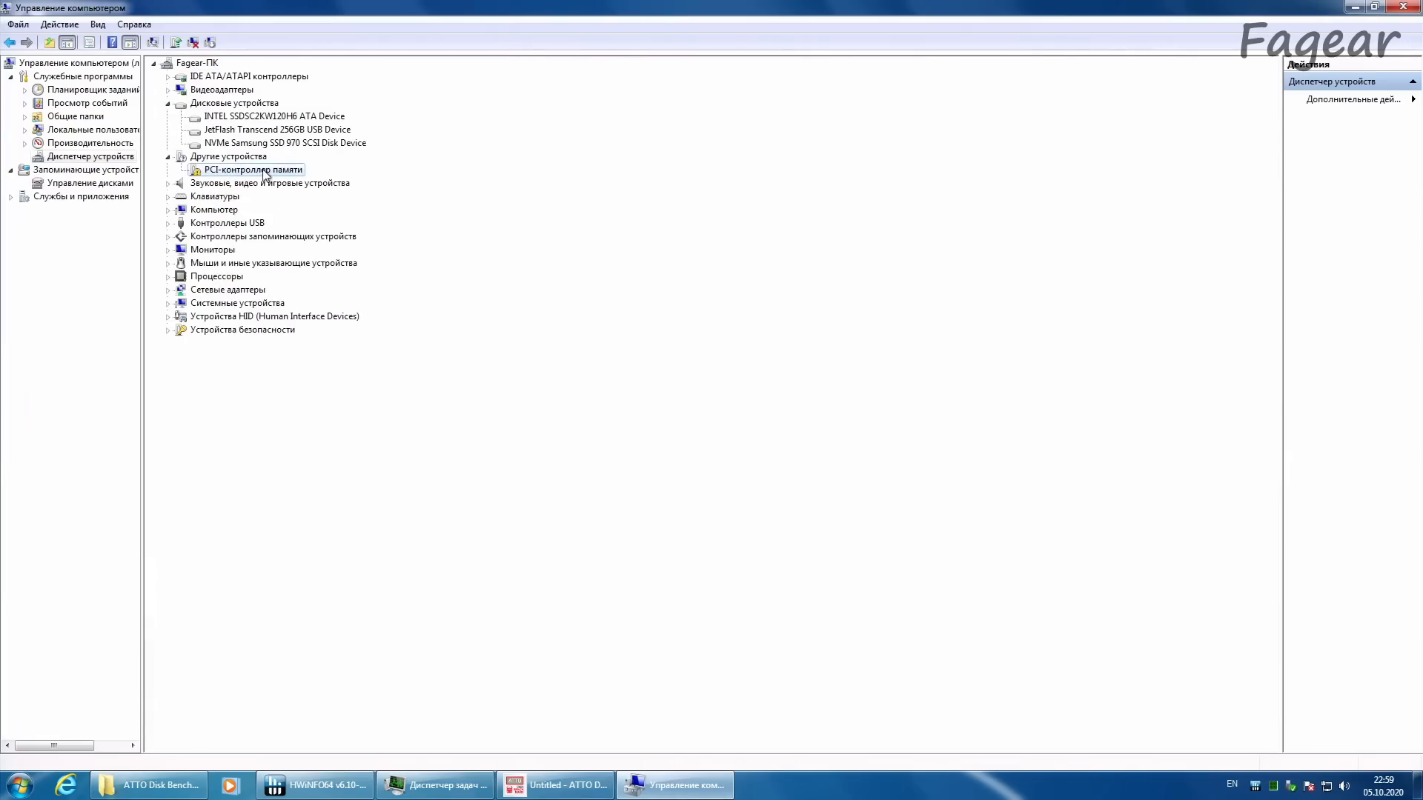
double_click(265, 172)
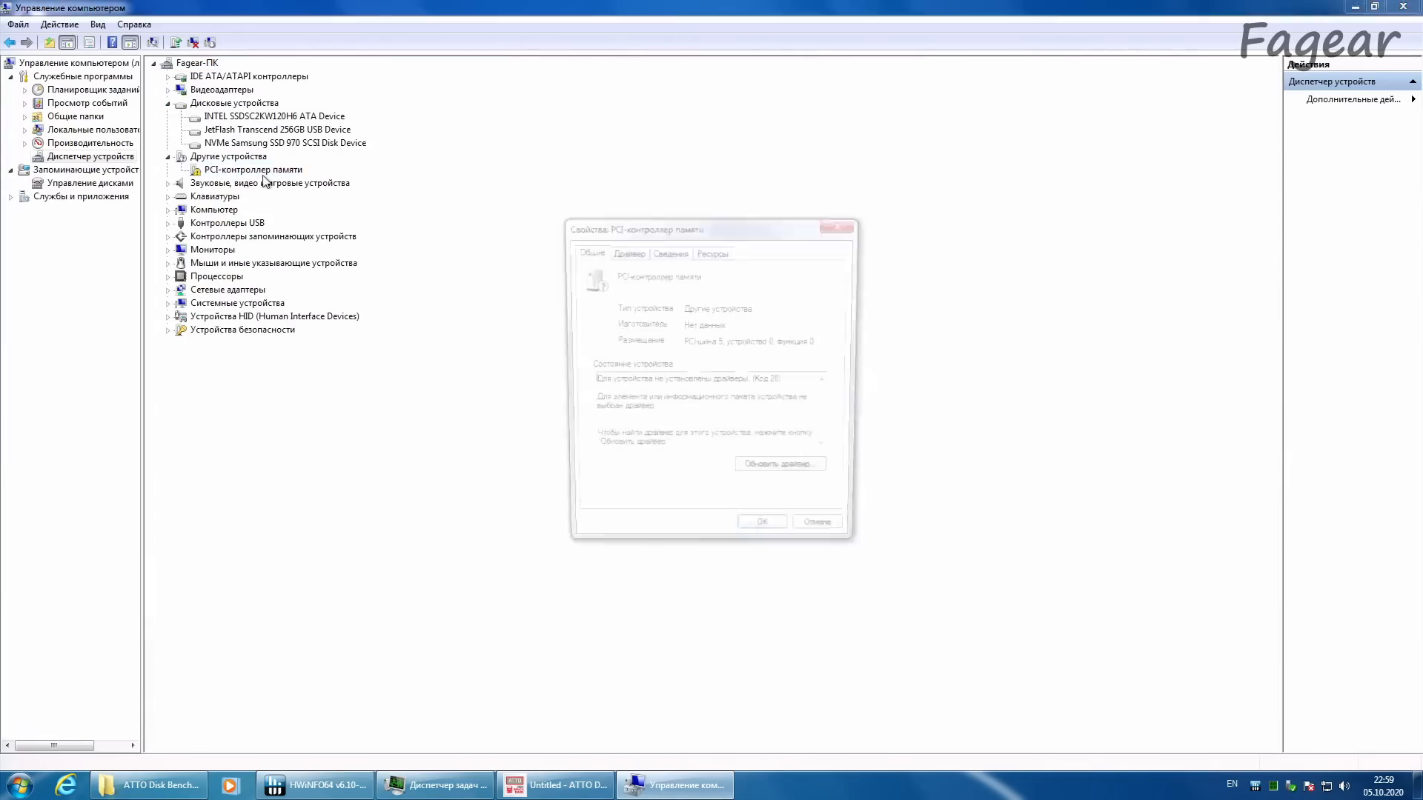
left_click(667, 251)
left_click(664, 324)
left_click(659, 345)
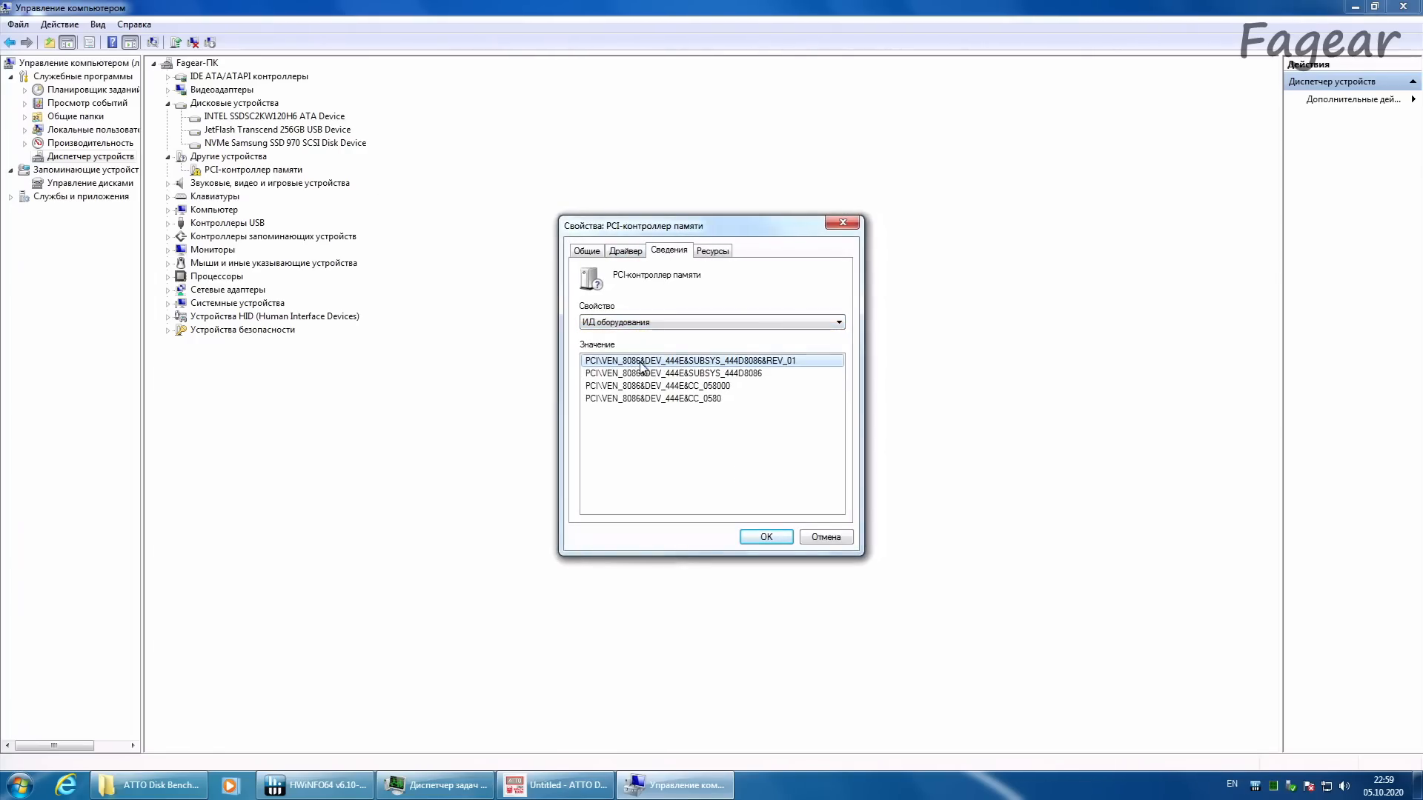
left_click(824, 537)
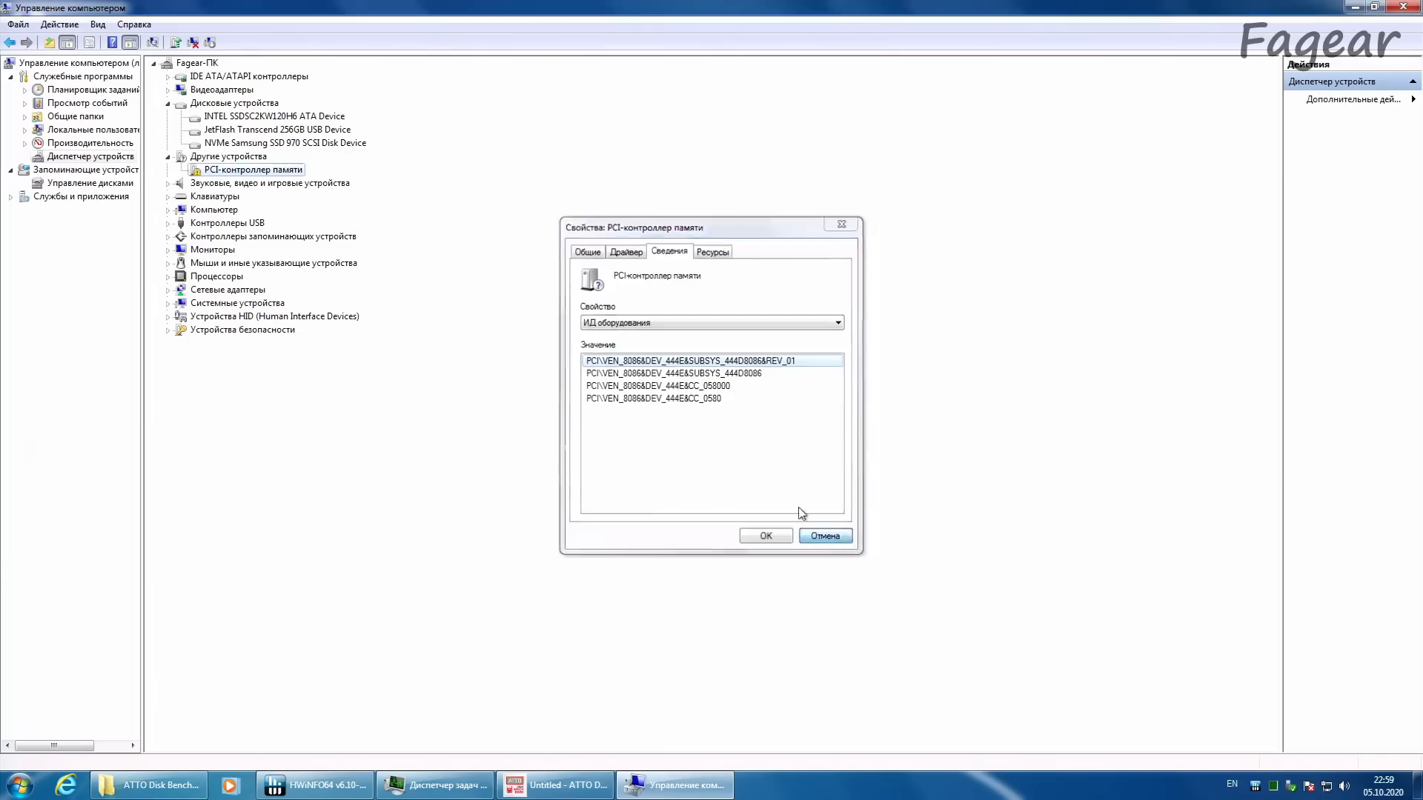
left_click(246, 144)
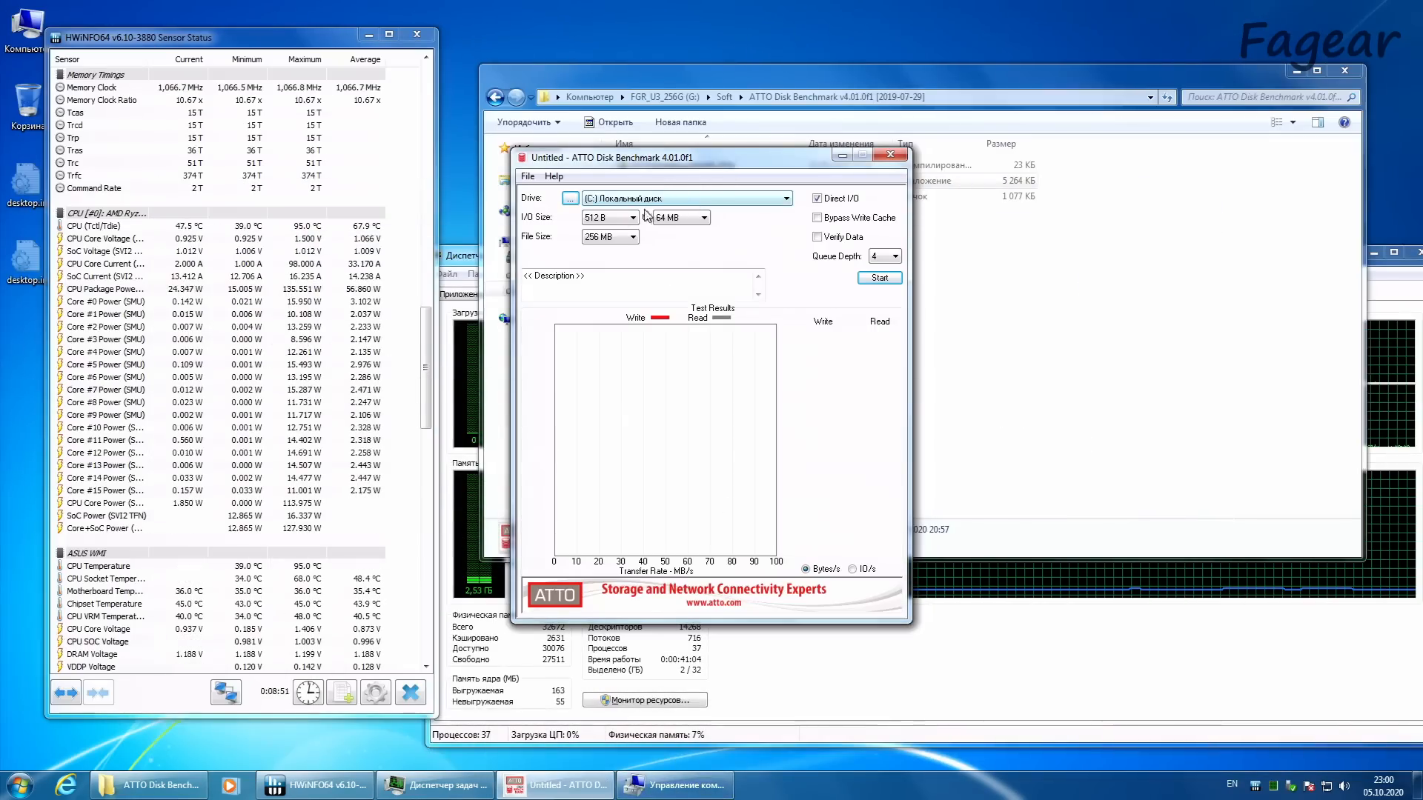
Step: Run the ATTO benchmark on drive C: with Bypass Write Cache enabled, 512 B to 64 MB I/O sizes and a 256 MB file
left_click(863, 221)
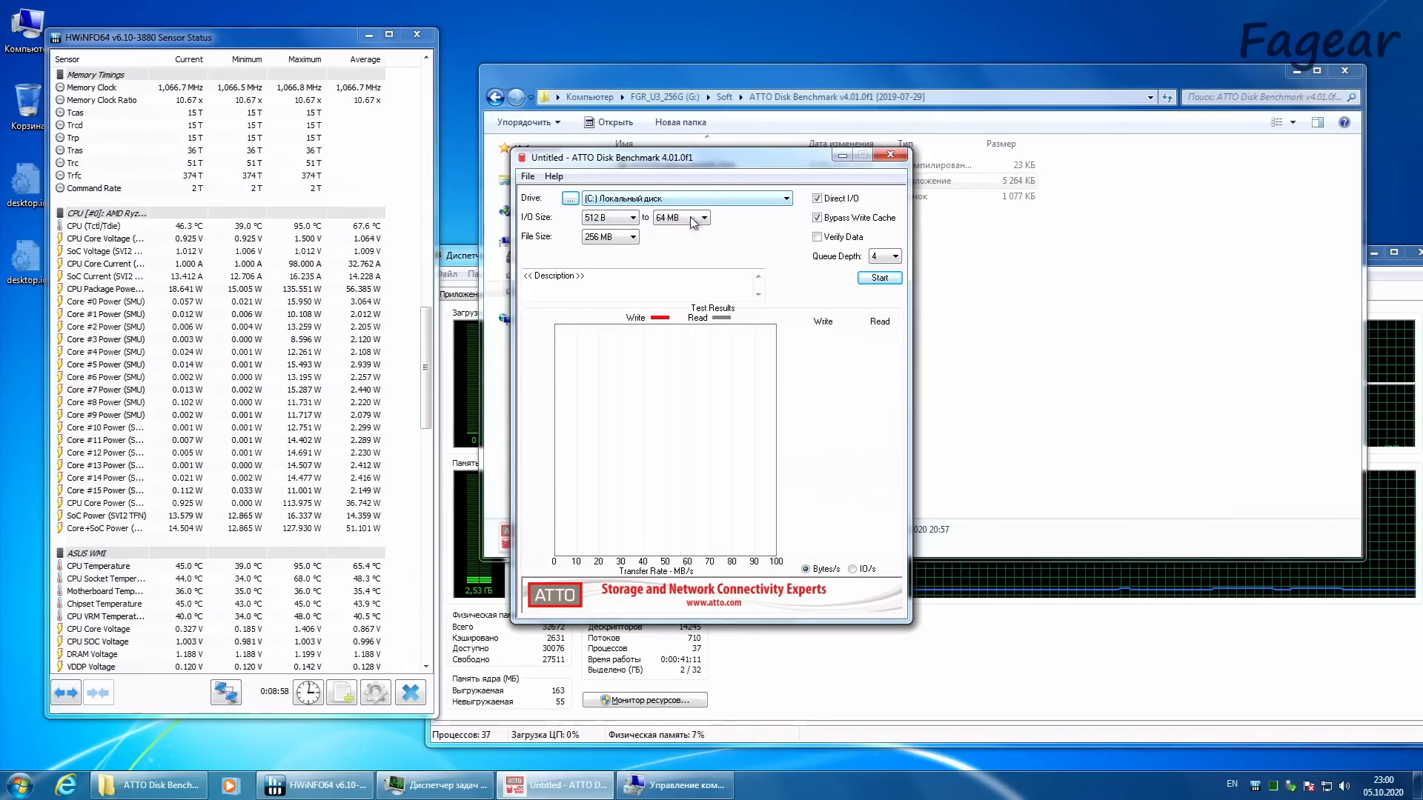
left_click(877, 278)
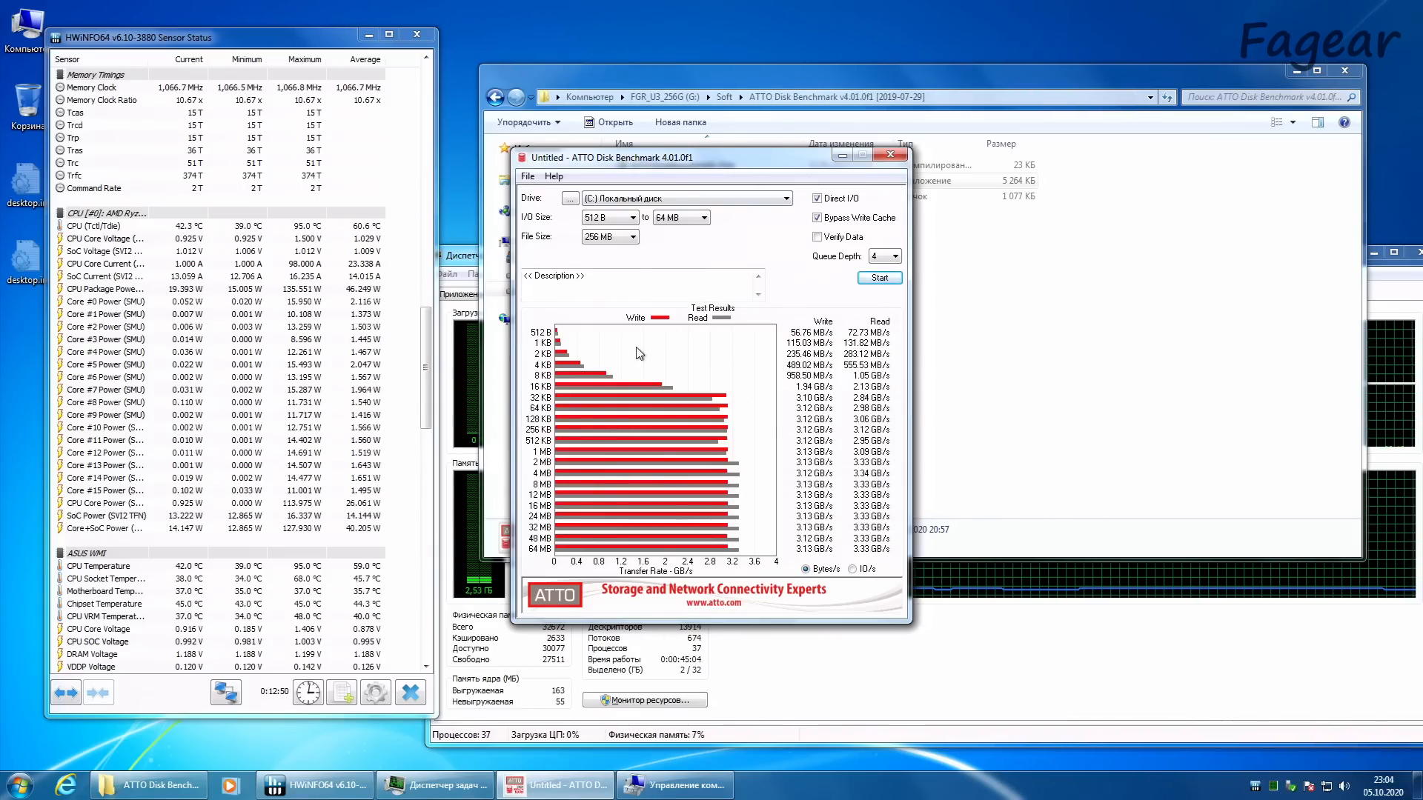
Step: Launch DiskMark64.exe from the CrystalDiskMark v7.0.0h folder inside Soft on drive G
left_click(1053, 374)
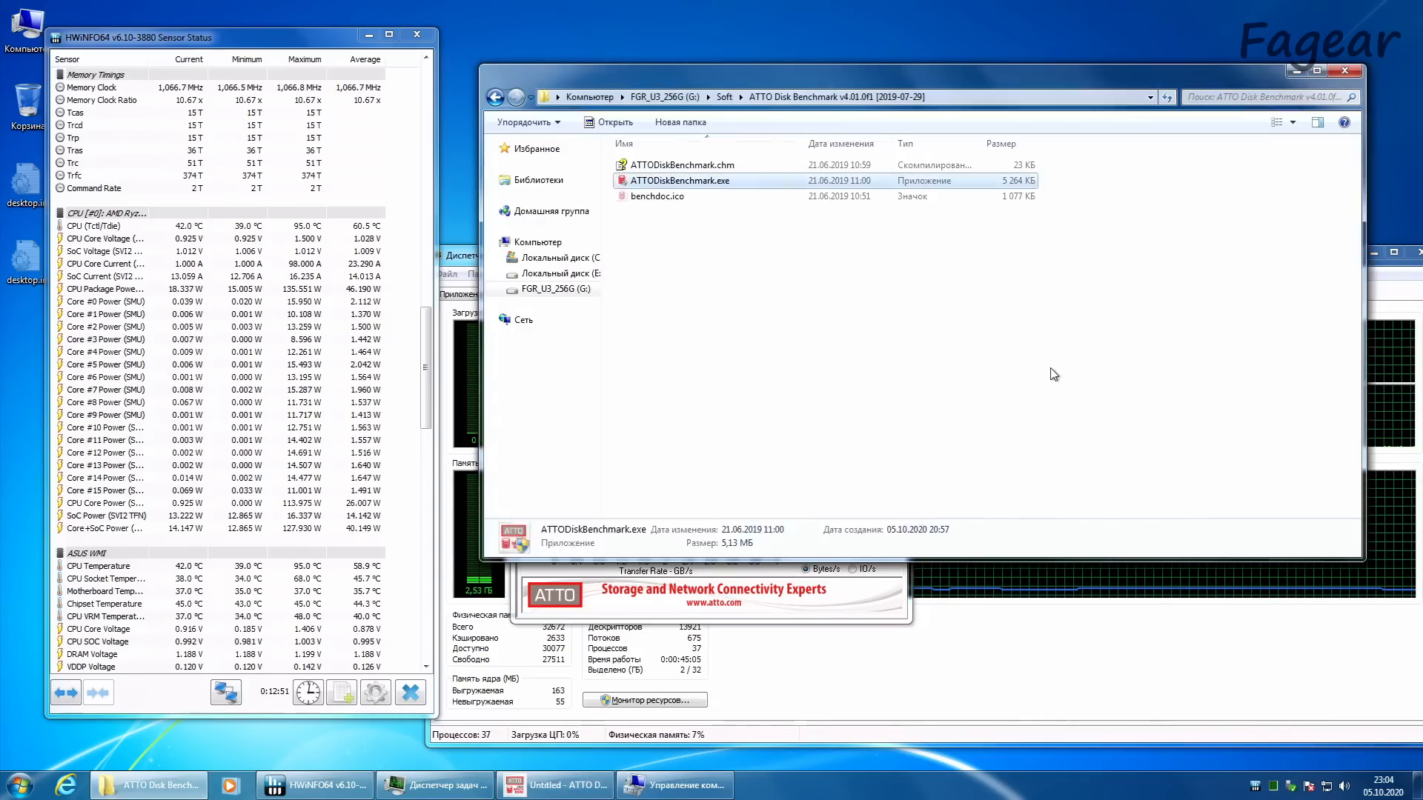
left_click(725, 98)
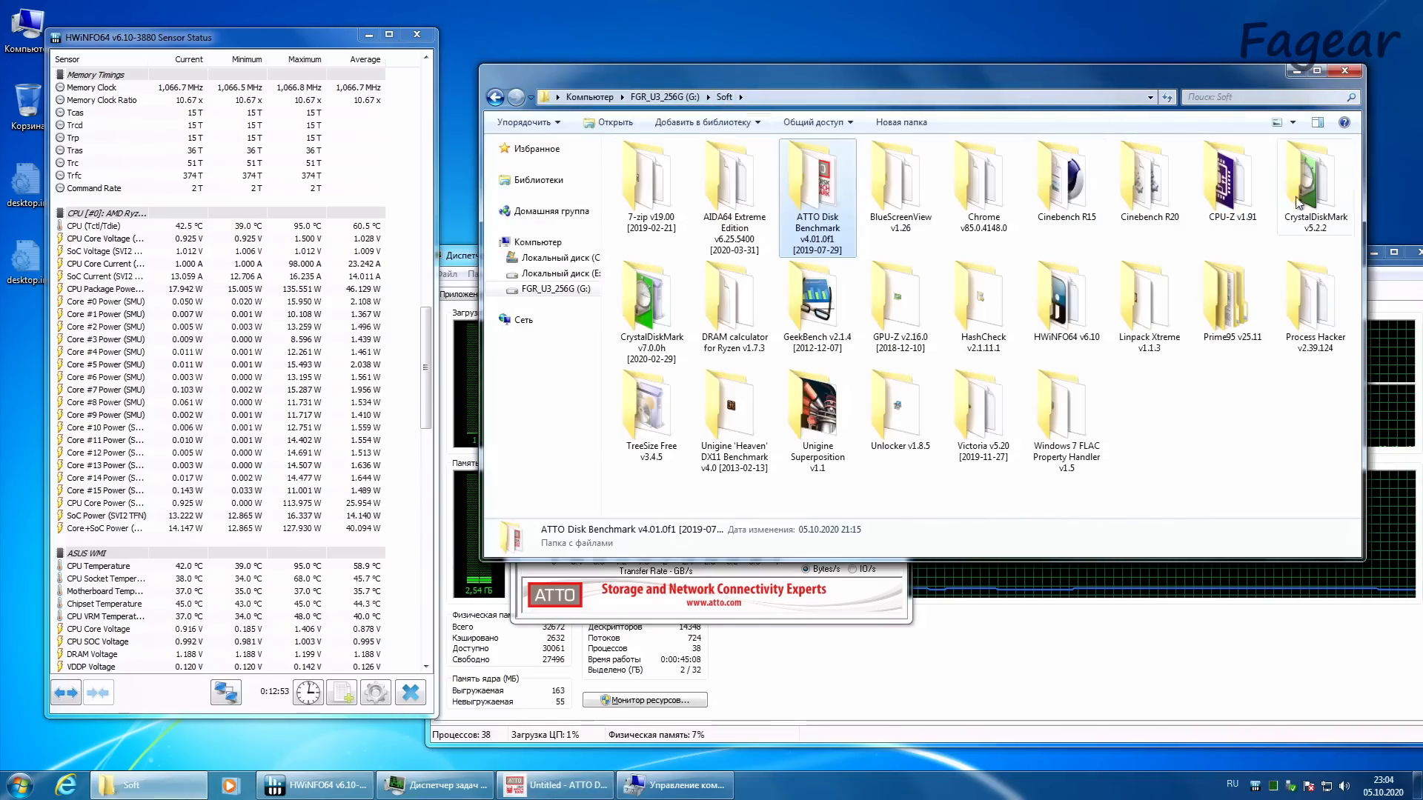
double_click(651, 304)
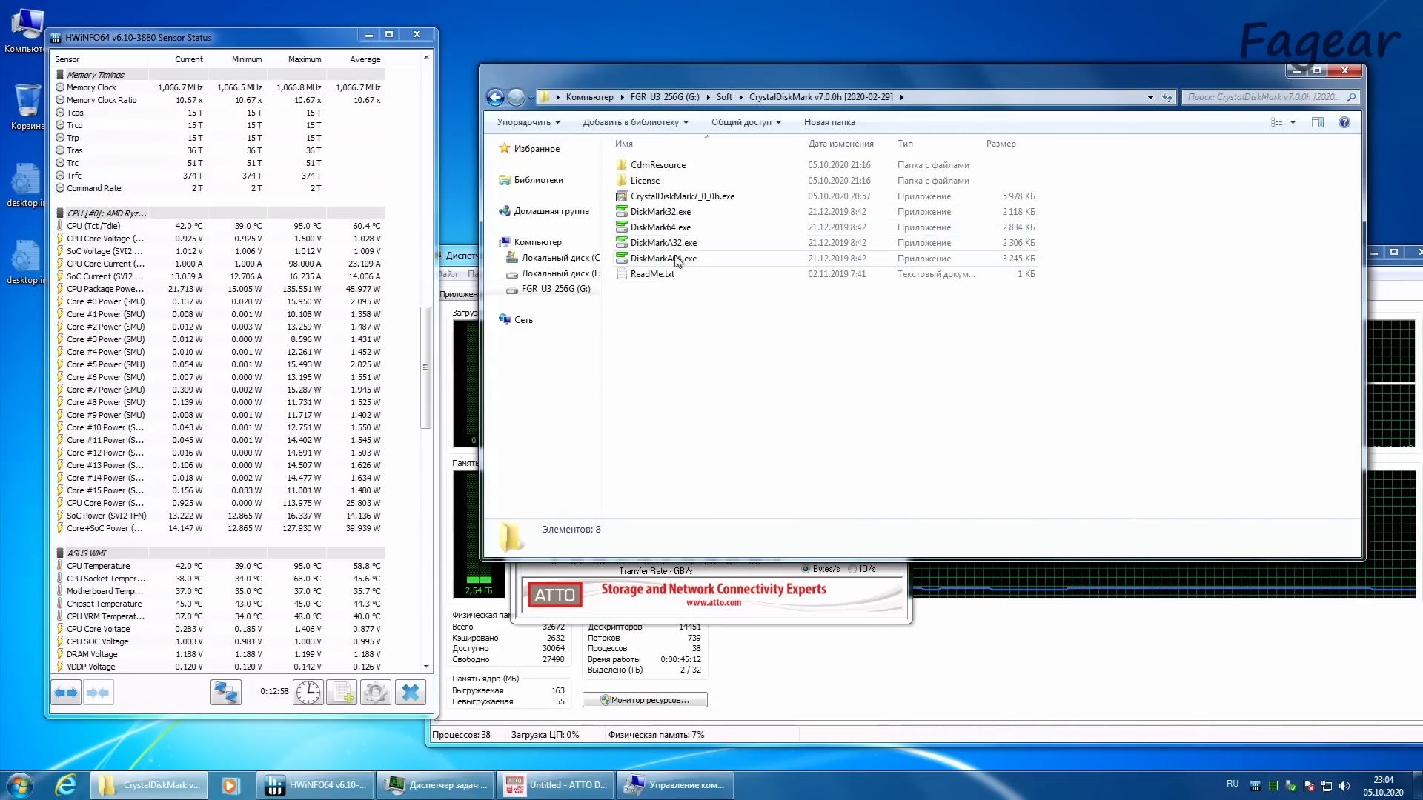
double_click(675, 228)
left_click(785, 411)
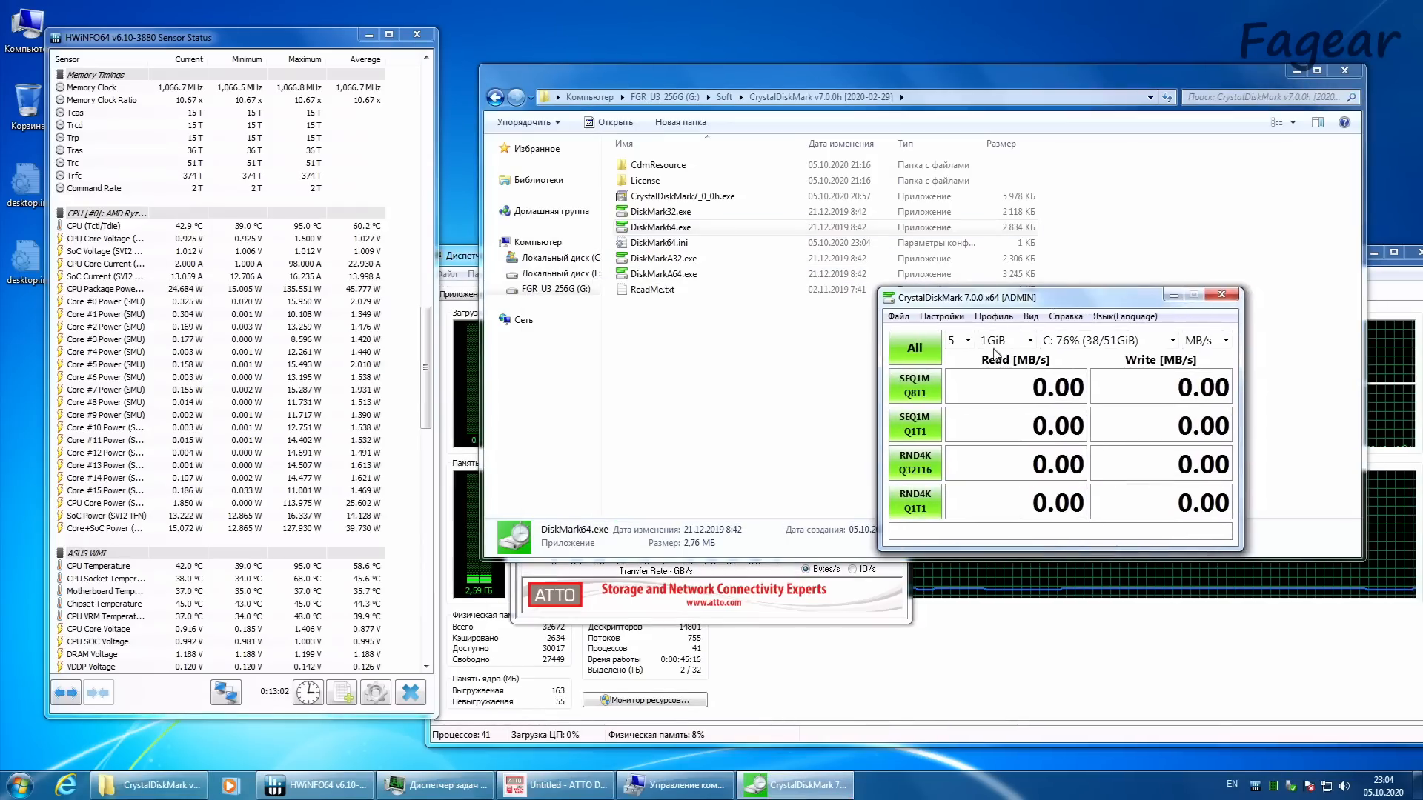
Step: Set CrystalDiskMark to 3 runs and start all tests on drive C: with the 1GiB size and MB/s units
left_click(960, 340)
left_click(960, 387)
left_click(1208, 340)
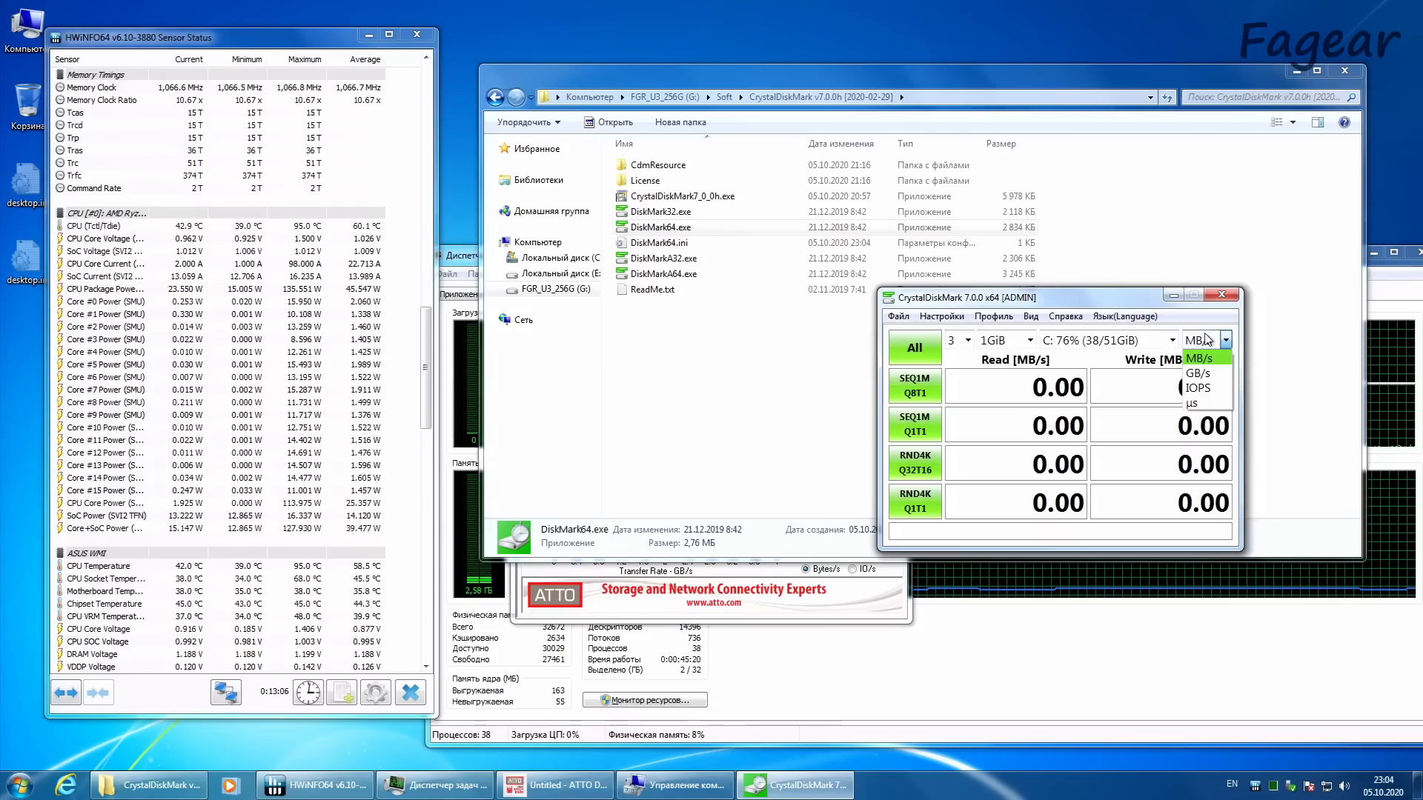
left_click(1208, 341)
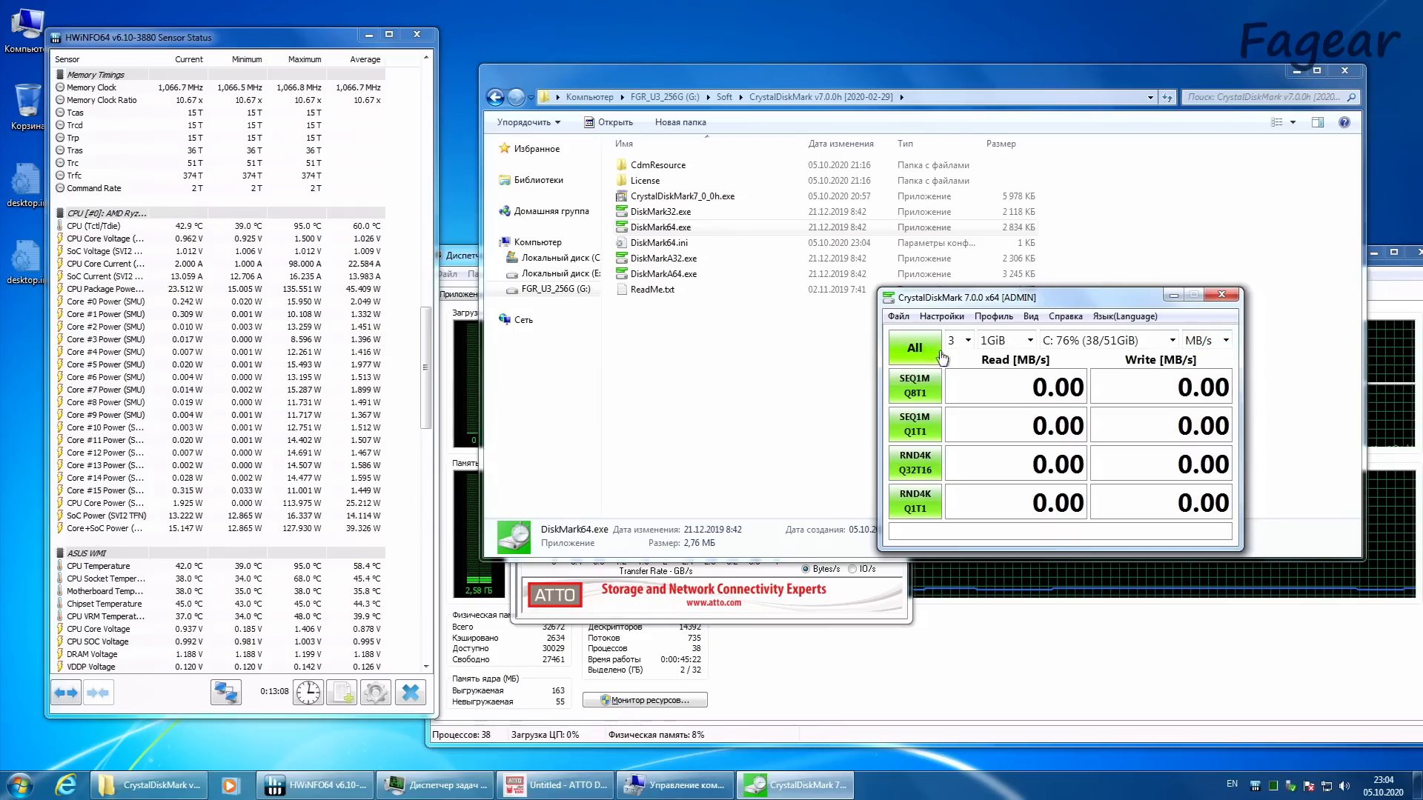
left_click(914, 344)
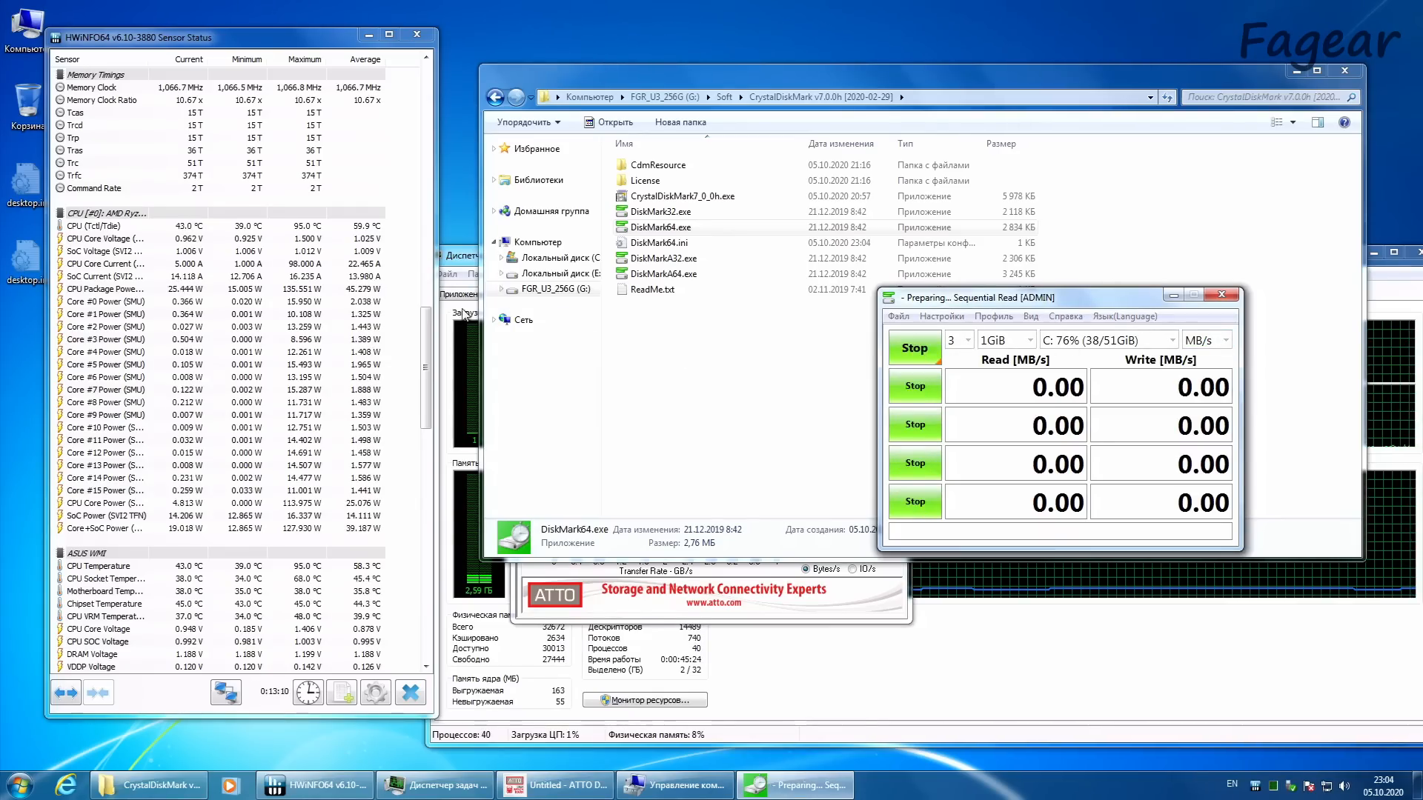
Step: Switch to ATTO Disk Benchmark and select drive E: as the drive to test
left_click(559, 784)
left_click(705, 198)
left_click(671, 215)
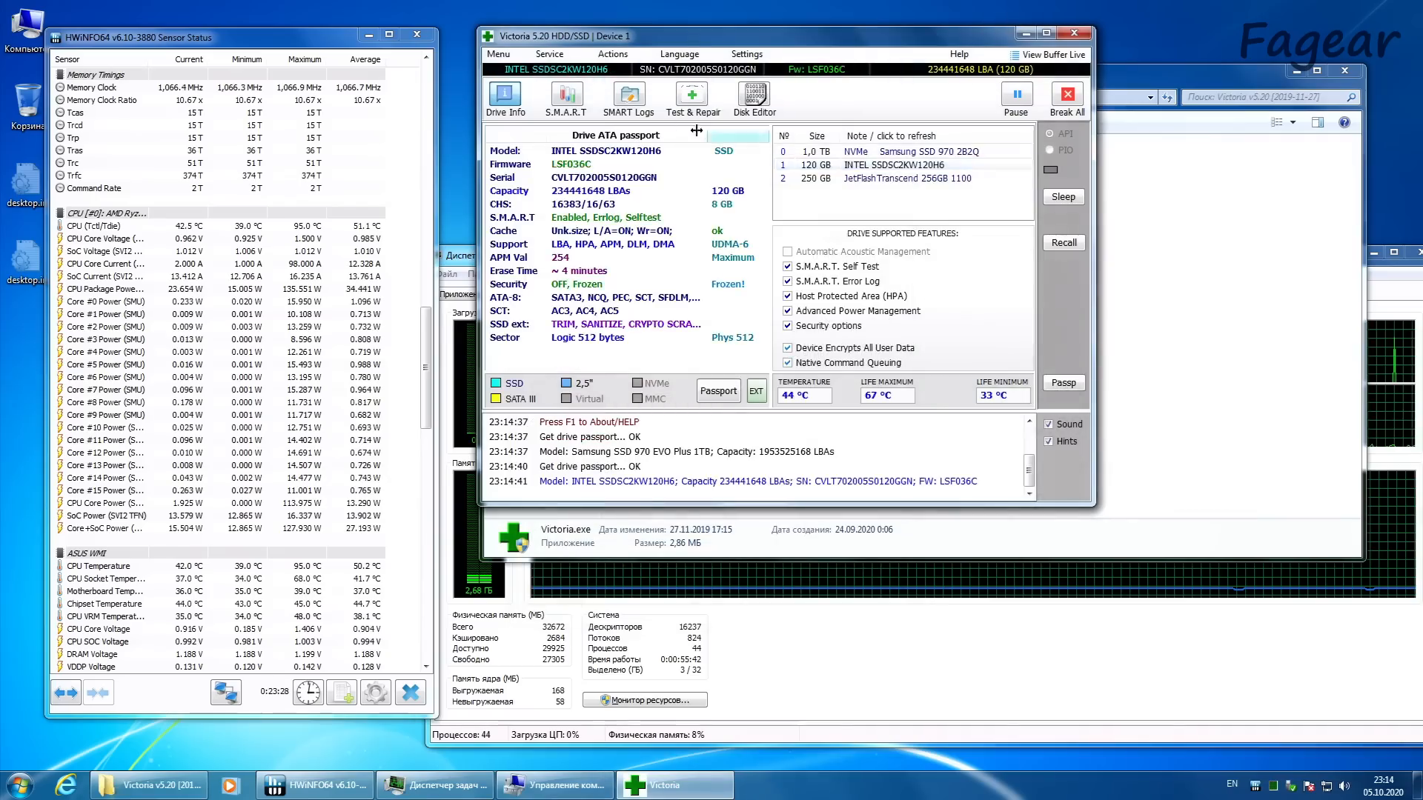
Step: Examine the S.M.A.R.T. attributes of the INTEL SSDSC2KW120H6 drive in Victoria, including the reallocated sector count
left_click(567, 96)
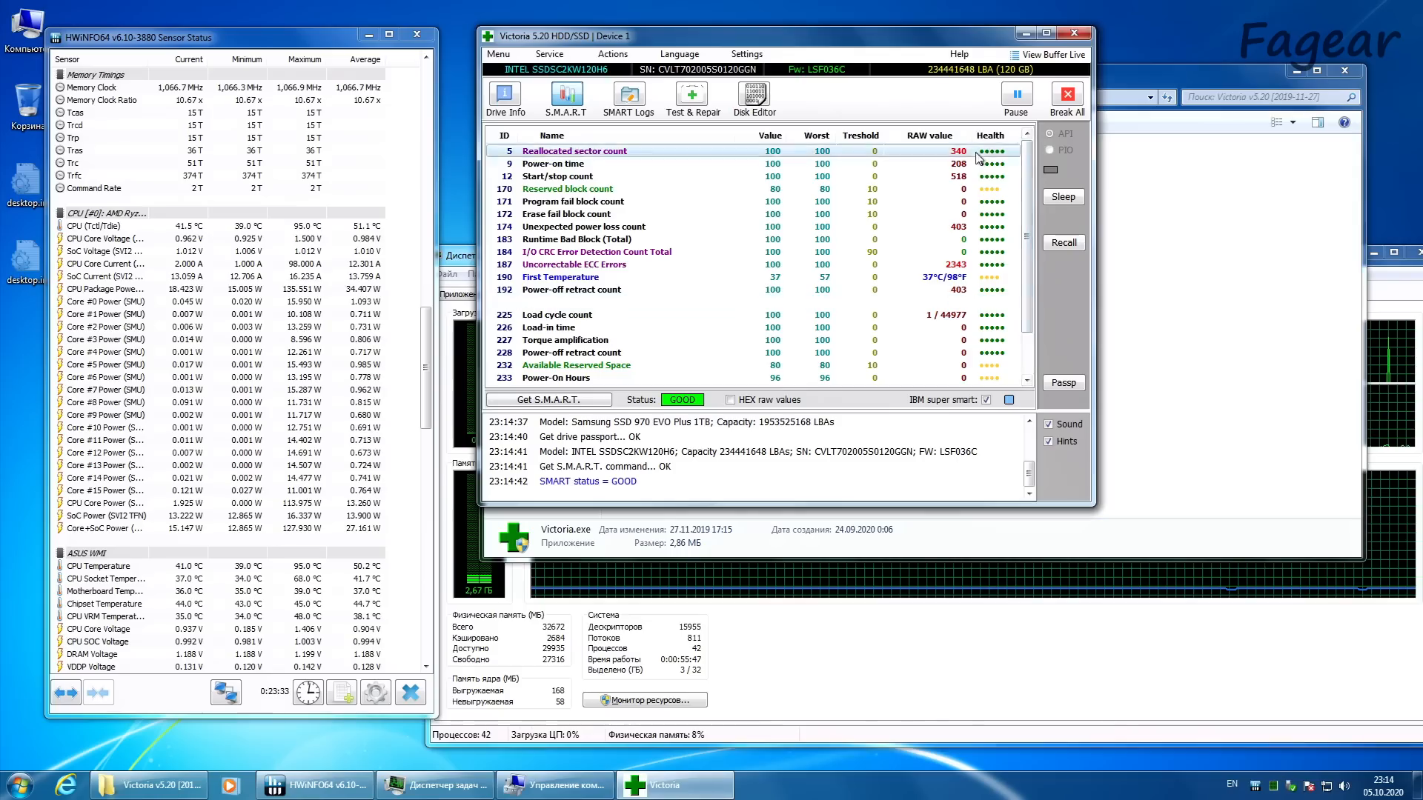
left_click_drag(1027, 271, 1028, 325)
scroll(968, 290, "up", 2)
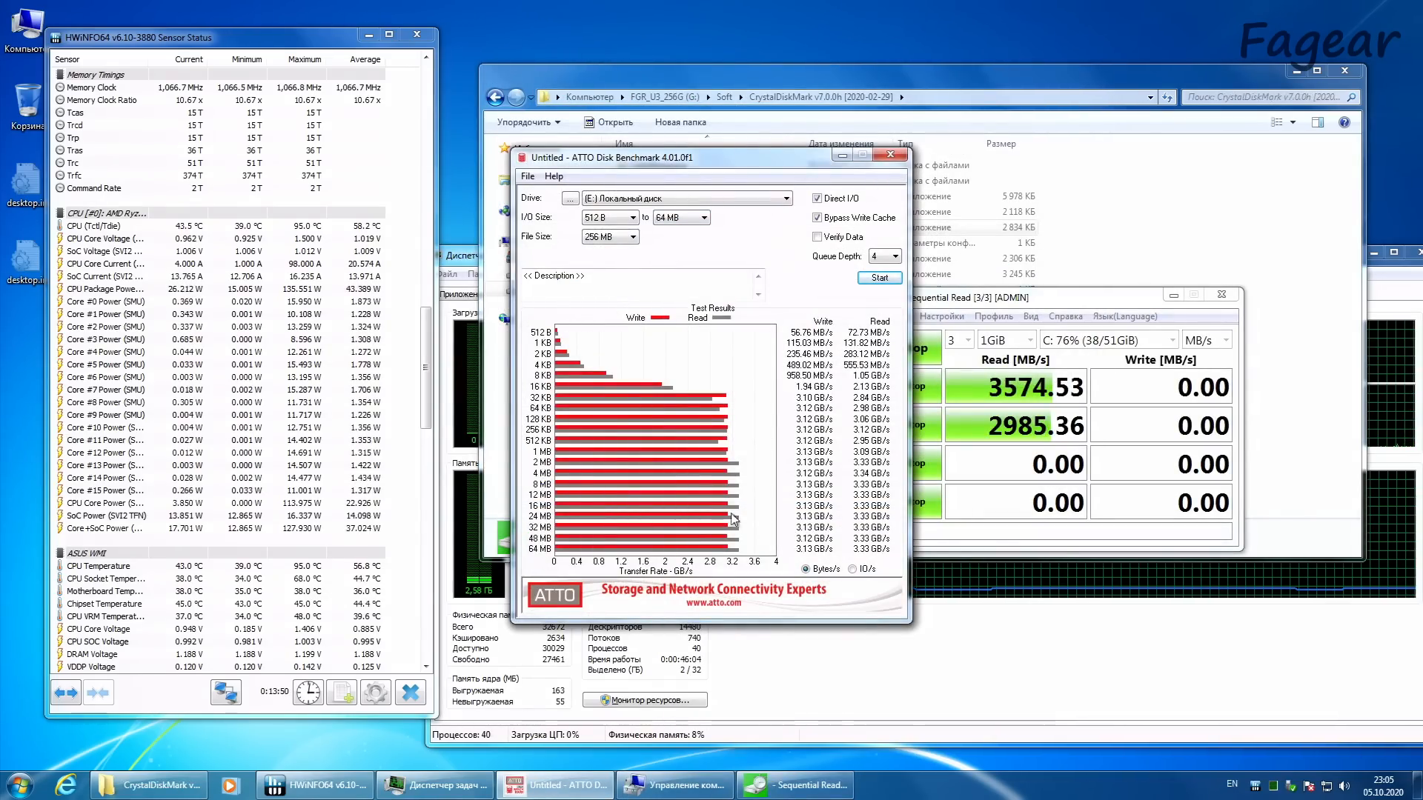
Step: Limit the maximum ATTO I/O size to 4 MB and run the benchmark on drive E:
left_click(682, 217)
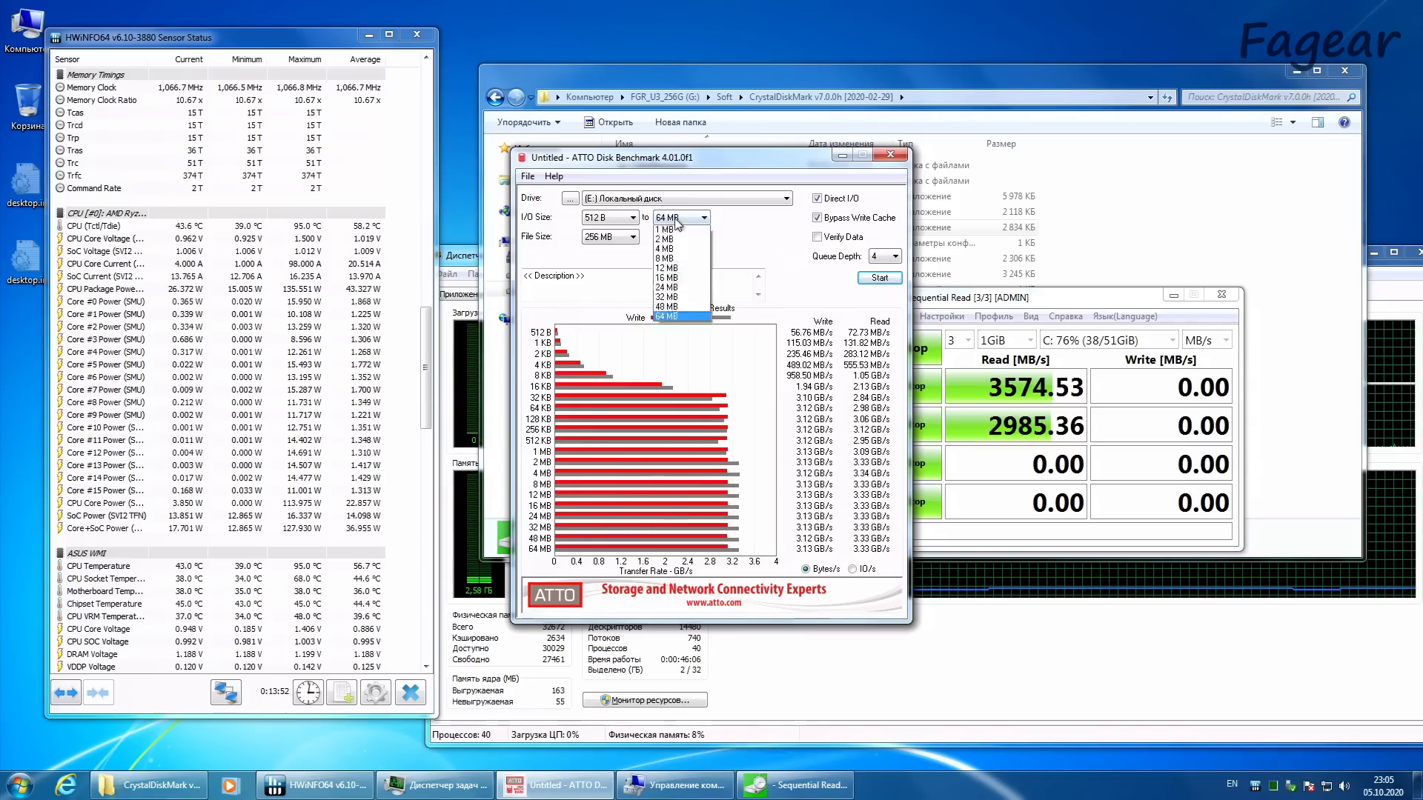
left_click(665, 355)
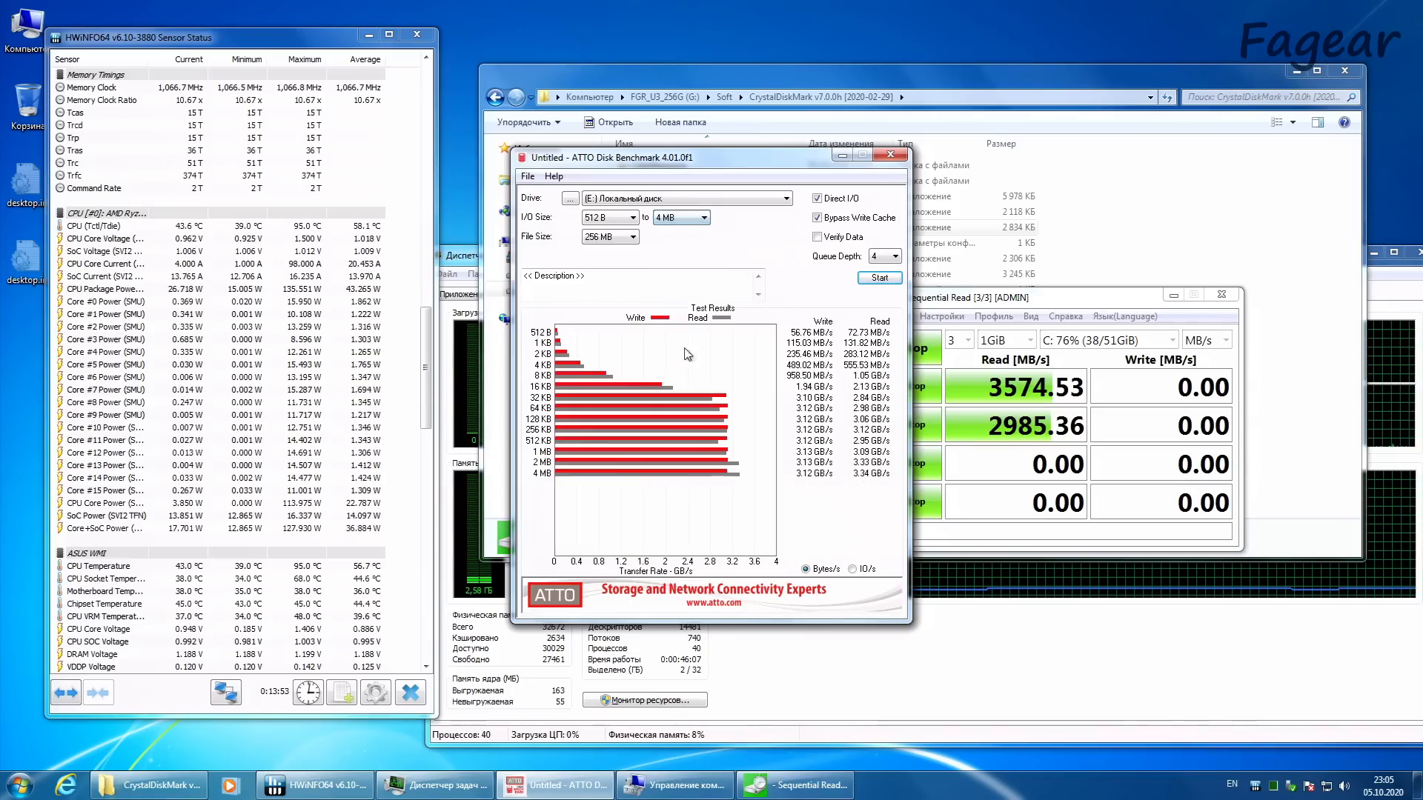
left_click(880, 279)
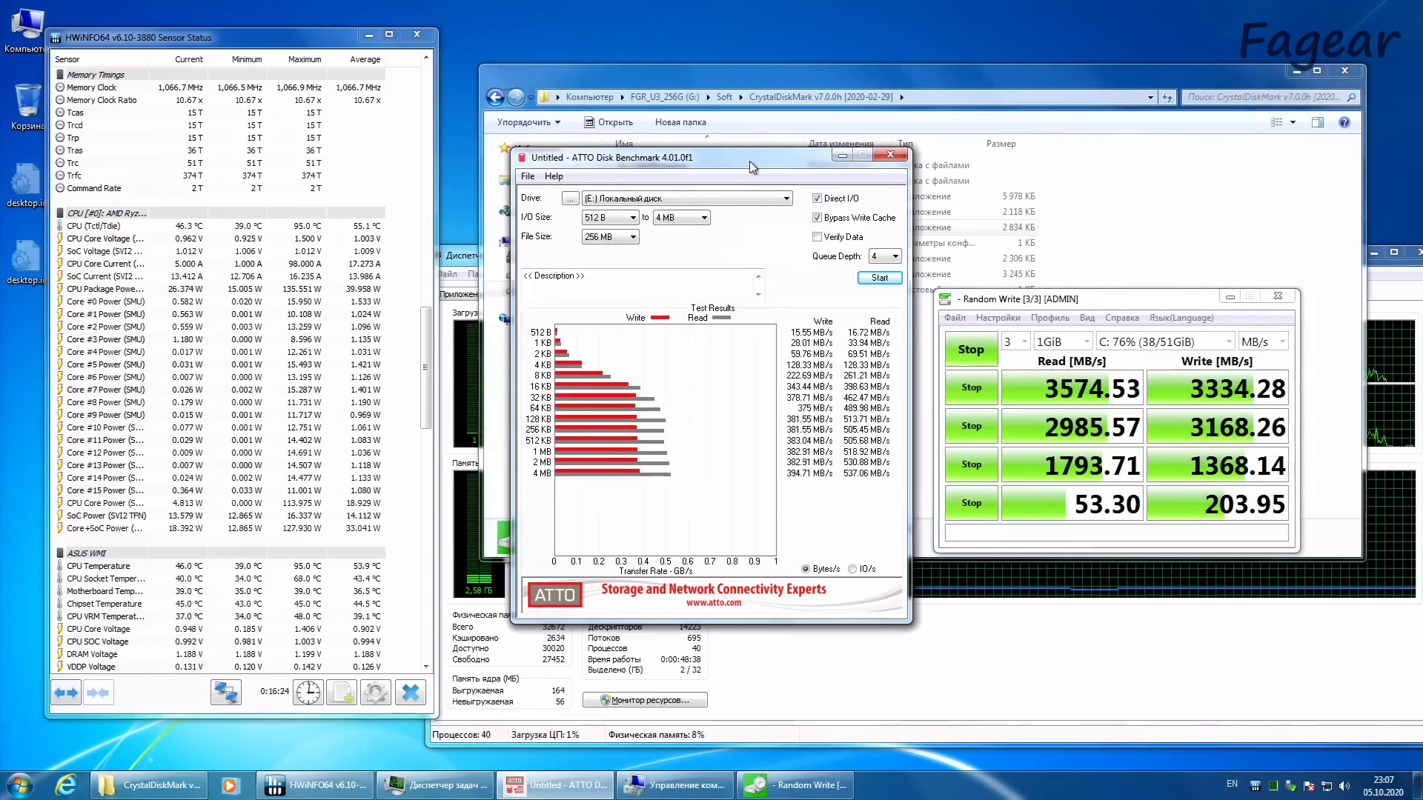
Step: Compare the ATTO results for drive E: with the CrystalDiskMark results for C:, checking the detailed SEQ1M Q8T1 write figures
left_click(1090, 304)
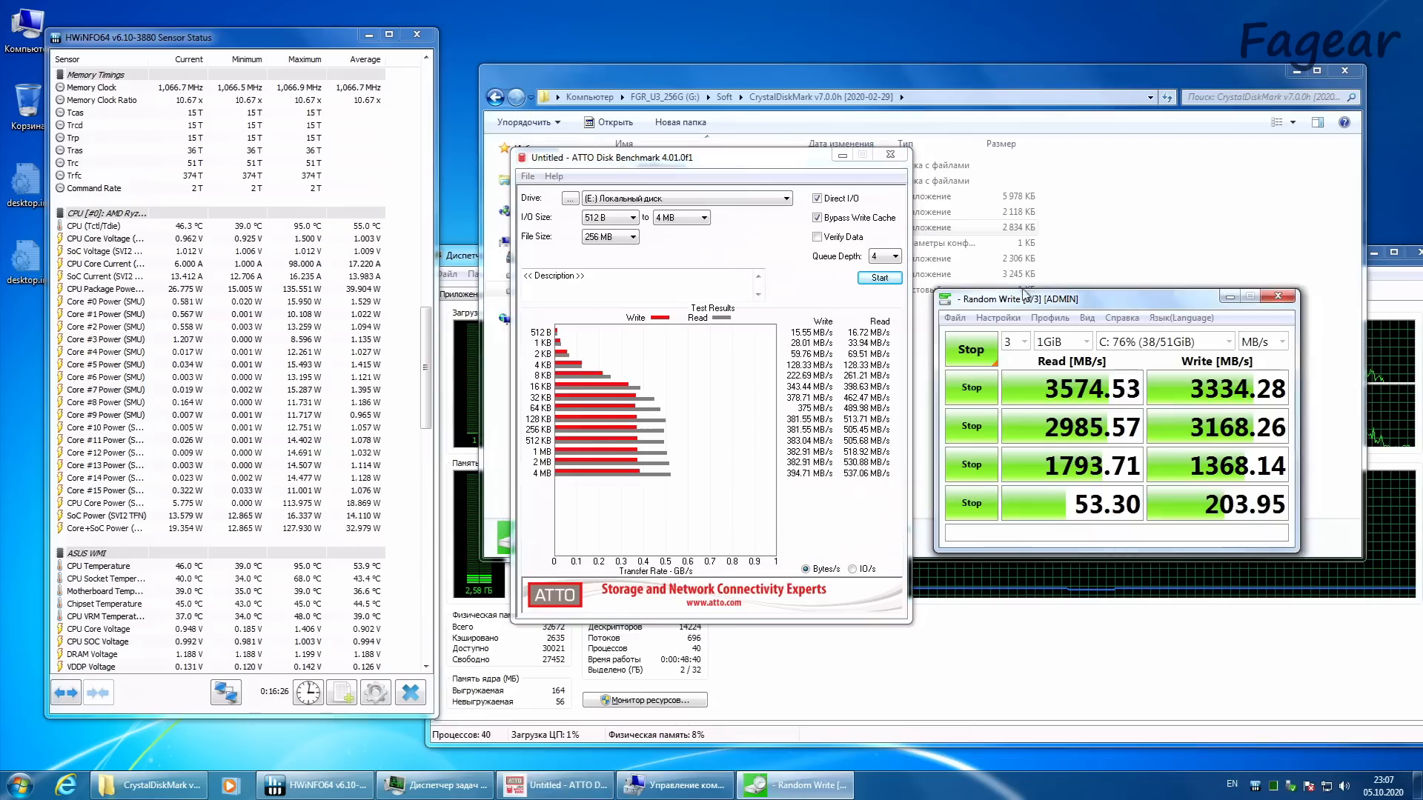
left_click(737, 152)
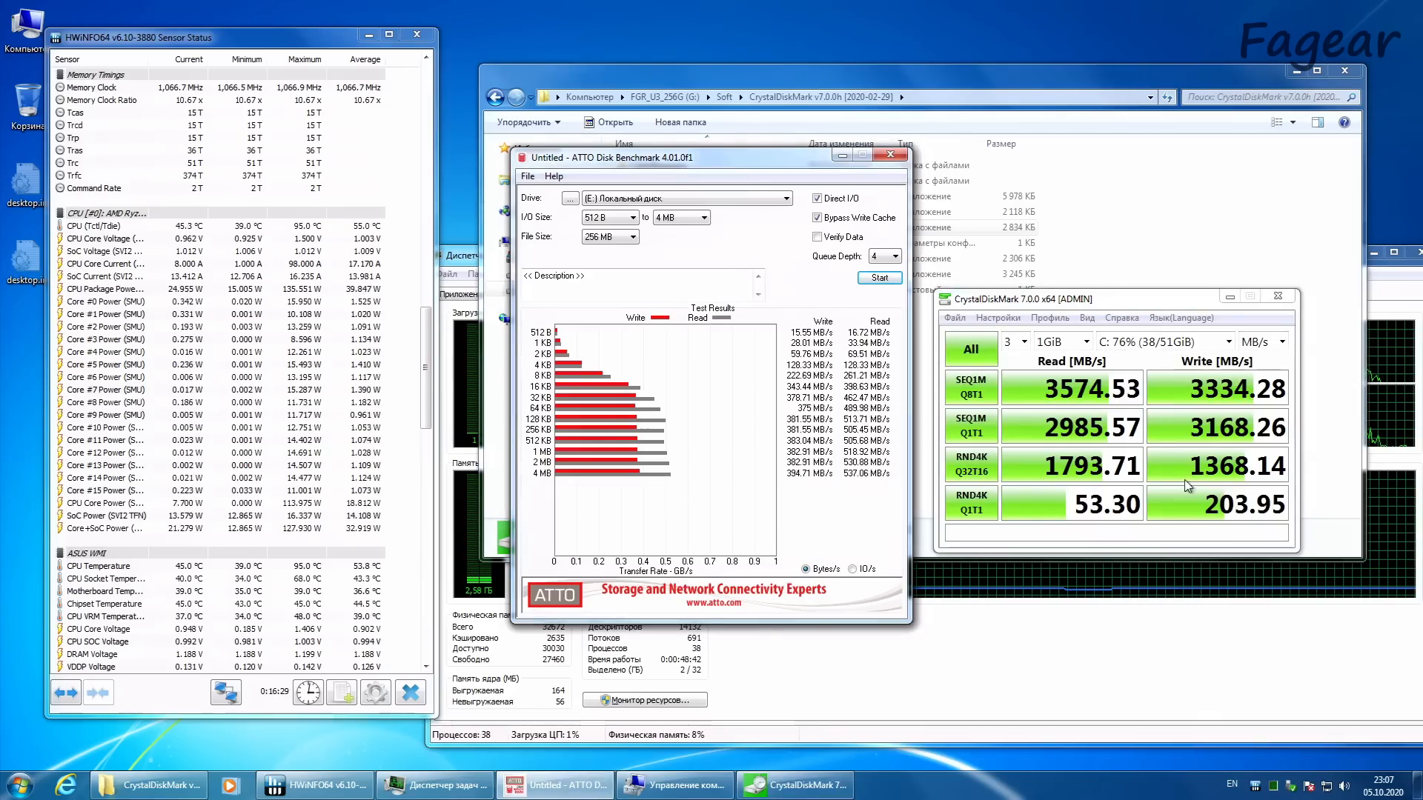
mouse_move(1216, 396)
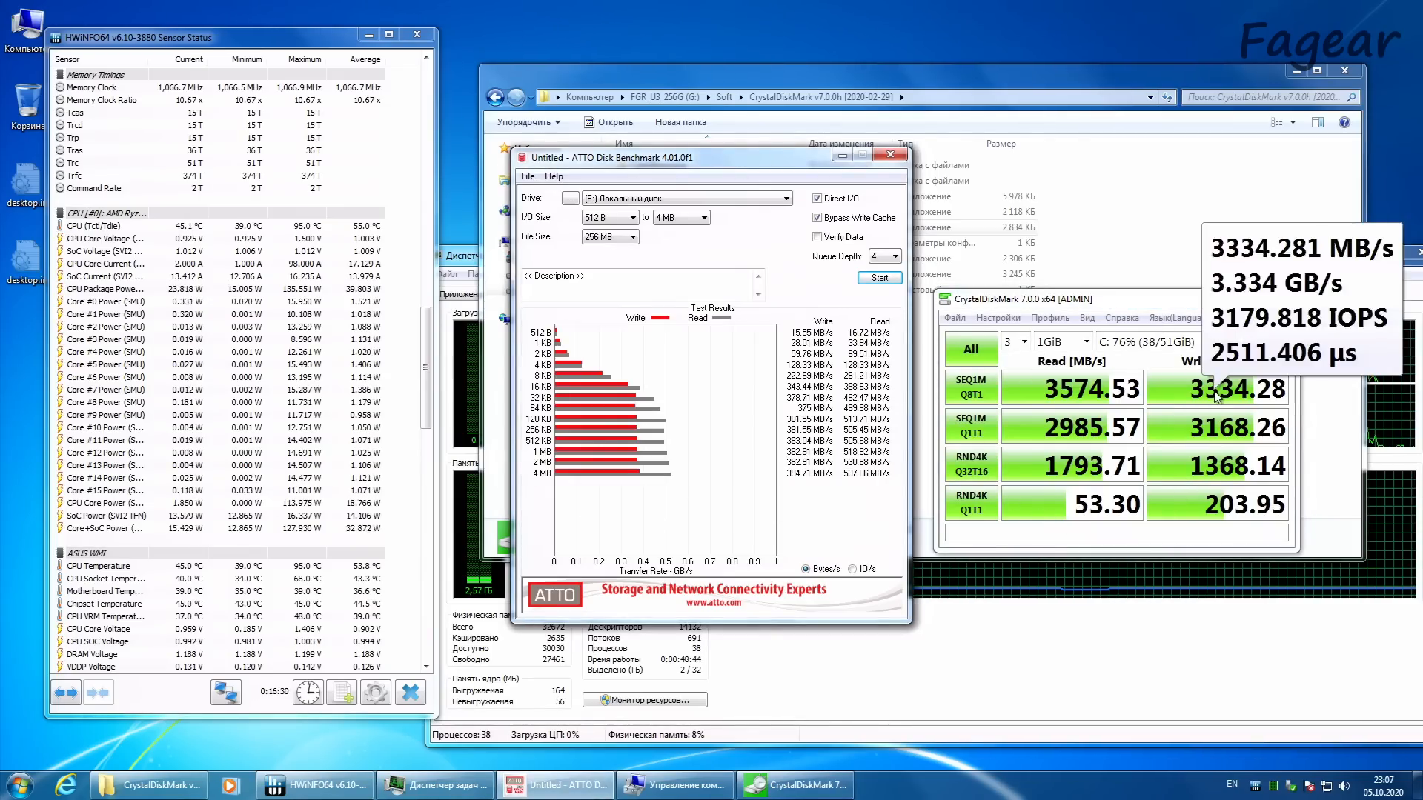
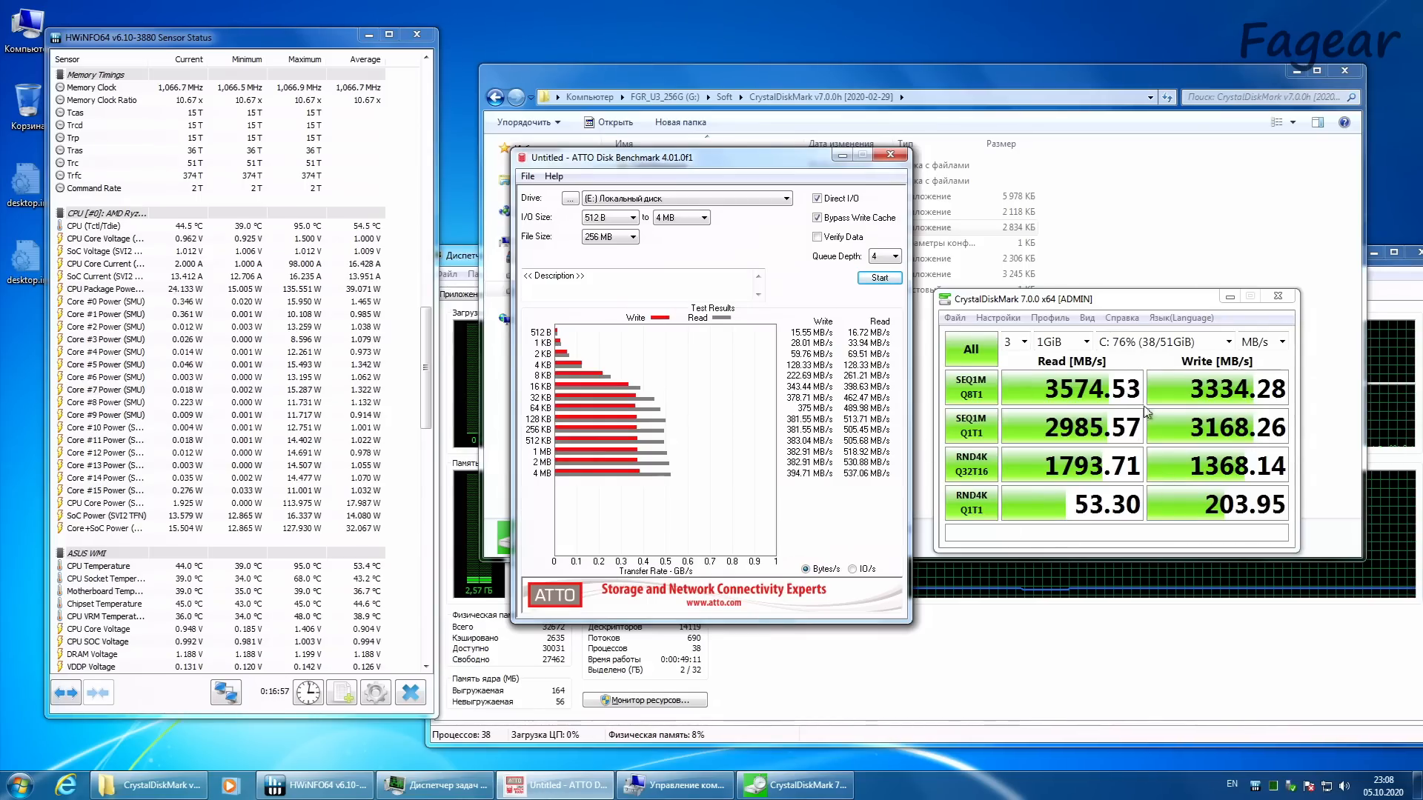
Step: Keep ATTO open and run its benchmark on drive G: (FGR_U3_256G) with an 8 MB file size
left_click(890, 155)
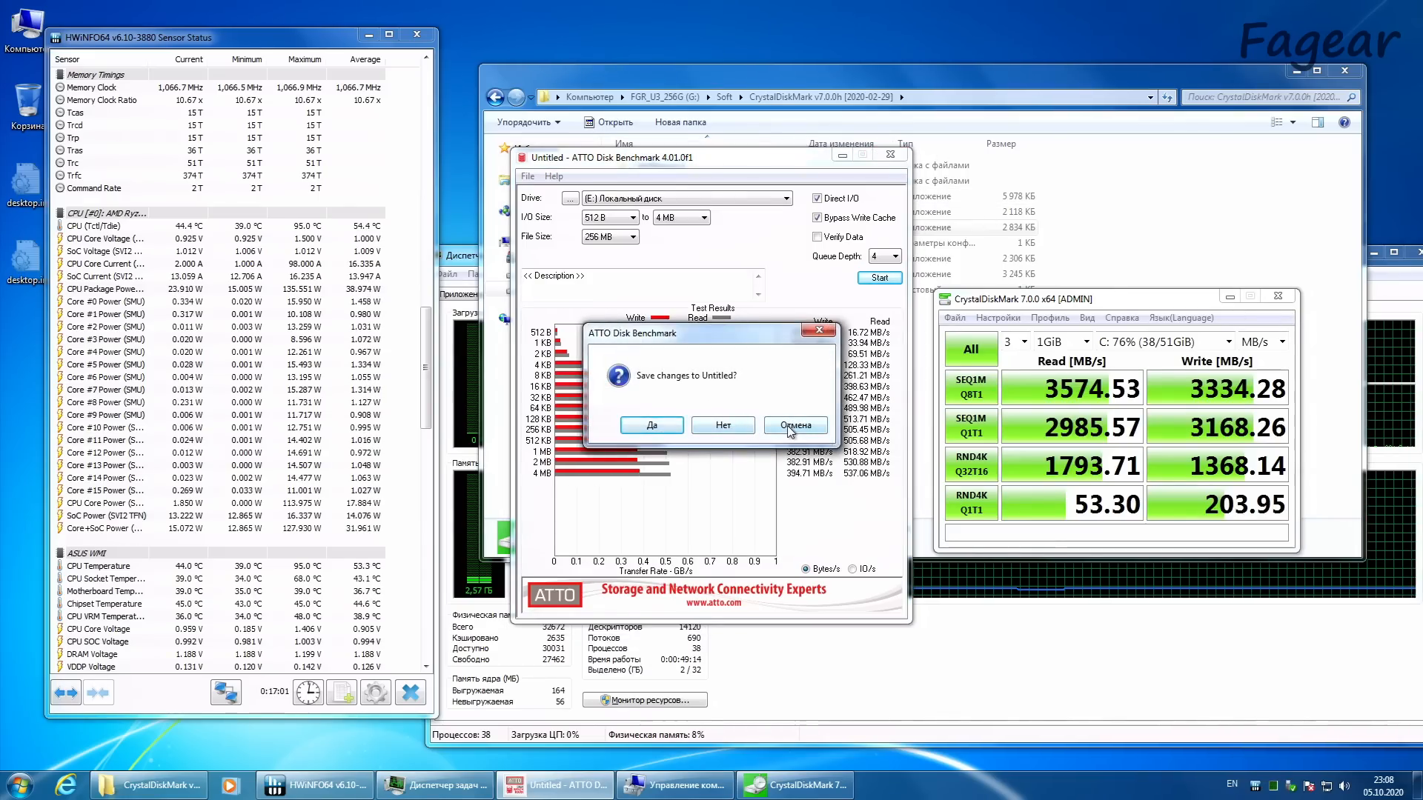
left_click(791, 426)
left_click(734, 199)
left_click(736, 231)
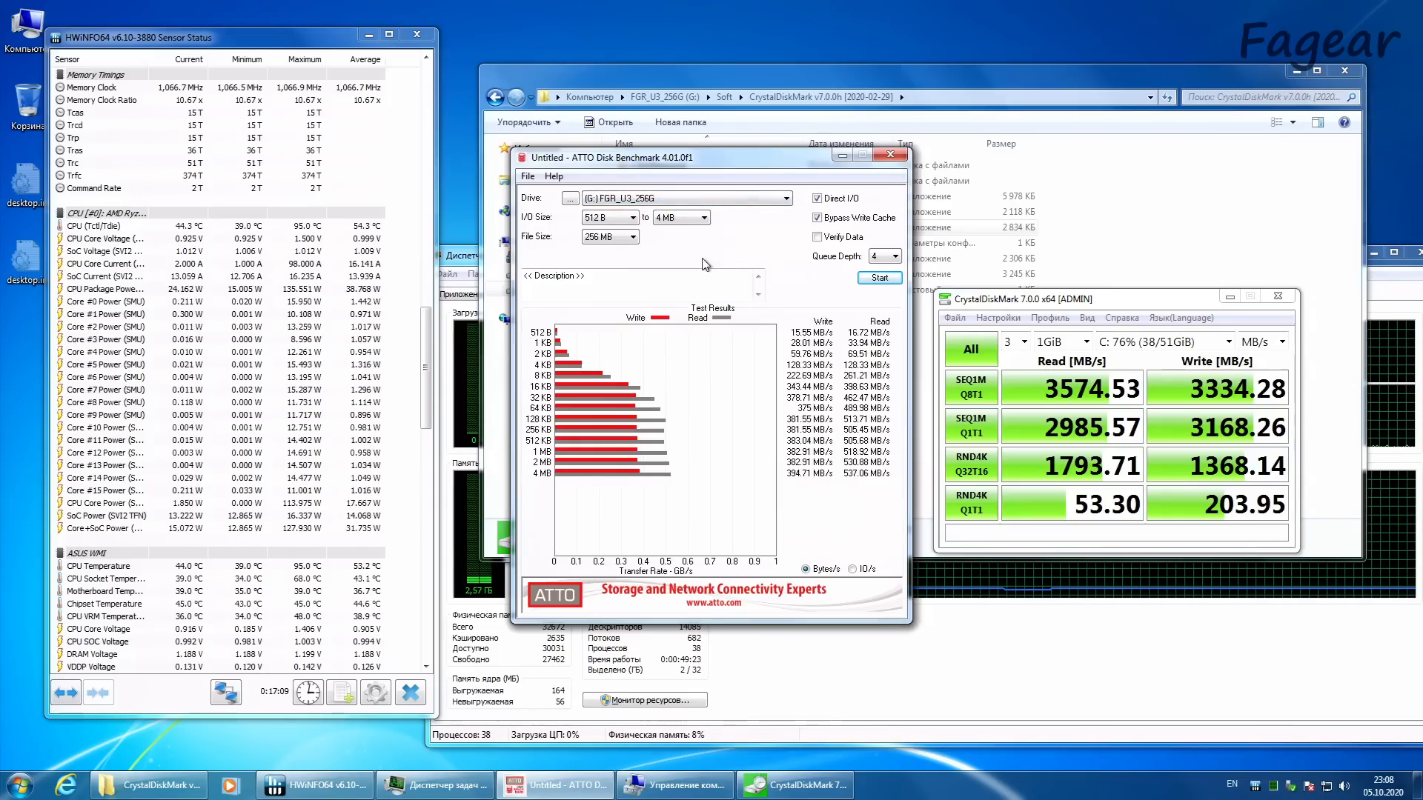
left_click(626, 236)
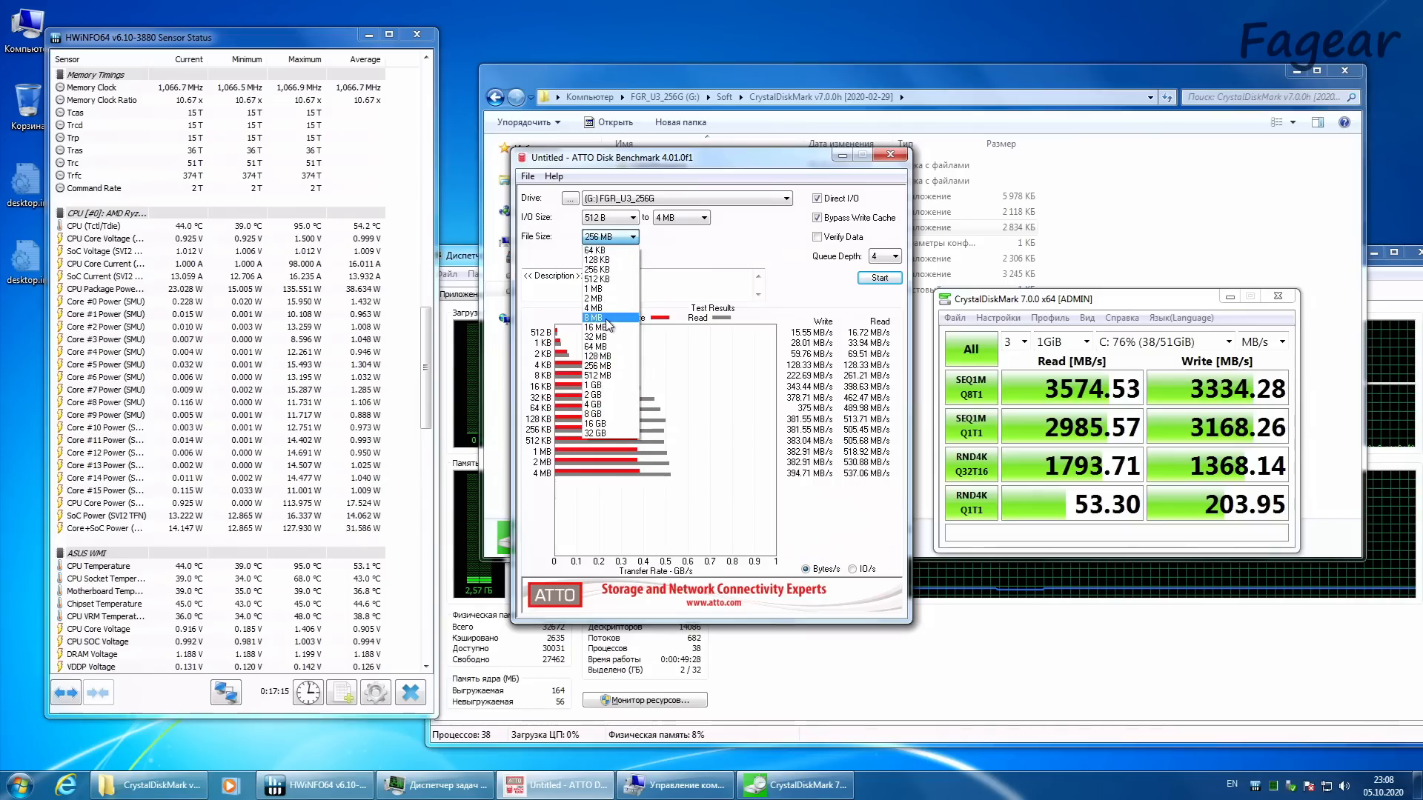
left_click(607, 319)
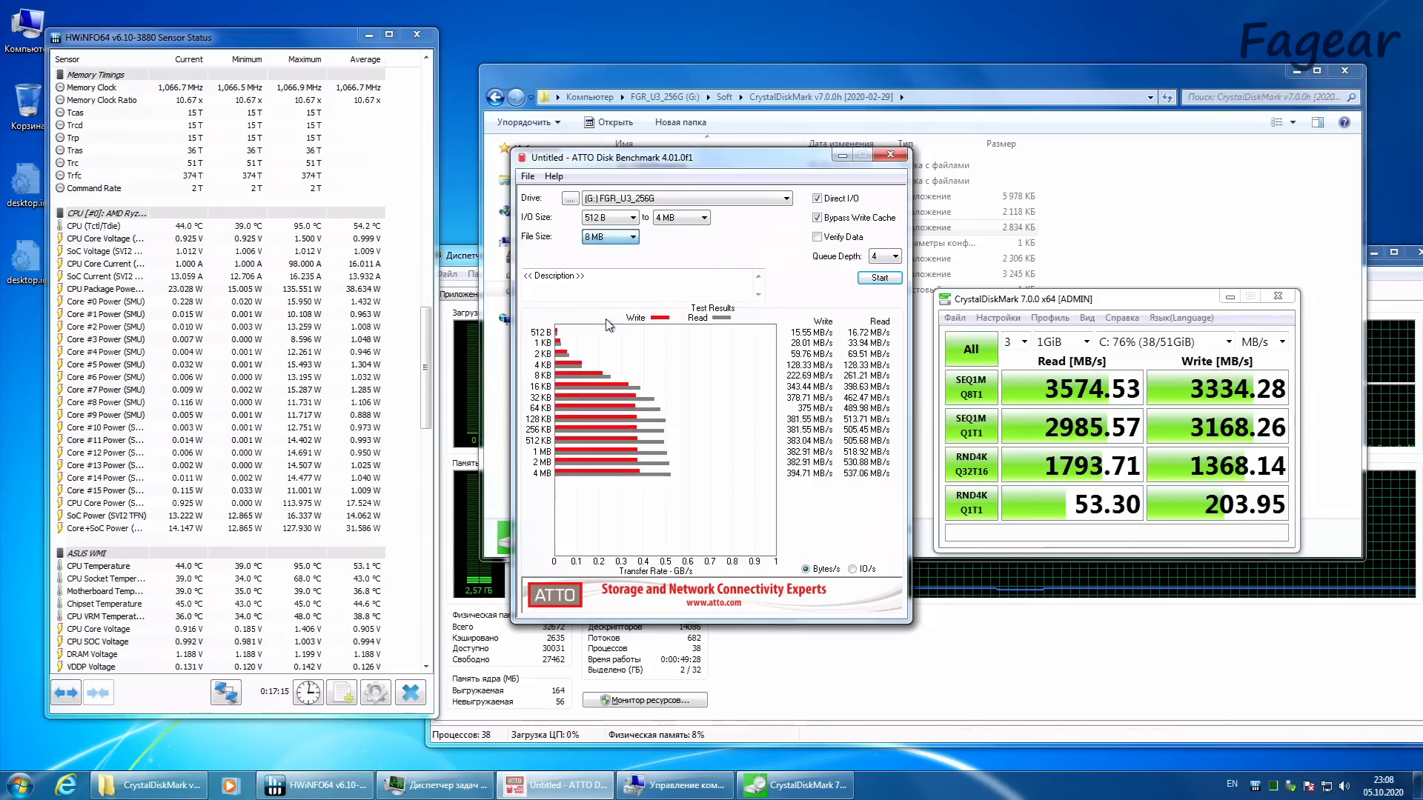
left_click(880, 278)
Step: Run all CrystalDiskMark tests on drive E: with 3 passes and a 1 GiB test size
left_click(1126, 341)
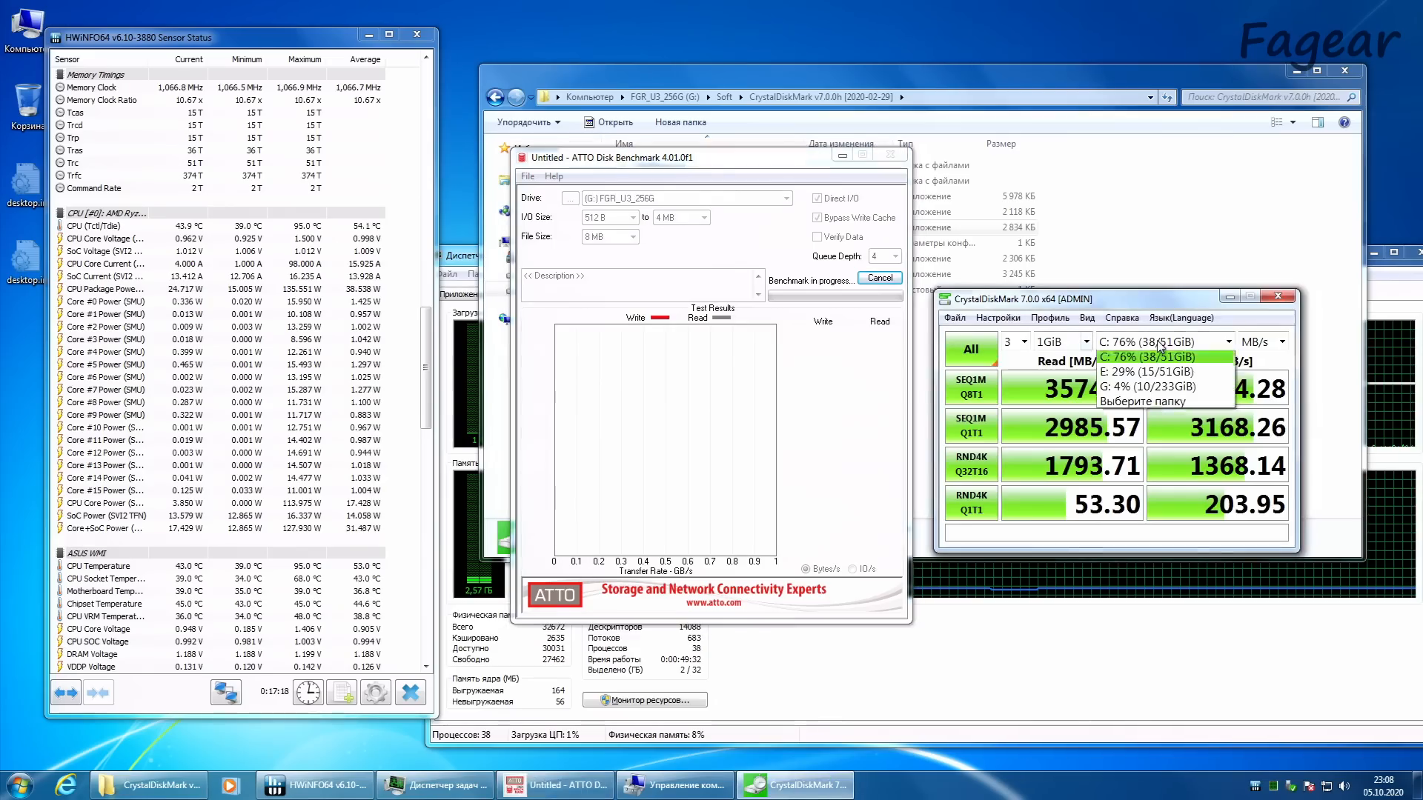
left_click(1157, 381)
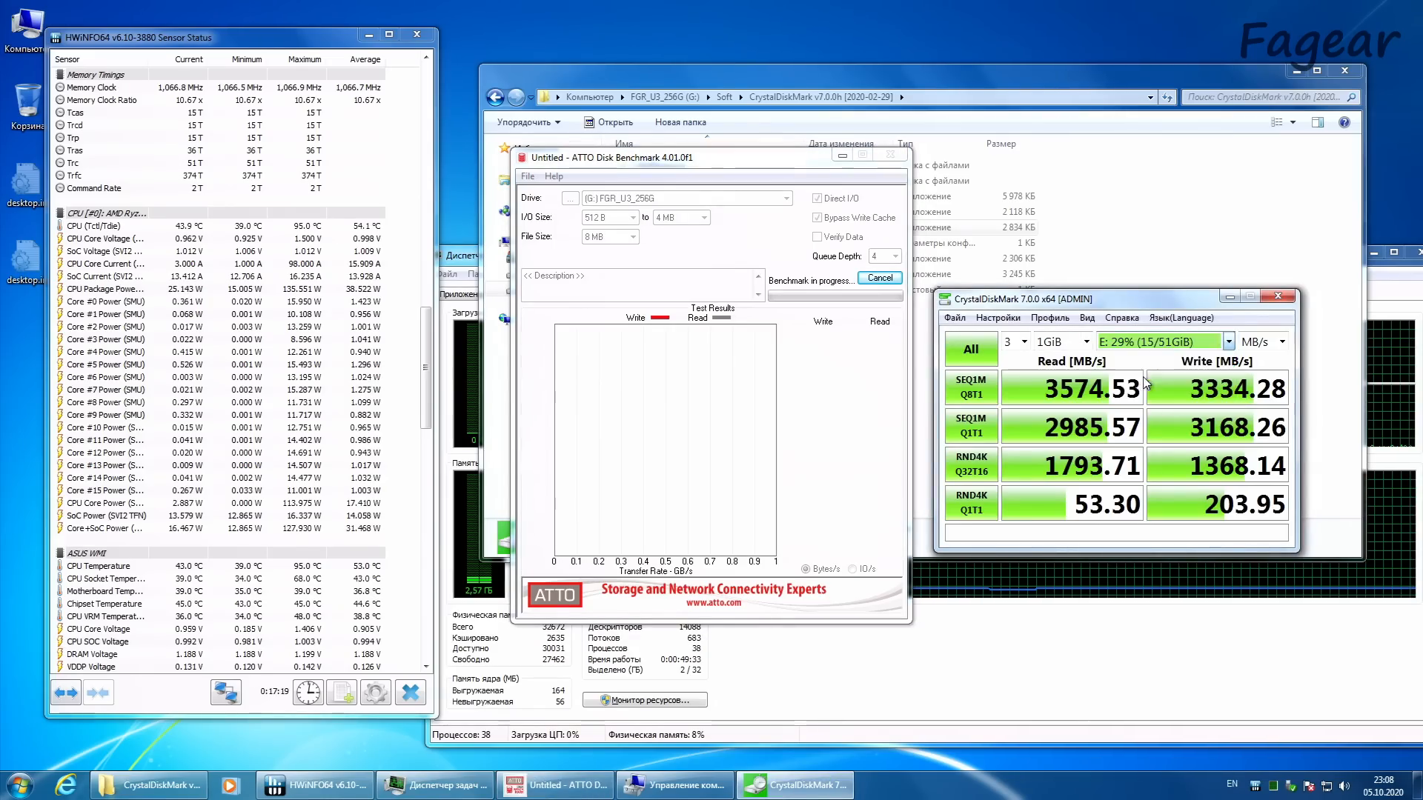
left_click(988, 349)
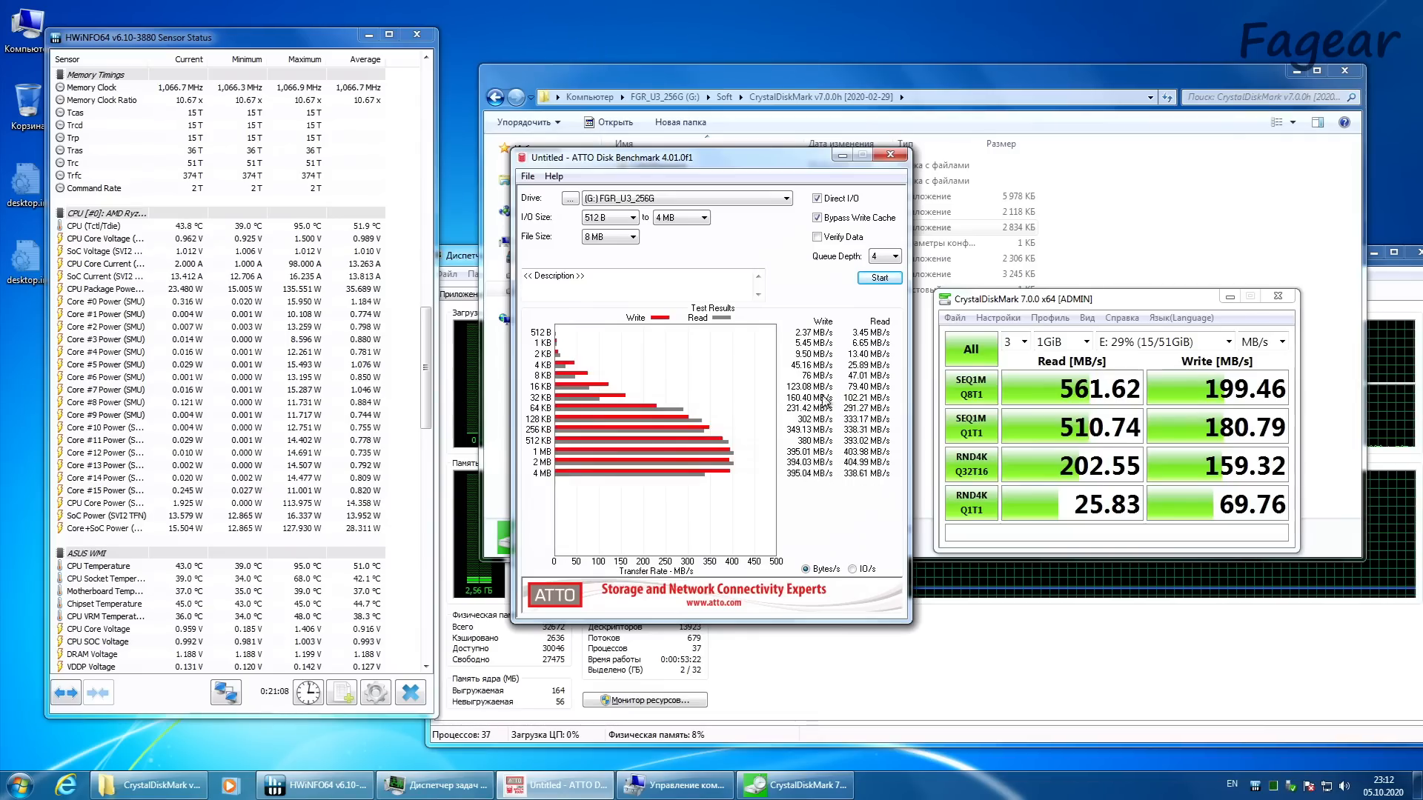
Step: Check the detailed SEQ1M Q8T1 read figures and close both benchmark programs, discarding the unsaved ATTO results
left_click(1119, 295)
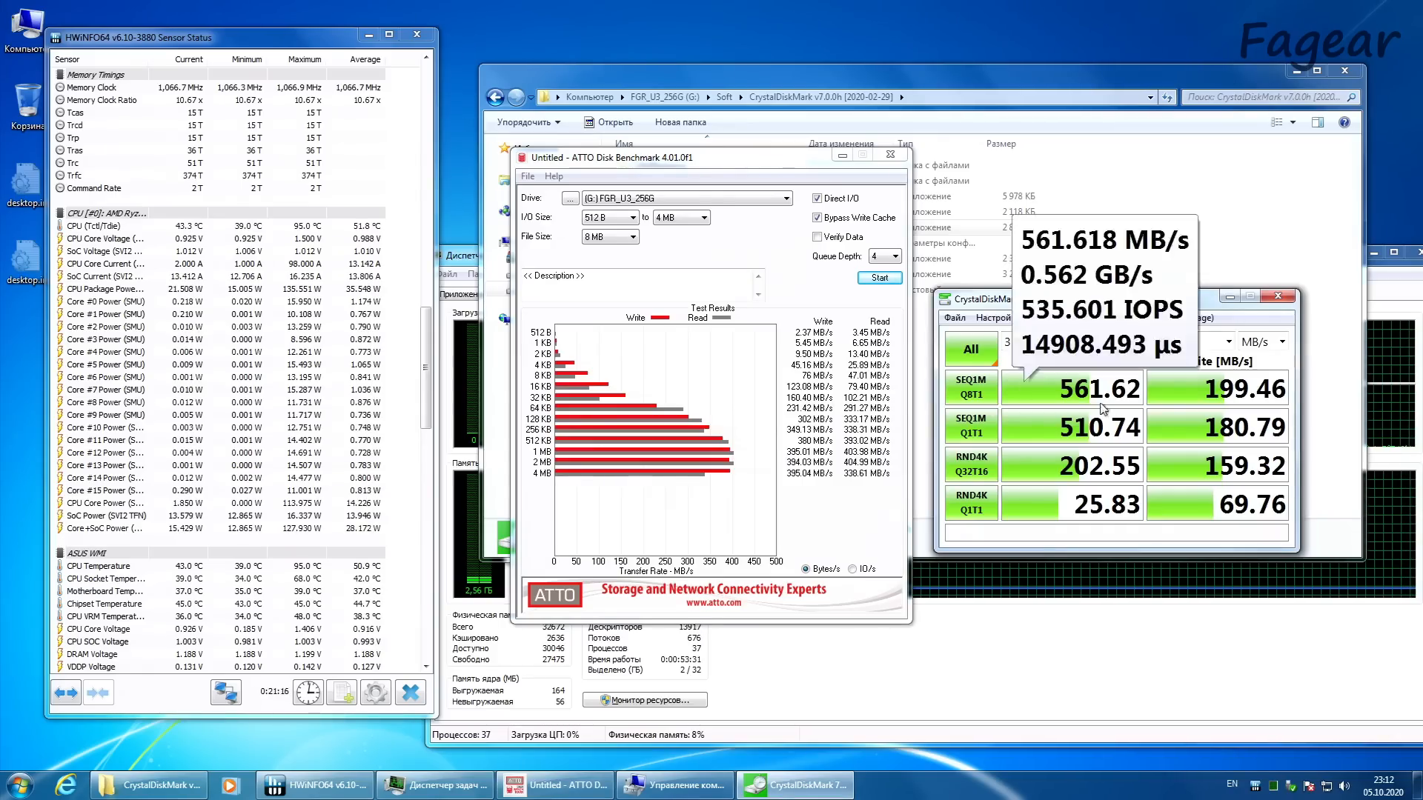
mouse_move(1052, 390)
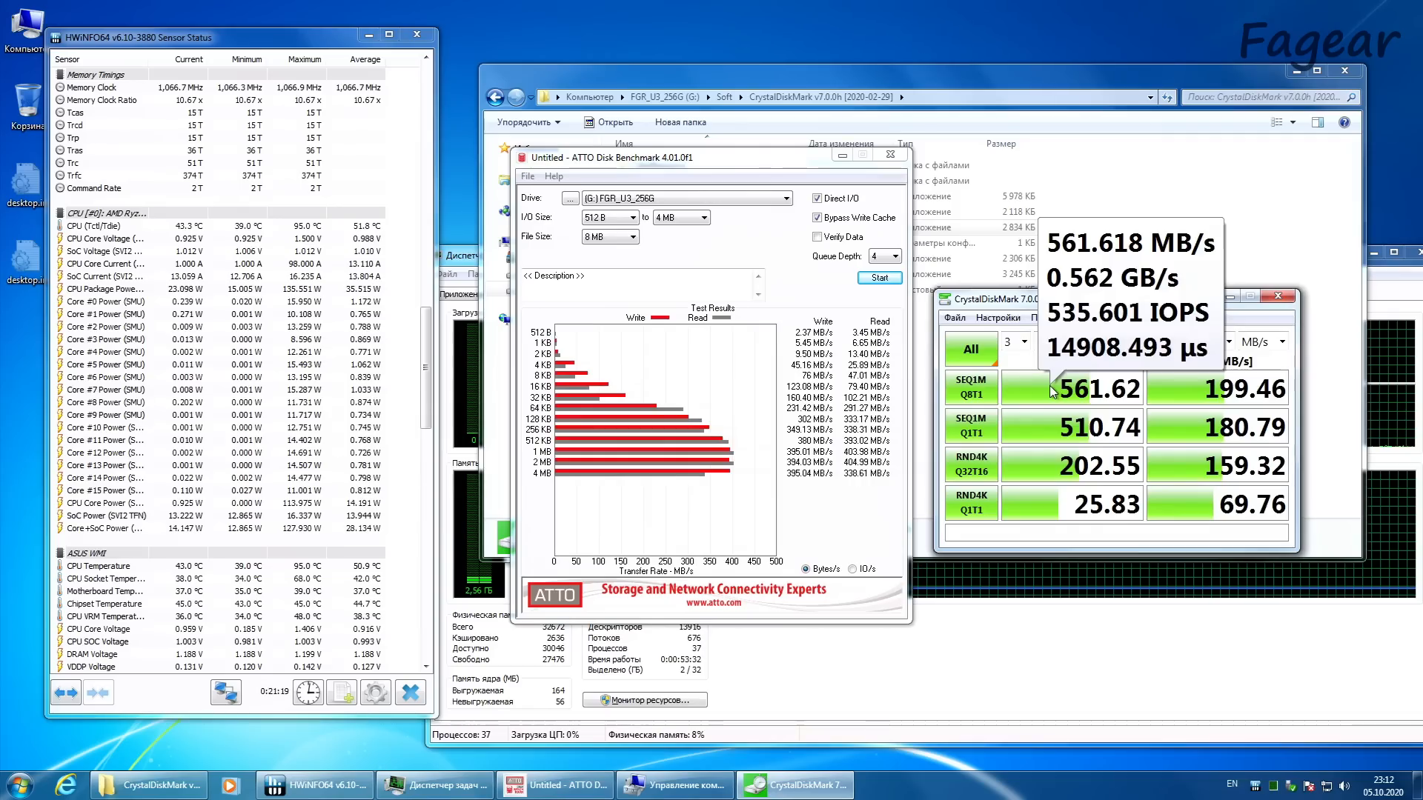
left_click(890, 154)
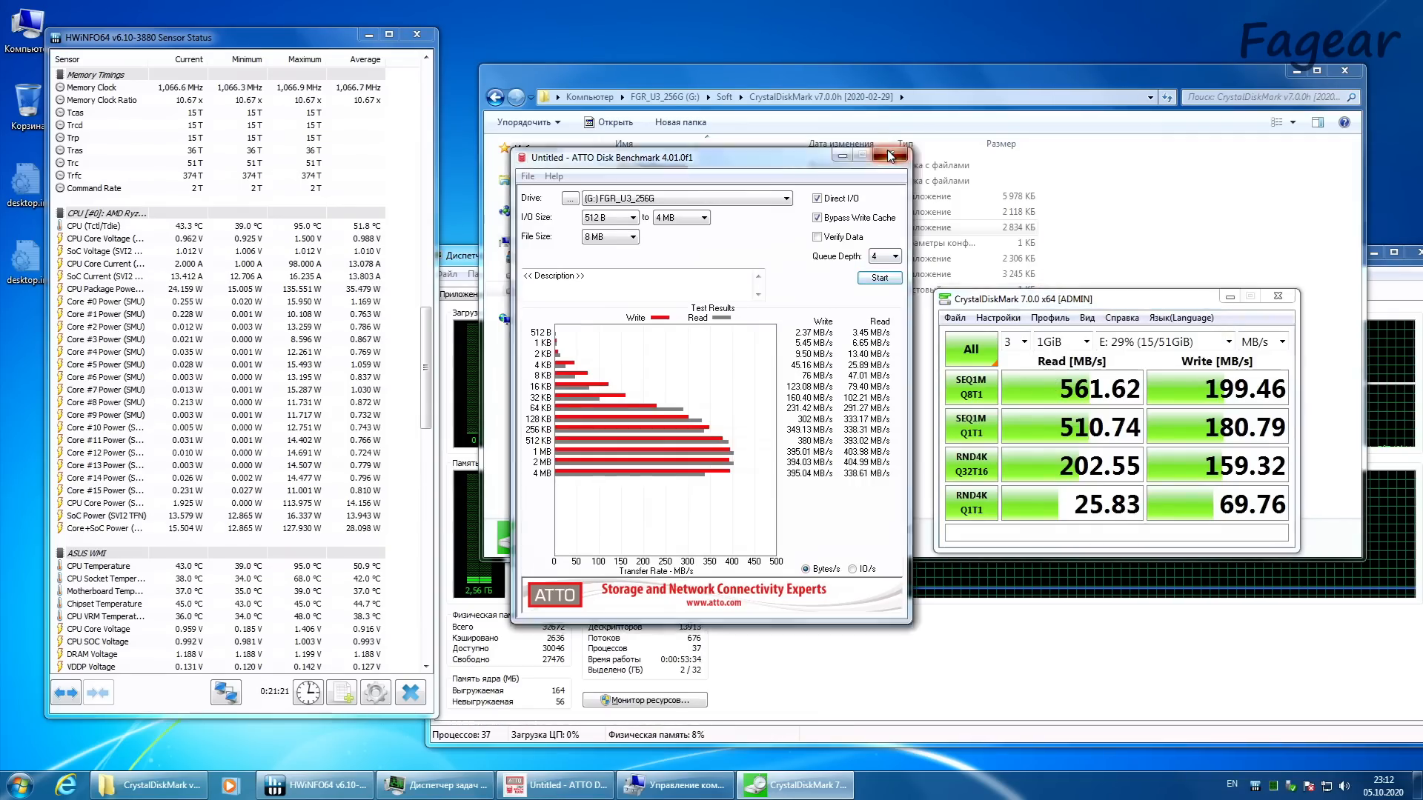
left_click(736, 429)
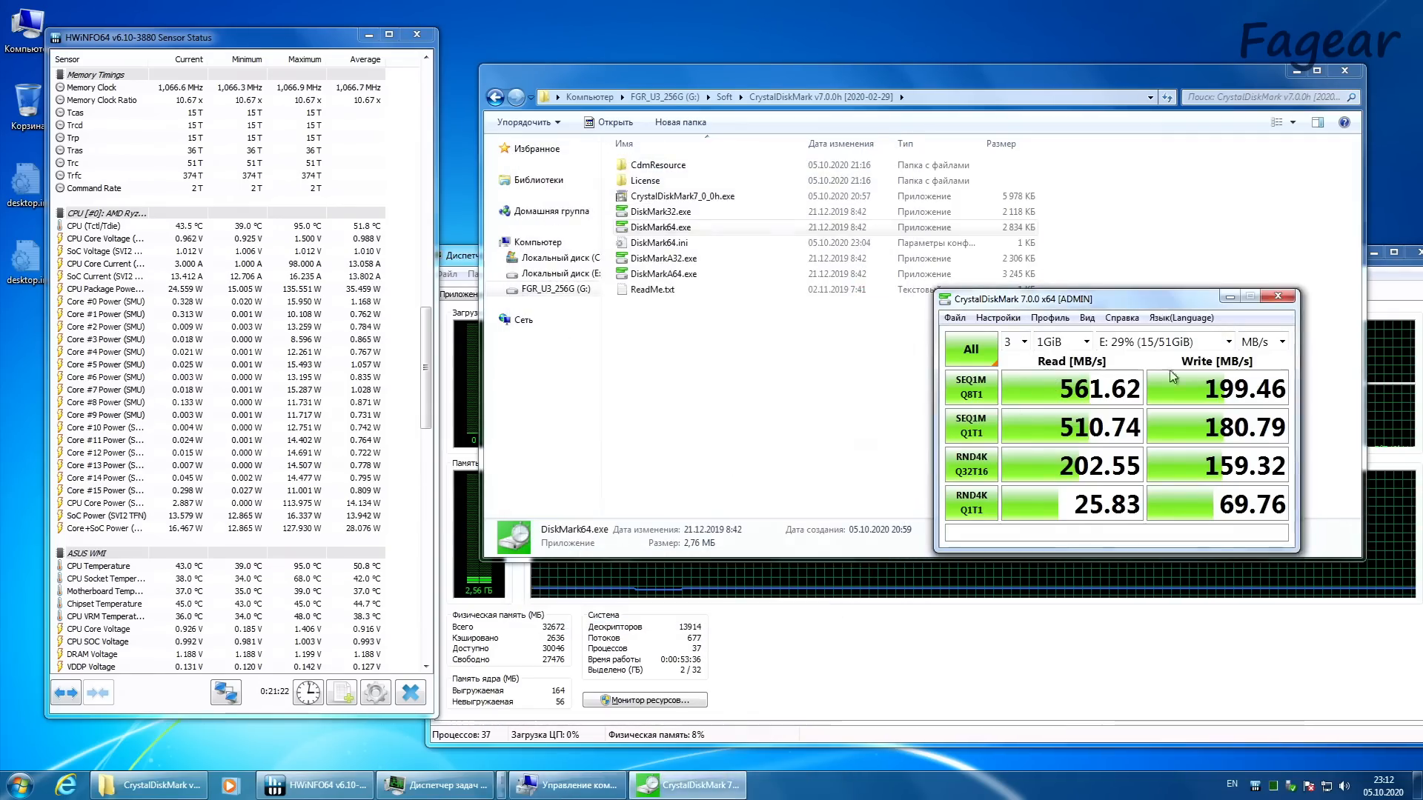
left_click(1278, 296)
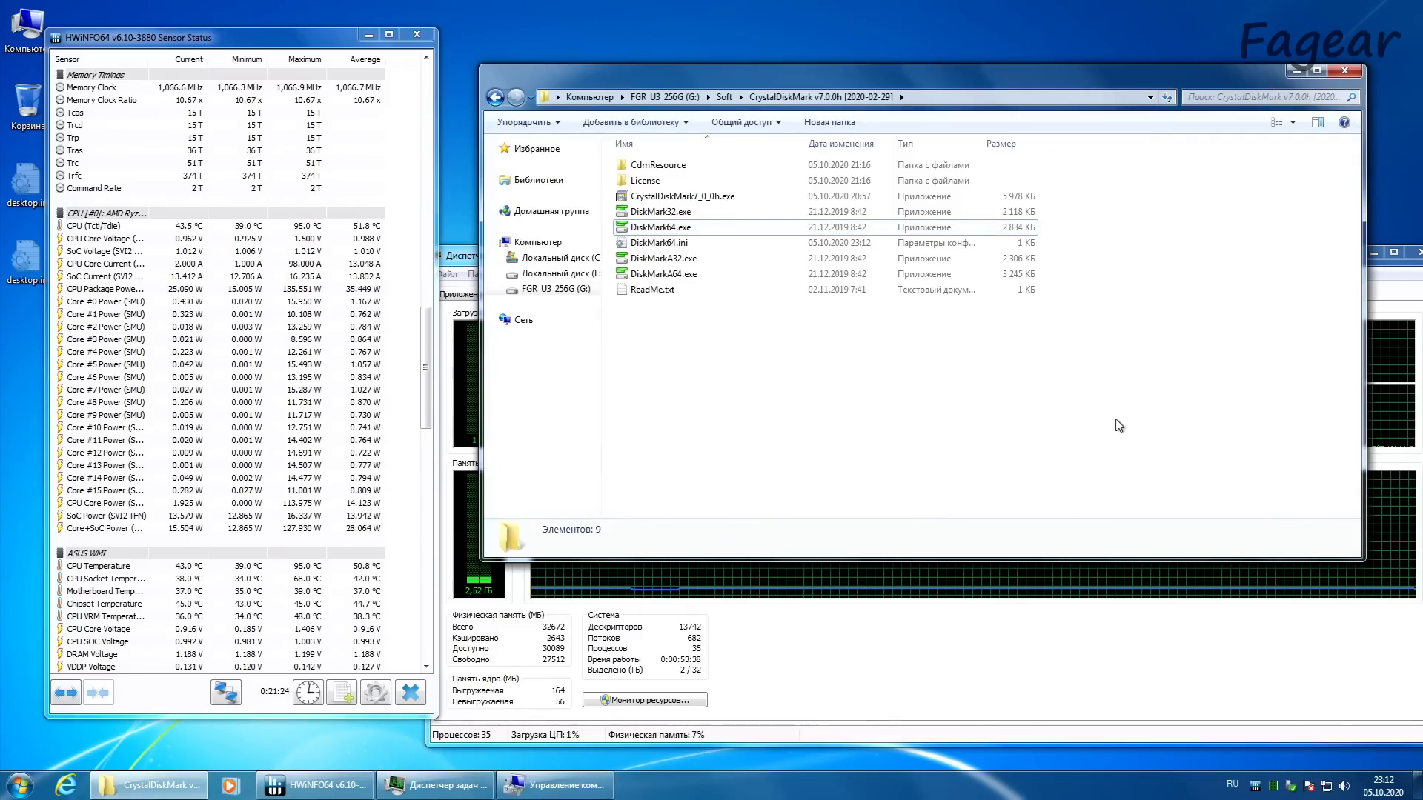
Step: Launch cpuz_x64.exe from the CPU-Z v1.91 folder in Soft and allow it to make changes
left_click(725, 97)
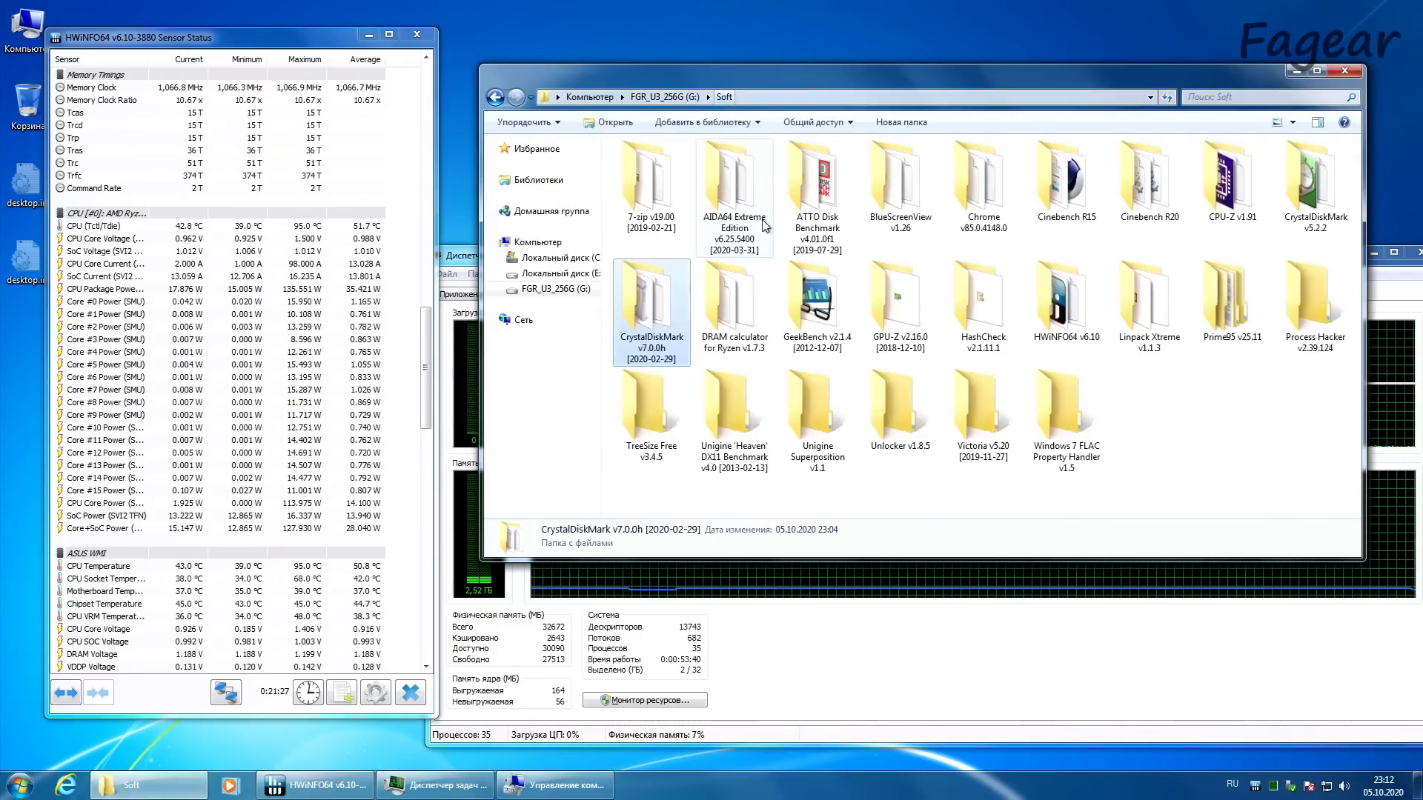
double_click(1230, 181)
double_click(688, 215)
left_click(986, 360)
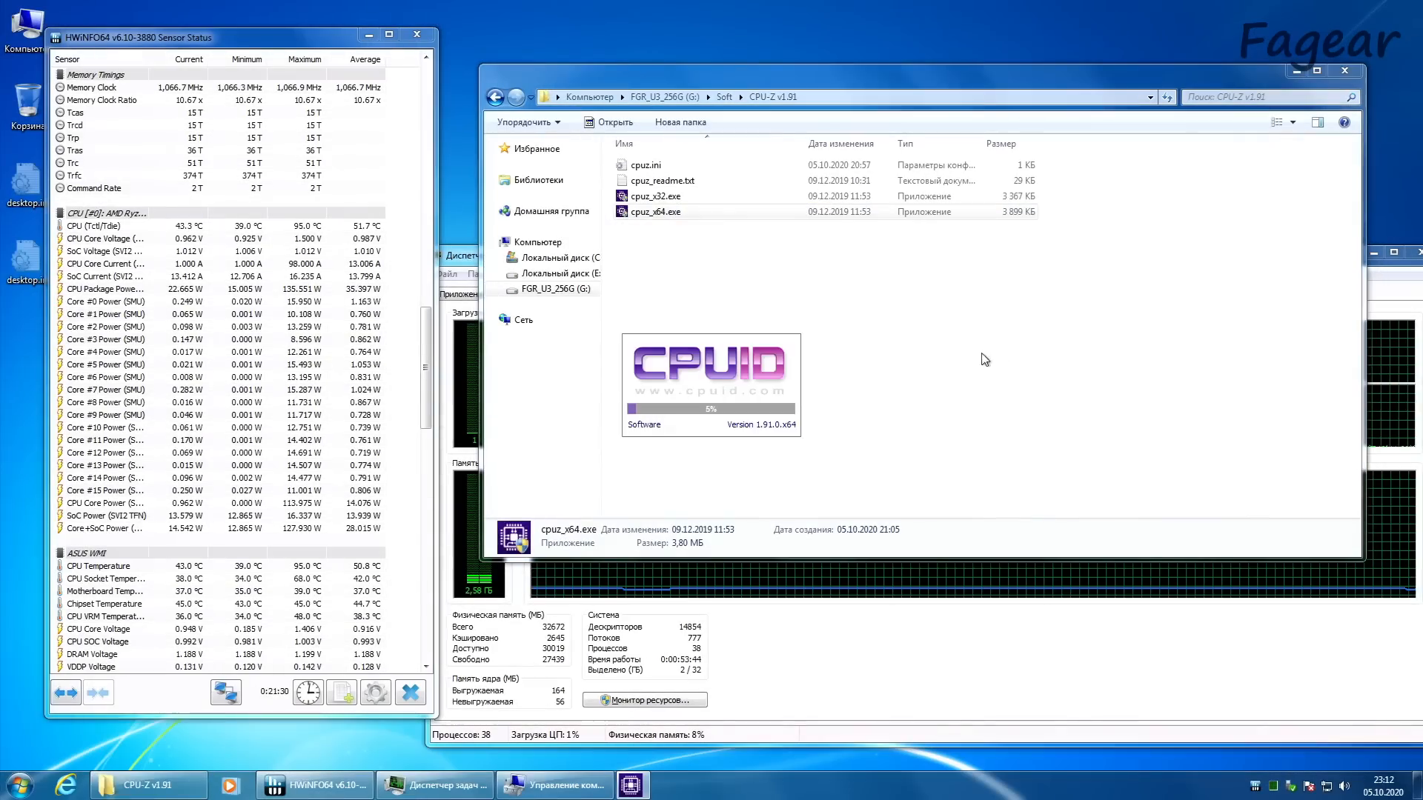
Step: Launch GPU-Z 2.16.0 from its folder in Soft, minimize the file window, and choose standalone mode without installing
left_click(724, 97)
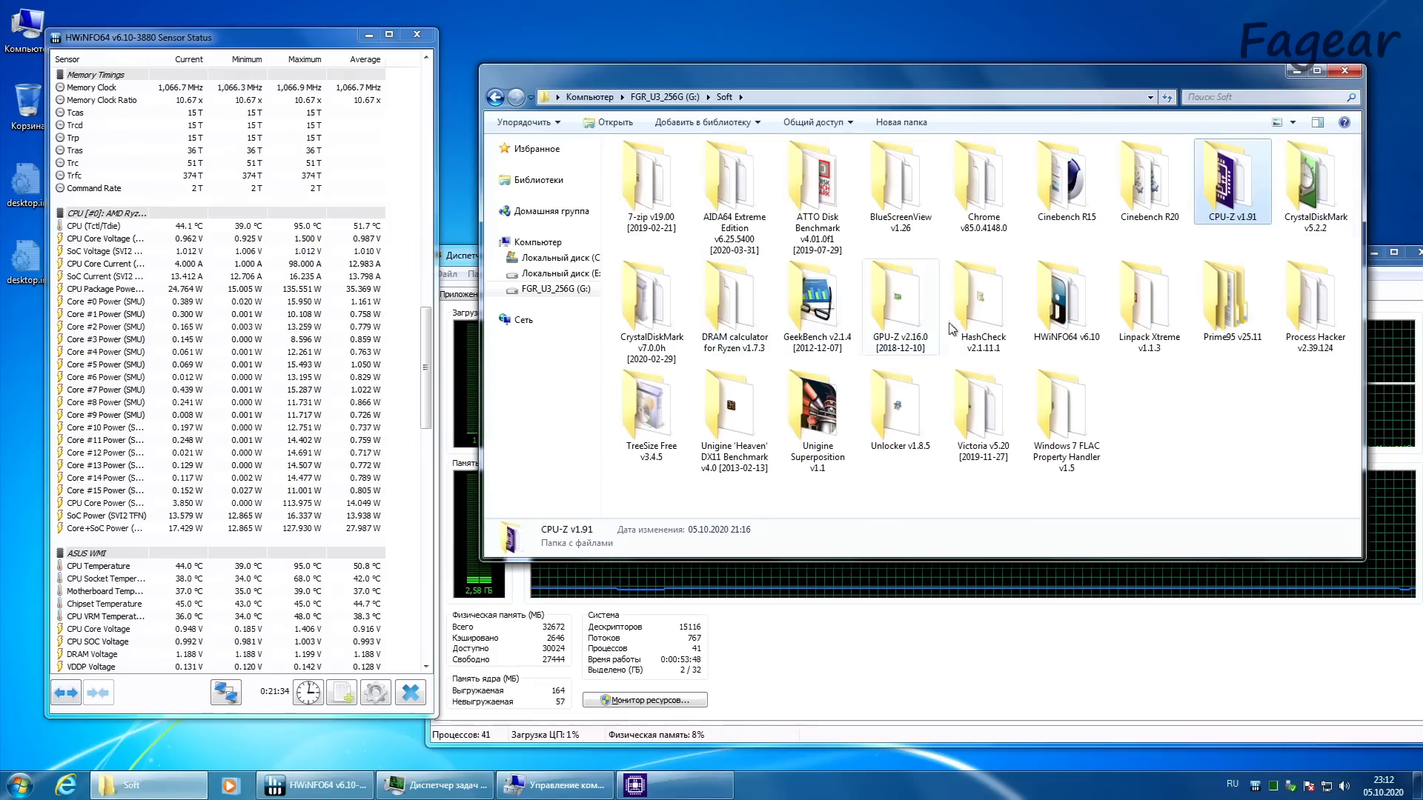
double_click(900, 304)
double_click(682, 165)
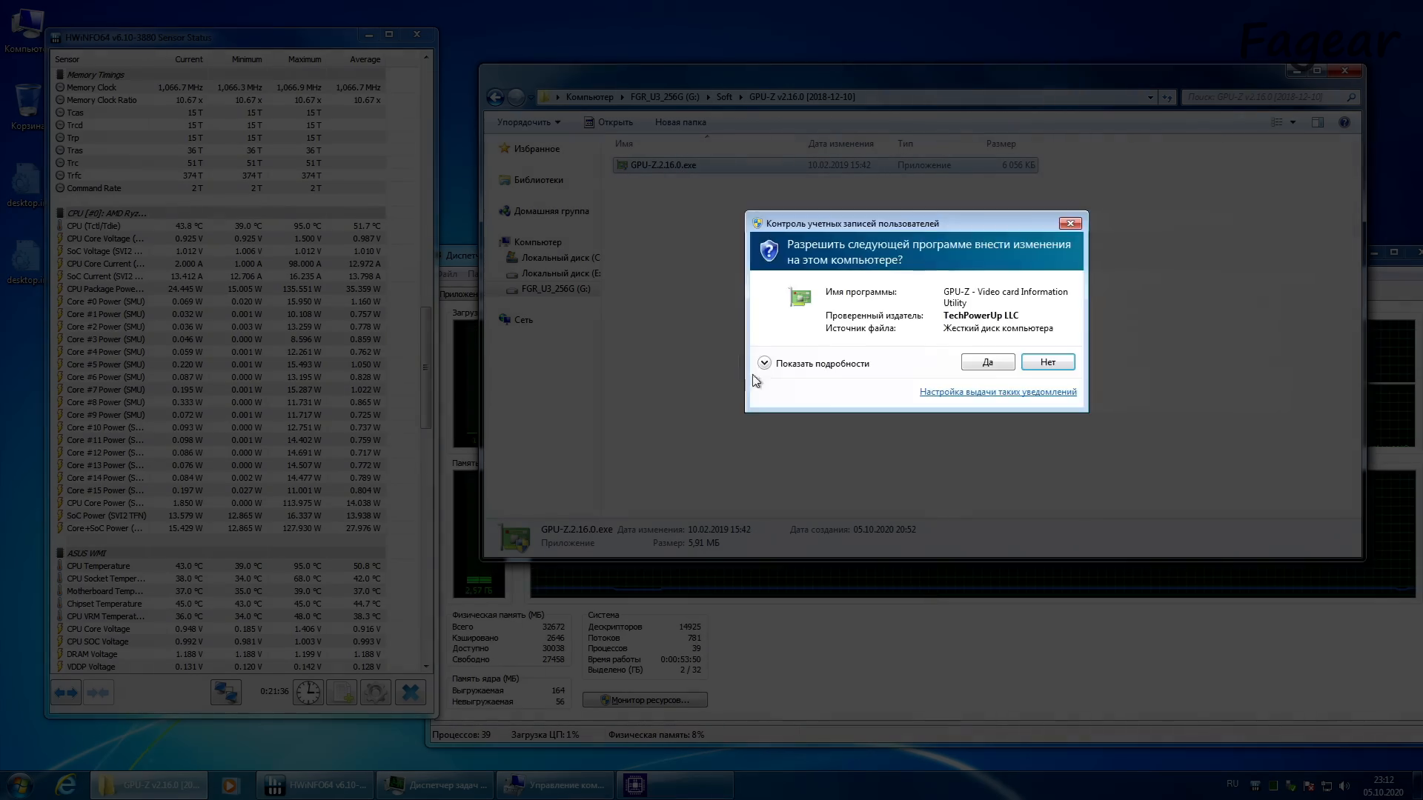
left_click(995, 363)
left_click(1296, 70)
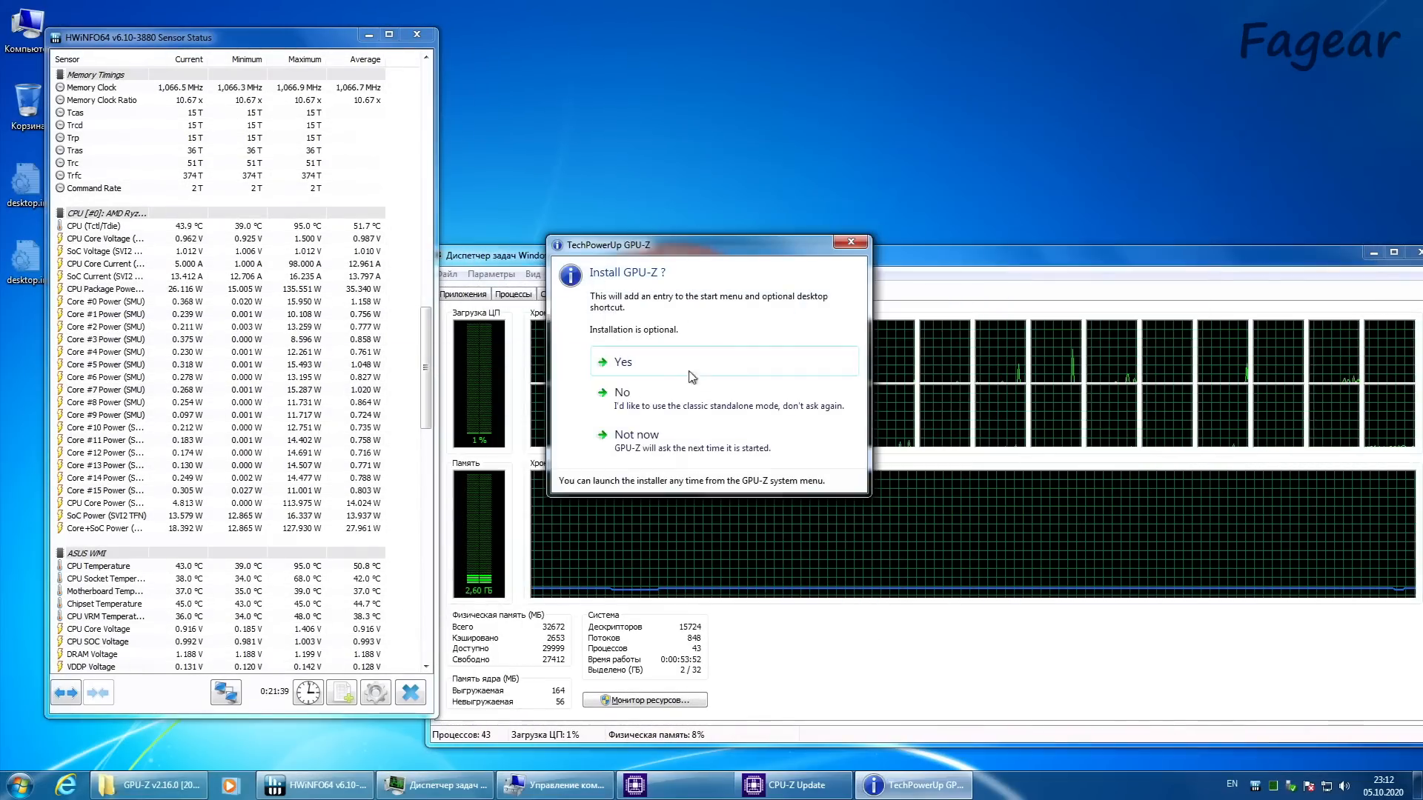
left_click(656, 404)
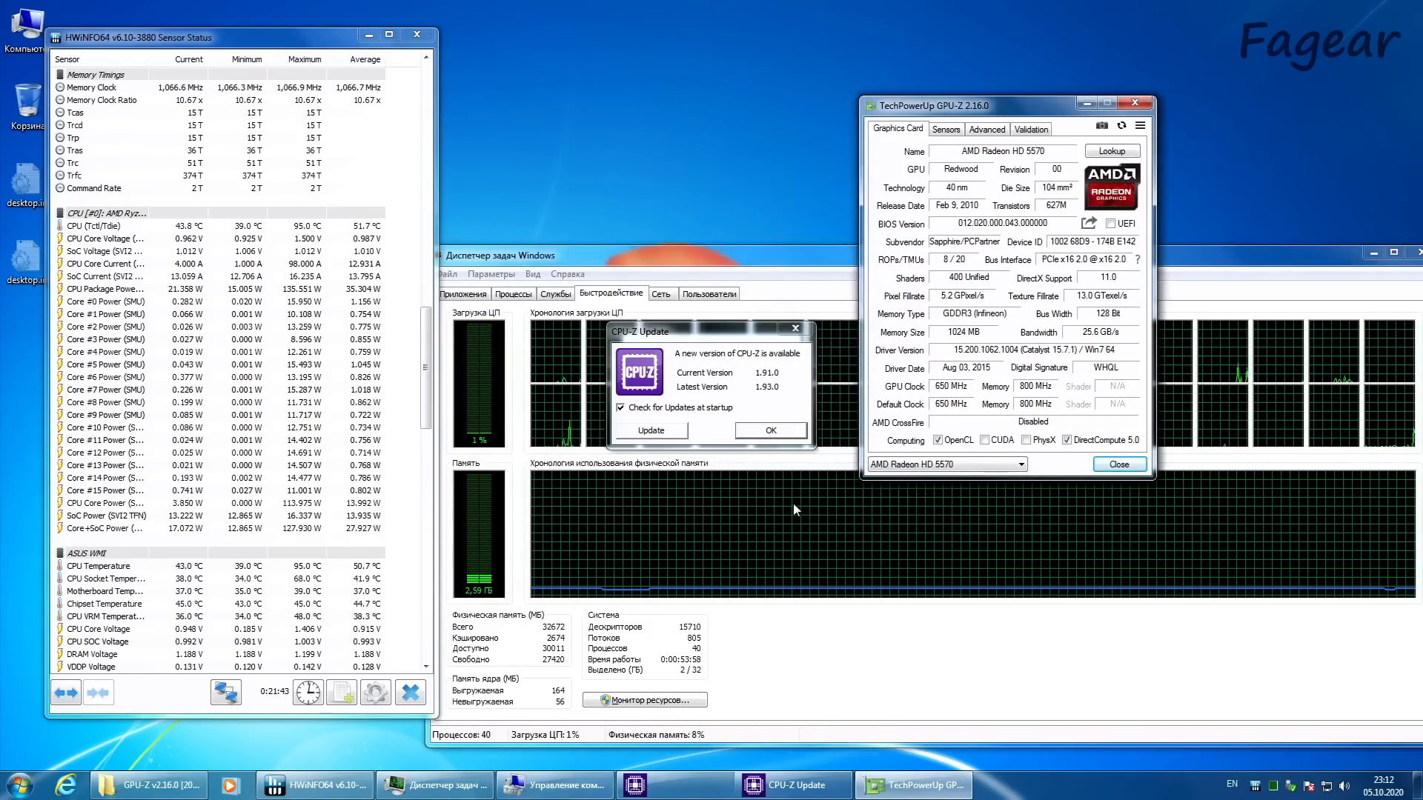
Step: Dismiss the CPU-Z update notice and arrange the CPU-Z and GPU-Z windows side by side above Task Manager
left_click(773, 431)
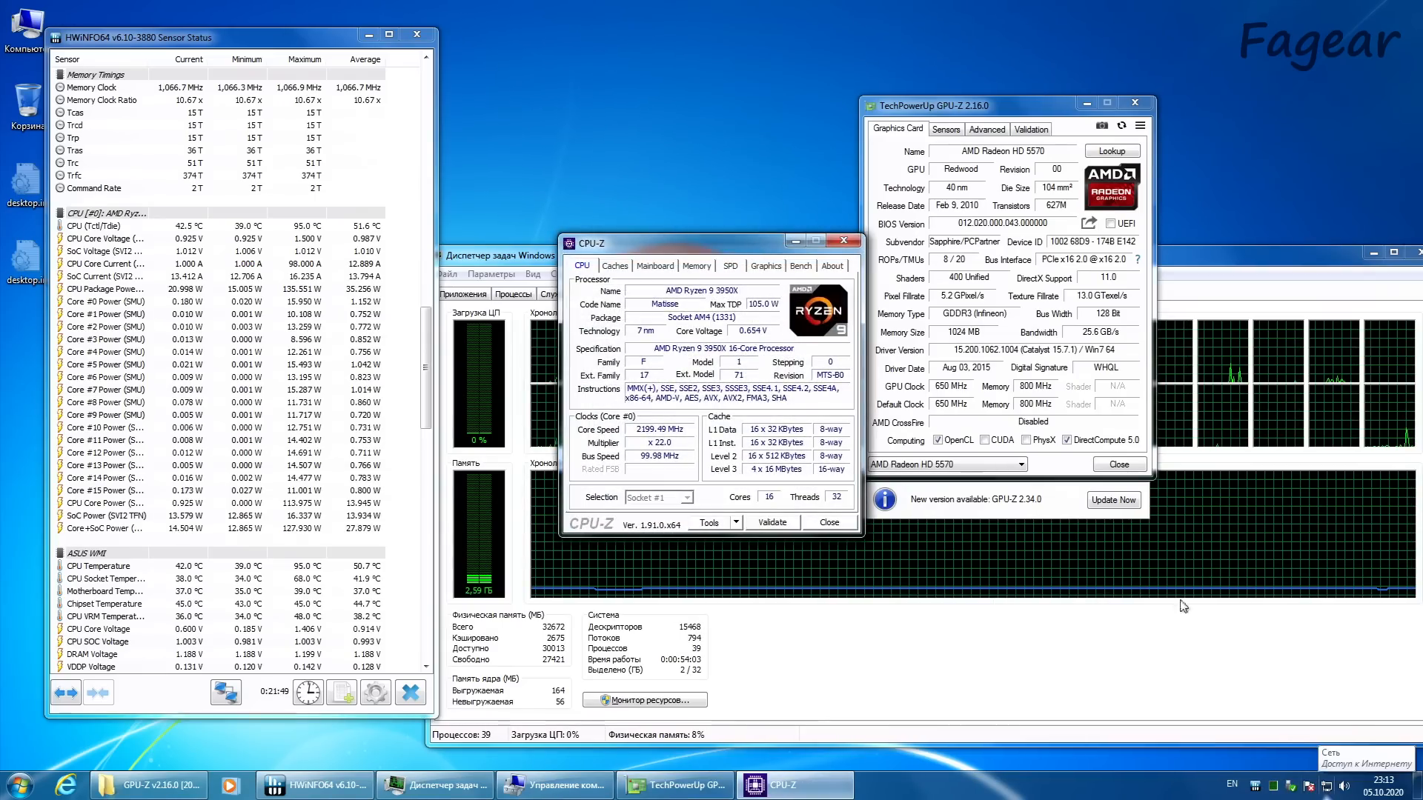
left_click_drag(745, 254, 650, 46)
left_click_drag(932, 112, 862, 40)
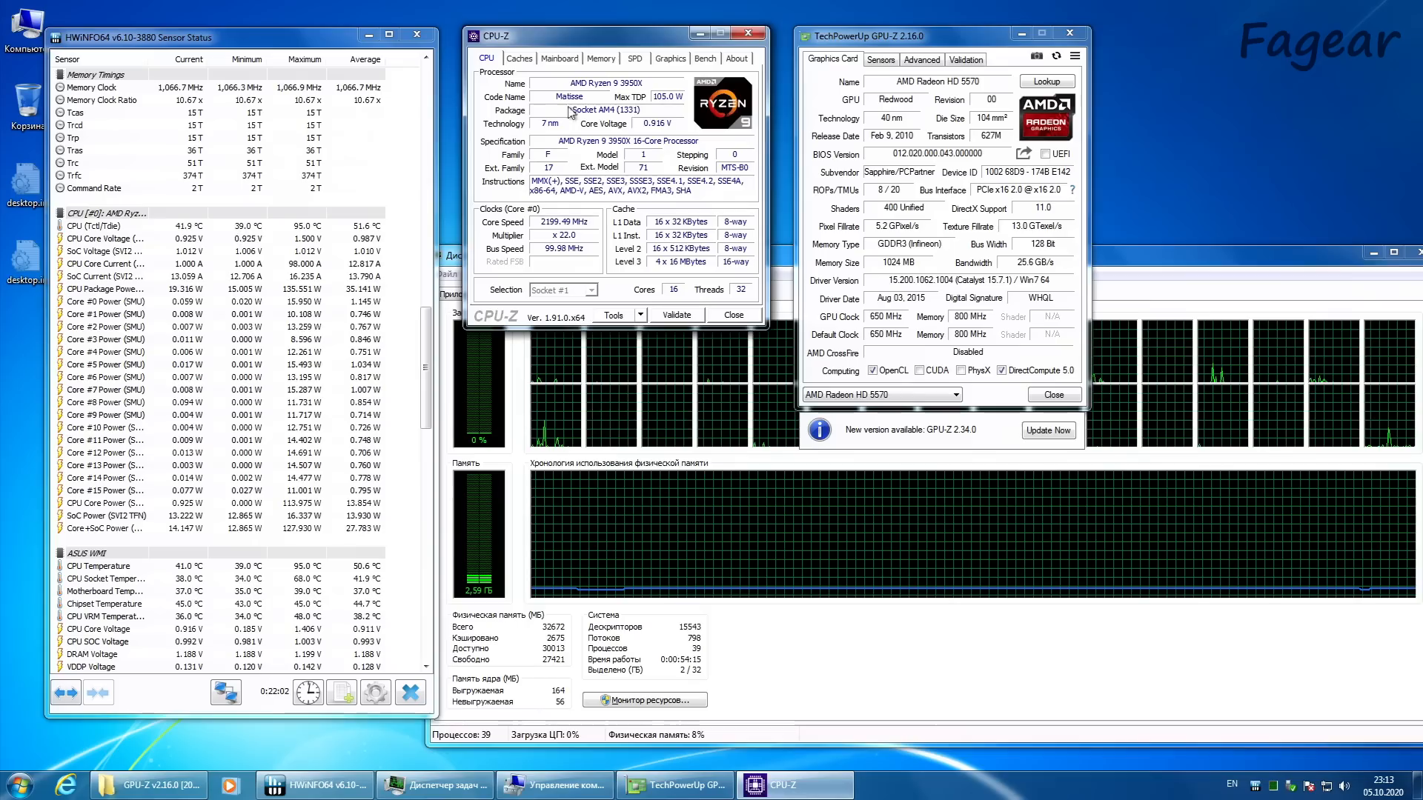
Step: Review the per-core clock speeds, cache details, and mainboard and BIOS information in CPU-Z
right_click(582, 299)
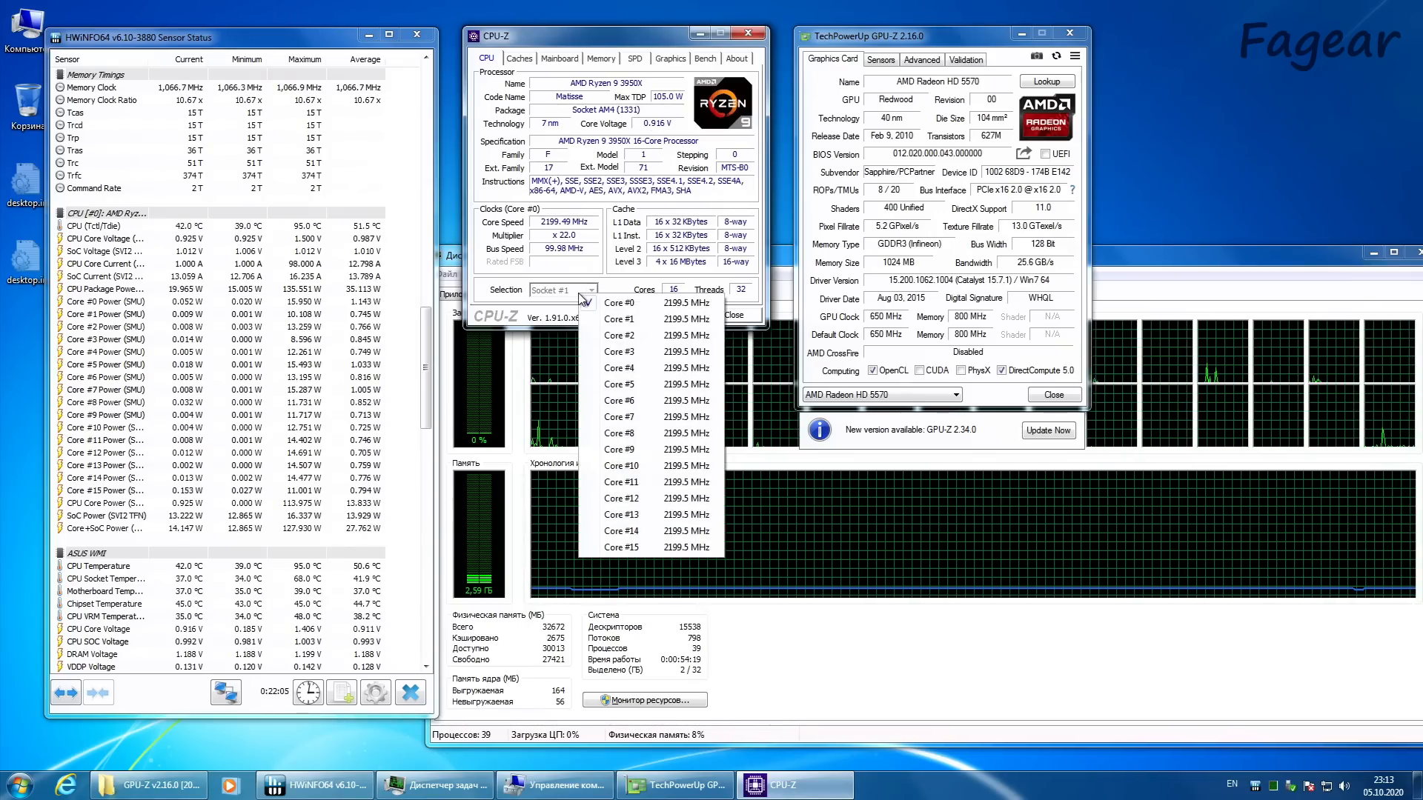
left_click(634, 285)
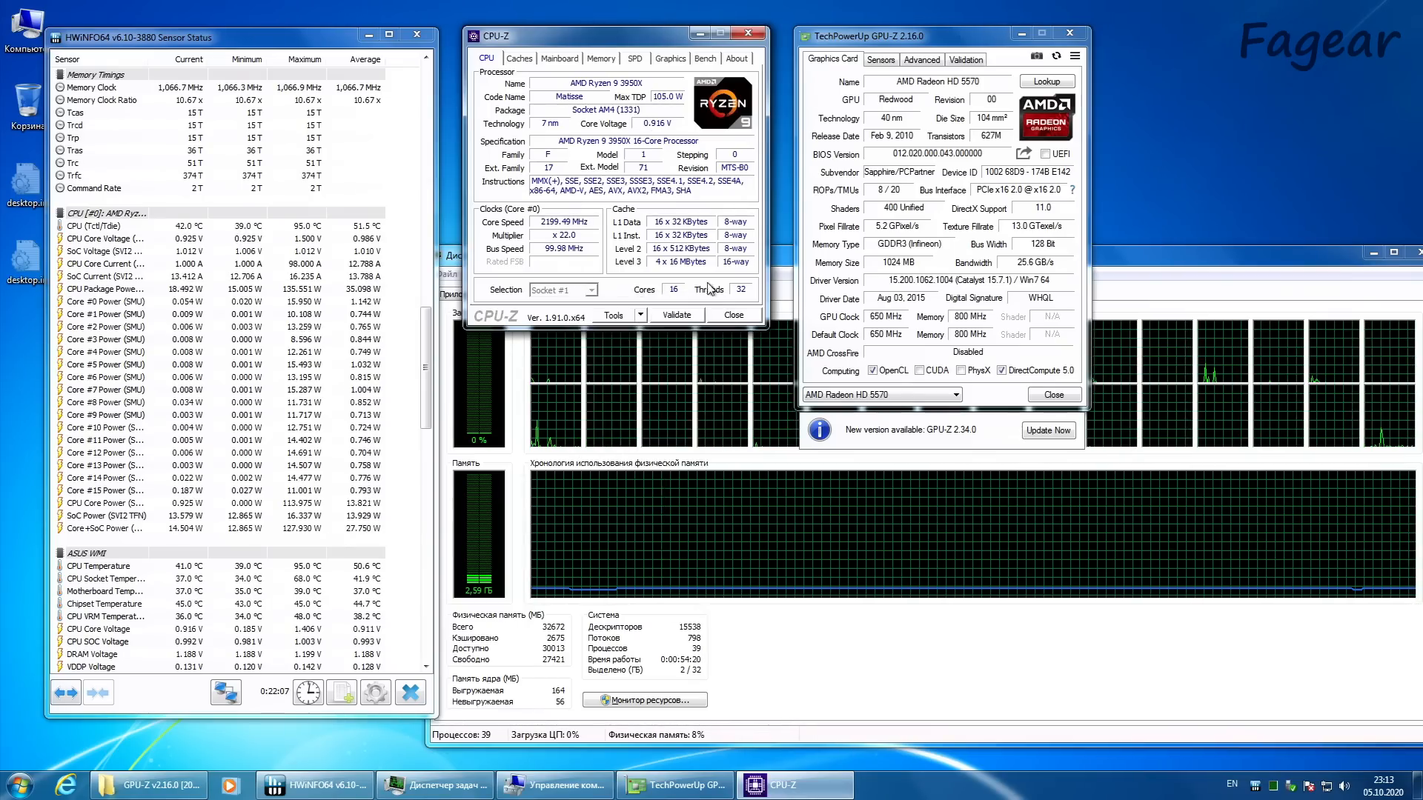
left_click(517, 60)
left_click(561, 61)
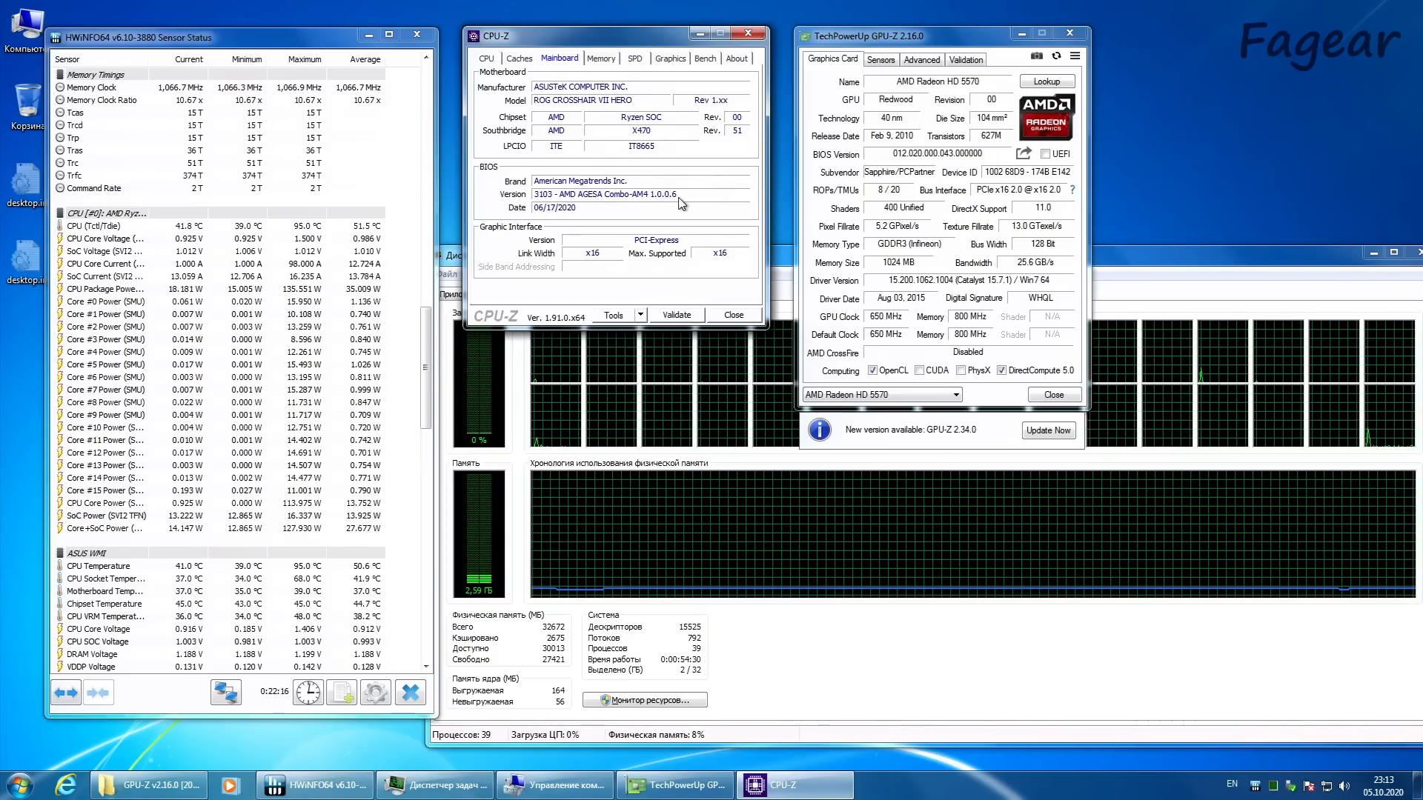
Step: Compare the current memory timings in CPU-Z with the SPD and XMP profiles of the module in Slot #2
left_click(601, 59)
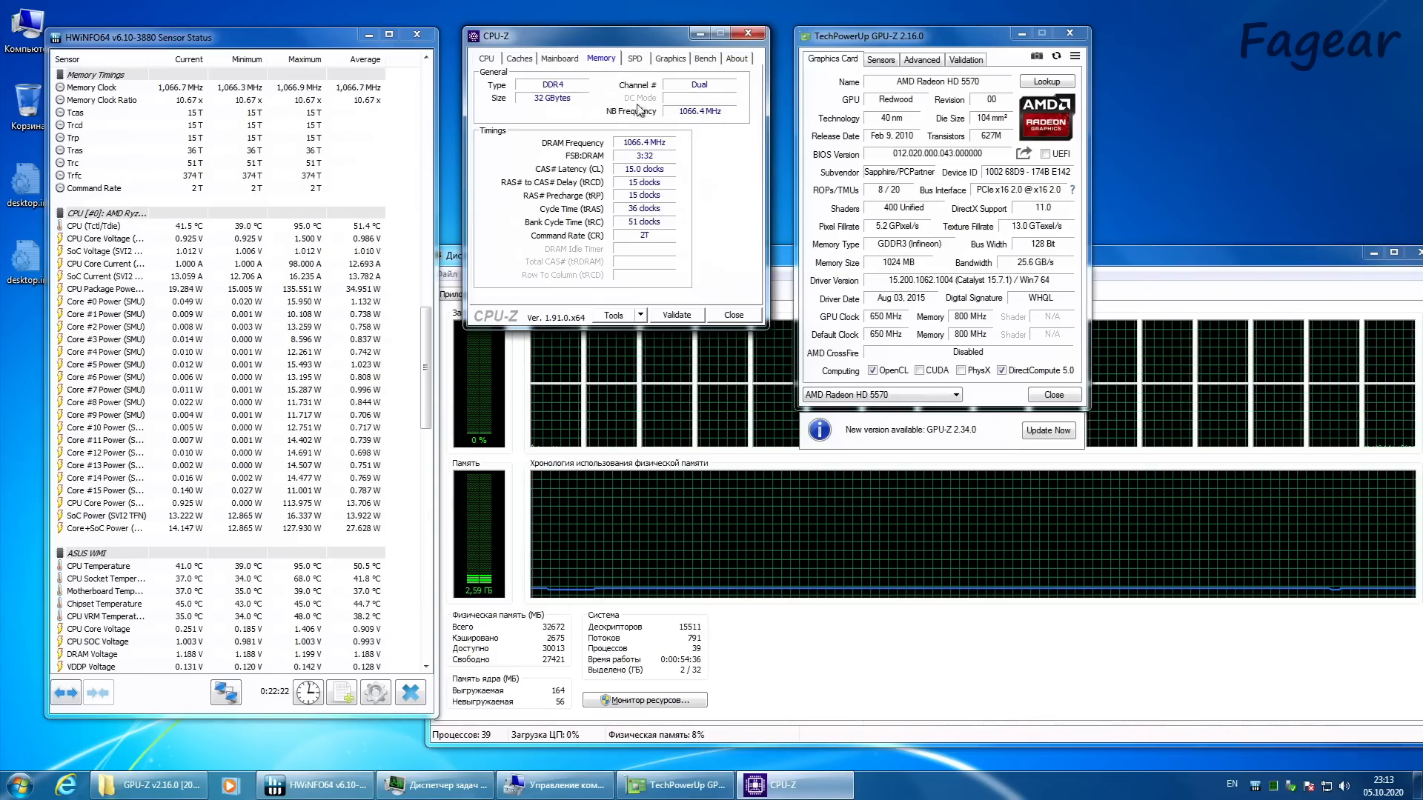
left_click(636, 58)
left_click(531, 88)
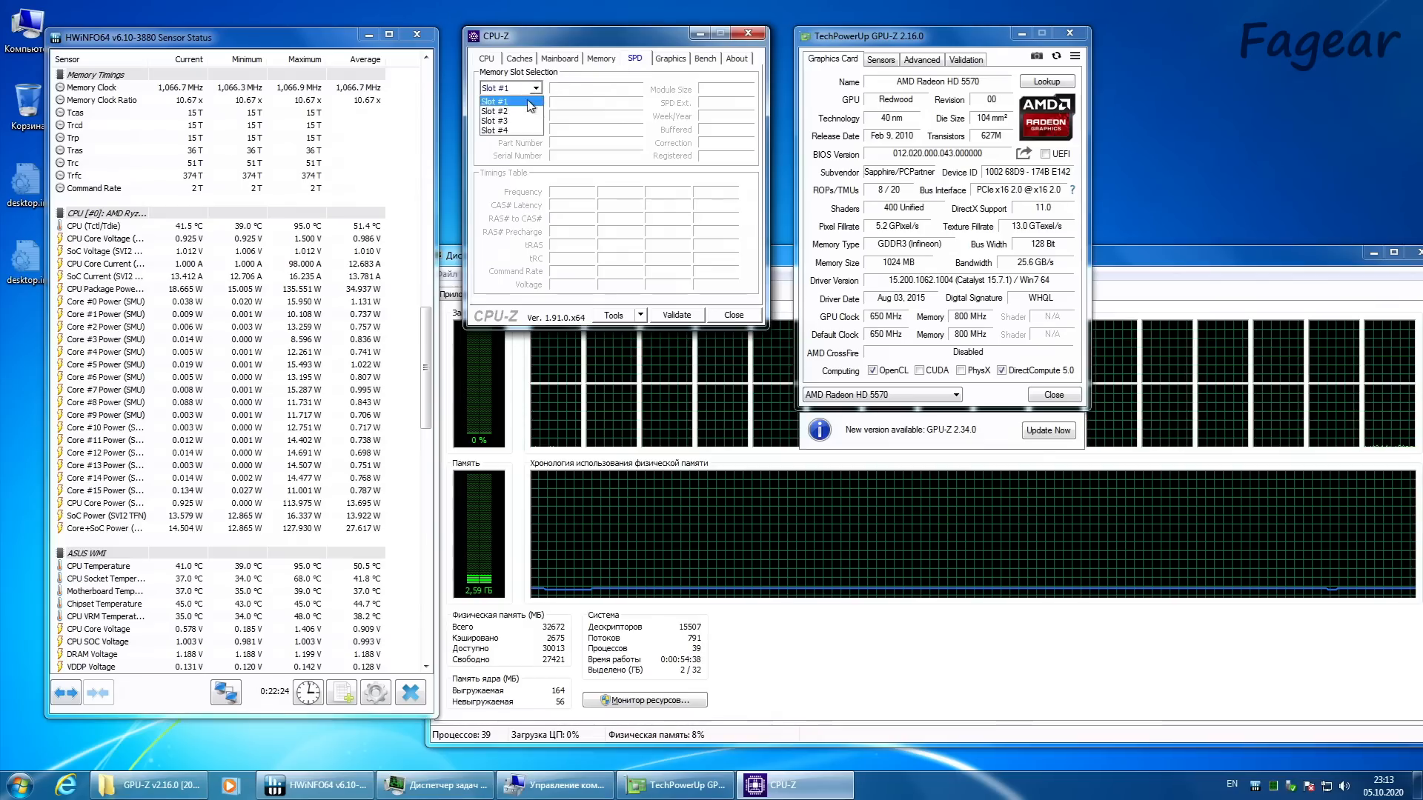
left_click(524, 111)
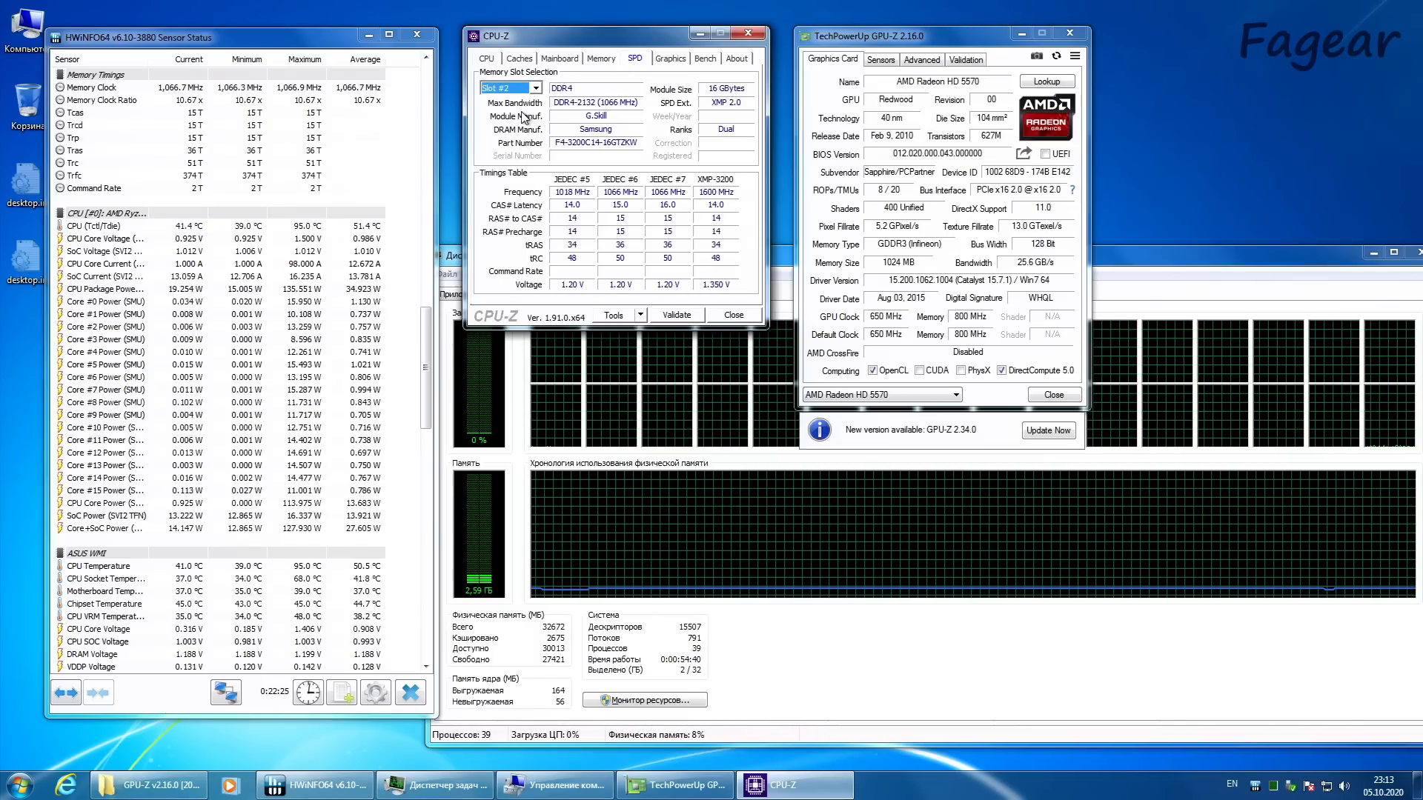
left_click(600, 59)
left_click(634, 59)
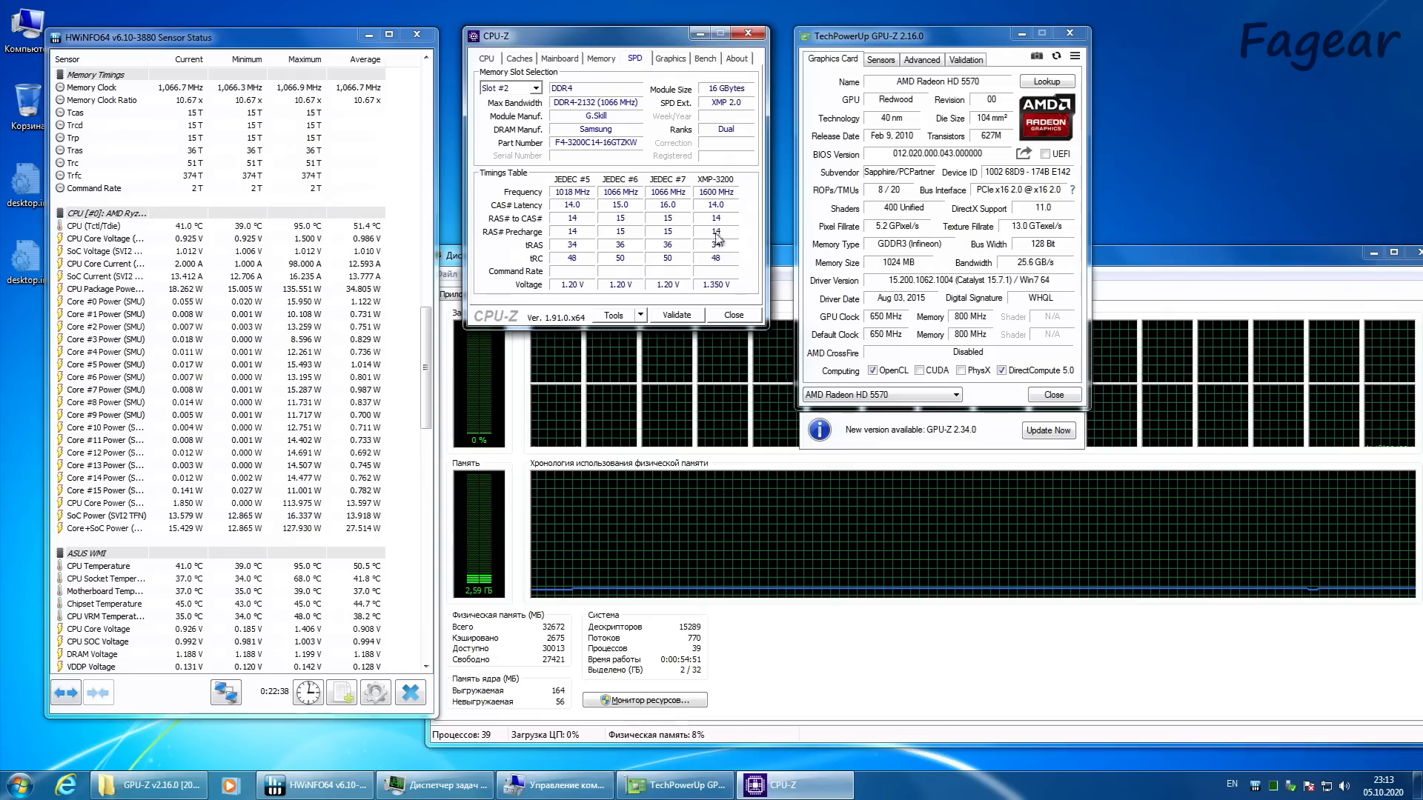
Step: Check the graphics card information in CPU-Z, return to its processor details, and view the GPU-Z sensor readings
left_click(670, 58)
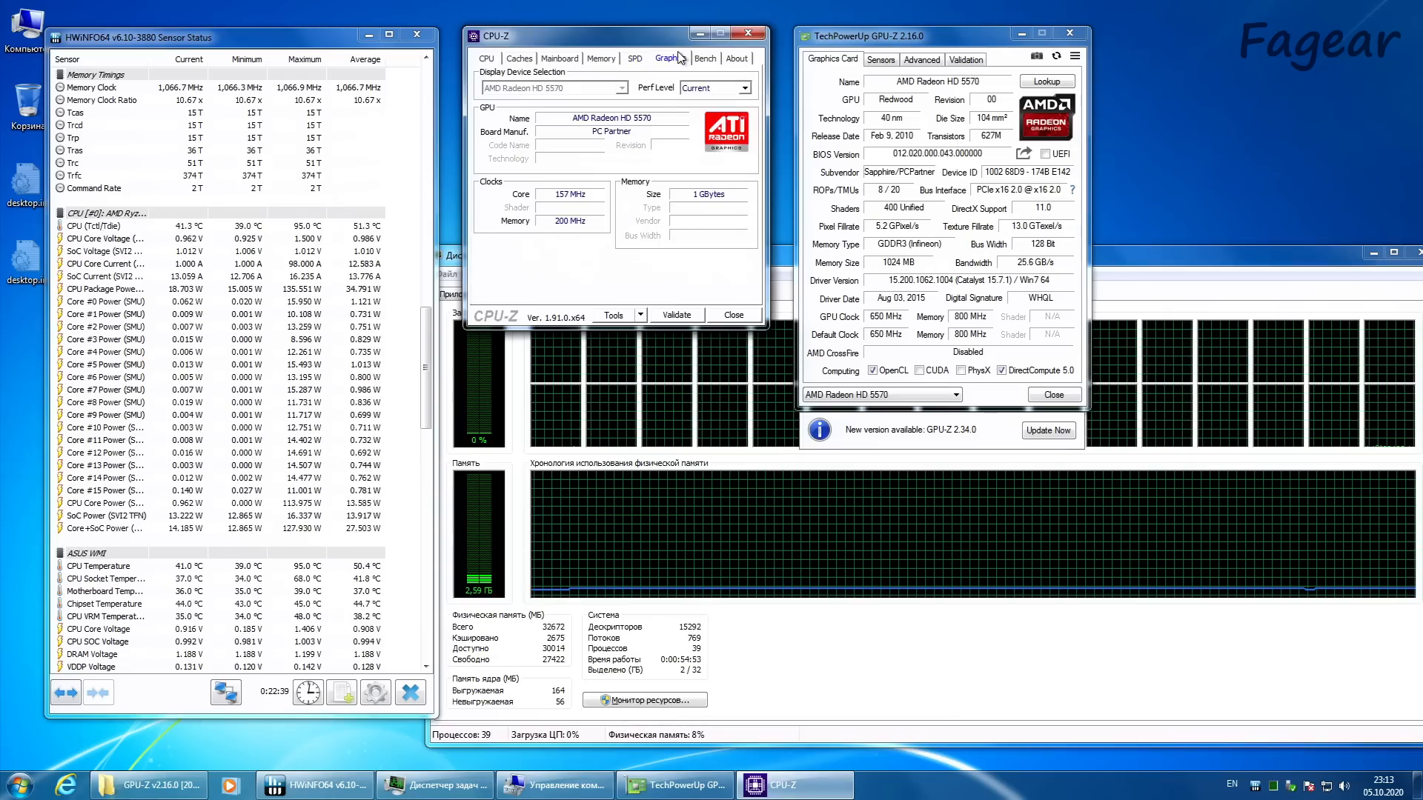
left_click(486, 60)
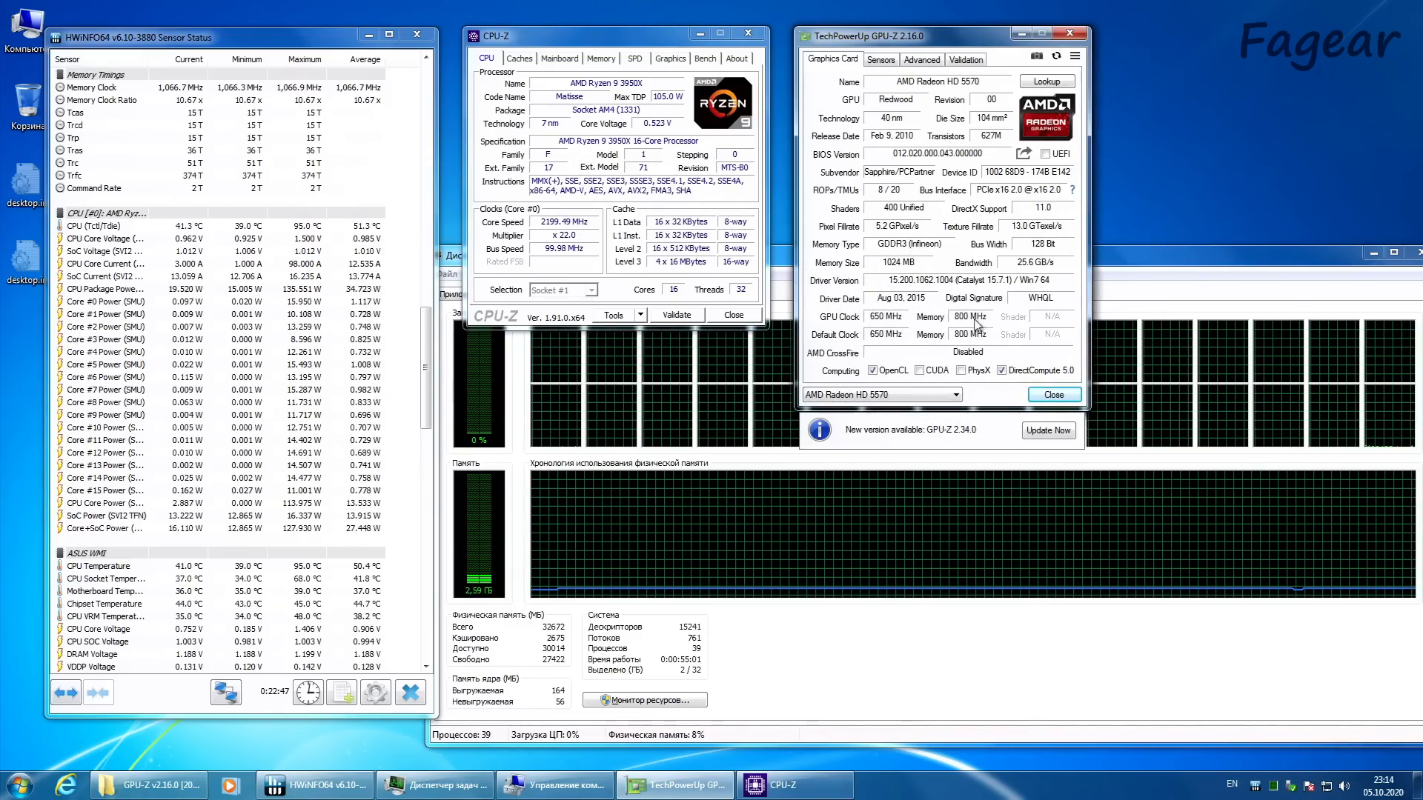
left_click(881, 59)
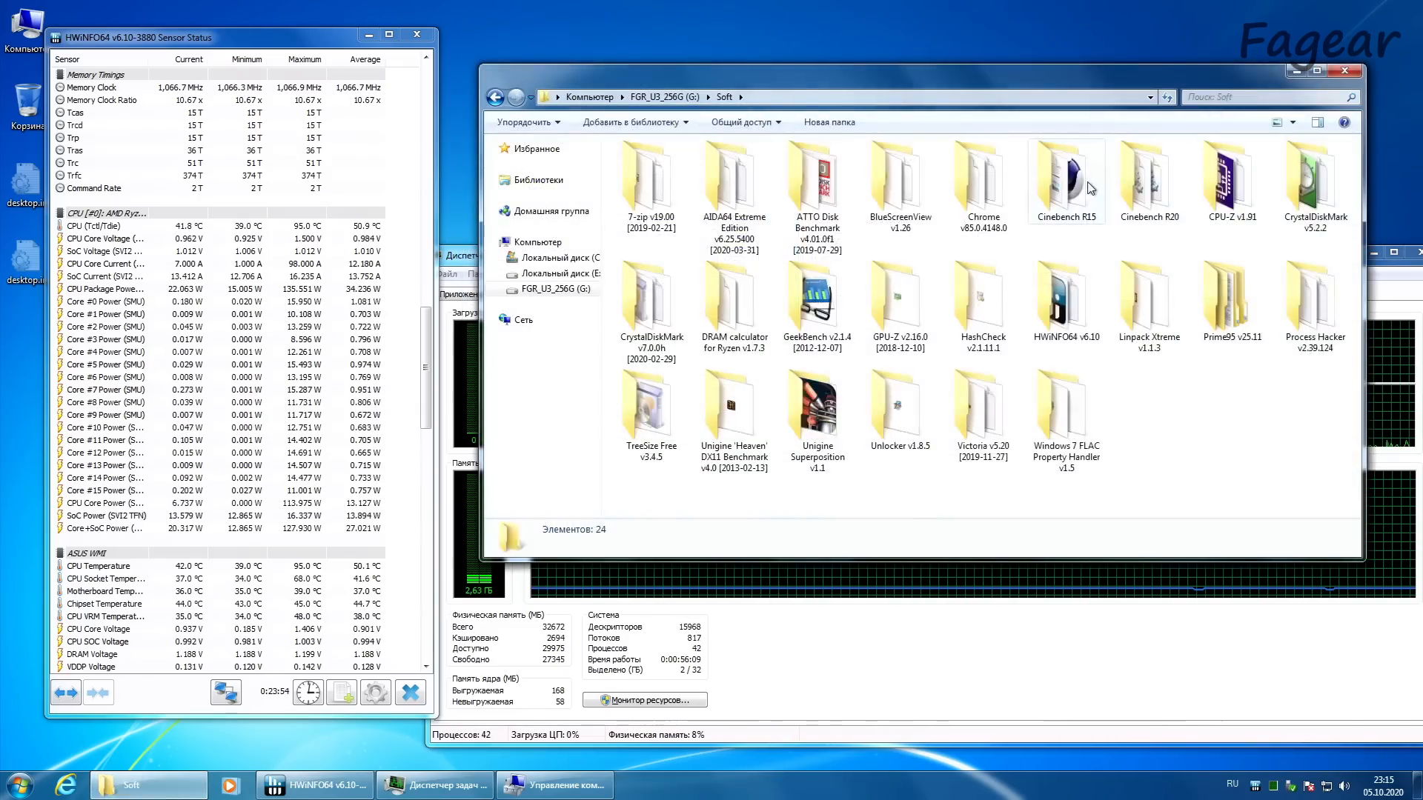
Step: Launch the 64-bit Cinebench R15 from its folder in Soft and start the CPU test
double_click(868, 204)
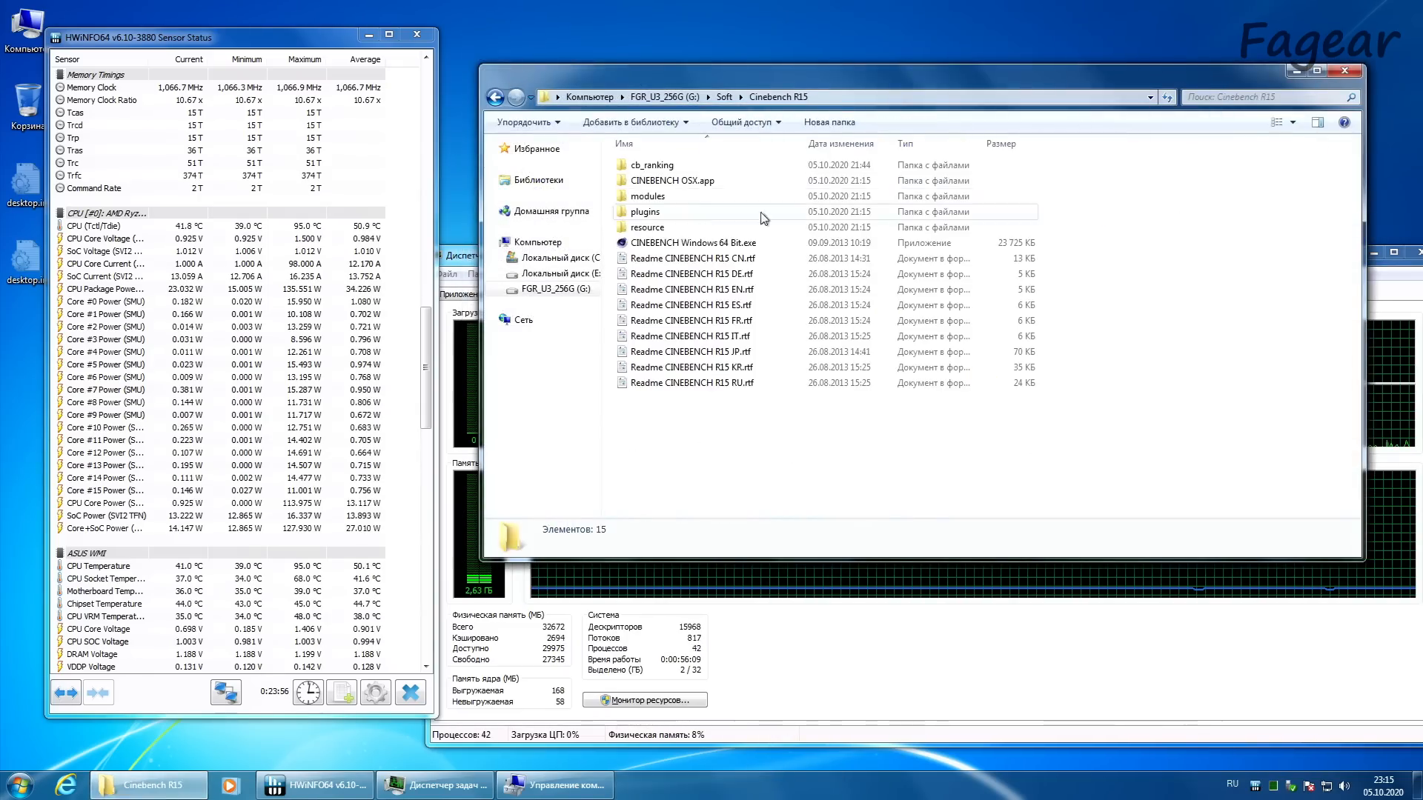
double_click(664, 244)
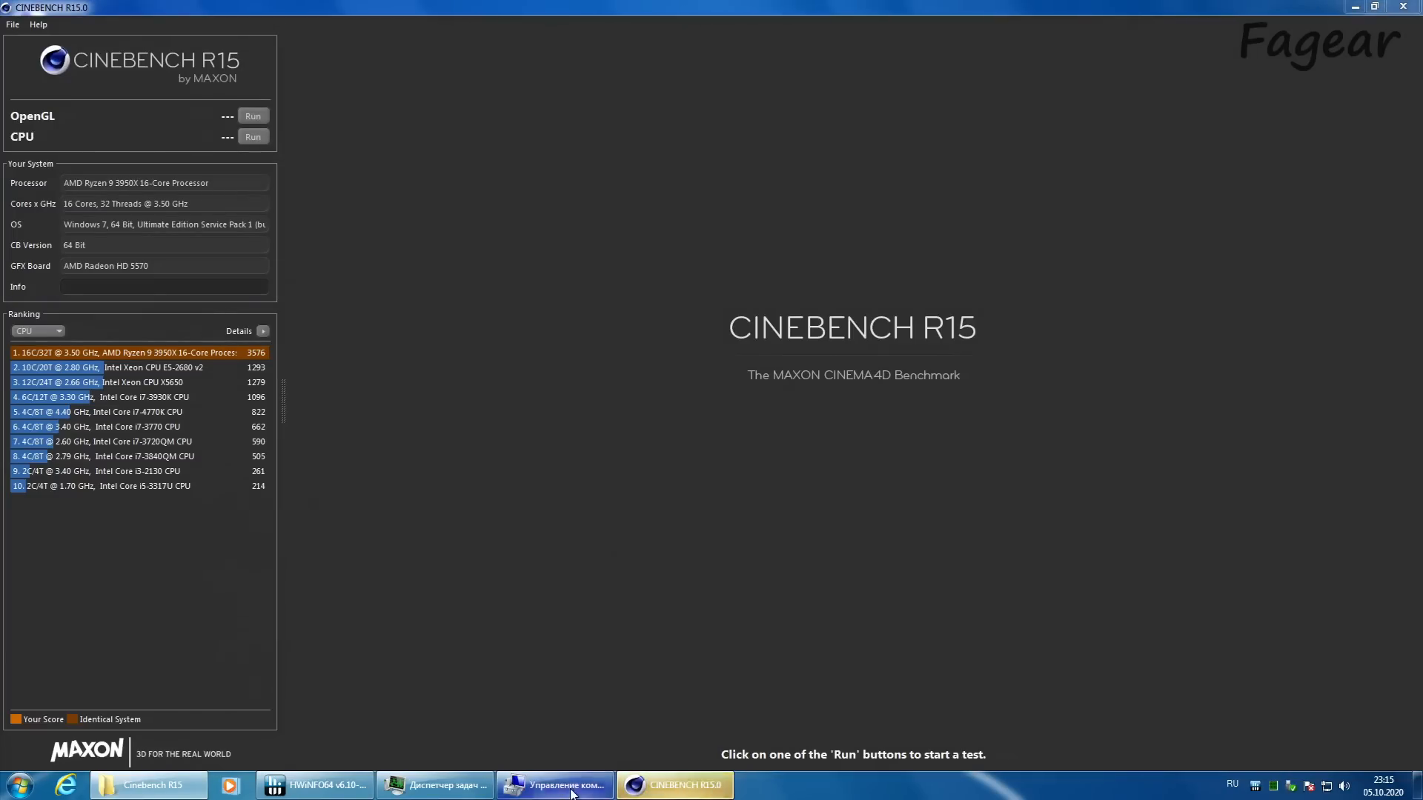
left_click(531, 652)
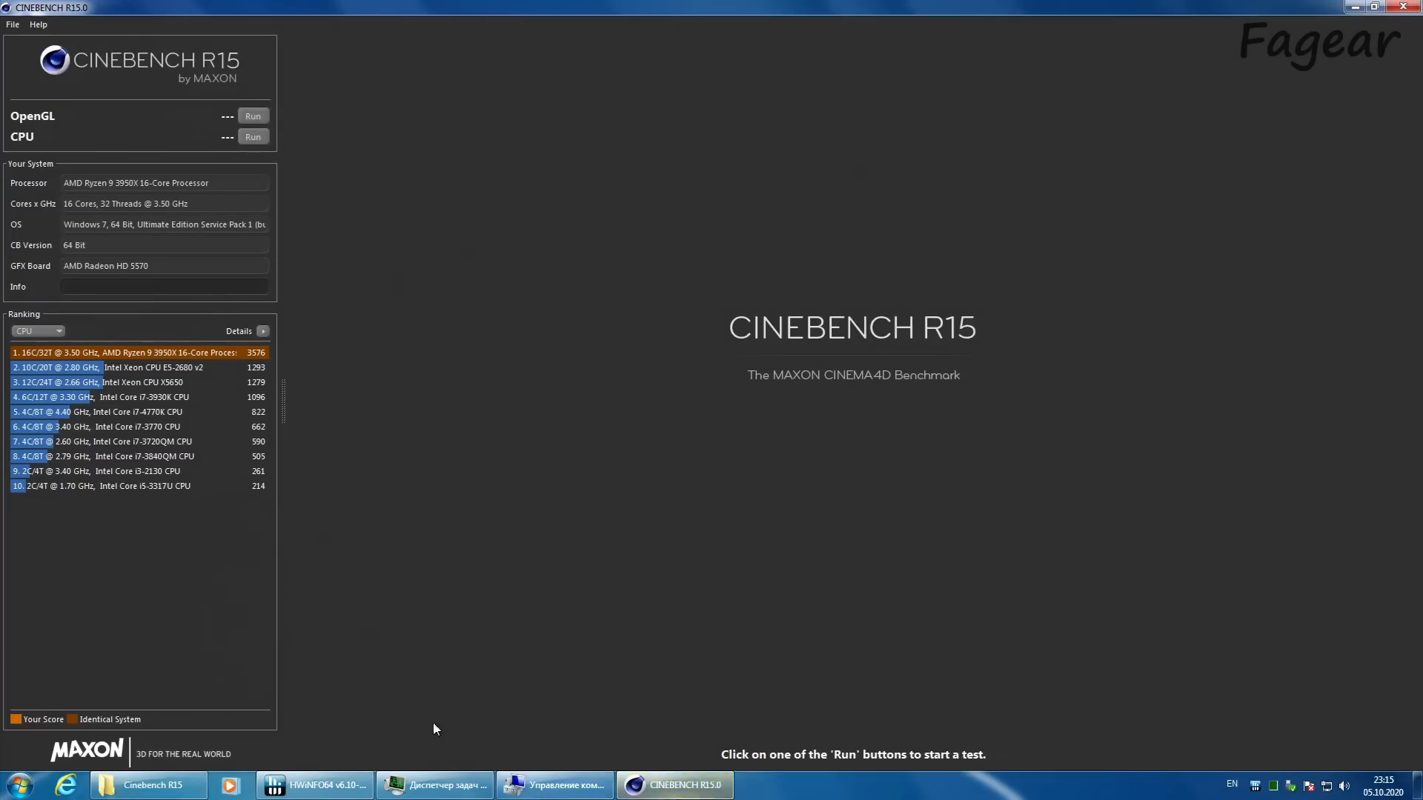
left_click(340, 796)
left_click(339, 796)
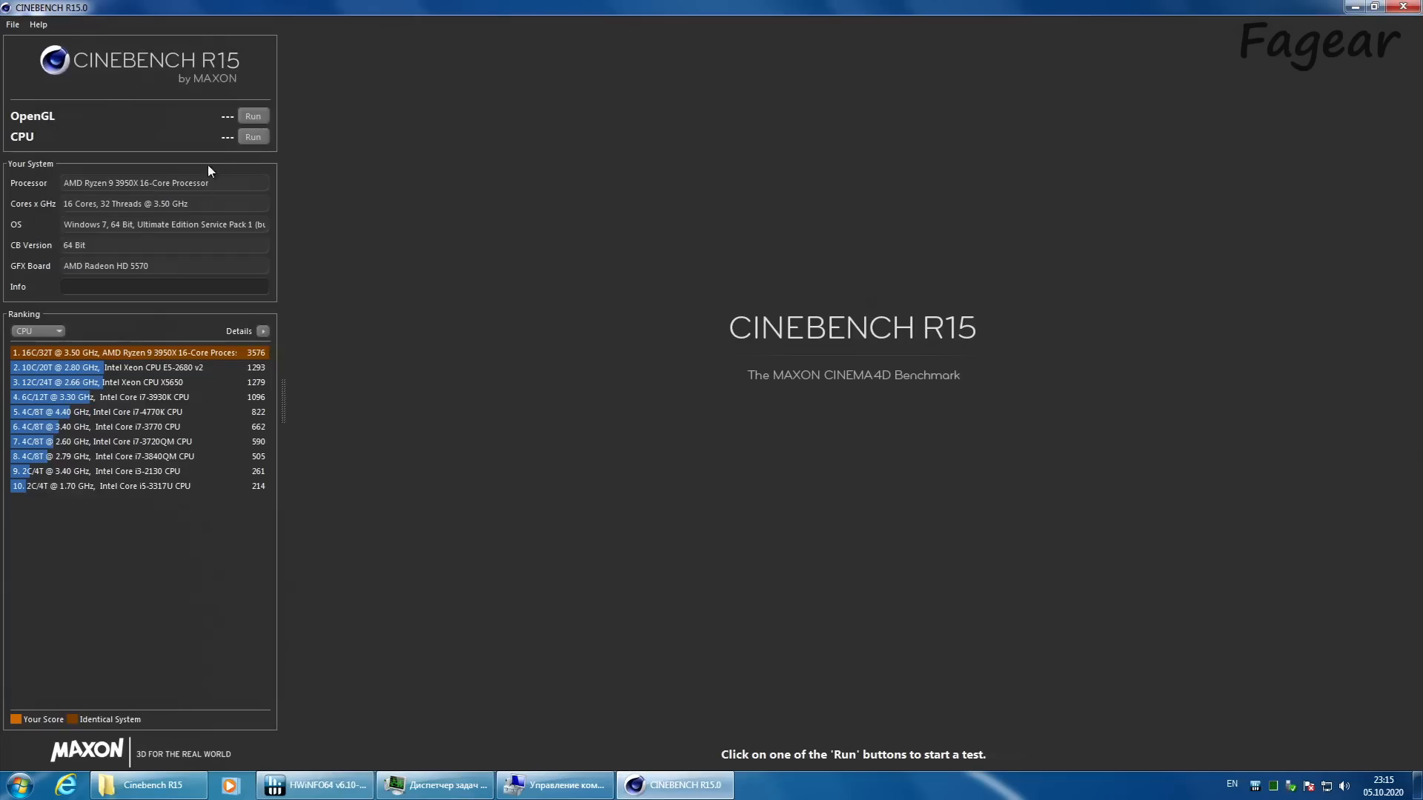
left_click(252, 138)
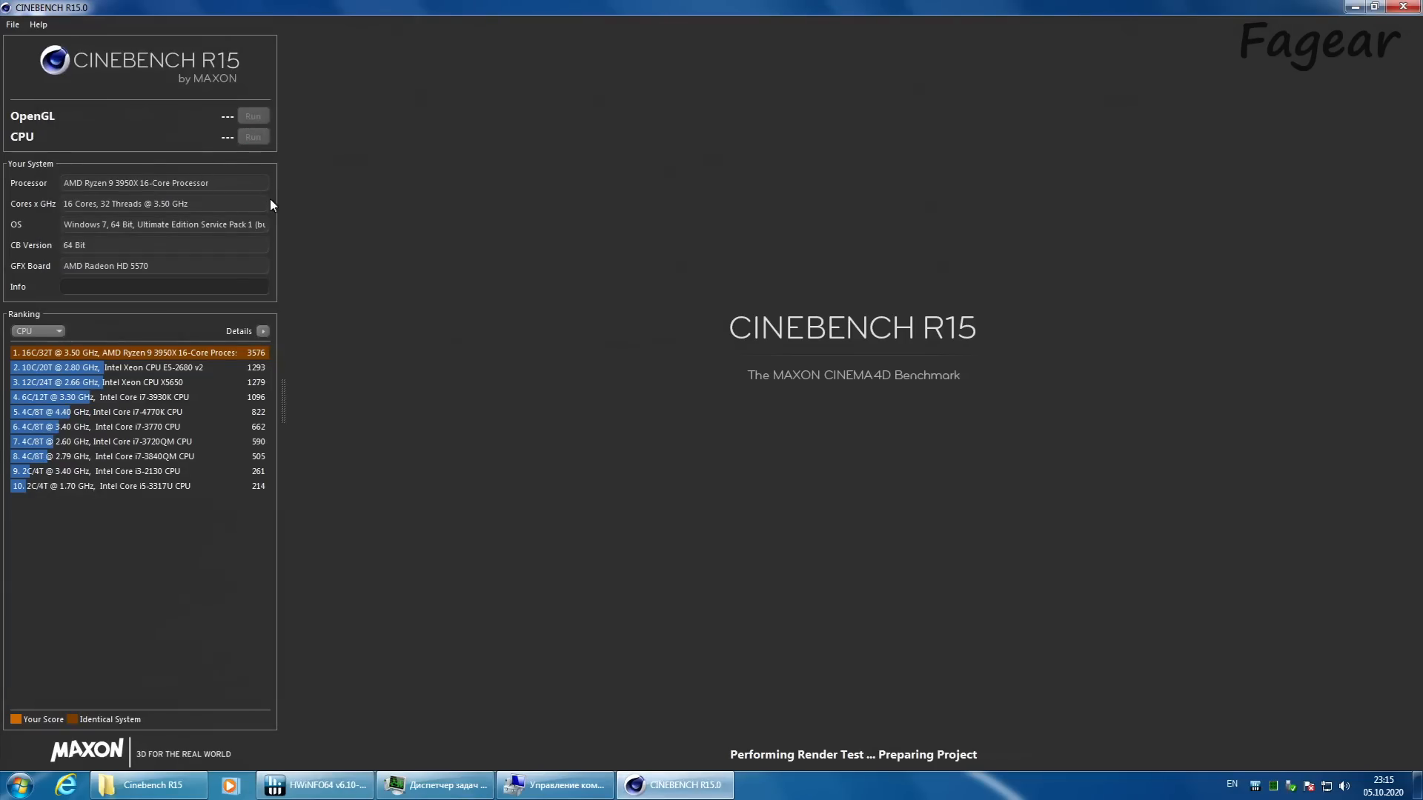
Step: Check the HWiNFO64 sensor readings during the render, open the power plan selection, and view the finished Cinebench R15 score
left_click(326, 787)
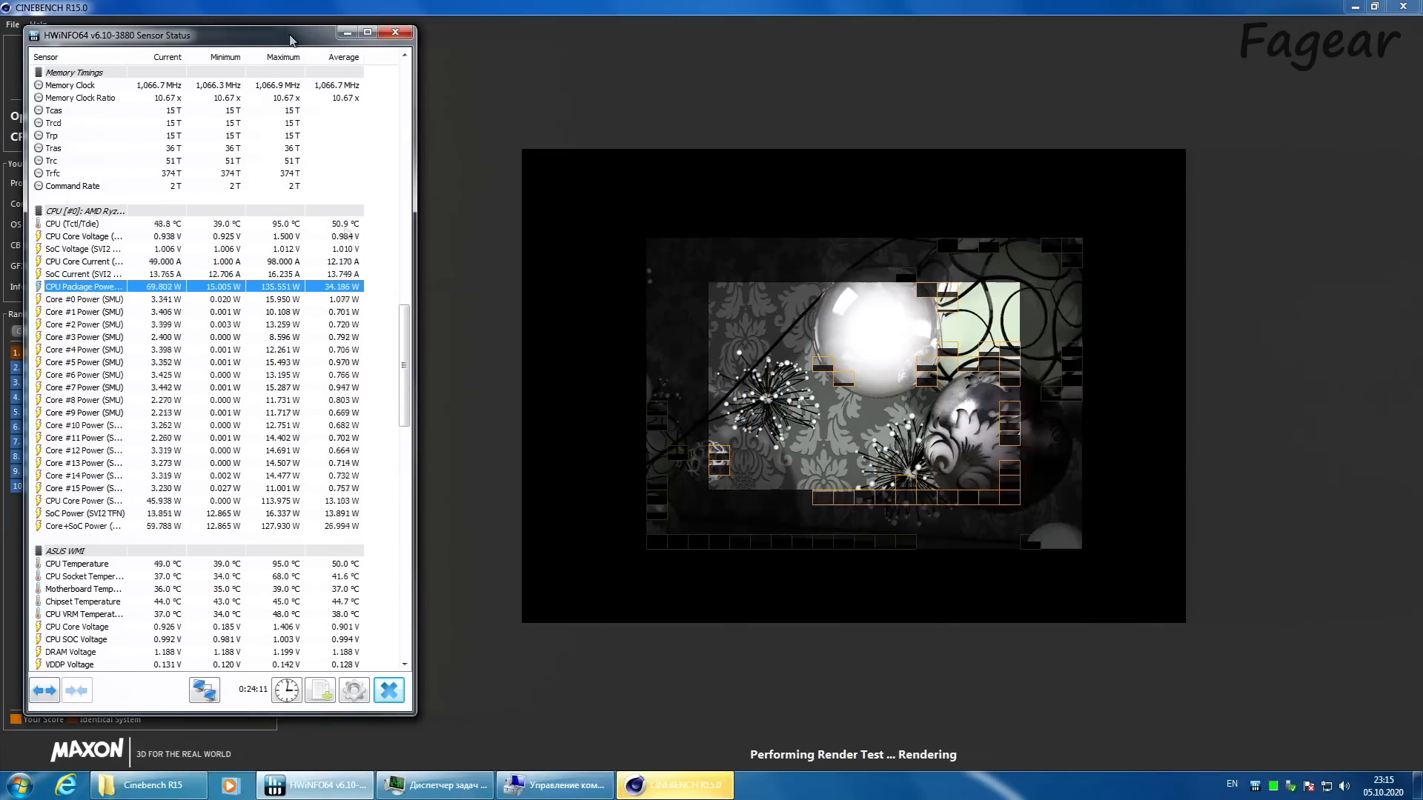
key("super")
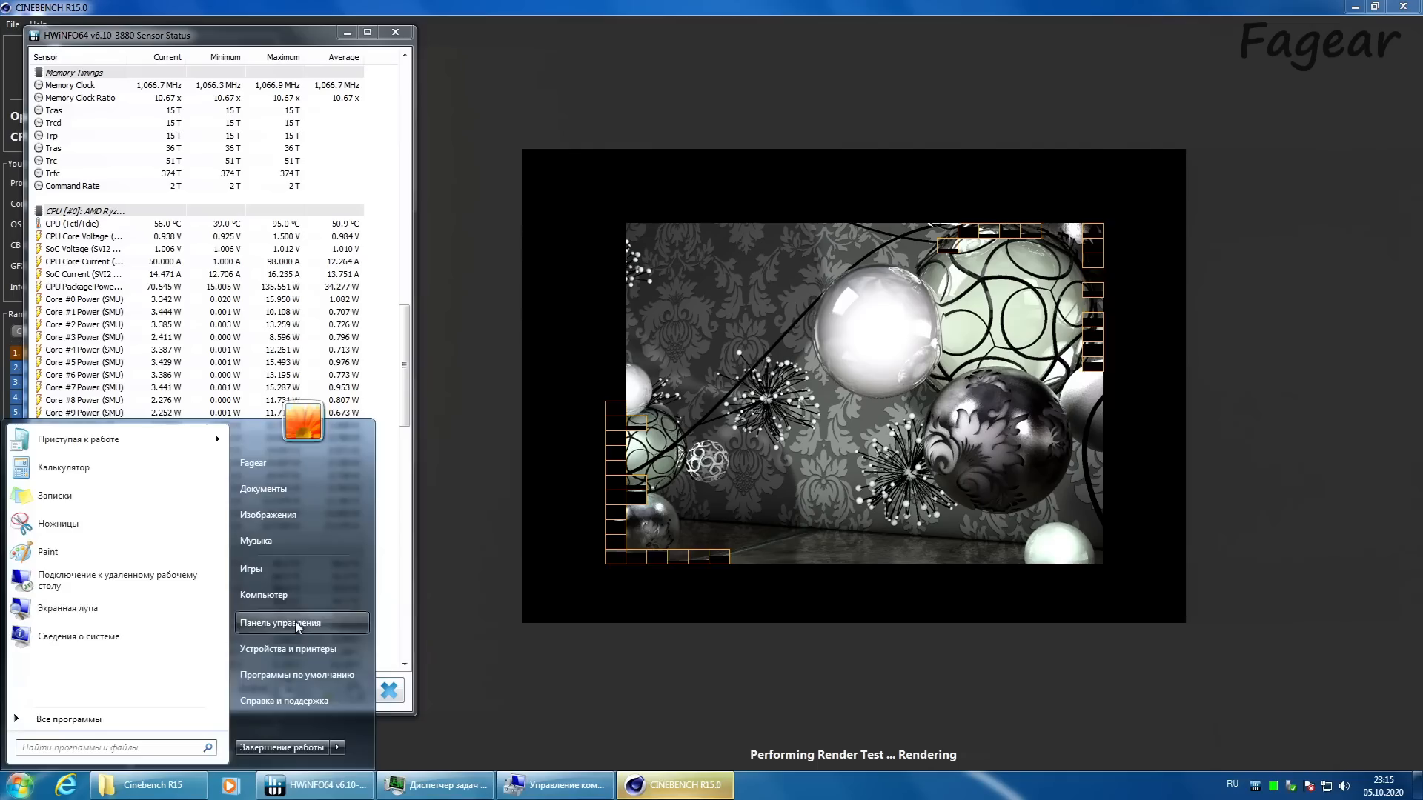
key("super")
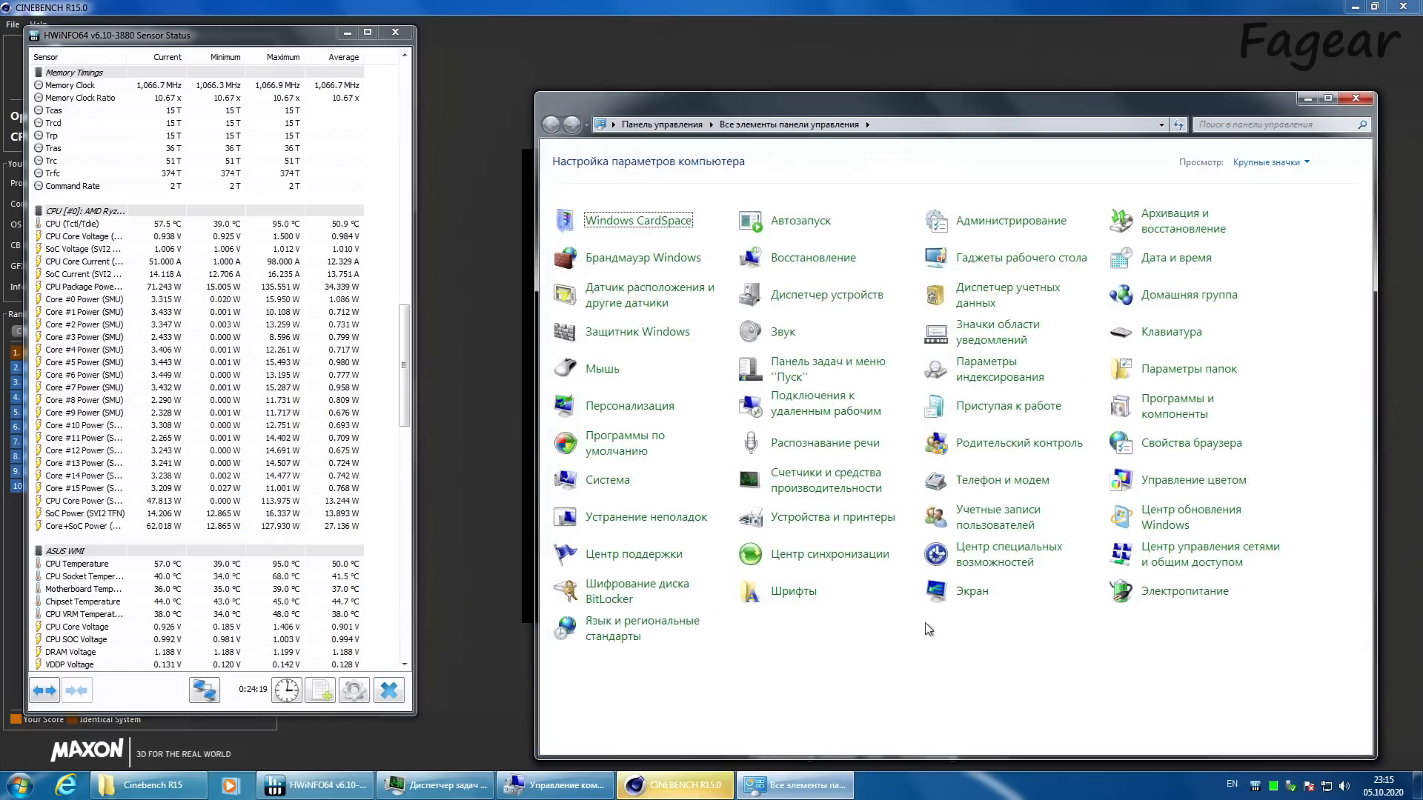
left_click(1161, 601)
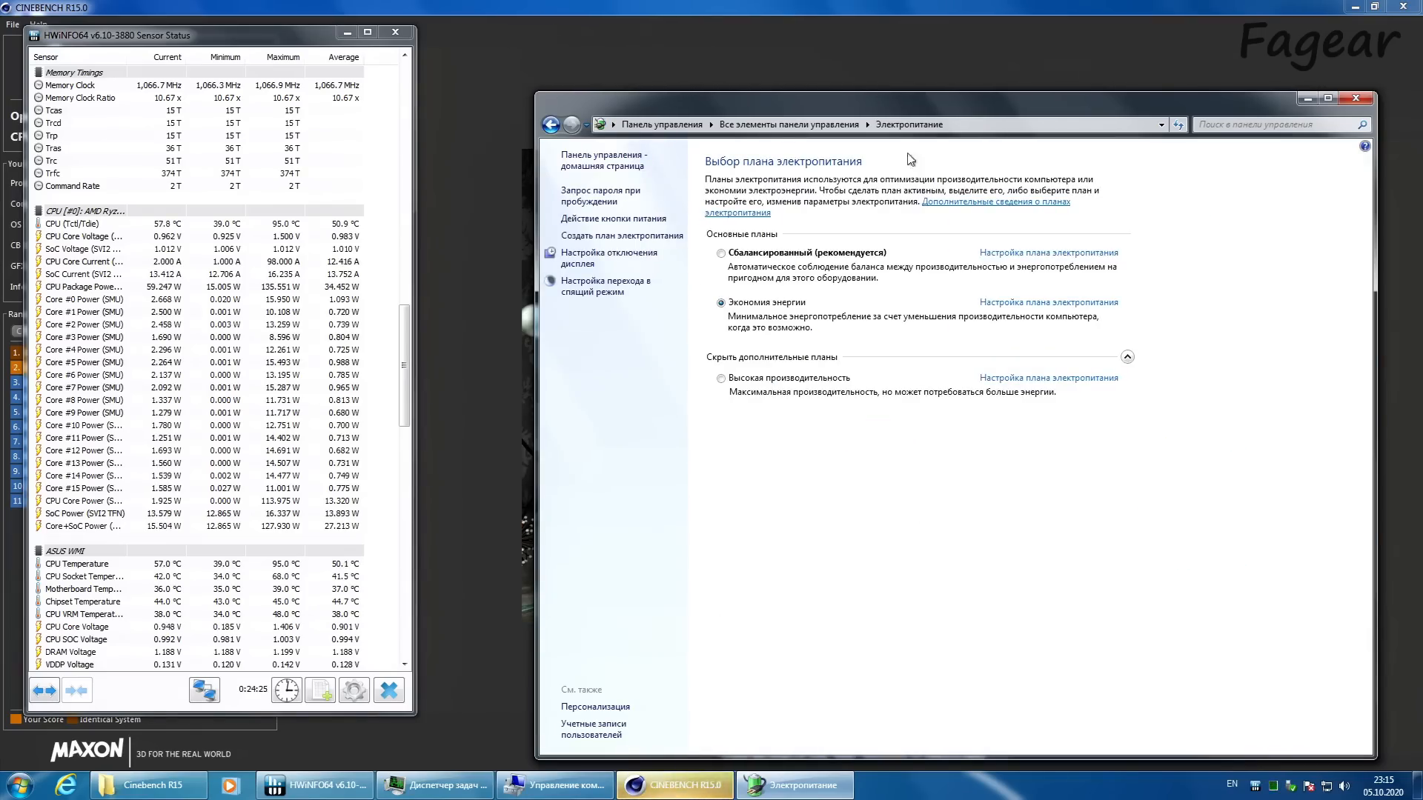
left_click(804, 7)
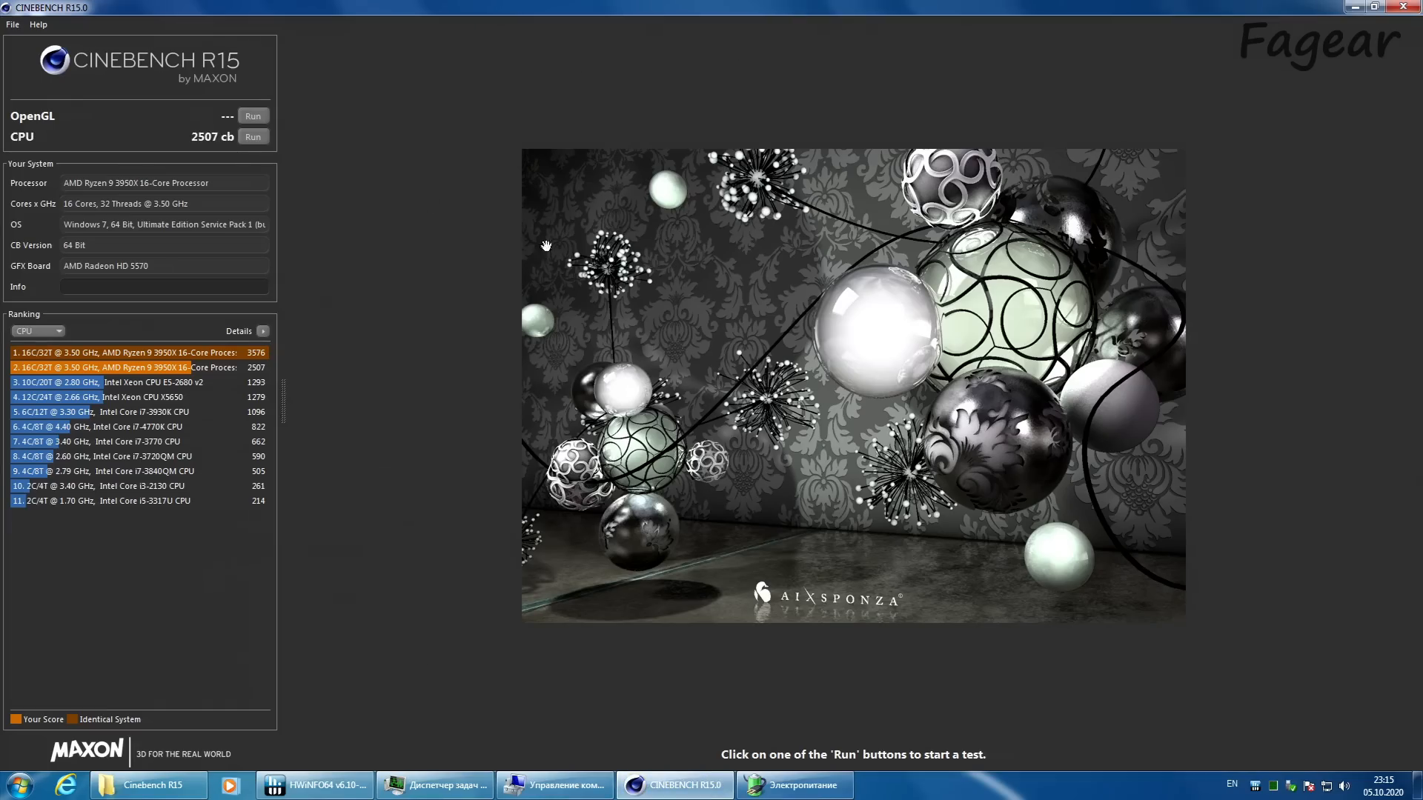
left_click(797, 785)
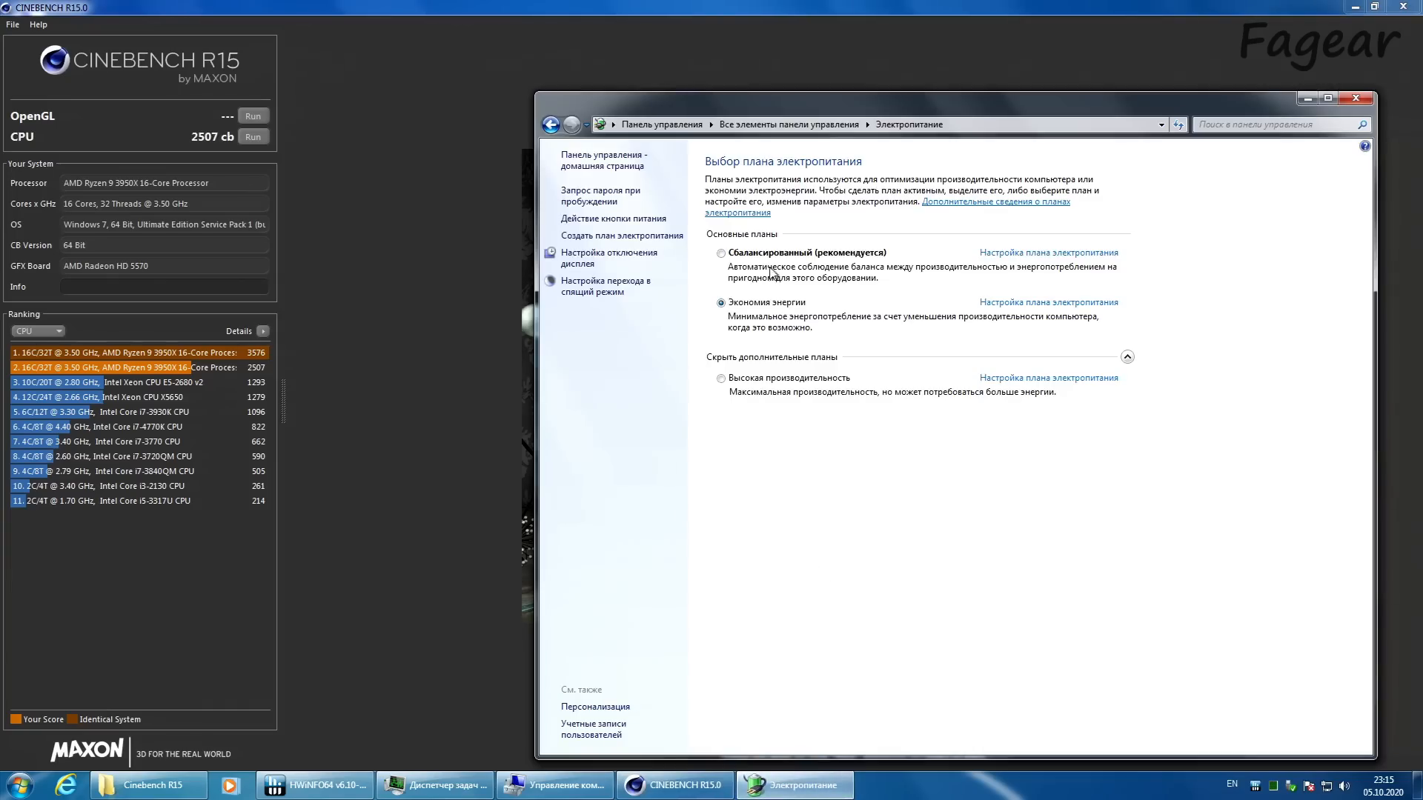
Step: Close the power plan window and rerun the Cinebench R15 CPU test while monitoring the CPU sensors in HWiNFO64
left_click(1355, 98)
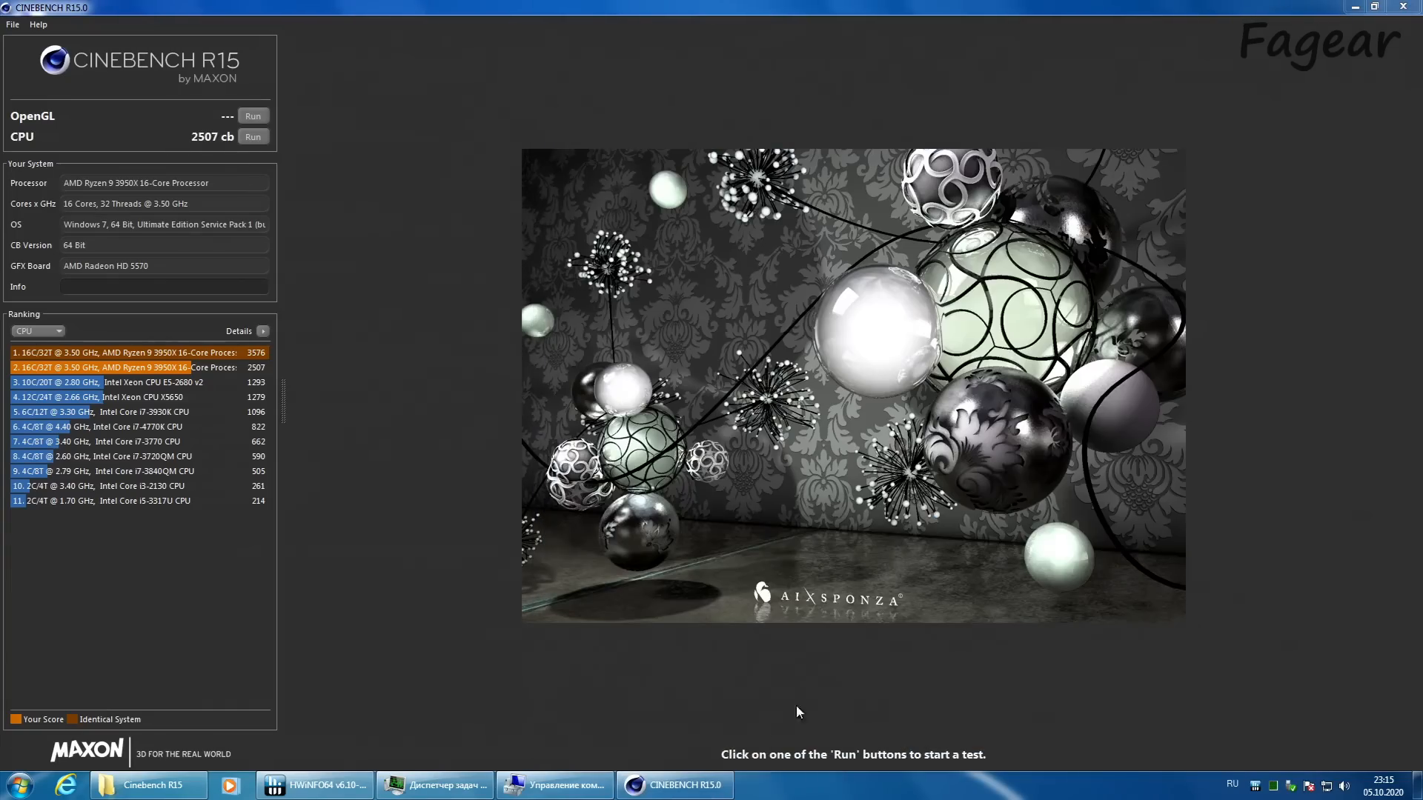
left_click(261, 137)
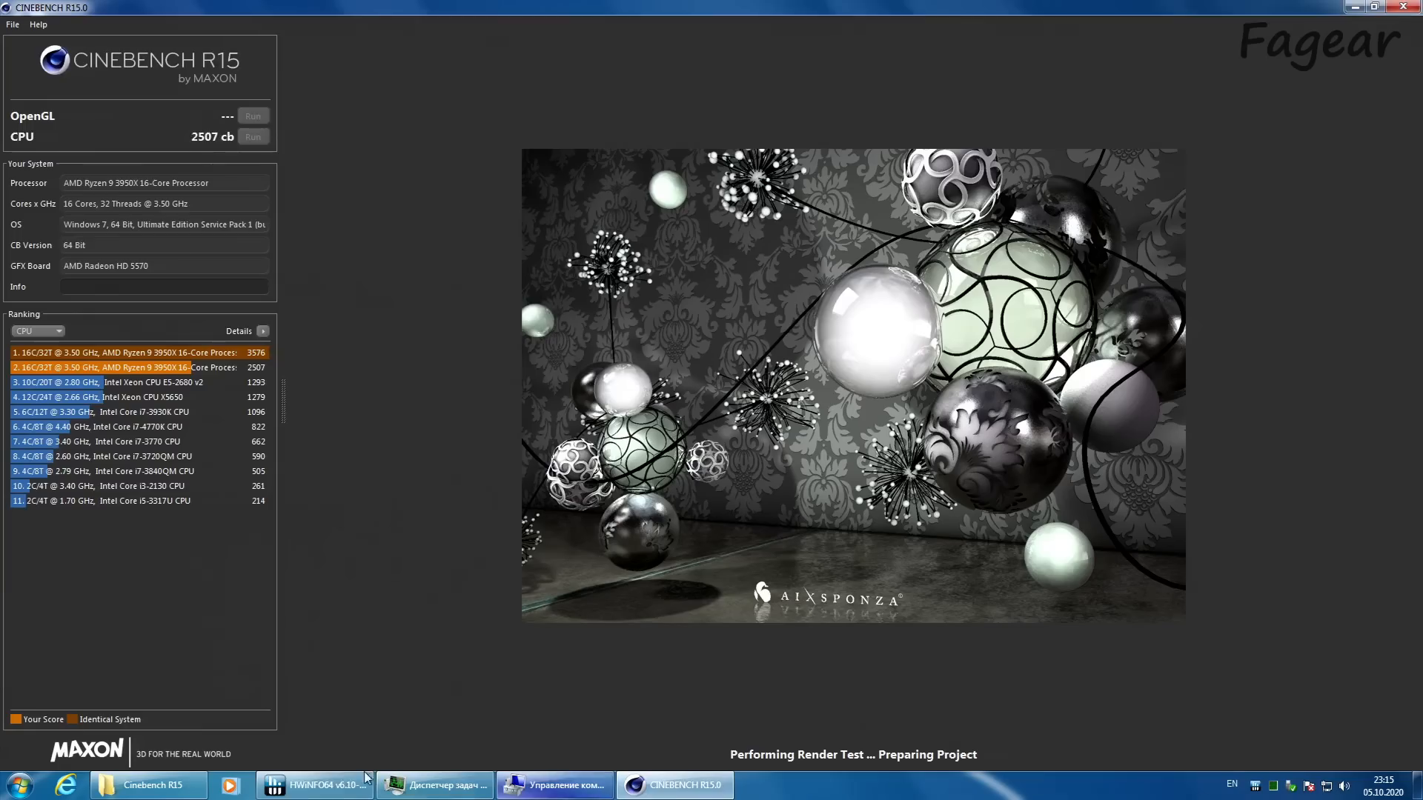
left_click(315, 785)
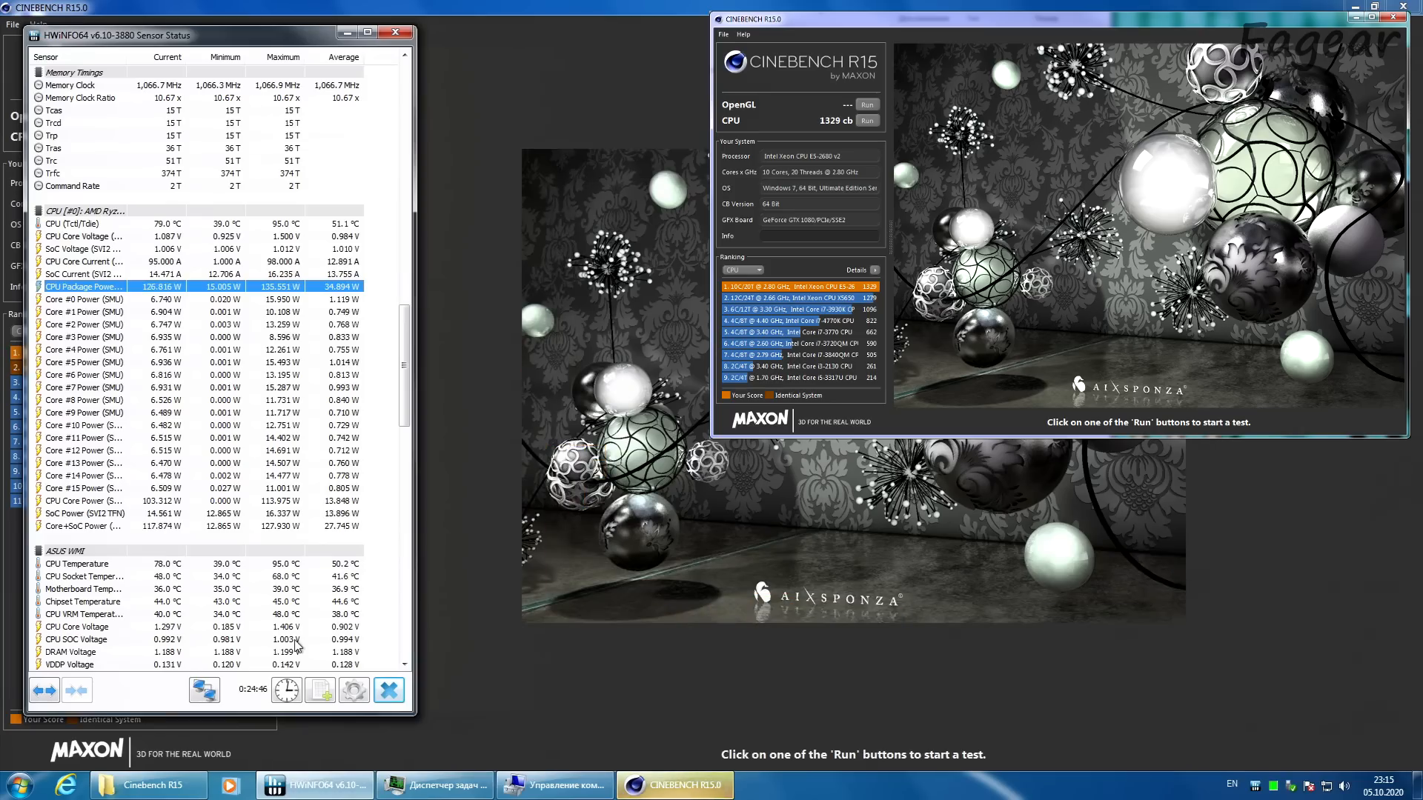
left_click(548, 6)
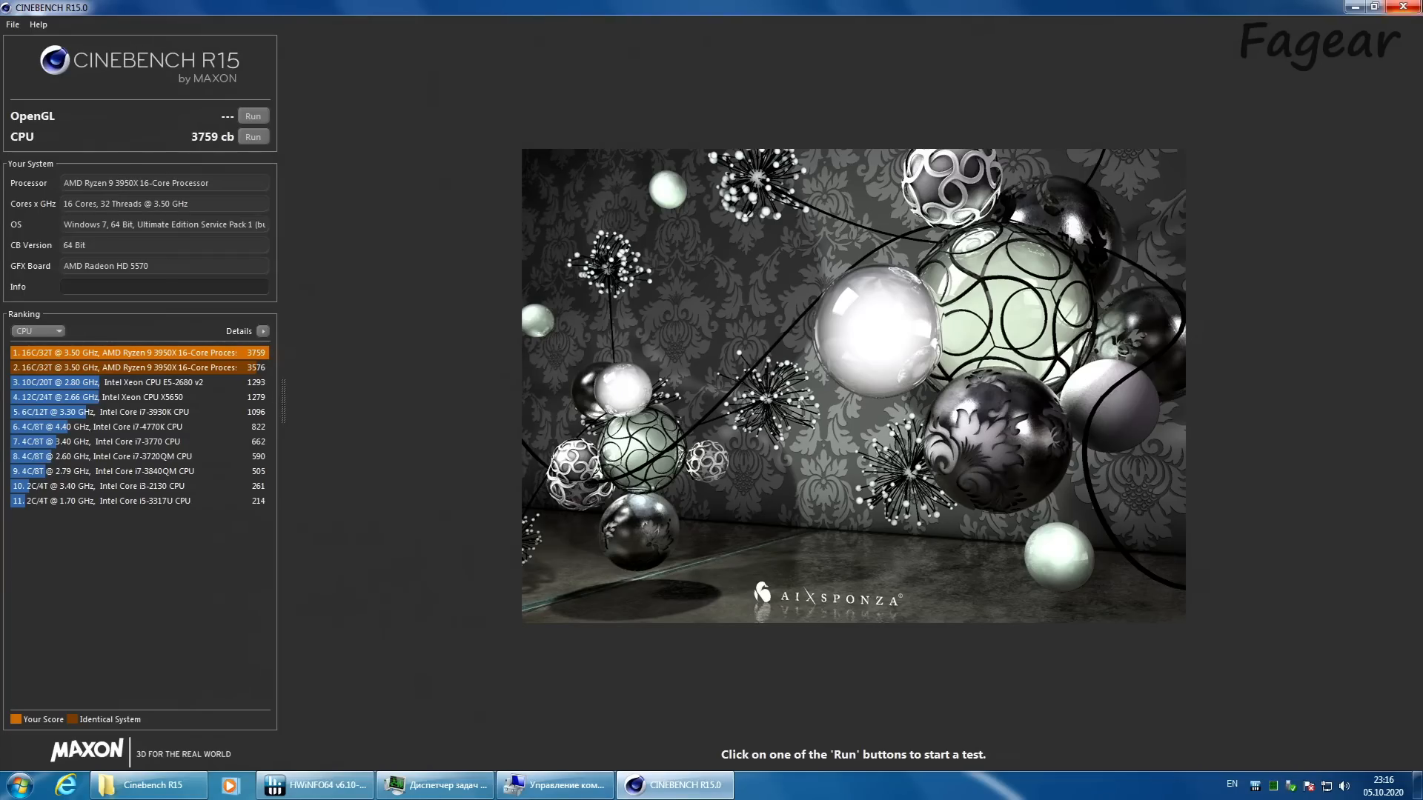
Step: Close Cinebench R15, saving the benchmark score and overwriting the existing result file
left_click(1417, 6)
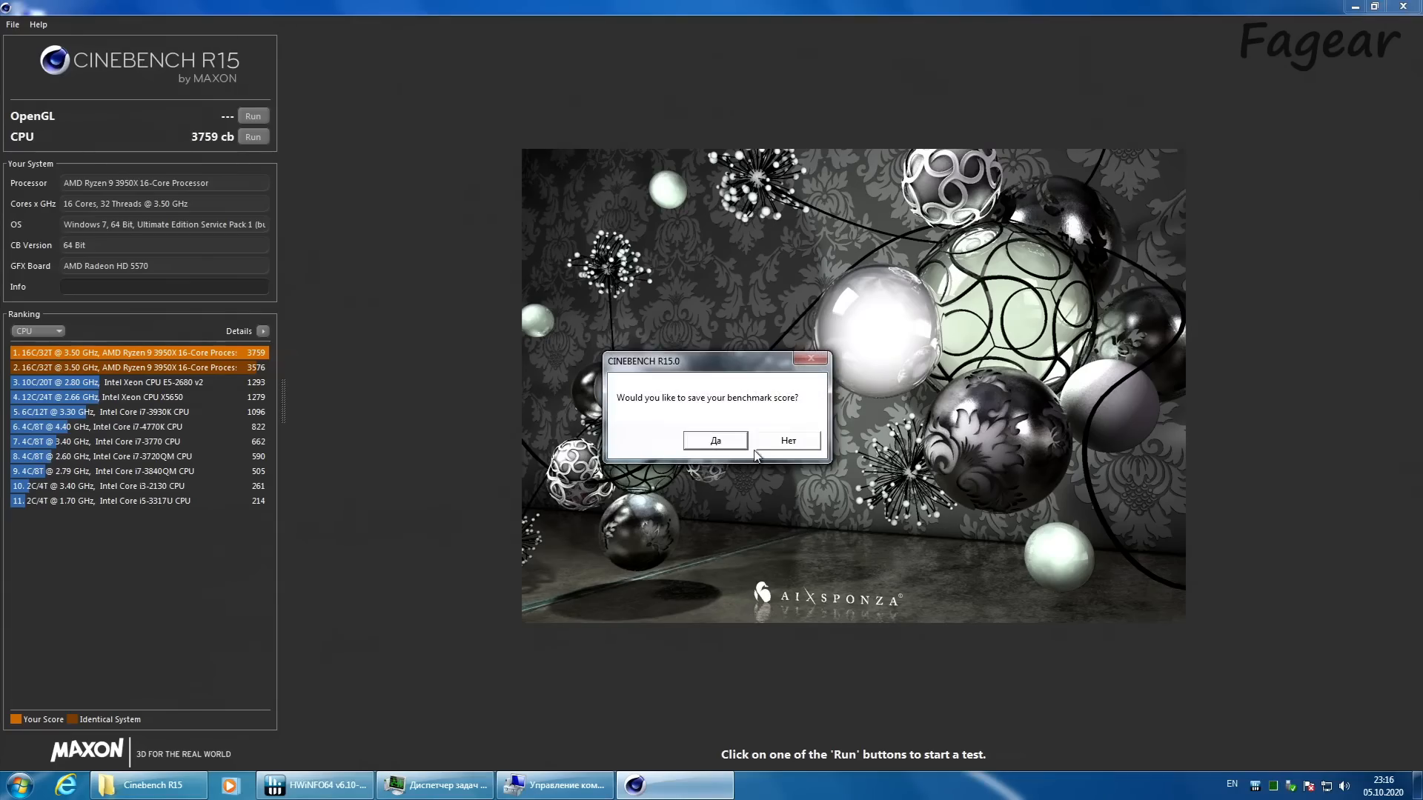
left_click(716, 443)
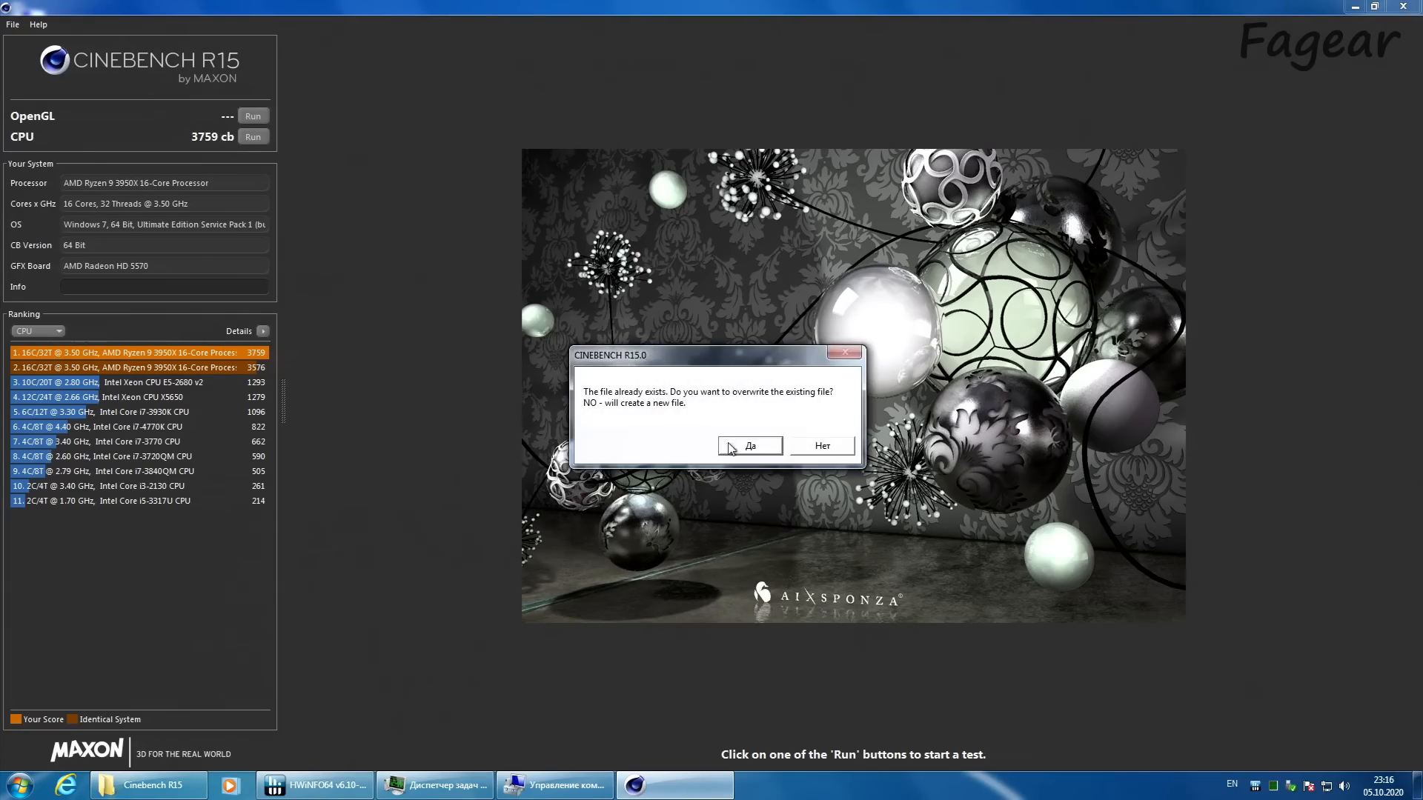
left_click(750, 446)
Step: Launch Cinebench R20 from its folder in Soft and run its CPU test with the HWiNFO64 sensors in view
left_click(724, 97)
double_click(1149, 182)
left_click(643, 216)
double_click(644, 215)
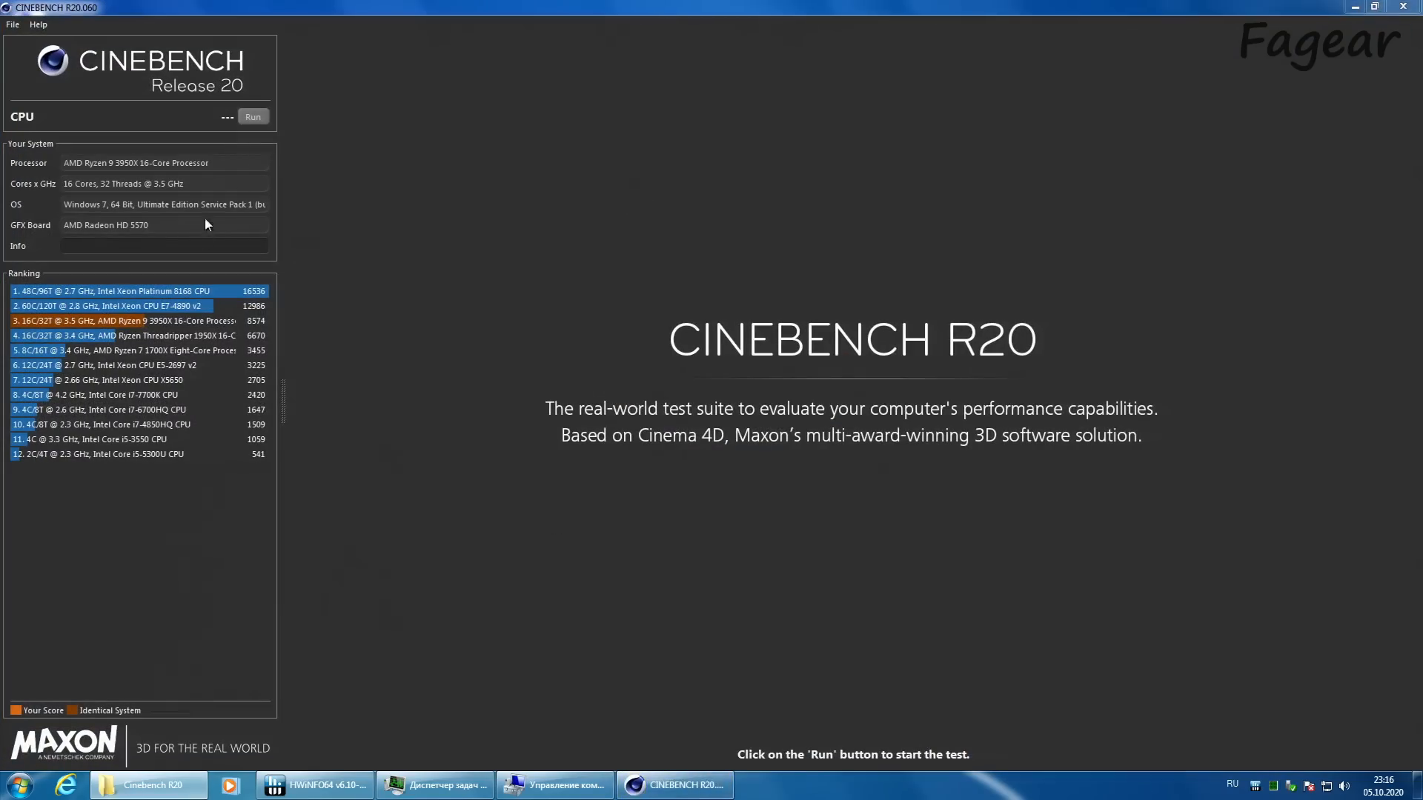
left_click(256, 117)
left_click(363, 787)
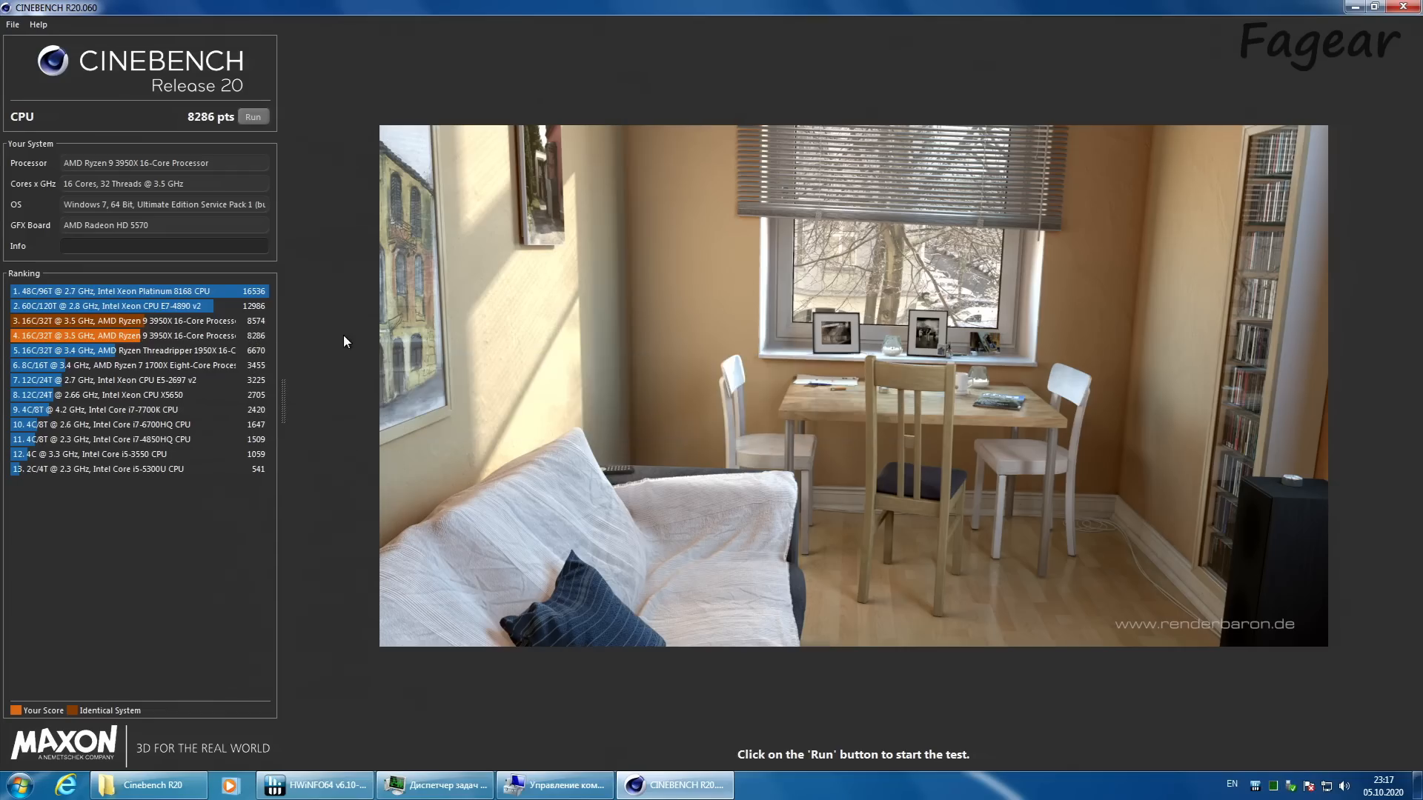
Step: Close Cinebench R20 and launch aida64.exe from the AIDA64 Extreme folder in Soft
left_click(1403, 7)
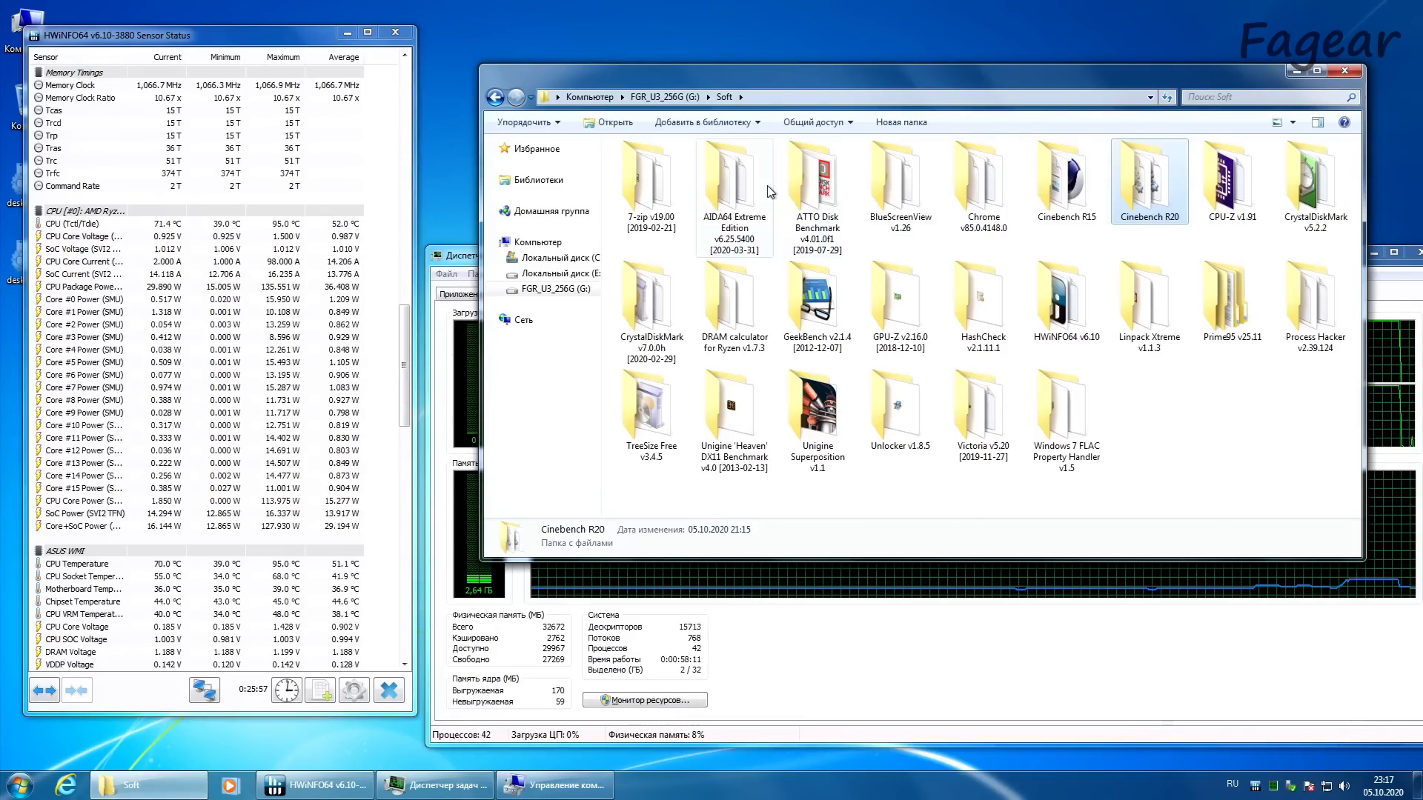
double_click(734, 178)
double_click(652, 476)
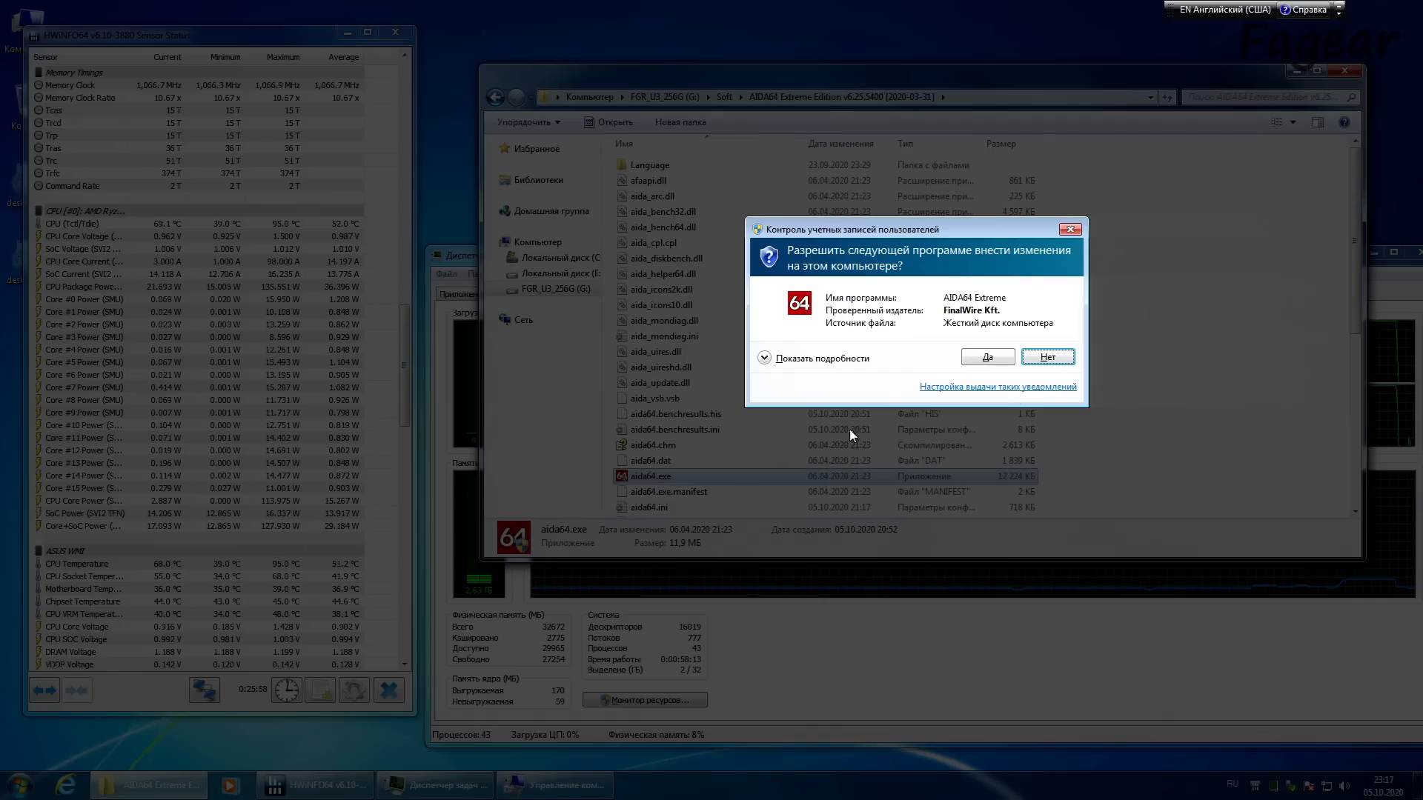
left_click(977, 359)
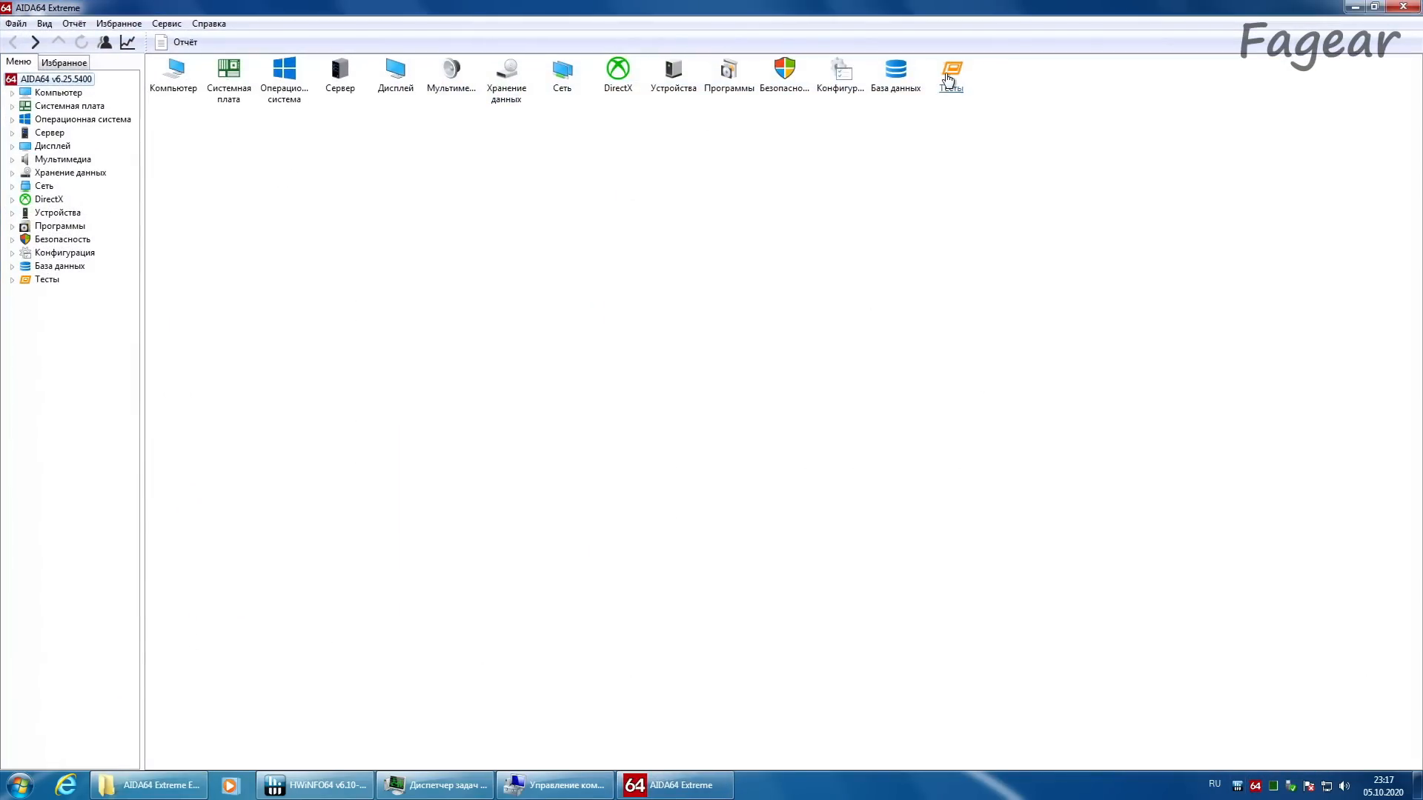
Step: Open the memory read test (Чтение из памяти) in AIDA64 and run it on this system
double_click(951, 80)
double_click(169, 89)
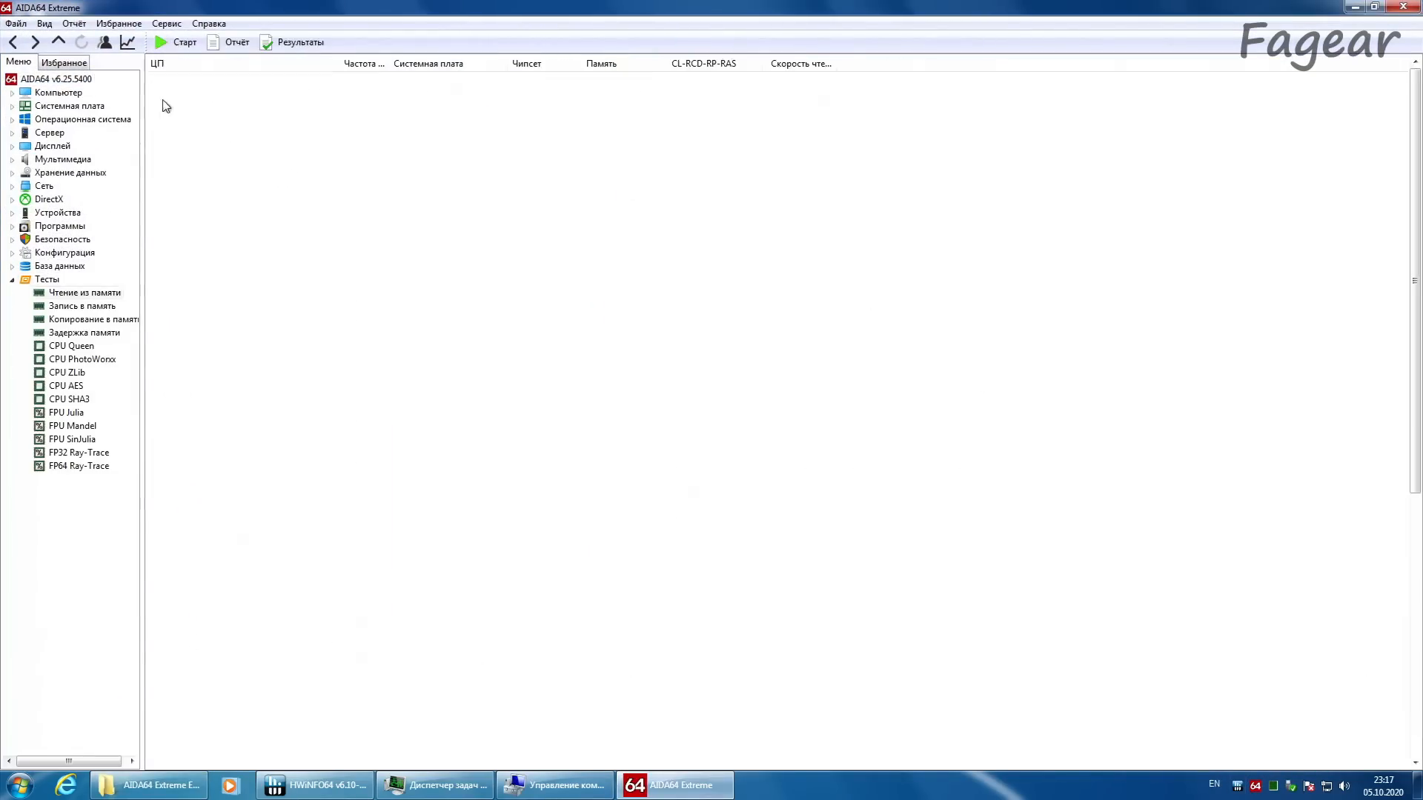
left_click(191, 253)
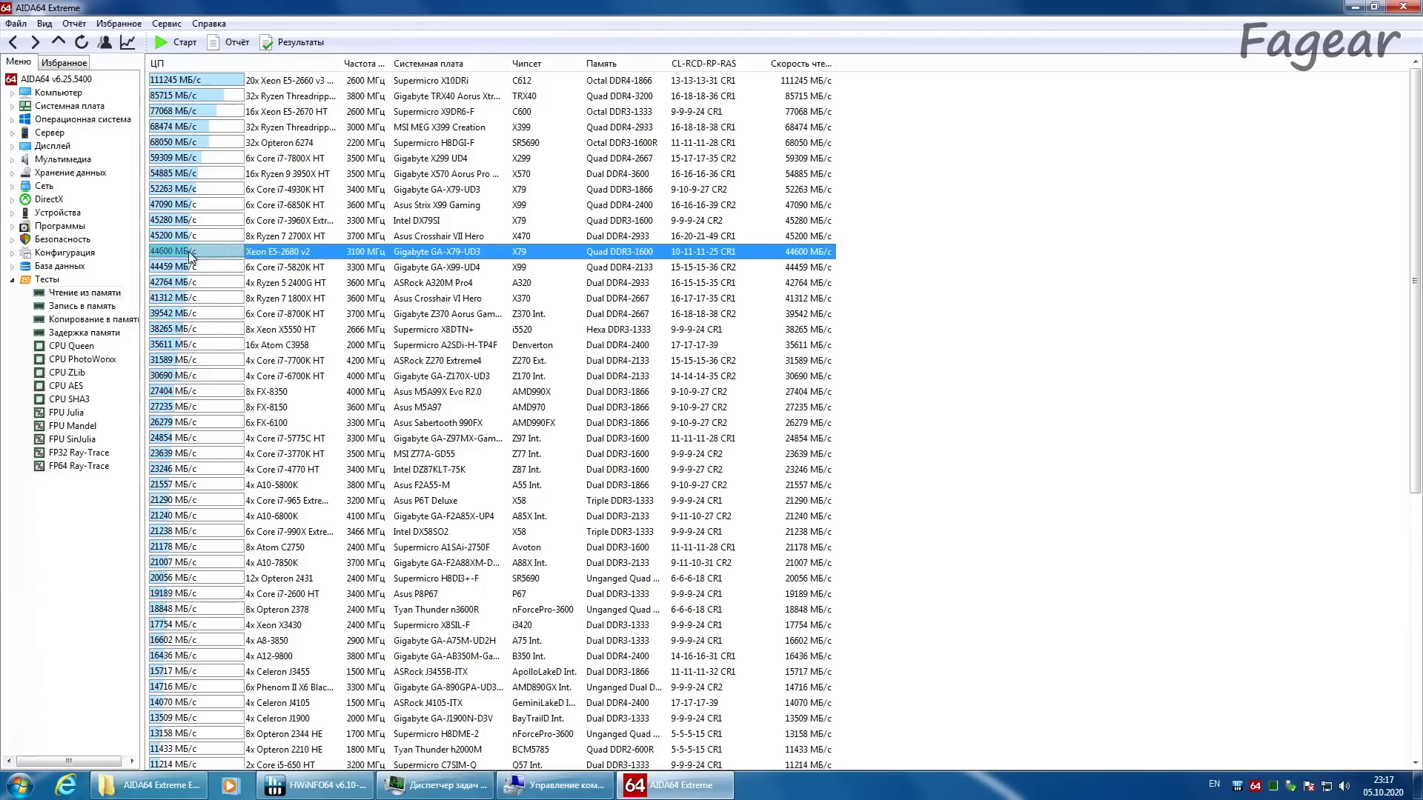
left_click(295, 268)
key("Up")
left_click(82, 42)
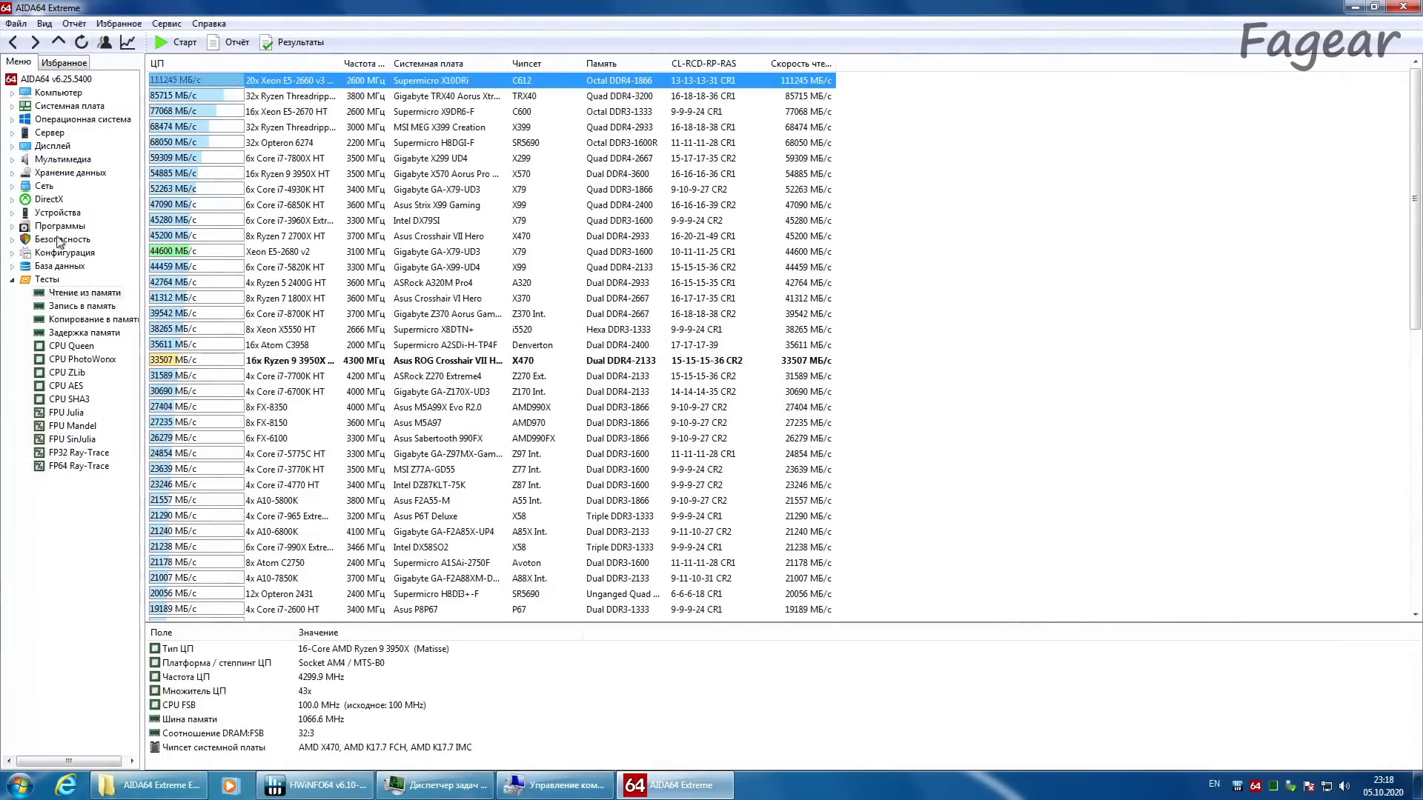
Step: Compare the Ryzen 9 3950X memory read result and timings with the Core i7-7700K and Xeon E5-2680 v2 entries
left_click(200, 362)
left_click(222, 377)
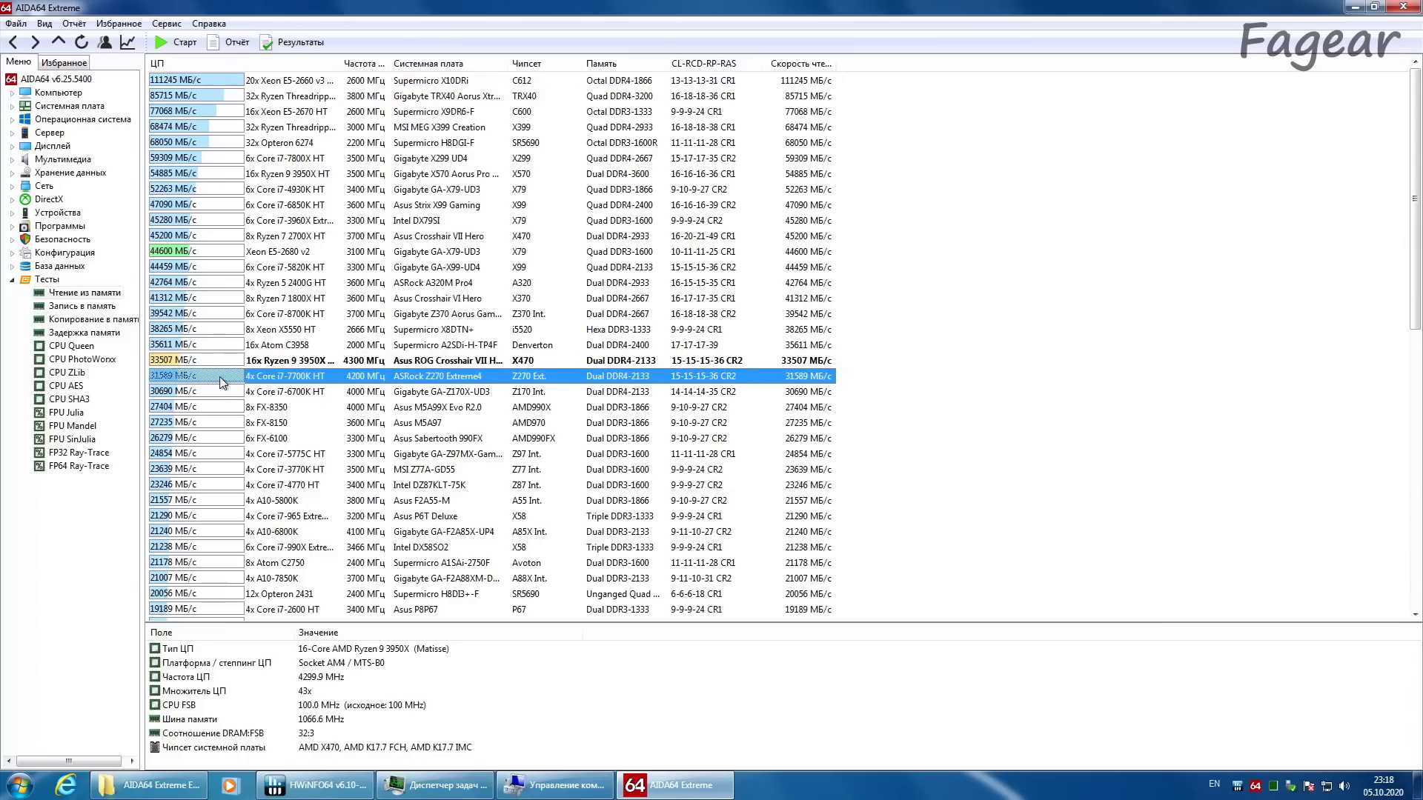
left_click_drag(763, 63, 786, 63)
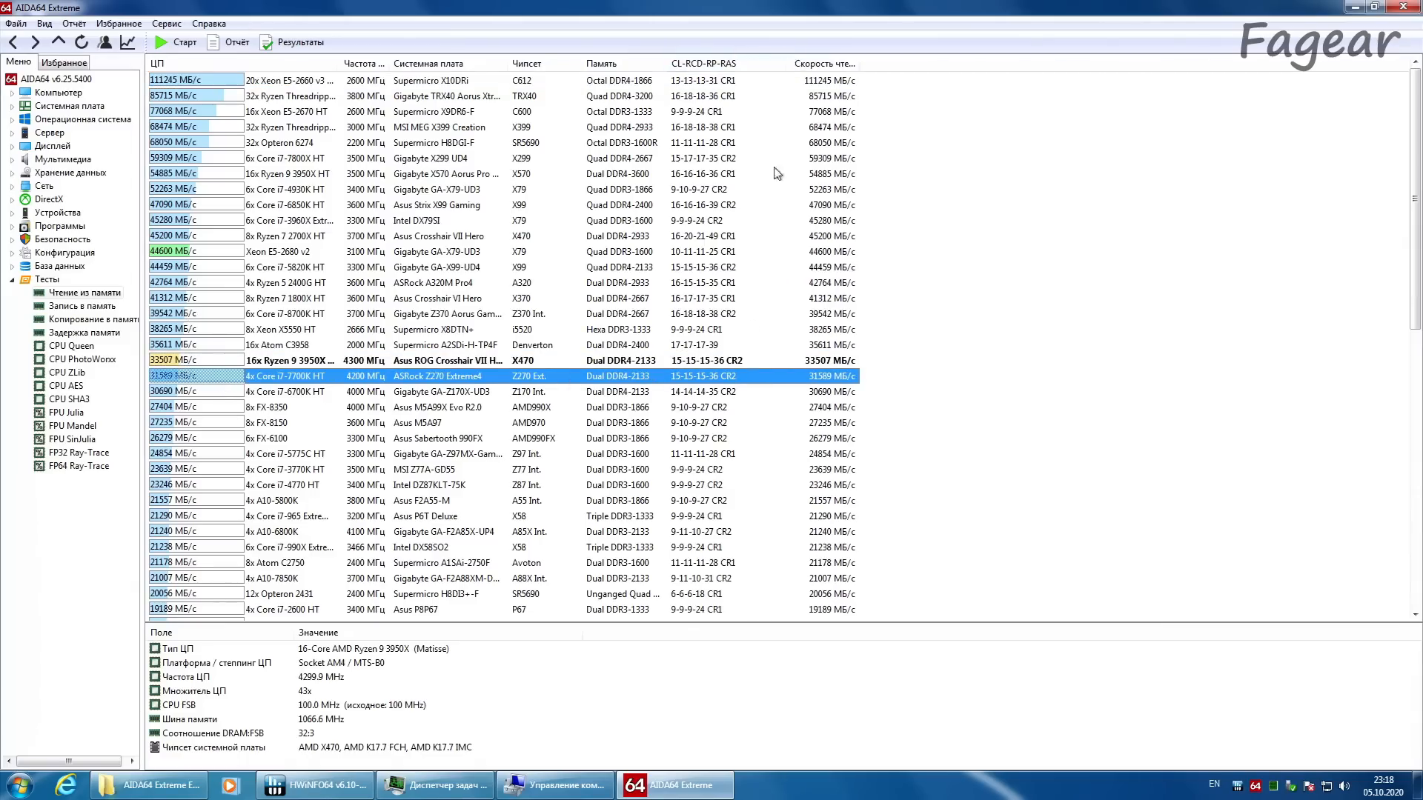
left_click(713, 365)
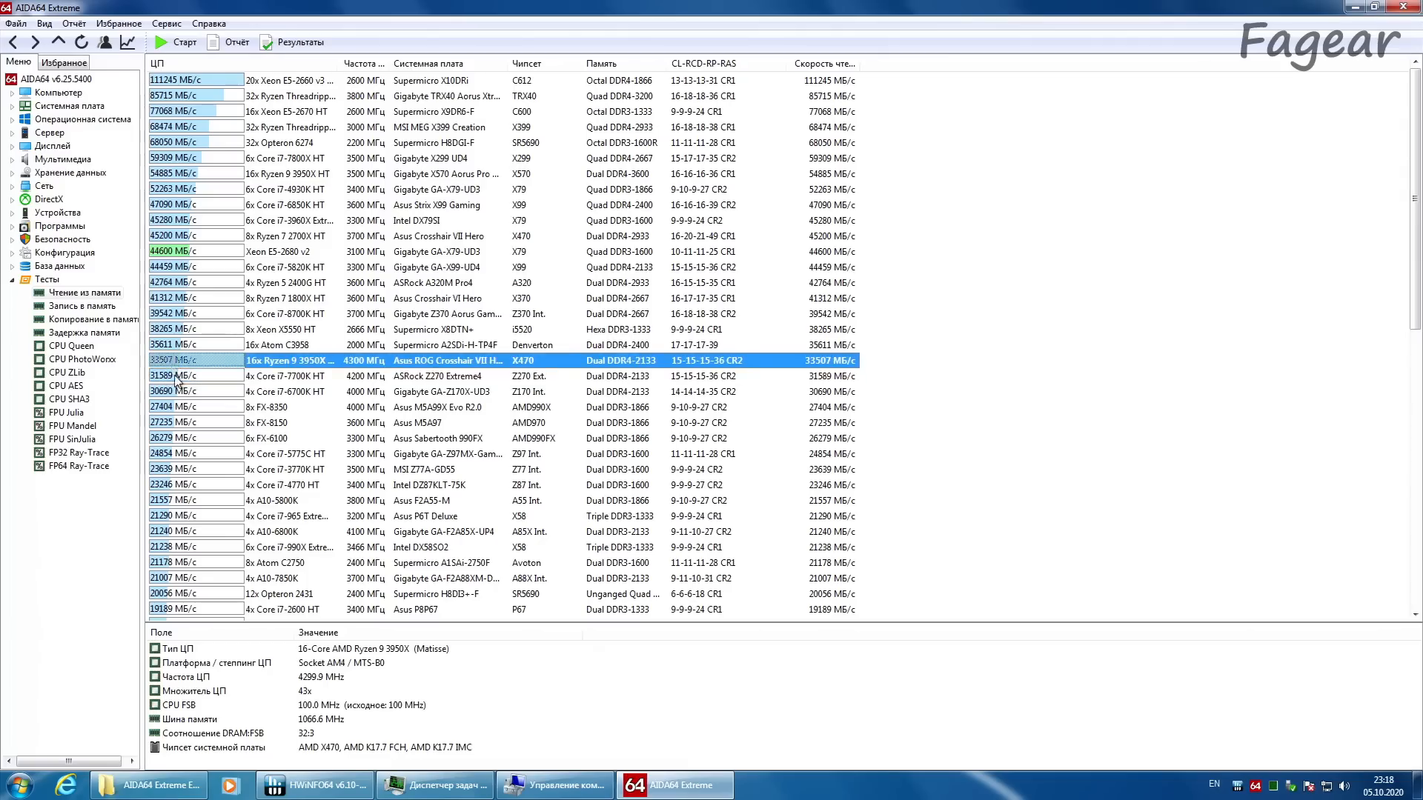
left_click(175, 252)
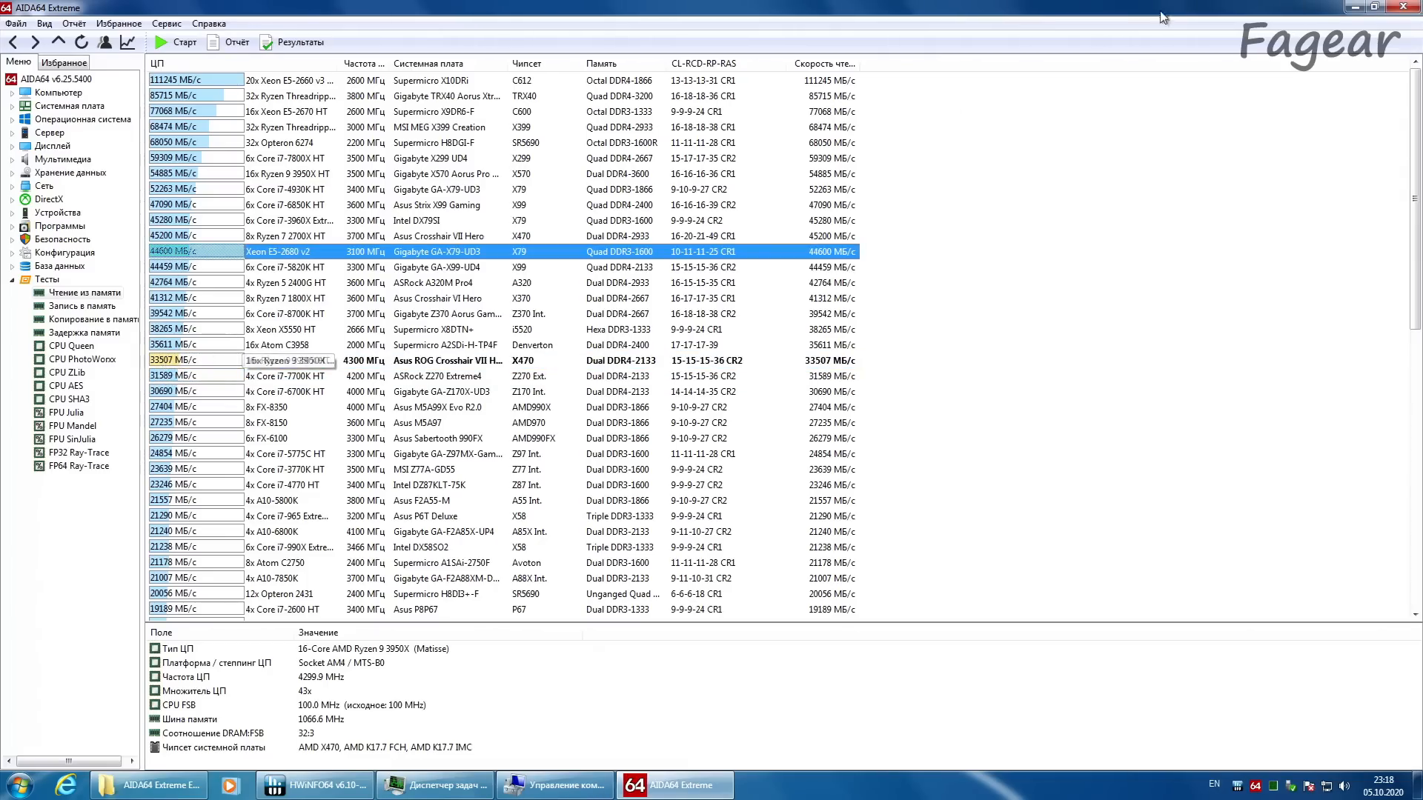
Step: Close AIDA64 and restart the computer into the Extreme Tweaker page of the UEFI BIOS
left_click(1403, 7)
key("super")
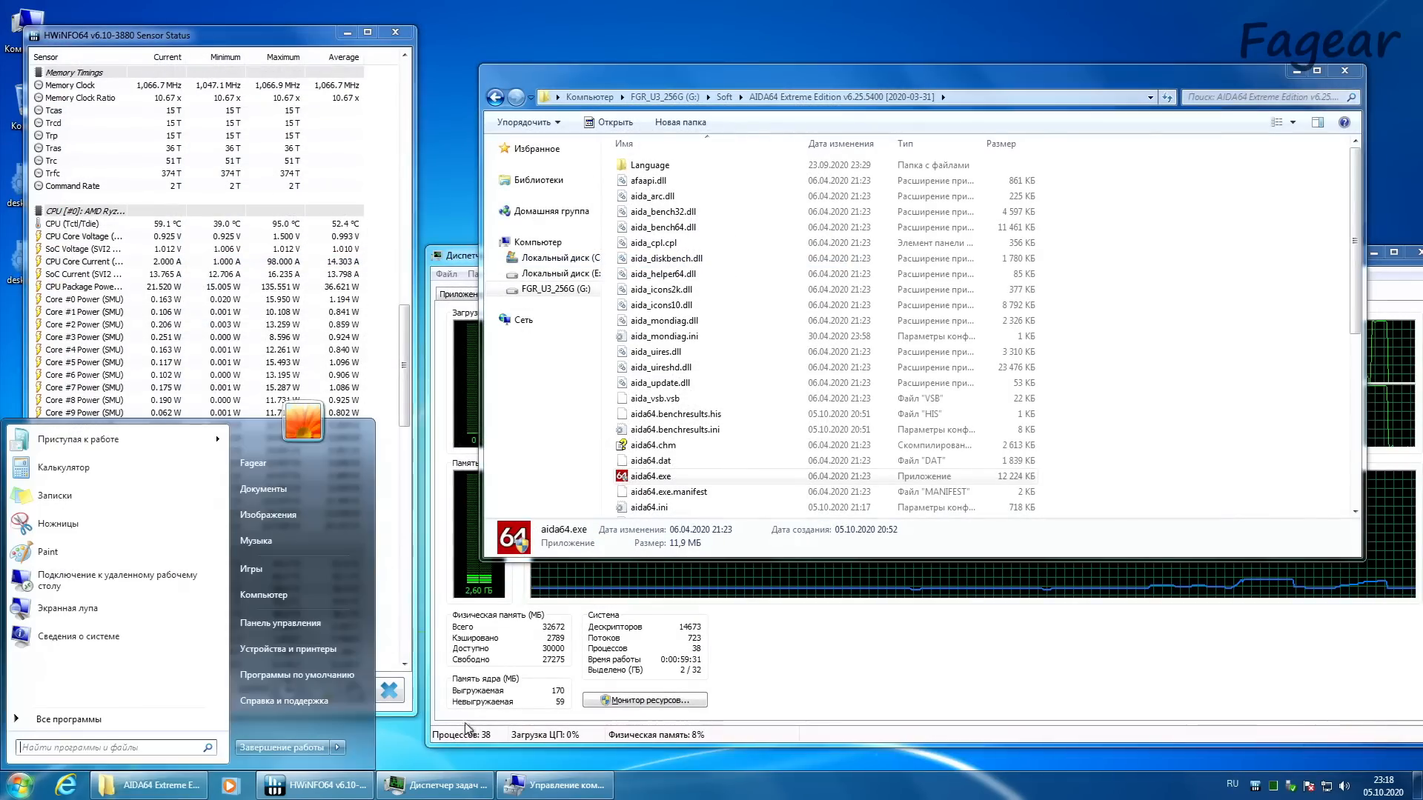
left_click(338, 748)
left_click(389, 728)
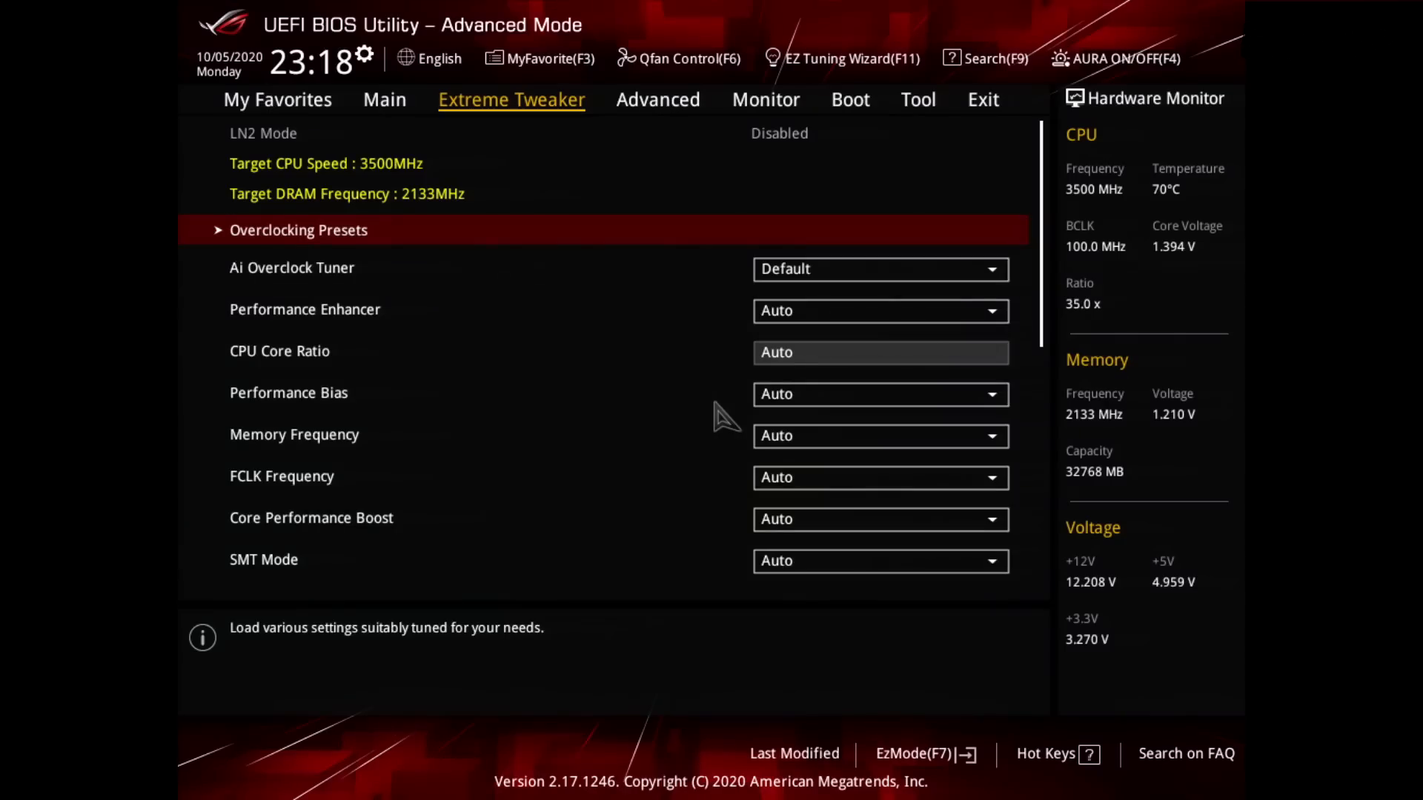
key("Down")
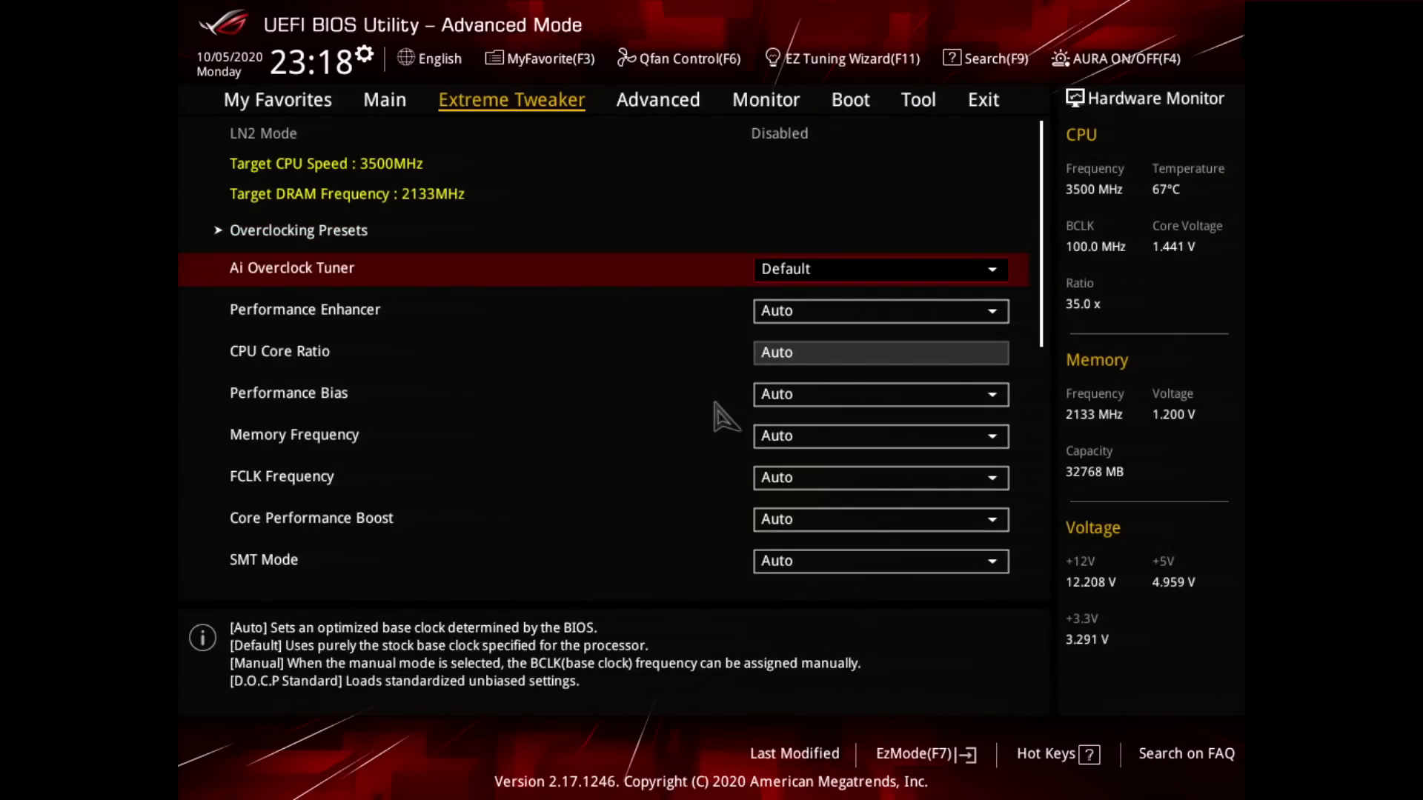
key("Return")
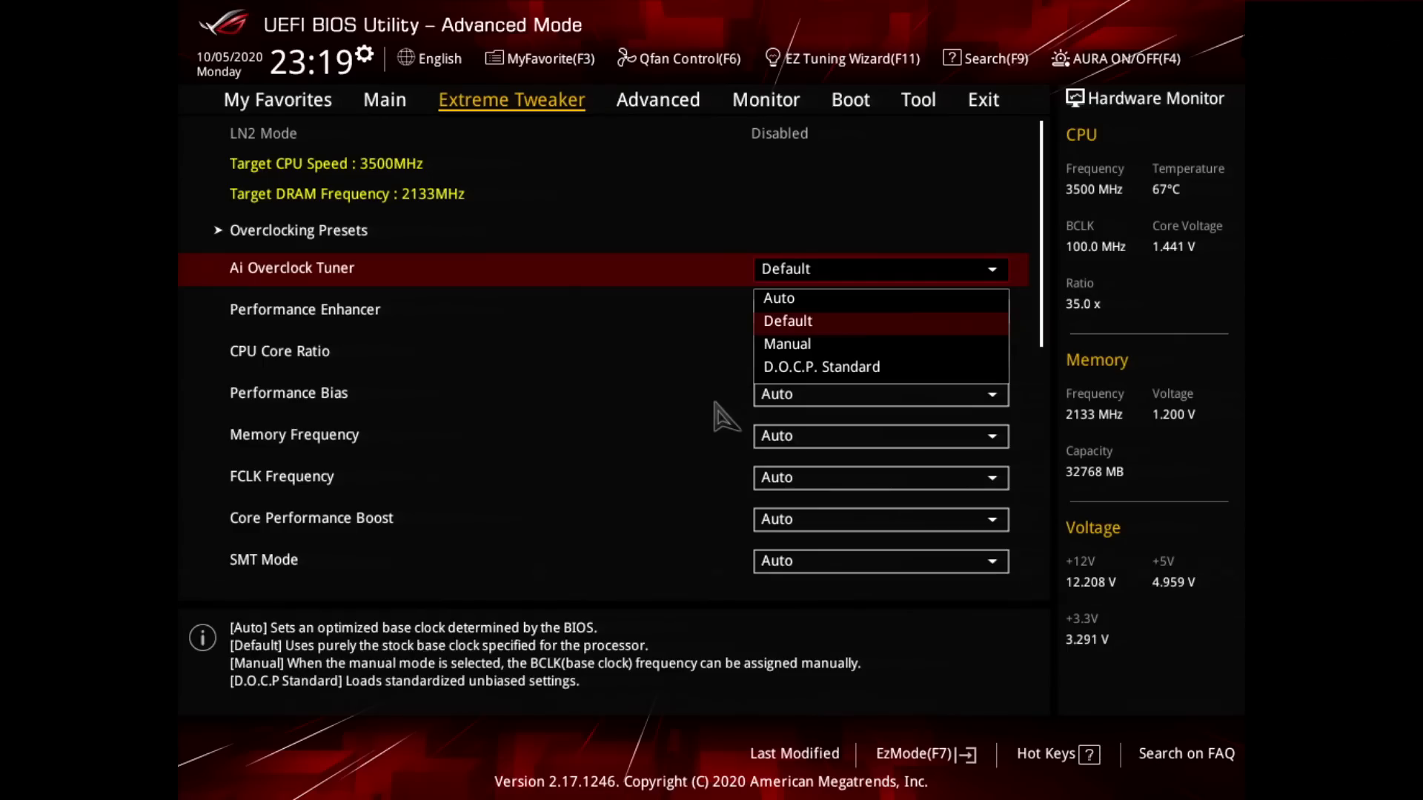
key("Down")
key("Down")
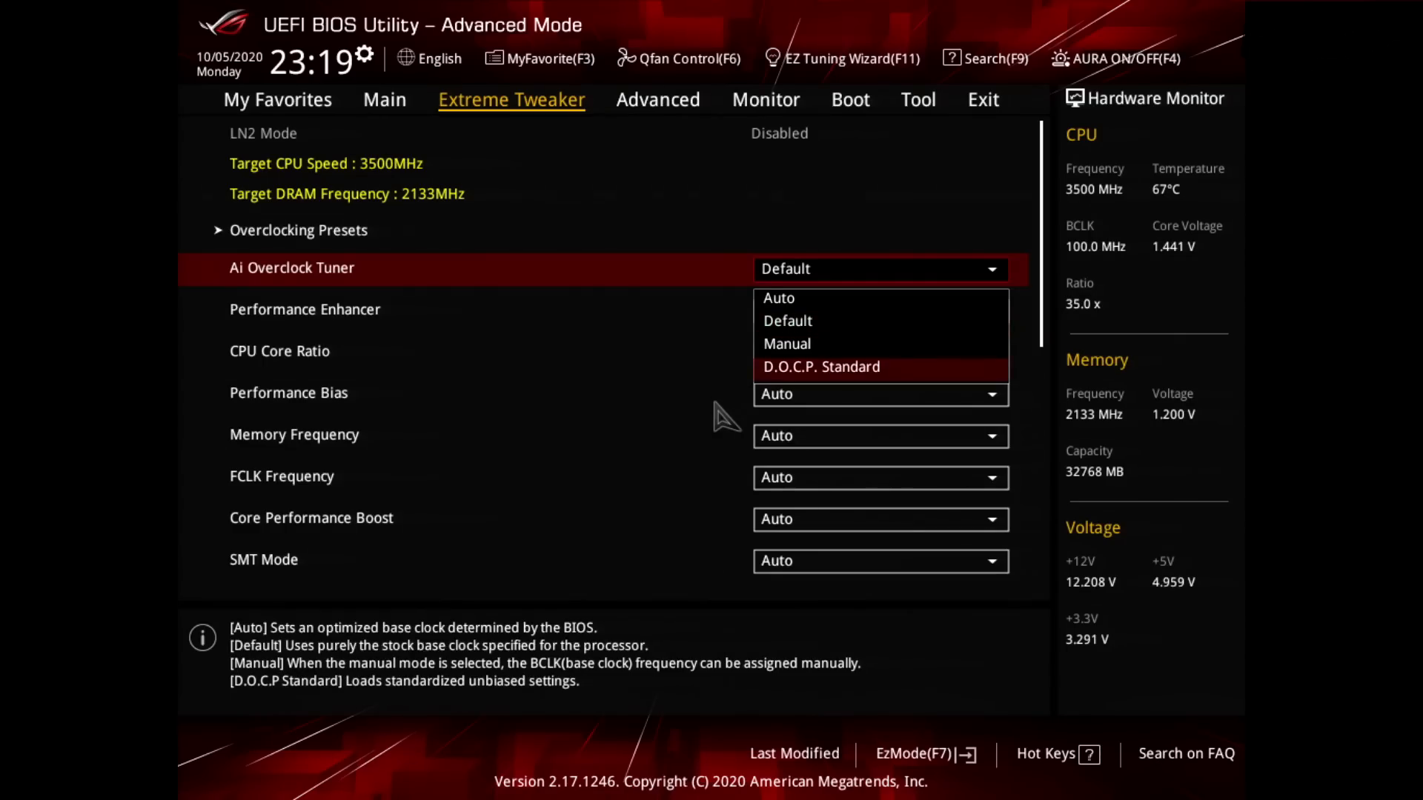
key("Return")
key("Down")
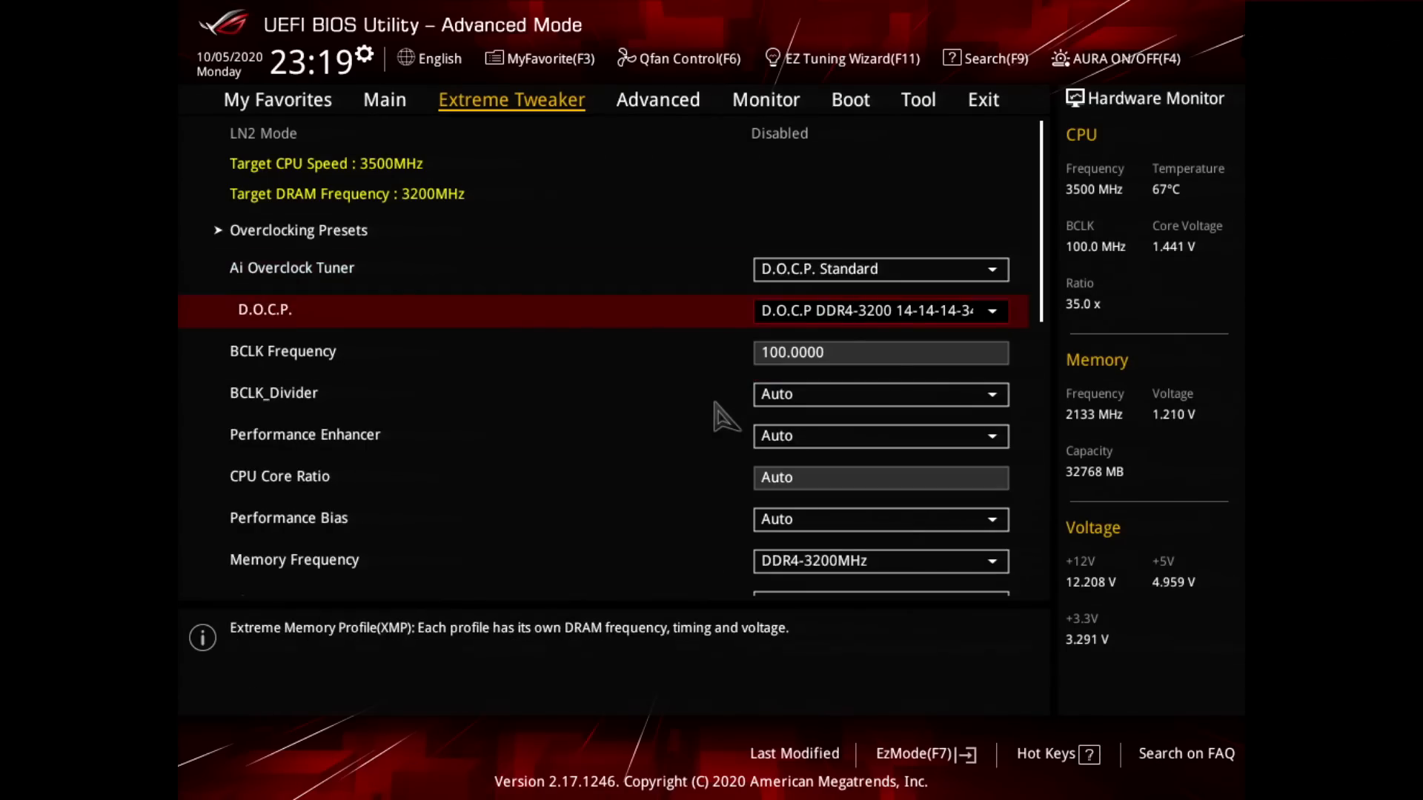
key("Return")
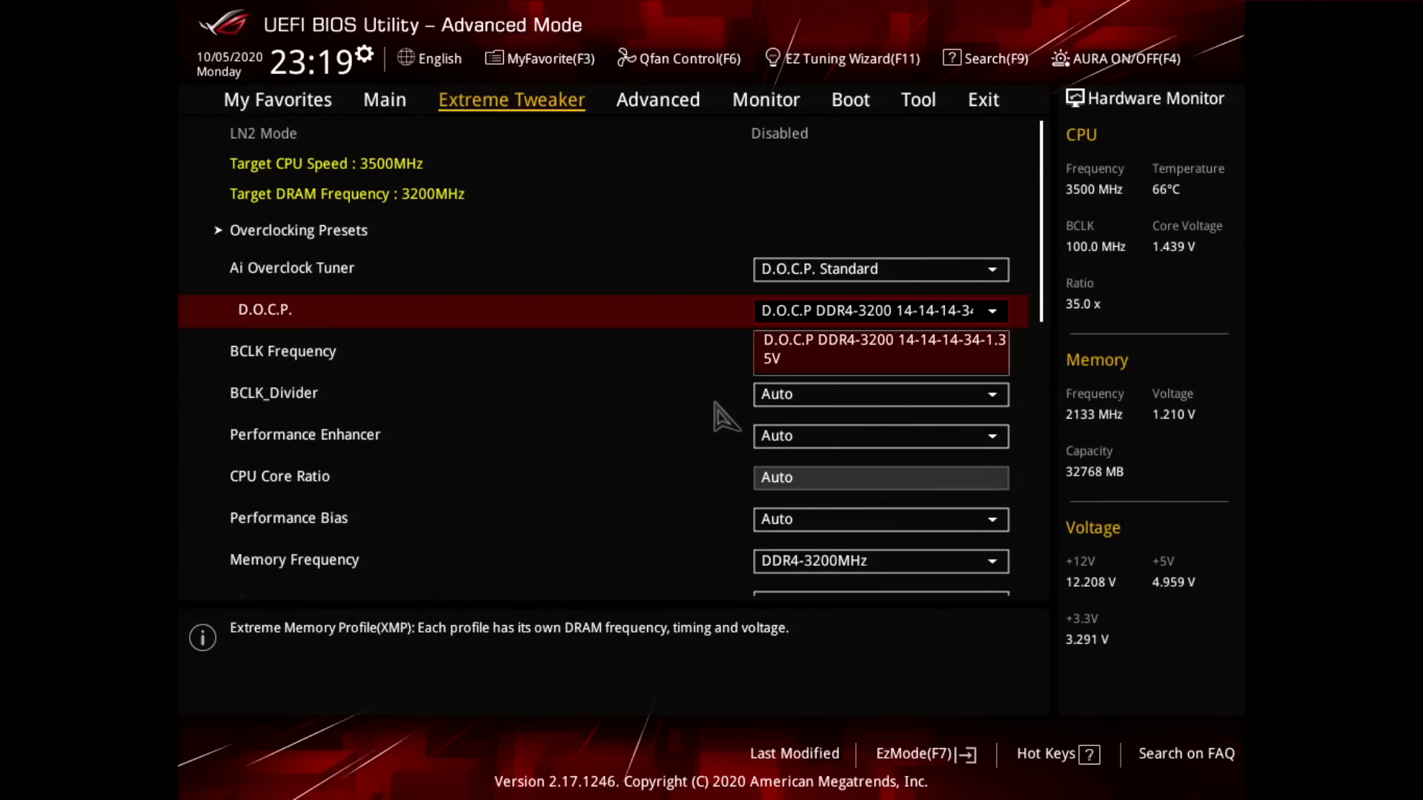
key("Return")
Step: Open DRAM Timing Control and examine the primary timings from CAS# Latency to RAS# ACT Time
key("Down")
key("Down")
key("Down")
key("Down")
key("Down")
key("Down")
key("Down")
key("Down")
key("Down")
key("Down")
key("Down")
key("Down")
key("Down")
key("Down")
key("Down")
key("Down")
key("Up")
key("Up")
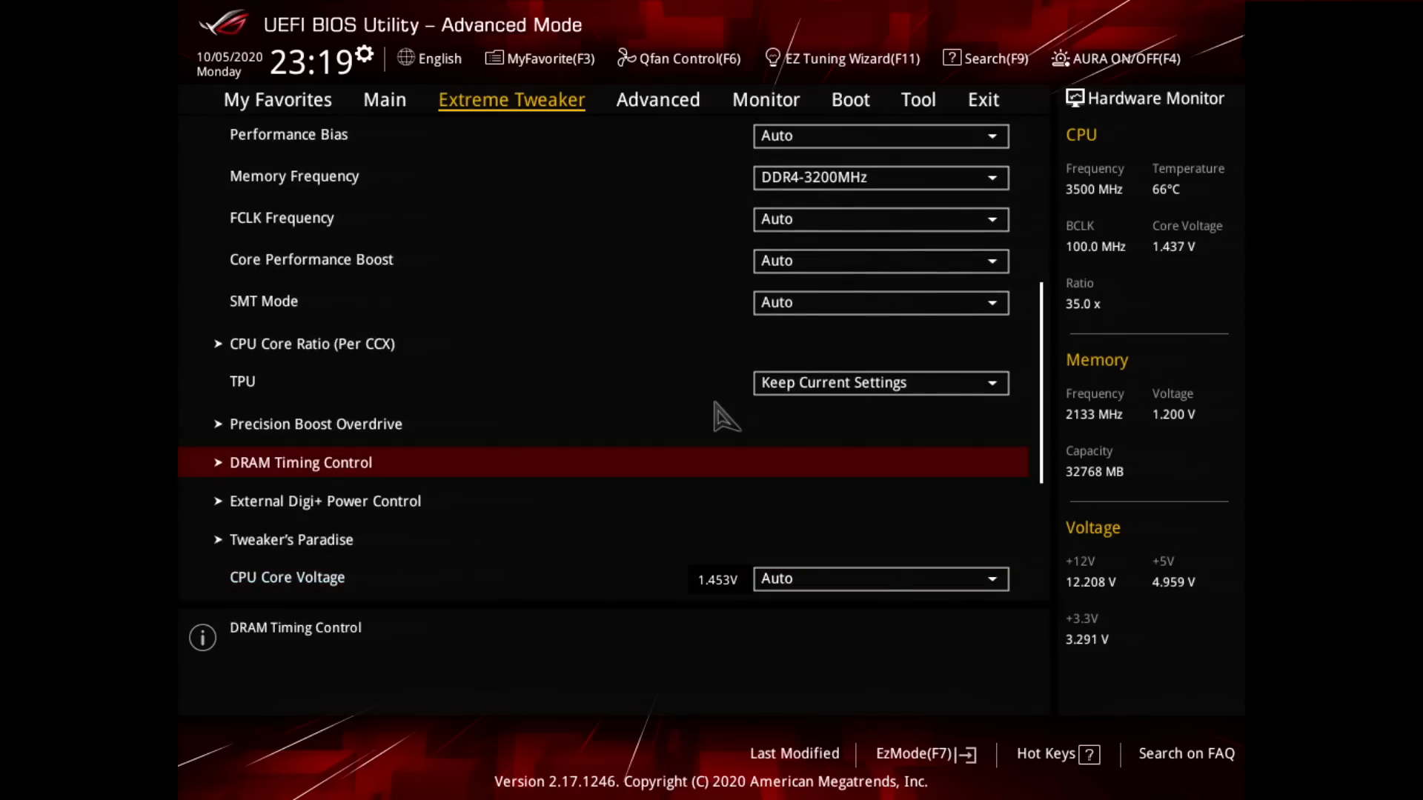
key("Return")
key("Down")
key("Down")
key("Down")
key("Down")
key("Down")
key("Down")
key("Down")
key("Down")
key("Down")
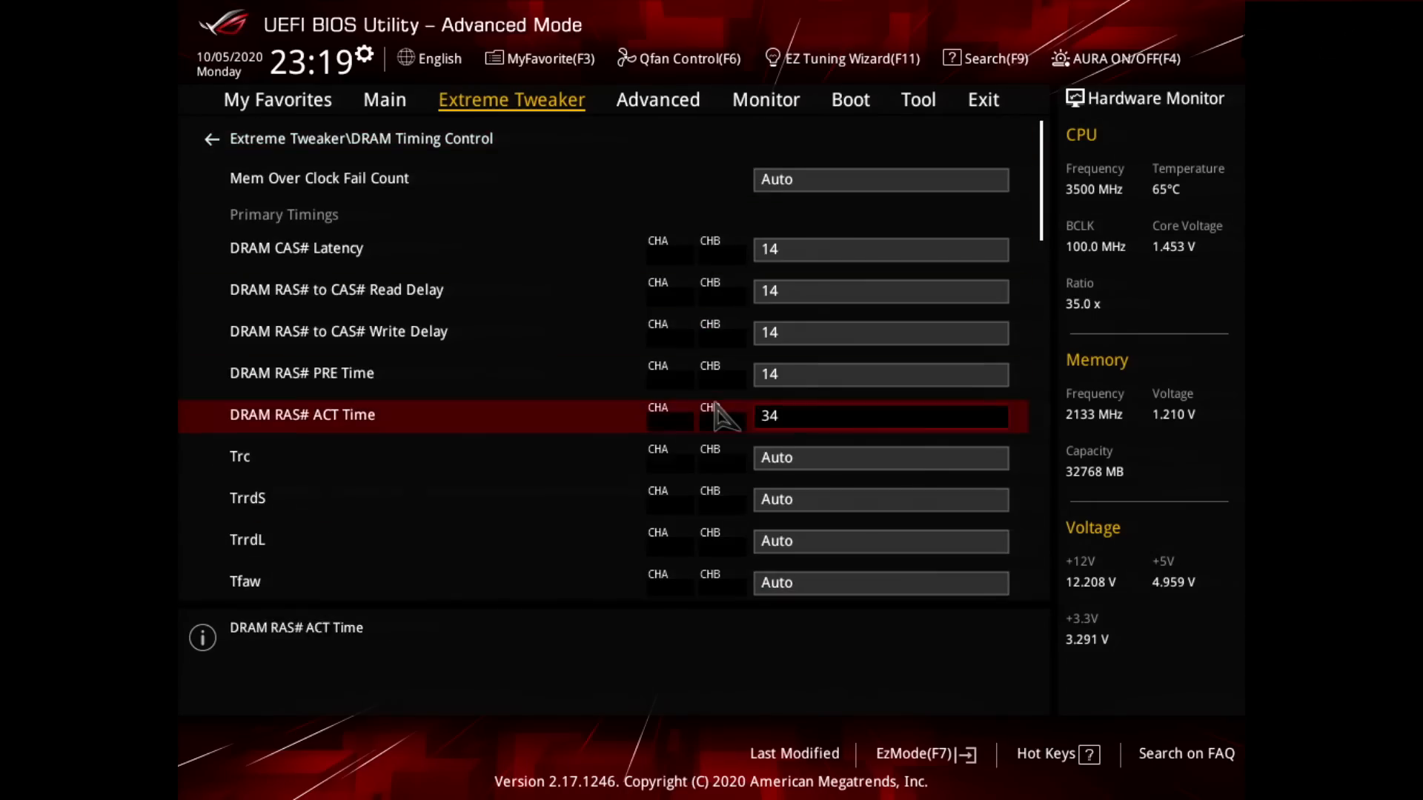
Step: Examine the remaining DRAM timings from Trc through Tcke, and return to the main Extreme Tweaker page
key("Down")
key("Down")
key("Down")
key("Down")
key("Down")
key("Down")
key("Down")
key("Down")
key("Down")
key("Down")
key("Down")
key("Down")
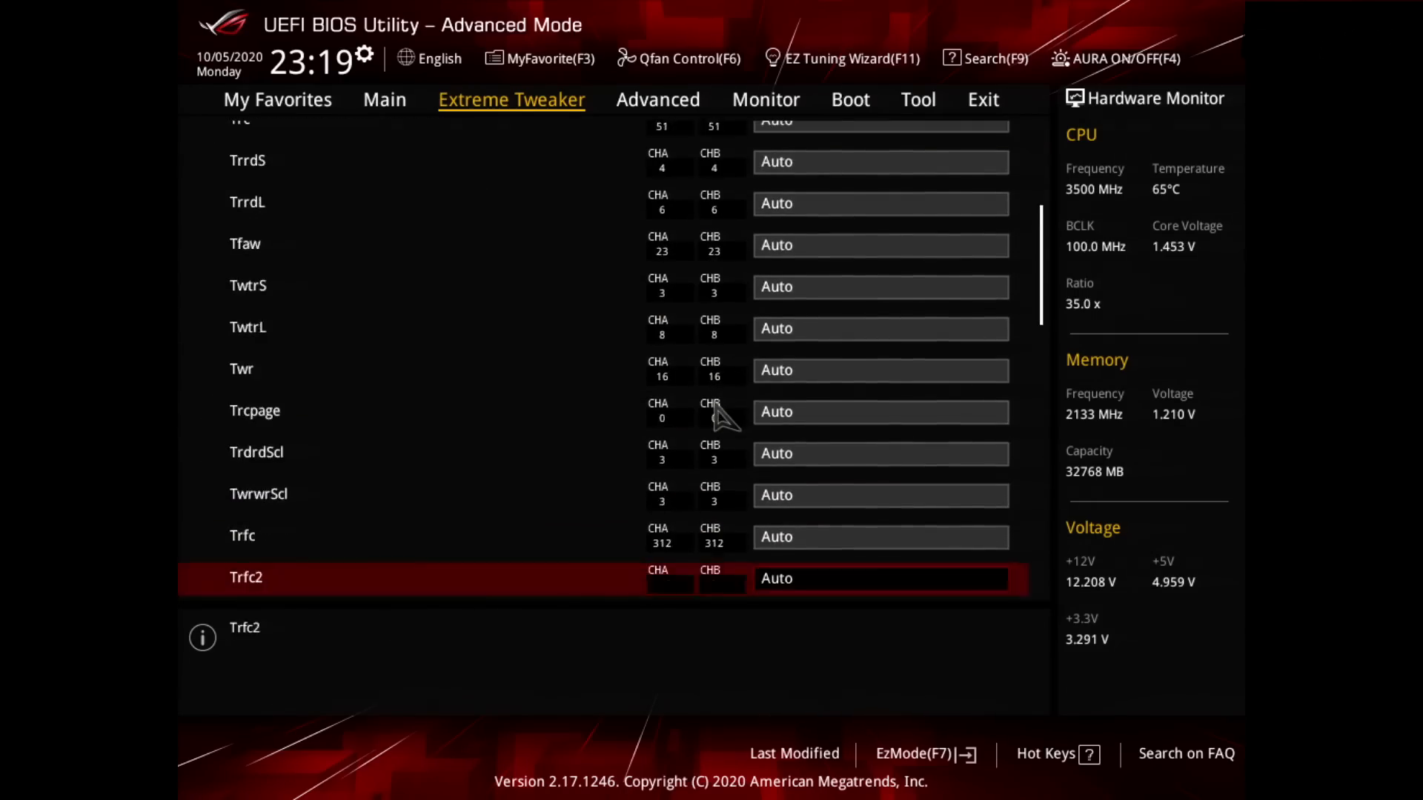
key("Down")
key("Down")
key("Down")
key("Down")
key("Down")
key("Down")
key("Down")
key("Down")
key("Down")
key("Down")
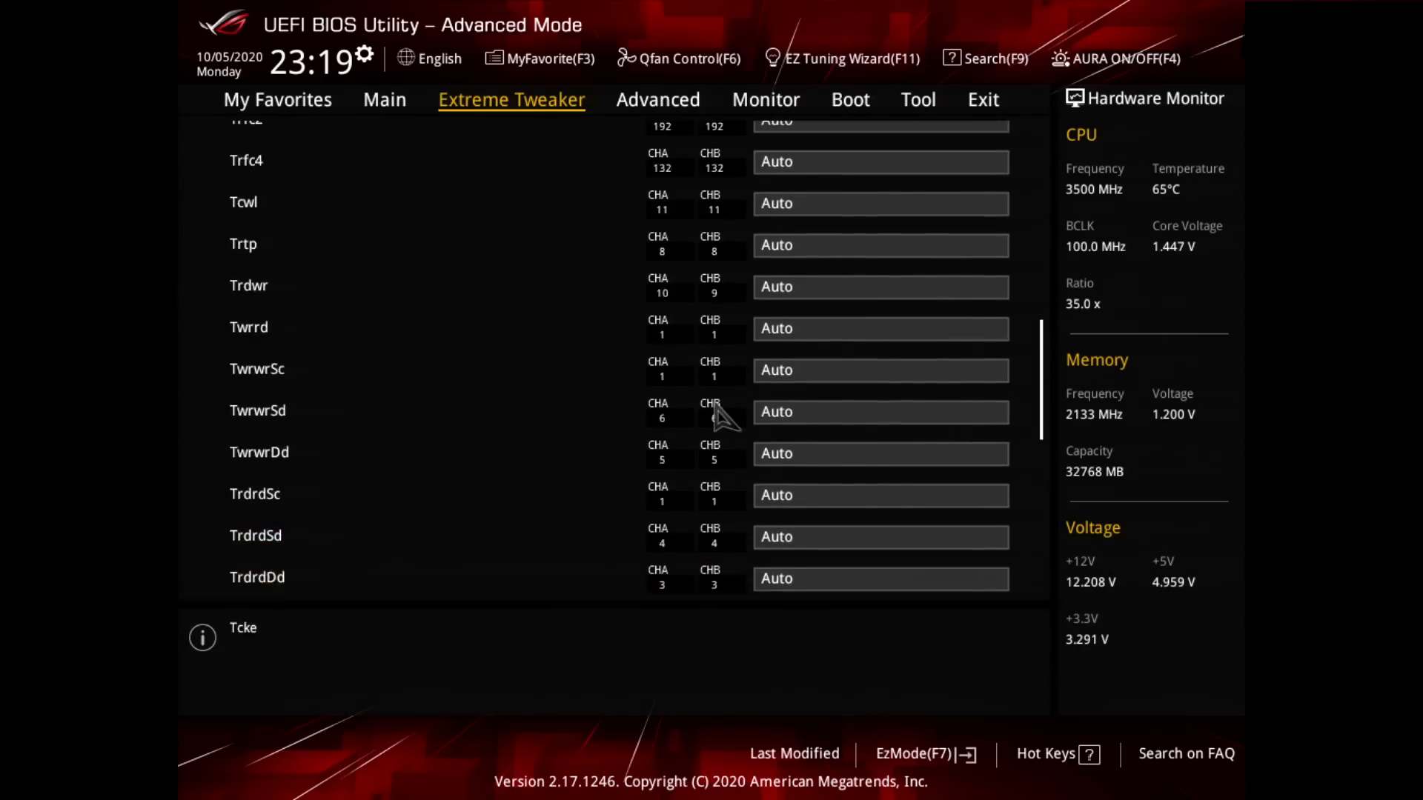
key("Down")
key("Down")
key("Up")
key("Return")
key("Down")
key("Return")
key("Escape")
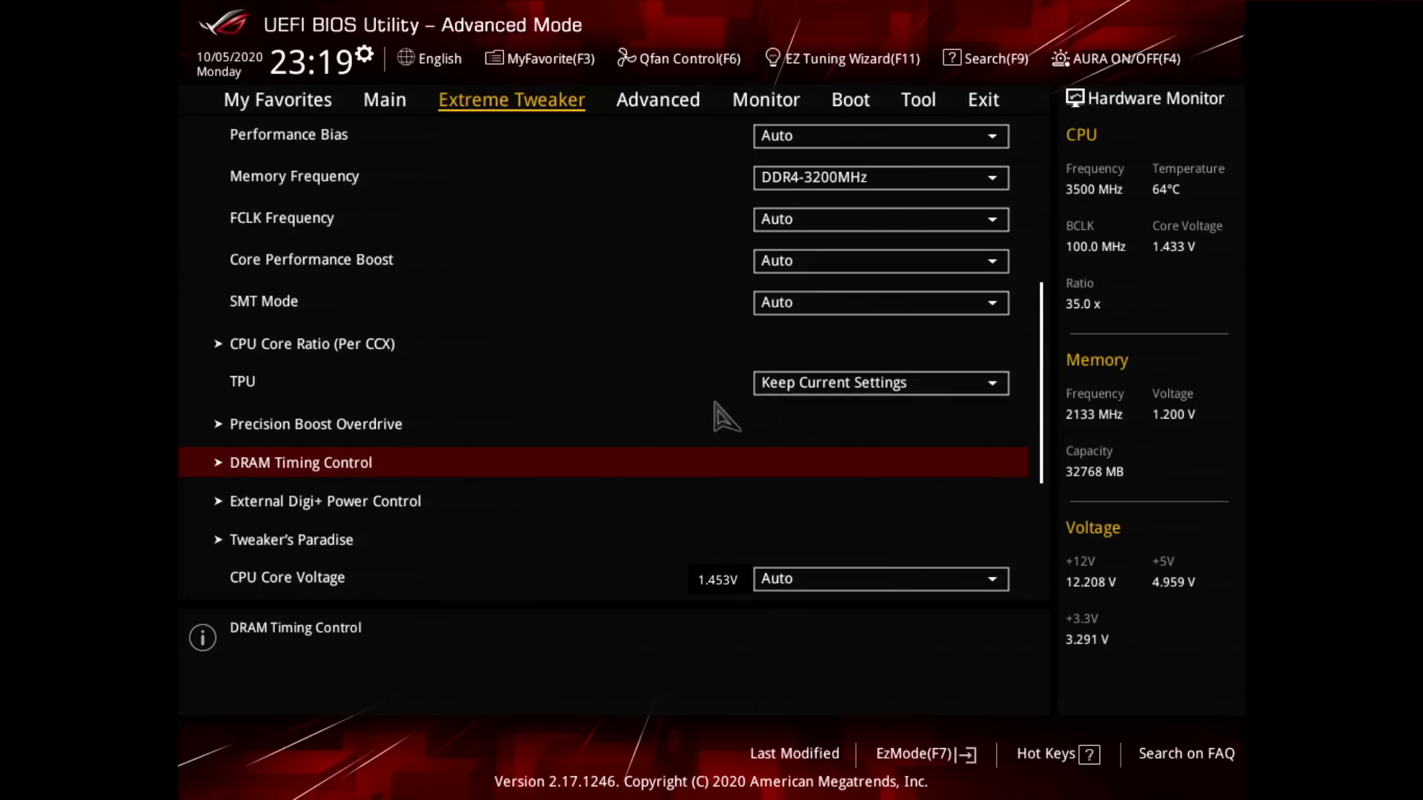
Step: Examine the External Digi+ Power Control entry and the CPU and DRAM voltage settings on the Extreme Tweaker page
key("Down")
key("Down")
key("Down")
key("Down")
key("Down")
key("Up")
key("Up")
key("Return")
key("Down")
key("Down")
key("Return")
key("Return")
key("Up")
key("Up")
key("Return")
key("Up")
key("Up")
key("Up")
key("Up")
key("Up")
key("Up")
key("Up")
key("Up")
key("Up")
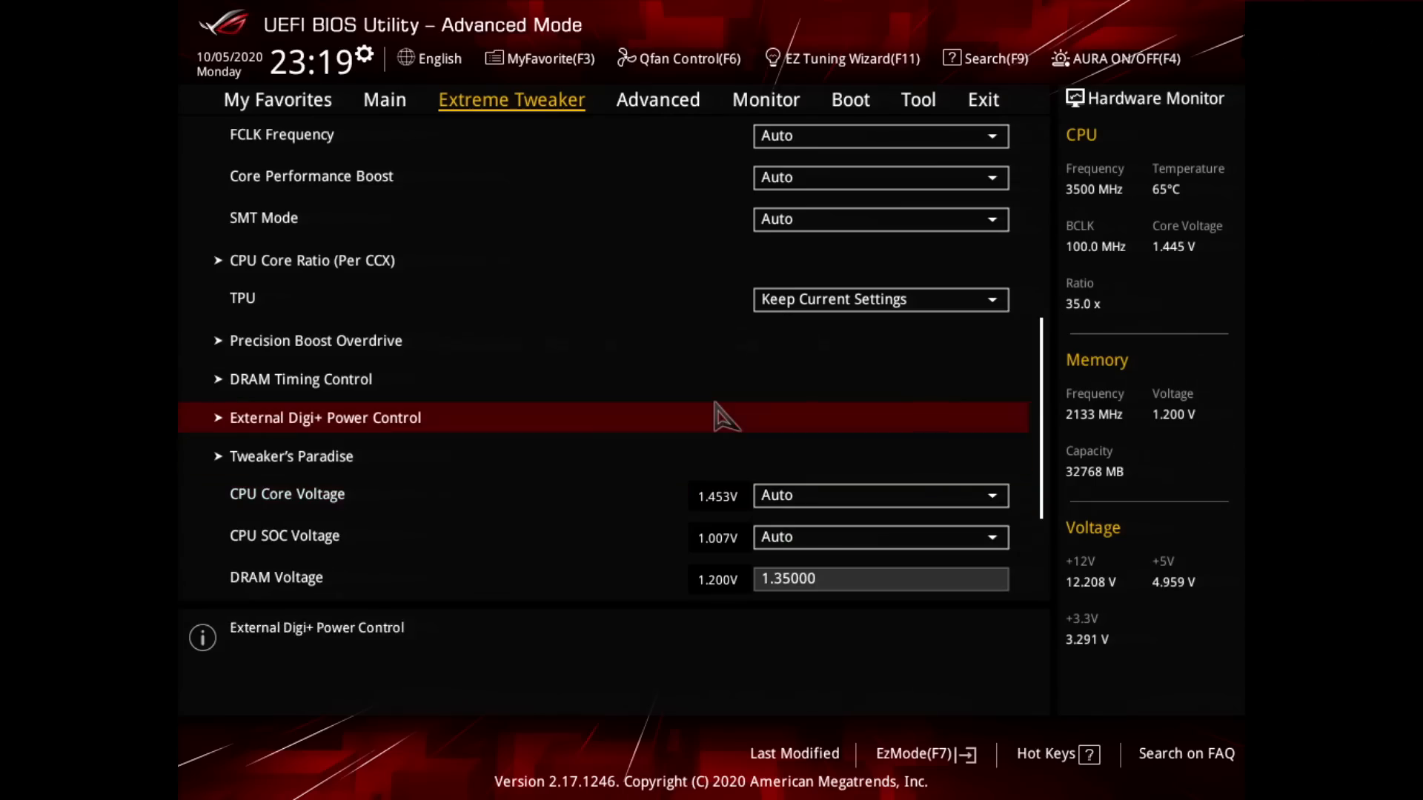
Step: Set Performance Enhancer to Level 2 on the Extreme Tweaker page
key("Up")
key("Up")
key("Up")
key("Up")
key("Up")
key("Up")
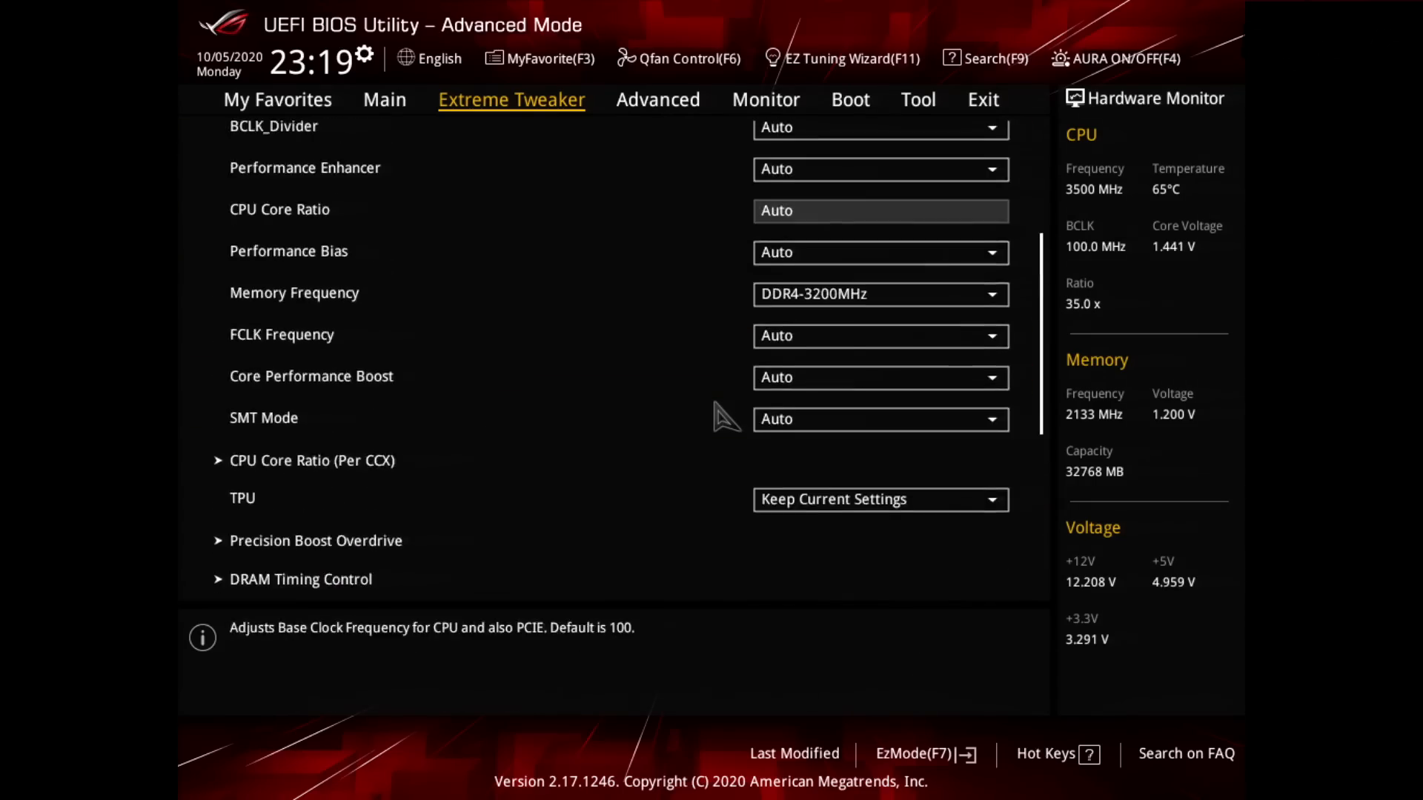
key("Down")
key("Down")
key("Down")
key("Return")
key("Down")
key("Down")
key("Down")
key("Return")
Step: Open the Precision Boost Overdrive settings and switch Precision Boost Overdrive to Manual
key("Down")
key("Down")
key("Down")
key("Down")
key("Down")
key("Down")
key("Down")
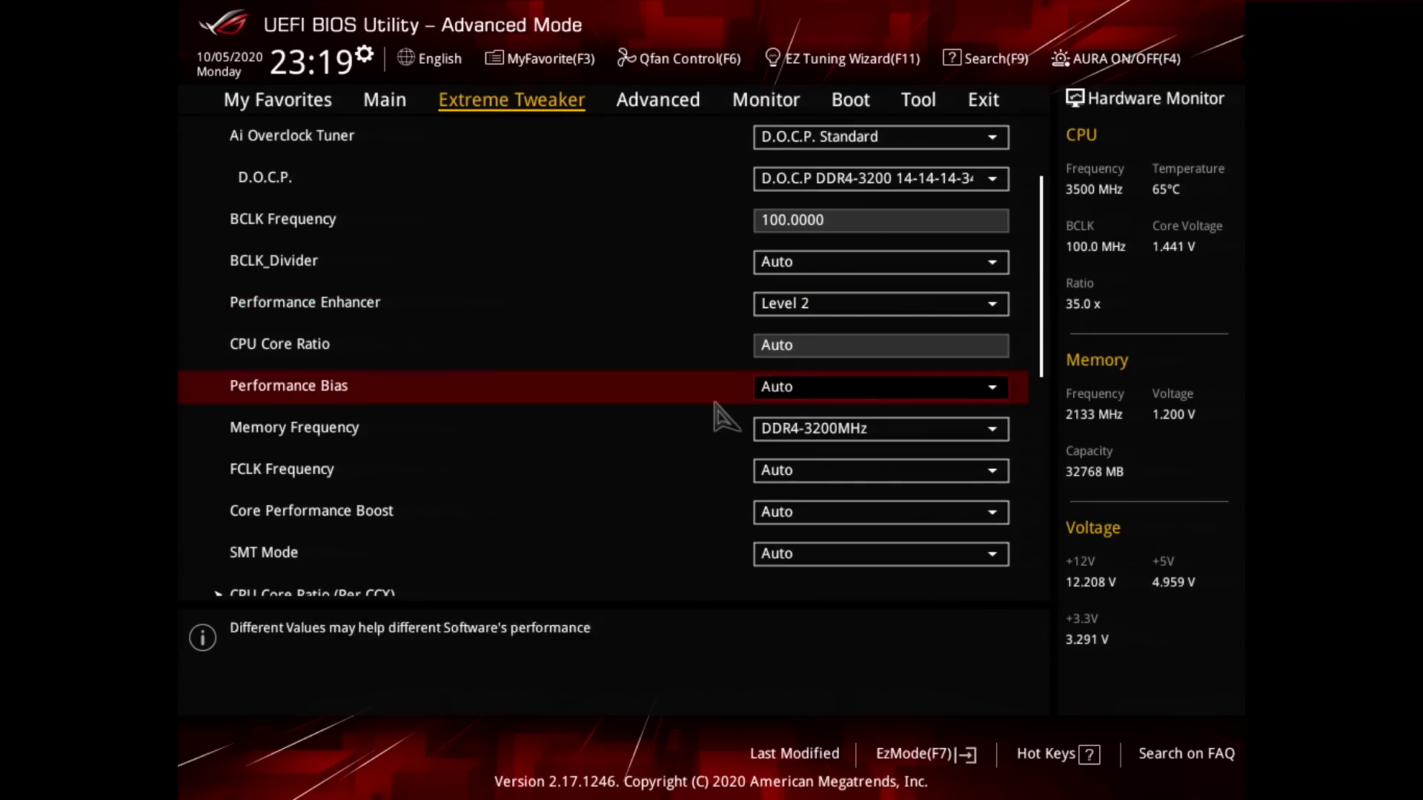
key("Down")
key("Down")
key("Down")
key("Down")
key("Up")
key("Up")
key("Up")
key("Return")
key("Down")
key("Down")
key("Up")
key("Return")
key("Down")
key("Down")
key("Down")
key("Return")
key("Down")
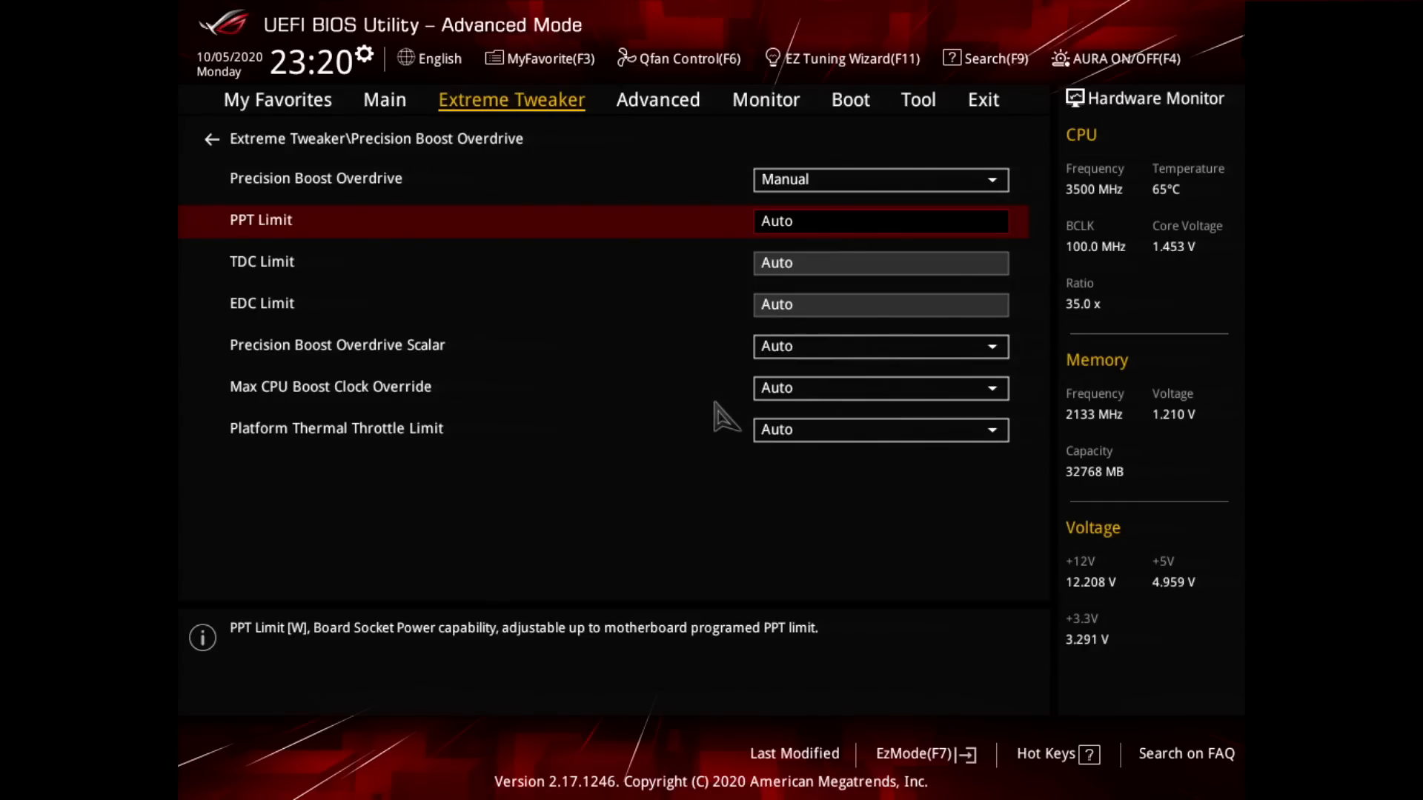
Step: Set the Precision Boost Overdrive limits to 150 for PPT, 230 for TDC and 230 for EDC
type("1")
key("Down")
type("230")
key("Down")
type("23")
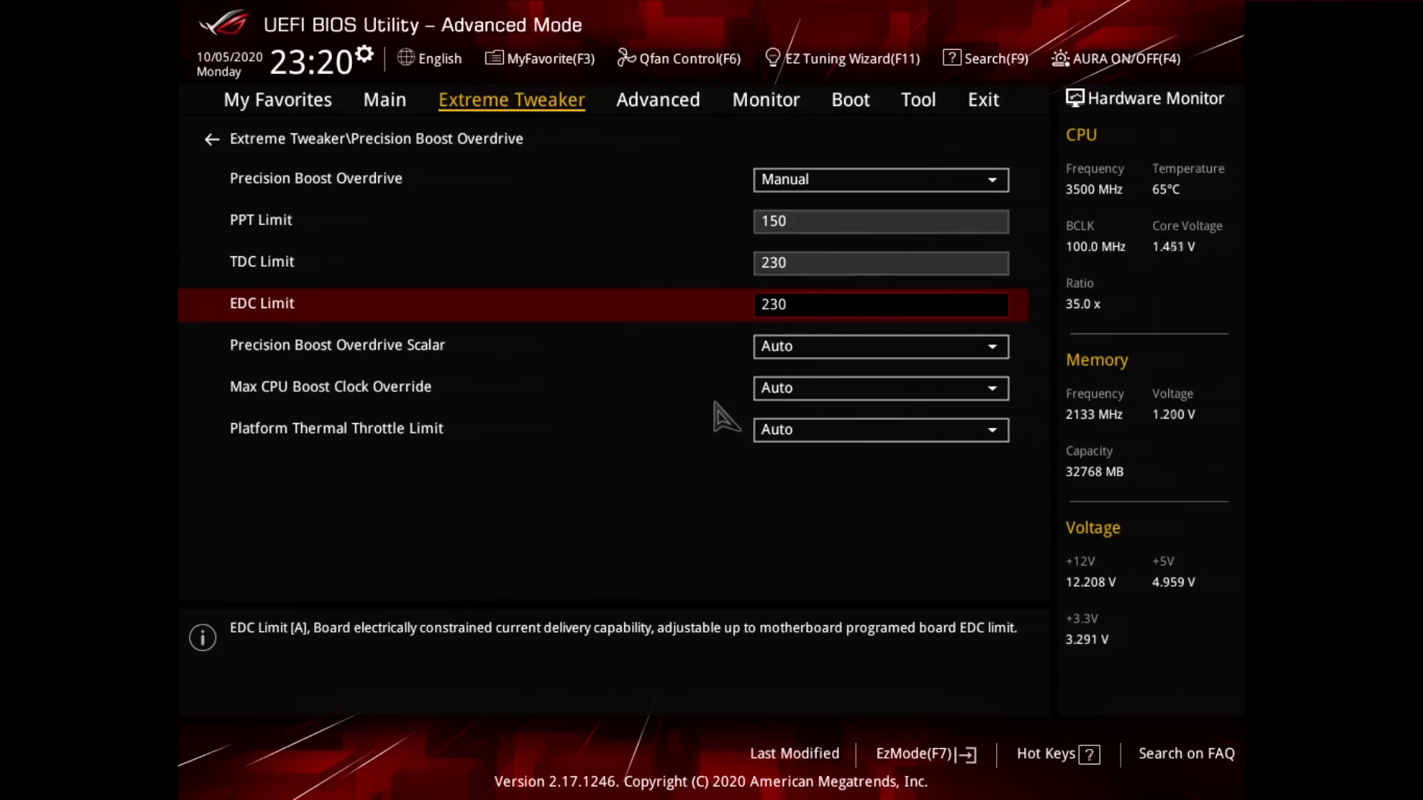
Step: Set Precision Boost Overdrive Scalar to Manual and return to the main Extreme Tweaker page
key("Down")
key("Return")
key("Down")
key("Return")
key("Down")
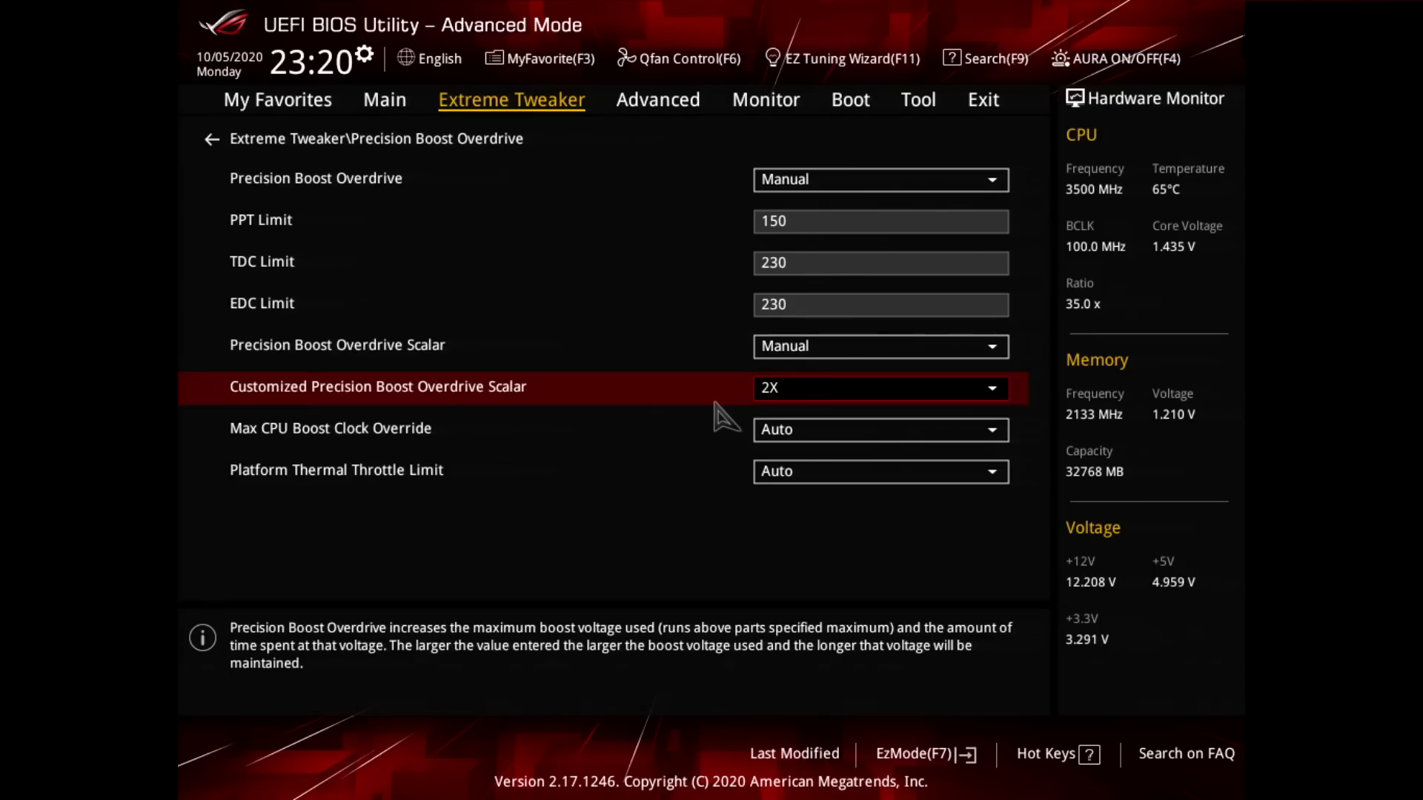
key("Escape")
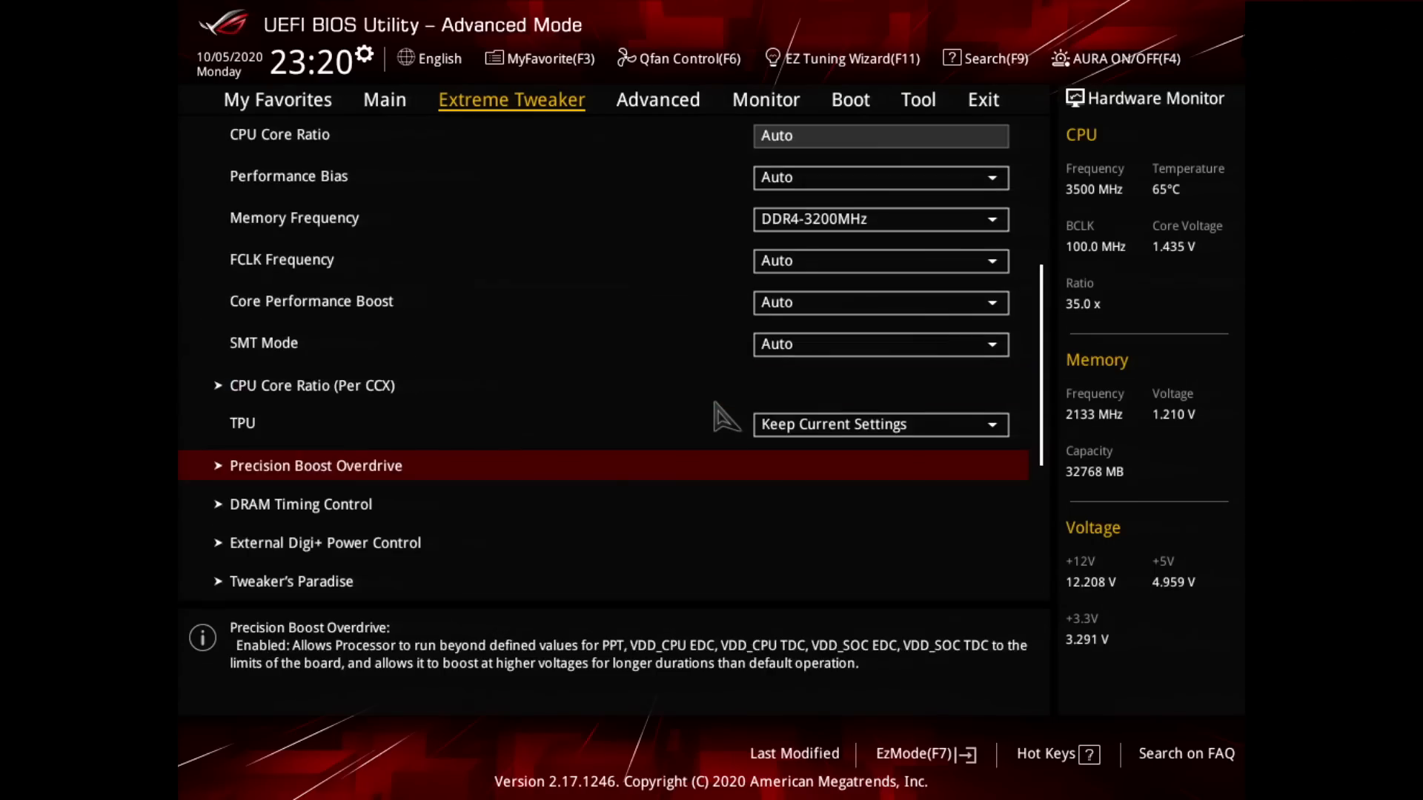
Step: Review the Extreme Tweaker settings from Memory Frequency to TPU and recheck the Precision Boost Overdrive page
key("Up")
key("Up")
key("Up")
key("Up")
key("Up")
key("Up")
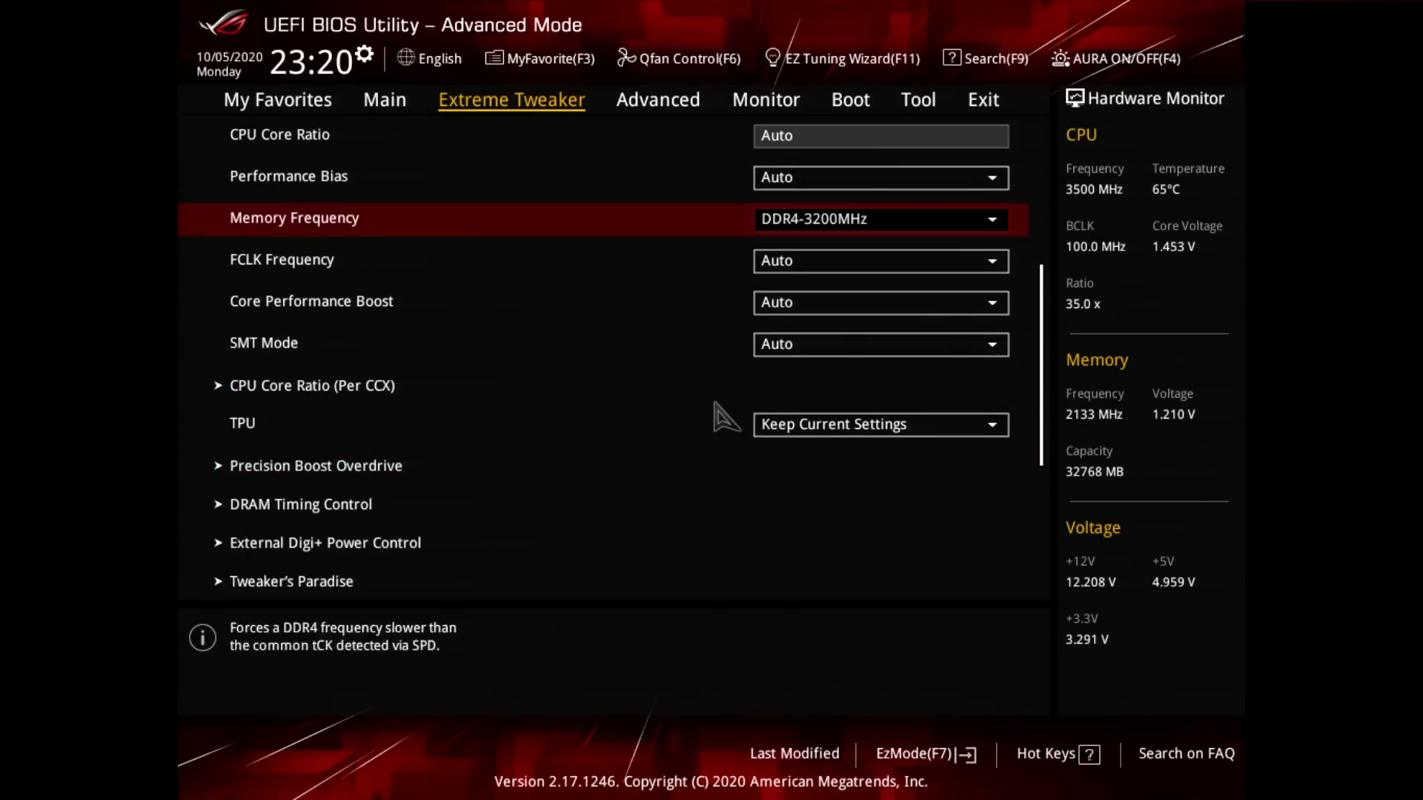
key("Down")
key("Down")
key("Down")
key("Down")
key("Down")
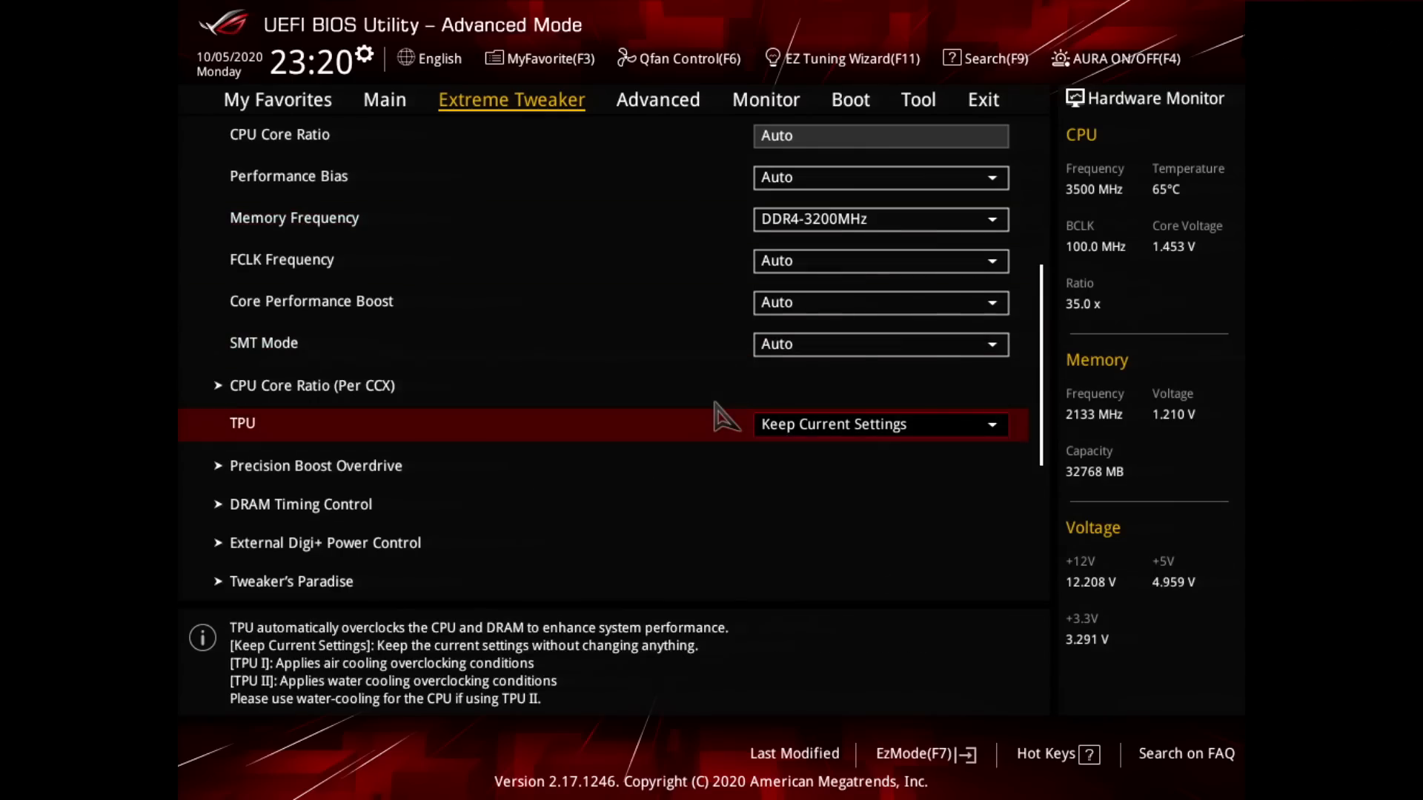
key("Down")
key("Return")
key("Escape")
Step: Save the BIOS changes and reset the system
key("Right")
key("Right")
key("Right")
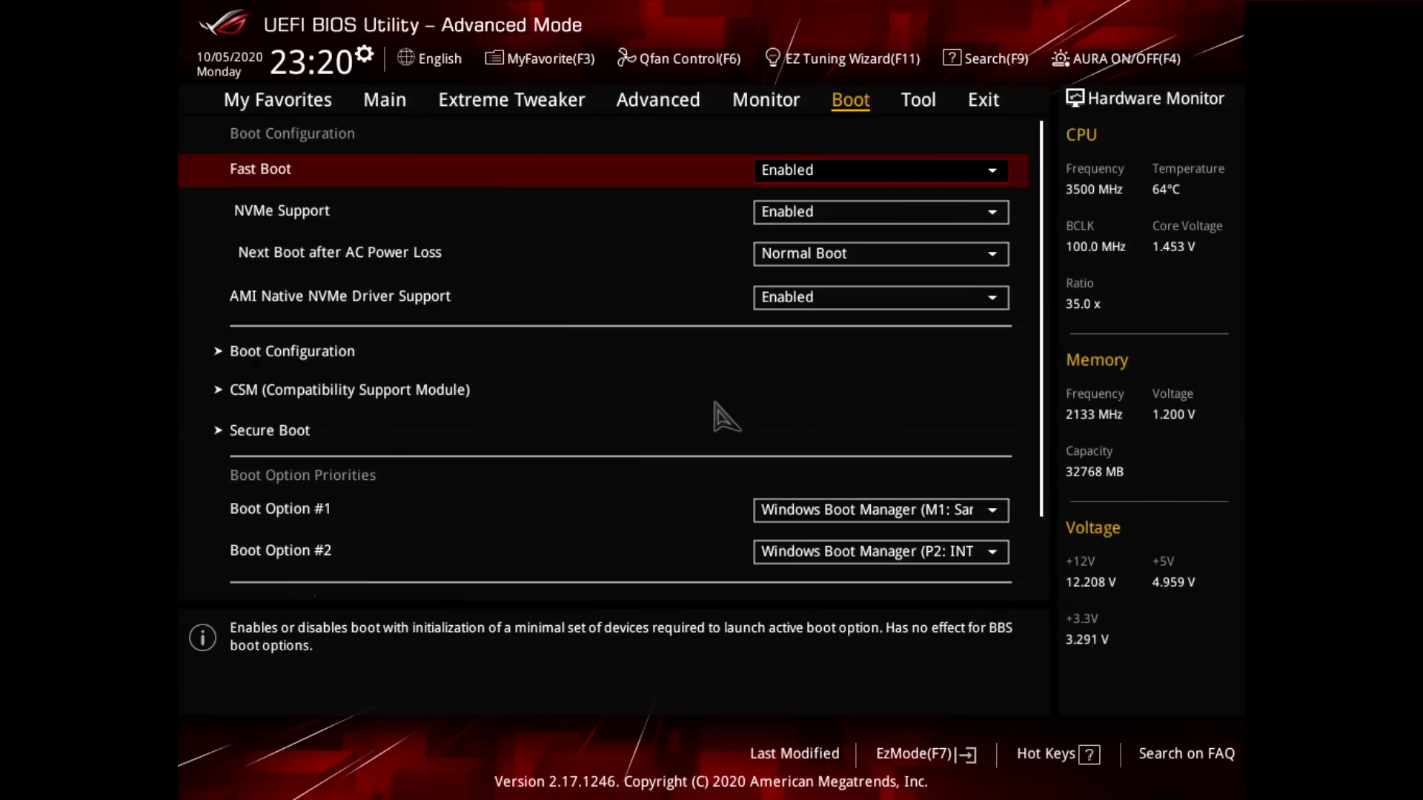
key("Right")
key("Right")
key("Down")
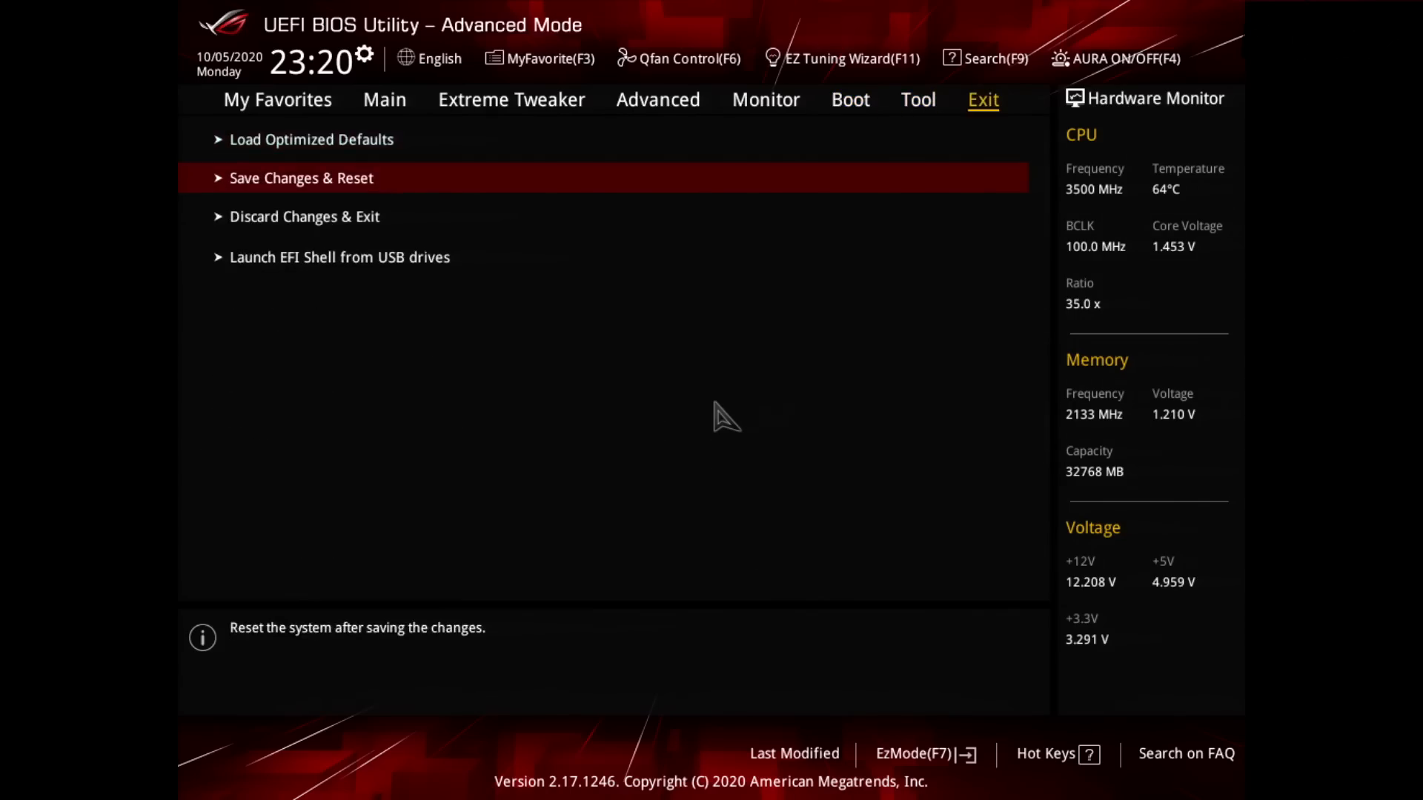
key("Return")
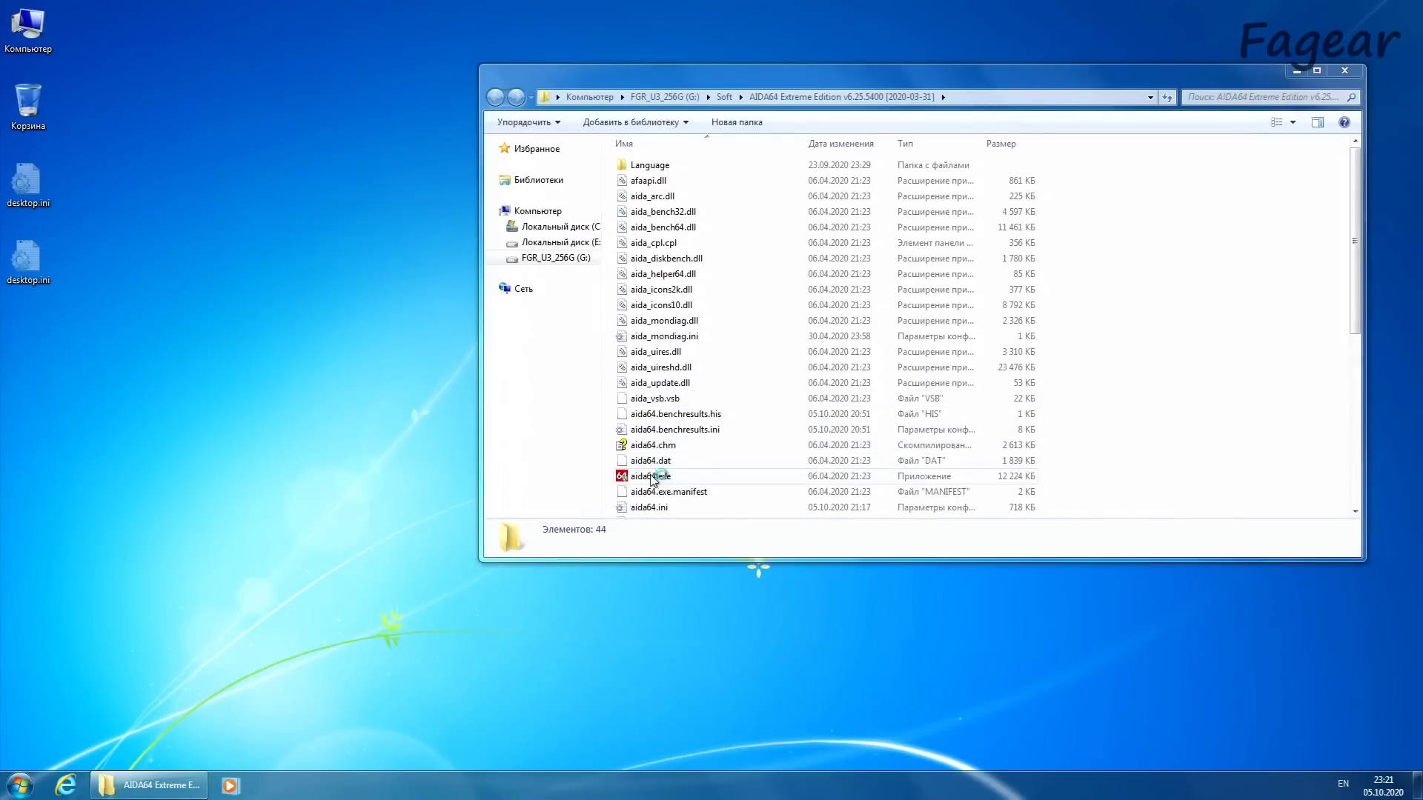
Step: In Windows, launch aida64.exe from the AIDA64 Extreme Edition folder and show its list of benchmarks (Тесты)
double_click(652, 478)
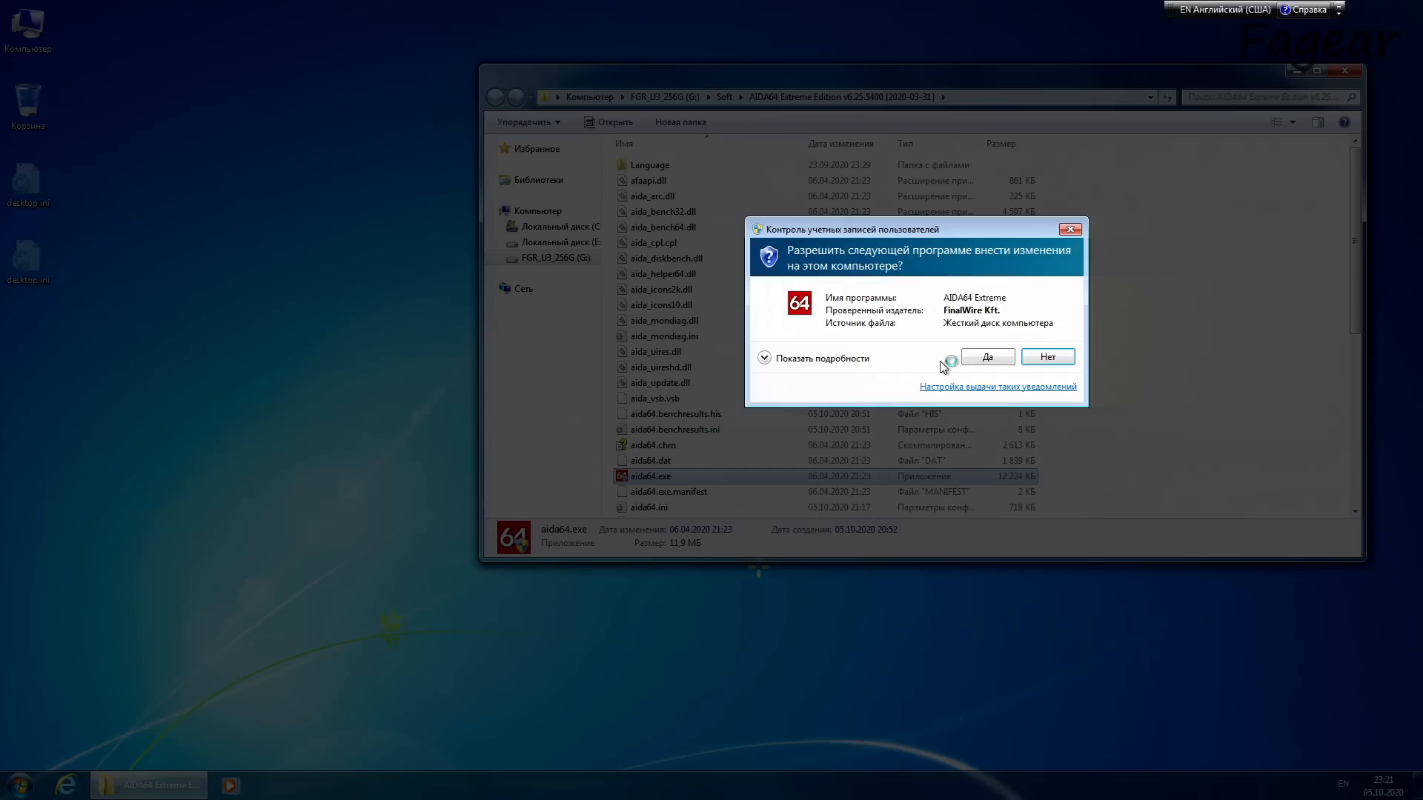
left_click(976, 359)
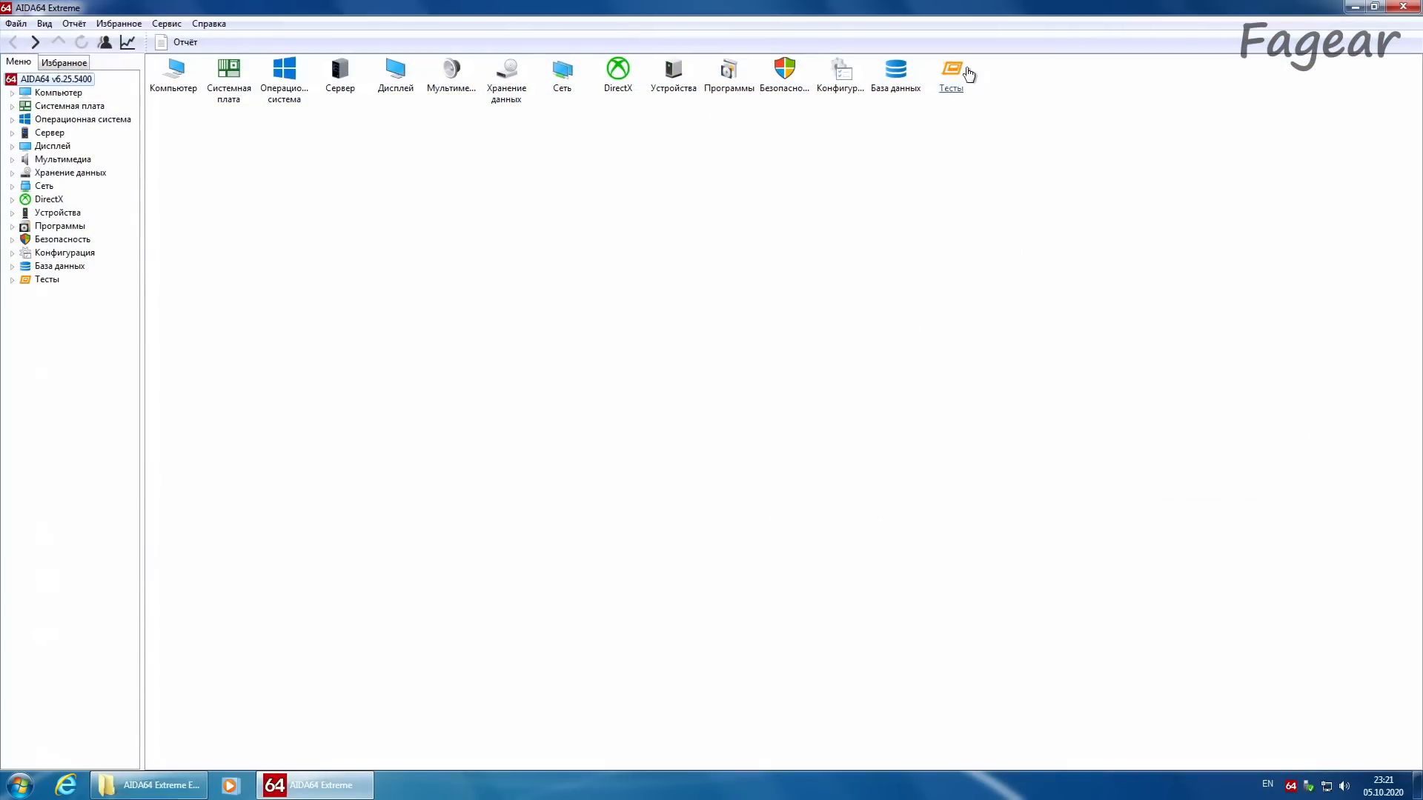
left_click(964, 74)
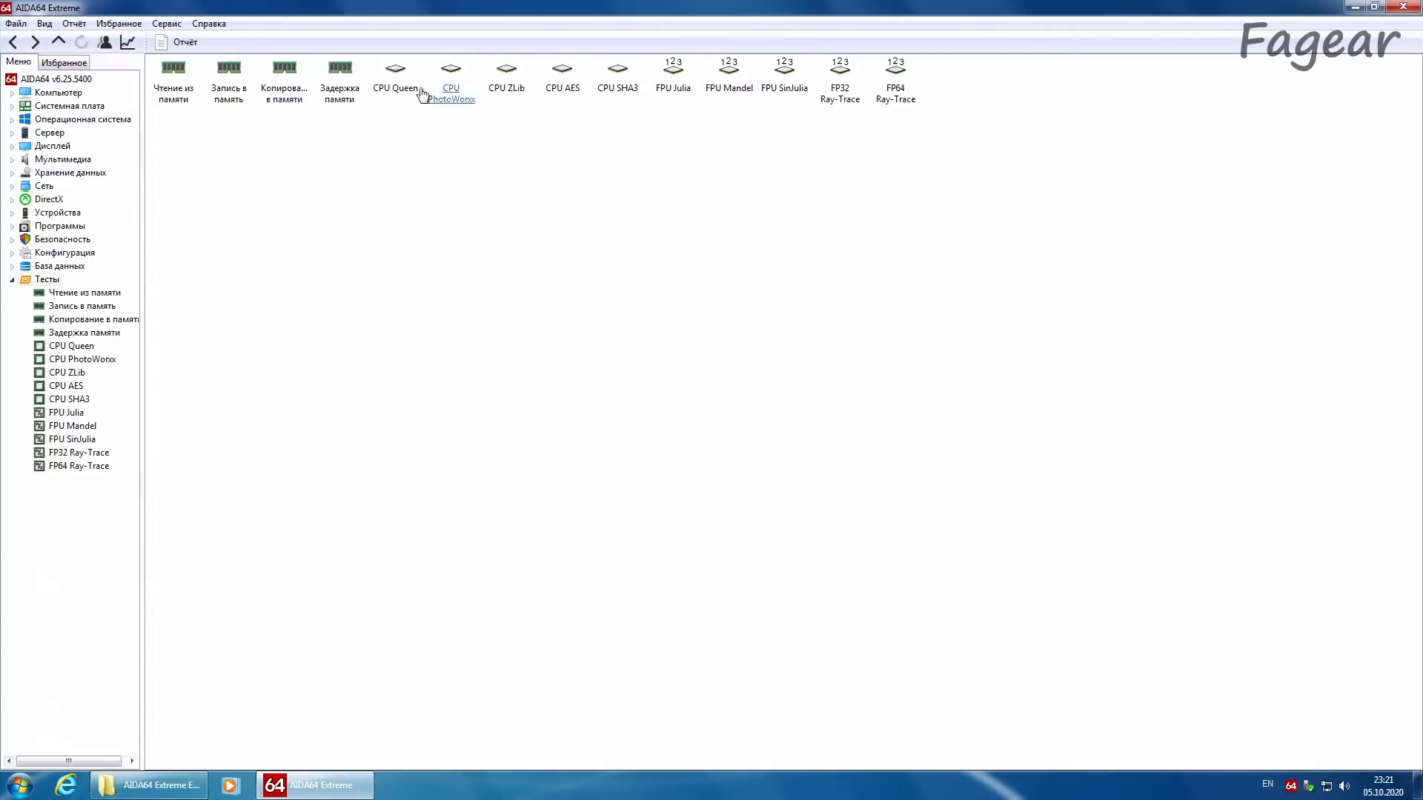
Step: Run the memory read benchmark, compare it with the Xeon E5-2680 v2 result, and run the memory write benchmark
left_click(178, 74)
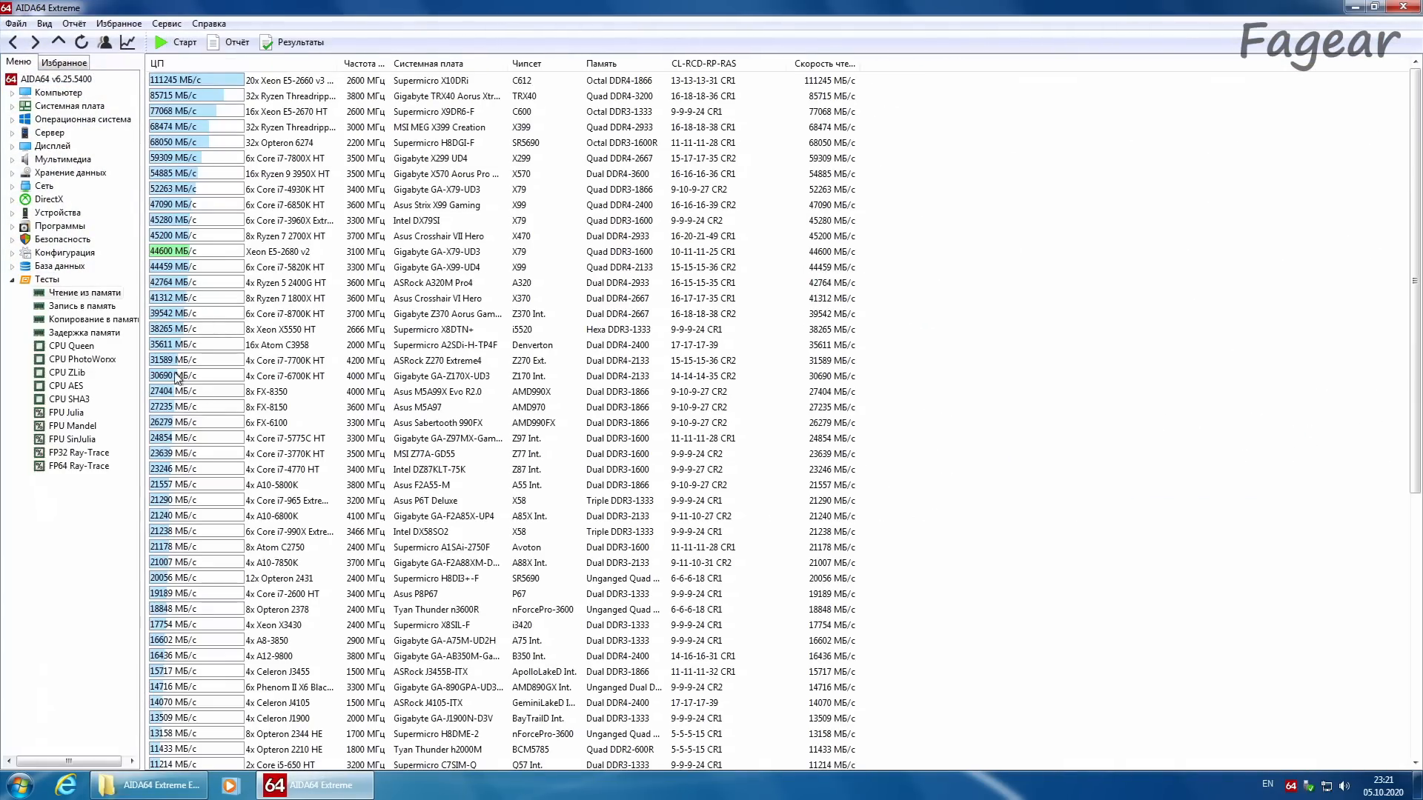
left_click(174, 42)
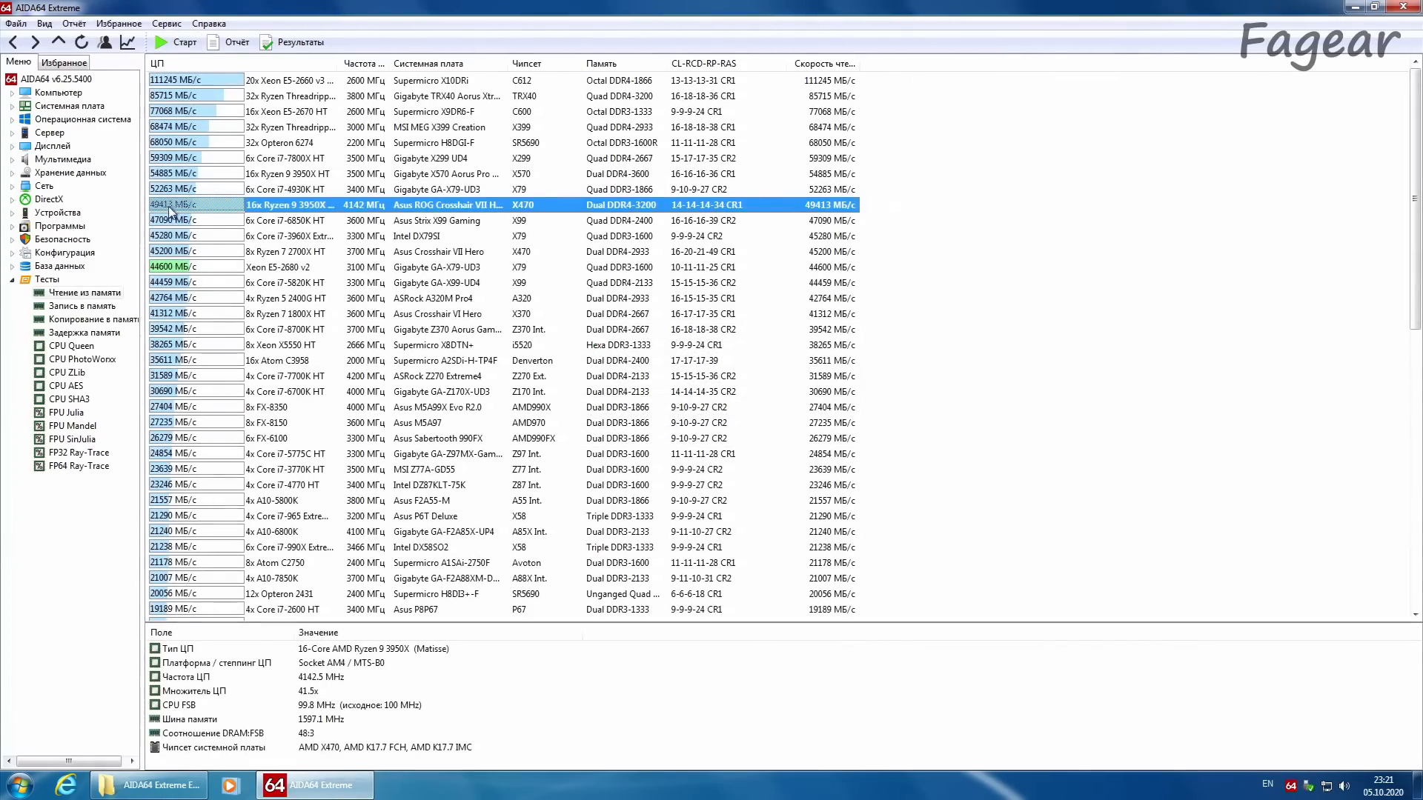
left_click(182, 268)
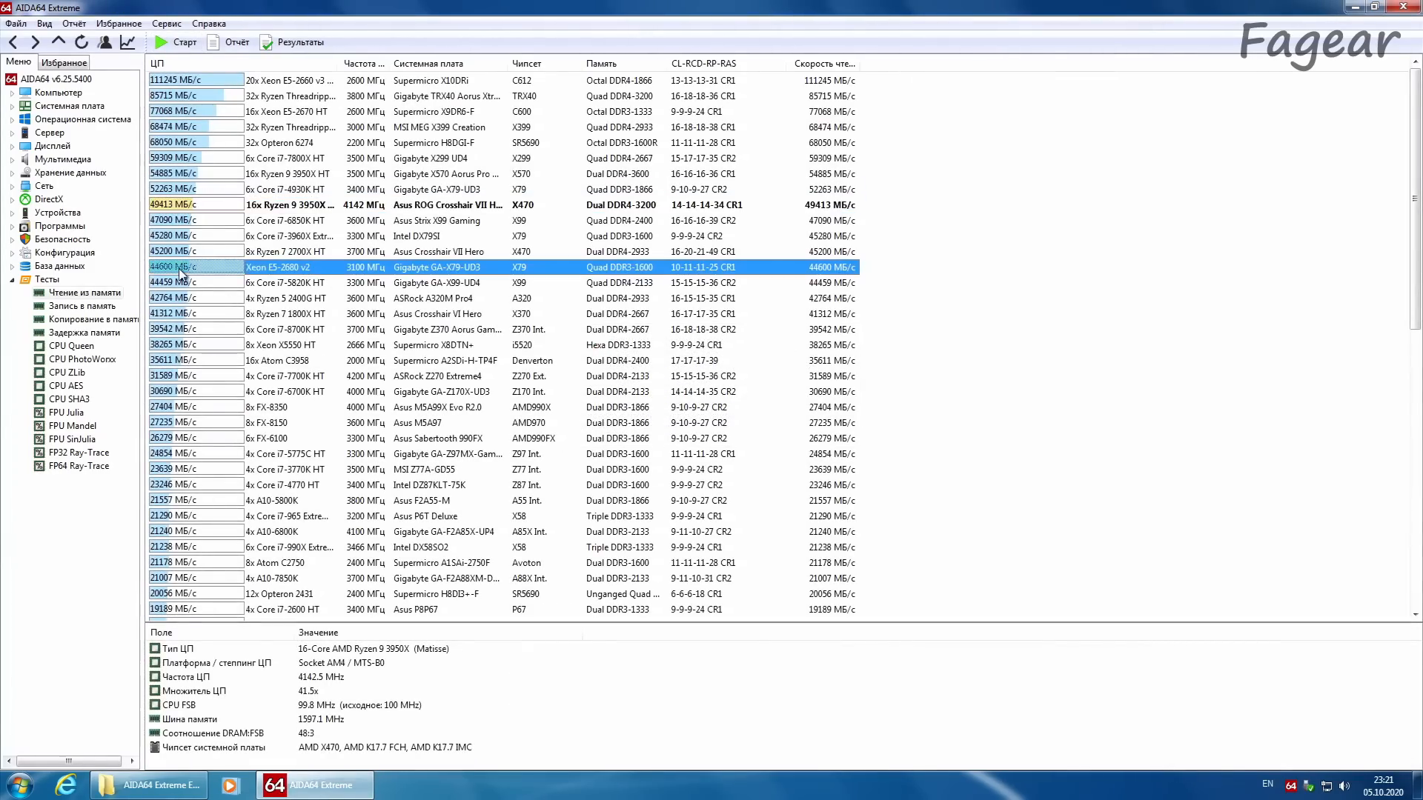
left_click(77, 308)
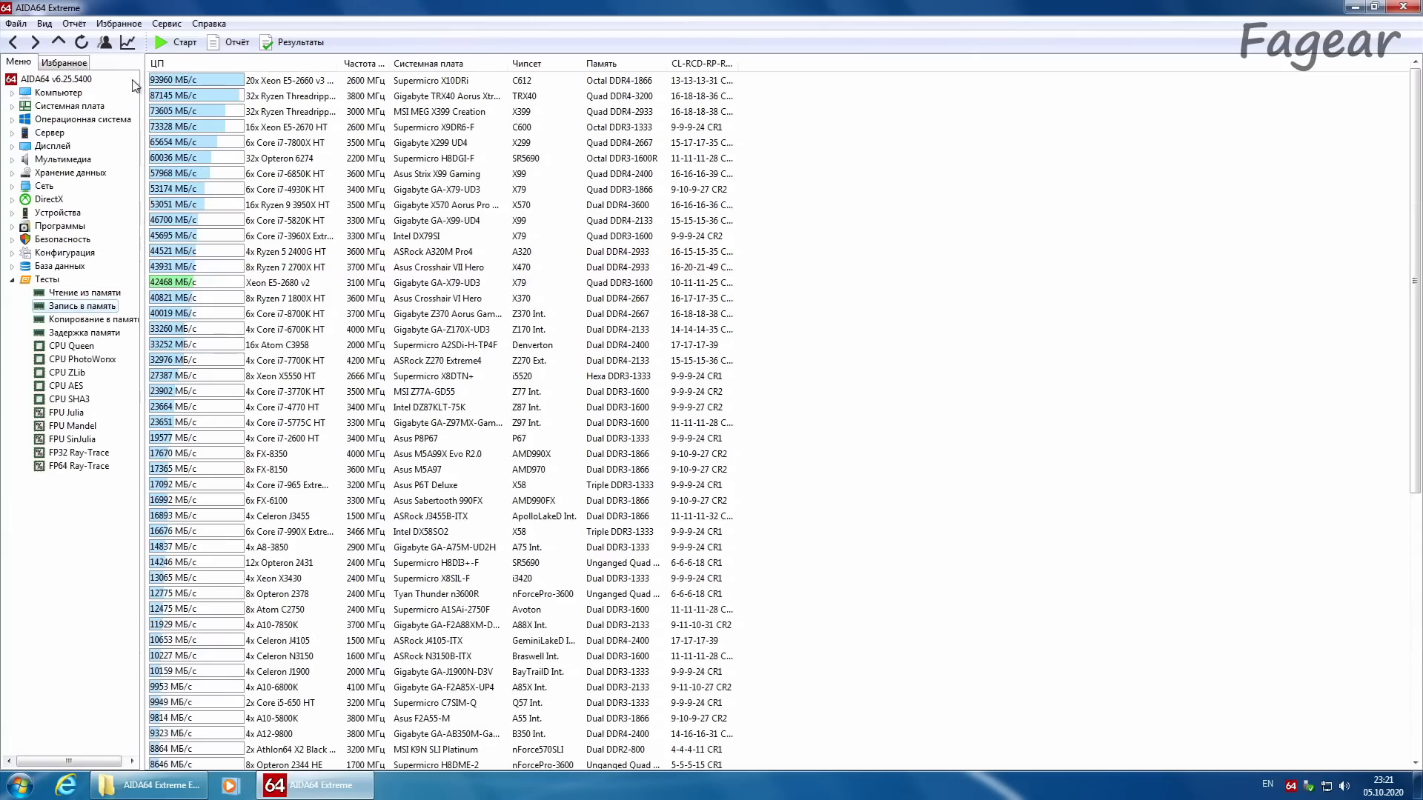
left_click(81, 42)
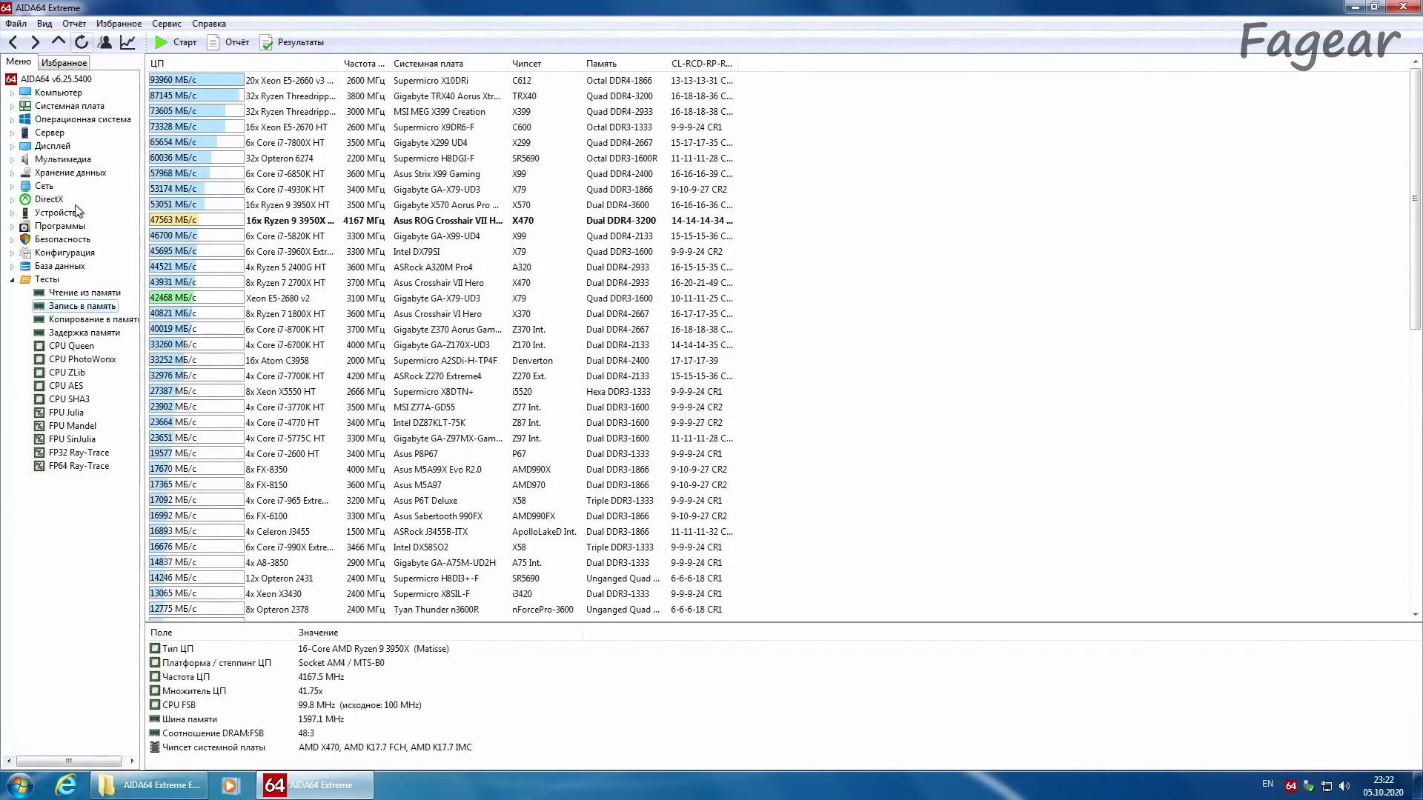
Step: Run the memory latency benchmark and compare this PC's result with the Xeon E5-2680 v2 entry
left_click(84, 333)
left_click(82, 42)
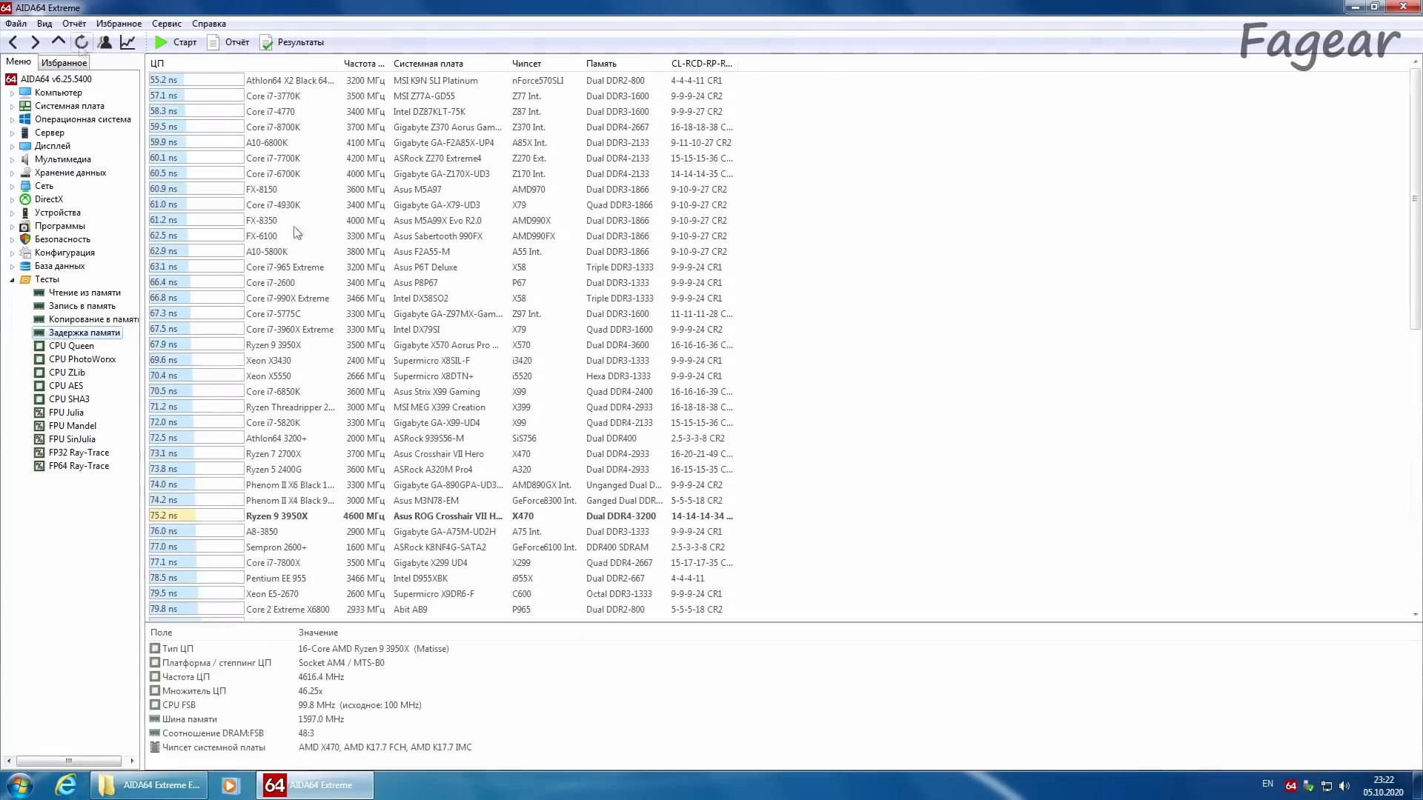
left_click_drag(1417, 315, 1417, 385)
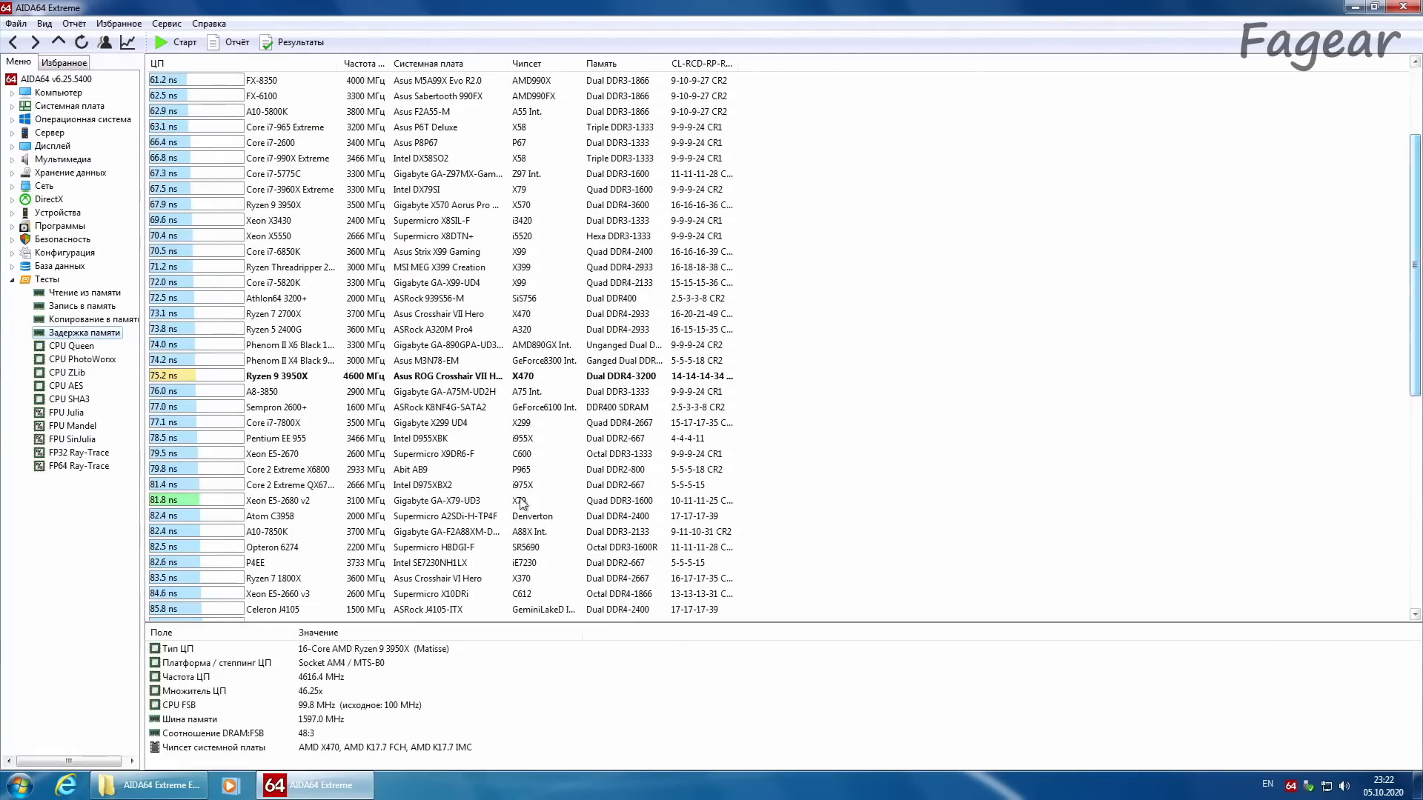
left_click(332, 504)
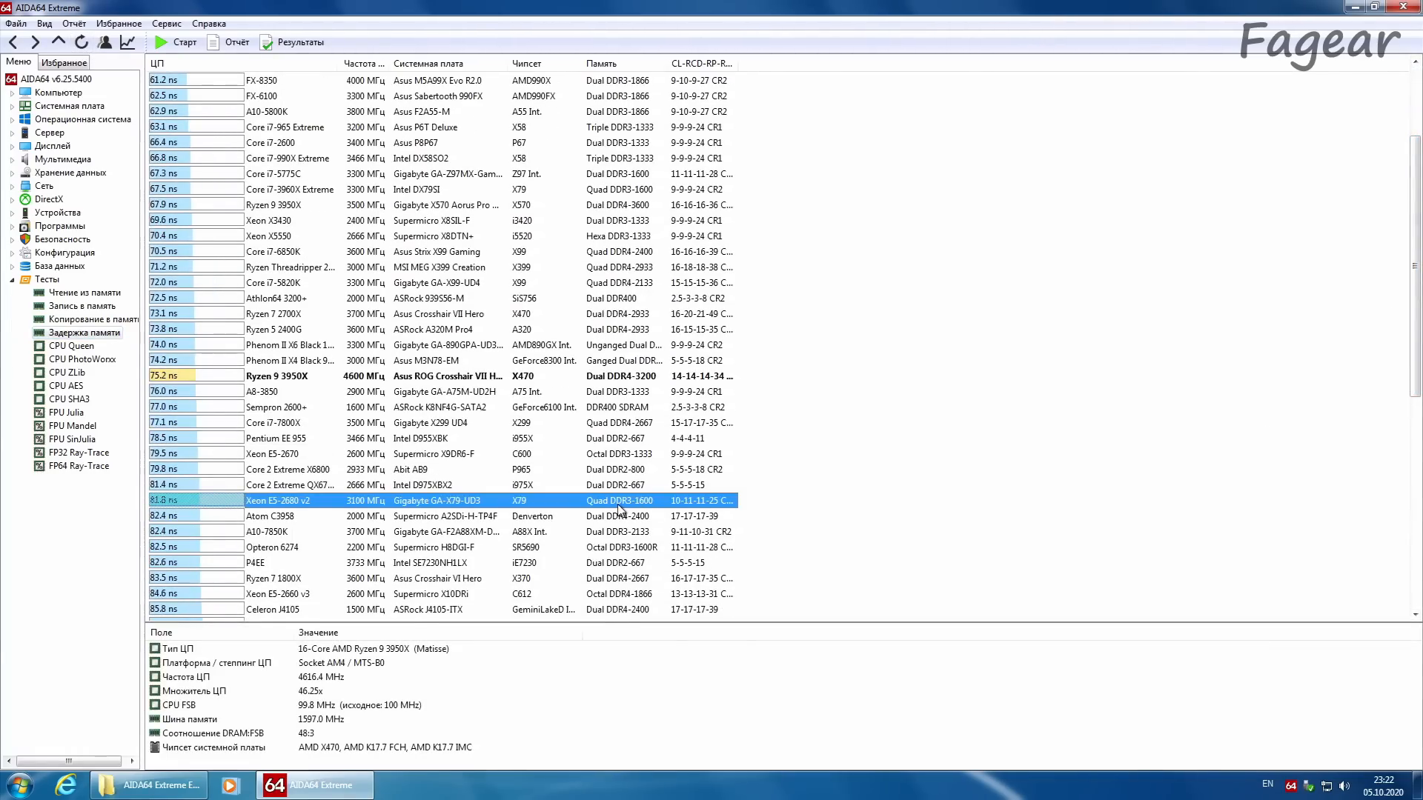
left_click(613, 377)
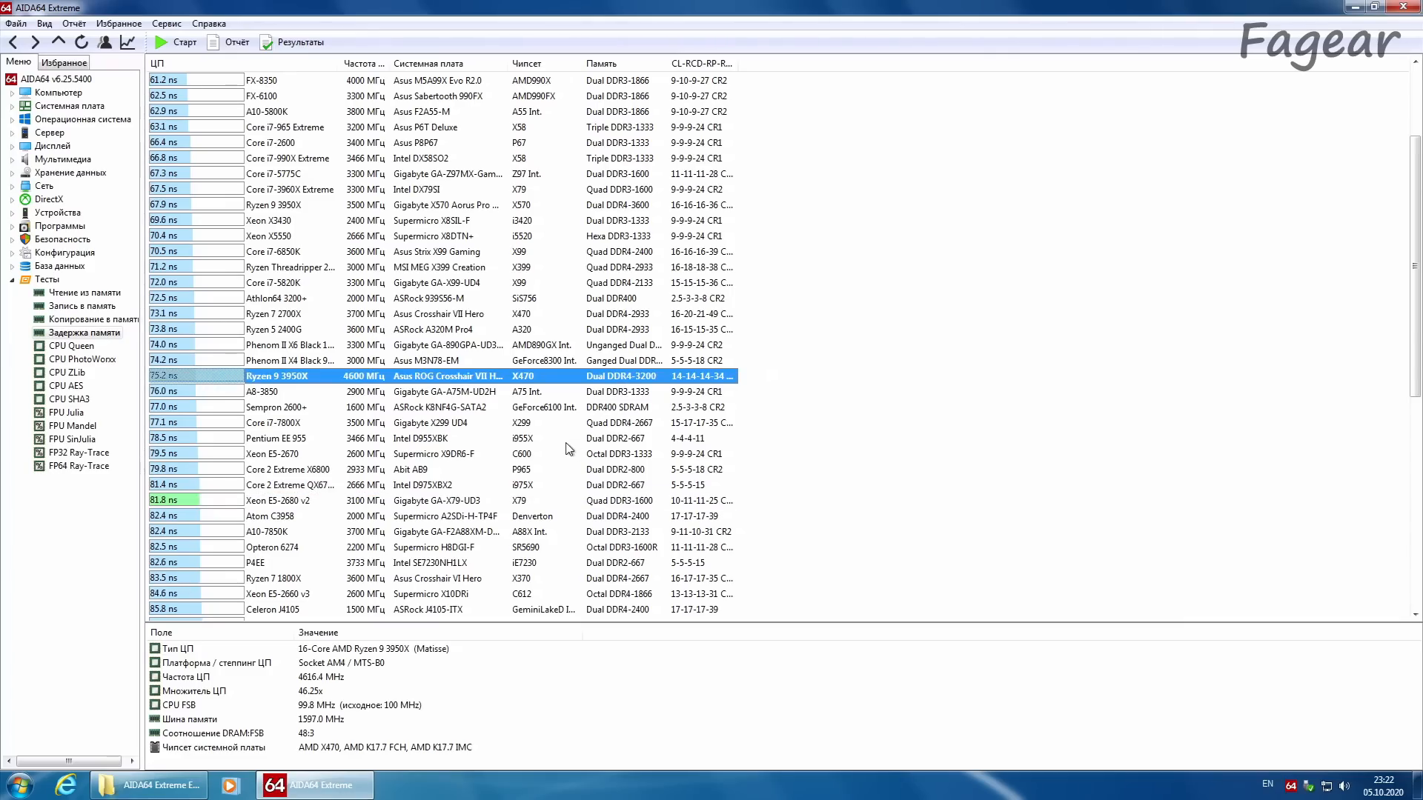
Step: Run the CPU Queen benchmark and widen the processor column so the full CPU names are readable
left_click(71, 346)
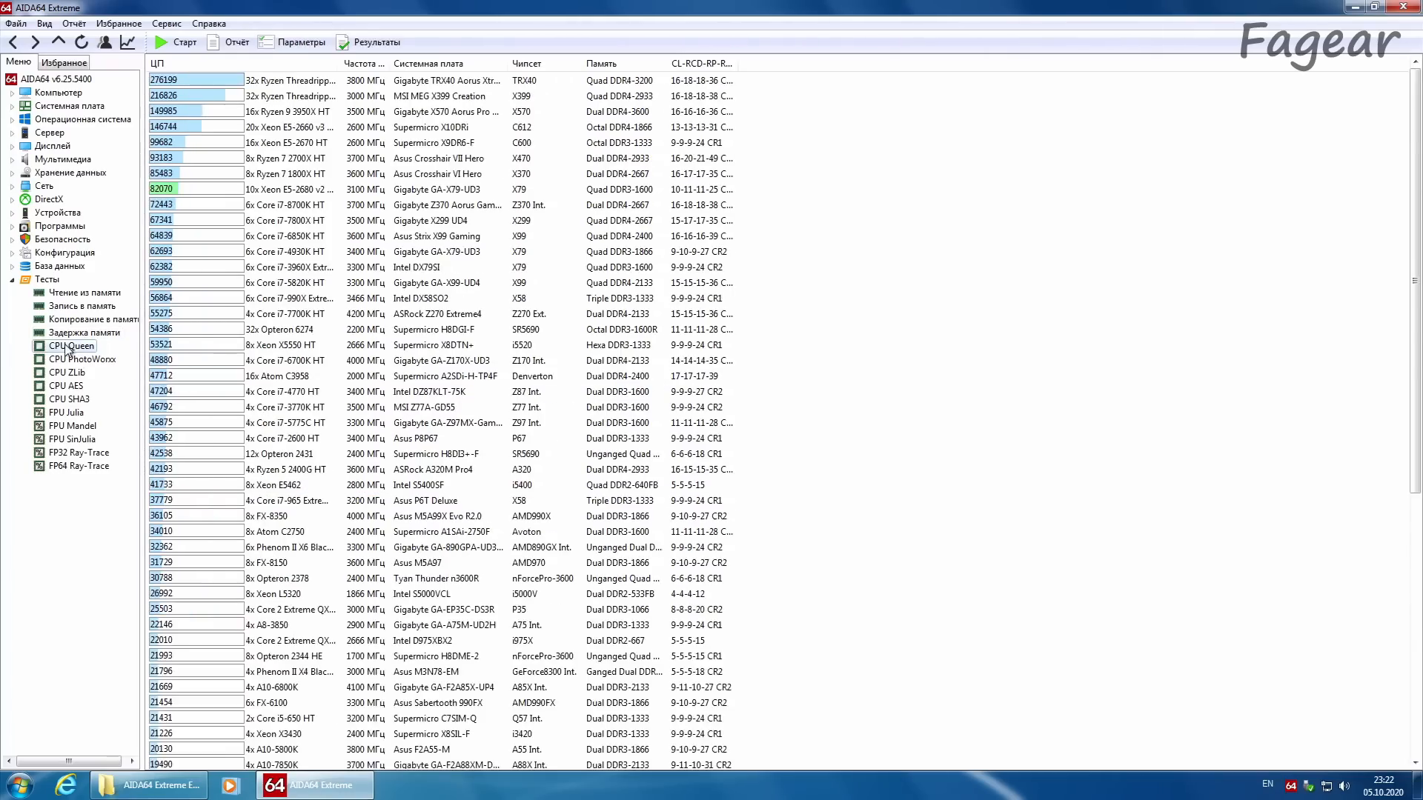
left_click(81, 42)
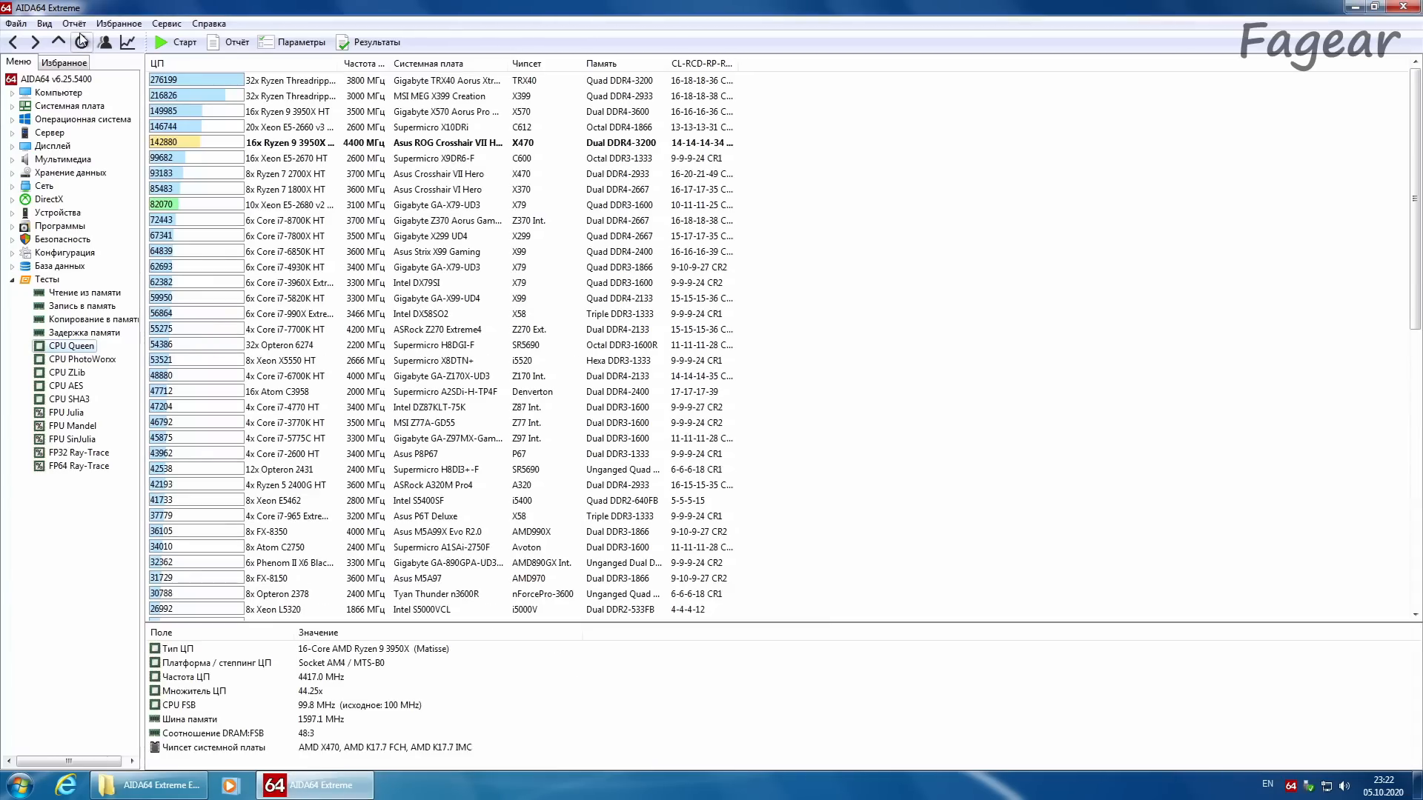
left_click_drag(338, 63, 380, 63)
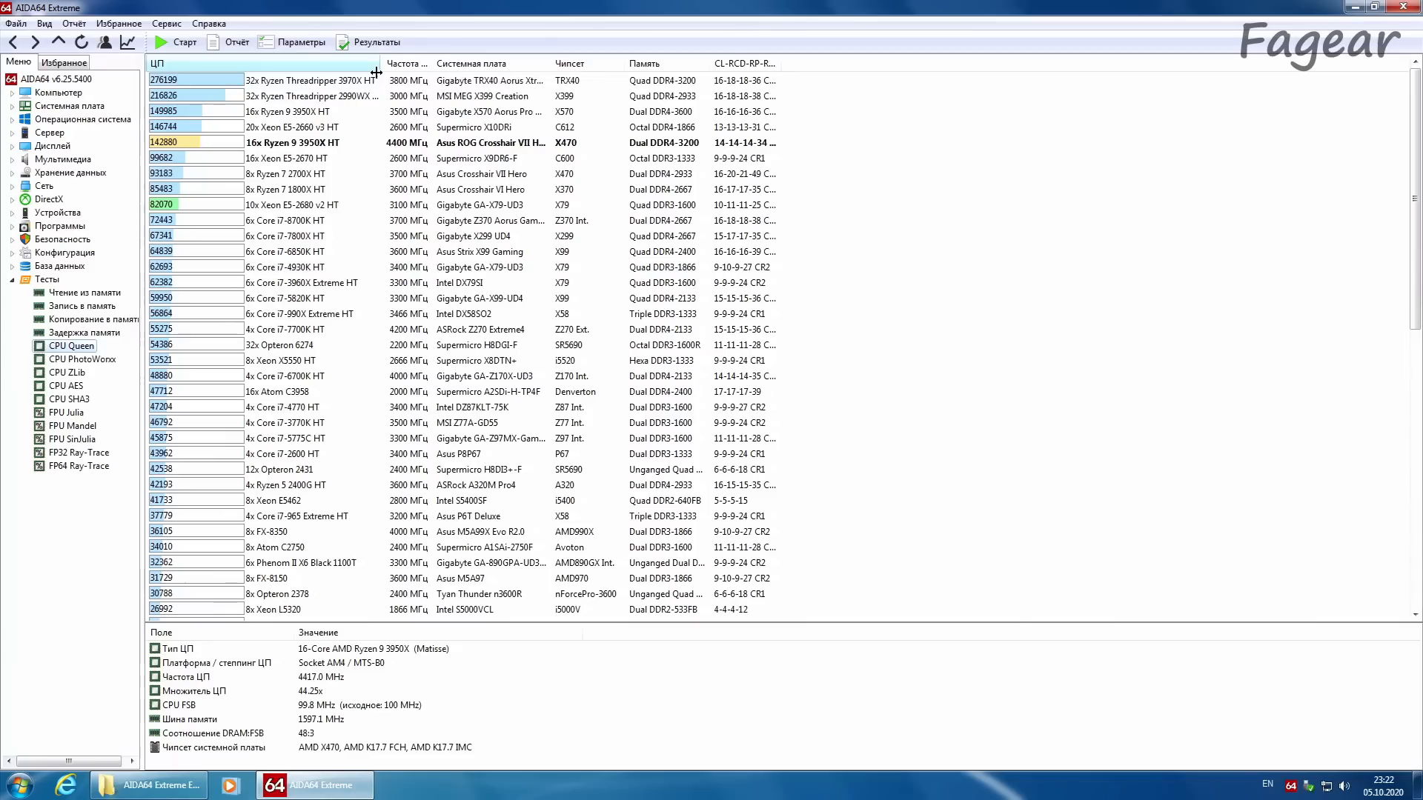
Step: Compare this PC's CPU Queen result and memory configuration with the X570 Ryzen 9 3950X, Xeon E5-2660 v3 and Ryzen 7 2700X entries
left_click(230, 144)
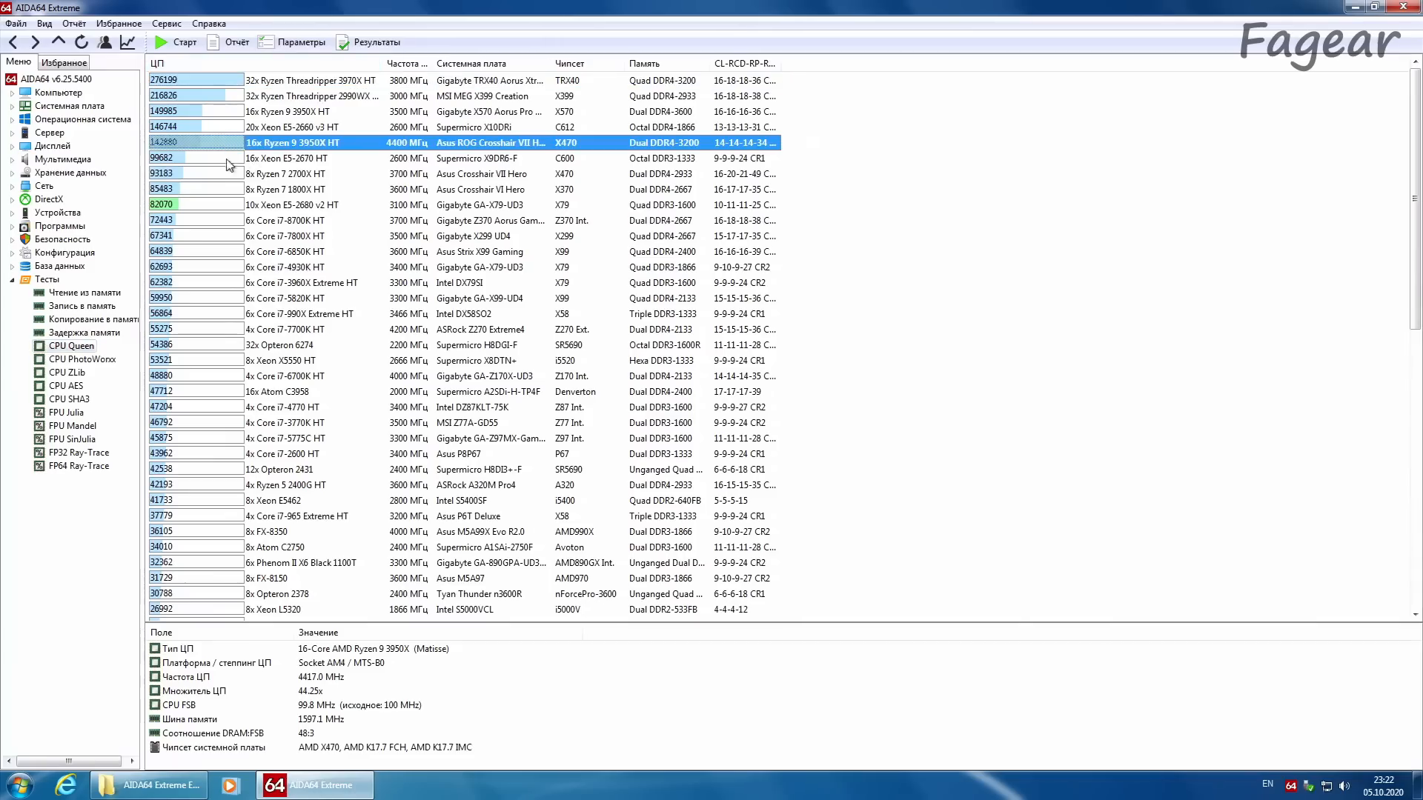
left_click(213, 113)
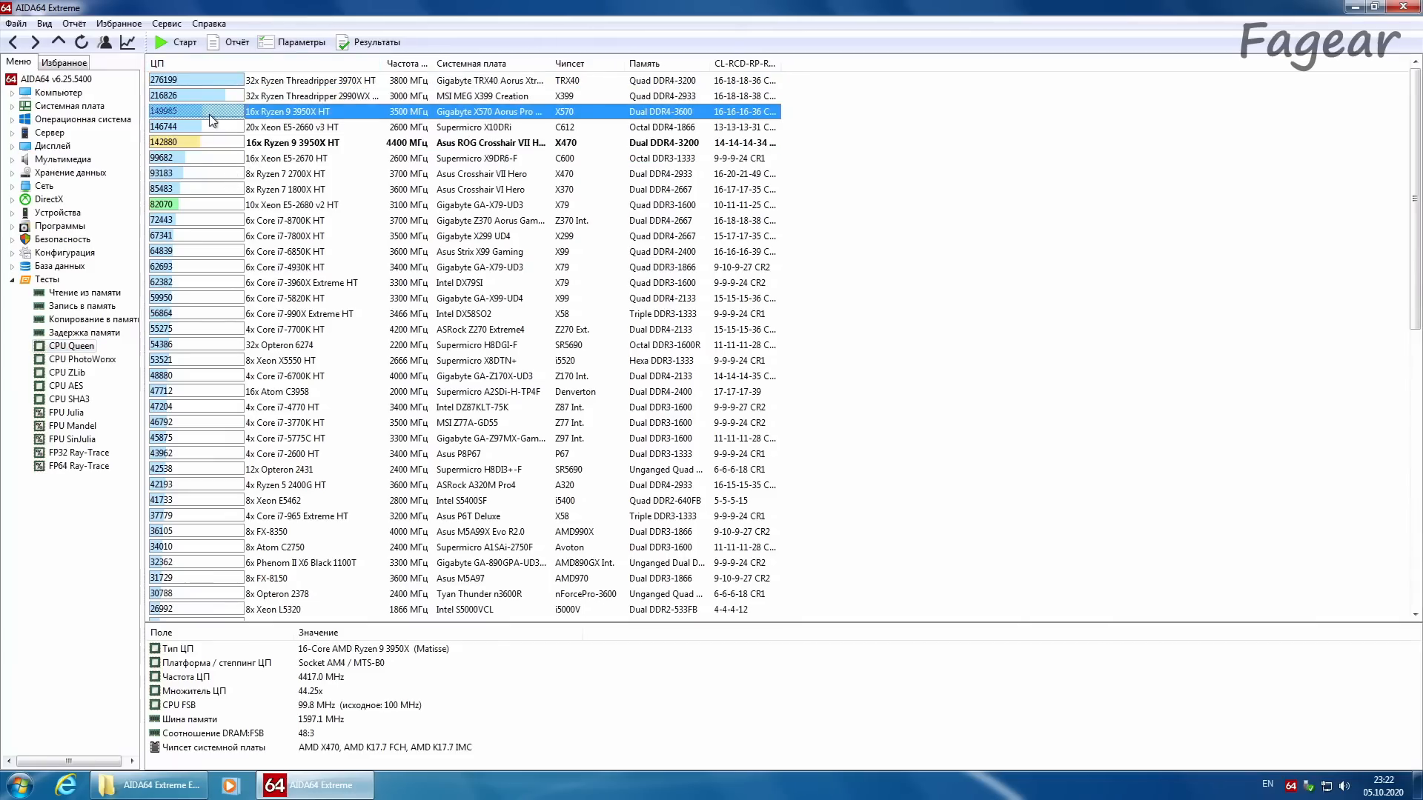
left_click(327, 128)
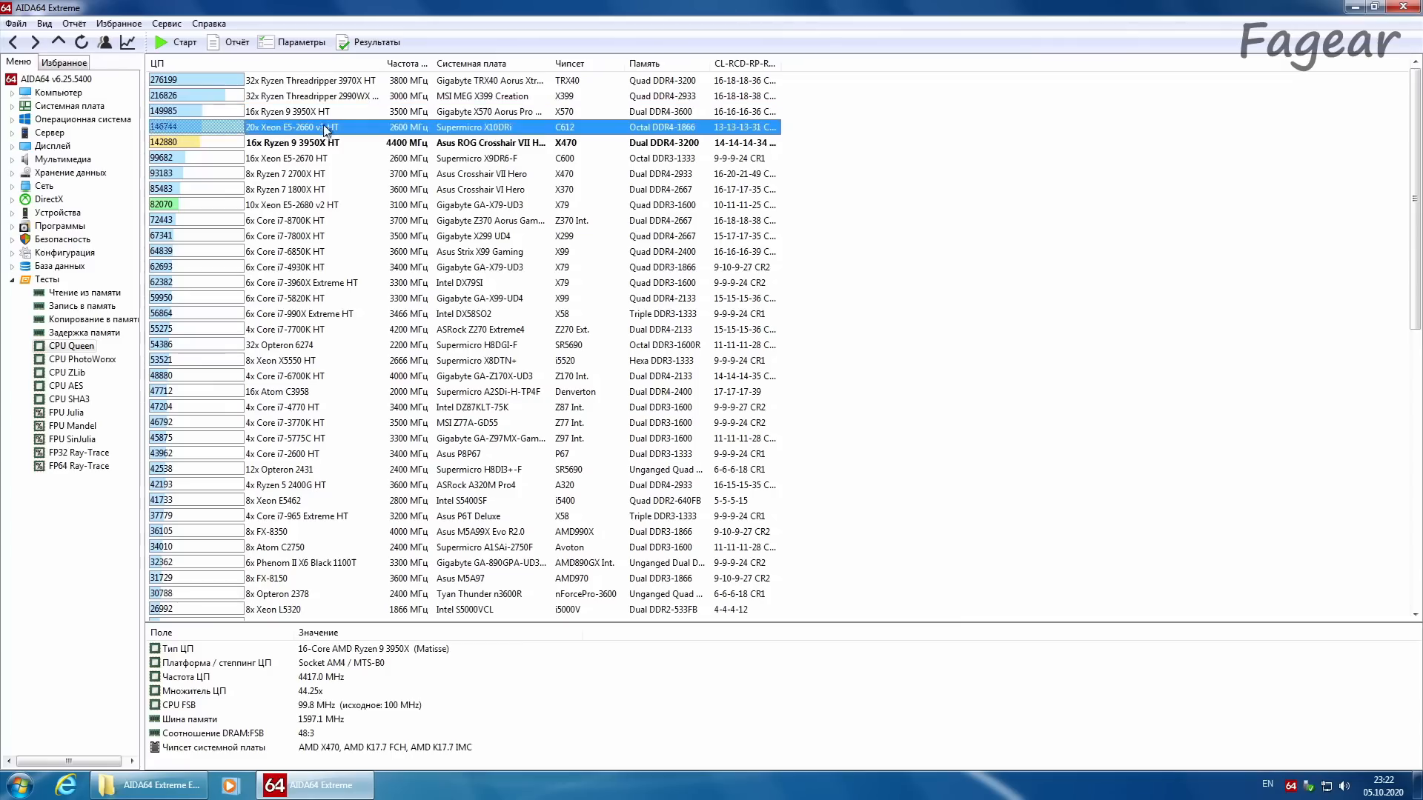
left_click(326, 143)
left_click(280, 112)
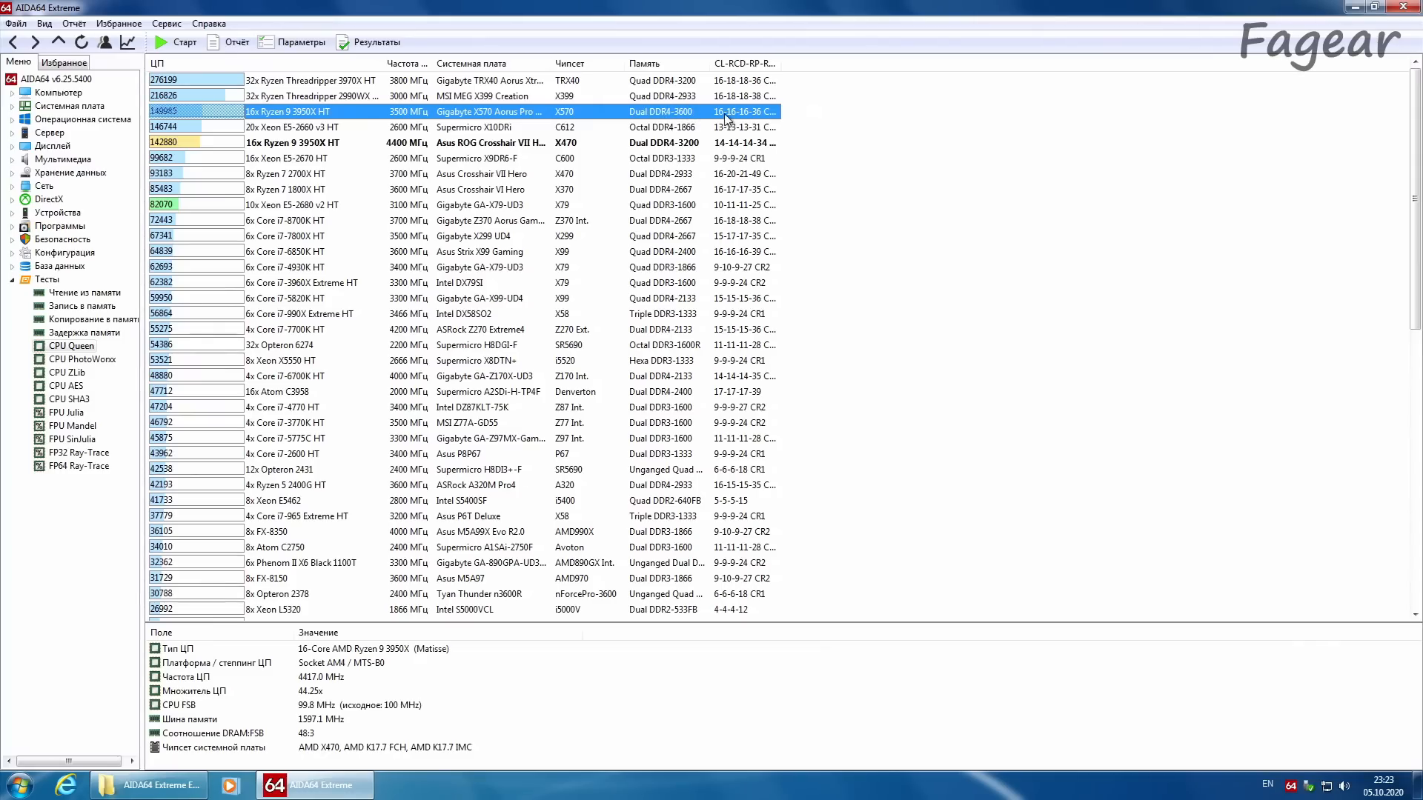
left_click(640, 143)
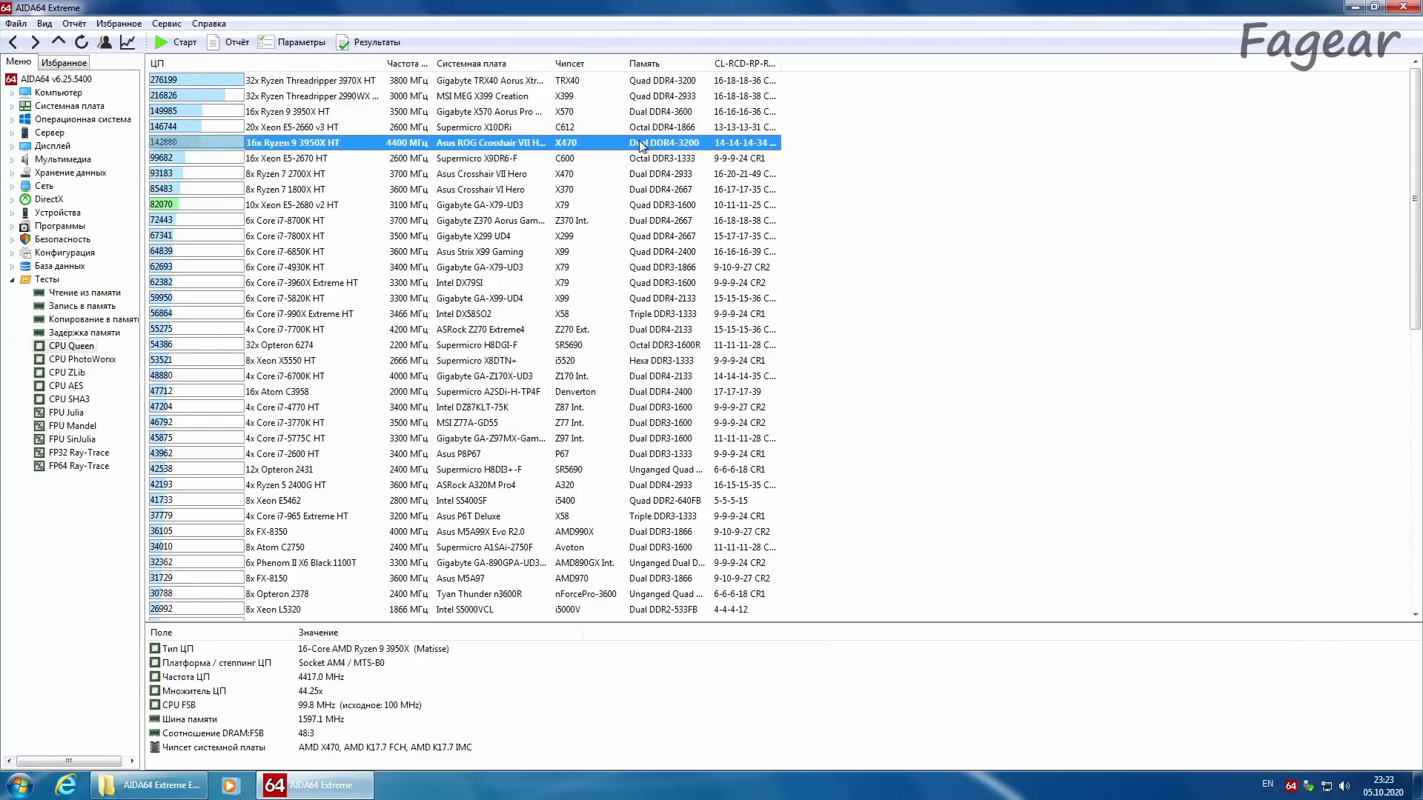
left_click(572, 116)
left_click(215, 144)
left_click(208, 114)
left_click(221, 145)
left_click(207, 174)
left_click(168, 145)
left_click(168, 115)
left_click(170, 143)
Step: Run the CPU PhotoWorxx benchmark and compare this PC's result with the X570 Ryzen 9 3950X entry
left_click(83, 360)
left_click(82, 42)
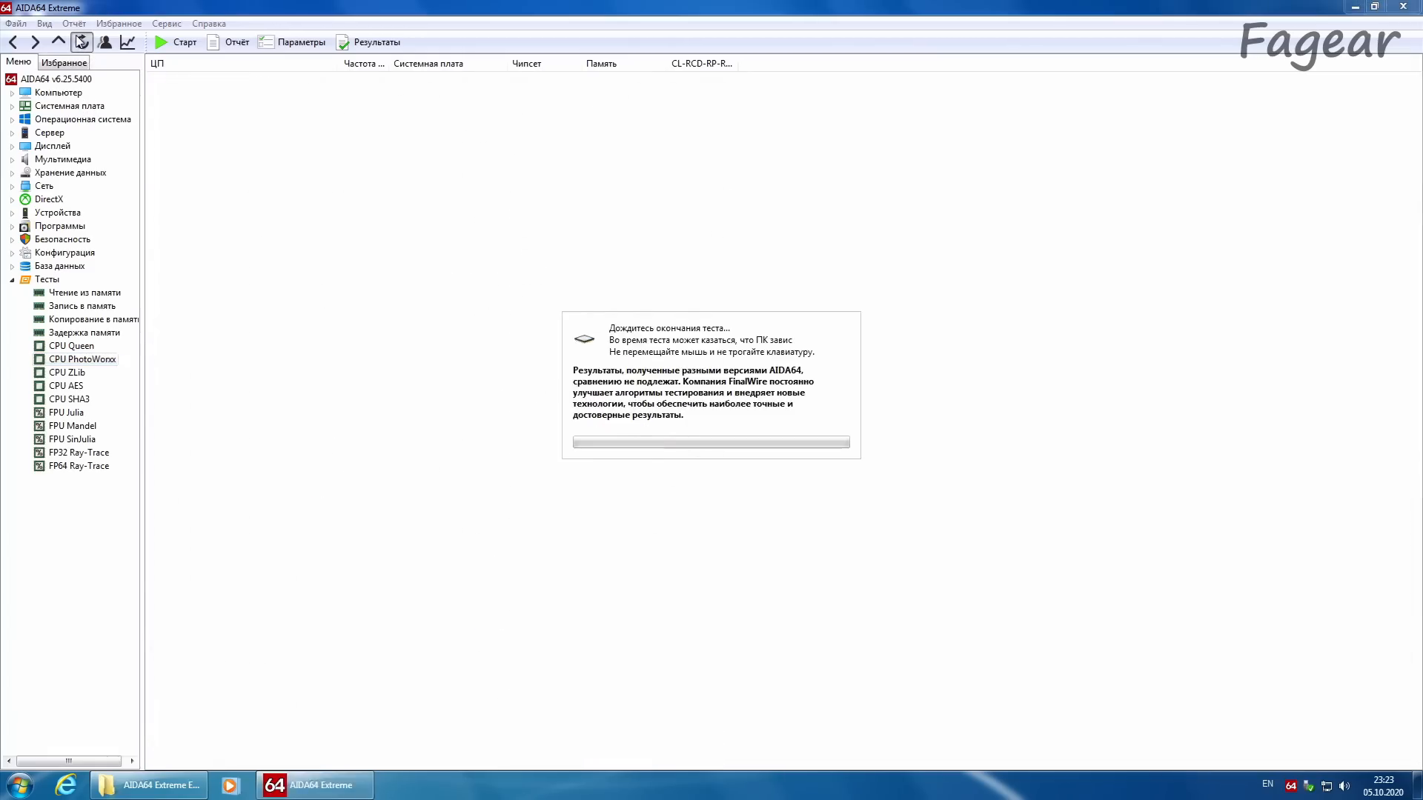
left_click(234, 191)
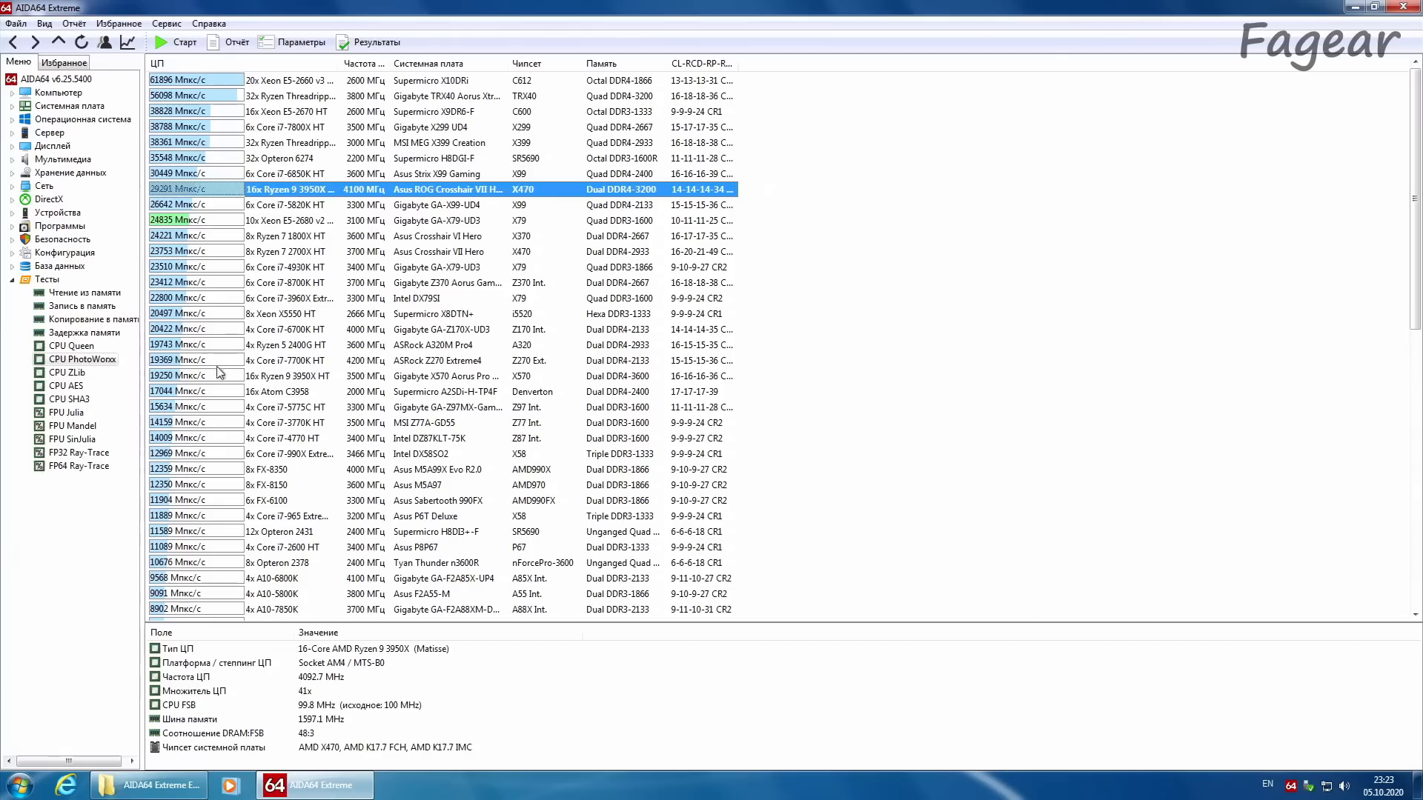
left_click(286, 377)
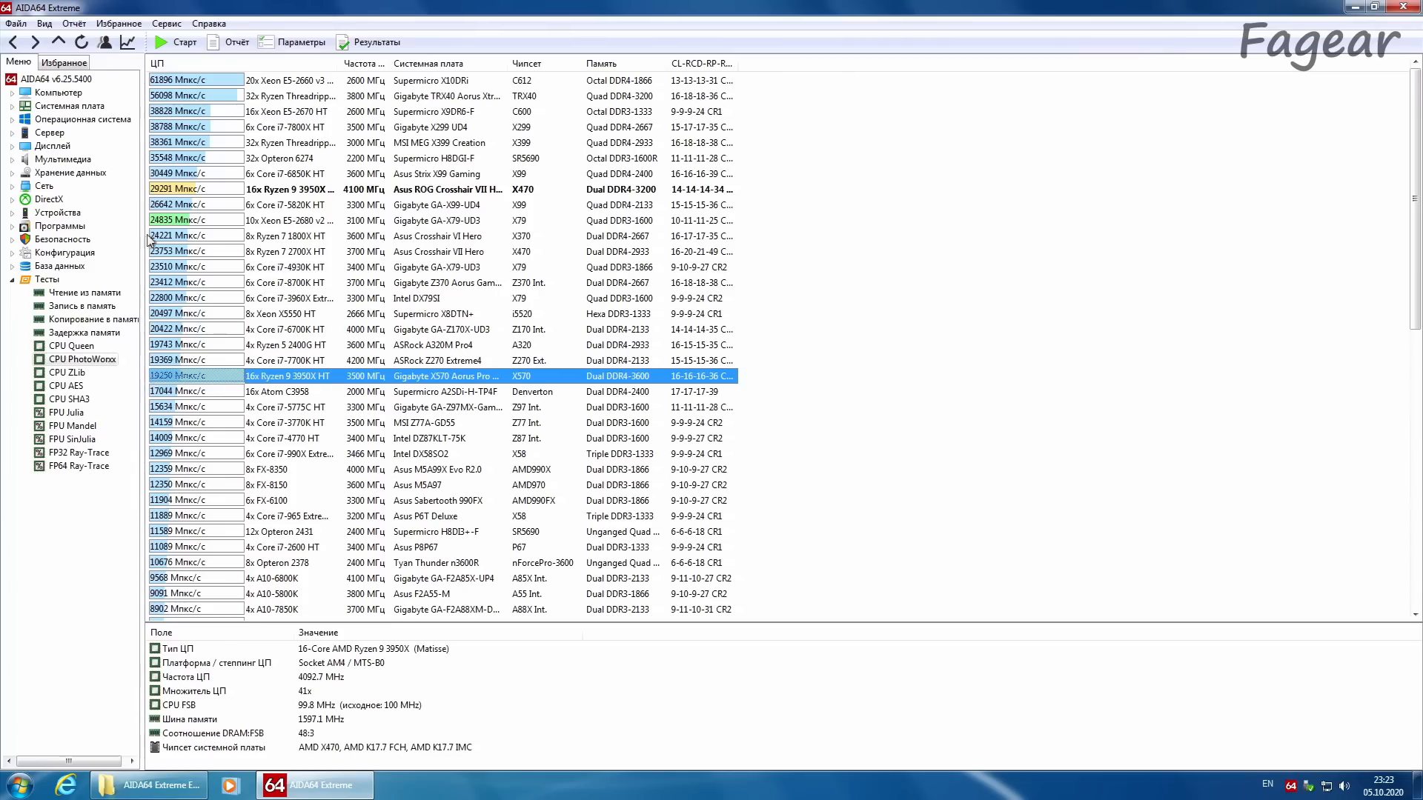
Step: Run the CPU ZLib benchmark and compare this PC's result with the X570 Ryzen 9 3950X entry
left_click(152, 191)
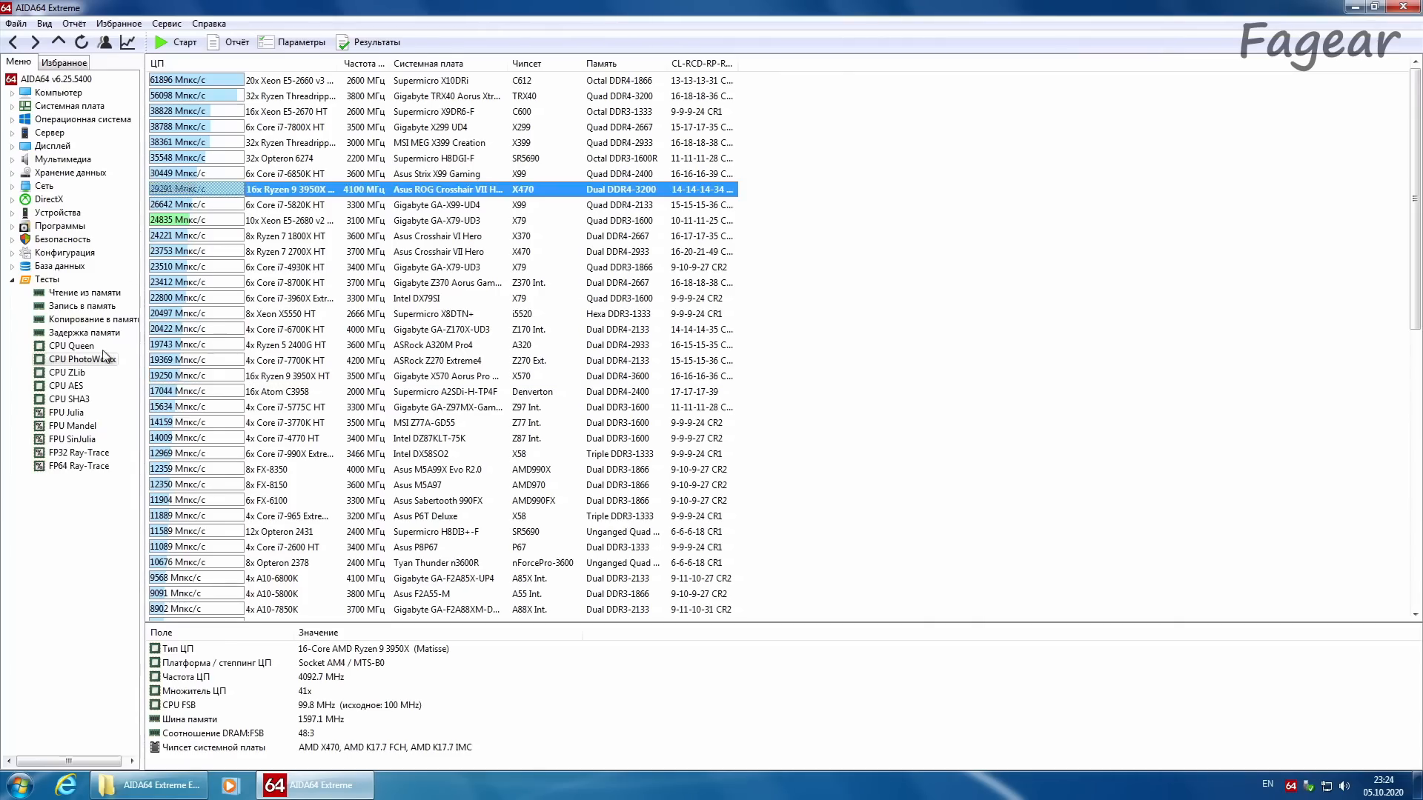
left_click(82, 41)
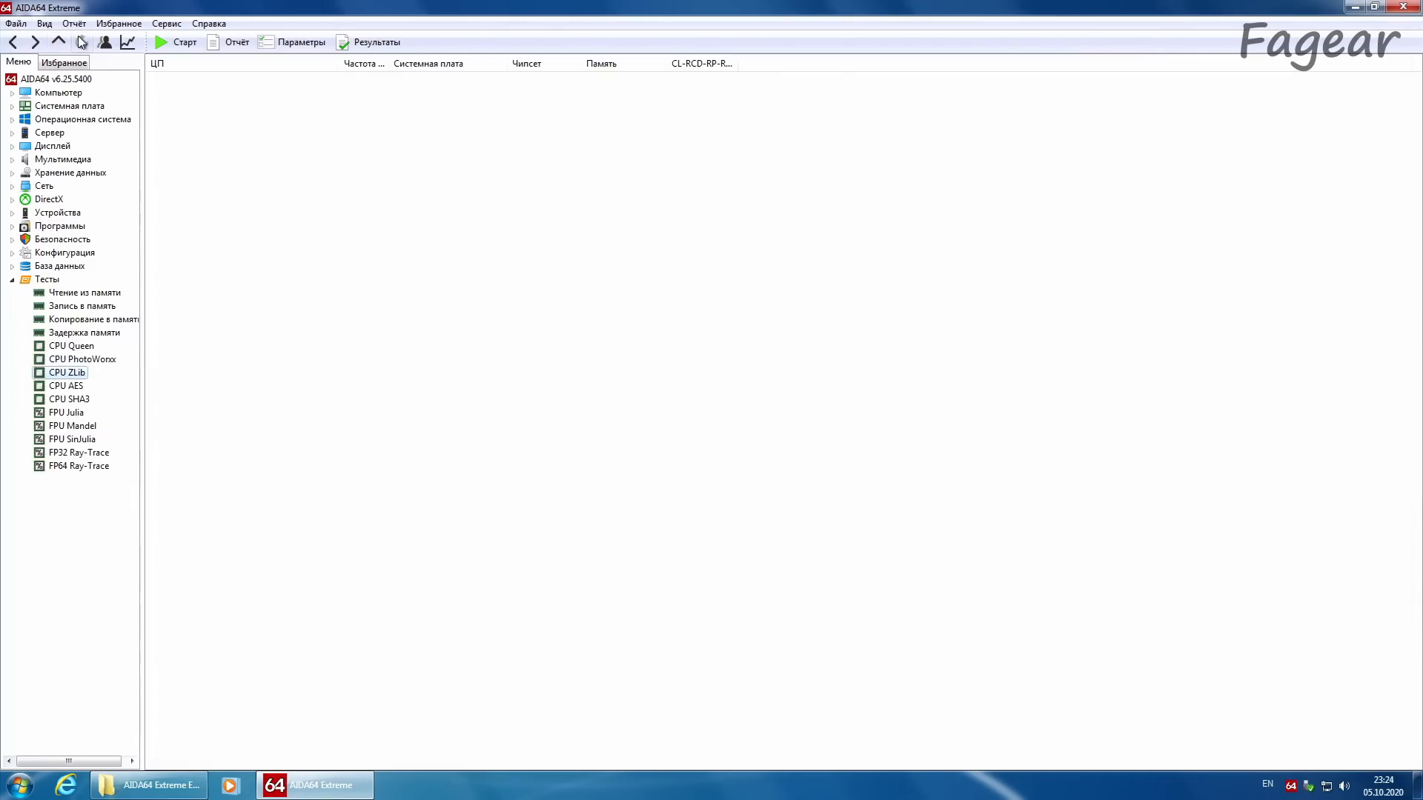
left_click(259, 125)
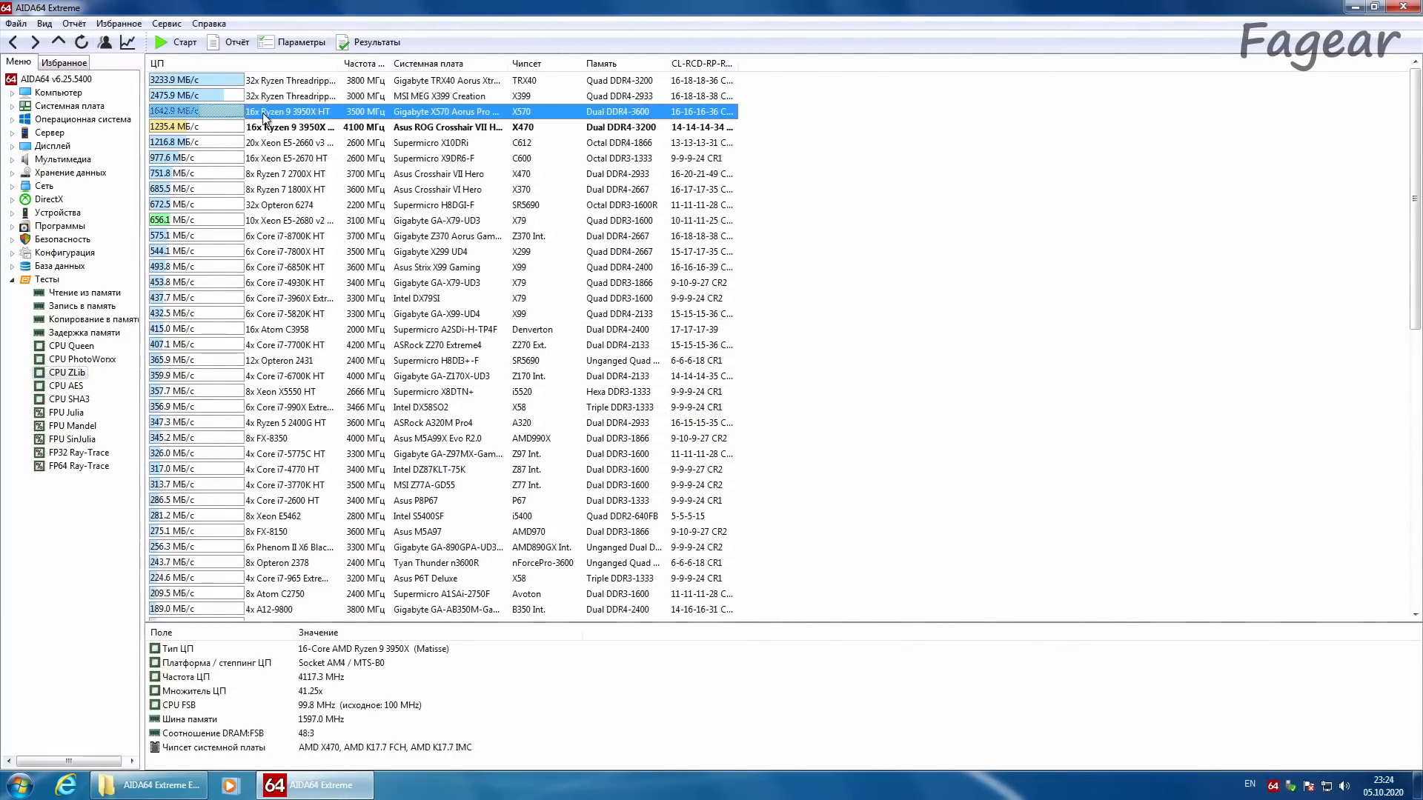
left_click(261, 116)
left_click(261, 129)
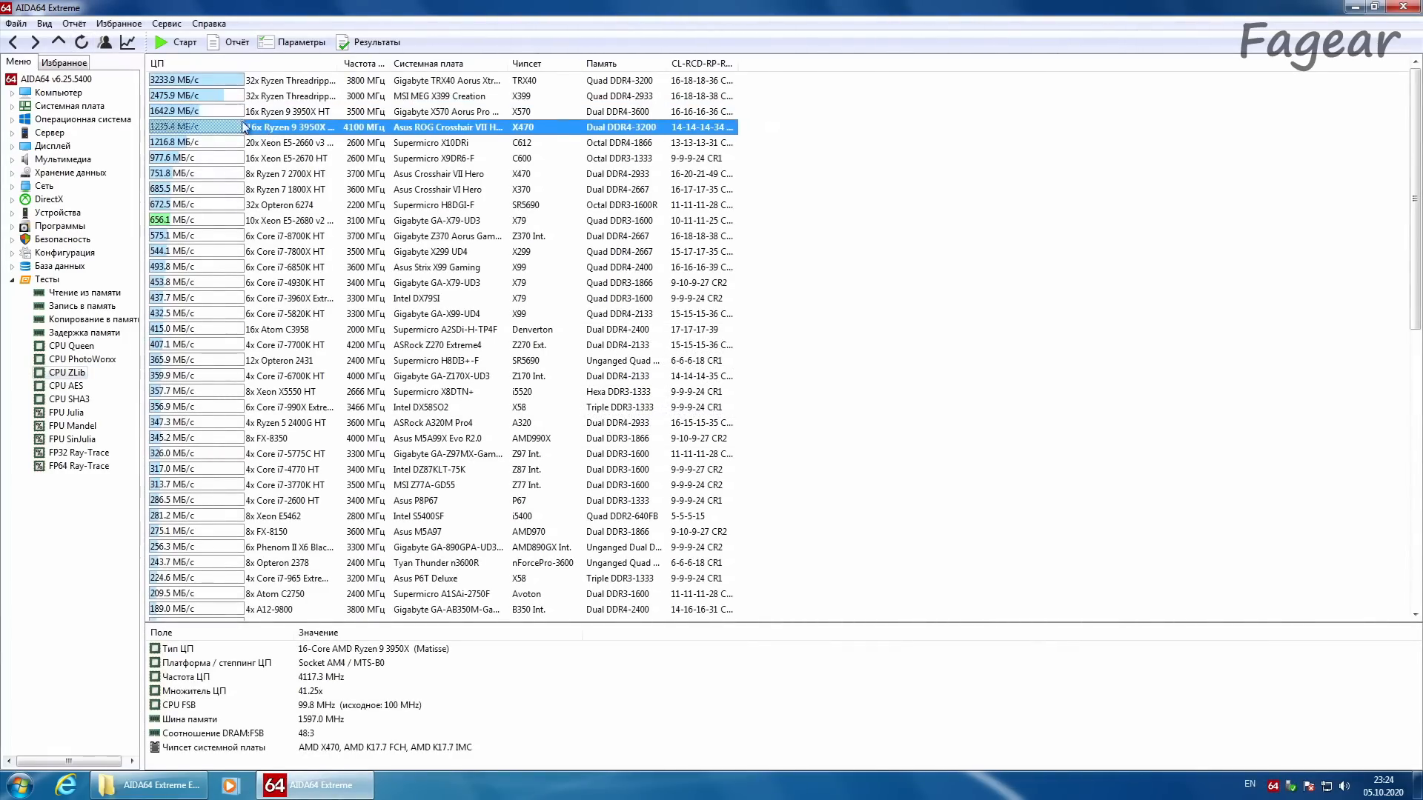
left_click(228, 116)
left_click(176, 128)
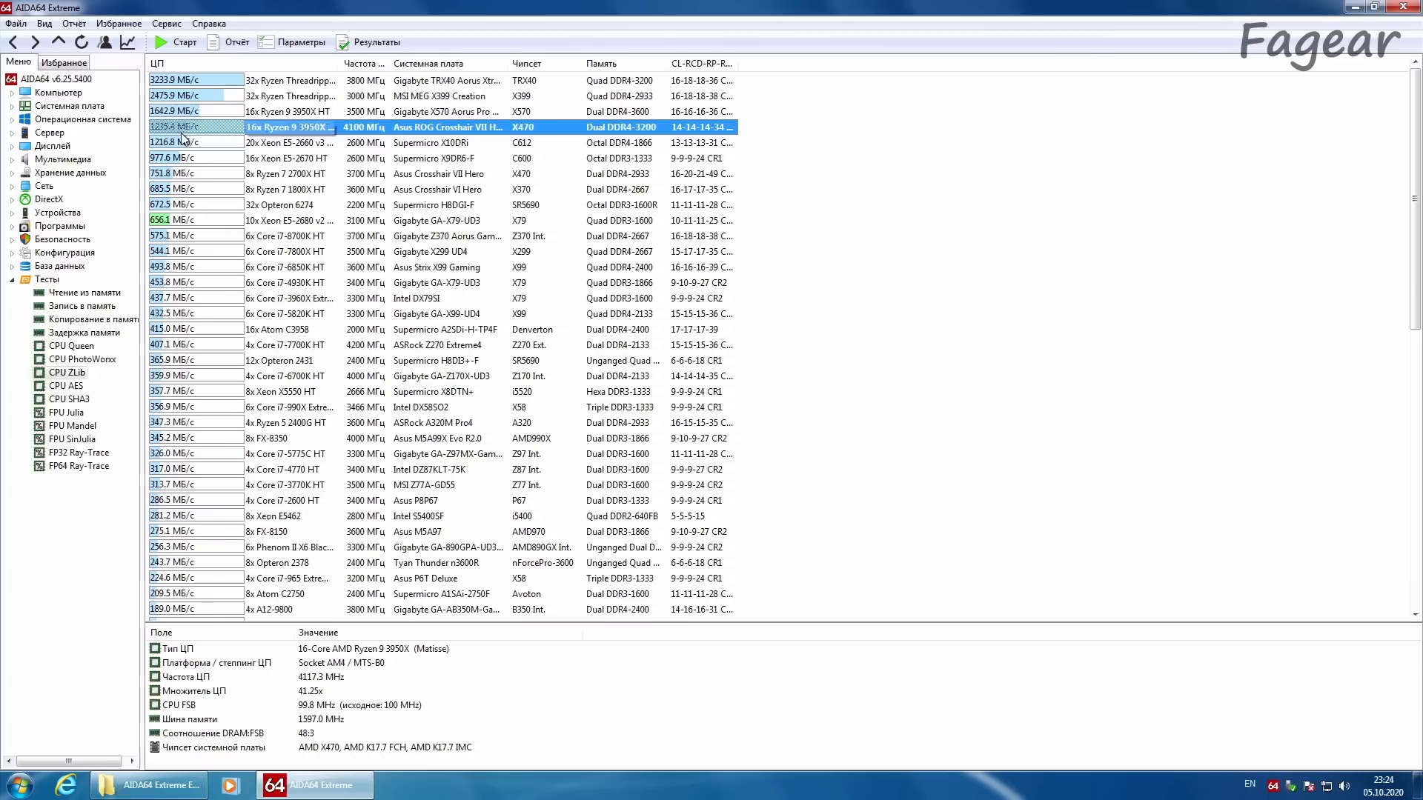
left_click(298, 112)
left_click(299, 126)
left_click(299, 112)
left_click(299, 127)
Step: Run the CPU AES benchmark and compare this PC's result with the X570 Ryzen 9 3950X entry
left_click(66, 386)
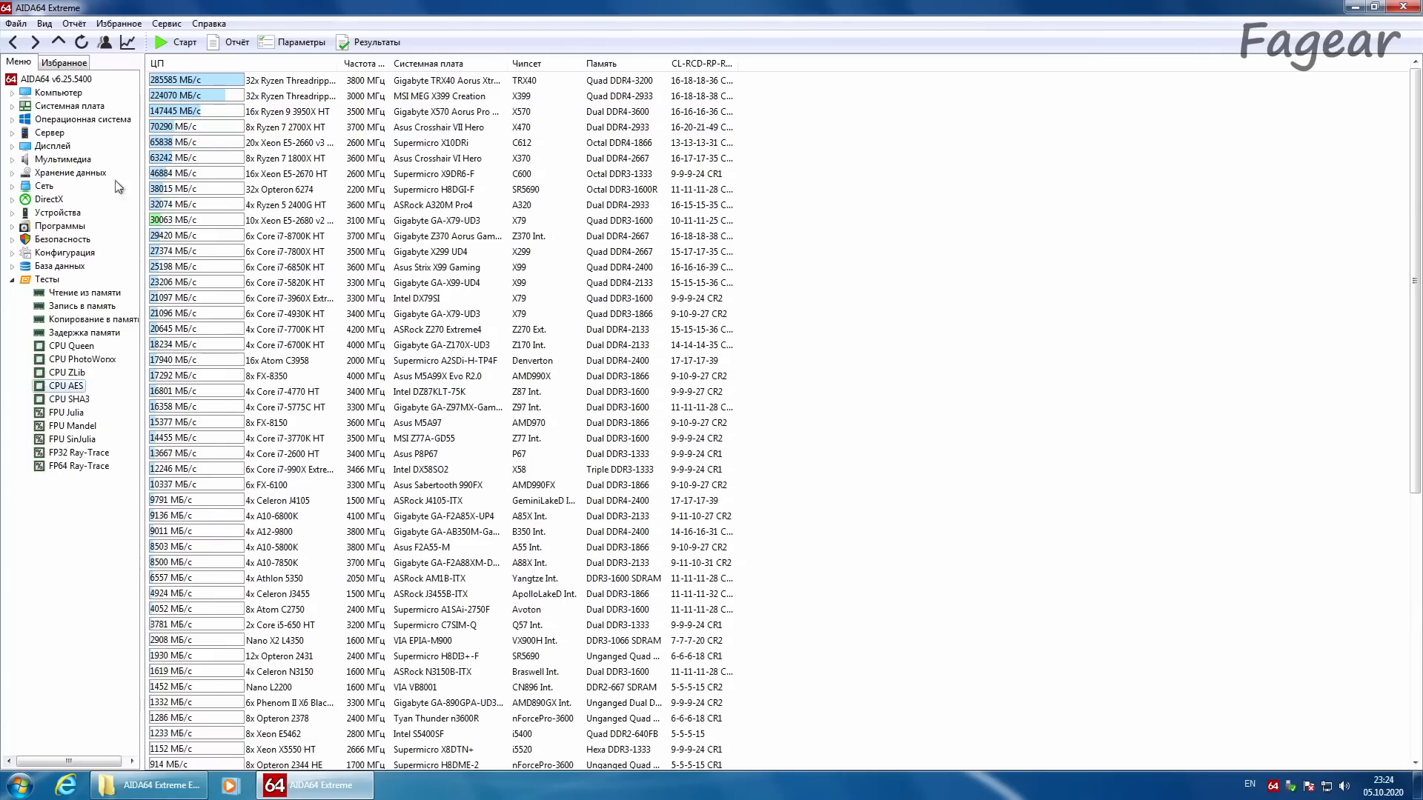
left_click(82, 43)
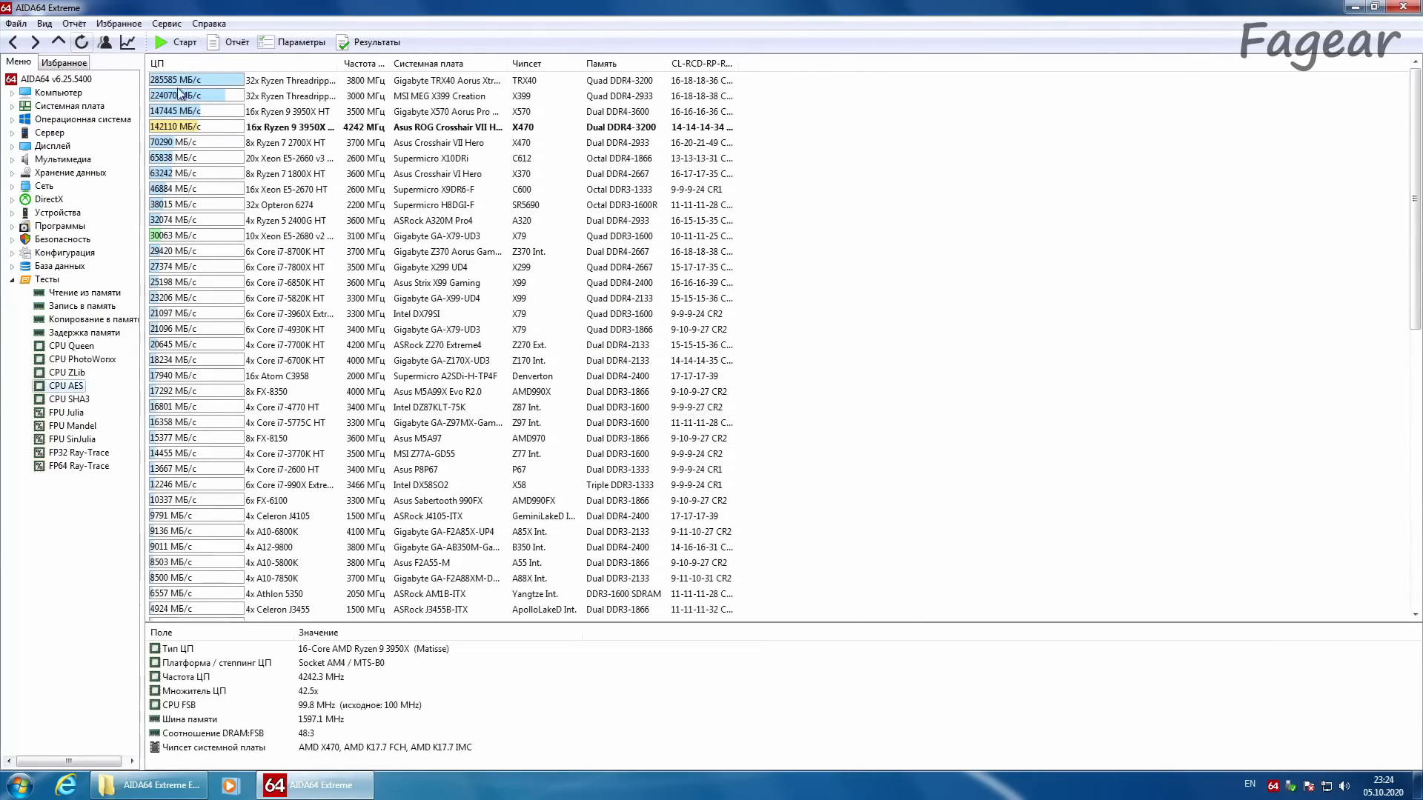
left_click(298, 113)
left_click(286, 126)
left_click(285, 113)
left_click(285, 126)
Step: Run the CPU SHA3 benchmark and compare this PC's result with the X570 Ryzen 9 3950X and Xeon E5-2680 v2 entries
left_click(68, 400)
left_click(82, 43)
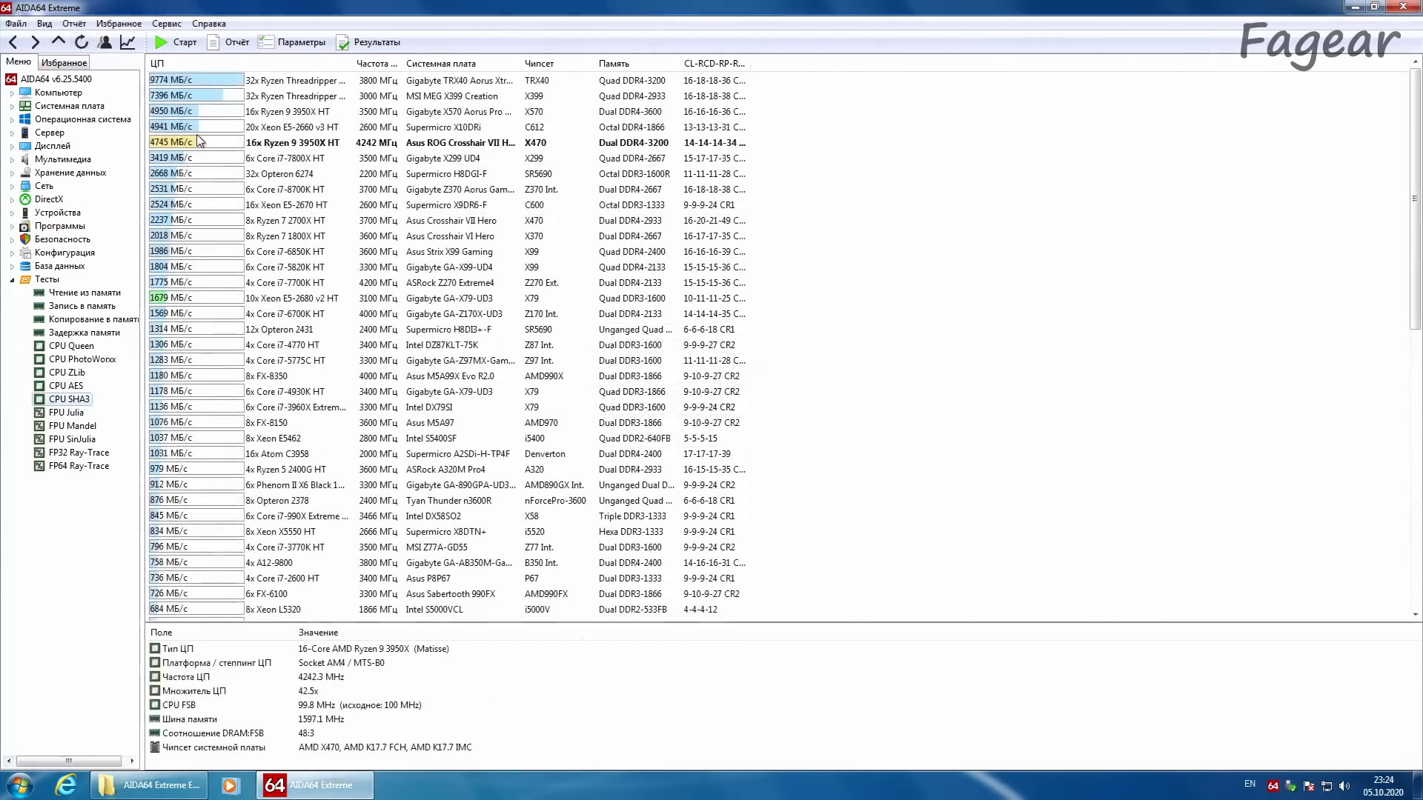
left_click(204, 123)
left_click(205, 114)
left_click(207, 147)
left_click(208, 116)
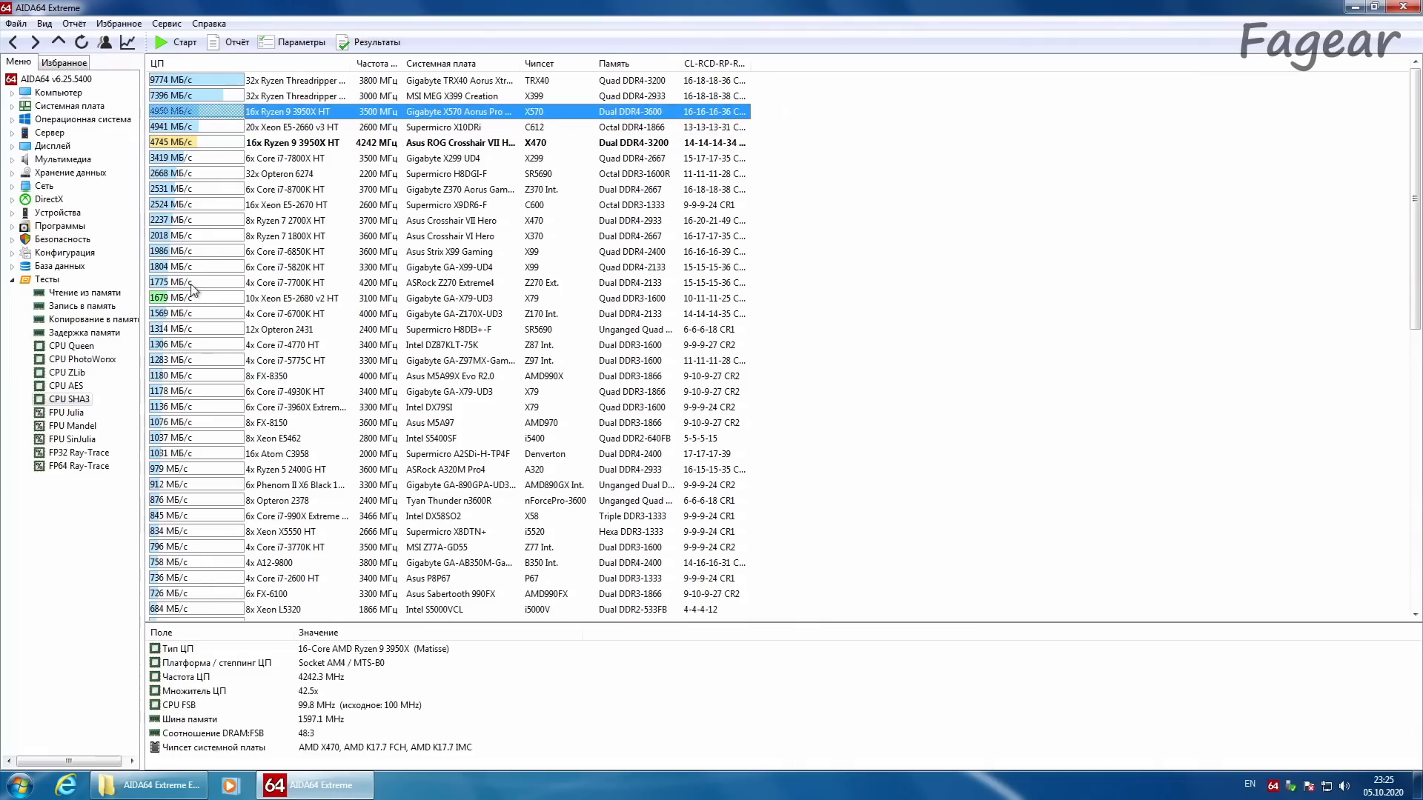
left_click(193, 303)
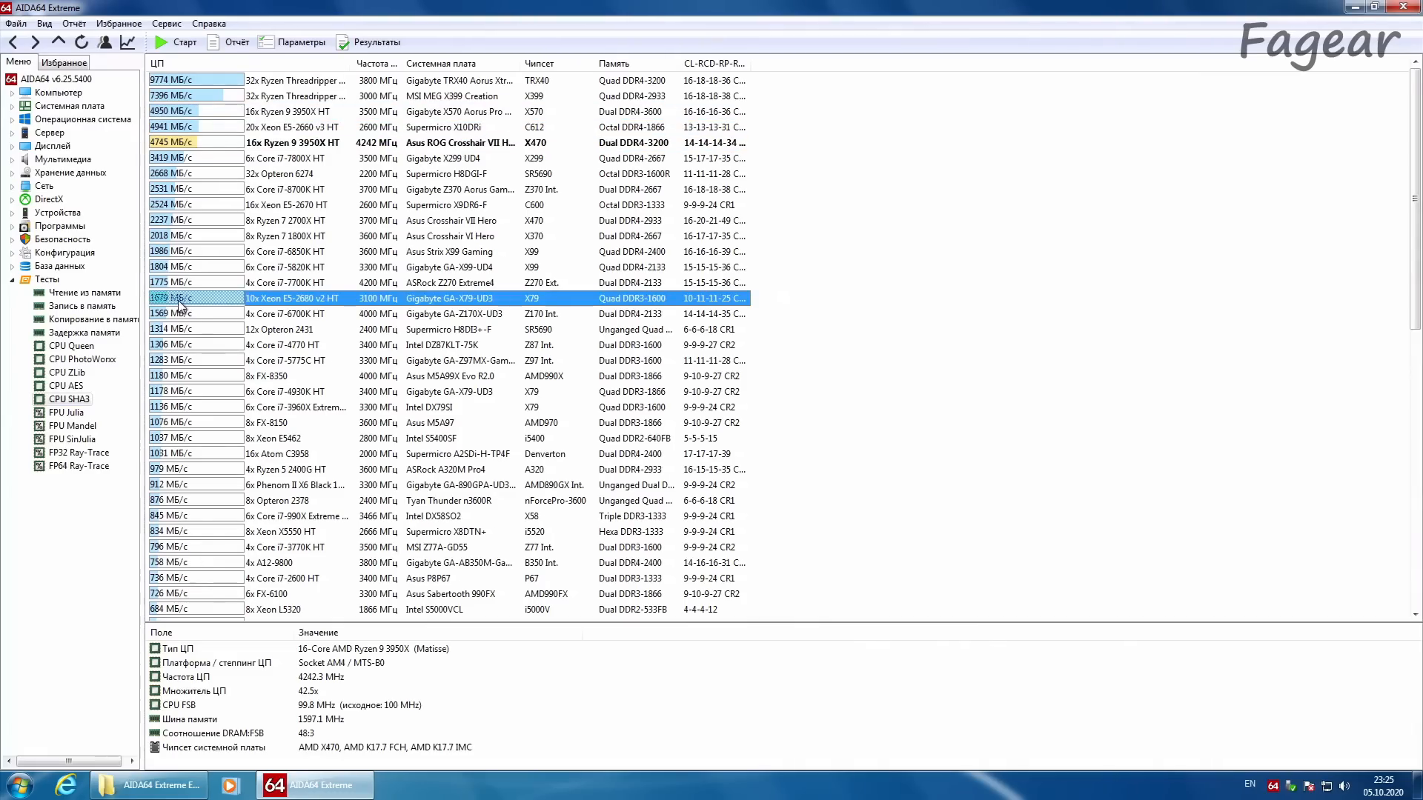
Step: Run the FPU Julia benchmark and compare this PC's result with the X570 Ryzen 9 3950X entry
left_click(74, 412)
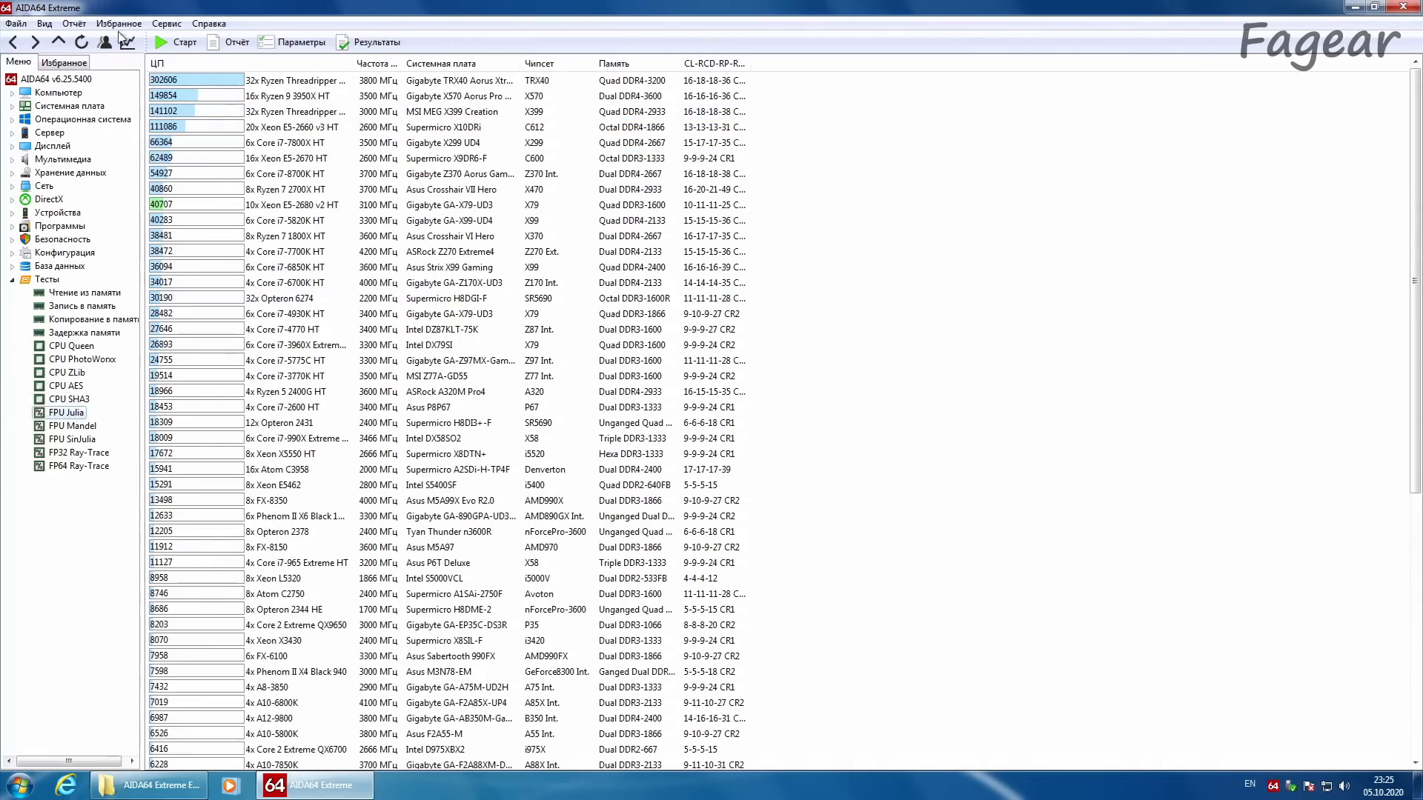
left_click(82, 42)
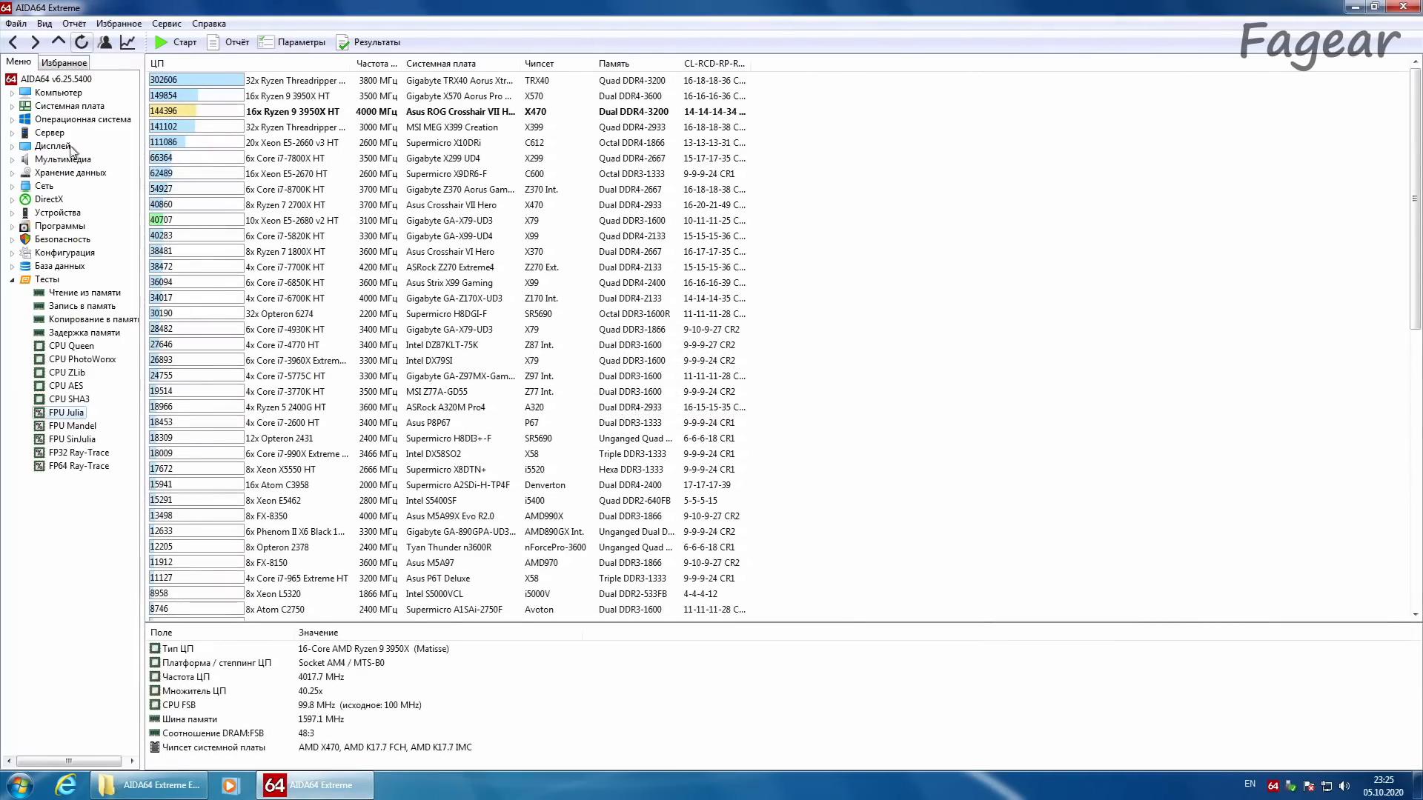
left_click(219, 113)
left_click(217, 98)
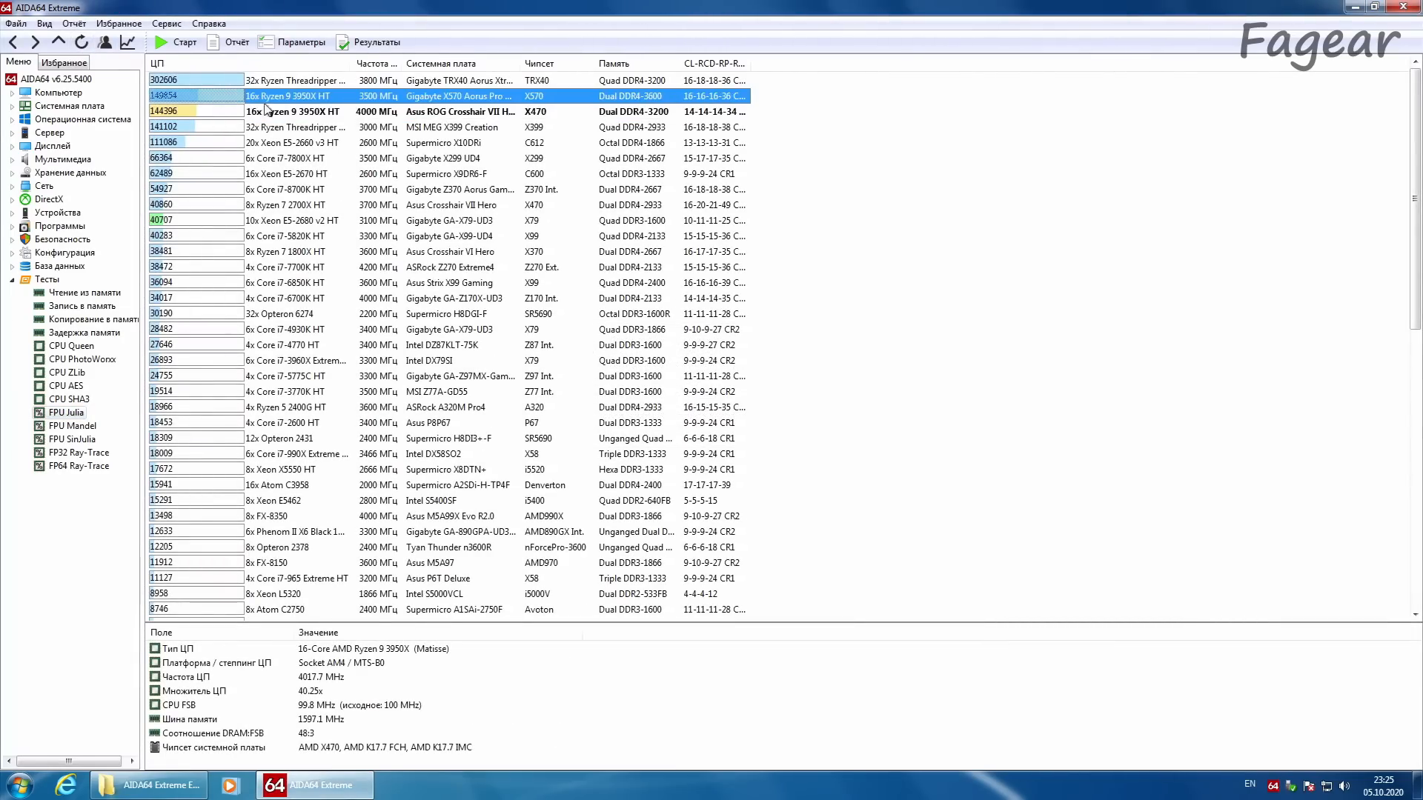
Step: Compare this PC's FPU Julia result with the Xeon E5-2680 v2 entry
left_click(180, 223)
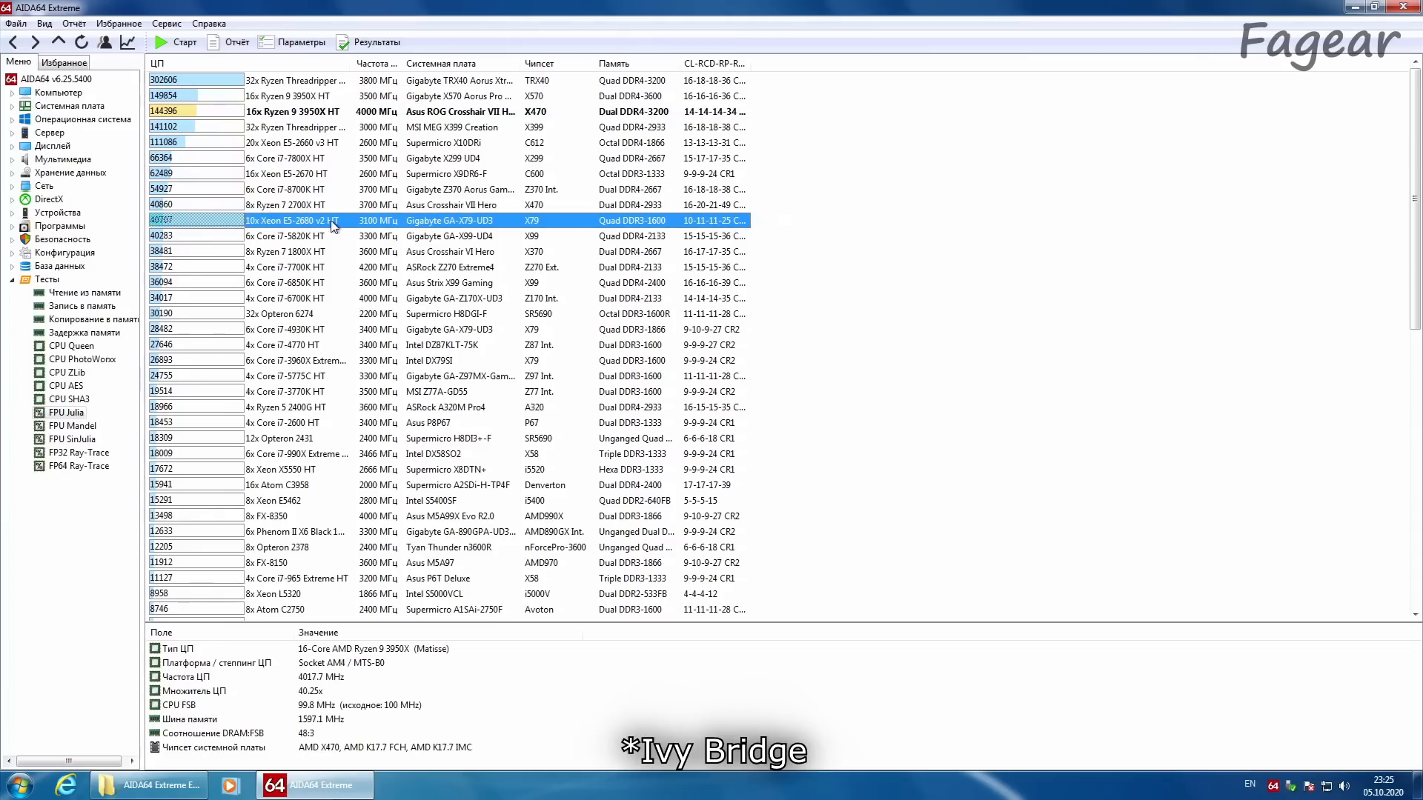
left_click(335, 113)
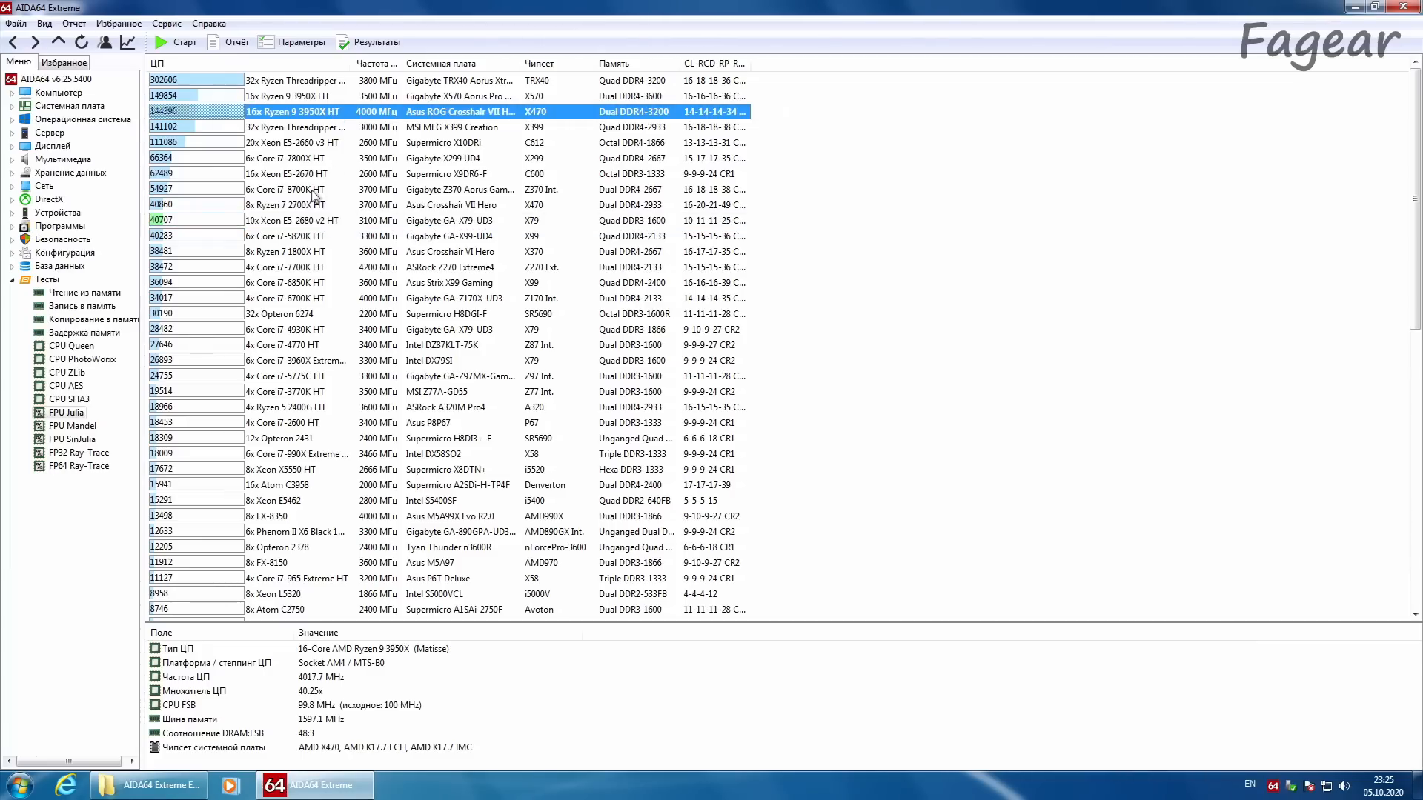
left_click(314, 222)
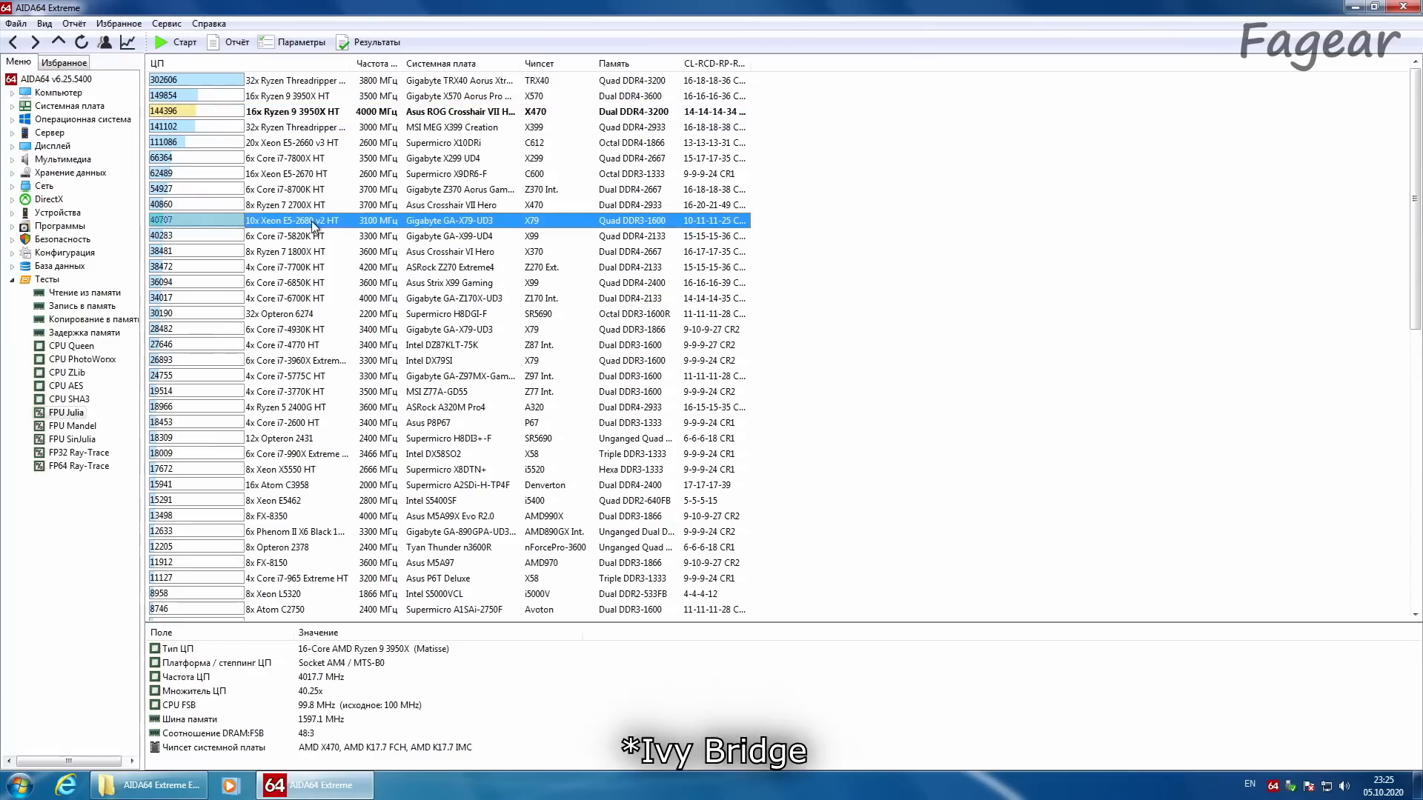
left_click(282, 113)
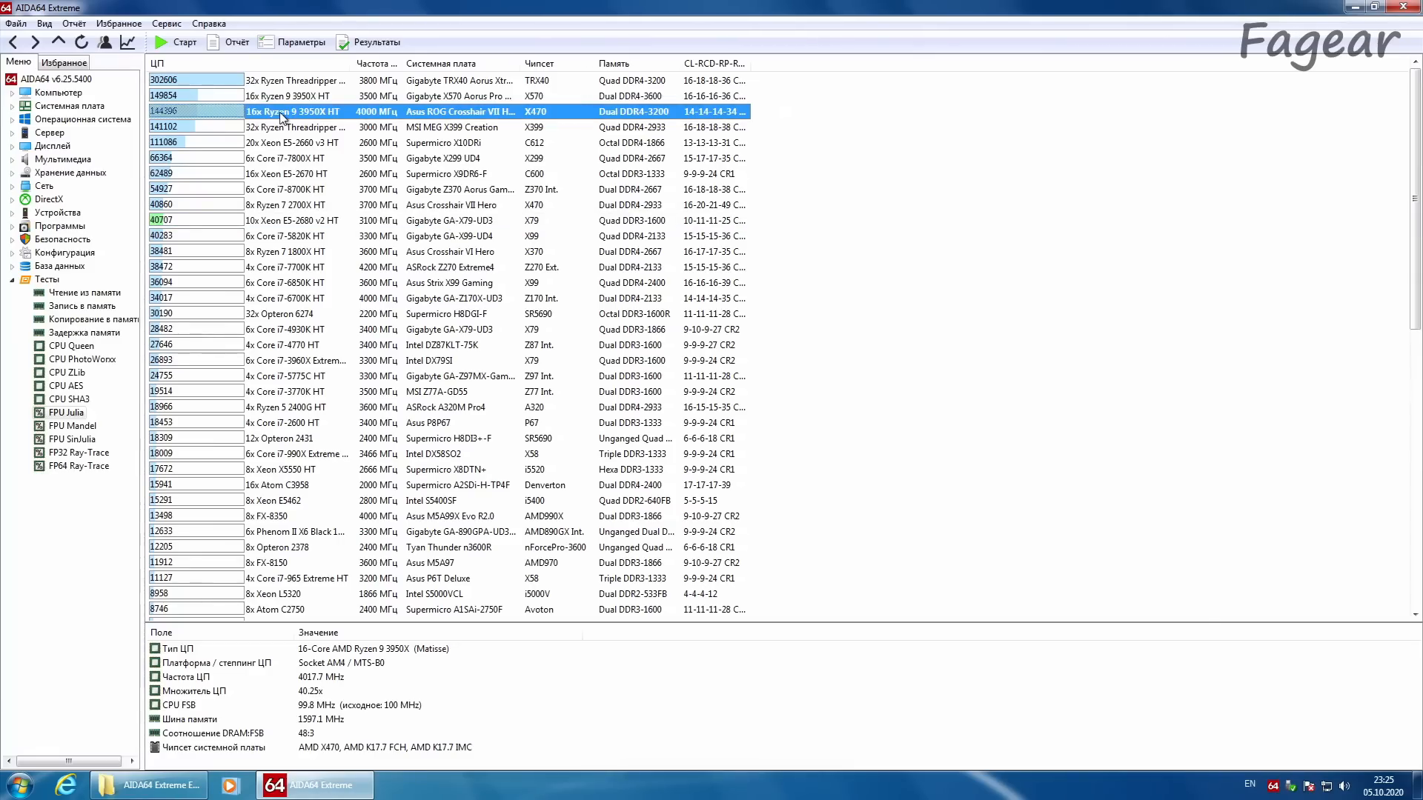
left_click(261, 222)
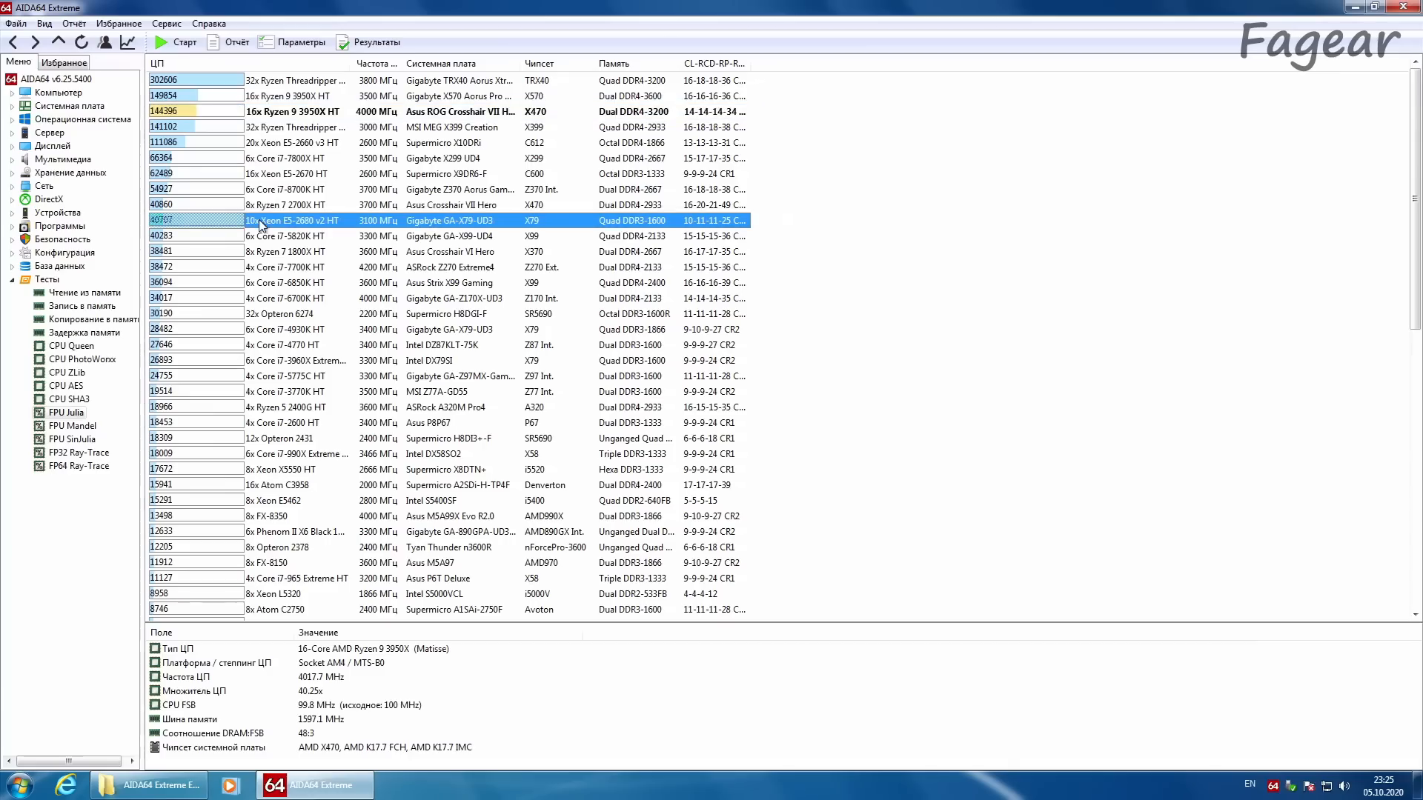
left_click(258, 113)
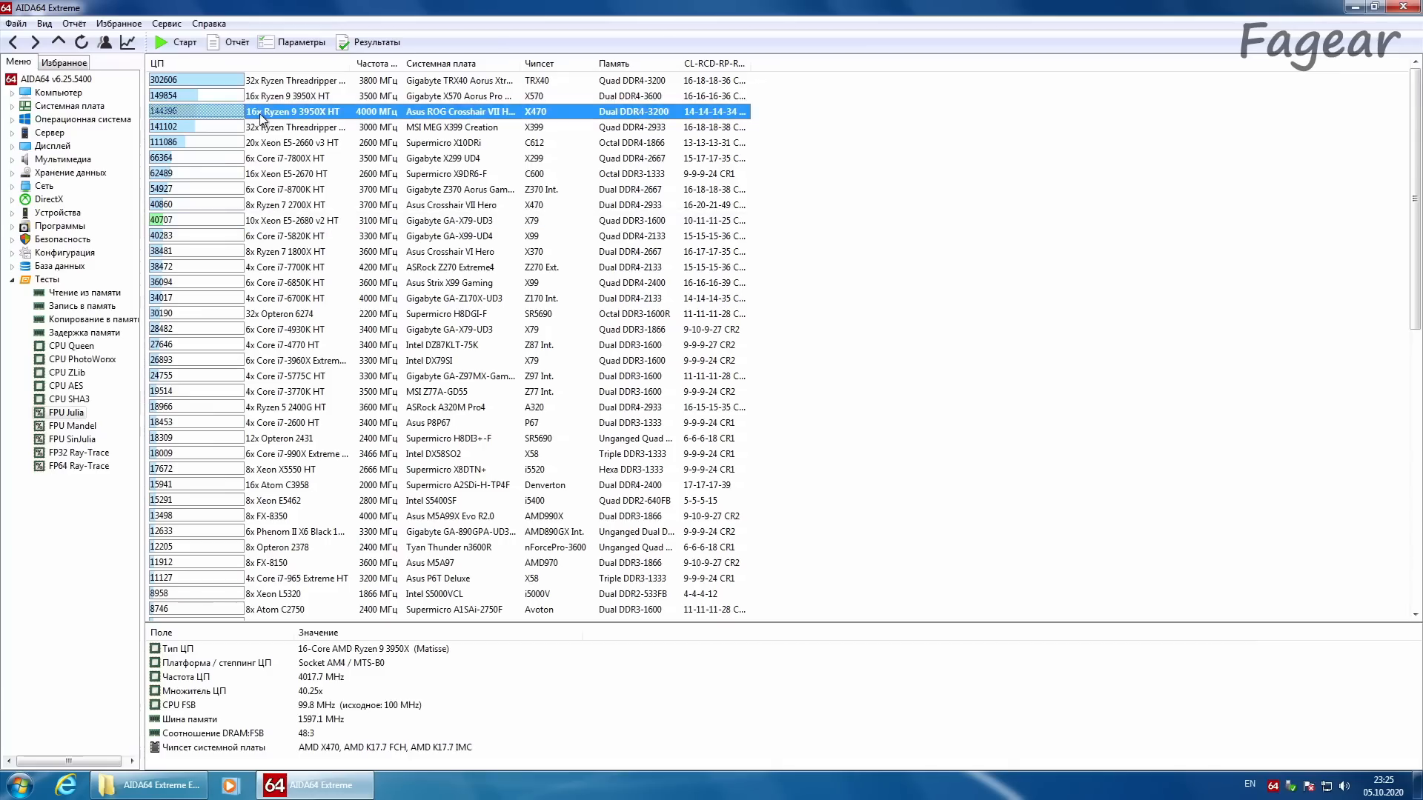
left_click(274, 222)
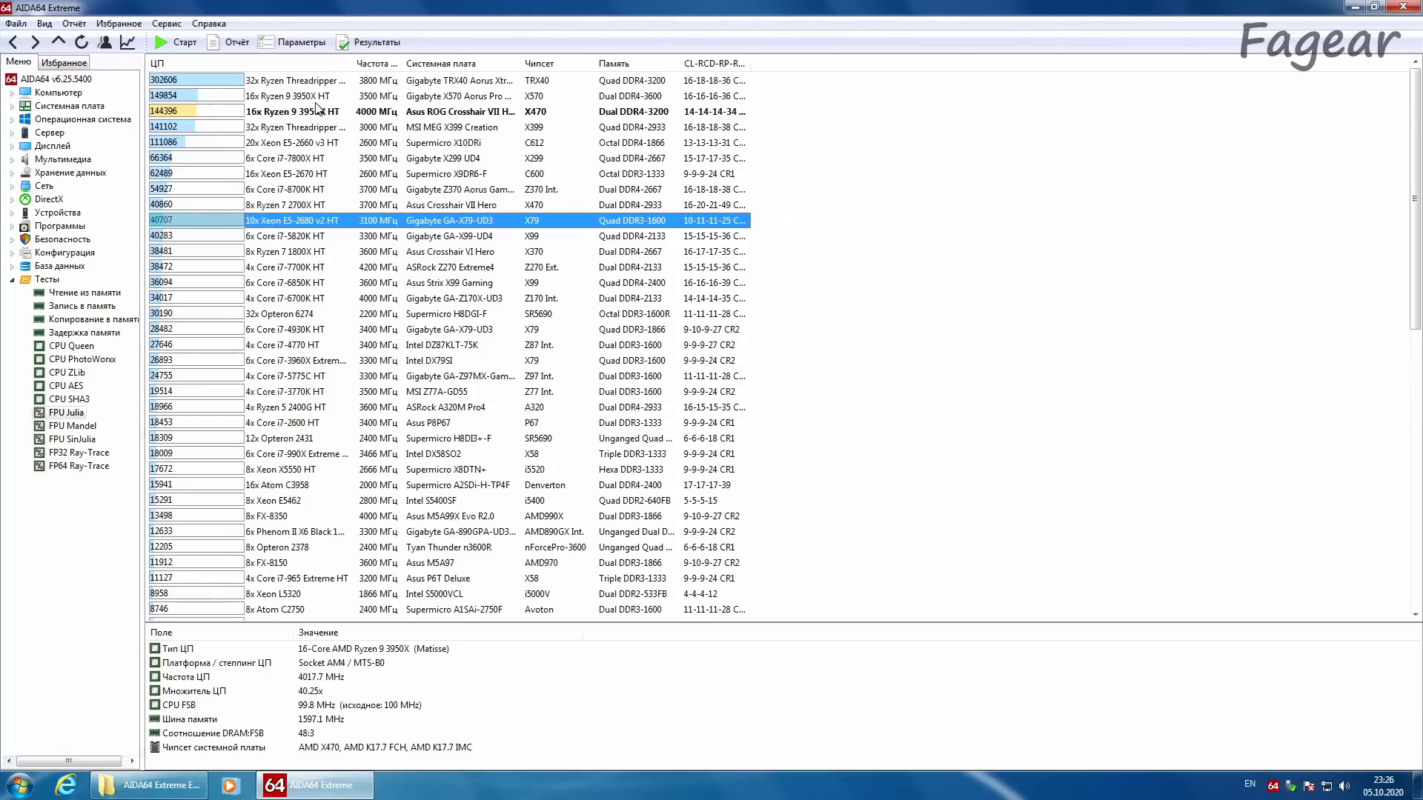
left_click(317, 113)
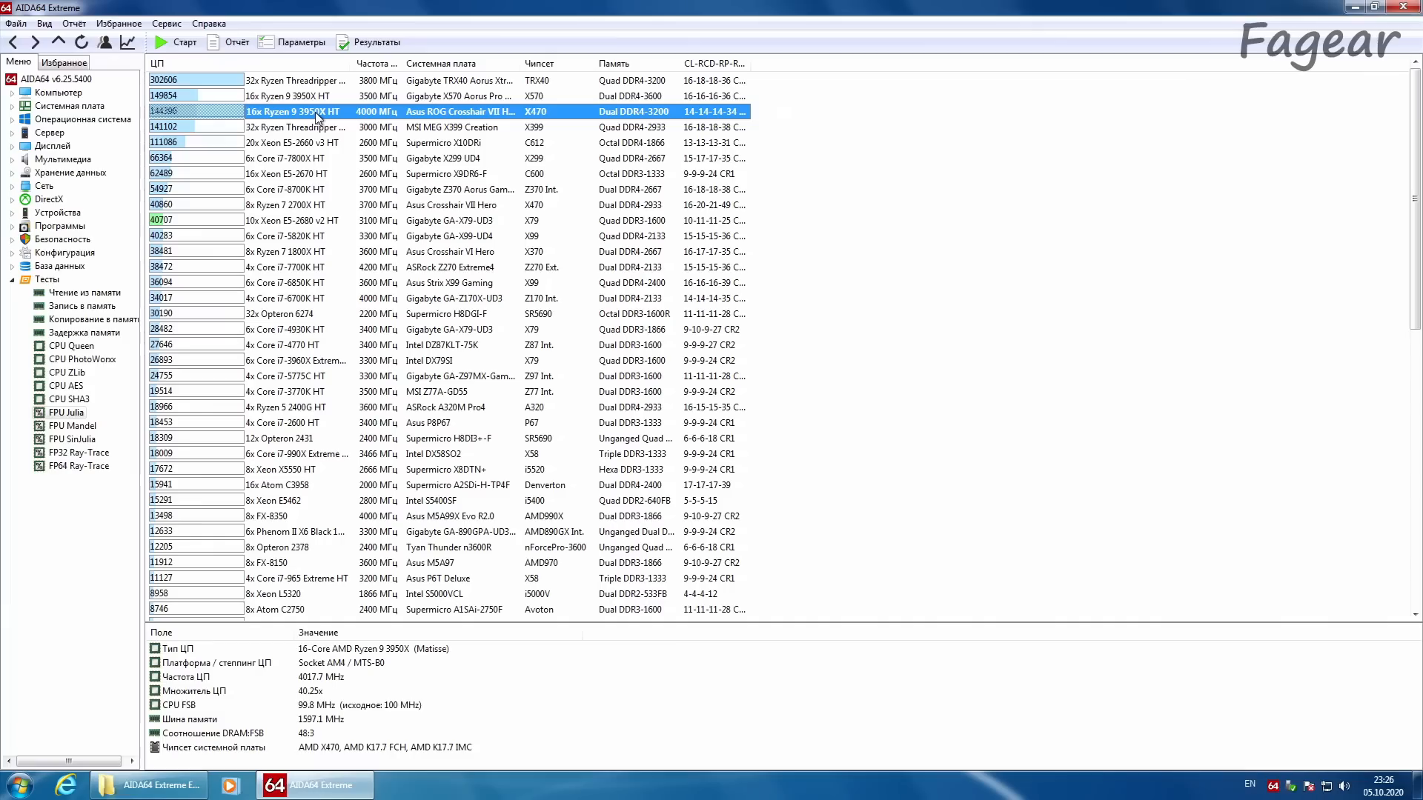
left_click(270, 226)
left_click(203, 116)
left_click(185, 222)
Step: Run the FPU SinJulia benchmark and compare this PC's result with the X570 Ryzen 9 3950X and Xeon E5-2680 v2 entries
left_click(74, 439)
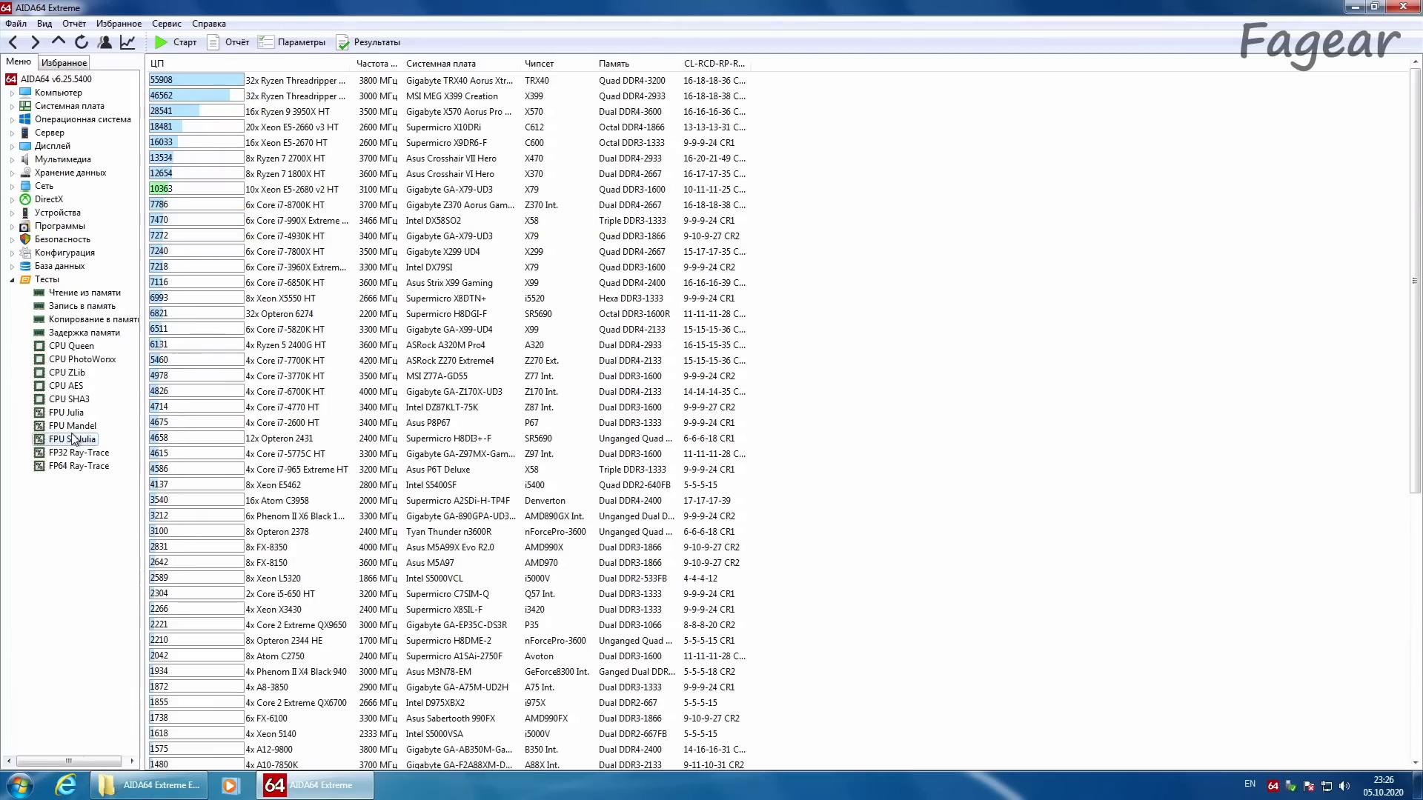
left_click(78, 46)
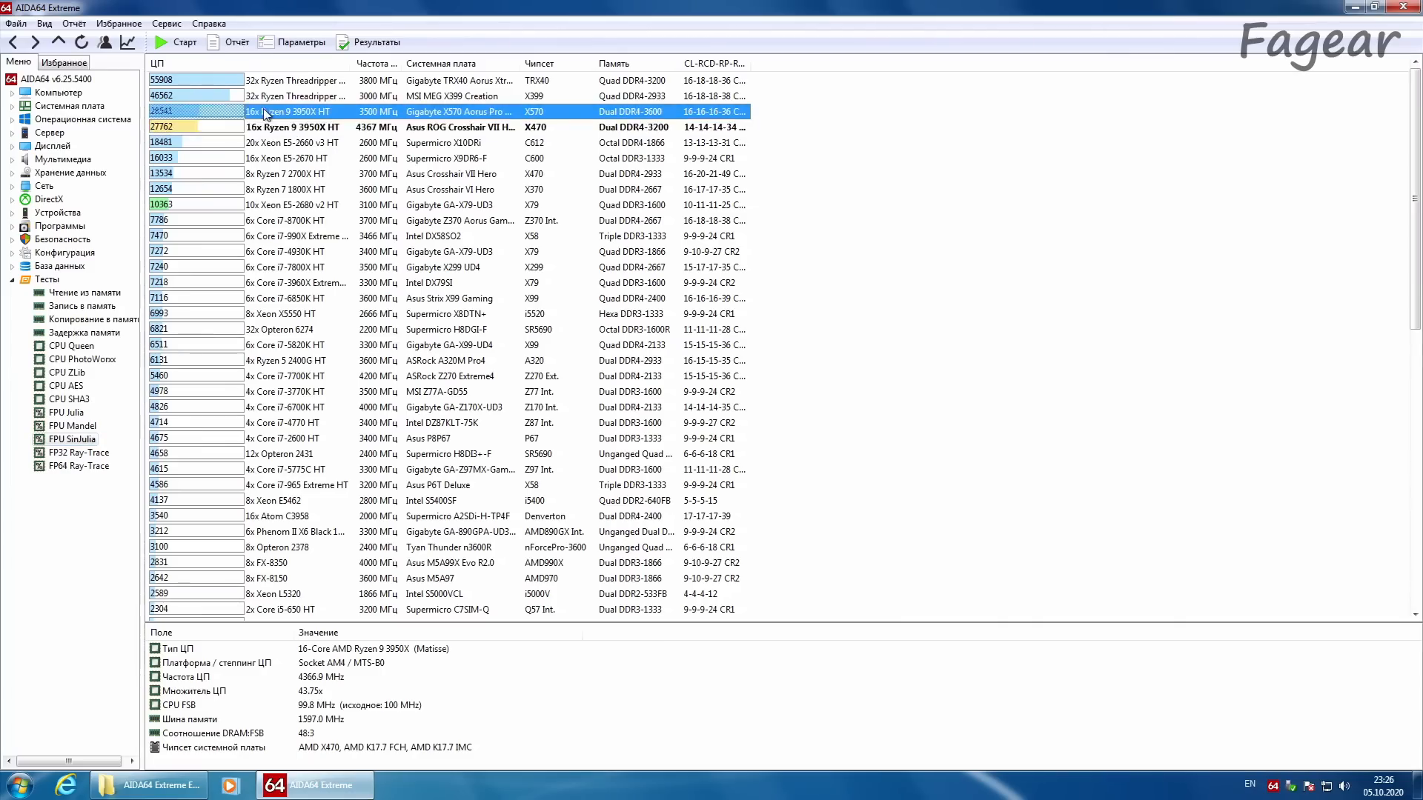
left_click(209, 208)
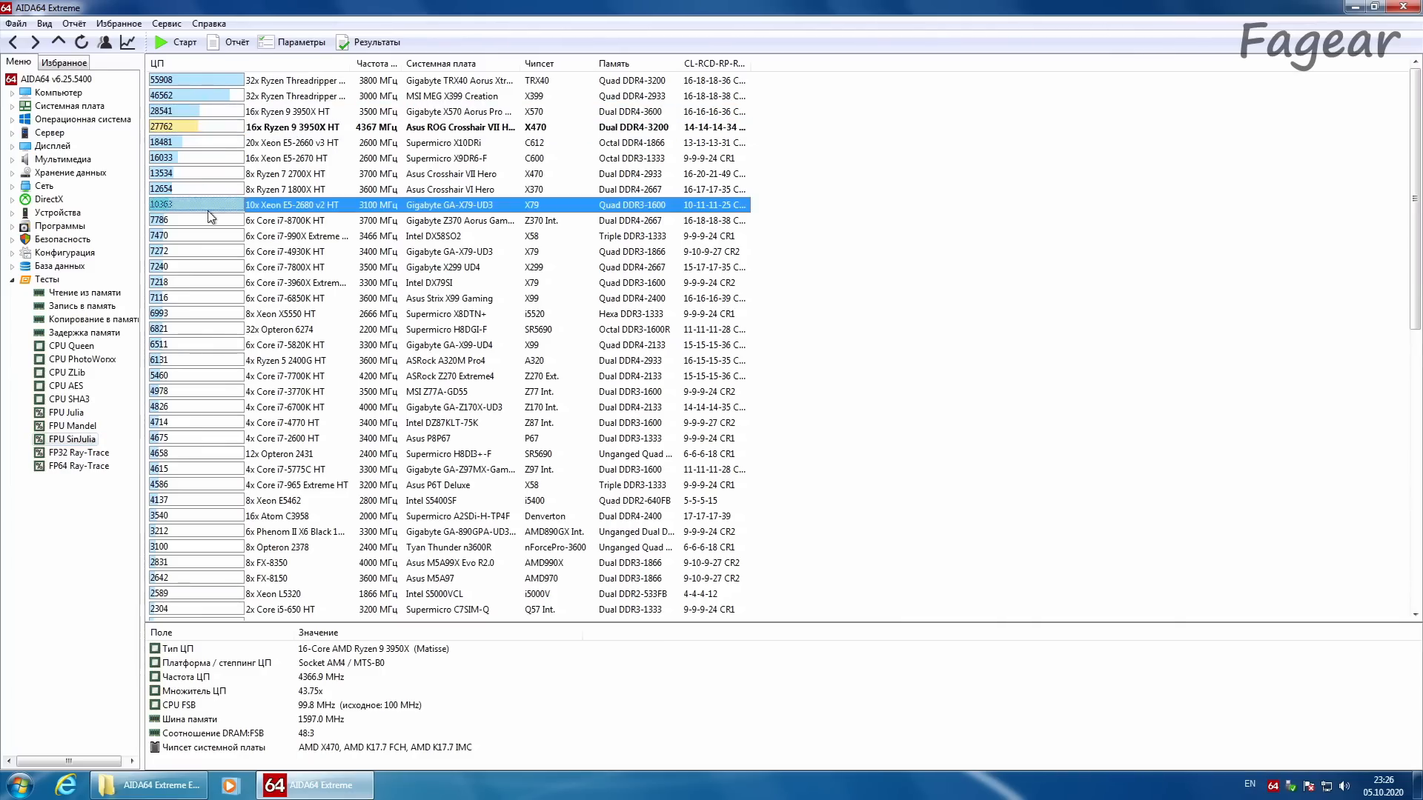
Step: Run the FP64 Ray-Trace benchmark and compare this PC's result with the Xeon E5-2680 v2 entry
left_click(78, 466)
left_click(87, 46)
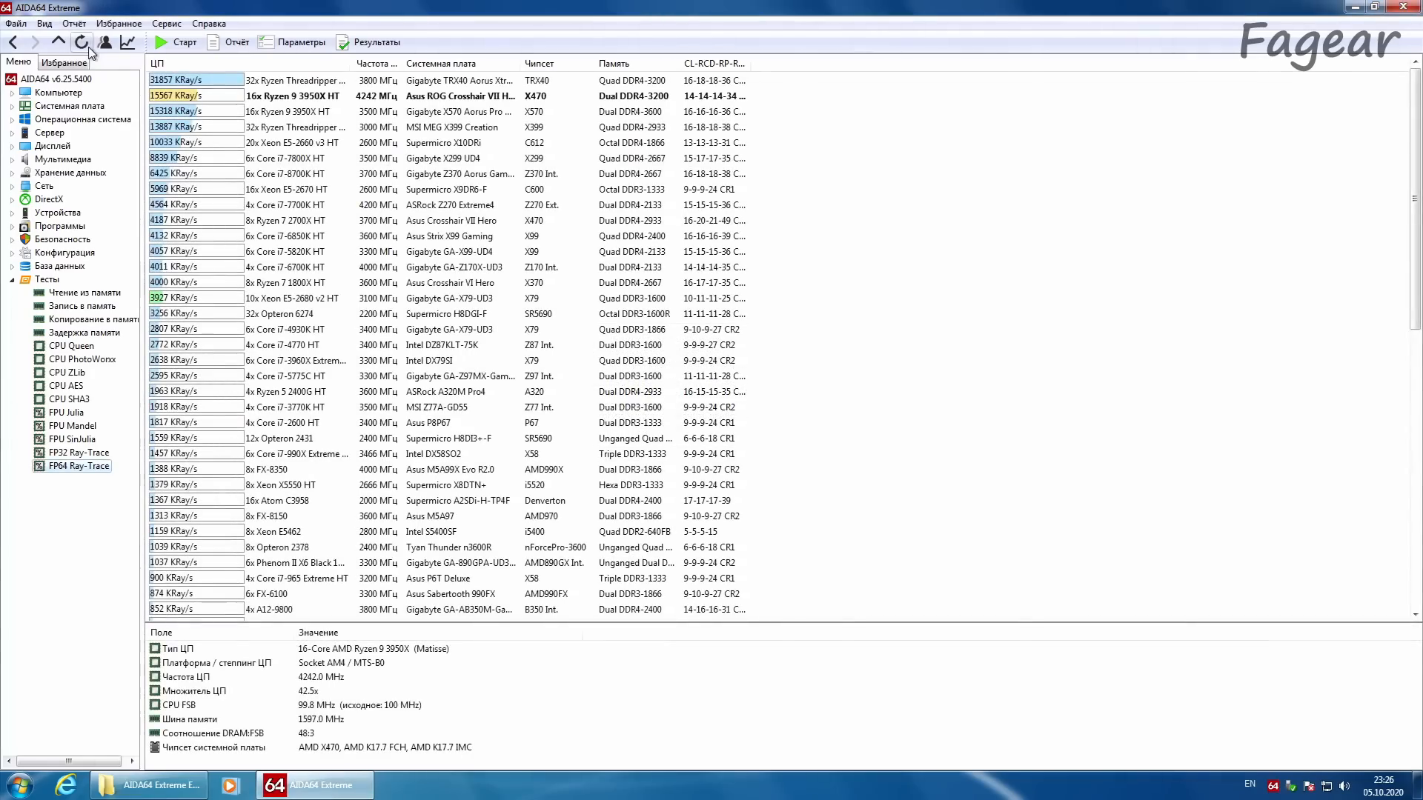
left_click(189, 95)
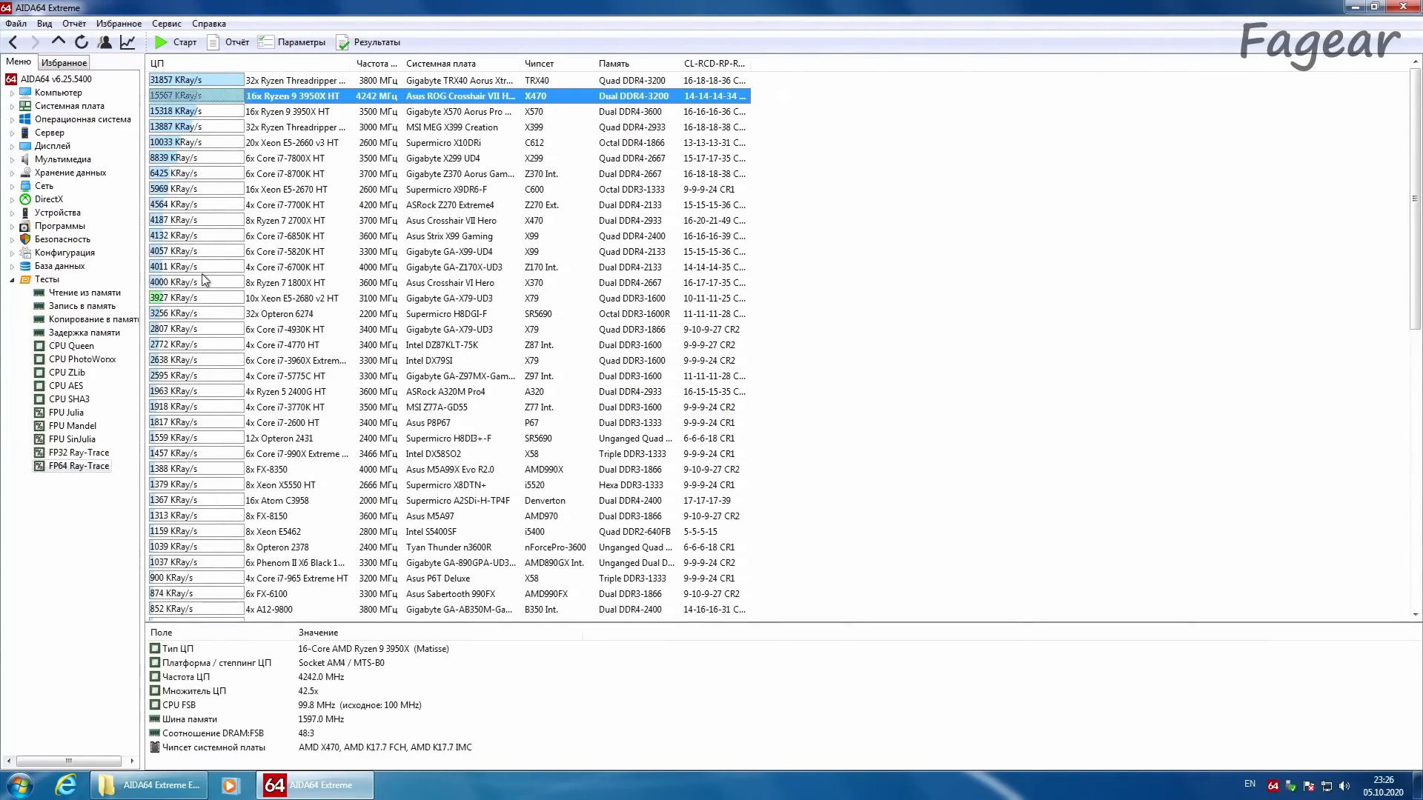
left_click(196, 299)
left_click(199, 97)
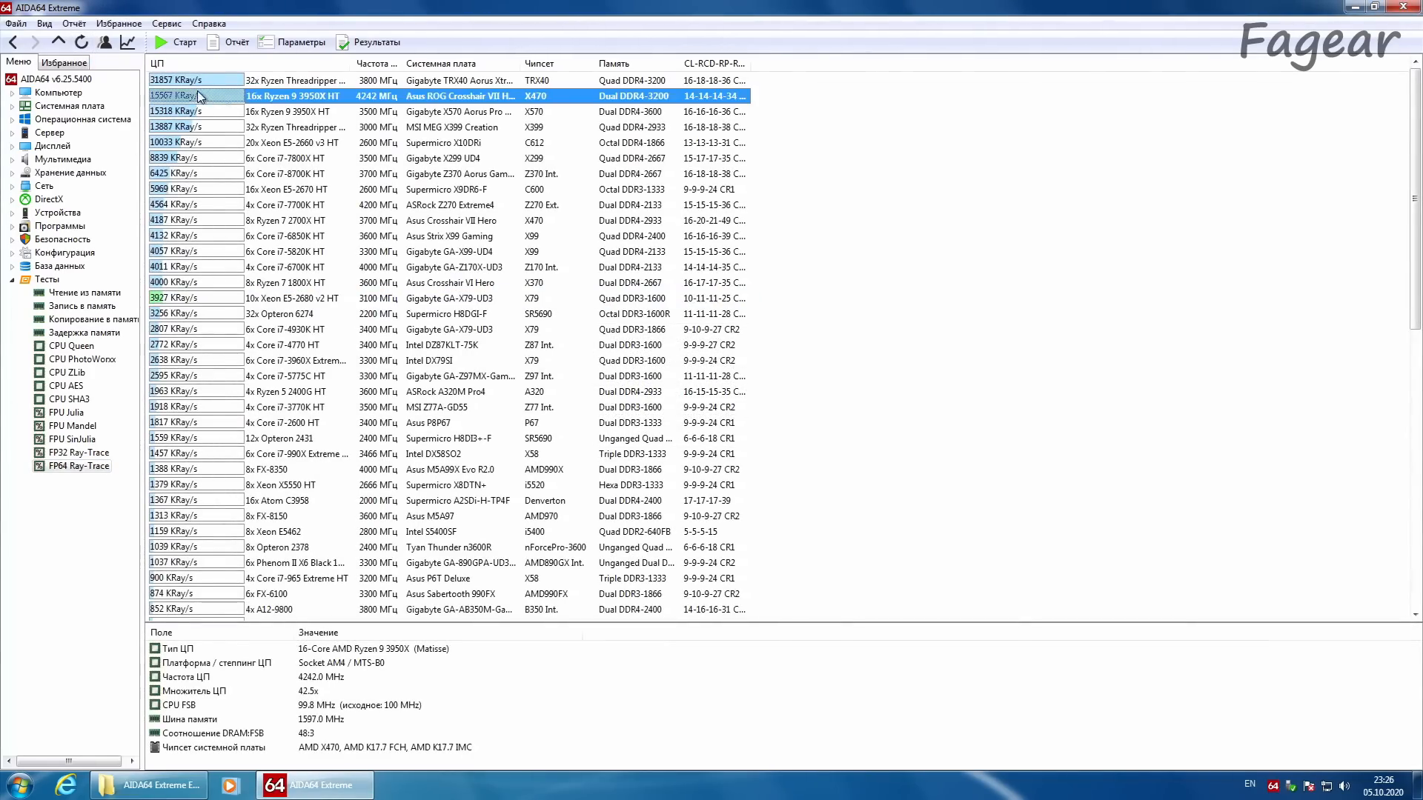
left_click(180, 300)
Step: Search the AIDA64 manual for "avx" and enlarge its window to read the matching benchmark topics
left_click(209, 23)
left_click(214, 42)
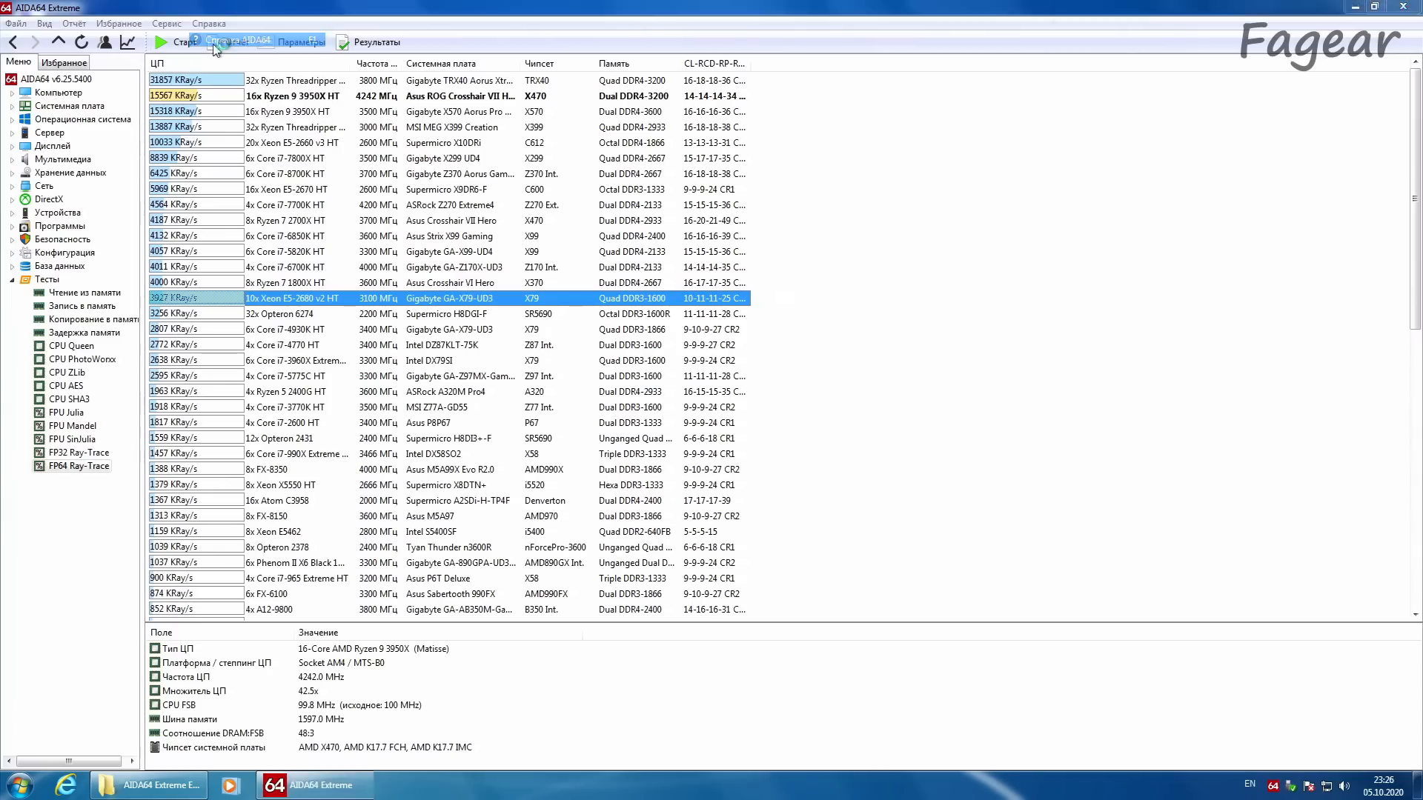
left_click_drag(1053, 98, 751, 98)
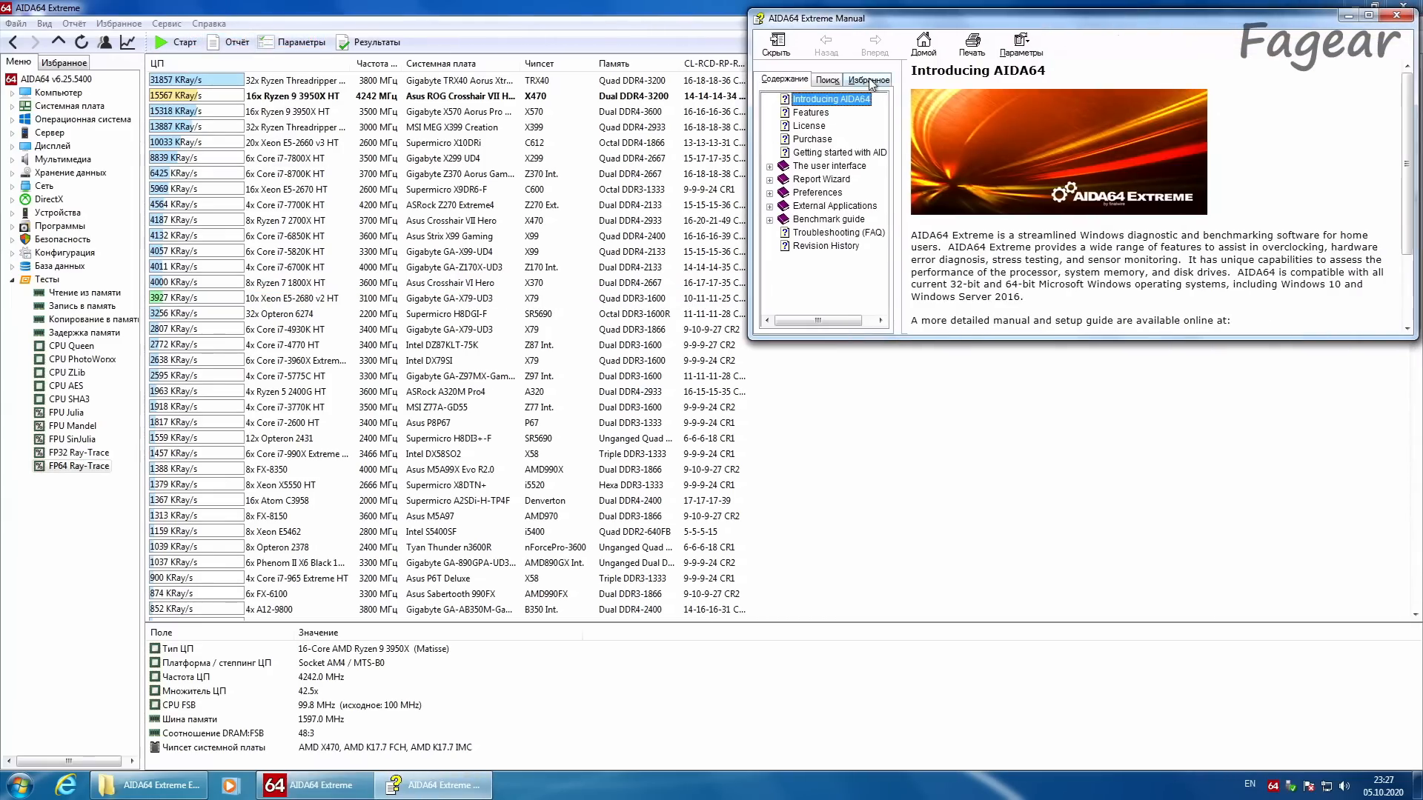
left_click(828, 80)
type("avx")
key("Return")
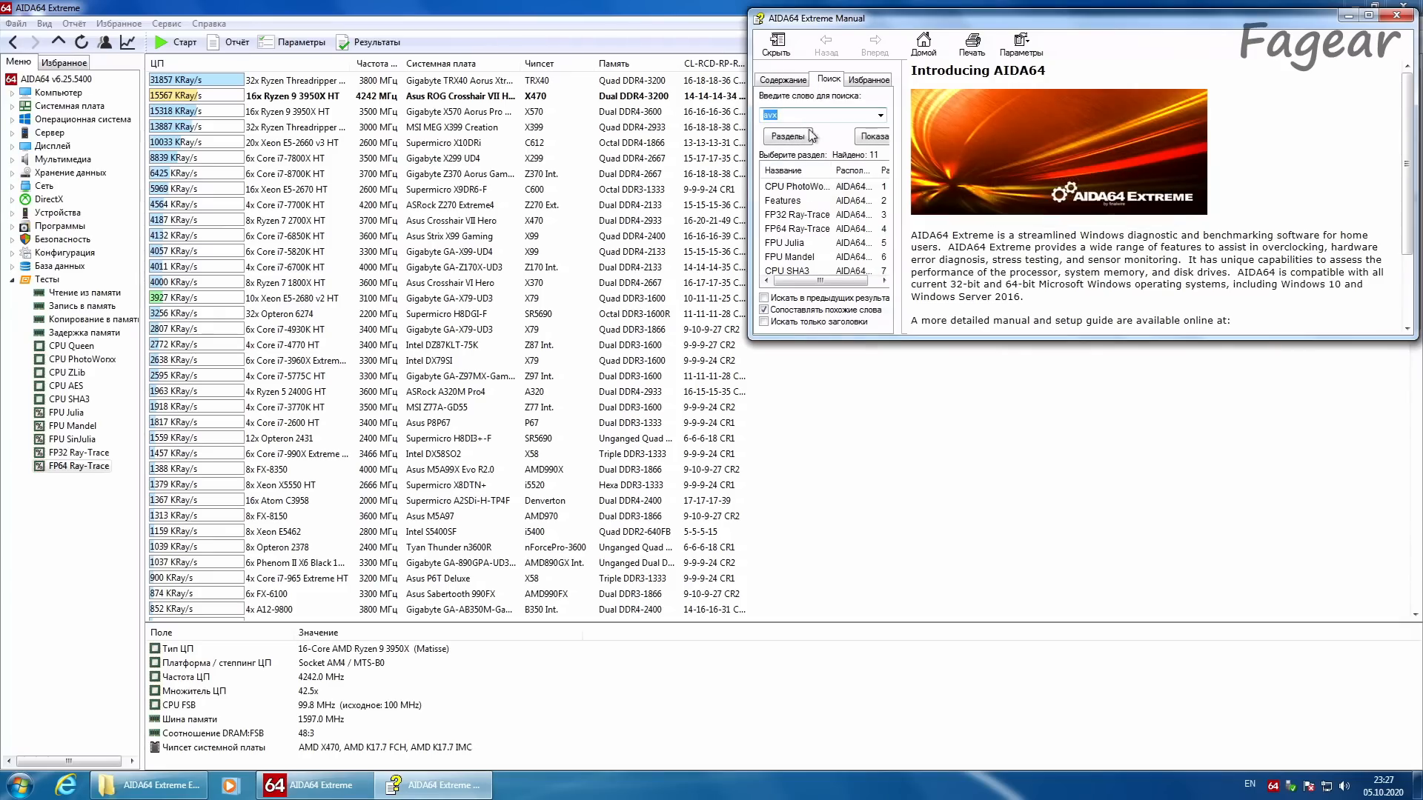
left_click_drag(746, 338, 404, 580)
left_click(480, 191)
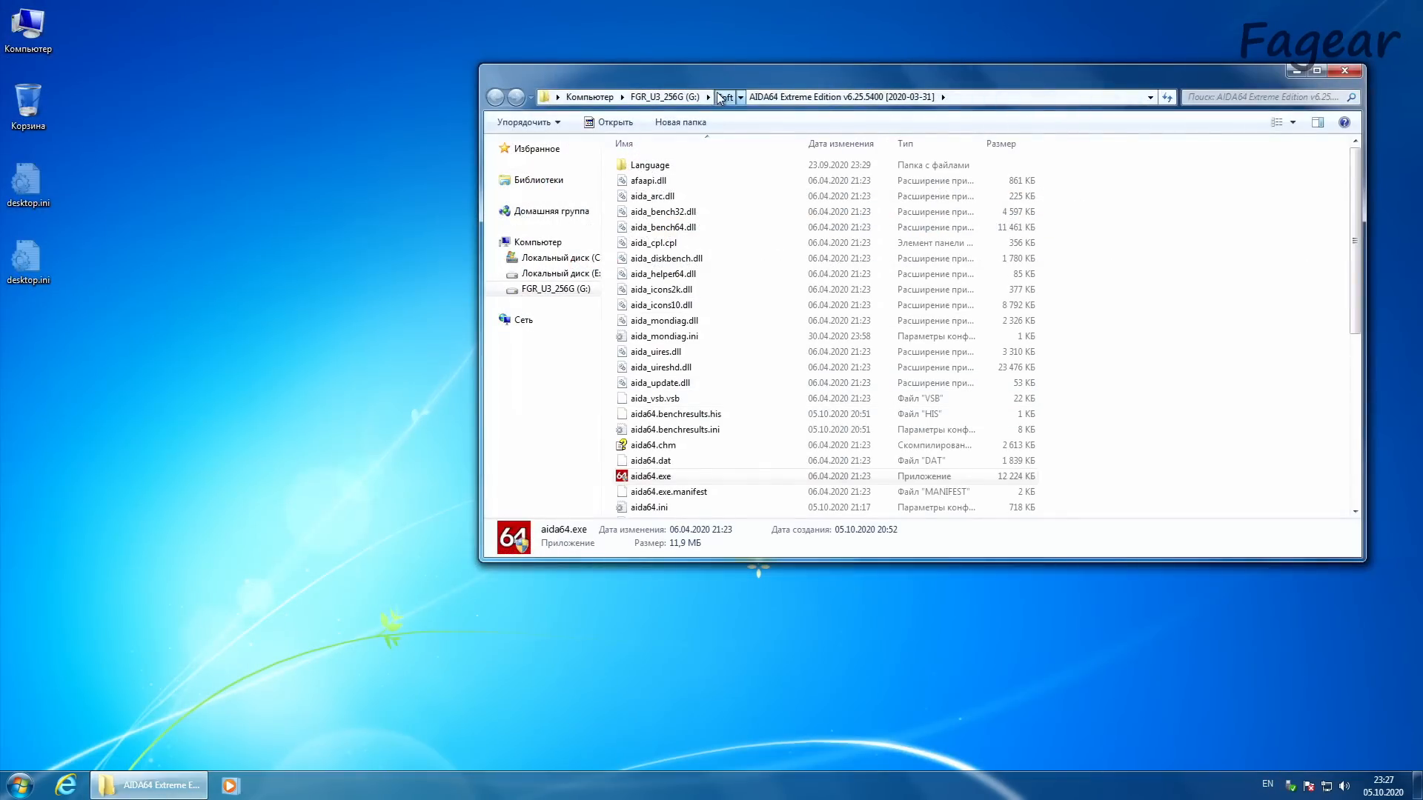
Step: Launch Cinebench R20 from the Soft folder on the USB drive and start its CPU test
left_click(724, 96)
double_click(1148, 185)
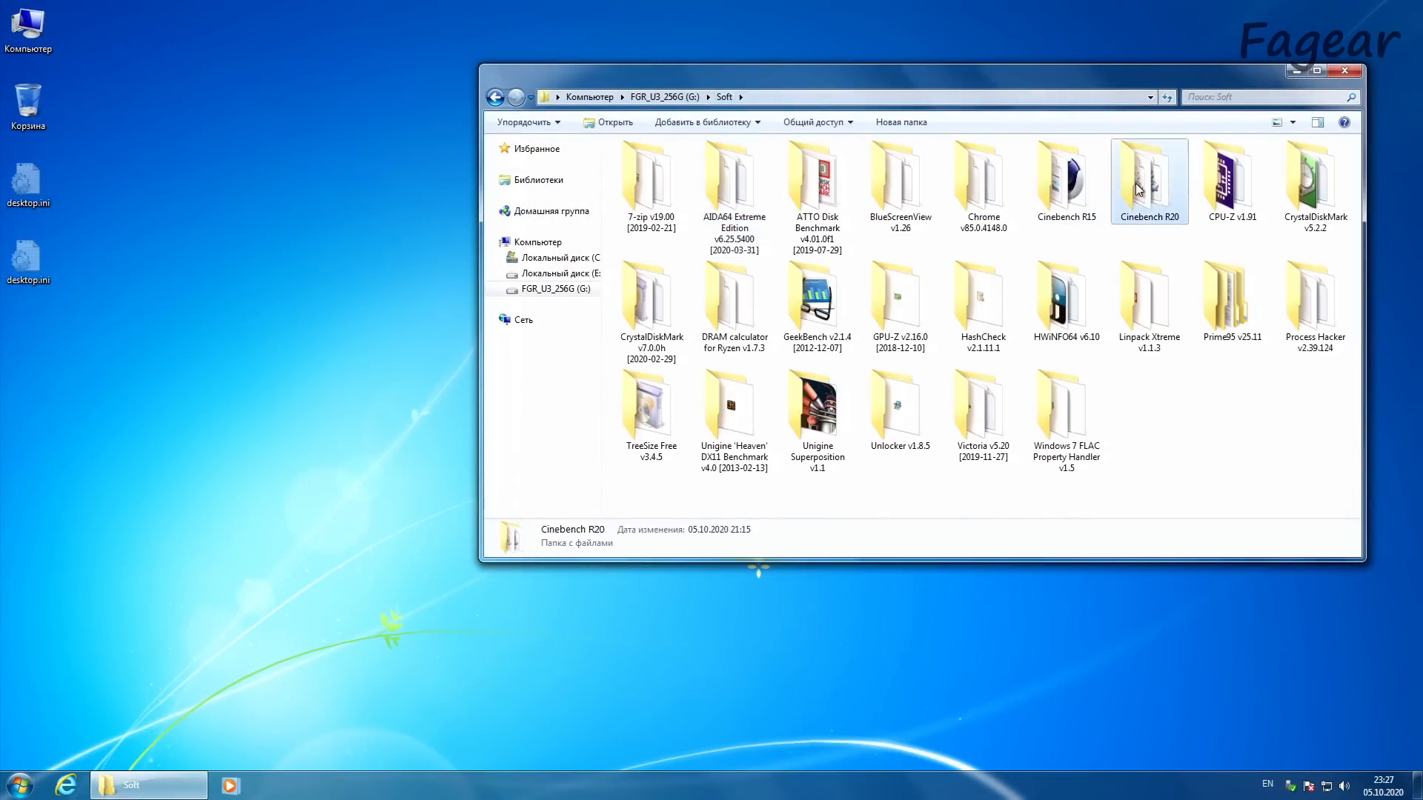
double_click(676, 211)
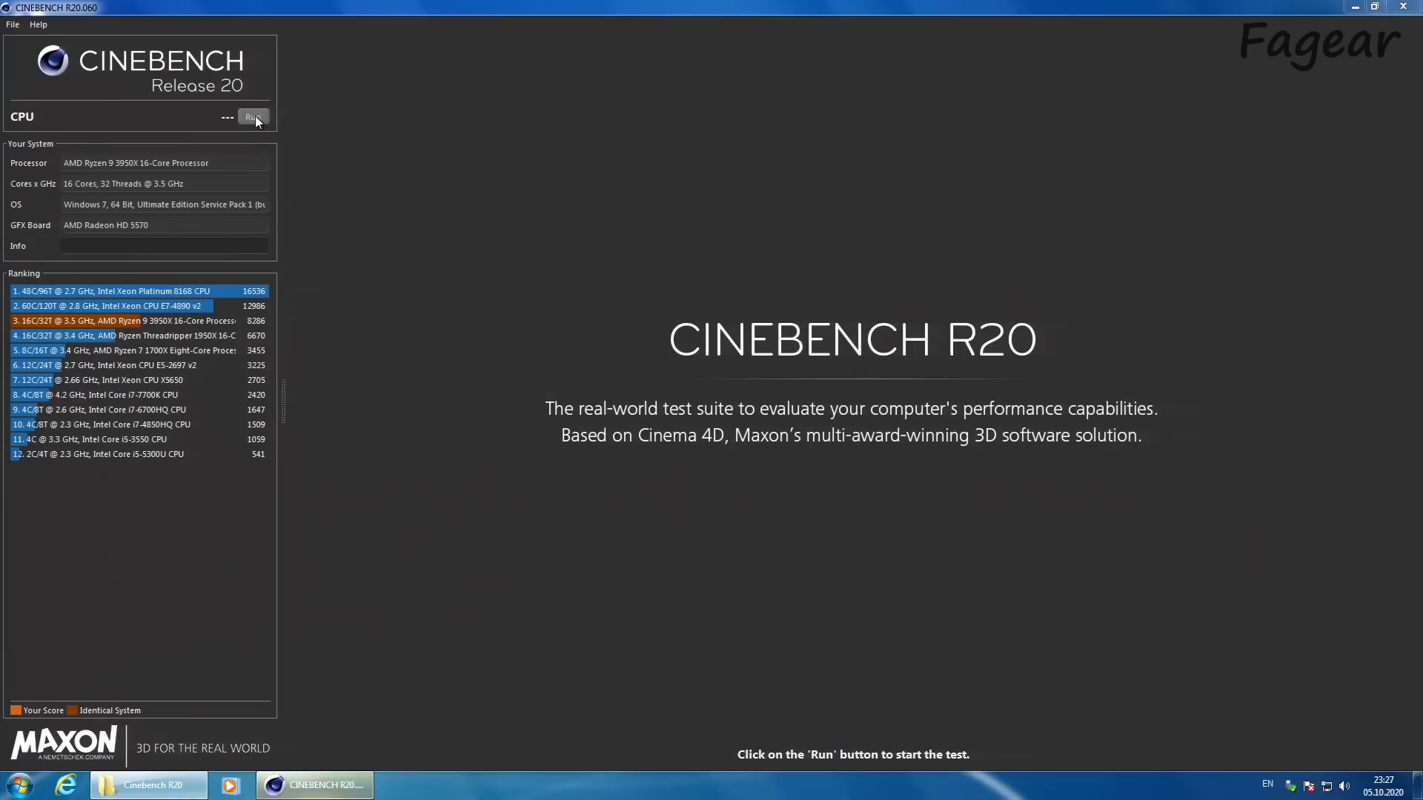
left_click(253, 118)
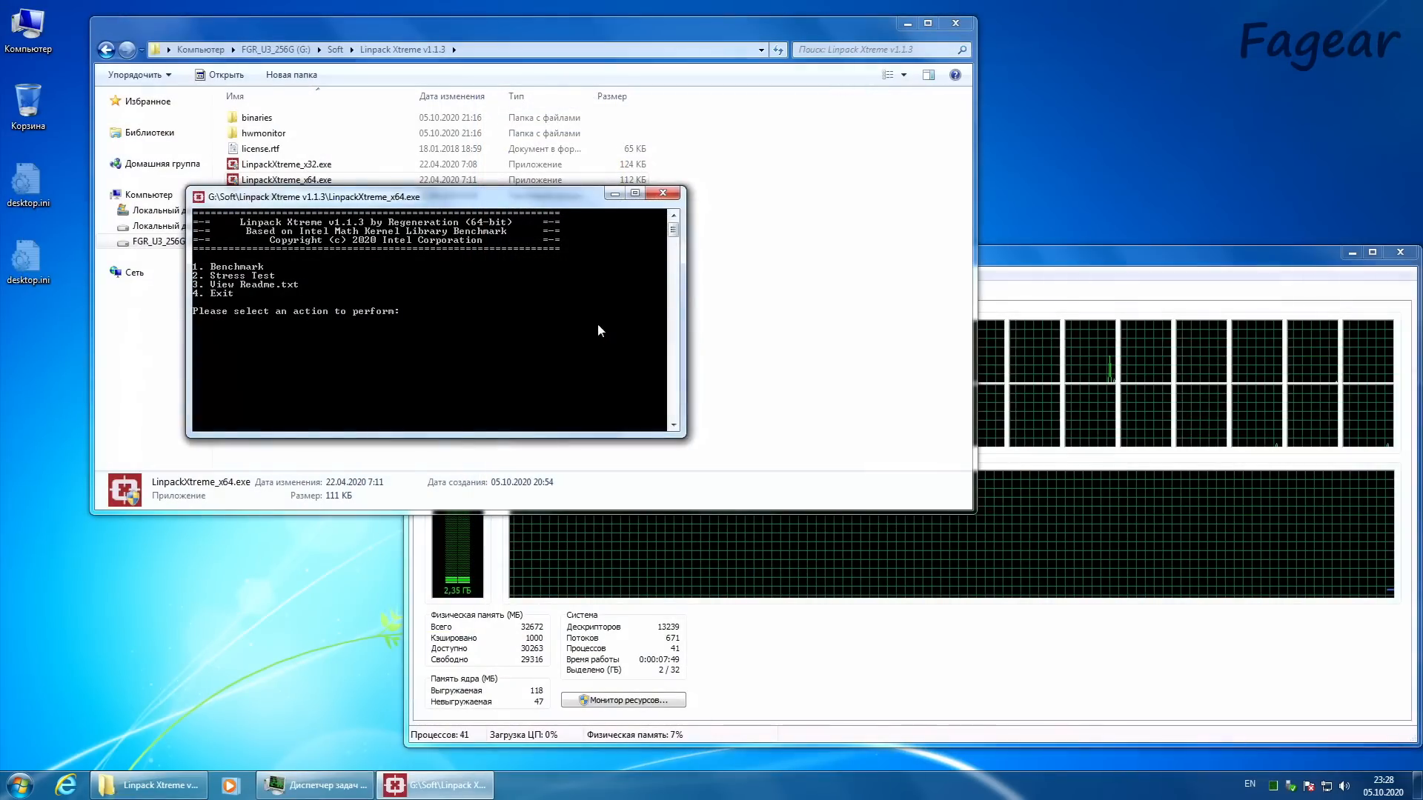
Step: Start the Standard 3GB benchmark in Linpack Xtreme with one trial and move its console window away from the performance graphs
type("1")
key("Return")
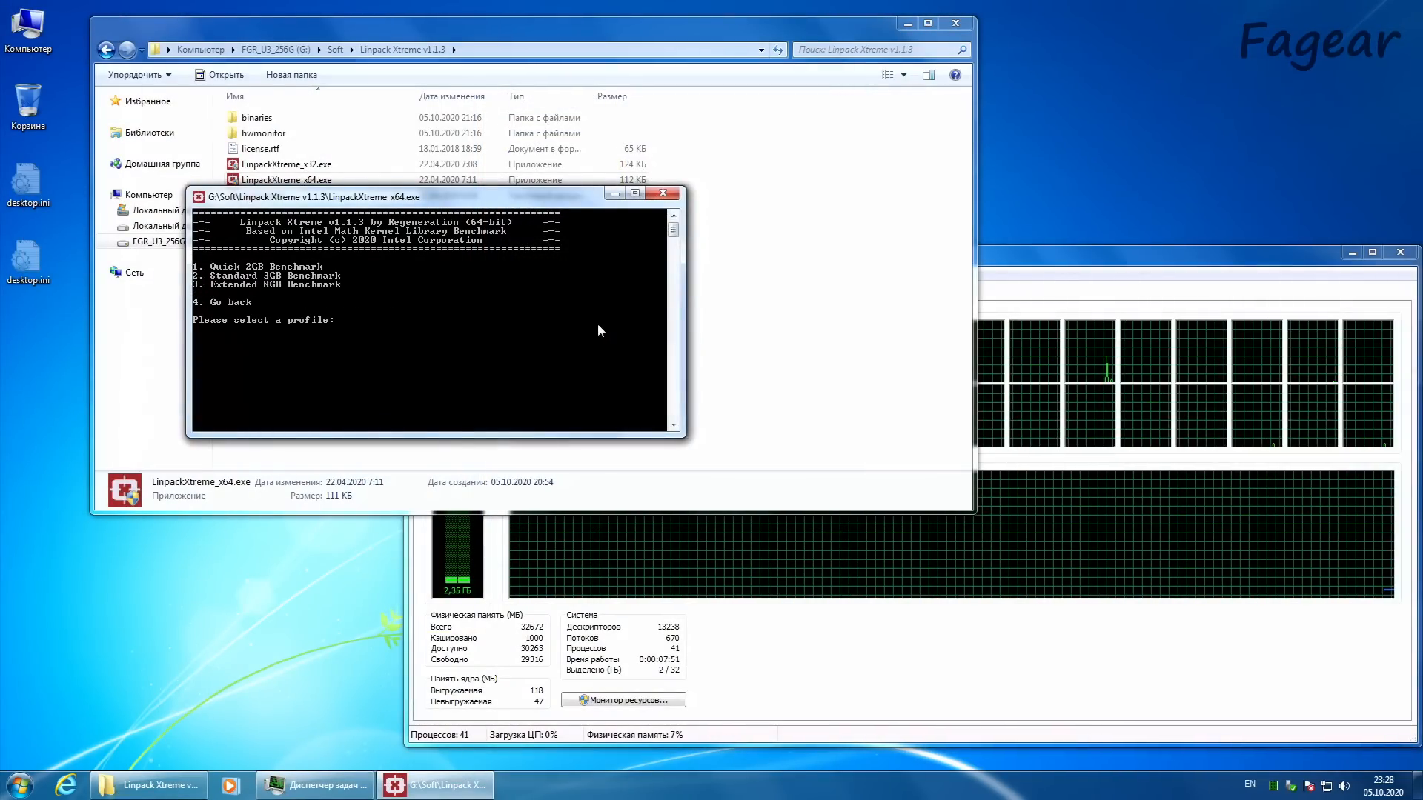
type("1")
key("Return")
type("1")
key("Return")
key("Return")
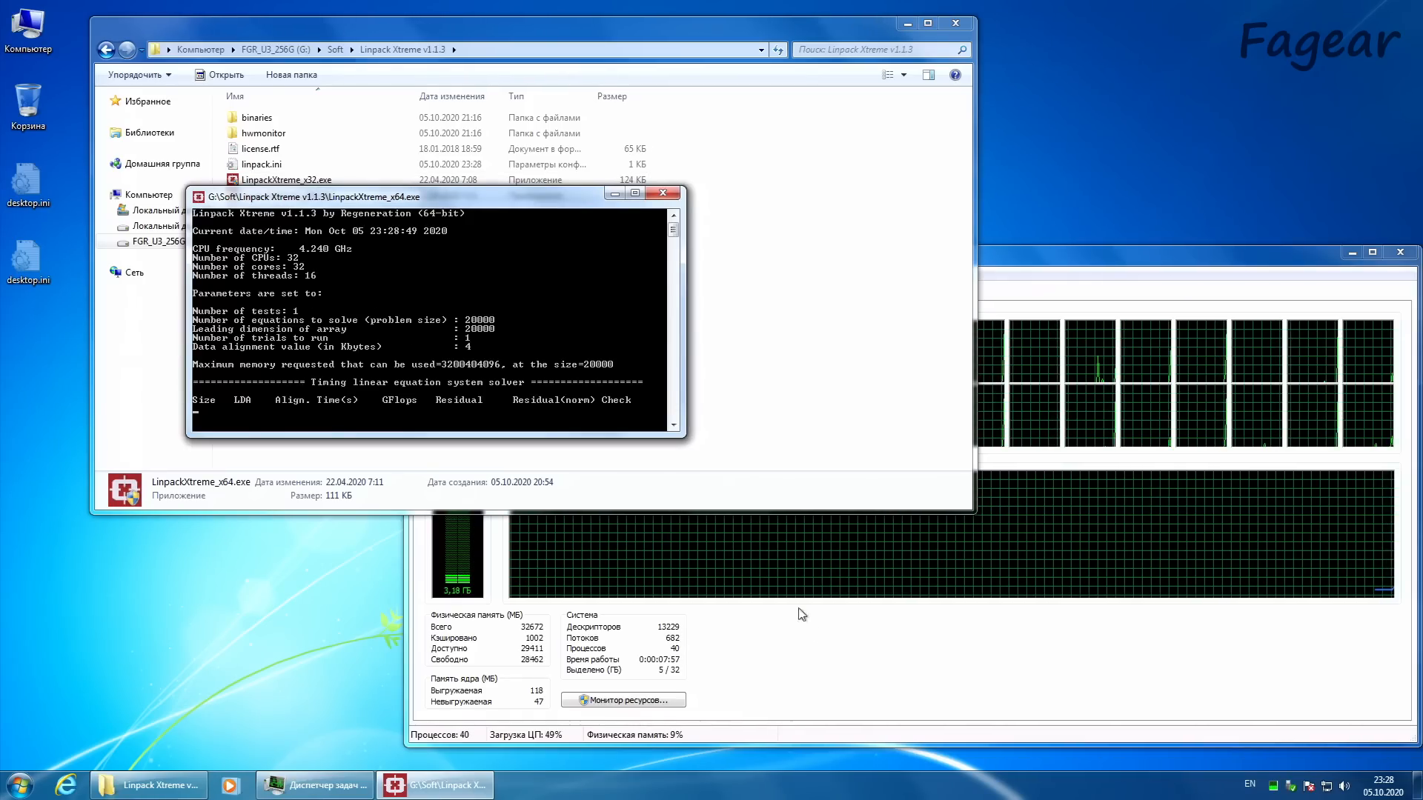
left_click_drag(518, 197, 420, 106)
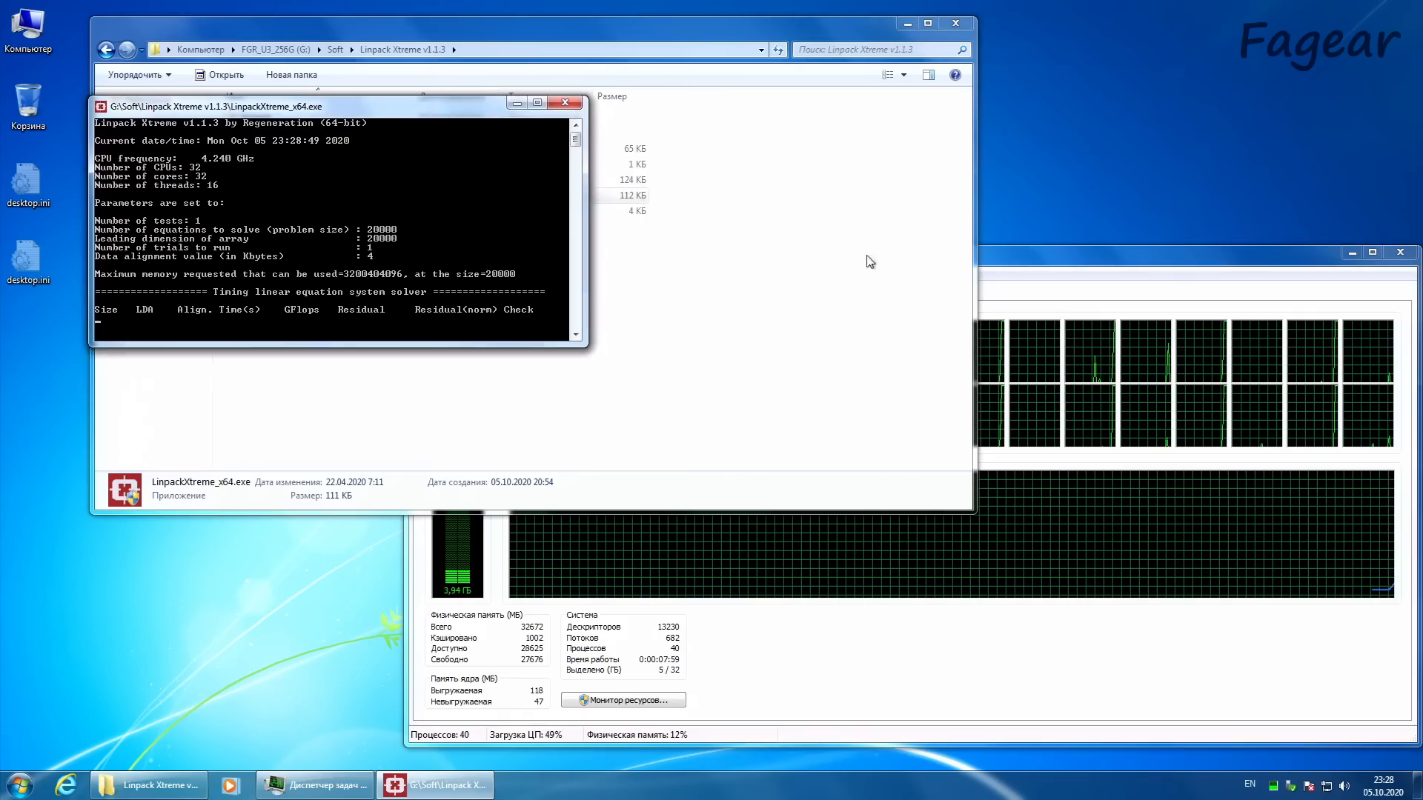
Step: Check the processor load graphs in Task Manager during the Linpack test, review the finished benchmark's results and close its console
left_click(1075, 264)
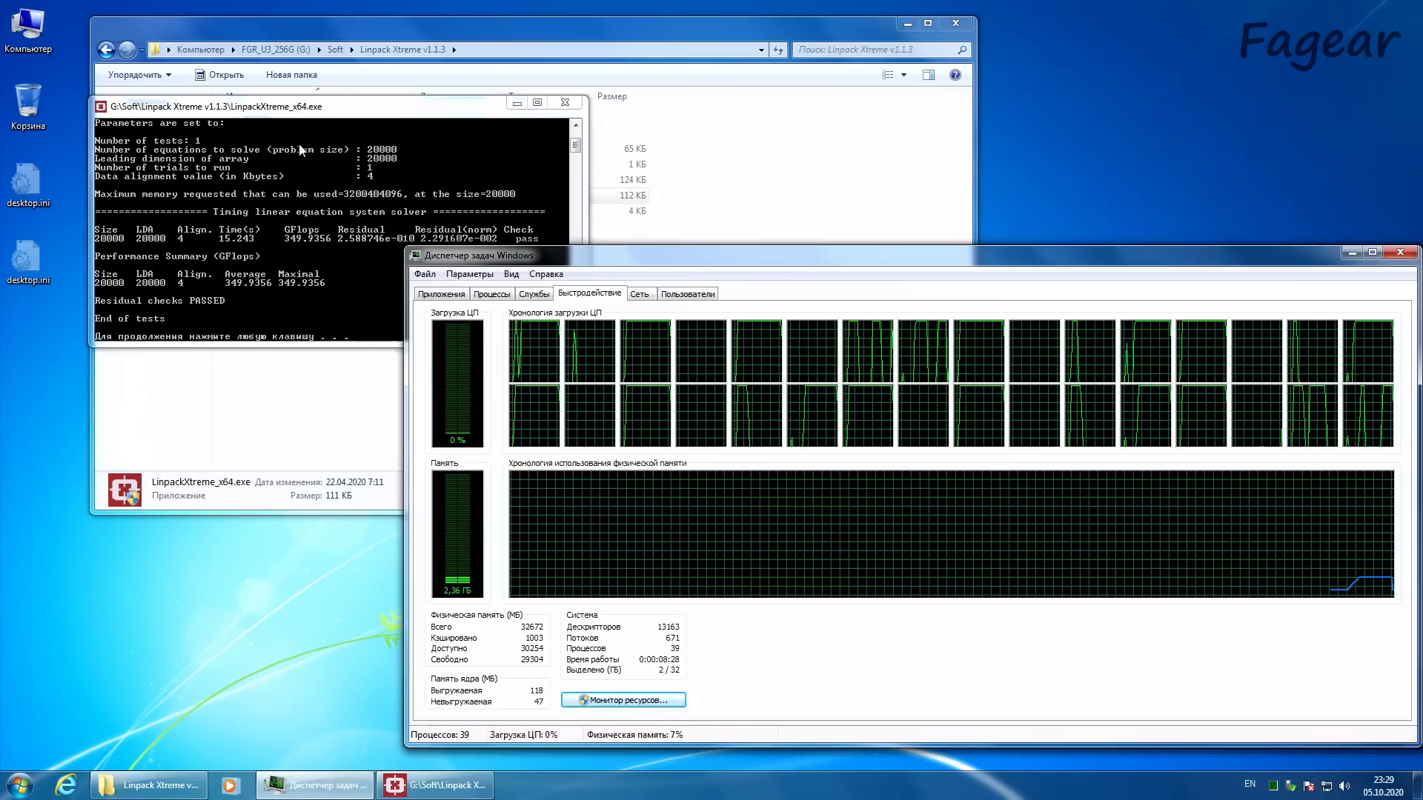
left_click(300, 116)
left_click_drag(299, 116, 309, 119)
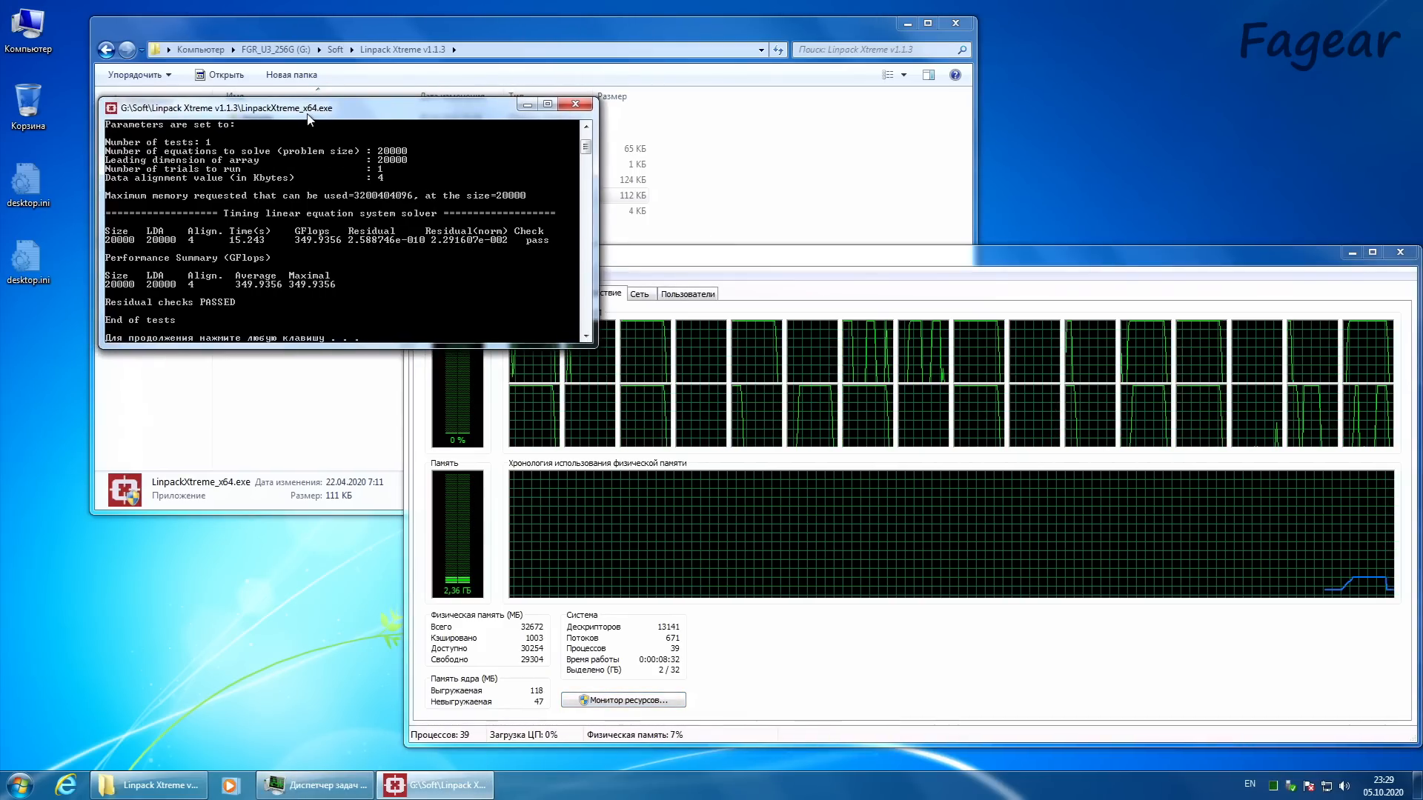
key("Return")
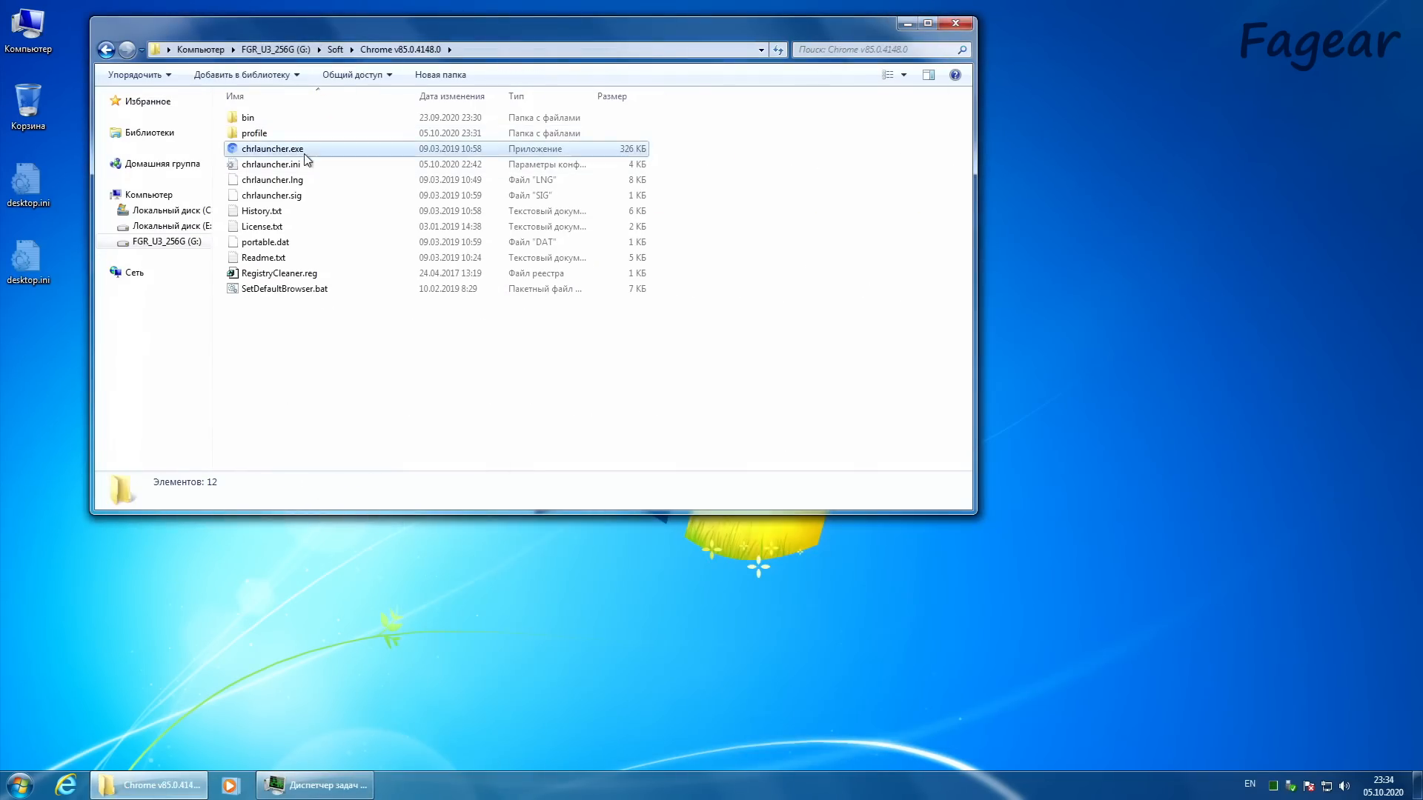
Step: Launch Chrome from the Soft folder and open the video "Проверка AMD Ryzen 9 на Windows 7 [Запись]" from YouTube's "fagear ryzen" results
double_click(304, 152)
left_click(627, 359)
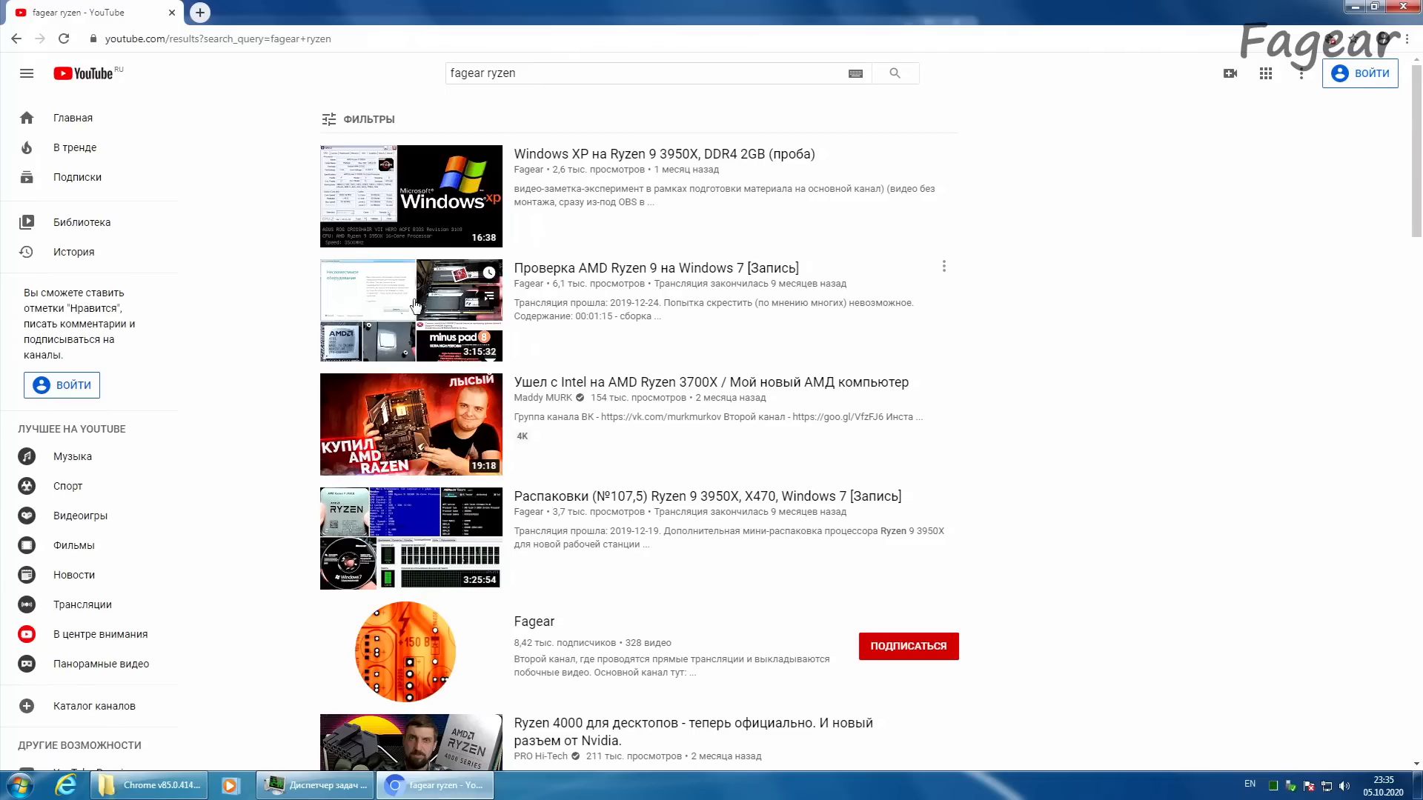
left_click(413, 306)
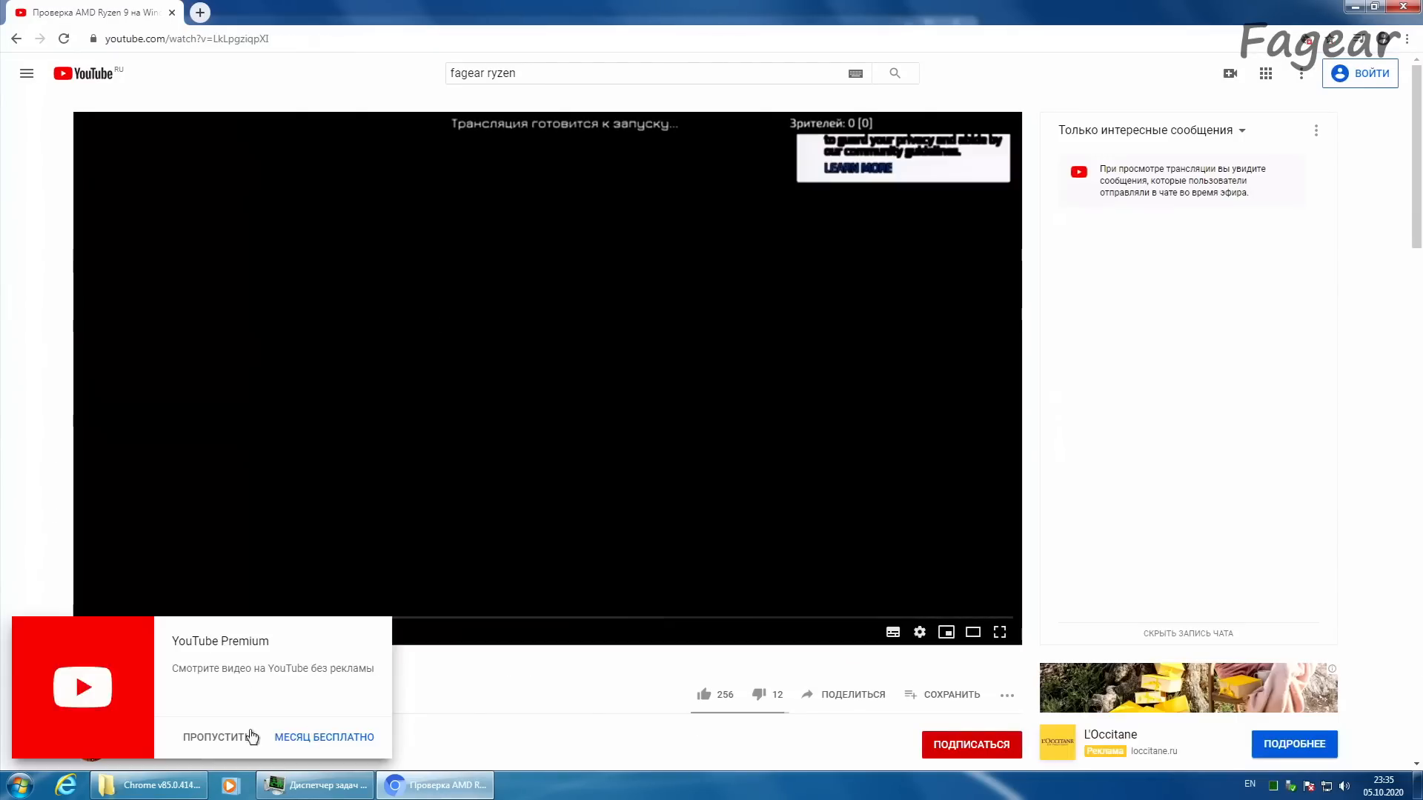
left_click(216, 738)
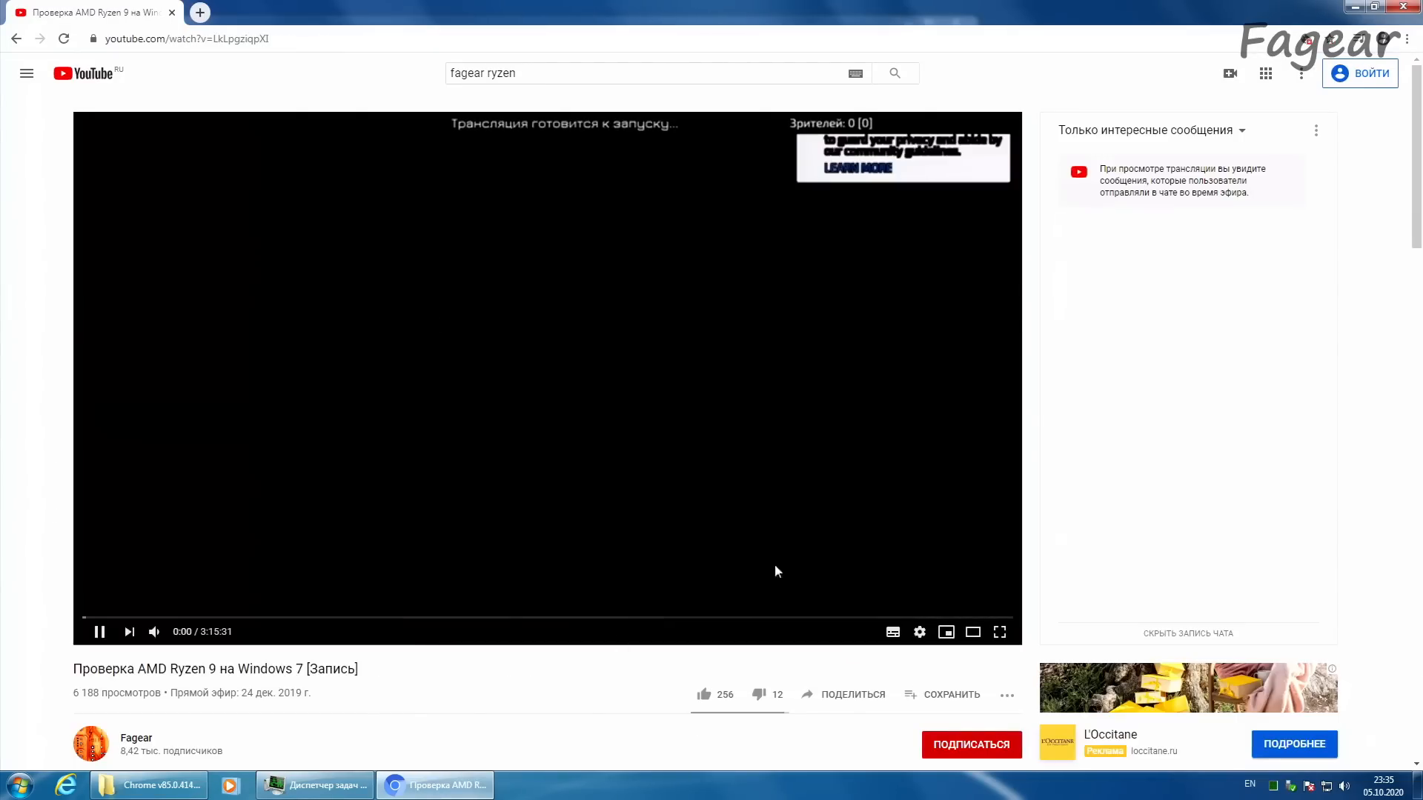
Step: Change the playback quality of the Ryzen 9 on Windows 7 recording
left_click(919, 632)
left_click(923, 589)
left_click(900, 439)
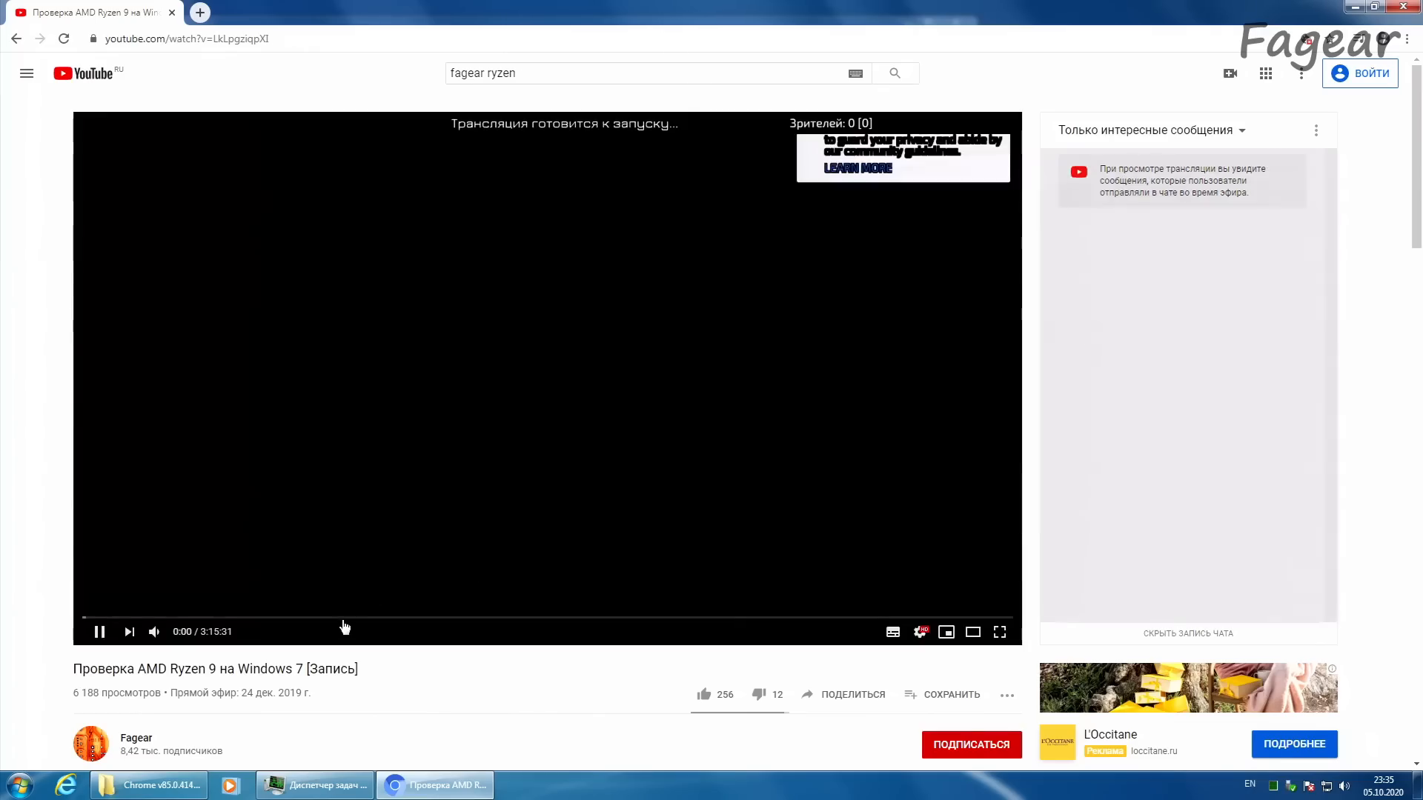
Step: Skim the recording at about 53:01, 1:20:33, 1:57:36 and 2:20:11, and check its broadcast date below the player
left_click(334, 617)
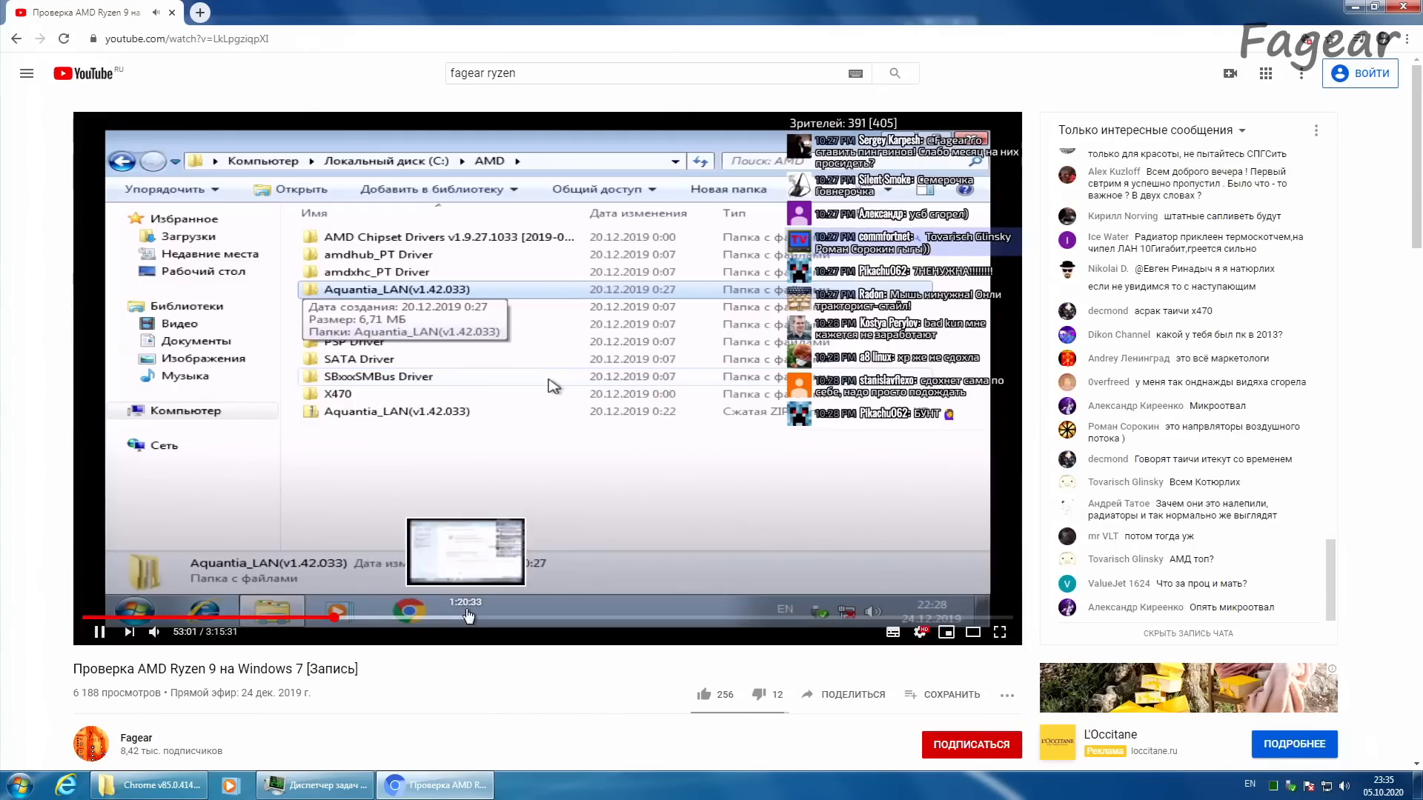
left_click(469, 618)
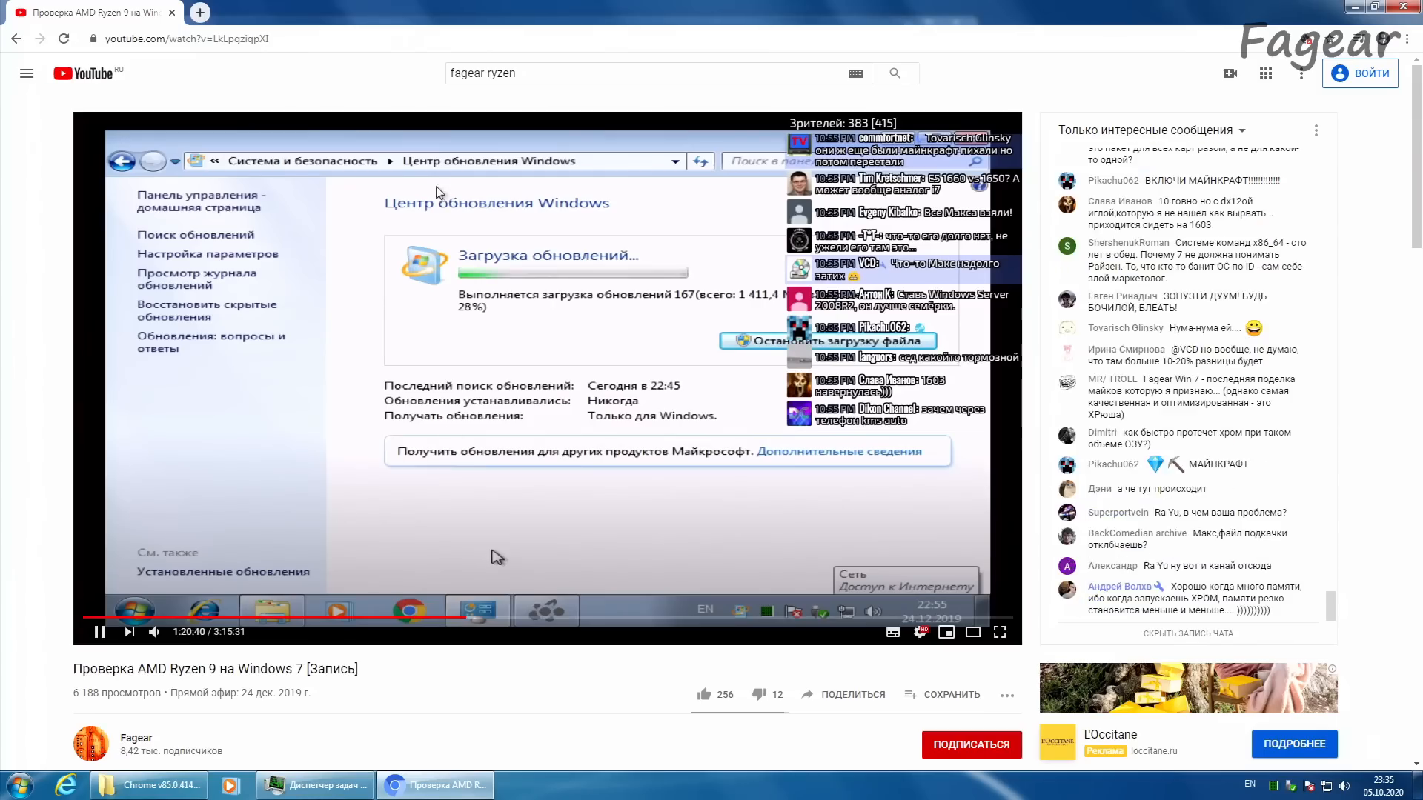
left_click_drag(460, 724, 334, 699)
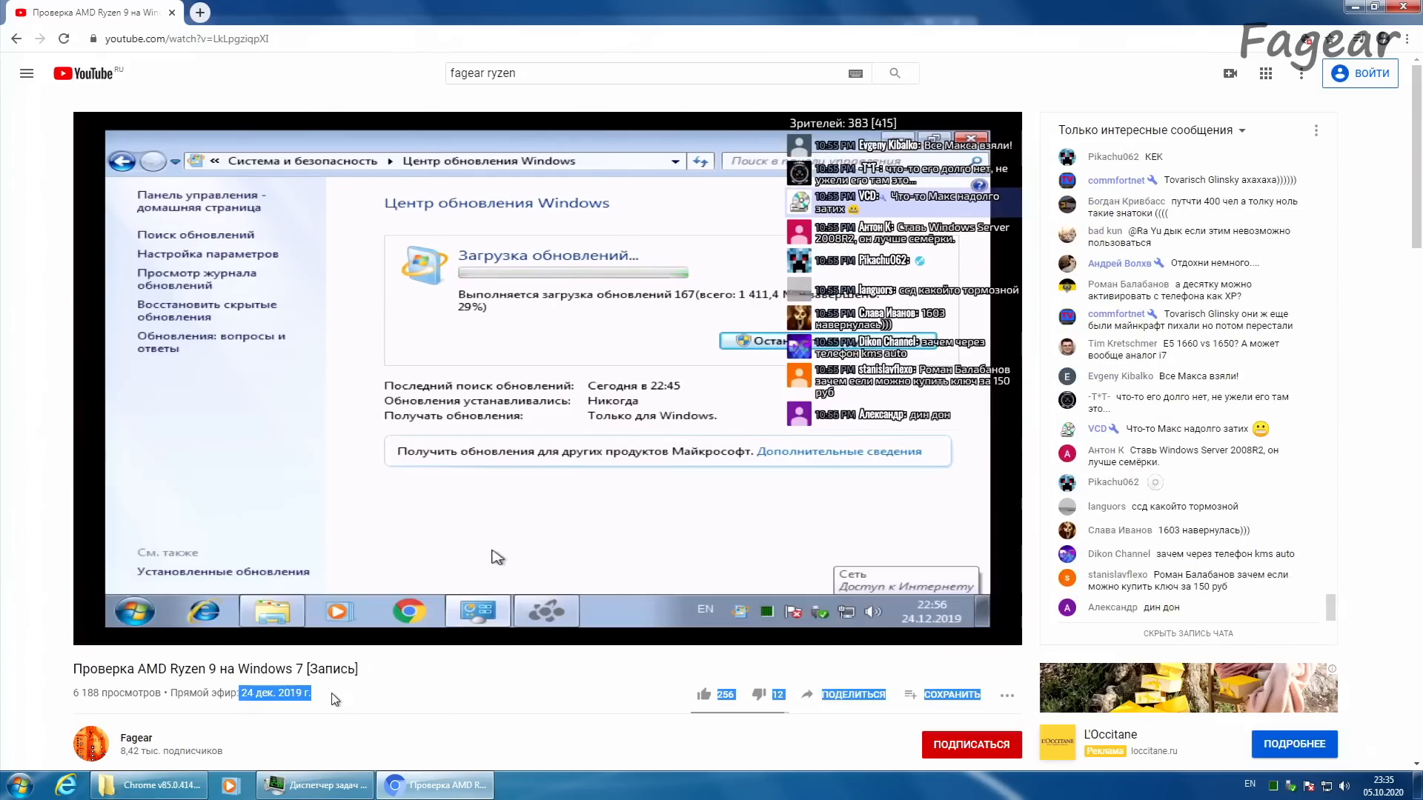
left_click(335, 700)
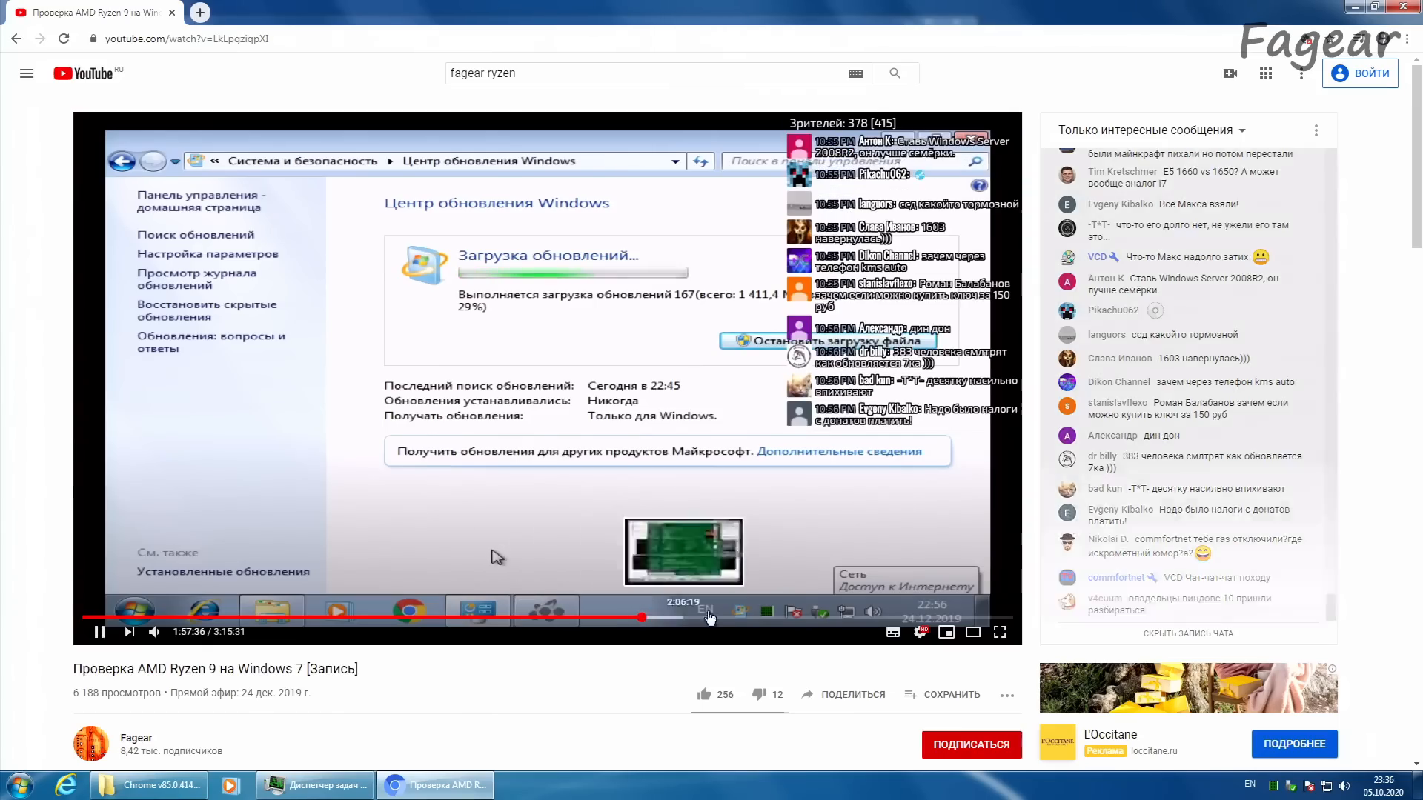
left_click(642, 617)
left_click(765, 614)
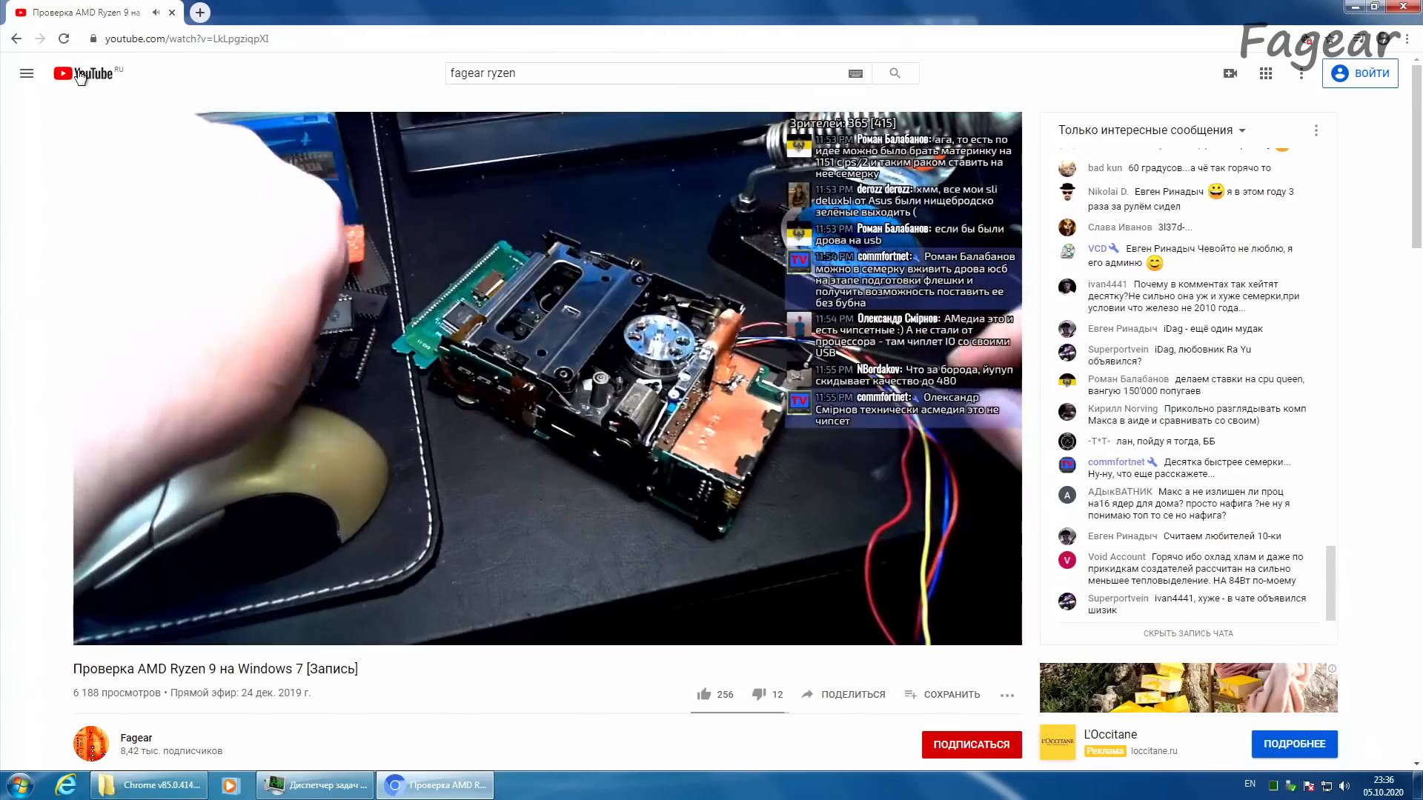
Step: Search YouTube for "4k" and open the video "COSTA RICA IN 4K 60fps HDR (ULTRA HD)" in a new tab
left_click(85, 72)
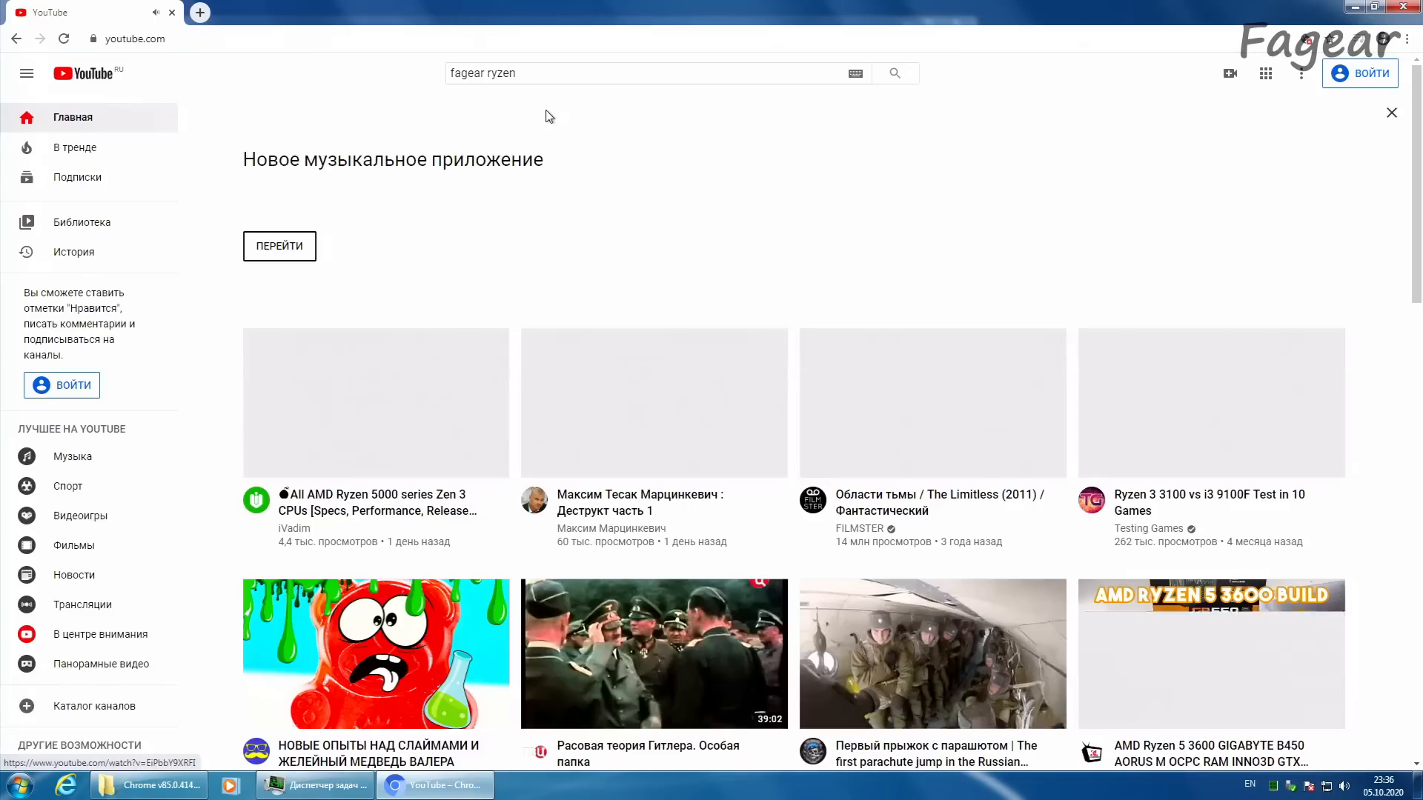
left_click(523, 73)
left_click_drag(523, 73, 296, 54)
type("4k")
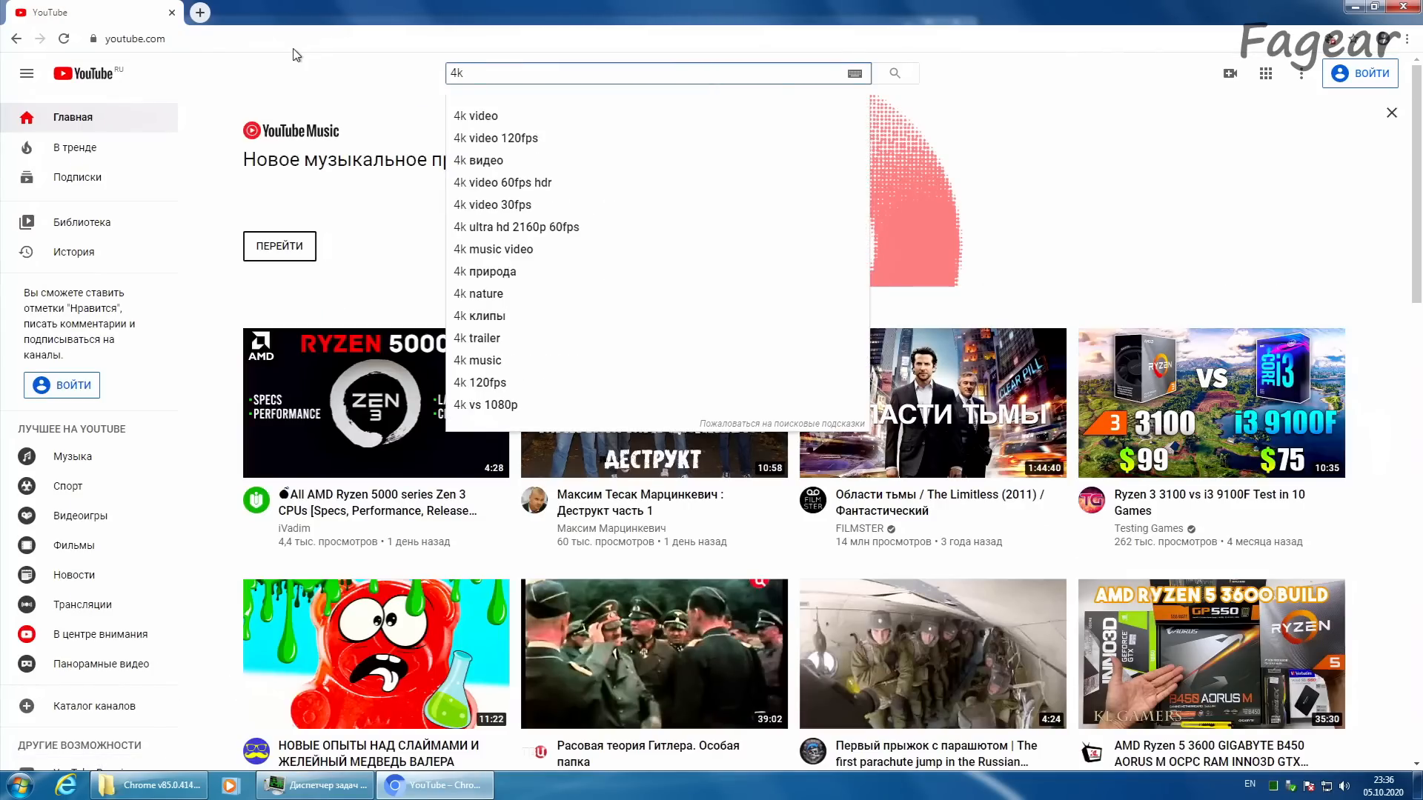
key("Return")
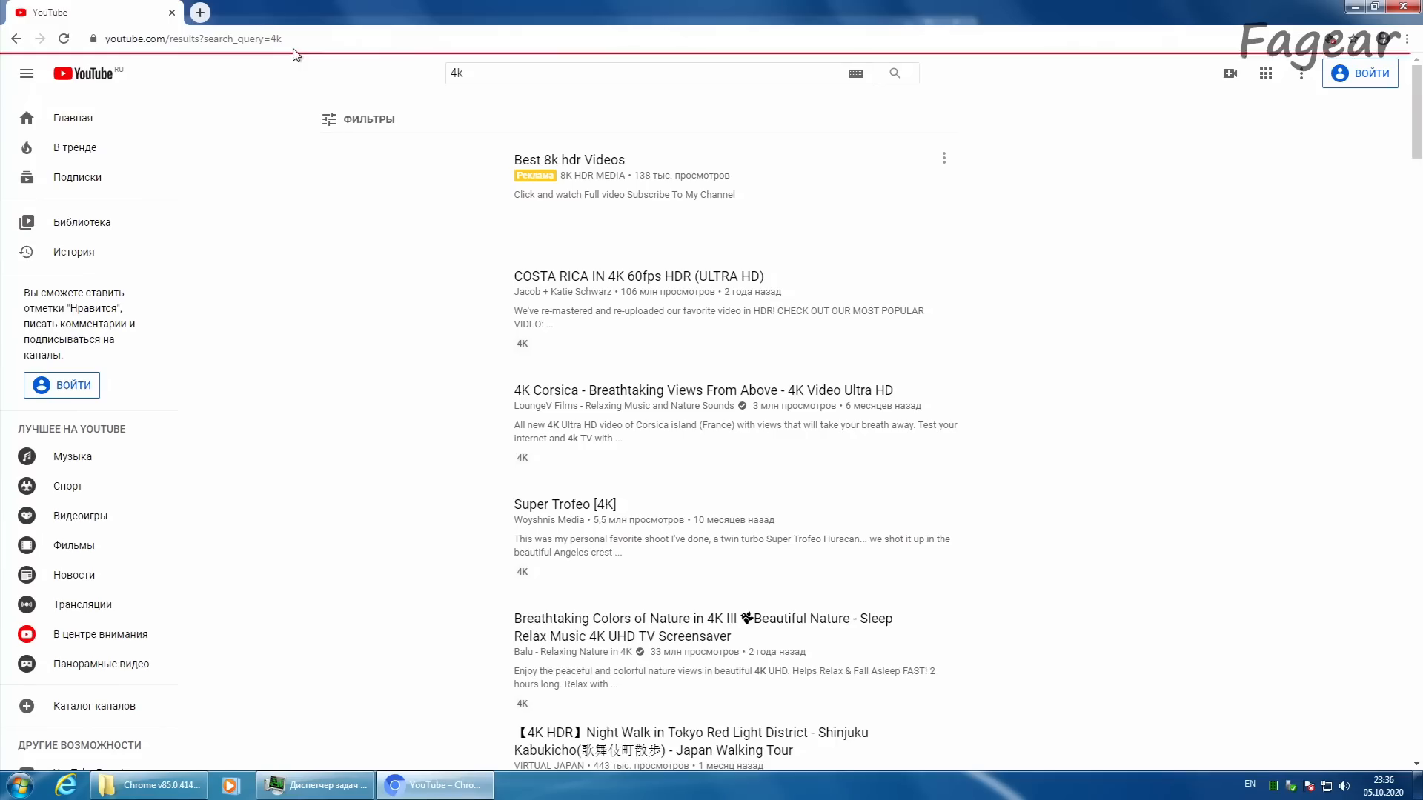
middle_click(368, 283)
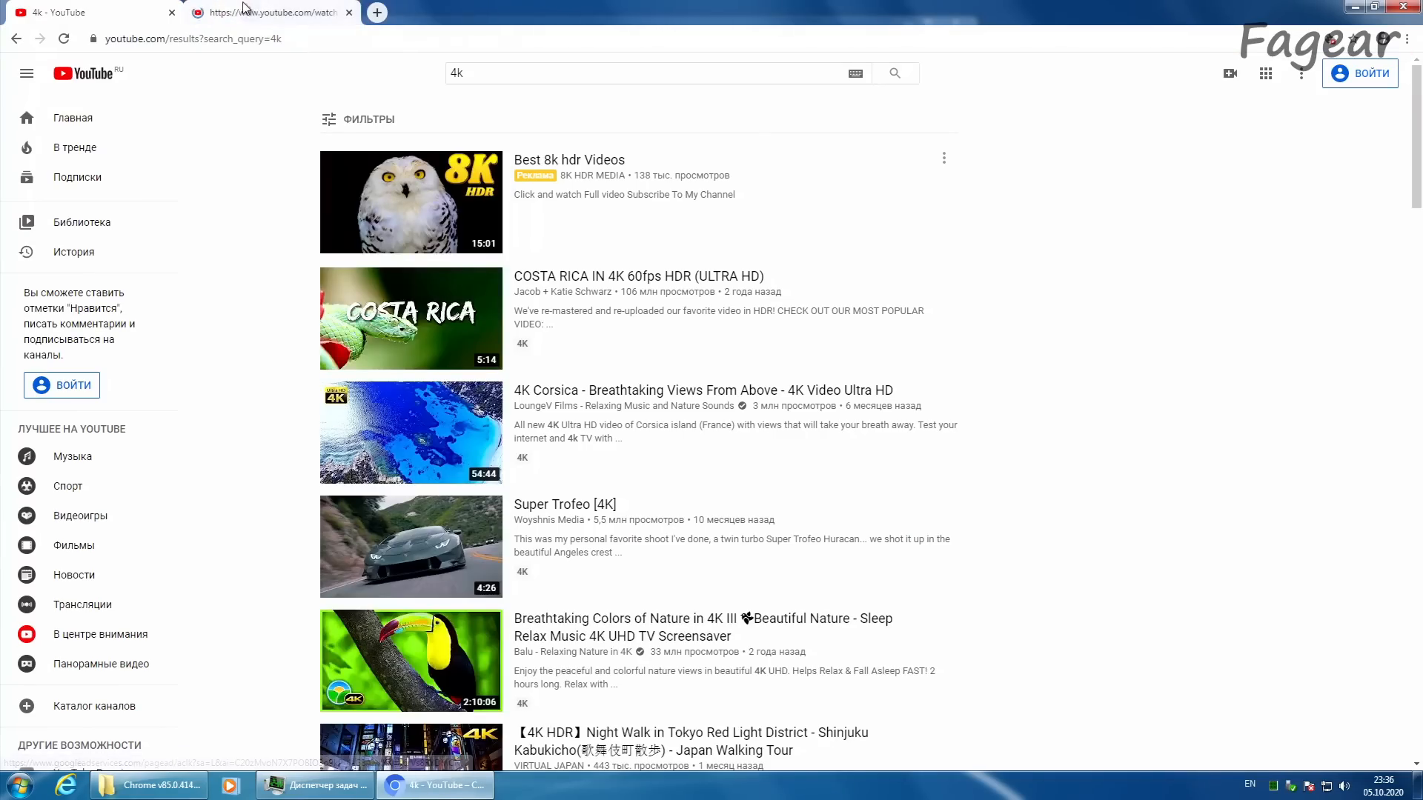
left_click(247, 12)
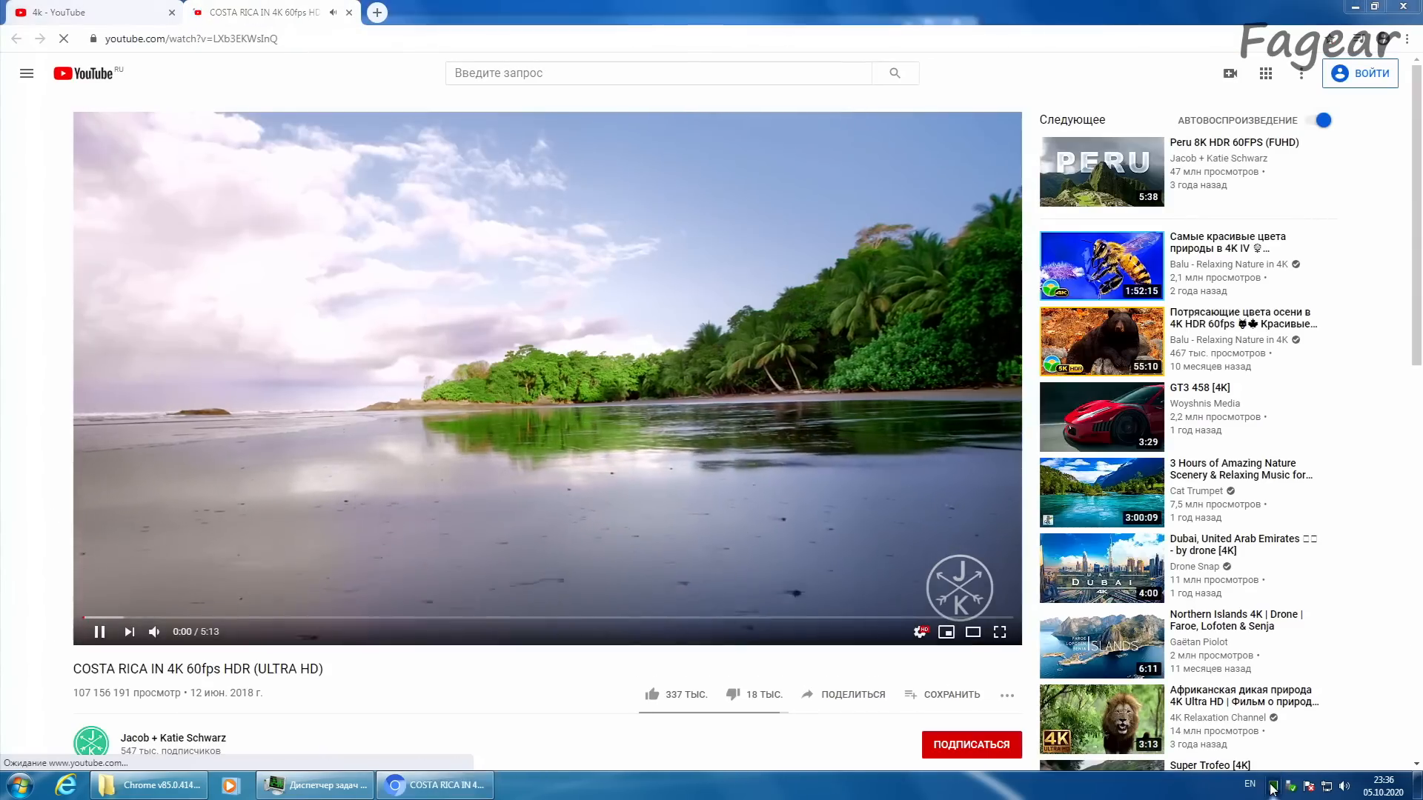
Step: Check the processor load in Task Manager and set the Costa Rica video's quality to 4K (3840x2160 at 60 fps)
left_click(1274, 786)
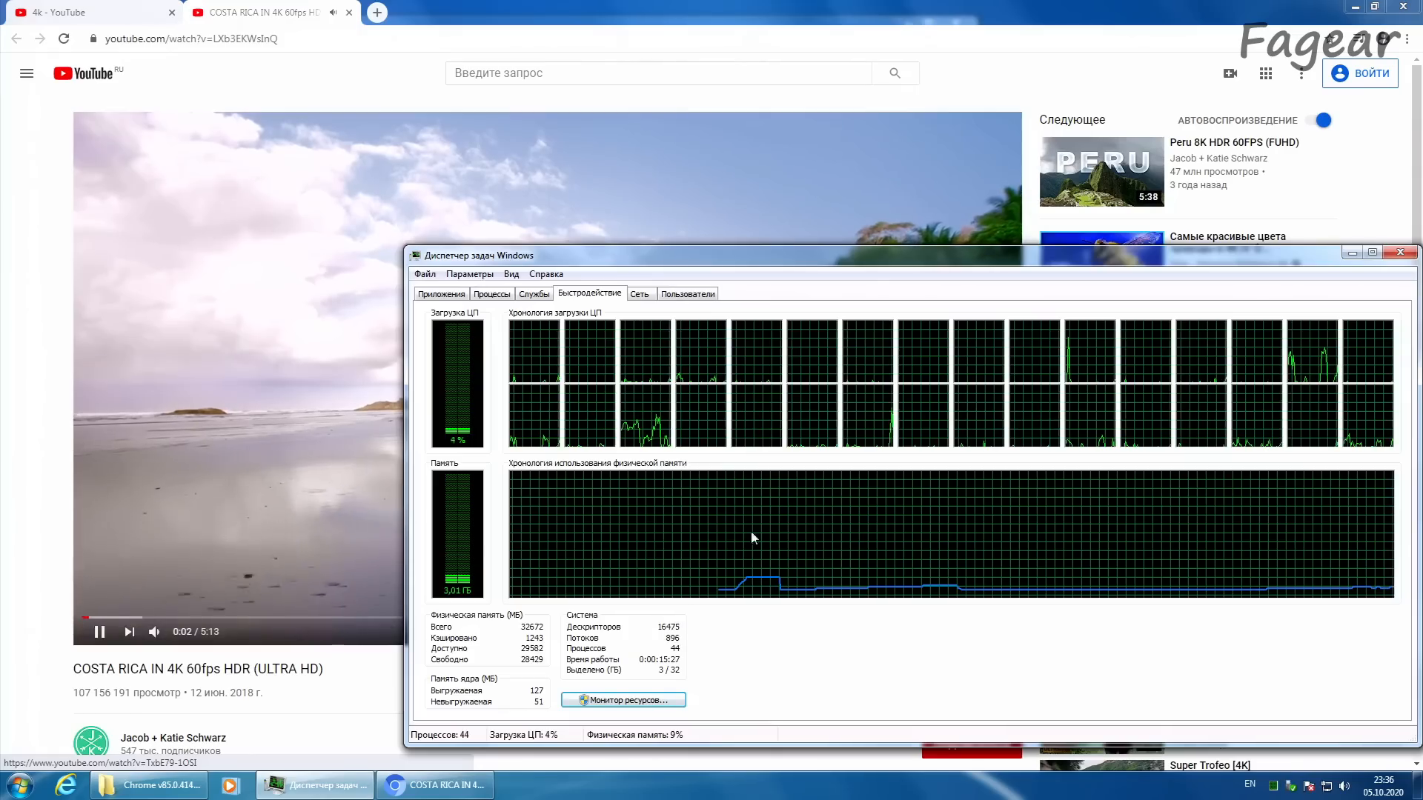
left_click(15, 533)
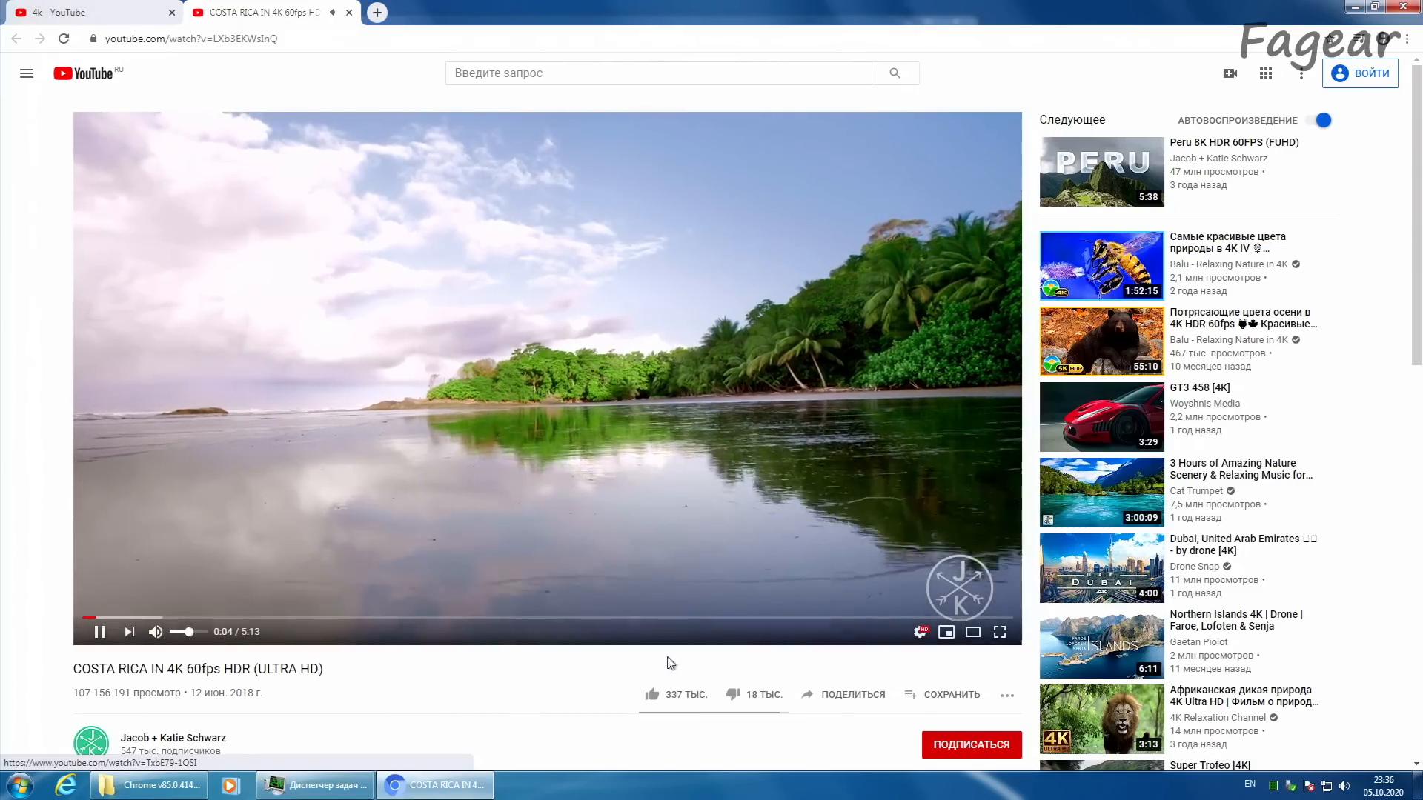
left_click(919, 631)
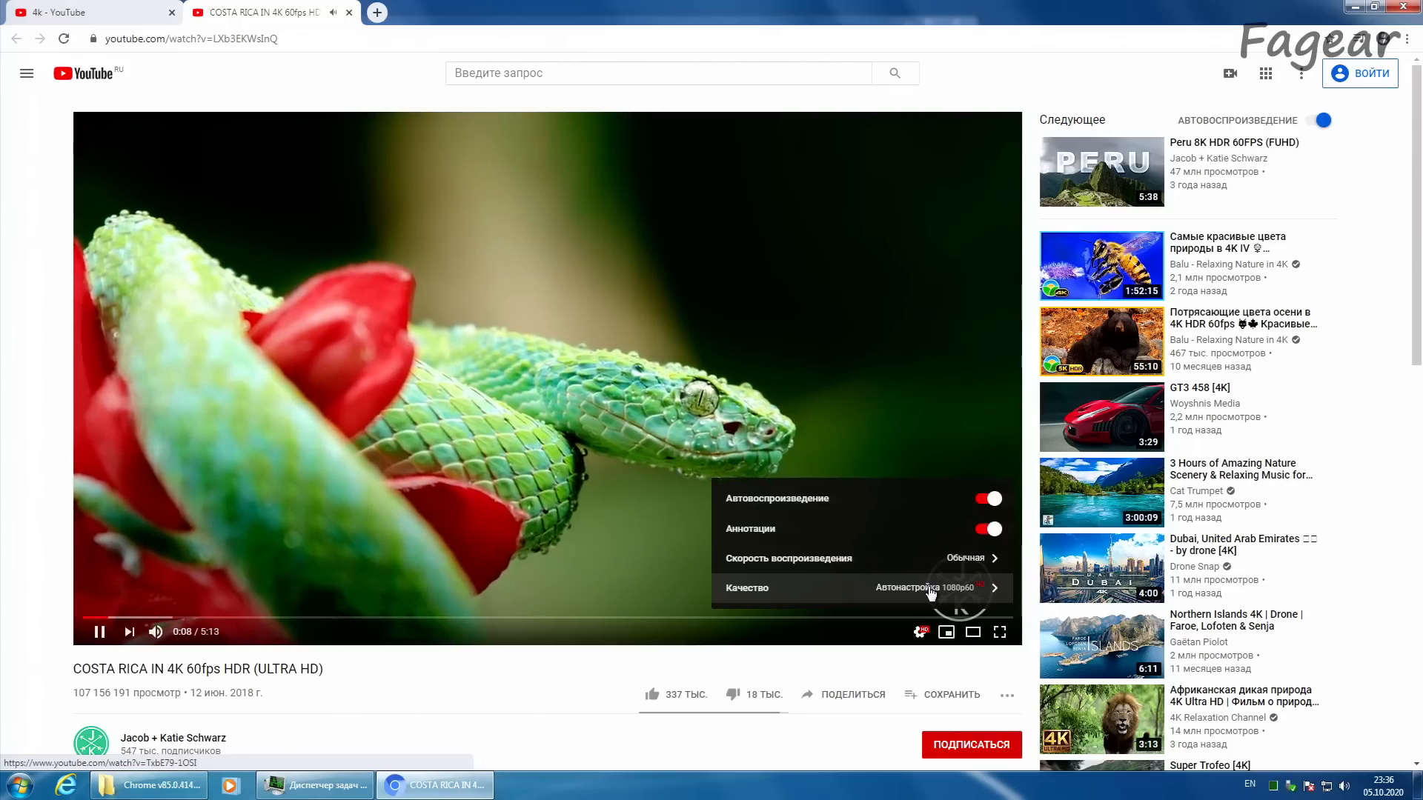
left_click(931, 589)
left_click(914, 363)
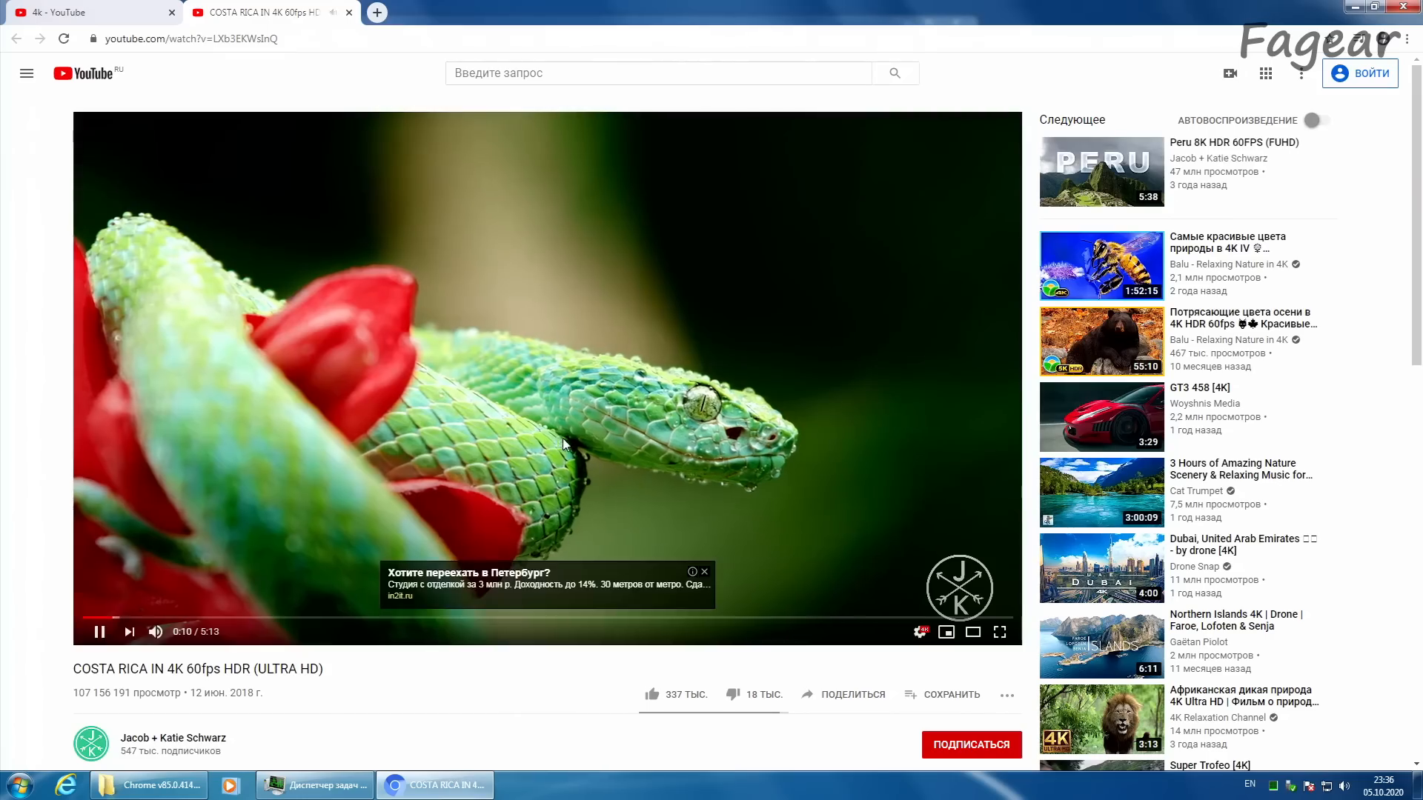
Step: Show the technical playback statistics over the video and view it full screen, skipping ahead to about 1:19
right_click(736, 435)
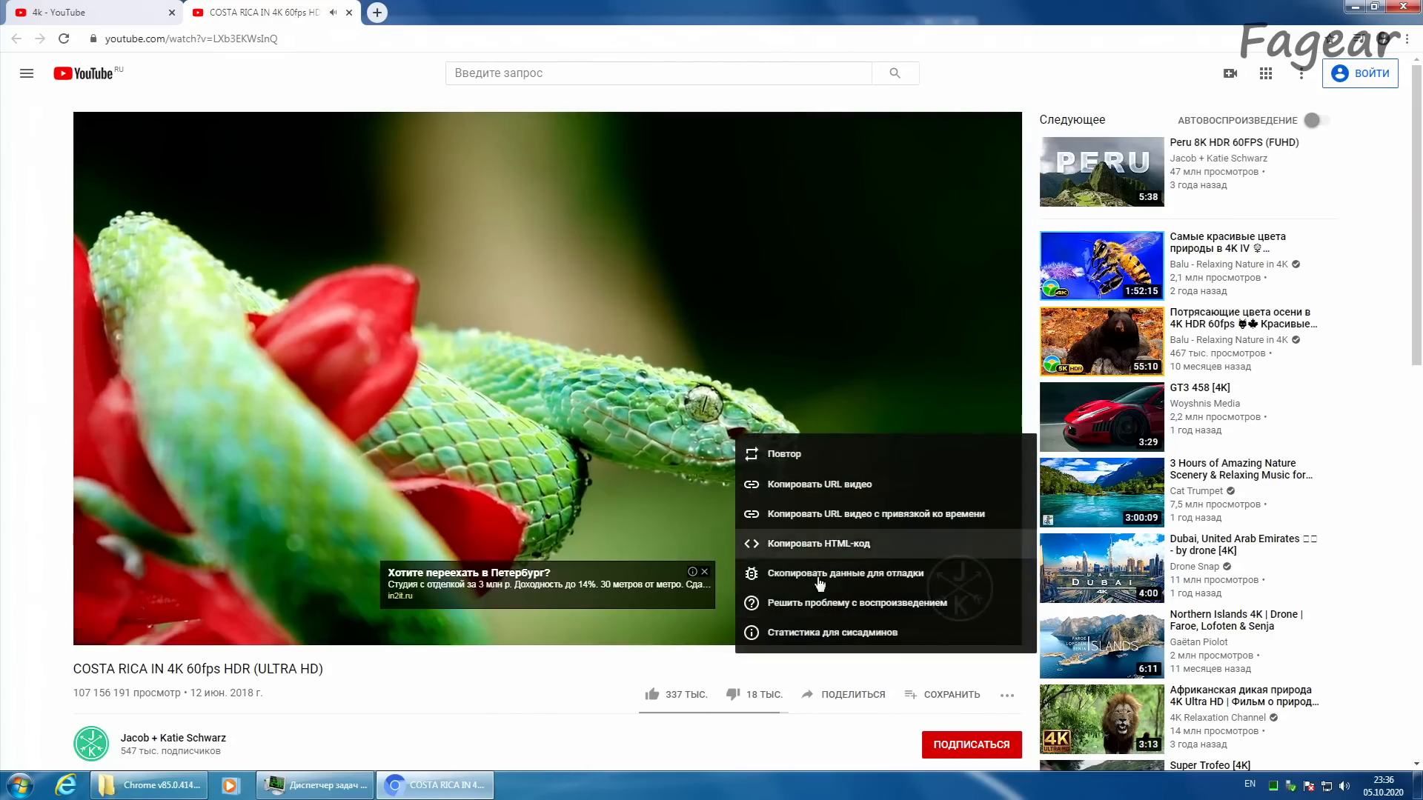
left_click(811, 632)
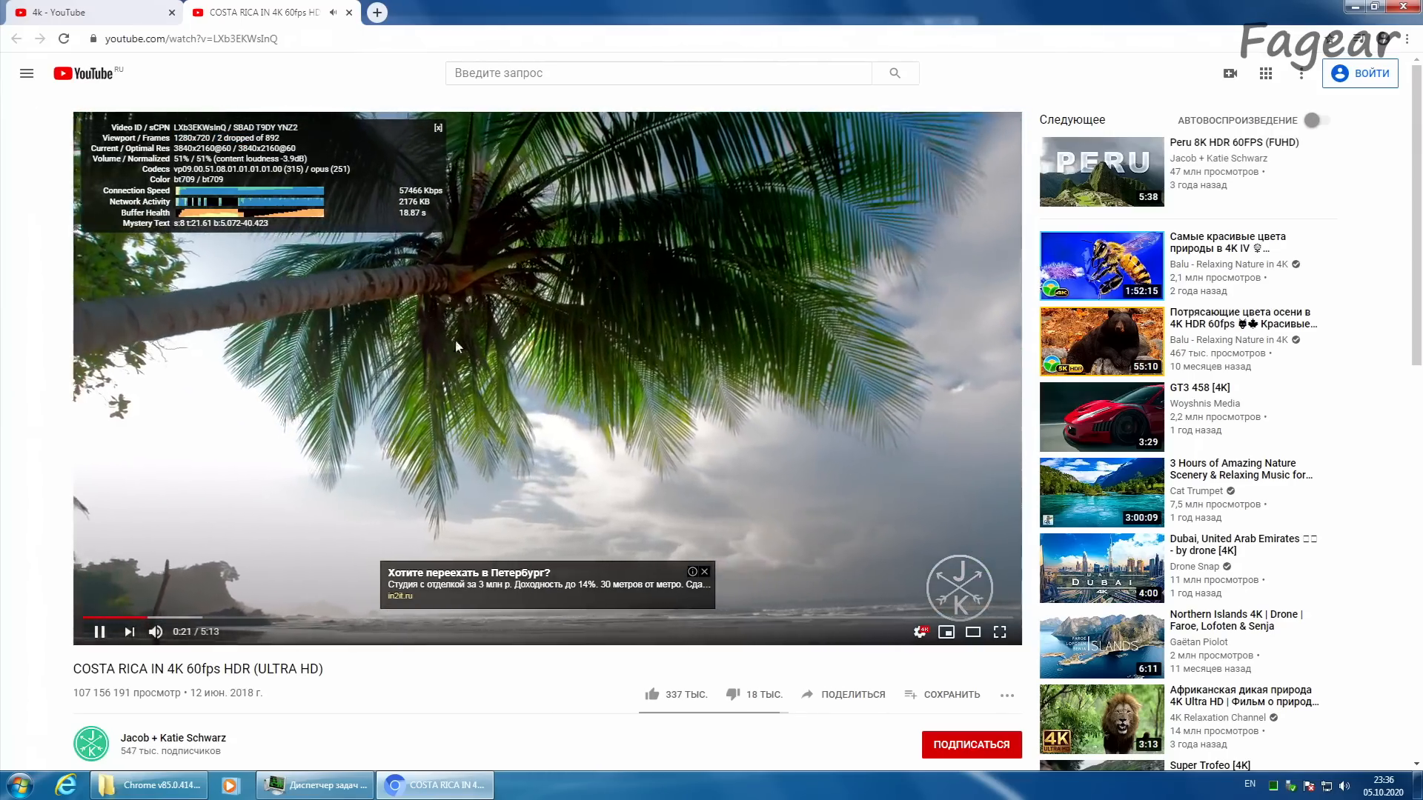
key("f")
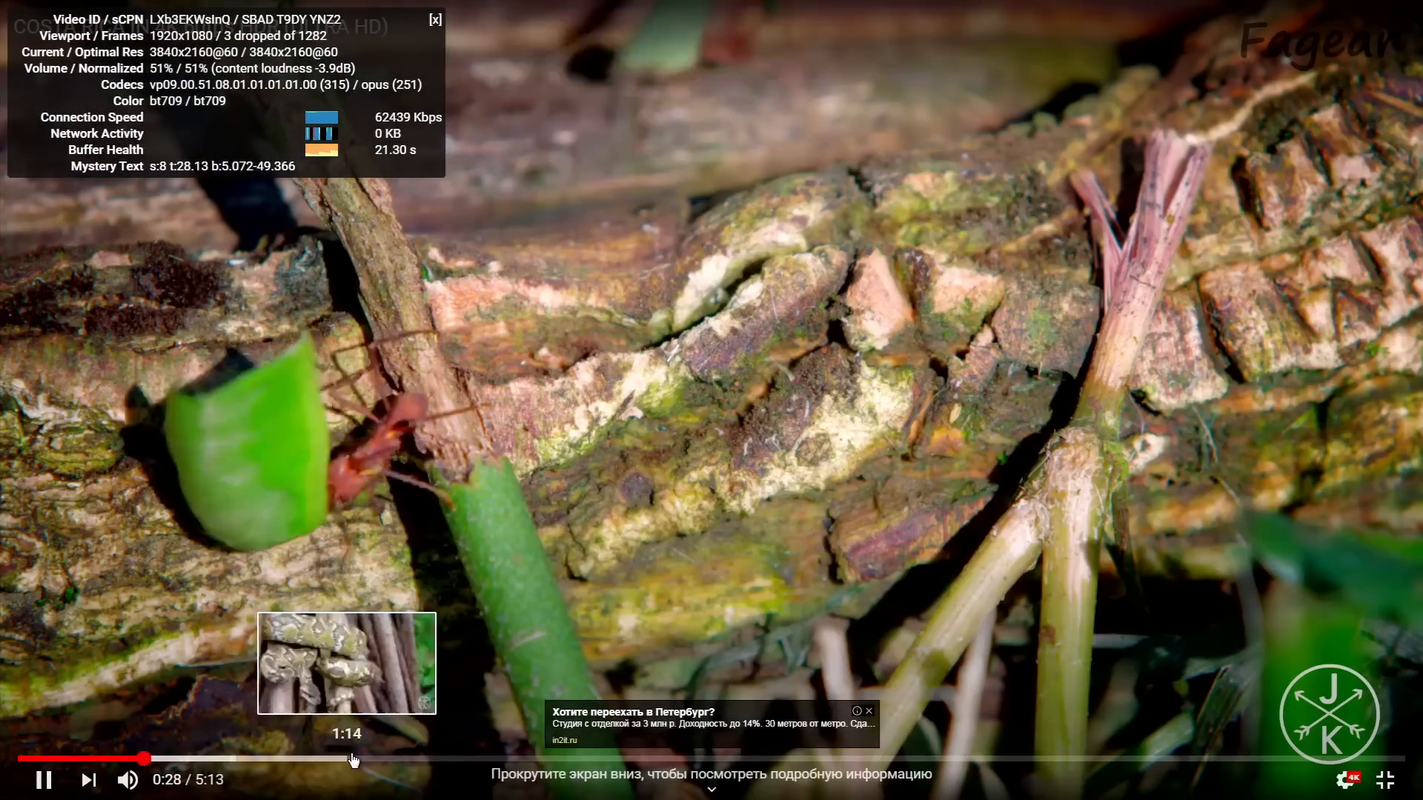
left_click(361, 759)
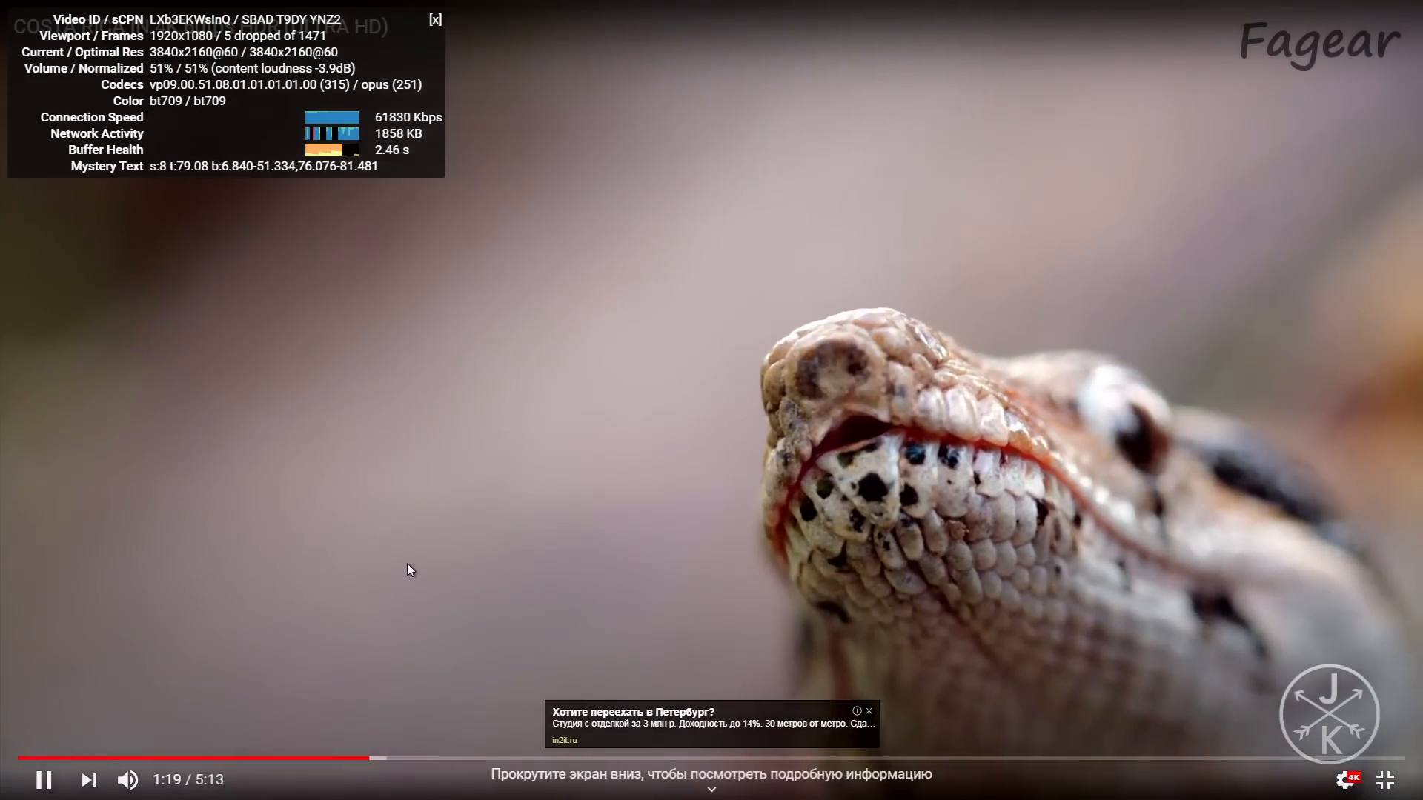
Step: Leave full screen and examine the processor load in Task Manager during 4K playback, minimizing its window when done
key("Escape")
left_click(315, 793)
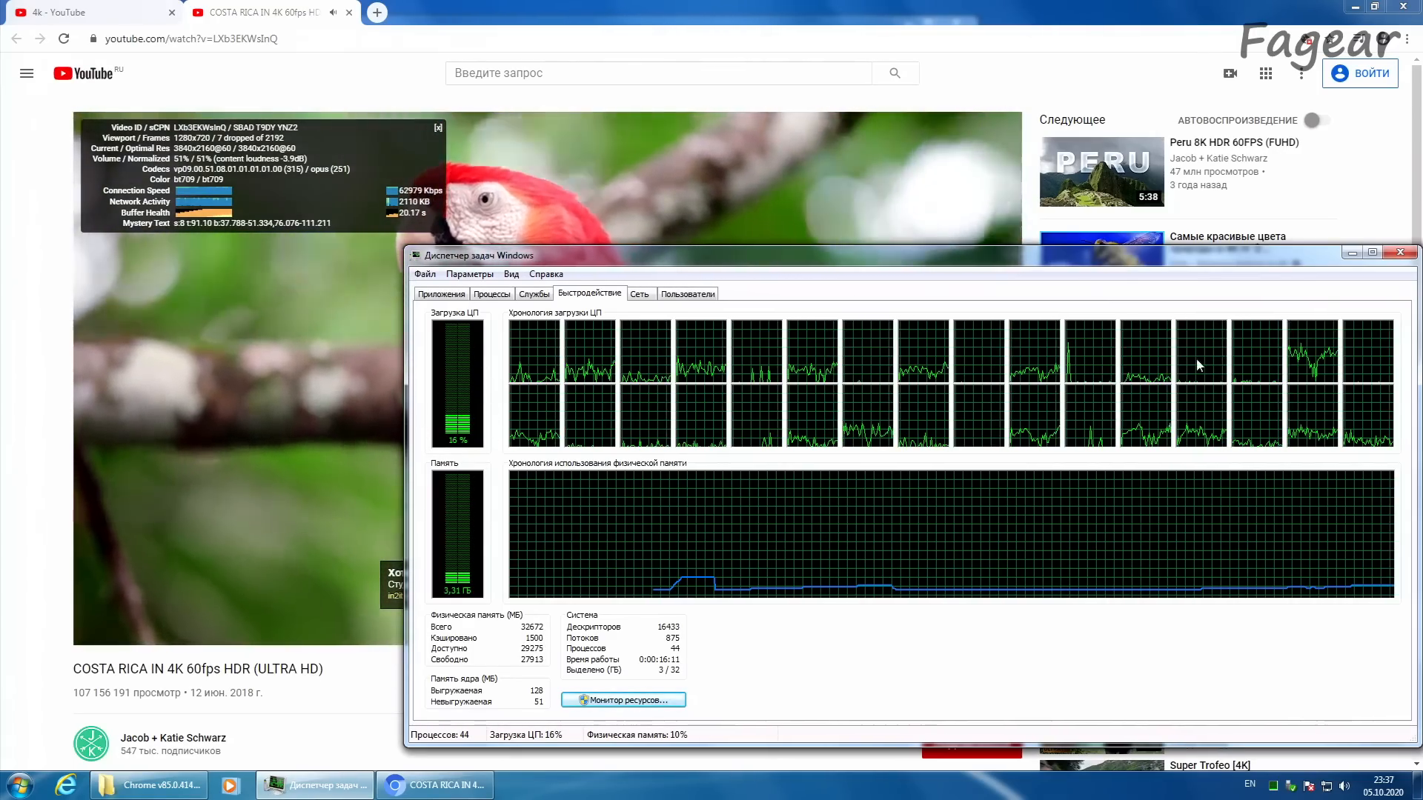
left_click(1353, 253)
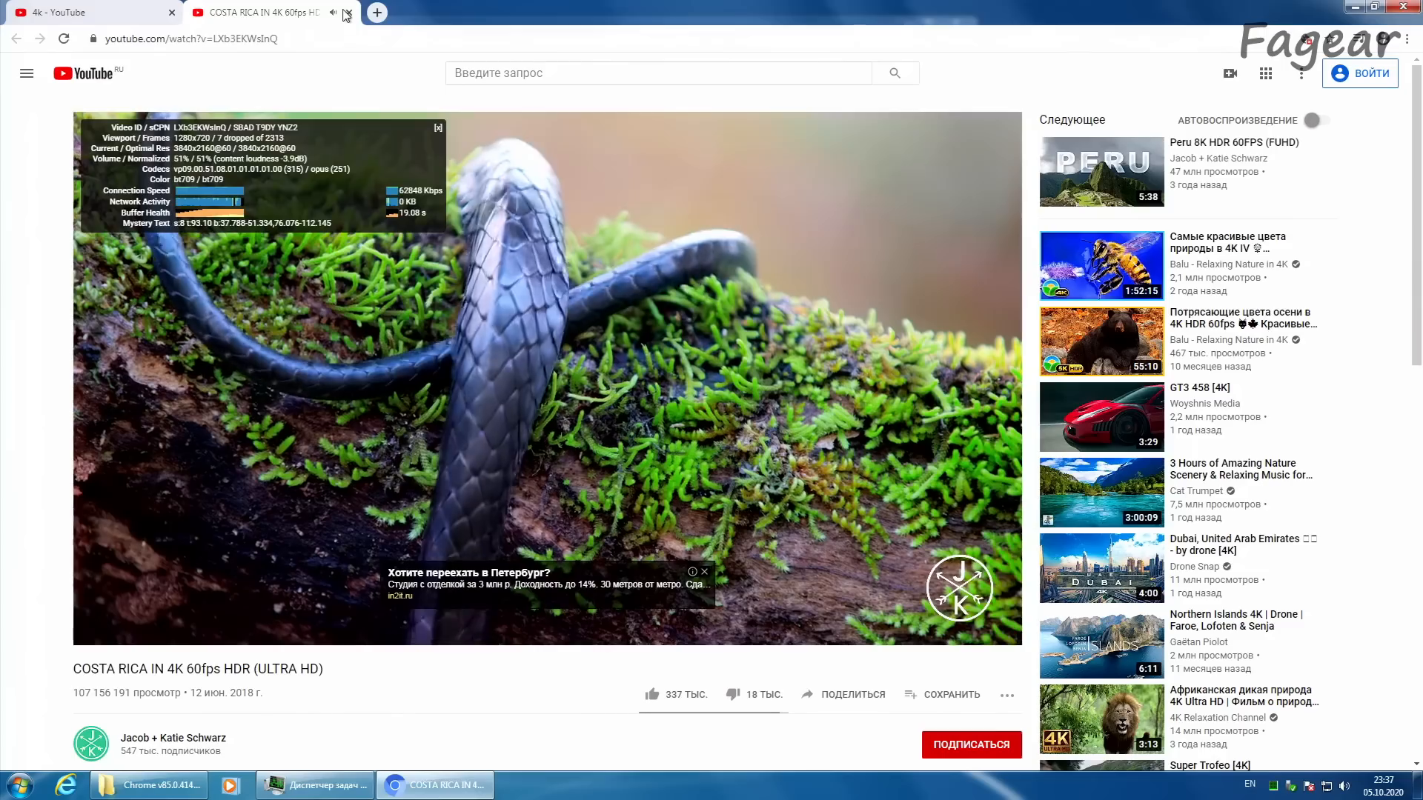
Step: Close the Costa Rica video and find the demo fr-041: debris. through the prod search on pouet.net in a new tab
left_click(349, 13)
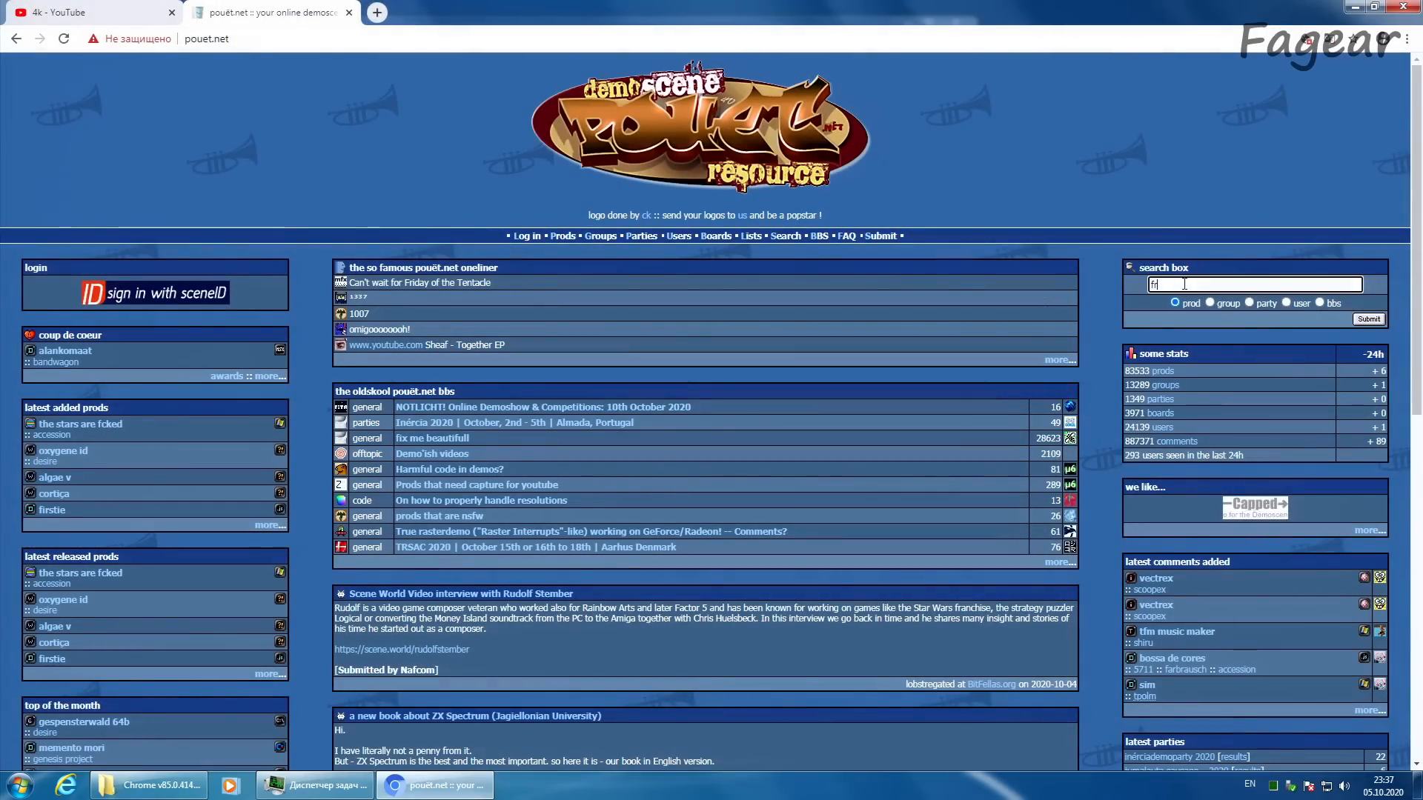
type("041")
key("Return")
left_click(559, 278)
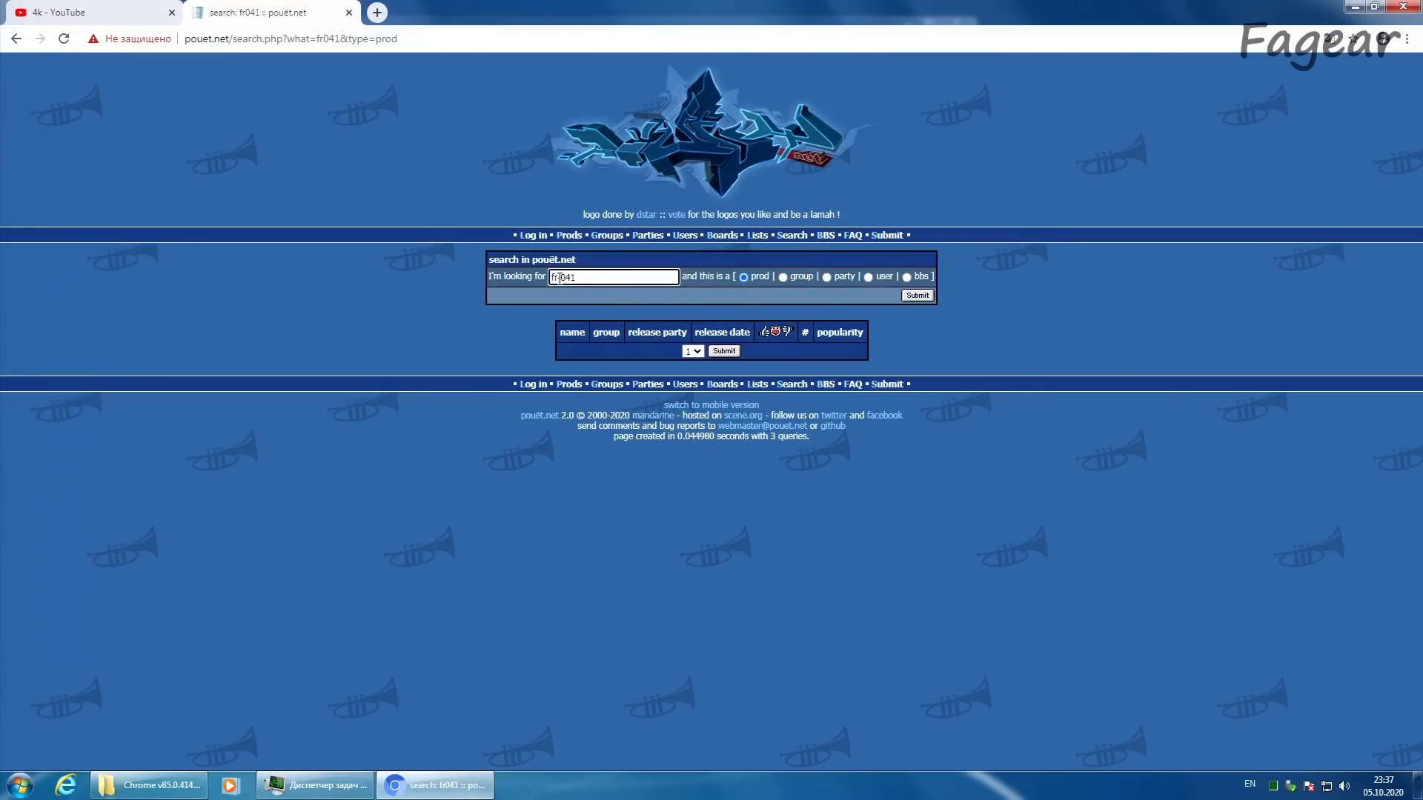
key("Return")
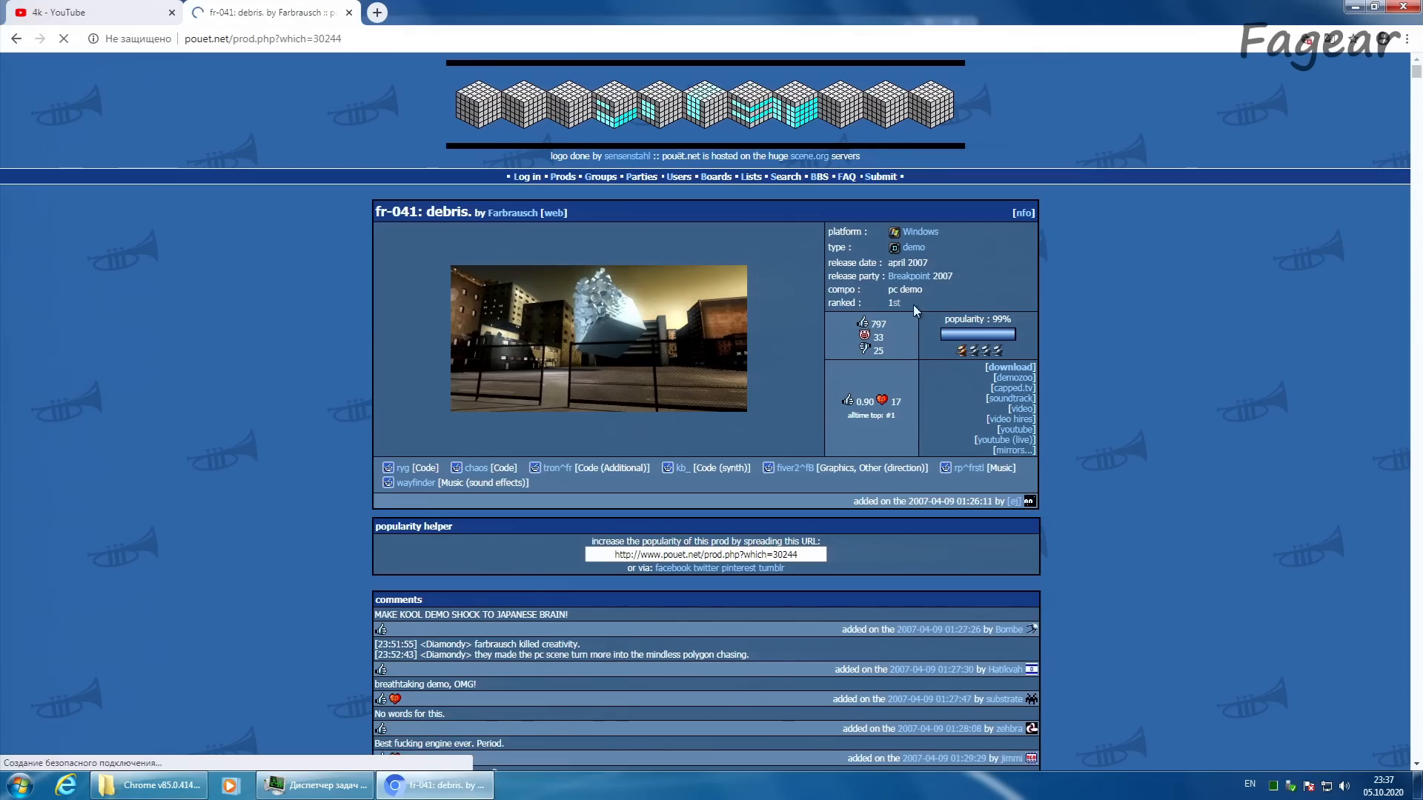
Step: Open the debris download page in a separate tab and download the Chaos Theory intro by Conspiracy from its pouet.net page
middle_click(1013, 375)
left_click(16, 39)
left_click(461, 307)
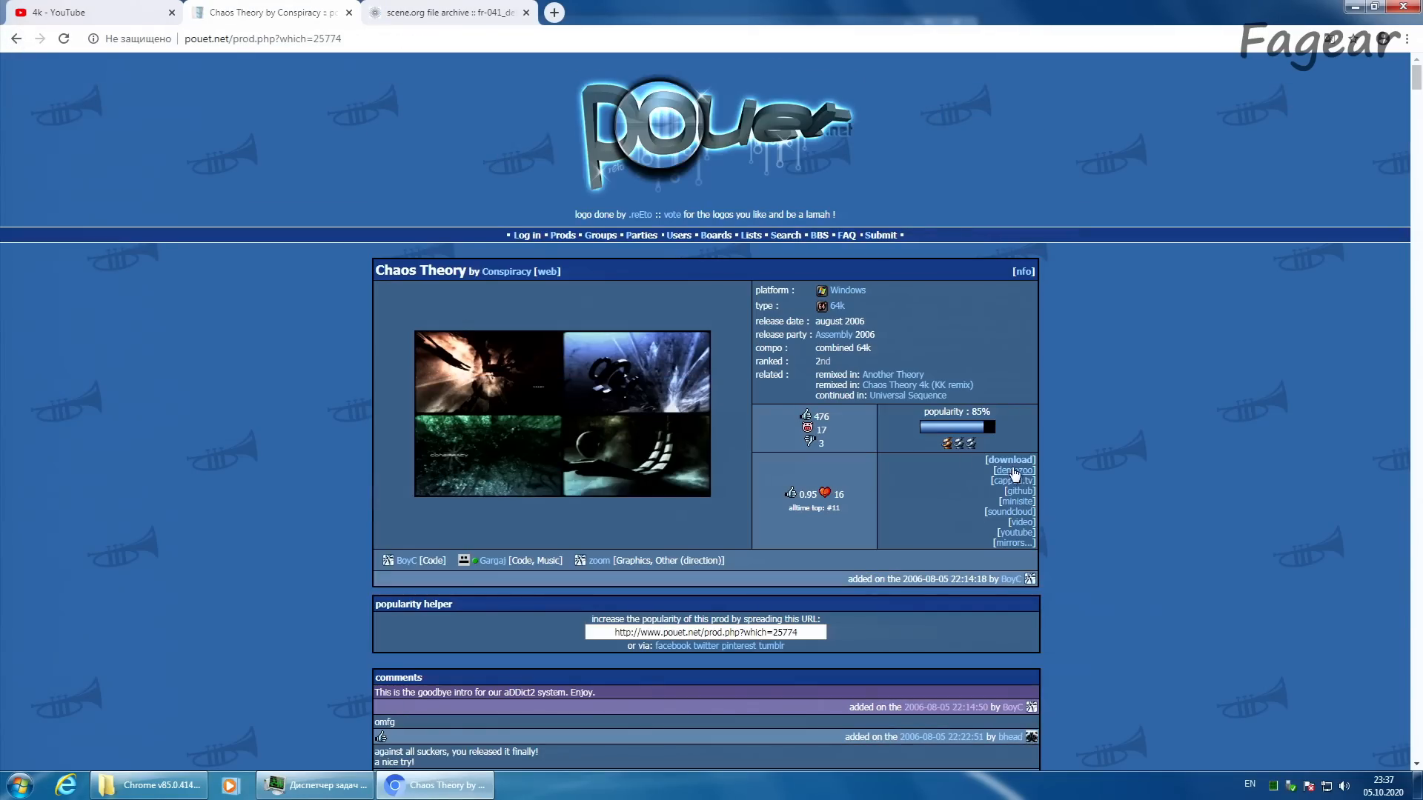
left_click(1010, 460)
Step: Download fr-041_debris.zip with scene.org's Automatic option and show the downloaded archives in their Temp folder
left_click(423, 14)
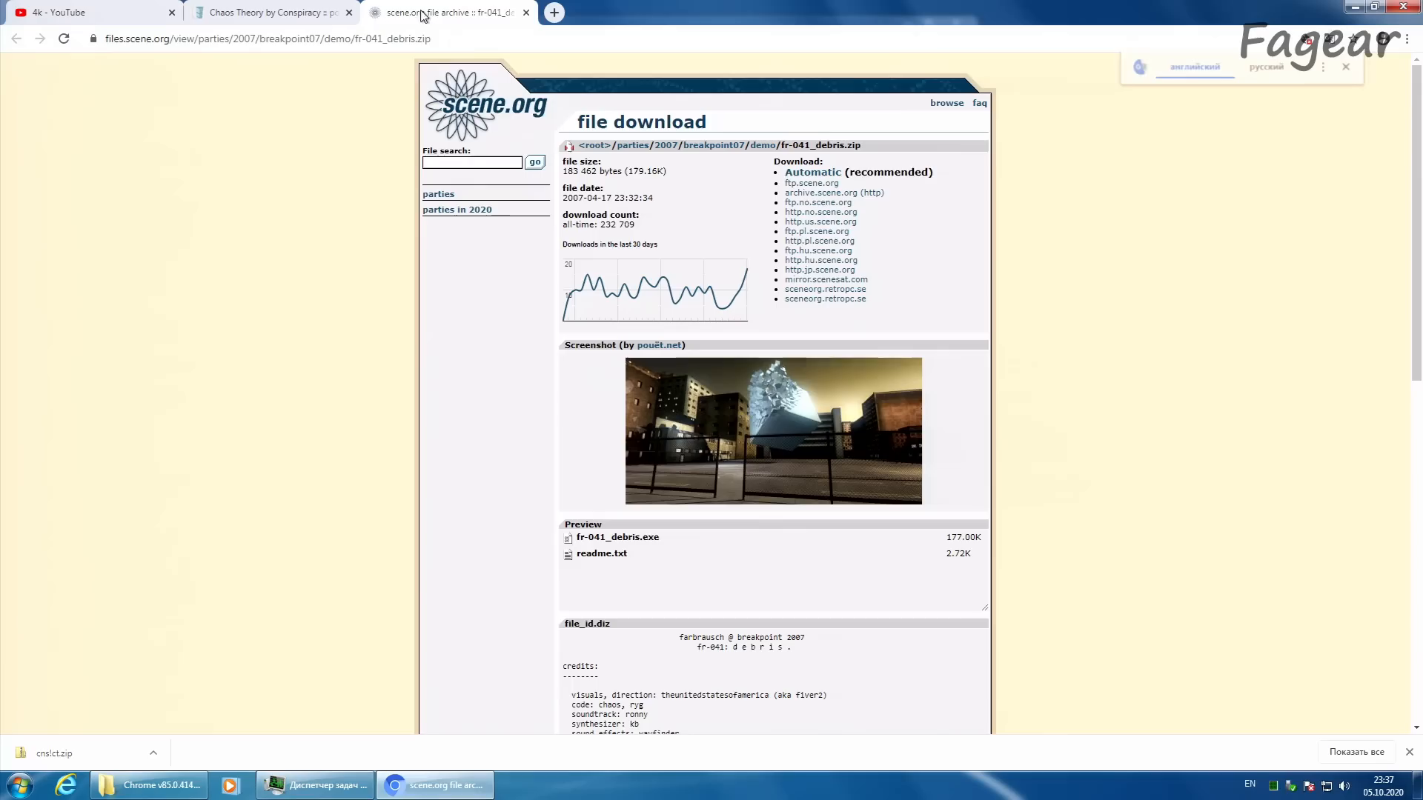
left_click(799, 177)
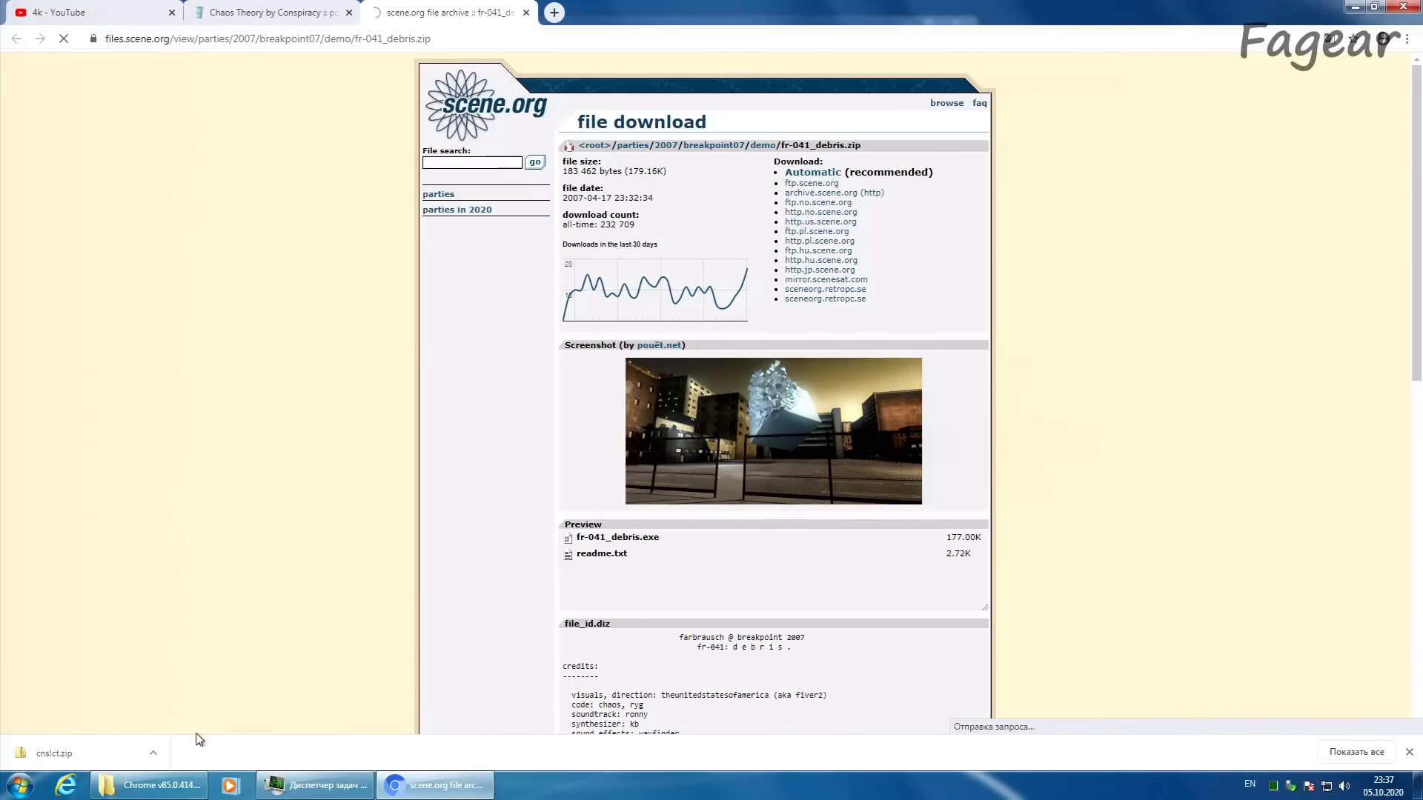
left_click(153, 753)
left_click(170, 703)
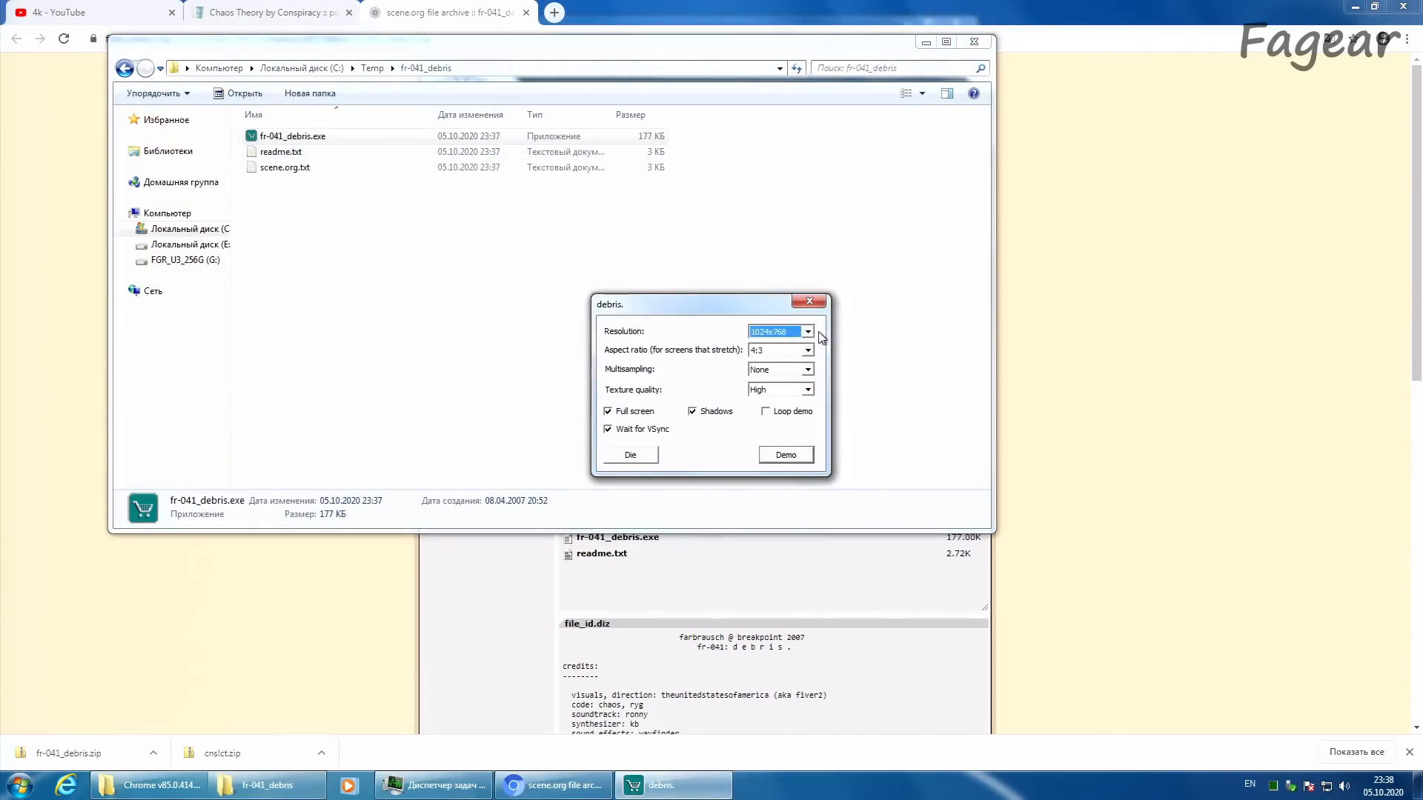
Step: Configure the debris demo for 1920x1080 resolution and 16:9 aspect ratio with looping turned off
left_click(807, 331)
left_click_drag(809, 350, 809, 415)
left_click(787, 413)
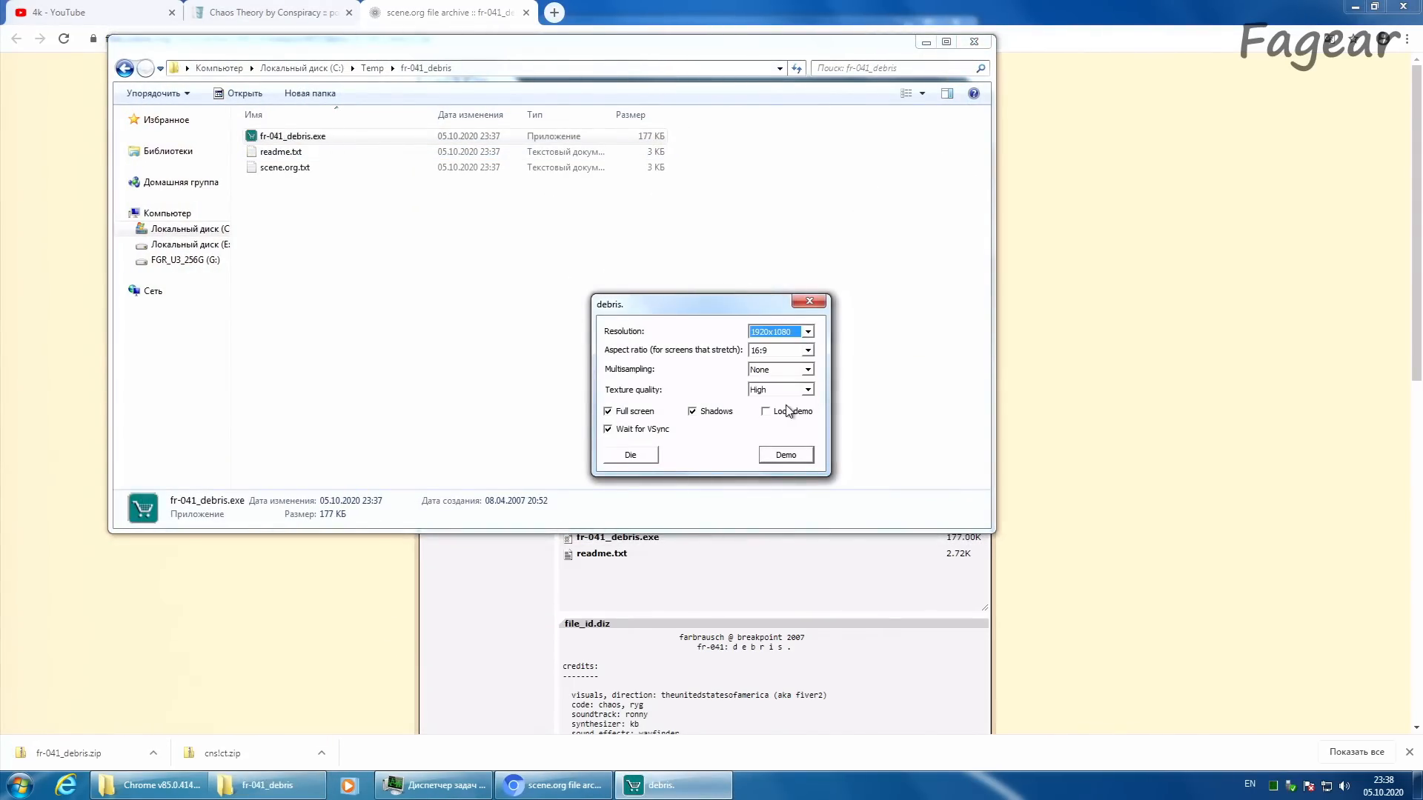
Step: Turn off Wait for VSync, set the texture quality to Normal and run the debris demo
left_click(623, 432)
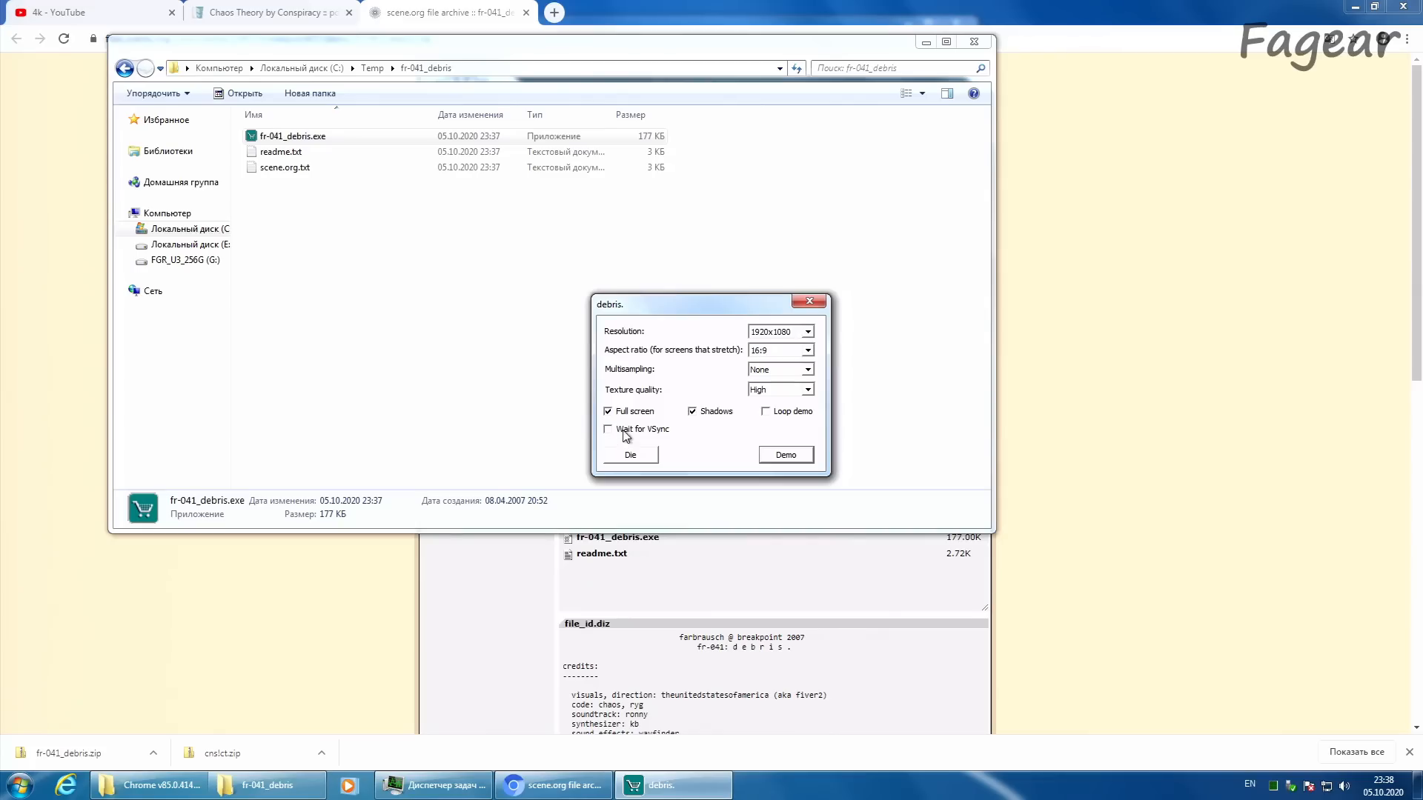
left_click(778, 373)
left_click(780, 381)
left_click(782, 389)
left_click(783, 396)
left_click(783, 395)
left_click(759, 408)
left_click(786, 457)
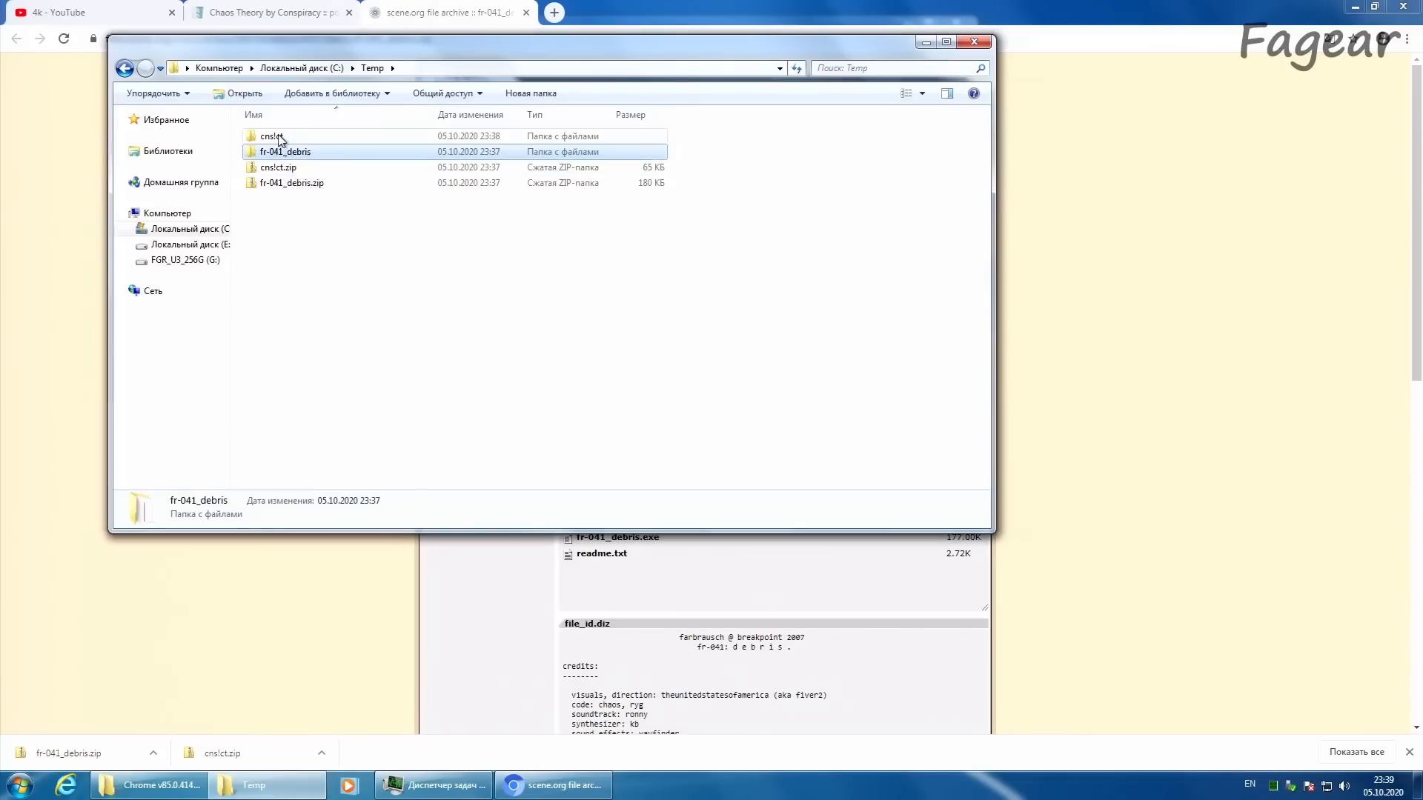
Step: Open the cns!ct folder and launch chaostheory.exe, allowing it to run despite the unknown publisher
double_click(280, 139)
double_click(289, 152)
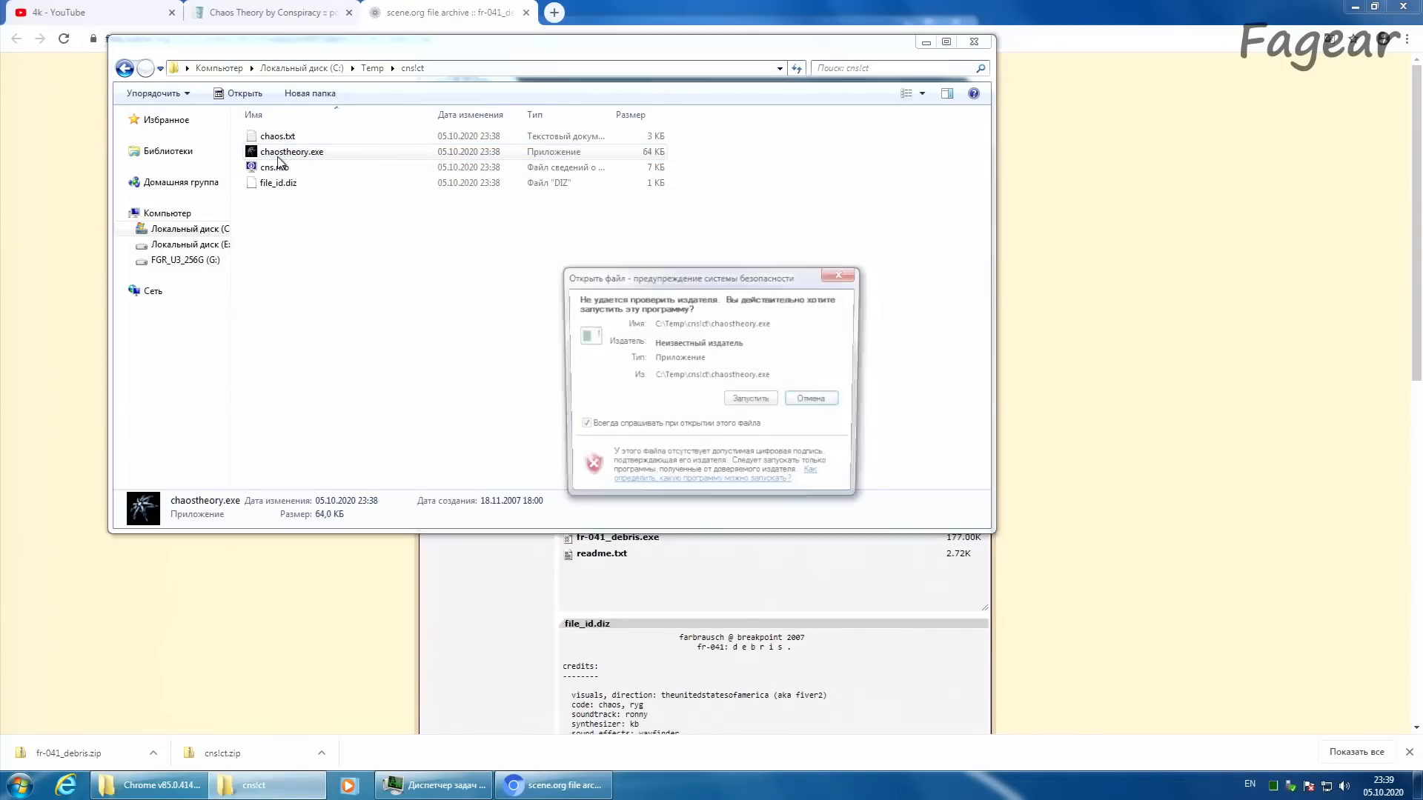
left_click(741, 401)
Step: Set Chaos Theory to 640x480@60 hz with Fullscreen turned off and start the intro
left_click(763, 346)
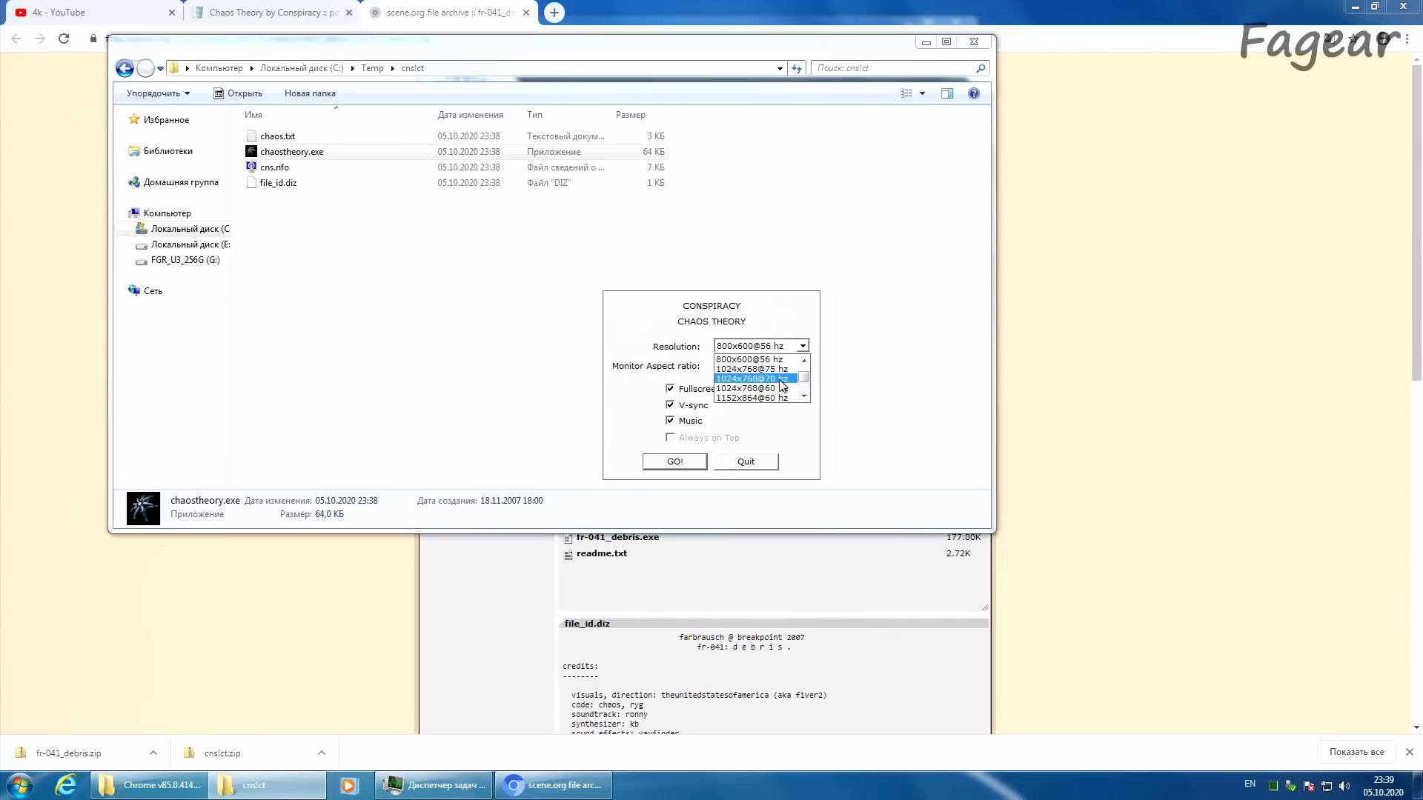
left_click_drag(805, 381, 806, 378)
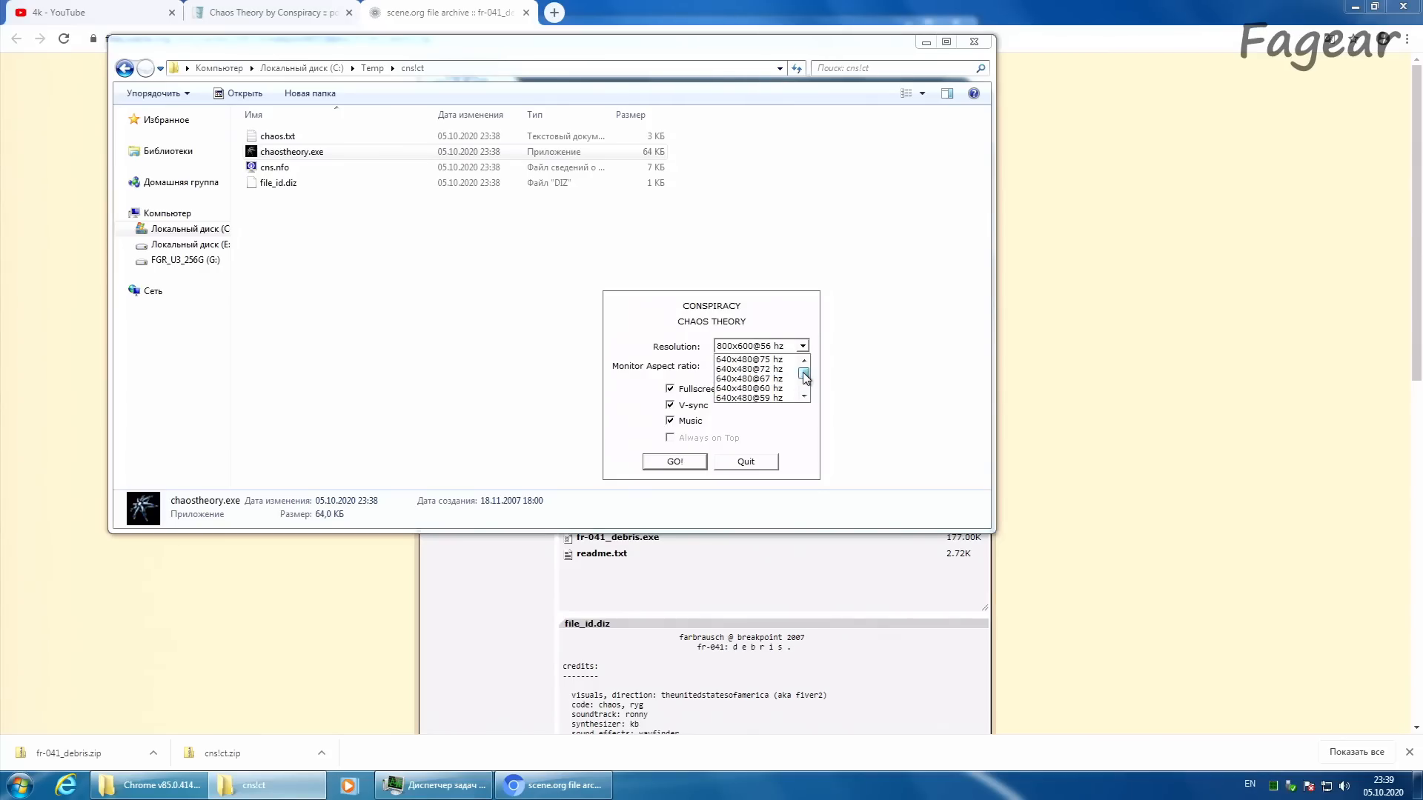
left_click(791, 388)
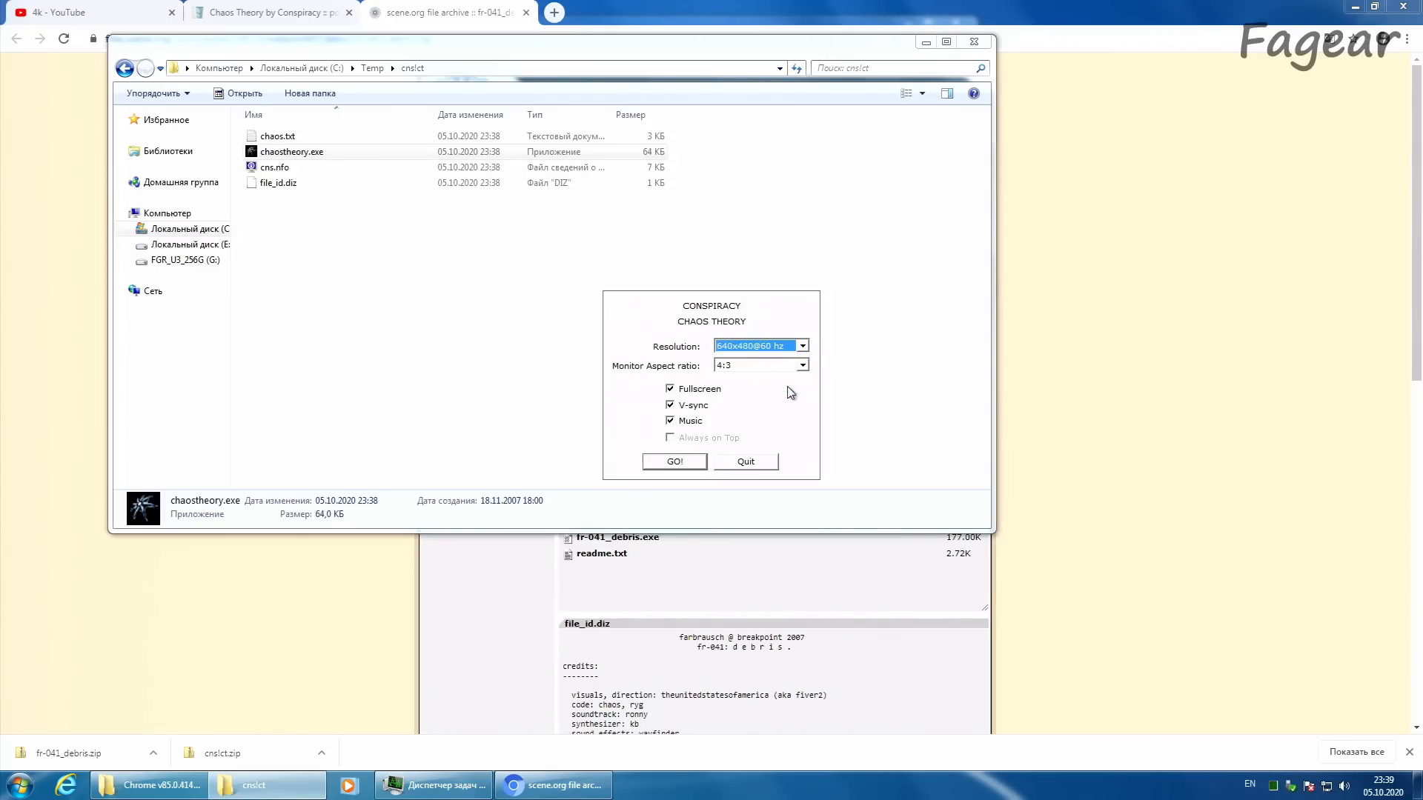
left_click(702, 390)
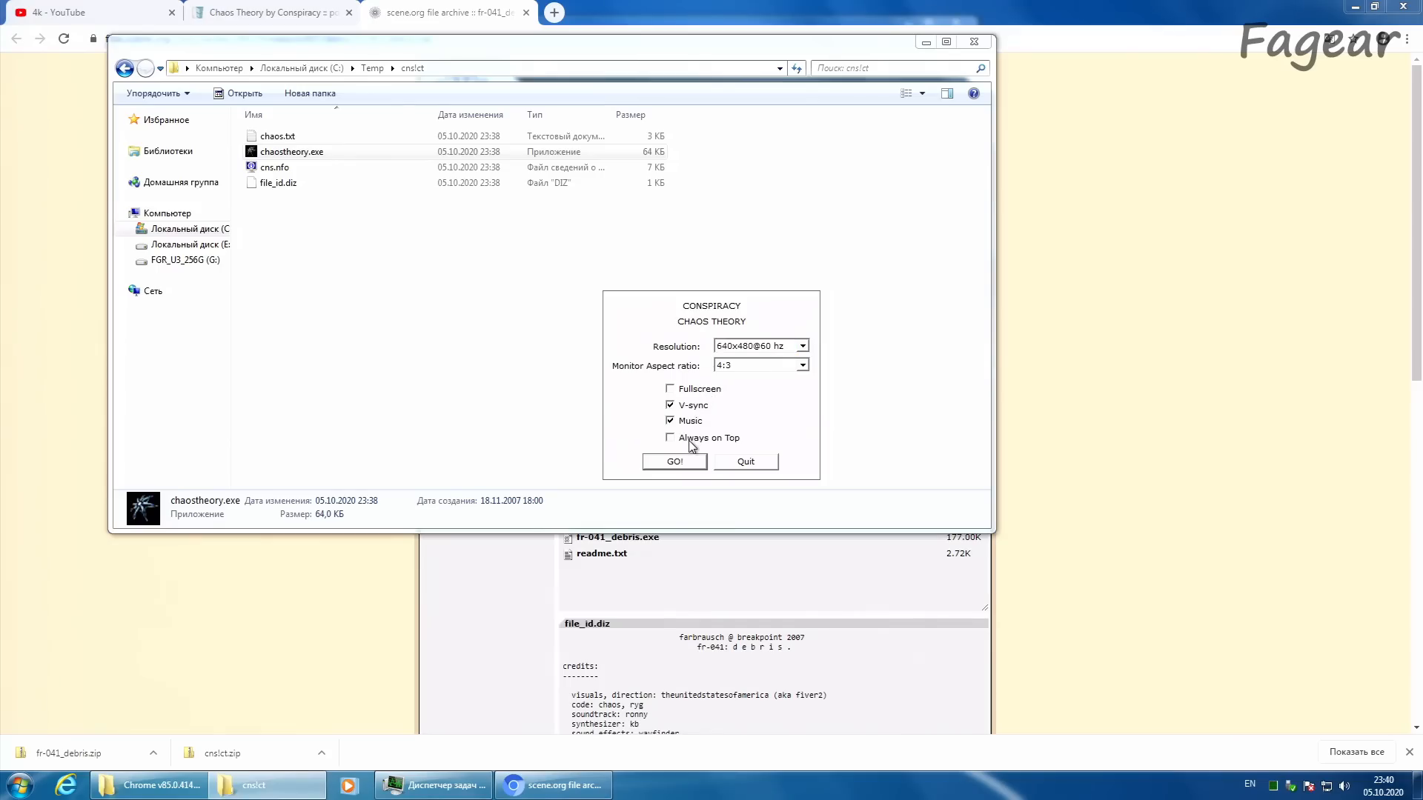
left_click(675, 461)
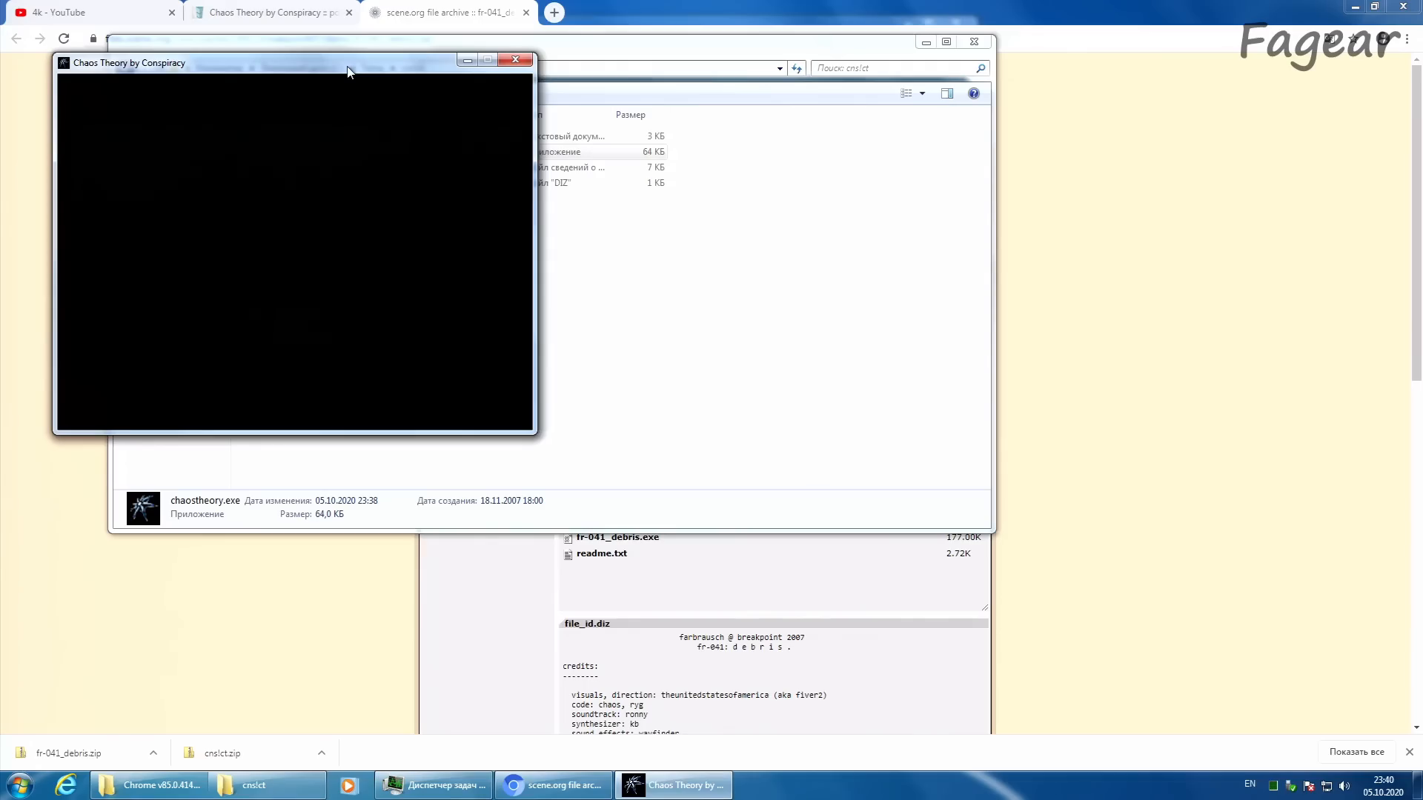
Step: Move the running Chaos Theory window aside and check the CPU load in Task Manager
left_click_drag(349, 71, 808, 275)
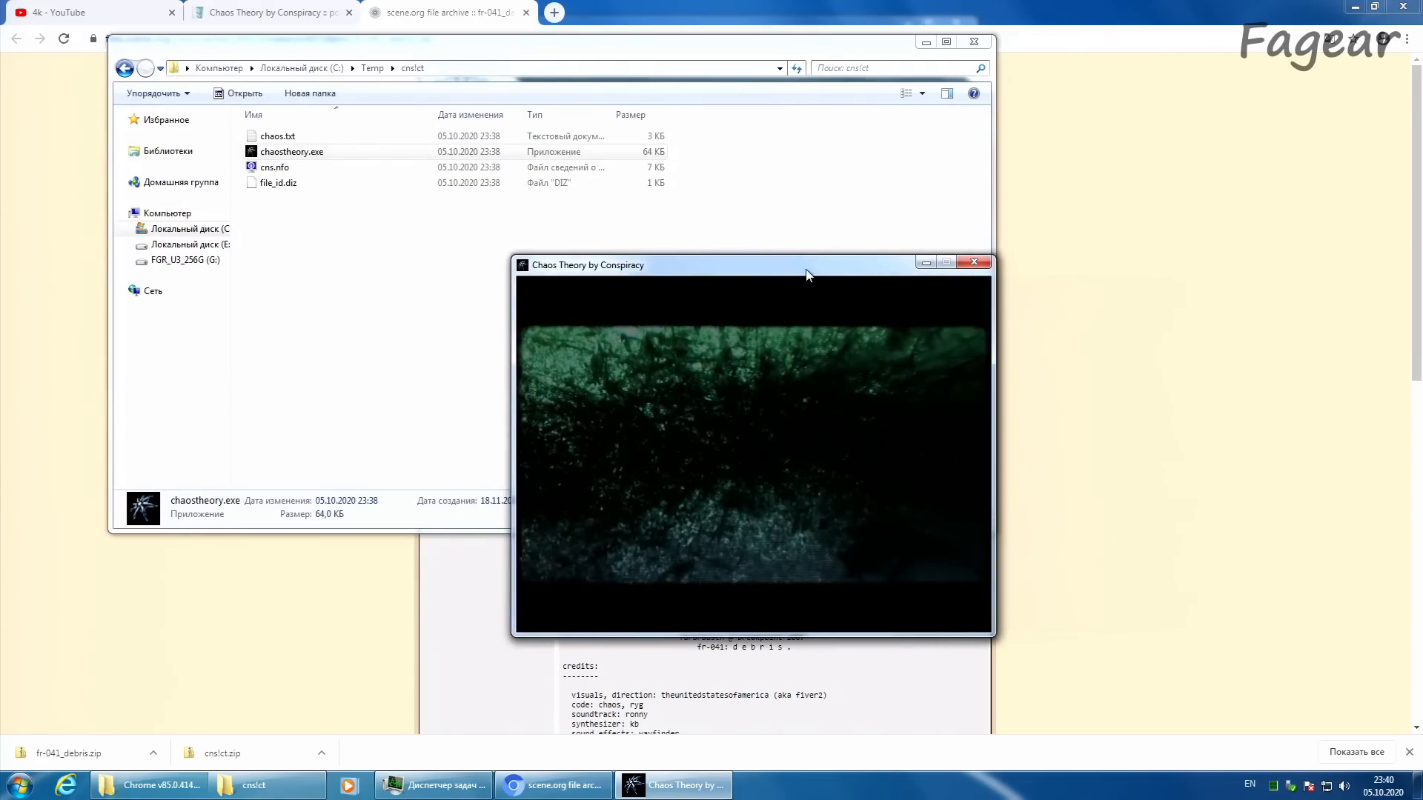
left_click(1274, 788)
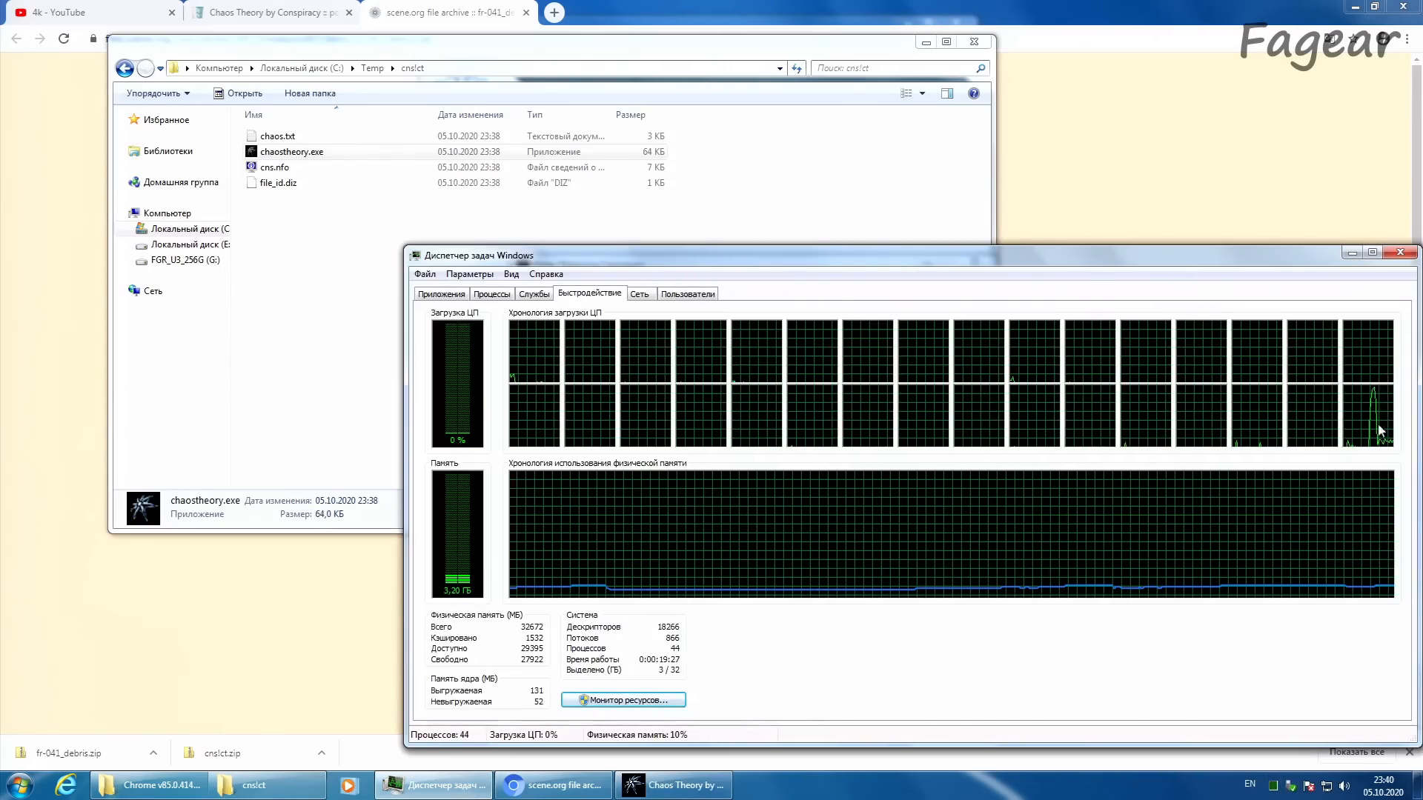
left_click(1353, 256)
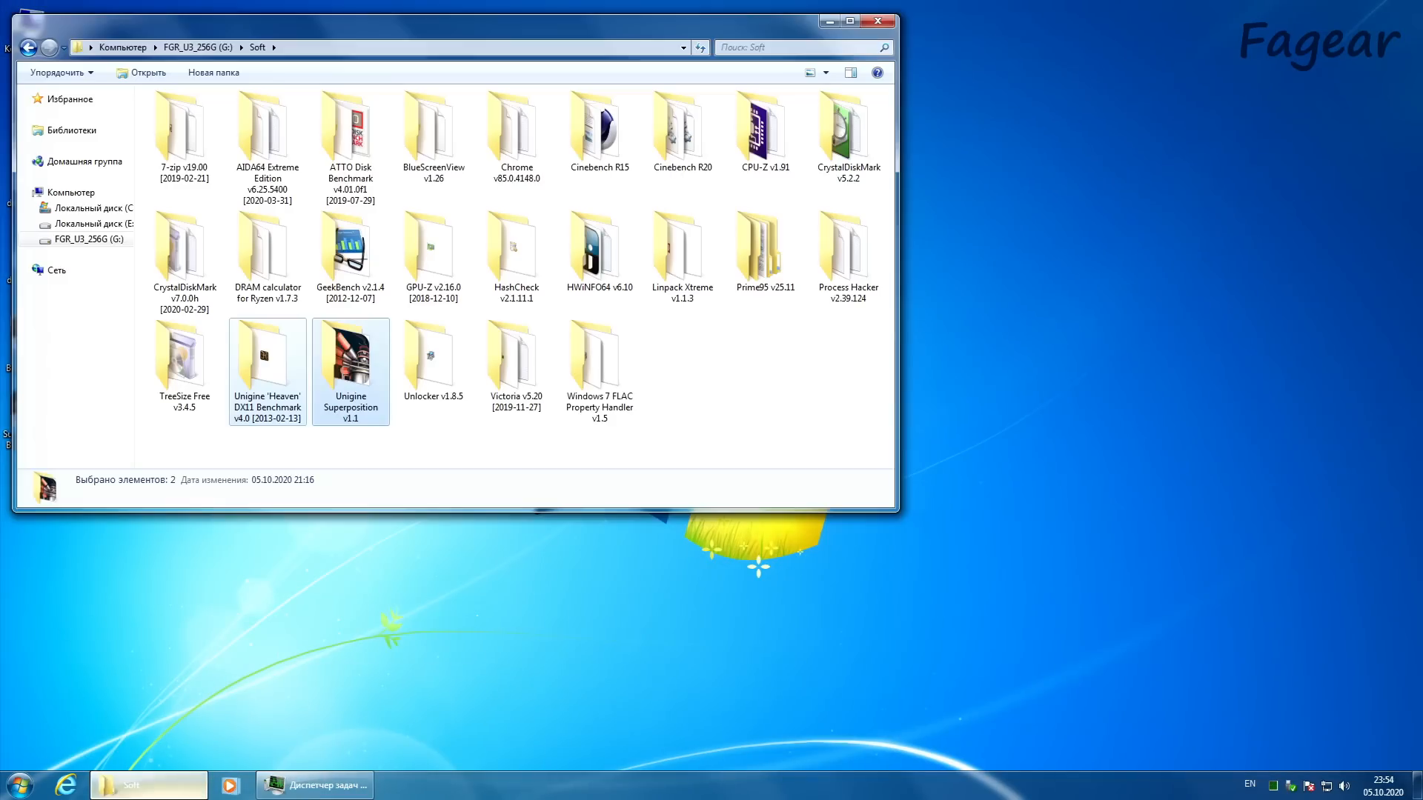
Step: Show the Soft folder on drive FGR_U3_256G (G:) and deselect the two Unigine benchmark folders
left_click_drag(268, 28, 319, 75)
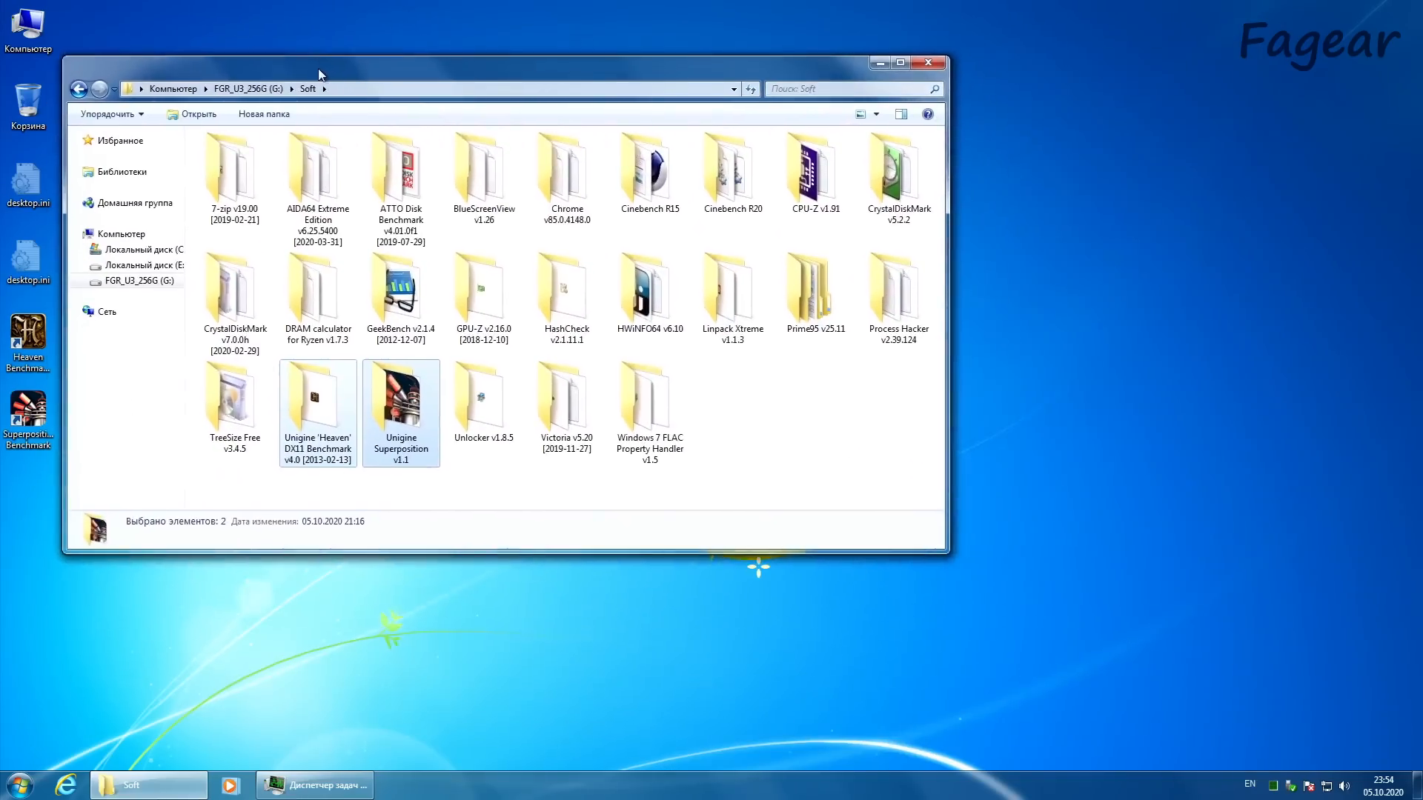
left_click(763, 401)
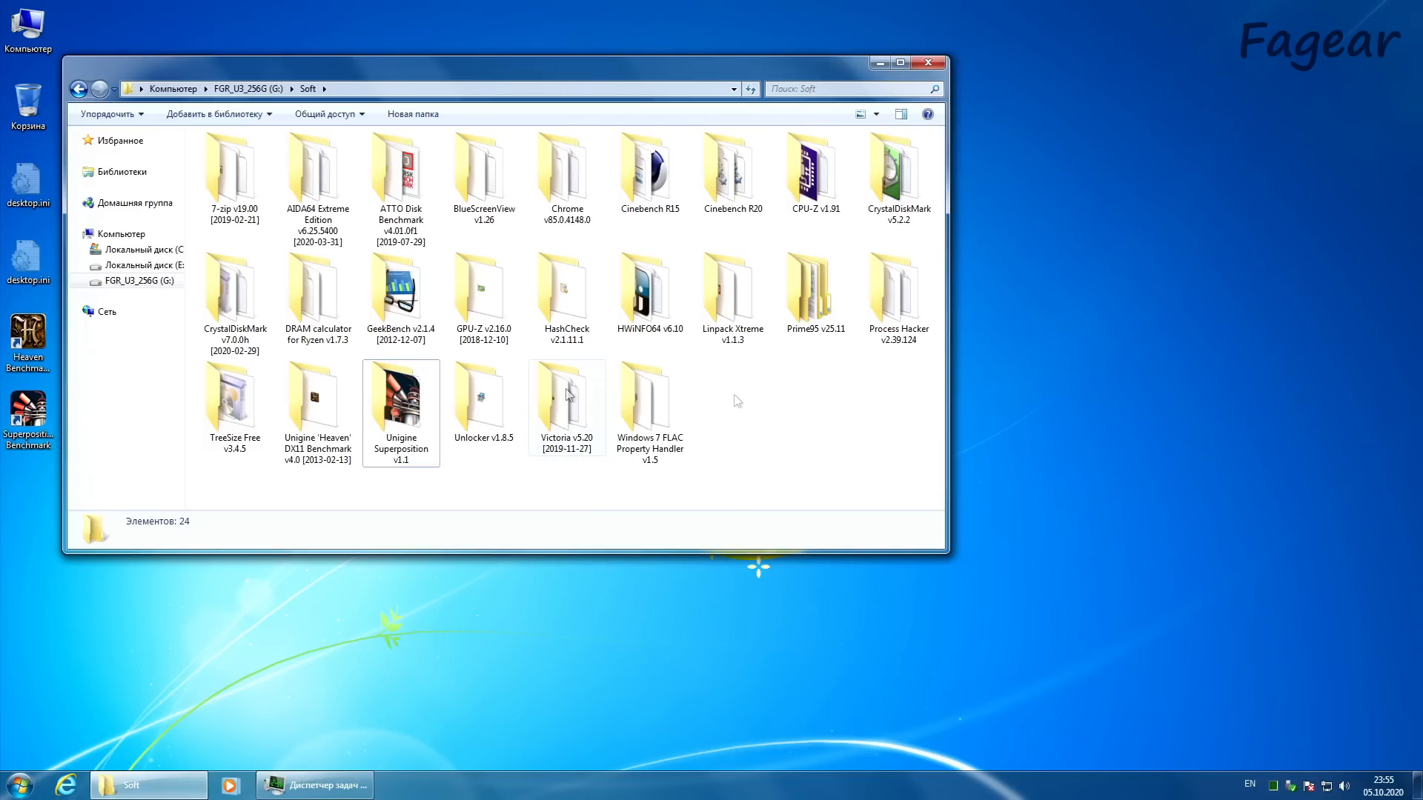
mouse_move(569, 393)
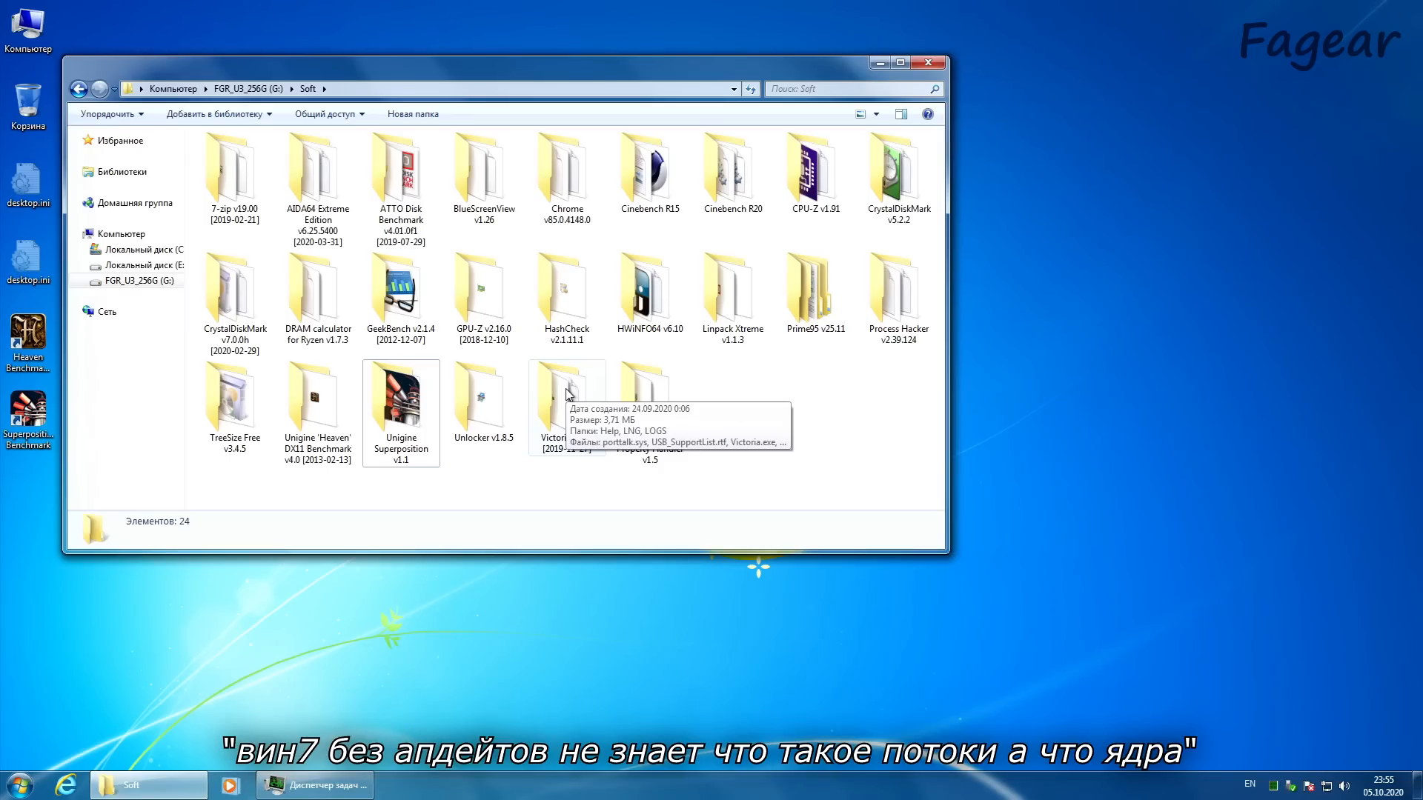
Step: Examine the per-thread CPU graphs in Task Manager and minimize it again
double_click(1274, 785)
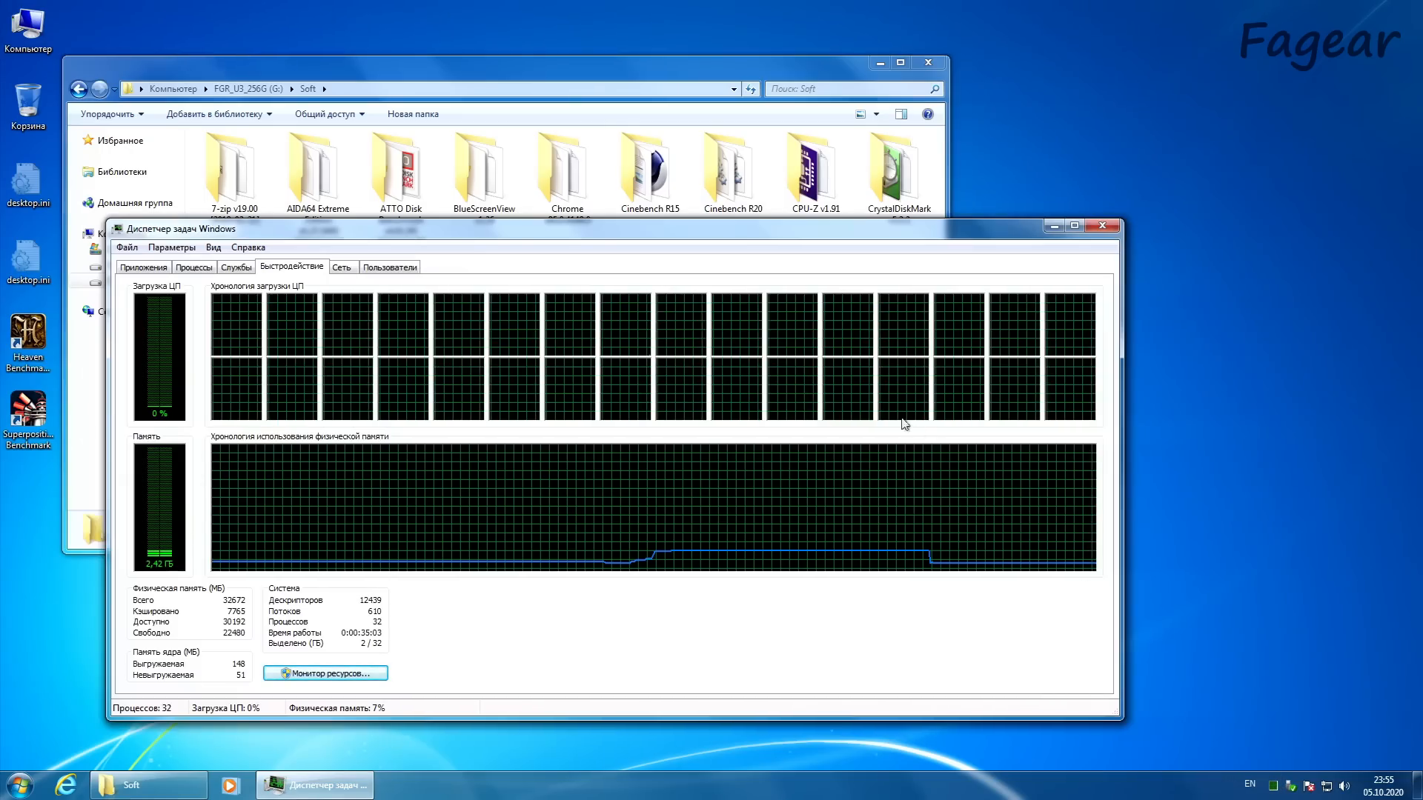
left_click_drag(749, 235, 853, 235)
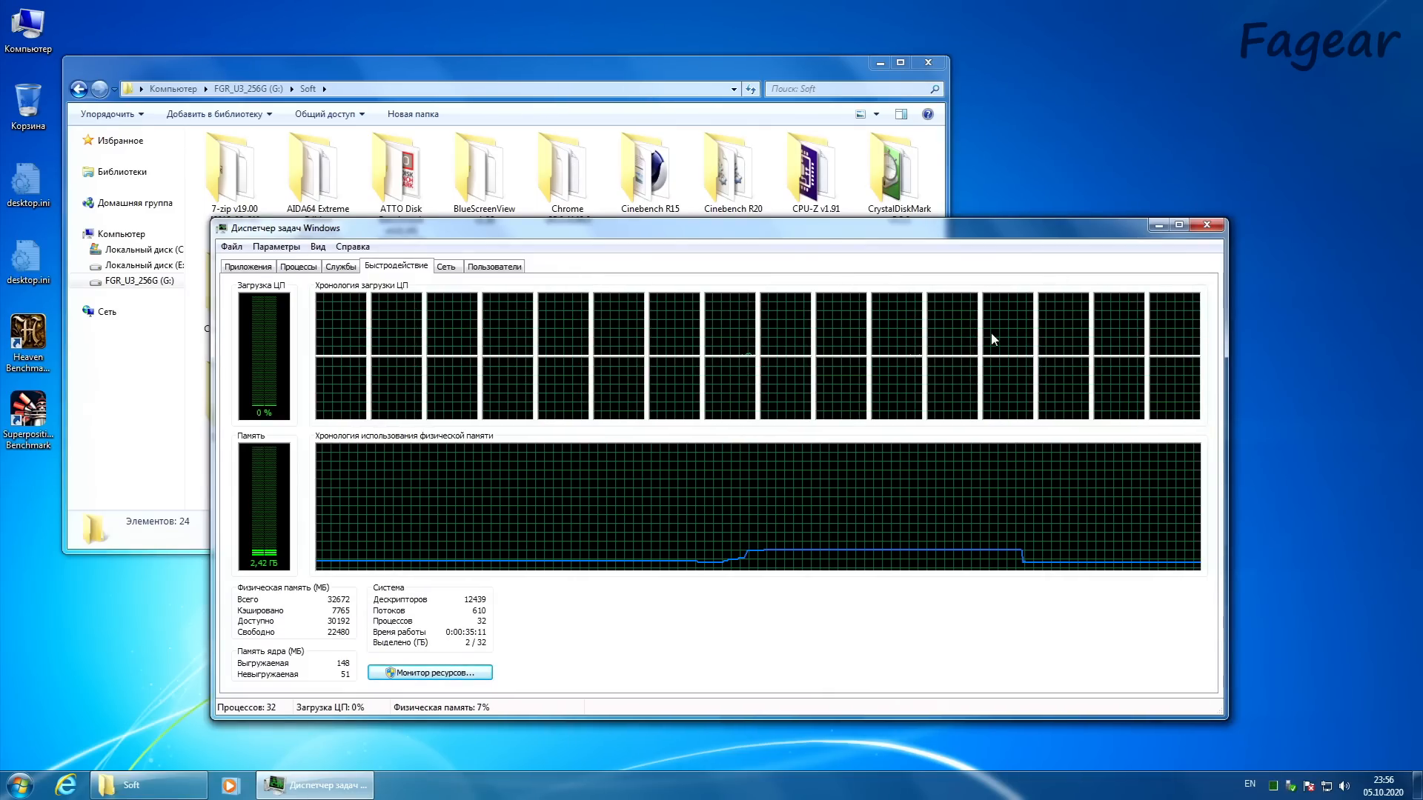
left_click(1159, 225)
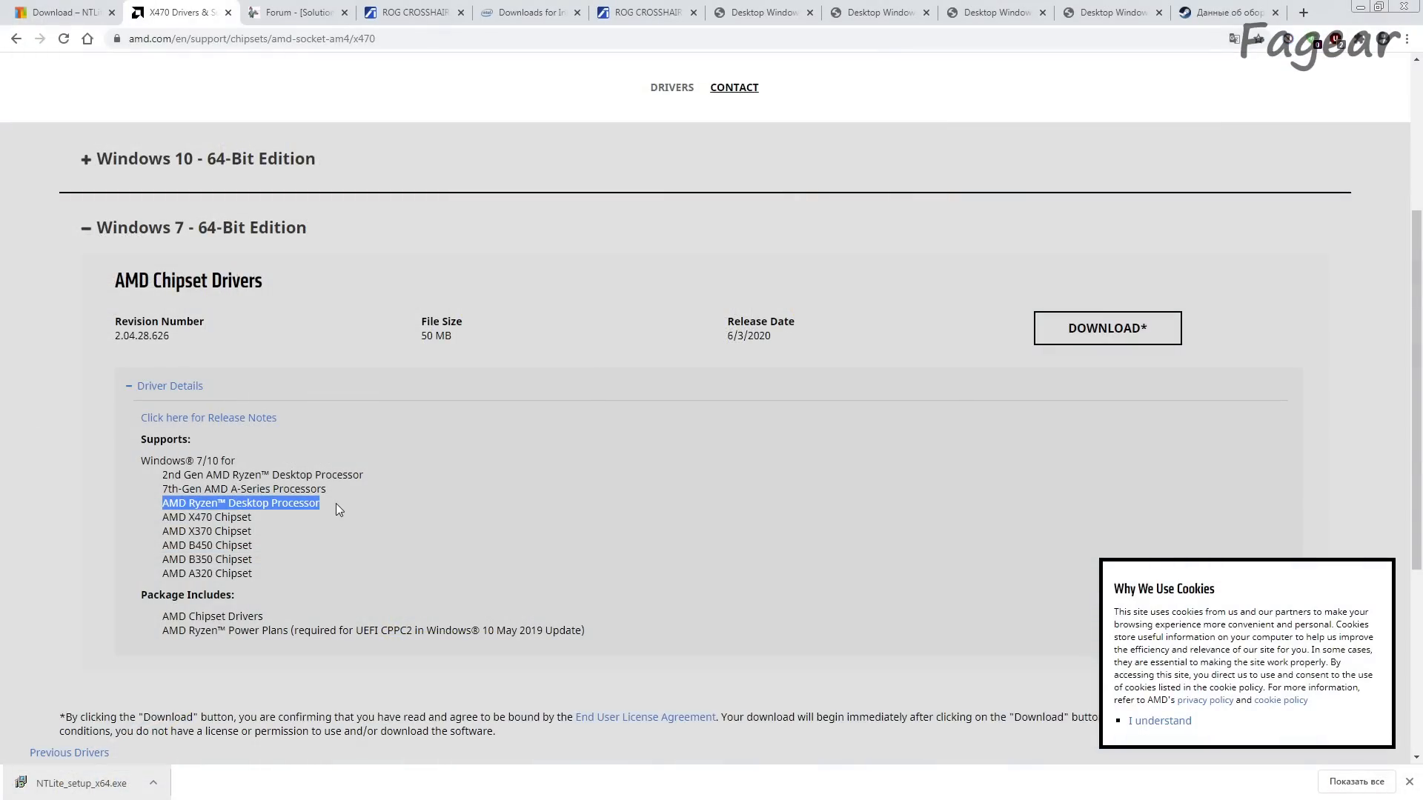
left_click_drag(162, 475, 363, 477)
left_click(362, 477)
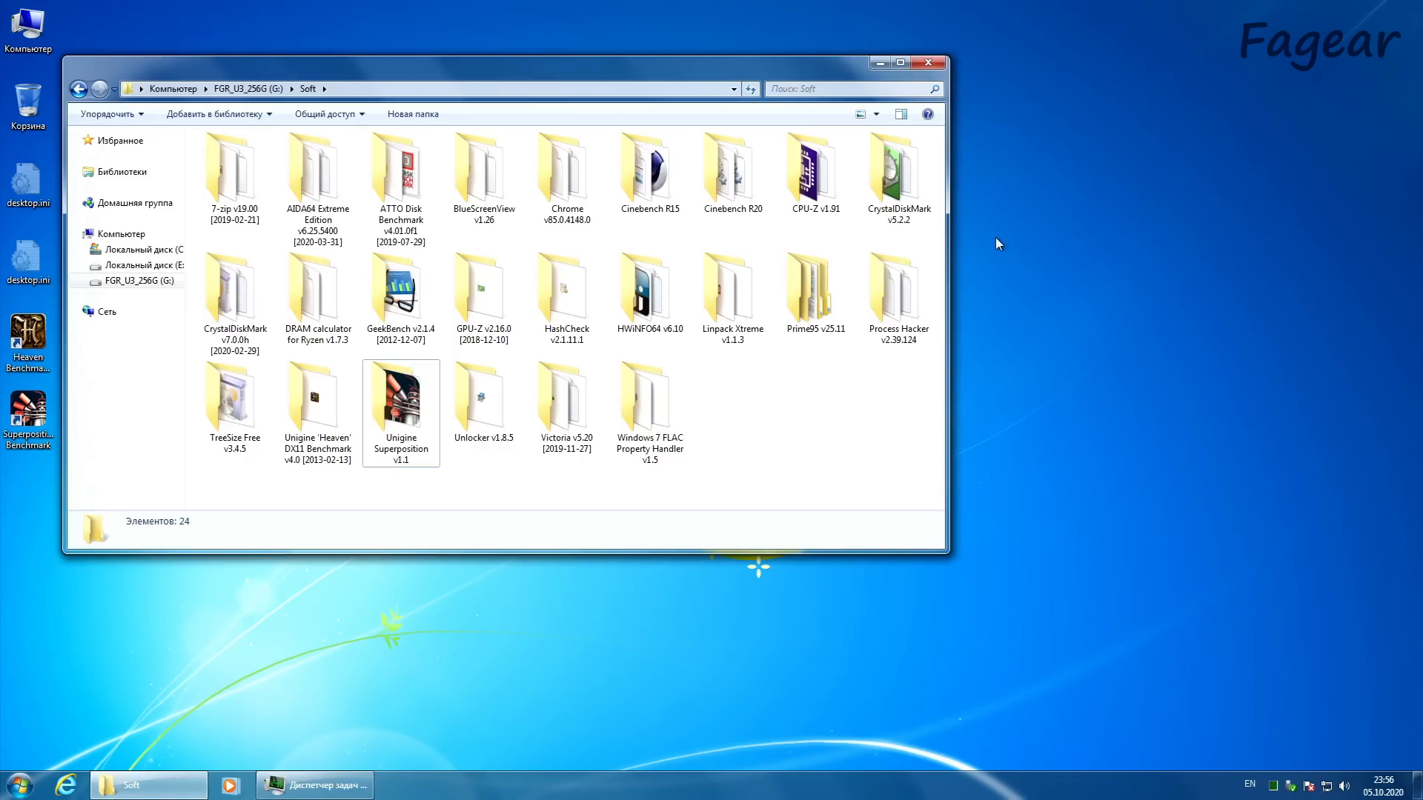
mouse_move(589, 73)
left_mouse_down()
mouse_move(656, 119)
mouse_move(532, 90)
mouse_move(1297, 280)
mouse_move(845, 59)
mouse_move(599, 100)
mouse_move(589, 65)
left_mouse_up()
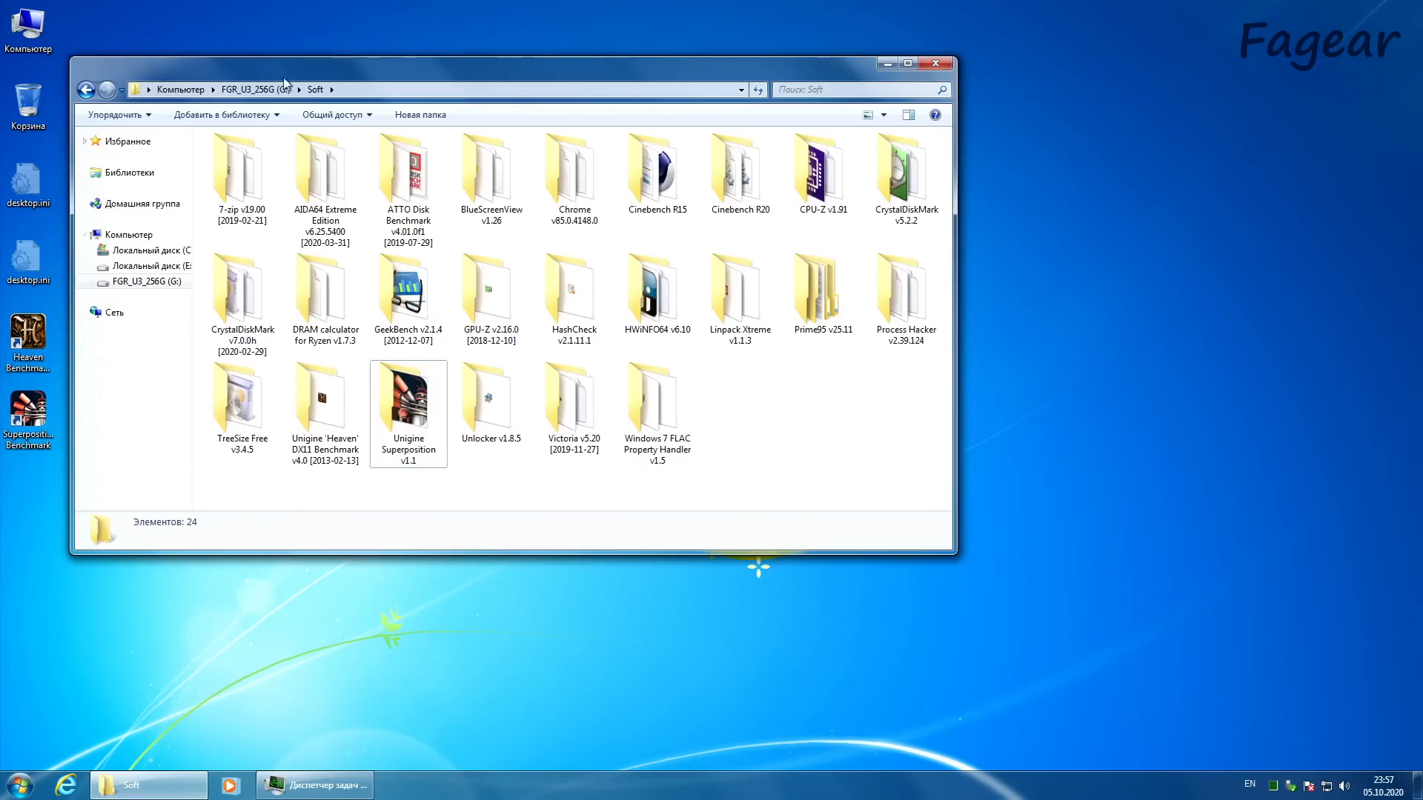
Step: Open Device Manager in Computer Management and check the PCI memory controller under other devices
right_click(49, 27)
left_click(87, 58)
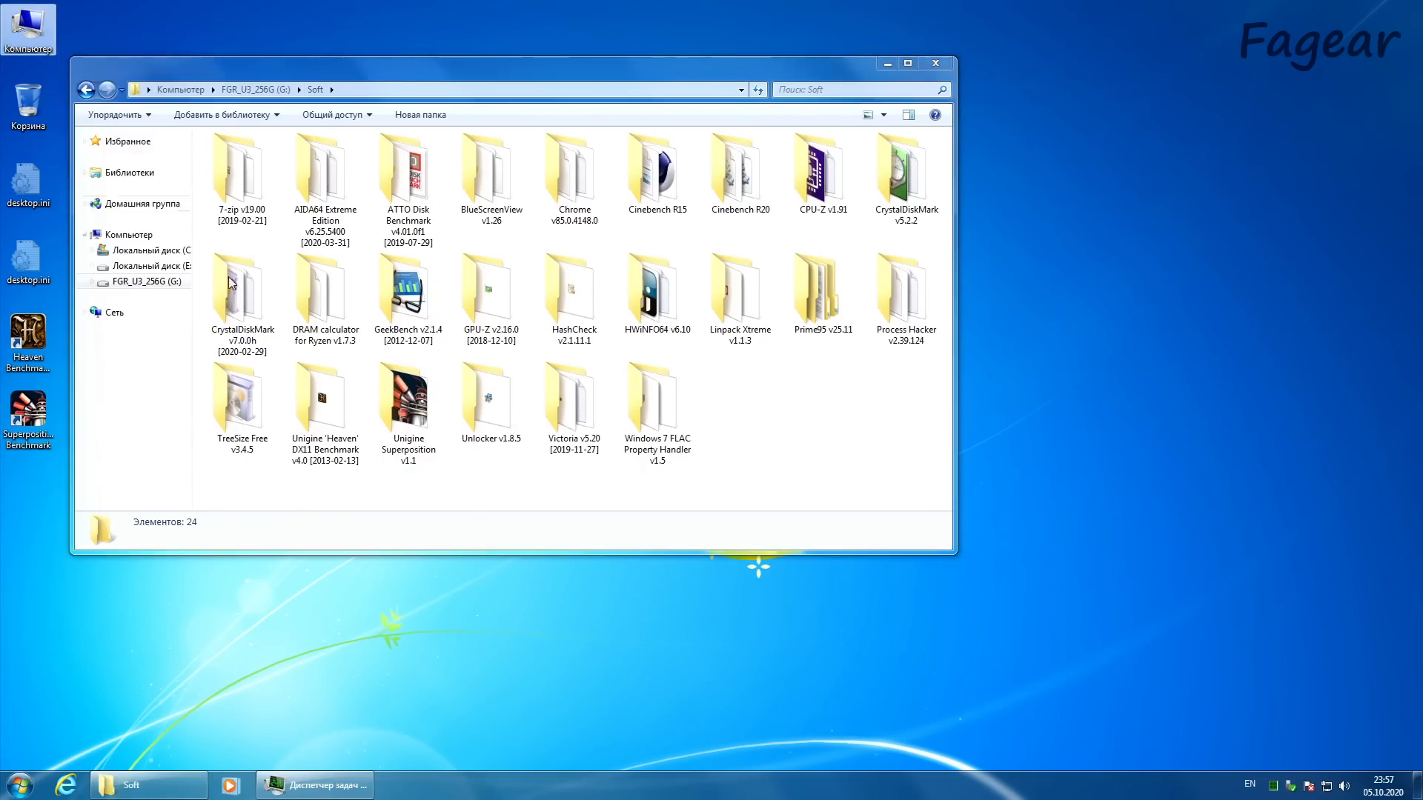
left_click(97, 175)
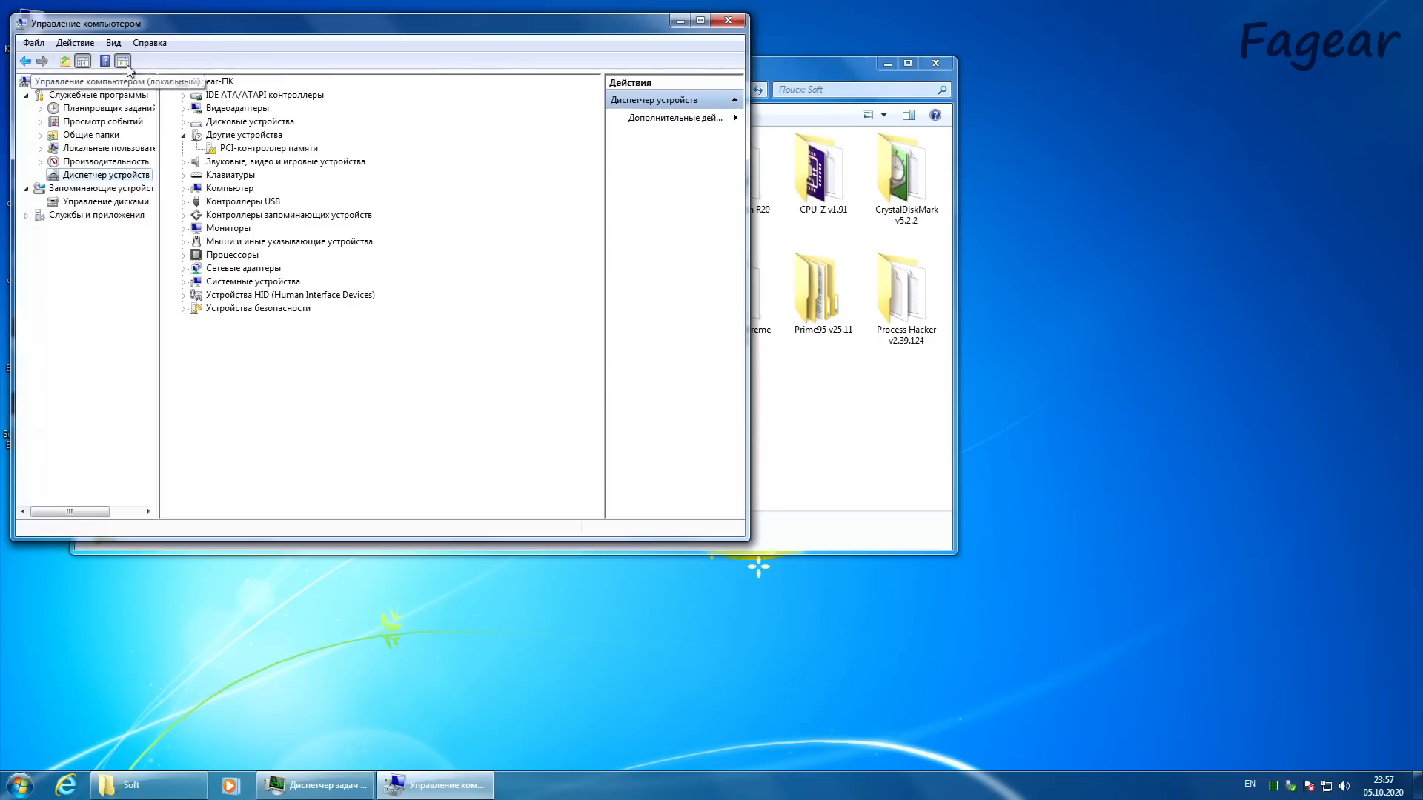
left_click(247, 152)
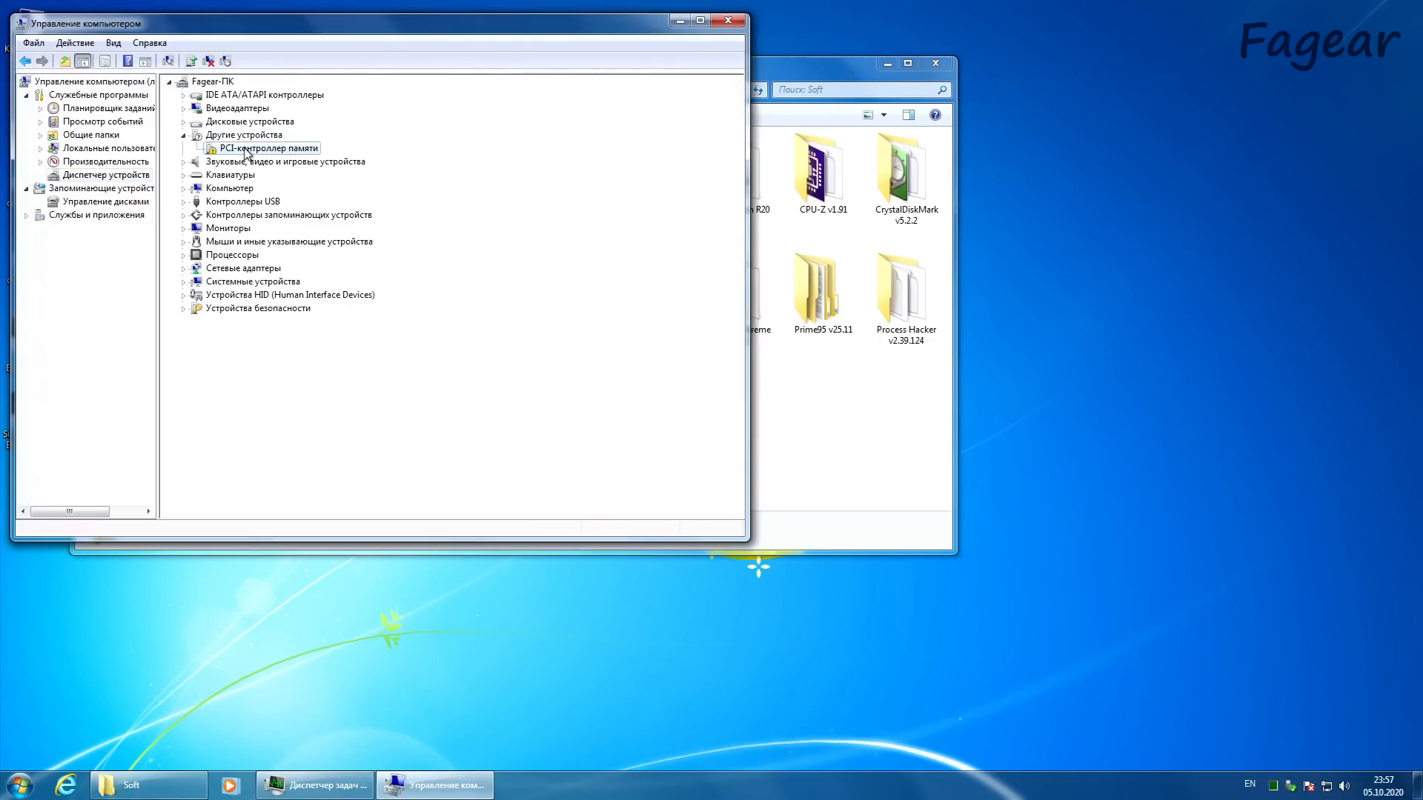
Step: Examine the disk drives, the storage controllers and the system devices in the device tree
left_click(183, 123)
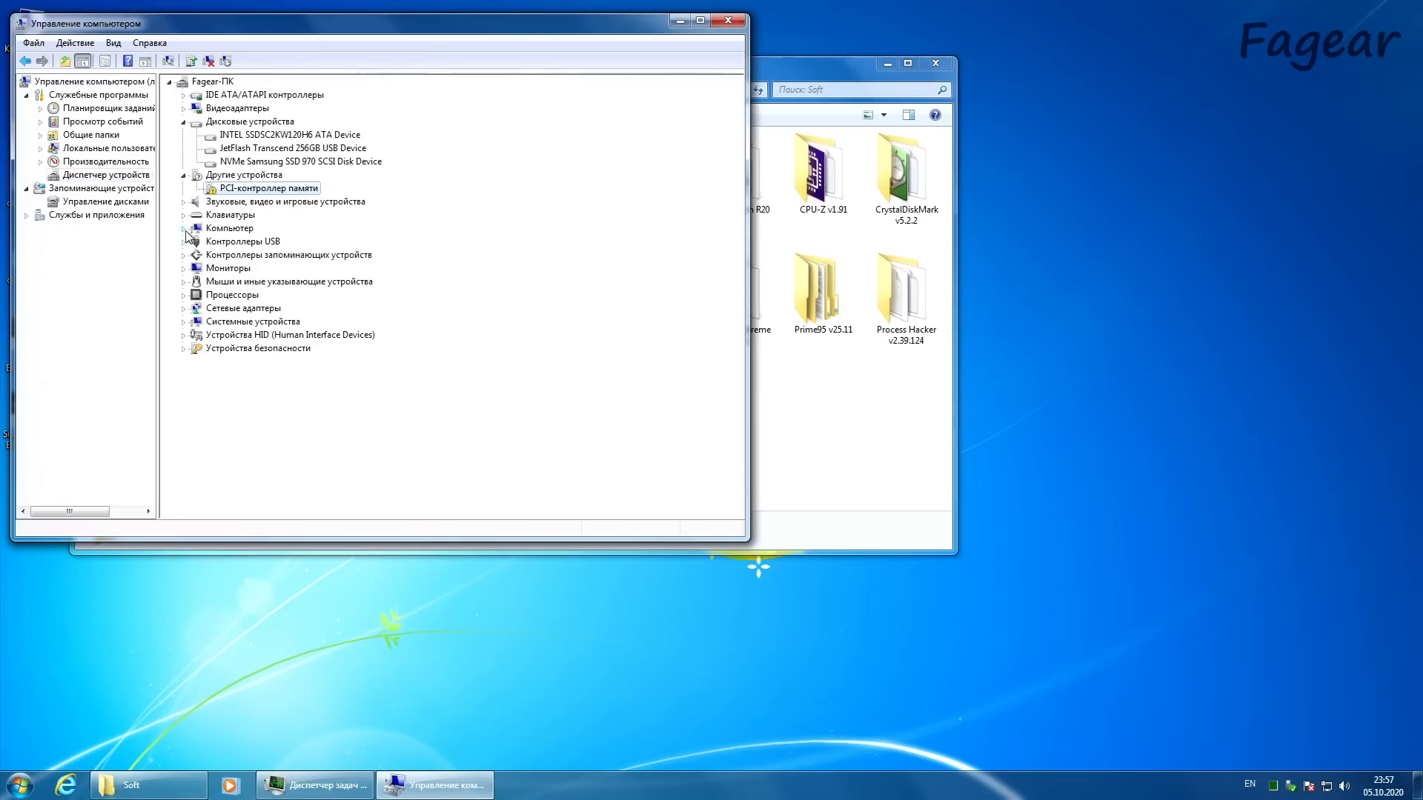
left_click(183, 256)
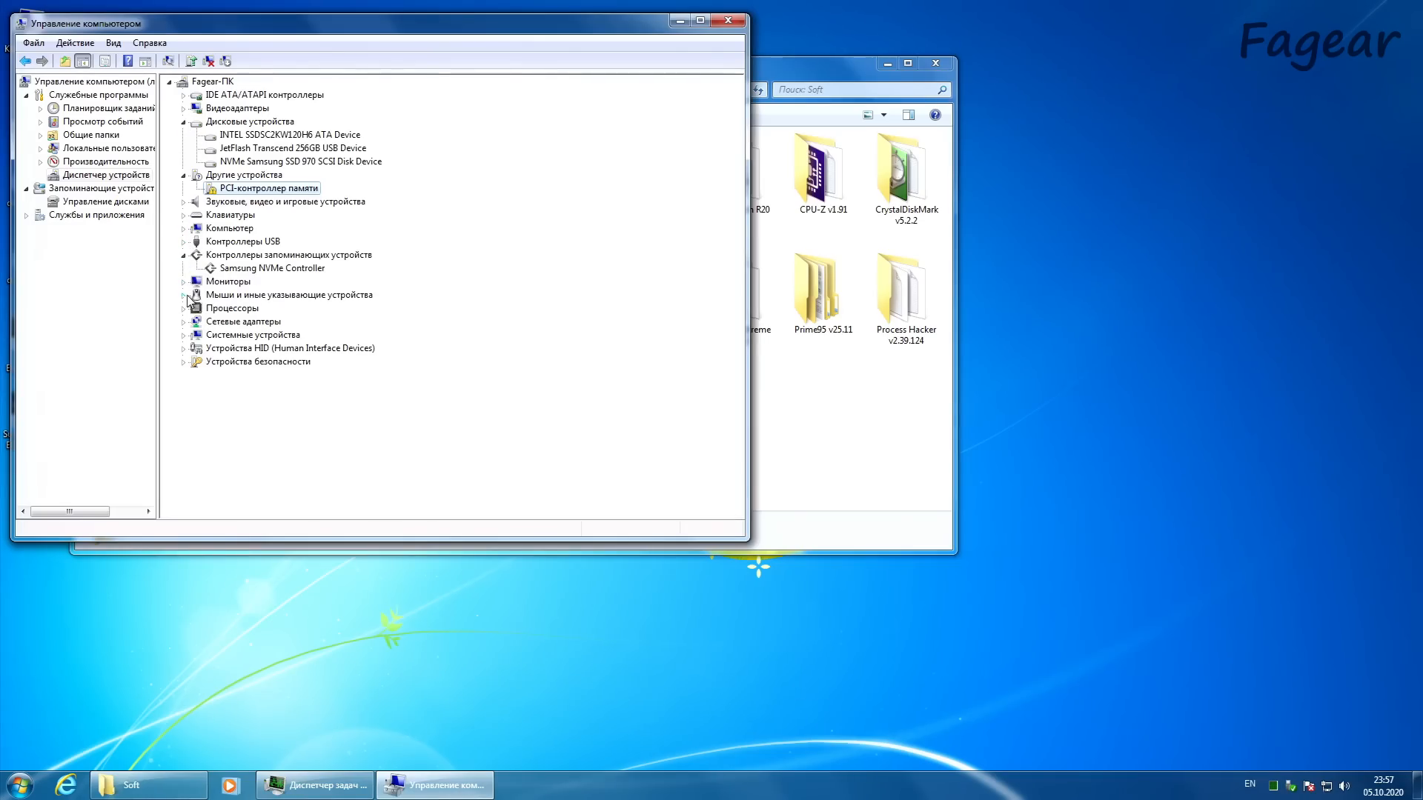
left_click(183, 335)
scroll(196, 381, "down", 15)
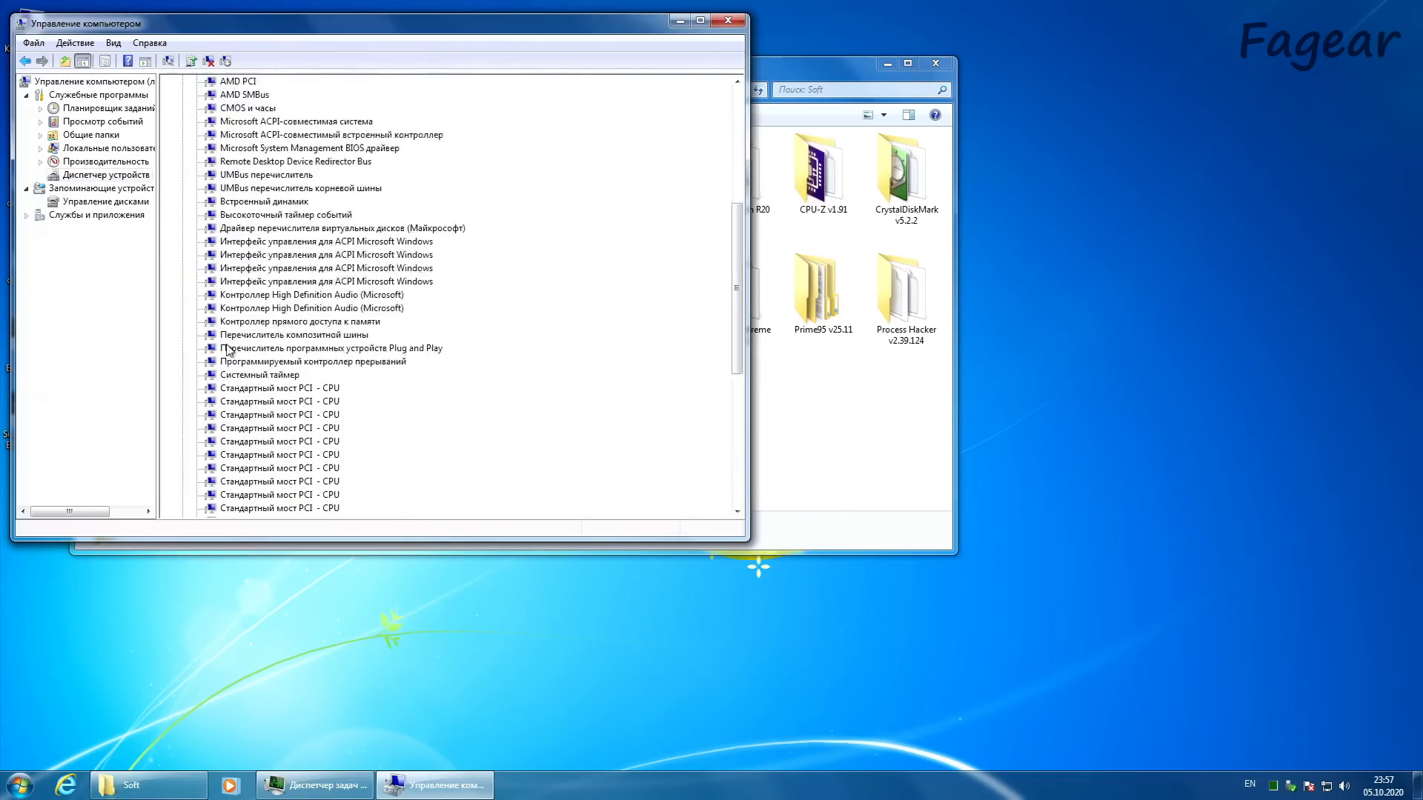
left_click(183, 508)
scroll(204, 504, "up", 20)
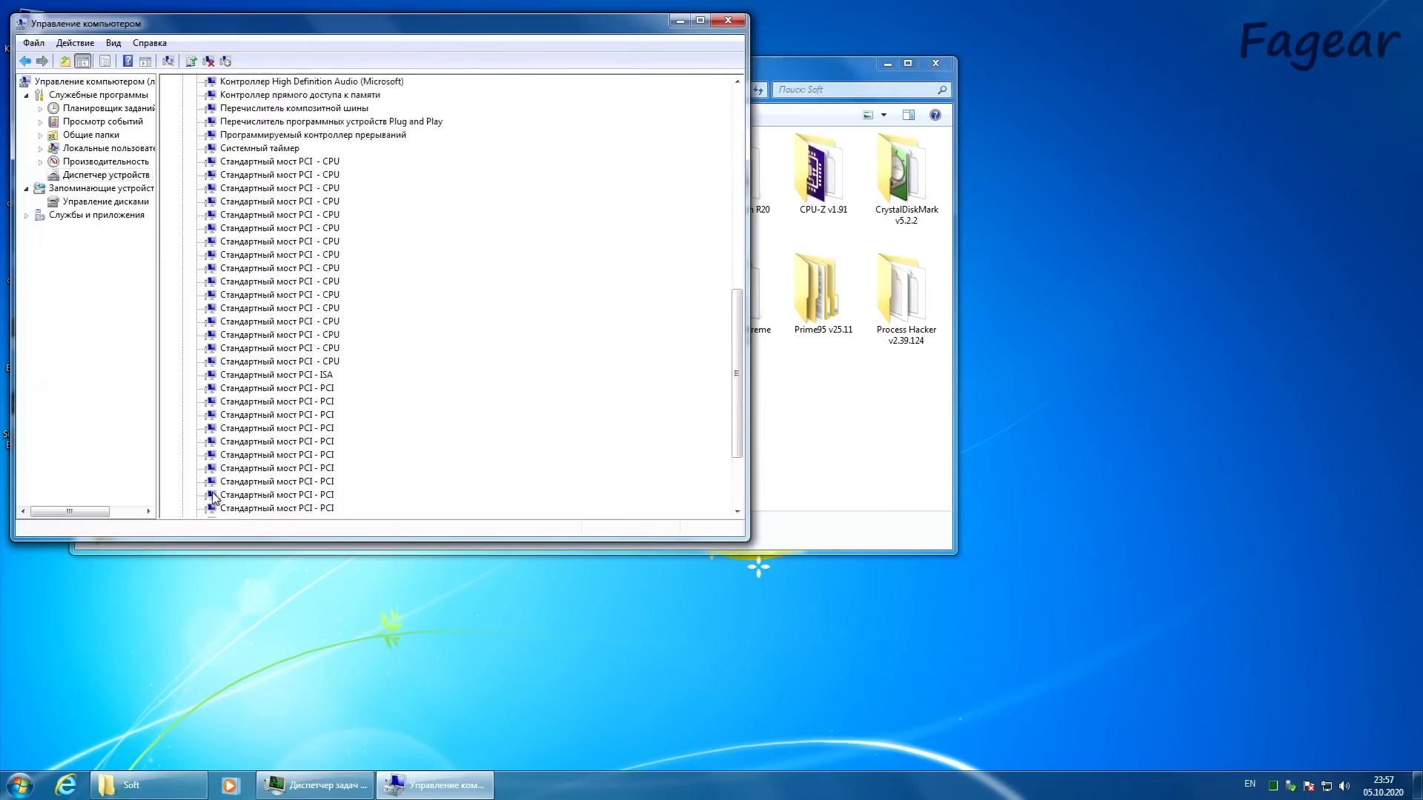
Step: Expand the network adapters and the processors in the device tree to inspect their entries
left_click(183, 322)
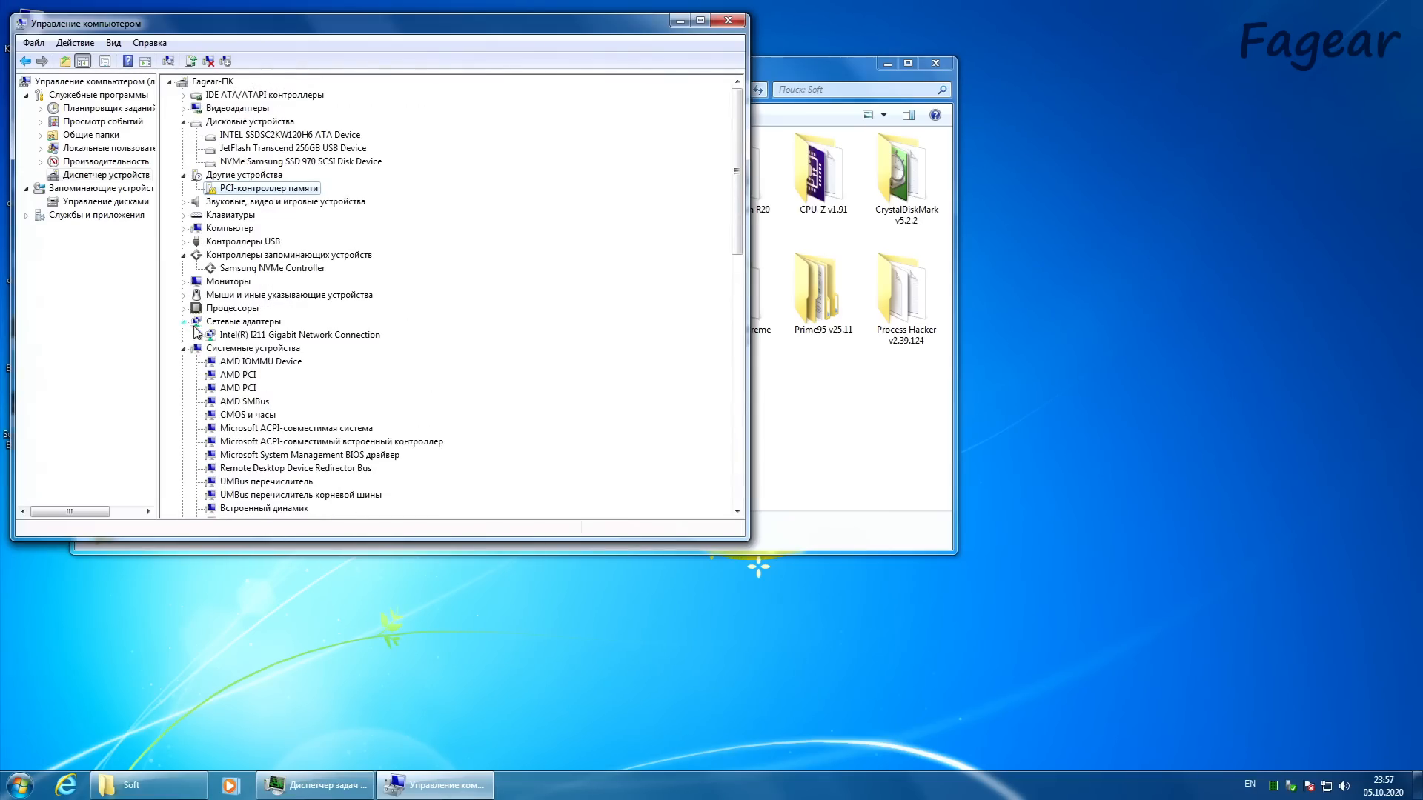
left_click(183, 308)
scroll(245, 361, "up", 10)
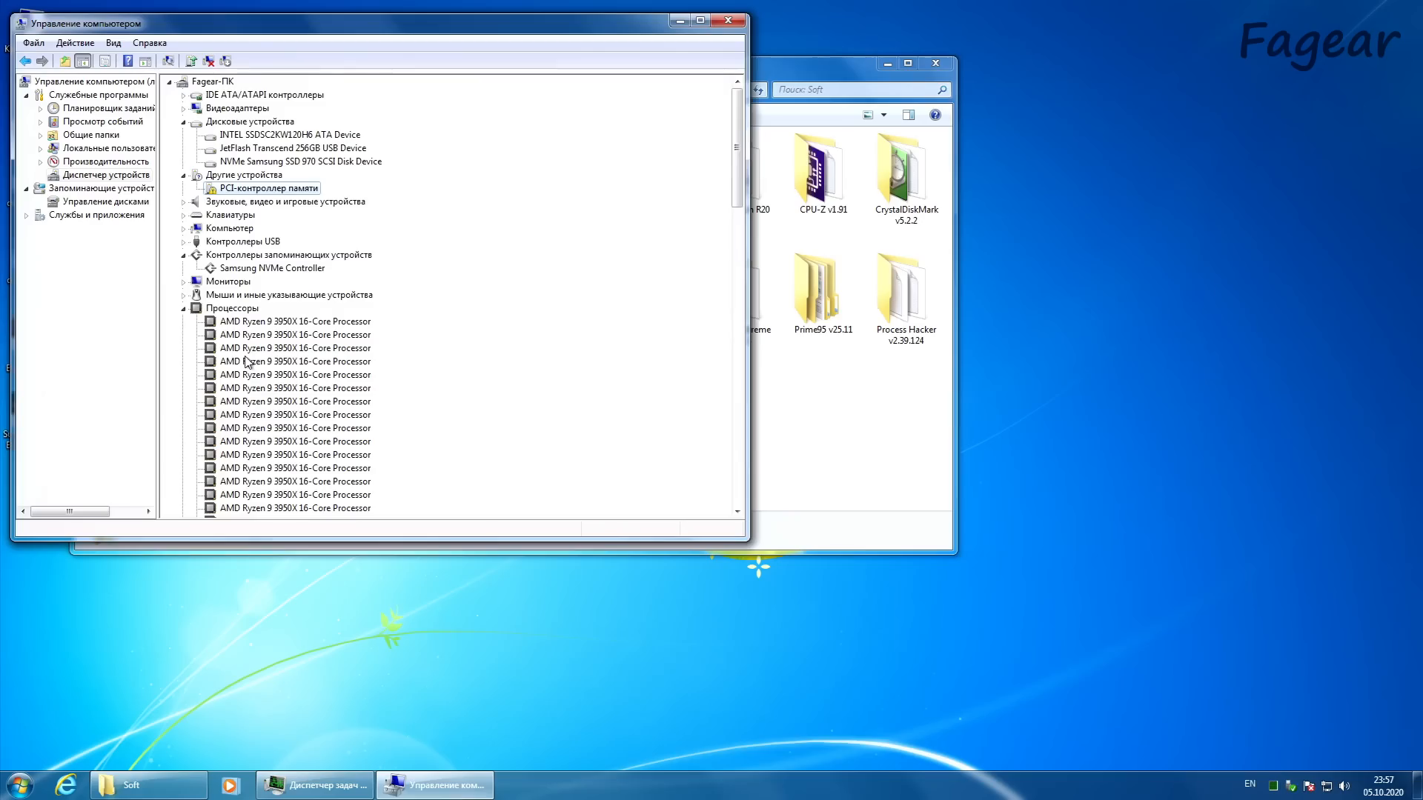
Step: Inspect the IDE ATA/ATAPI controllers and the first AMD SATA Controller entry, and minimize Computer Management
left_click(184, 95)
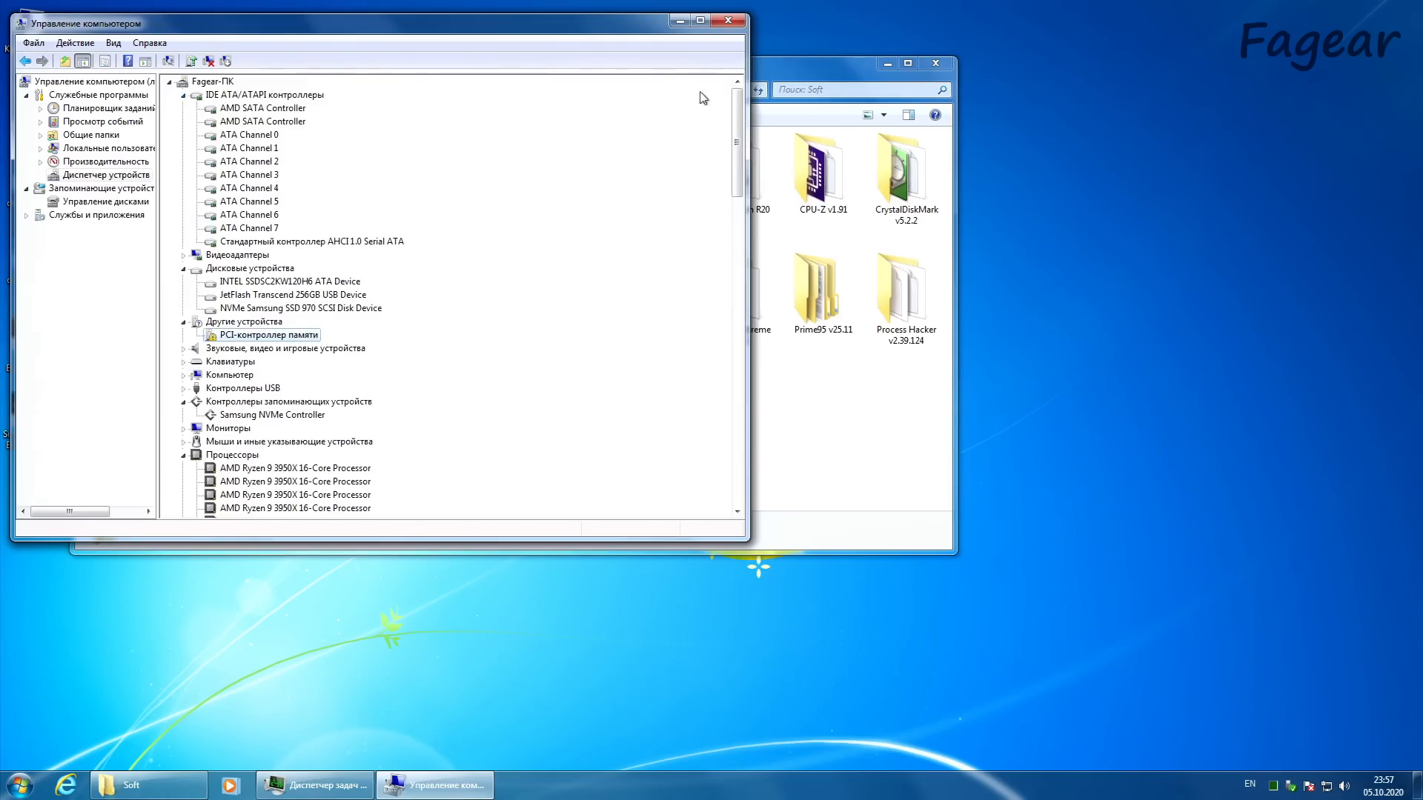
left_click(677, 22)
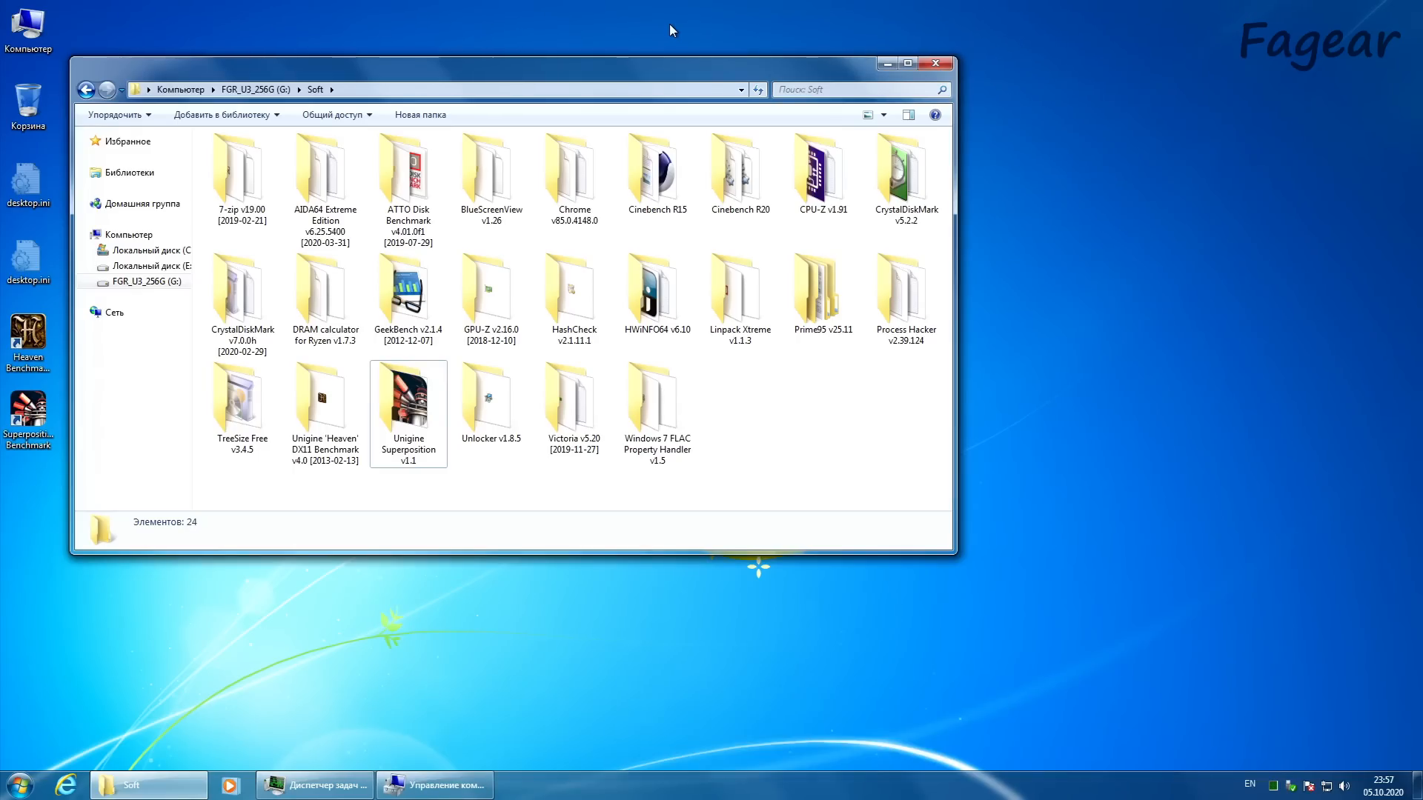
left_click(455, 792)
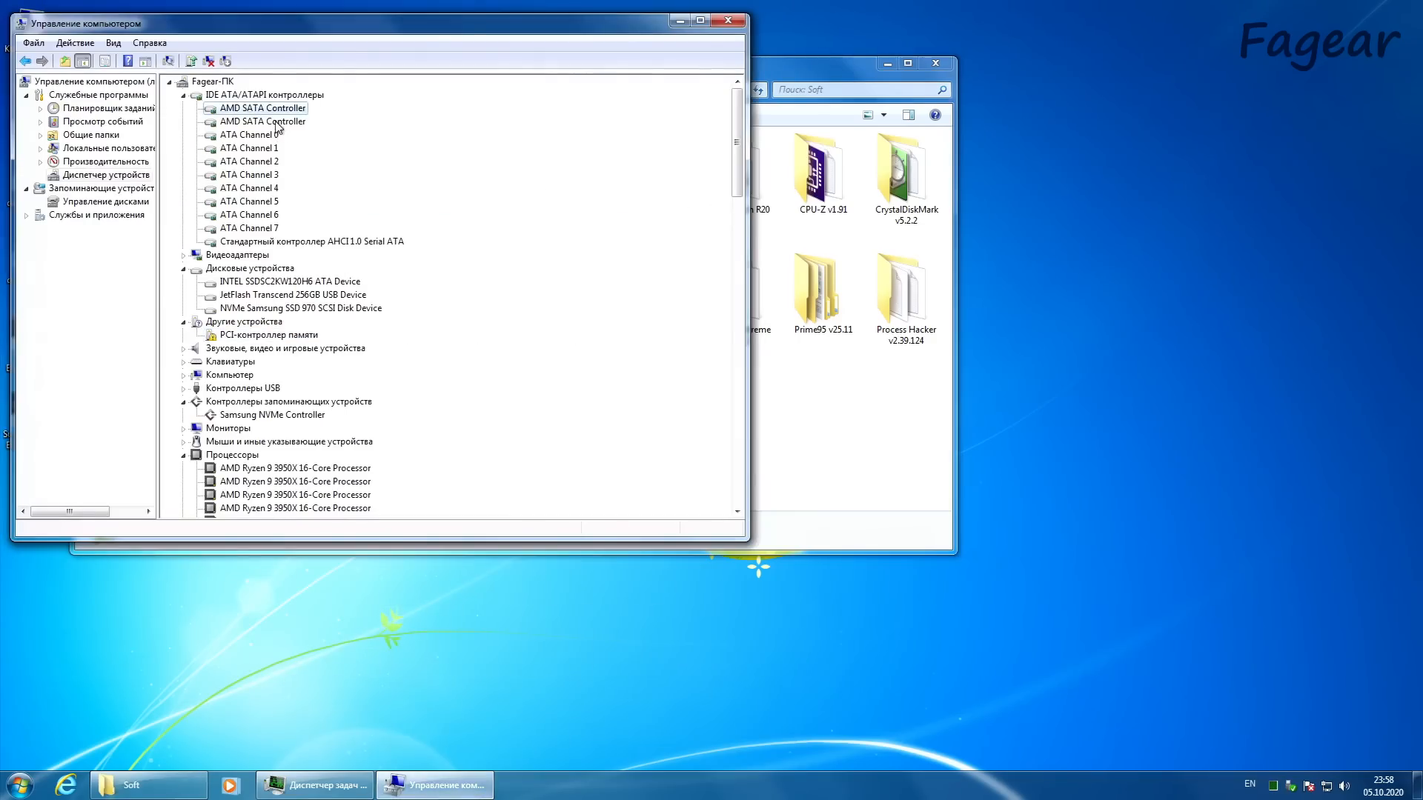
left_click(274, 107)
left_click(456, 785)
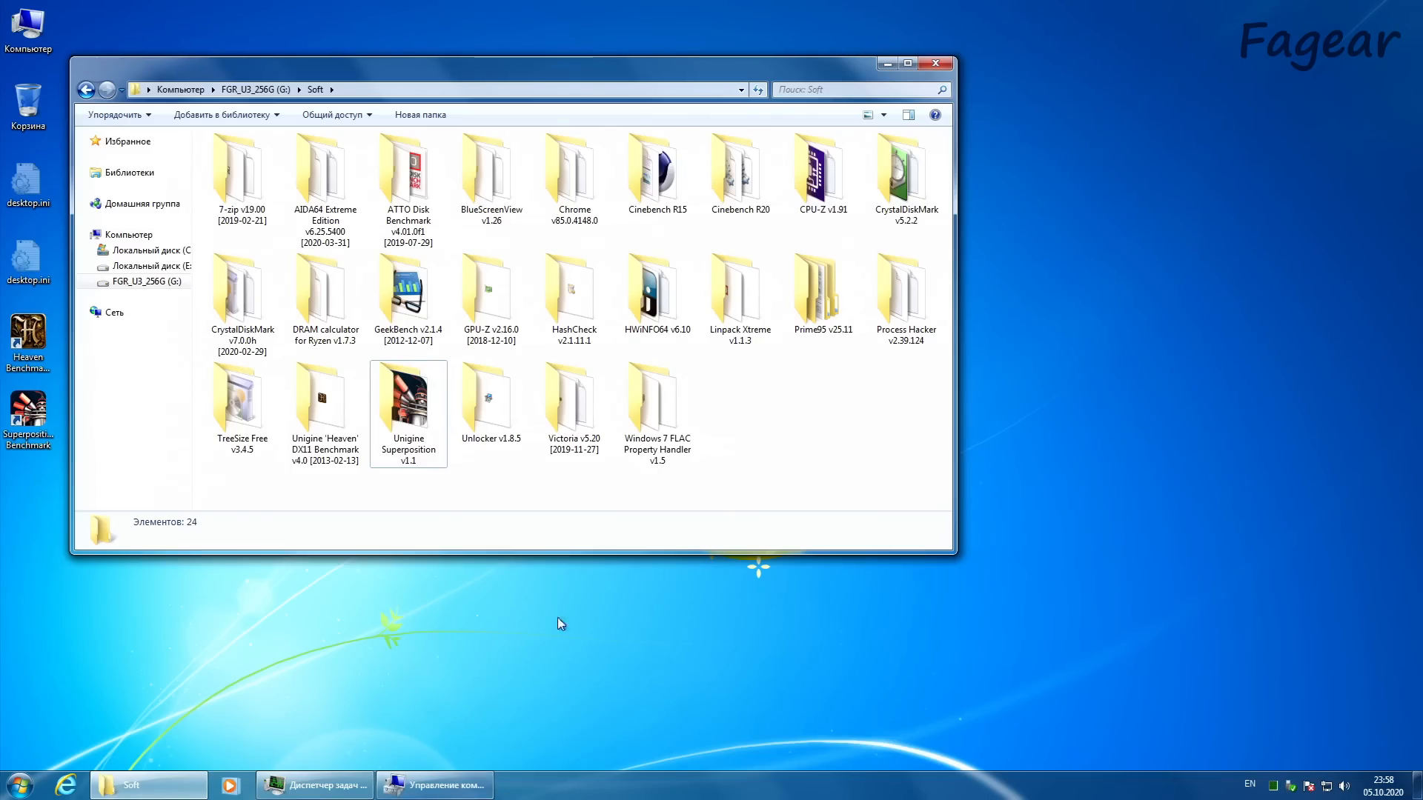
Step: Restore Computer Management and inspect the AMD, ASMedia and xHCI entries among the USB controllers
left_click(422, 788)
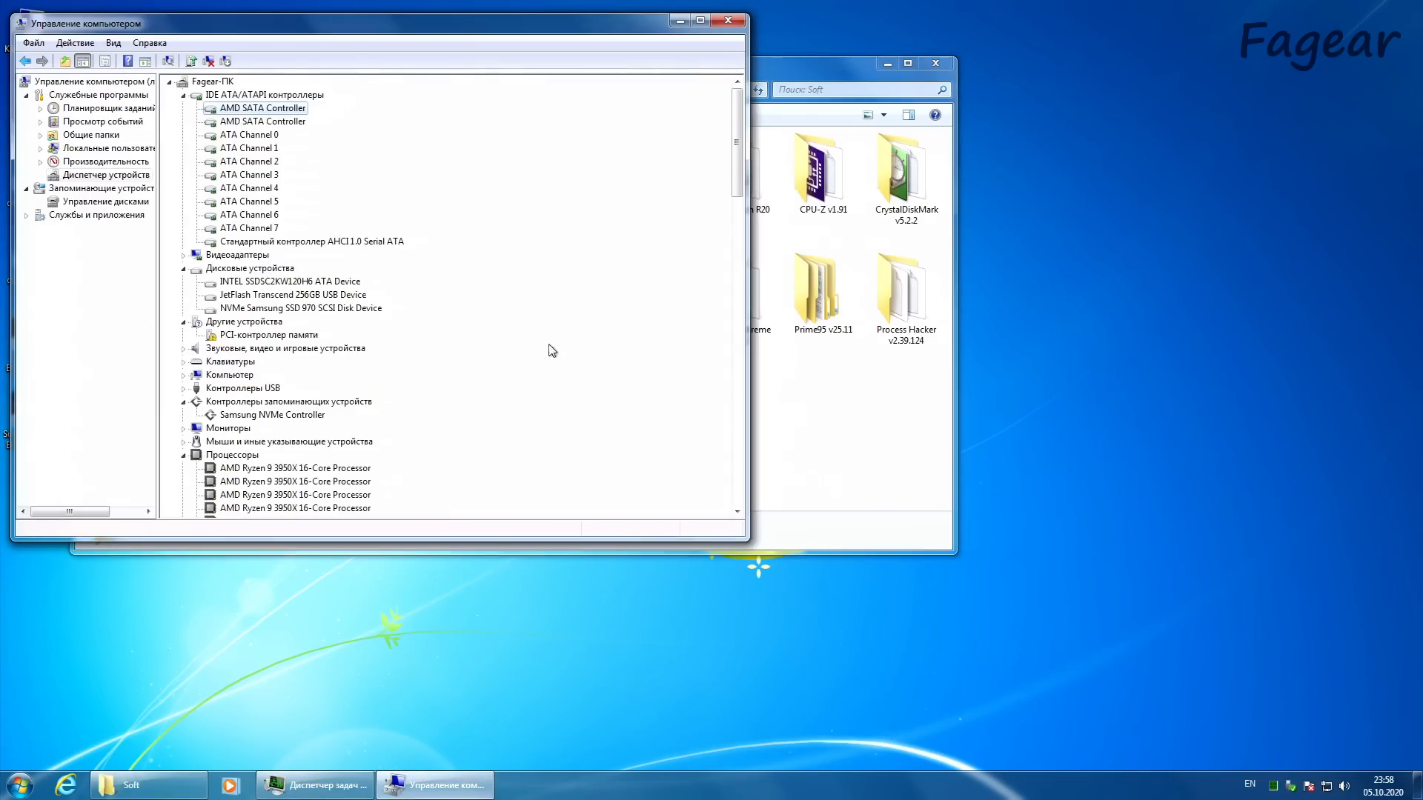
scroll(318, 364, "down", 4)
left_click(182, 310)
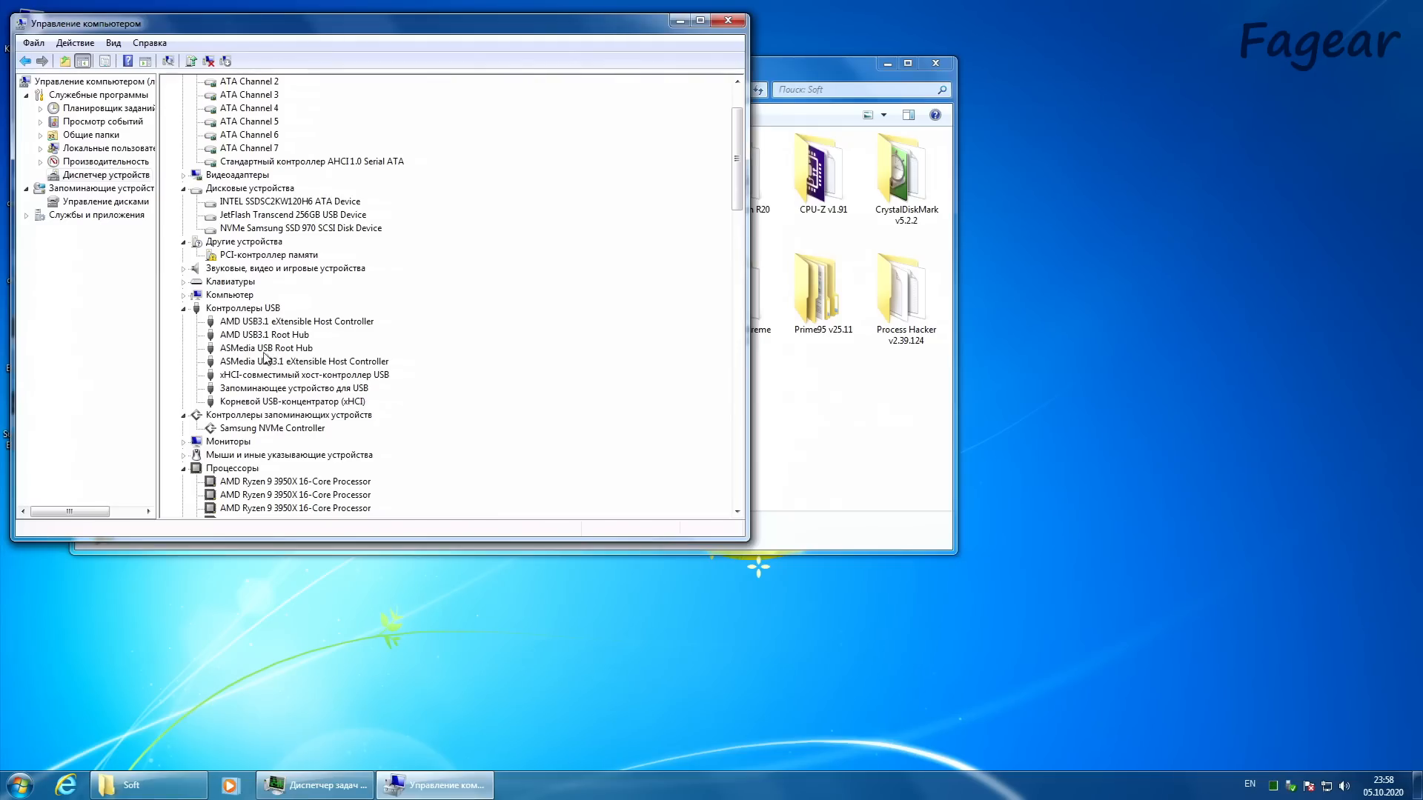
left_click(273, 323)
left_click(278, 361)
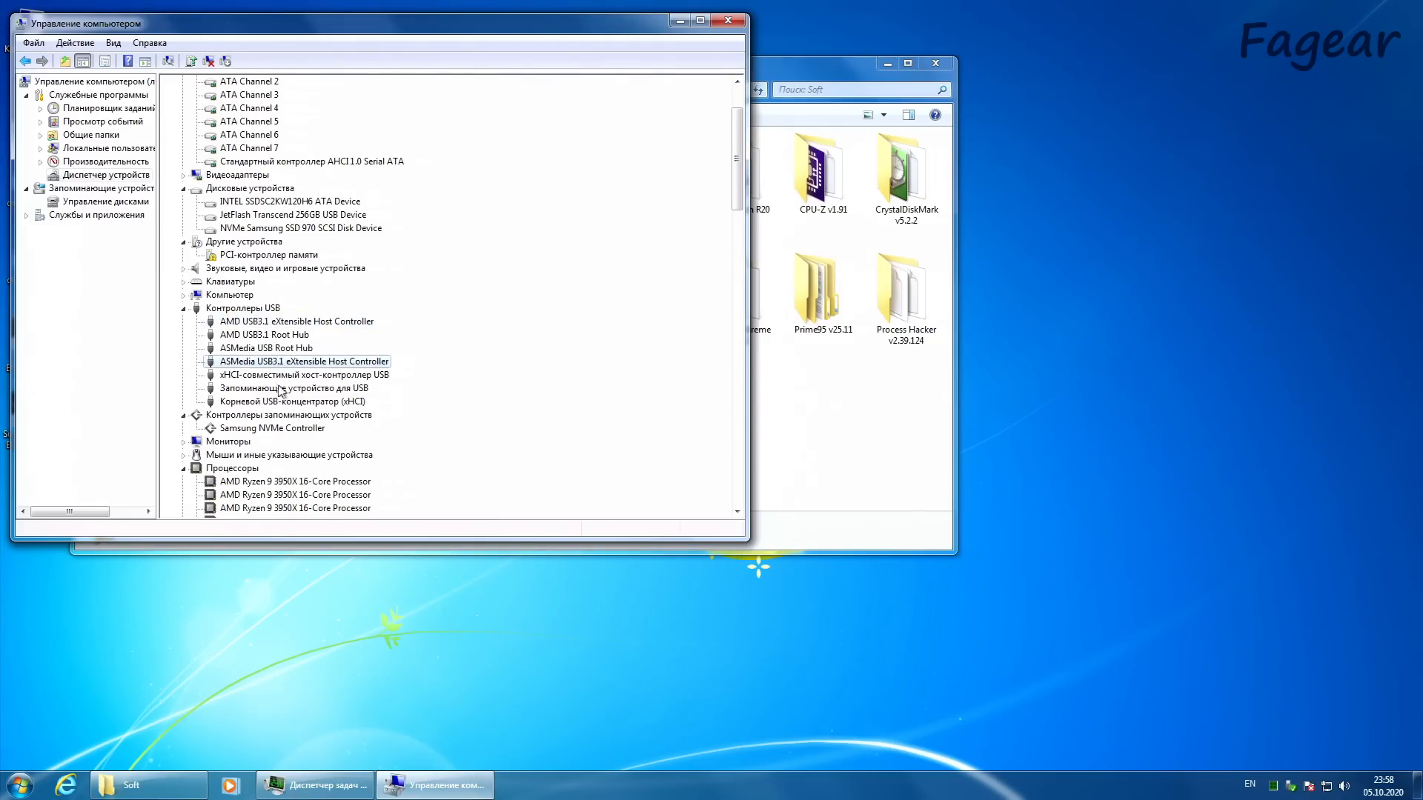
left_click(280, 402)
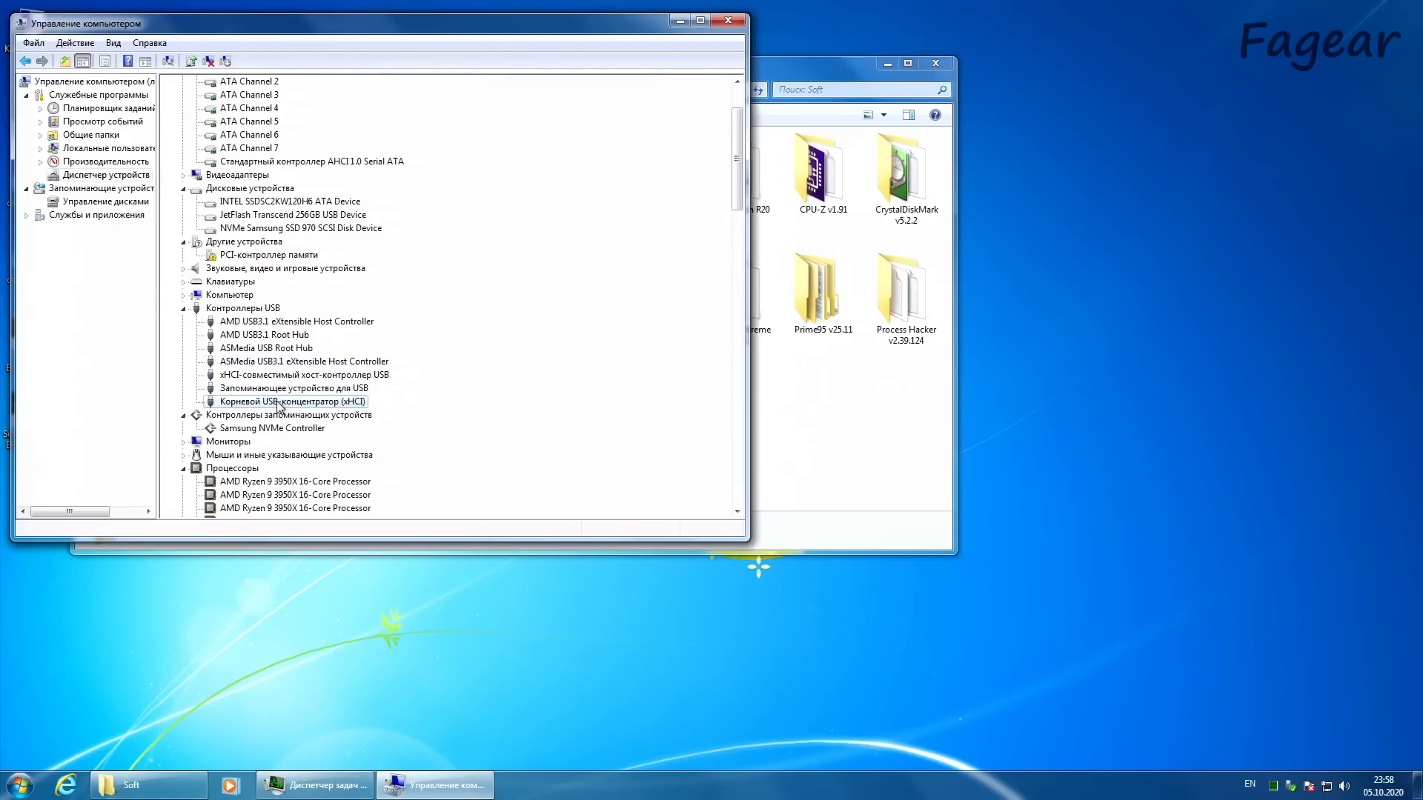
Step: Inspect the USB storage device among the USB controllers, and expand the mice and pointing devices to inspect the HID-compliant mouse
left_click(280, 389)
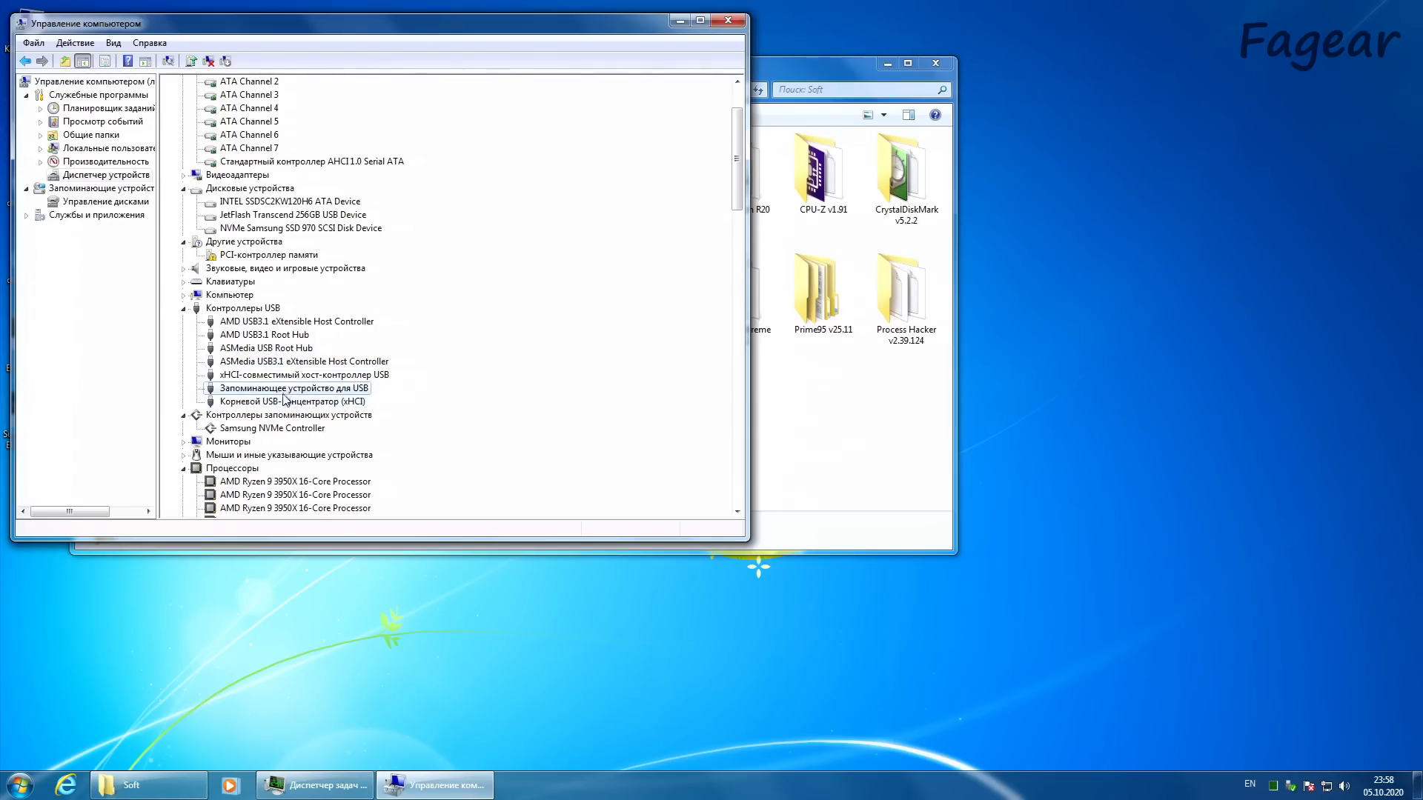
scroll(267, 407, "down", 4)
left_click(183, 295)
left_click(227, 308)
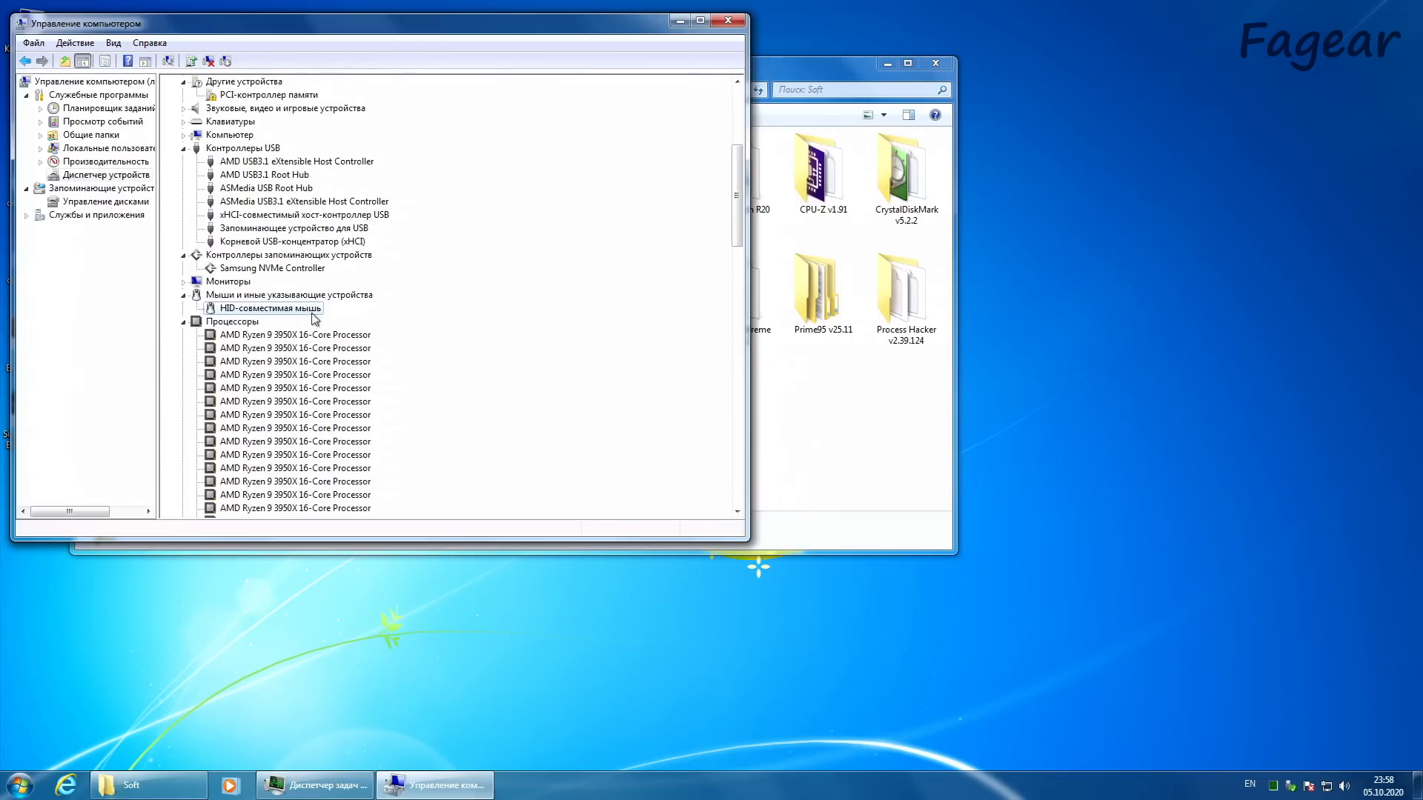
Step: Minimize and restore Computer Management, and inspect the NVMe Samsung SSD 970 entry among the disk drives
left_click(435, 784)
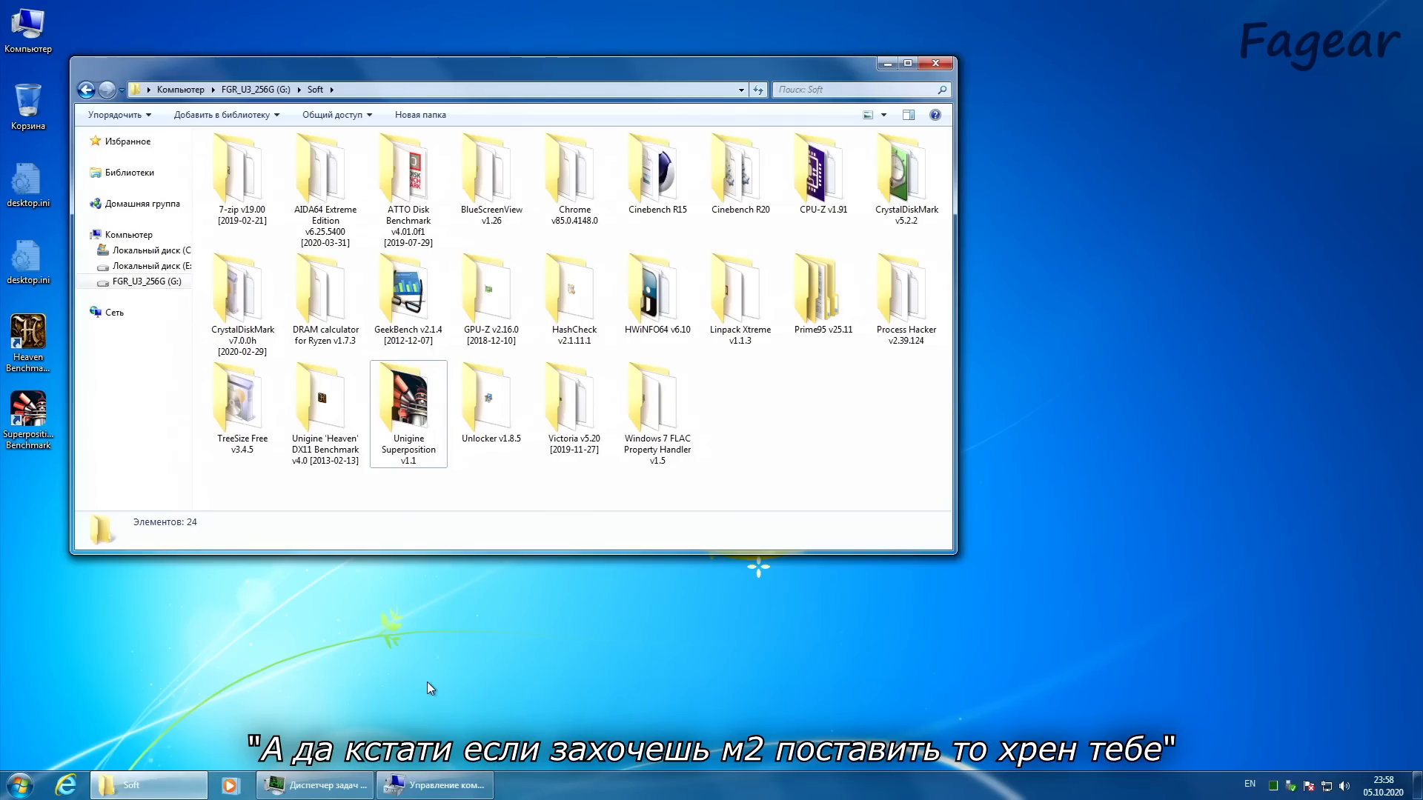
left_click(435, 784)
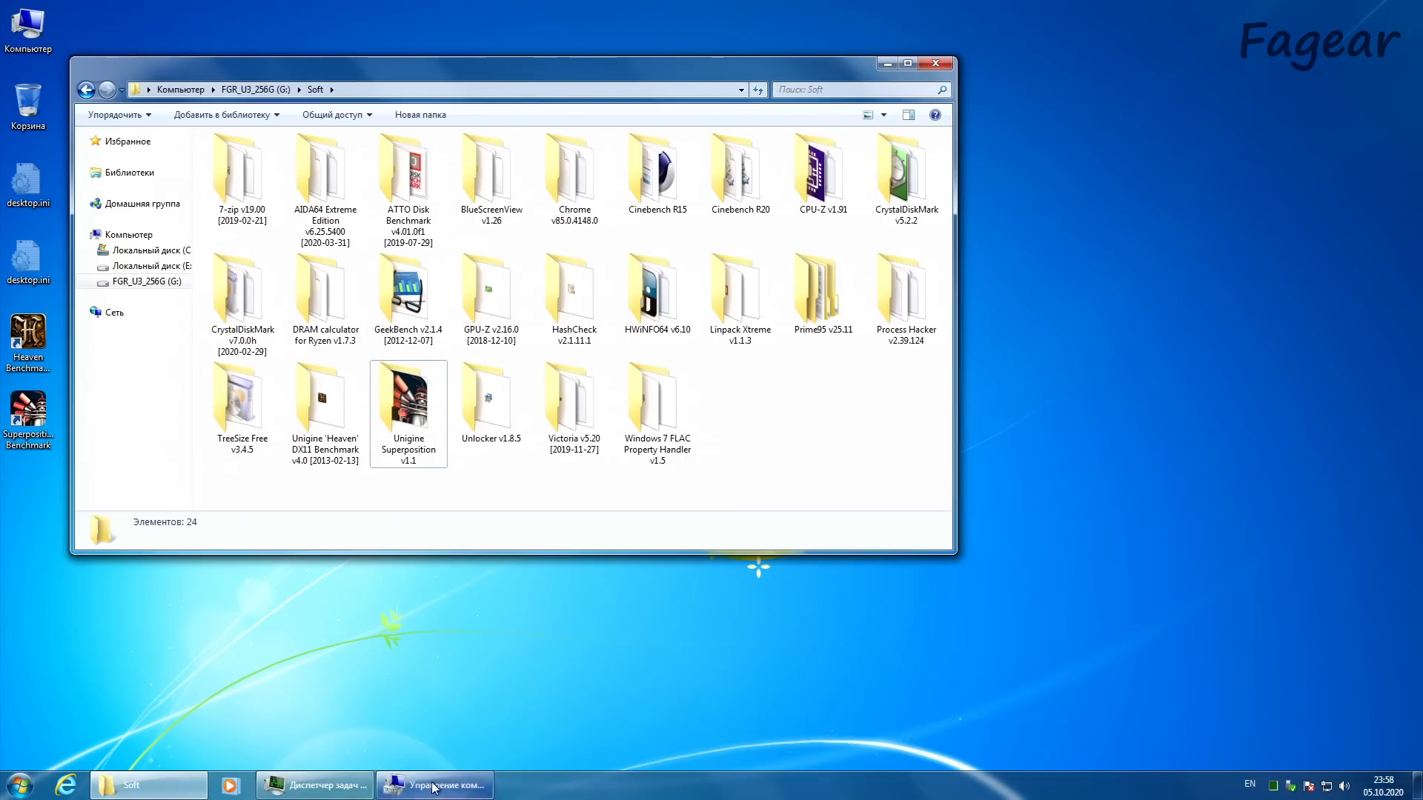
left_click(276, 308)
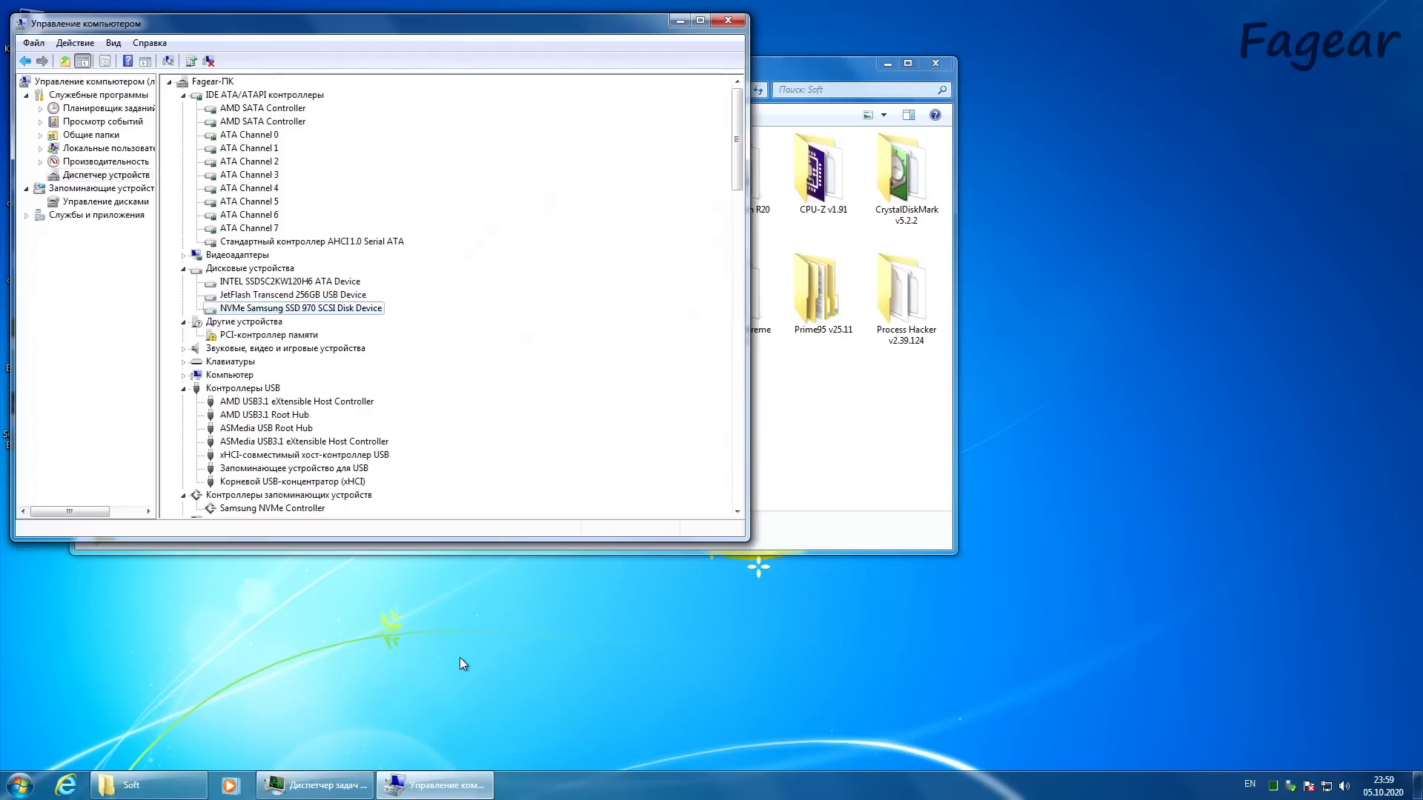
Step: Bring the Soft folder window forward, select the Prime95 v25.11 folder, and move the window clear of the Computer Management device tree
left_click(836, 438)
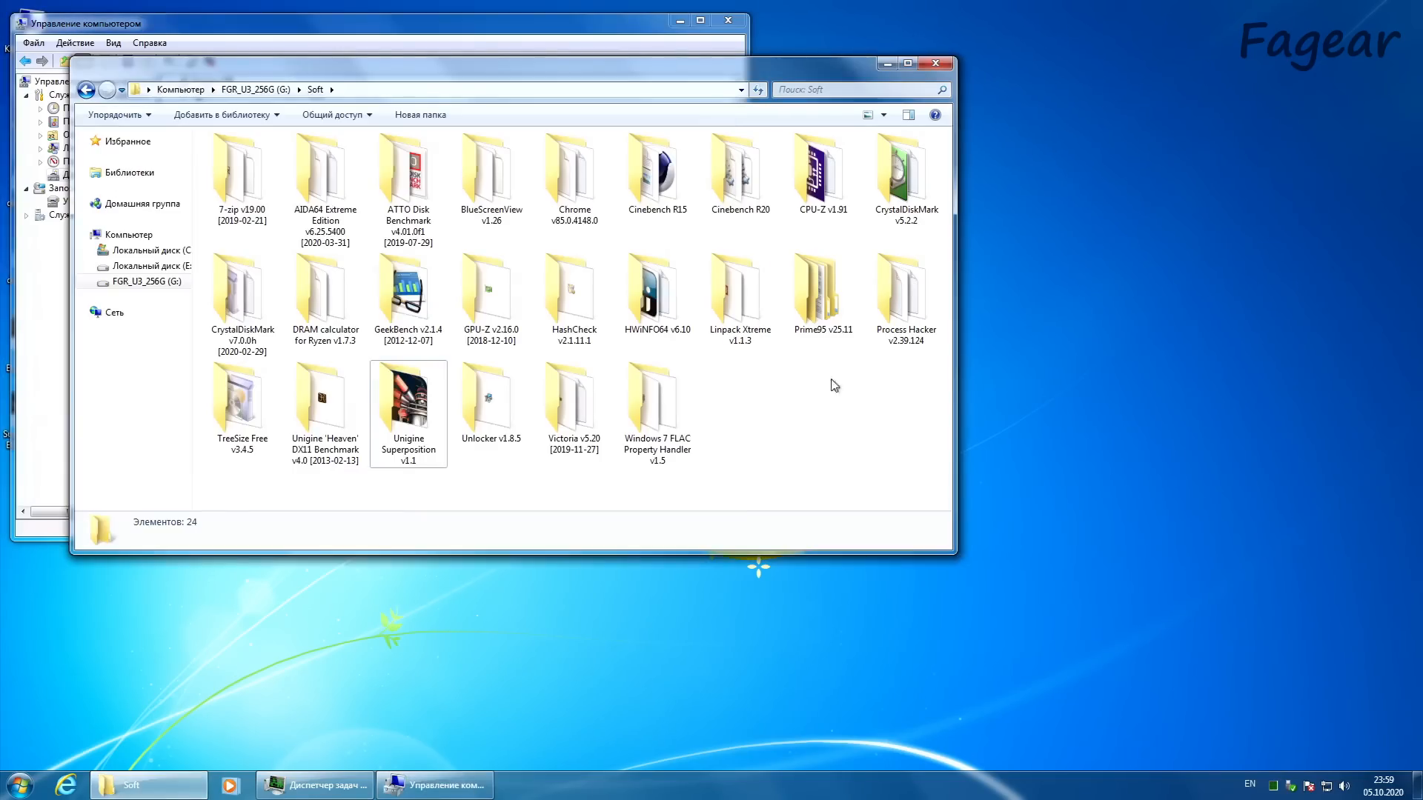
left_click(834, 315)
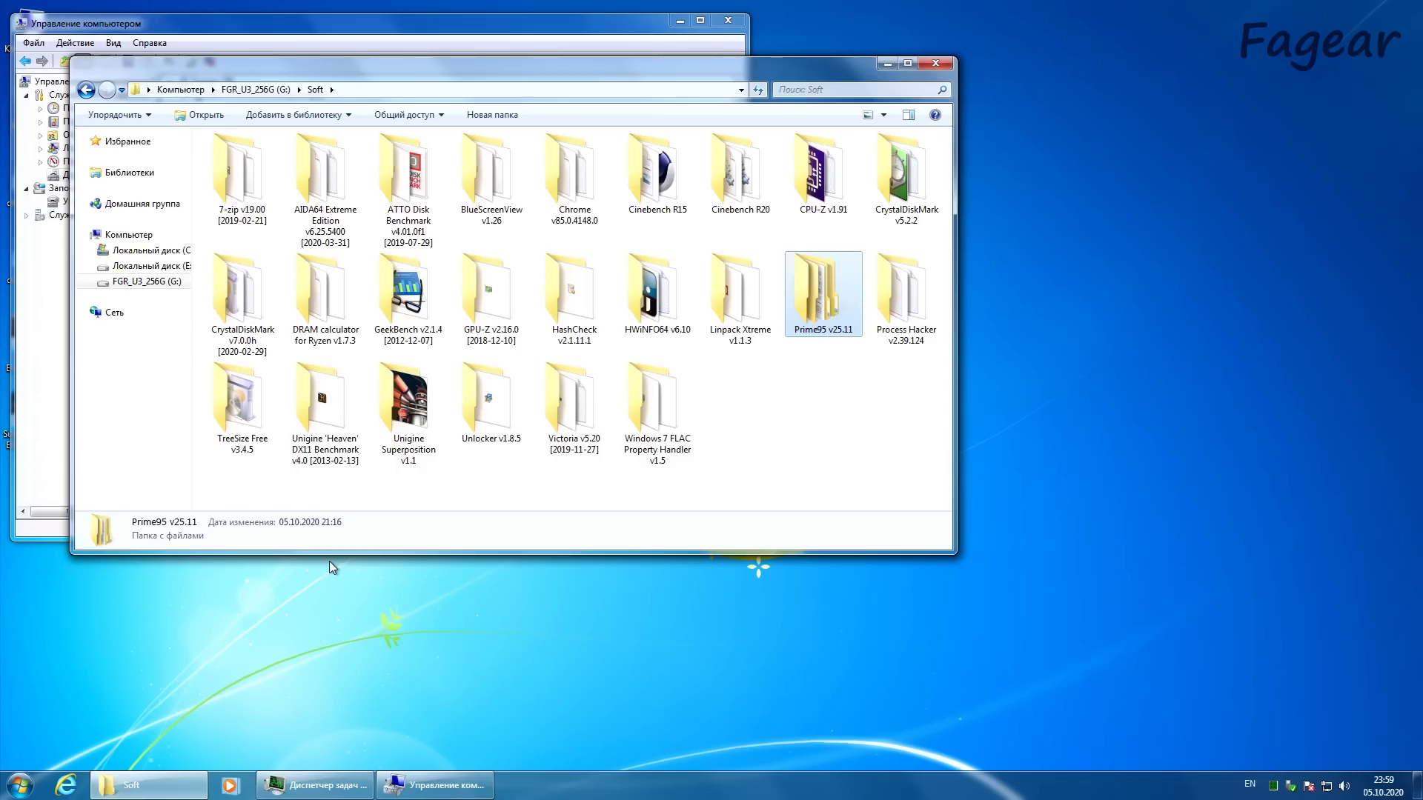
left_click_drag(384, 75, 794, 253)
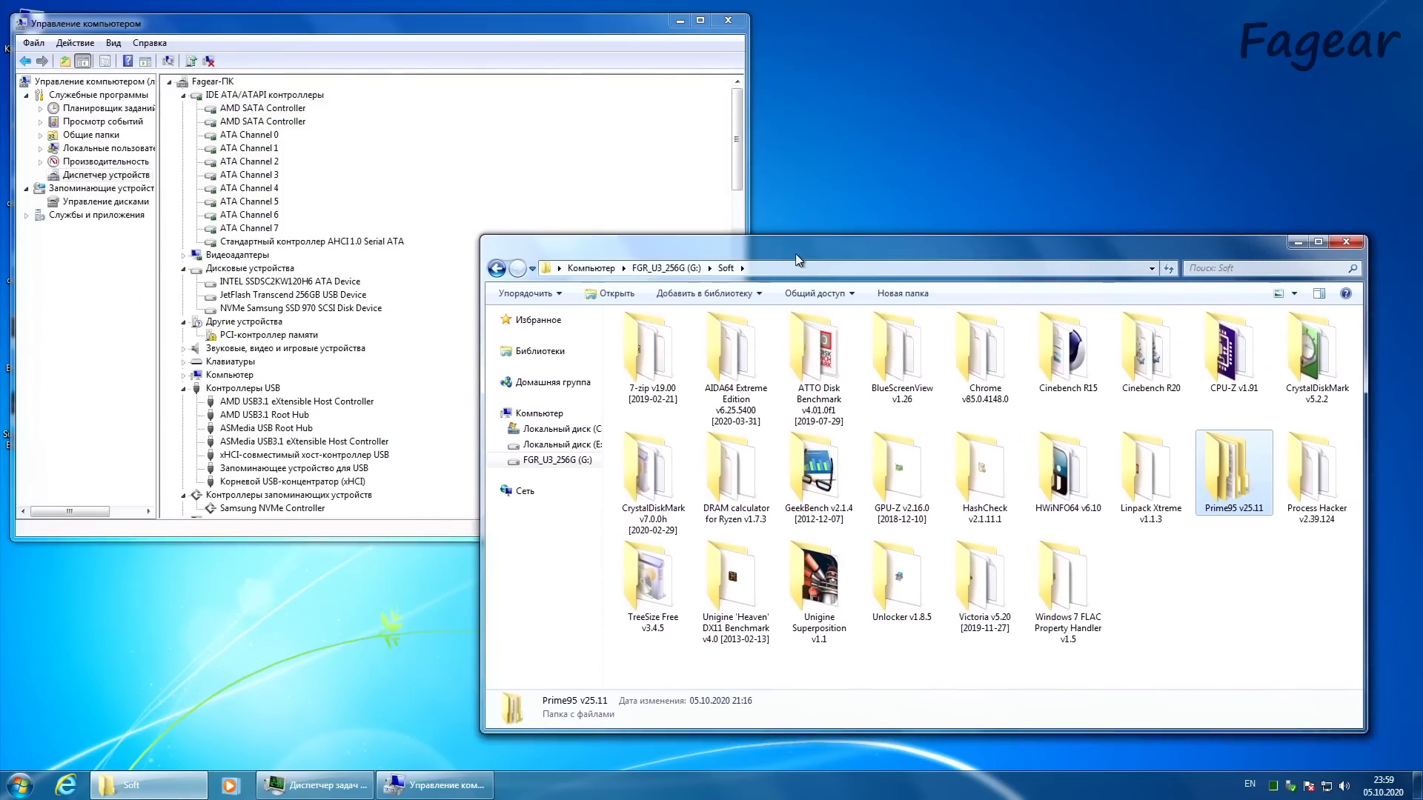